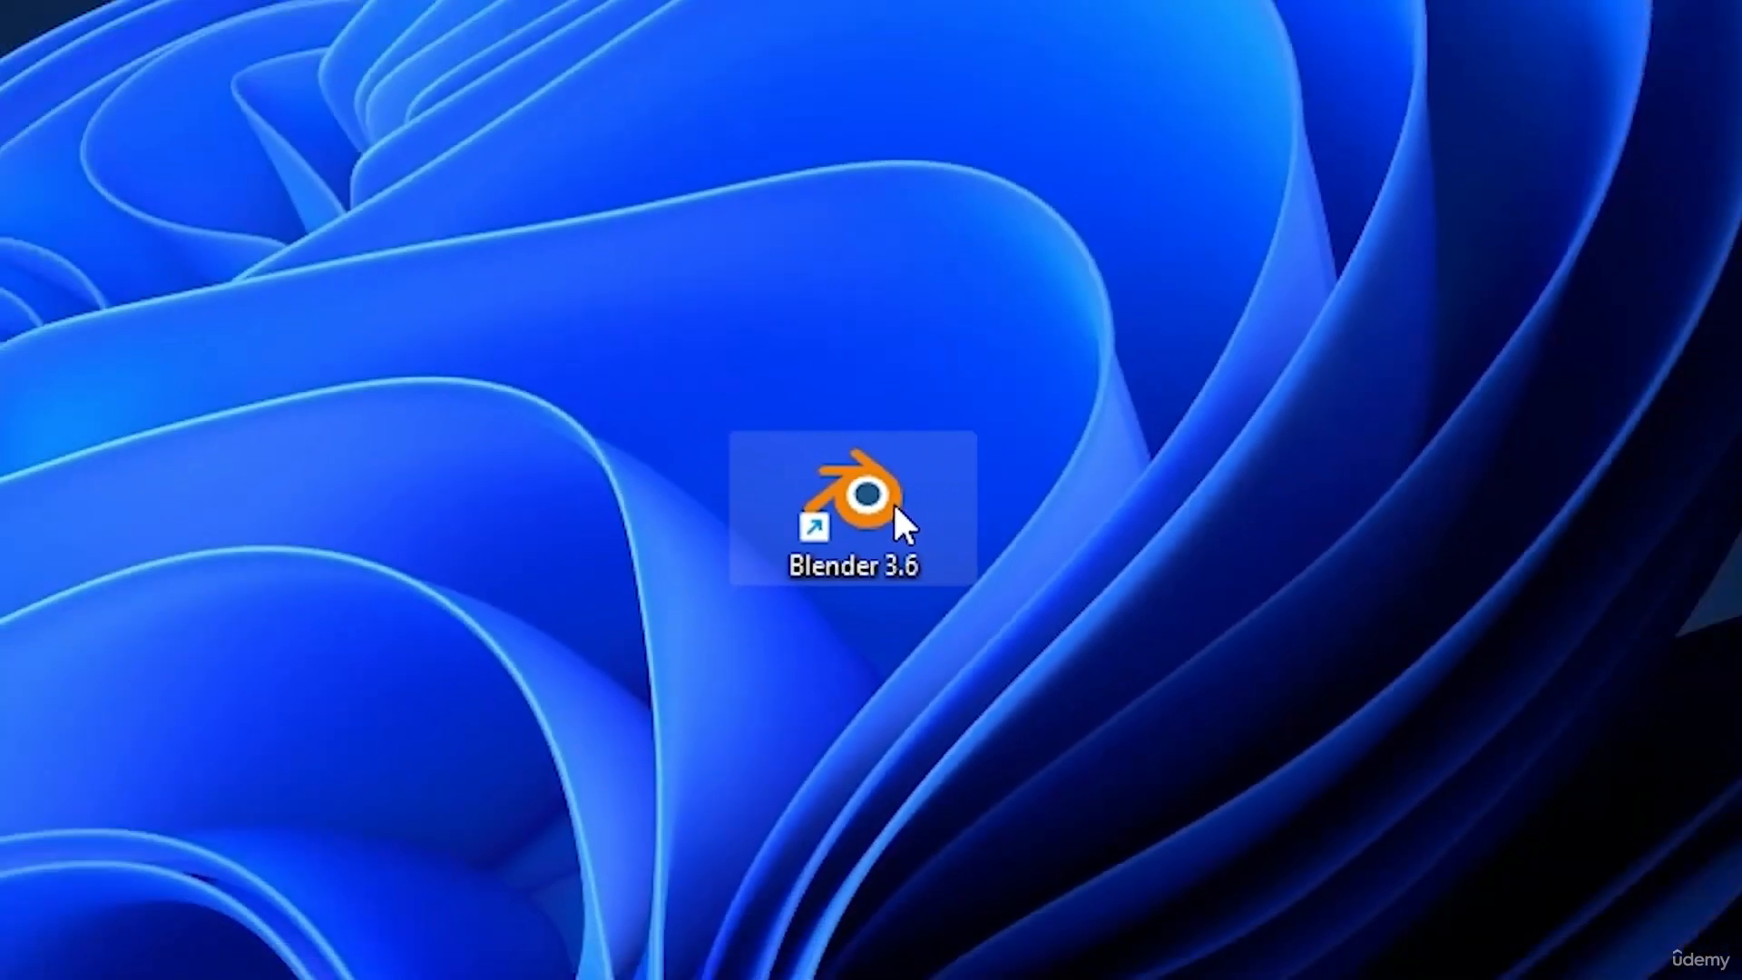
Launch Blender 3.6 and close the splash screen
double_click(895, 509)
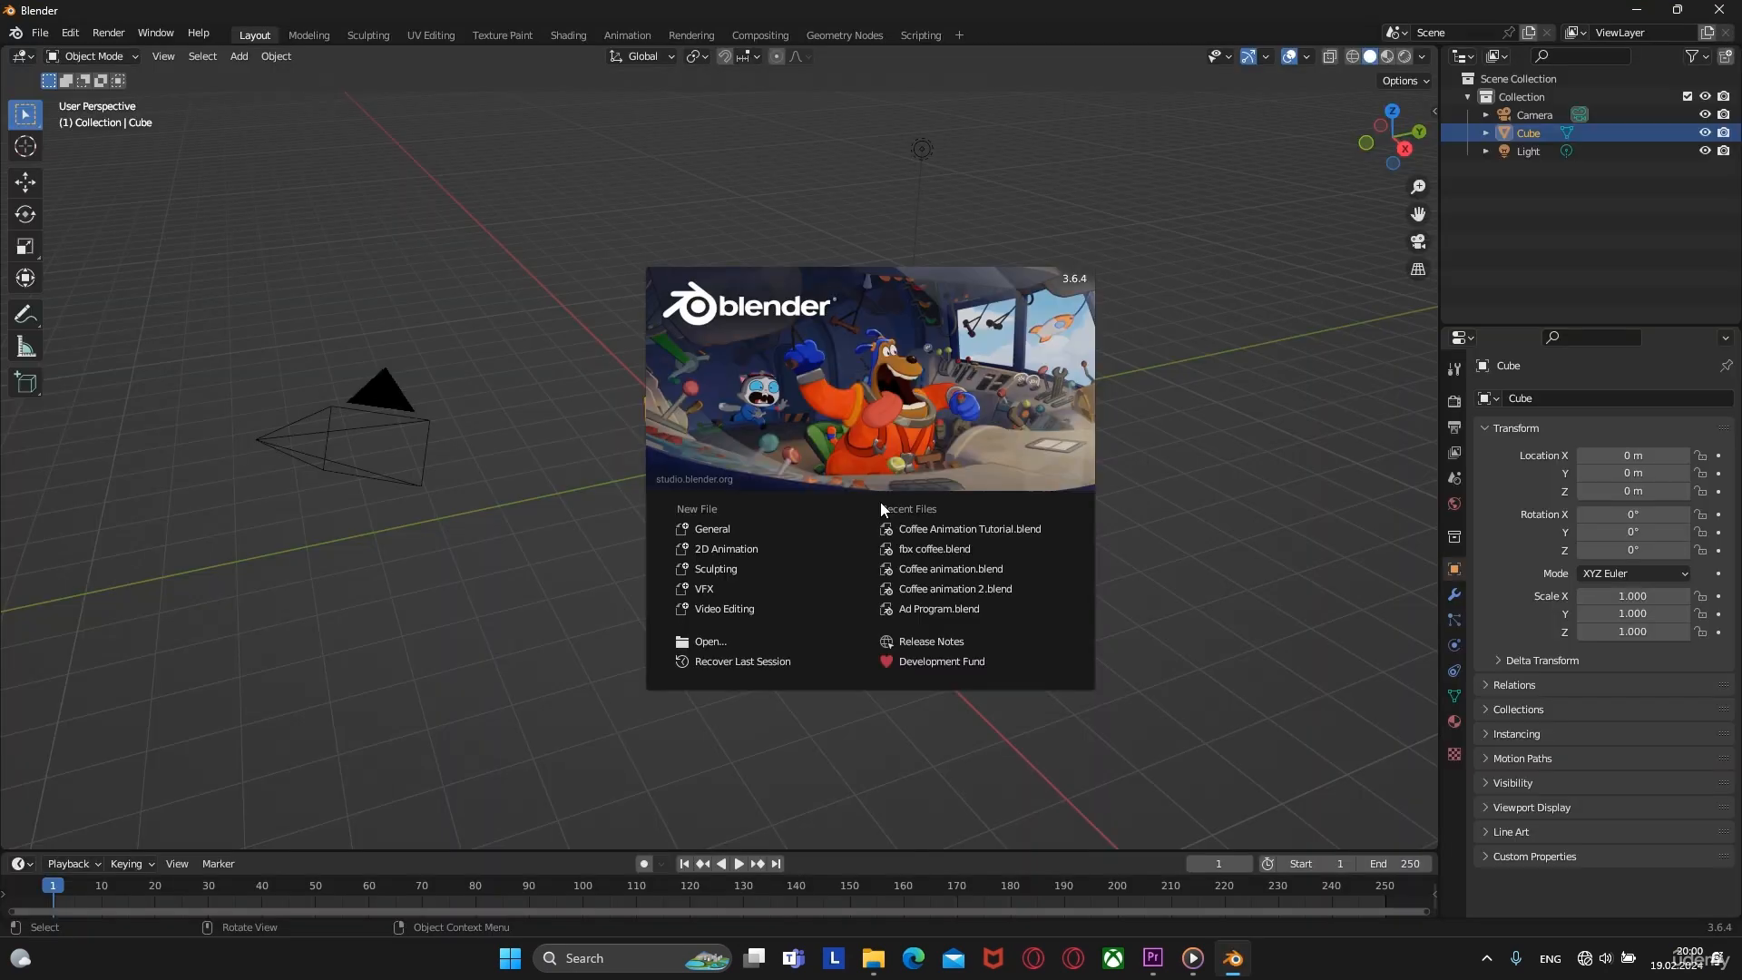
left_click(596, 407)
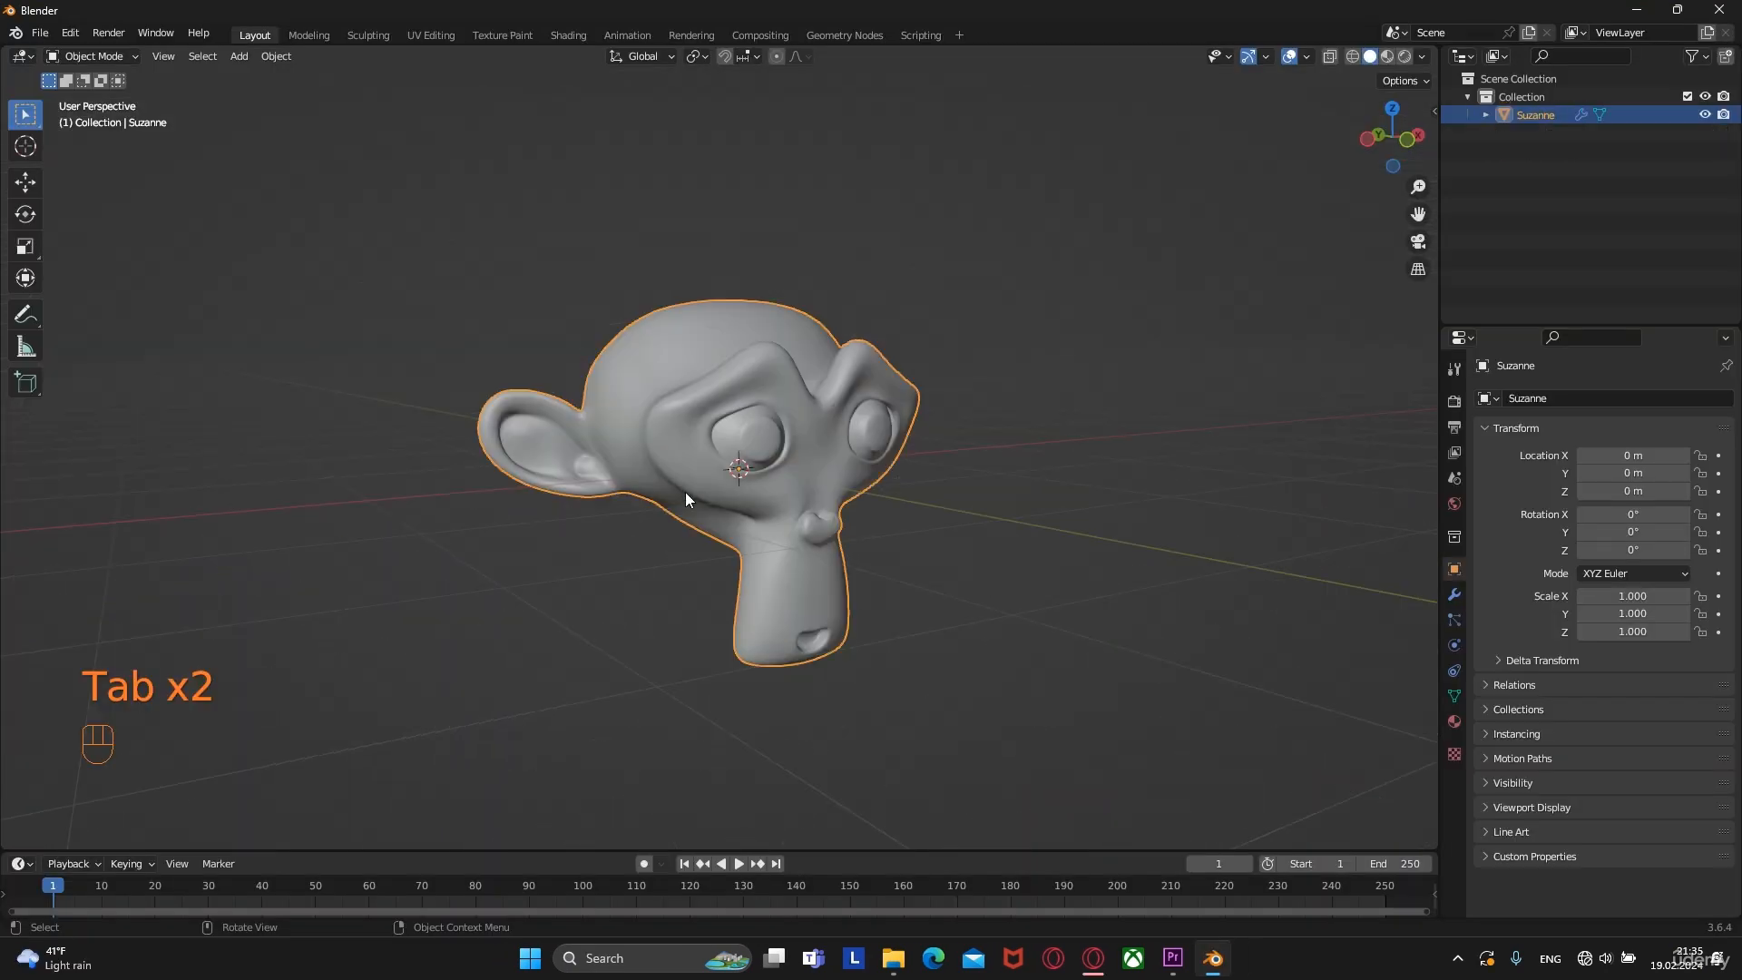
Enter Edit Mode on the Suzanne monkey head
key("Tab")
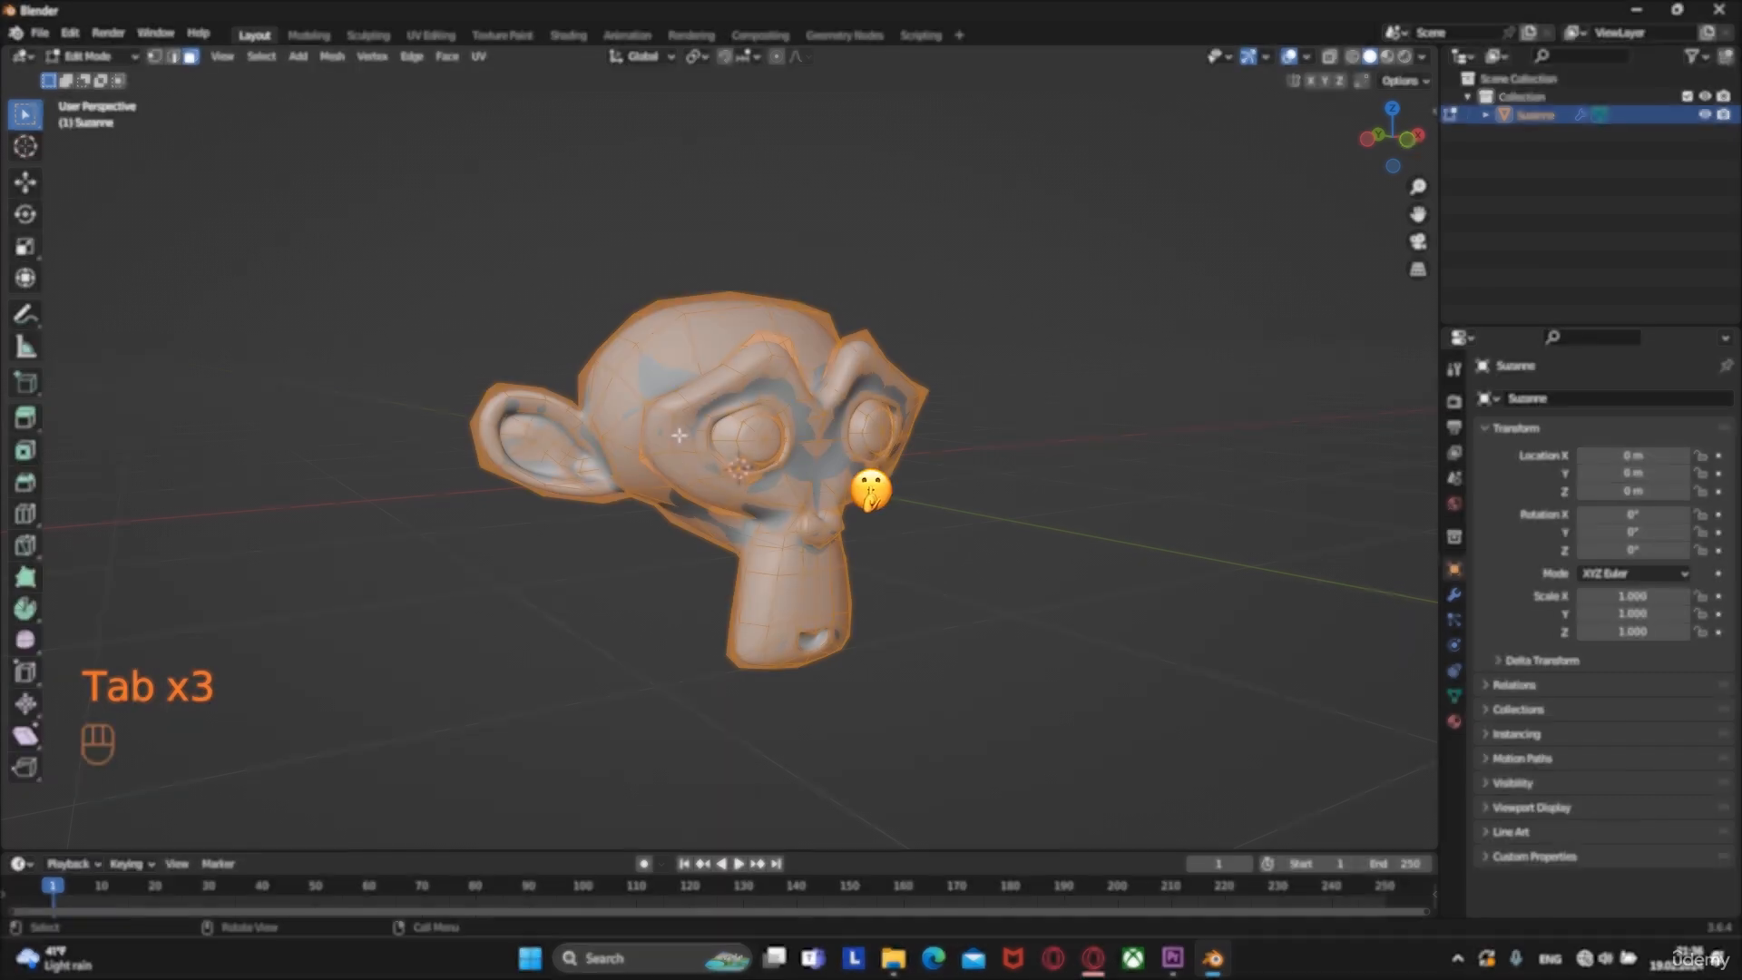
scroll(679, 436, "up", 4)
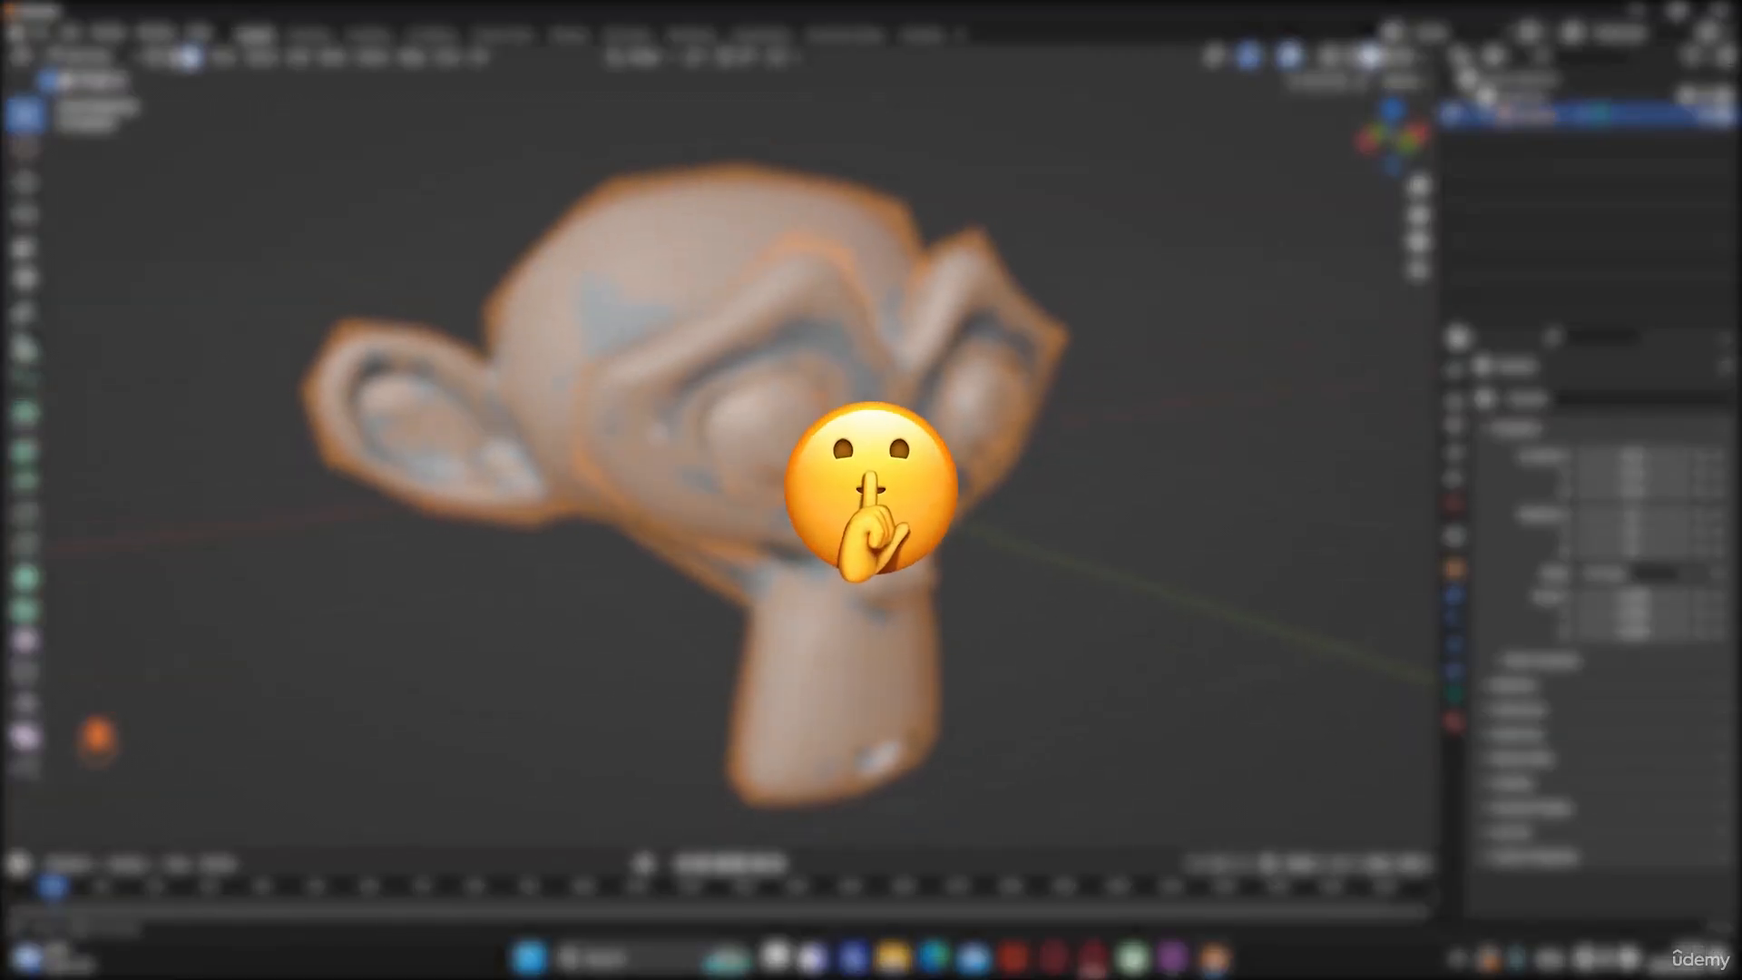
middle_click_drag(678, 436, 684, 420)
key("2")
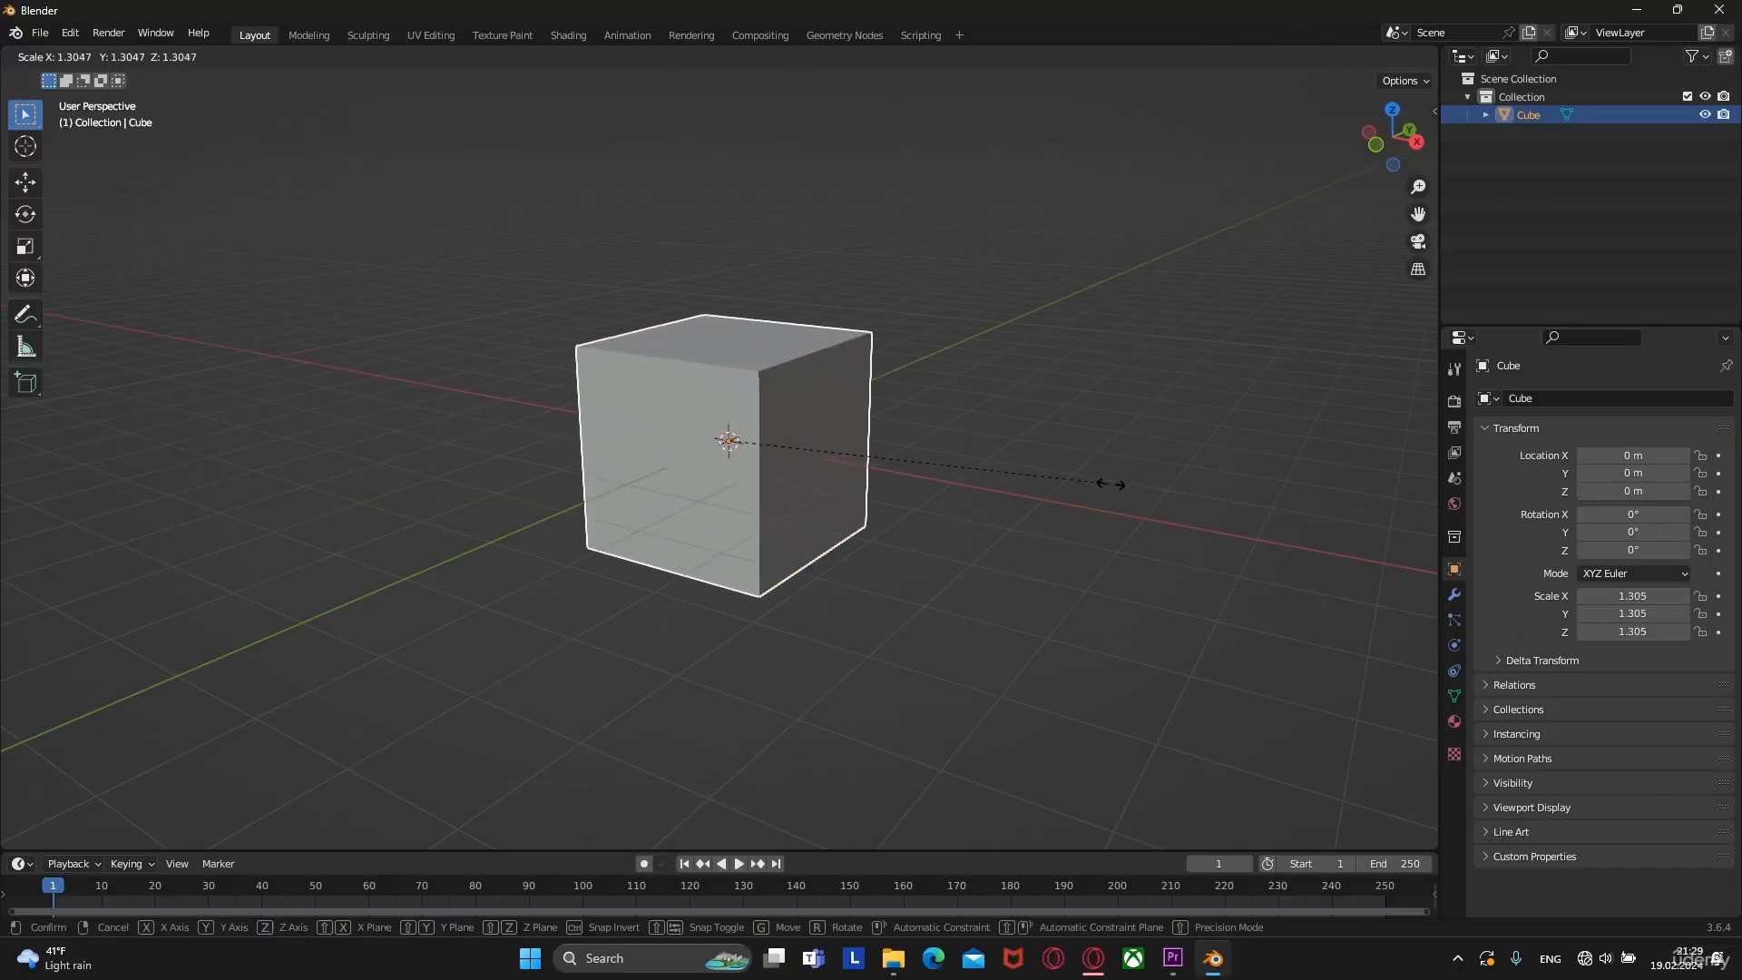
Try rotating the cube and moving it freely, cancelling each transform
key("r")
key("Escape")
key("g")
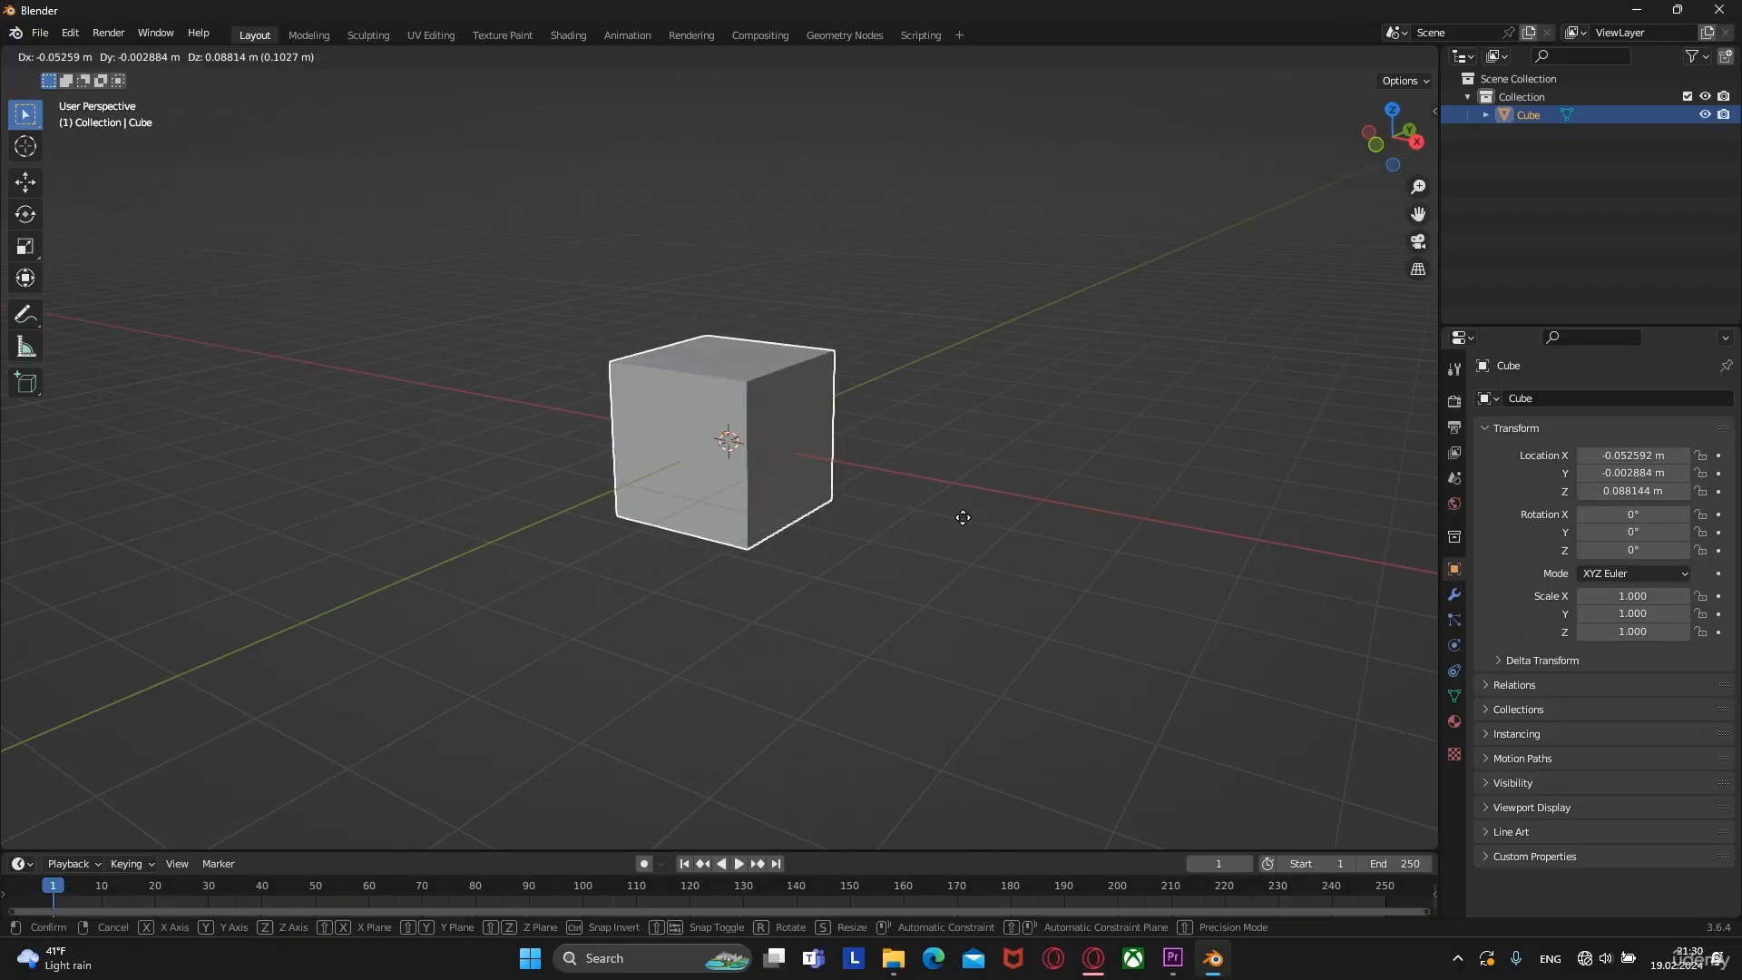
key("Escape")
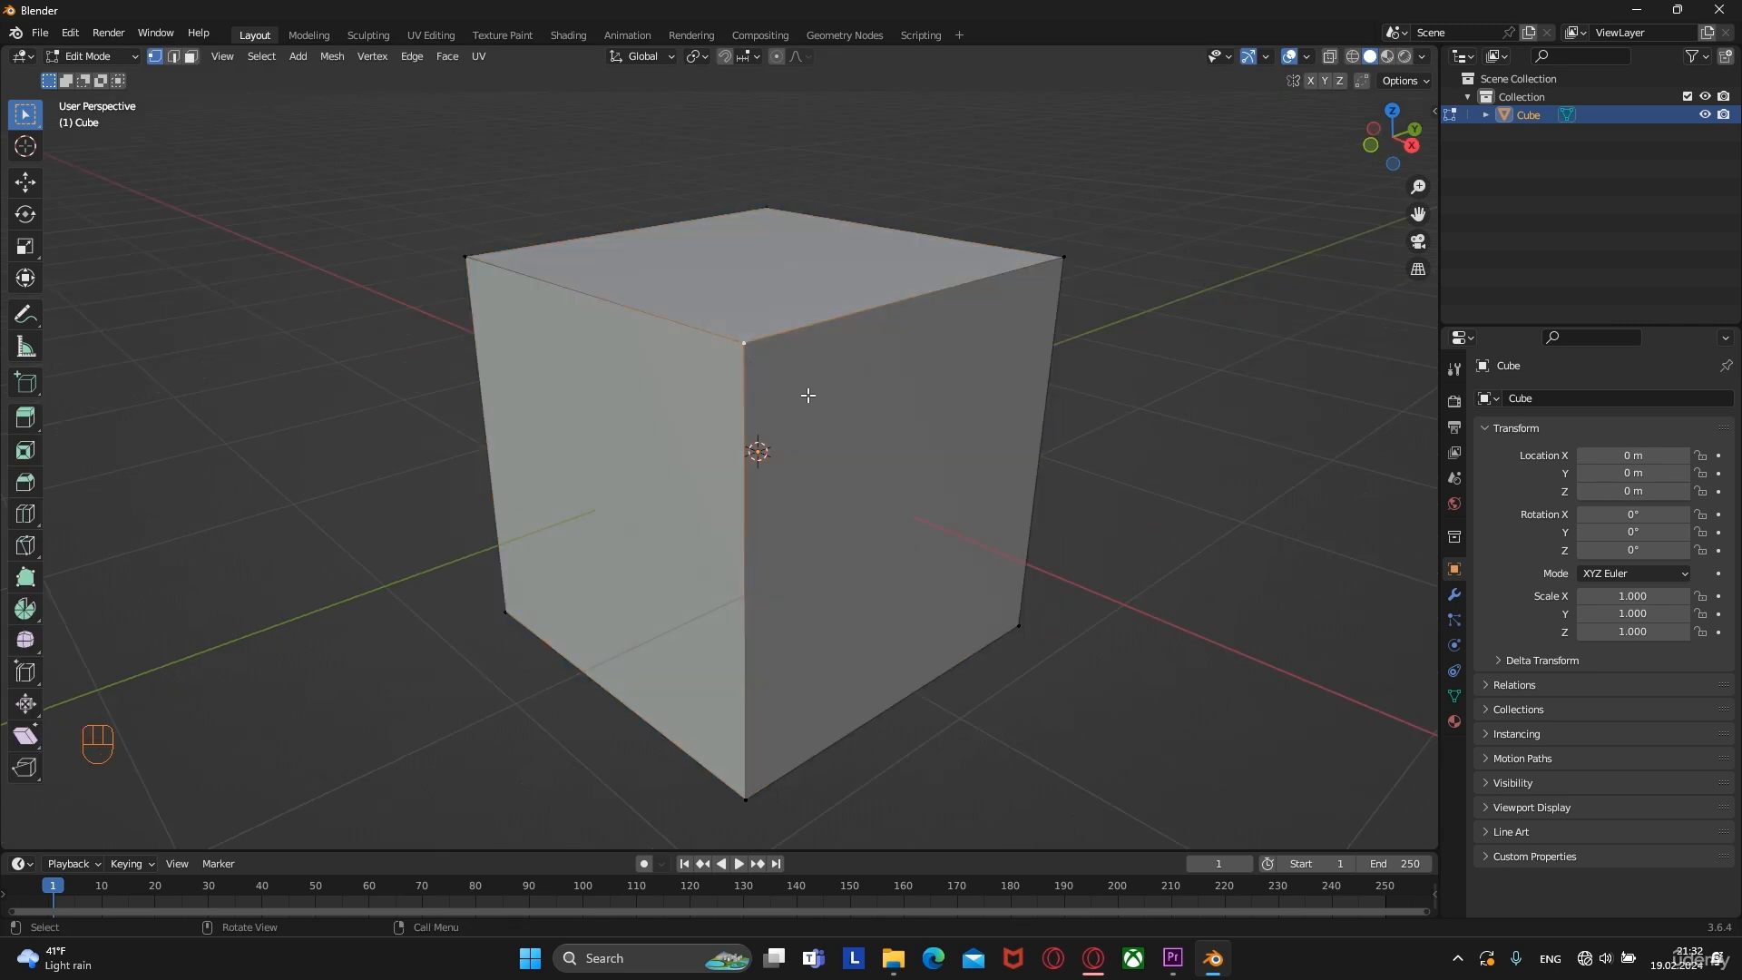
Try moving the selected top corner vertex of the cube in Edit Mode
key("g")
right_click(863, 373)
key("e")
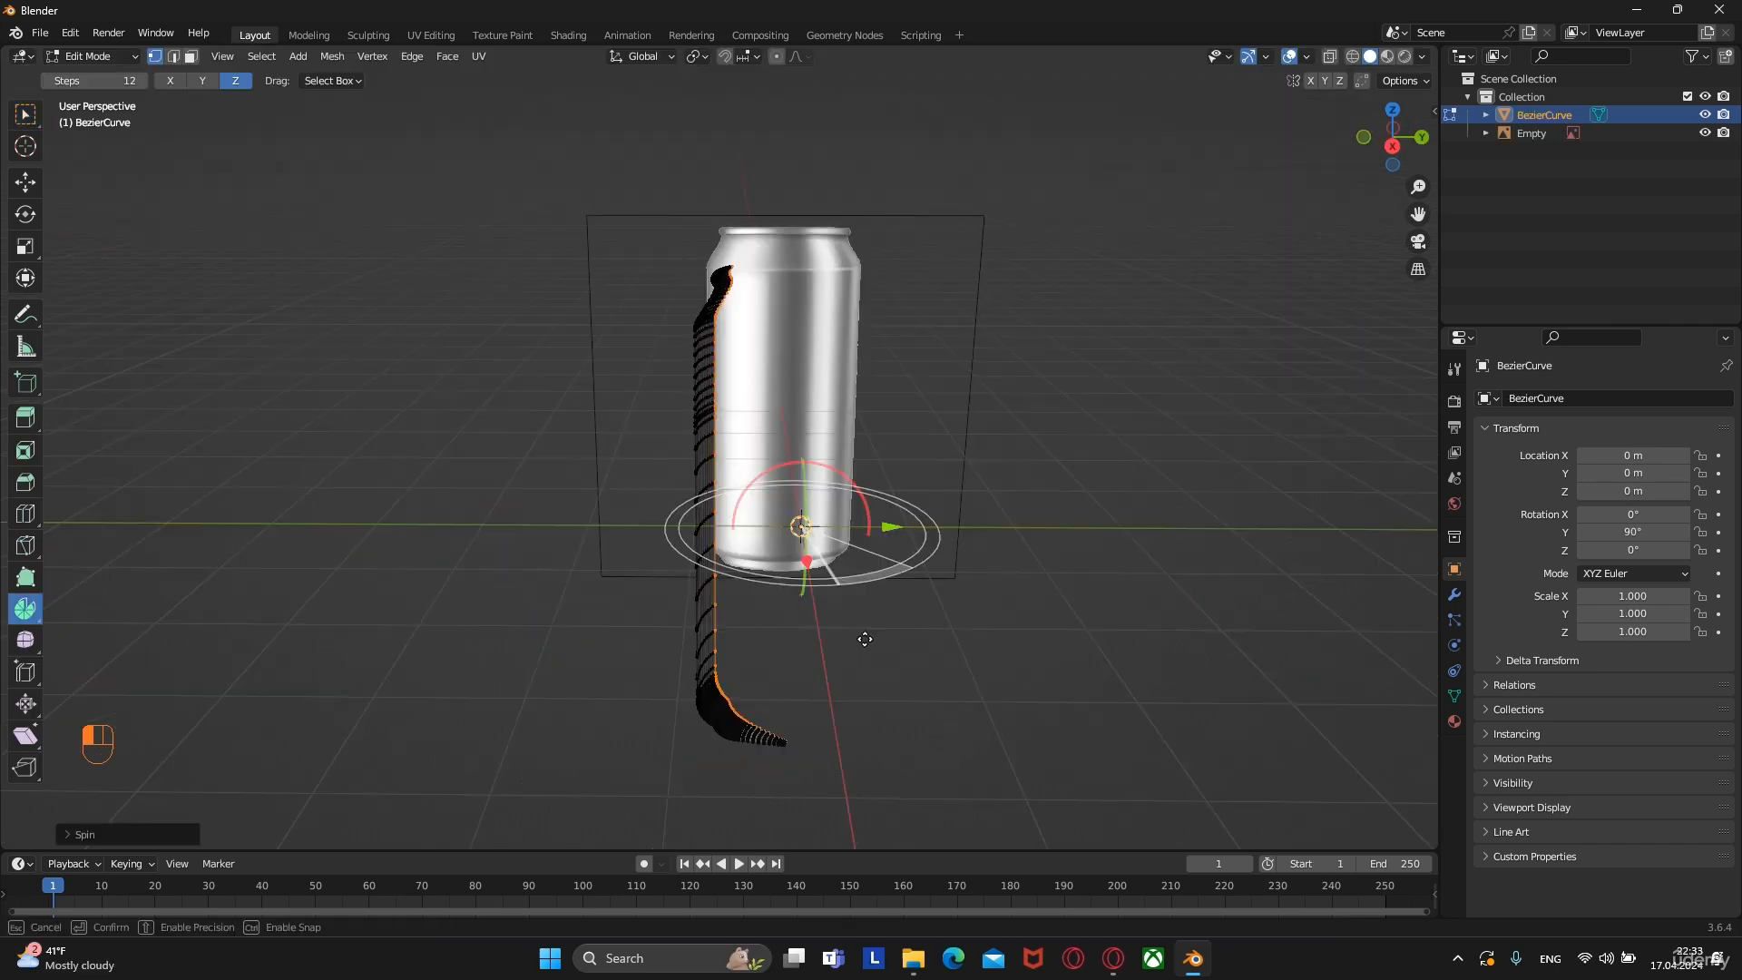
Spin the can's profile curve around the Z axis with 12 steps to form the full can body
left_click_drag(863, 626, 1097, 603)
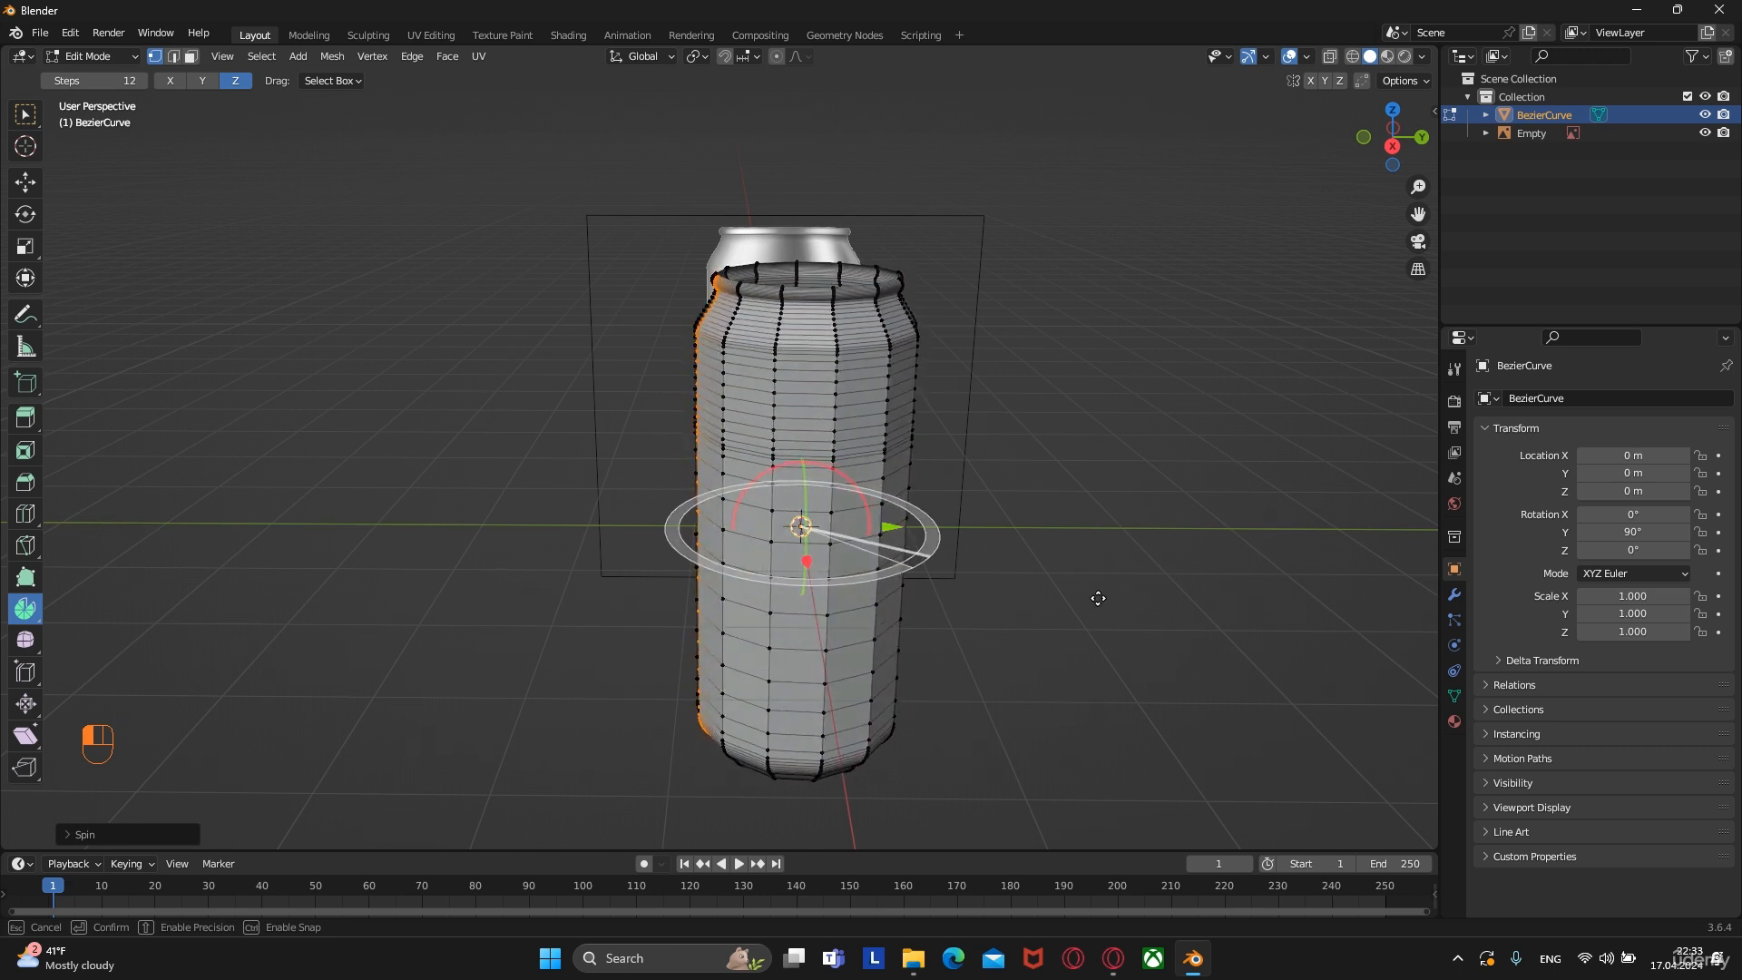
Rotate the top end of the apple's stem with smooth proportional editing at a size of about 0.75
key("s")
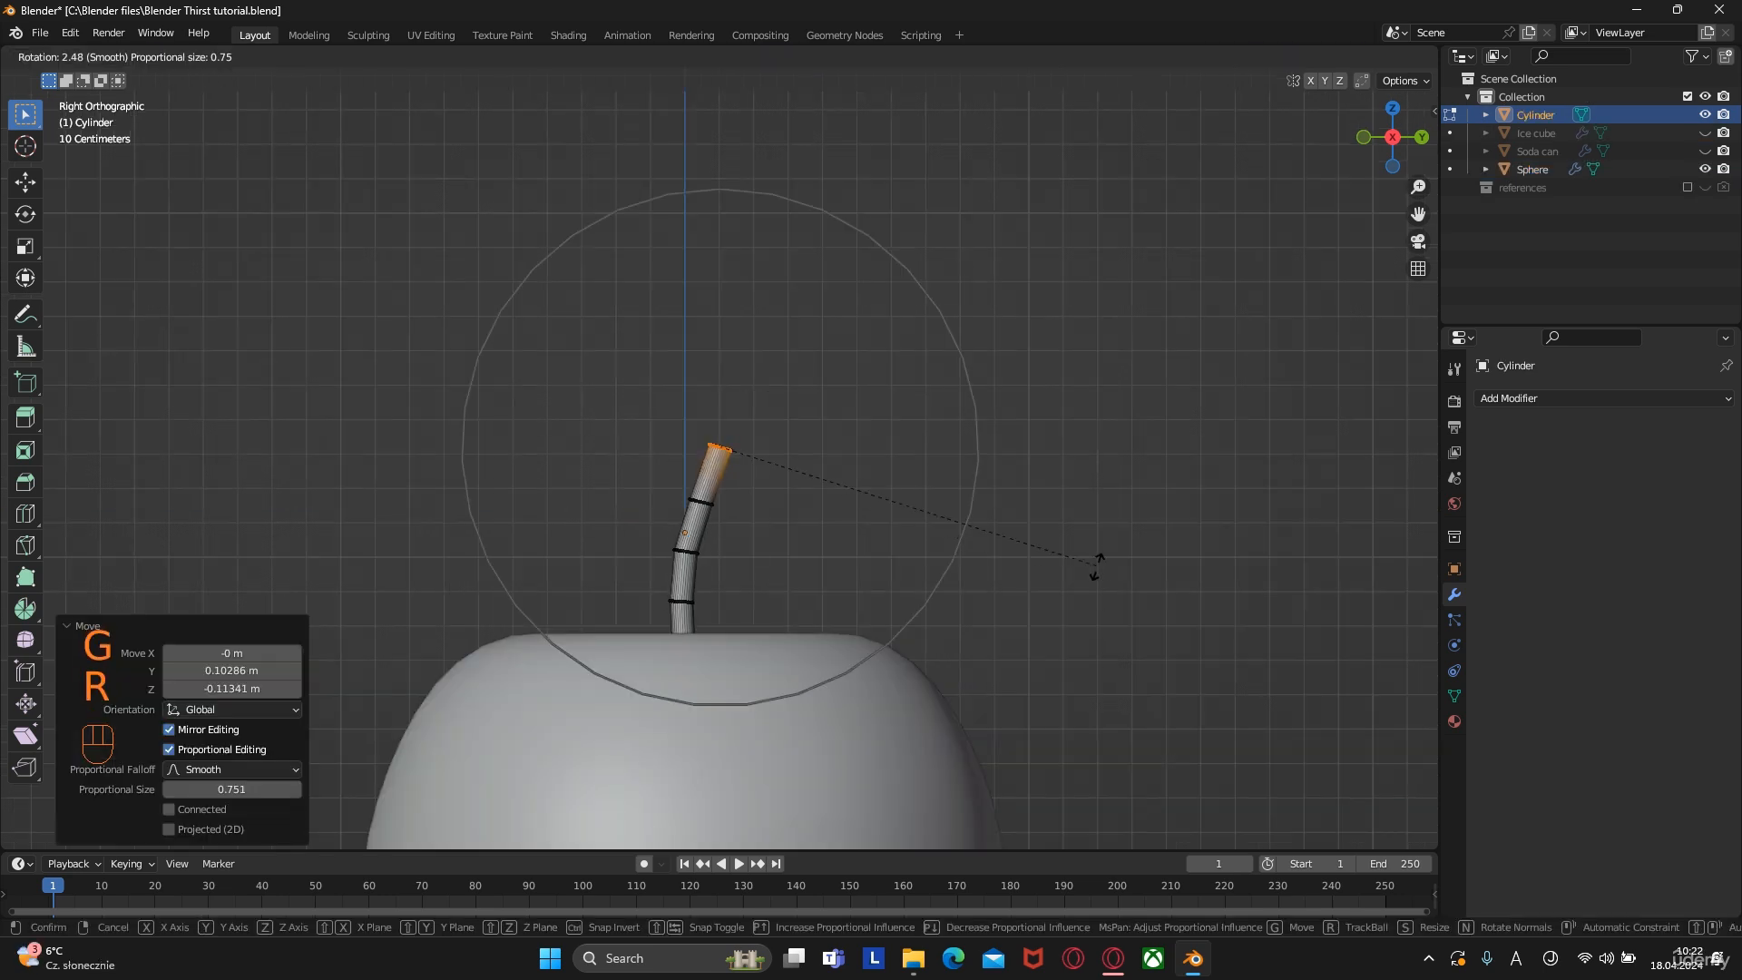
left_click(1107, 608)
key("r")
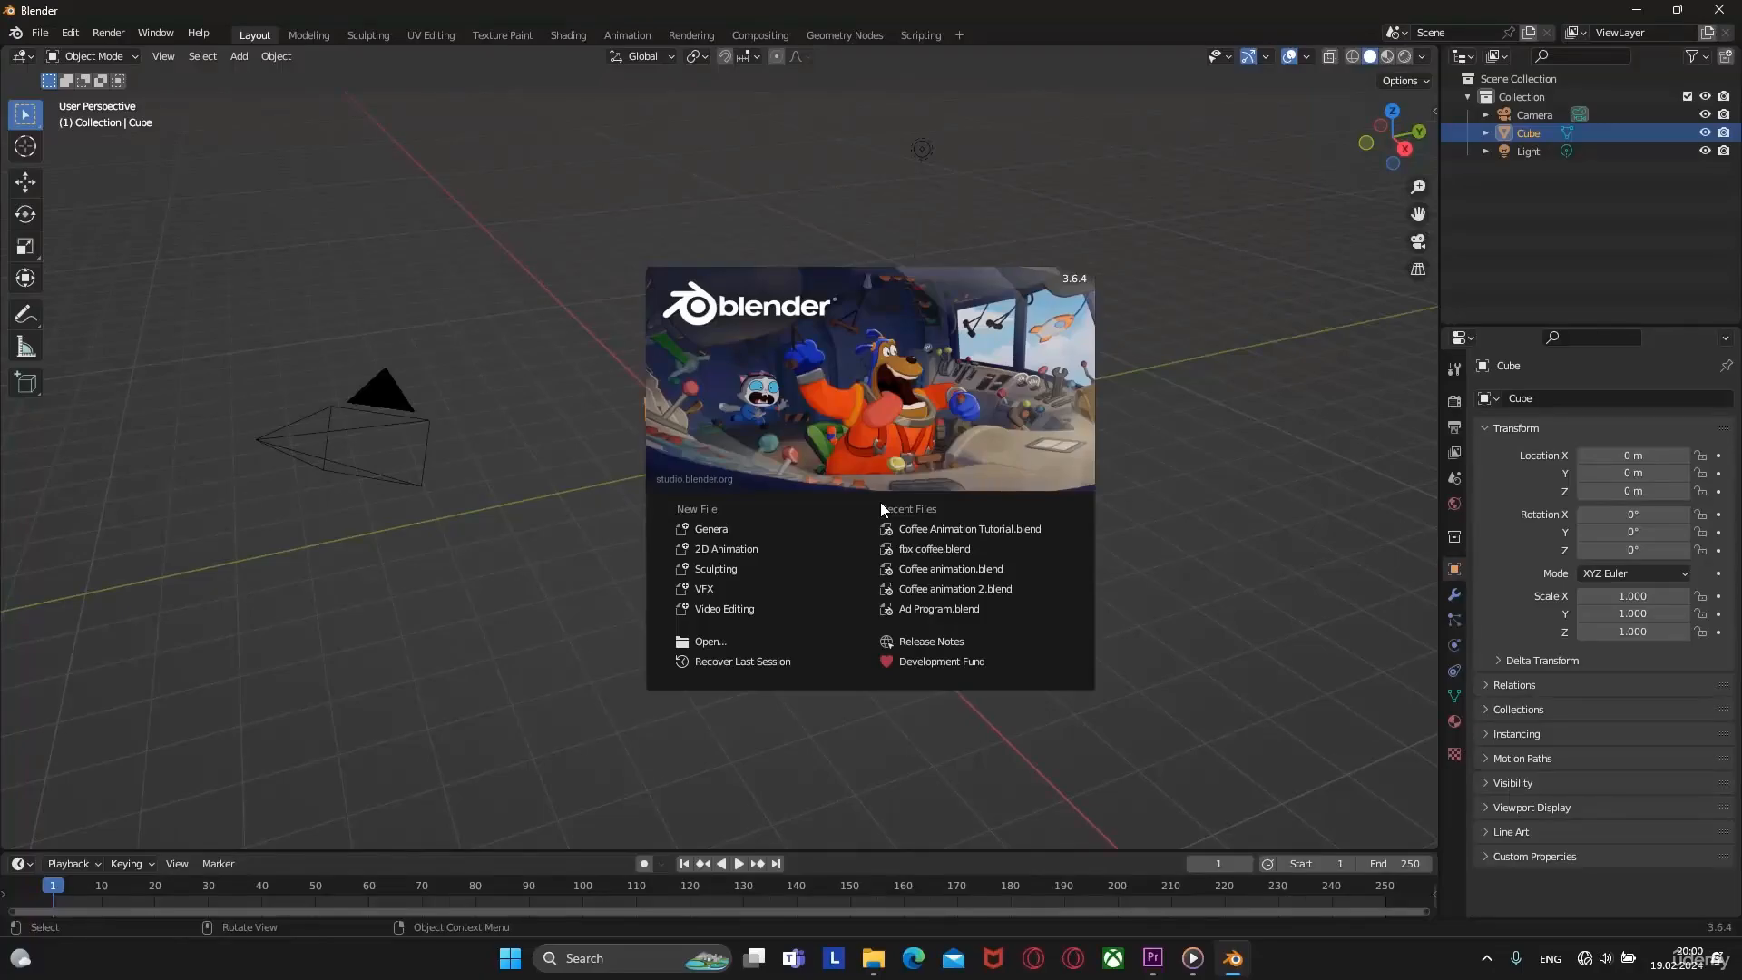
Close the splash screen and box-select the default scene objects around the cube
left_click(601, 410)
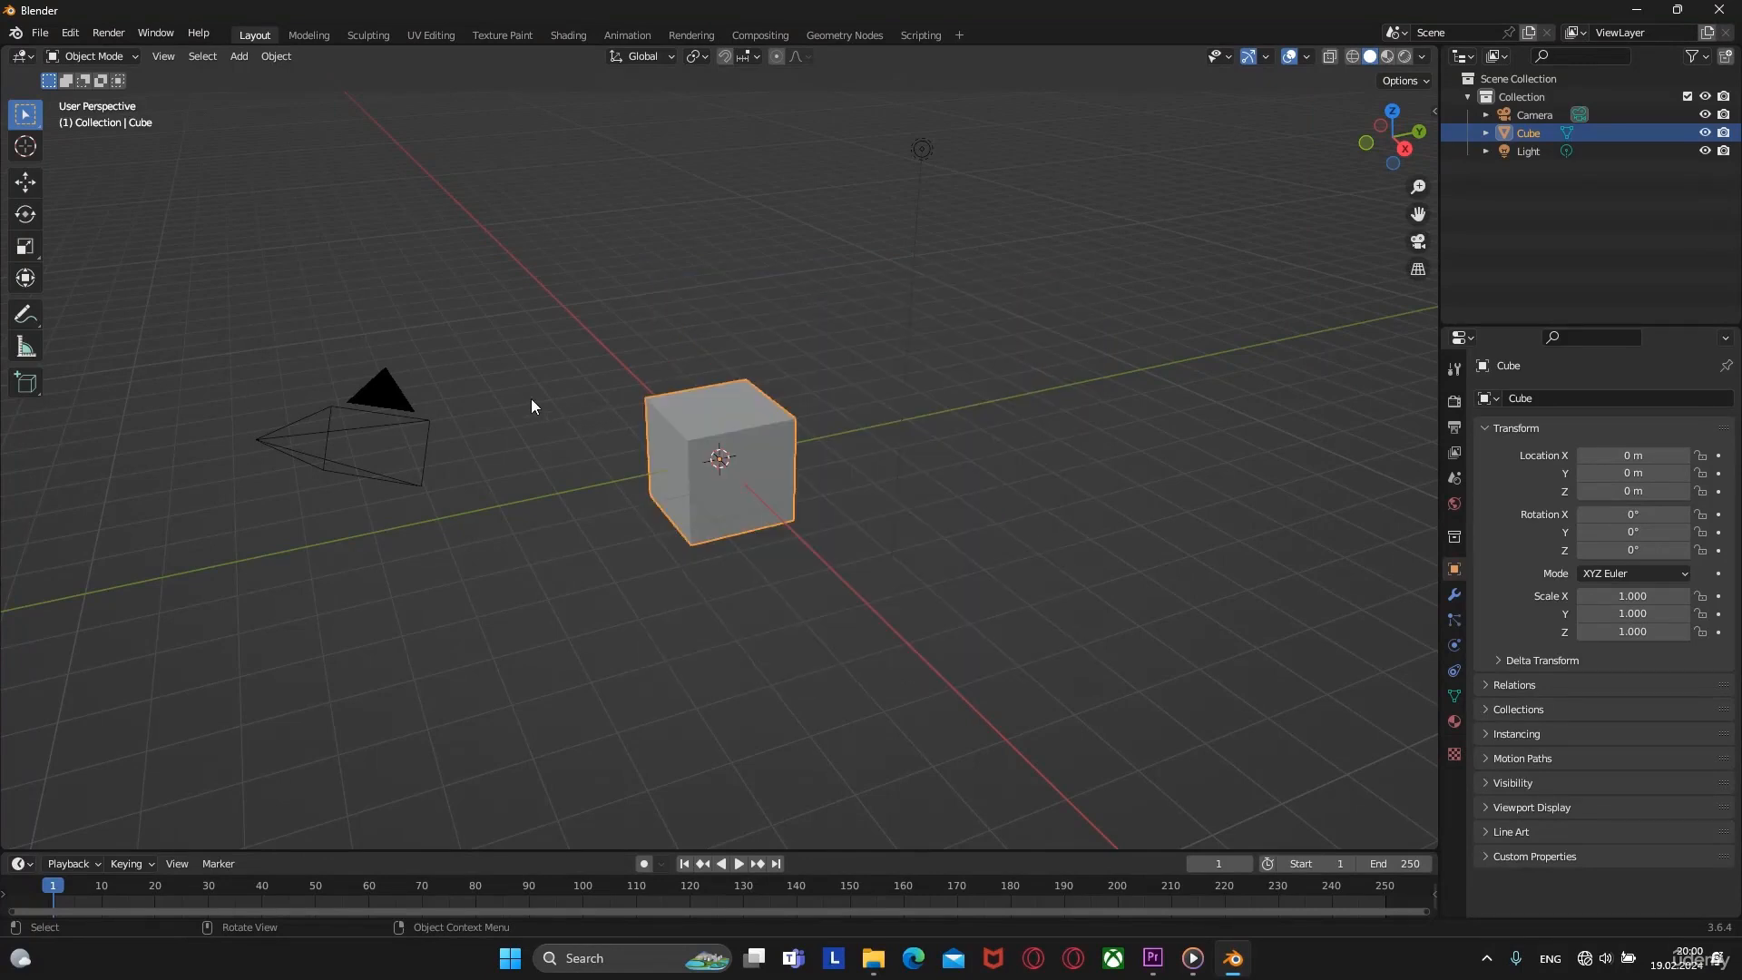
left_click_drag(155, 158, 1091, 597)
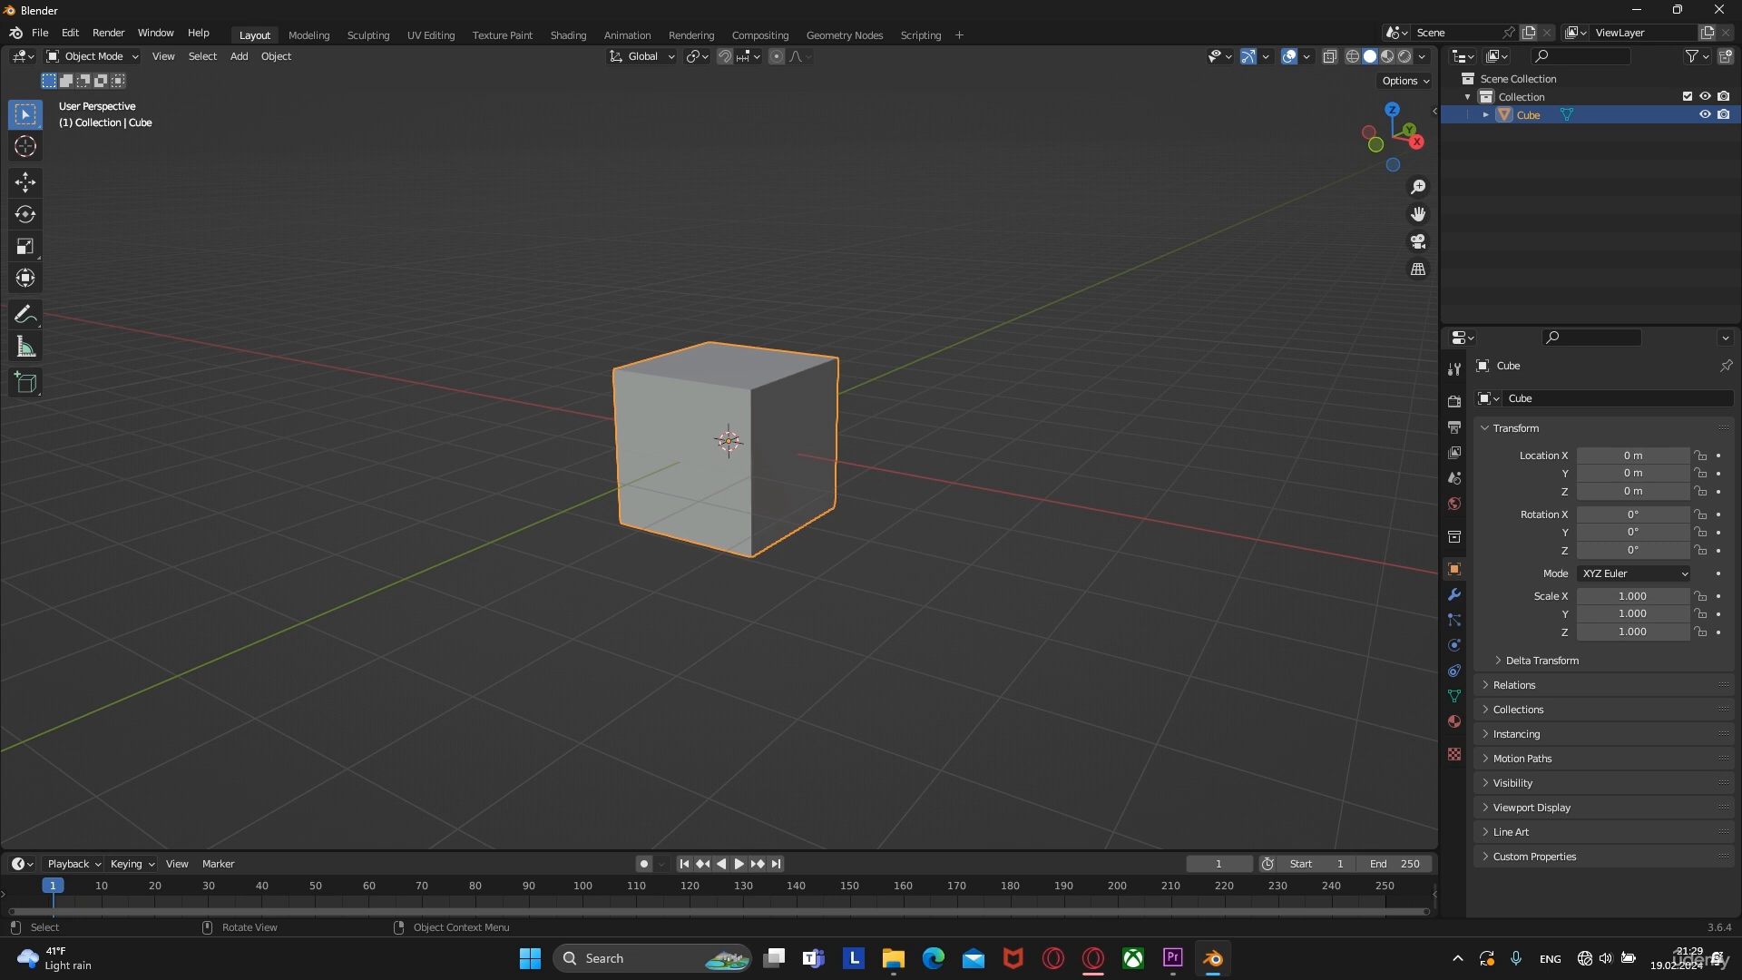
Clear the selection and select the cube again
left_click(1104, 582)
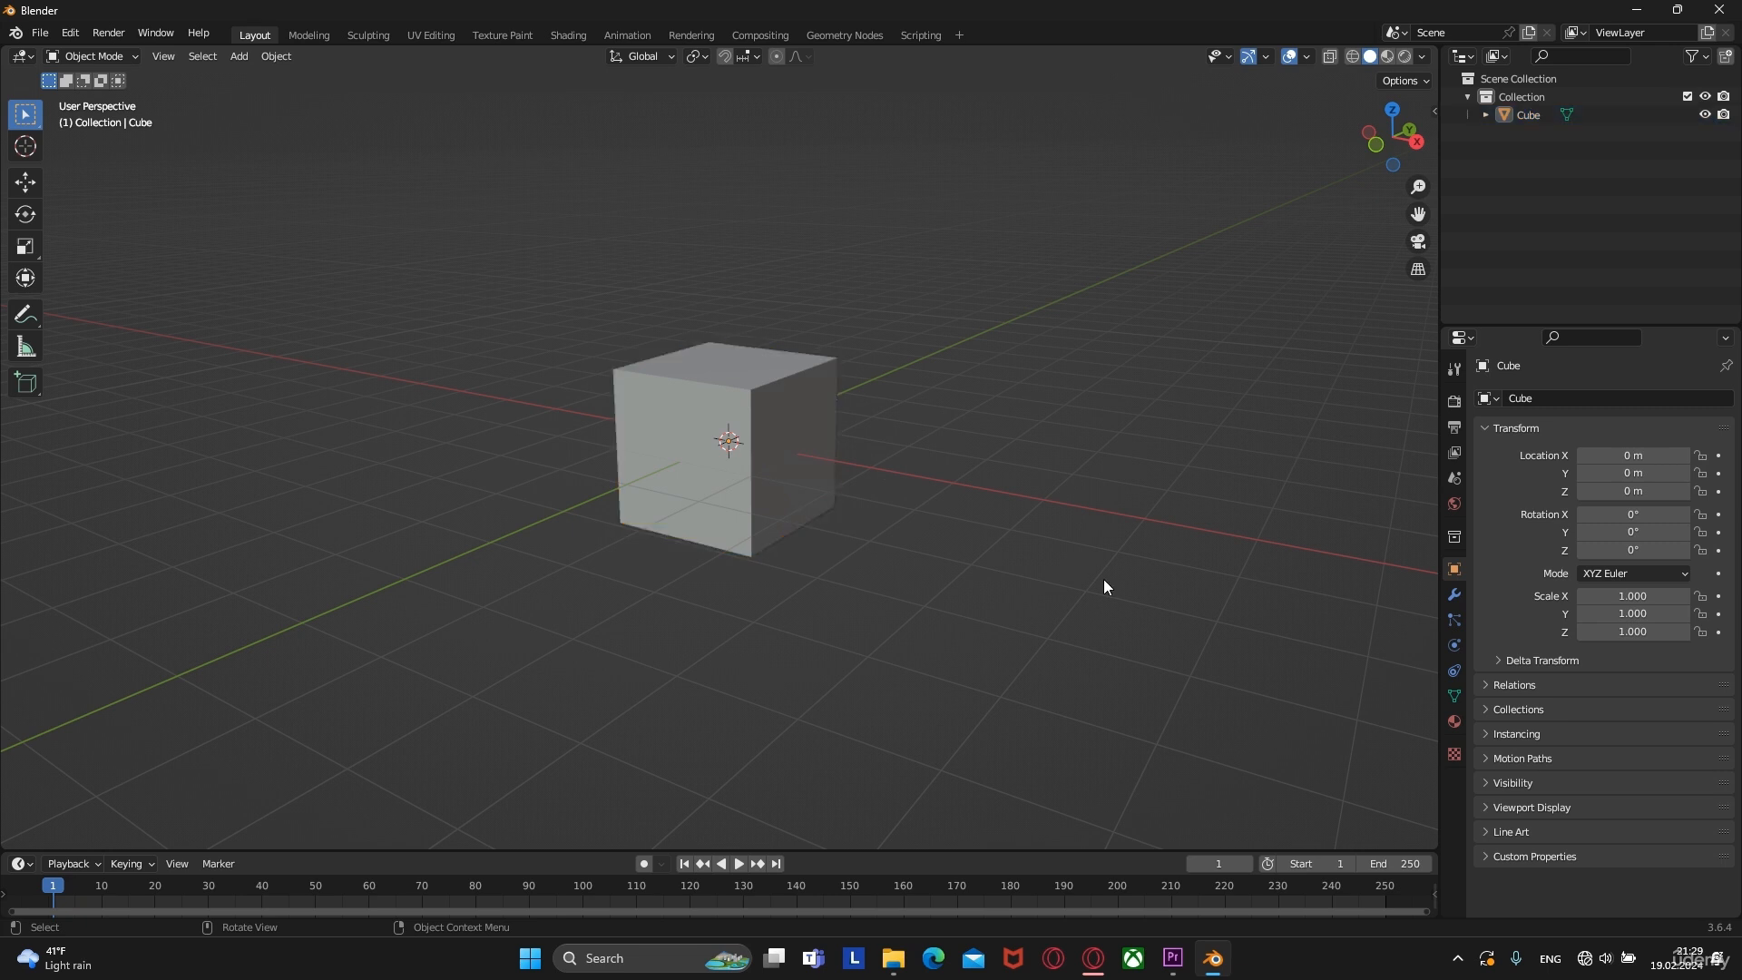
left_click(784, 416)
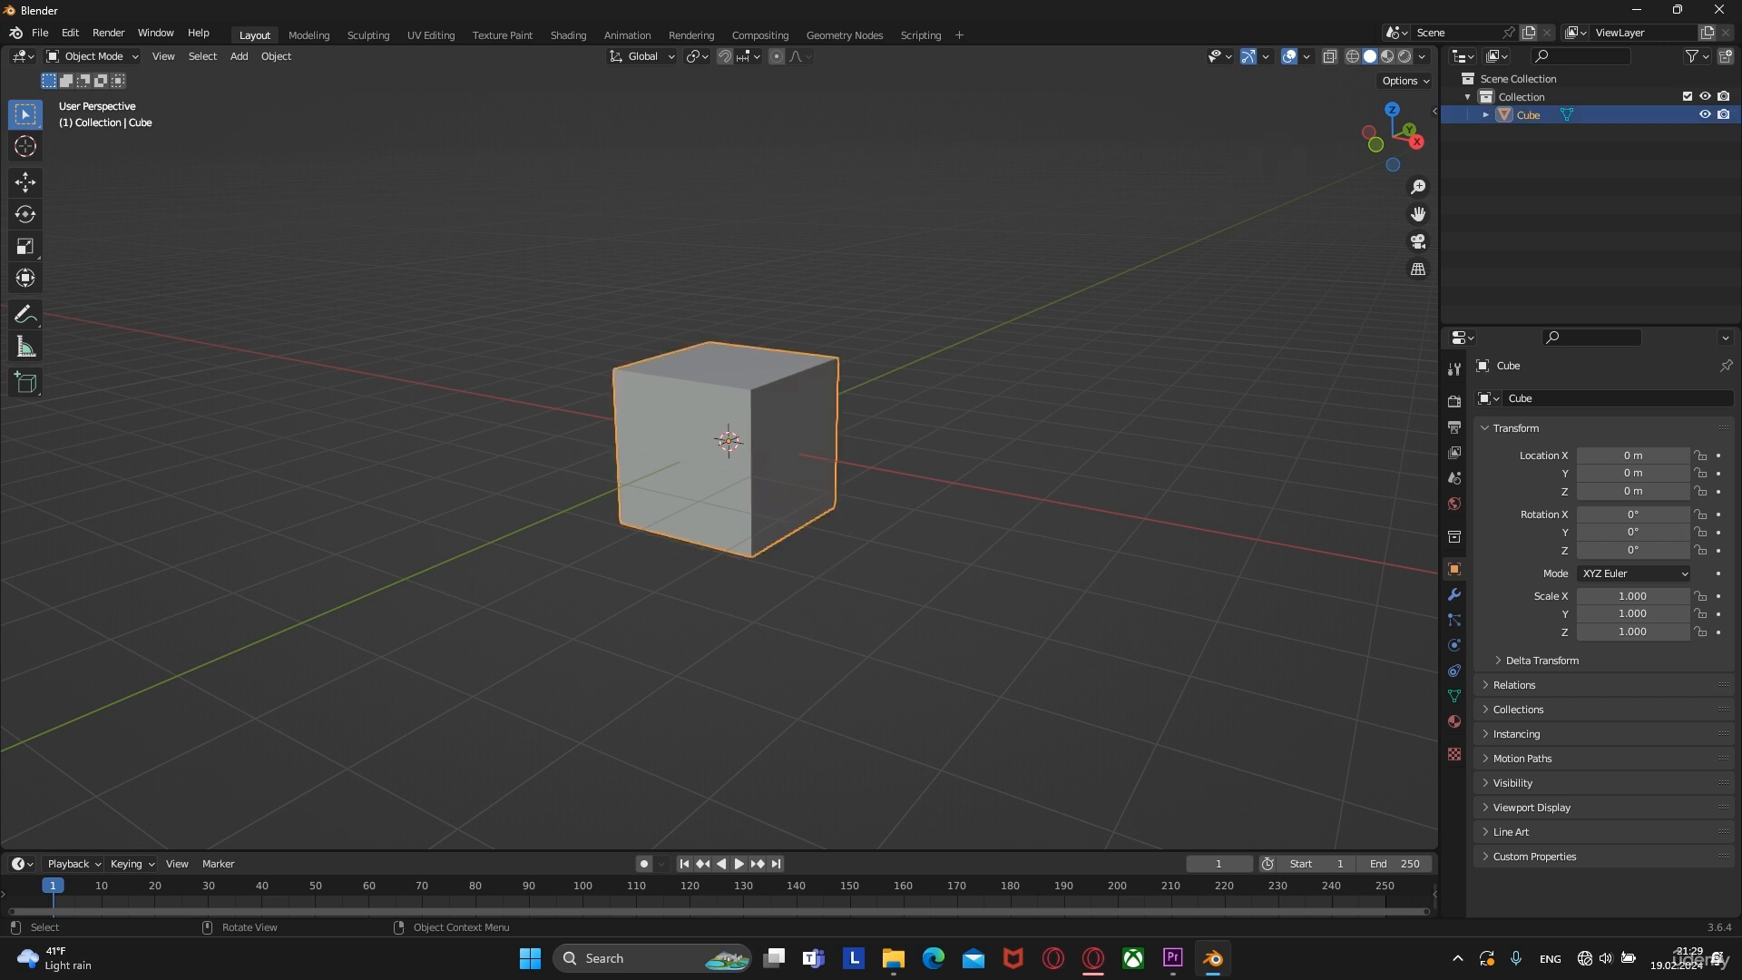
Try out the Scale, Rotate and Move transforms on the cube, cancelling them
key("s")
key("r")
key("Escape")
key("g")
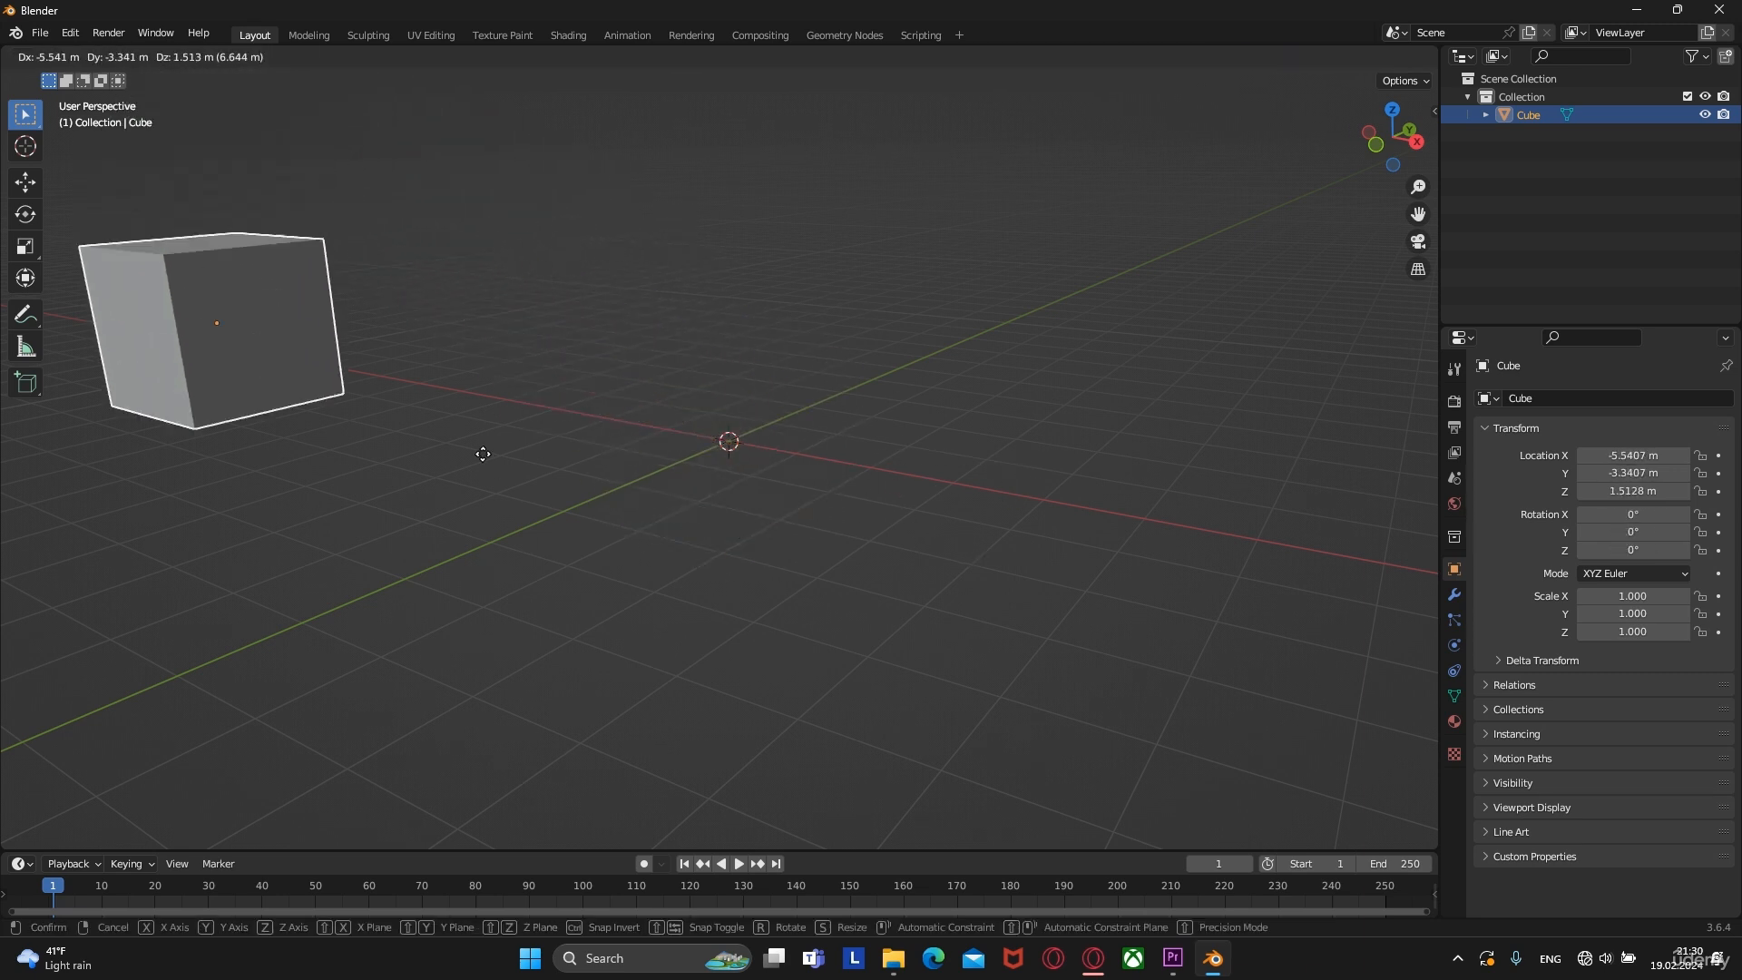
key("Escape")
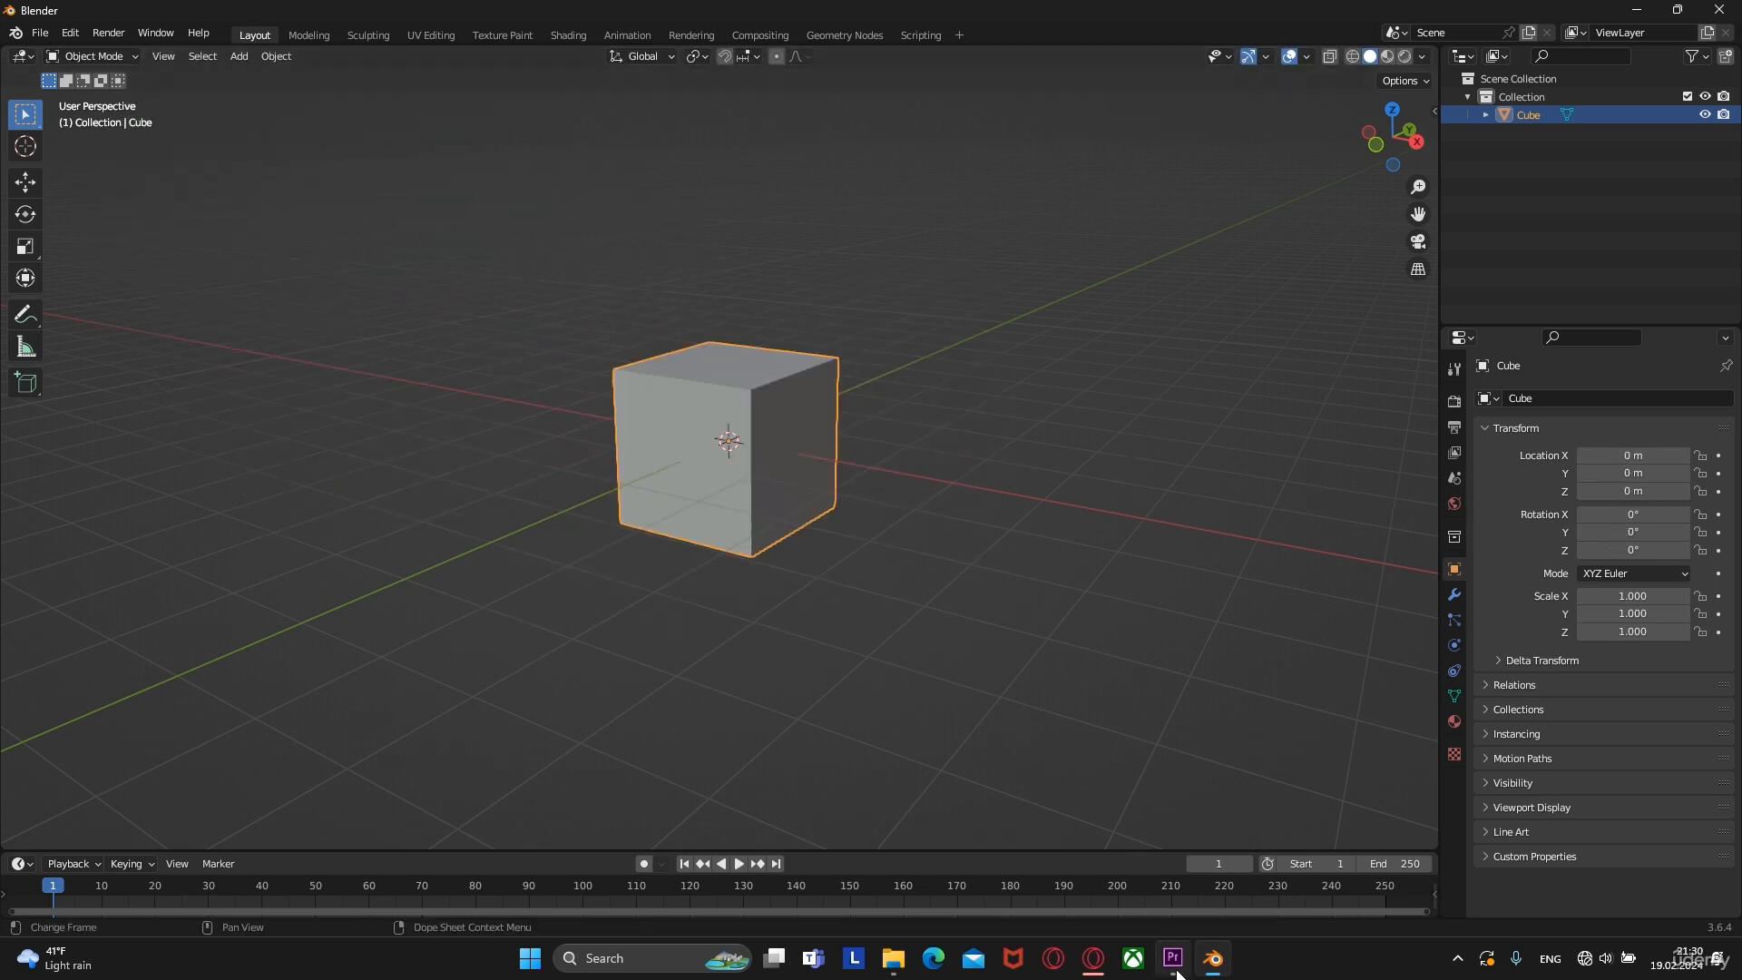
Deselect and reselect the cube, and try scaling it uniformly to about 1.97
left_click(1114, 690)
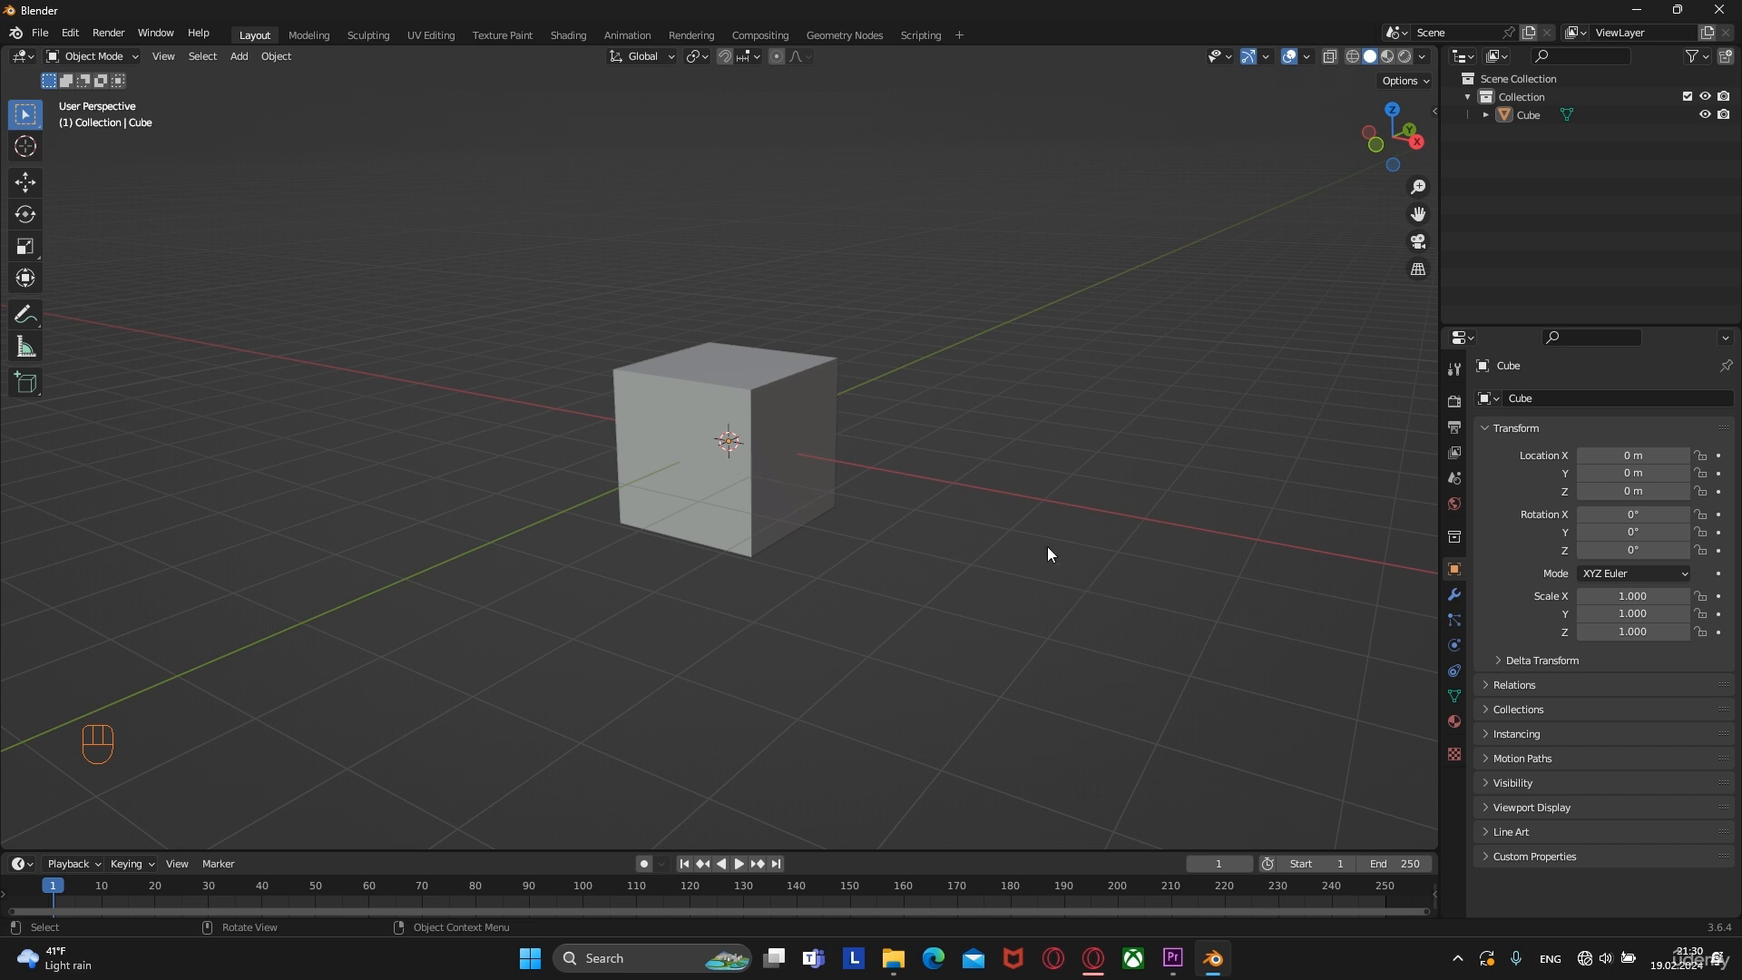
left_click(760, 393)
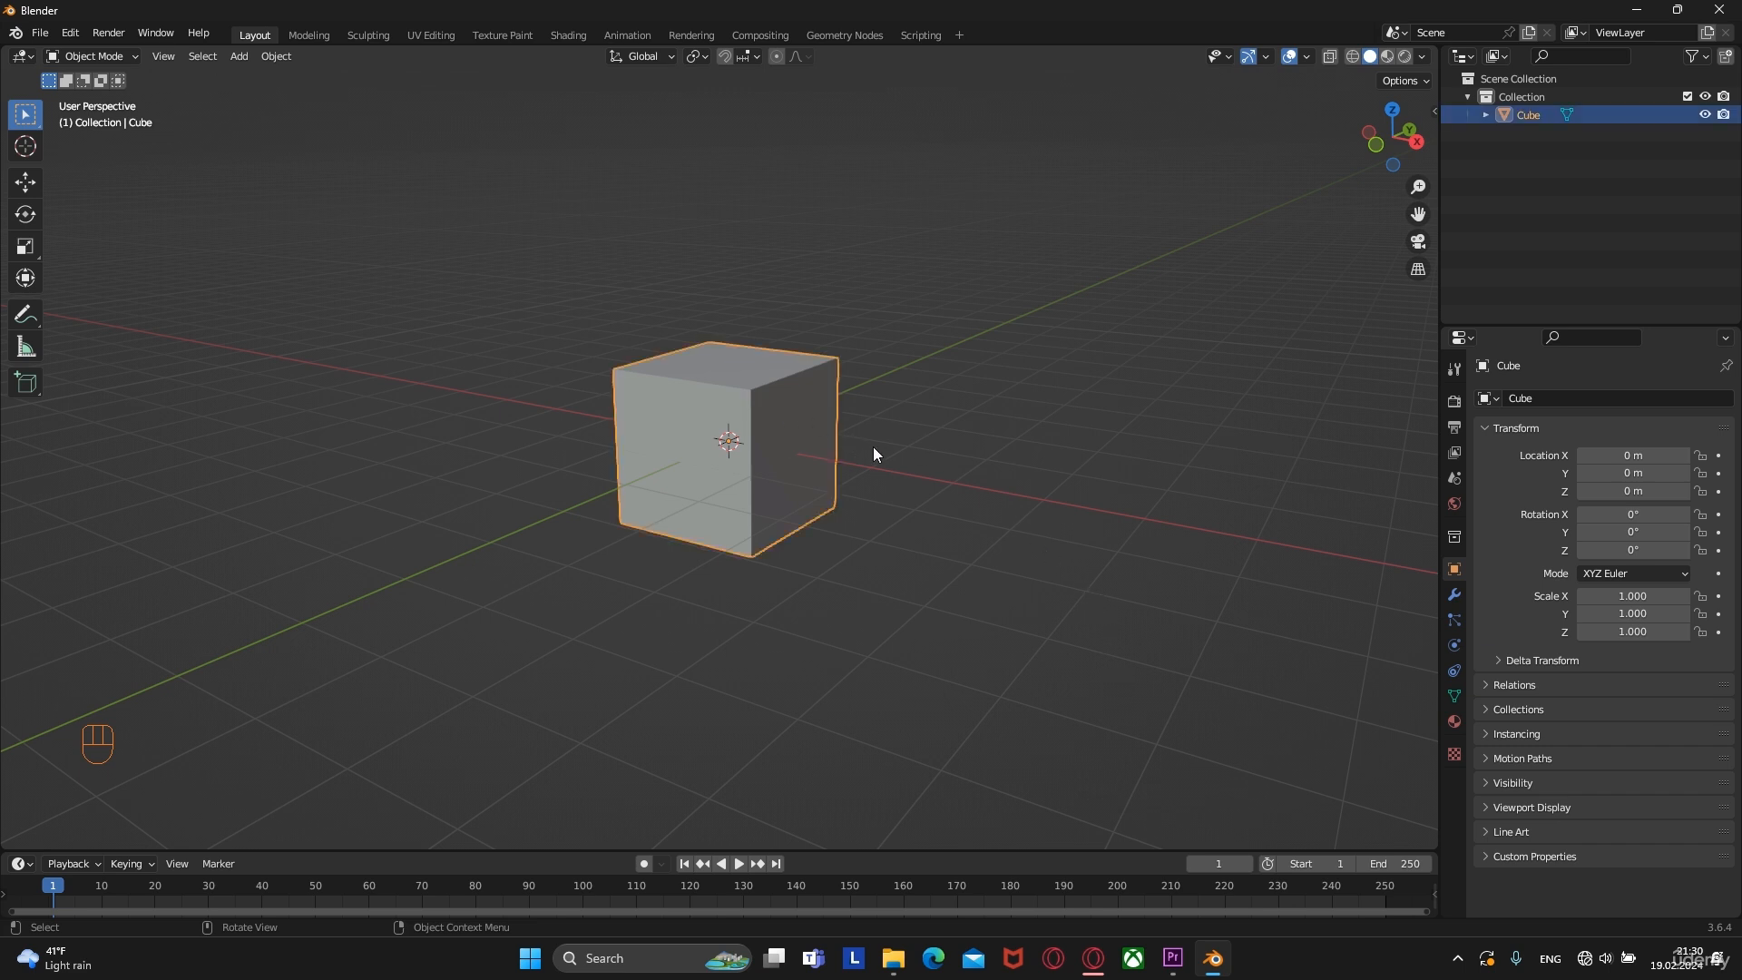
key("s")
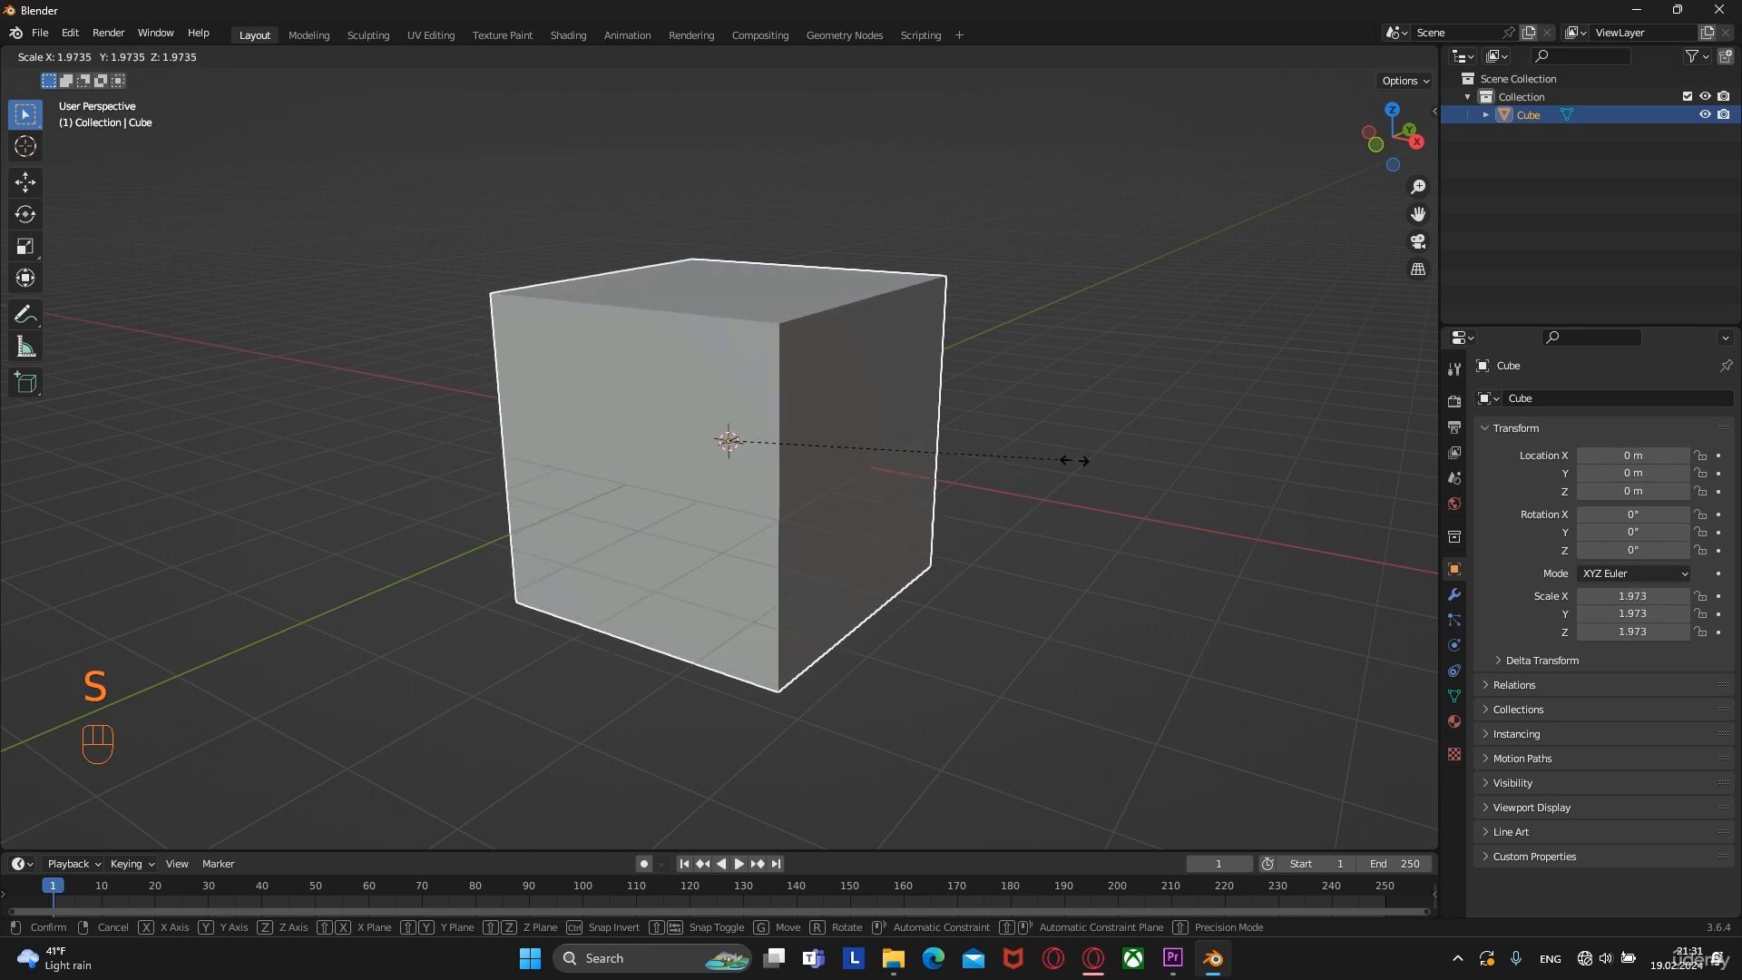
right_click(1077, 463)
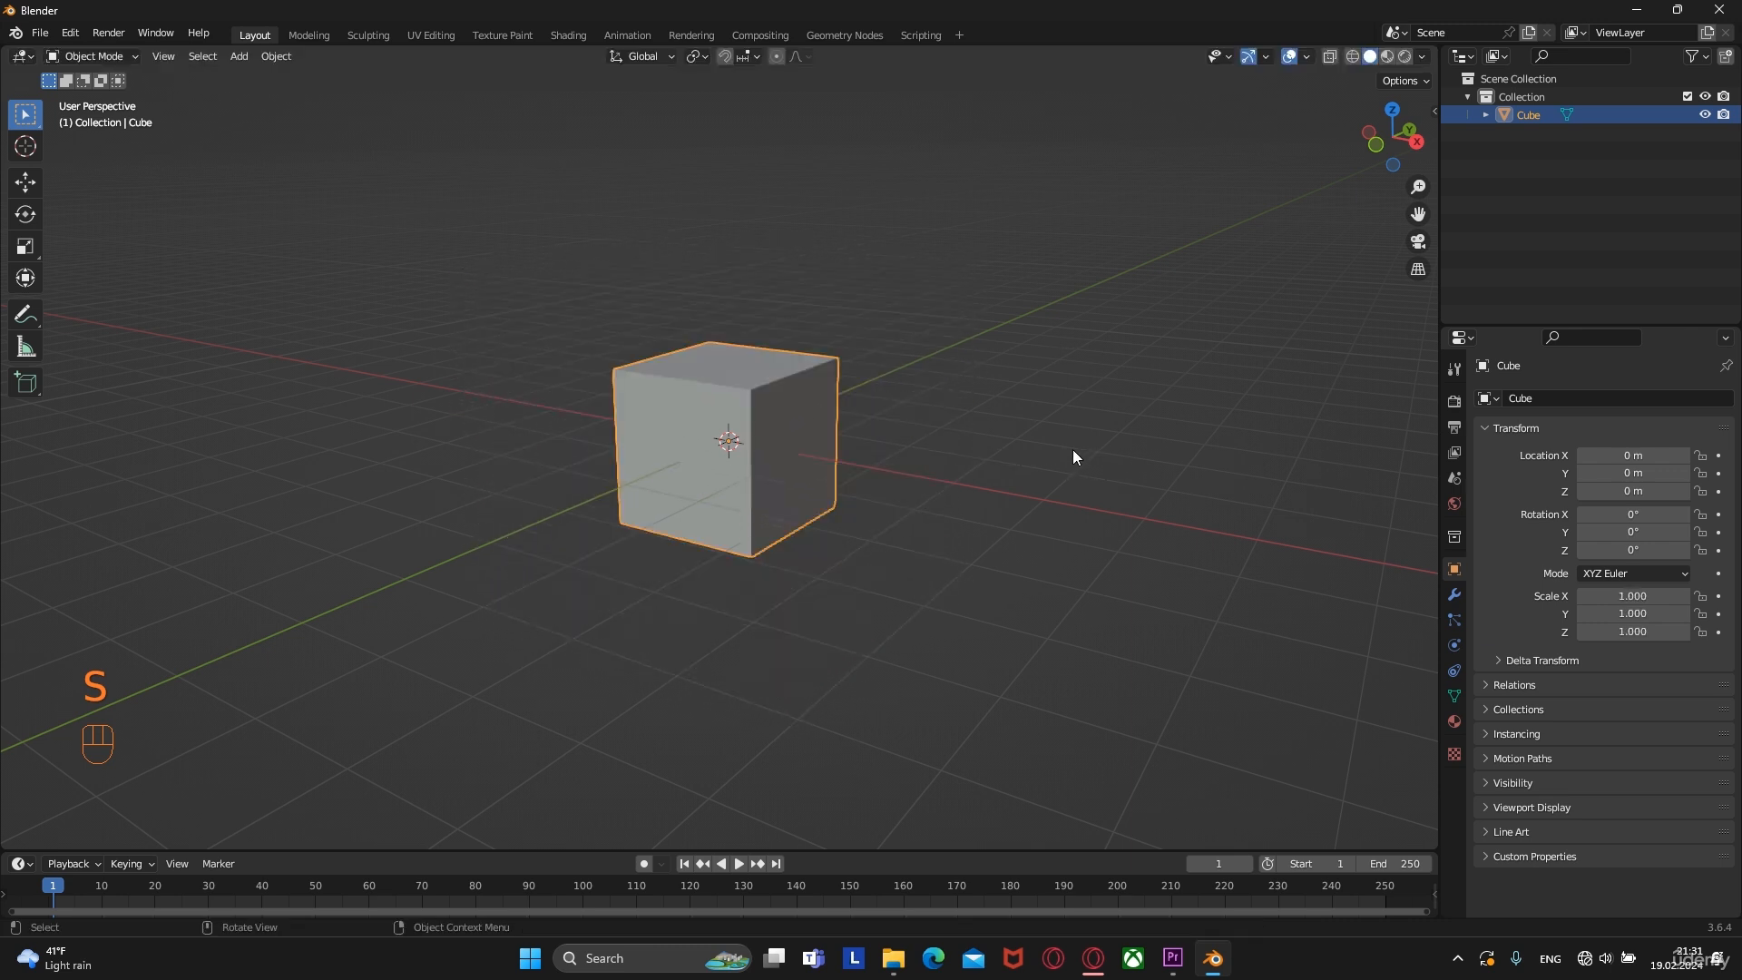
Try rotating and moving the cube freely without an axis constraint
key("r")
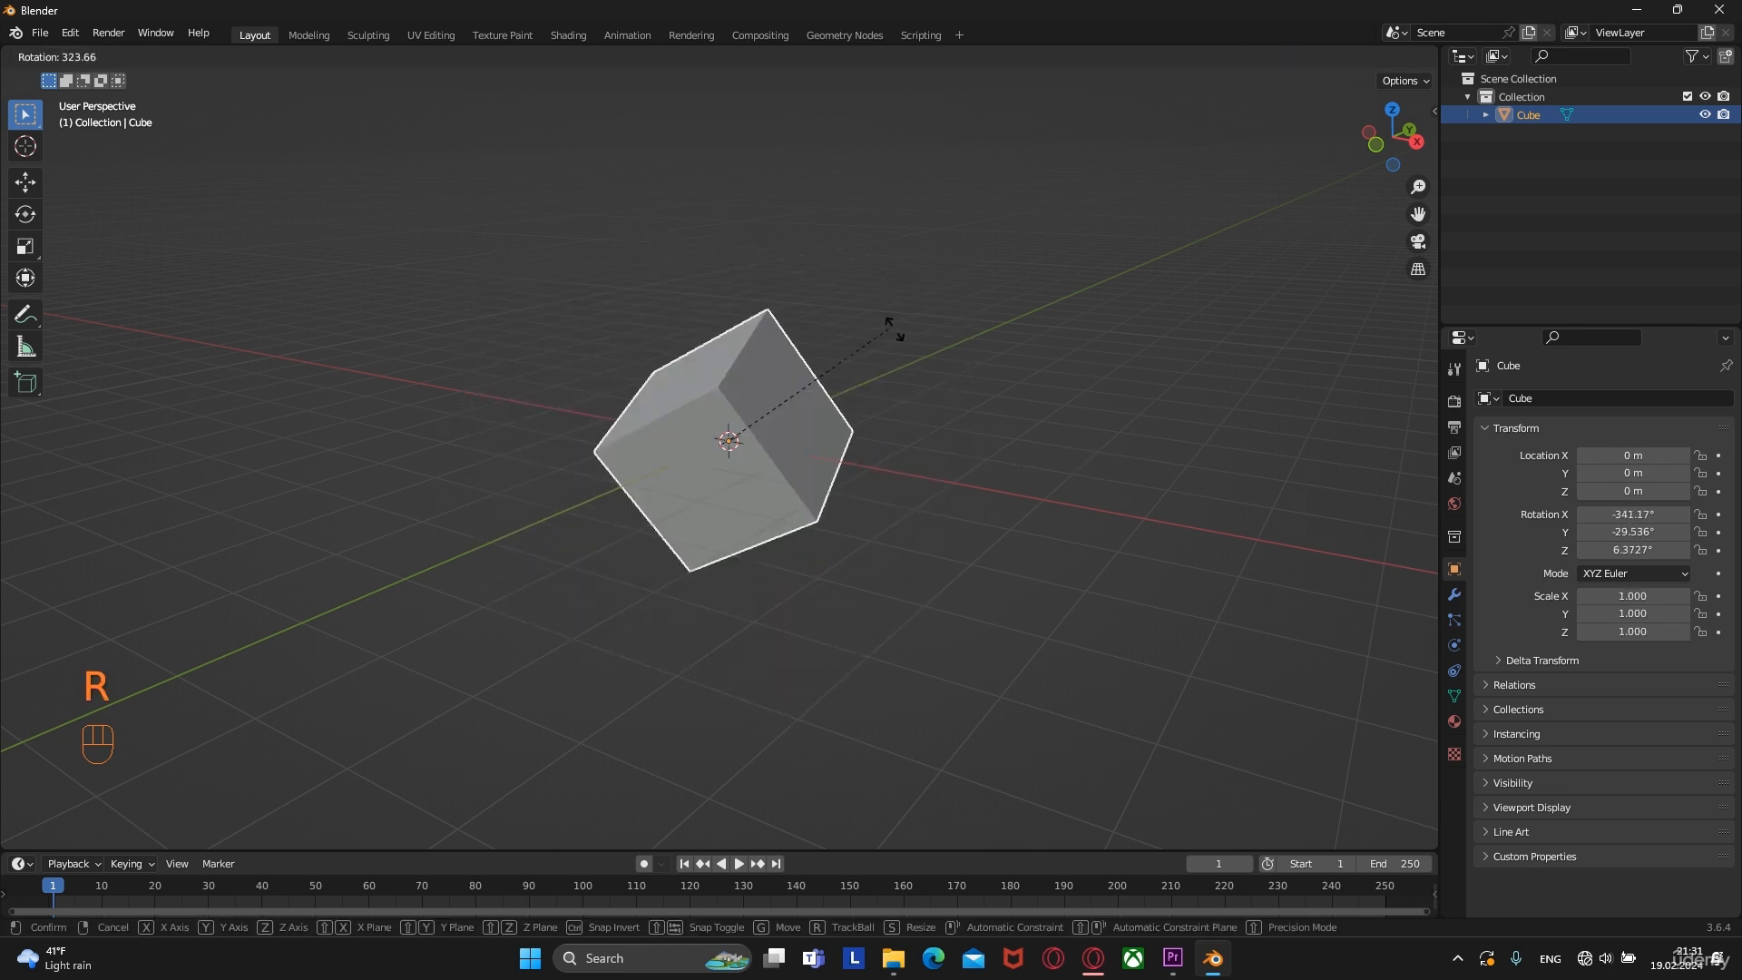
right_click(951, 477)
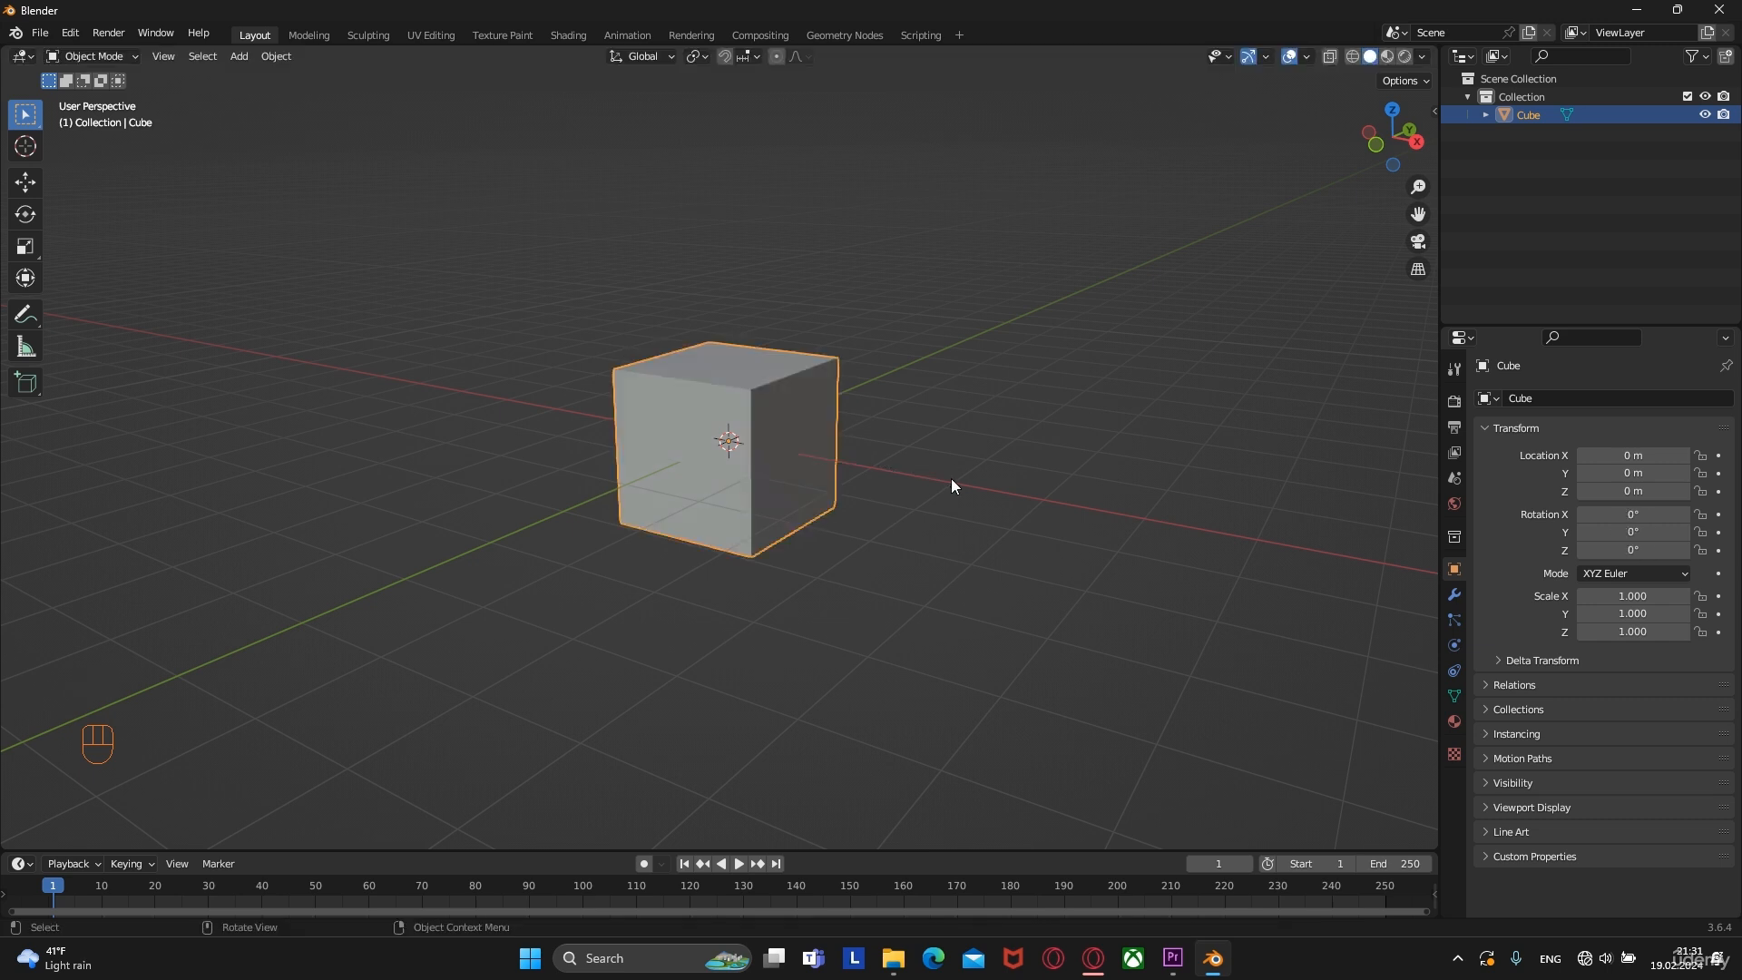
key("g")
right_click(996, 508)
Try scaling the cube along the global Z axis only, to about 2.69
key("s")
key("z")
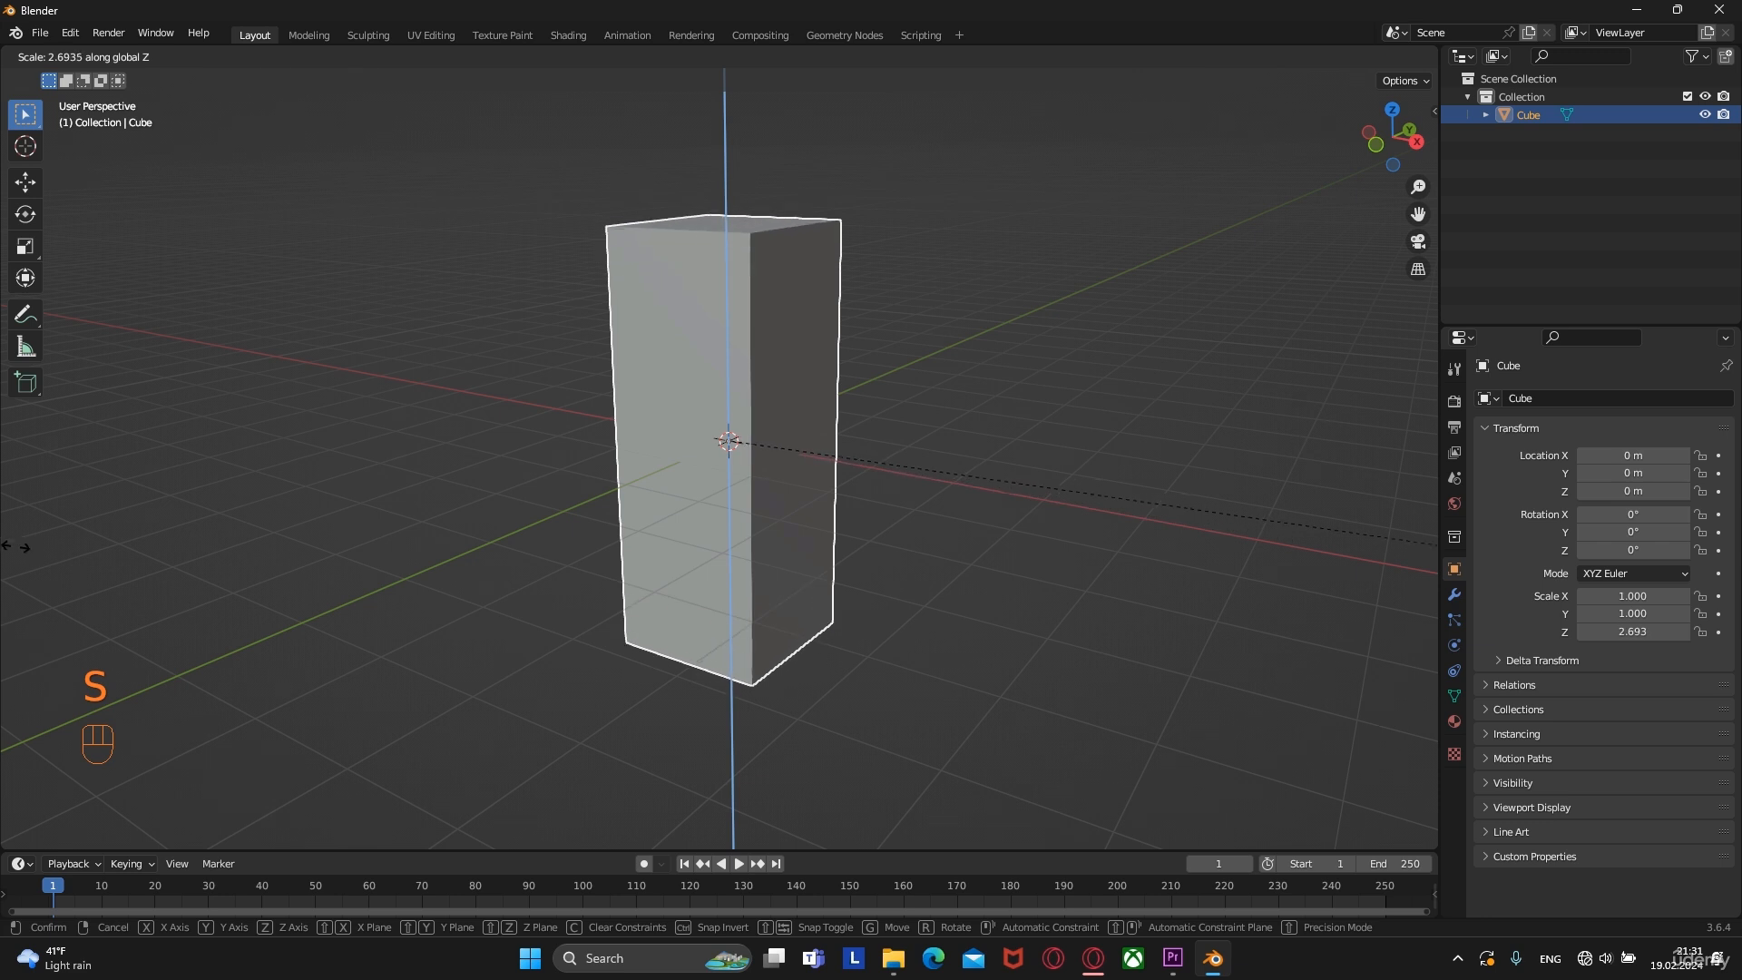
right_click(1417, 545)
Try rotating the cube around the global X axis only
key("r")
key("x")
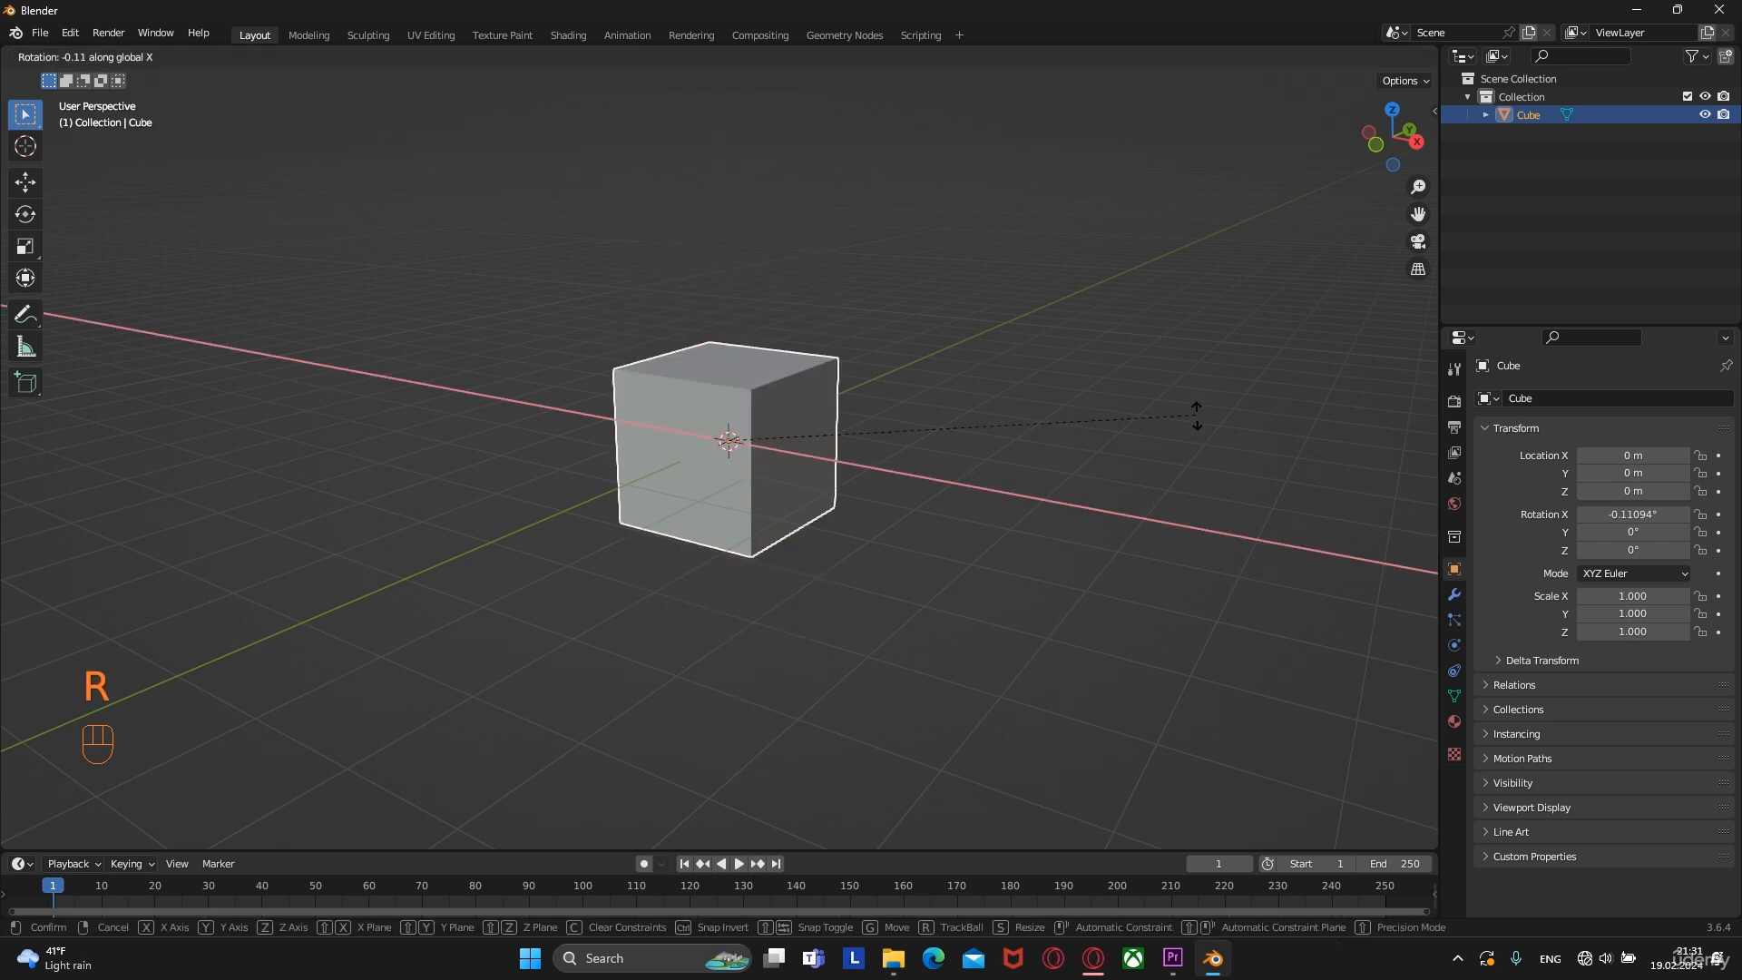
right_click(897, 289)
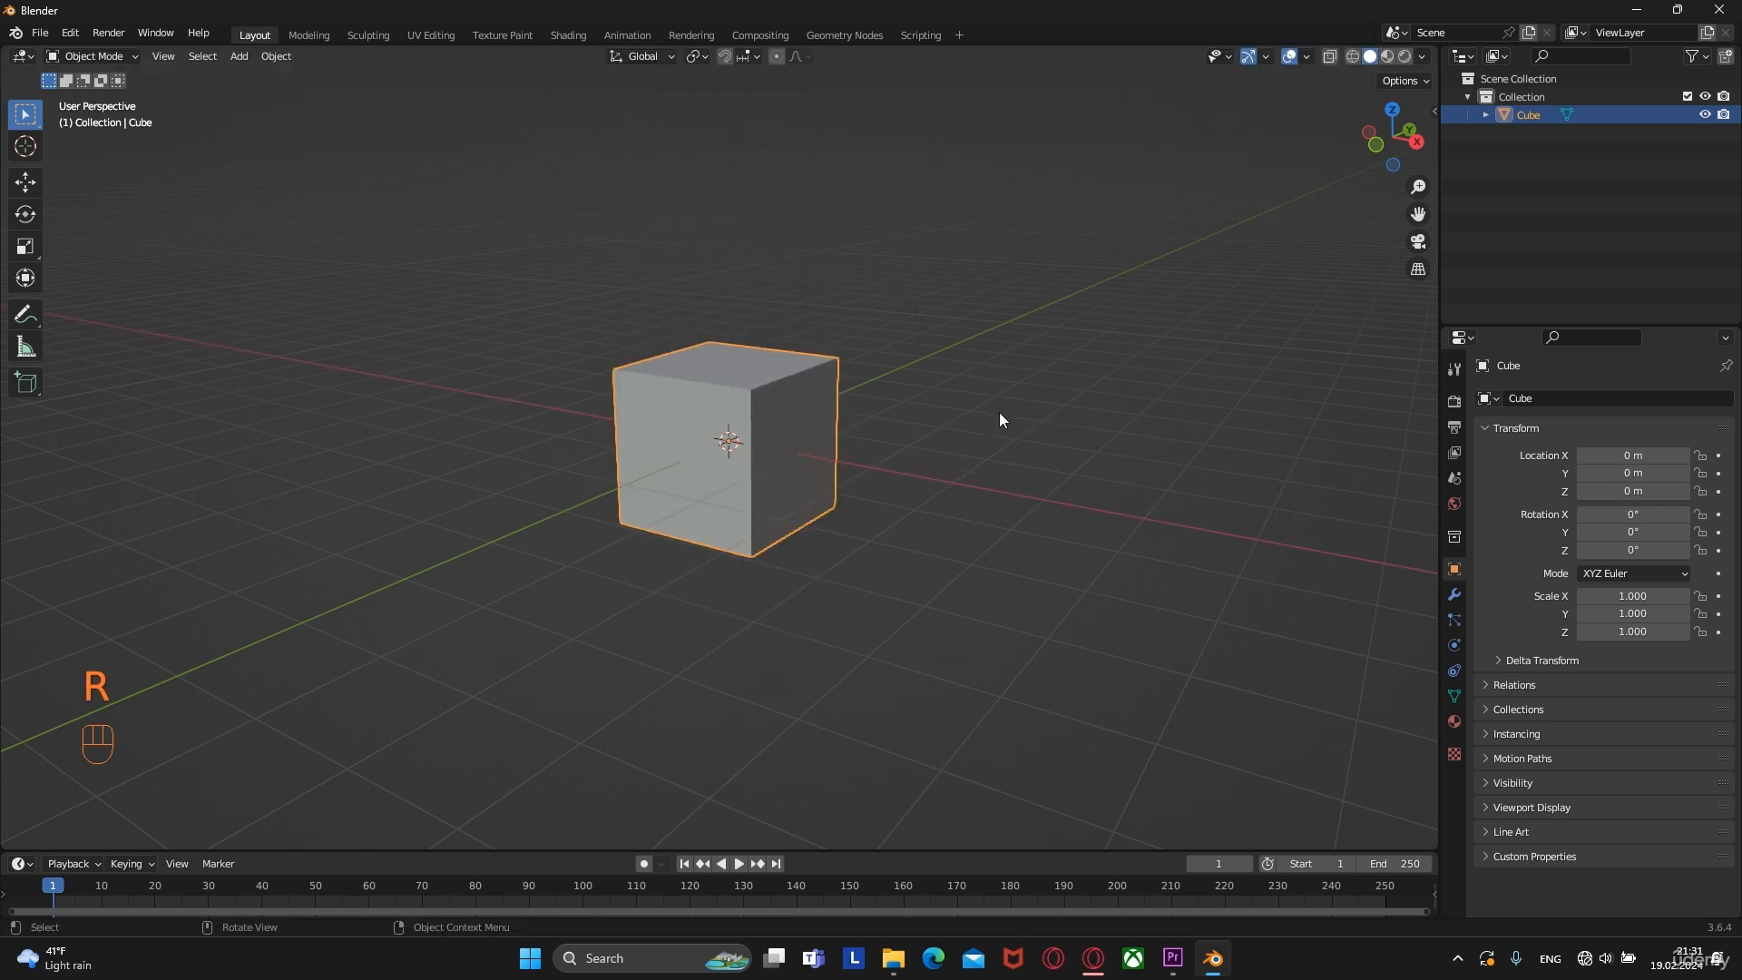
Try moving the cube along the global Y axis only
key("g")
key("y")
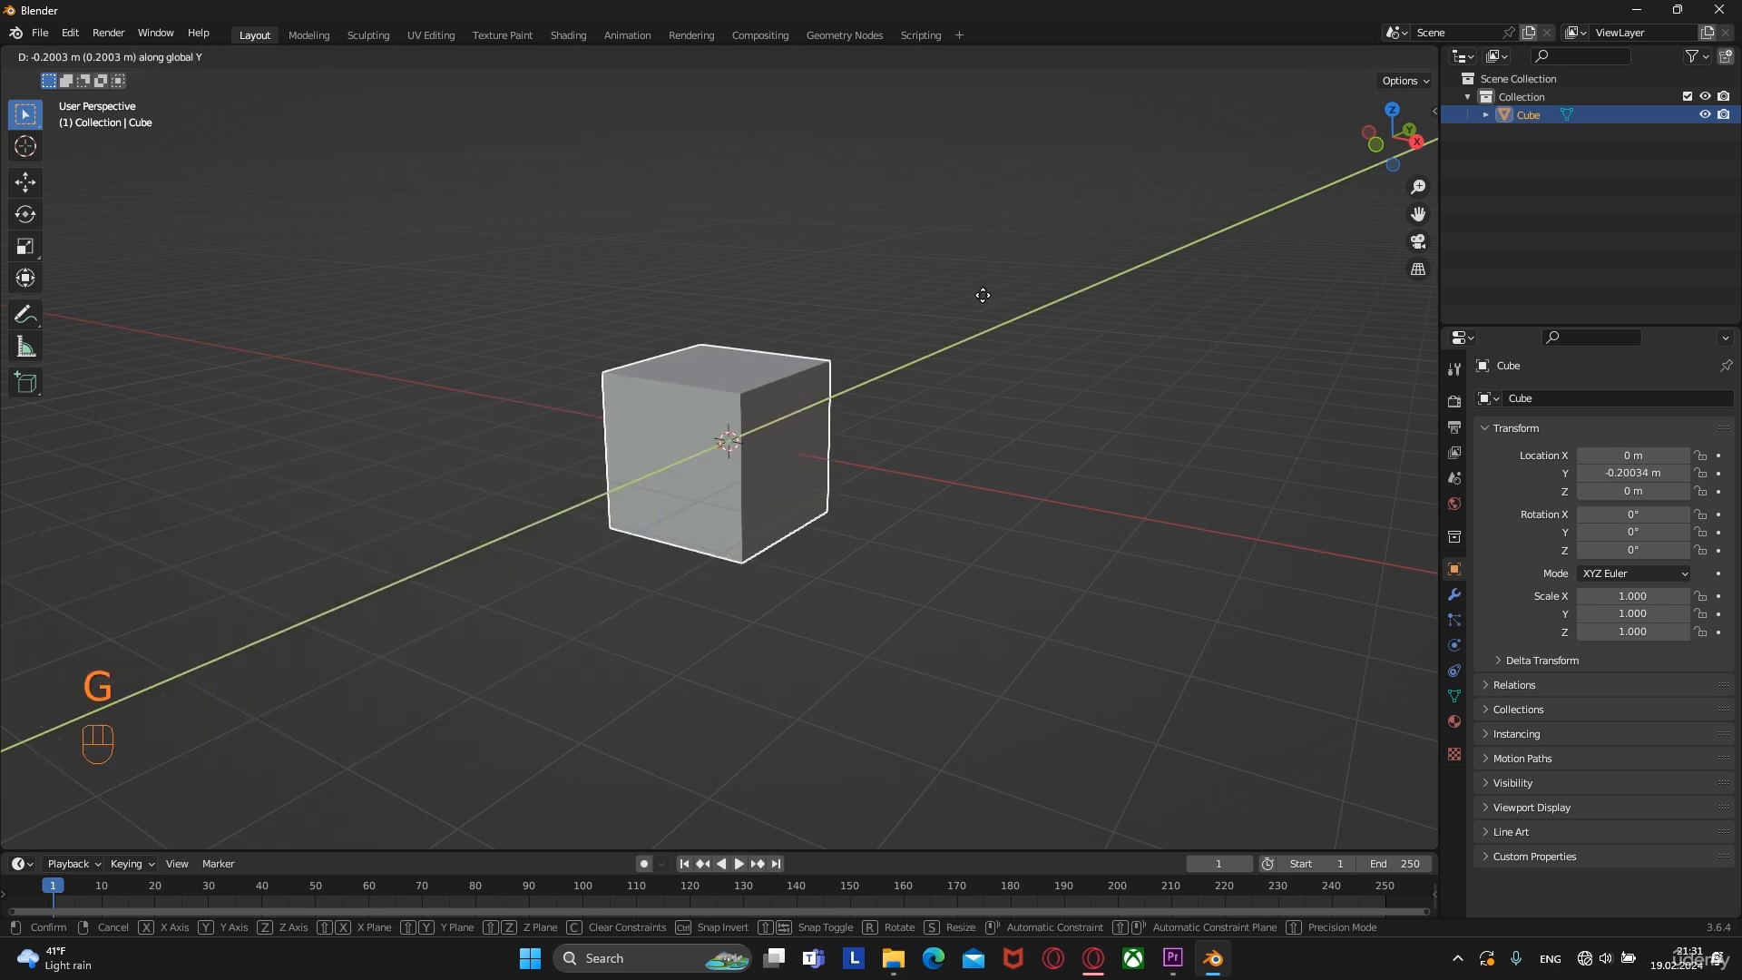
right_click(1007, 381)
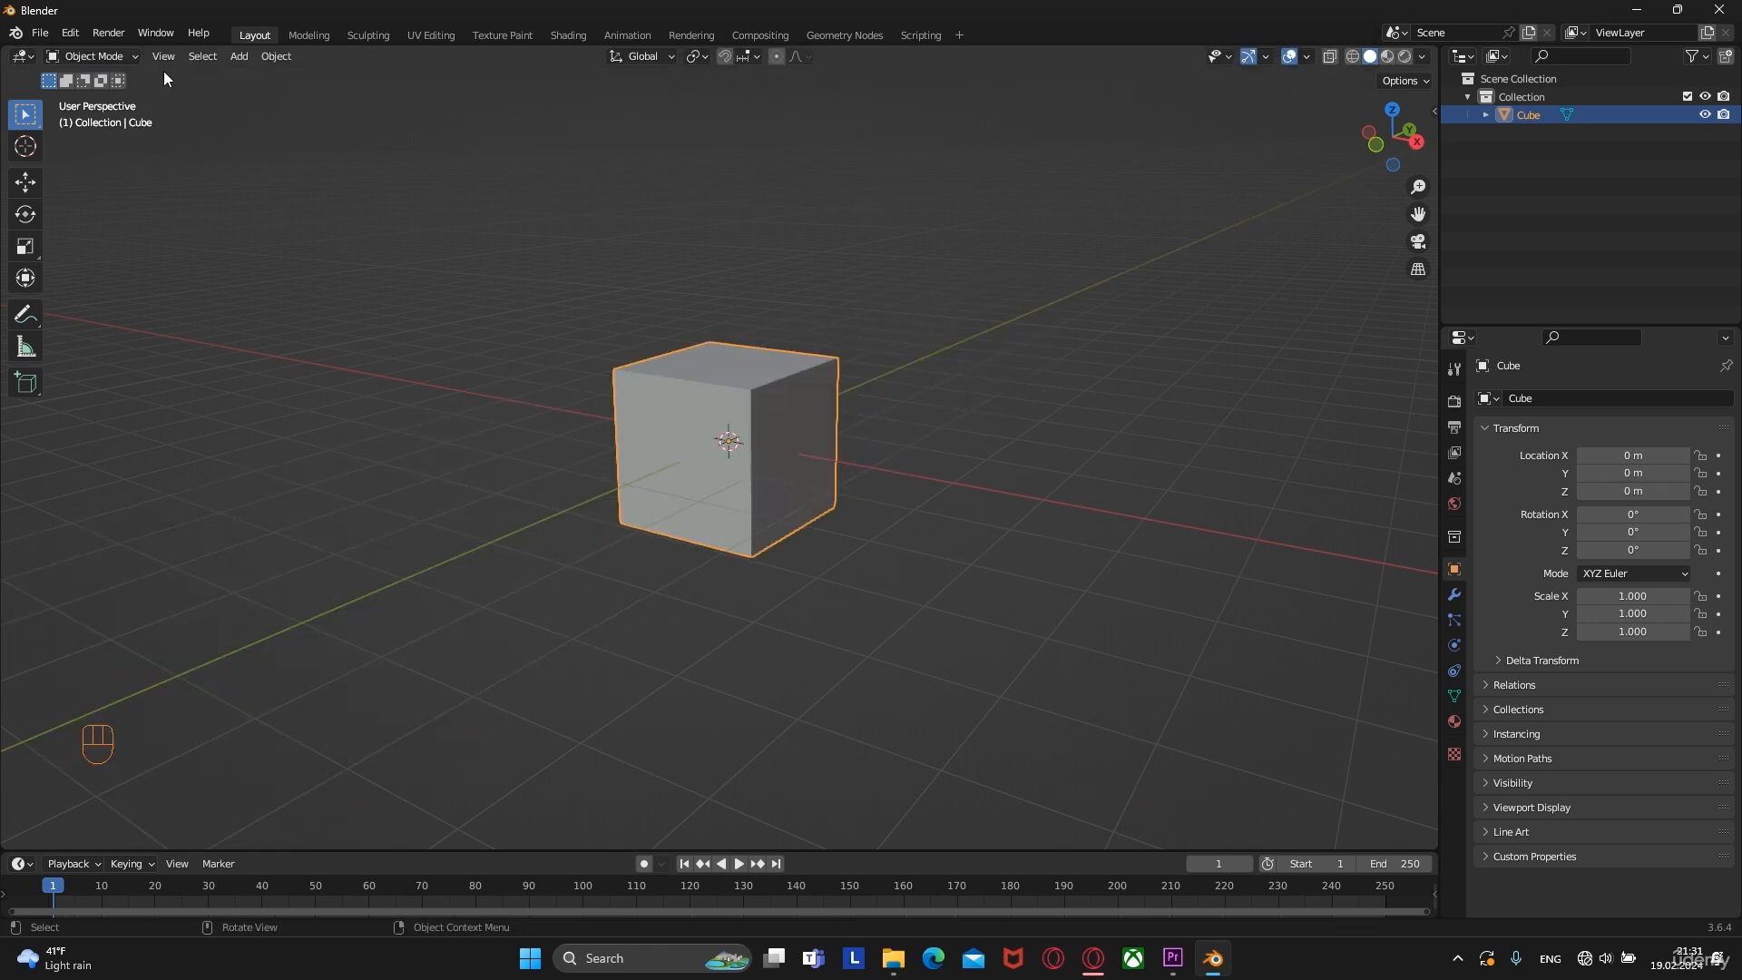
Open the list of interaction modes for the cube
left_click(134, 58)
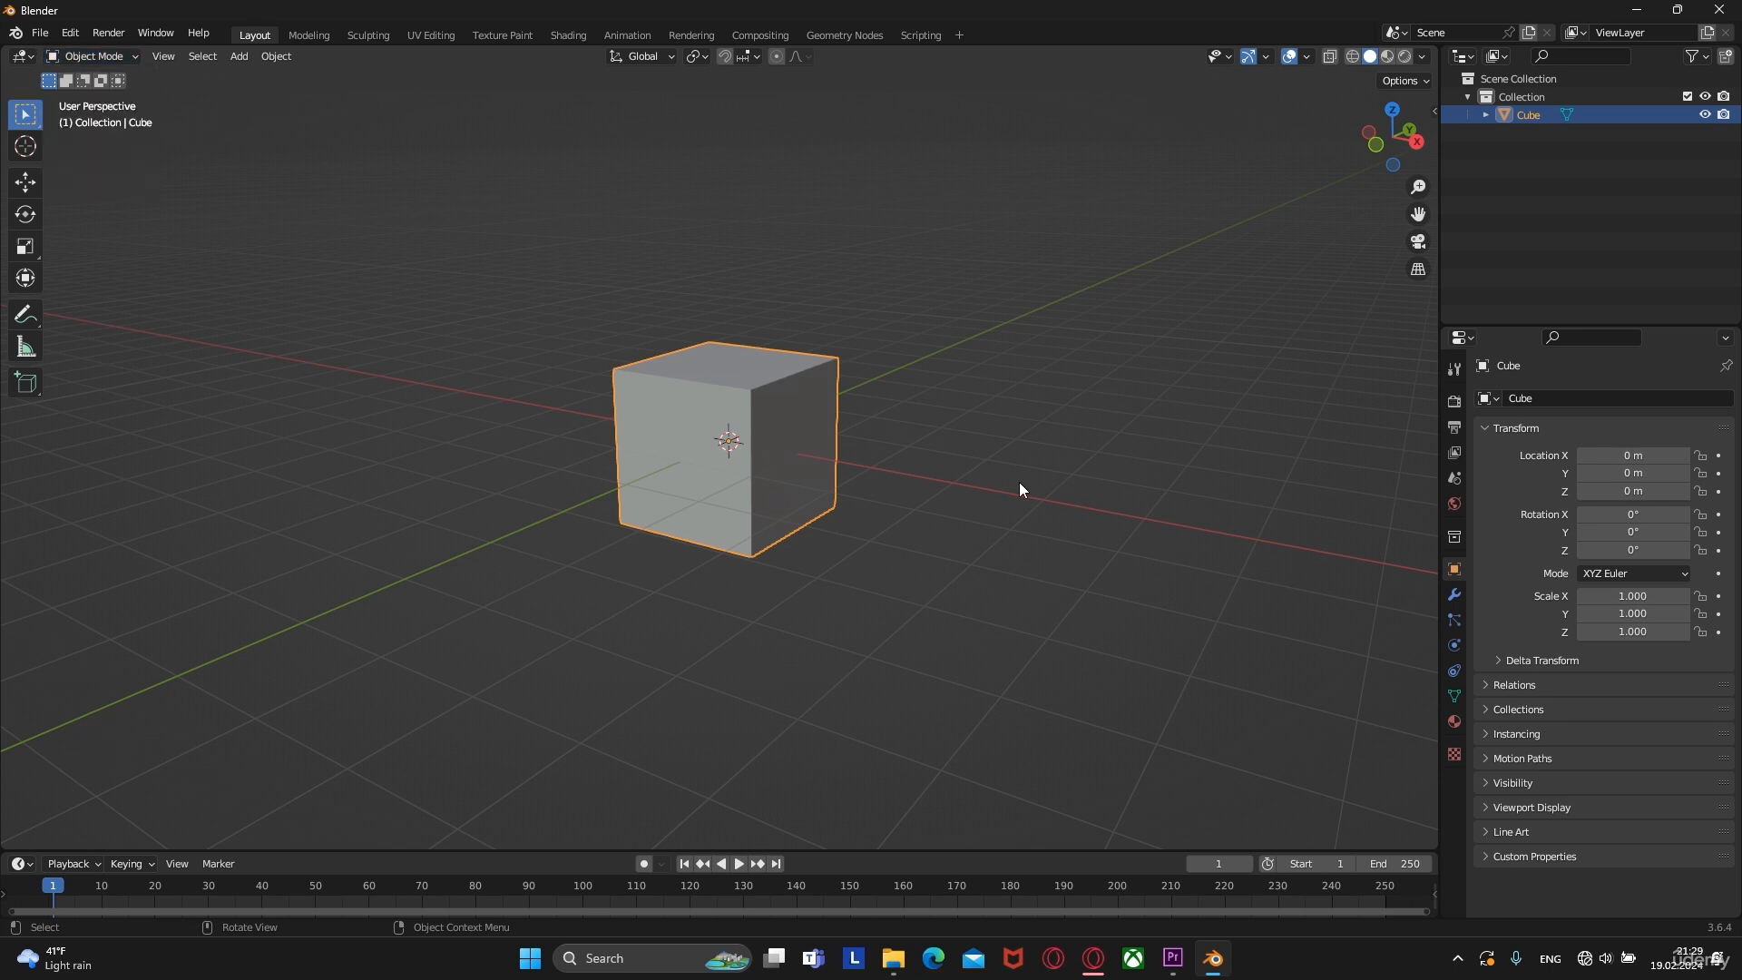
Try scaling, rotating and moving the whole cube in Object Mode, cancelling each transform
key("s")
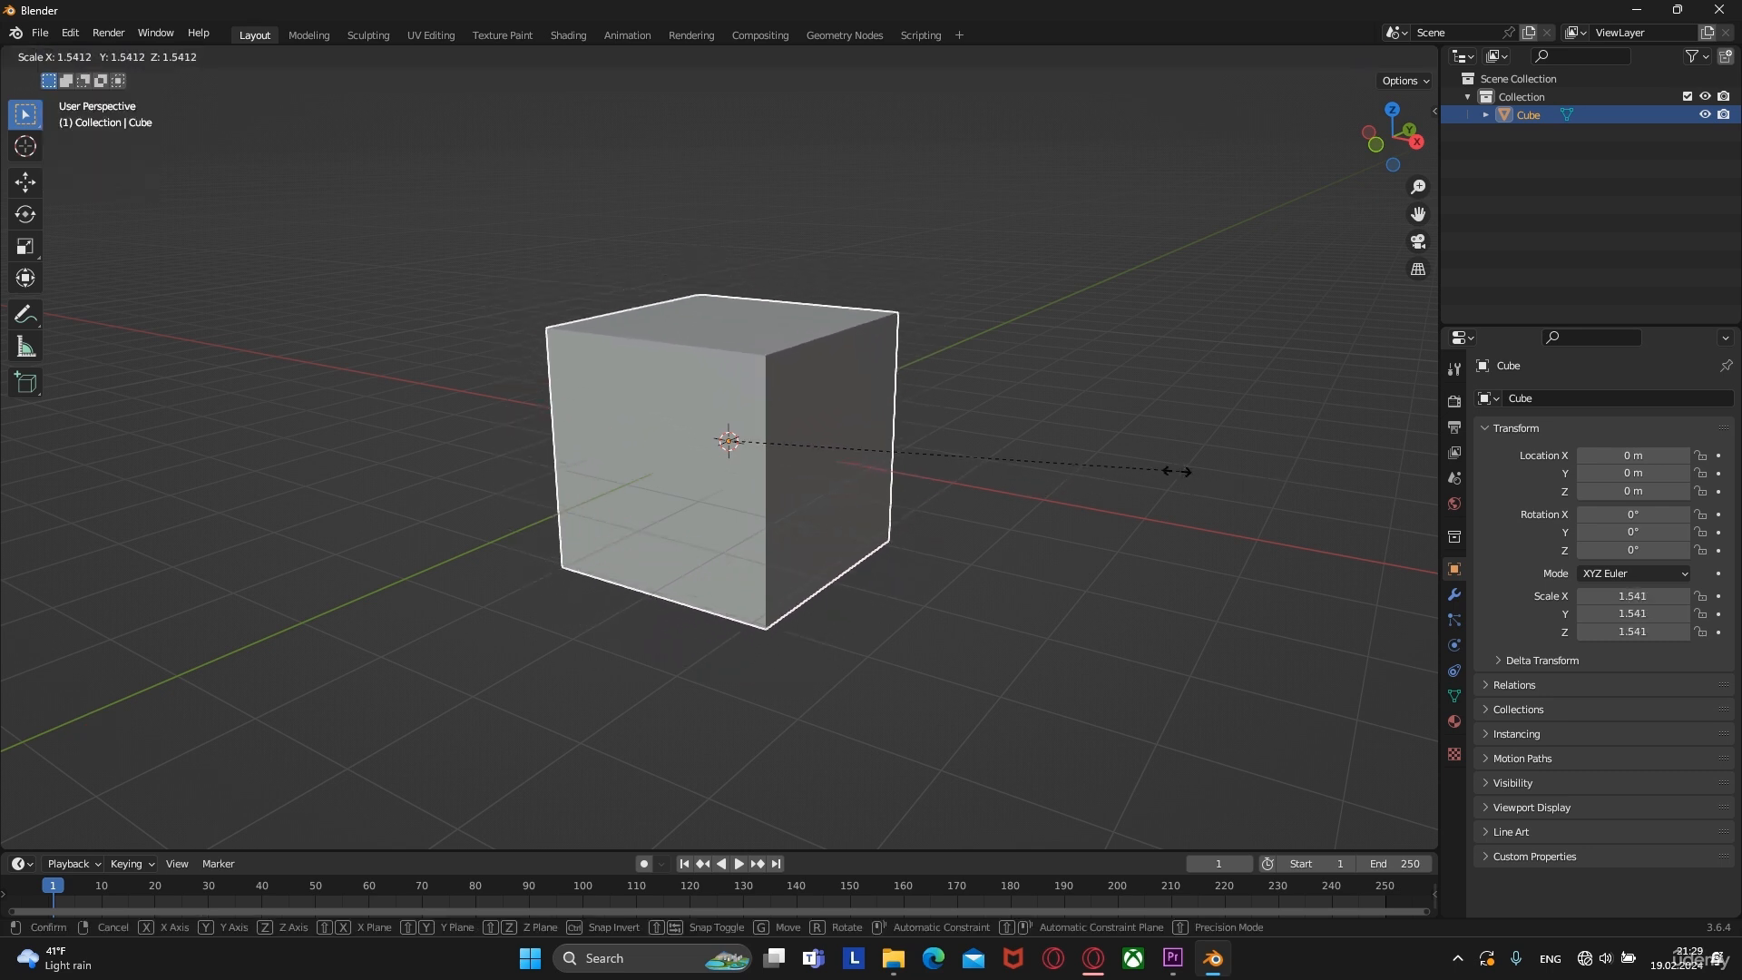
key("Escape")
key("r")
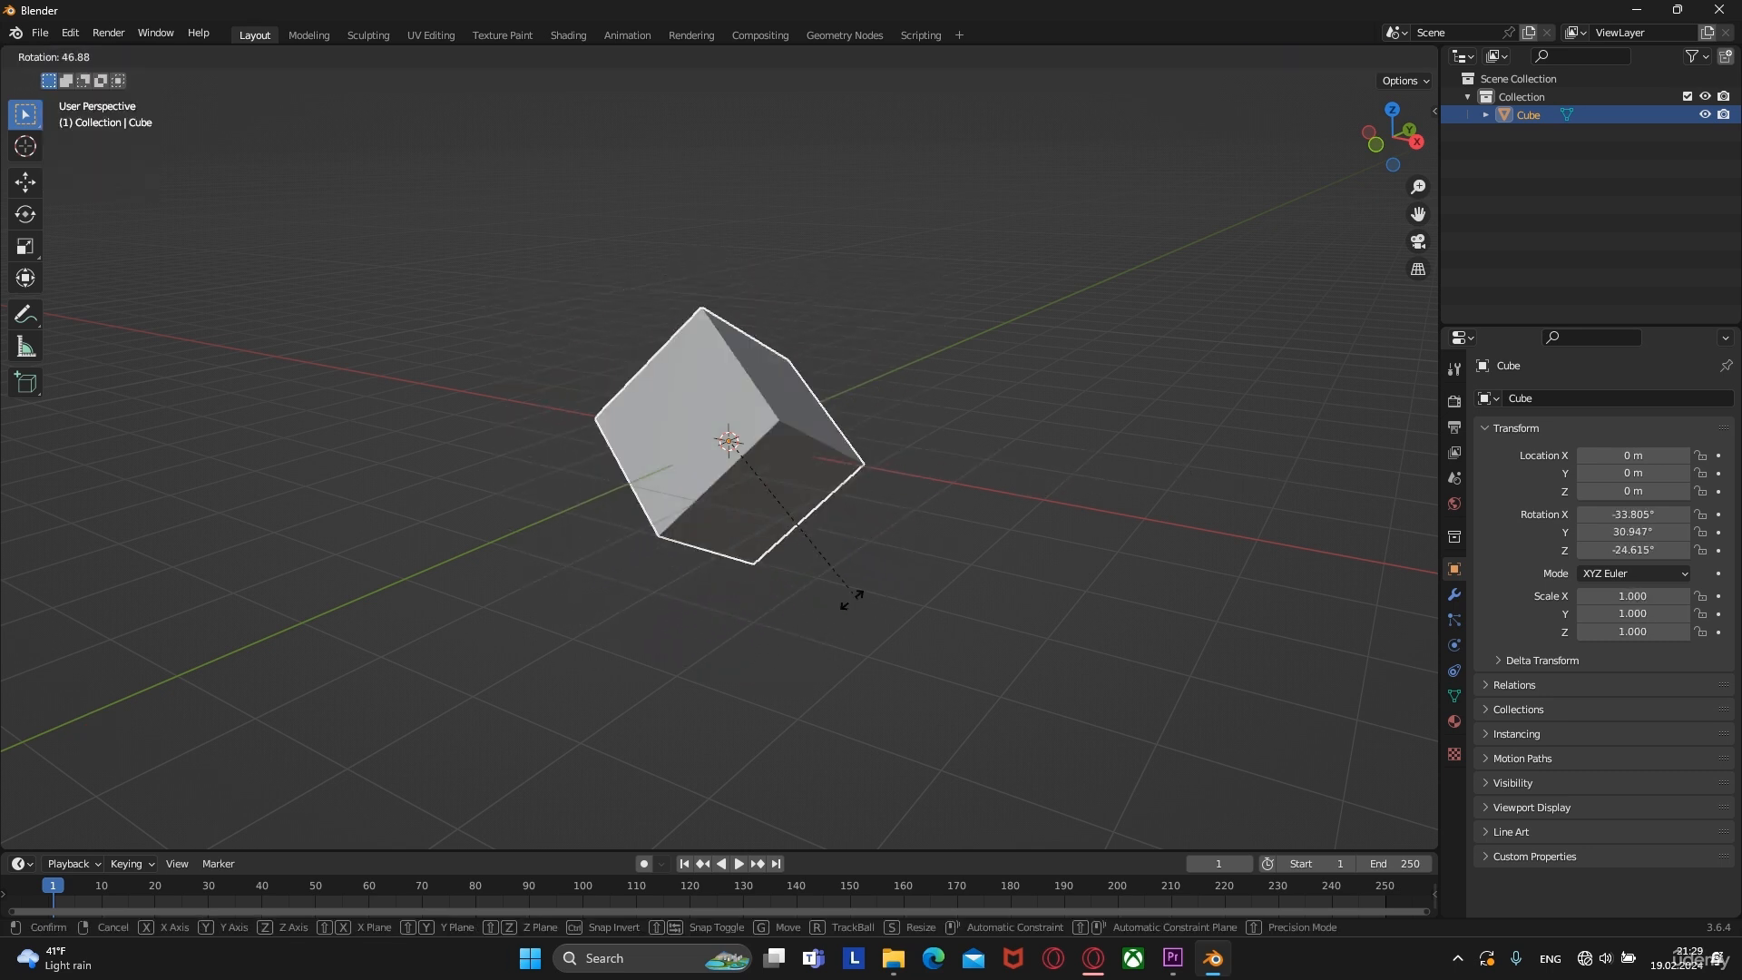
key("Escape")
key("g")
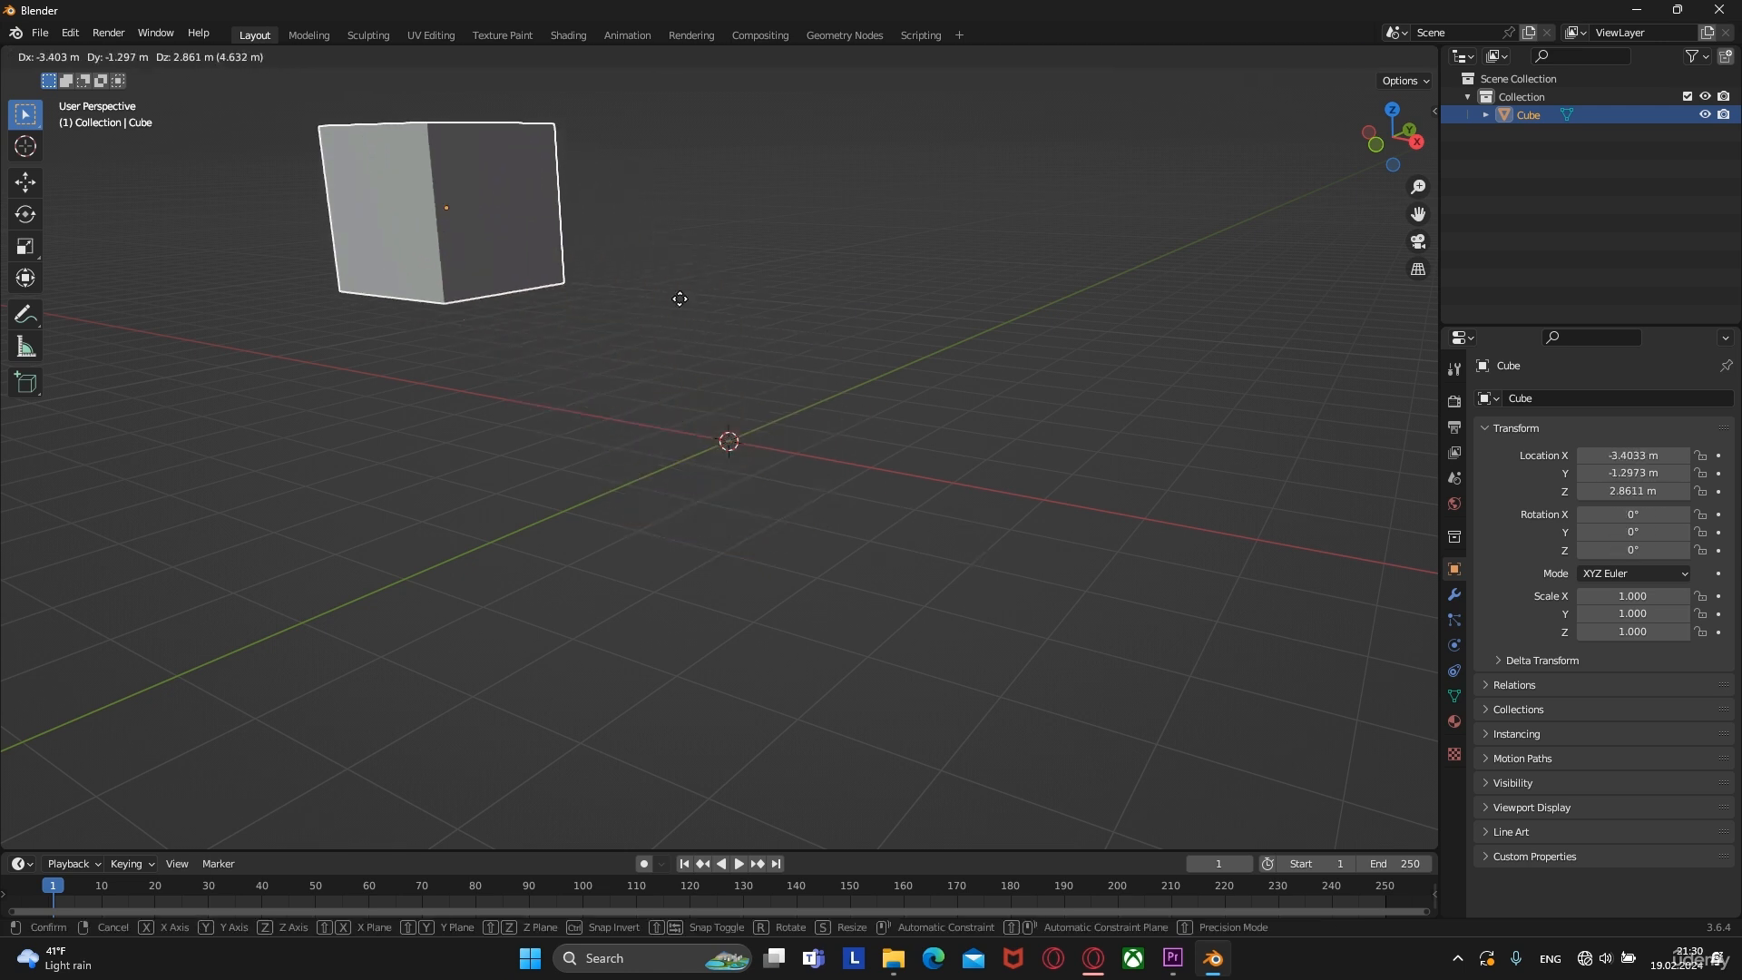
key("Escape")
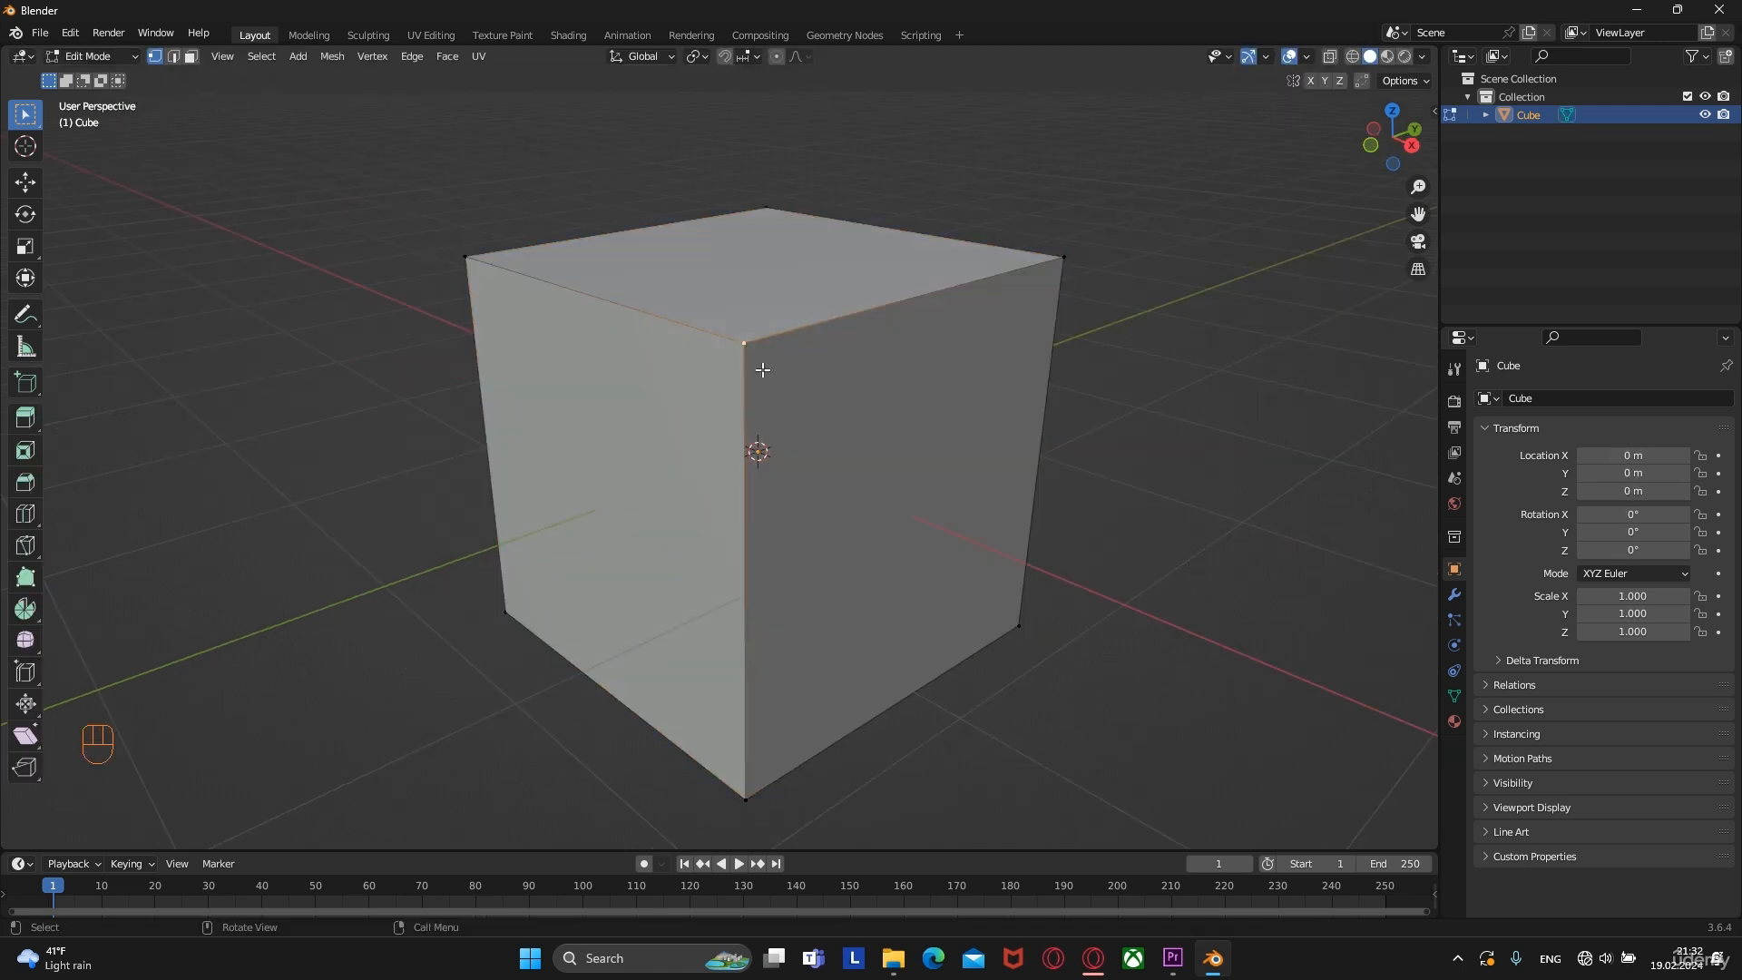
Try moving the cube's selected top corner vertex in Edit Mode, and a top edge in edge selection
key("g")
right_click(863, 375)
key("2")
key("g")
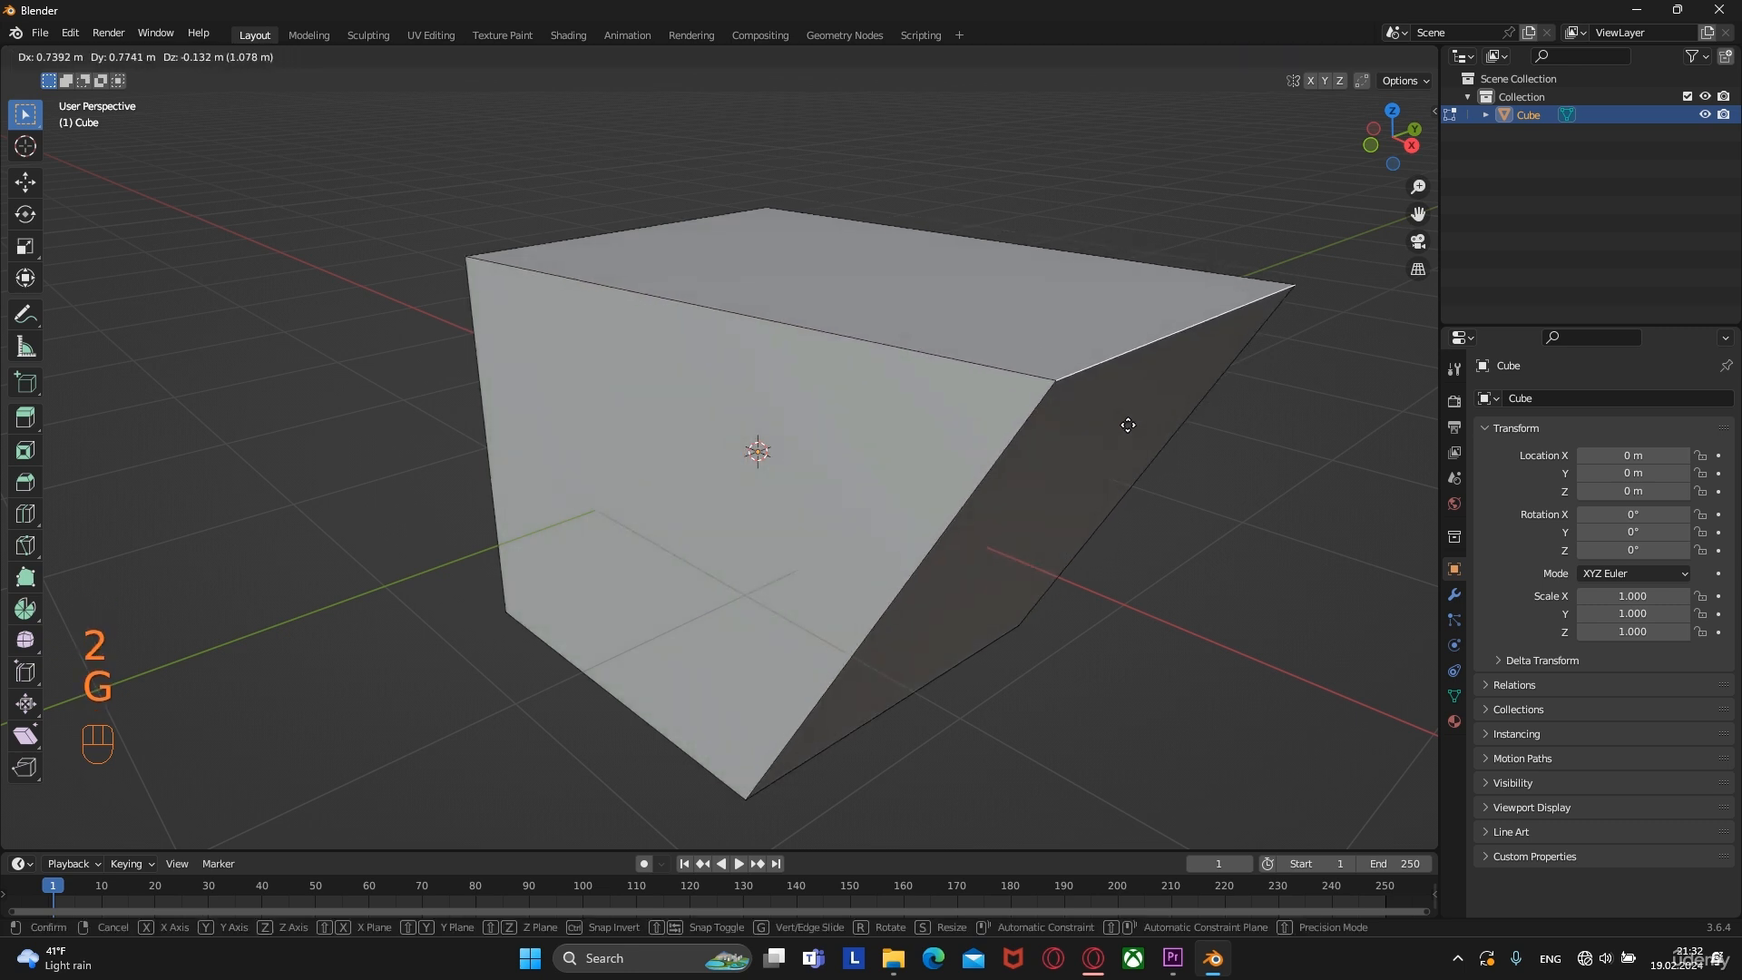
right_click(1128, 420)
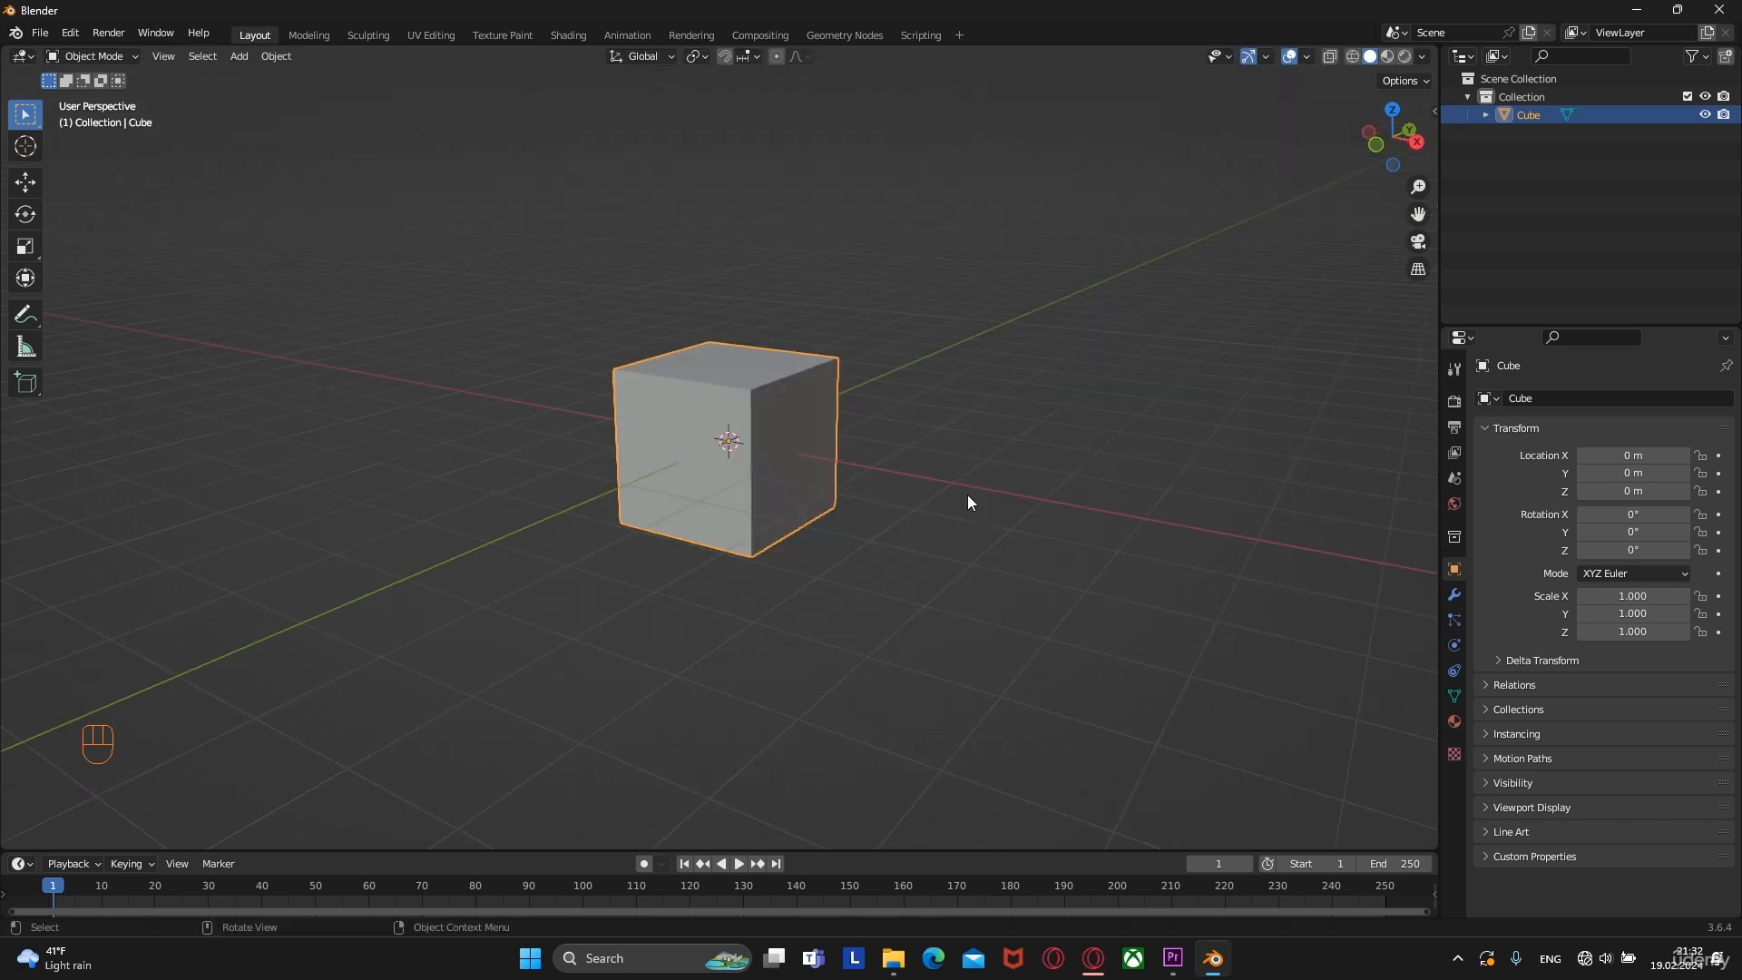
Try moving the cube's near top corner vertex and an adjoining top edge in Edit Mode, cancelling the moves
key("Tab")
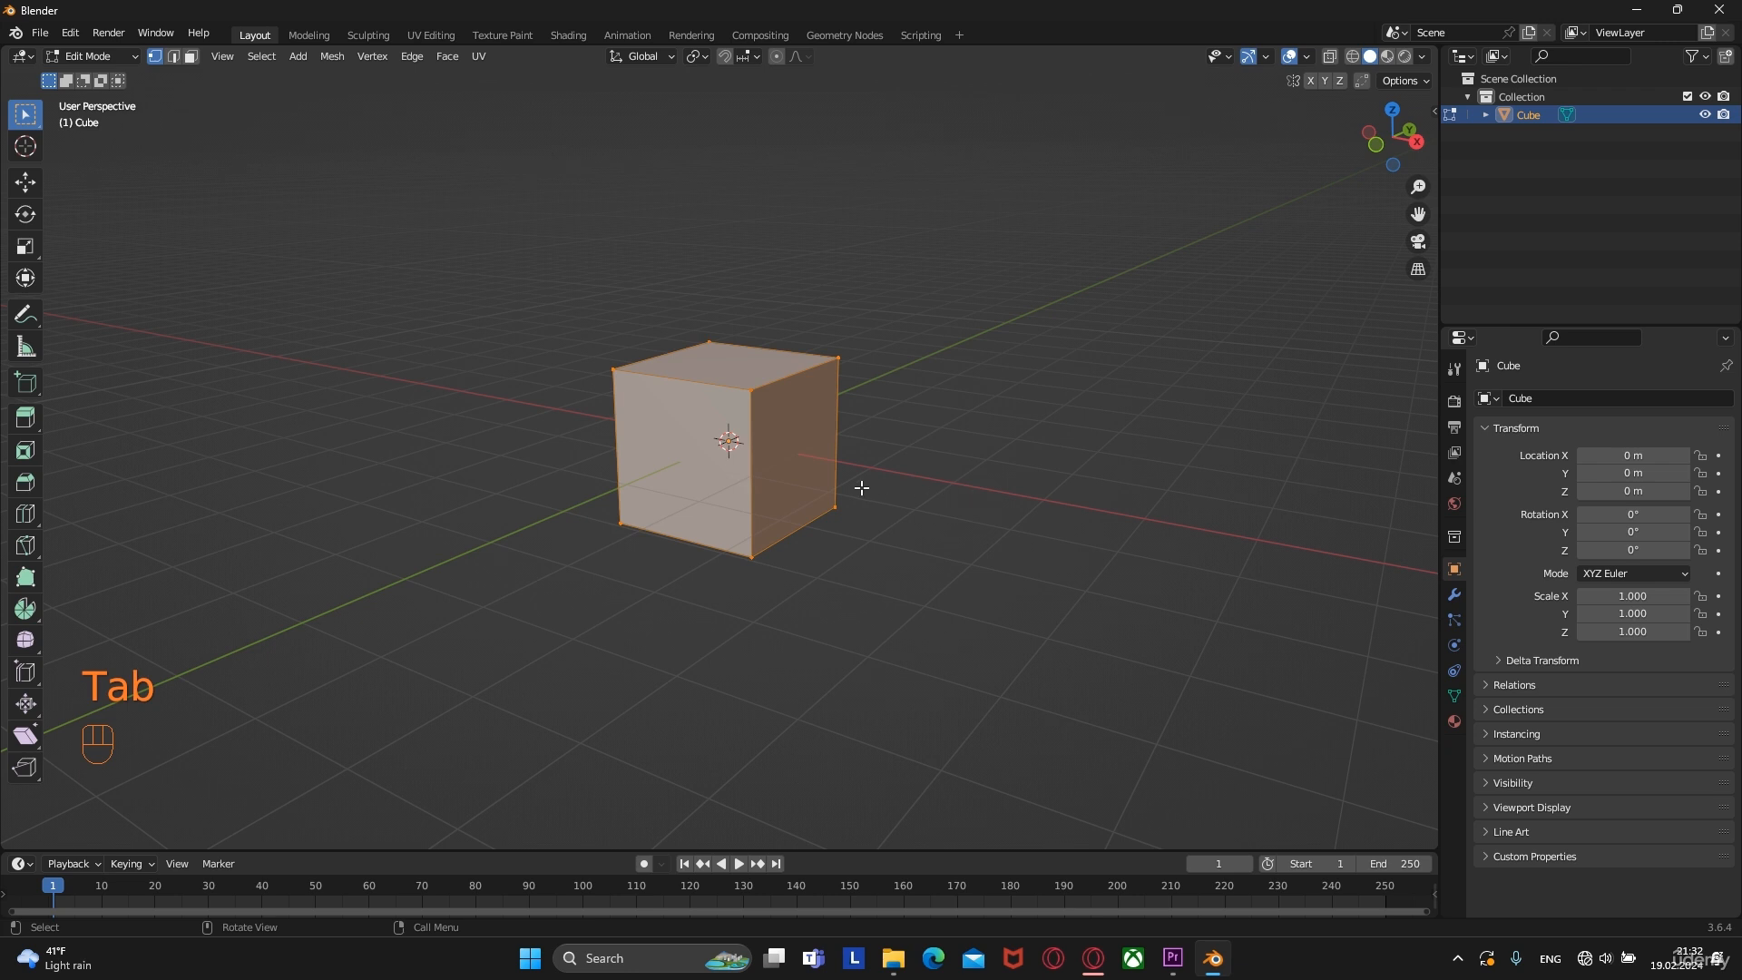
scroll(860, 489, "up", 5)
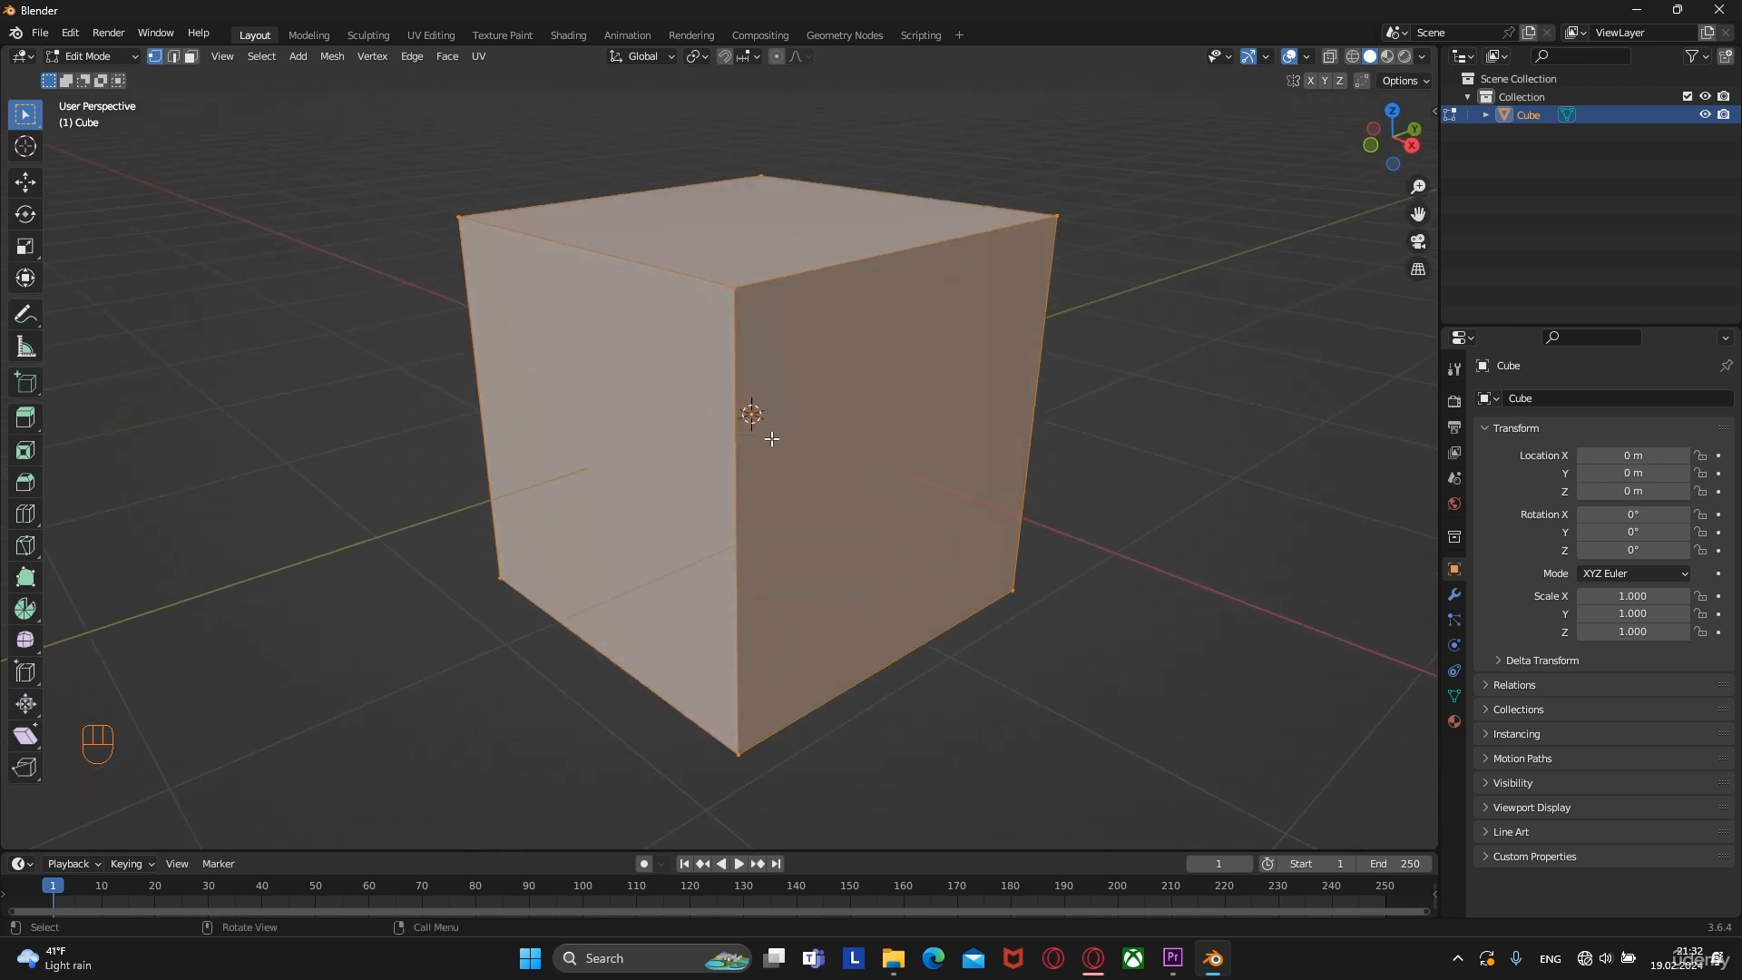
middle_click_drag(771, 437, 776, 478, "shift")
left_click(759, 368)
key("g")
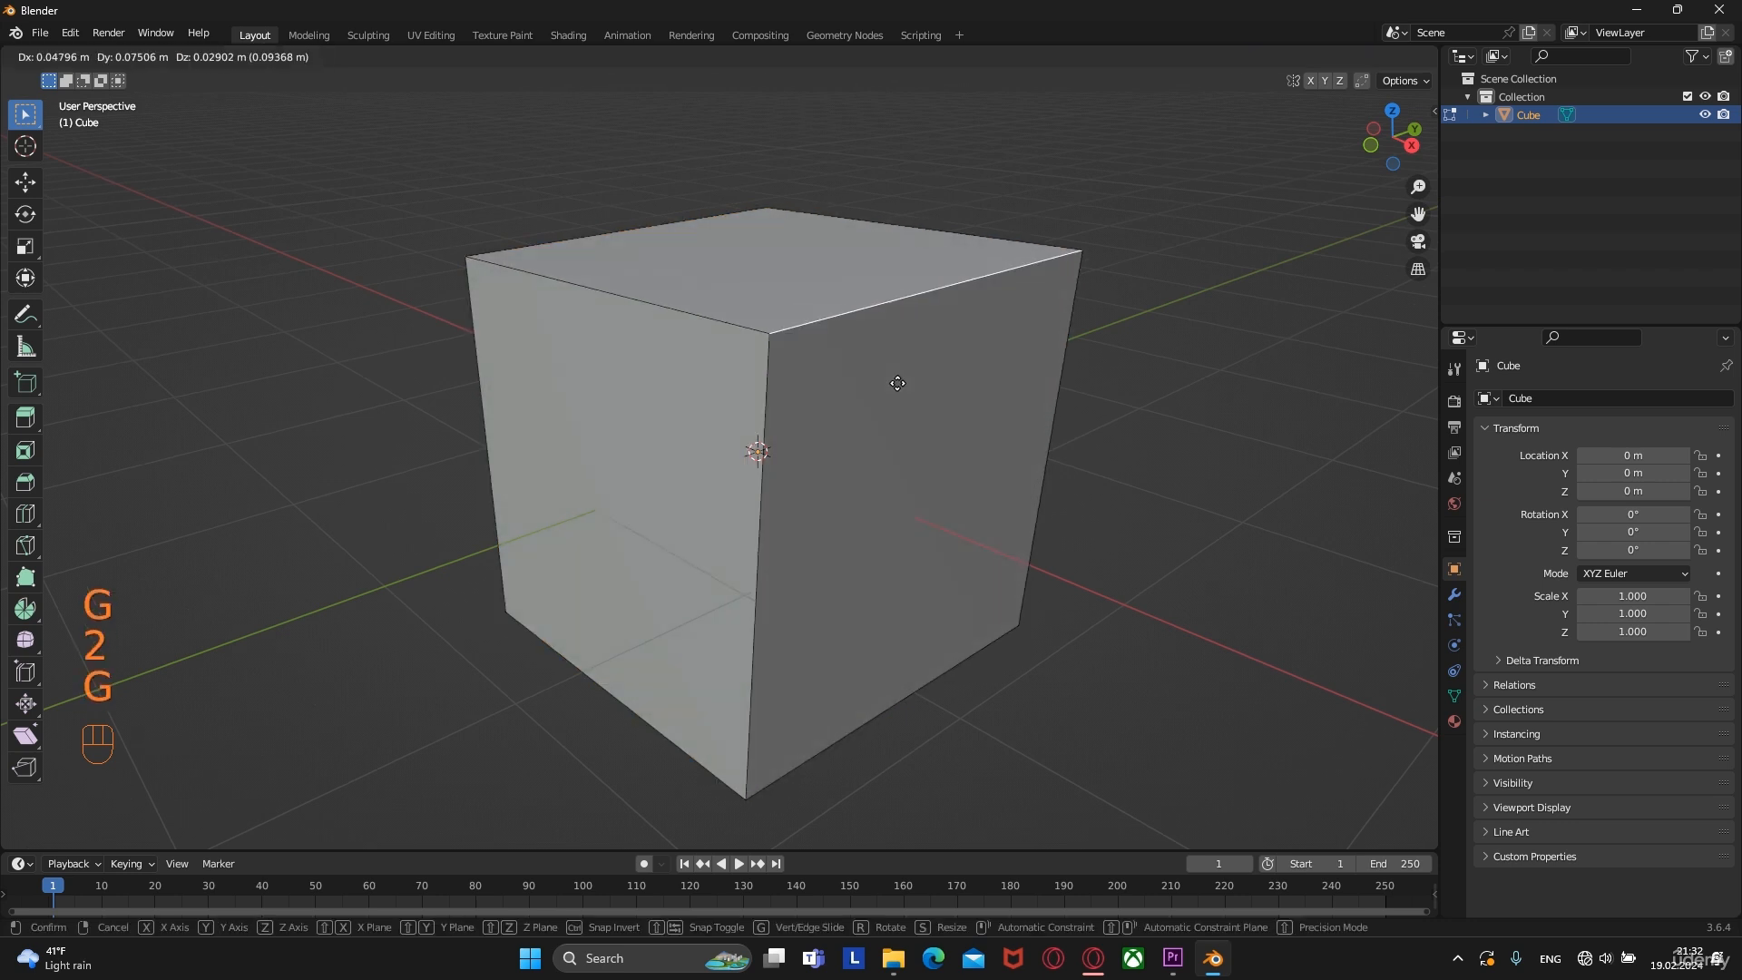
right_click(1128, 420)
Try moving one side face of the cube in face selection mode, cancelling the move
key("3")
left_click(929, 451)
key("g")
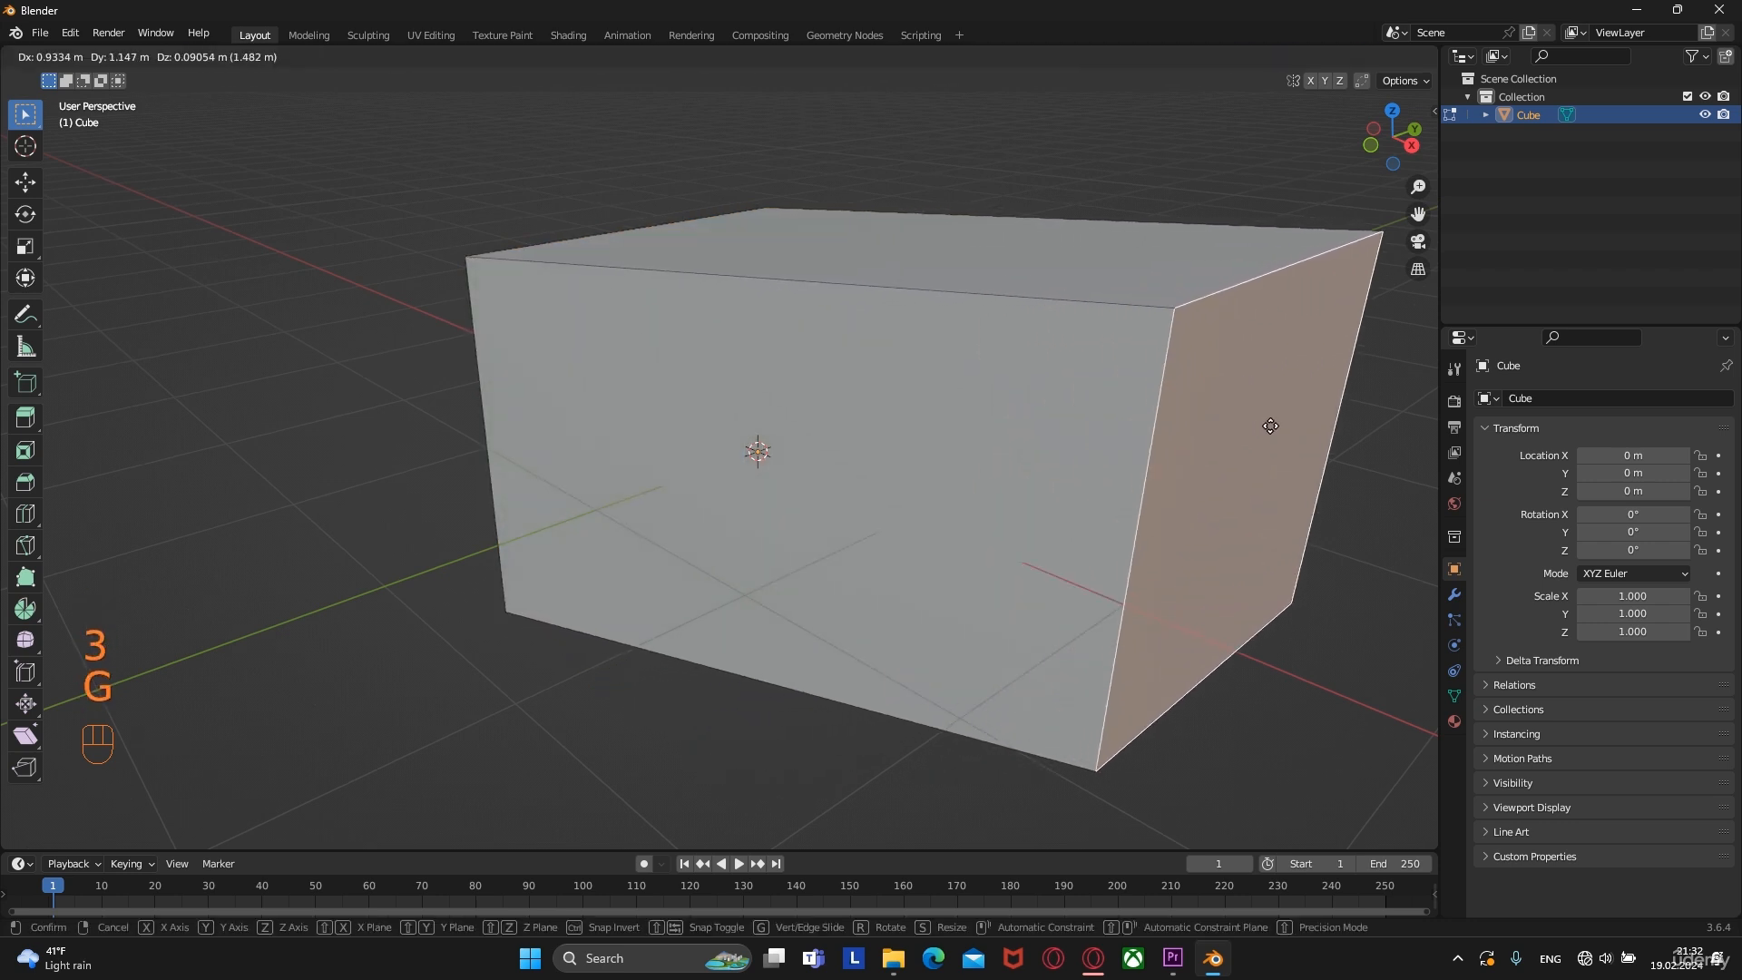
right_click(1270, 425)
Cycle through vertex, edge and face selection on the cube, ending in face selection
key("1")
key("2")
key("3")
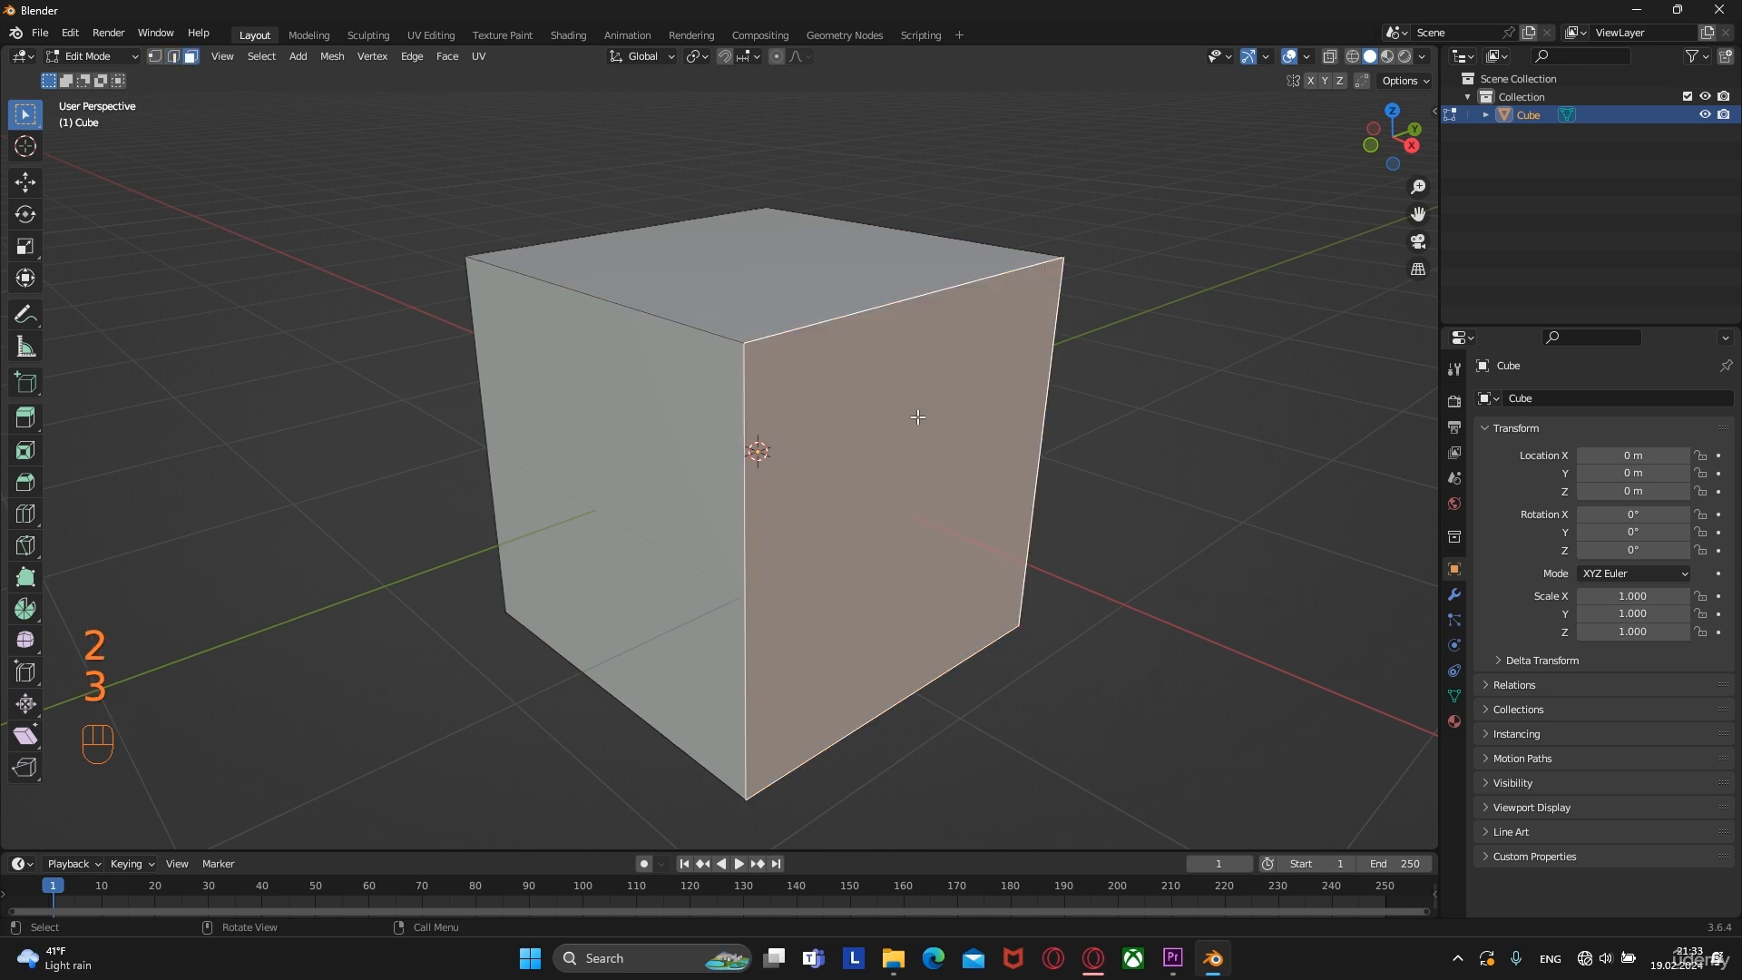
key("1")
key("3")
Try moving the selected side face freely and scaling it along the global Z axis, cancelling both
key("g")
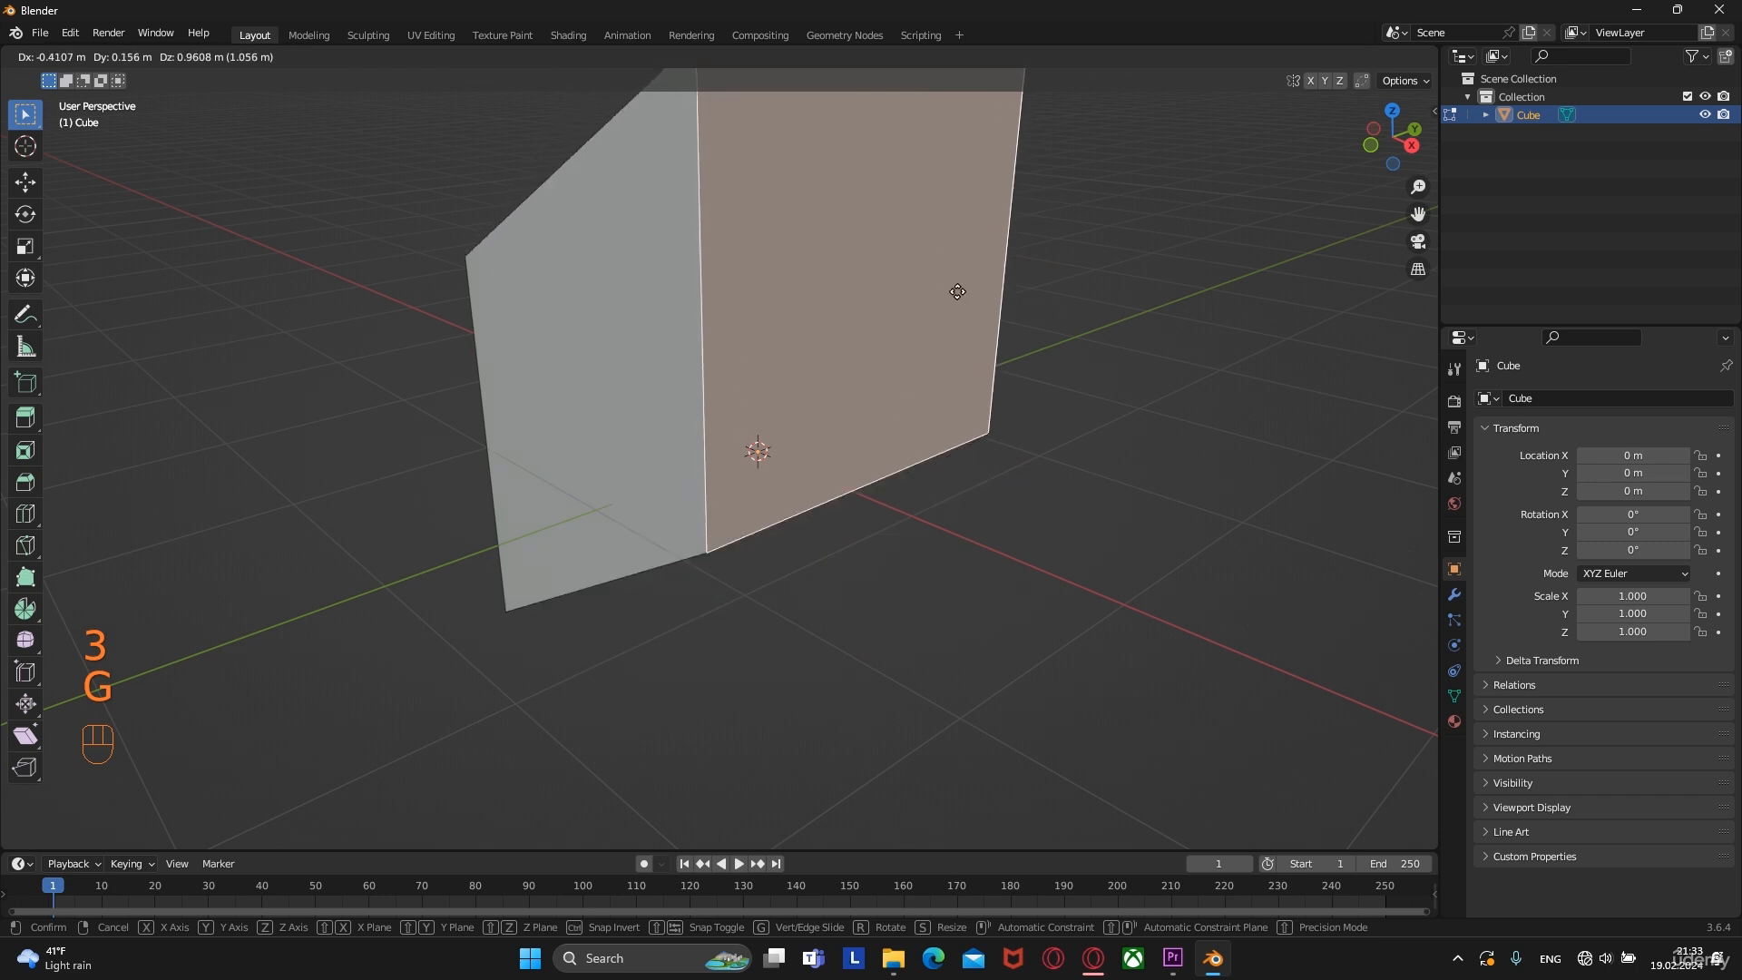
right_click(959, 318)
key("s")
key("z")
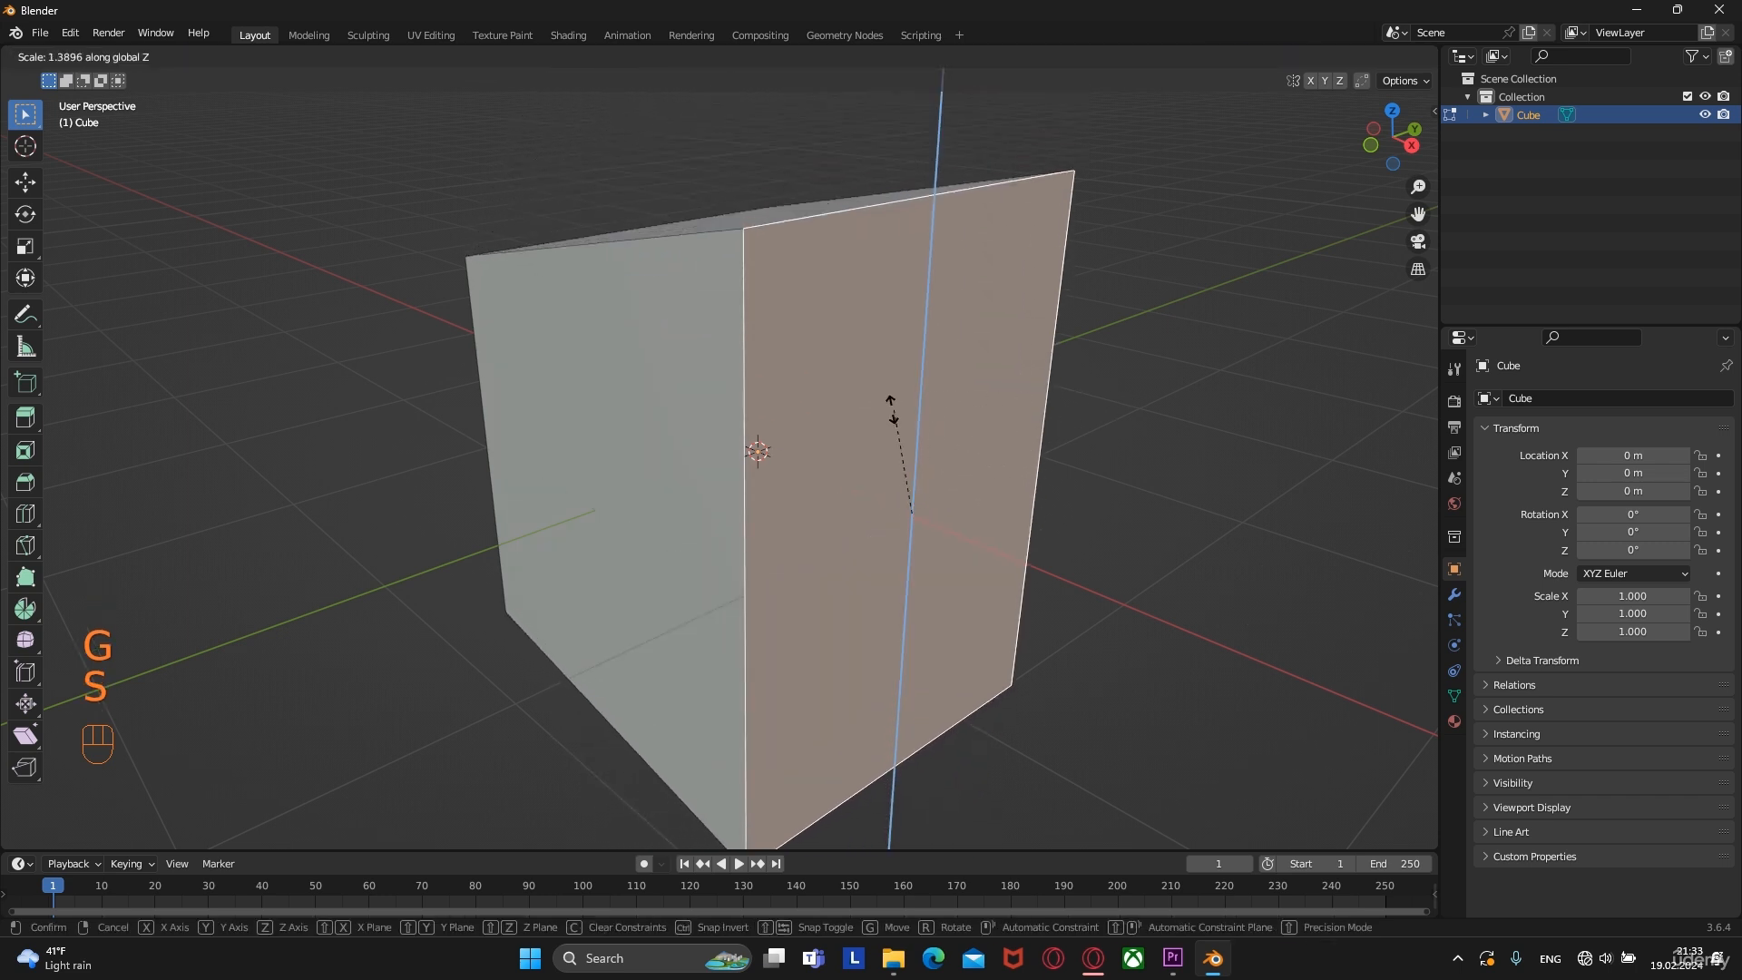
right_click(892, 411)
Select the cube's top face in Edit Mode and extrude it upward by about 1.17 m
key("Tab")
key("Tab")
left_click(822, 262)
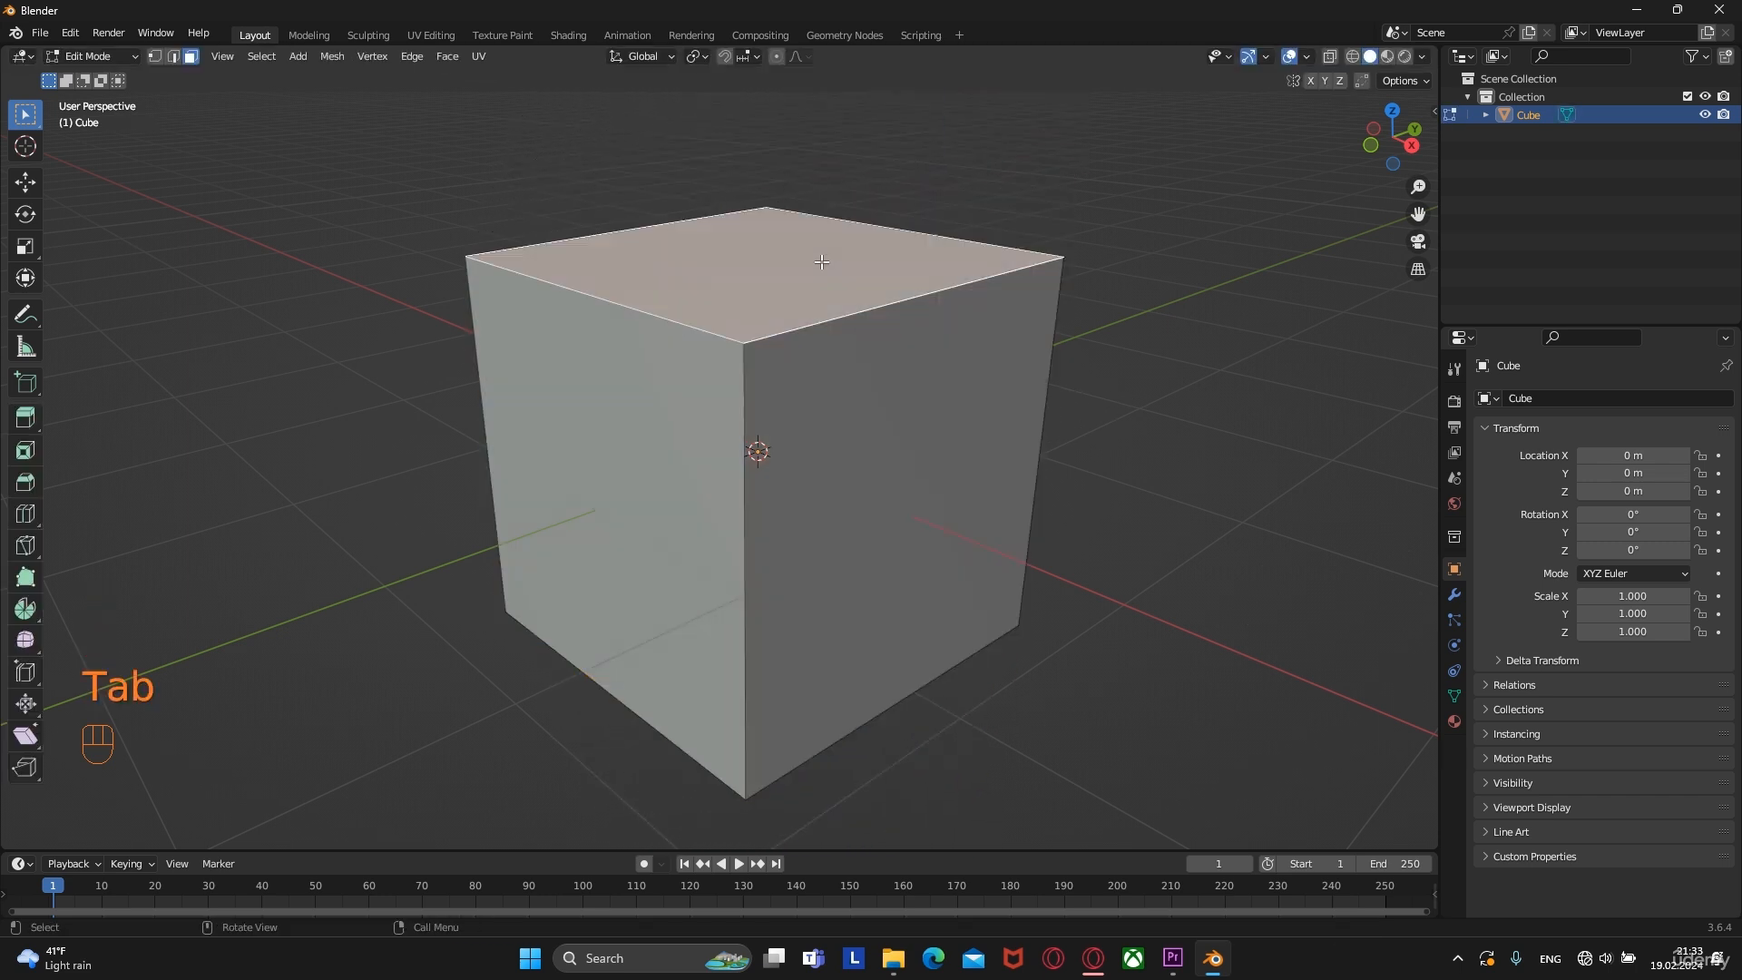
middle_click_drag(818, 336, 796, 295)
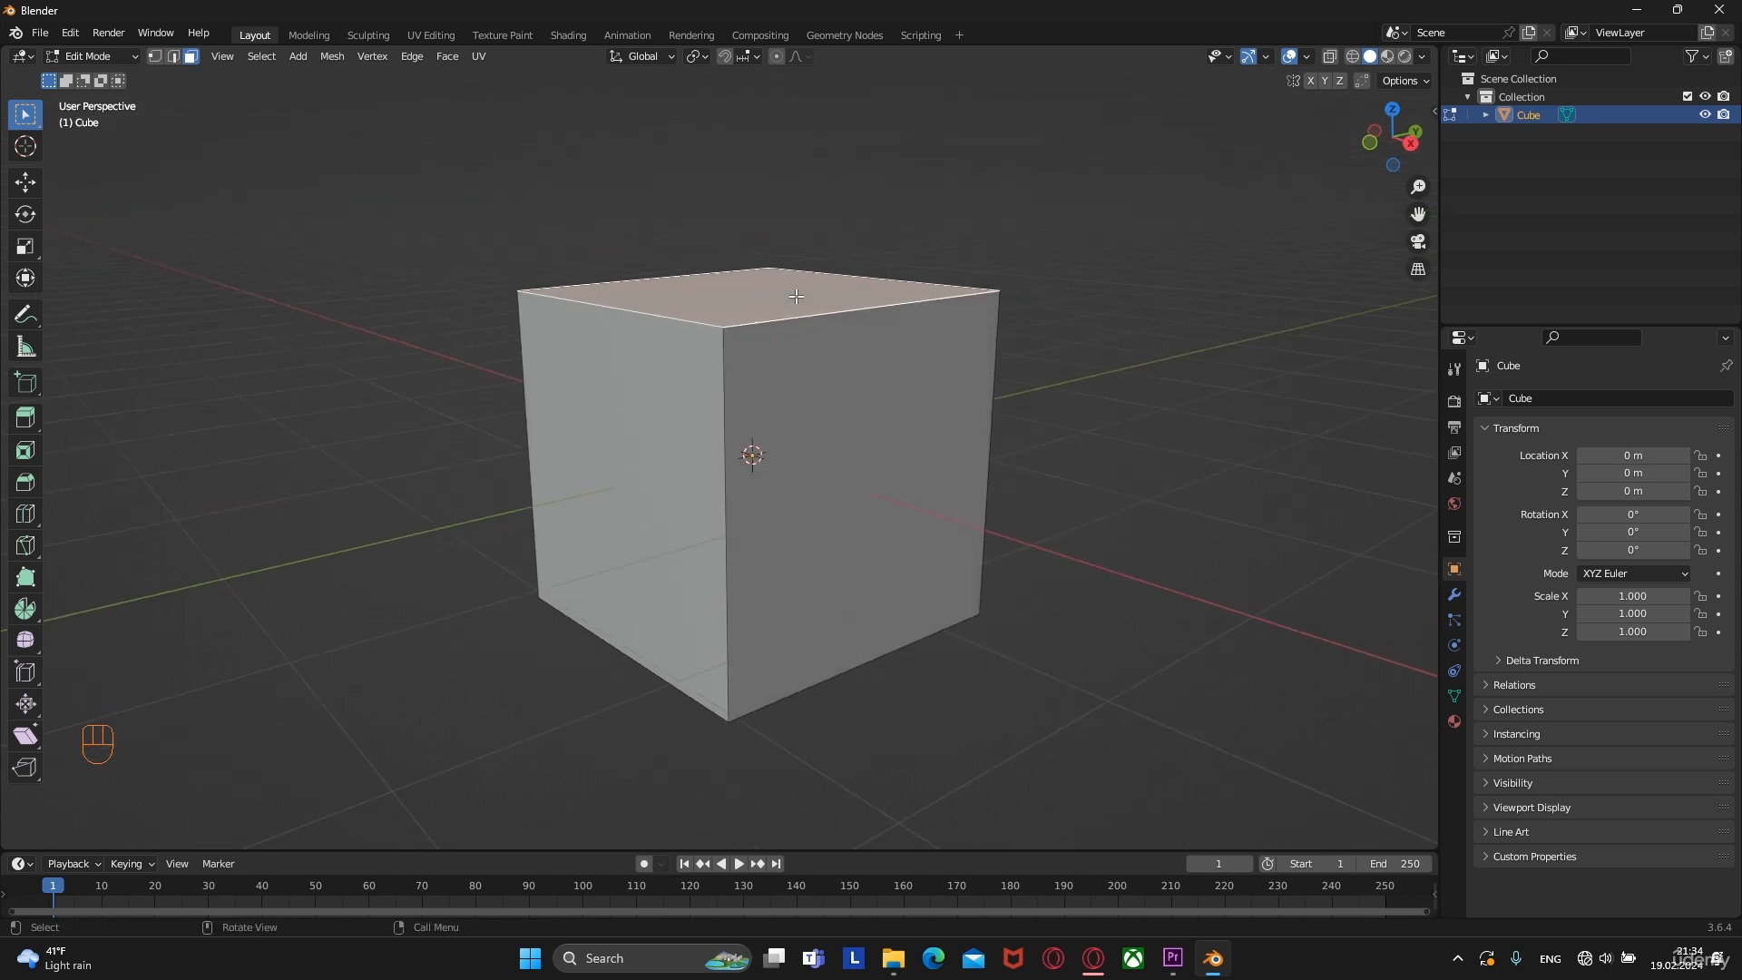
key("e")
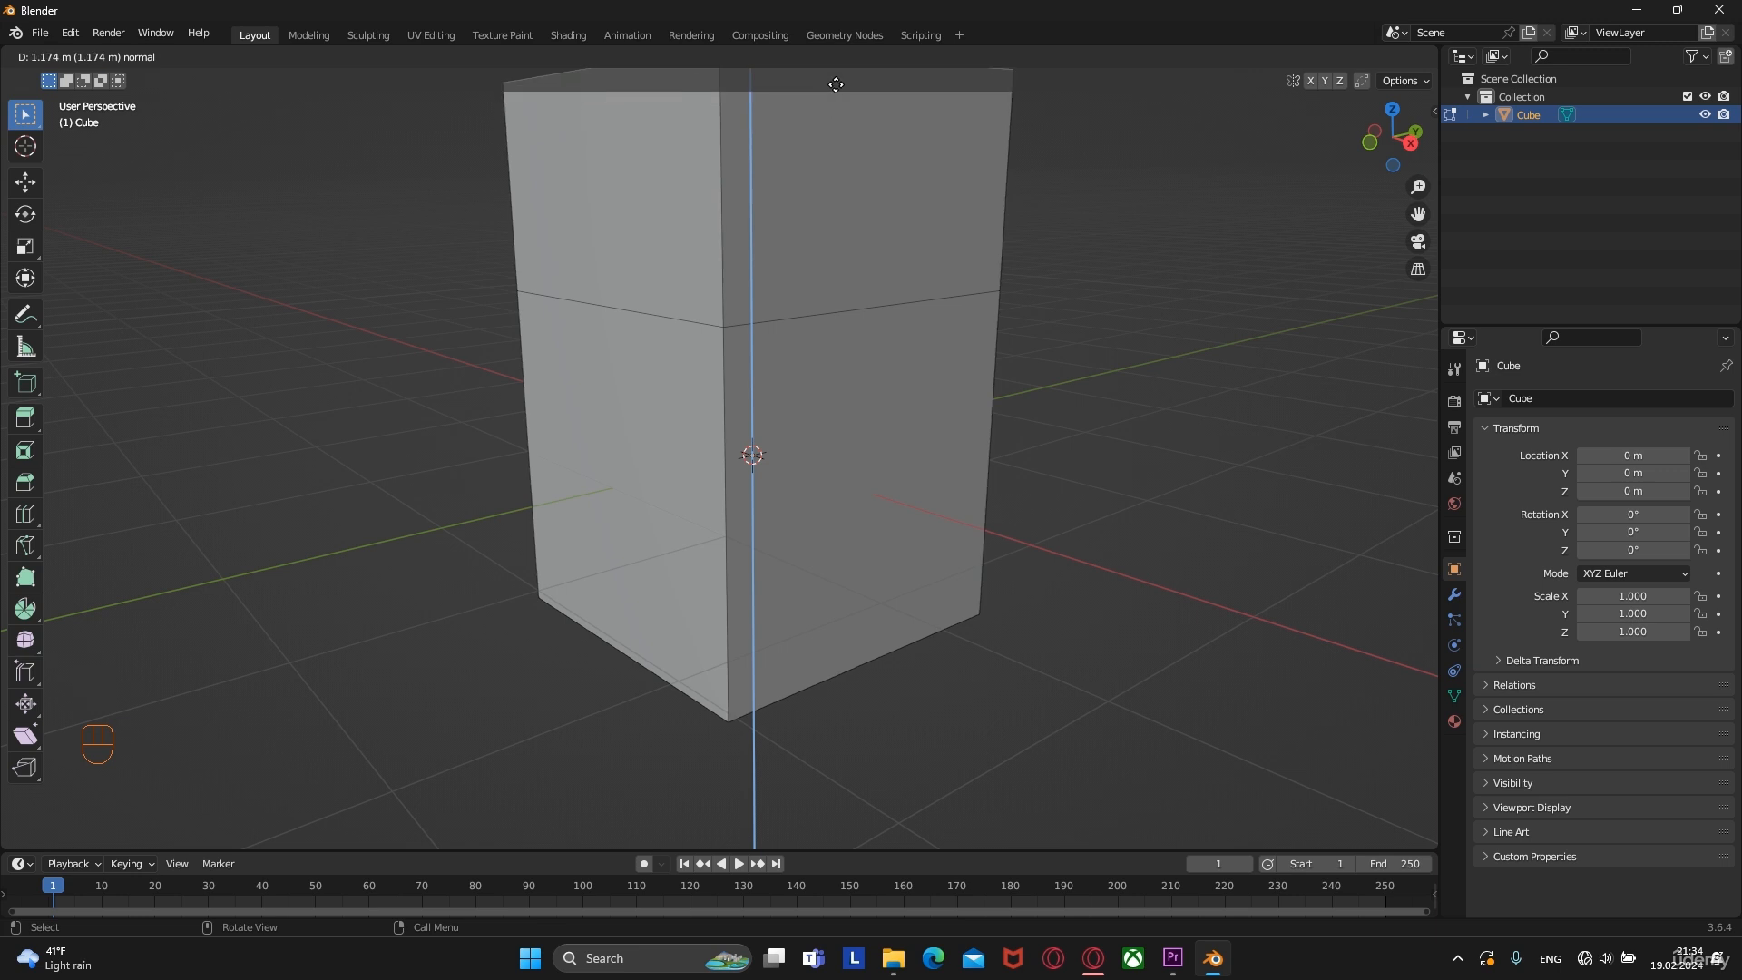
left_click(835, 84)
middle_click_drag(833, 199, 789, 388, "shift")
Extrude one top edge of the raised block upward into a slanted flap
key("1")
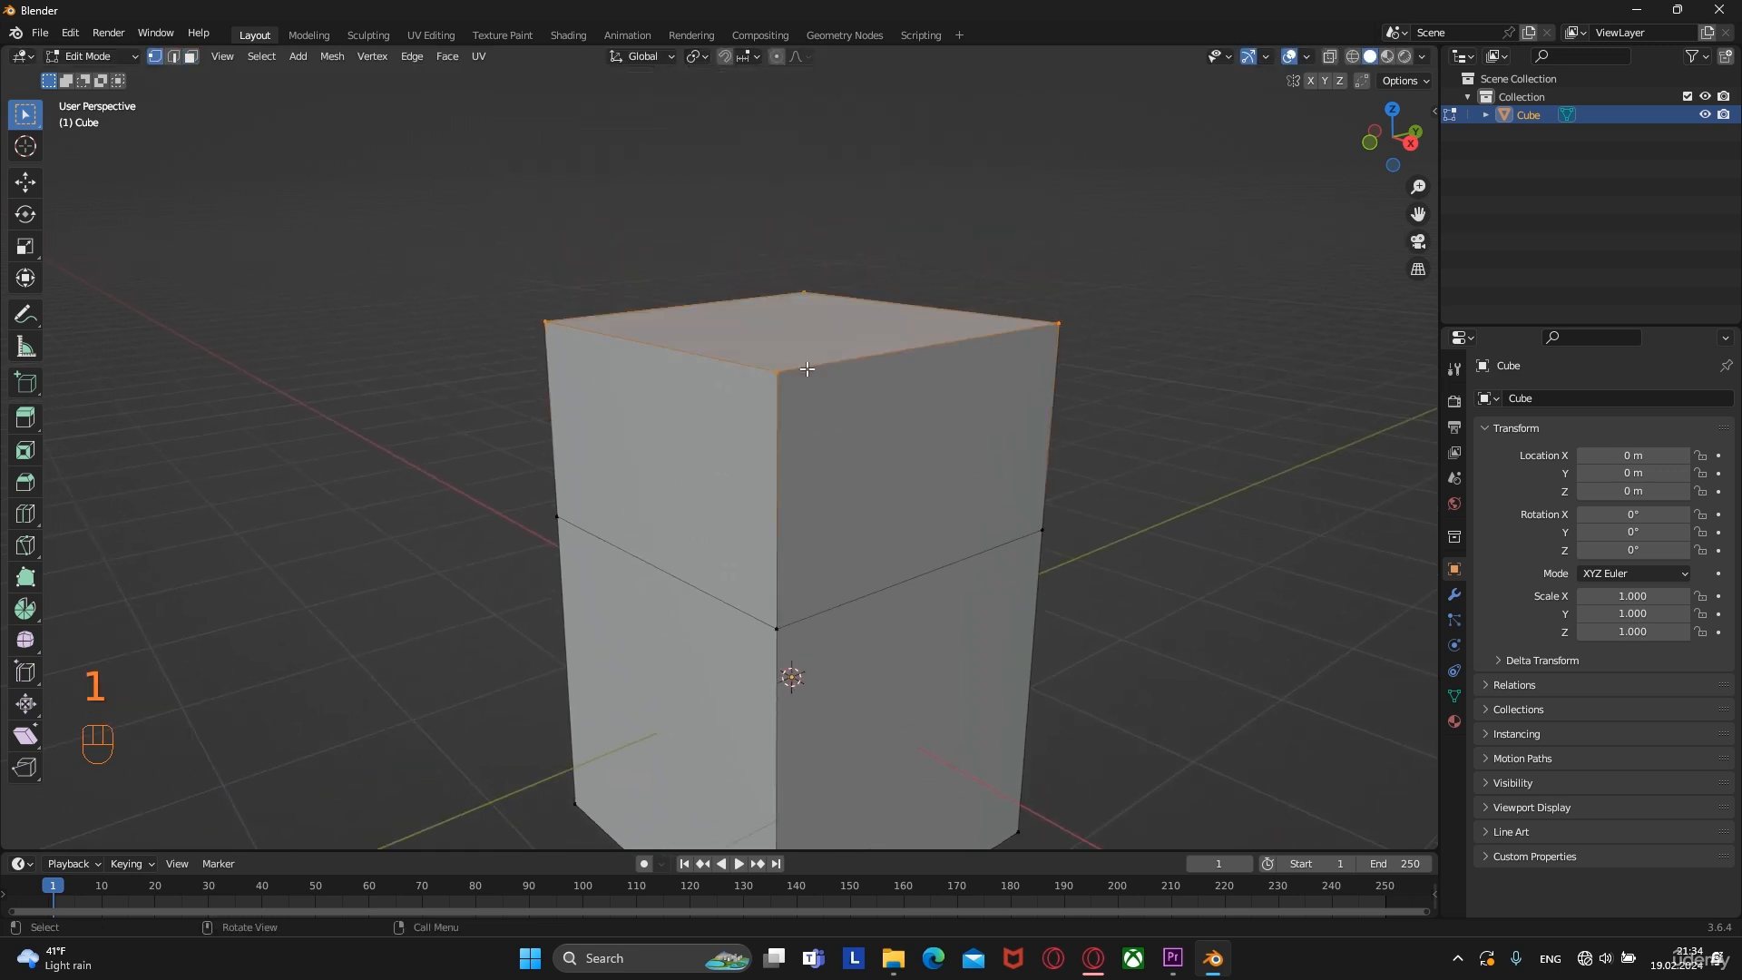
key("e")
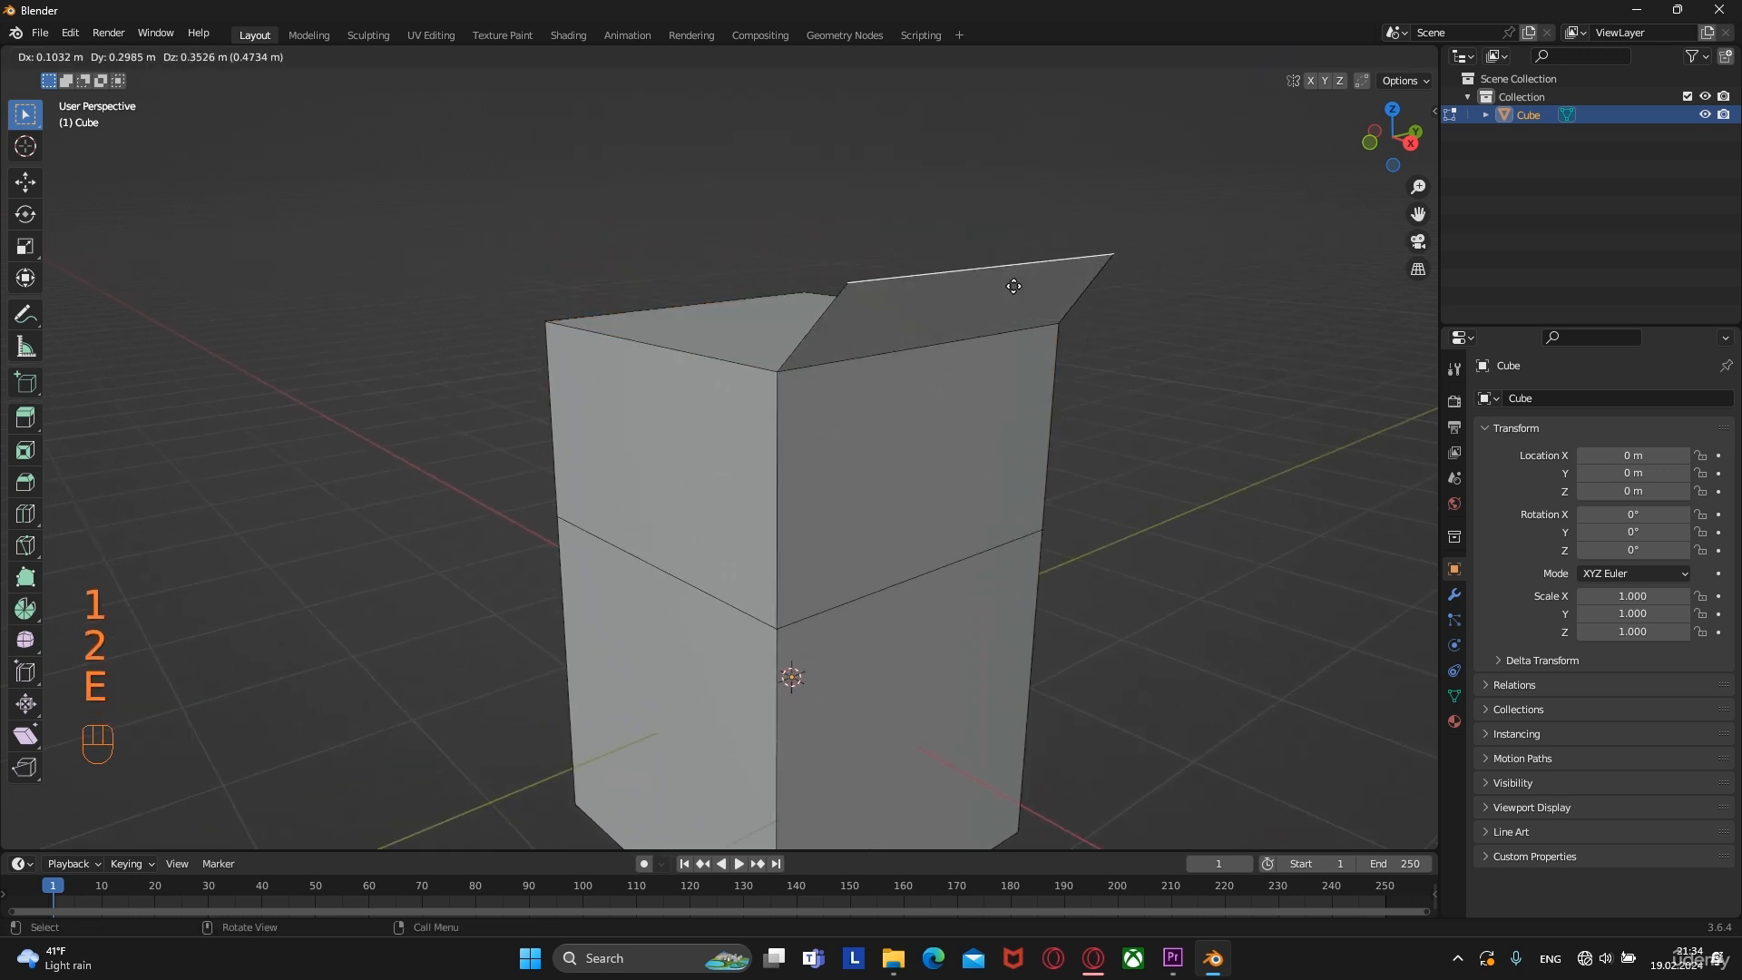
left_click(908, 137)
middle_click_drag(893, 404, 1093, 405)
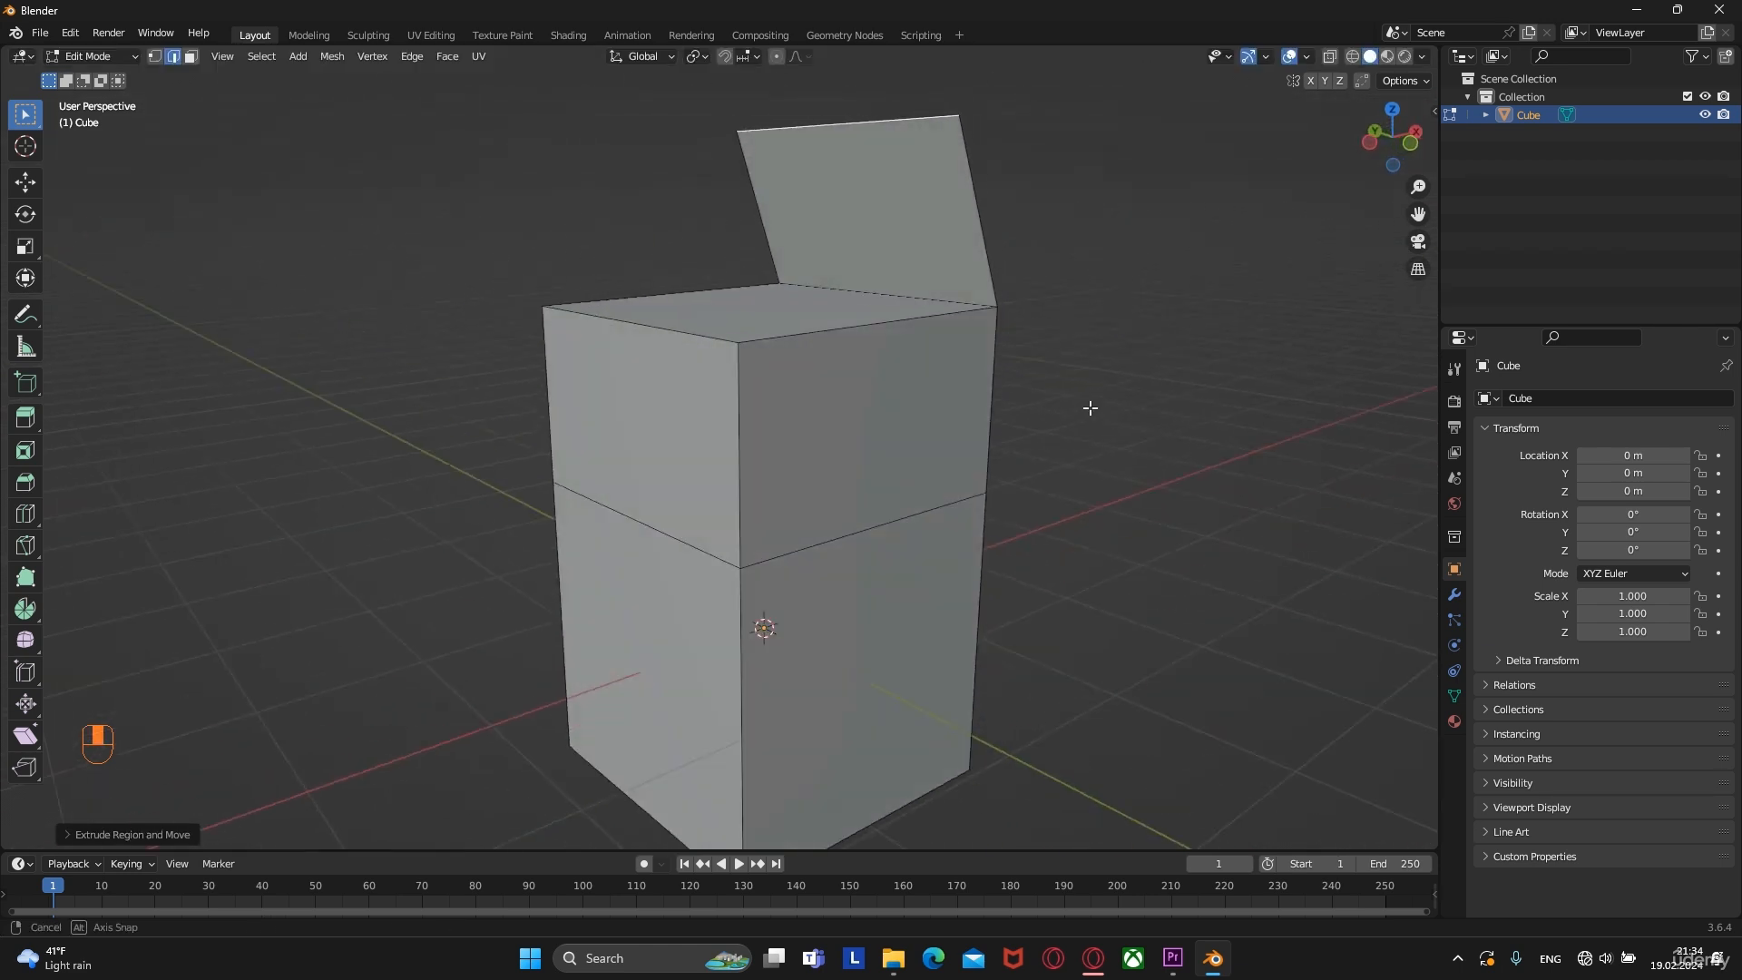
Return to Object Mode, deselect the cube and examine it from different angles and distances
key("Tab")
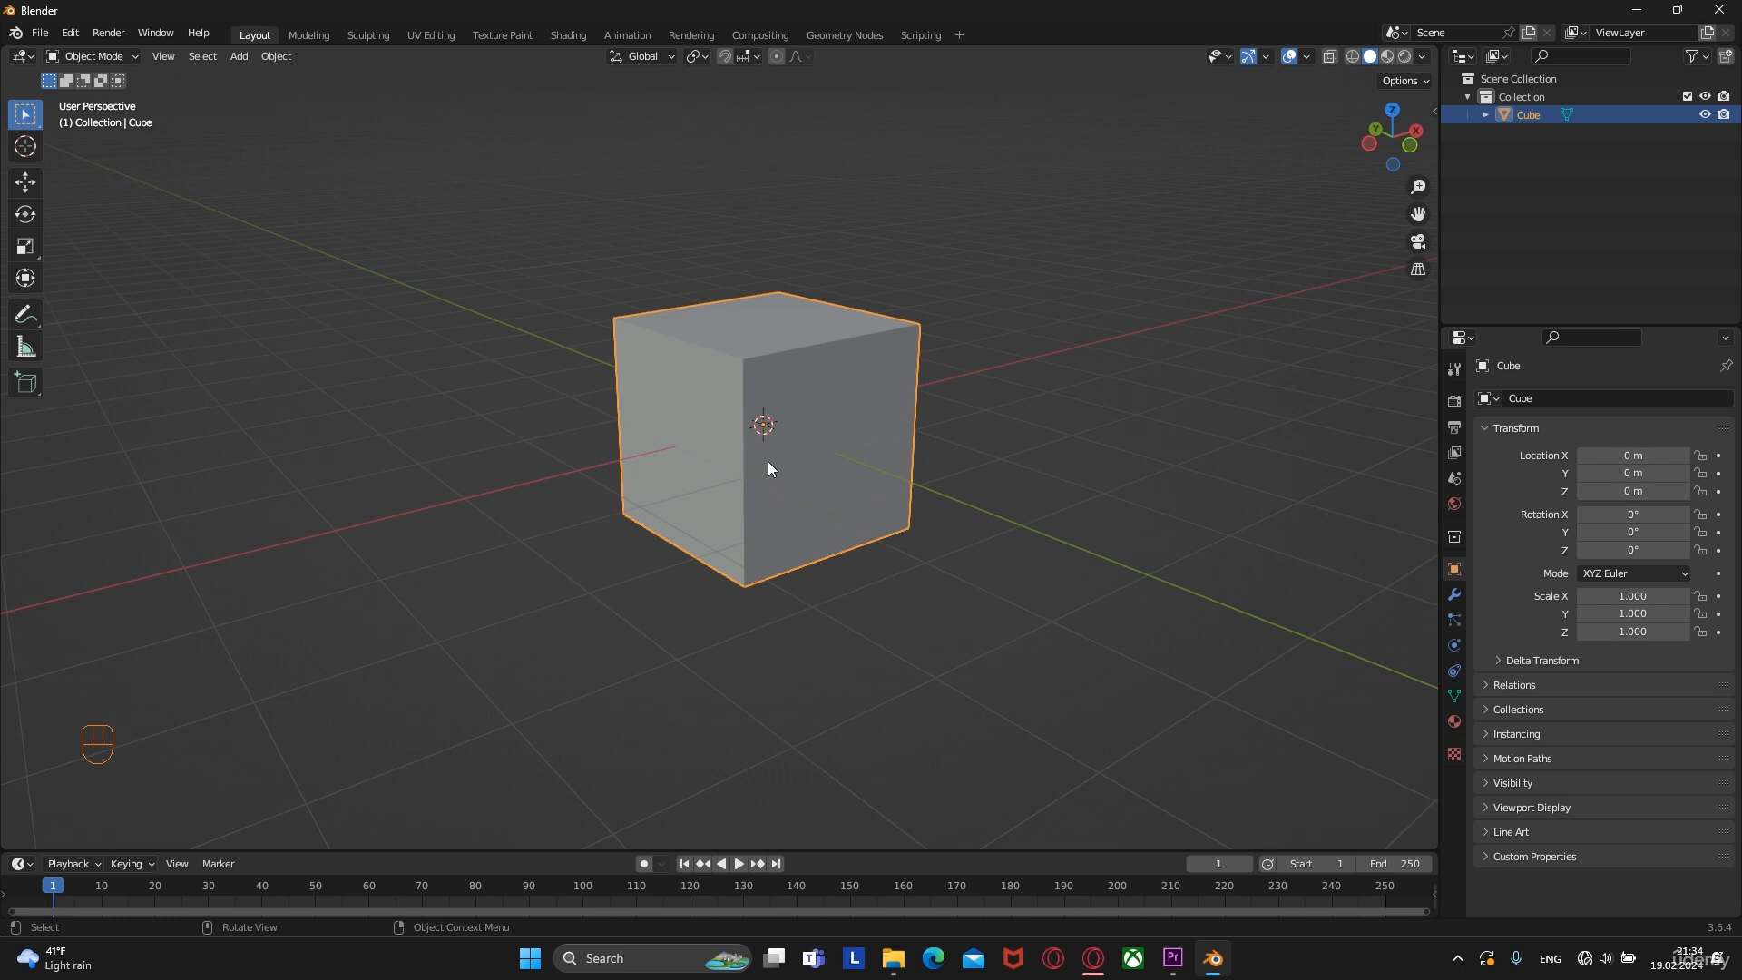
left_click(992, 545)
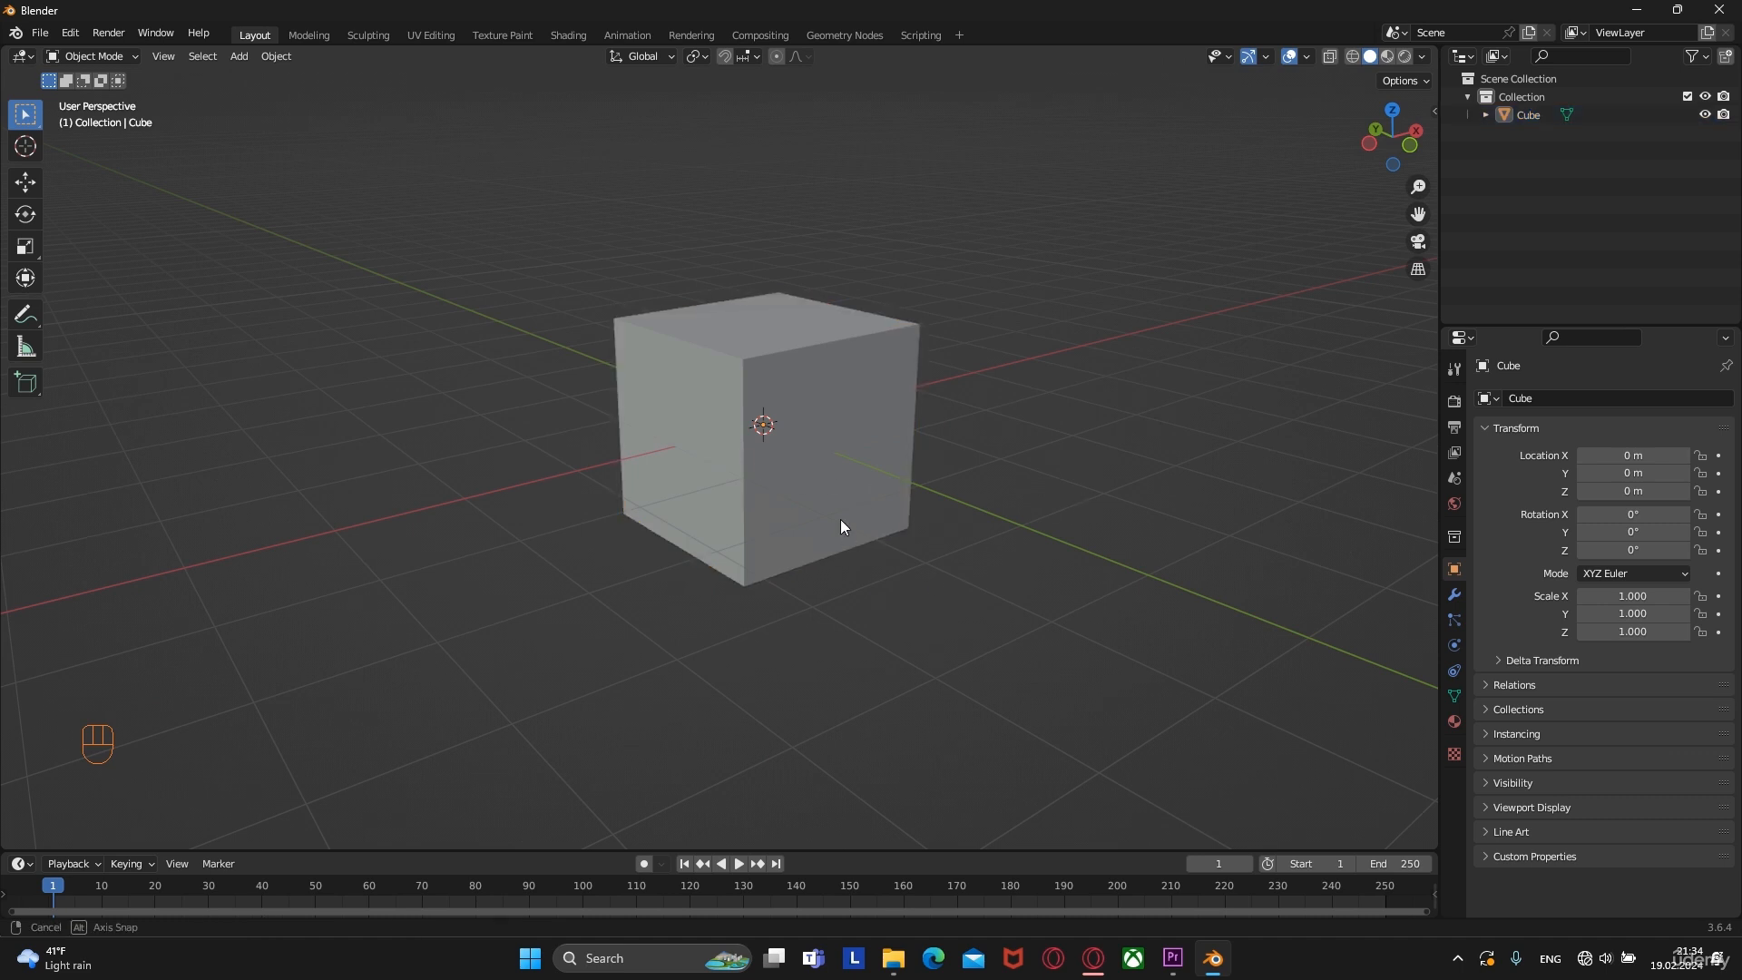
middle_click_drag(841, 519, 960, 540)
scroll(960, 541, "up", 5)
scroll(960, 542, "down", 4)
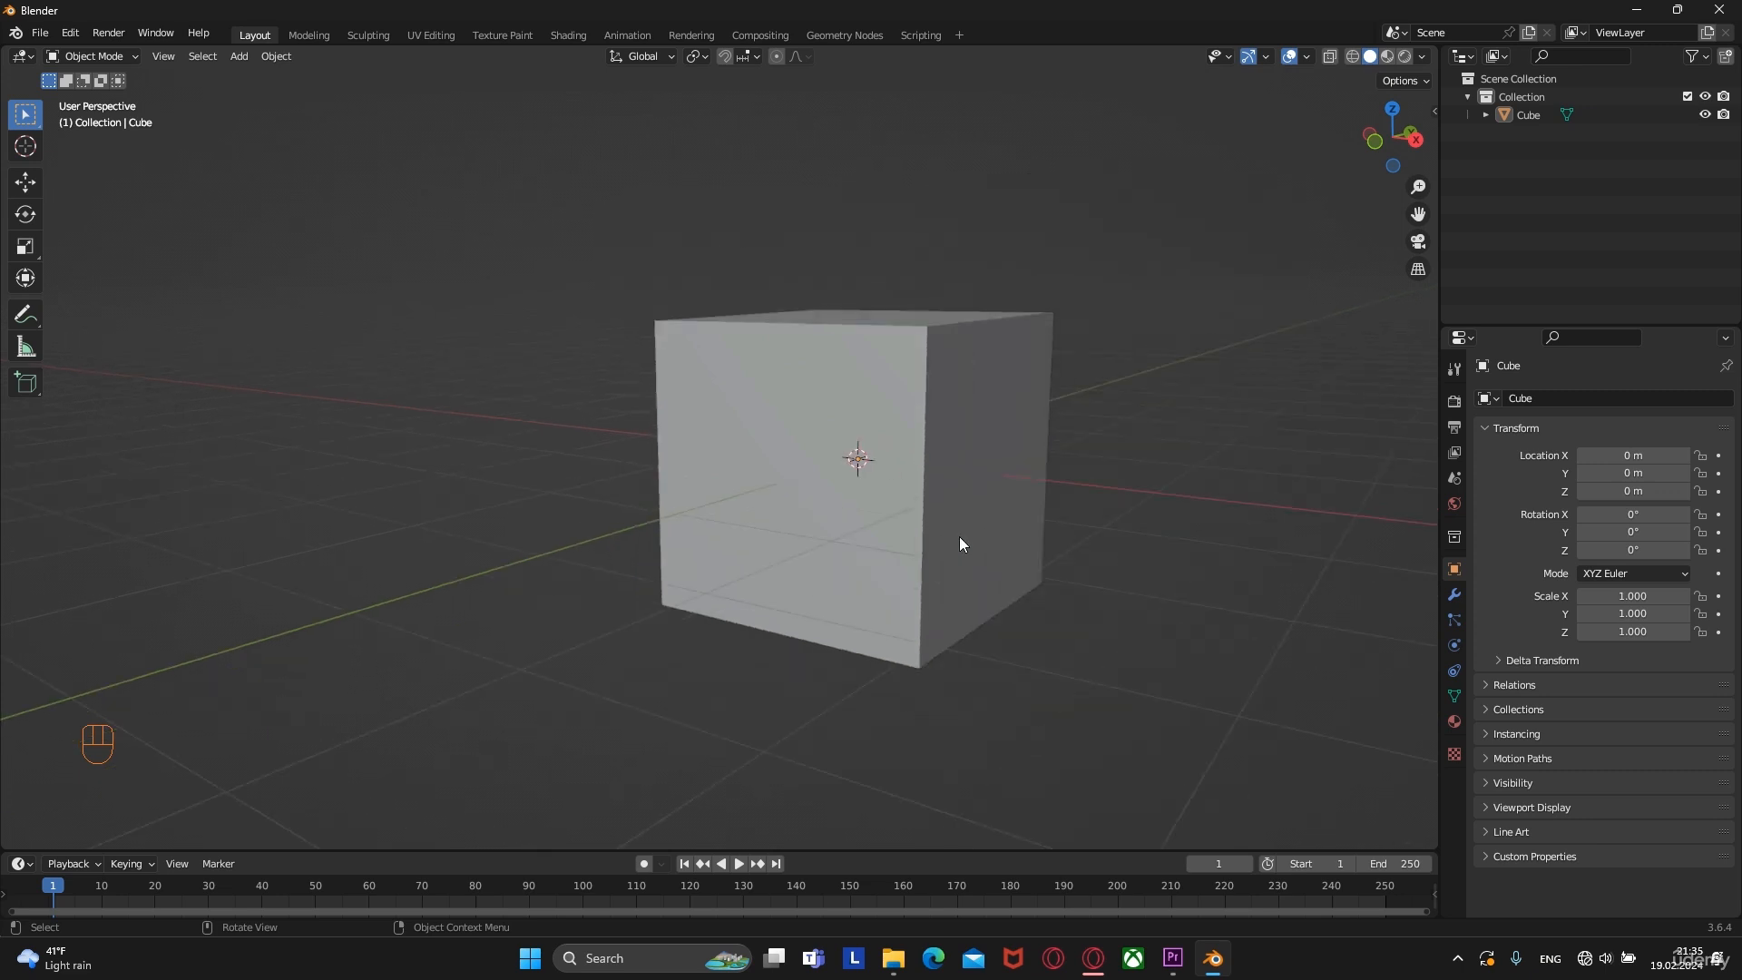
scroll(960, 542, "up", 3)
scroll(960, 543, "down", 3)
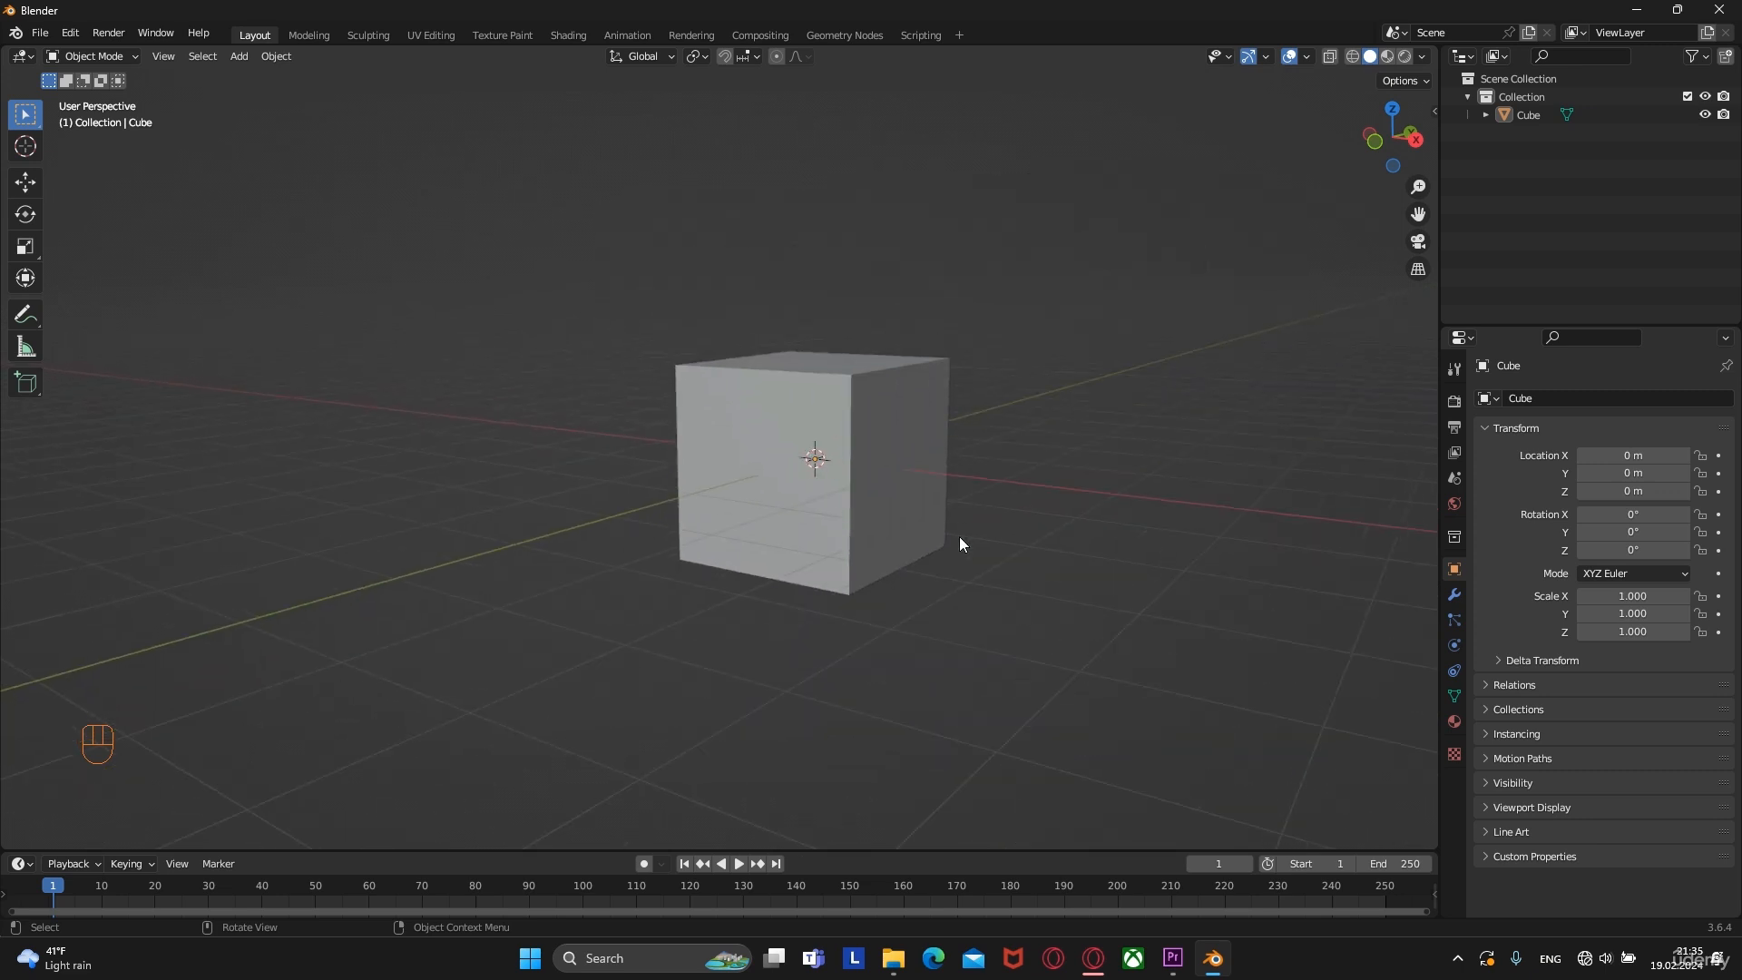
Select the cube and delete it from the scene
left_click(891, 490)
key("Delete")
middle_click_drag(891, 493, 916, 541)
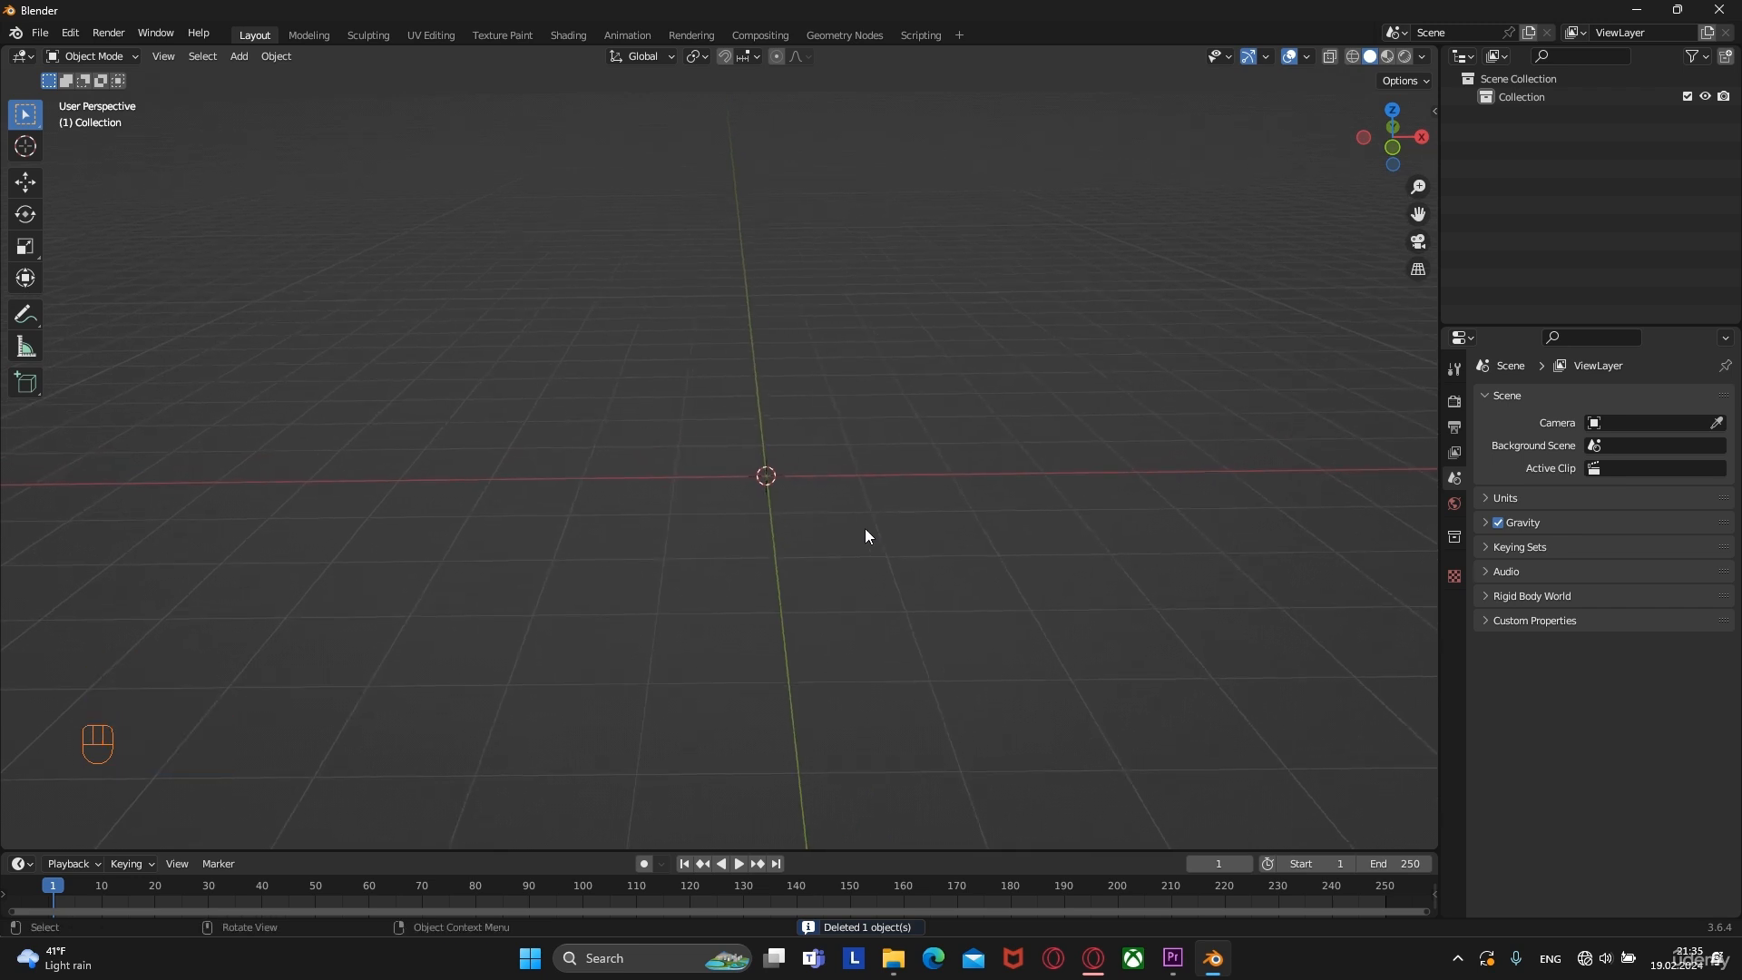
Try adding a plane and an ico sphere to the empty scene, deleting each one
key("shift+a")
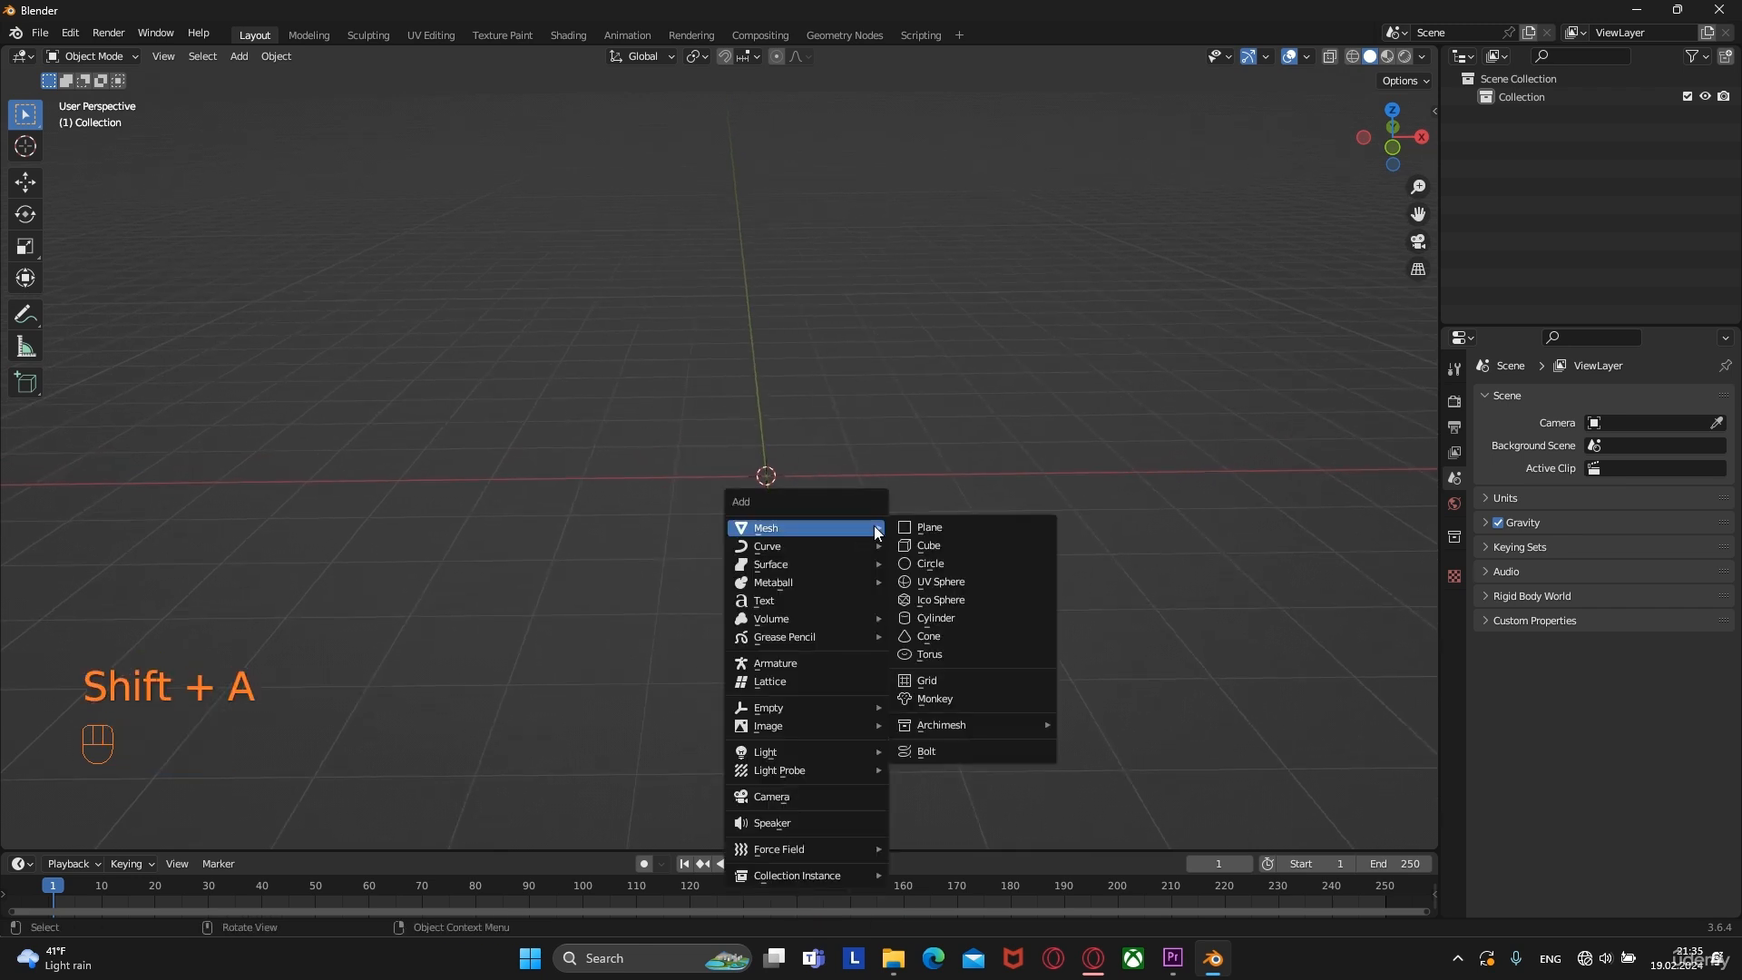
left_click(932, 528)
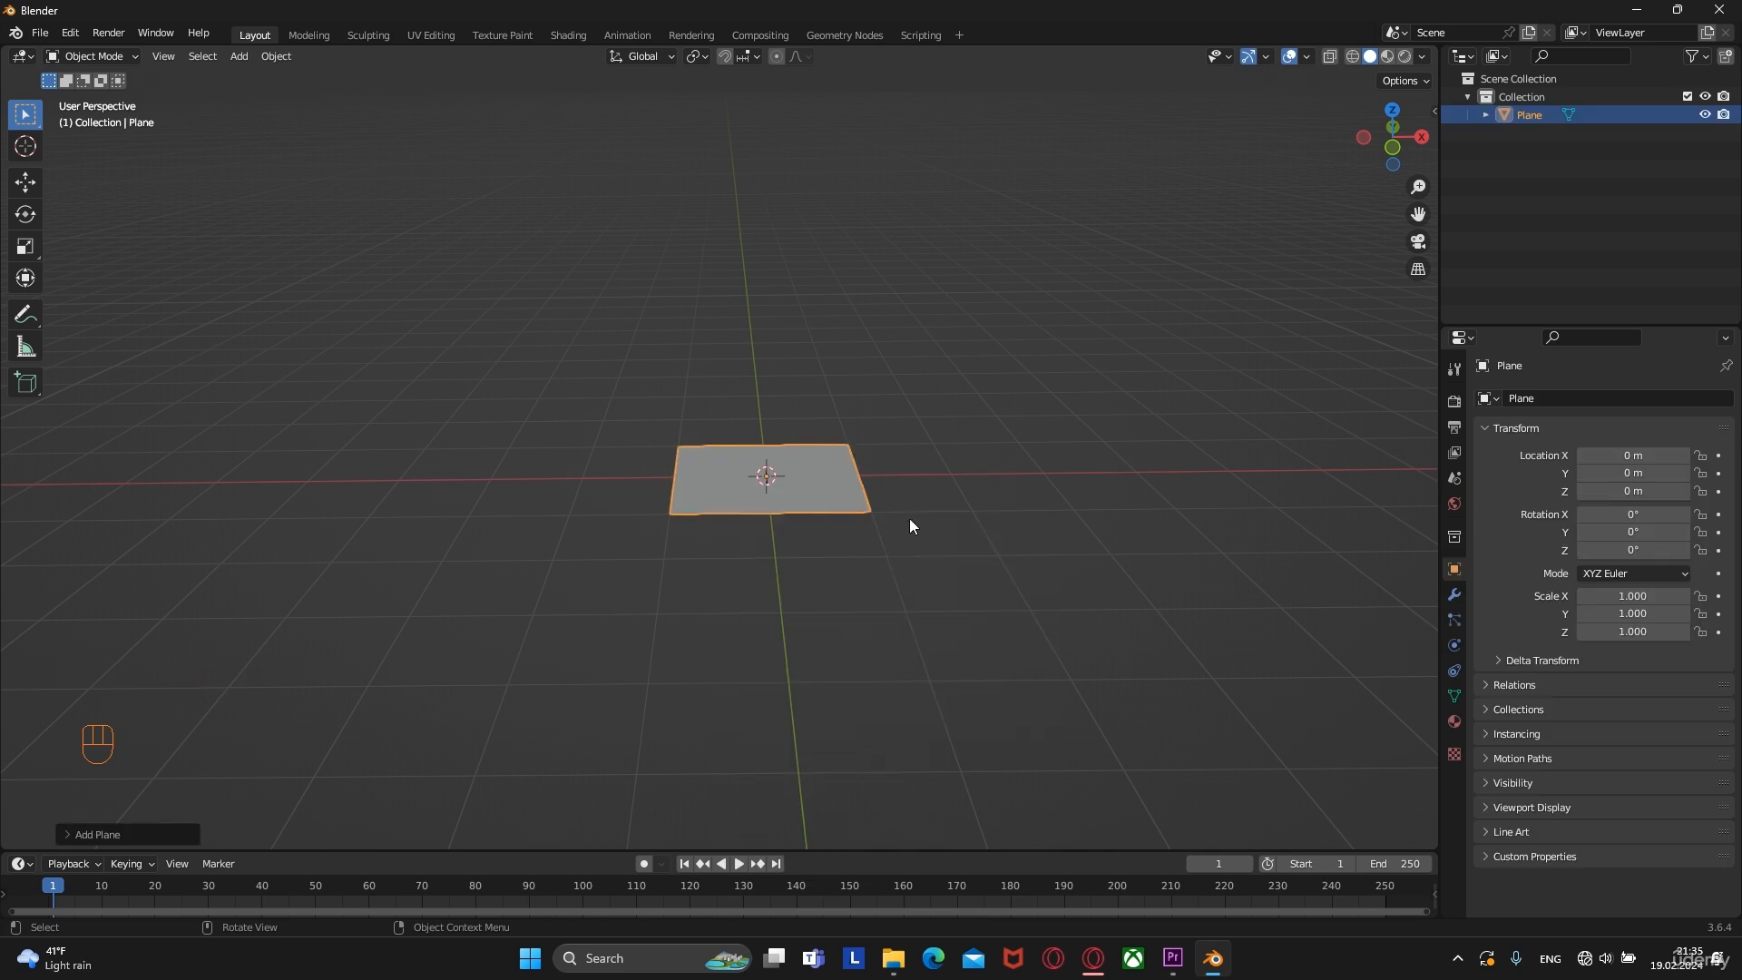
key("Delete")
key("shift+a")
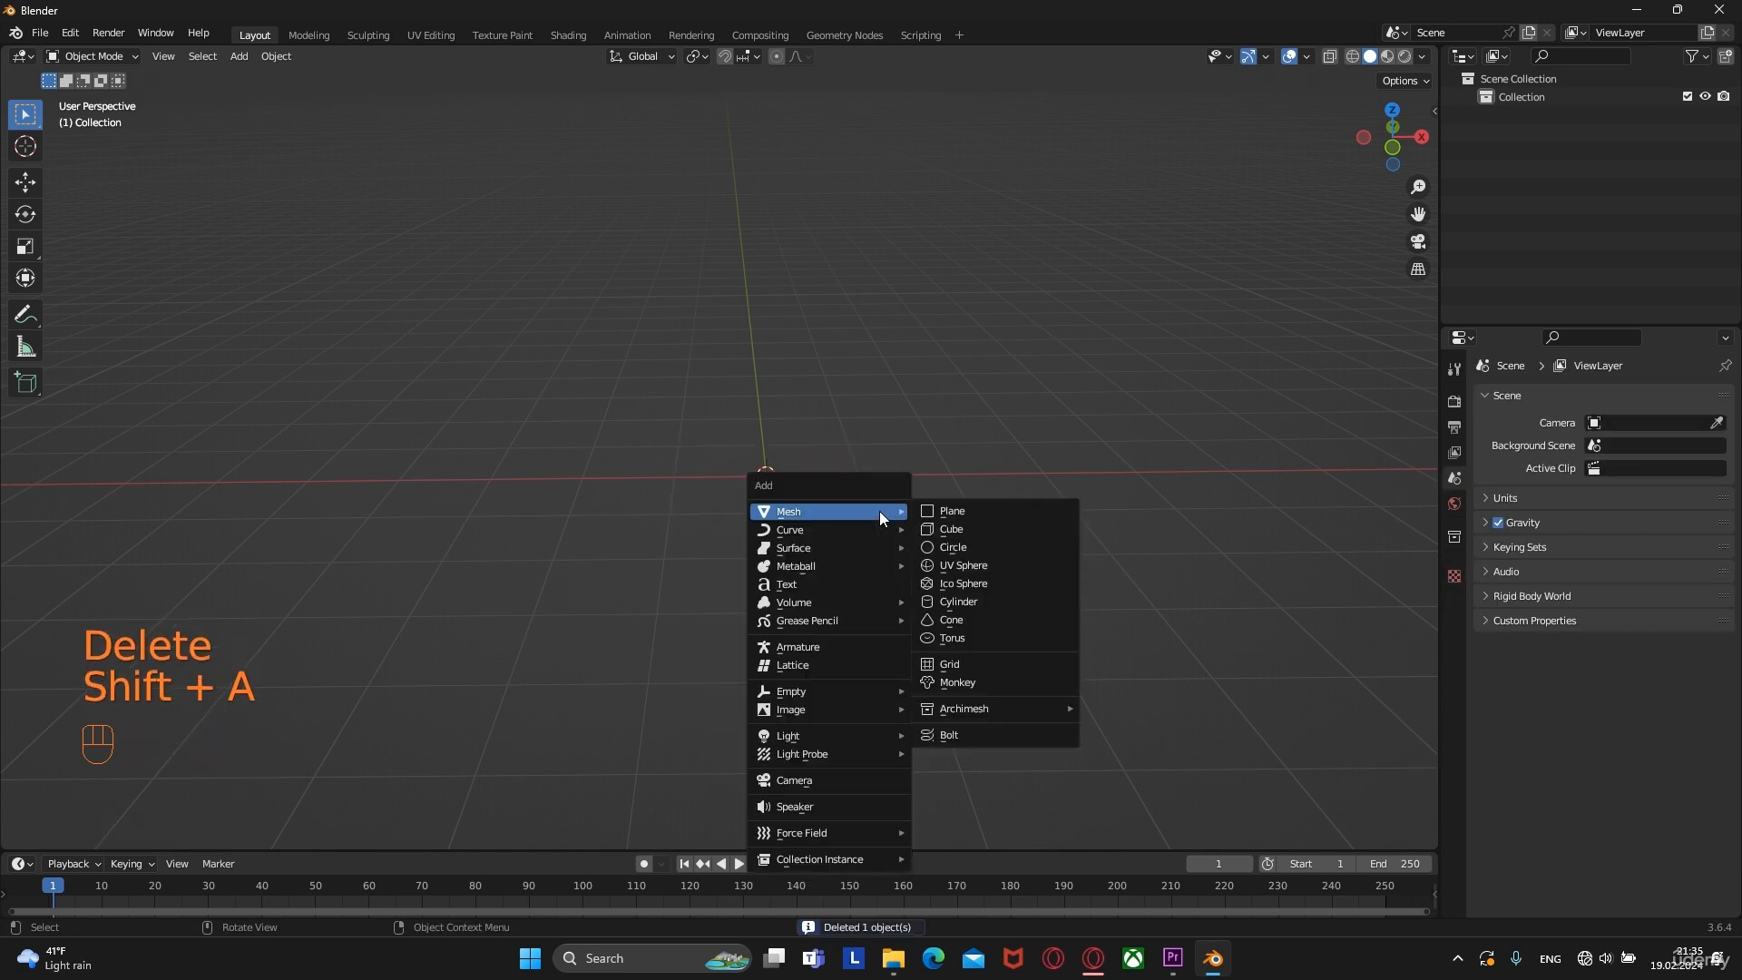
left_click(979, 583)
key("Delete")
Try adding a cube mesh to the scene and delete it
key("shift+a")
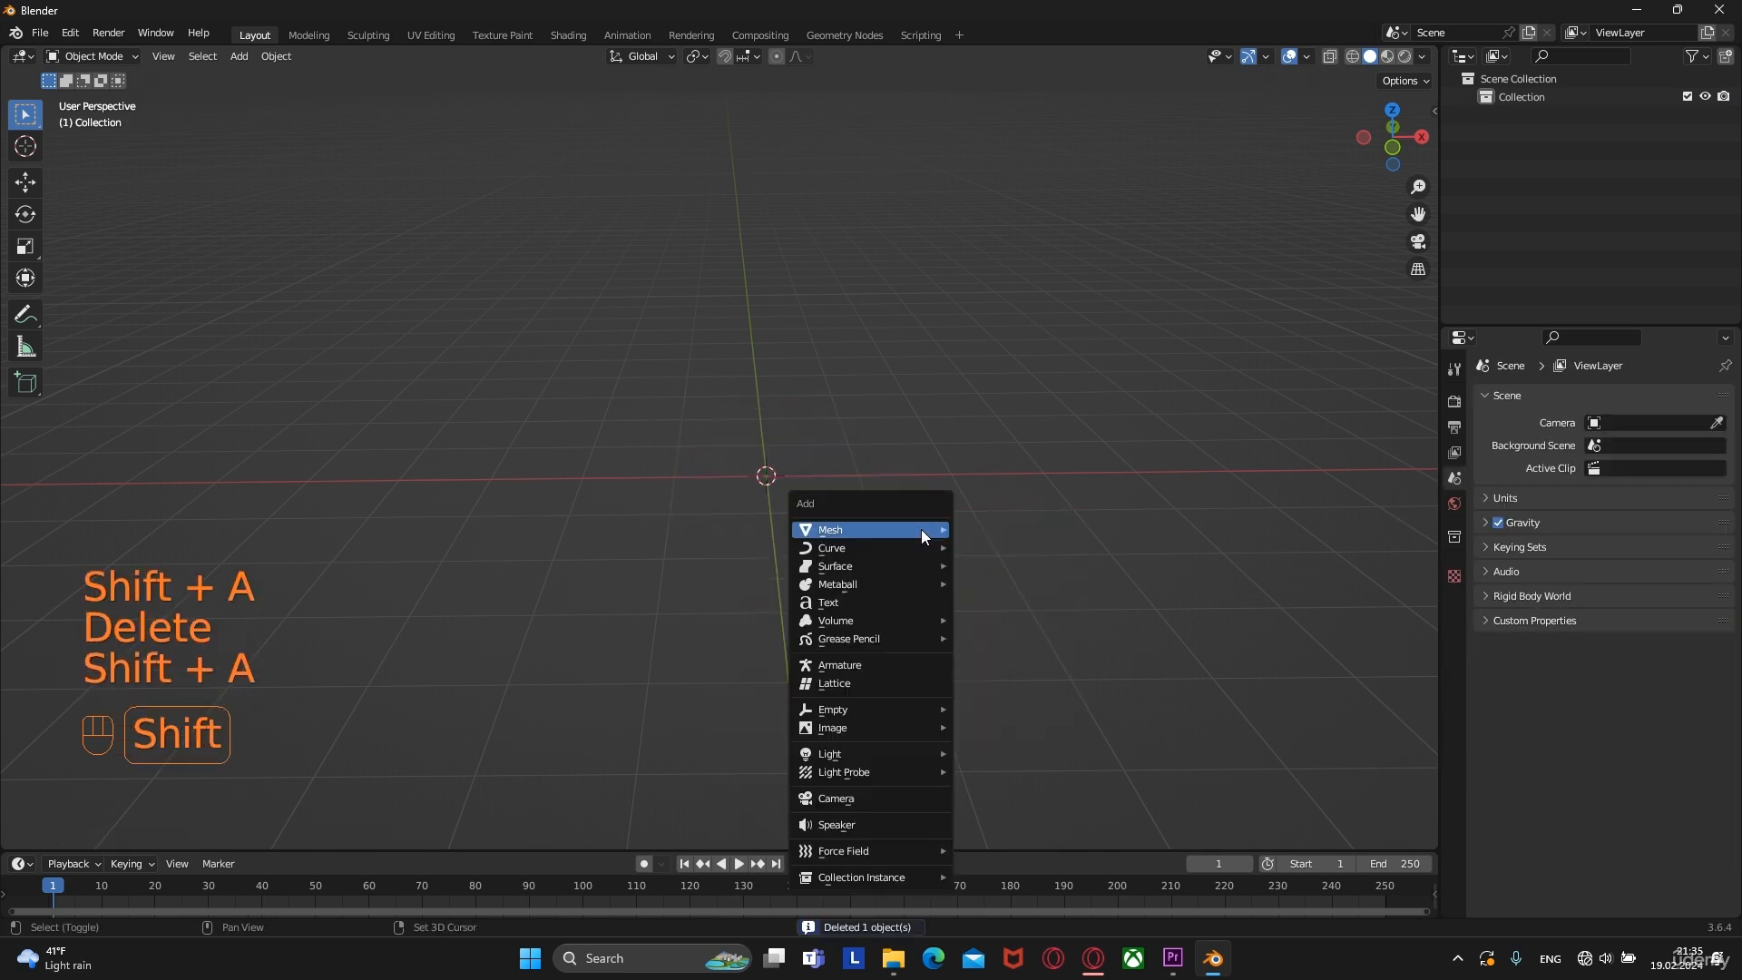
mouse_move(922, 530)
left_click(997, 548)
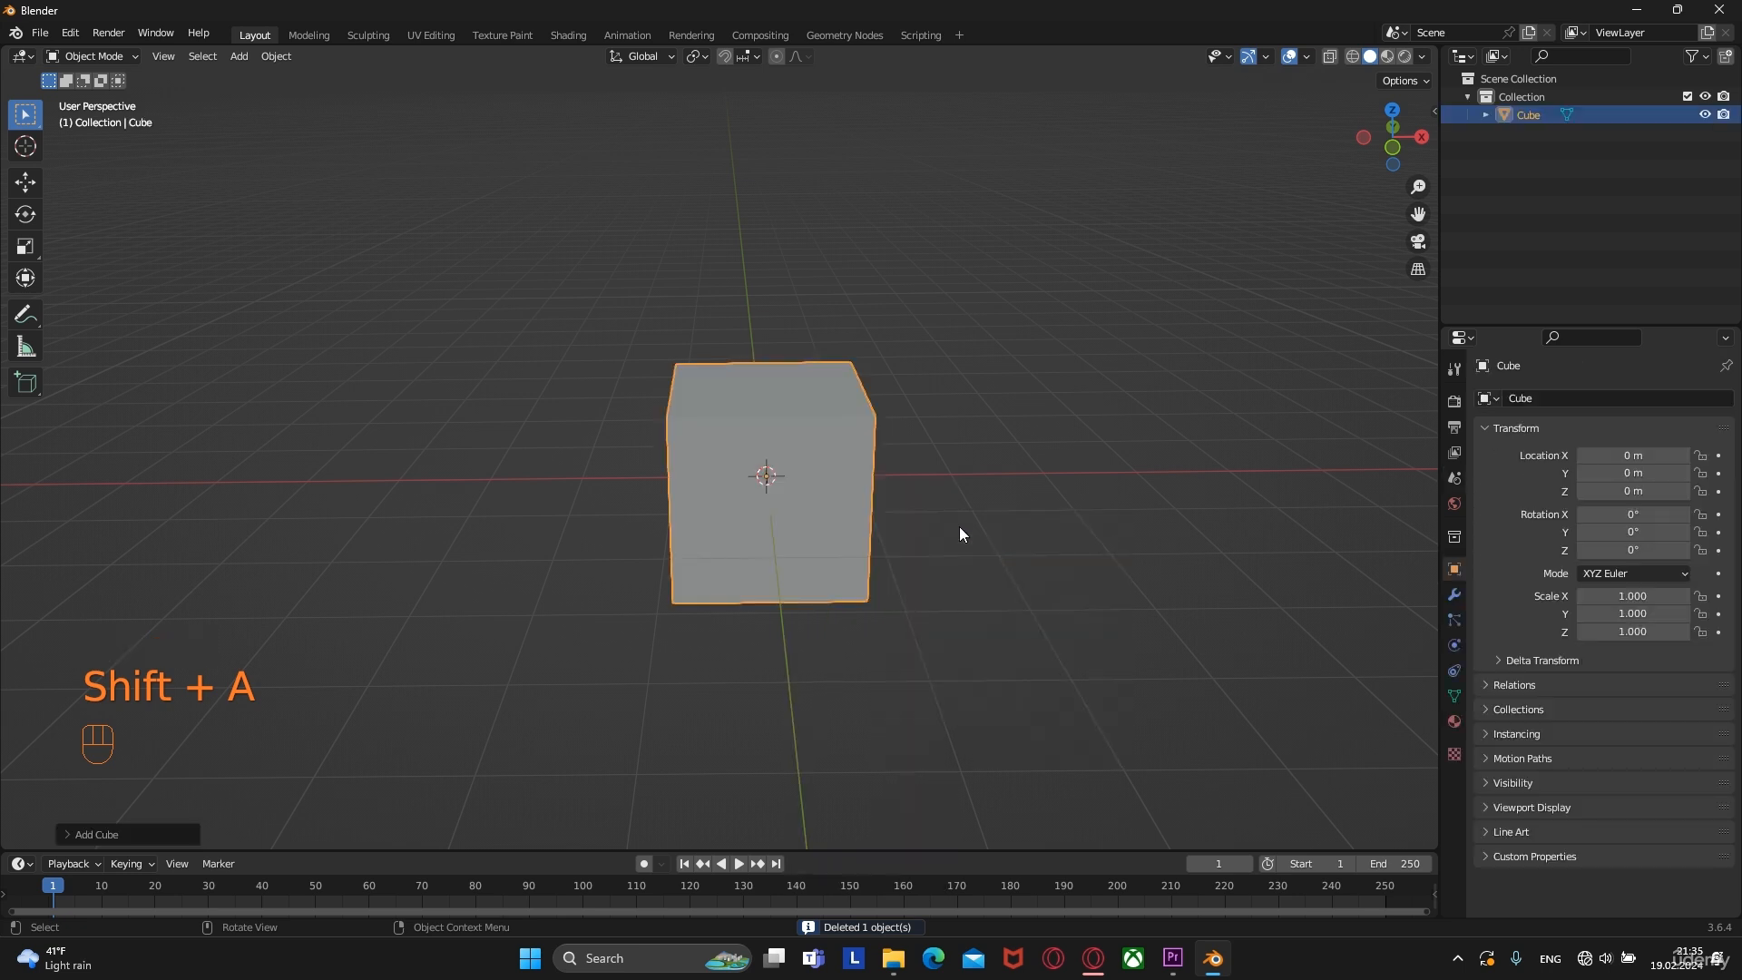
key("Delete")
Add a monkey mesh at the world origin
key("shift+a")
left_click(982, 655)
middle_click_drag(982, 657, 946, 575)
key("s")
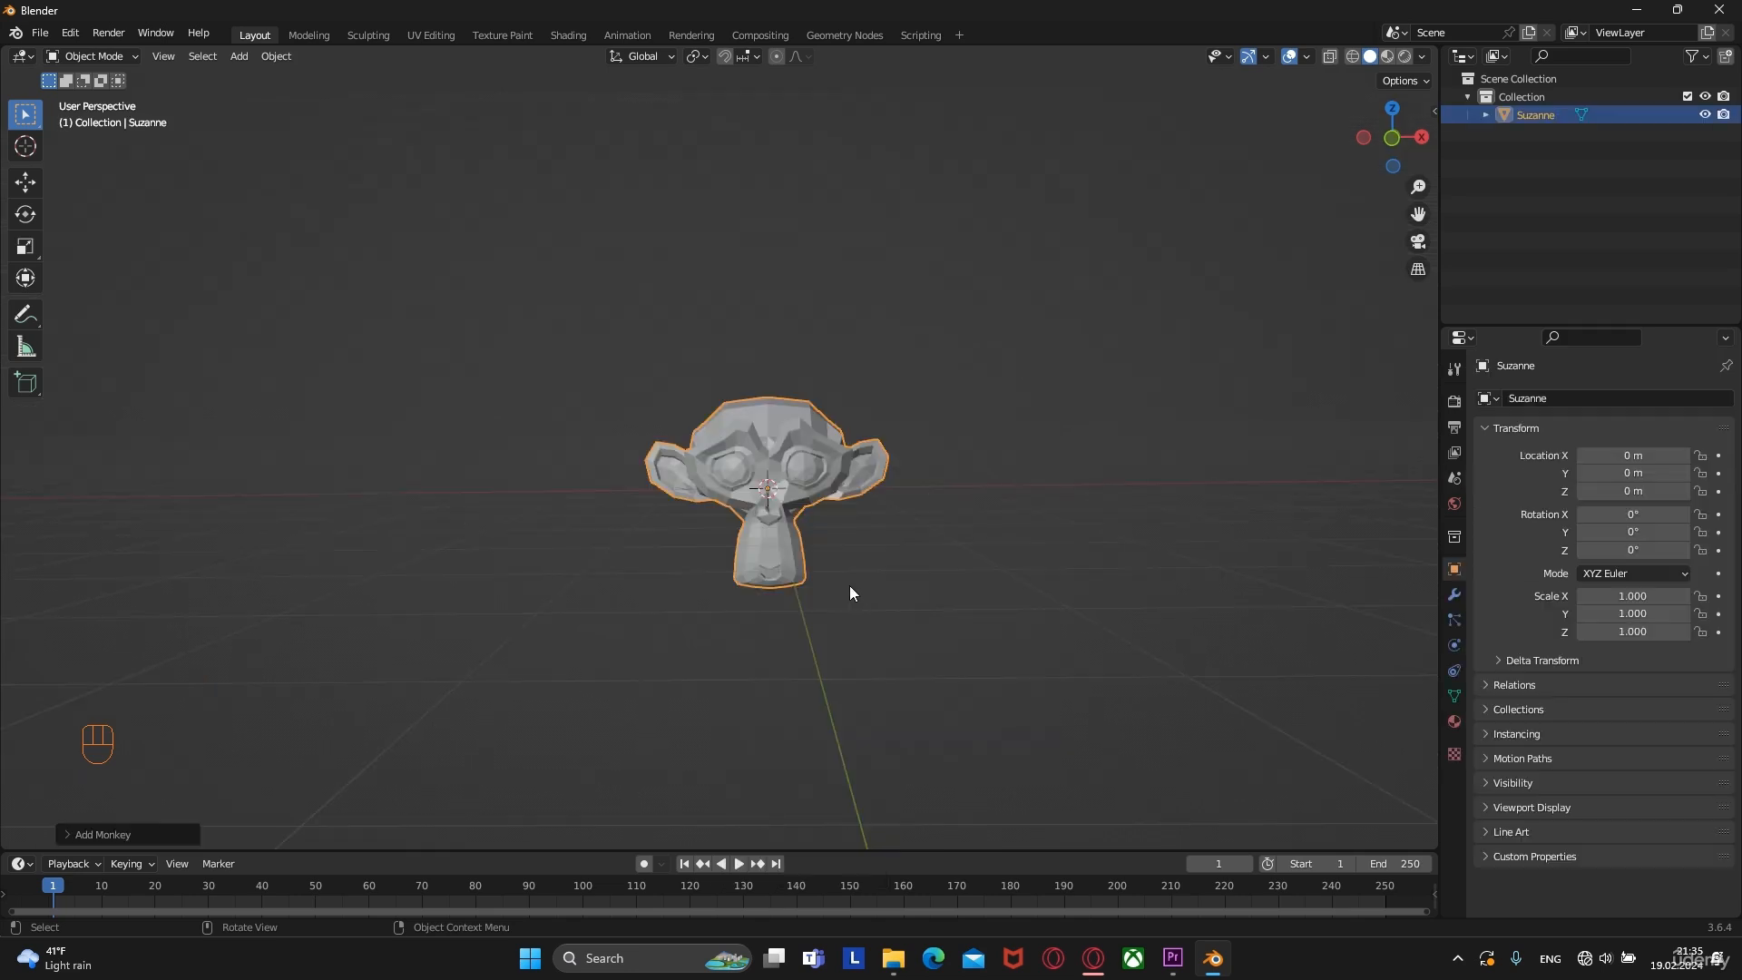
middle_click_drag(849, 586, 813, 605)
scroll(809, 616, "up", 2)
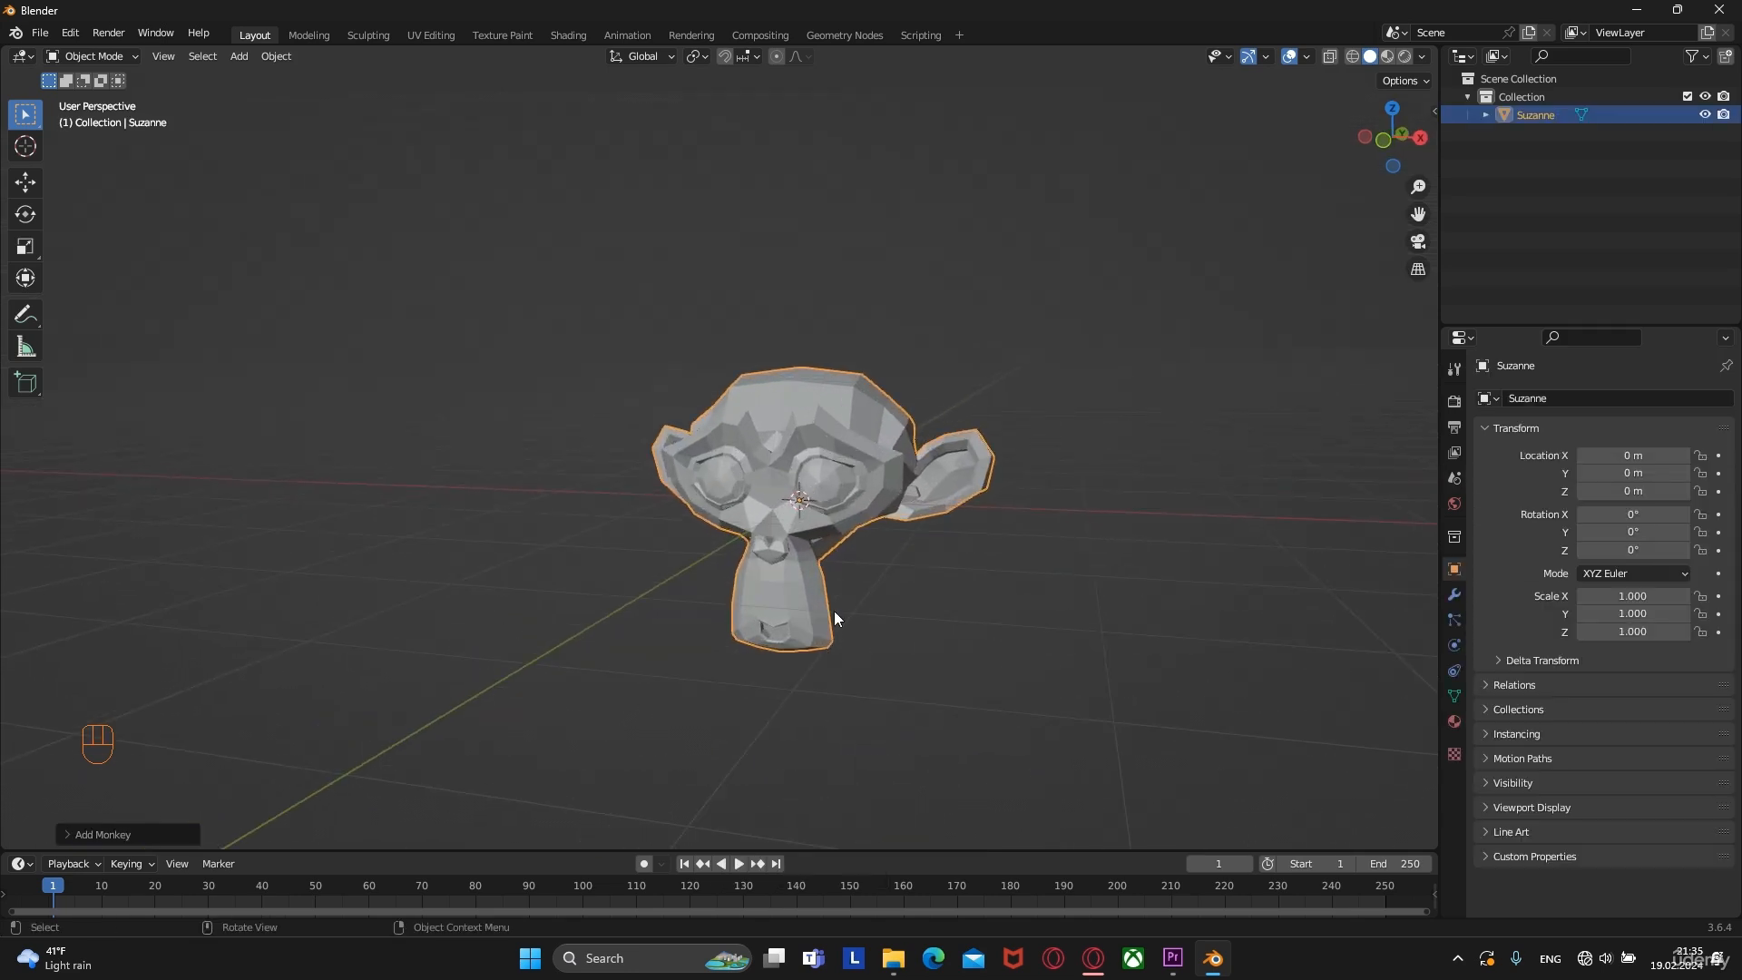
Give the monkey a level 2 Subdivision Surface modifier and smooth shading in Object Mode
key("Tab")
key("Tab")
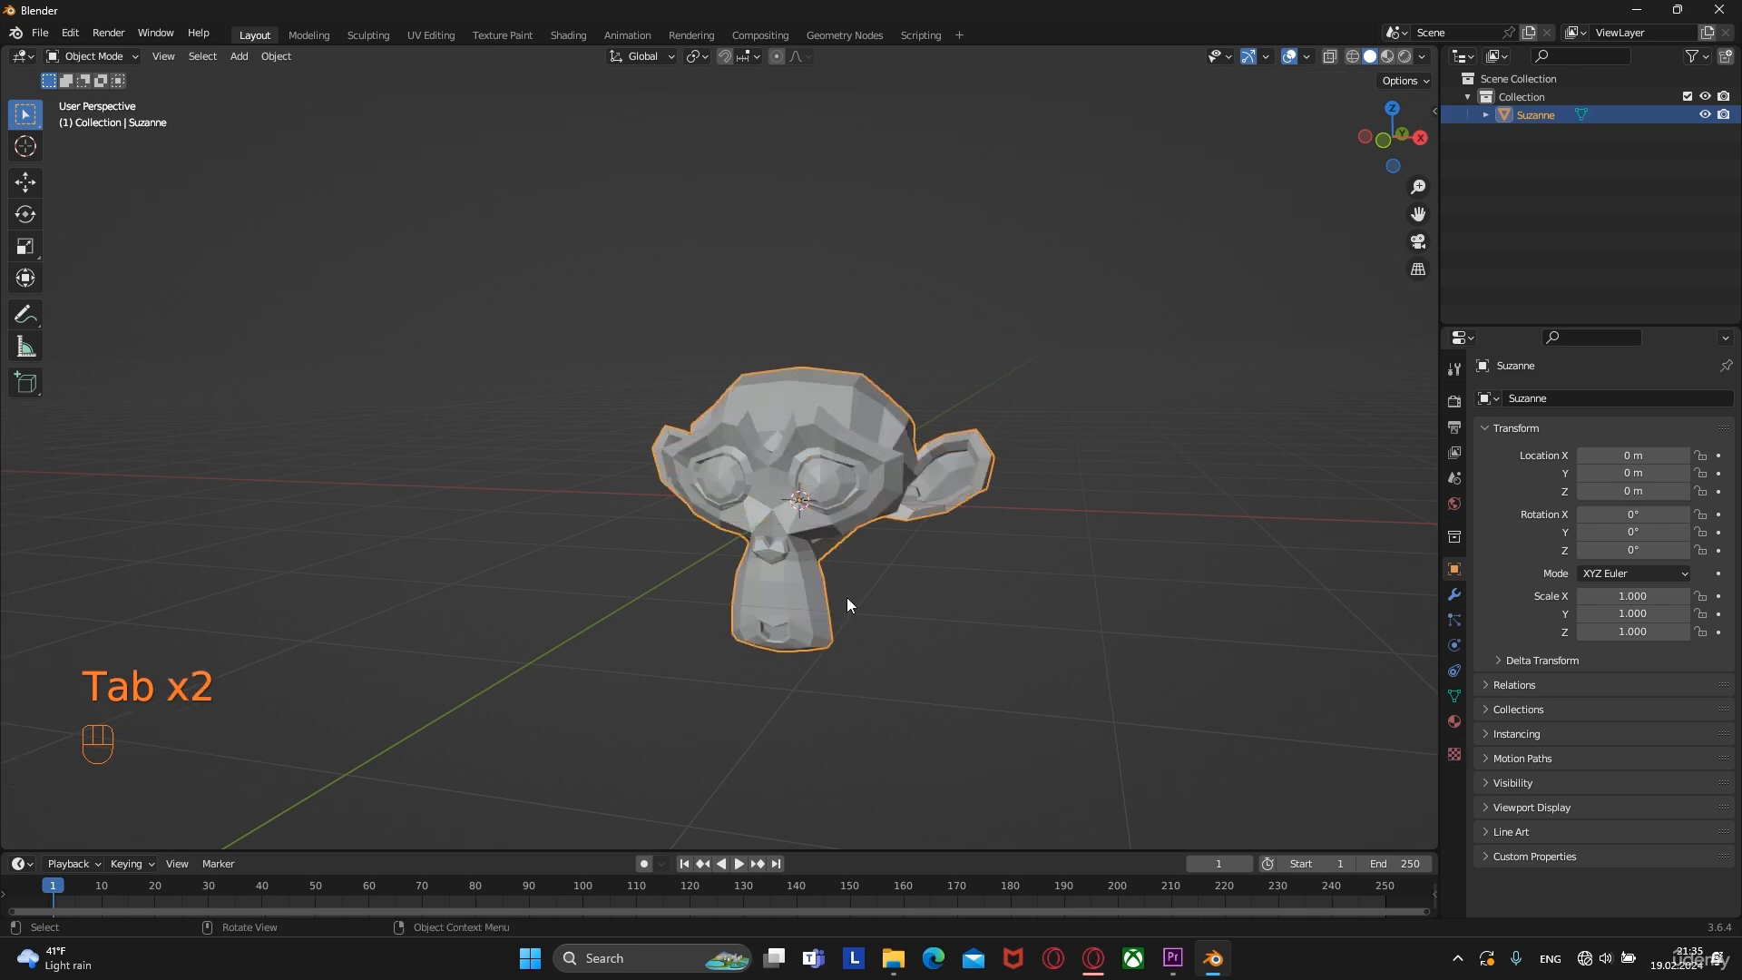
key("ctrl+2")
scroll(851, 584, "up", 3)
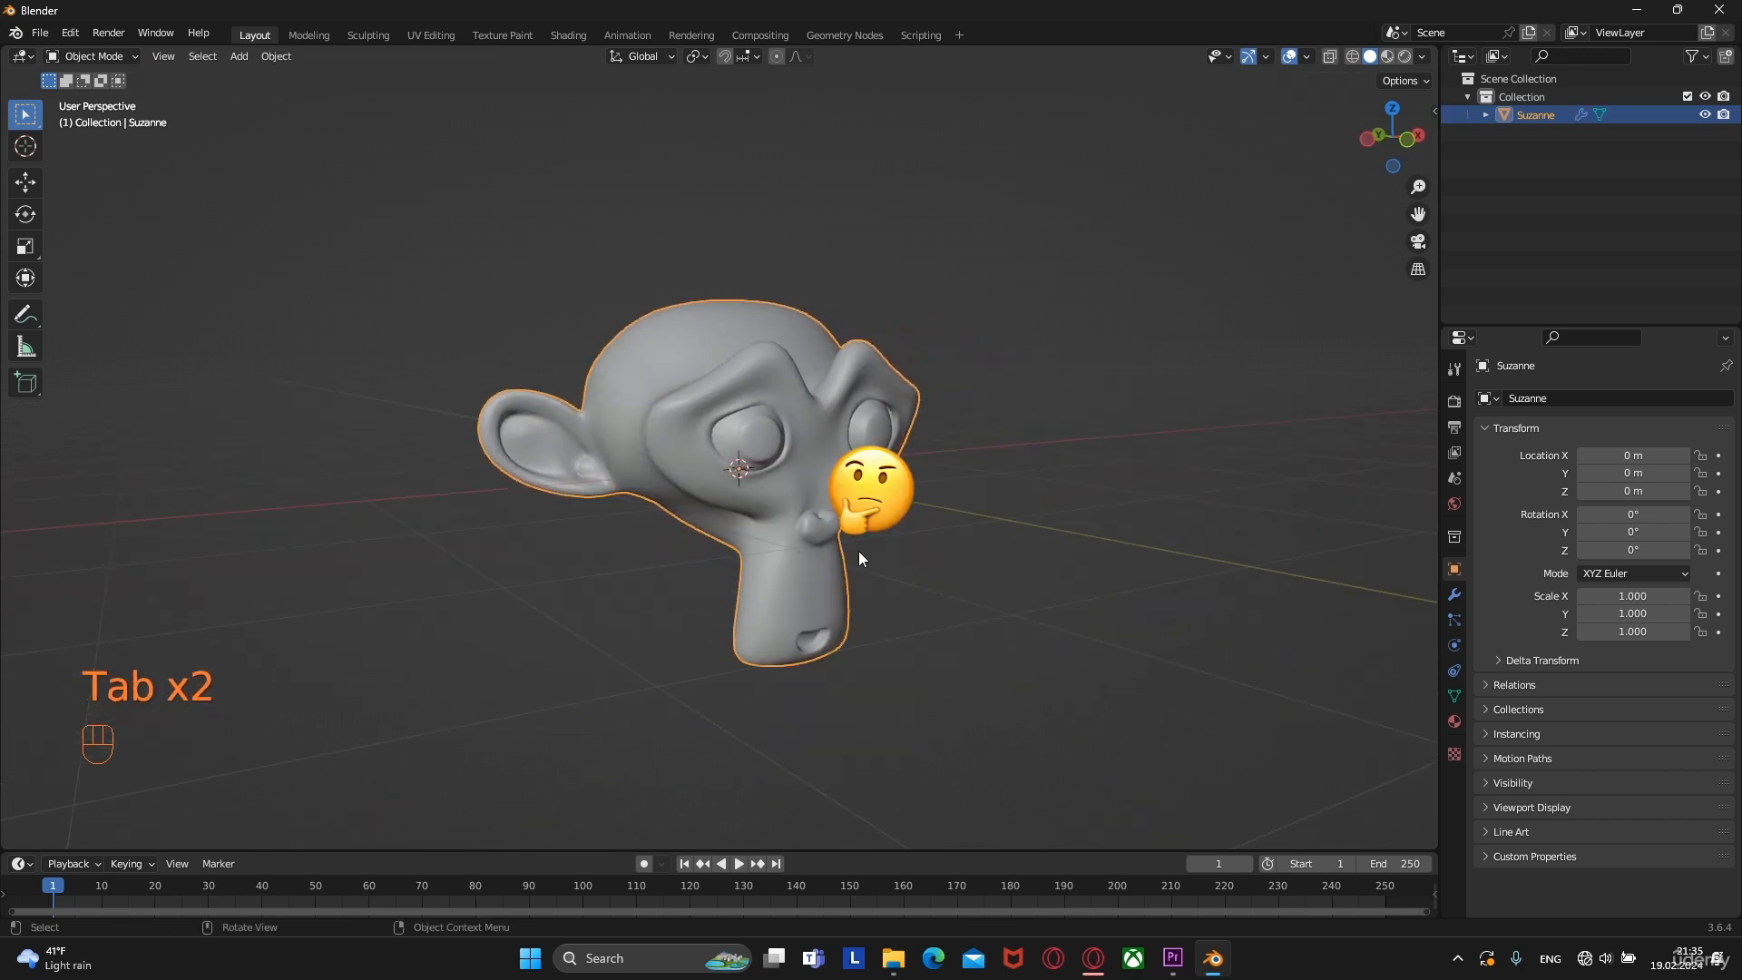
Enter Edit Mode on the smoothed monkey, try edge selection, and select a face beside its eye in face selection
key("Tab")
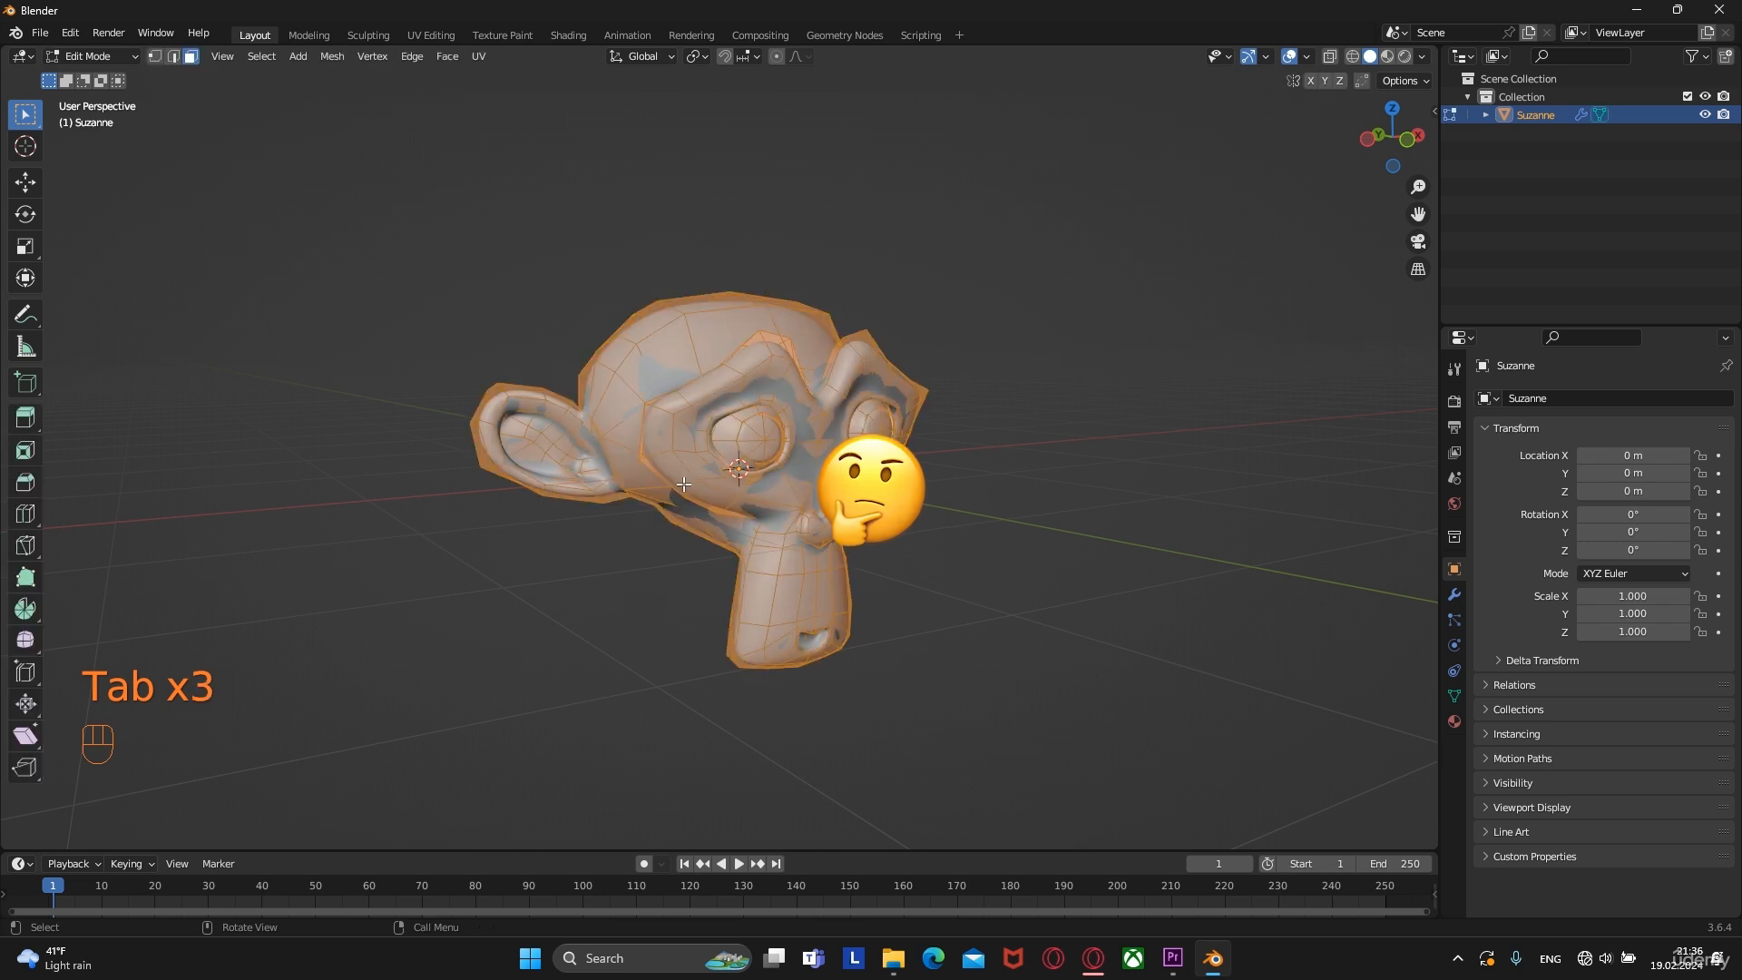
scroll(676, 461, "up", 3)
middle_click_drag(660, 427, 644, 415)
key("2")
left_click(644, 415)
key("3")
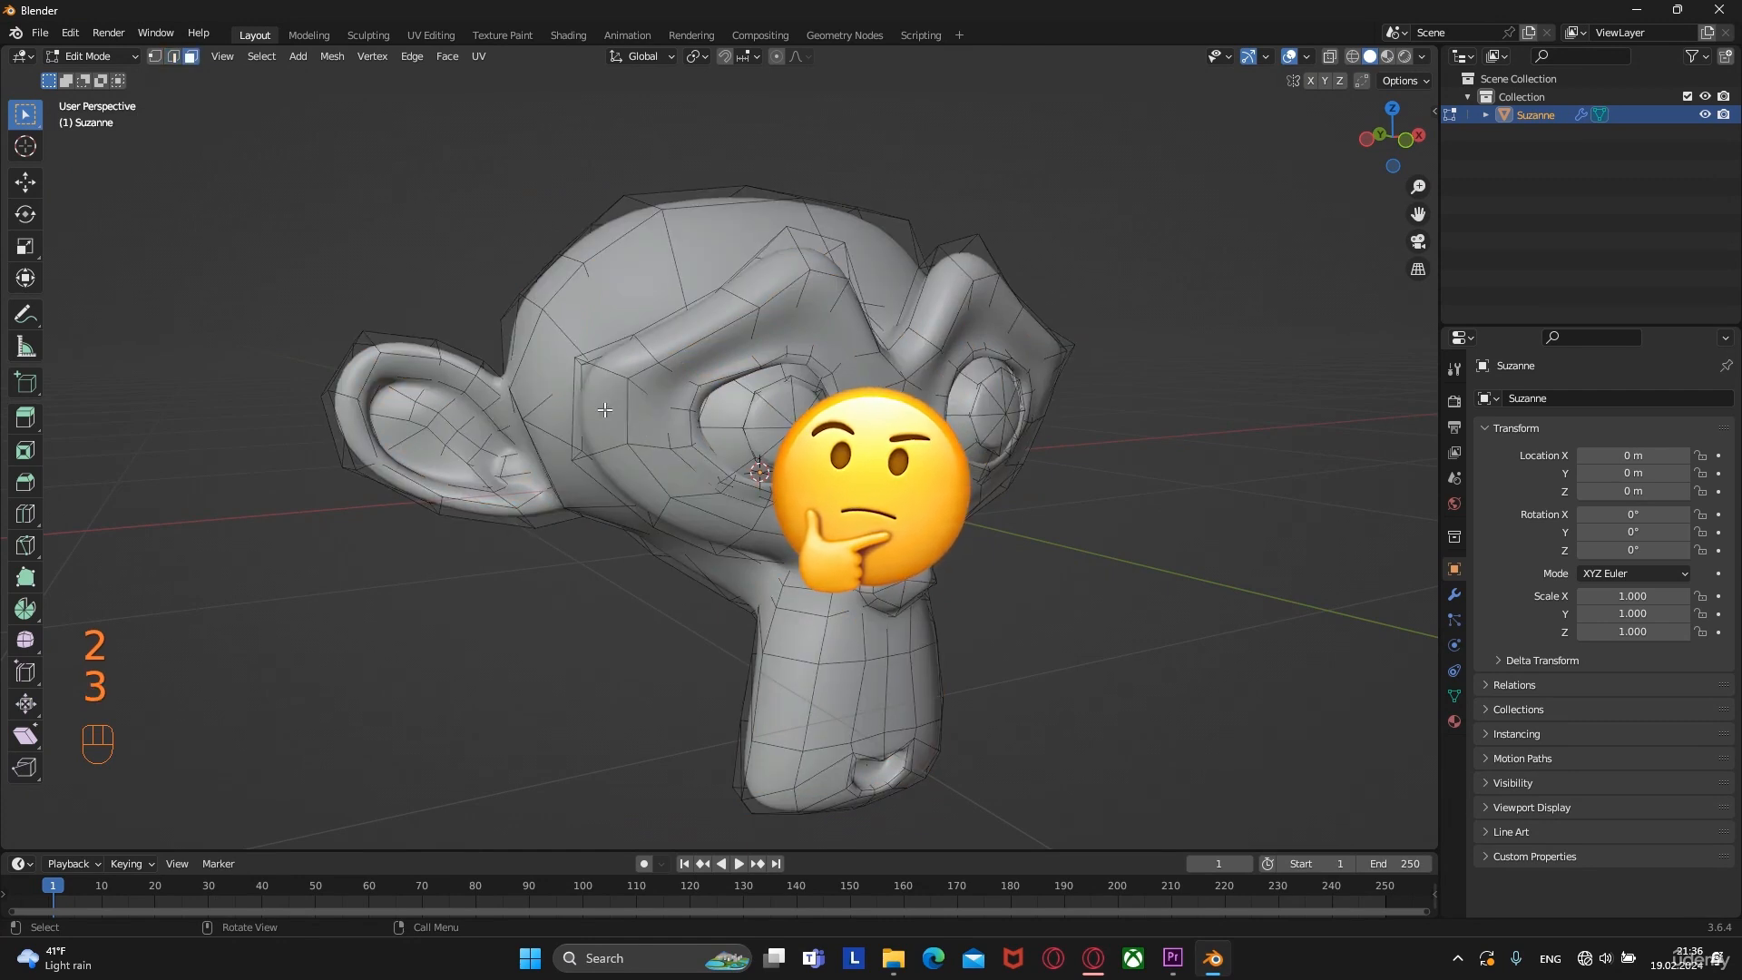
left_click(608, 430)
Try moving a vertex beside the monkey's eye in vertex selection, cancel the move and return to Object Mode
key("1")
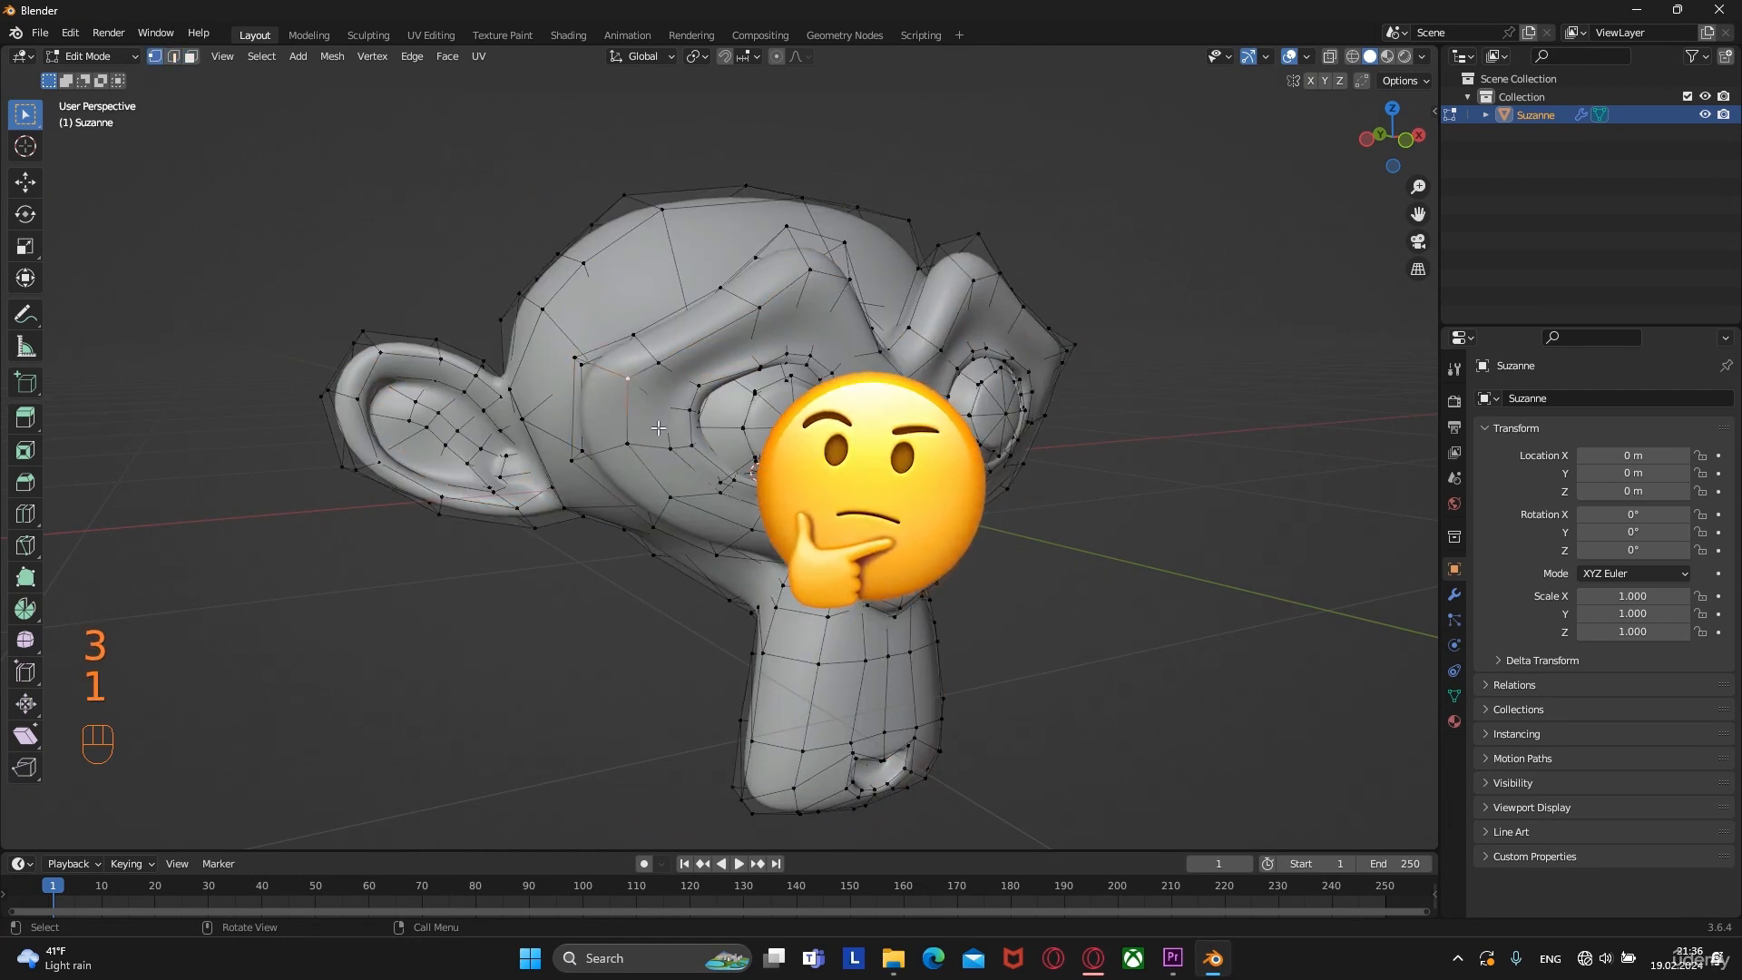
key("g")
right_click(843, 445)
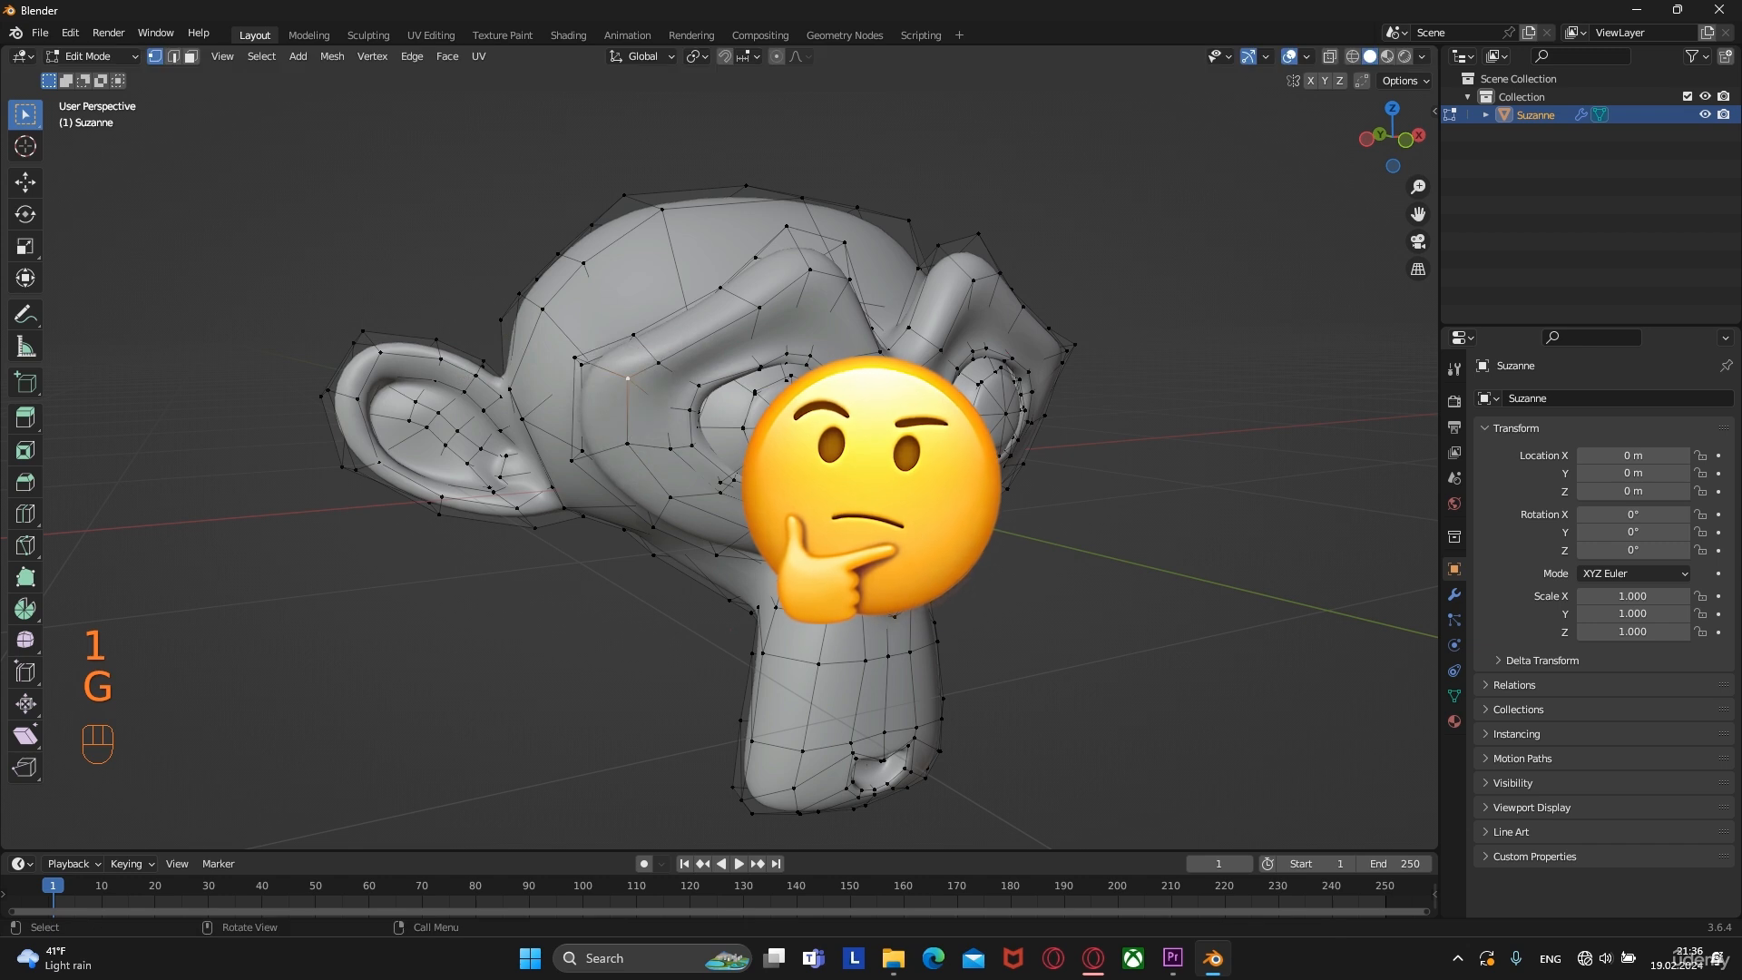
key("Tab")
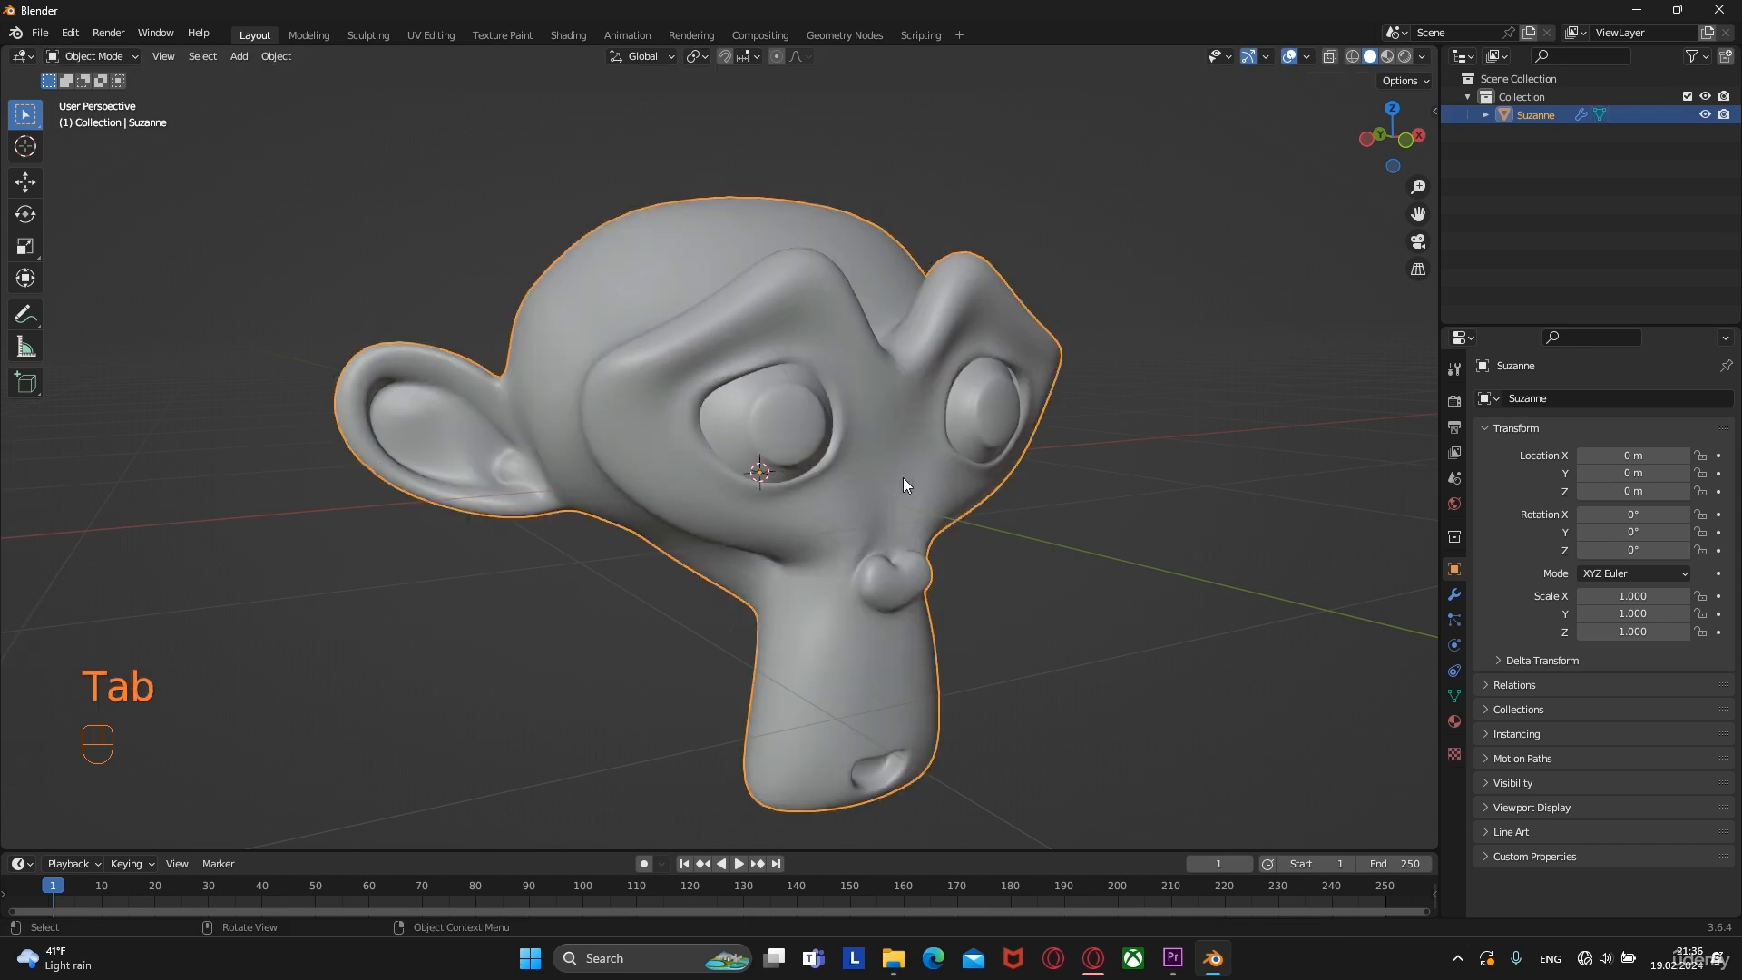
Remove the monkey's Subdivision Surface modifier and set its shading to flat
left_click(1455, 595)
left_click(1698, 429)
right_click(887, 396)
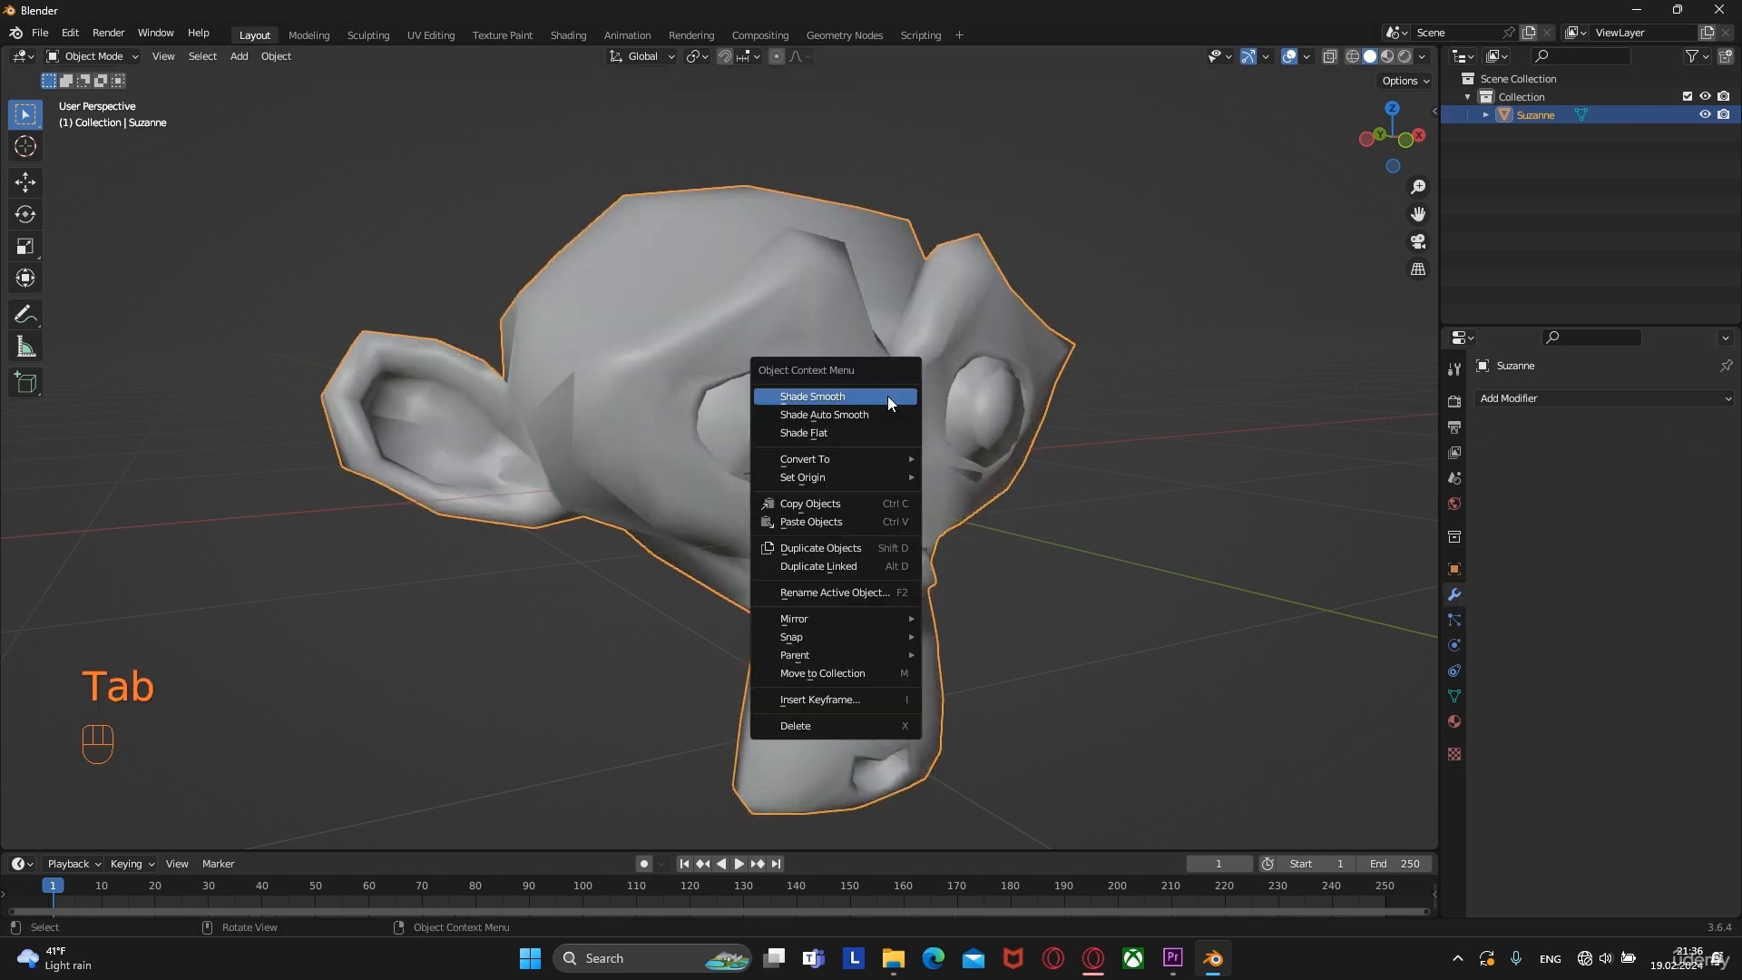
left_click(849, 432)
Enter Edit Mode on the flat-shaded monkey and enable vertex and edge selection together
middle_click_drag(761, 440, 765, 489)
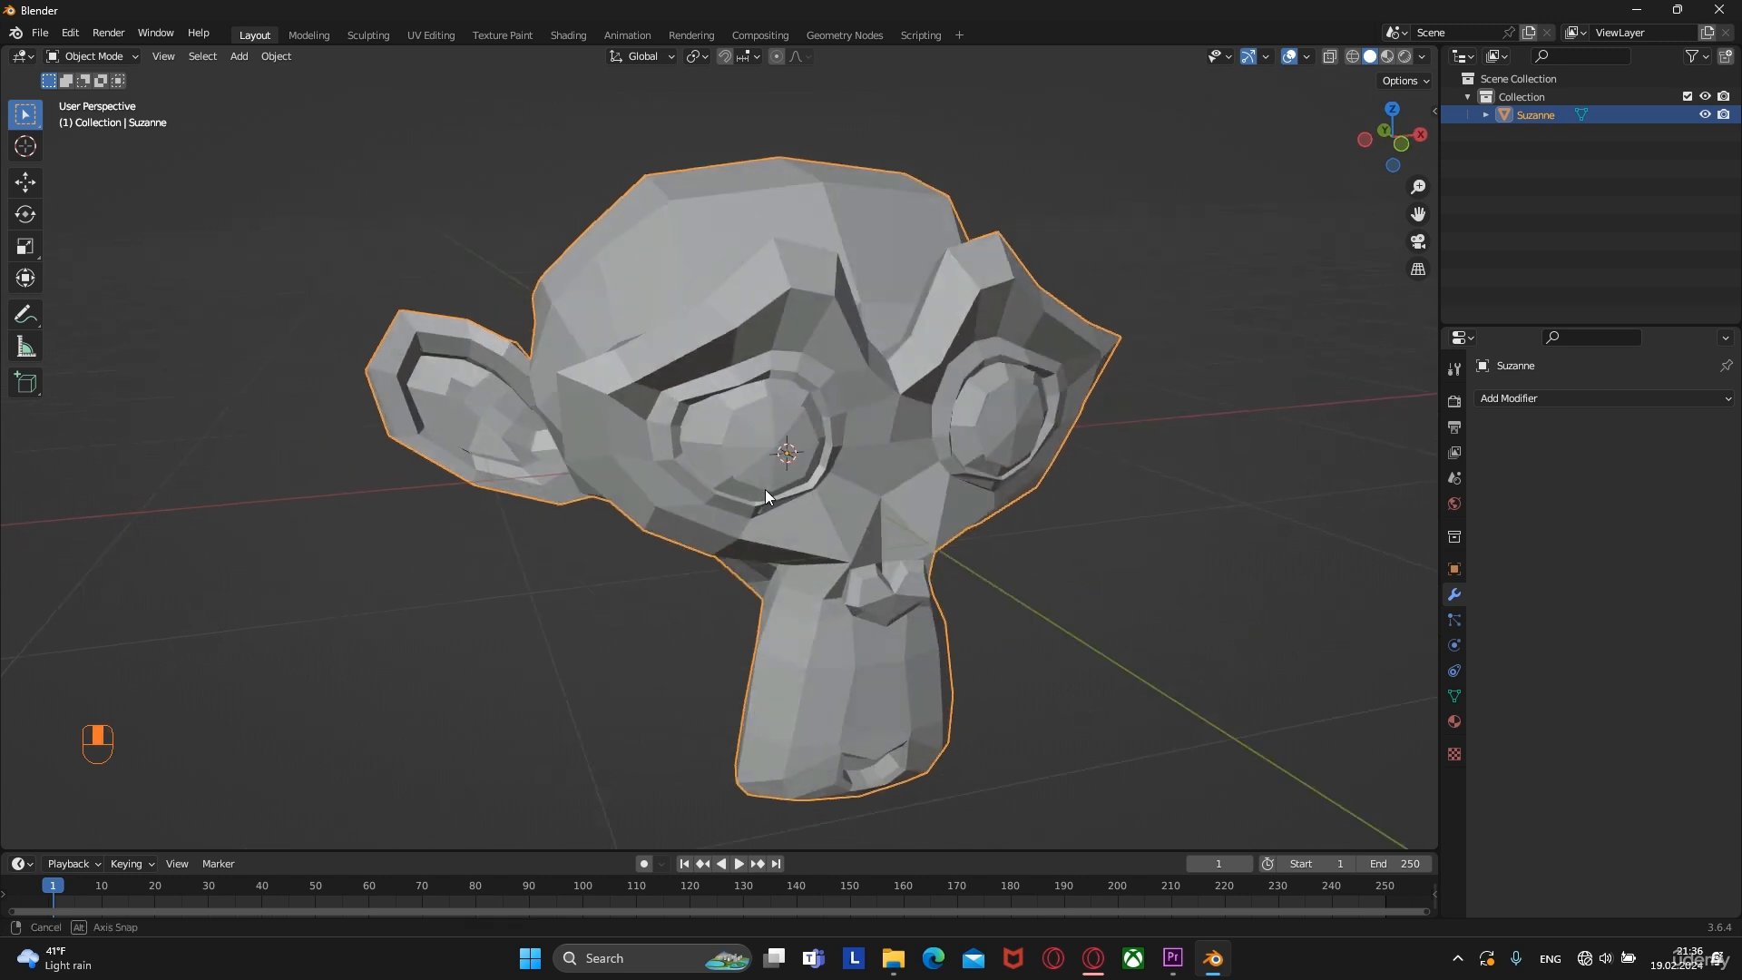
key("Tab")
scroll(749, 500, "up", 5)
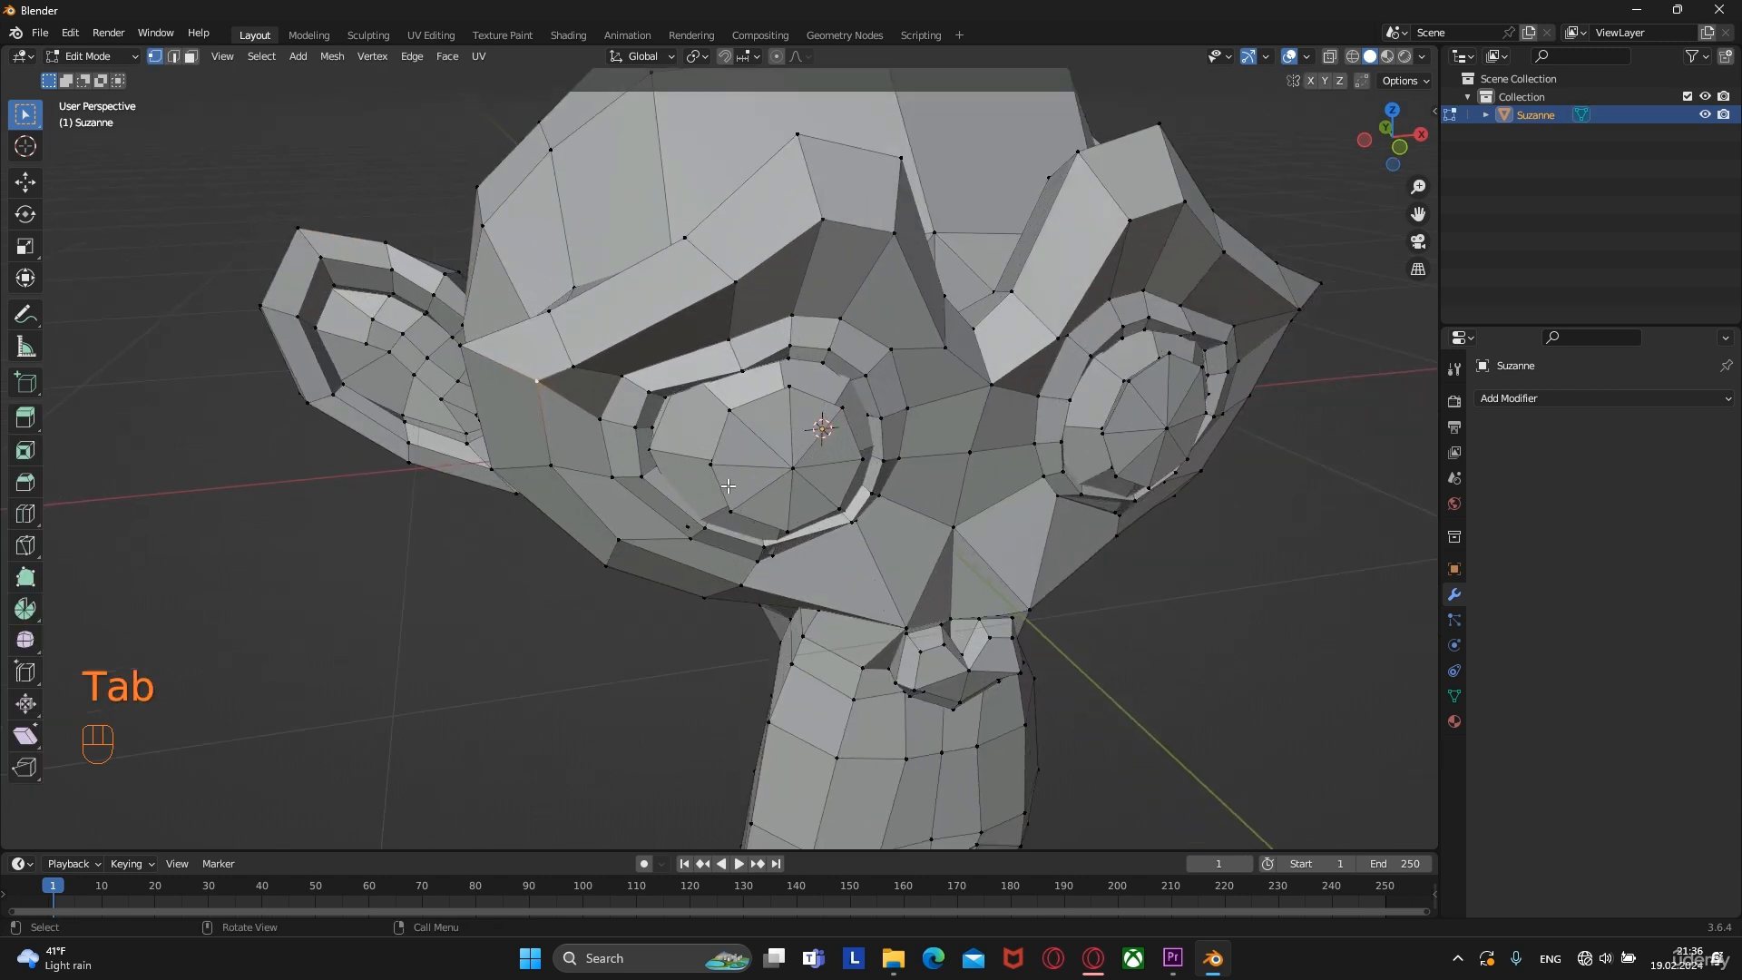
left_click(173, 57, "shift")
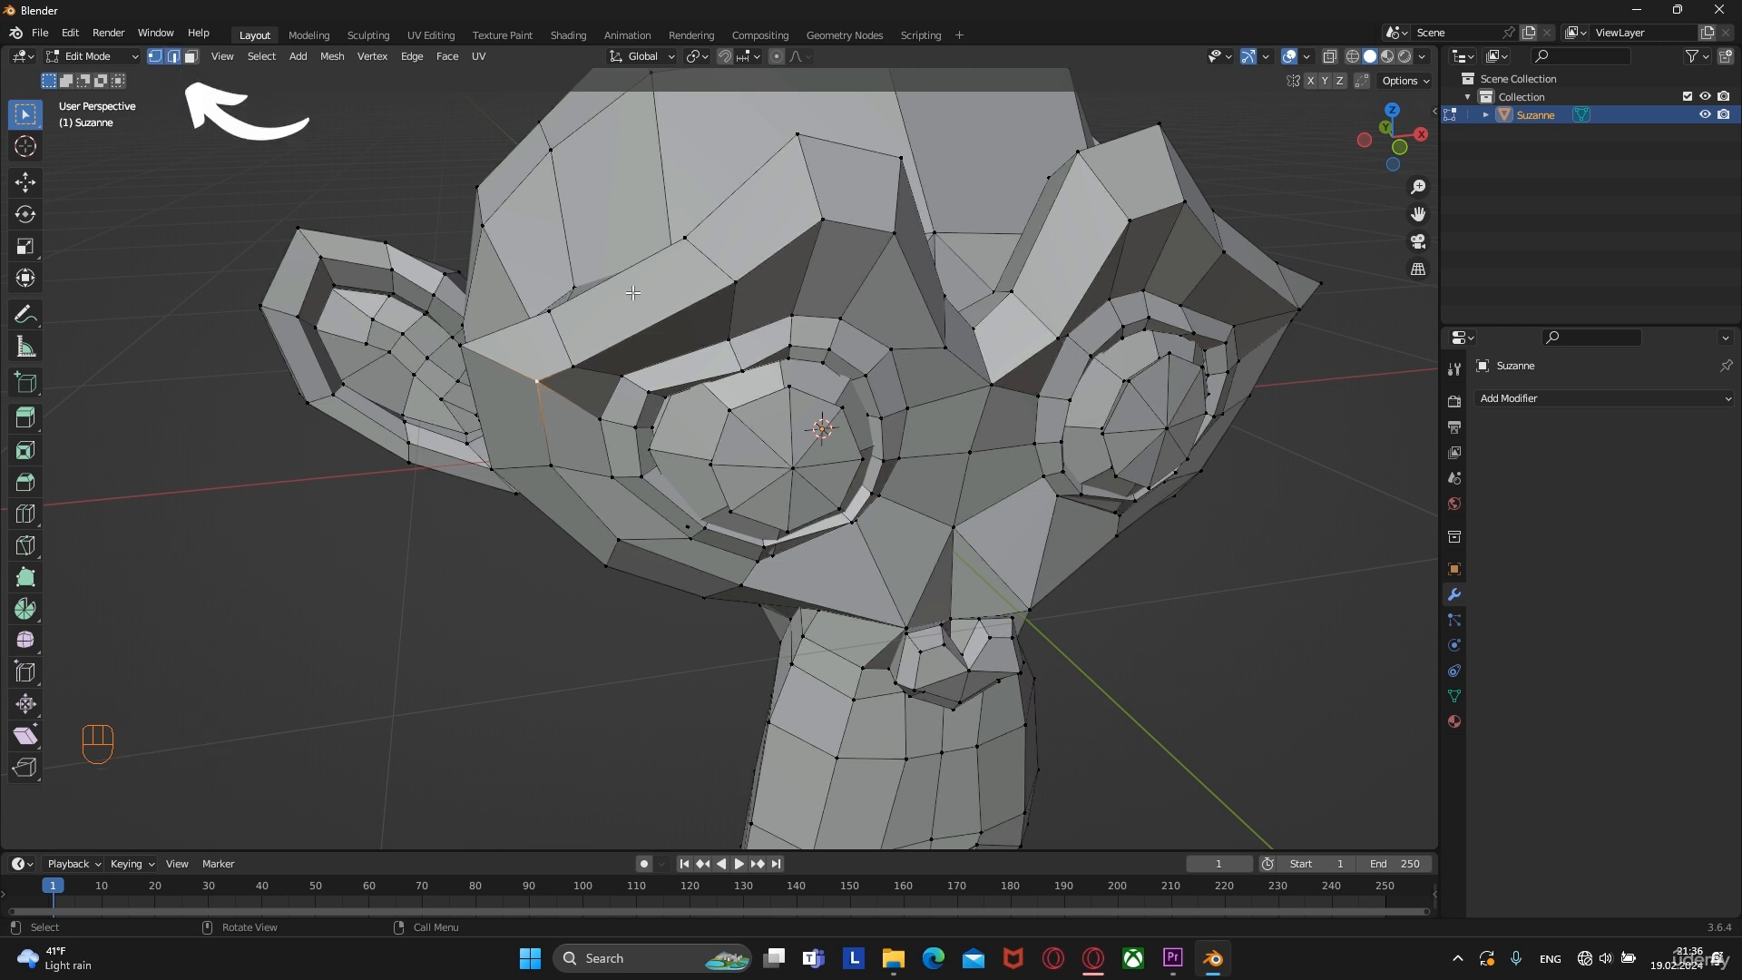
Select an edge beside the monkey's eye plus a vertex on the brow, and try moving them together
mouse_move(676, 310)
middle_mouse_down()
mouse_move(719, 328)
mouse_move(785, 301)
mouse_move(766, 312)
mouse_move(793, 399)
middle_mouse_up()
left_click(709, 440)
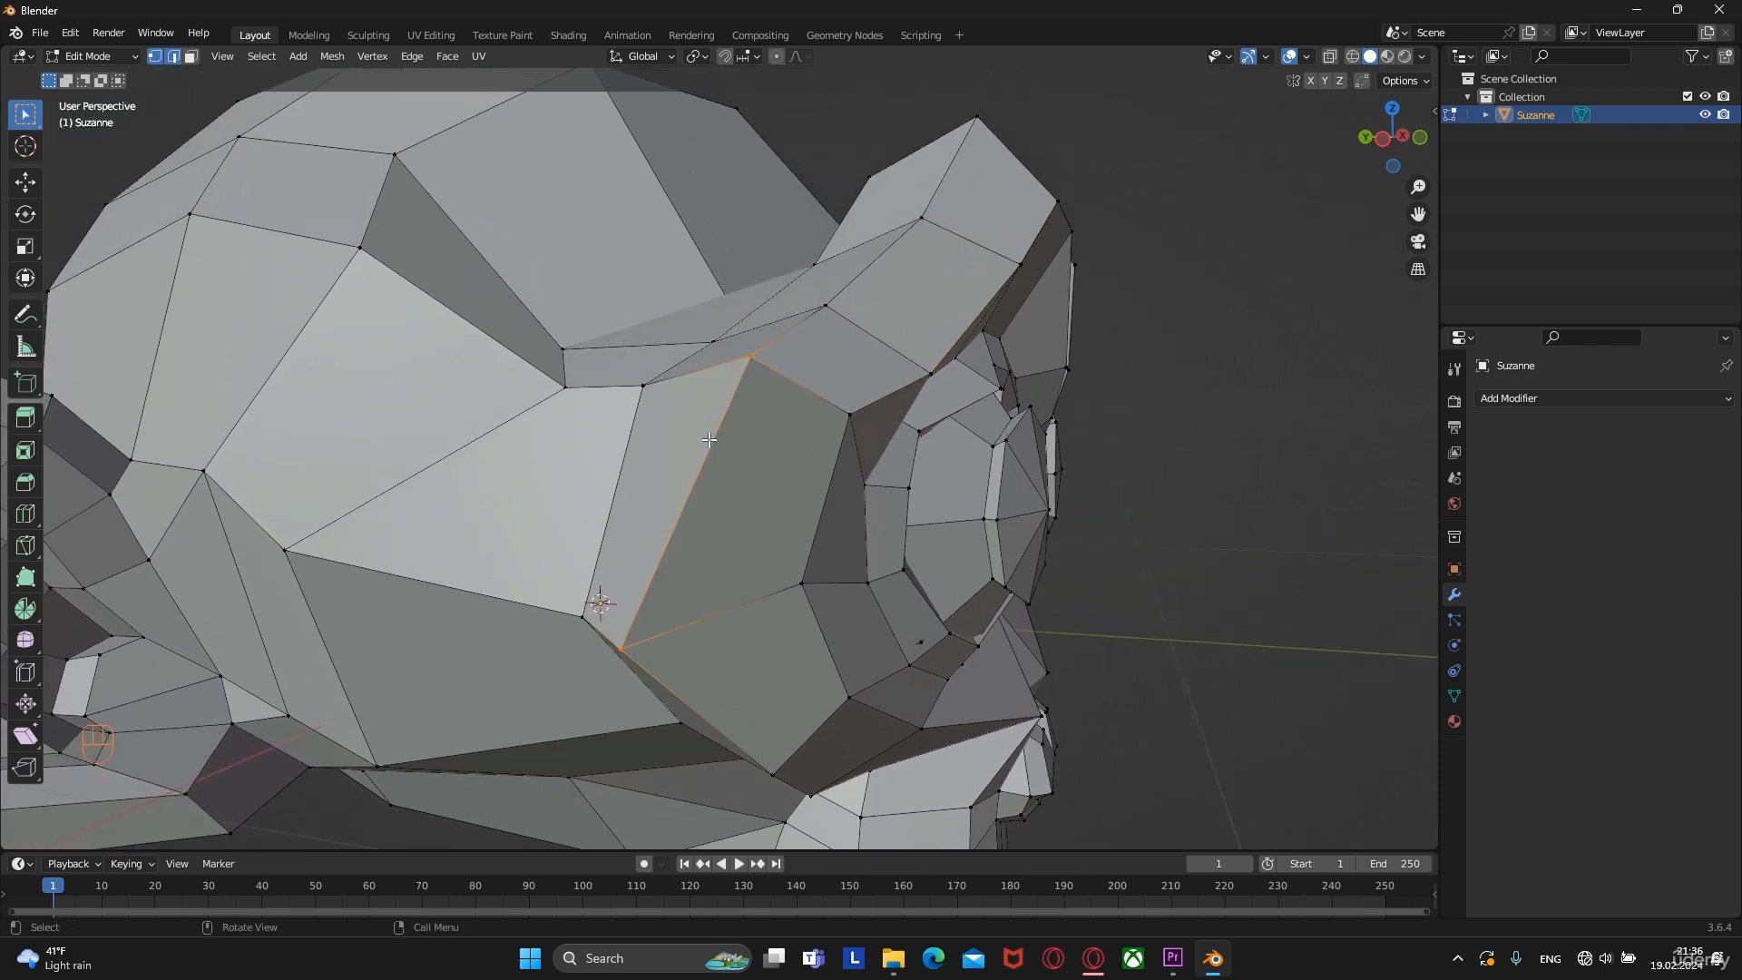
left_click(925, 224, "shift")
middle_click_drag(934, 292, 870, 334)
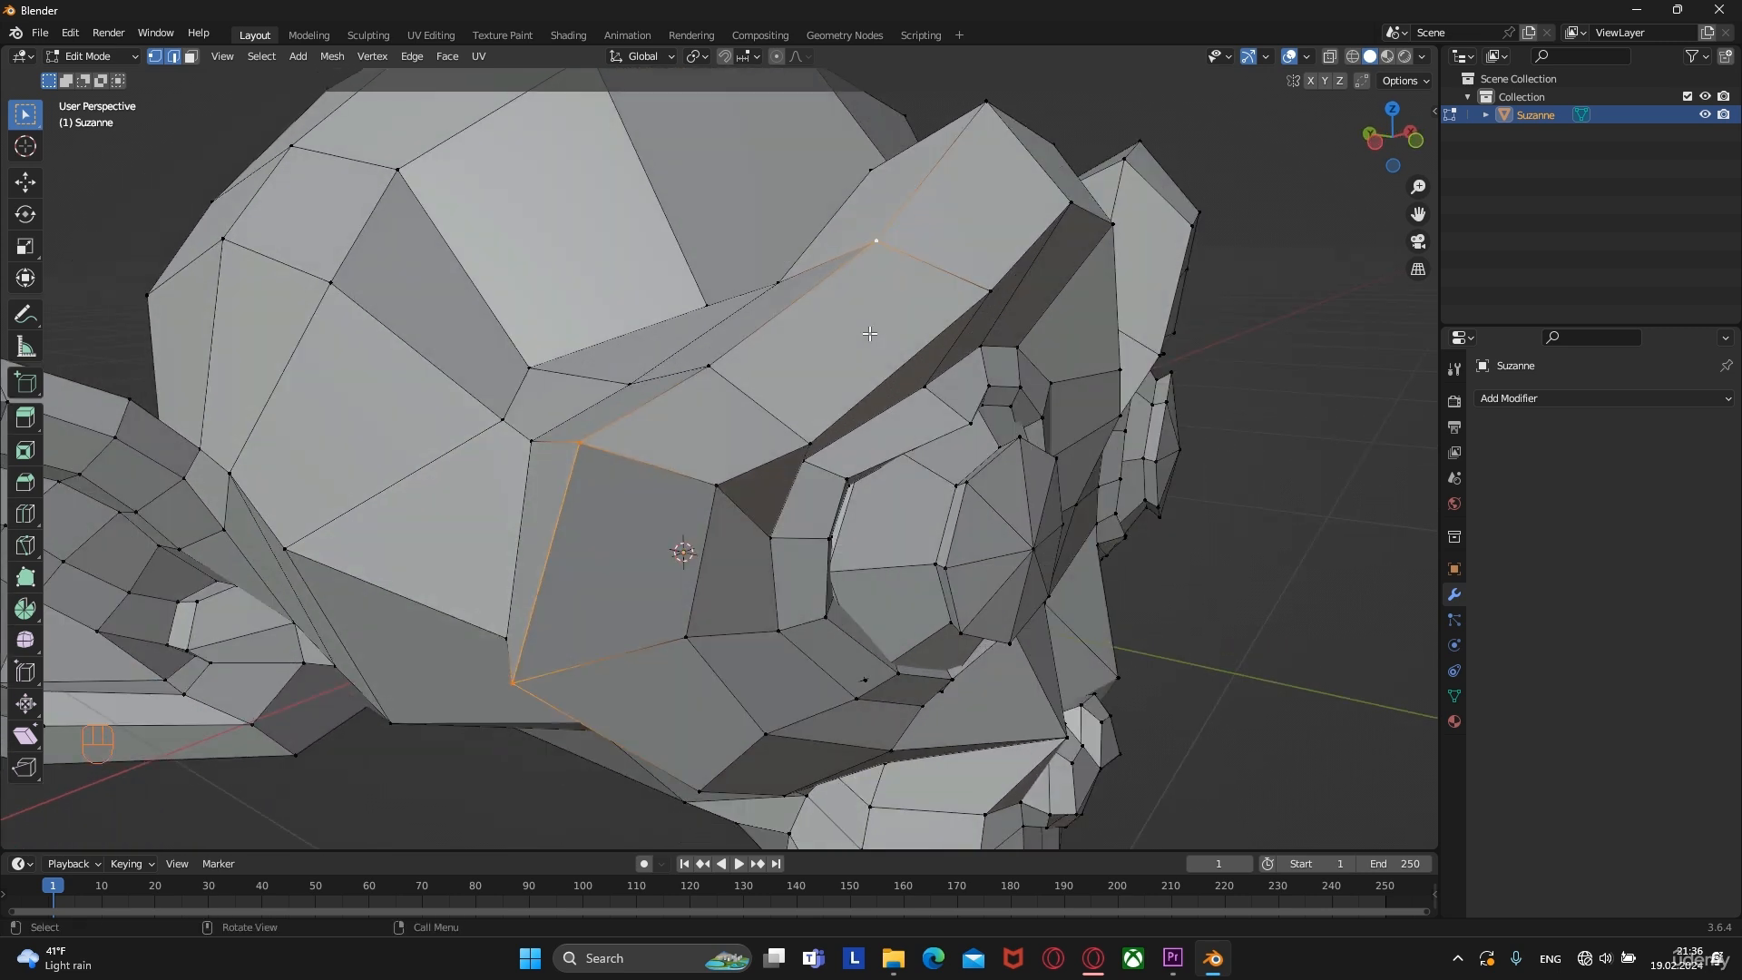
key("g")
right_click(752, 244)
left_click(807, 324)
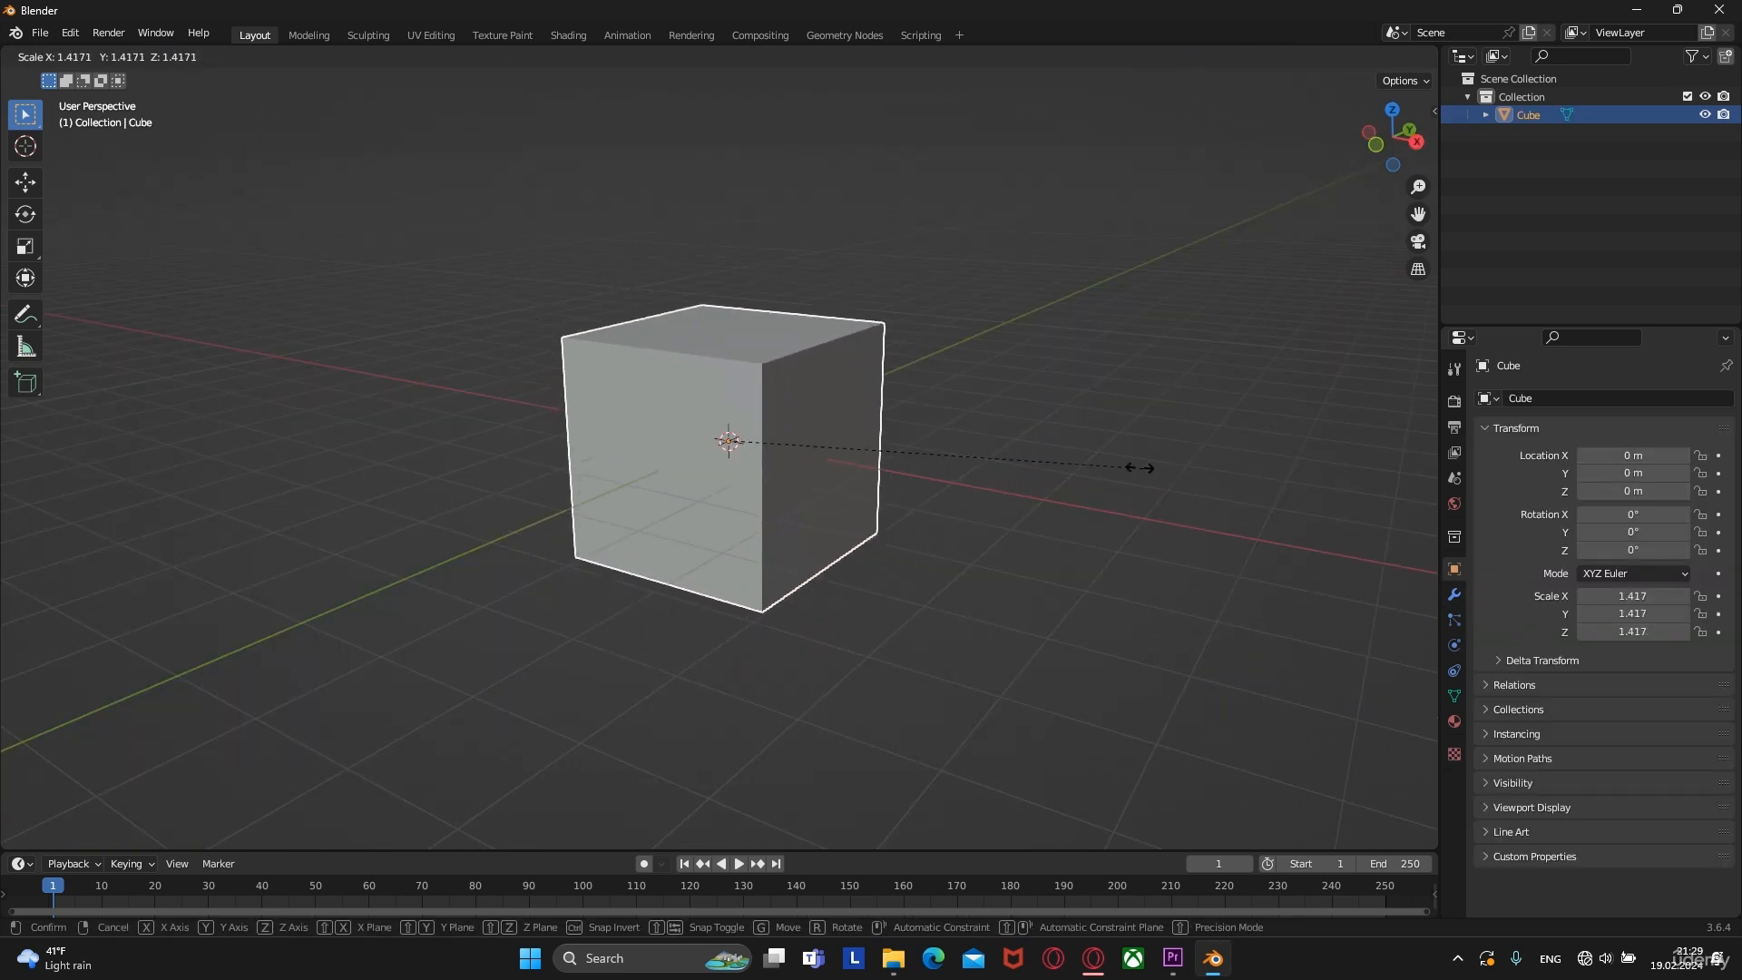
Try rotating and moving the cube in Object Mode, and moving its top corner vertex in Edit Mode
key("r")
key("Escape")
key("g")
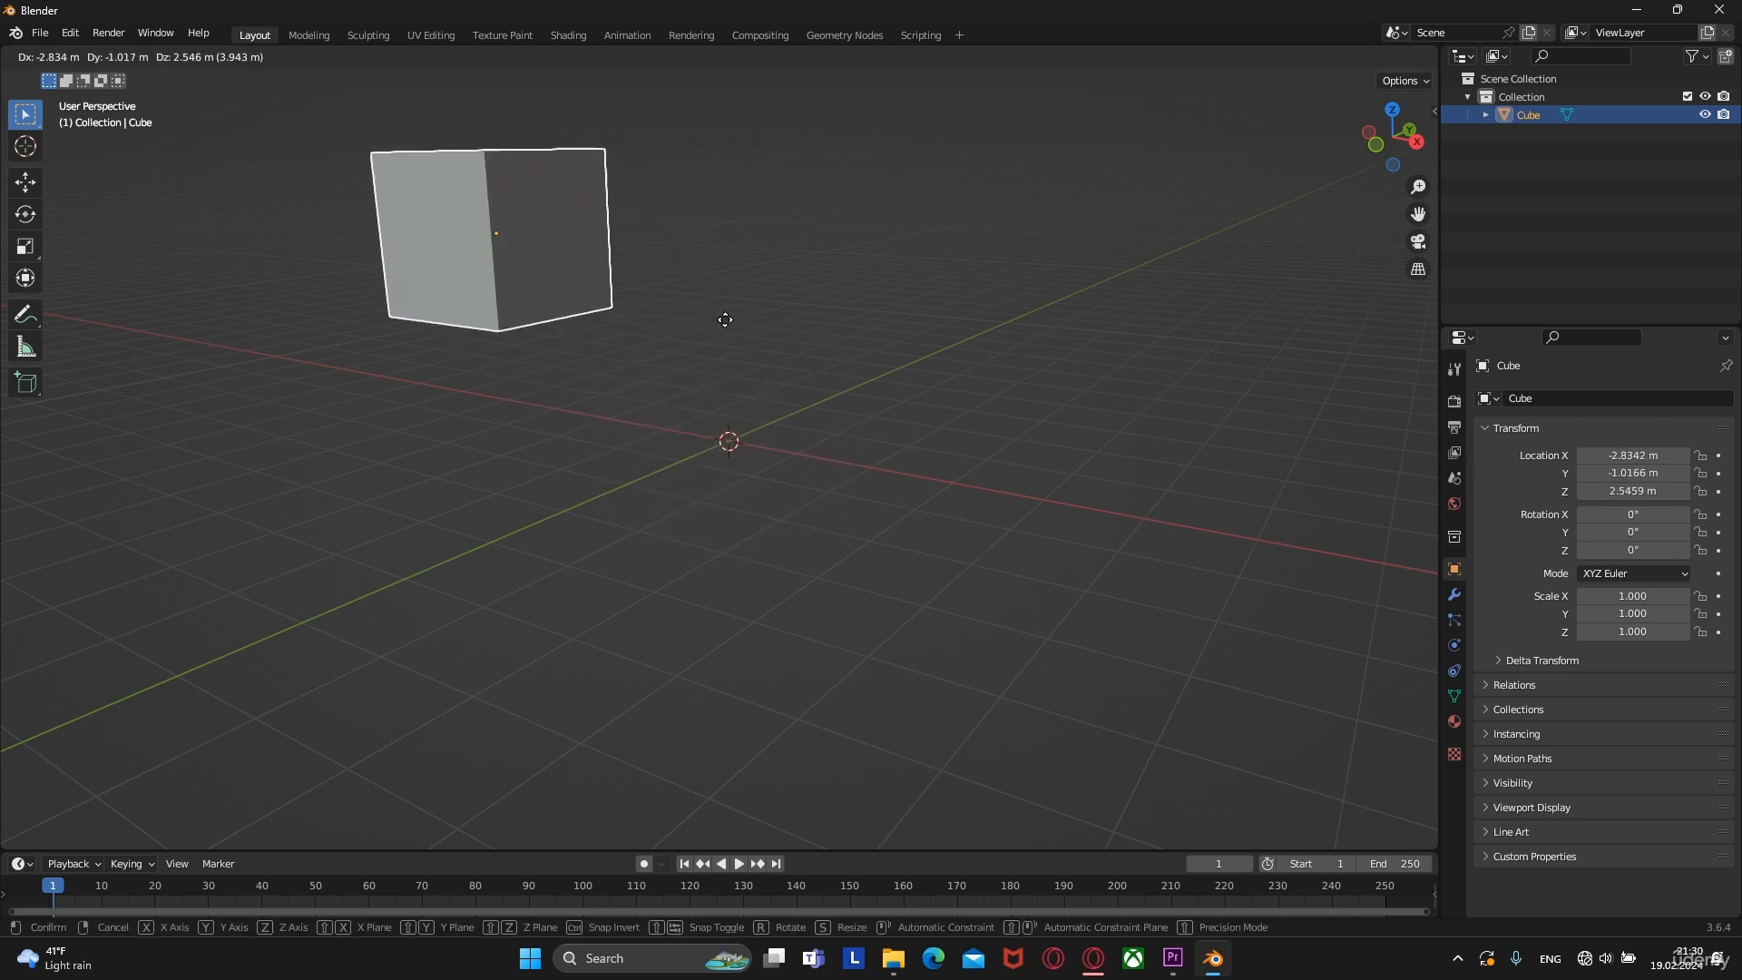
key("Escape")
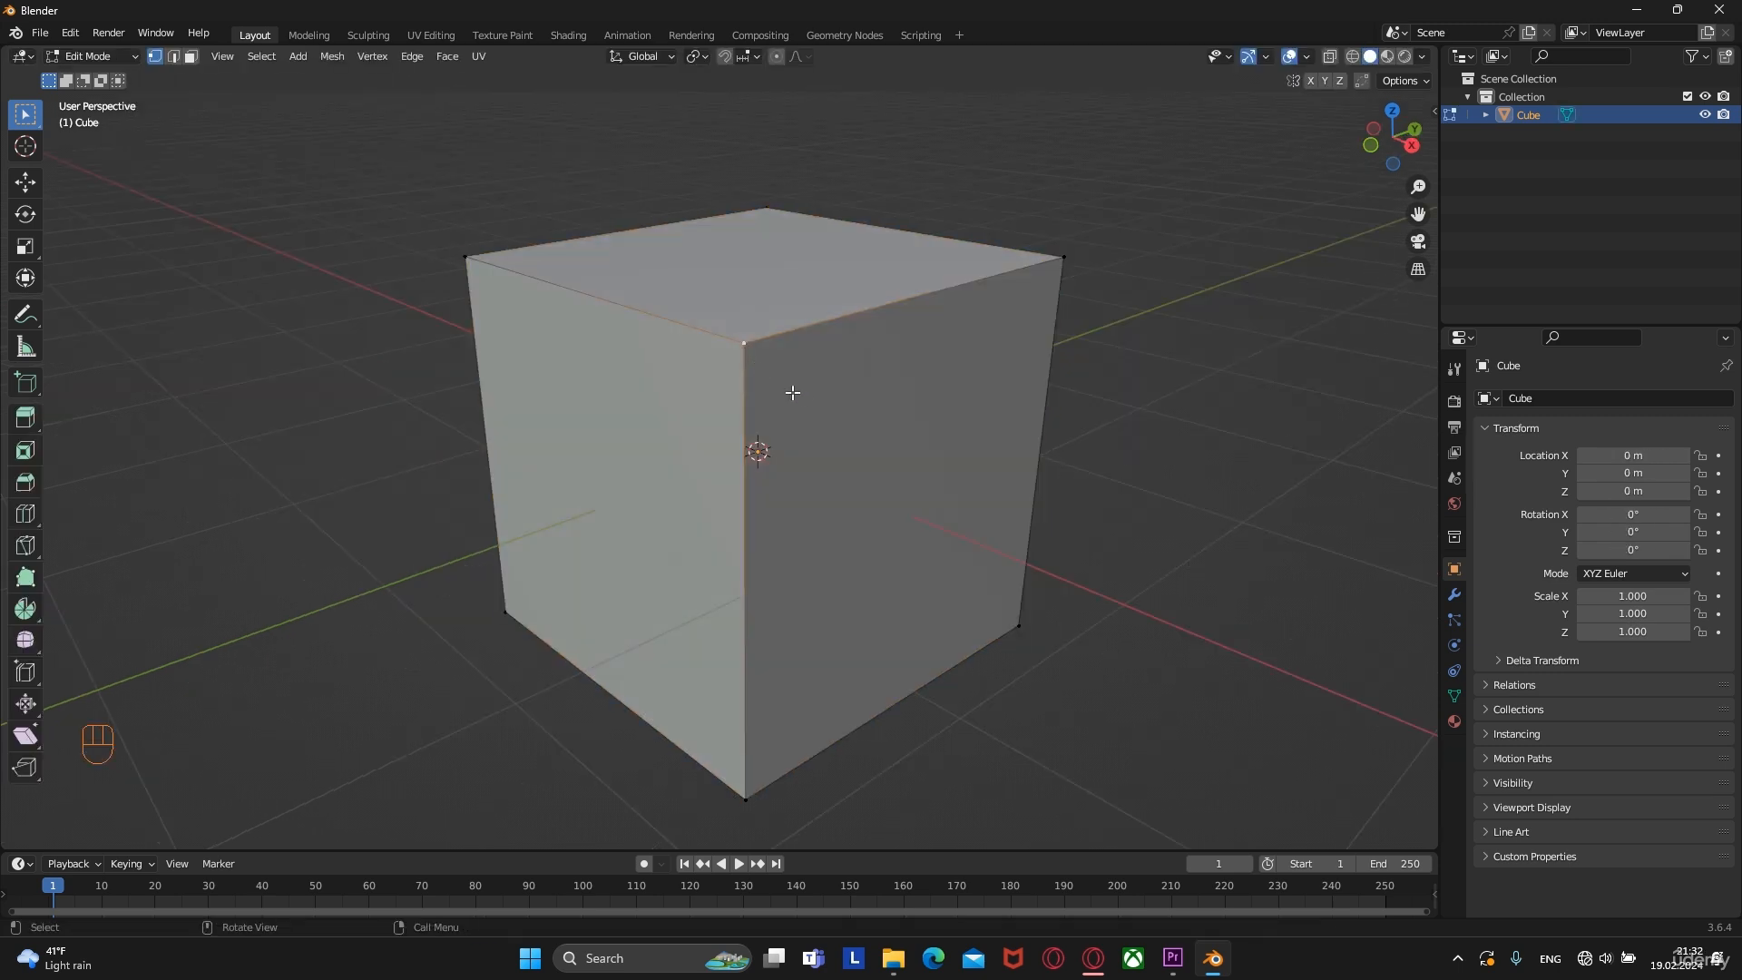
key("g")
With vertex, edge and face selection all enabled, try moving a face, an edge and a vertex of the monkey's brow
key("g")
key("g")
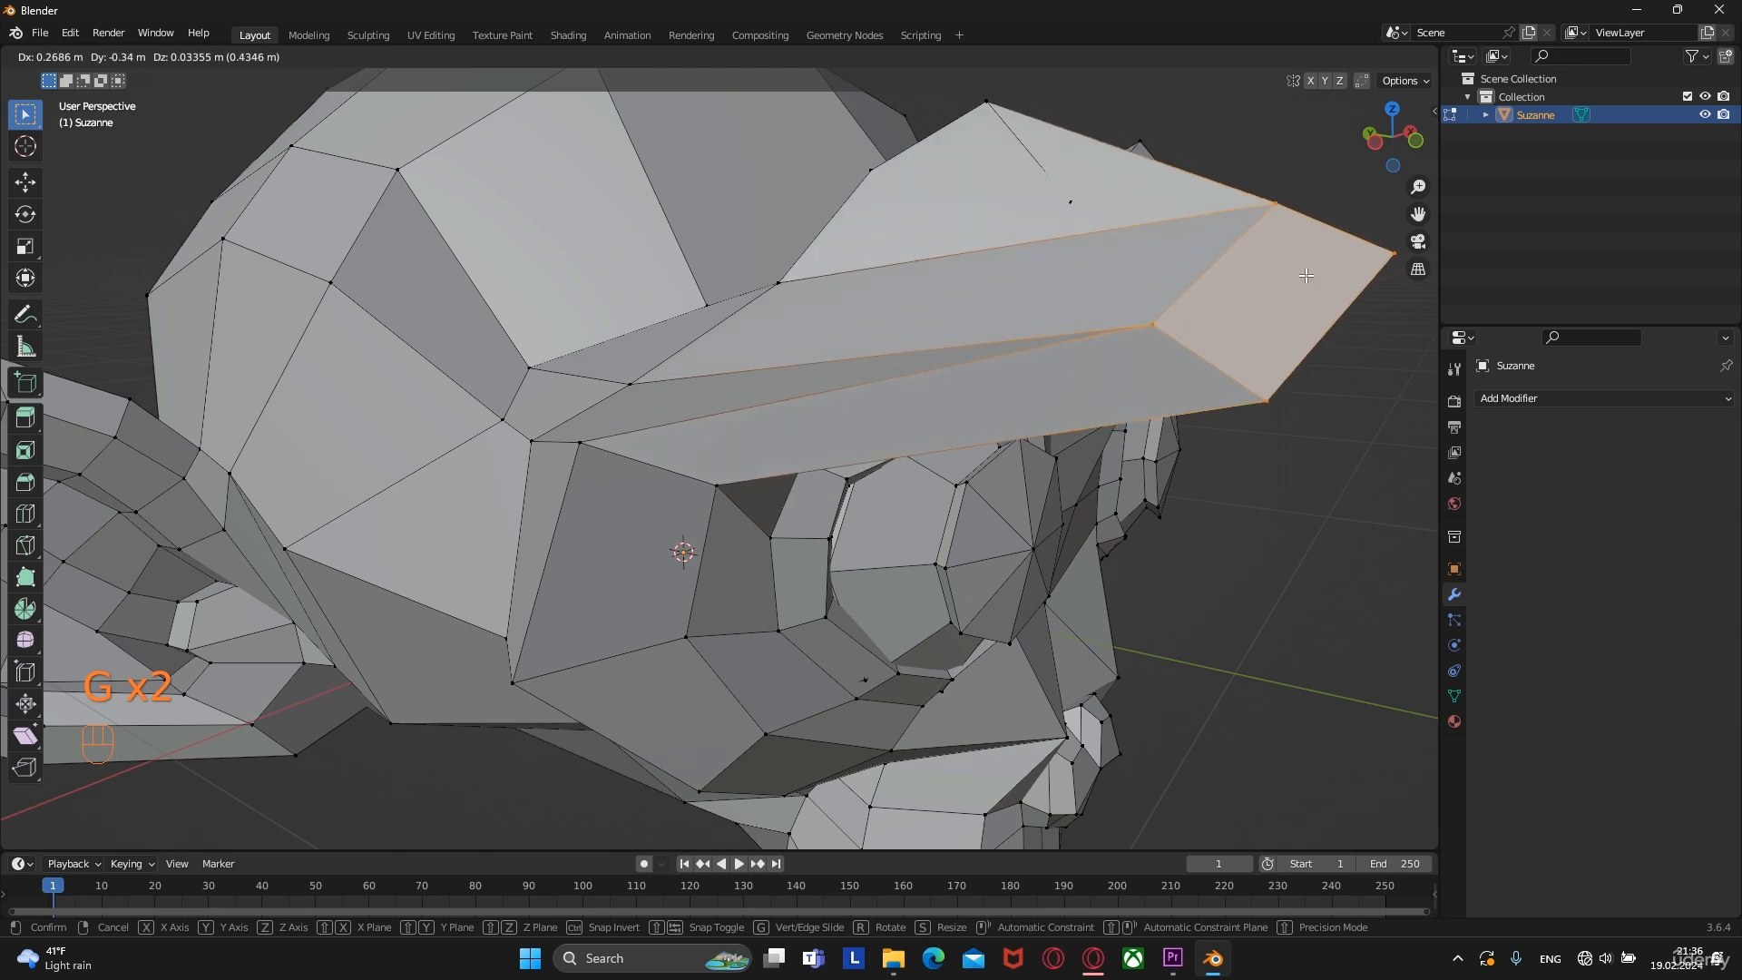
left_click(950, 328)
key("g")
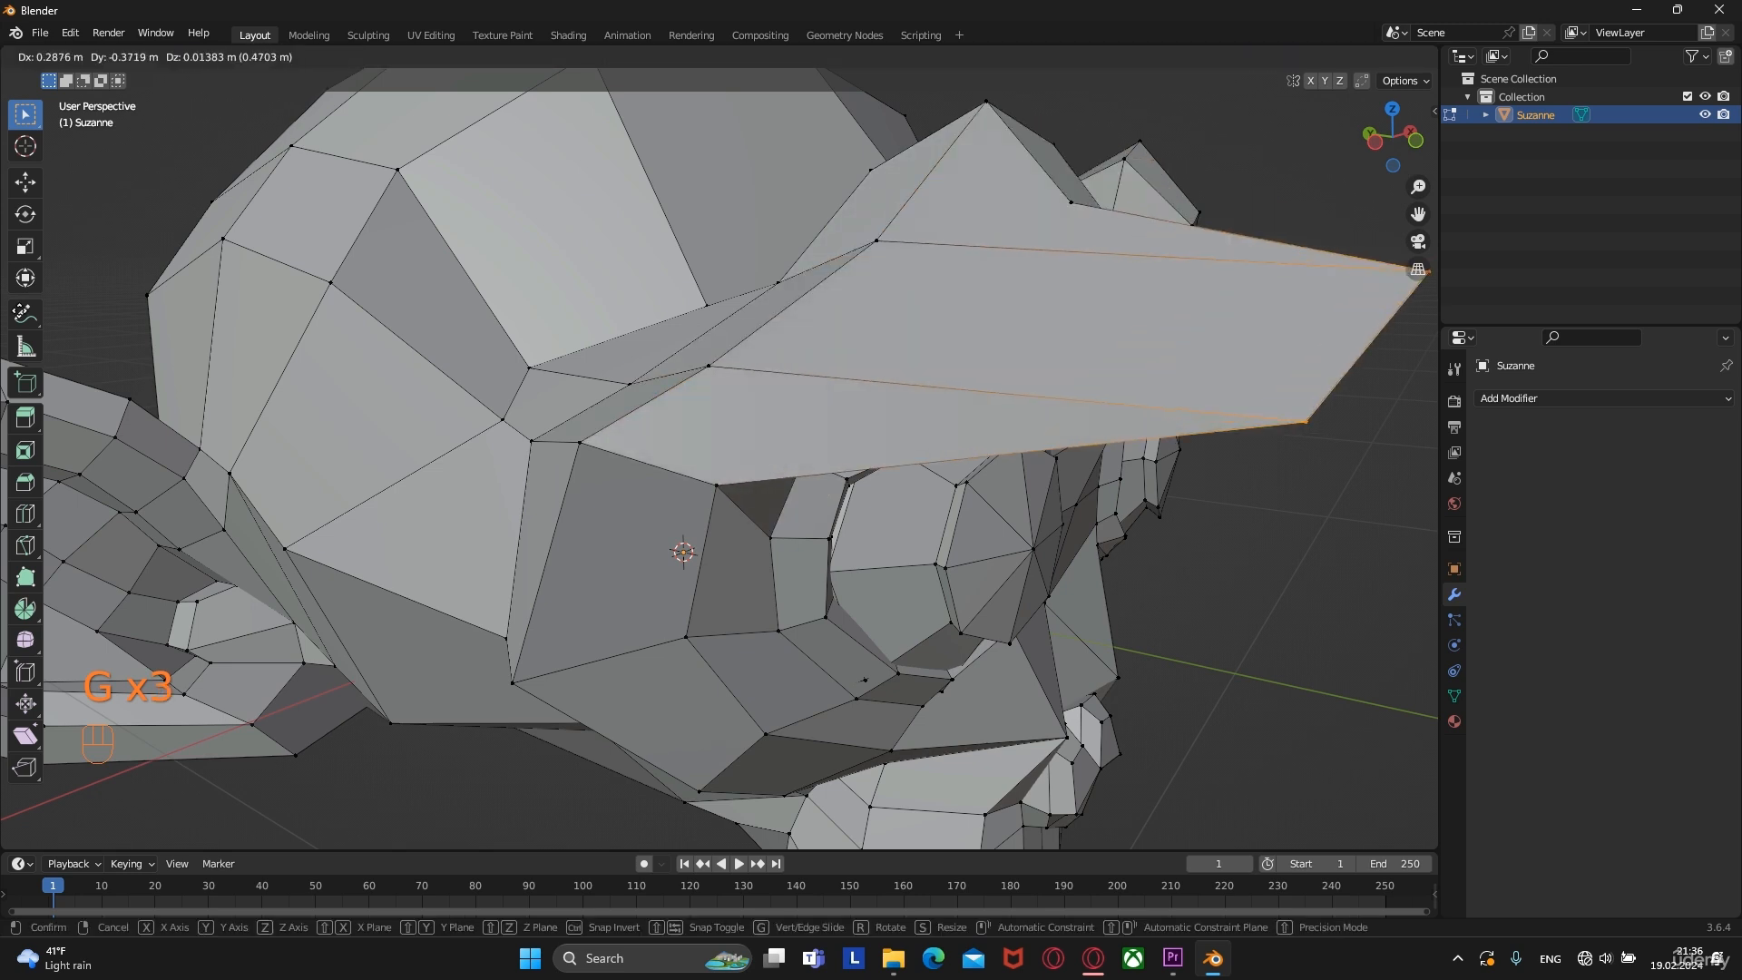
right_click(1, 266)
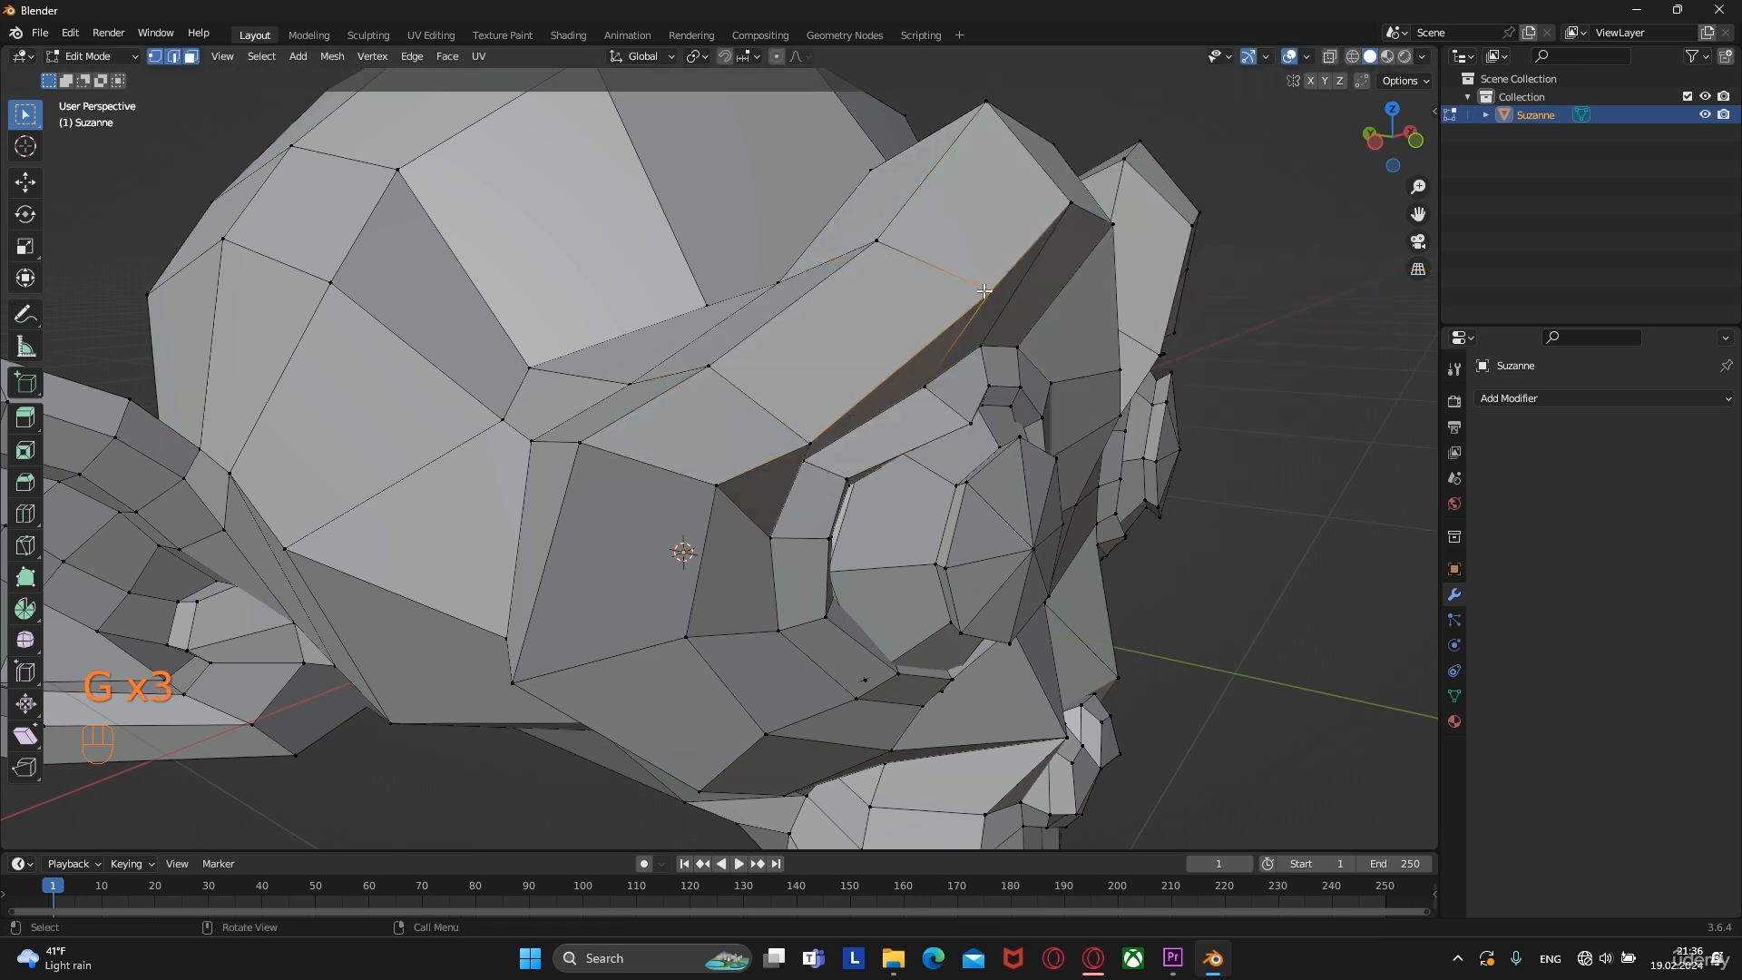
key("g")
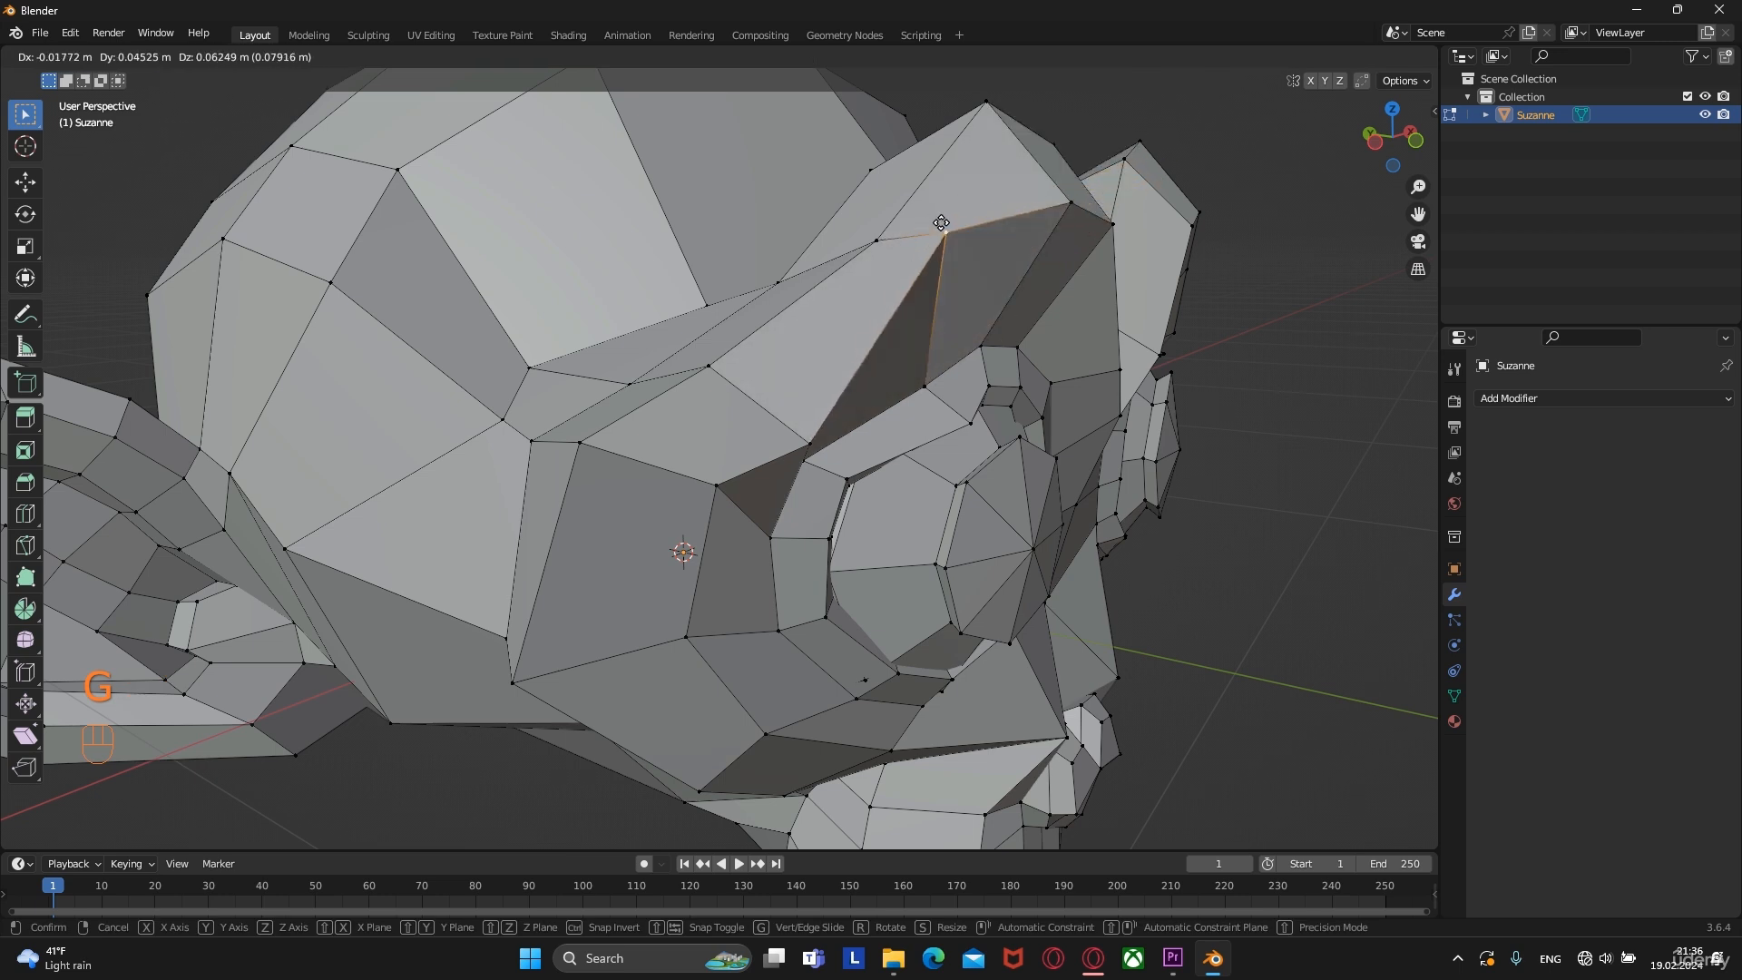
right_click(1073, 385)
middle_click_drag(1074, 385, 690, 498)
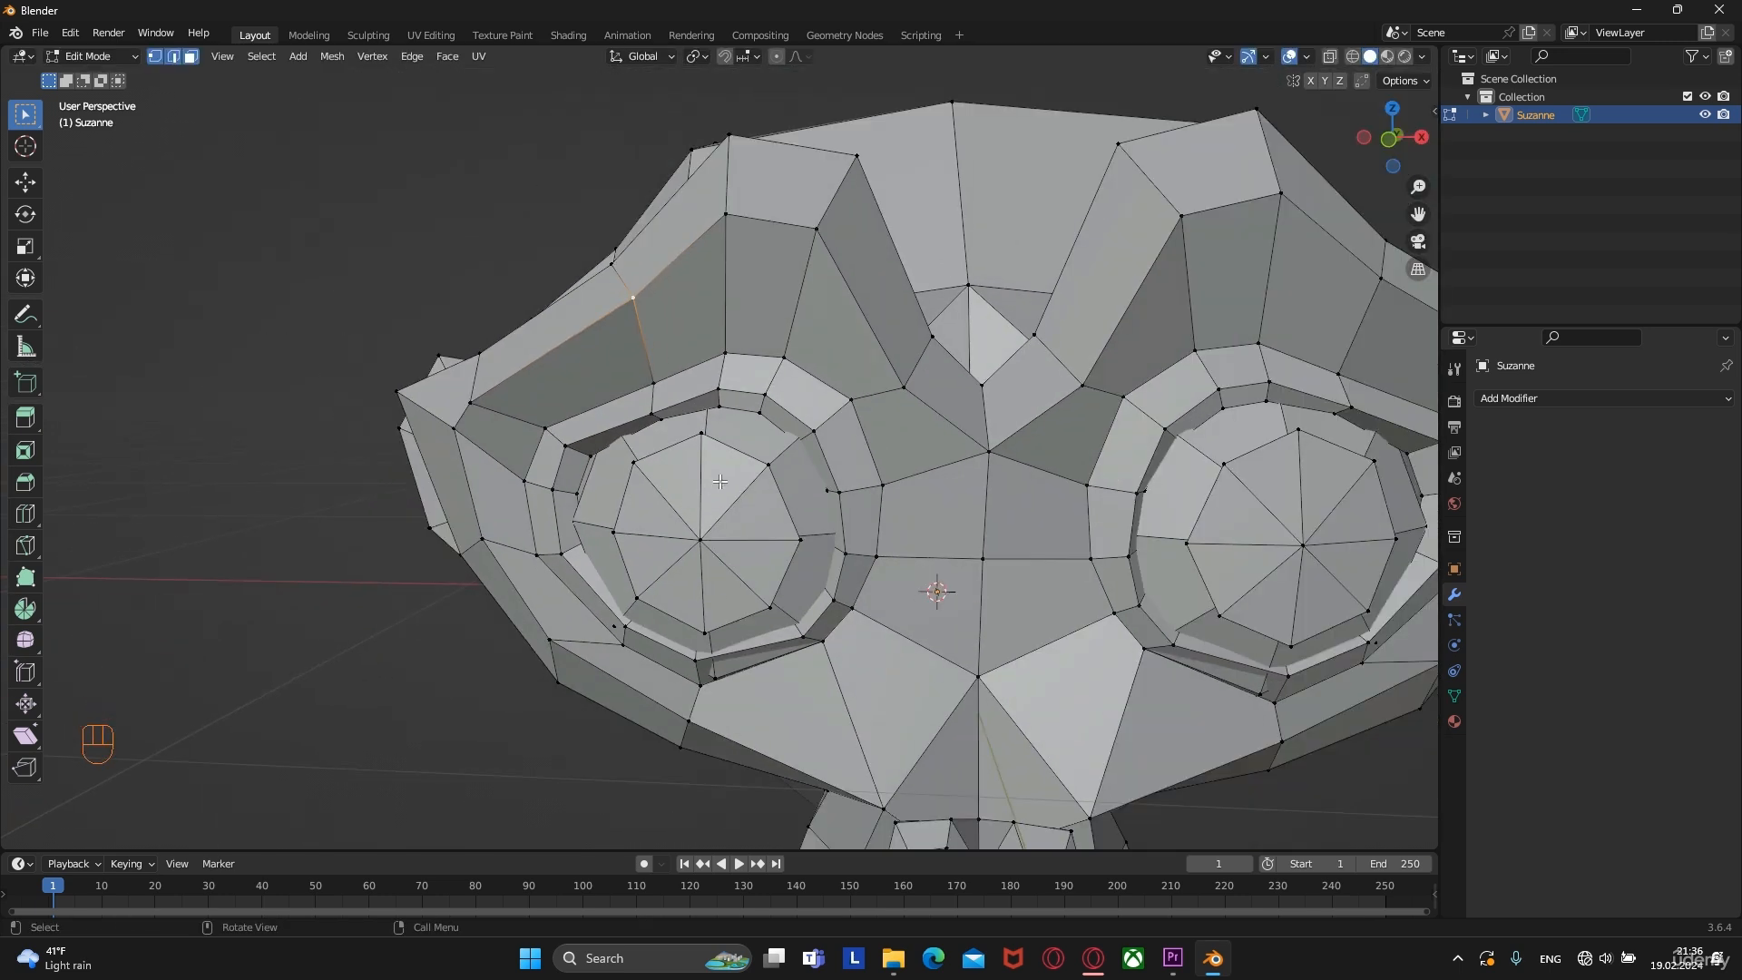
Move the apple about -2.37 m along the global Y axis, to the free side of the soda can
key("g")
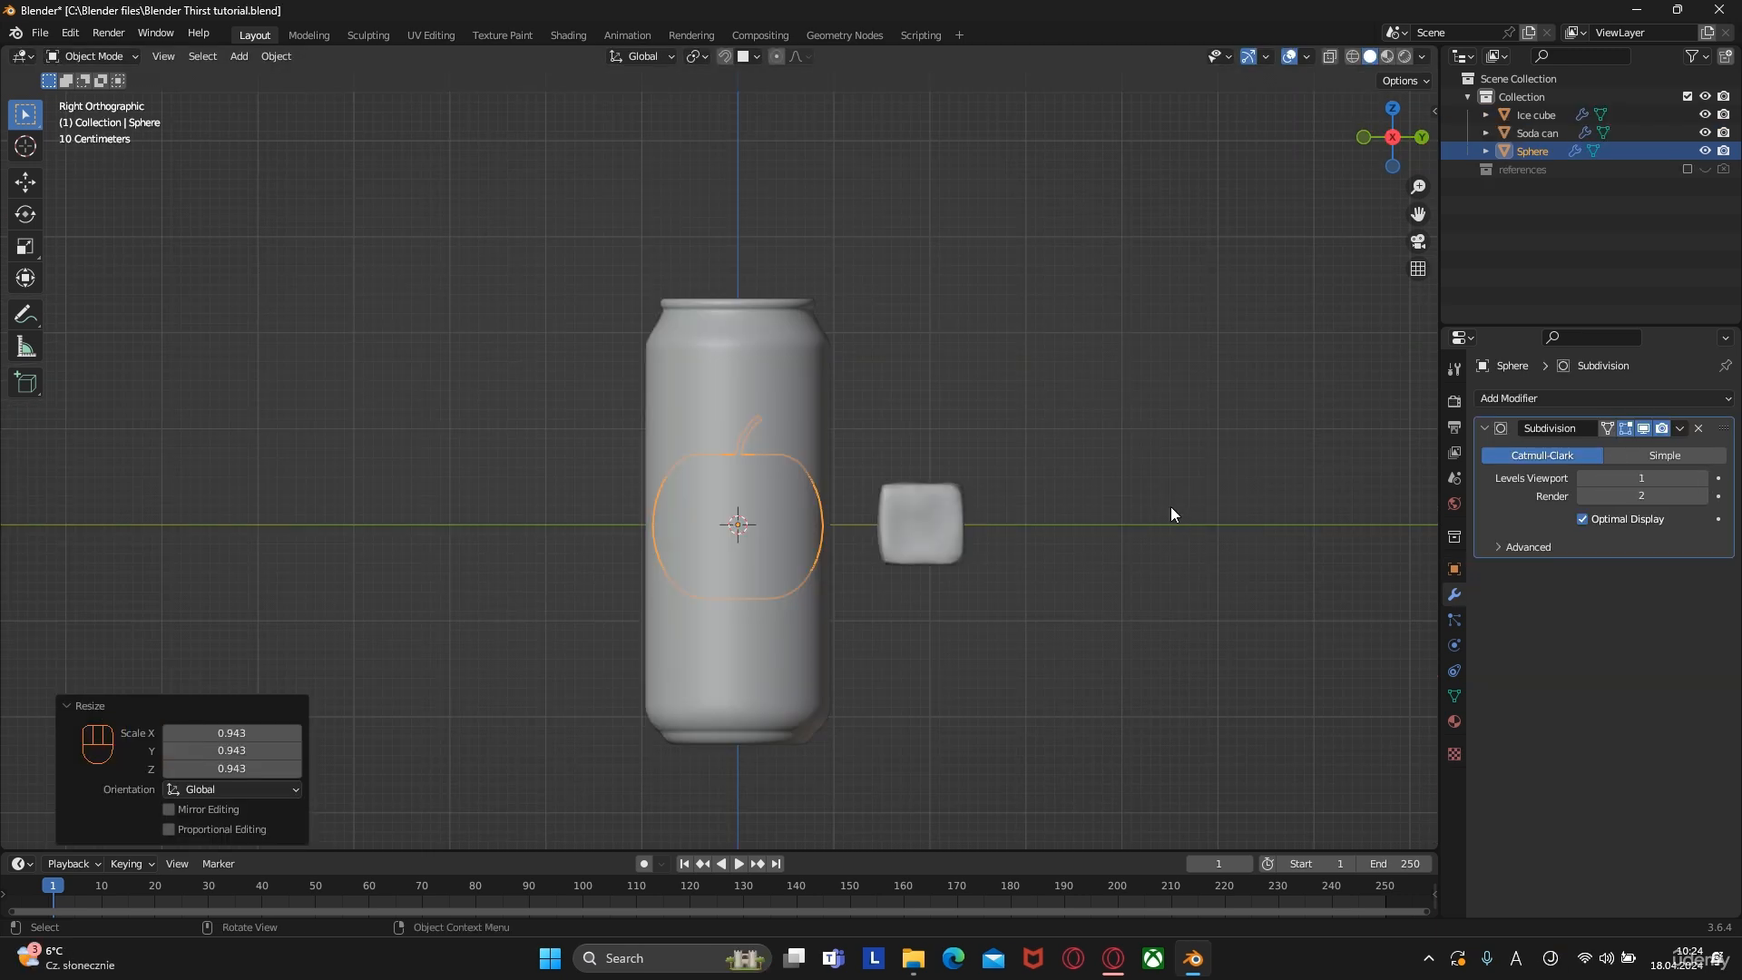
key("g")
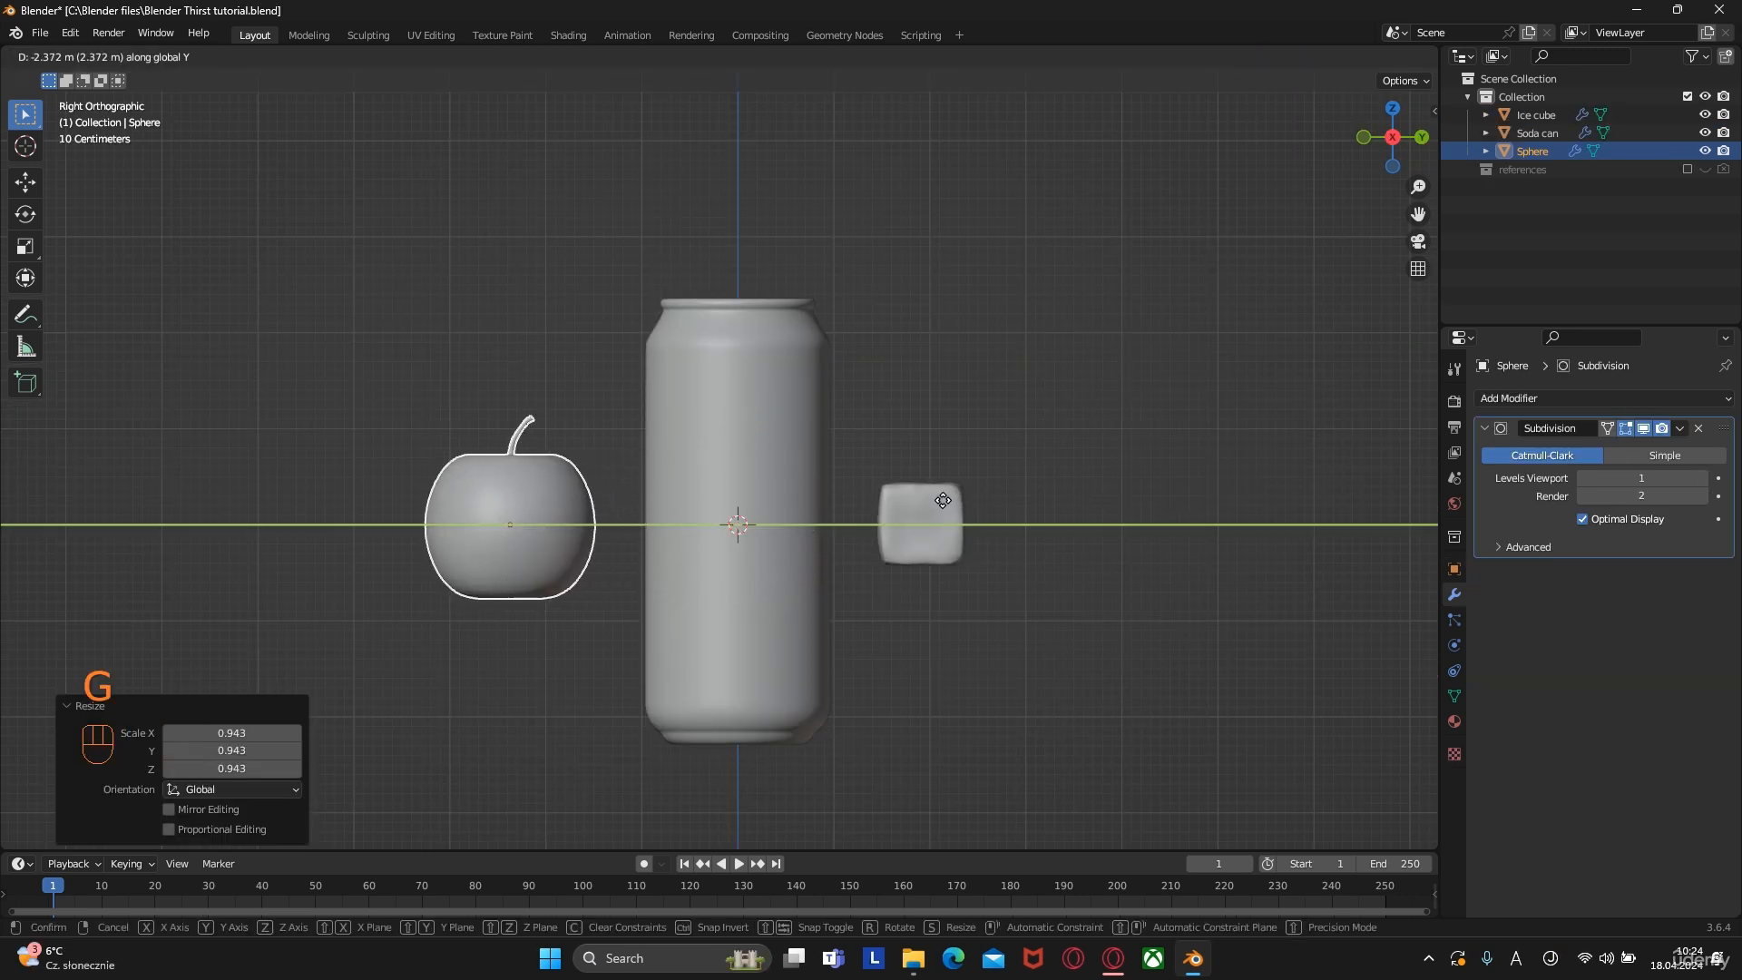
left_click(943, 500)
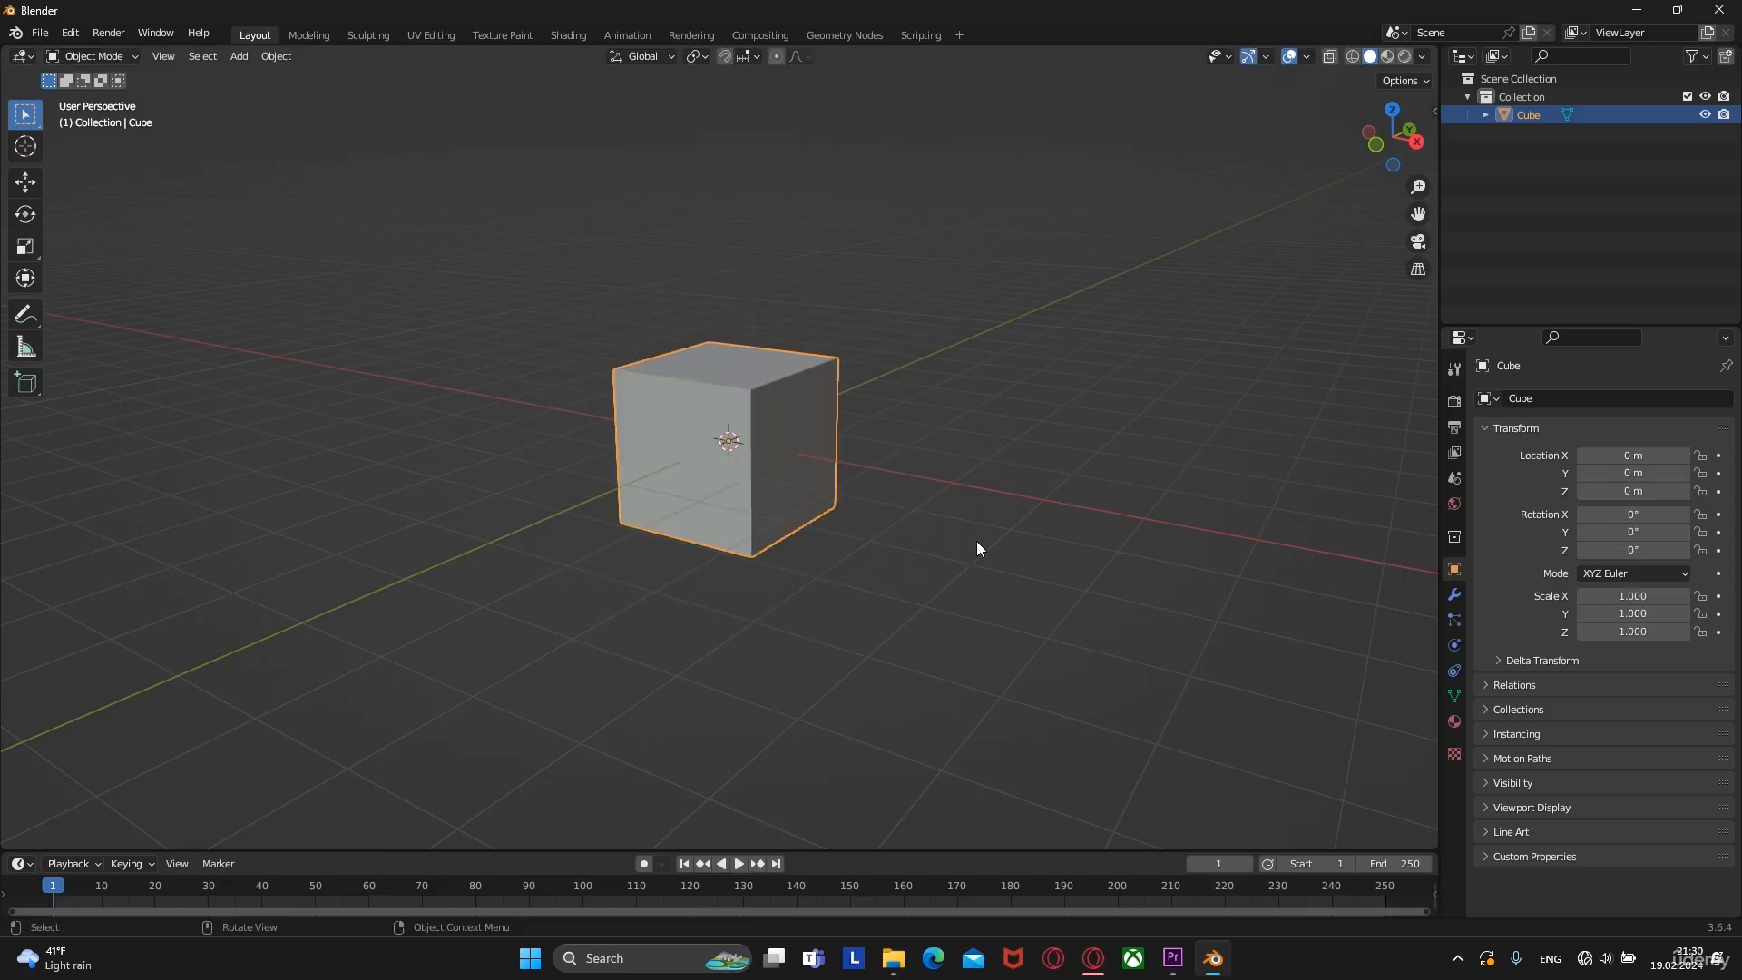
Try moving the cube and its top corner vertex, and spin the can profile around the Z axis with 12 steps
key("g")
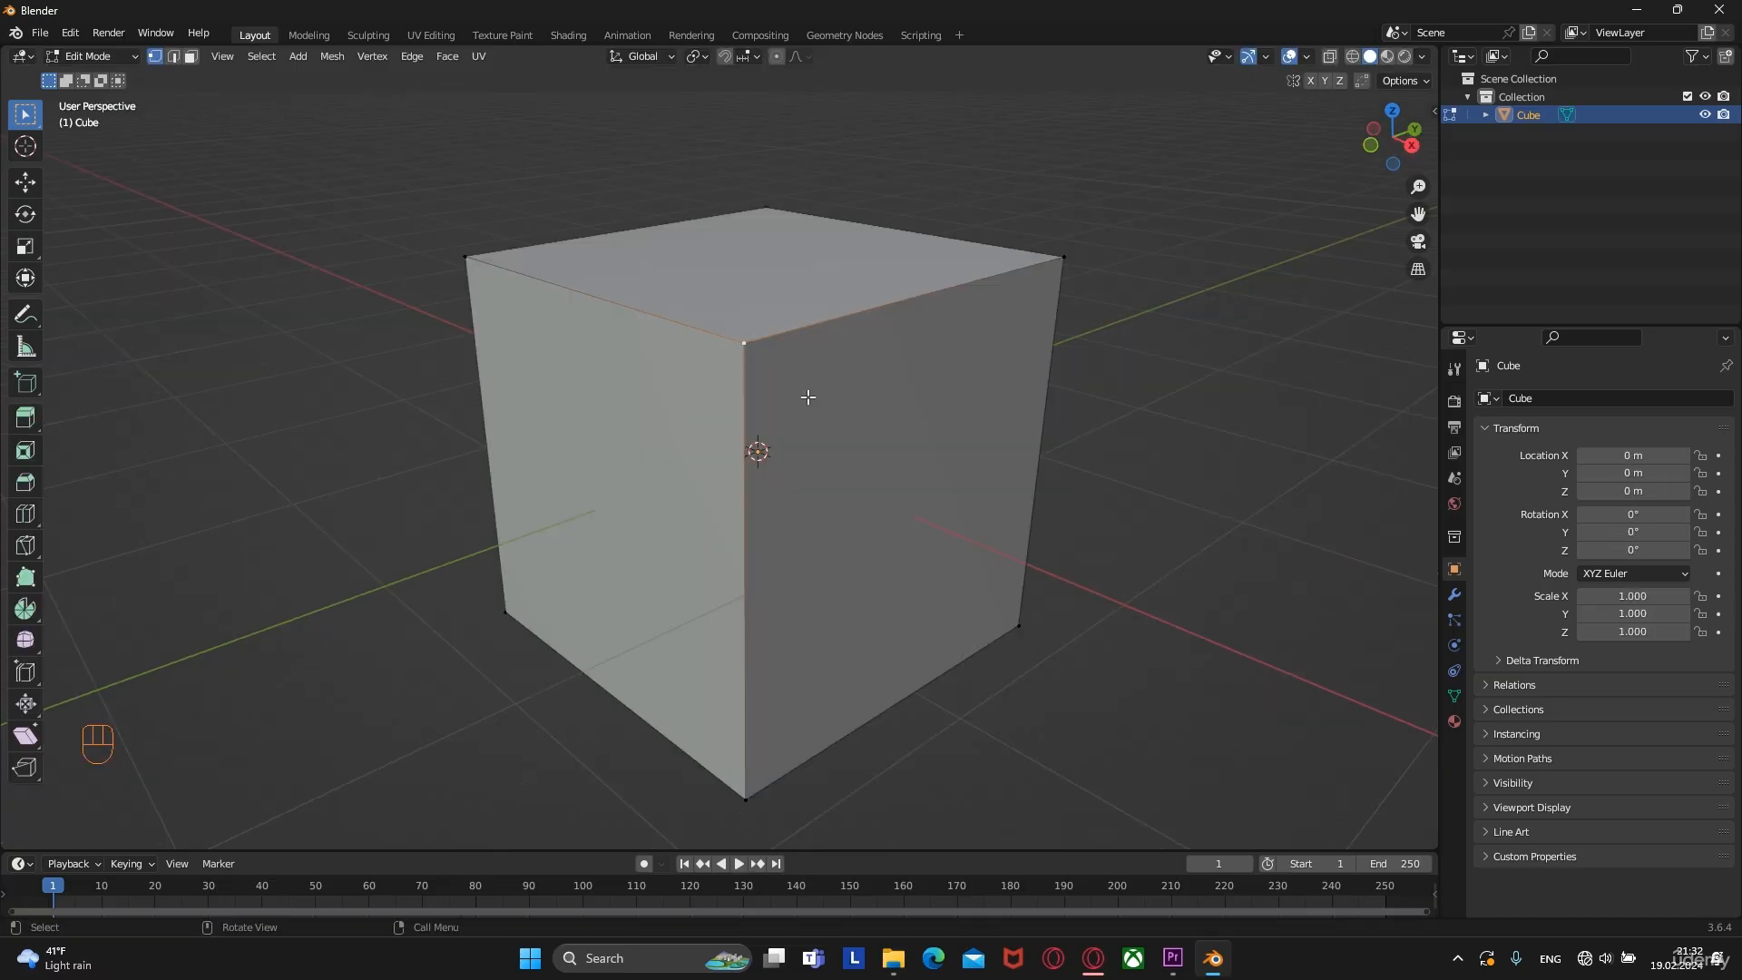
key("g")
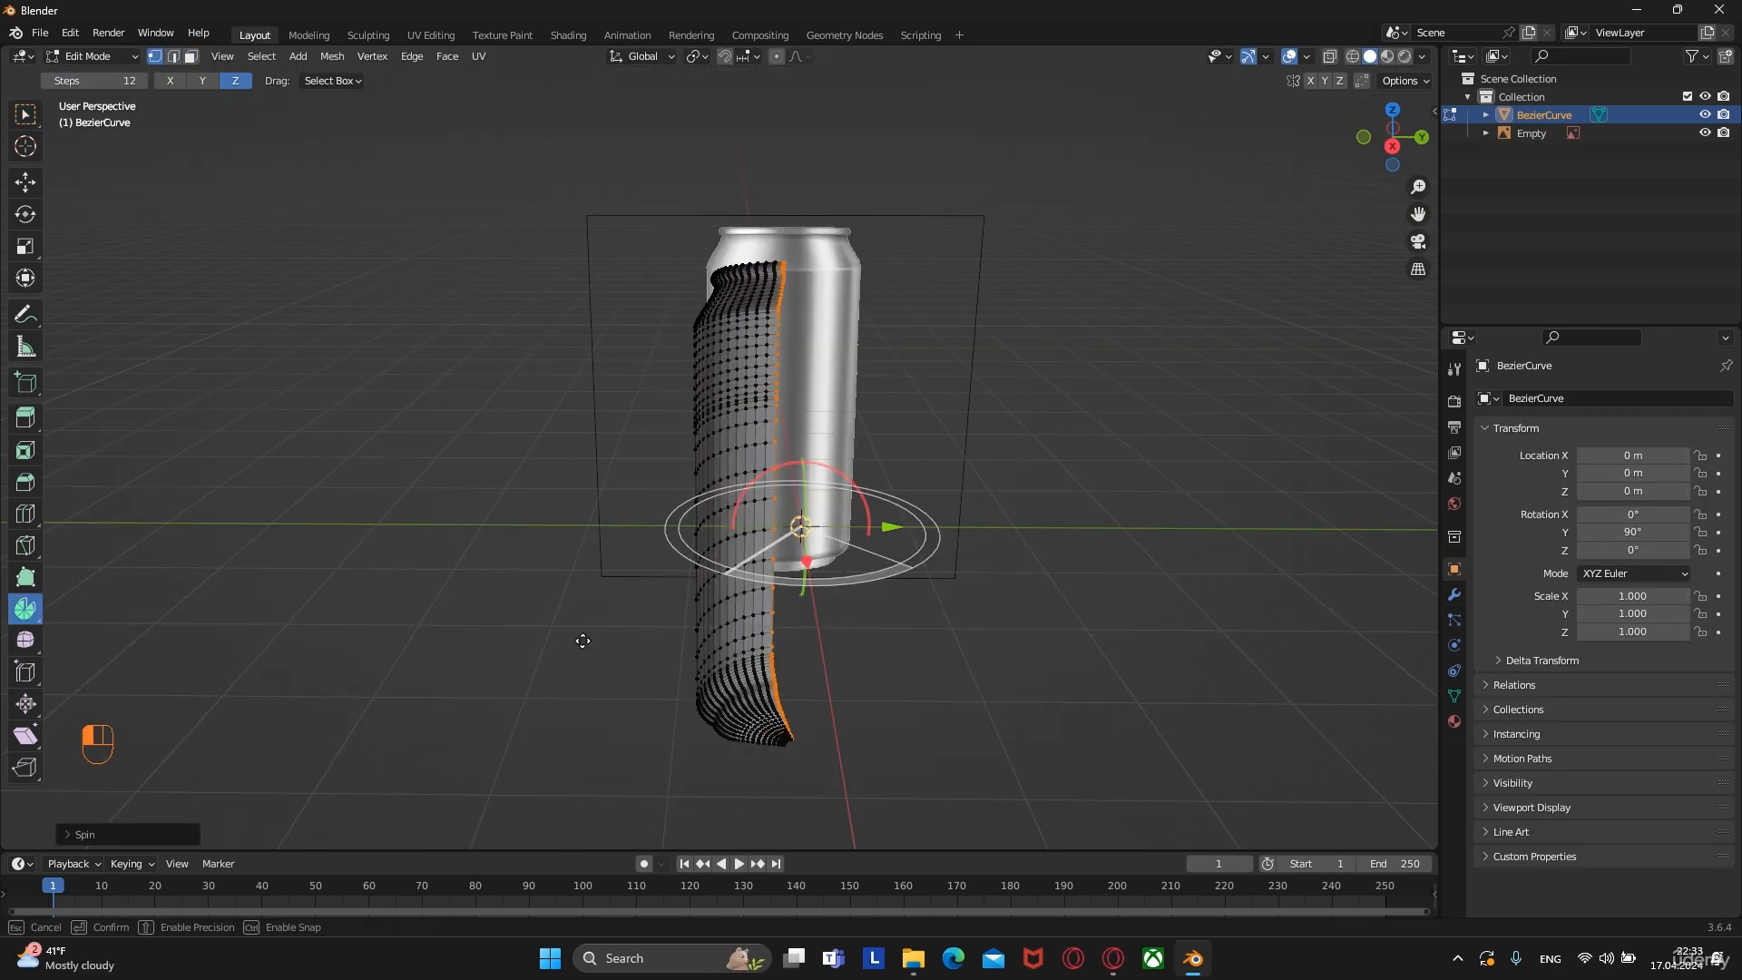
left_click_drag(583, 641, 1101, 611)
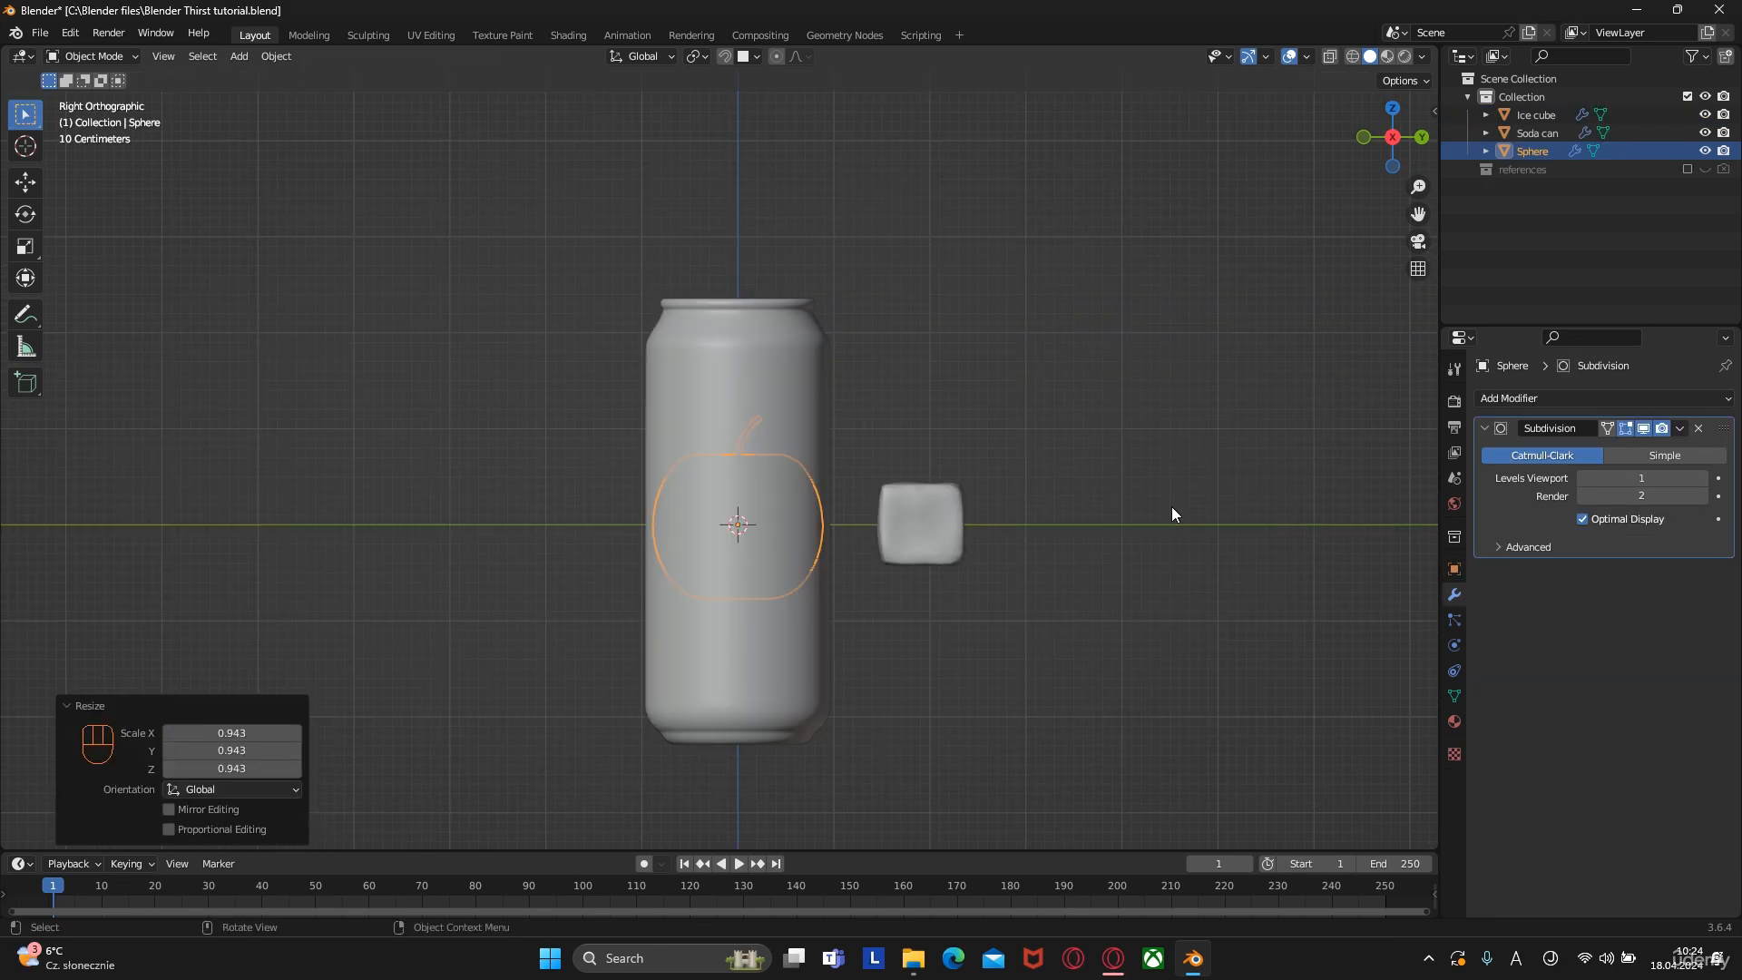
Lower the can's pull tab about 0.0007 m along the global Z axis and deselect it
key("g")
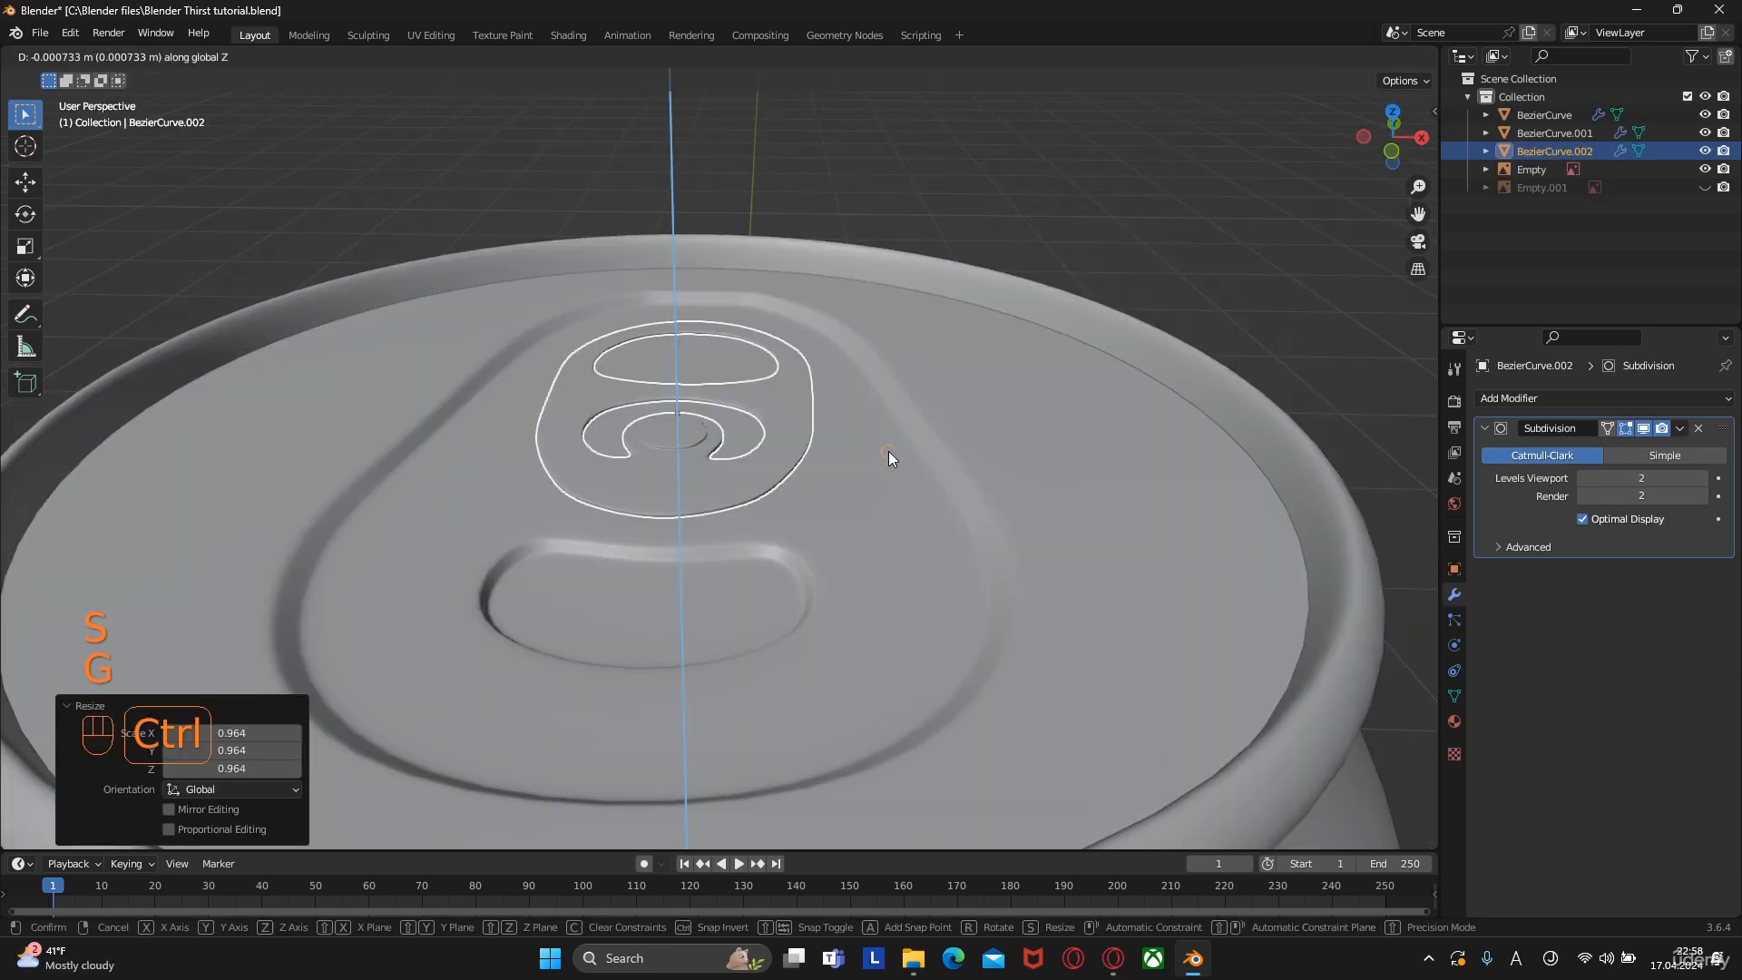
left_click(889, 451)
scroll(885, 536, "down", 6)
middle_click_drag(891, 526, 928, 432)
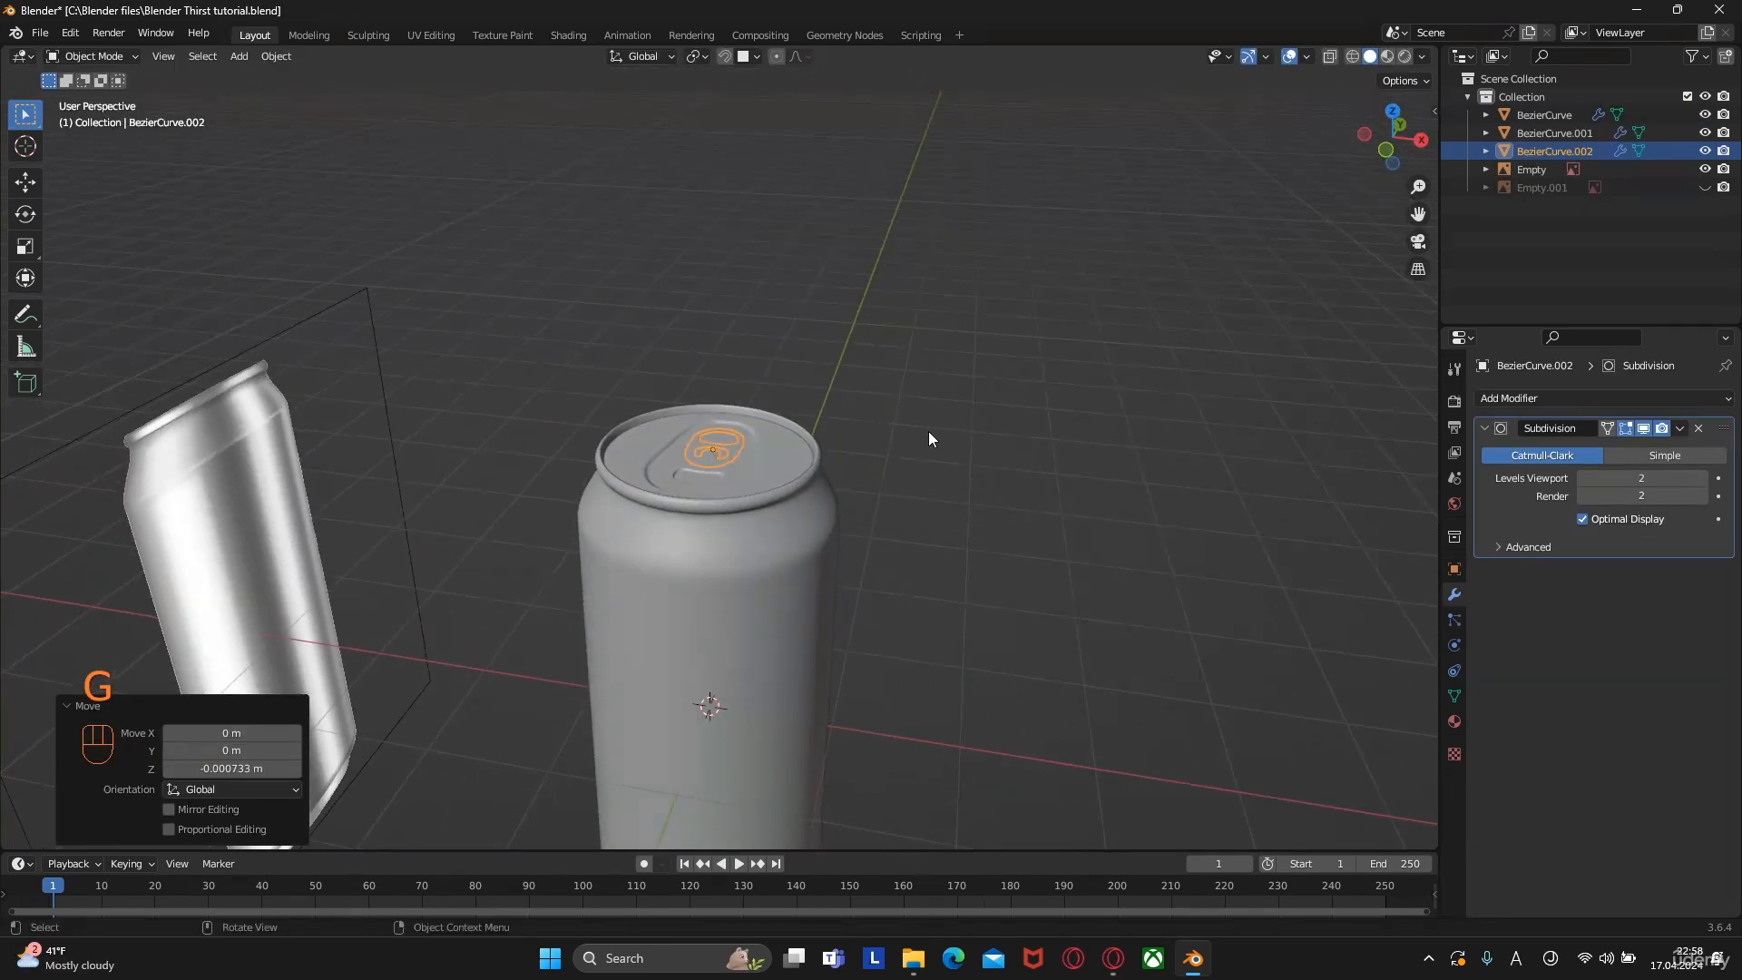
left_click(937, 448)
scroll(957, 486, "up", 4)
scroll(969, 503, "down", 7)
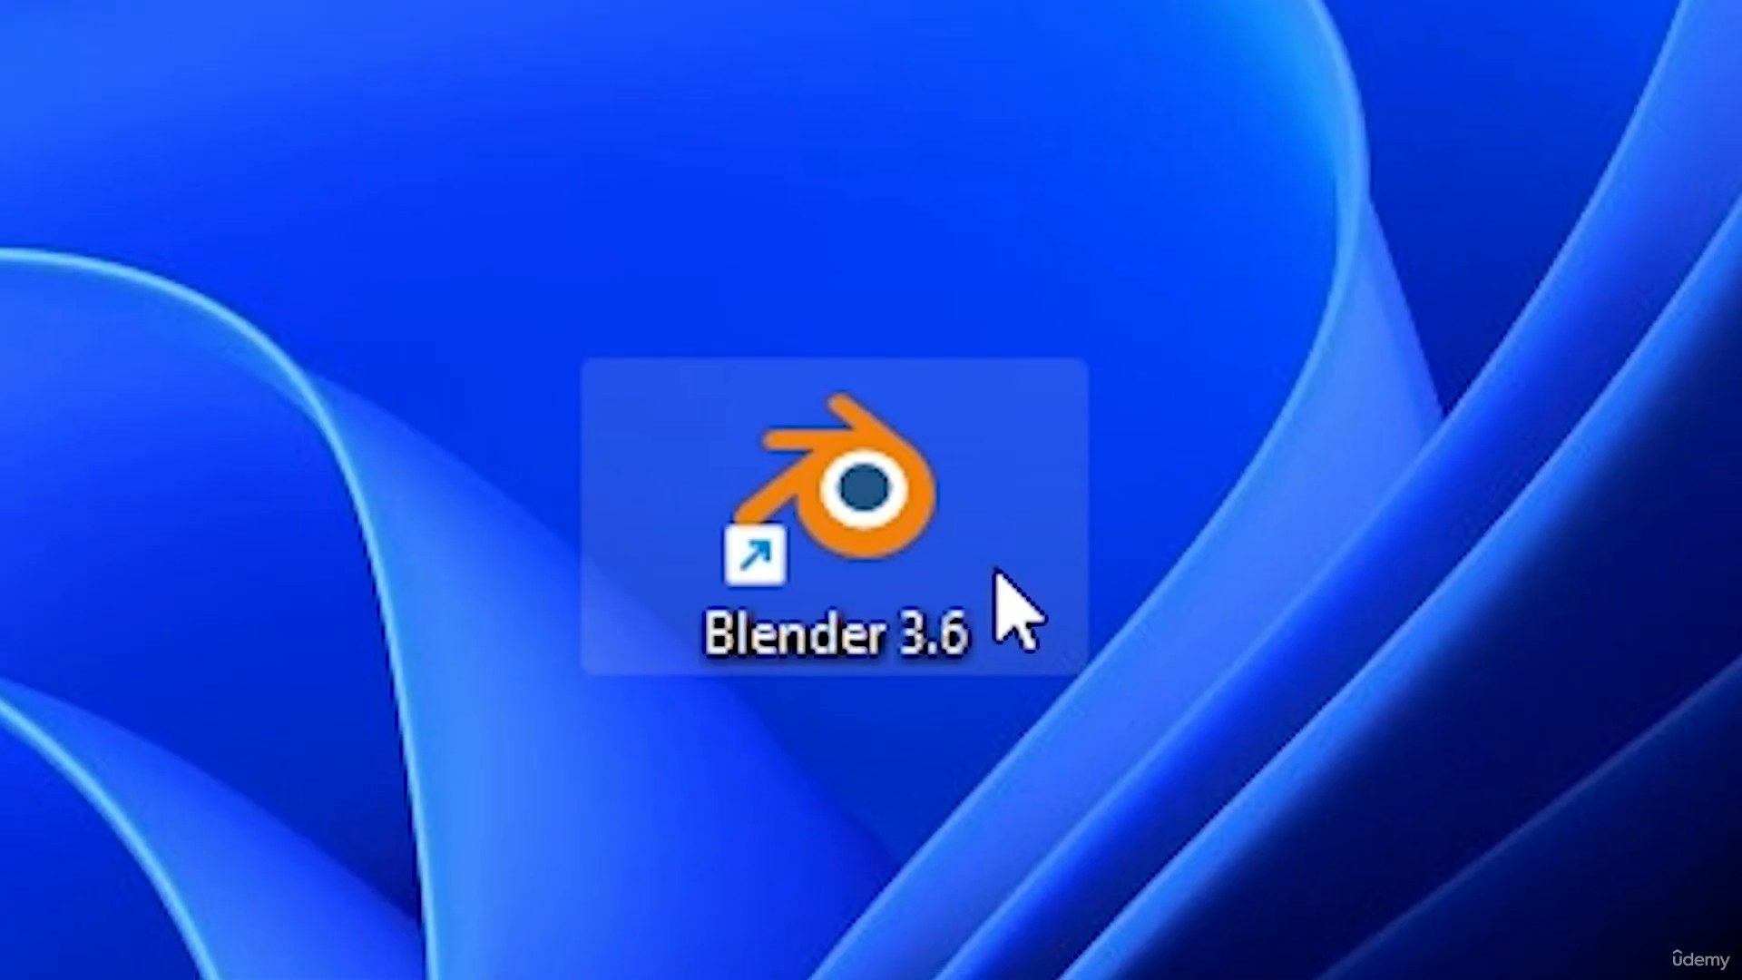
Launch Blender 3.6 from the desktop, and search Google for "blender" to reach the Download page of its website
double_click(906, 513)
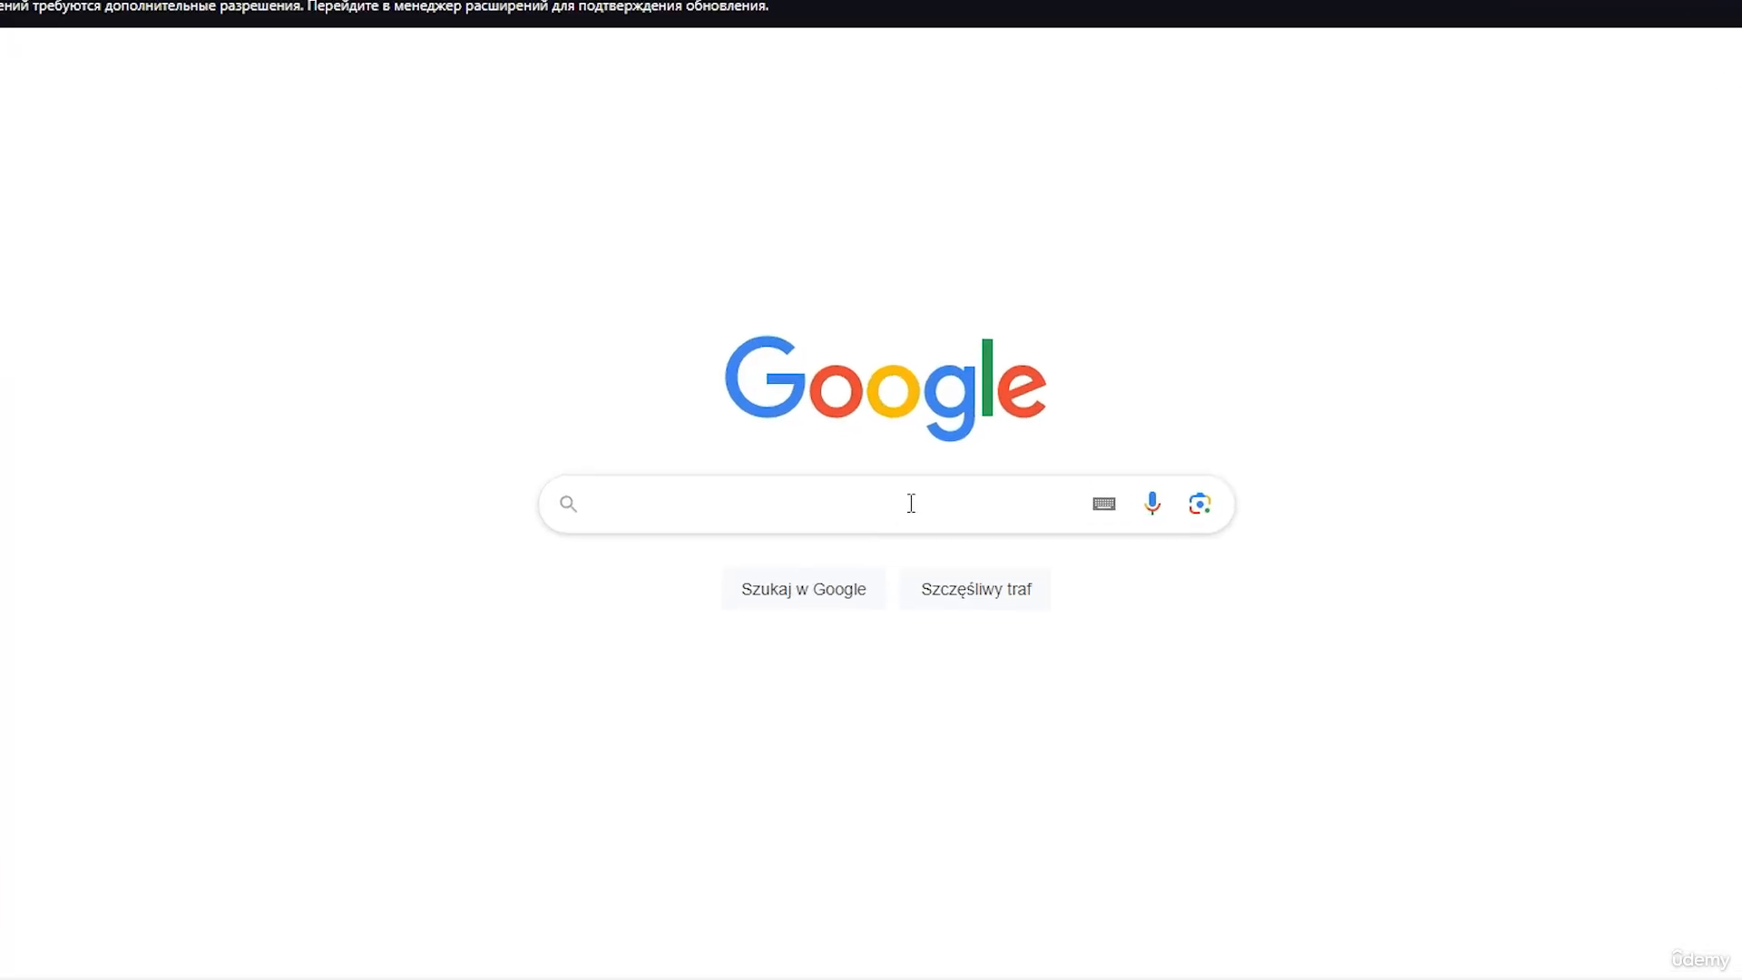
left_click(910, 501)
type("blender")
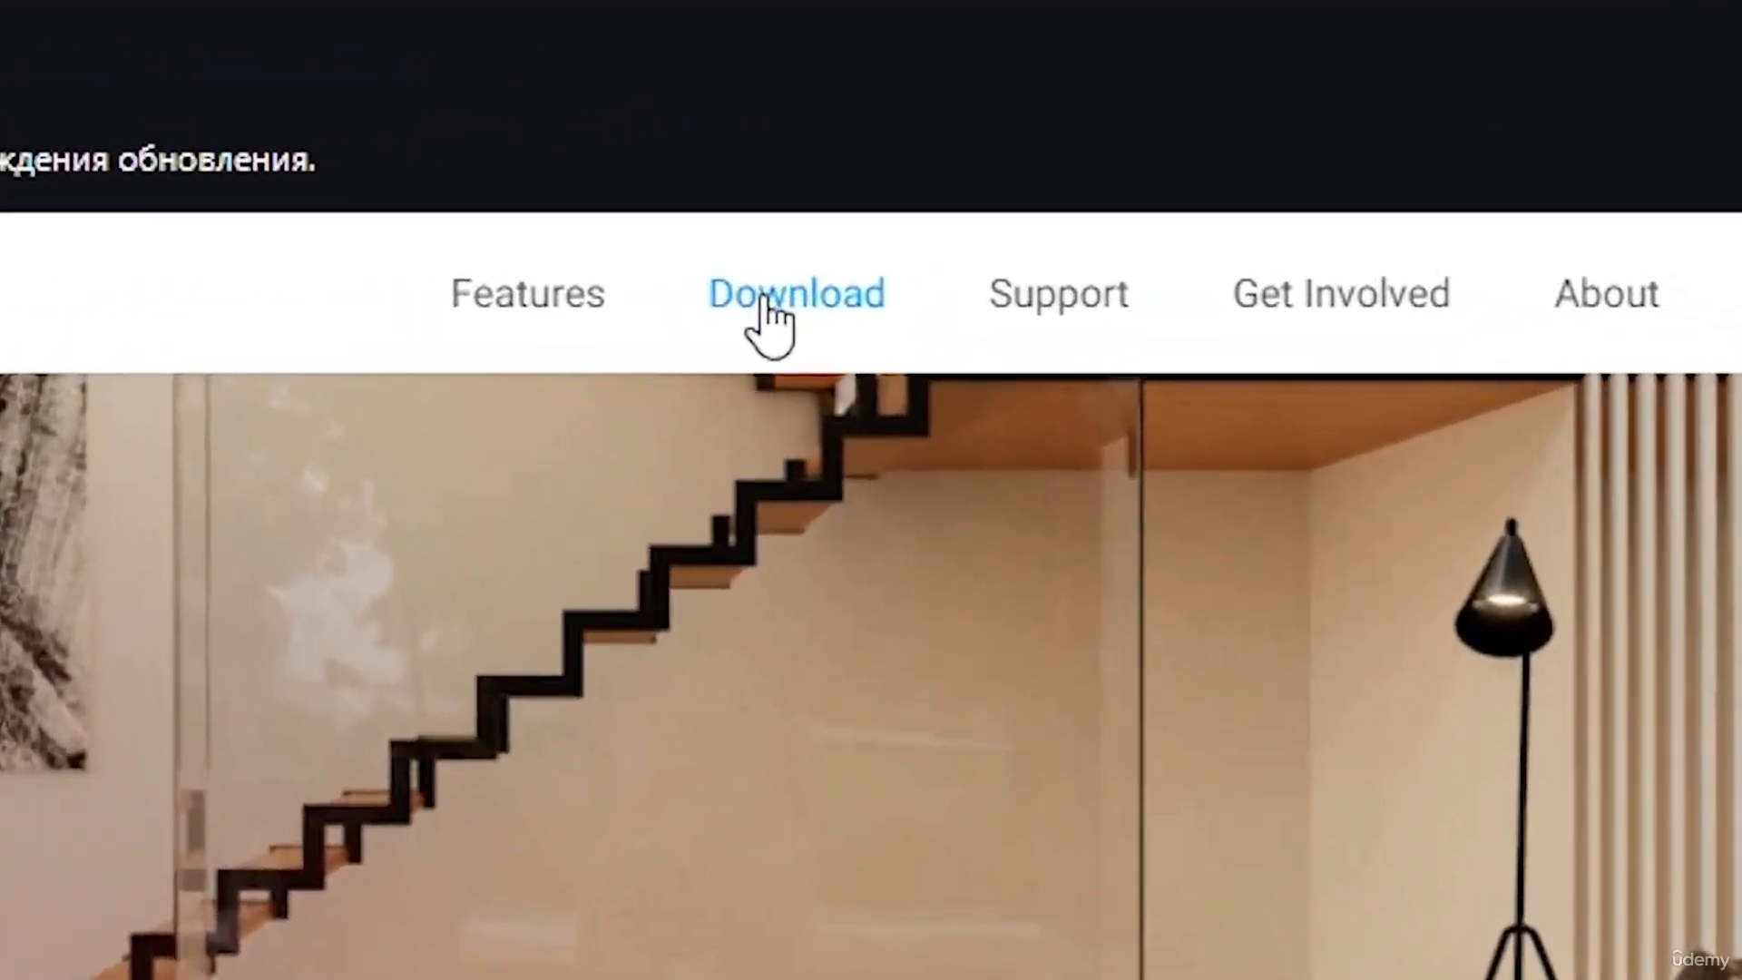
left_click(944, 156)
left_click(857, 436)
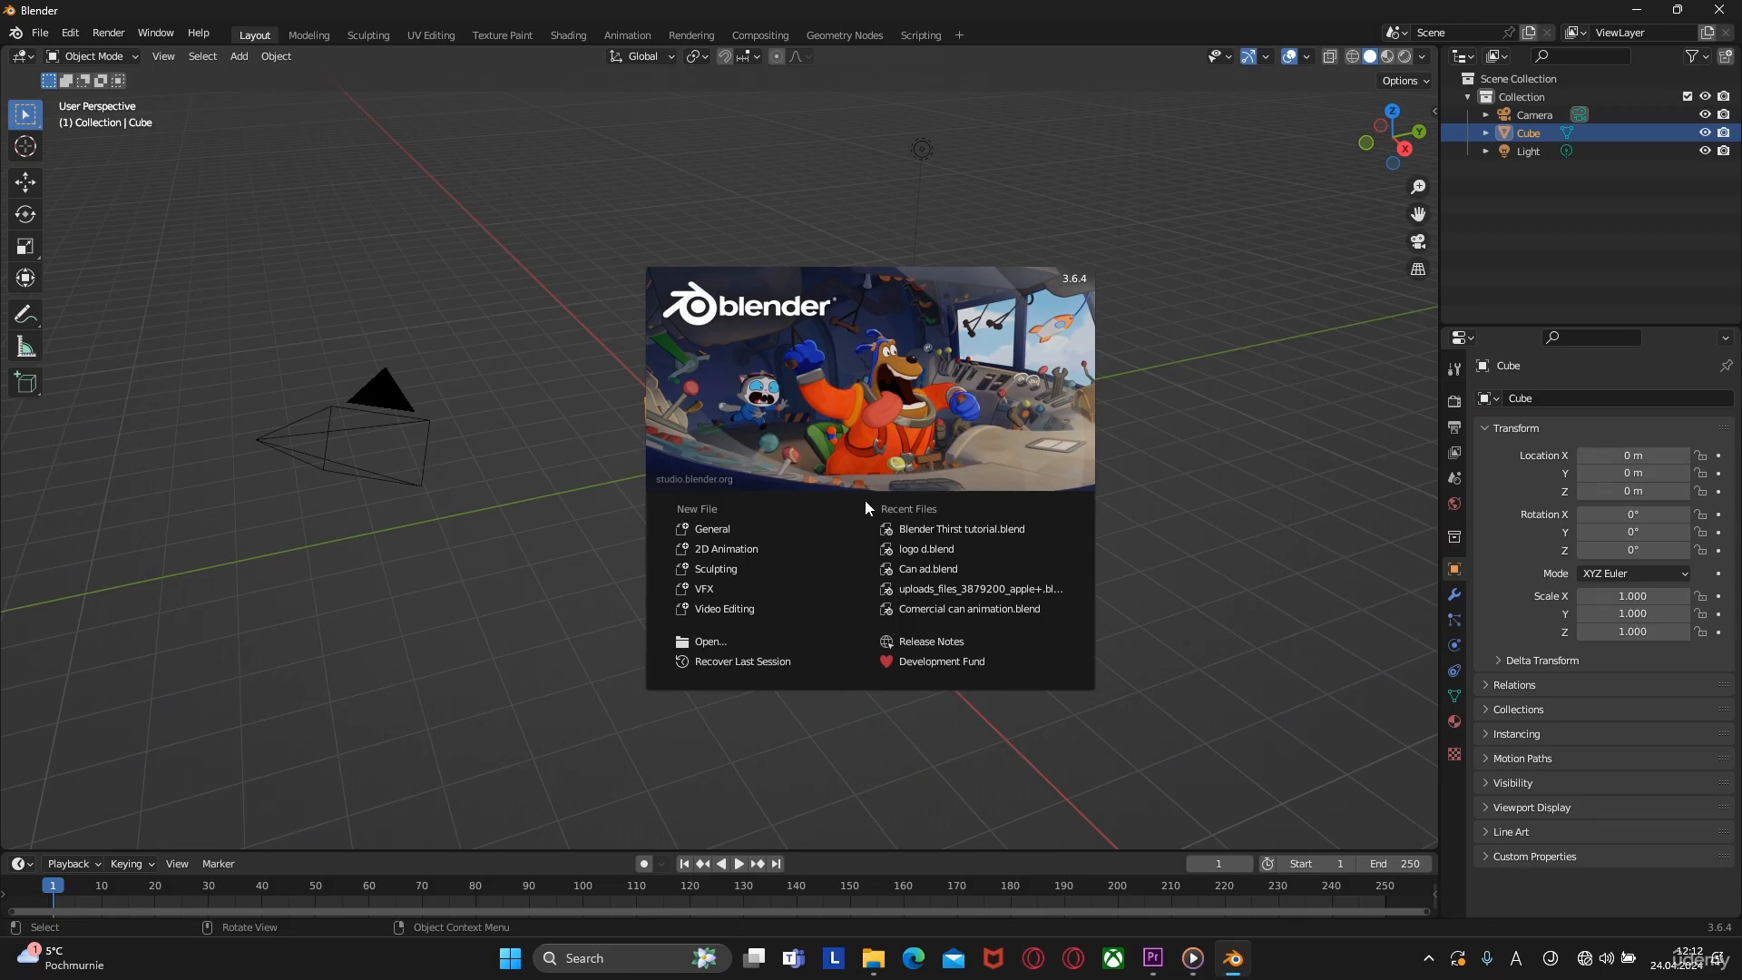
Dismiss the splash screen and delete the default camera, cube and light
left_click(626, 362)
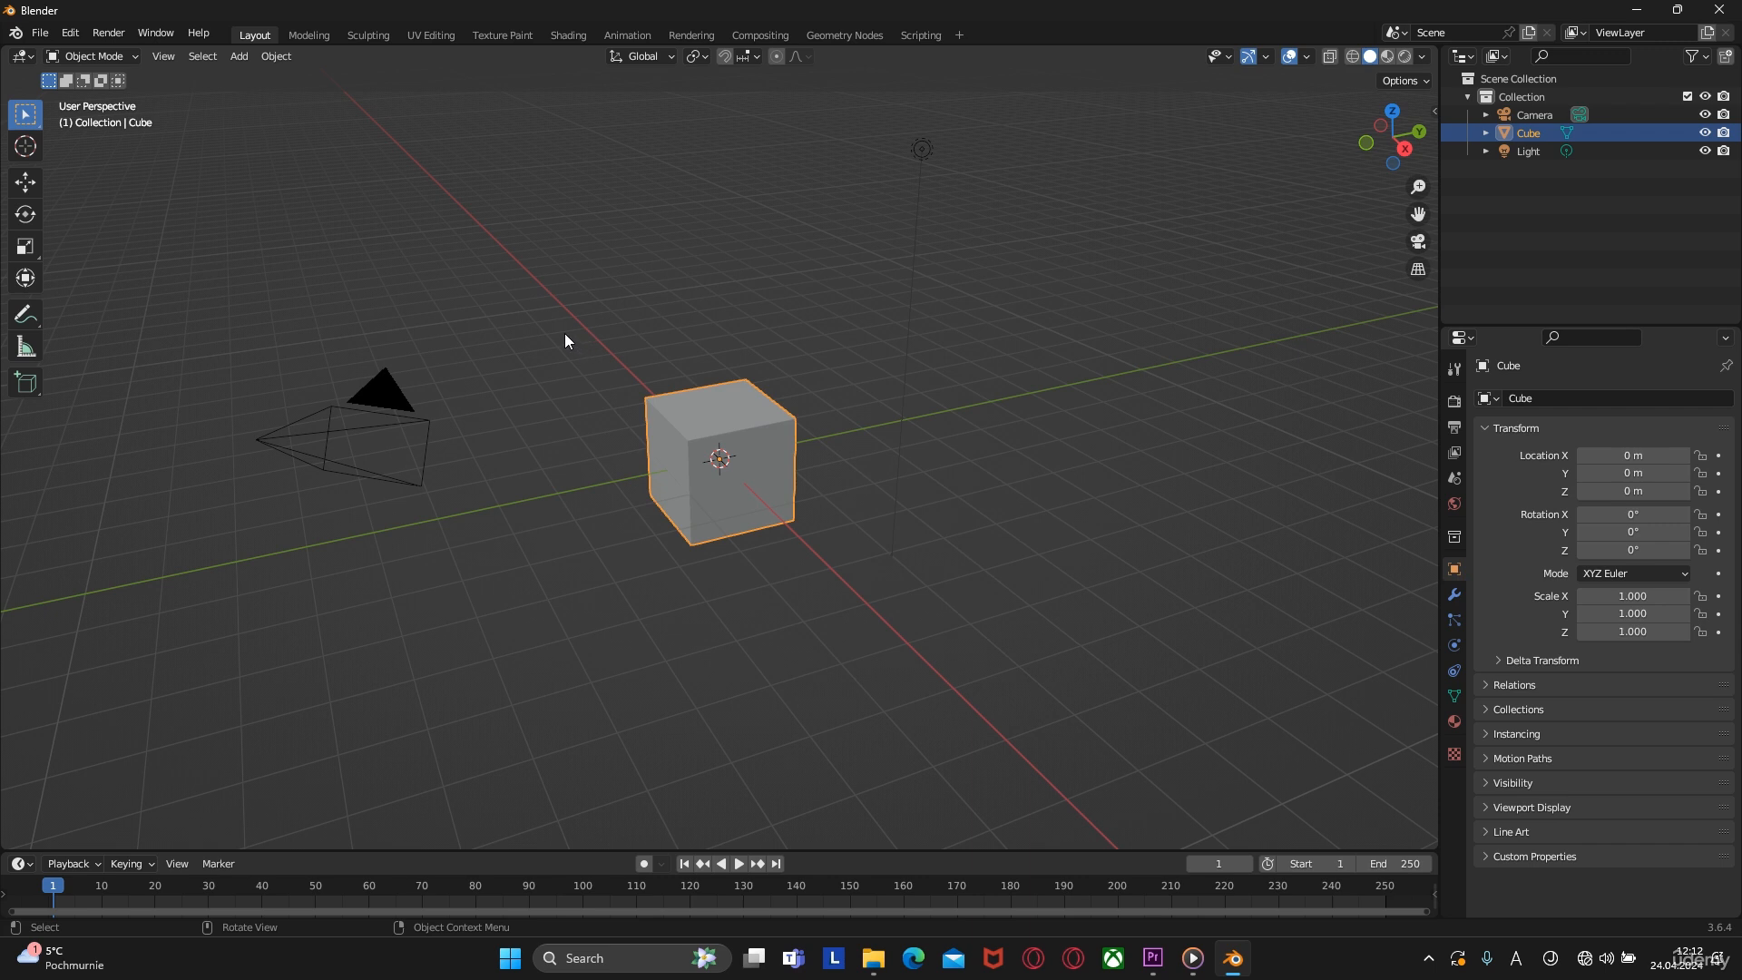
left_click(5, 733)
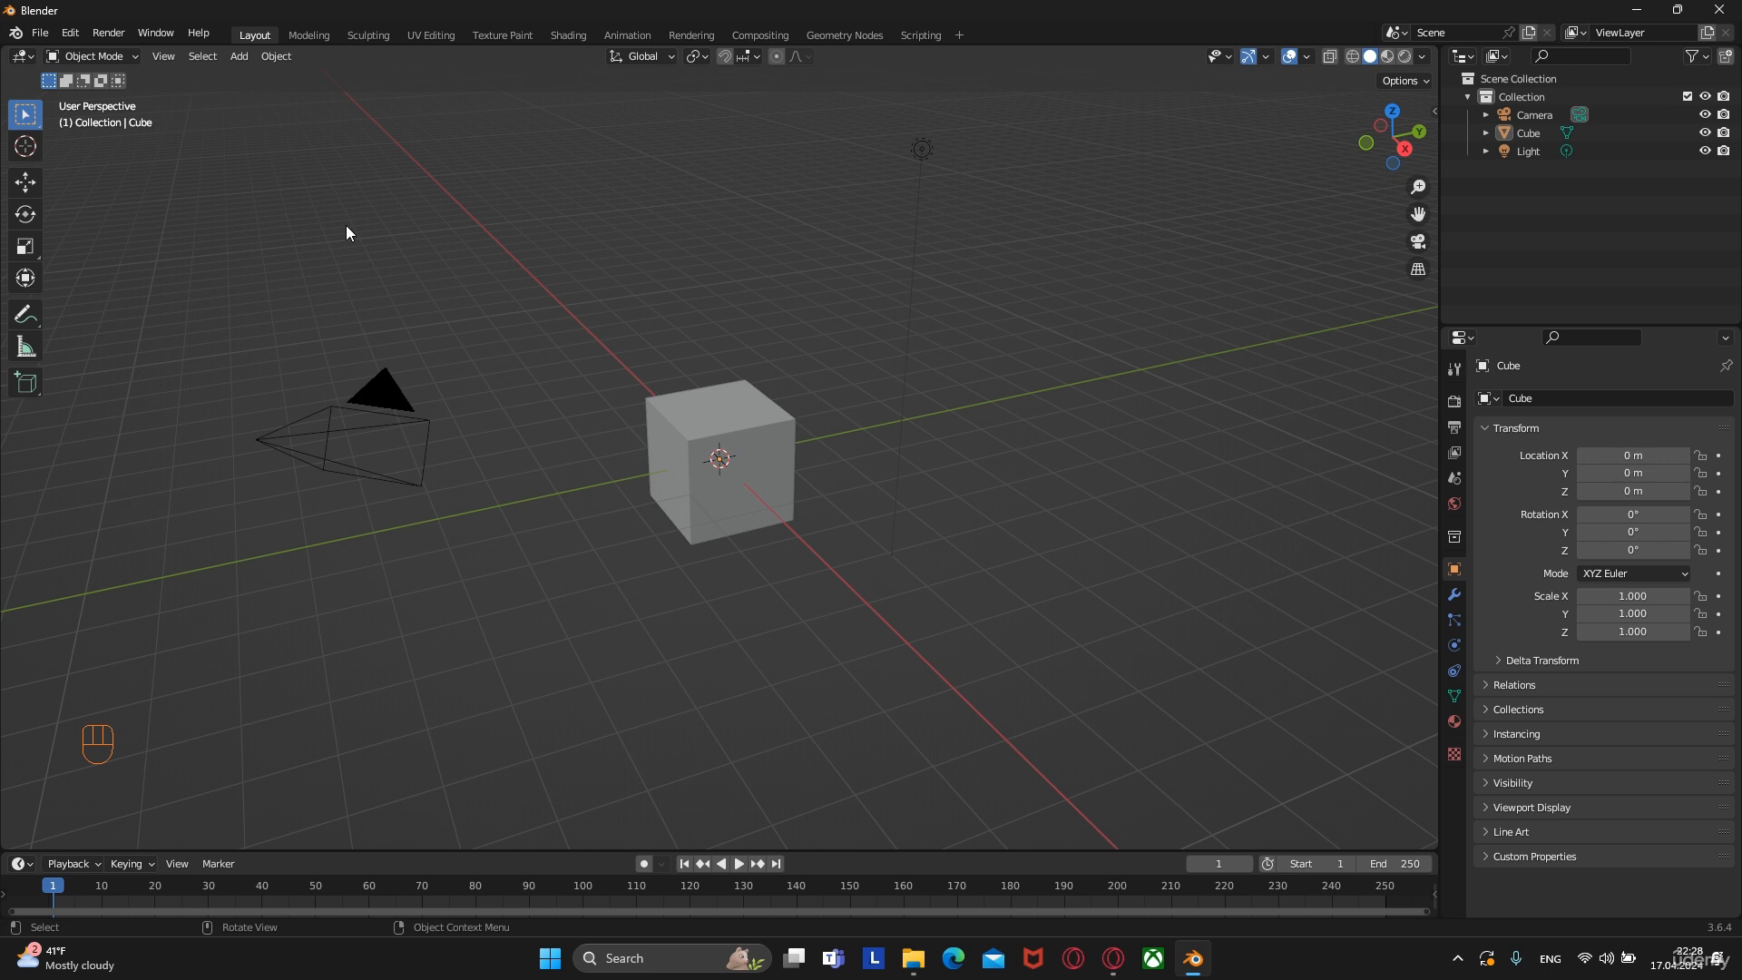
left_click_drag(345, 215, 1080, 543)
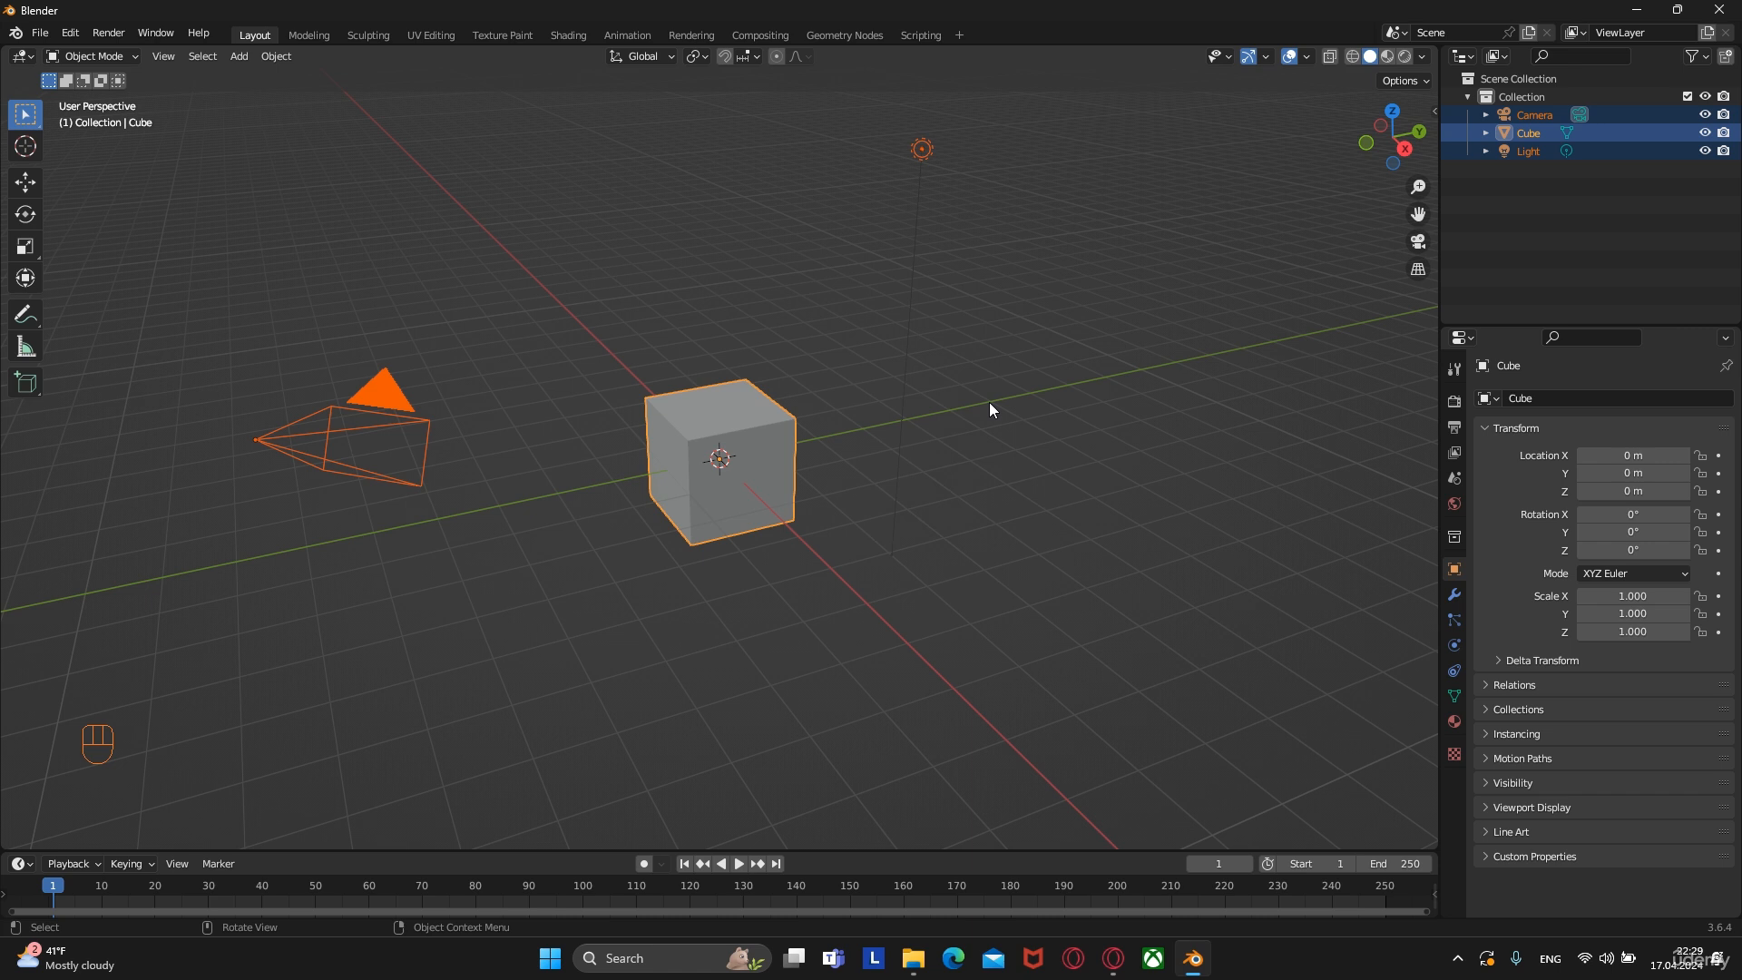
key("Delete")
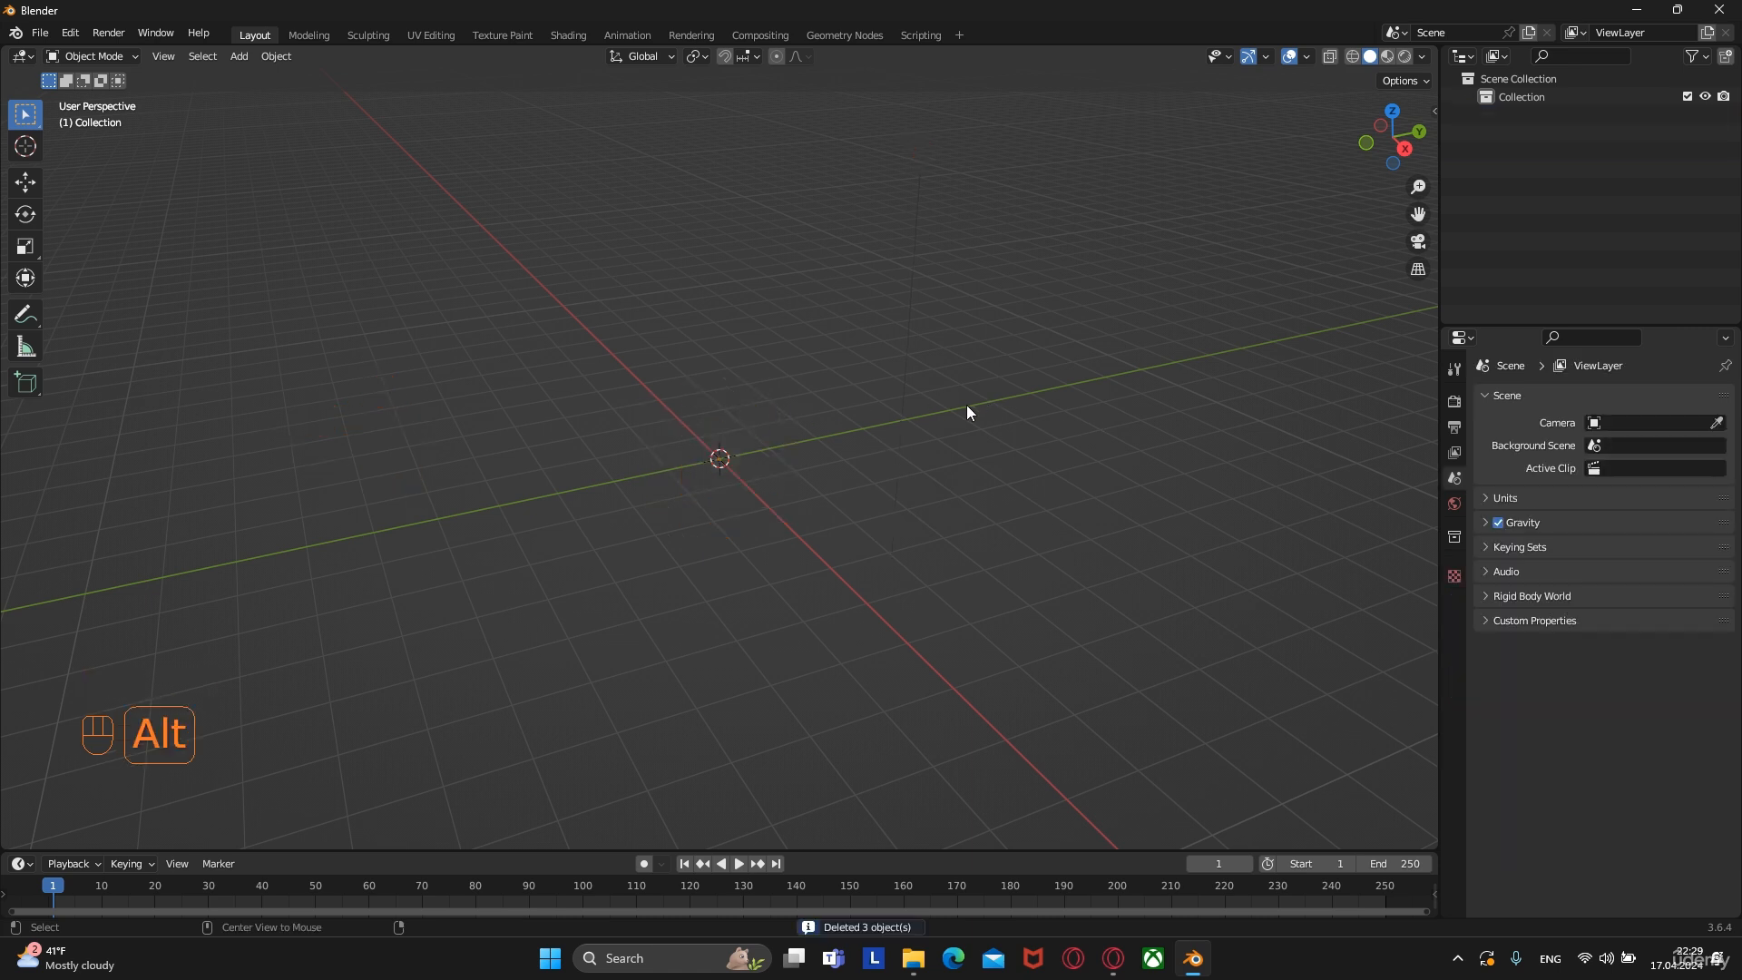
Add the soda can picture as a reference image in the right orthographic view
key("KP_3")
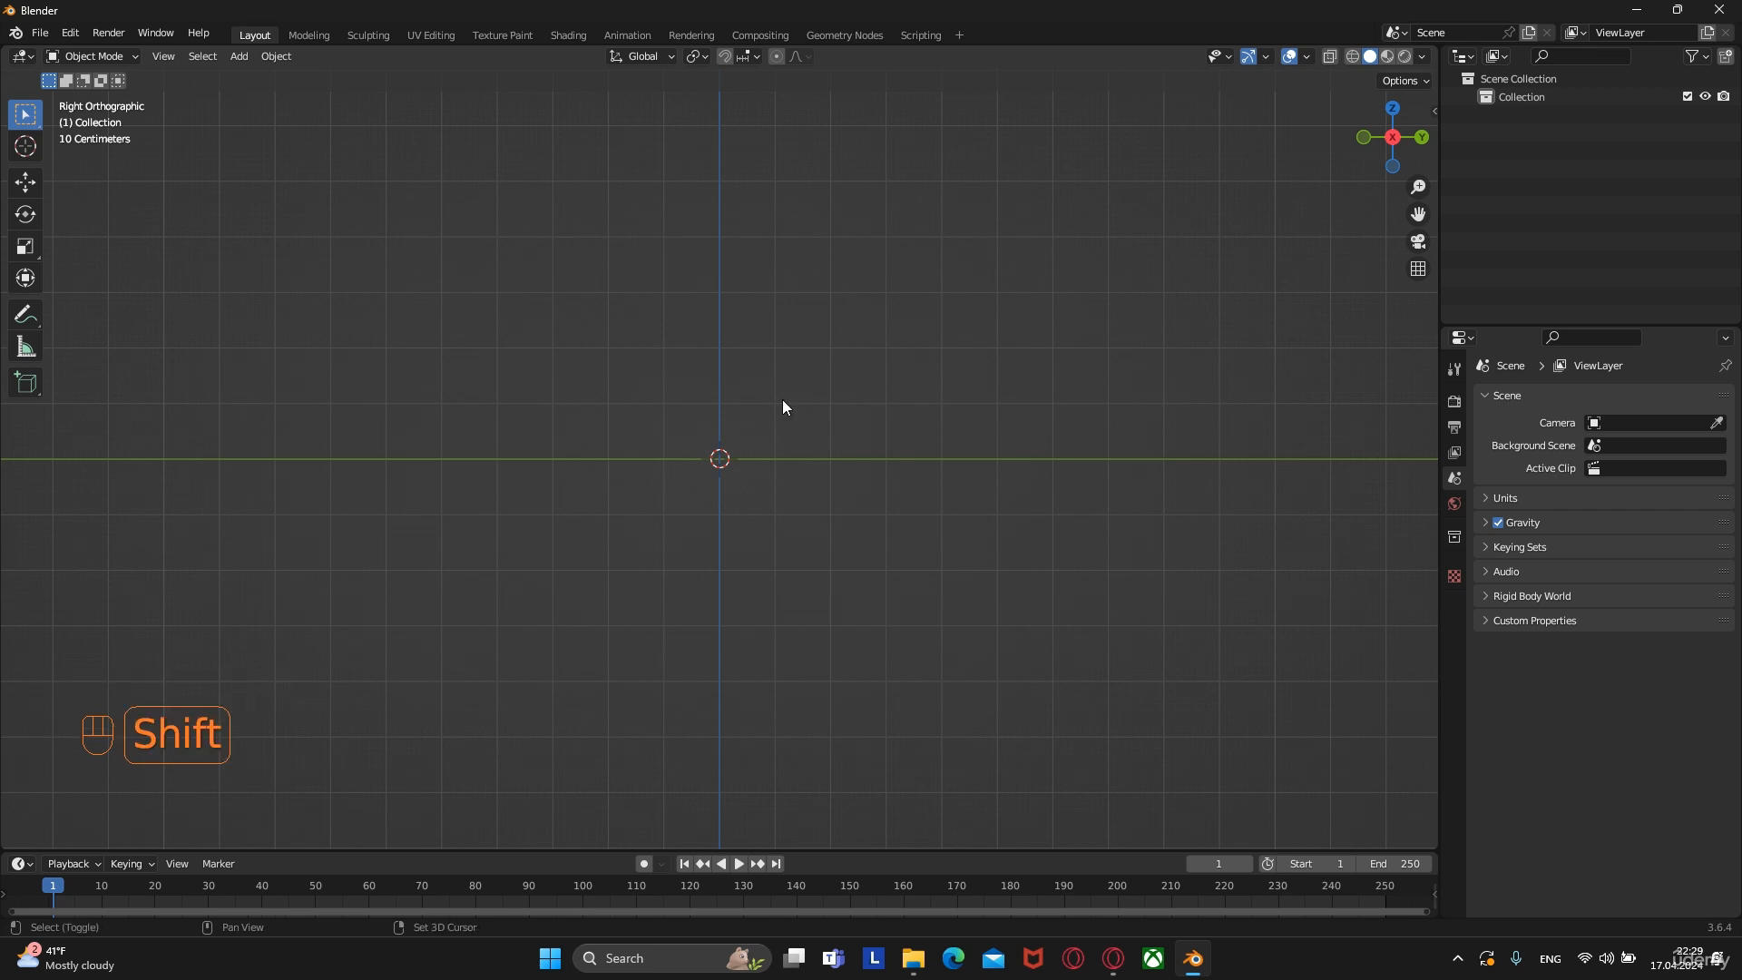
key("shift+a")
mouse_move(719, 599)
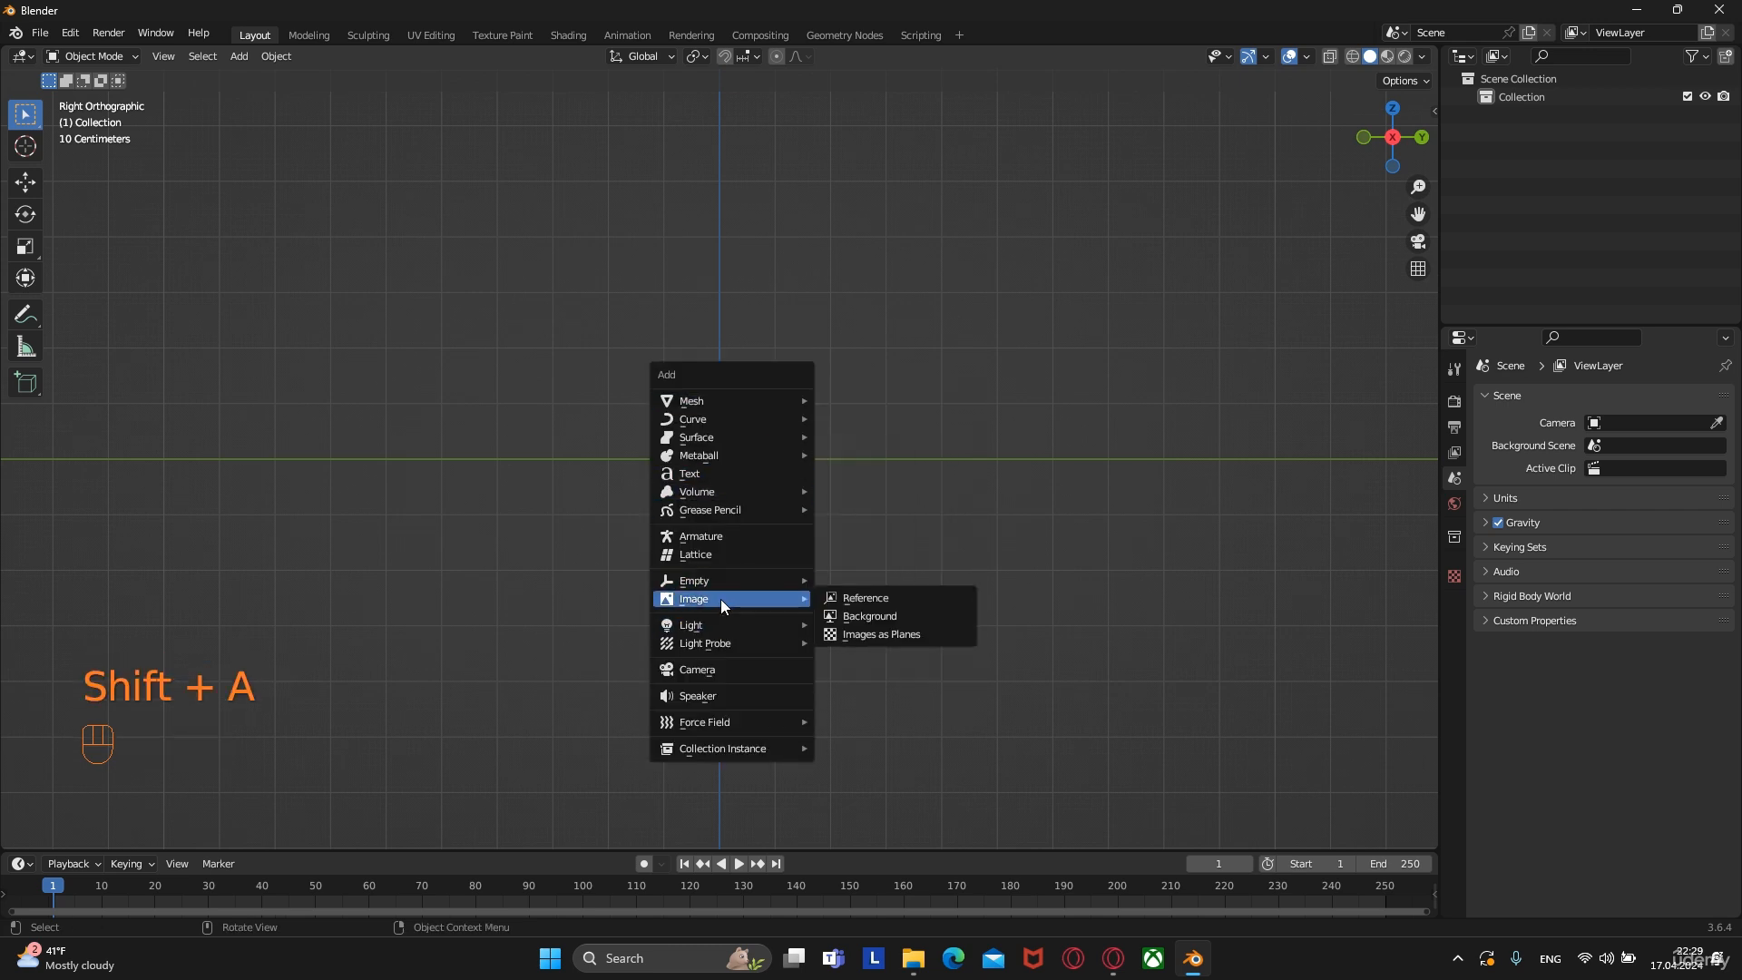
left_click(843, 599)
left_click(482, 624)
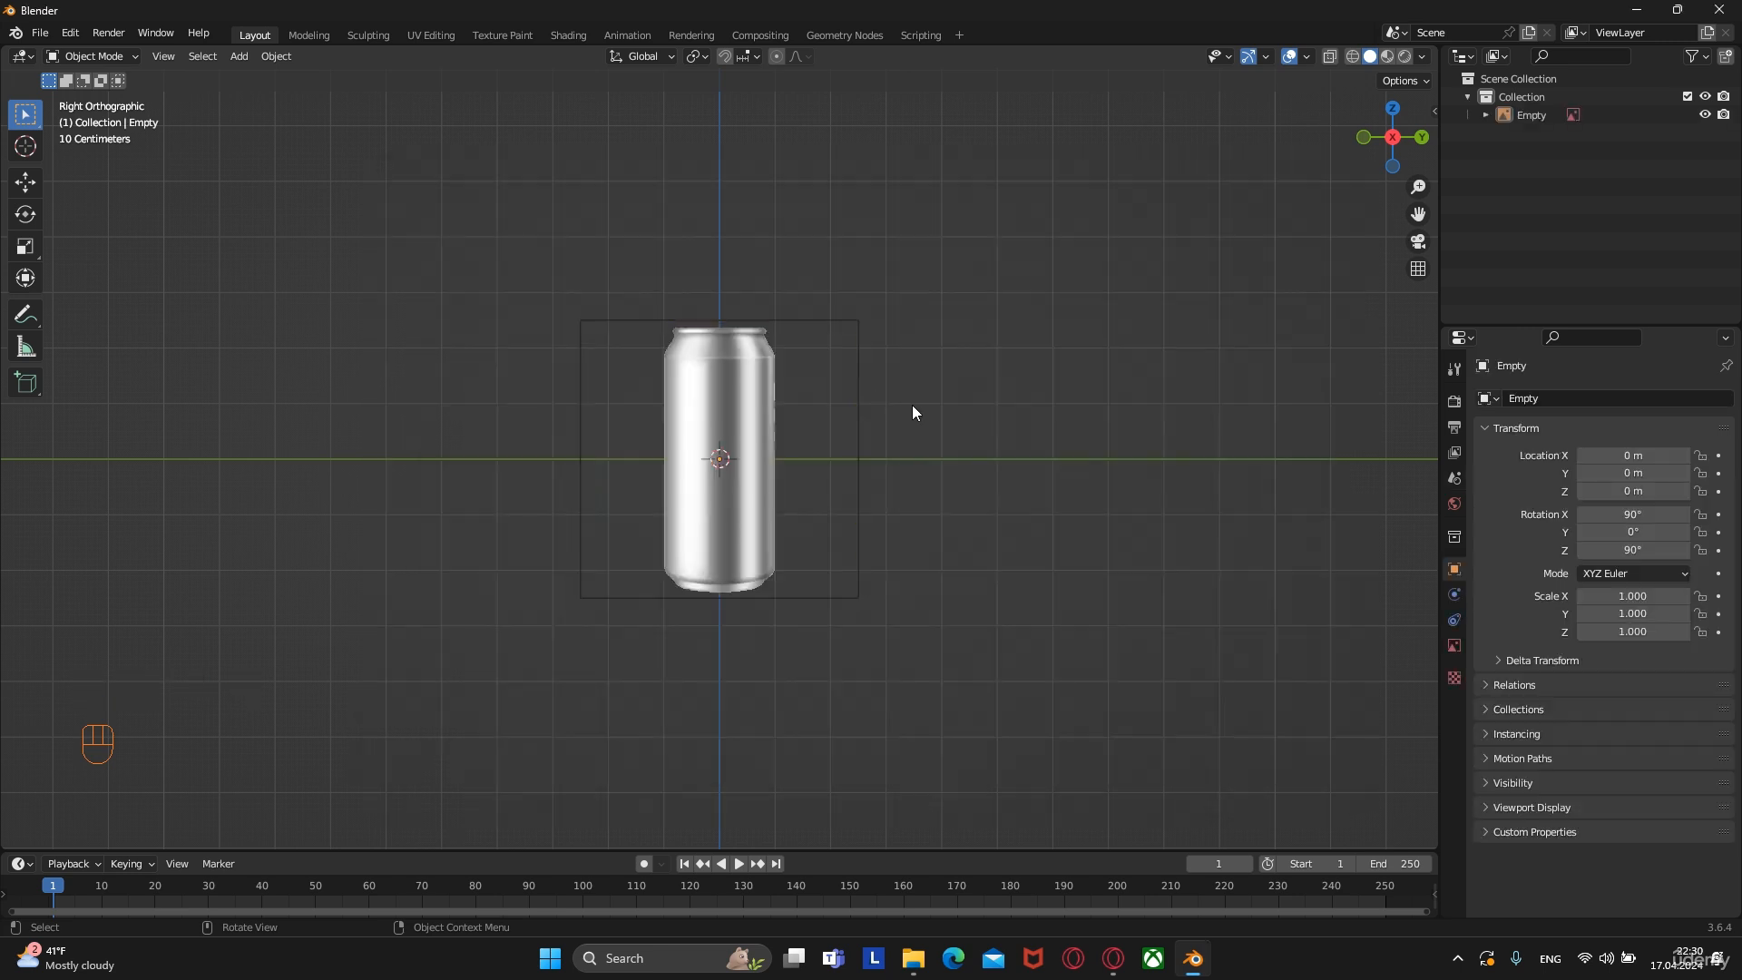
Move the can reference image along the X axis to about -4.2 m and return to the right orthographic view
middle_click_drag(913, 407, 701, 427)
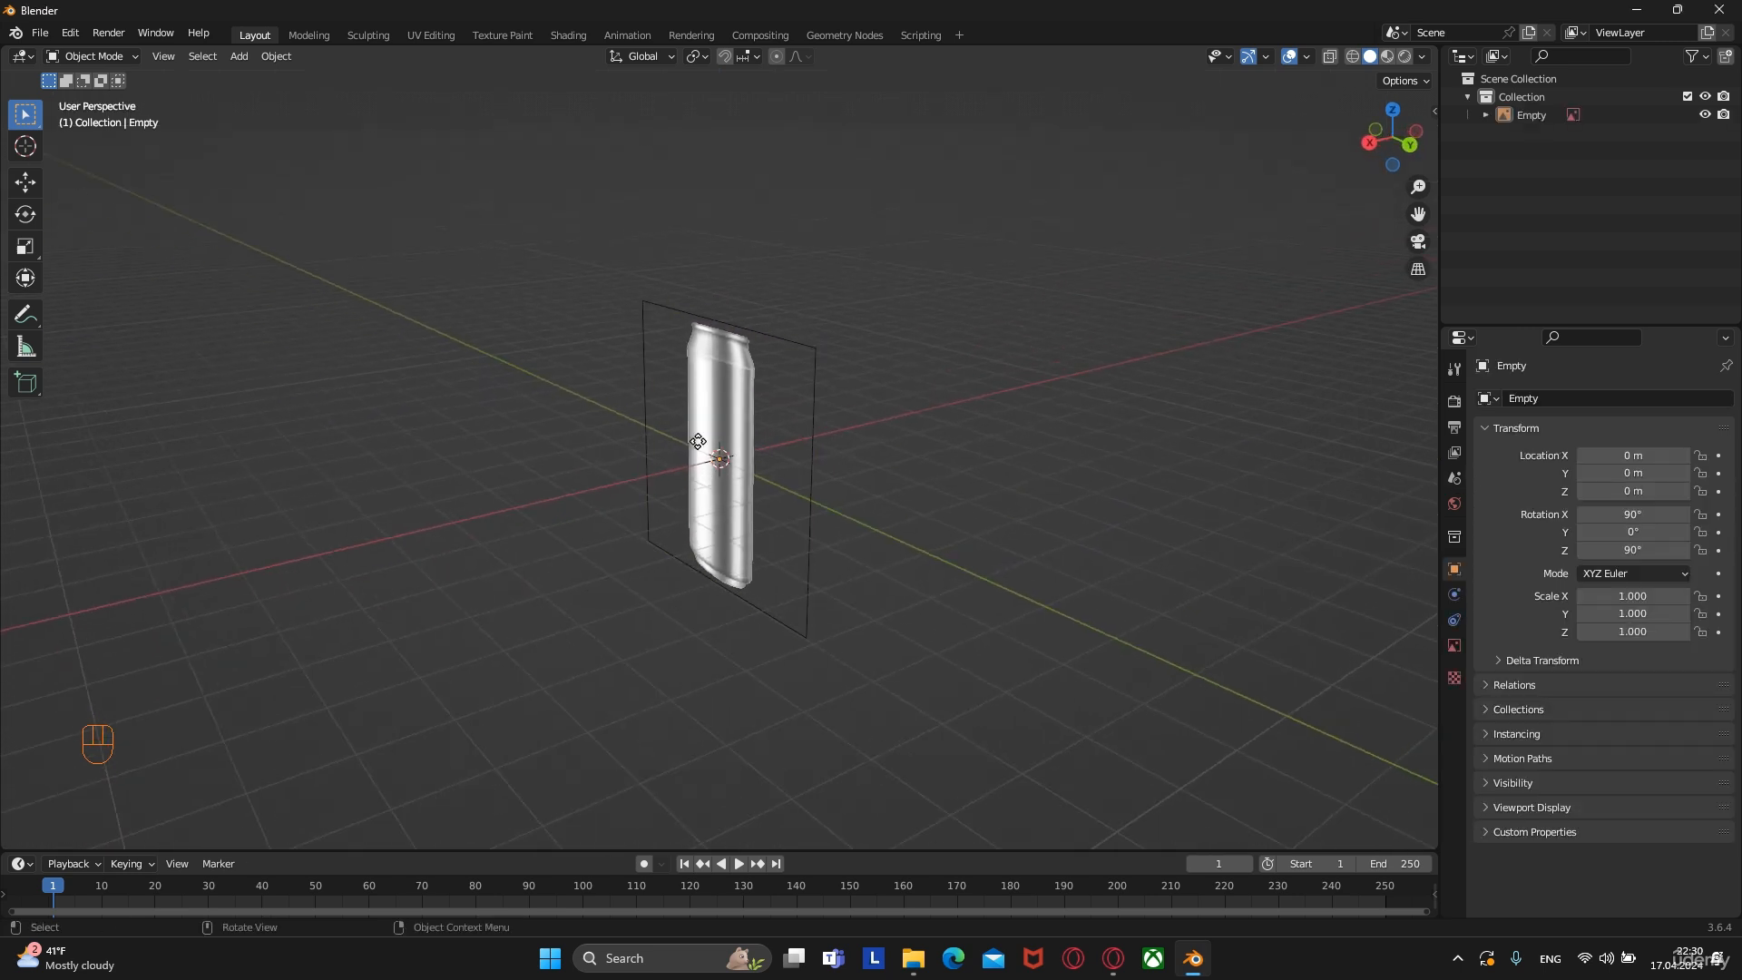
left_click(700, 425)
key("g")
key("y")
key("x")
left_click(808, 416)
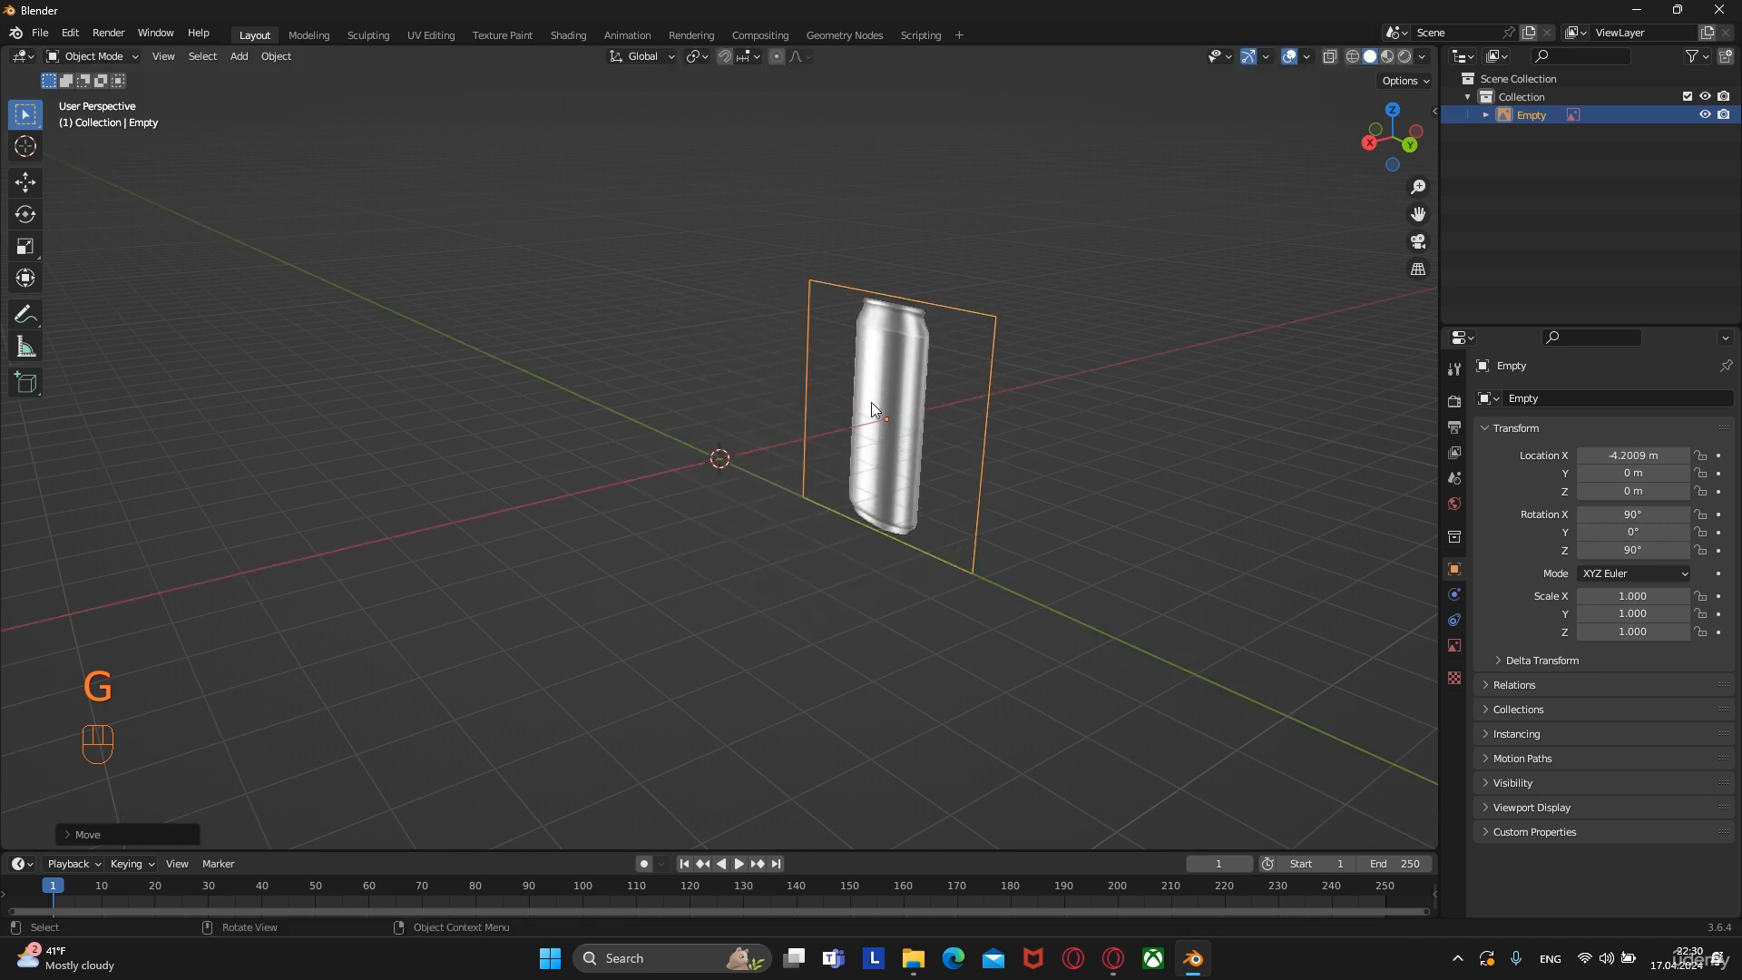
key("KP_3")
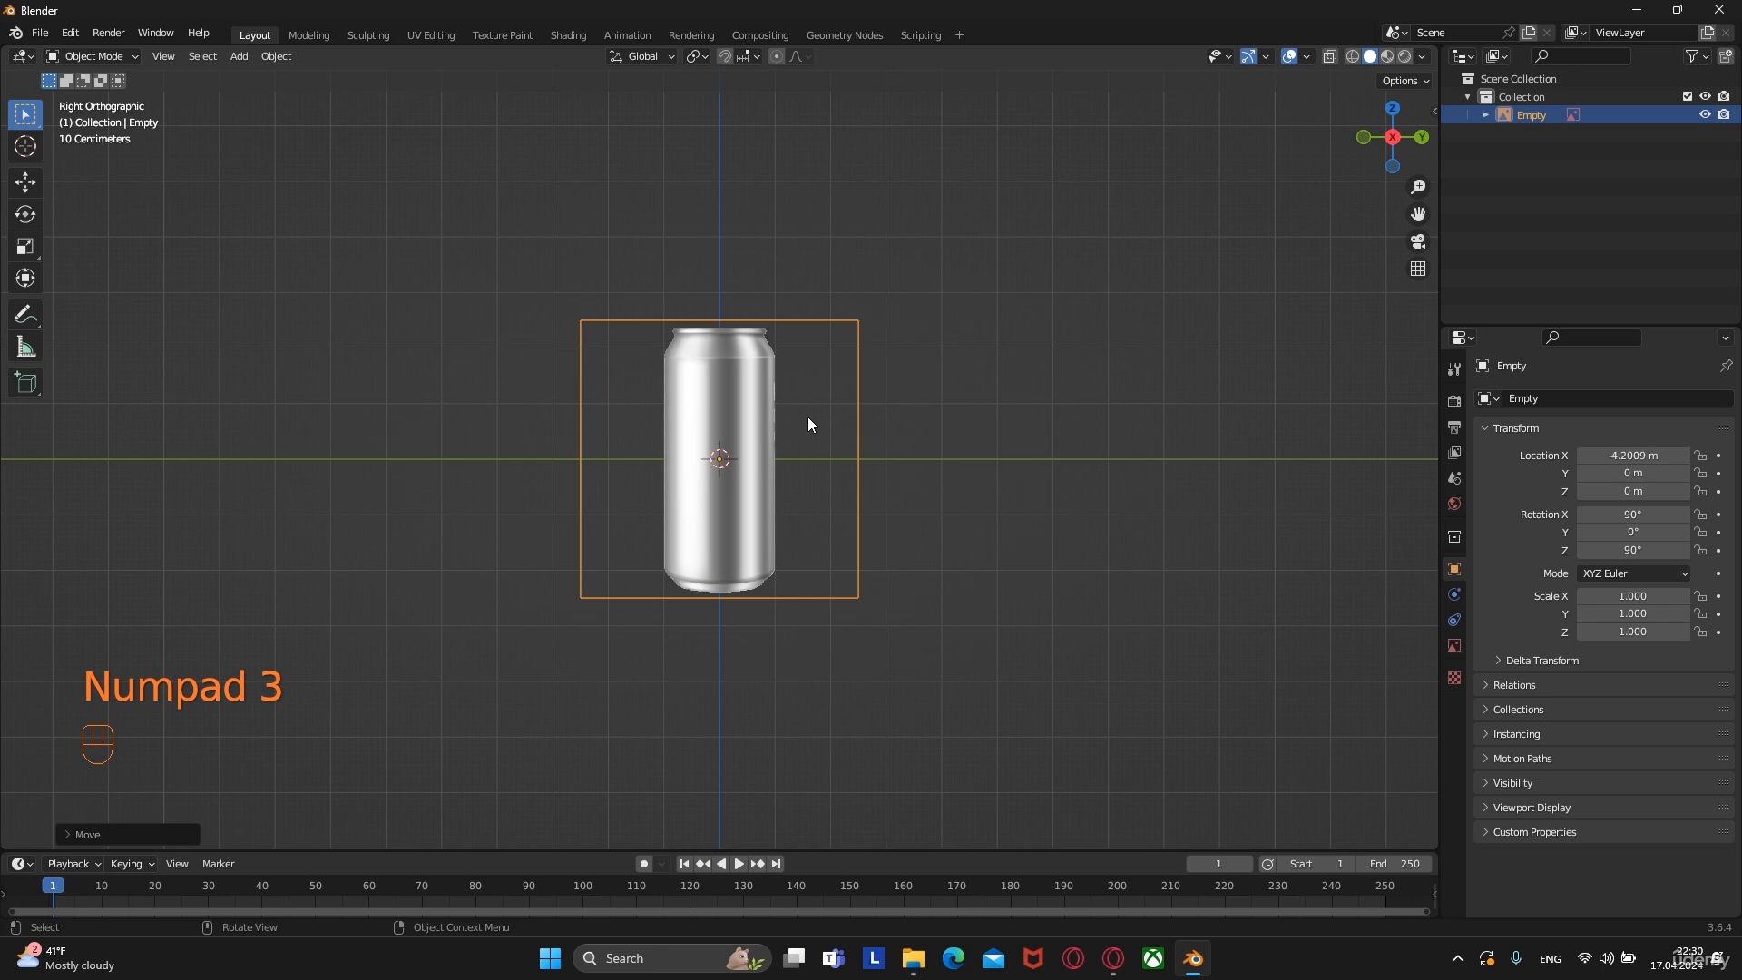
Add a Bezier curve at the scene origin
key("shift+a")
mouse_move(807, 416)
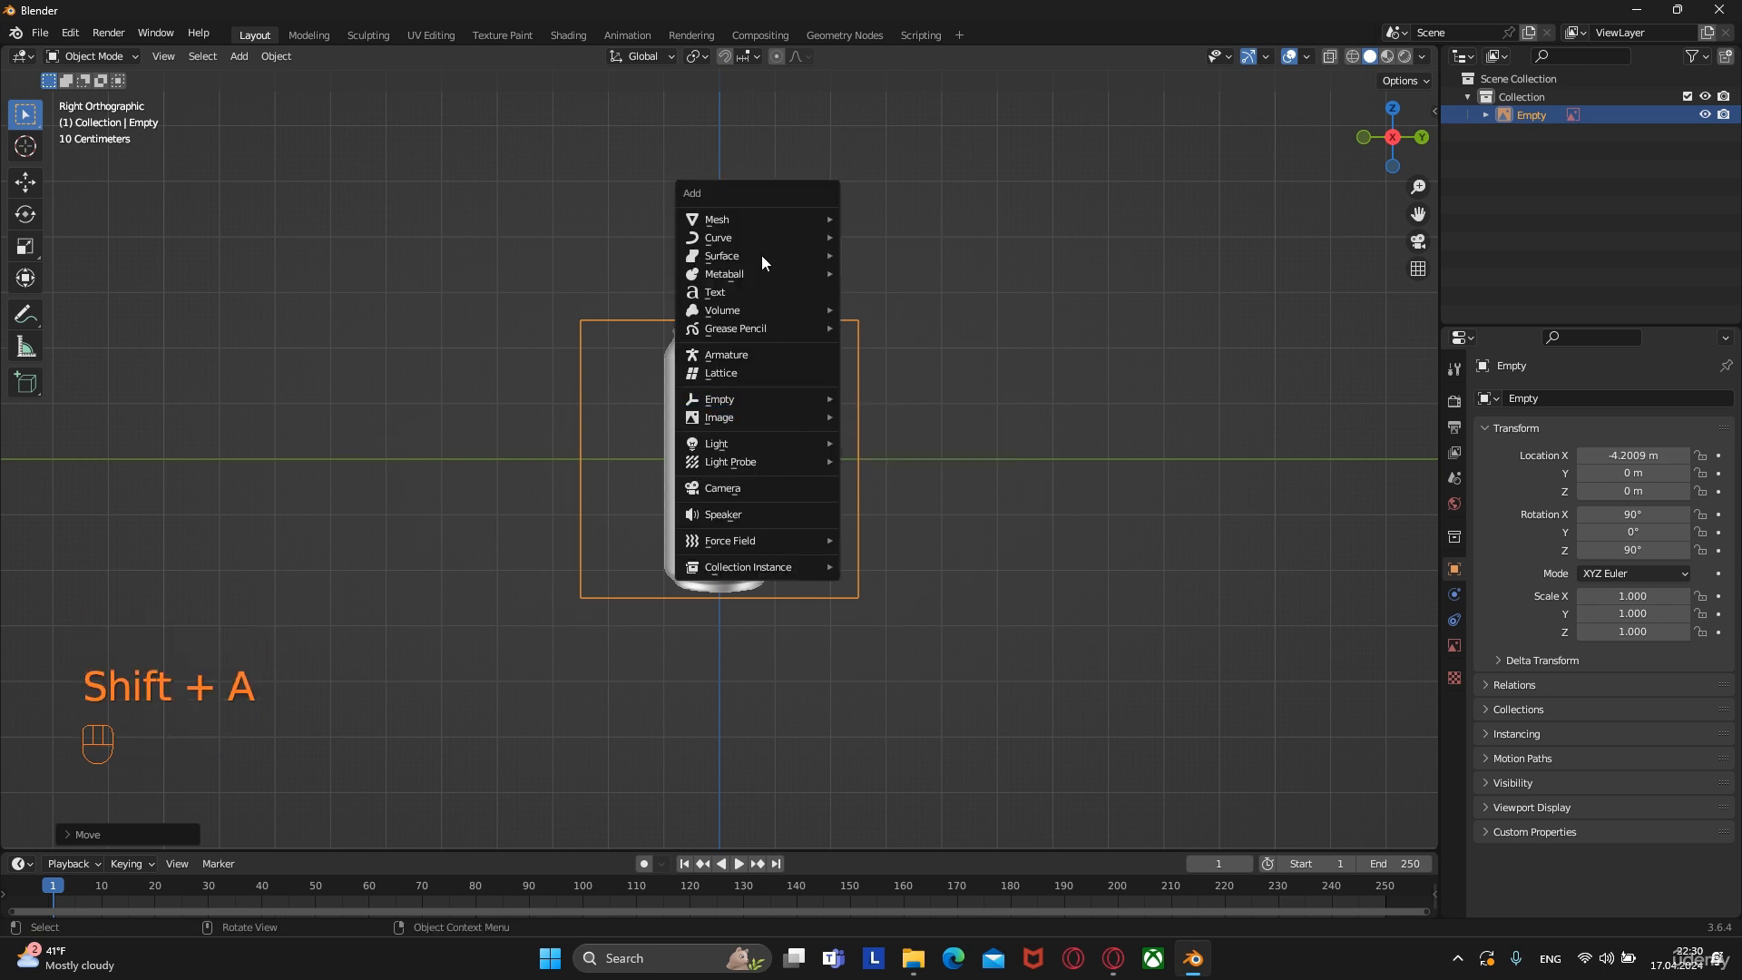
mouse_move(760, 235)
left_click(877, 238)
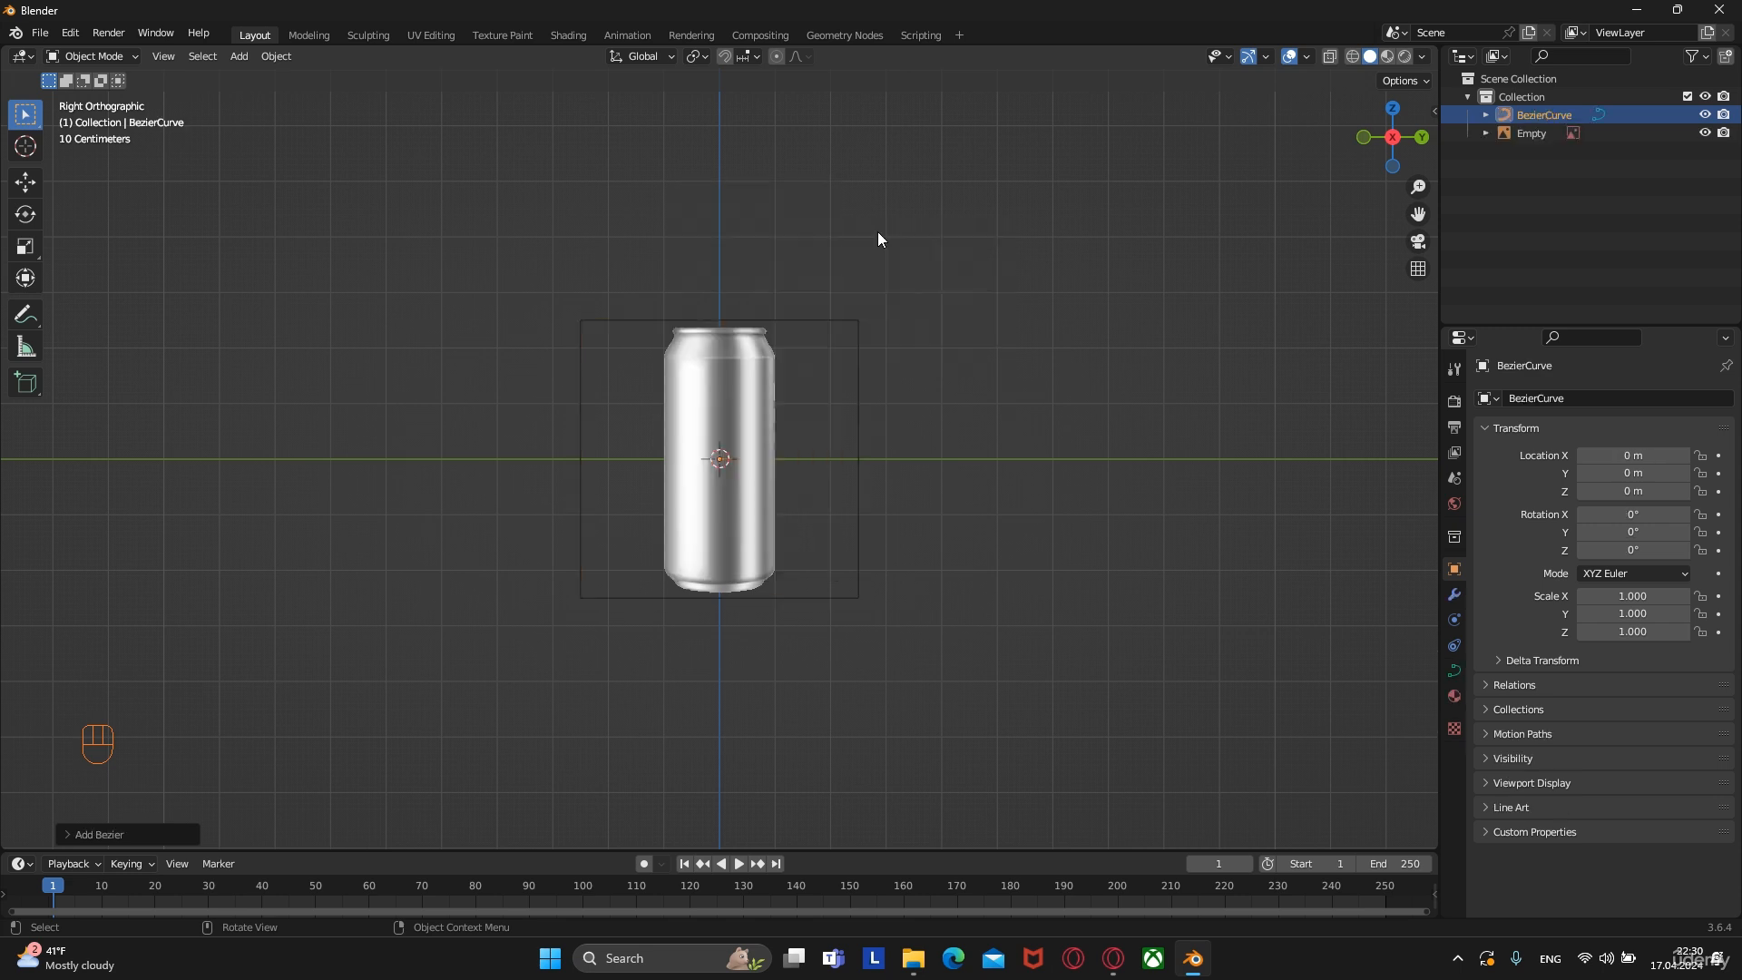
Rotate the Bezier curve 90° about the Y axis and enter Edit Mode
scroll(756, 461, "up", 3)
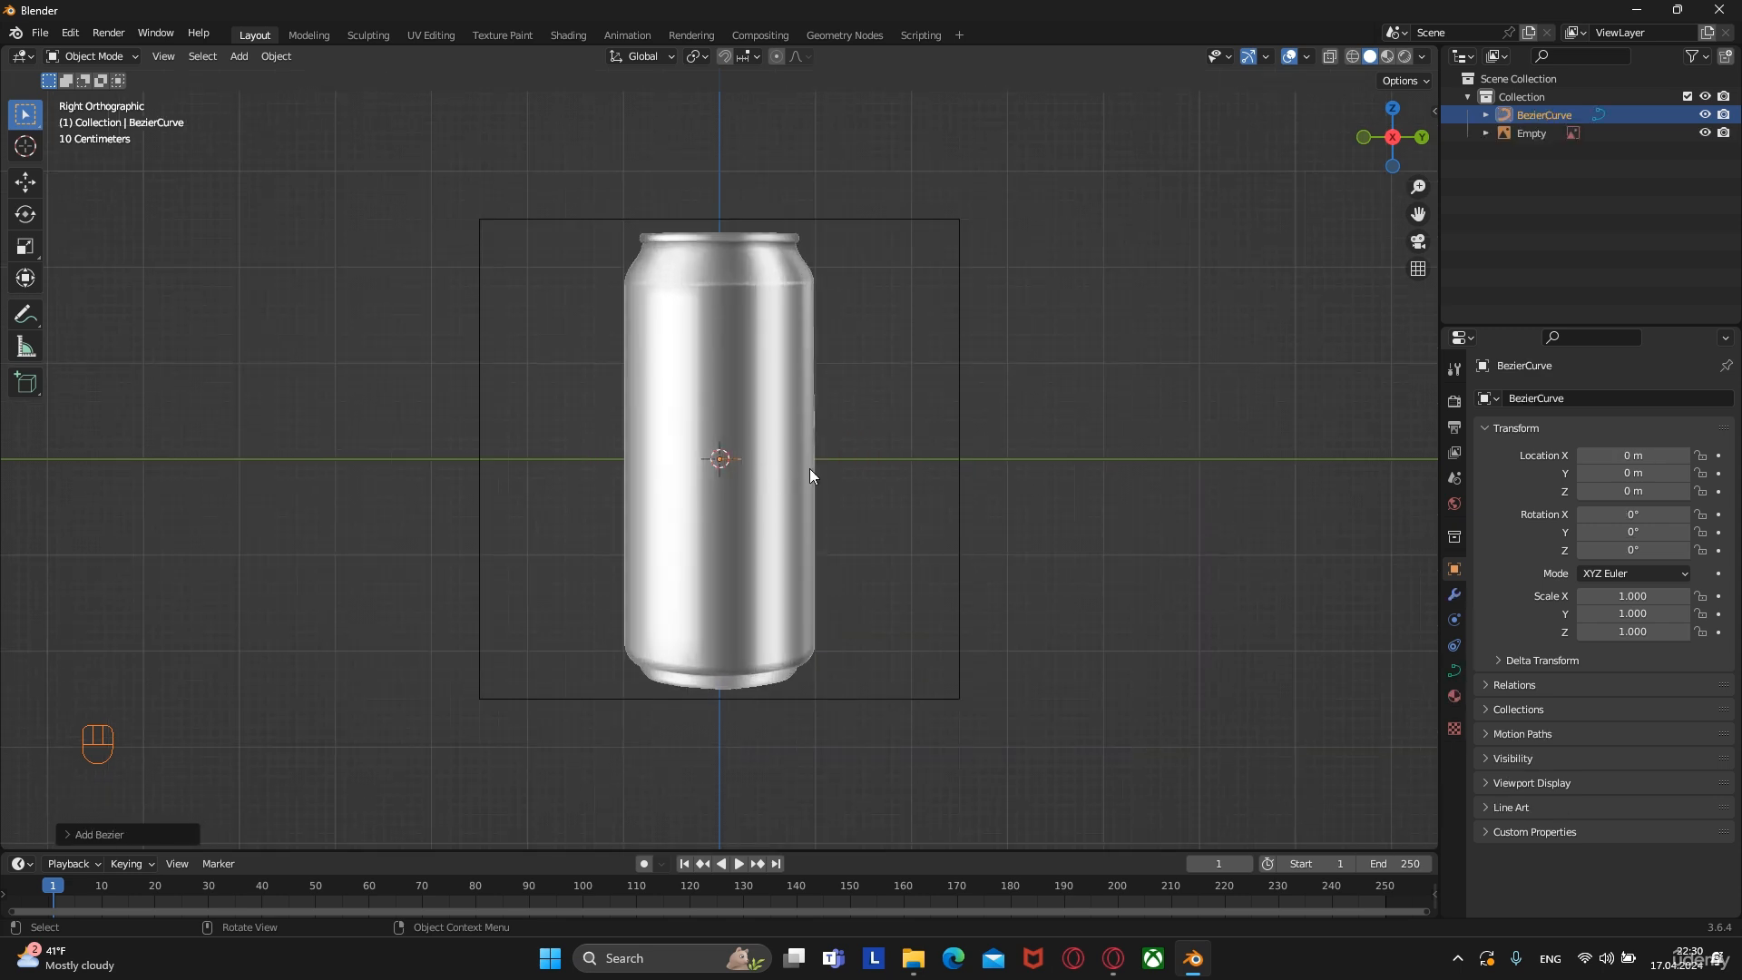
key("r")
type("y")
type("90")
key("Return")
scroll(816, 414, "up", 3)
key("Tab")
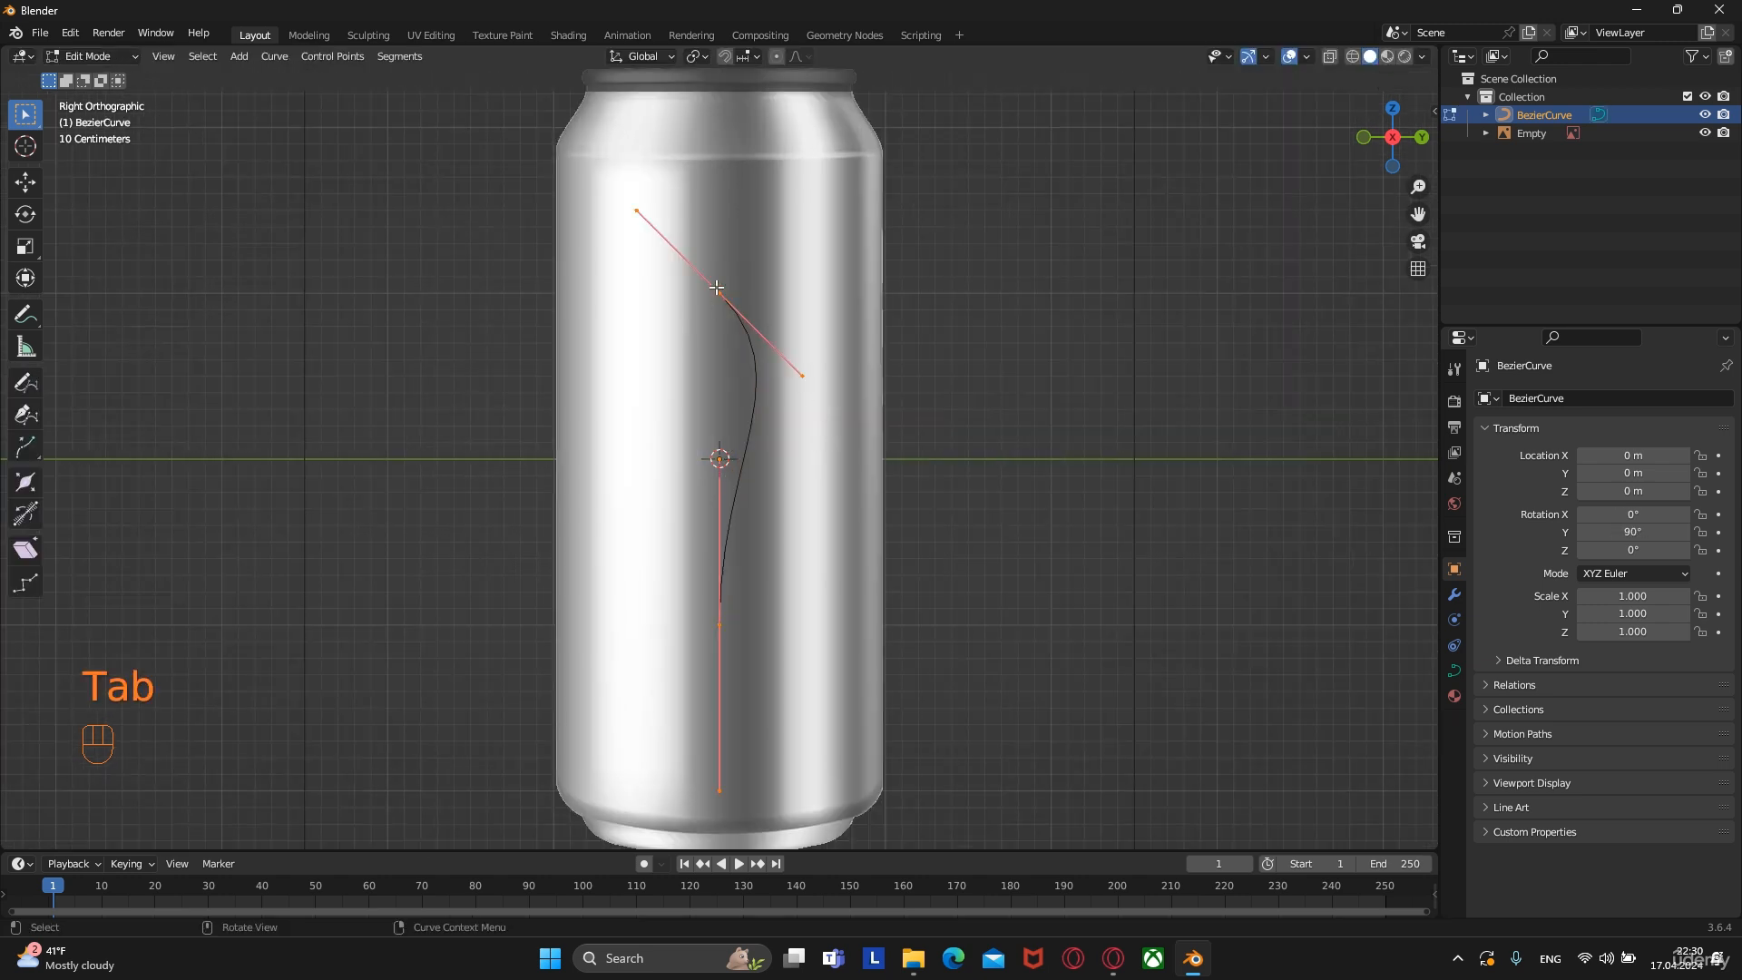
Move the curve's upper control point to the left corner of the can's top rim and shrink its handles
scroll(876, 373, "down", 3)
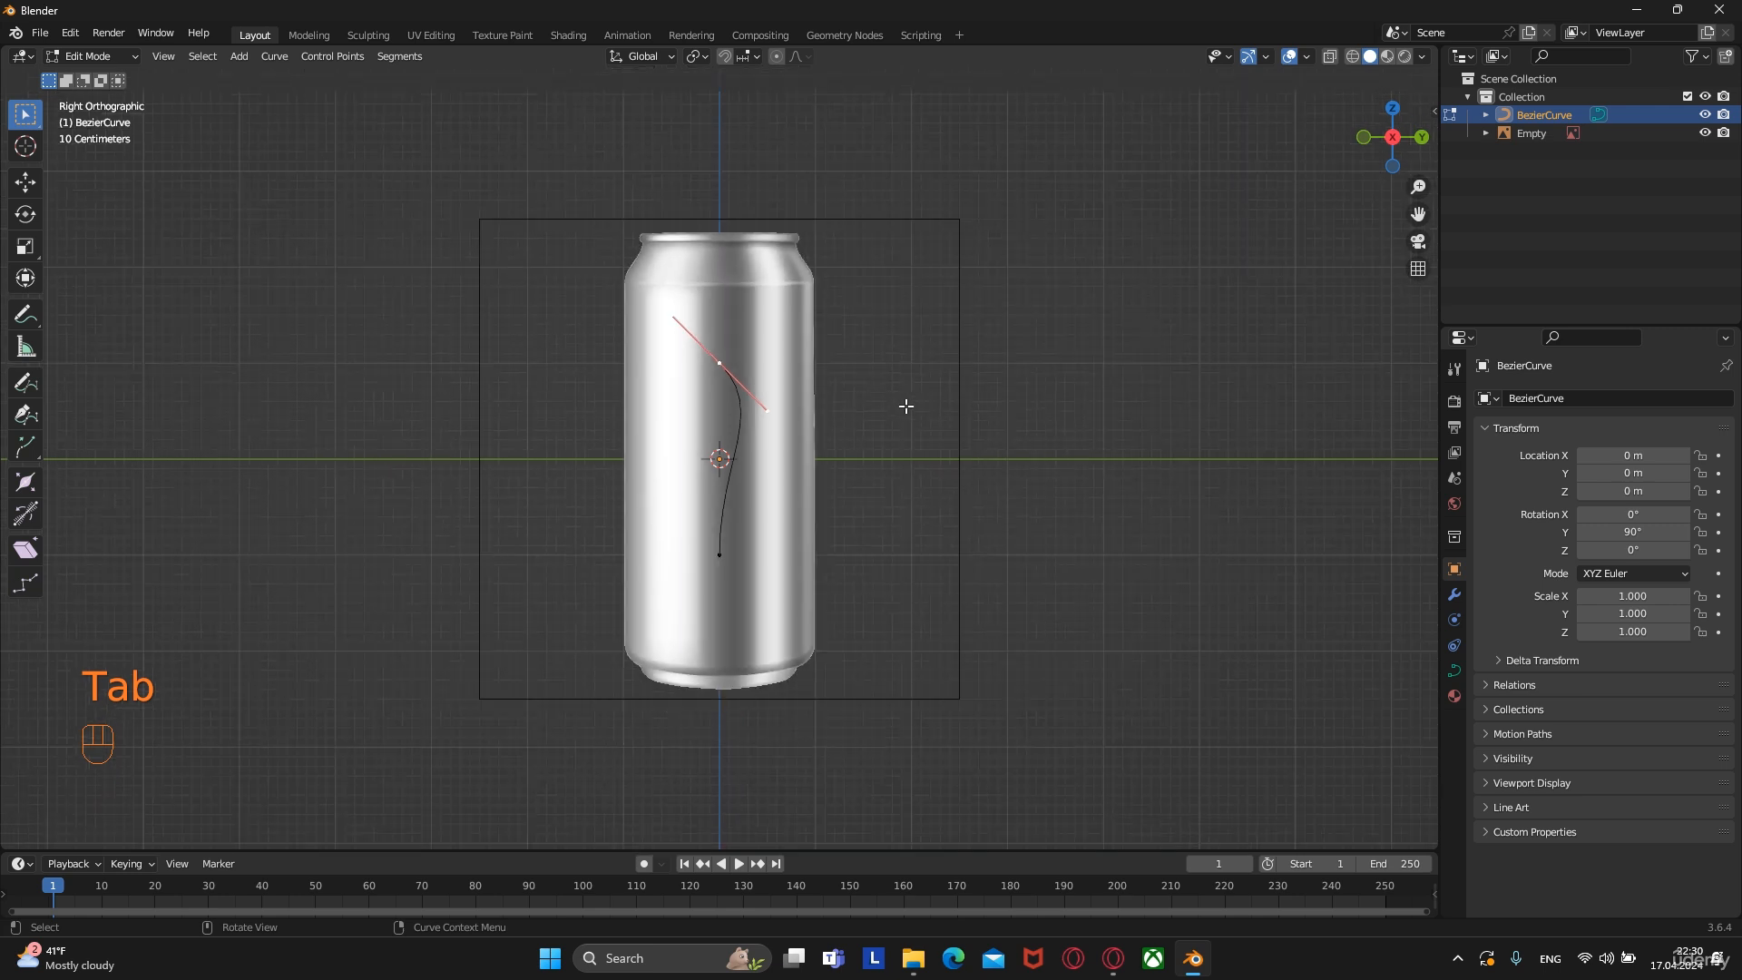
key("g")
left_click(809, 273)
scroll(726, 292, "up", 6)
middle_click_drag(712, 294, 889, 614, "shift")
scroll(773, 298, "up", 3)
middle_click_drag(771, 296, 868, 685, "shift")
key("s")
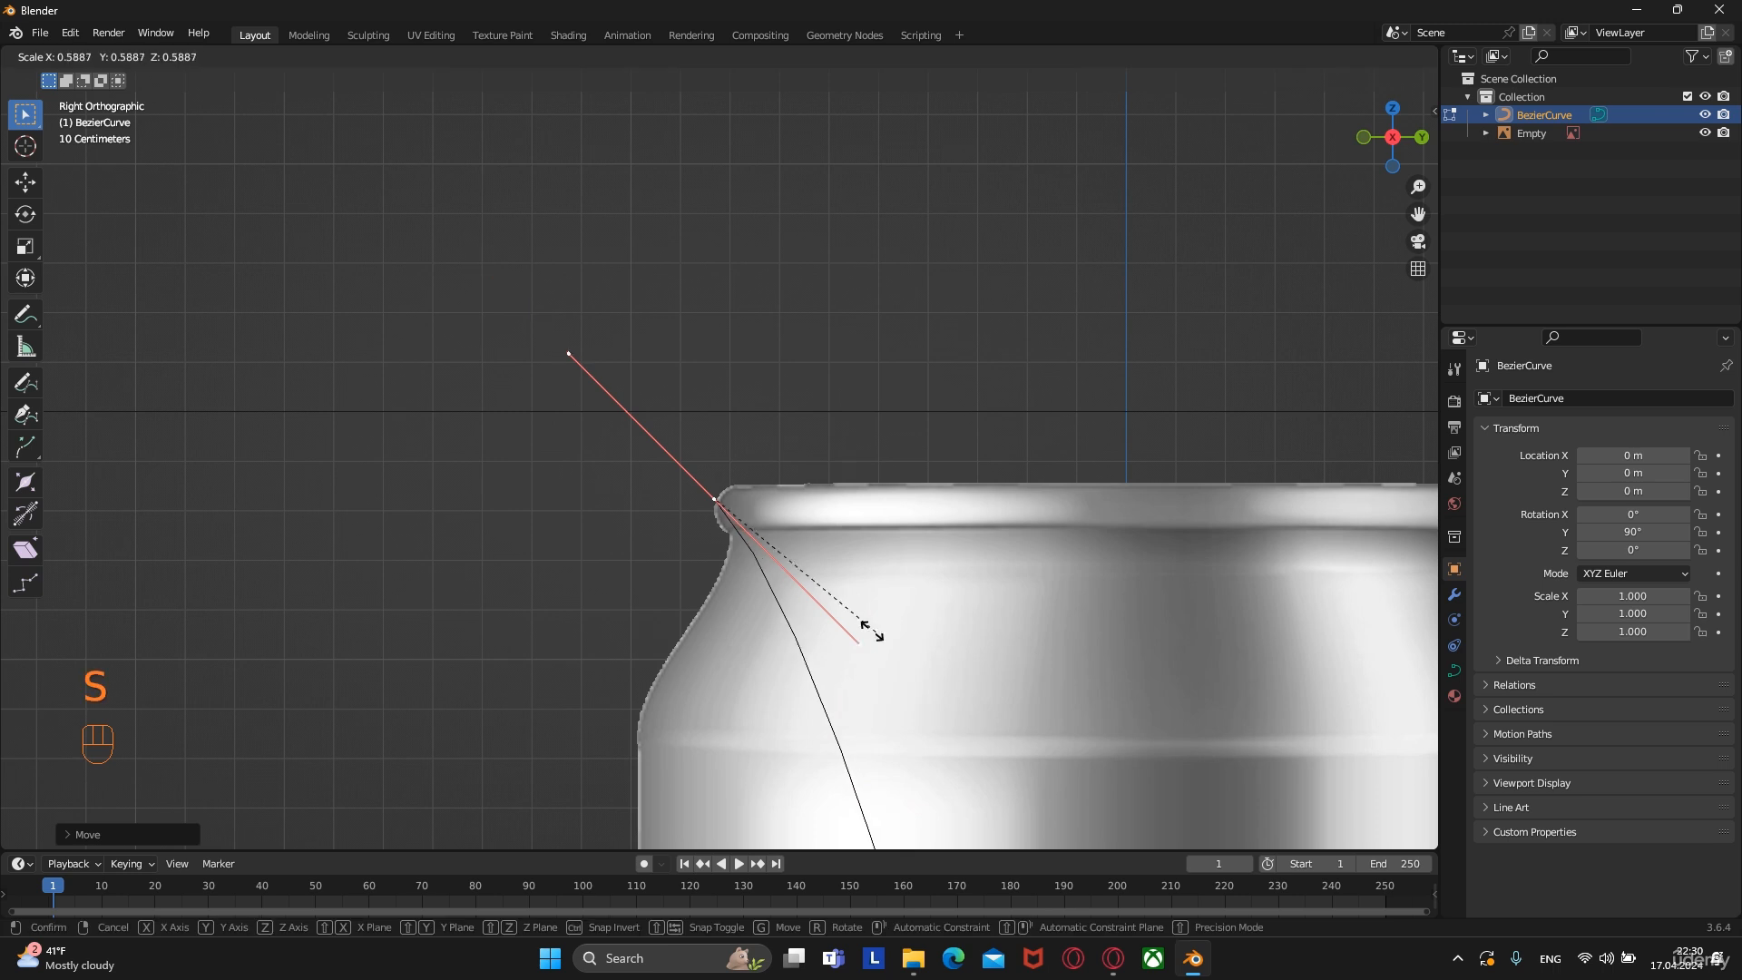
left_click(746, 512)
key("g")
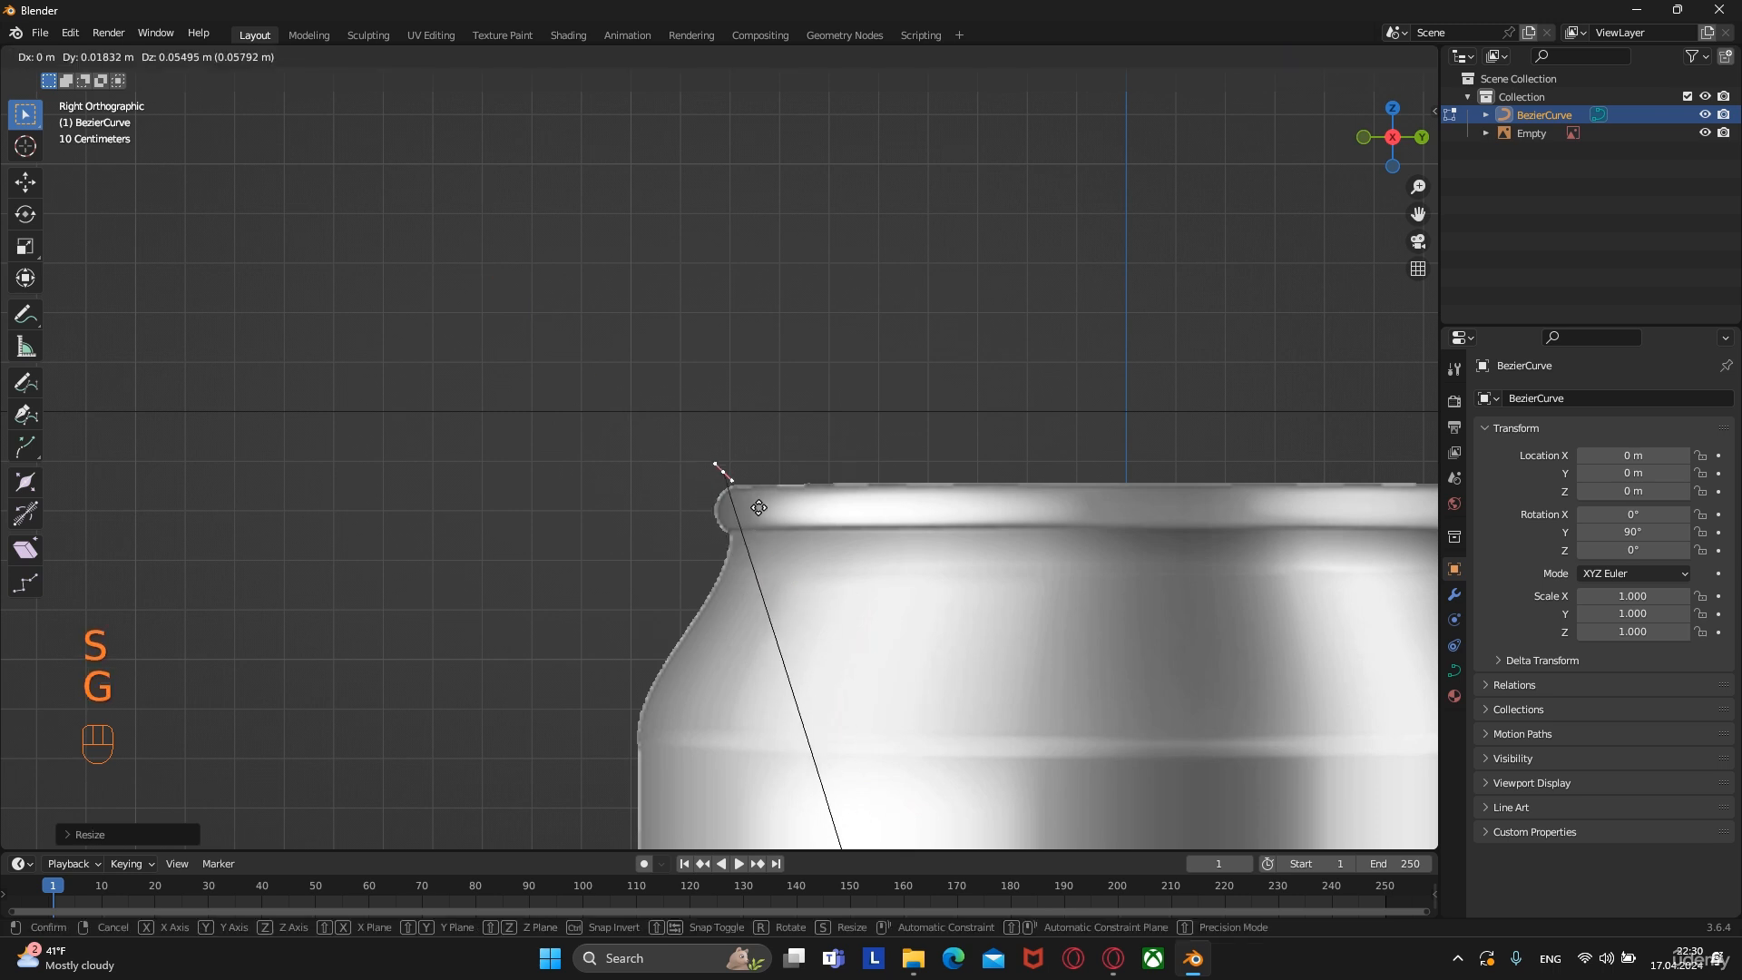
left_click(761, 517)
Move the curve's lower control point up near the left side of the can's rim
scroll(766, 522, "up", 2)
middle_click_drag(815, 807, 772, 223, "shift")
scroll(781, 261, "down", 6)
middle_click_drag(776, 533, 761, 258, "shift")
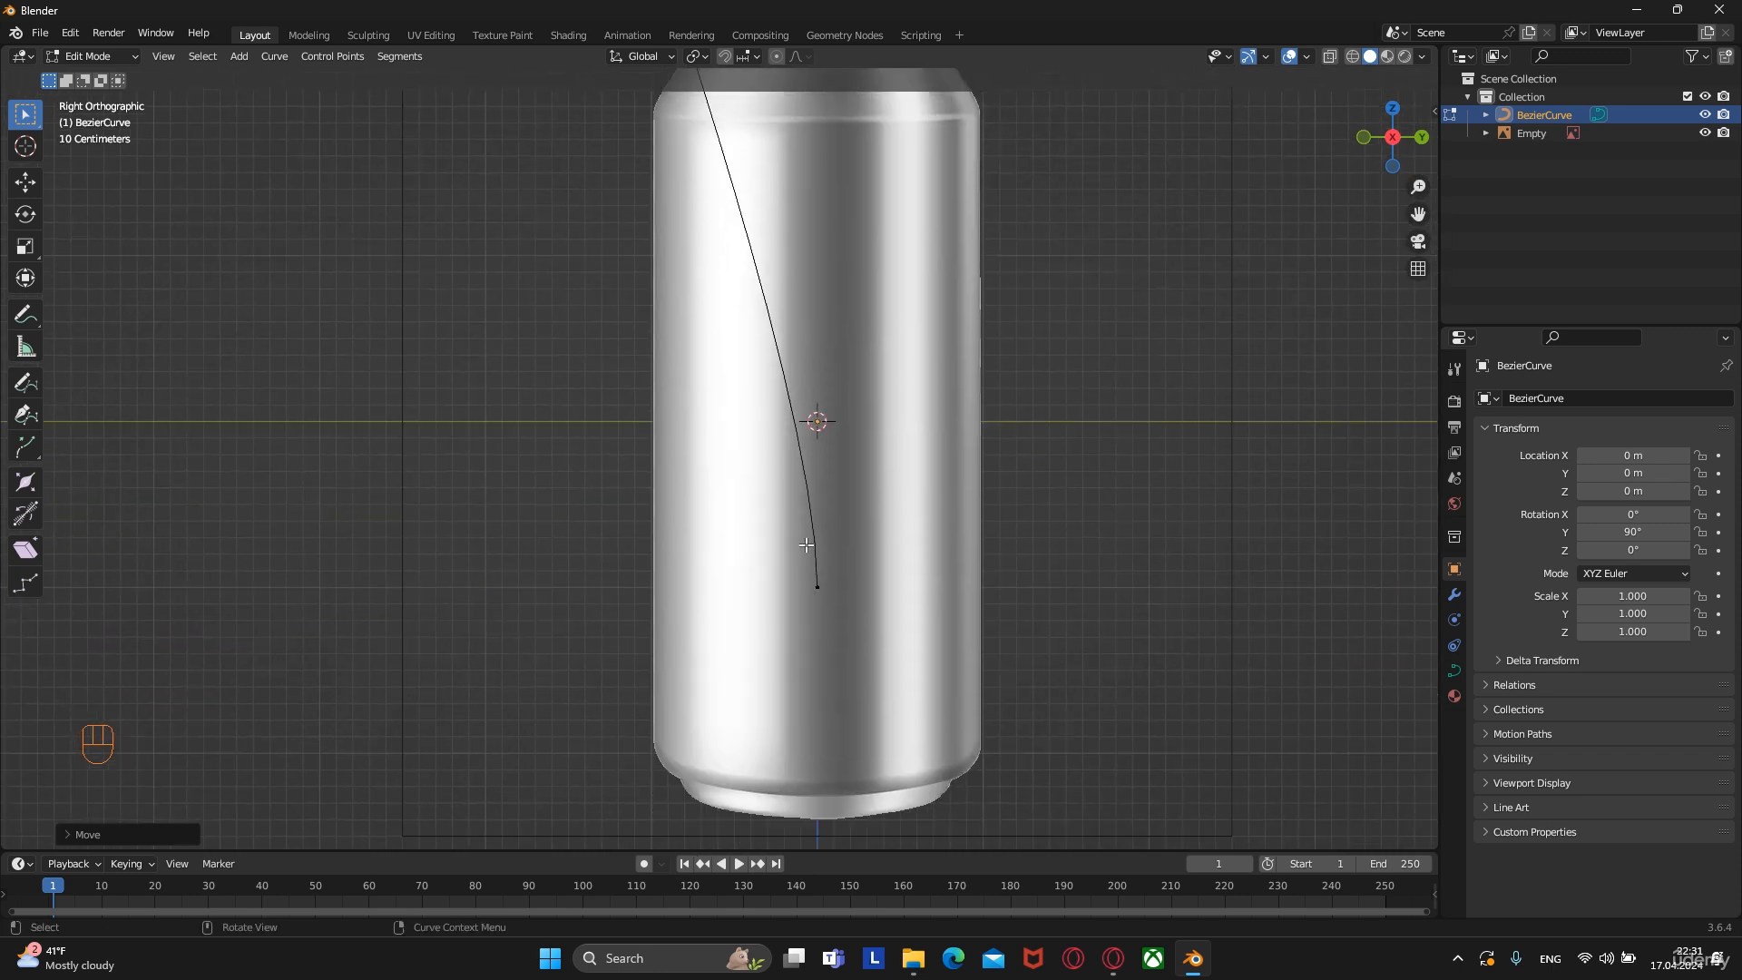
left_click(815, 582)
key("g")
left_click(694, 154)
Shrink the second point's handles and position it where the rim meets the can's neck
middle_click_drag(704, 163, 689, 513, "shift")
scroll(690, 466, "up", 2)
scroll(693, 418, "up", 3)
middle_click_drag(694, 410, 804, 529, "shift")
scroll(804, 529, "up", 2)
key("s")
left_click(753, 628)
key("g")
left_click(830, 343)
key("s")
left_click(763, 575)
key("g")
left_click(819, 500)
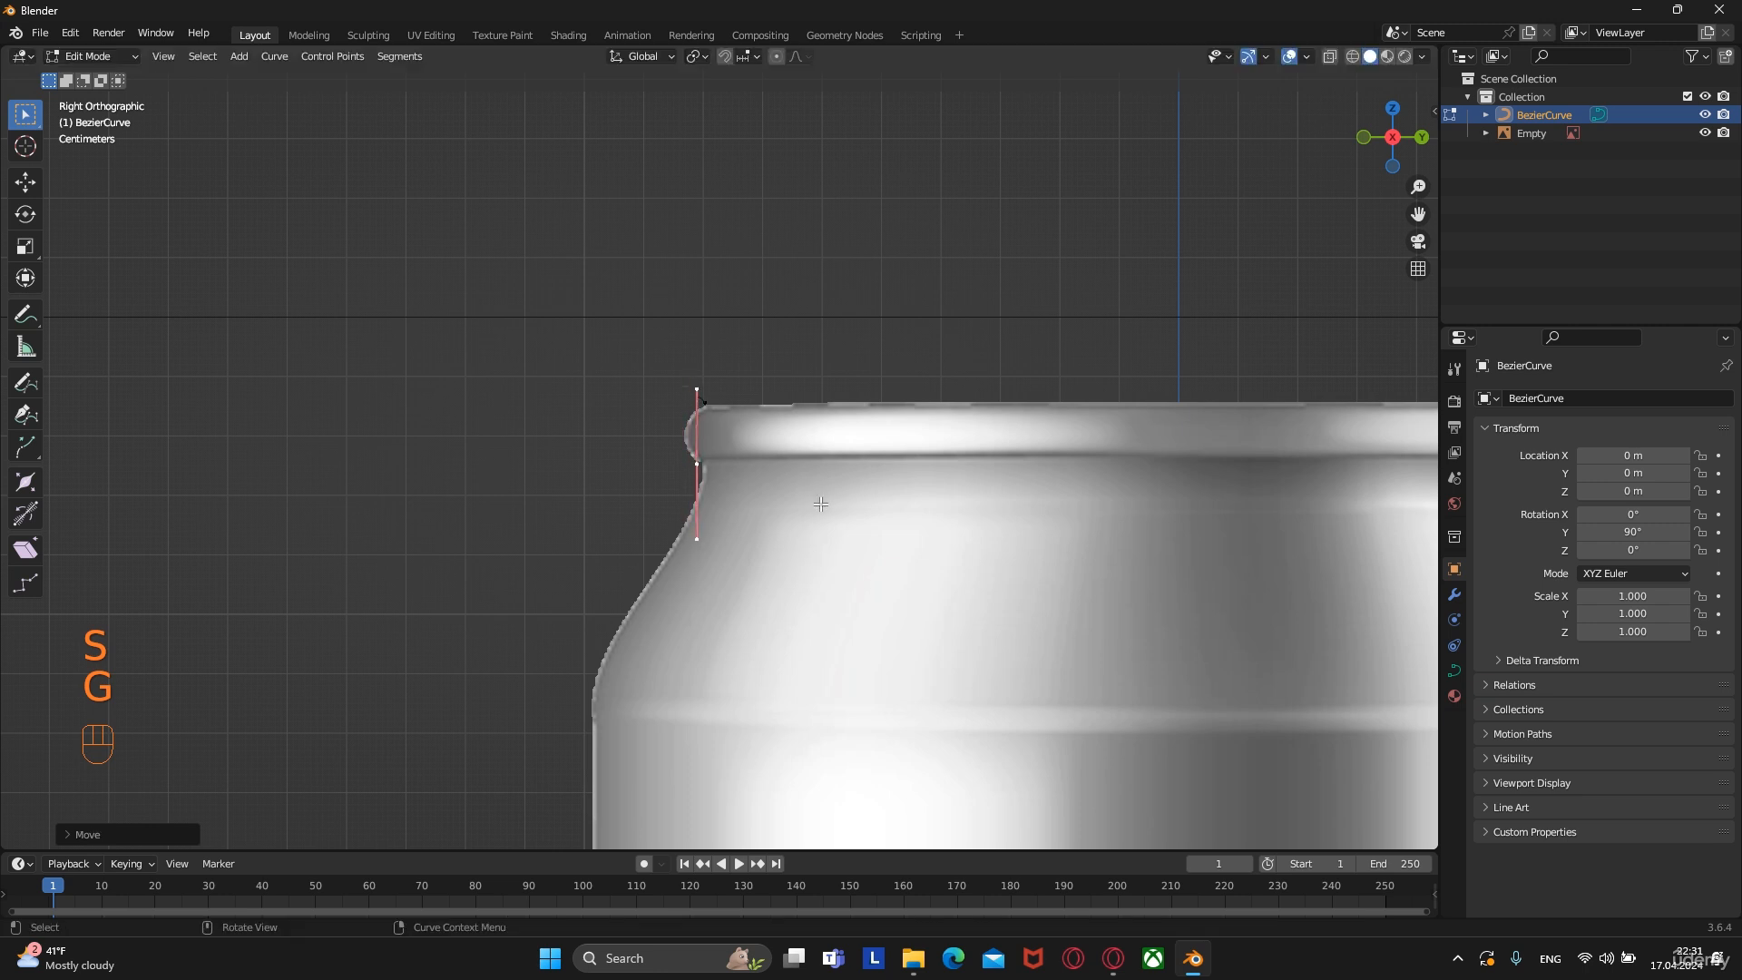
Rotate and scale the neck point's handles and move the point onto the notch under the rim
scroll(818, 499, "up", 2)
key("r")
left_click(953, 408)
key("s")
left_click(867, 413)
key("g")
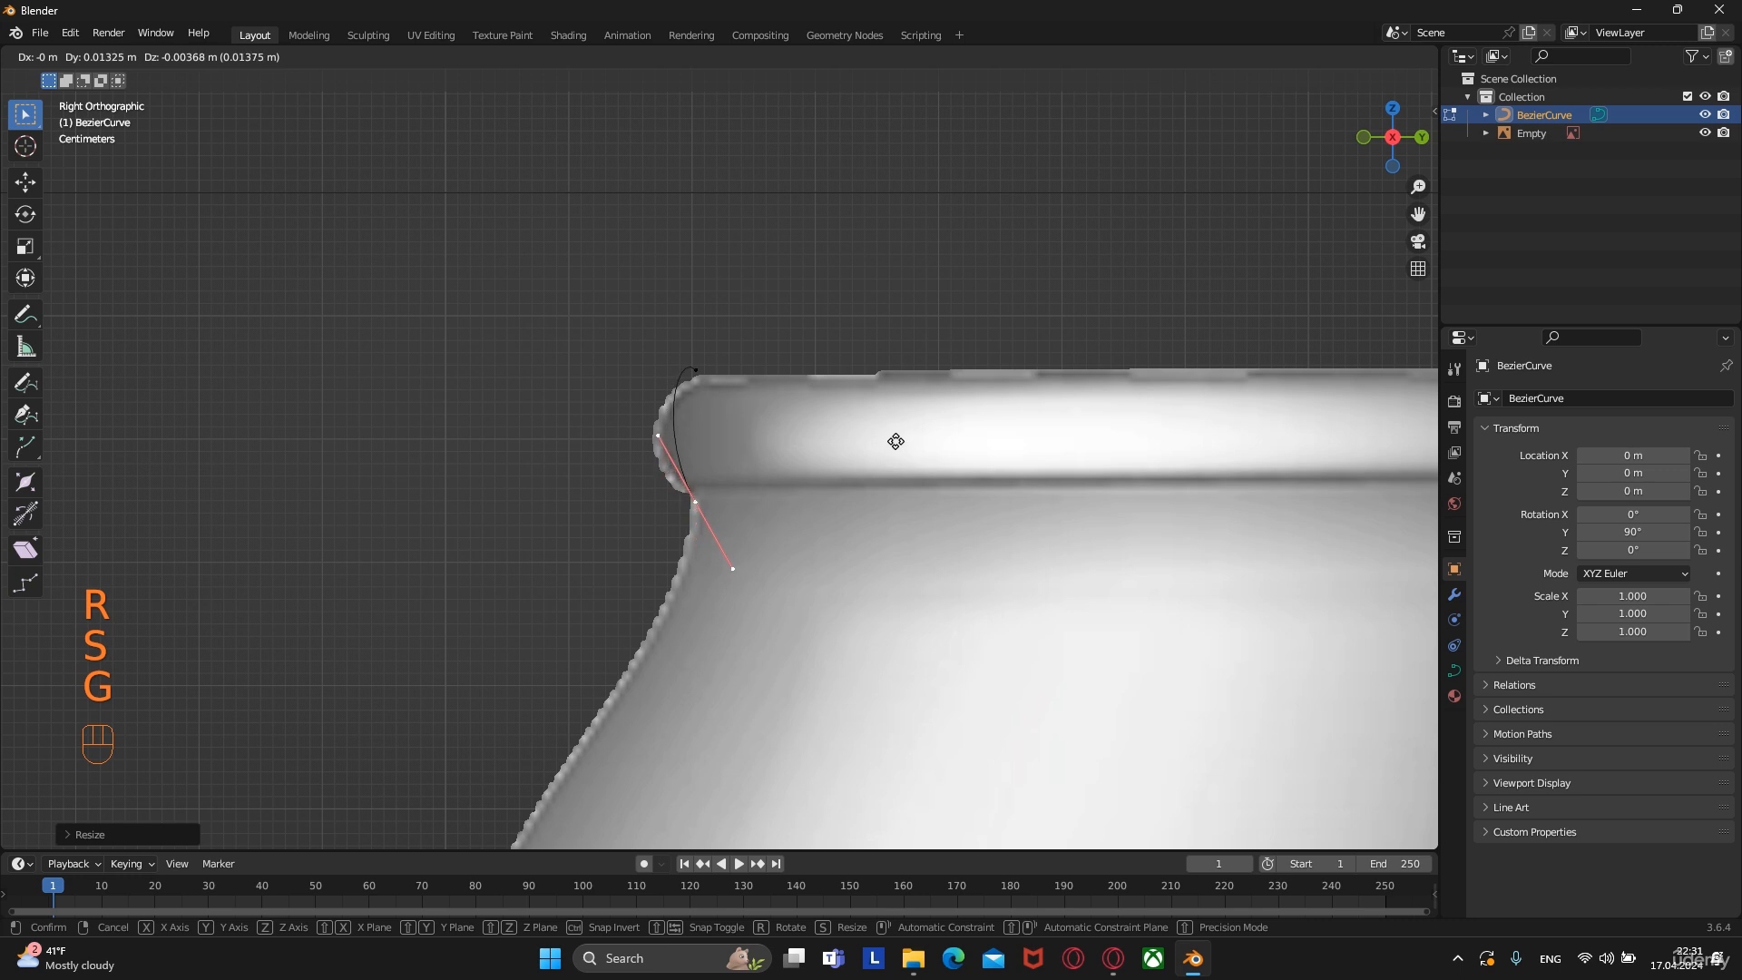
left_click(889, 440)
Enlarge and rotate the top rim point's handles, and rotate the neck point so the curve follows the rounded rim
left_click(694, 375)
key("s")
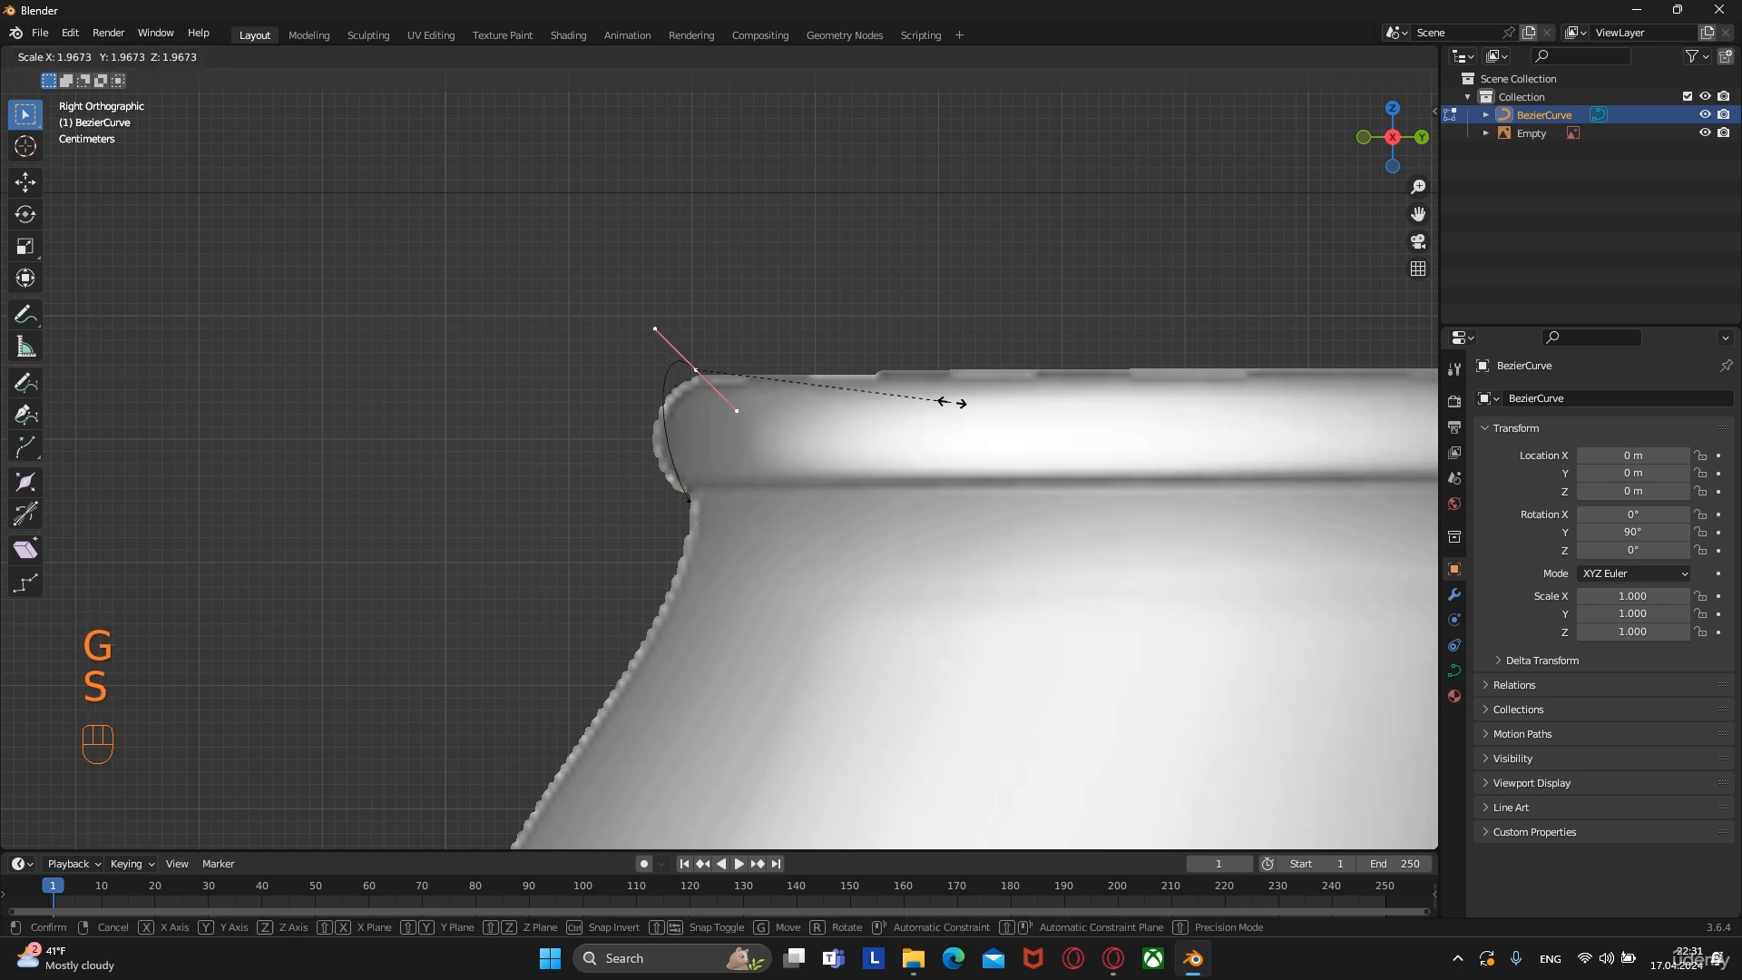
left_click(939, 399)
key("r")
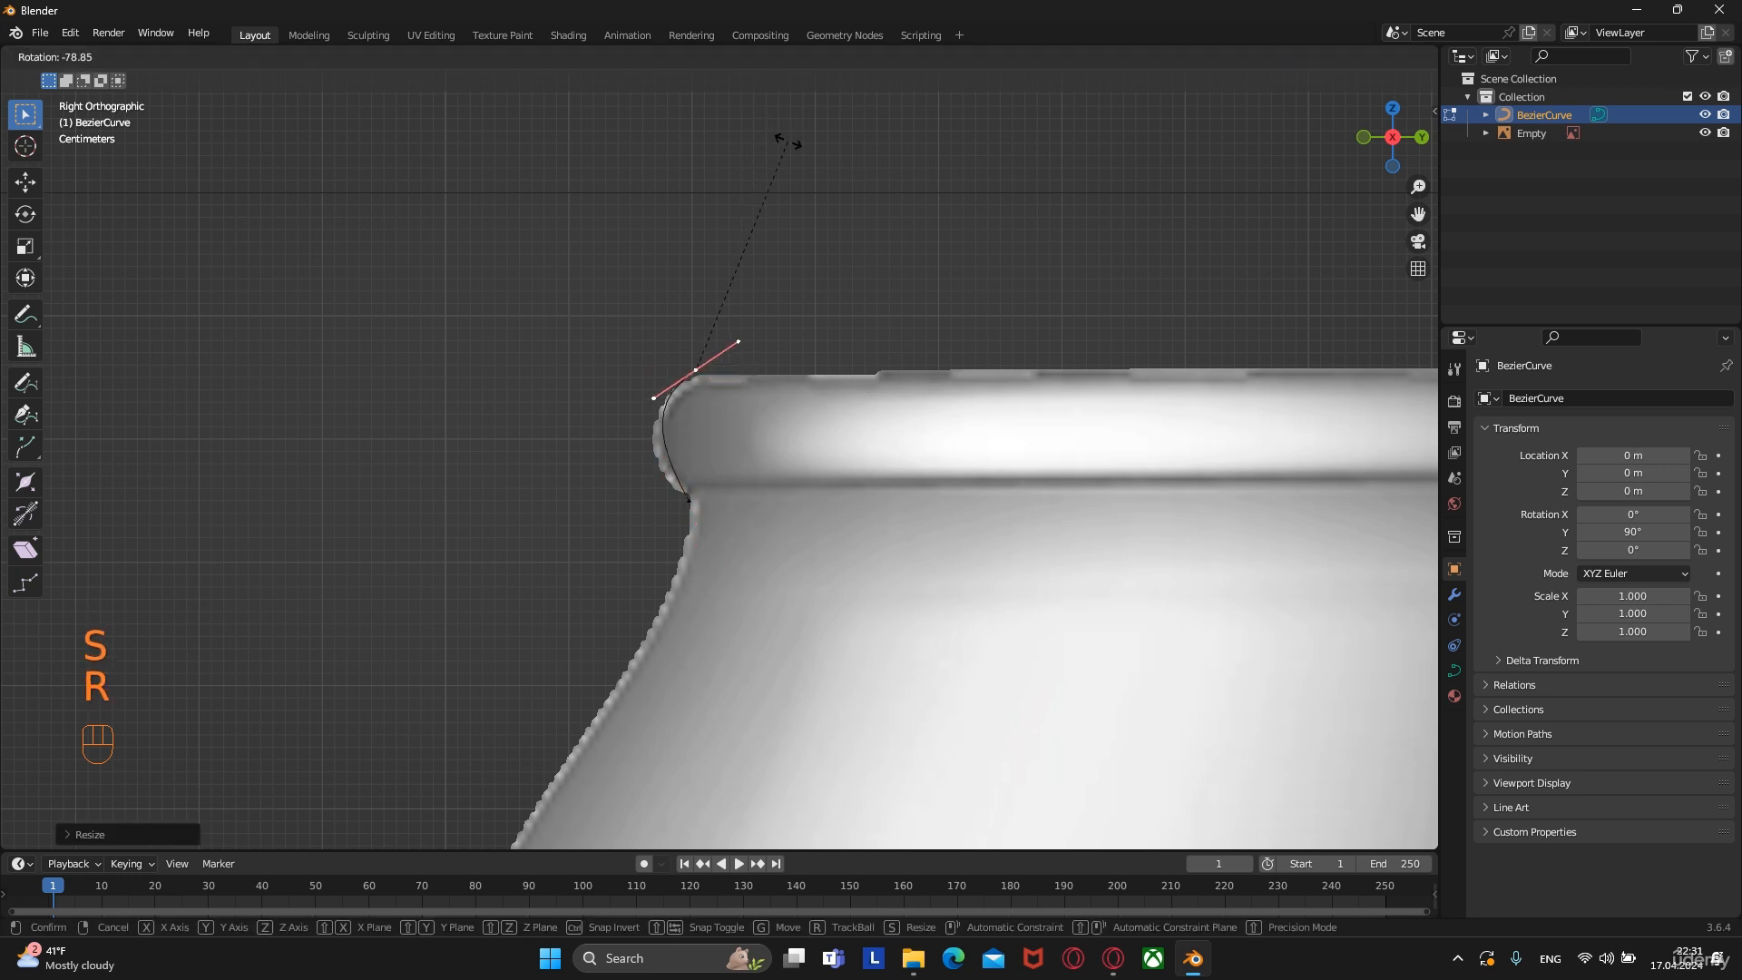
left_click(787, 142)
left_click(693, 502)
key("r")
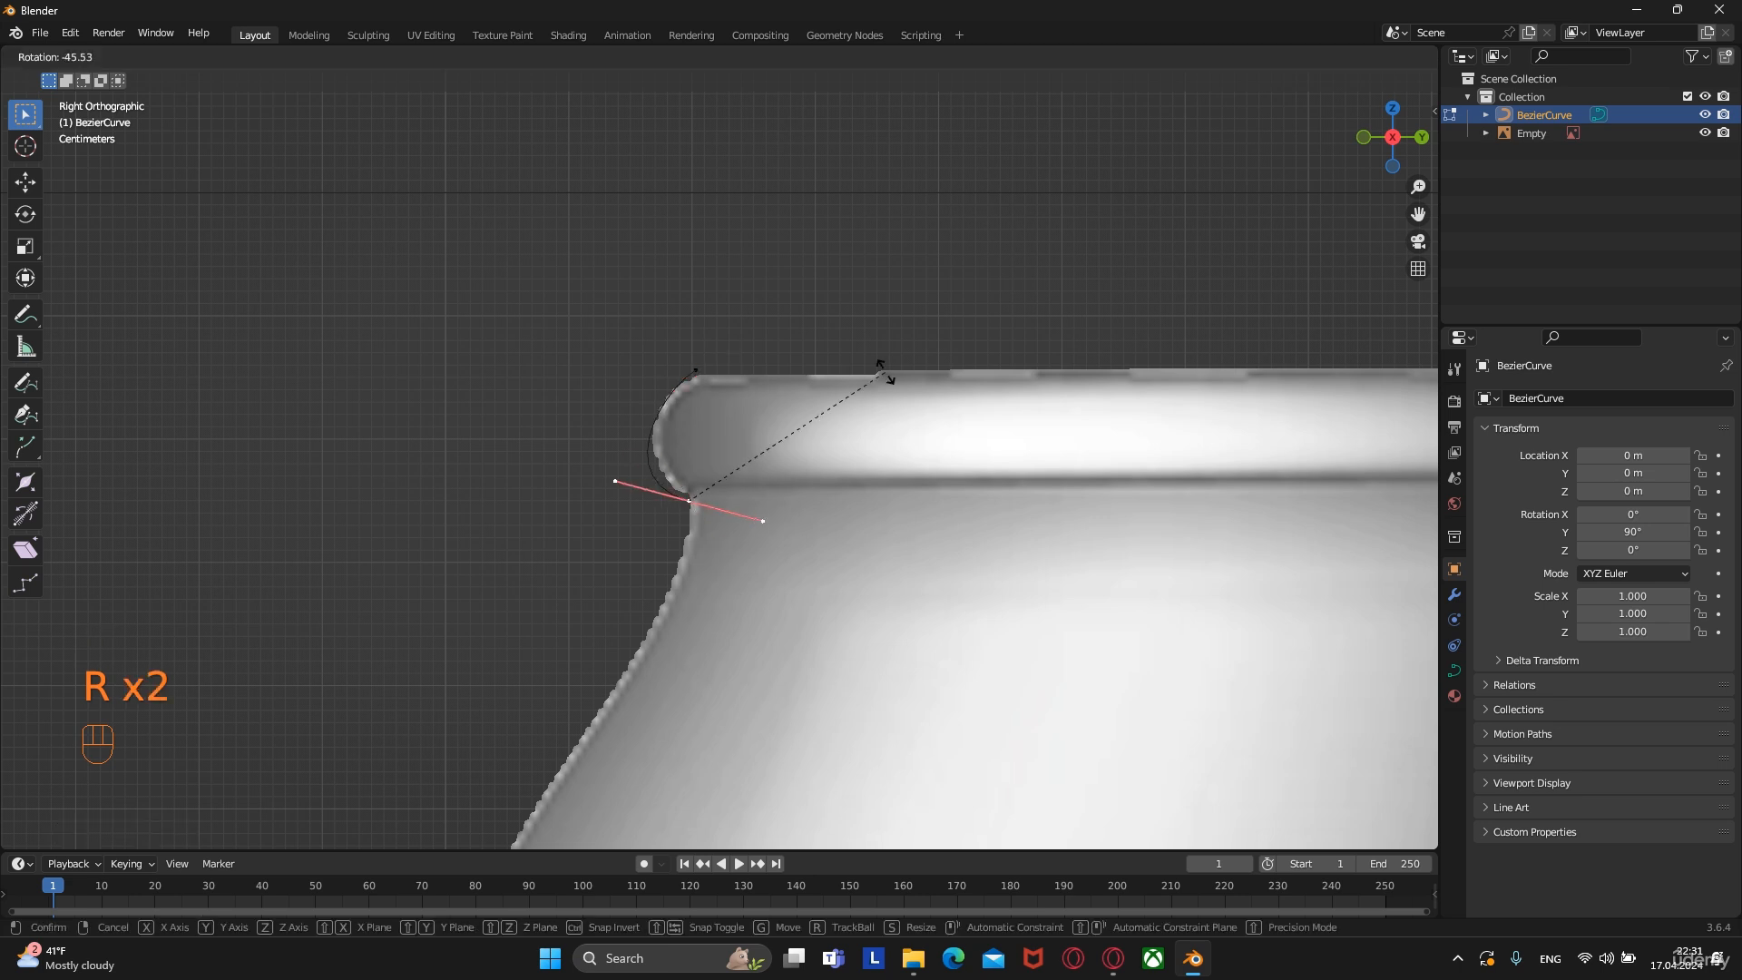
Extrude a new curve point from the neck and place it at the can's shoulder
key("e")
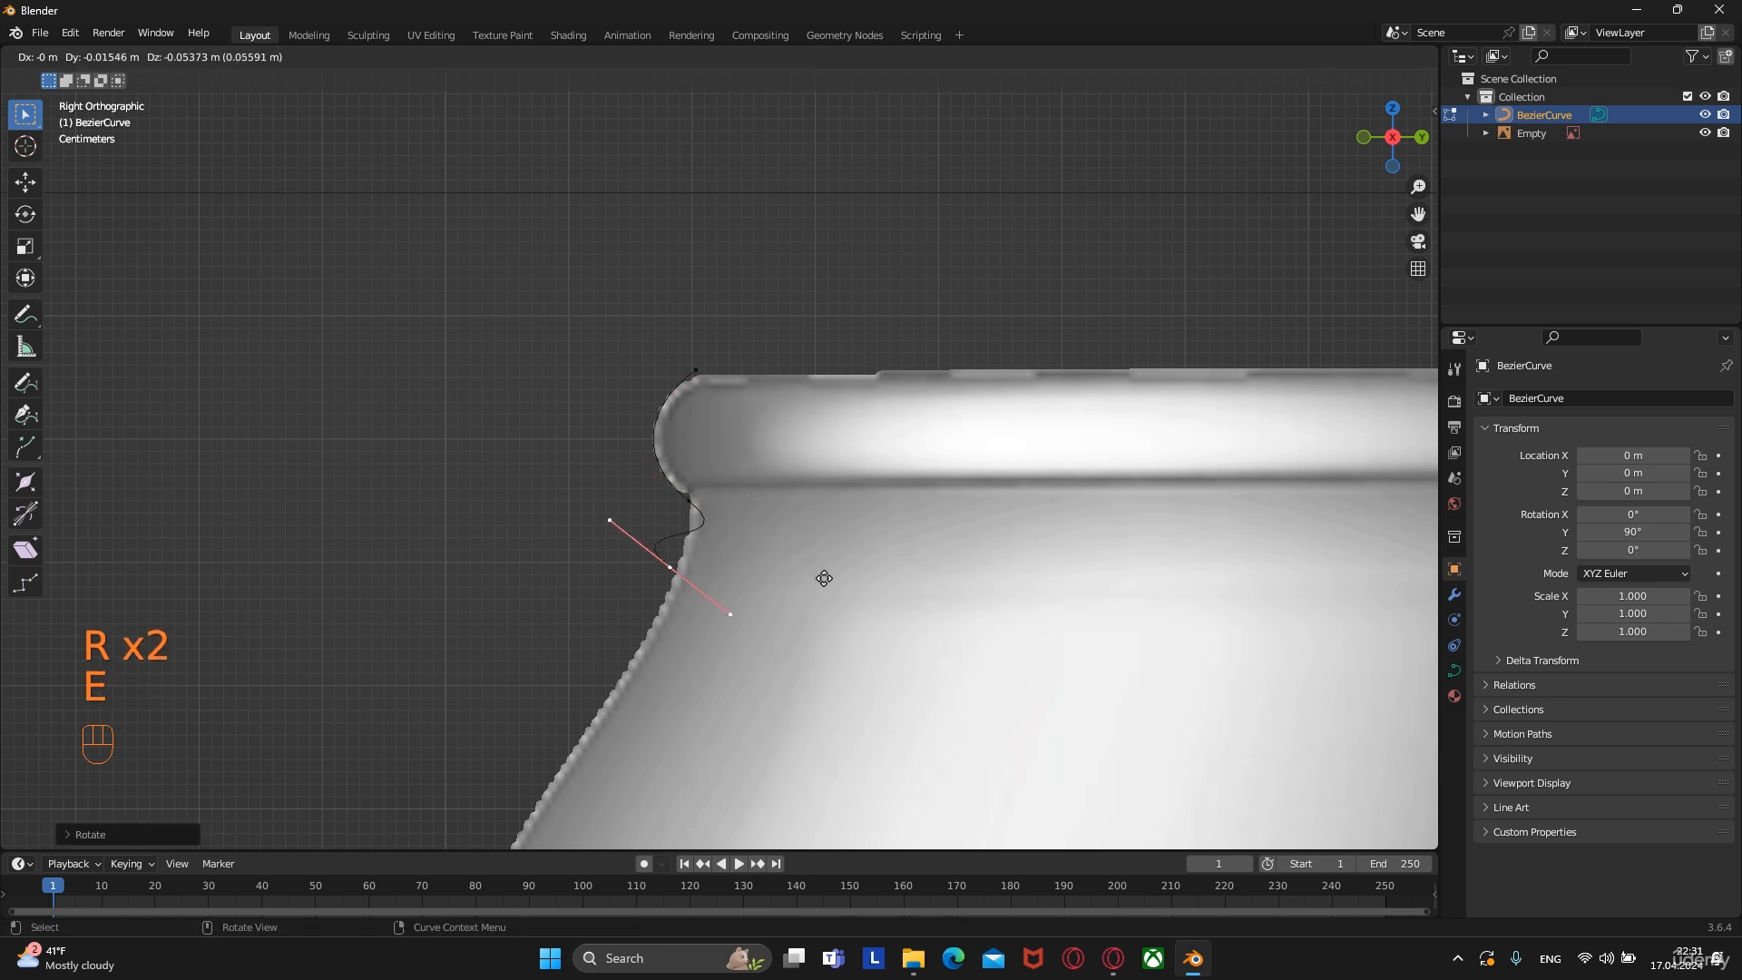
middle_click_drag(740, 815, 891, 594, "shift")
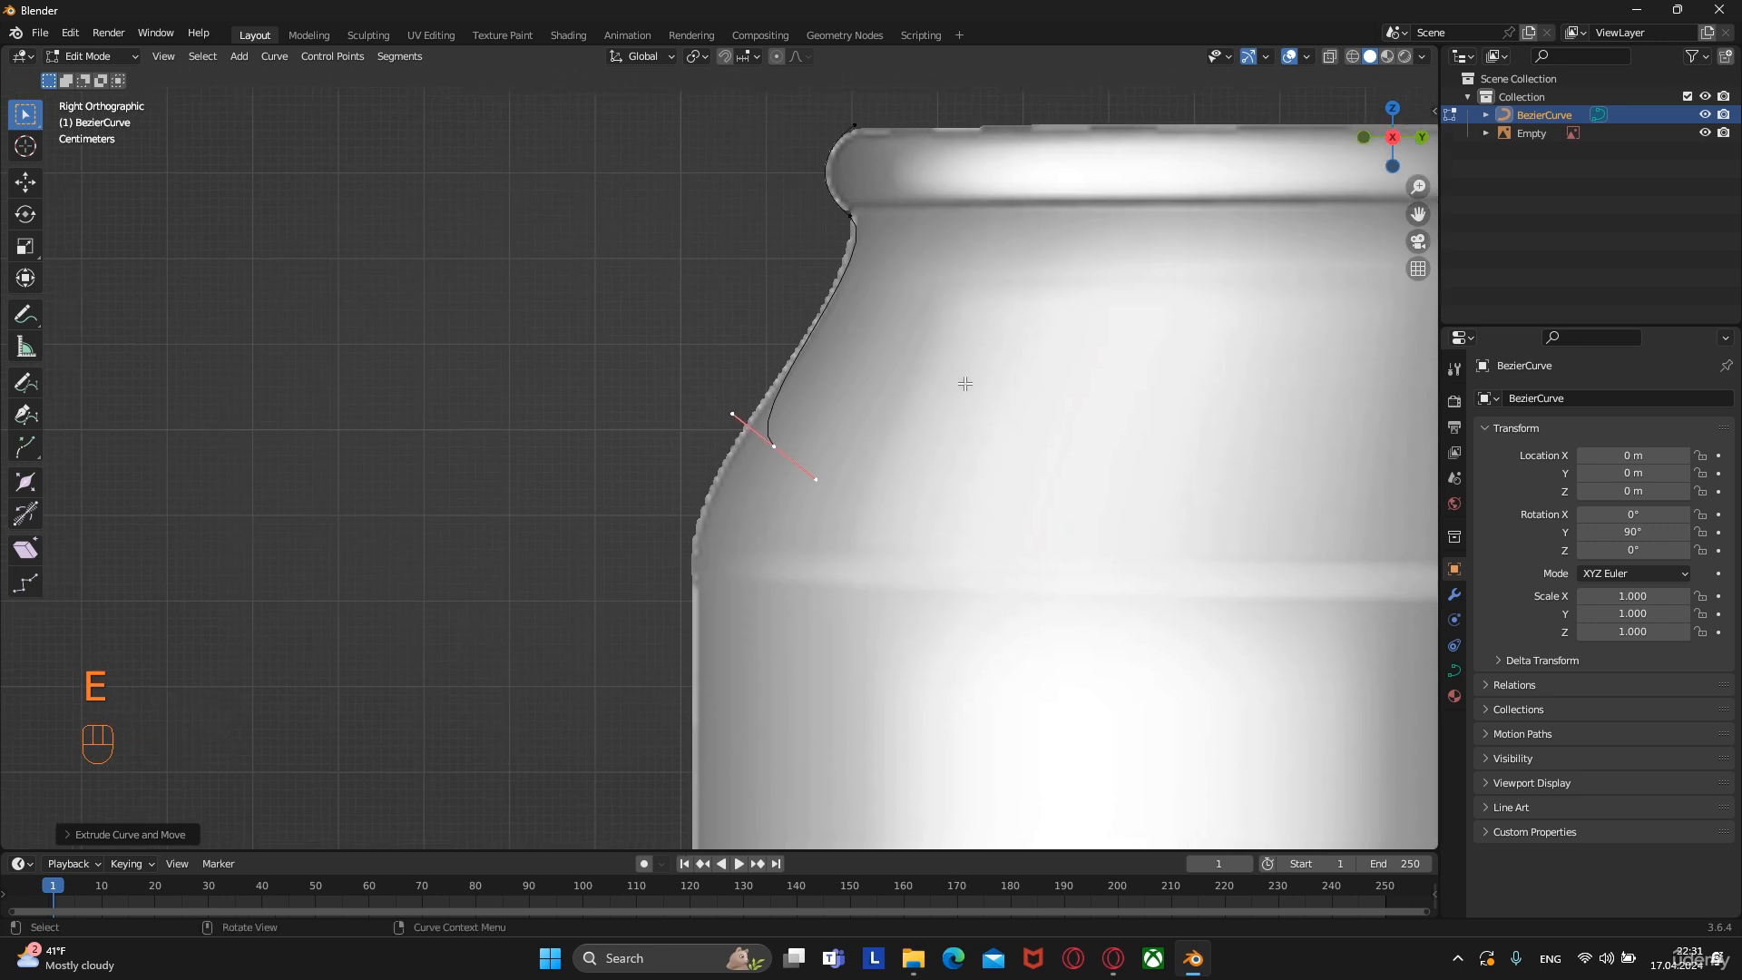
key("g")
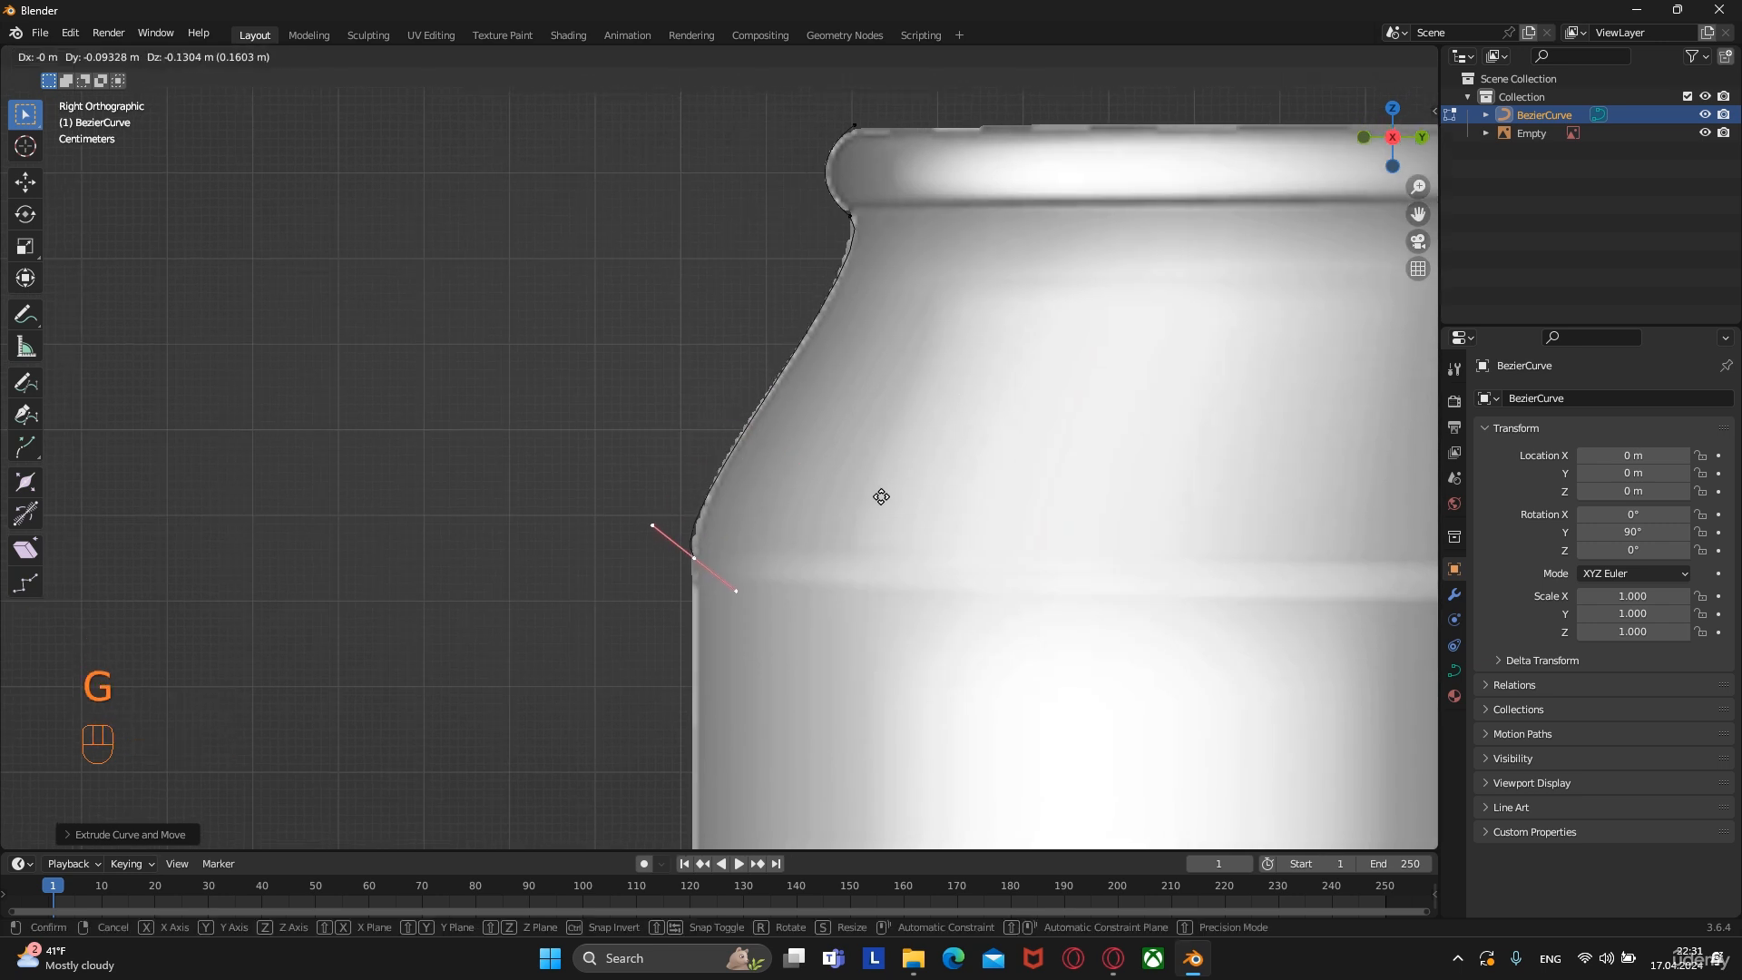
left_click(881, 496)
Rotate and scale the neck point's handles to fit the curve to the can outline
left_click(851, 216)
key("r")
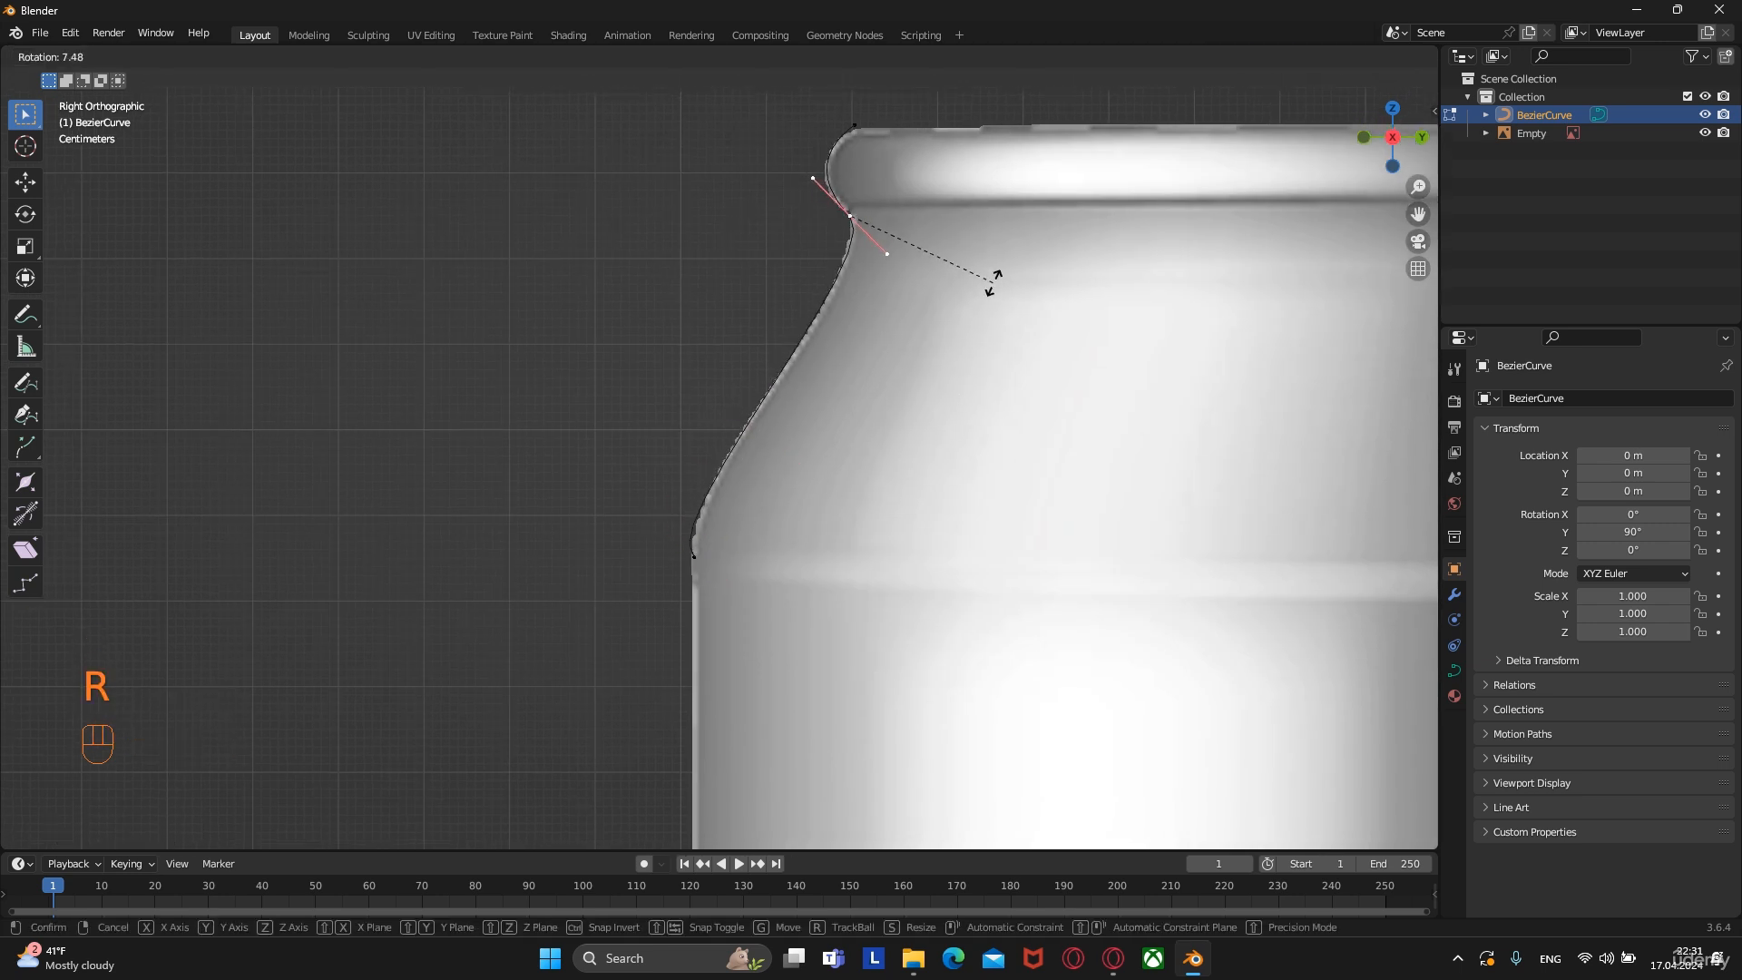
left_click(995, 285)
key("s")
left_click(1021, 301)
Rotate the shoulder point's handles toward the direction of the can's side wall
scroll(971, 304, "down", 2)
middle_click_drag(971, 304, 946, 226, "shift")
left_click(753, 401)
key("r")
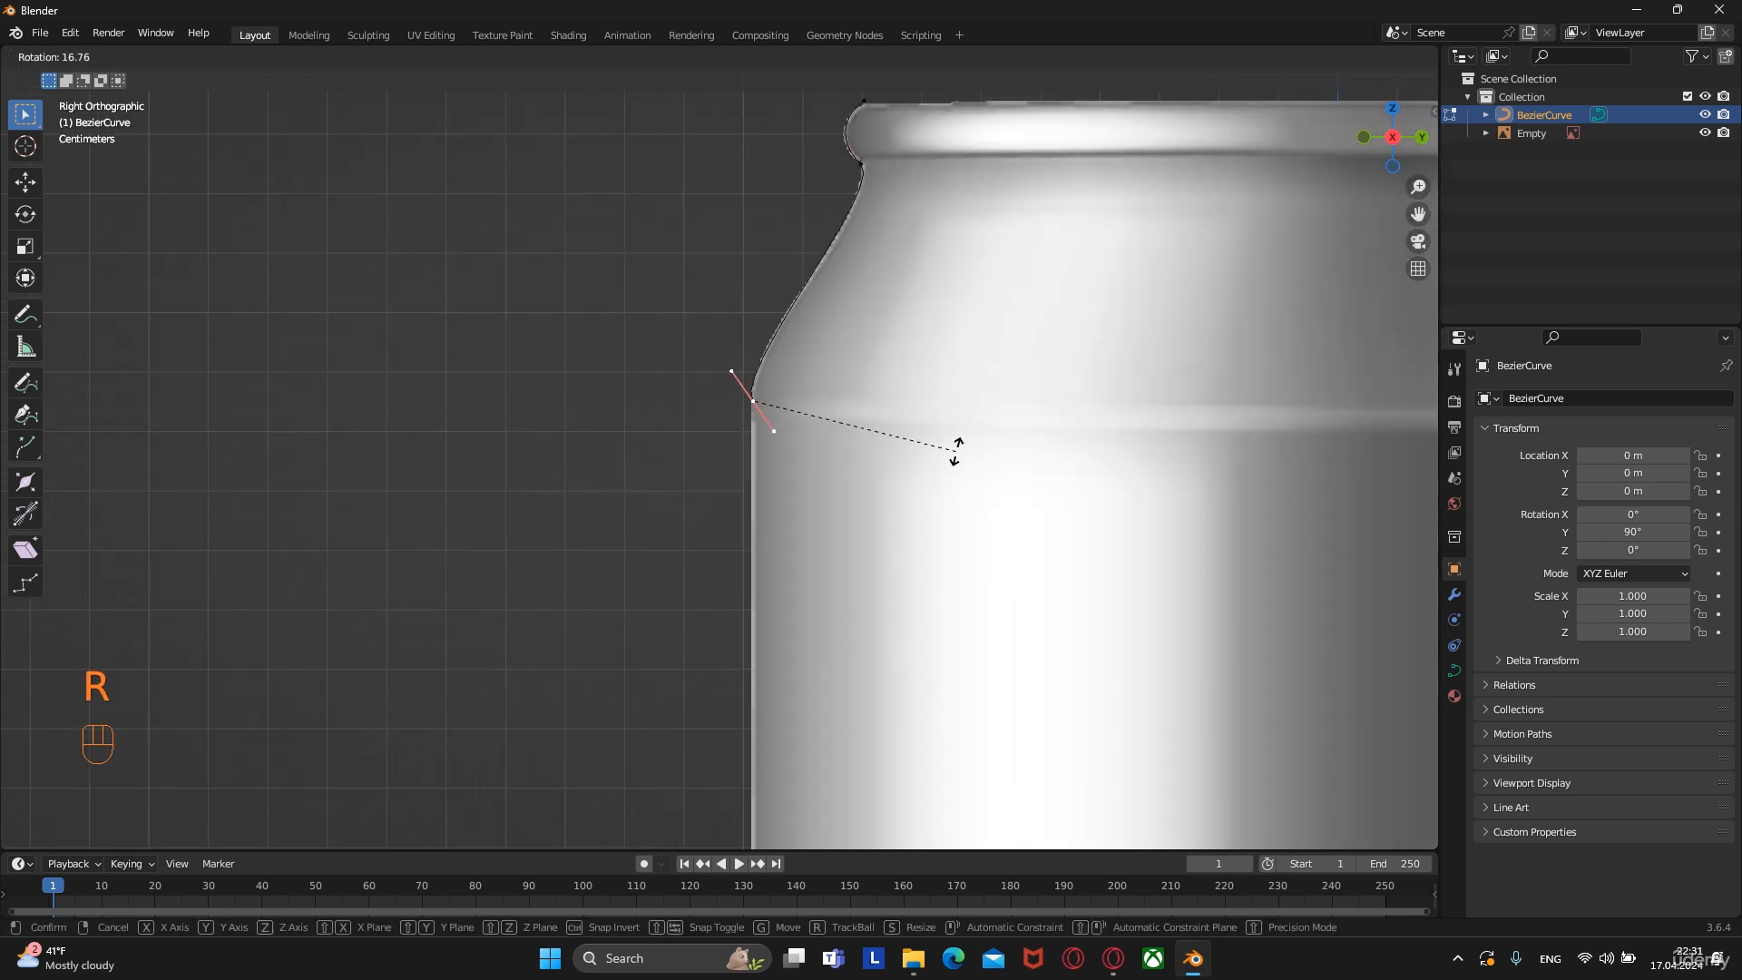
left_click(961, 427)
Extrude the curve from the shoulder down the can's left wall and rotate the new point's handles near vertical
middle_click_drag(898, 537, 997, 301, "shift")
key("e")
left_click(993, 817)
key("r")
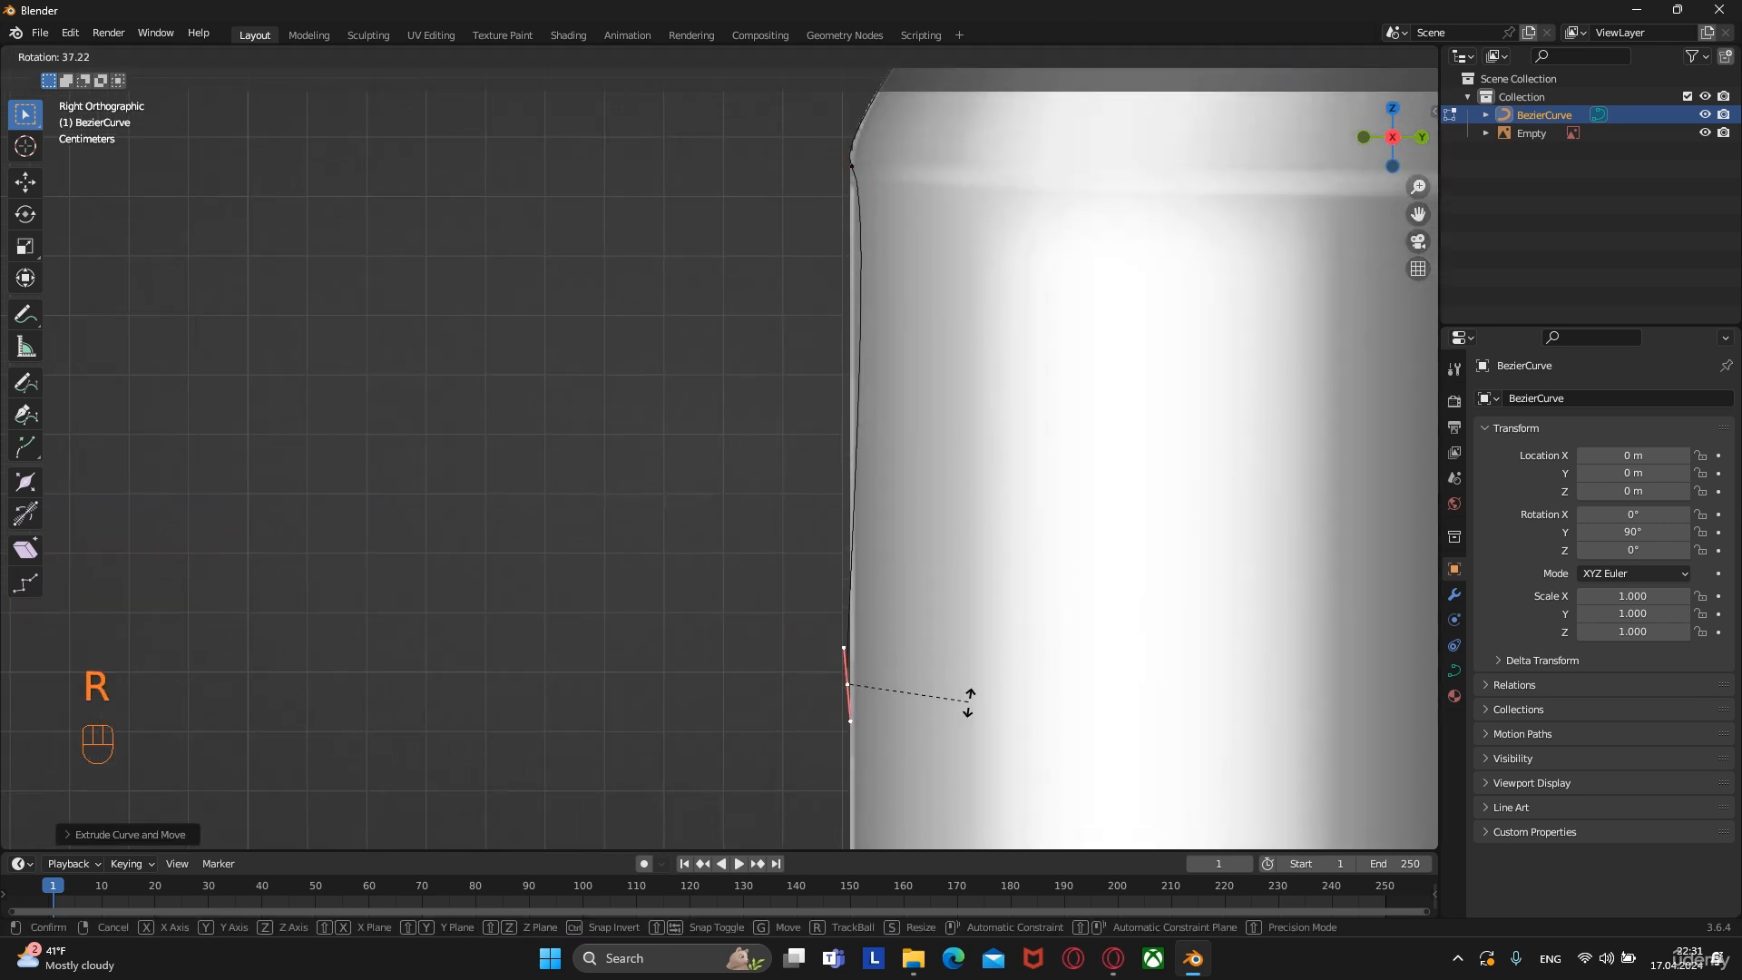
left_click(969, 696)
Rotate the shoulder point's handles again and move the point to match the can's edge
left_click(859, 170)
key("r")
left_click(1011, 233)
key("r")
left_click(1023, 140)
middle_click_drag(1024, 137, 915, 328, "shift")
key("g")
left_click(944, 276)
Rotate the side-wall point's handles vertical along the can's left edge
scroll(947, 343, "up", 3)
middle_click_drag(874, 648, 697, 676, "shift")
left_click(702, 451)
key("r")
left_click(856, 494)
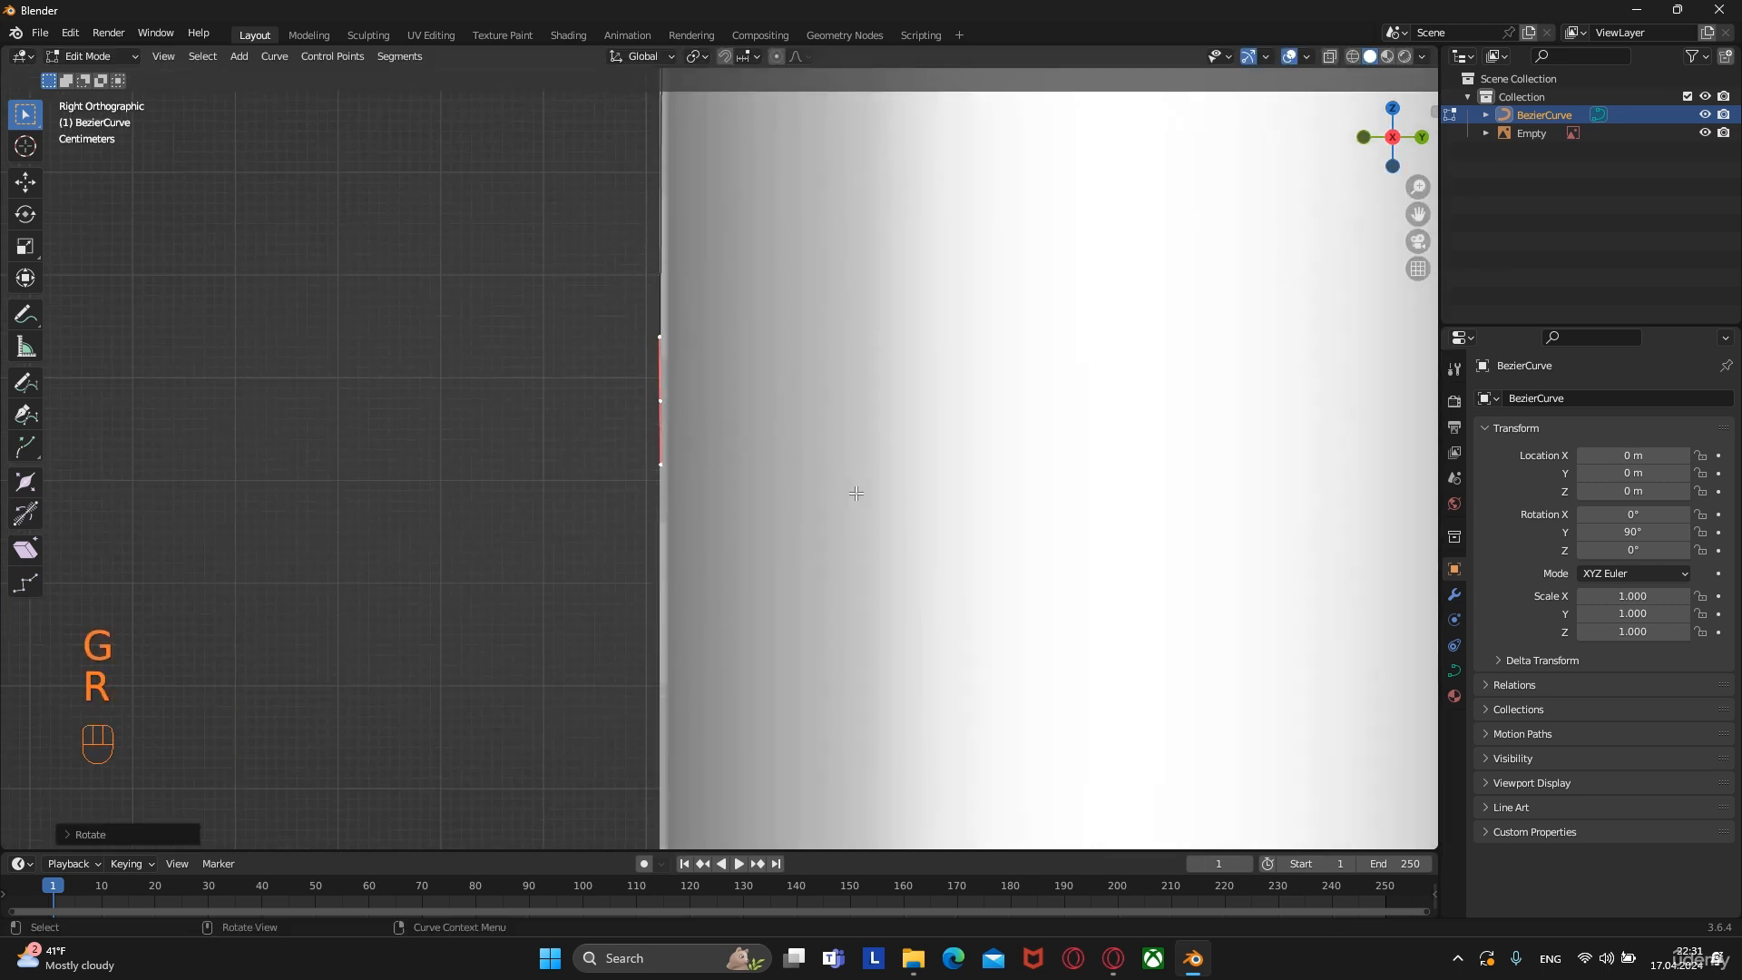
Extrude the curve about 3 m down the left wall to just above the can's bottom bend
scroll(829, 466, "down", 3)
middle_click_drag(829, 466, 849, 386, "shift")
scroll(849, 386, "down", 3)
key("e")
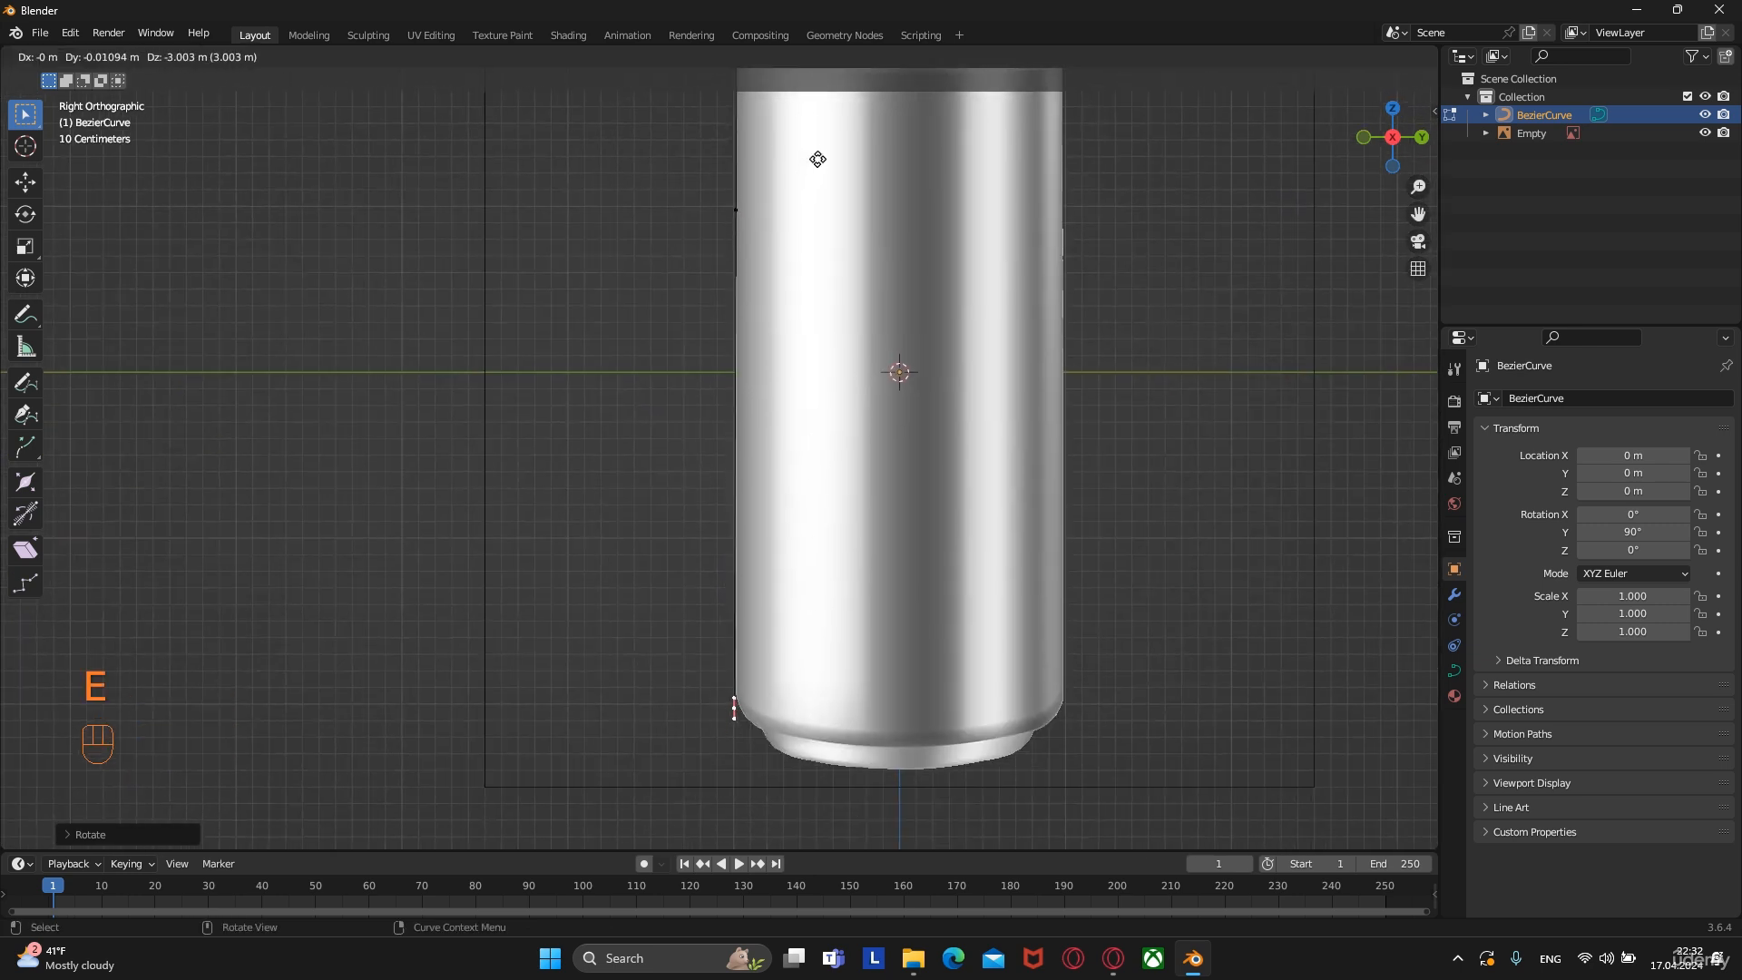
left_click(817, 133)
Extrude the curve around the lower bend to the notch above the can's base, rotating and scaling the new point's handles
middle_click_drag(844, 502, 846, 279, "shift")
scroll(845, 279, "up", 9)
middle_click_drag(907, 490, 811, 334, "shift")
key("e")
left_click(949, 583)
key("r")
left_click(1005, 402)
key("s")
left_click(1210, 508)
key("r")
left_click(1191, 497)
Enlarge the lower wall point's handles, then move and rotate the base notch point to follow the bend
left_click(726, 347)
key("s")
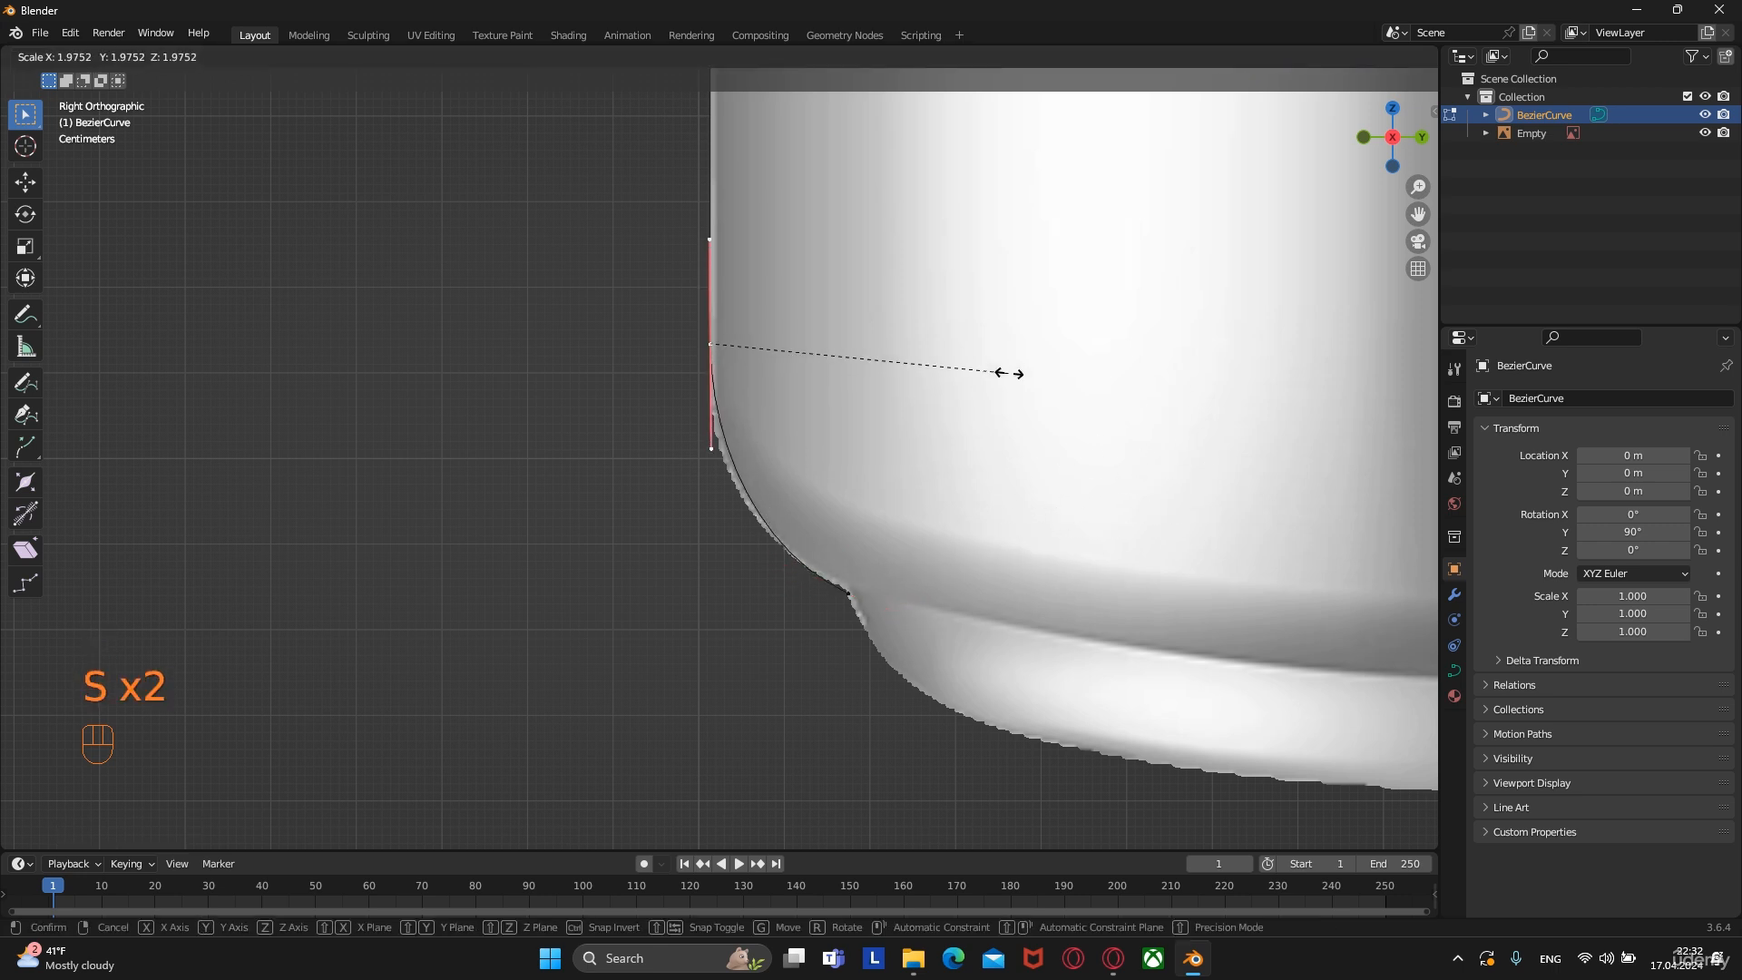
left_click(1080, 391)
left_click(849, 591)
key("g")
left_click(976, 580)
key("r")
left_click(1051, 553)
Rotate the lower wall point's handles and move the point onto the can's left edge
left_click(744, 352)
key("r")
left_click(891, 385)
key("g")
middle_click(887, 398)
left_click(886, 411)
Extrude the curve from the notch to the can's bottom foot and rotate the new point's handles
scroll(886, 411, "down", 3)
key("e")
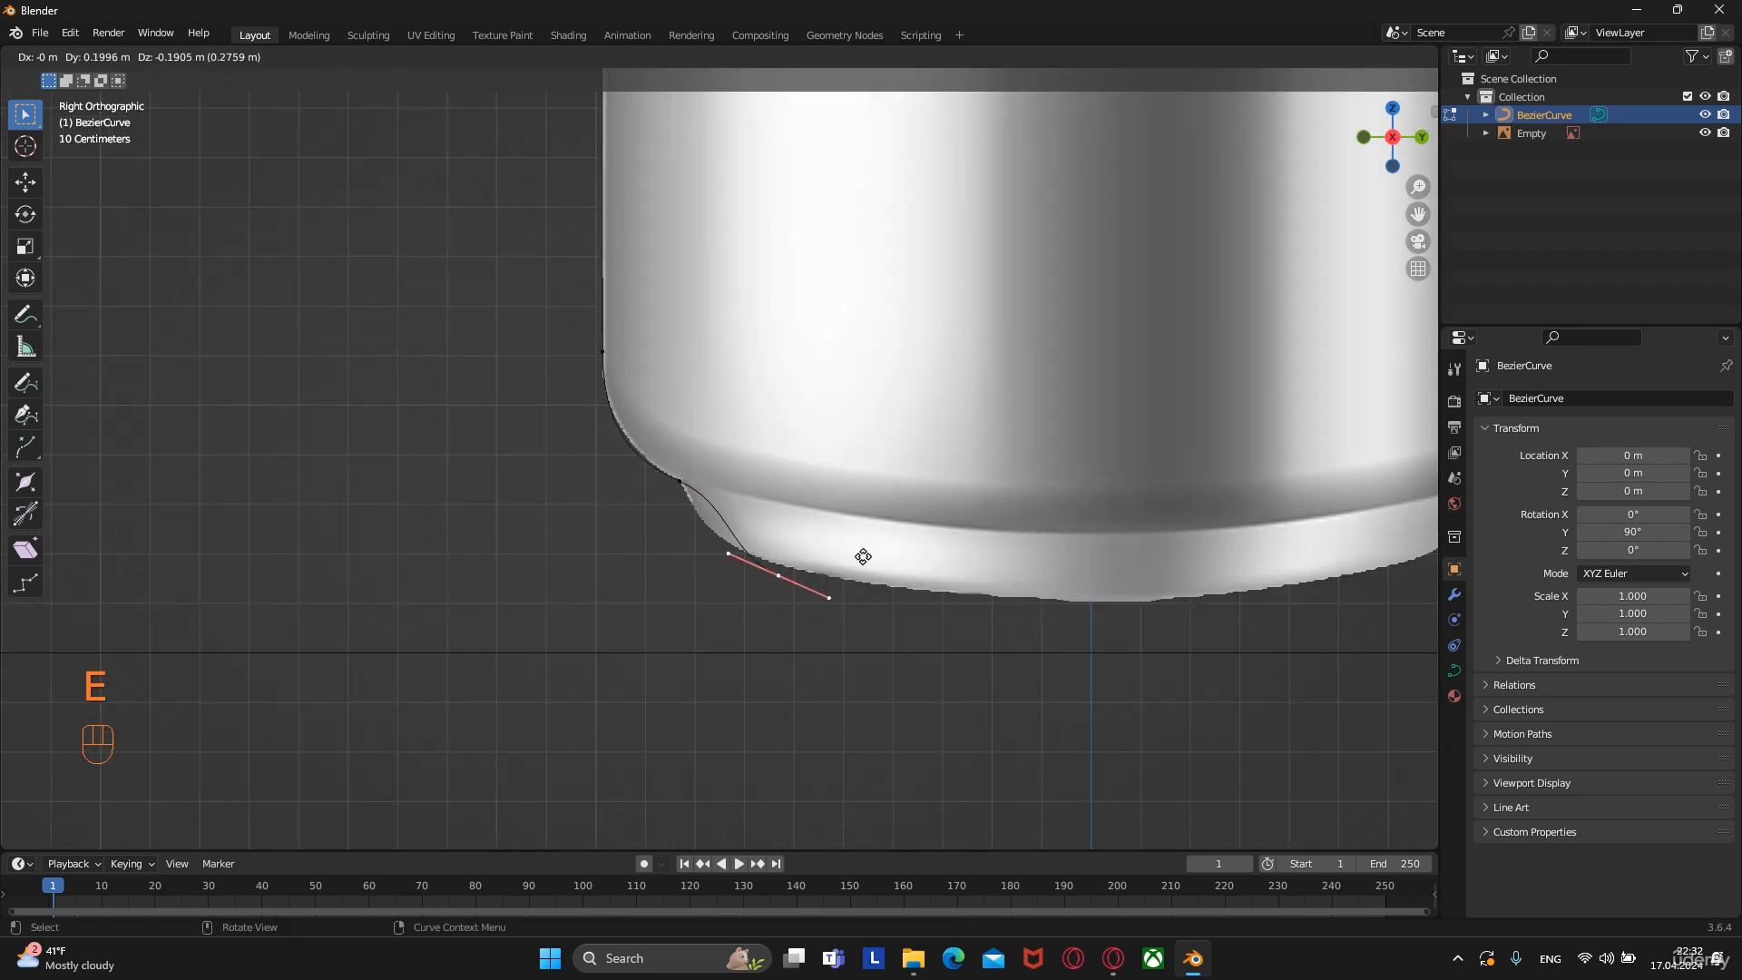
left_click(831, 539)
key("r")
left_click(862, 526)
left_click(682, 483)
key("r")
right_click(796, 529)
Move the foot point onto the can's base outline and rotate its handles
left_click(764, 548)
key("g")
left_click(806, 503)
scroll(798, 528, "up", 1)
middle_click_drag(799, 528, 822, 485, "shift")
key("r")
left_click(908, 586)
Shrink the notch point's handles and move the point to fit the corner above the base
left_click(704, 442)
key("s")
left_click(808, 440)
key("g")
key("g")
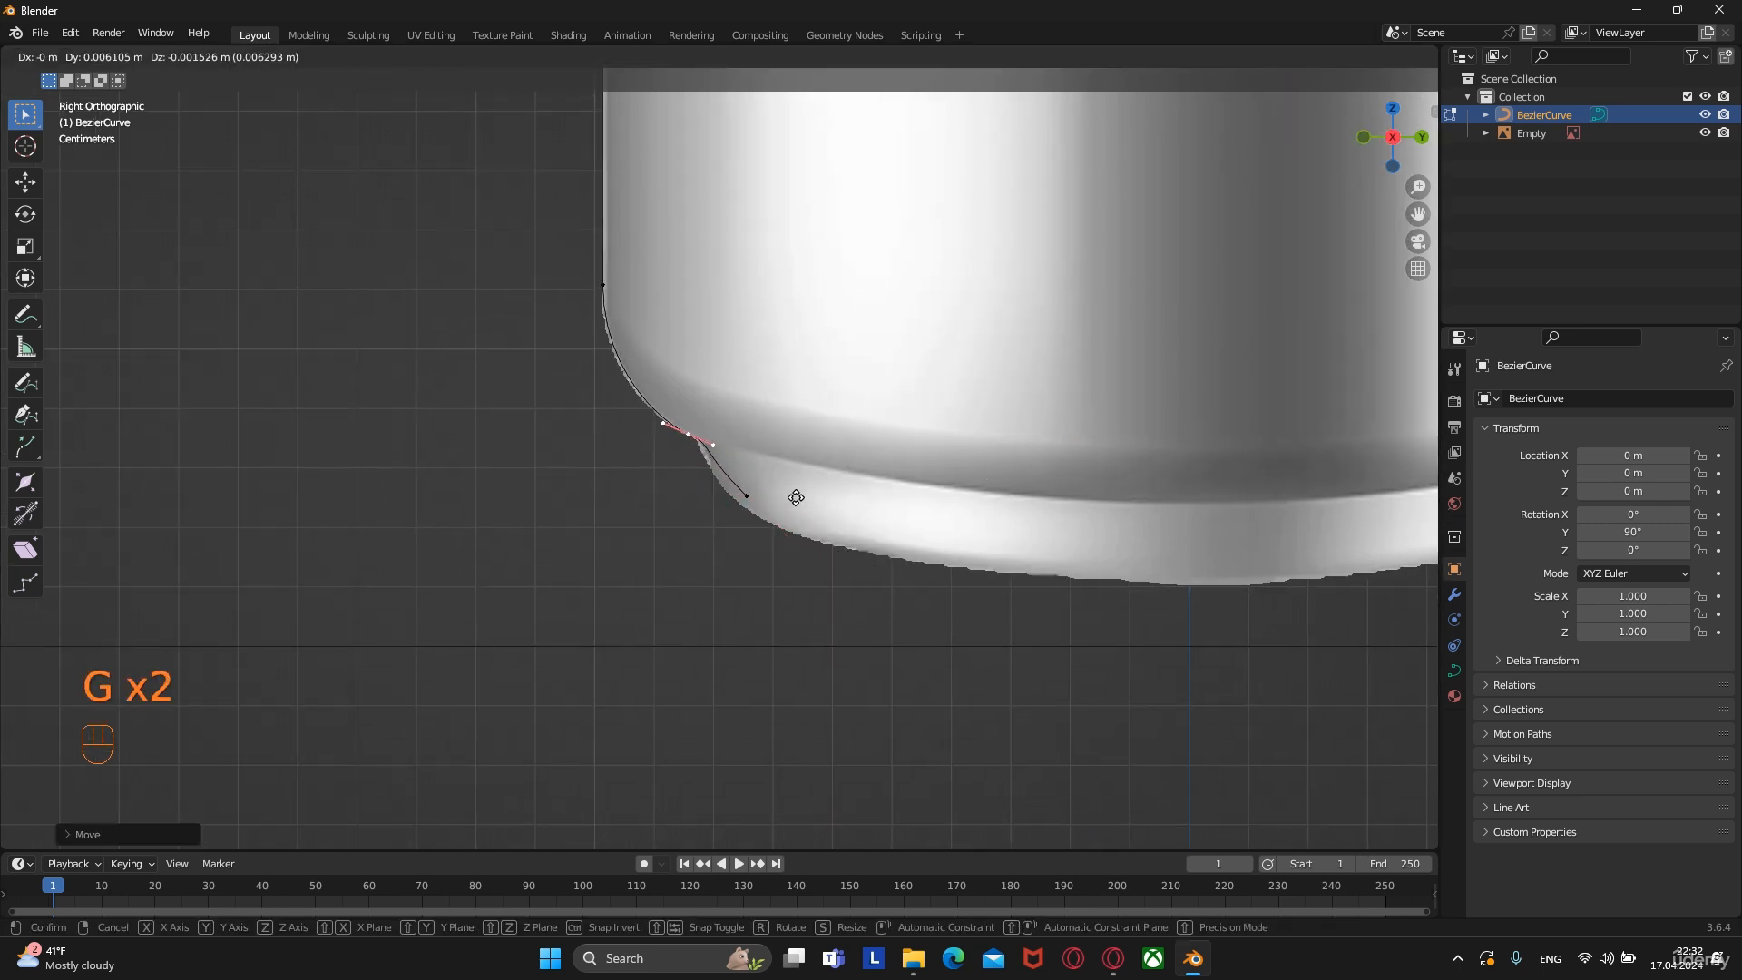
left_click(796, 498)
Move the foot point against the rounded base edge and scale its handles
left_click(757, 498)
key("g")
left_click(777, 501)
scroll(782, 504, "up", 3)
key("s")
left_click(823, 521)
key("g")
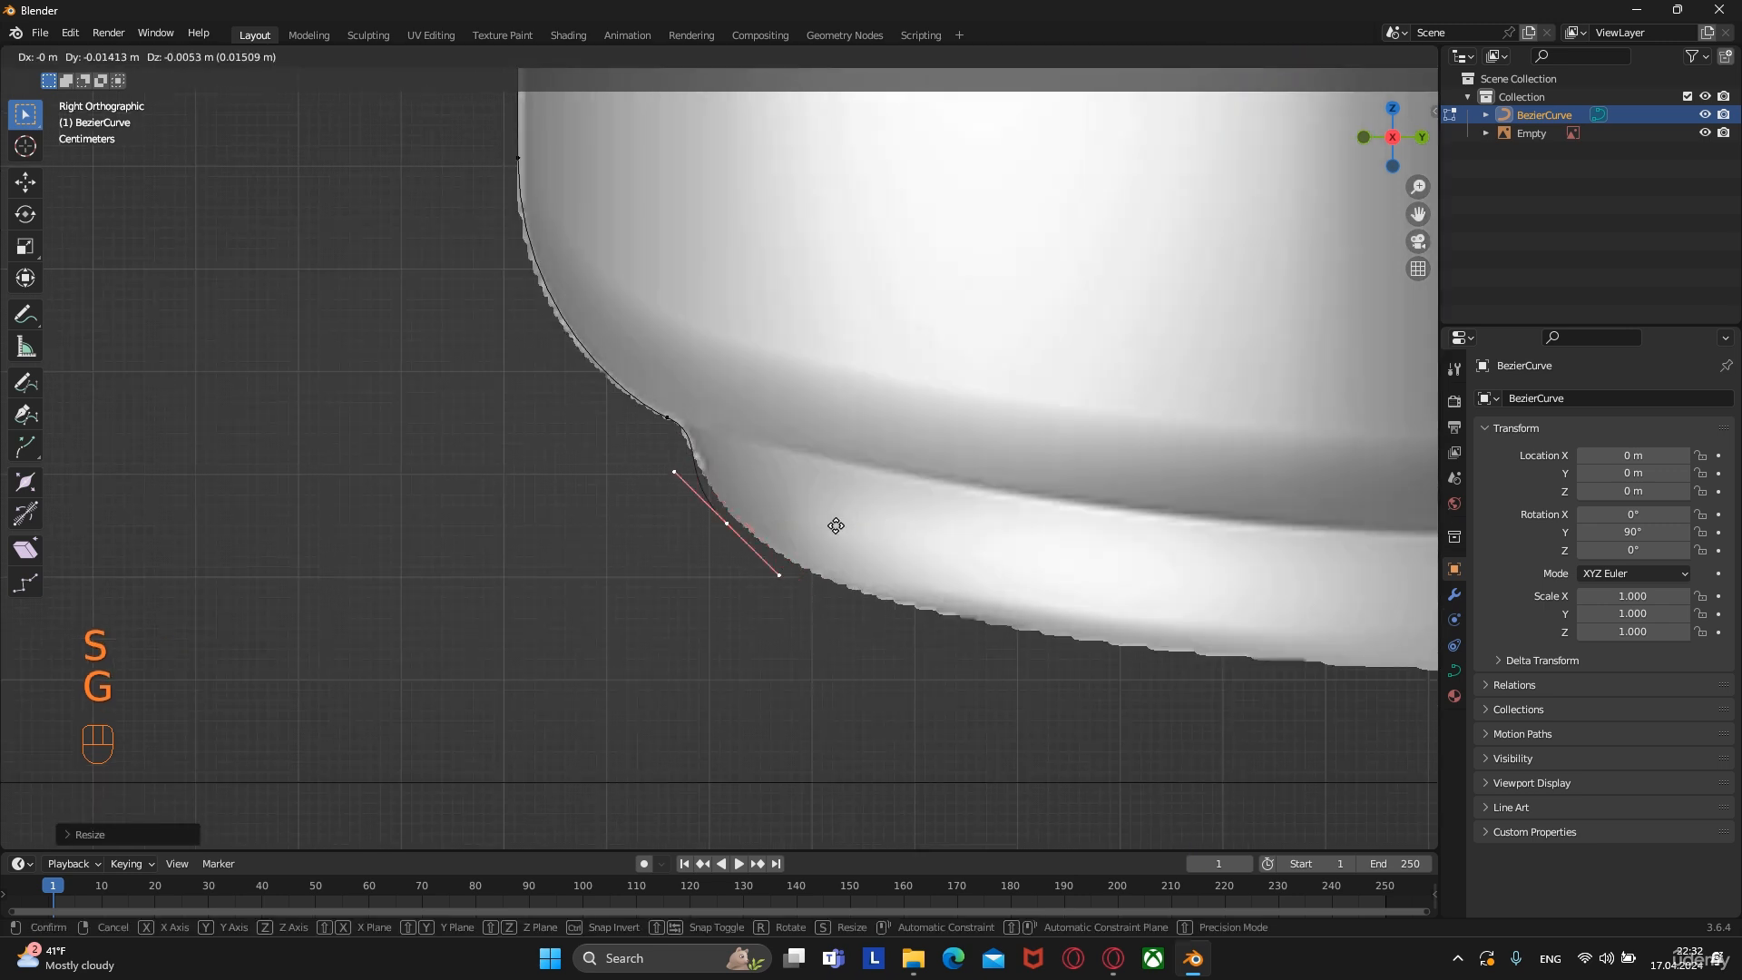
left_click(847, 526)
Fine-tune the notch point's handle length and position on the can outline
left_click(697, 436)
key("s")
left_click(813, 450)
key("g")
left_click(814, 456)
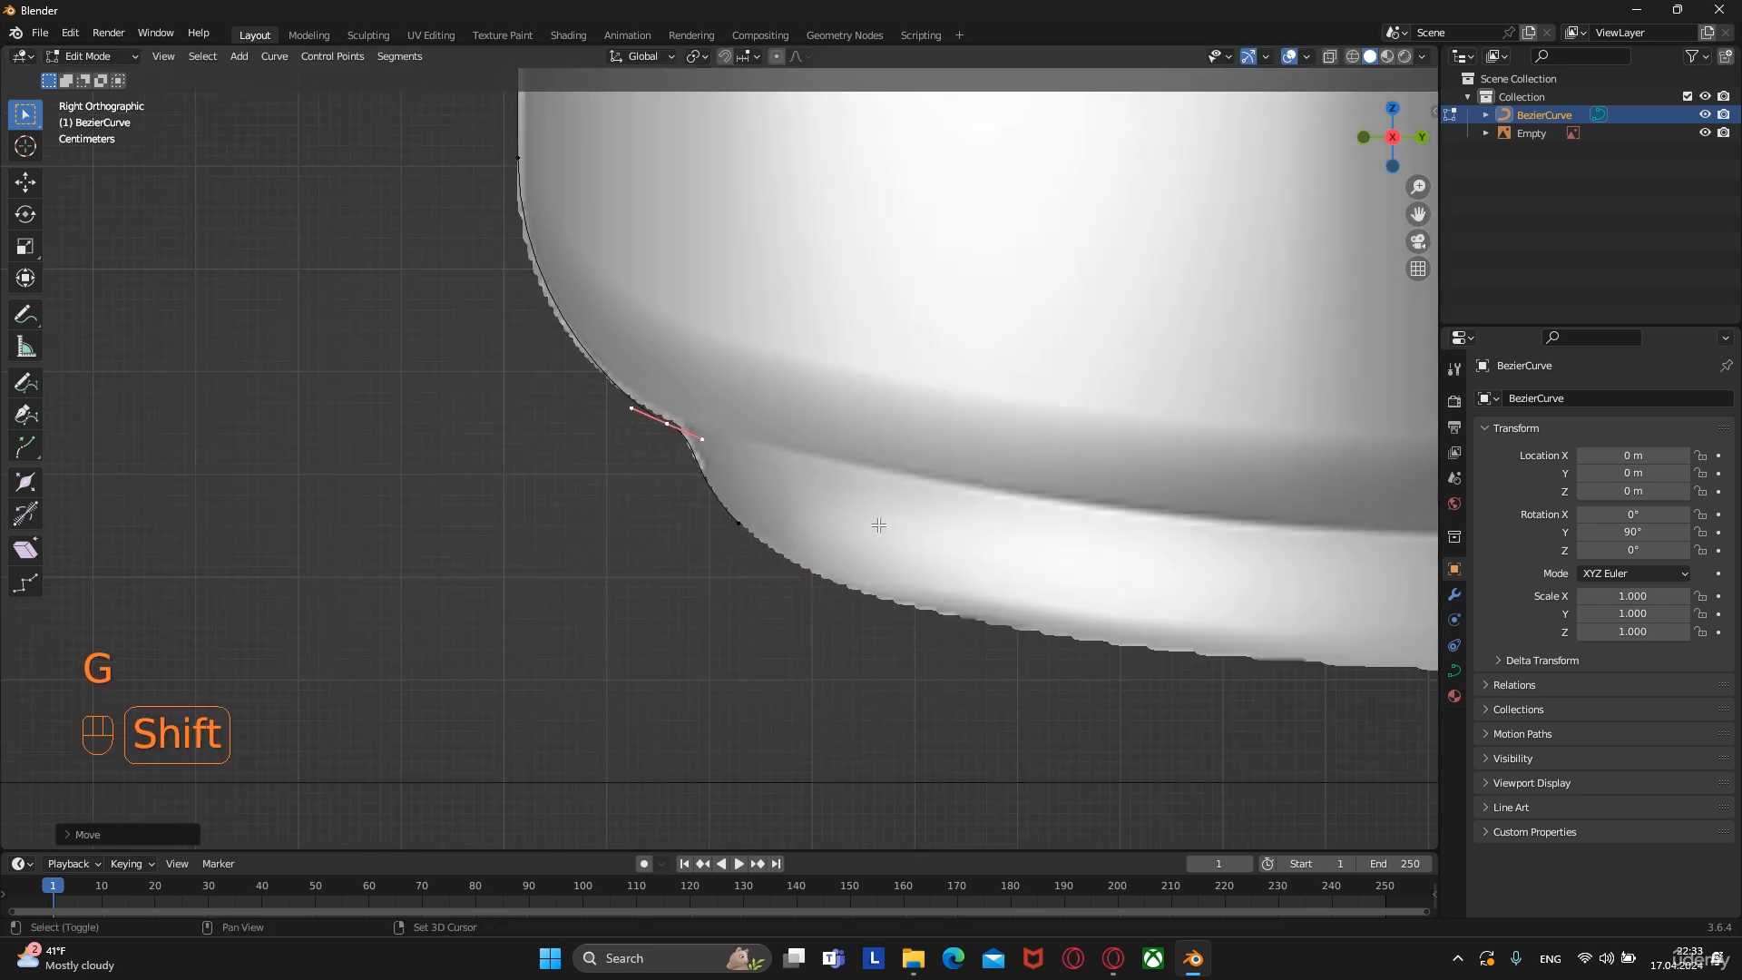
Rotate the notch point's handles and move the point to follow the can outline above the base
scroll(879, 526, "down", 3)
key("r")
left_click(920, 526)
key("g")
left_click(913, 479)
Extrude a new curve point to the can's underside near the centre axis and rotate its handles to follow the base outline
scroll(918, 483, "down", 3)
key("e")
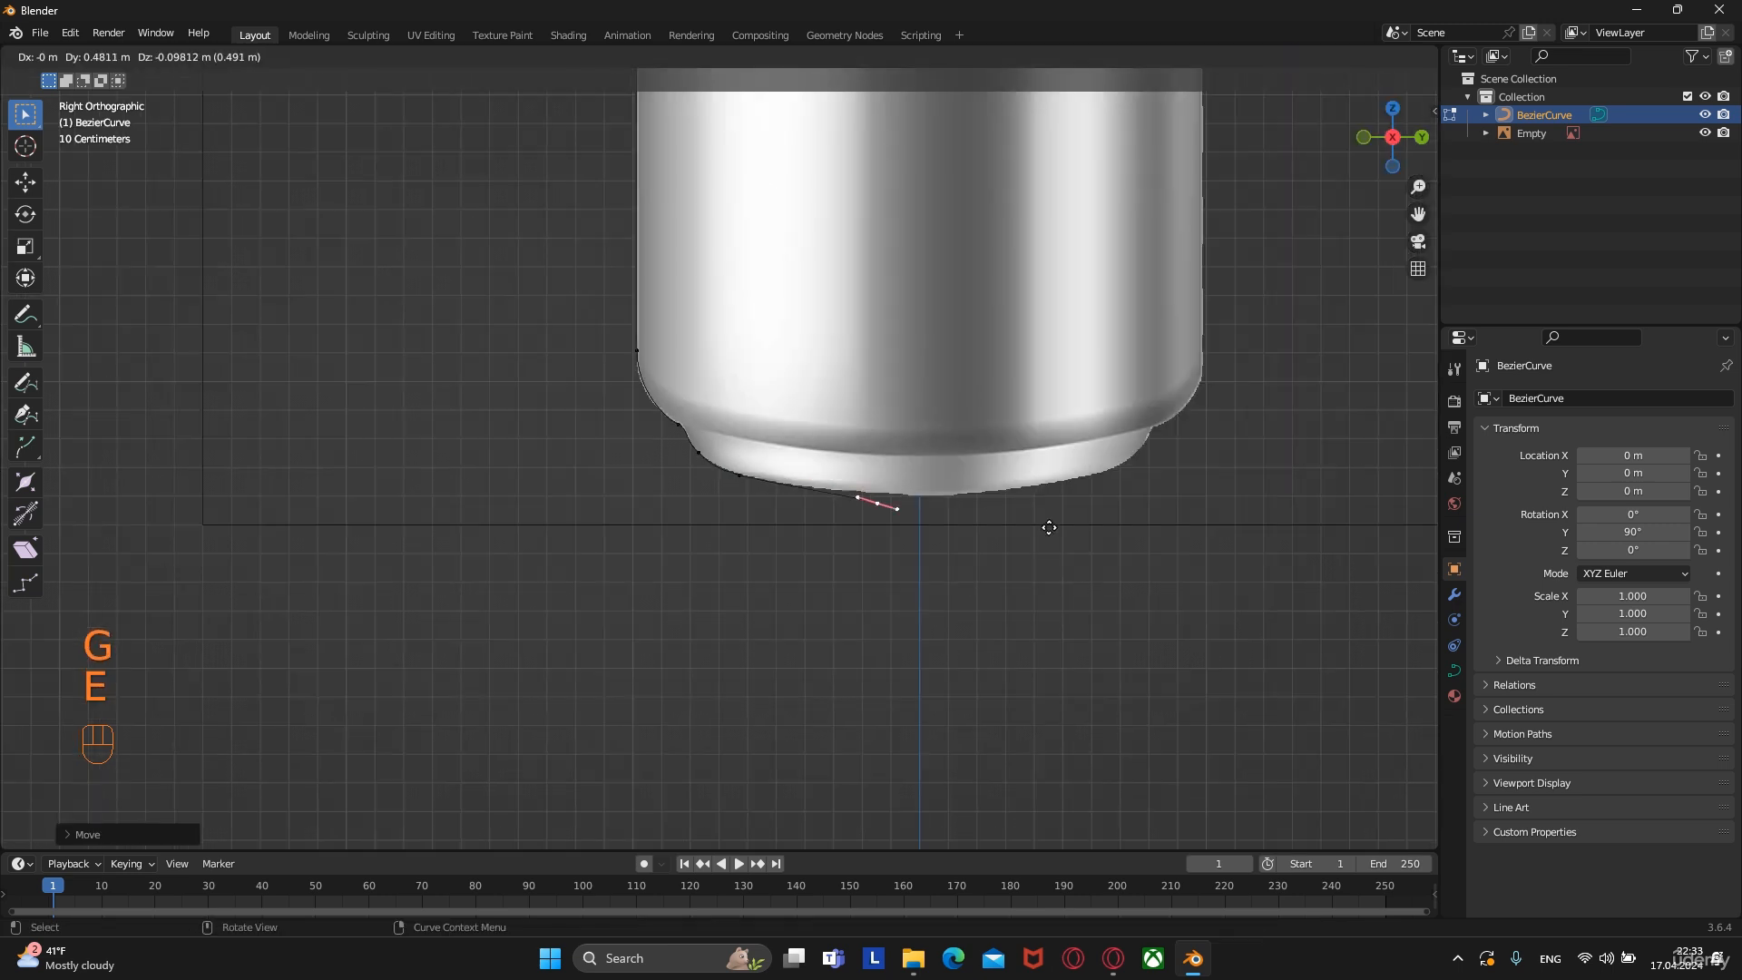
left_click(1063, 519)
scroll(1039, 551, "up", 2)
middle_click_drag(1038, 551, 805, 461, "shift")
scroll(809, 468, "up", 6)
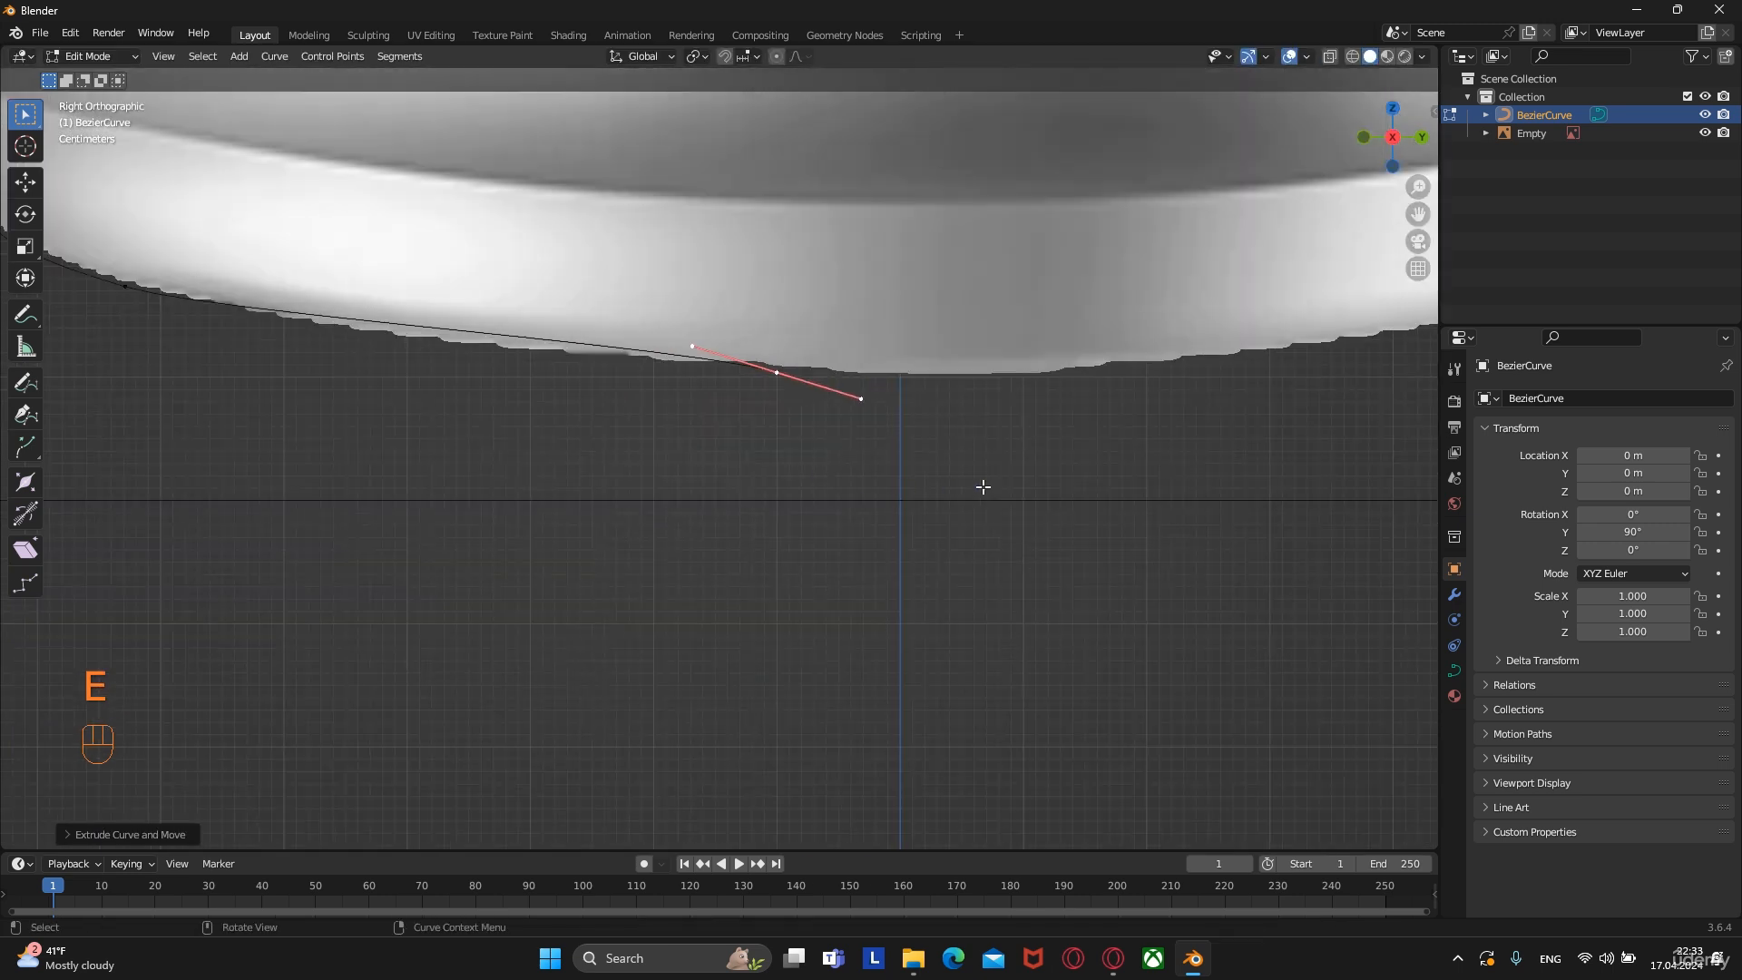
key("r")
left_click(993, 386)
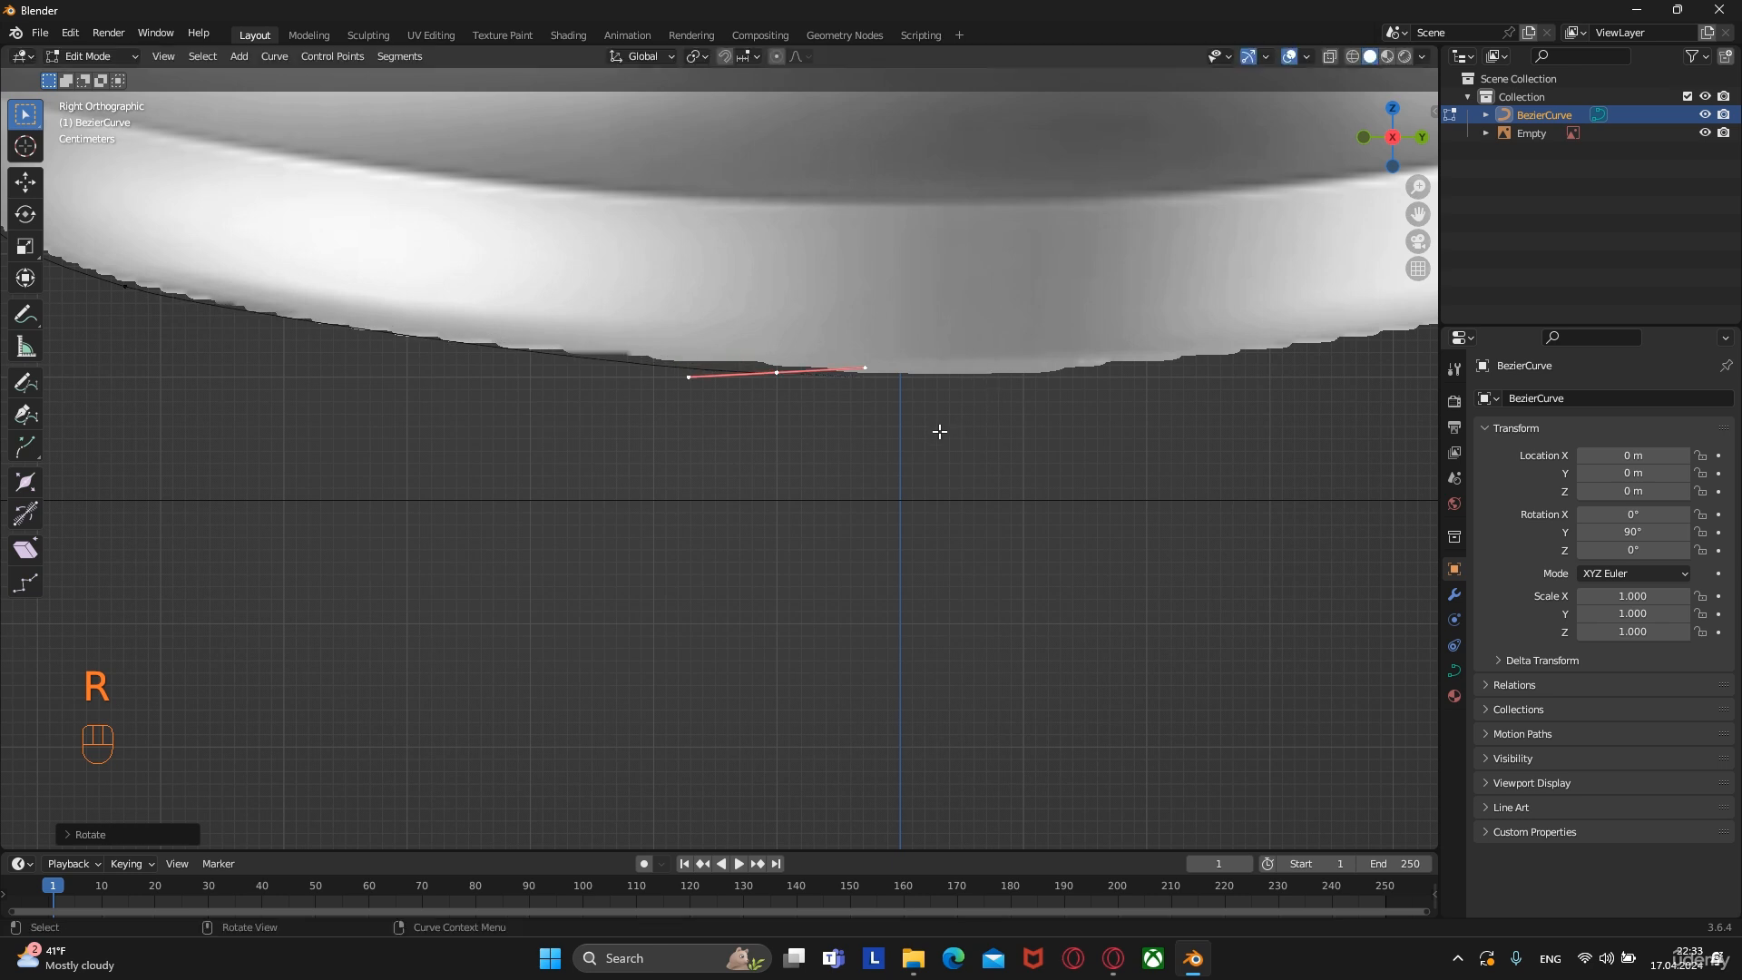
Fine-tune the end point's position and handle angle along the bottom edge of the reference can
key("g")
left_click(1010, 424)
key("r")
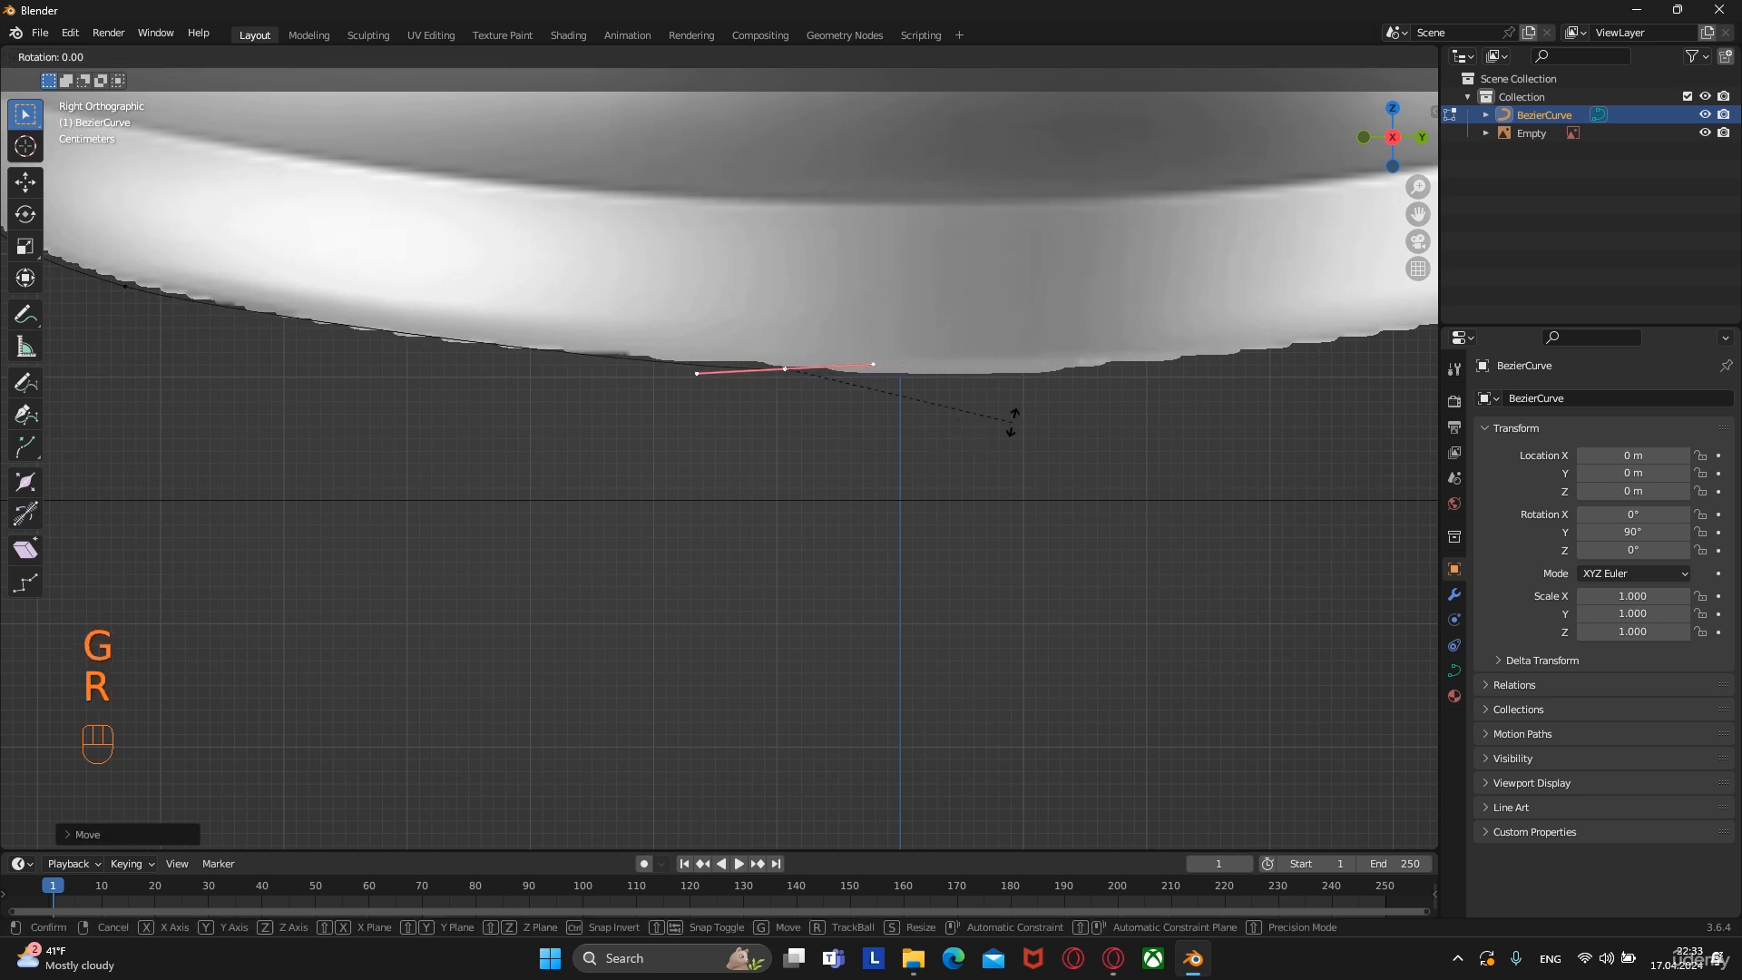
left_click(994, 445)
key("g")
left_click(968, 447)
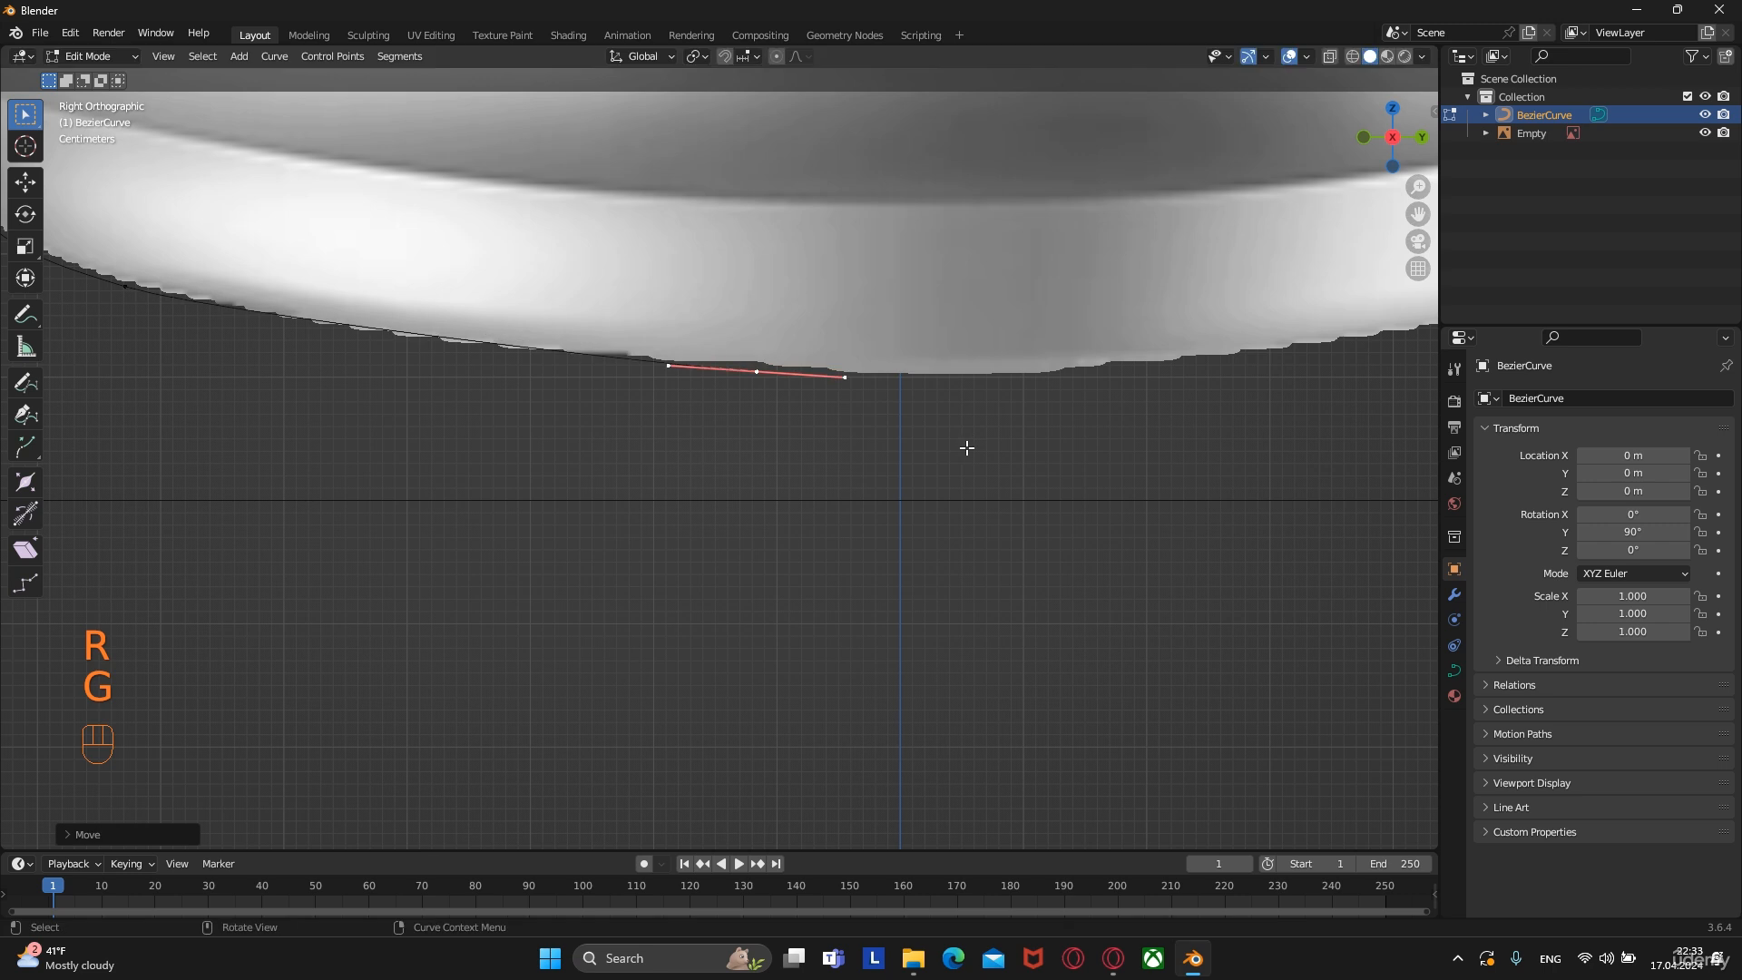
scroll(984, 442, "down", 4)
scroll(860, 463, "up", 3)
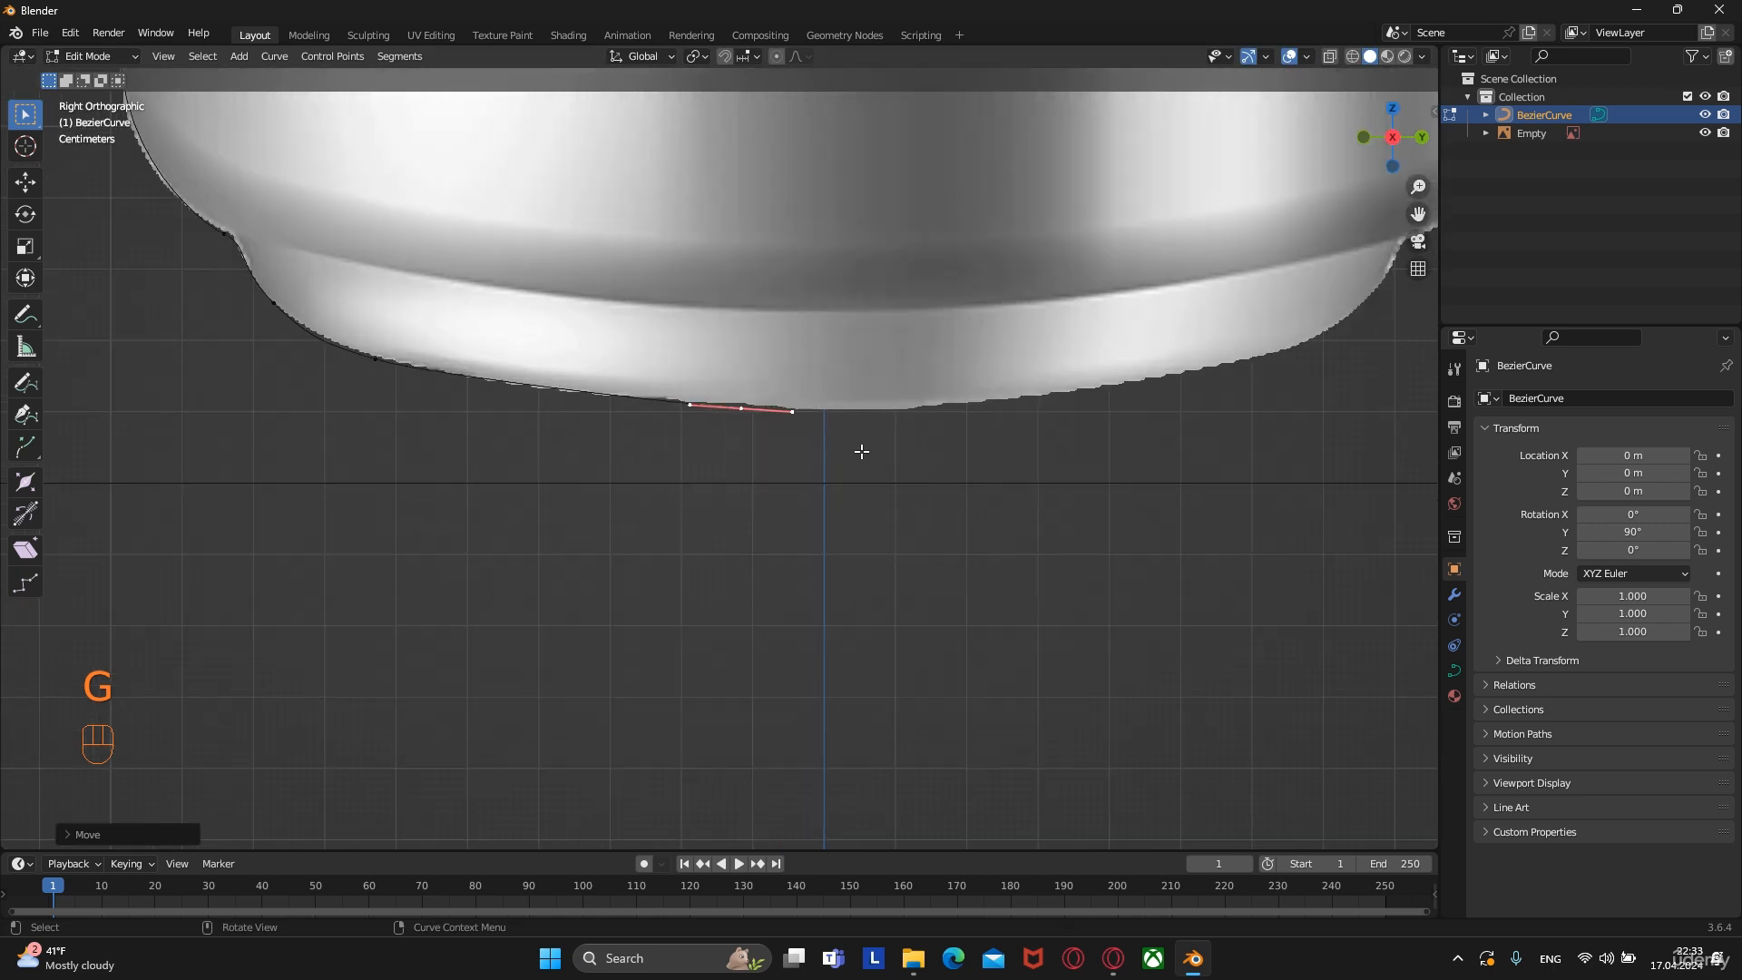
scroll(860, 450, "up", 3)
key("g")
left_click(883, 417)
Return to Object Mode and convert the finished Bezier profile curve to a mesh
scroll(874, 409, "down", 8)
middle_click_drag(783, 333, 761, 469, "shift")
scroll(761, 469, "down", 5)
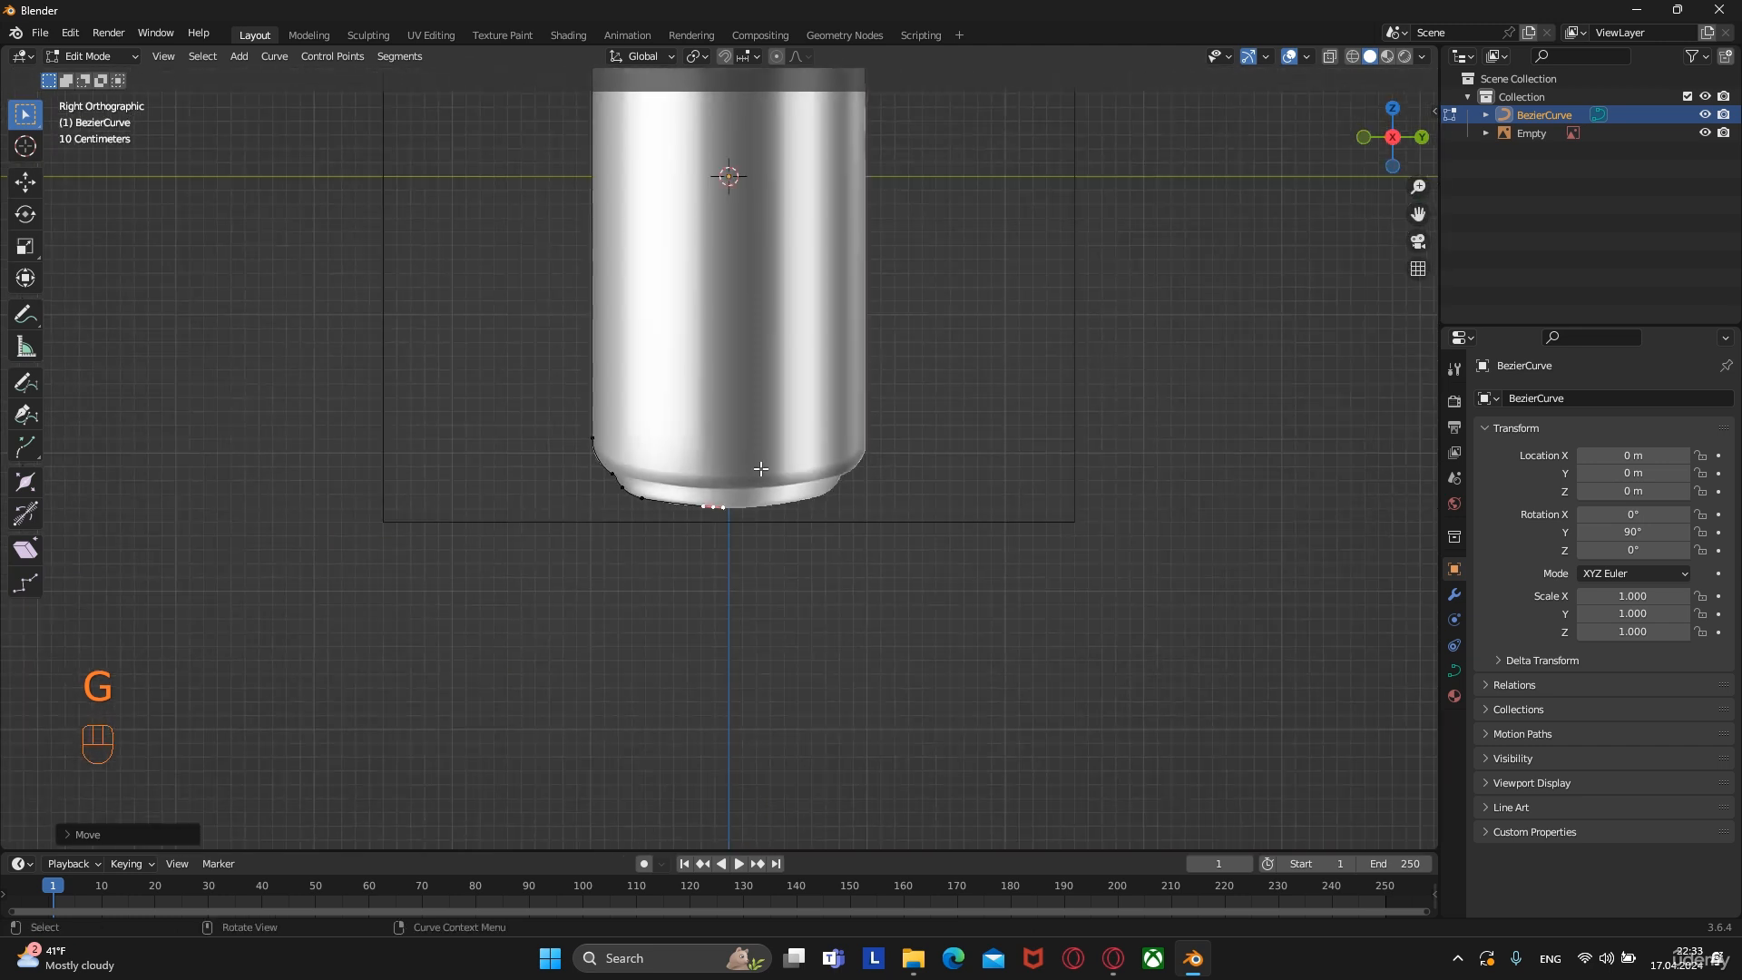
key("Tab")
scroll(692, 247, "down", 5)
middle_click_drag(689, 243, 706, 289)
scroll(706, 280, "up", 4)
middle_click_drag(679, 191, 720, 521, "shift")
scroll(648, 303, "up", 4)
middle_click_drag(648, 303, 804, 393, "shift")
scroll(690, 394, "down", 4)
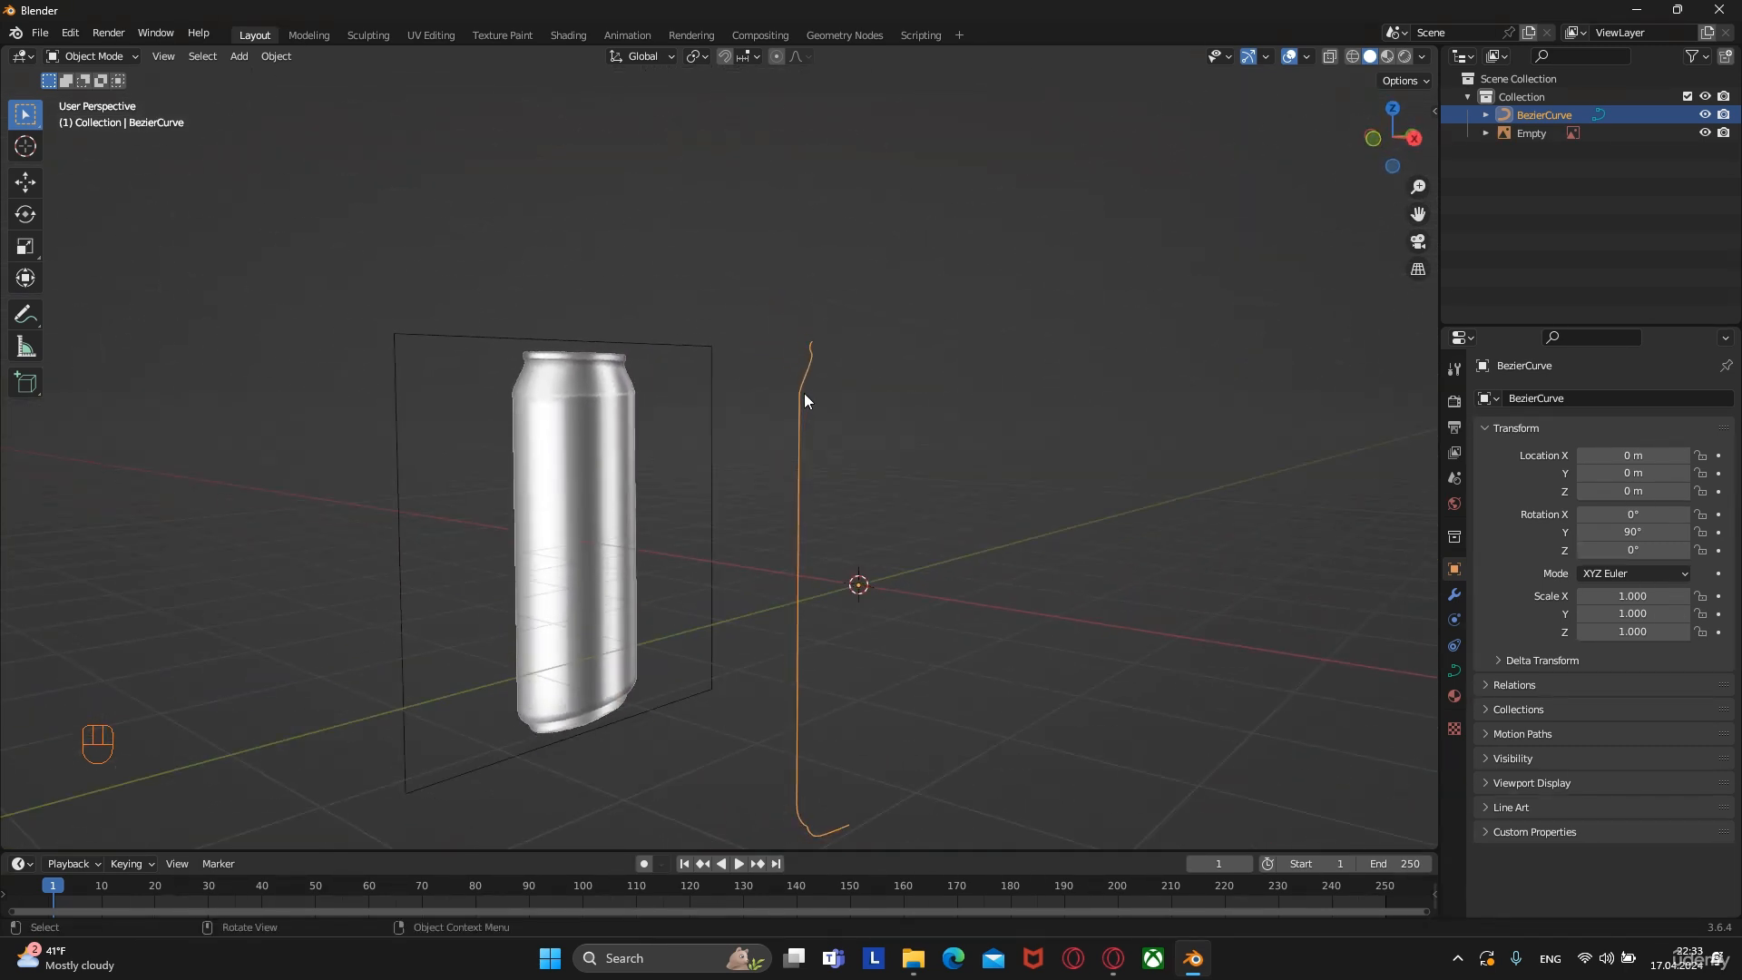
right_click(804, 395)
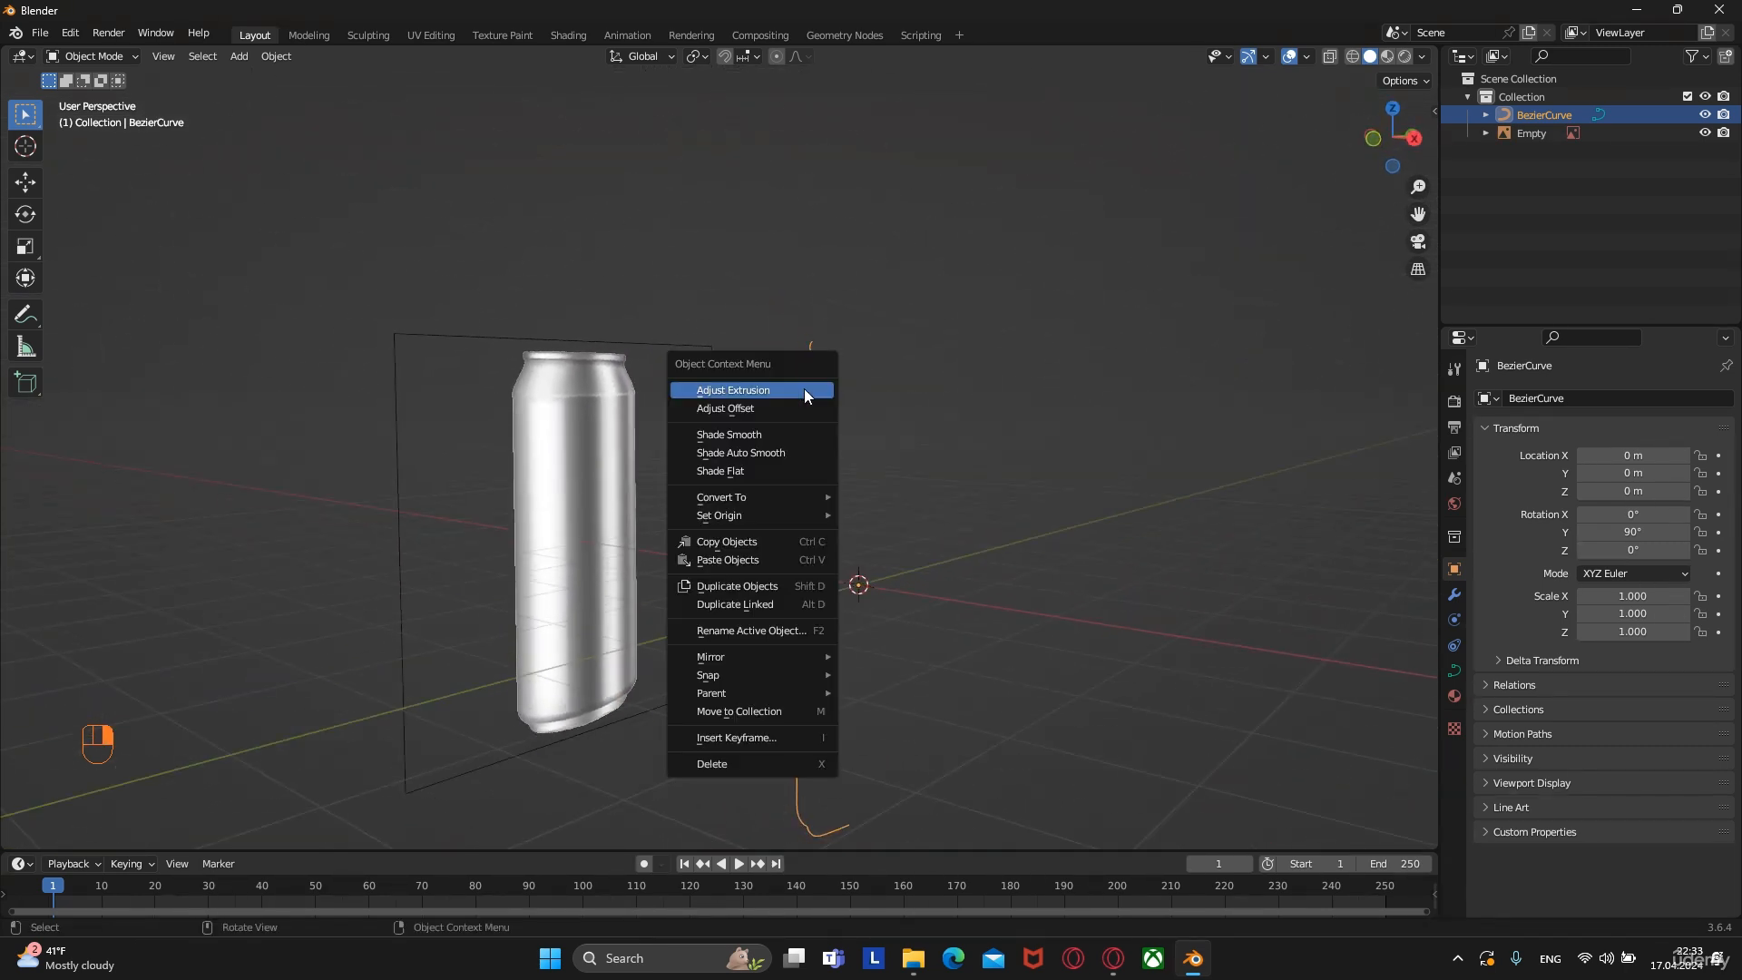
mouse_move(744, 514)
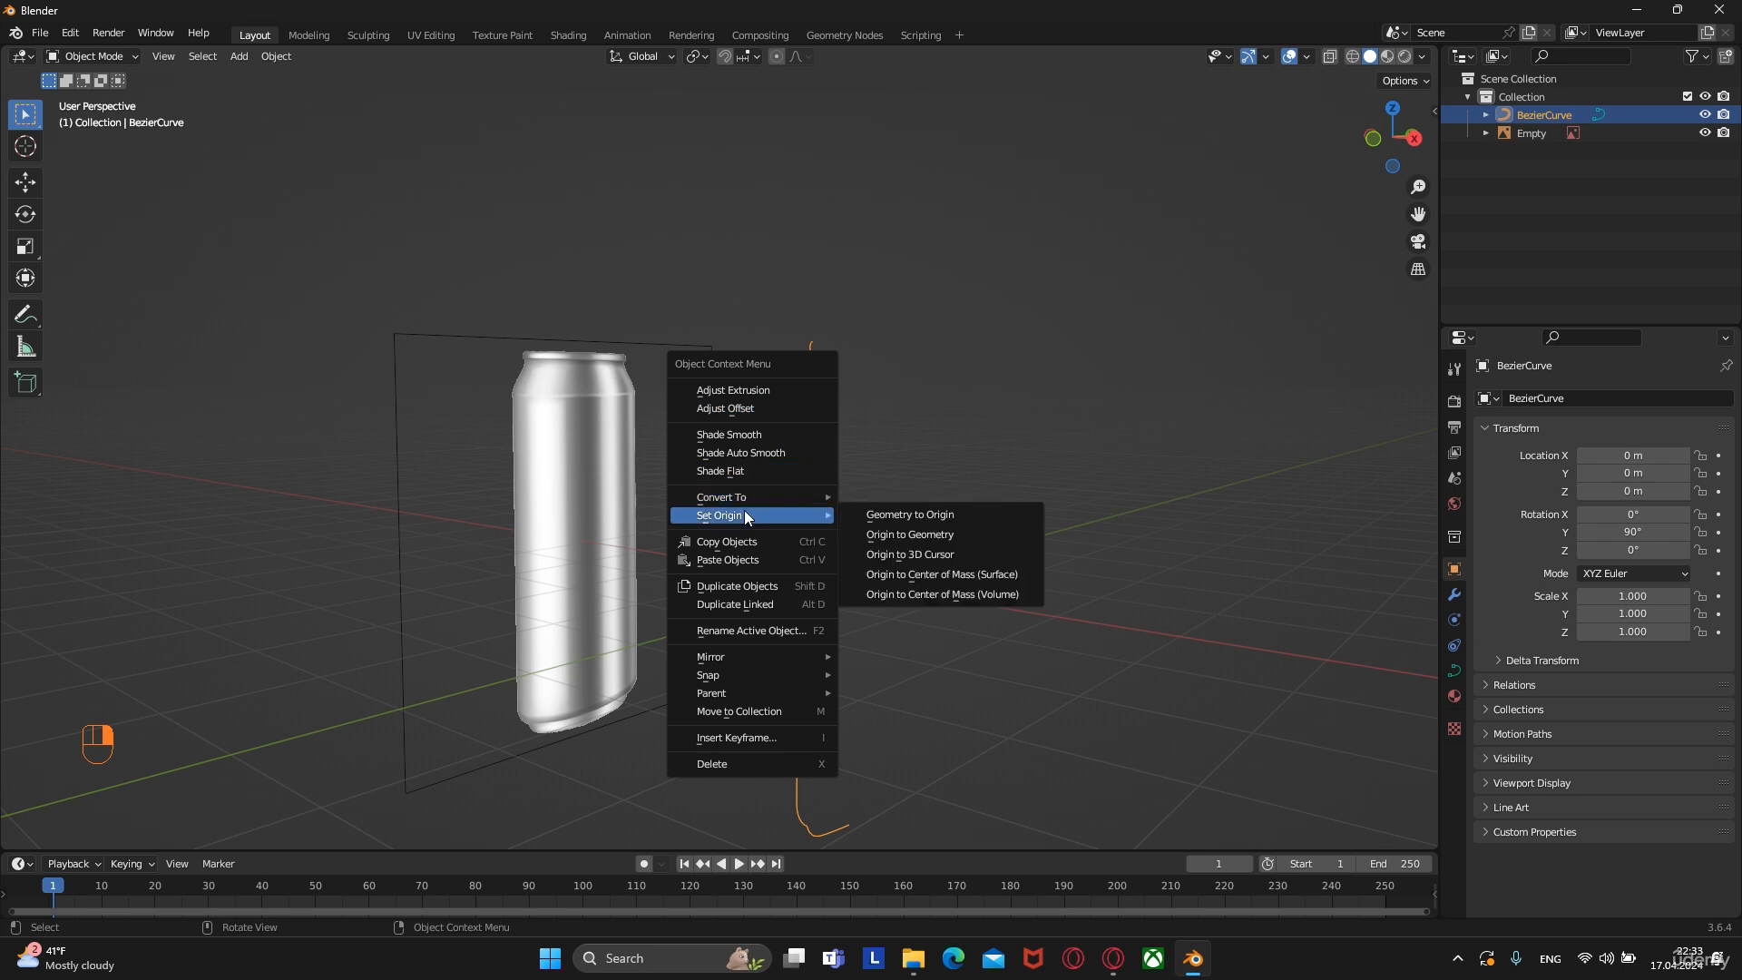
left_click(867, 514)
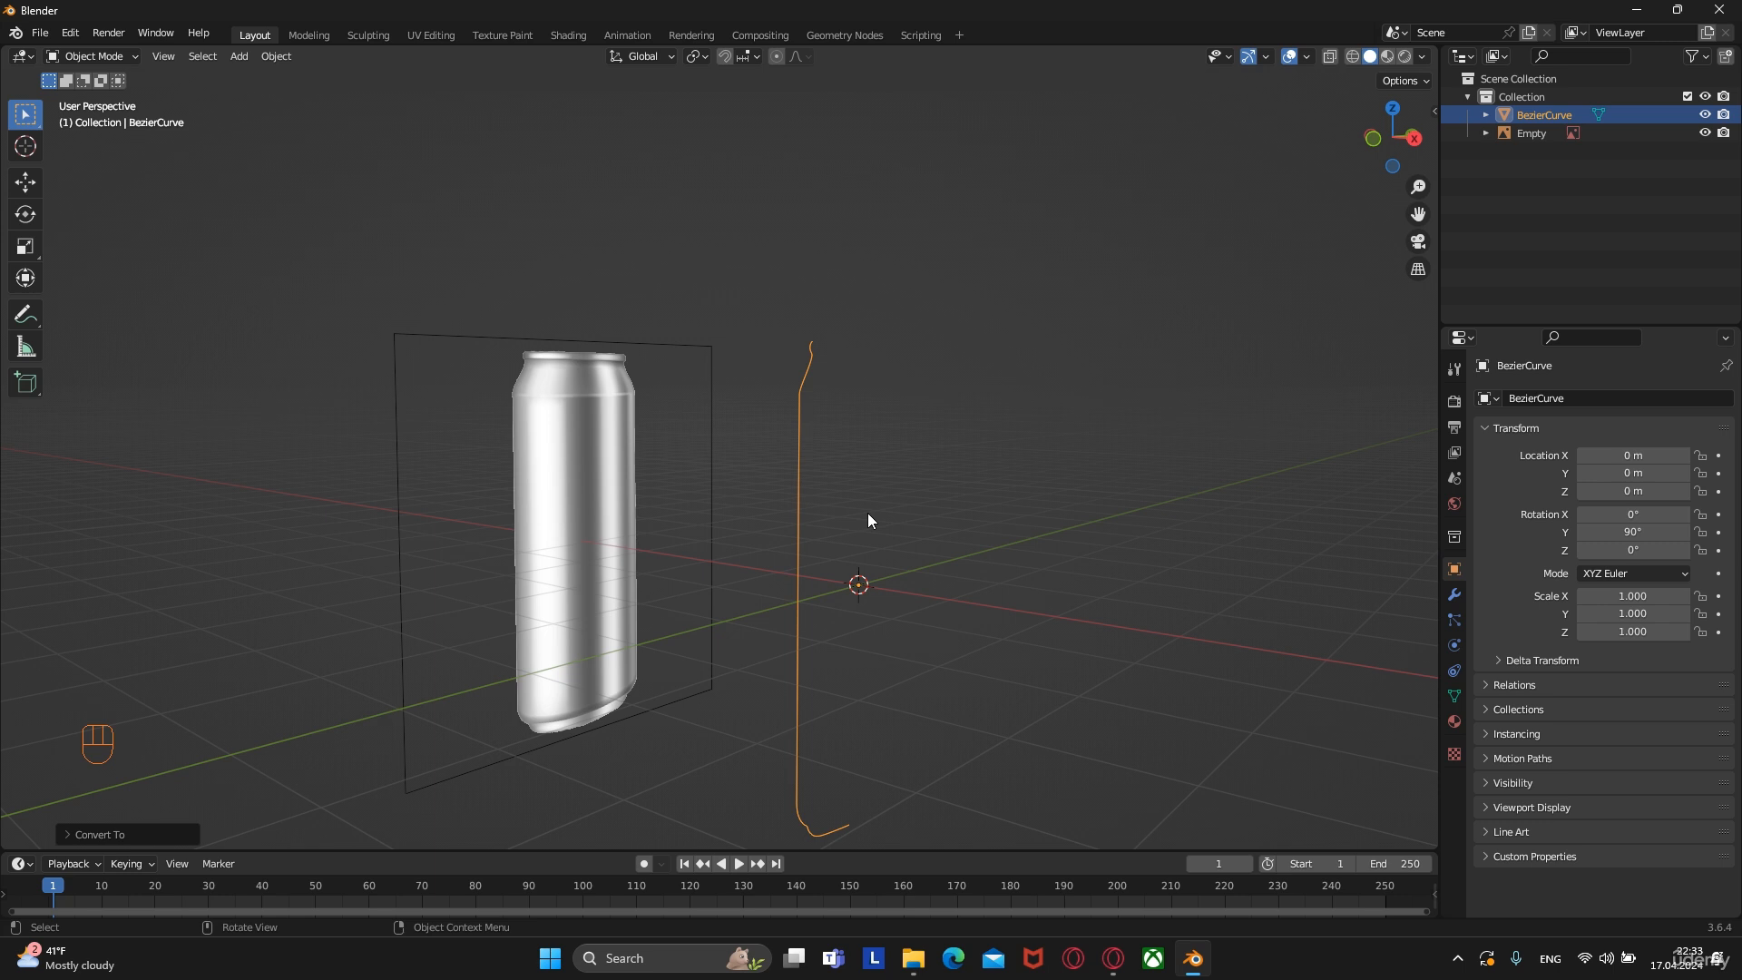
Select all vertices of the profile mesh and Spin them around the Z axis almost a full turn with 12 steps
key("Tab")
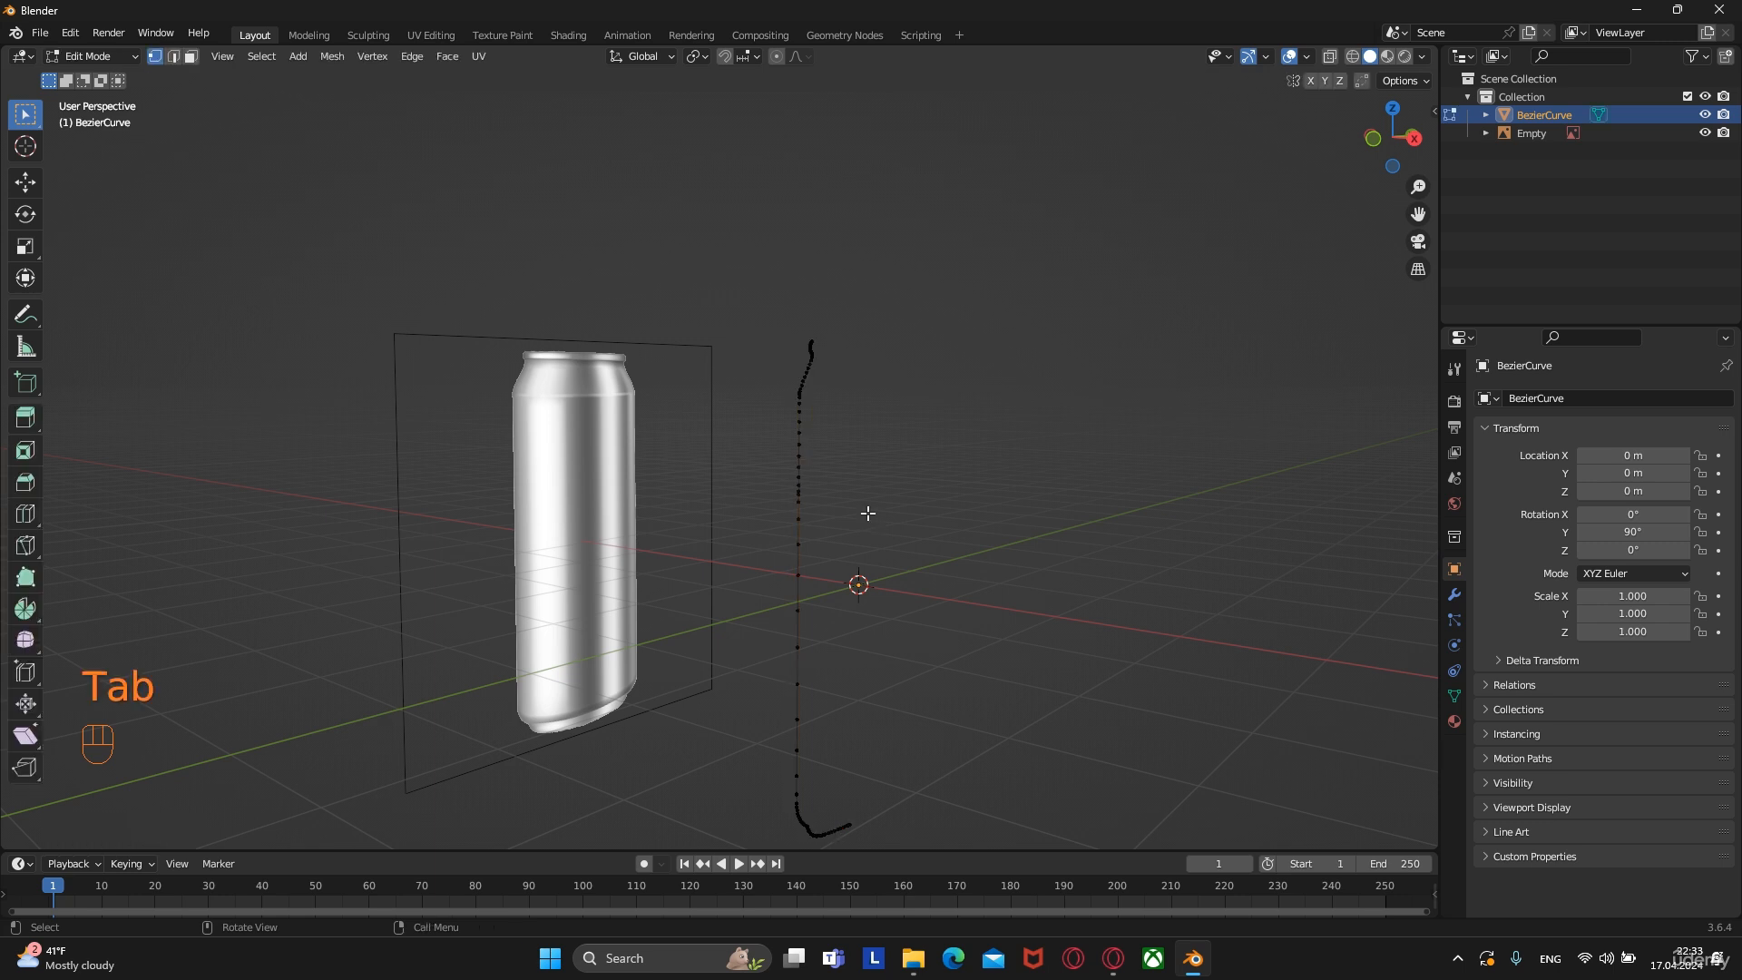
key("a")
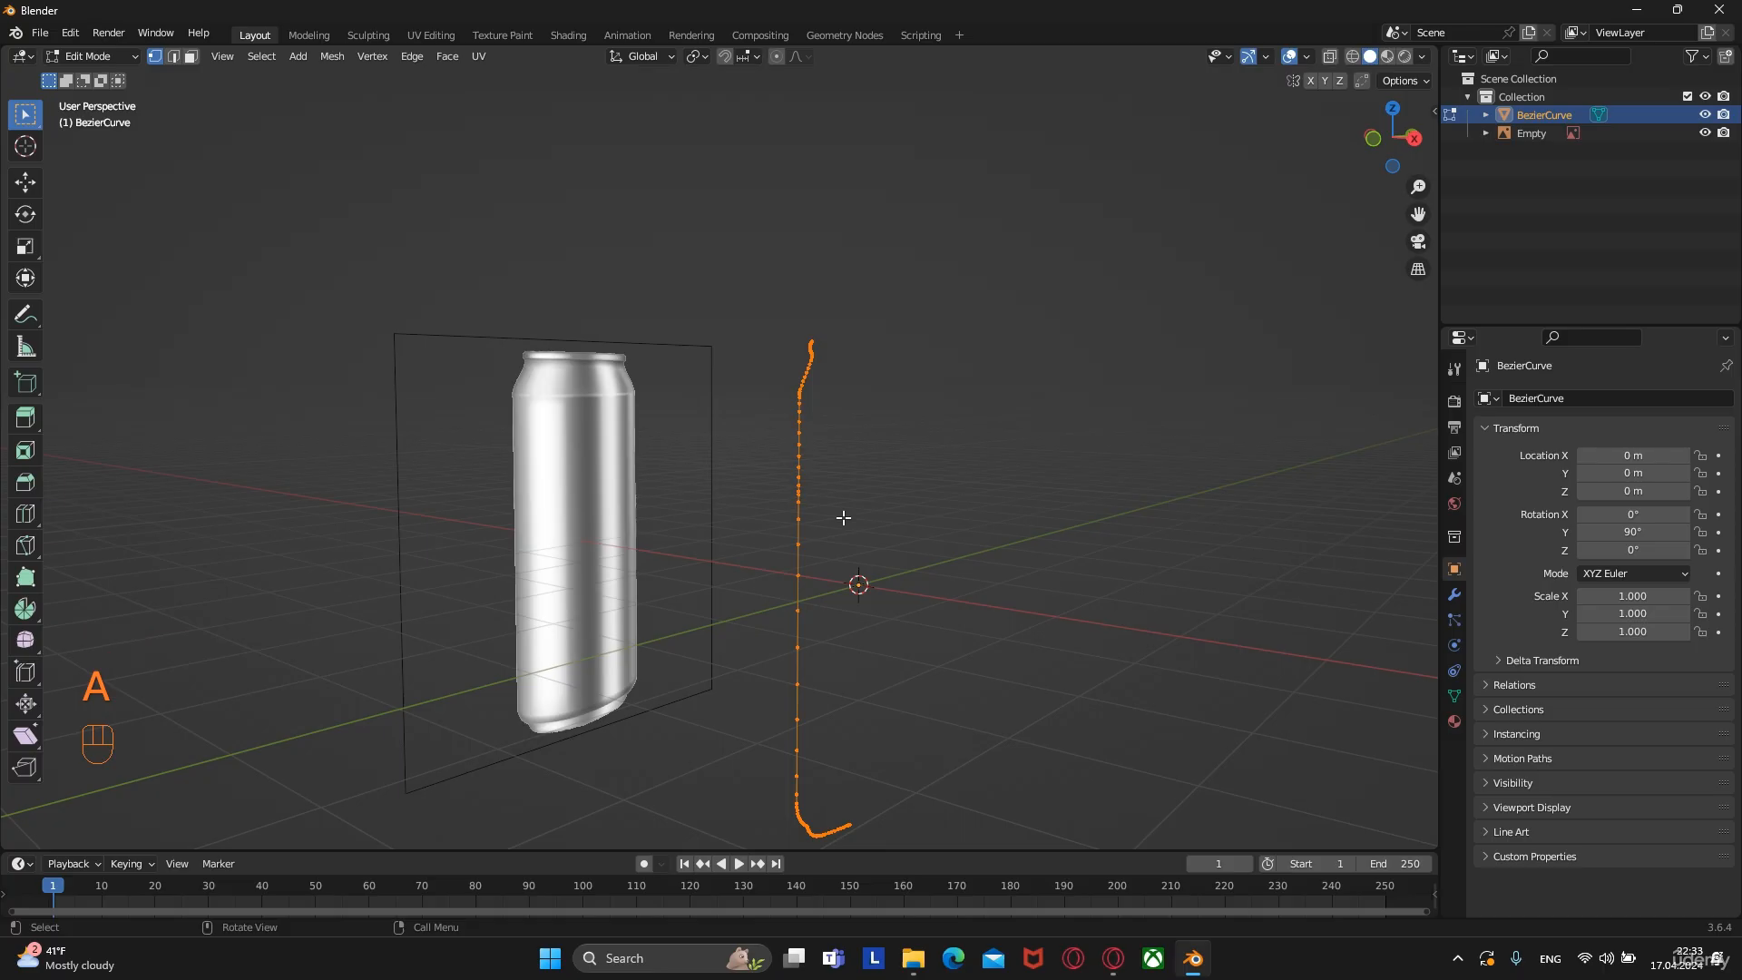
left_click(24, 612)
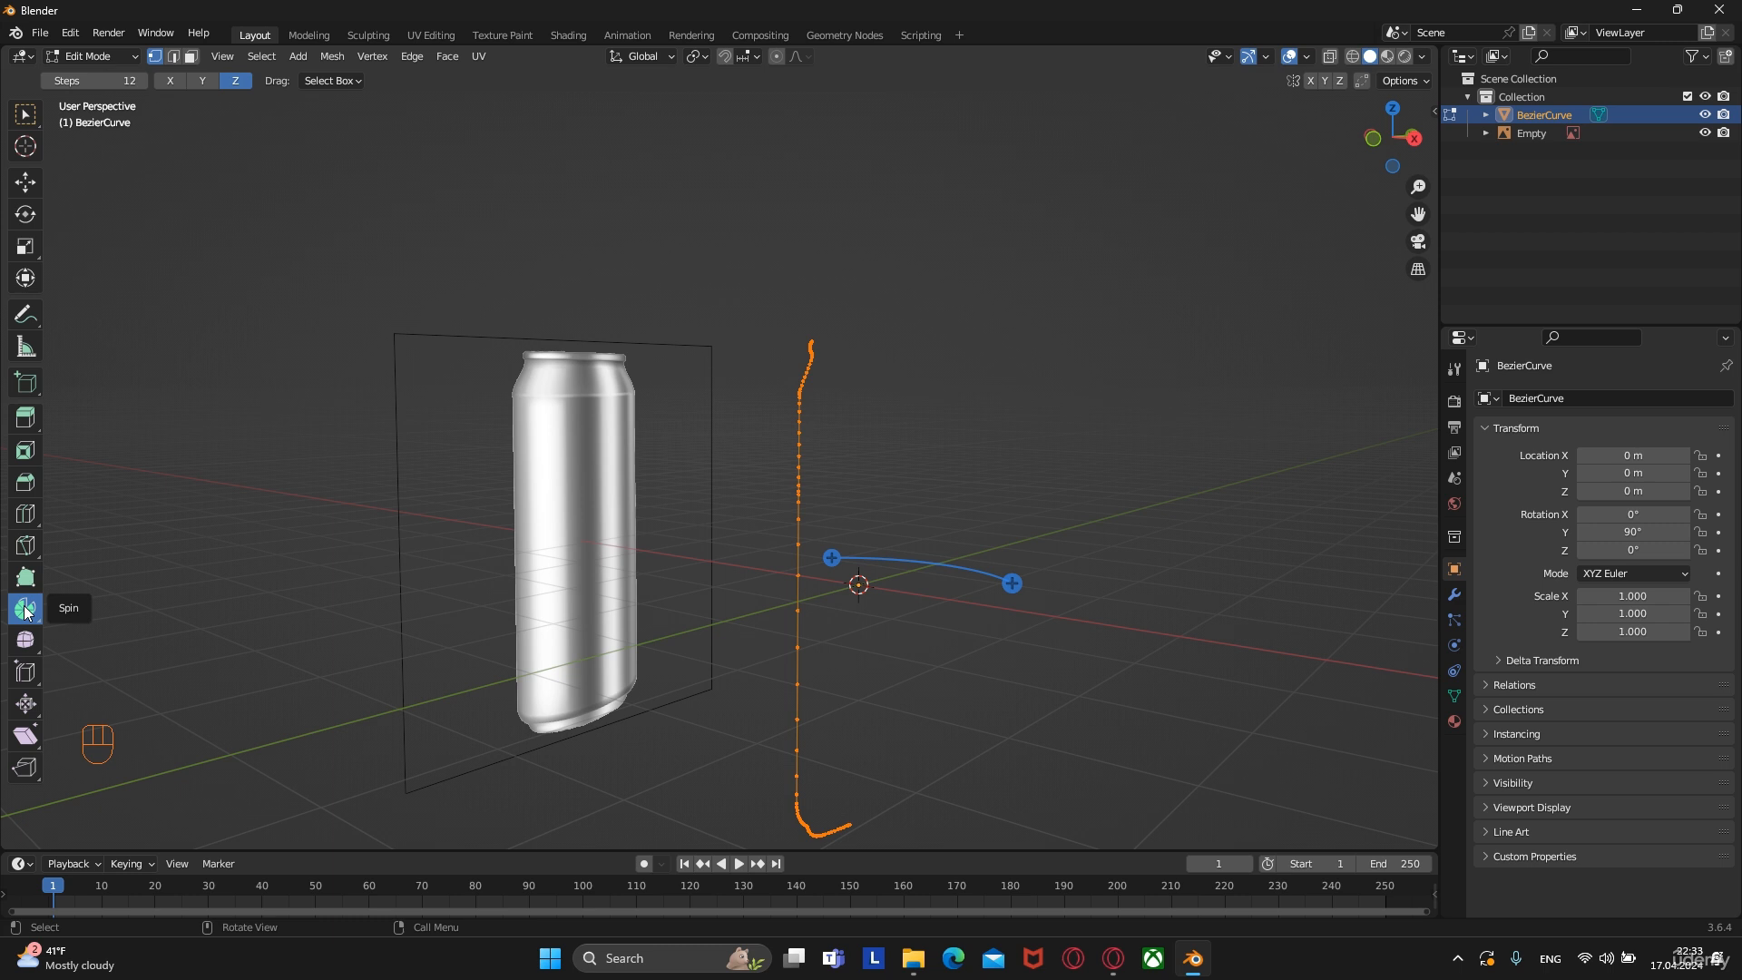
middle_click_drag(1196, 590, 1014, 540)
left_click_drag(934, 576, 1093, 612)
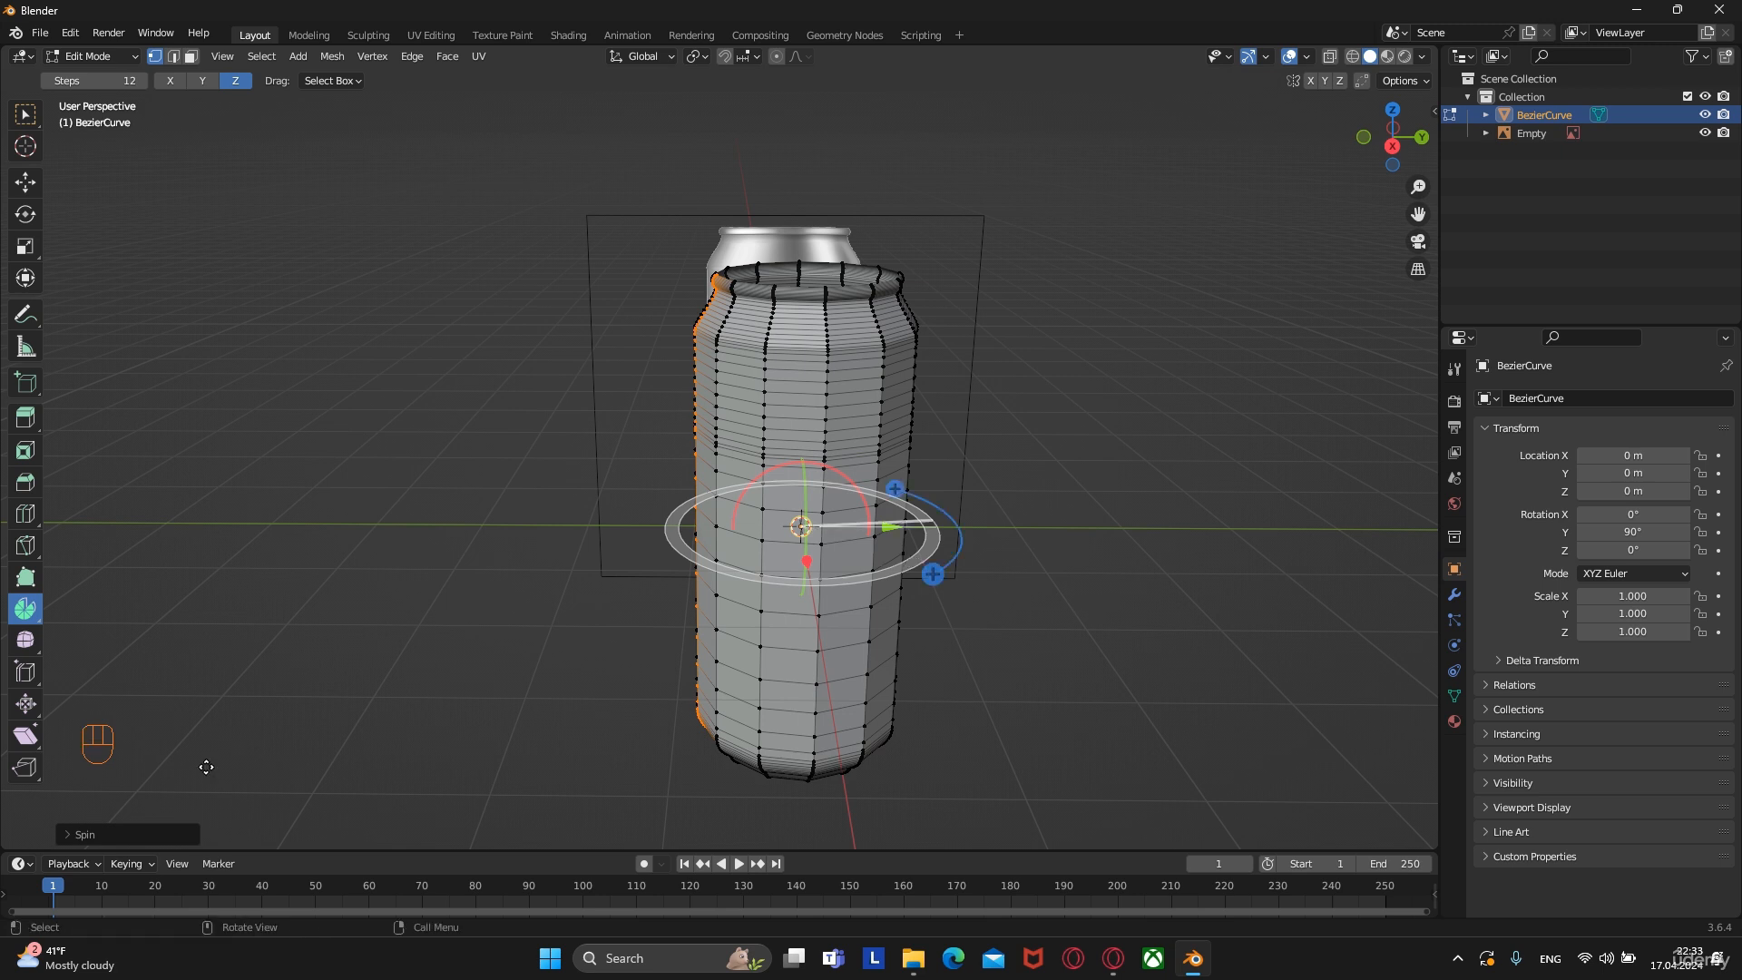
Set the Spin angle to 360° and its steps to 17
left_click(76, 836)
left_click(229, 676)
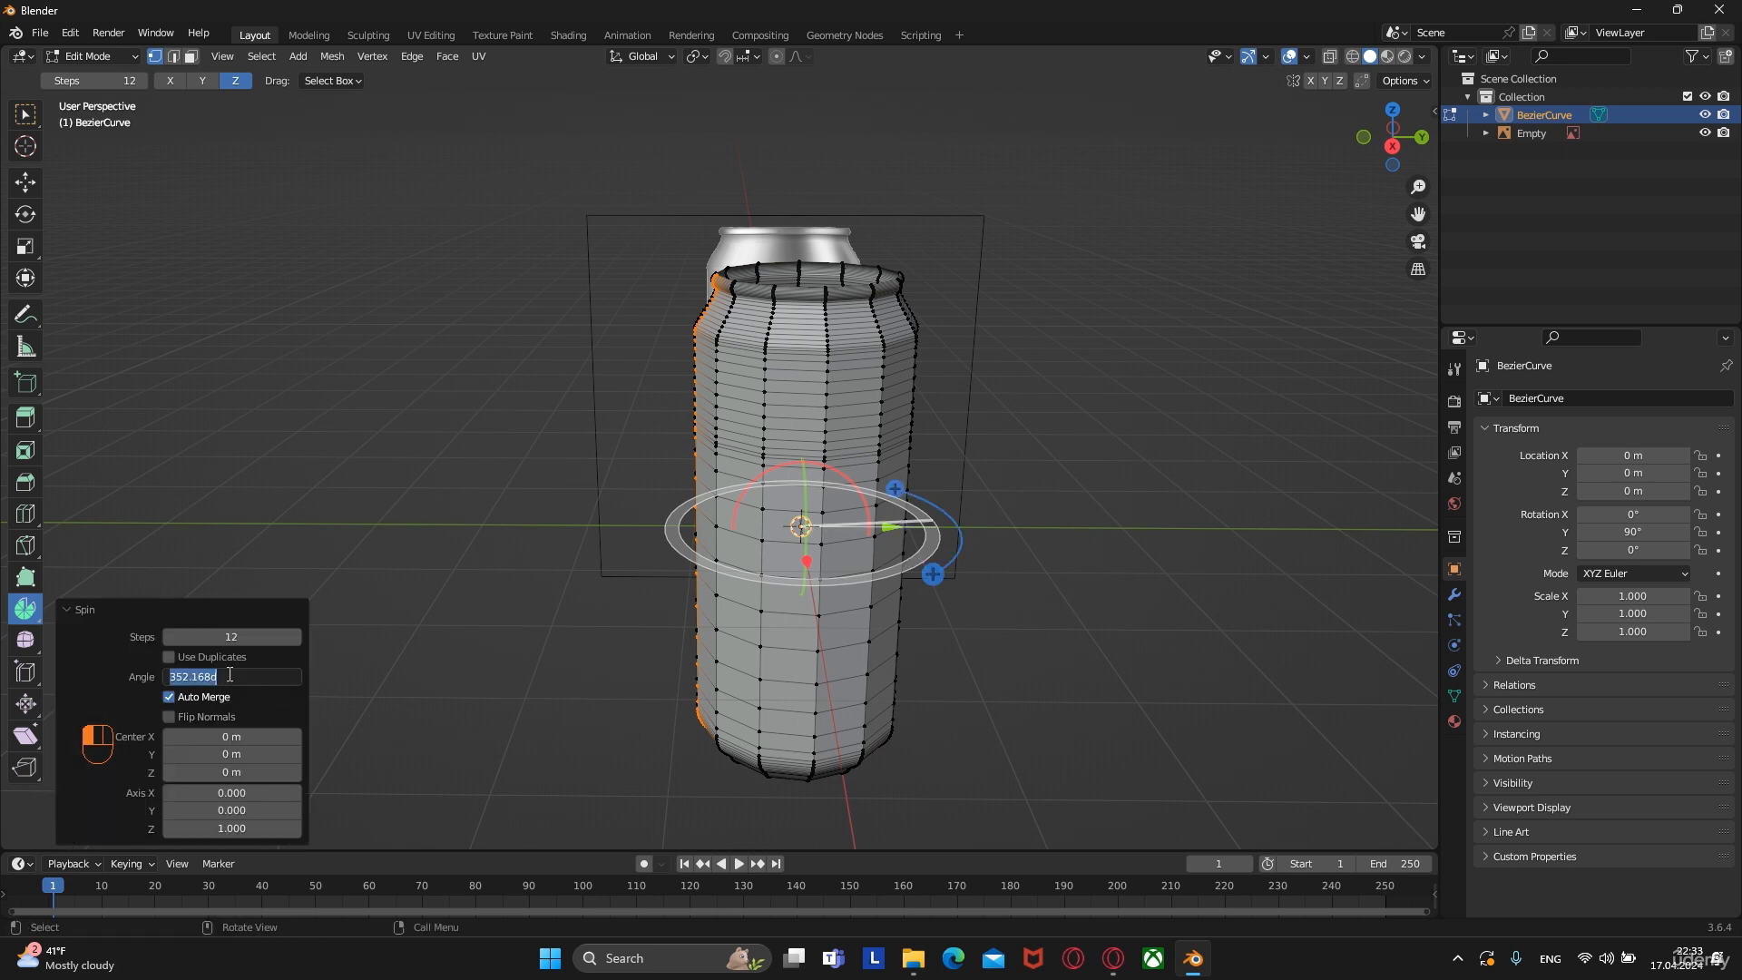
key("Return")
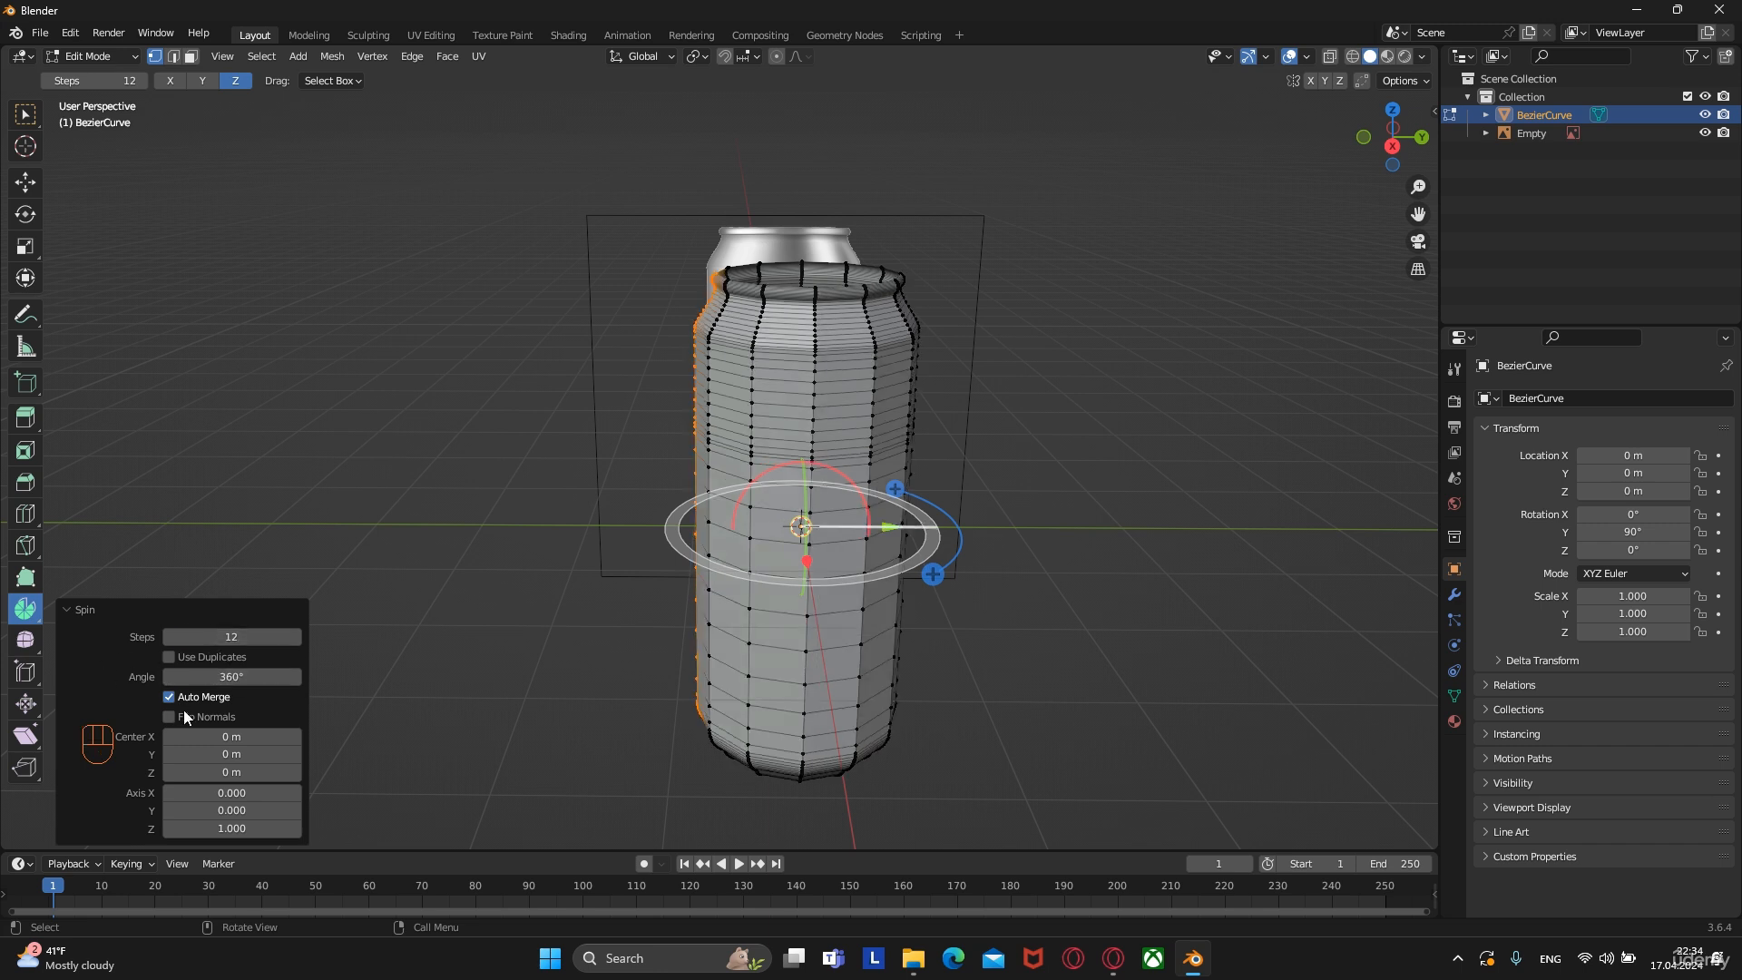
mouse_move(205, 636)
left_mouse_down()
mouse_move(254, 636)
mouse_move(227, 638)
left_mouse_up()
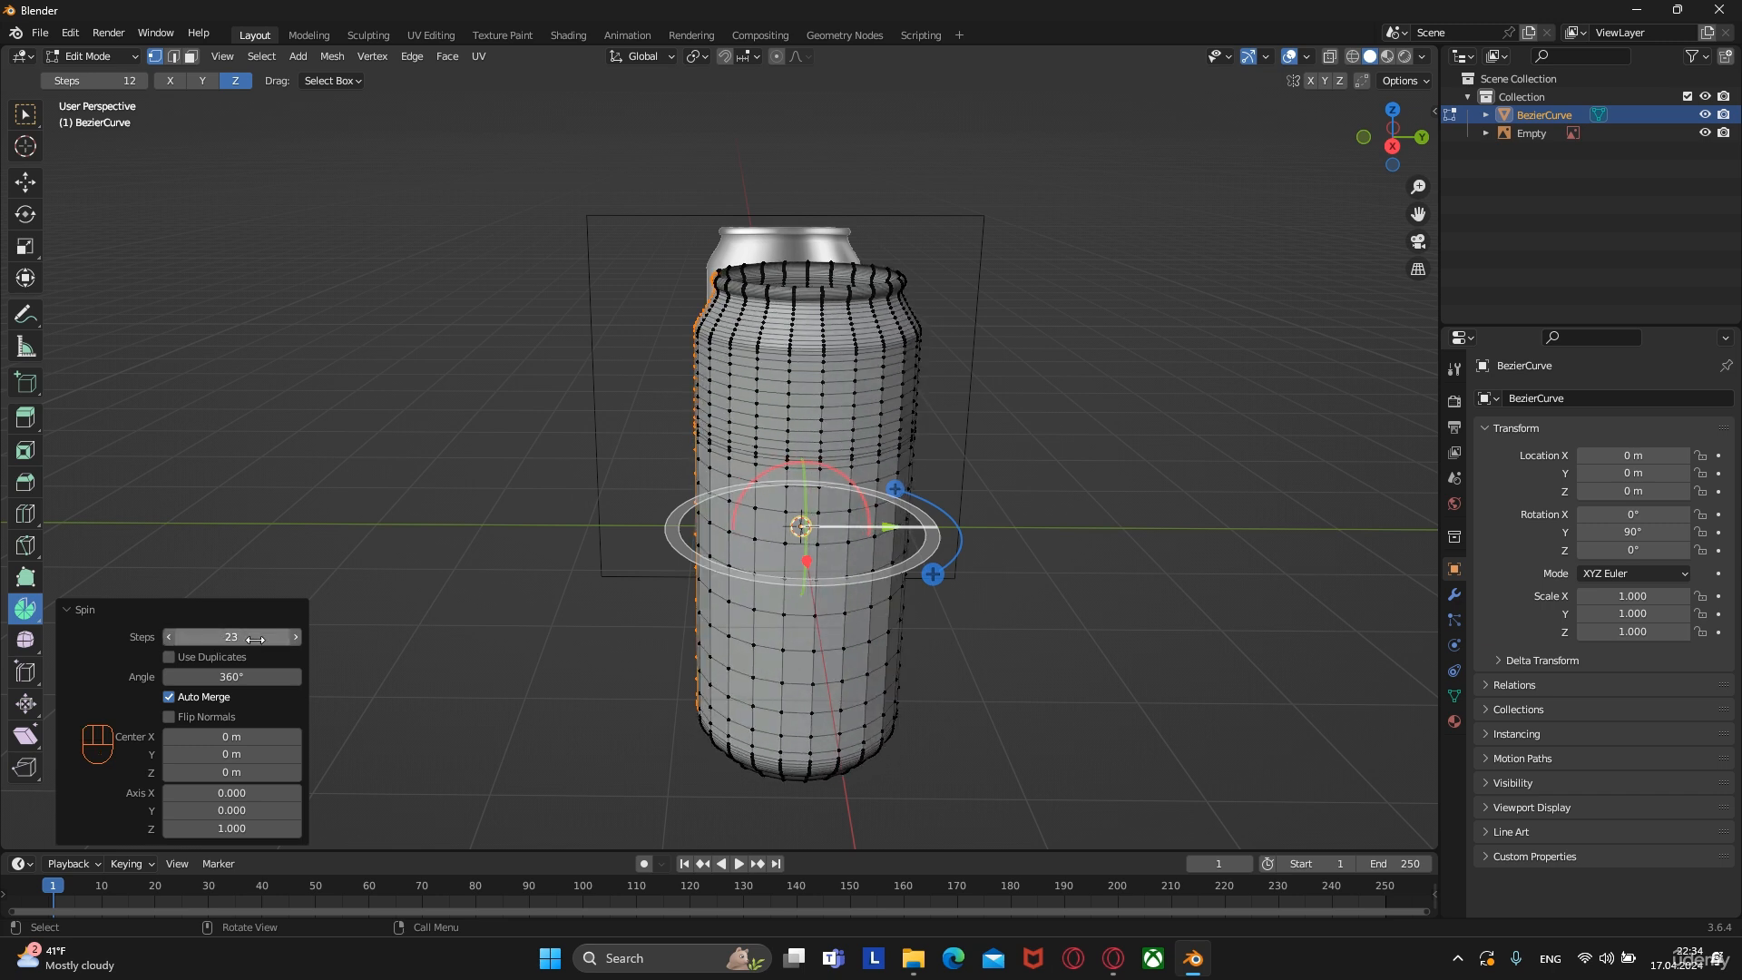
left_click(170, 637)
left_click(169, 637)
left_click(170, 637)
left_click(169, 637)
left_click(169, 637)
left_click(170, 637)
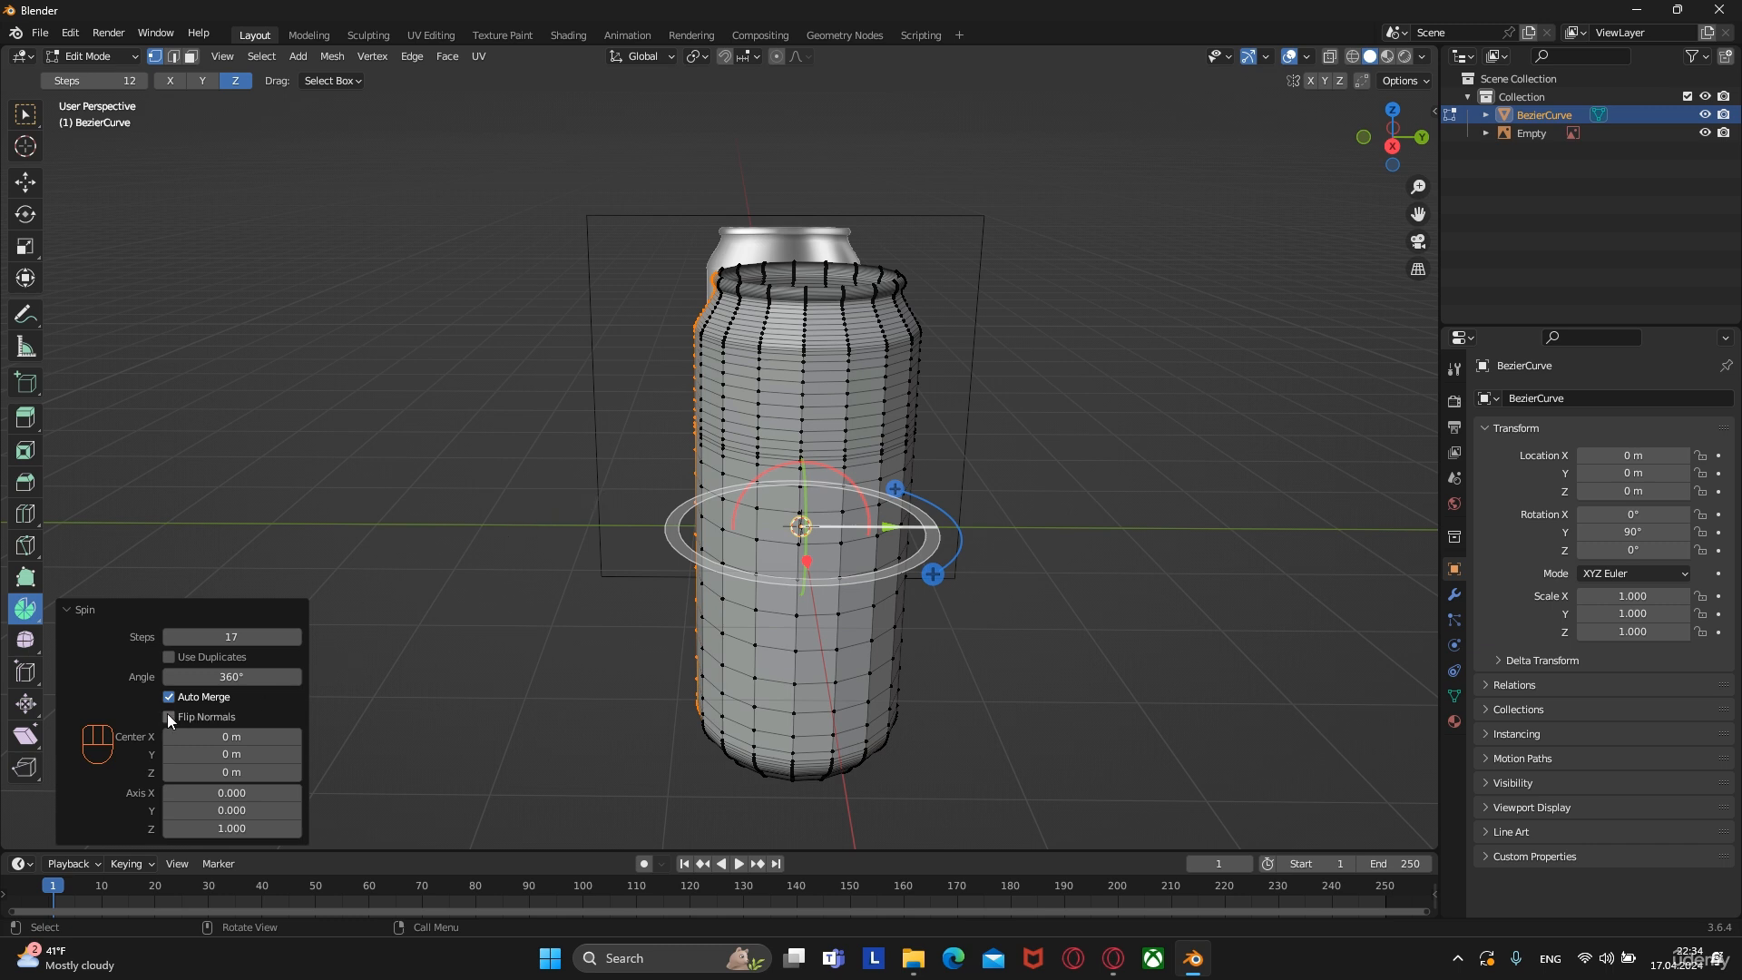
Select the edge loop around the bottom opening and raise it about 0.13 m along Z with proportional editing, influence size about 0.75 m
key("Tab")
middle_click_drag(761, 510, 723, 377)
scroll(776, 508, "up", 4)
key("Tab")
middle_click_drag(724, 471, 765, 316, "shift")
scroll(717, 410, "up", 3)
middle_click_drag(718, 410, 684, 357)
left_click(551, 289, "alt")
scroll(551, 288, "down", 5)
middle_click_drag(574, 373, 798, 404, "alt")
scroll(939, 447, "up", 1)
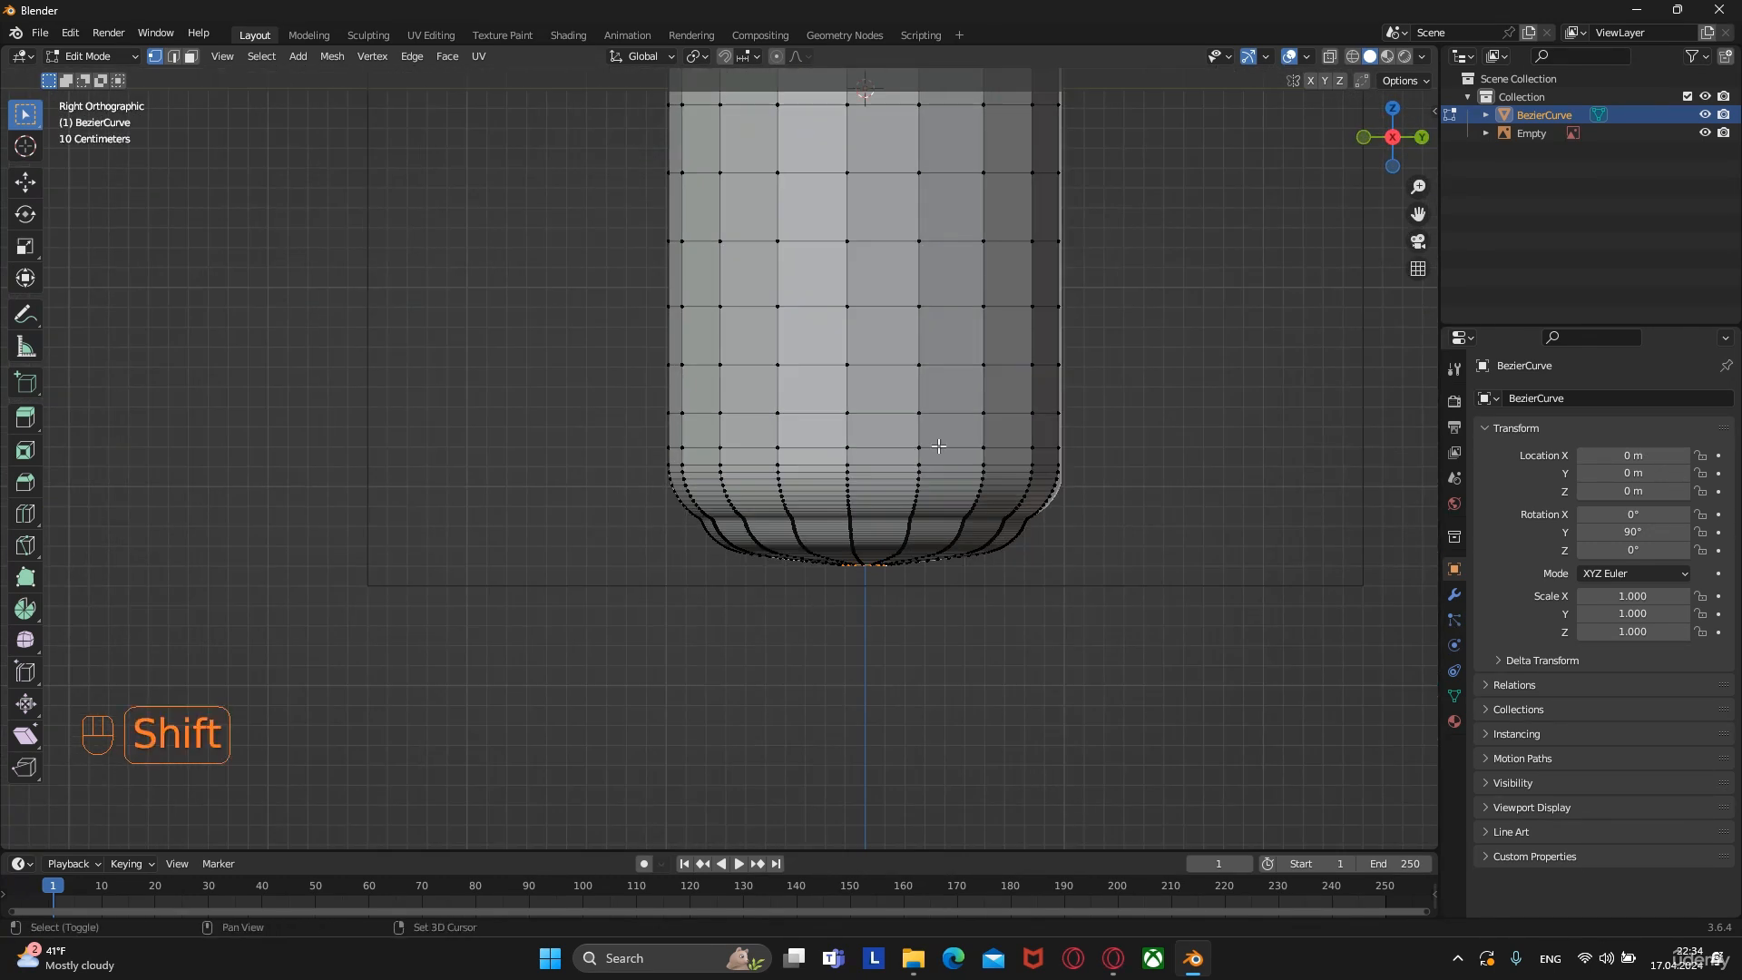
middle_click_drag(939, 446, 746, 462, "shift")
scroll(723, 464, "up", 4)
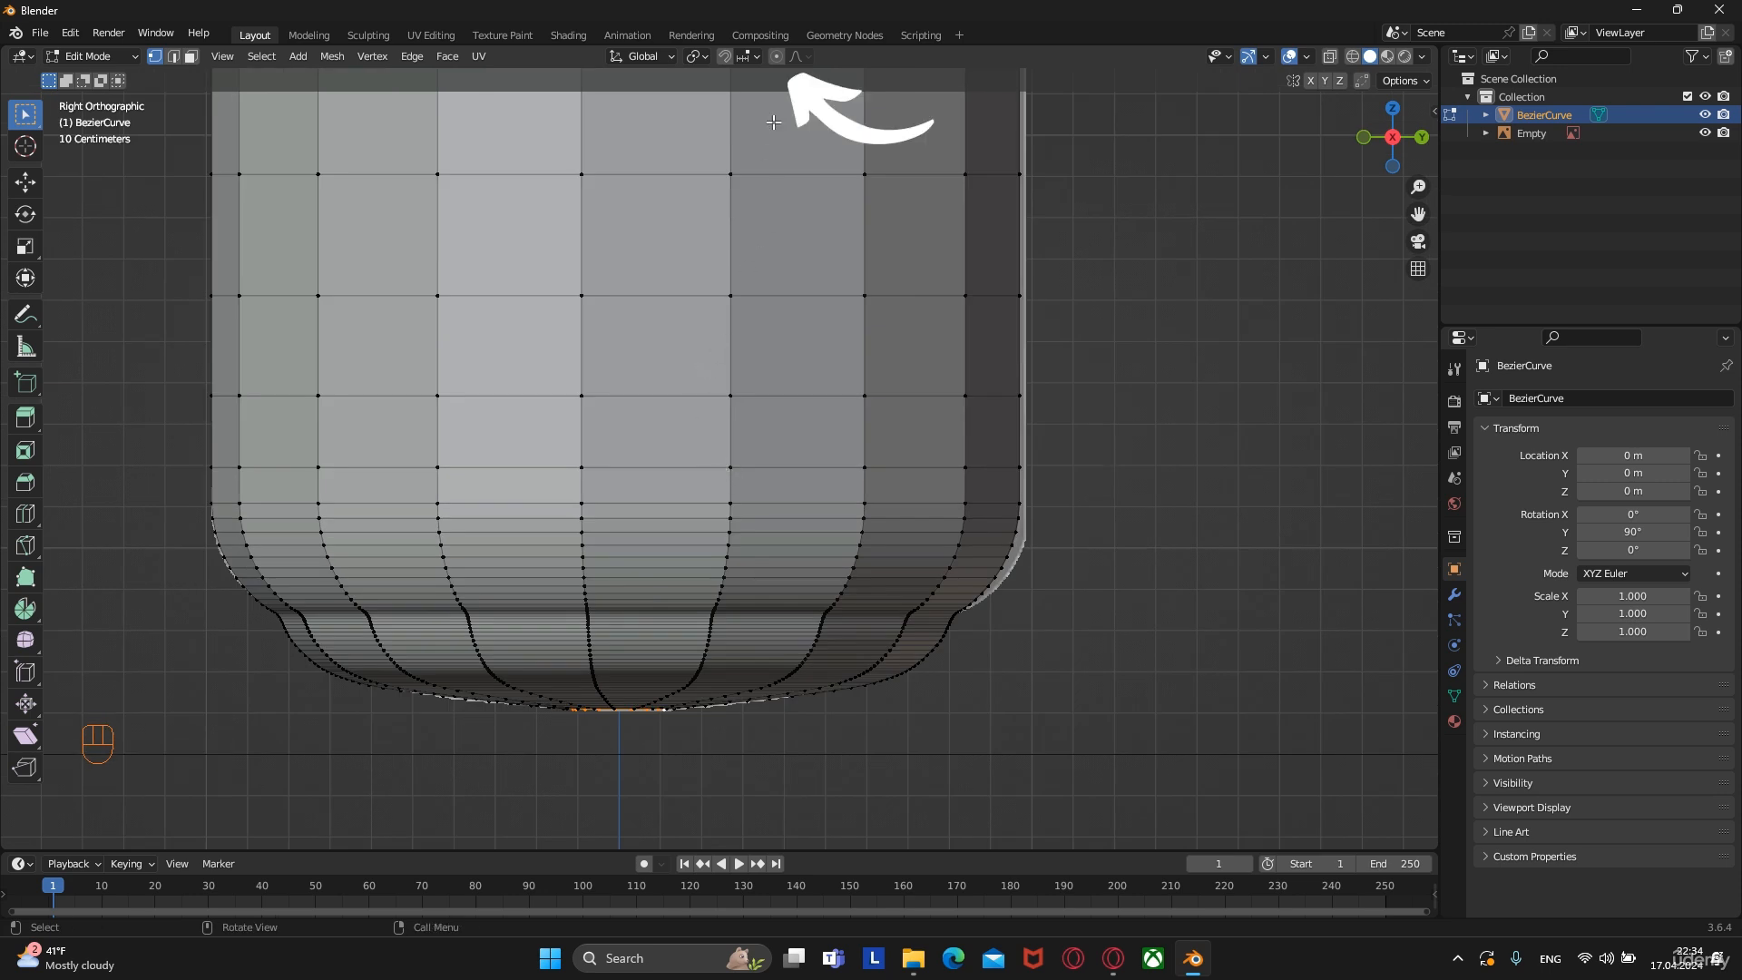
left_click(777, 57)
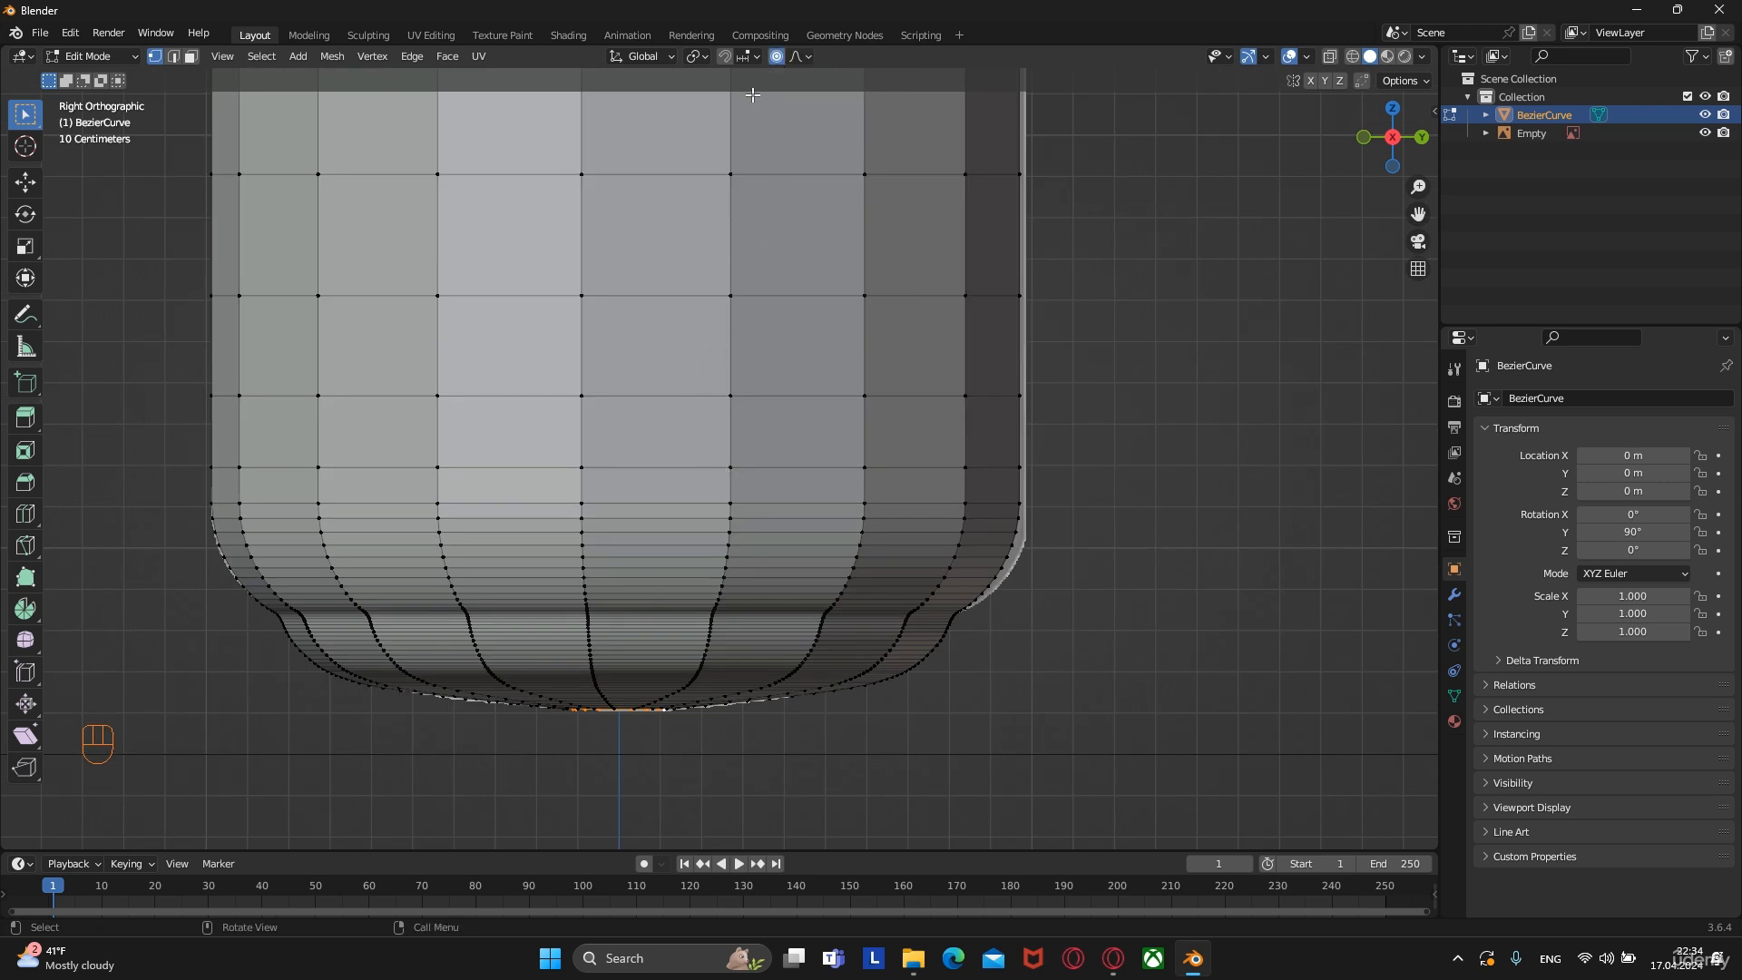
key("g")
key("z")
scroll(710, 663, "up", 1)
scroll(709, 656, "down", 2)
scroll(709, 649, "up", 5)
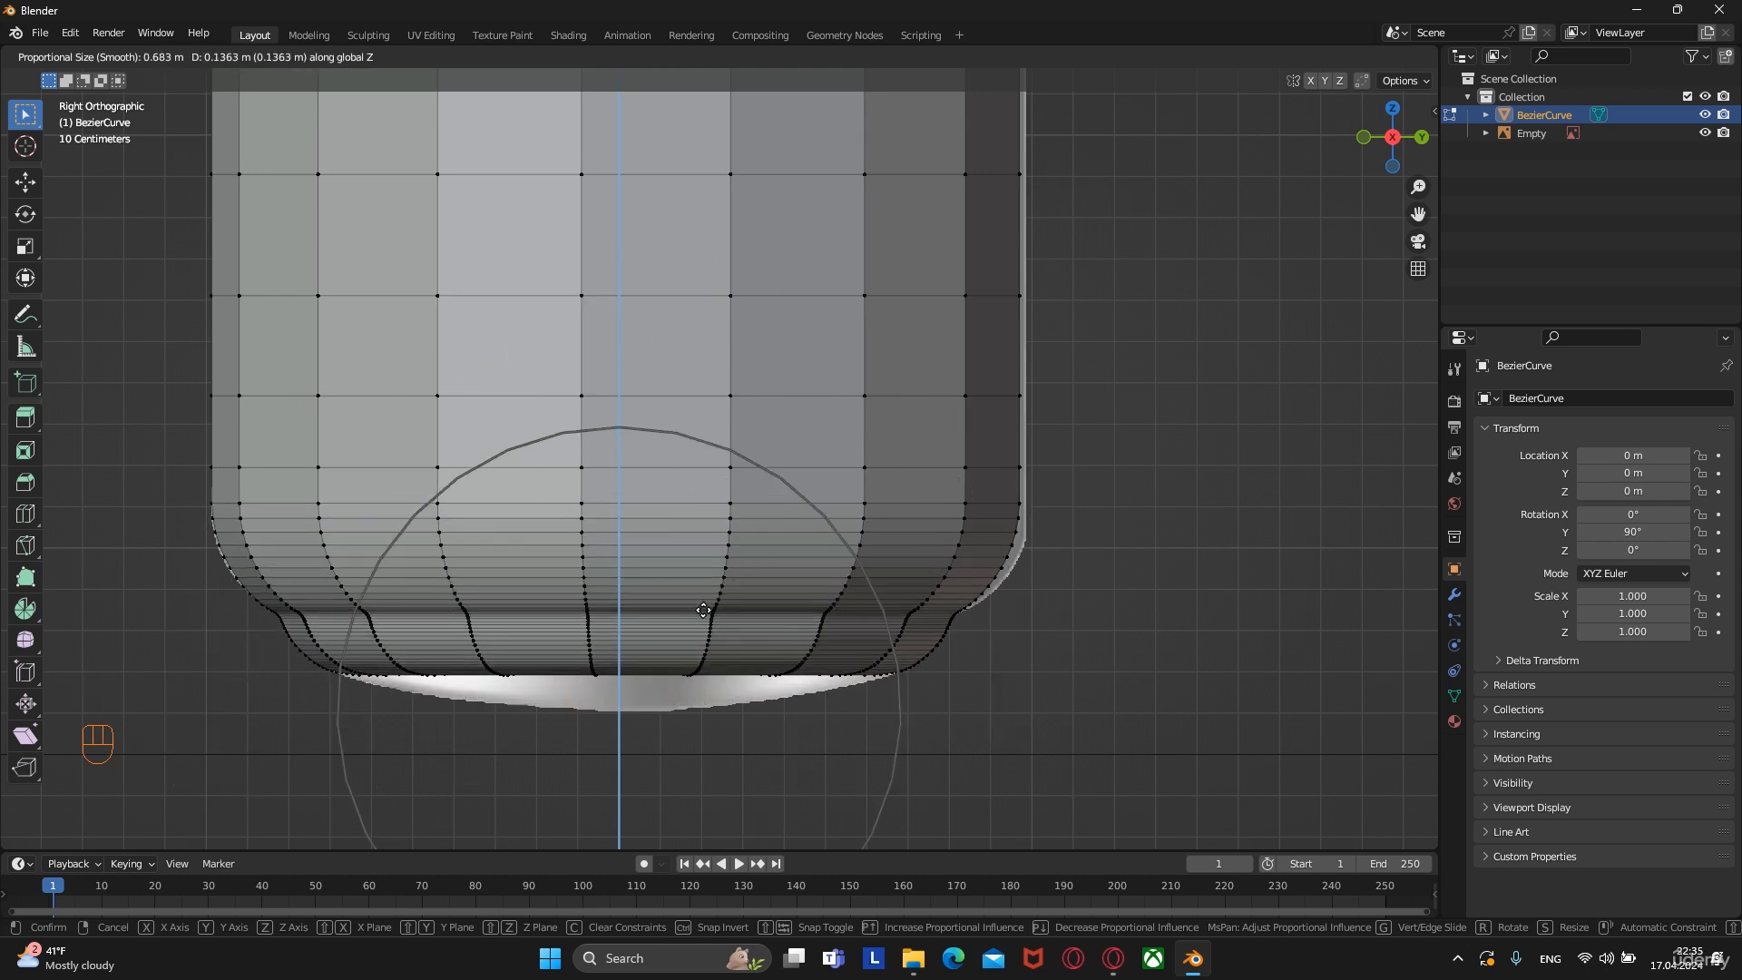
scroll(703, 611, "down", 1)
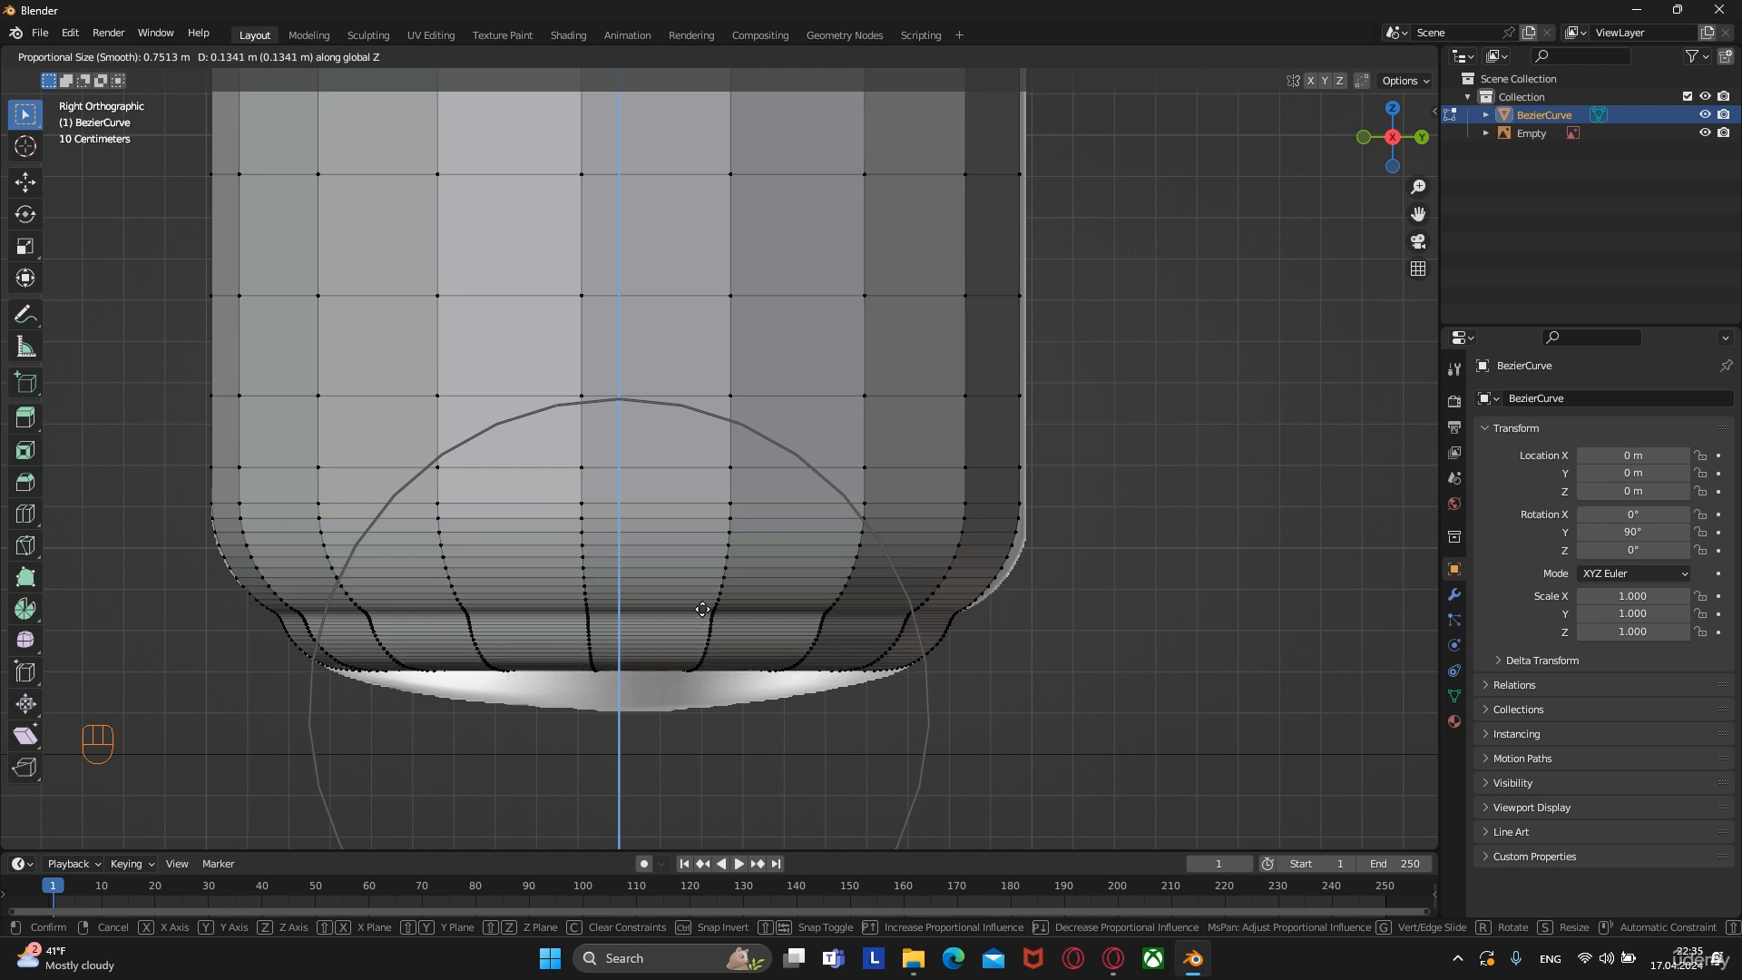
left_click(701, 610)
Fill the open edge loop in the can's bottom with a face
middle_click_drag(700, 611, 707, 486)
middle_click_drag(687, 465, 672, 509, "shift")
key("f")
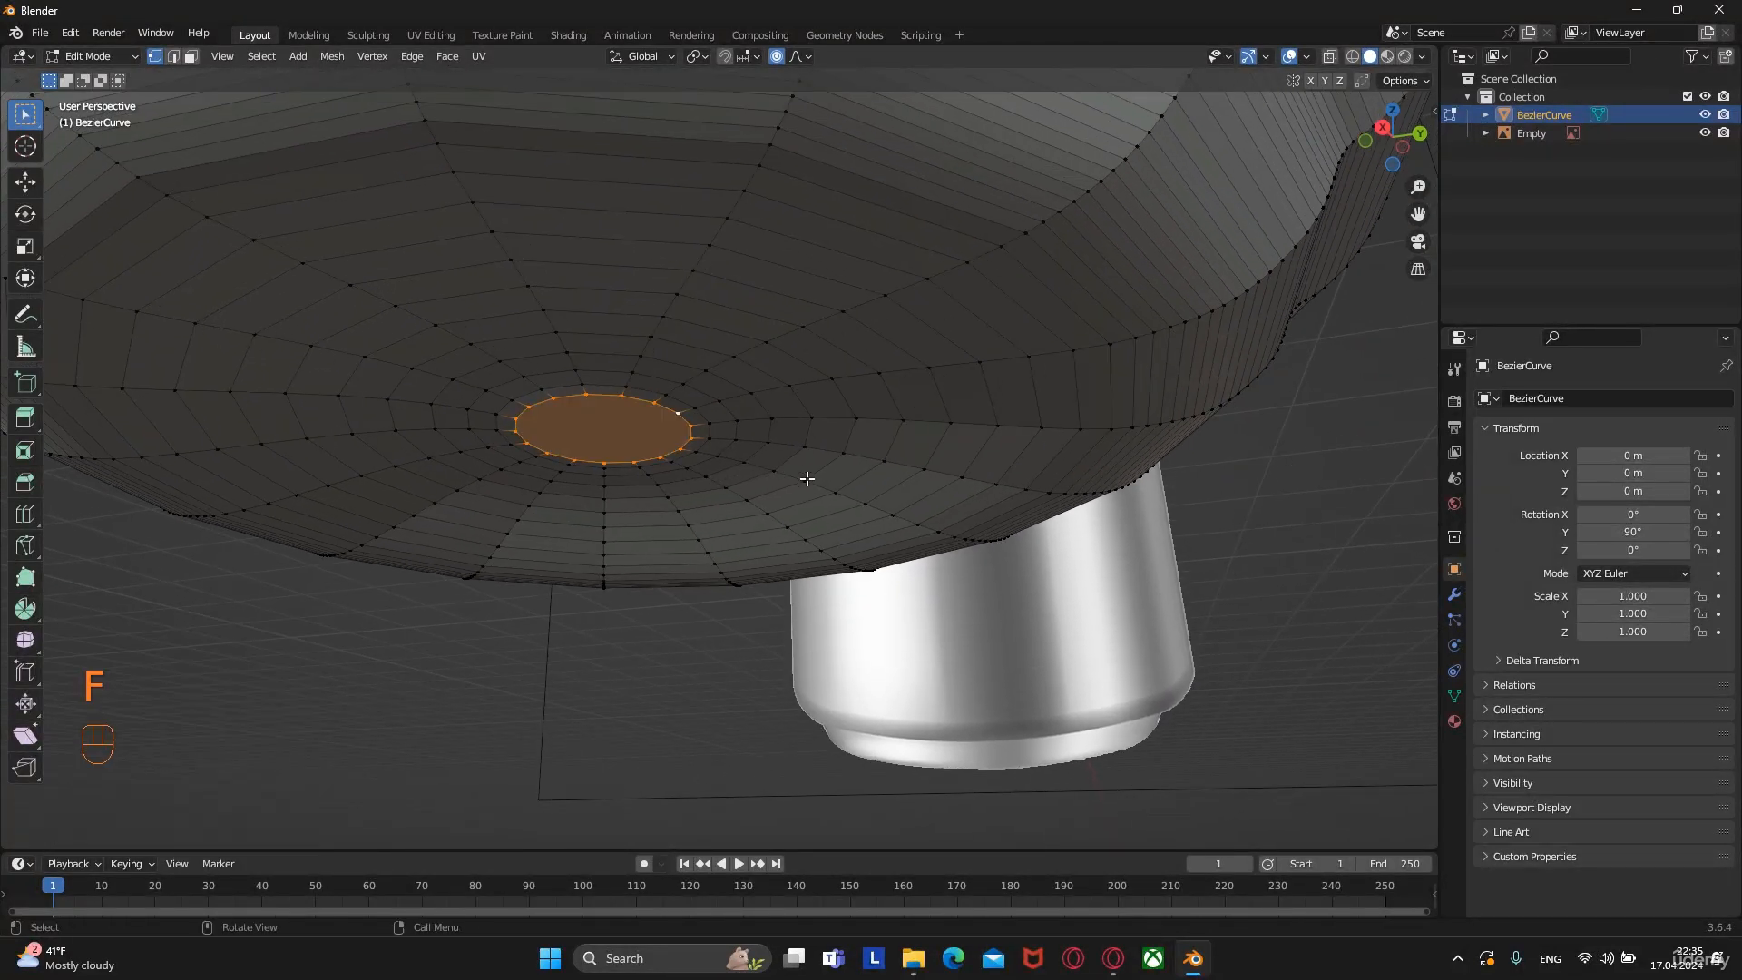
mouse_move(807, 478)
middle_mouse_down()
mouse_move(801, 462)
mouse_move(798, 505)
mouse_move(773, 471)
mouse_move(791, 492)
middle_mouse_up()
Select the can's top rim edge loop and extrude it slightly inward by scaling it down
key("Tab")
scroll(795, 426, "down", 3)
middle_click_drag(795, 417, 764, 624, "shift")
scroll(735, 418, "up", 3)
middle_click_drag(731, 355, 781, 521, "shift")
scroll(726, 488, "up", 2)
key("Tab")
scroll(817, 531, "up", 3)
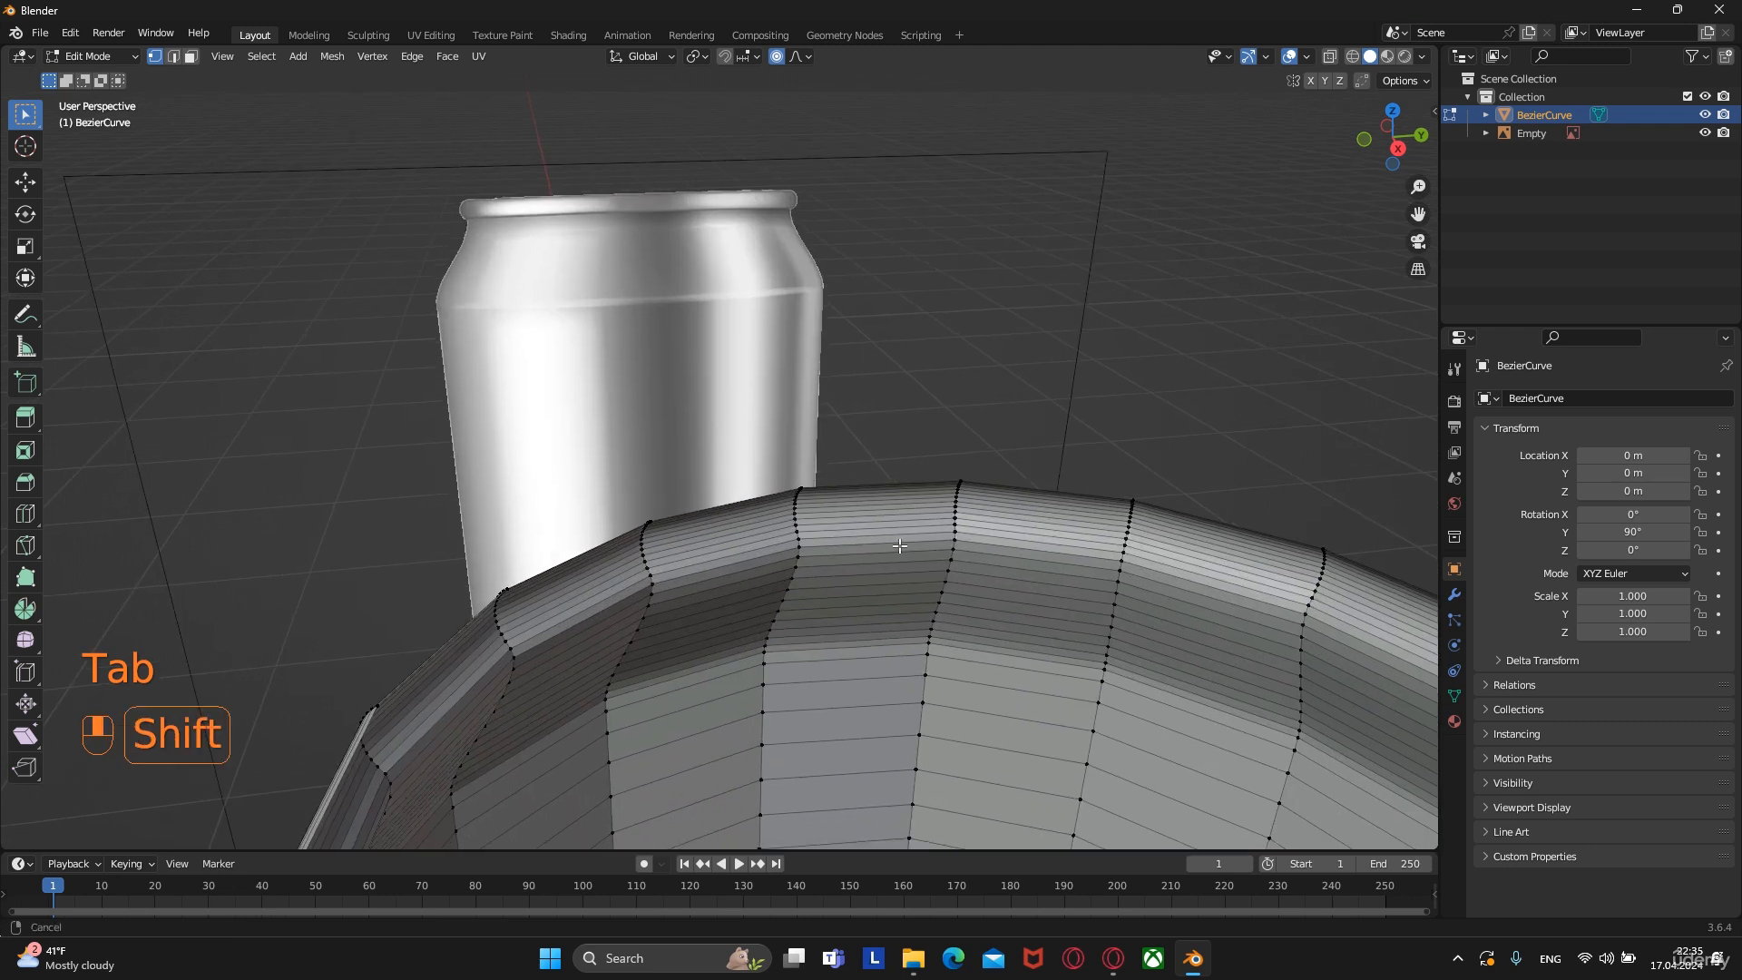
middle_click_drag(902, 541, 445, 433, "shift")
left_click(531, 523, "alt")
middle_click_drag(531, 542, 808, 517, "shift")
key("e")
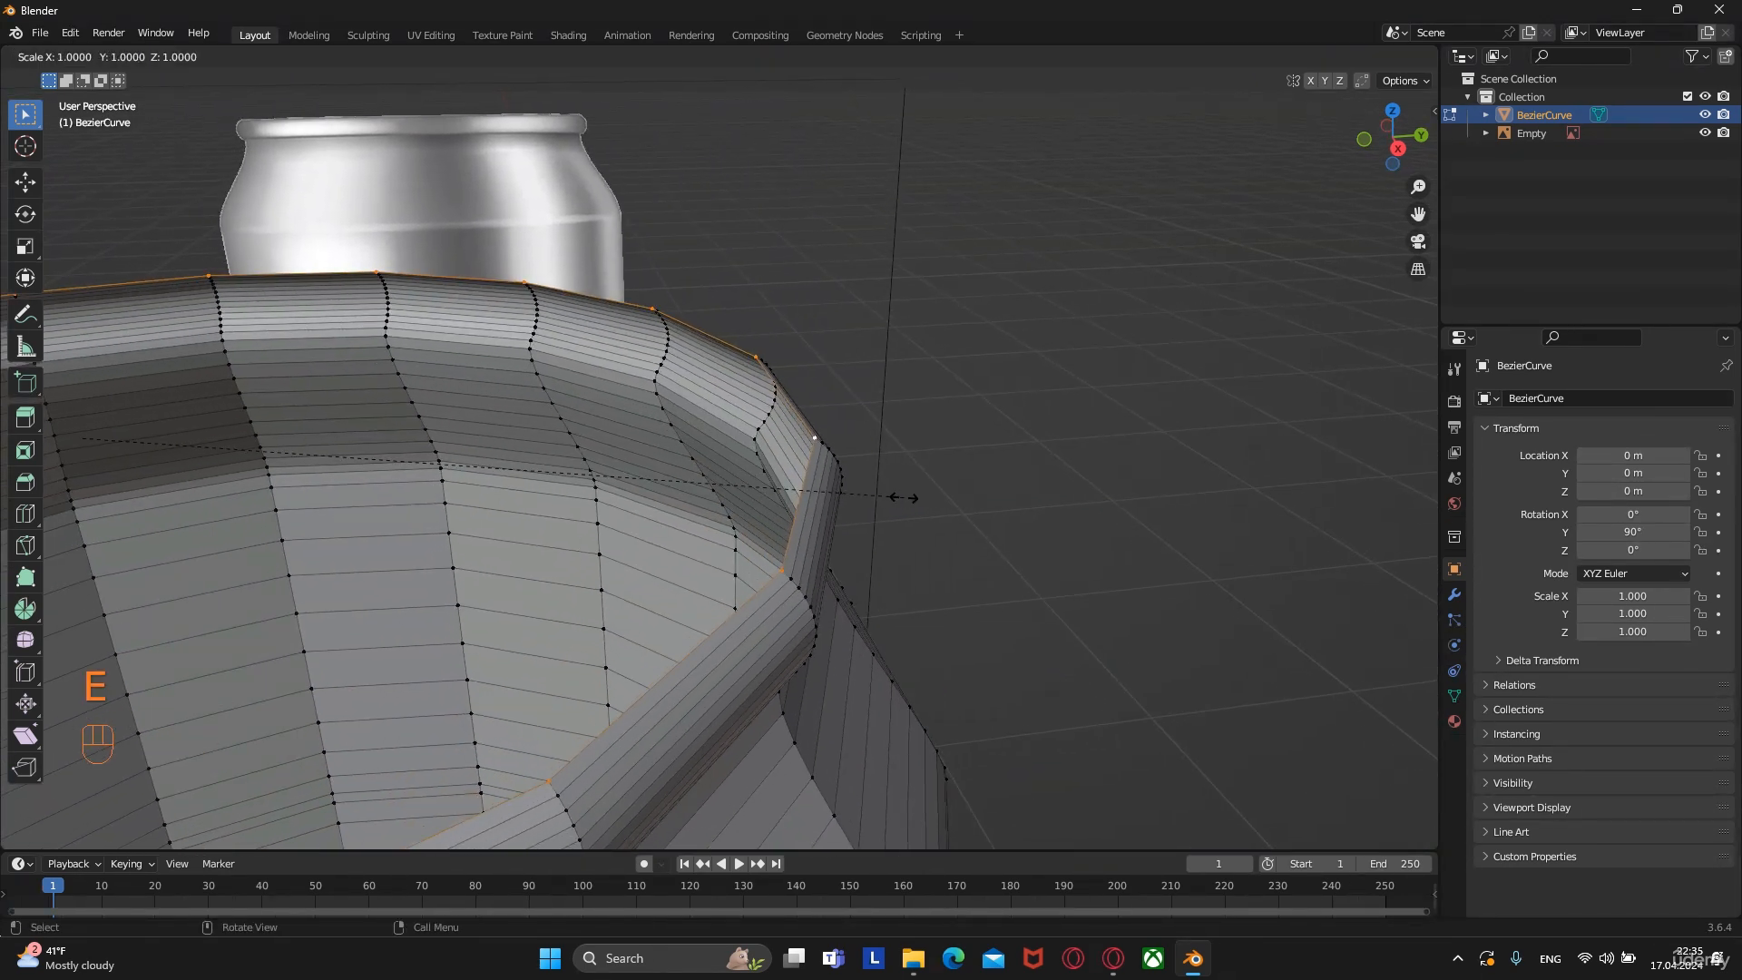
key("s")
left_click(873, 497)
Extrude the inner rim edge loop about 0.05 m downward along Z
key("e")
key("z")
left_click(921, 536)
Turn off proportional editing, scale the lower inner rim loop to 0.979 and raise it about 0.012 m along Z
key("s")
right_click(909, 535)
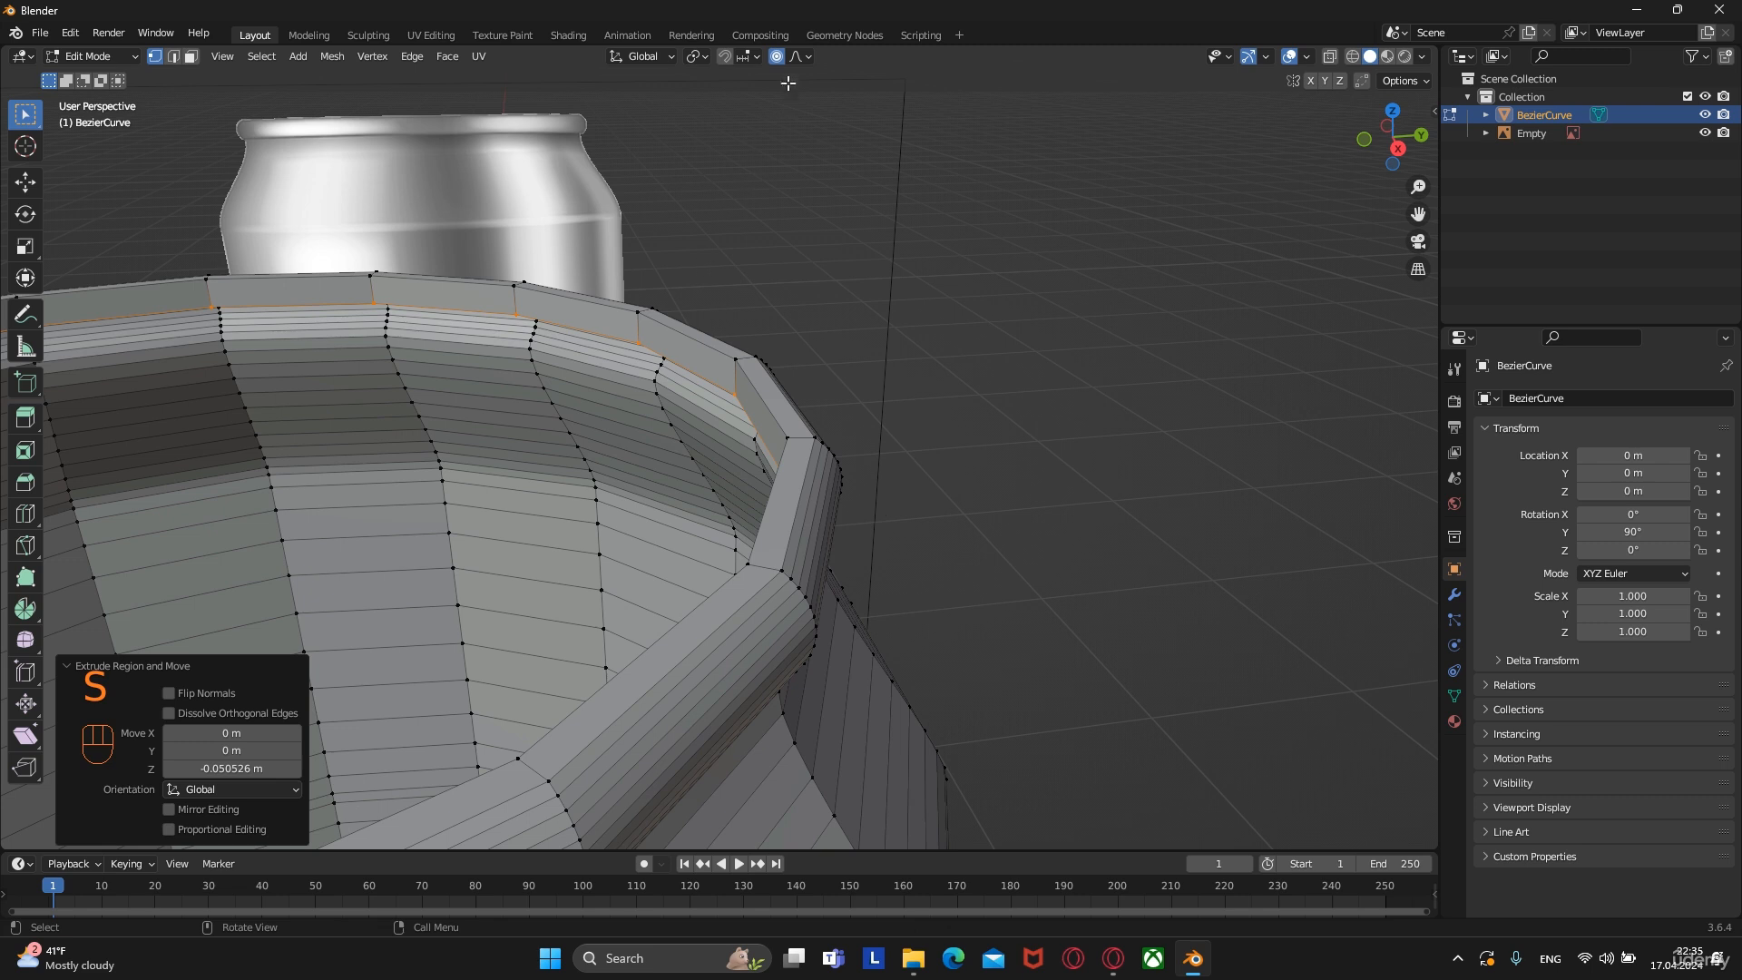
key("s")
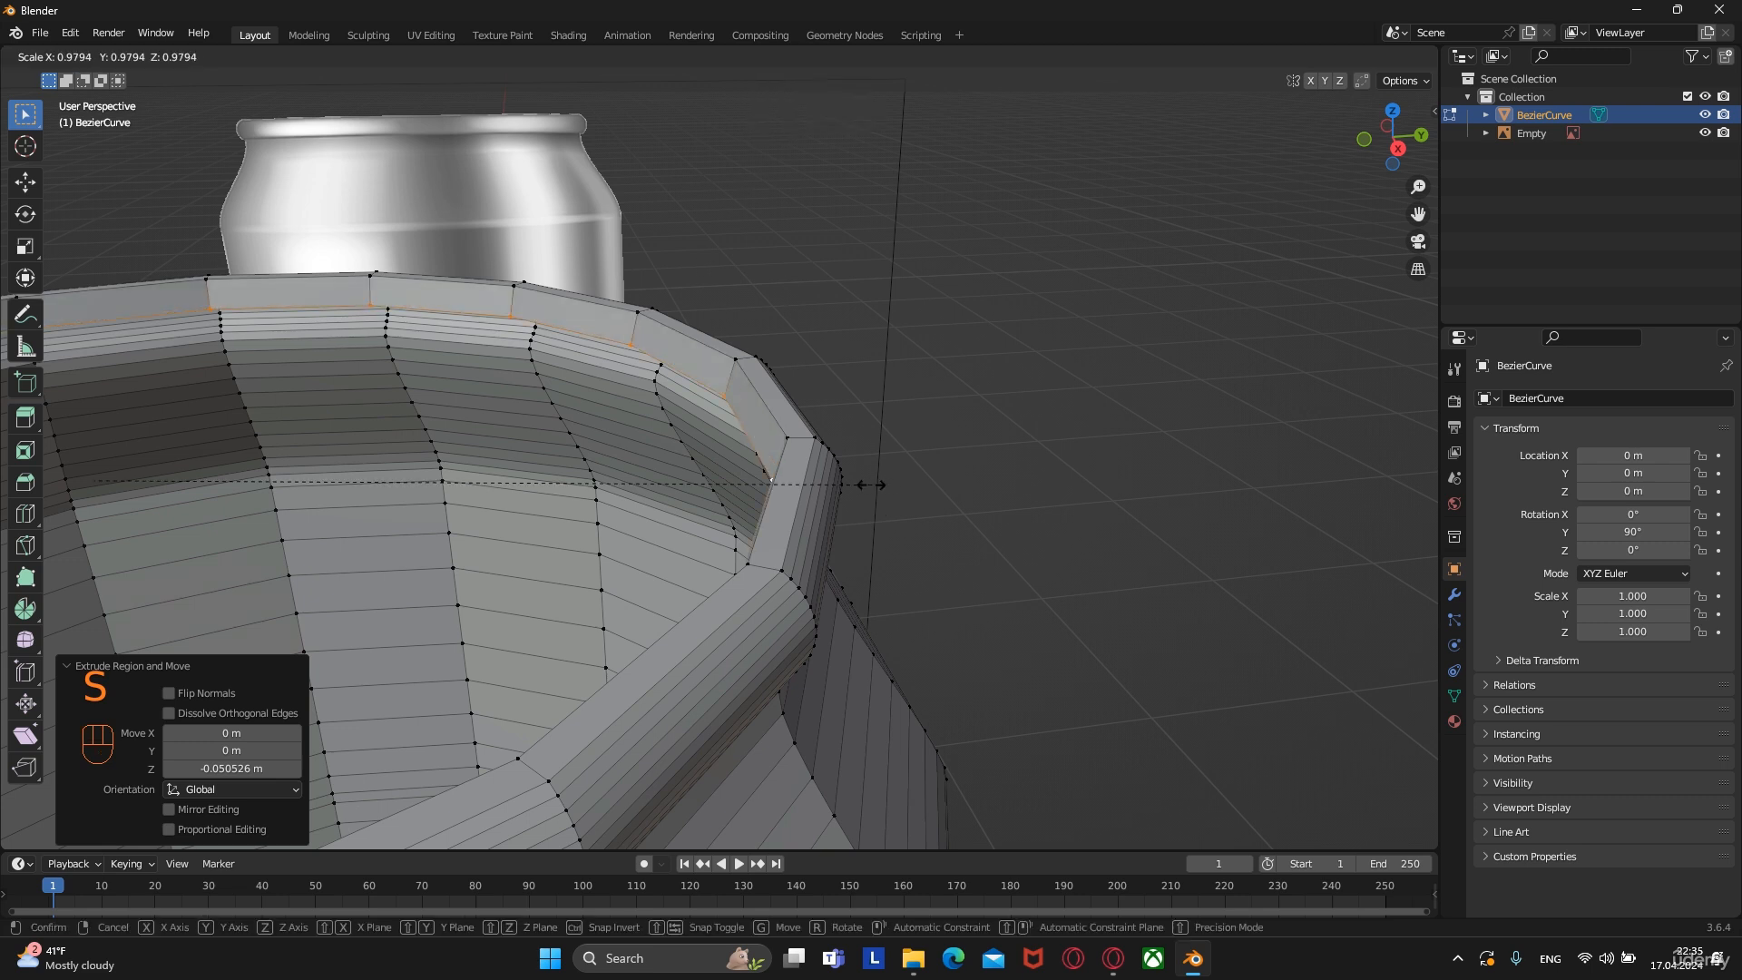
left_click(870, 481)
key("g")
key("z")
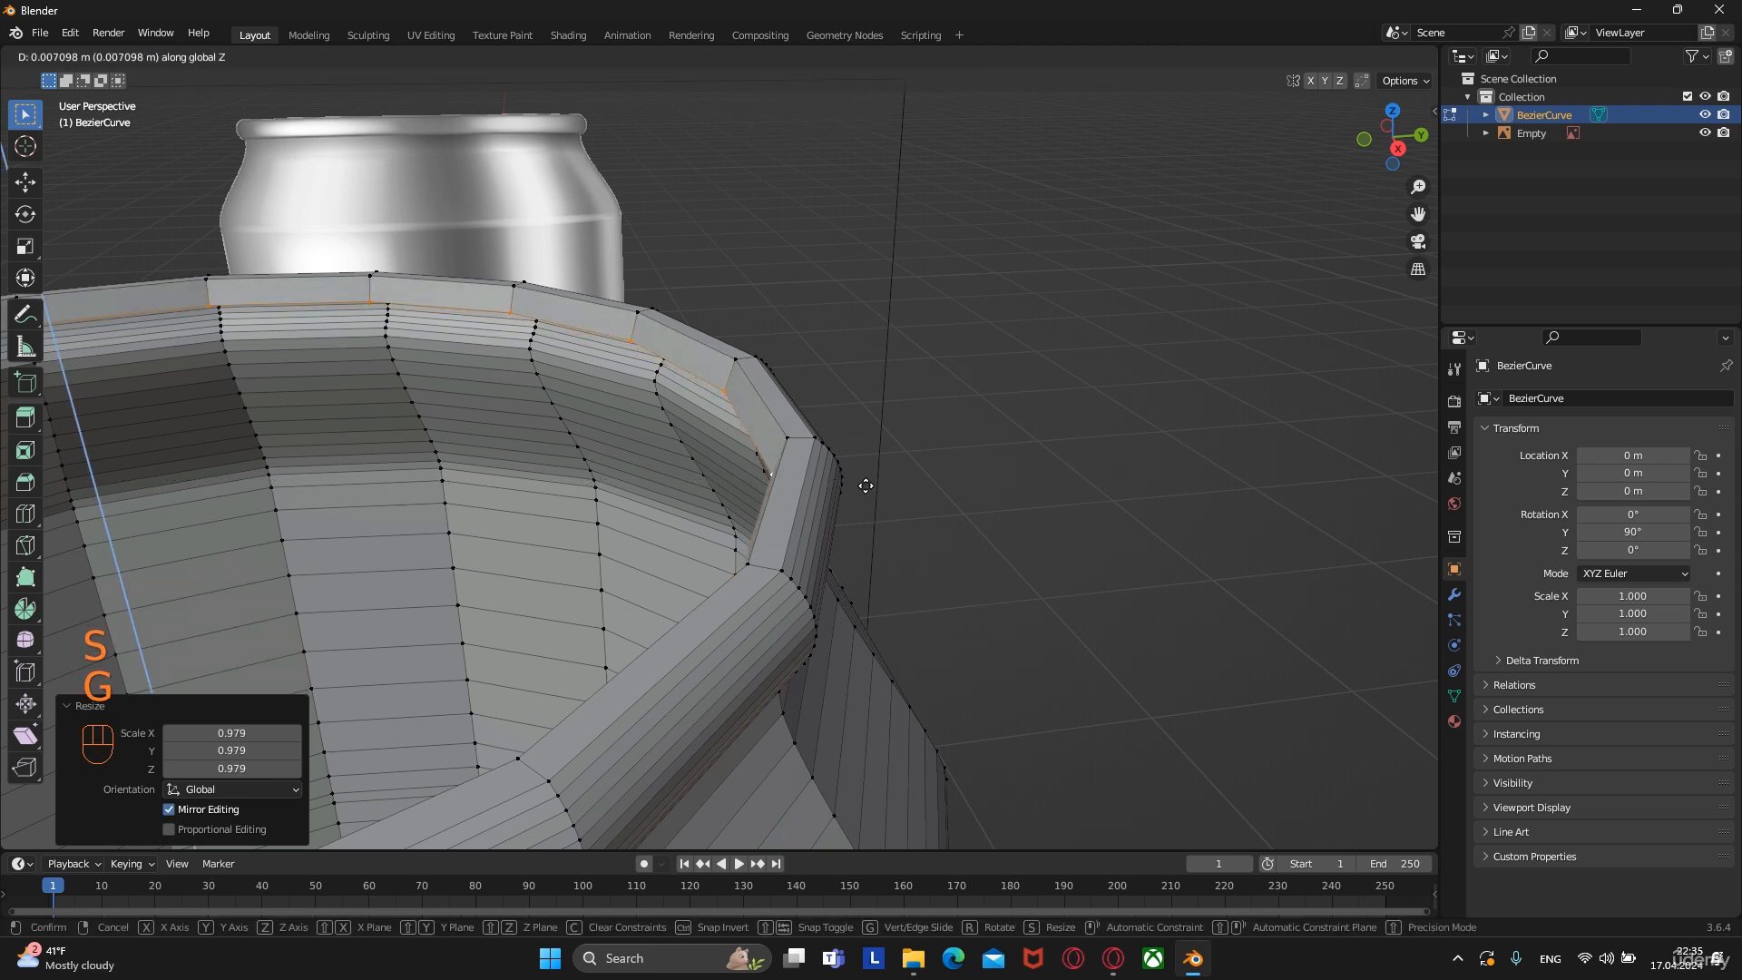
left_click(868, 482)
Return to Object Mode and add a Subdivision Surface modifier to the can
scroll(862, 483, "down", 5)
middle_click_drag(829, 490, 763, 475)
scroll(651, 475, "up", 4)
middle_click_drag(649, 475, 848, 532, "shift")
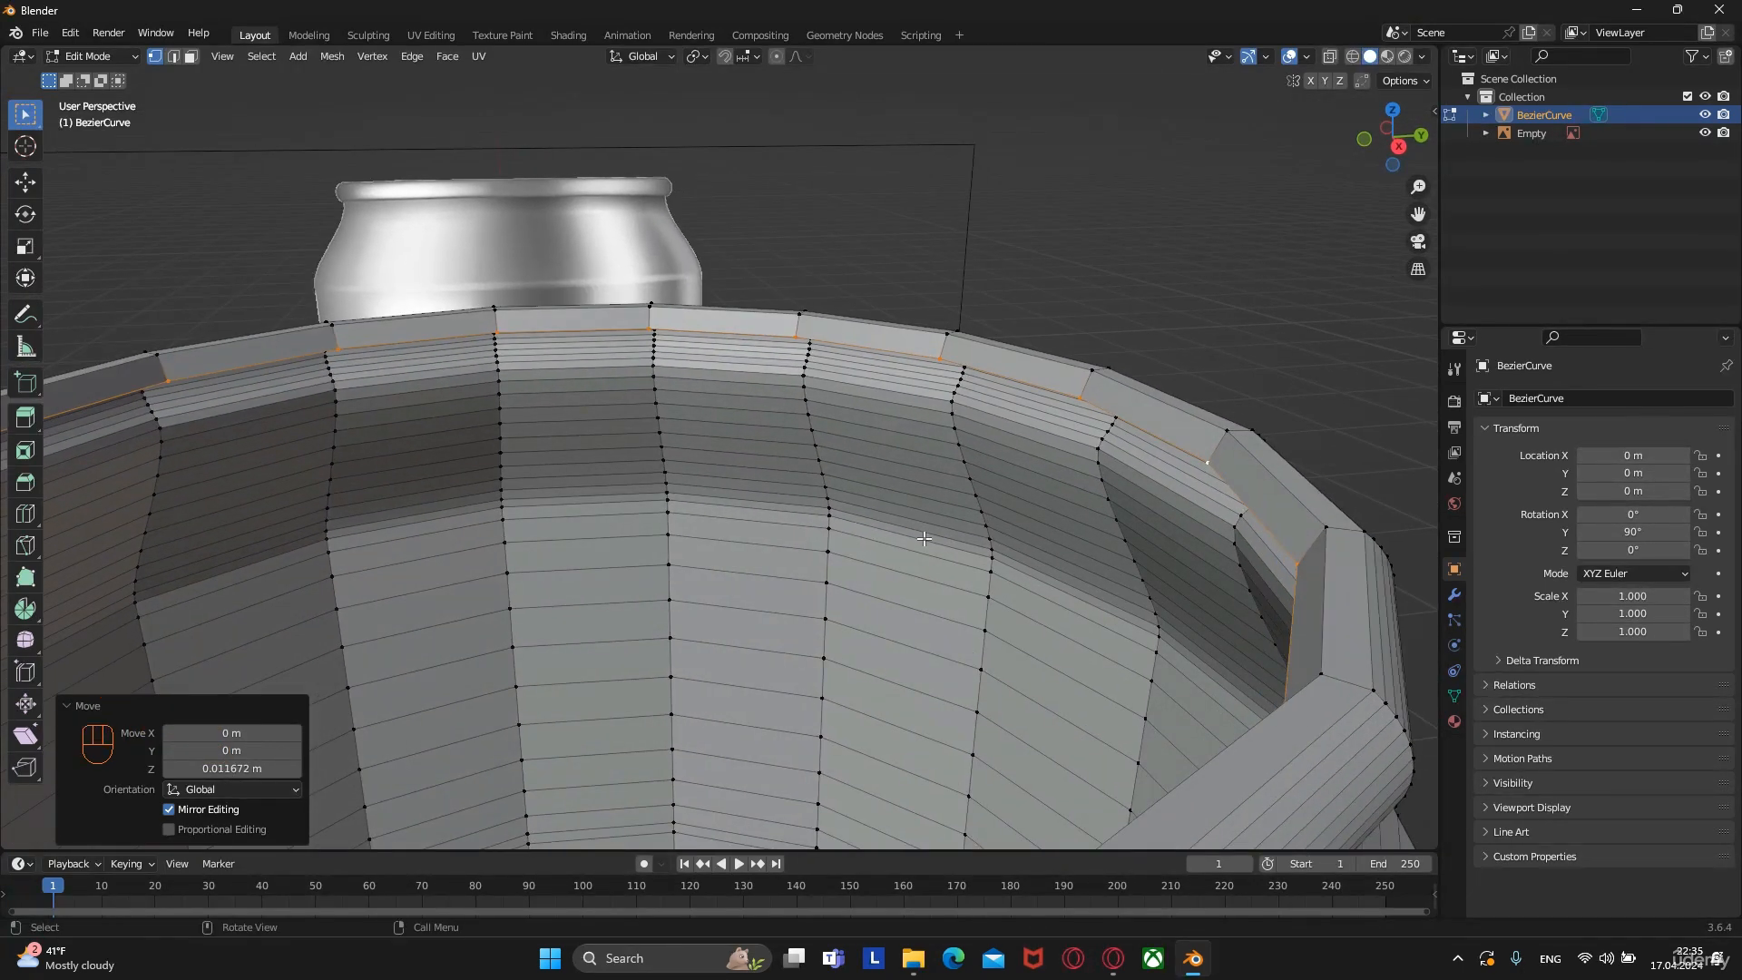
key("Tab")
scroll(907, 543, "down", 5)
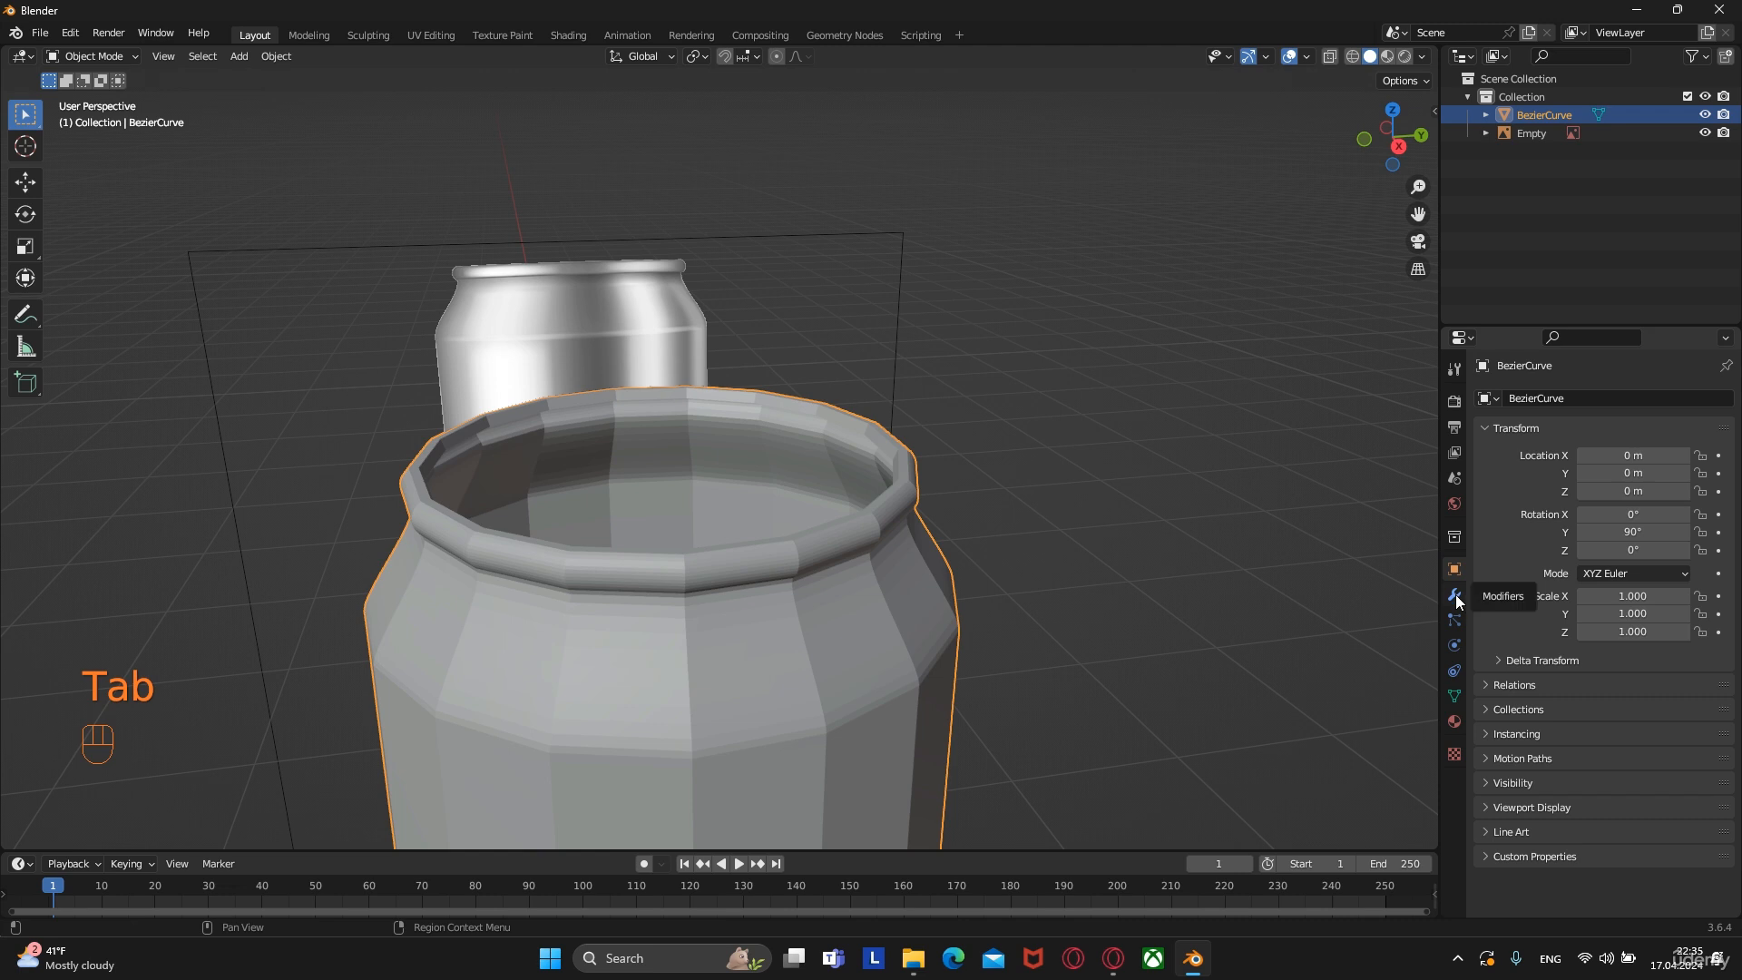
left_click(1456, 598)
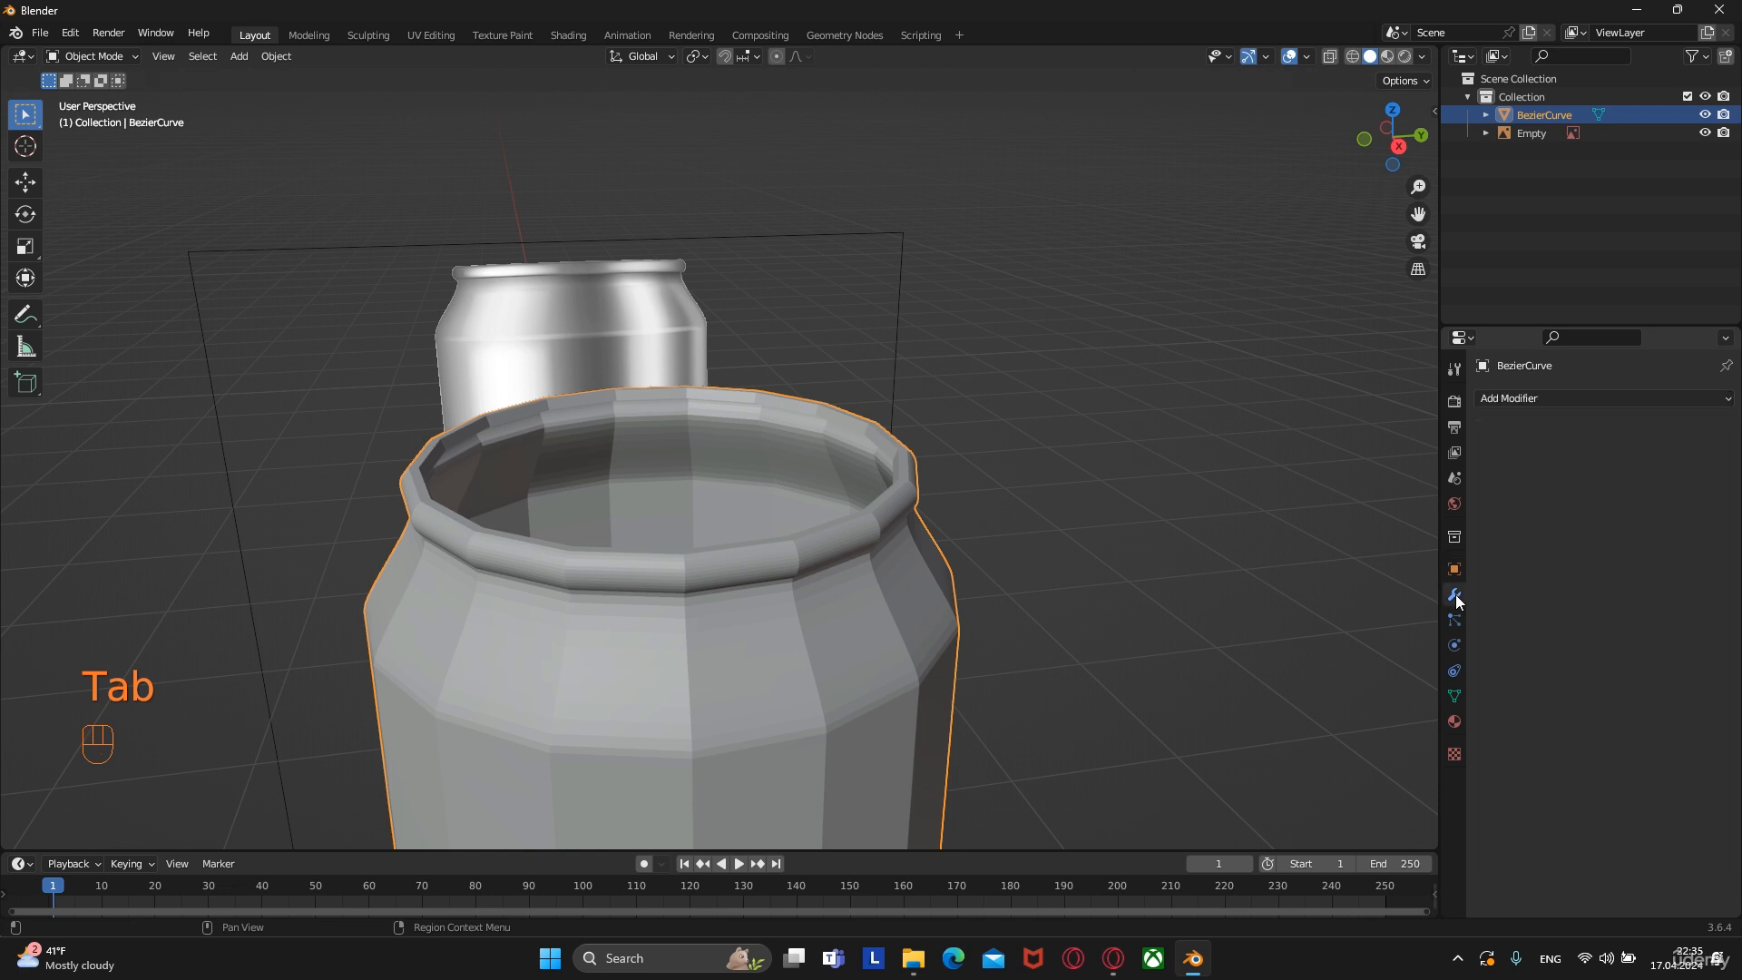
left_click(1526, 400)
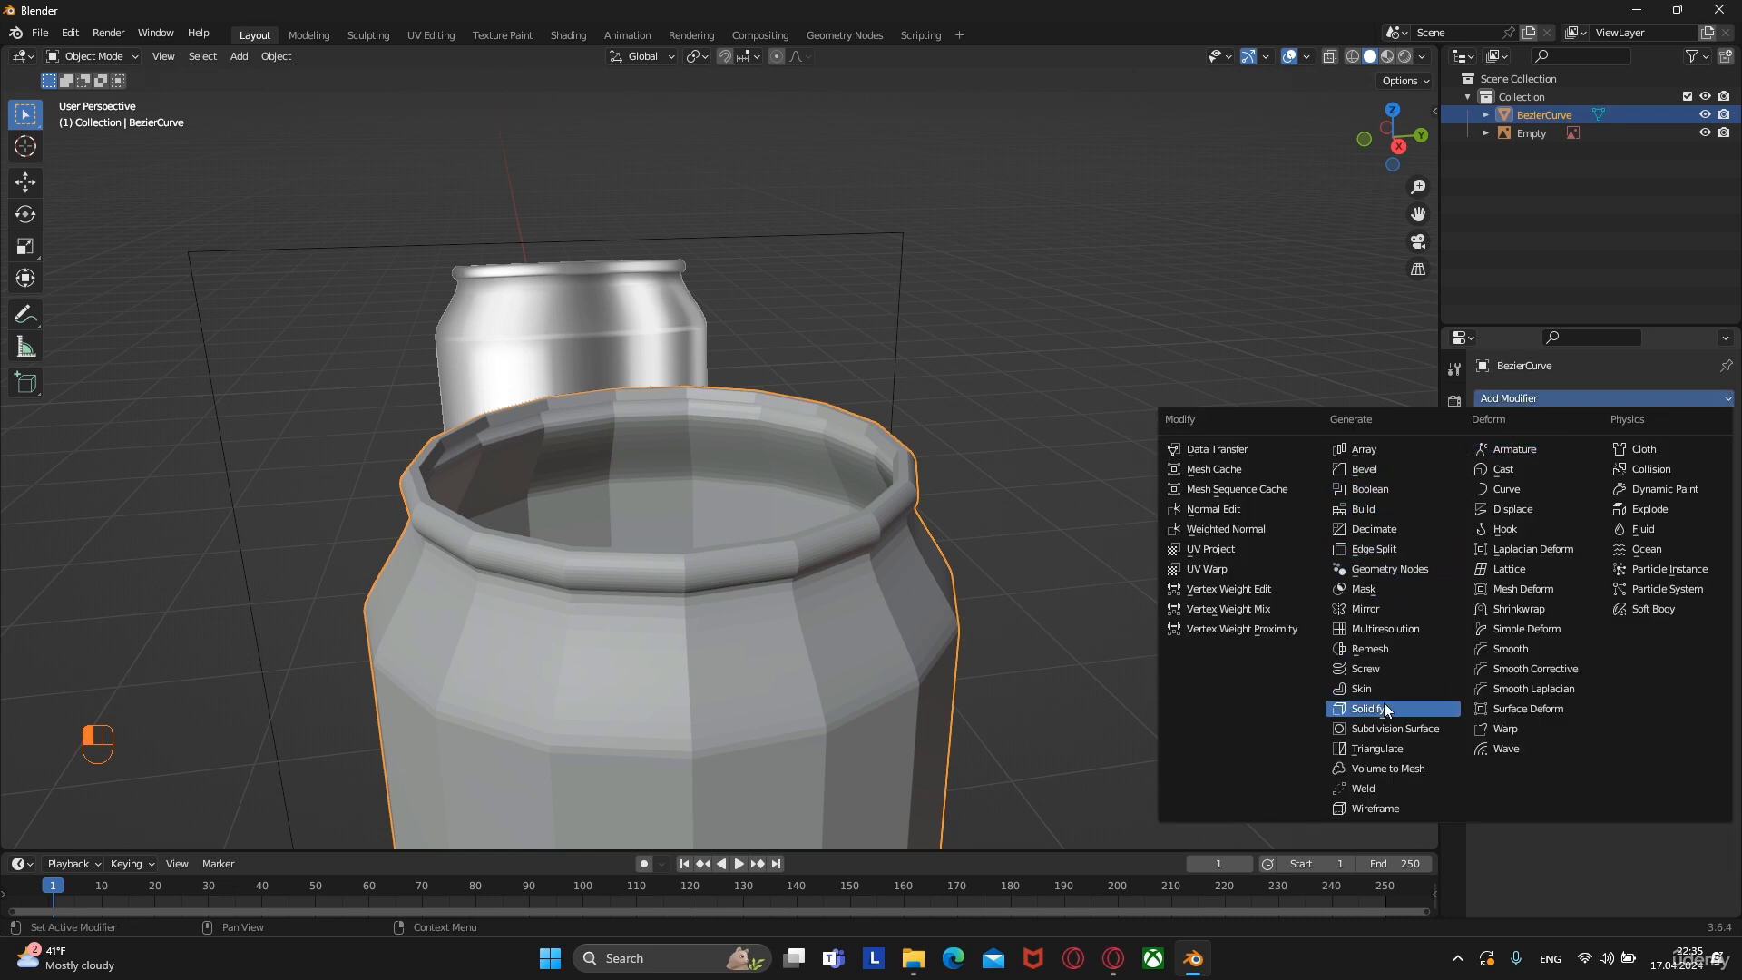
left_click(1374, 728)
Apply smooth shading to the can
scroll(982, 613, "down", 3)
middle_click_drag(835, 516, 733, 465)
right_click(650, 470)
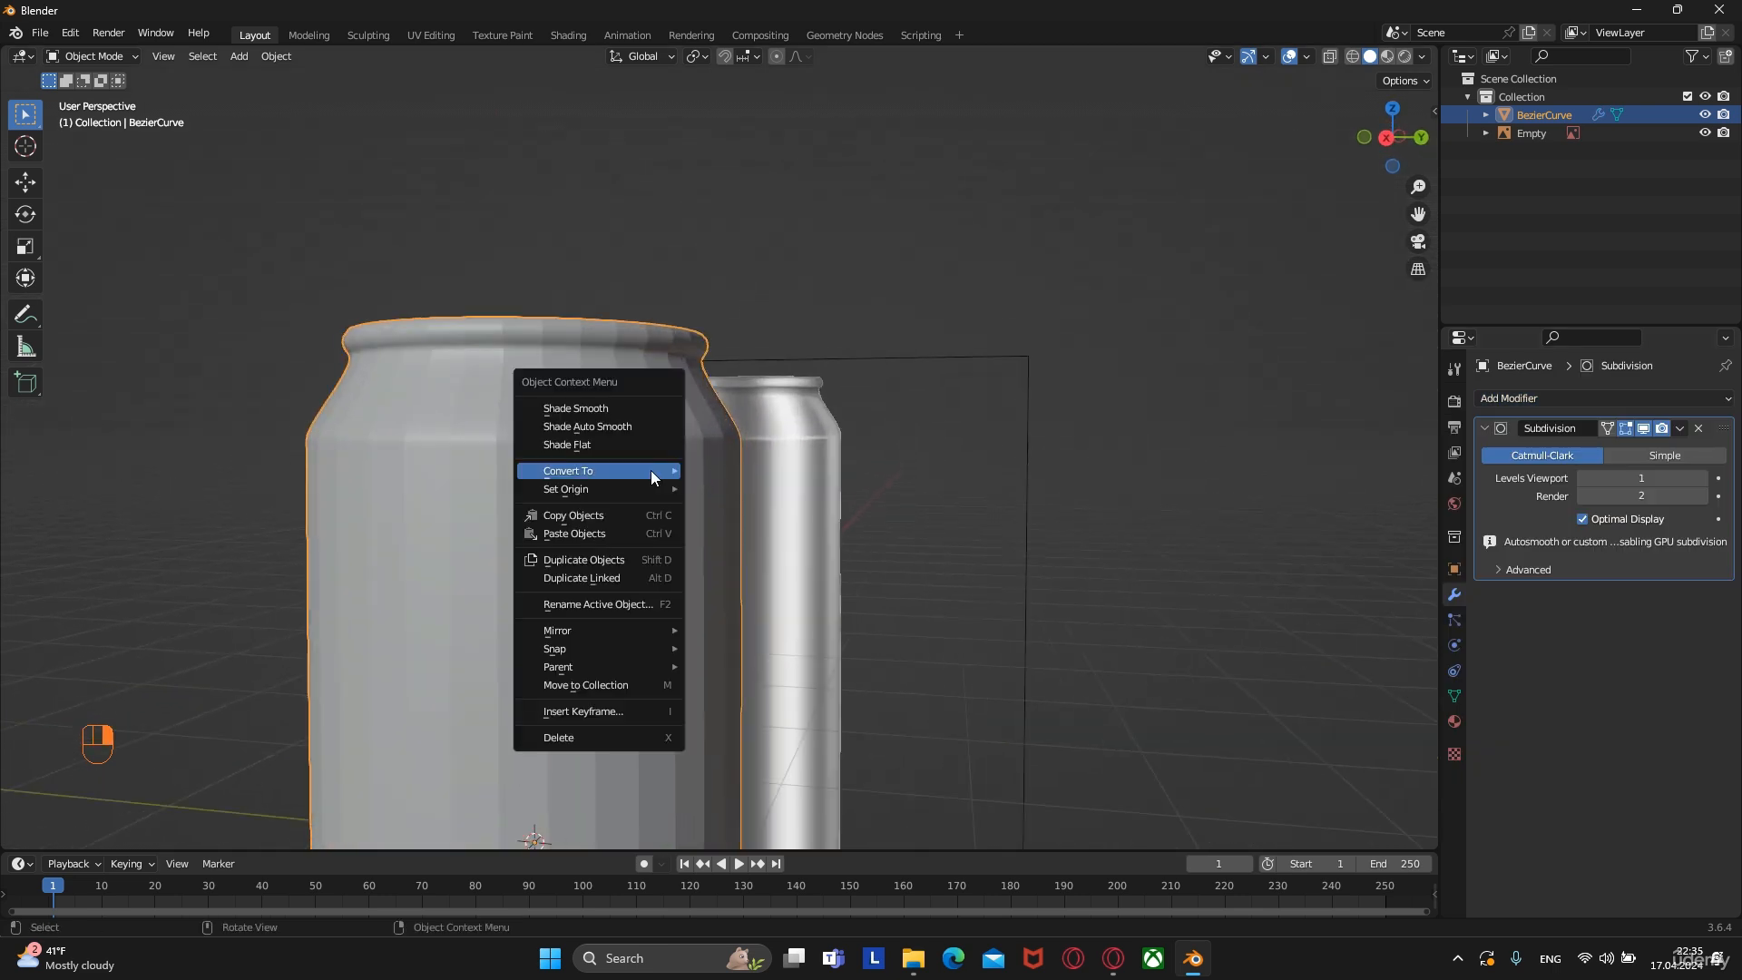
left_click(629, 405)
Examine the edge loops around the can's shoulder and body in Edit Mode from the side
middle_click_drag(602, 418, 831, 545)
scroll(719, 471, "up", 2)
middle_click_drag(719, 471, 797, 518, "shift")
scroll(869, 486, "up", 4)
key("Tab")
scroll(876, 524, "up", 1)
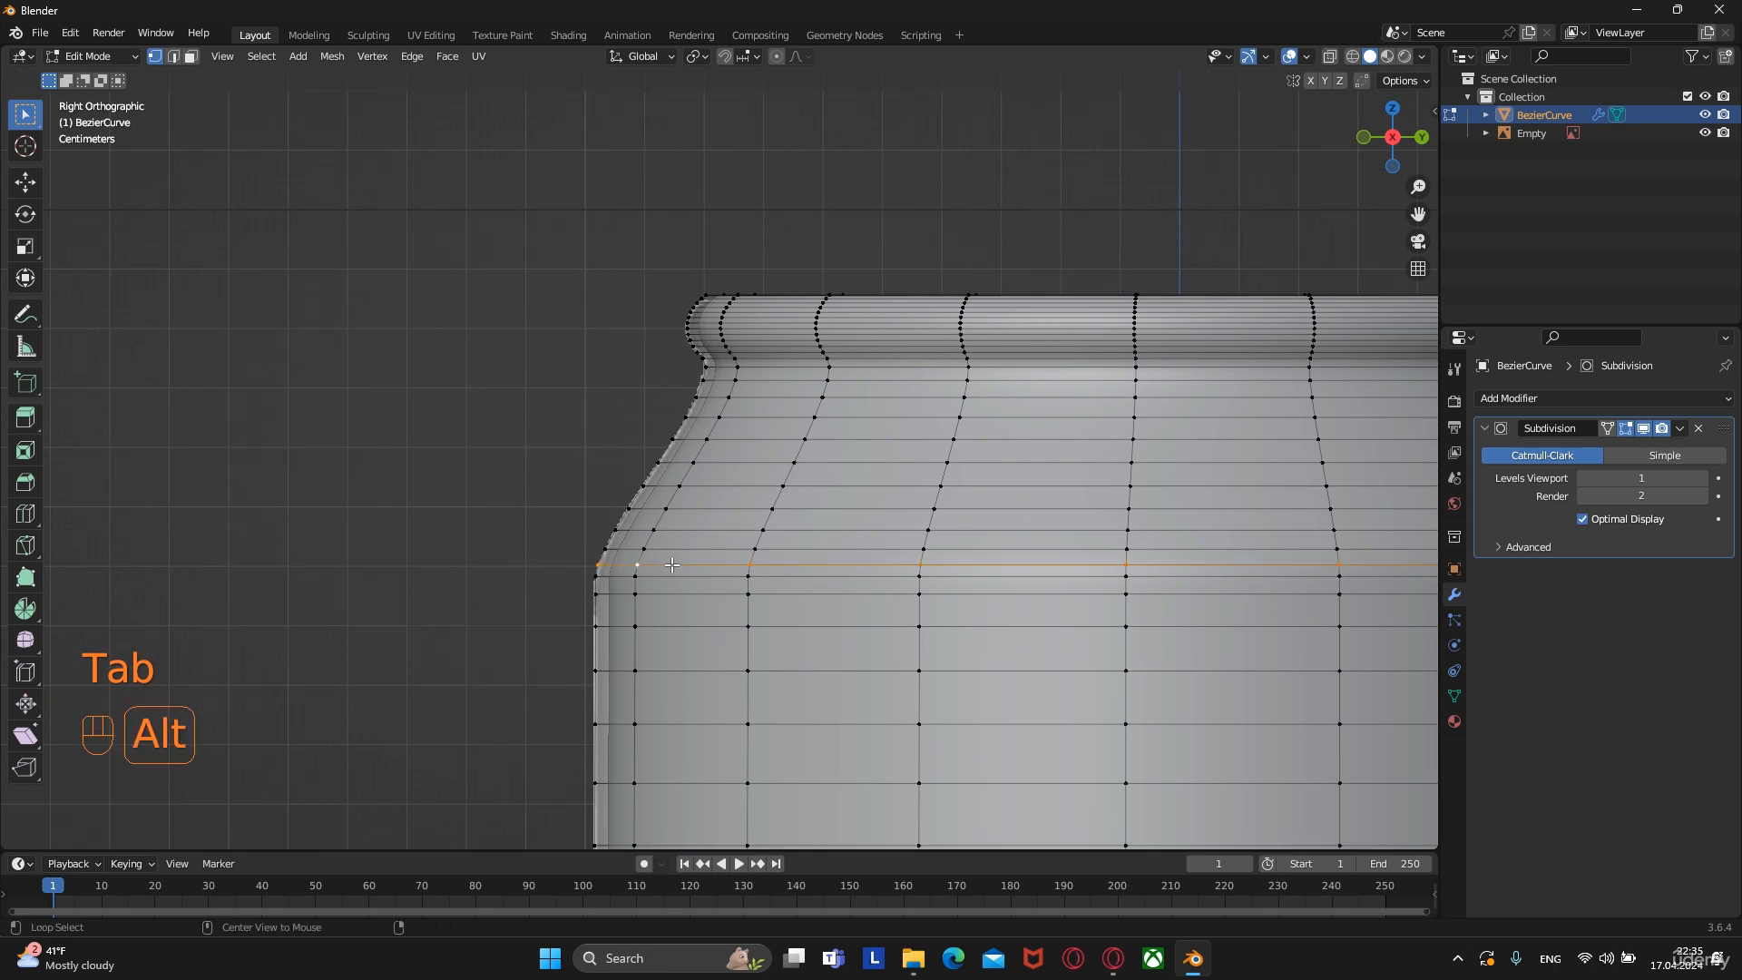
scroll(724, 582, "down", 1)
scroll(753, 582, "up", 3)
scroll(862, 580, "down", 8)
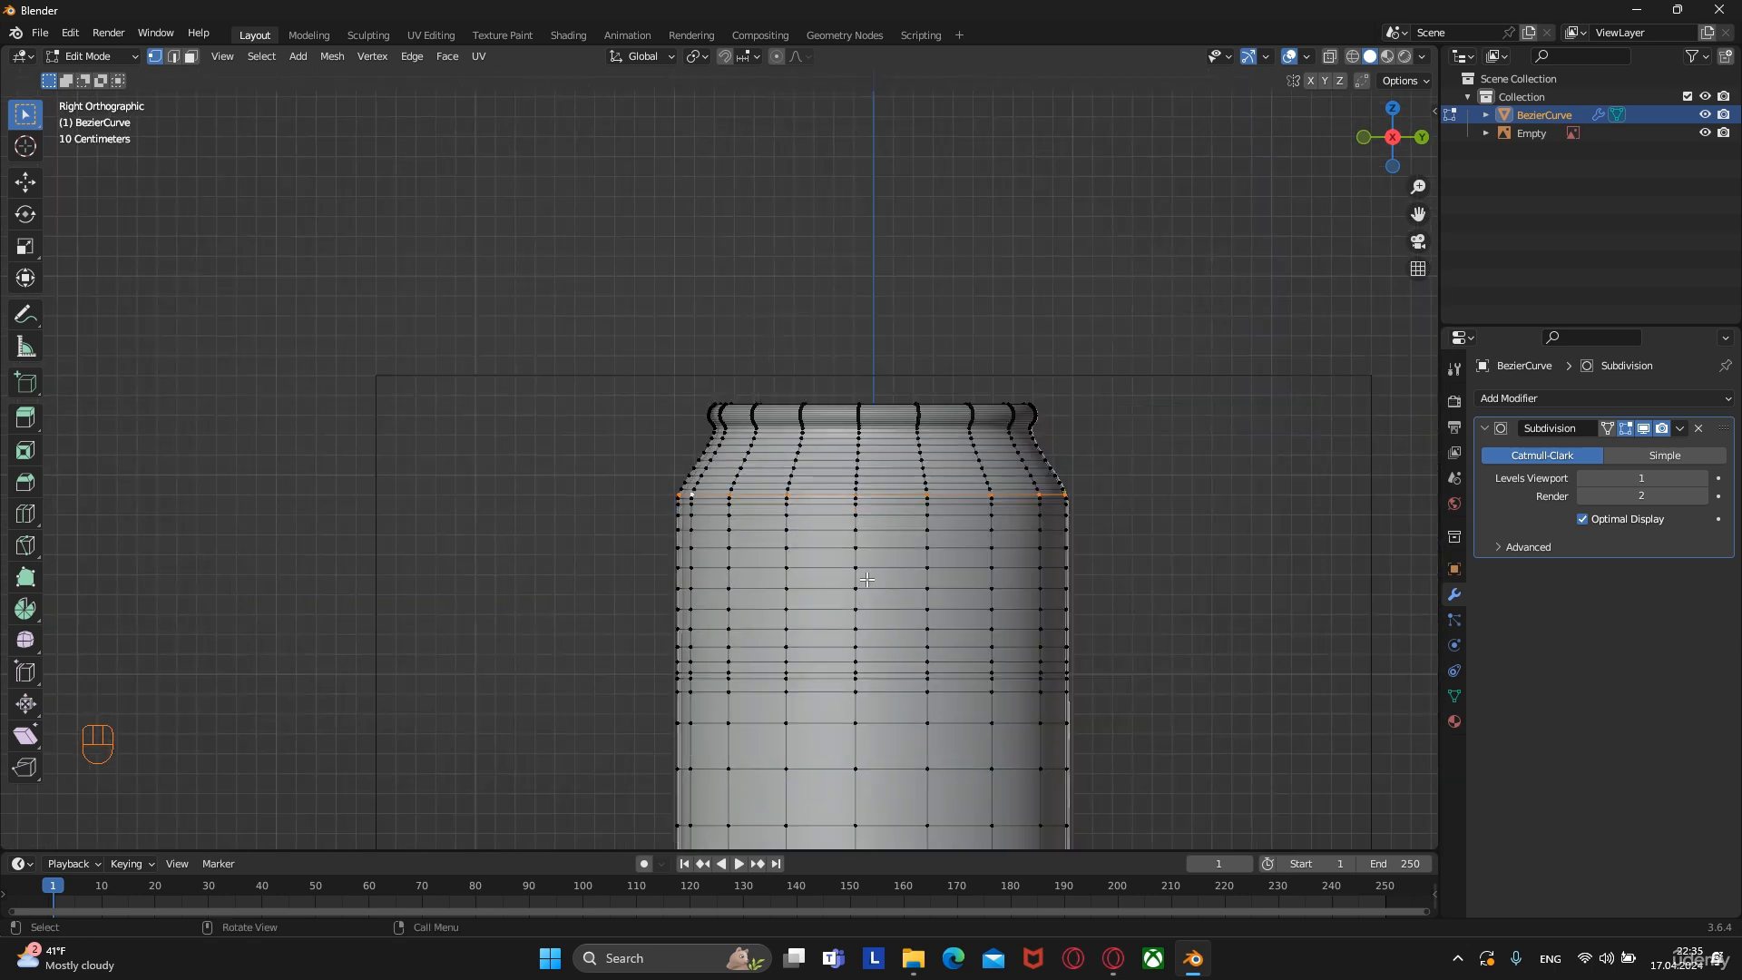
scroll(866, 578, "down", 6)
middle_click_drag(871, 583, 796, 575, "shift")
scroll(800, 579, "up", 3)
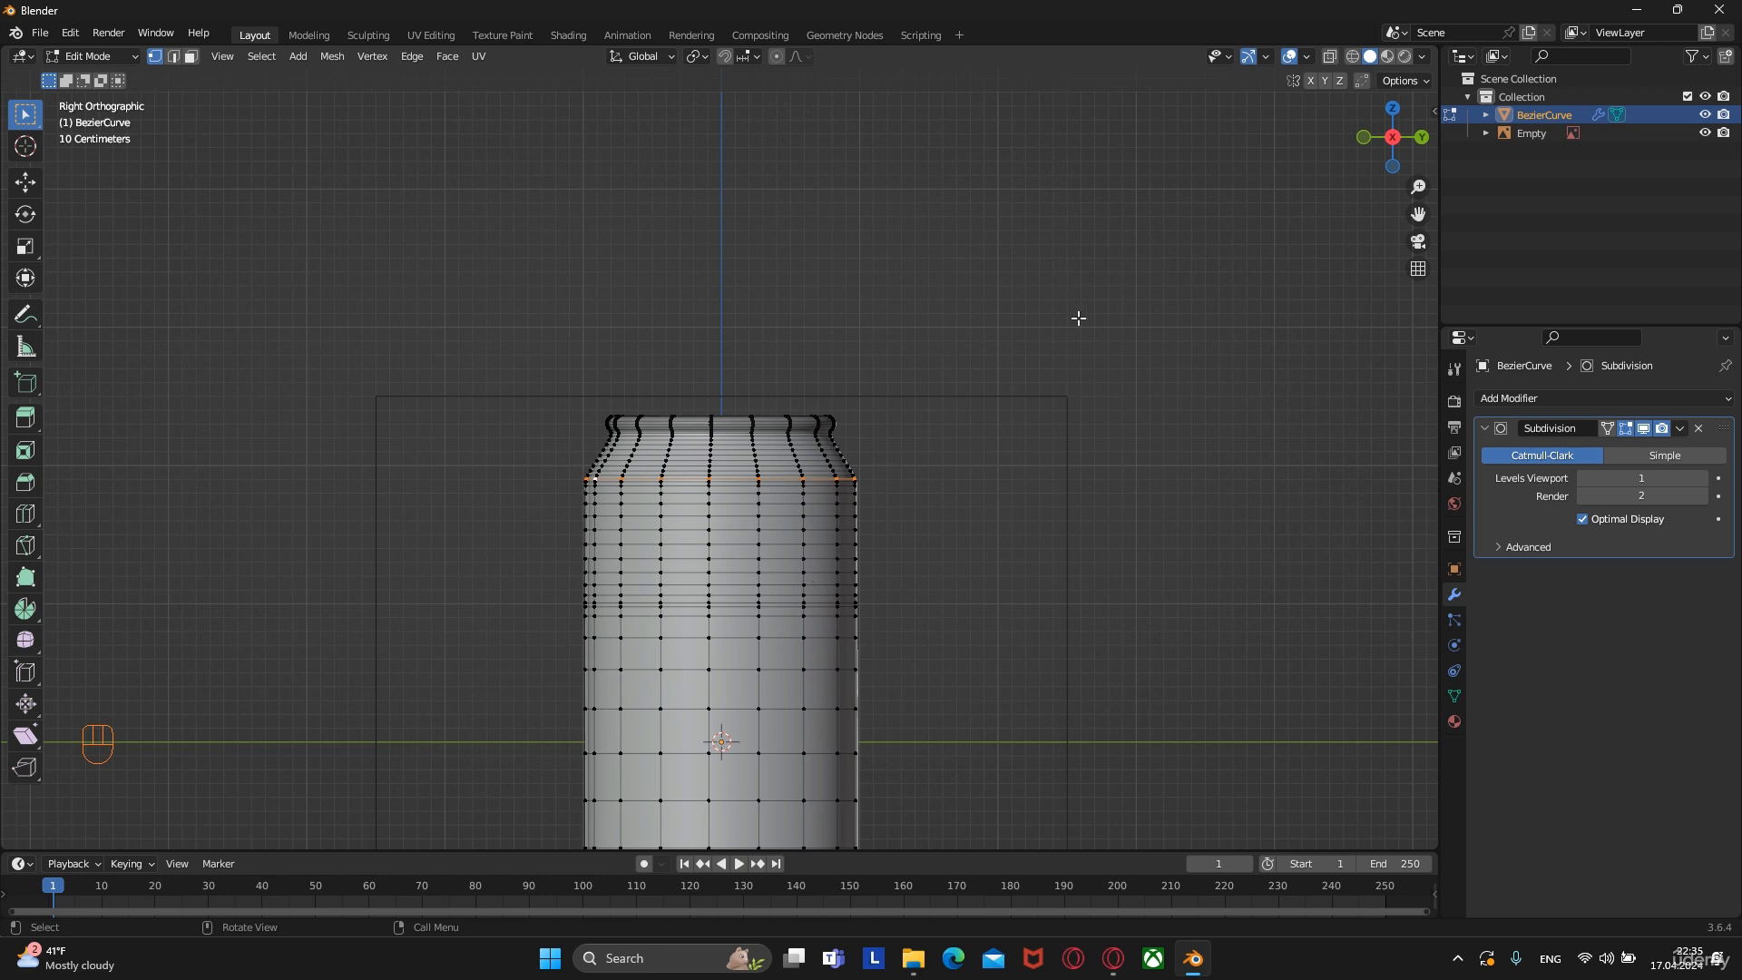
Return to Object Mode and set the can's Subdivision modifier to viewport level 2
key("Tab")
middle_click_drag(939, 372, 1000, 424)
scroll(1007, 454, "up", 4)
middle_click_drag(1014, 490, 918, 388, "shift")
middle_click_drag(1055, 379, 960, 406)
scroll(957, 413, "up", 2)
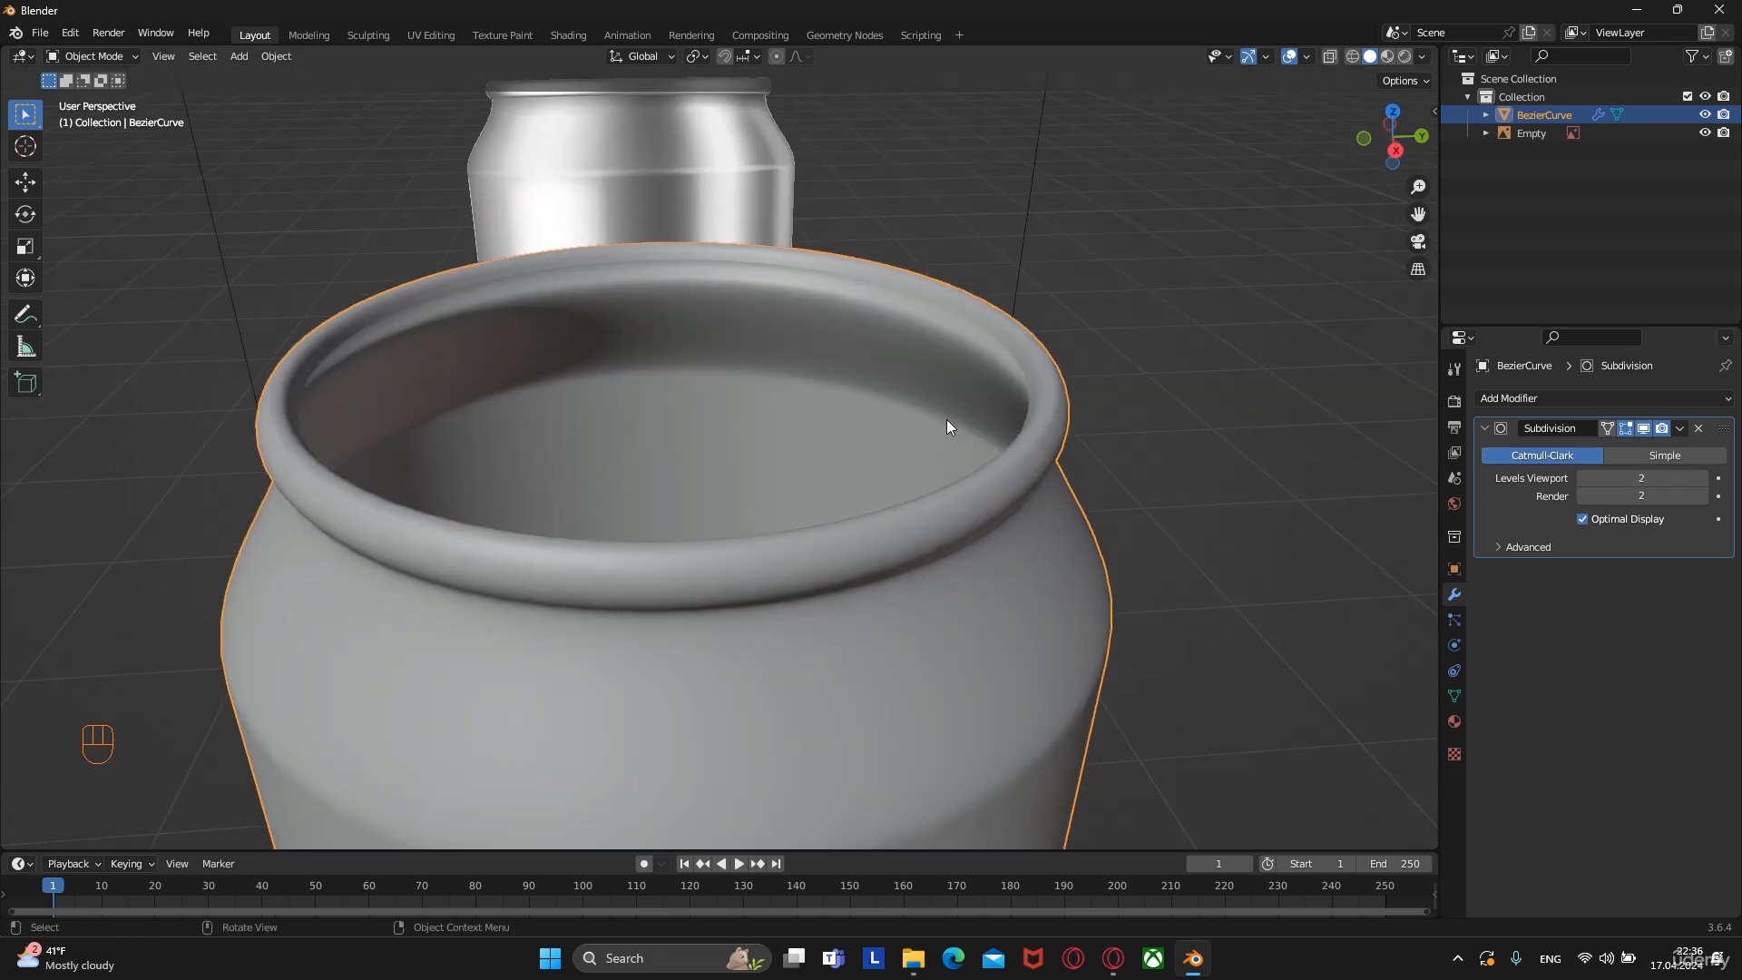
scroll(946, 419, "down", 5)
Select alternate horizontal edge loops from the can's shoulder down to its lower body and dissolve their edges
key("Tab")
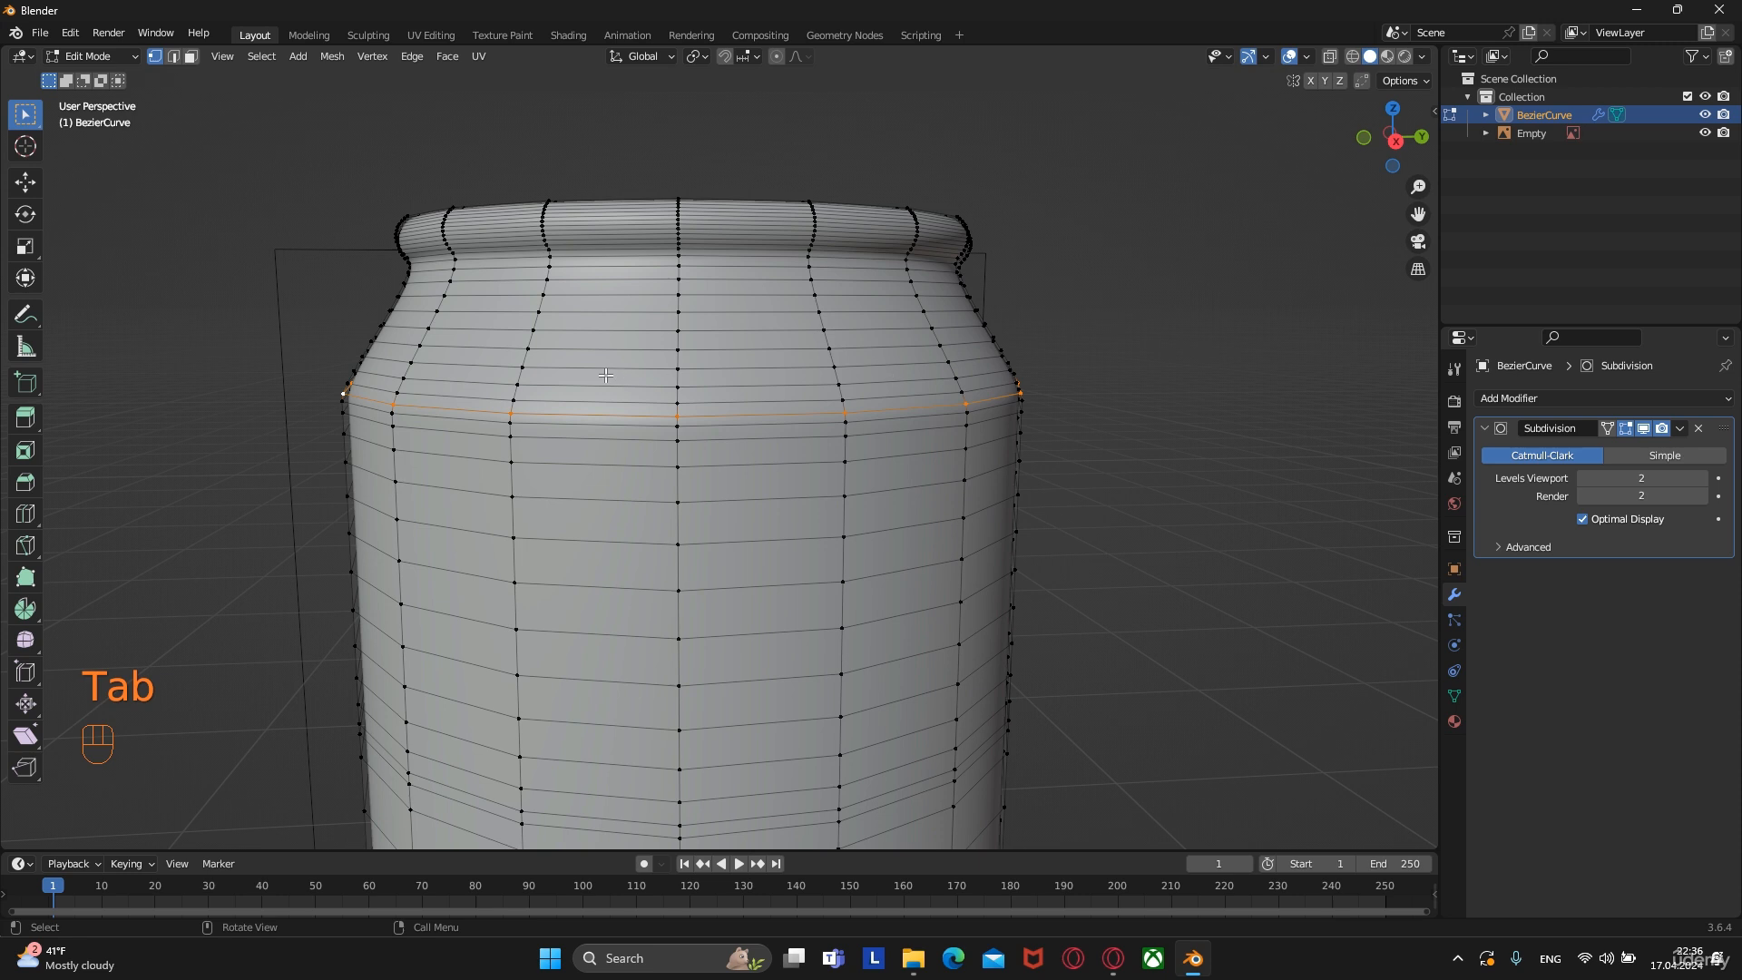
left_click(579, 403, "alt")
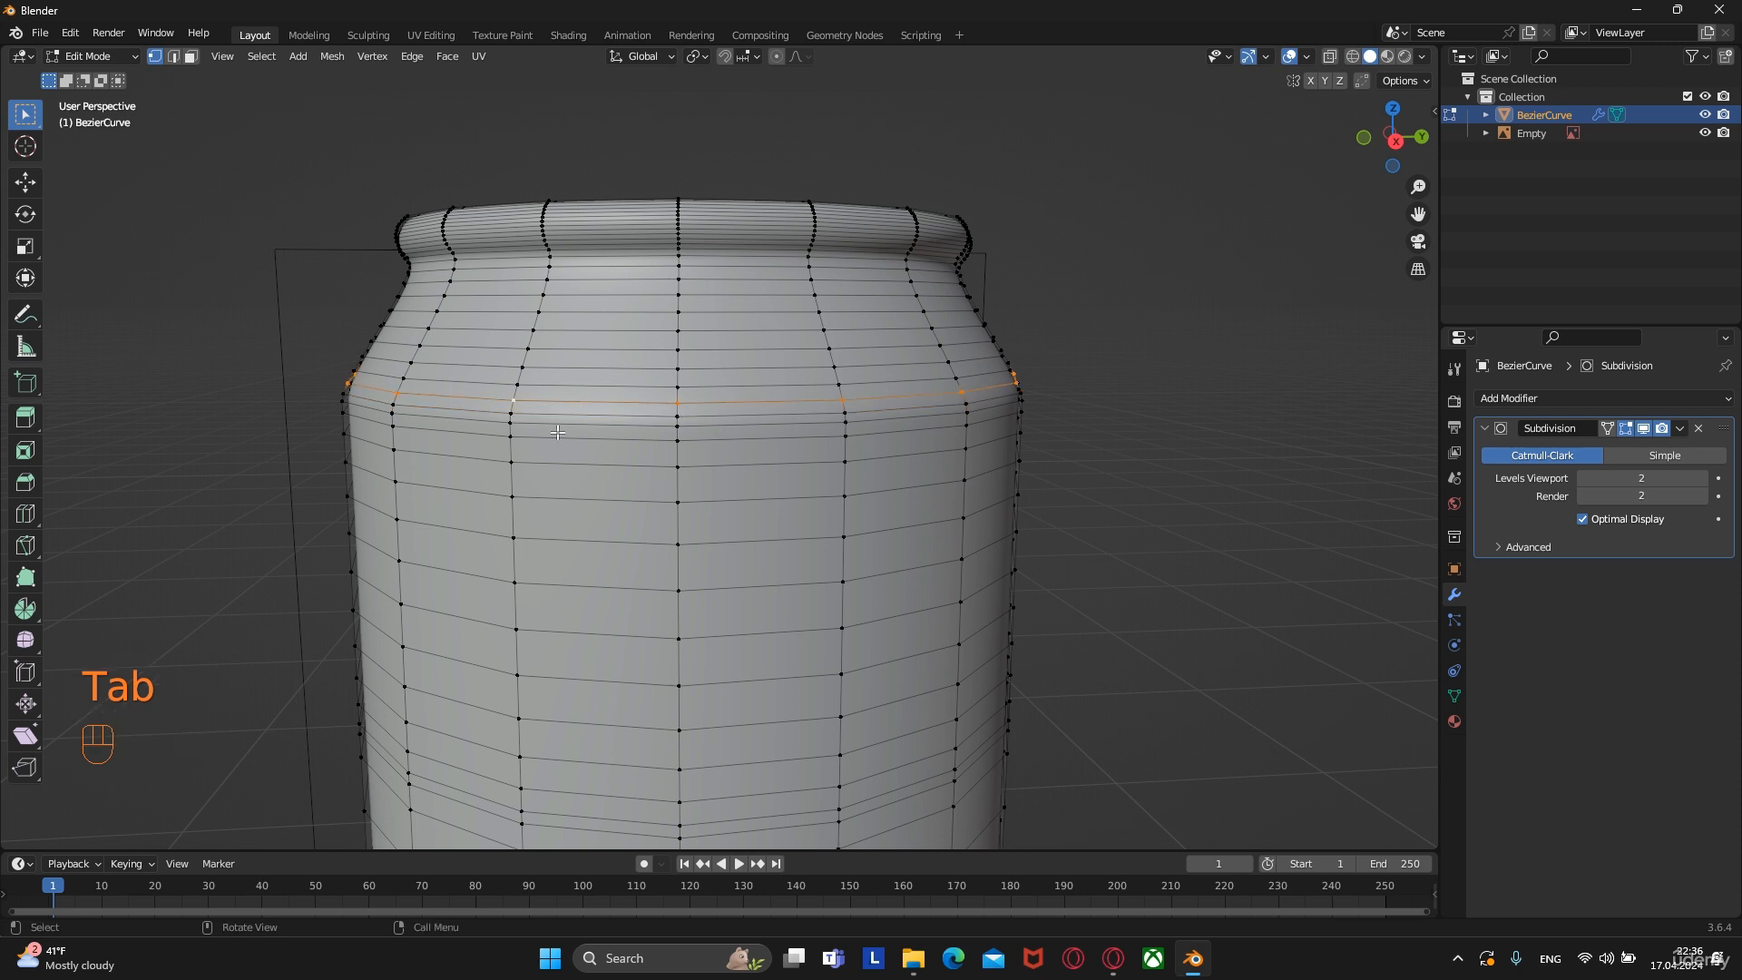
left_click(606, 443, "alt+shift")
left_click(635, 501, "alt+shift")
left_click(651, 589, "alt+shift")
left_click(649, 691, "alt+shift")
left_click(651, 771, "alt+shift")
scroll(653, 772, "down", 2)
middle_click_drag(658, 771, 726, 508, "shift")
left_click(773, 513, "alt+shift")
left_click(782, 597, "alt+shift")
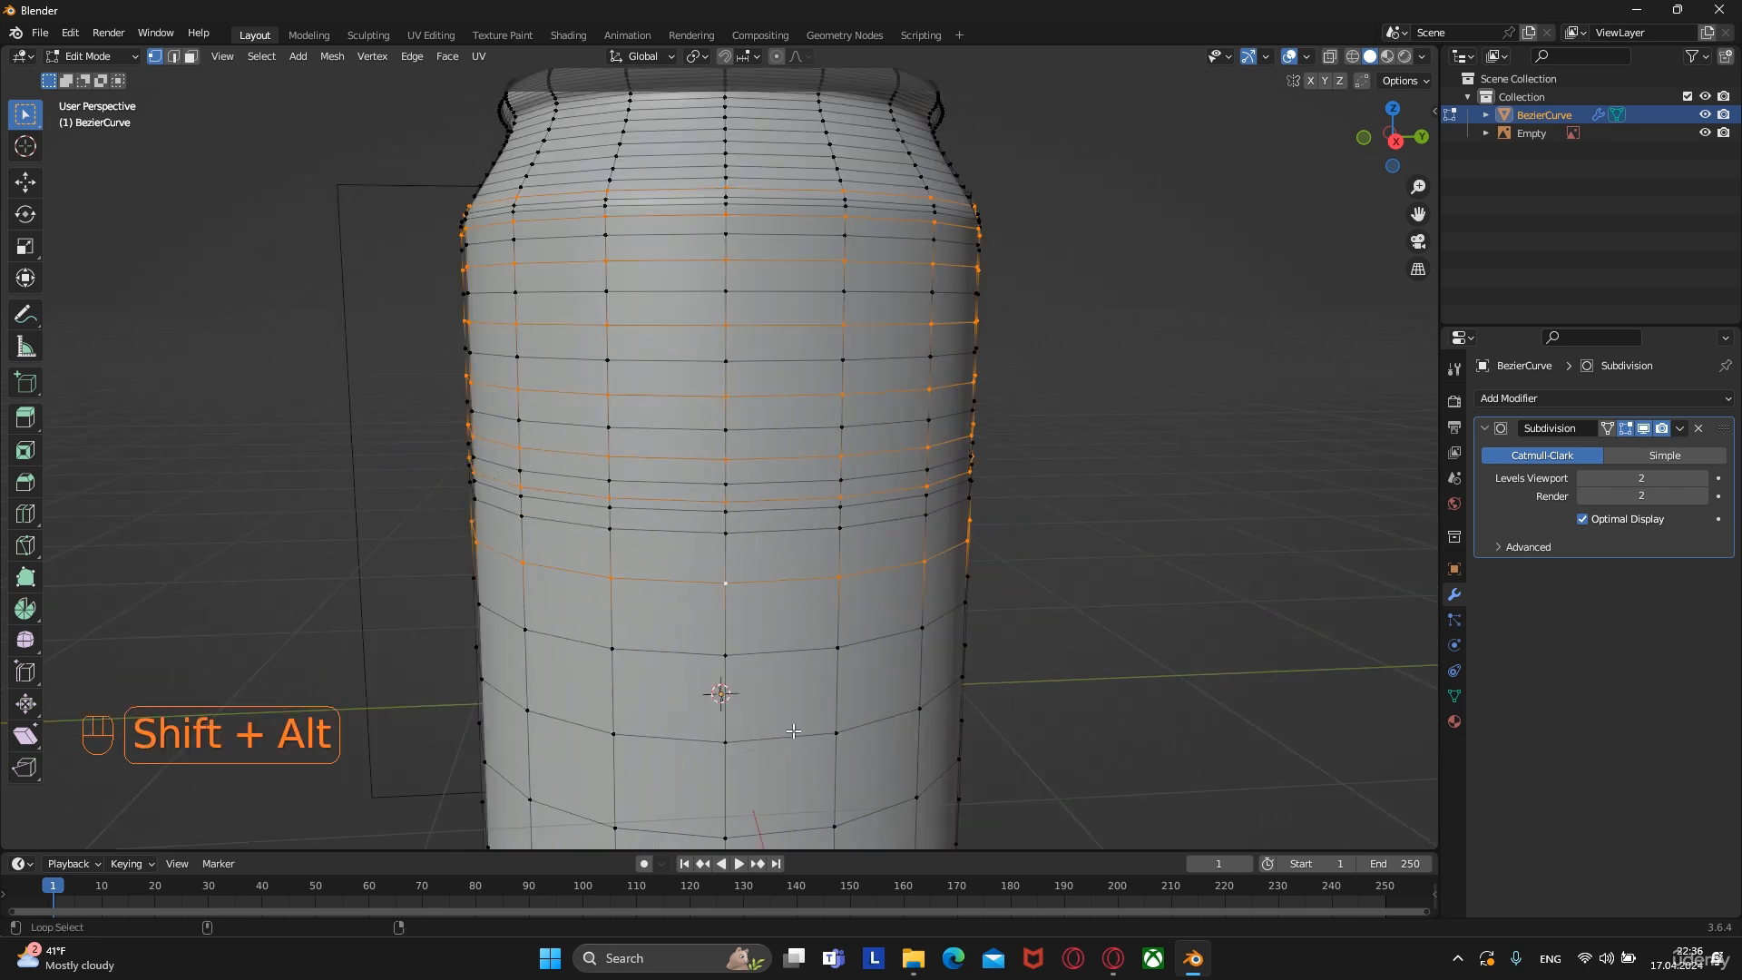
left_click(793, 736, "alt+shift")
middle_click_drag(795, 733, 848, 408, "shift")
left_click(855, 526, "alt+shift")
left_click(916, 719, "alt+shift")
middle_click_drag(940, 694, 987, 372, "shift")
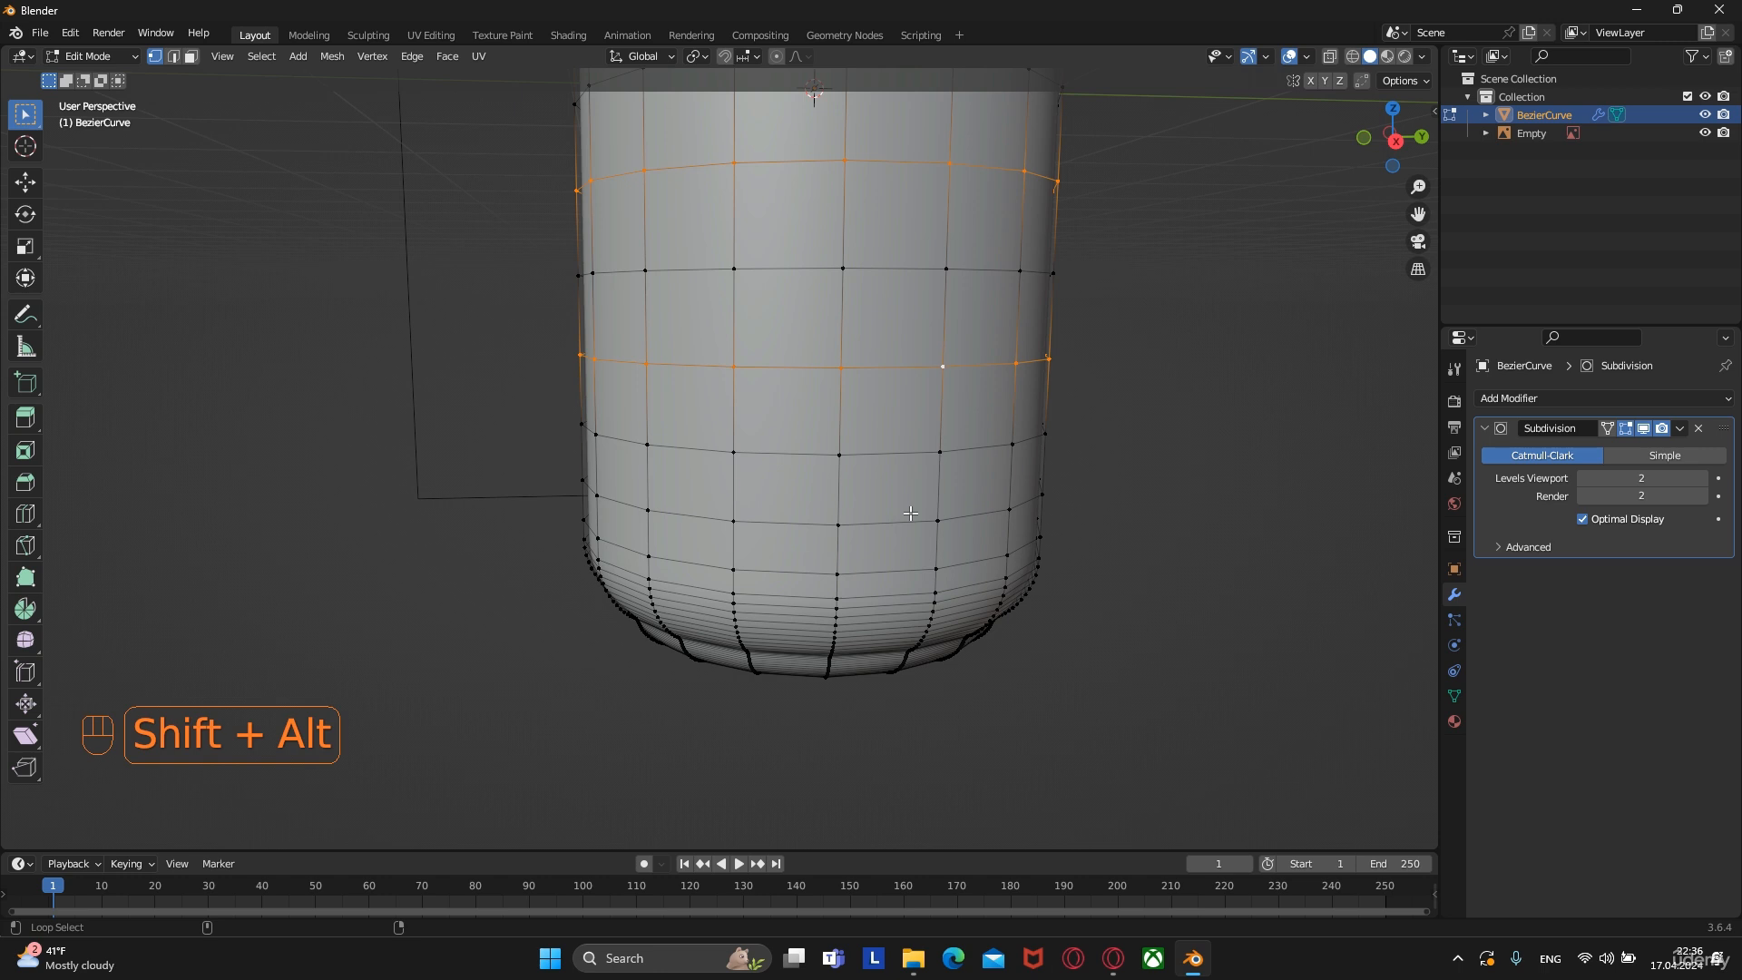
left_click(910, 514, "alt+shift")
key("x")
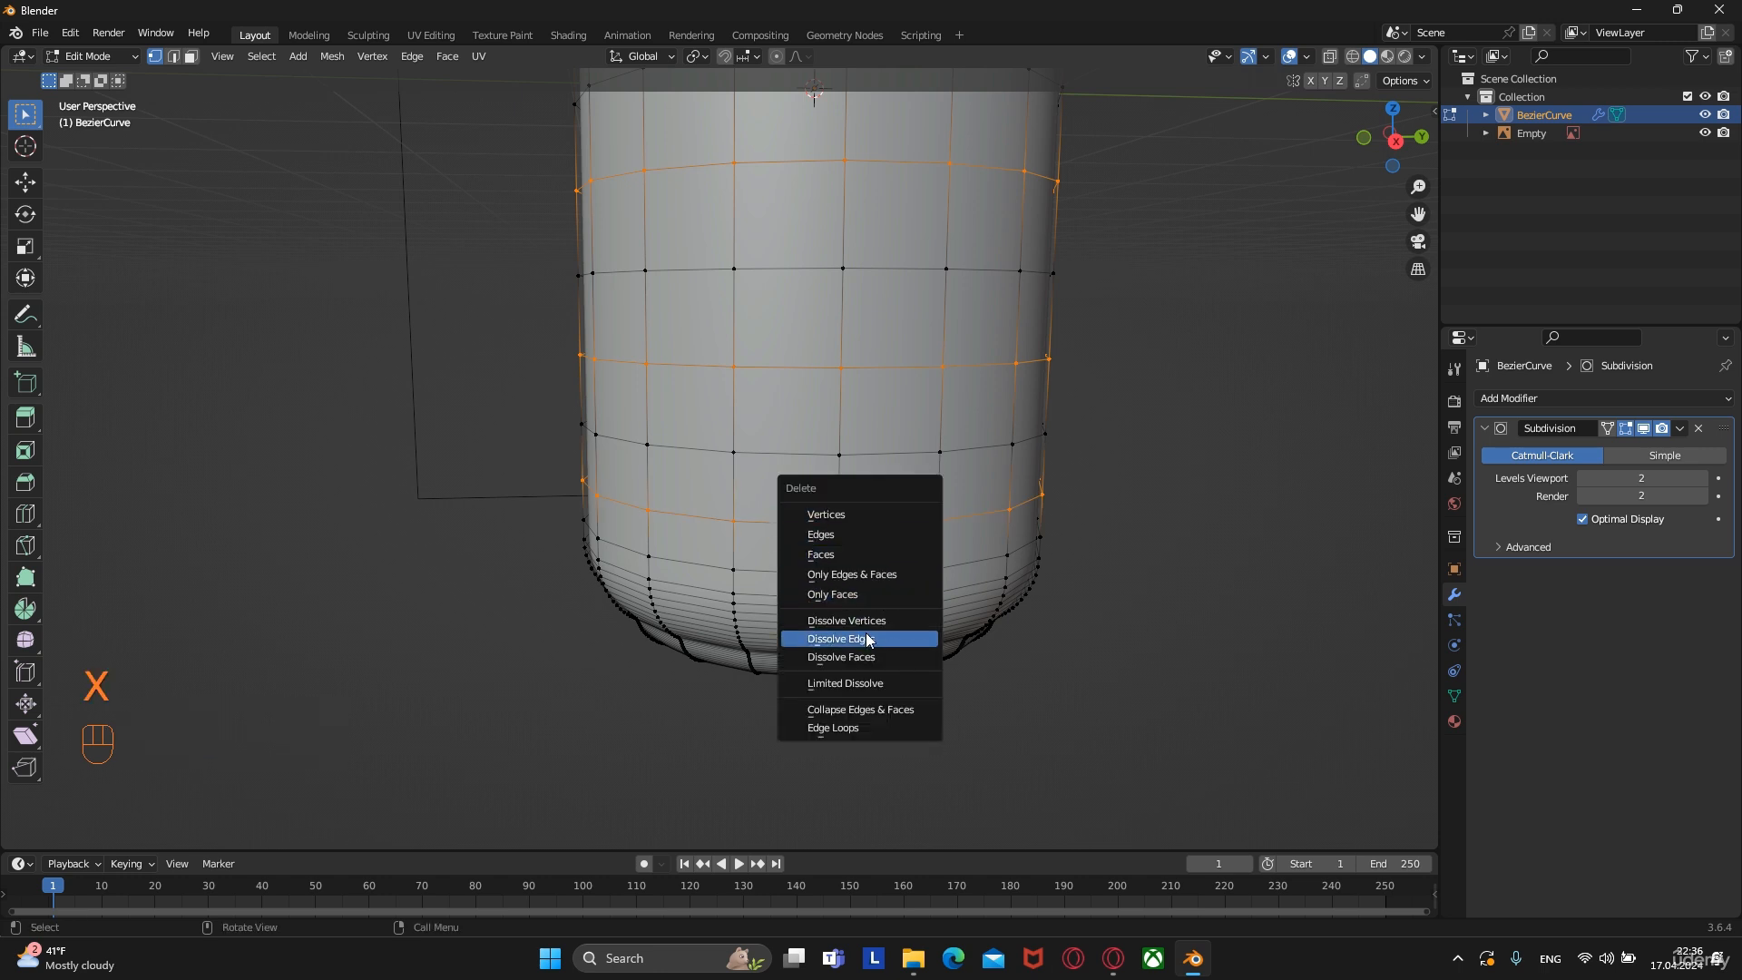
left_click(868, 640)
key("Tab")
Examine the smoothness of the can's body, shoulder and rim from several angles
scroll(849, 717, "down", 3)
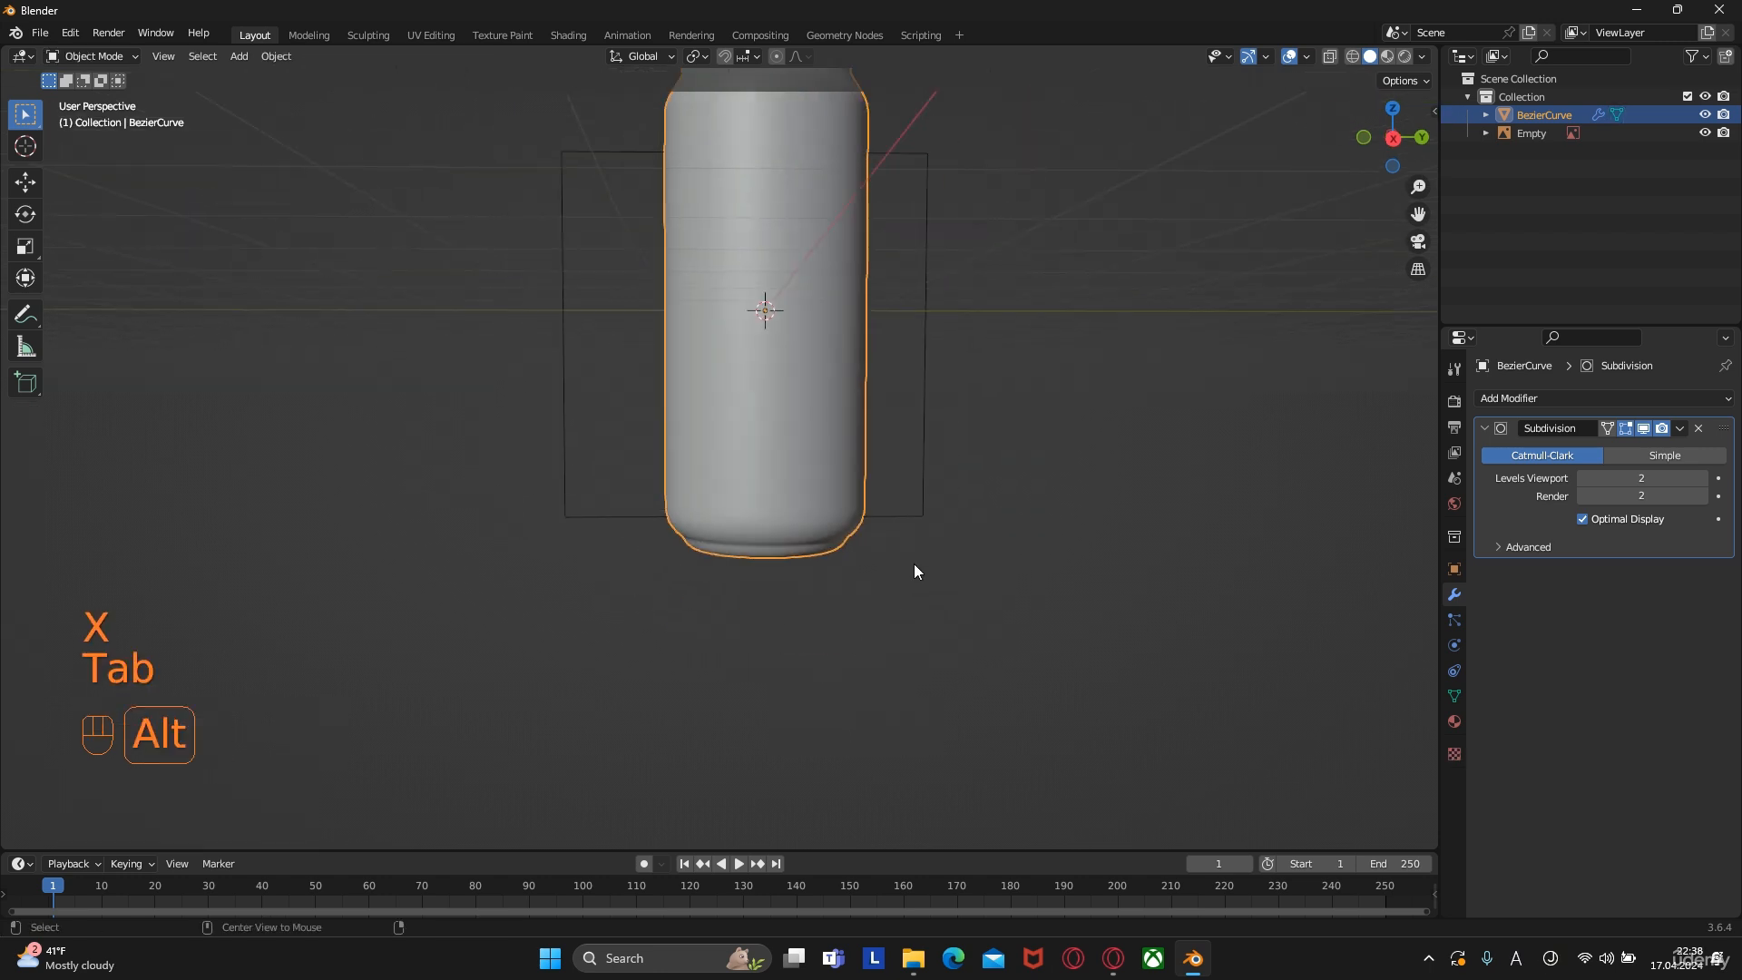
middle_click_drag(913, 570, 805, 486, "alt")
middle_click_drag(669, 343, 730, 635, "alt")
scroll(737, 608, "up", 3)
middle_click_drag(736, 461, 735, 601, "shift")
middle_click_drag(740, 521, 824, 571)
scroll(749, 632, "up", 2)
scroll(831, 568, "down", 5)
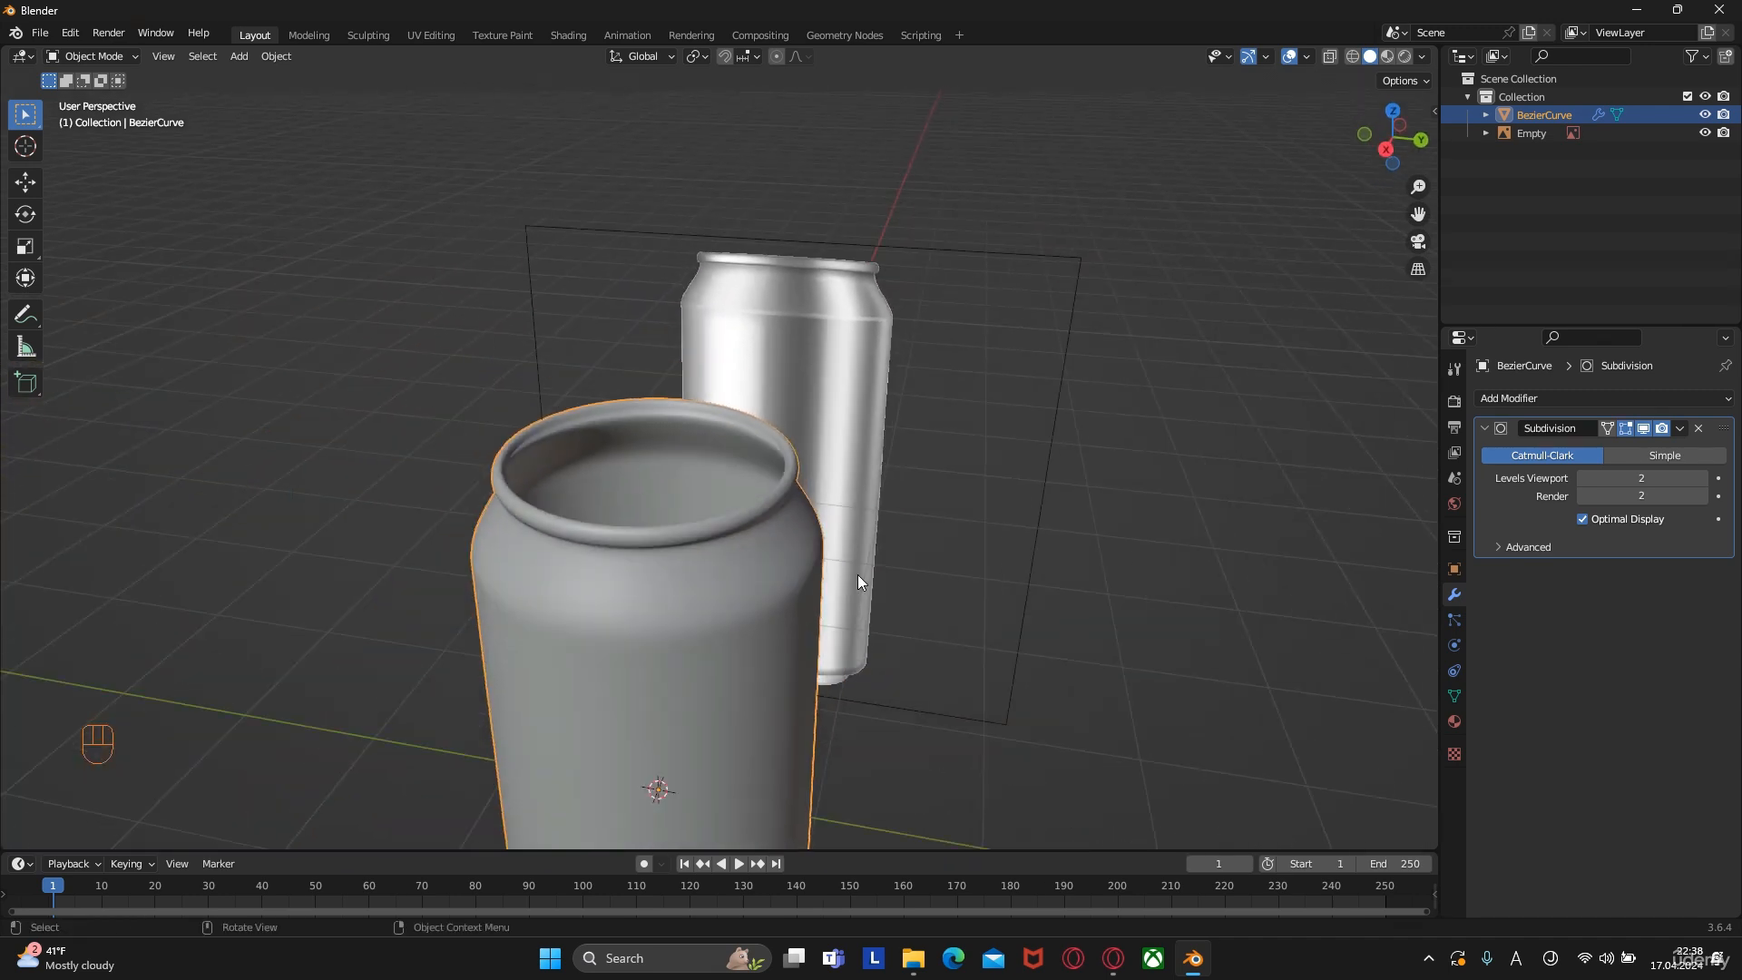
Add the can-lid picture as a reference image in the top view
key("KP_7")
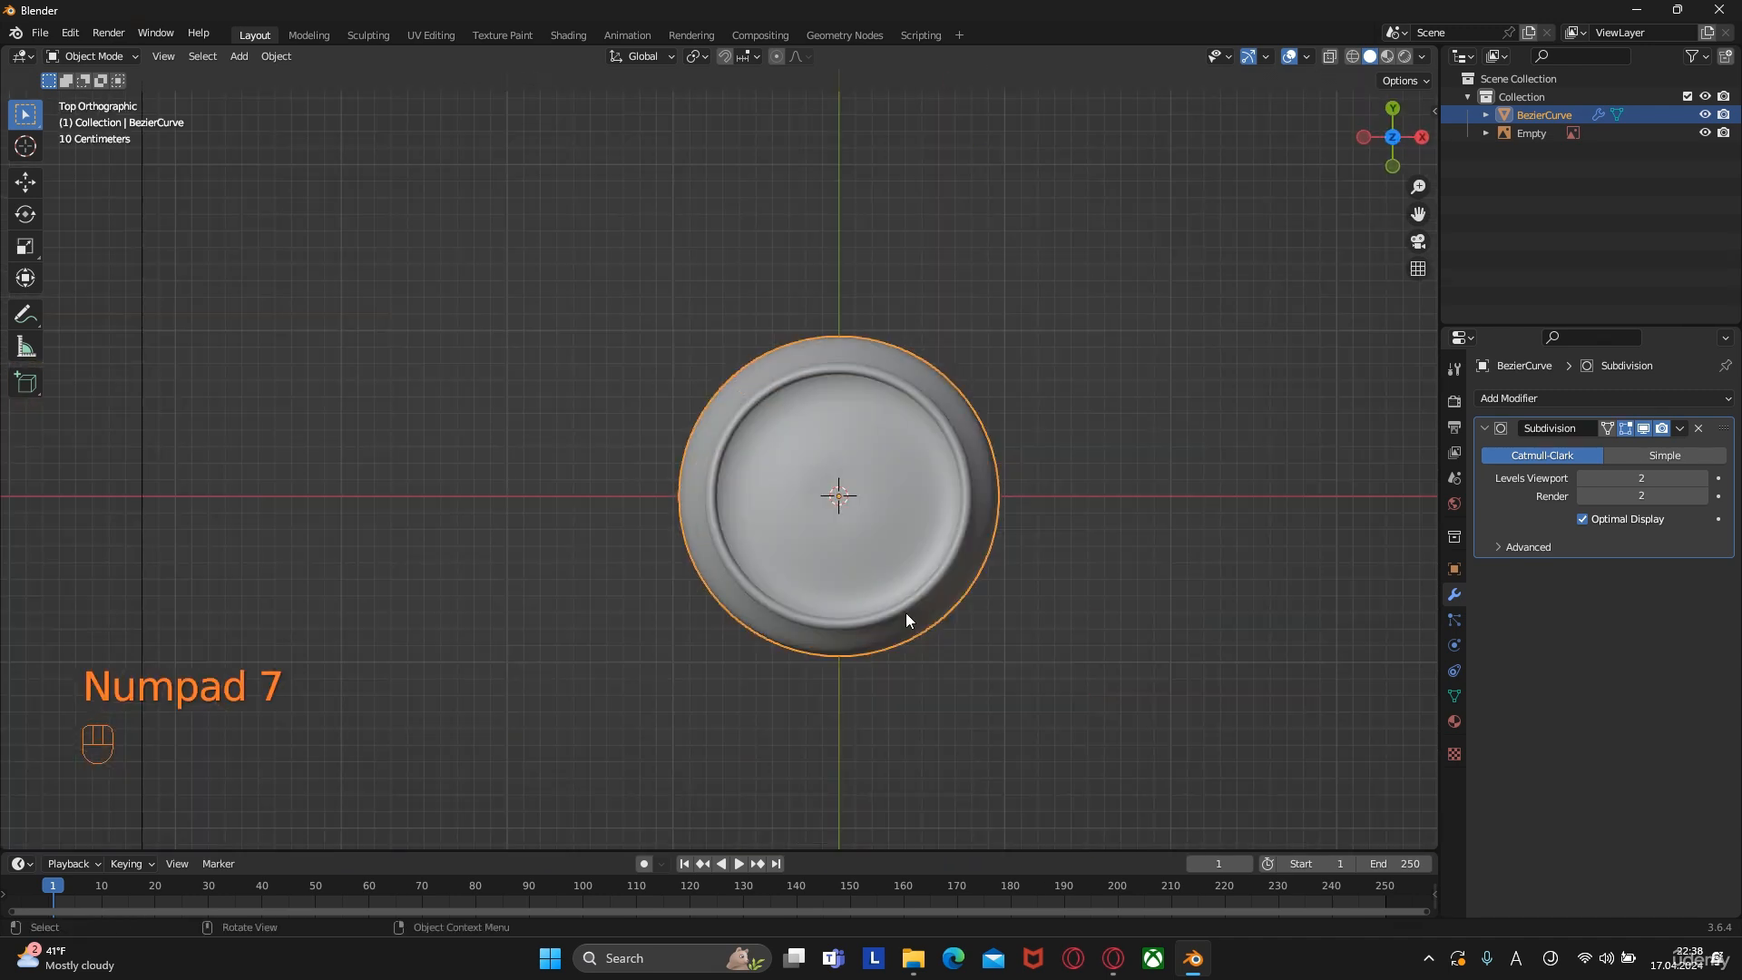
middle_click_drag(1002, 571, 914, 548, "shift")
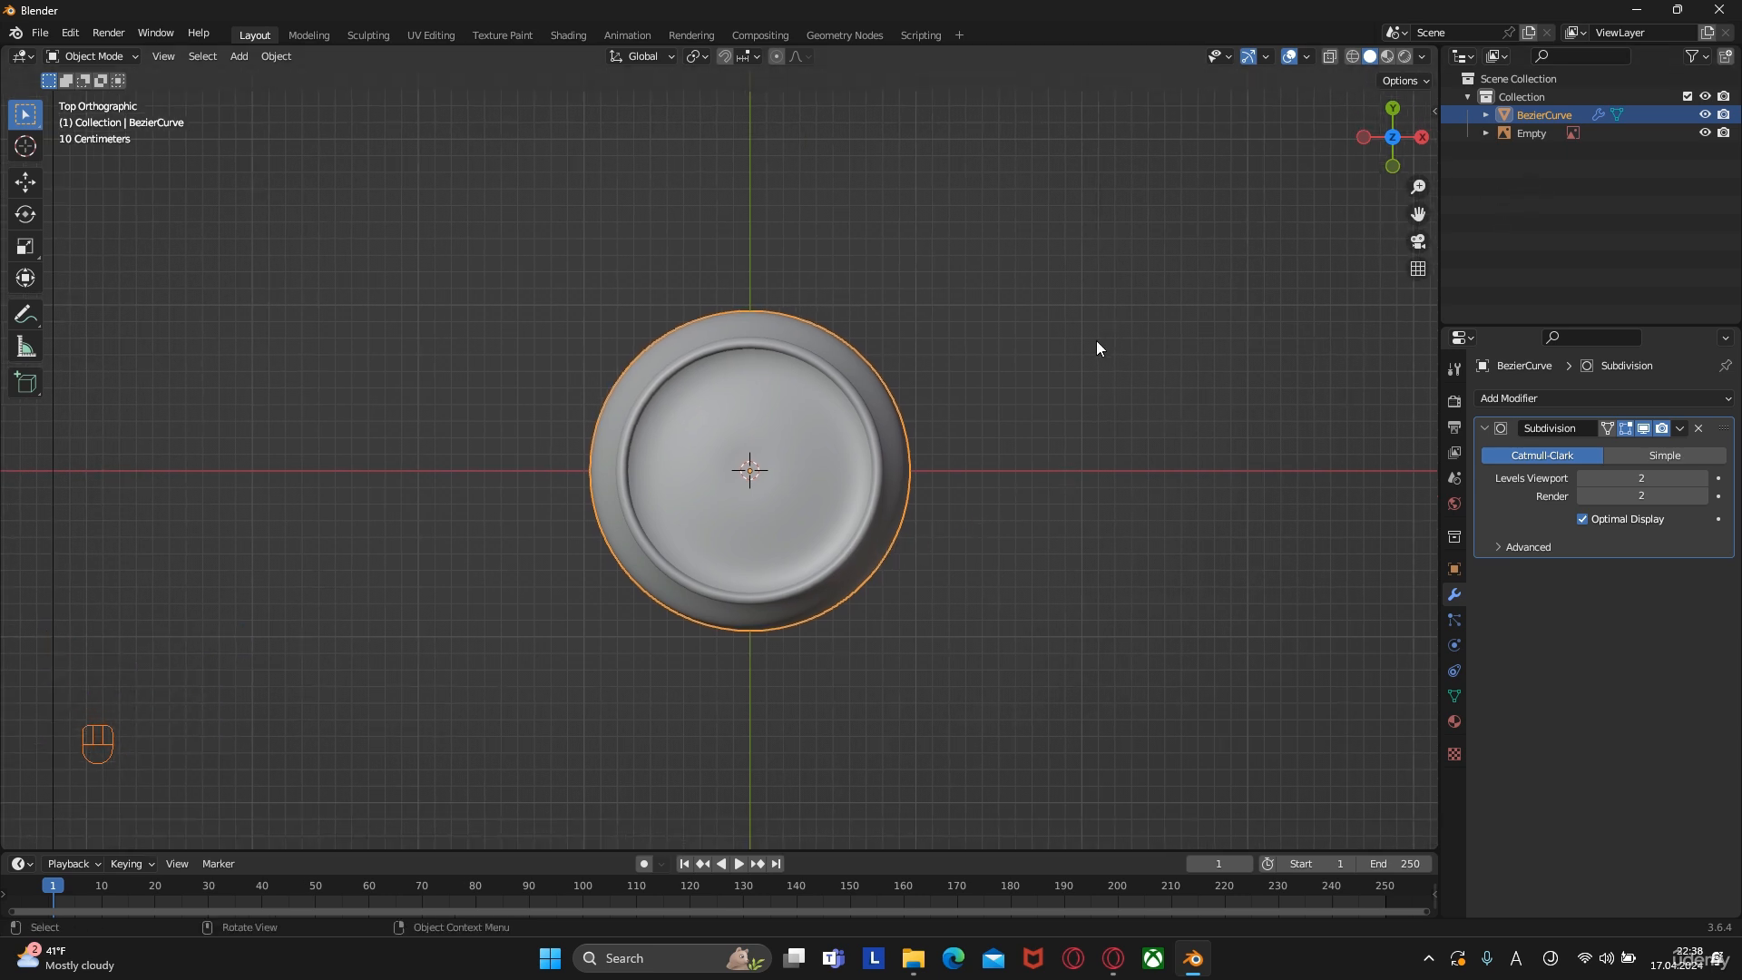
key("shift+a")
mouse_move(1046, 523)
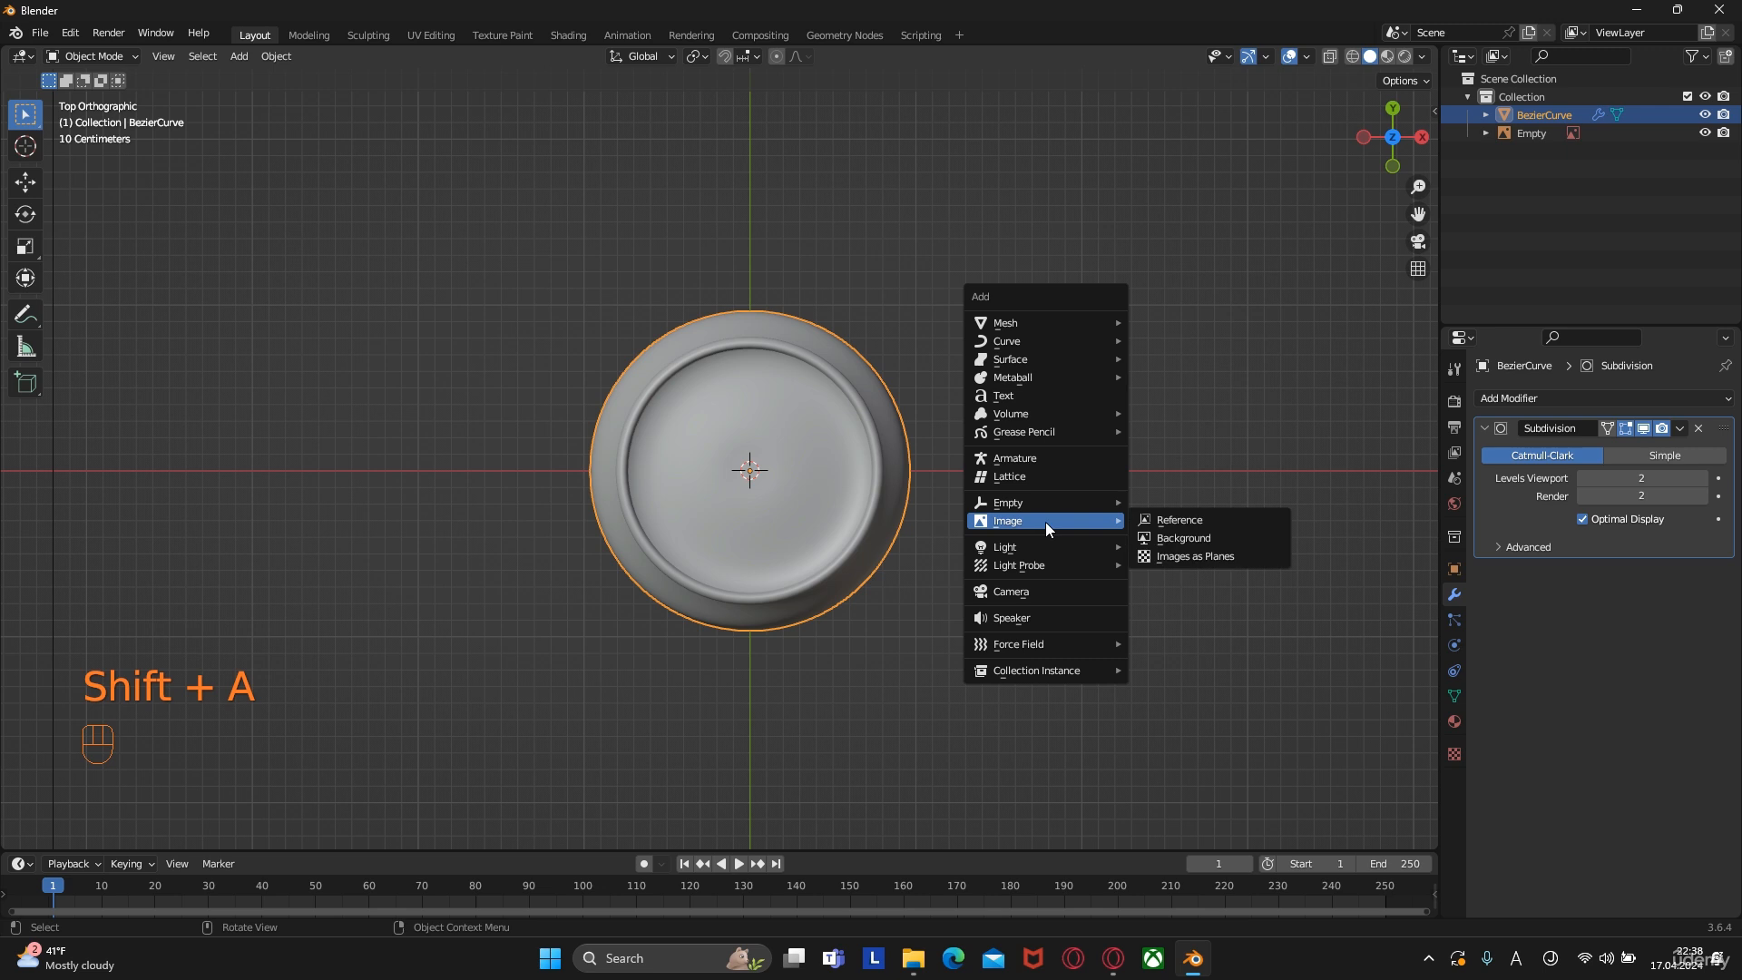
left_click(1176, 519)
scroll(1031, 535, "down", 4)
double_click(971, 603)
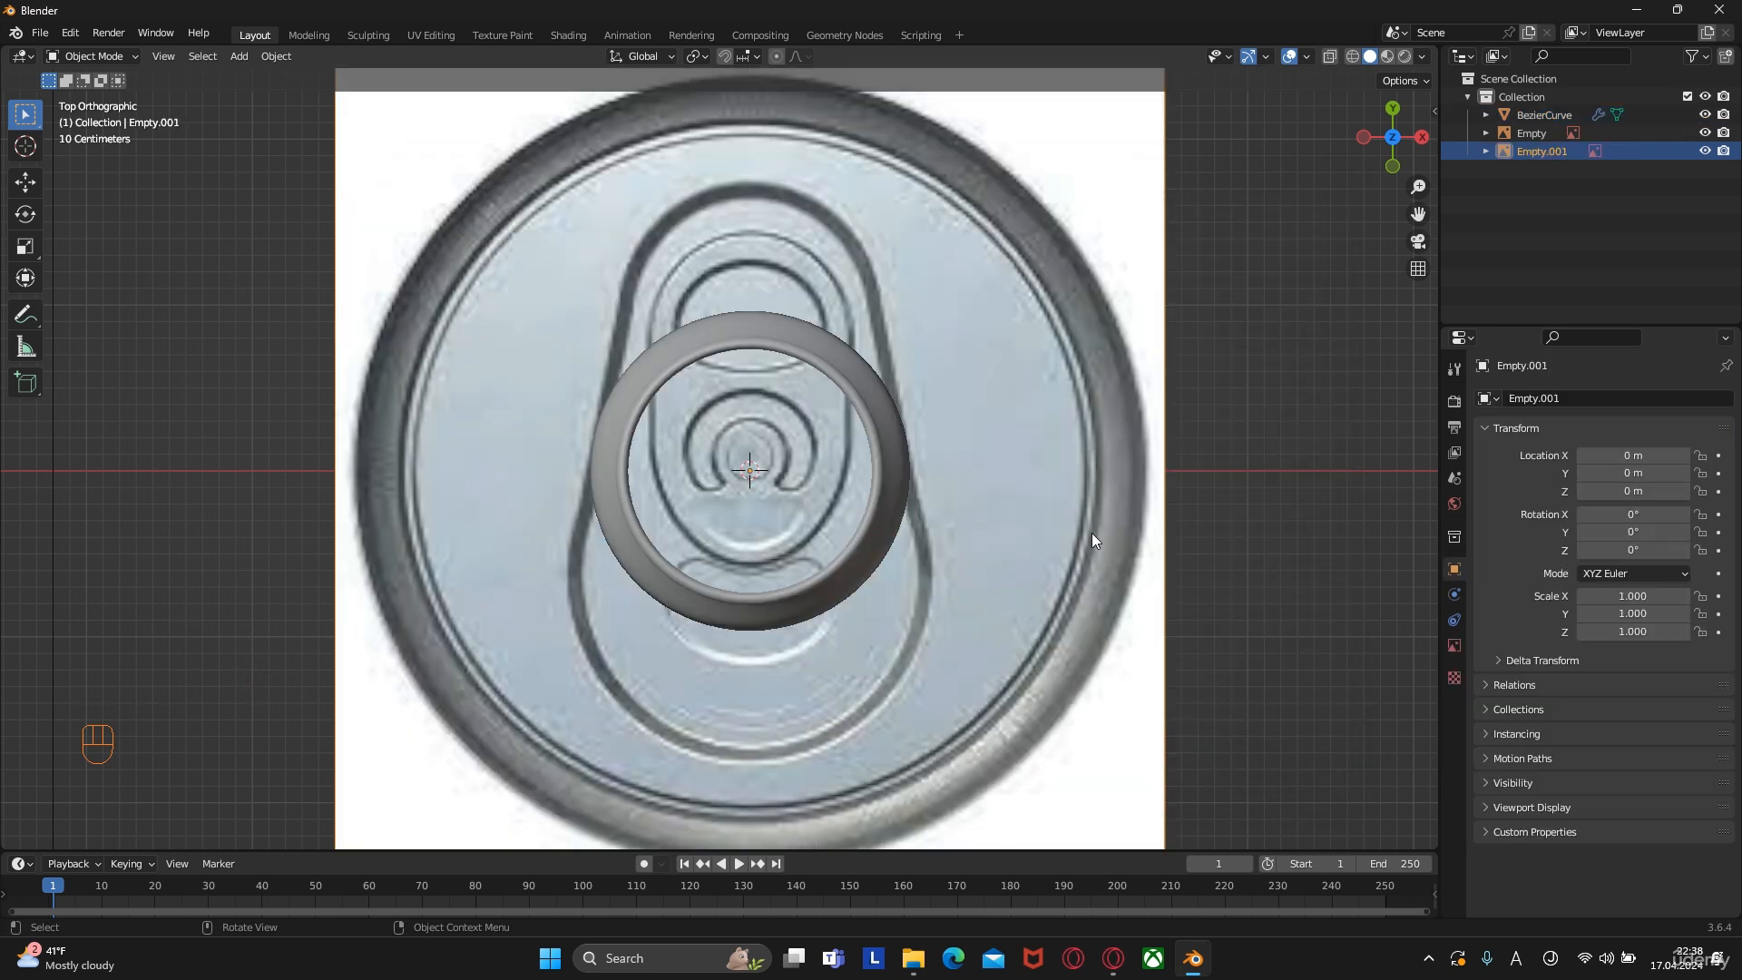
Scale the lid reference image to 0.405 to fit the can's outline, checking the match with X-ray temporarily enabled
key("s")
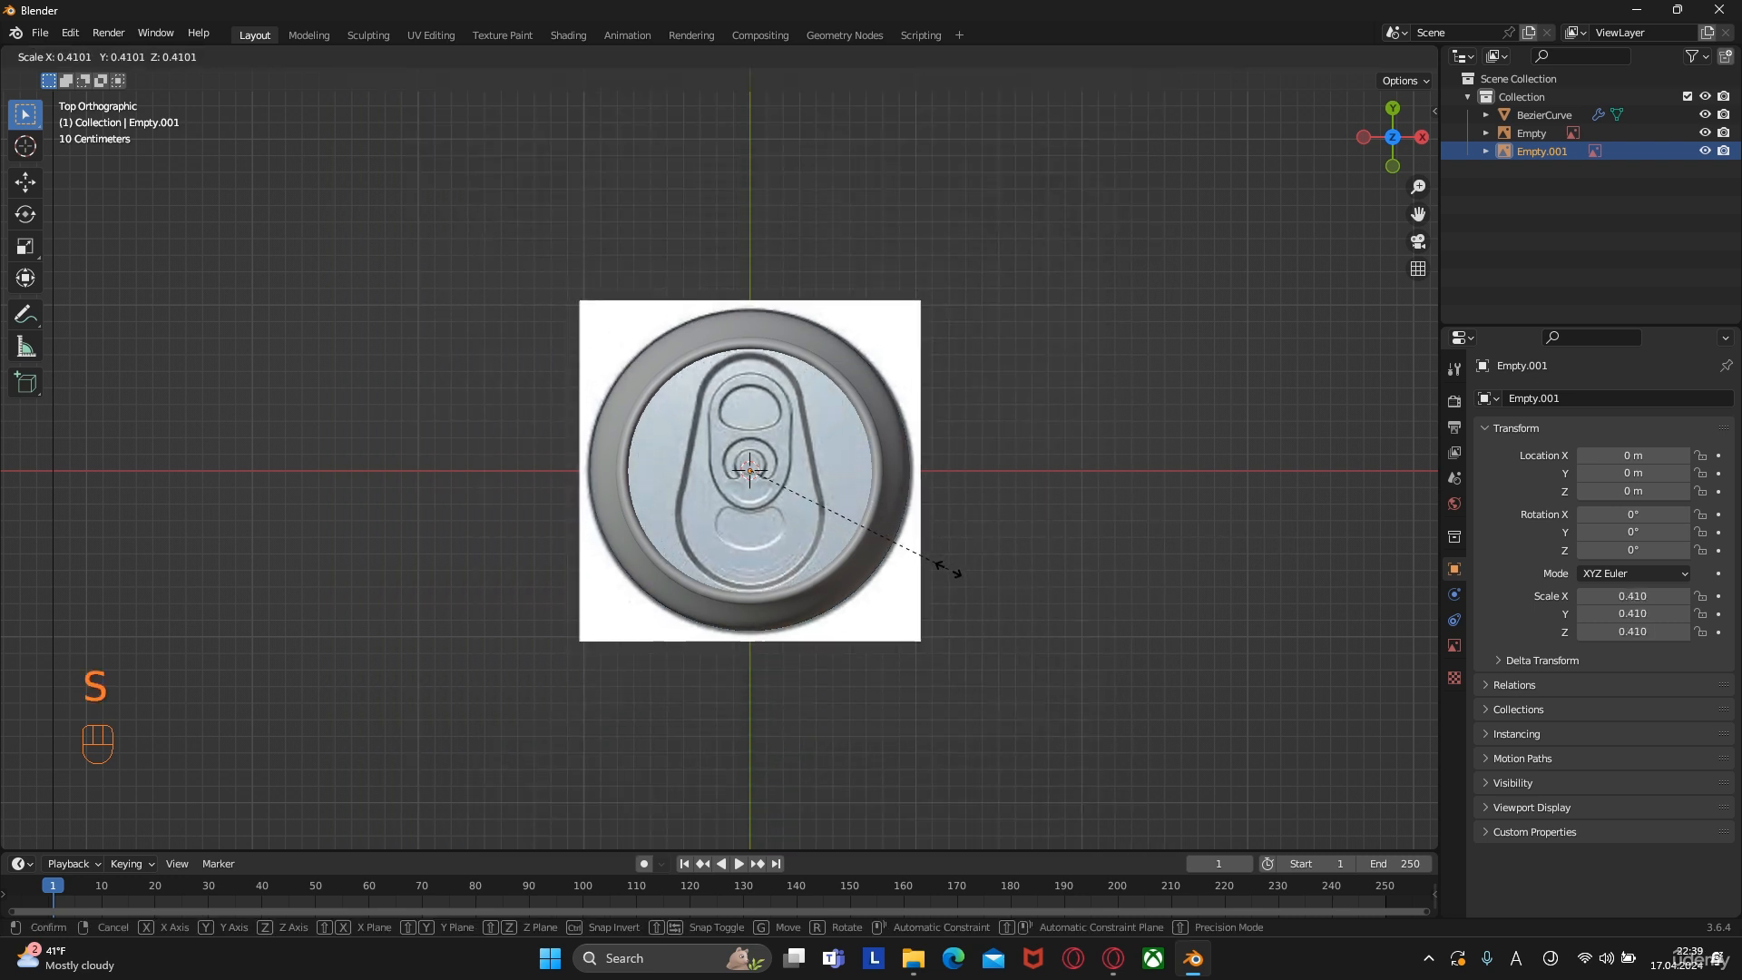
left_click(944, 572)
scroll(949, 570, "up", 6)
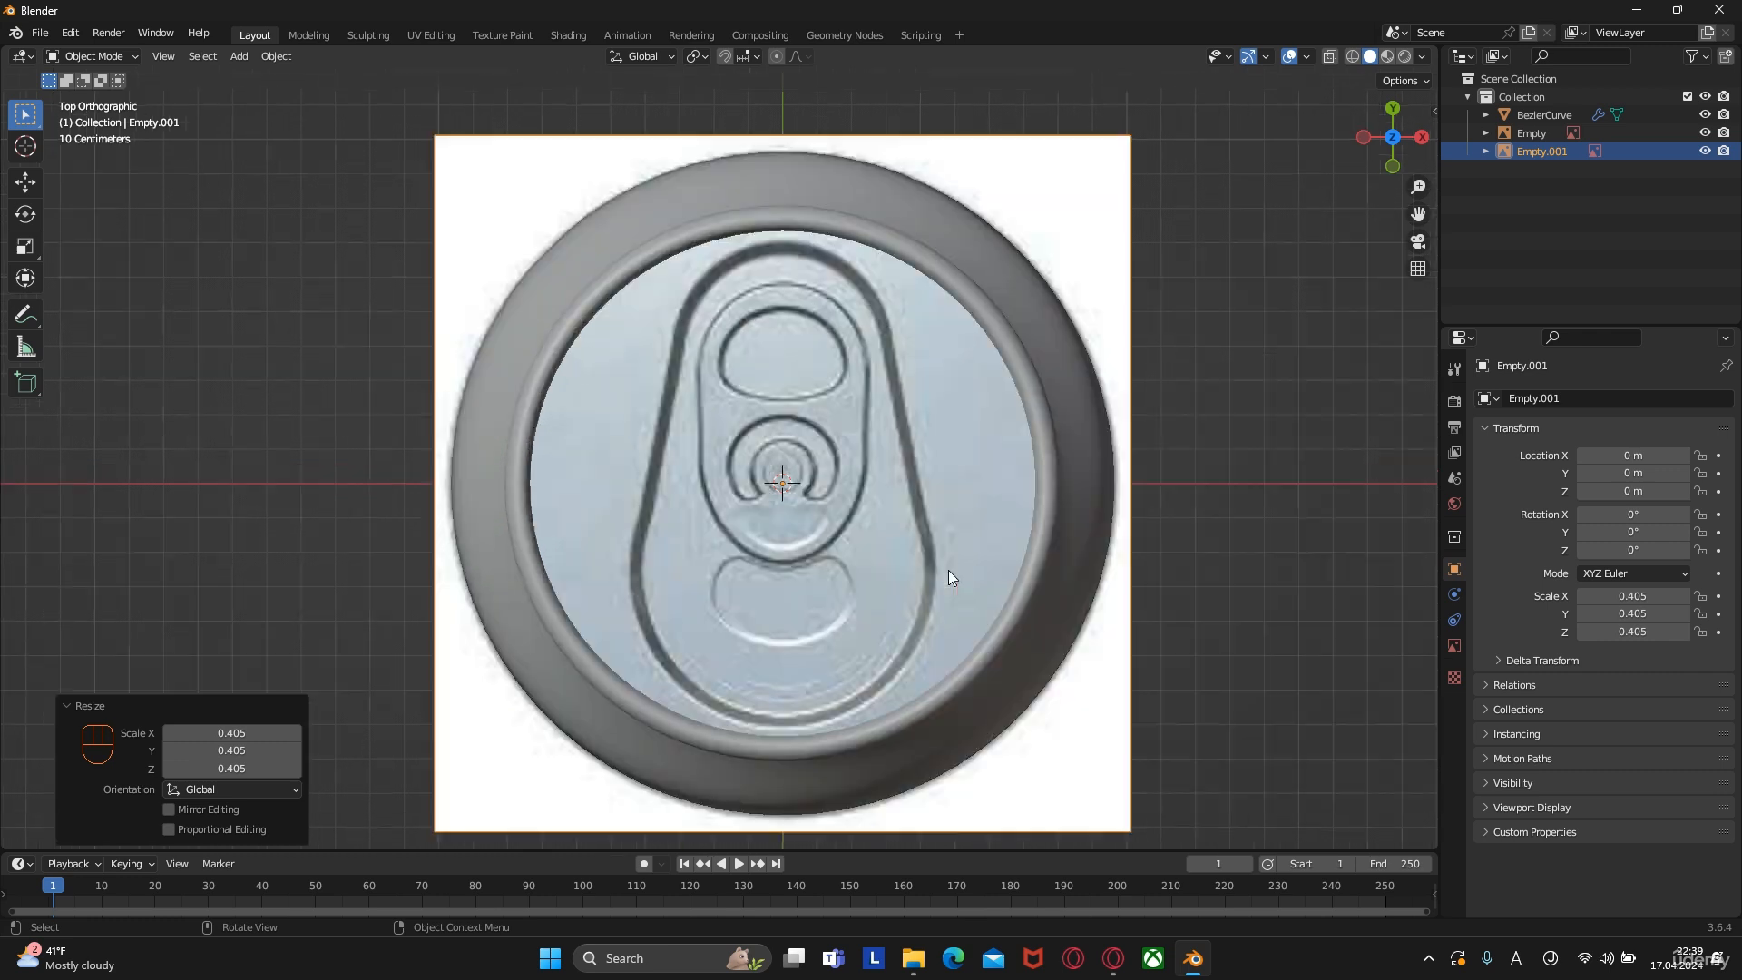
scroll(978, 539, "down", 2)
left_click(1330, 59)
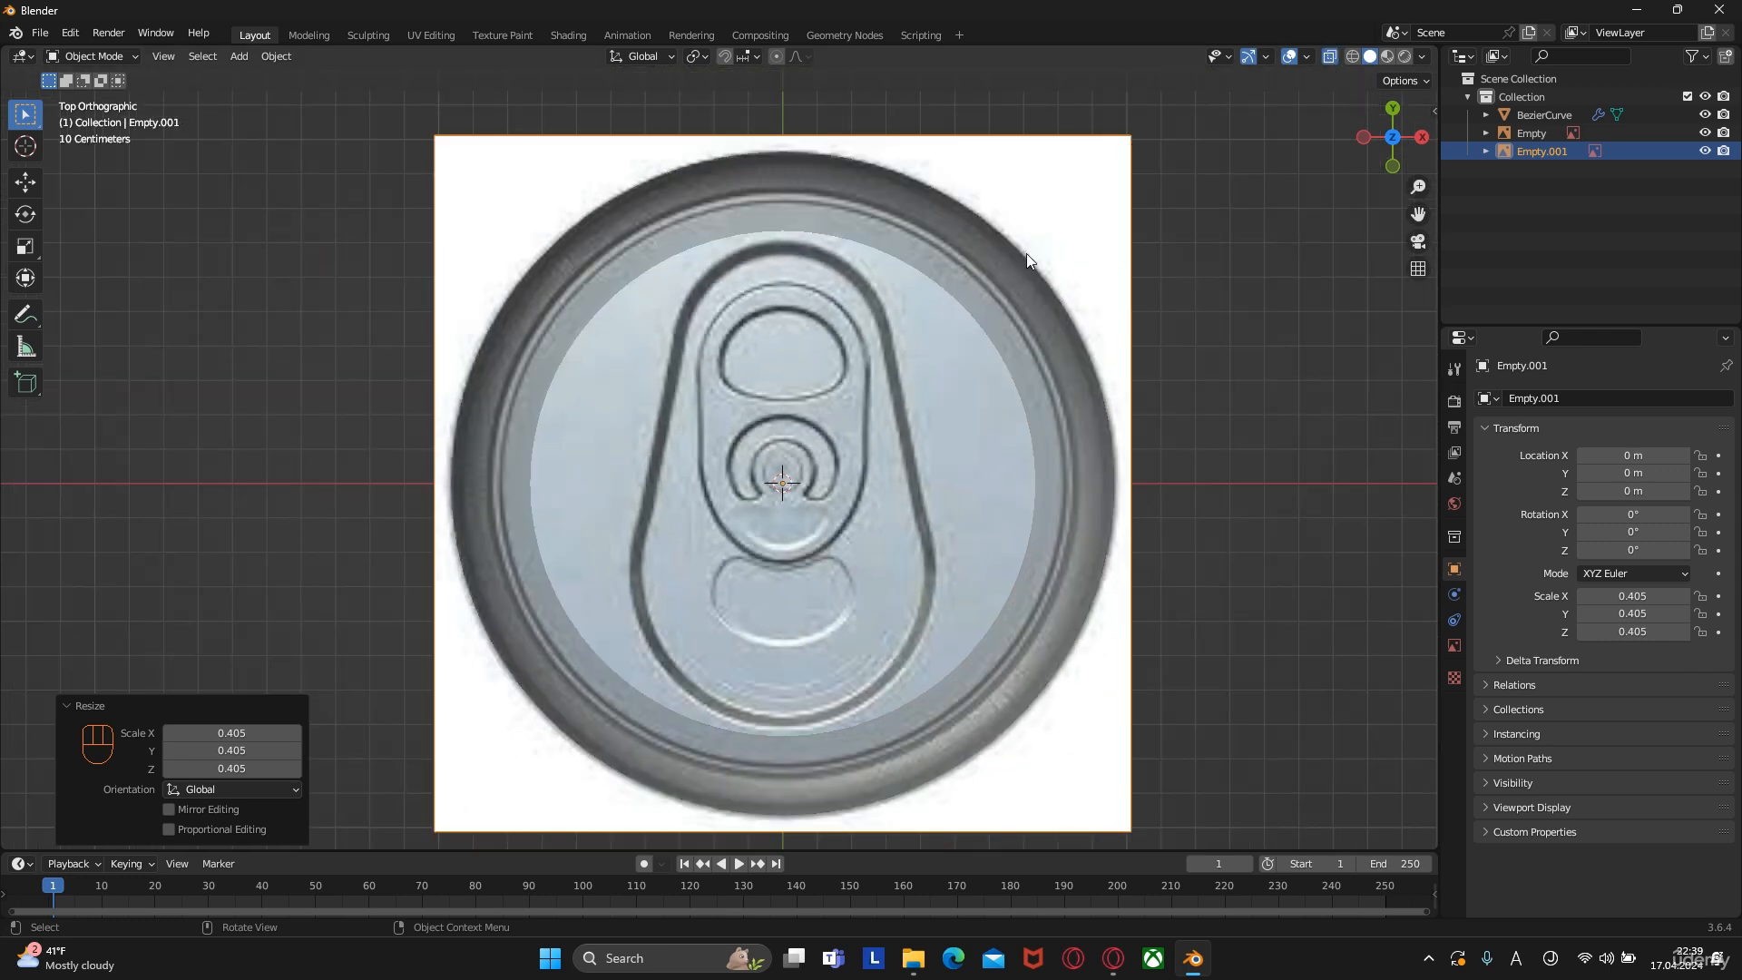
left_click(1325, 56)
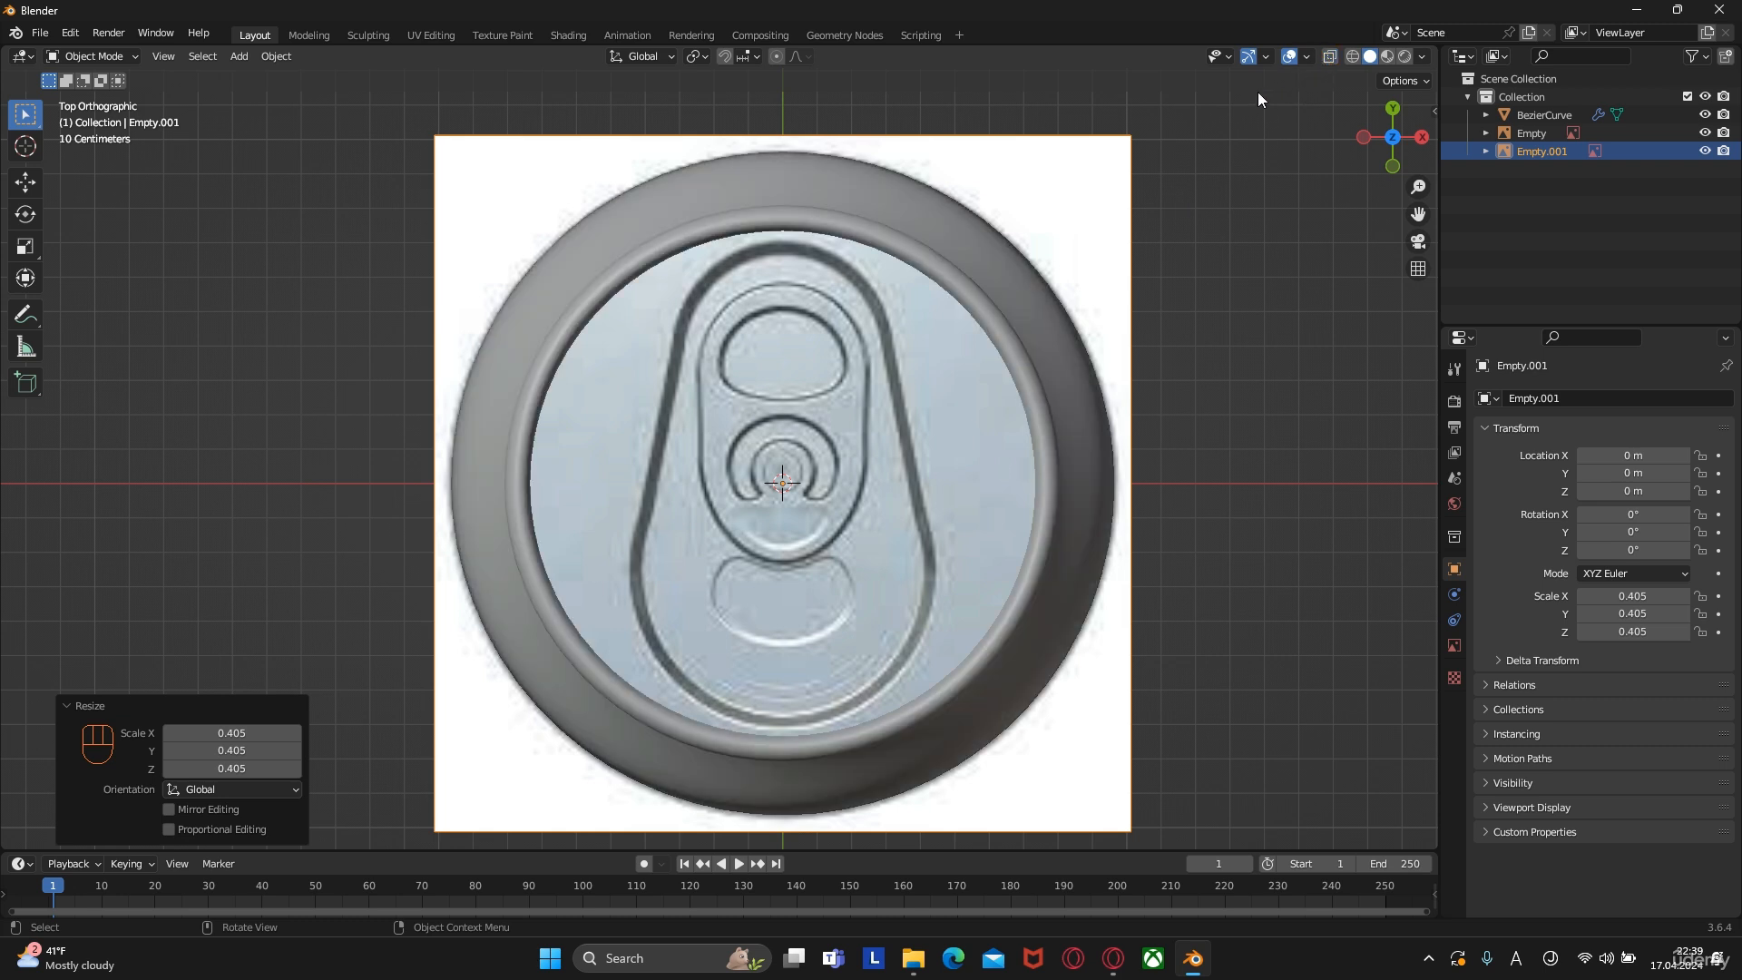
Open the can in Edit Mode and disable the Subdivision modifier's display in the viewport
left_click(974, 294)
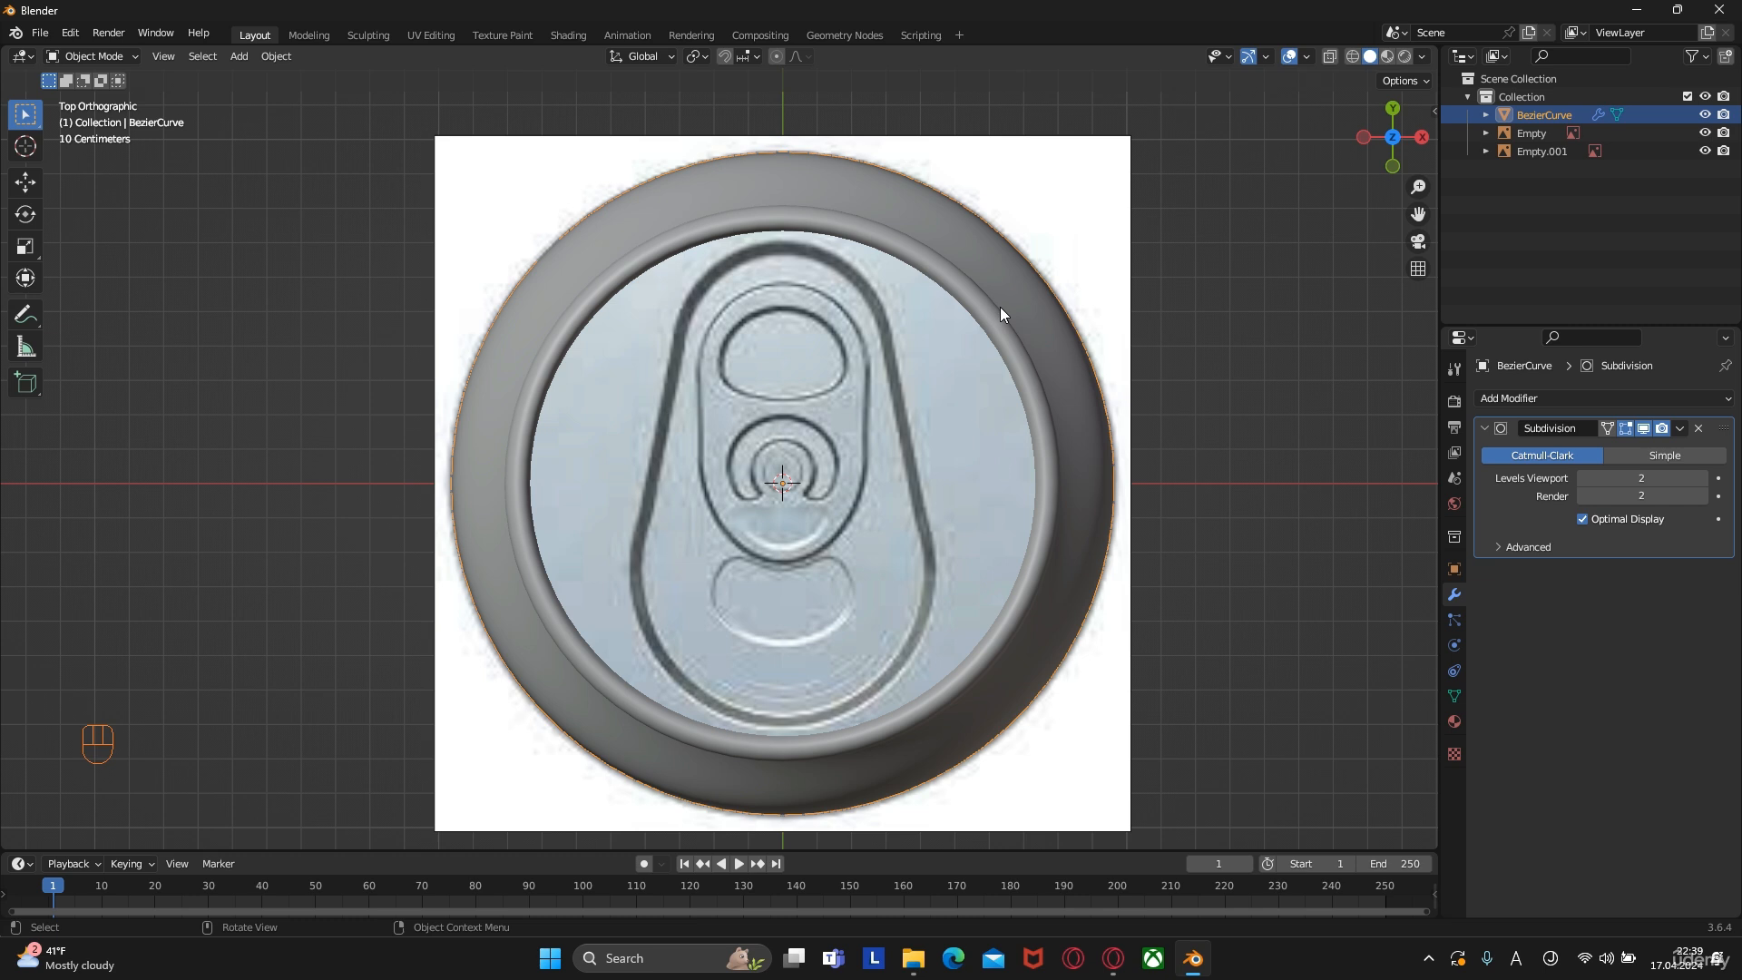
middle_click_drag(972, 368, 857, 334)
key("Tab")
middle_click_drag(1132, 316, 1080, 349)
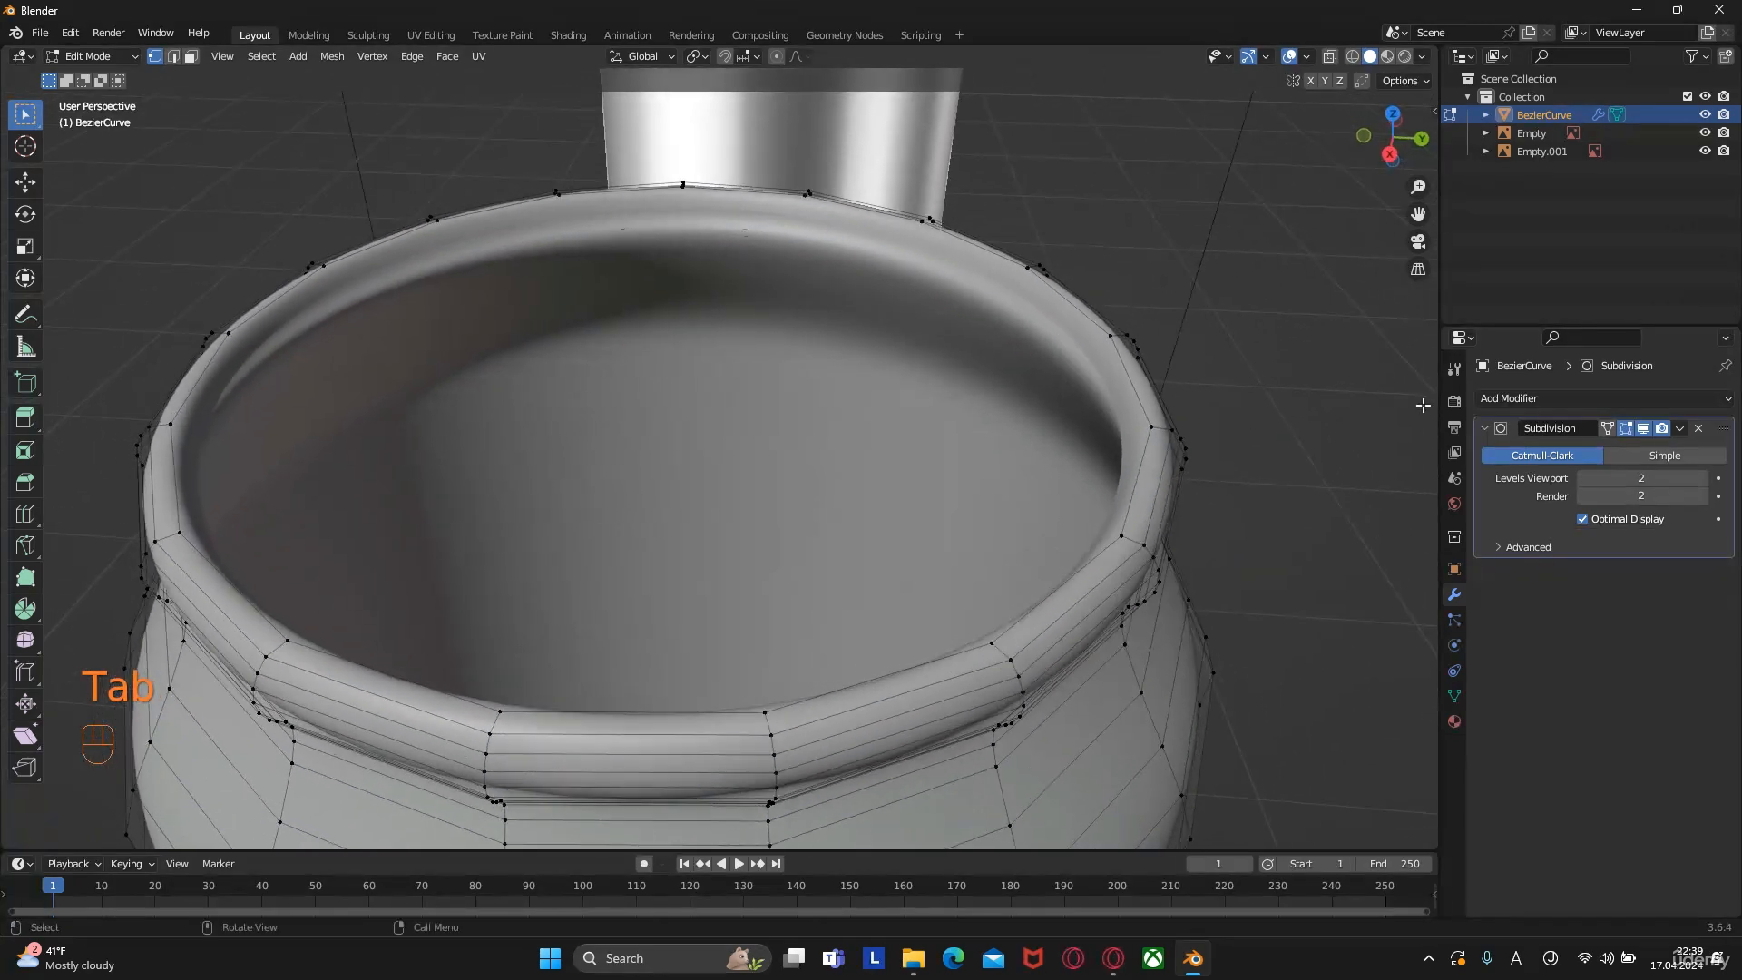
left_click(1643, 427)
Scale the edge loop on the inside of the can's rim outward to about 1.009
left_click(1109, 381, "alt")
key("s")
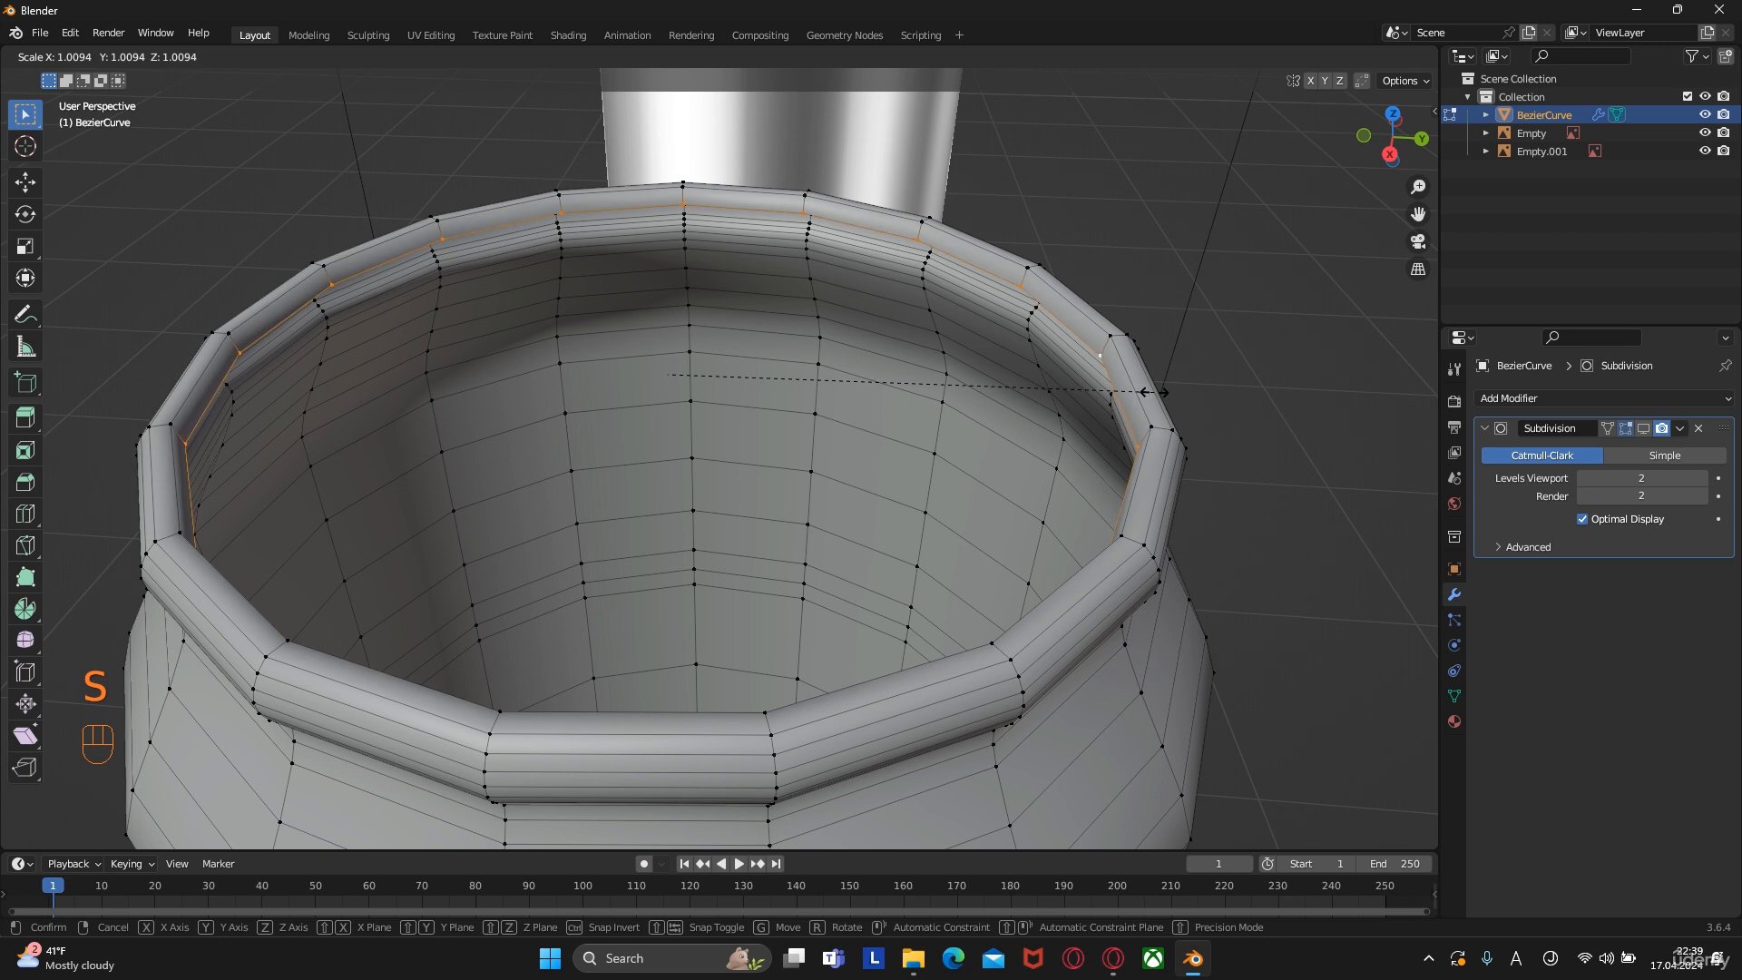
left_click(1150, 393)
mouse_move(1150, 393)
middle_mouse_down()
mouse_move(1135, 386)
mouse_move(1150, 372)
mouse_move(1140, 400)
middle_mouse_up()
key("Tab")
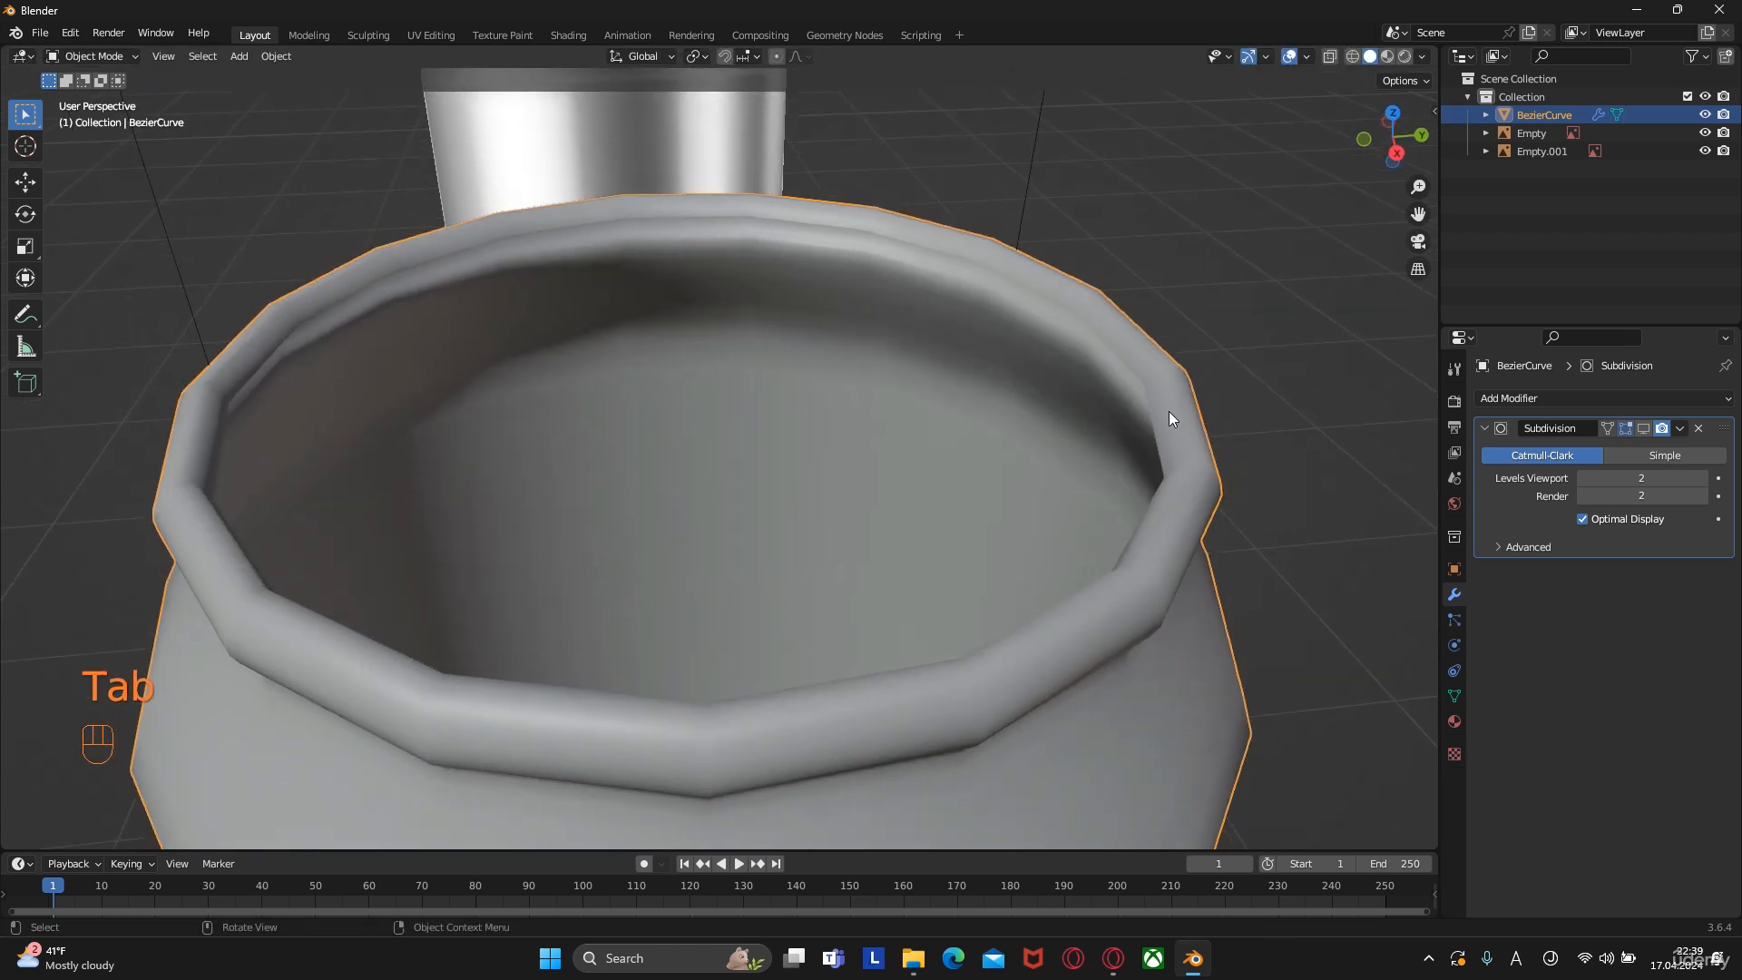
Duplicate the inner rim edge loop in place and separate it into its own object
key("Tab")
key("shift+d")
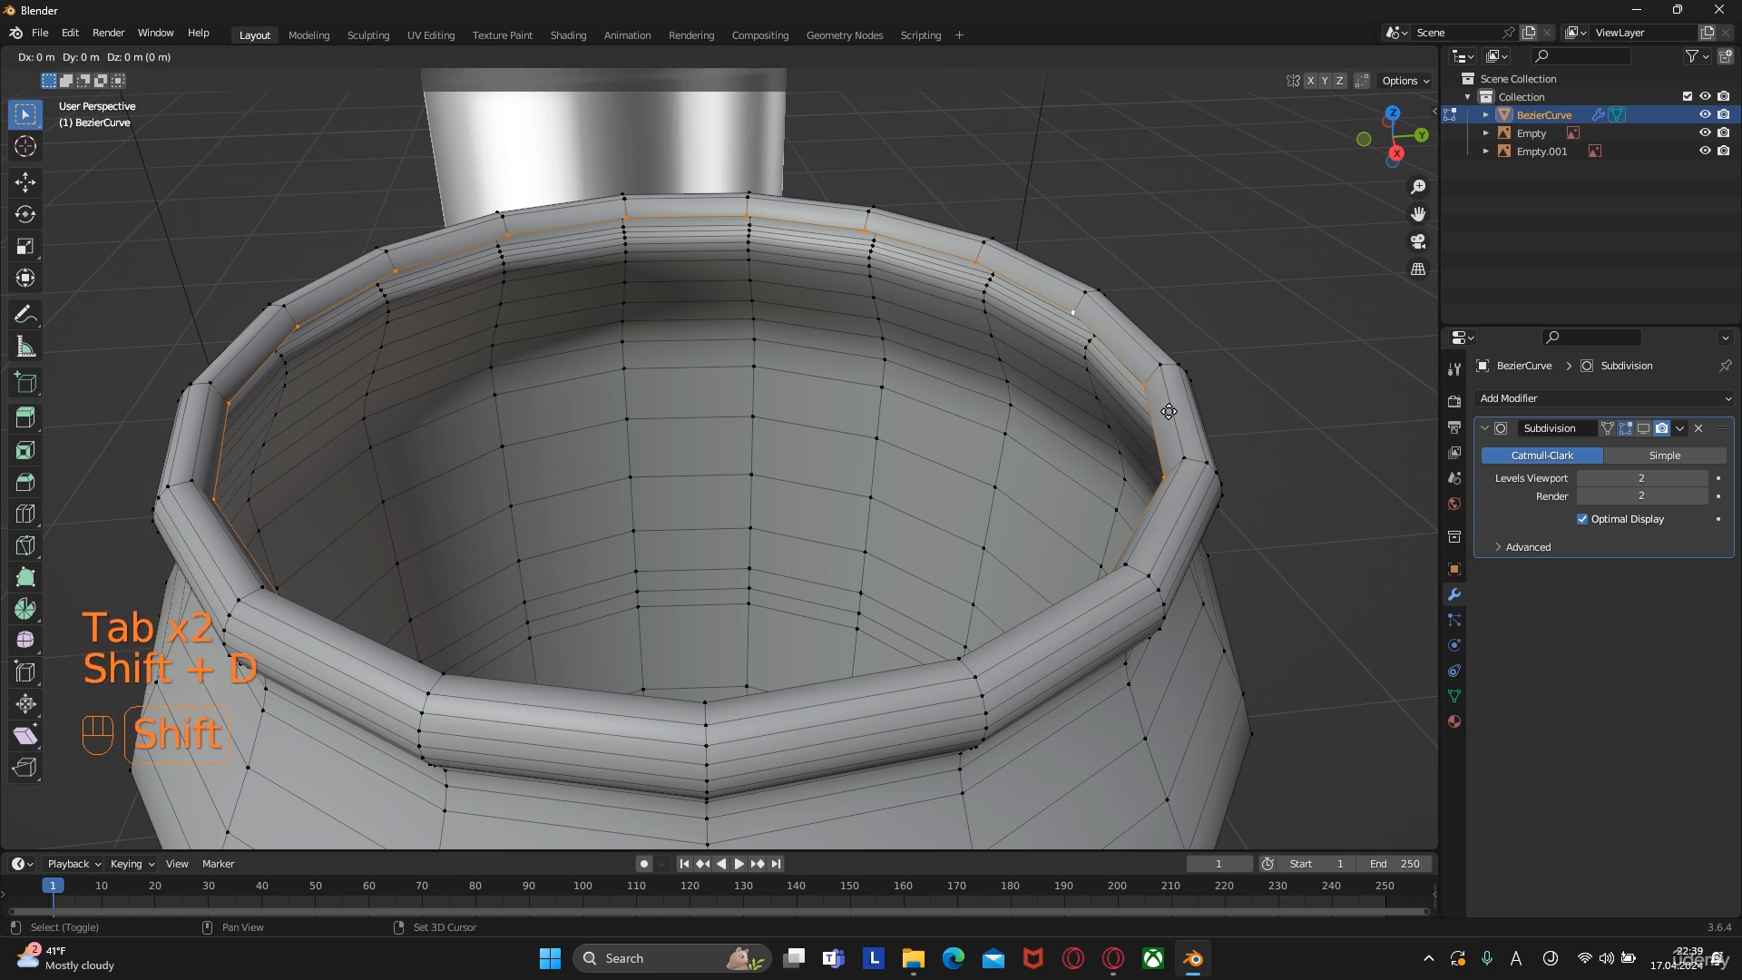
right_click(1048, 272)
key("p")
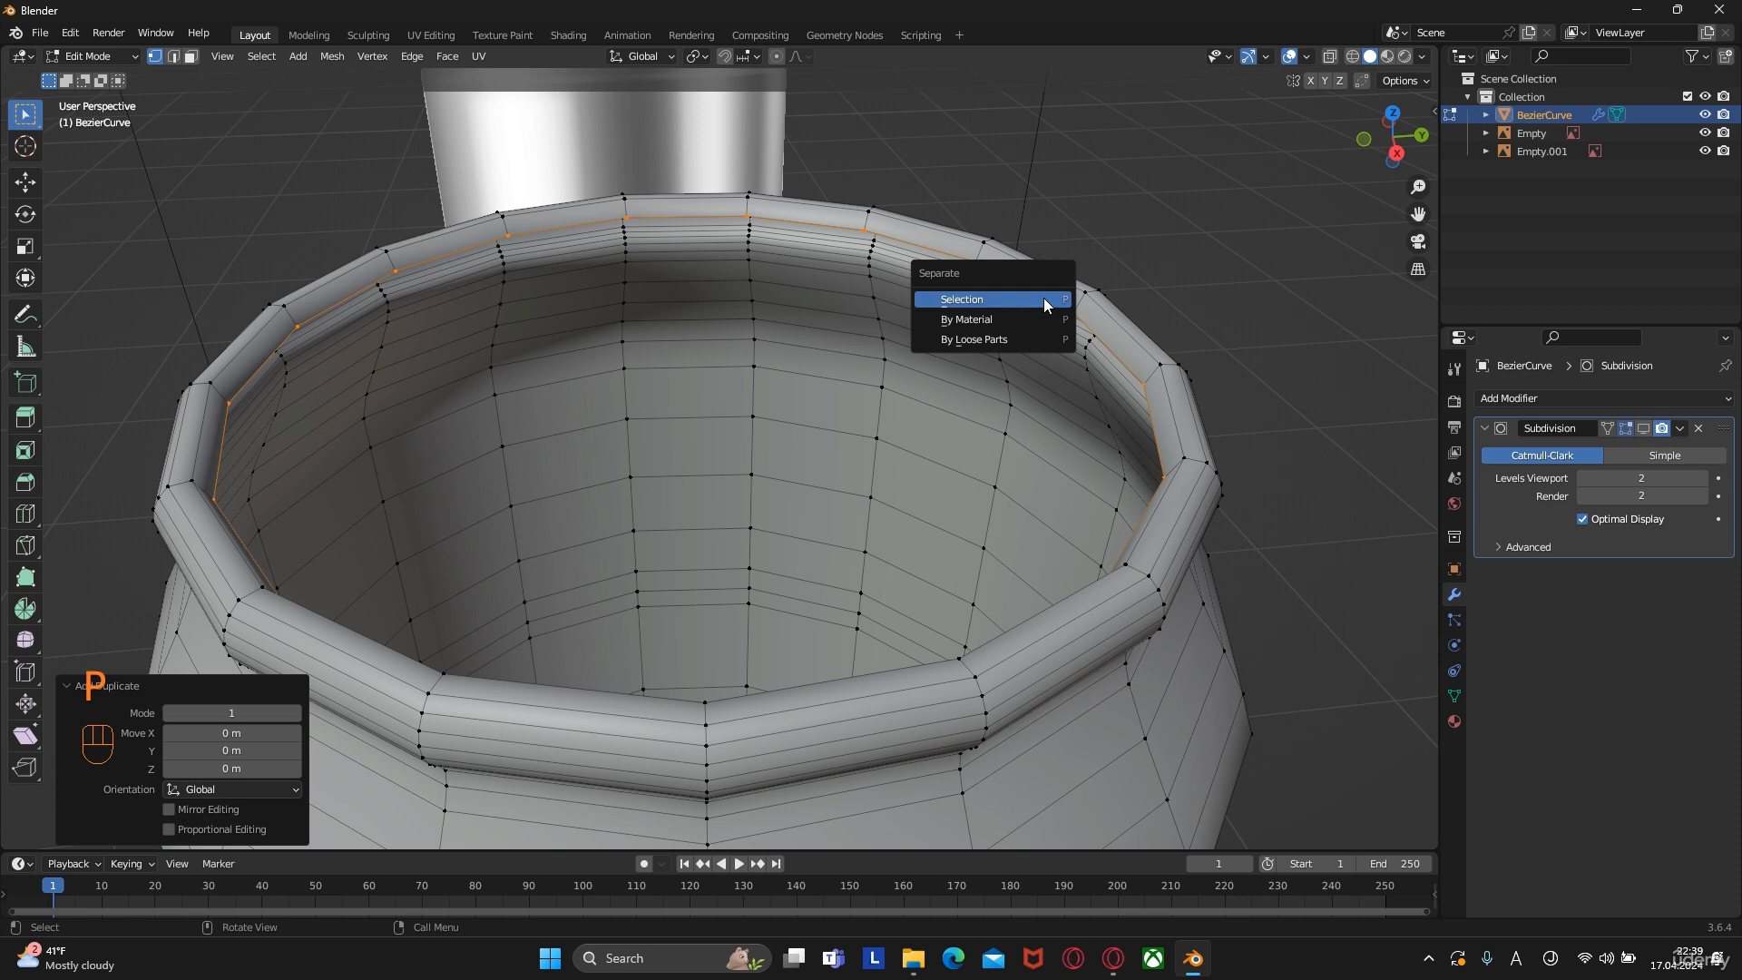
left_click(1045, 298)
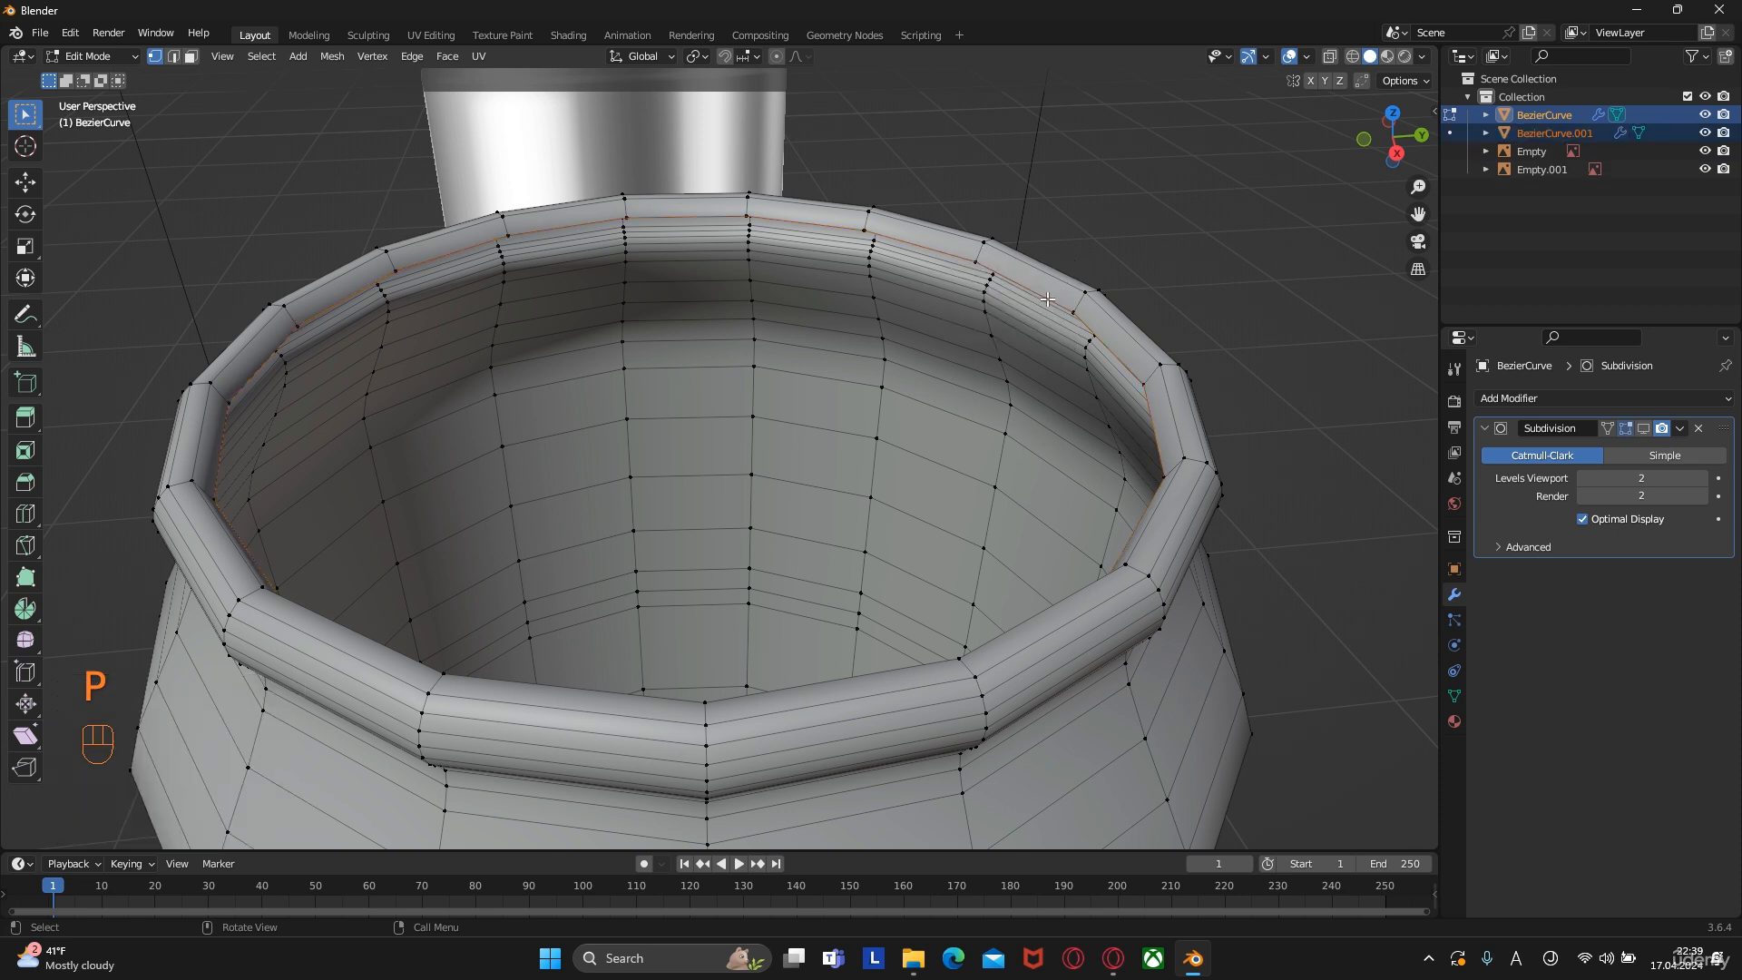
key("Tab")
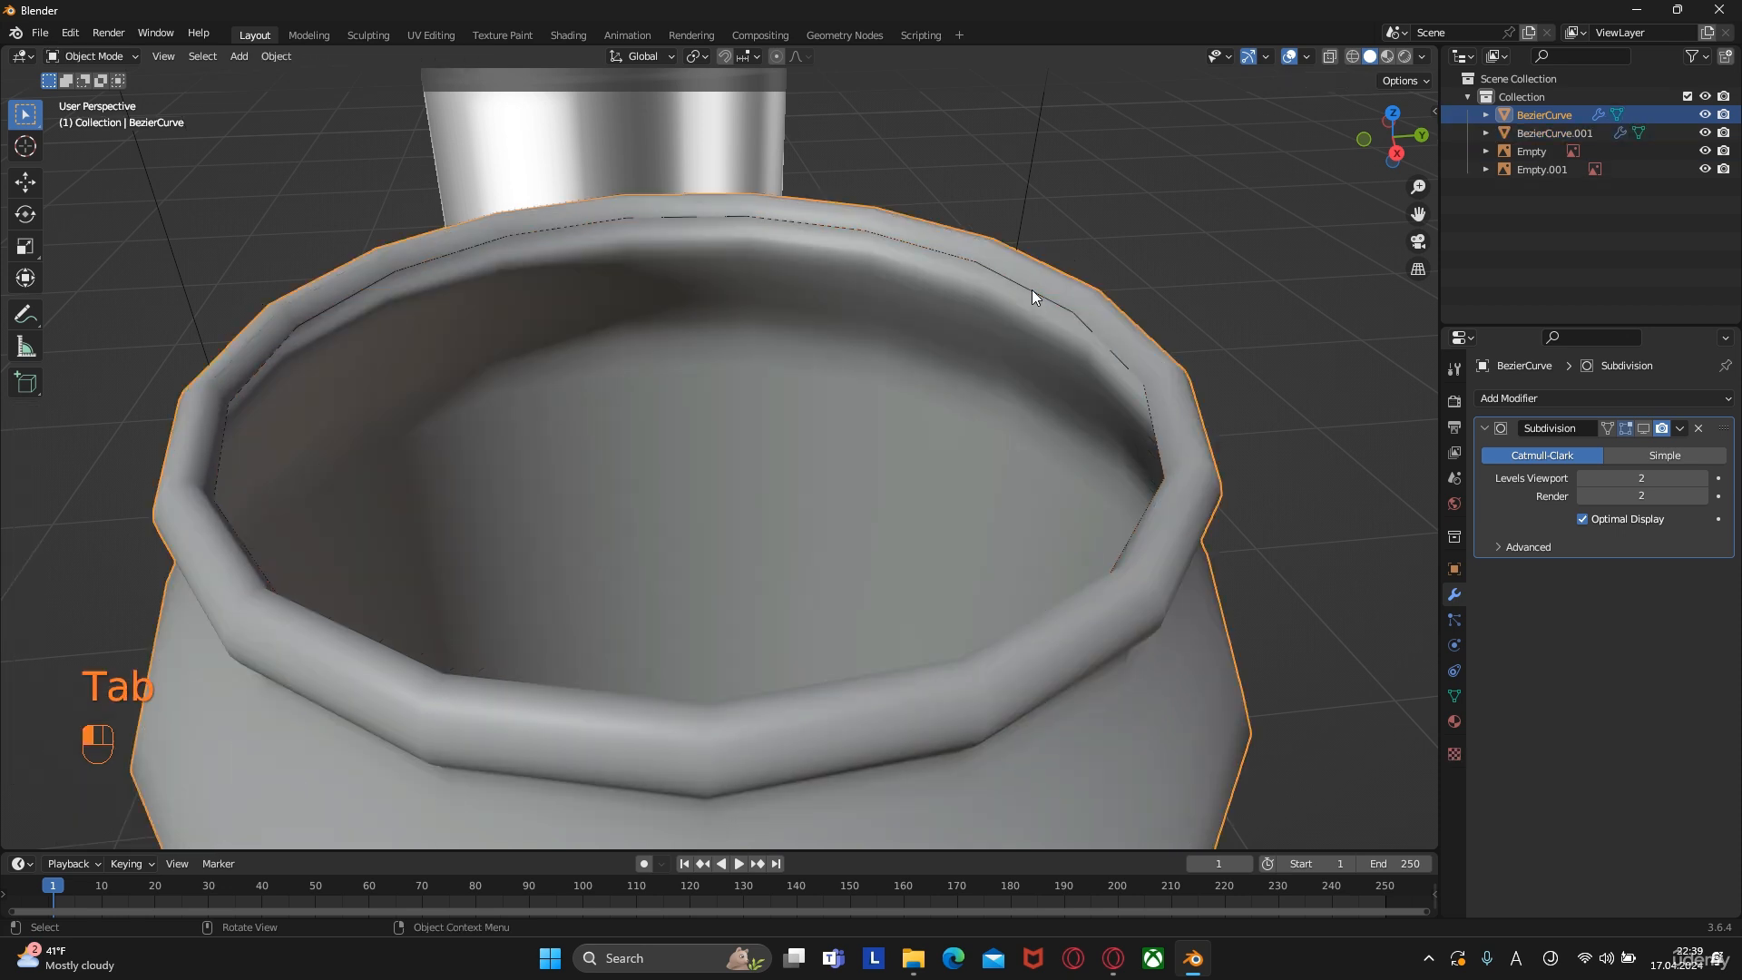
Isolate the separated rim ring and the lid reference image in local view
left_click(1032, 292)
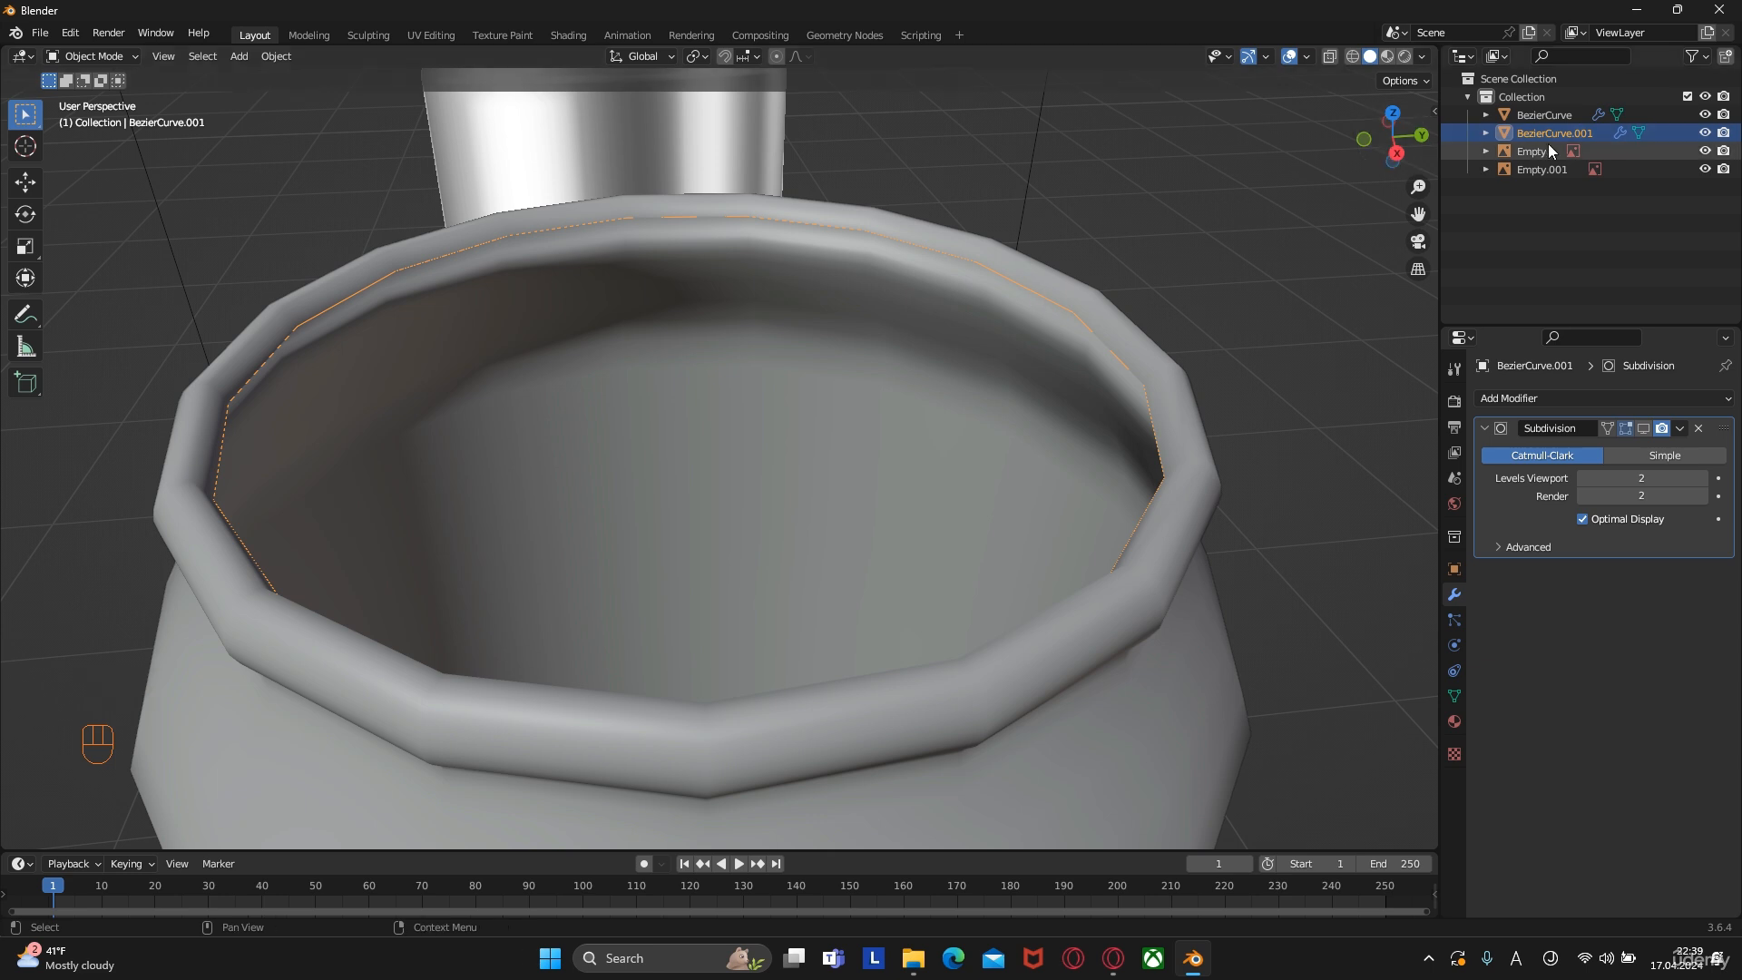
scroll(1000, 339, "down", 10)
key("shift")
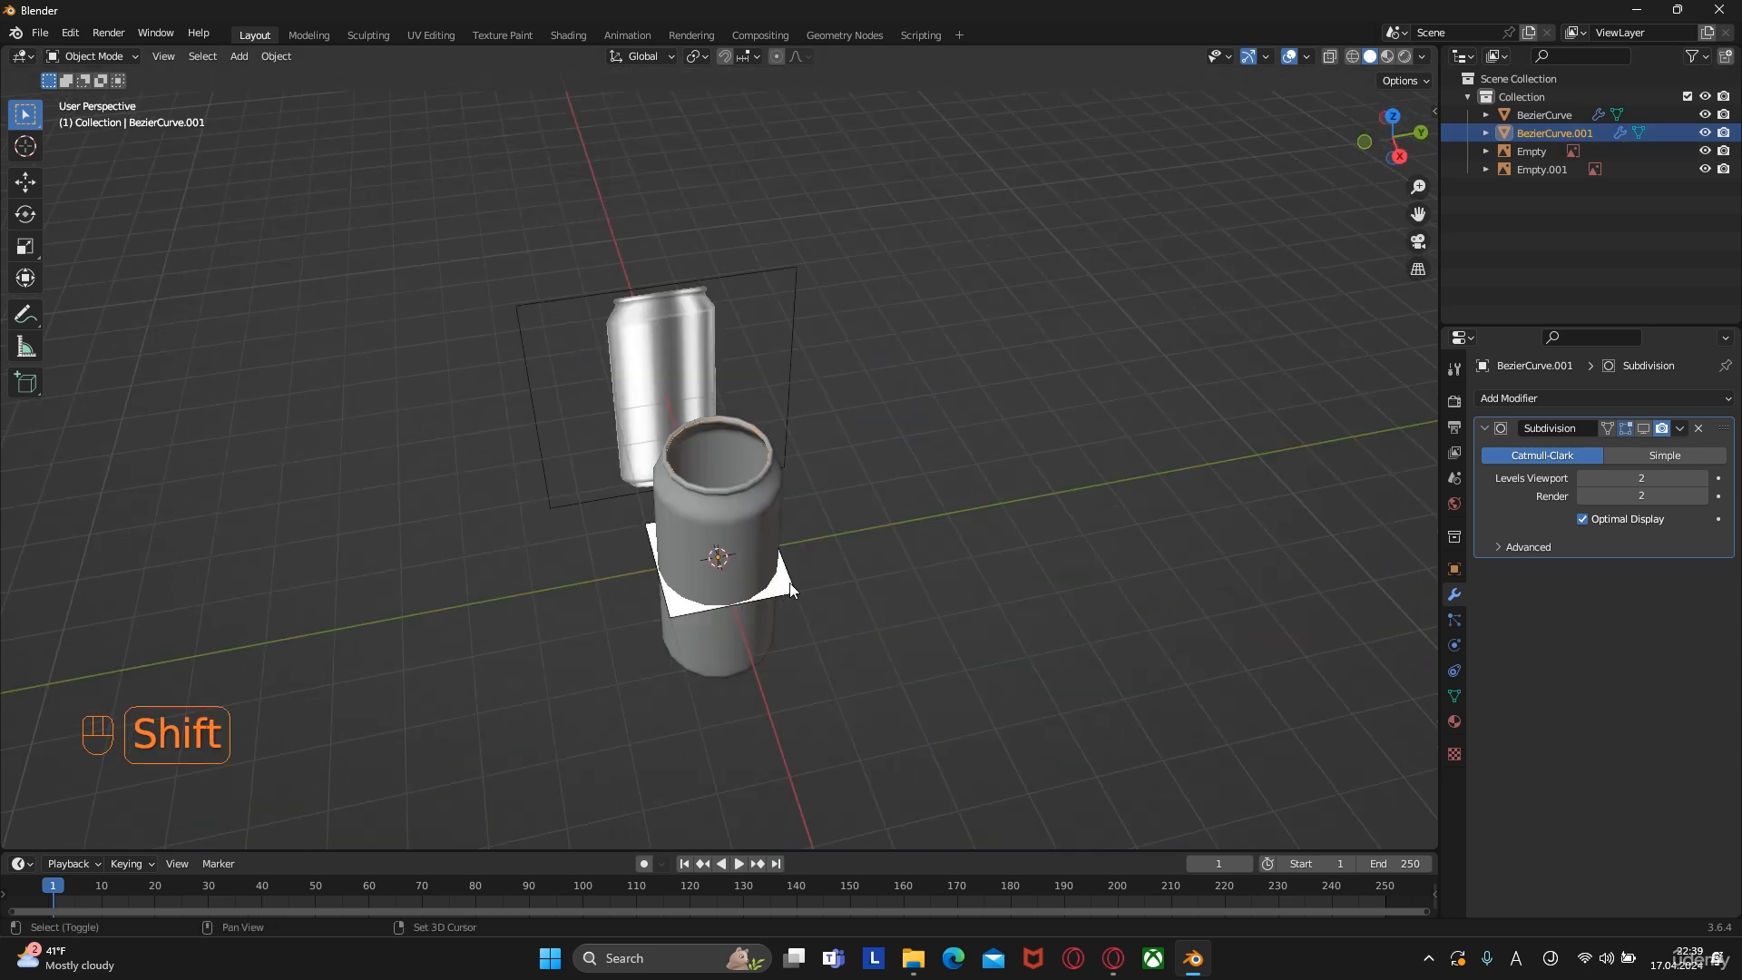
left_click(792, 588, "shift")
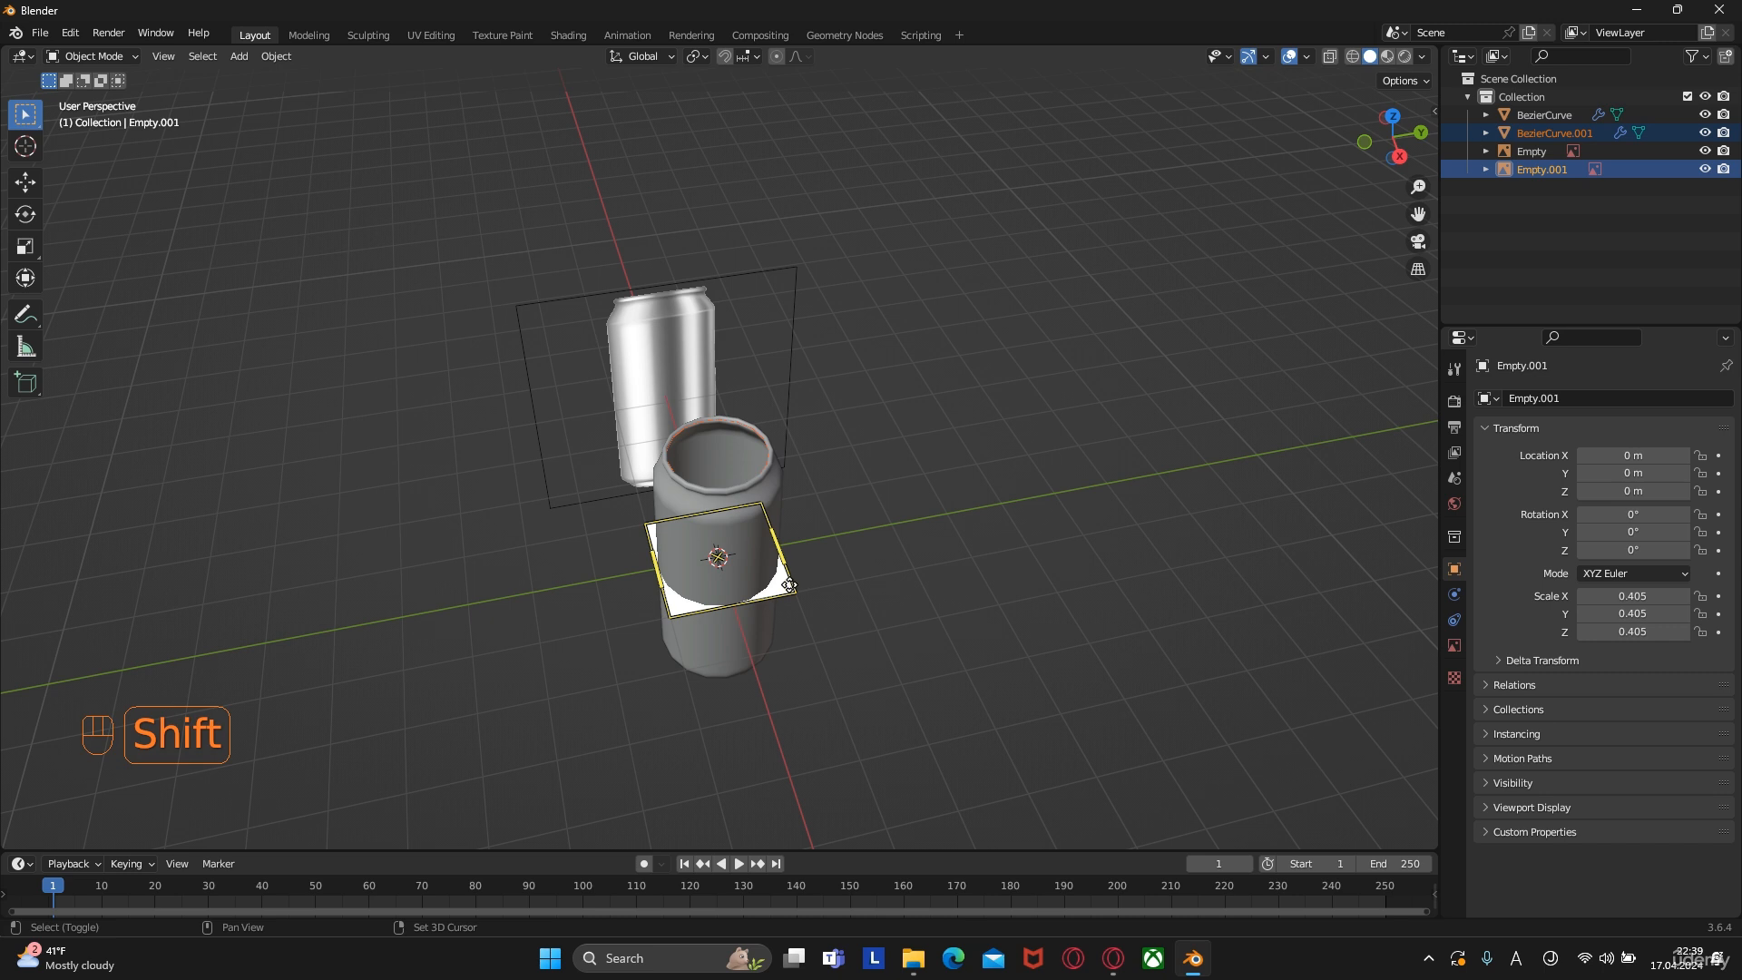
key("slash")
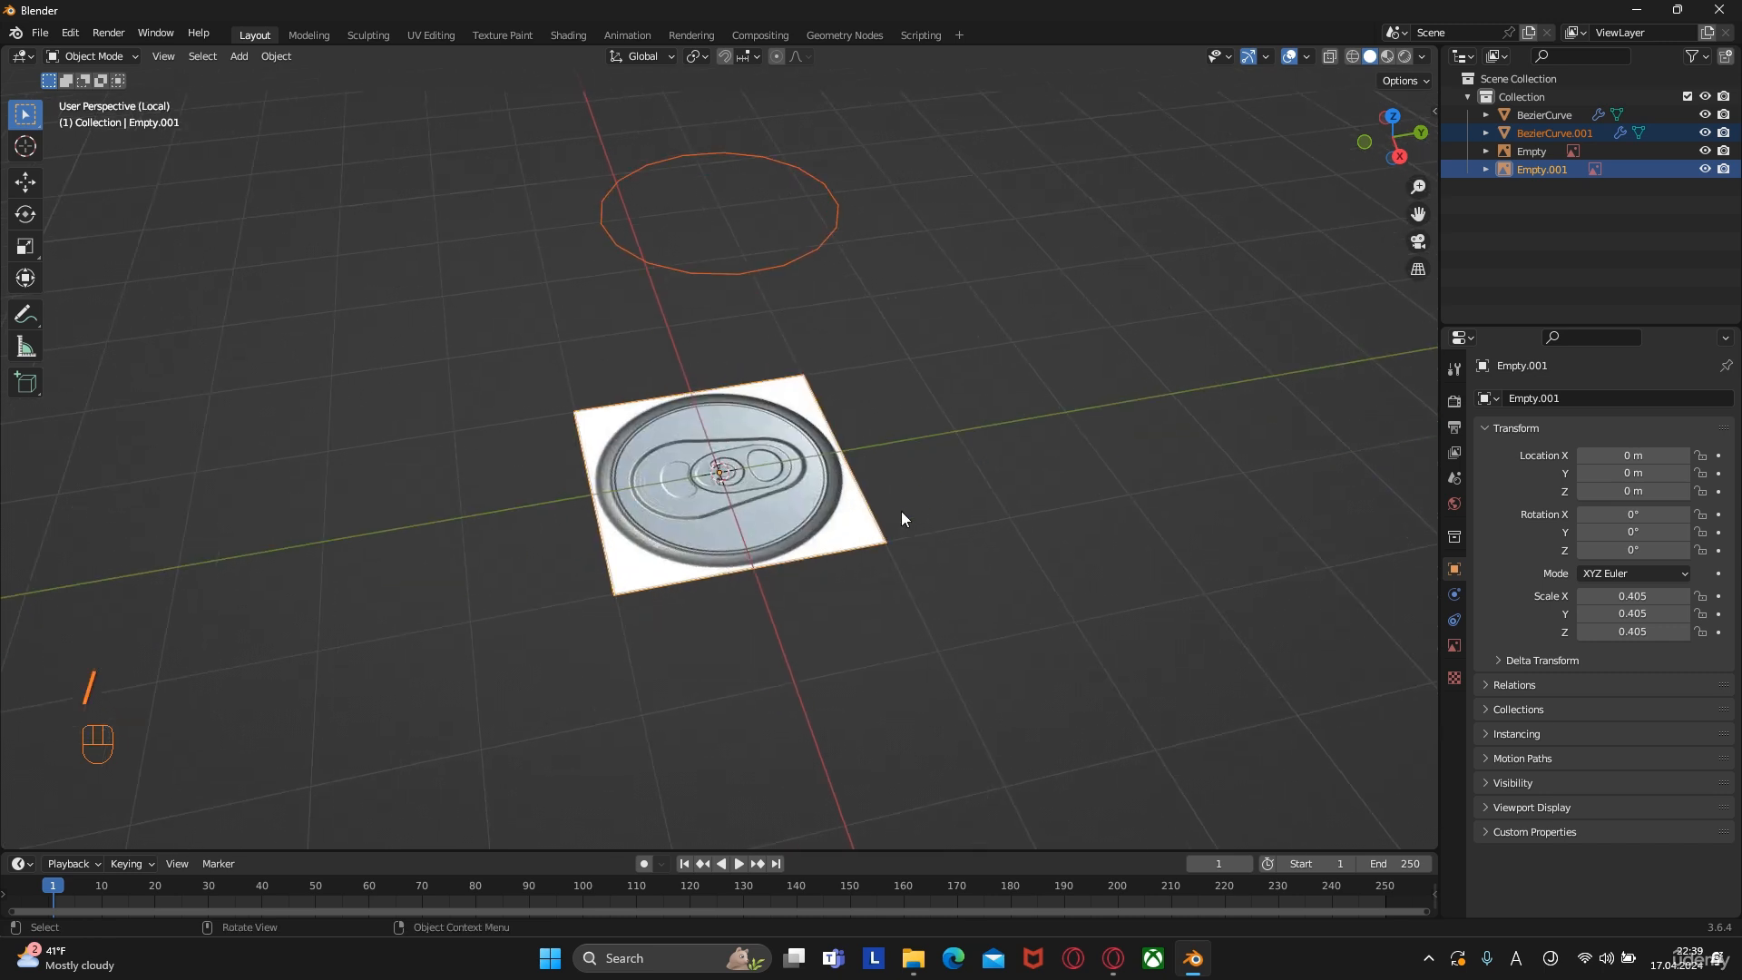
Extrude the whole rim ring inward from top view, scaling the new loop to about 0.925
left_click(710, 272)
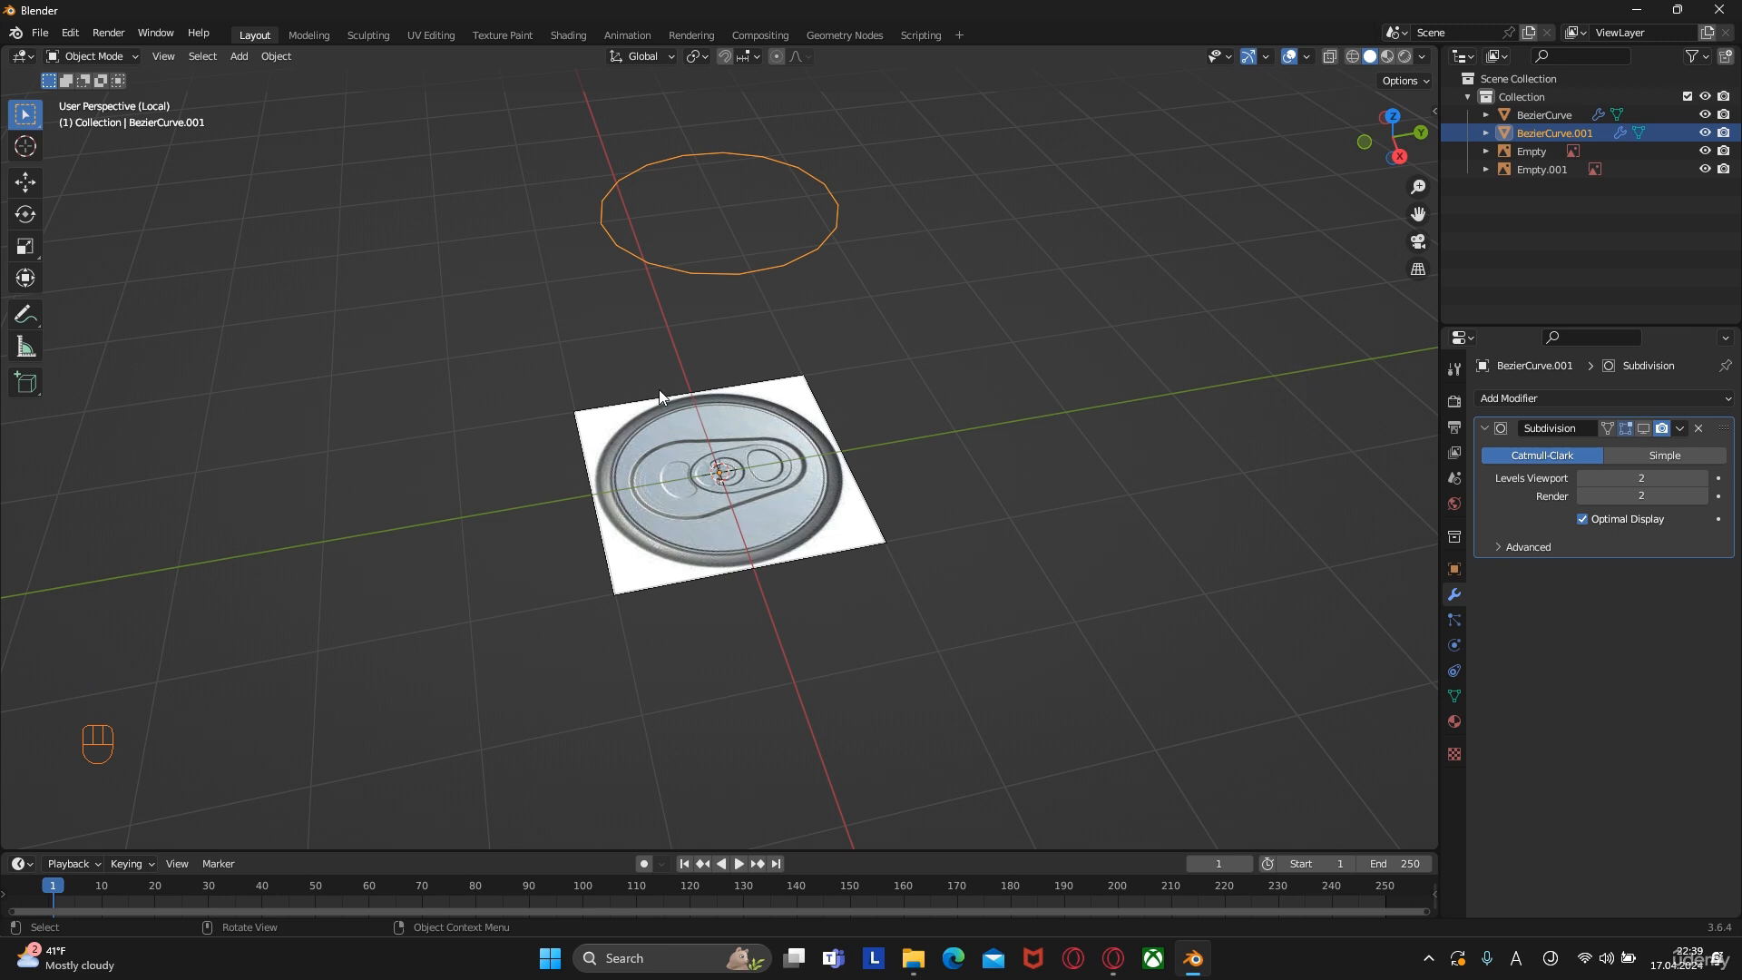
key("KP_7")
scroll(788, 403, "up", 6)
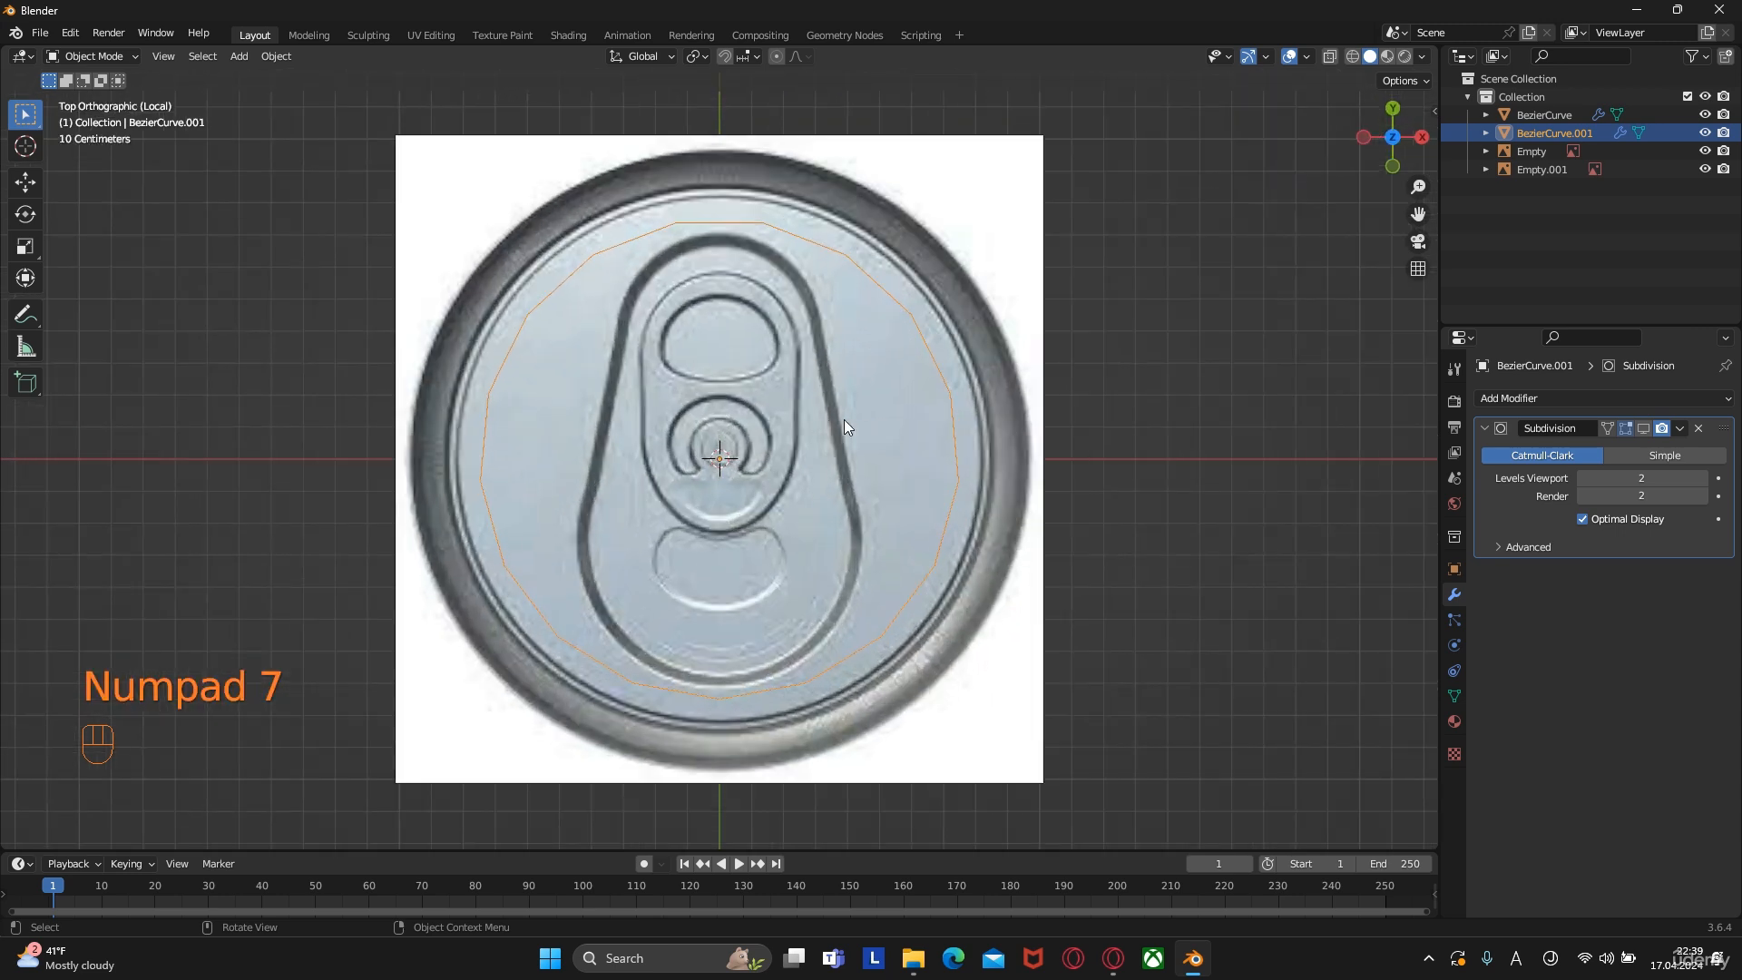
scroll(904, 426, "up", 1)
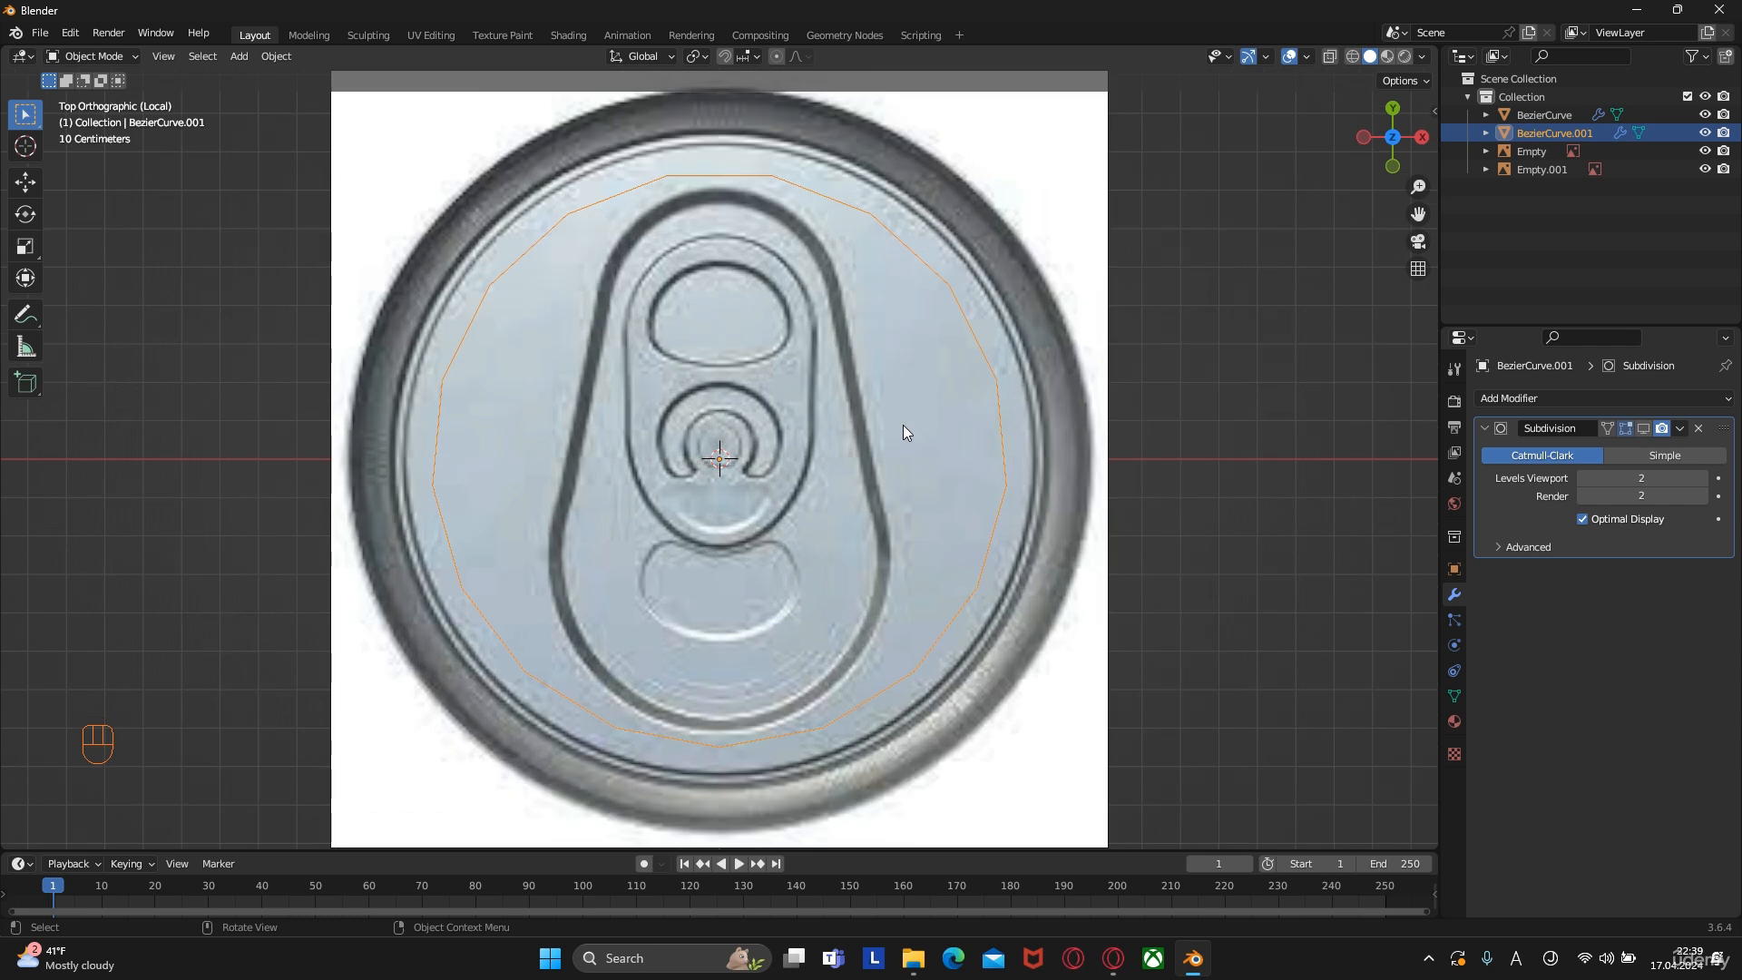
key("Tab")
key("a")
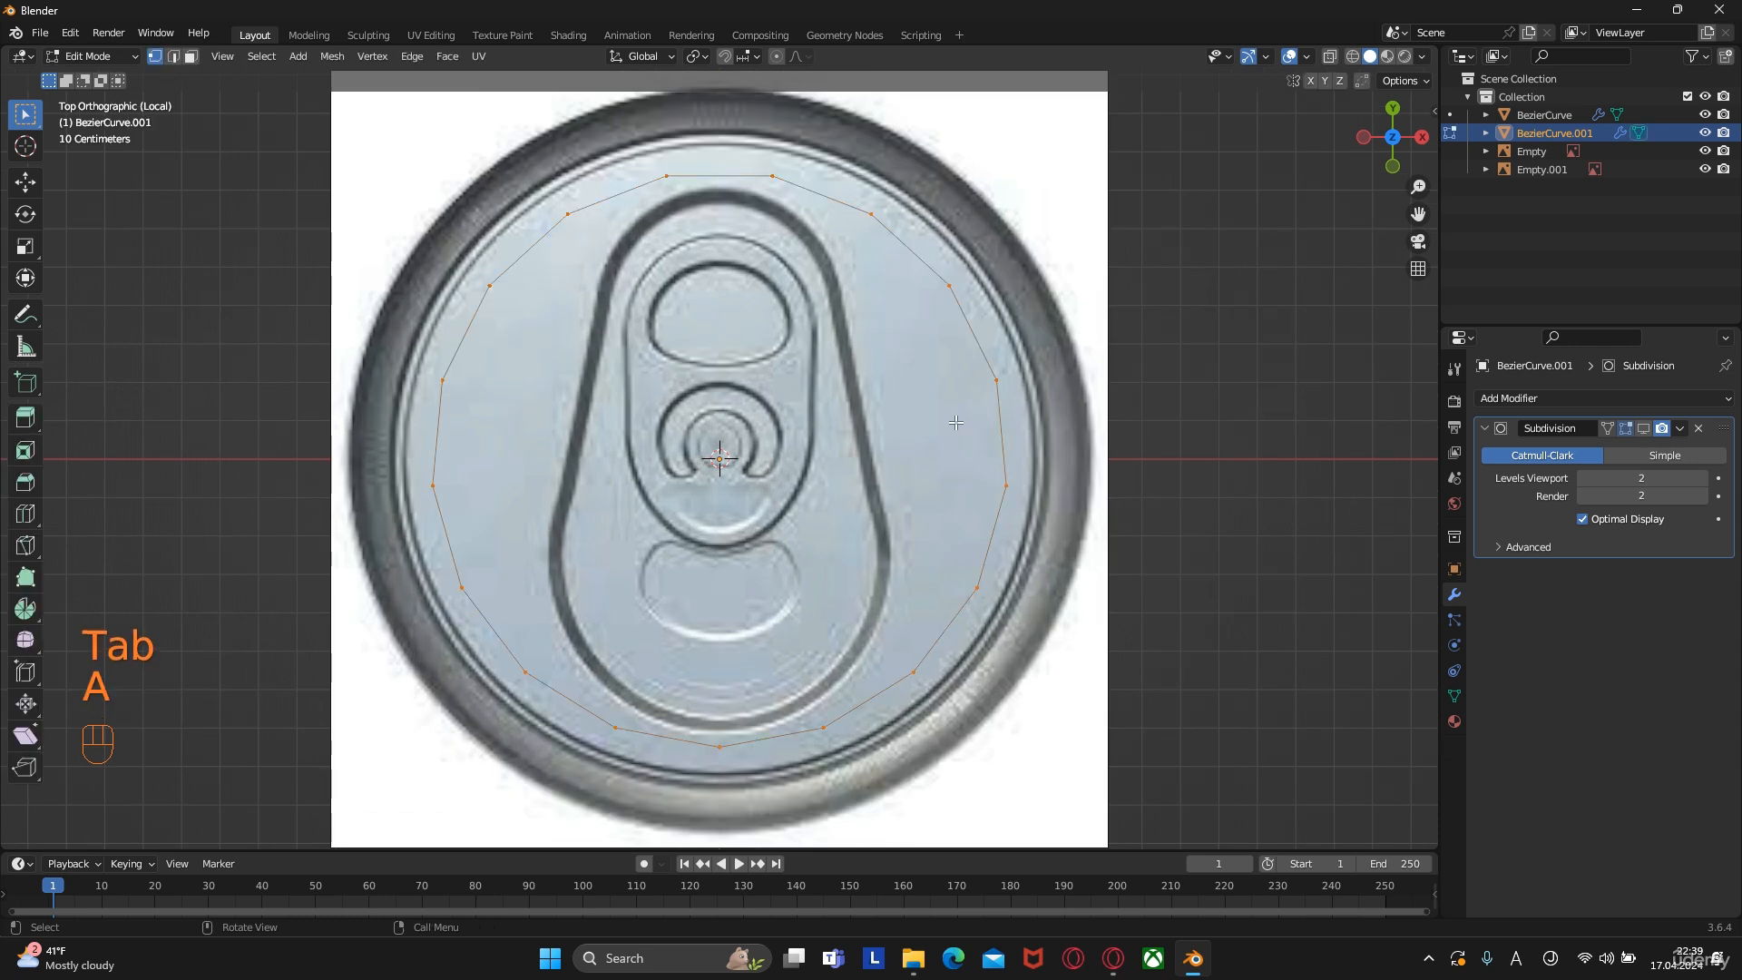
key("e")
key("s")
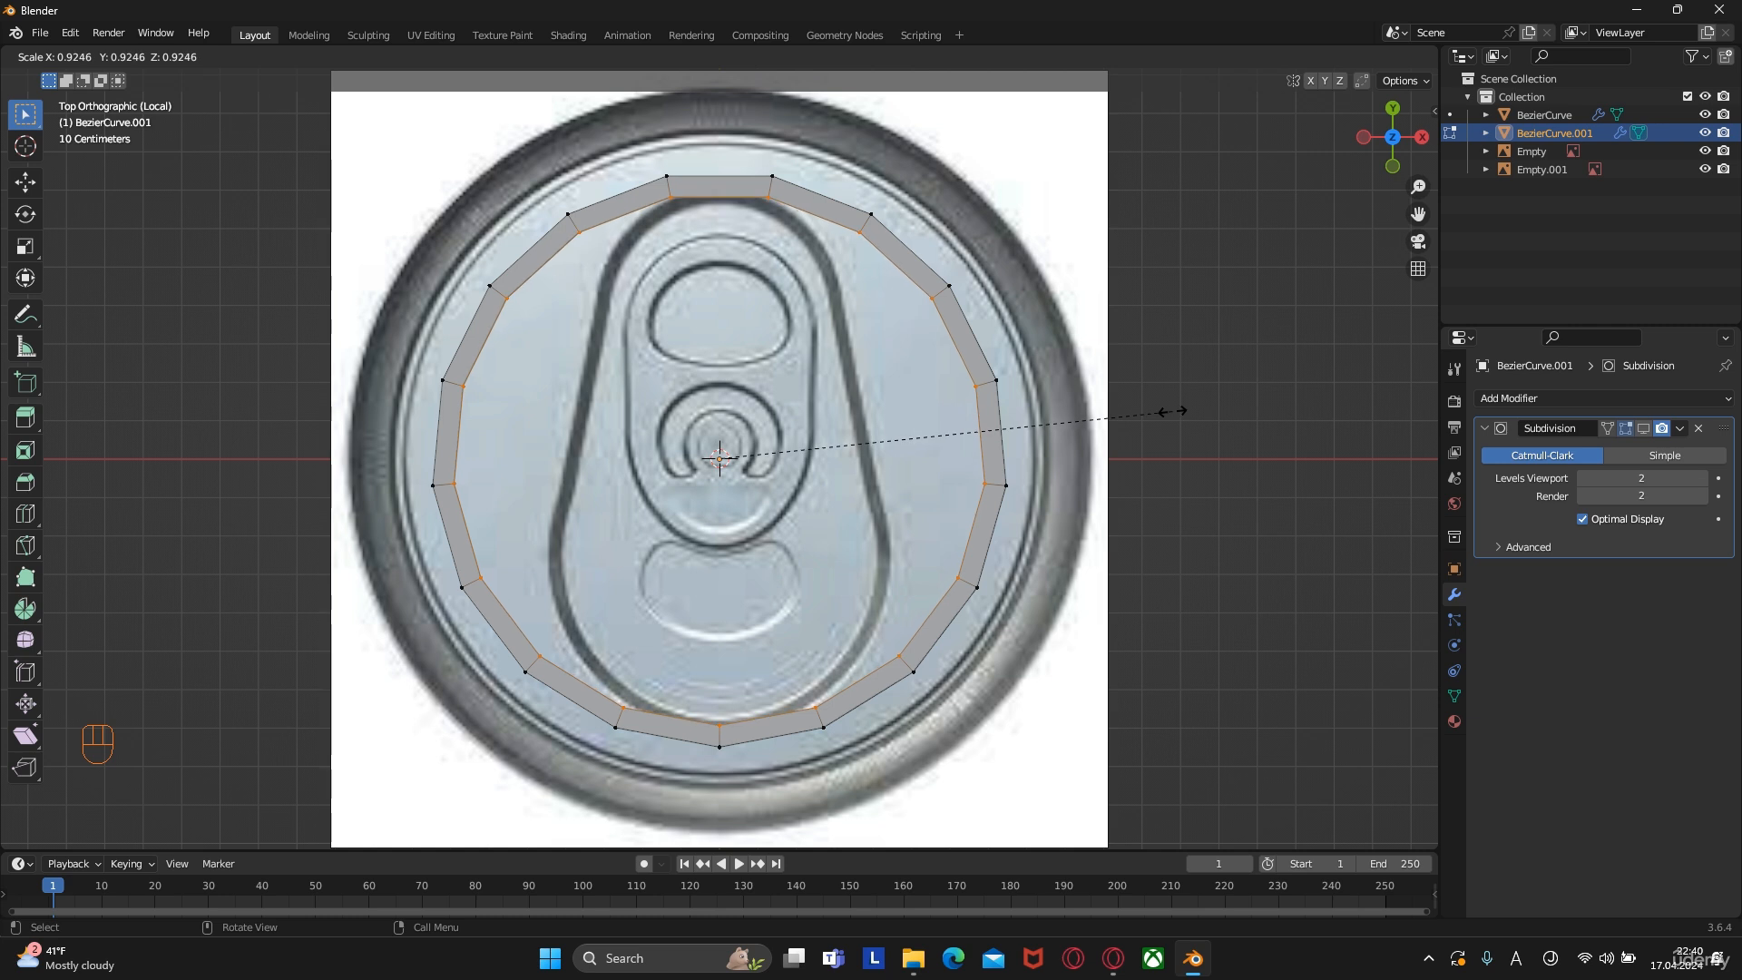
left_click(1173, 411)
scroll(955, 281, "up", 2)
middle_click_drag(955, 281, 936, 332, "shift")
scroll(935, 332, "down", 2)
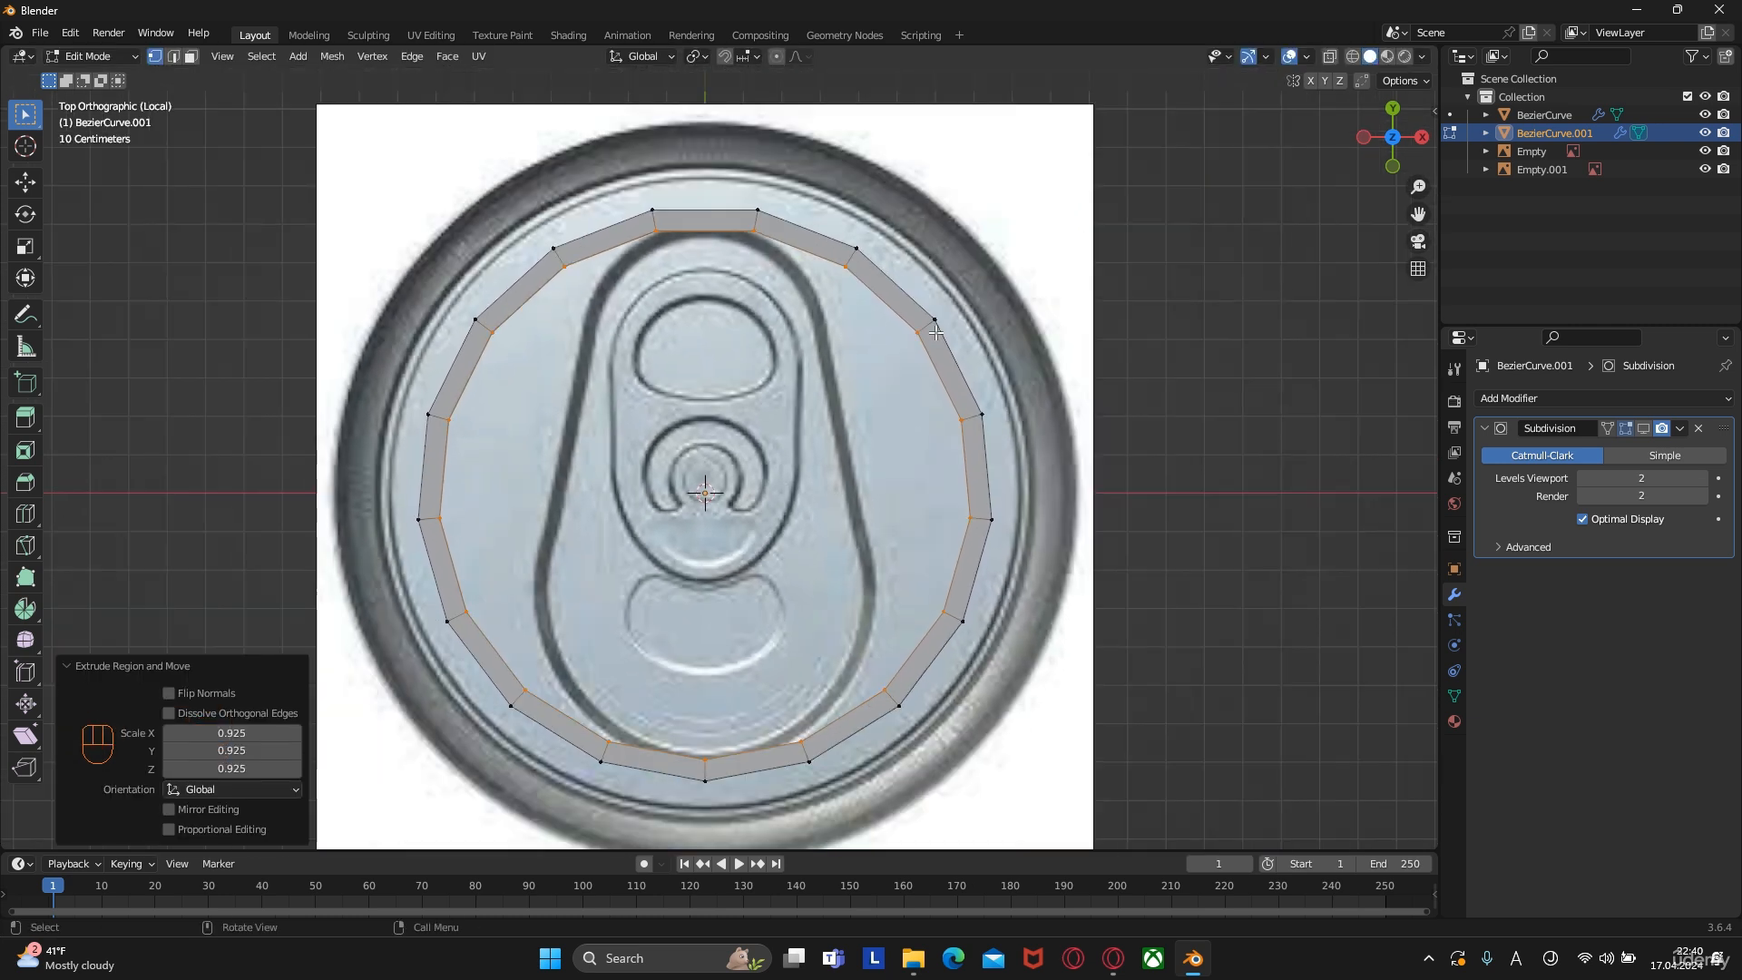
Add one centred loop cut across the ring's top segment, leaving the slide factor at 0
key("ctrl+r")
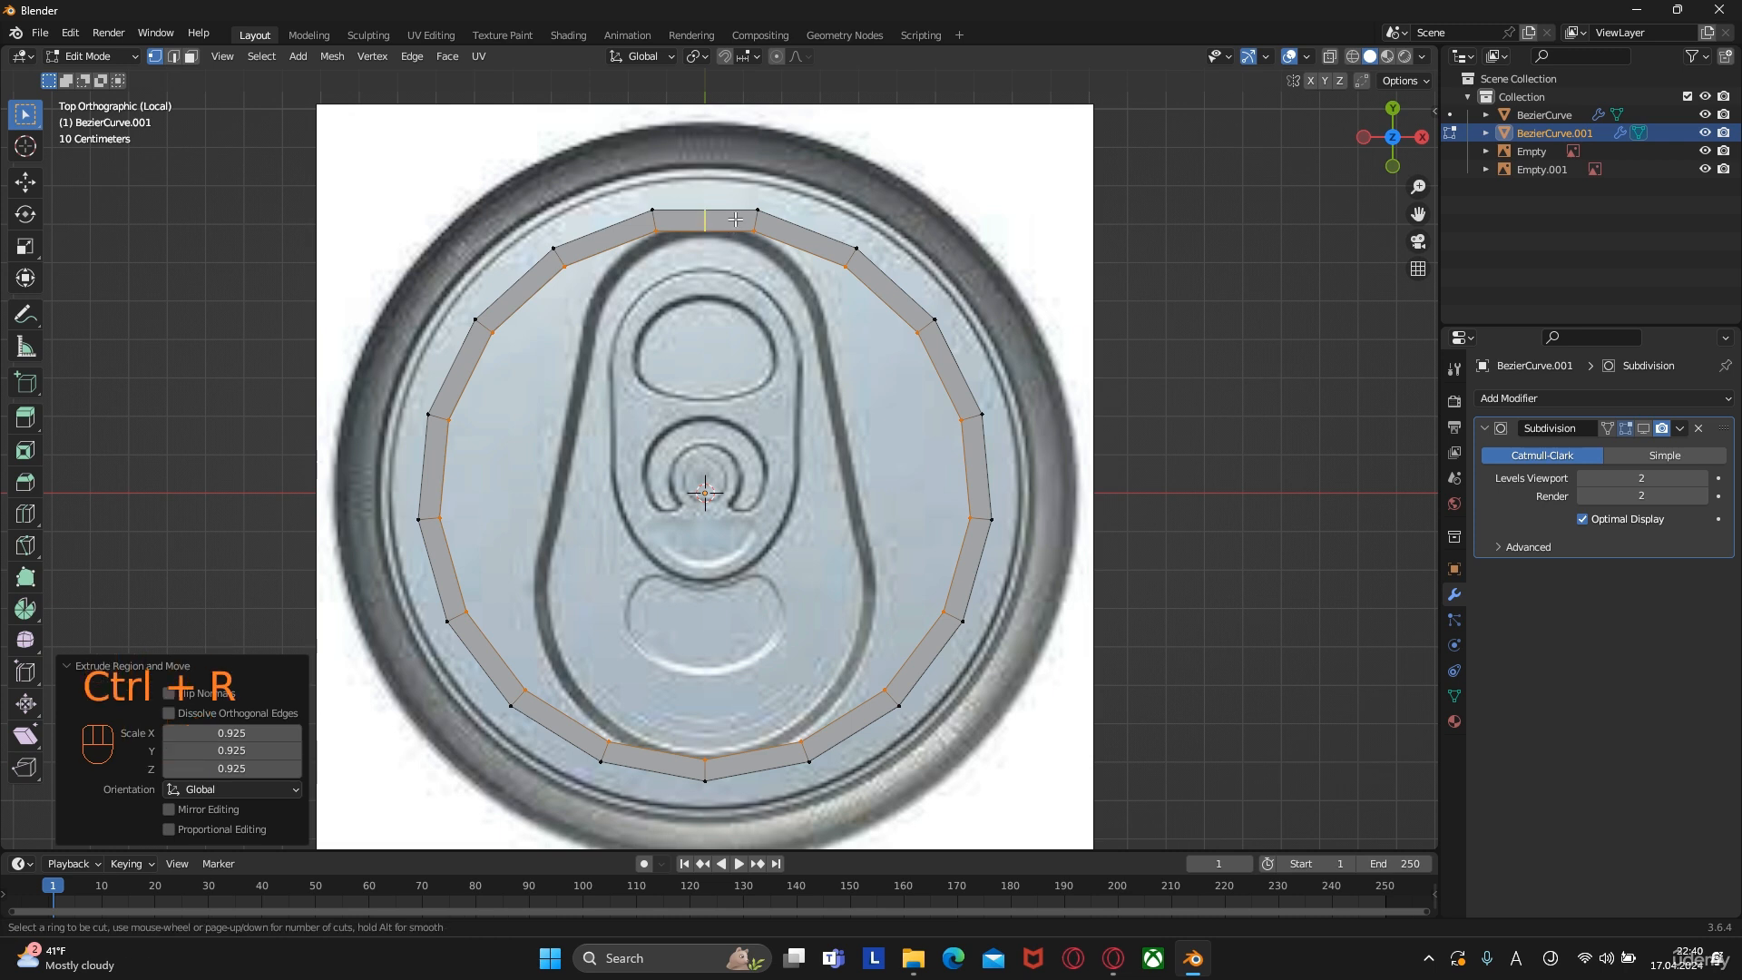
left_click(735, 219)
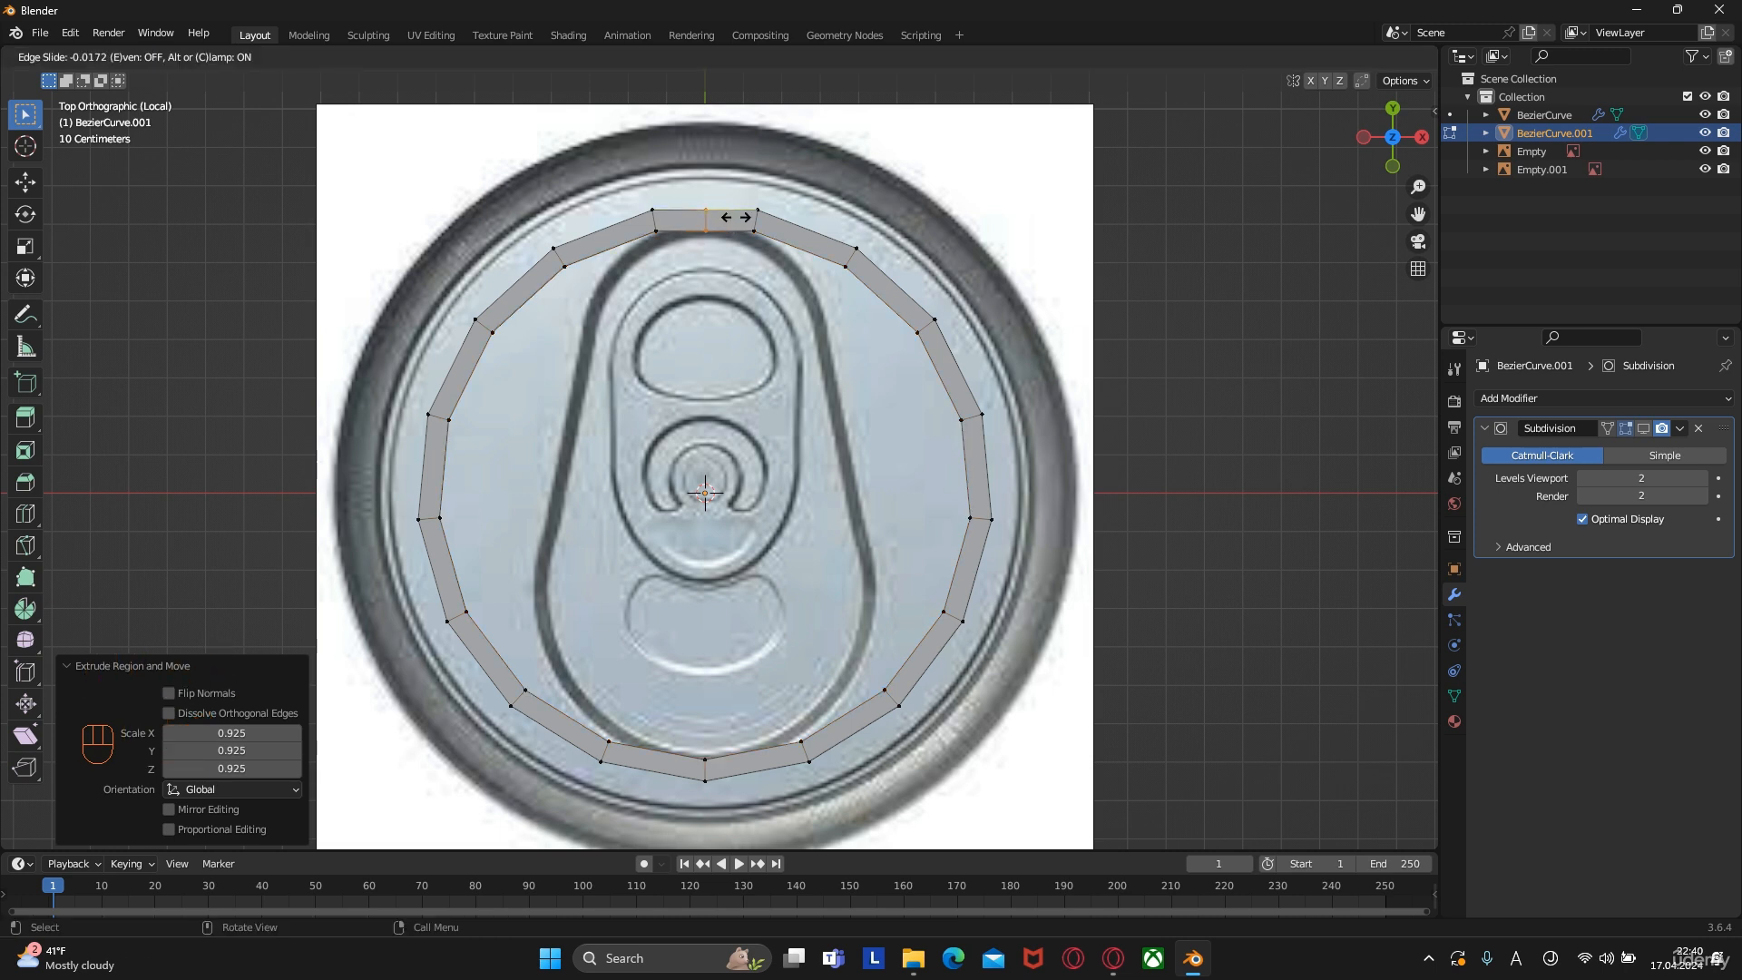
right_click(736, 218)
scroll(709, 447, "down", 2)
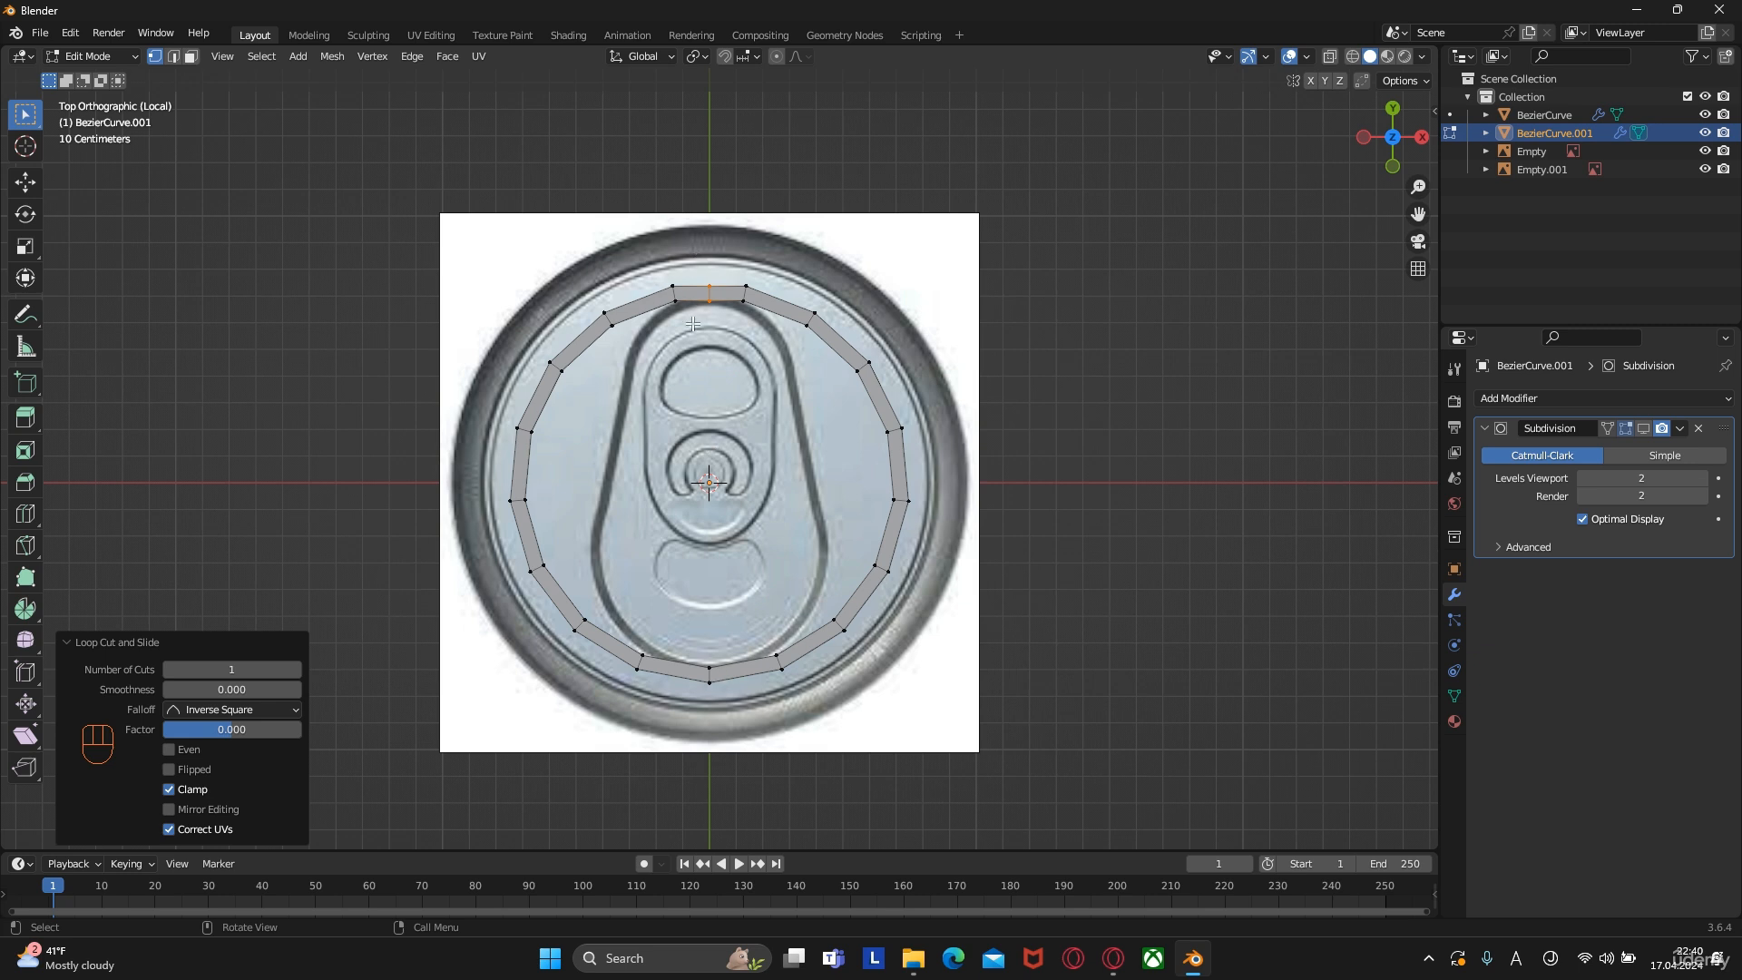
Delete all vertices on the left half of the ring
key("1")
left_click_drag(390, 212, 690, 723)
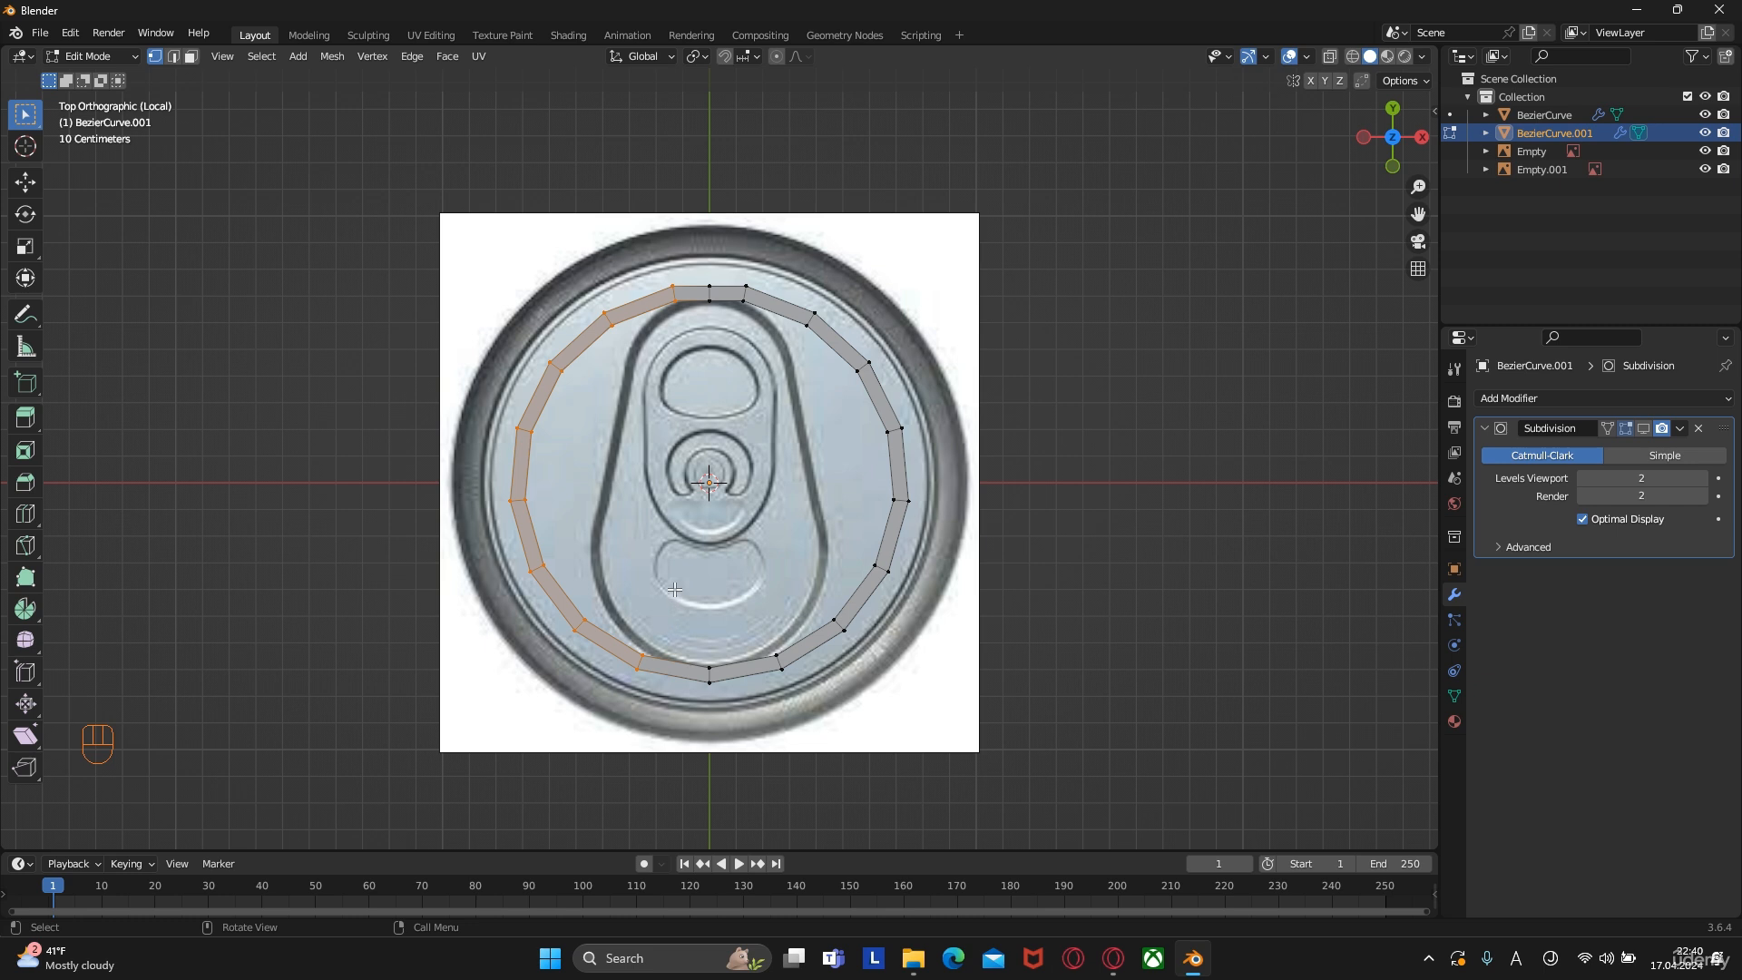
key("x")
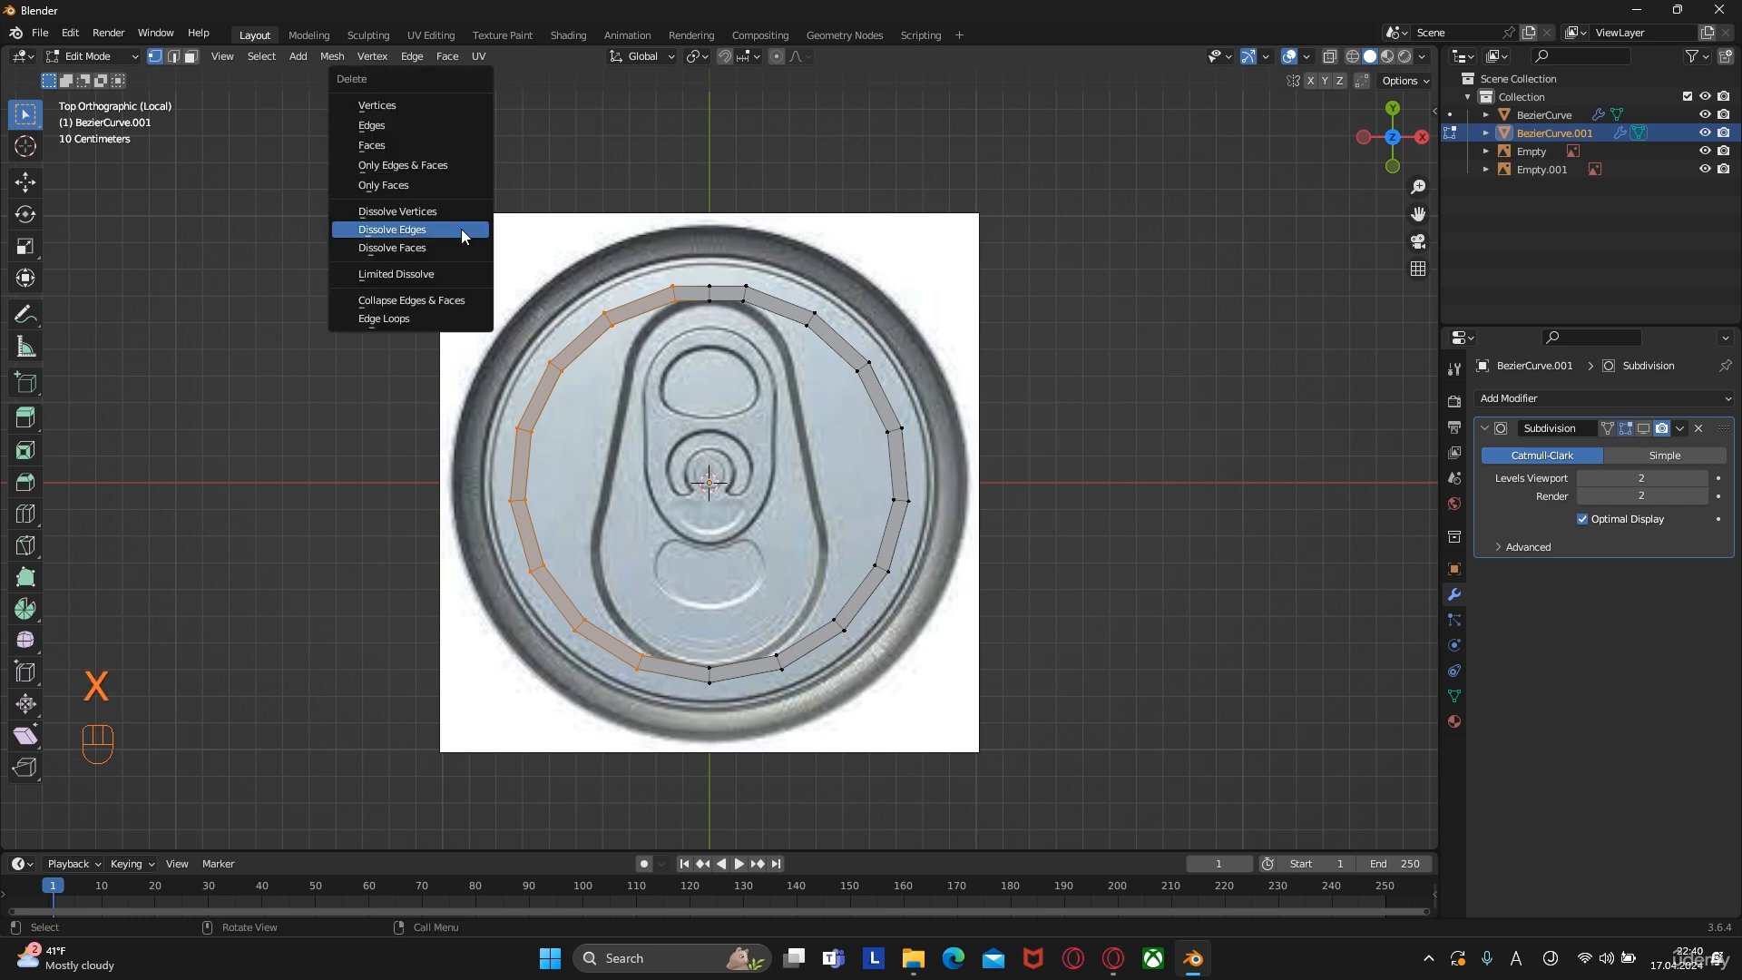
left_click(400, 105)
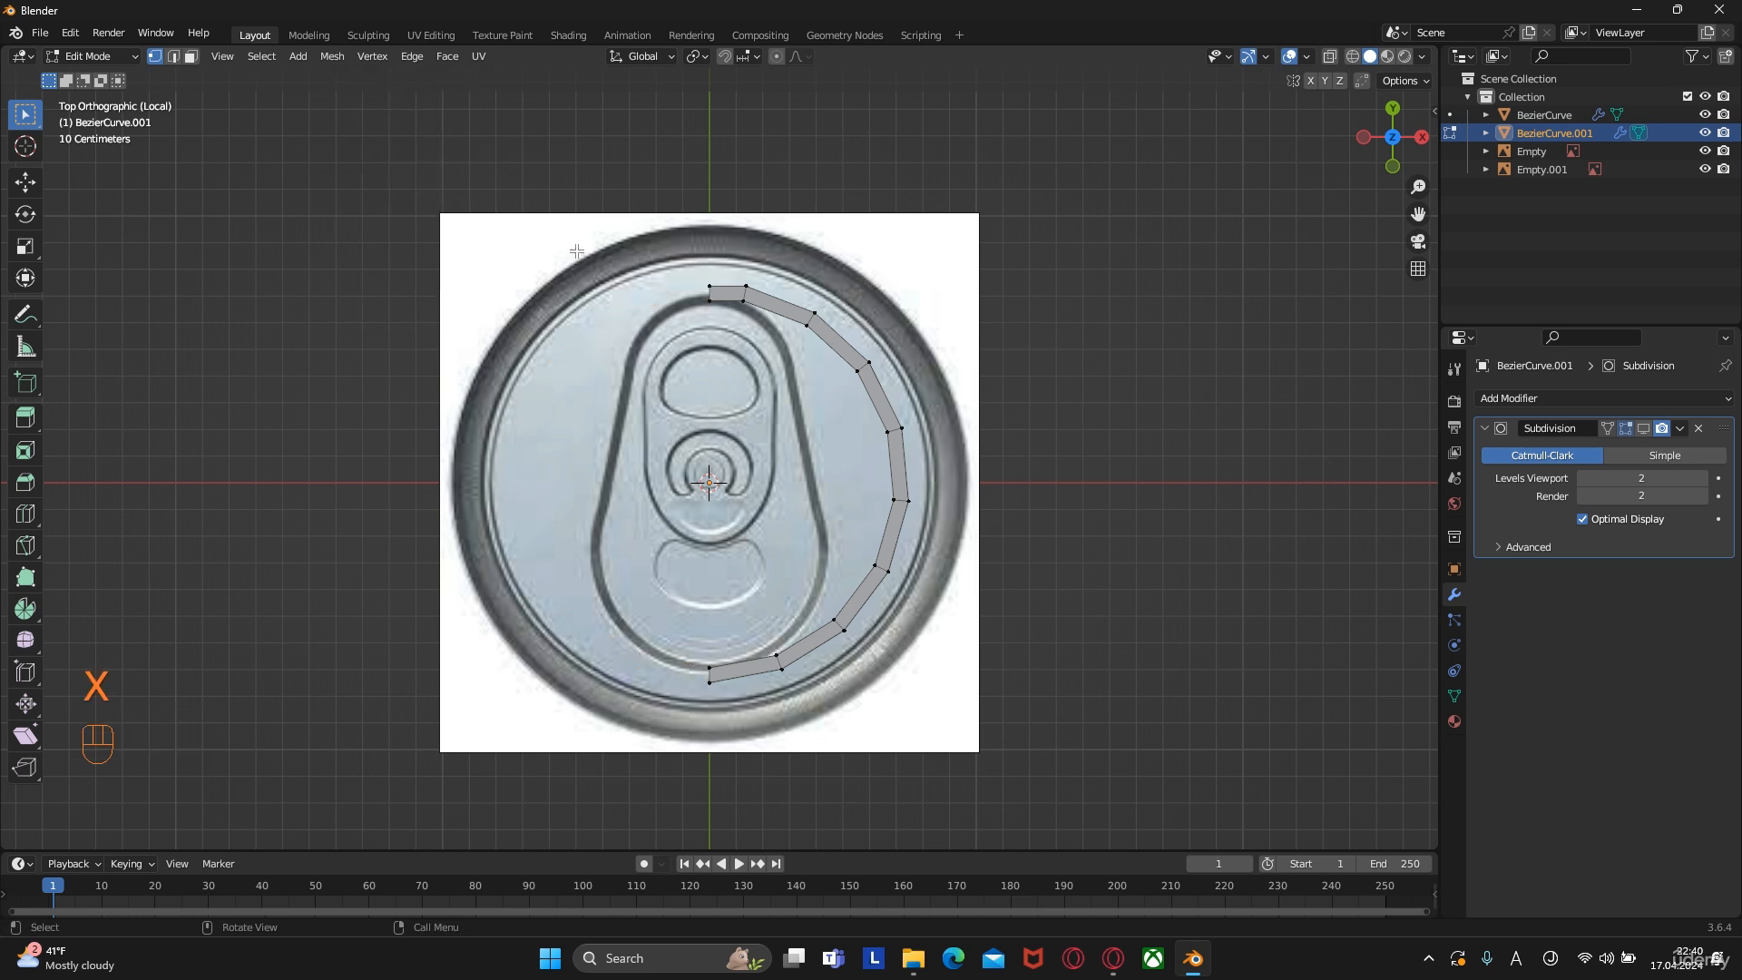
Add a Mirror modifier to the half ring in Object Mode and mirror it on the Z axis only
key("Tab")
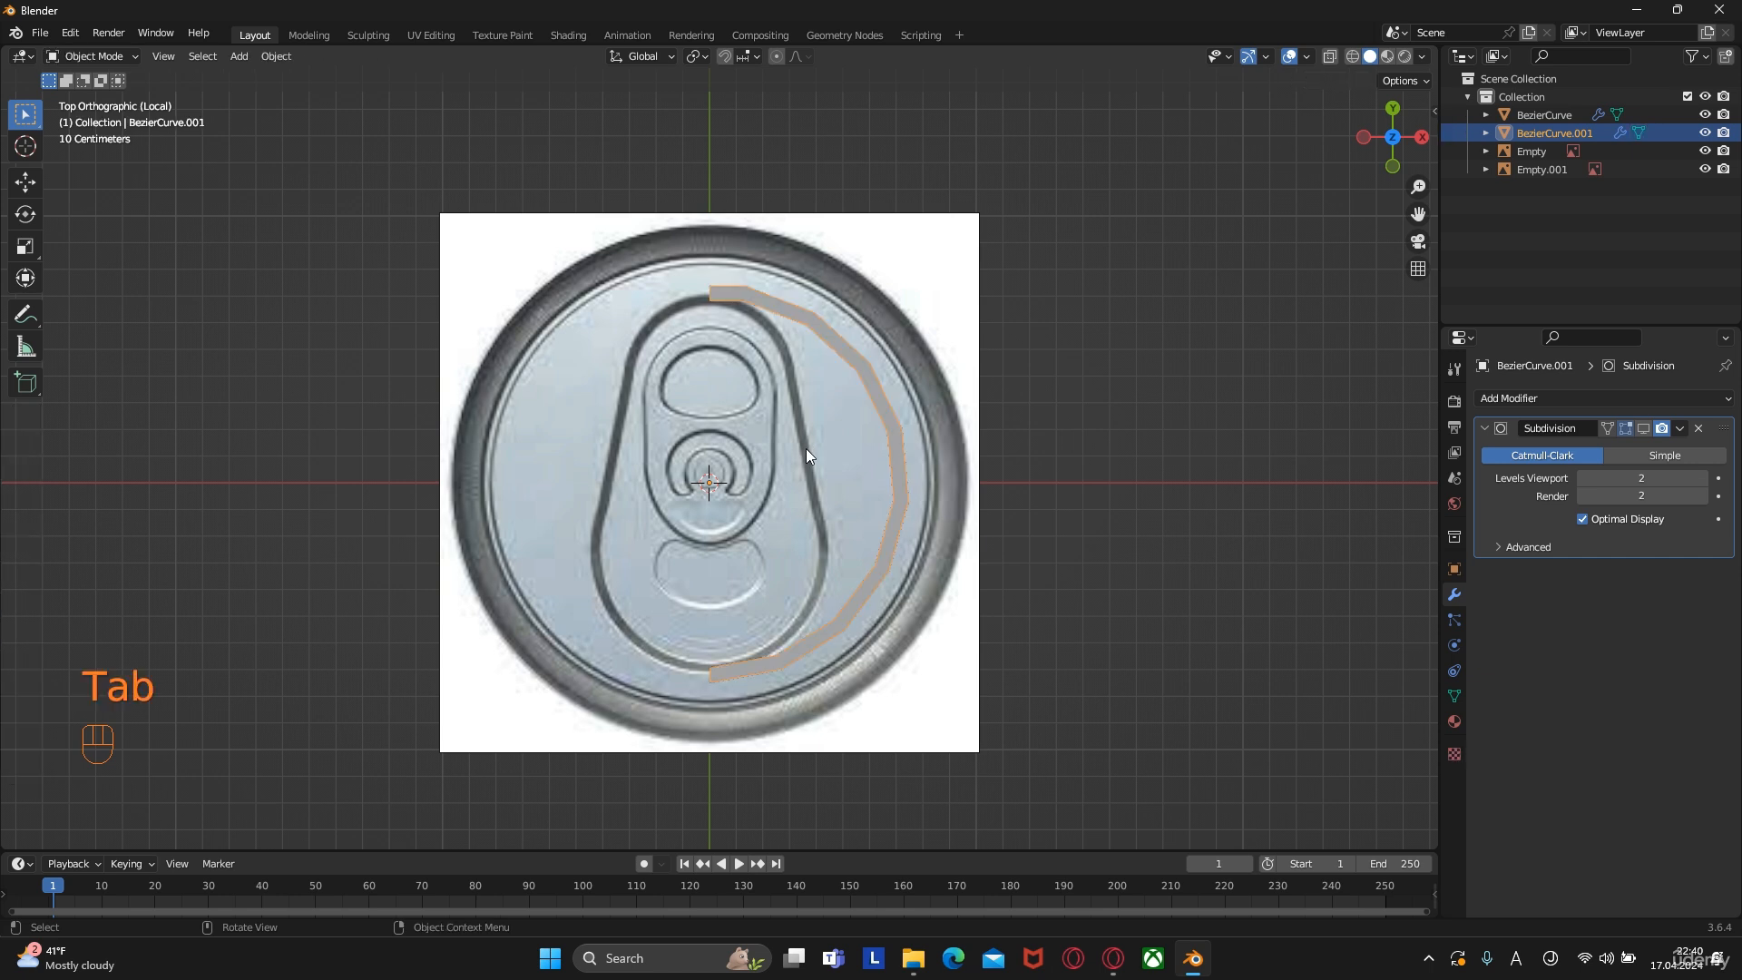
left_click(1524, 397)
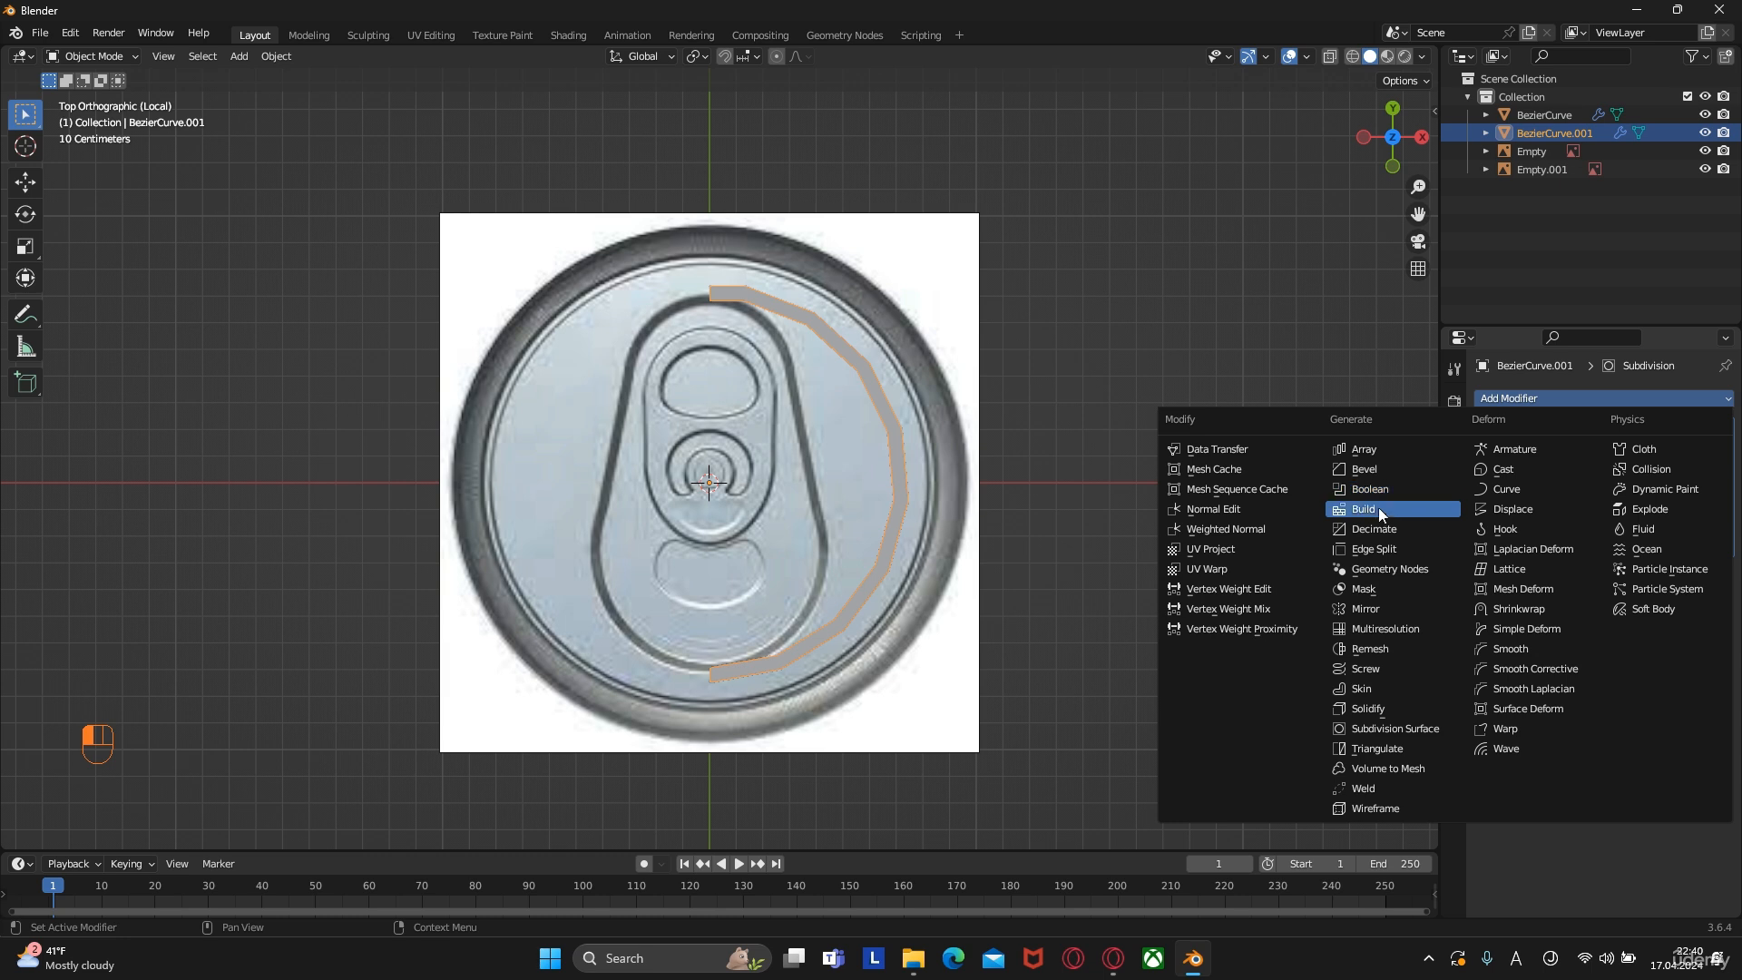
left_click(1364, 608)
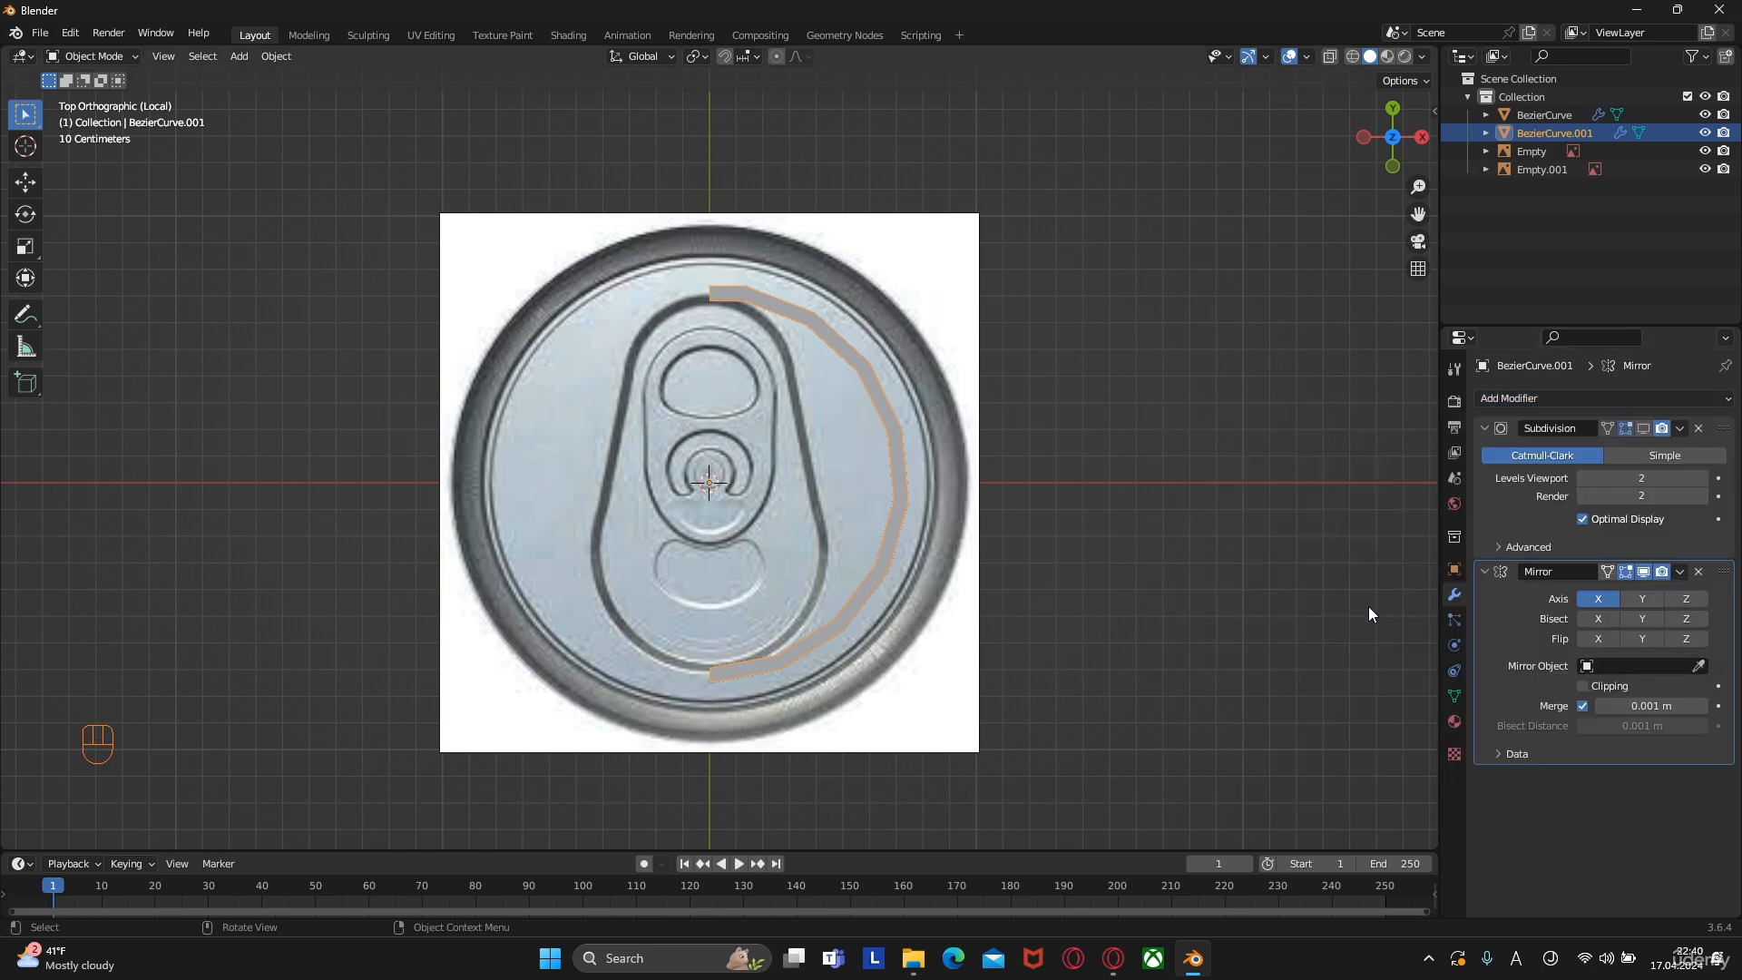
left_click(1643, 598)
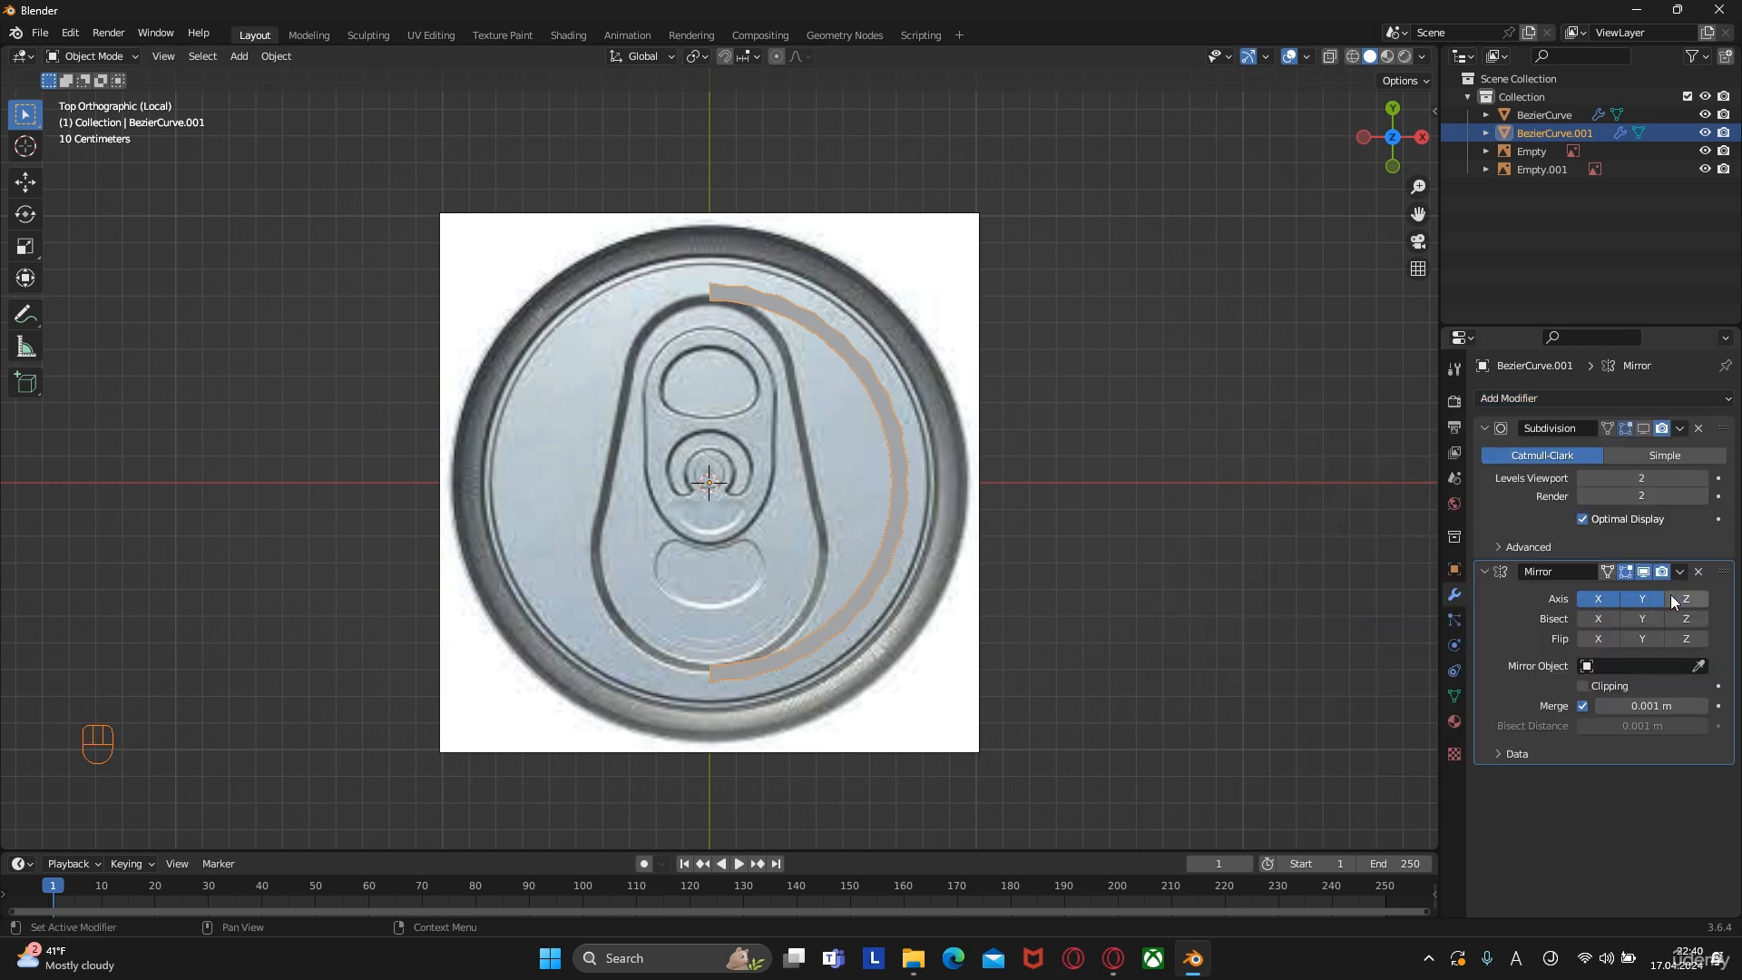
left_click(1672, 596)
left_click(1642, 597)
left_click(1606, 597)
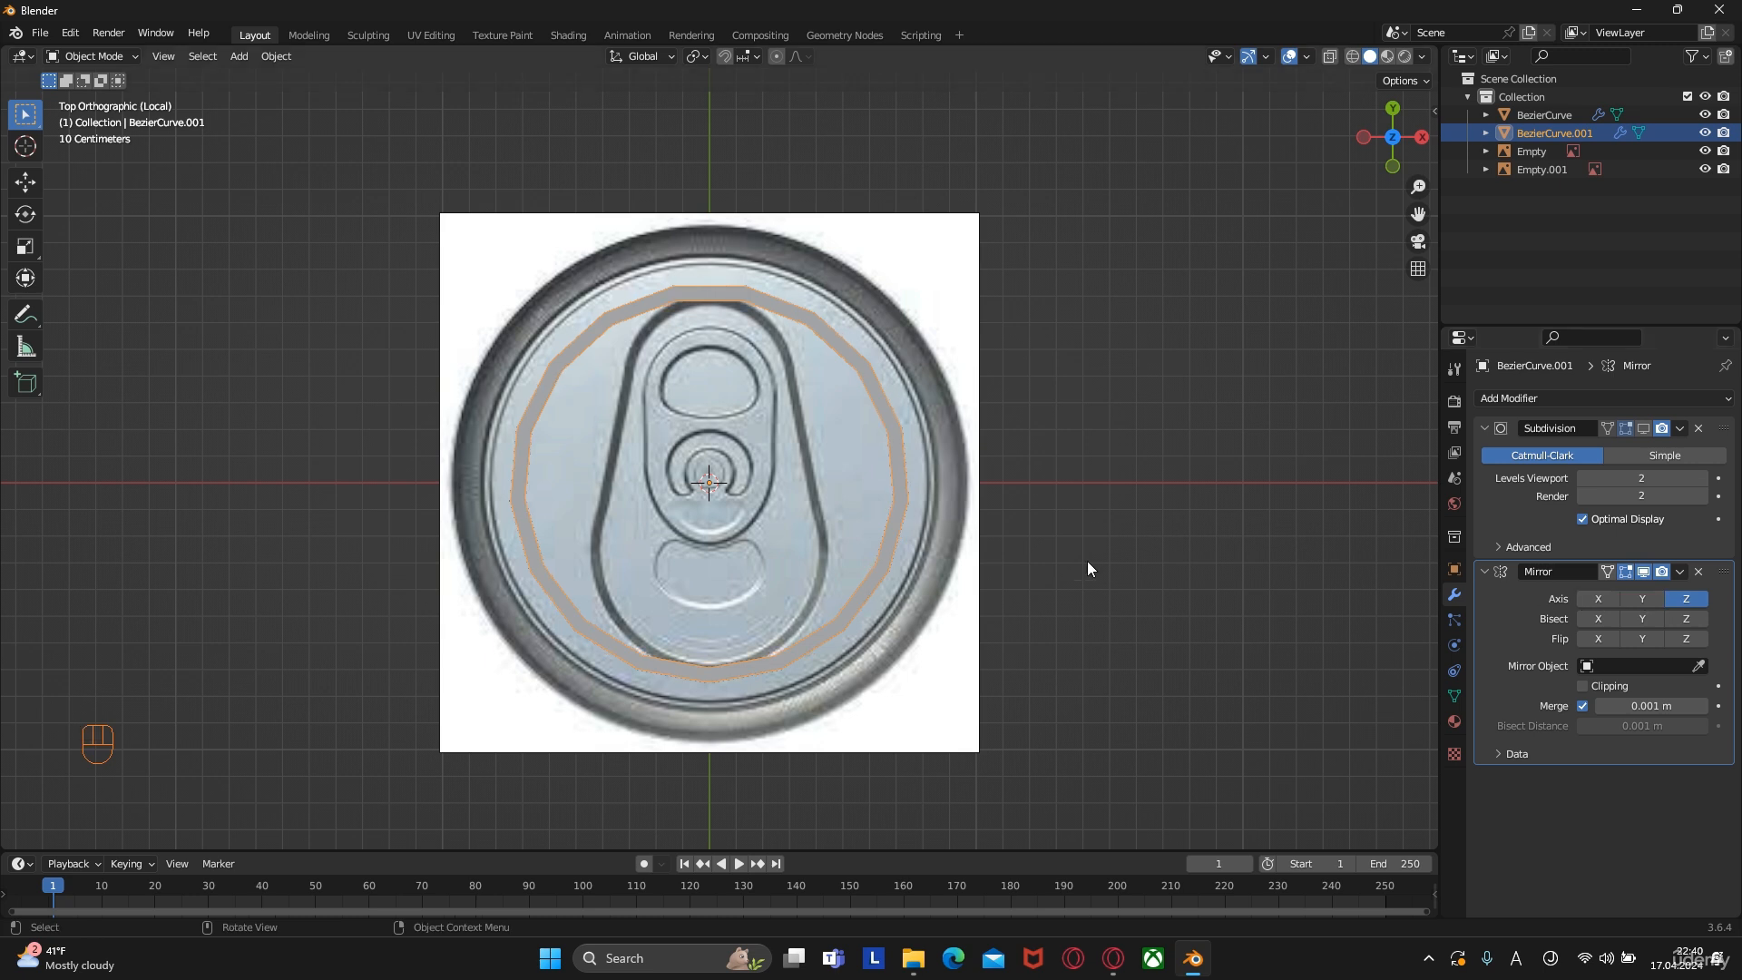
Move the upper three inner vertices beside the top segment onto the dark teardrop outline in the reference image
key("Tab")
scroll(1125, 465, "up", 2)
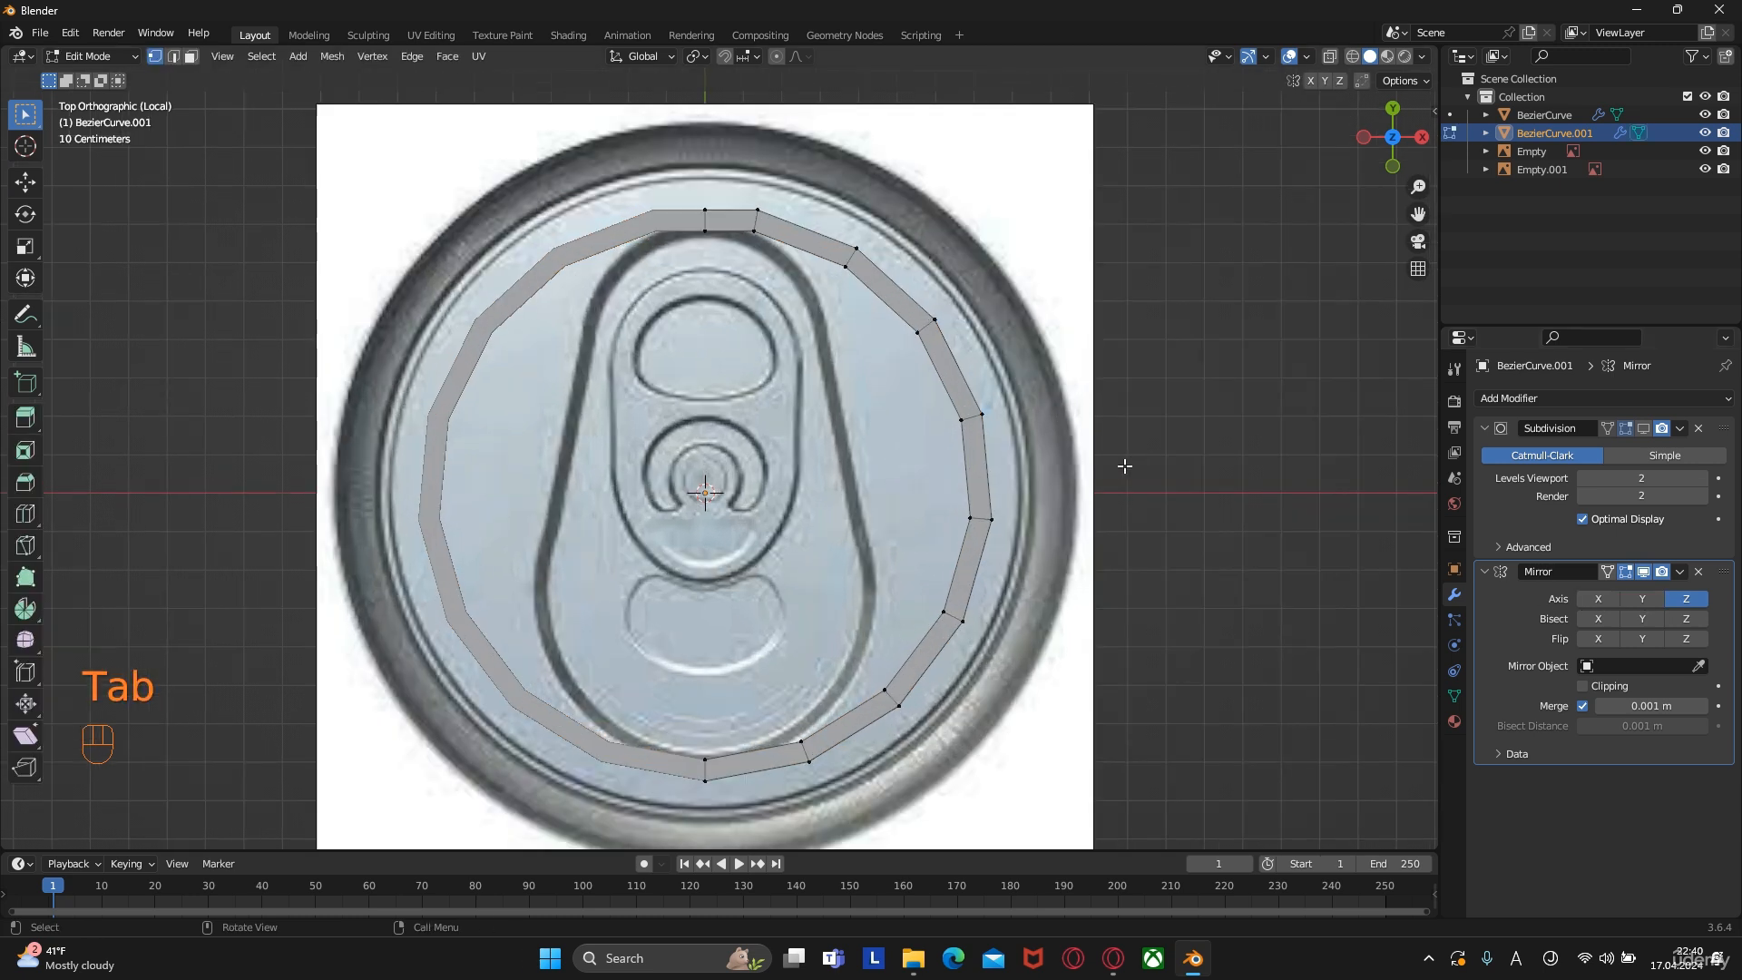
scroll(896, 378, "up", 1)
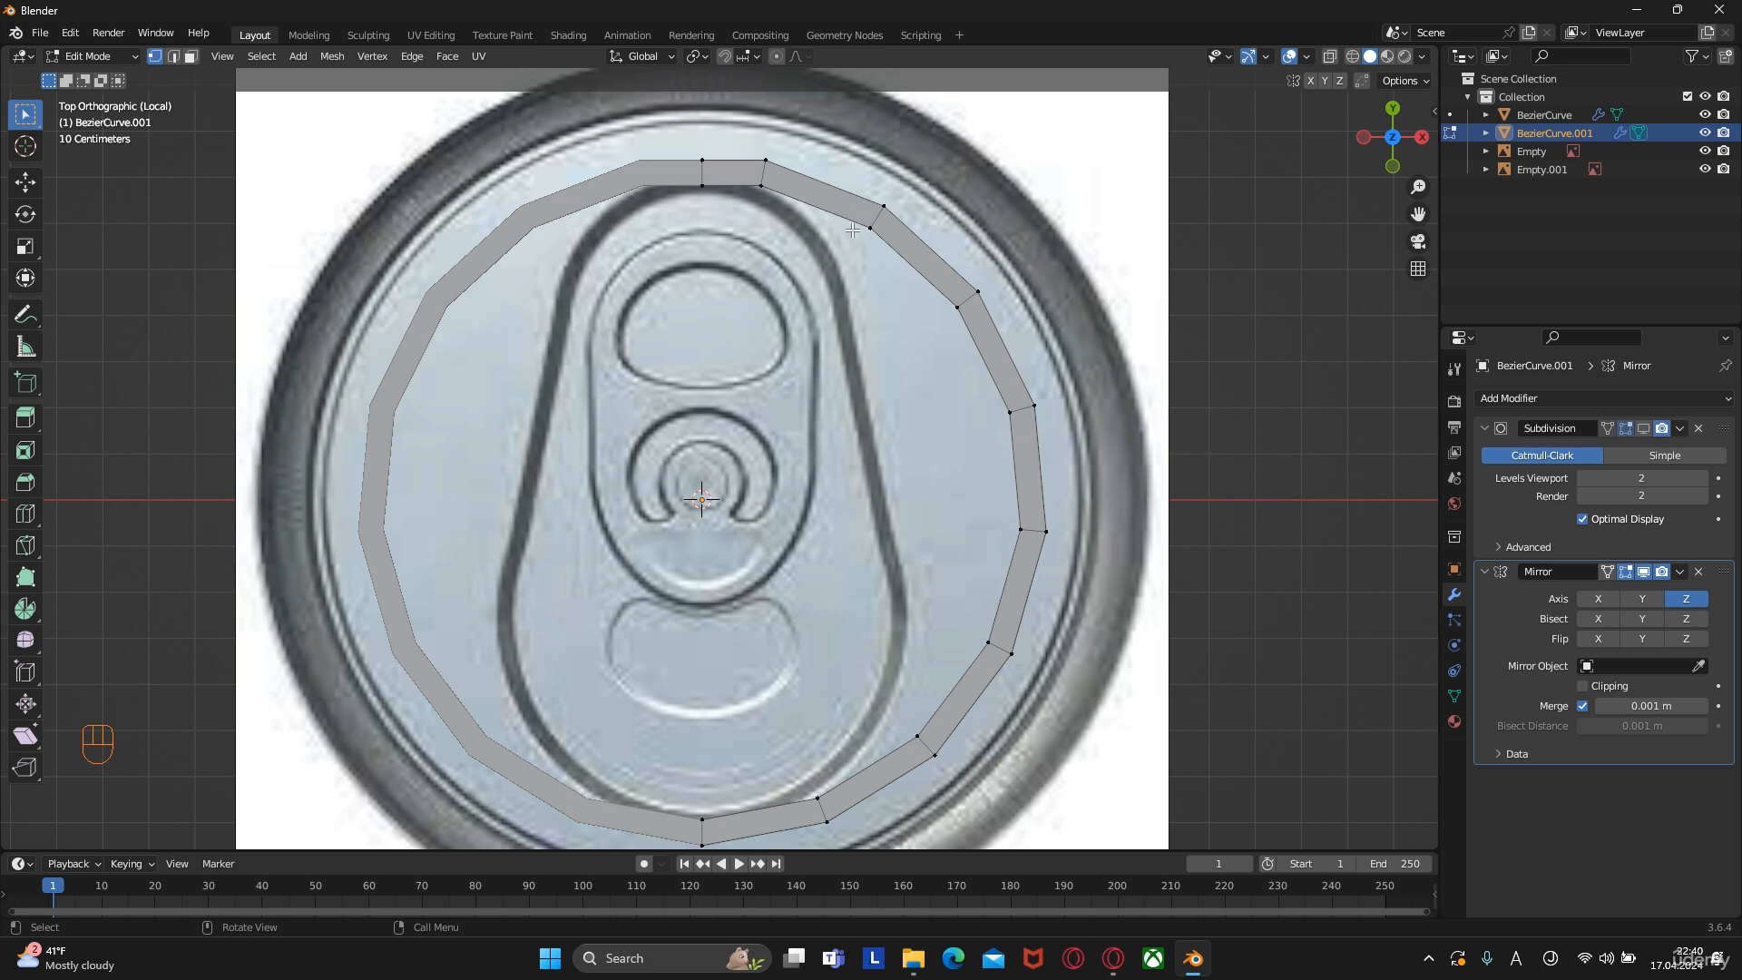
key("1")
key("g")
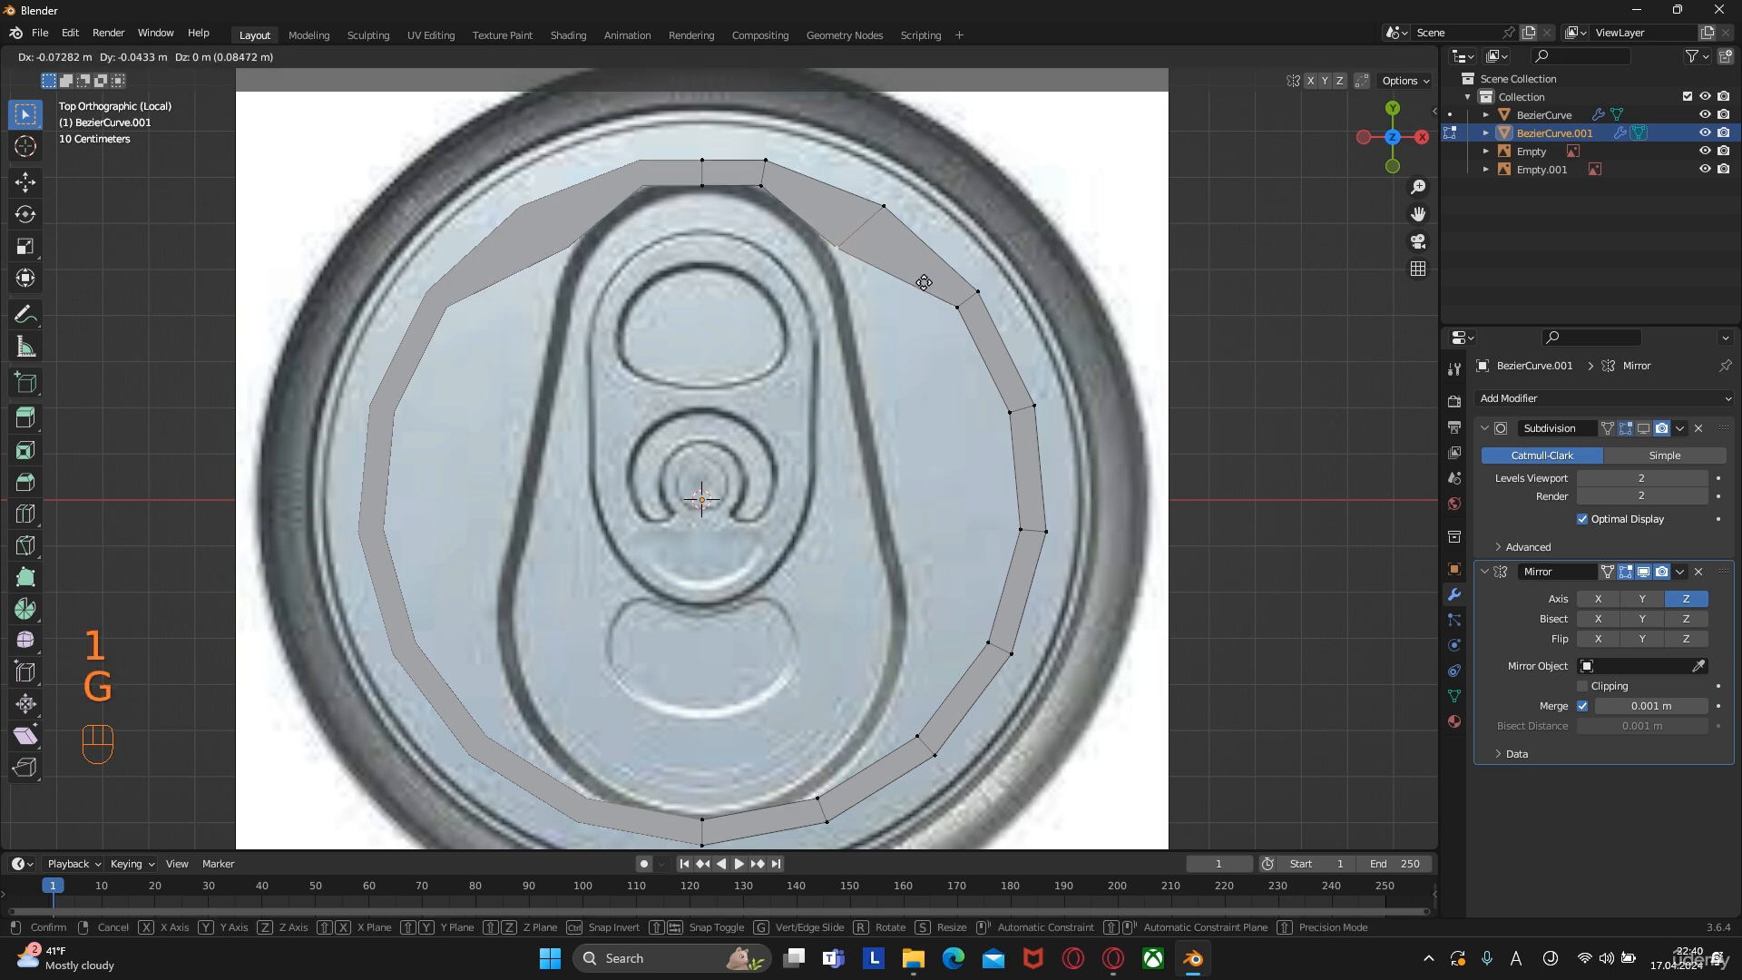
left_click(926, 287)
key("g")
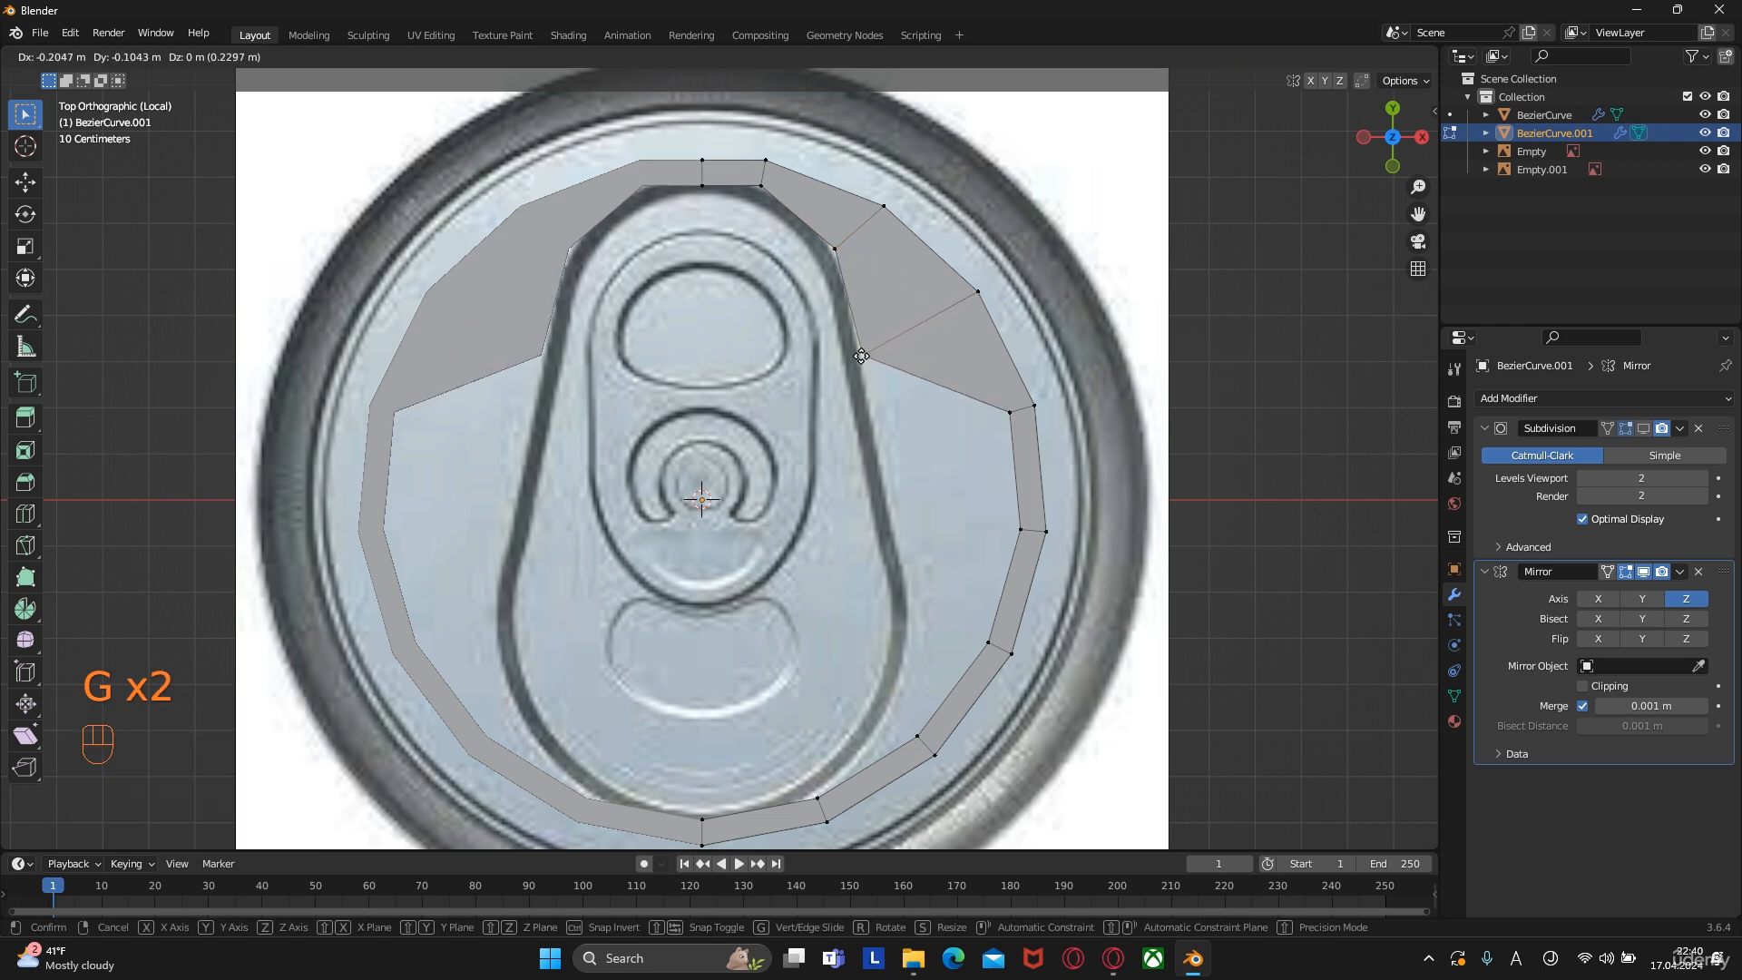
left_click(1023, 410)
left_click(1021, 411)
key("g")
left_click(889, 453)
Move the remaining lower inner vertices of the half ring onto the teardrop outline of the reference image
left_click(1005, 543)
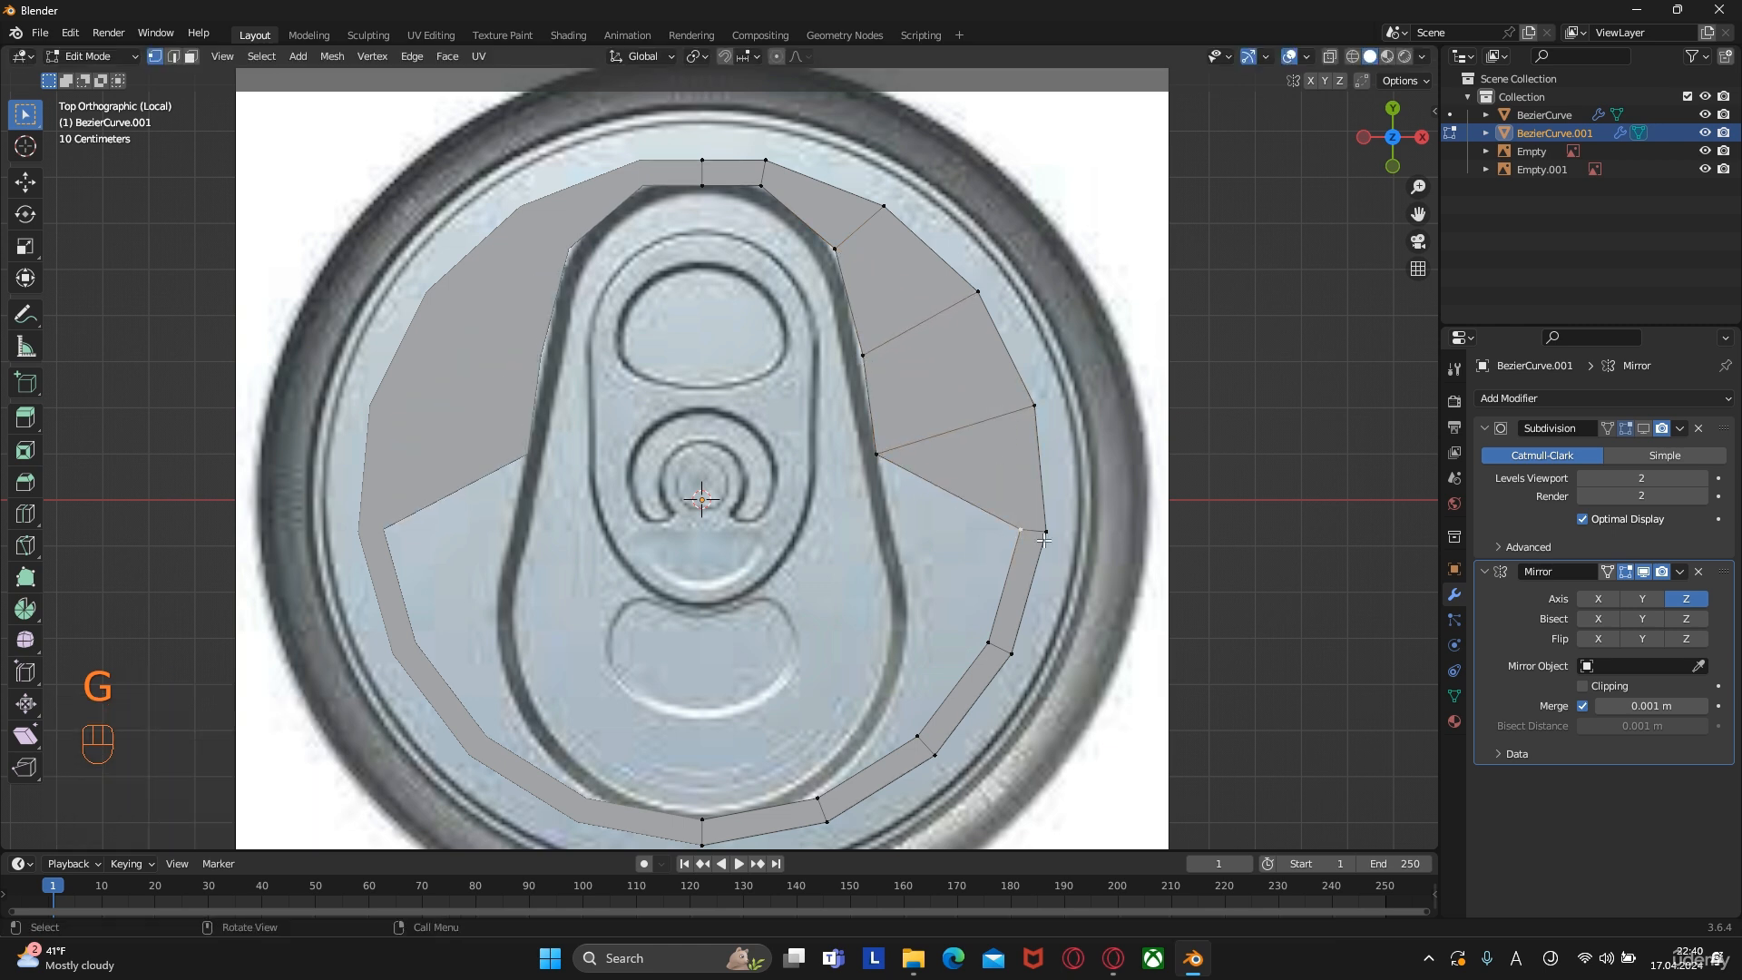
key("g")
left_click(888, 582)
left_click(998, 652)
key("g")
left_click(917, 643)
left_click(925, 730)
key("g")
left_click(893, 720)
left_click(831, 789)
Extrude the teardrop-shaped inner edge loop along Z, and lower the extruded loop by about 0.047 m
left_click(806, 222, "alt")
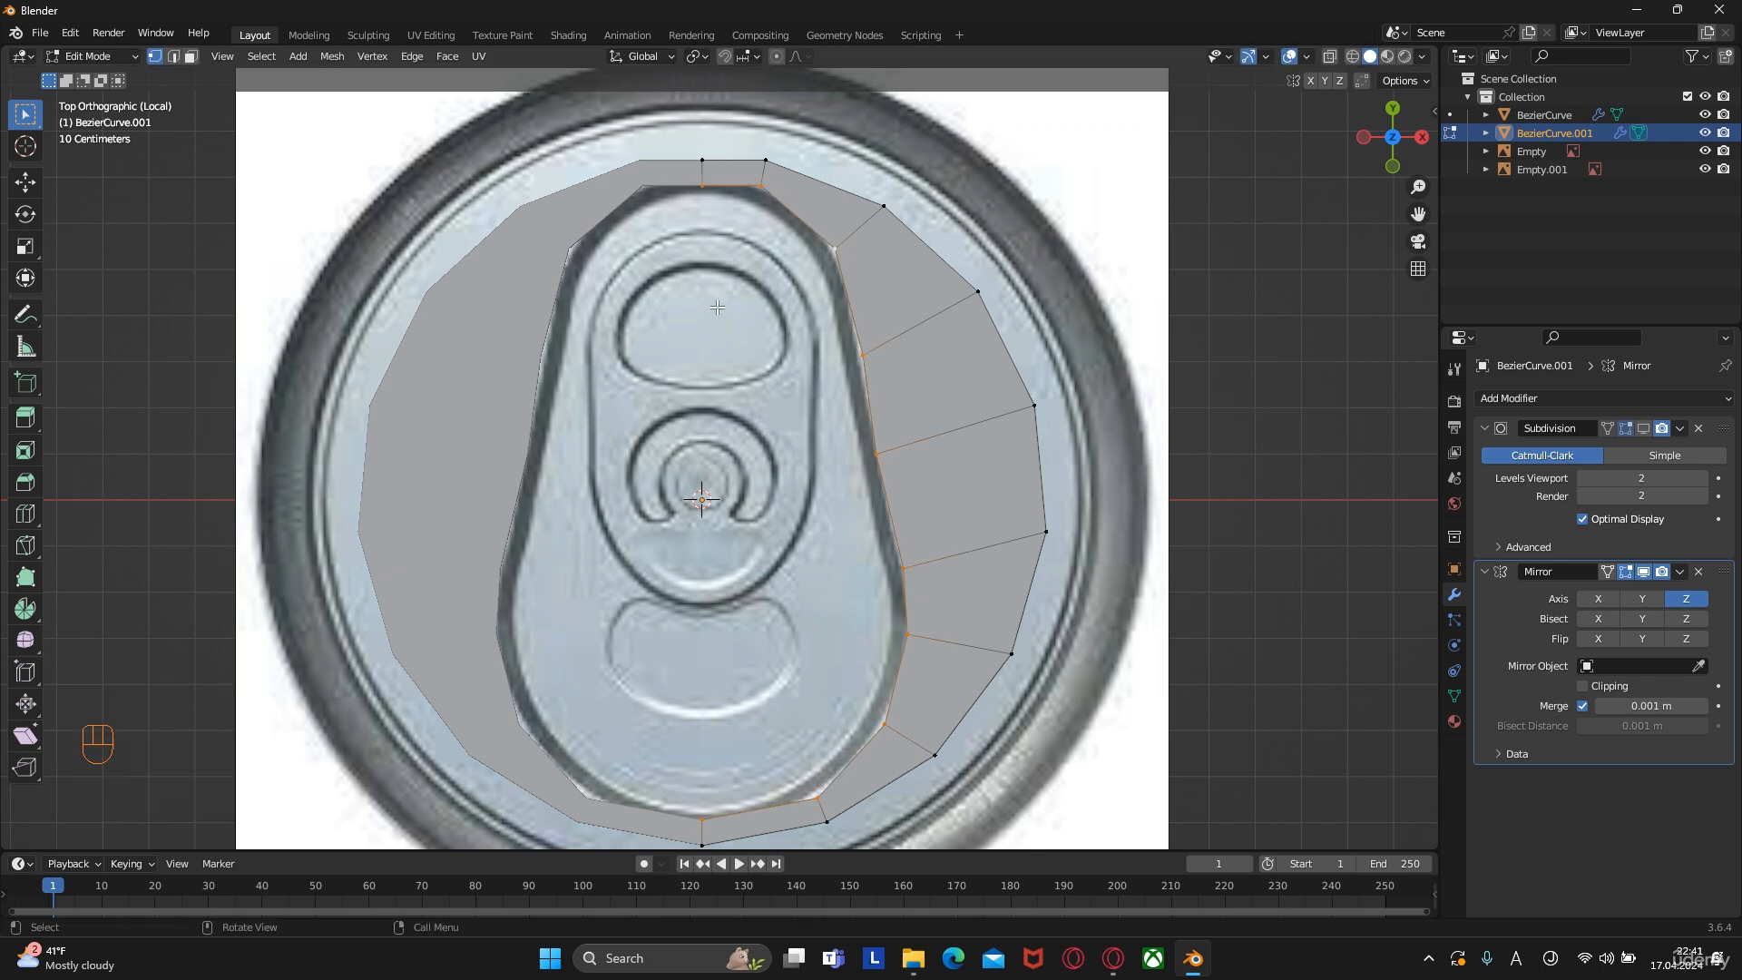
key("e")
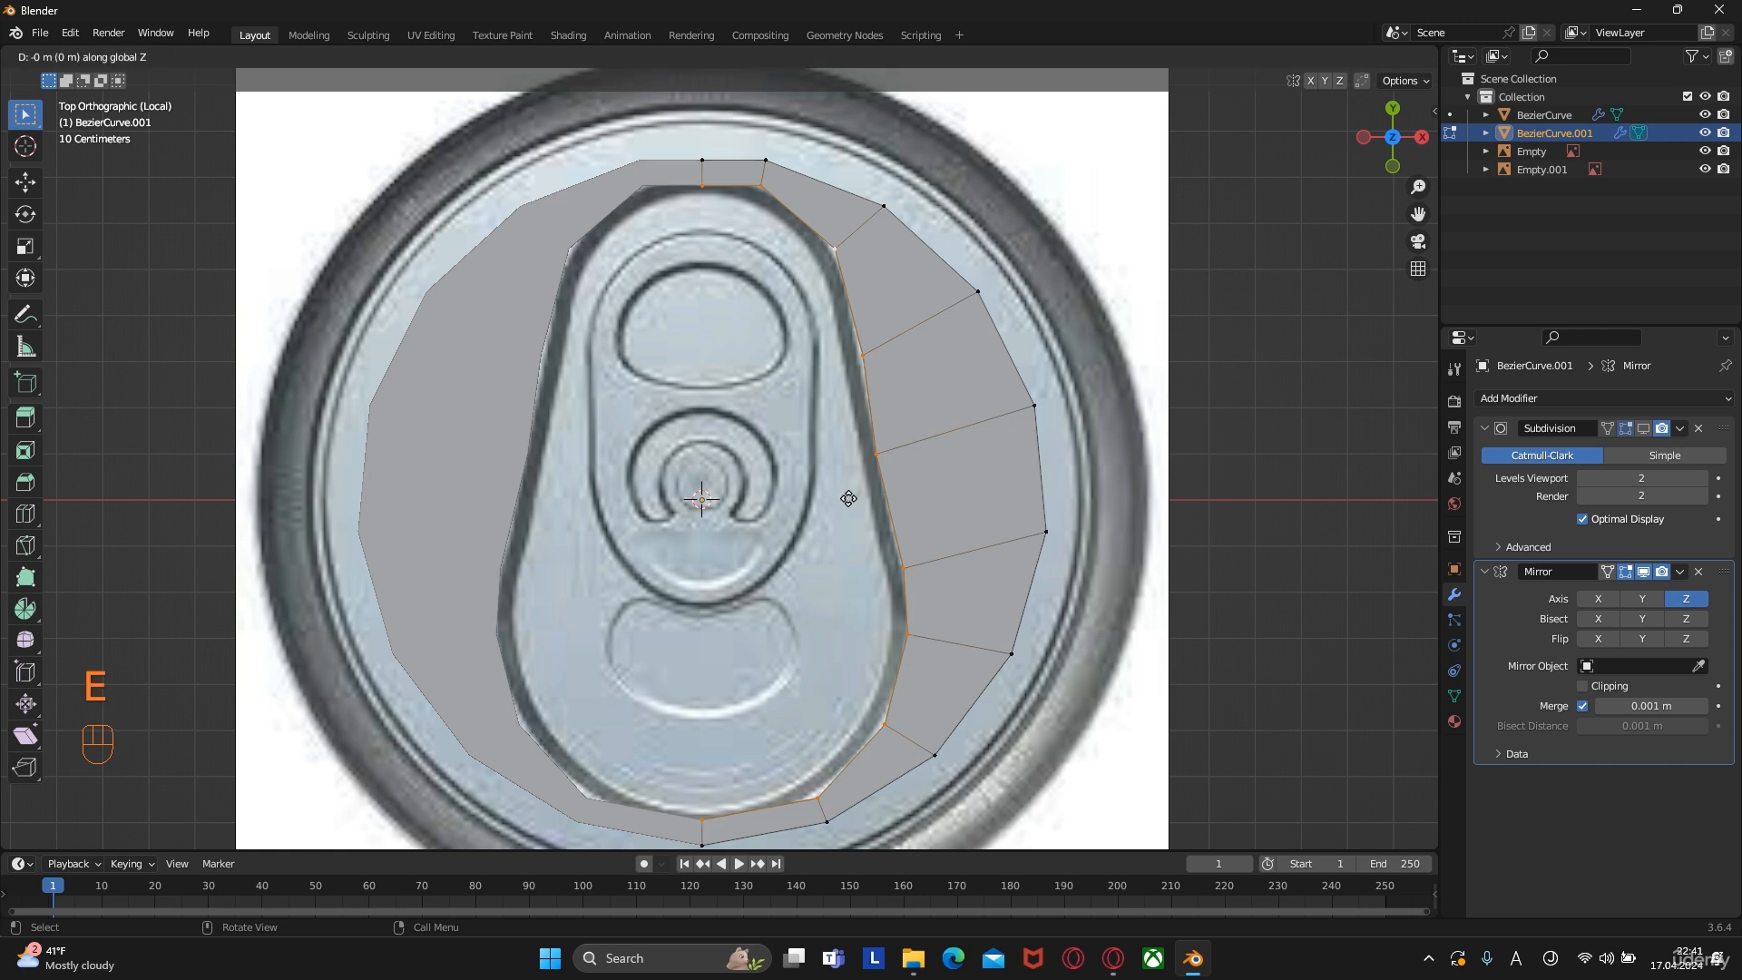
left_click(821, 533)
middle_click_drag(821, 533, 806, 456)
scroll(895, 303, "down", 5)
scroll(801, 498, "up", 10)
key("g")
key("z")
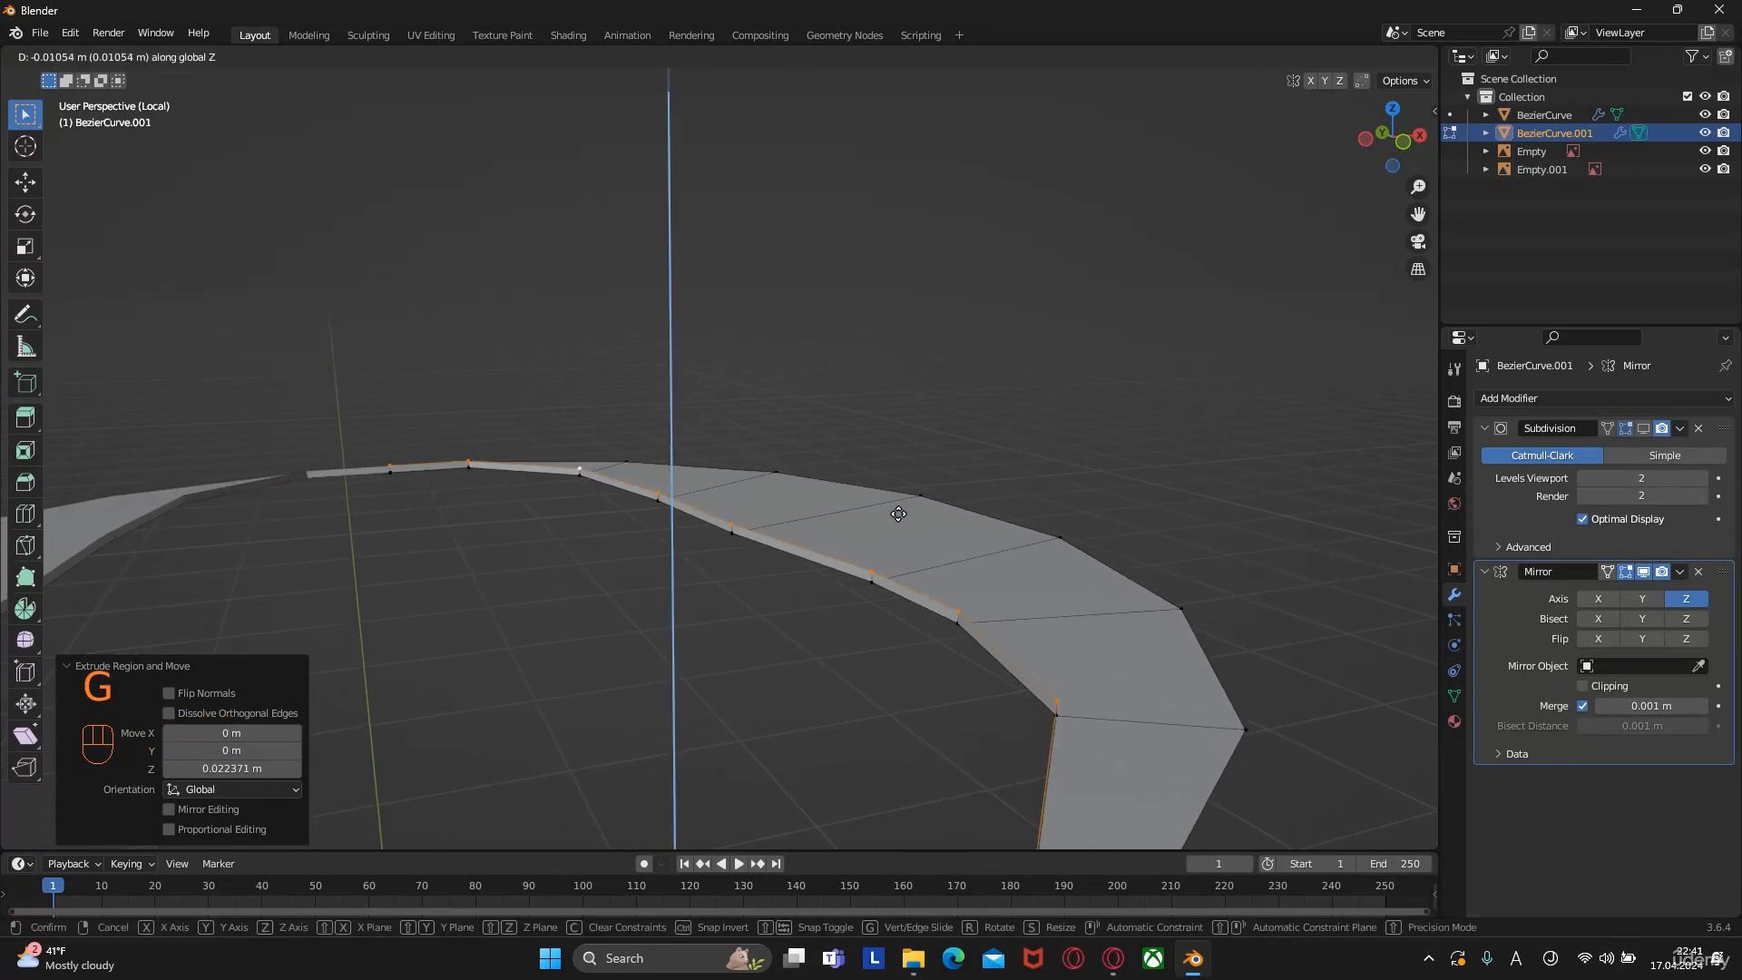
left_click(894, 545)
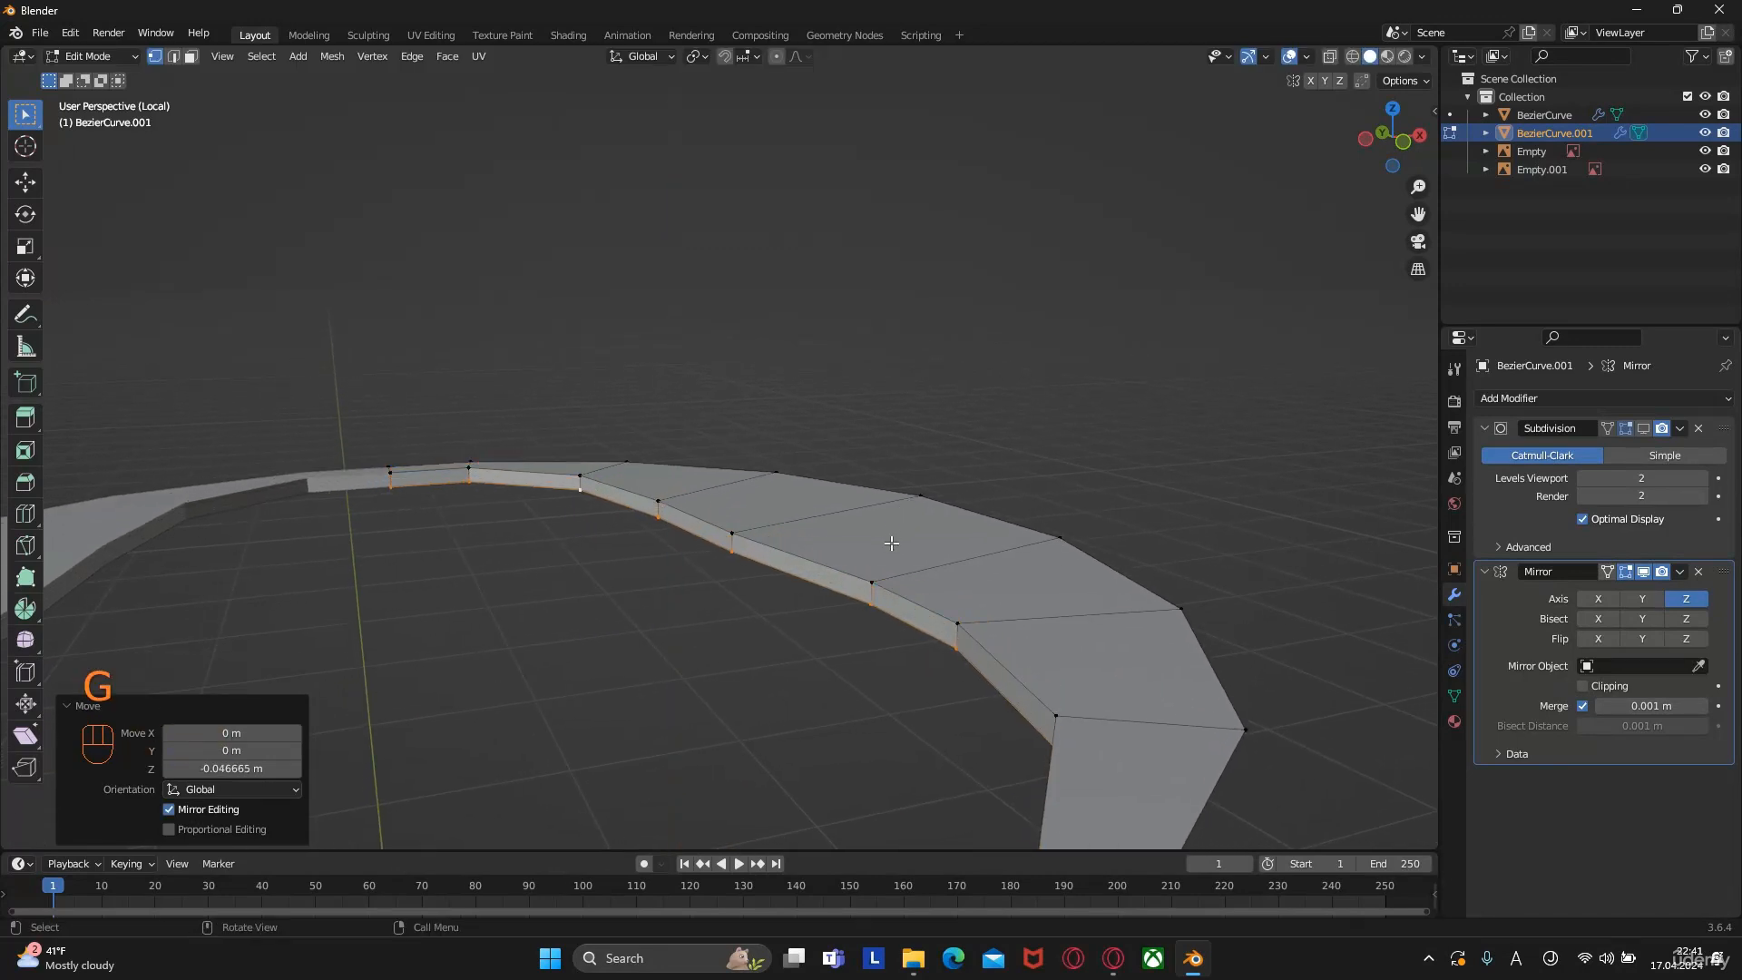
Scale the lowered inner loop to about 0.96 from top view
key("KP_0")
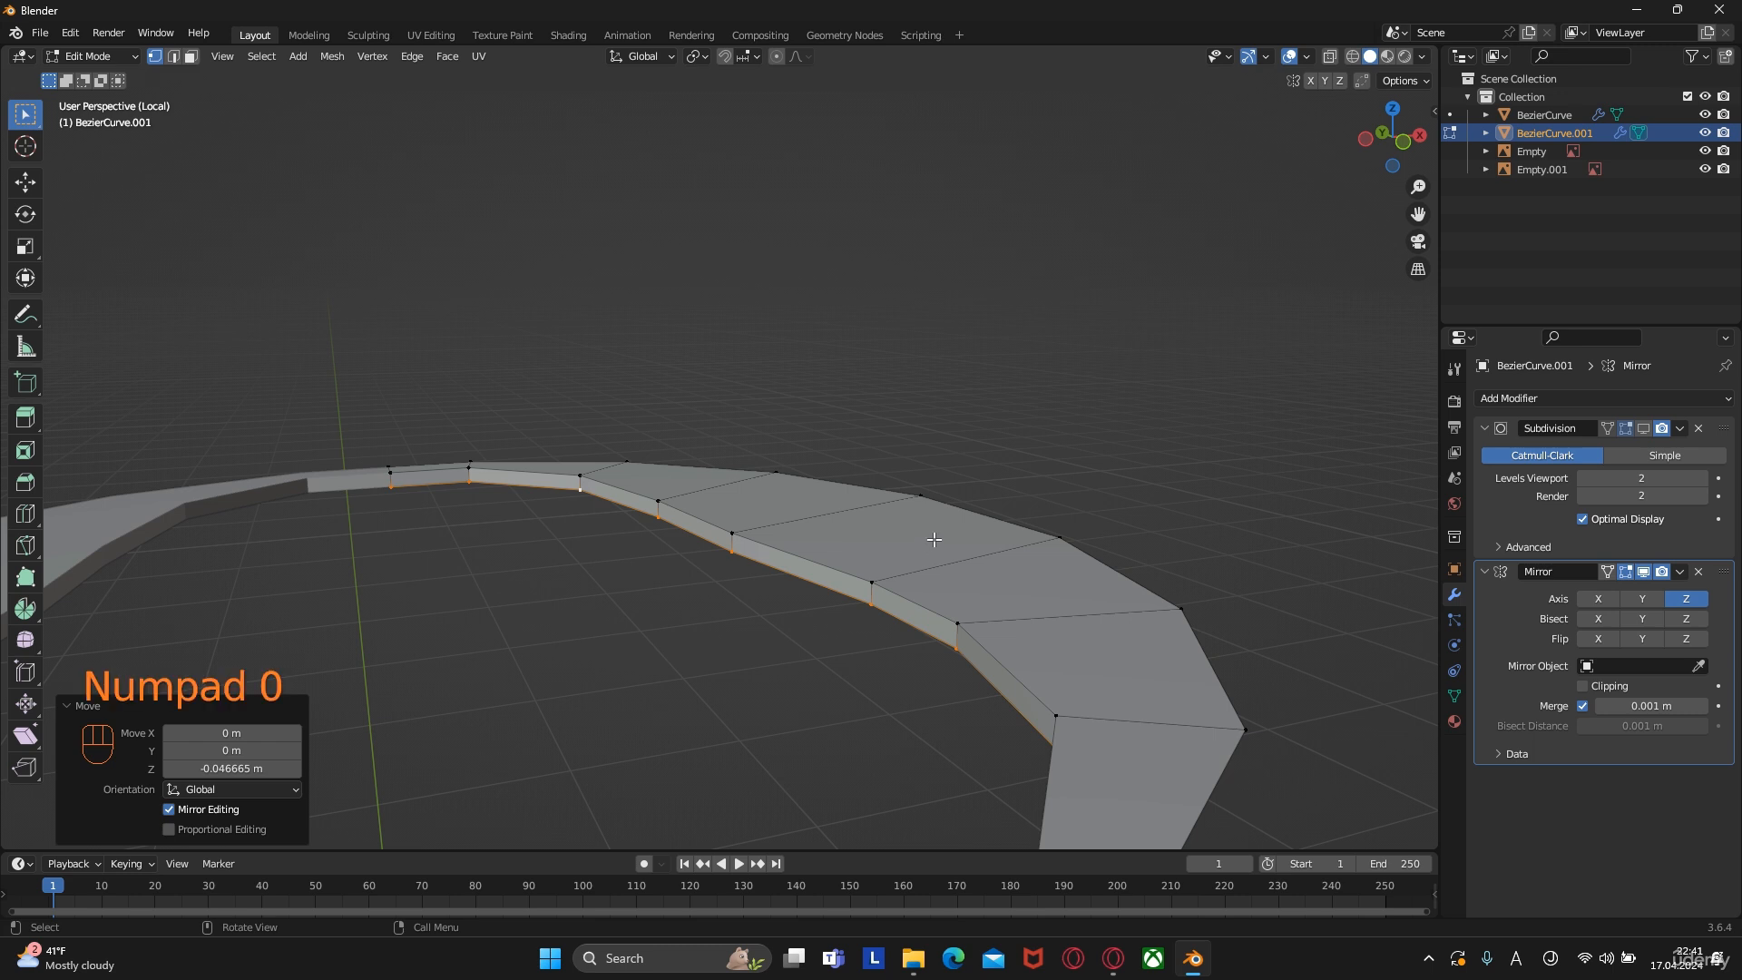
key("KP_7")
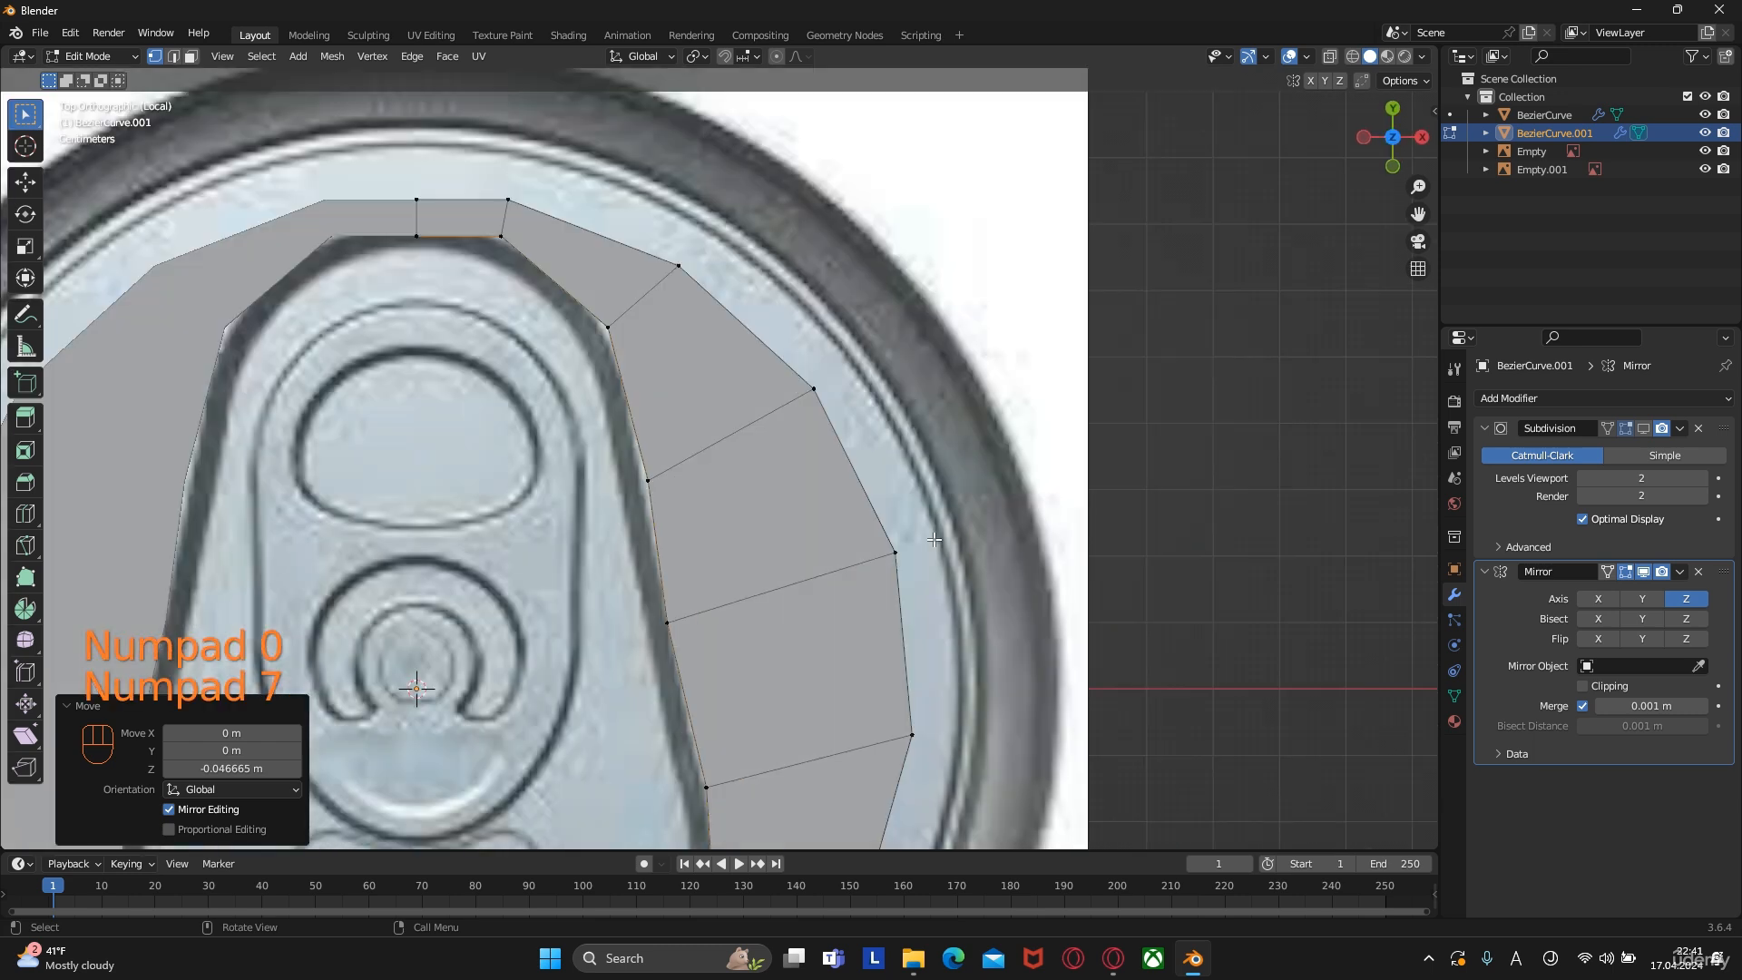
key("s")
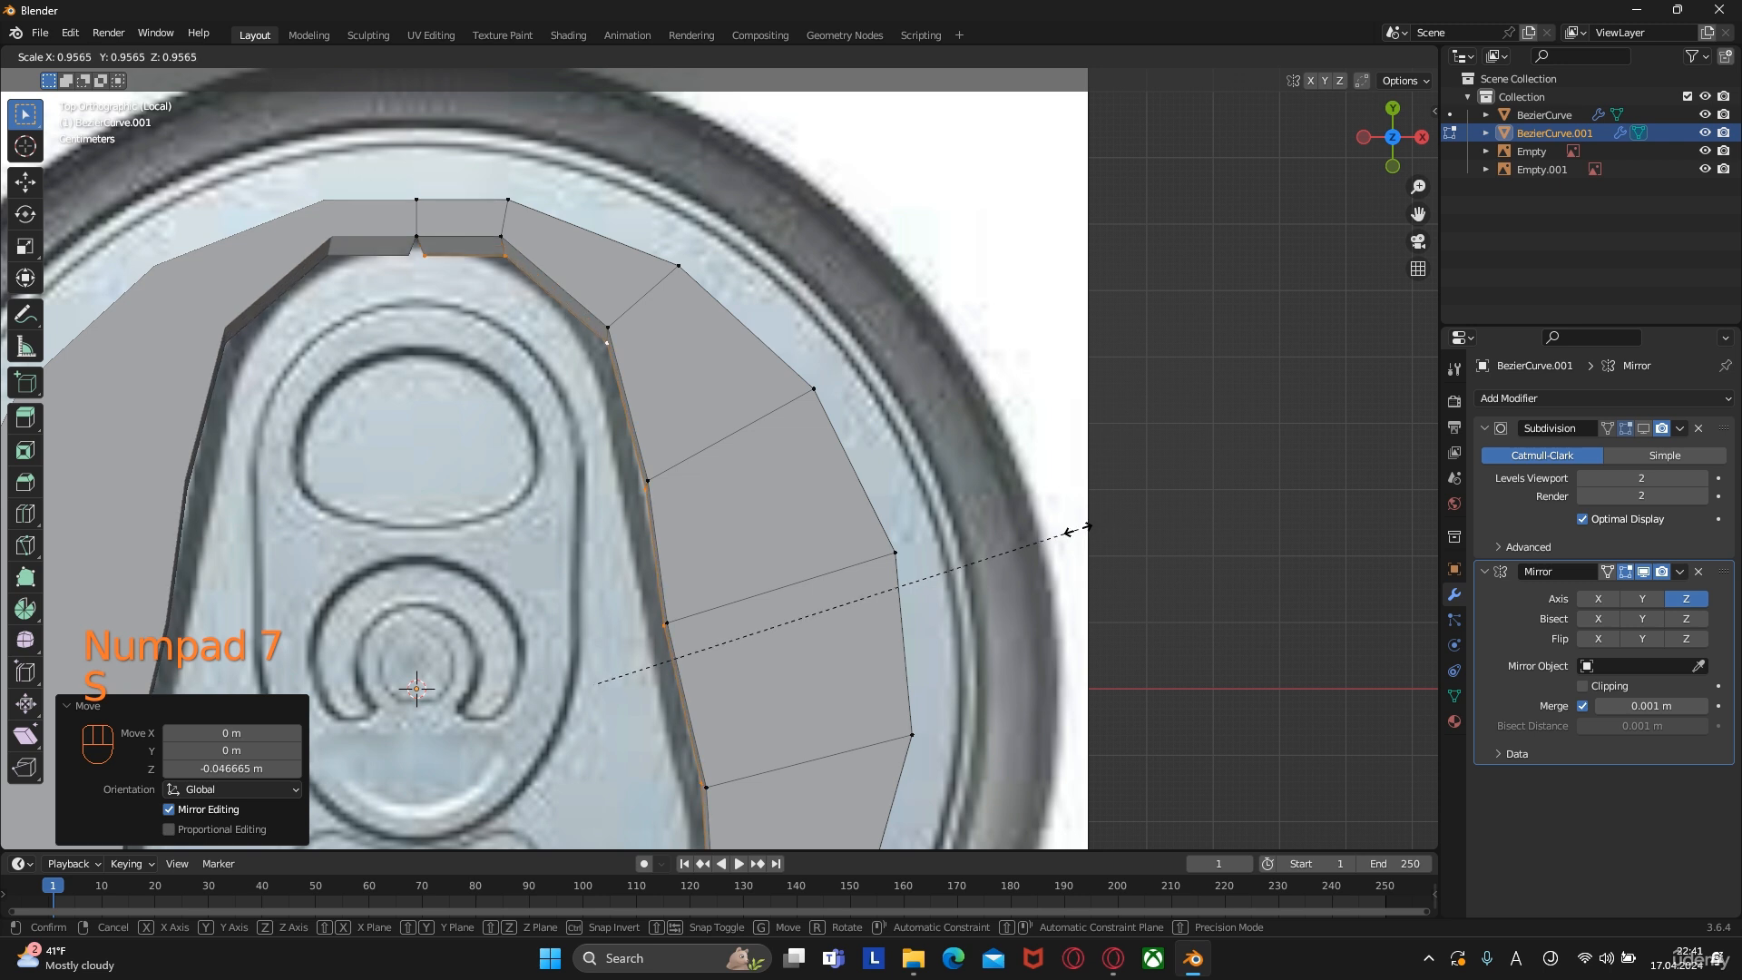
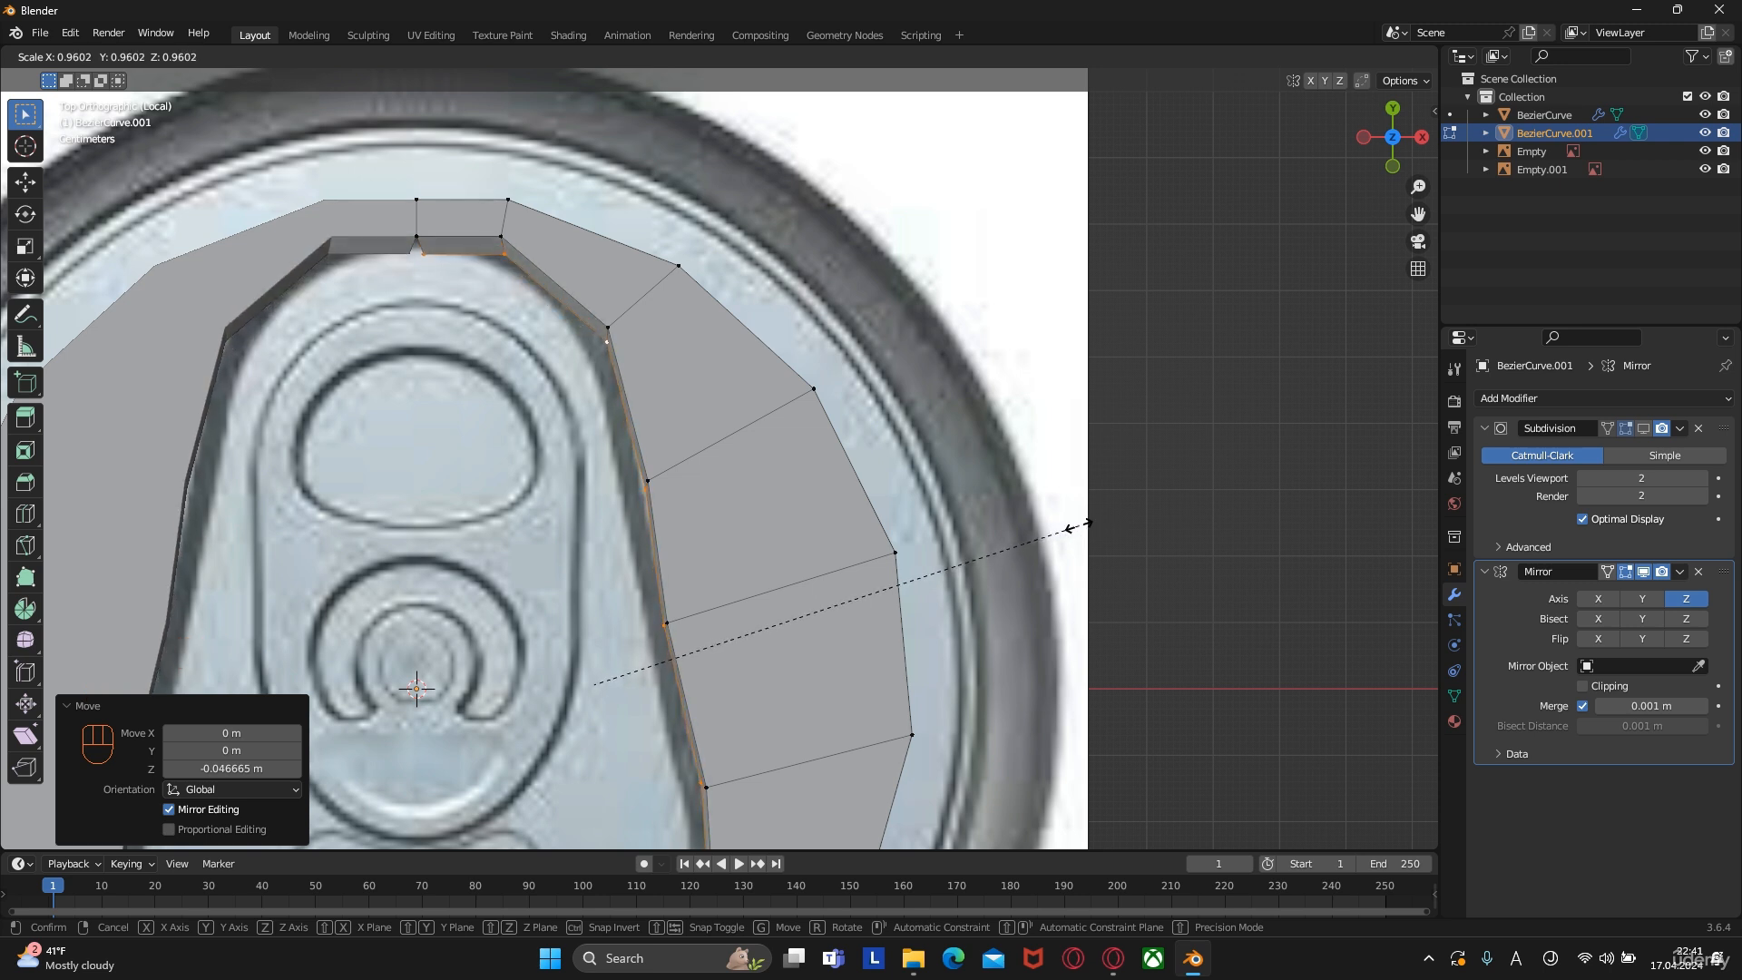
left_click(1078, 524)
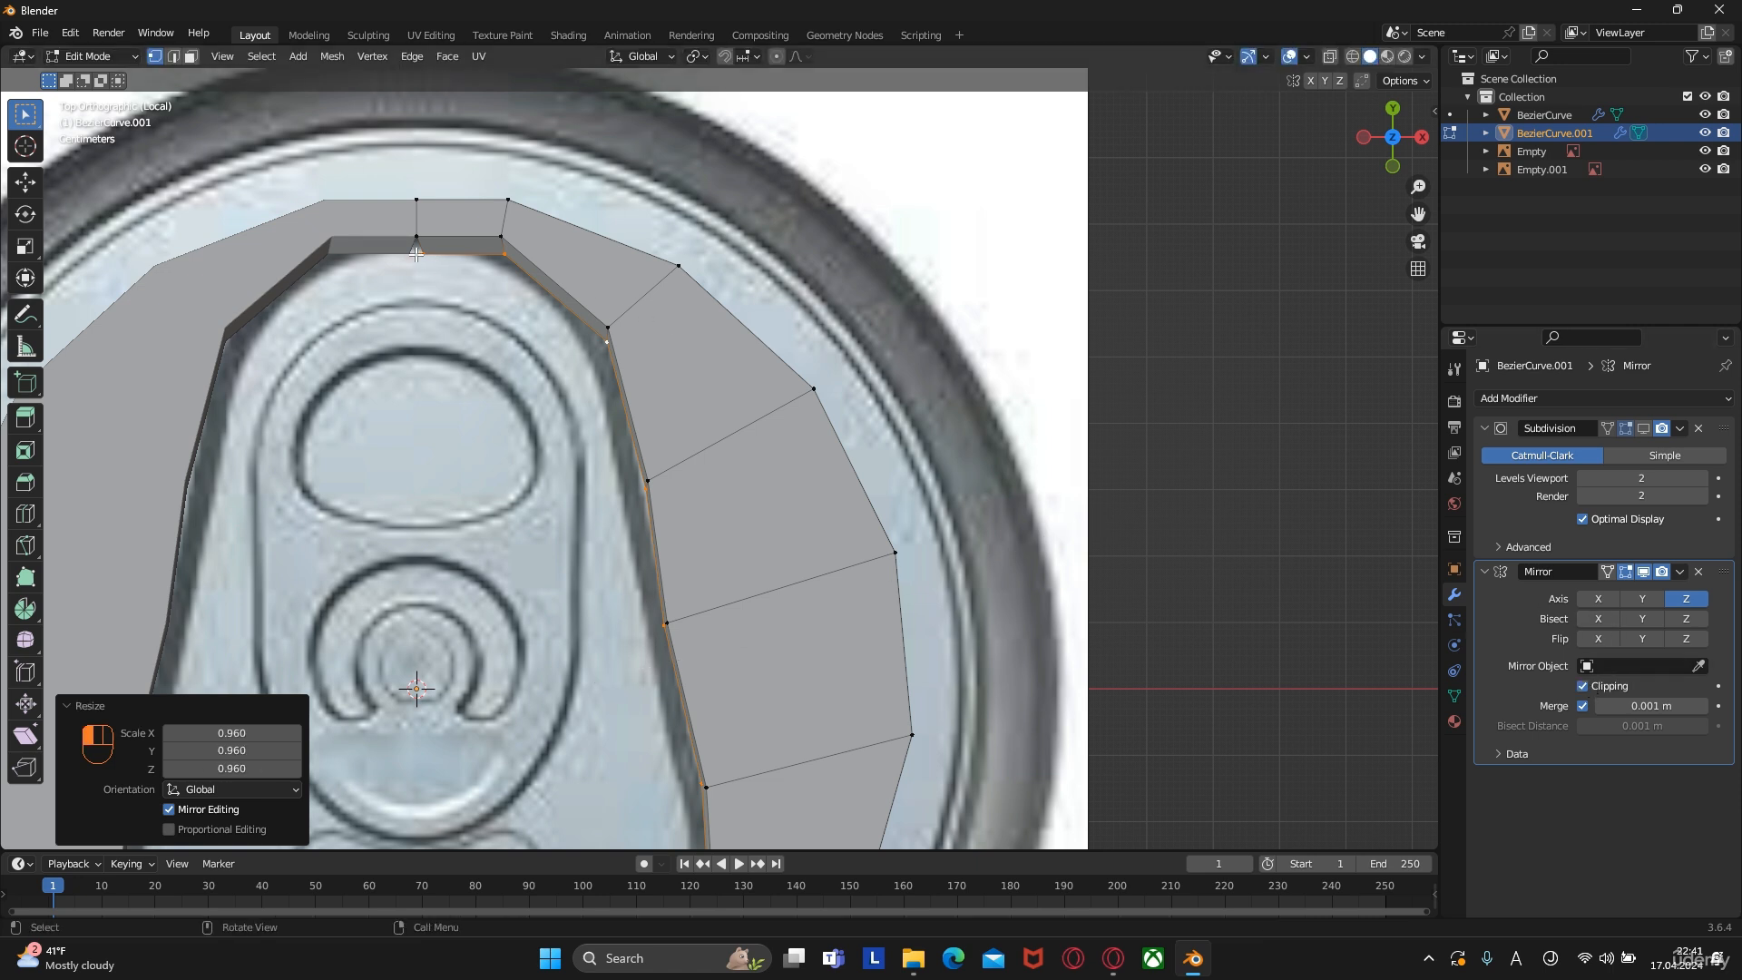
Enable Clipping on the Mirror modifier and move the lowered loop's top end vertex along X onto the mirror centre line
left_click(417, 255)
key("g")
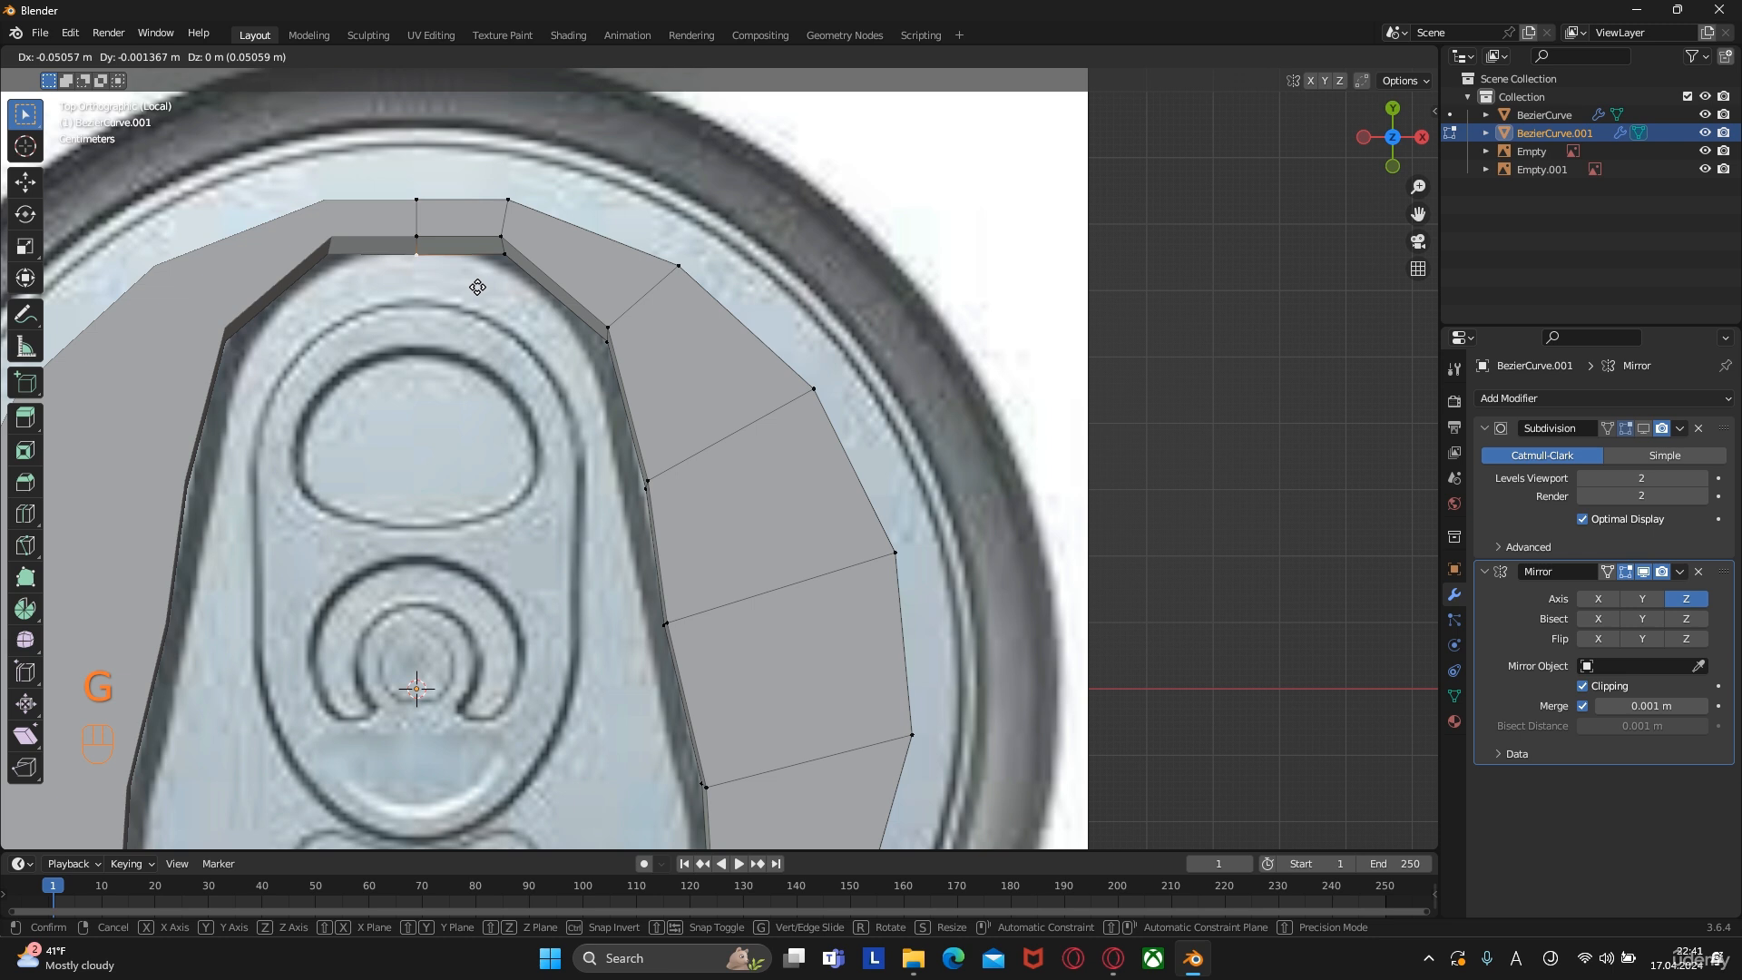
left_click(498, 284)
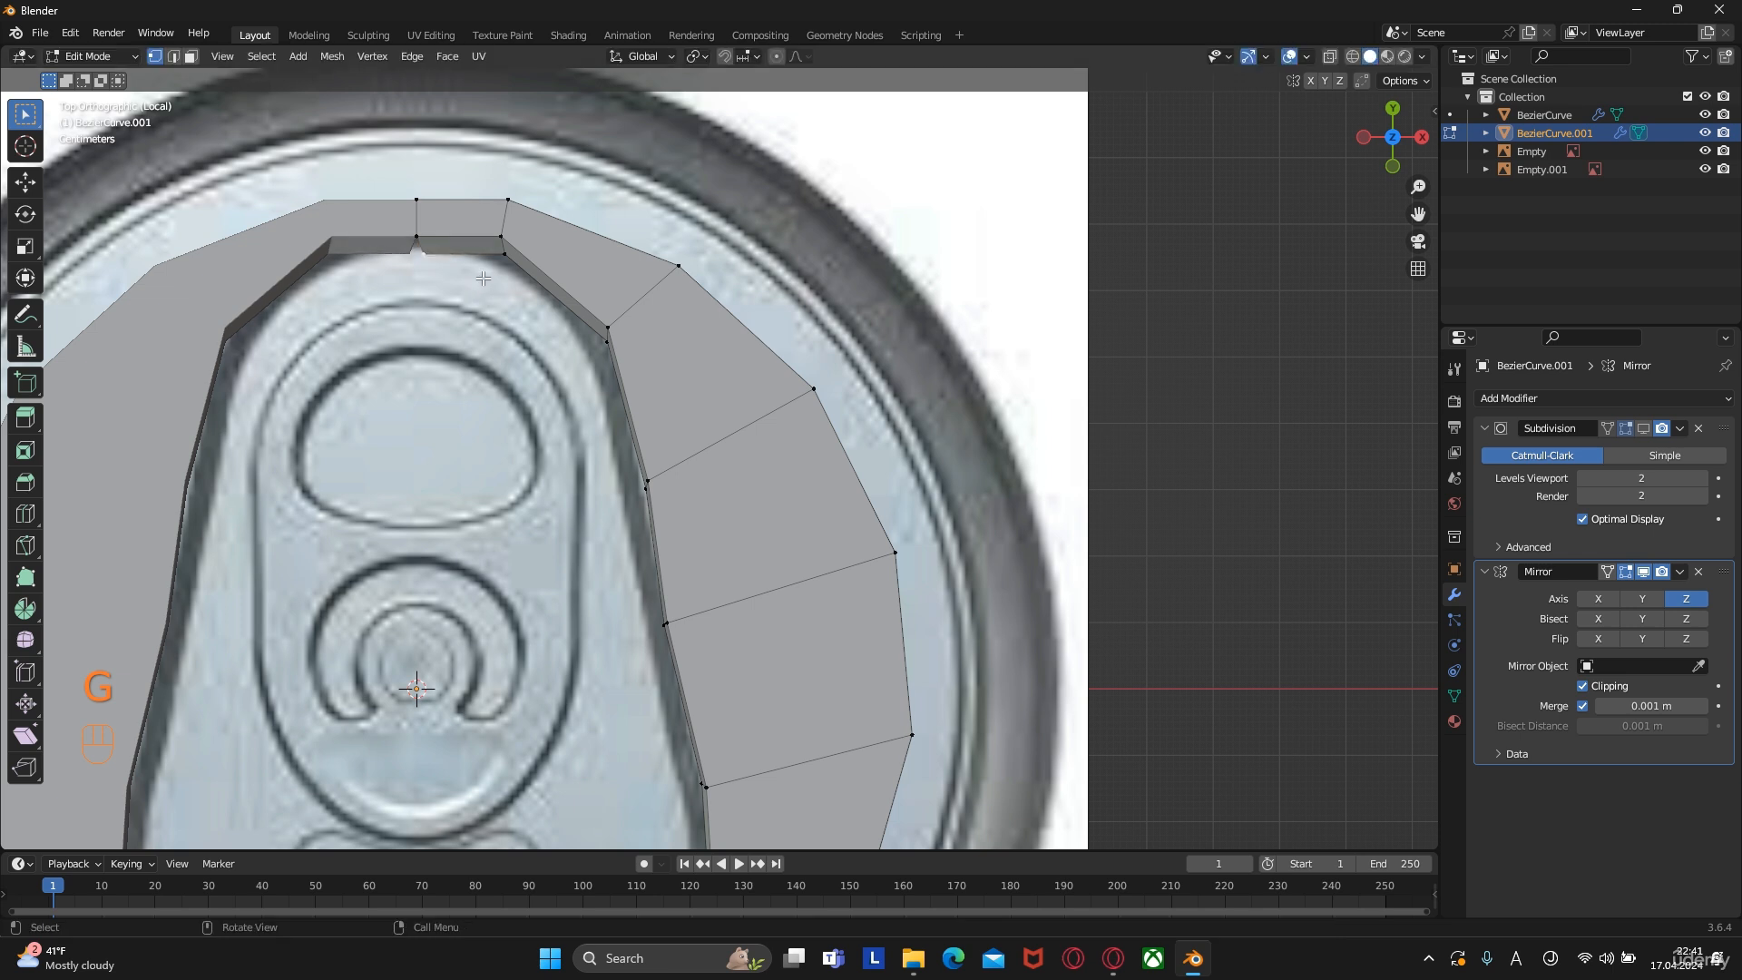
key("g")
key("x")
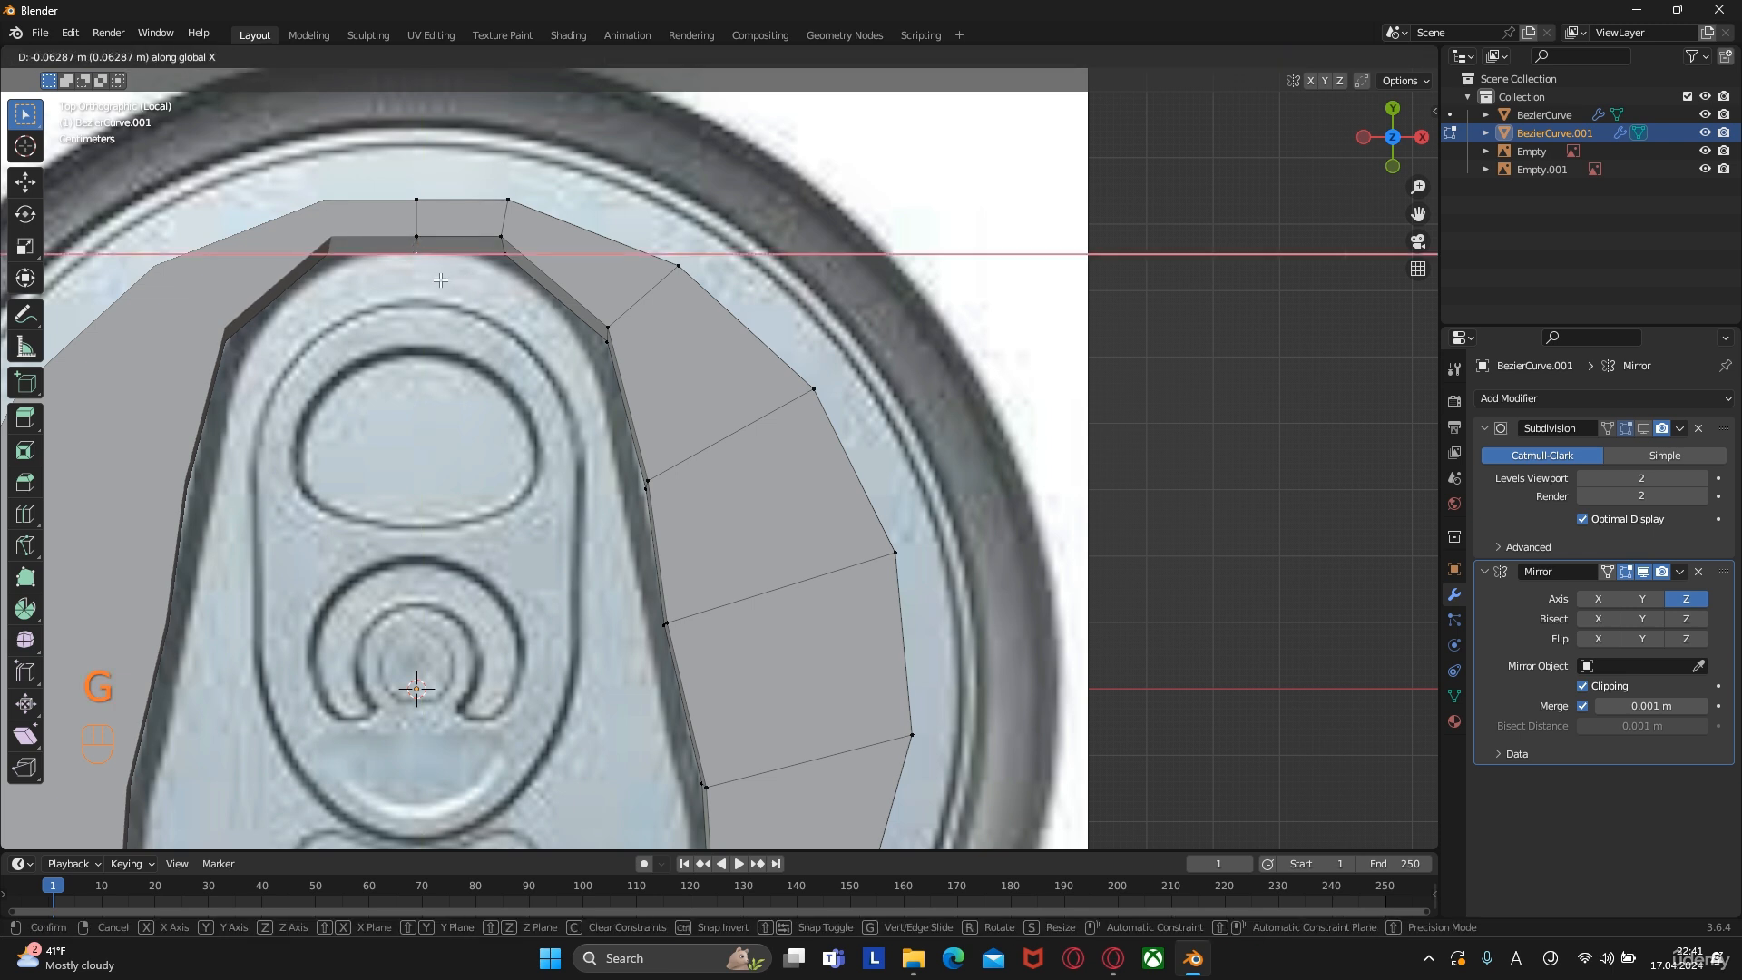
left_click(441, 280)
Move the lowered loop's bottom end vertex about 0.216 m along X onto the mirror centre line
key("2")
left_click(455, 263, "alt")
scroll(702, 448, "down", 3)
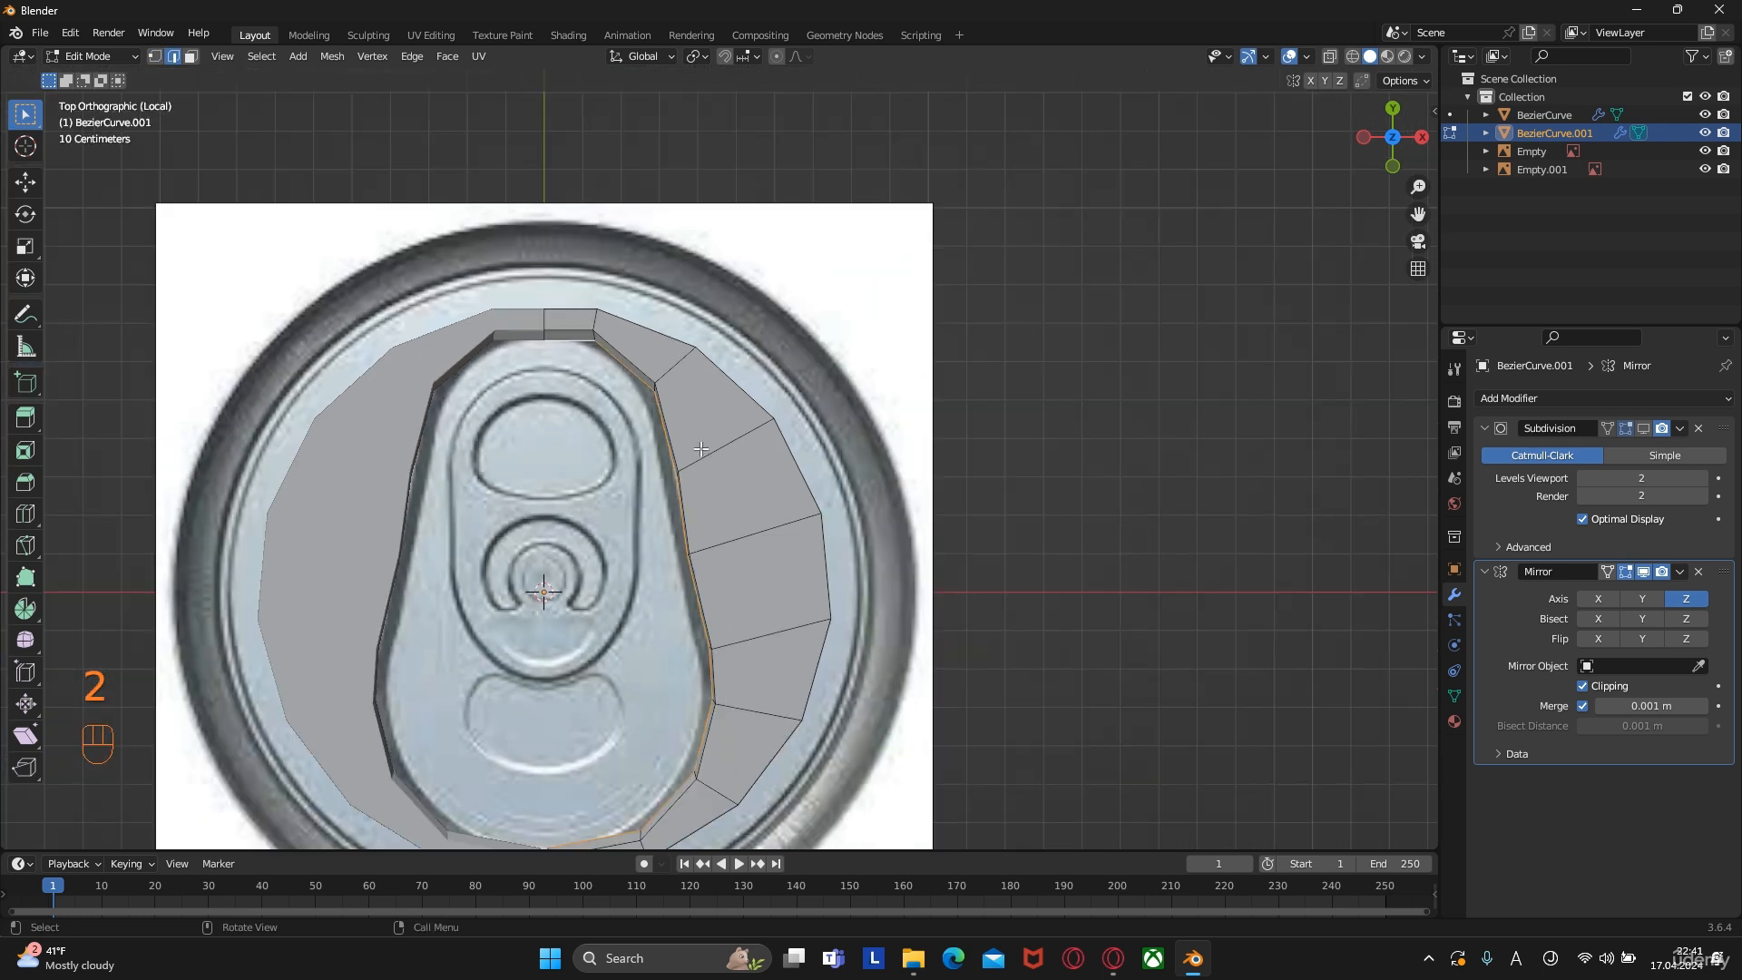
middle_click_drag(701, 448, 744, 334, "shift")
scroll(853, 422, "up", 2)
scroll(951, 558, "down", 1)
key("1")
key("g")
key("x")
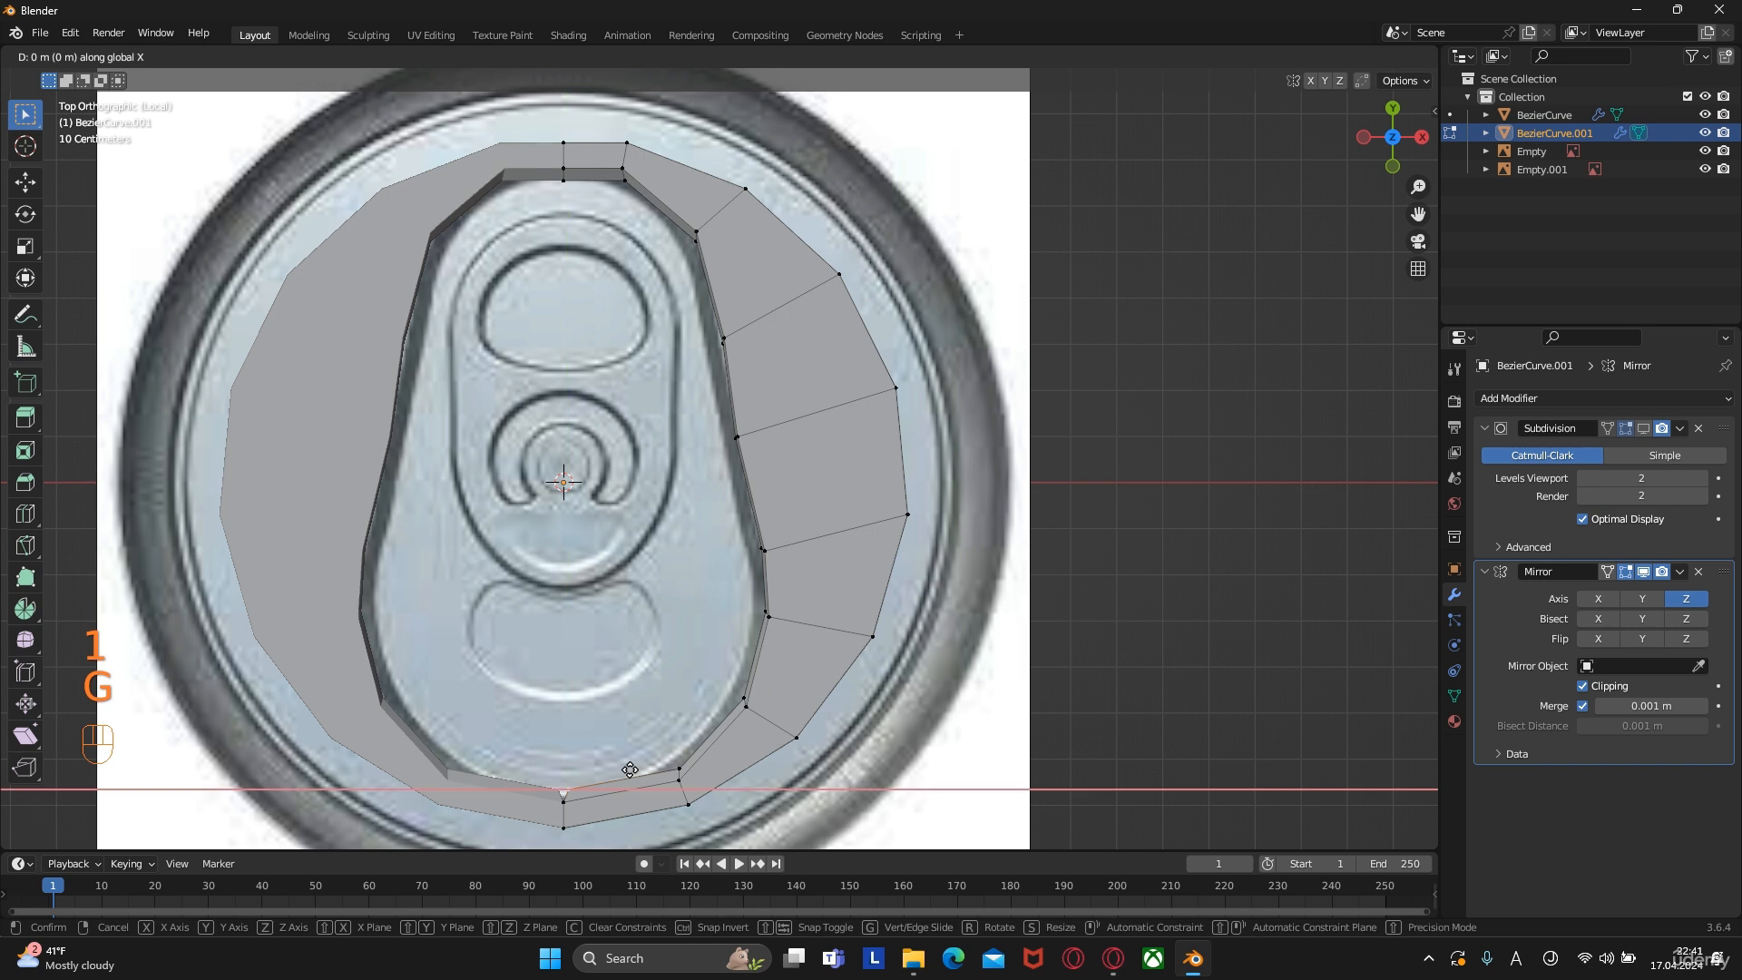
left_click(632, 766)
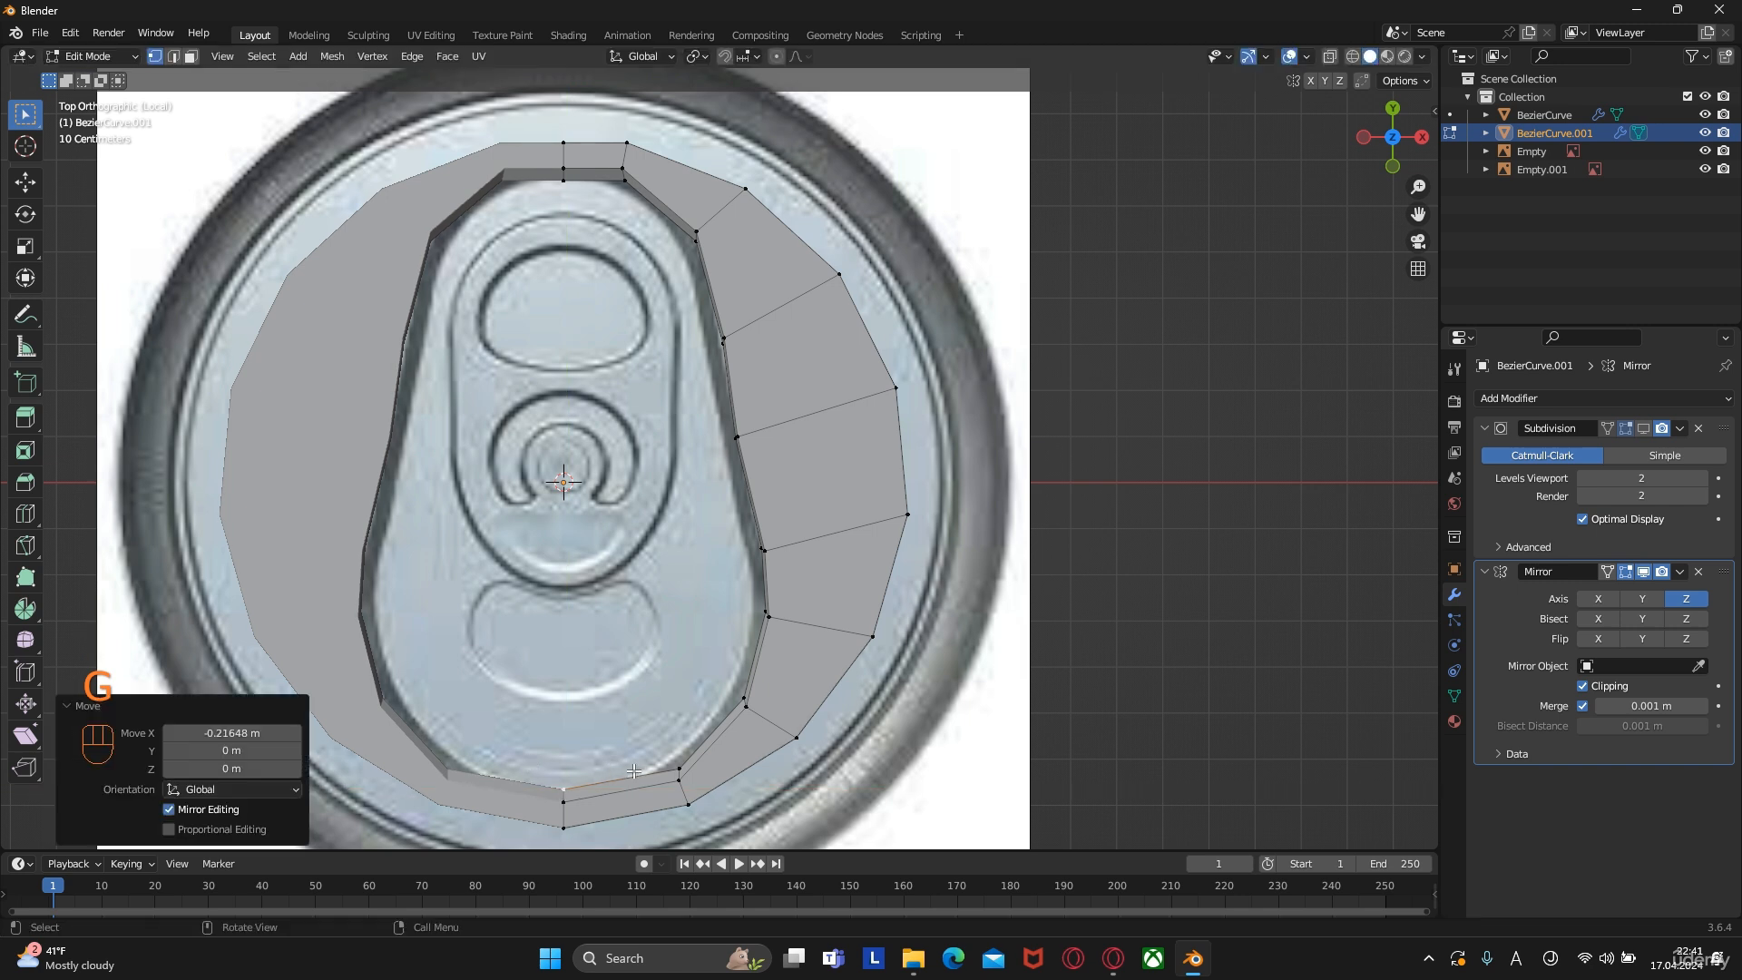
Shift the lowered loop's upper side vertices inward along X, the topmost one by about 0.023 m
left_click(636, 778)
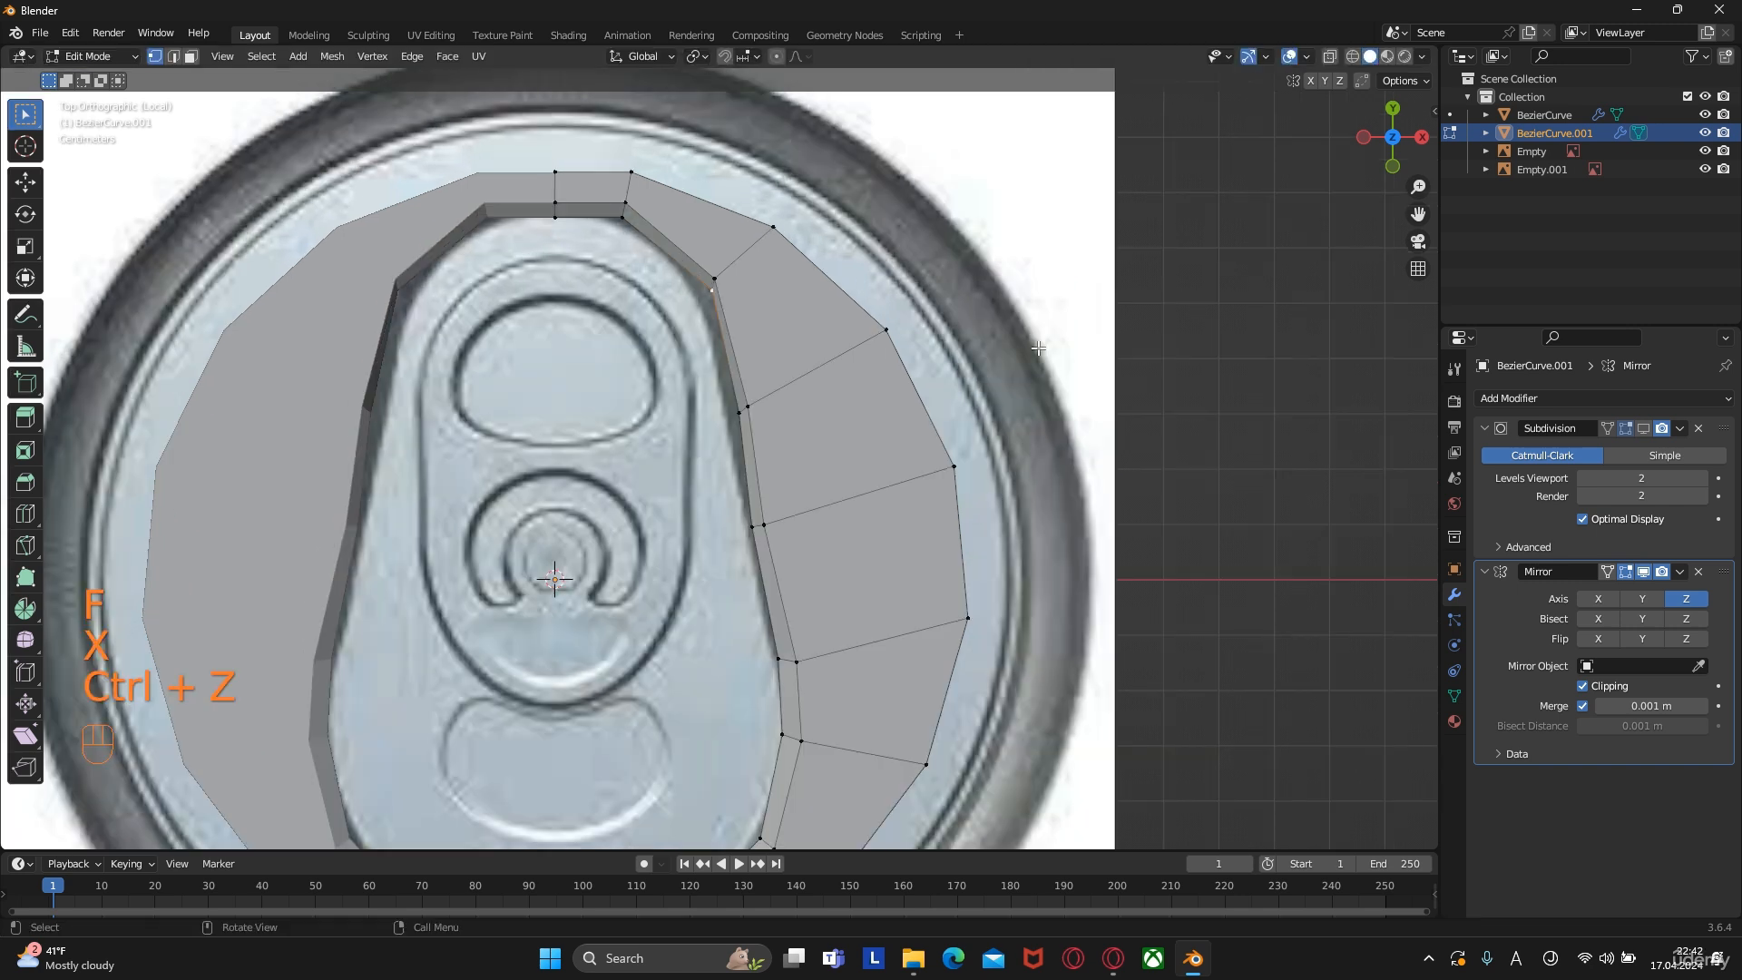
key("g")
key("x")
left_click(1016, 353)
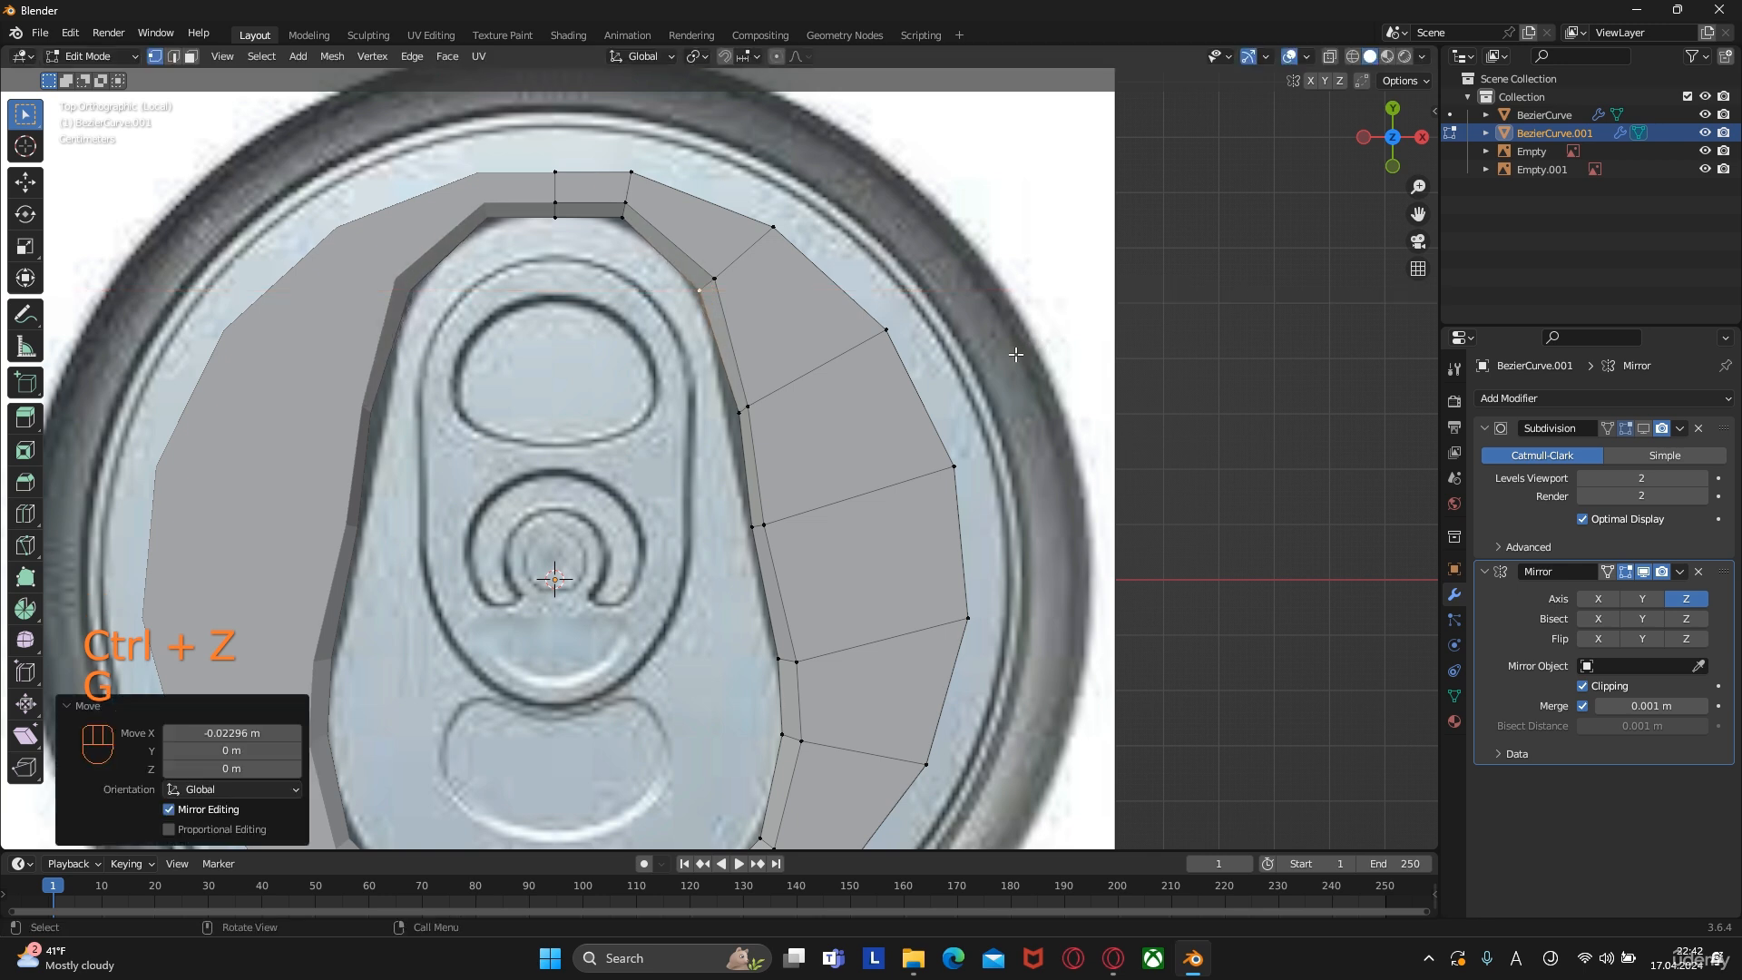
left_click(724, 413)
key("g")
key("x")
left_click(882, 424)
Extrude the complete lowered teardrop loop and scale the new loop inward from top view
middle_click_drag(796, 521, 828, 414, "shift")
key("2")
left_click(814, 601, "alt")
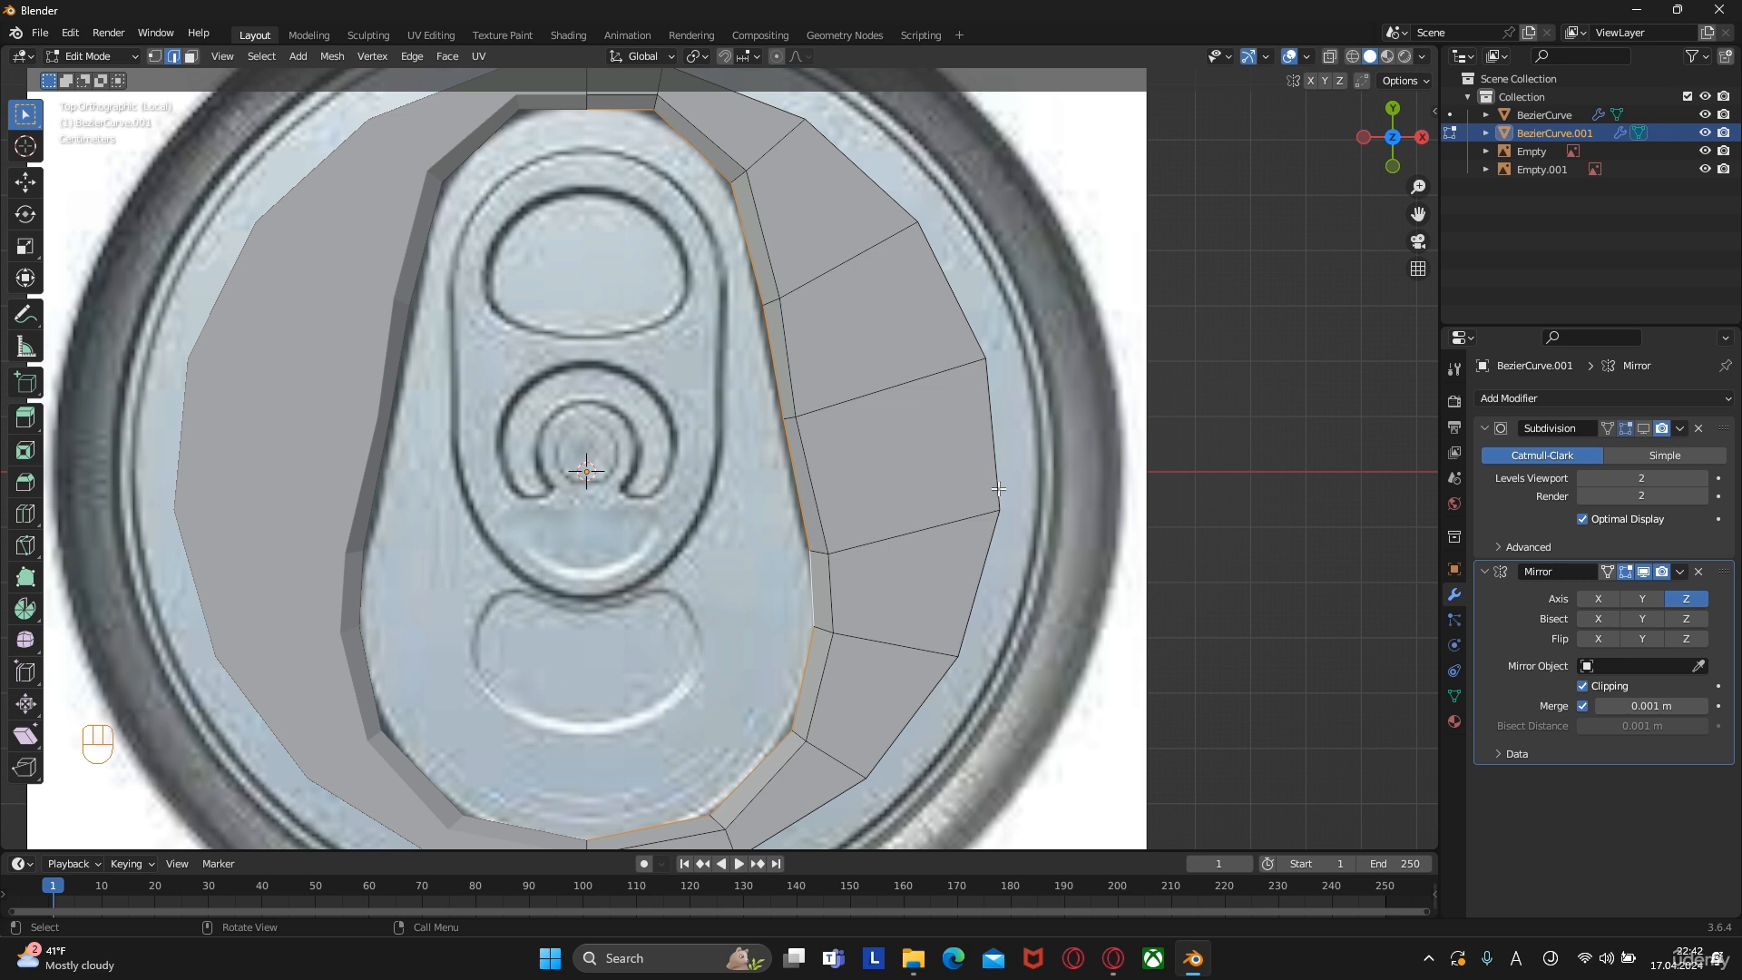
key("e")
key("s")
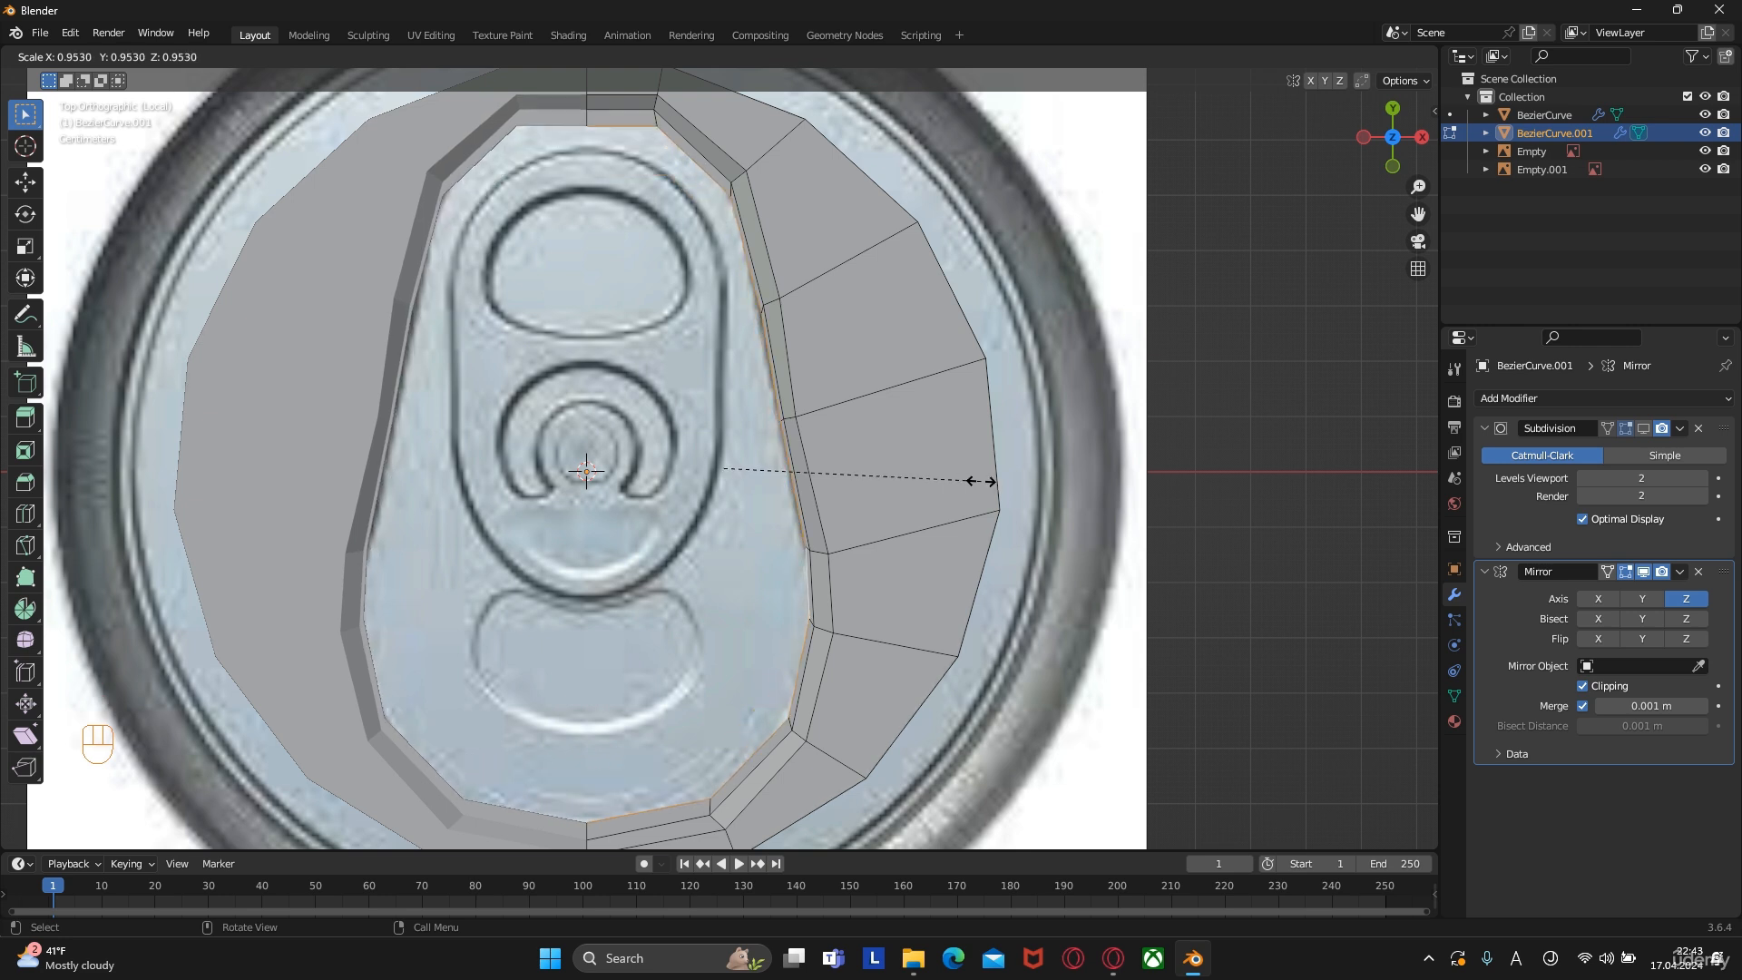
left_click(916, 480)
key("ctrl+z")
Move the new loop's lower vertices onto the drinking opening's outline and pull its middle side vertices in toward the tab
key("g")
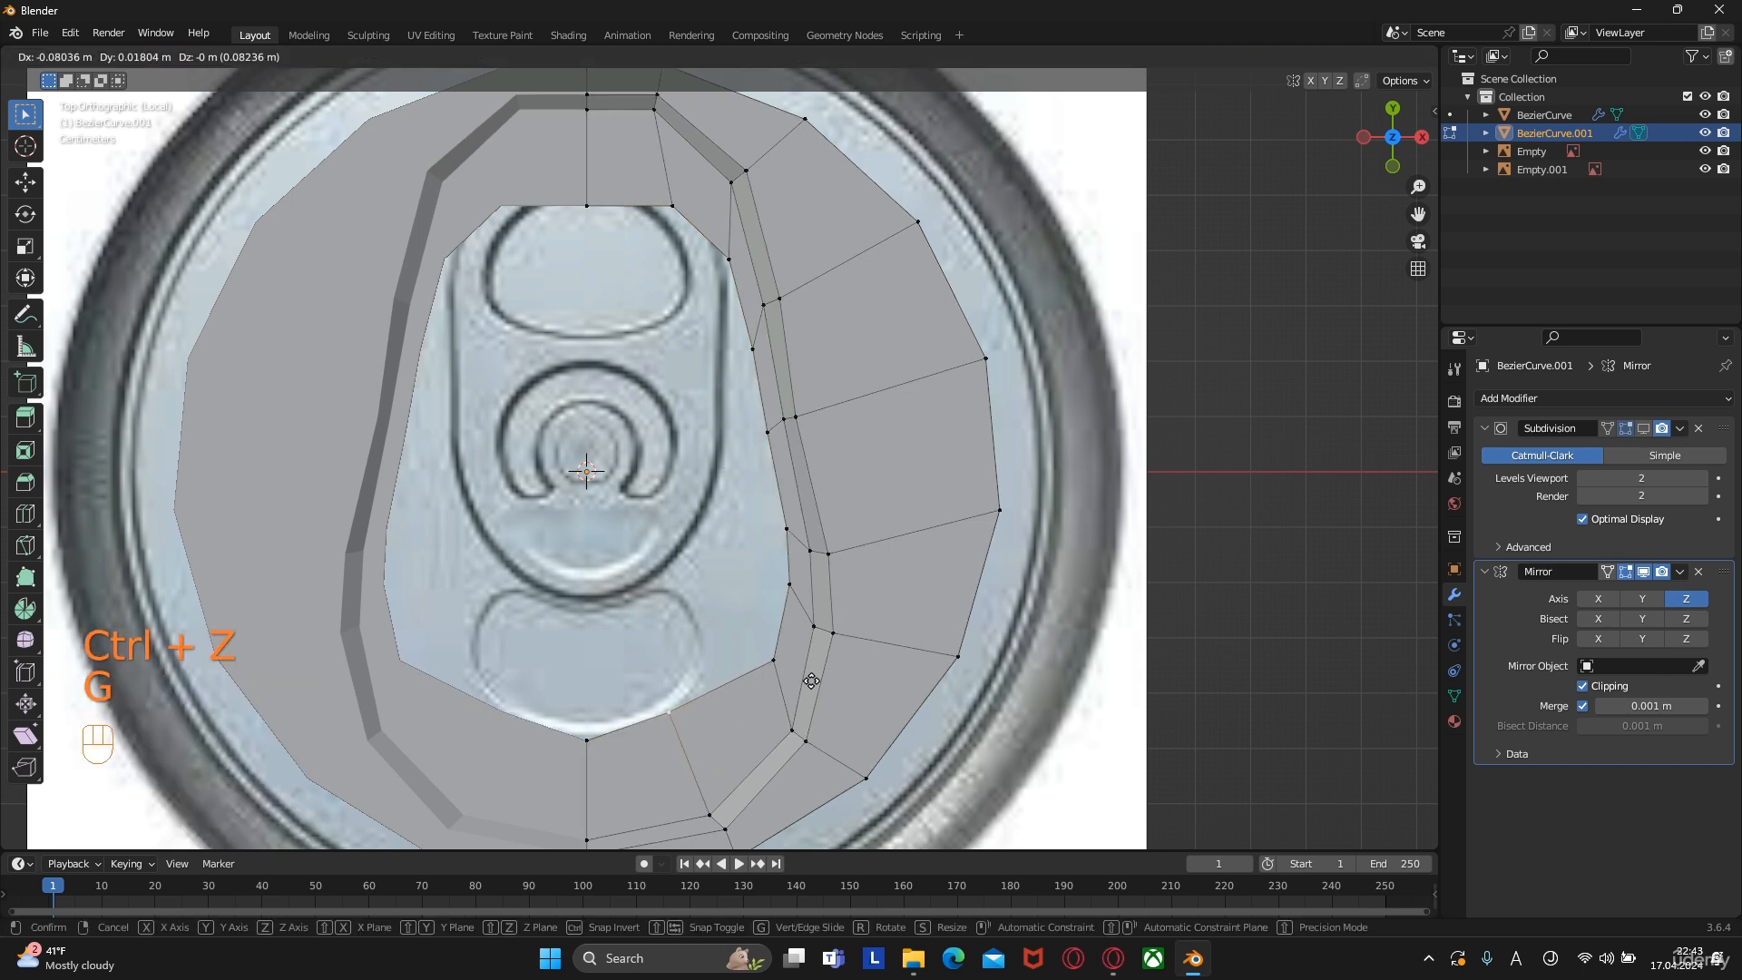
left_click(815, 680)
left_click(774, 660)
key("g")
left_click(704, 662)
left_click(787, 585)
key("g")
left_click(689, 596)
left_click(785, 530)
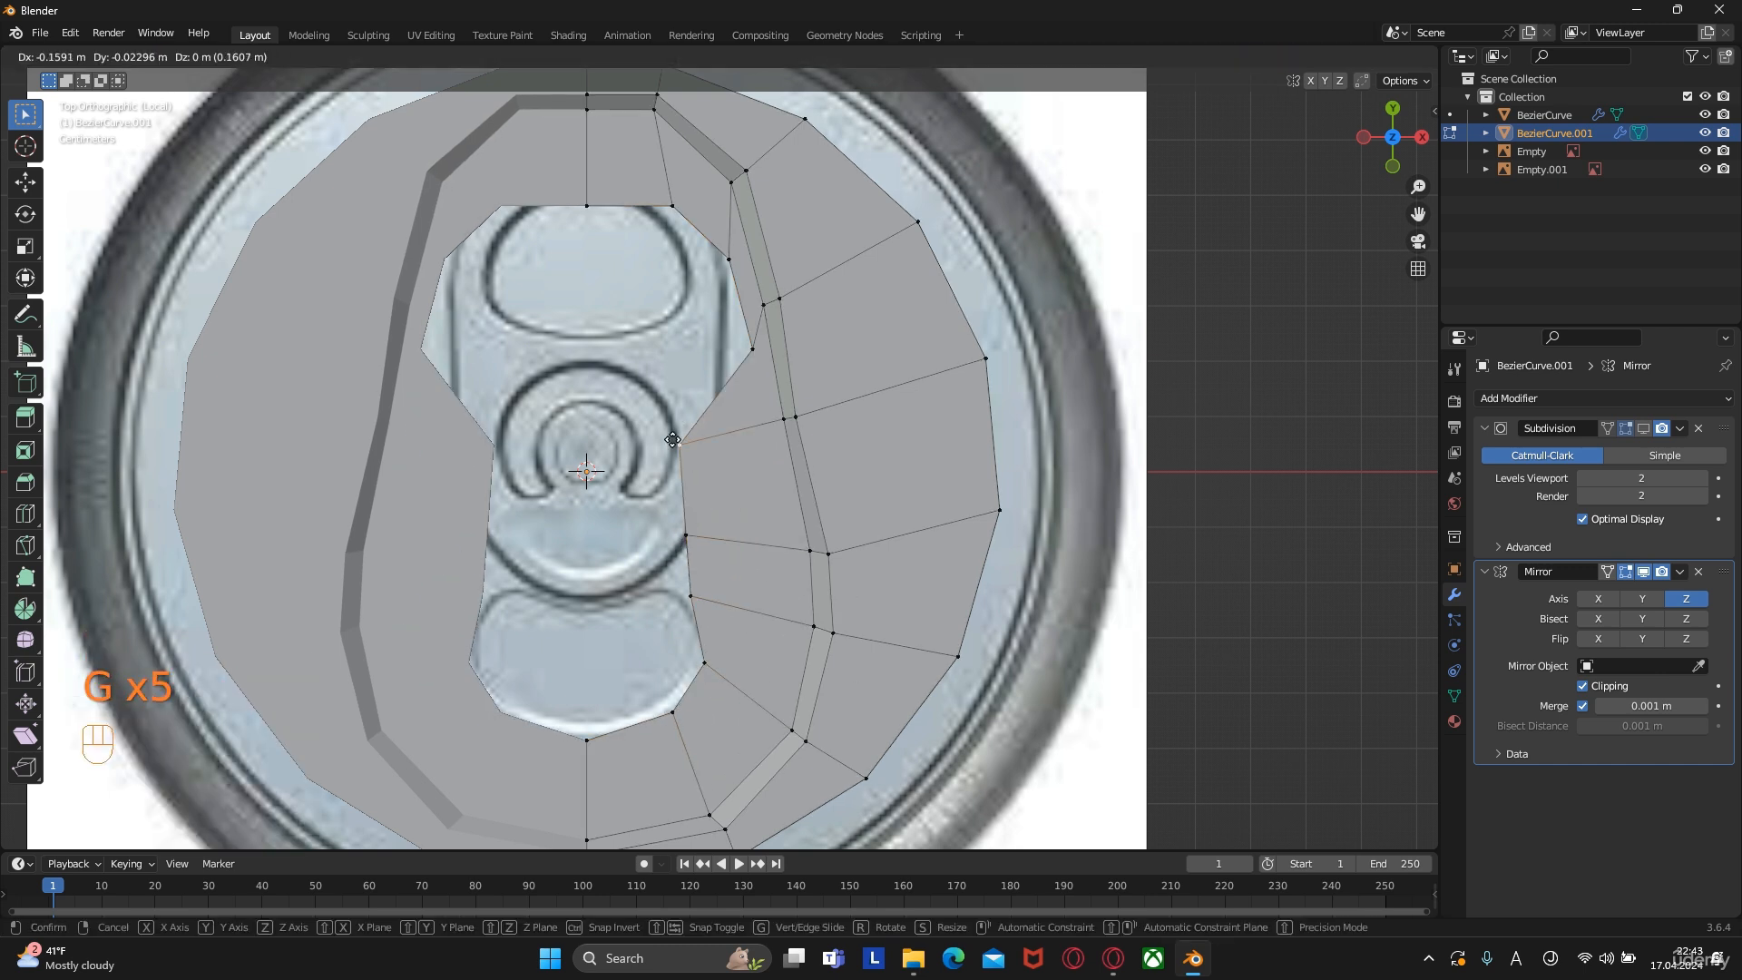
left_click(672, 440)
Move the new loop's upper side and top vertices inward to narrow the gap around the tab's upper part
left_click(752, 349)
key("g")
left_click(662, 326)
left_click(728, 260)
key("g")
left_click(675, 247)
left_click(672, 206)
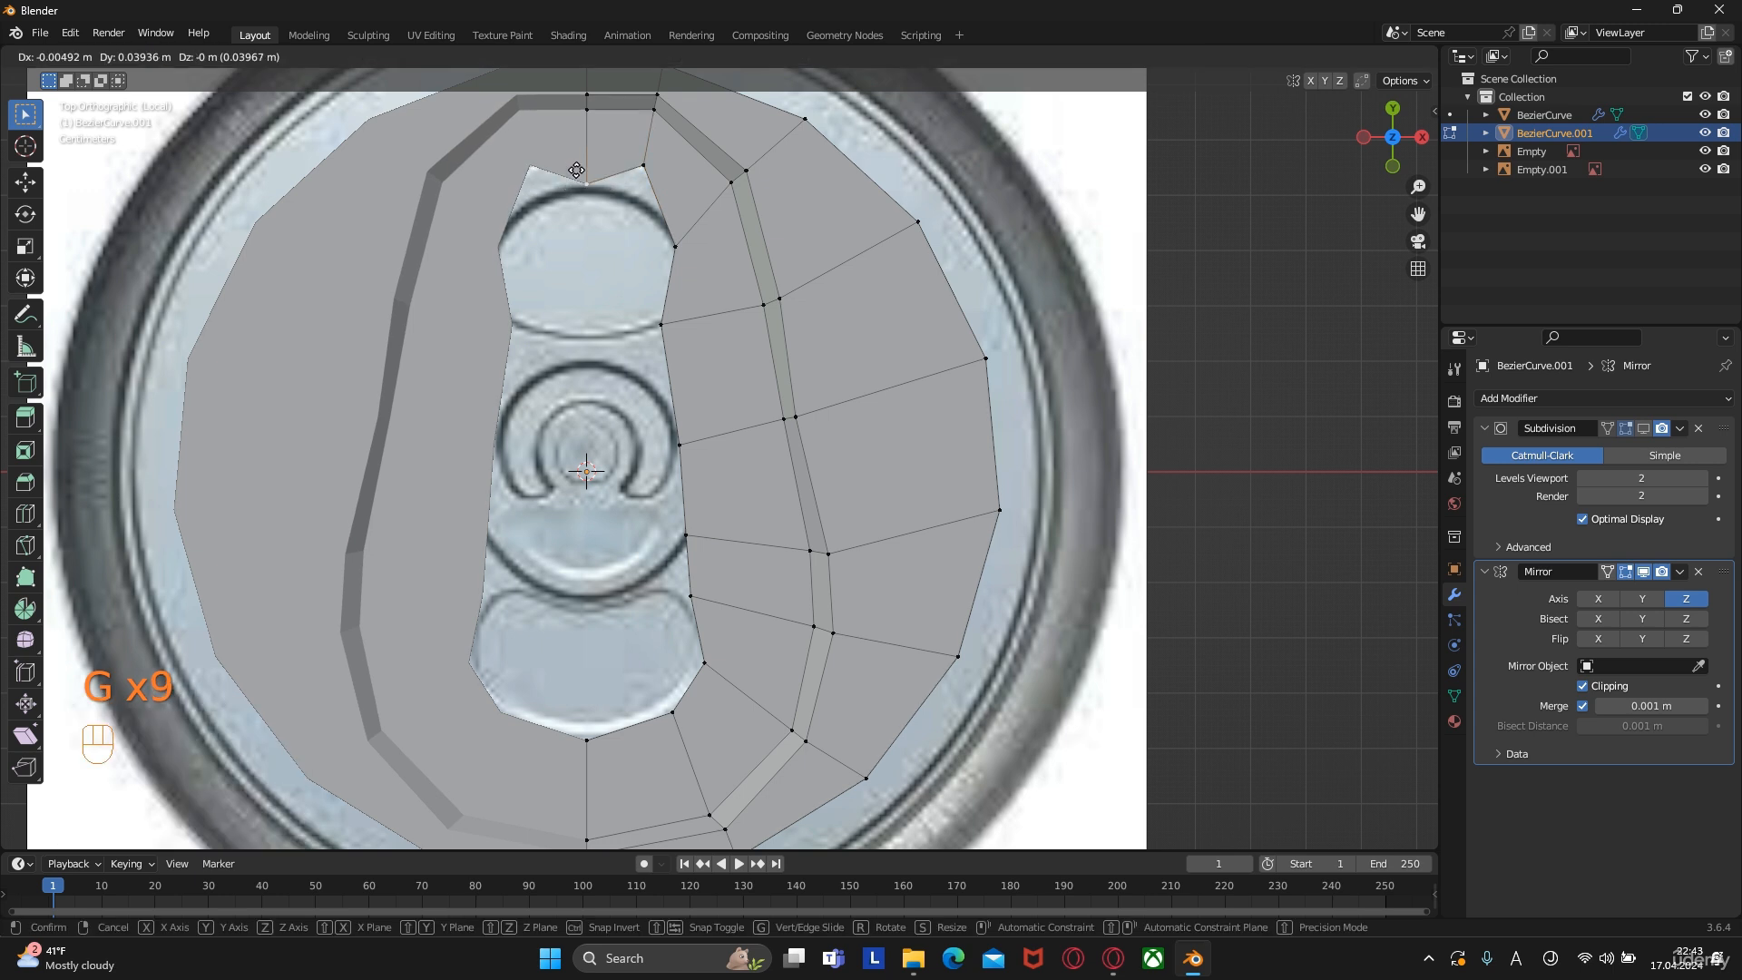
left_click(575, 139)
left_click(697, 257)
key("g")
left_click(675, 234)
Extrude the inner edge just above the drinking opening about 0.239 m along X to the mirror centre line
scroll(685, 481, "up", 1)
middle_click_drag(699, 570, 705, 555, "shift")
key("2")
key("e")
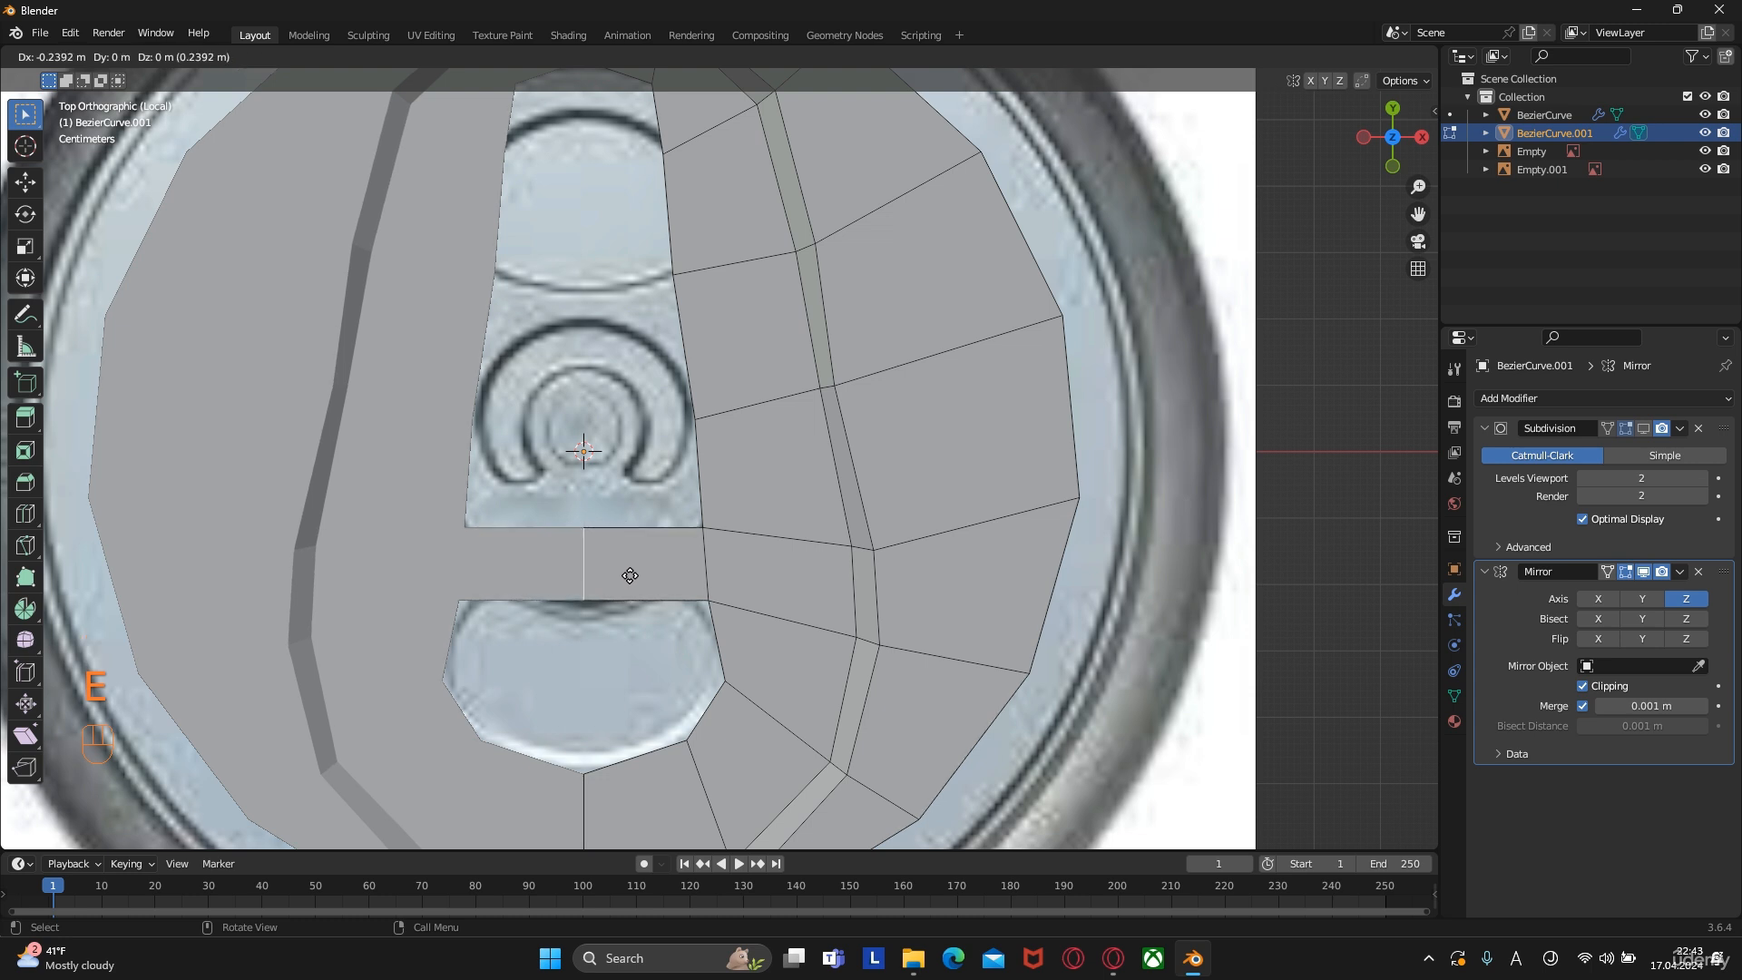
left_click(630, 575)
key("ctrl+r")
scroll(698, 436, "down", 1)
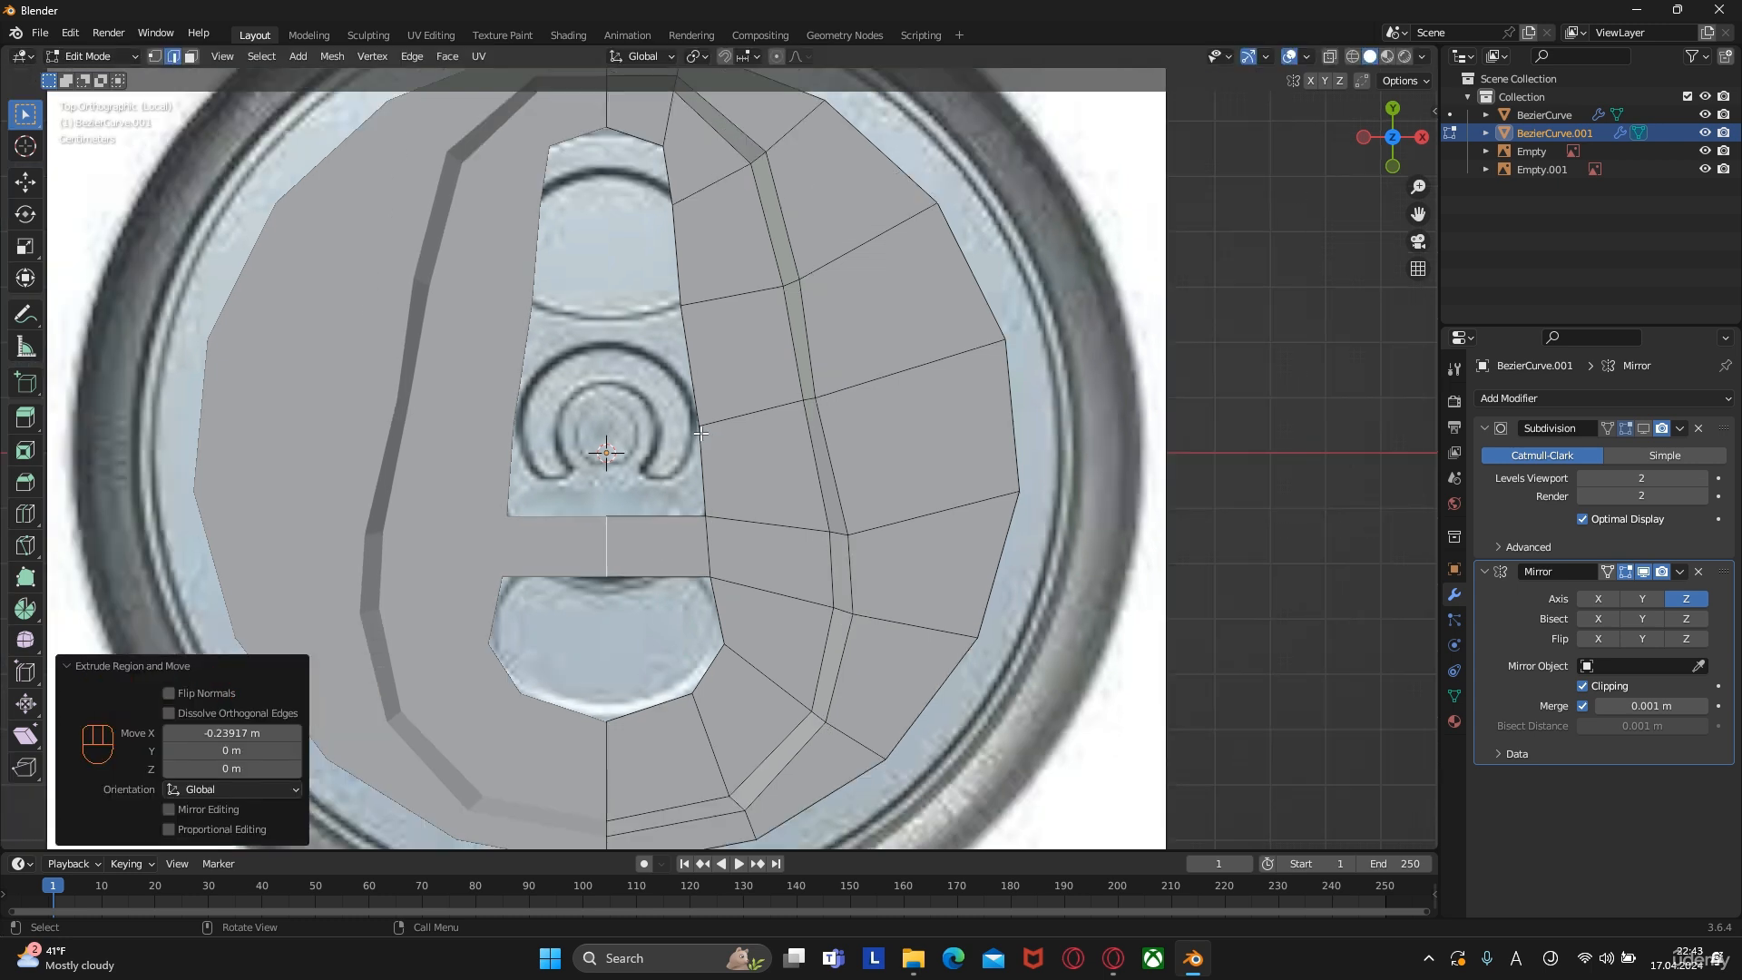
Extrude the two inner edges beside the upper tab about 0.182 m along X to the mirror centre line
left_click(678, 238)
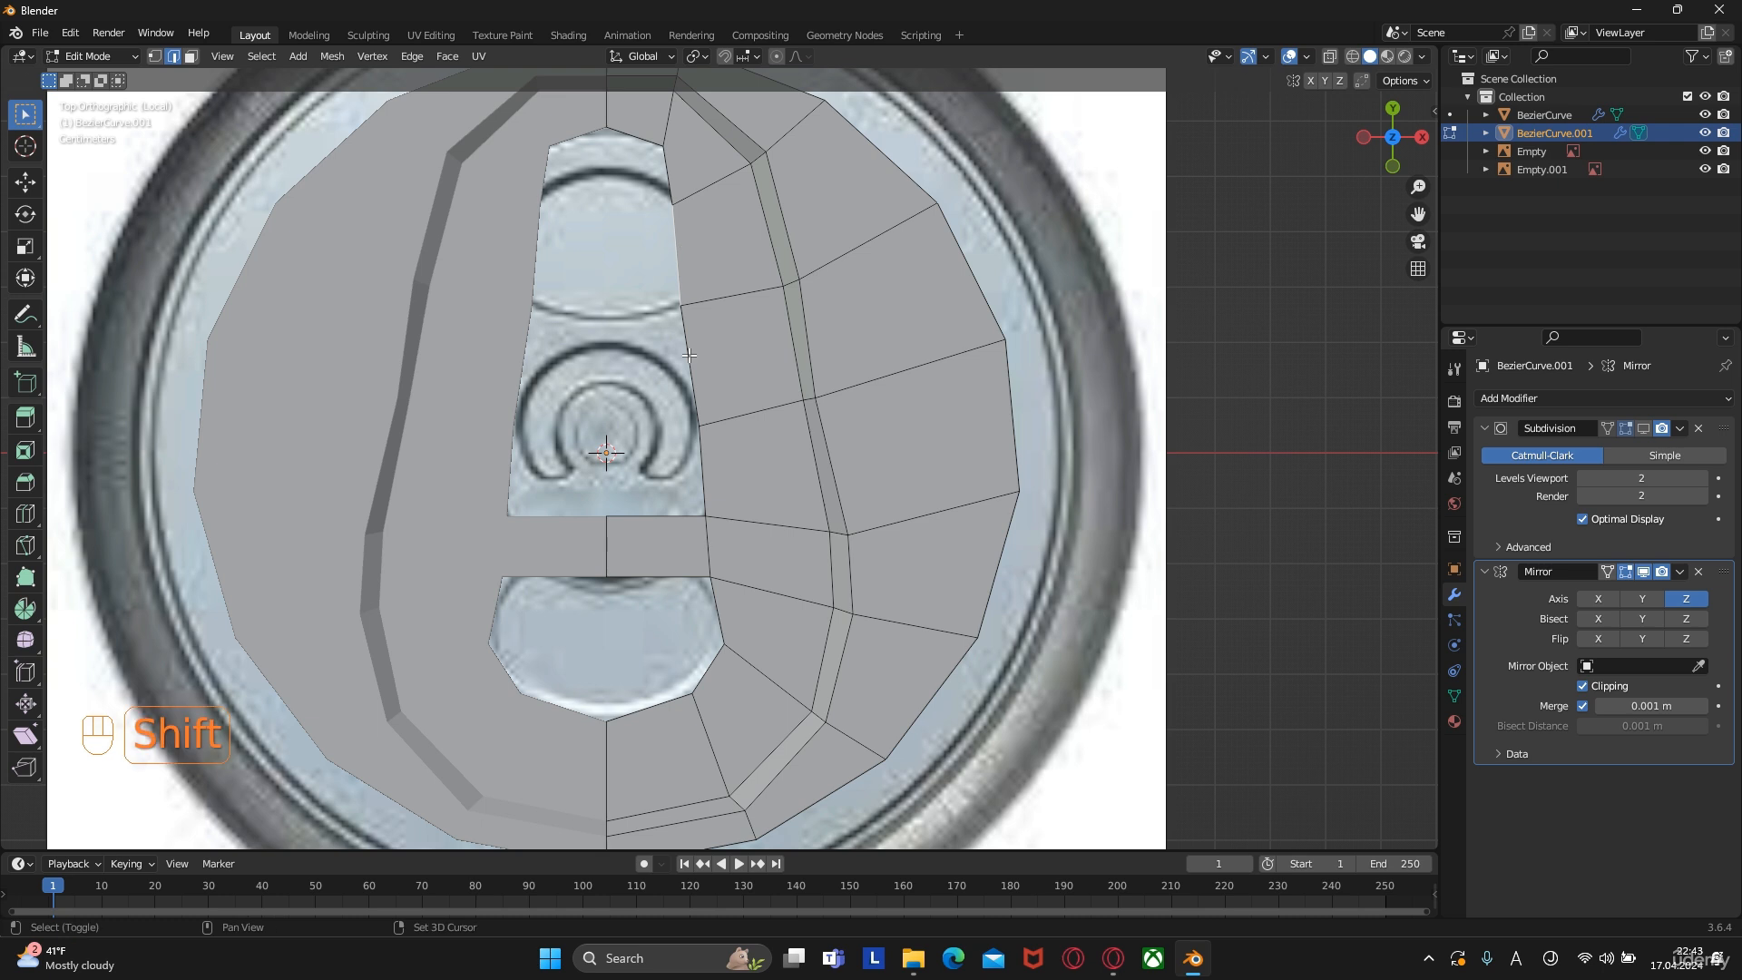
key("e")
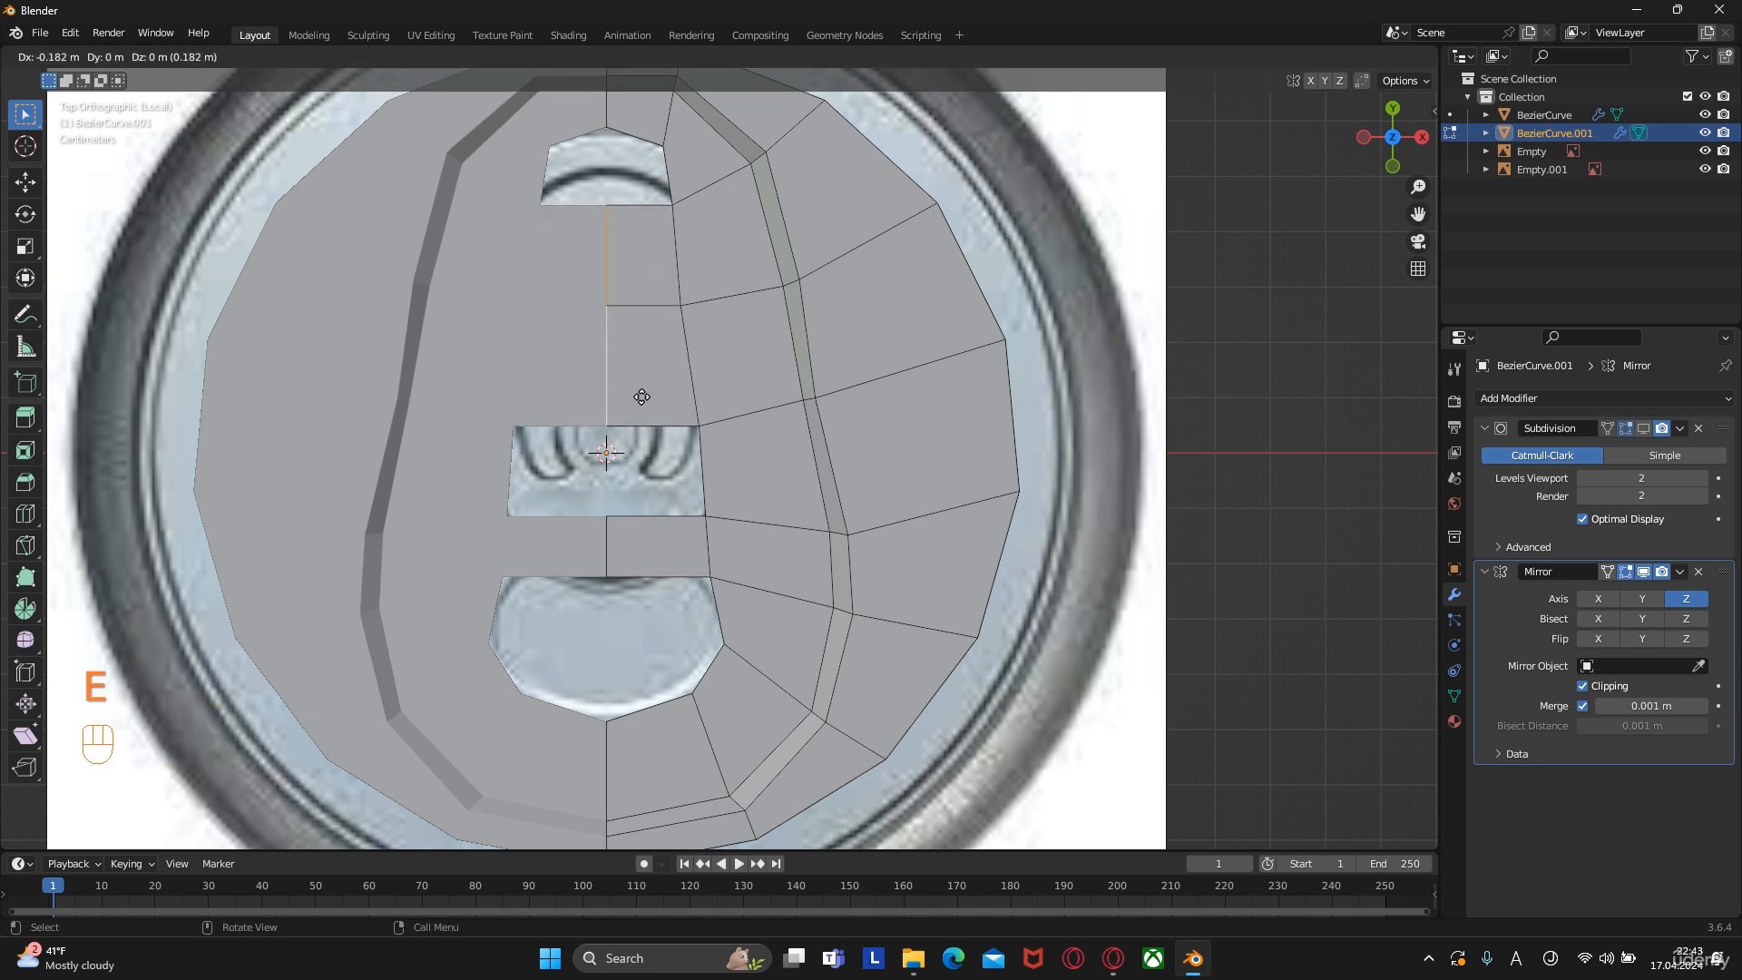
left_click(639, 397)
Fill the gap between the two bridging strips and the gap at the top of the tab area with faces
left_click(651, 425)
left_click(664, 516, "shift")
key("f")
middle_click_drag(662, 439, 673, 596, "shift")
left_click(691, 340, "shift")
left_click(659, 365, "shift")
key("f")
scroll(658, 370, "down", 3)
middle_click_drag(662, 496, 670, 378, "shift")
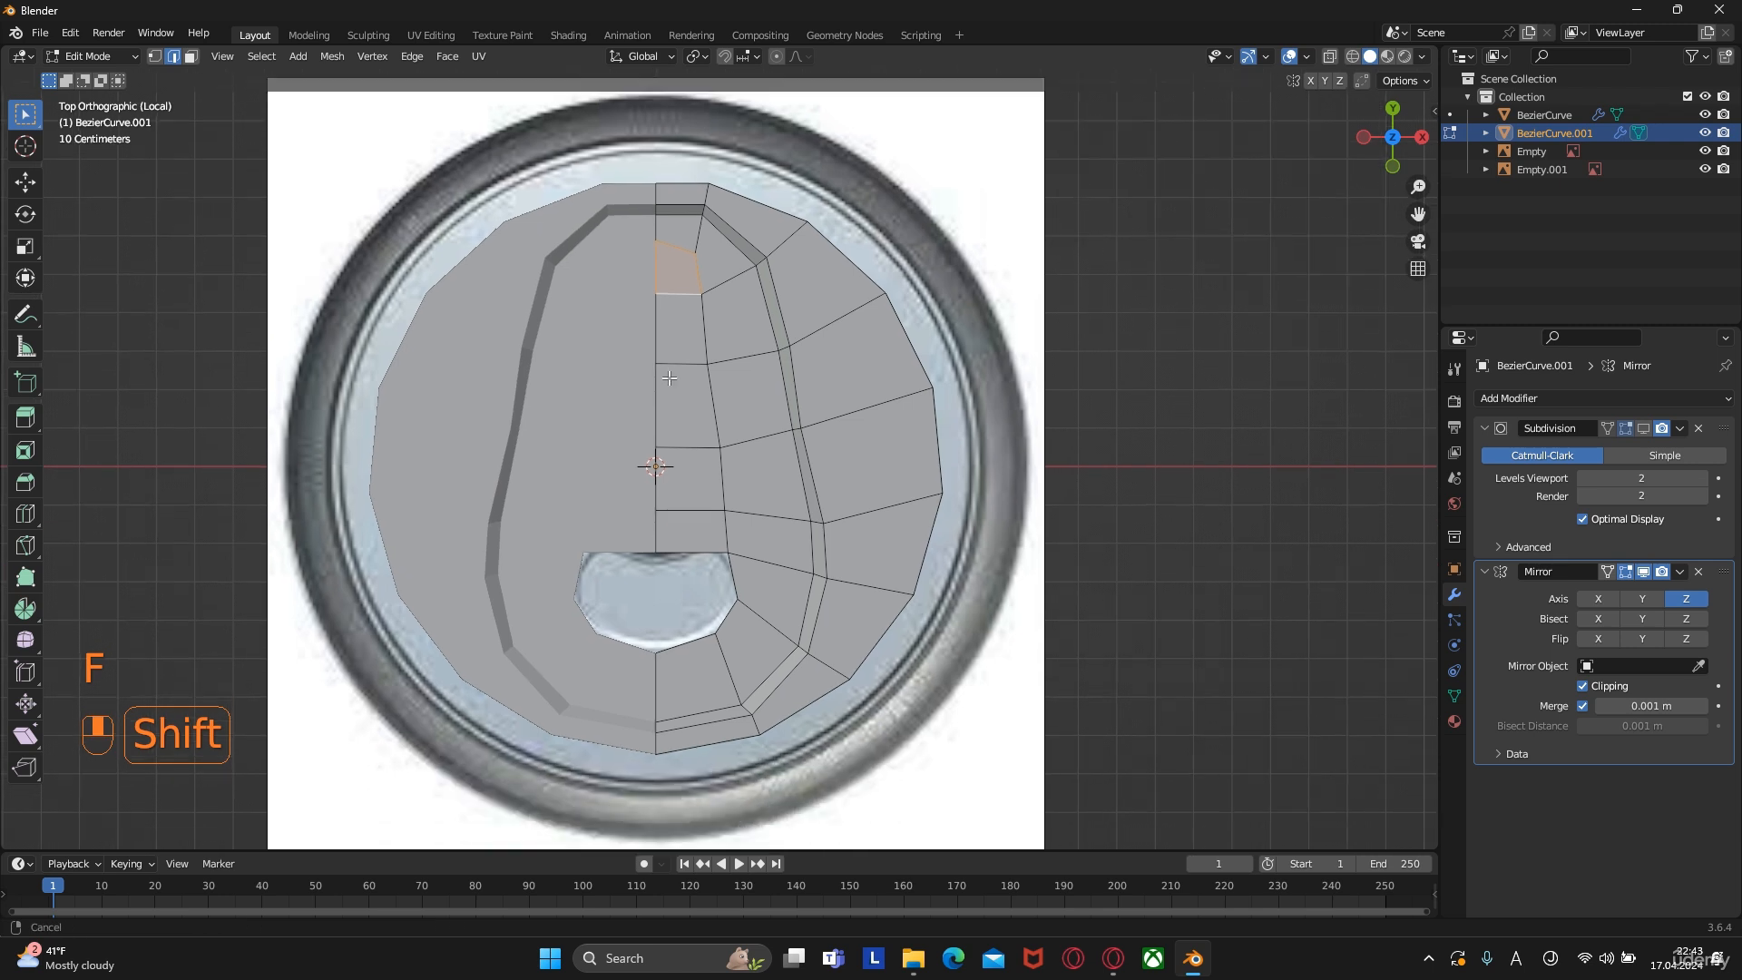
Add a lengthwise loop cut through the central face strip and slide it outward, away from the mirror line
scroll(670, 378, "down", 2)
scroll(669, 379, "up", 3)
key("ctrl+r")
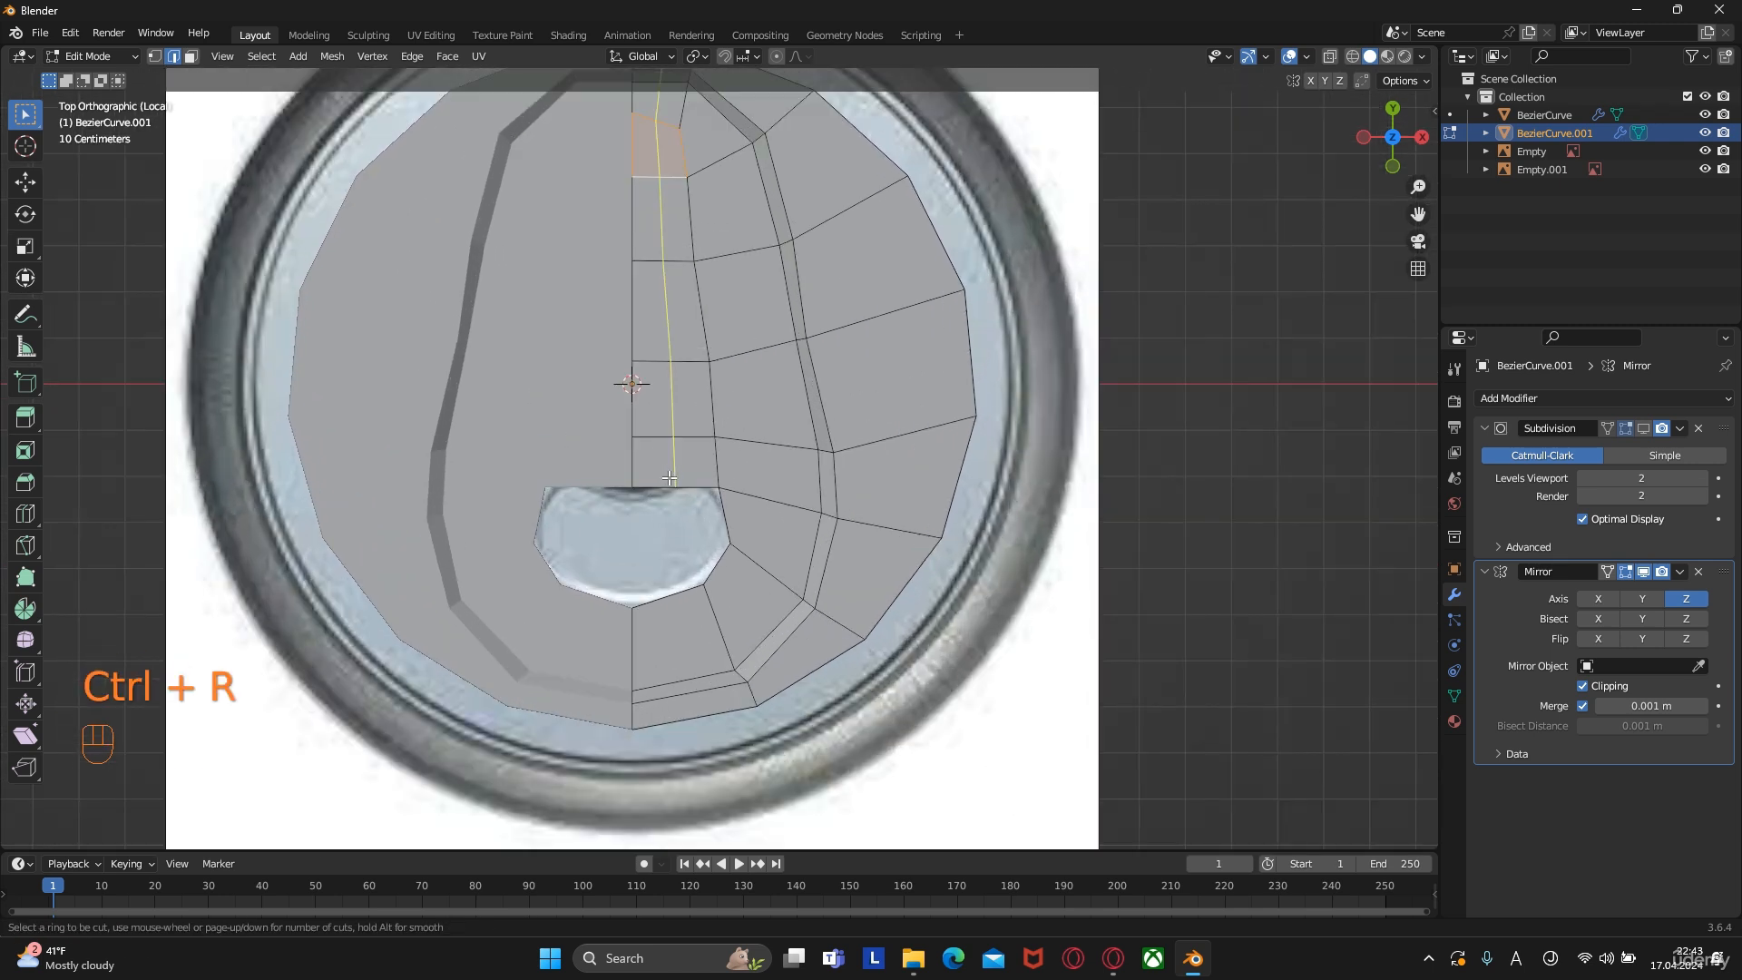
left_click(670, 478)
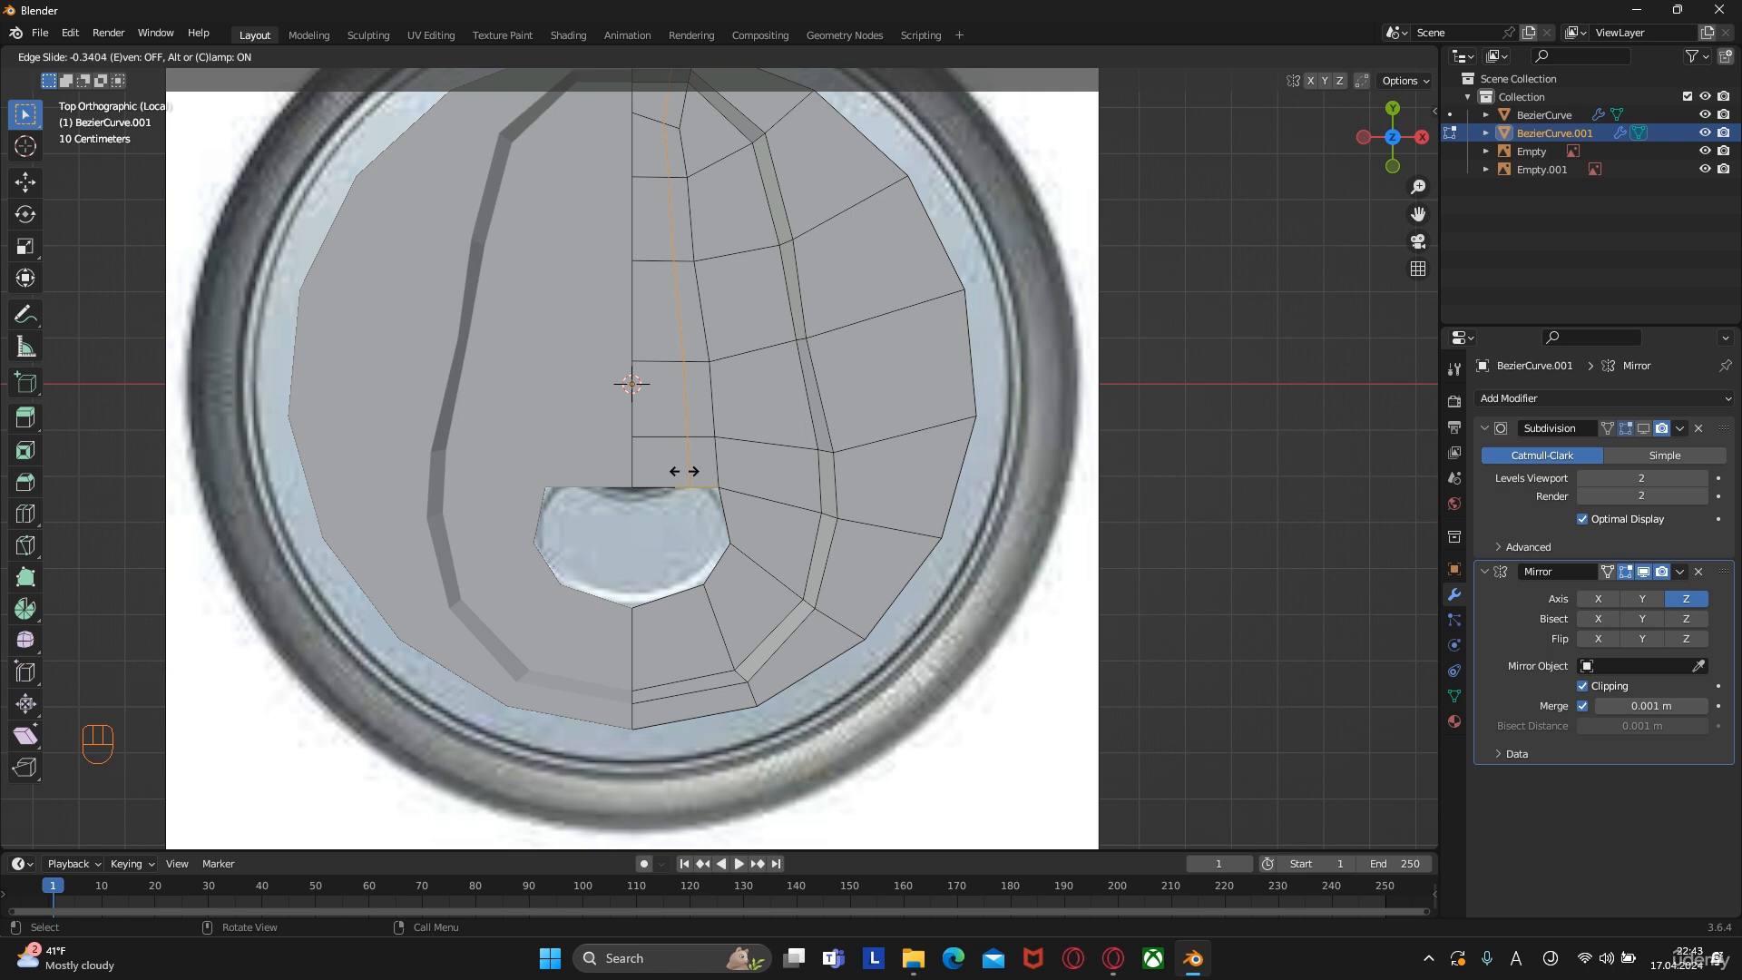
left_click(683, 471)
Move the centre vertex and the neighbouring vertices of the drinking opening's upper edge along Y to match the reference outline
scroll(683, 471, "up", 2)
key("1")
left_click(636, 491)
key("g")
key("x")
key("y")
left_click(633, 519)
left_click(686, 506)
key("g")
key("y")
left_click(720, 503)
Extrude the drinking opening's edge loop about 0.019 m downward along Z and scale it to 0.856
left_click(725, 531, "alt")
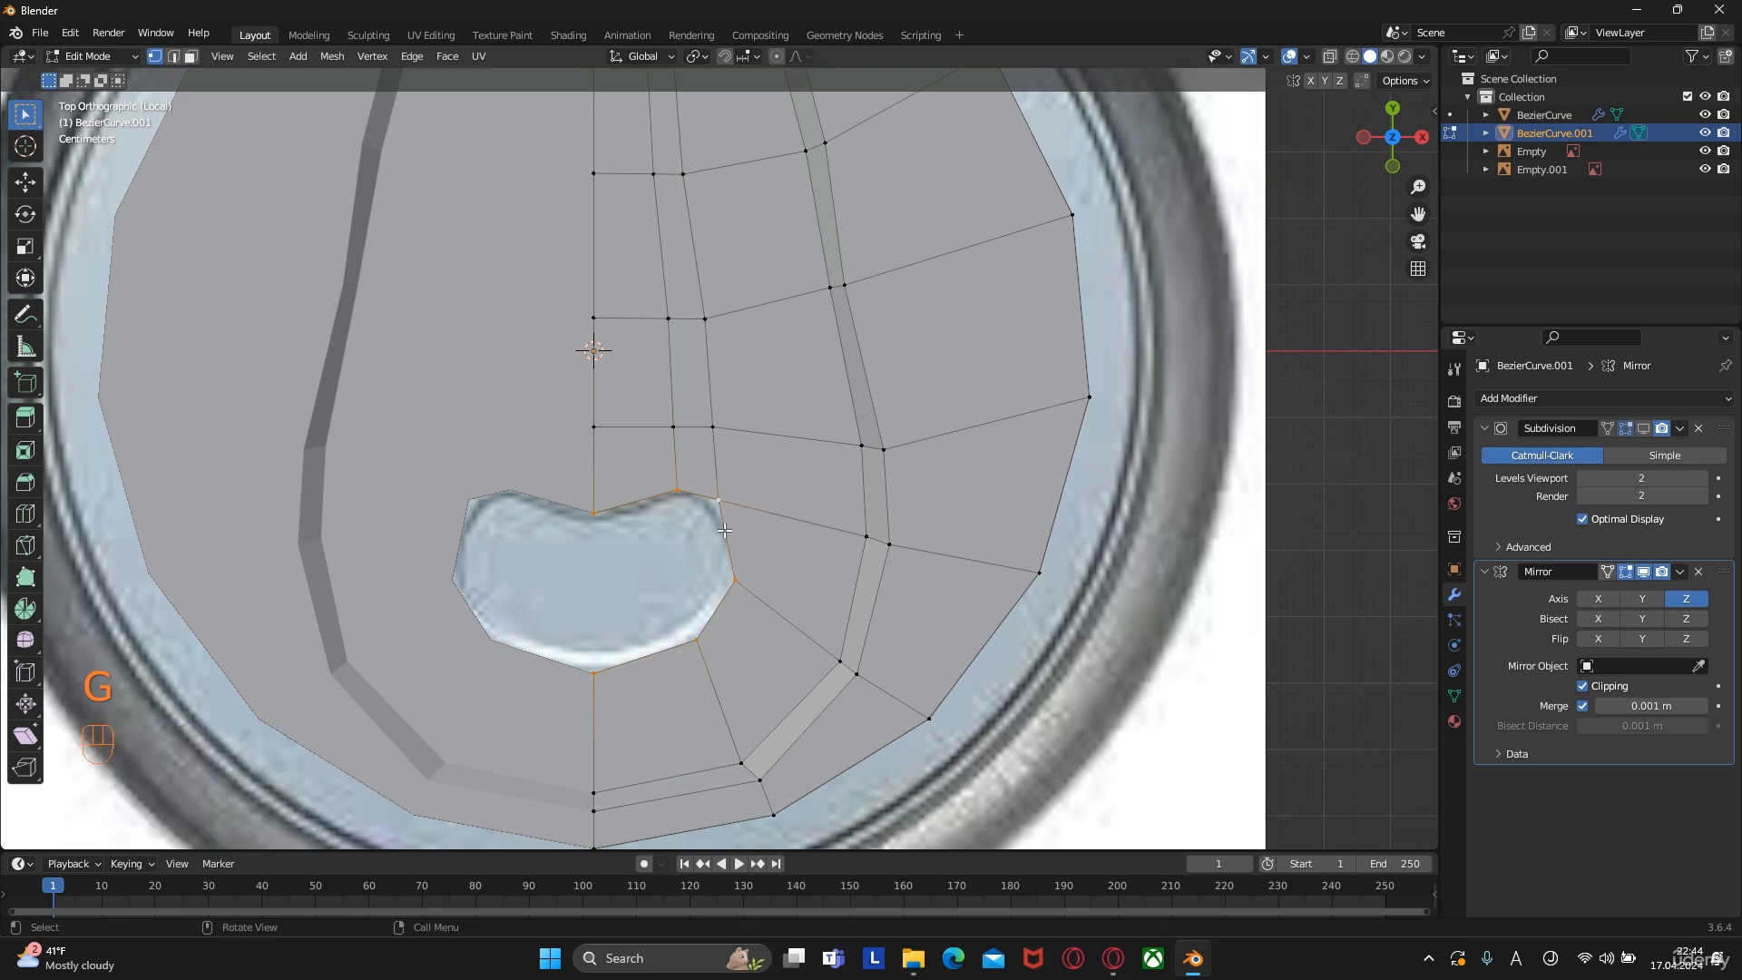
middle_click_drag(724, 570, 742, 446)
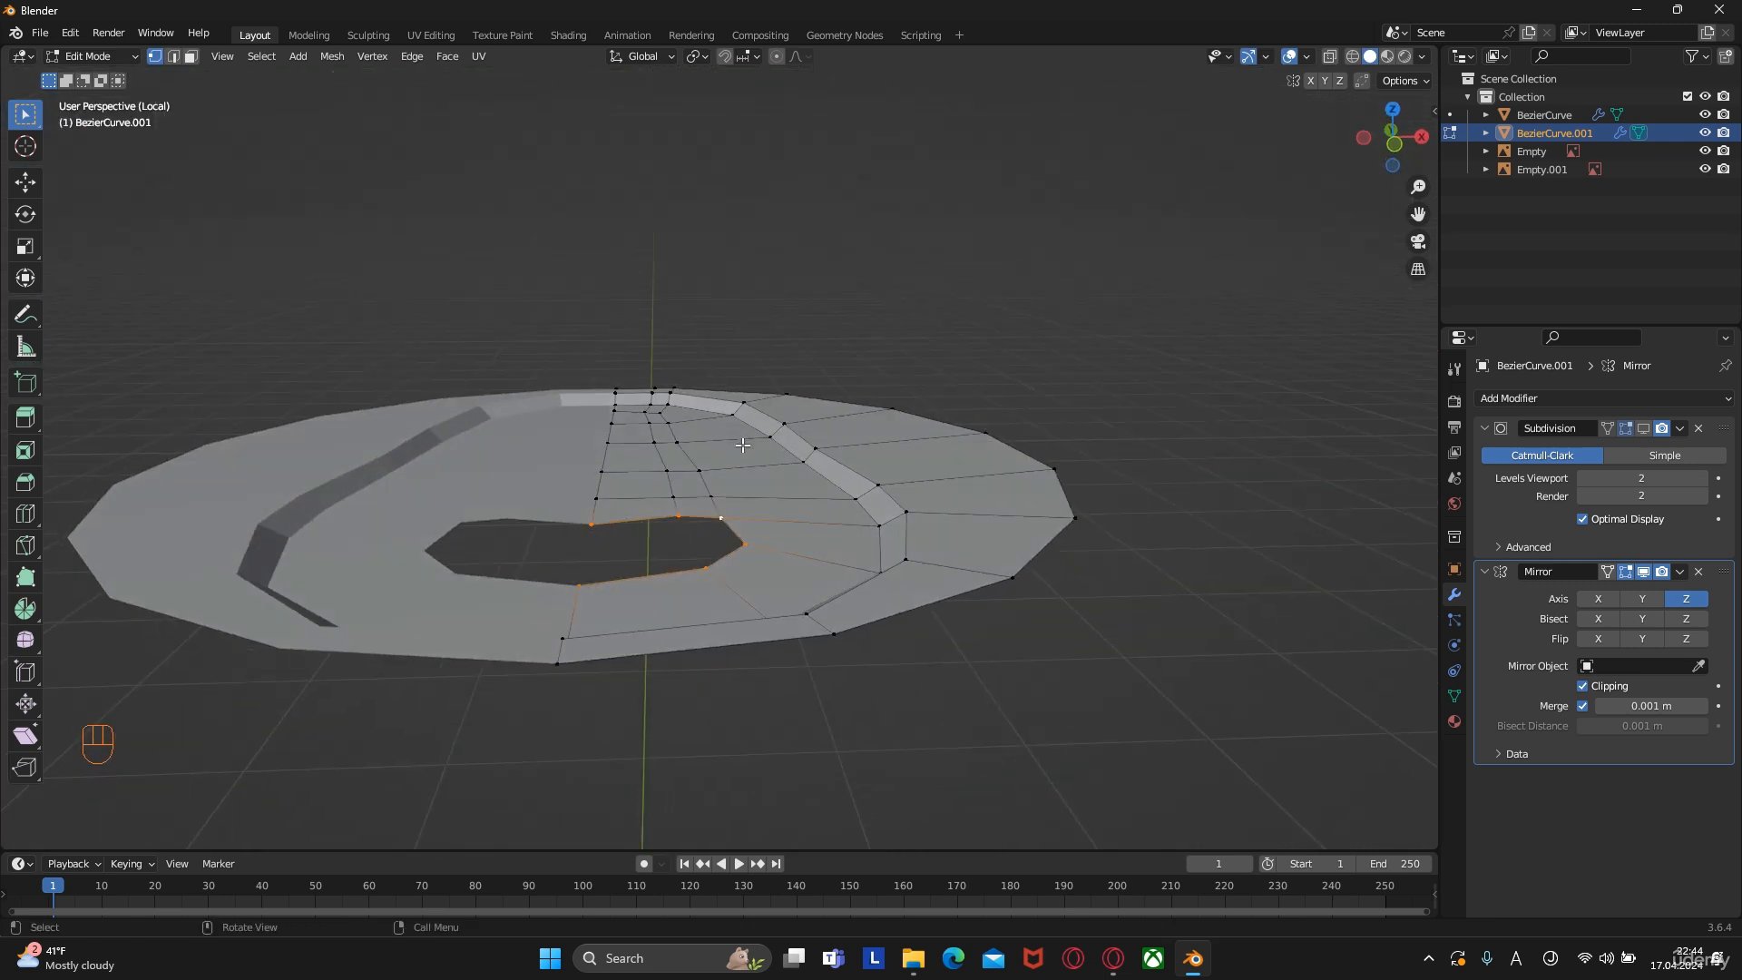
key("e")
key("z")
left_click(739, 458)
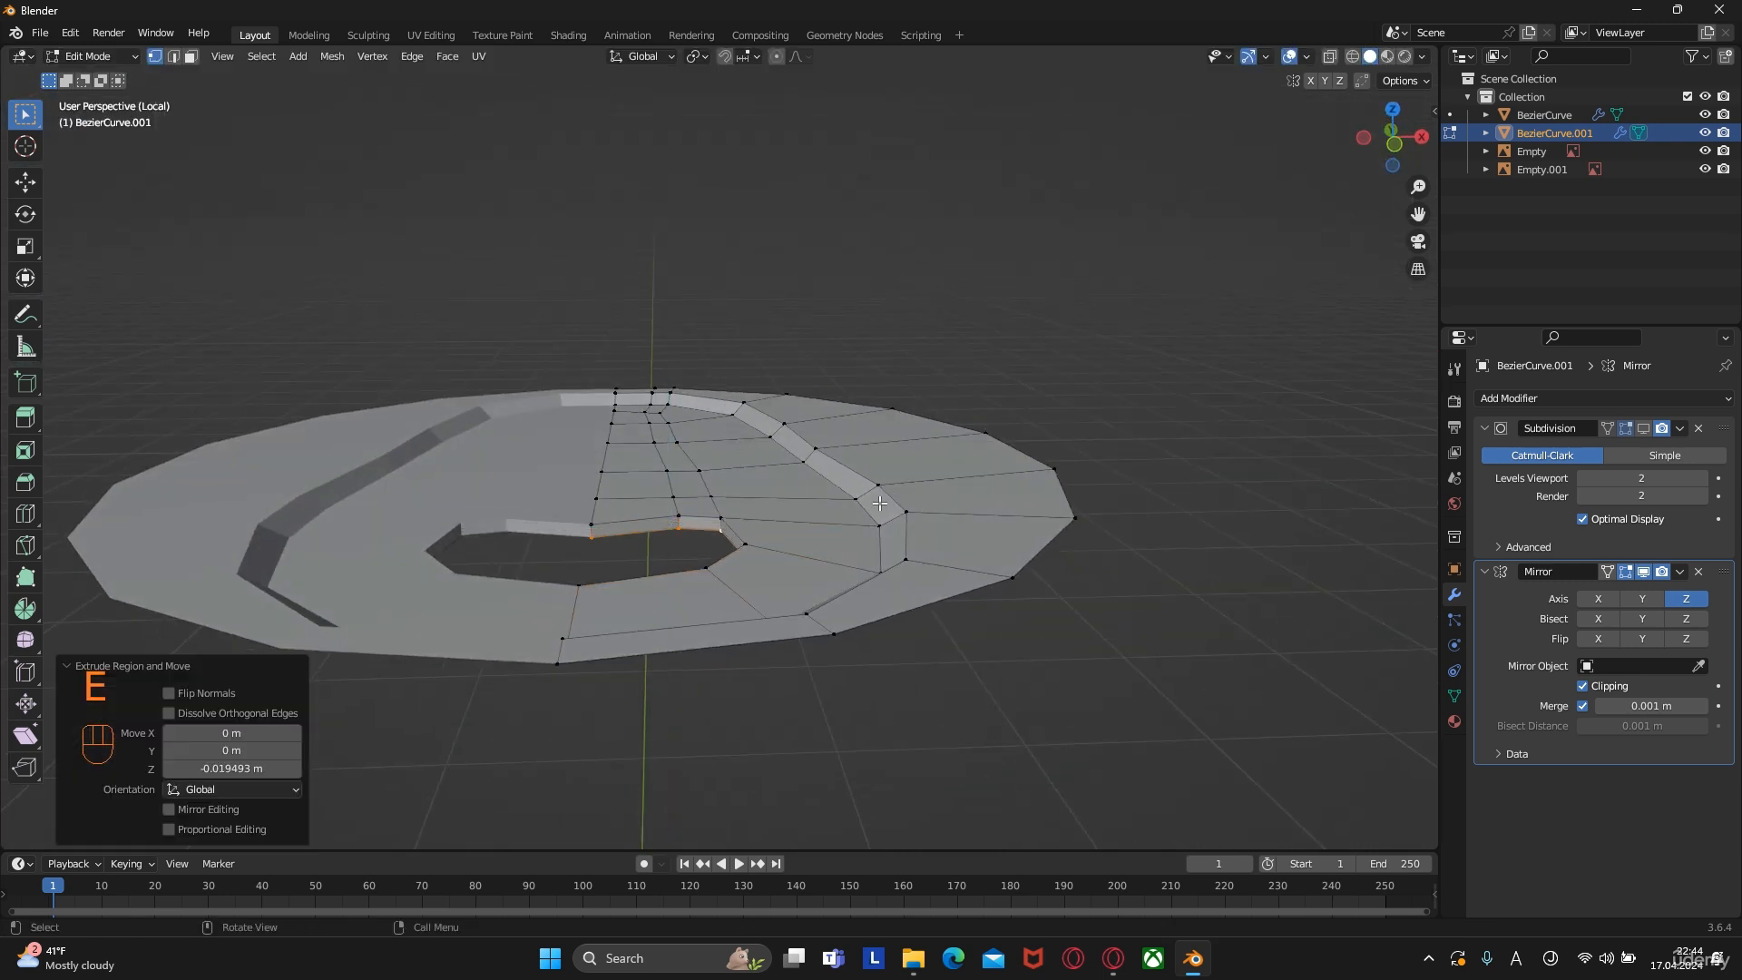
key("s")
left_click(849, 502)
key("KP_0")
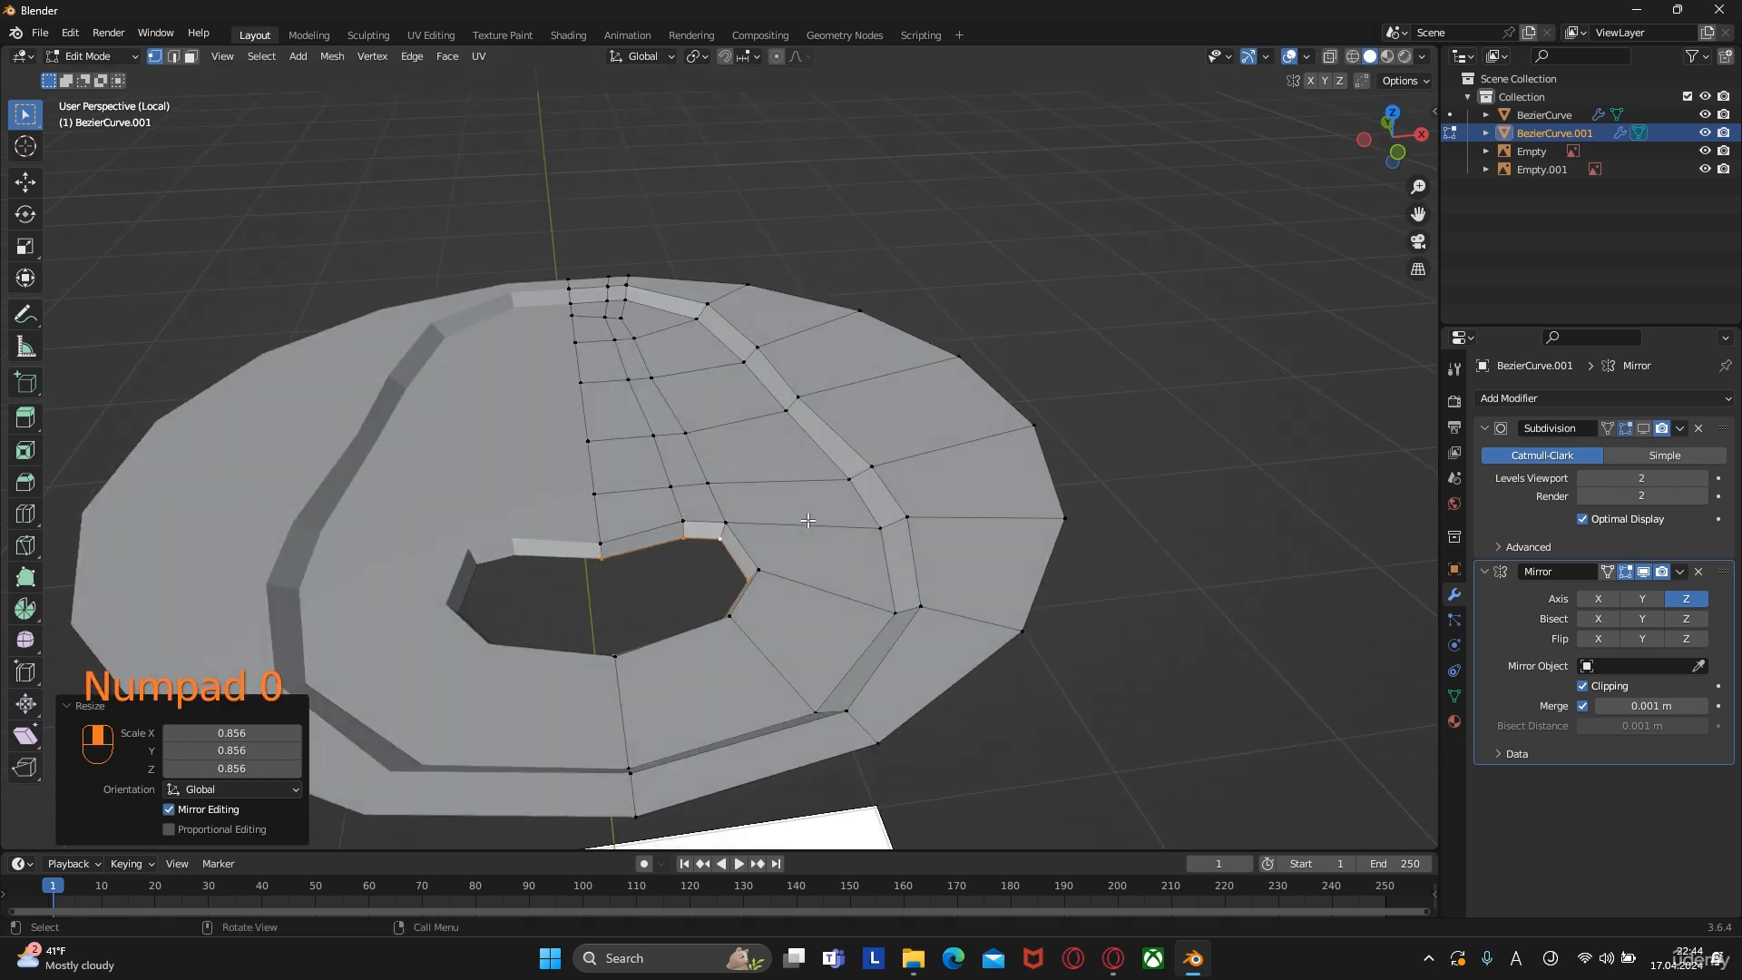
Close the floor of the recessed drinking opening with a central face and a side face
key("KP_7")
key("2")
left_click(588, 776)
left_click(582, 548, "shift")
key("f")
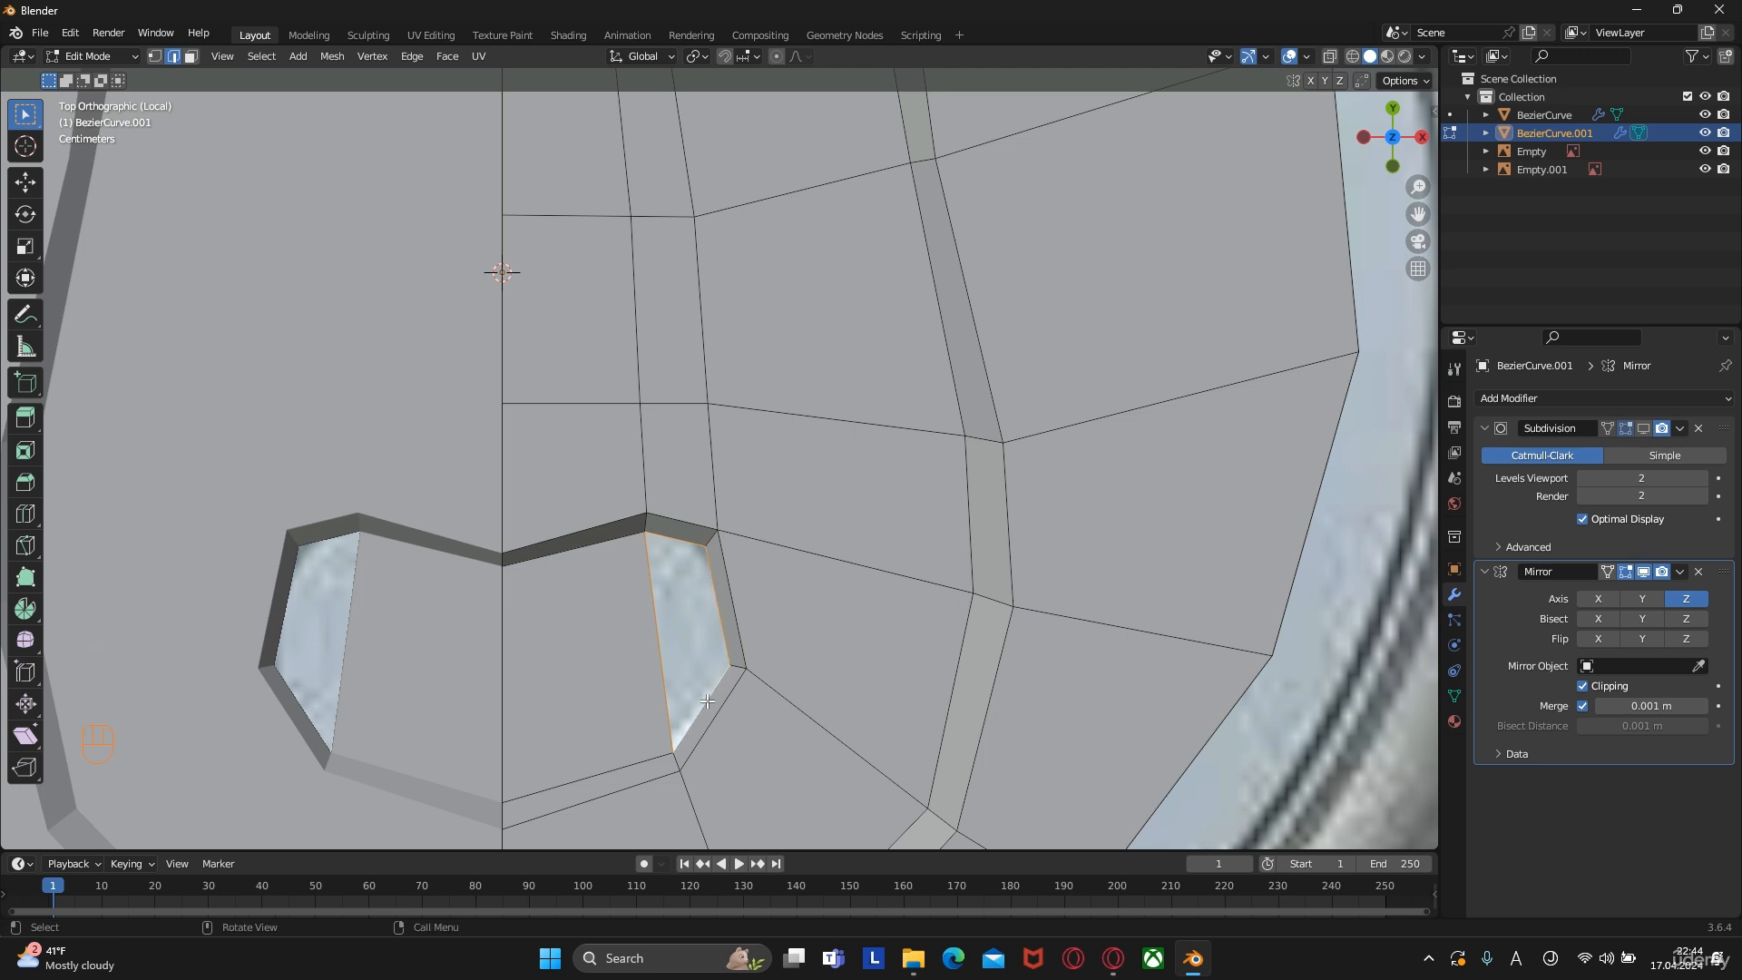
key("f")
Save the project as Blender Thirst tutorial.blend in the Blender files folder
scroll(709, 654, "down", 5)
key("ctrl+s")
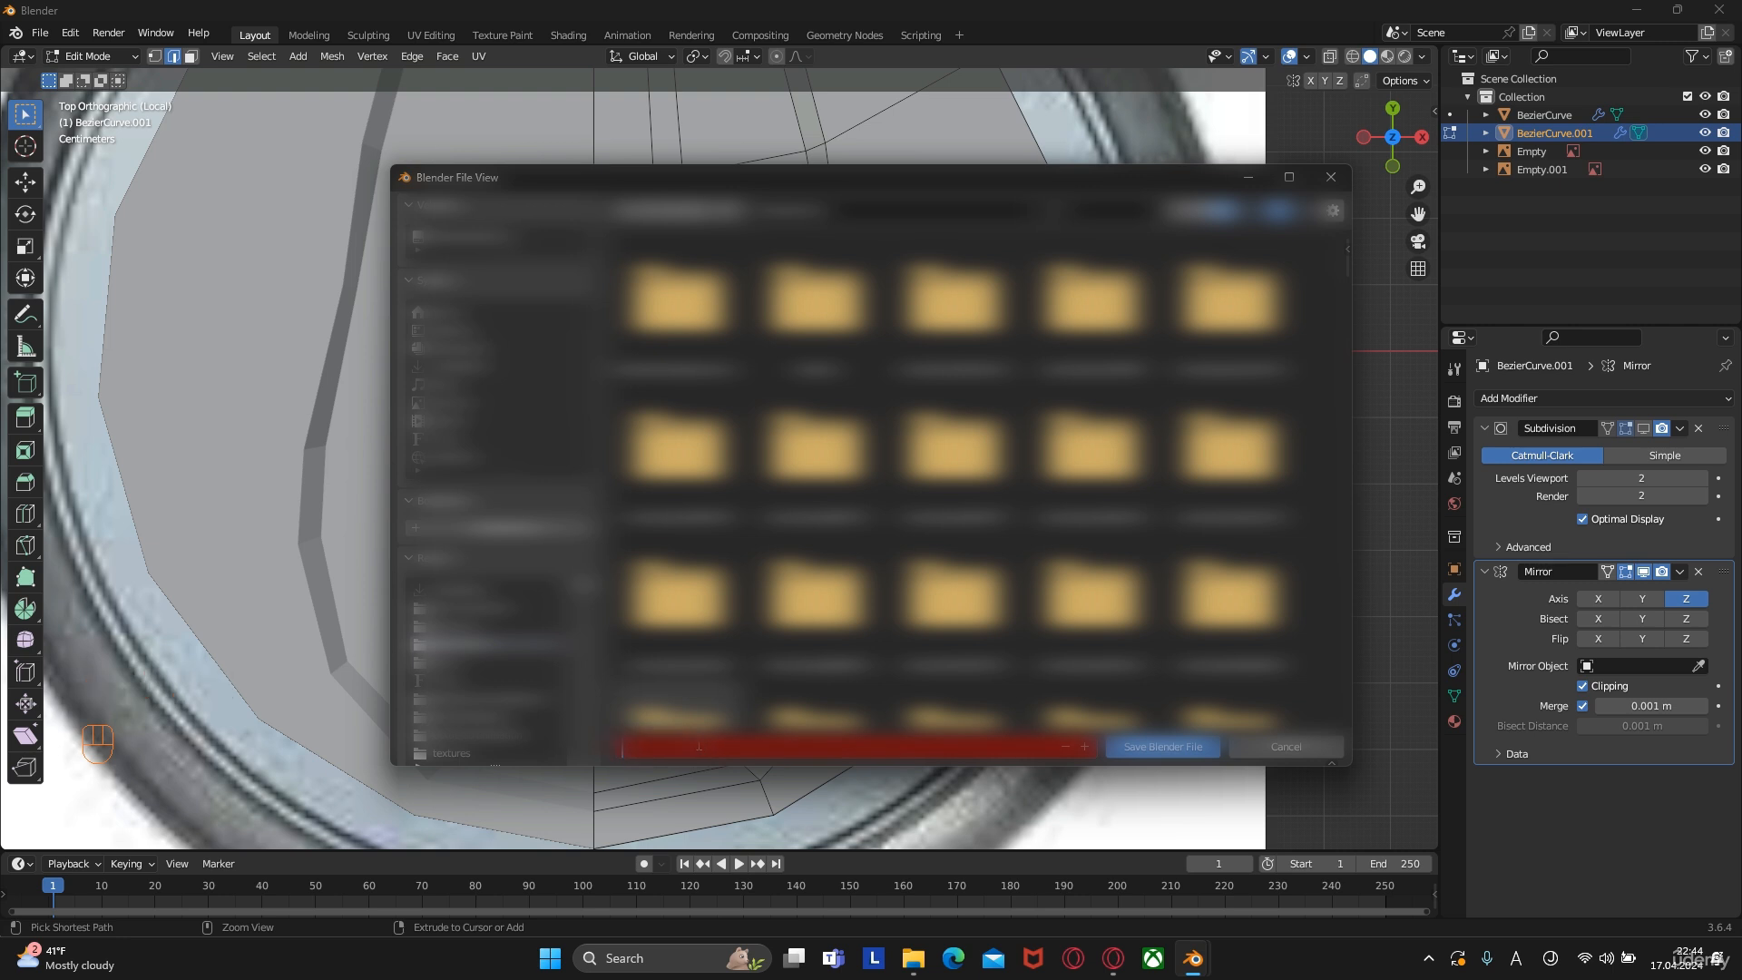
Examine the subdivided lid in Object Mode, especially the recesses where they meet the mirror line
middle_click_drag(726, 517, 865, 544)
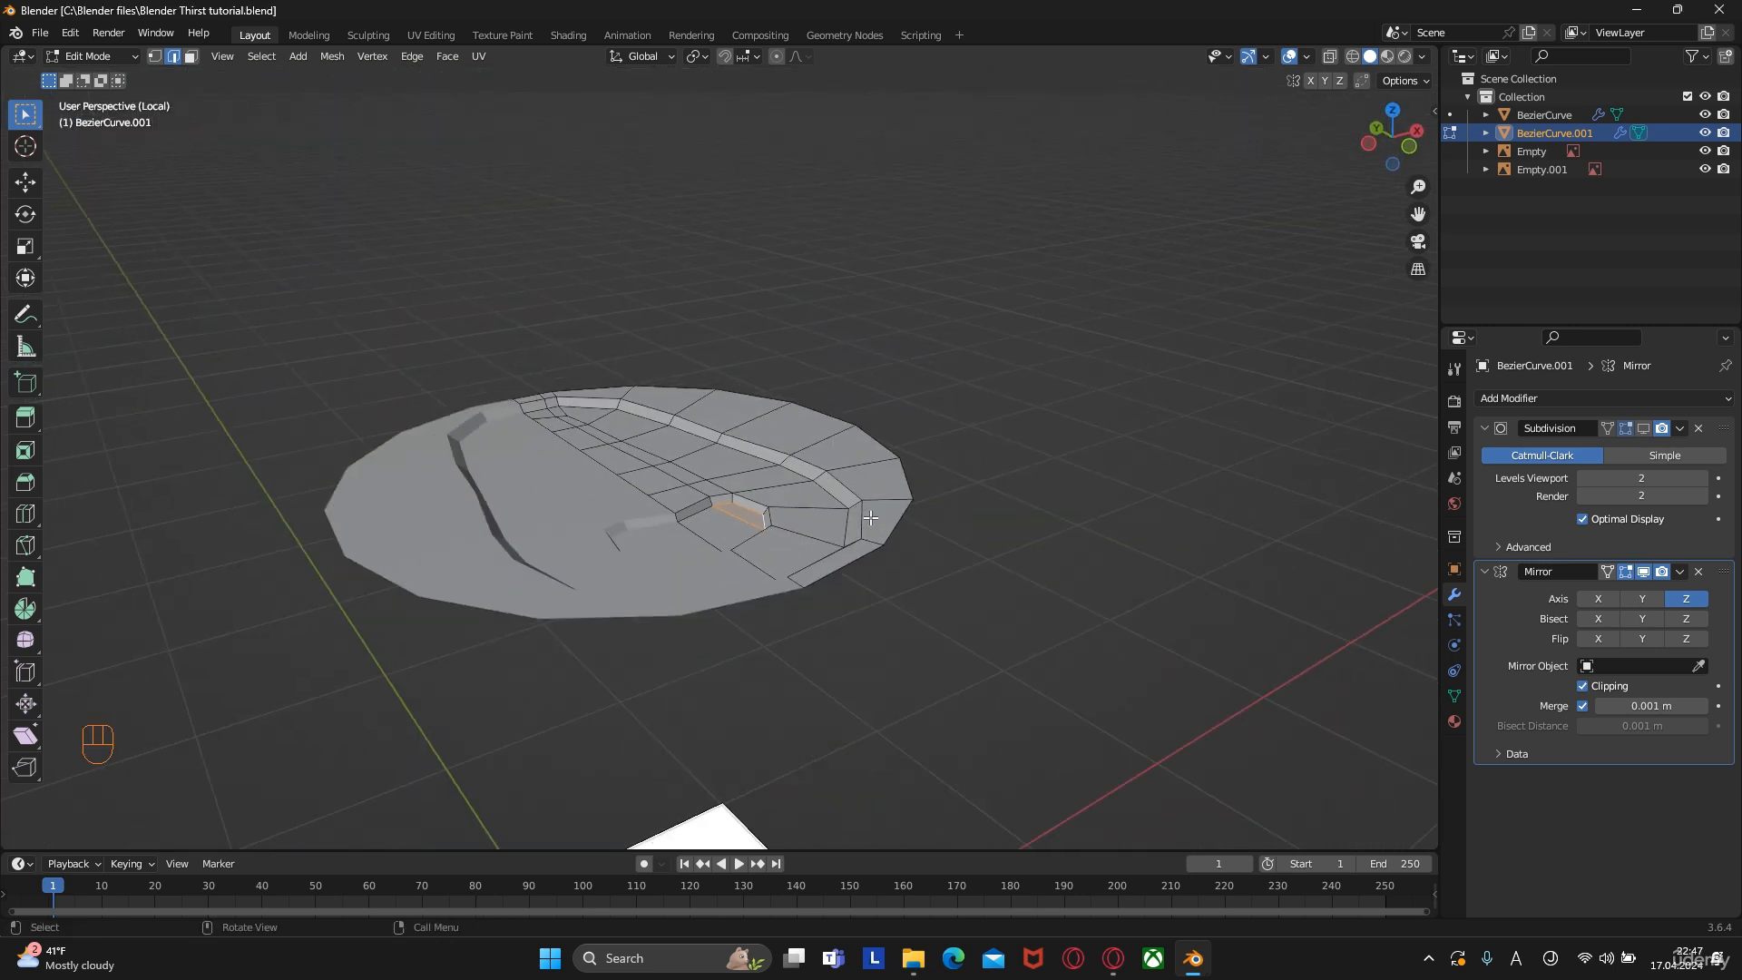
key("Tab")
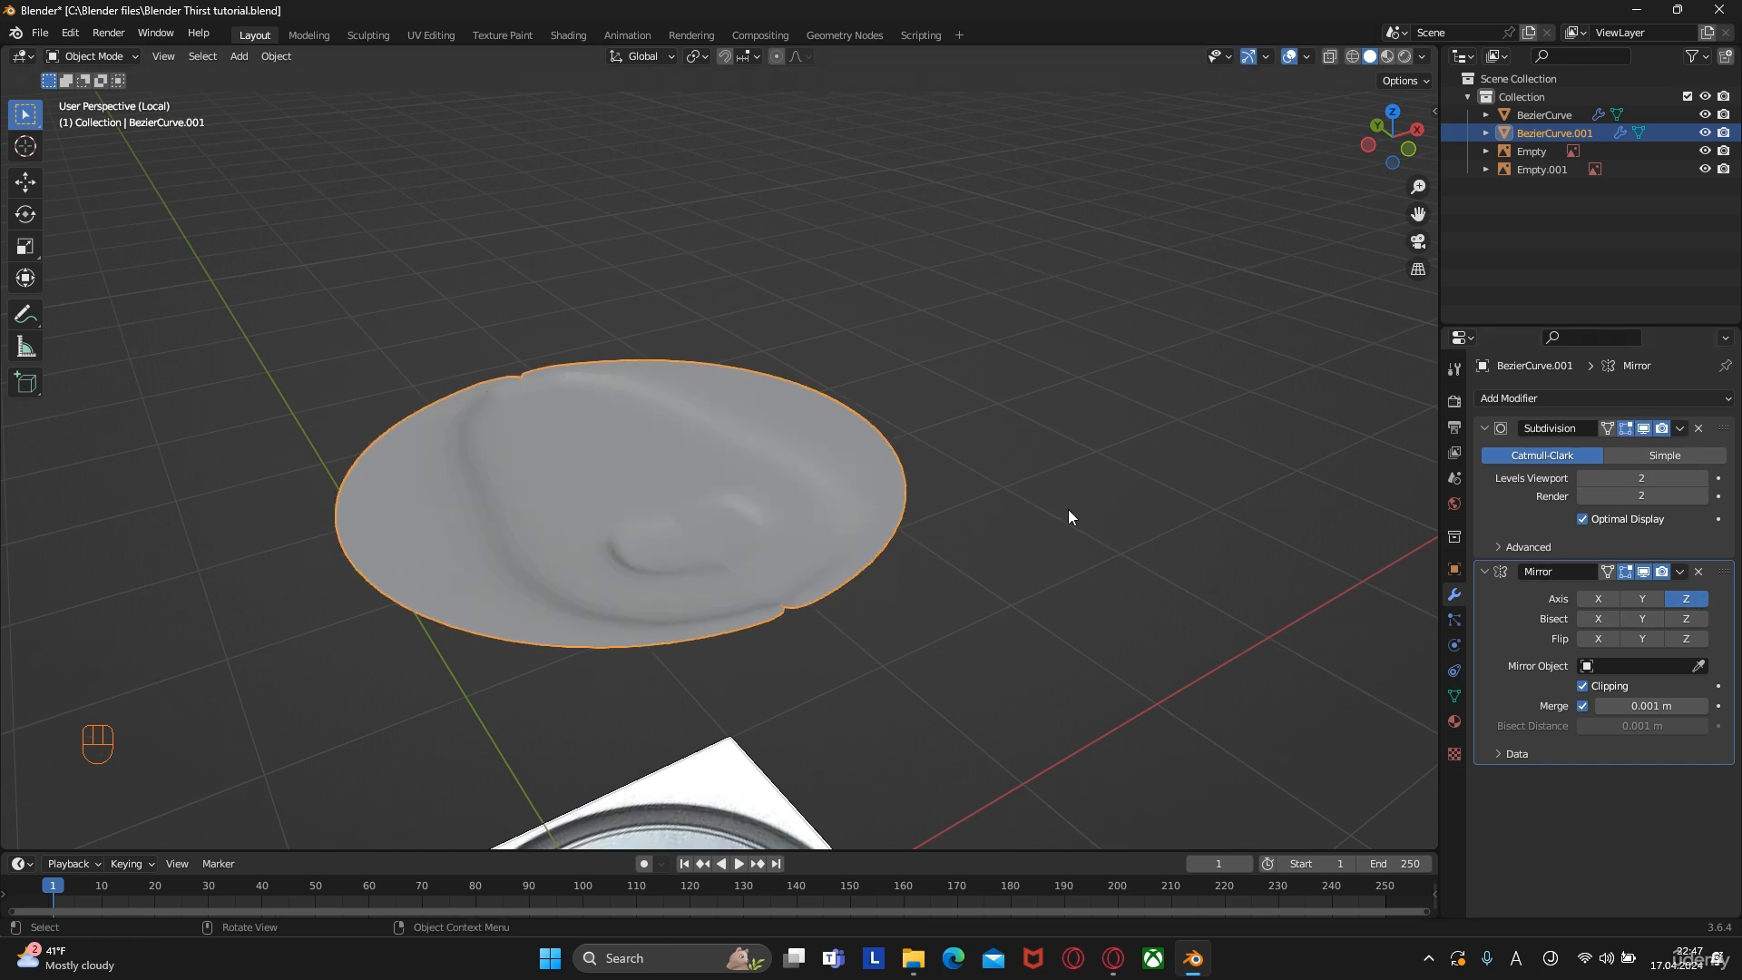
middle_click_drag(733, 516, 667, 553)
scroll(612, 629, "up", 4)
middle_click_drag(613, 628, 743, 461, "shift")
scroll(712, 506, "up", 4)
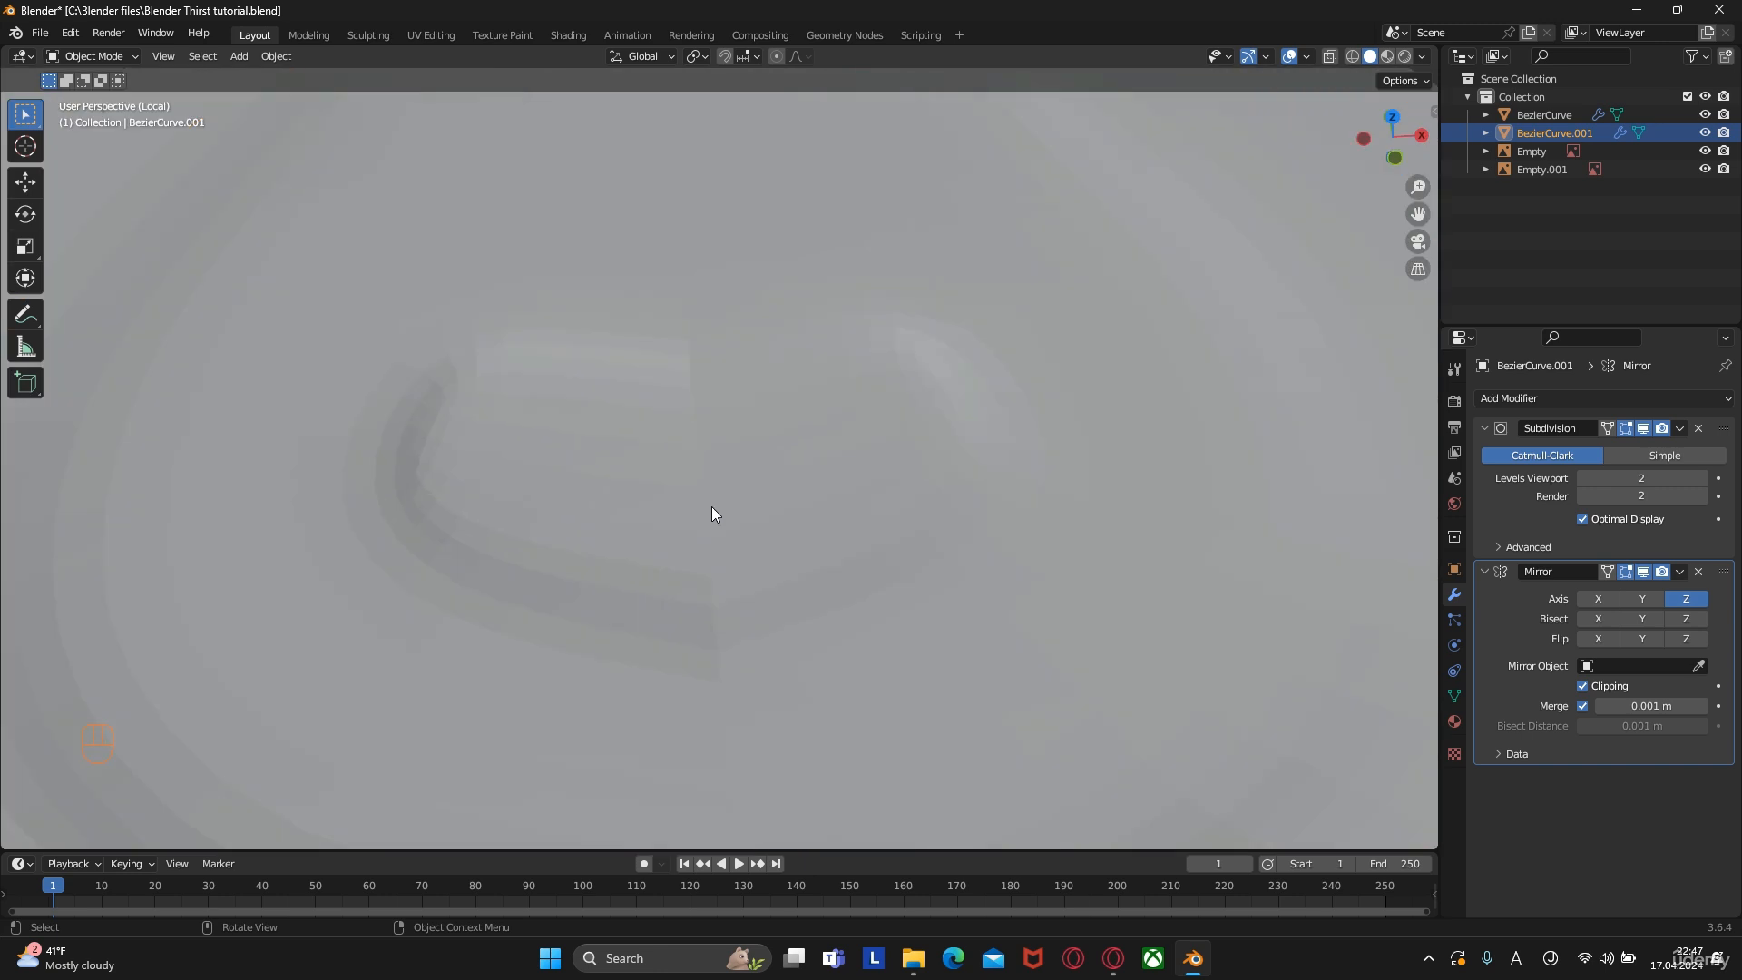
scroll(763, 493, "down", 4)
scroll(745, 524, "up", 4)
scroll(983, 580, "down", 4)
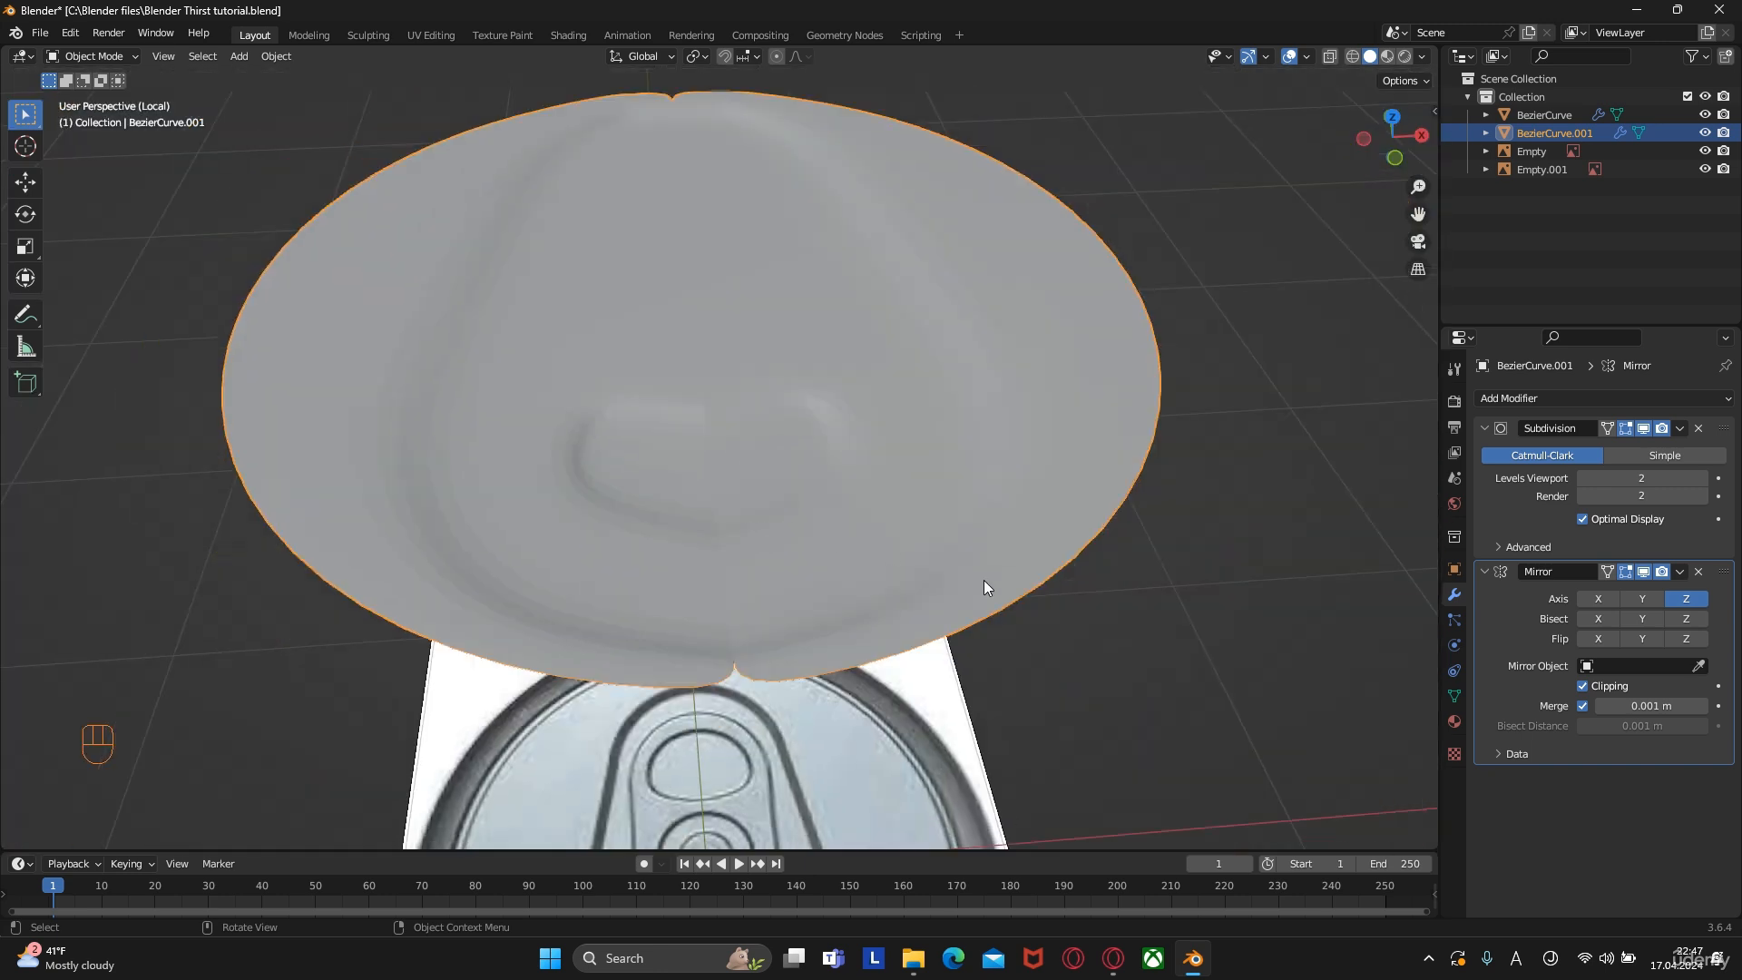
Place the Mirror modifier above the Subdivision modifier and shade the lid smooth
left_click_drag(1724, 572, 1721, 426)
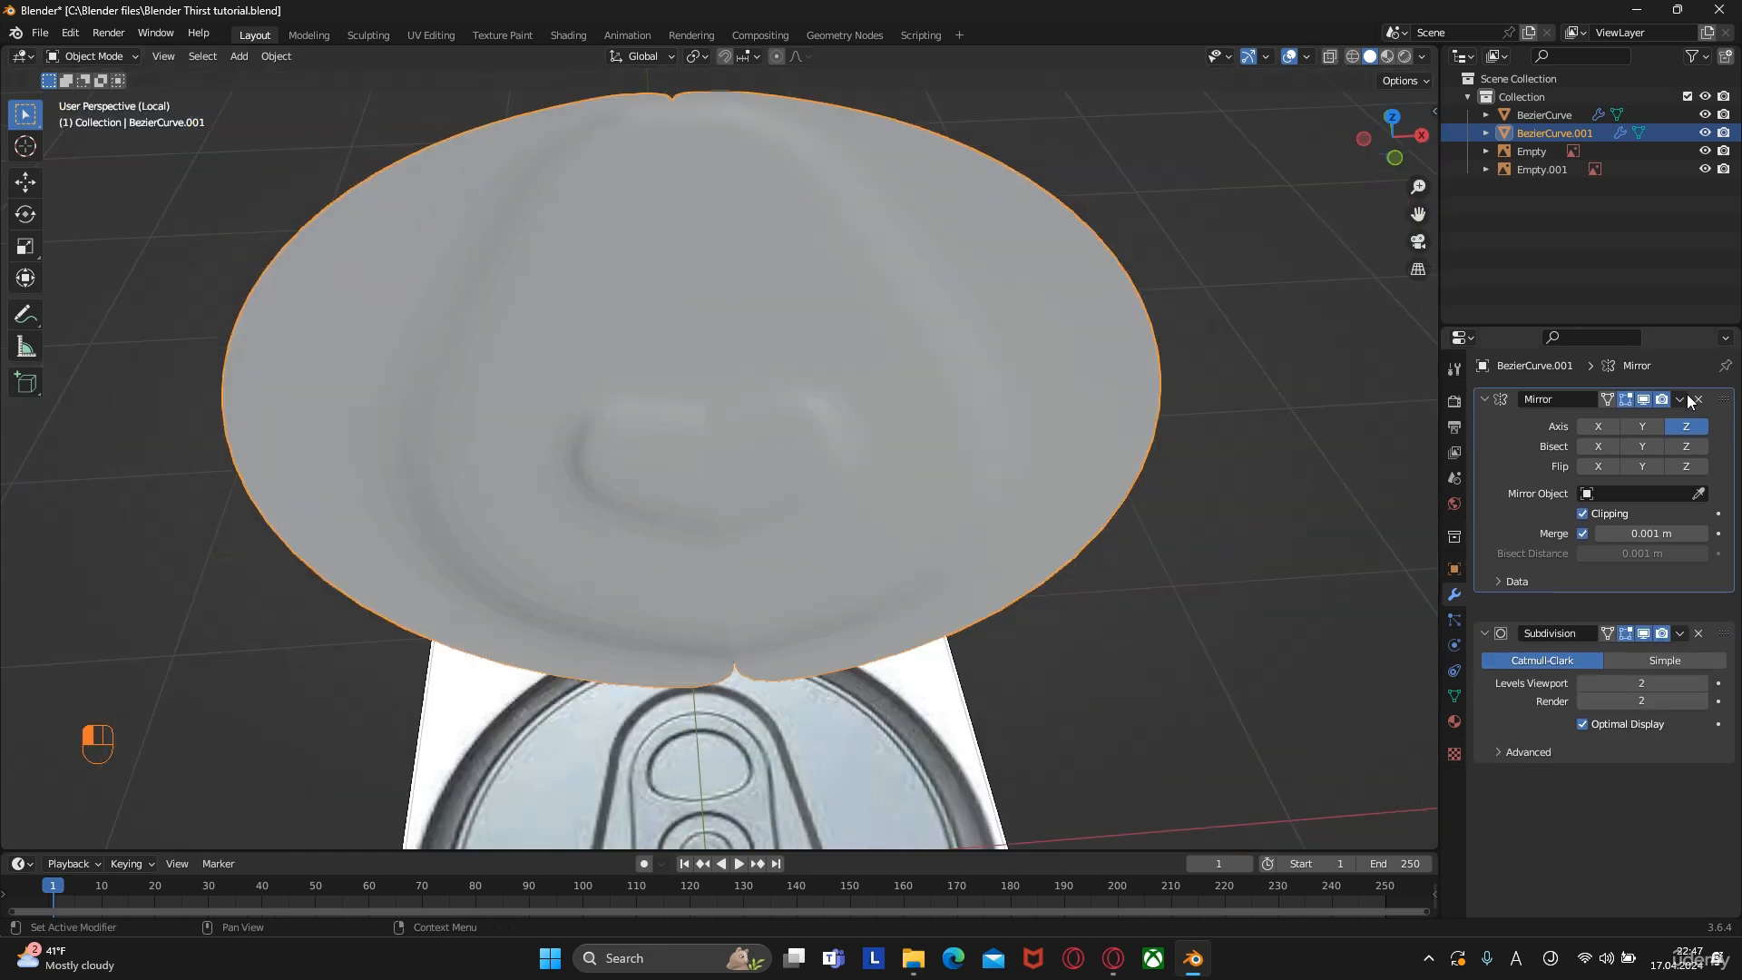
scroll(750, 451, "down", 3)
middle_click_drag(749, 451, 929, 468)
right_click(746, 423)
left_click(735, 424)
scroll(737, 449, "up", 4)
Try to add a loop cut around the wall of the recessed drinking opening
key("Tab")
scroll(967, 454, "down", 3)
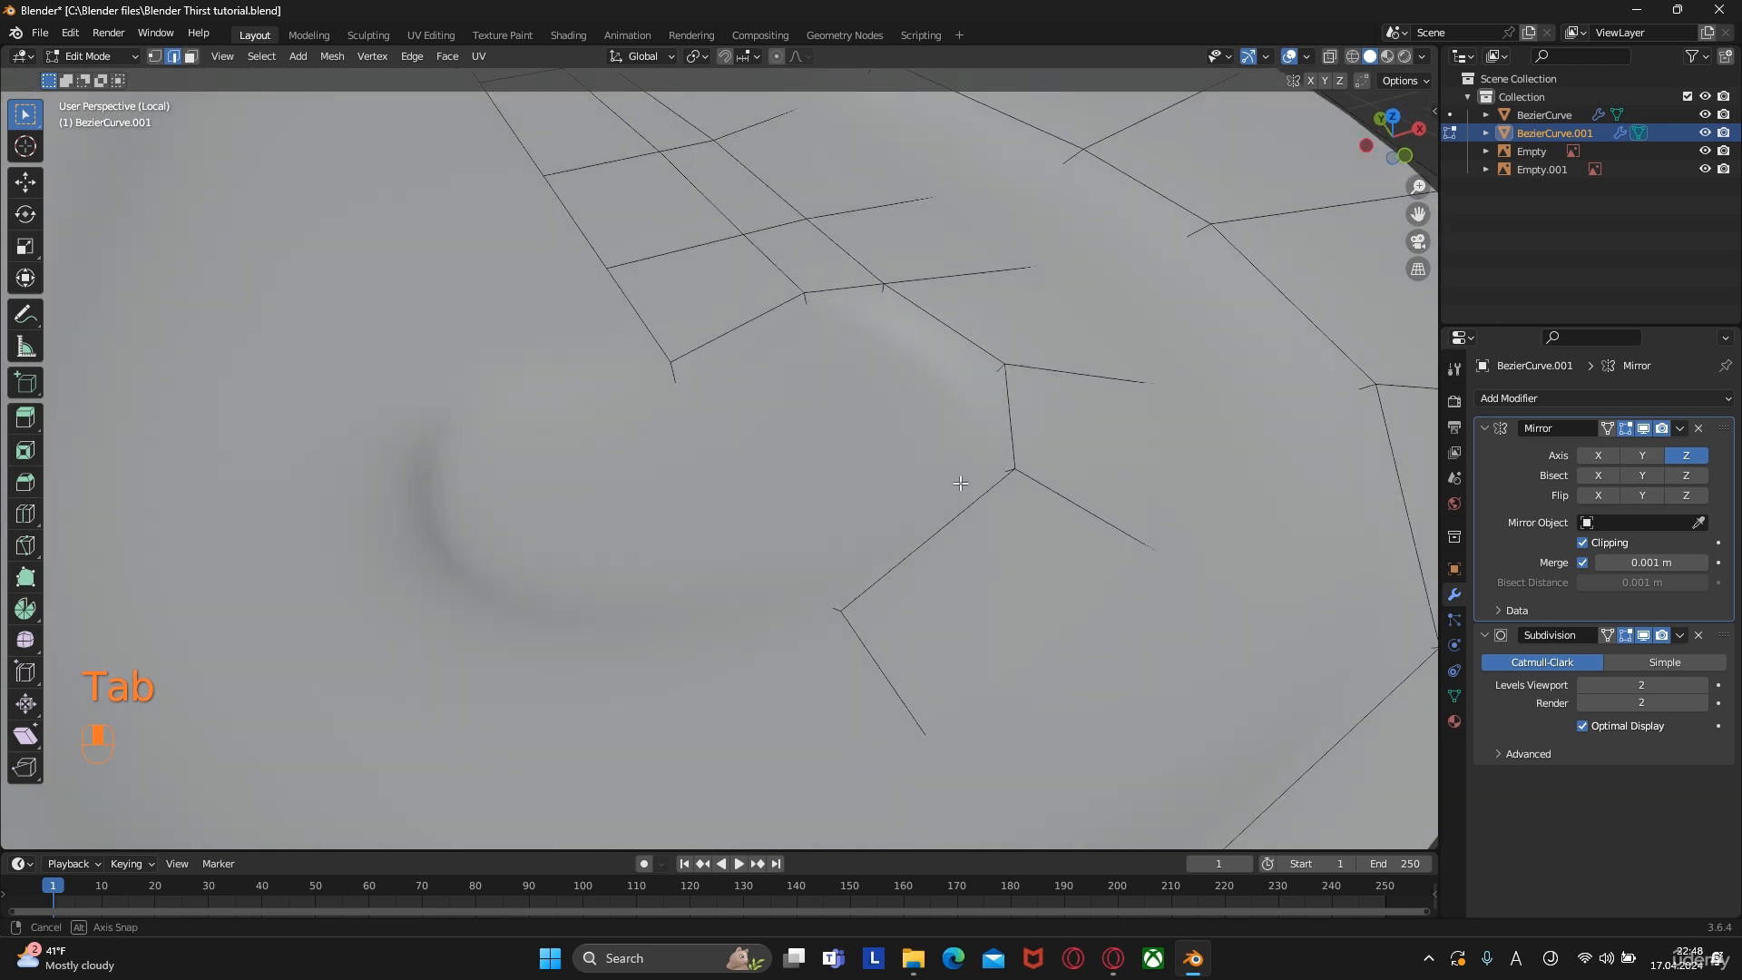
key("ctrl+r")
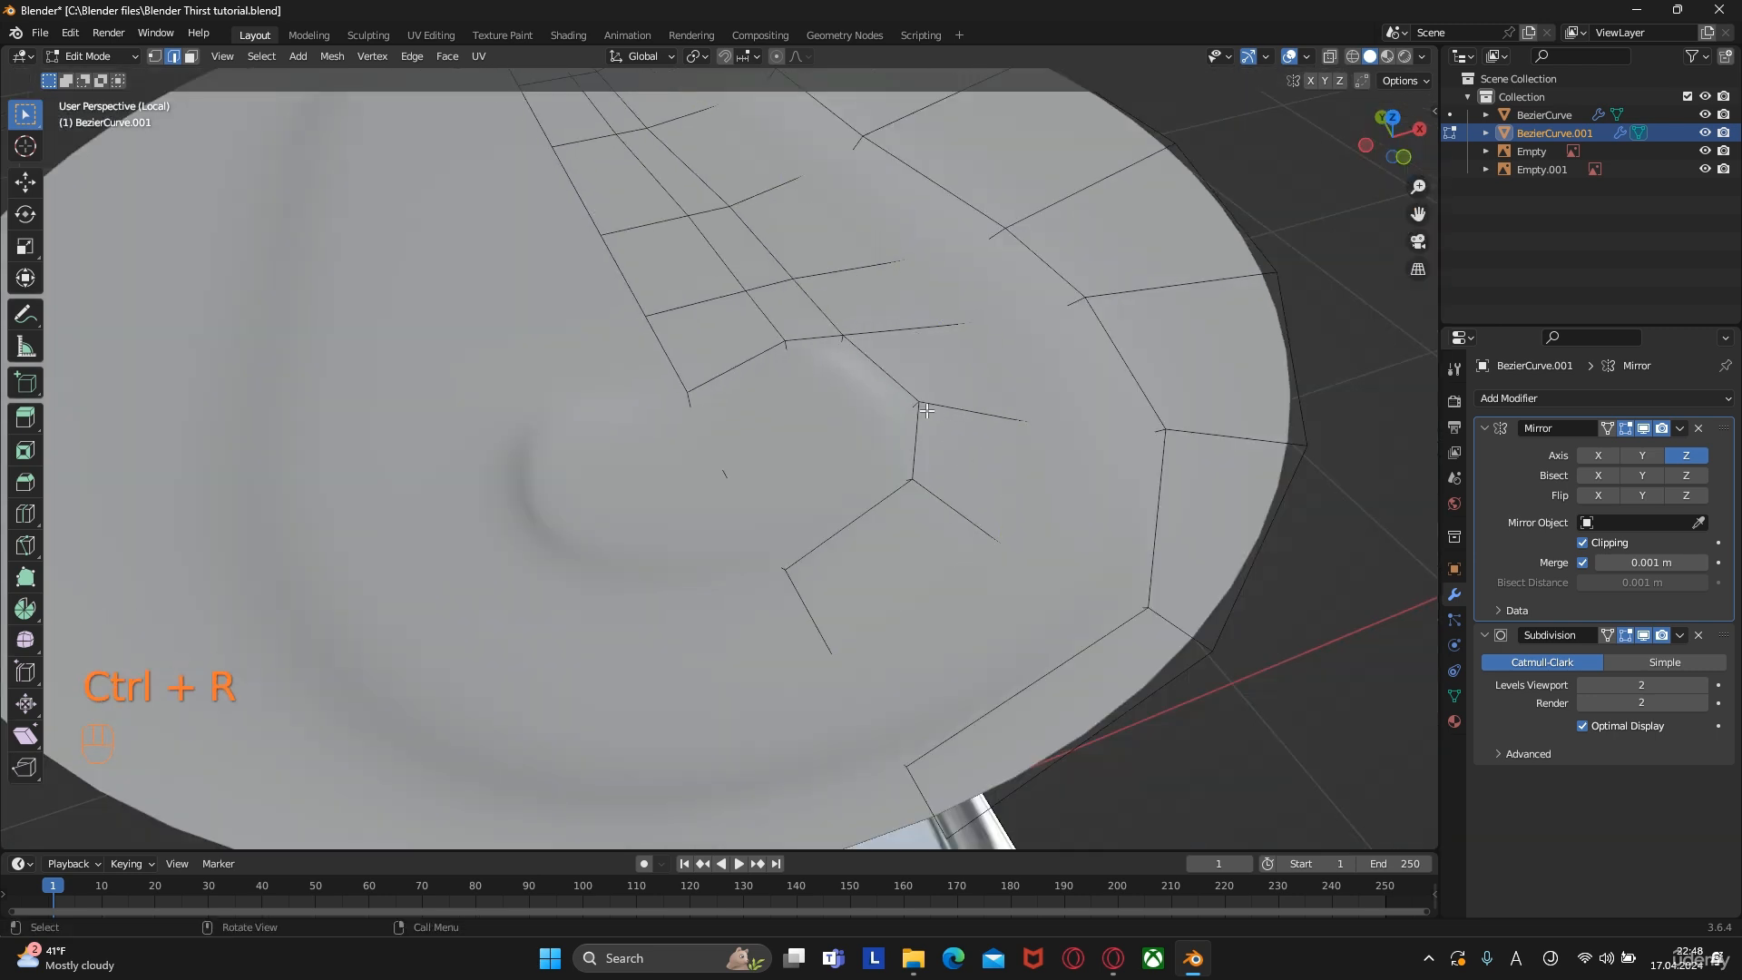
left_click(912, 397)
left_click(873, 410)
key("ctrl+r")
right_click(898, 411)
Hide the Subdivision modifier in the viewport and dissolve the trial edge loop on the drinking opening's wall
left_click(1643, 636)
scroll(962, 486, "up", 3)
middle_click_drag(962, 488, 1003, 433)
key("x")
left_click(1006, 429)
Add two loop cuts around the drinking opening's wall, one close to its bottom edge and one close to its top edge
key("ctrl+r")
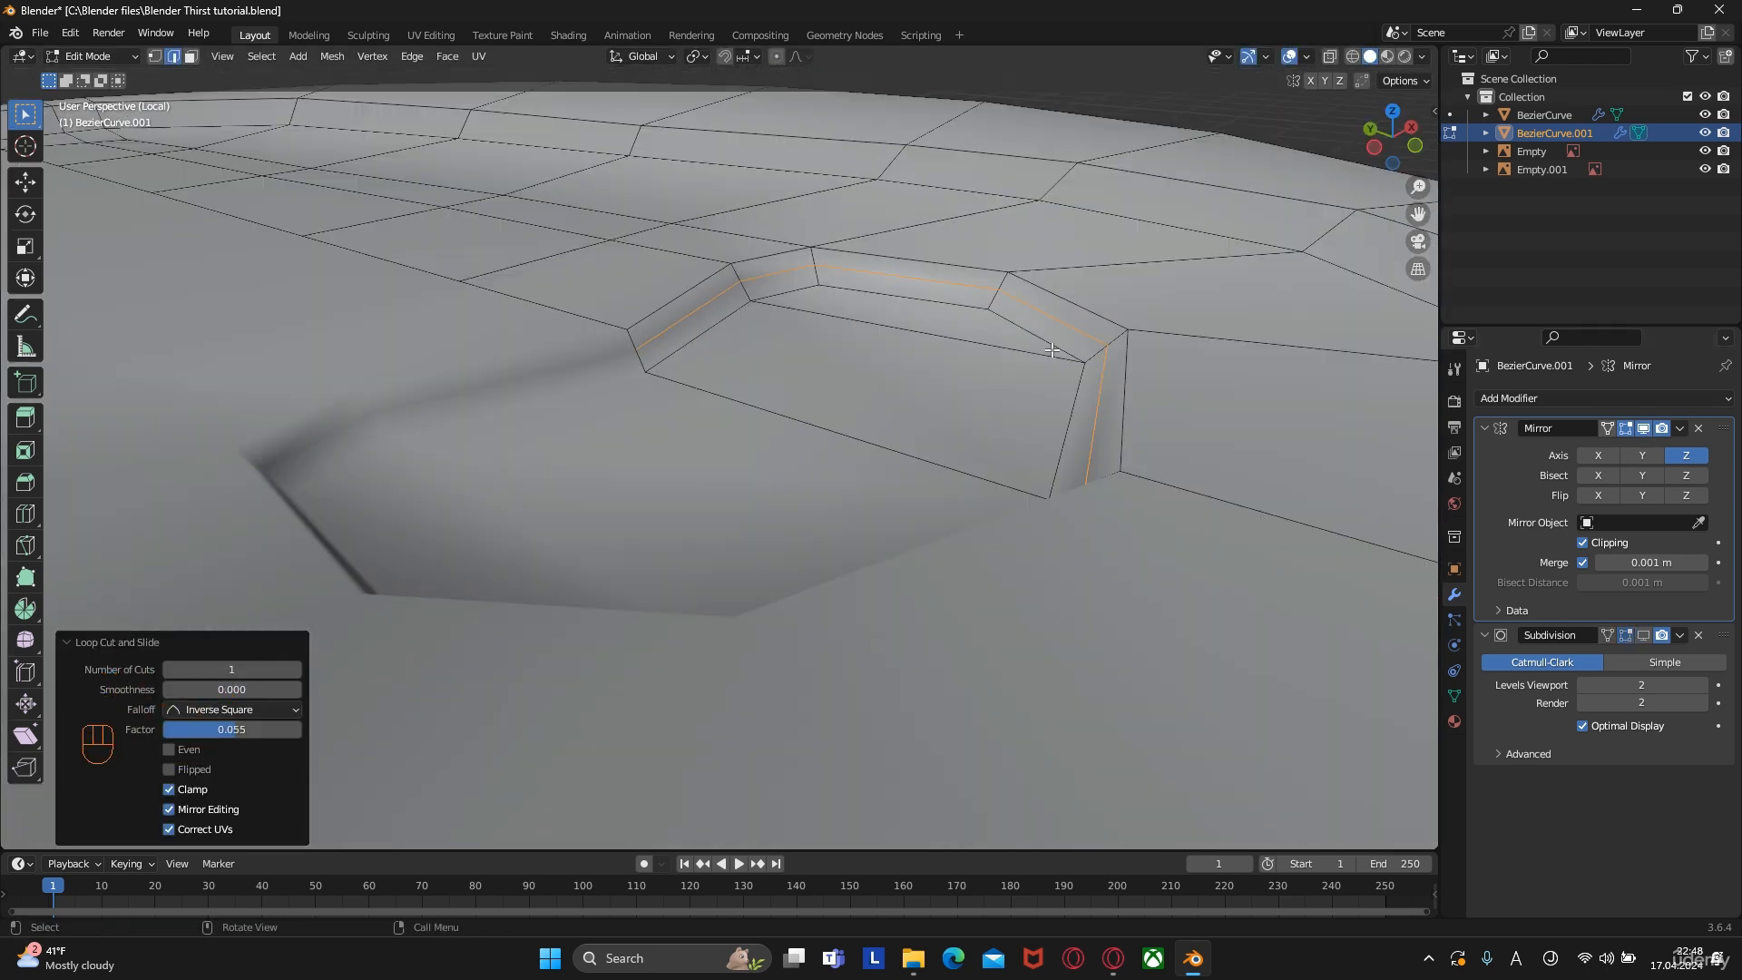
left_click(1001, 303)
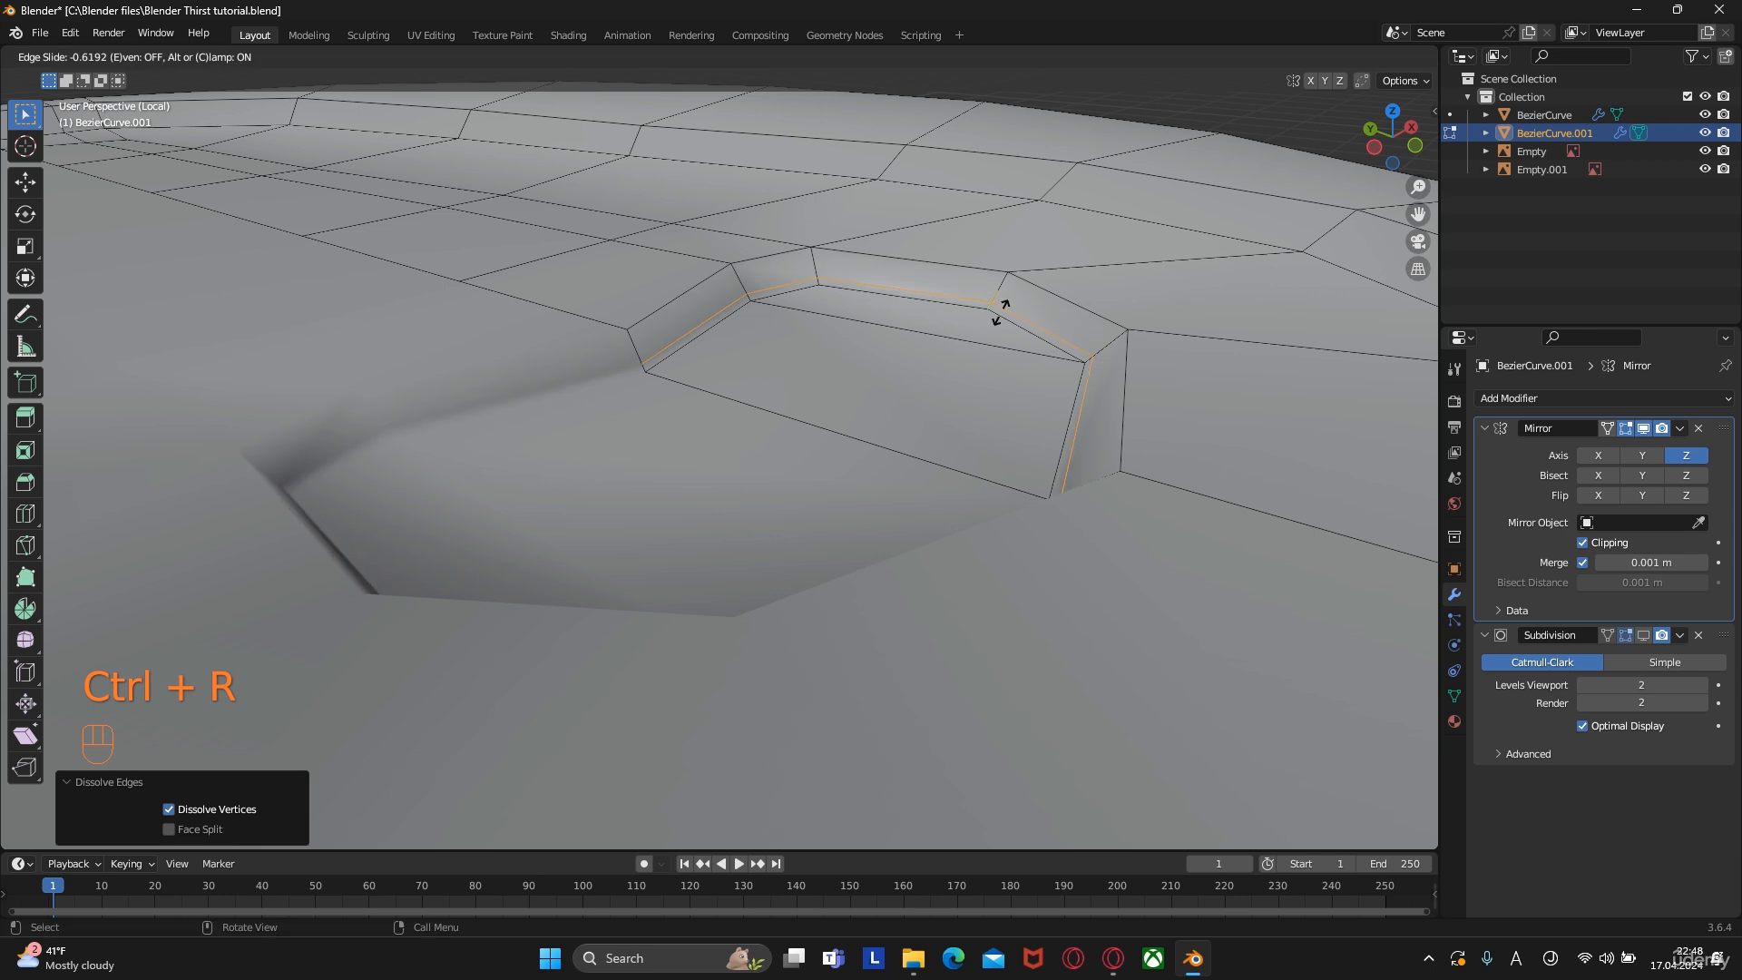
left_click(1004, 312)
key("ctrl+r")
left_click(1003, 305)
left_click(1000, 294)
middle_click_drag(999, 295, 973, 320)
scroll(973, 323, "down", 4)
Add loop cuts around the large teardrop recess's wall and check its edges with the subdivision shown
key("ctrl+r")
left_click(1024, 303)
left_click(1116, 382)
left_click(1644, 428)
left_click(1644, 428)
key("Tab")
key("Tab")
scroll(1000, 419, "up", 5)
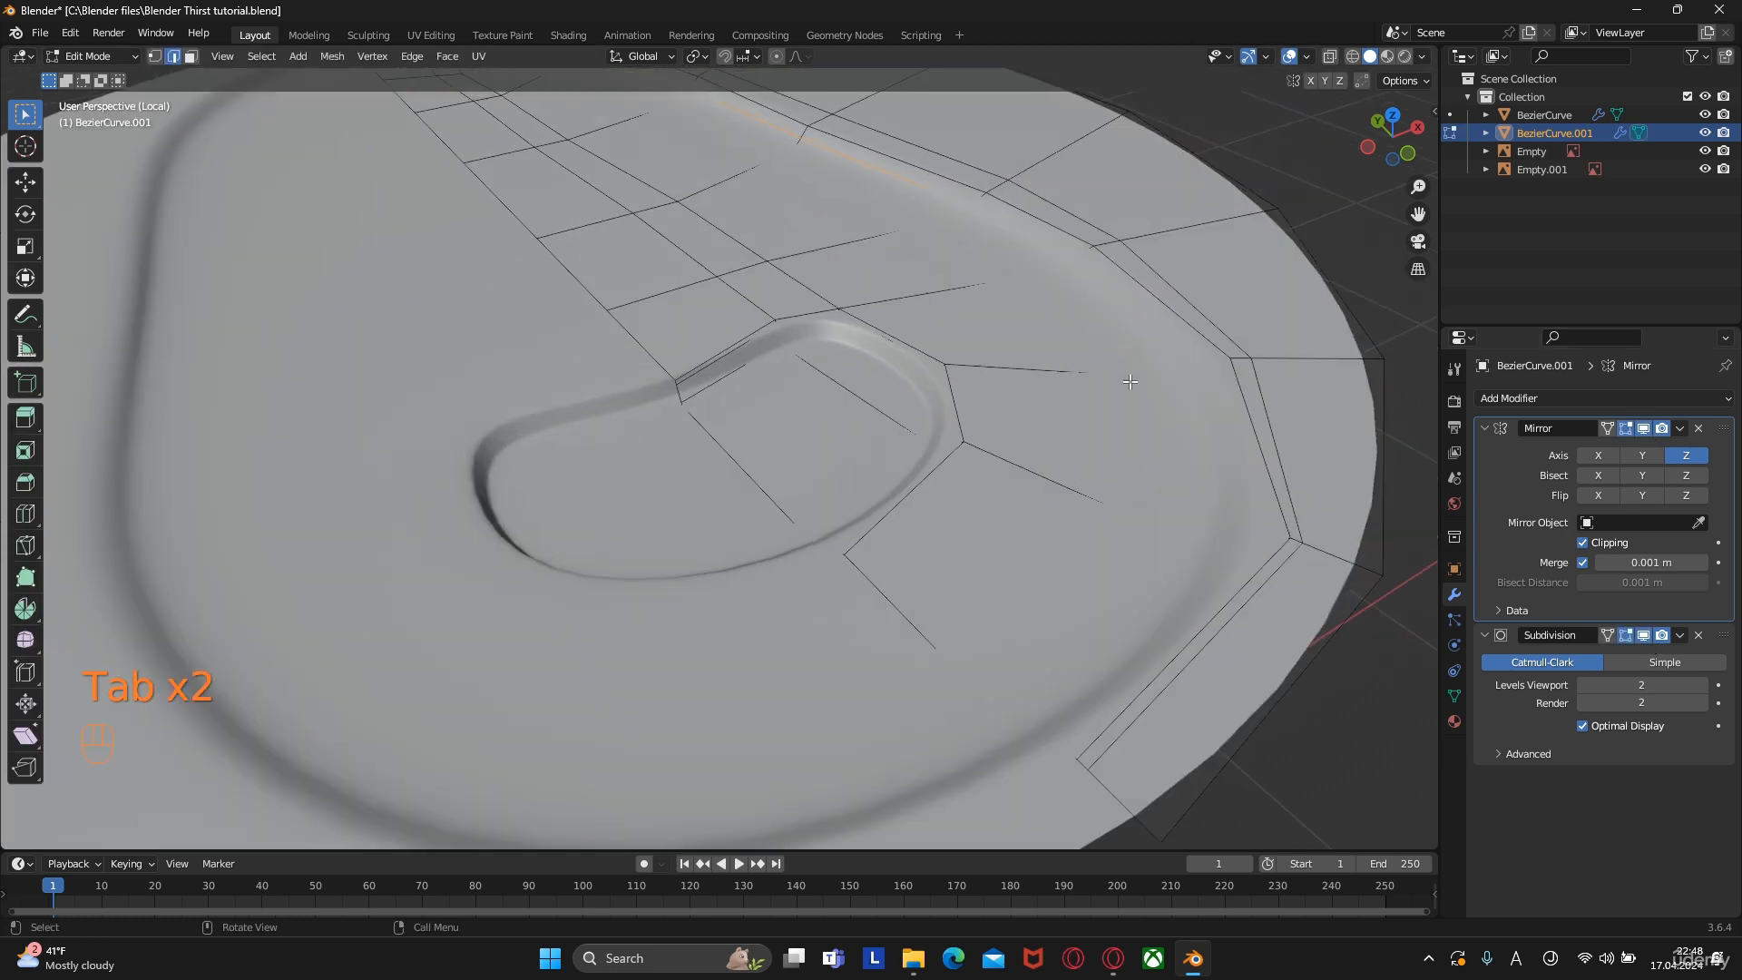
Dissolve the selected edge loop, add a new loop cut near the teardrop recess's inner edge, and show the Subdivision modifier in the viewport
key("x")
left_click(1149, 355)
key("ctrl+r")
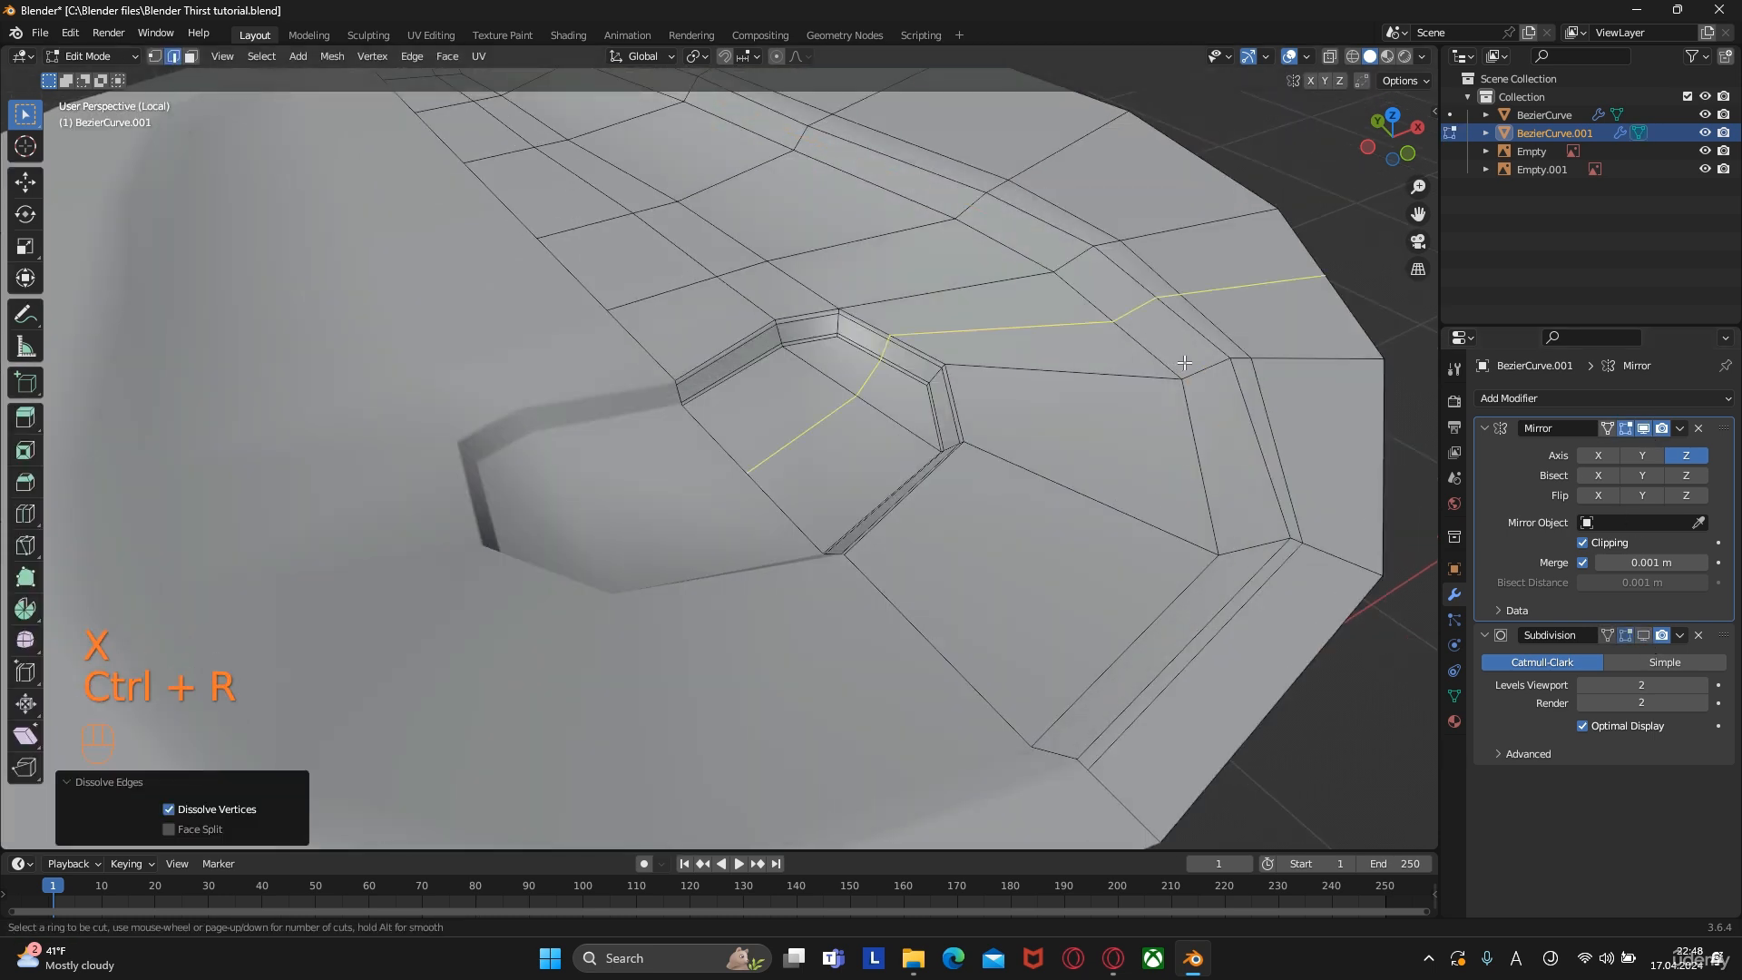
left_click(1184, 363)
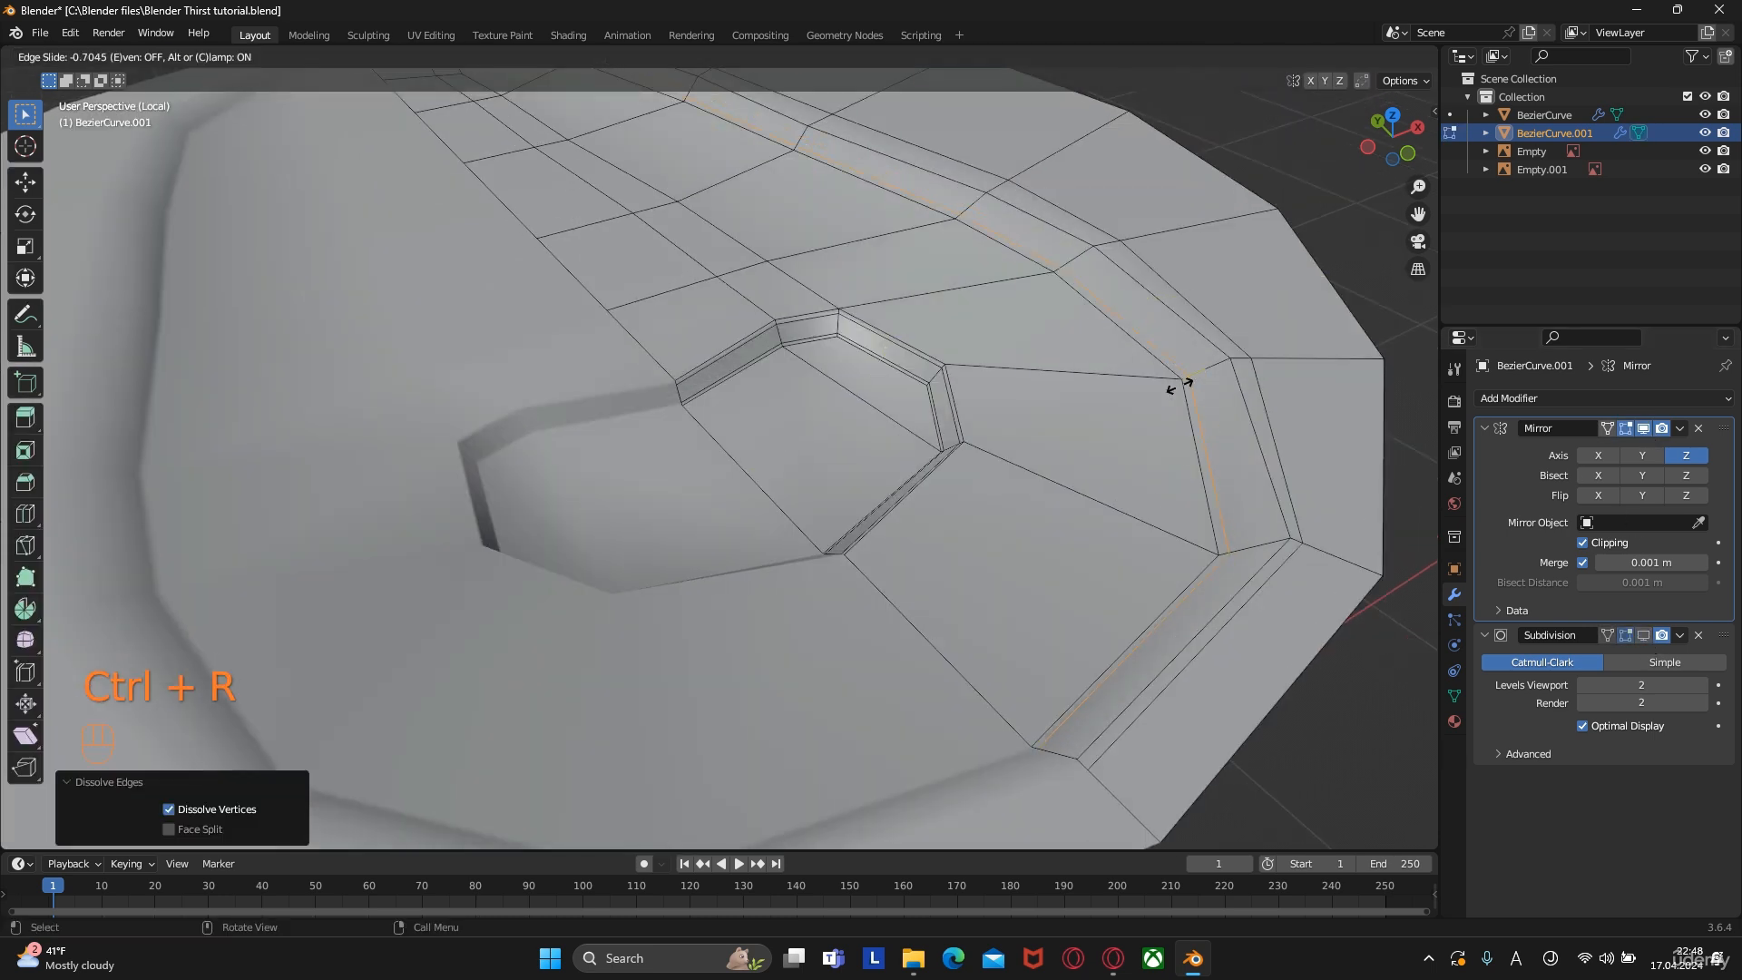
left_click(1174, 384)
key("Tab")
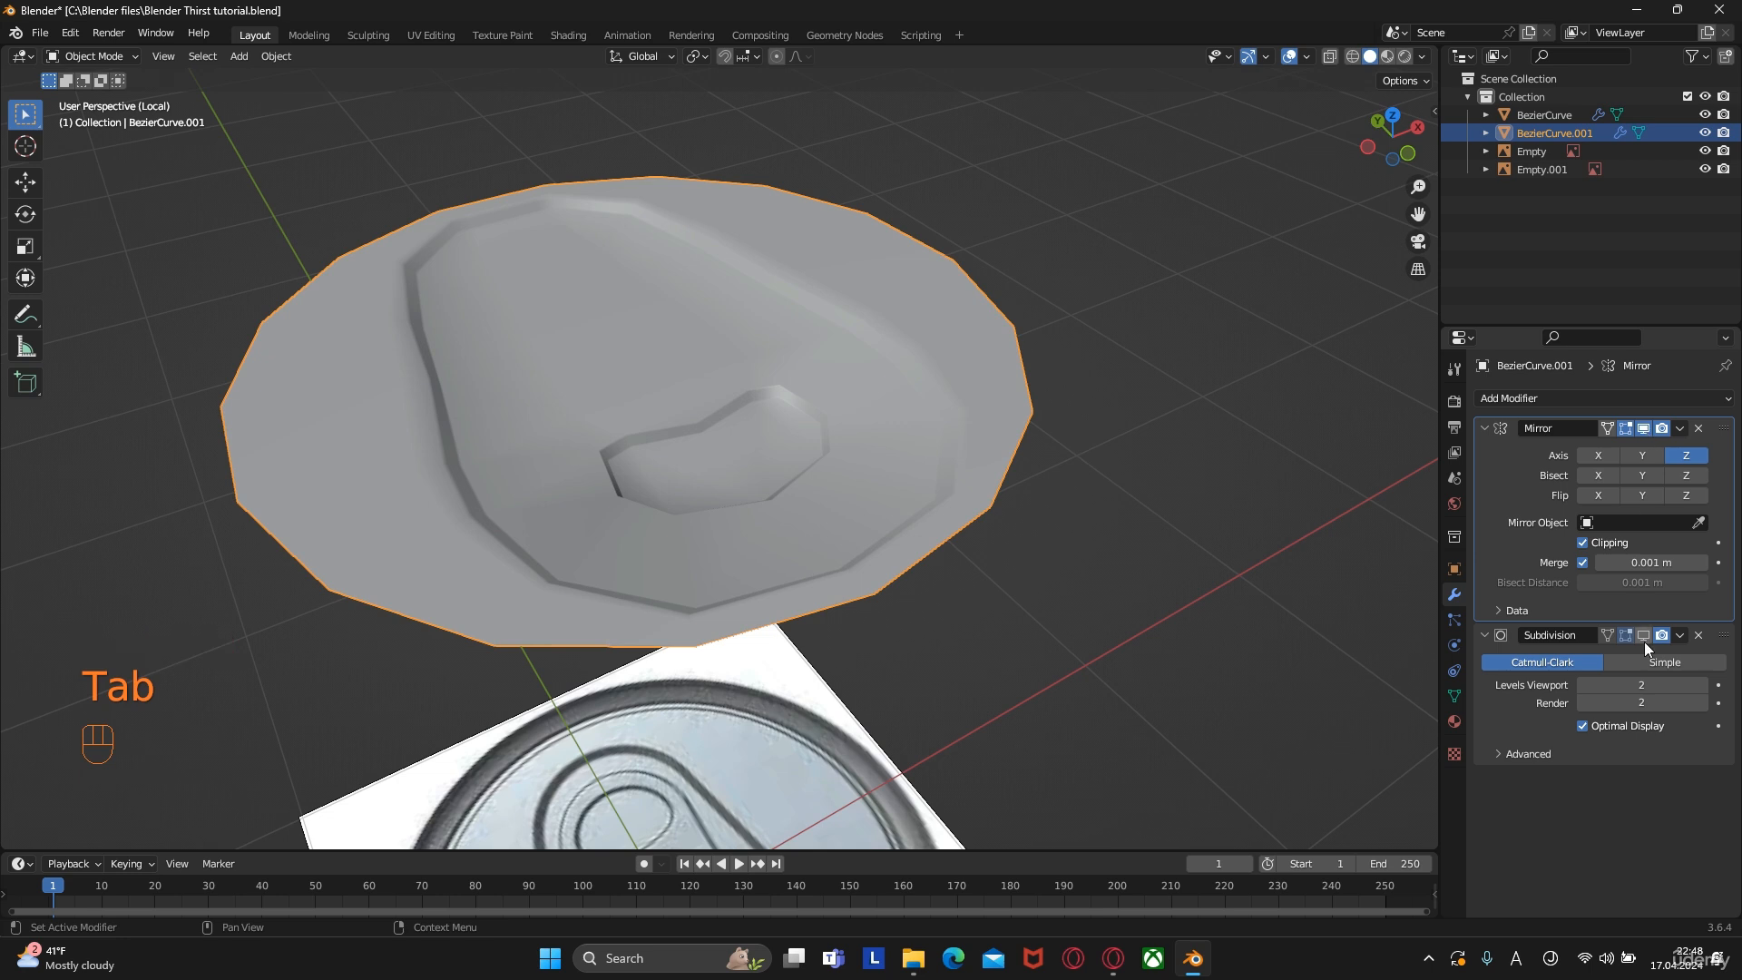
left_click(1644, 635)
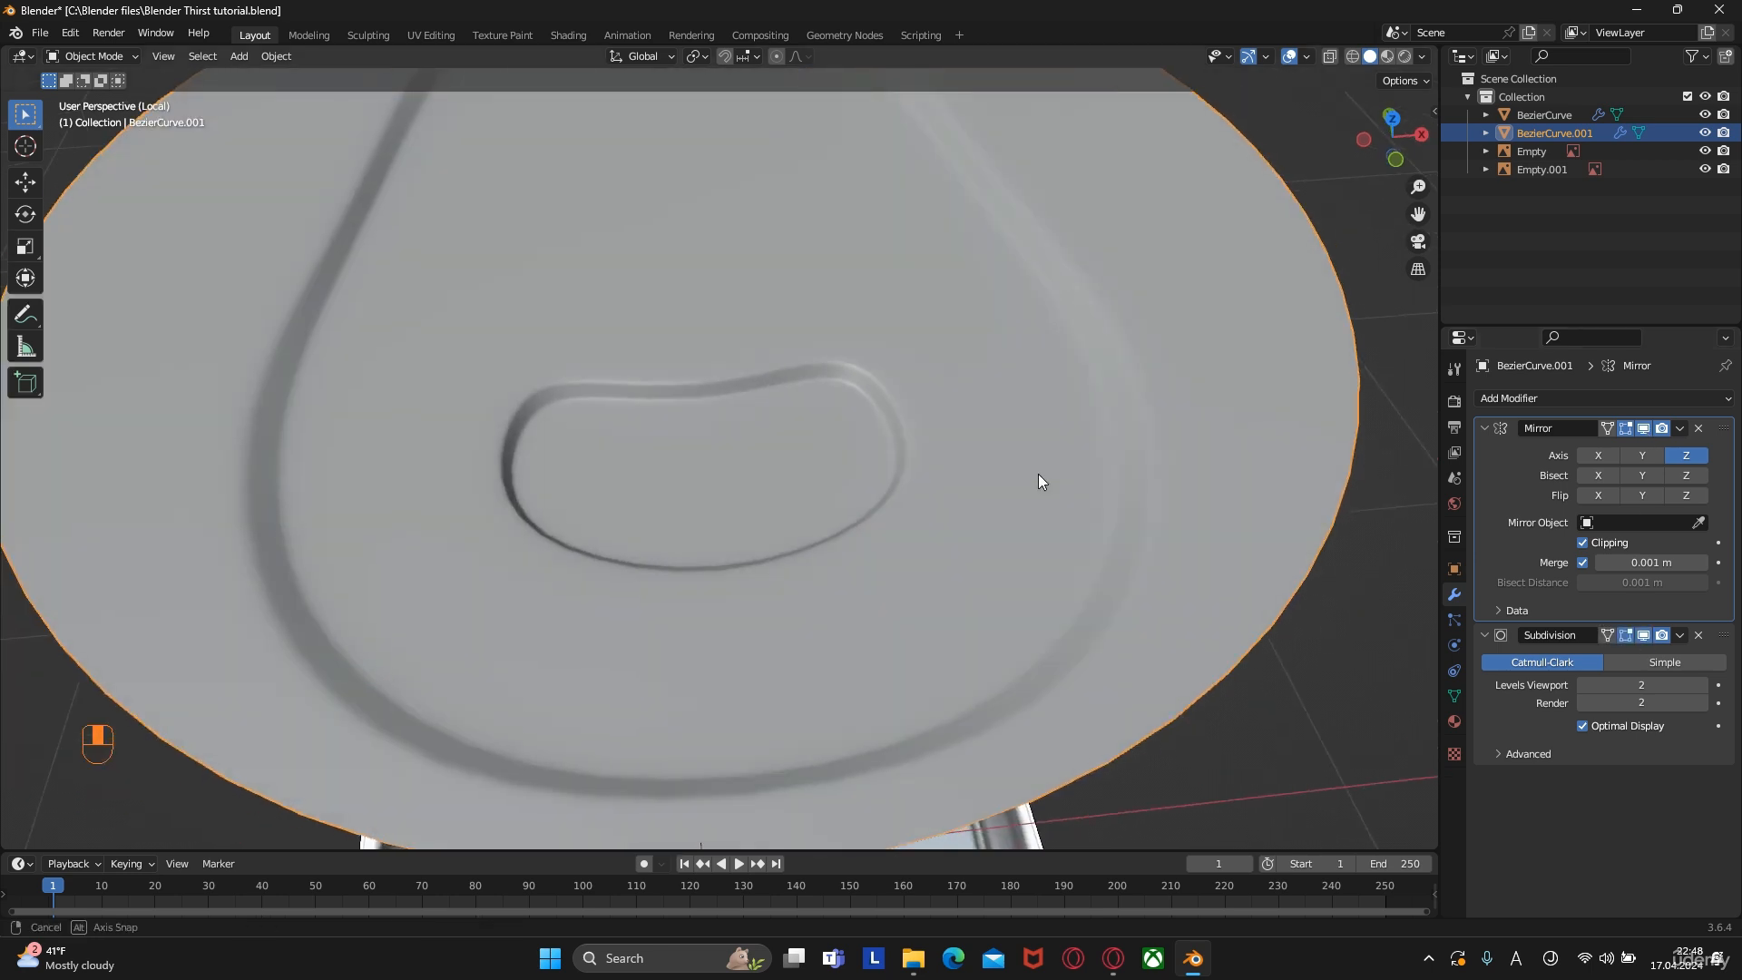
scroll(1014, 436, "down", 4)
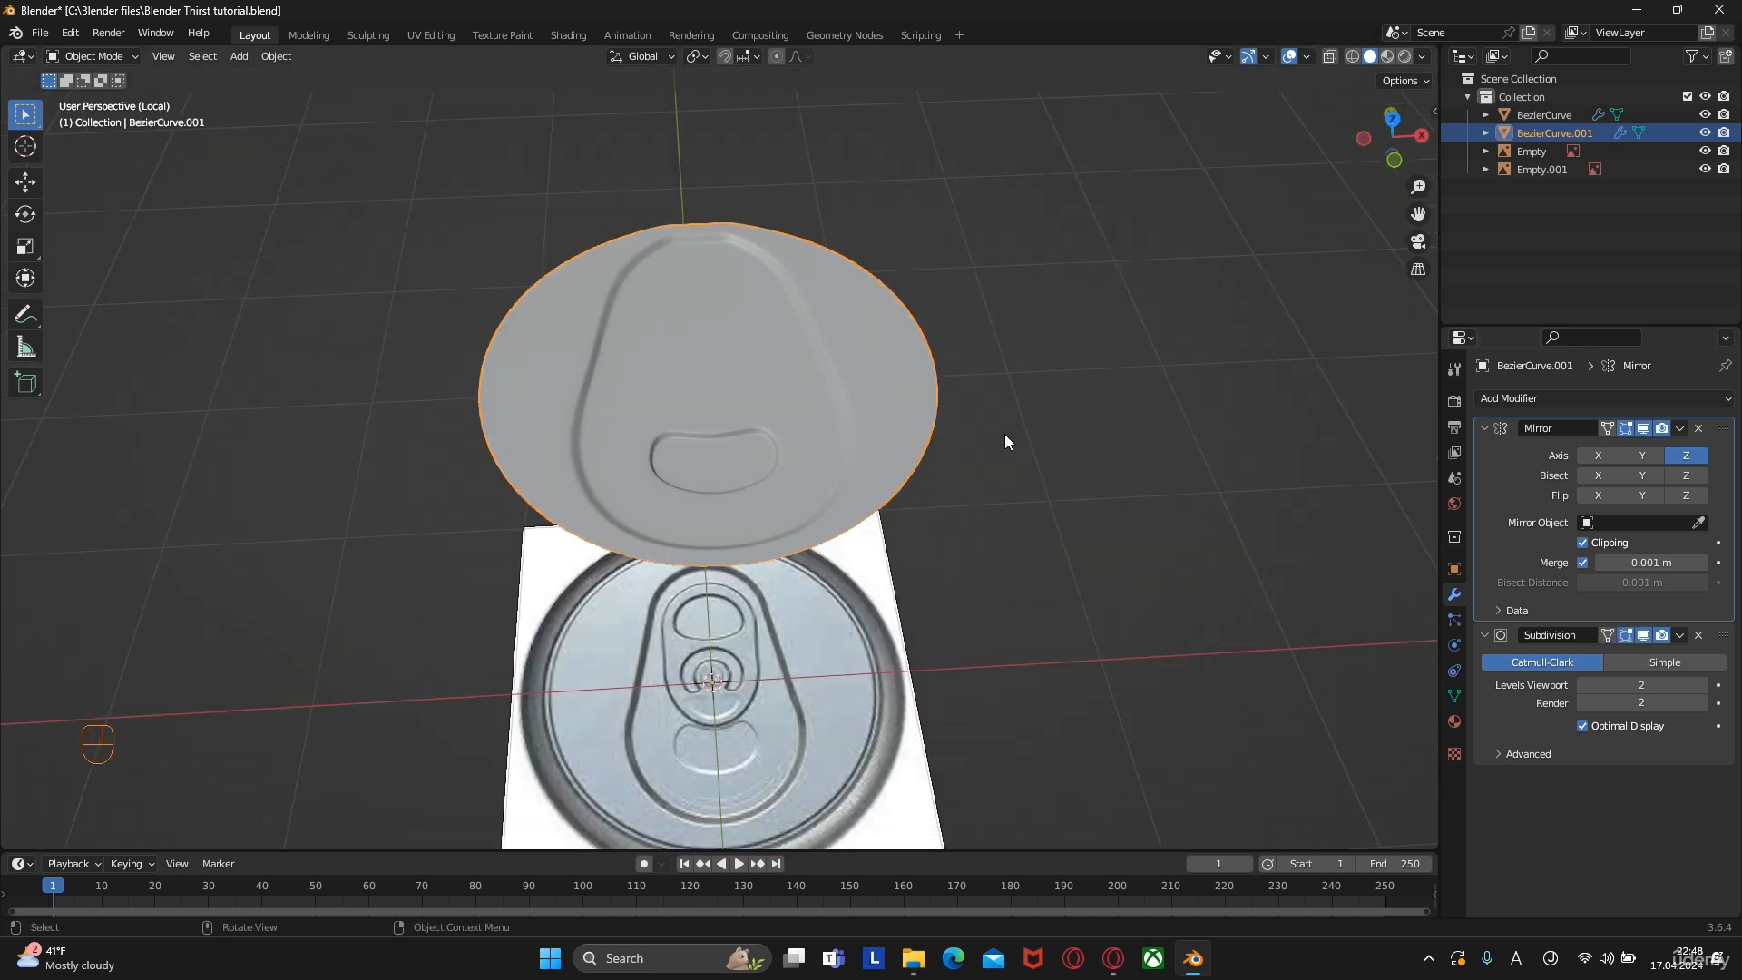
middle_click_drag(1005, 422, 887, 364)
In the top view with X-ray on, duplicate the lid face just above the drinking opening in place and separate it into its own object
middle_click_drag(1022, 419, 781, 345, "alt")
left_click(1330, 56)
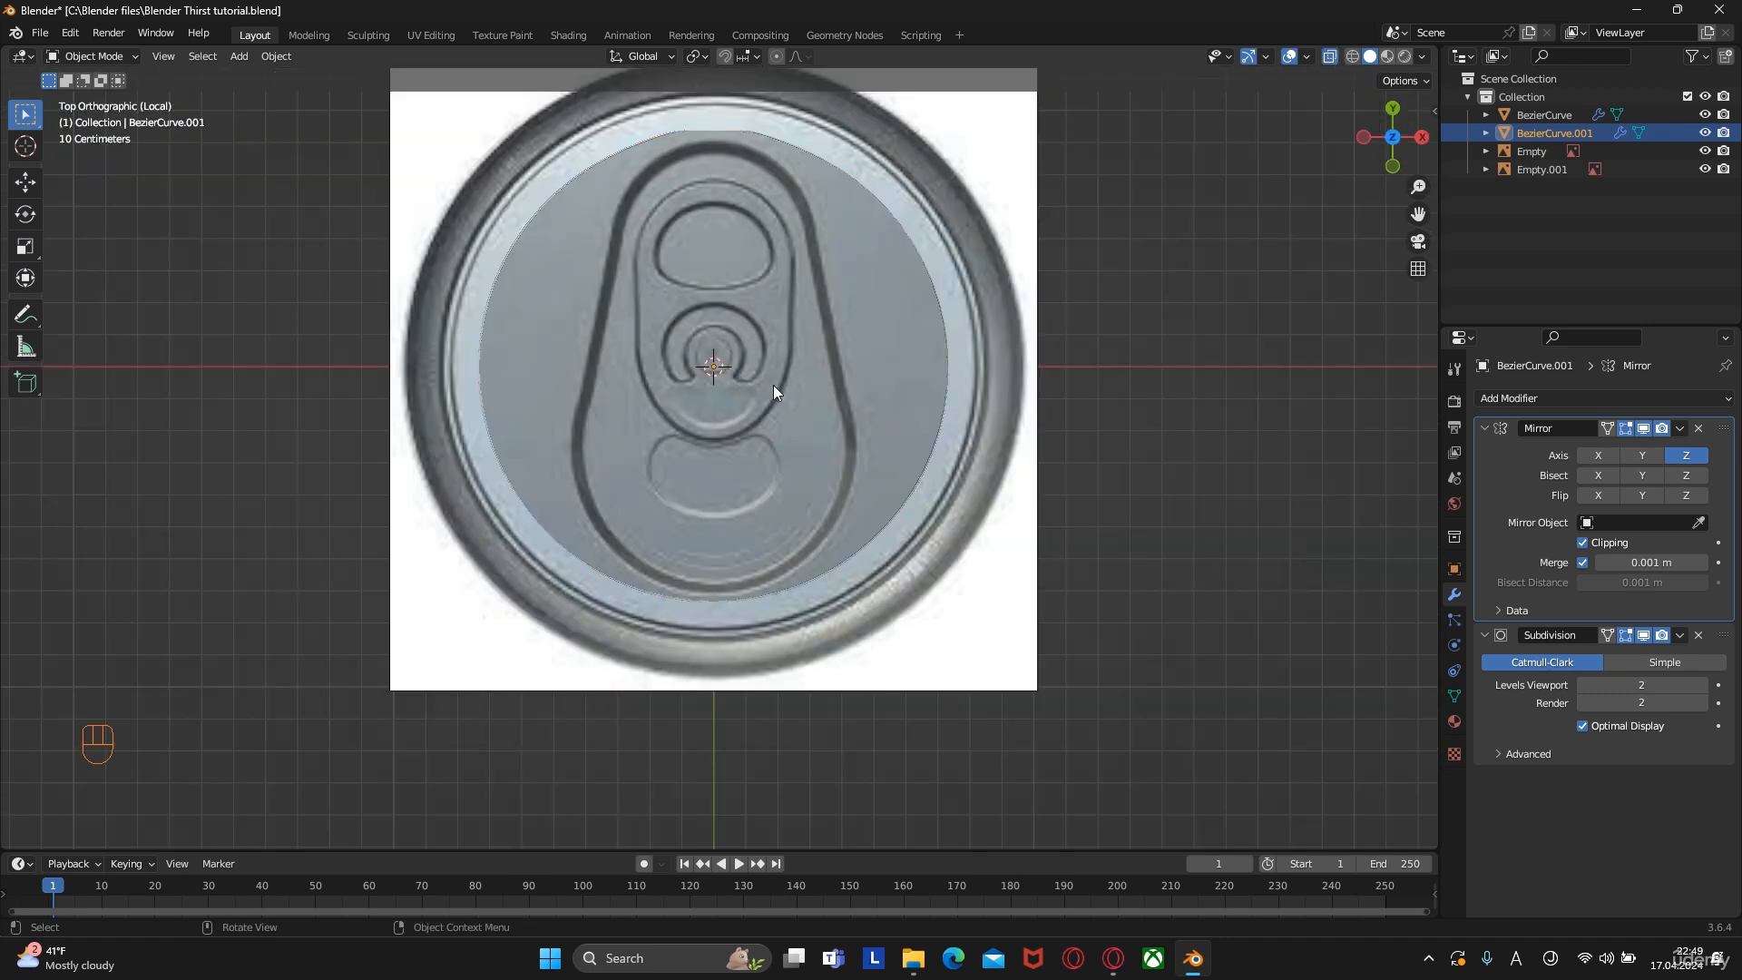
scroll(773, 385, "up", 3)
middle_click_drag(747, 311, 780, 473, "shift")
scroll(781, 474, "up", 3)
scroll(782, 472, "down", 3)
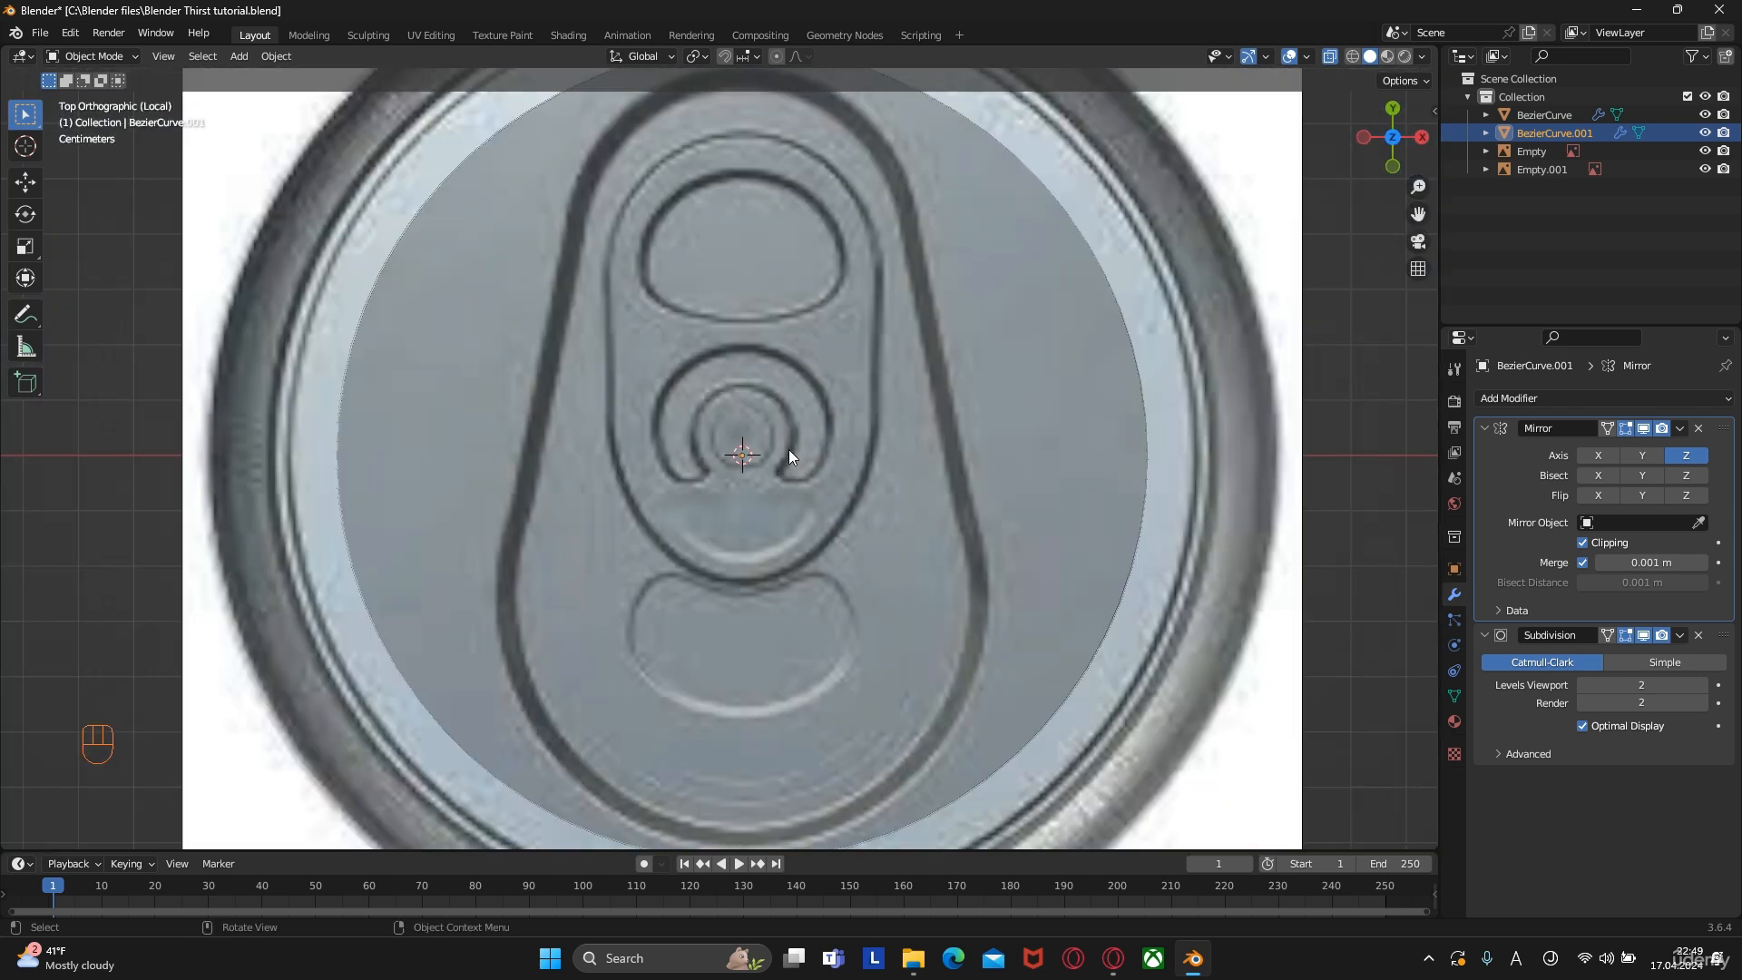
key("Tab")
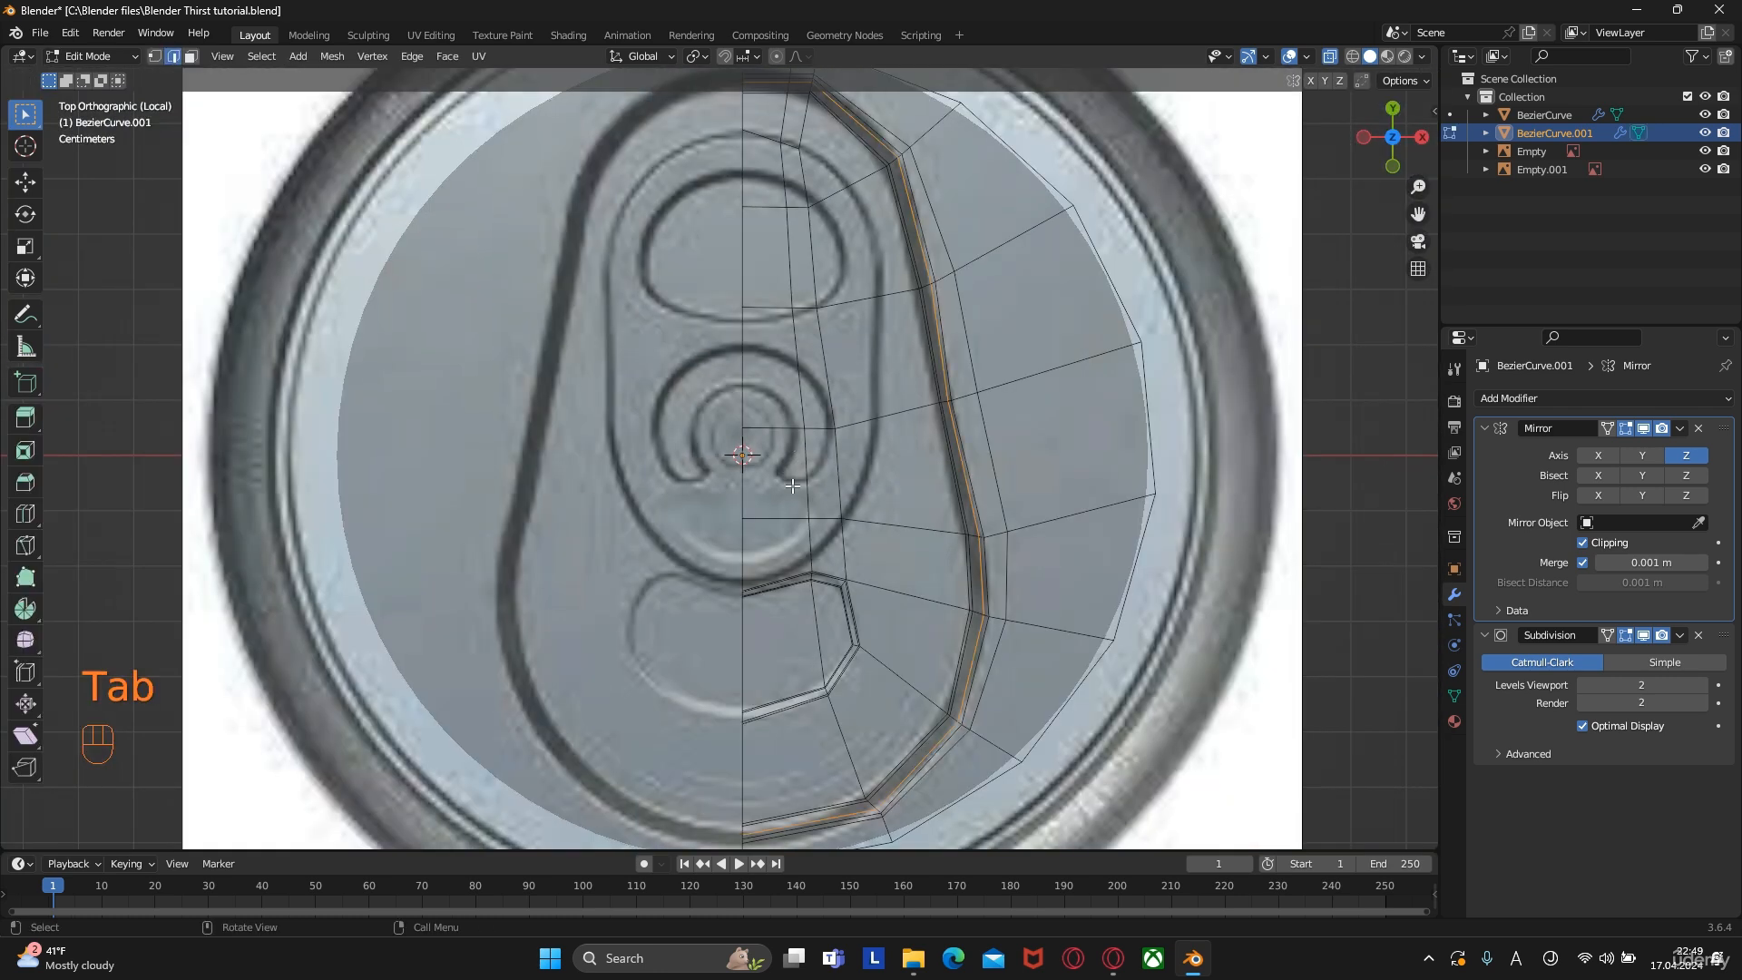
key("3")
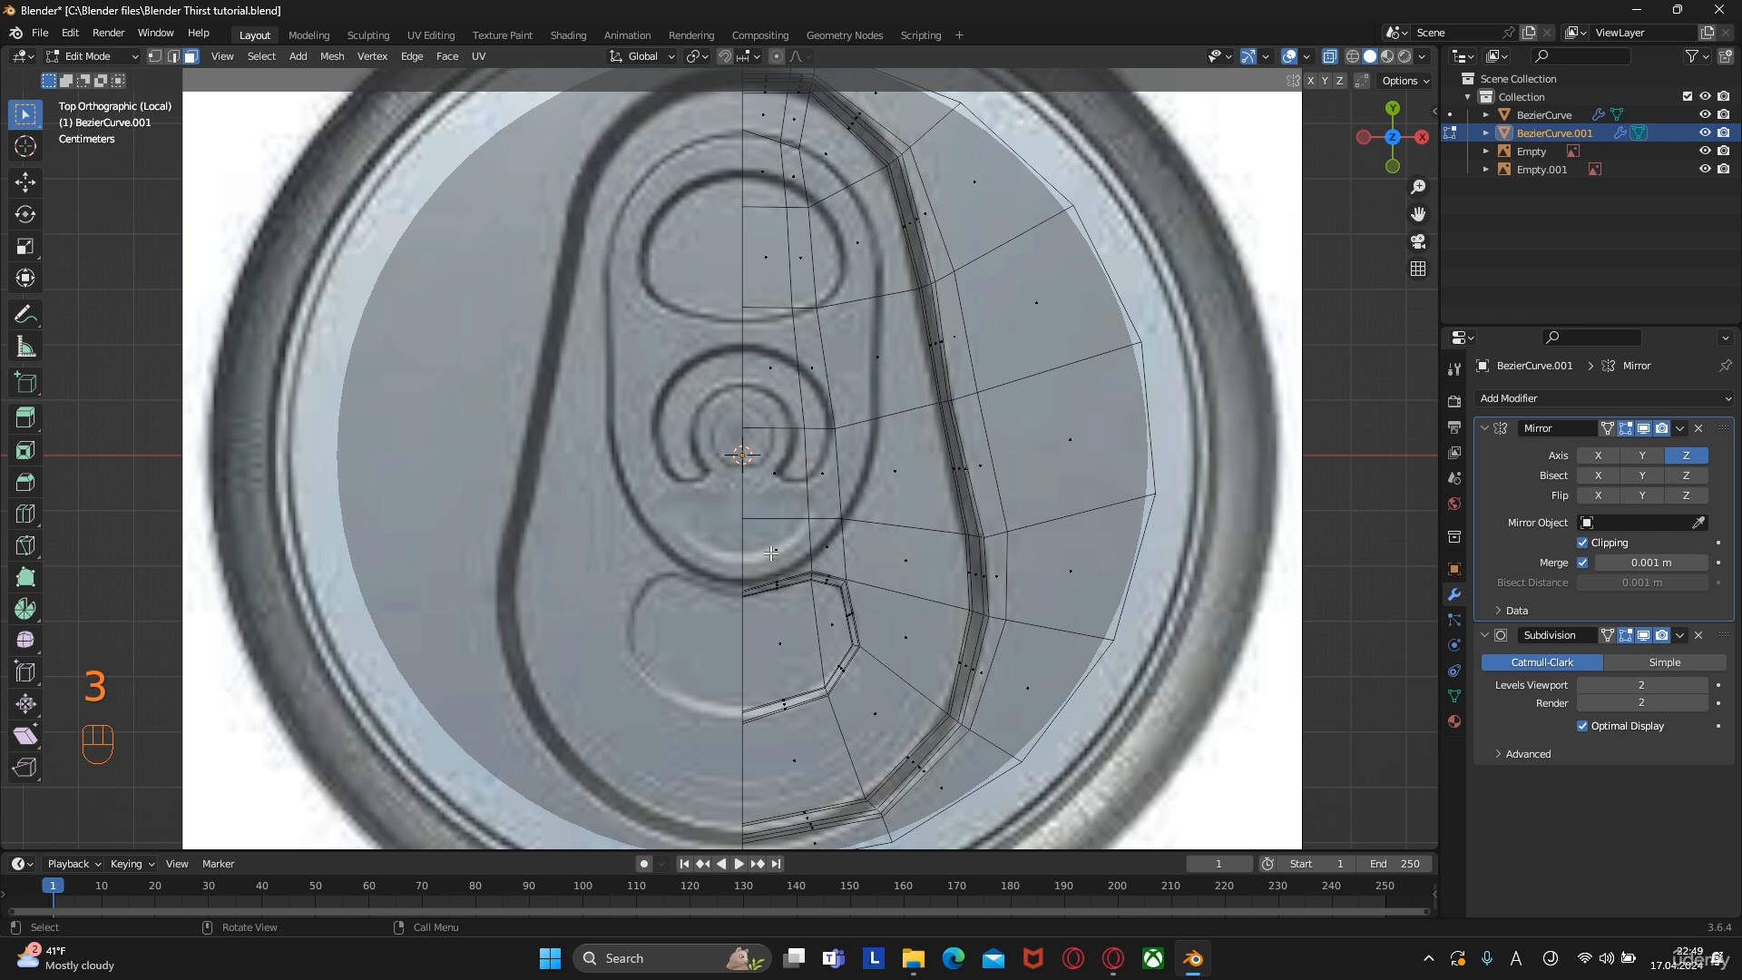
left_click(784, 526)
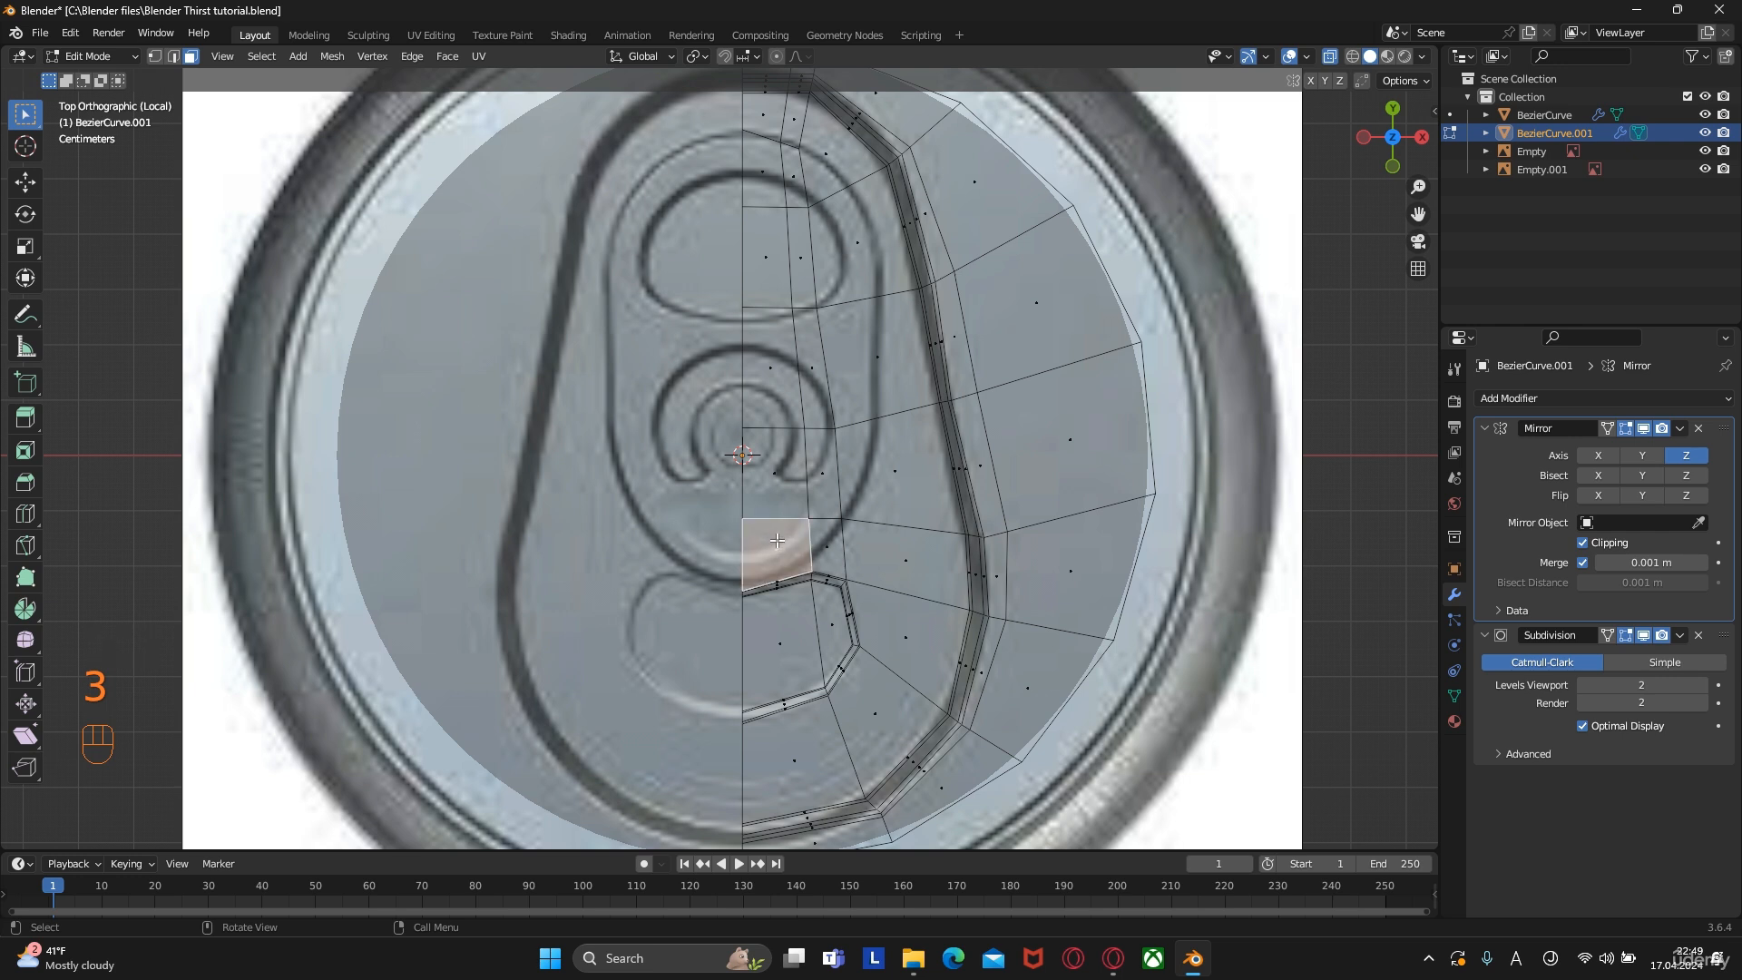
key("shift+d")
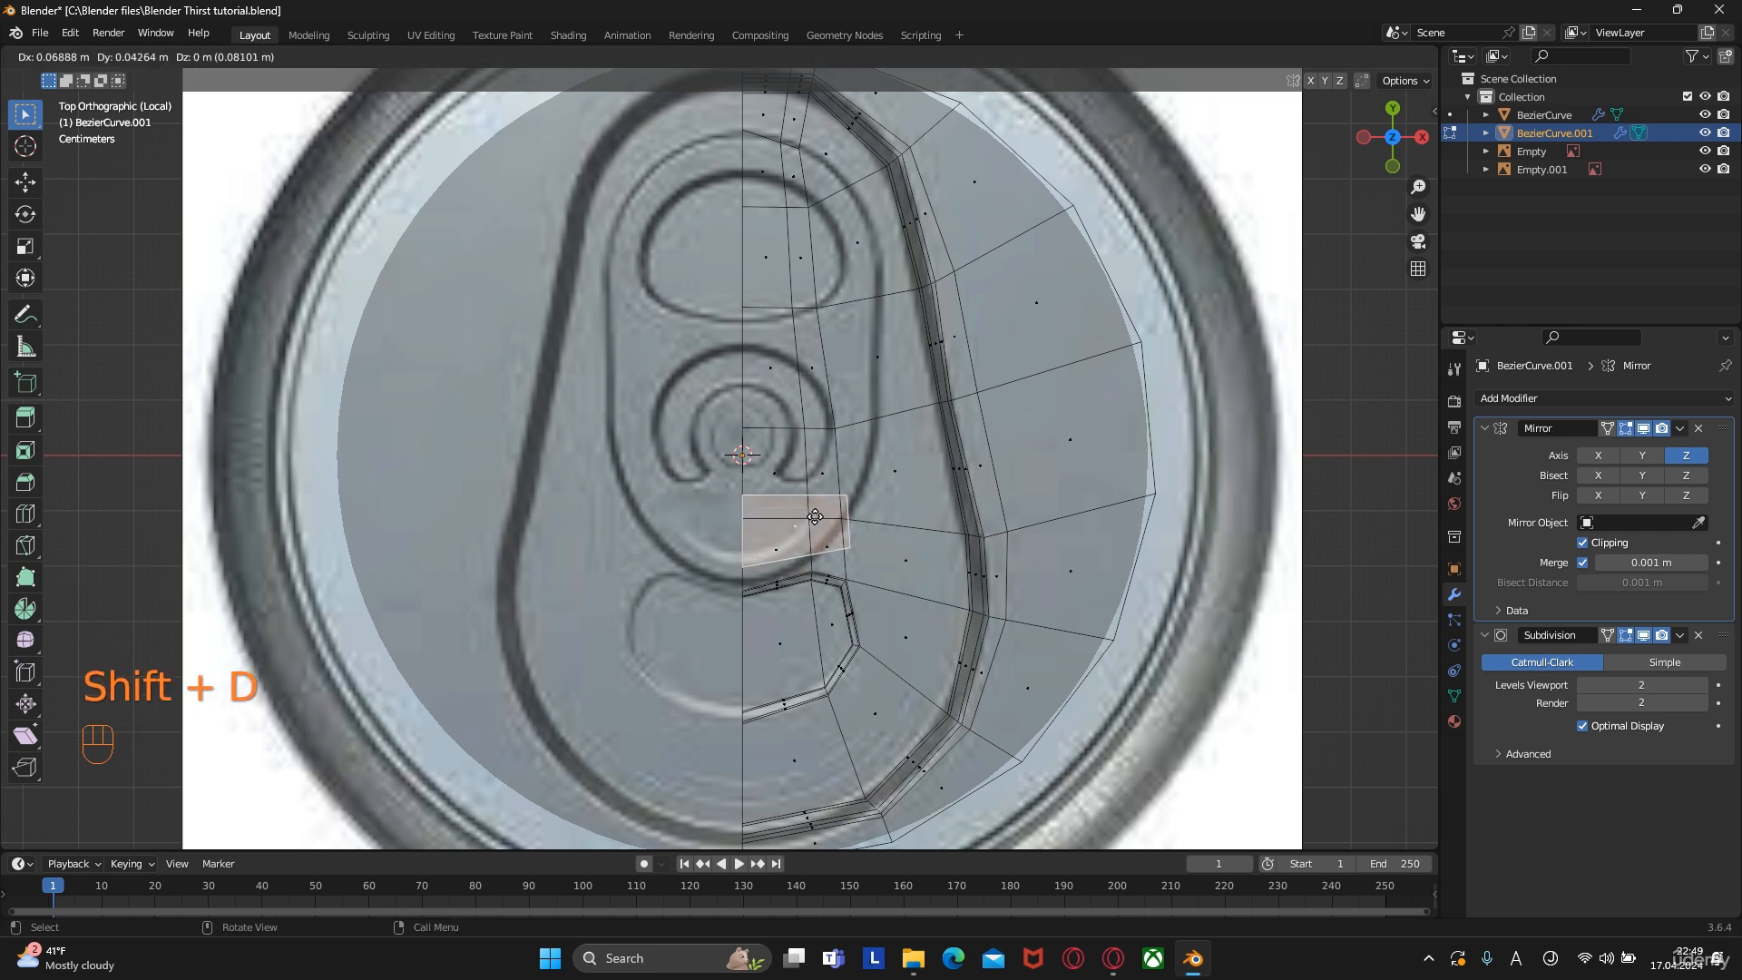
right_click(811, 515)
key("p")
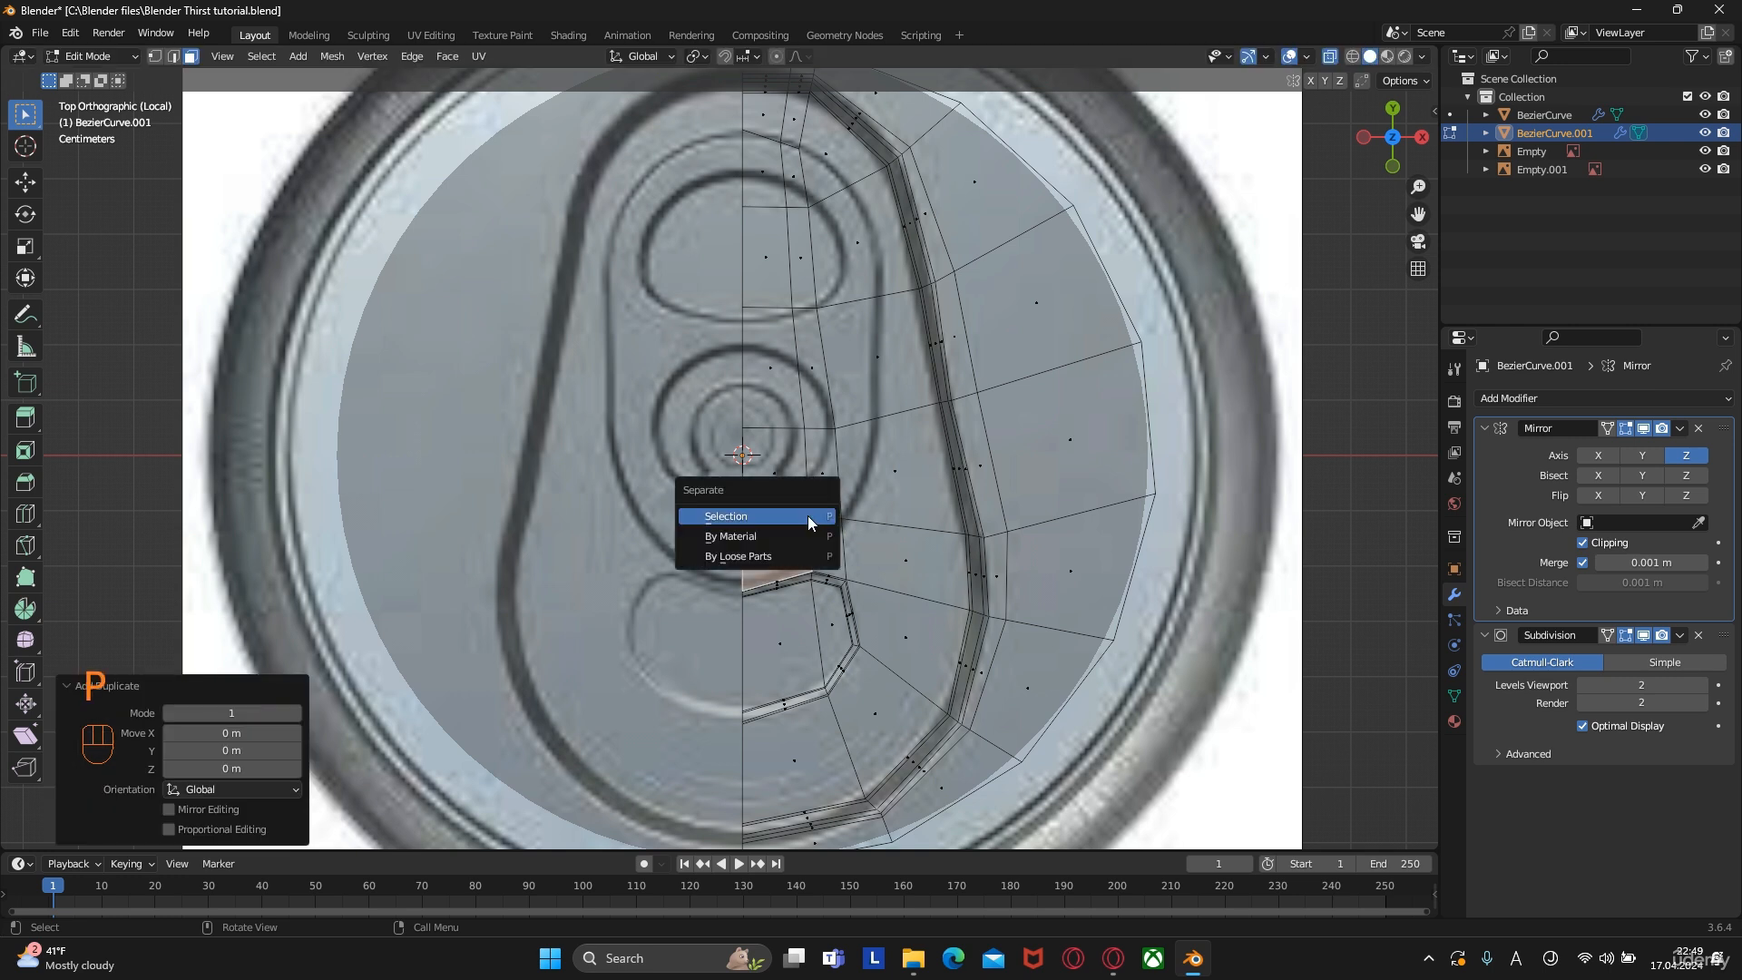
left_click(808, 516)
key("Tab")
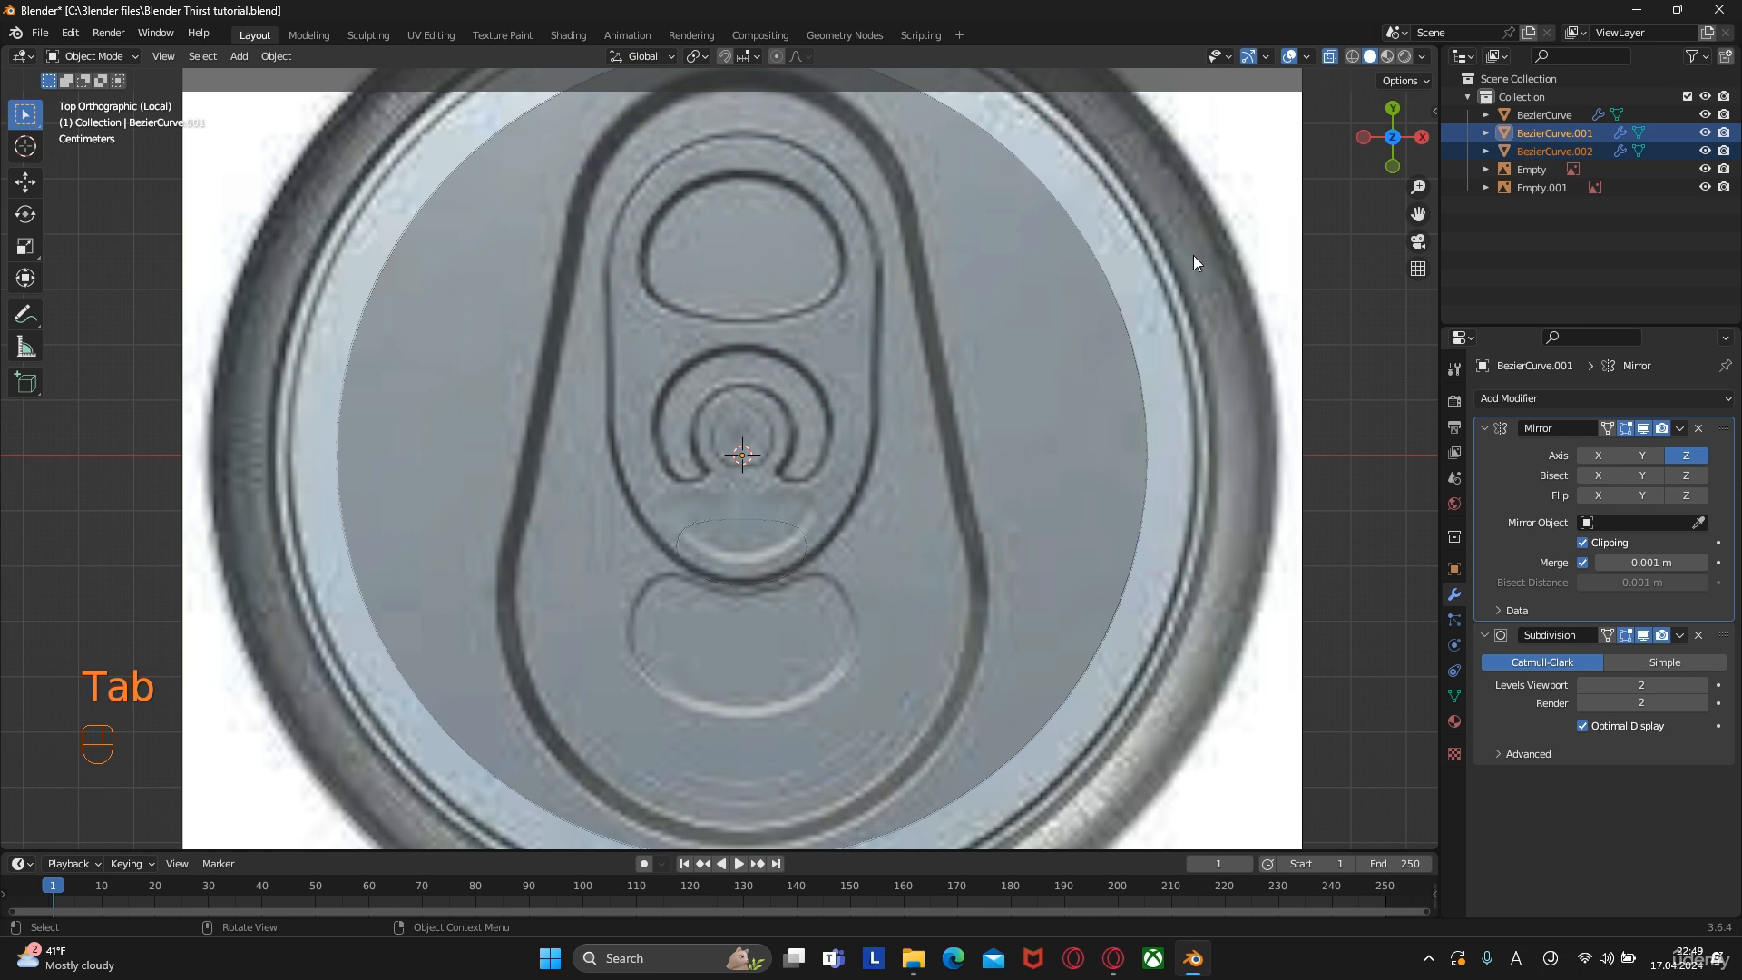
Move the lid down along Z away from the separated face and hide the lid in the viewport
left_click(1331, 58)
middle_click_drag(923, 565, 929, 450)
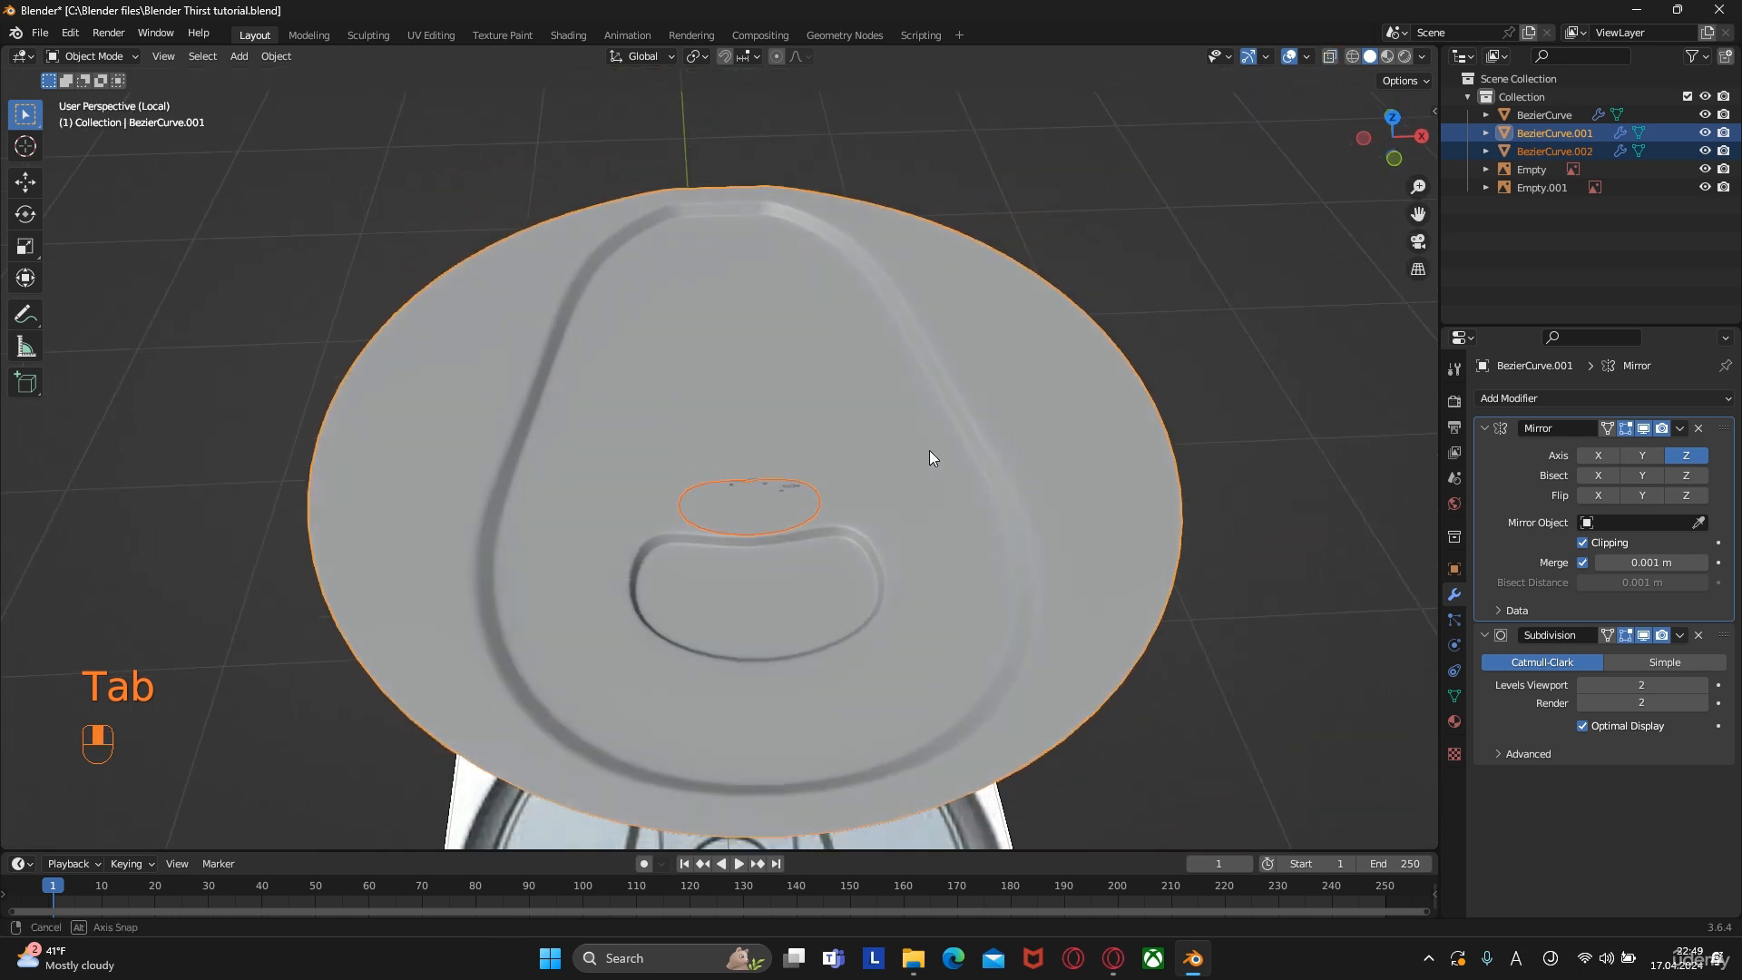
key("g")
key("z")
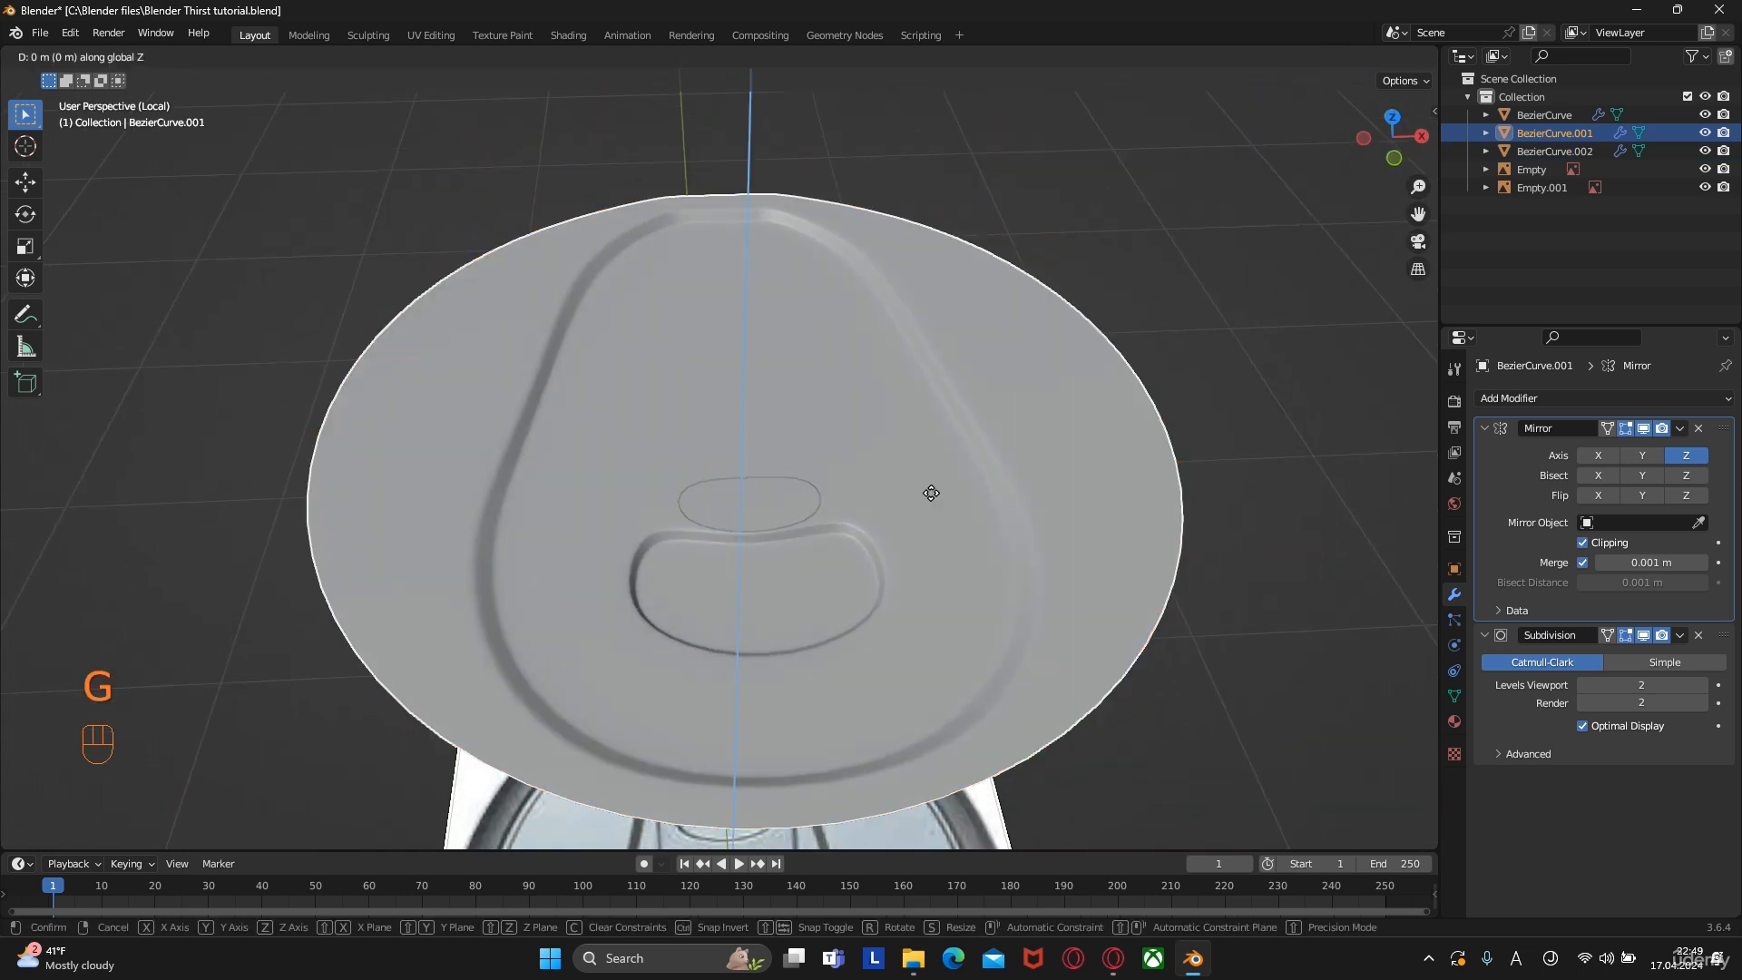
left_click(917, 552)
left_click(786, 497)
left_click(928, 497)
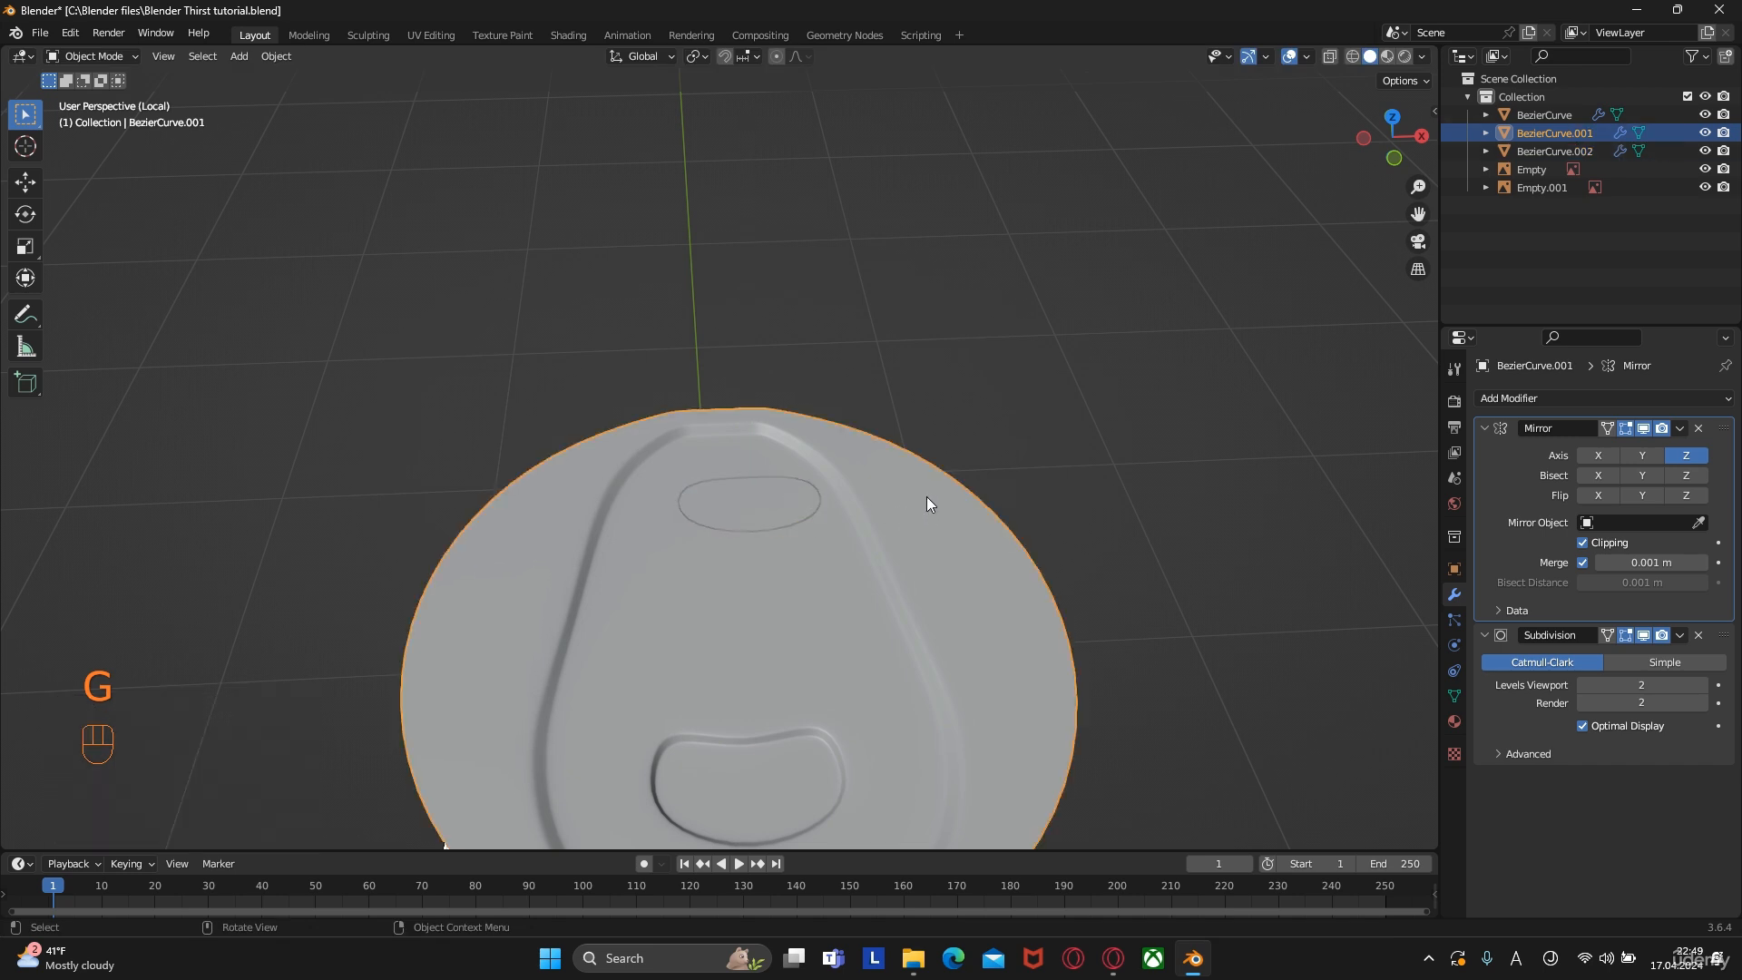
left_click(1705, 133)
Open the separated face for editing from the top, with its Subdivision modifier hidden in the viewport and X-ray on
left_click(781, 494)
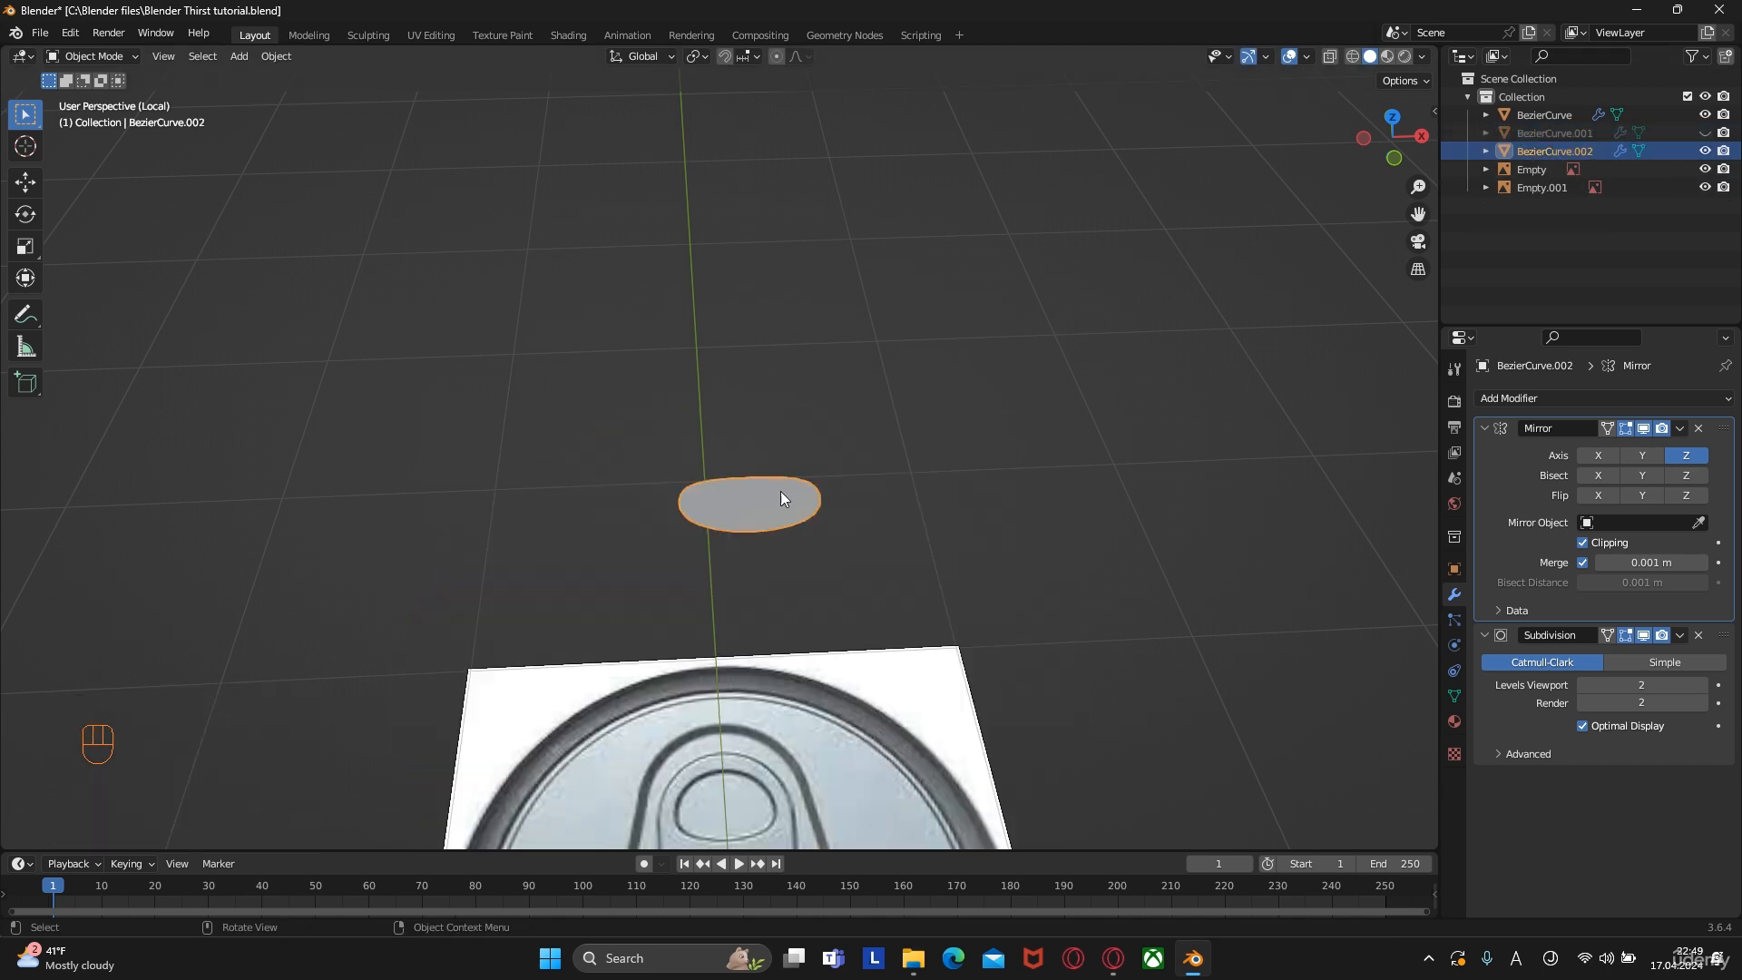
middle_click_drag(896, 526, 742, 572, "alt")
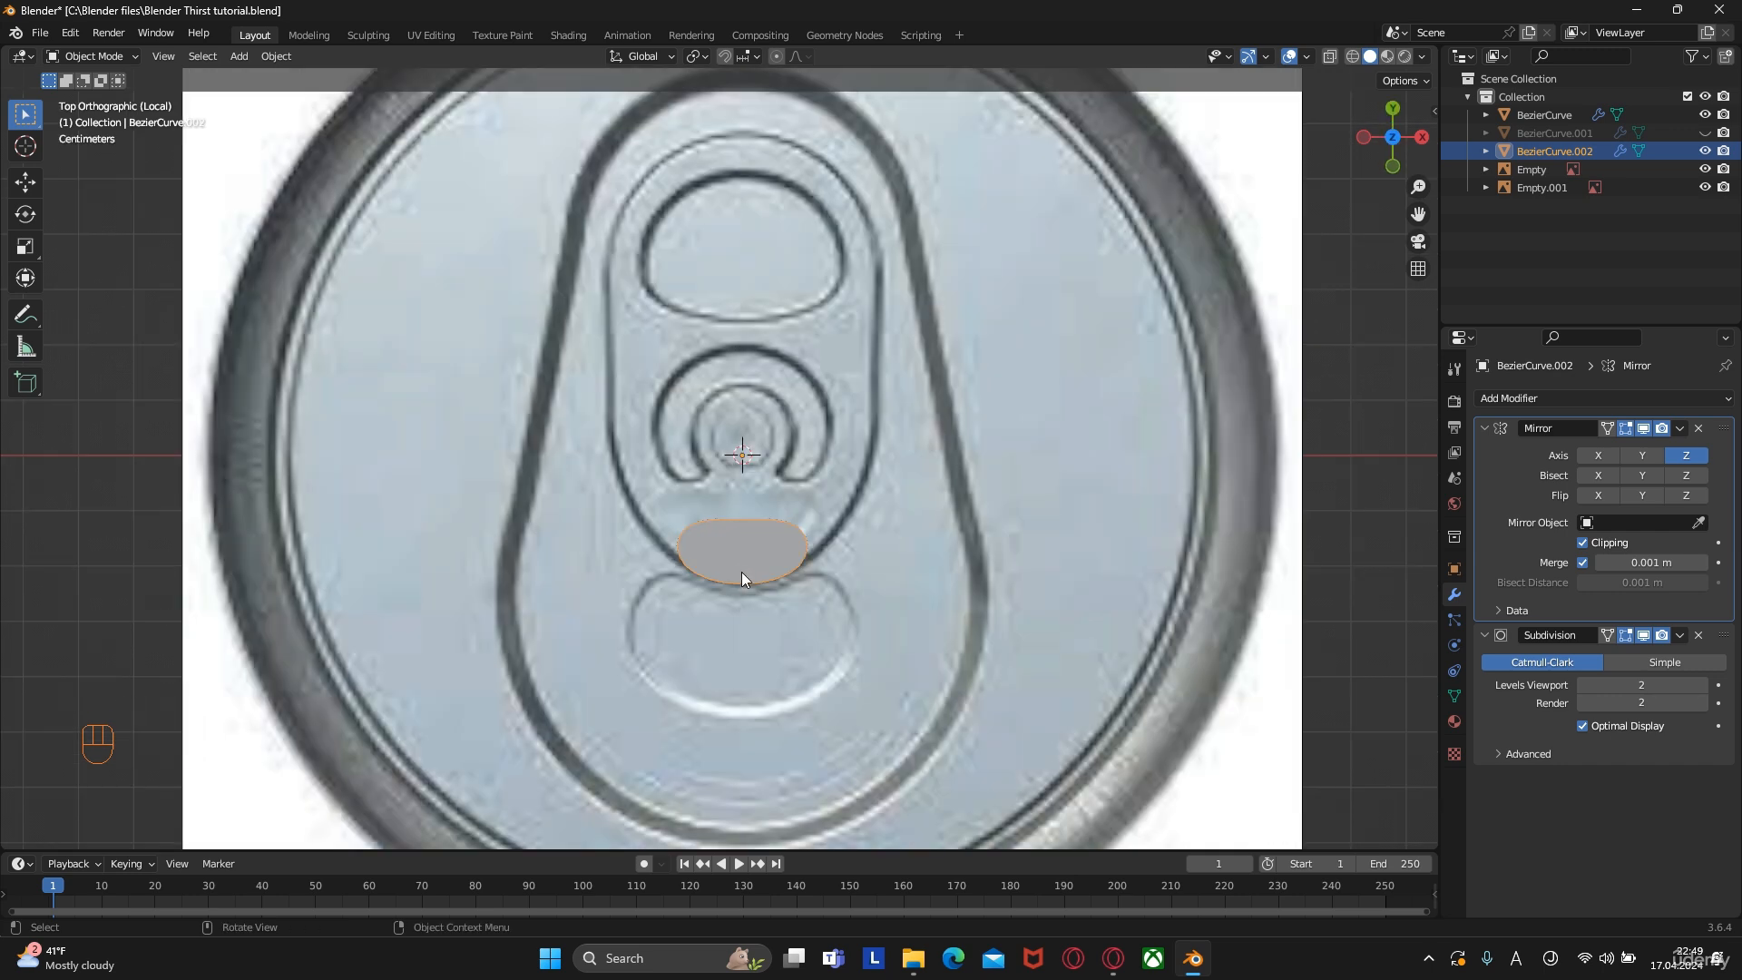
scroll(744, 573, "up", 1)
key("Tab")
scroll(817, 593, "up", 5)
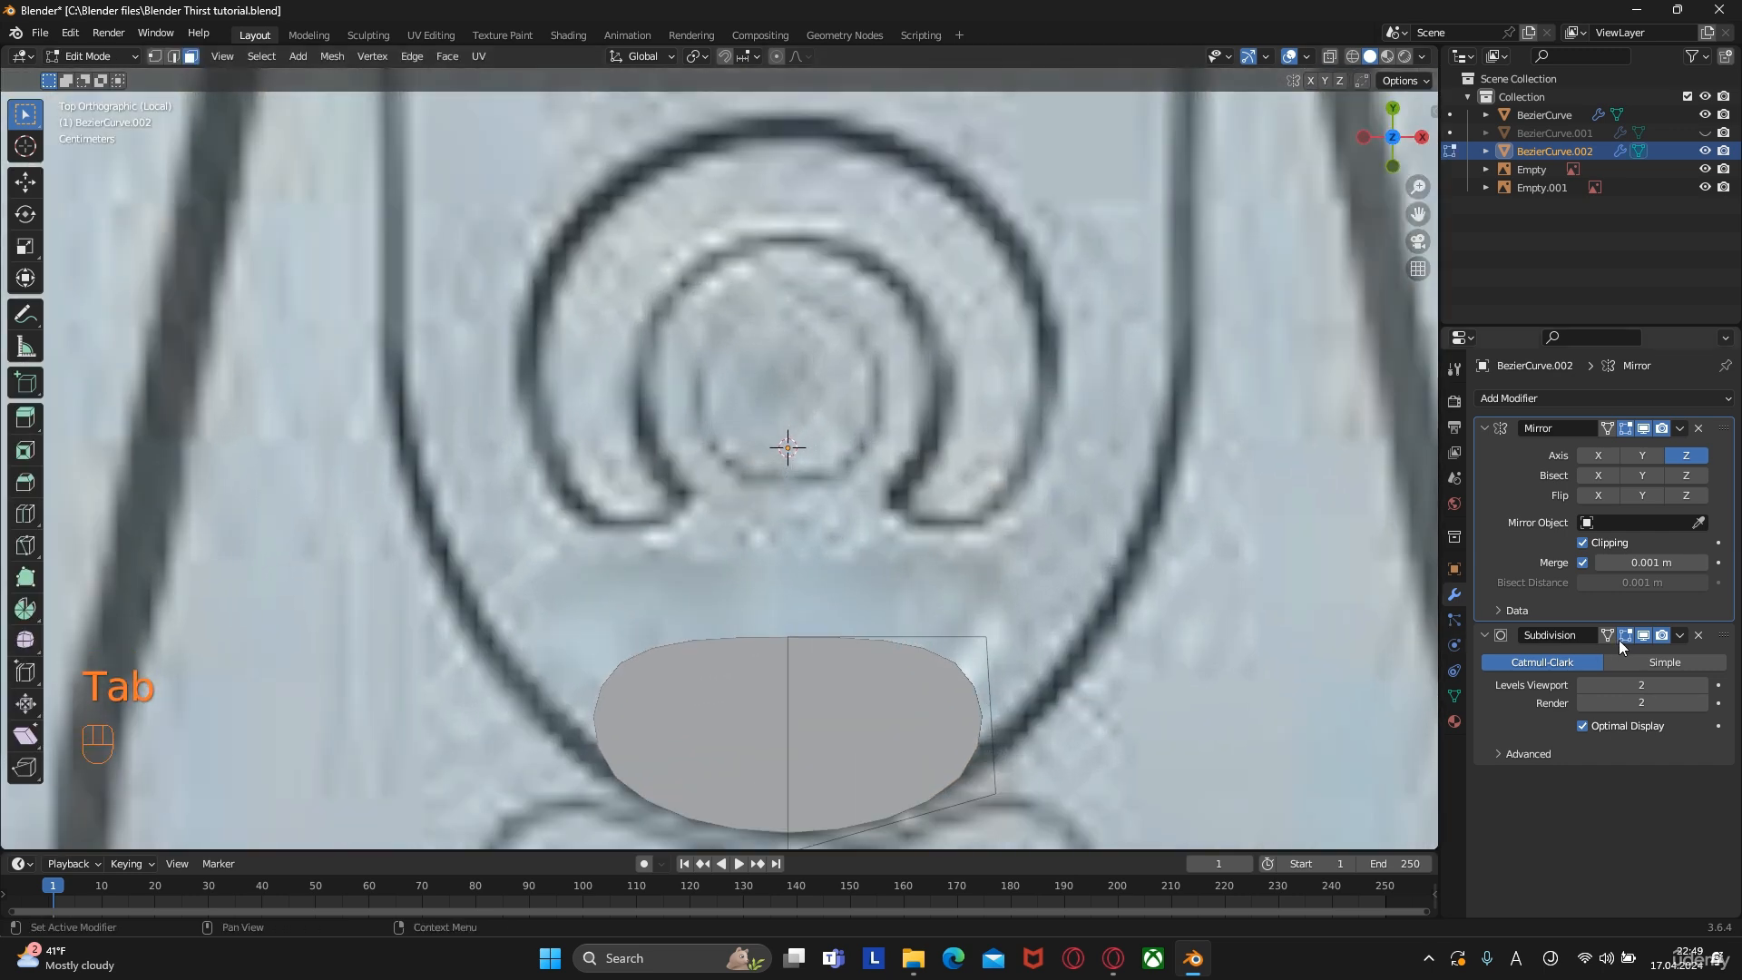
left_click(1643, 635)
middle_click_drag(1038, 686, 869, 546, "shift")
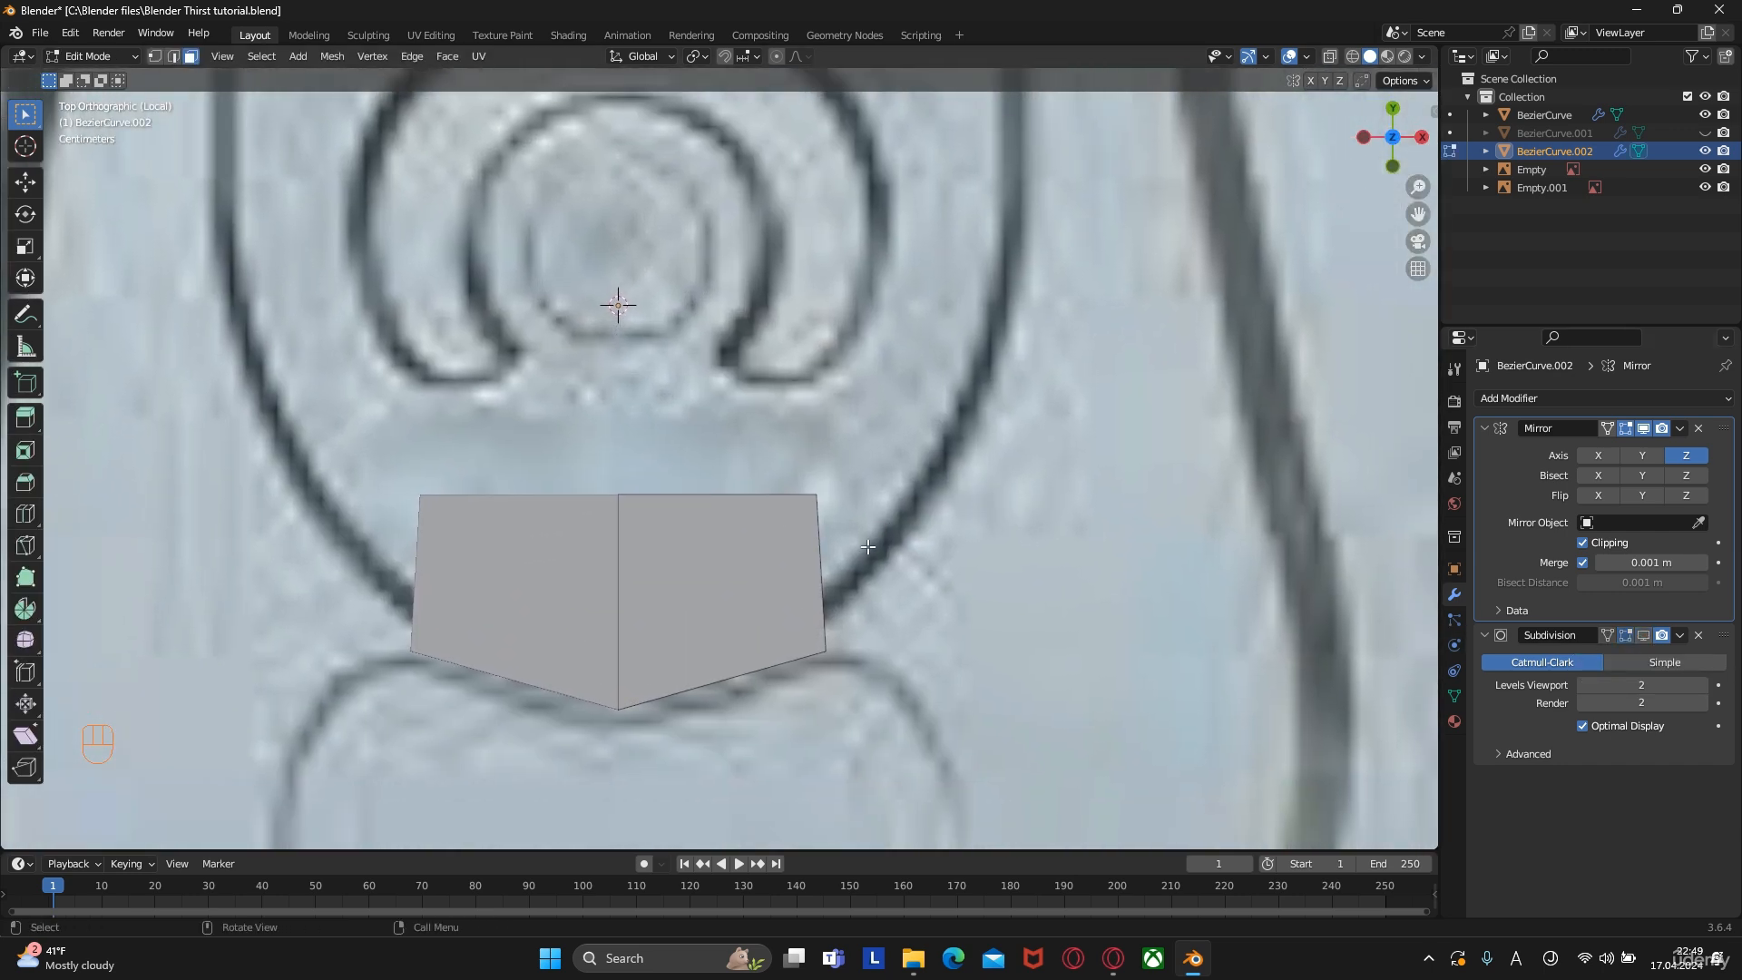
left_click(1329, 56)
scroll(765, 594, "down", 1)
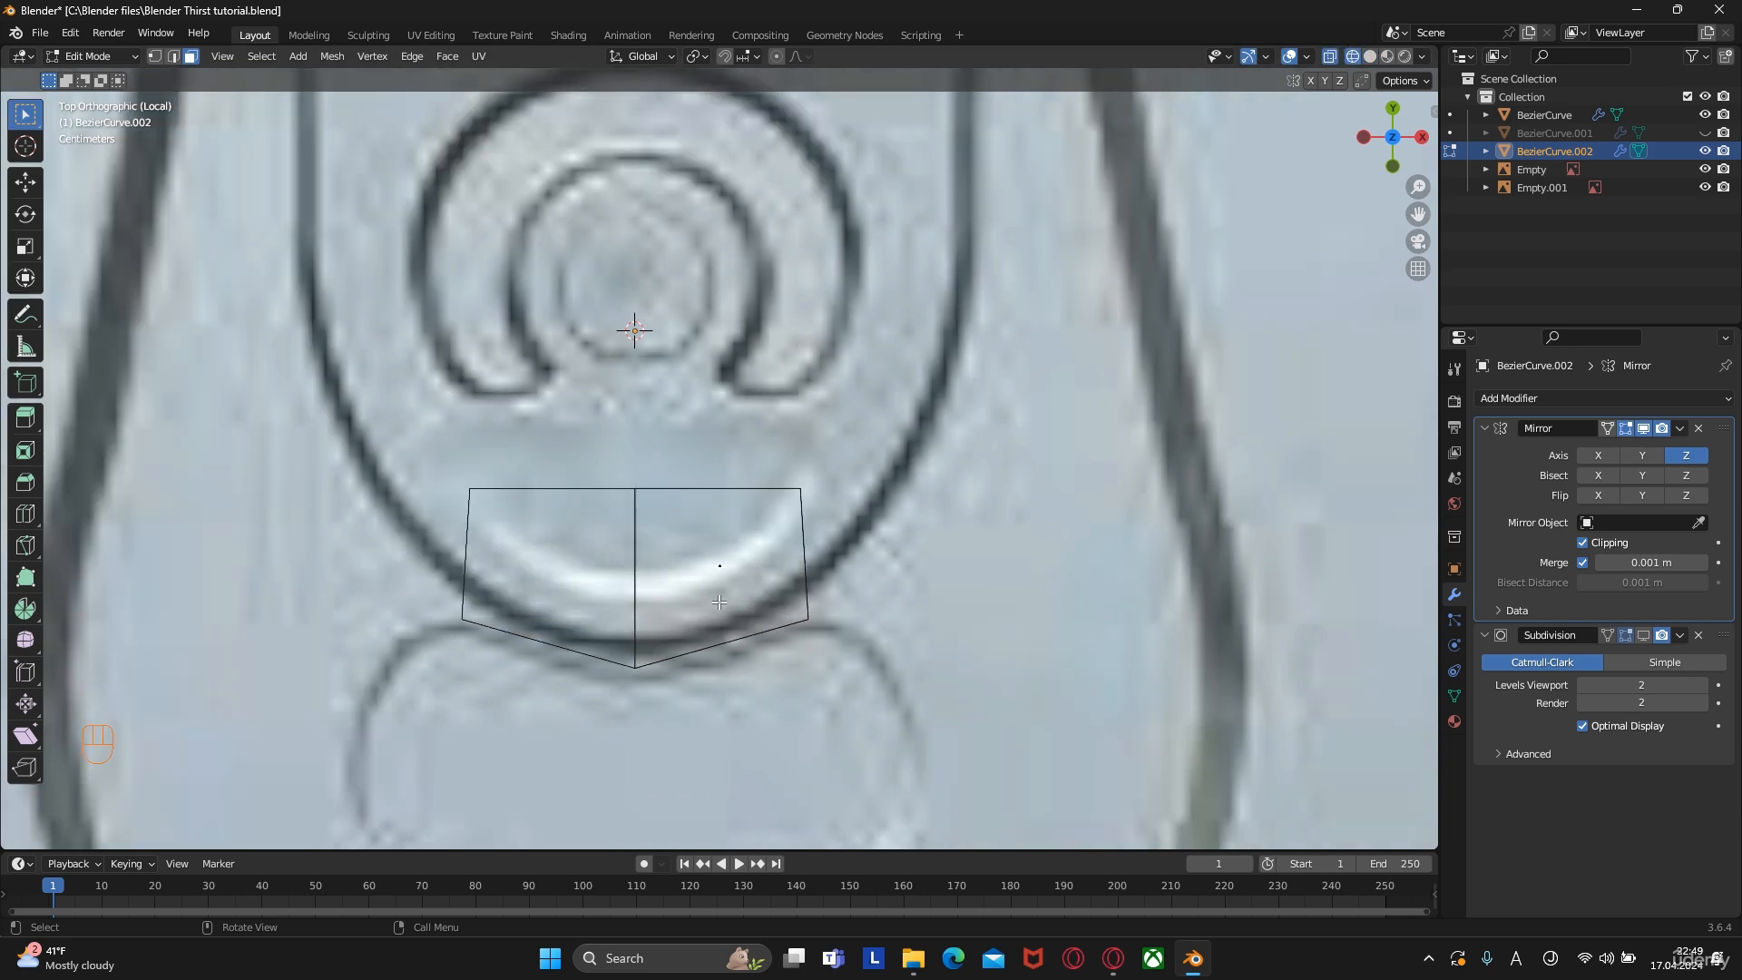
Move the face's vertices to match the lower end of the pull tab beneath the curved slot in the reference image
key("g")
left_click(667, 648)
left_click(864, 632)
key("g")
left_click(865, 594)
middle_click_drag(752, 534, 759, 678, "shift")
left_click(670, 641)
key("g")
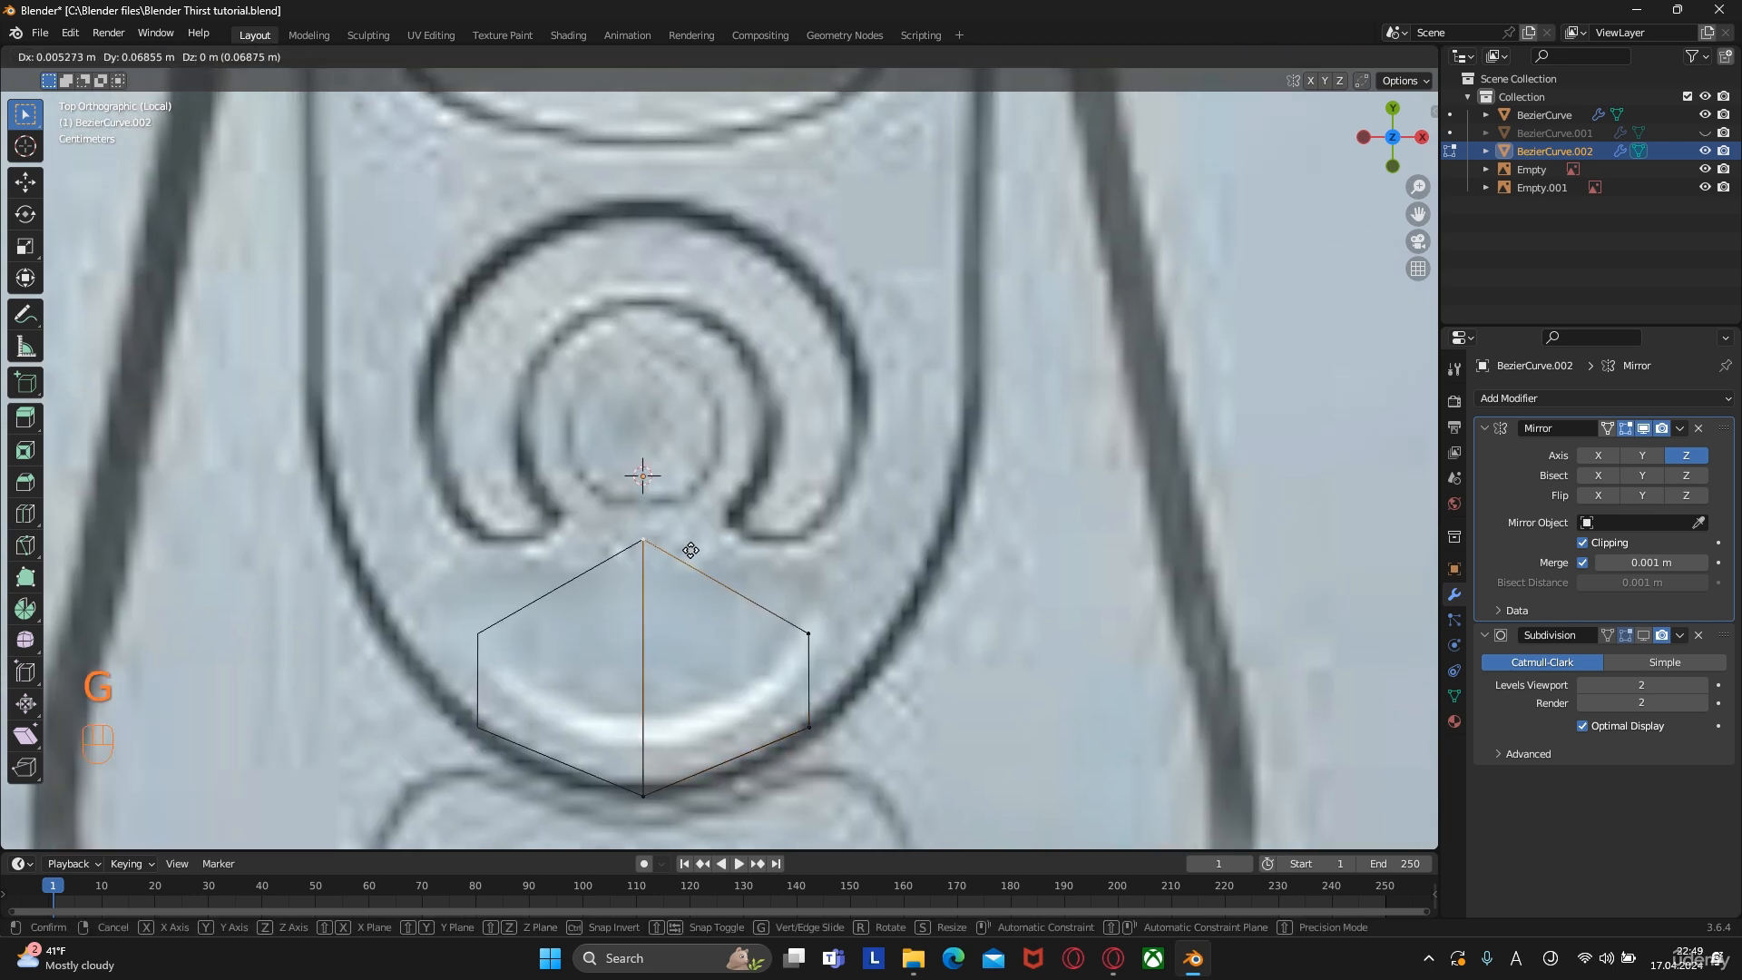
left_click(677, 553)
left_click(799, 633)
key("g")
left_click(727, 540)
Extrude the face's outer side edge outward and move its lower vertex onto the pull tab's outline
key("2")
left_click(776, 636)
key("e")
left_click(849, 634)
key("1")
left_click(893, 707)
key("g")
left_click(844, 610)
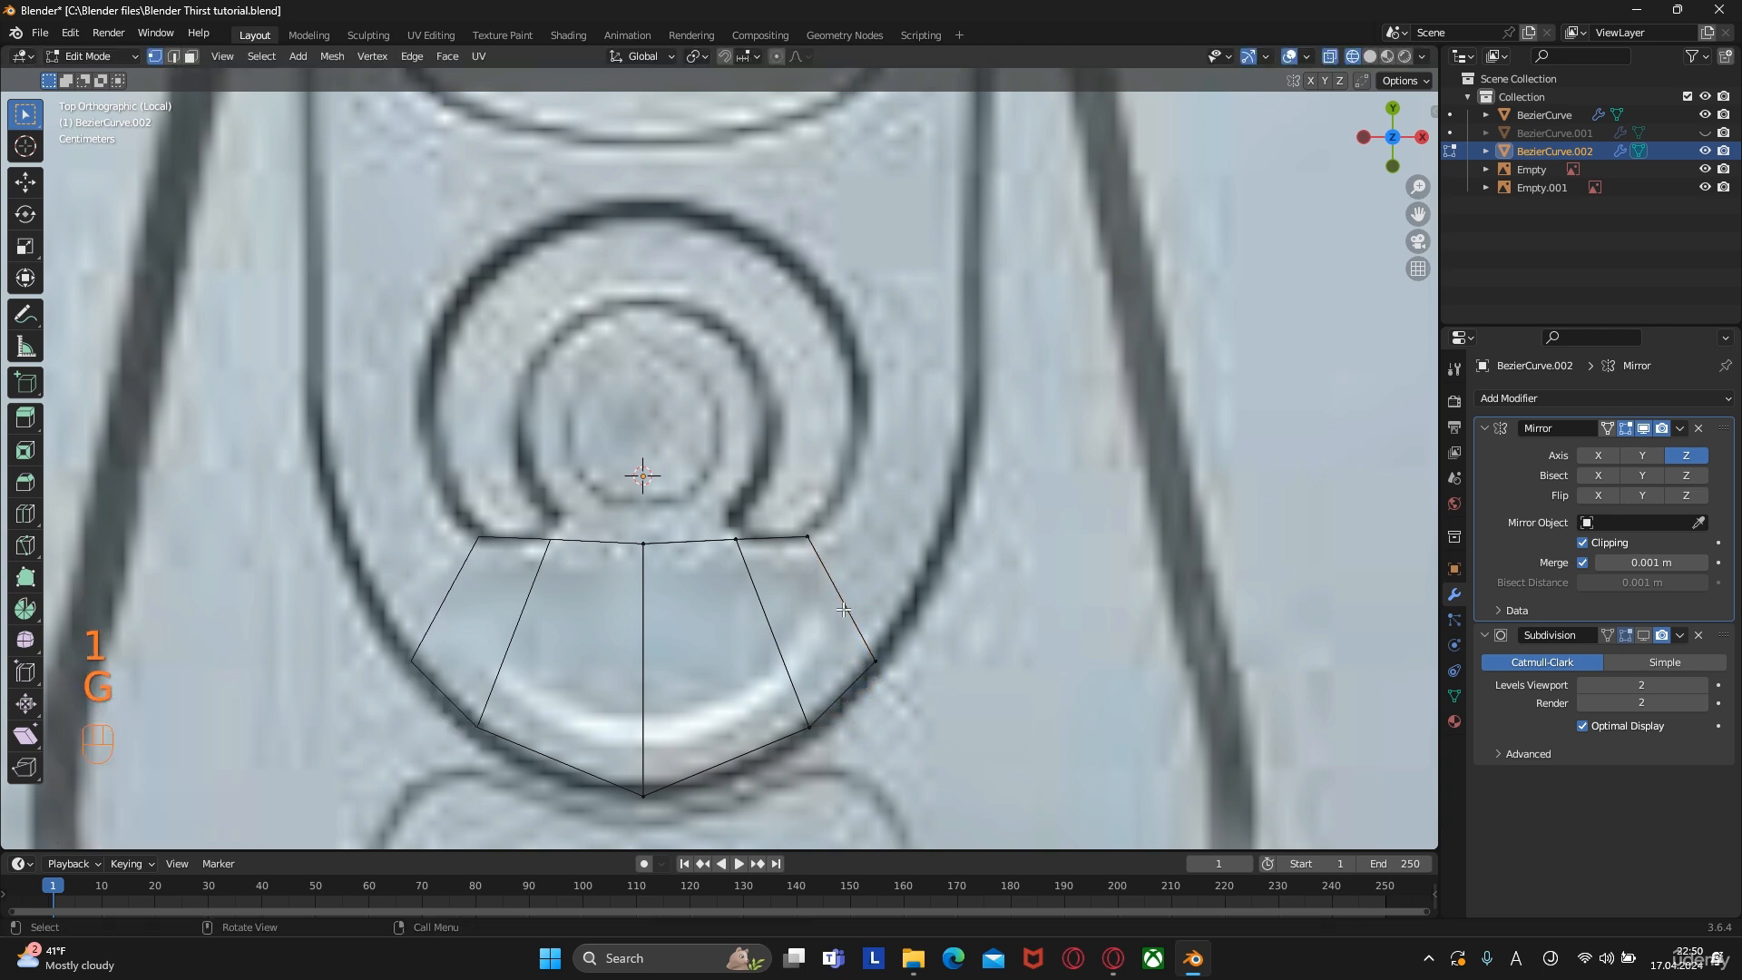
Extrude the outer edge up beside the curved slot and move its outer vertex onto the pull tab's outline
key("e")
left_click(927, 519)
key("1")
left_click(985, 562)
key("g")
left_click(1015, 488)
Extrude the strip's end edge farther up the pull tab's side and fit its outer vertex to the outline
scroll(1016, 488, "down", 1)
middle_click_drag(1016, 488, 921, 637, "shift")
key("2")
left_click(839, 612)
key("e")
left_click(829, 513)
key("1")
left_click(829, 521)
key("g")
left_click(865, 498)
Extrude the strip's end edge upward twice along the pull tab's side beside the finger hole
key("2")
left_click(782, 524)
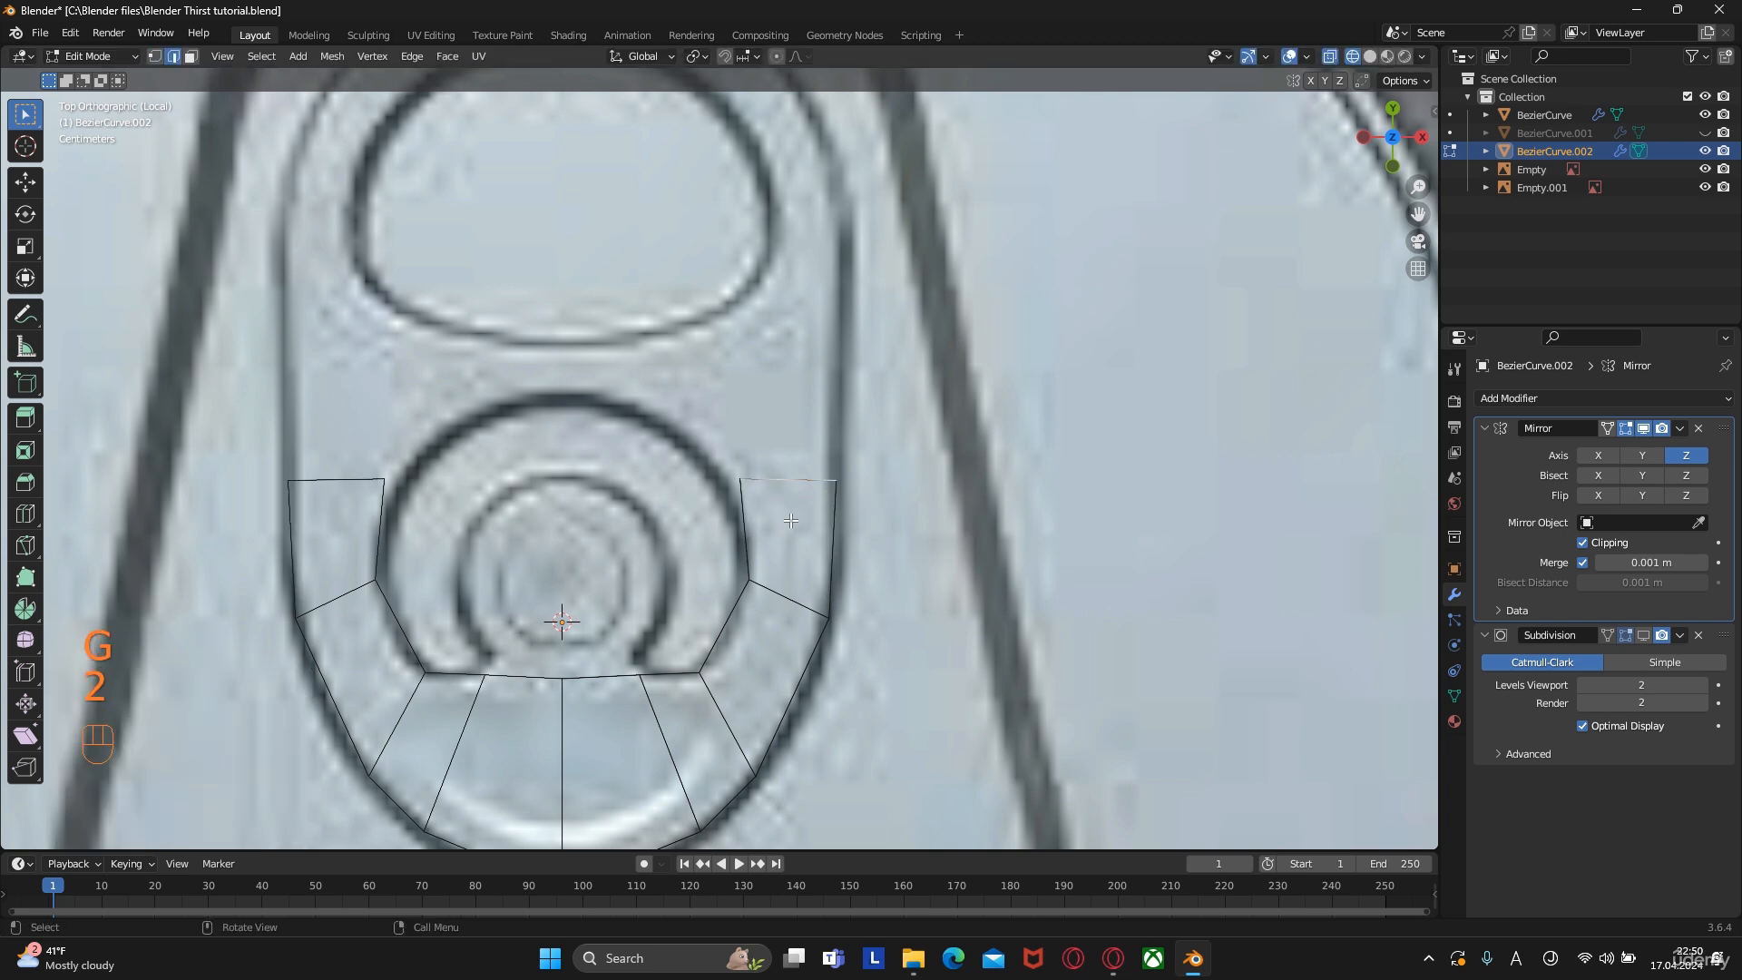
key("e")
left_click(795, 335)
middle_click_drag(795, 335, 708, 569, "shift")
key("e")
left_click(934, 487)
Move and scale the newest end edge, and adjust a strip vertex to fit the rim beside the finger hole
key("g")
left_click(763, 492)
key("g")
left_click(757, 458)
key("s")
left_click(835, 498)
key("1")
left_click(683, 553)
key("g")
left_click(712, 529)
Extrude the strip's end edge over the finger hole, rotating and moving it to the pull tab's centre line
key("2")
left_click(715, 406)
key("e")
left_click(772, 359)
key("r")
left_click(876, 339)
key("g")
left_click(639, 288)
Move the two centre-line vertices onto the finger hole's upper edge and the pull tab's outer end
key("1")
left_click(494, 265)
key("g")
left_click(488, 283)
left_click(475, 227)
key("g")
left_click(477, 193)
Add a loop cut across the strip above the finger hole and move its two vertices to follow the rounded outline
key("ctrl+r")
double_click(582, 230)
left_click(577, 229)
key("g")
left_click(586, 211)
left_click(550, 287)
key("g")
left_click(553, 280)
Extrude the strip's inner edge between the finger hole and the curved slot to the centre line and scale it to form a crossbar
scroll(681, 608, "up", 1)
middle_click_drag(681, 608, 769, 463, "shift")
key("2")
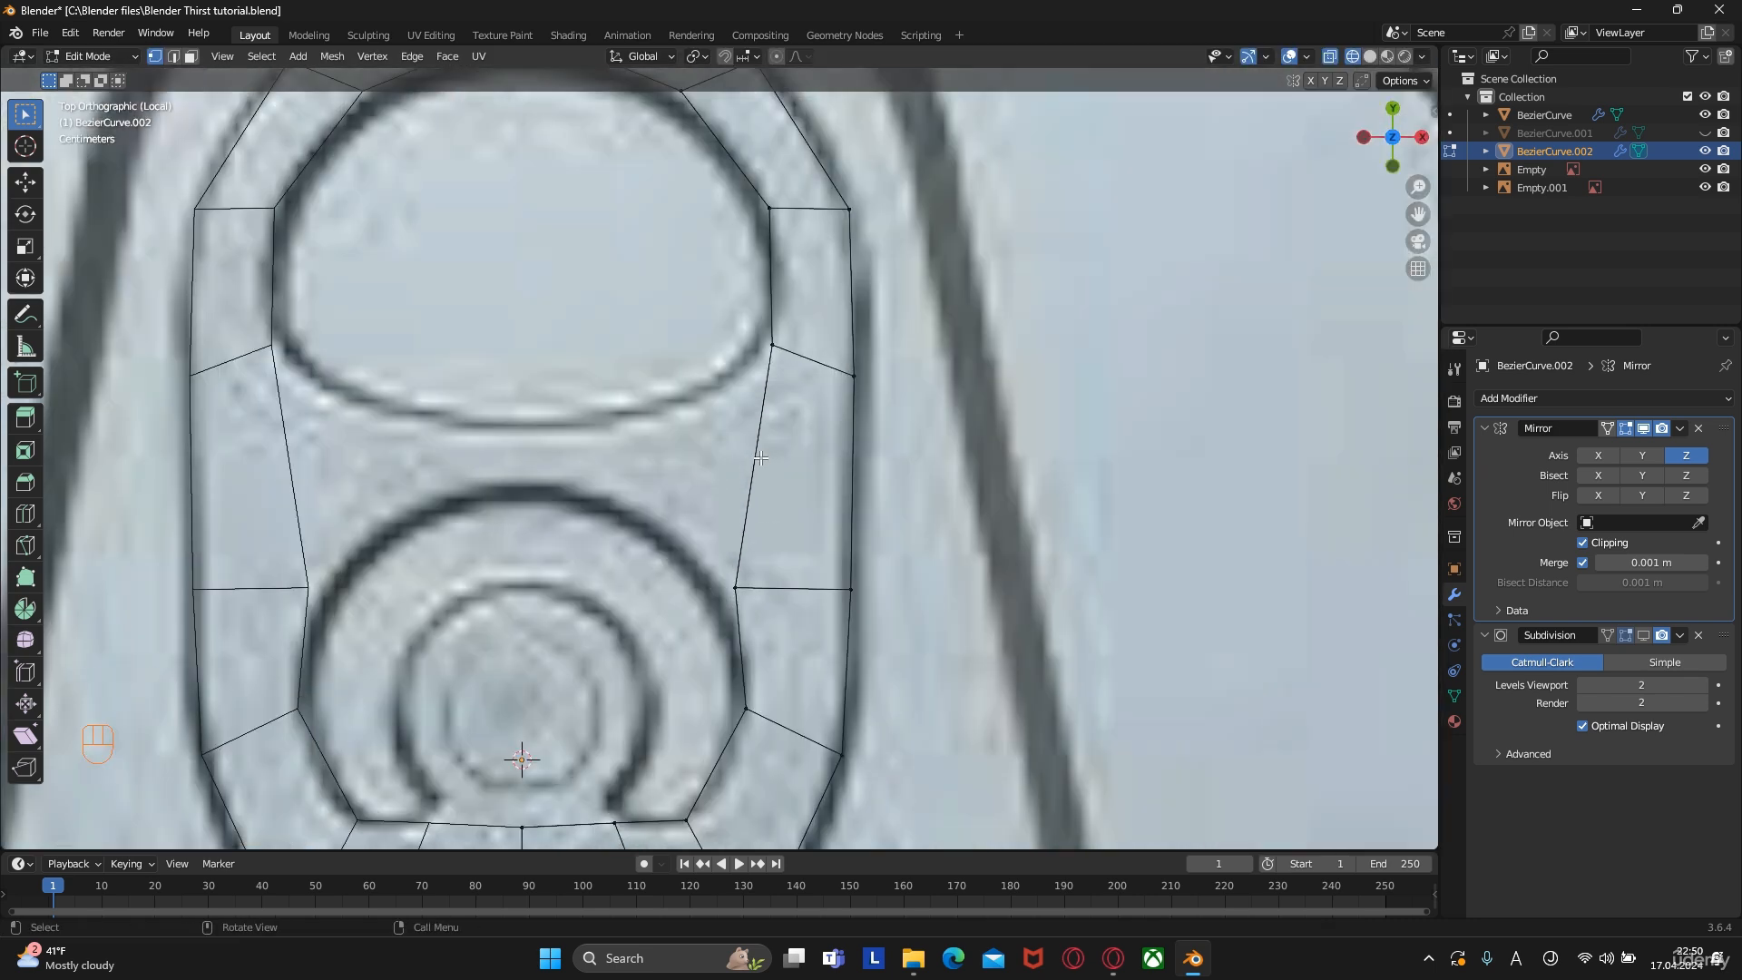
left_click(768, 462)
key("e")
left_click(651, 478)
key("s")
left_click(697, 472)
key("g")
left_click(614, 468)
key("s")
left_click(679, 493)
key("s")
left_click(739, 486)
Add a loop cut through the crossbar, scale it, and move the nearby vertices onto the curved slot's upper outline
key("ctrl+r")
left_click(708, 374)
left_click(771, 386)
key("s")
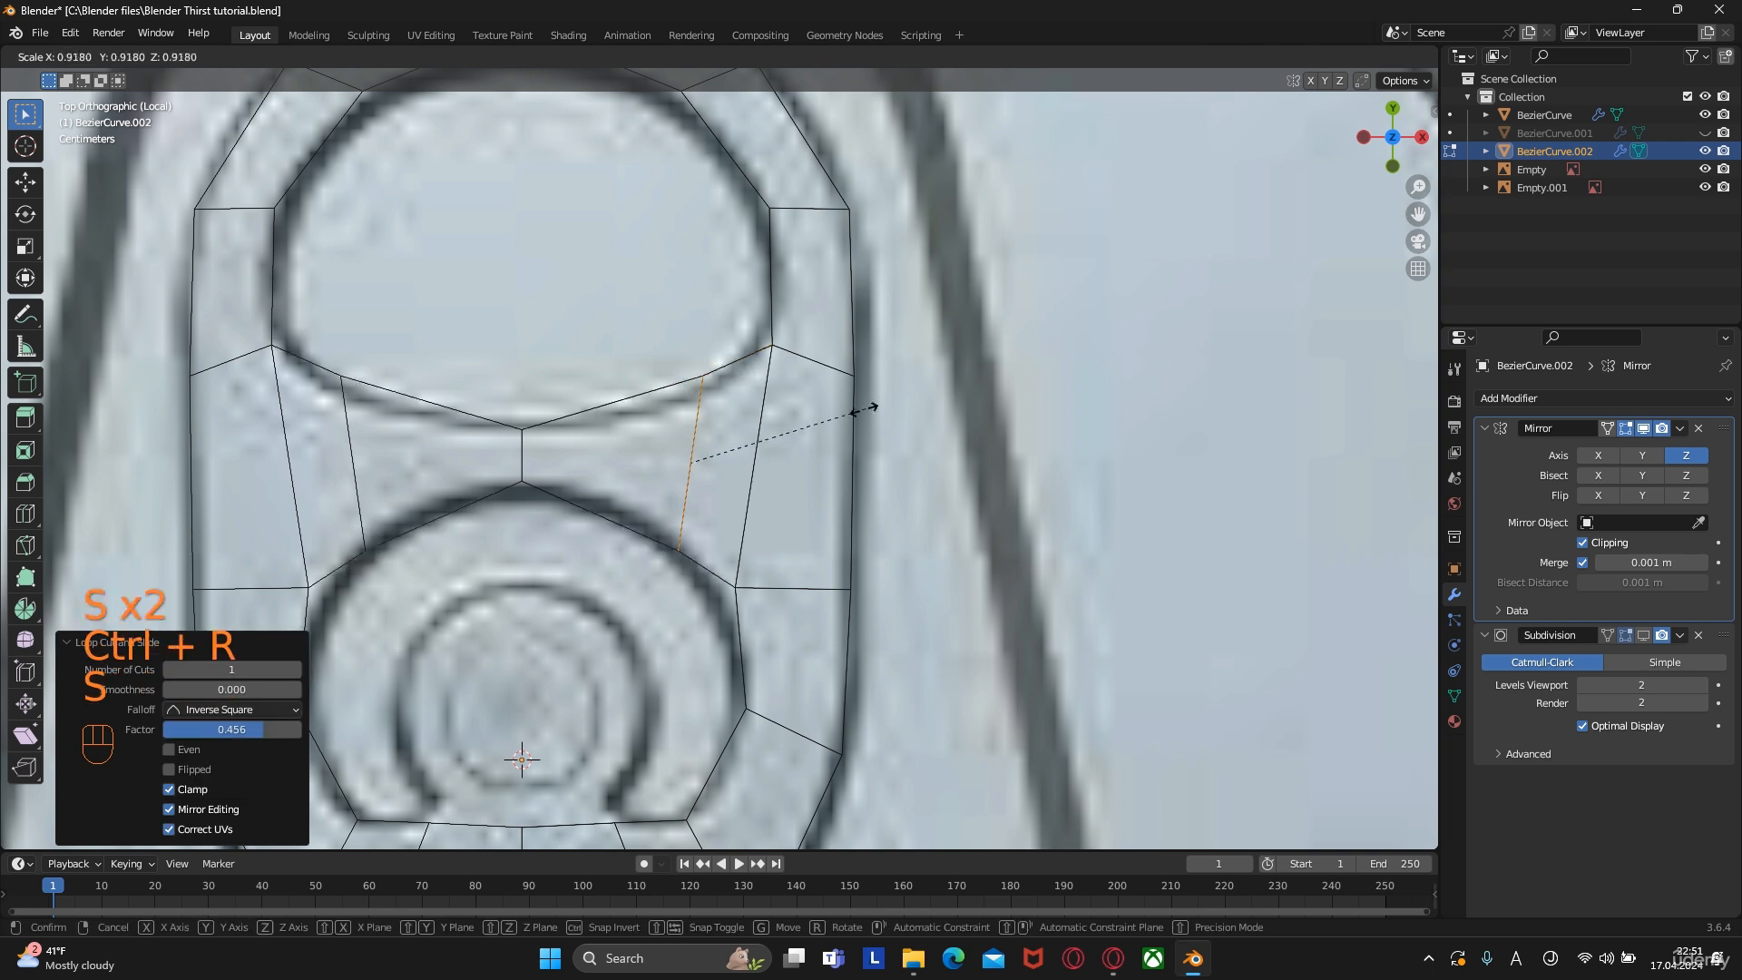
left_click(833, 430)
key("1")
left_click(683, 530)
key("g")
left_click(670, 534)
left_click(738, 597)
key("g")
left_click(723, 601)
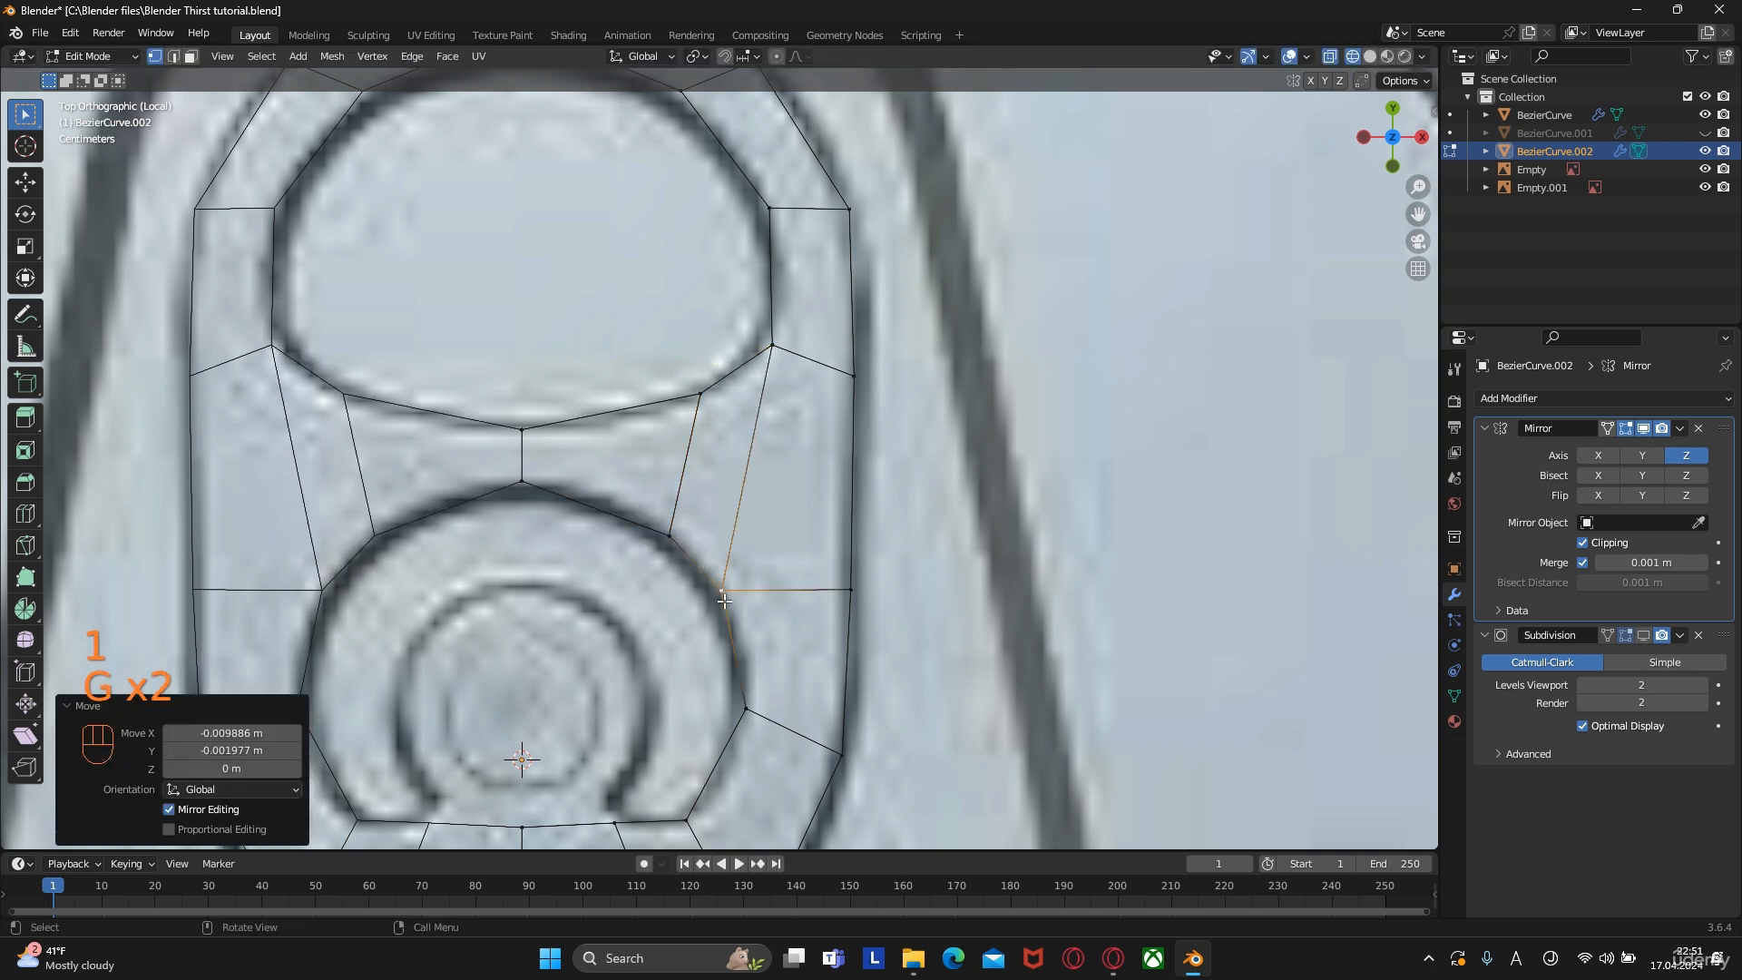
Extrude the curved slot's lower middle edge twice towards the rivet circle to form two thin strips at its base
scroll(699, 541, "down", 4)
scroll(697, 540, "up", 5)
key("2")
key("2")
left_click(635, 659)
key("g")
key("e")
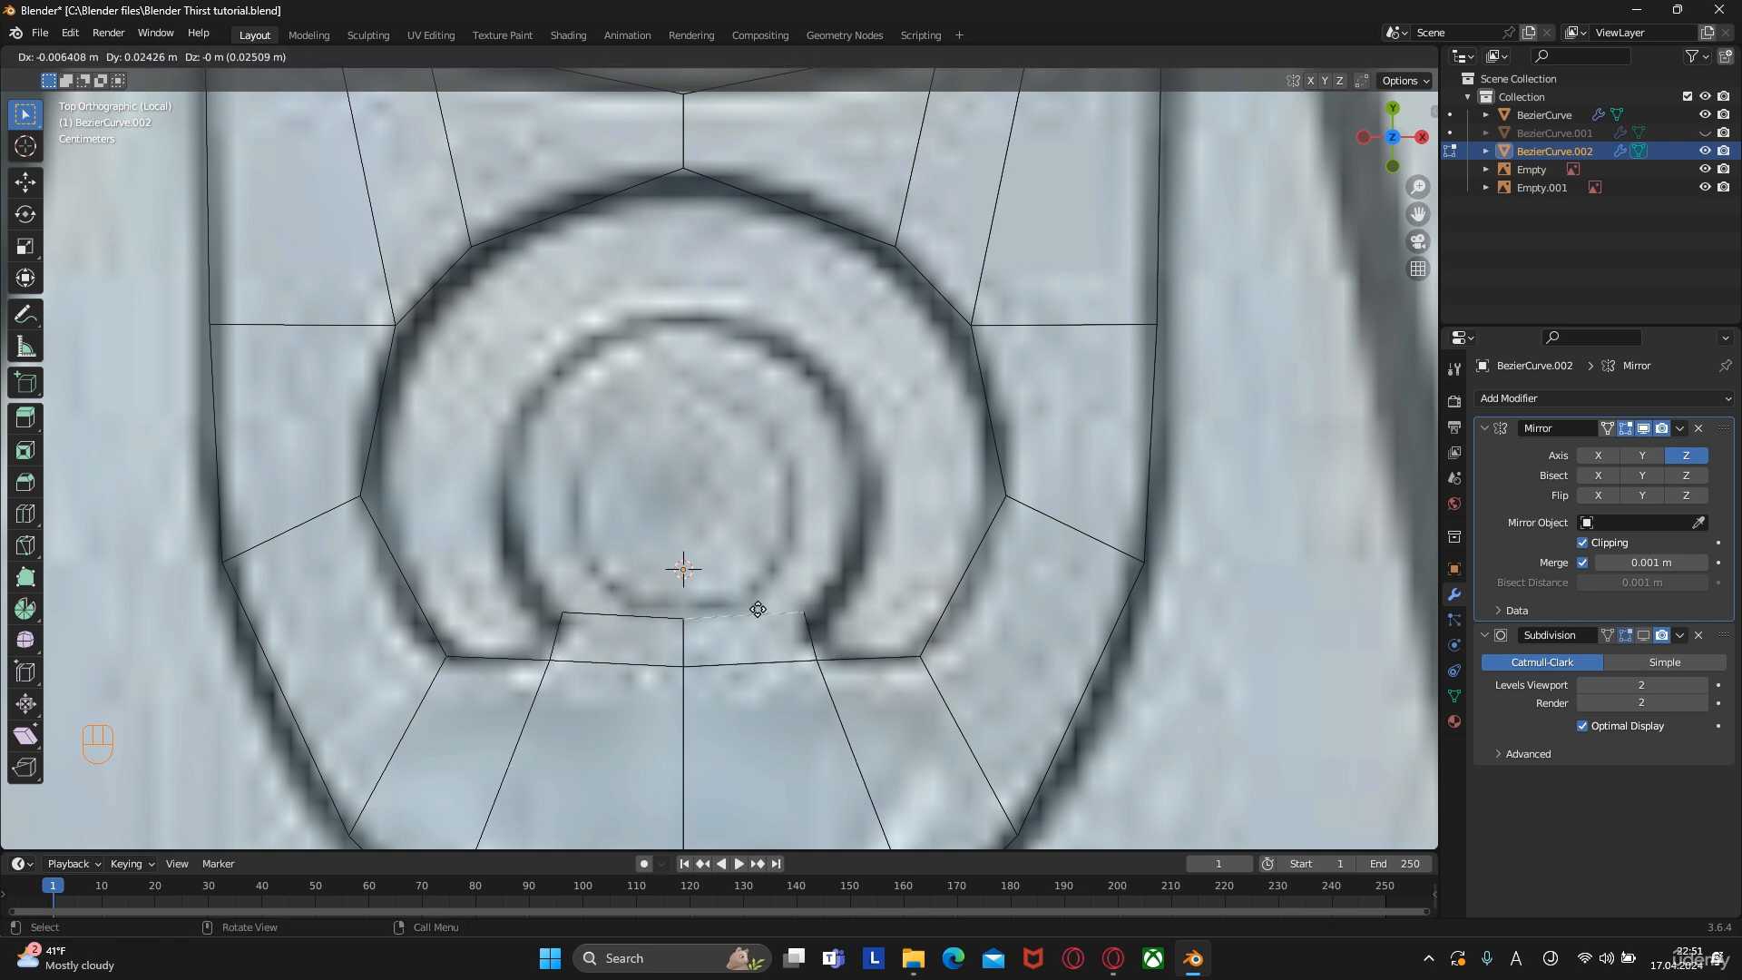
left_click(753, 616)
key("e")
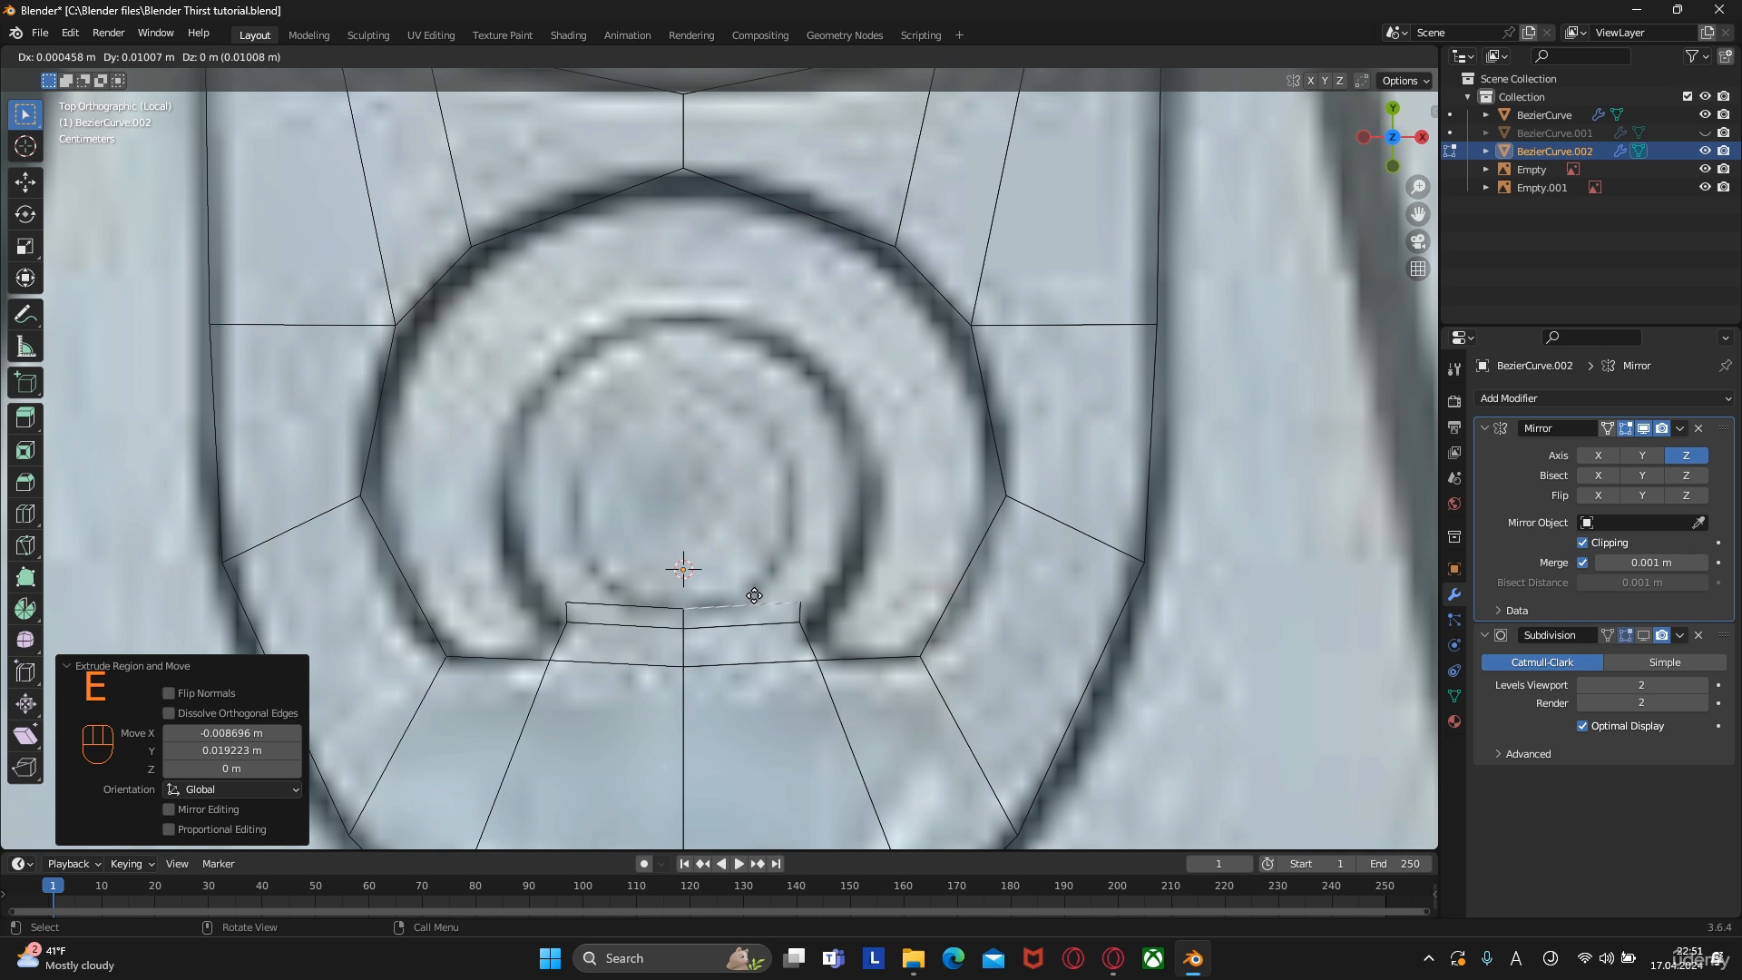
left_click(714, 599)
Extrude the upper strip's side edge segment by segment around the rivet circle, rotating the last segment to follow the outline
left_click(773, 611)
key("e")
left_click(842, 574)
key("e")
left_click(860, 501)
key("e")
left_click(825, 411)
key("e")
left_click(850, 352)
key("r")
left_click(907, 328)
Move and rotate the rivet ring's segment edges onto the reference circle and extrude the last one to the centre line
left_click(802, 392)
key("g")
left_click(882, 458)
key("r")
left_click(956, 429)
key("g")
left_click(936, 463)
left_click(829, 336)
key("g")
left_click(747, 354)
key("r")
left_click(885, 295)
key("e")
left_click(787, 333)
Move the rivet ring's inner and outer vertices to round both of its outlines
key("1")
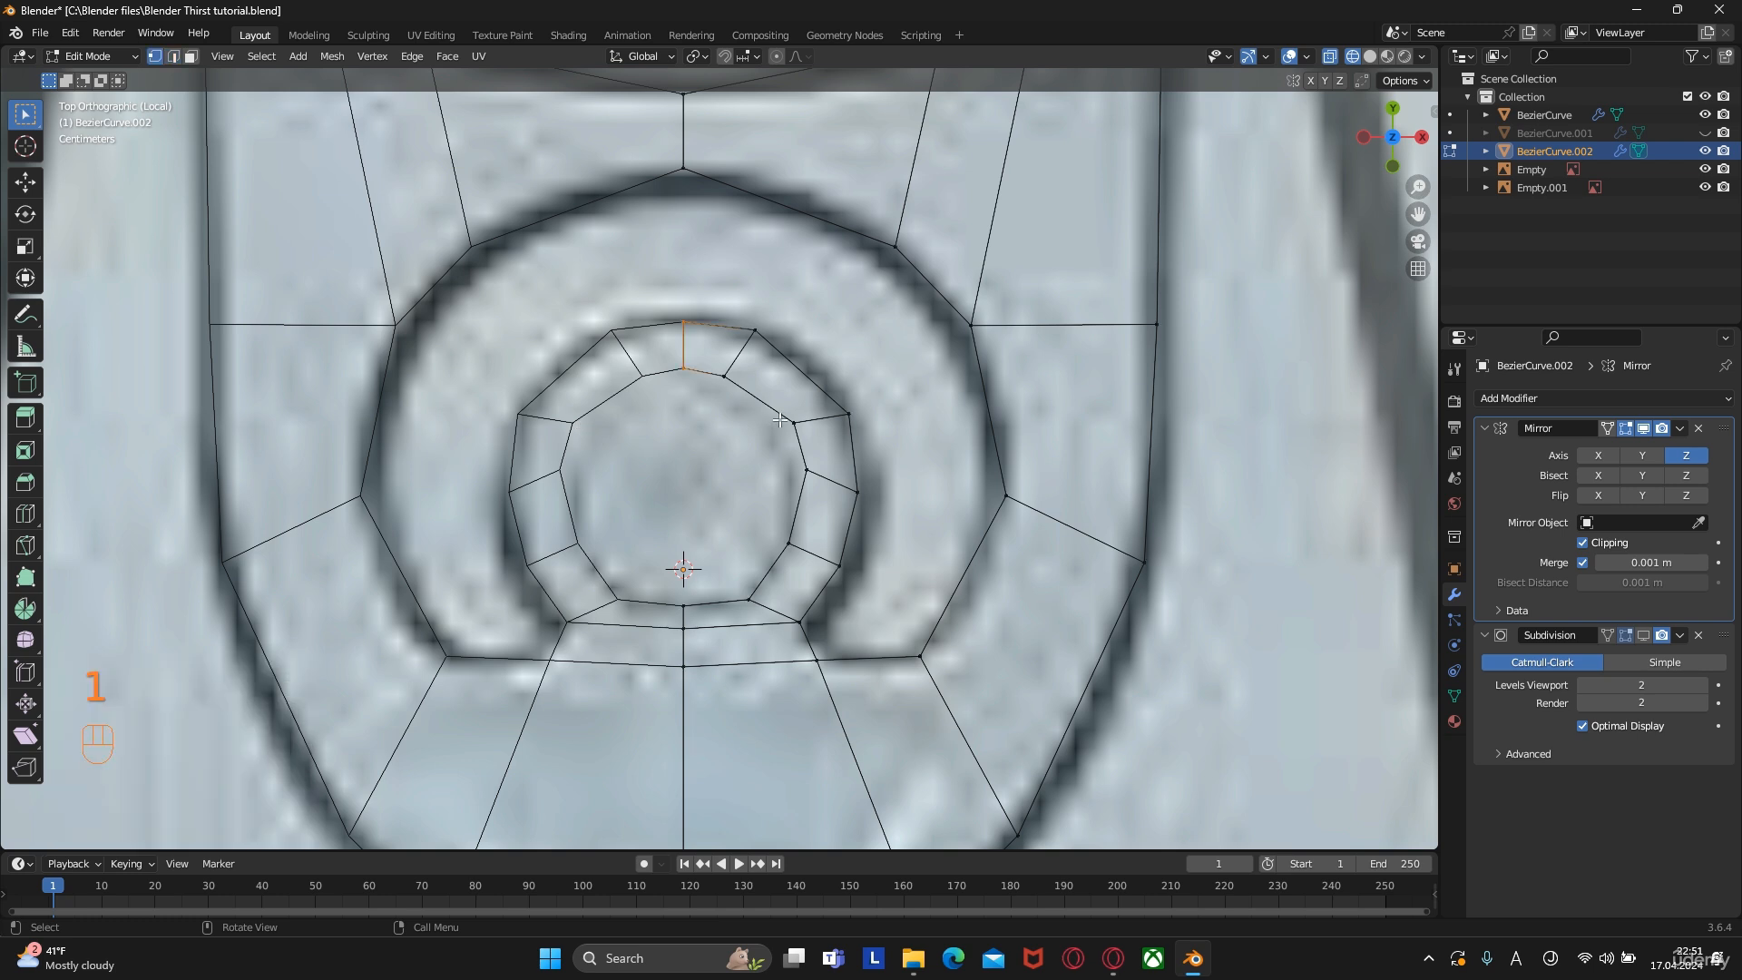
left_click(791, 422)
key("g")
left_click(867, 417)
left_click(853, 417)
key("g")
left_click(850, 400)
left_click(808, 470)
key("g")
left_click(715, 370)
key("g")
left_click(728, 374)
scroll(746, 583, "down", 3)
scroll(776, 594, "up", 4)
scroll(759, 585, "down", 5)
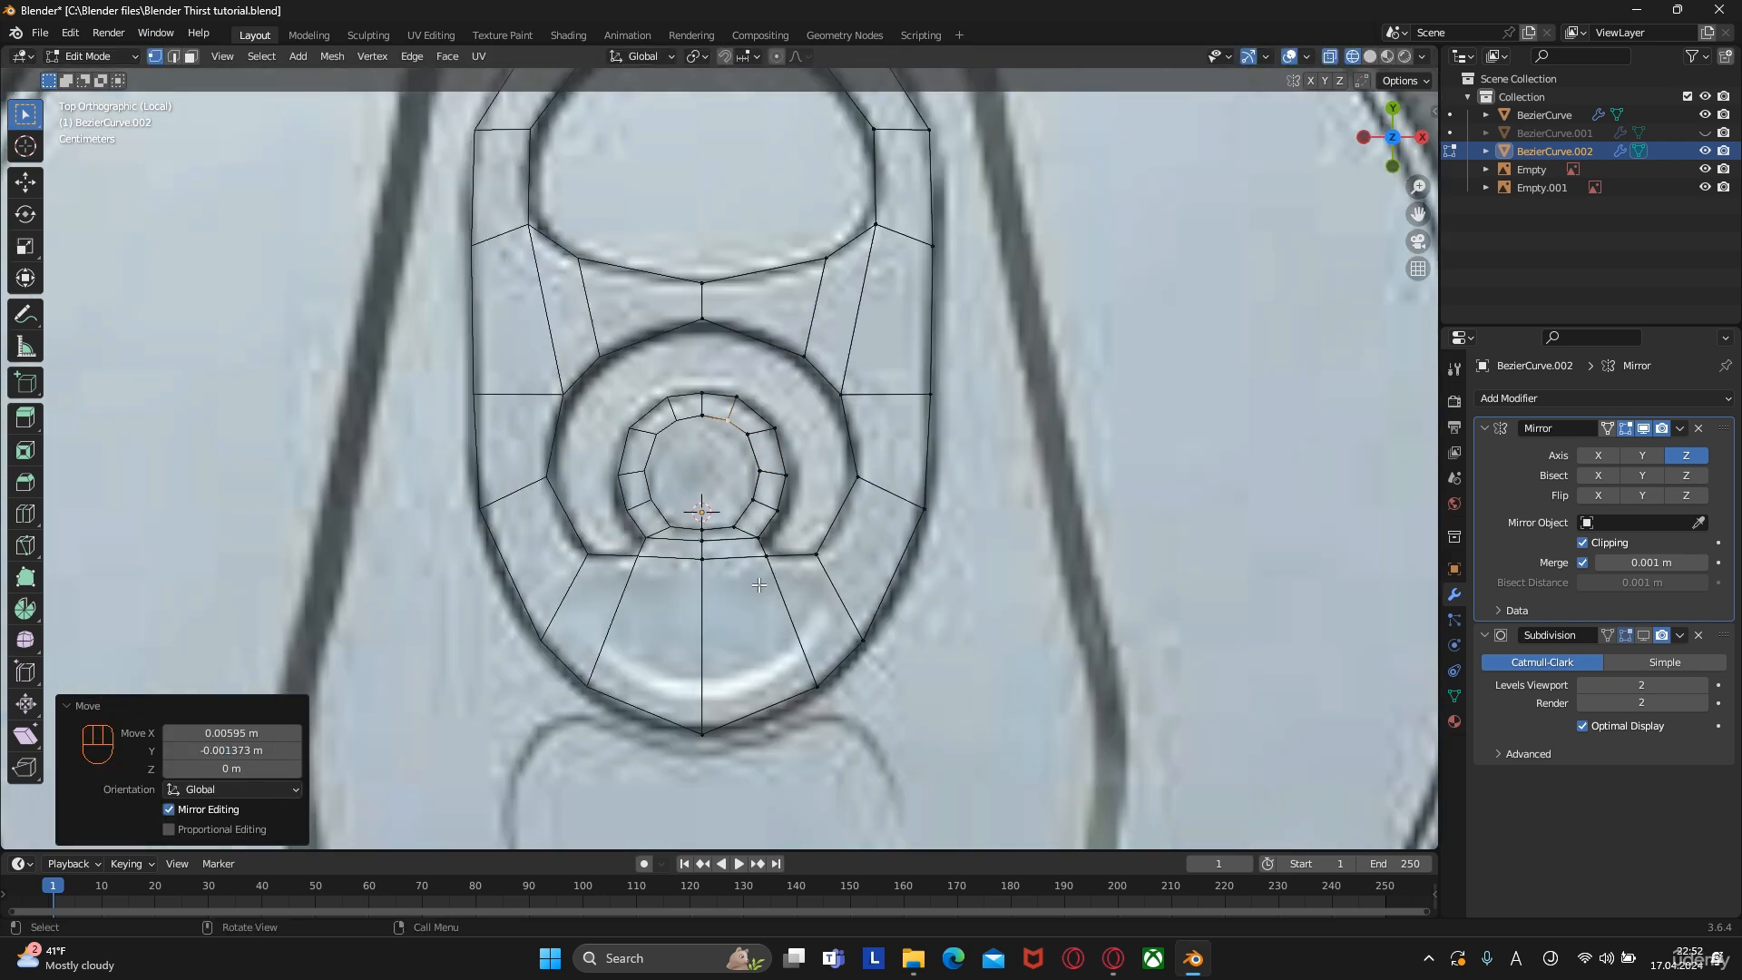
Fill the inside of the rivet ring with a central face and a side face
scroll(759, 586, "up", 4)
left_click(791, 497, "alt")
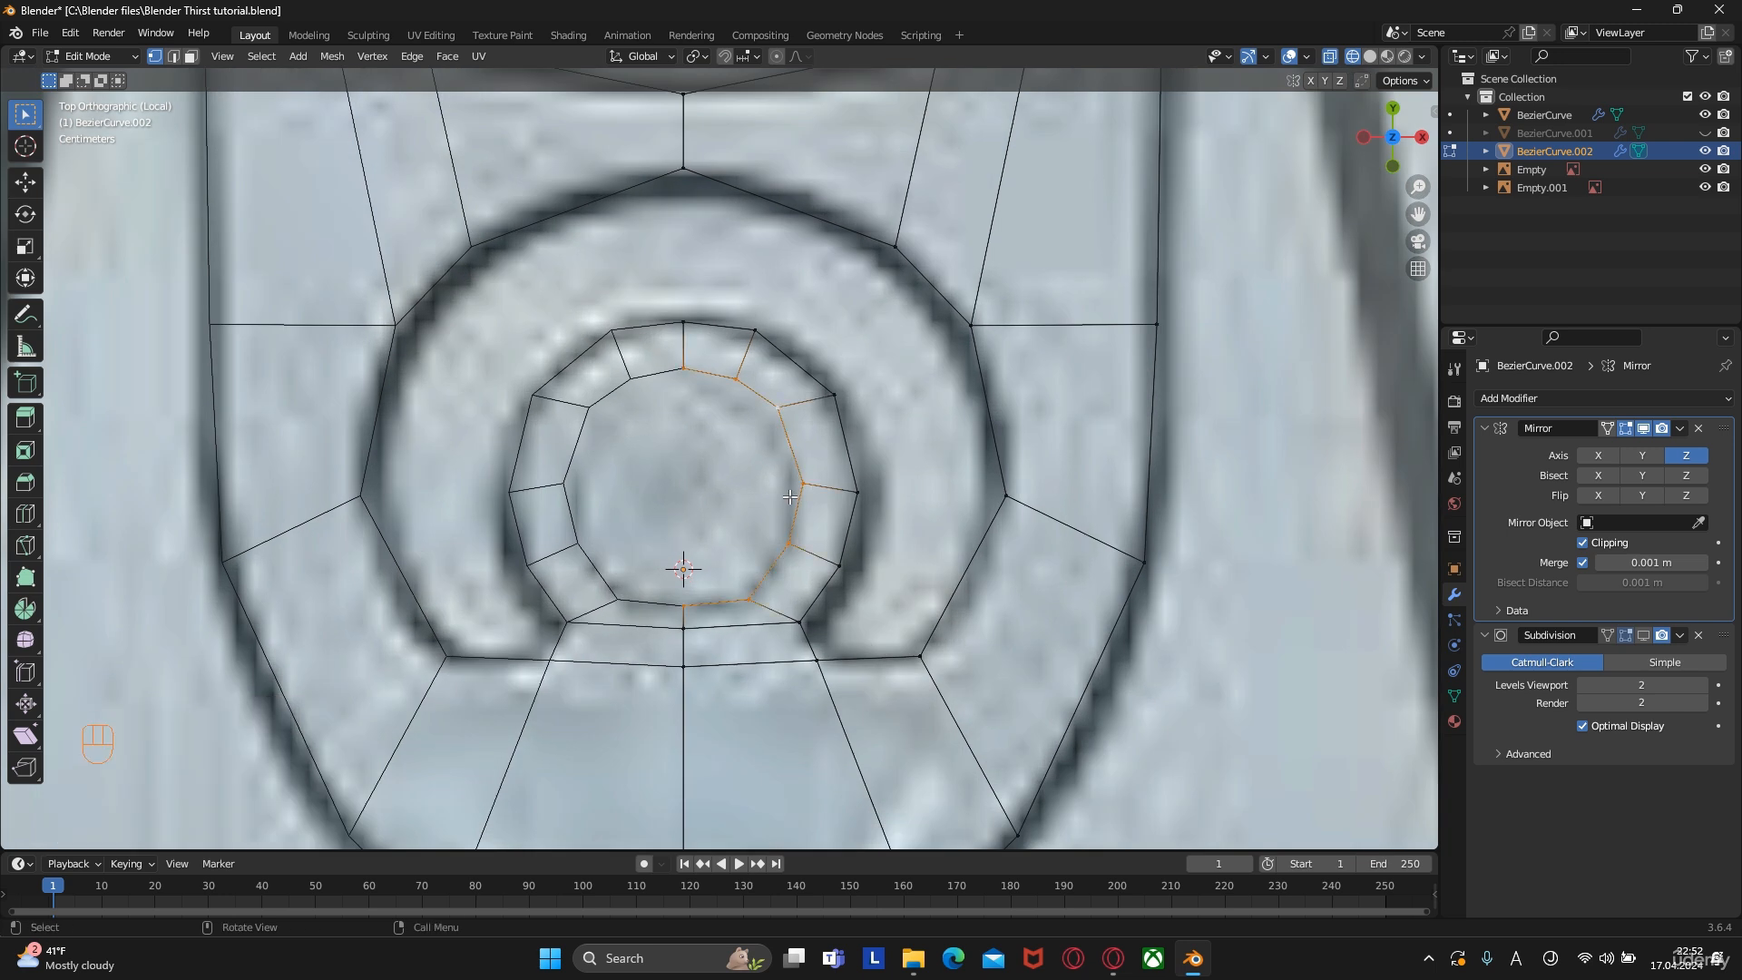
left_click(730, 607)
left_click(716, 378, "shift")
key("g")
right_click(719, 411)
left_click(763, 402, "shift")
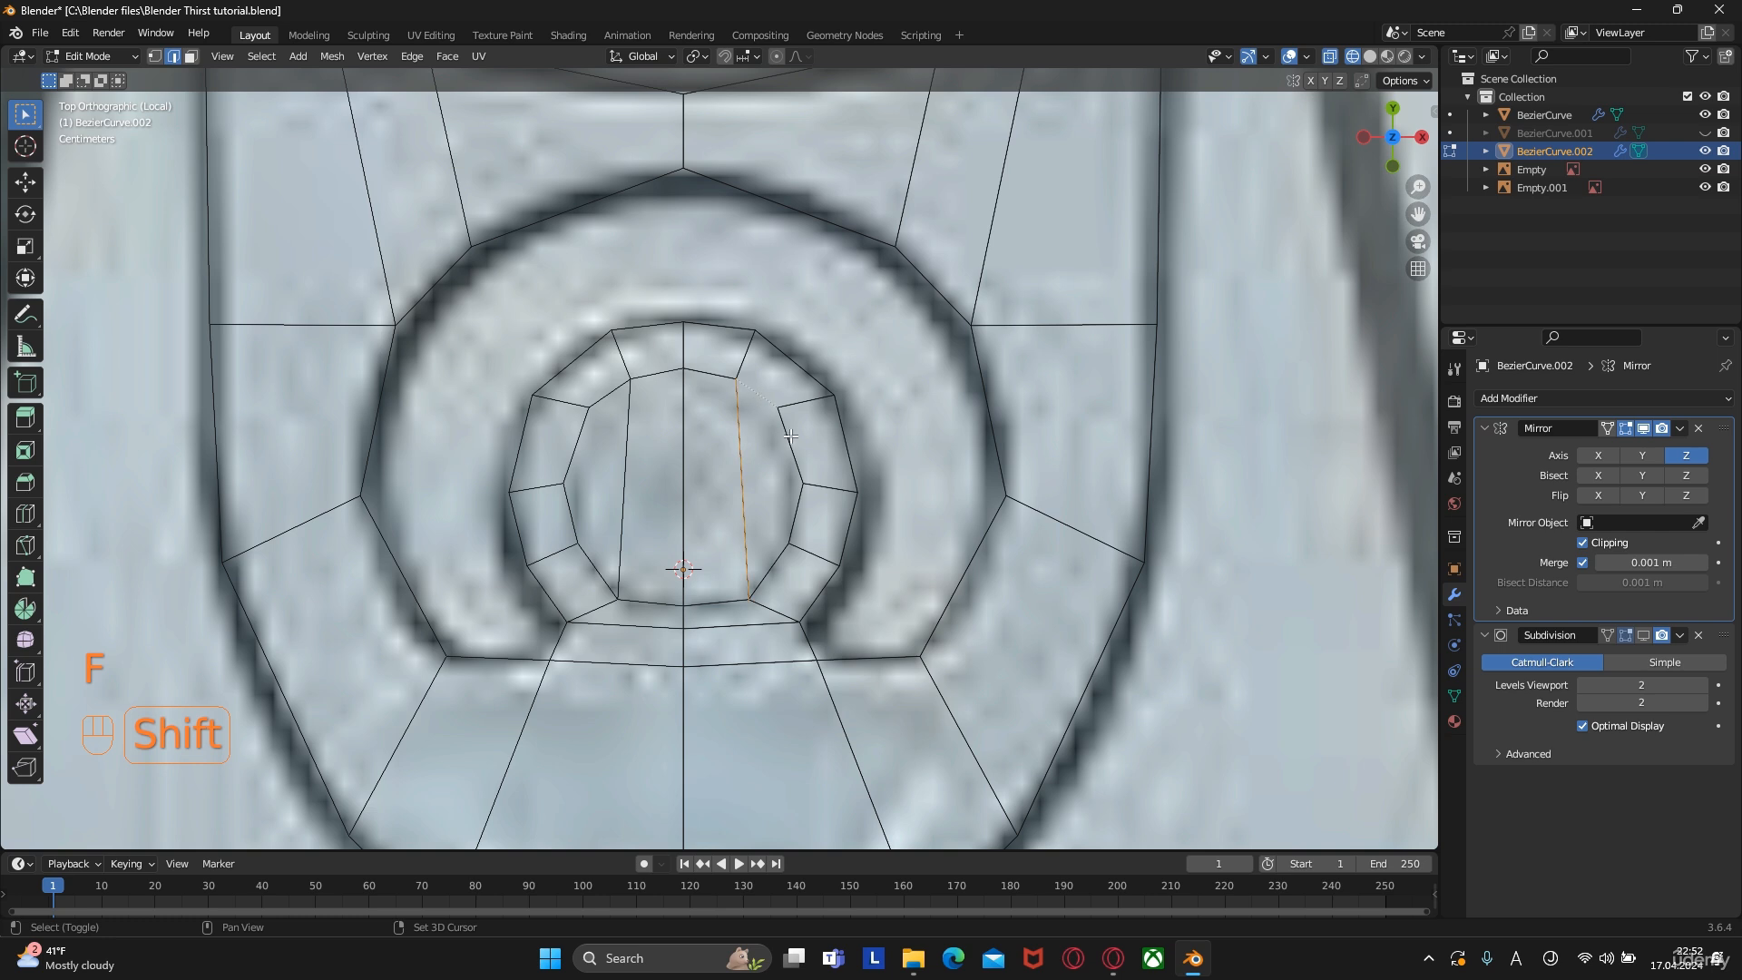
left_click(779, 559, "shift")
key("g")
right_click(784, 490)
key("f")
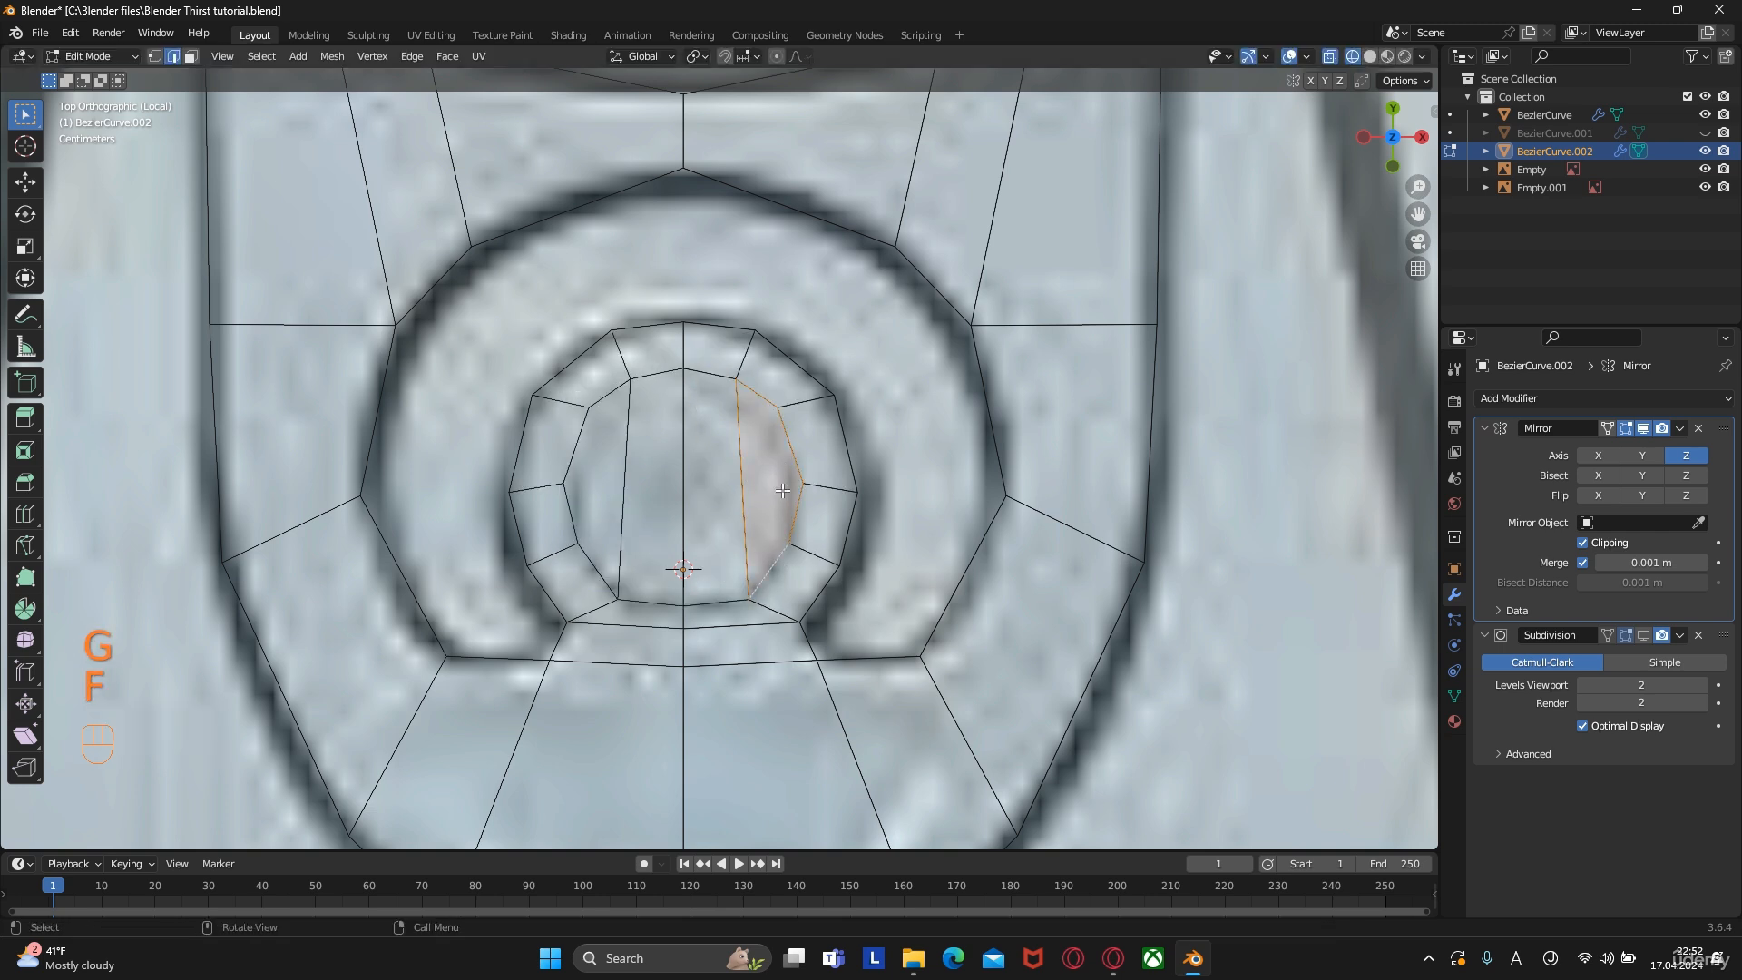
Cut the rivet's central face with a loop cut, continue it across the side face with the Knife, and scale the line straight
key("ctrl+r")
left_click(782, 476)
right_click(782, 477)
key("k")
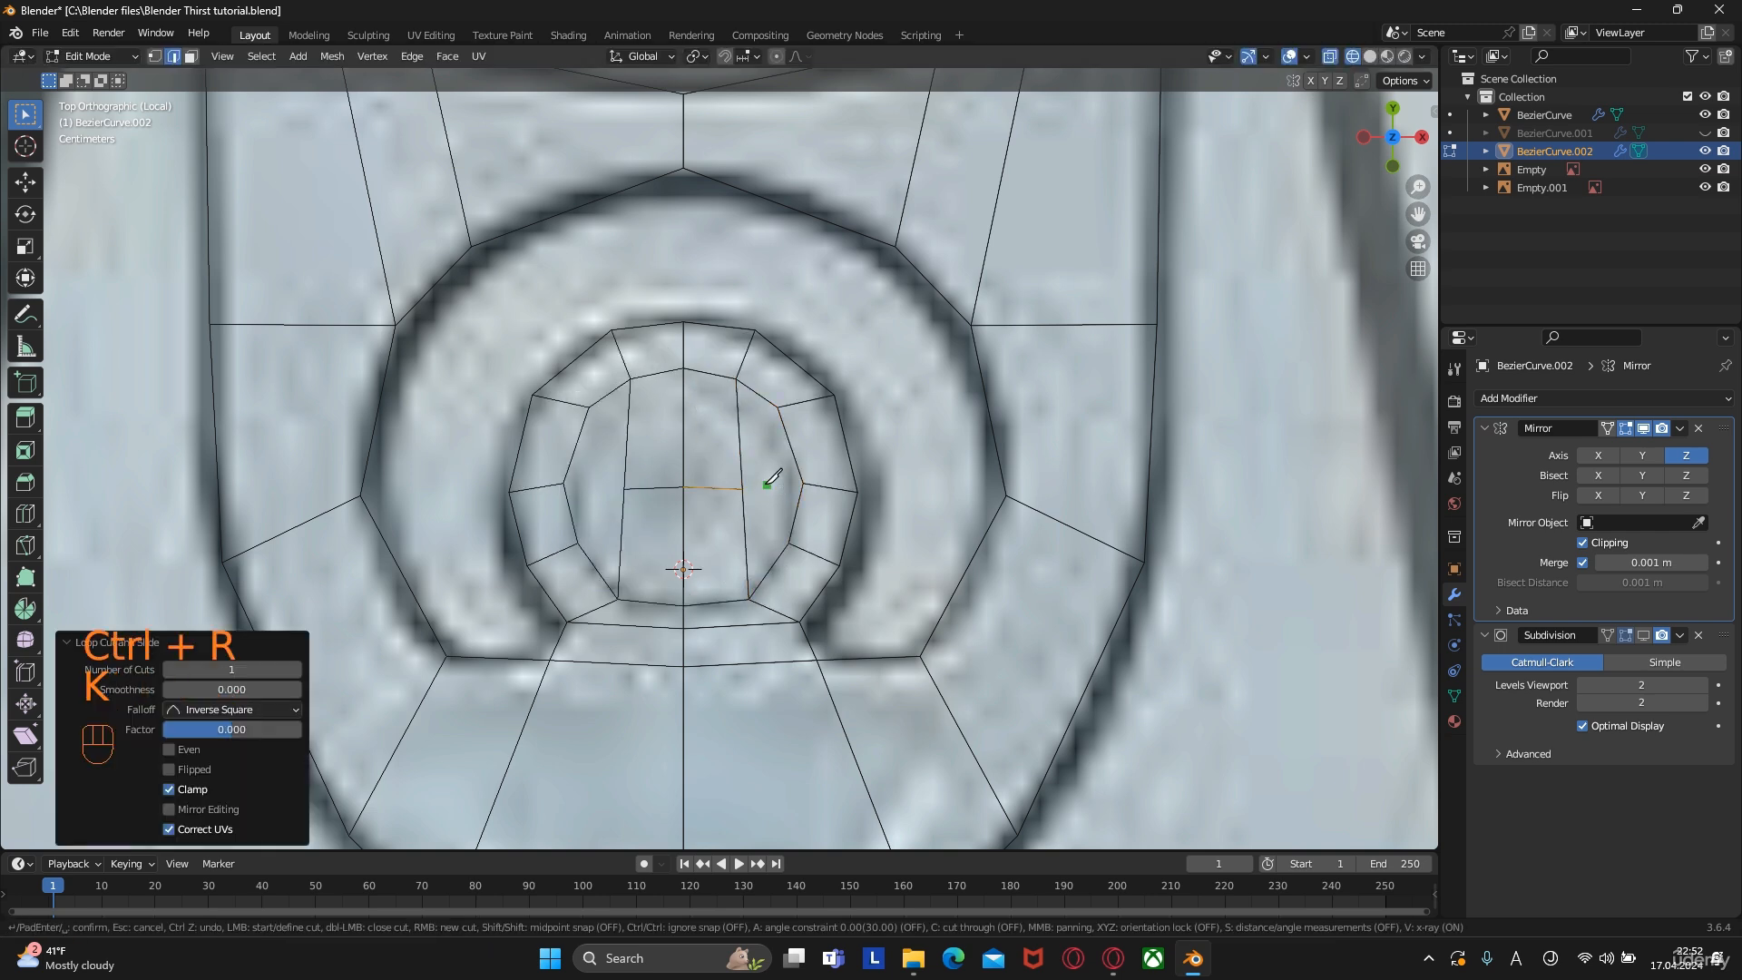
left_click(804, 482)
key("Return")
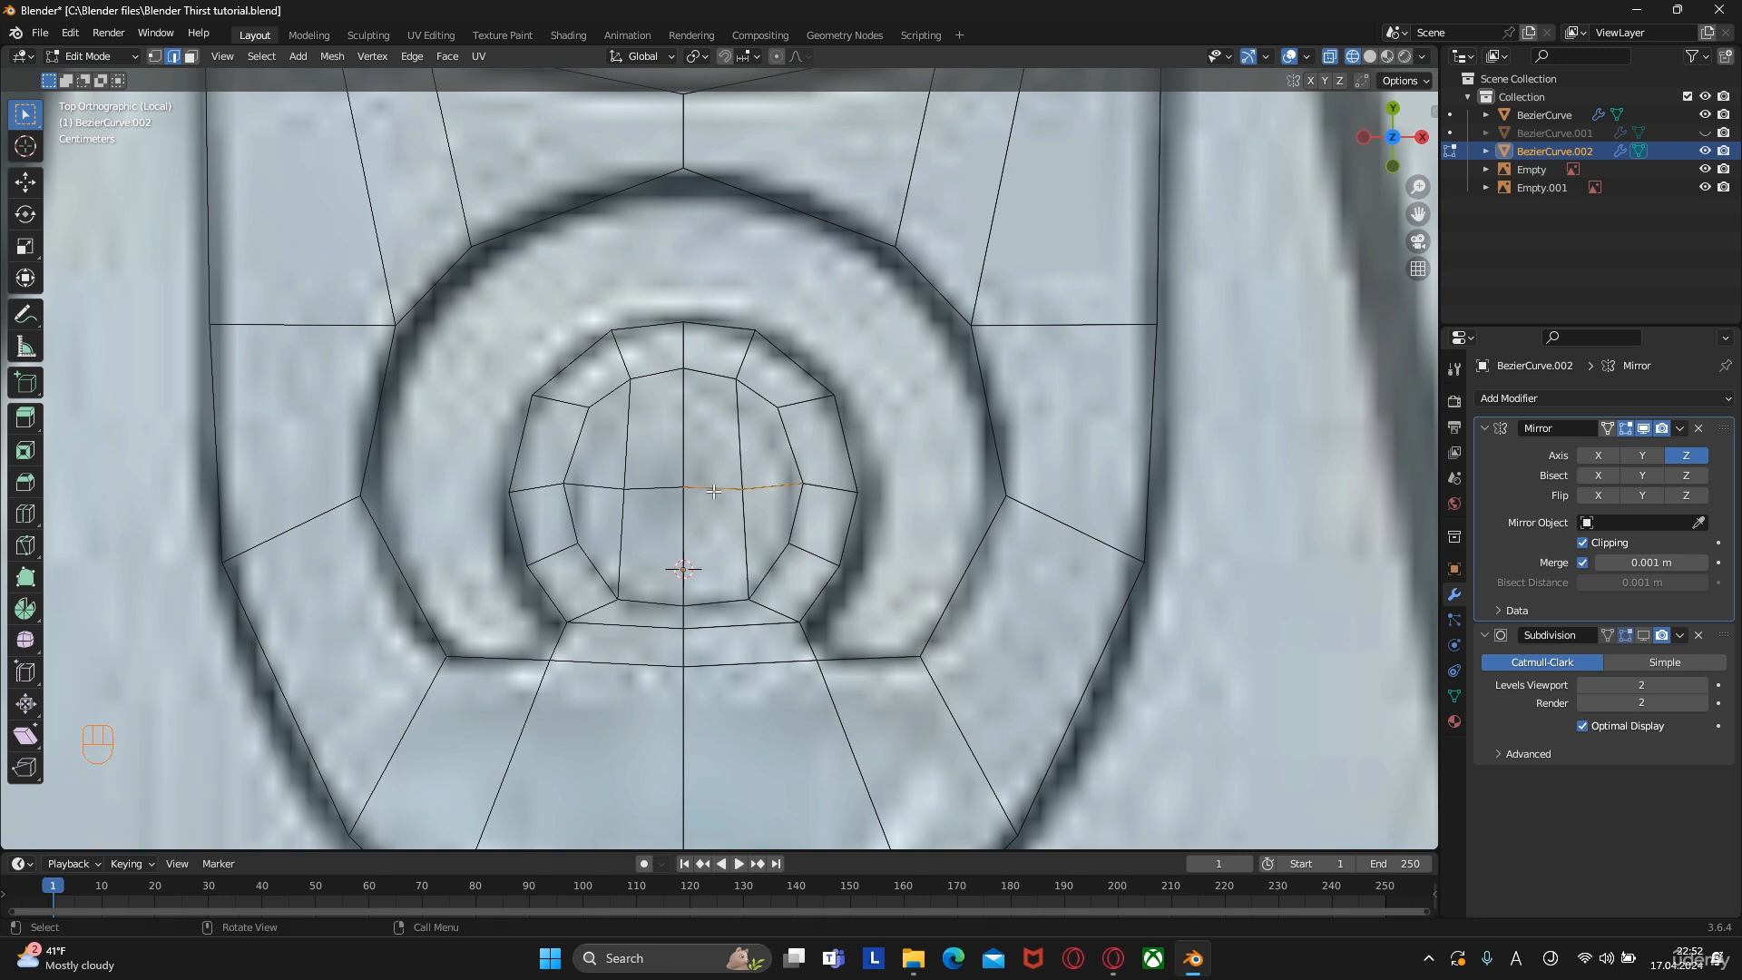
key("s")
left_click(829, 491)
Turn off X-ray and extrude the rivet's inner faces by -0.004834 m along their normals
key("Tab")
middle_click_drag(829, 491, 750, 449)
scroll(716, 435, "up", 5)
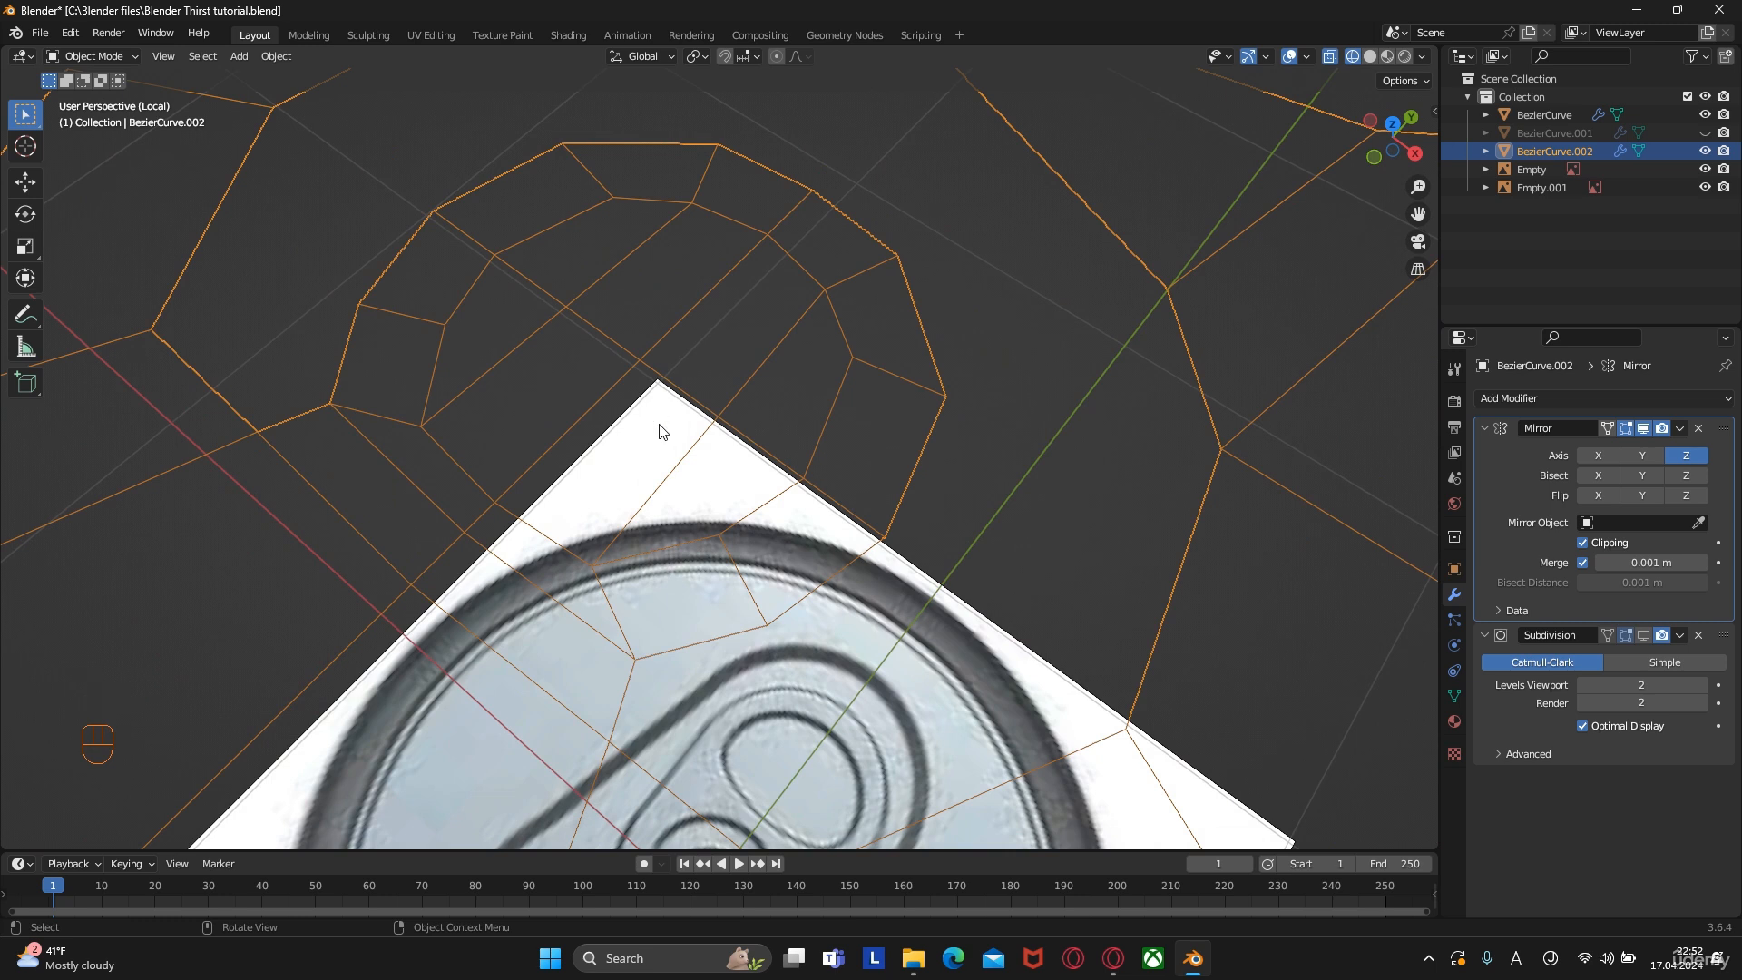
key("KP_7")
left_click(1330, 56)
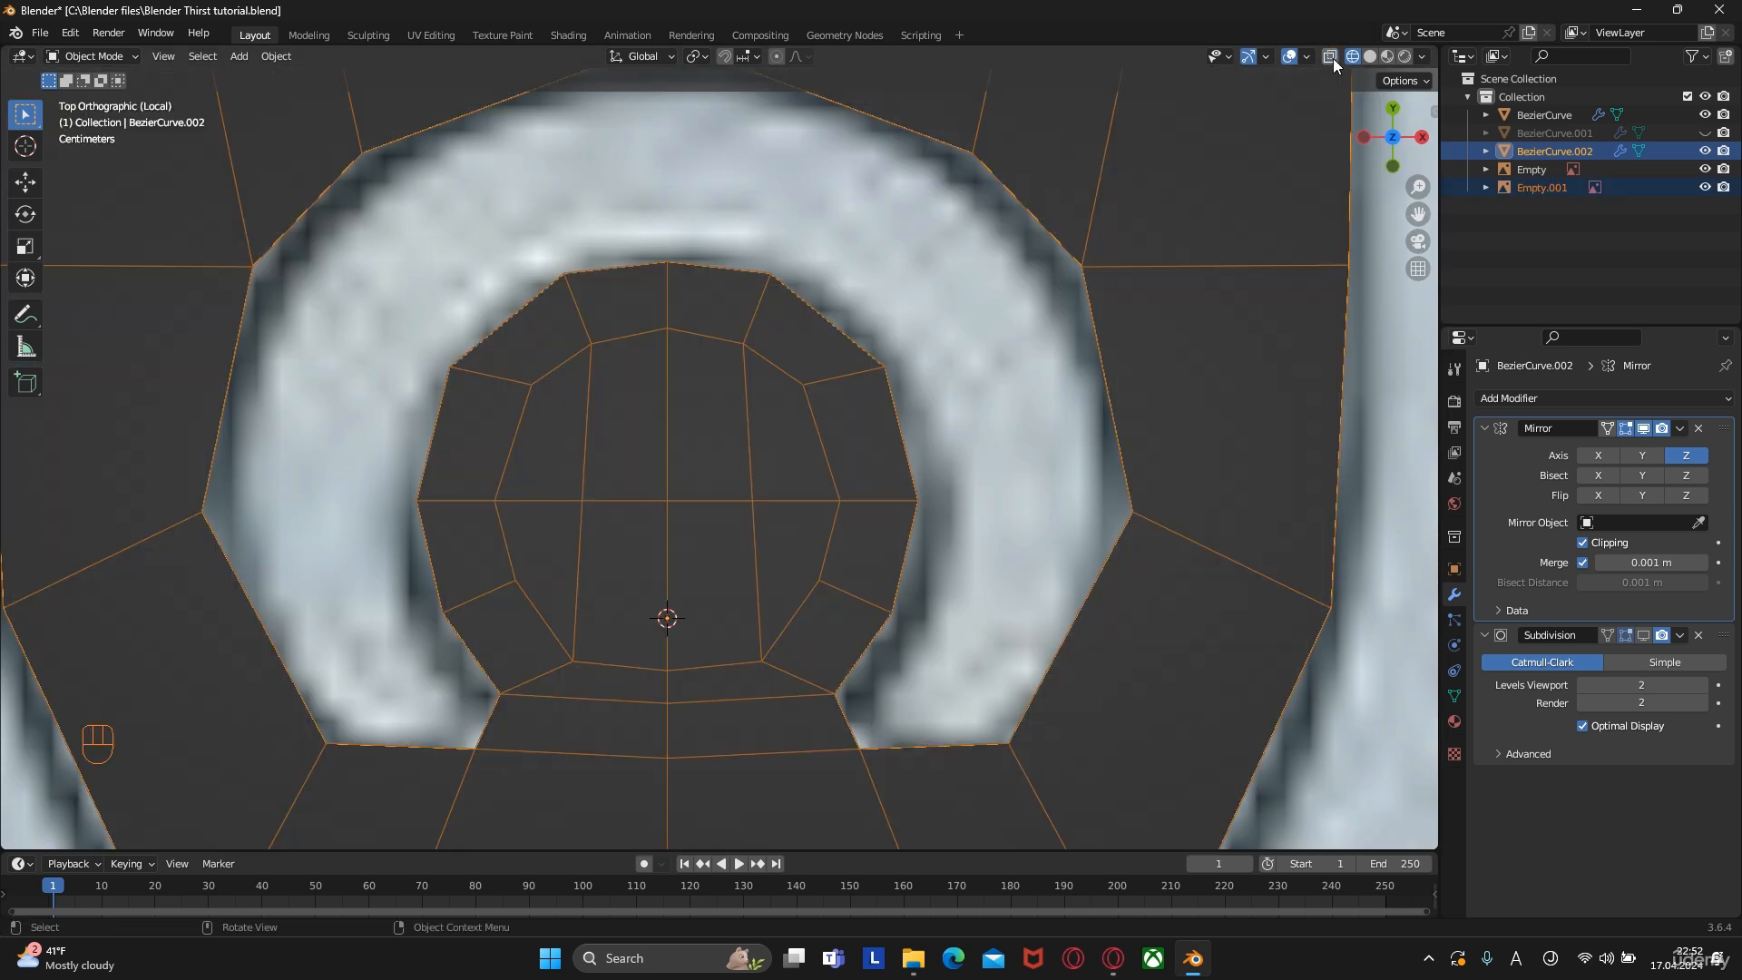
key("Tab")
key("3")
left_click(717, 426)
left_click(787, 426, "shift")
middle_click_drag(787, 426, 749, 430)
key("e")
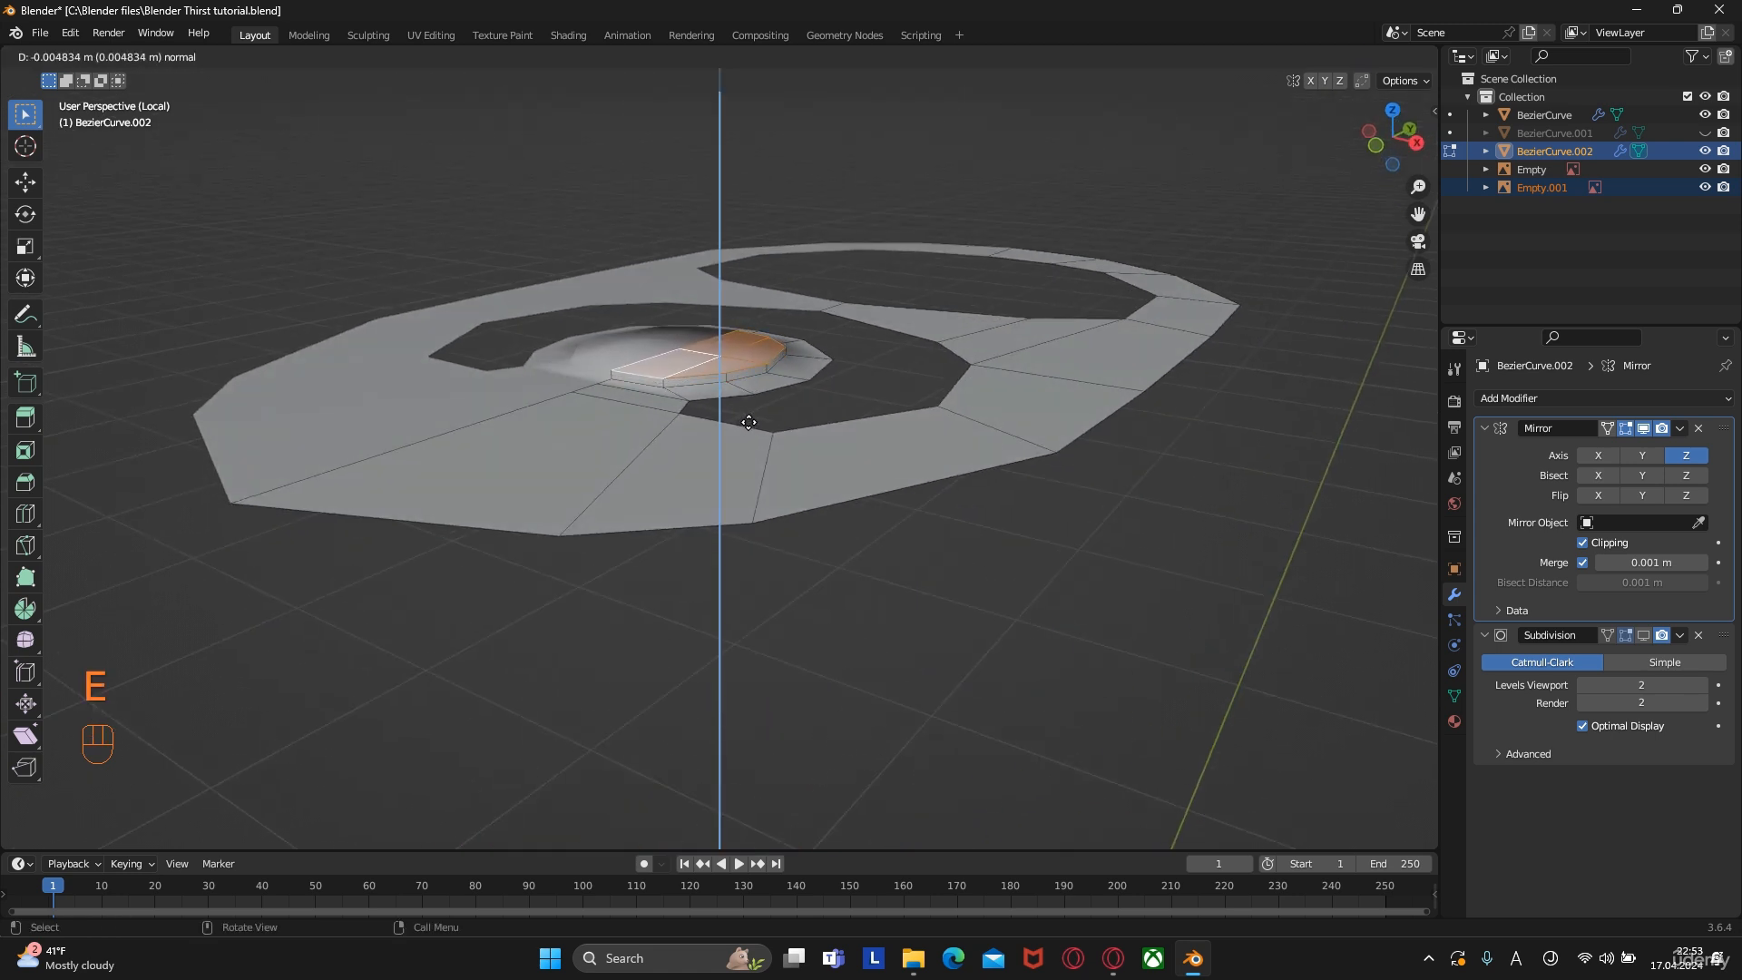
left_click(748, 422)
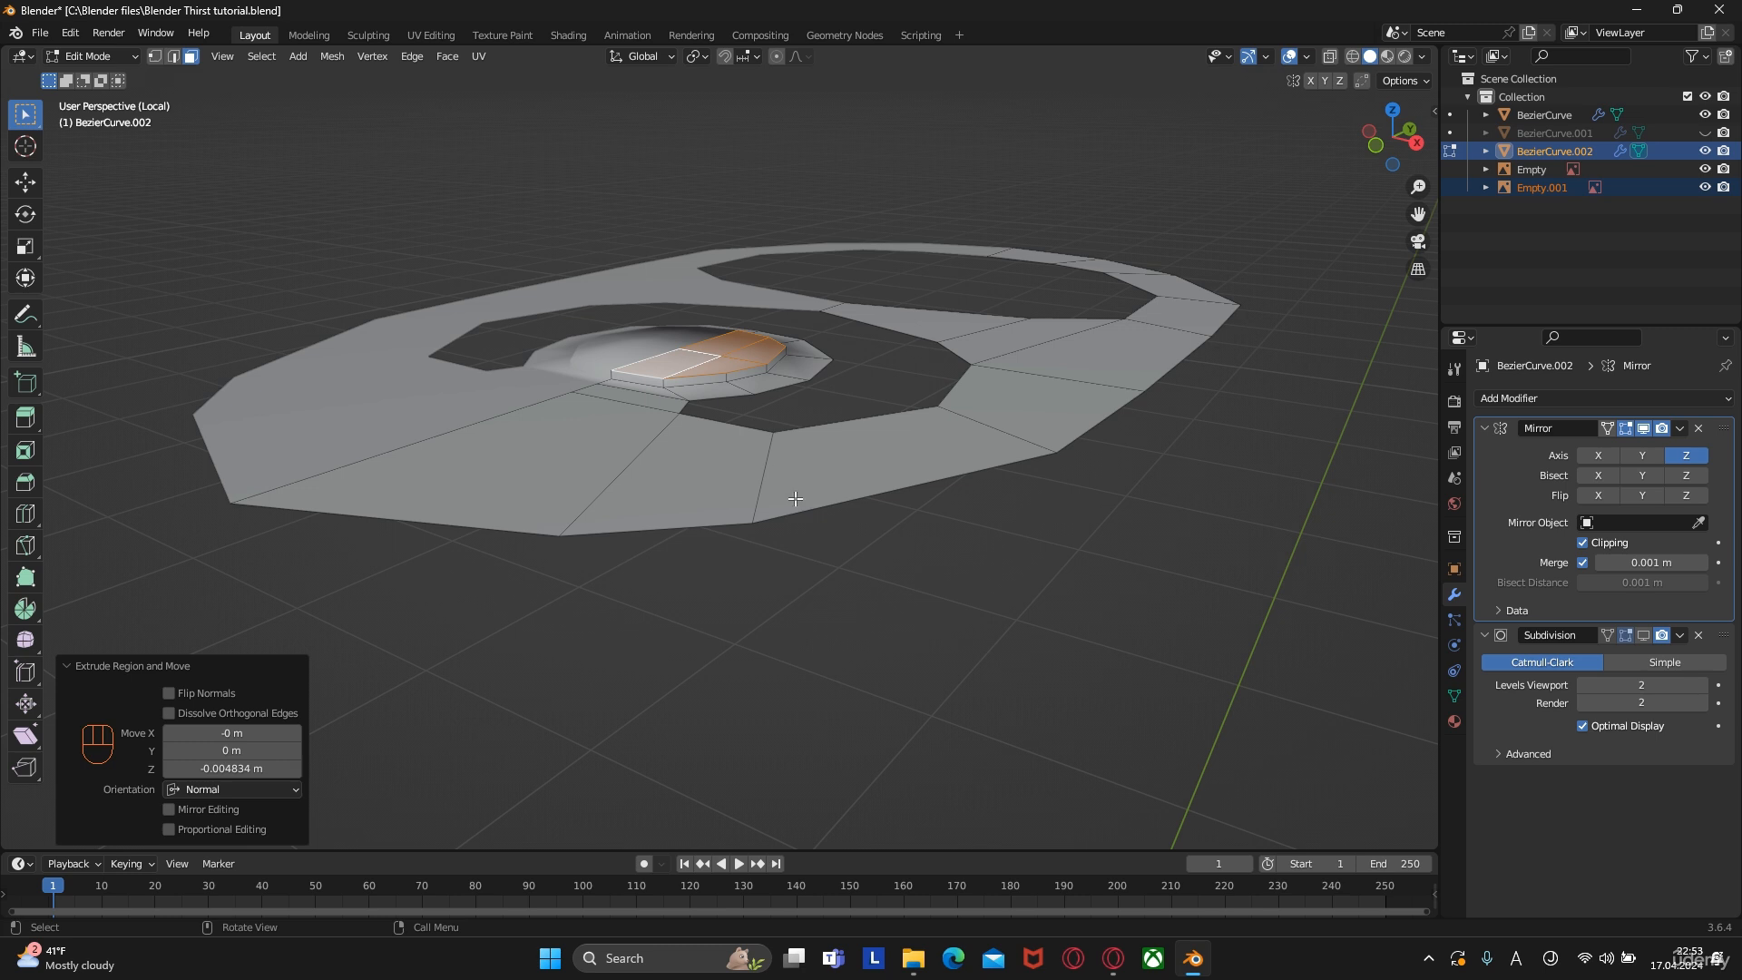
Show the pull tab's subdivision in the viewport and extrude the whole tab -0.01712 m along global Z for thickness
middle_click_drag(806, 474, 812, 549)
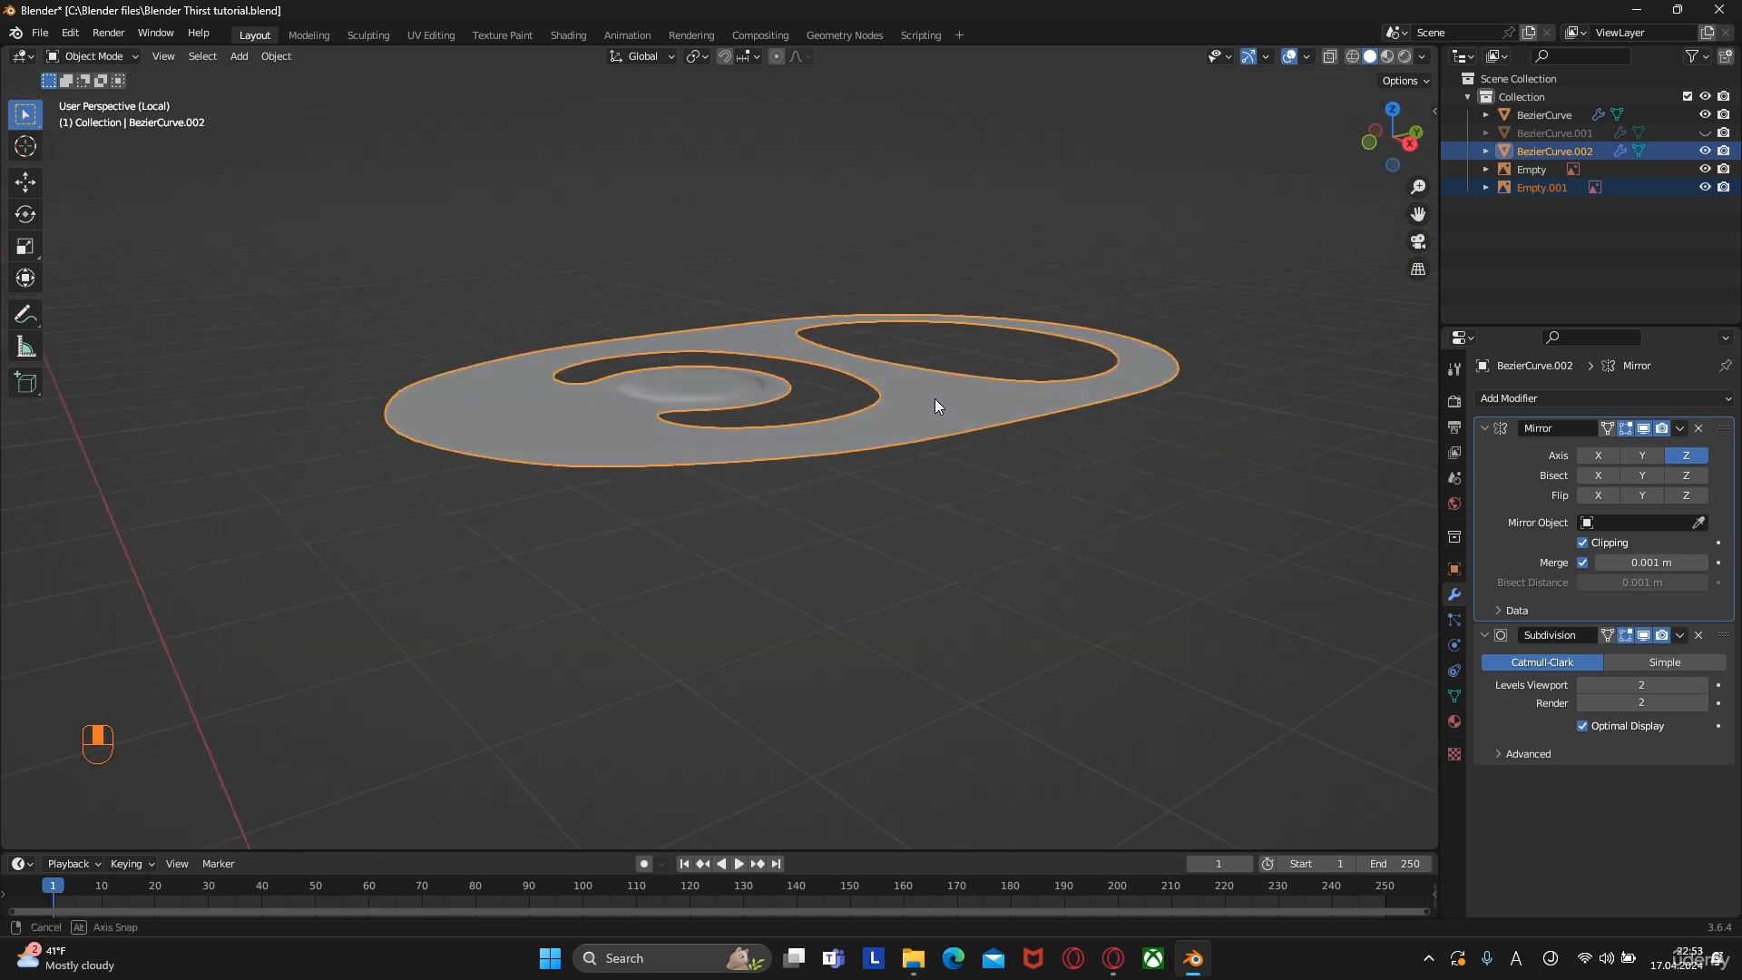
middle_click_drag(933, 400, 925, 361)
key("Tab")
key("e")
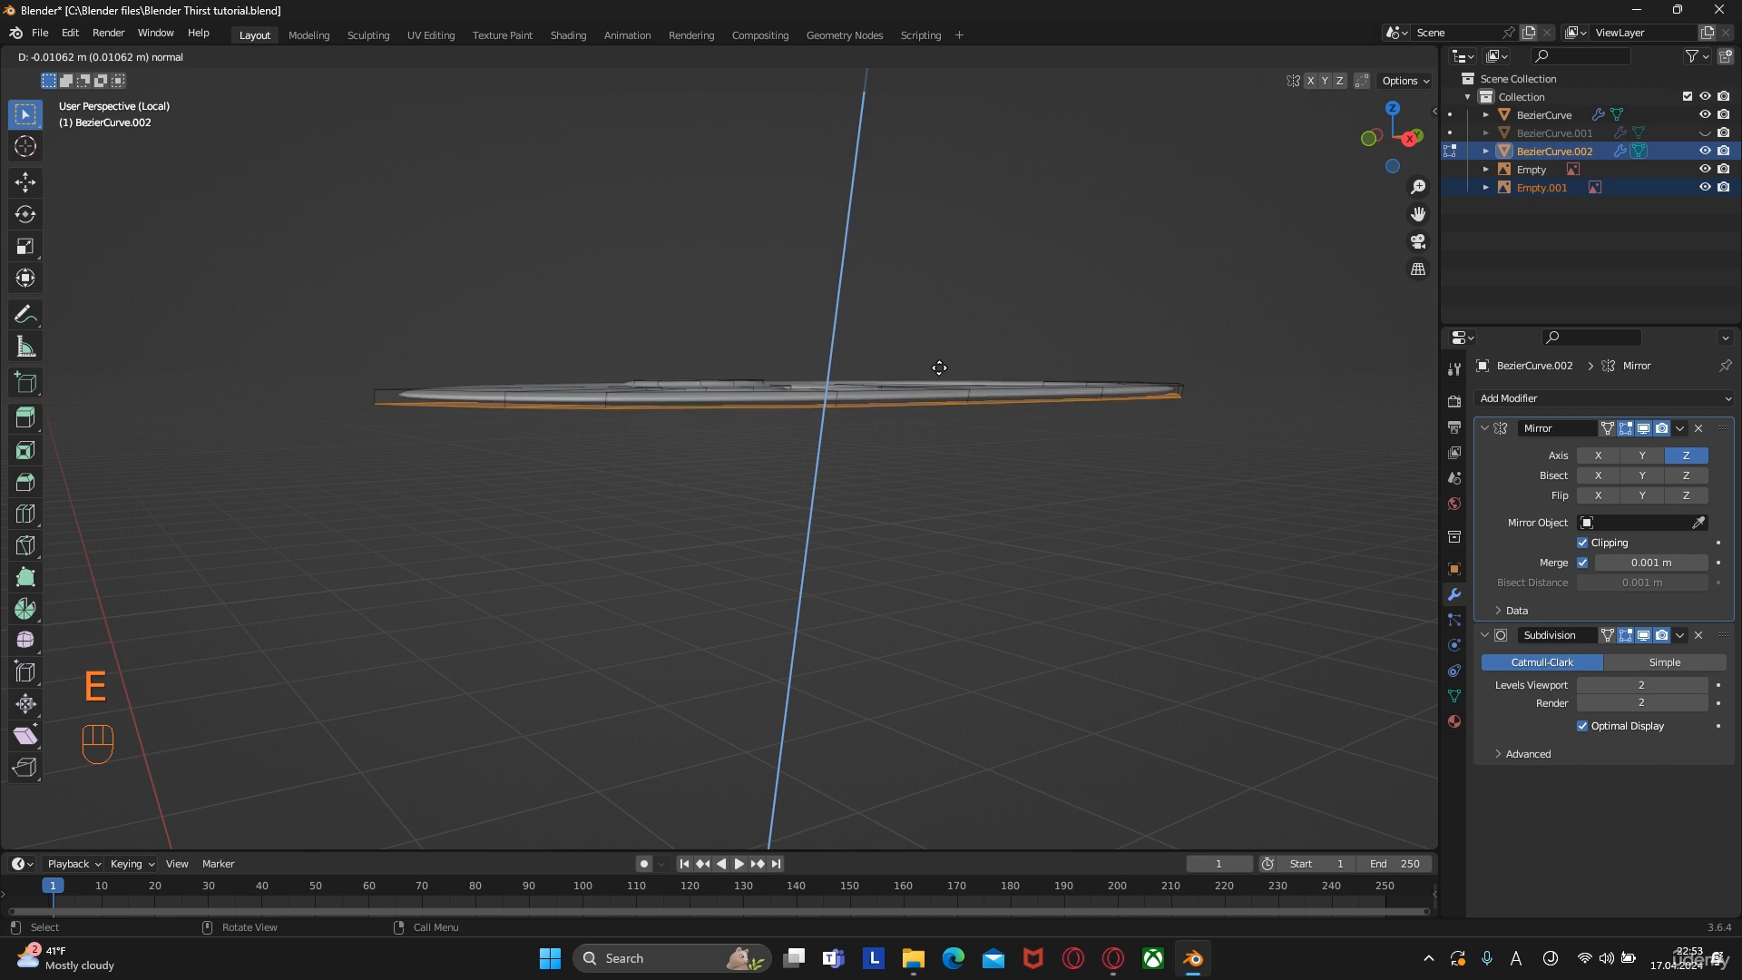
key("z")
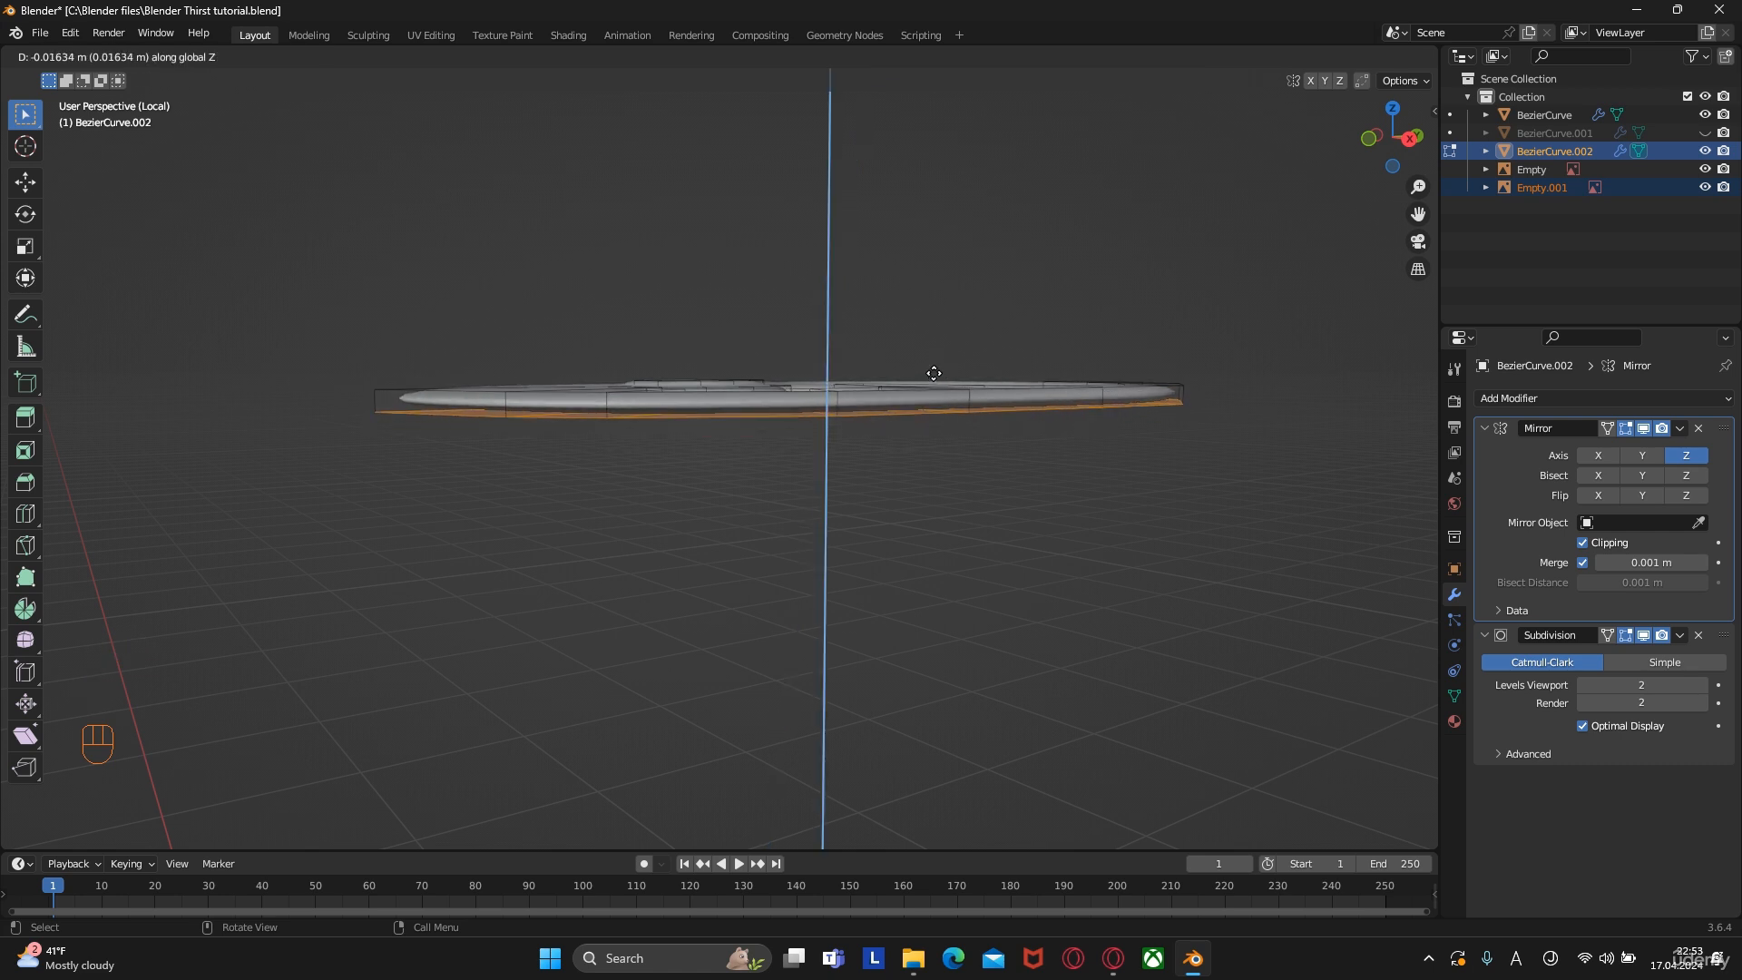
left_click(935, 380)
scroll(943, 399, "up", 4)
middle_click_drag(945, 413, 939, 431)
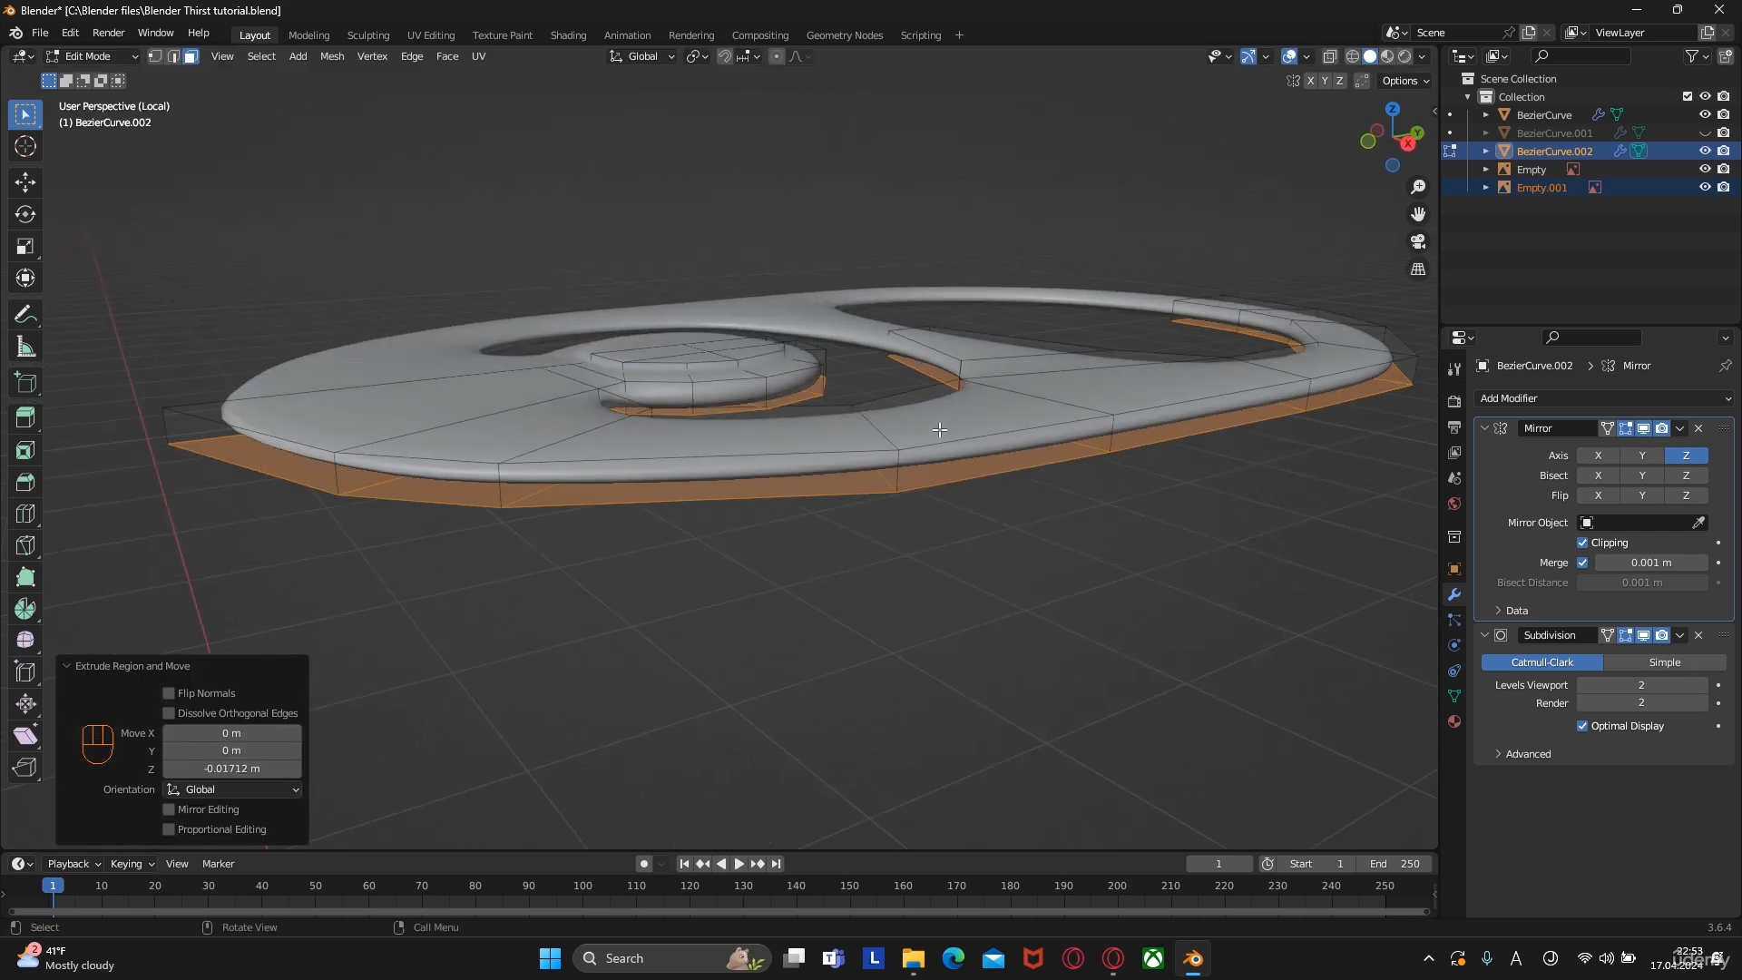
Add supporting loop cuts around the pull tab's outer side wall to sharpen its rim
key("ctrl+r")
left_click(902, 459)
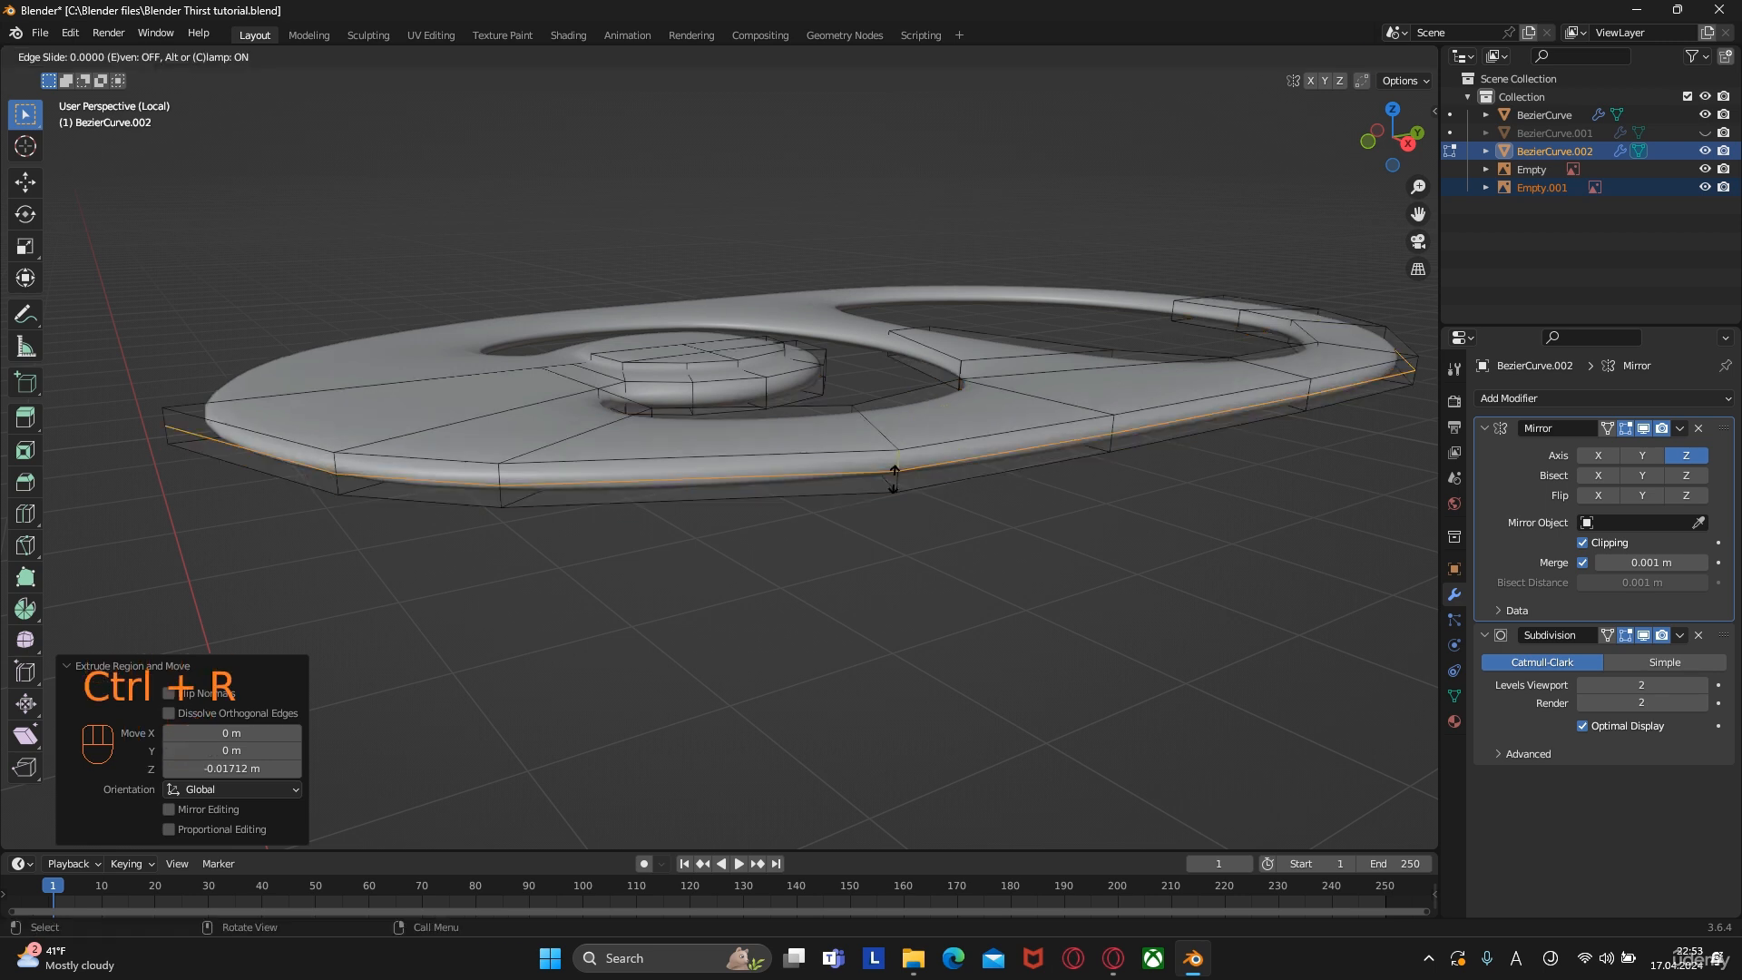
left_click(899, 463)
key("ctrl+r")
left_click(901, 471)
left_click(901, 487)
middle_click_drag(903, 487, 954, 505)
key("ctrl+r")
left_click(974, 524)
left_click(983, 533)
key("Tab")
middle_click_drag(952, 422, 1061, 549)
Add two loop cuts along the tab's top face, sliding one towards the outer rim and one towards the openings
key("Tab")
middle_click_drag(878, 364, 872, 438, "shift")
key("ctrl+r")
left_click(894, 436)
left_click(896, 352)
key("ctrl+r")
left_click(916, 237)
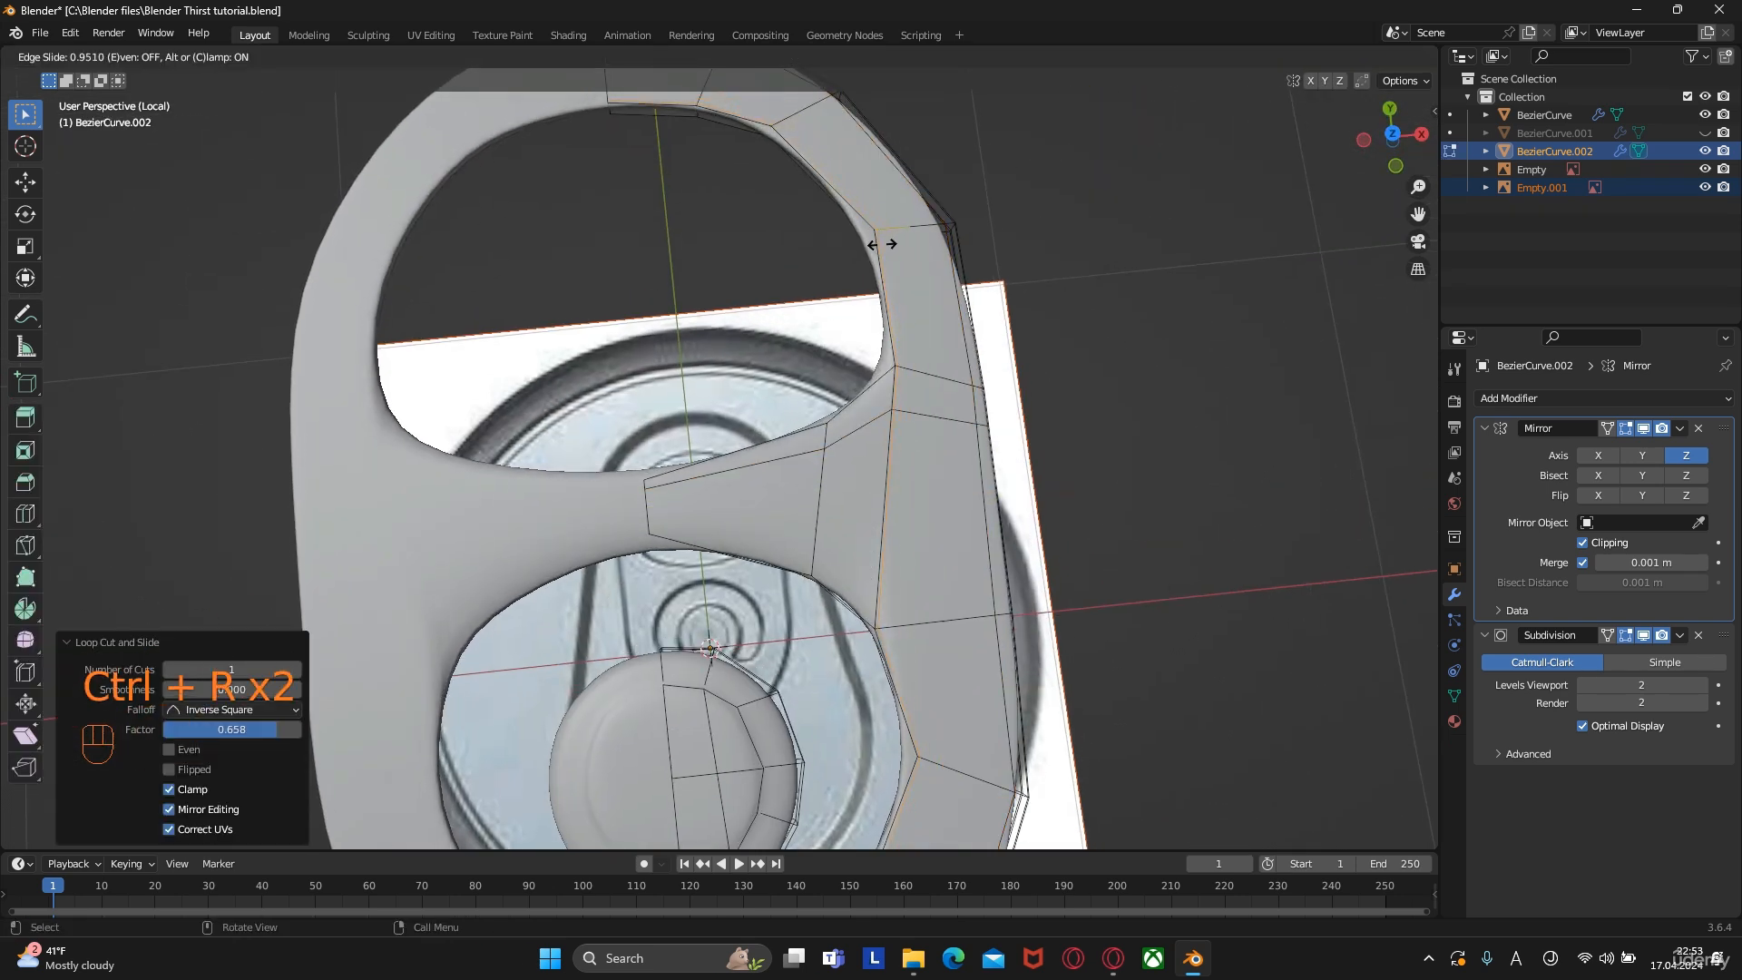
left_click(879, 242)
Add two supporting loop cuts along the inner wall of the pull tab's opening
scroll(879, 245, "down", 5)
middle_click_drag(877, 381, 935, 263)
scroll(935, 544, "up", 5)
key("ctrl+r")
key("ctrl+r")
left_click(939, 633)
left_click(915, 647)
key("ctrl+r")
right_click(894, 667)
Add two more loop cuts around the pull tab's inner edges, sliding them in opposite directions to tighten the corners
middle_click_drag(1024, 705, 908, 626)
middle_click_drag(475, 470, 804, 474, "shift")
scroll(804, 474, "up", 4)
scroll(804, 473, "down", 3)
key("ctrl+r")
left_click(711, 514)
left_click(724, 496)
key("ctrl+r")
left_click(700, 517)
left_click(700, 523)
key("Tab")
scroll(756, 559, "down", 9)
middle_click_drag(701, 523, 728, 437)
scroll(772, 510, "up", 6)
Add two loop cuts around the rivet's side wall on the underside, sliding each one close to an edge
key("Tab")
key("ctrl+r")
left_click(580, 284)
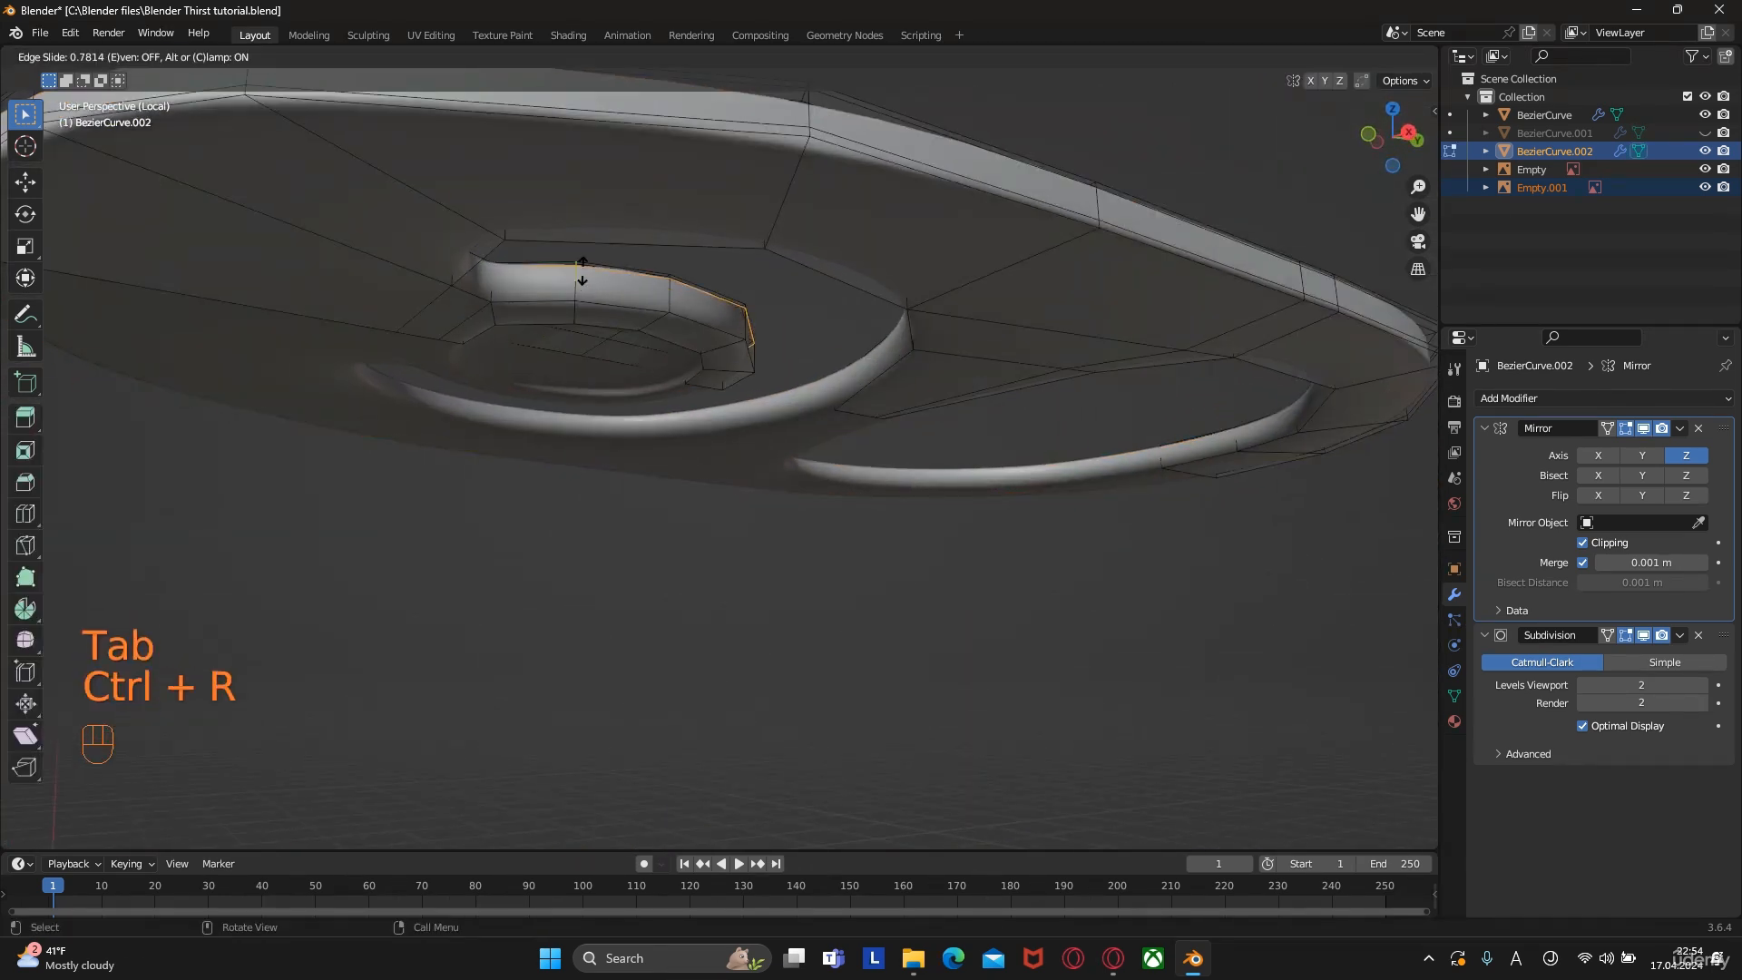
left_click(584, 276)
key("ctrl+r")
left_click(660, 312)
left_click(664, 305)
Return to the full scene with the top reference image hidden and the can lid shown
key("Tab")
scroll(664, 305, "down", 5)
middle_click_drag(664, 305, 961, 438)
scroll(800, 450, "up", 3)
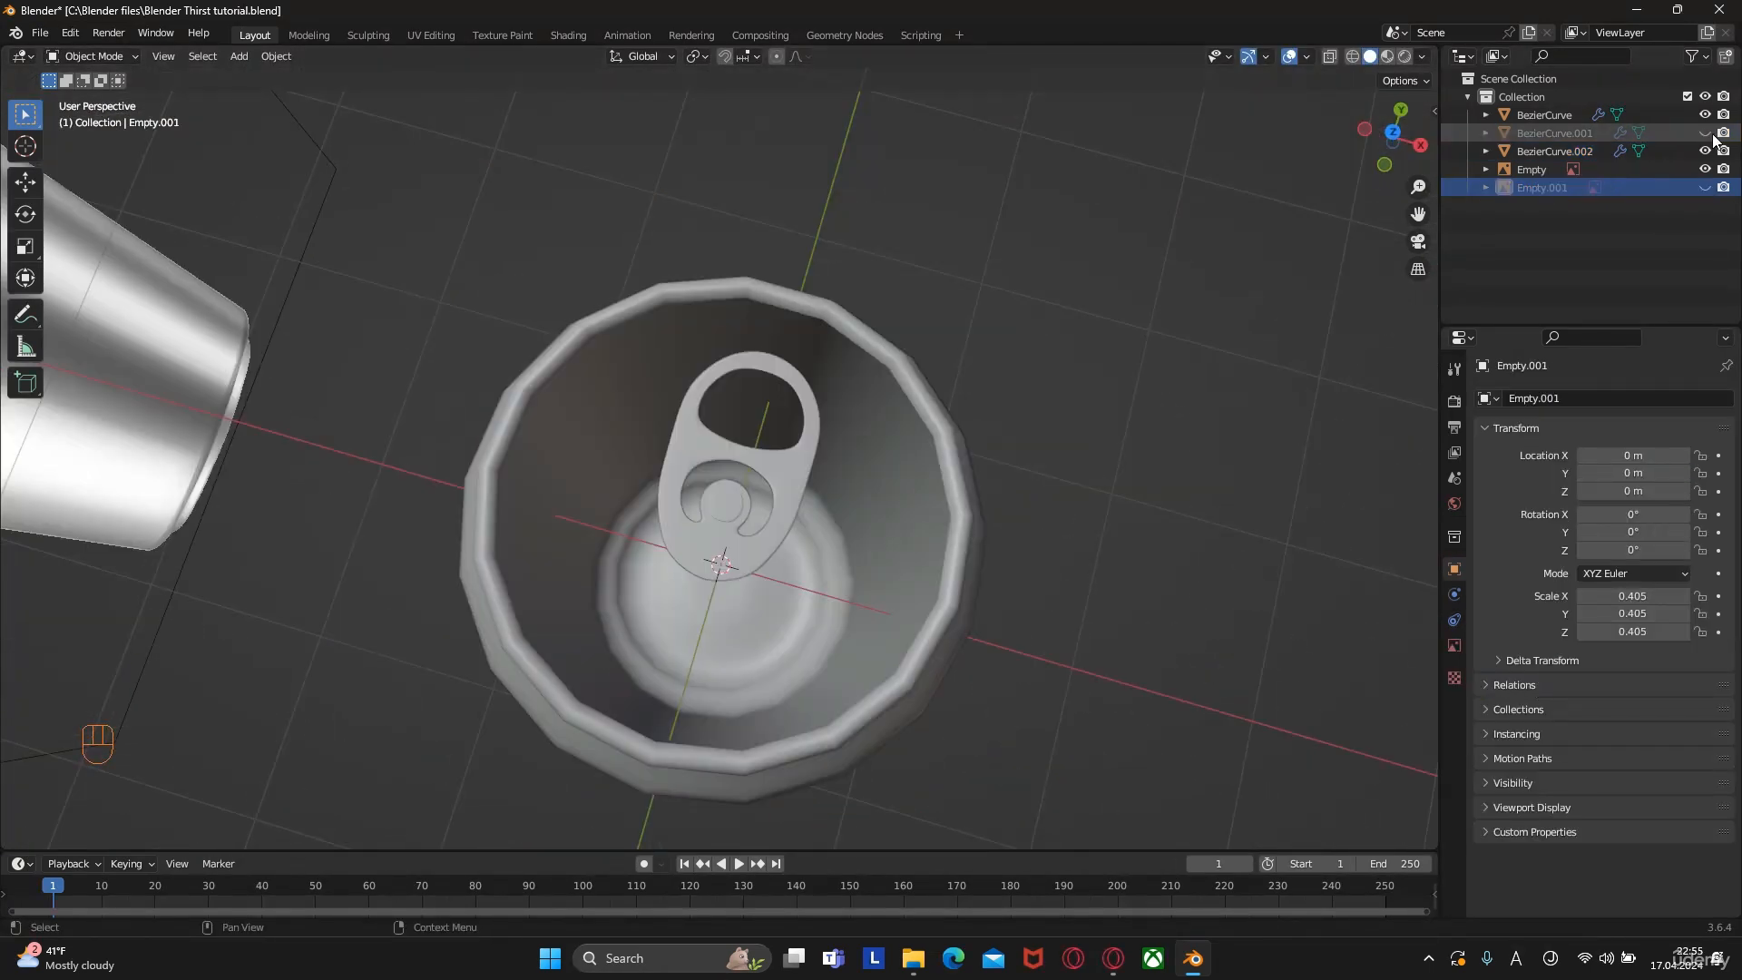
left_click(1706, 133)
middle_click_drag(924, 515, 934, 417)
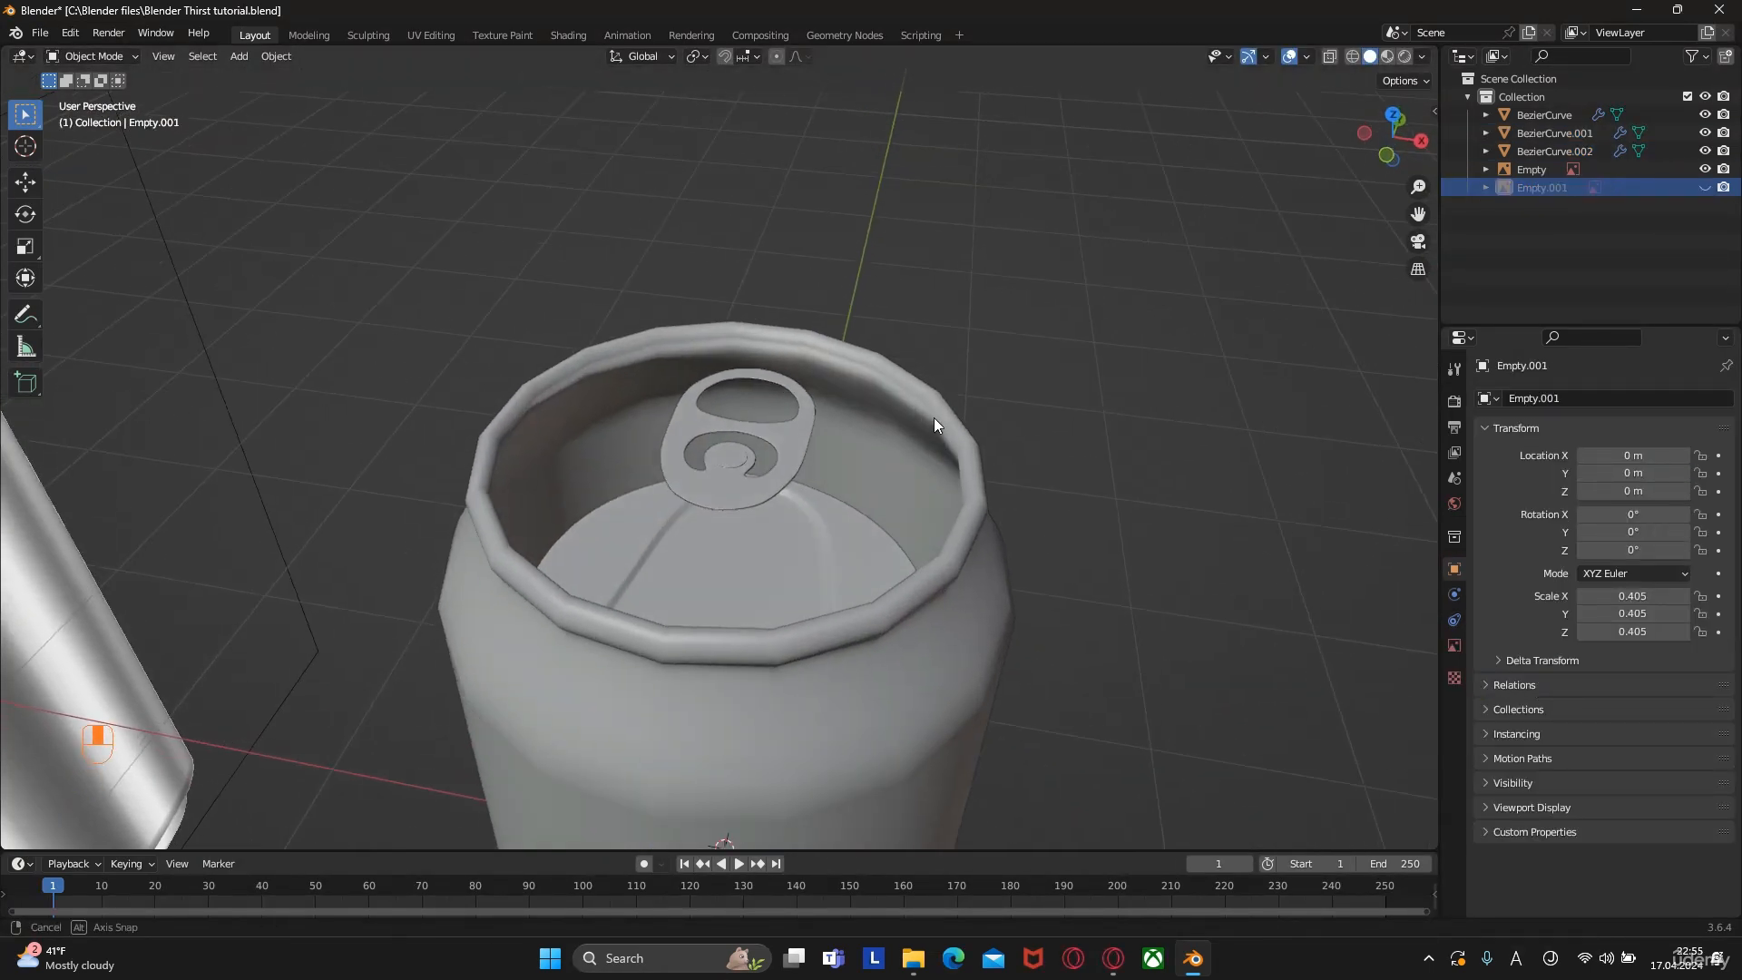
Turn on the viewport display of the can body's Subdivision modifier
left_click(792, 515)
left_click(982, 460)
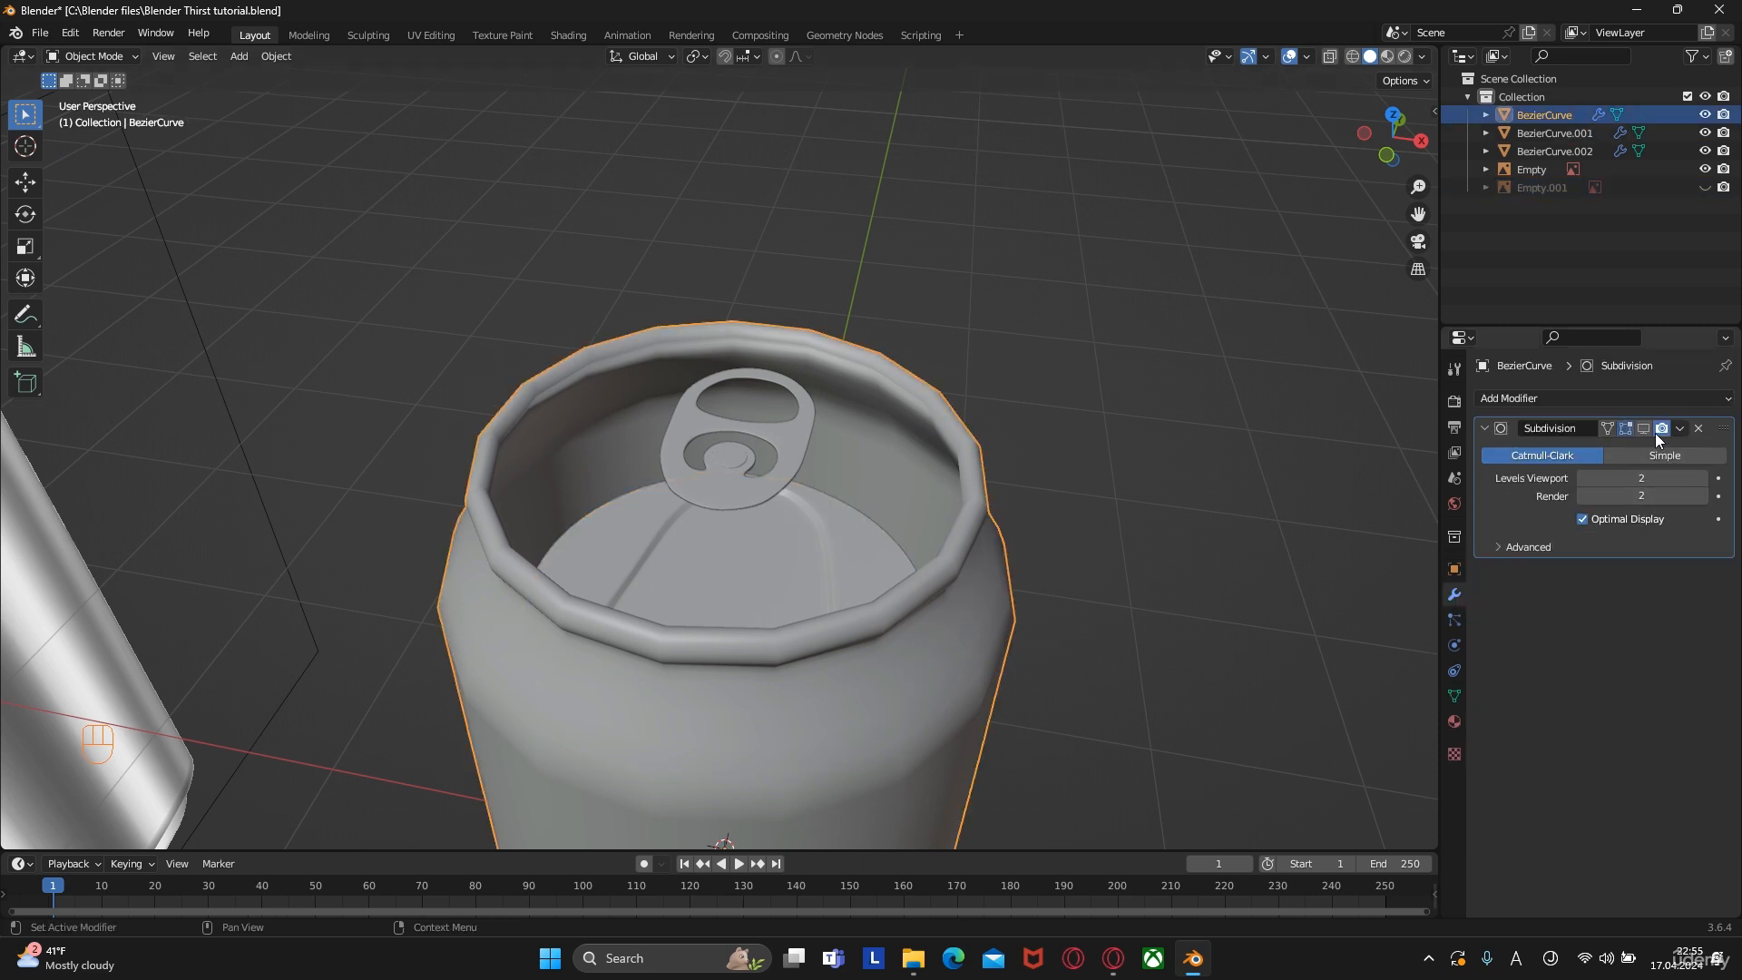
Raise the lid 0.61722 m along Z, then nudge it up slightly more to seat it inside the can's rim
left_click(797, 523)
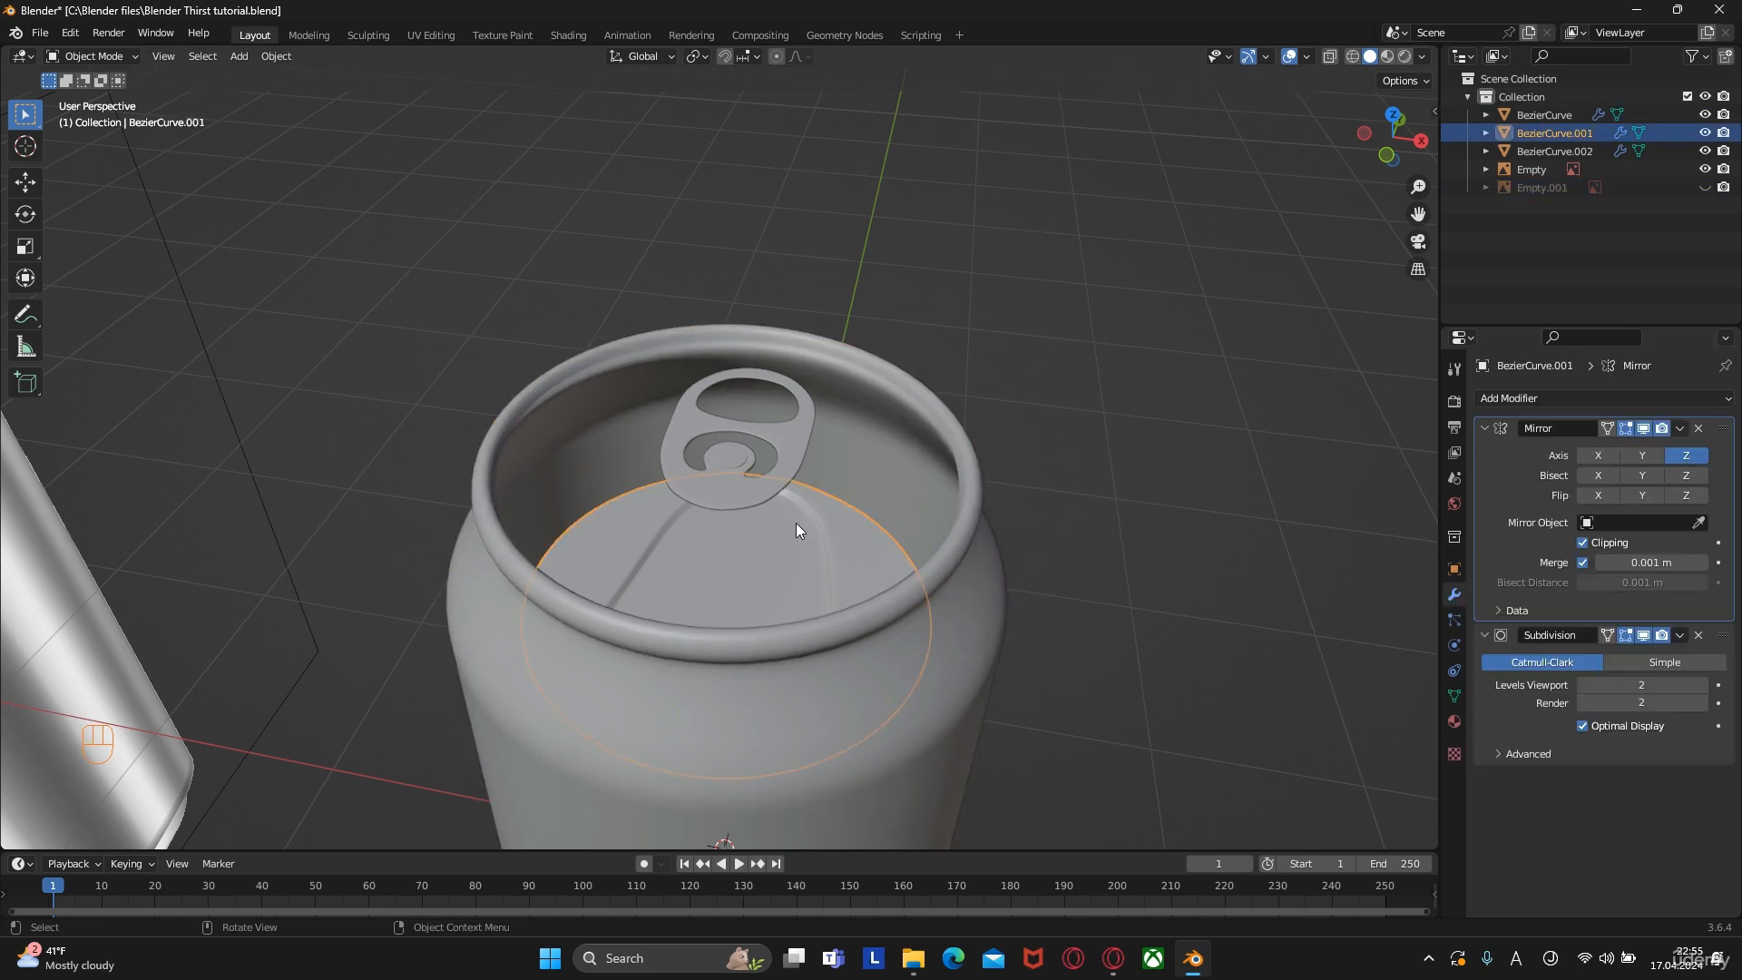
key("g")
key("z")
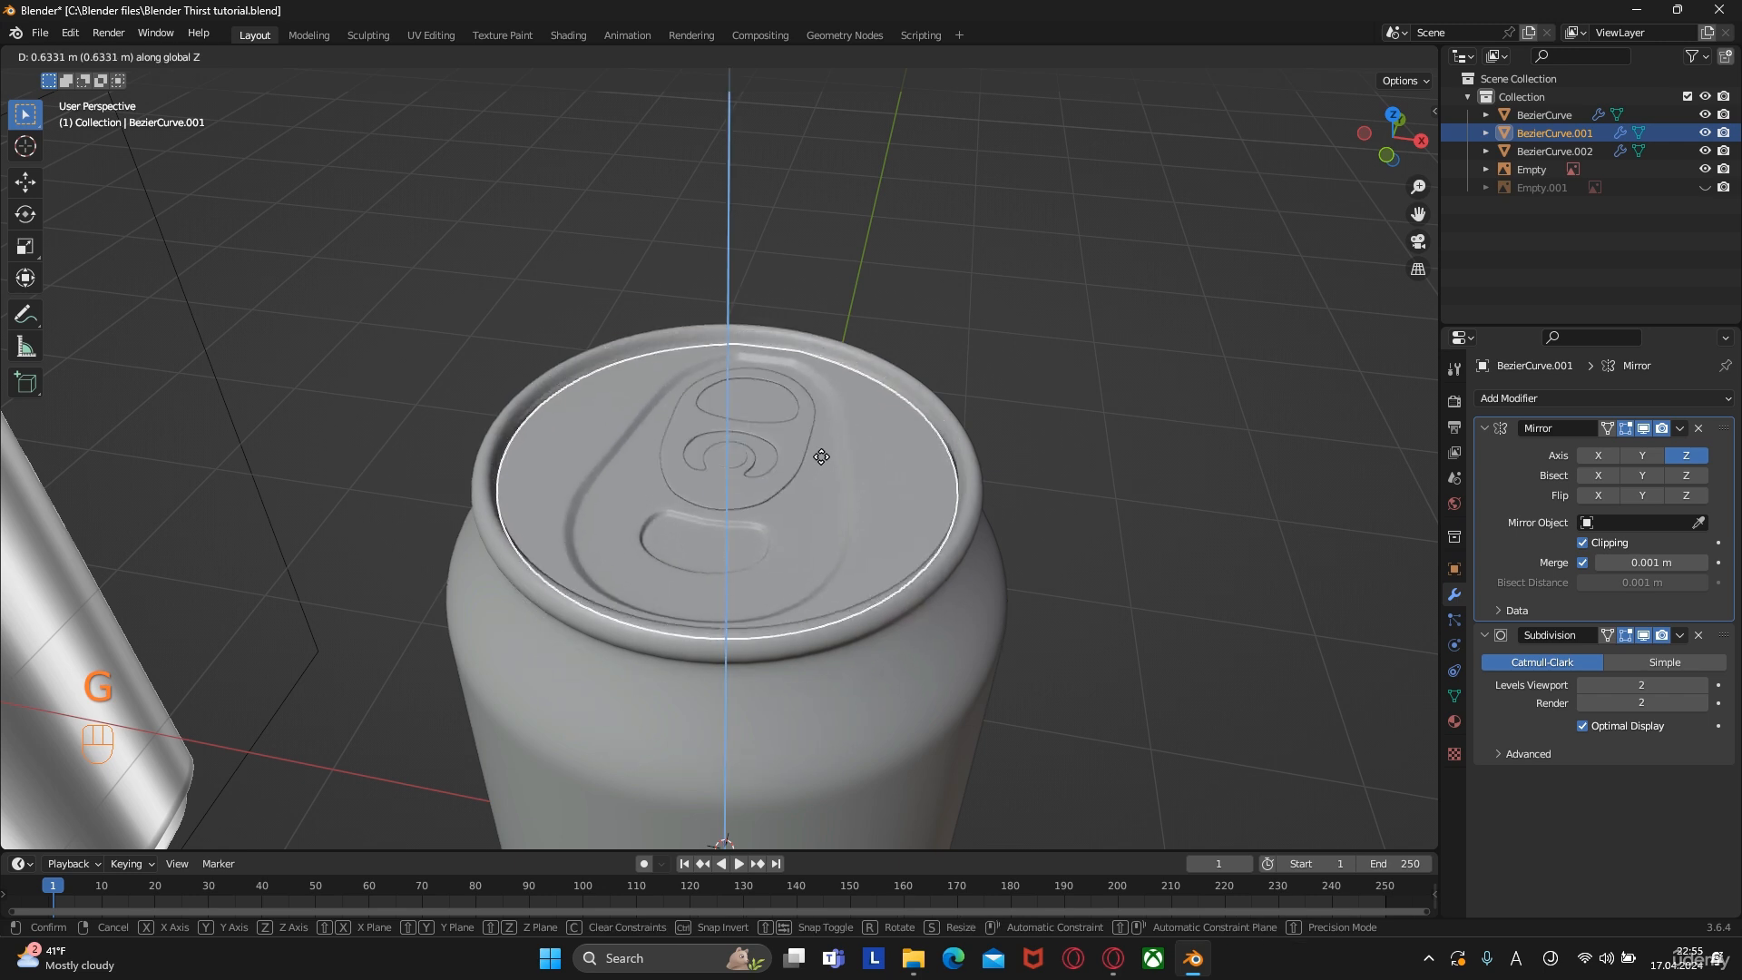
left_click(830, 478)
scroll(830, 478, "up", 4)
middle_click_drag(861, 461, 798, 468)
key("g")
key("z")
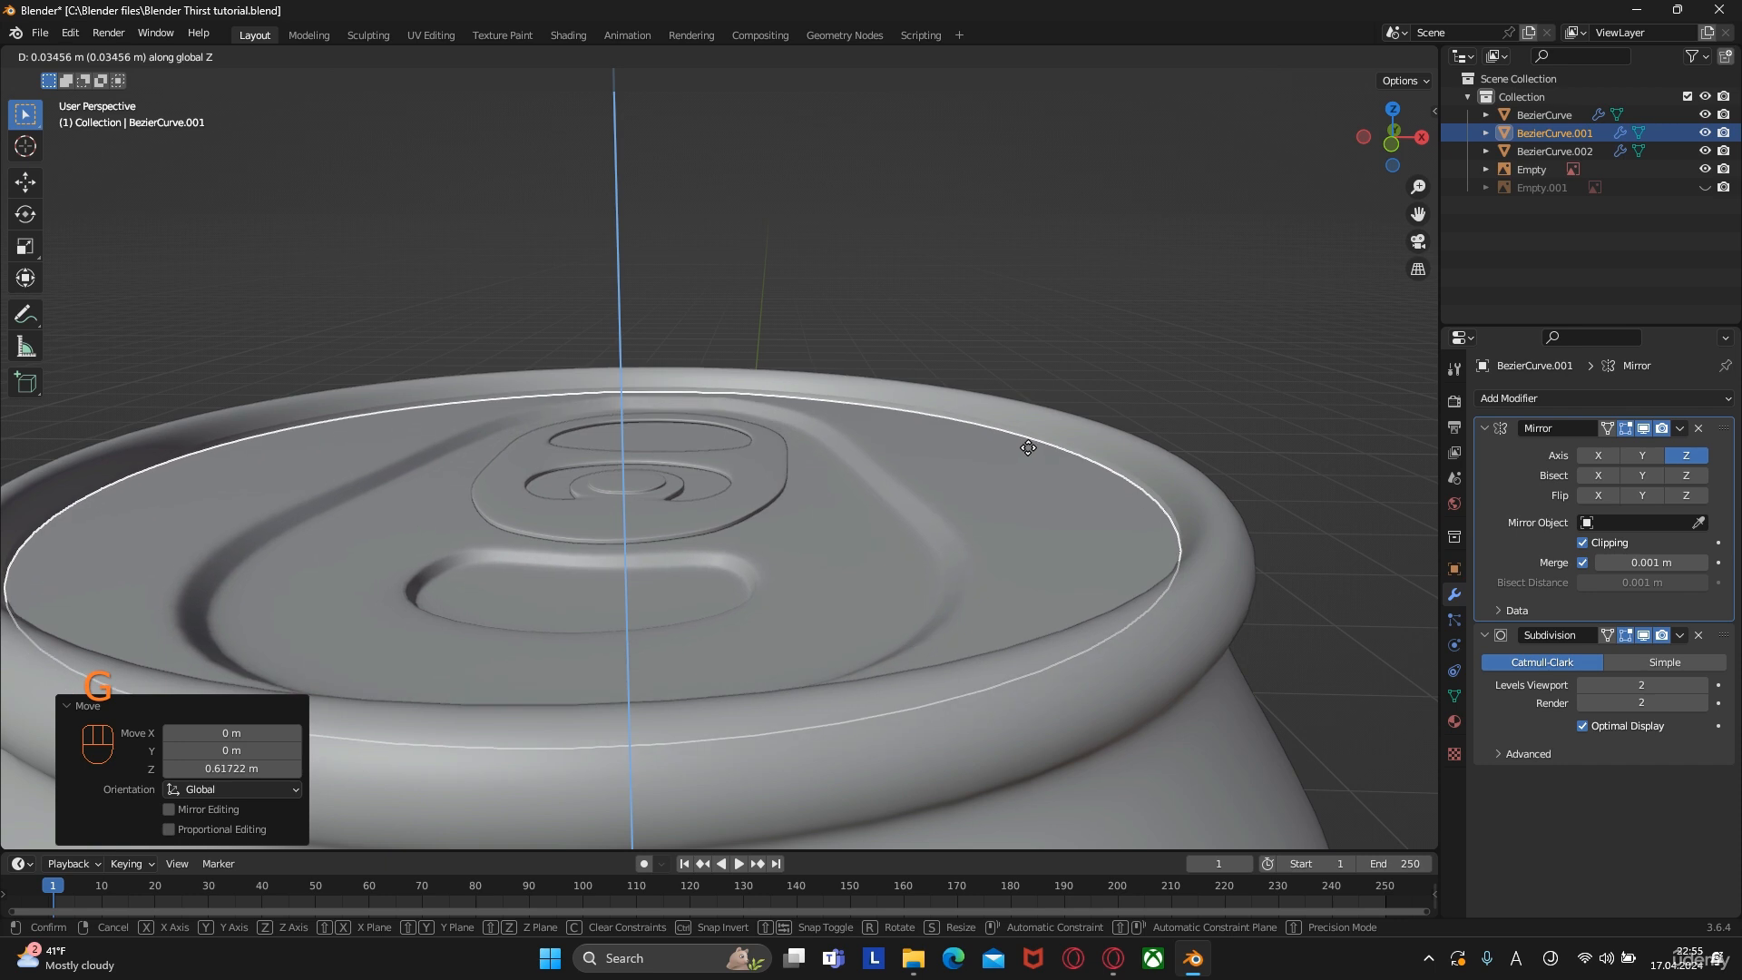
left_click(1103, 443)
Select the pull tab and set the snapping target to Face Project
middle_click_drag(1104, 444, 981, 418)
left_click(631, 532)
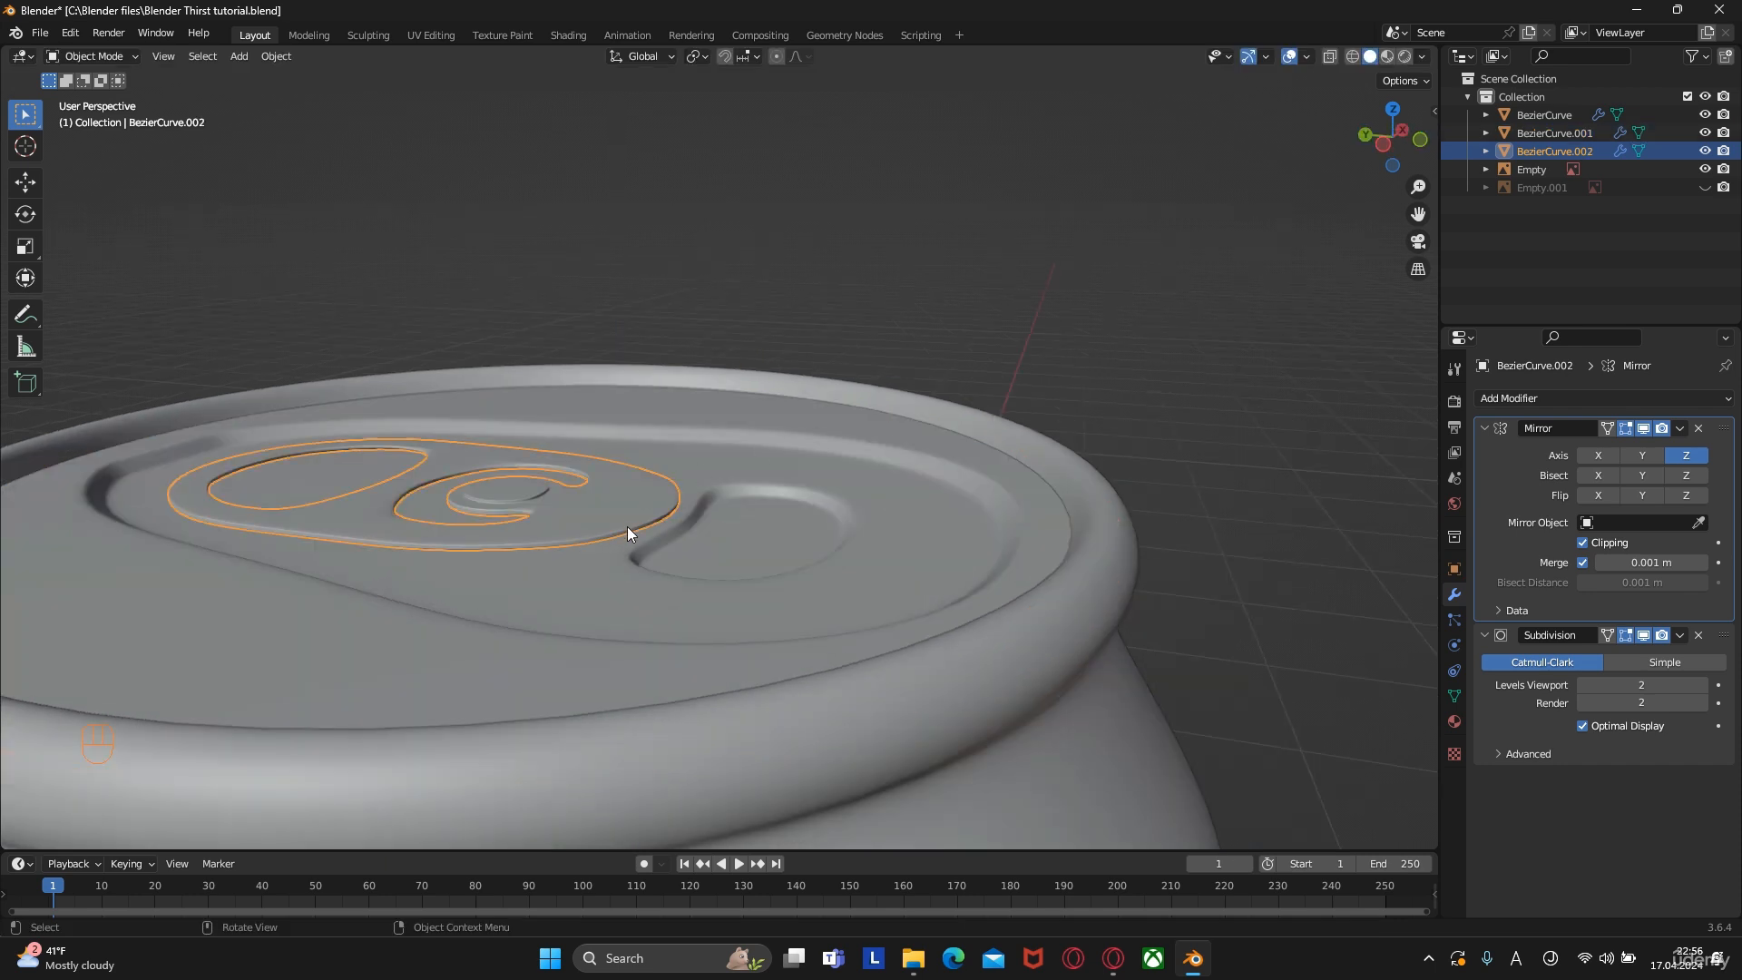
left_click(748, 57)
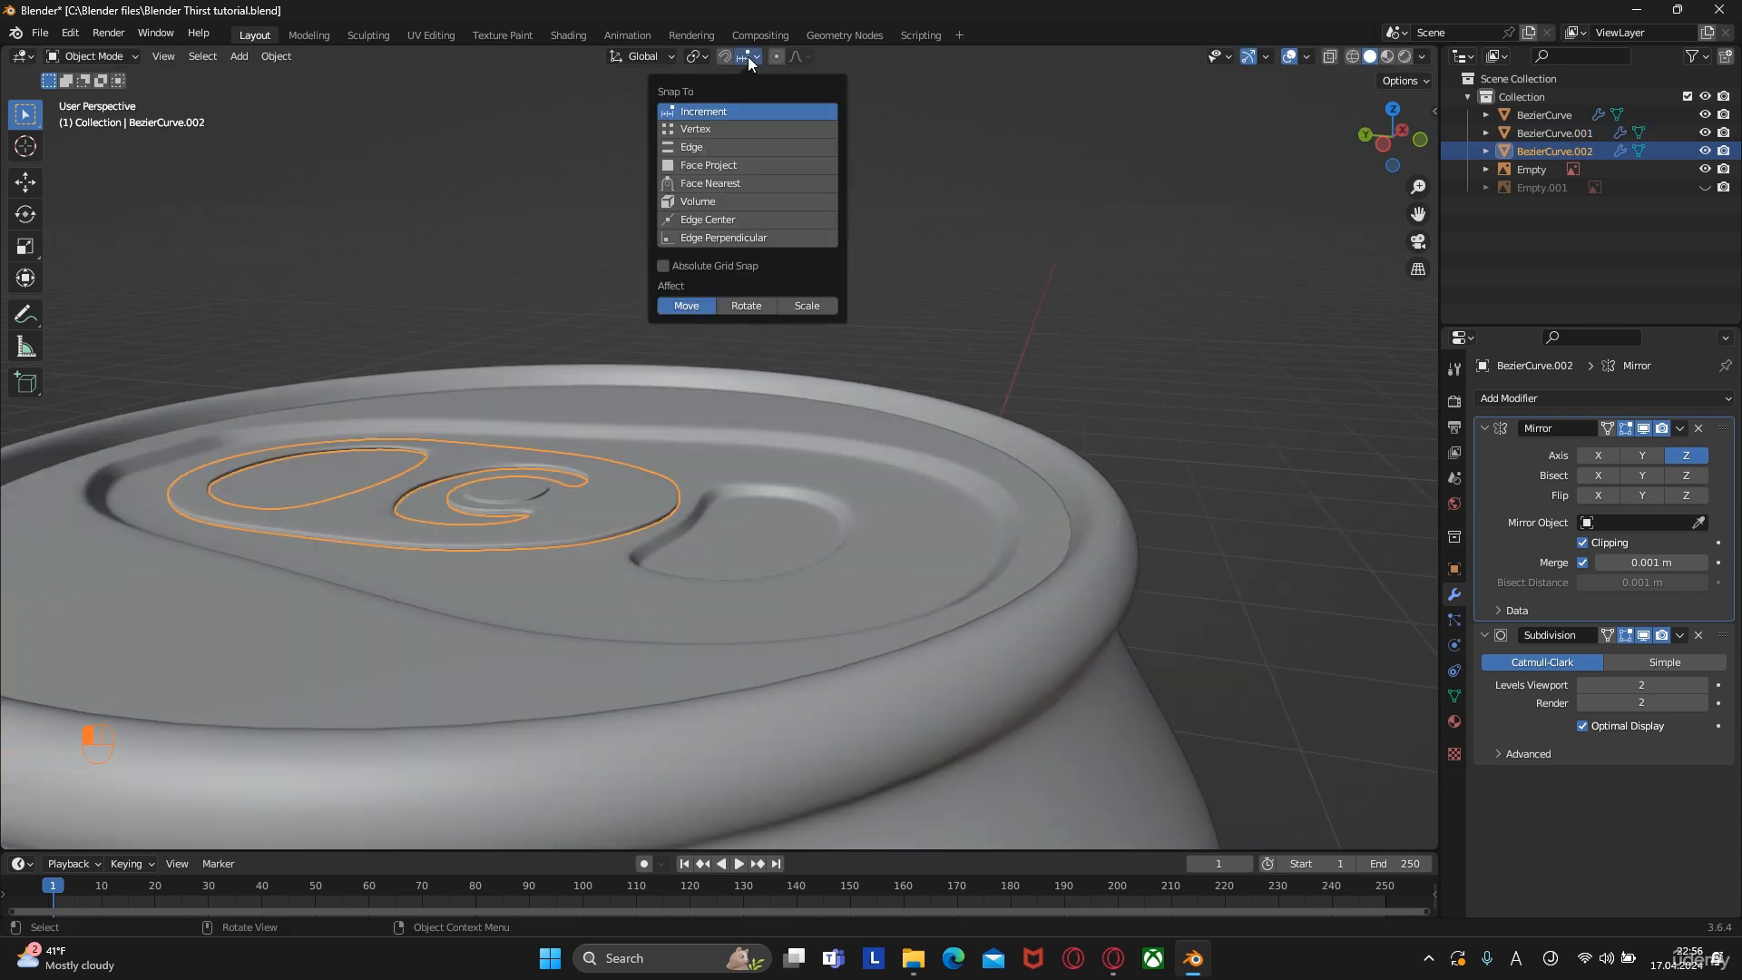
left_click(694, 168)
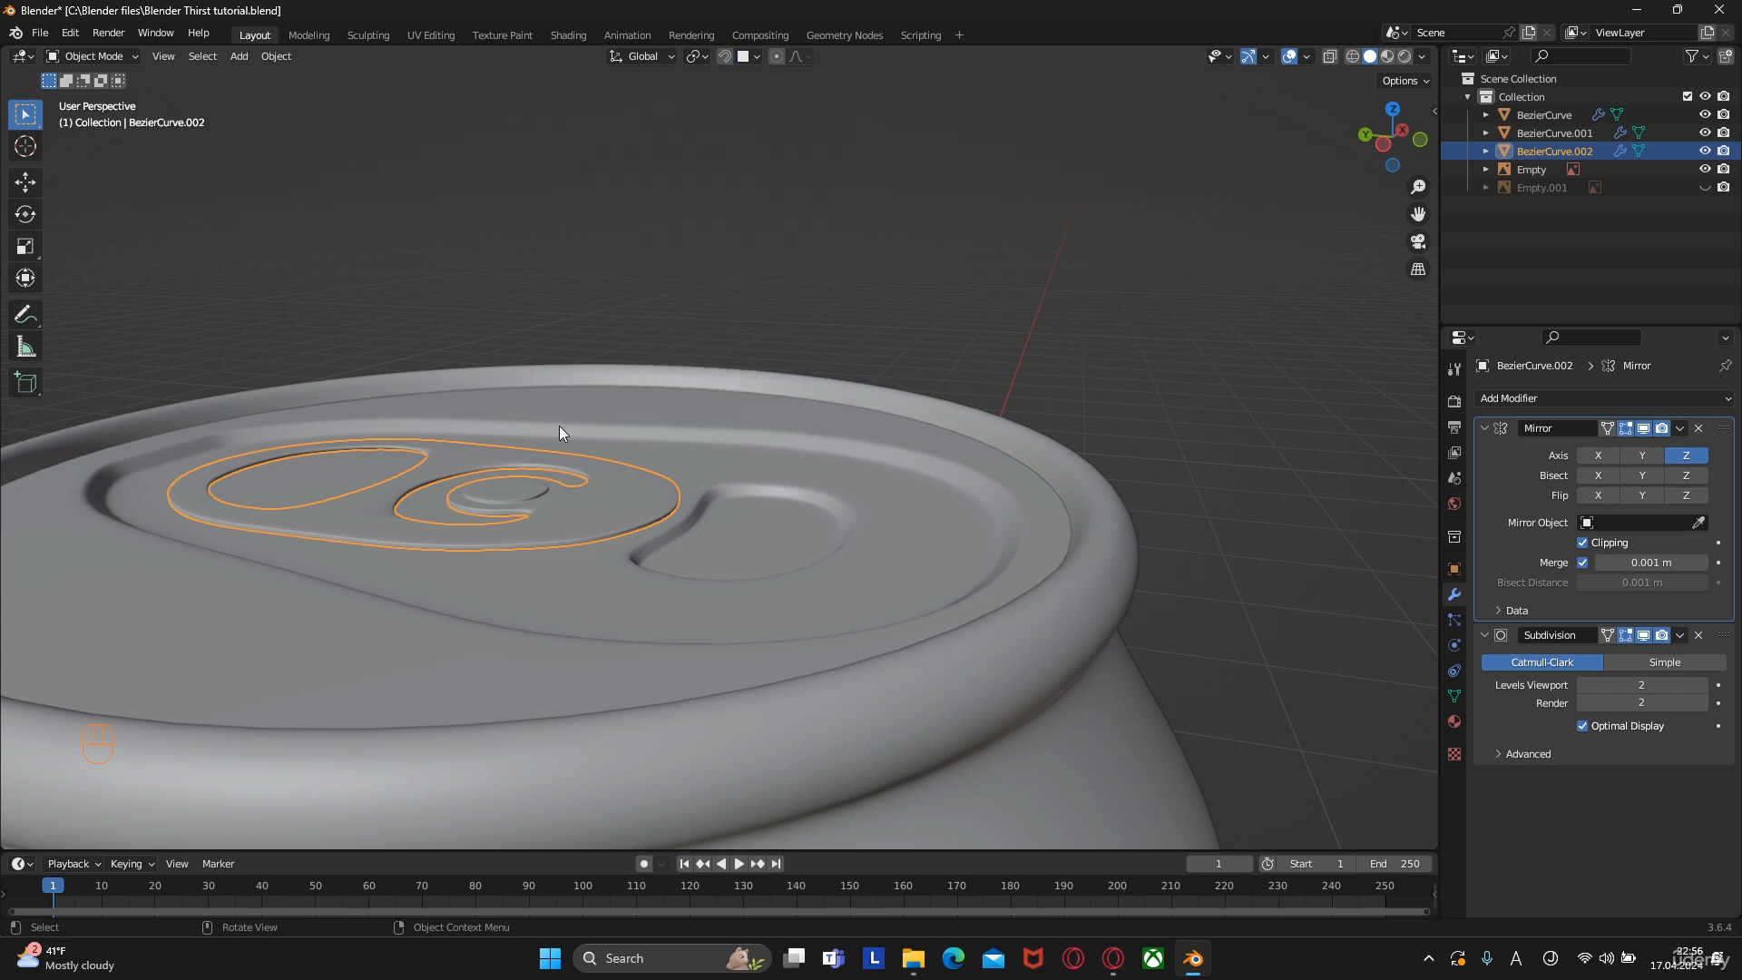
Raise the pull tab off the lid by 0.39107 m along Z, then lower it along Z with snapping onto the lid surface
key("g")
key("z")
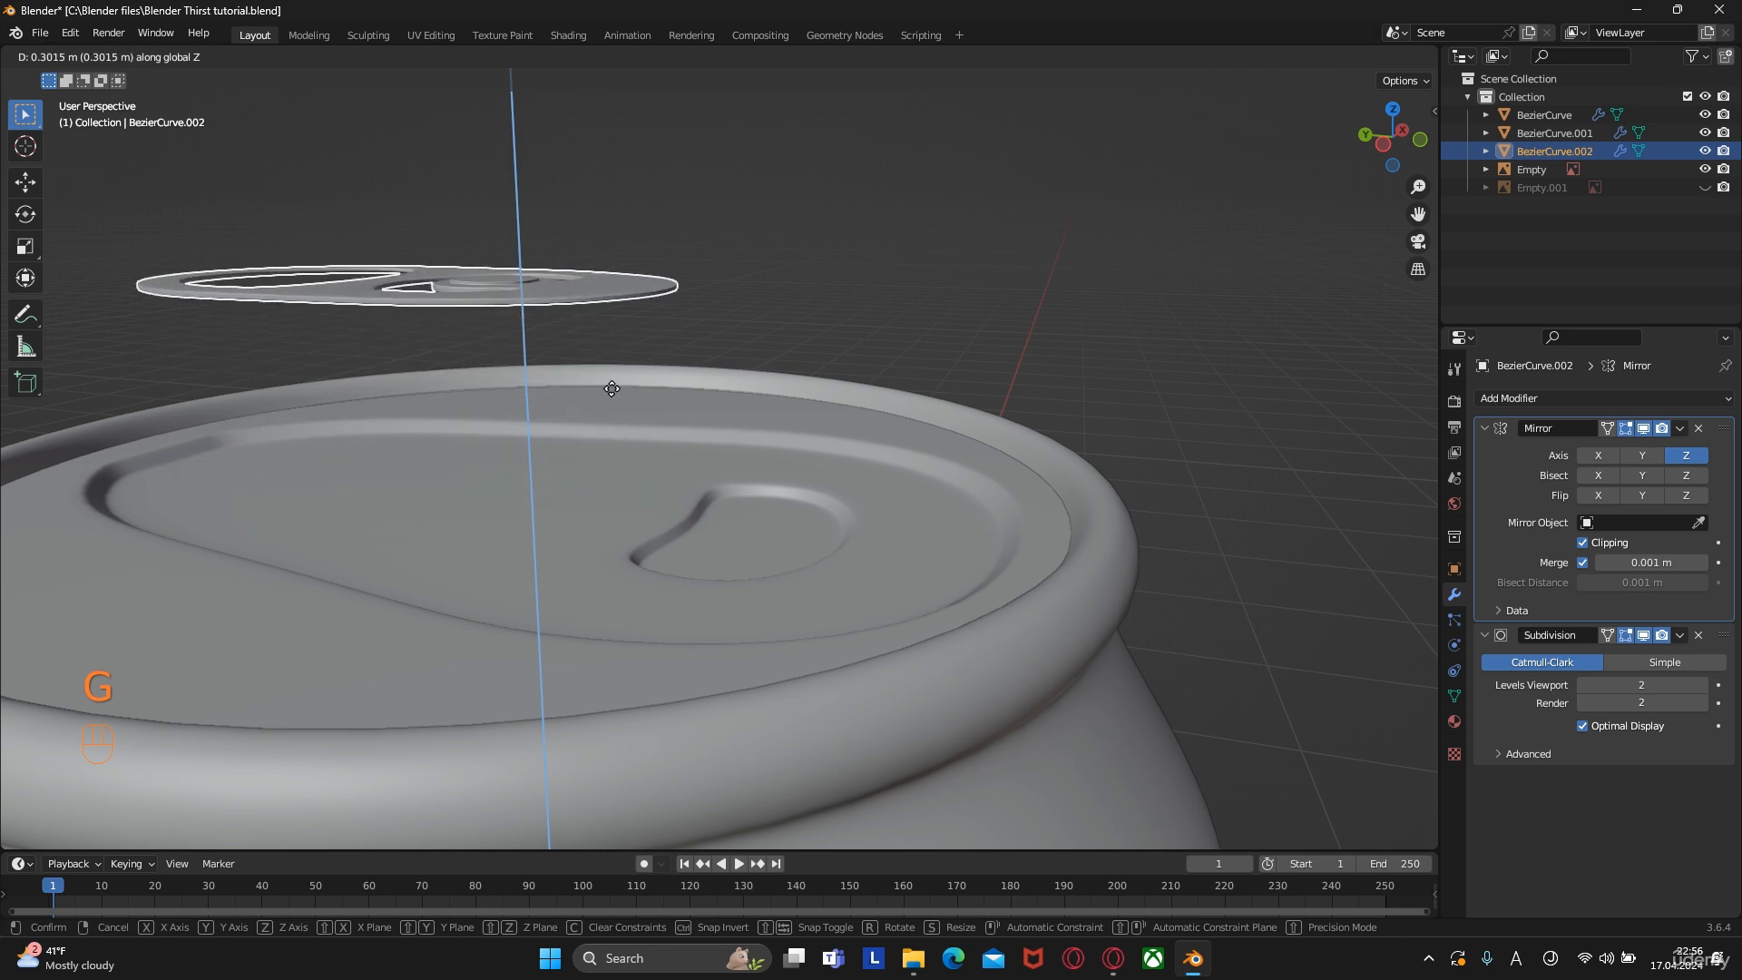
left_click(613, 406)
key("g")
key("z")
key("ctrl")
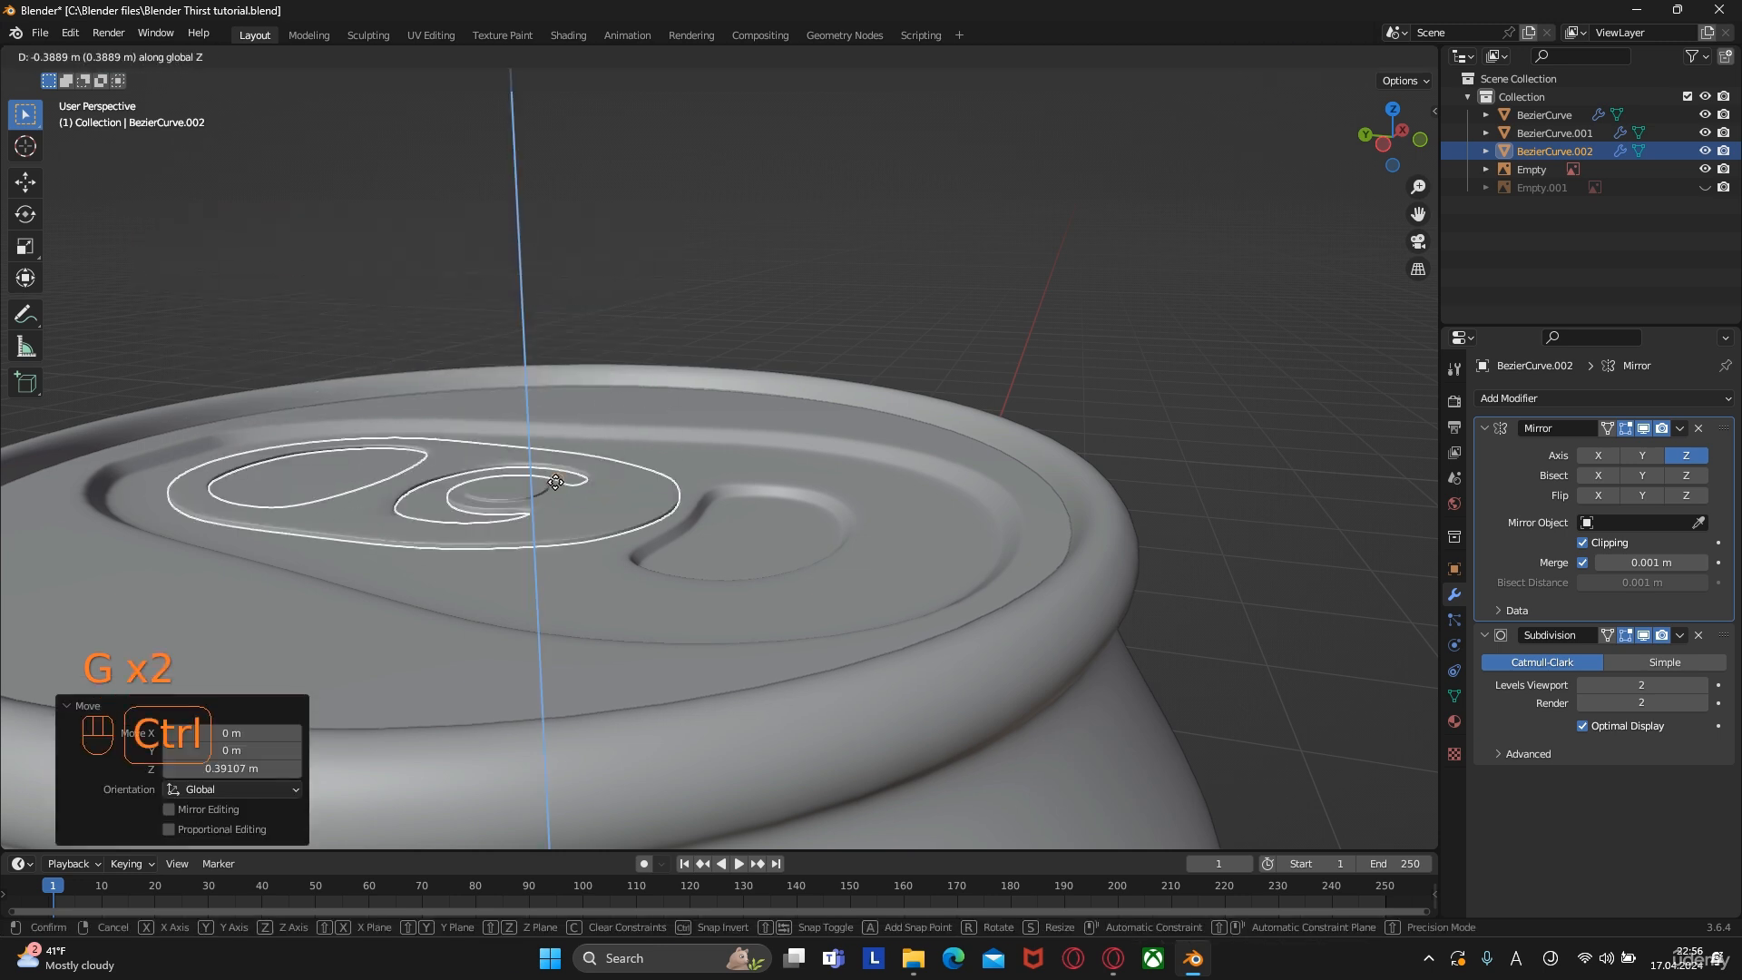
left_click(547, 505)
Apply the Mirror modifier on both the pull tab and the can lid
middle_click_drag(673, 505, 766, 503)
scroll(547, 464, "up", 3)
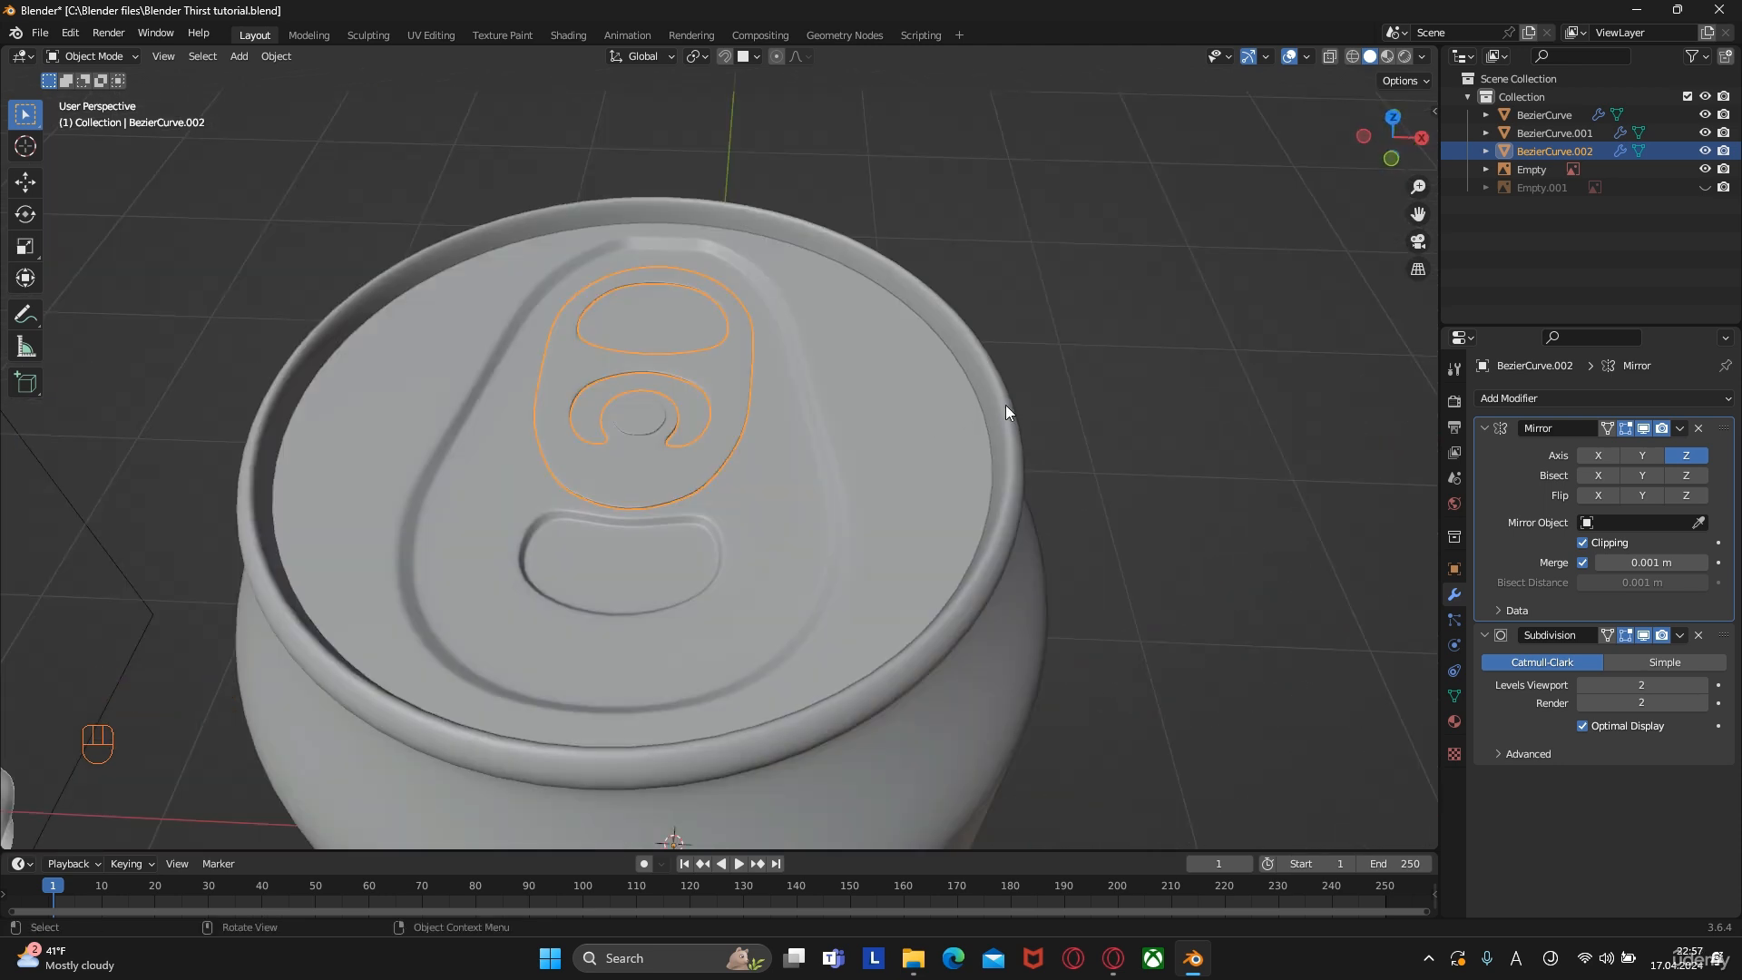
left_click(1680, 428)
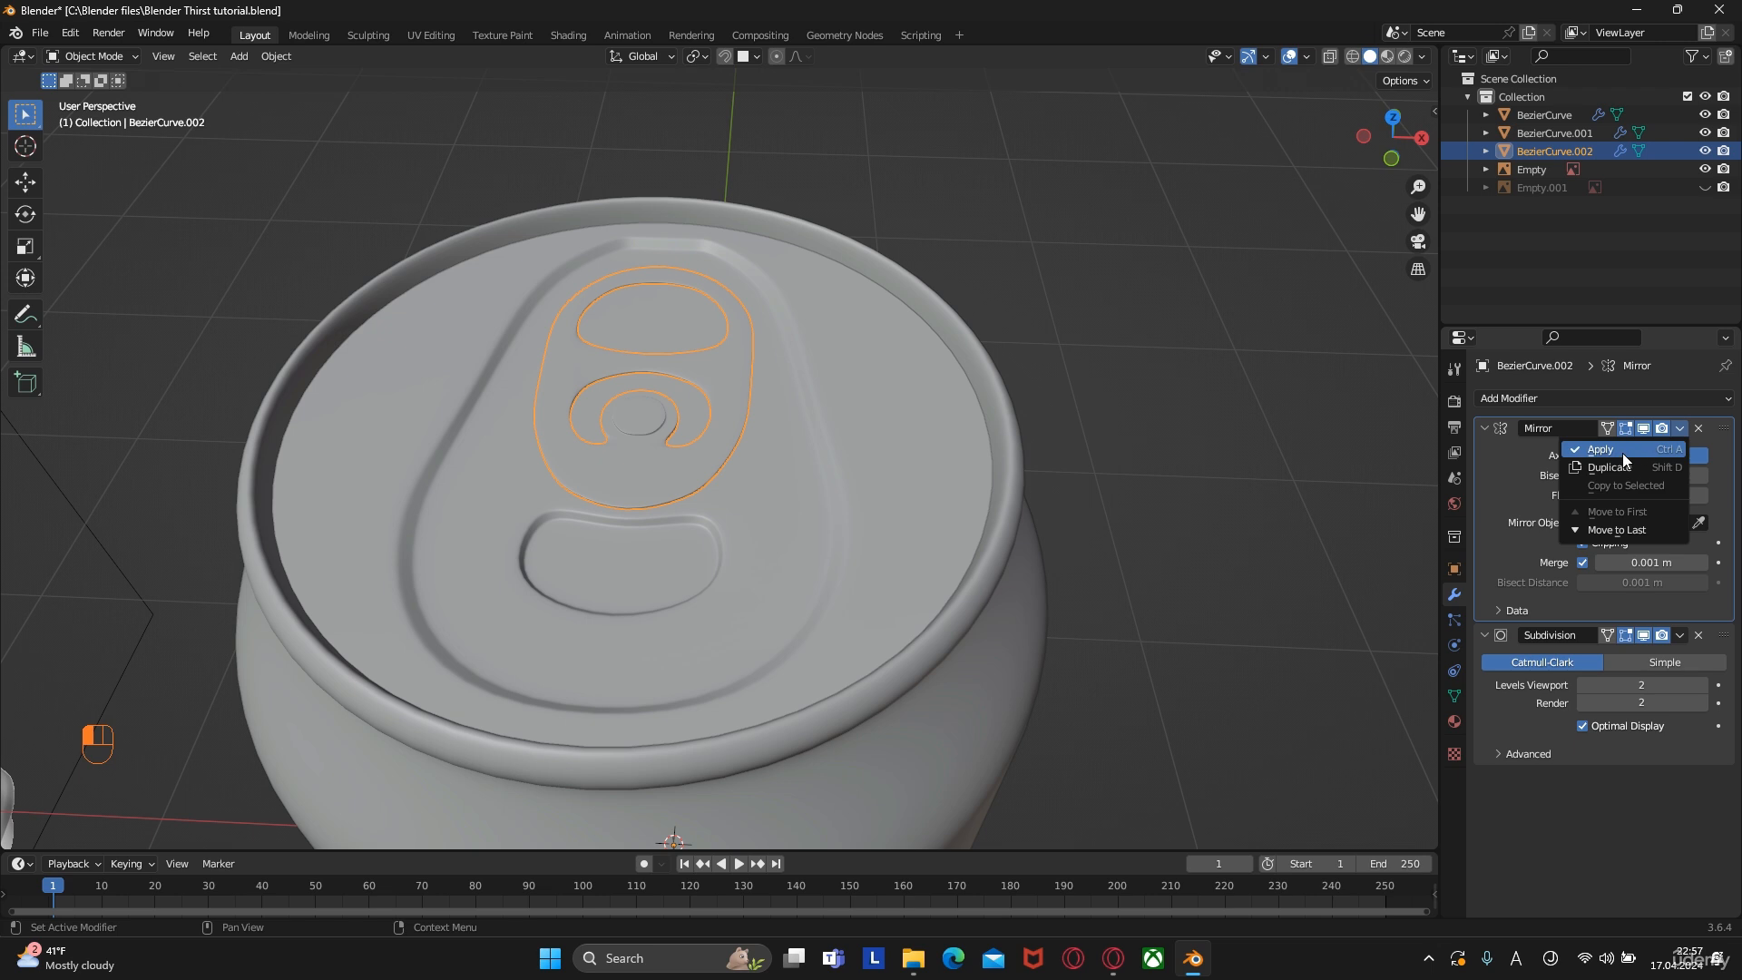
left_click(1623, 454)
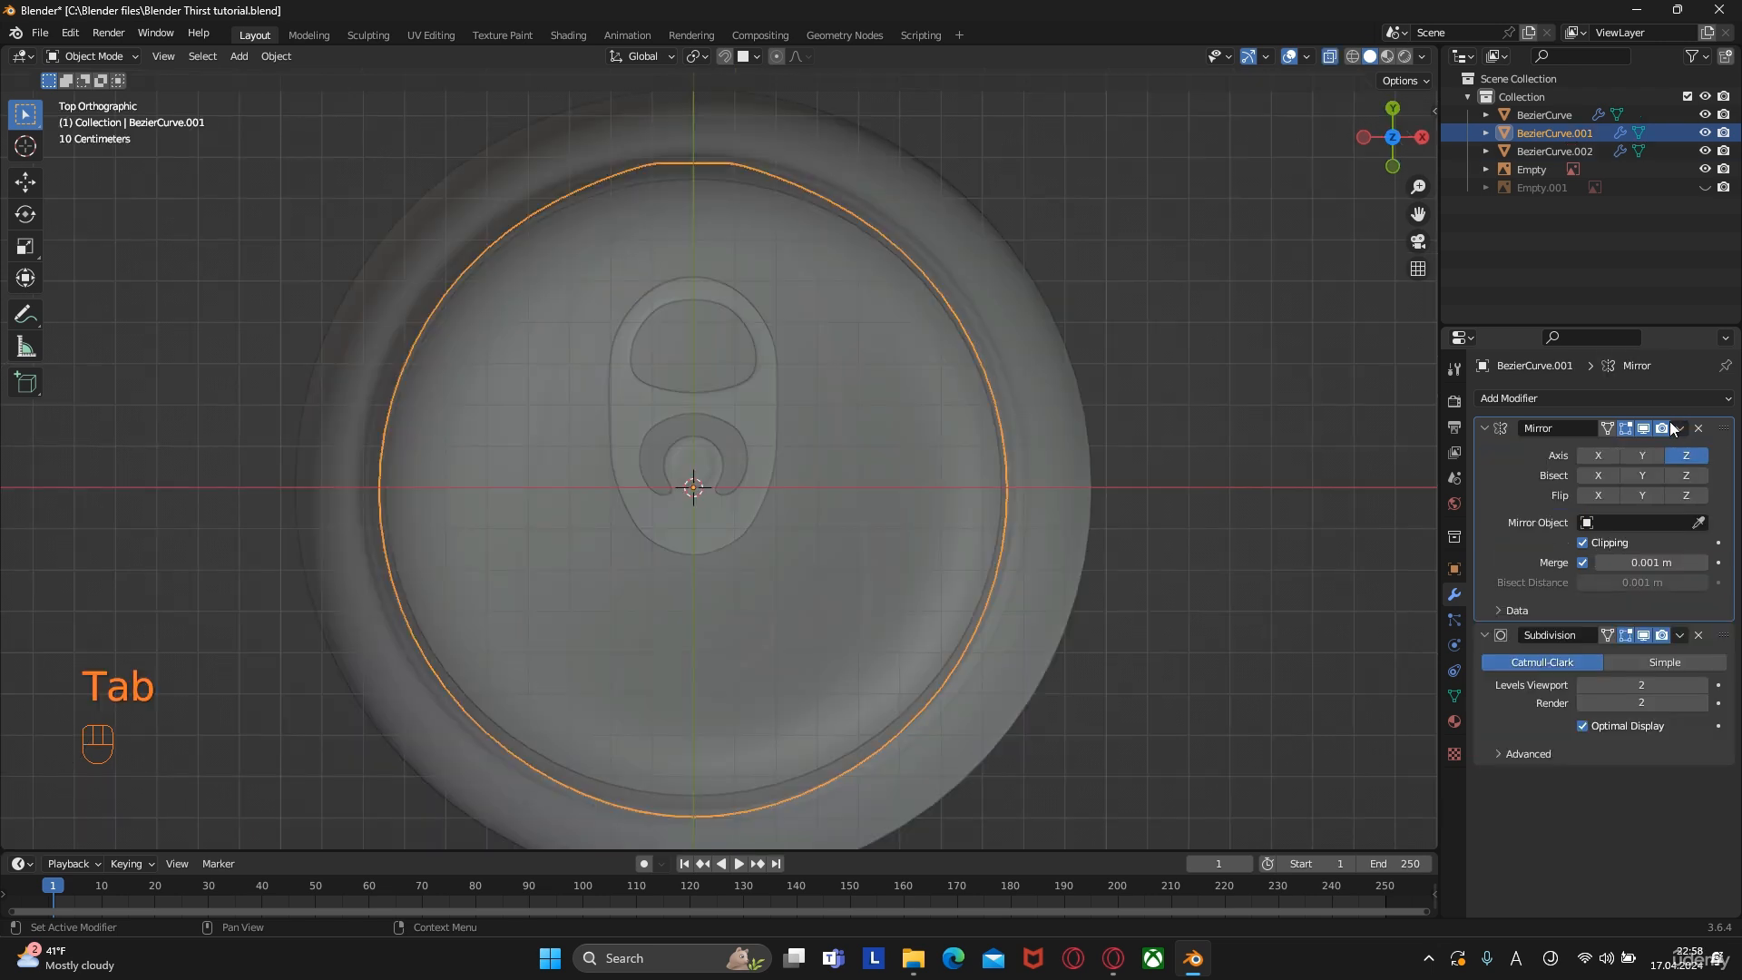
left_click(1678, 429)
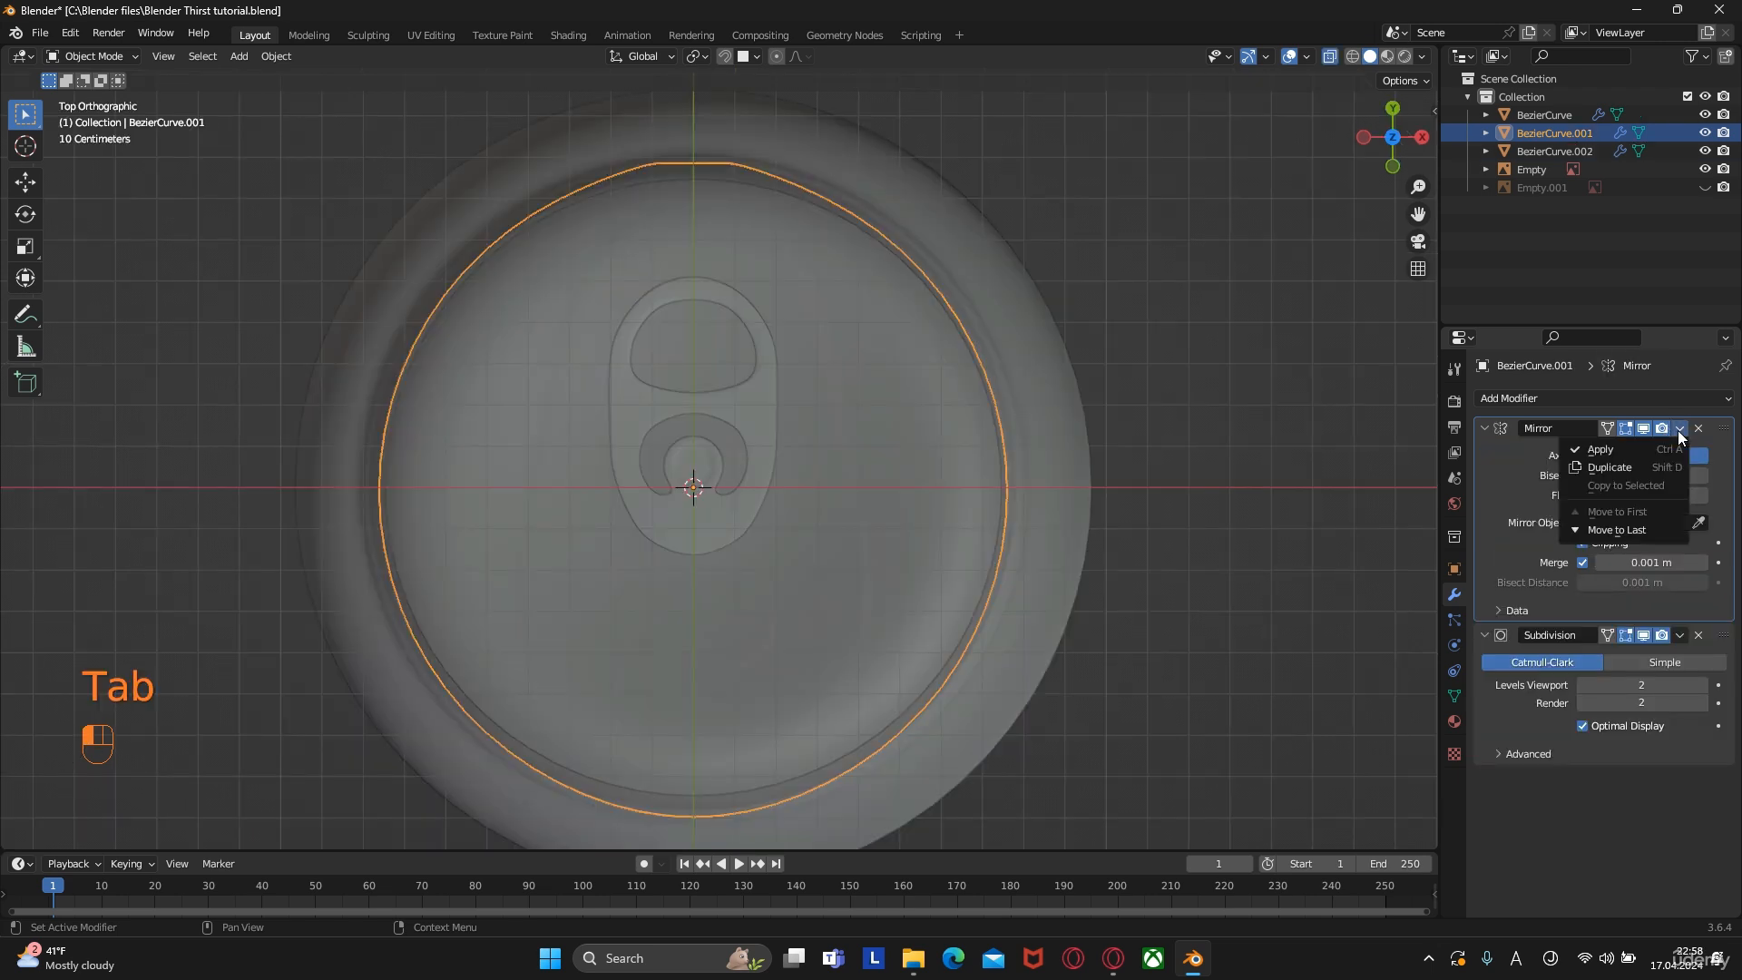
left_click(1626, 452)
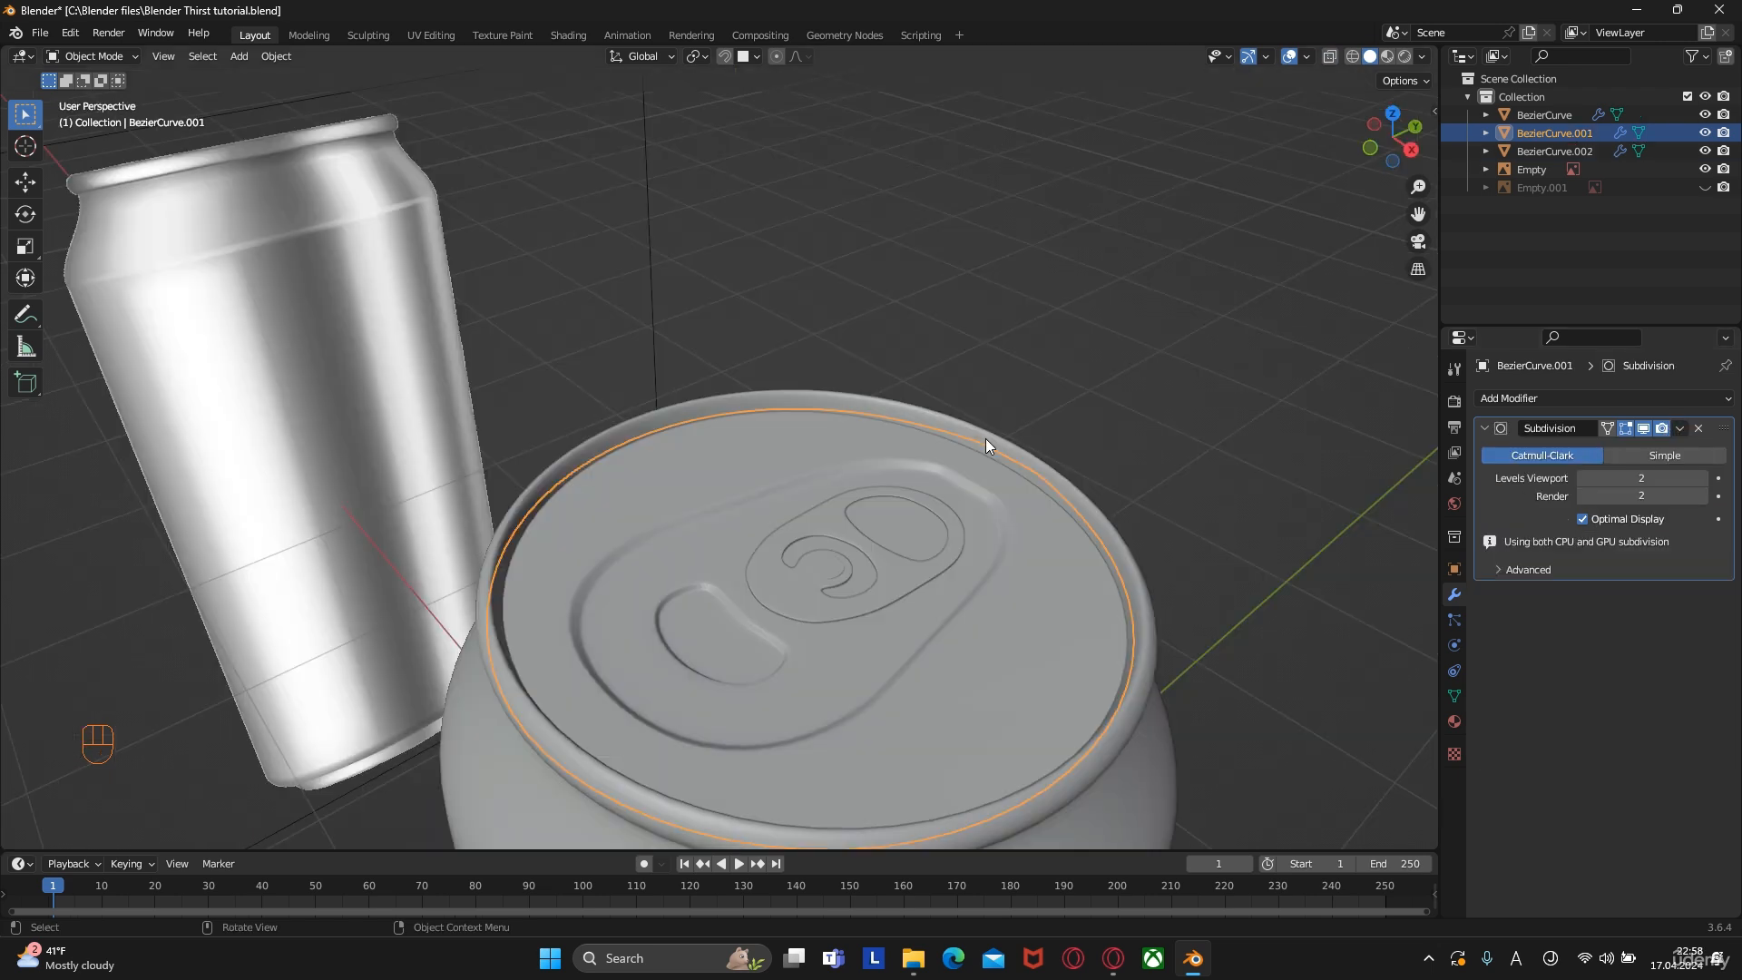
Select the pull tab, the lid and the can body and join them into one object with the body active
left_click(986, 440)
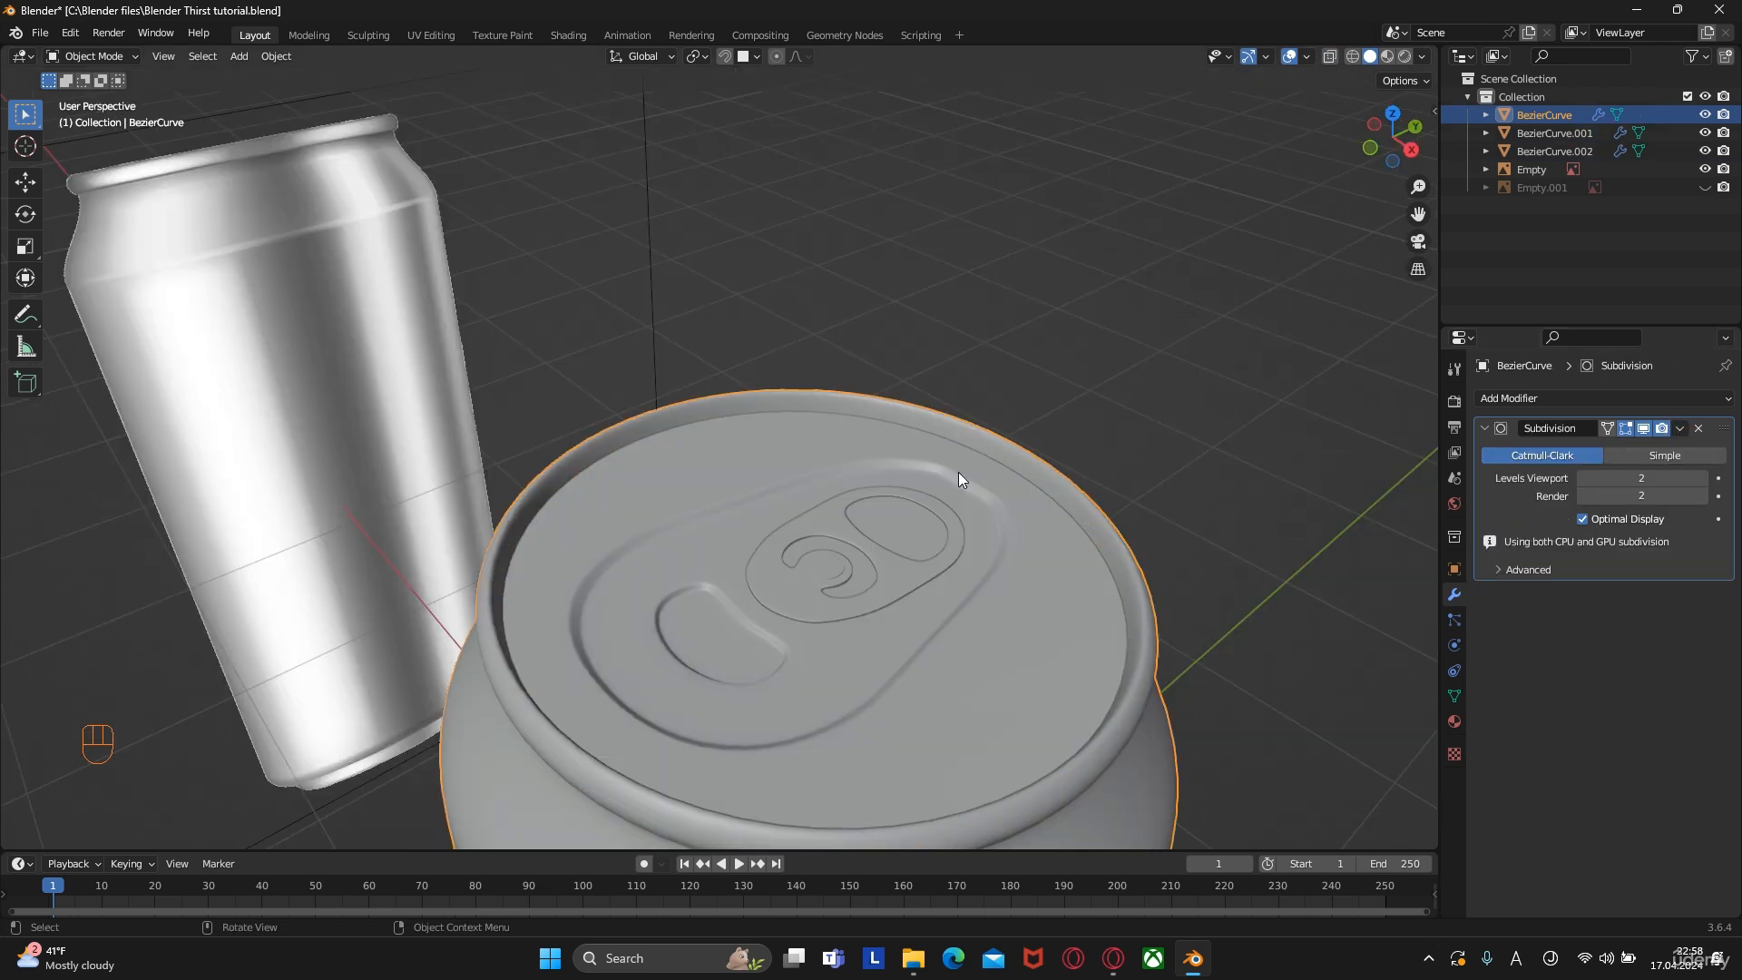
left_click(878, 492)
left_click(748, 469, "shift")
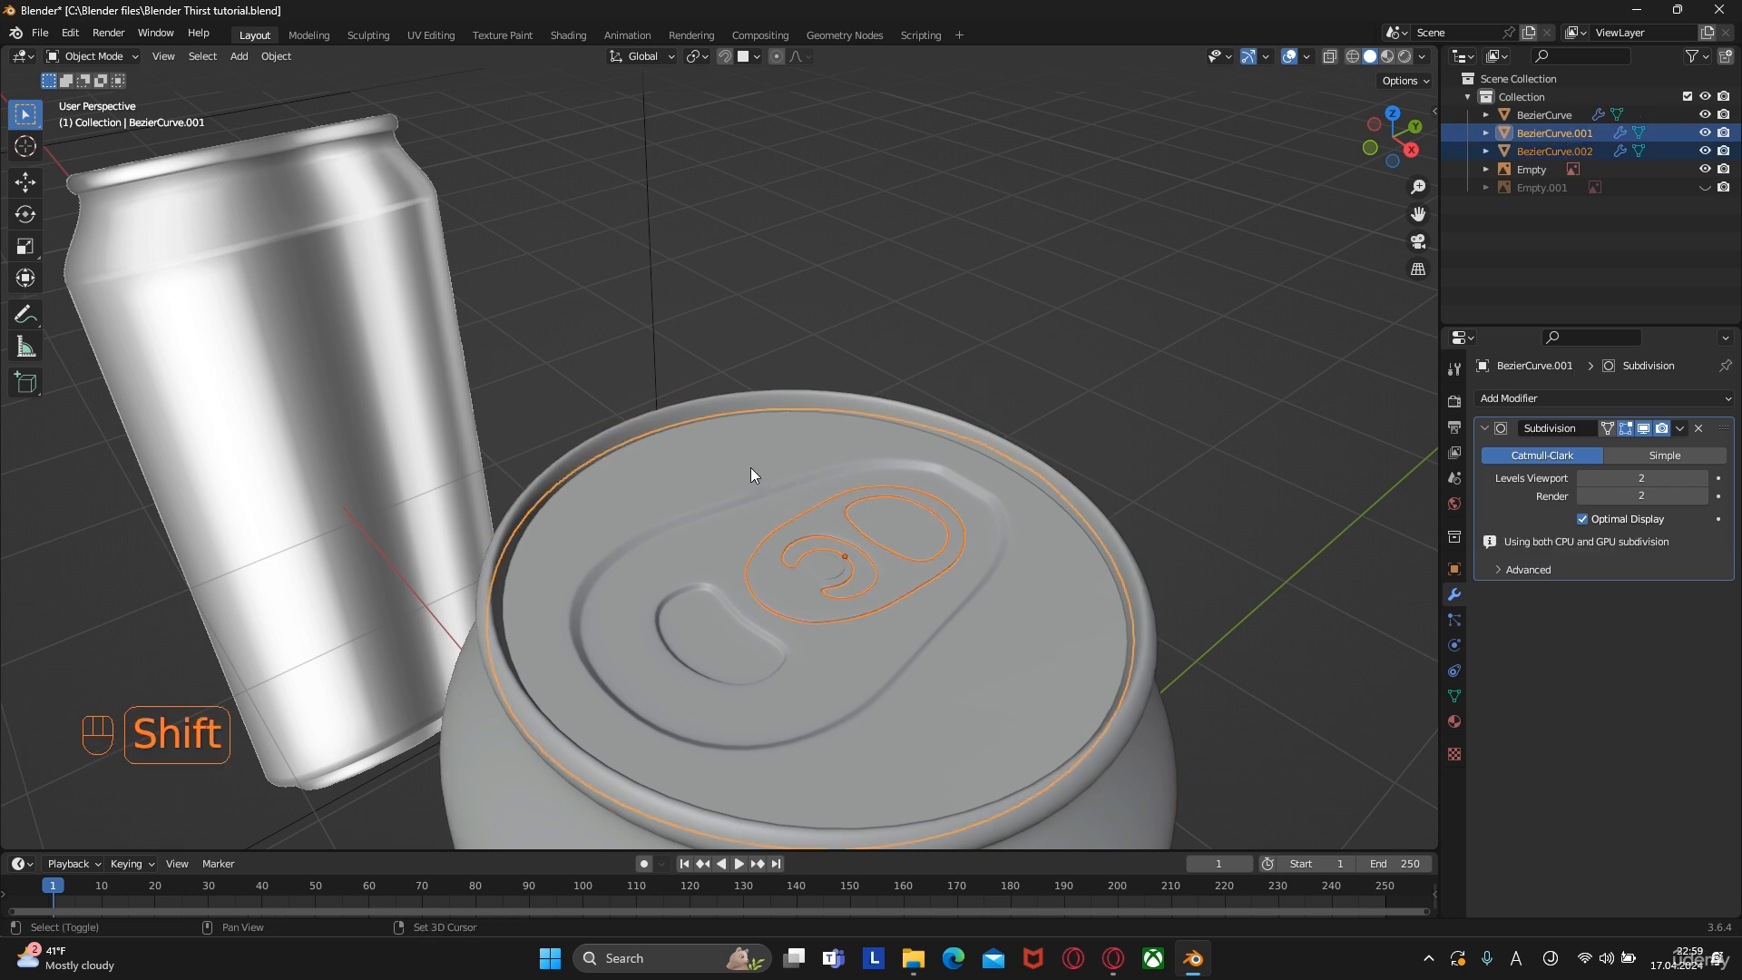
left_click(853, 403, "shift")
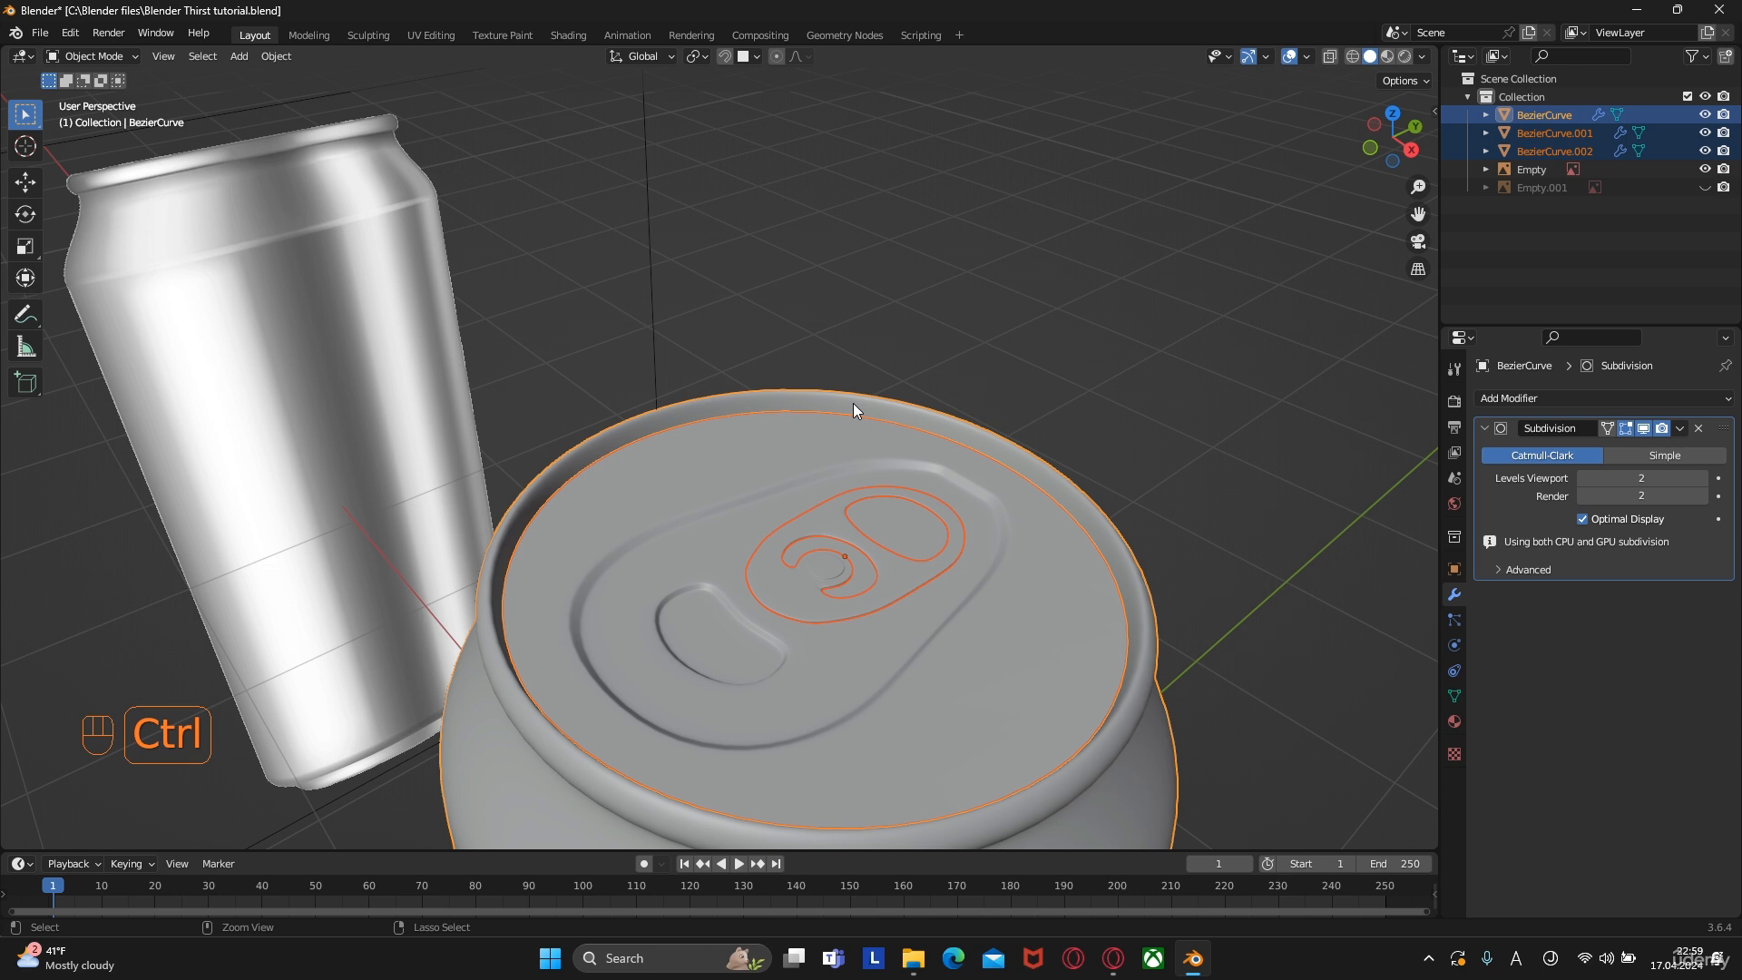
key("ctrl+j")
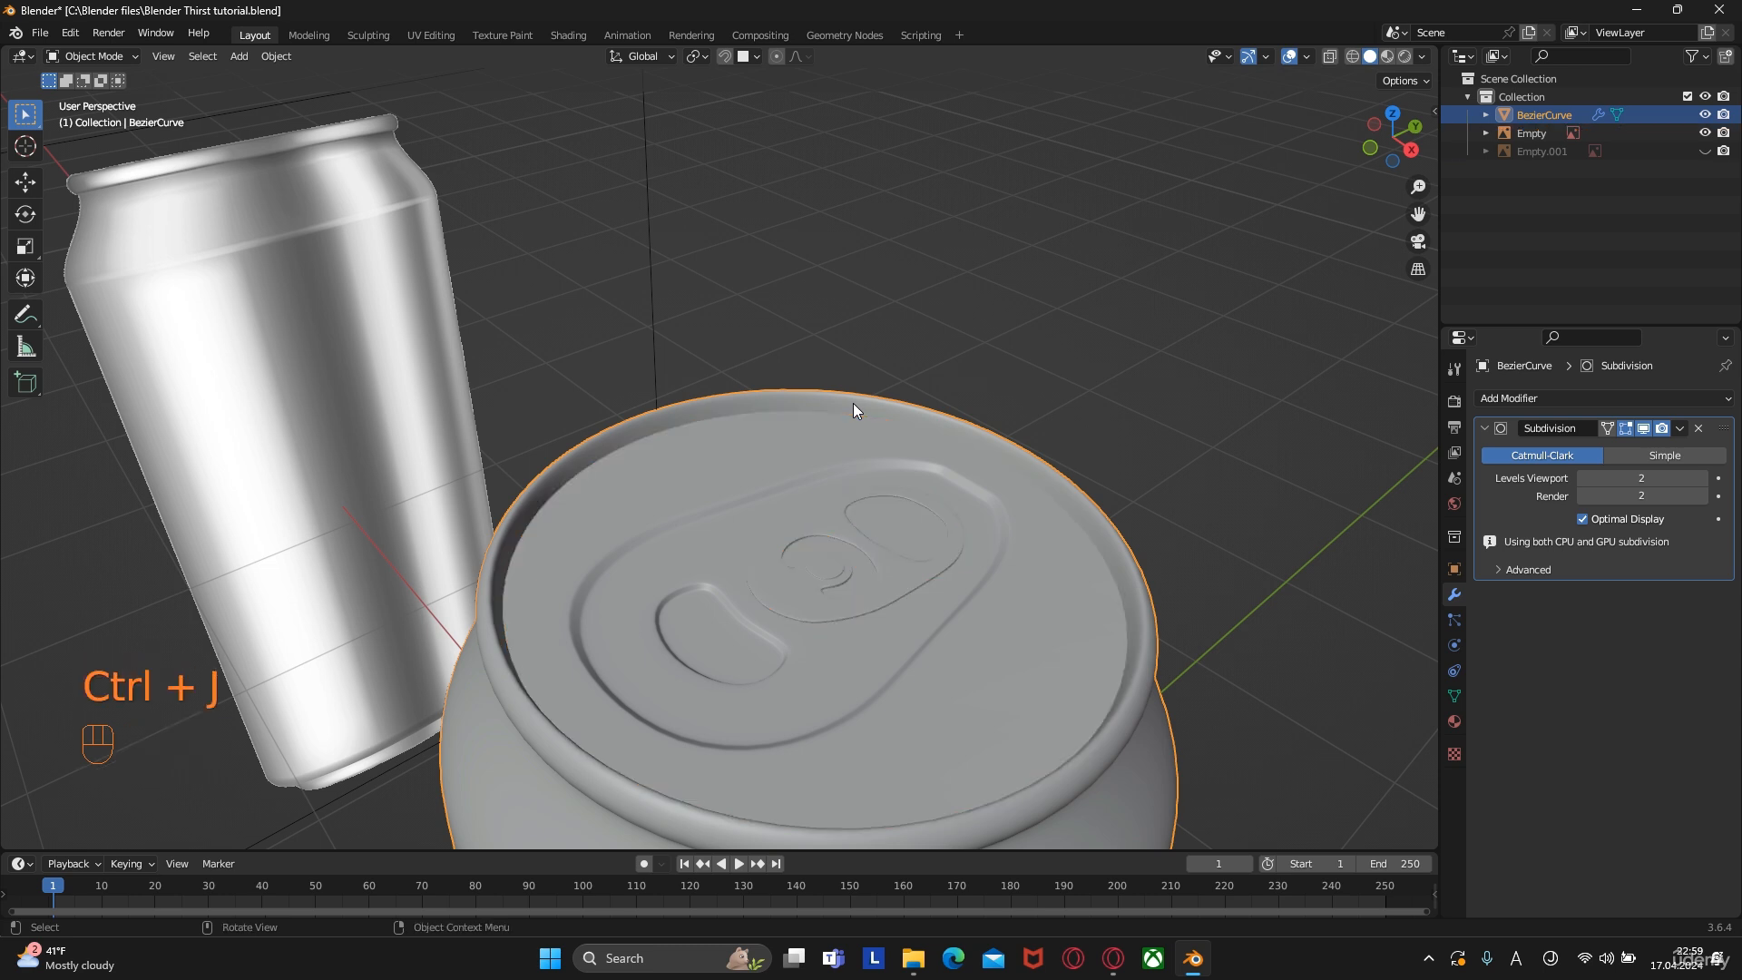
scroll(853, 403, "down", 6)
middle_click_drag(778, 542, 754, 490)
scroll(754, 490, "up", 3)
middle_click_drag(766, 561, 770, 343, "shift")
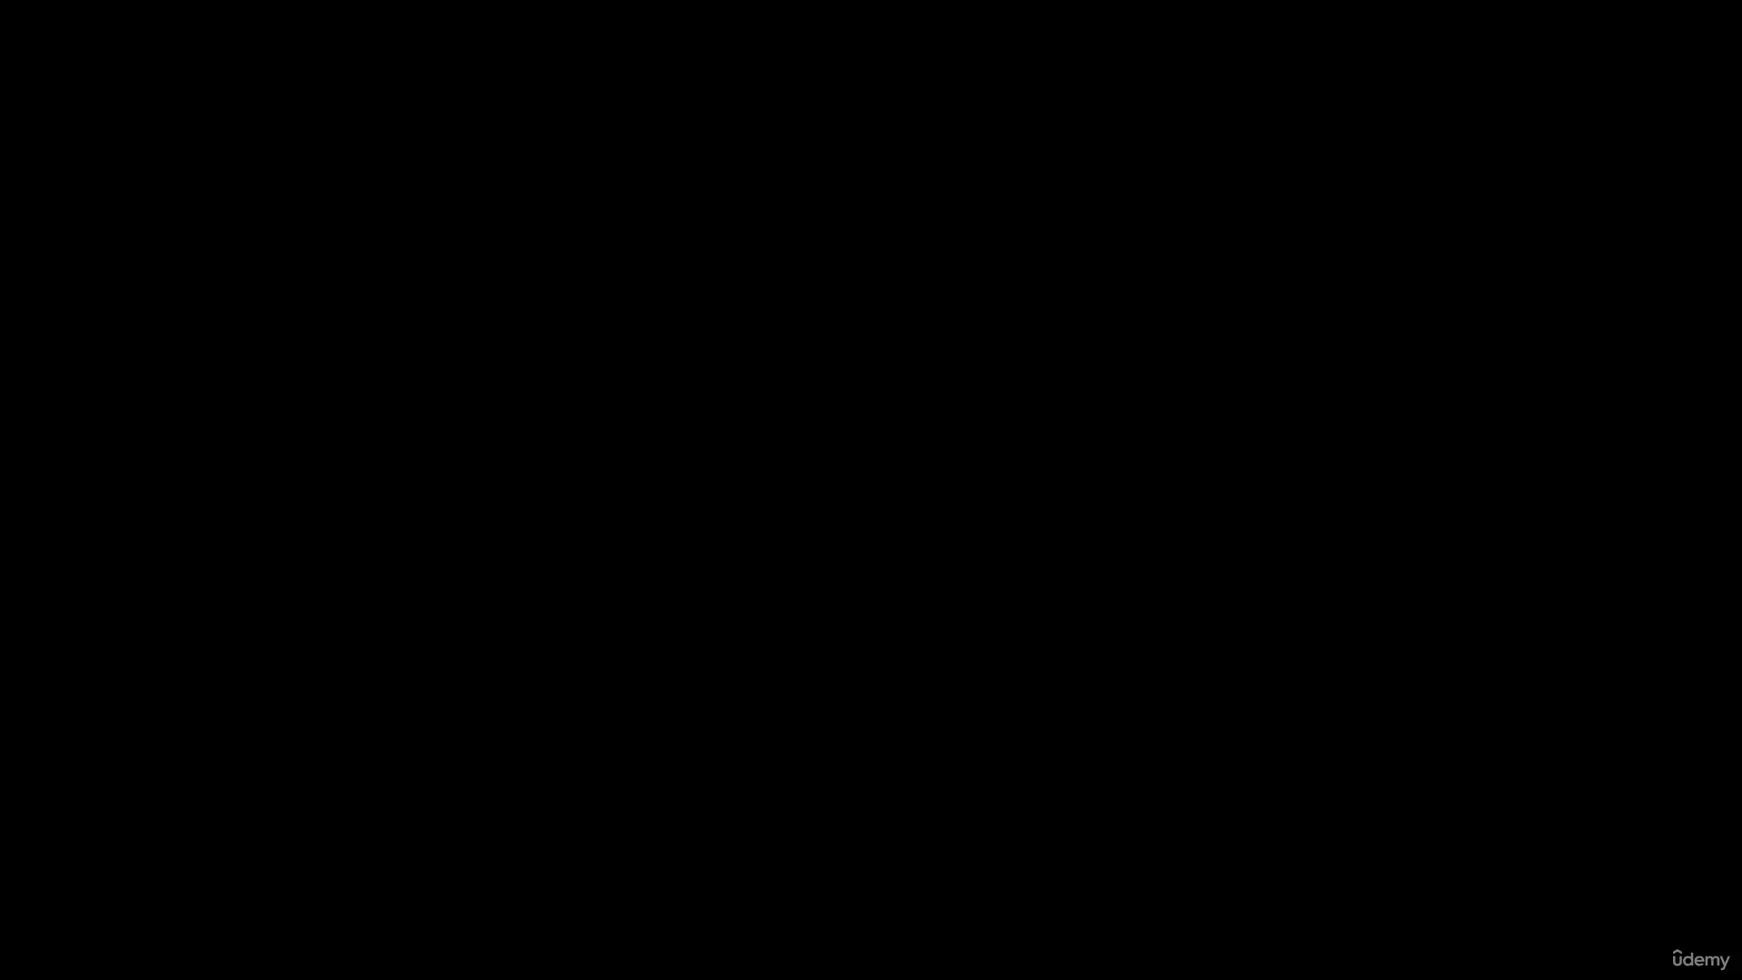
key("r")
key("s")
left_click(790, 377)
key("r")
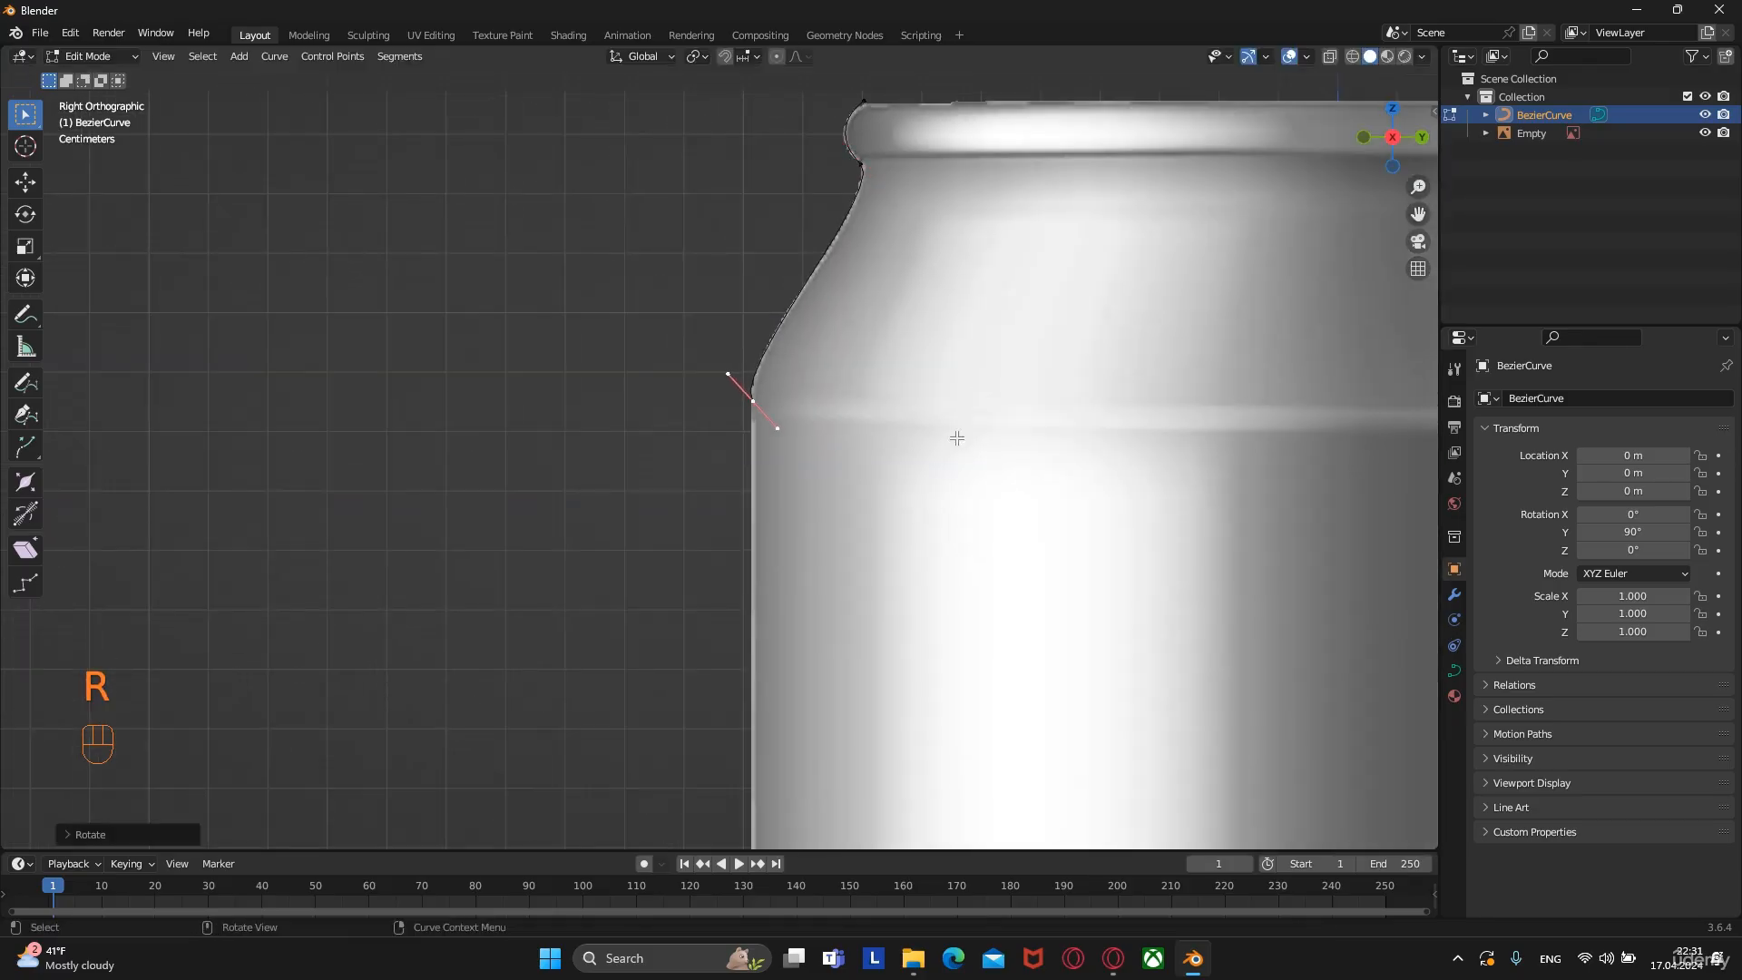
key("e")
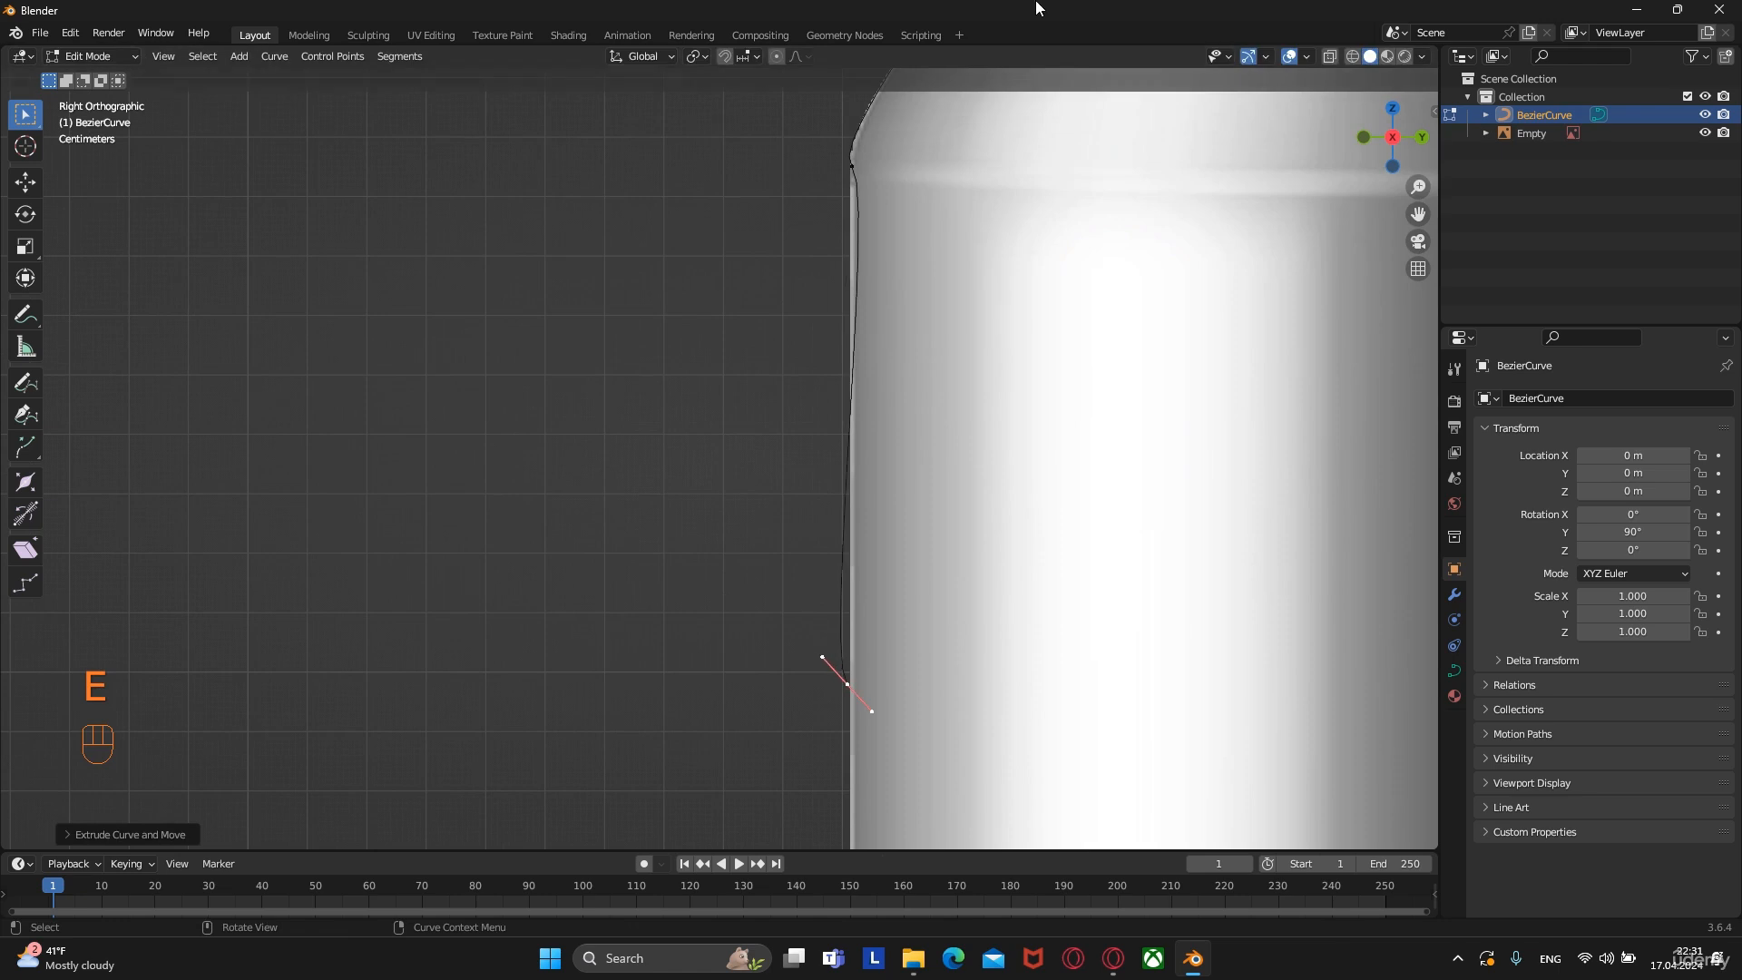
key("r")
left_click(893, 747)
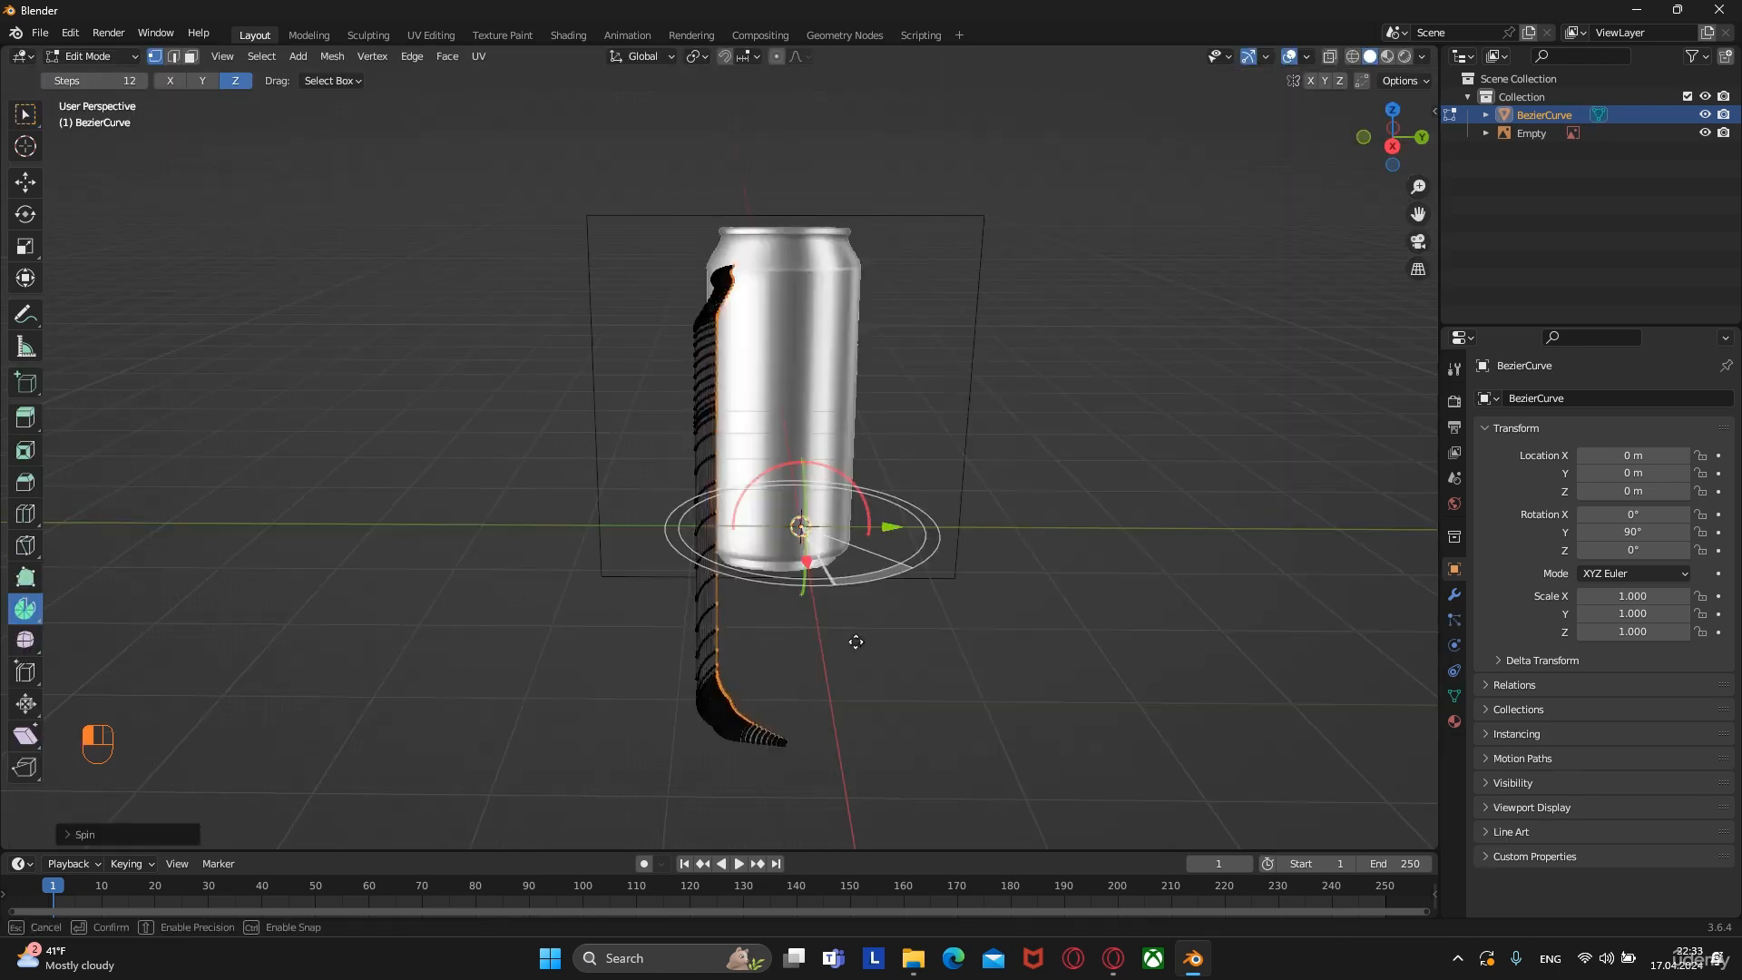
left_click_drag(848, 642, 1108, 617)
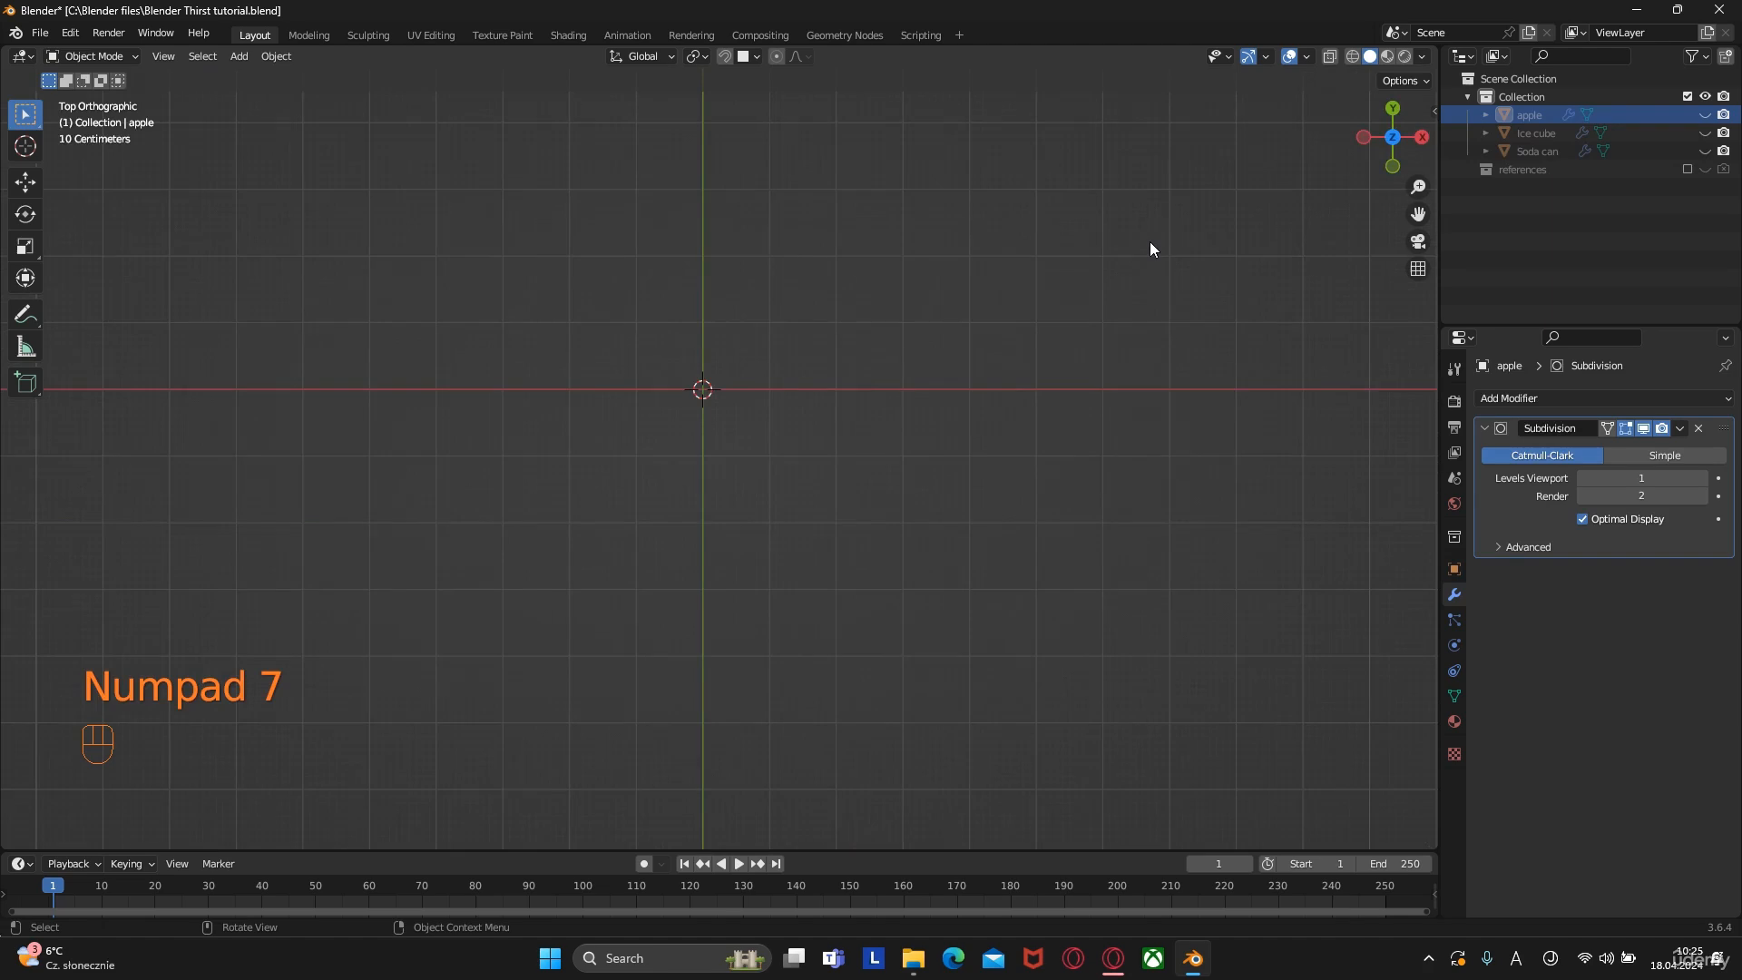
Show the soda can, ice cube and apple in the right orthographic view
key("KP_3")
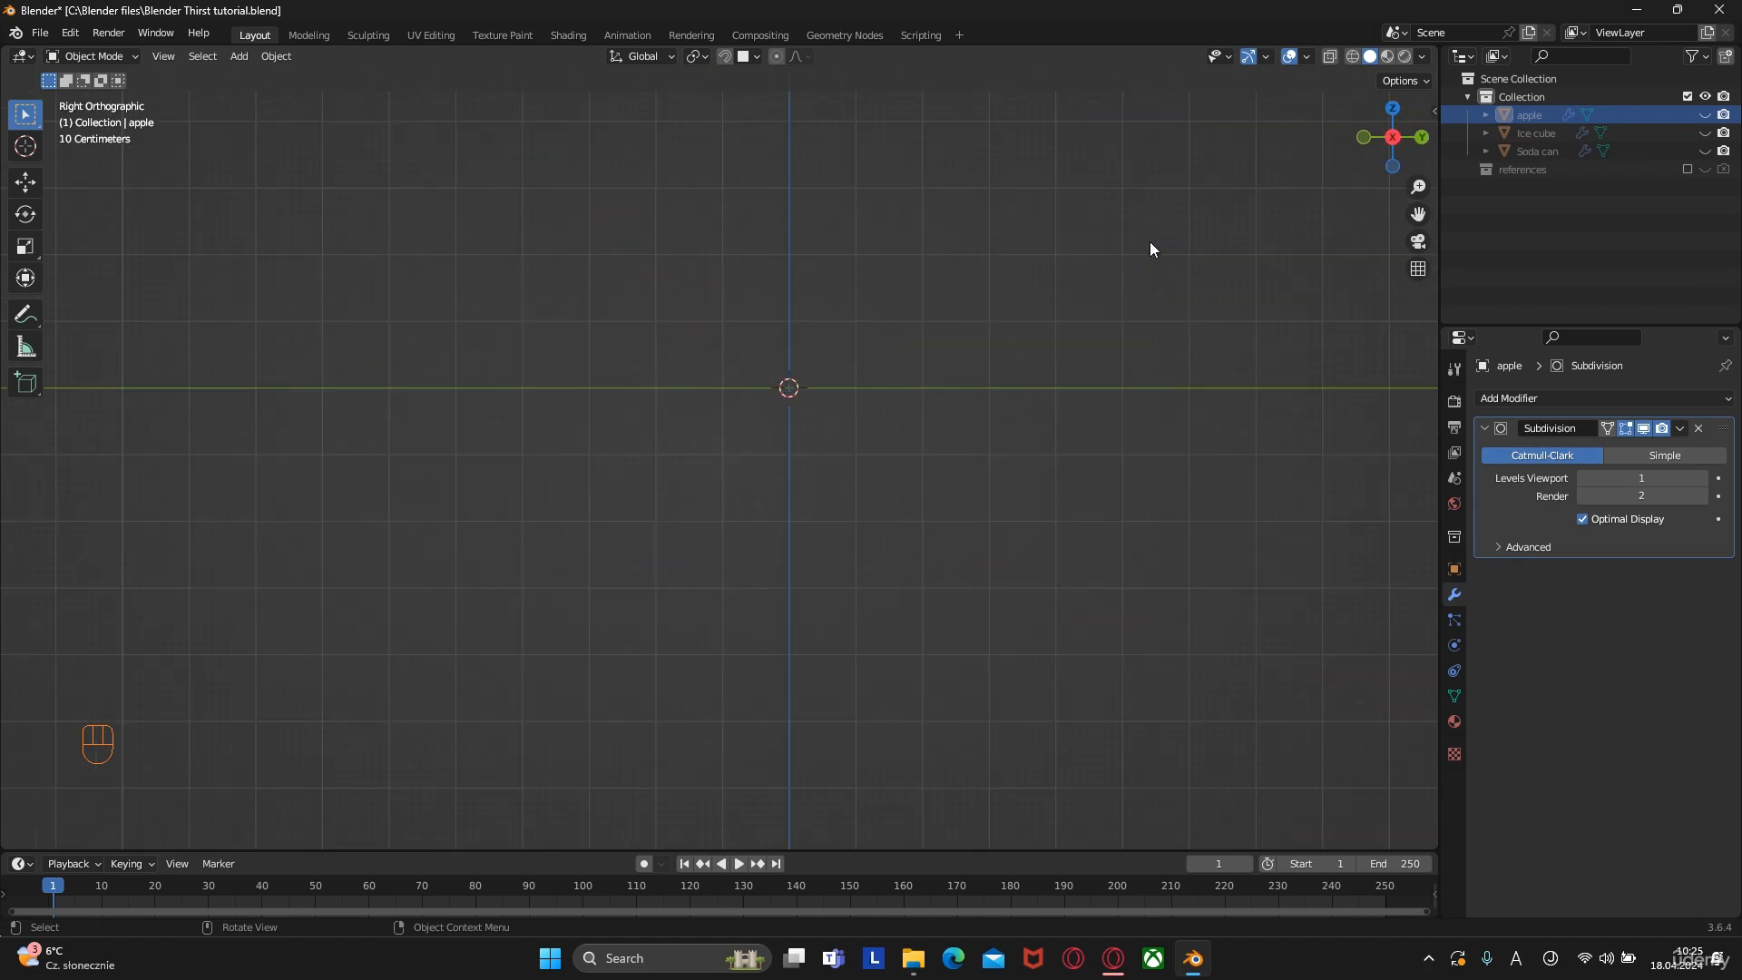
left_click(1705, 151)
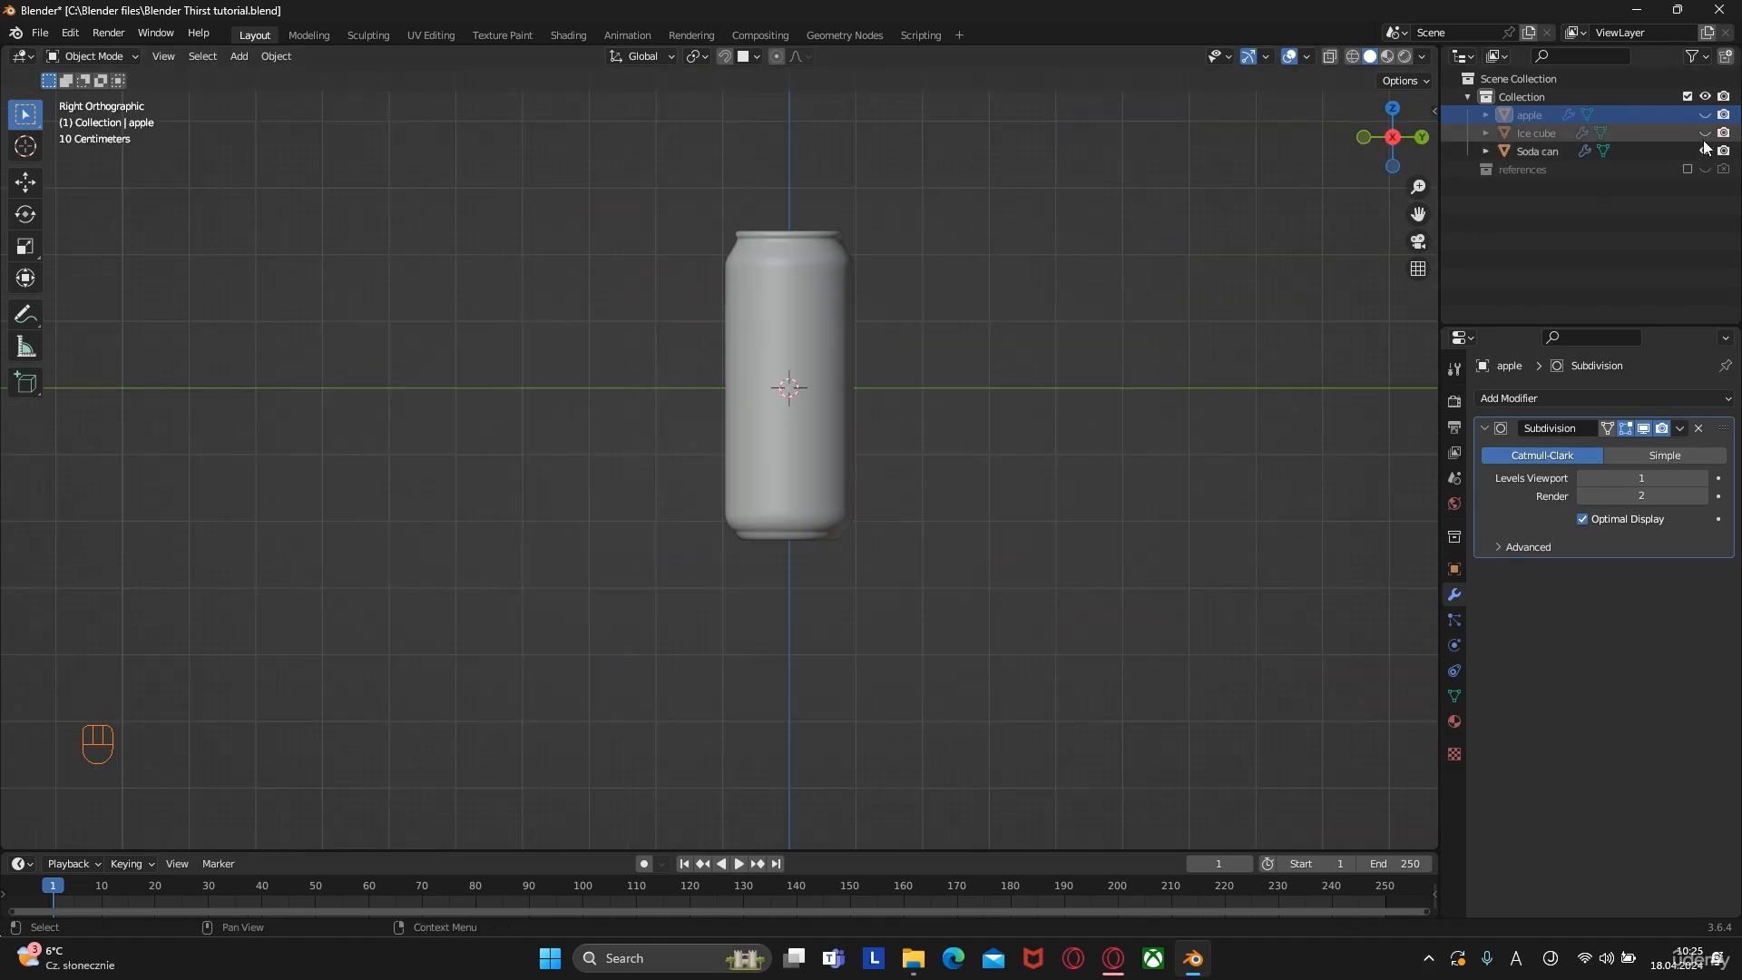
left_click(1705, 133)
left_click(1705, 114)
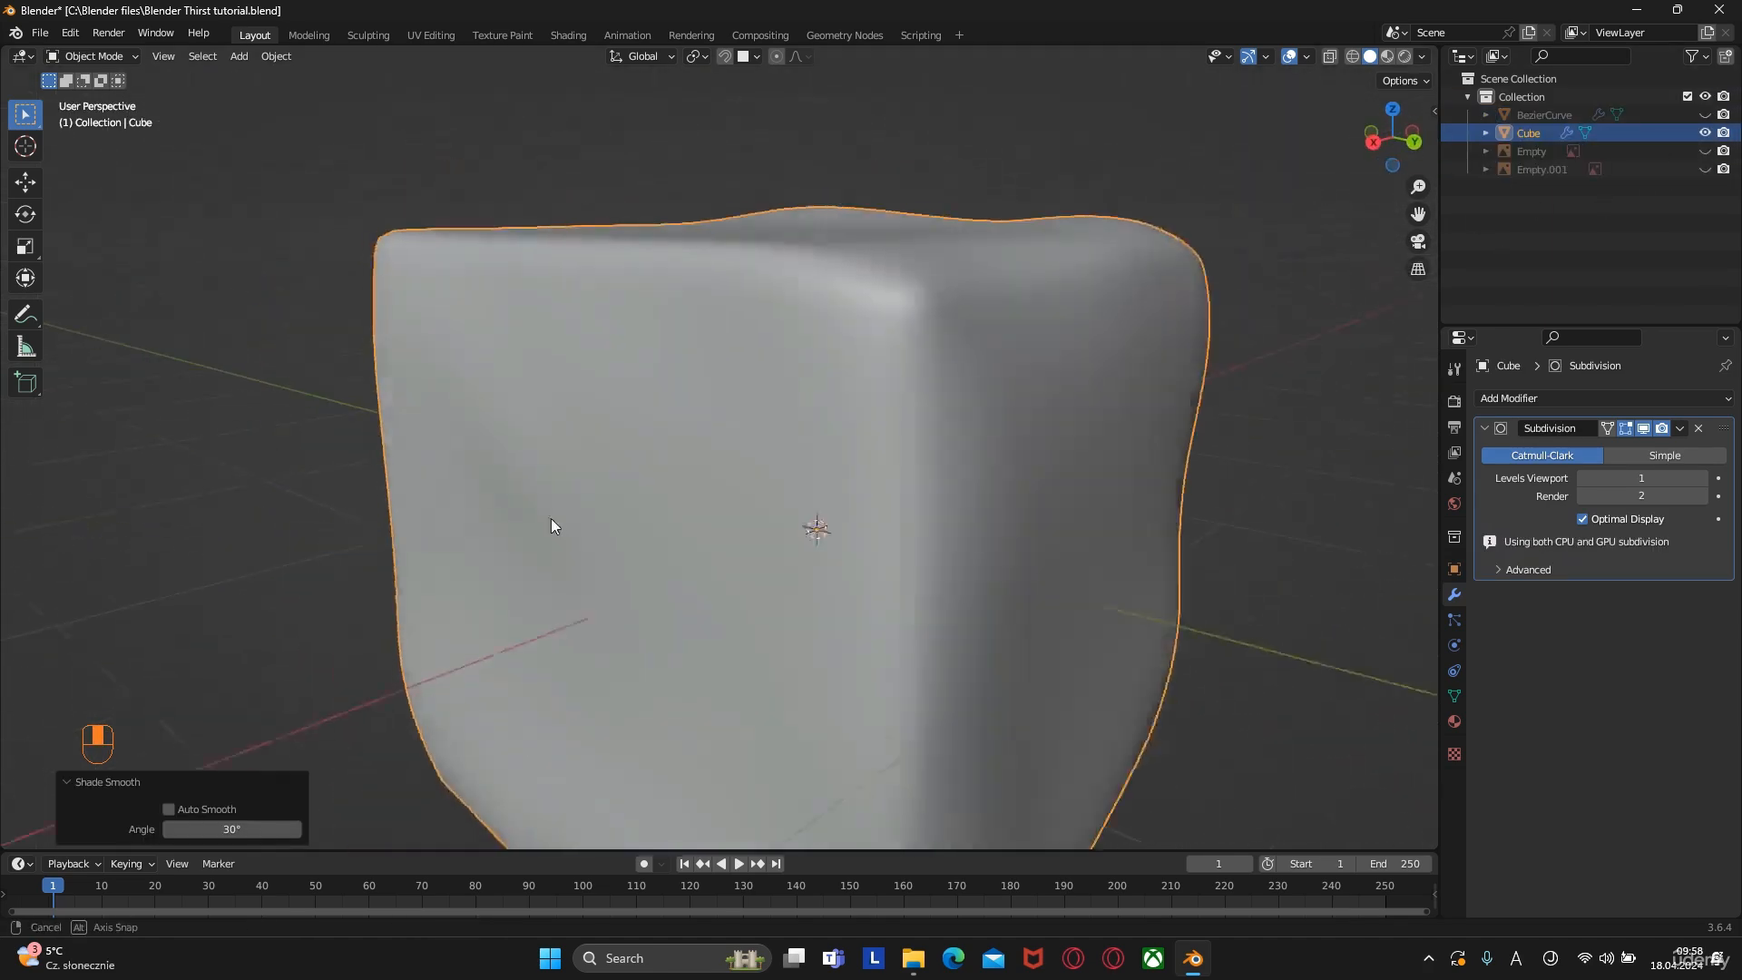
left_click(91, 56)
left_click(80, 117)
left_click(25, 177)
left_click_drag(824, 400, 794, 417, "shift")
middle_click_drag(835, 427, 903, 419)
left_click_drag(839, 399, 857, 426, "ctrl")
key("ctrl+z")
left_click_drag(386, 81, 349, 80)
left_click_drag(840, 394, 862, 409, "ctrl")
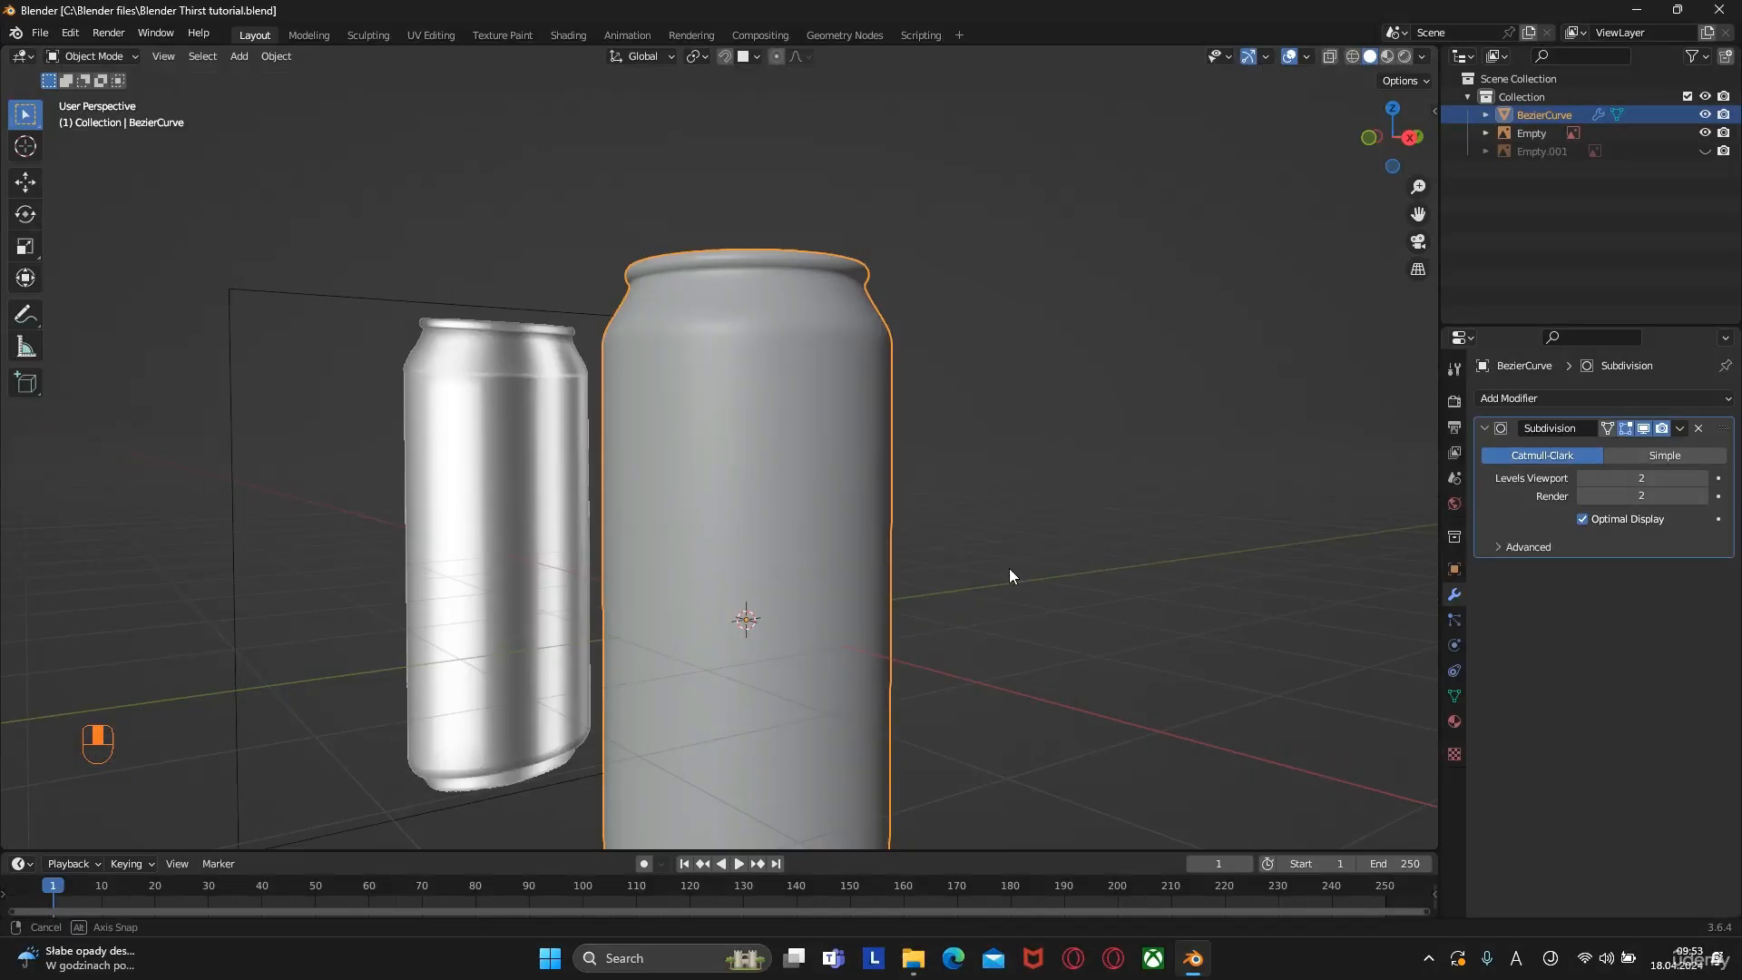
Hide the finished can and its side reference image to clear the scene
scroll(917, 554, "down", 3)
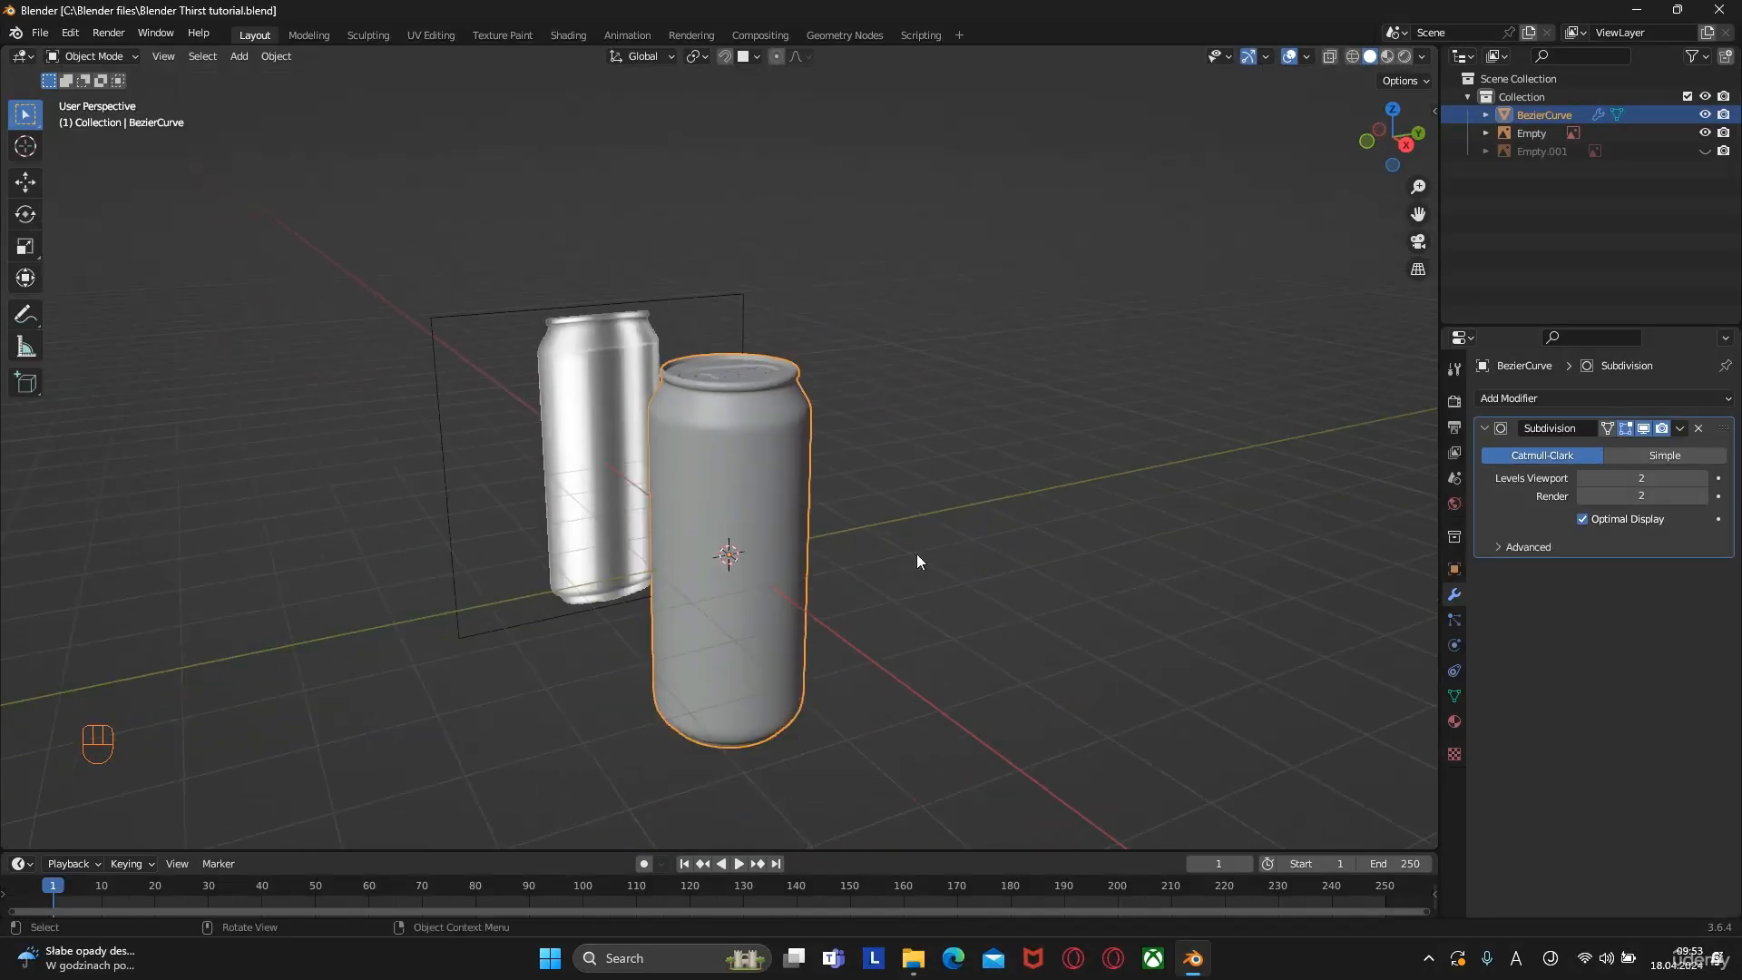
middle_click_drag(857, 492, 908, 472, "shift")
left_click(1705, 114)
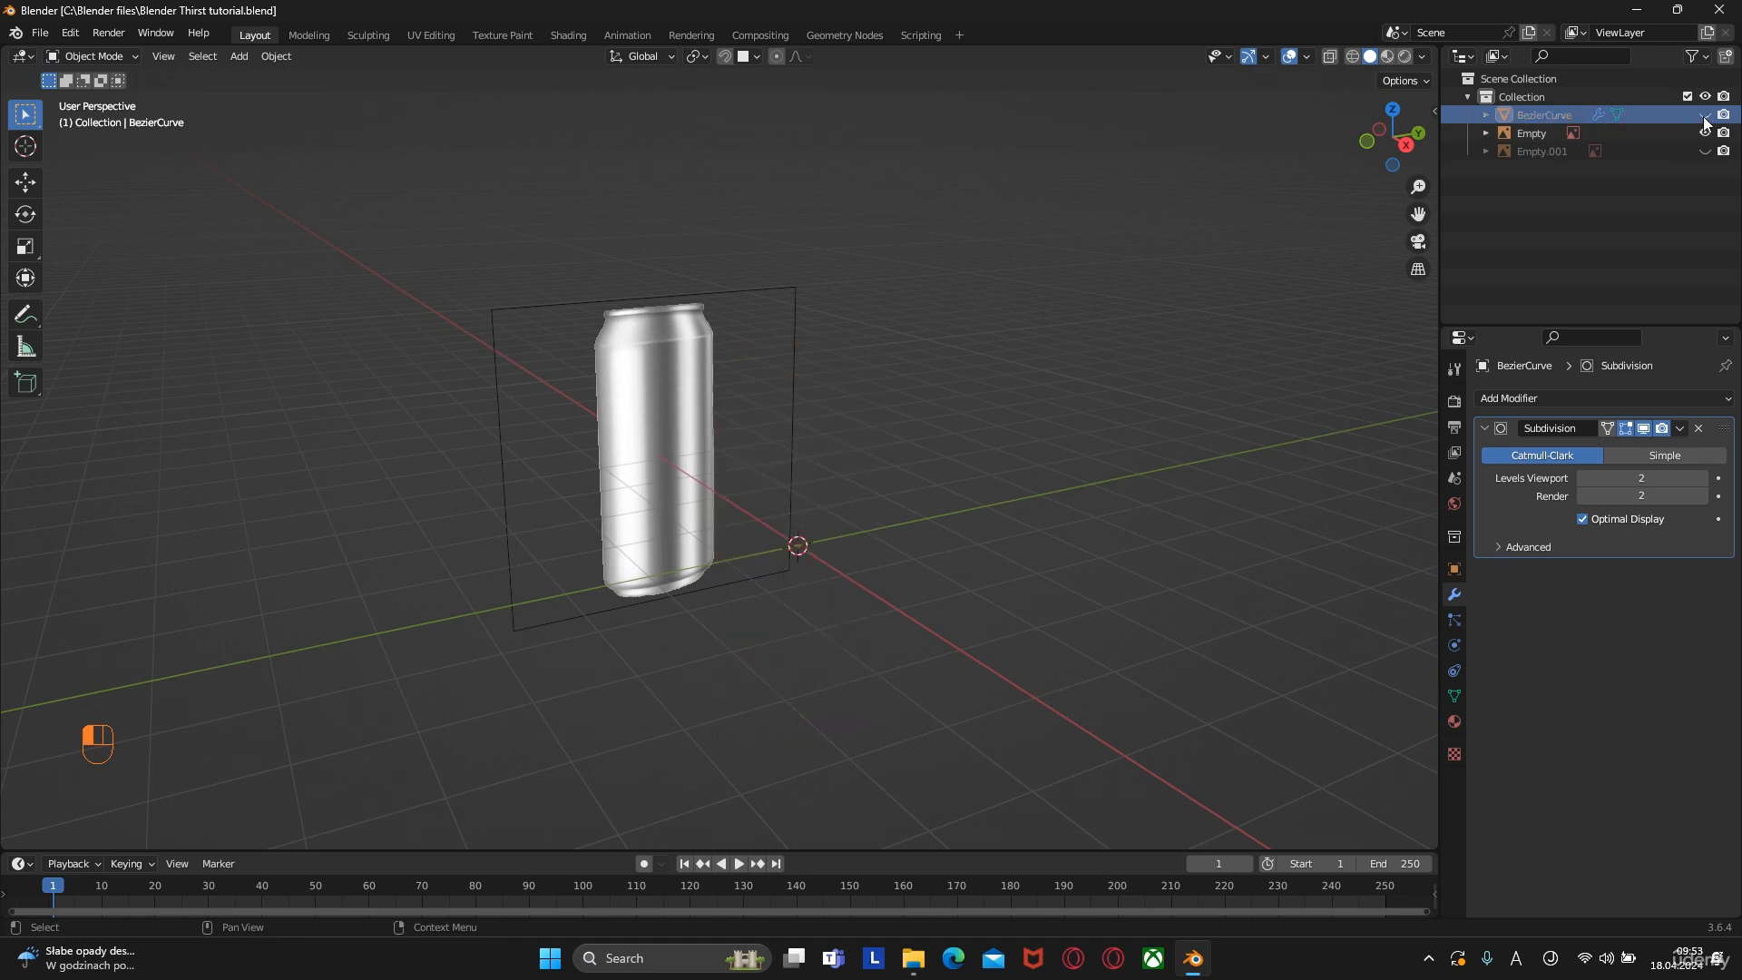
left_click(1705, 134)
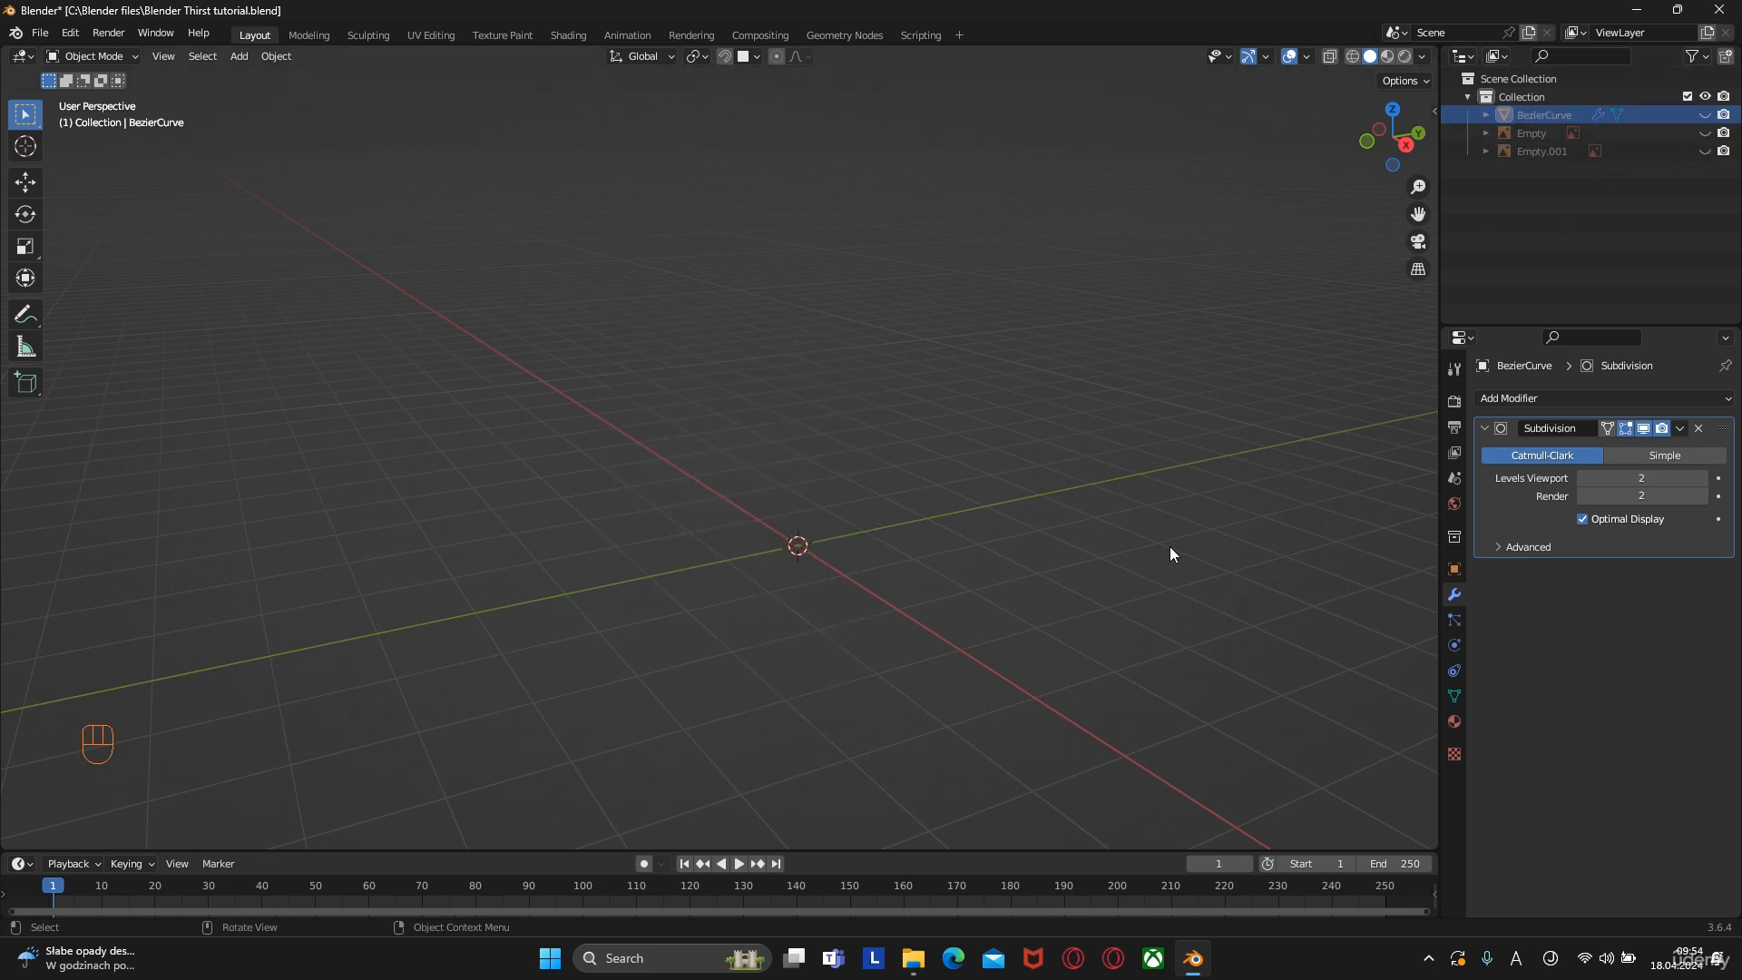
Add a cube mesh at the world origin in the right orthographic view
key("KP_3")
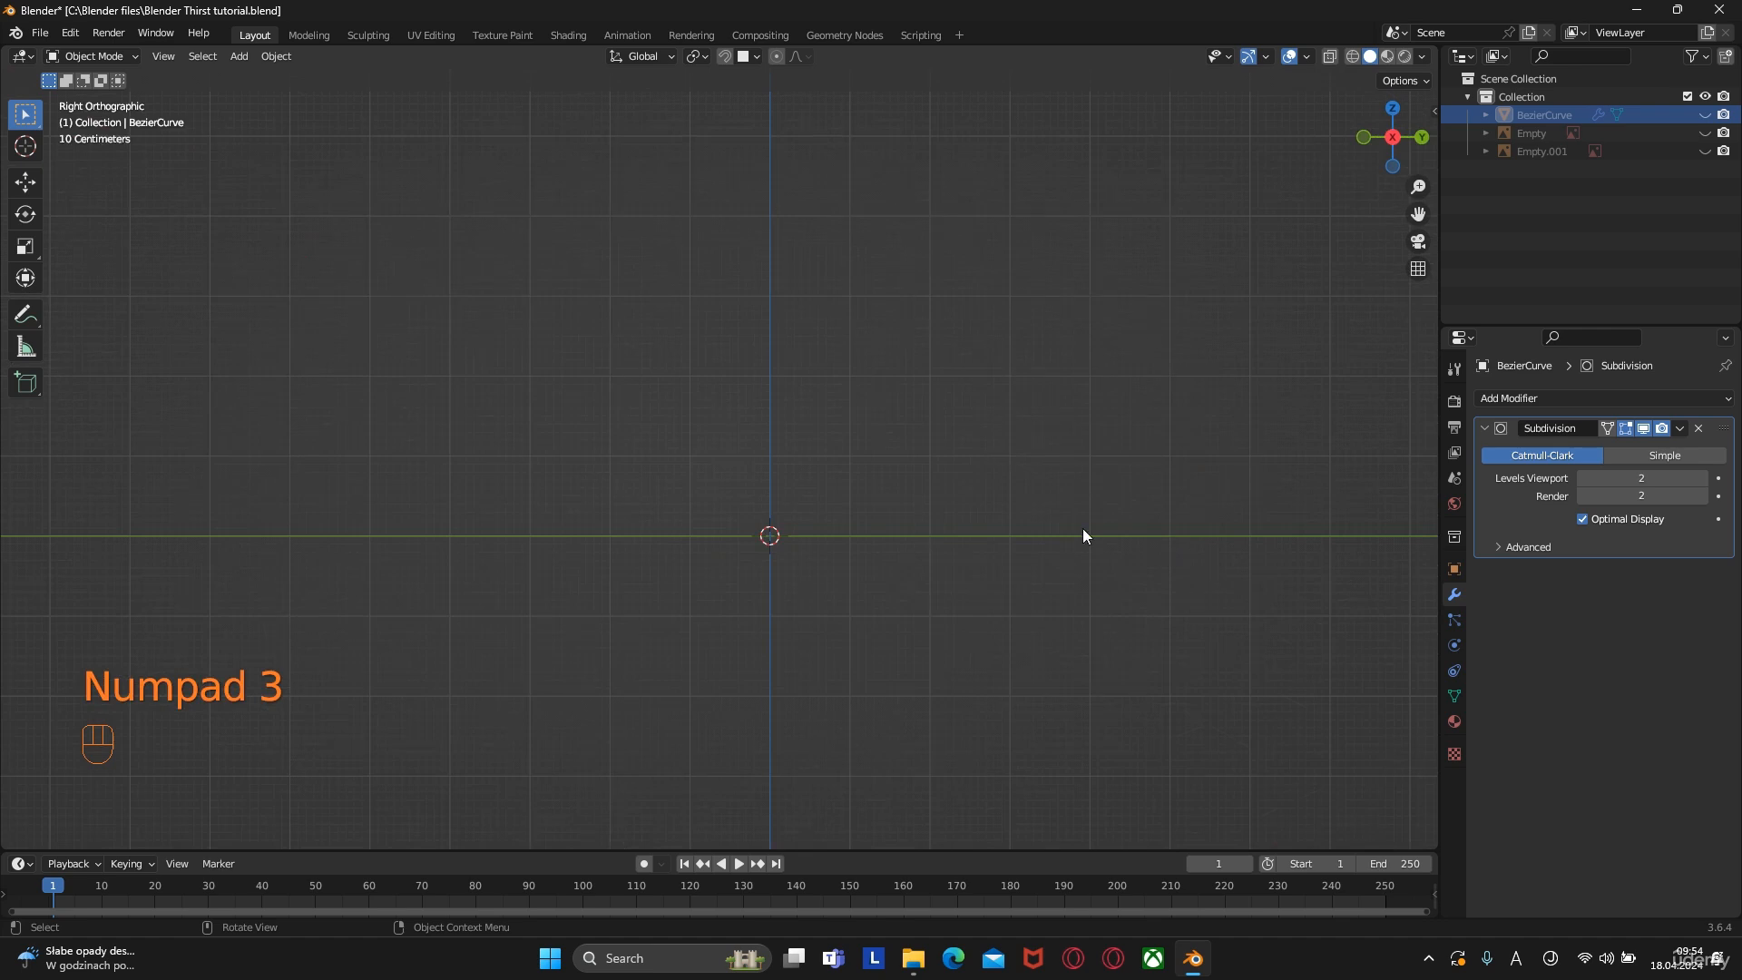
key("Delete")
key("shift+a")
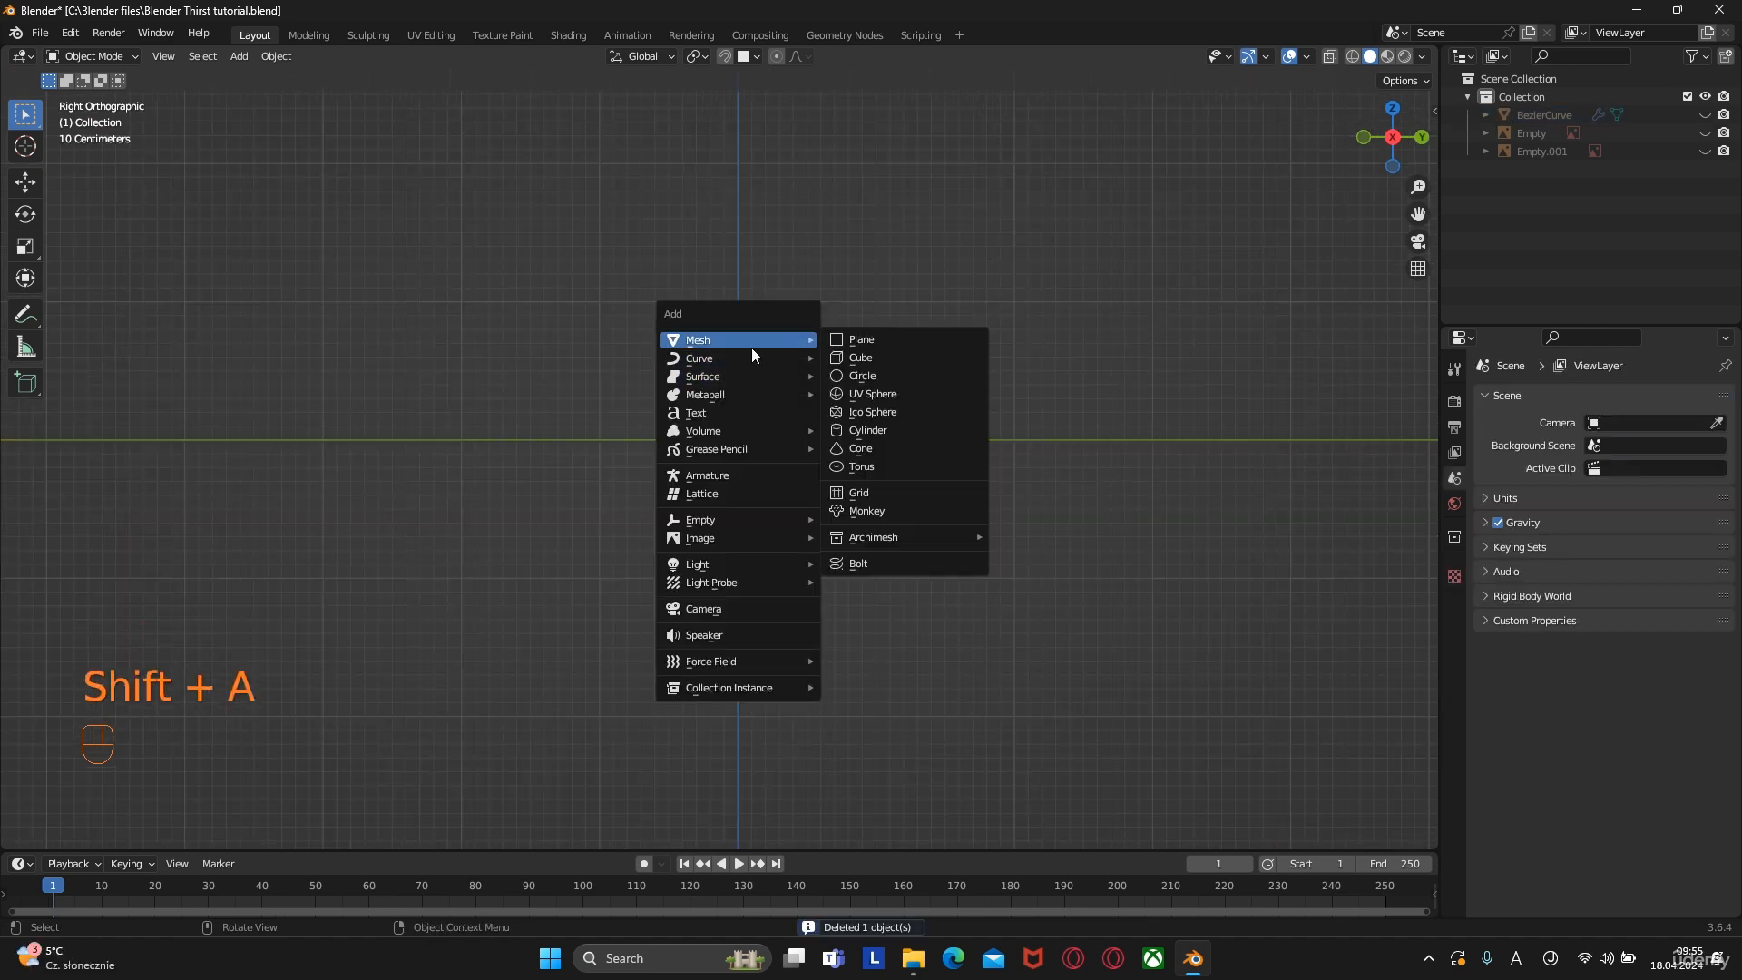
left_click(867, 359)
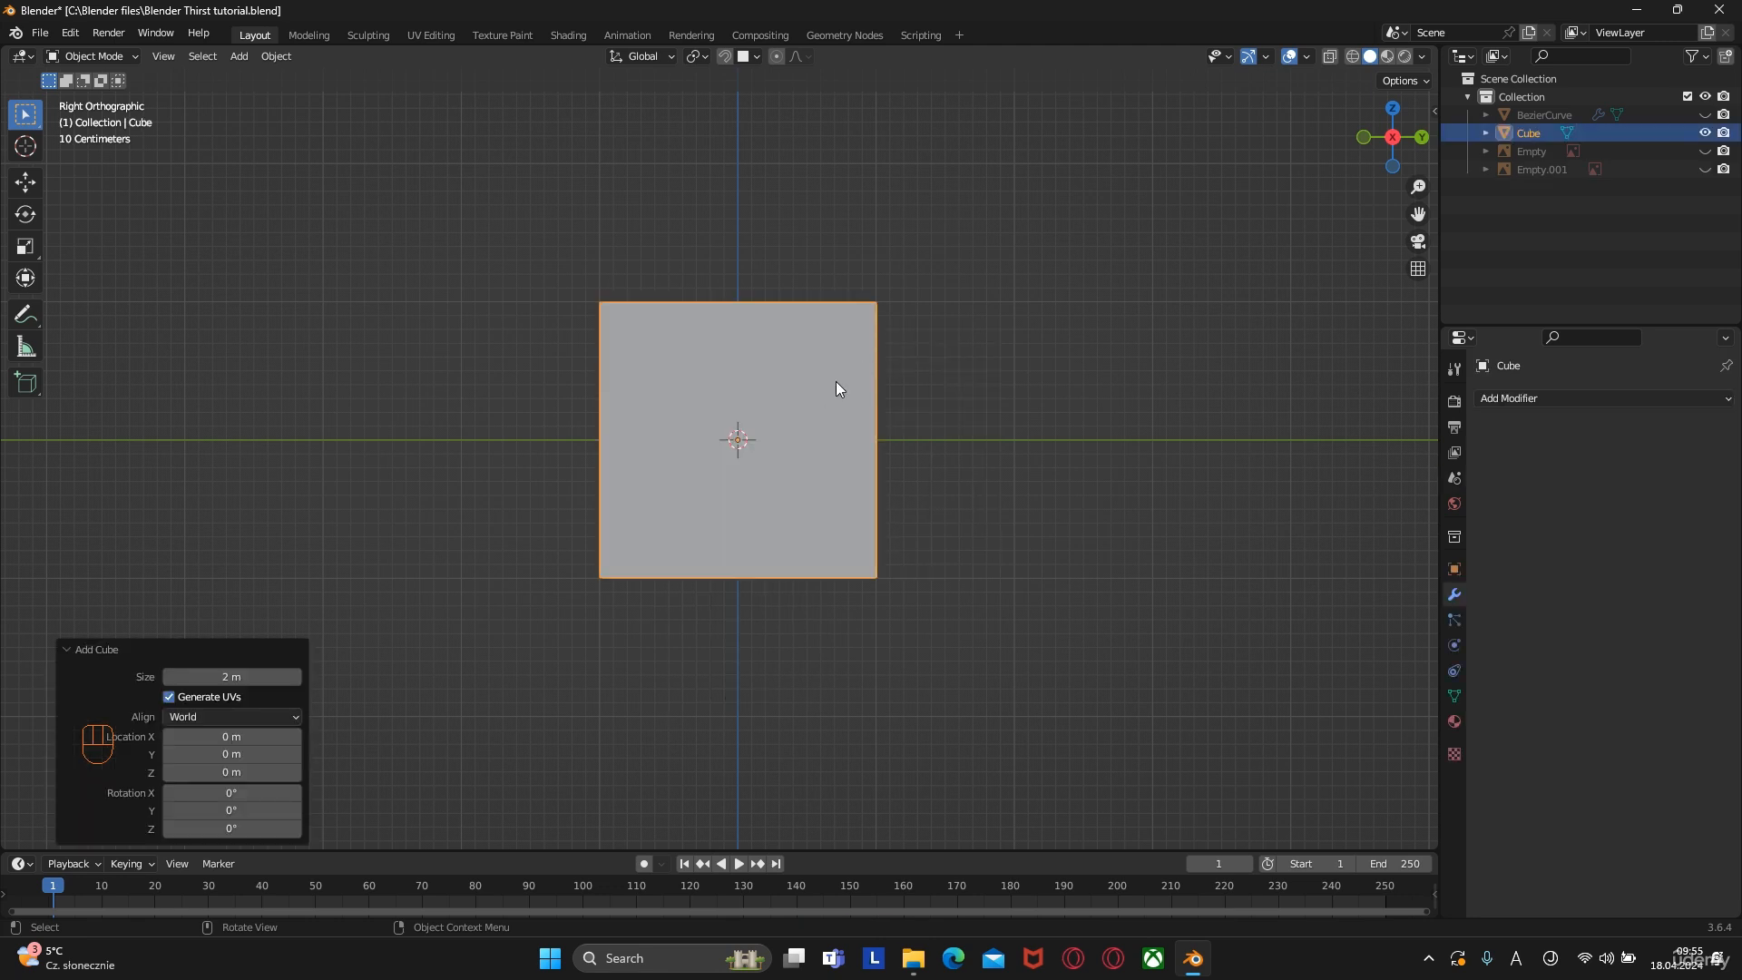
Enter Edit Mode on the cube and add 17 evenly spaced vertical loop cuts along Y
key("Tab")
key("ctrl+r")
scroll(788, 300, "up", 1)
scroll(788, 300, "up", 2)
left_click(787, 300)
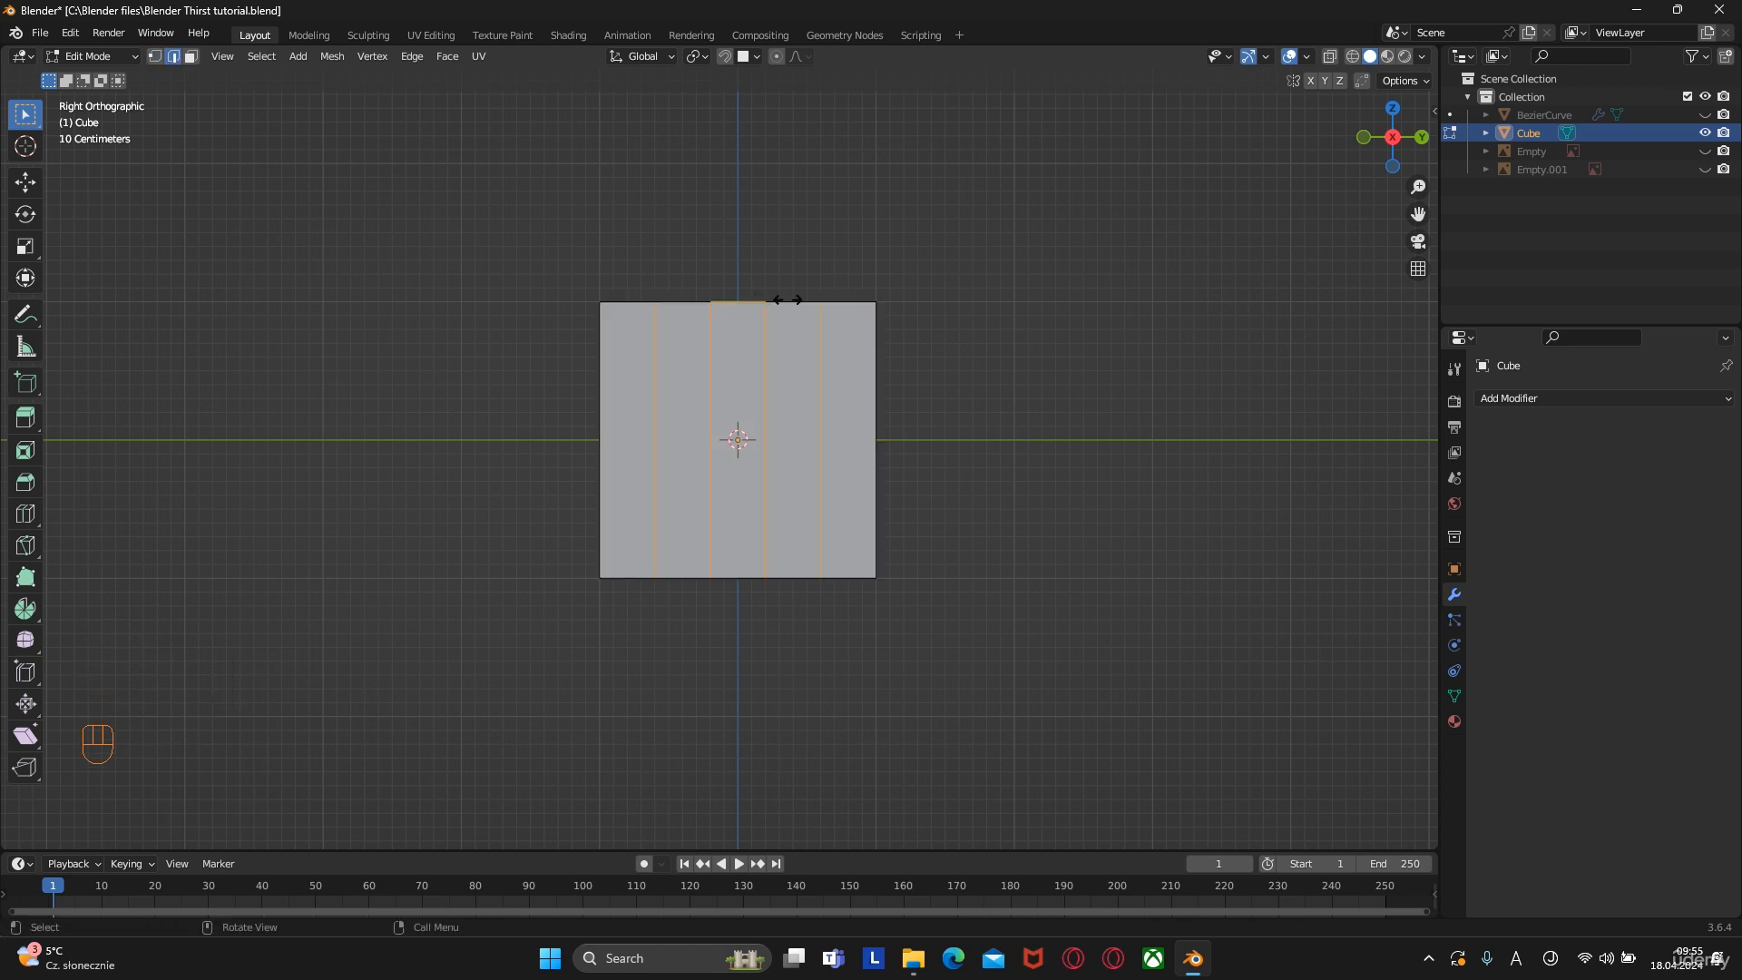
right_click(263, 576)
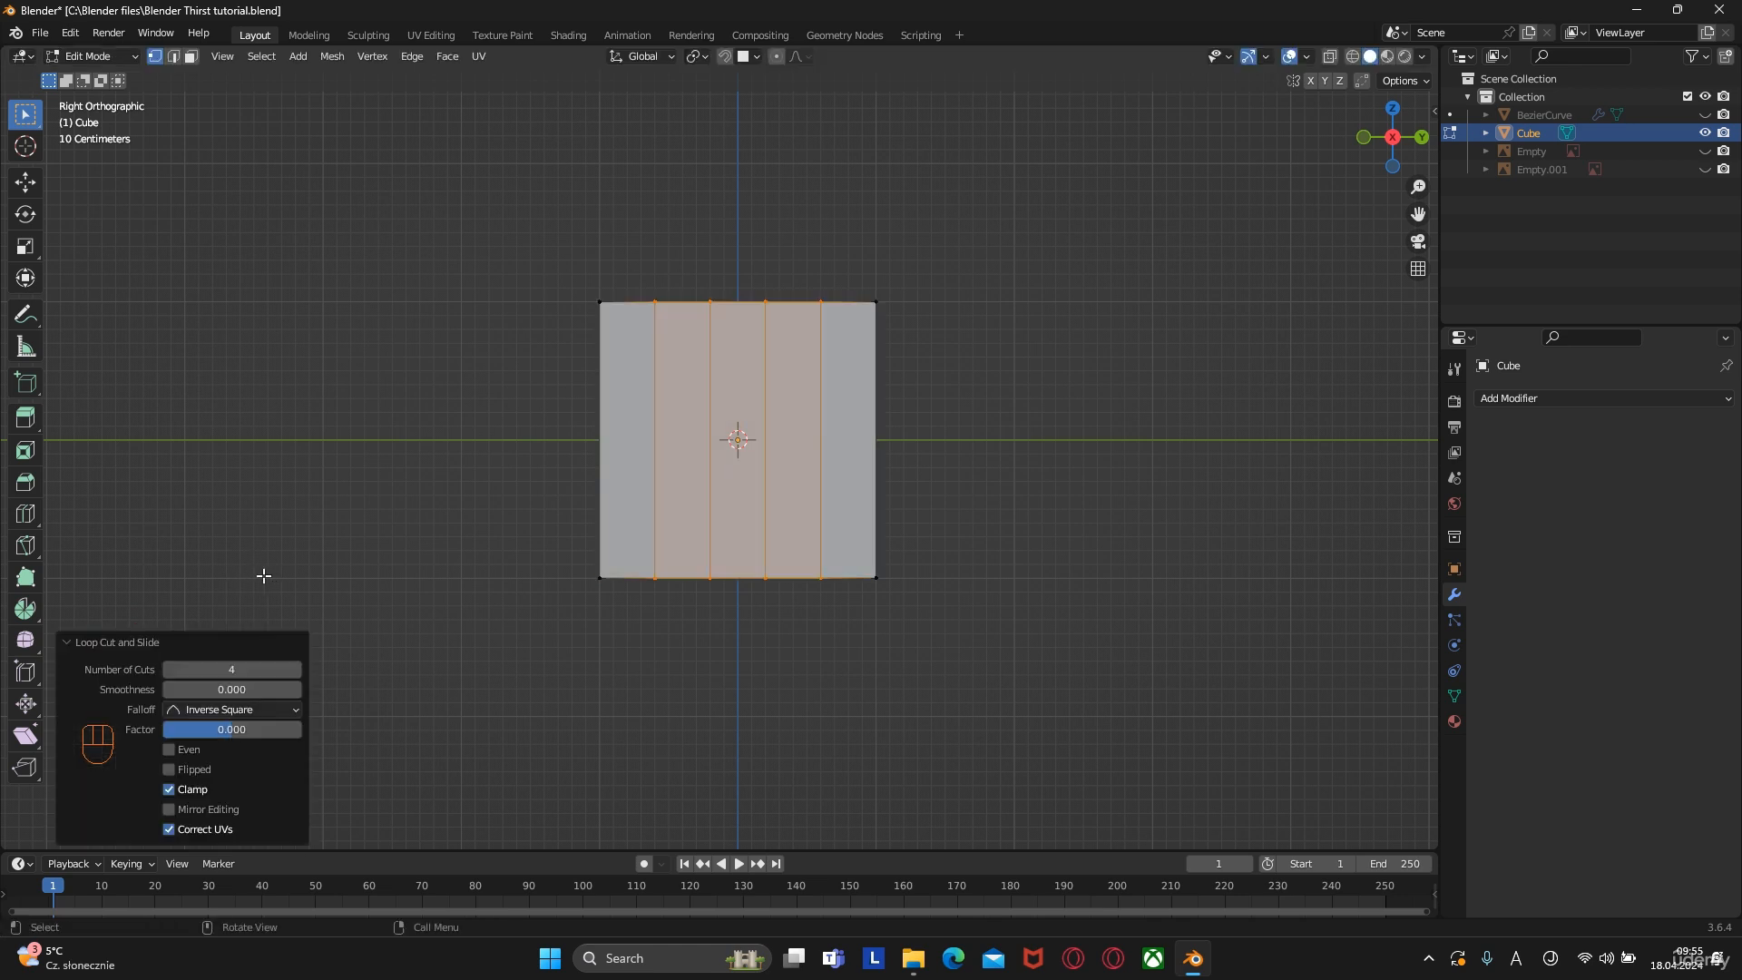
left_click(230, 669)
type("17")
key("Return")
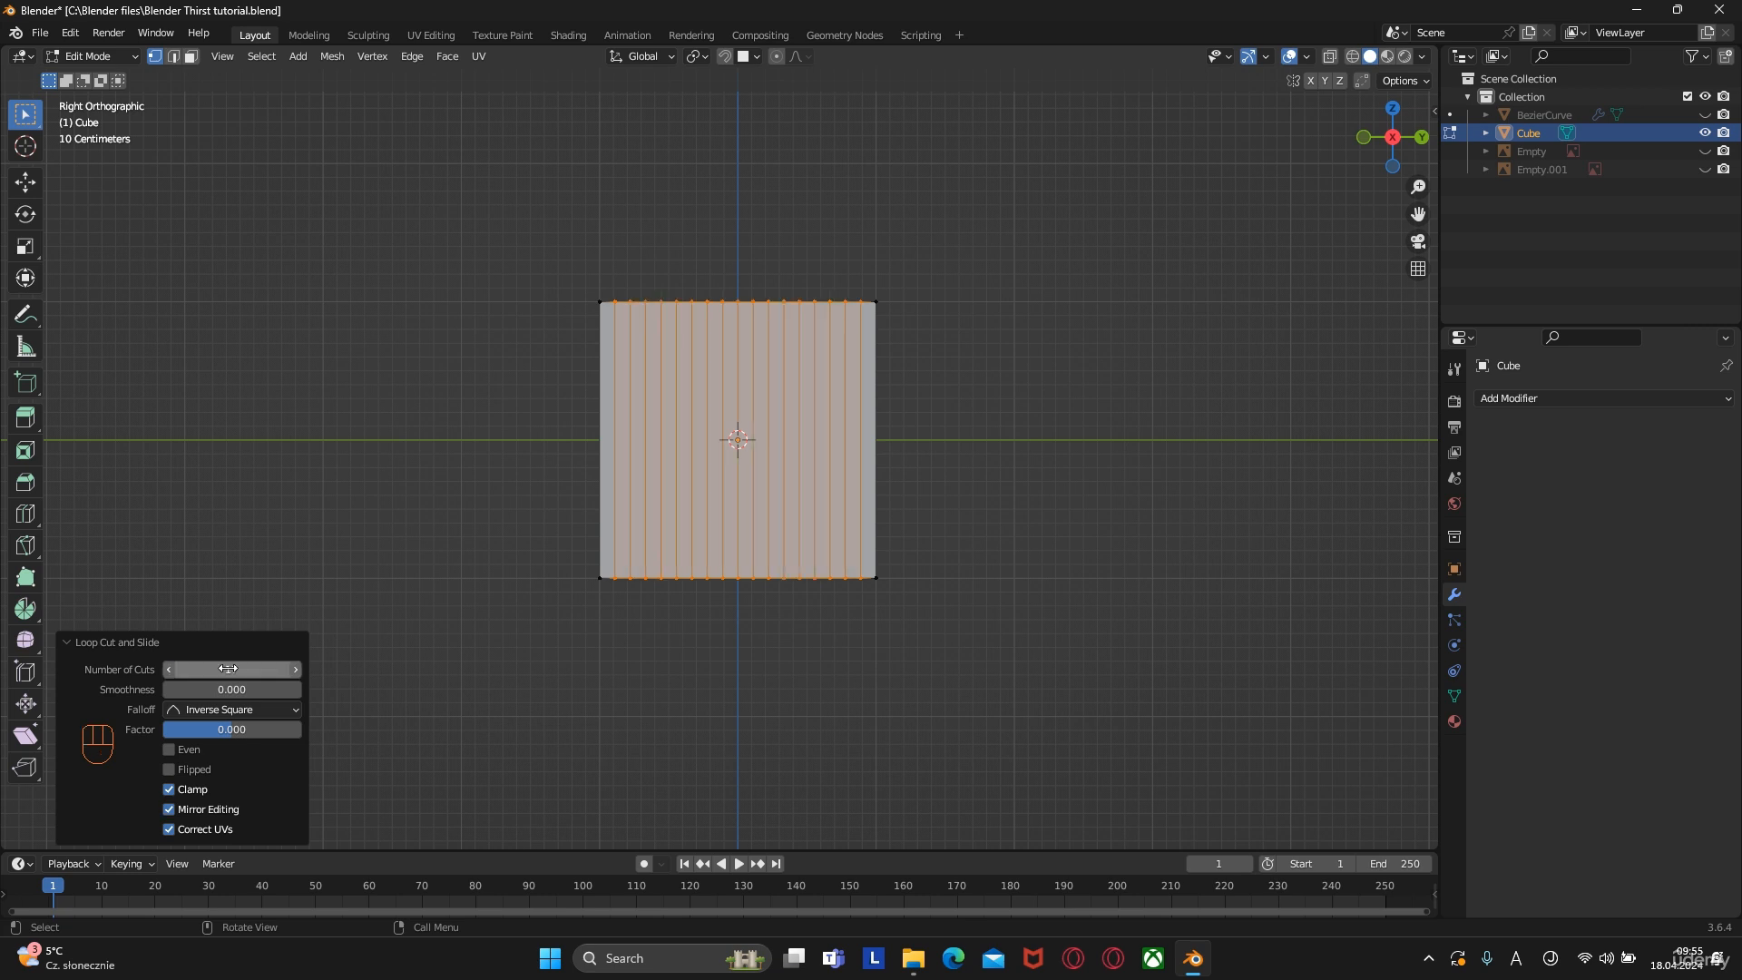
Add 17 evenly spaced vertical loop cuts along X so the cube's top face is divided into a grid
middle_click_drag(856, 459, 740, 434)
key("ctrl+r")
scroll(742, 359, "up", 1)
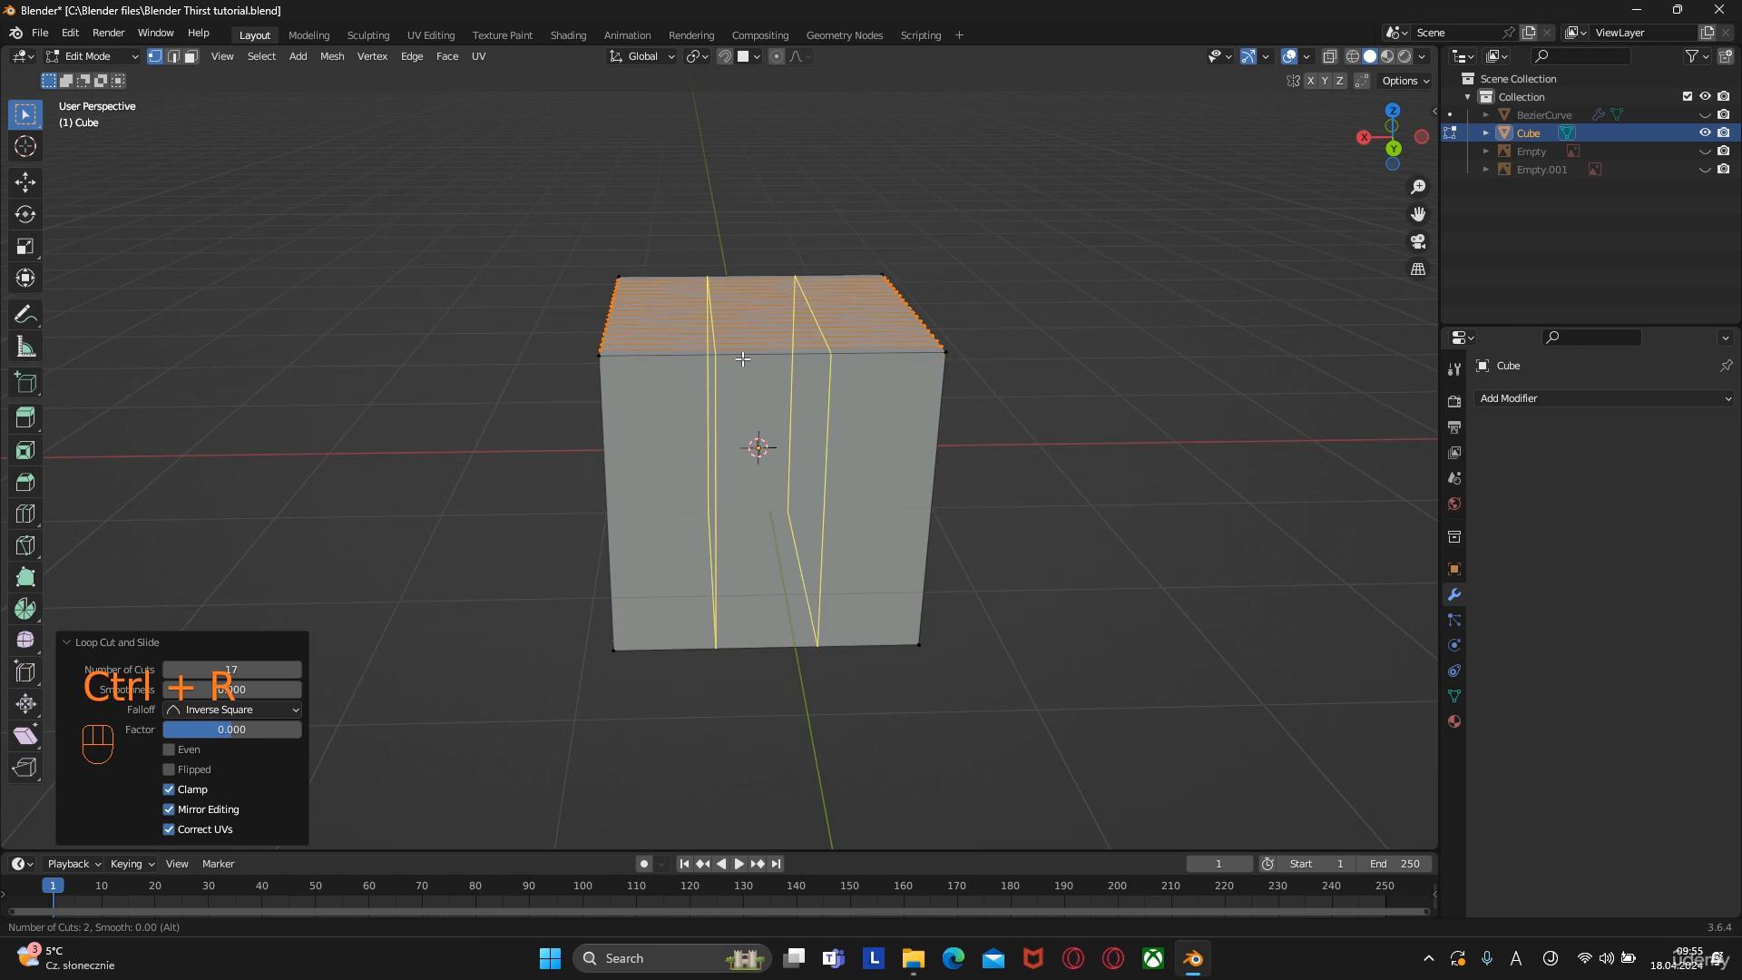
left_click(744, 355)
right_click(513, 432)
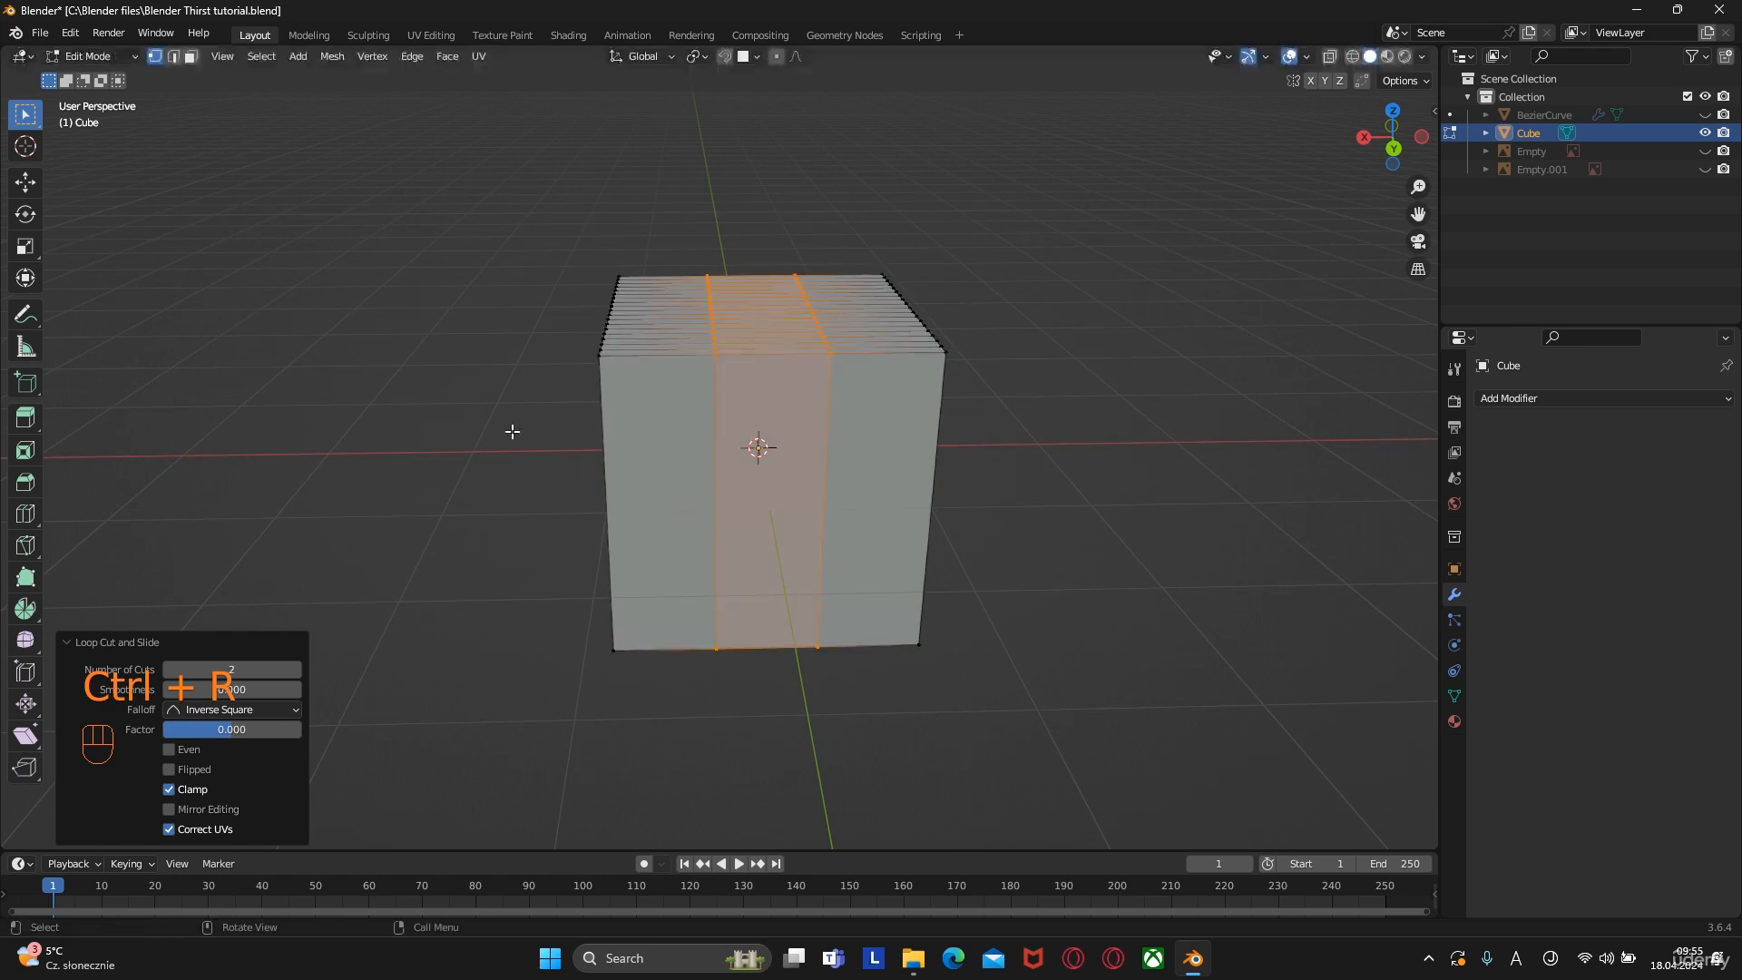
key("Return")
Add 17 evenly spaced horizontal loop cuts around the cube's sides
middle_click_drag(724, 578, 863, 502)
key("ctrl+r")
left_click(654, 497)
right_click(640, 501)
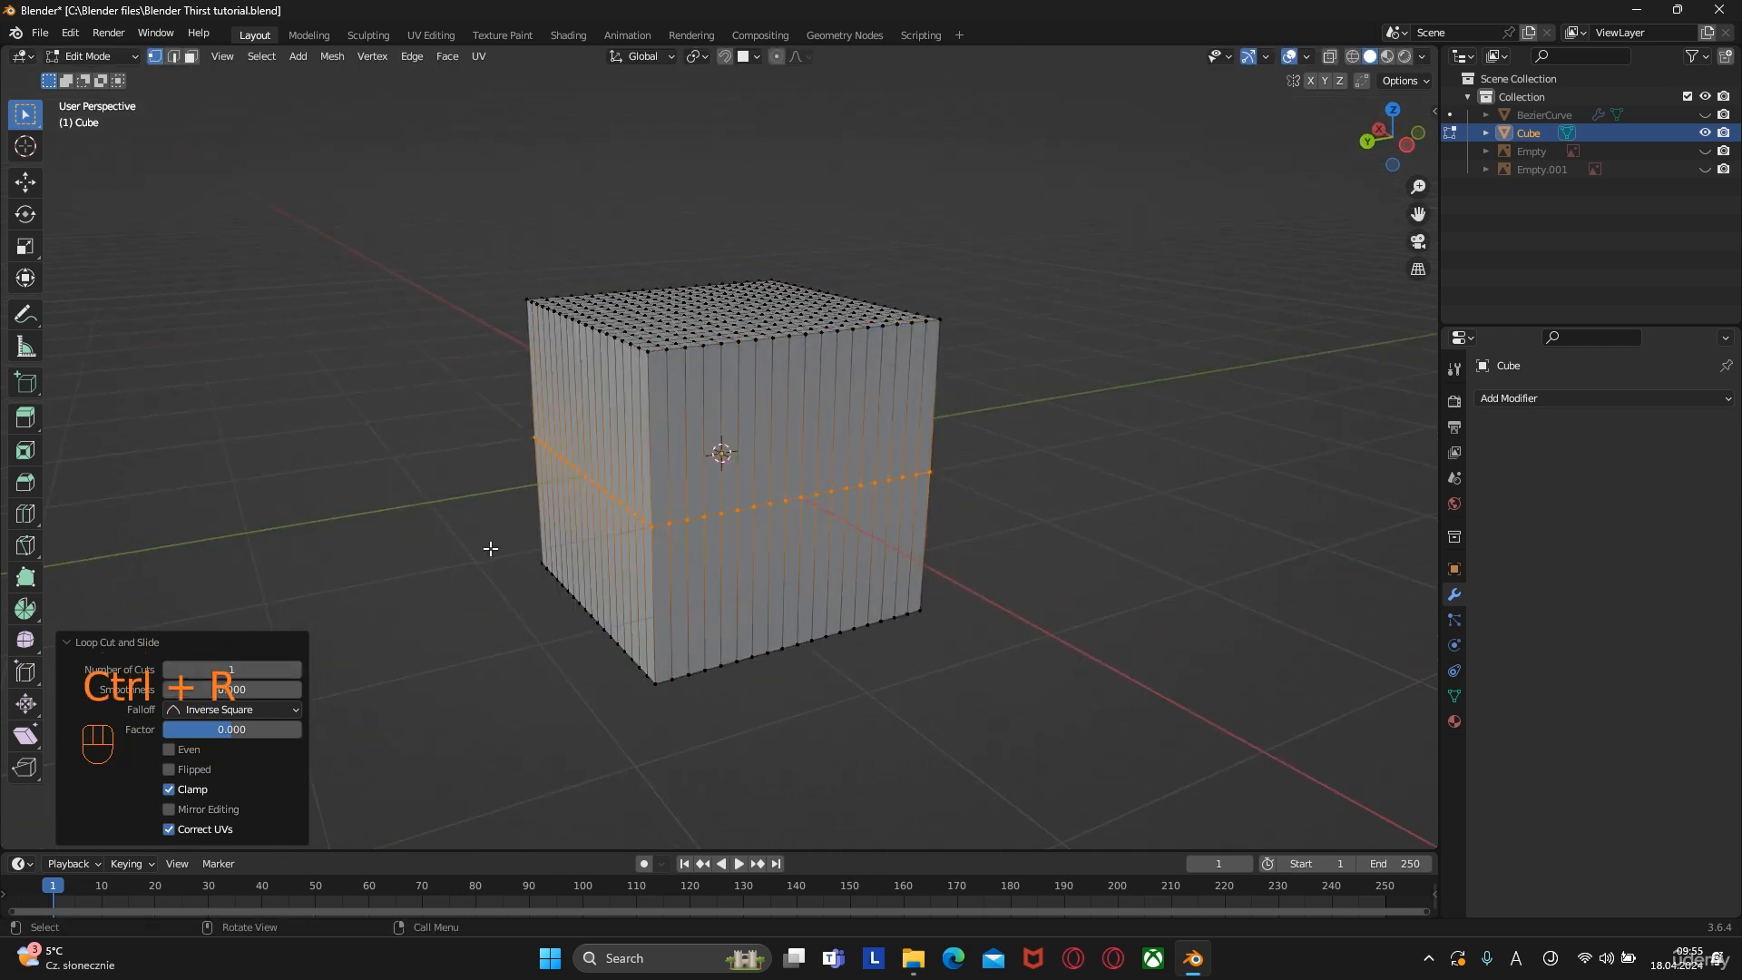
type("7")
key("Return")
middle_click_drag(683, 575, 1052, 516)
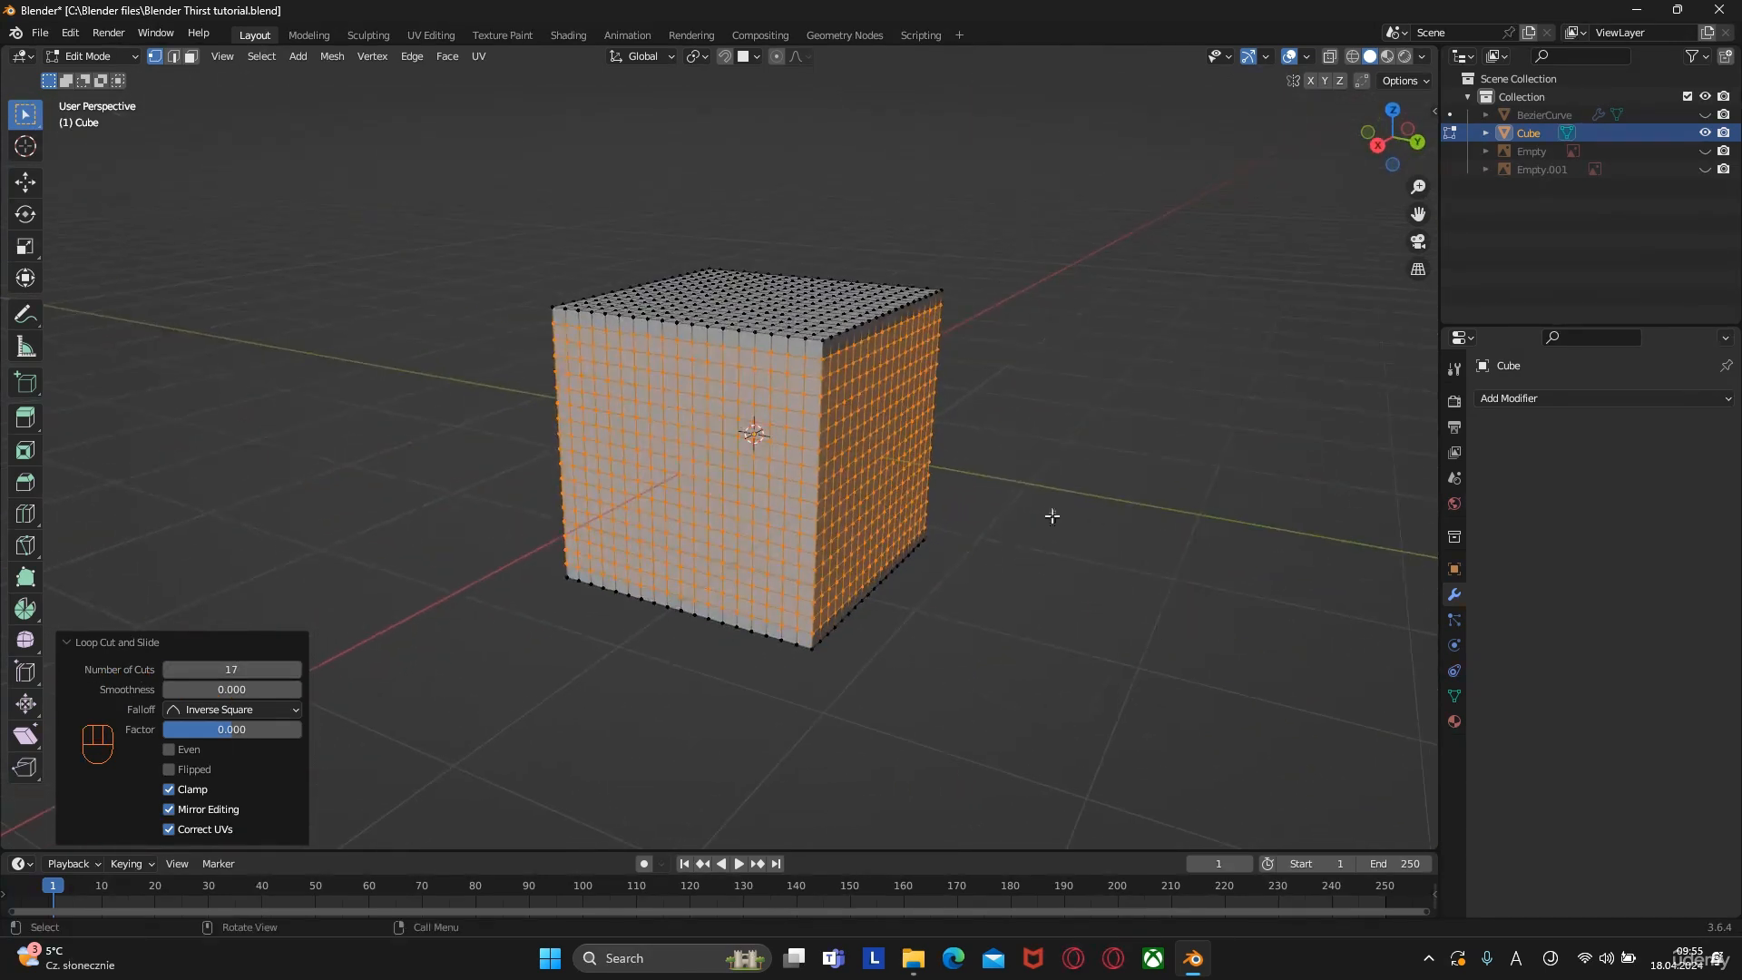
Leave Edit Mode, switch the cube to Sculpt Mode, and lower the Draw brush strength to about 0.285
key("Tab")
middle_click_drag(871, 498, 948, 475)
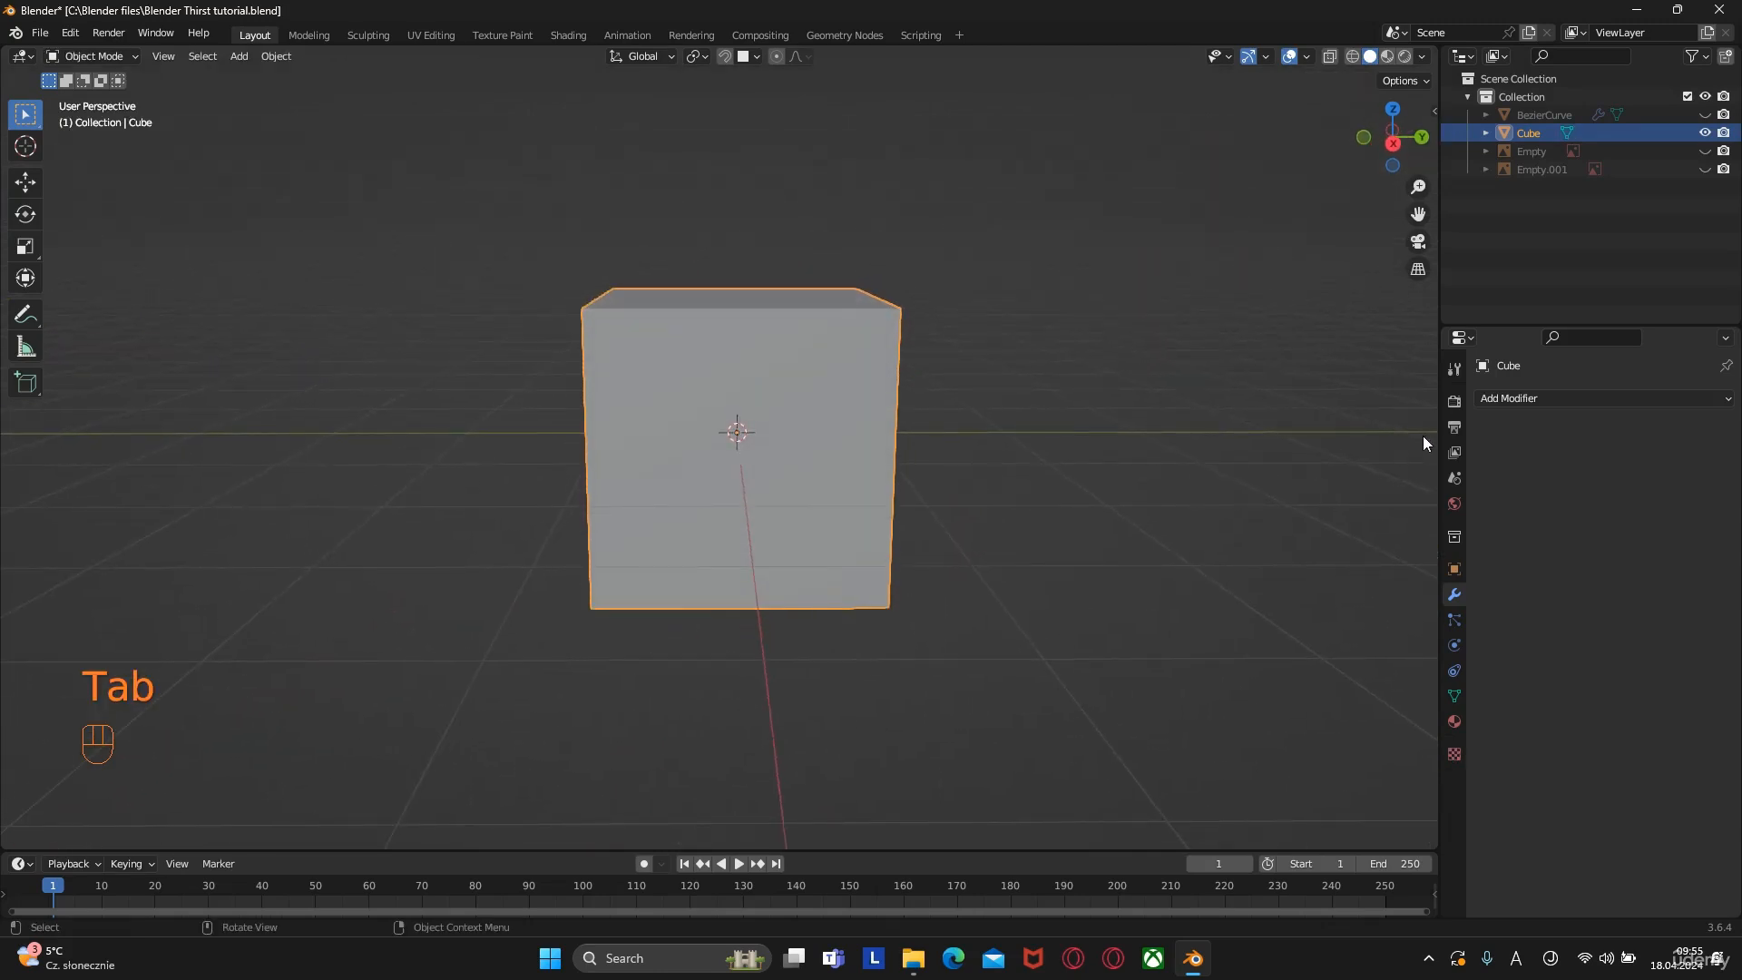
left_click(102, 58)
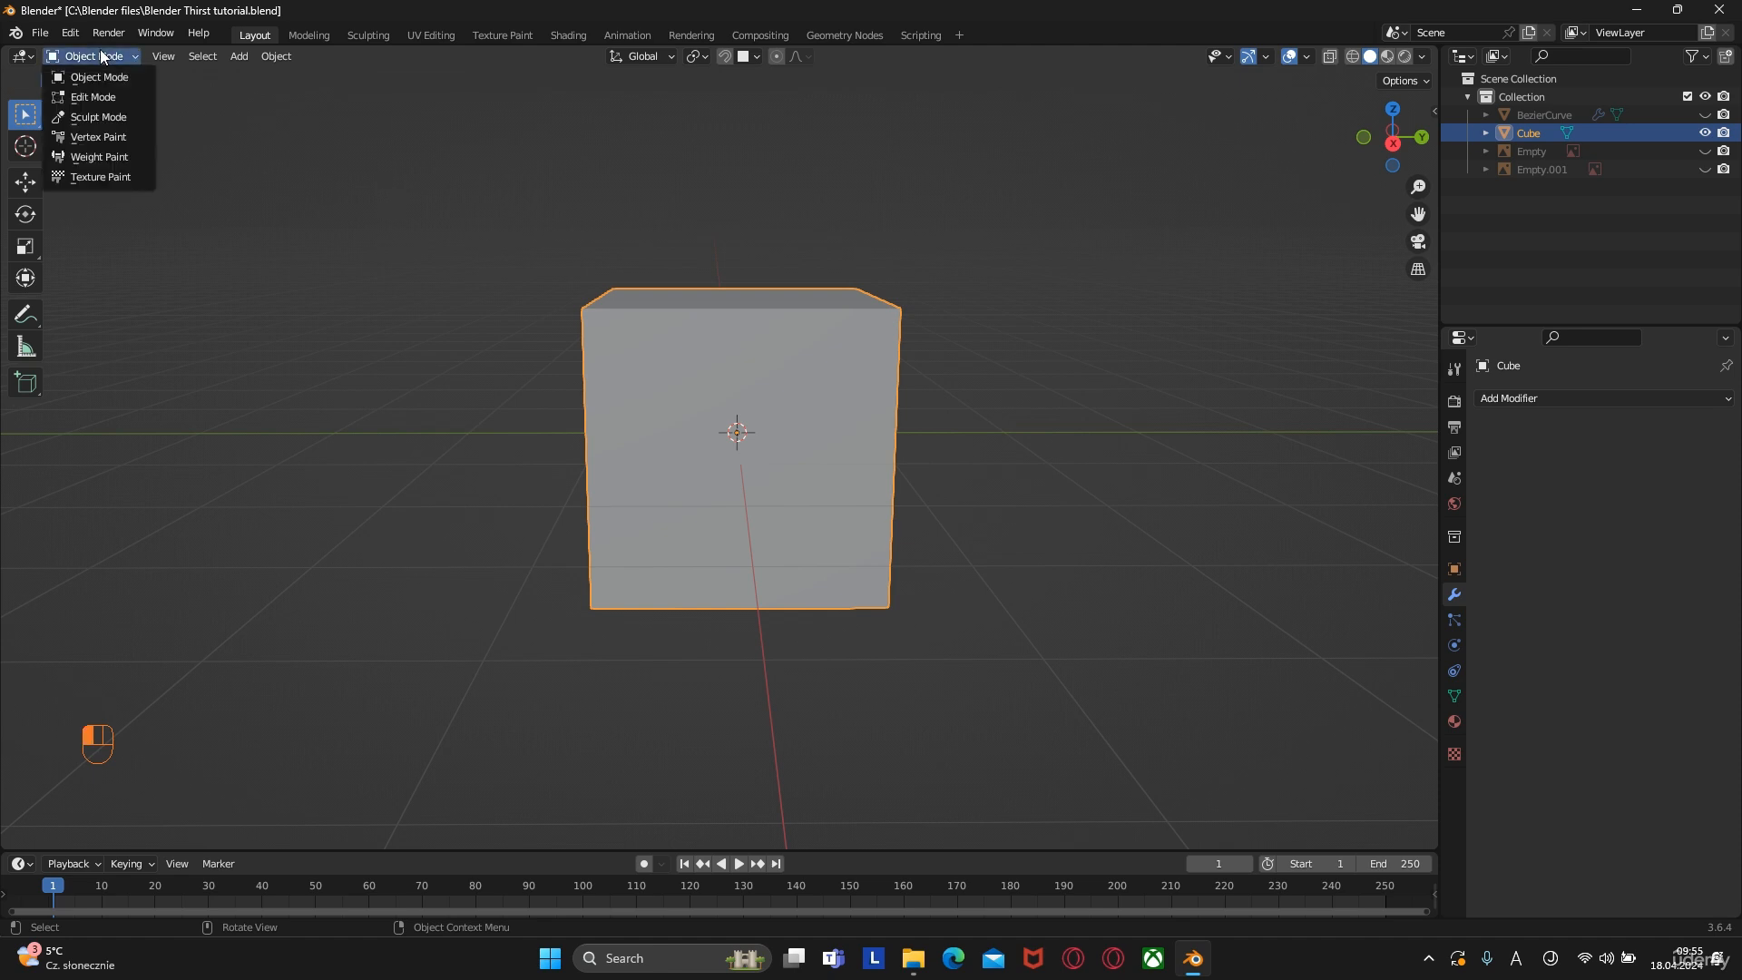
left_click(85, 116)
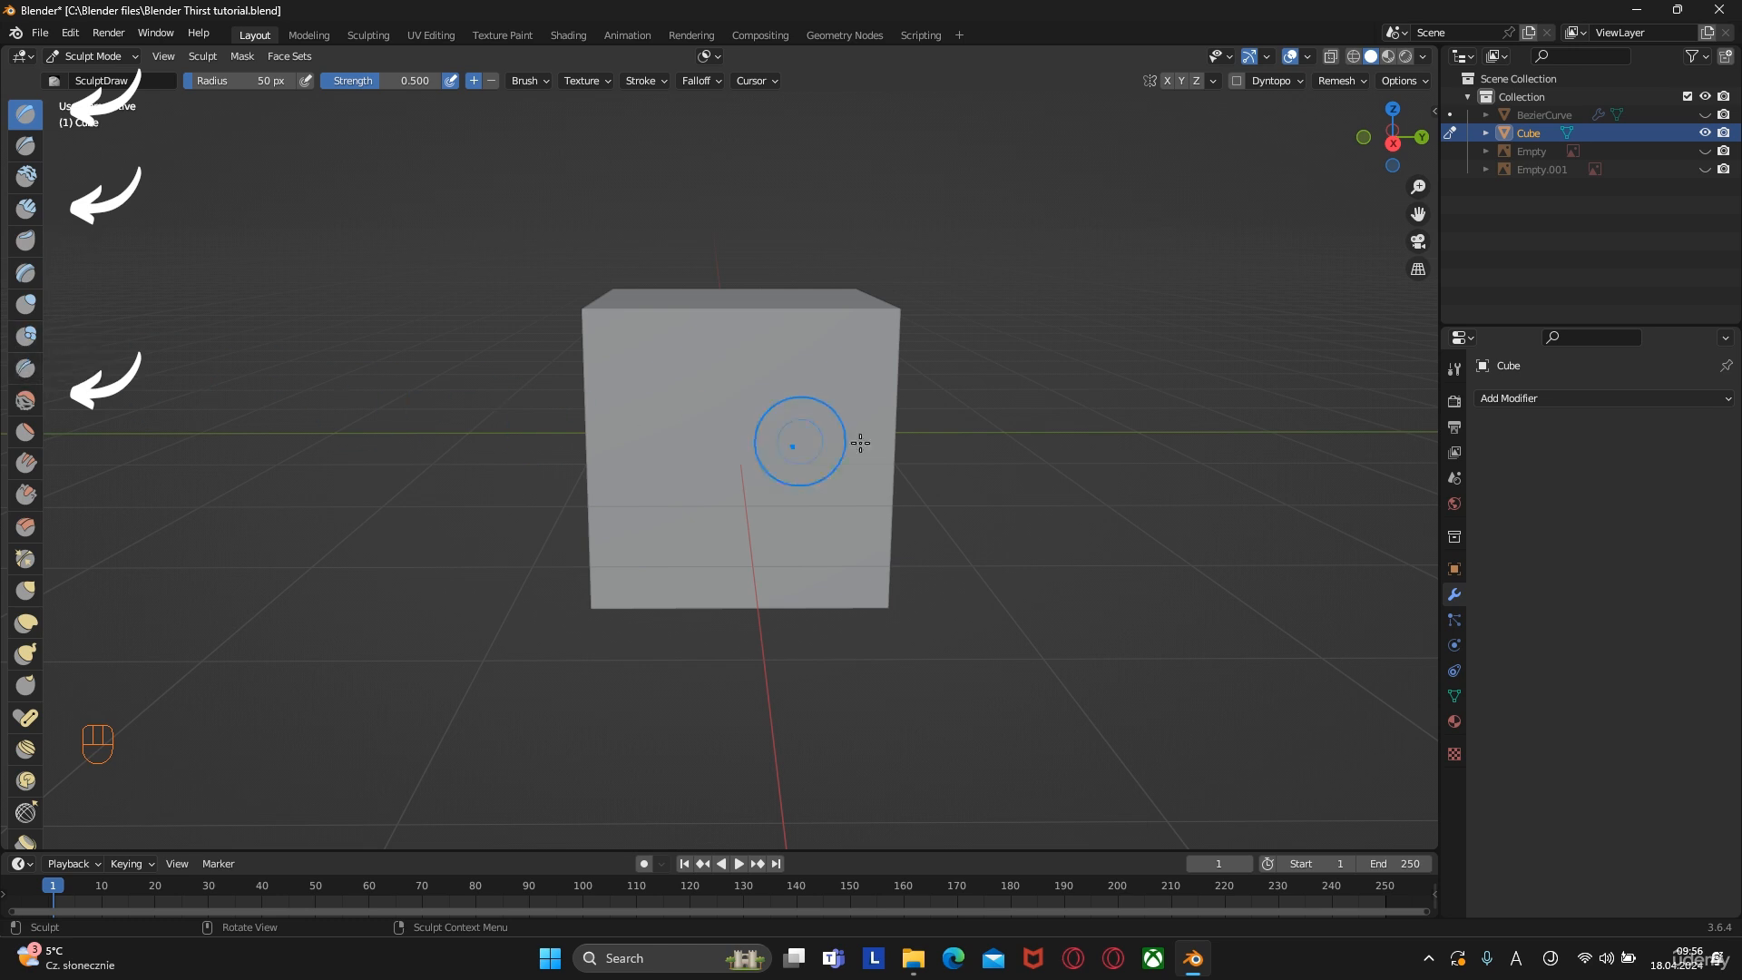
middle_click_drag(855, 439, 635, 317)
mouse_move(377, 86)
left_mouse_down()
mouse_move(341, 86)
mouse_move(430, 86)
mouse_move(330, 86)
mouse_move(355, 87)
left_mouse_up()
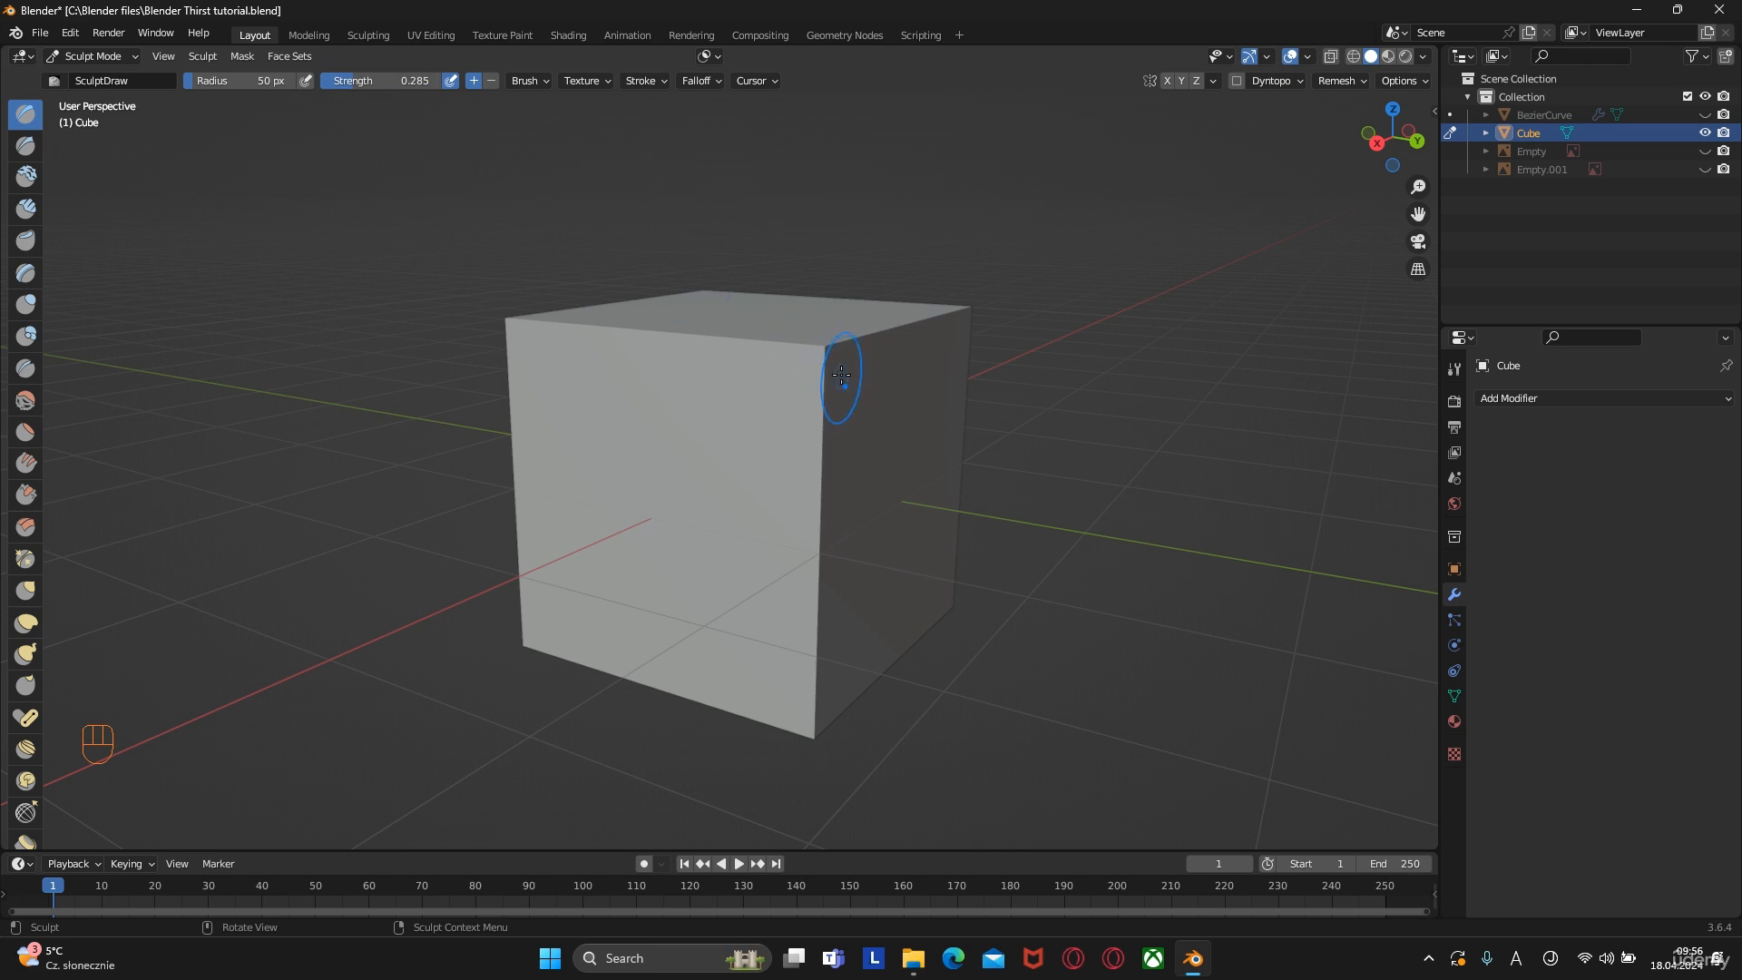
Sculpt and smooth the cube's top front edge and its vertical corner edges with several brush strokes
left_click_drag(821, 361, 363, 354, "shift")
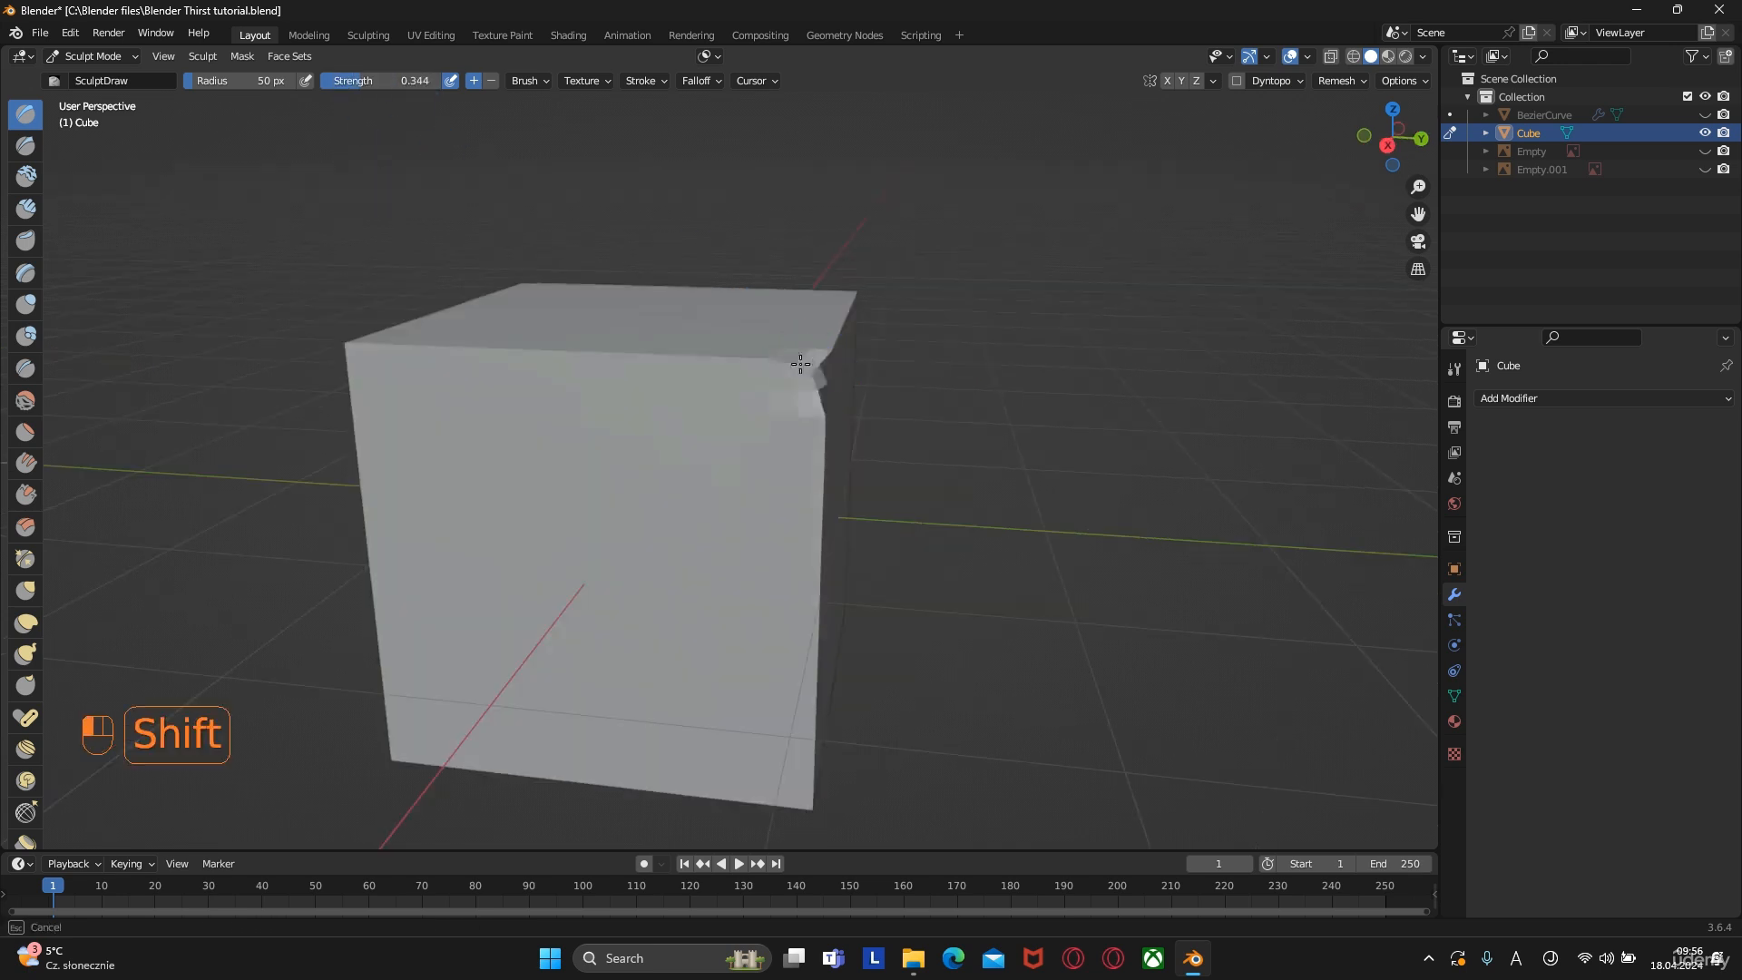
left_click_drag(815, 433, 822, 562, "shift")
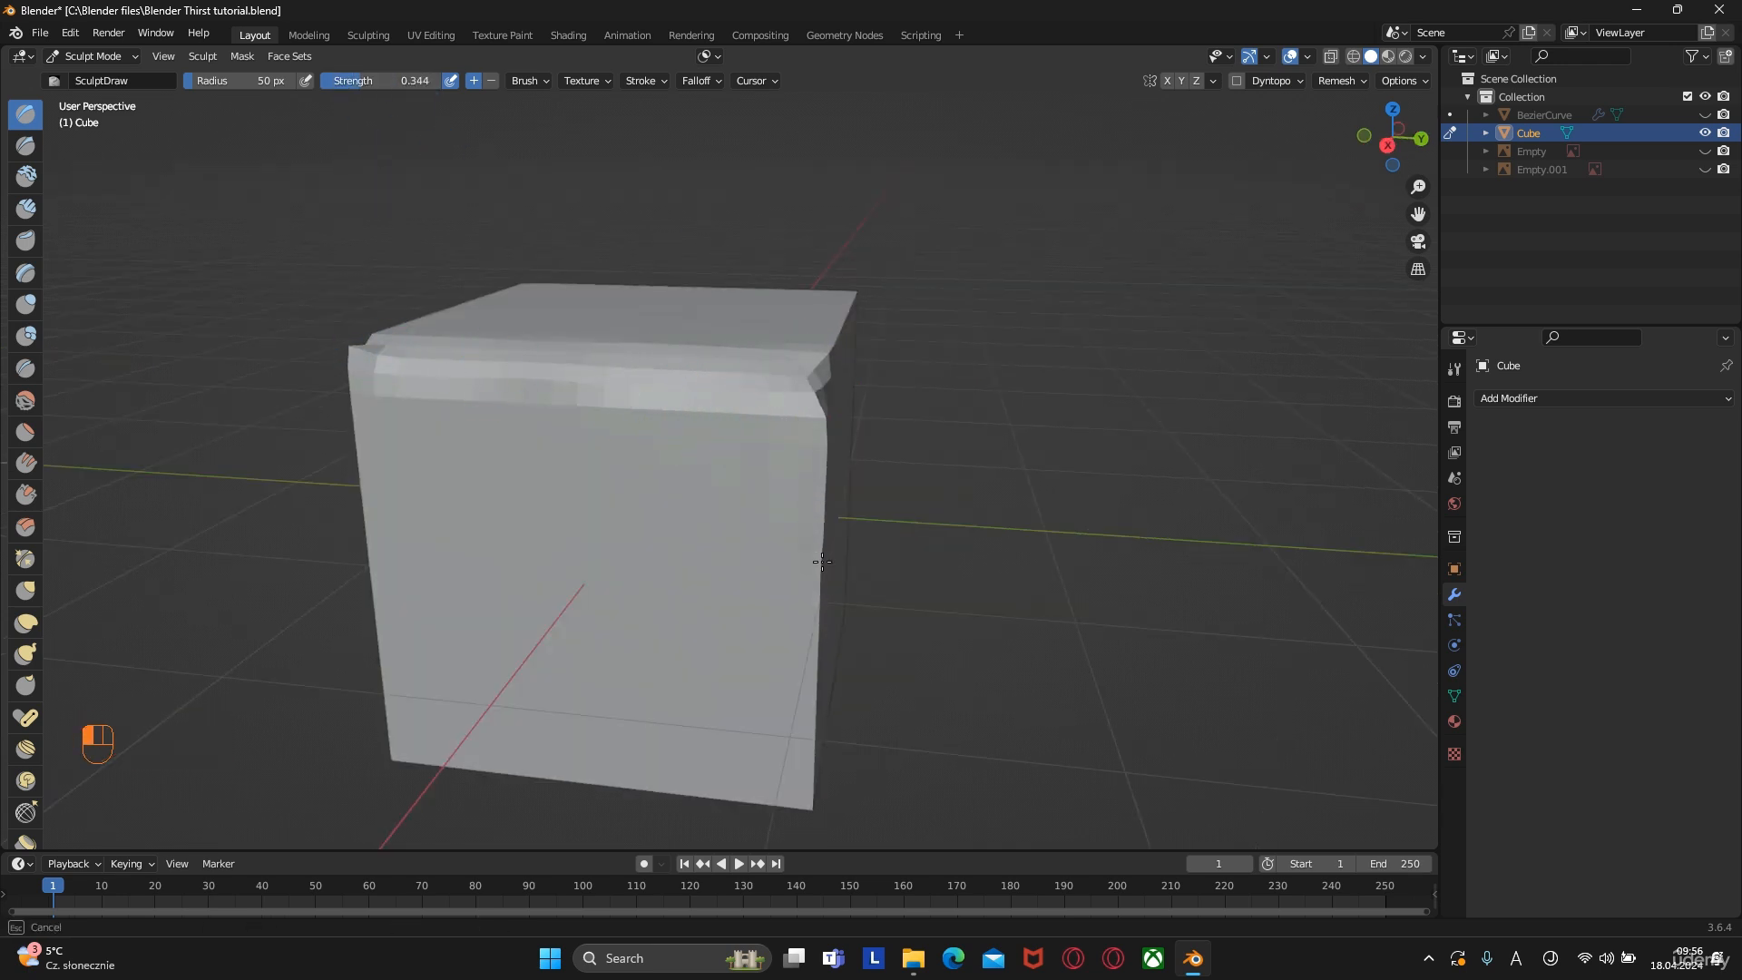
left_click_drag(801, 784, 806, 795)
middle_click_drag(893, 639, 814, 562)
left_click_drag(650, 403, 642, 509)
left_click_drag(626, 438, 649, 558)
Add a Subdivision Surface modifier to the sculpted cube
left_click(1543, 400)
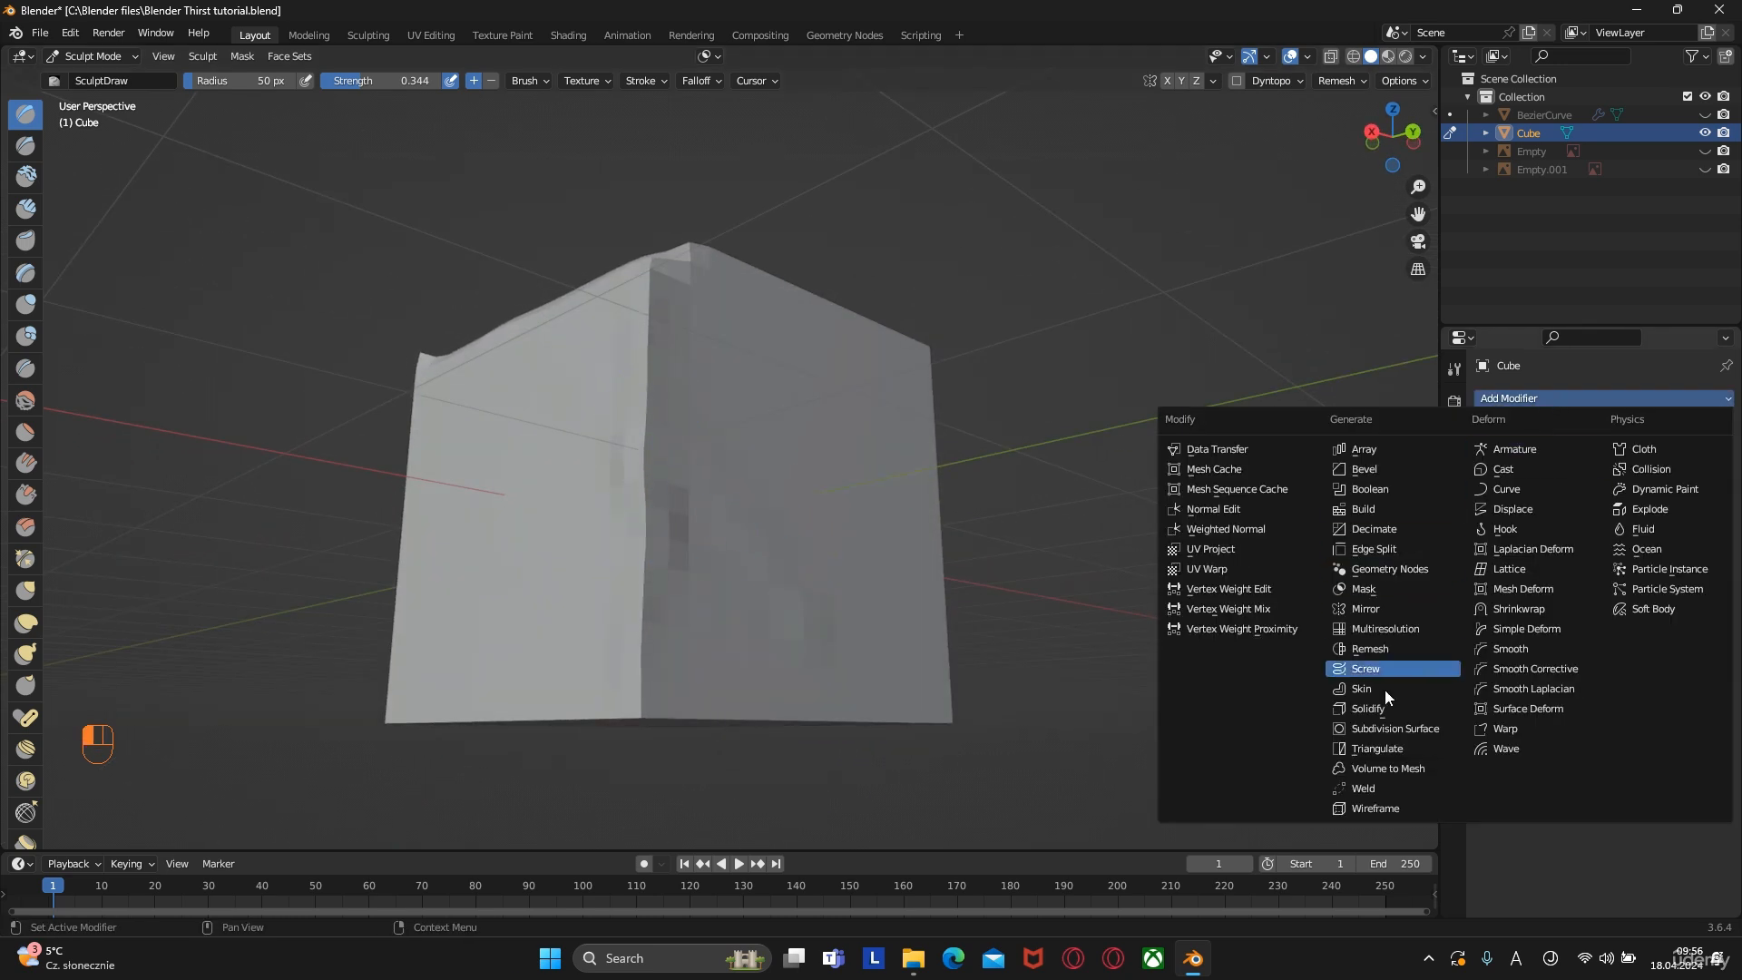
left_click(1358, 732)
middle_click_drag(814, 471, 808, 389)
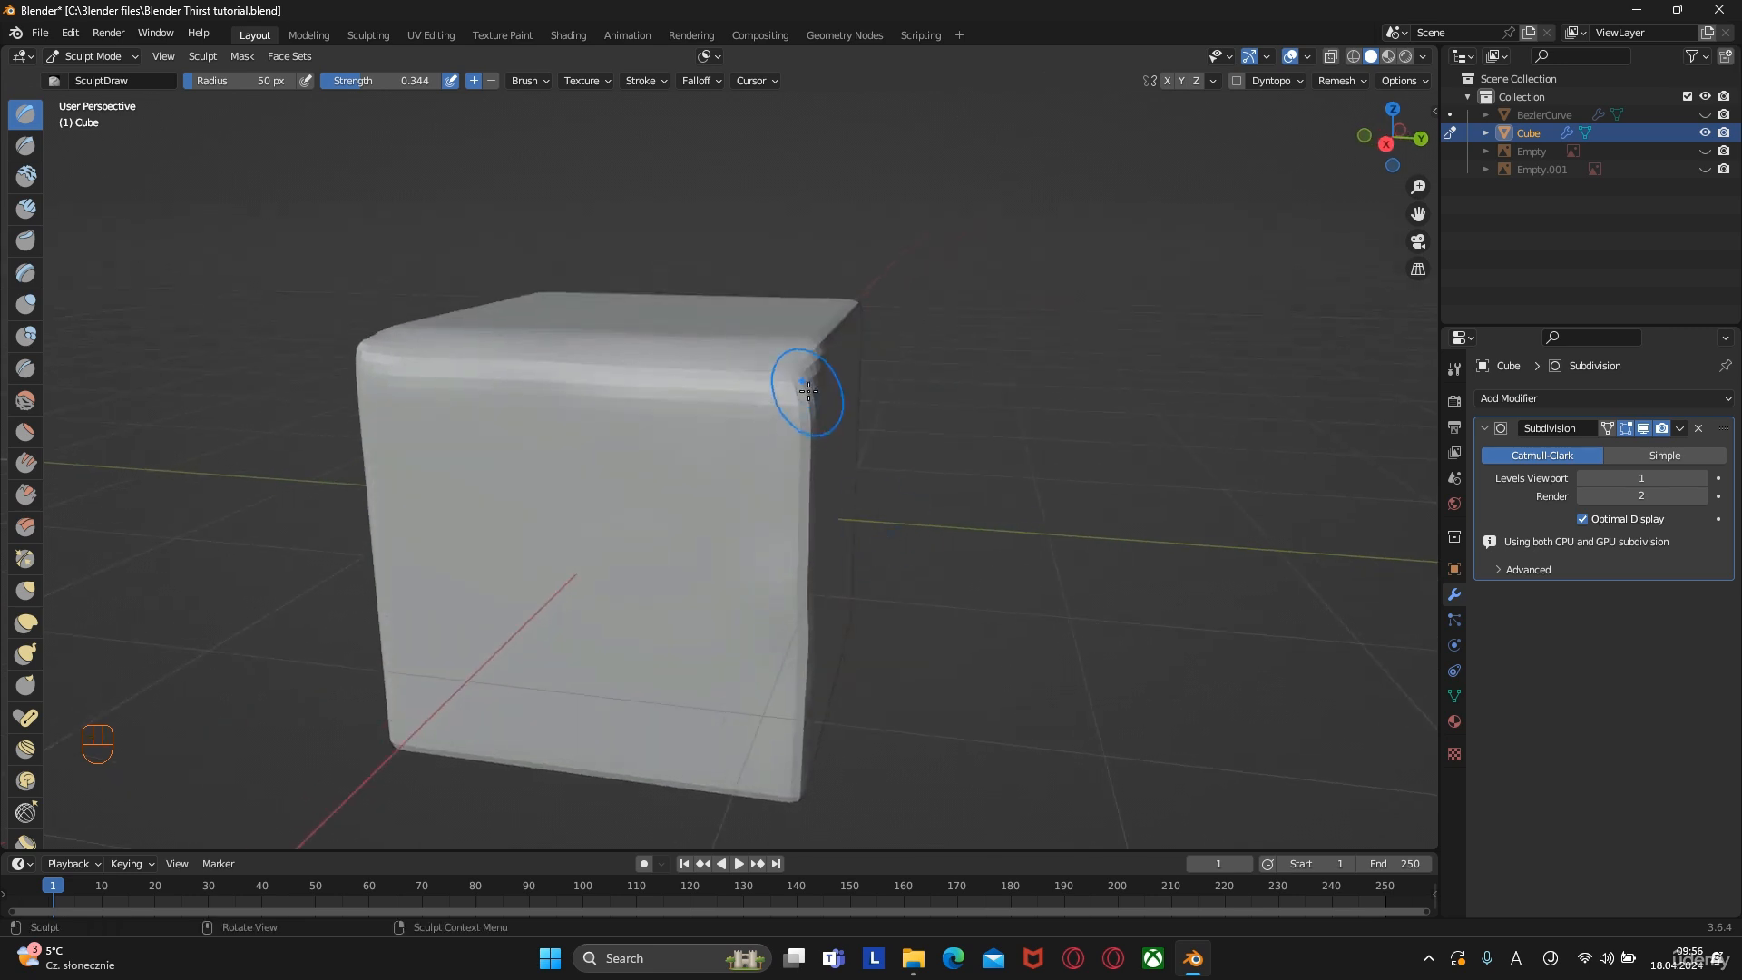
Undo the last four changes to the sculpted cube
key("ctrl+z")
key("ctrl+z")
key("ctrl+z")
key("ctrl+z")
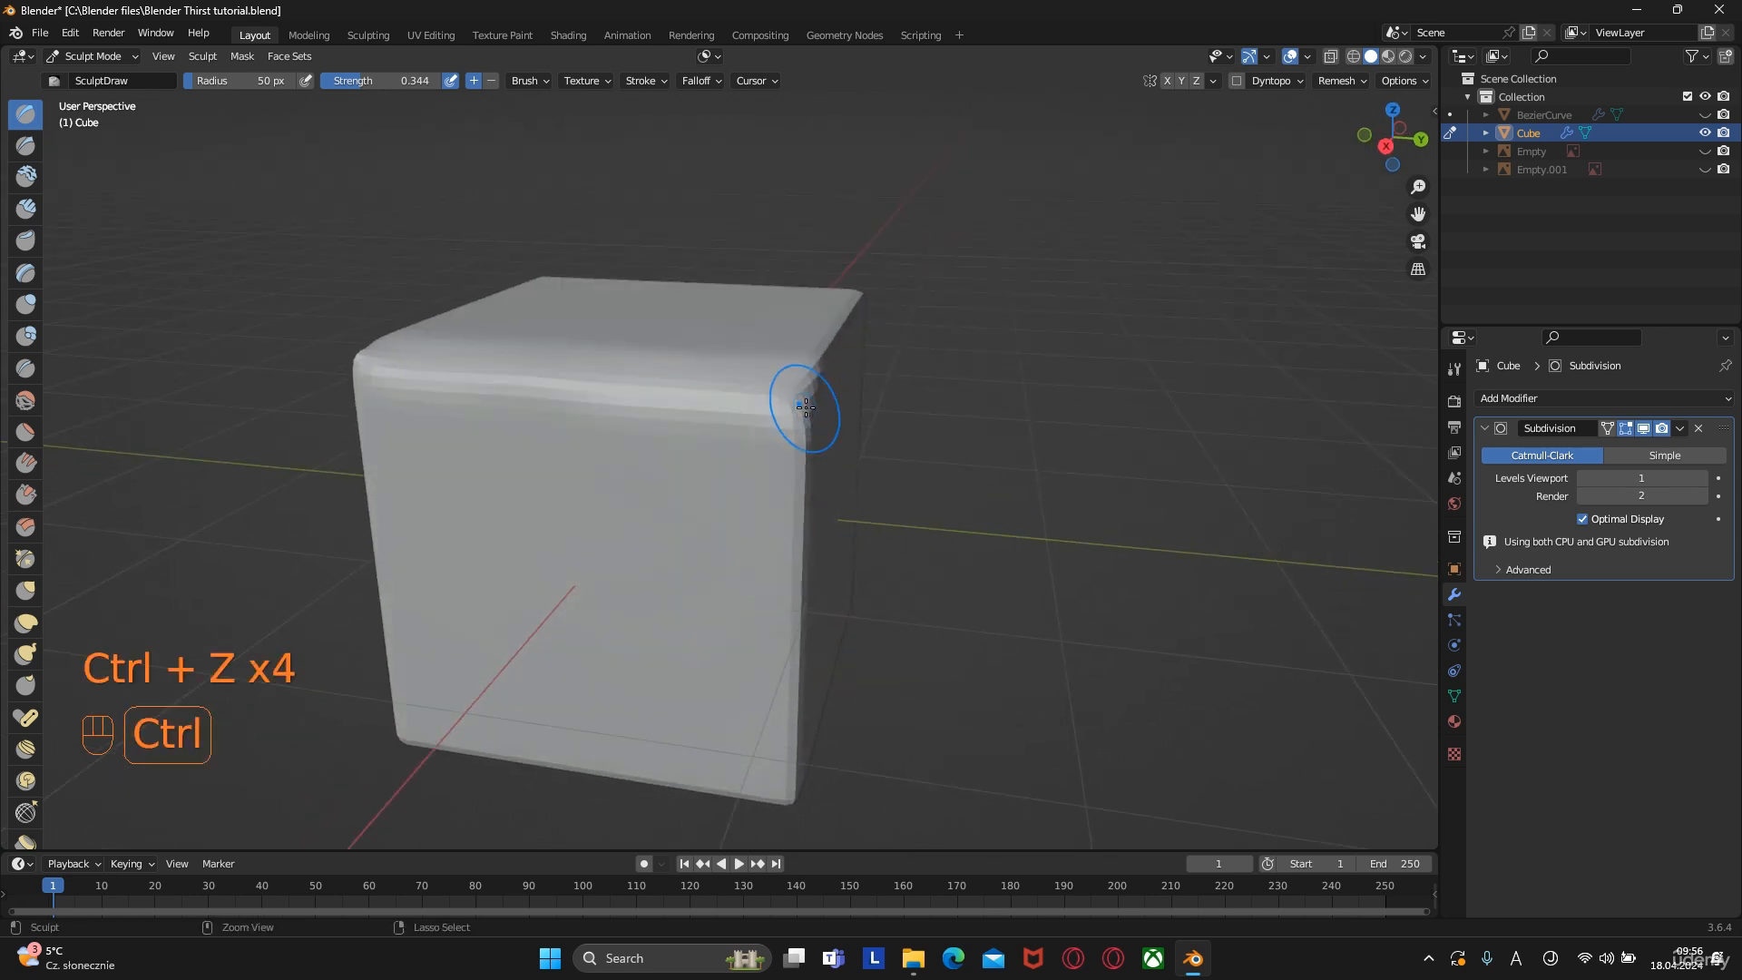
Resize the brush and sculpt the cube's edges and faces into a rounded, slightly uneven ice cube shape, switching to Draw Sharp and Smooth brushes
middle_click_drag(803, 404, 844, 414)
scroll(708, 381, "up", 1)
middle_click_drag(676, 374, 871, 409, "shift")
mouse_move(878, 540)
middle_mouse_down()
mouse_move(696, 334)
mouse_move(824, 484)
mouse_move(650, 436)
mouse_move(668, 417)
middle_mouse_up()
scroll(696, 334, "down", 3)
key("f")
left_click(818, 502)
middle_click_drag(666, 619, 759, 471)
left_click_drag(758, 470, 779, 481)
mouse_move(778, 481)
middle_mouse_down()
mouse_move(716, 575)
mouse_move(748, 626)
middle_mouse_up()
left_click_drag(821, 445, 880, 630)
middle_click_drag(887, 645, 808, 731)
left_click_drag(689, 644, 803, 577)
mouse_move(803, 576)
middle_mouse_down()
mouse_move(715, 317)
mouse_move(797, 622)
mouse_move(762, 536)
mouse_move(848, 514)
mouse_move(778, 339)
mouse_move(748, 517)
mouse_move(766, 459)
mouse_move(700, 643)
mouse_move(790, 545)
middle_mouse_up()
left_click(26, 145)
left_click(26, 399)
Enter Edit Mode and raise a bottom corner vertex about 0.13 m using proportional editing with a size of about 1.61 m
key("Tab")
key("g")
left_click(1064, 701)
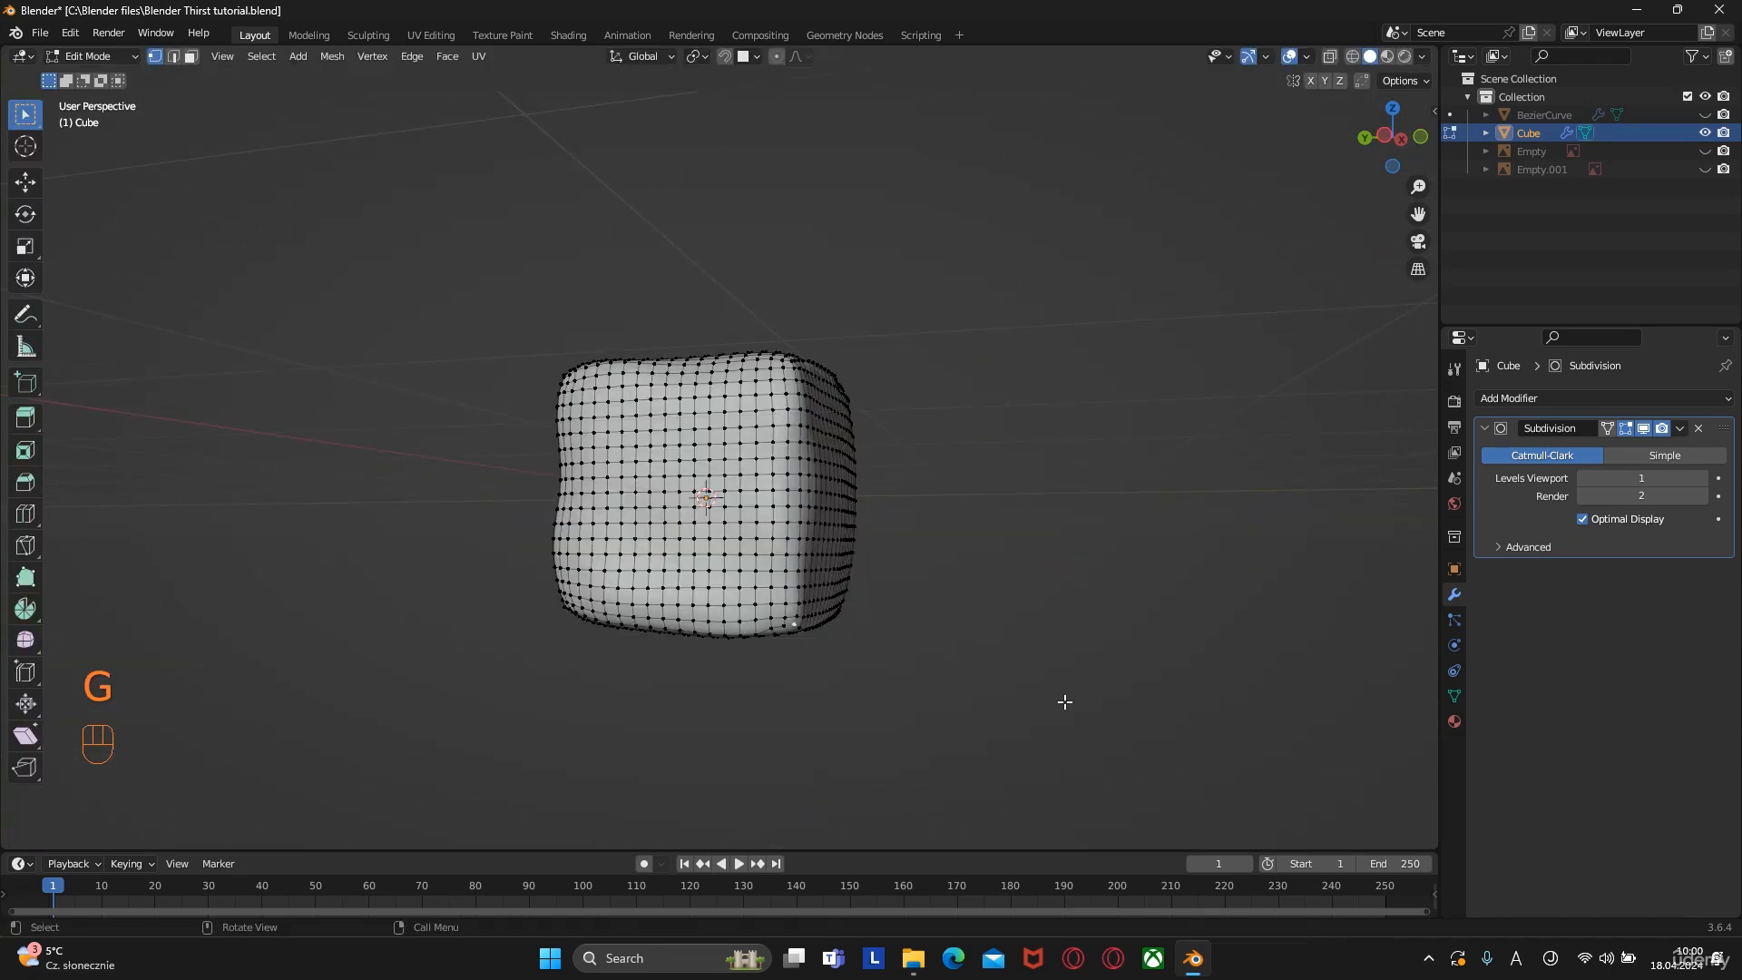
key("g")
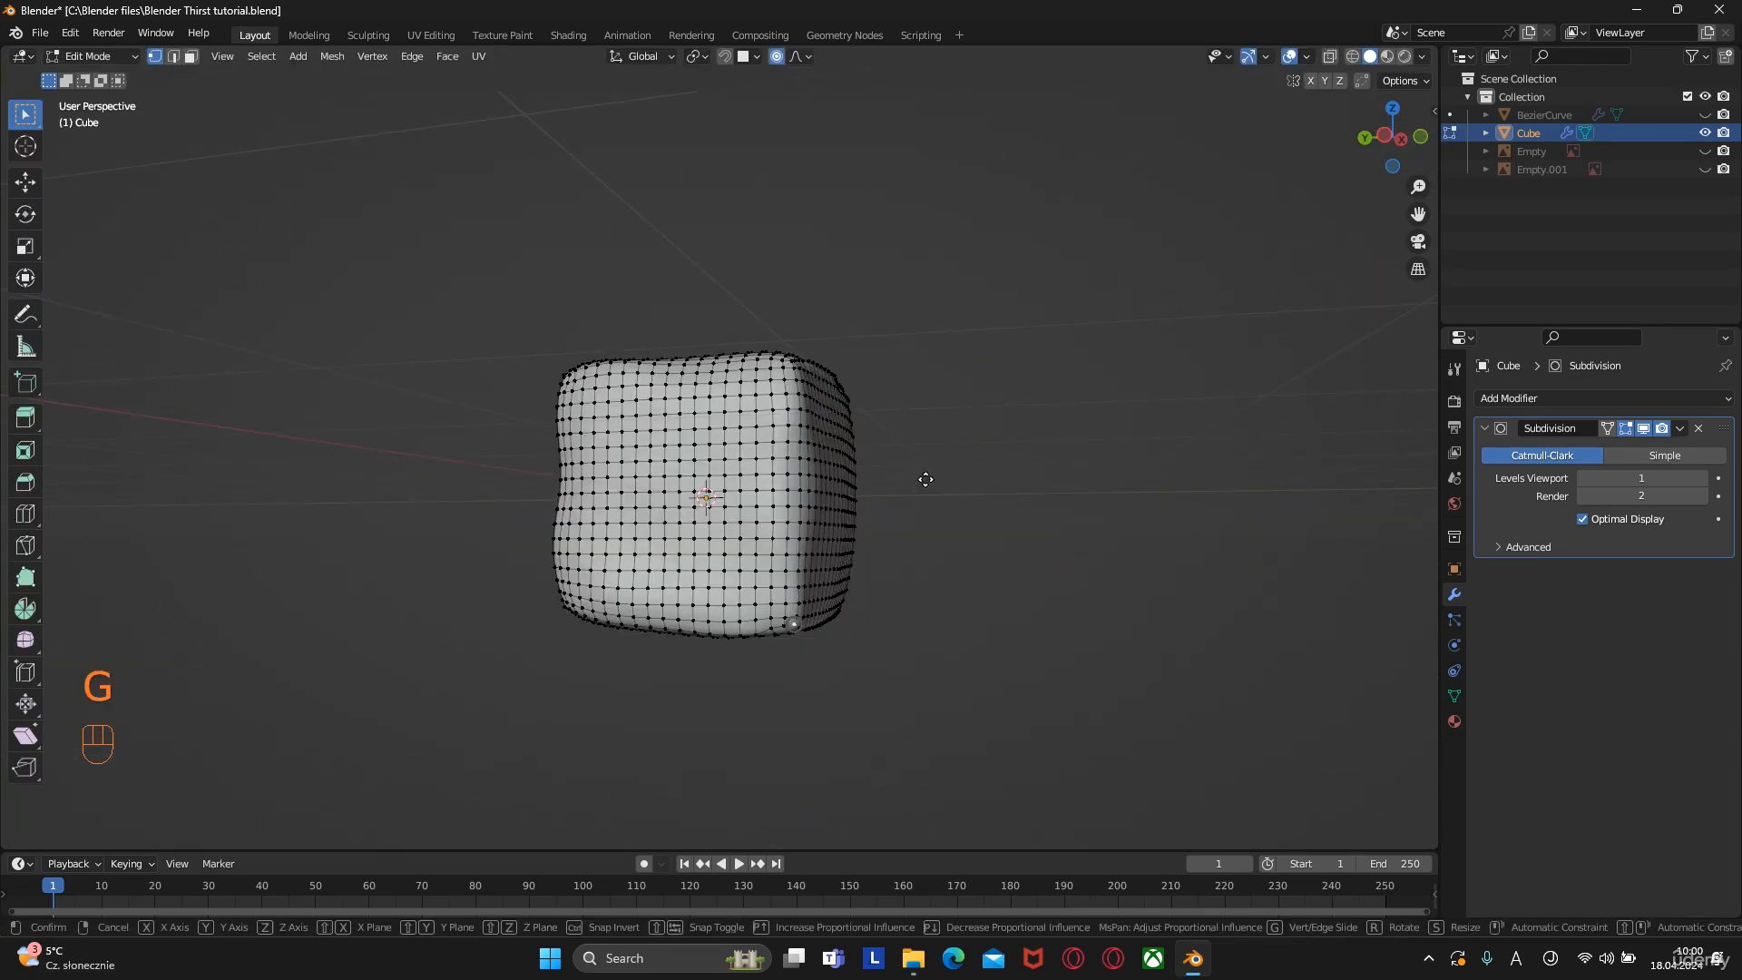
scroll(930, 482, "down", 3)
scroll(931, 481, "down", 20)
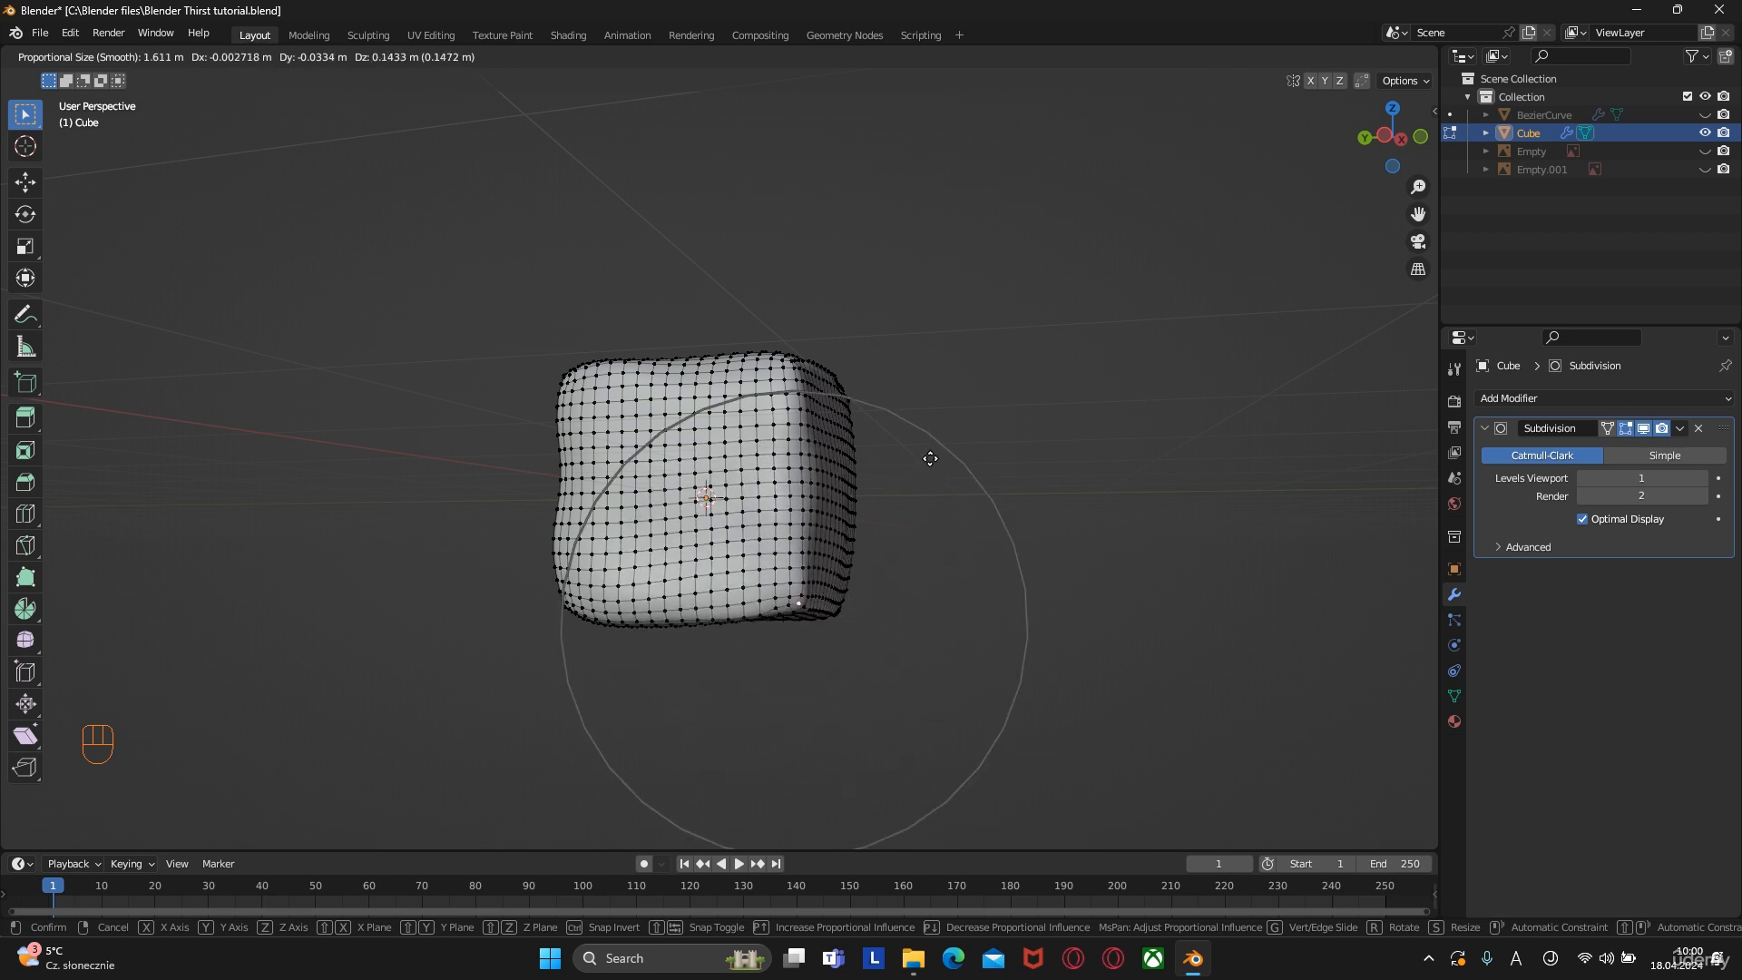
left_click(930, 456)
Lower the same corner vertex about 0.08 m along Z with proportional editing and return to Object Mode
middle_click_drag(951, 547, 786, 520)
key("g")
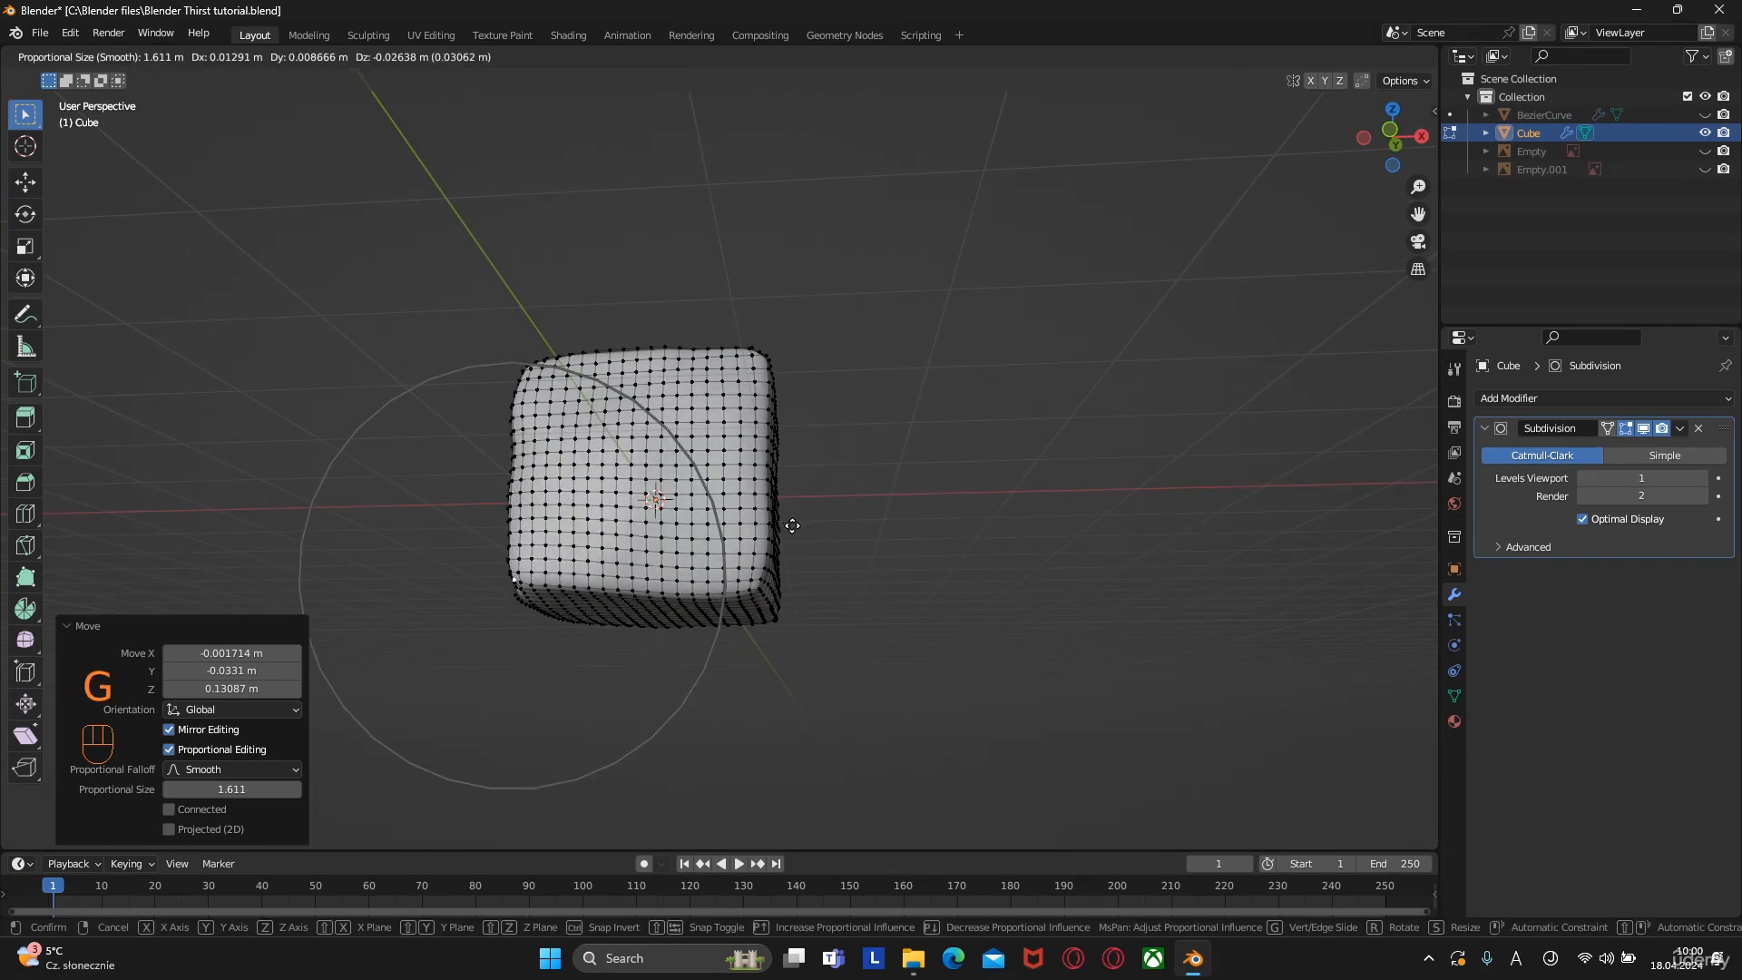
key("z")
left_click(727, 527)
key("ctrl+KP_3")
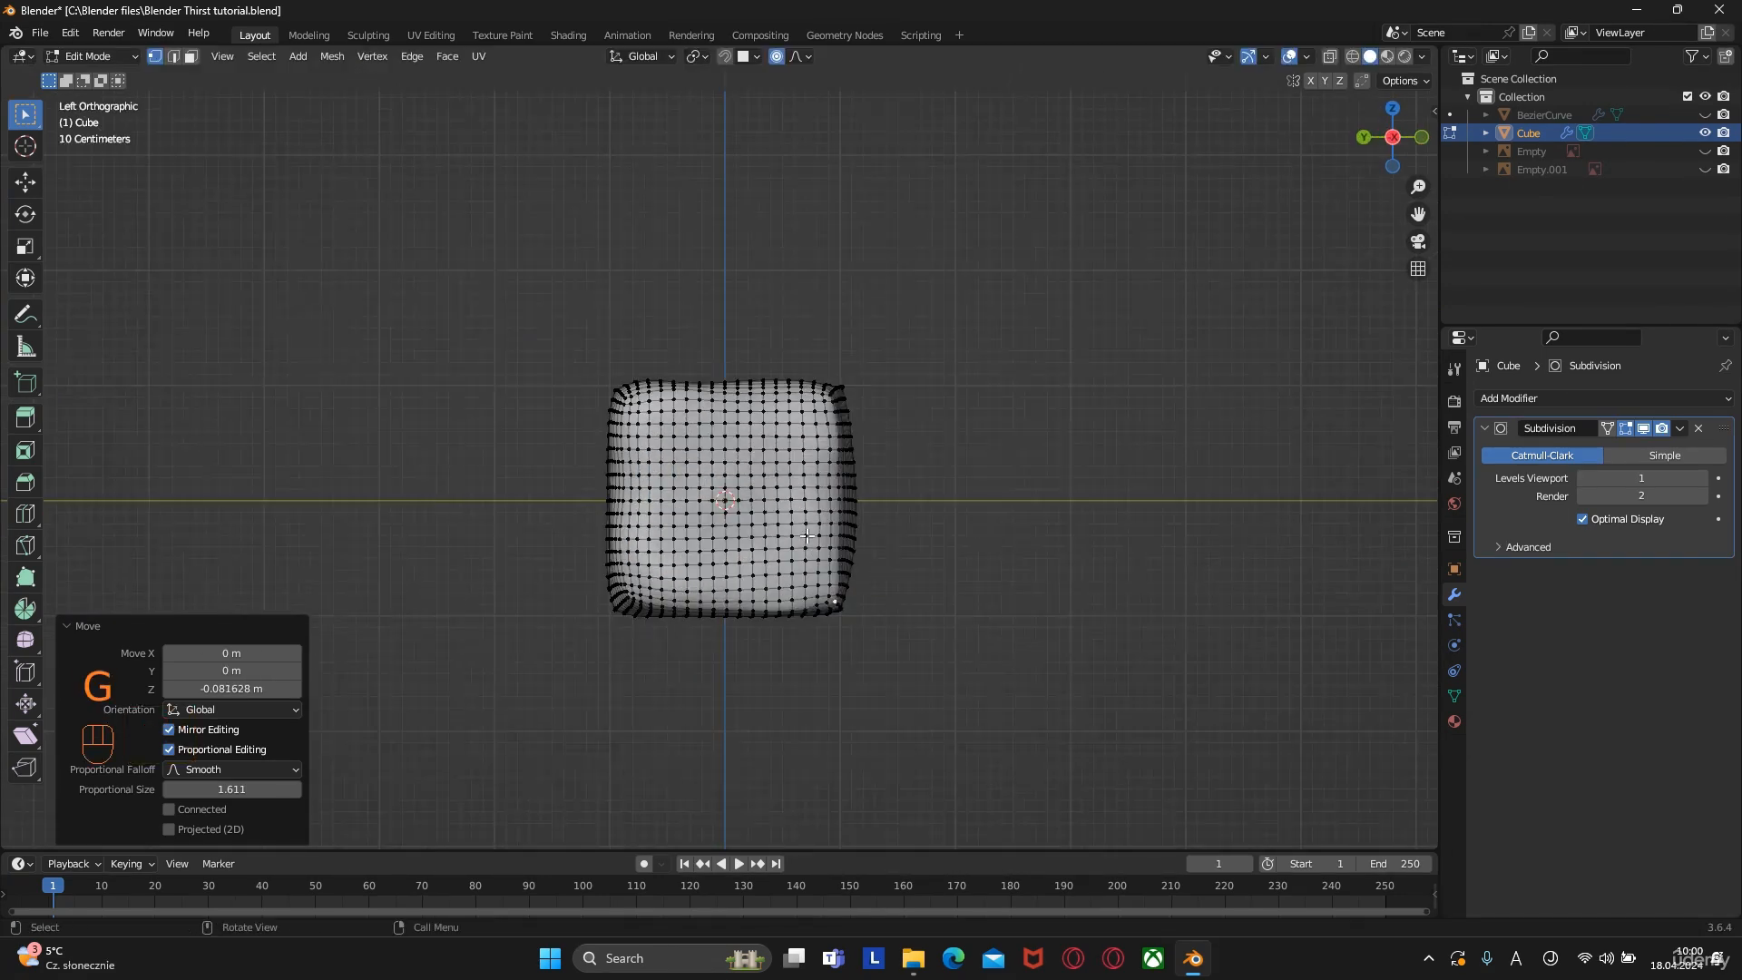
middle_click_drag(888, 561, 838, 571)
key("Tab")
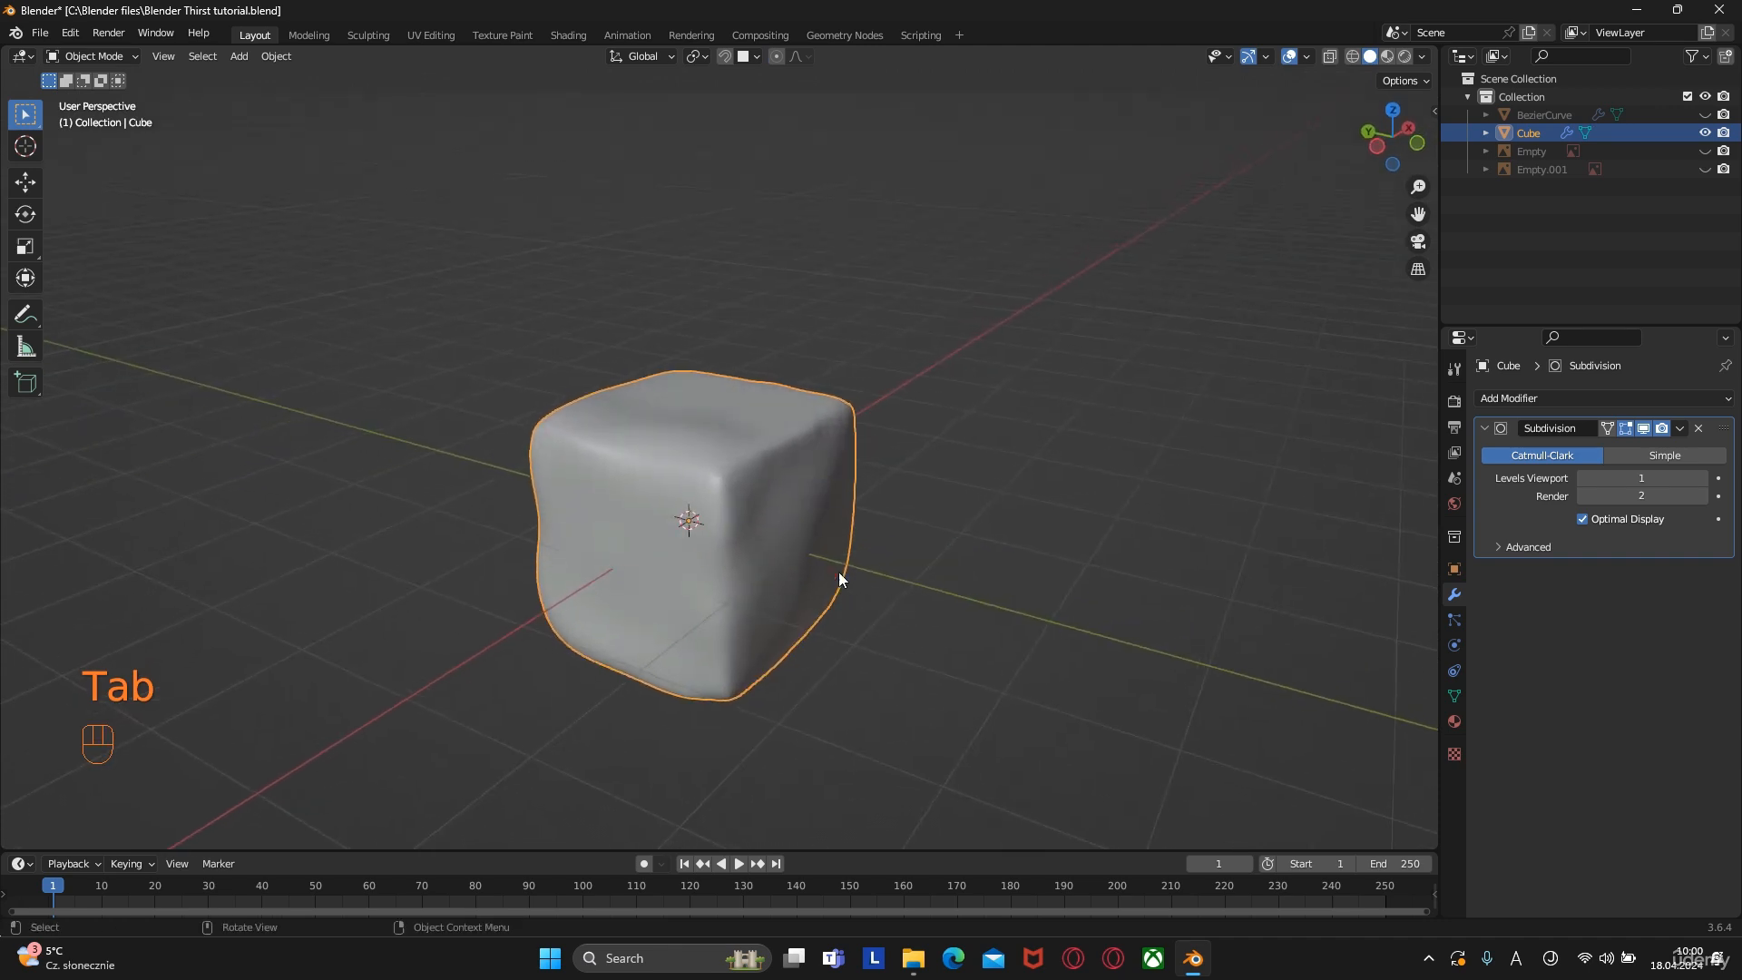
left_click(95, 57)
left_click(98, 73)
middle_click_drag(741, 470, 798, 391)
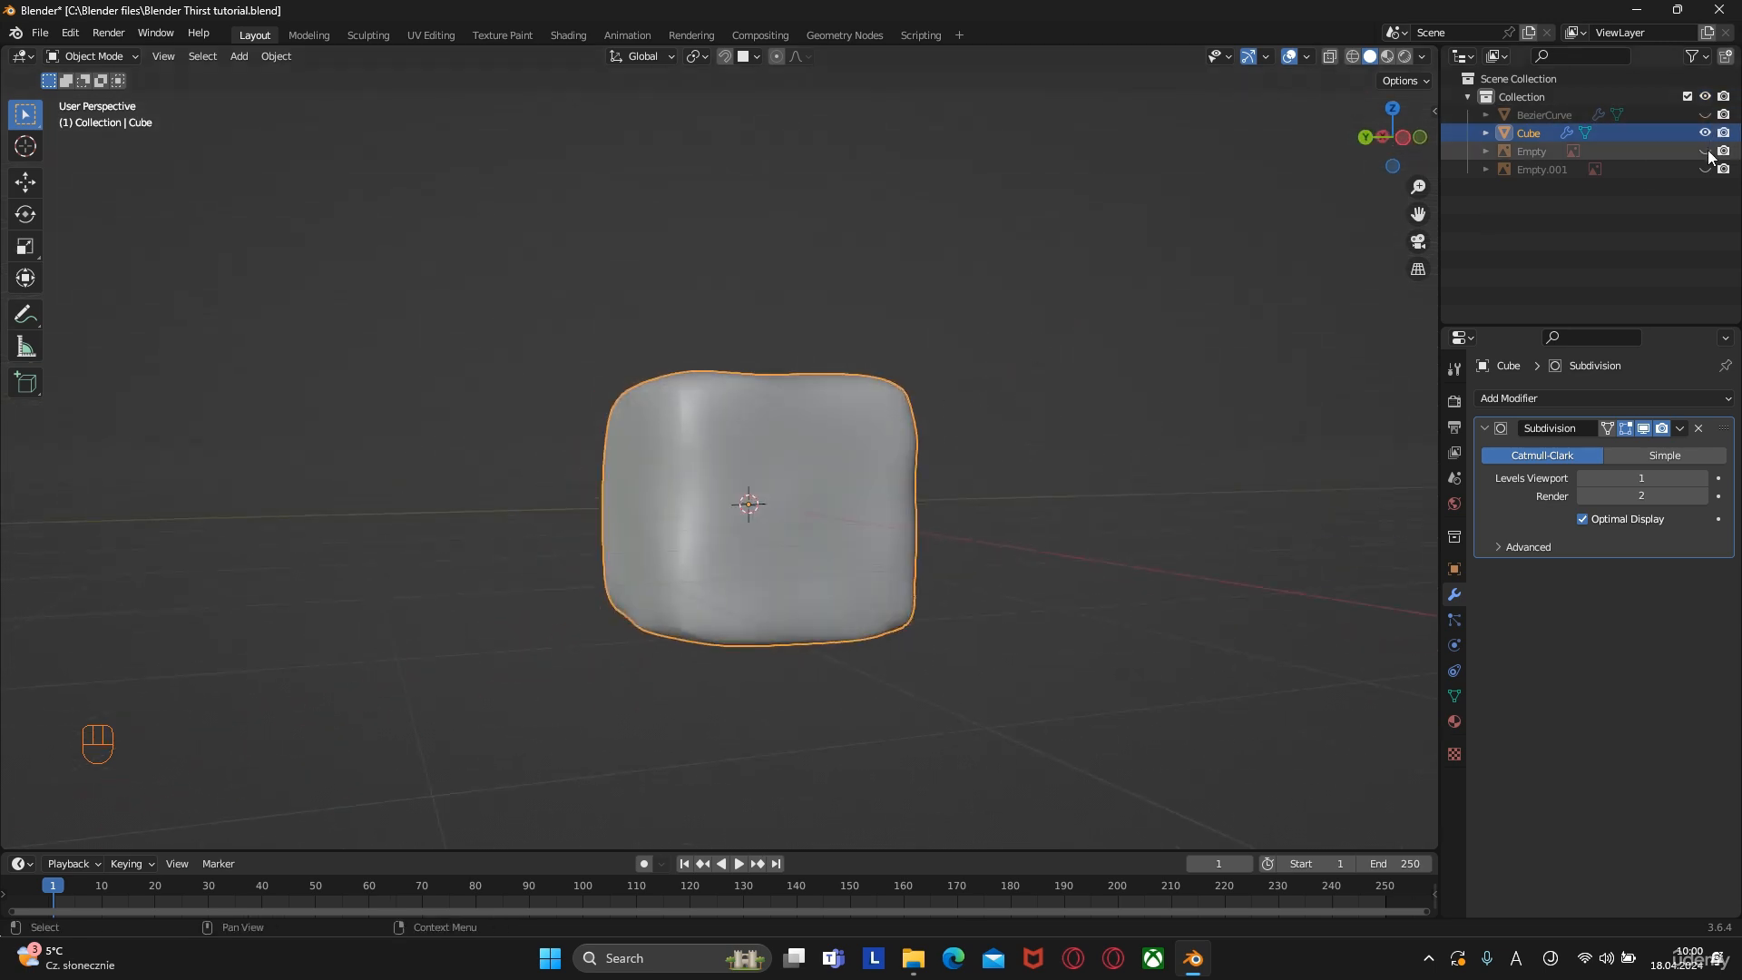
Unhide the soda can and scale the ice cube down to less than half the can's width
left_click(1705, 116)
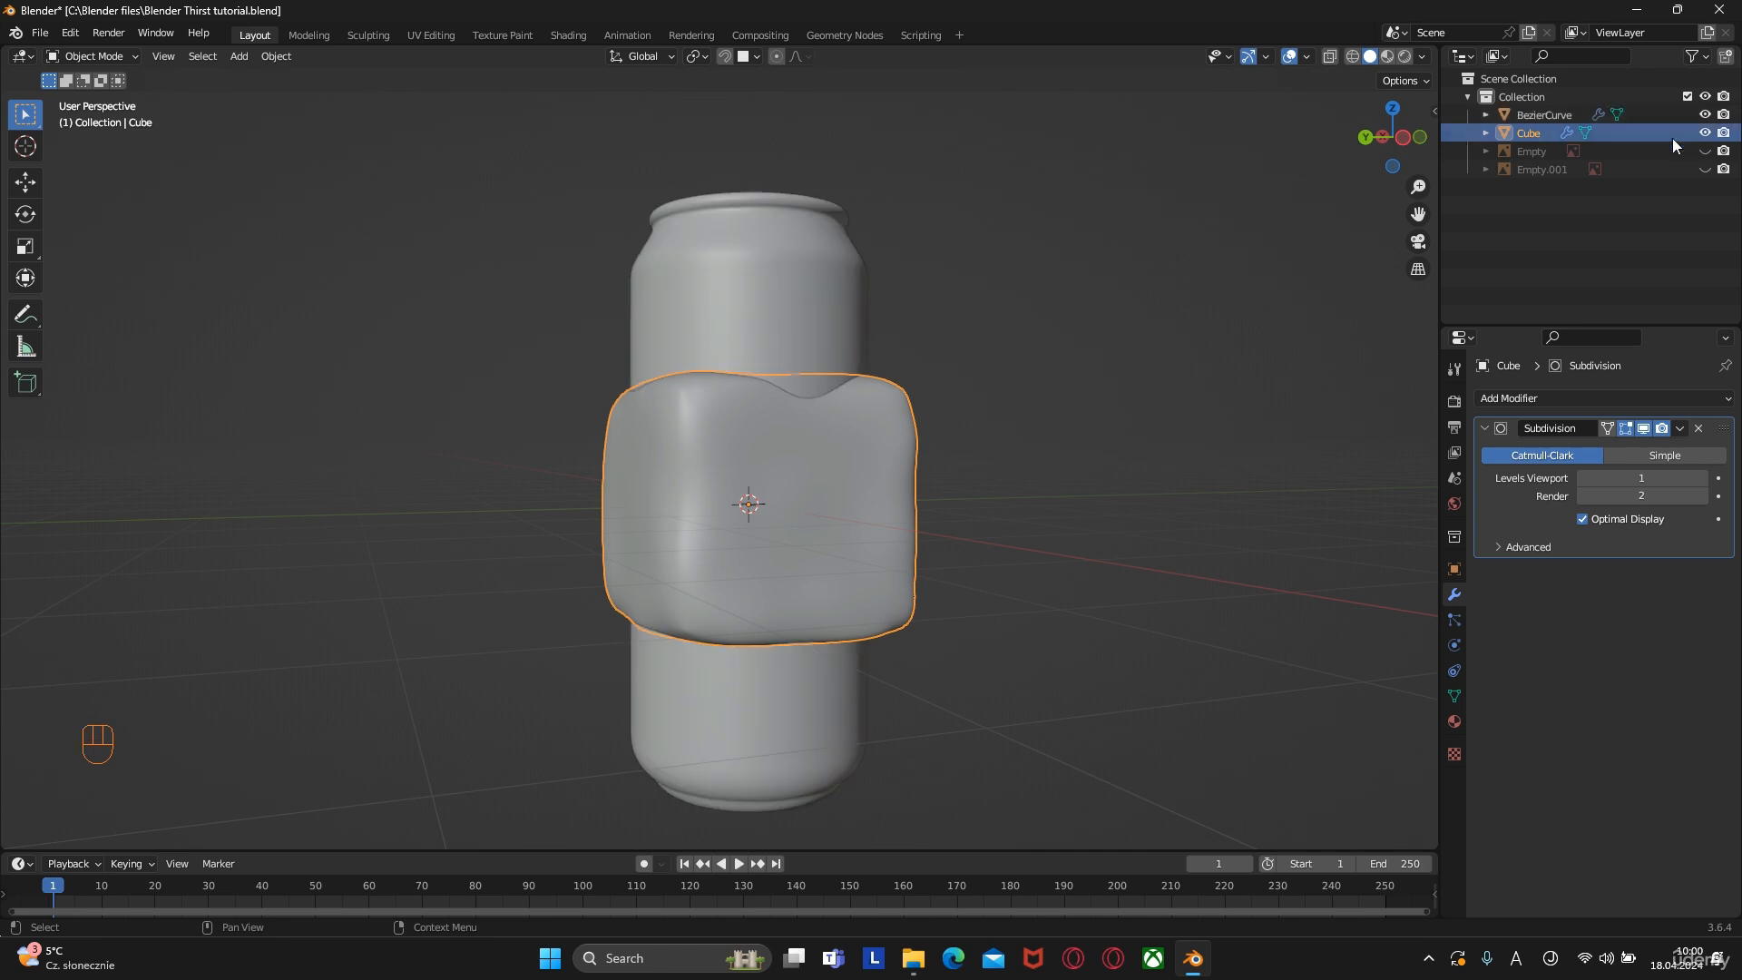
middle_click_drag(945, 272, 701, 488)
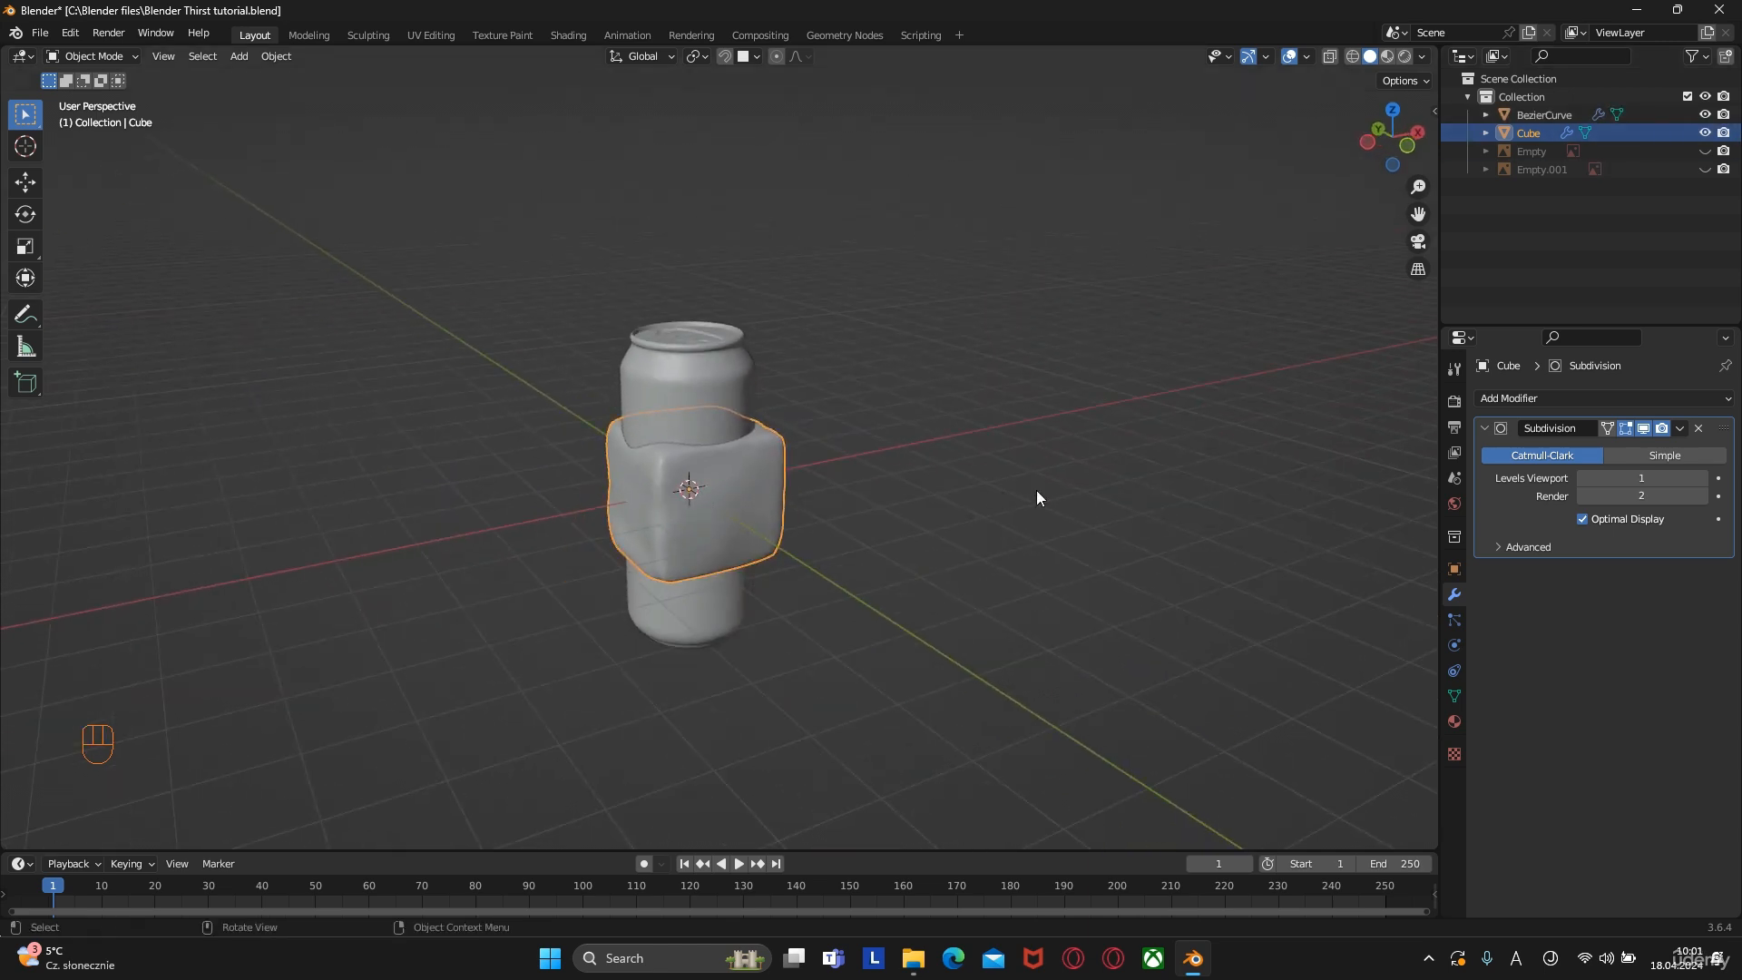
key("s")
left_click(895, 486)
middle_click_drag(962, 484, 768, 488)
key("s")
left_click(944, 458)
Move the ice cube about 1.93 m along Y so it sits beside the can, then deselect it
key("g")
key("y")
left_click(880, 498)
middle_click_drag(890, 499, 855, 478)
key("KP_3")
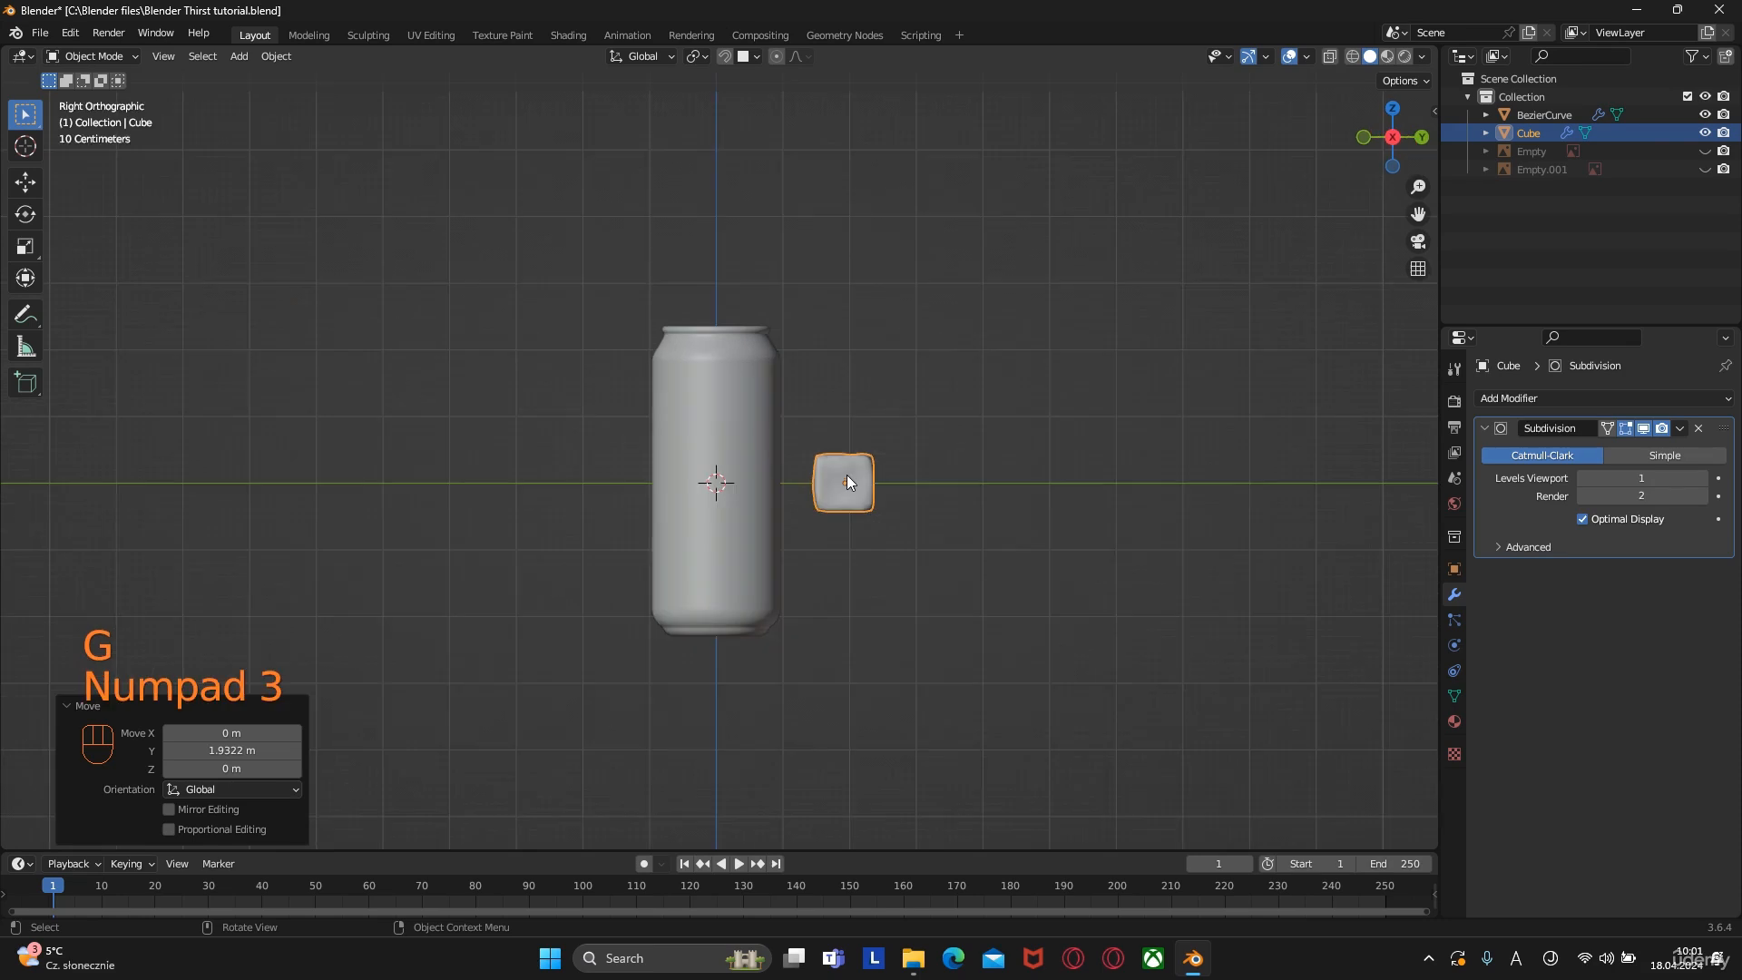
scroll(944, 472, "up", 5)
left_click(1125, 387)
middle_click_drag(1125, 387, 838, 438)
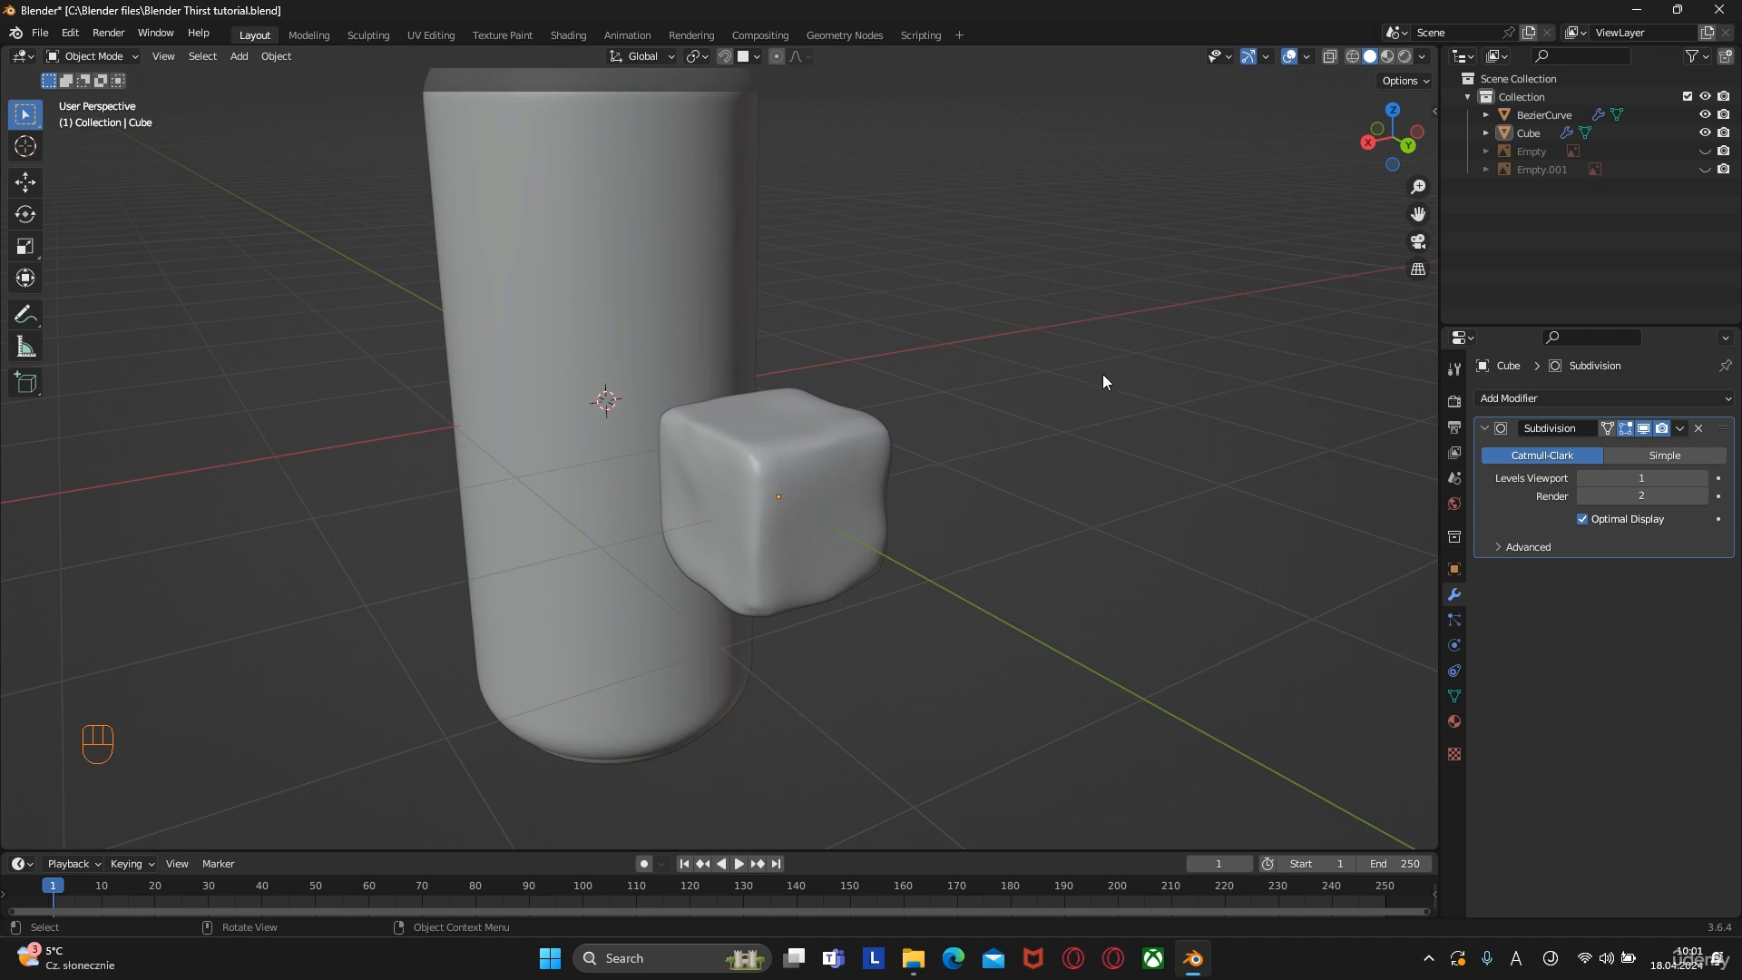
Rename the cube object as "Ice cube"
left_click(730, 390)
left_click(754, 430)
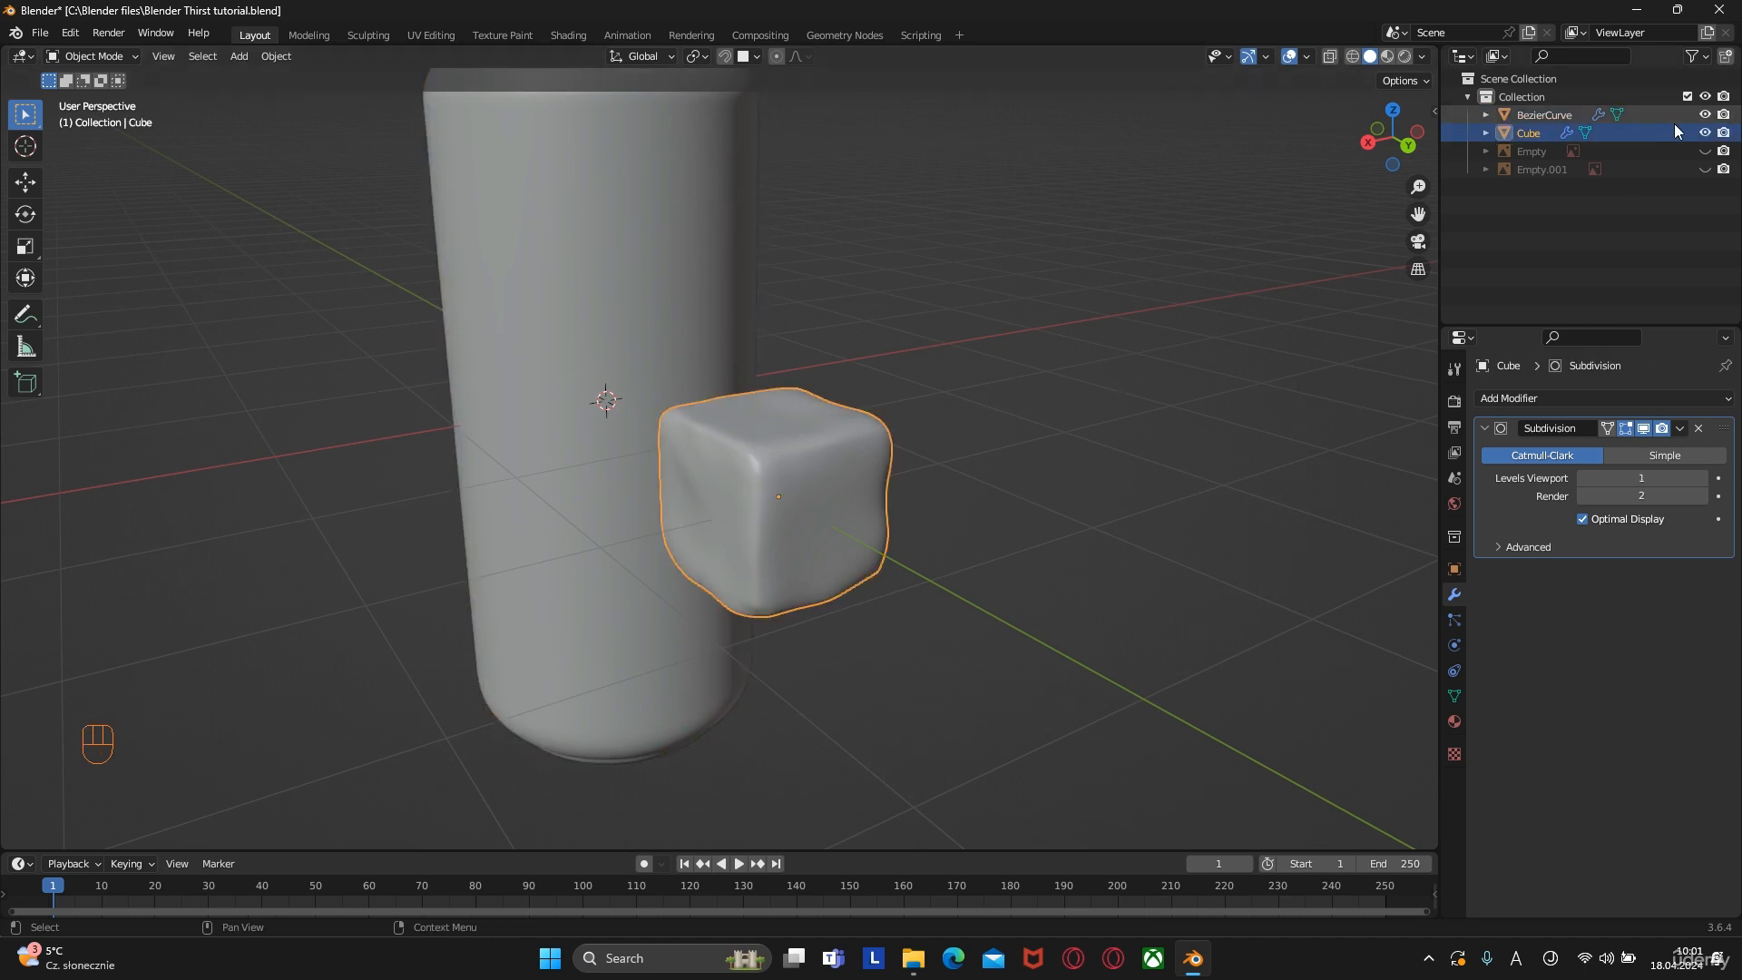
double_click(1543, 134)
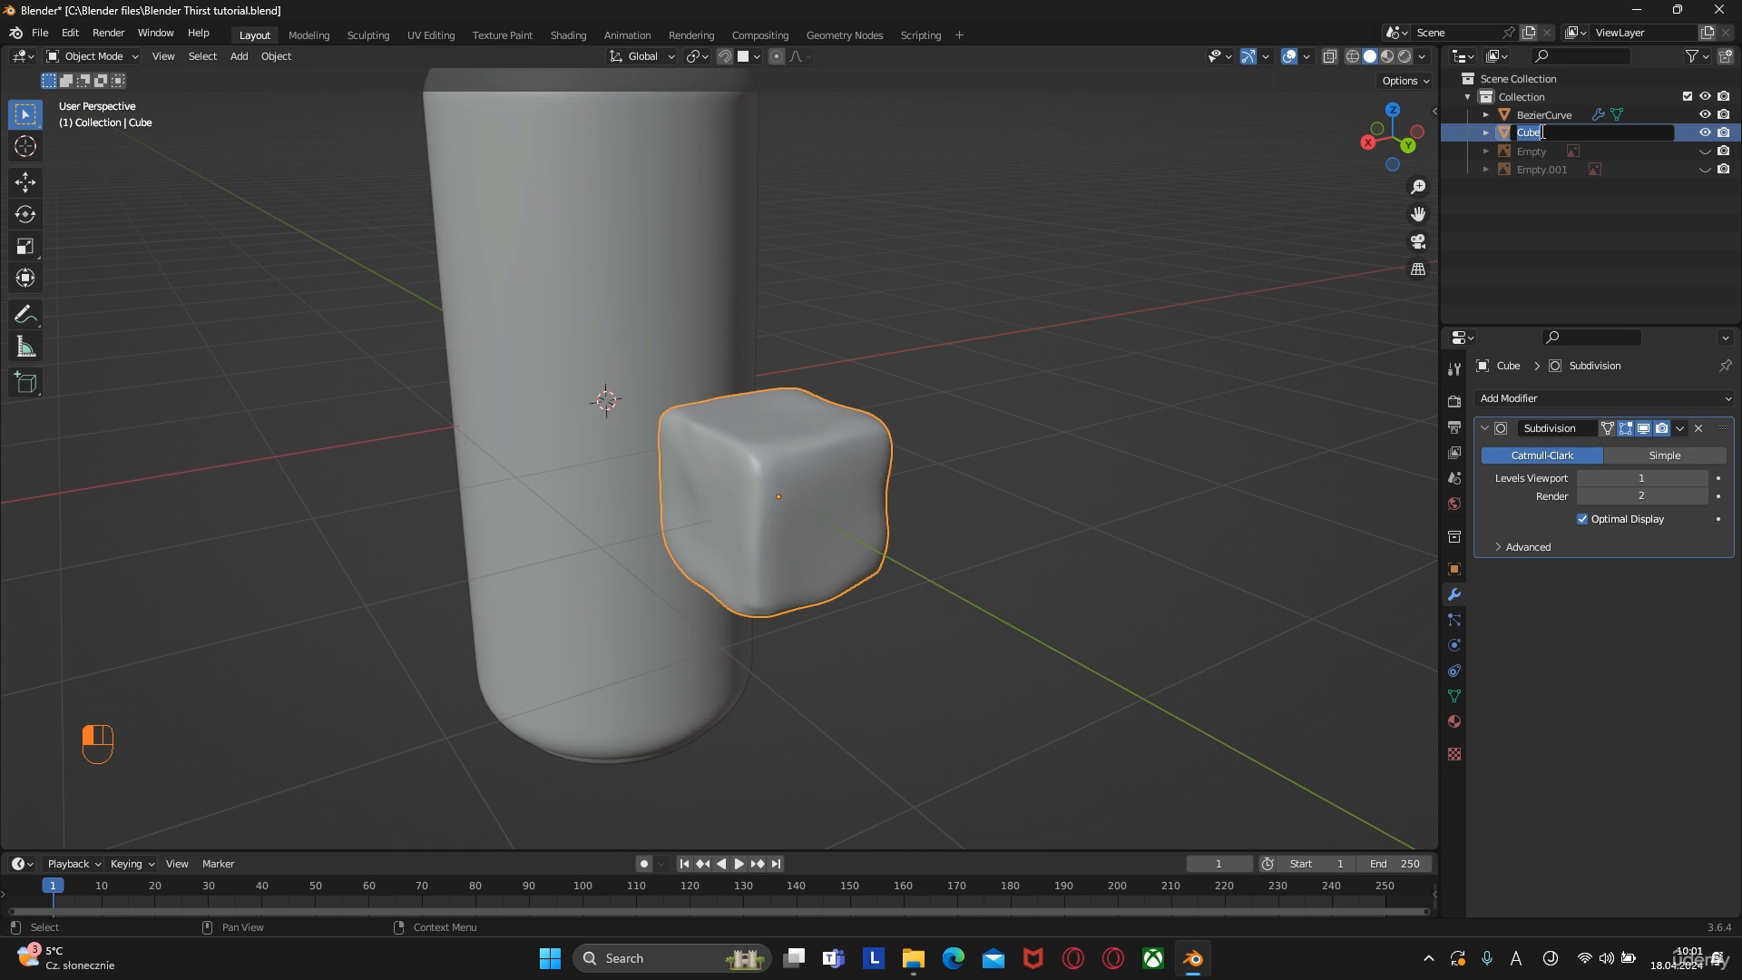
type("Ice cube")
key("Return")
Rename the BezierCurve object as "Soda can"
left_click(1565, 115)
double_click(1571, 114)
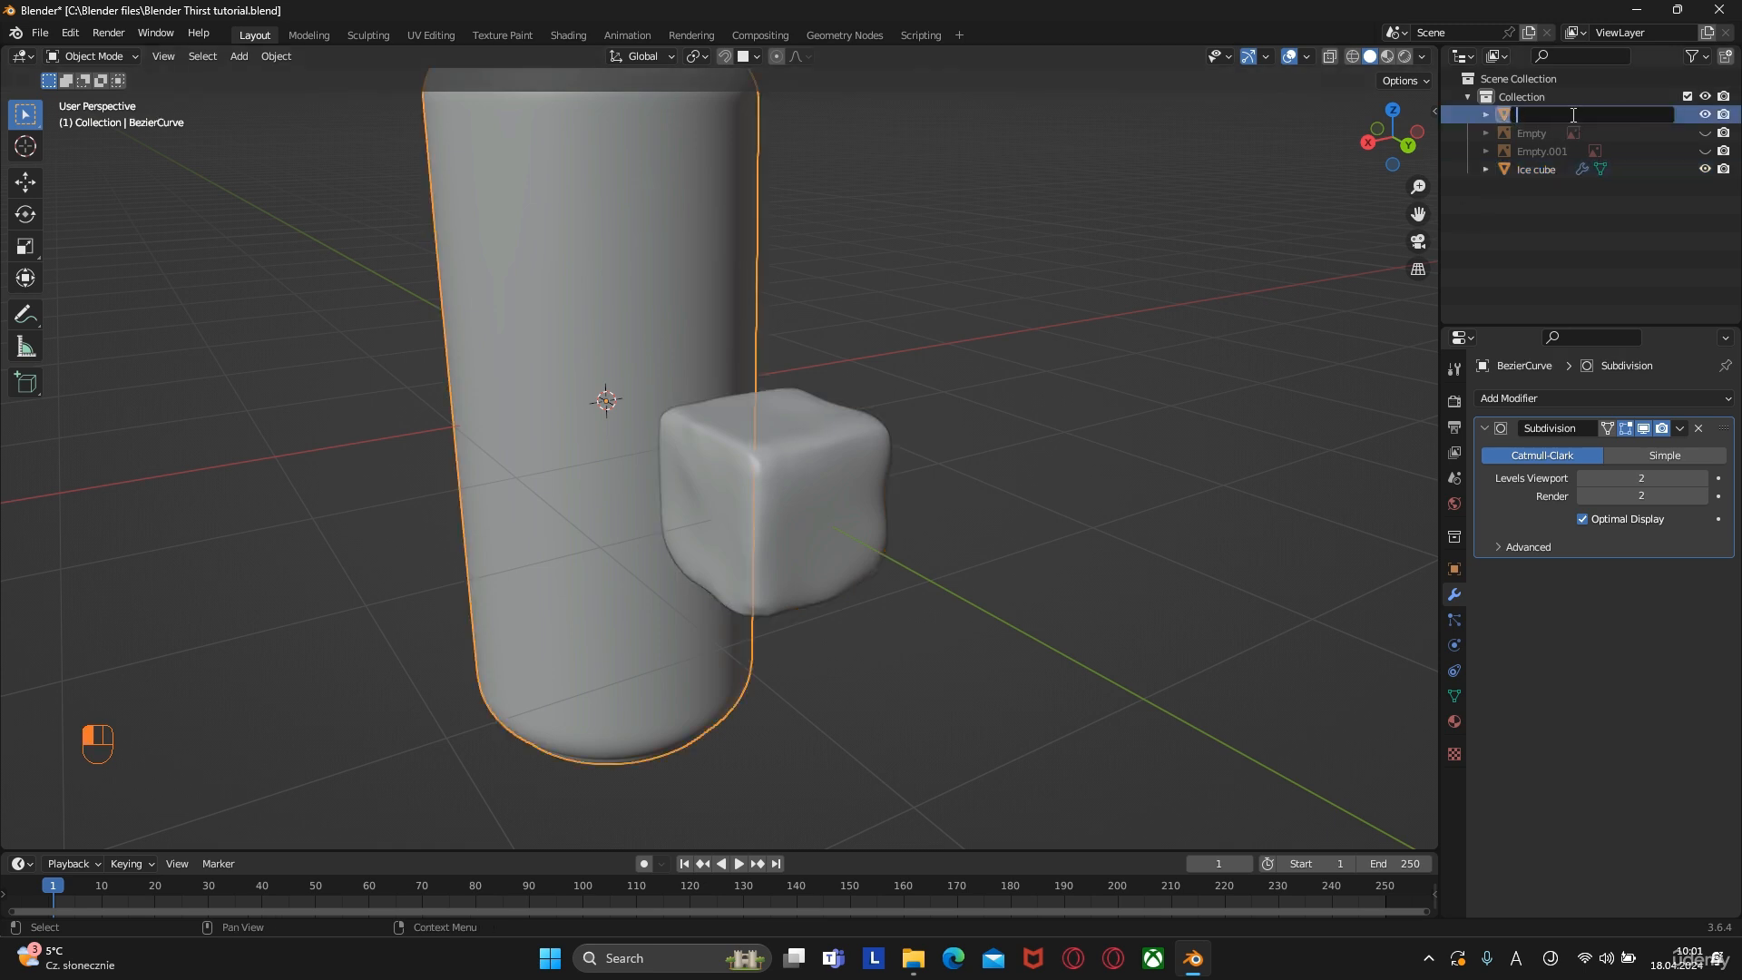
type("S")
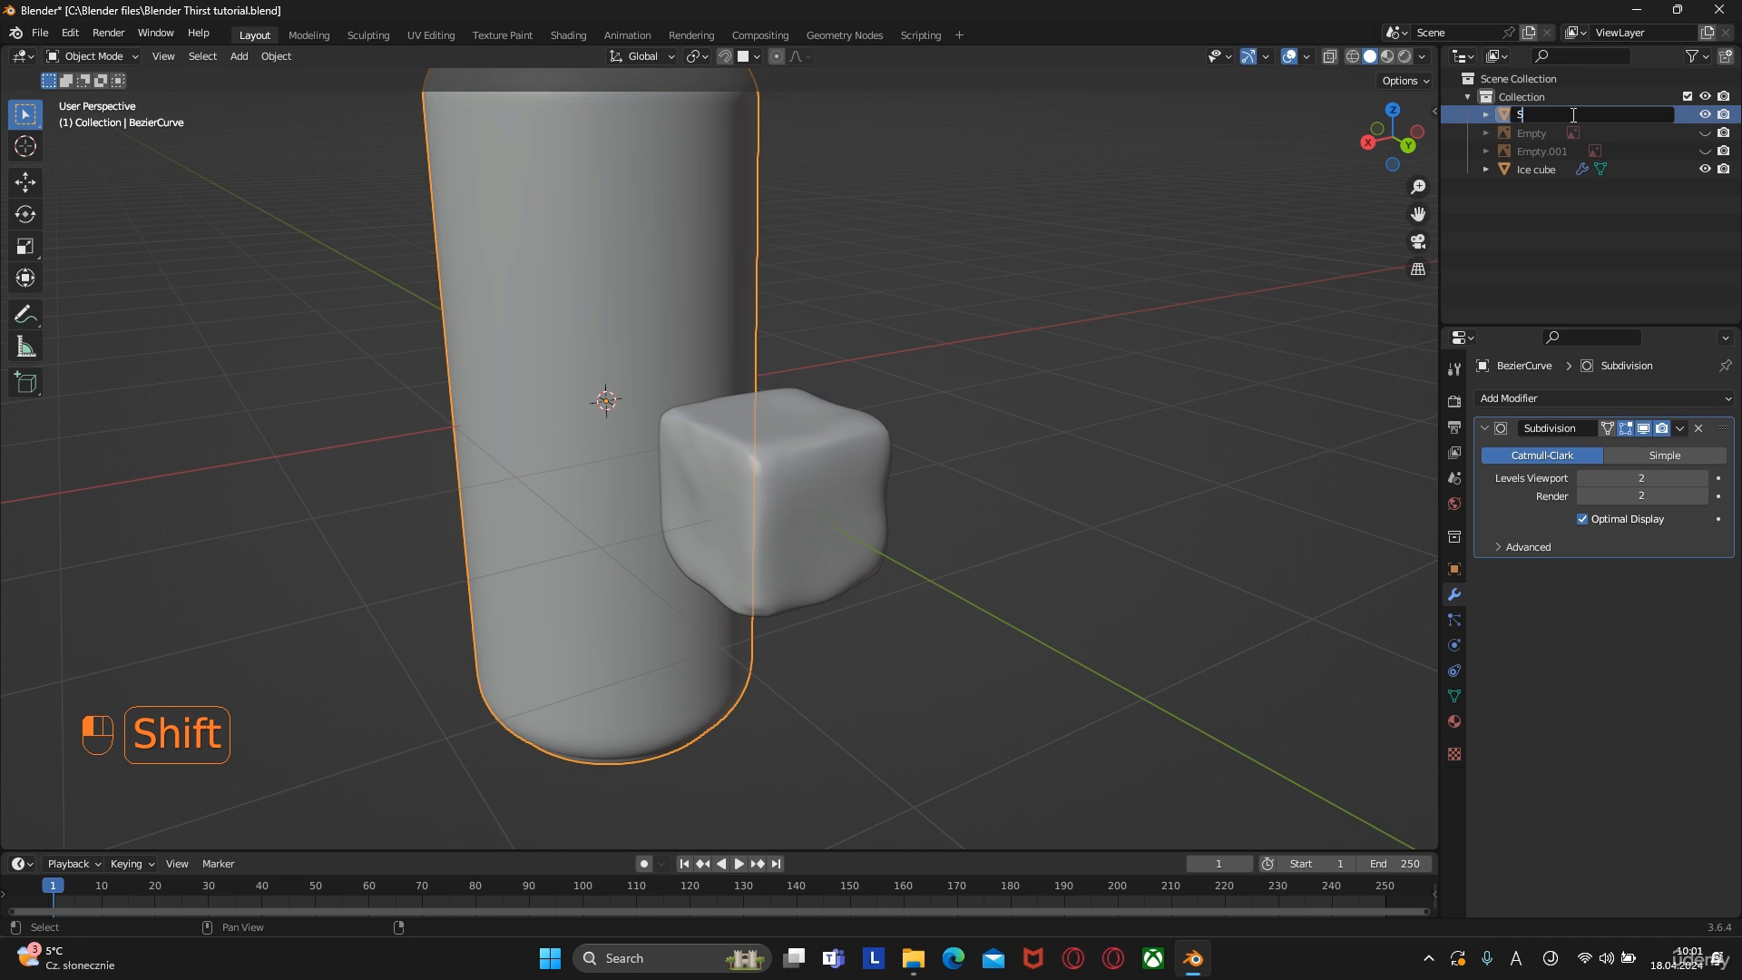
type("can")
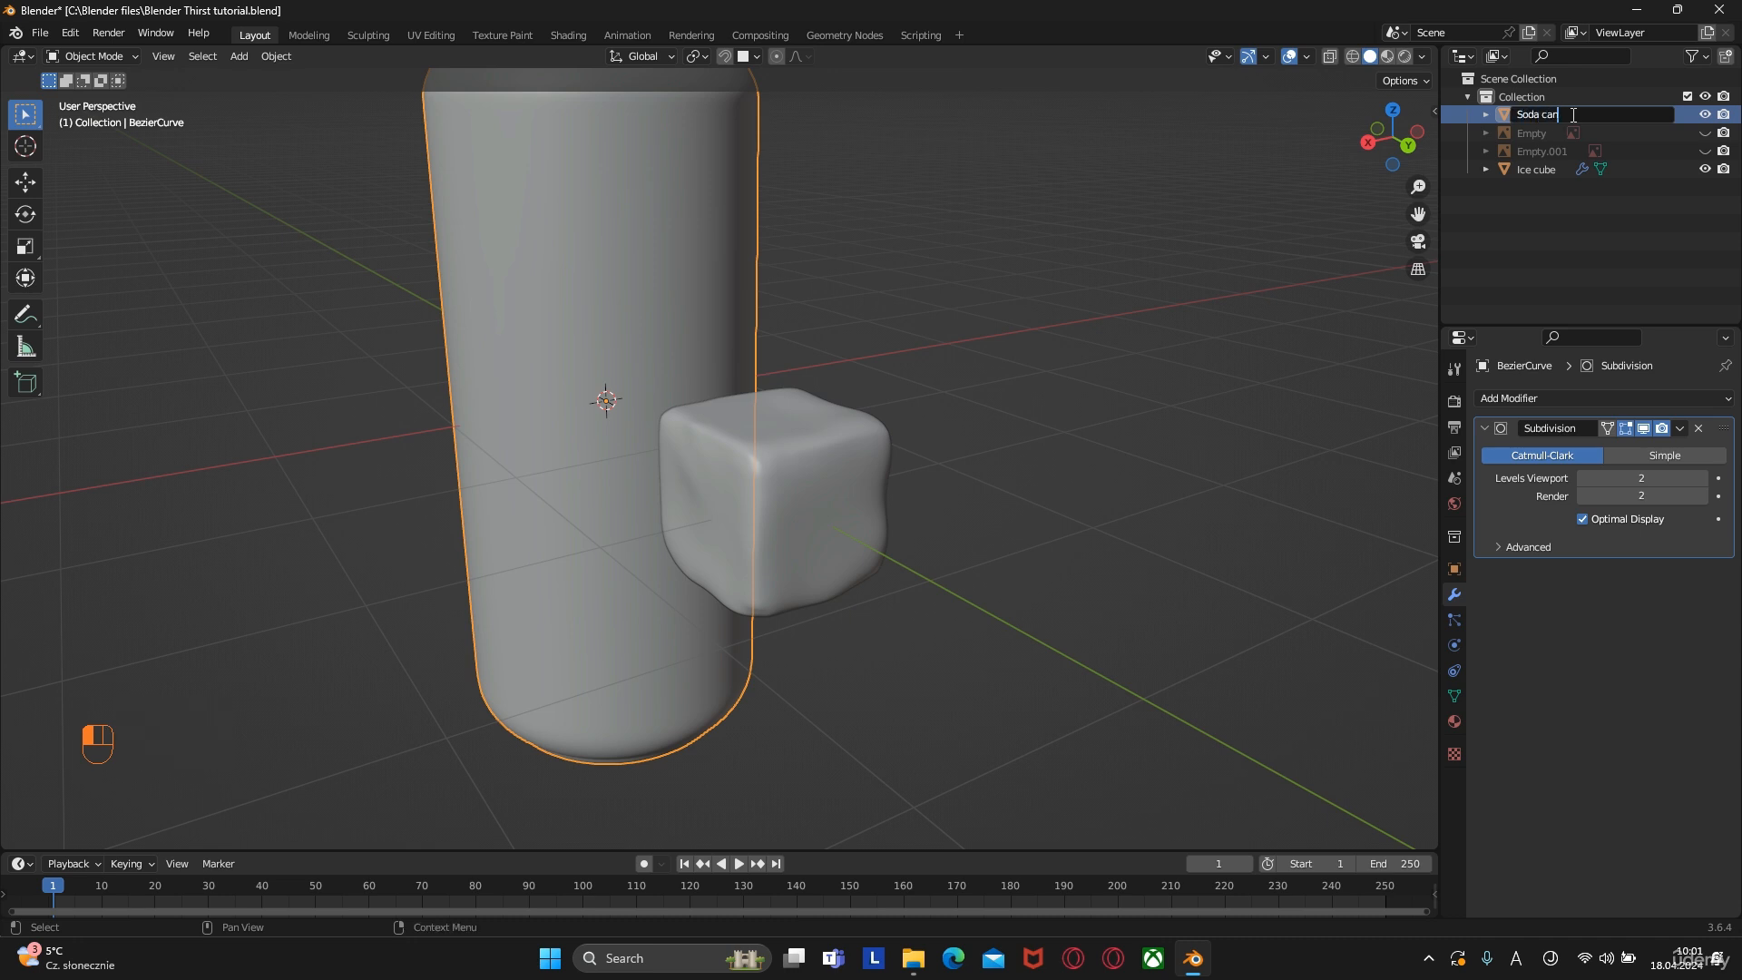
type("oda can")
left_click(1190, 358)
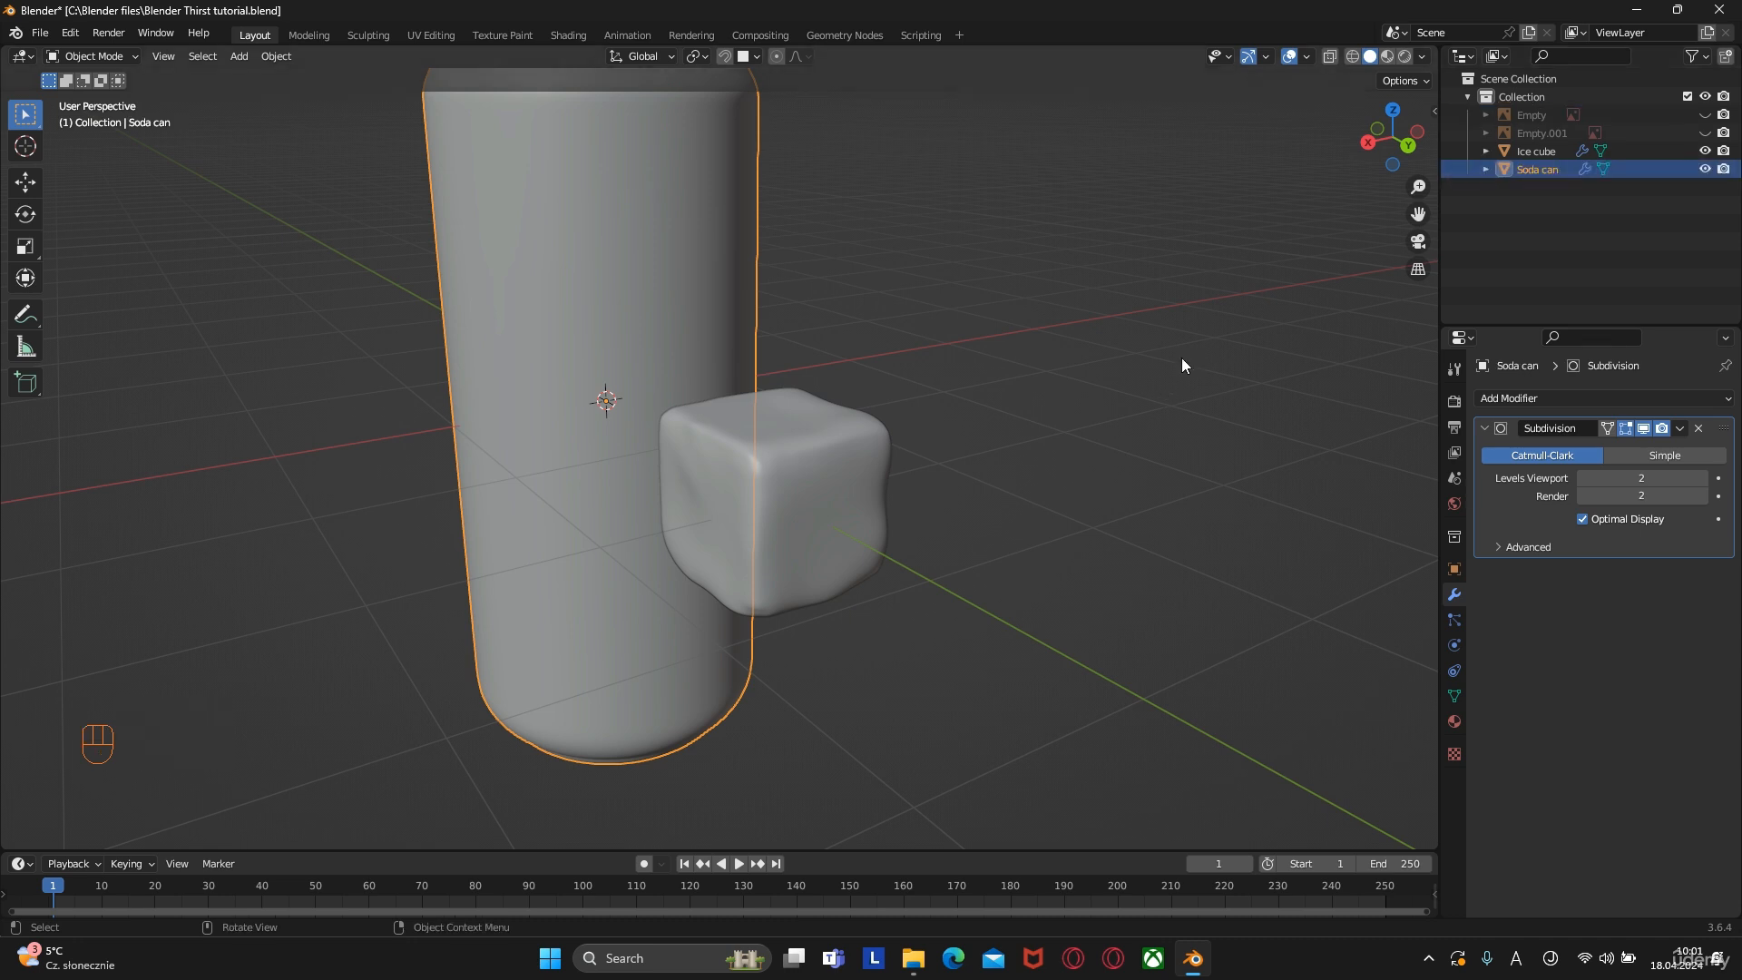
Unhide both reference image empties and move them into a new collection named "references"
scroll(945, 335, "down", 4)
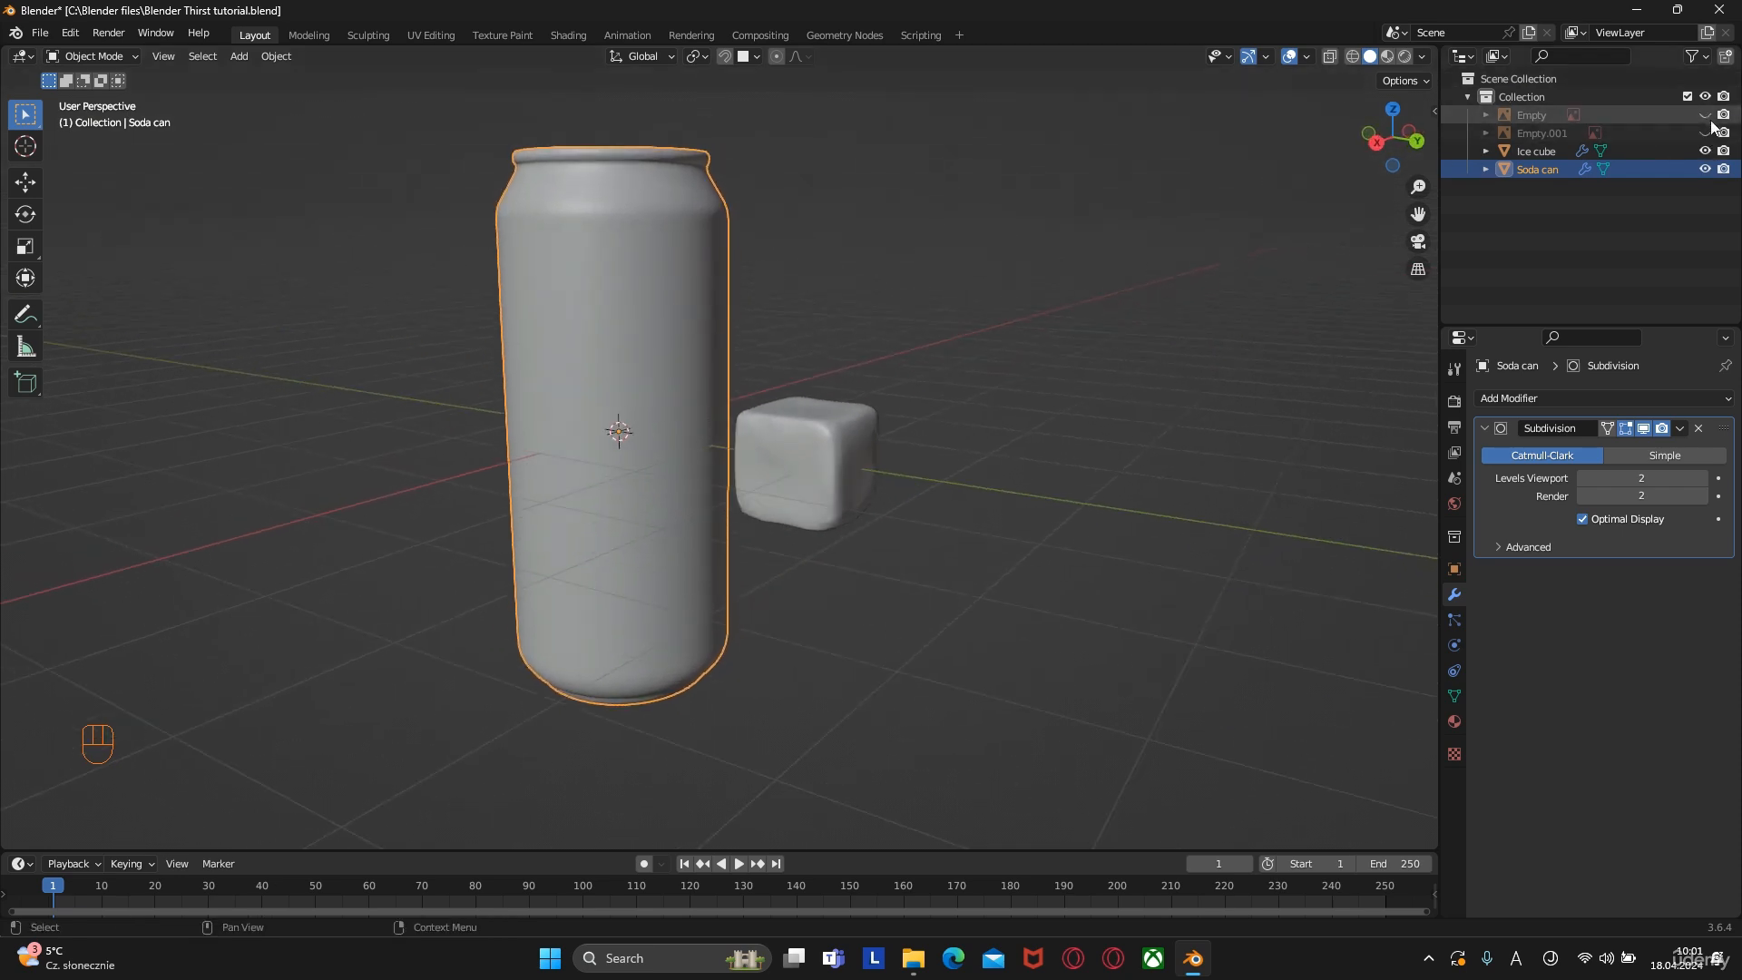
left_click_drag(1705, 114, 1705, 132)
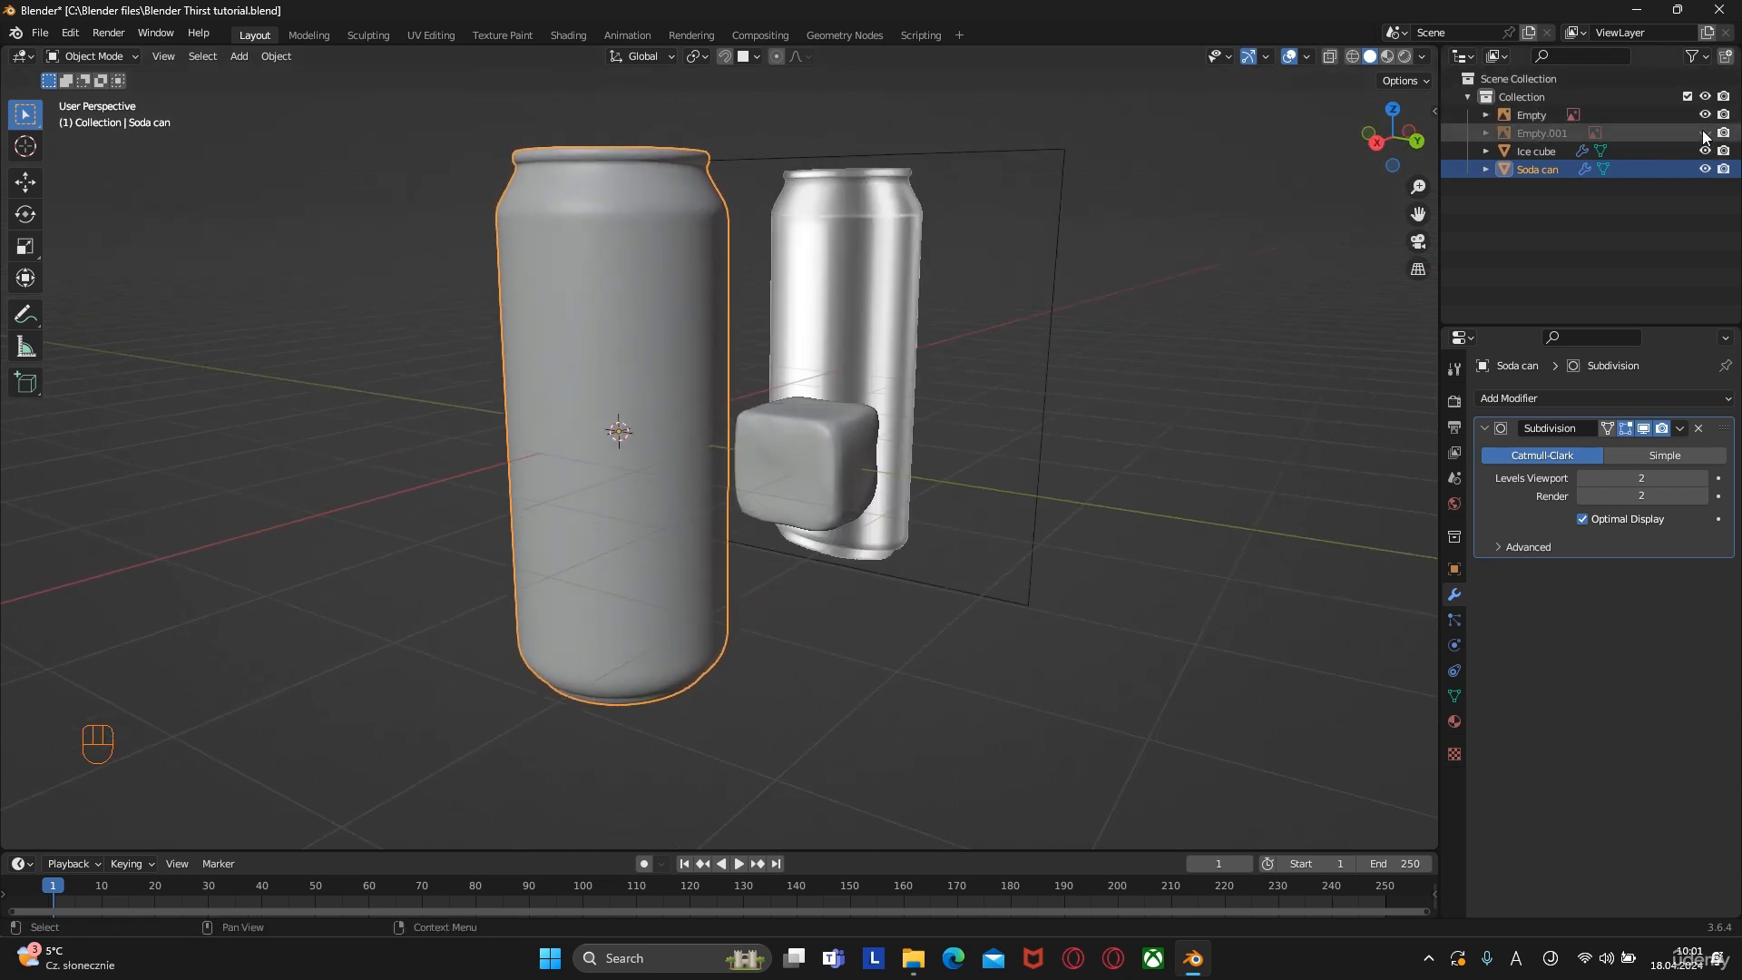
left_click(1553, 114)
left_click(1533, 134, "shift")
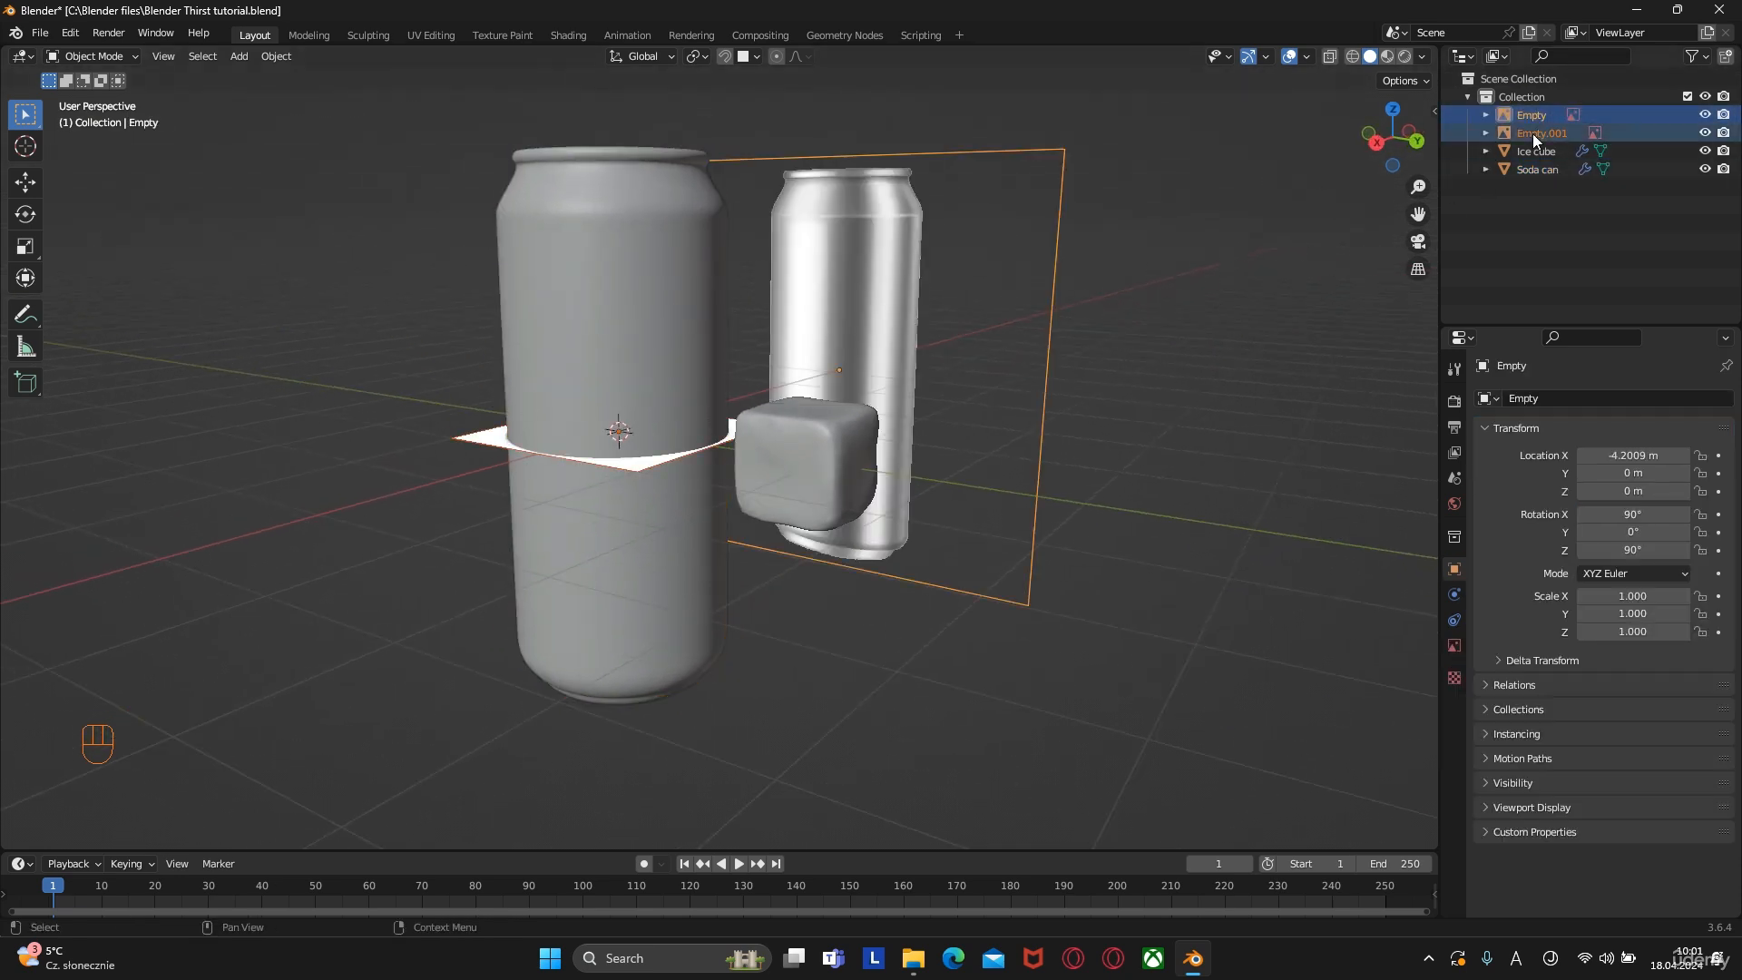
key("m")
left_click(924, 293)
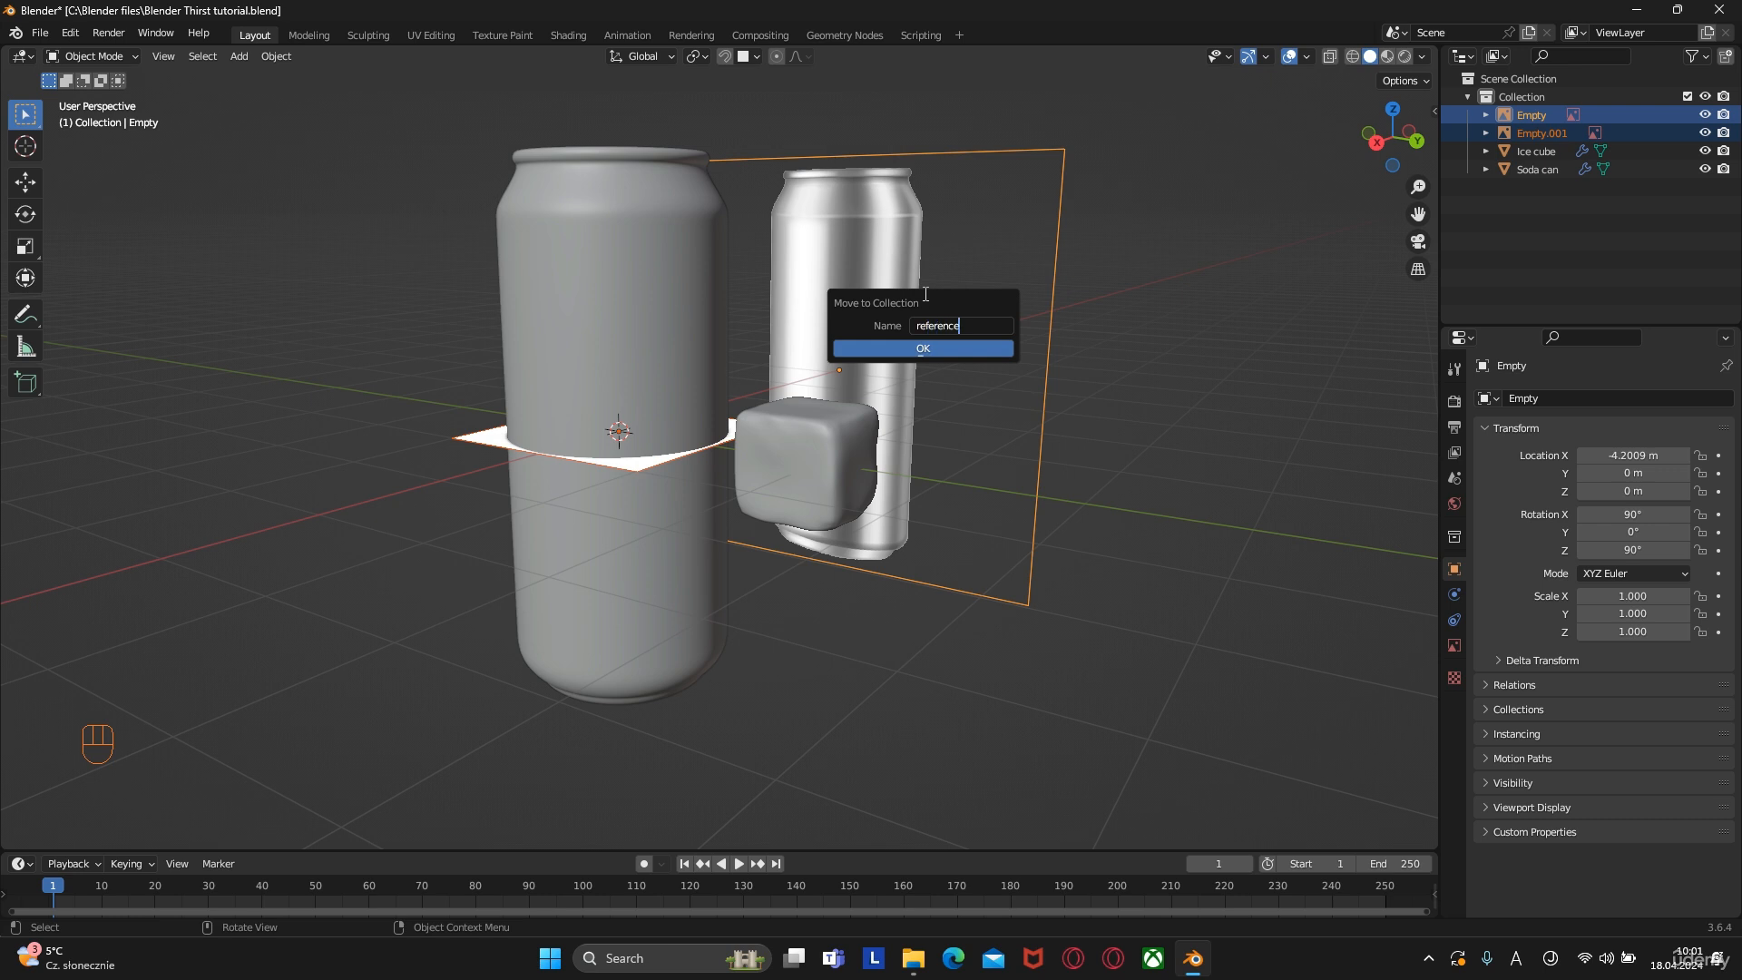
left_click(909, 350)
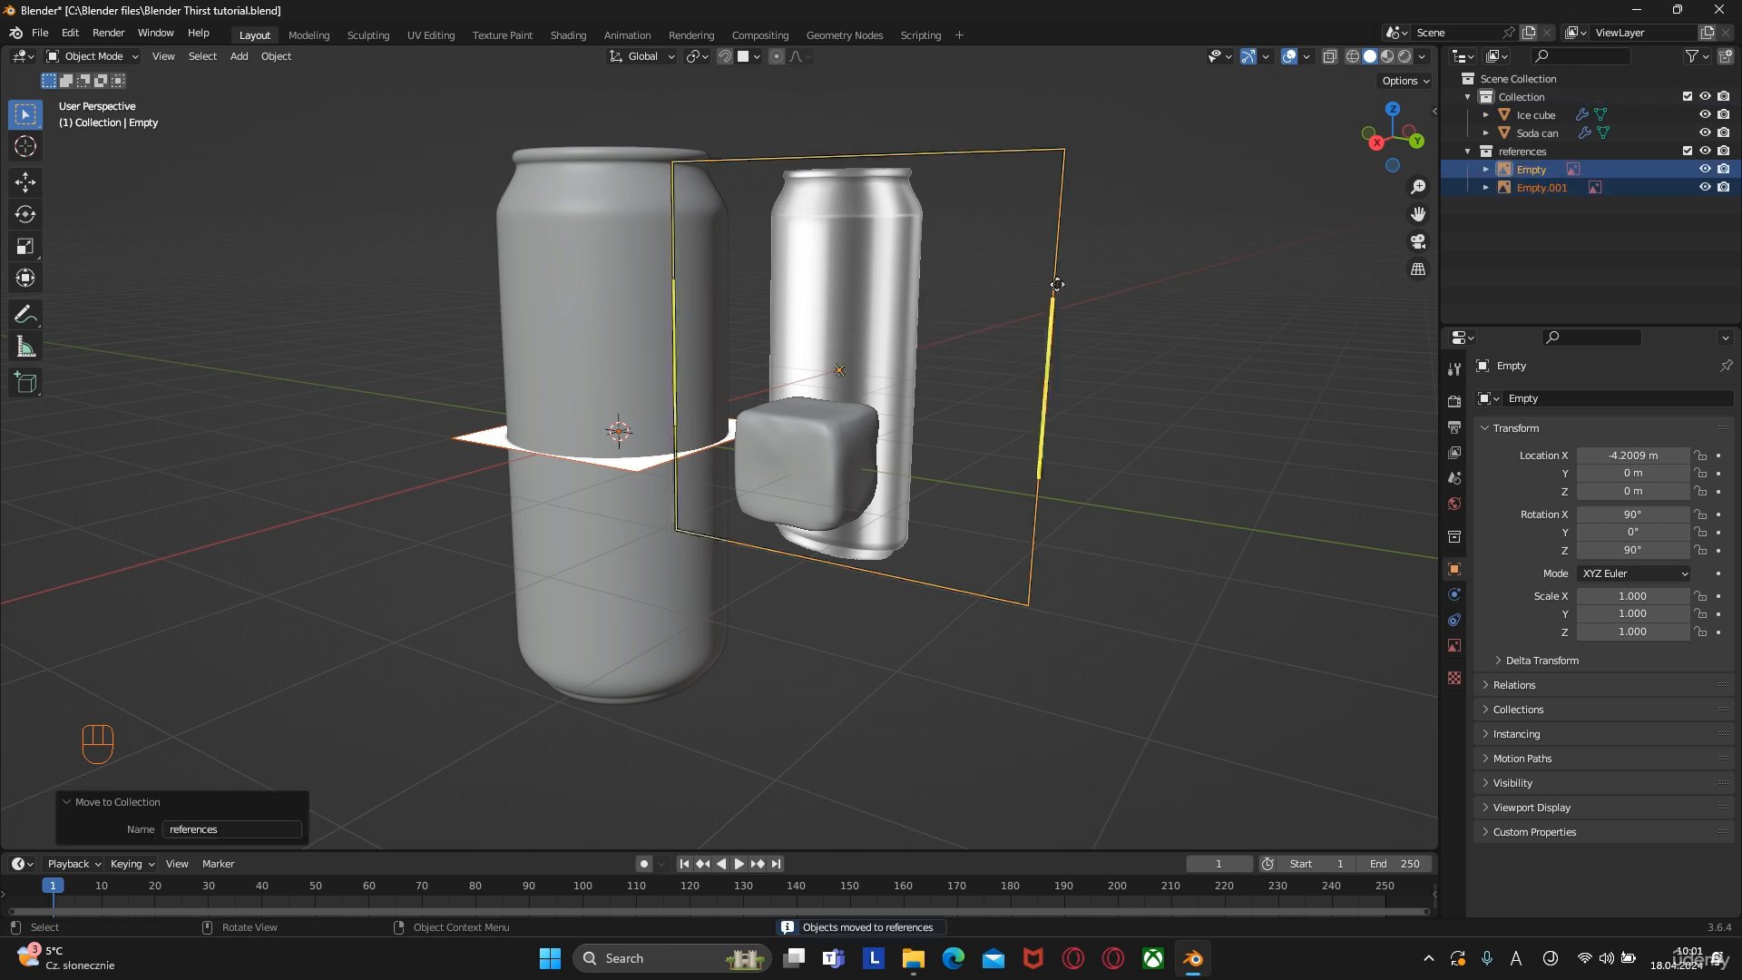
Collapse the references collection, disable it in viewport and render, and exclude it from the view layer
left_click(1467, 152)
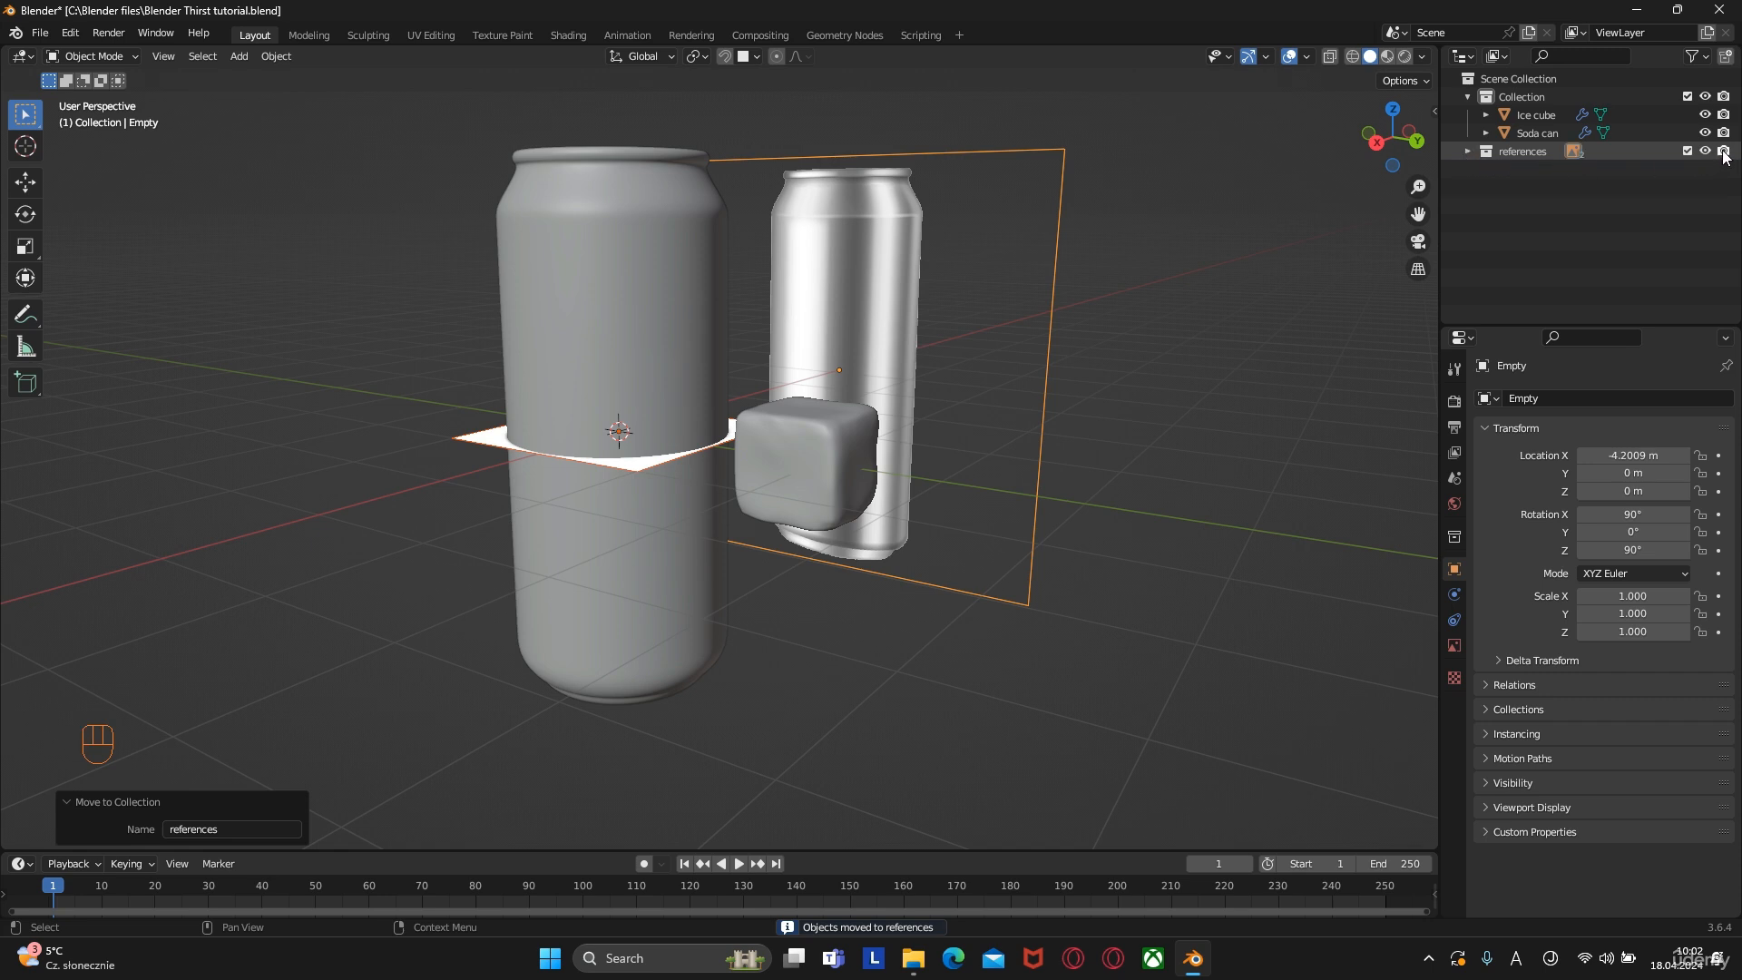
left_click(1687, 151)
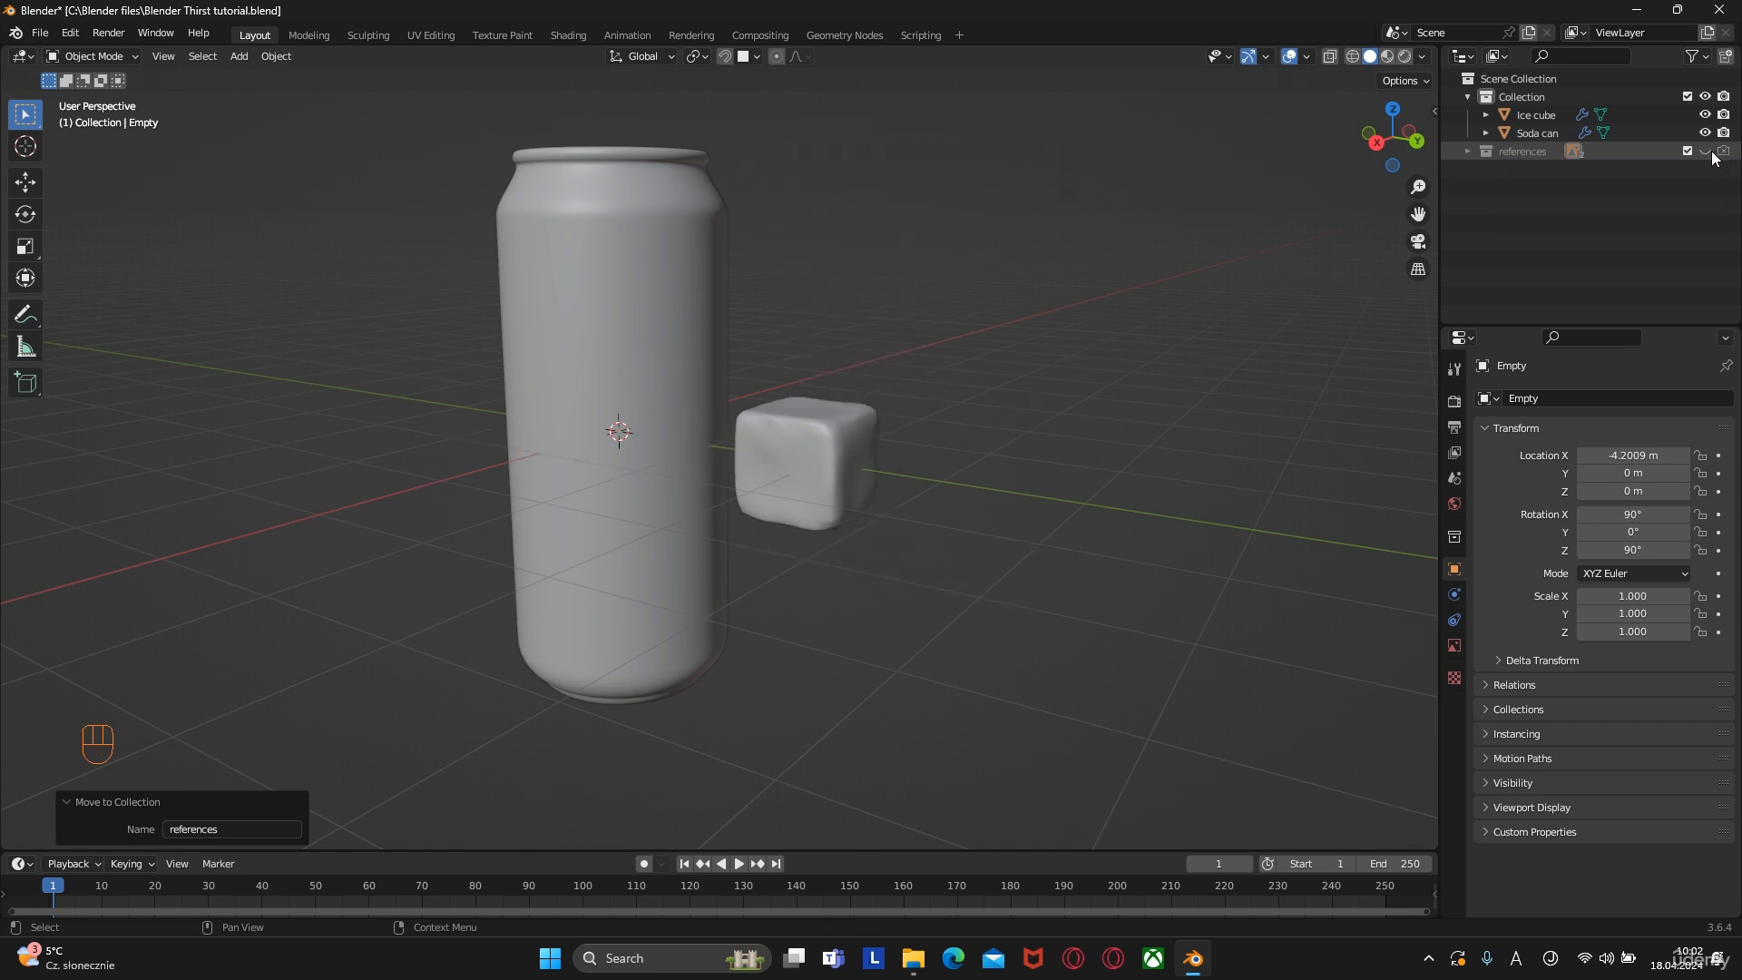
scroll(1034, 237, "down", 2)
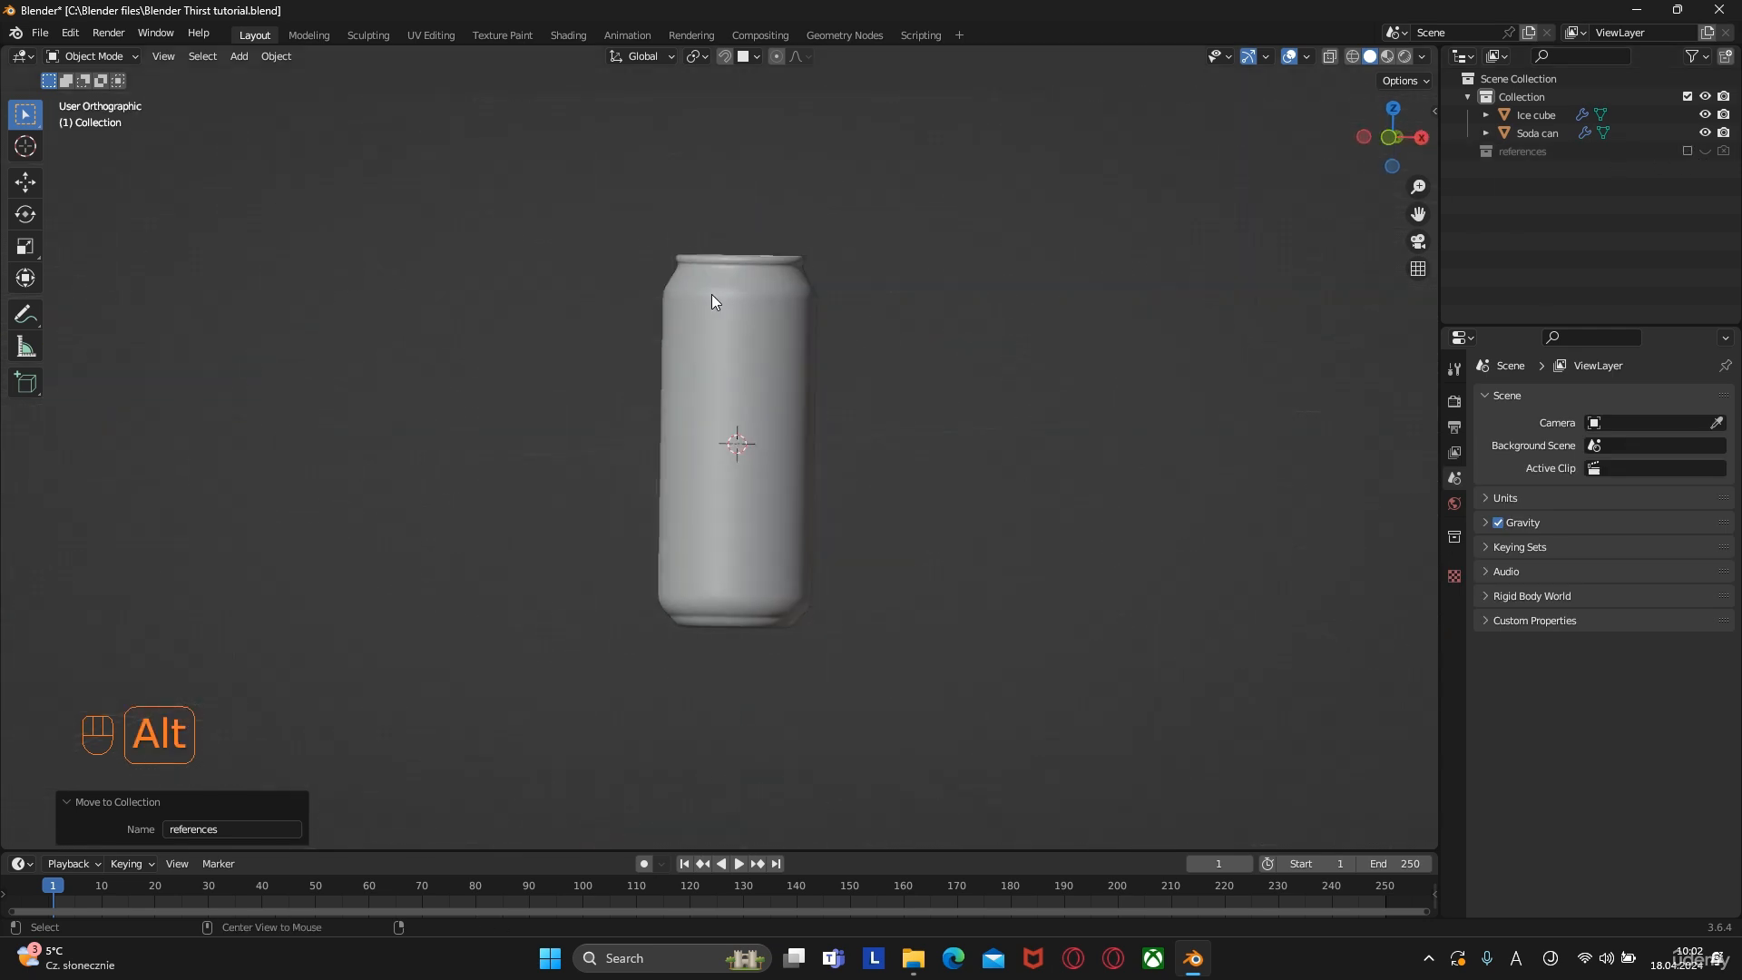
middle_click_drag(713, 292, 953, 515, "alt")
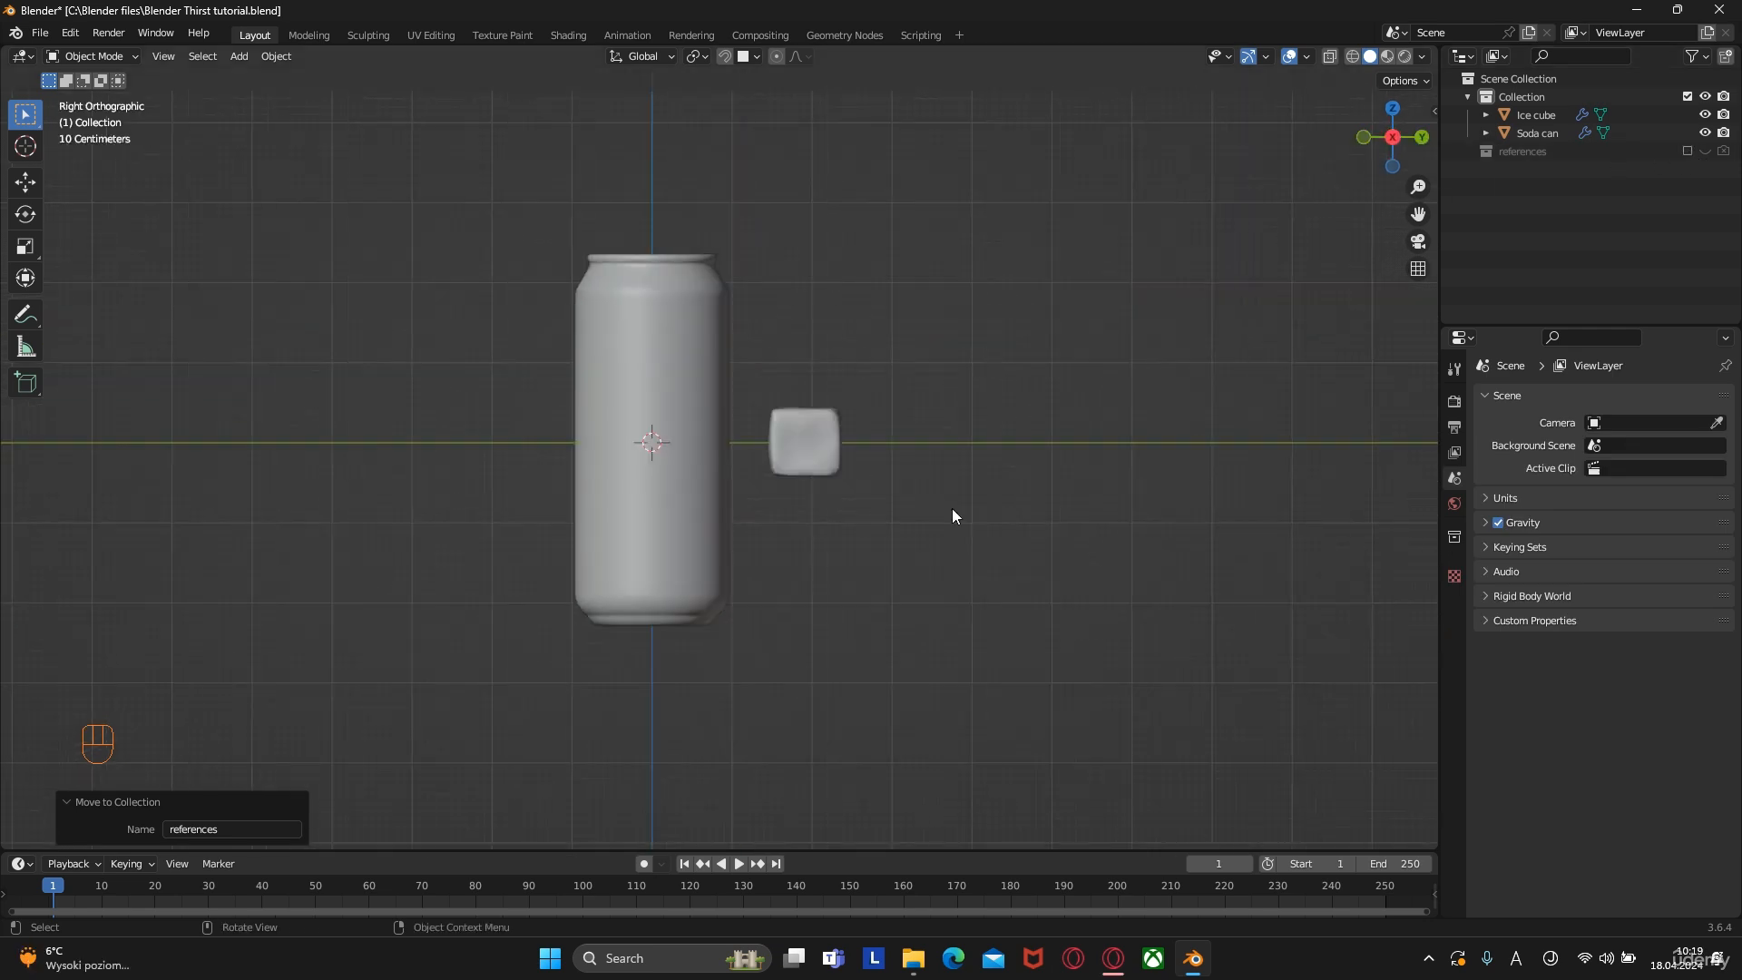
Hide the ice cube and soda can in the viewport, and add a UV sphere with a 1 m radius at the origin
left_click(1705, 114)
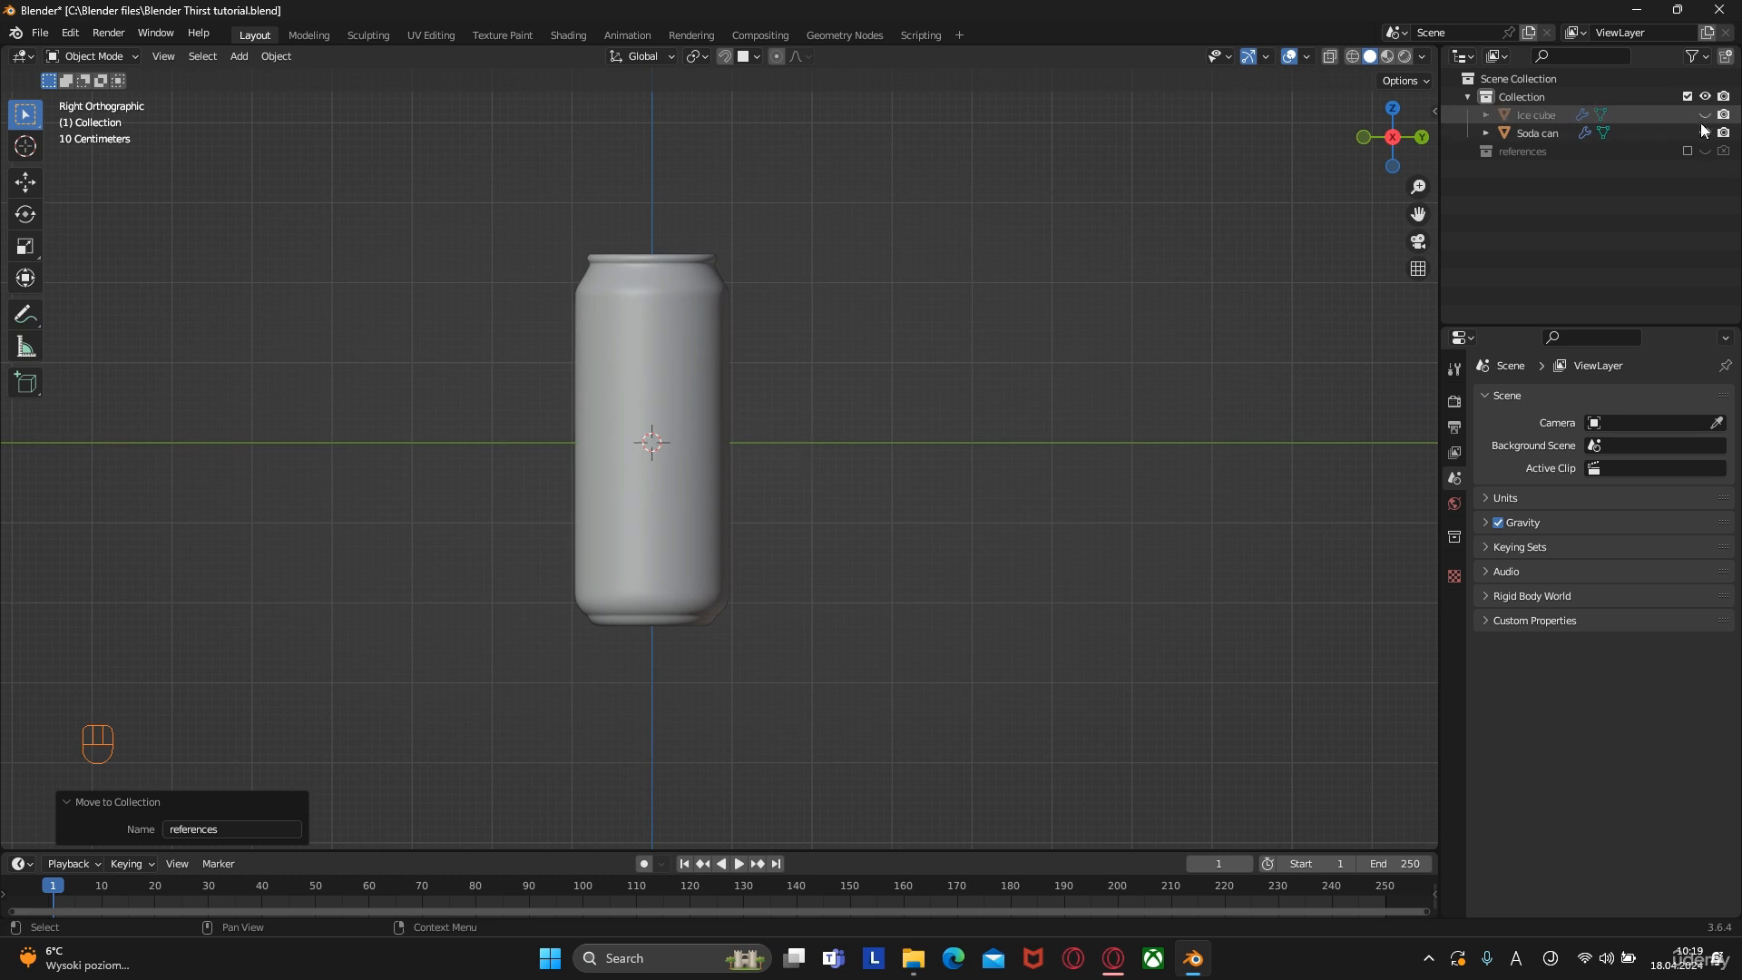
left_click(1705, 132)
middle_click_drag(645, 514, 759, 556, "shift")
key("shift+a")
mouse_move(759, 550)
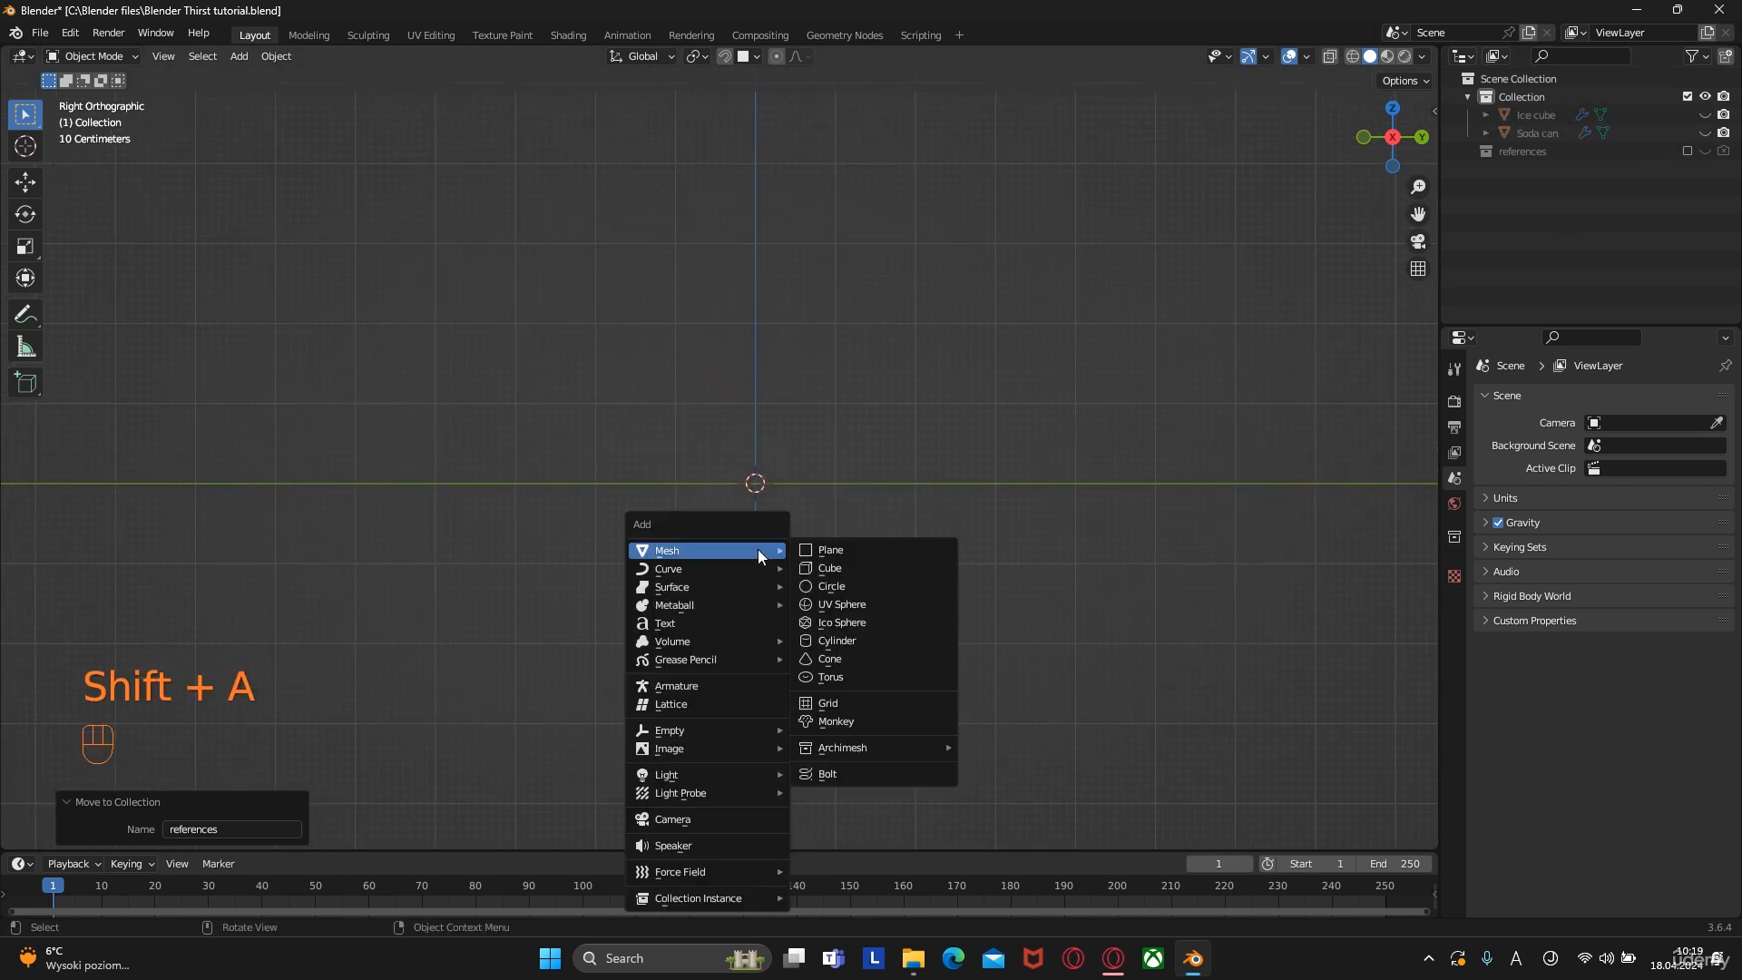
left_click(831, 606)
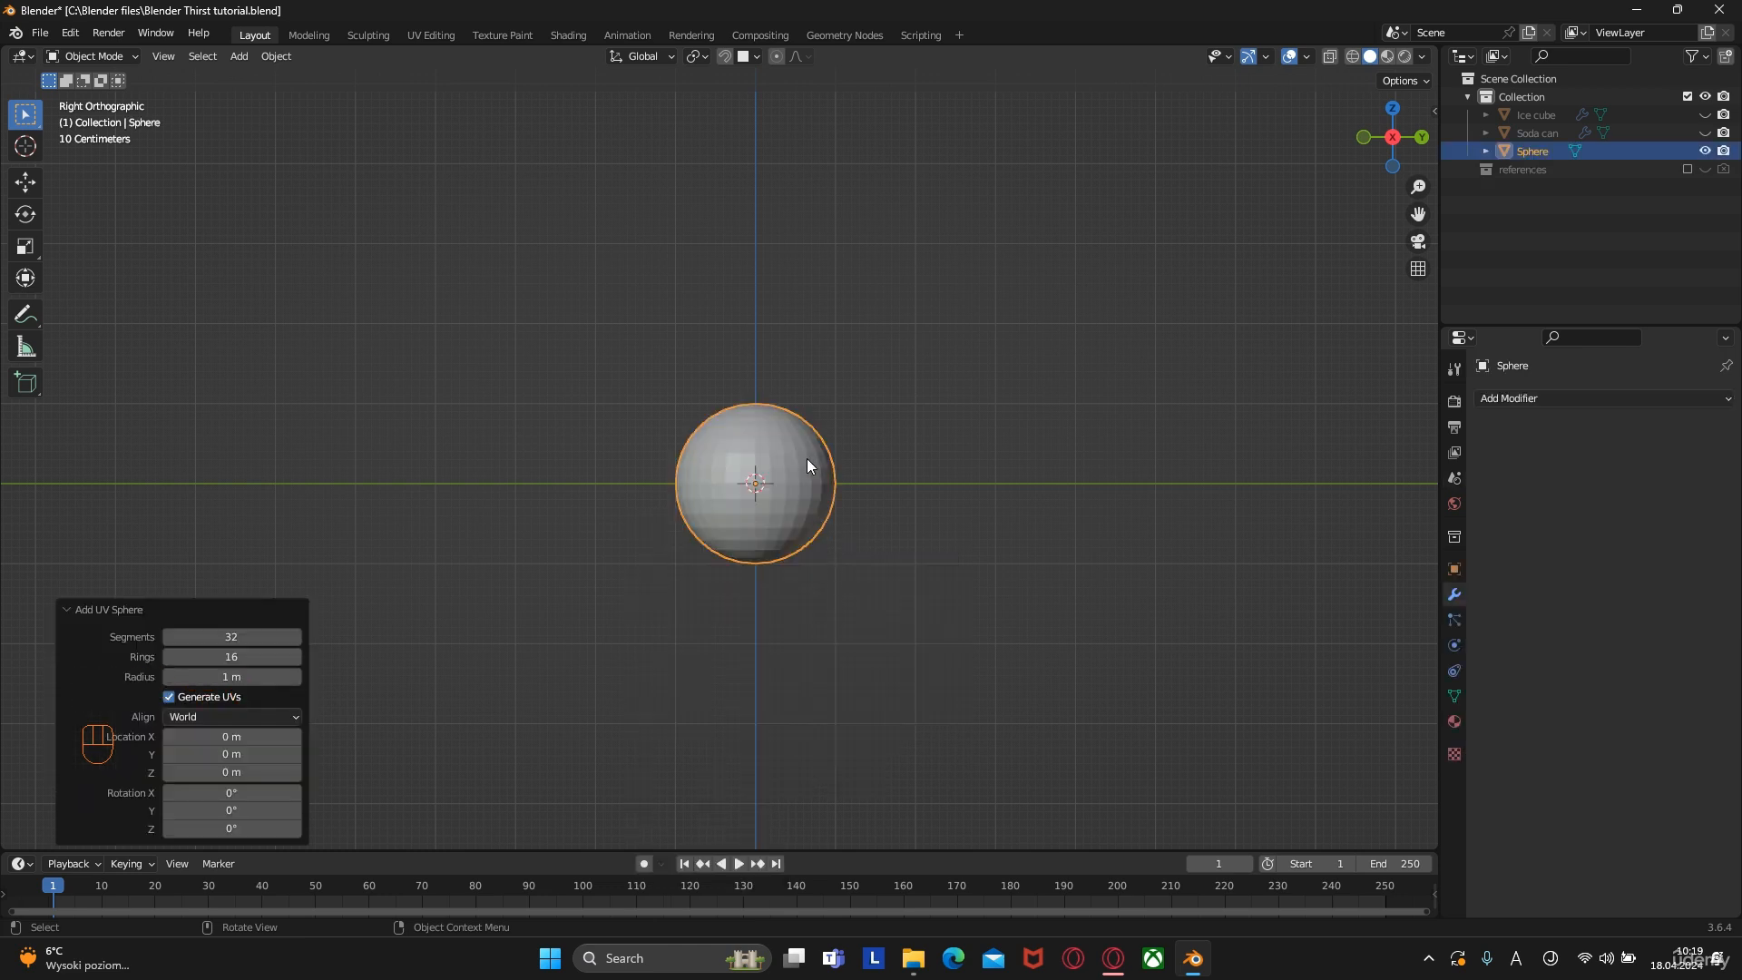
Select the sphere's upper and lower pole vertices in Edit Mode, with proportional editing enabled
middle_click_drag(807, 459, 808, 541)
scroll(808, 527, "up", 3)
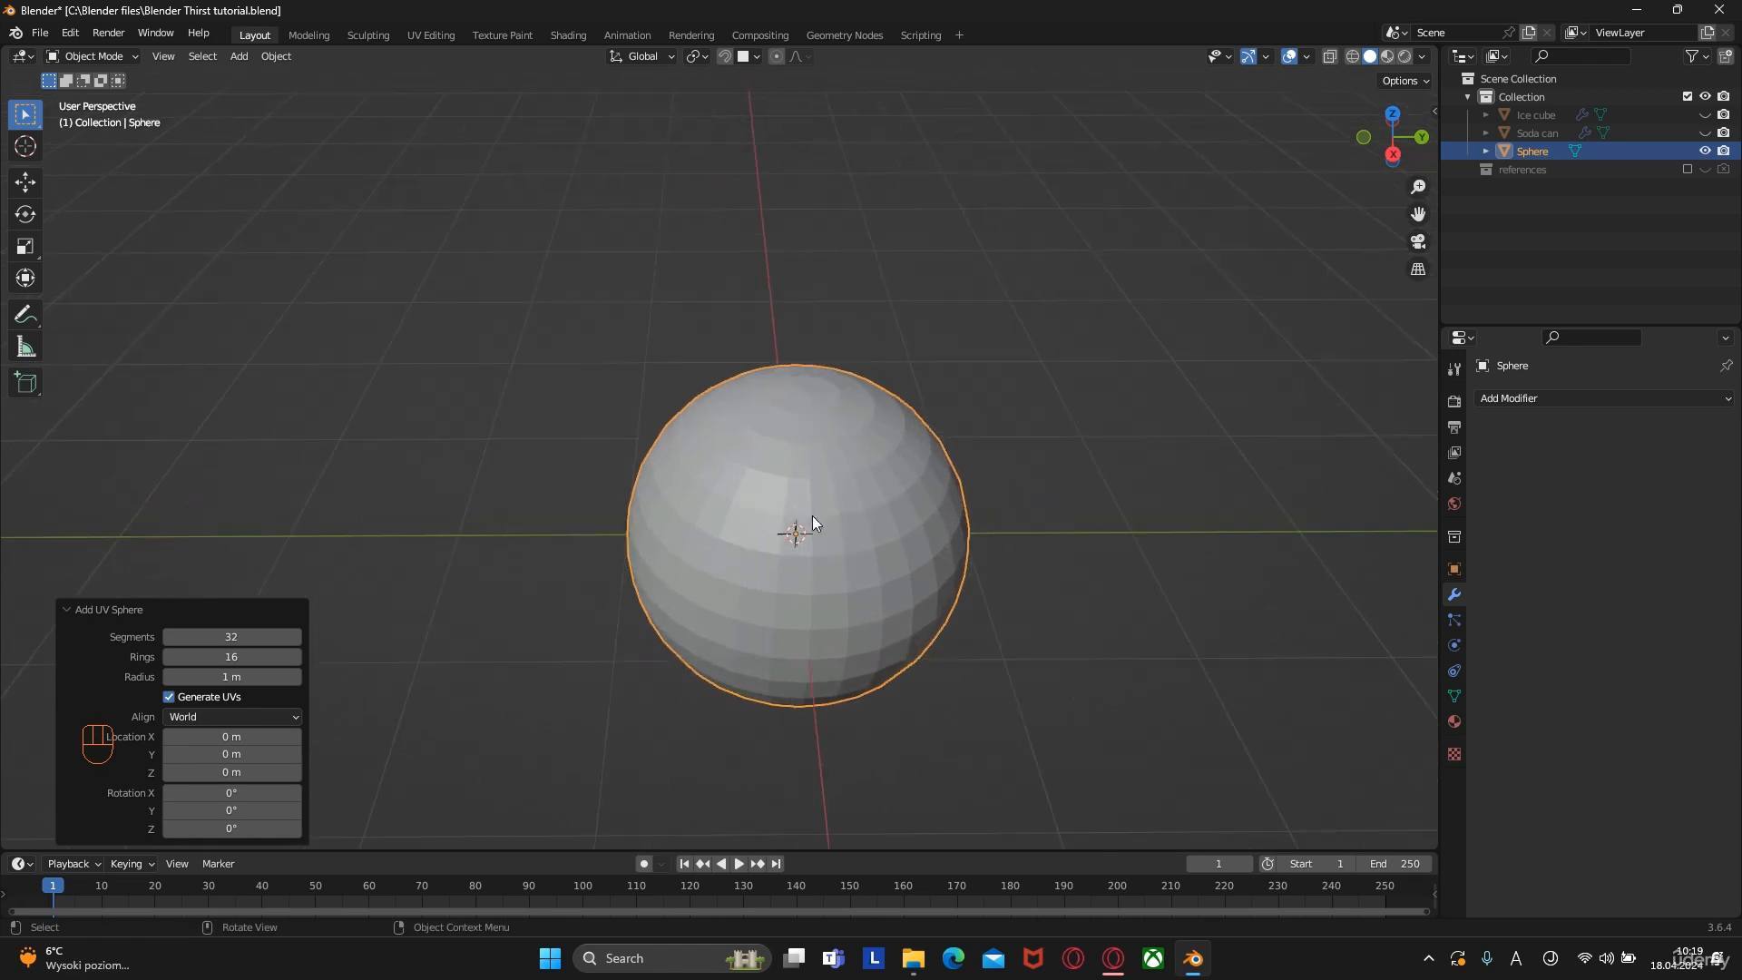
key("Tab")
left_click(803, 408)
middle_click_drag(847, 681, 813, 646)
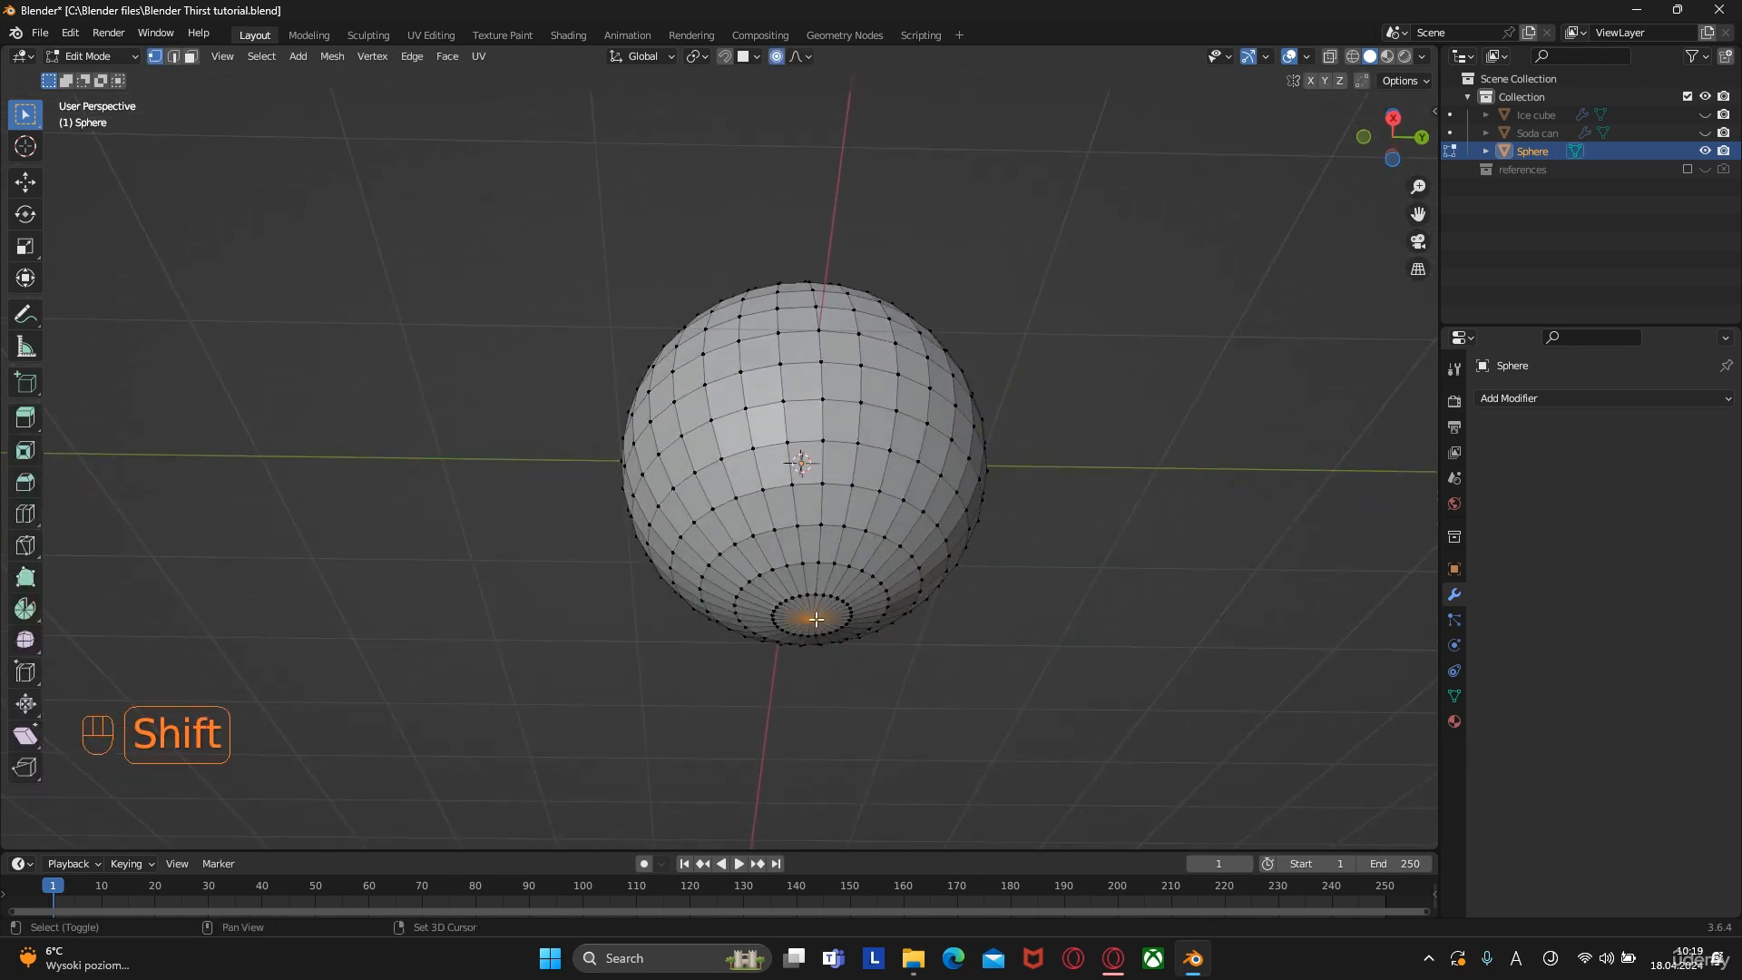
middle_click_drag(890, 455, 831, 368)
left_click(777, 56)
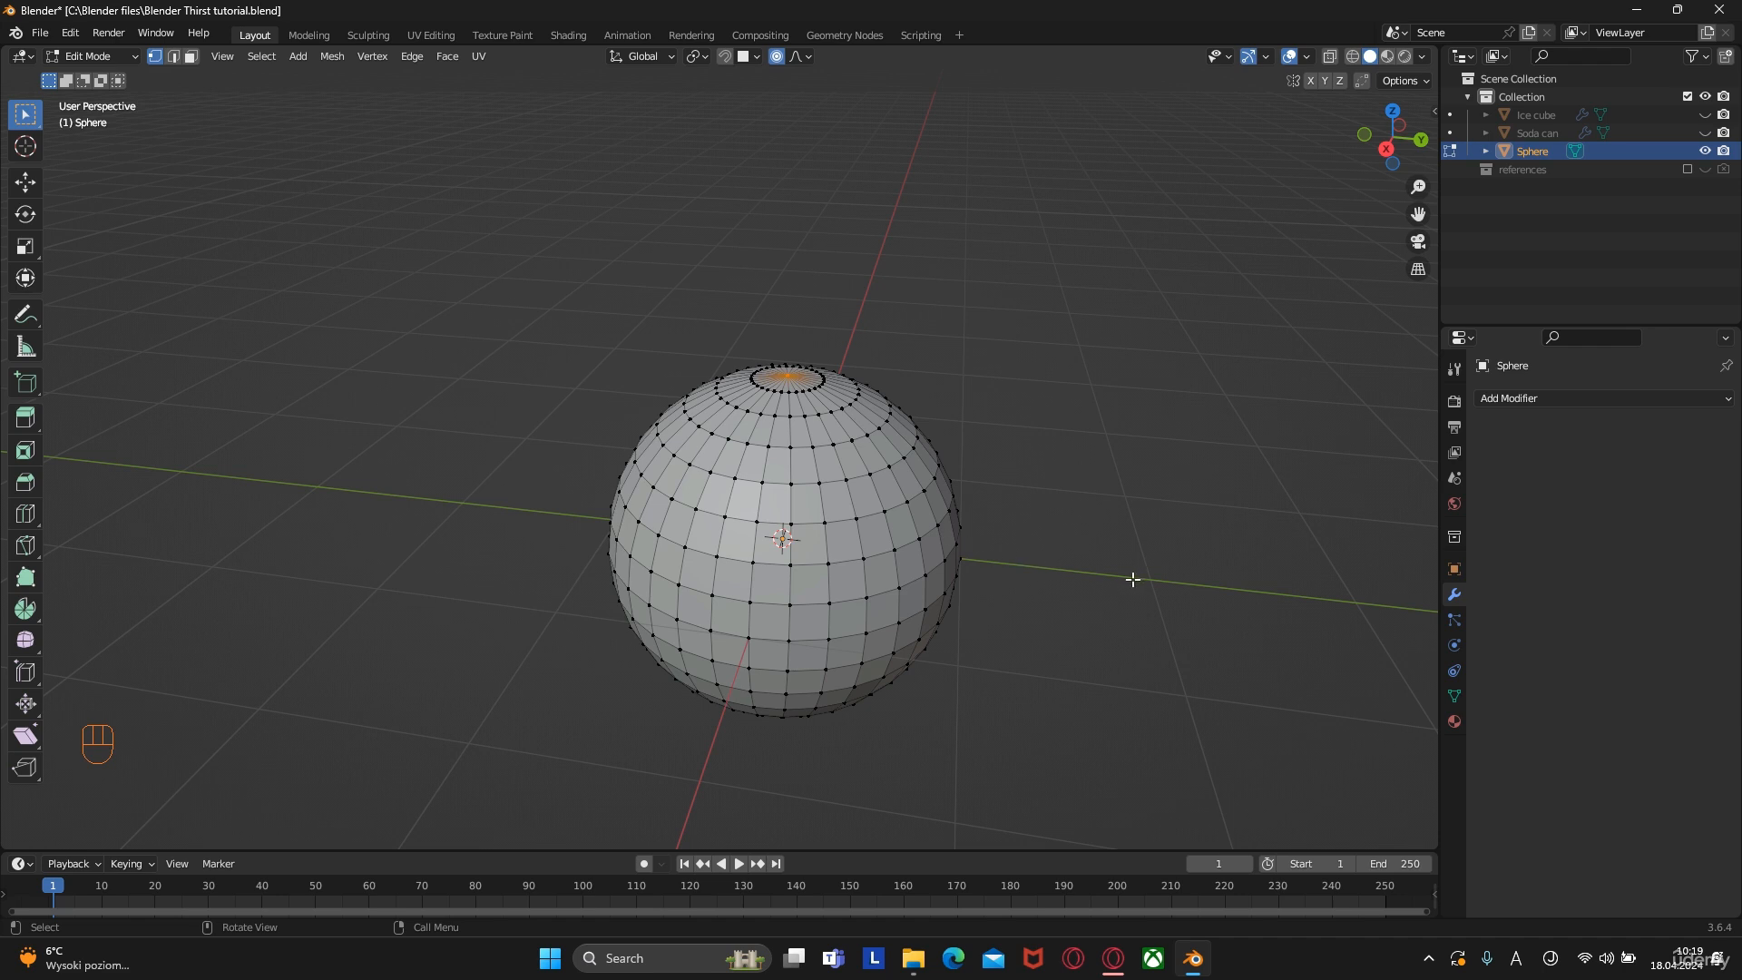
Scale the two selected pole vertices in the right orthographic view, using the Smooth proportional falloff
key("KP_3")
key("s")
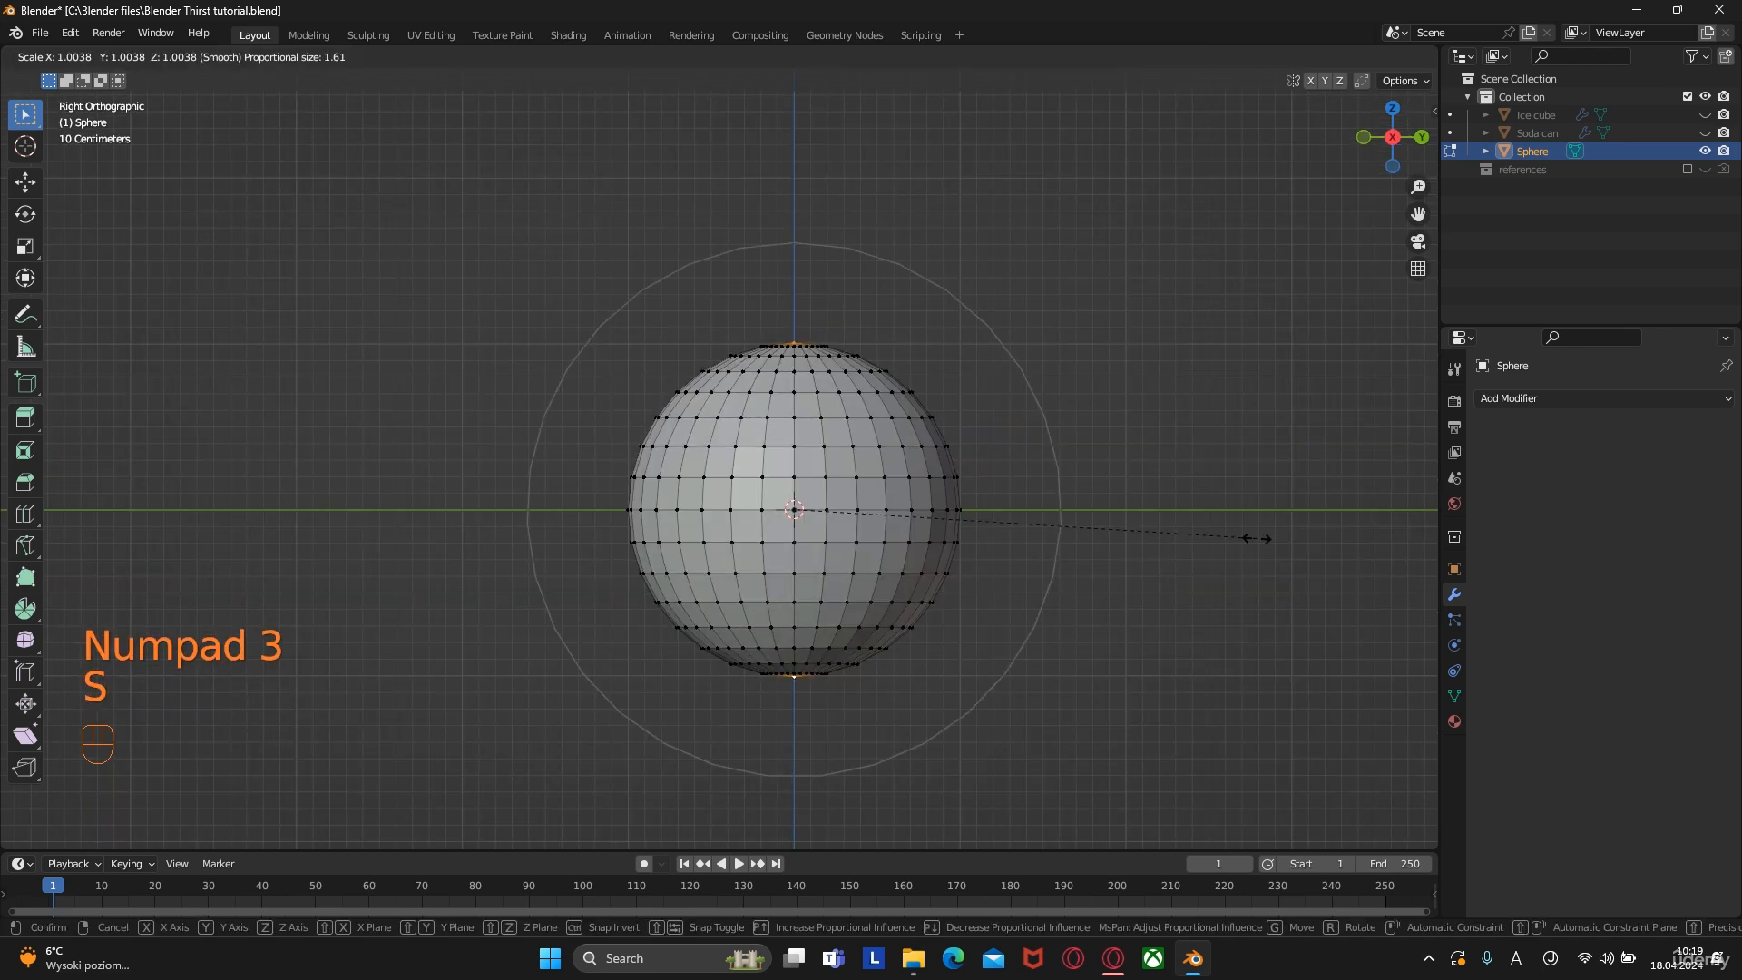
Scale the sphere's two pole vertices to about 0.826 with smooth proportional editing, flattening both ends
scroll(1232, 541, "up", 7)
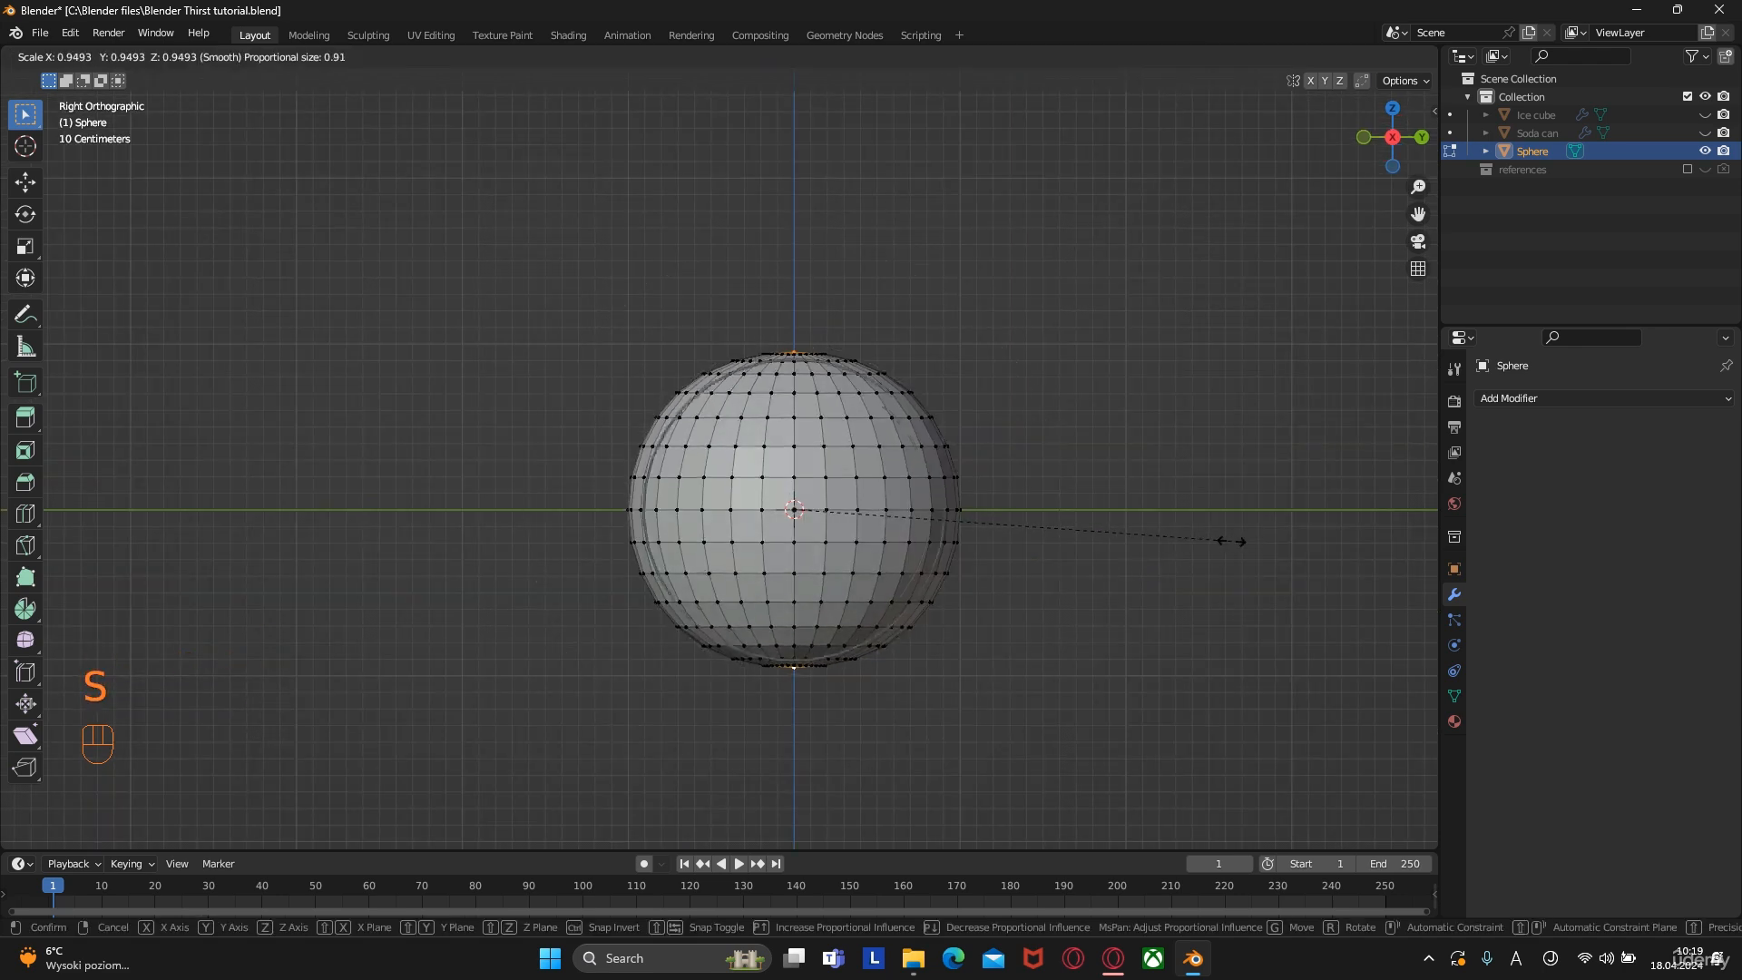
left_click(1174, 553)
middle_click_drag(1171, 556, 1108, 613)
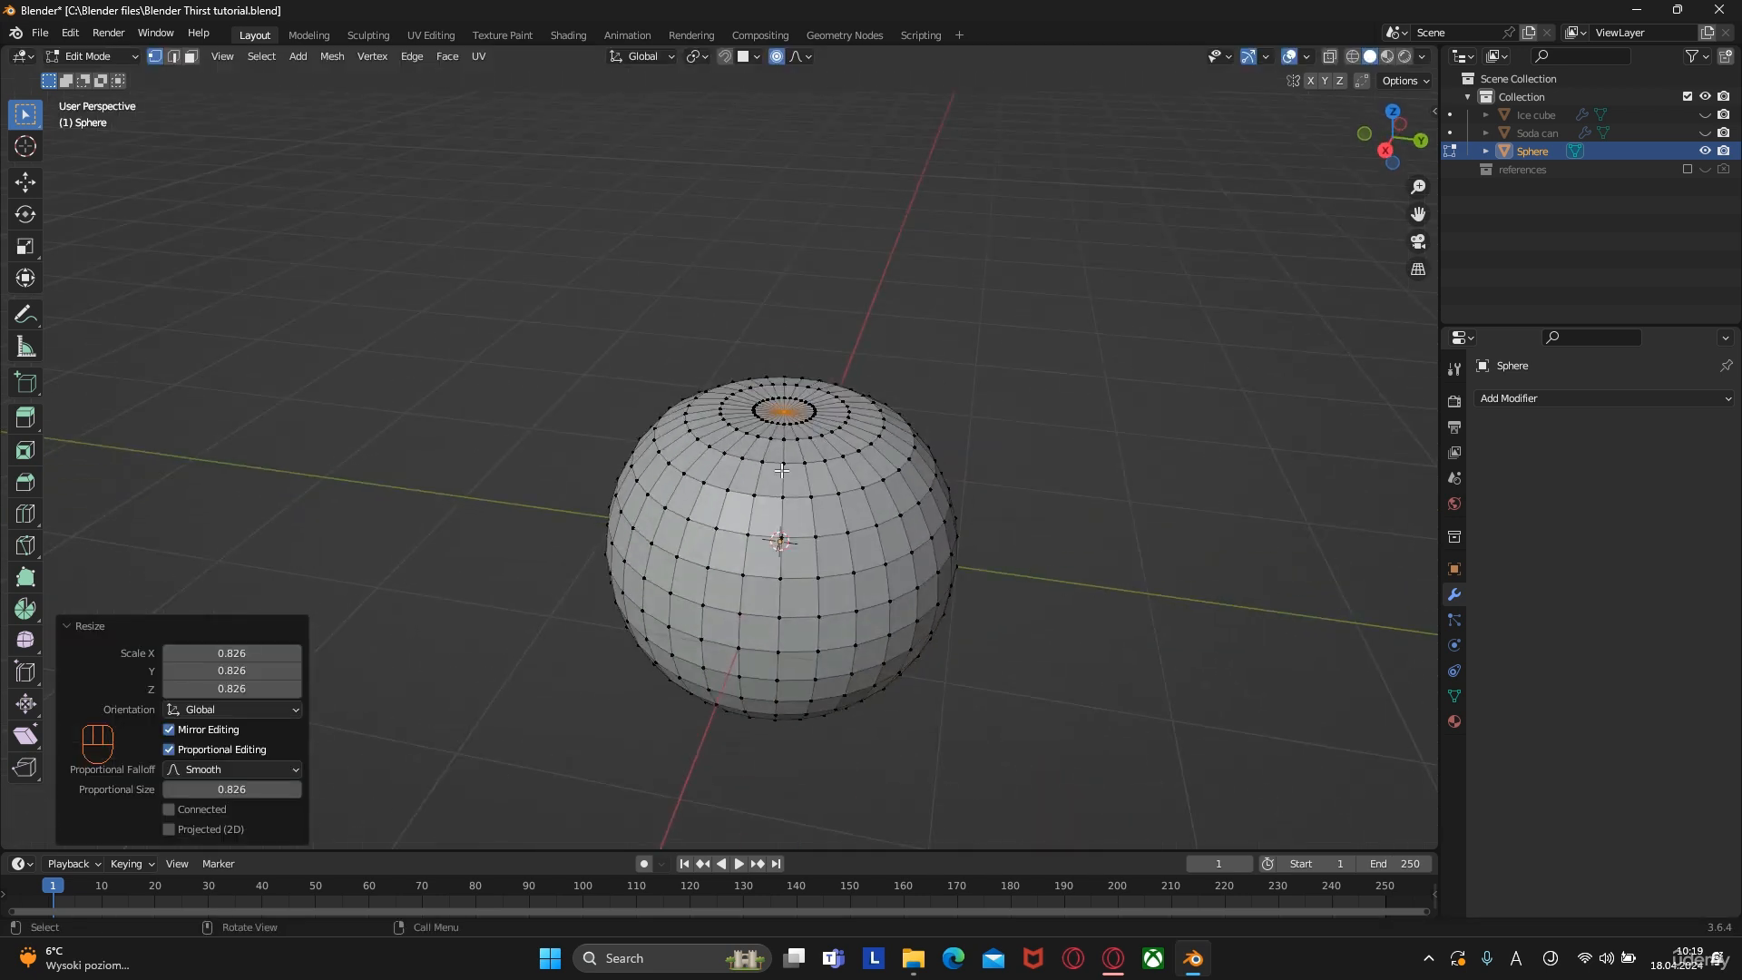
Move the sphere's top centre vertex down about 0.12 m along Z with smooth proportional editing to form a dimple
left_click(783, 413)
key("g")
key("z")
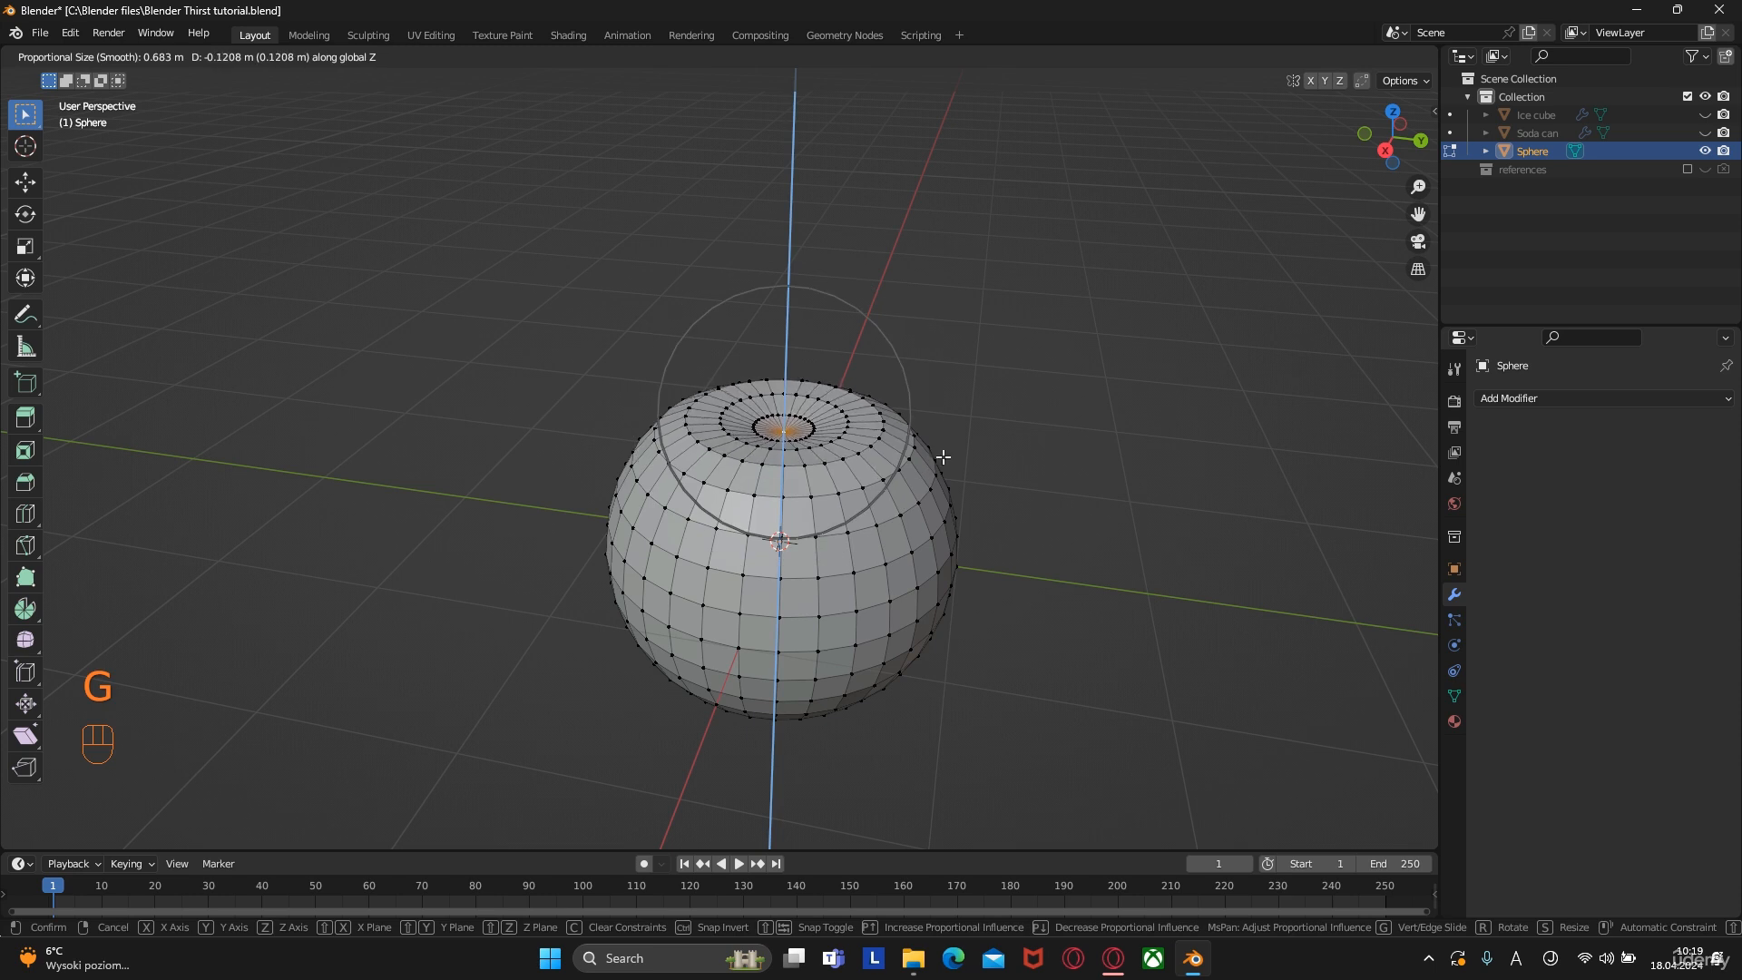
left_click(943, 457)
key("Tab")
middle_click_drag(945, 570, 960, 466)
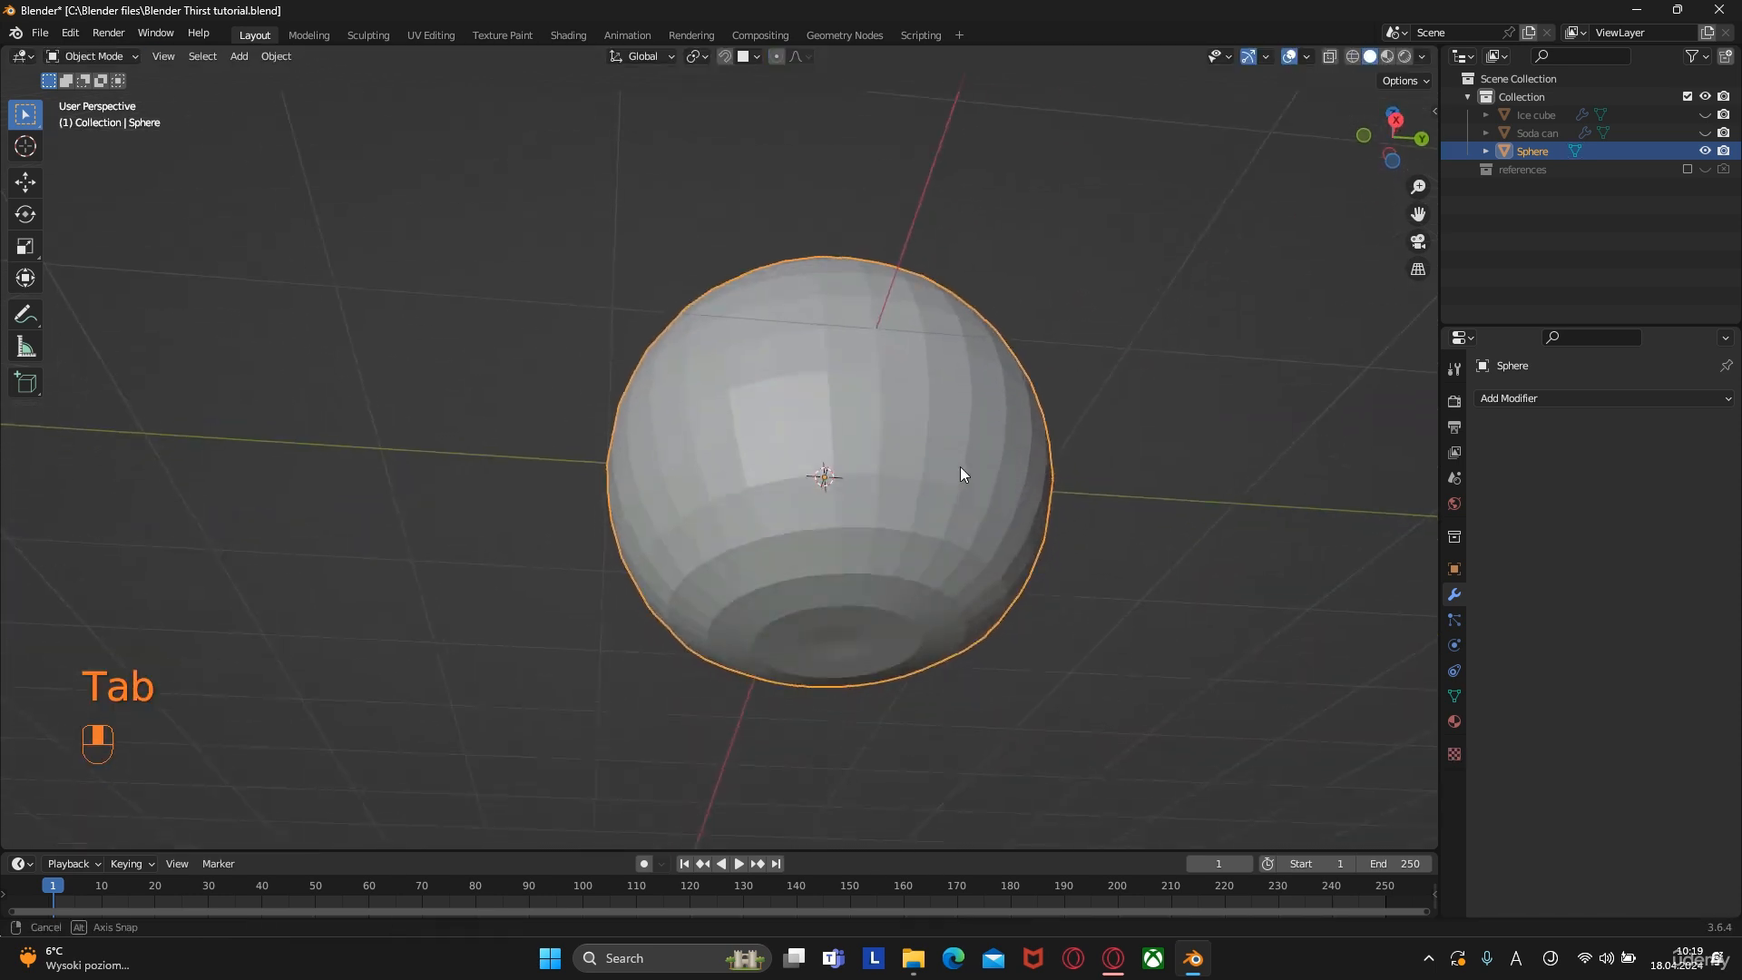
Push the sphere's bottom centre vertex slightly upward along Z with smooth proportional editing to dent the underside
key("Tab")
key("g")
middle_click(980, 663)
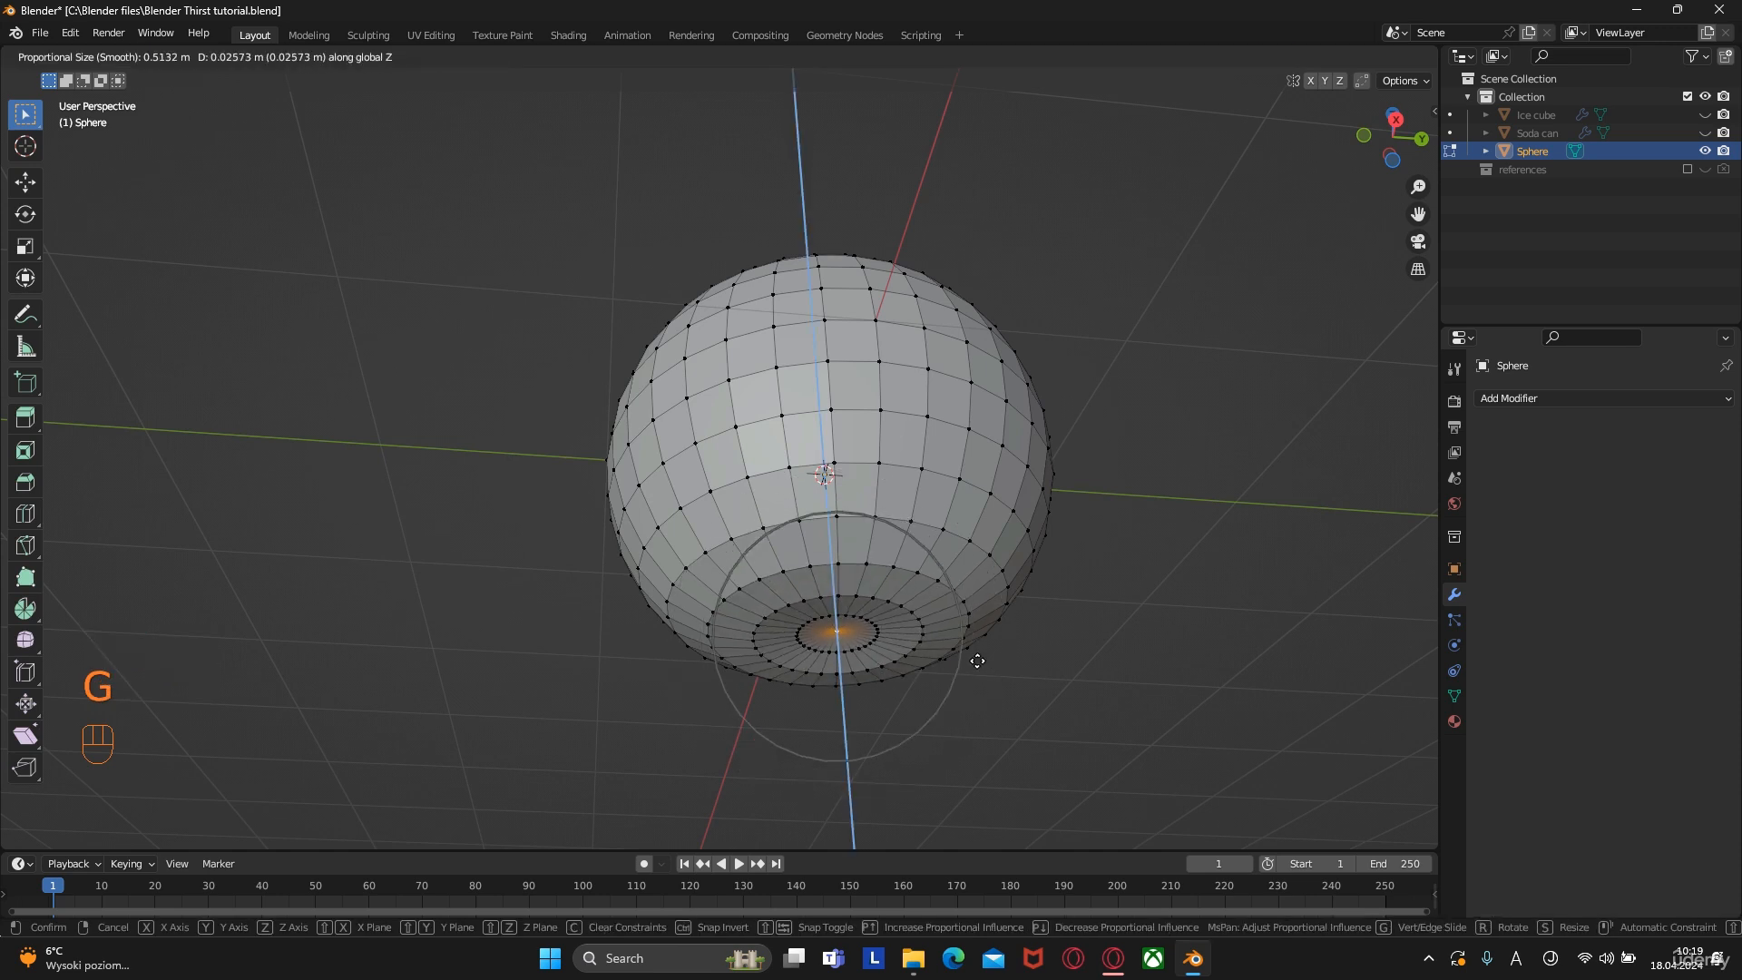
left_click(977, 657)
key("Tab")
middle_click_drag(980, 706, 993, 714)
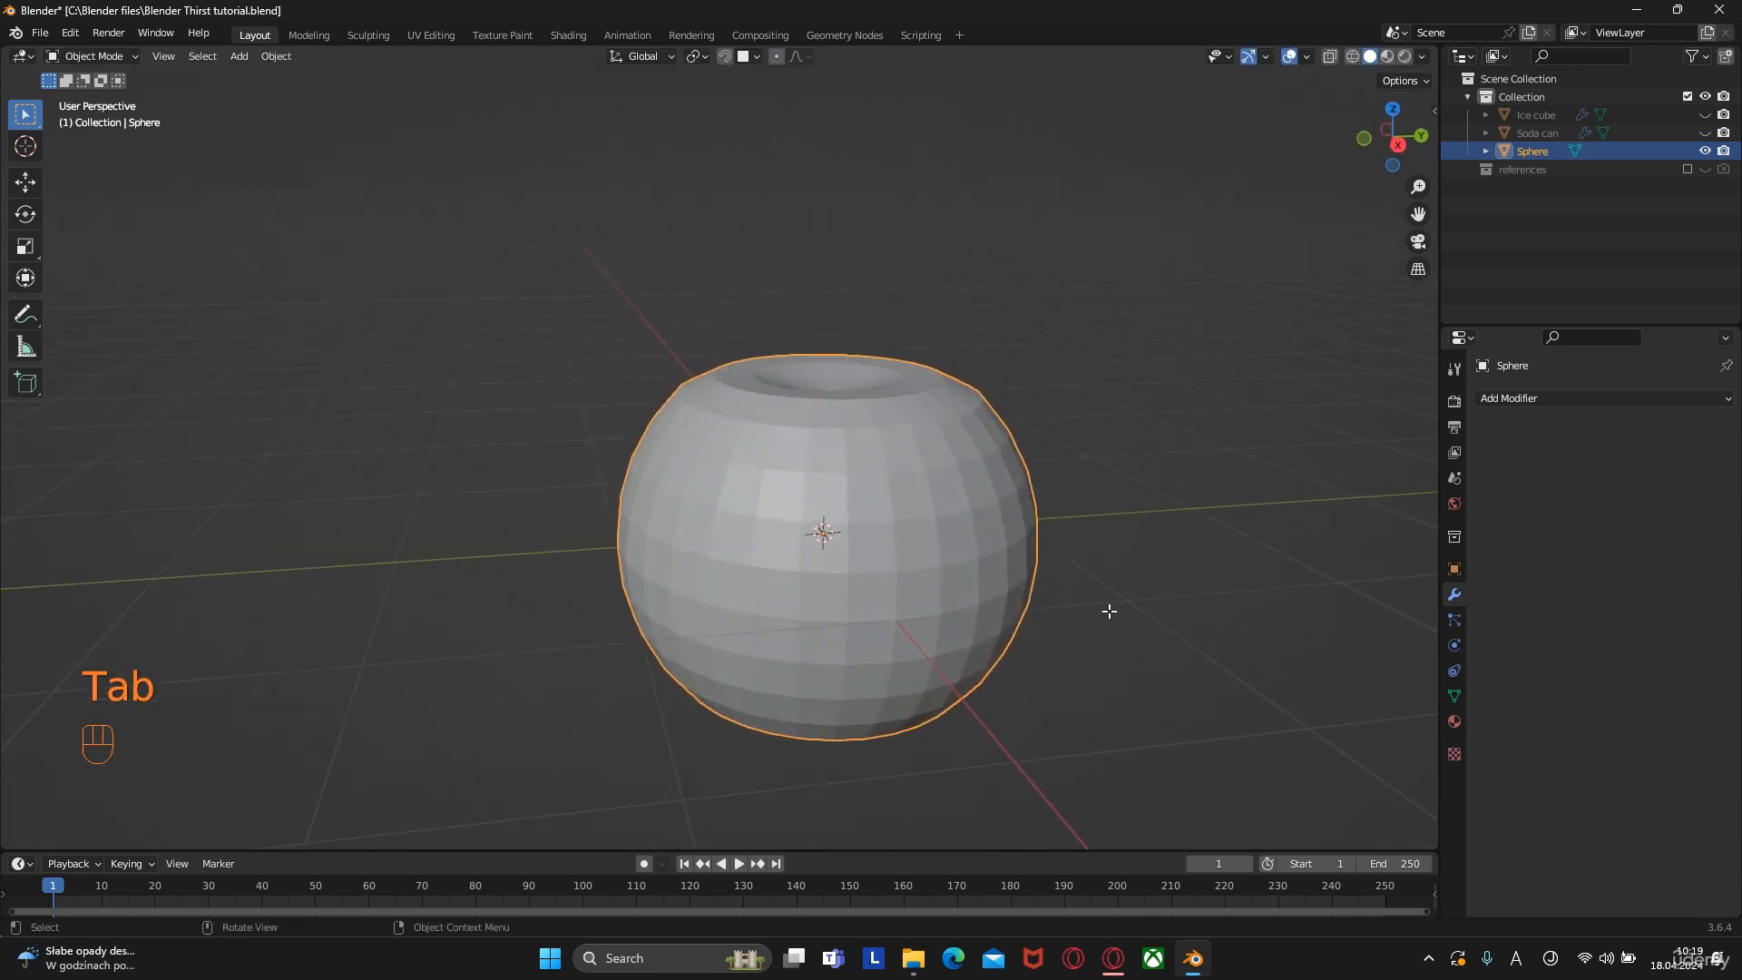
key("Tab")
key("s")
key("shift+z")
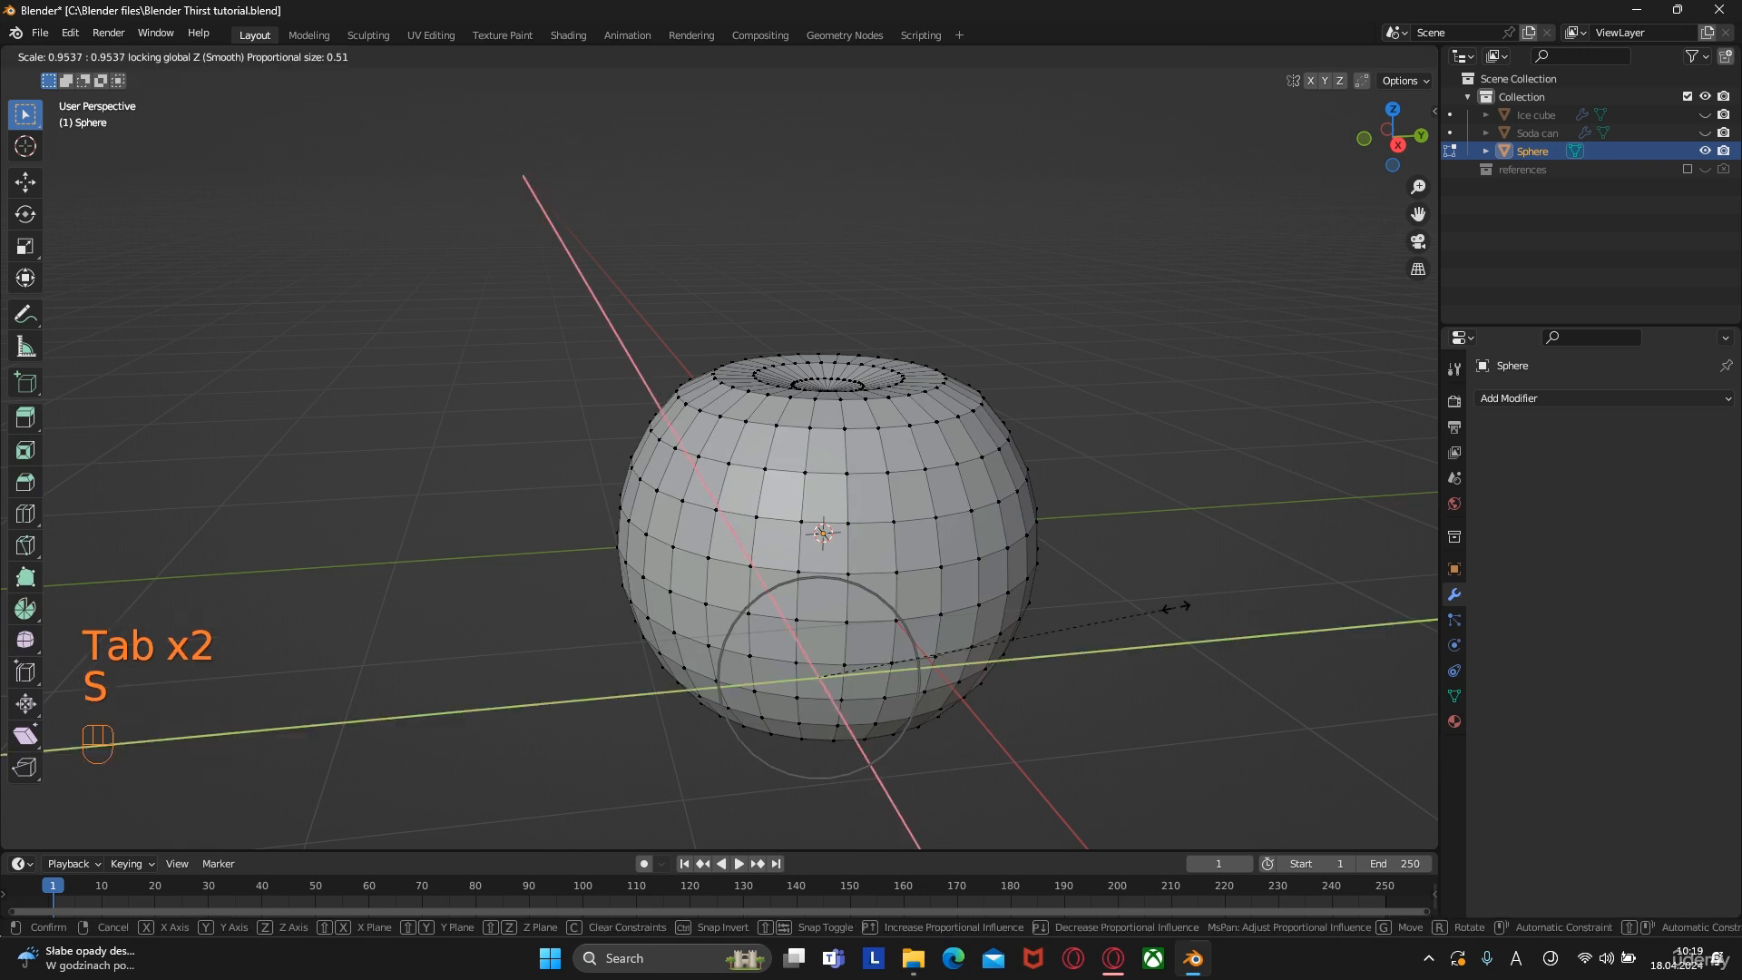
right_click(1177, 606)
Scale the entire sphere mesh to about 0.958 in X and Y only, and return to object mode
key("a")
key("s")
key("shift+z")
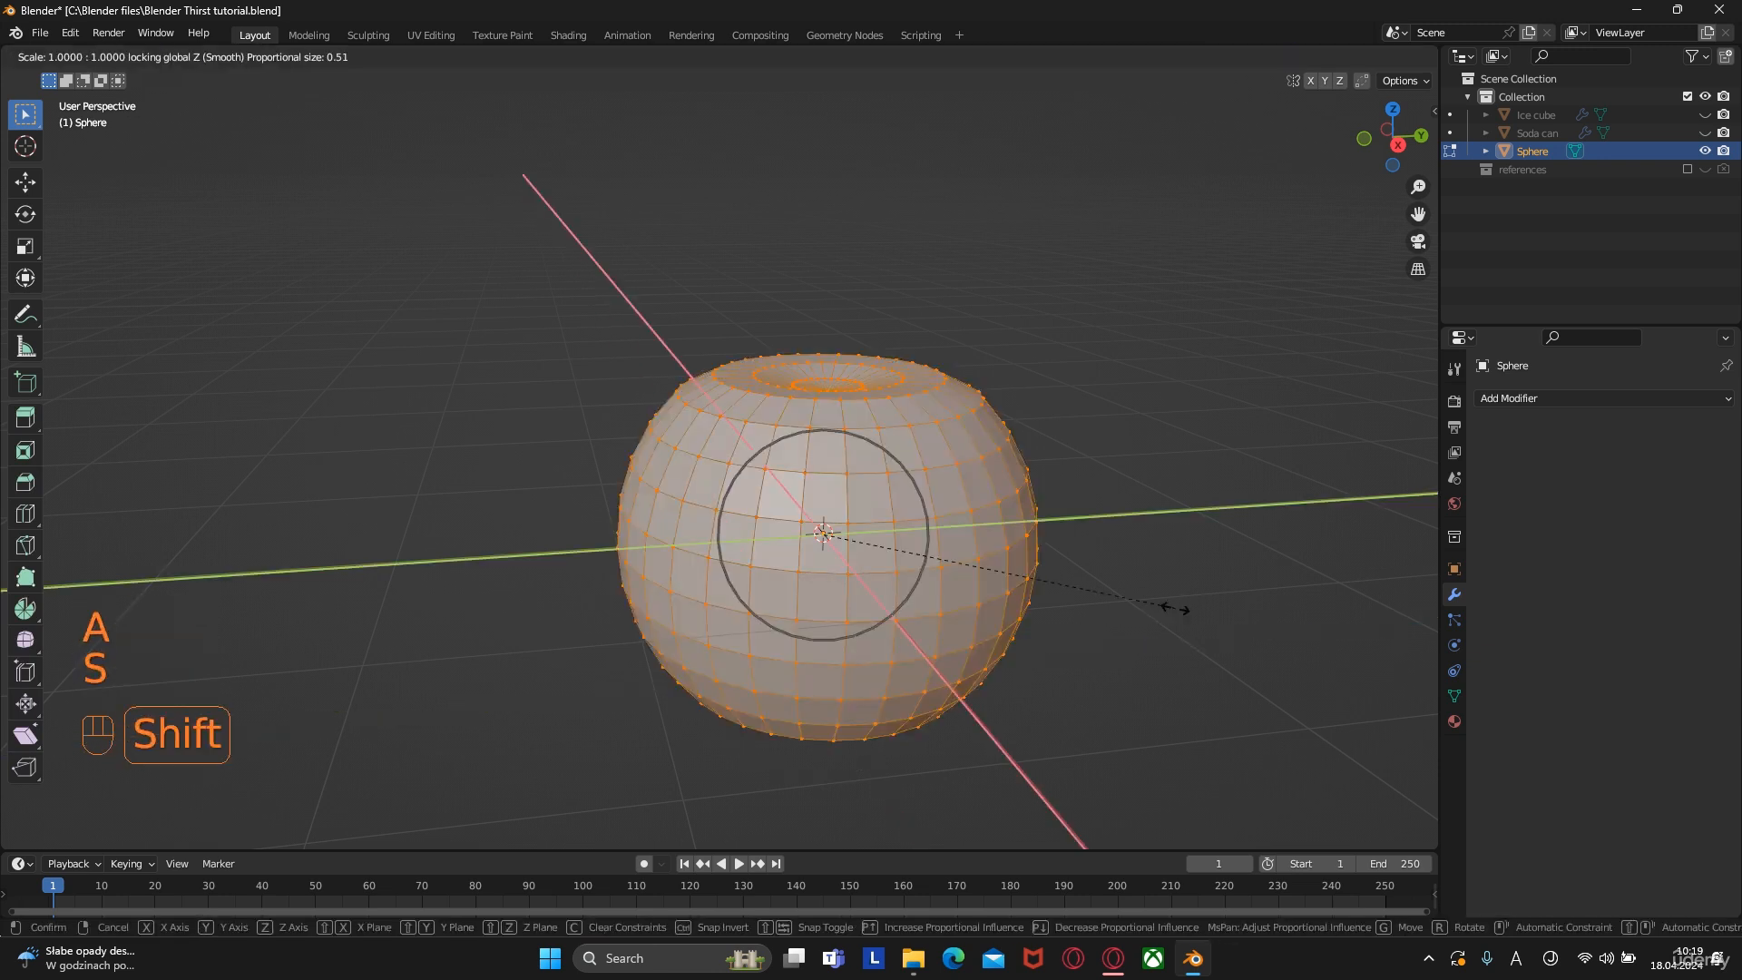
left_click(1159, 607)
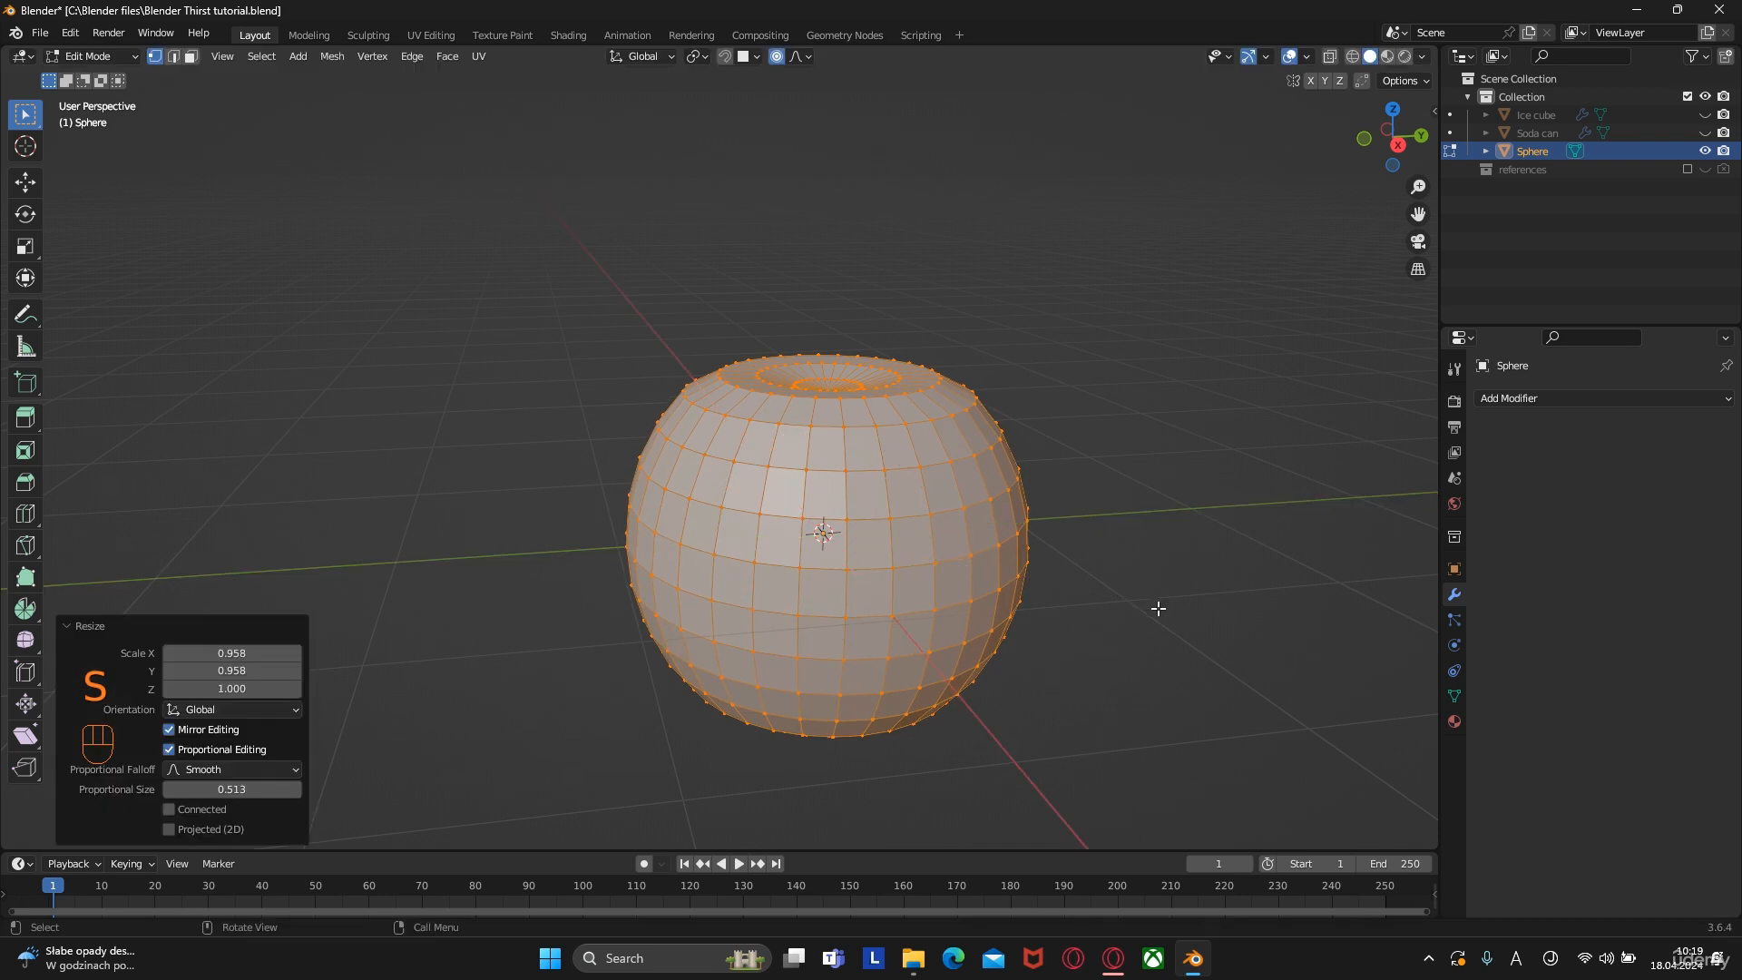
key("Tab")
scroll(1054, 576, "down", 3)
middle_click_drag(1053, 576, 874, 555)
scroll(988, 559, "up", 4)
scroll(983, 585, "down", 1)
scroll(874, 555, "down", 2)
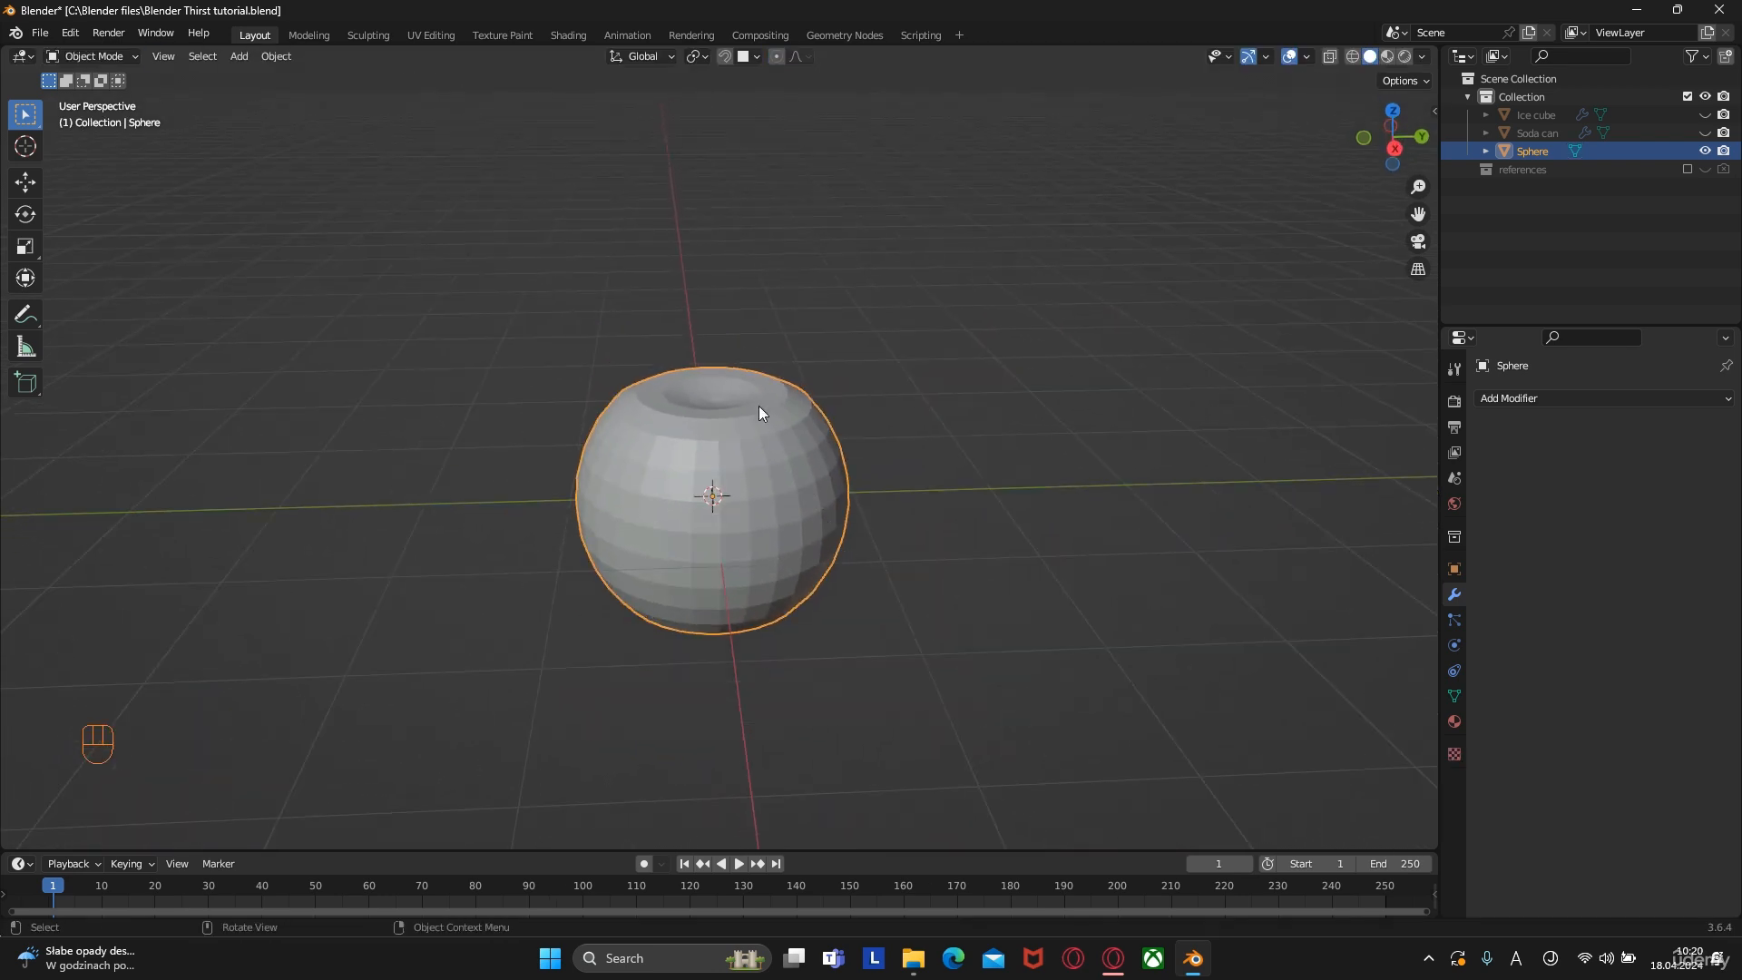
Add a Subdivision Surface modifier to the sphere
left_click(1548, 399)
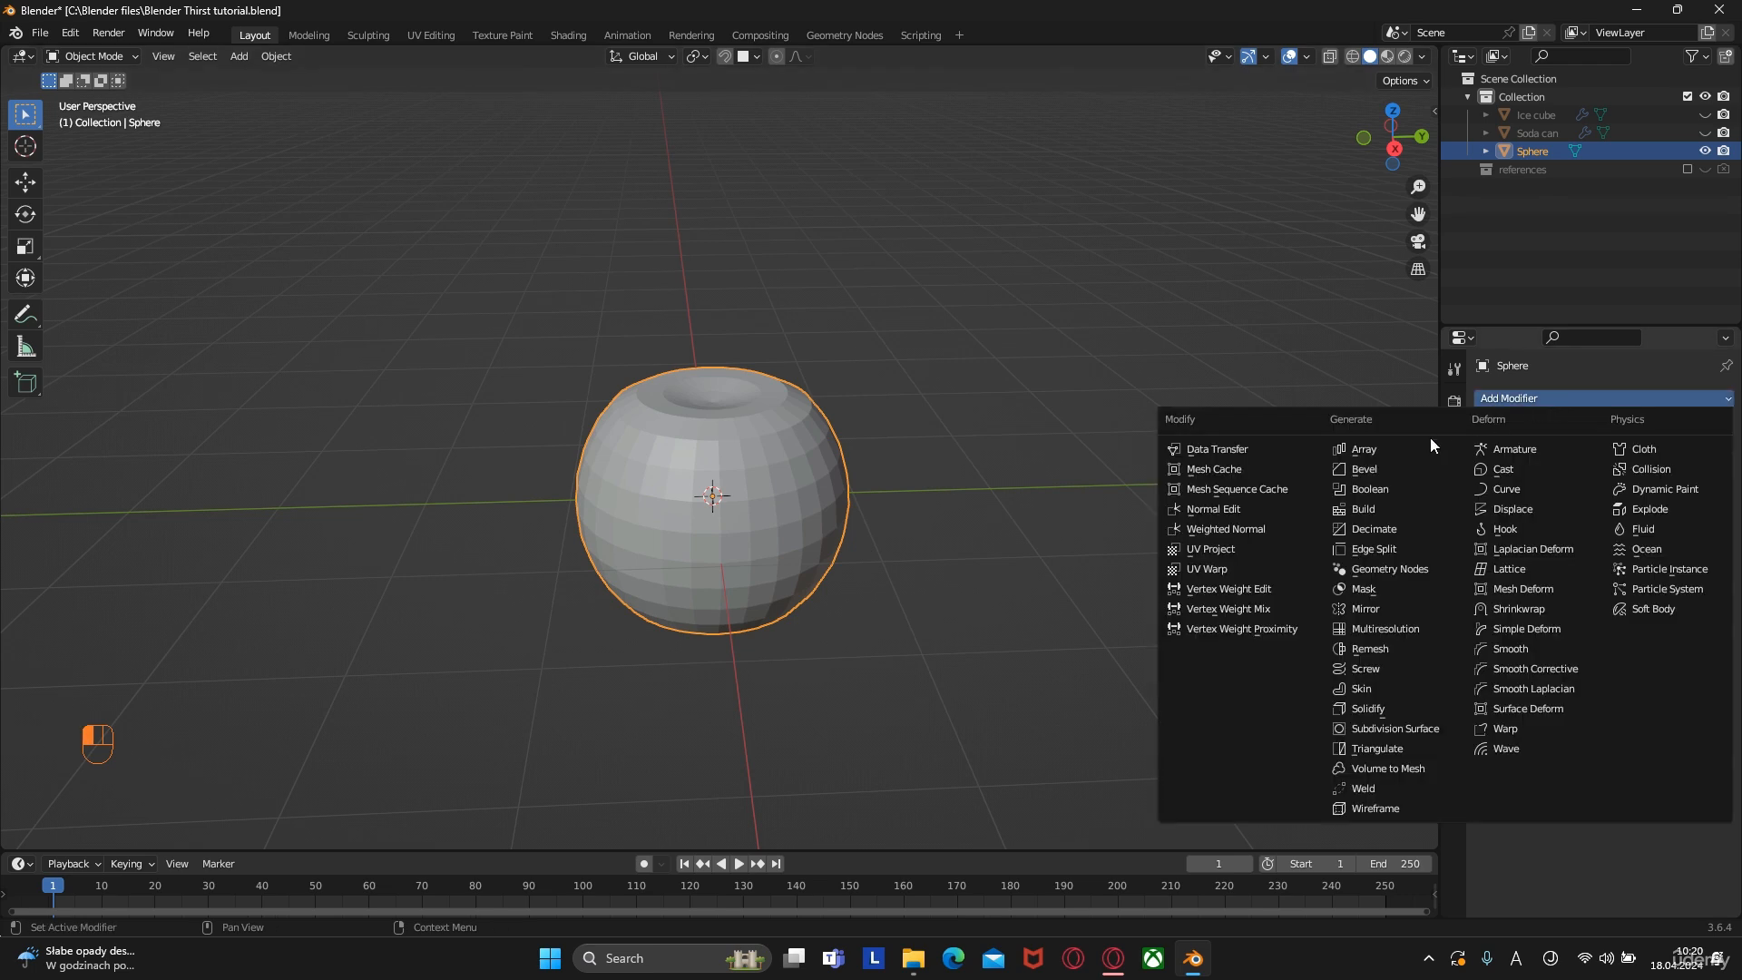
left_click(1382, 730)
scroll(897, 581, "up", 2)
middle_click_drag(897, 581, 797, 513)
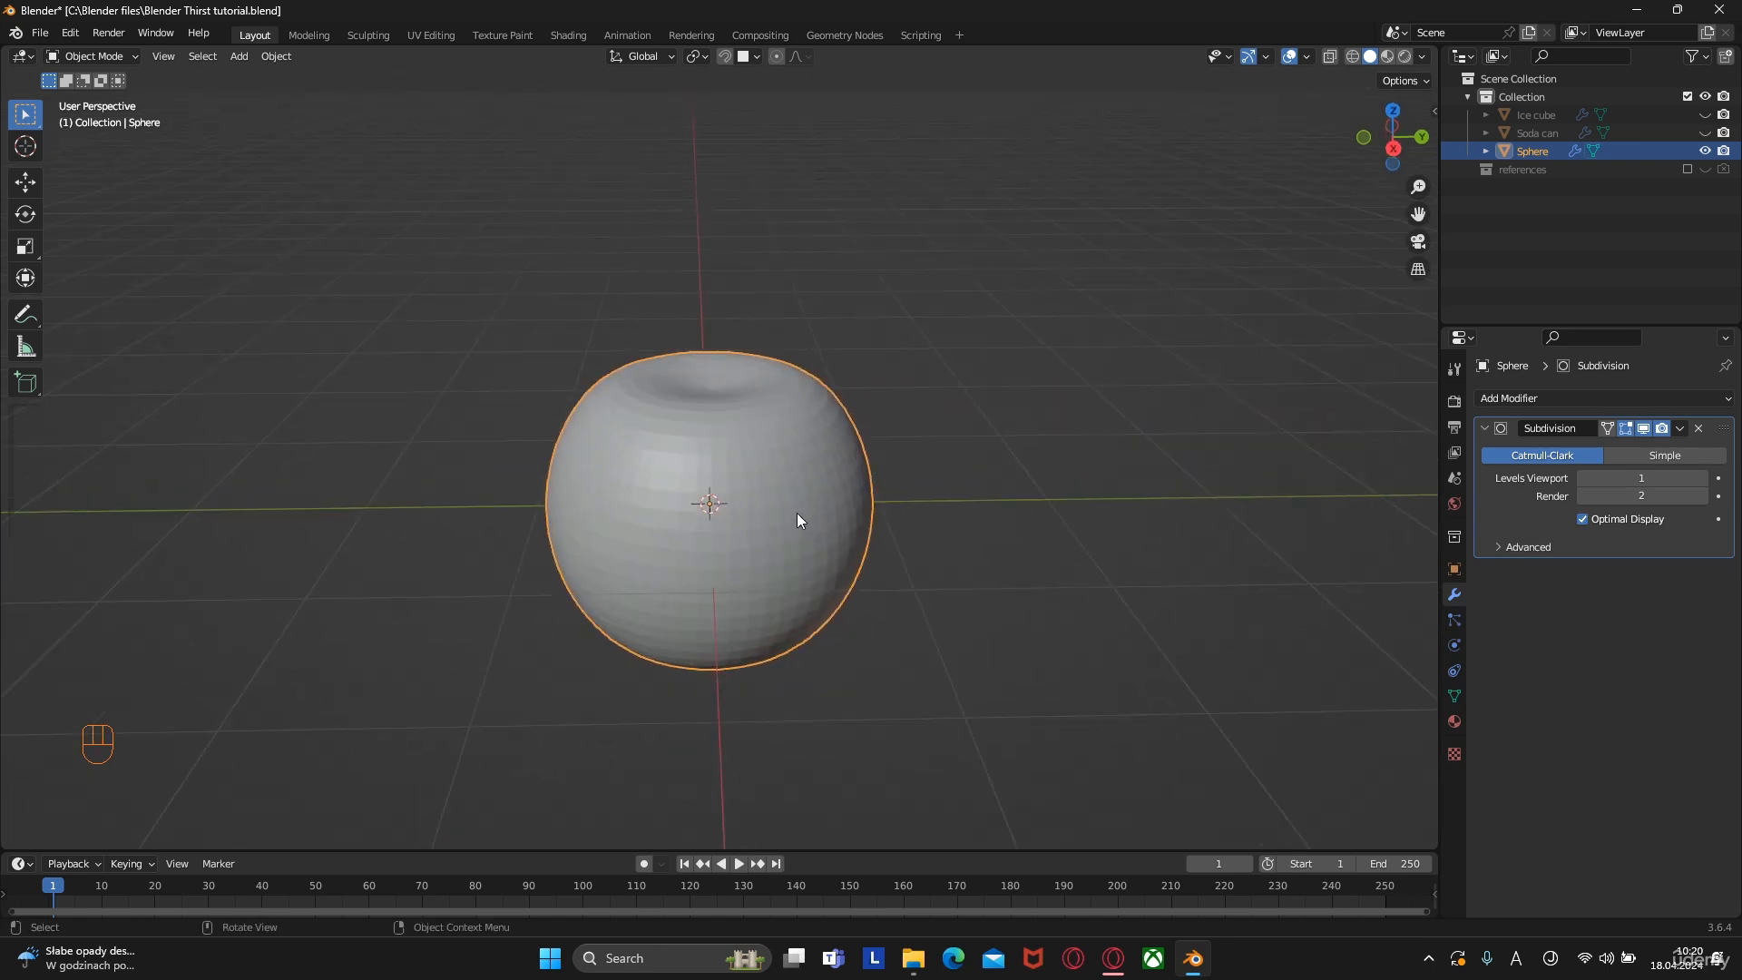
Pull one vertex on the sphere's lower side slightly outward in top view, using smooth proportional editing
key("Tab")
left_click(819, 547)
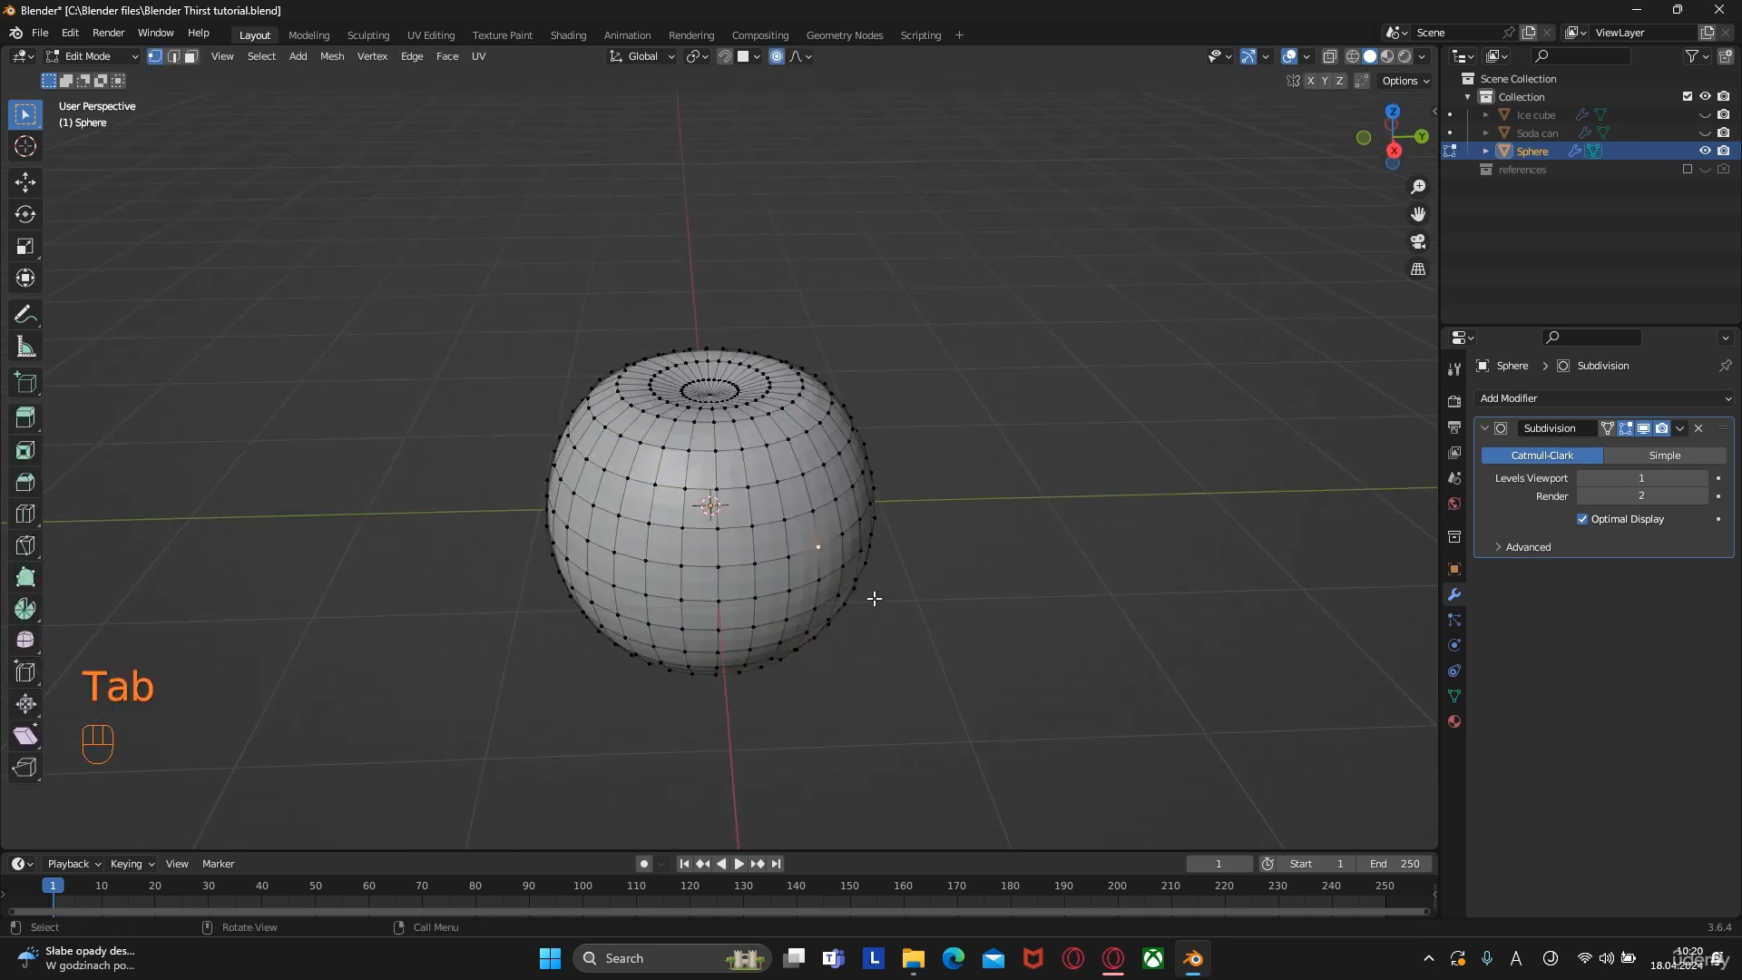
key("KP_7")
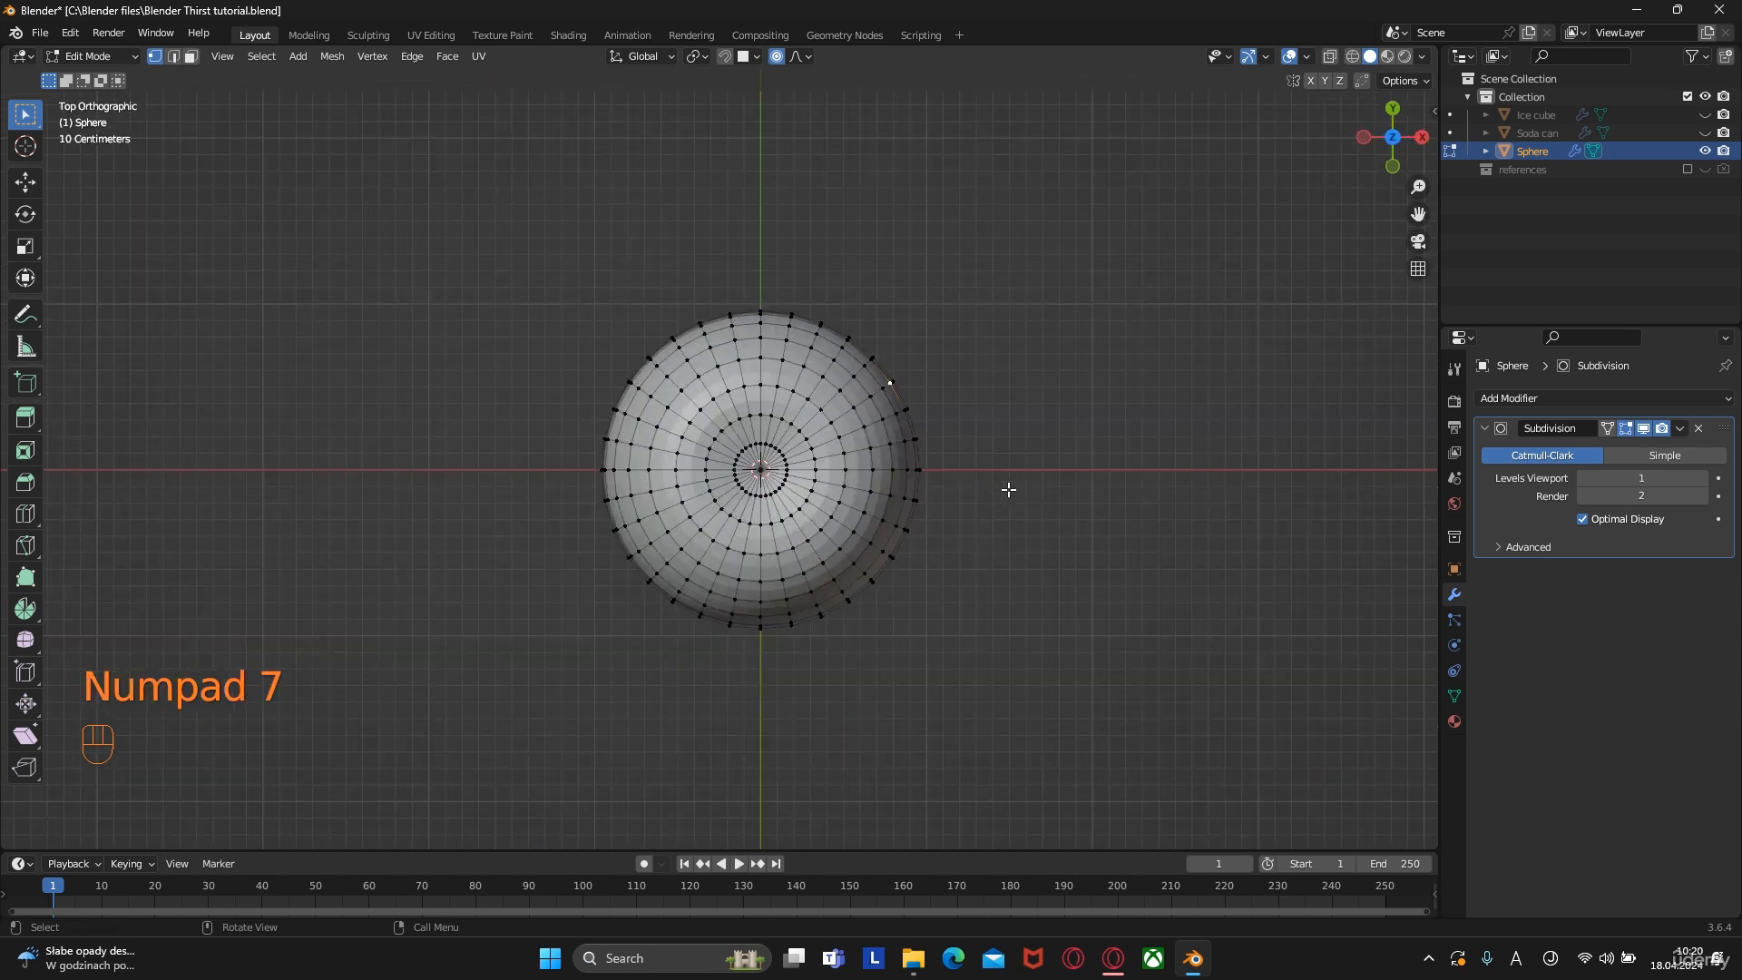
key("g")
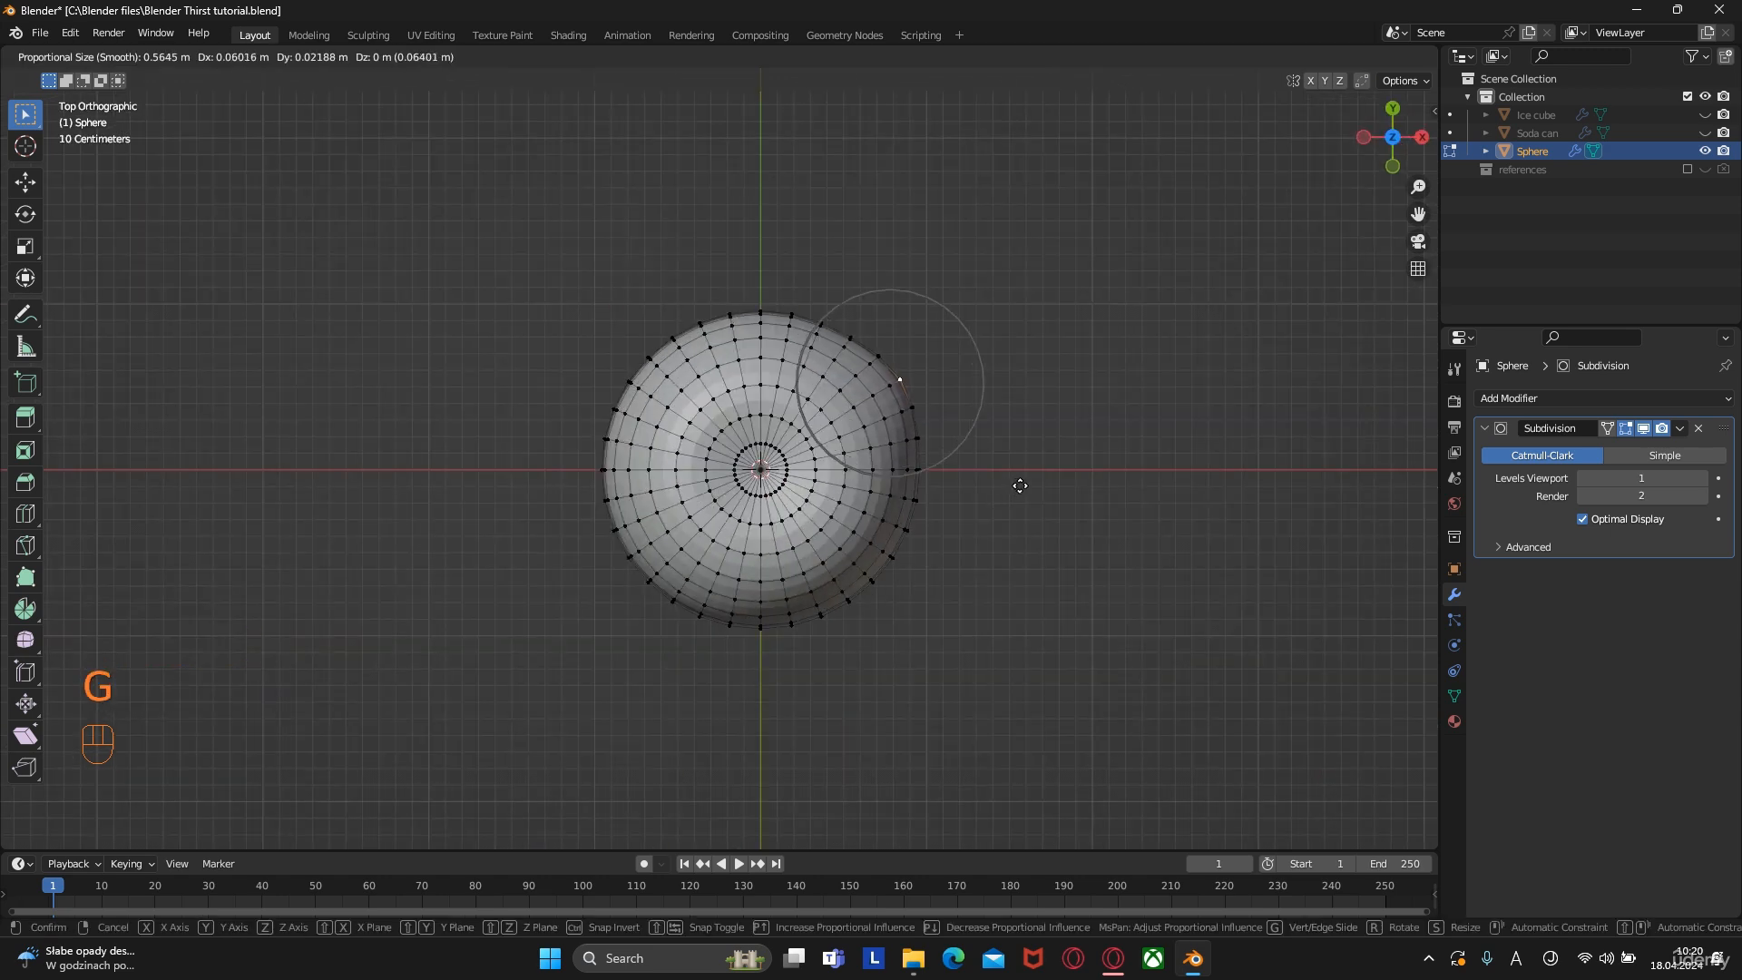
left_click(1012, 479)
Shift a vertex on the opposite lower side slightly in top view with a proportional editing radius of about 0.83 m
middle_click_drag(623, 438, 667, 585)
key("g")
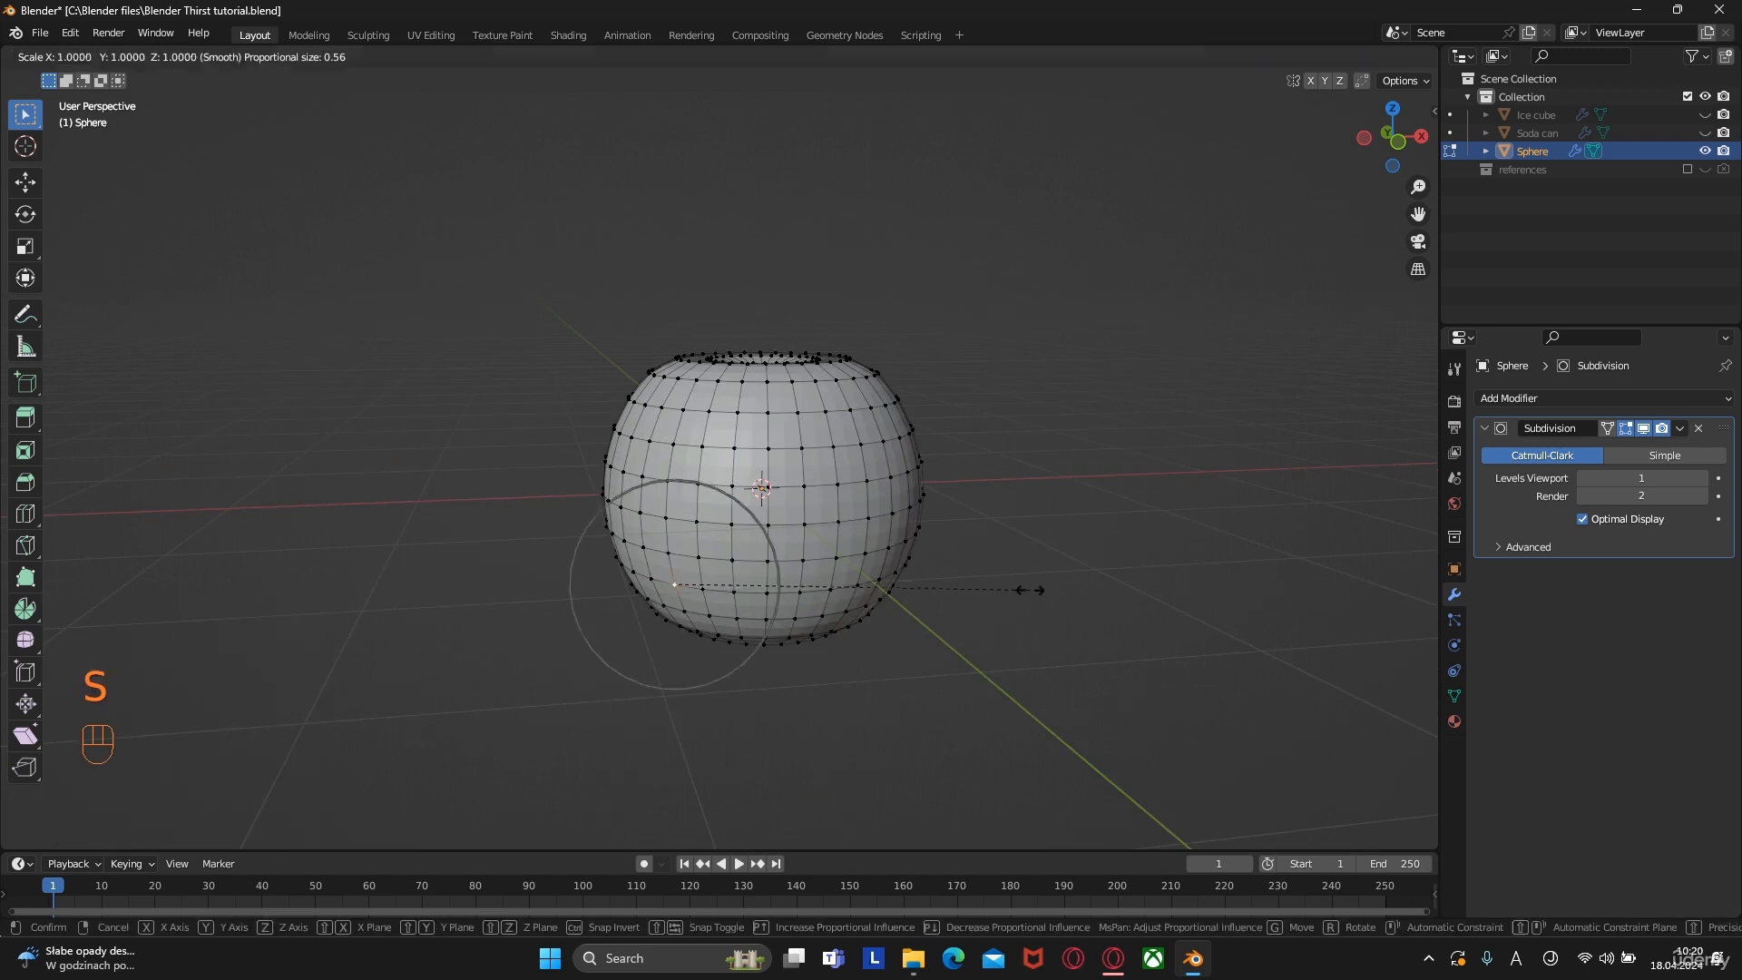
key("f")
key("KP_7")
key("g")
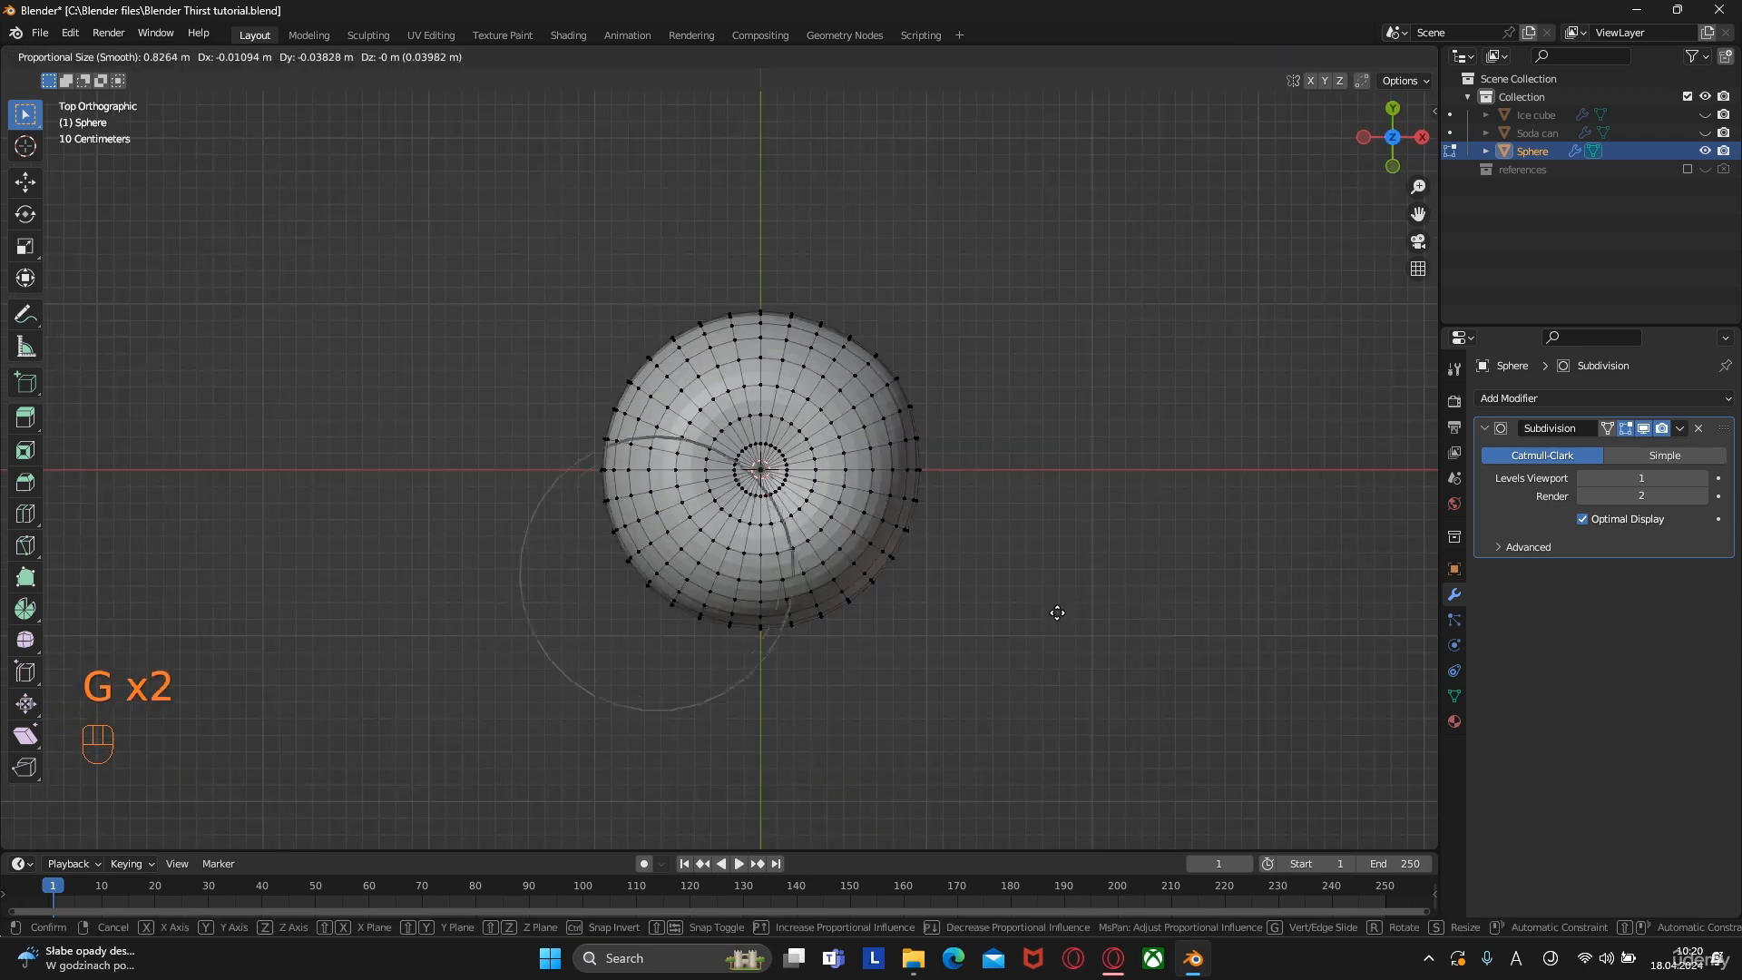
left_click(1066, 610)
key("g")
left_click(747, 372)
Nudge several more vertices around the fruit body with proportional editing to make its silhouette irregular
middle_click_drag(747, 372, 964, 629)
key("g")
left_click(922, 541)
left_click(779, 469)
key("g")
left_click(794, 444)
middle_click_drag(794, 443, 980, 608)
key("g")
left_click(984, 615)
key("g")
right_click(852, 499)
key("g")
middle_click_drag(853, 499, 798, 426, "alt")
left_click(814, 535)
key("Tab")
key("Tab")
Move a vertex on the body's +X, +Y side in top view with a proportional editing radius of about 0.75 m
key("g")
left_click(846, 415)
left_click(846, 415)
key("g")
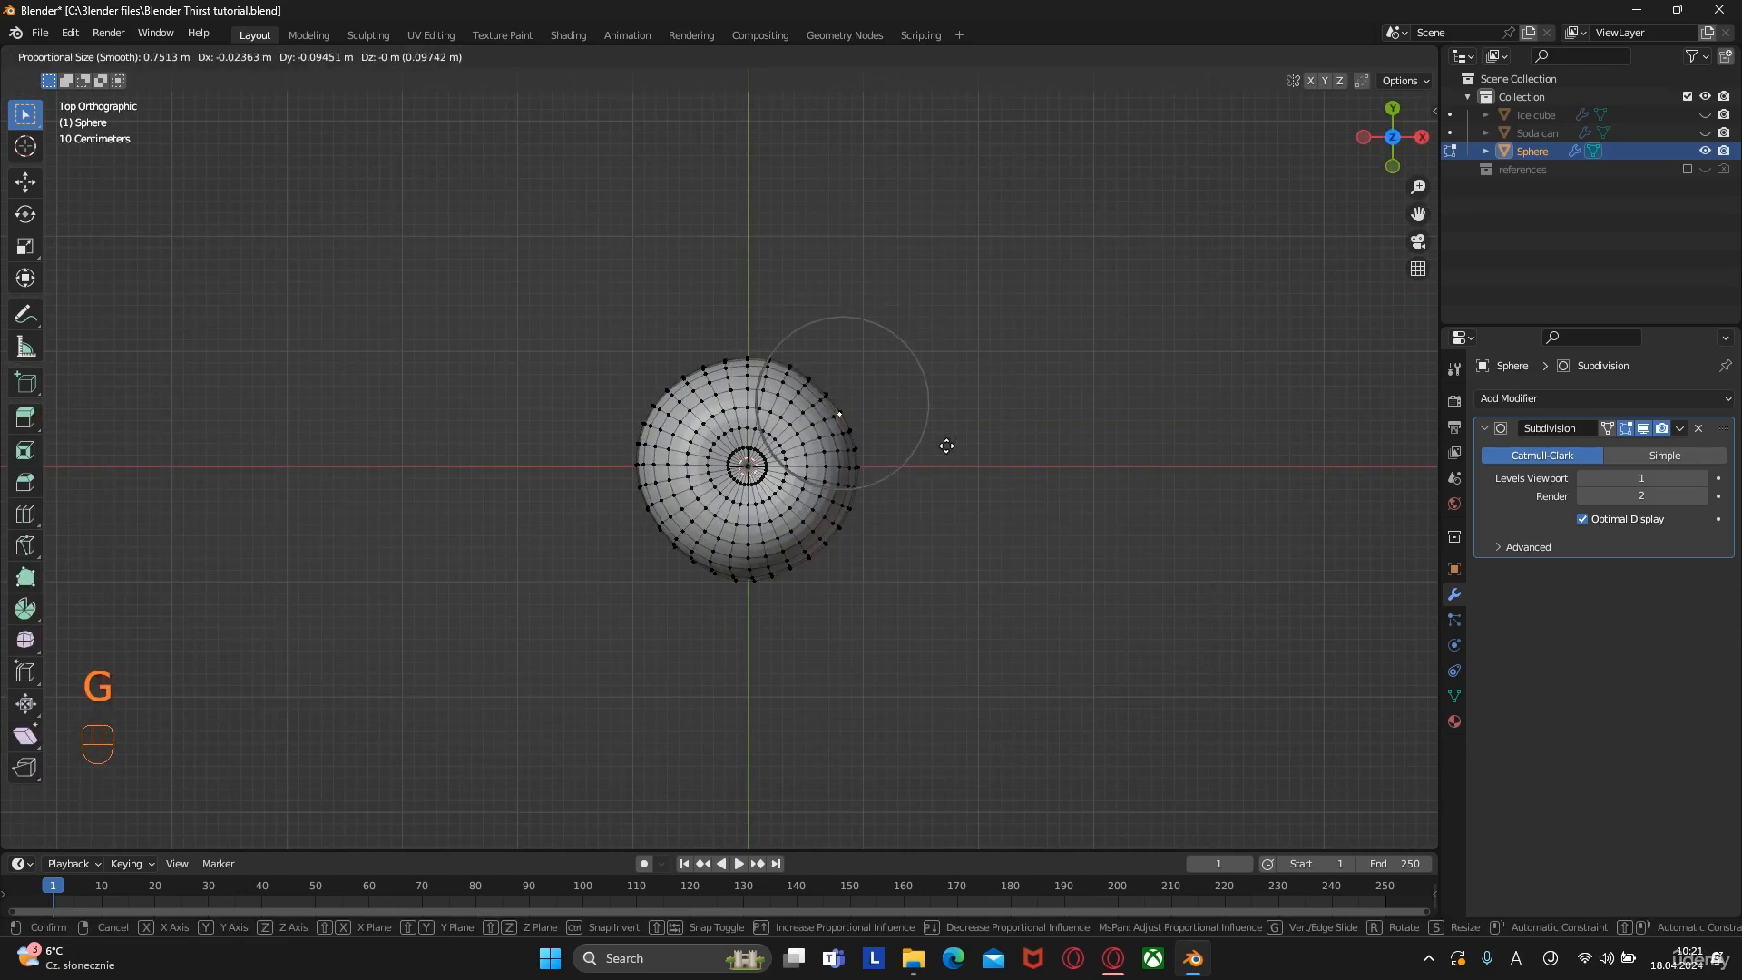
left_click(908, 449)
Check the body's shape in object mode and adjust one more vertex near its base with proportional editing
middle_click_drag(908, 449, 863, 362)
key("Tab")
right_click(832, 510)
left_click(832, 513)
middle_click_drag(831, 514, 771, 477)
key("Tab")
left_click(664, 633)
key("g")
left_click(747, 636)
key("Tab")
Add a cylinder mesh for the stem and shrink it uniformly to a scale of about 0.073
key("shift+a")
mouse_move(771, 477)
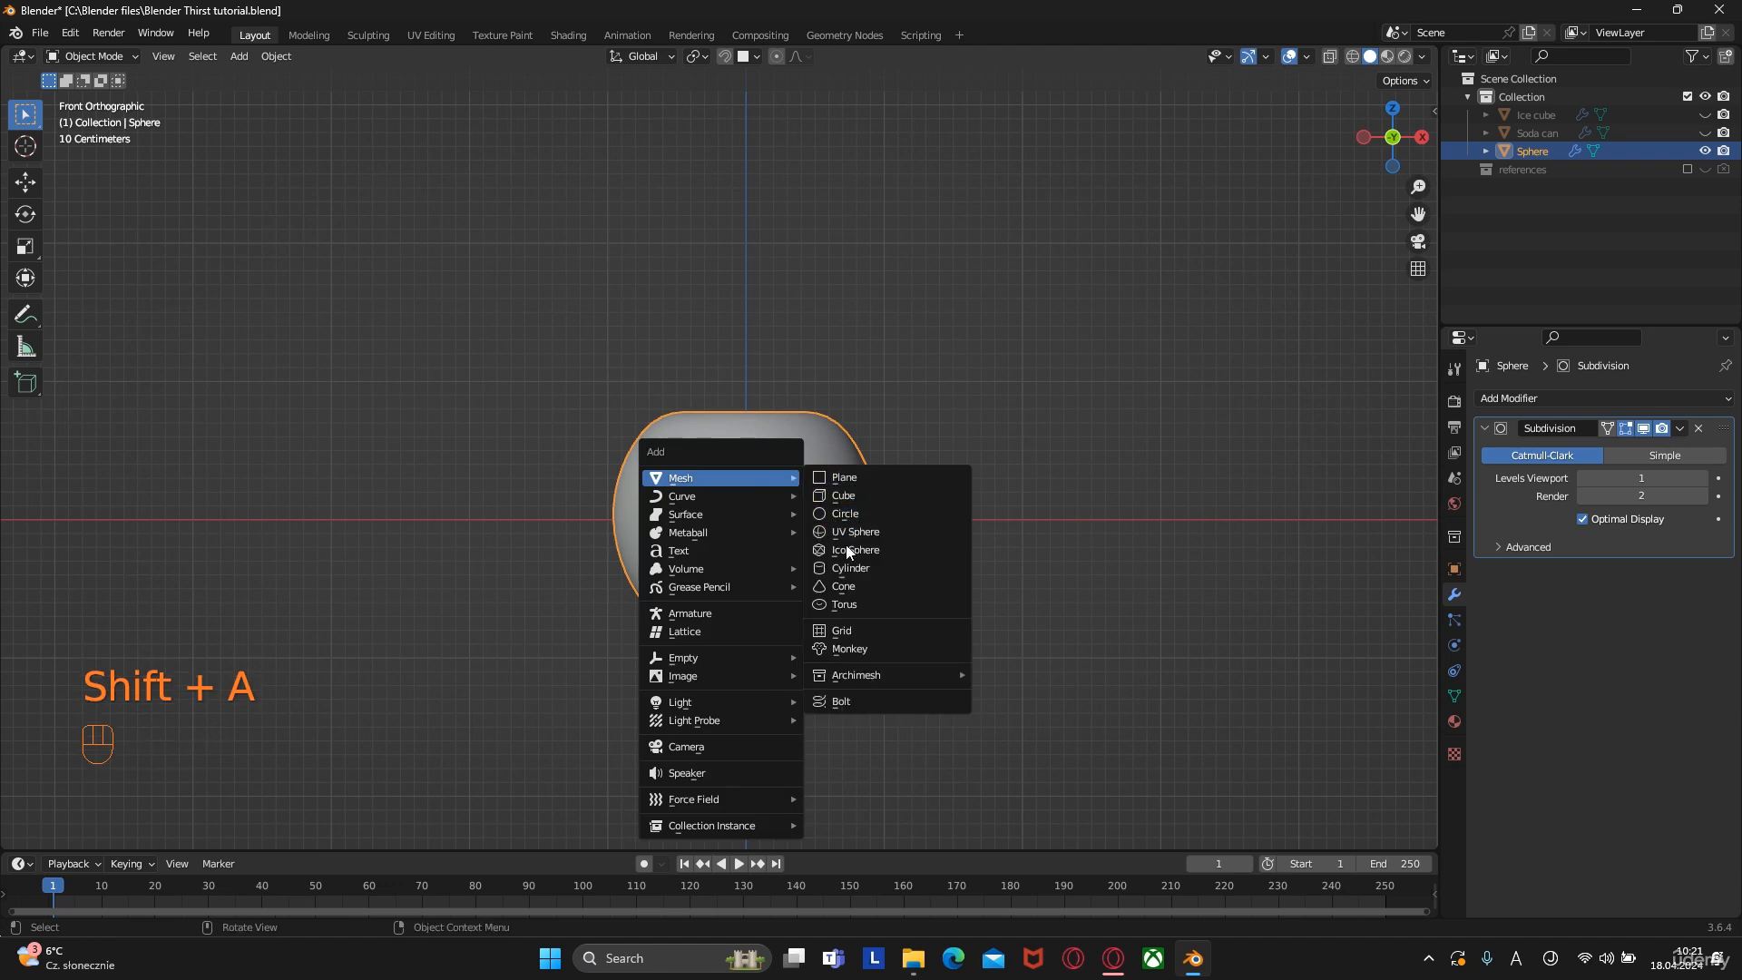
left_click(841, 571)
key("s")
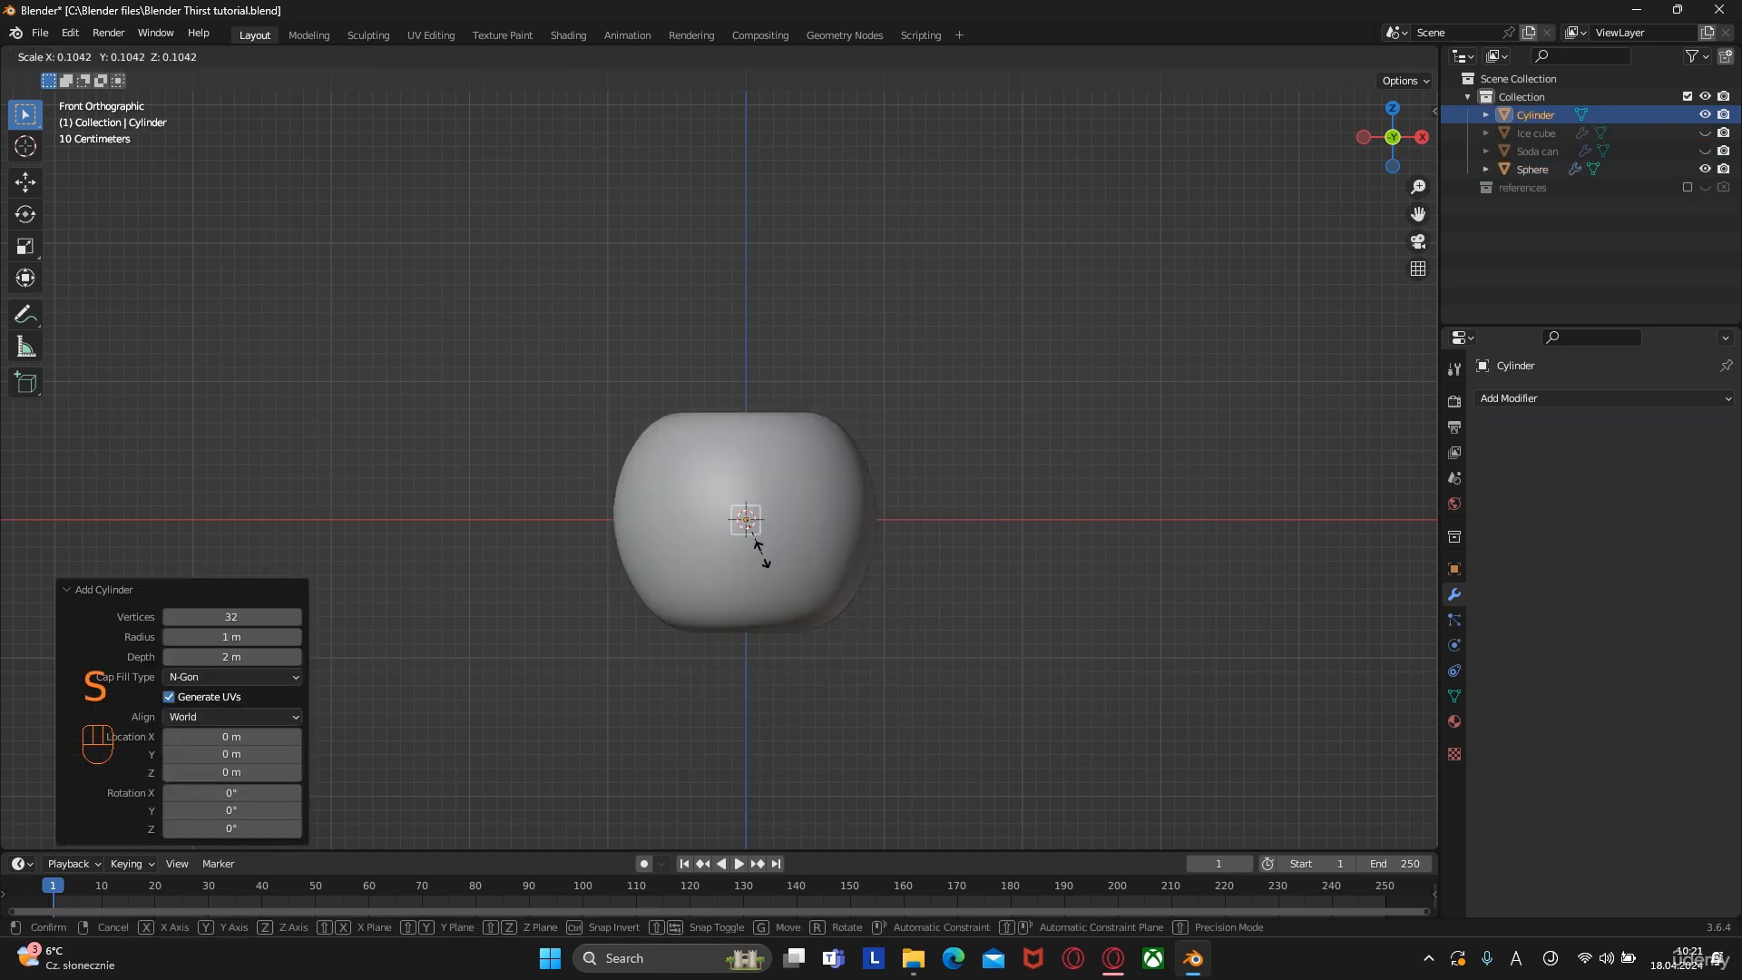
left_click(727, 540)
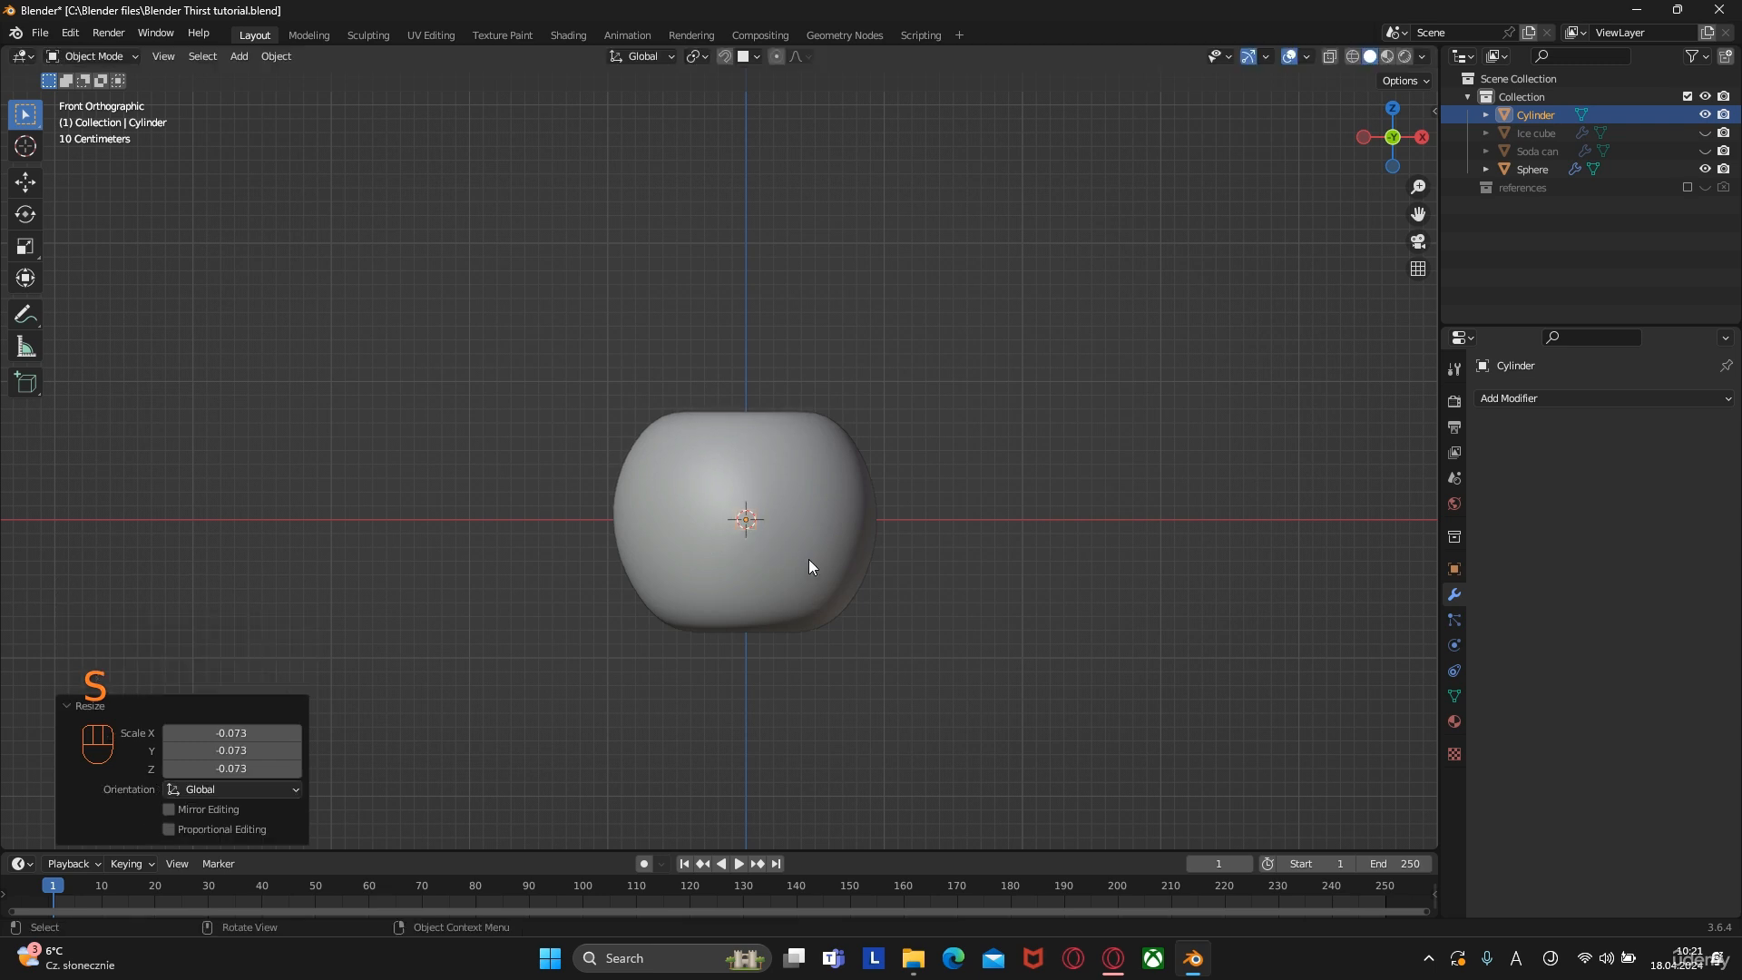
Stretch the stem cylinder along Z and raise it about 1.22 m onto the top of the fruit body
key("s")
key("z")
left_click(1216, 556)
key("g")
key("z")
left_click(1076, 392)
scroll(1035, 352, "up", 5)
middle_click_drag(996, 314, 1178, 564, "shift")
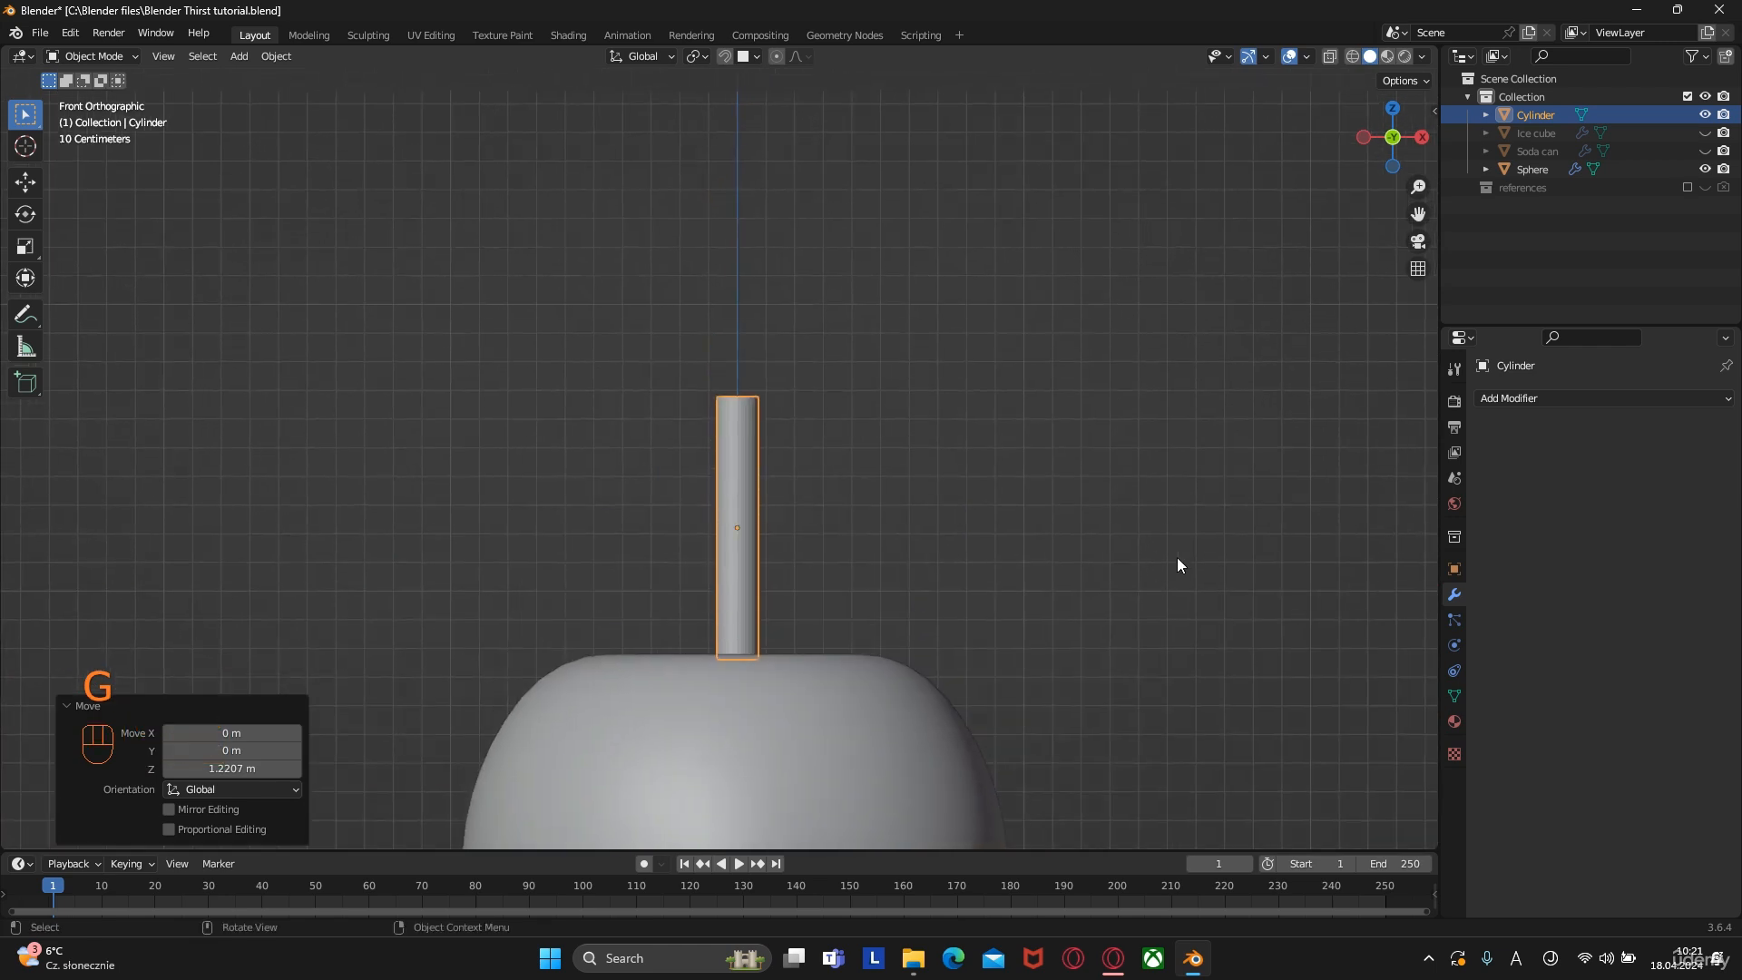
Make the stem thinner with a uniform scale, and lengthen it along Z by a factor of about 1.415
key("s")
left_click(1010, 552)
key("s")
key("z")
left_click(1119, 548)
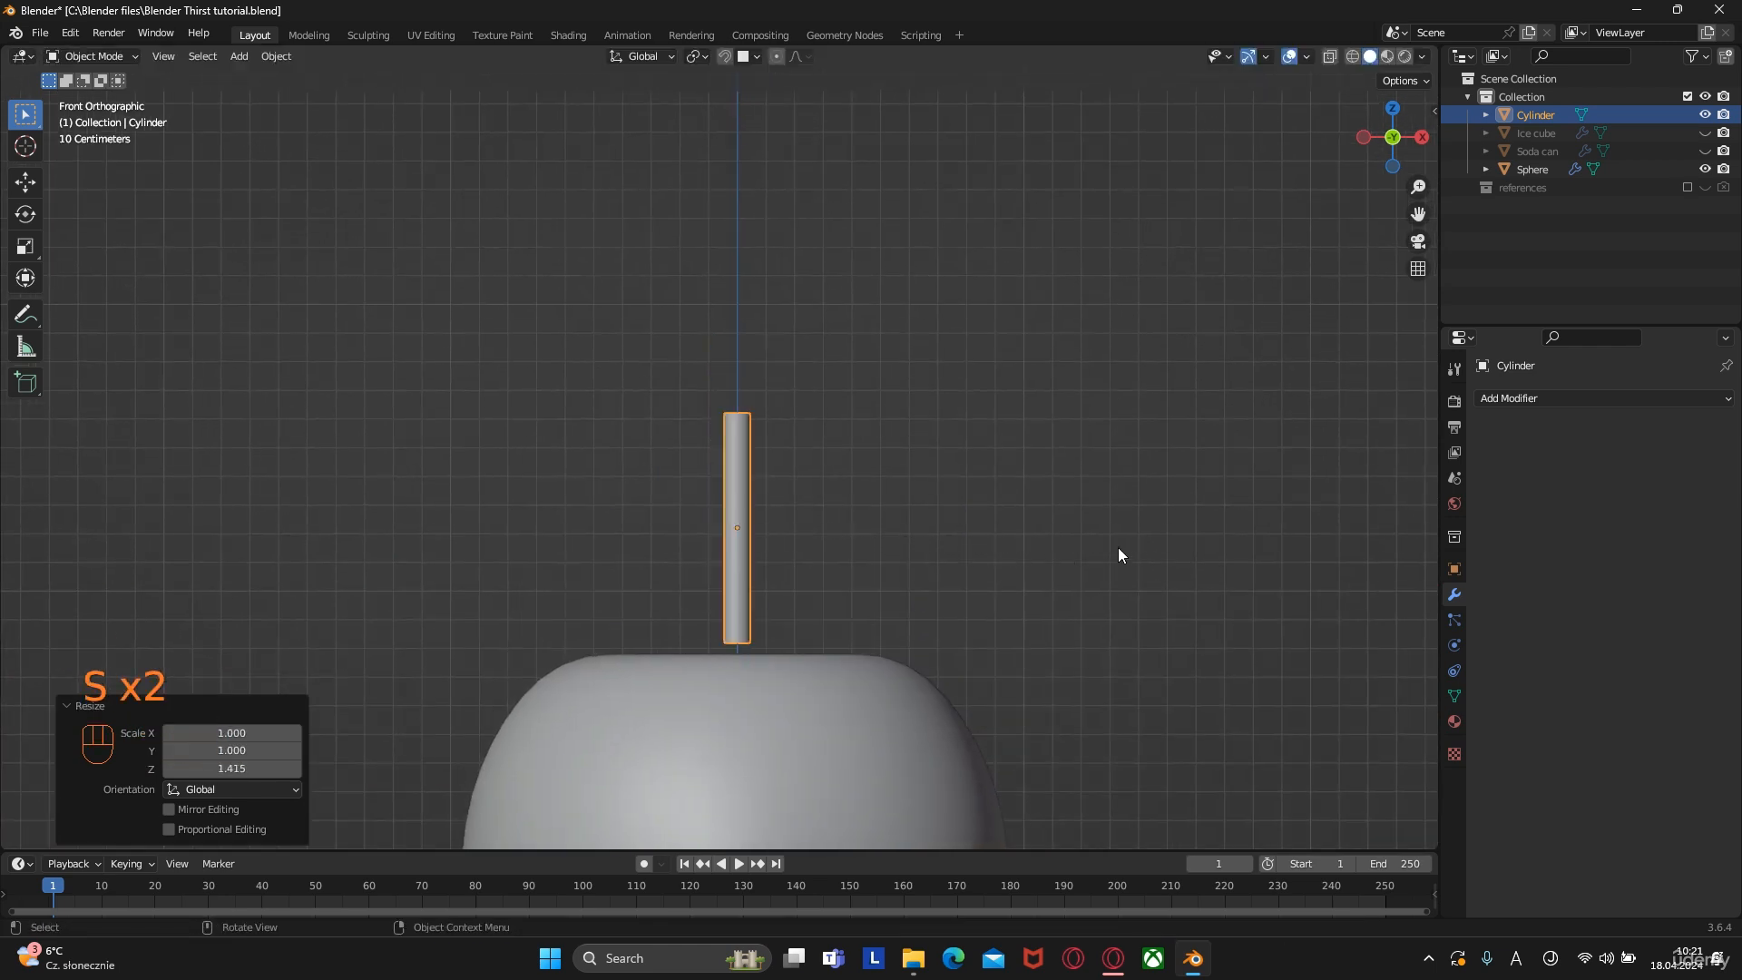
Lower the stem along Z until its base sinks into the top of the fruit body
key("g")
key("z")
left_click(1116, 583)
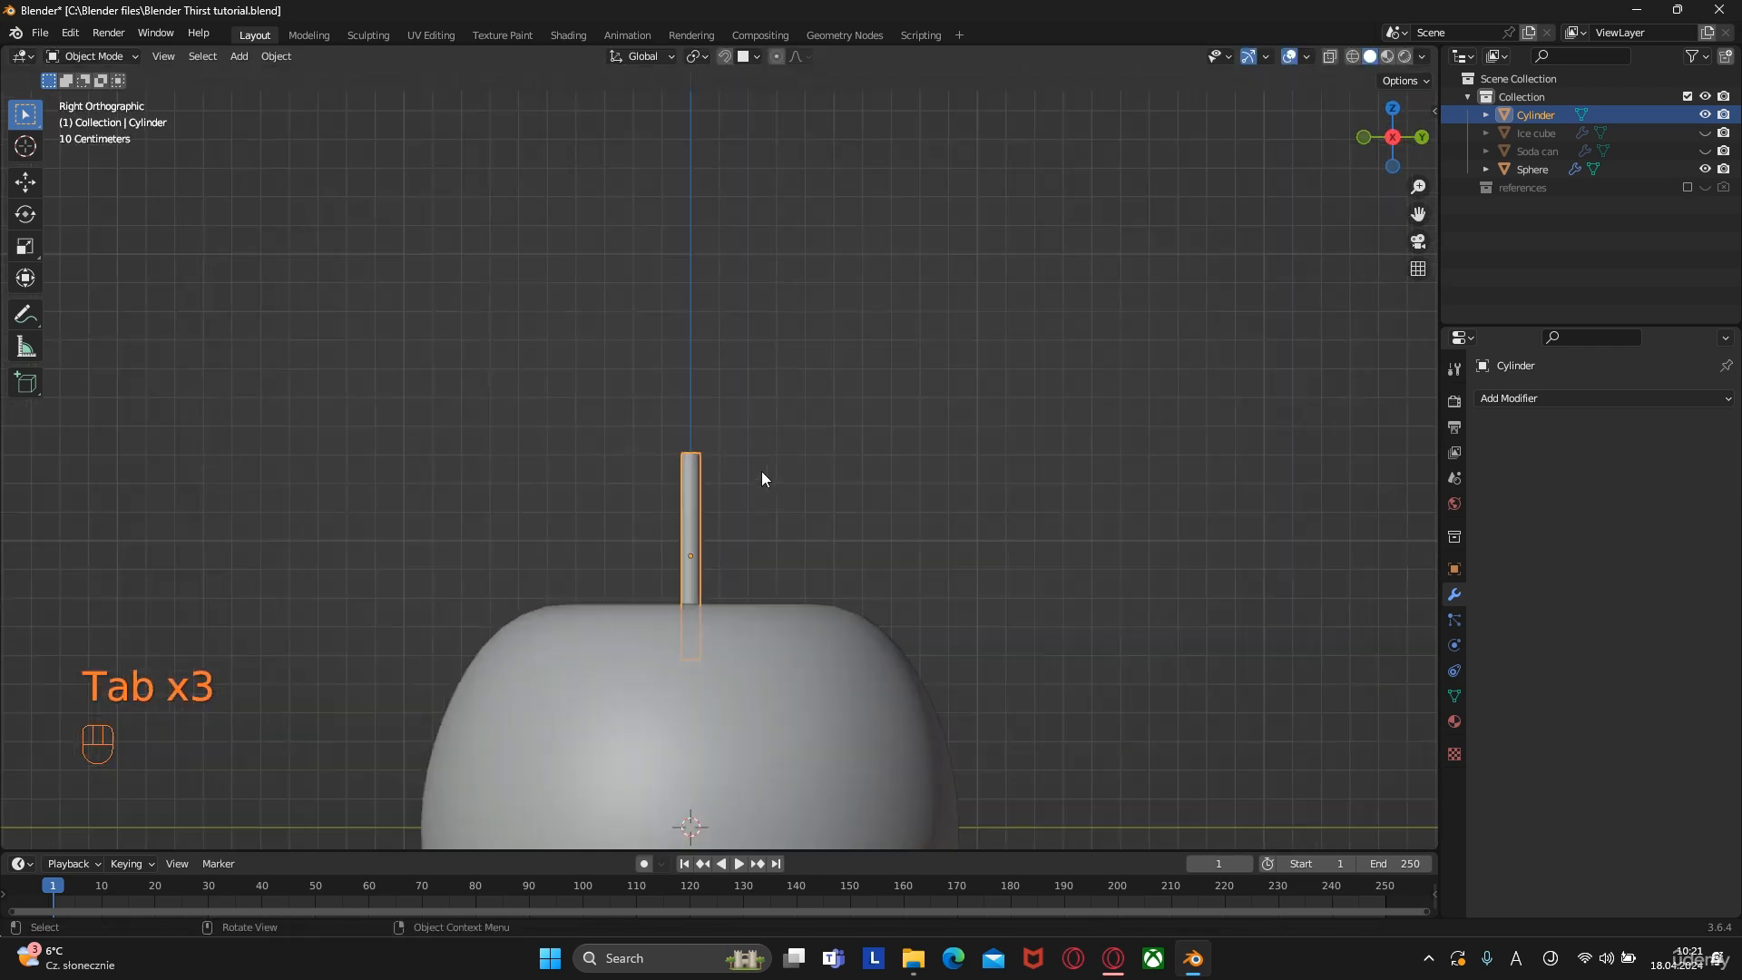
Add three evenly spaced horizontal loop cuts along the stem
scroll(759, 474, "up", 1)
key("Tab")
key("Caps_Lock")
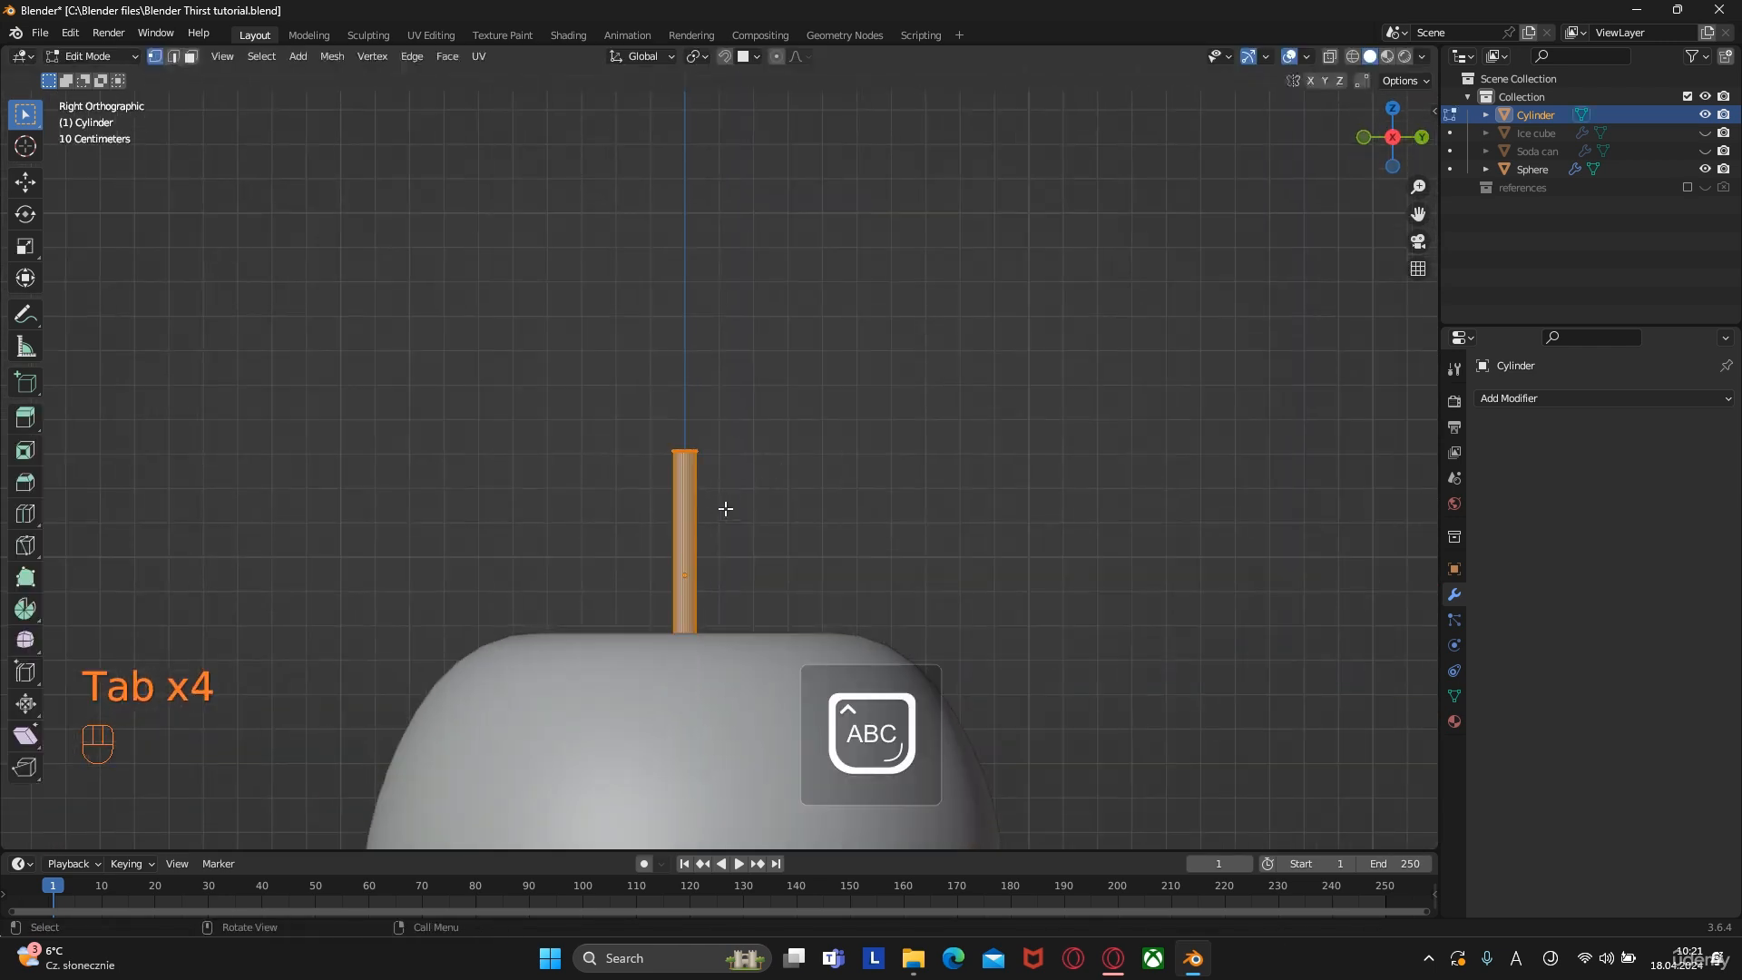
key("ctrl+r")
left_click(695, 517)
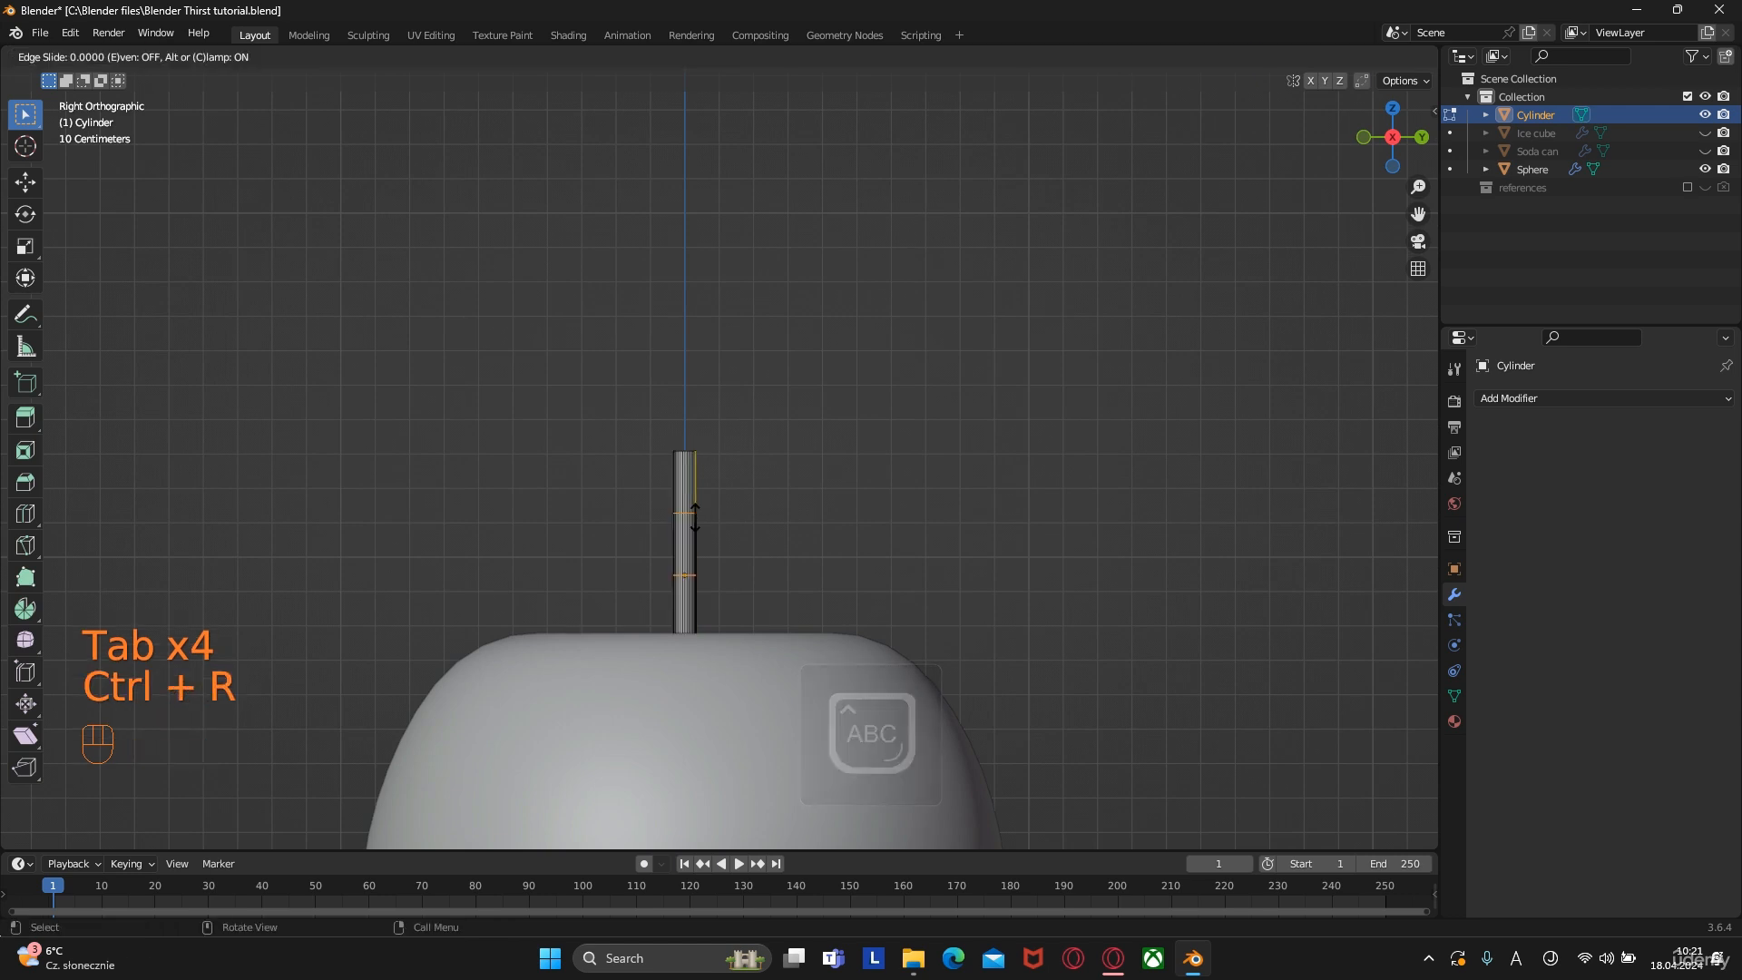
left_click(695, 519)
key("Tab")
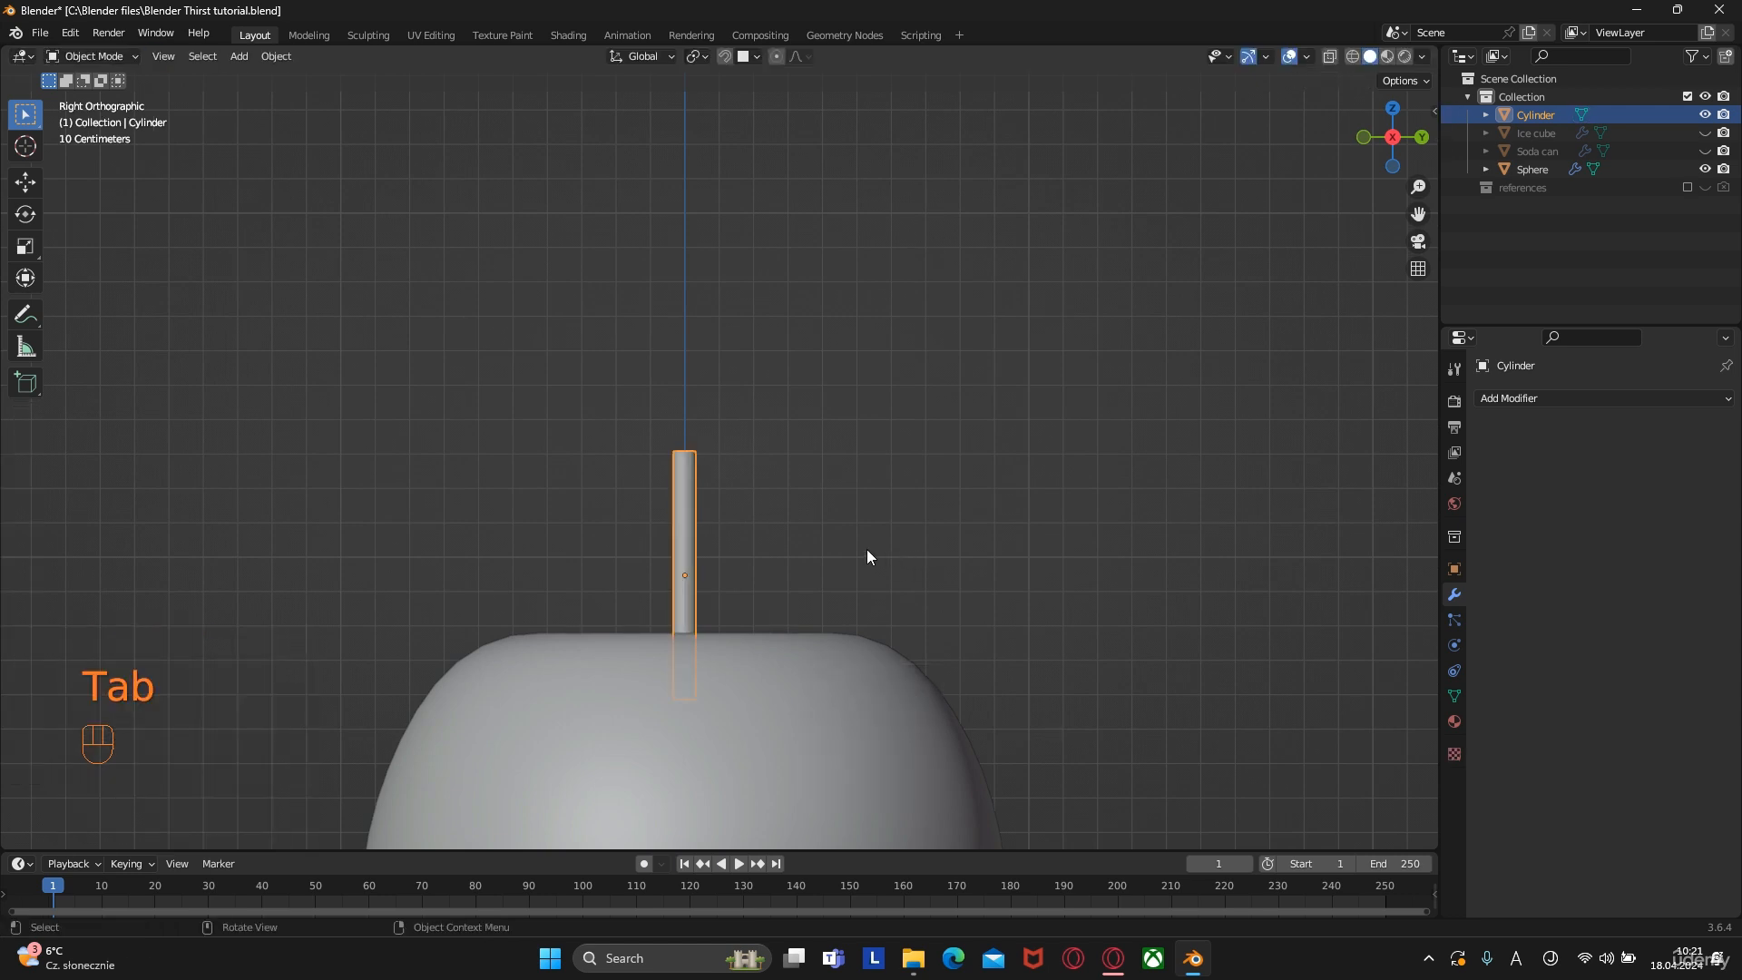
Raise the stem slightly along Z so more of it protrudes above the fruit body
key("g")
key("z")
left_click(879, 515)
Bend the stem by rotating its top ring about 13° and moving it about 0.10 m in Y and -0.11 m in Z, with proportional editing
key("Tab")
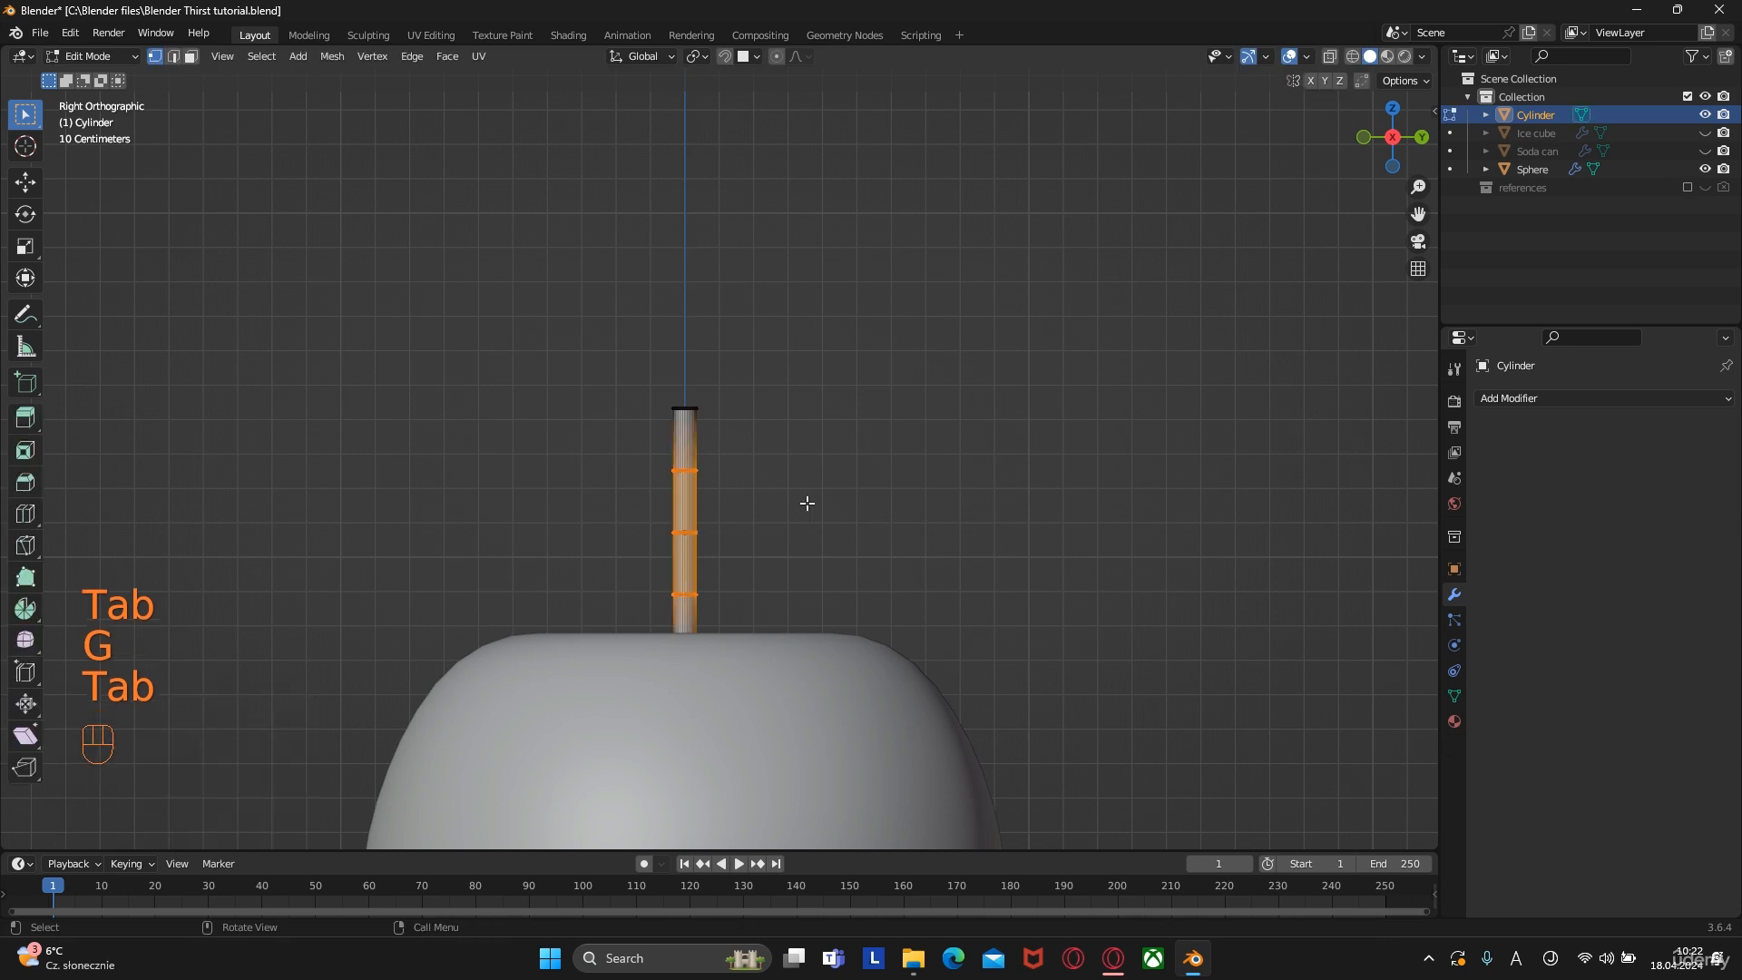
left_click_drag(626, 367, 755, 426)
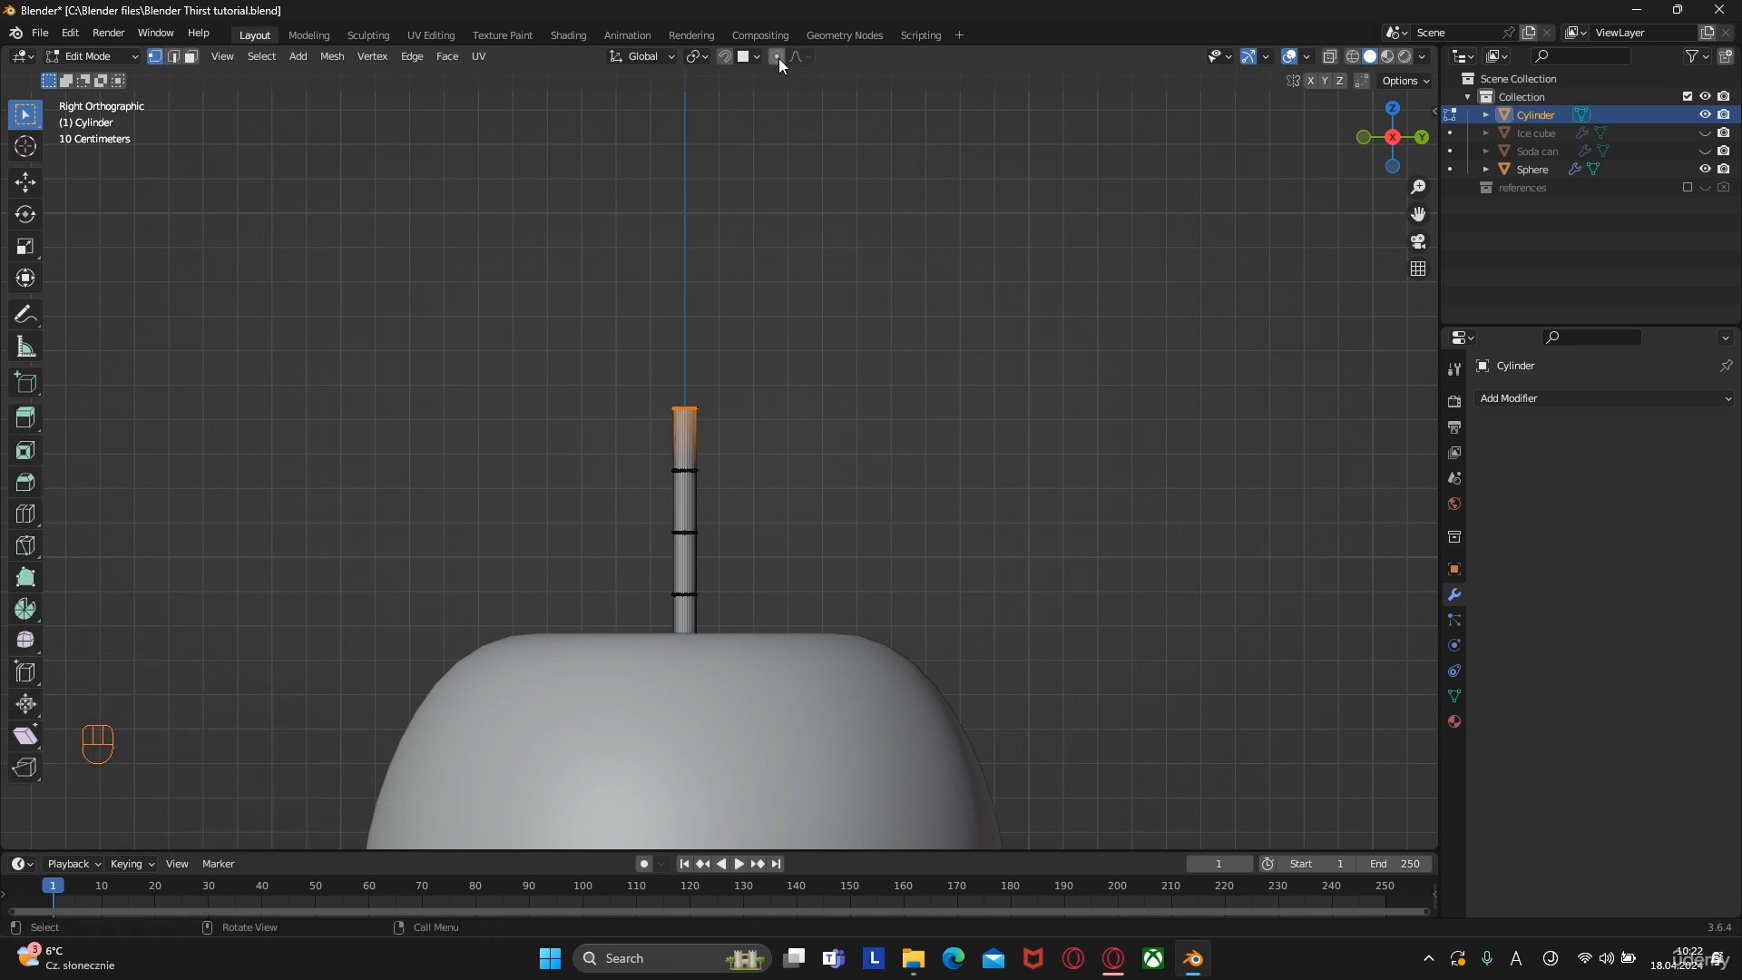
key("r")
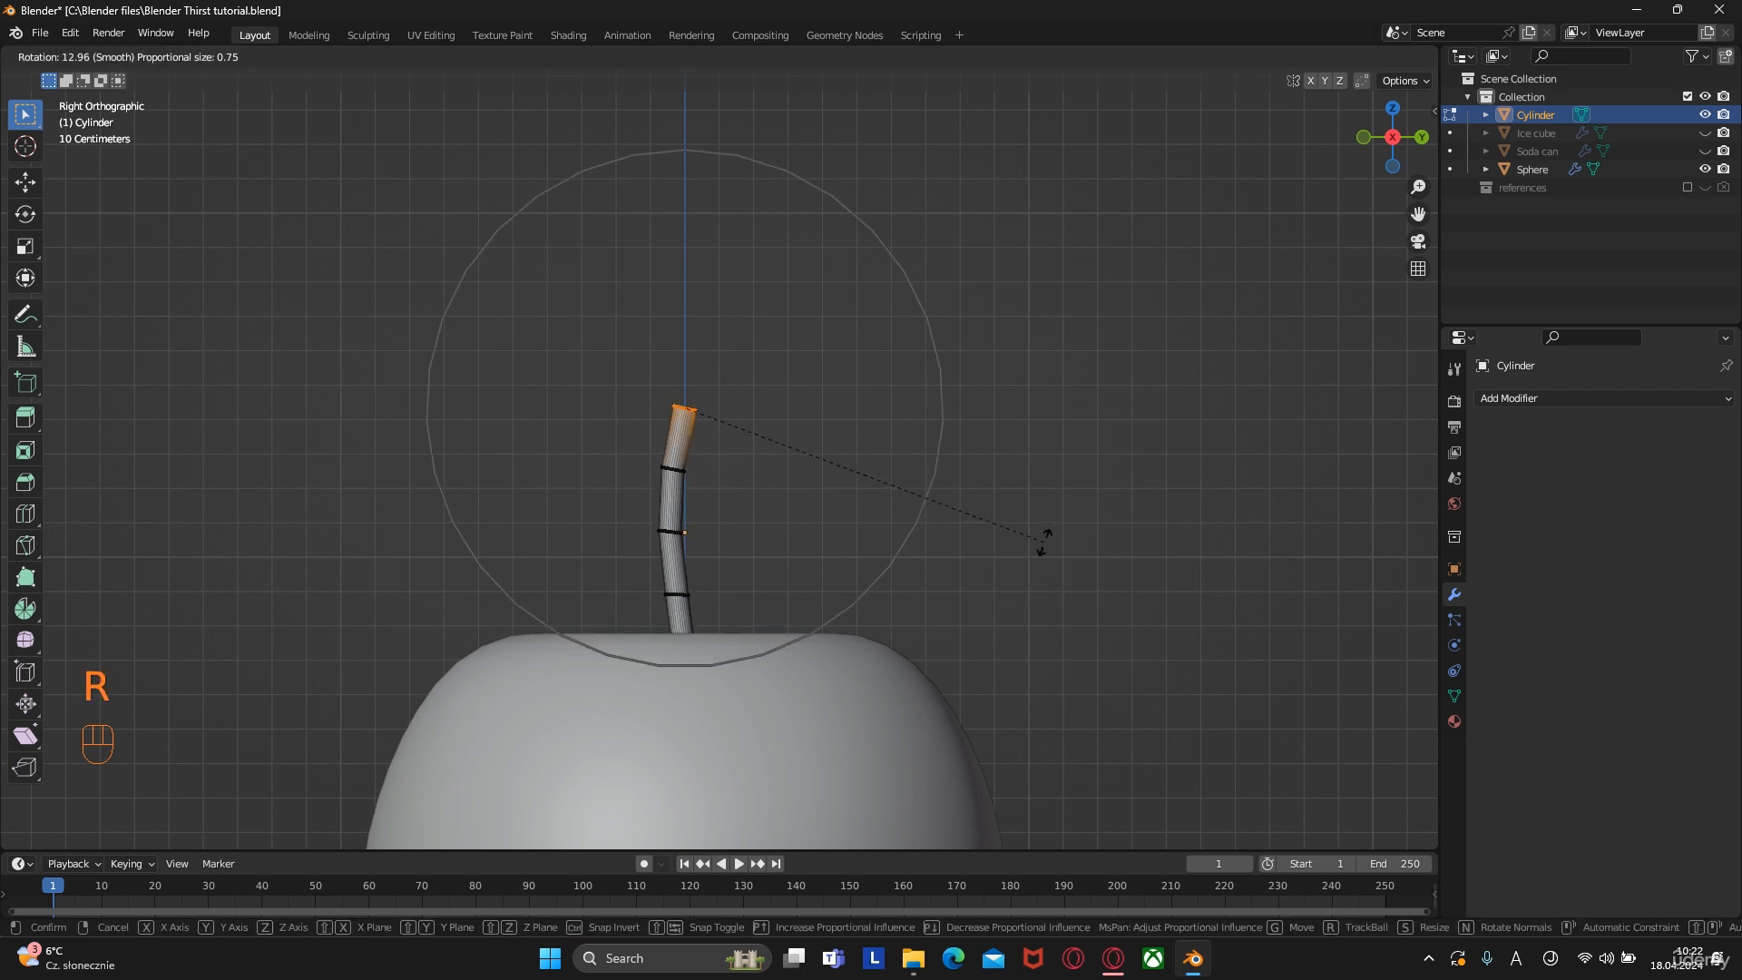
left_click(1044, 544)
key("g")
left_click(1078, 588)
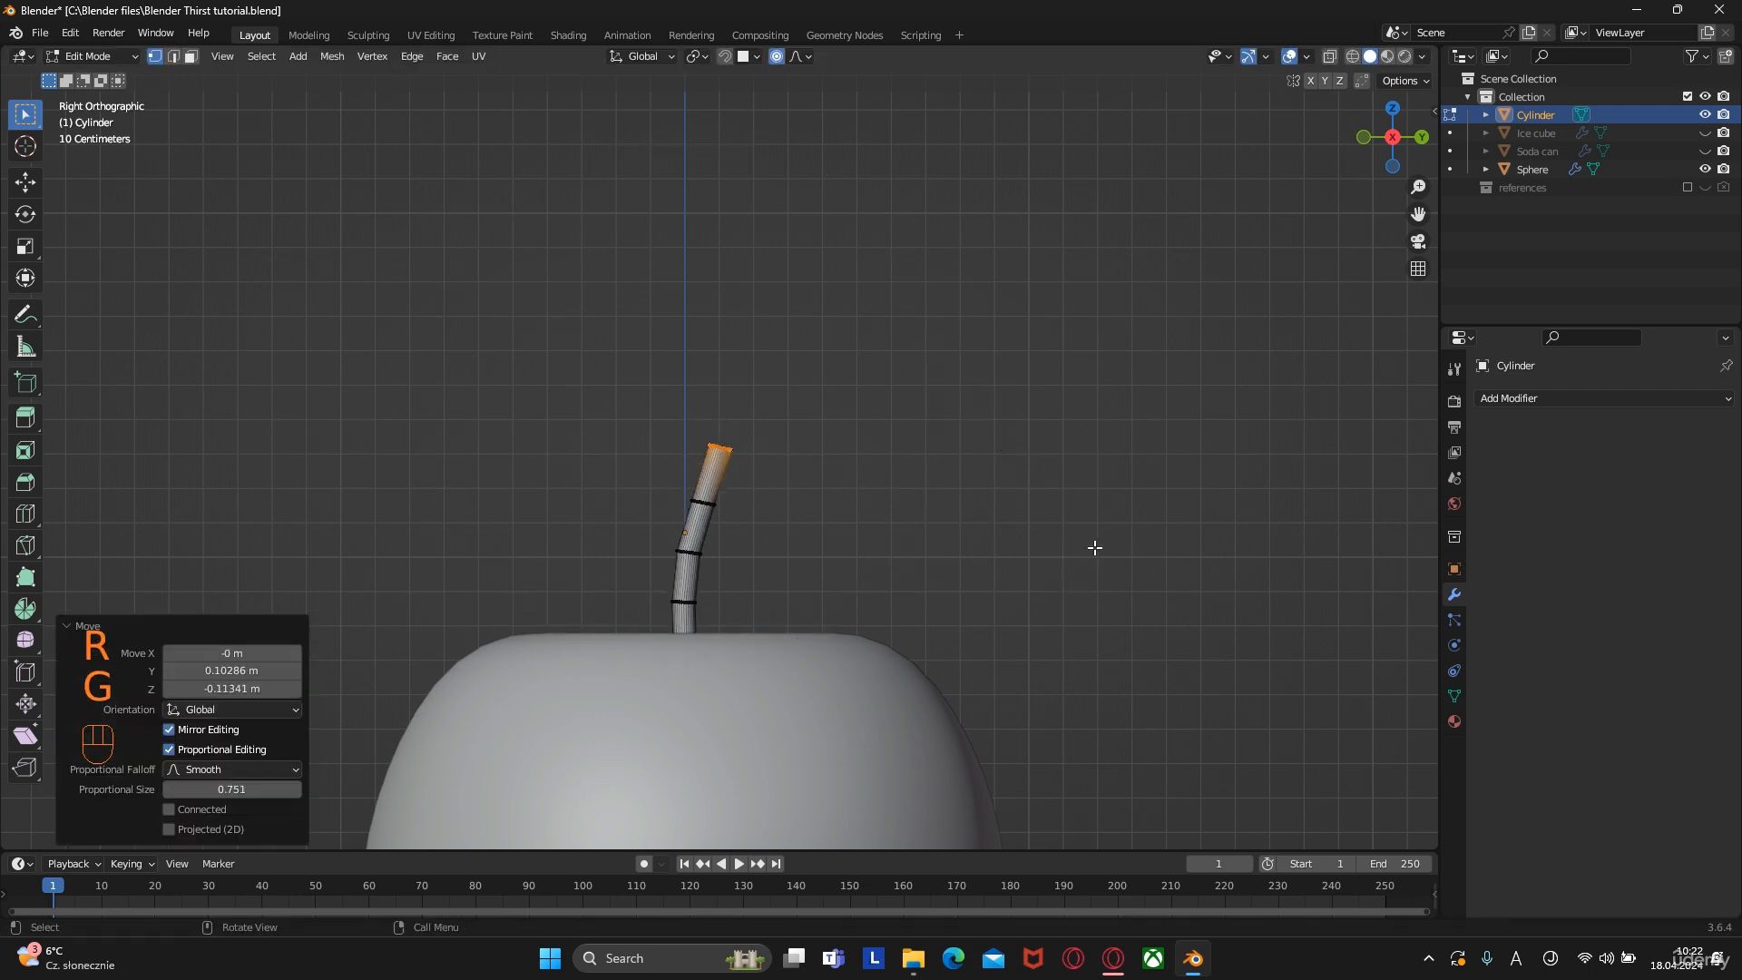
Curve the stem further by rotating its top ring about 8.4° and 5.3°, moving it sideways and down after each rotation
key("r")
left_click(1107, 614)
key("g")
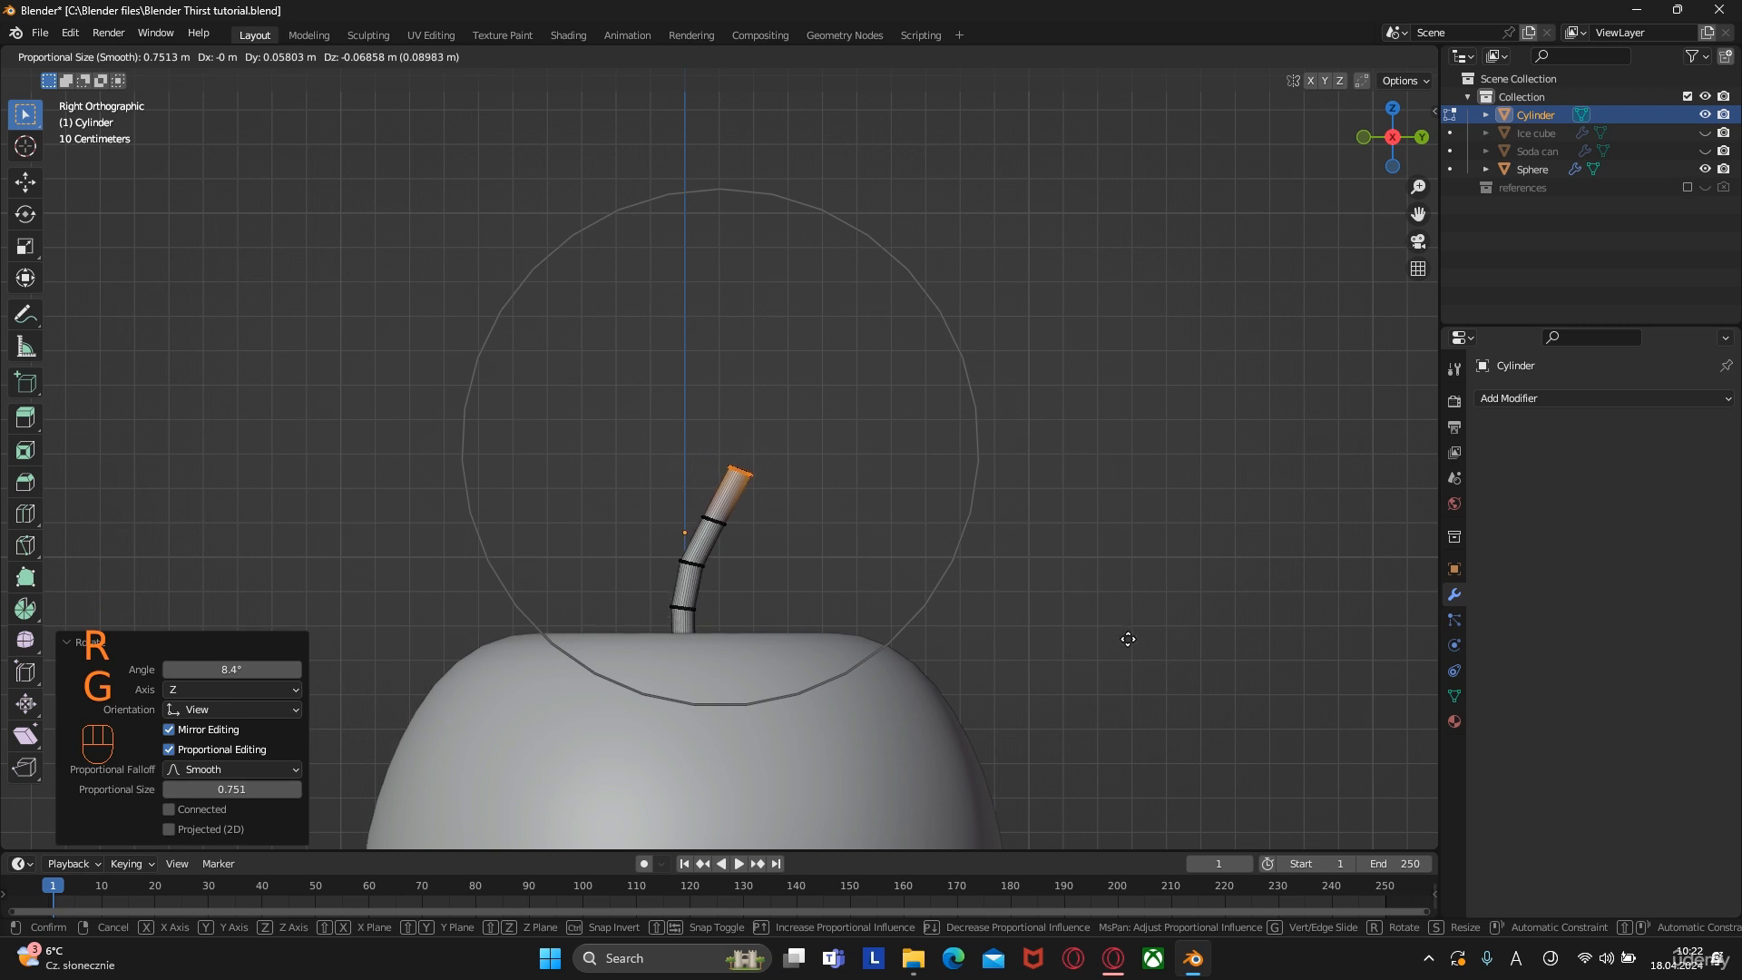
left_click(1127, 638)
key("r")
right_click(1150, 614)
key("g")
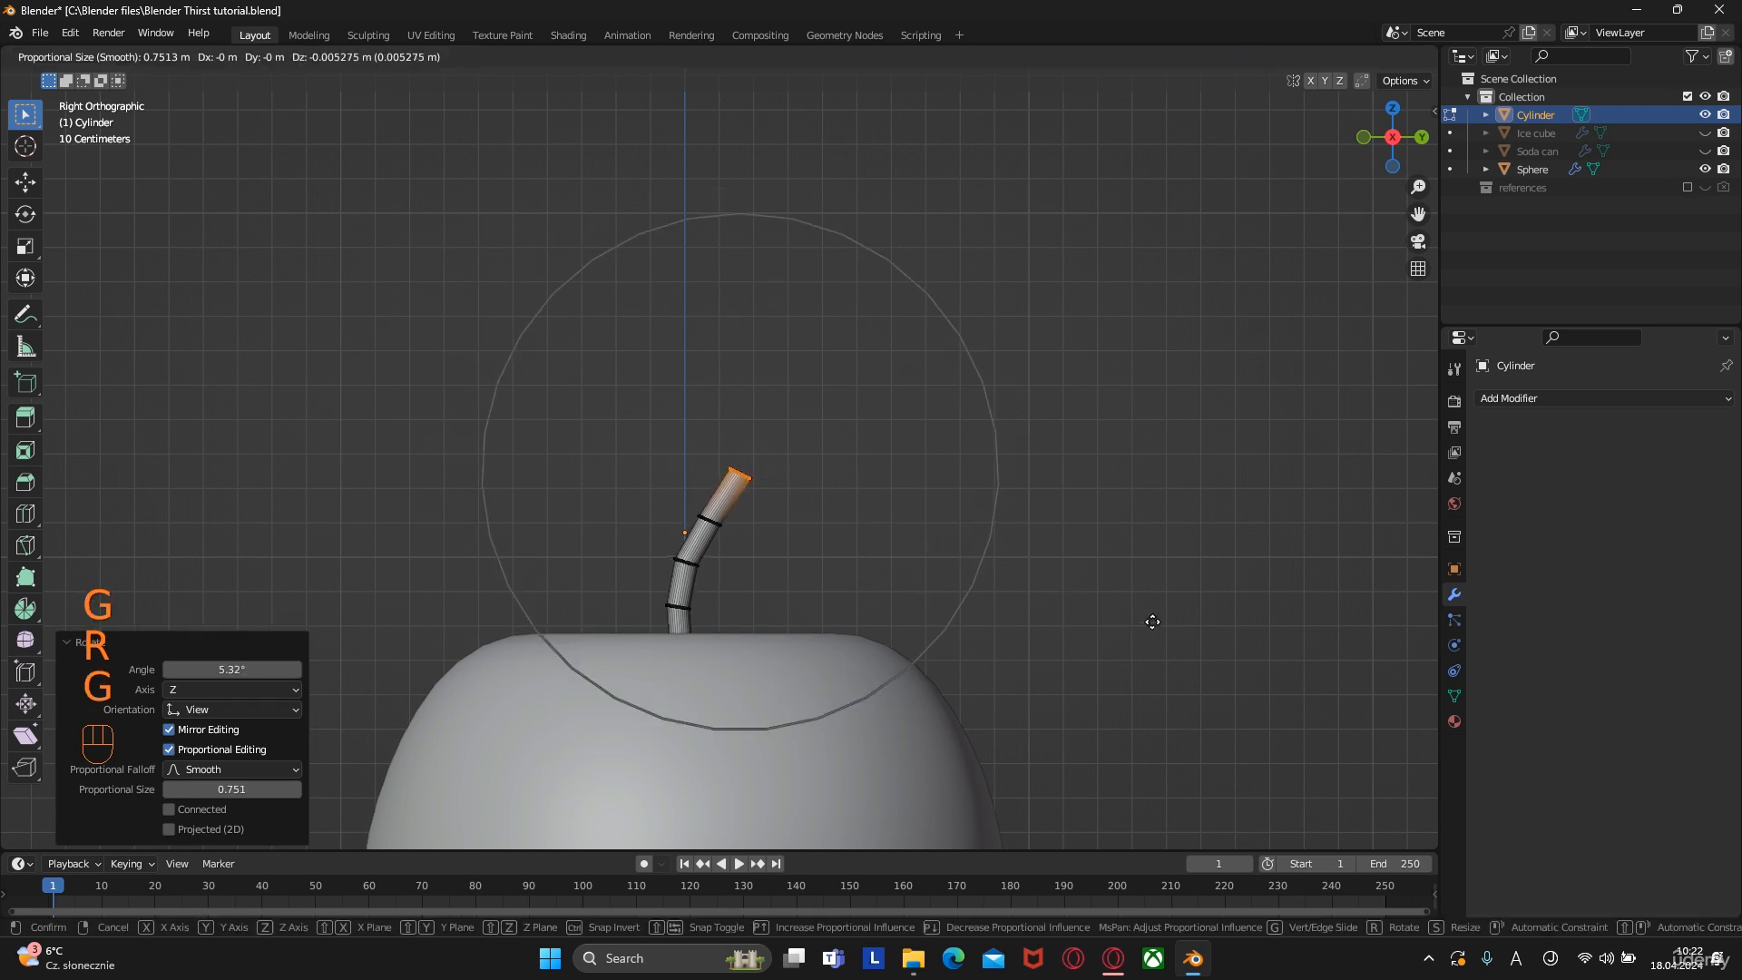
left_click(1162, 628)
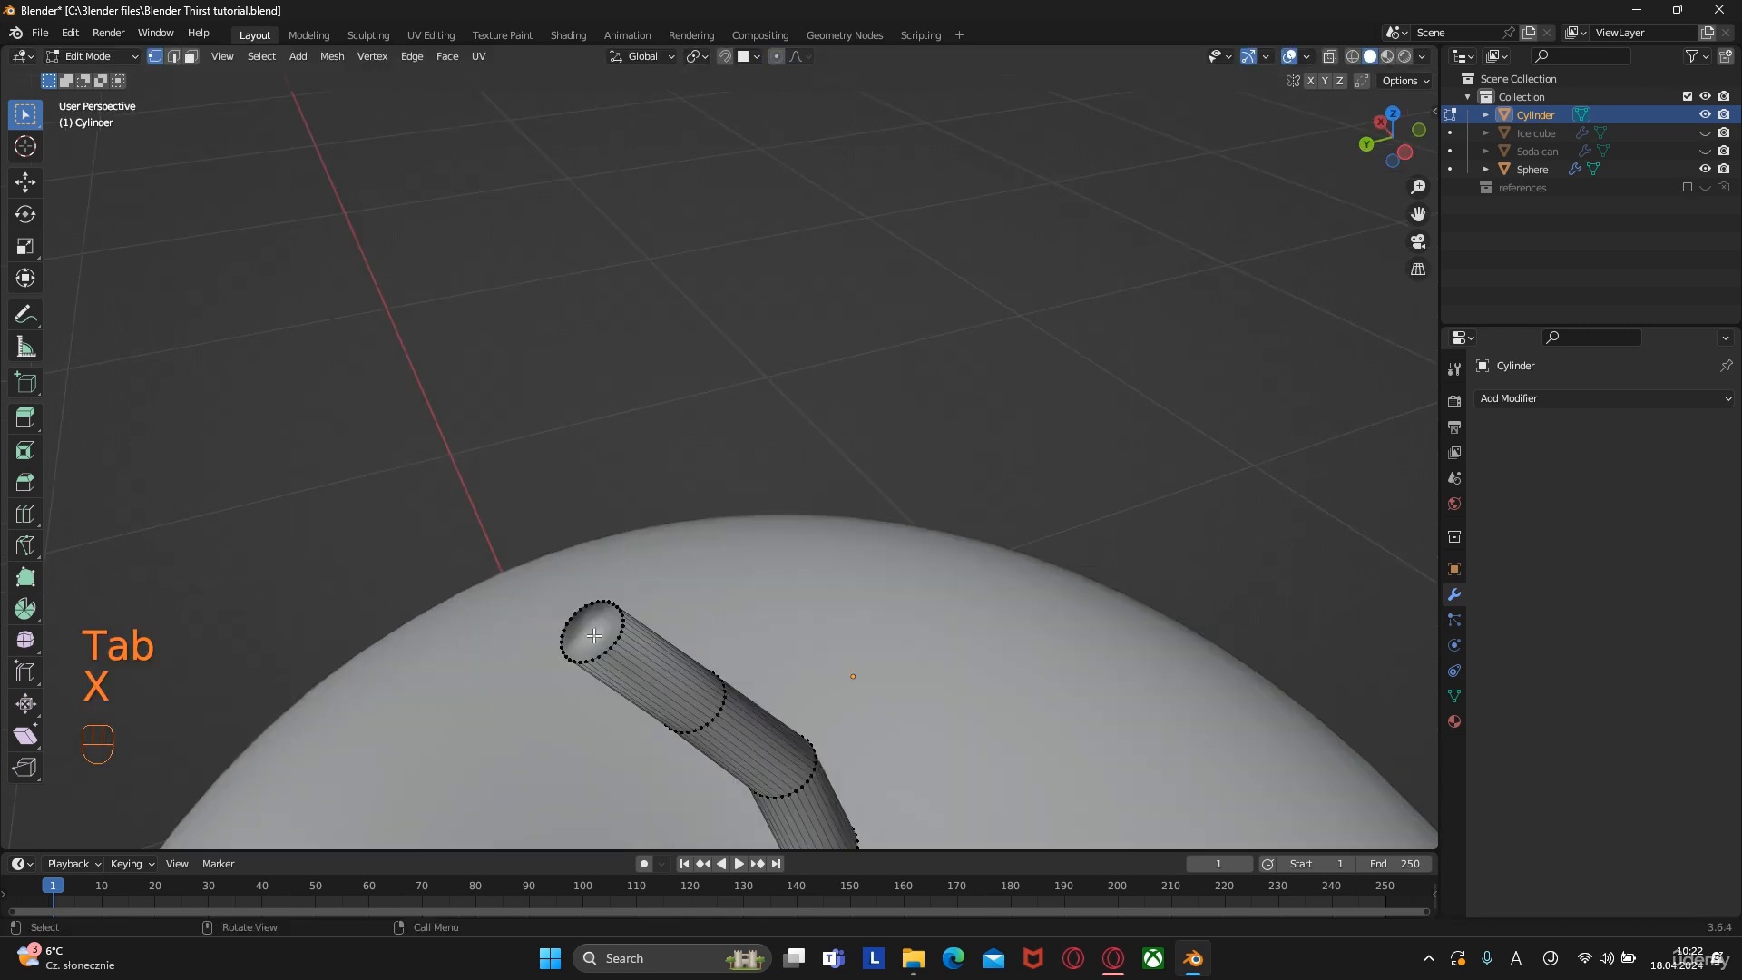
Scale the stem's tip face and extrude it about 0.076 m along its normal
key("3")
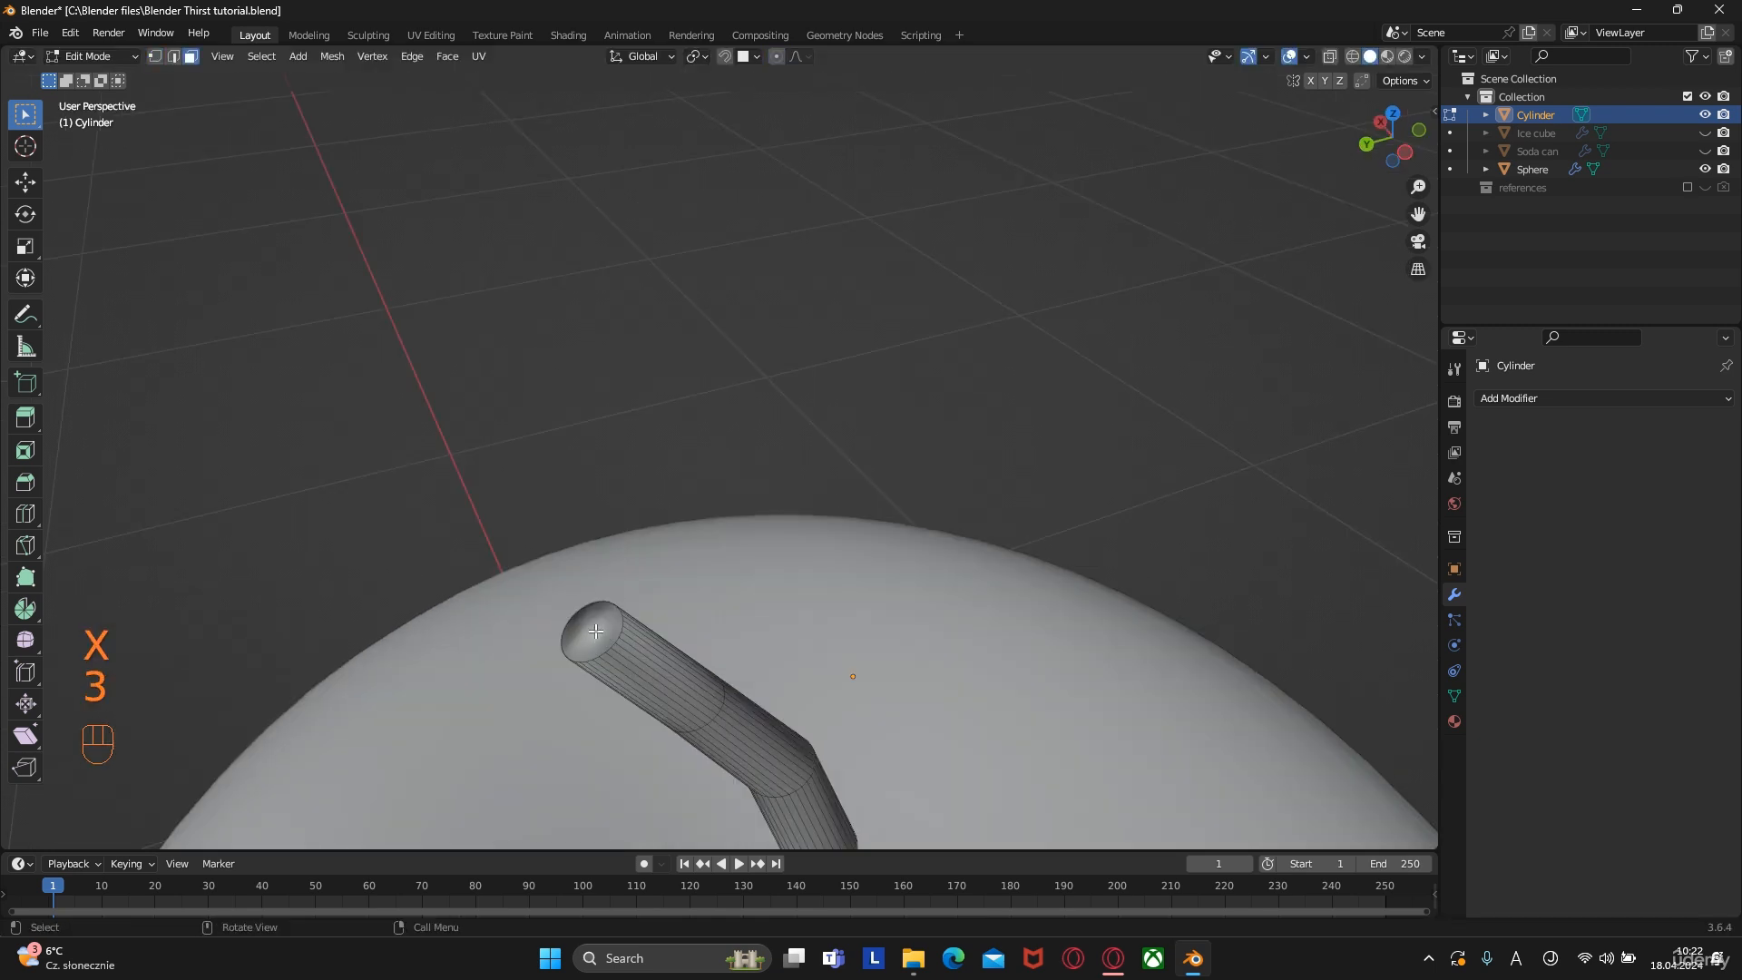
left_click(596, 630)
middle_click_drag(599, 631, 977, 611, "alt")
scroll(977, 611, "down", 5)
key("s")
left_click(1021, 562)
key("e")
left_click(1071, 469)
key("g")
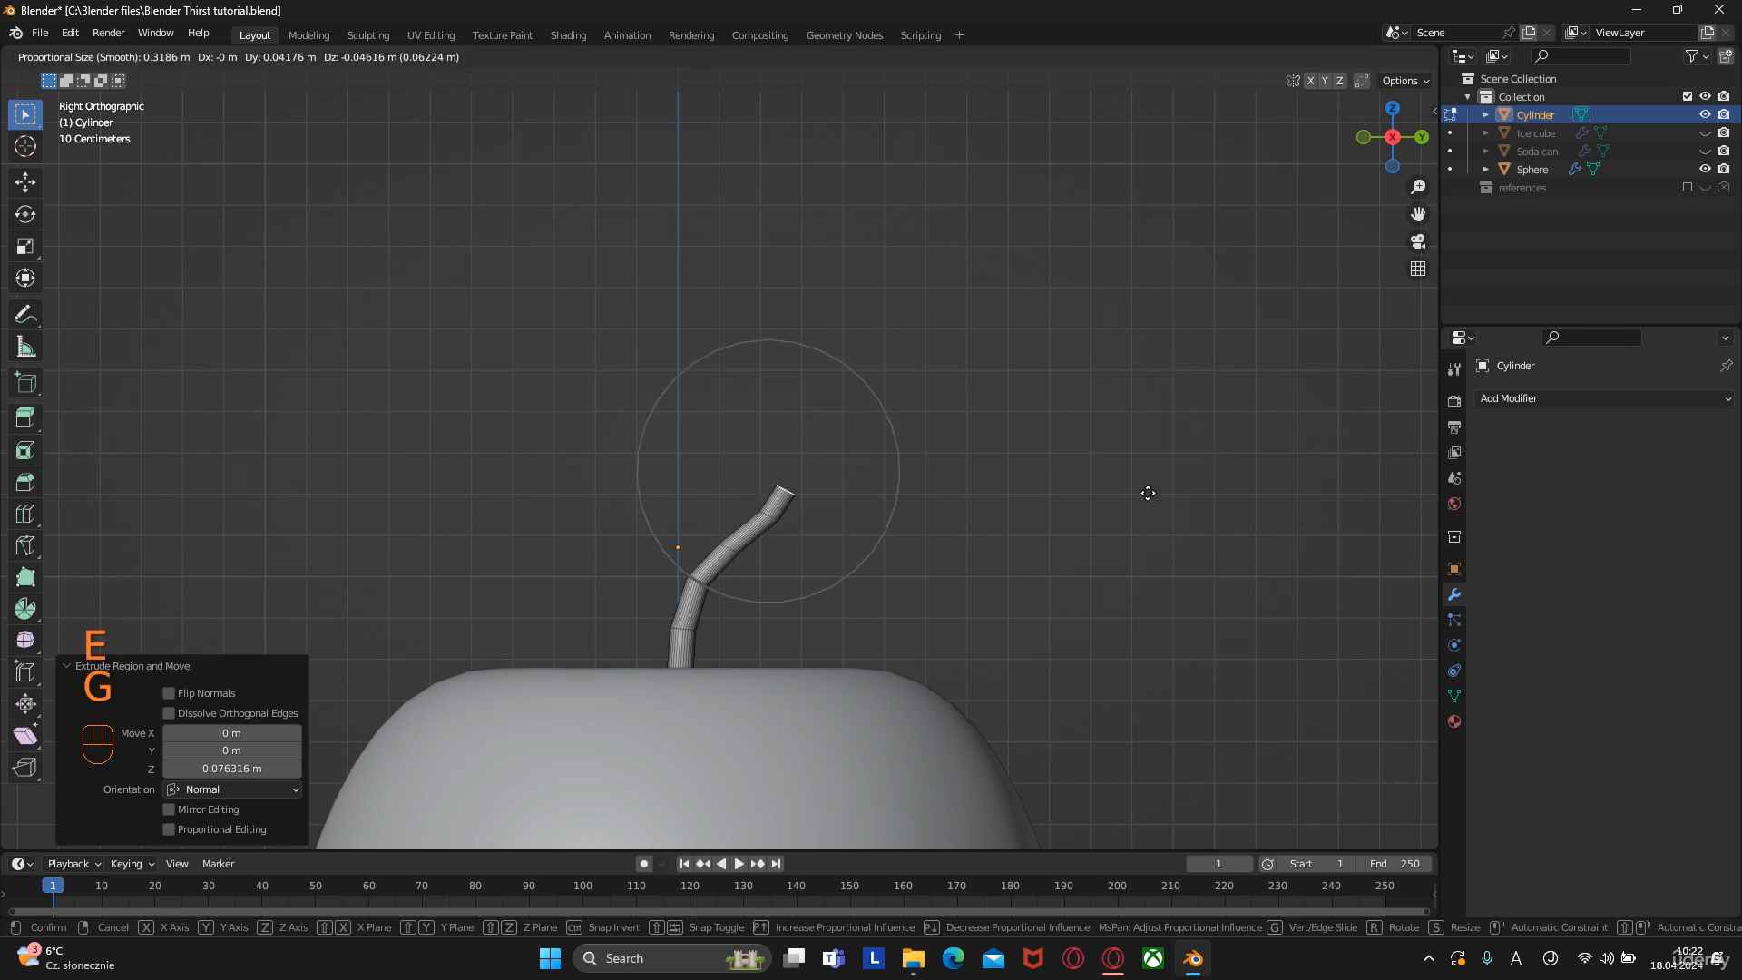
key("Escape")
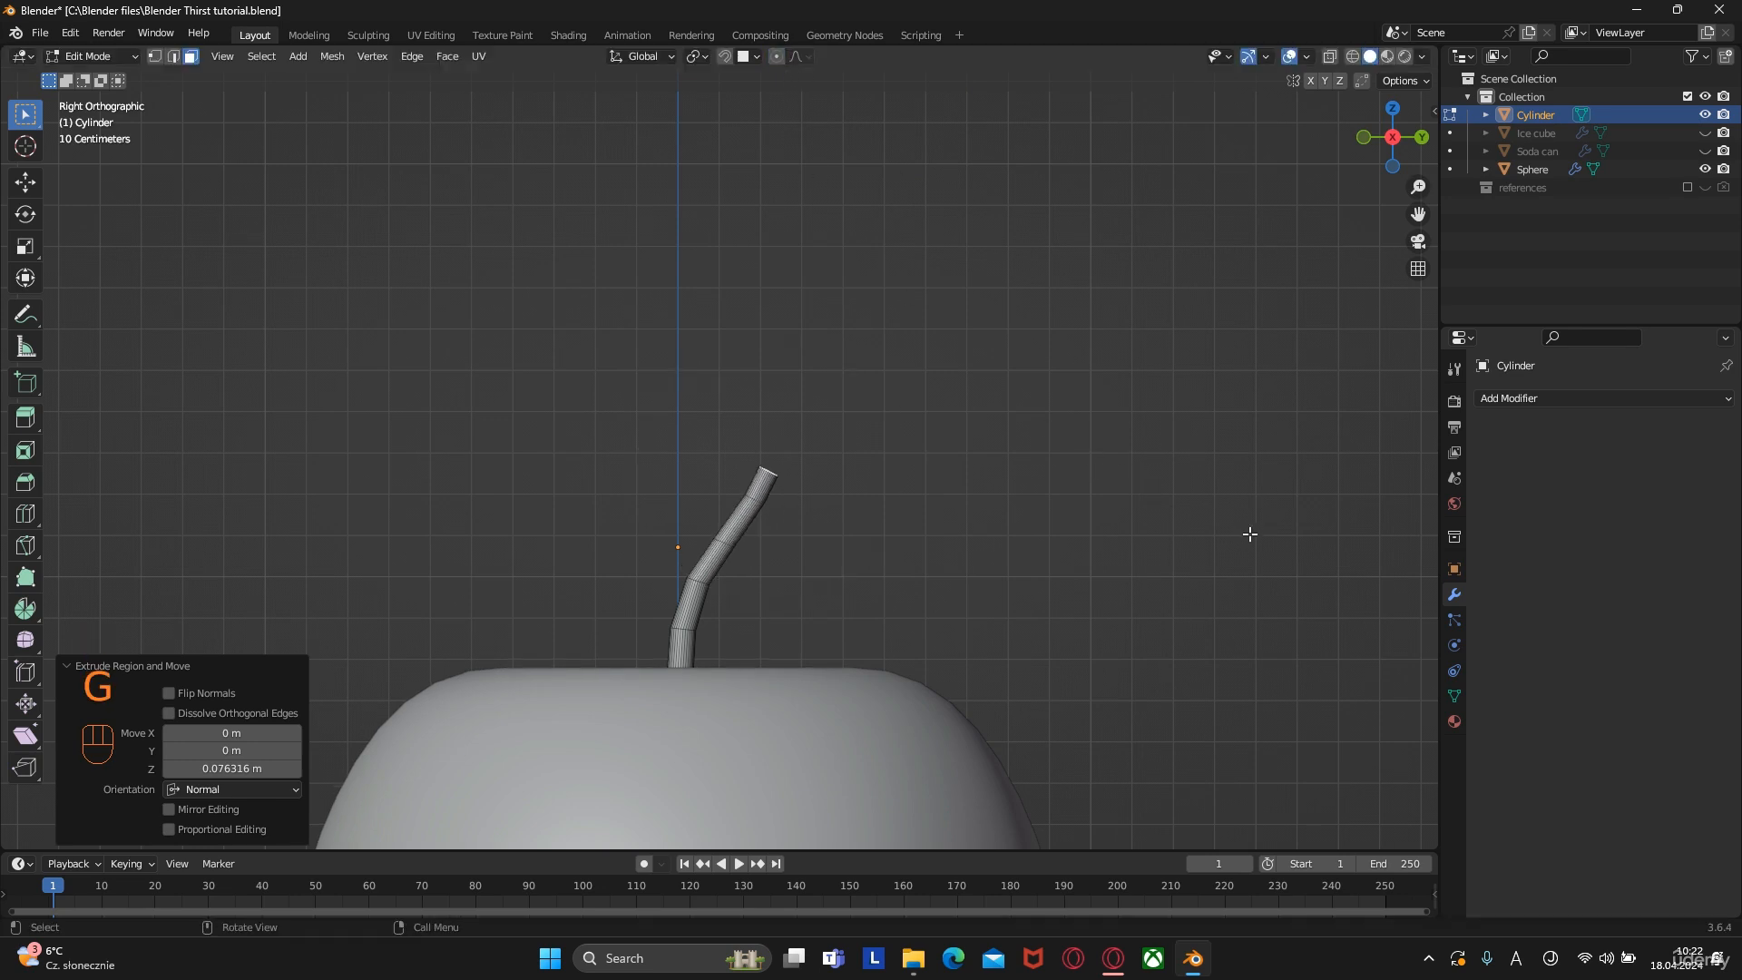
Rotate the extruded tip face 24.6°, move it about 0.035 m in Y and -0.044 m in Z, and scale it by 1.73
key("r")
left_click(1163, 716)
key("g")
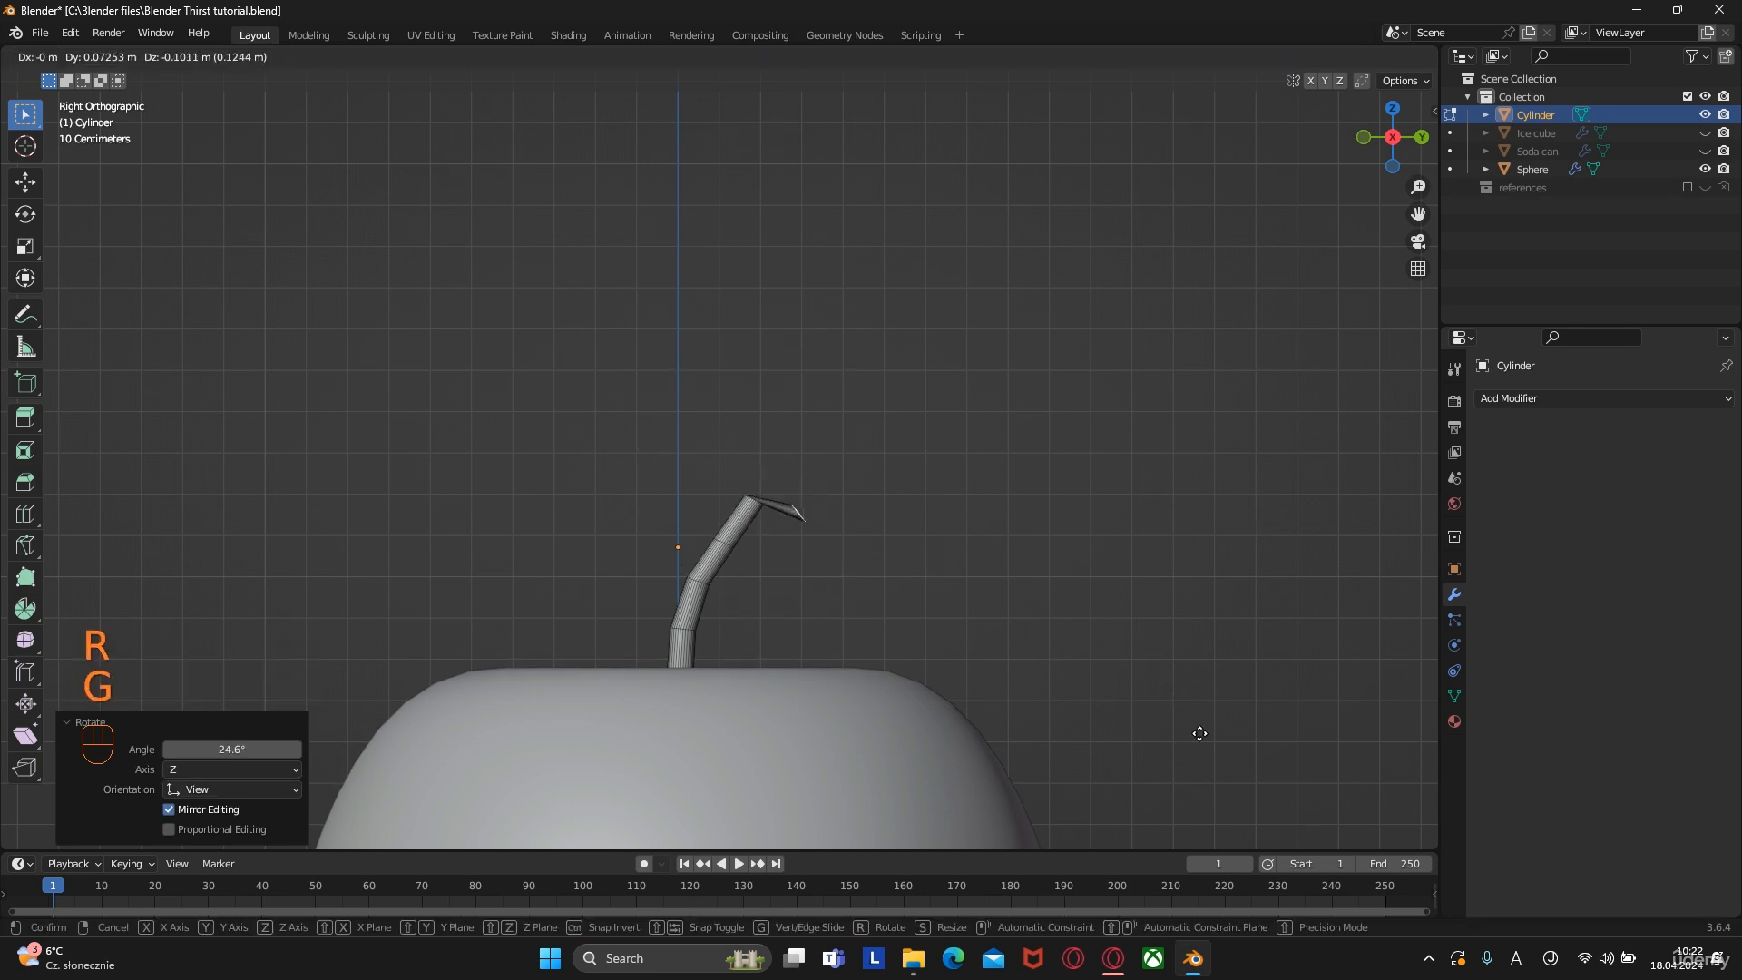
left_click(1186, 716)
key("s")
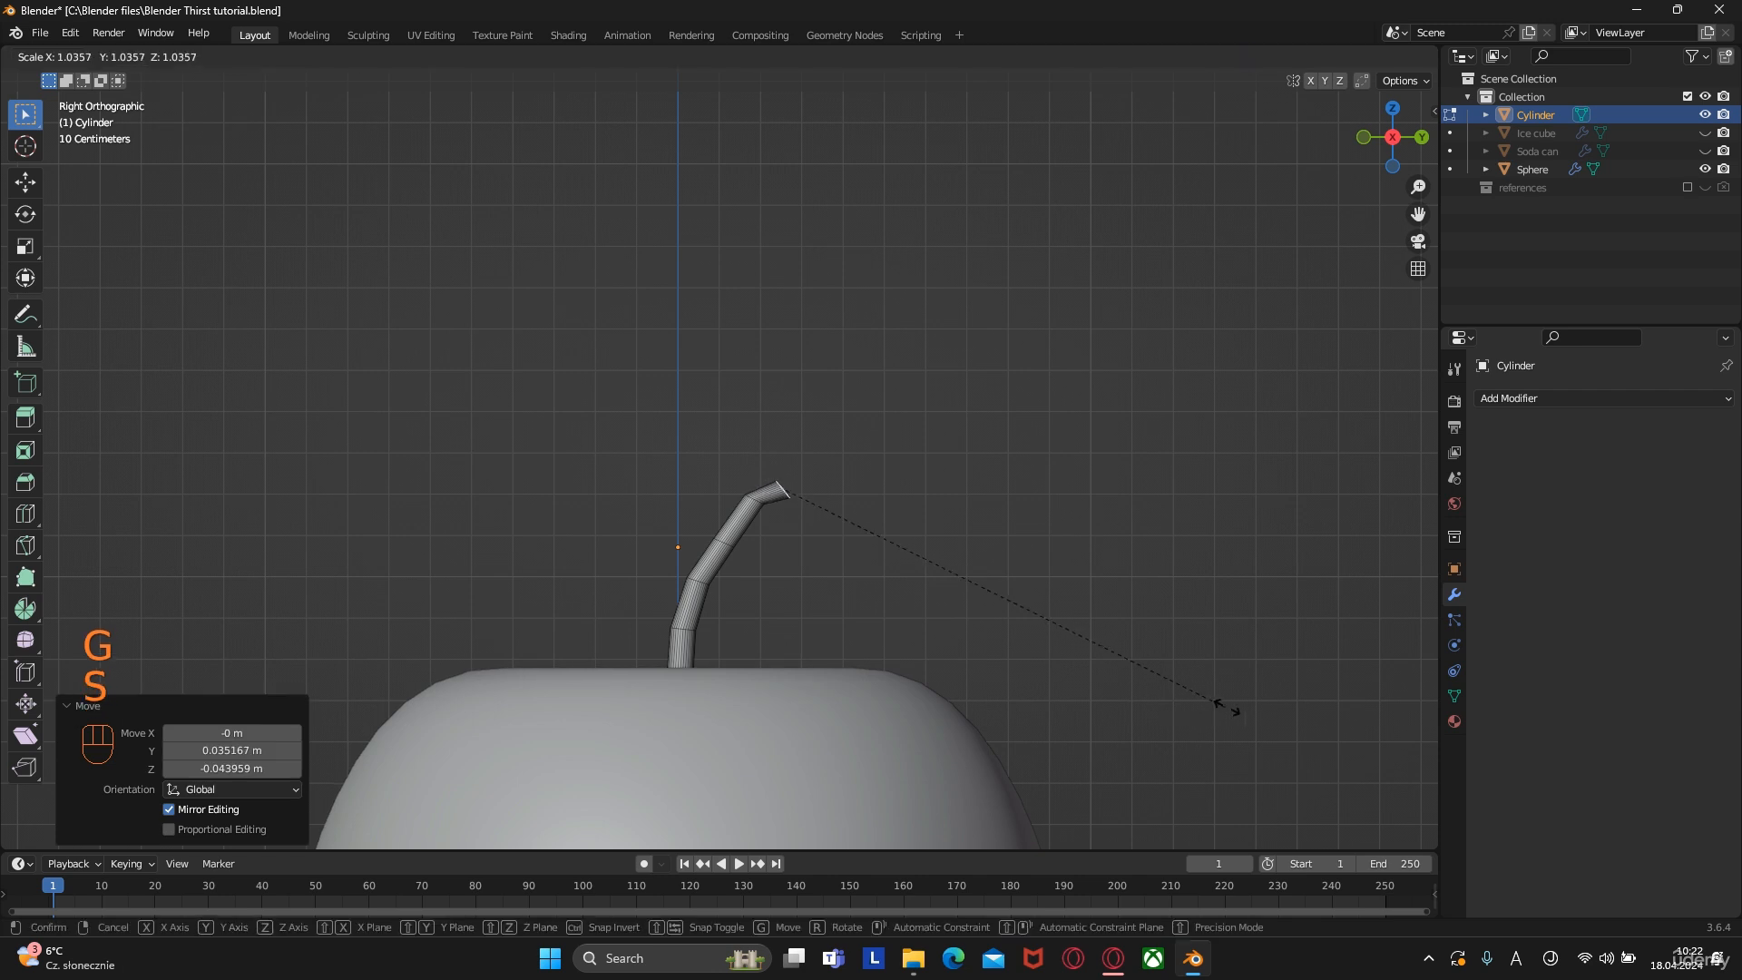
left_click(118, 788)
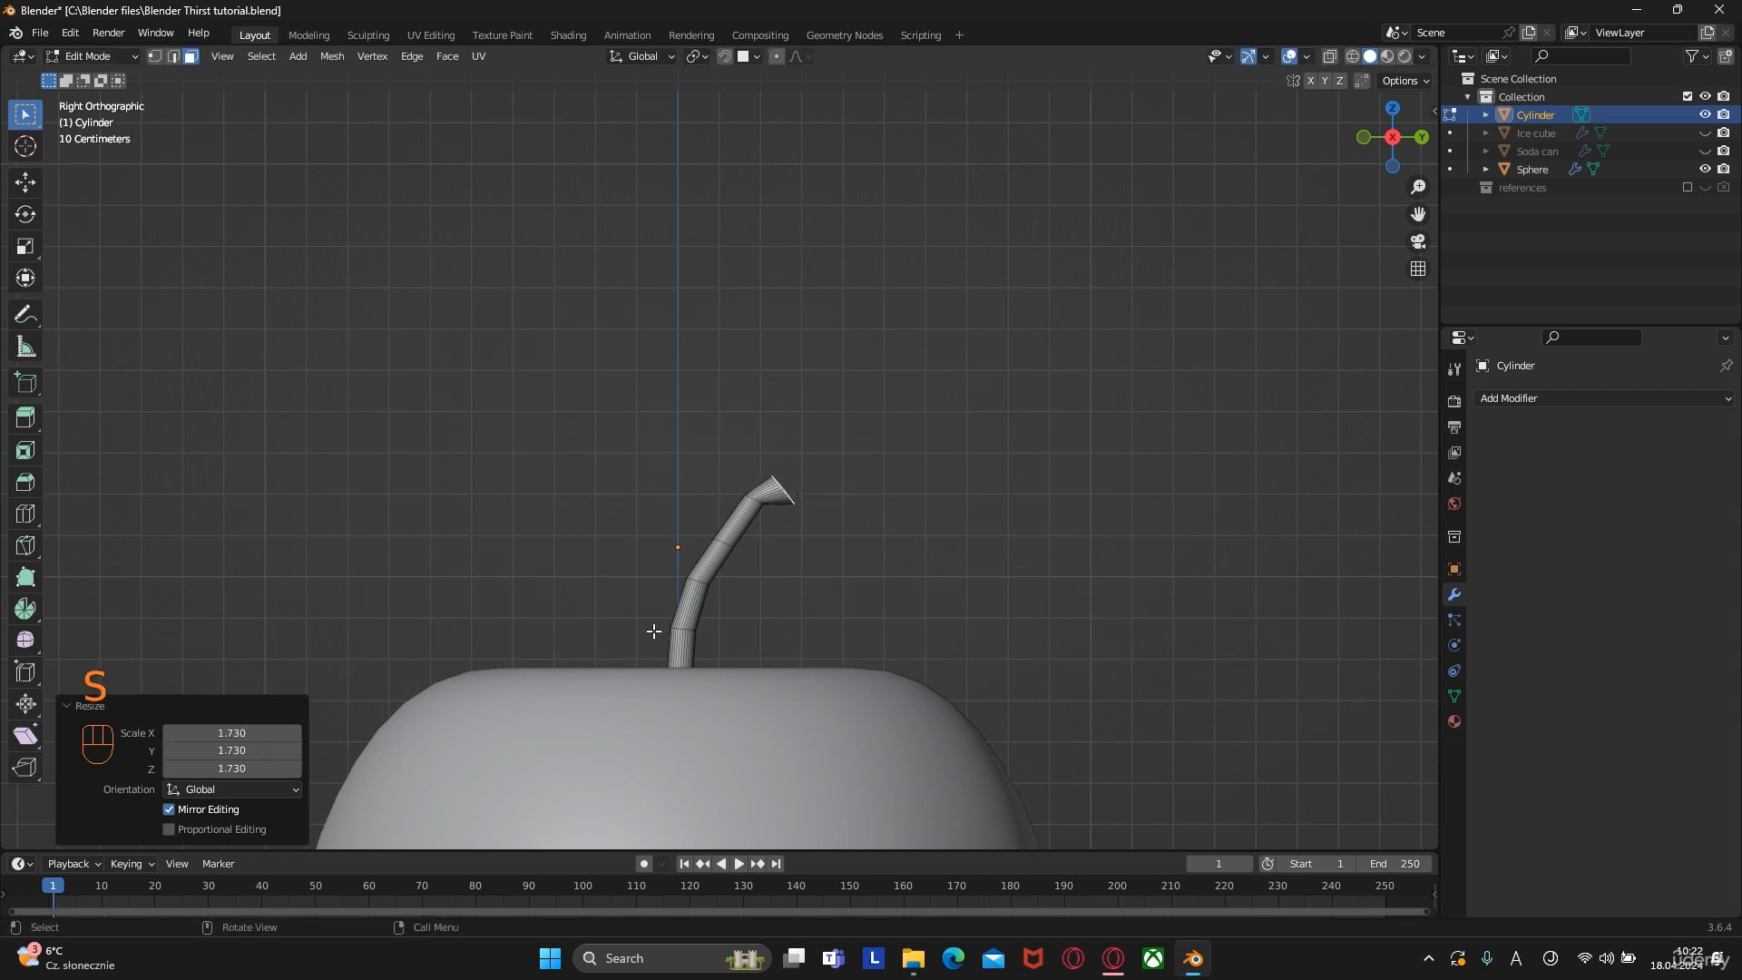
Leave mesh editing and add a Subdivision Surface modifier to the stem
key("Tab")
middle_click_drag(766, 576, 726, 581)
left_click(1495, 401)
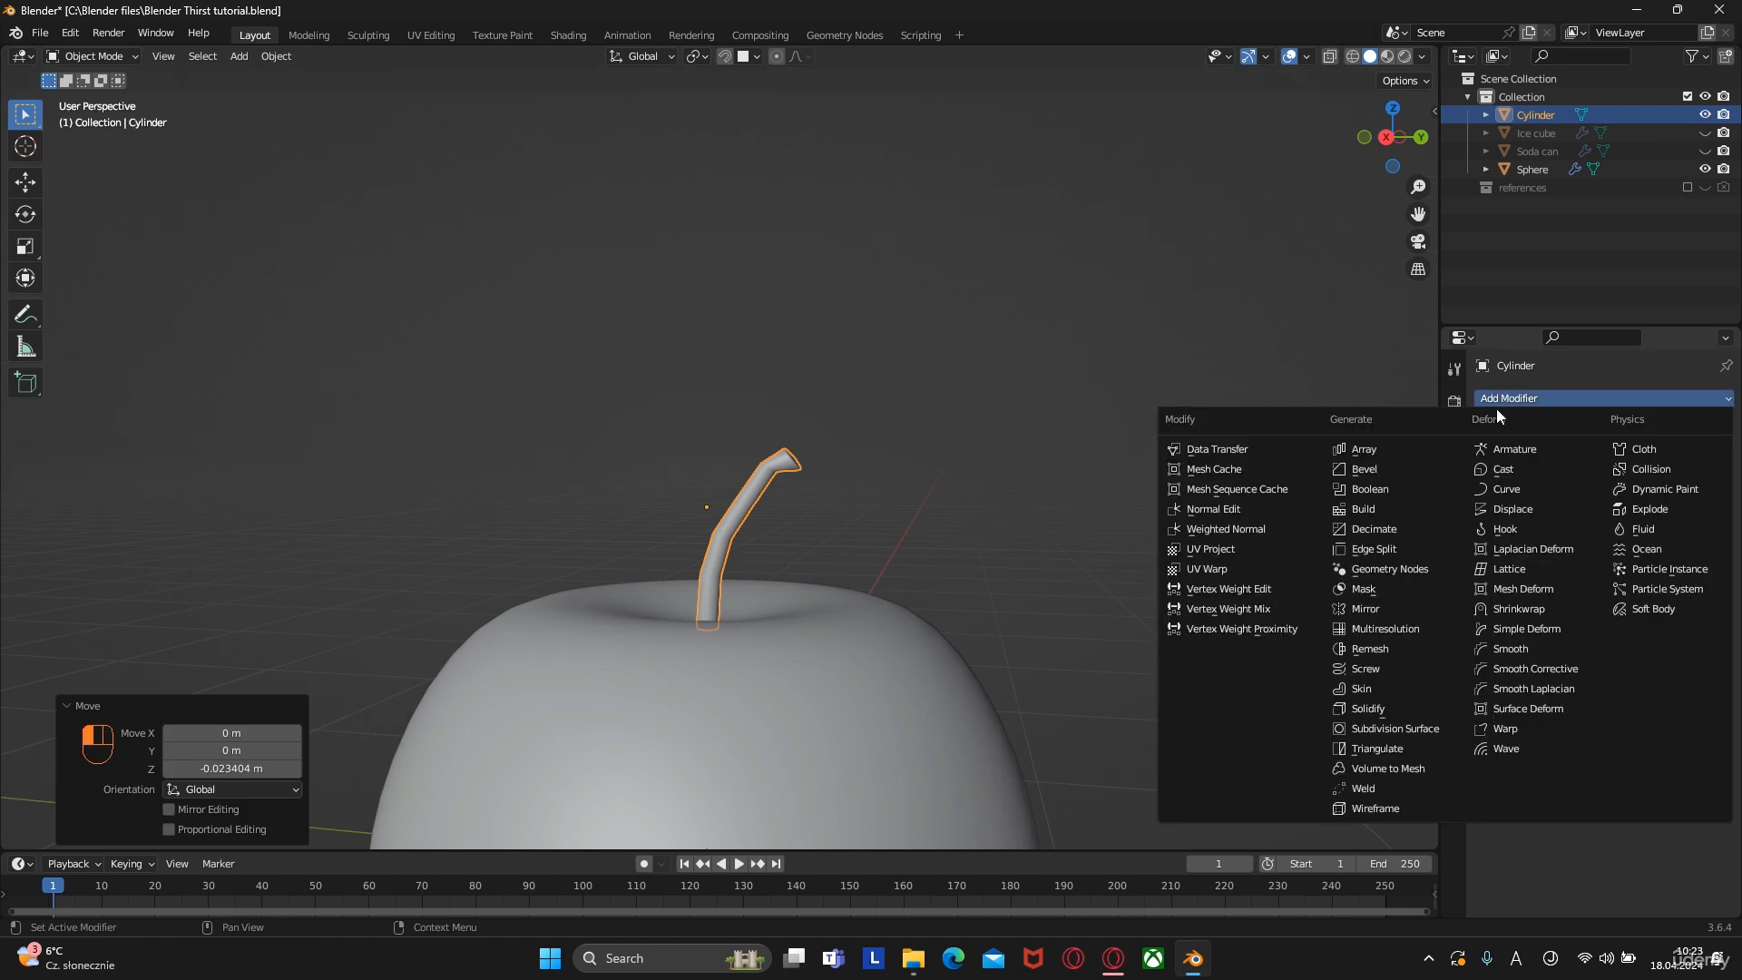
left_click(1395, 728)
scroll(1065, 657, "up", 3)
Add one supporting loop cut close to the stem's flared tip and another close to its base
key("Tab")
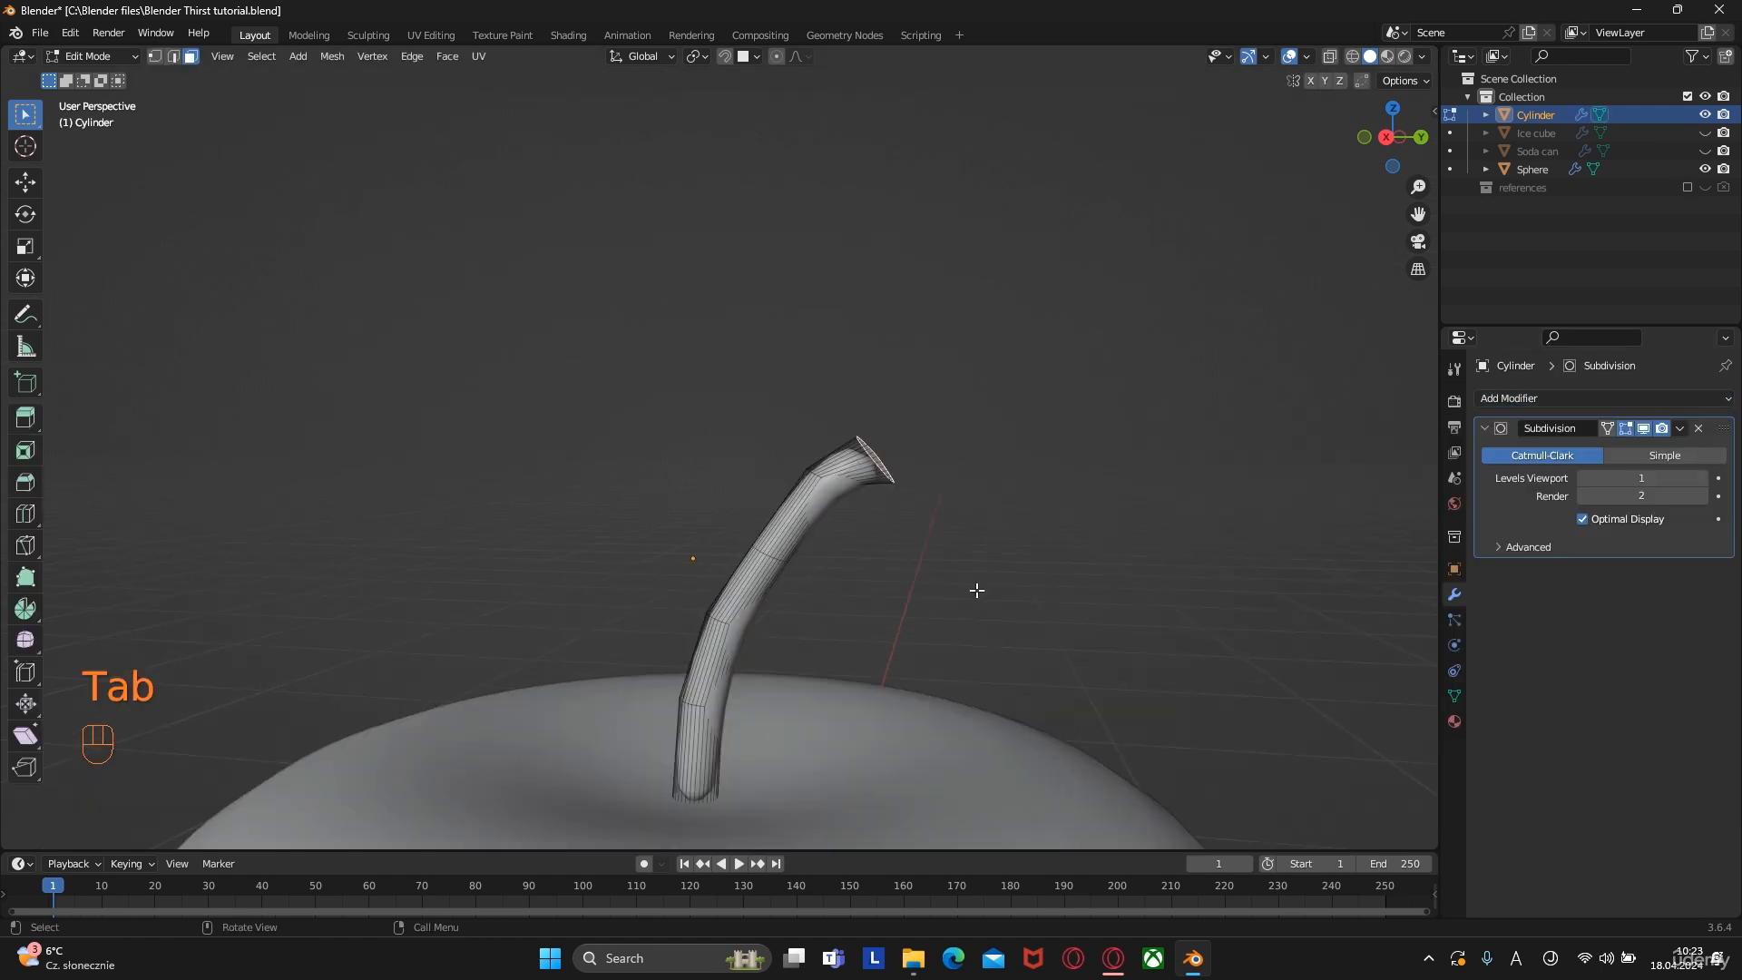
key("ctrl+r")
left_click(844, 450)
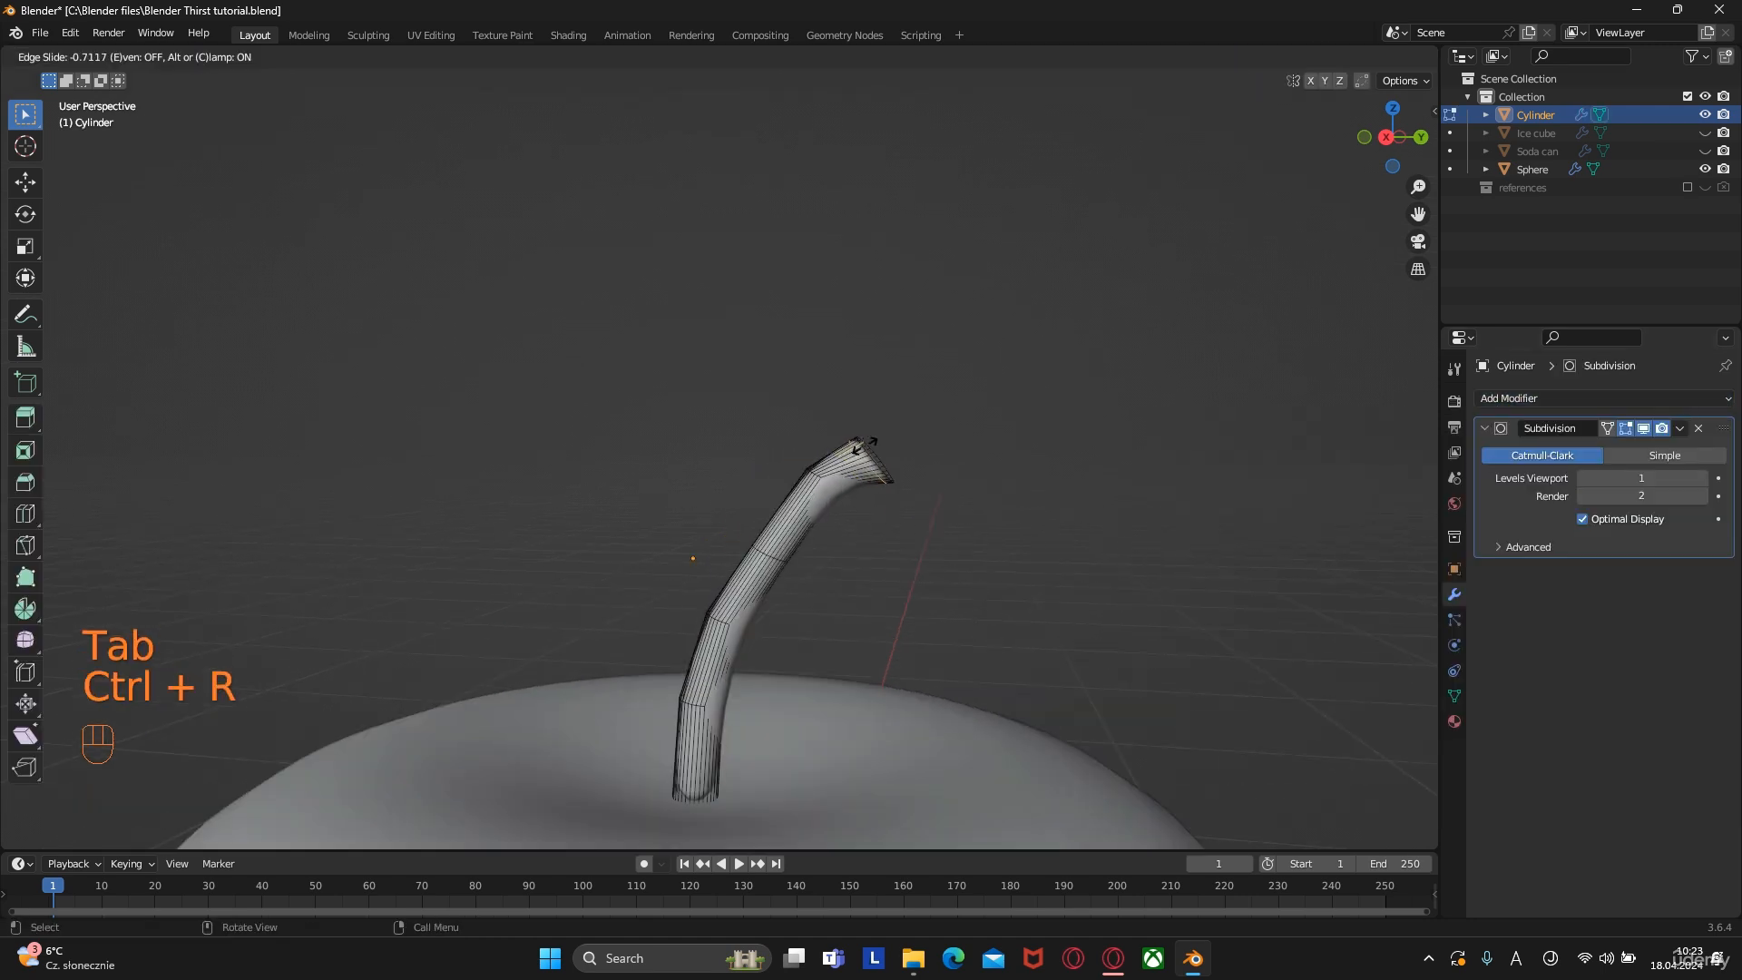
left_click(862, 447)
key("ctrl+r")
left_click(692, 771)
left_click(688, 796)
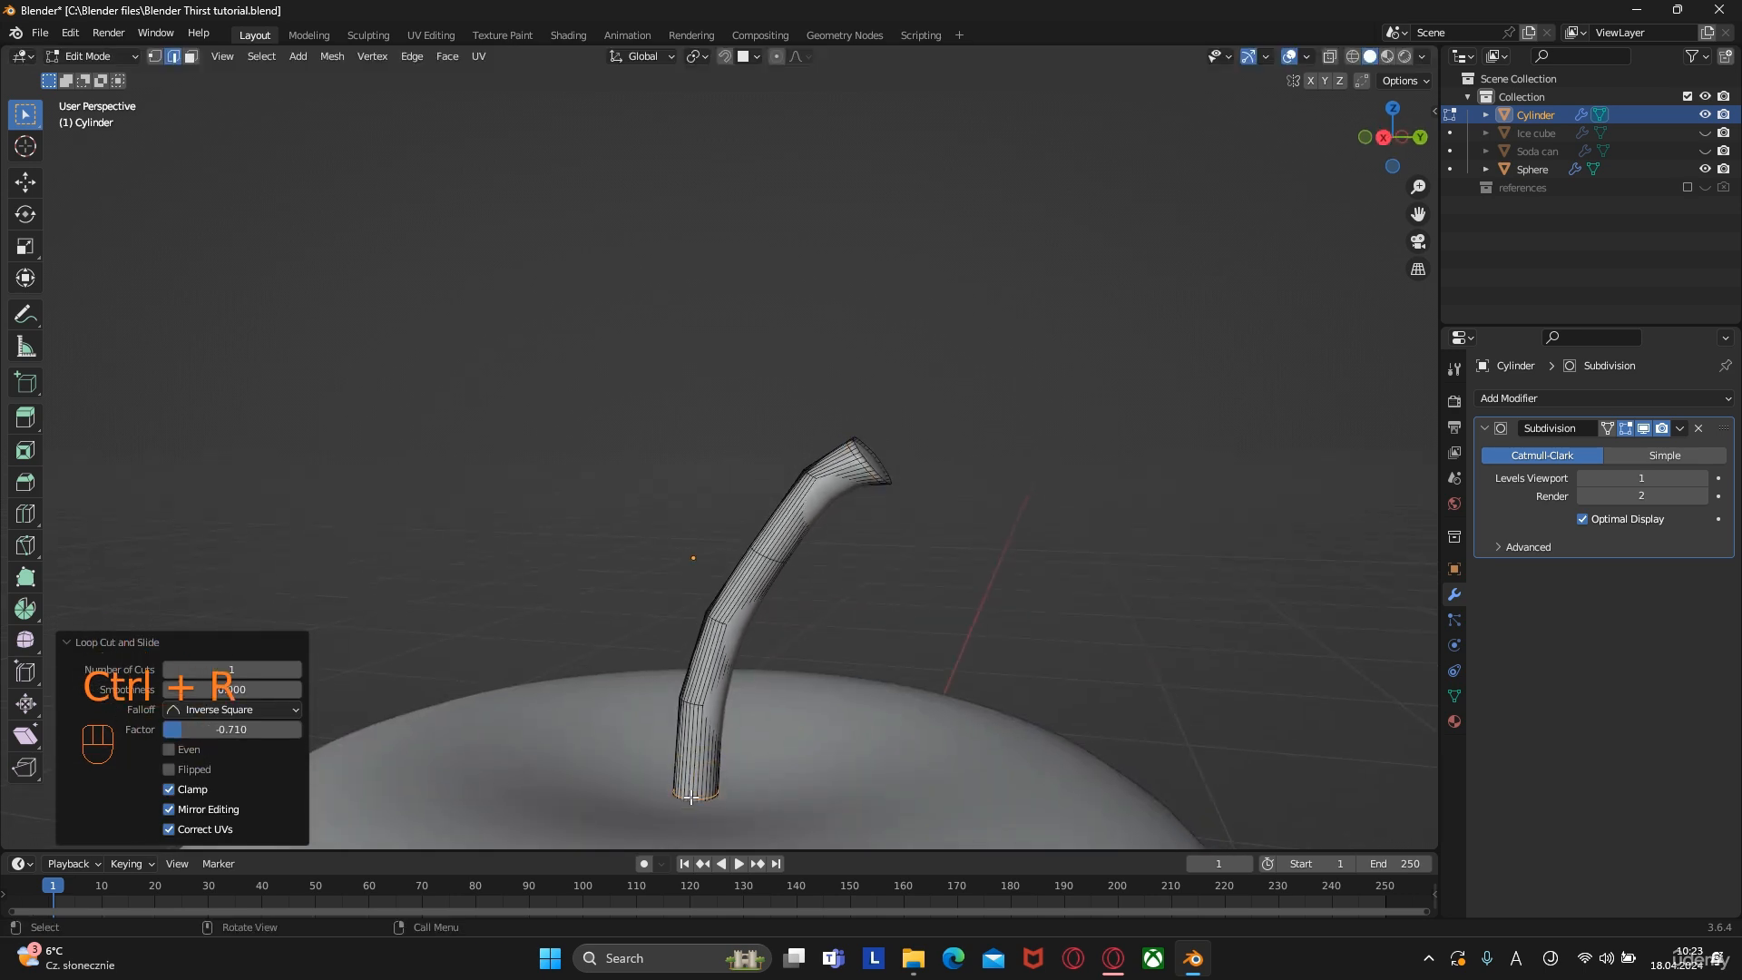
key("Tab")
middle_click_drag(757, 746, 906, 667)
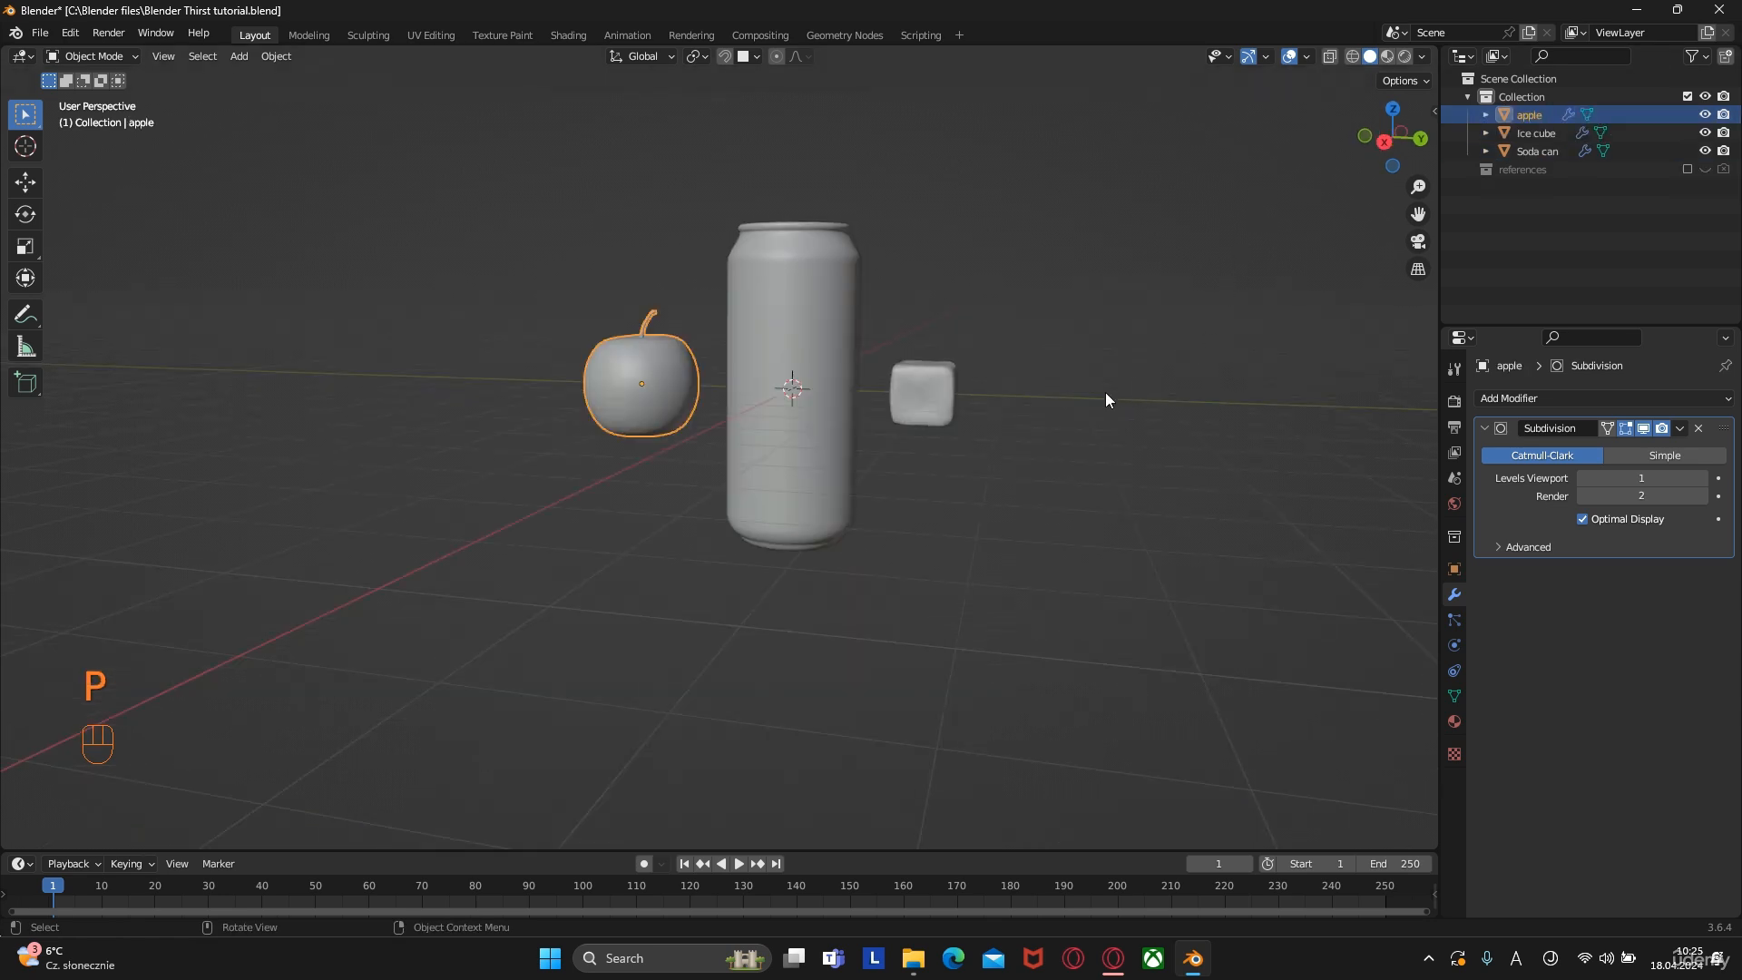
Hide the apple, ice cube and soda can in the viewport
left_click(1705, 114)
left_click(1706, 116)
middle_click_drag(1161, 420, 1549, 225, "alt")
left_click_drag(1706, 115, 1706, 152)
Add a text object at the world origin in top view and rotate it 90° about Z
key("KP_7")
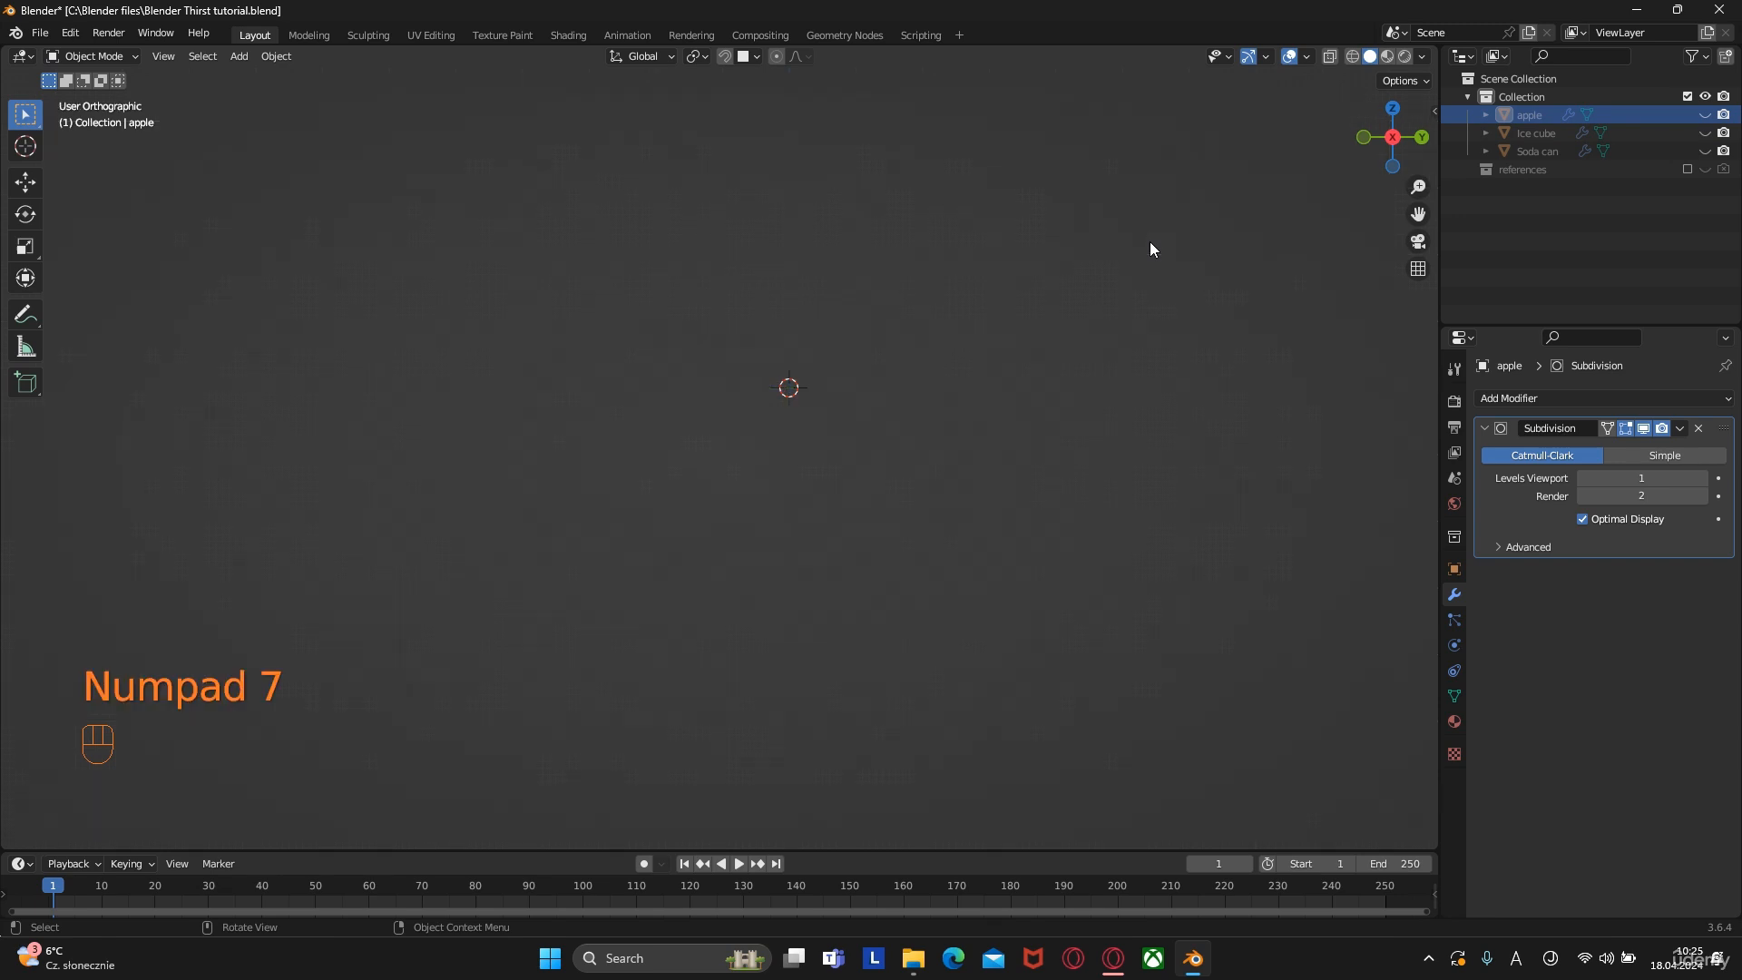
key("shift+a")
mouse_move(1107, 265)
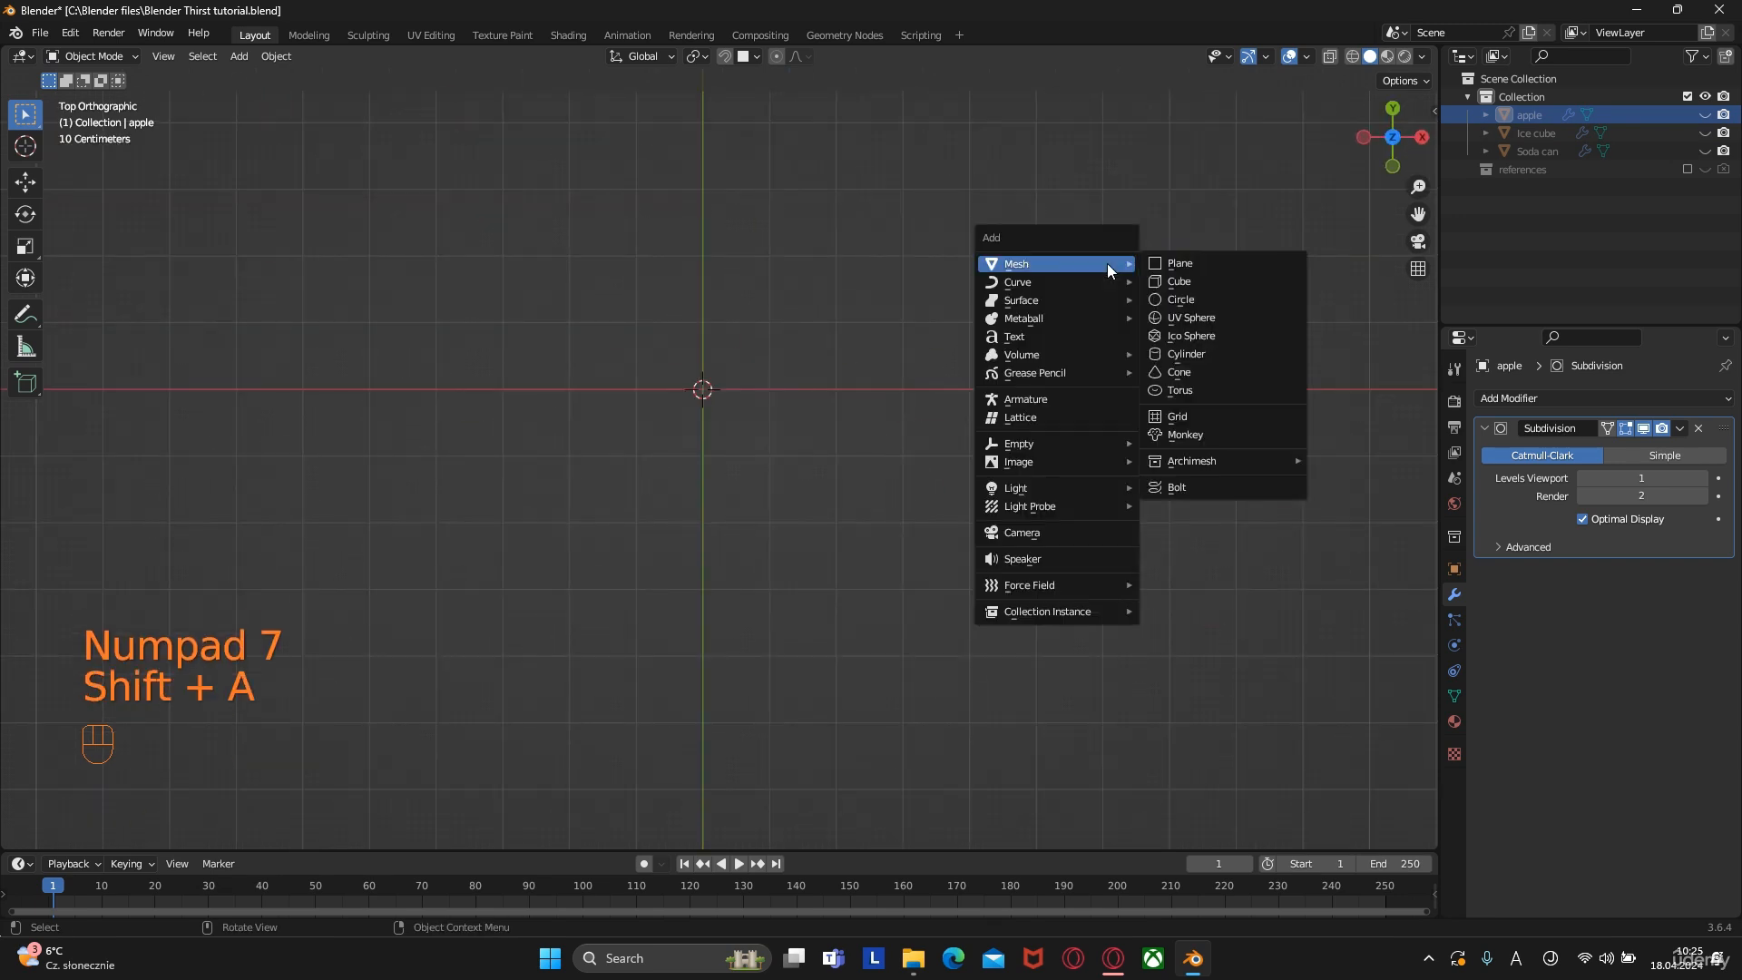
left_click(1049, 336)
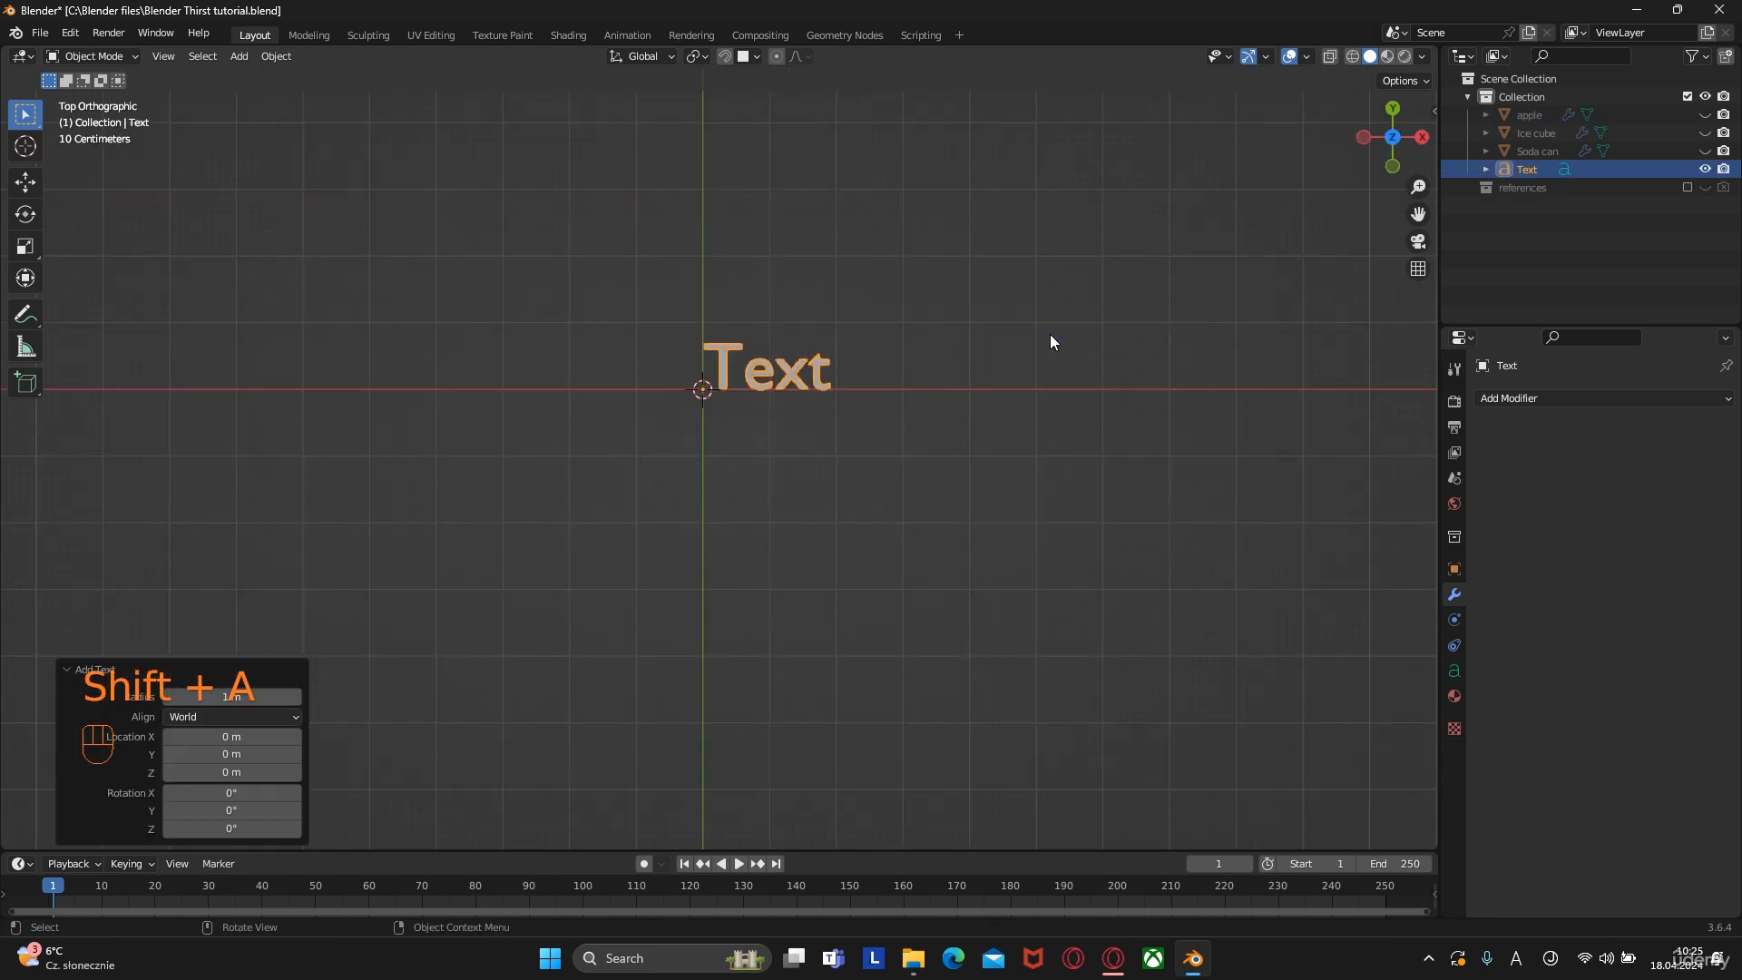
type("r")
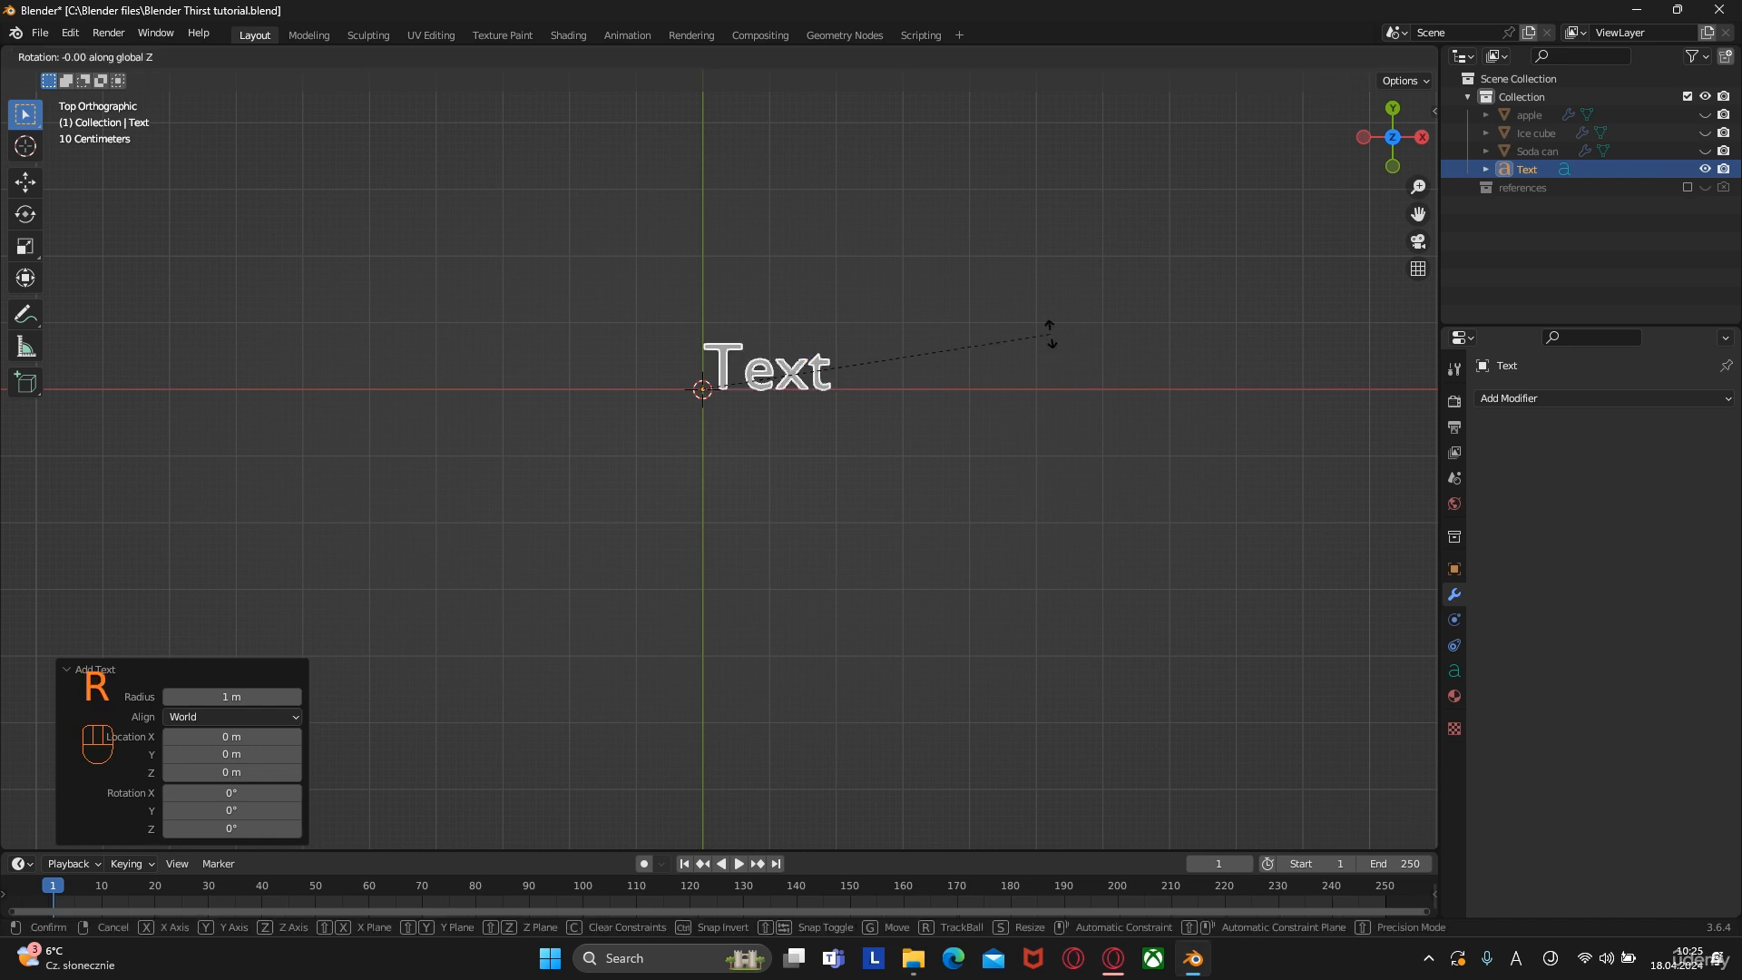
type("90")
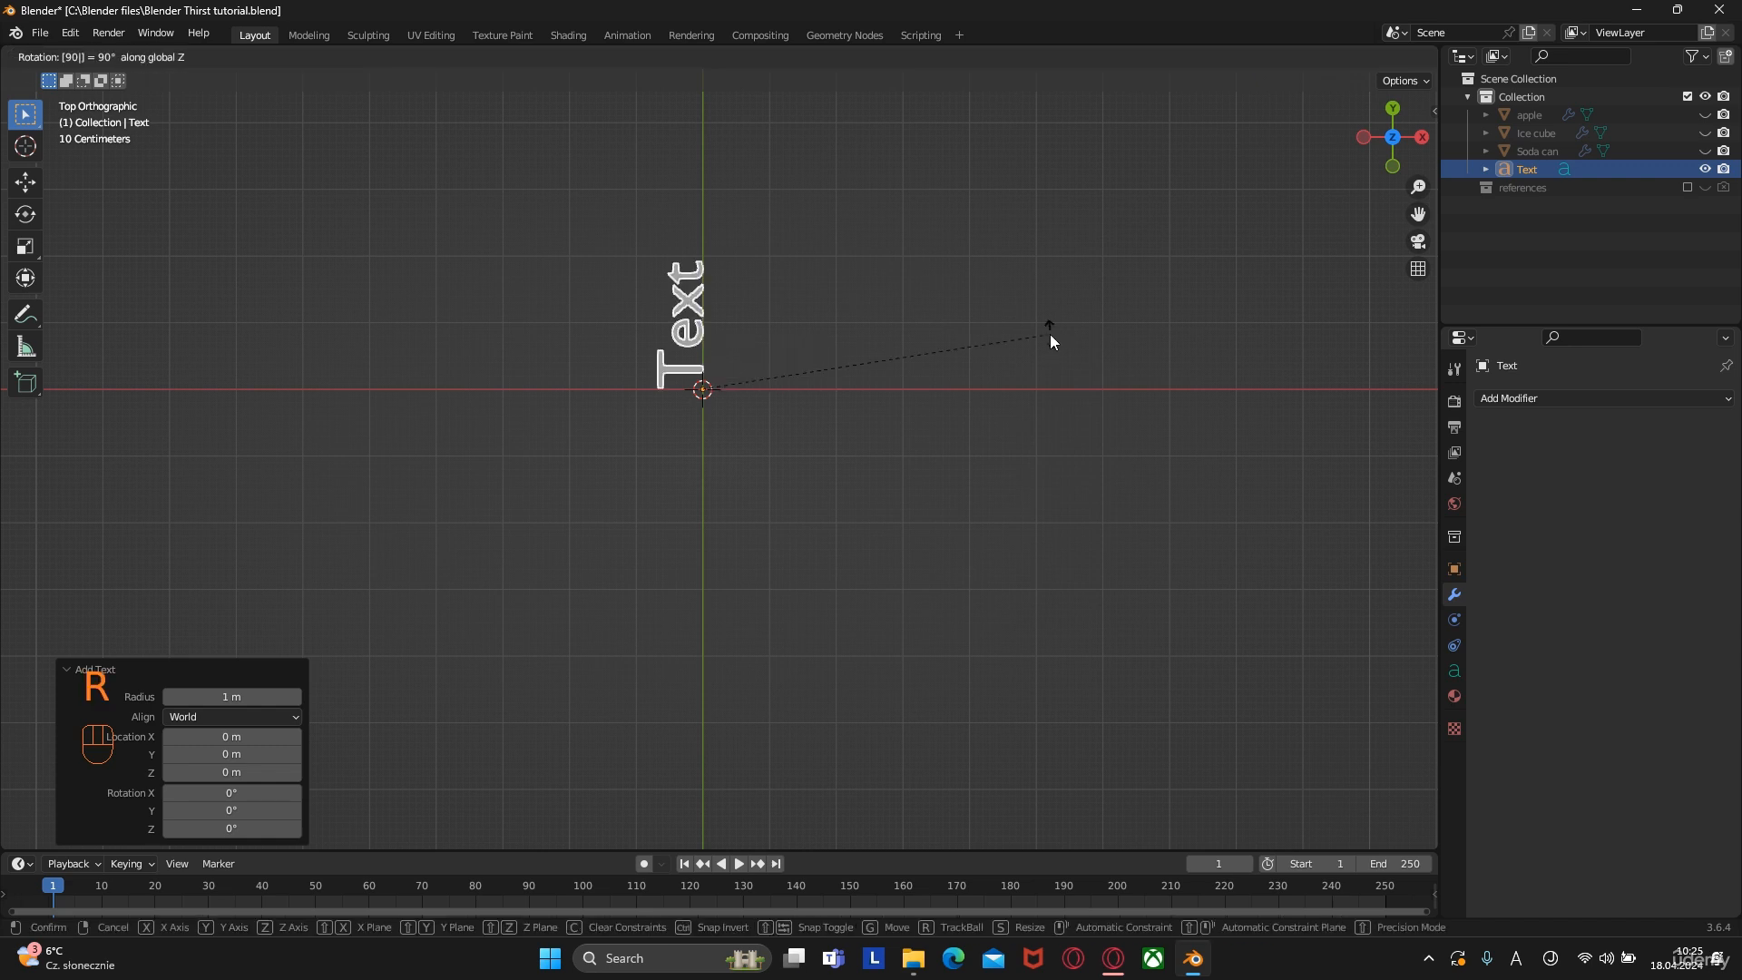
key("Return")
Change the text object's content to "Thirsty?"
middle_click_drag(1104, 337, 880, 408, "alt")
key("Tab")
key("BackSpace")
key("BackSpace")
key("BackSpace")
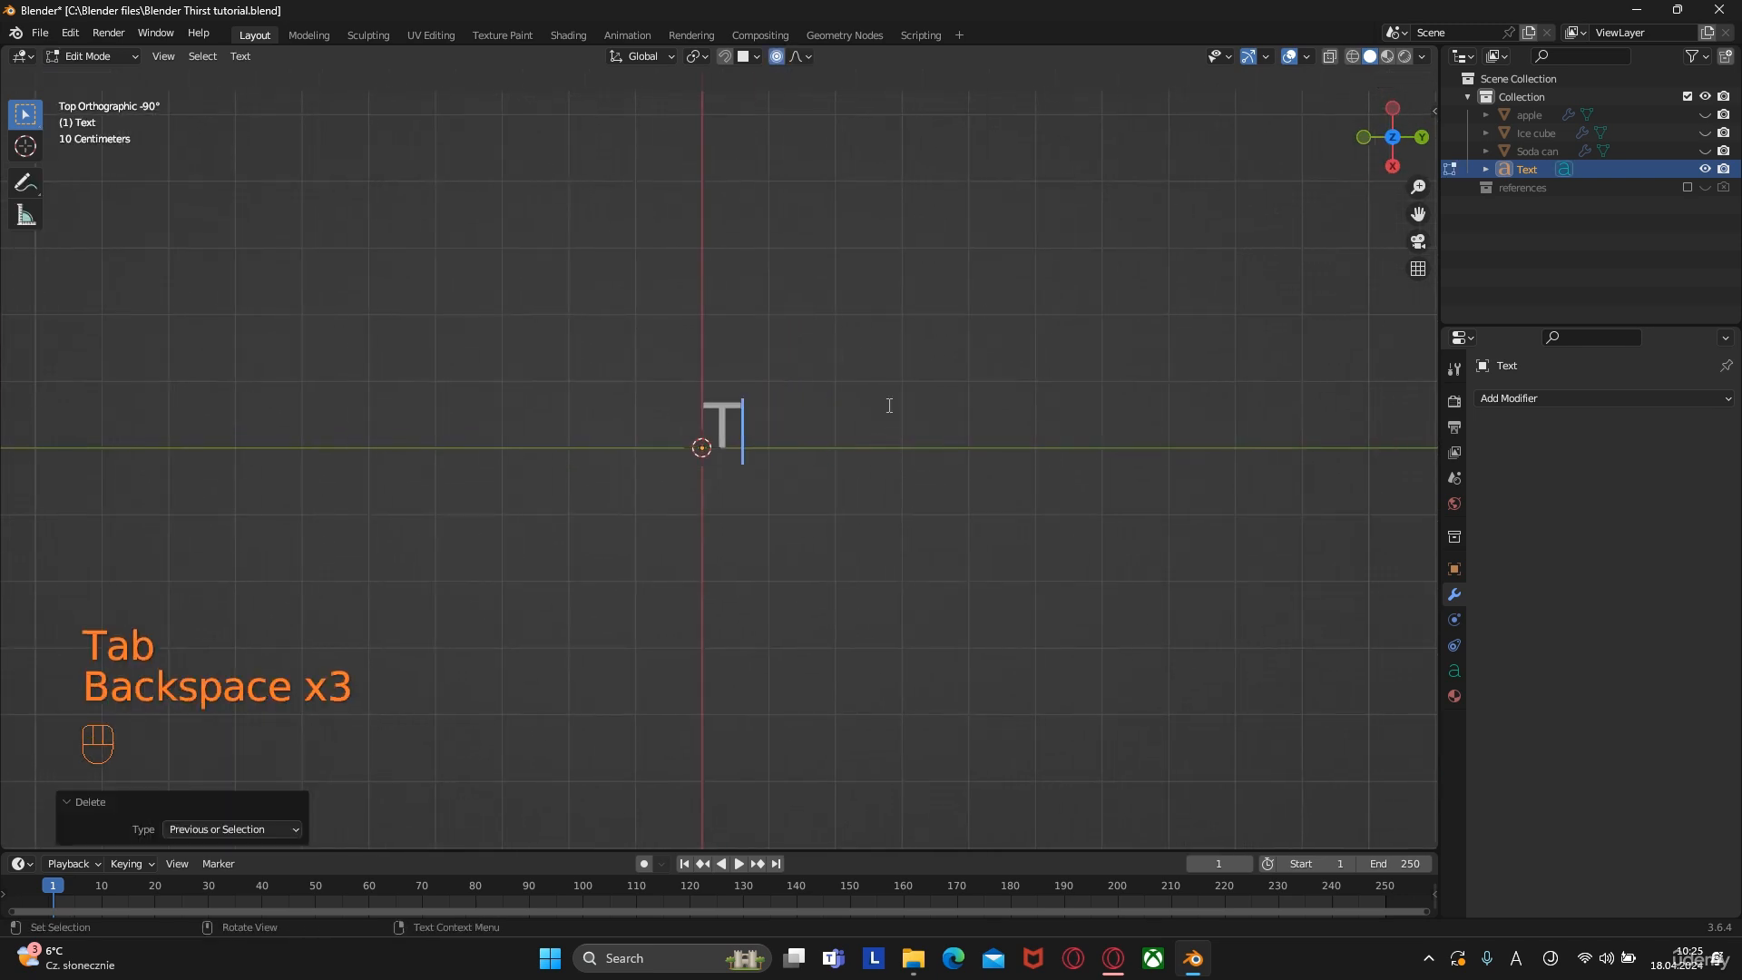
type("Hir")
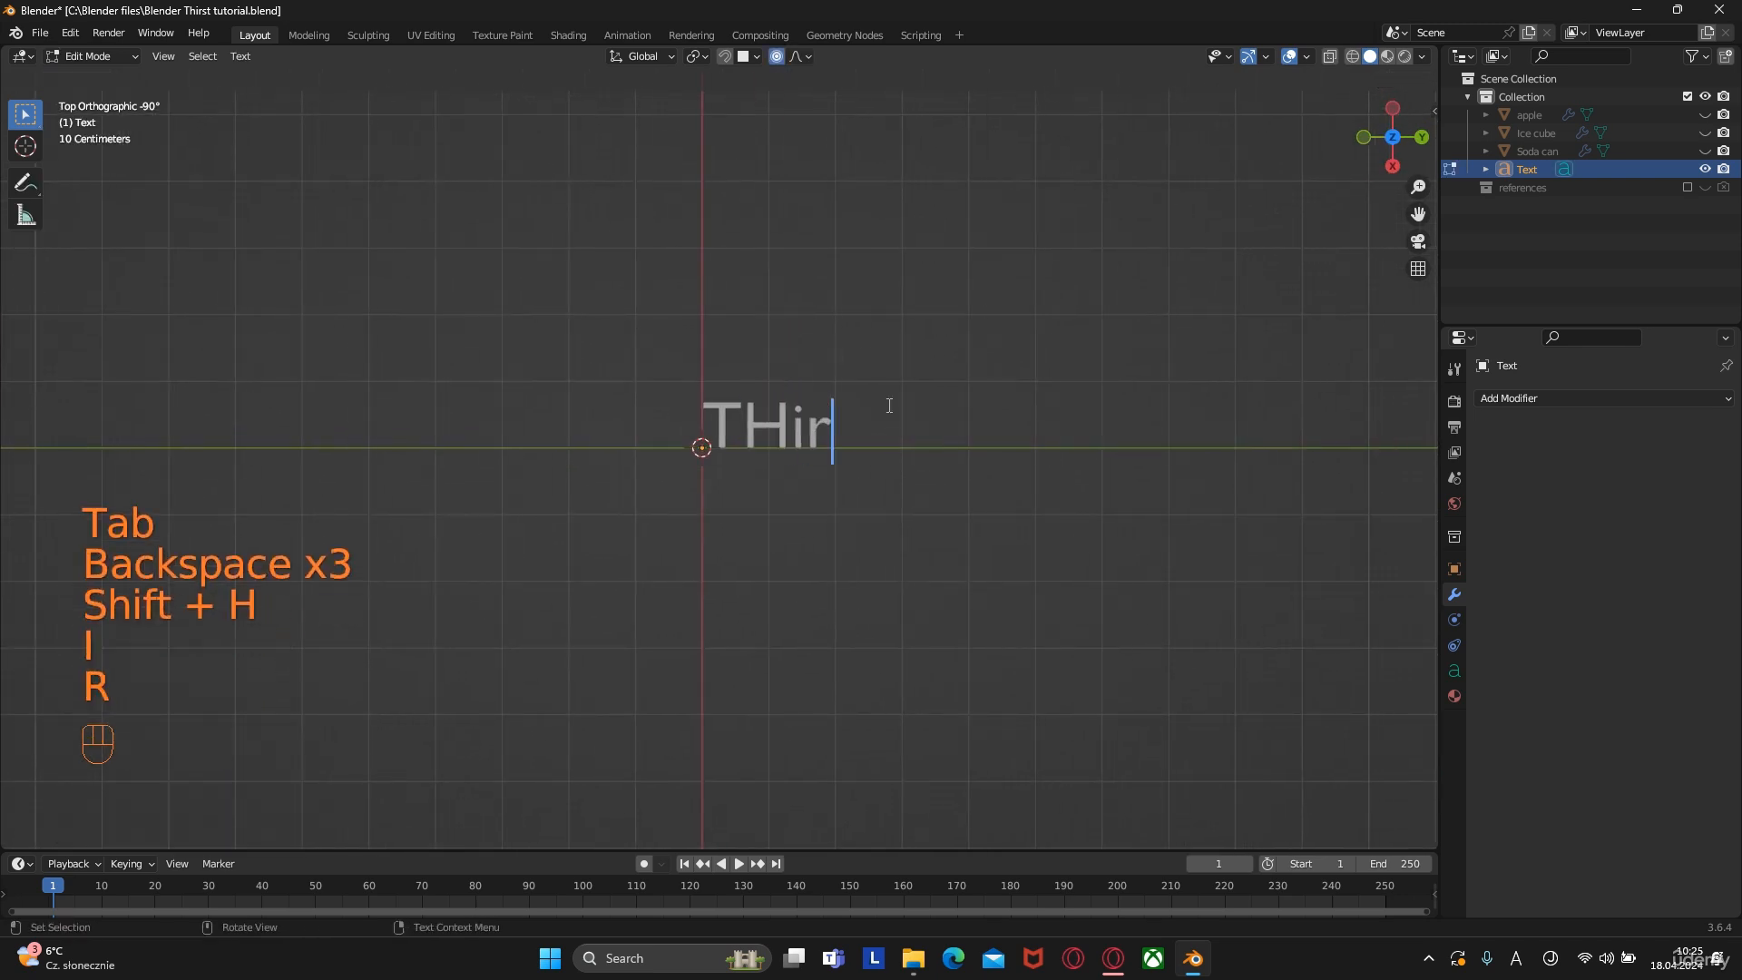
type("sty?")
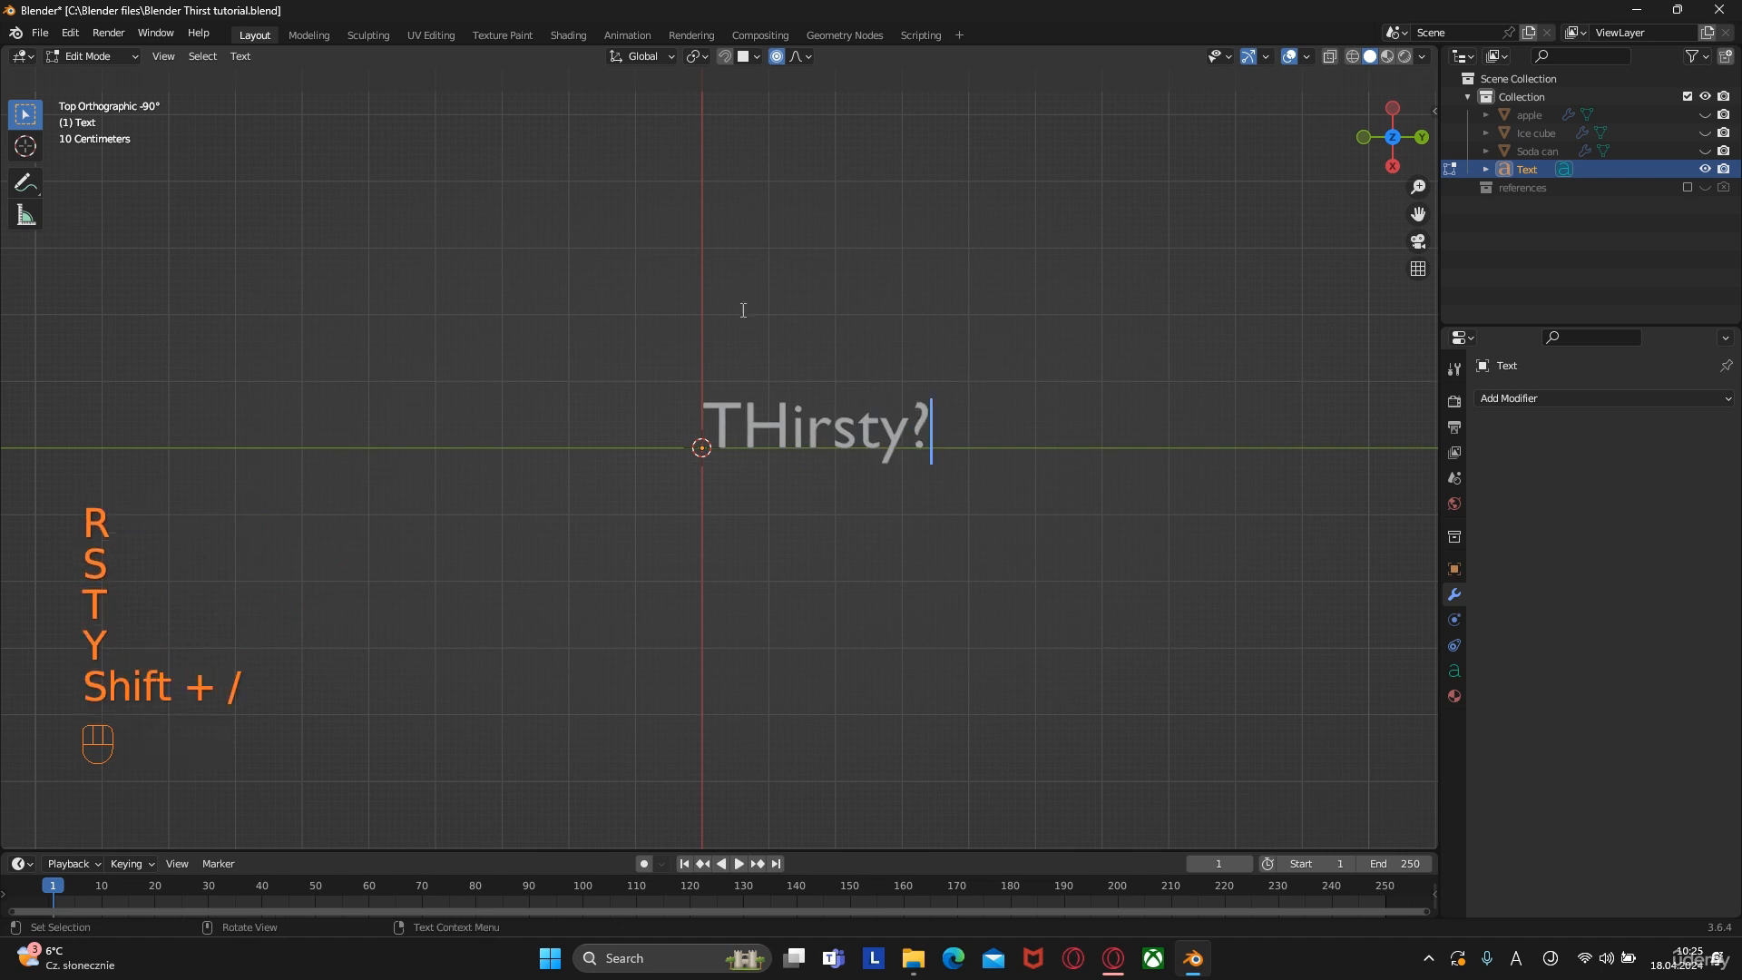
key("BackSpace")
type("h")
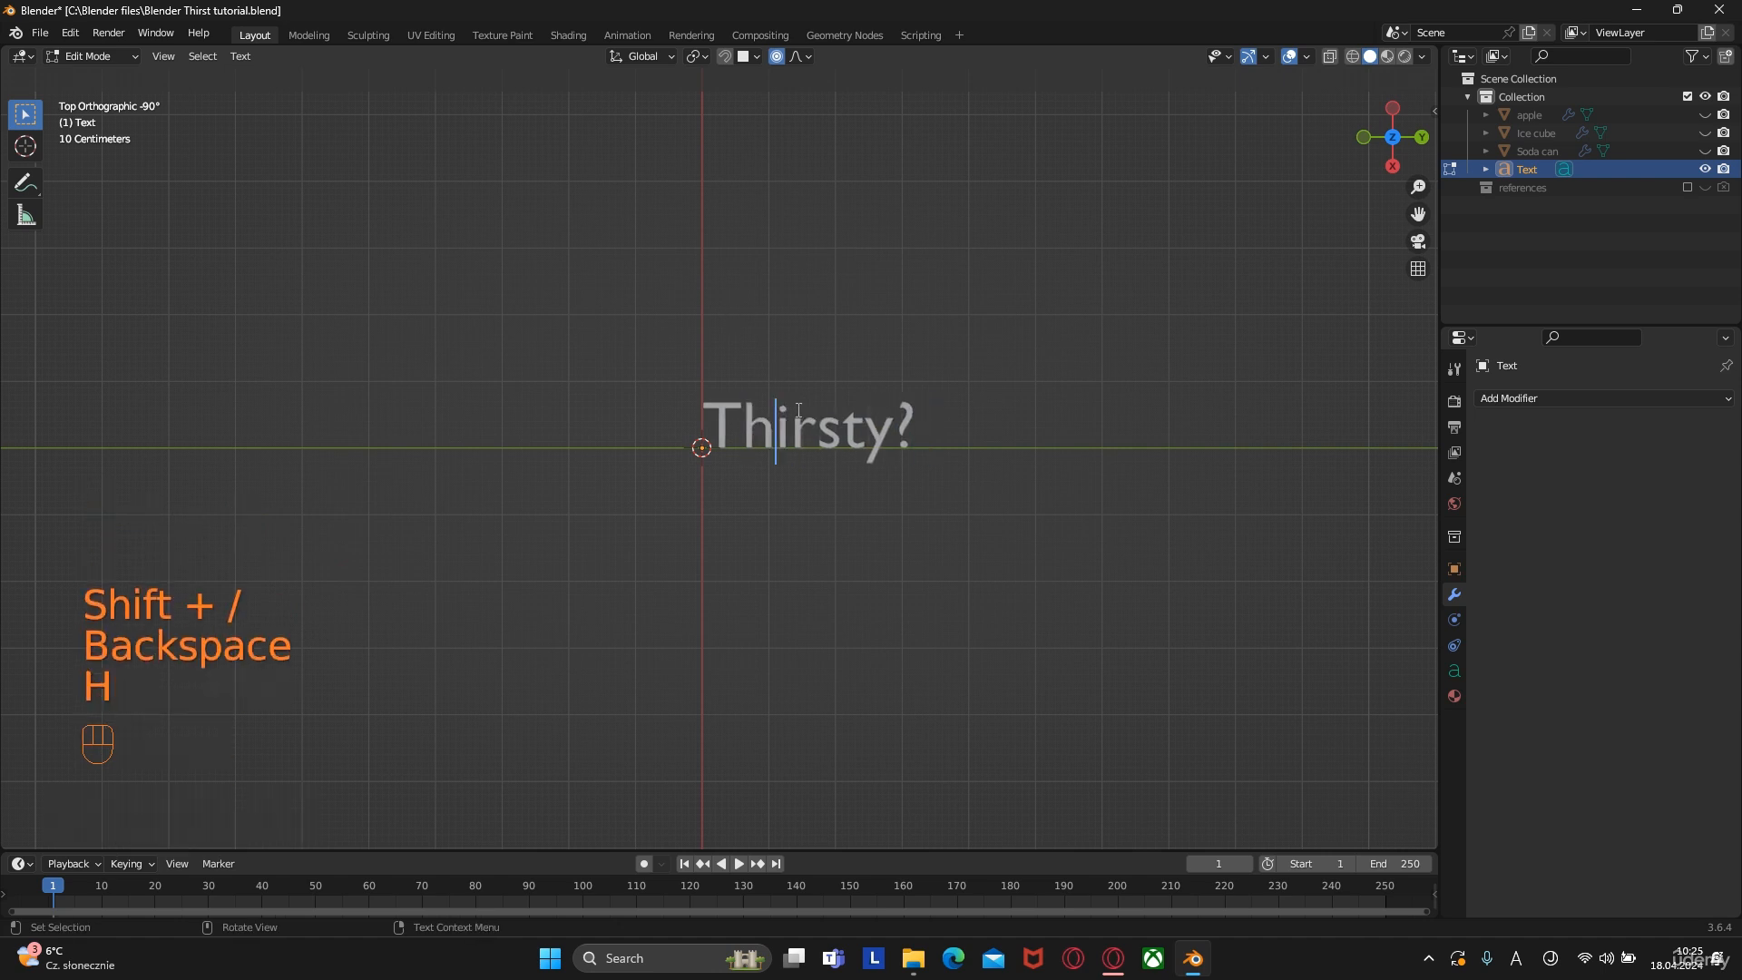
key("Tab")
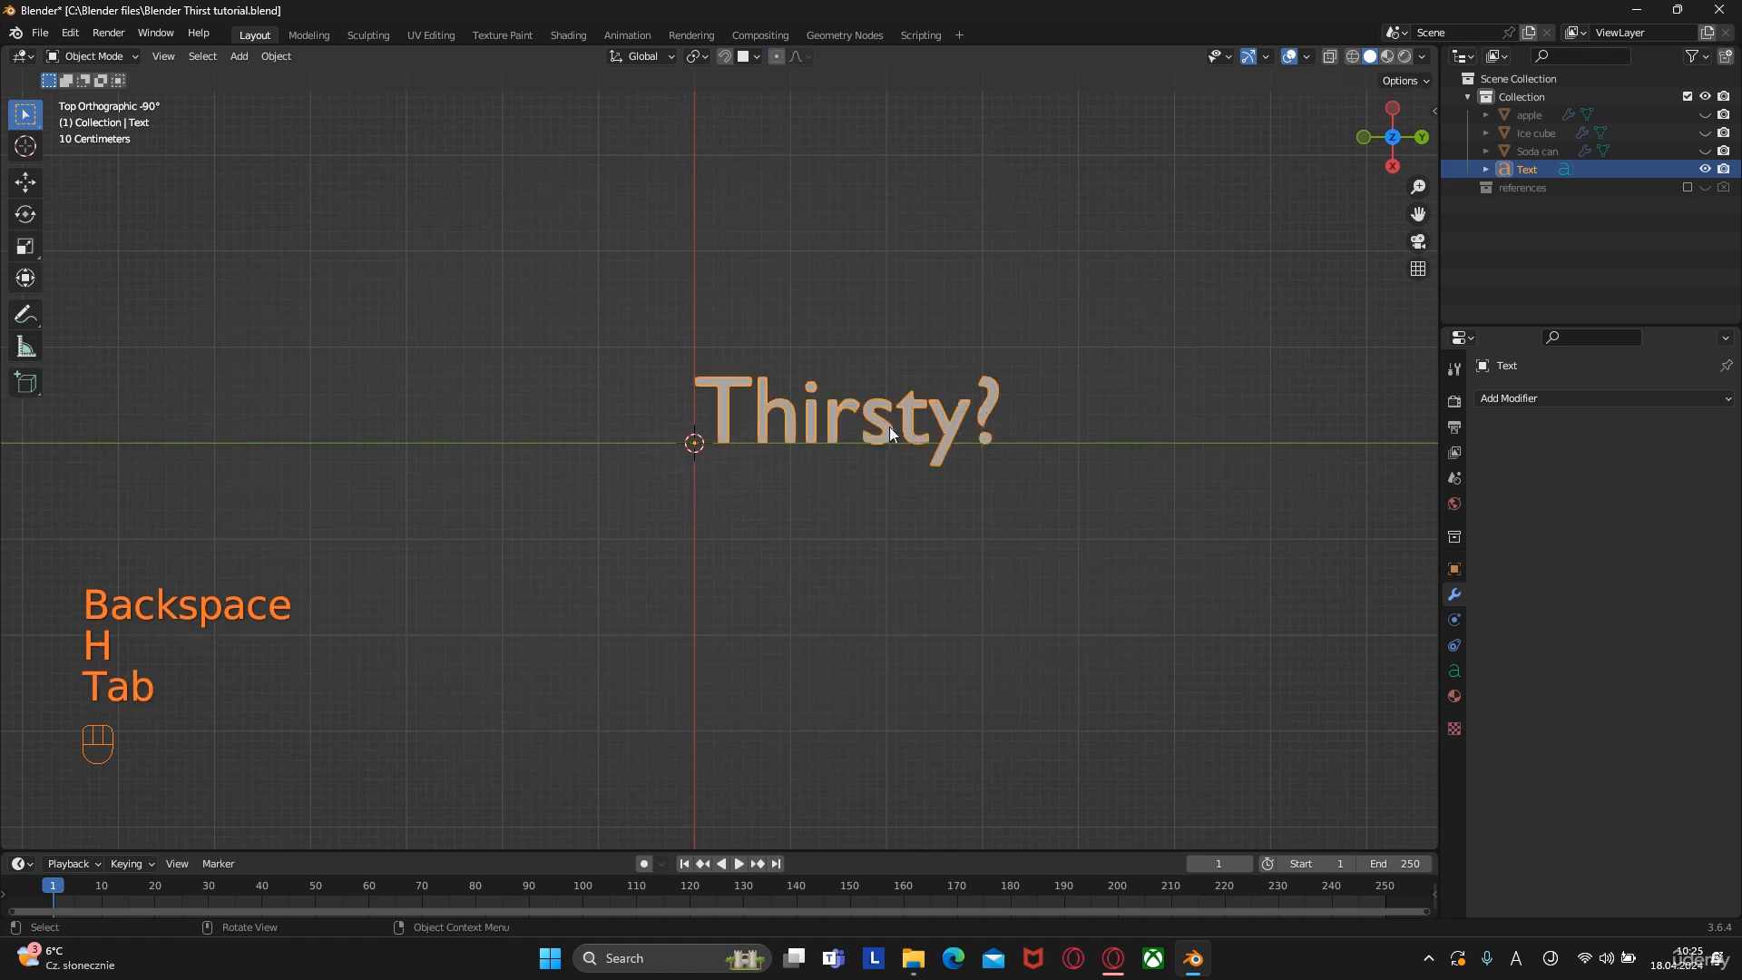
Load Berlin Sans FB Demi Bold from the Windows fonts folder as the text's regular font
middle_click_drag(950, 470, 880, 474, "shift")
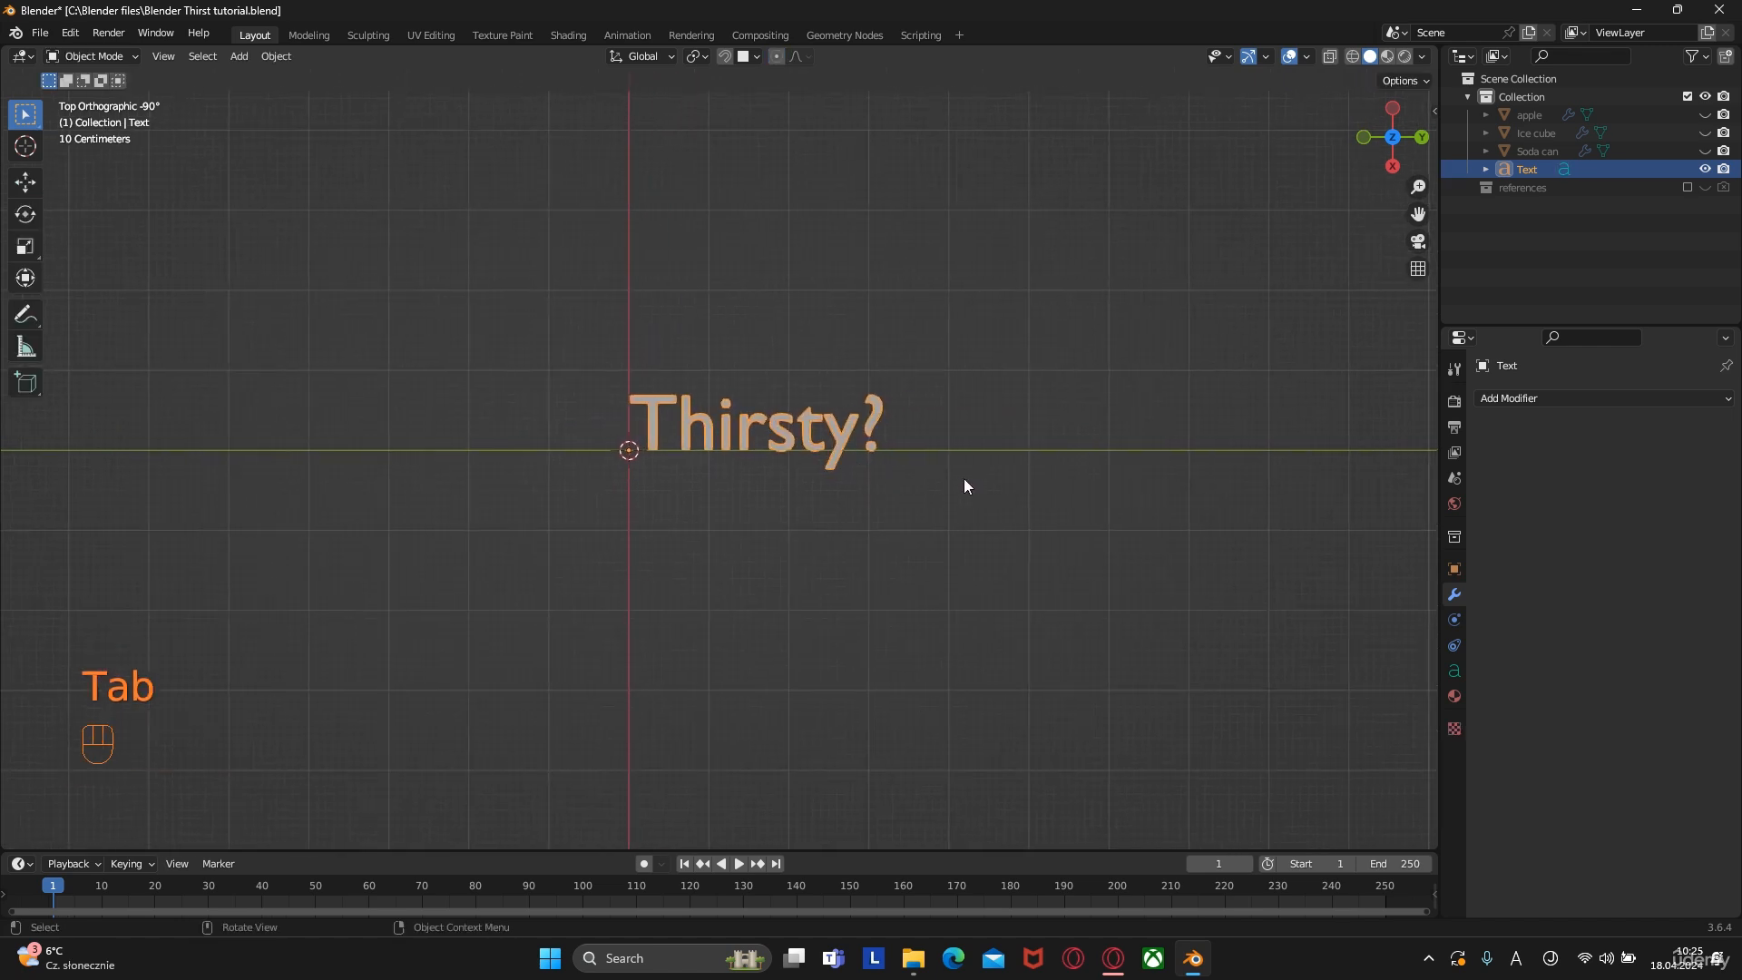
left_click(1461, 674)
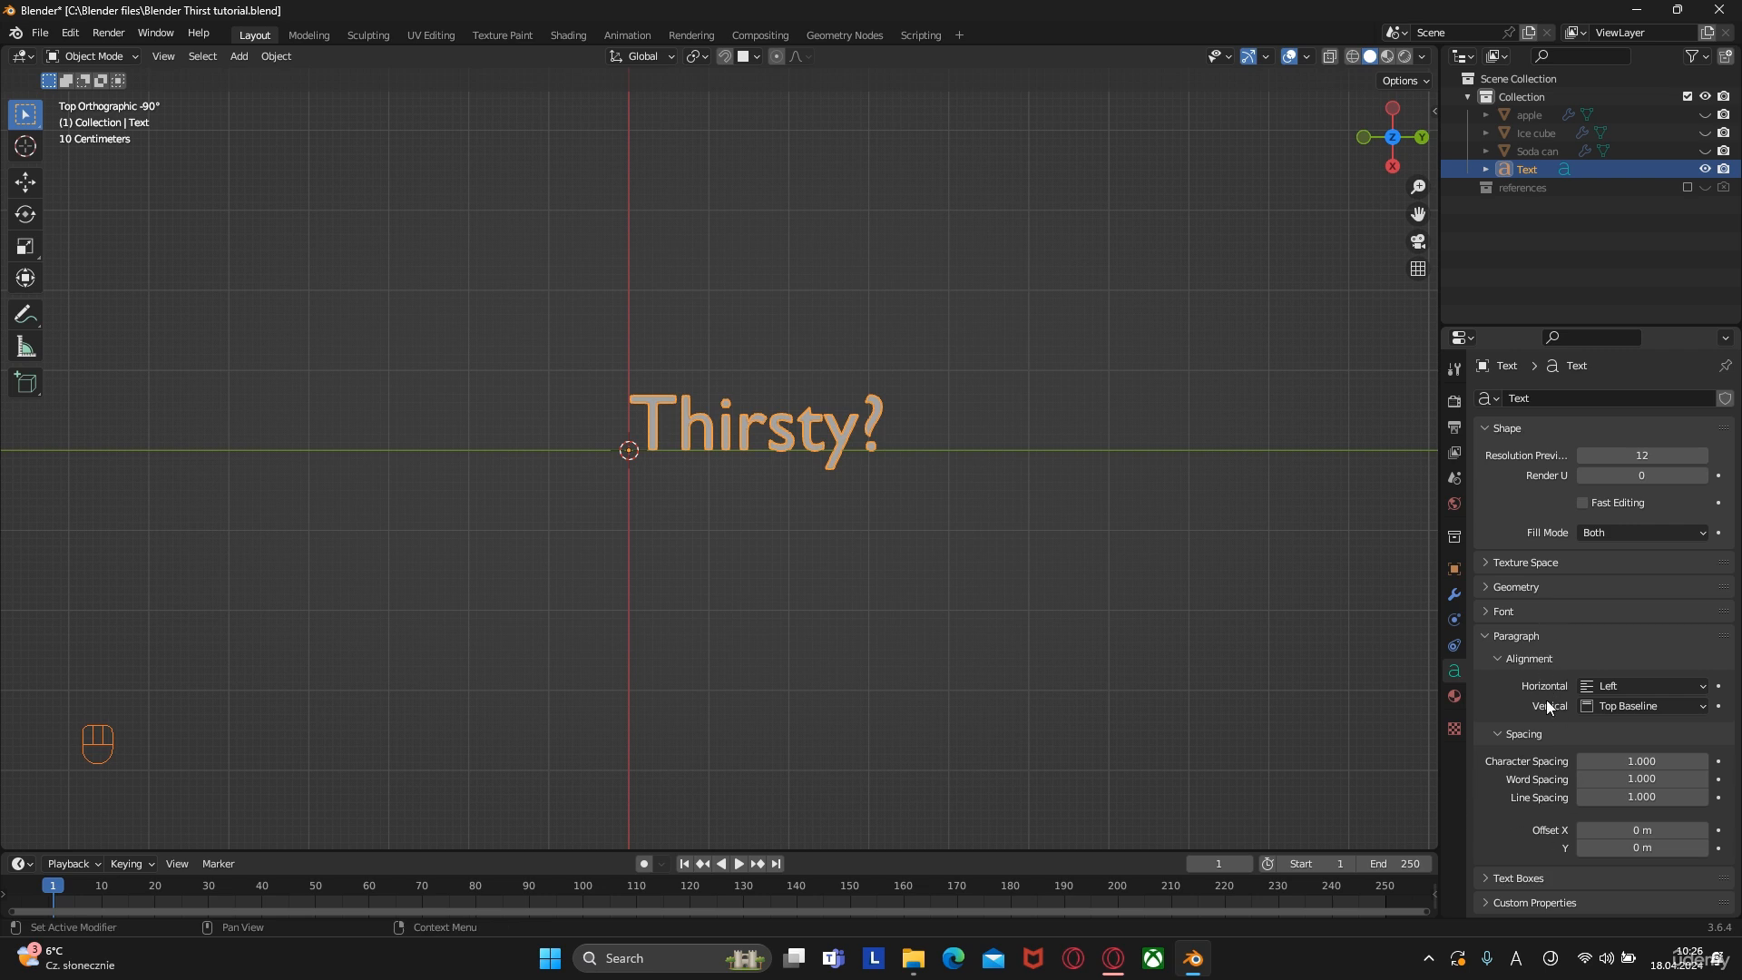
left_click(1506, 612)
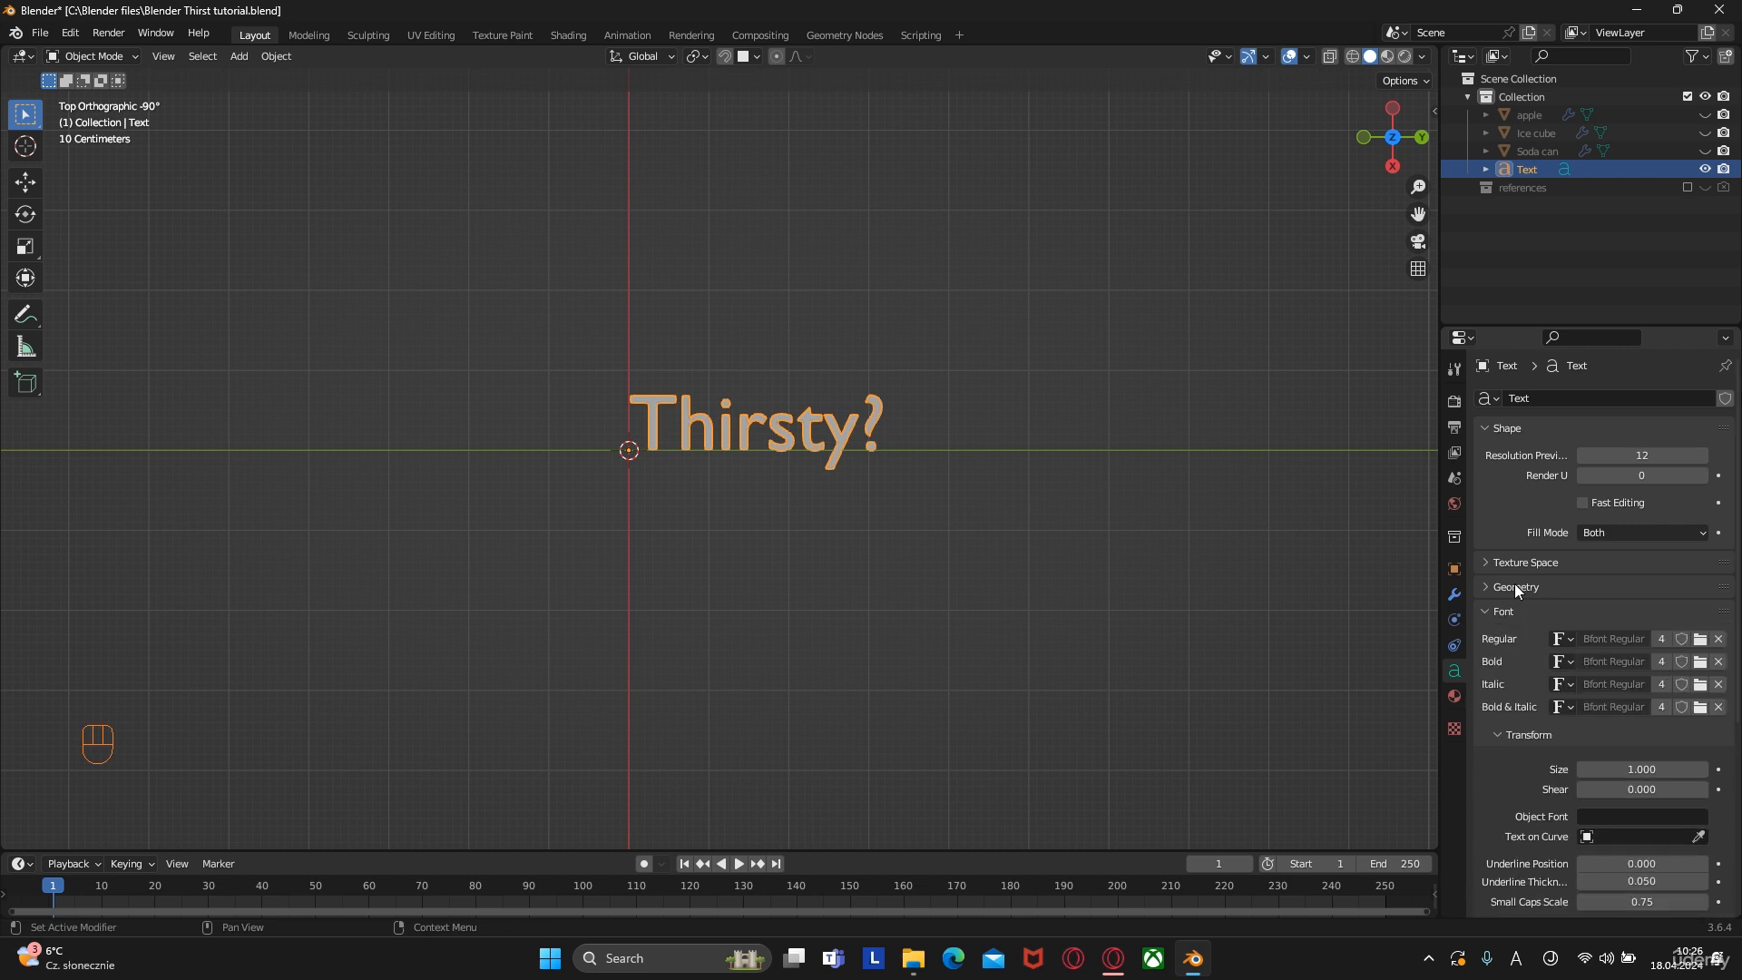
left_click(1701, 640)
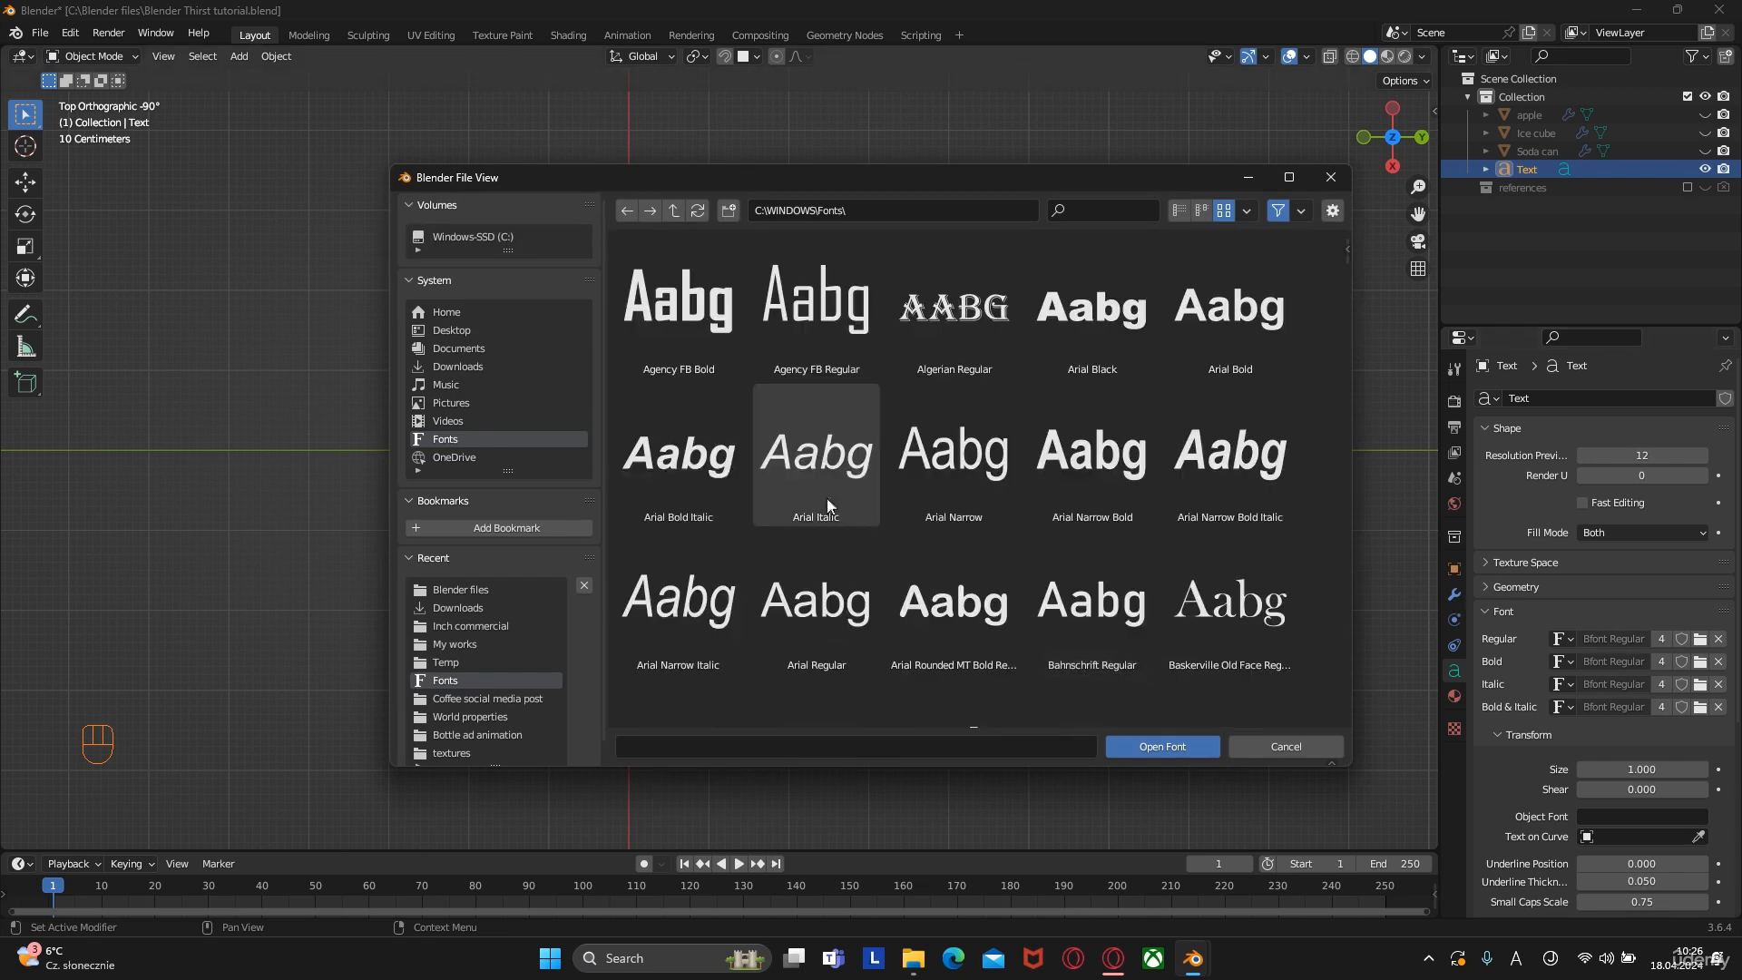
double_click(678, 308)
scroll(934, 552, "down", 6)
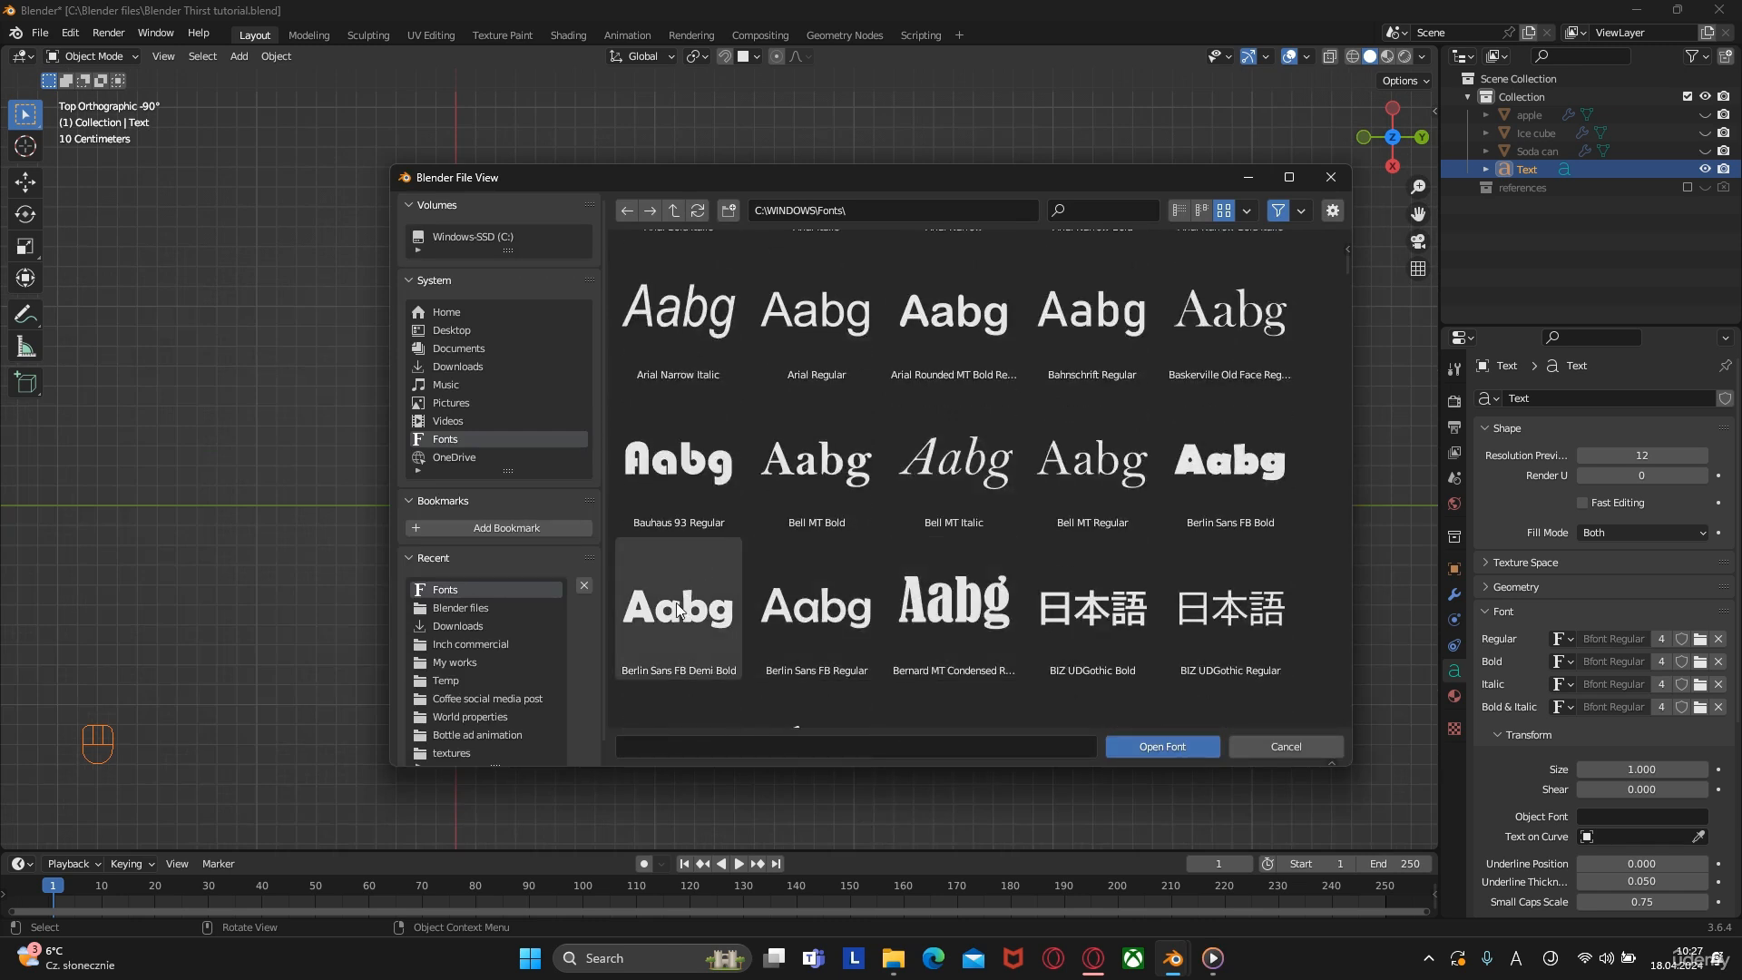
double_click(681, 608)
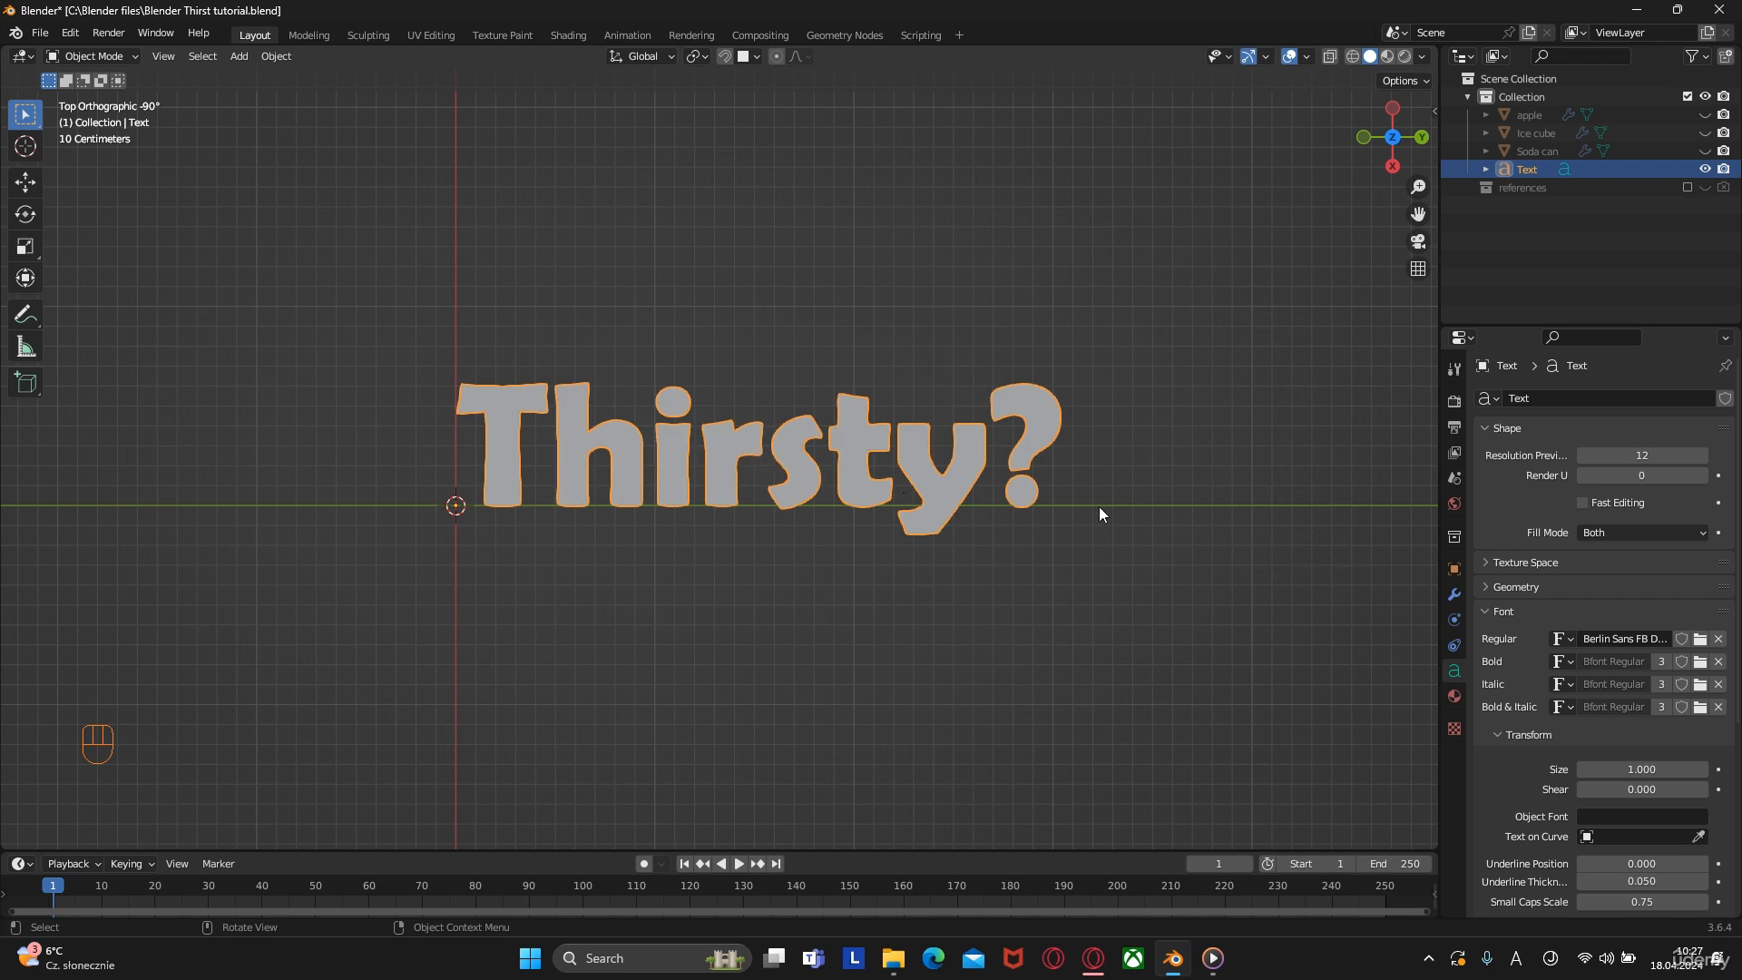
Stand the text upright by rotating it 90° about the global Y axis
middle_click_drag(1152, 492, 952, 350)
key("r")
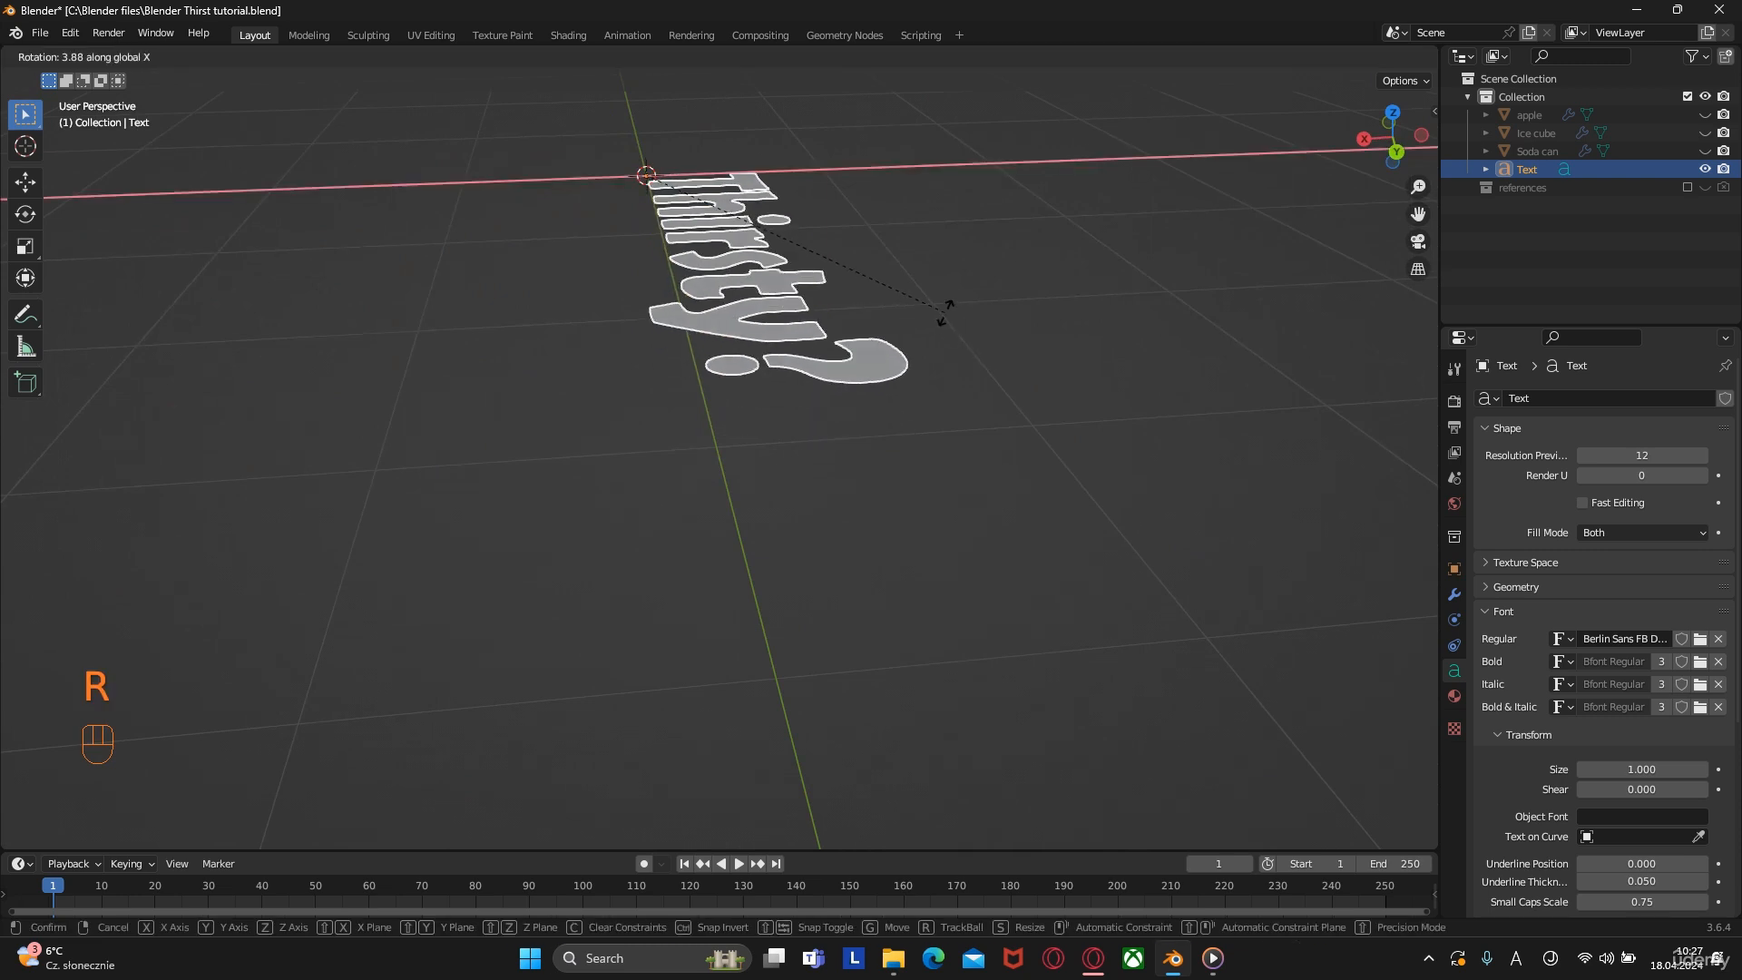
key("y")
key("9")
key("0")
key("Return")
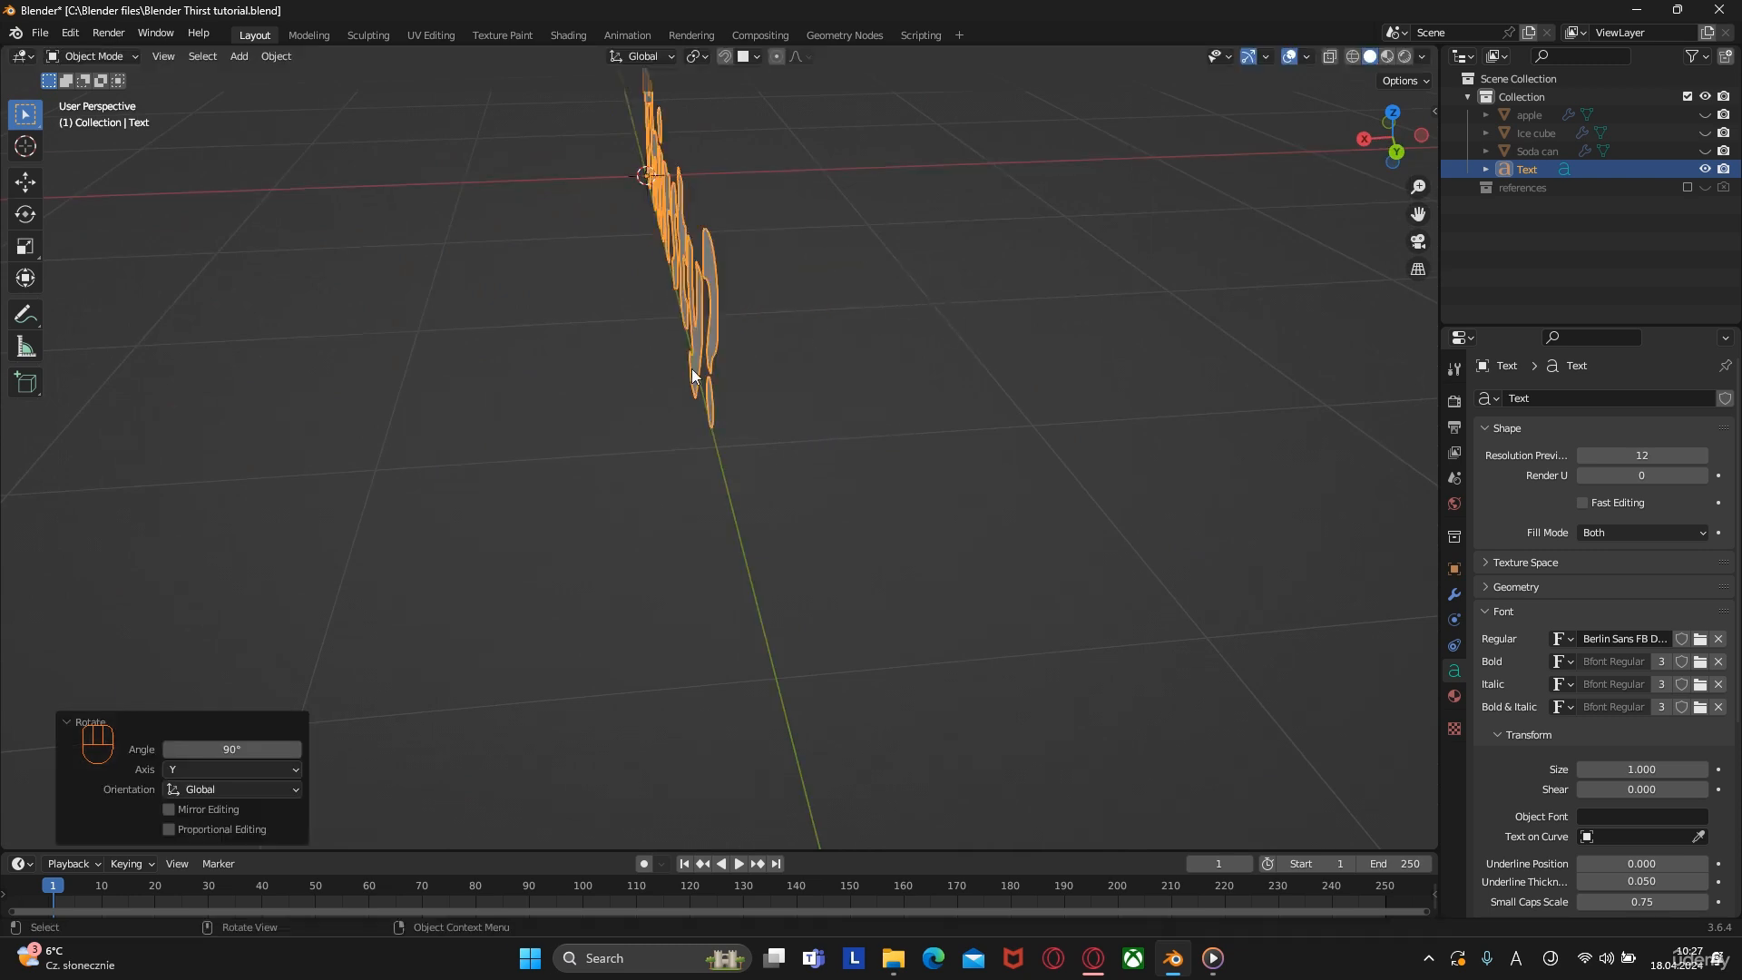
middle_click_drag(939, 285, 851, 325)
Try a round bevel depth of 0.001 m in the text's geometry settings
middle_click_drag(956, 262, 1433, 526, "shift")
left_click(1488, 587)
middle_click_drag(1172, 542, 1501, 651)
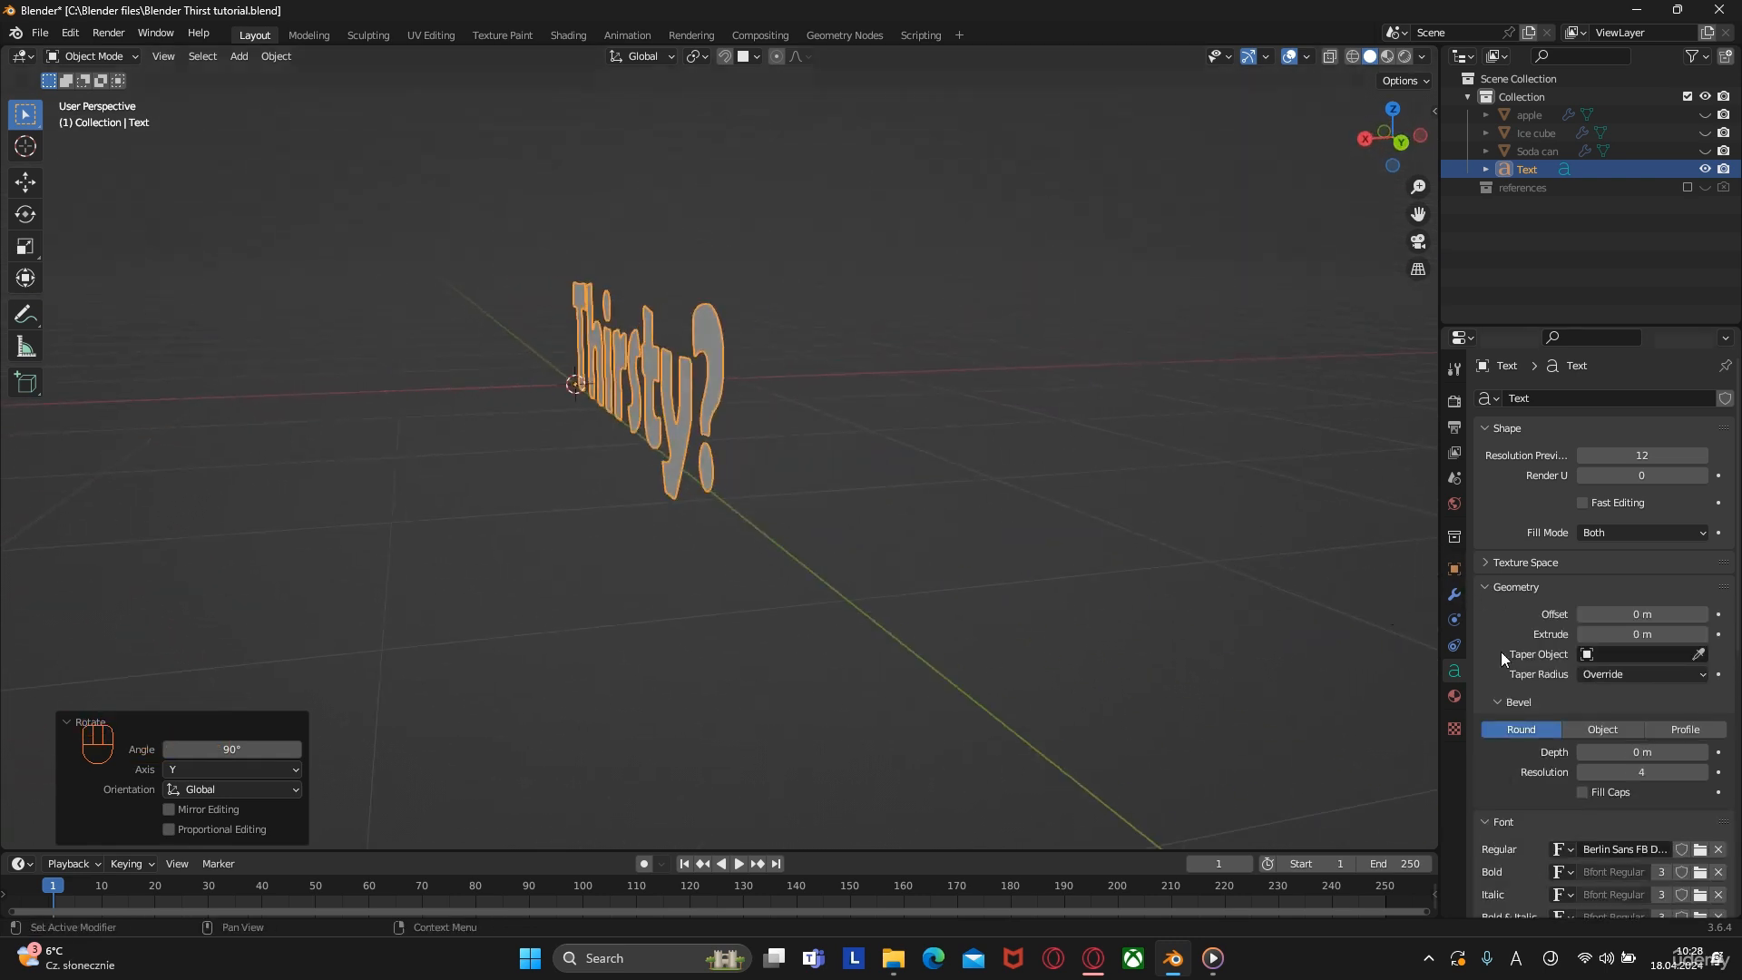
left_click_drag(1609, 752, 1663, 754)
middle_click_drag(859, 486, 995, 510)
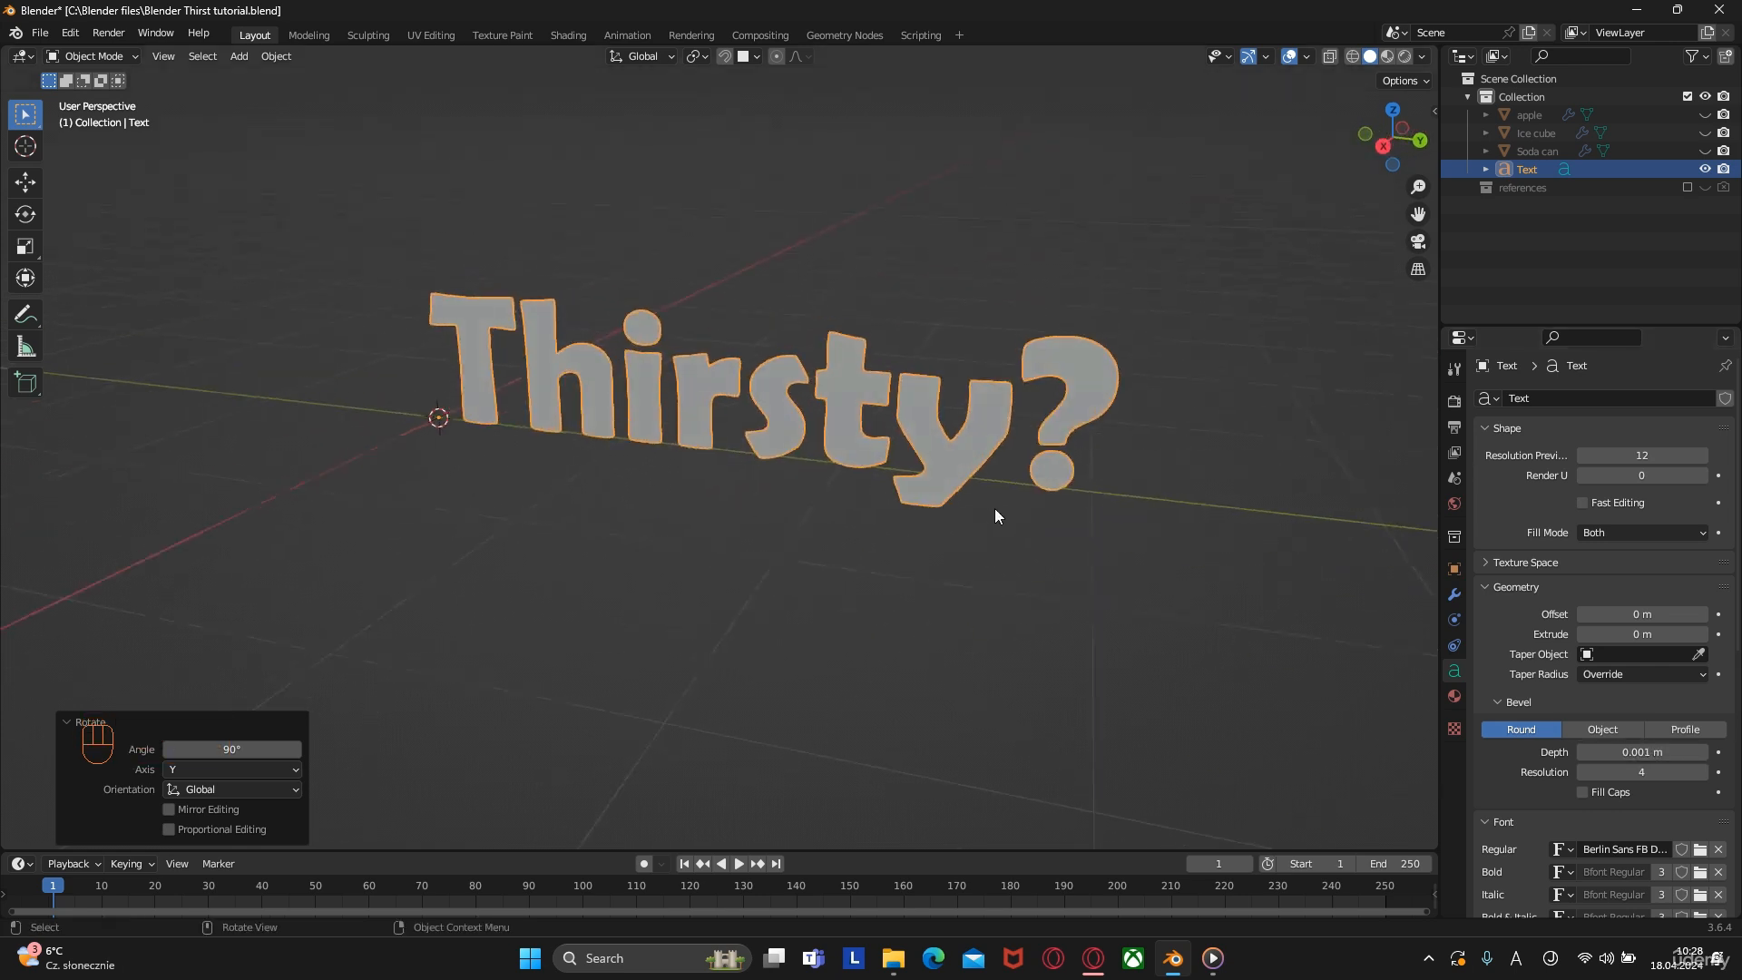
scroll(994, 508, "up", 3)
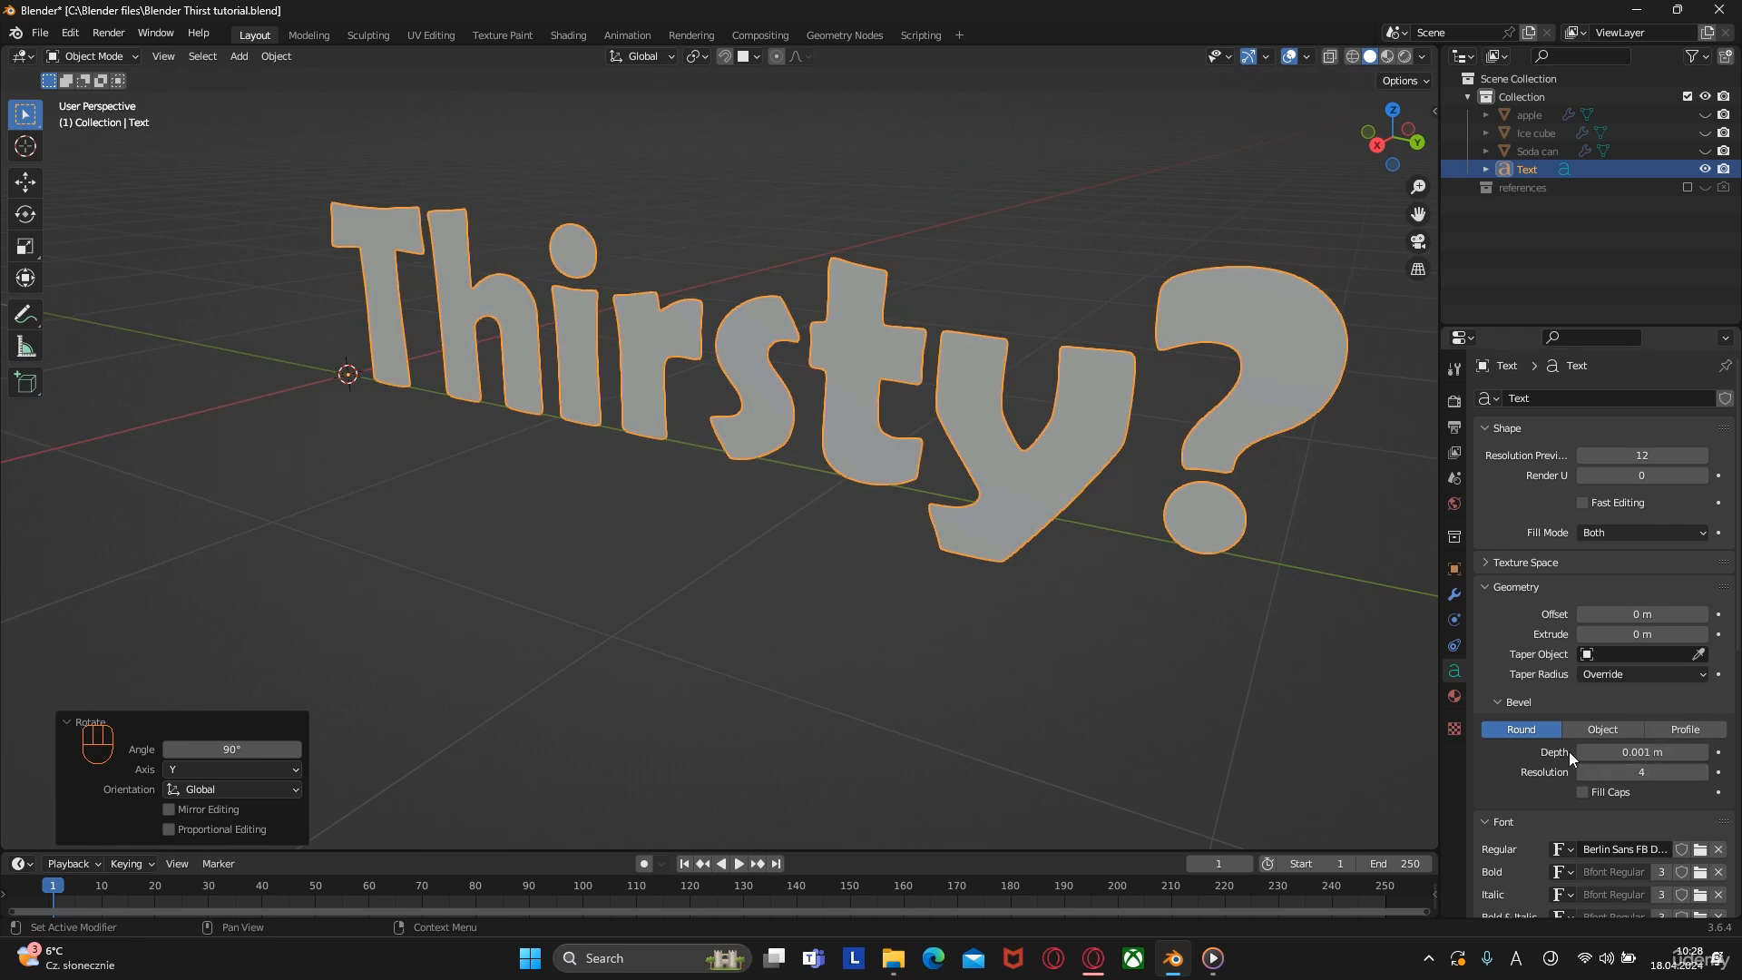
Try a 0.08 m extrusion on the text combined with a 0.005 m bevel depth, and inspect the letters up close
left_click_drag(1631, 634, 1668, 633)
left_click_drag(1622, 752, 1633, 752, "shift")
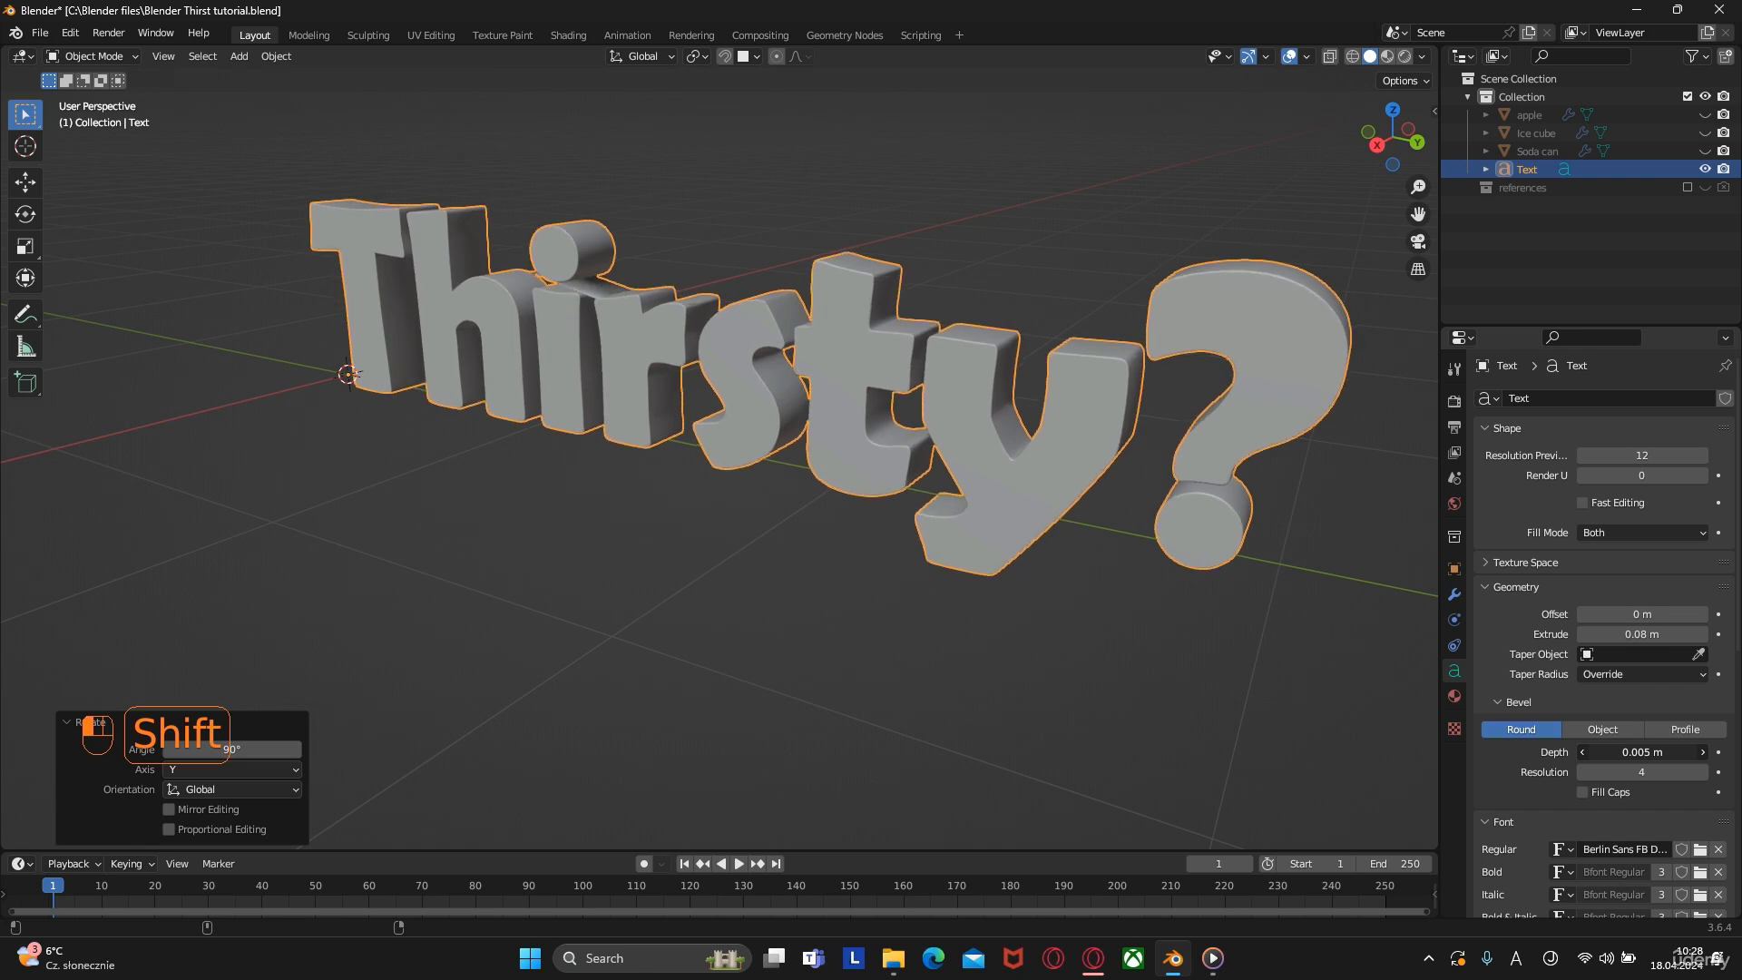
middle_click_drag(737, 423, 794, 403)
scroll(678, 280, "up", 4)
middle_click_drag(679, 281, 731, 325)
middle_click_drag(808, 390, 863, 439)
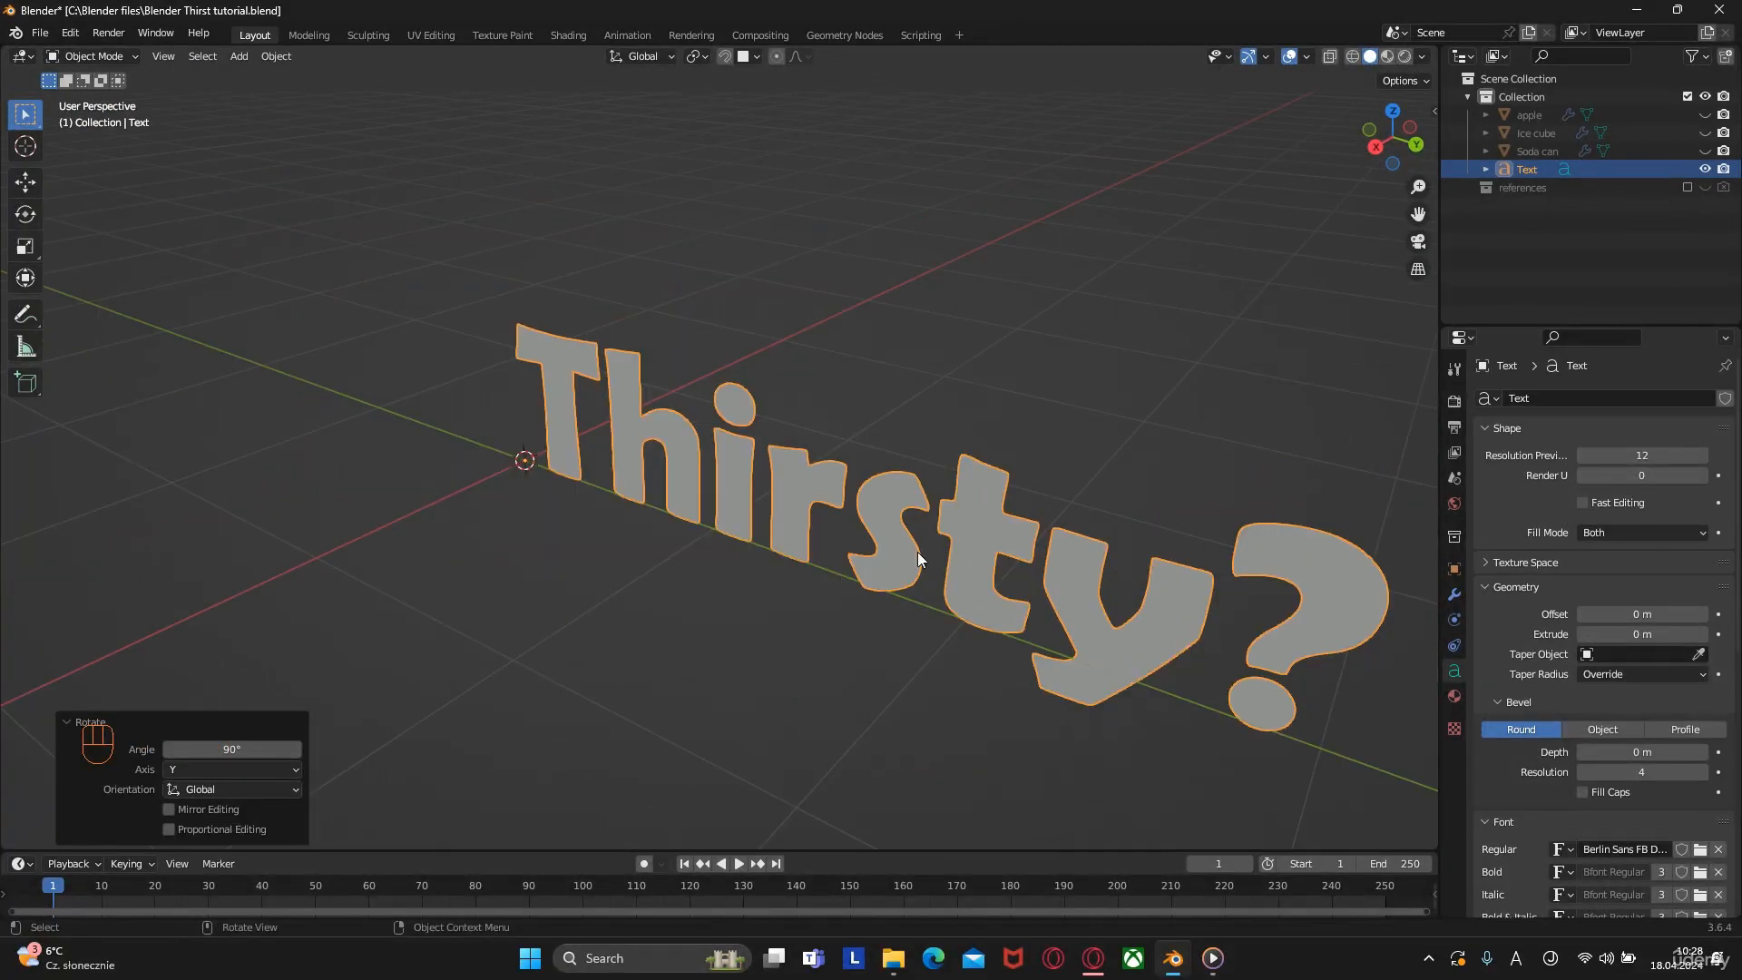
Convert the "Thirsty?" text object to a mesh
right_click(802, 502)
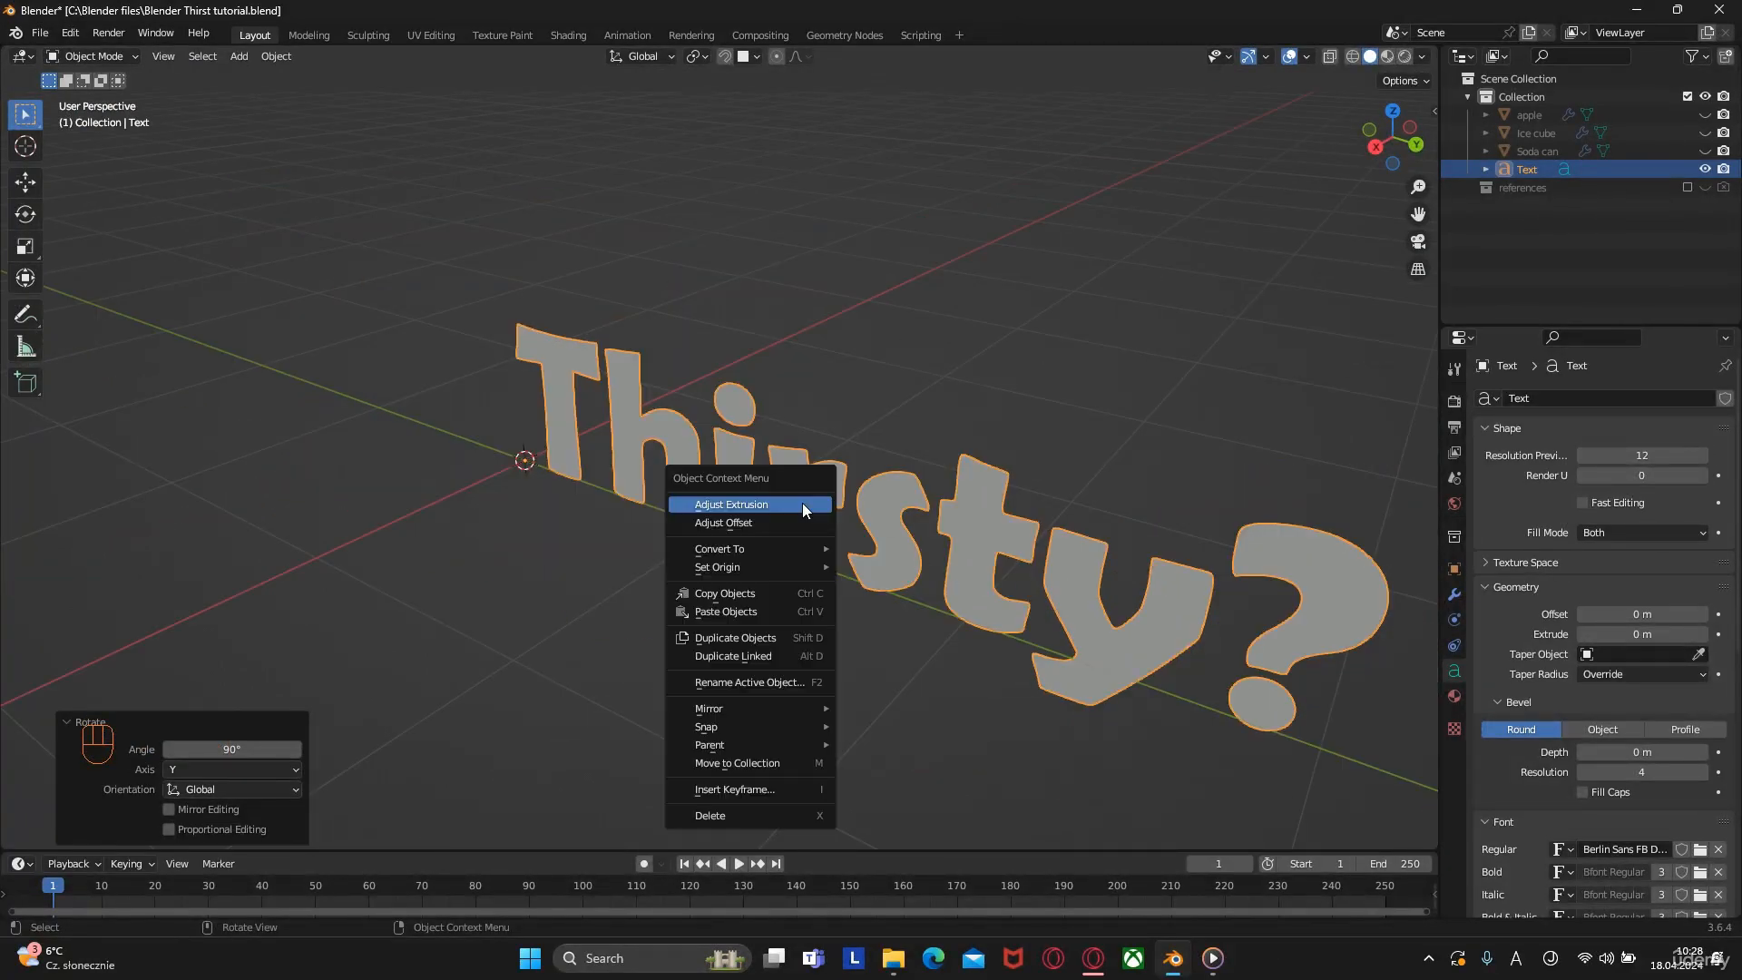
mouse_move(753, 567)
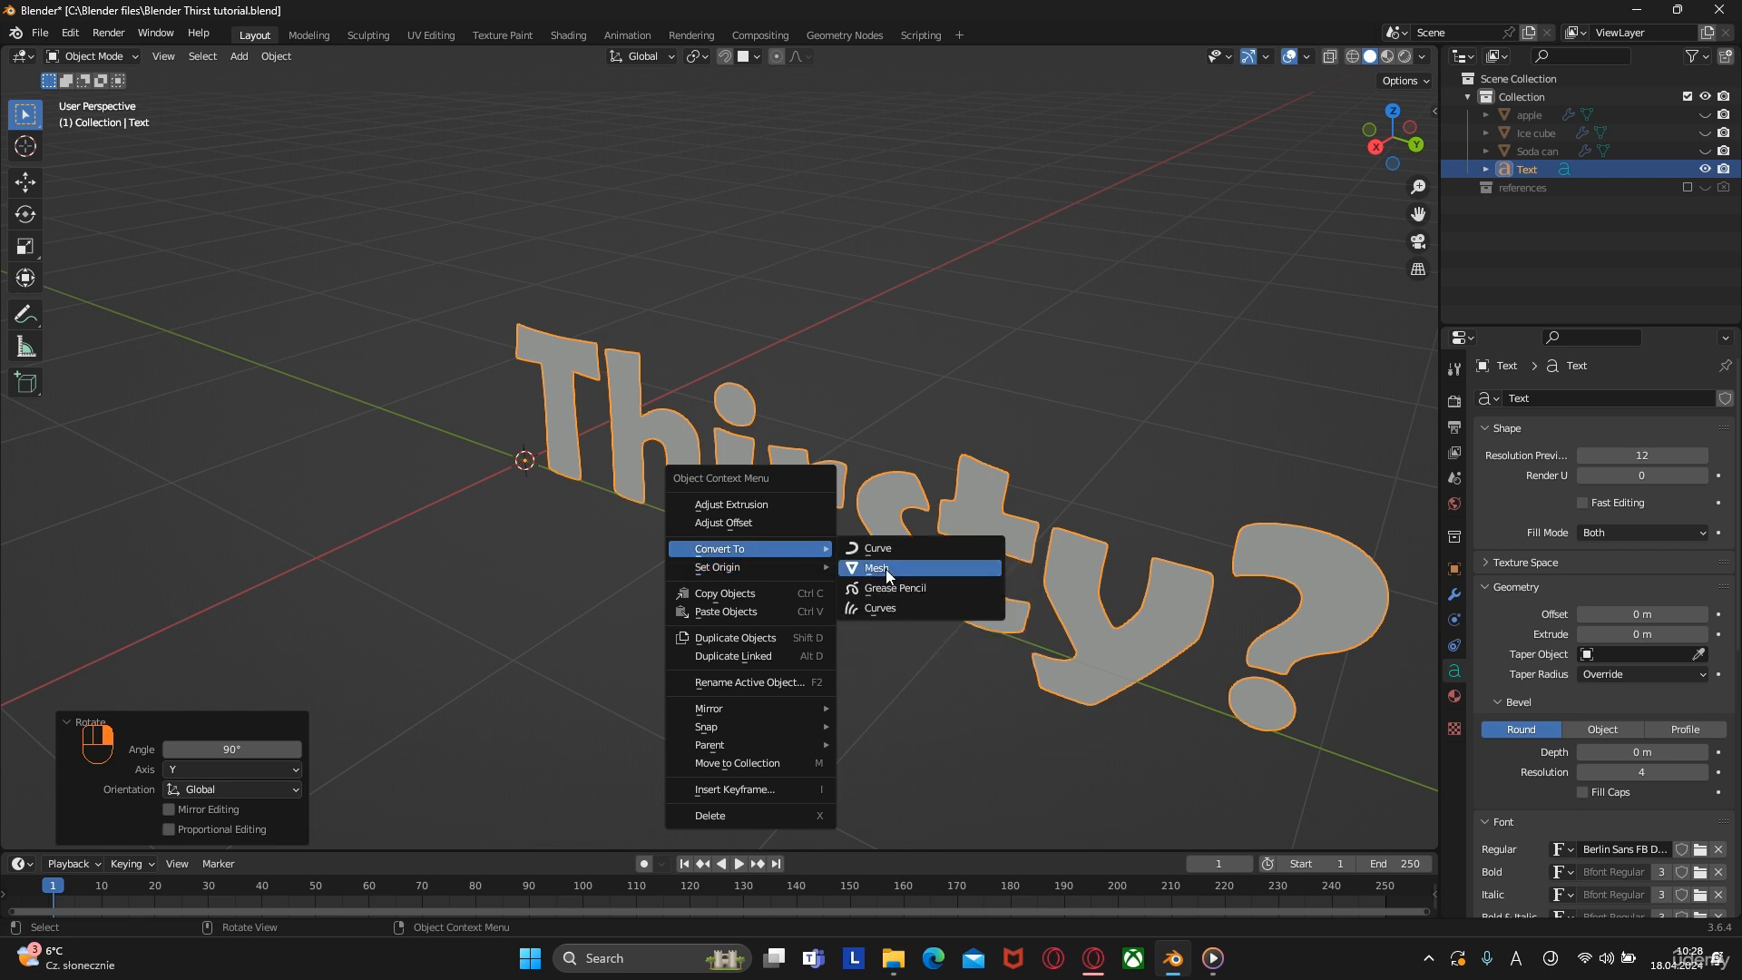
left_click(886, 569)
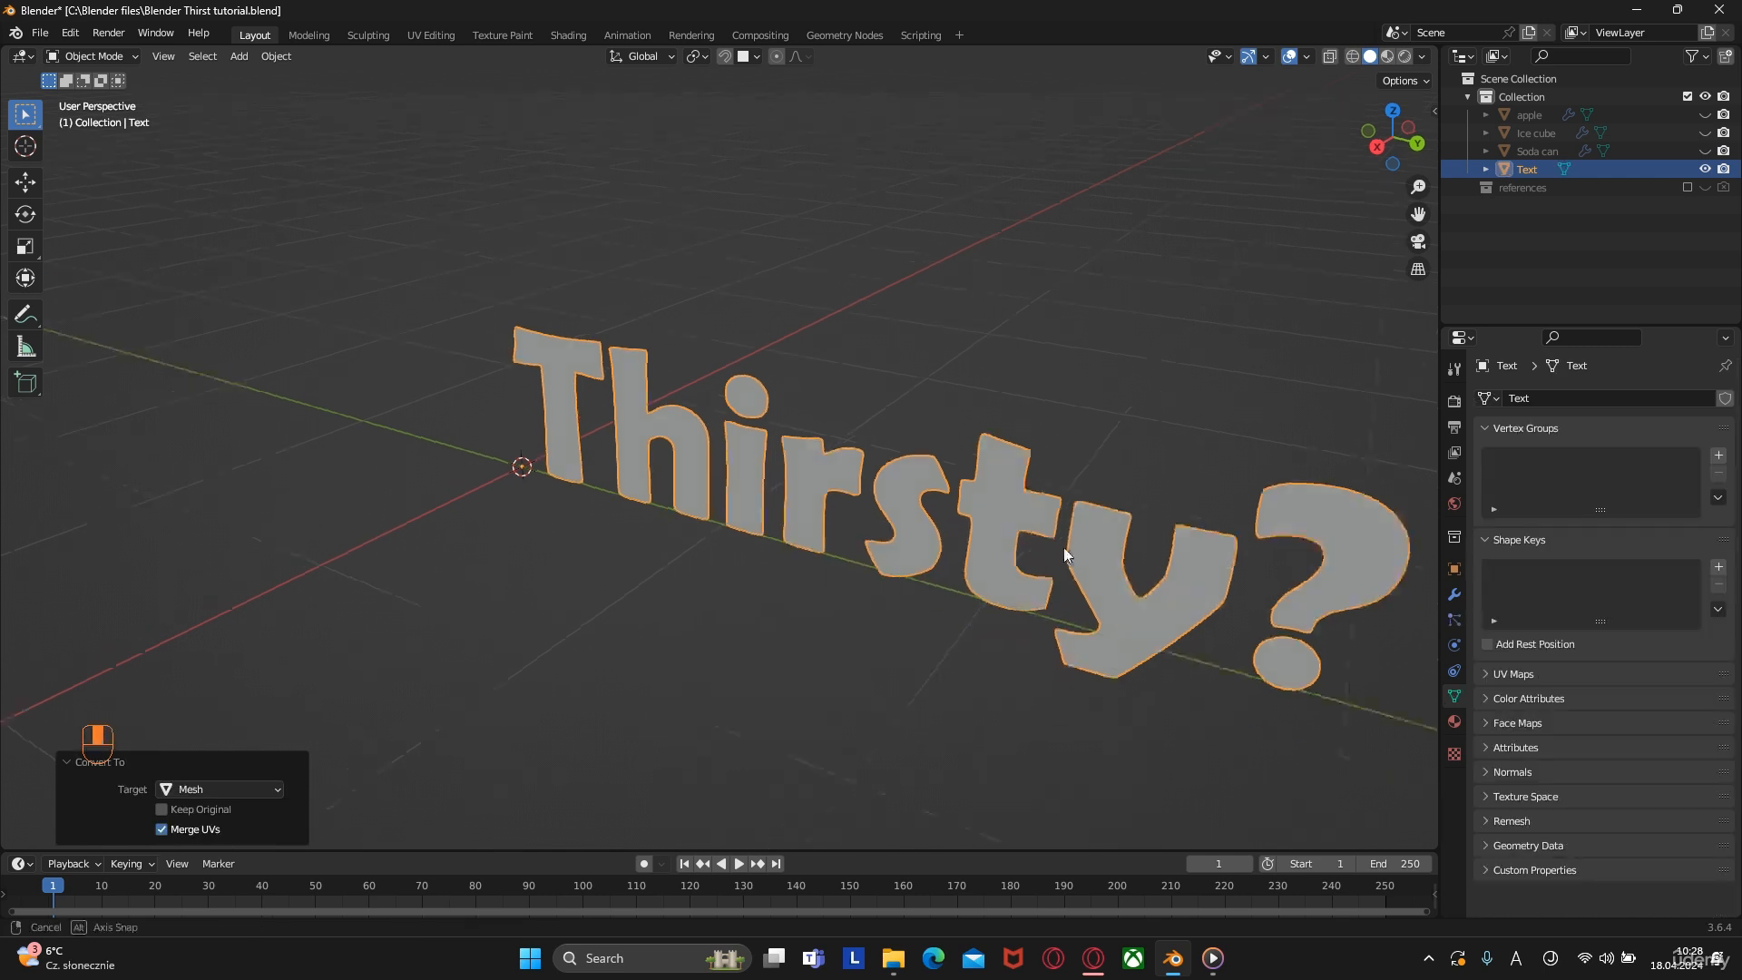
Examine the converted text's mesh topology in Edit Mode, from the first letters to the question mark
key("Tab")
scroll(1070, 535, "up", 3)
middle_click_drag(1066, 545, 1270, 694, "shift")
scroll(1271, 694, "down", 1)
scroll(758, 490, "up", 6)
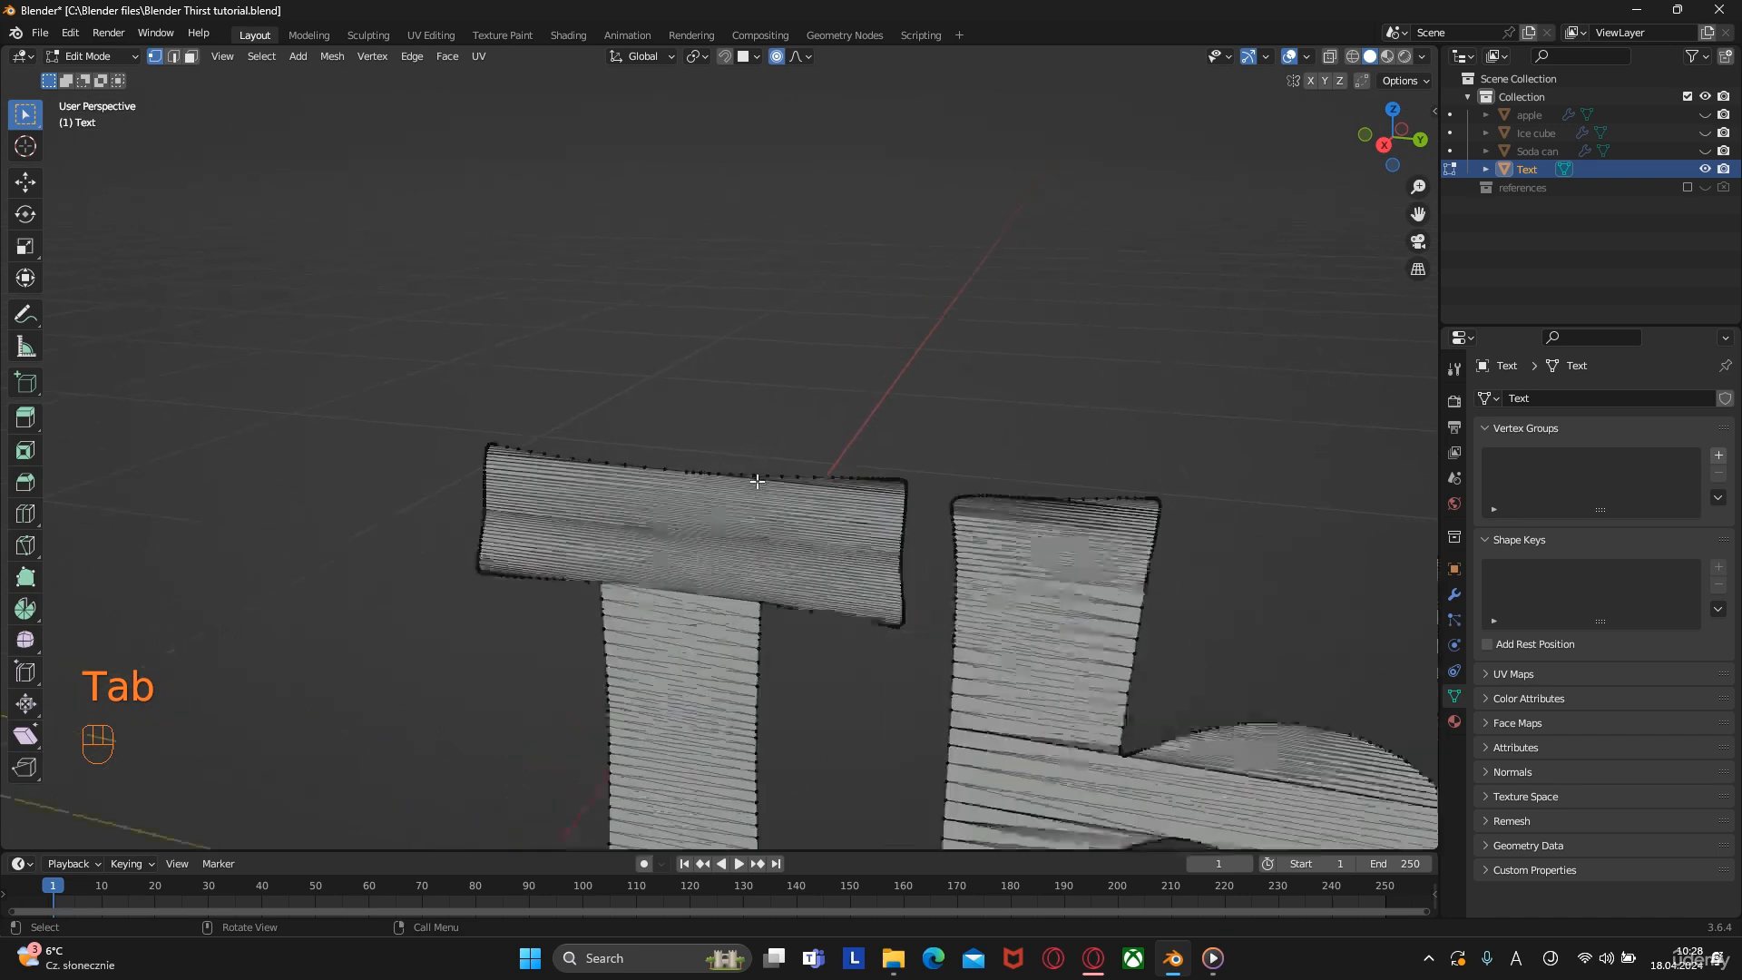
scroll(728, 596, "down", 3)
scroll(728, 596, "down", 1)
middle_click_drag(1079, 667, 181, 263, "shift")
middle_click_drag(1234, 413, 668, 363, "shift")
scroll(808, 366, "down", 5)
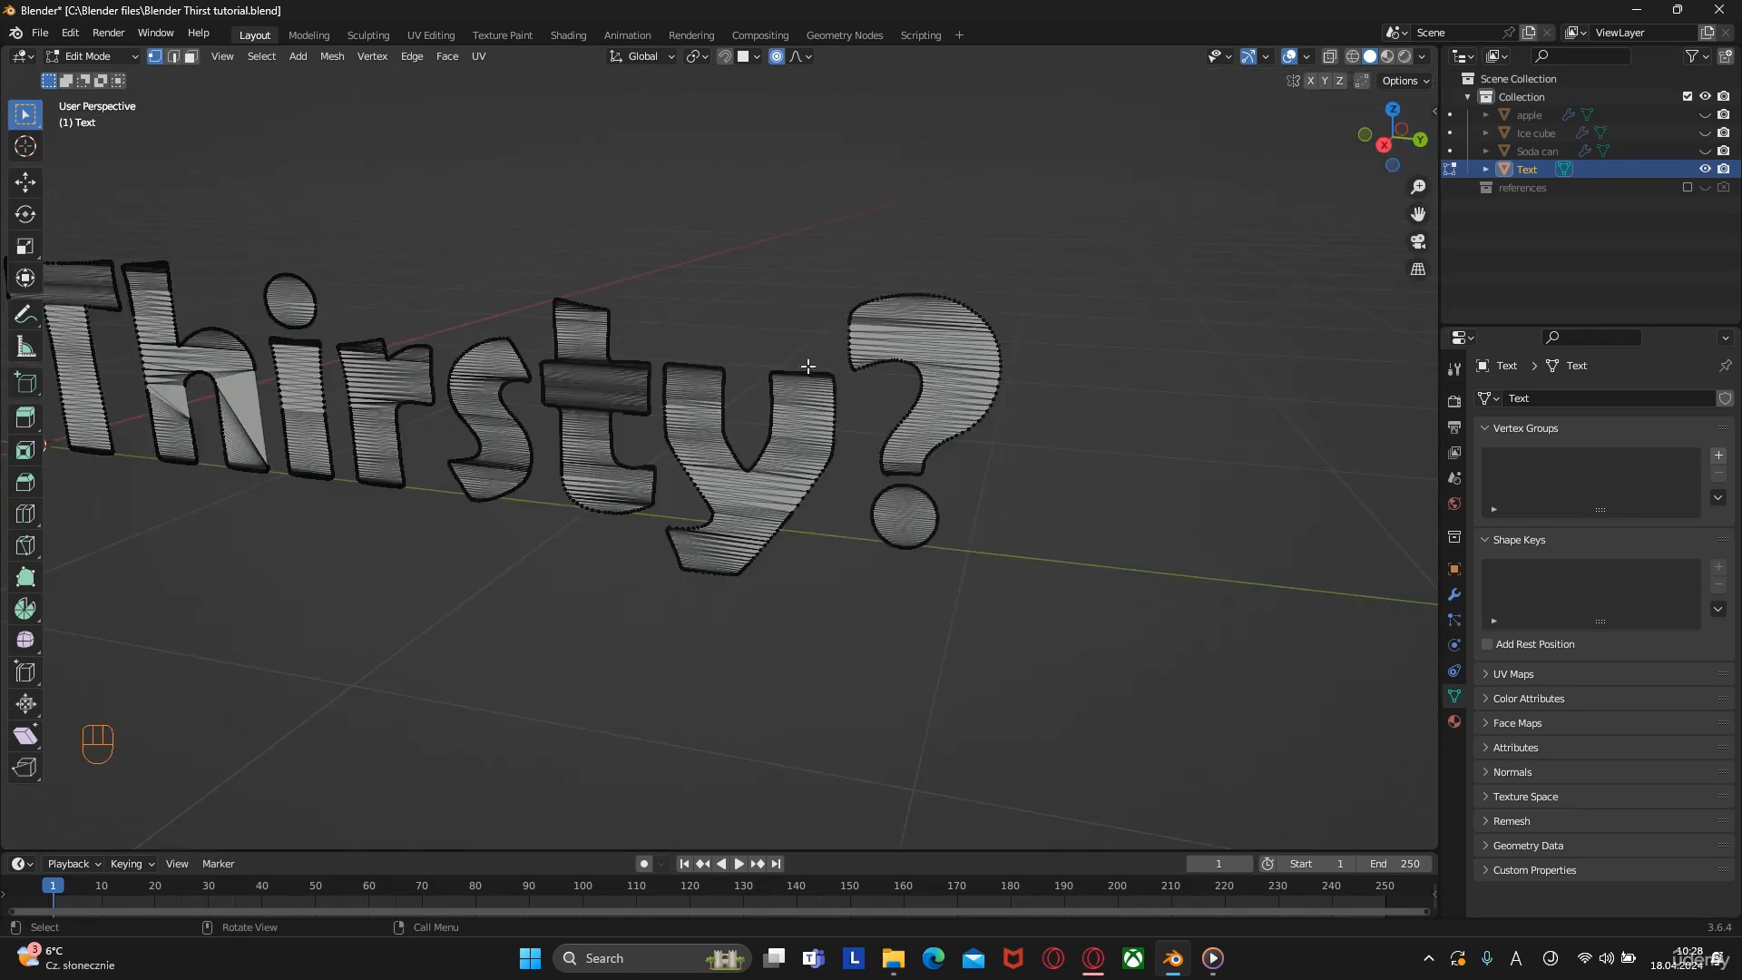
middle_click_drag(918, 350, 926, 420, "shift")
key("Tab")
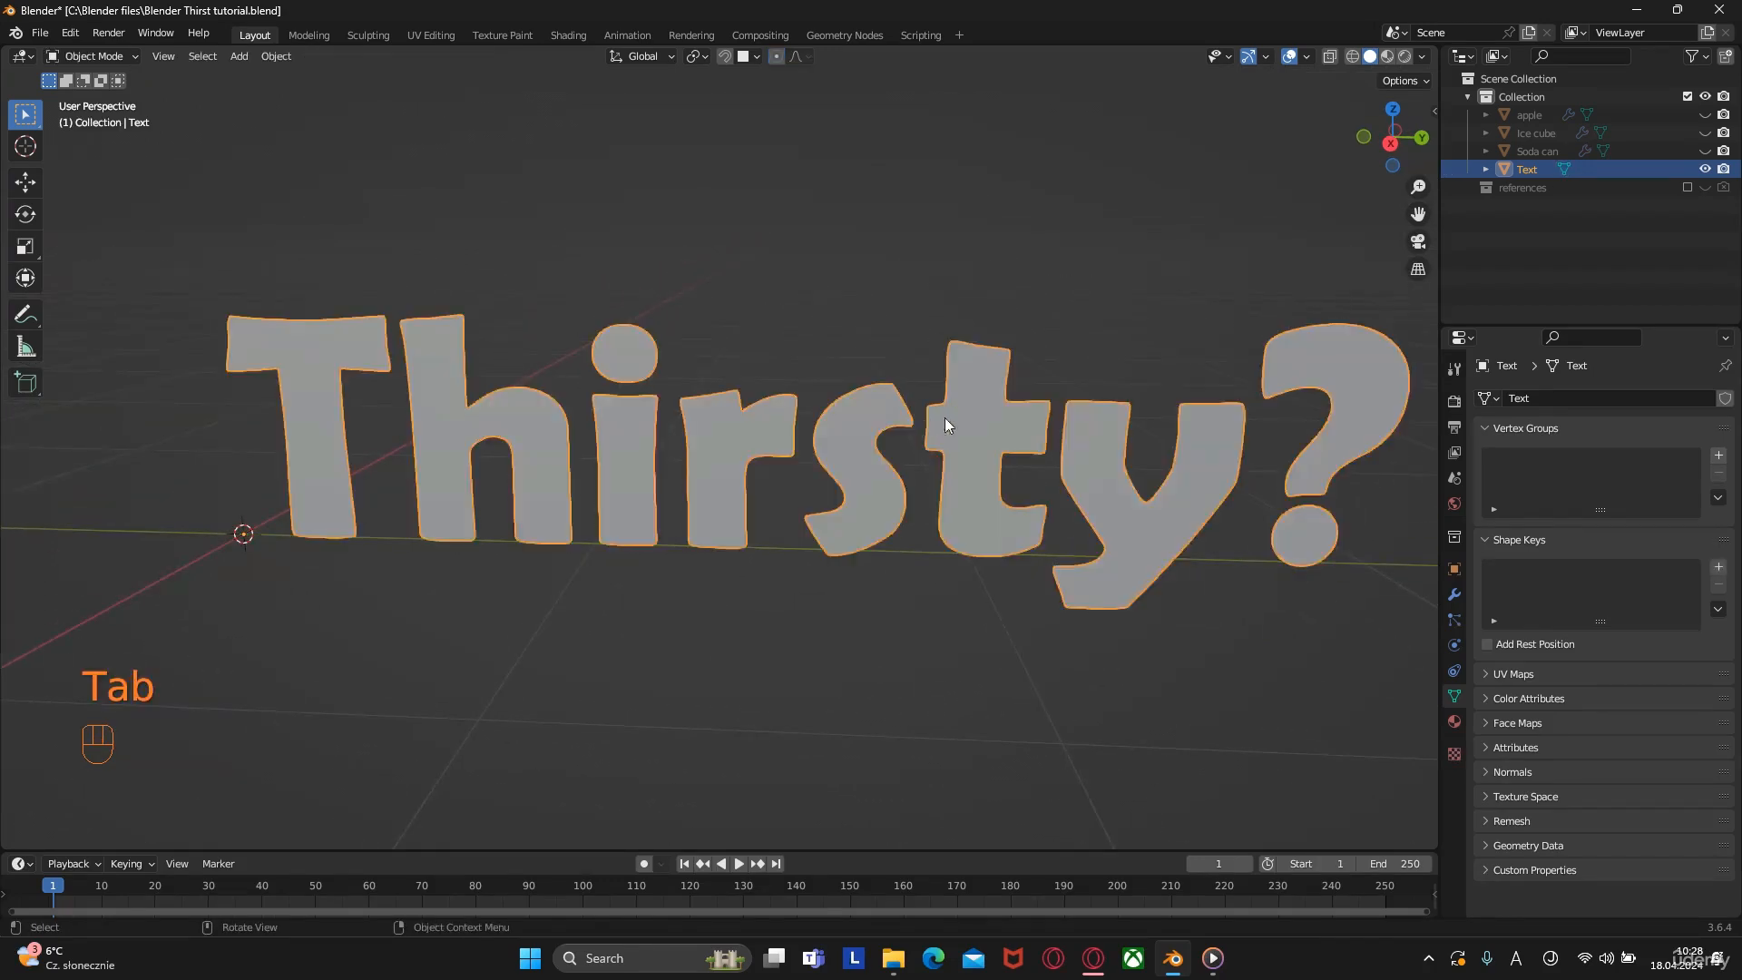
Add a Remesh modifier in Voxel mode to the text and lower its voxel size
left_click(1454, 596)
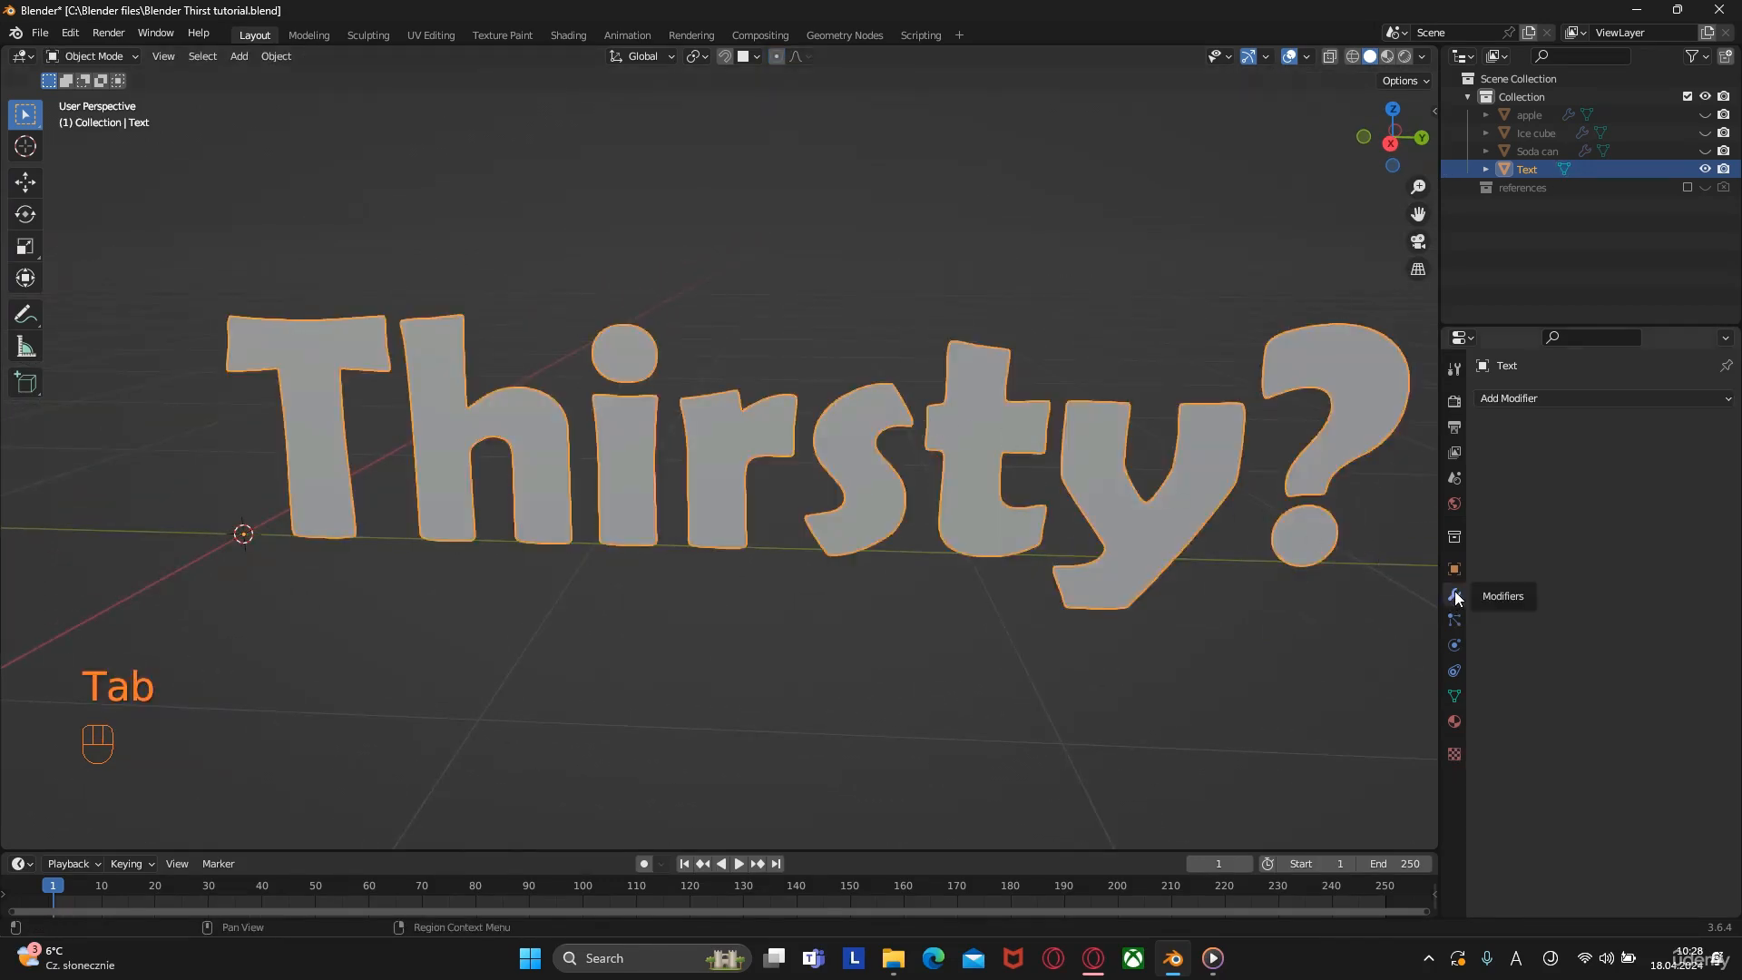
left_click(1532, 399)
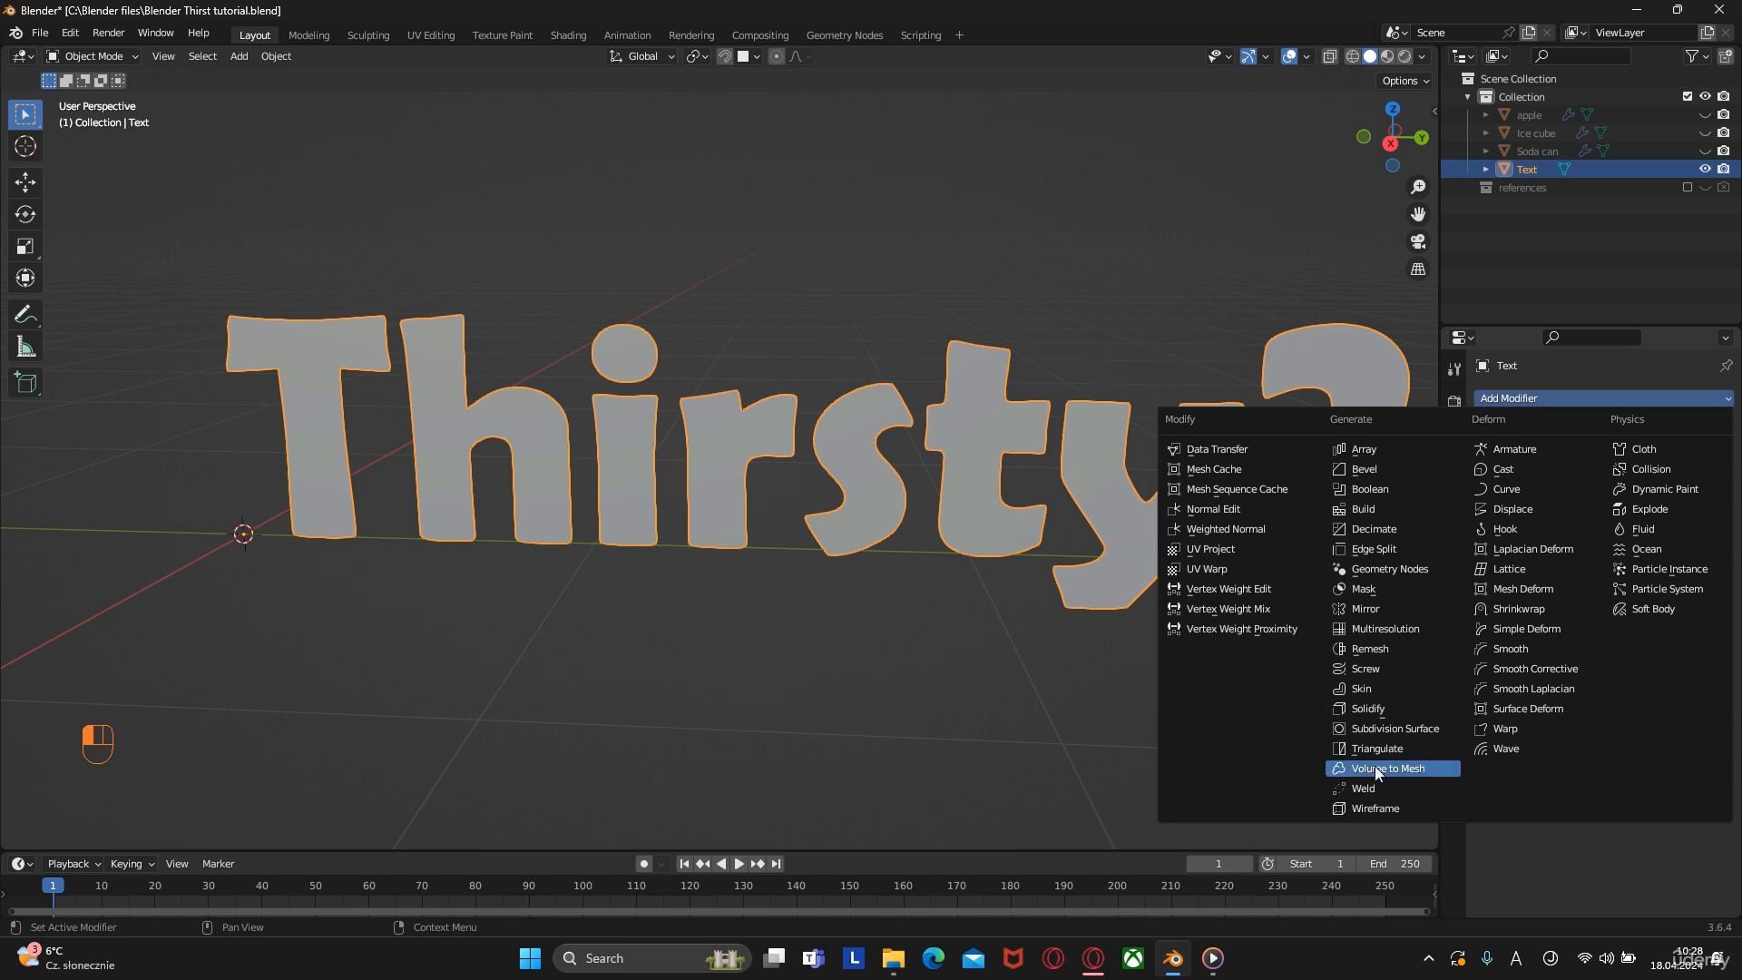
left_click(1371, 648)
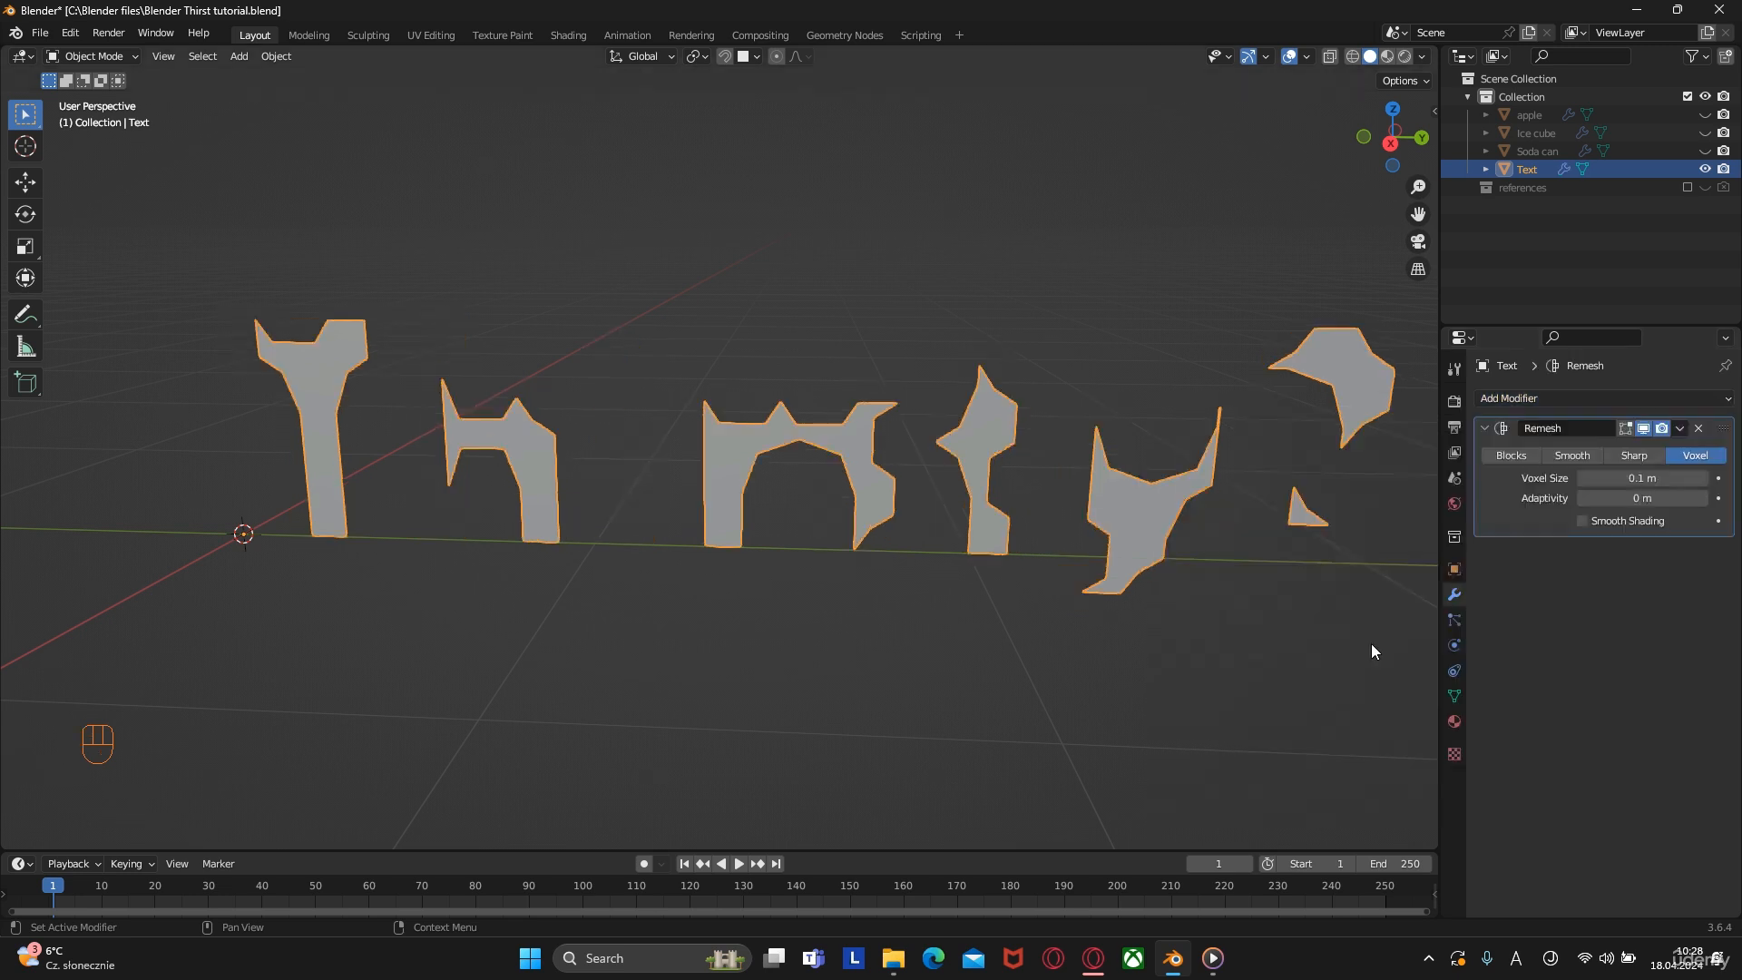
left_click_drag(1642, 479, 1498, 478, "shift")
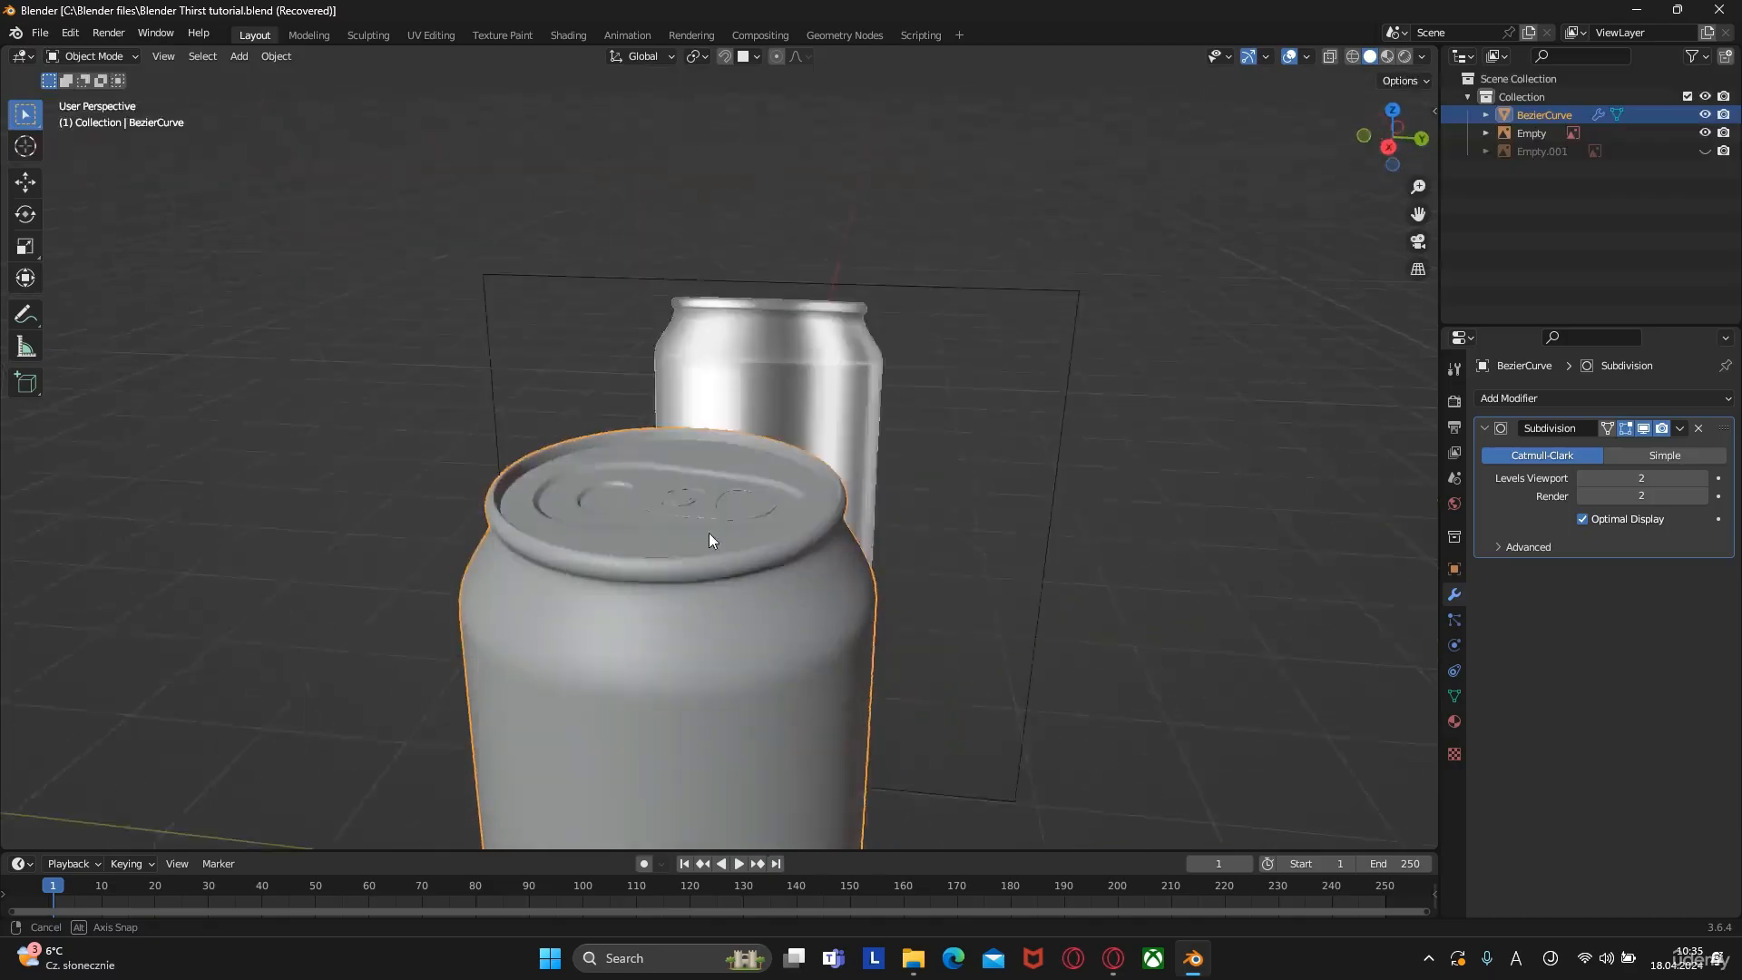
Open the auto-save recovery browser and look at the available recovery options
left_click(42, 32)
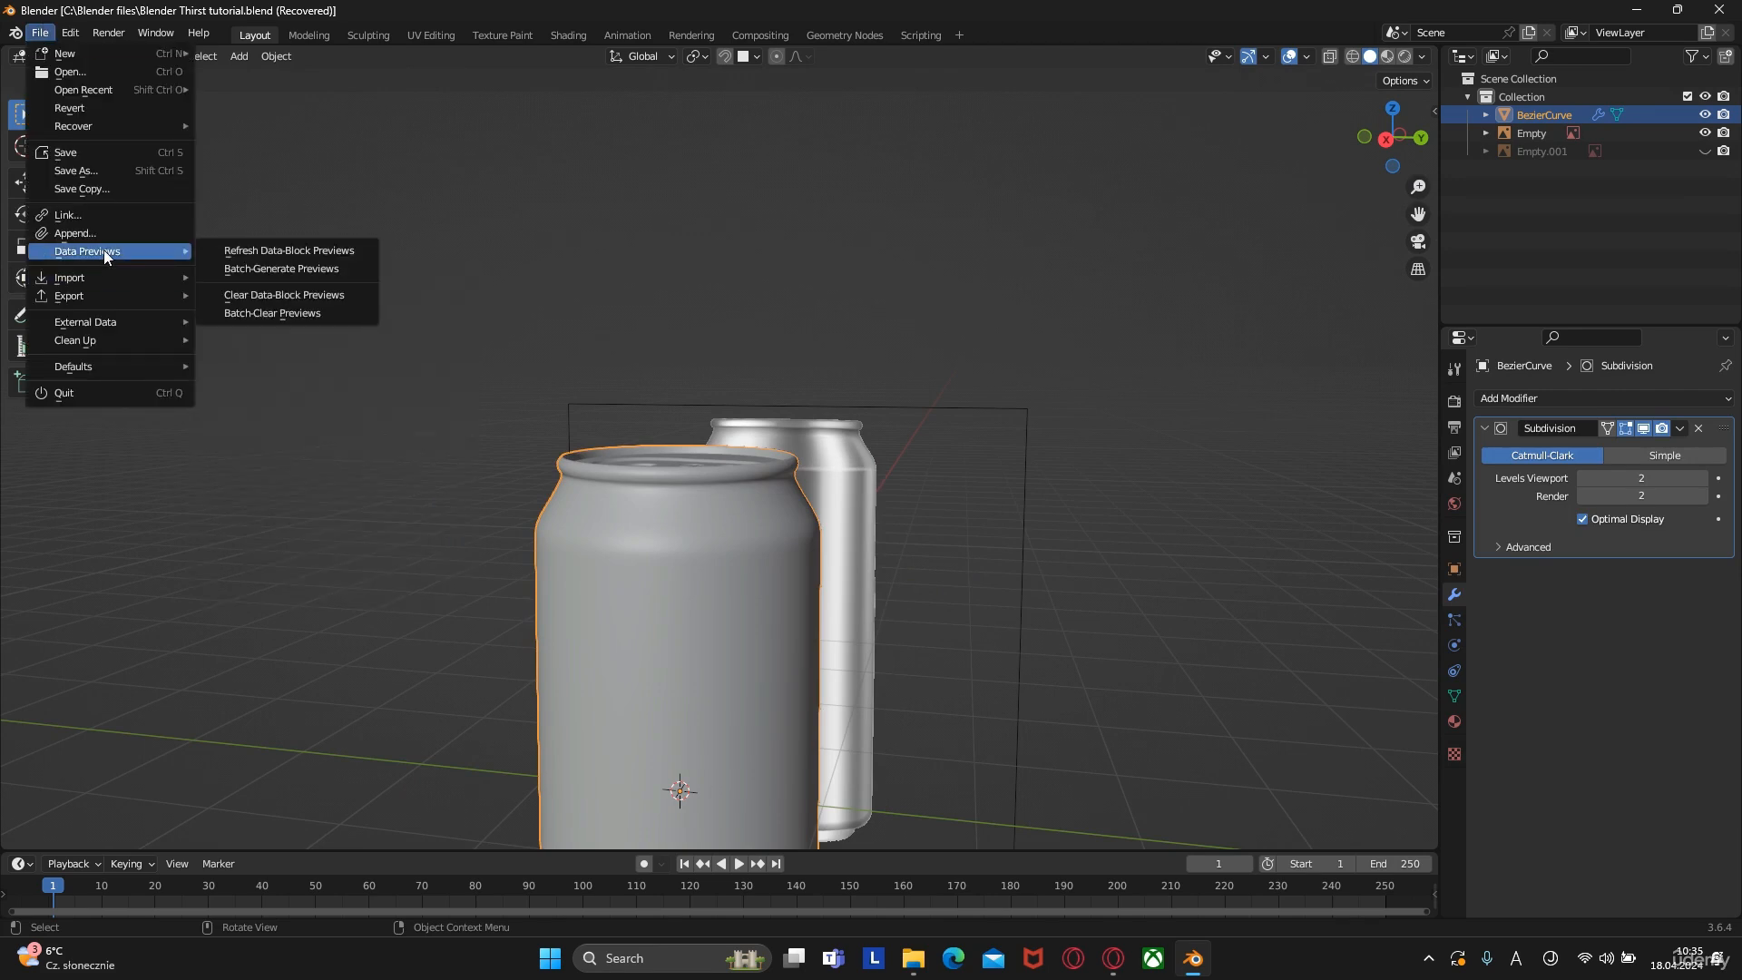
mouse_move(92, 128)
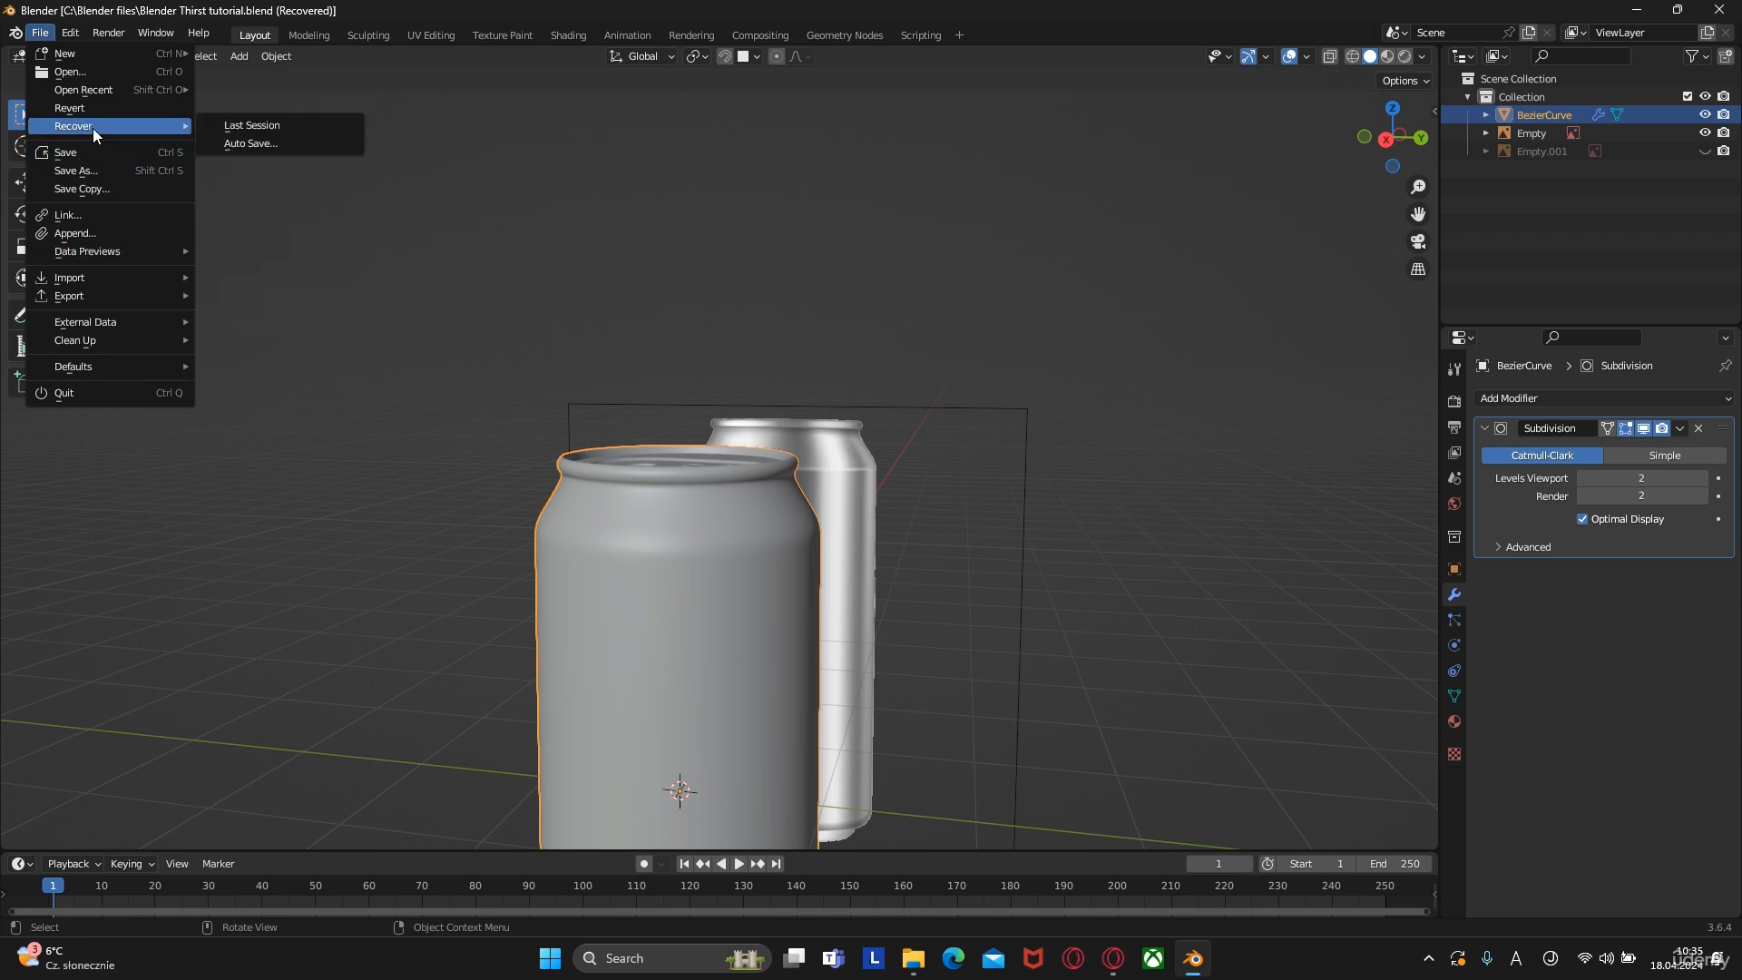
left_click(241, 144)
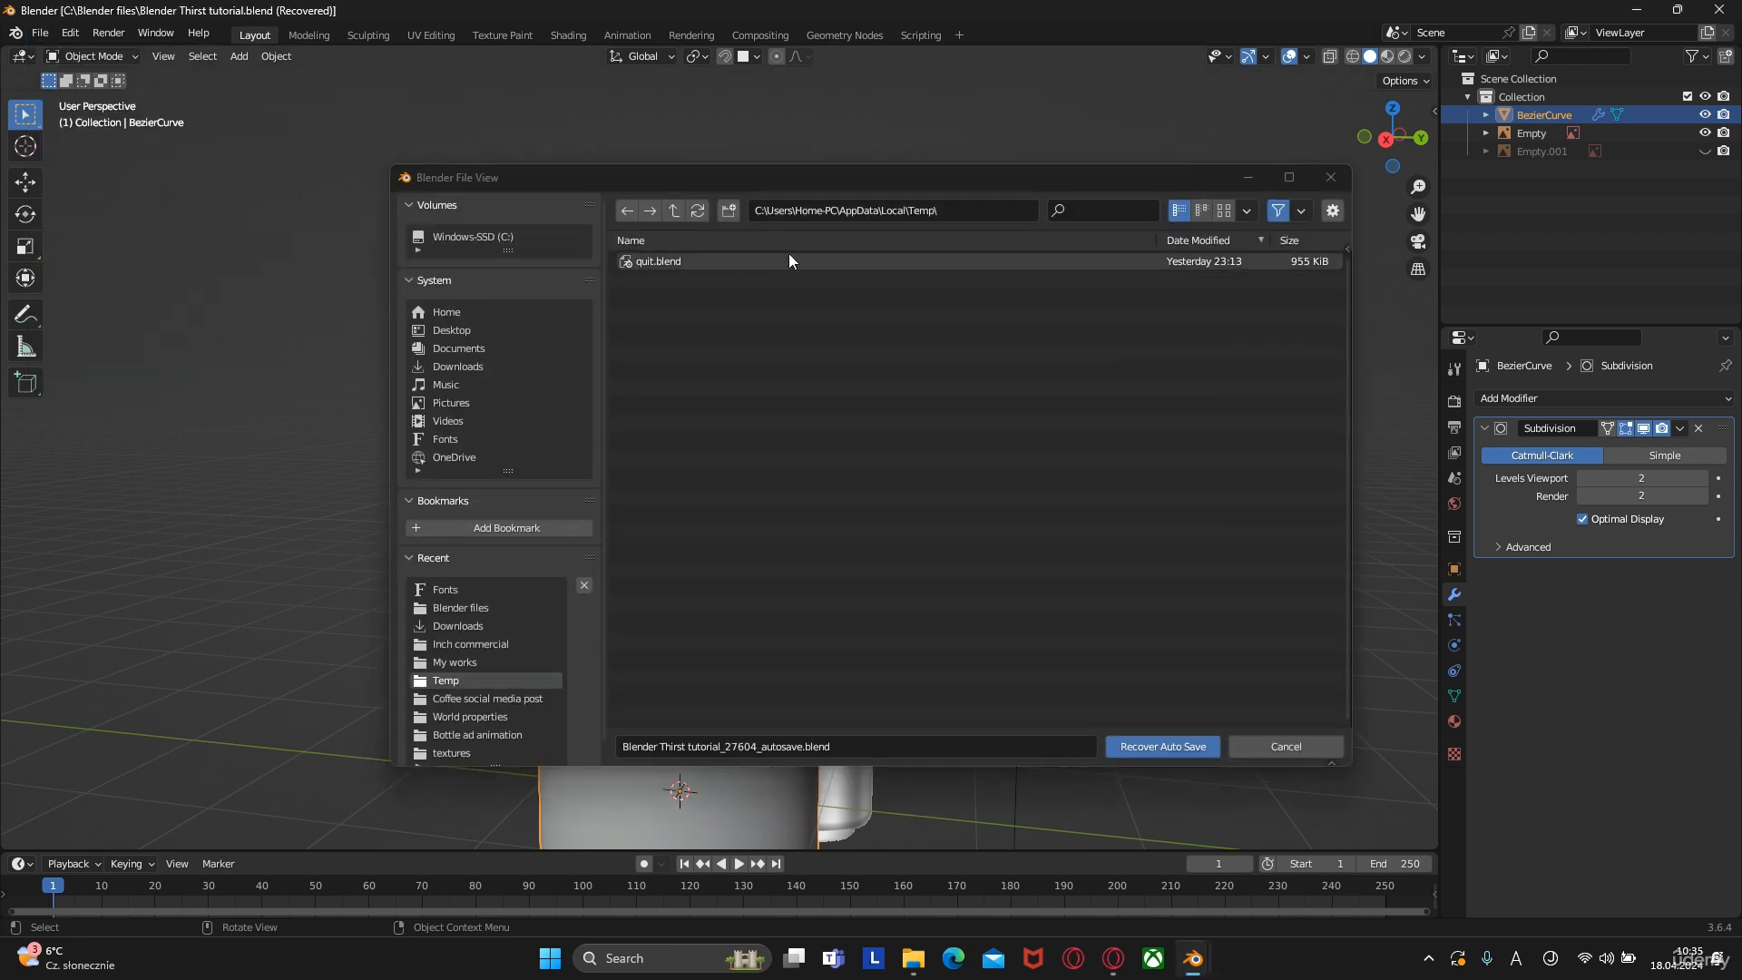
left_click(1332, 211)
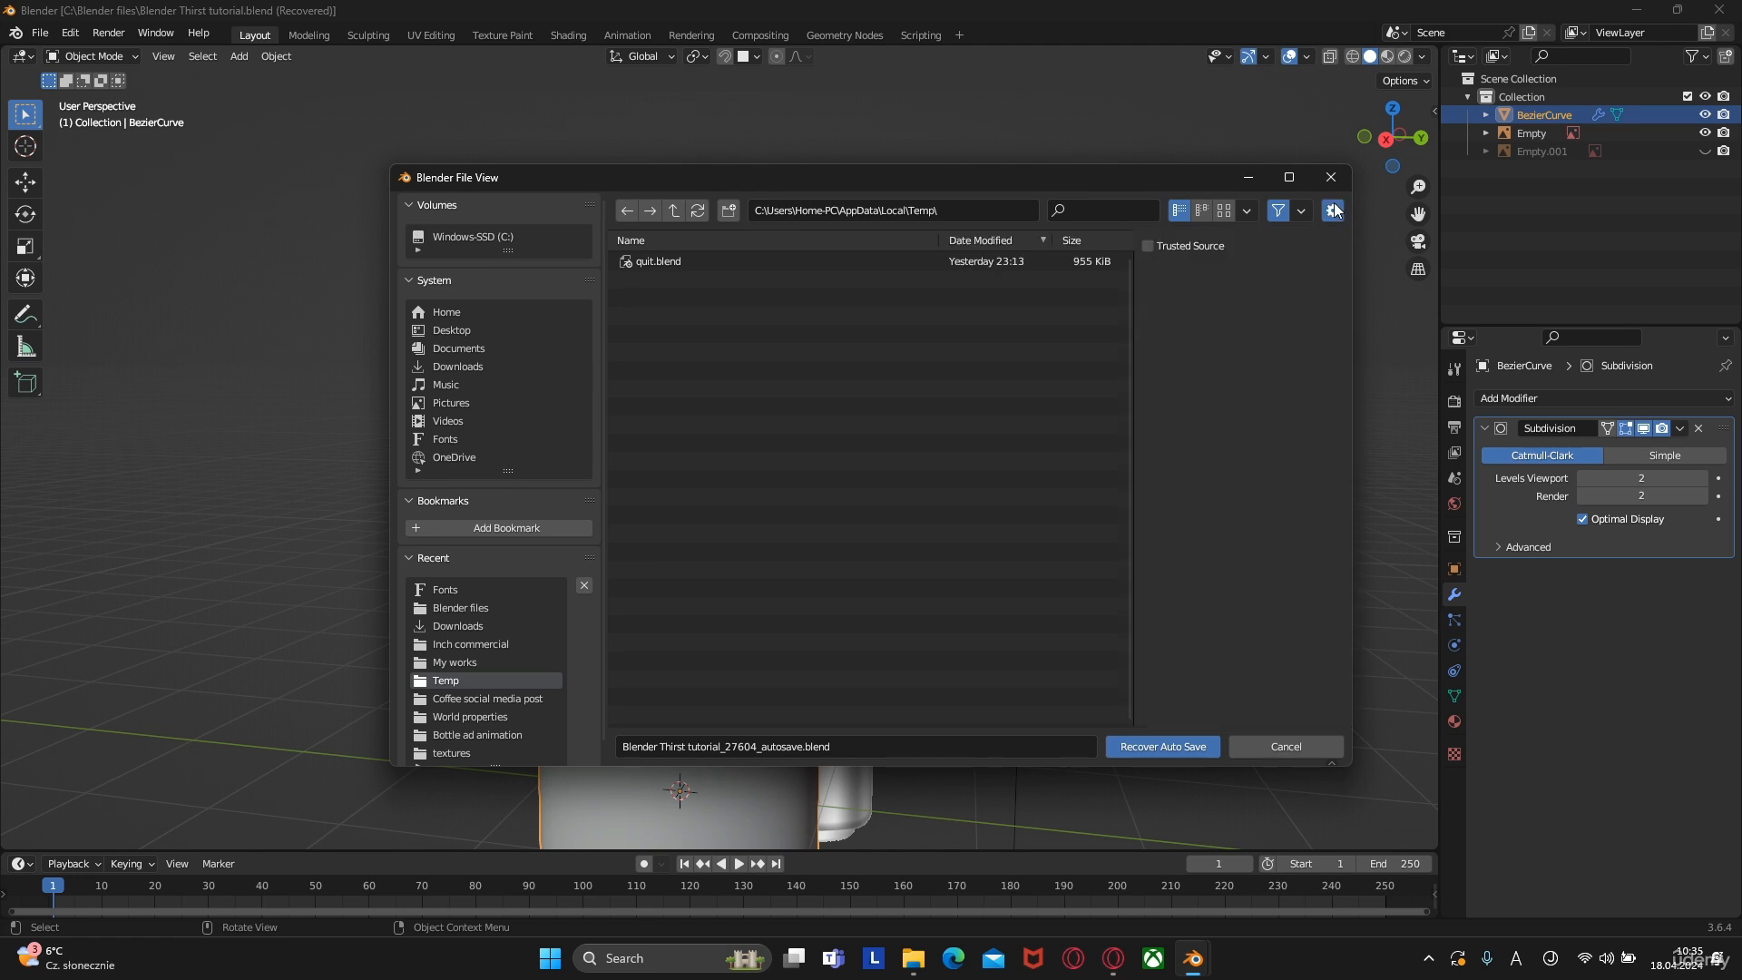
left_click(1333, 211)
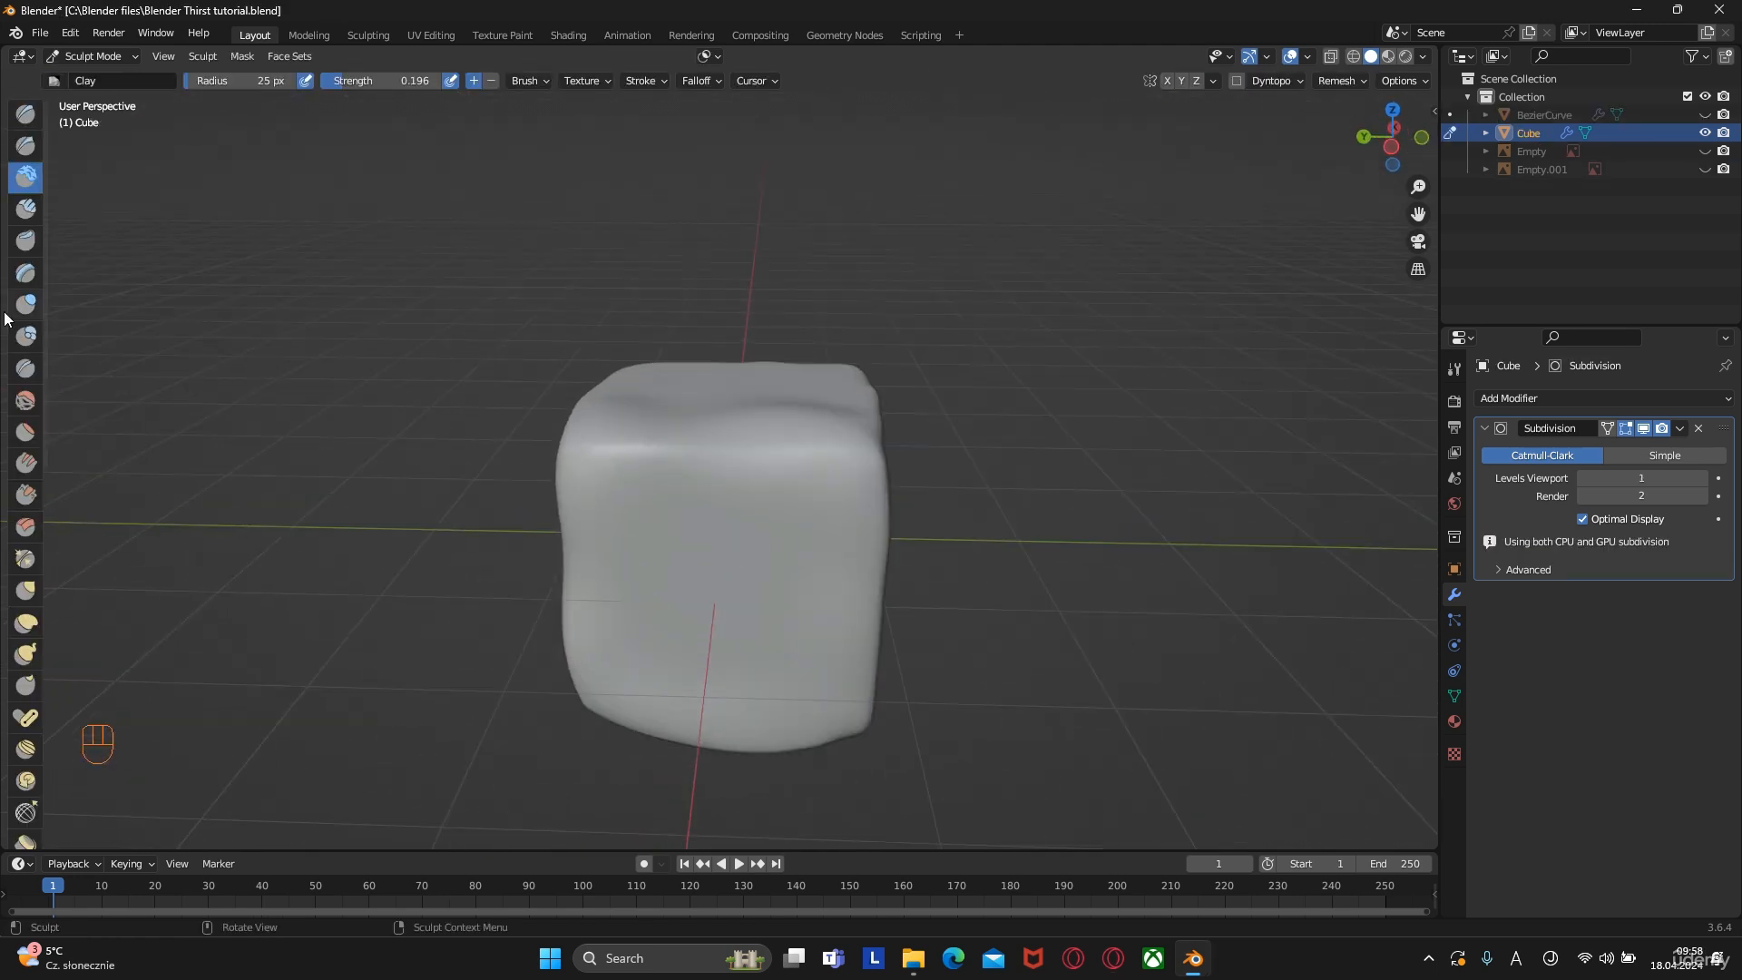
Switch to the Smooth sculpting brush for the ice cube and adjust the brush radius
key("shift+s")
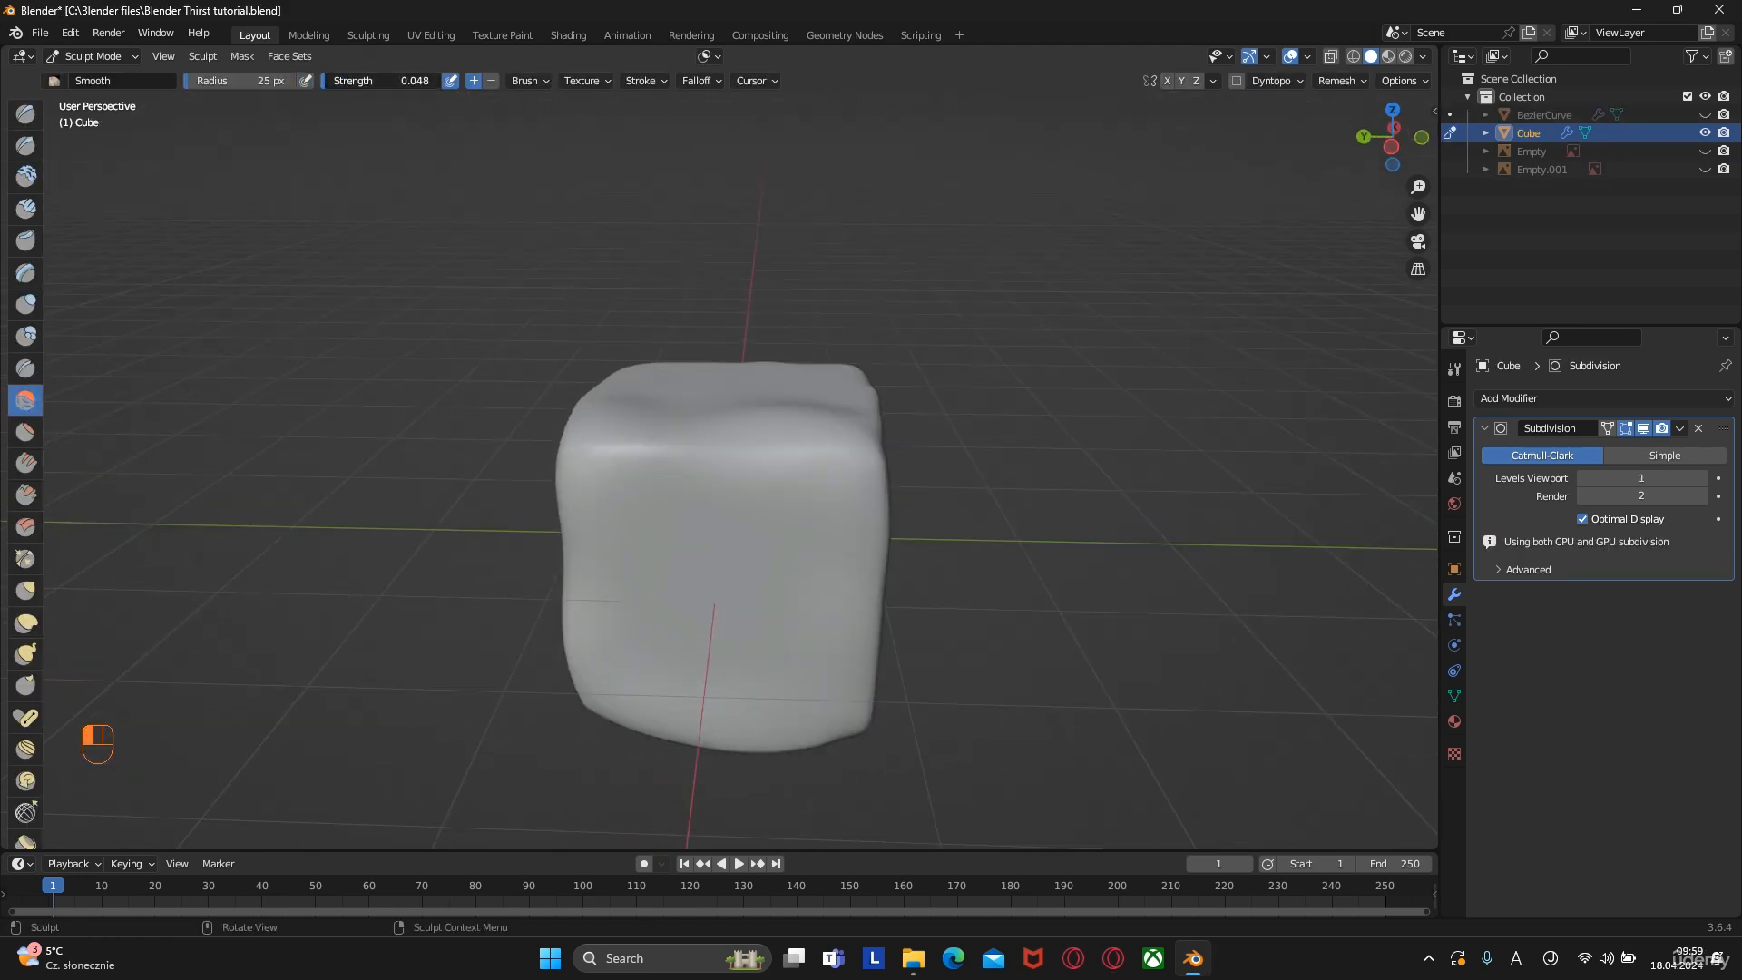
key("f")
key("f")
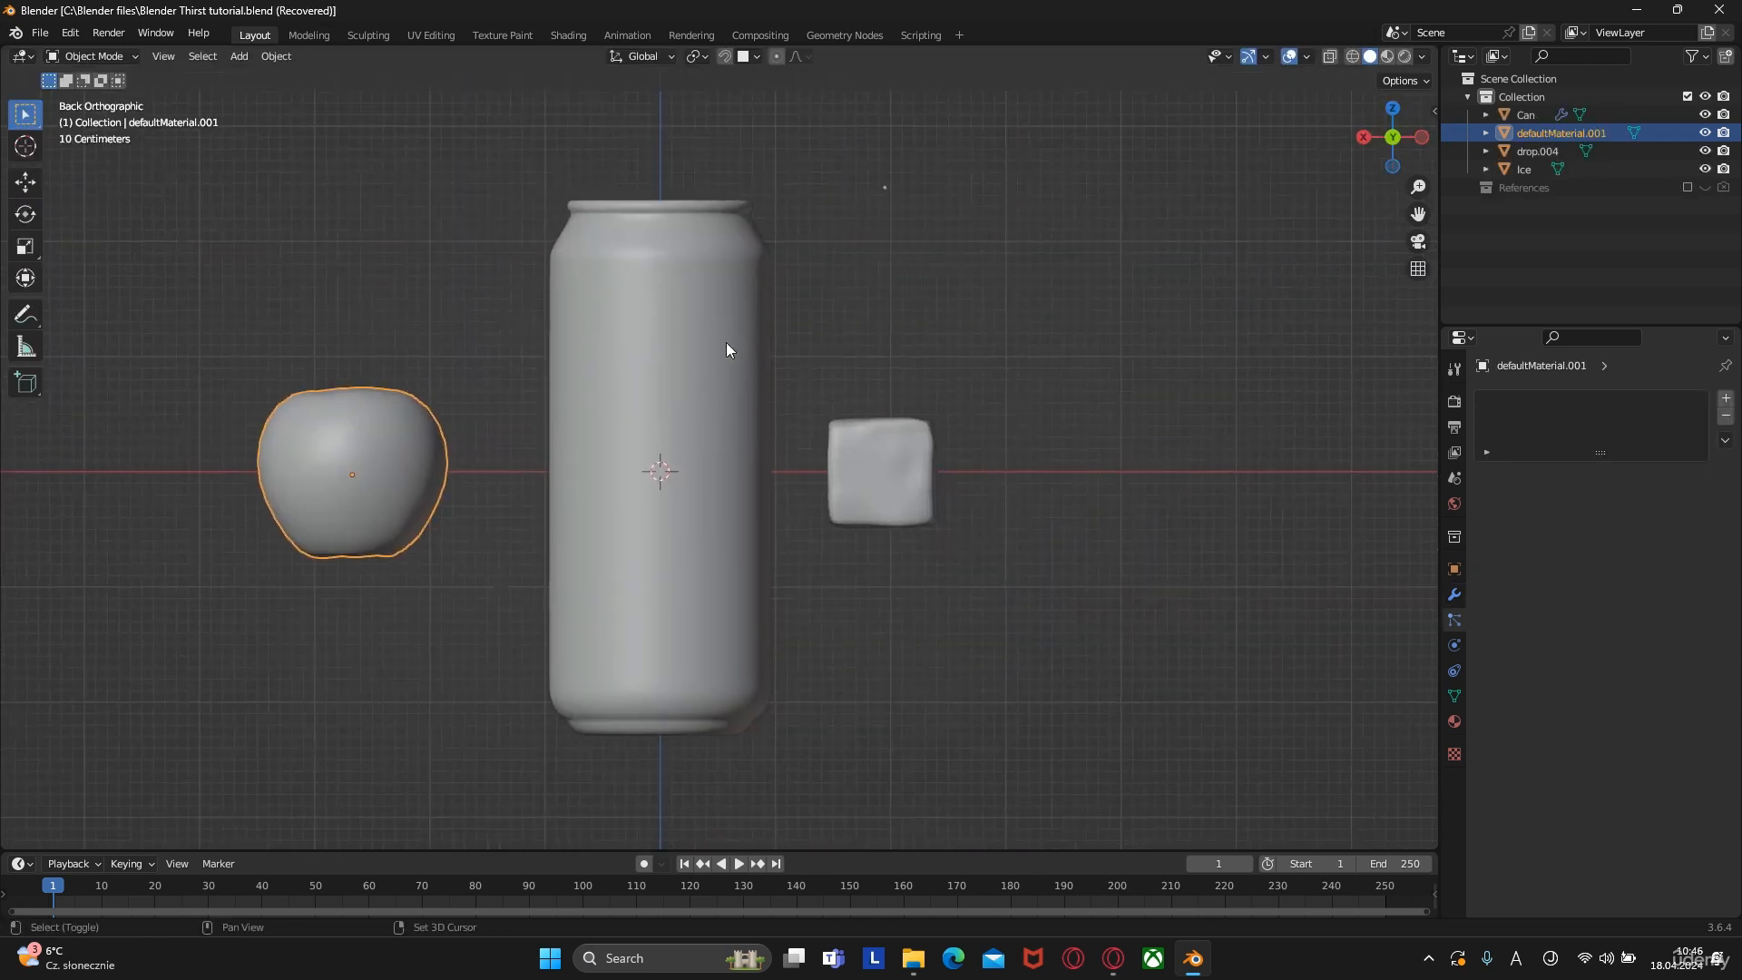
Select the apple beside the can and inspect its shape up close from an angle
left_click(381, 428)
middle_click_drag(336, 395, 580, 407, "shift")
middle_click_drag(653, 478, 705, 357)
scroll(669, 377, "up", 3)
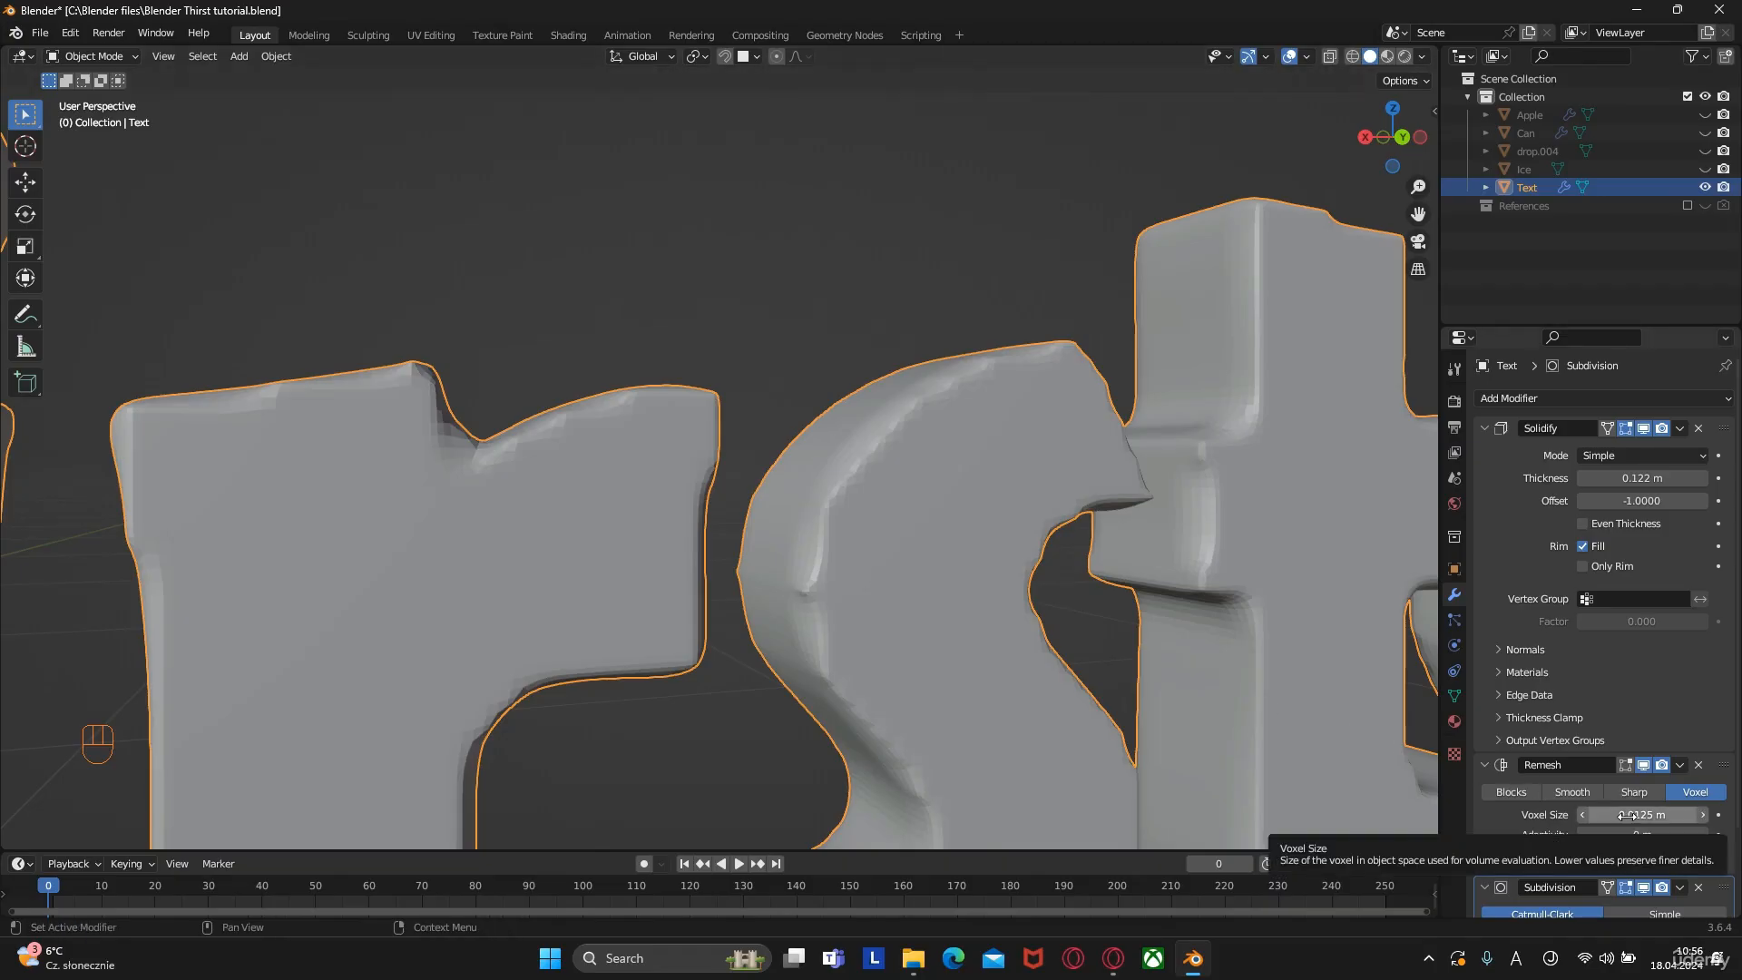
Set the text's Remesh voxel size to 0.008 m and check the letter edges
left_click(1624, 815)
left_click_drag(1600, 808, 1614, 814)
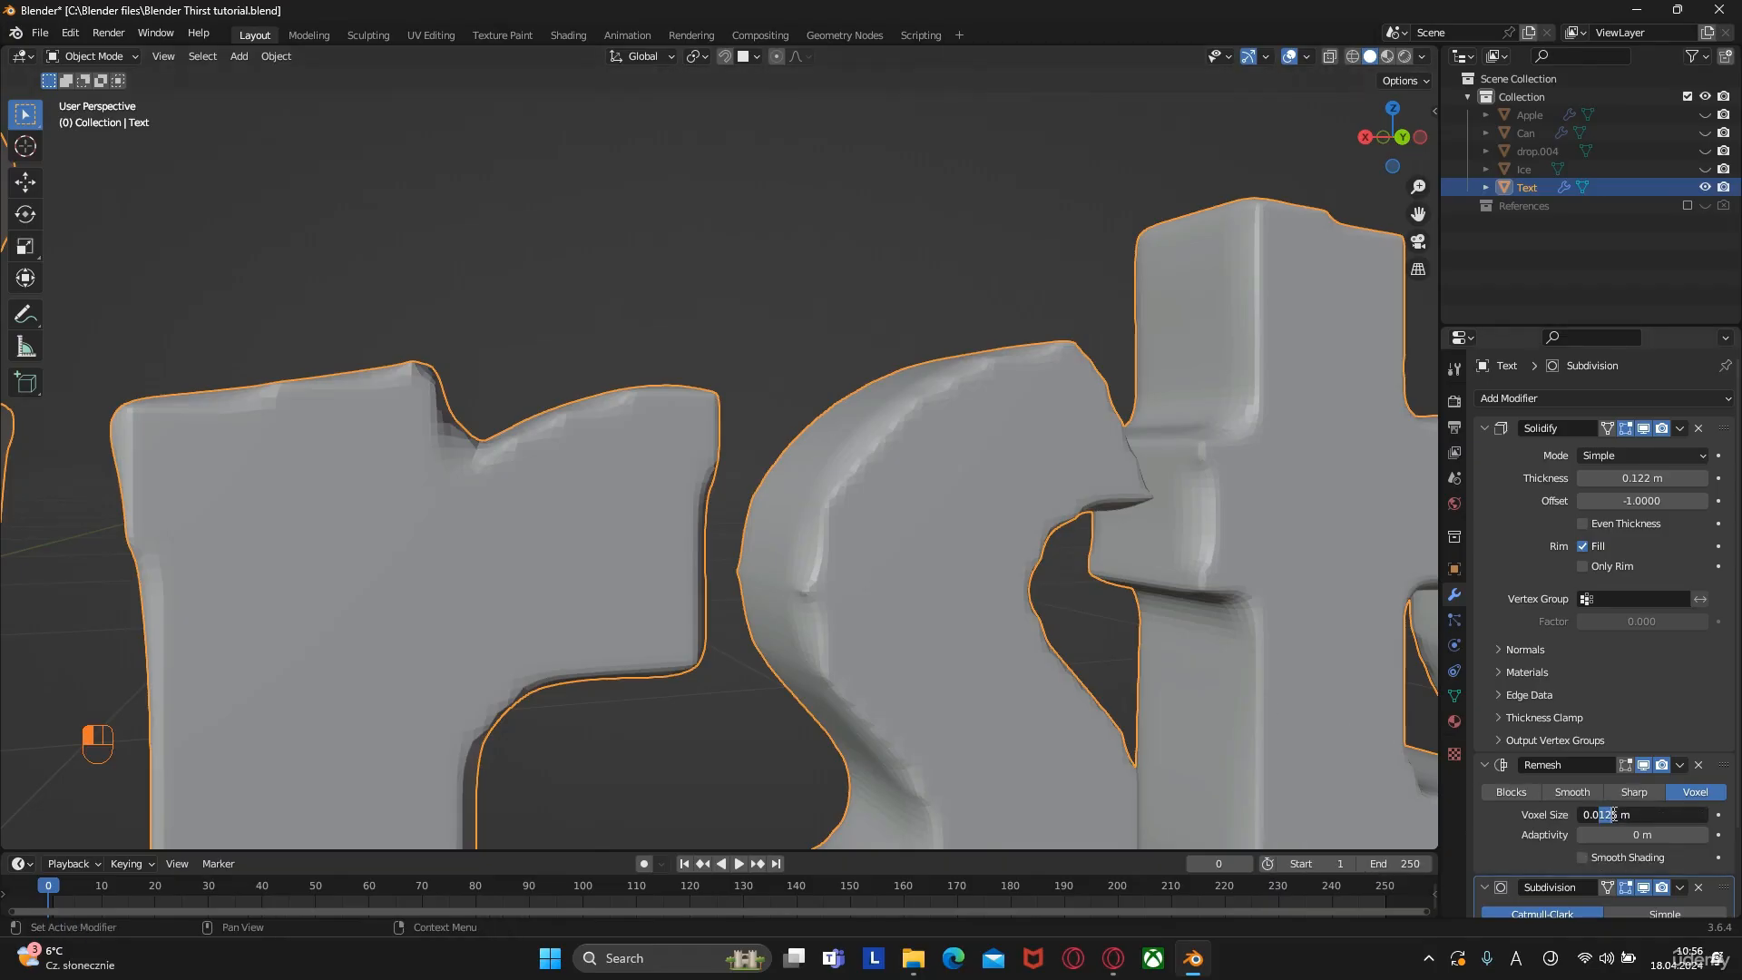
key("BackSpace")
key("Return")
scroll(756, 524, "down", 10)
middle_click_drag(1035, 526, 960, 548, "alt")
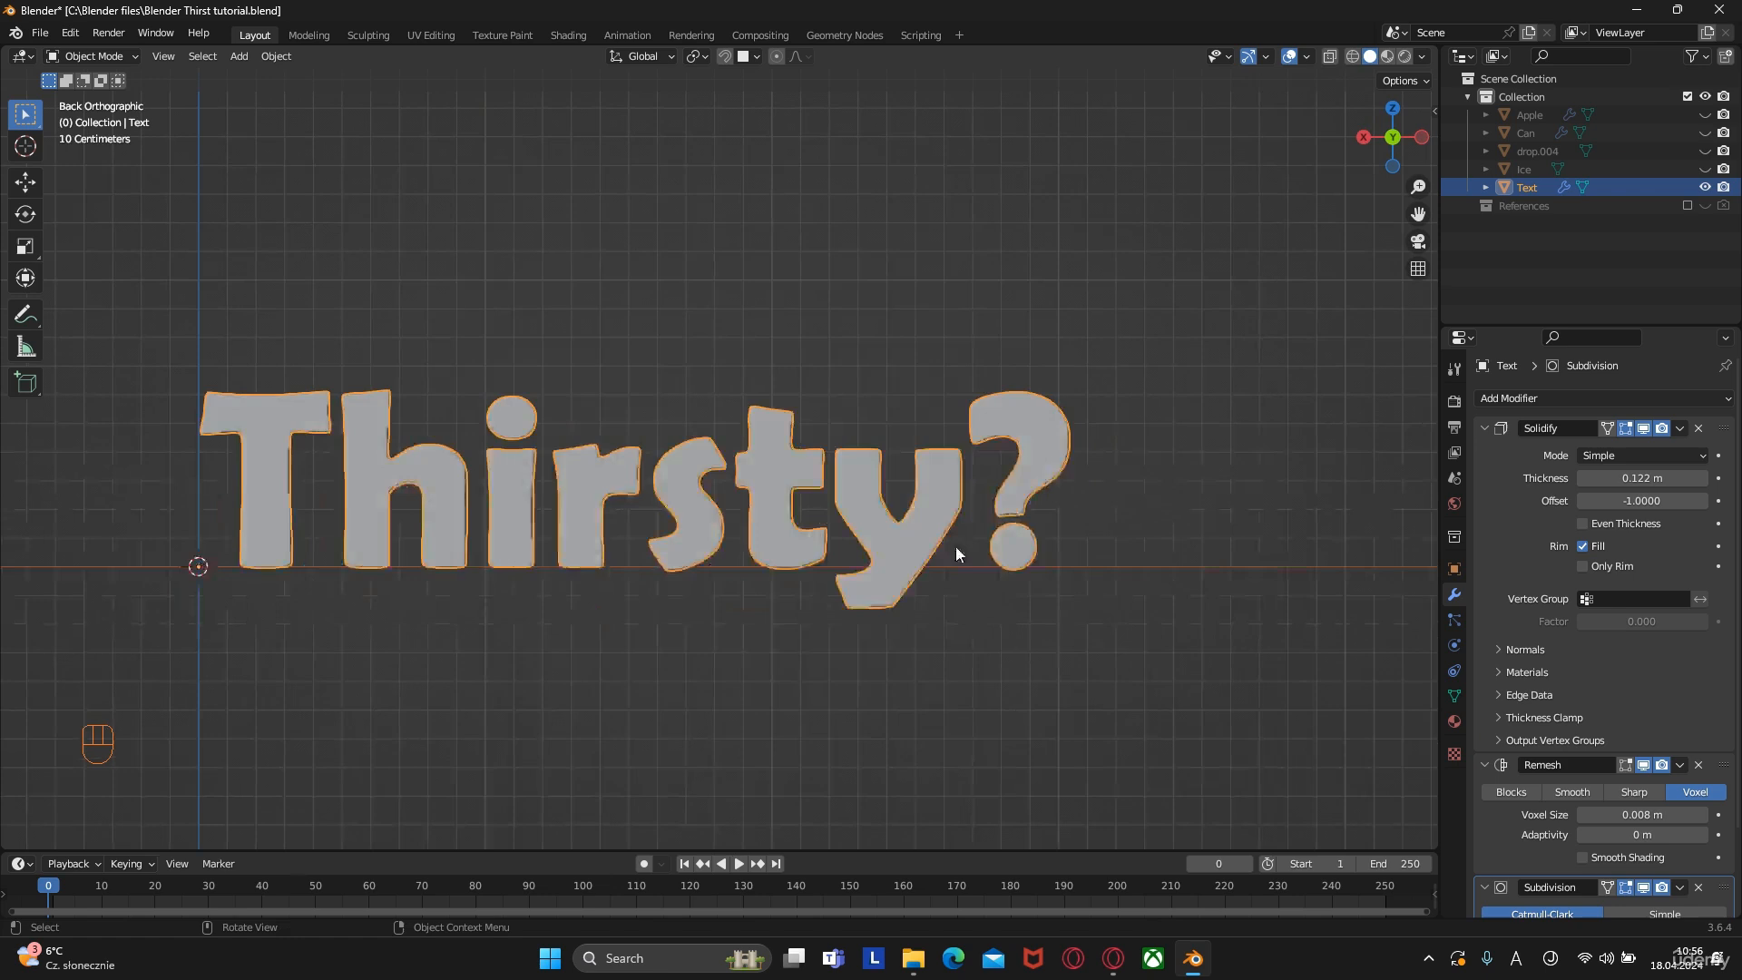
scroll(908, 540, "up", 3)
middle_click_drag(805, 532, 1113, 547, "shift")
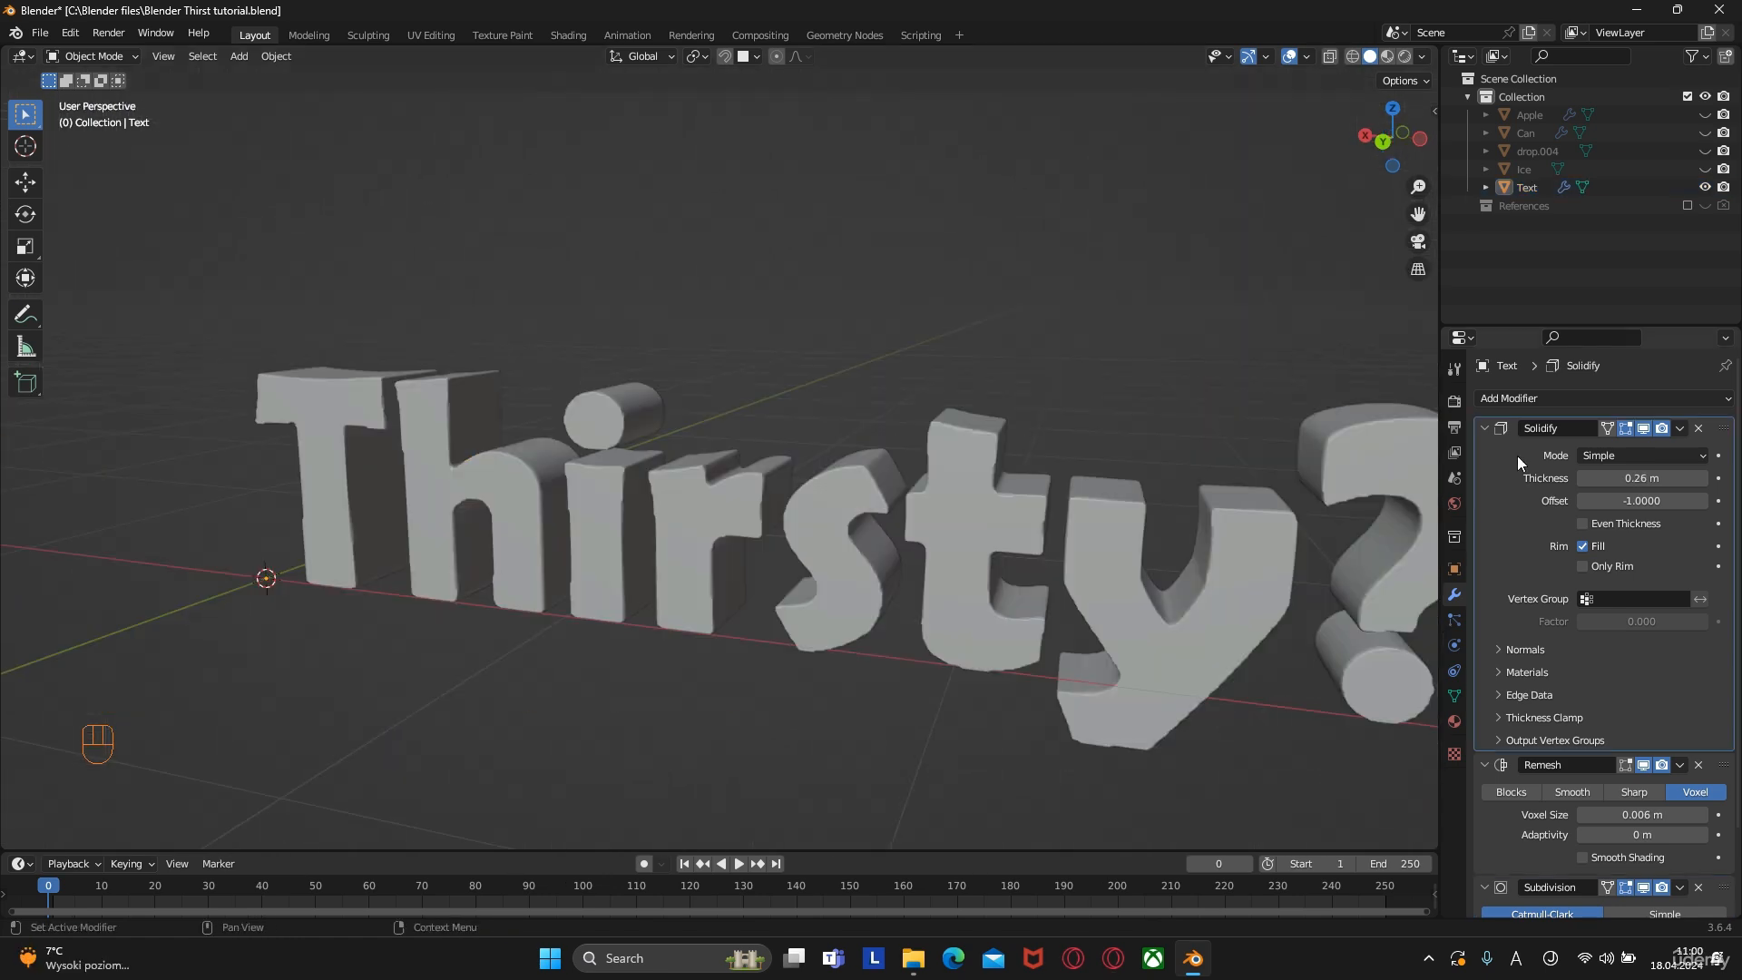
Apply the text's Solidify, Remesh and Subdivision modifiers in stack order
key("ctrl+a")
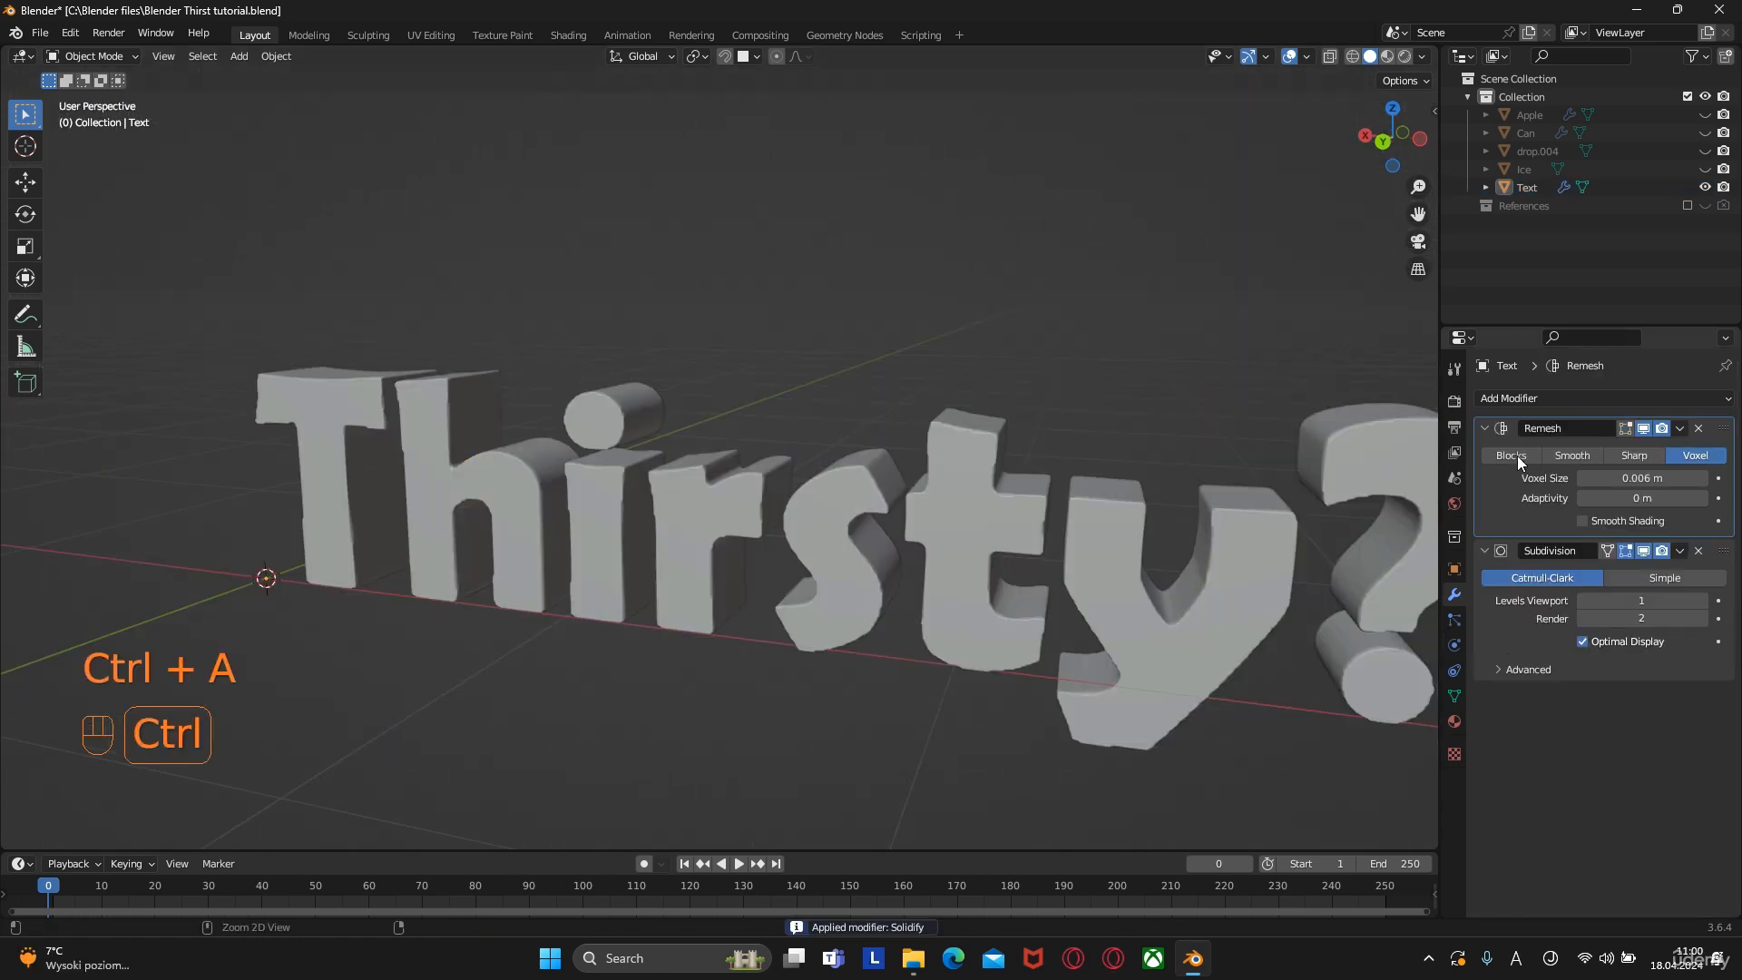
key("ctrl+a")
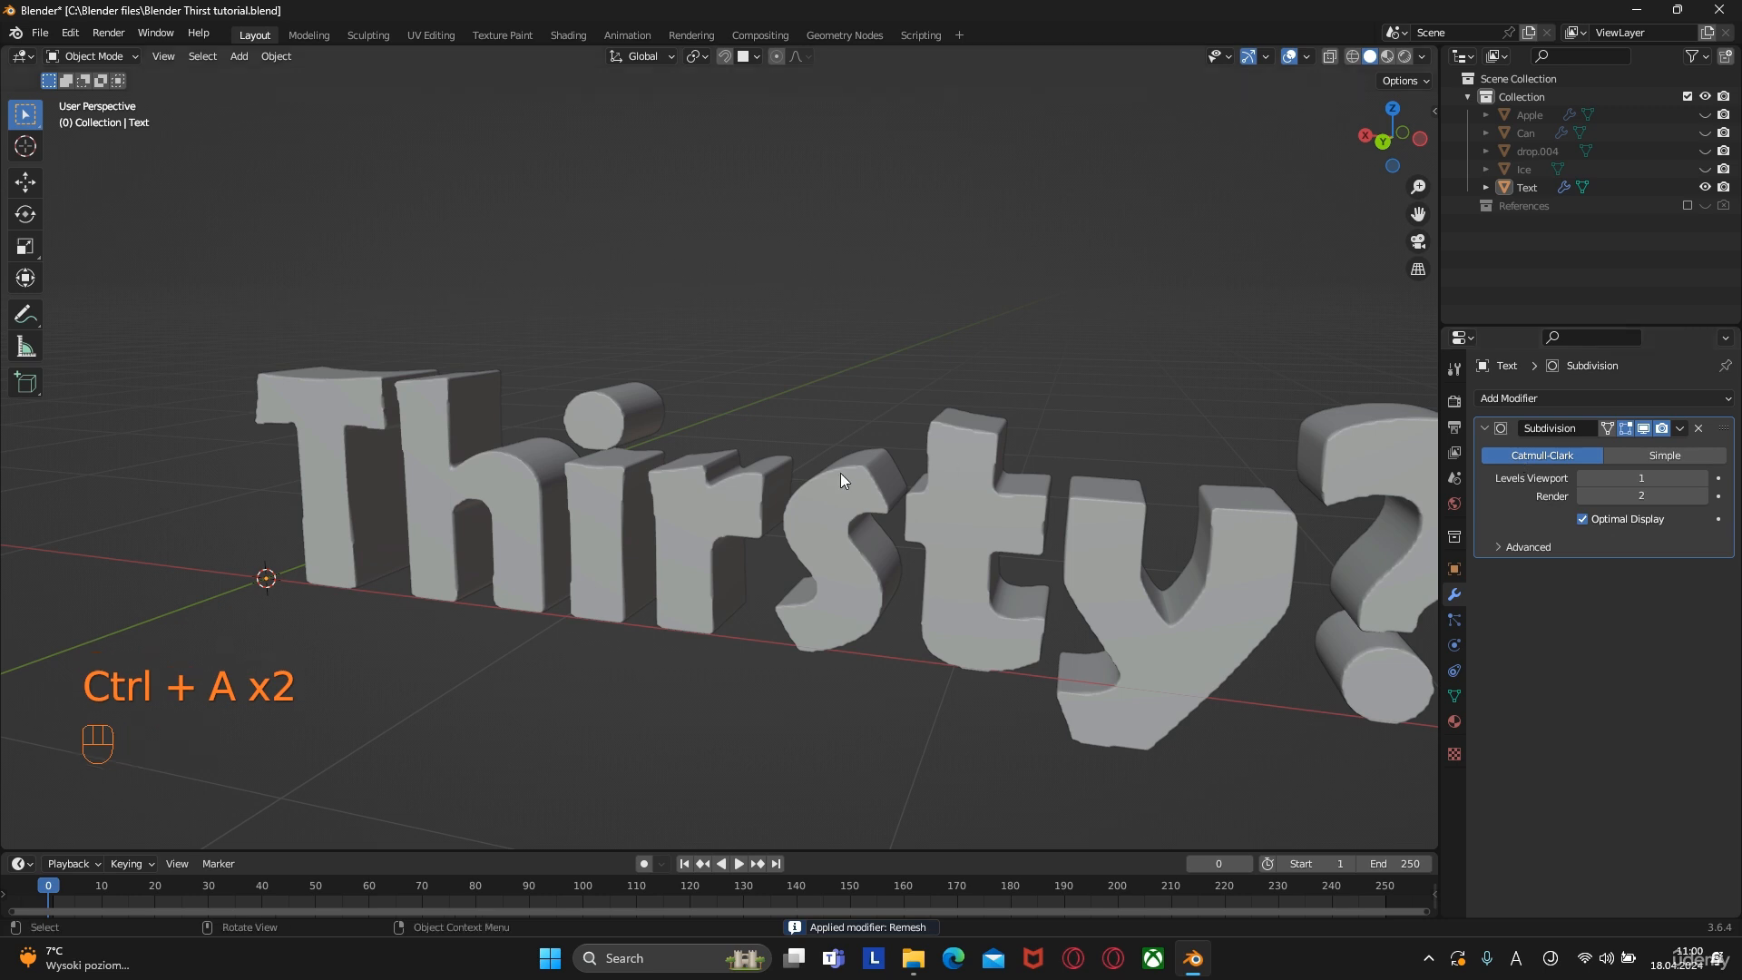
key("Tab")
middle_click_drag(835, 475, 811, 454)
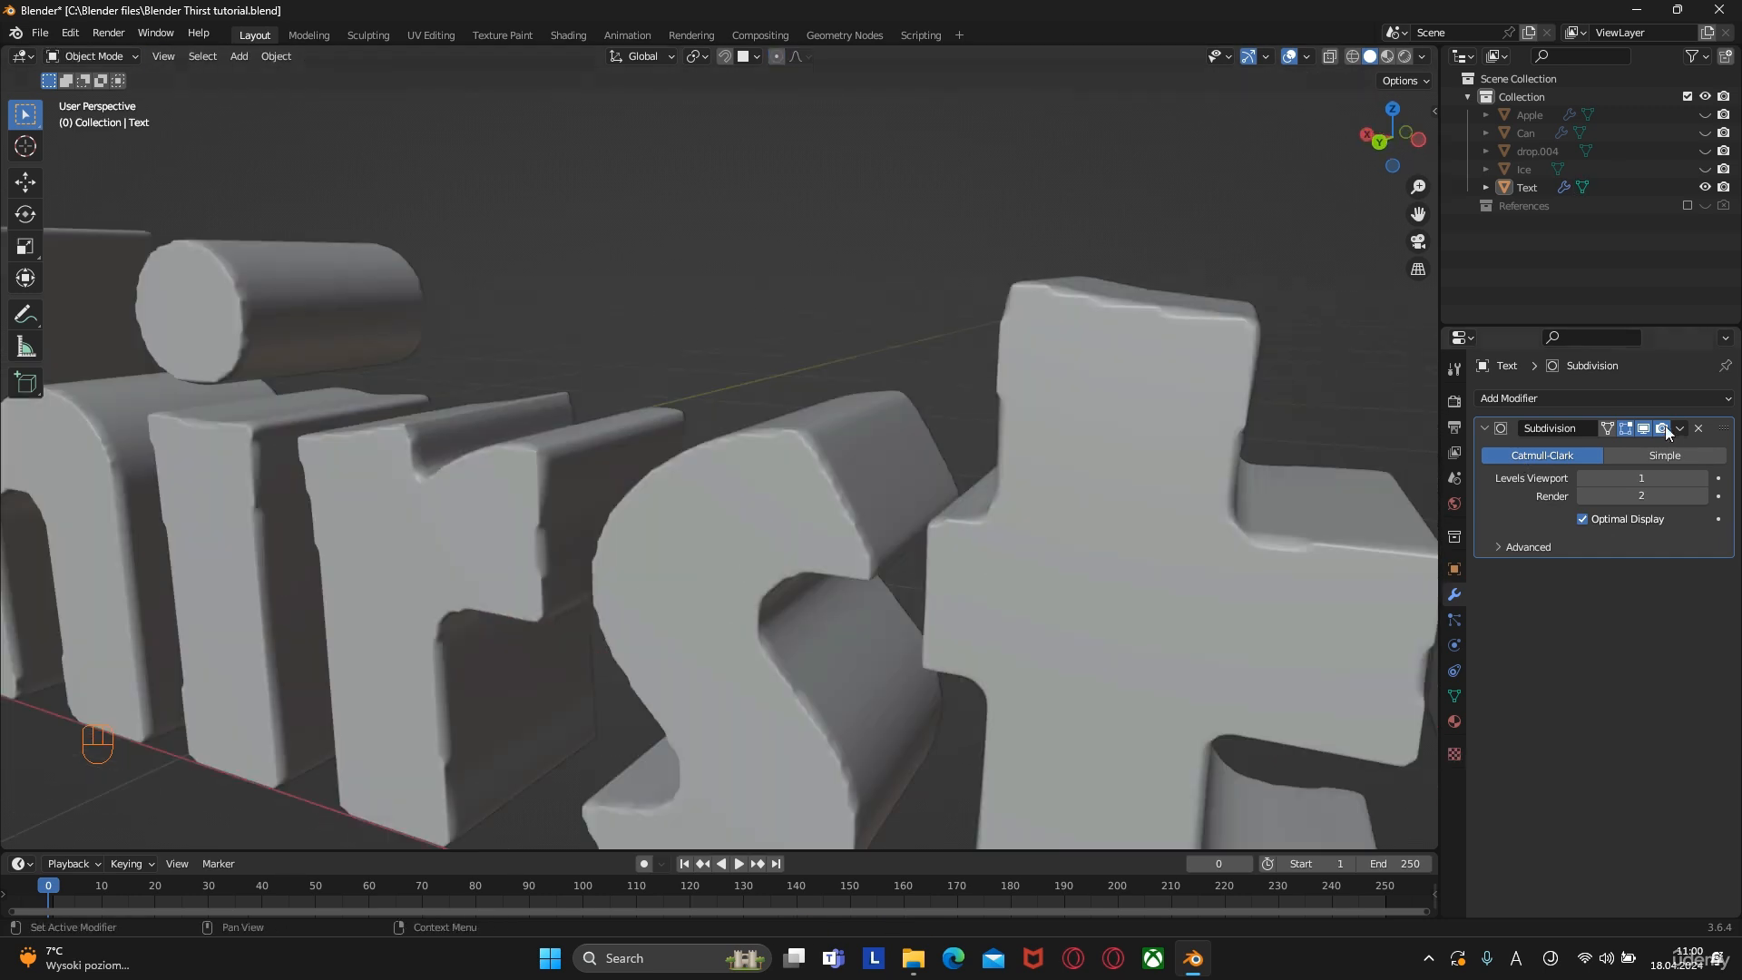
left_click(1679, 428)
key("ctrl+a")
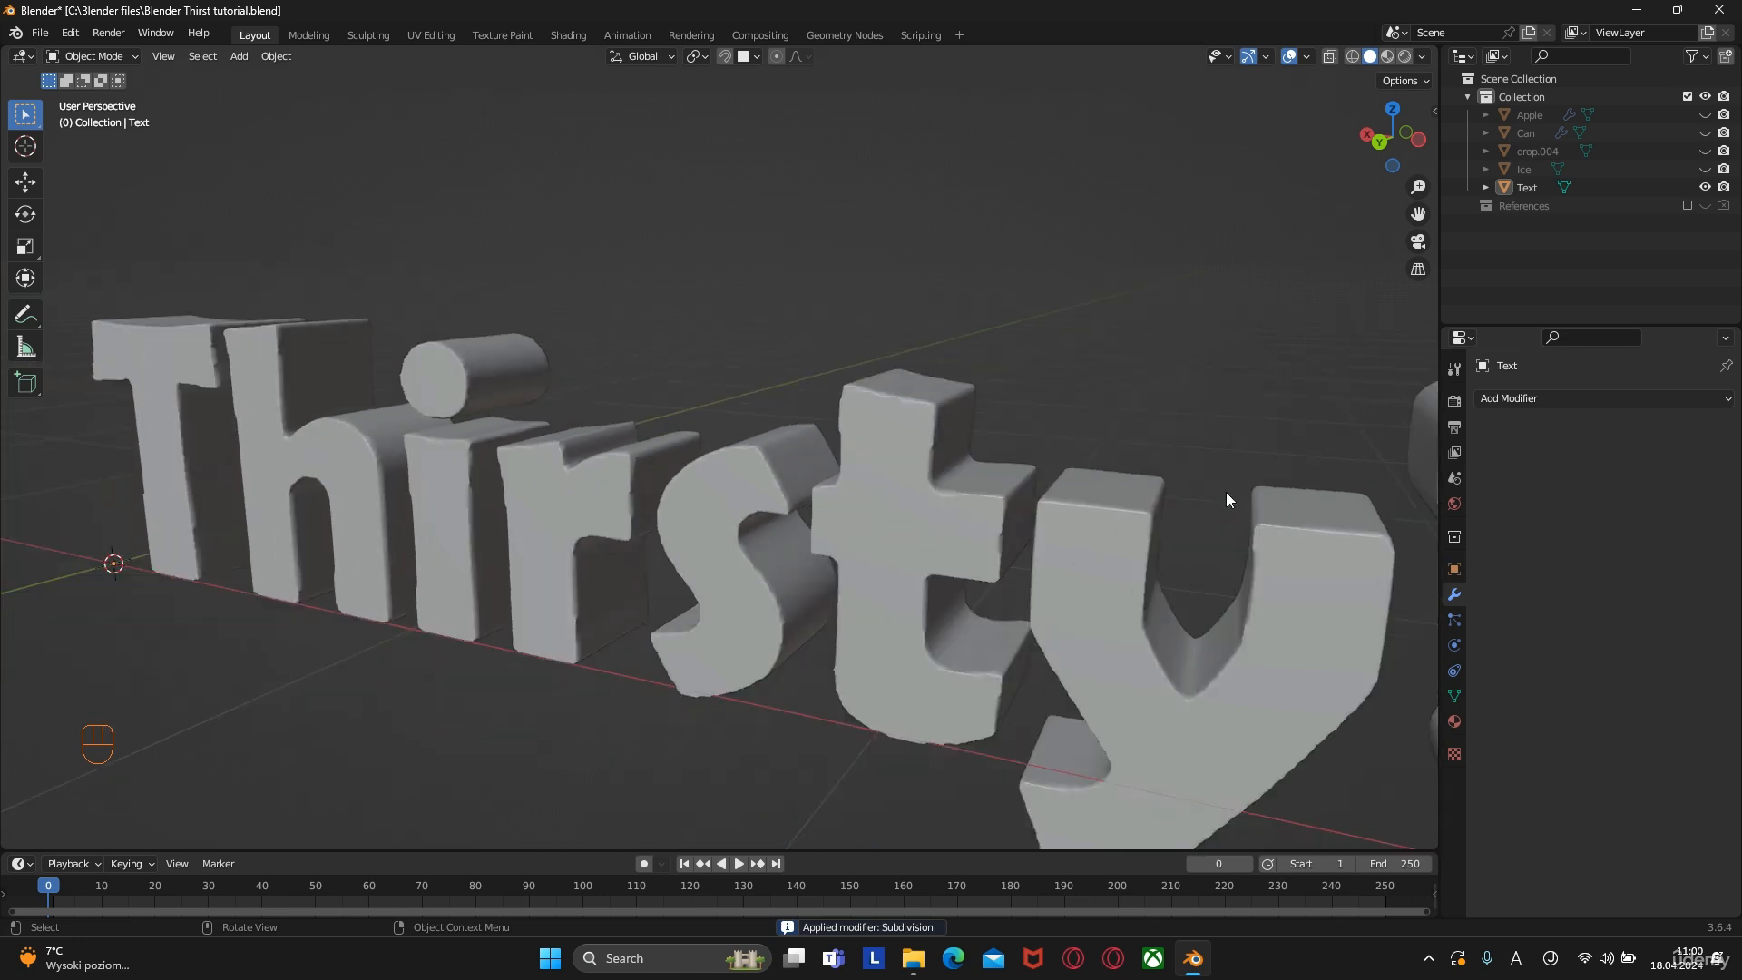
Add a Decimate modifier to the text and inspect the letters up close
key("Tab")
left_click(1521, 398)
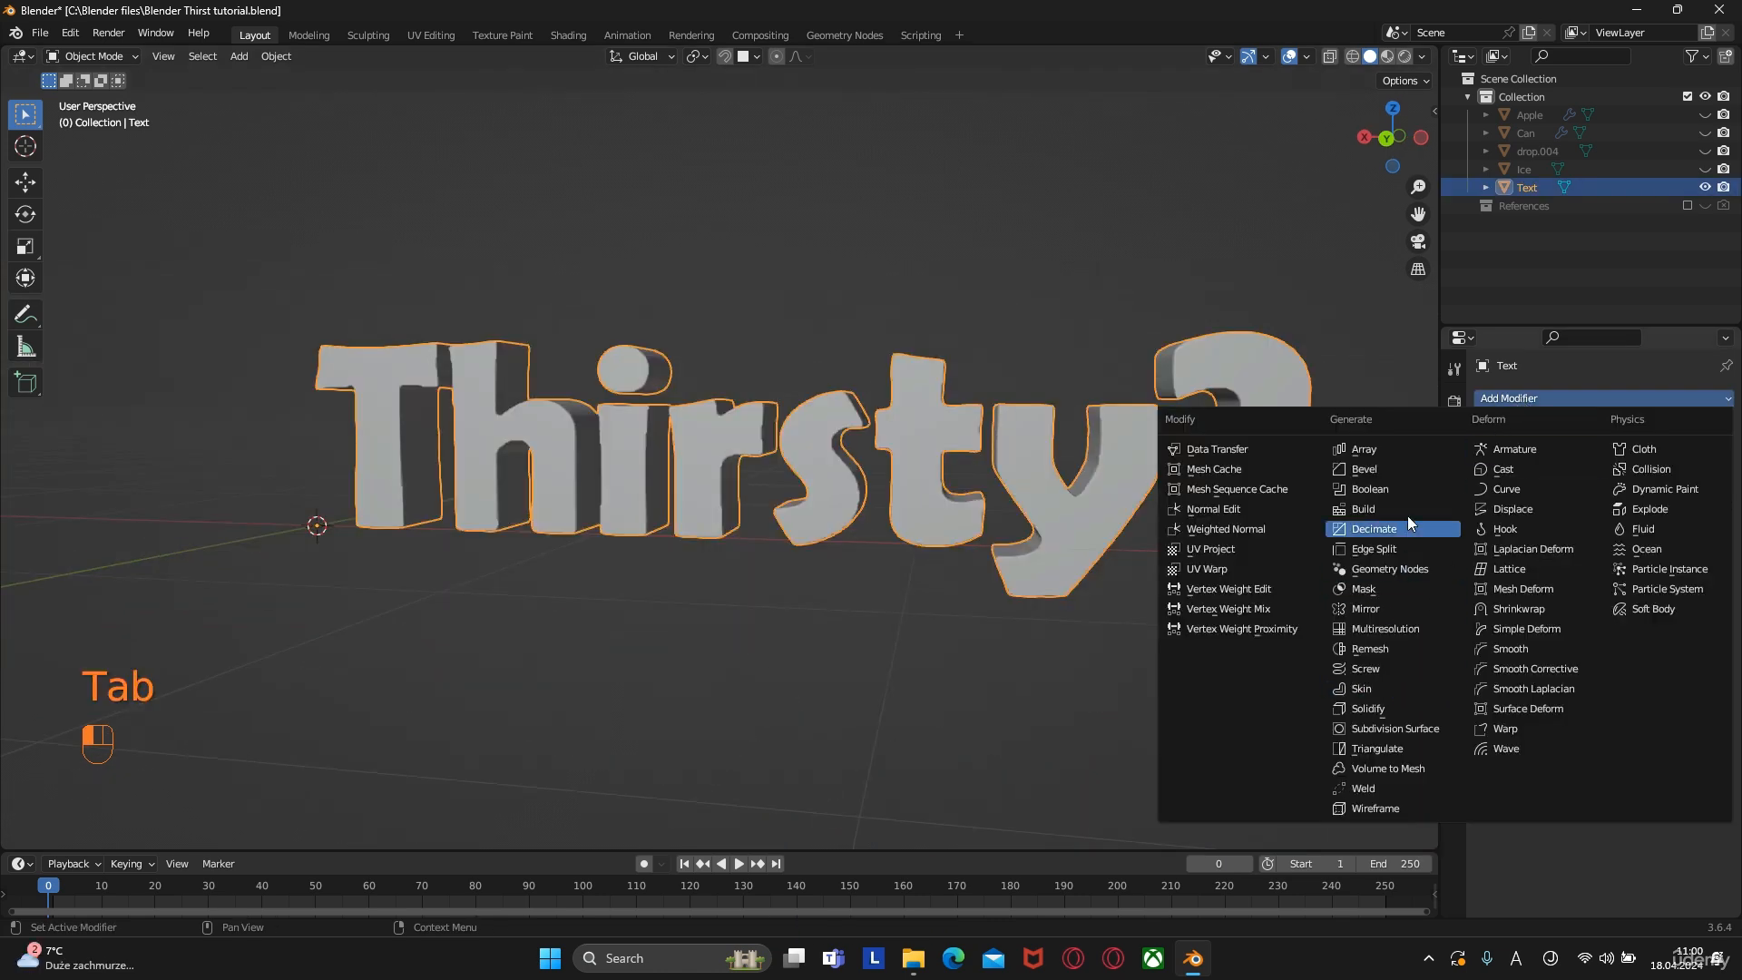
left_click(1364, 530)
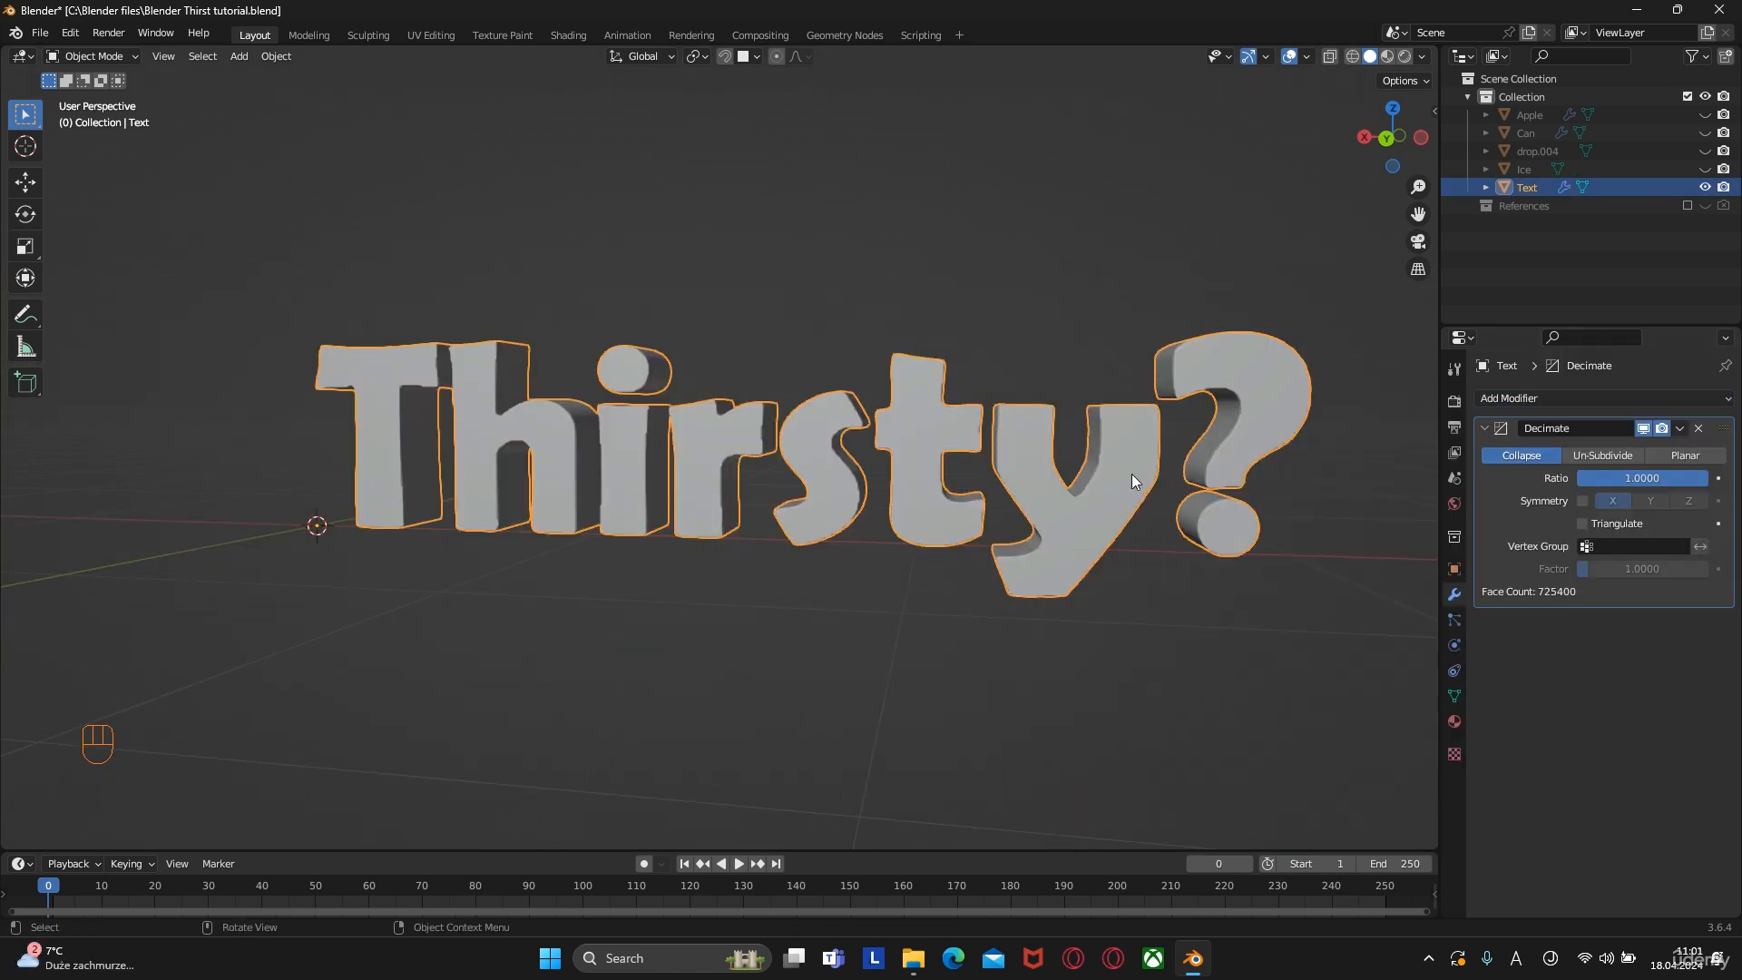
middle_click_drag(1131, 482, 1101, 509)
scroll(1100, 513, "up", 5)
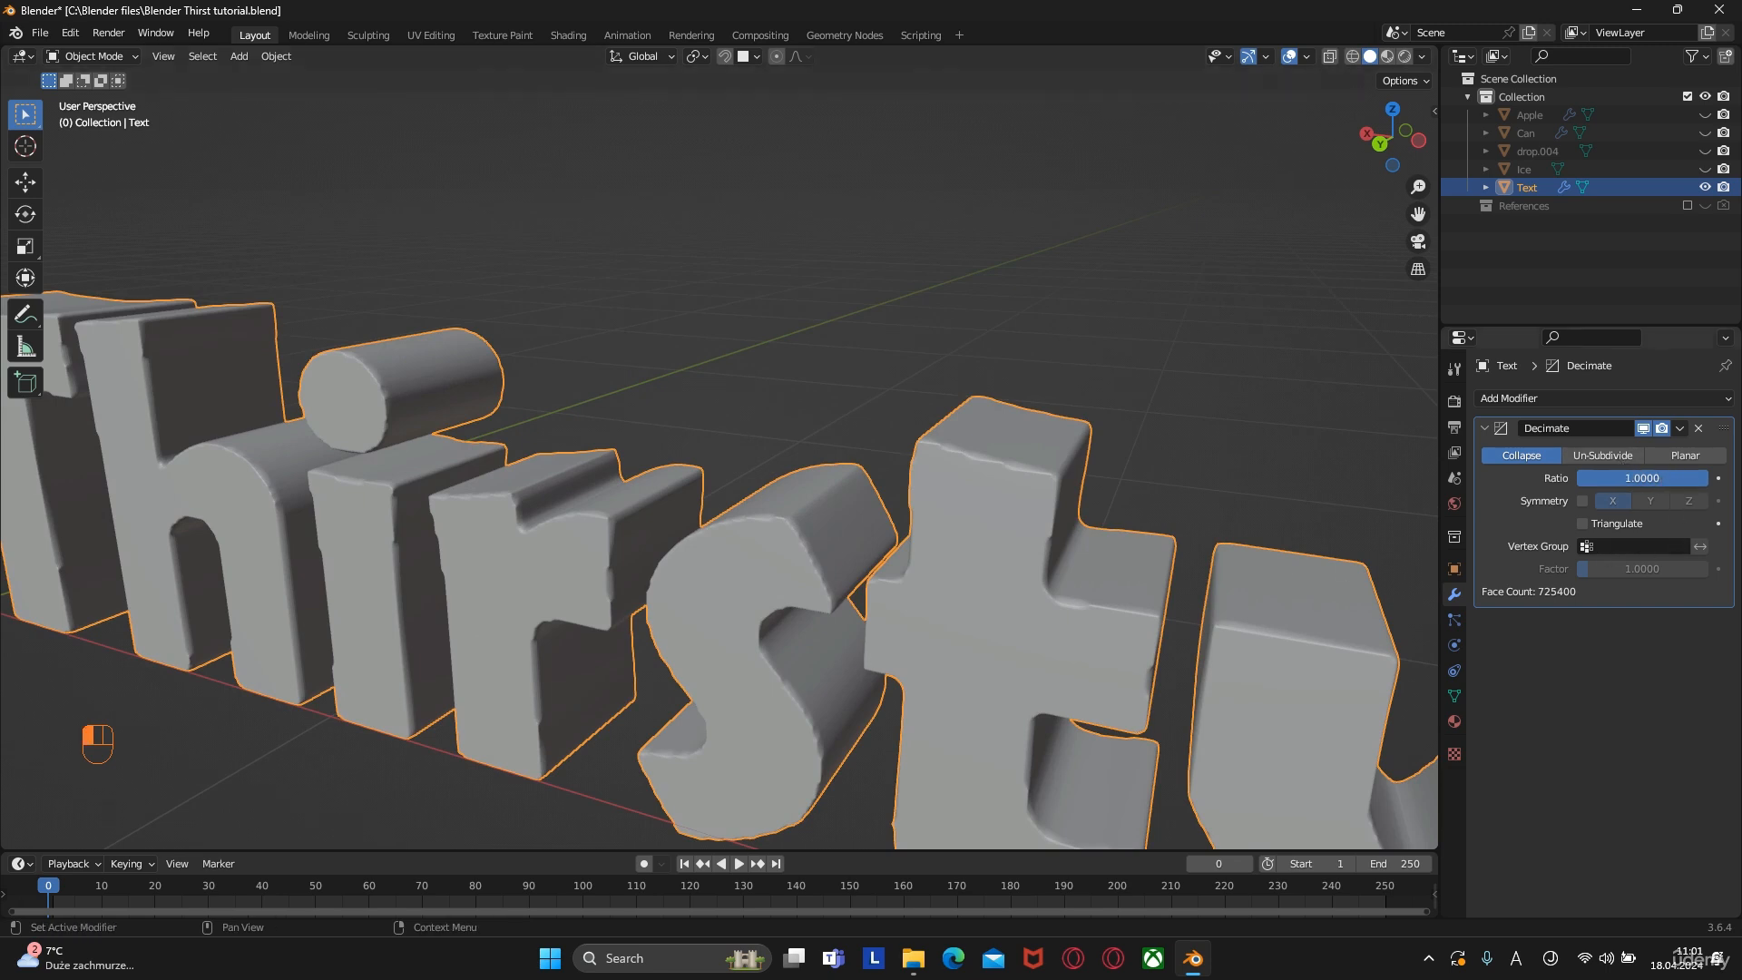
Set the text's Decimate collapse ratio to about 0.035 and apply the modifier
left_click_drag(1643, 477, 1641, 477)
left_click(1683, 477)
mouse_move(1684, 477)
left_mouse_down()
mouse_move(1634, 477)
mouse_move(1680, 477)
left_mouse_up()
left_click(1629, 478)
key("BackSpace")
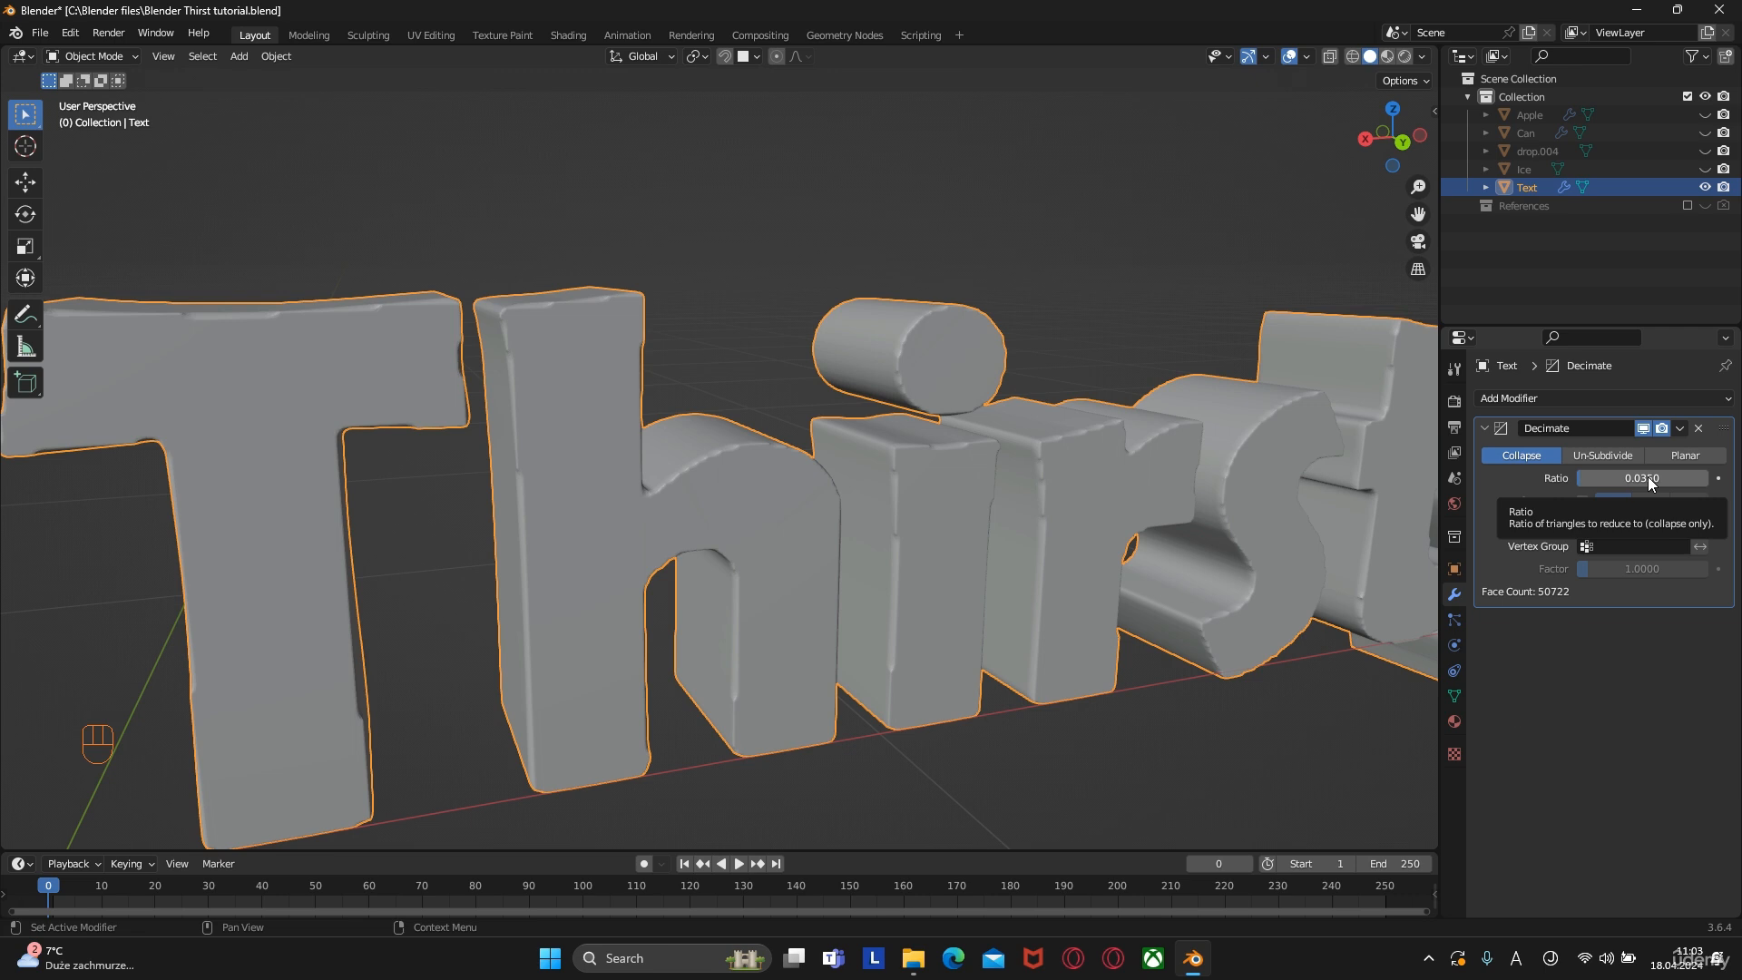
left_click(1680, 429)
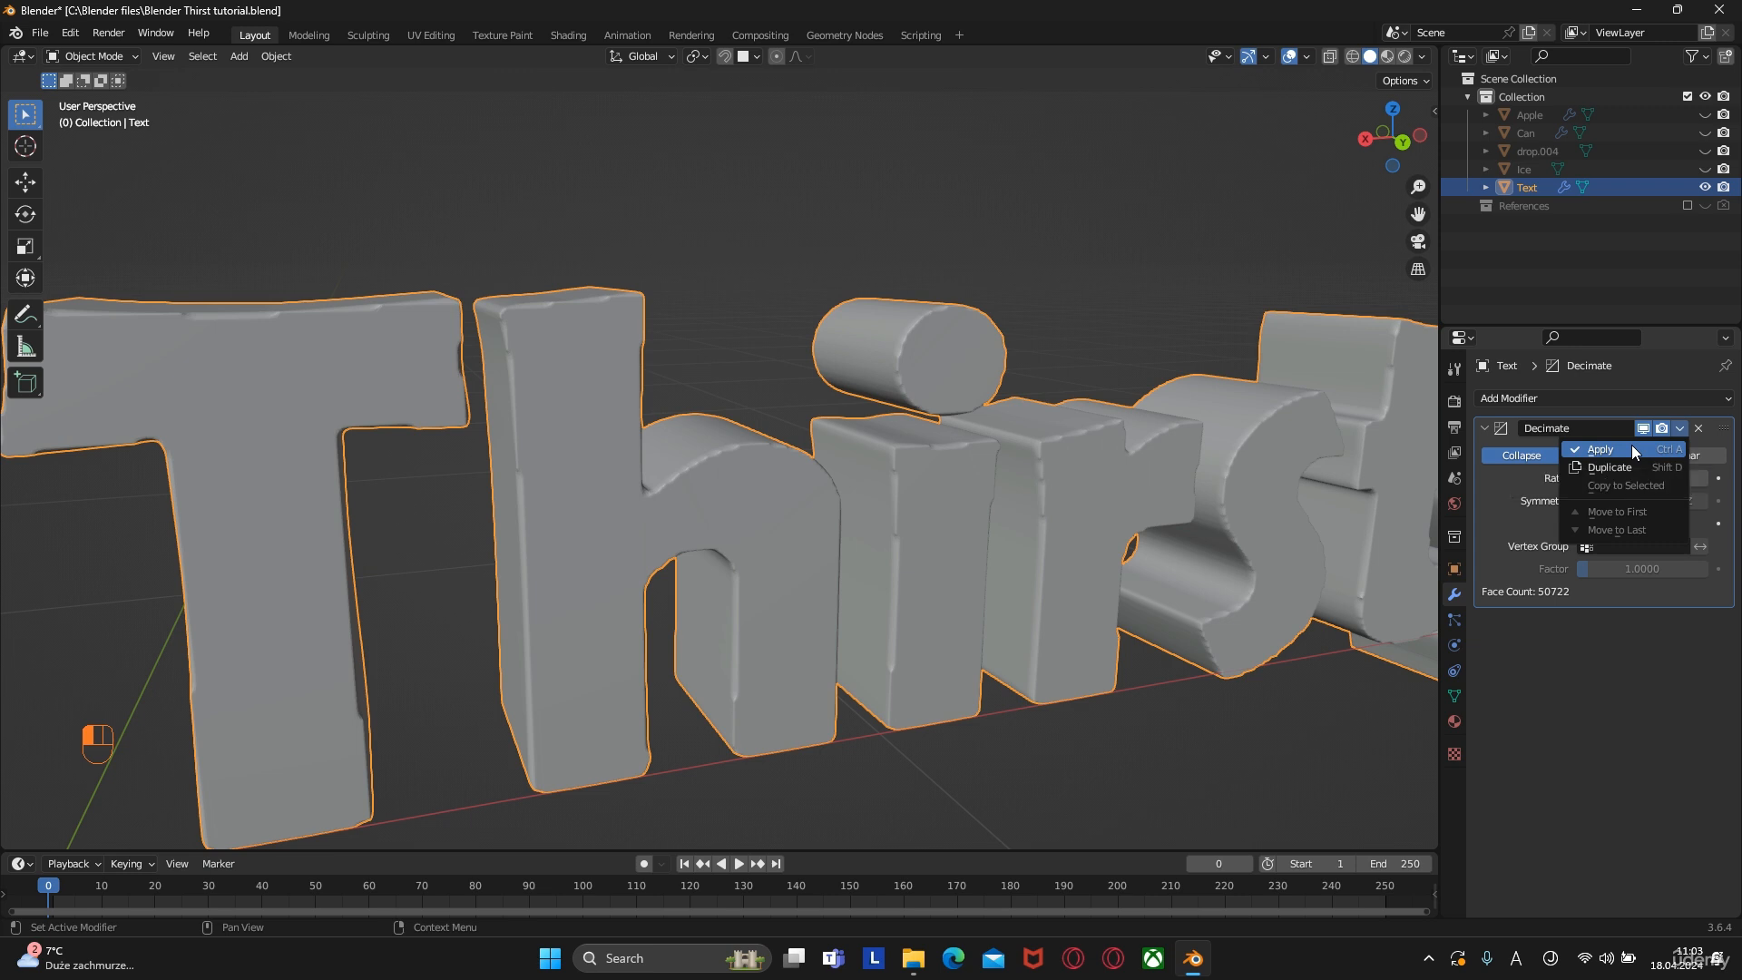
Separate the letter T from the text mesh into its own object, using back orthographic view with X-ray on
middle_click_drag(917, 488, 999, 530, "alt")
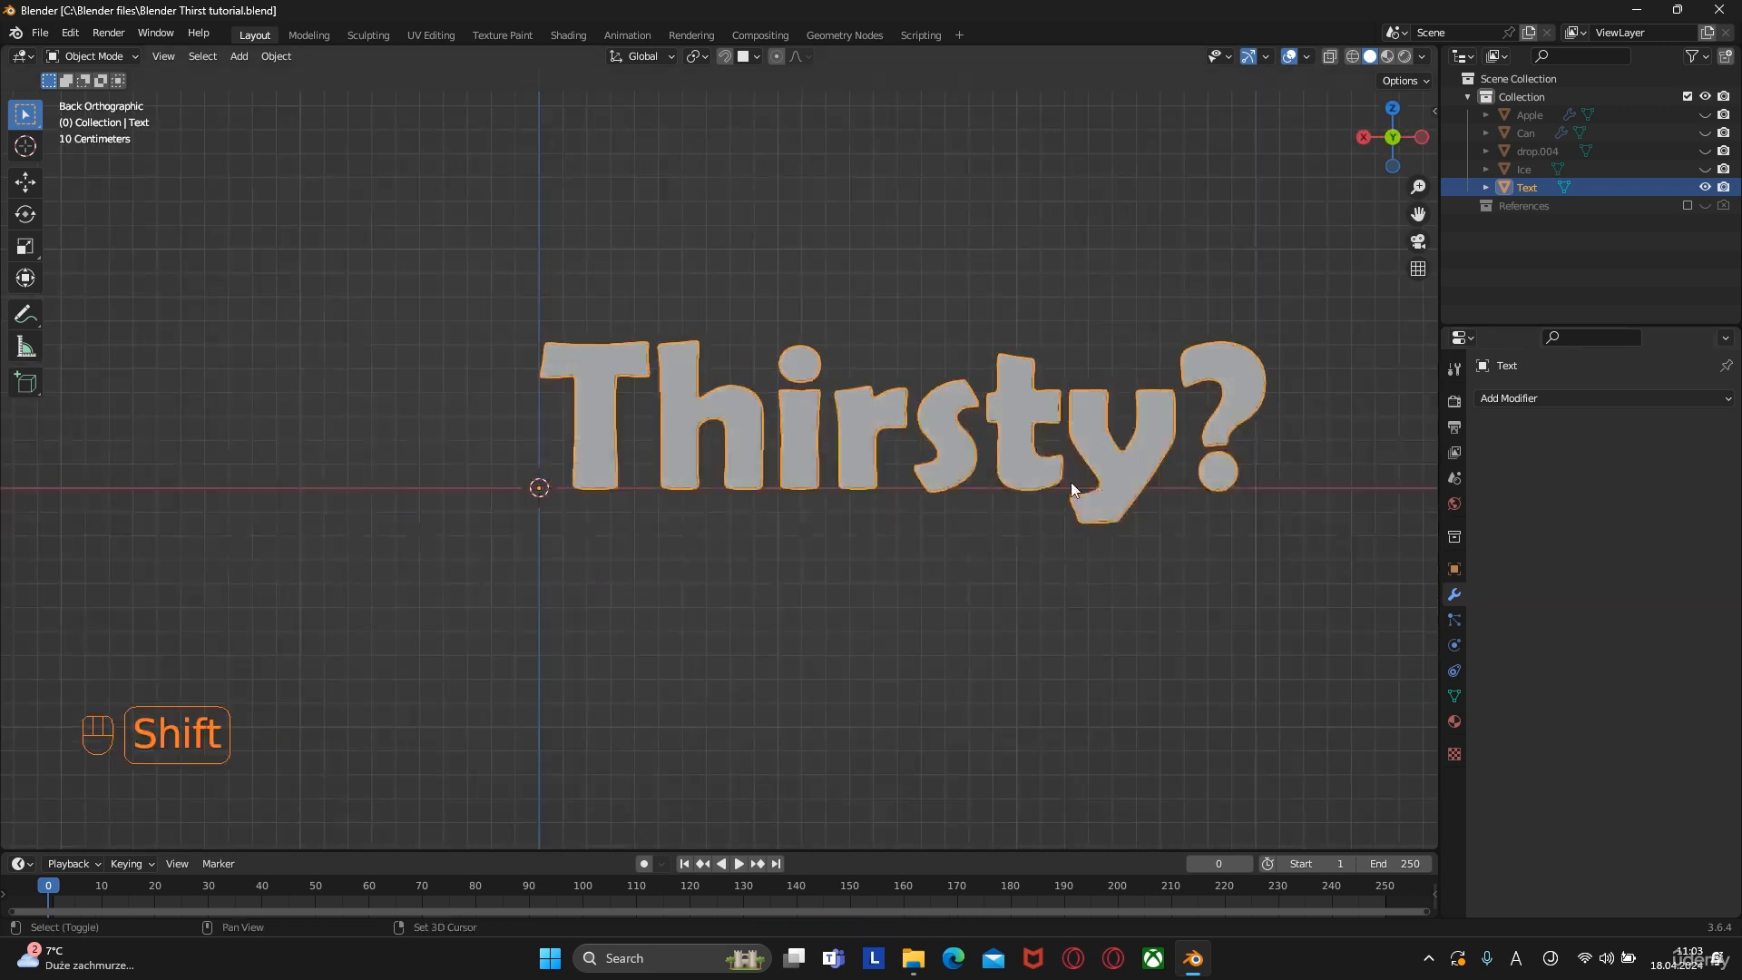
key("Tab")
scroll(918, 499, "up", 4)
scroll(920, 493, "down", 2)
left_click(1331, 57)
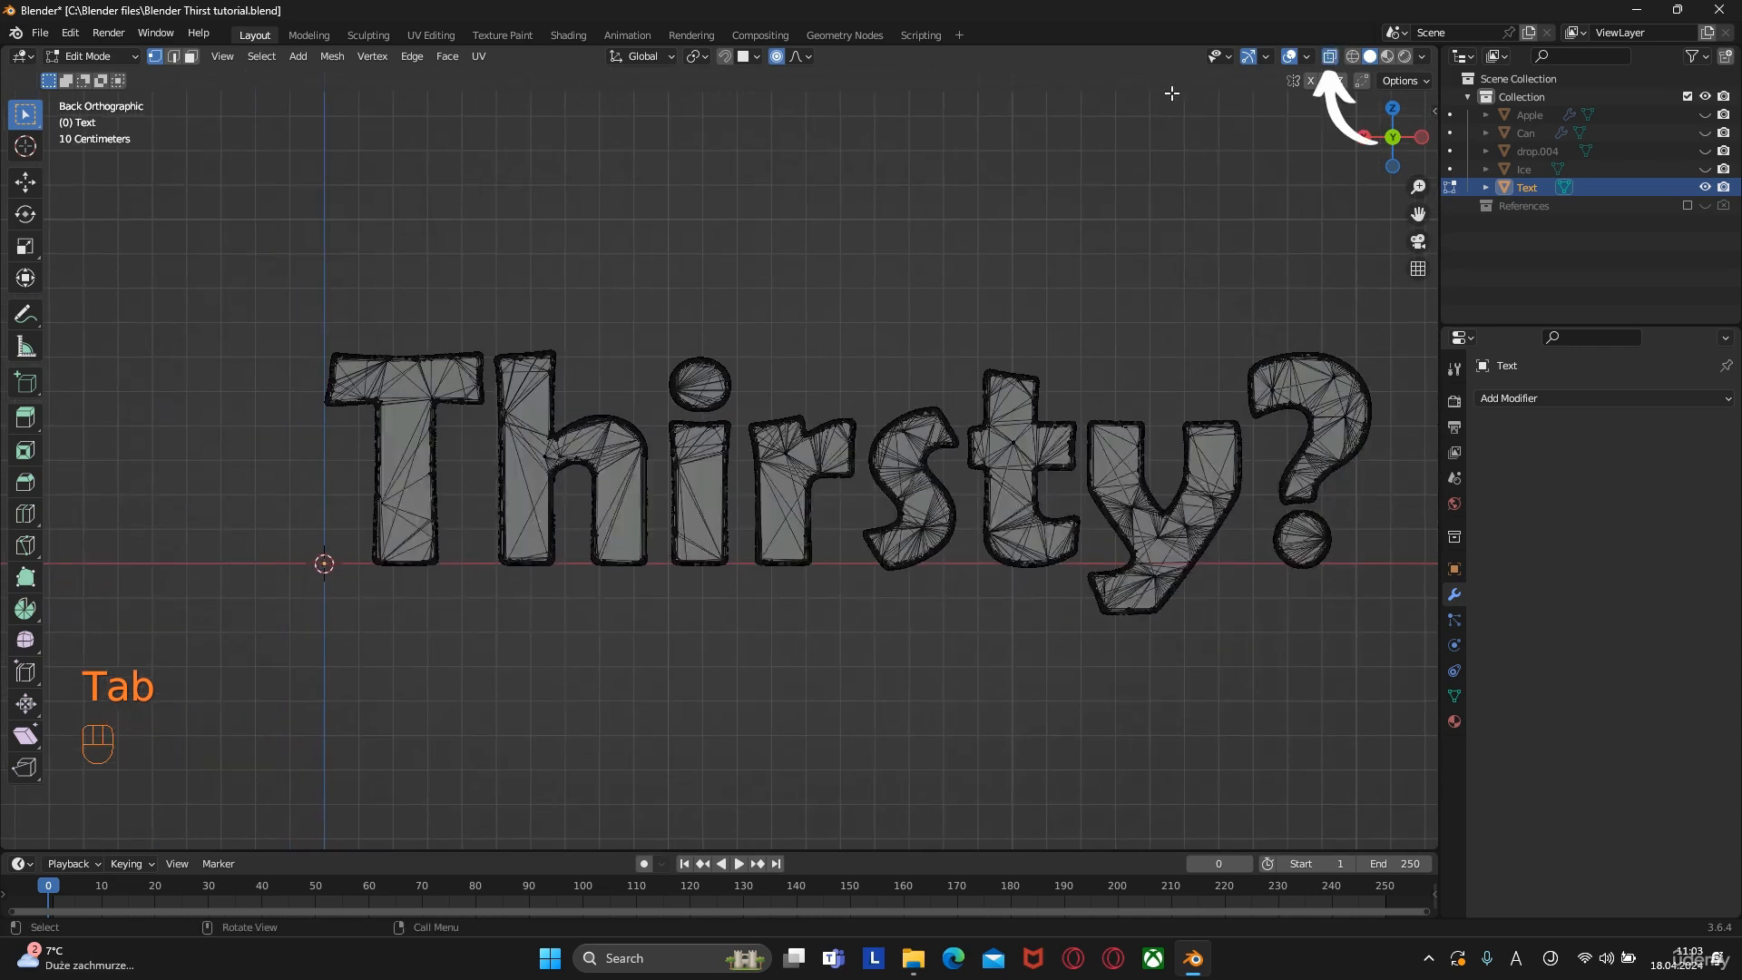
left_click_drag(284, 311, 490, 595)
key("p")
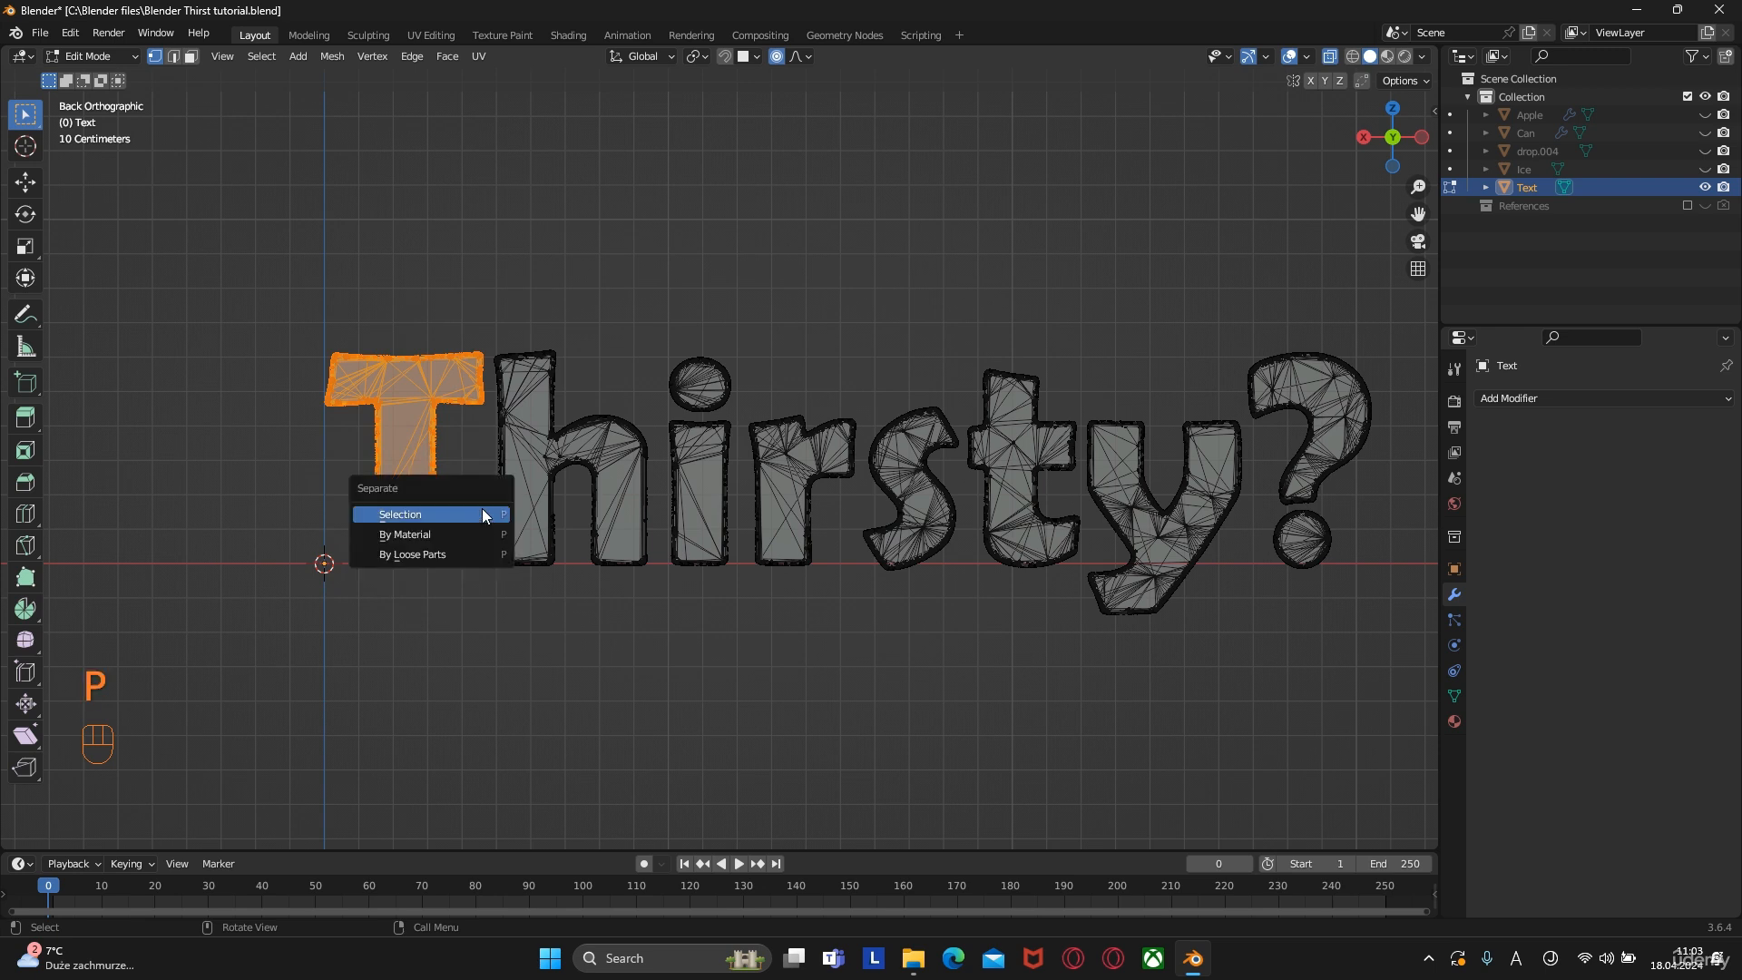
left_click(482, 510)
Separate the letters h and i from the text mesh, each into its own object
left_click_drag(491, 329, 661, 614)
key("p")
left_click(665, 614)
left_click_drag(616, 302, 739, 622)
key("p")
left_click(738, 623)
Separate the letters r and s from the text mesh, each into its own object
left_click_drag(730, 346, 861, 645)
key("p")
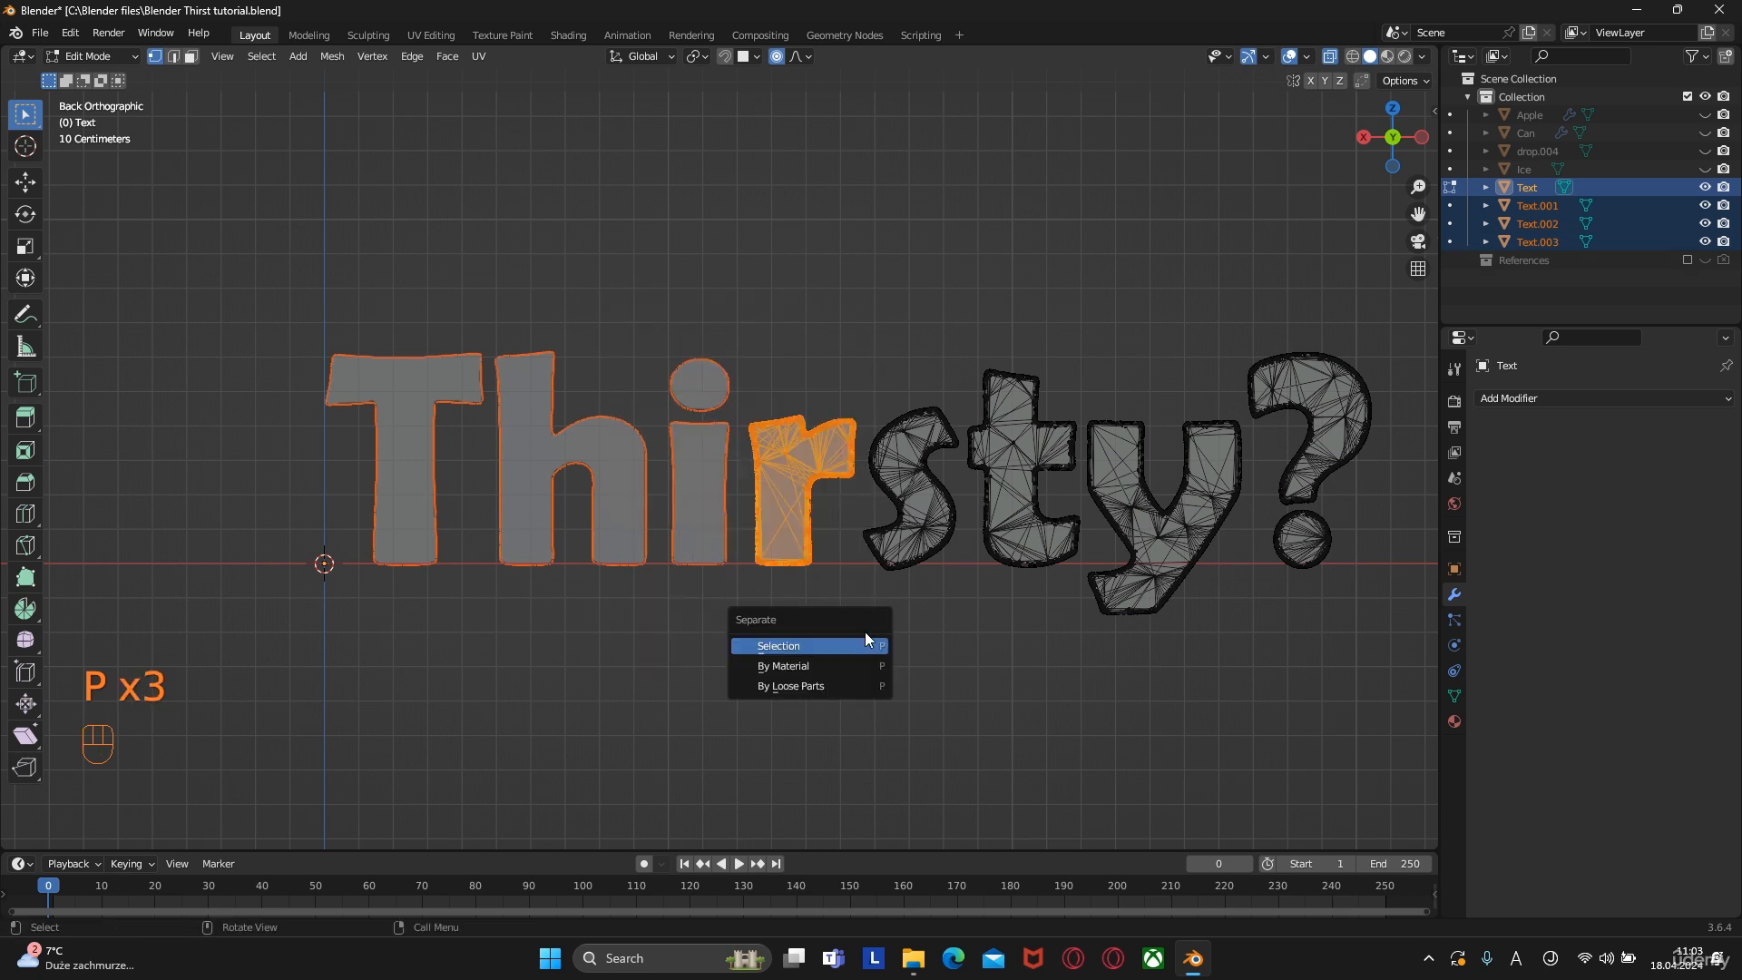
left_click(867, 644)
left_click_drag(829, 359, 964, 633)
key("p")
left_click(922, 633)
Separate the letter t from the text mesh into its own object
left_click_drag(901, 300, 1086, 604)
scroll(1252, 576, "up", 5)
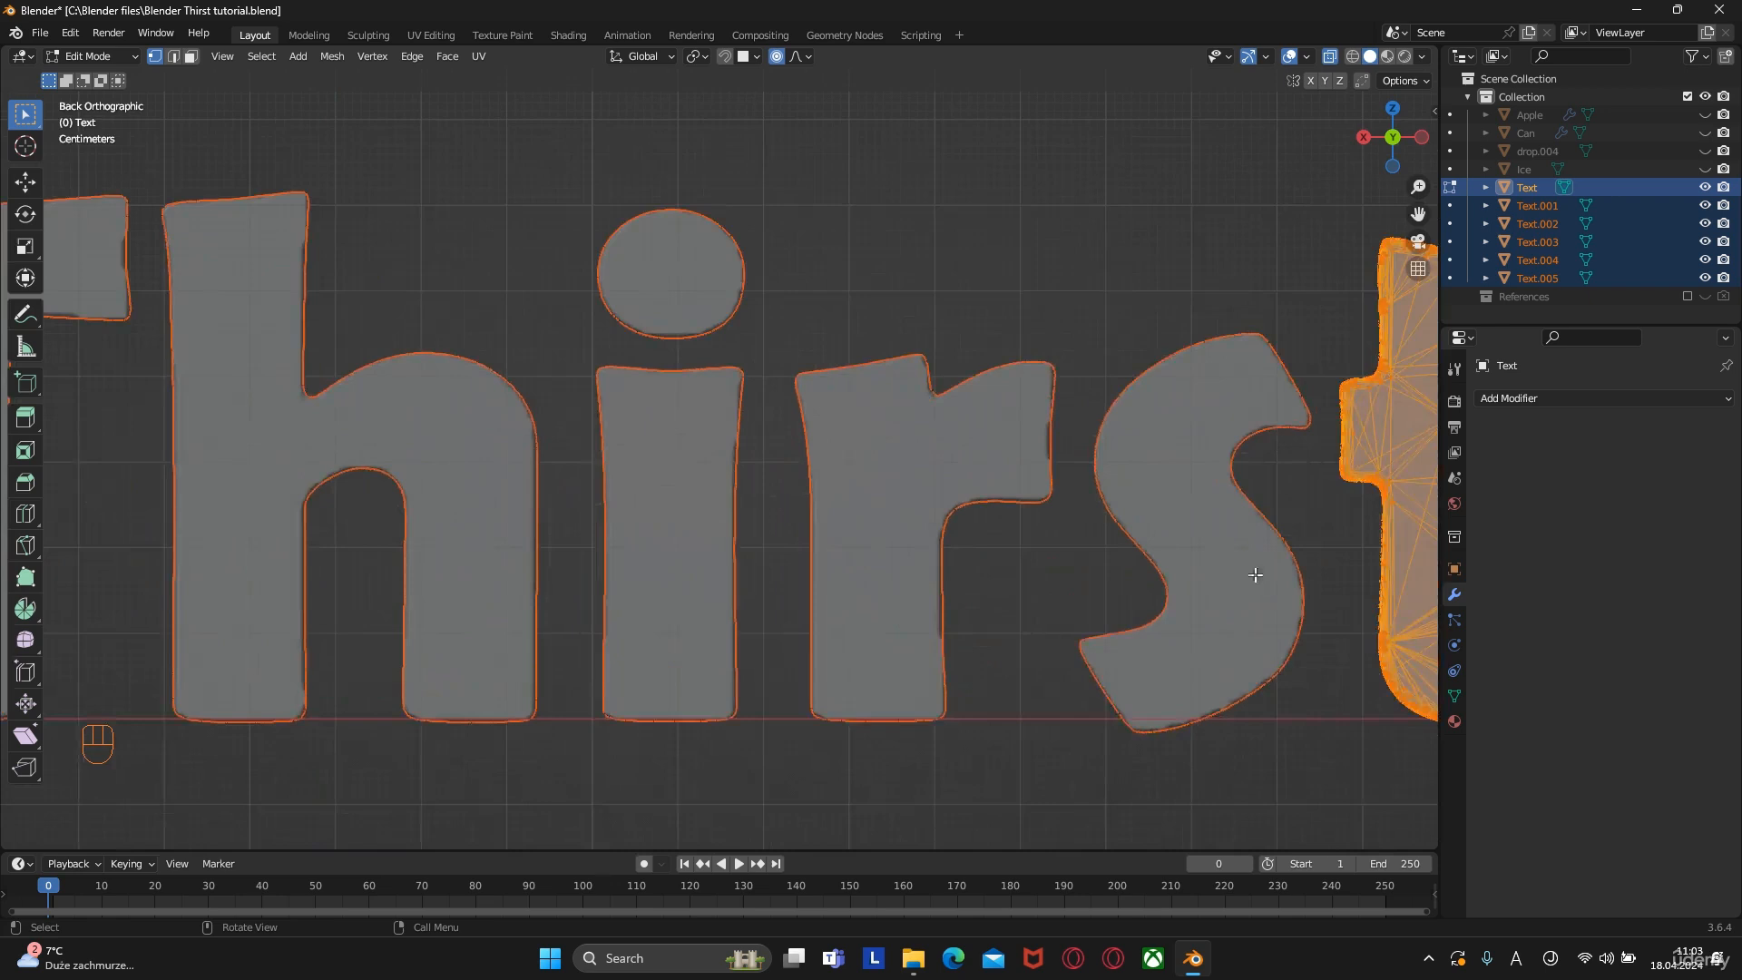
middle_click_drag(1295, 556, 414, 533, "shift")
scroll(822, 563, "up", 3)
key("p")
left_click(833, 559)
Separate the letter y from the text mesh into its own object, leaving the question mark as the original
scroll(833, 560, "down", 4)
left_click_drag(655, 304, 1050, 727)
scroll(1050, 728, "up", 2)
key("p")
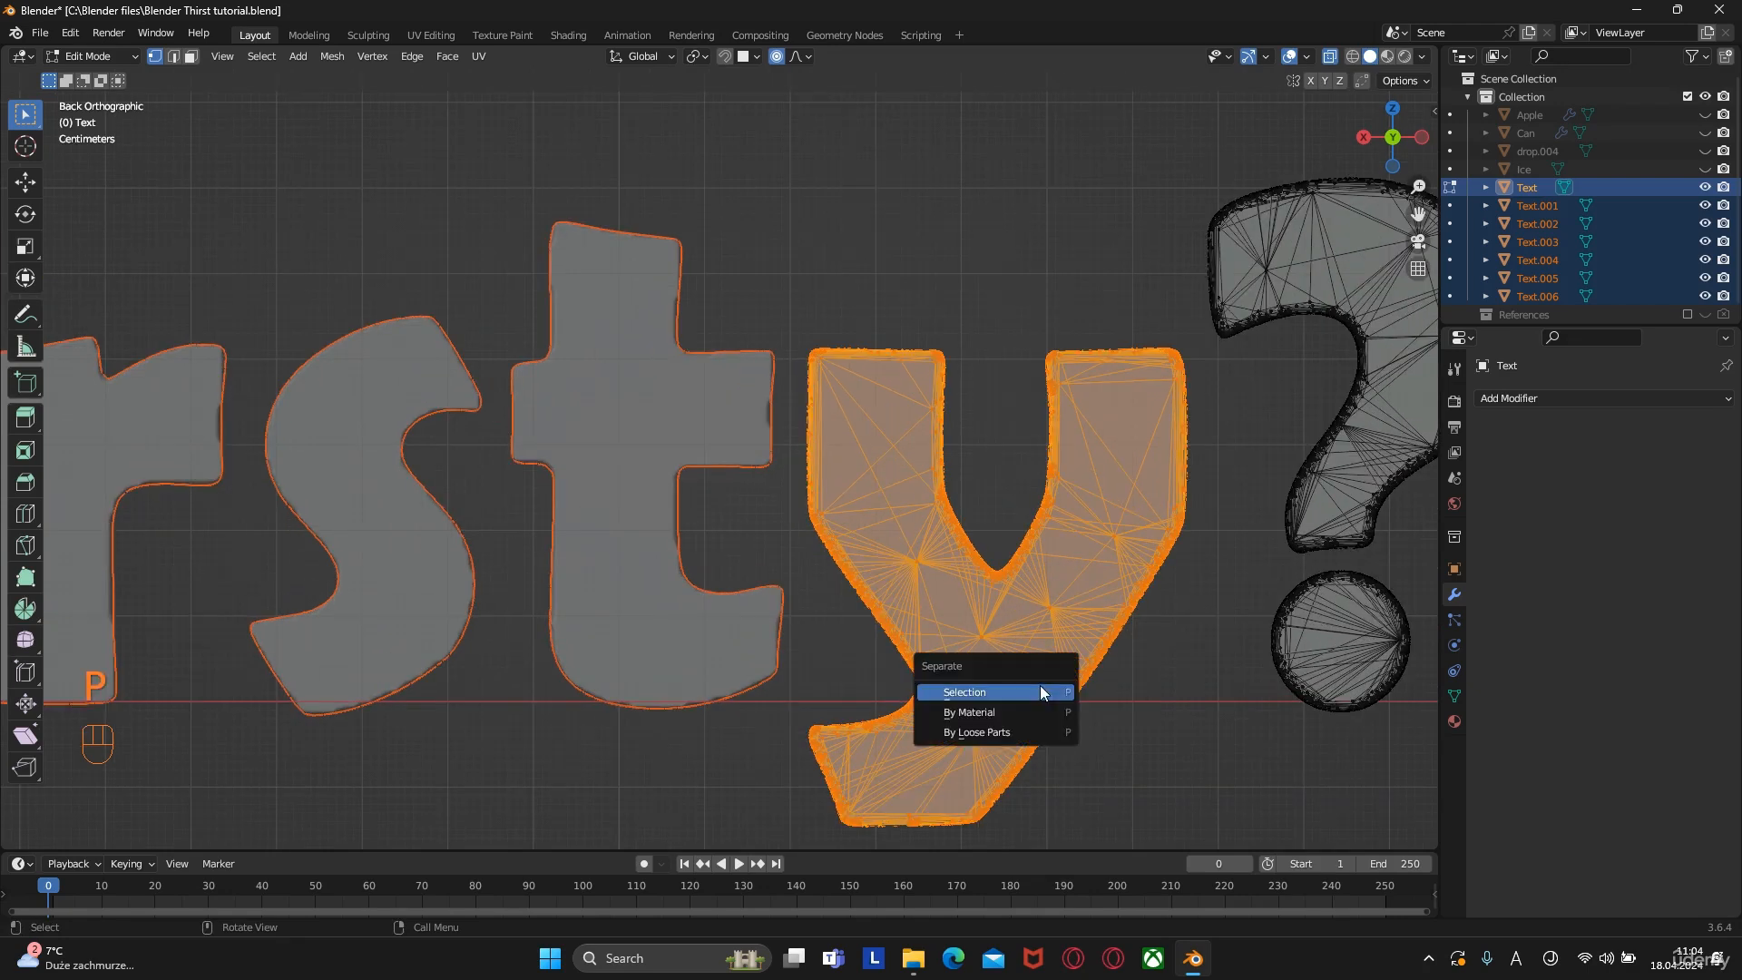
left_click(1020, 682)
scroll(1002, 599, "down", 4)
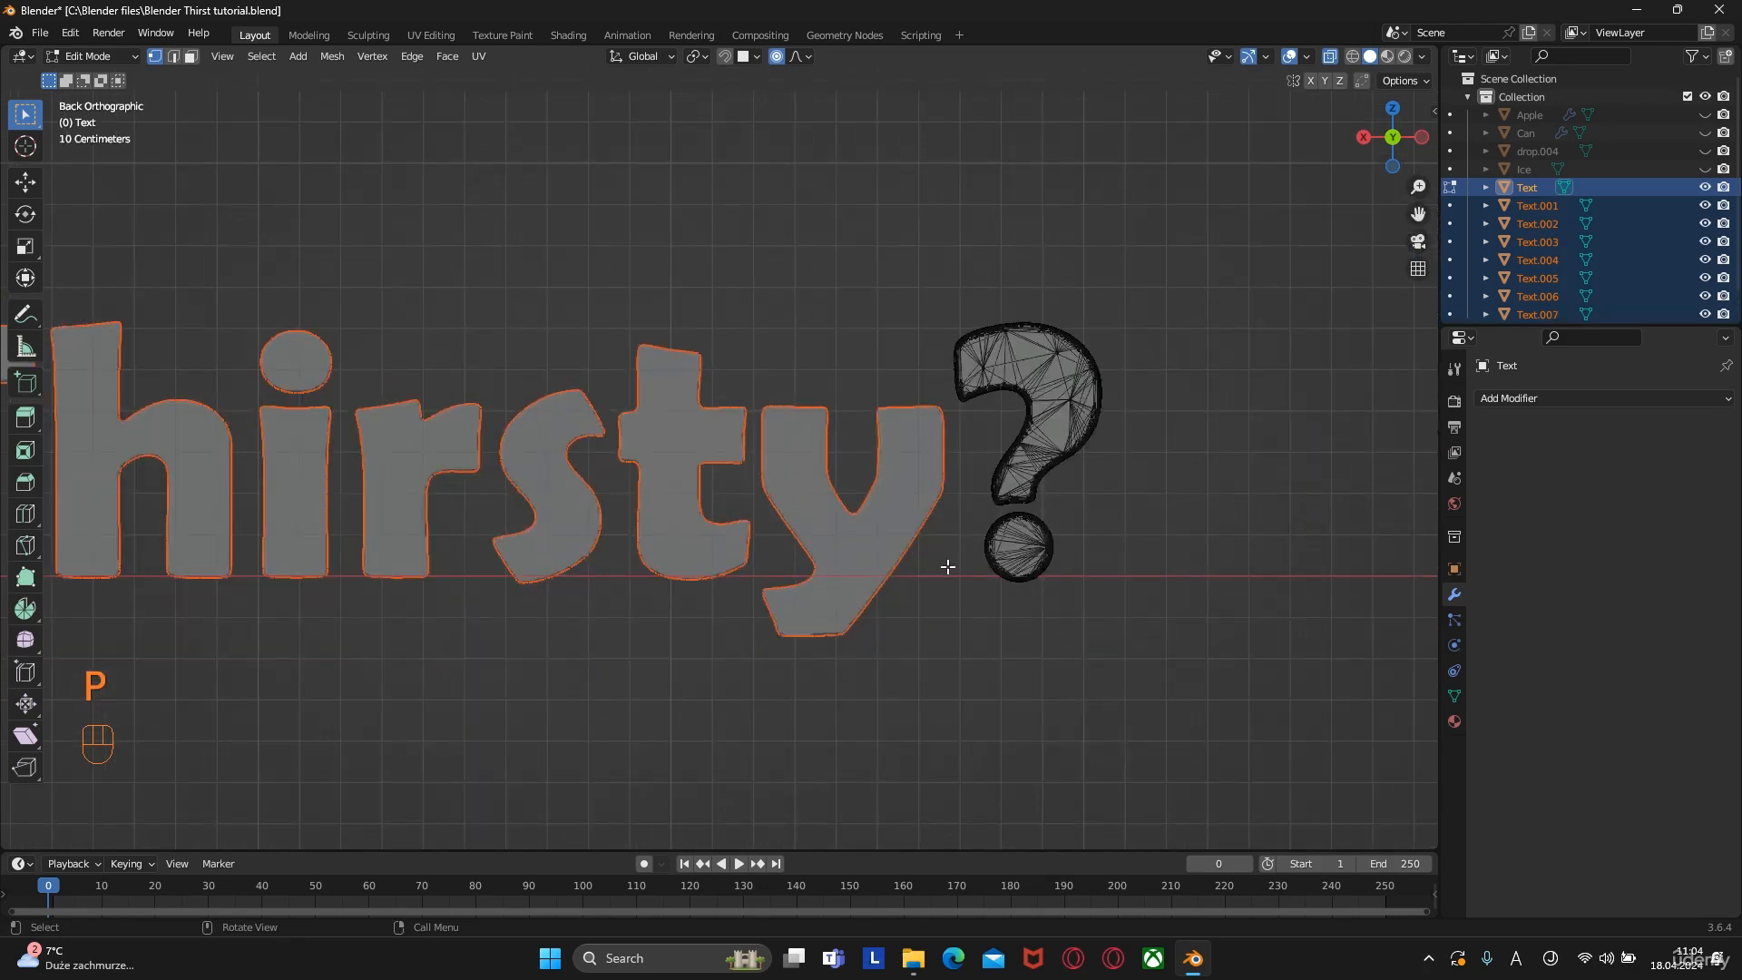
Return to Object Mode and set the origin of every letter to its own geometry
key("Tab")
scroll(754, 411, "down", 5)
middle_click_drag(754, 411, 710, 466)
right_click(658, 501)
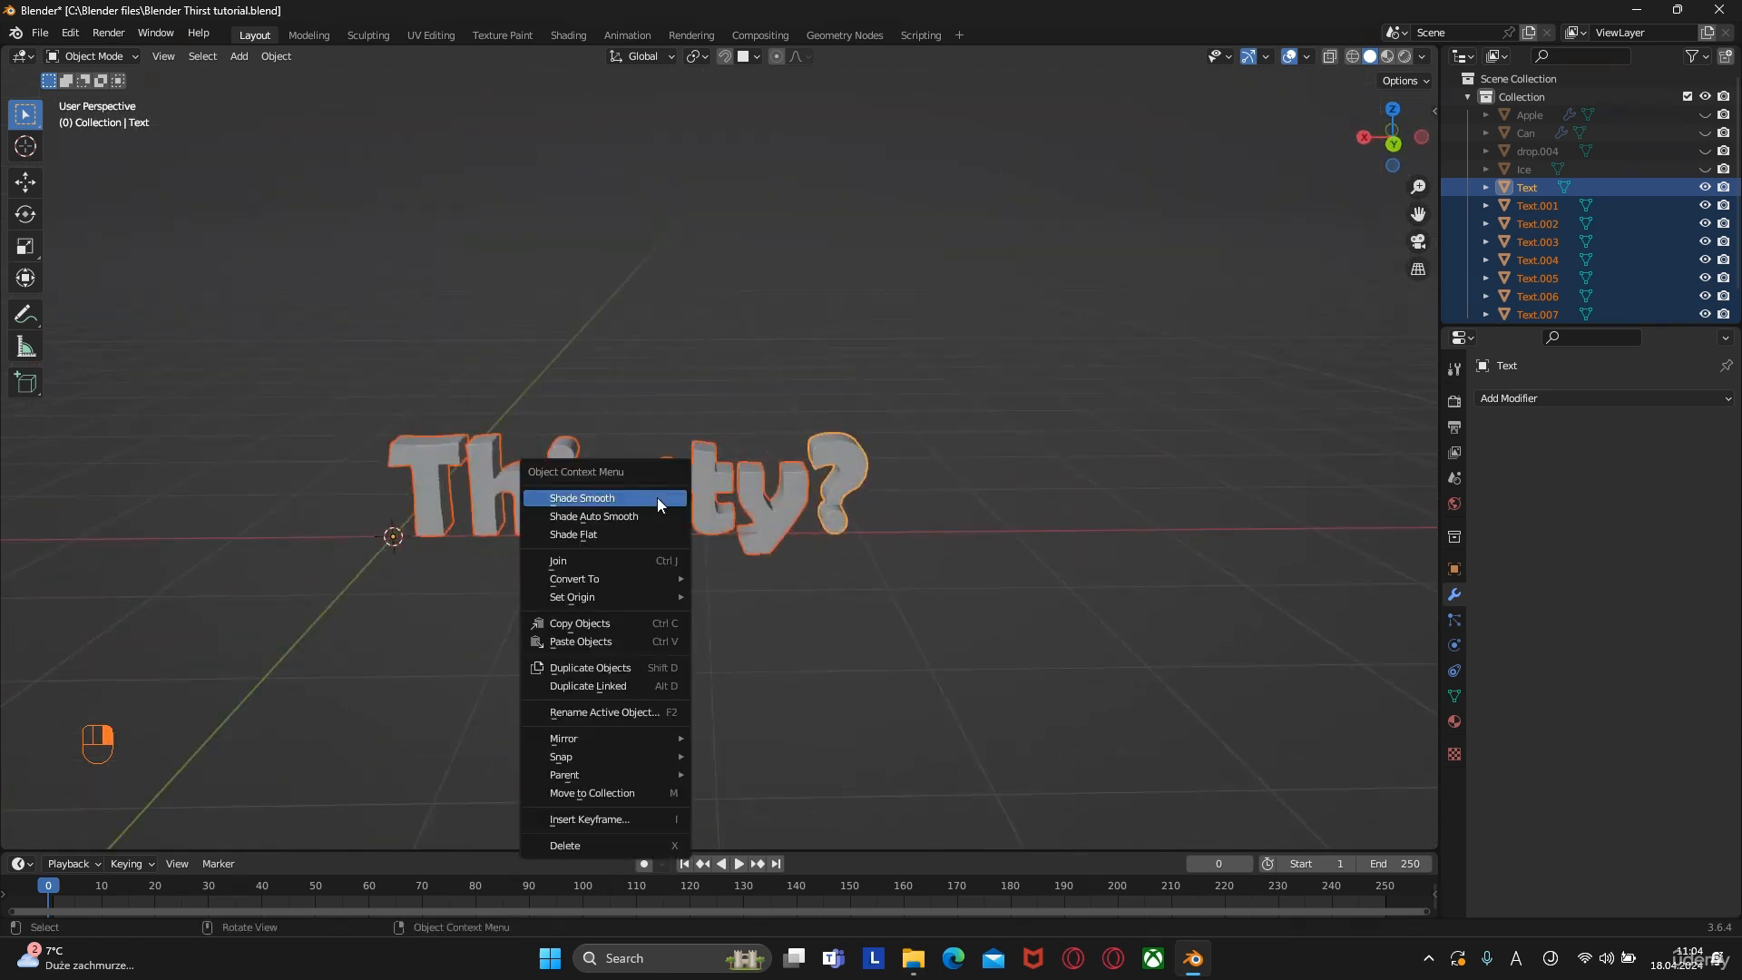
mouse_move(583, 598)
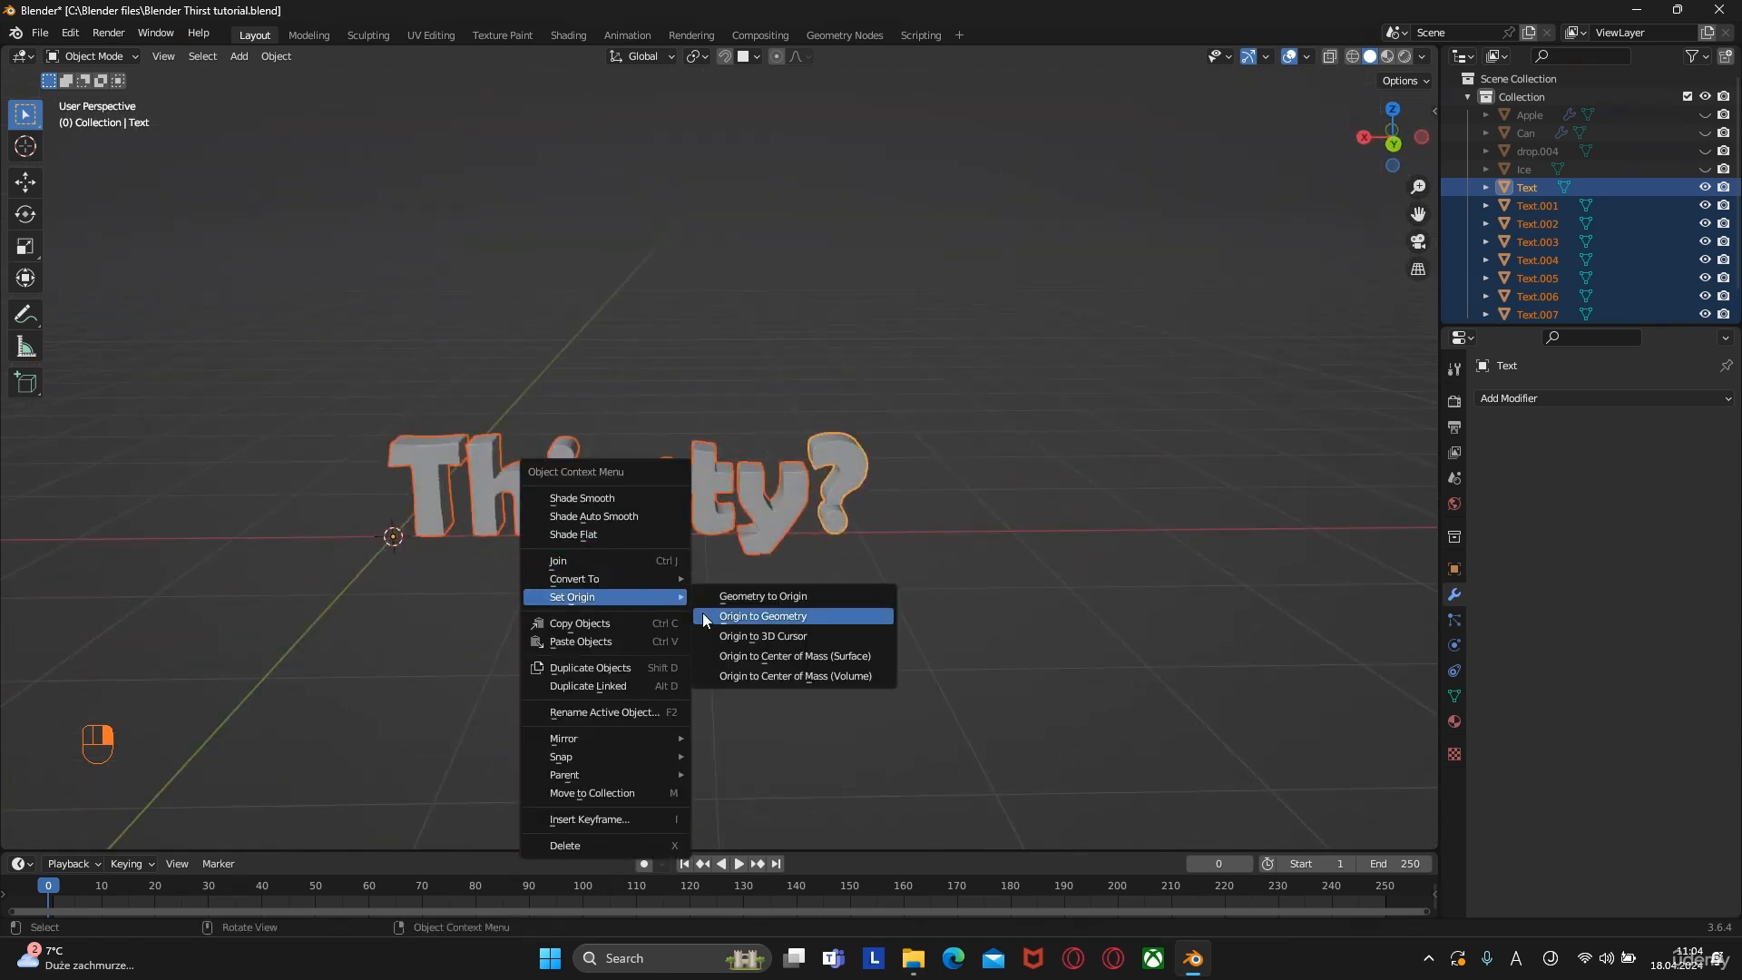
left_click(770, 615)
scroll(769, 613, "up", 5)
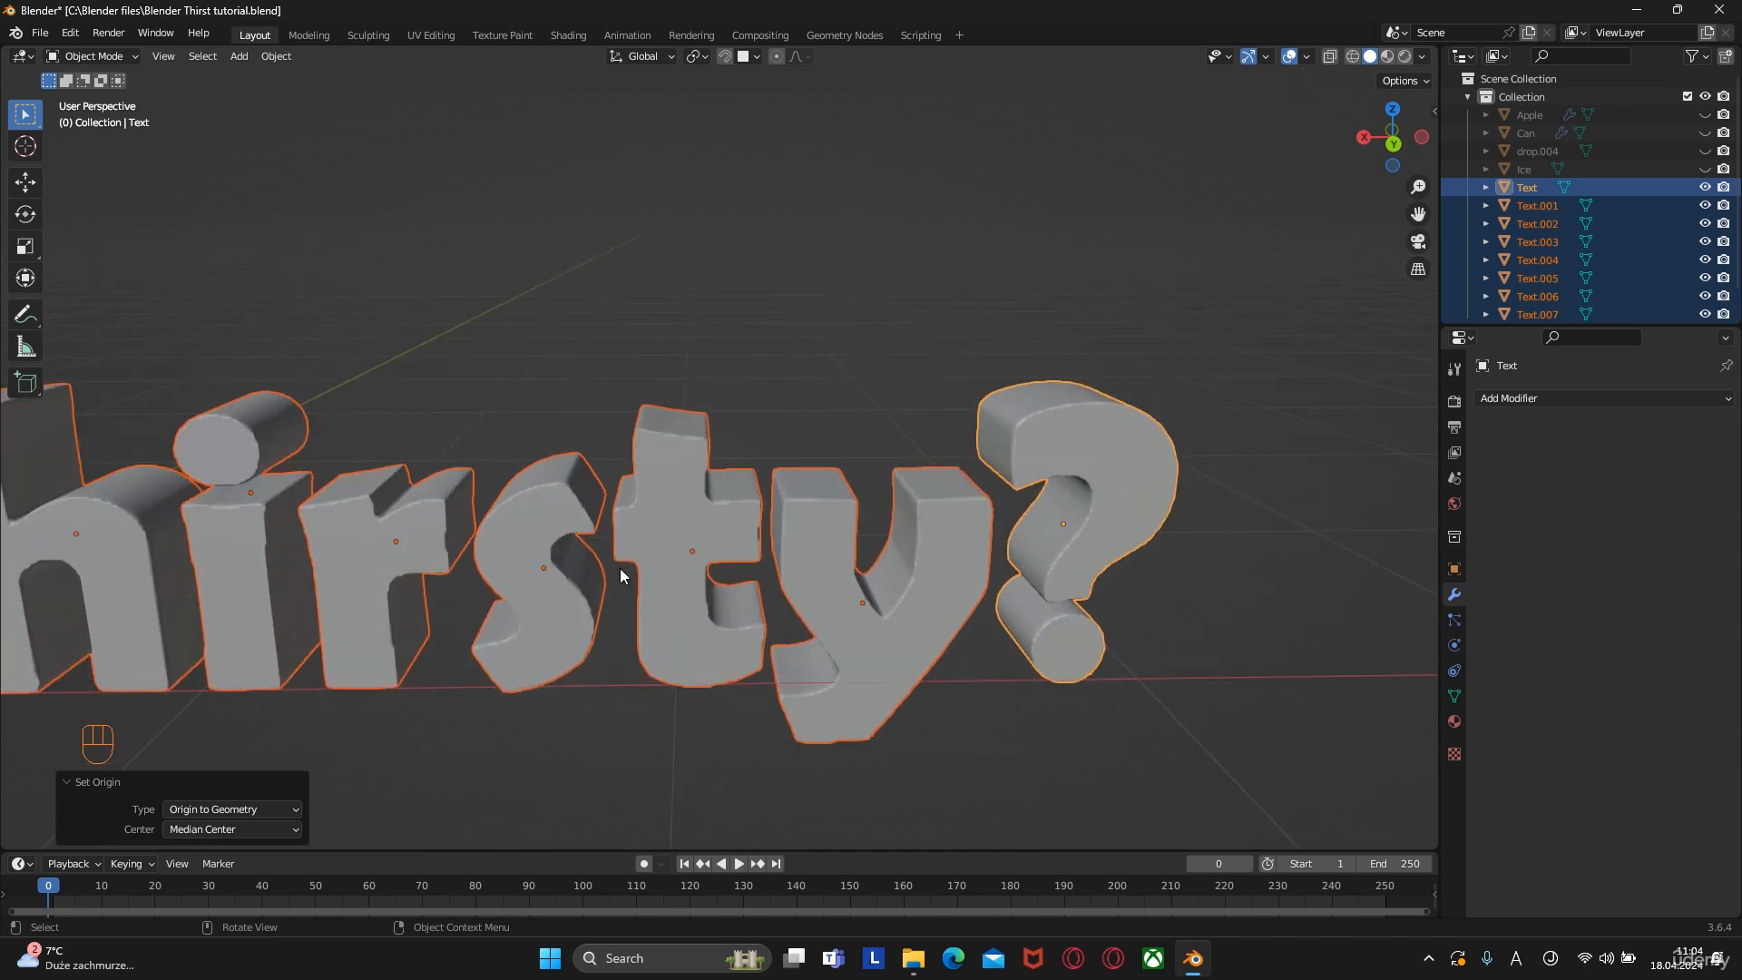
scroll(620, 576, "down", 5)
middle_click_drag(548, 568, 809, 550, "shift")
scroll(775, 548, "up", 5)
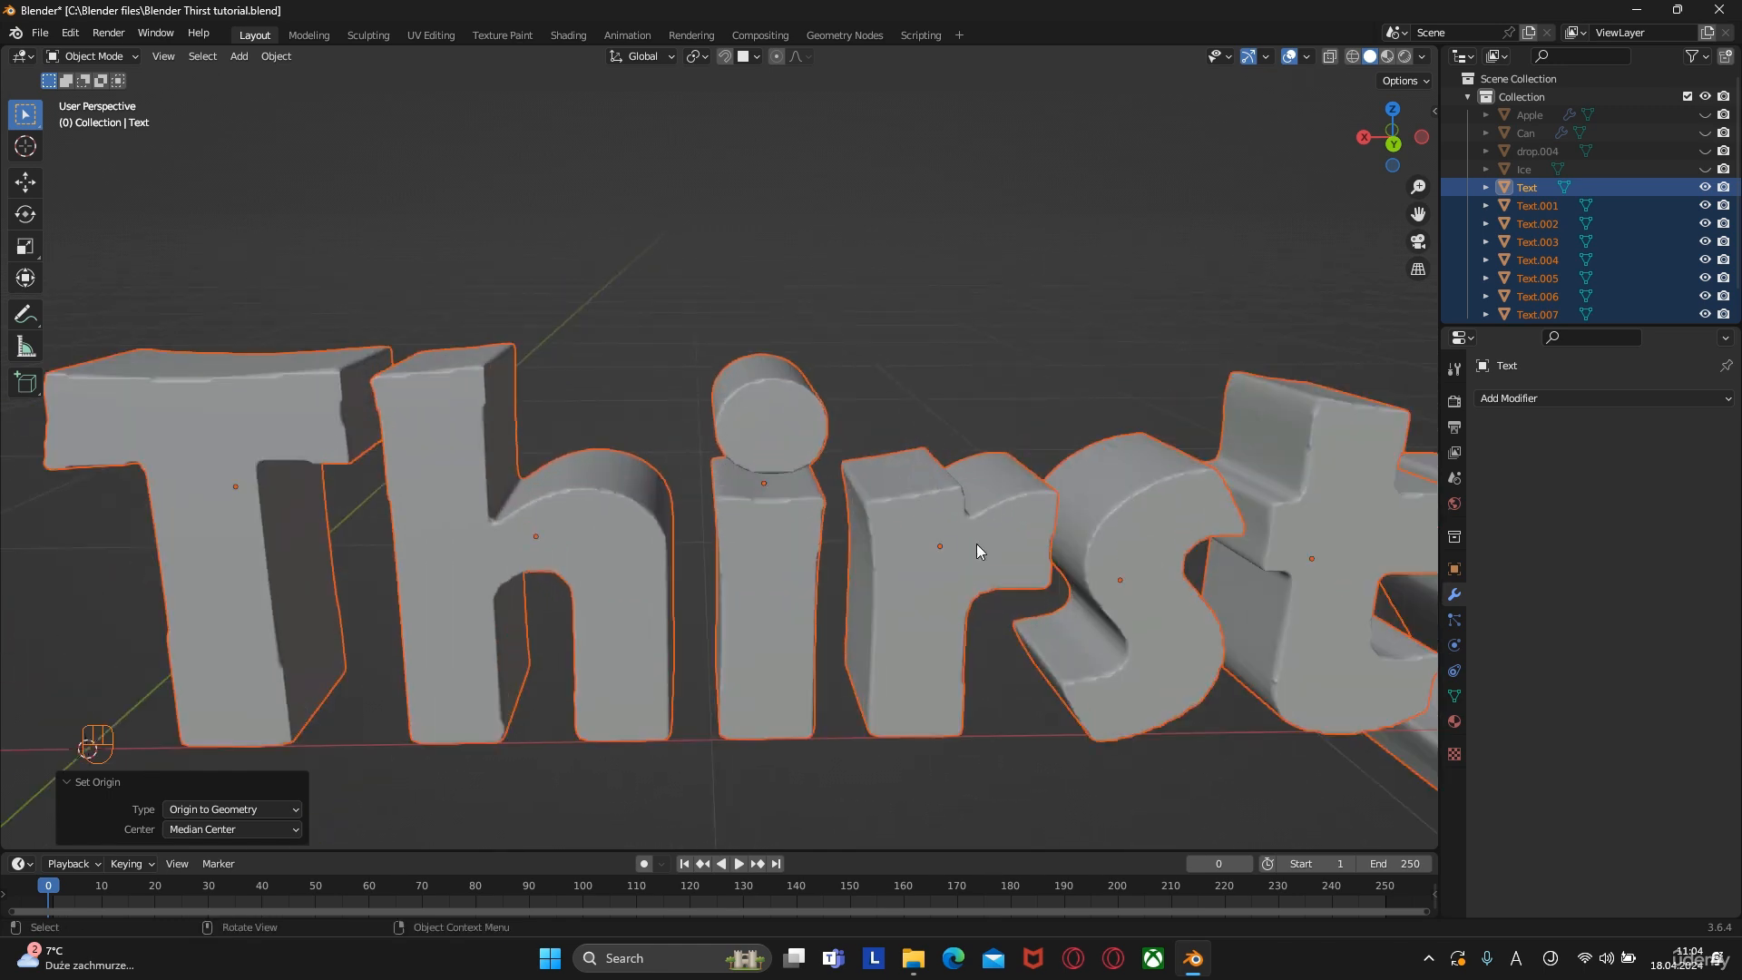
scroll(976, 543, "down", 2)
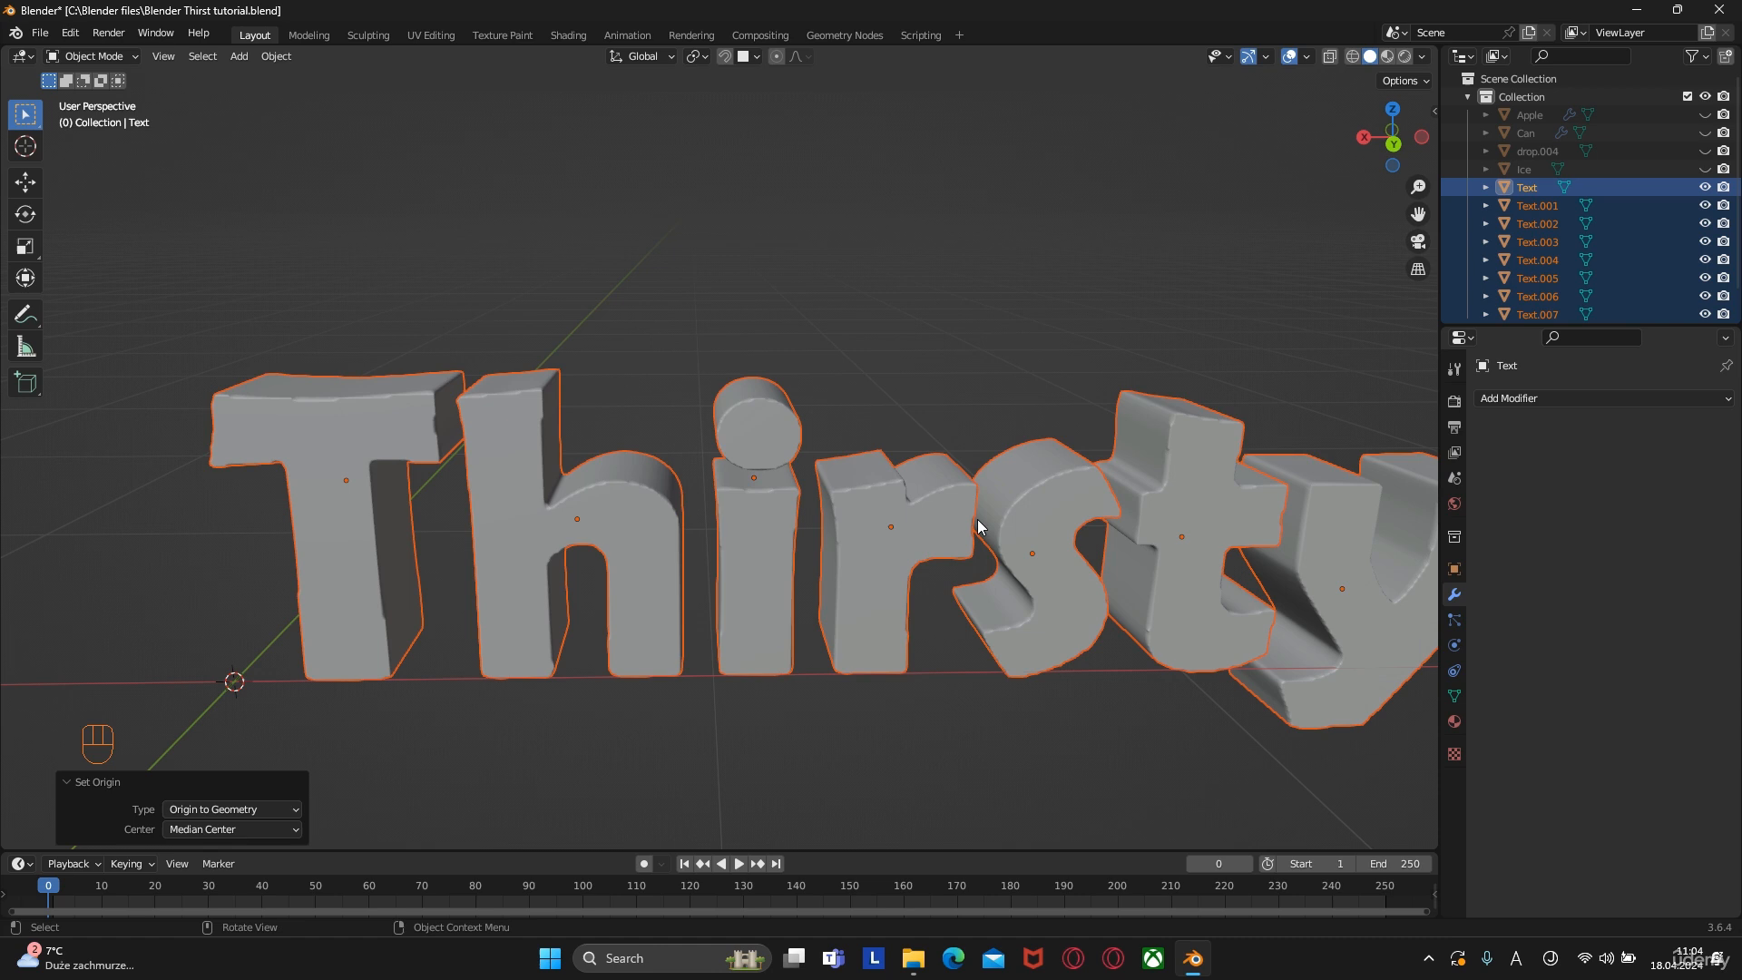
Move all the letters into a new collection named Text and collapse that collection in the Outliner
scroll(1534, 198, "down", 2)
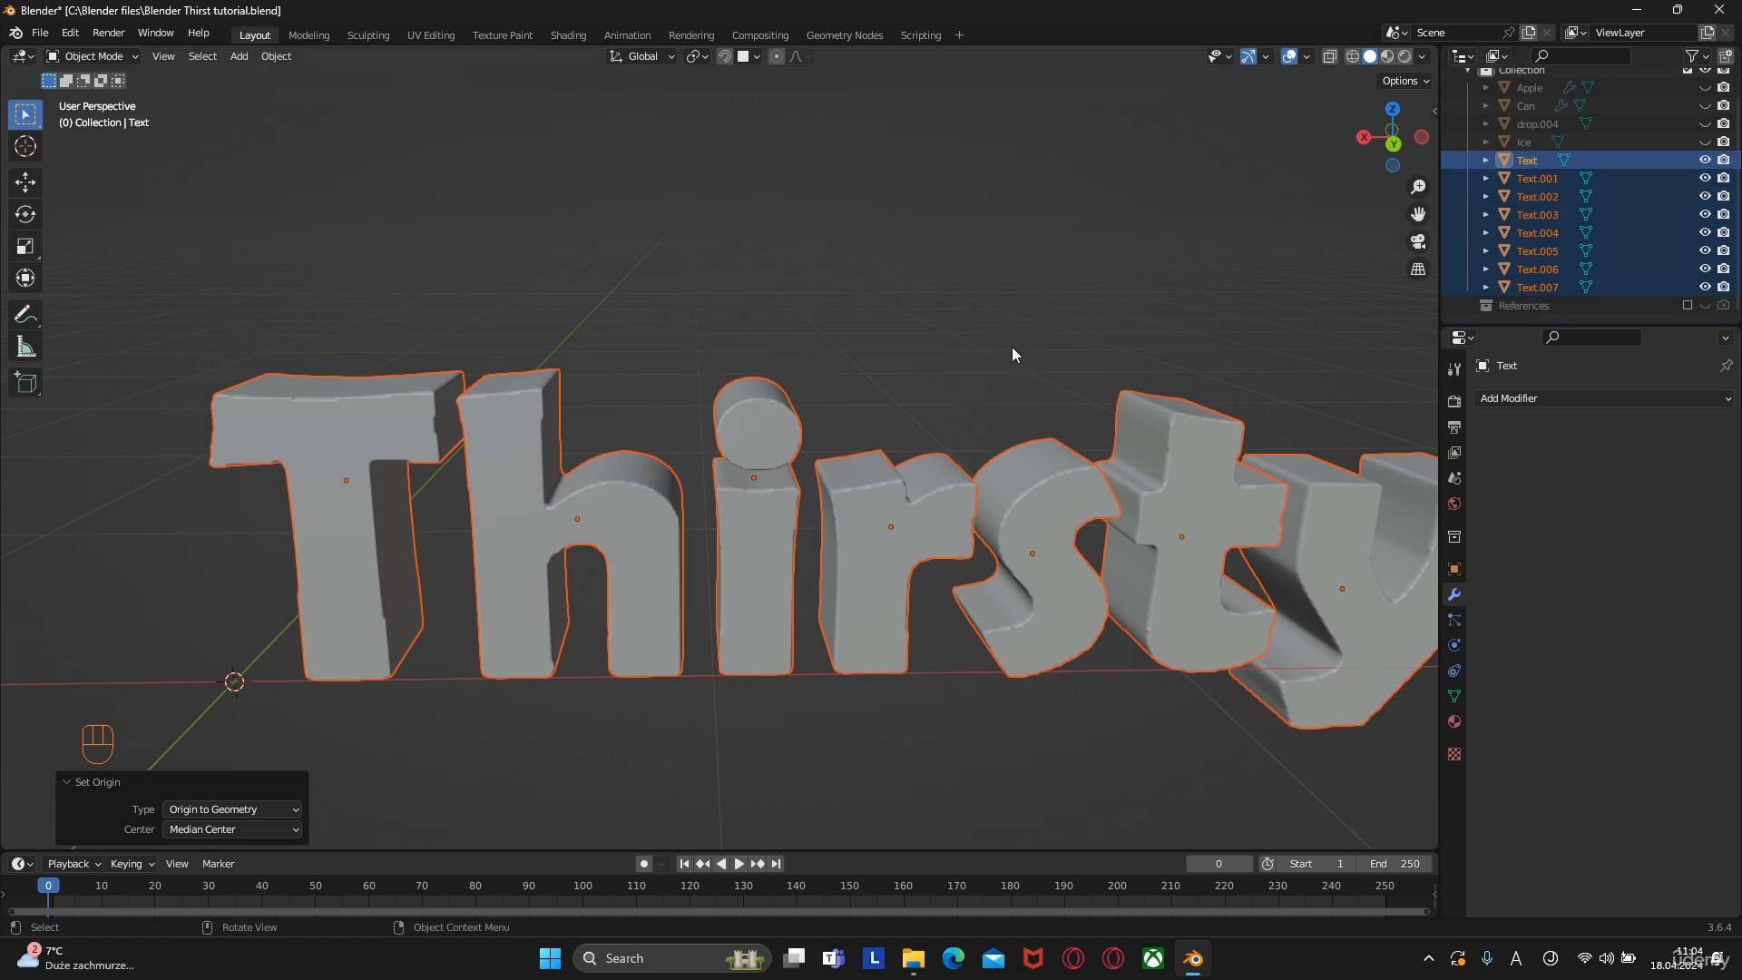
key("m")
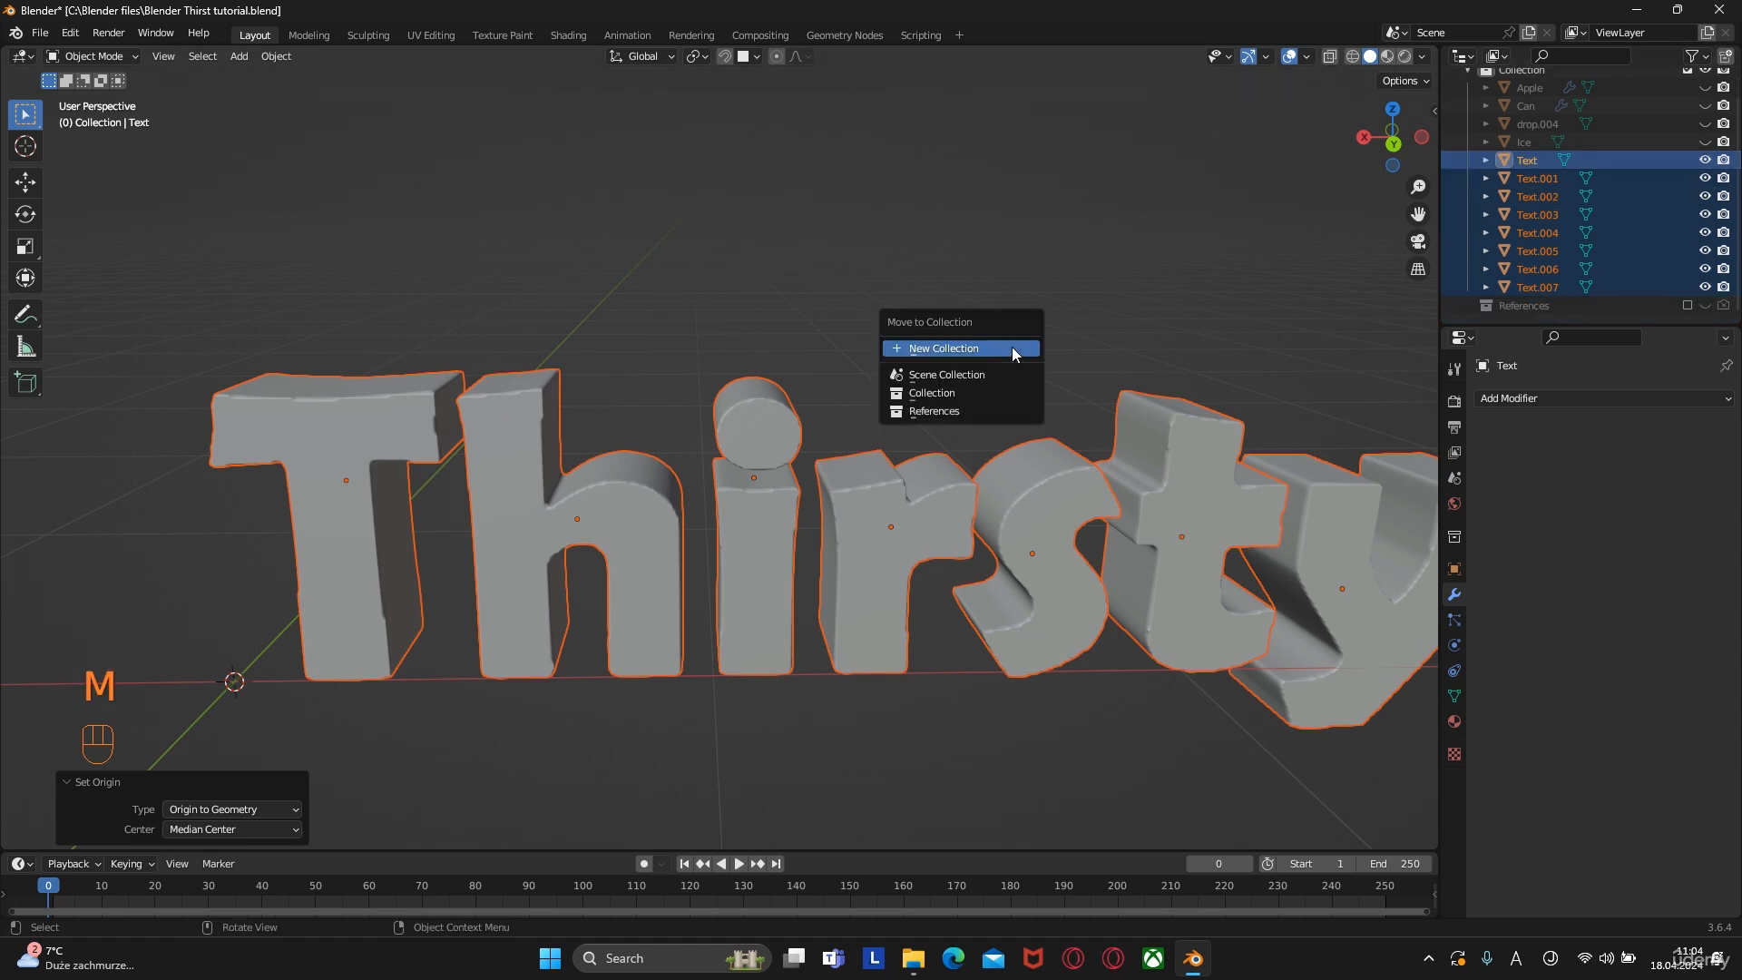
left_click(952, 350)
type("Text")
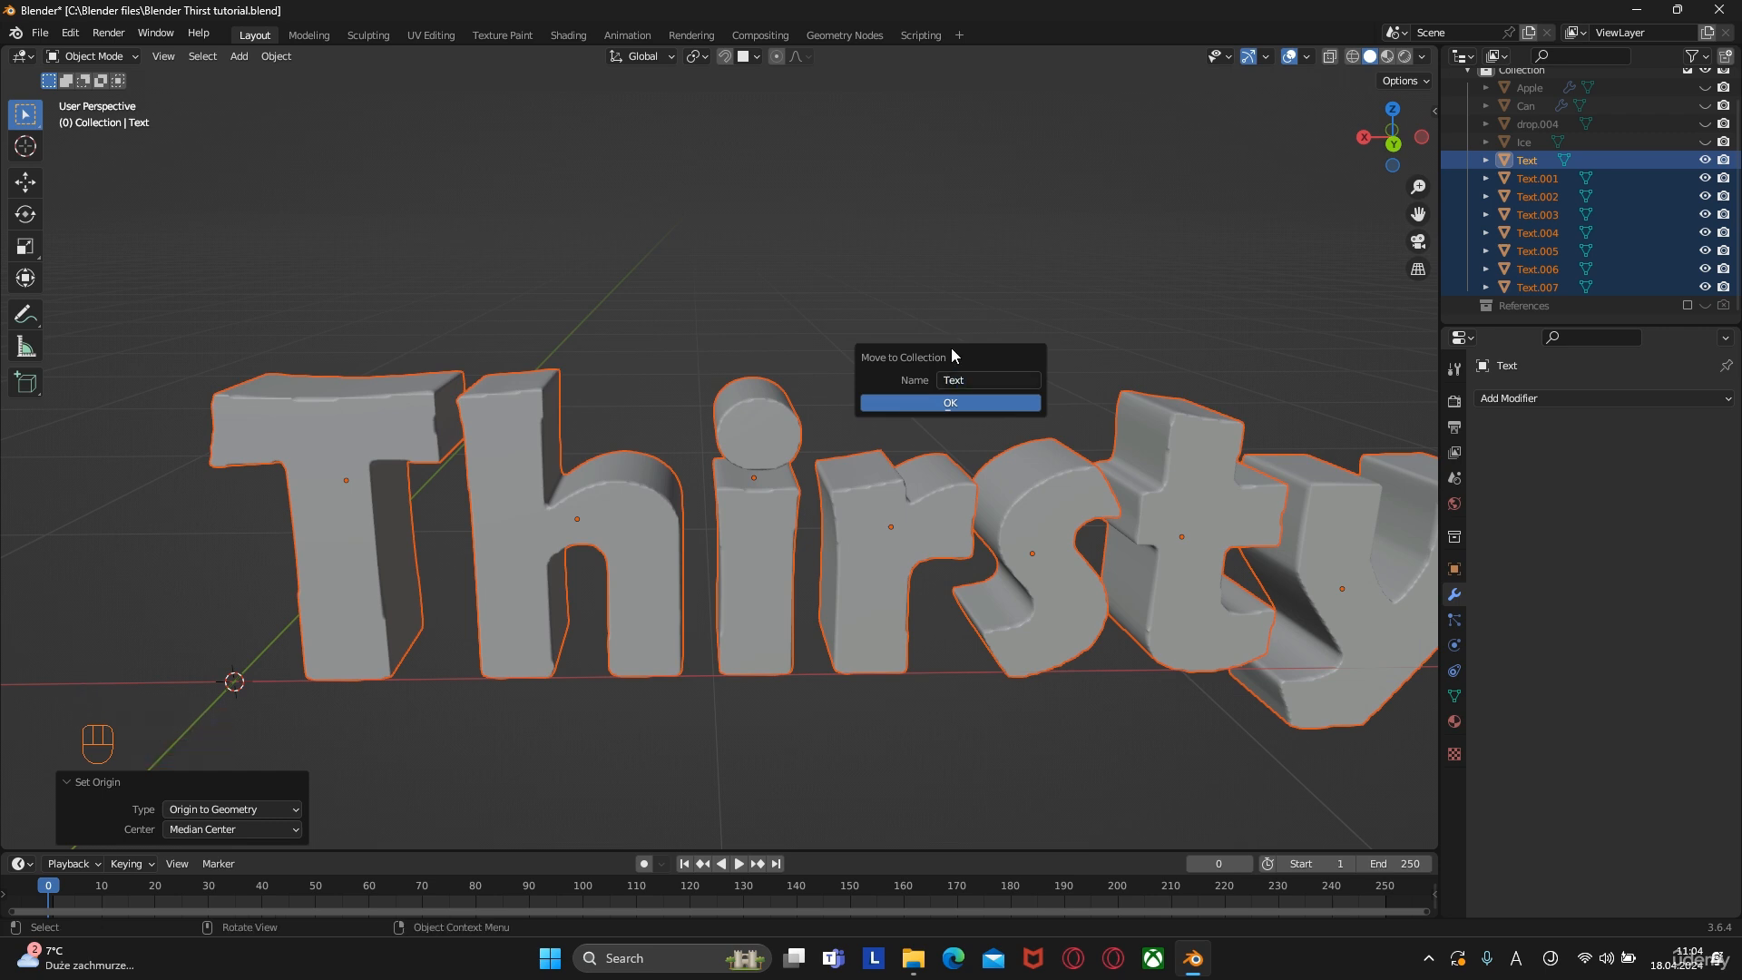
left_click(950, 403)
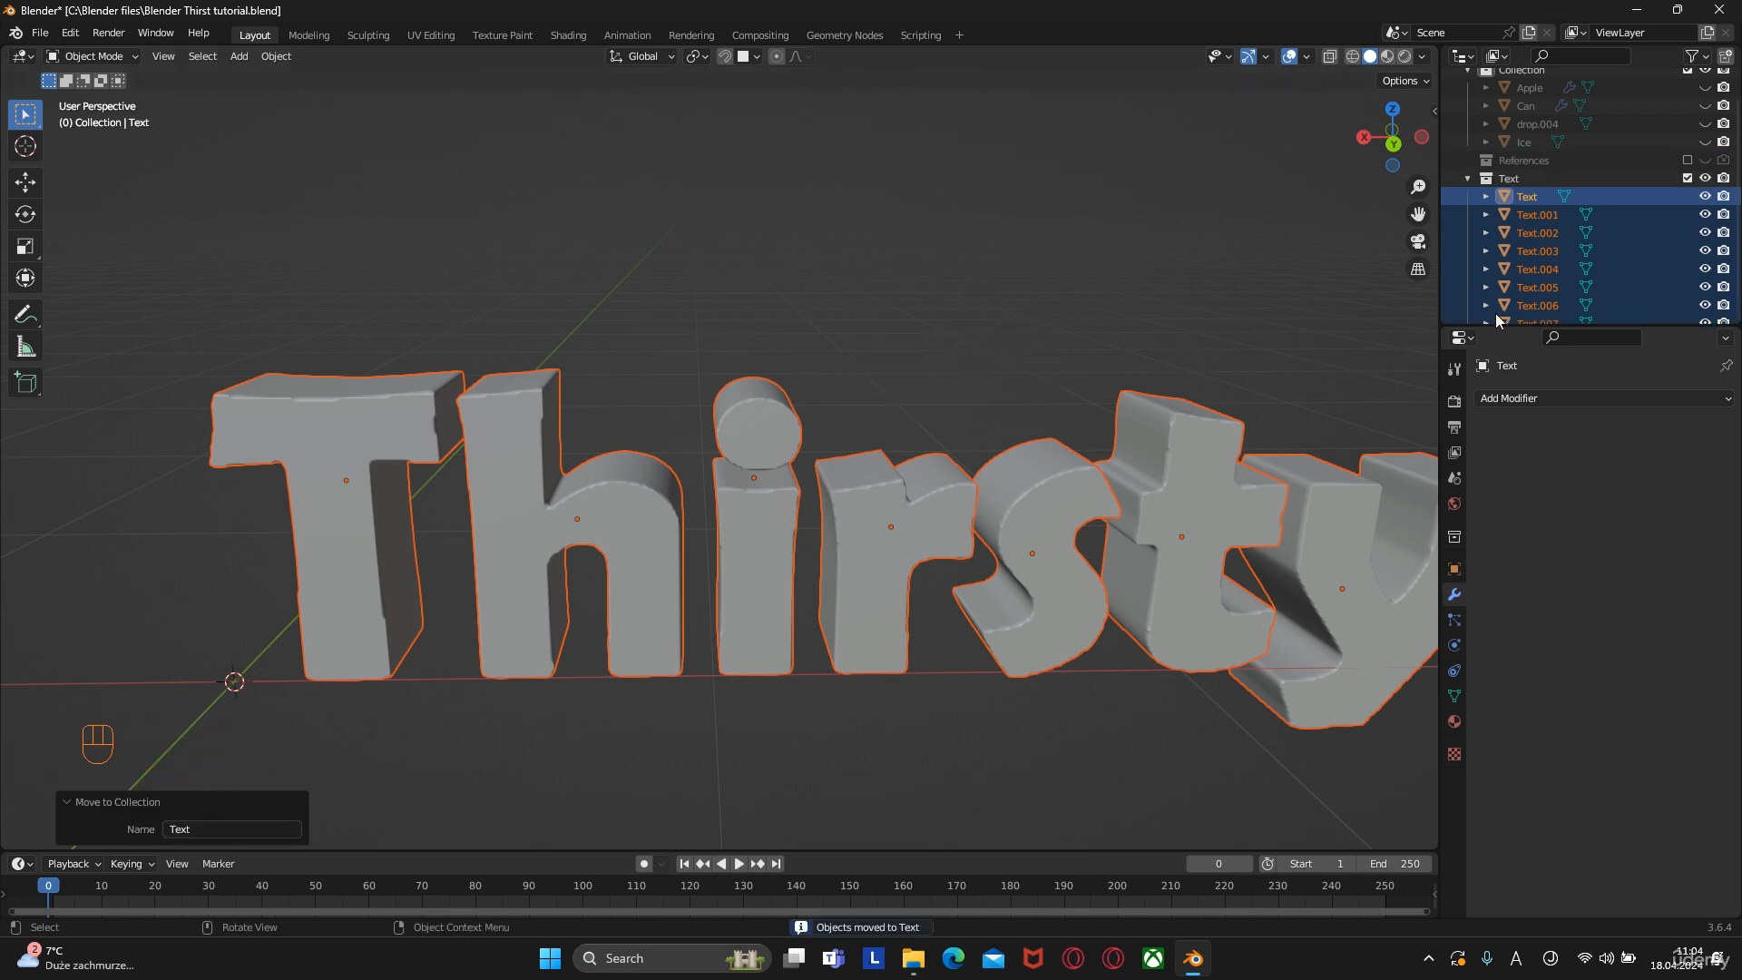
left_click(1469, 179)
Unhide the Apple, Can, drop.004 and Ice objects
key("KP_Decimal")
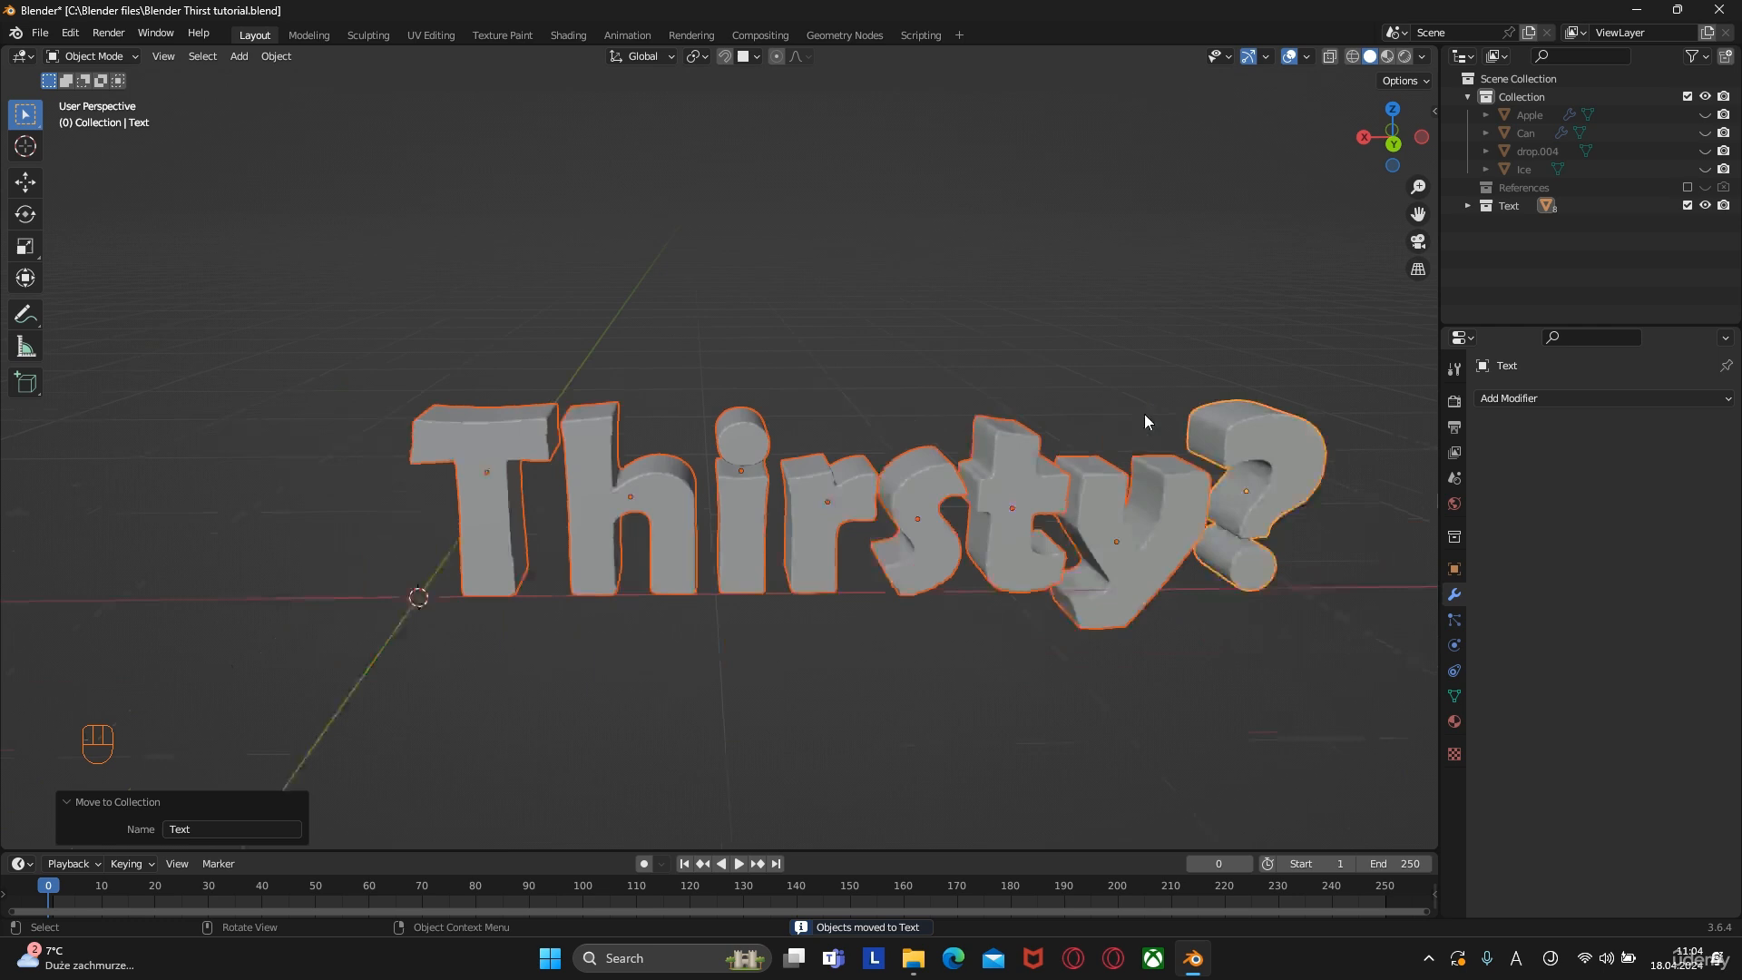
left_click(1705, 114)
left_click(1705, 132)
left_click(1705, 150)
left_click(1705, 170)
Move the selected letters together to sit centred below the can in back orthographic view
scroll(1218, 336, "down", 4)
middle_click_drag(1143, 359, 1162, 437, "alt")
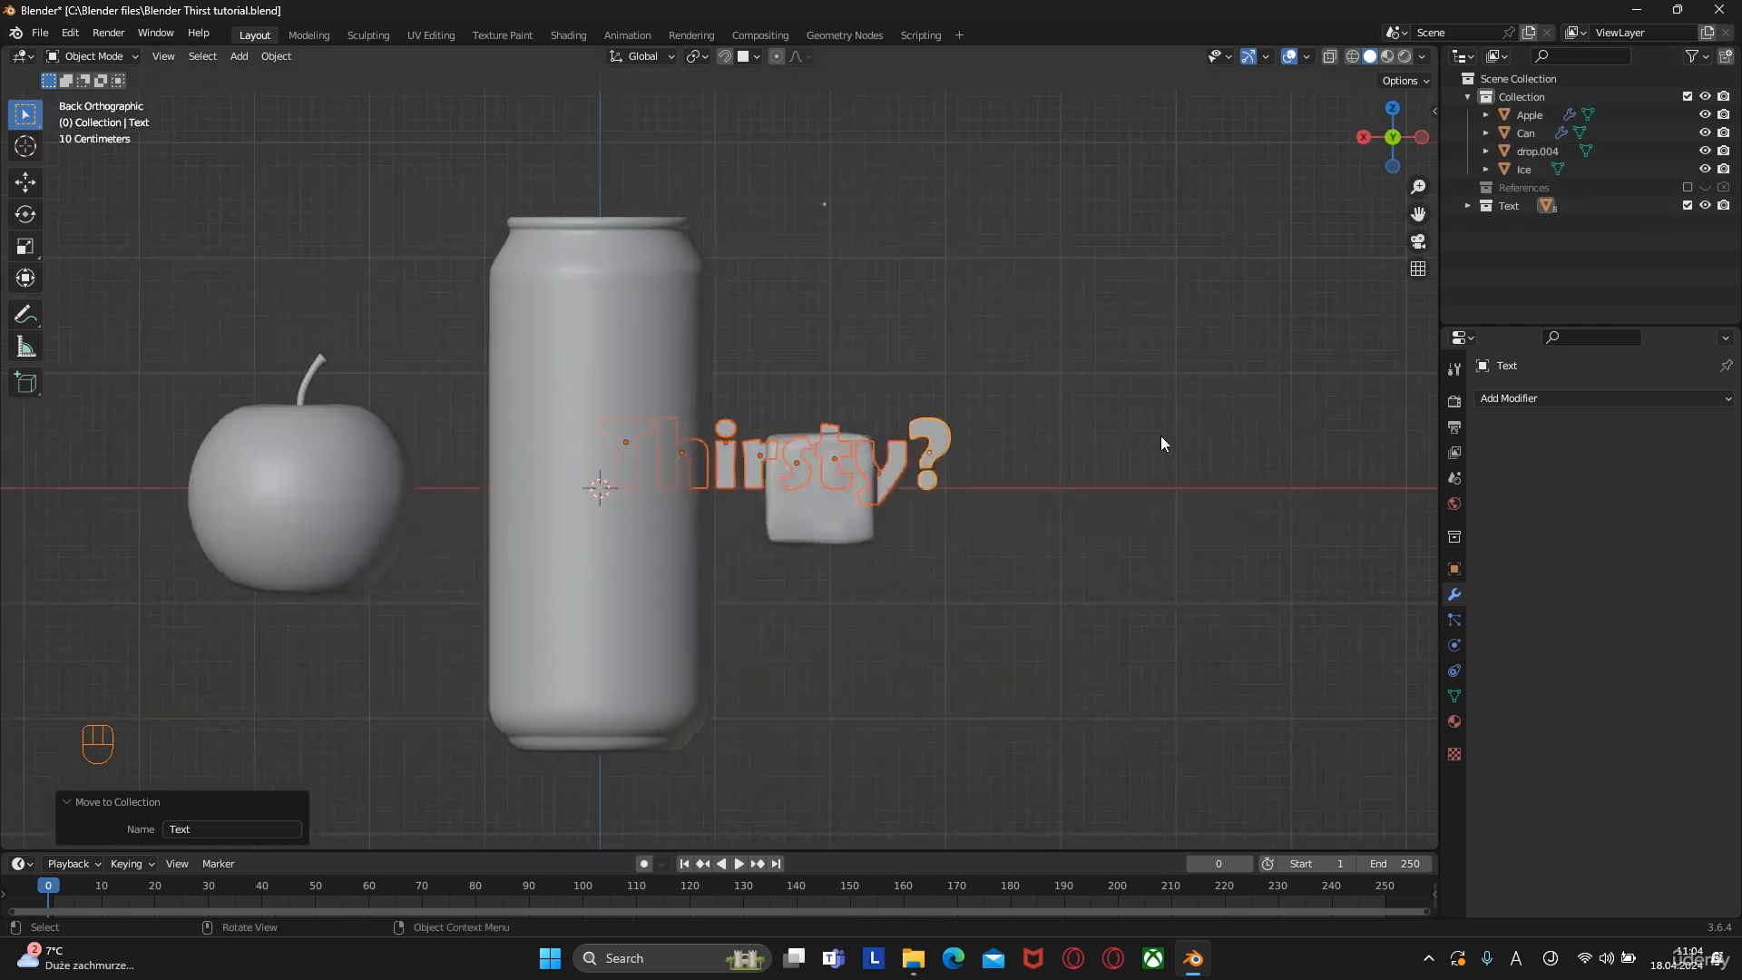
scroll(1125, 434, "down", 4)
key("g")
left_click(999, 610)
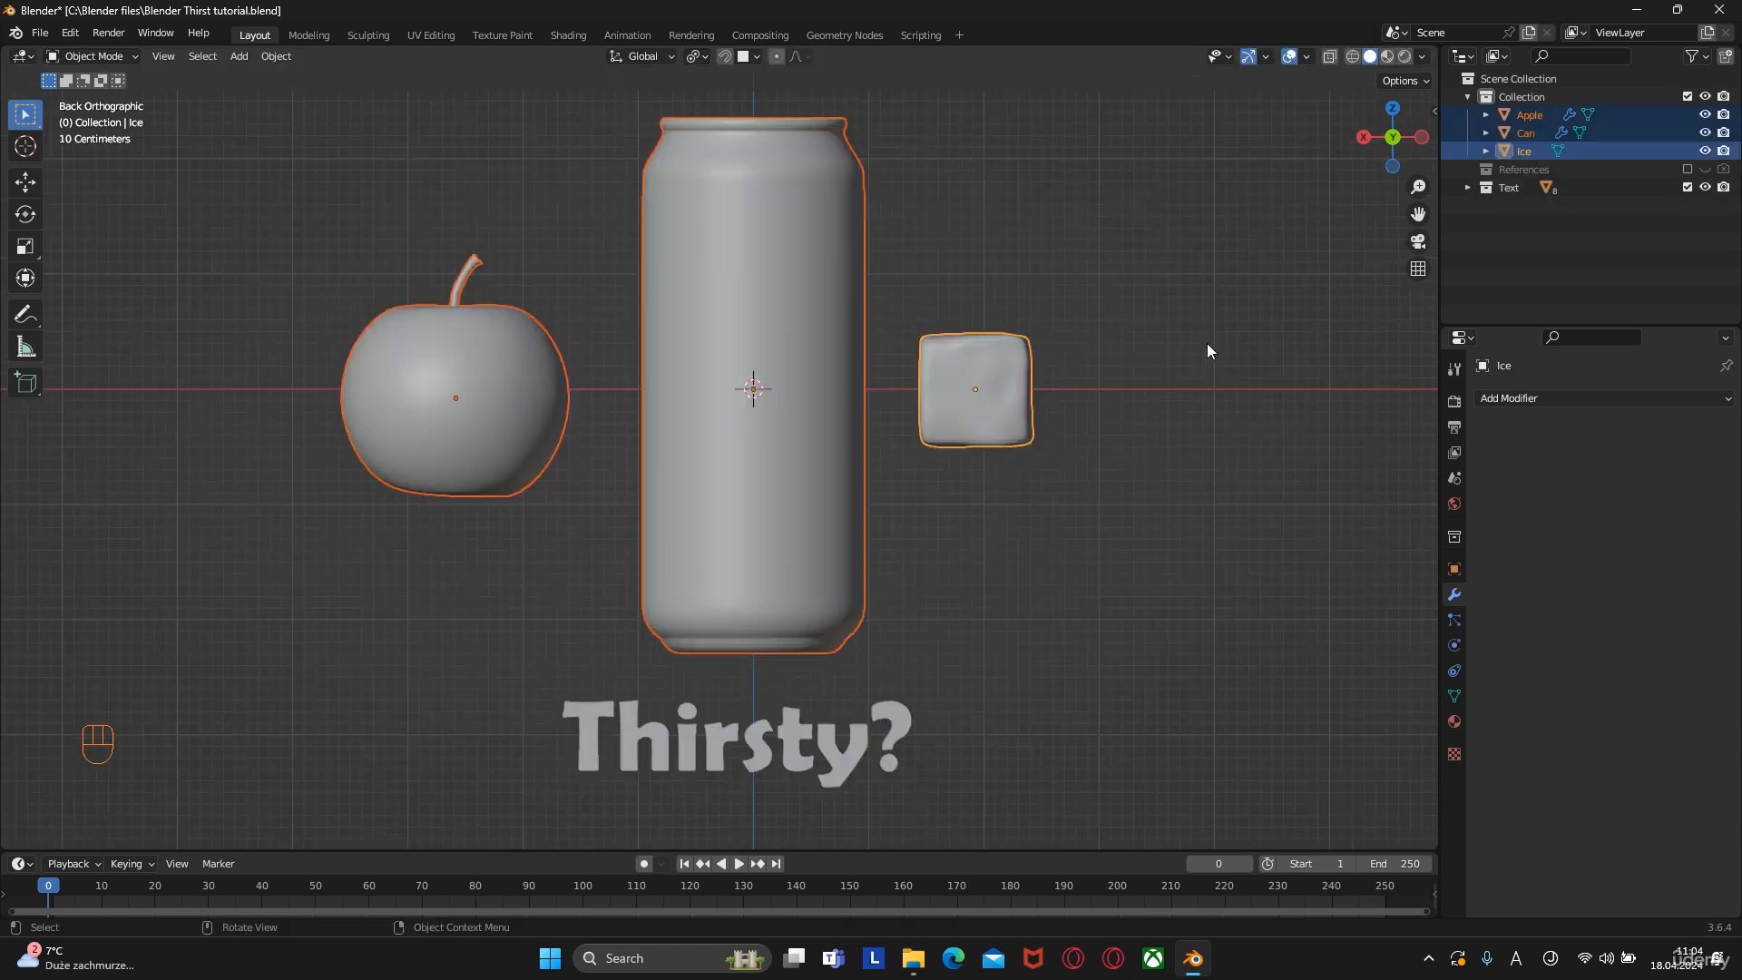
Scale down the apple, can and ice together, and move the apple about -2.56 m along X onto the can
key("s")
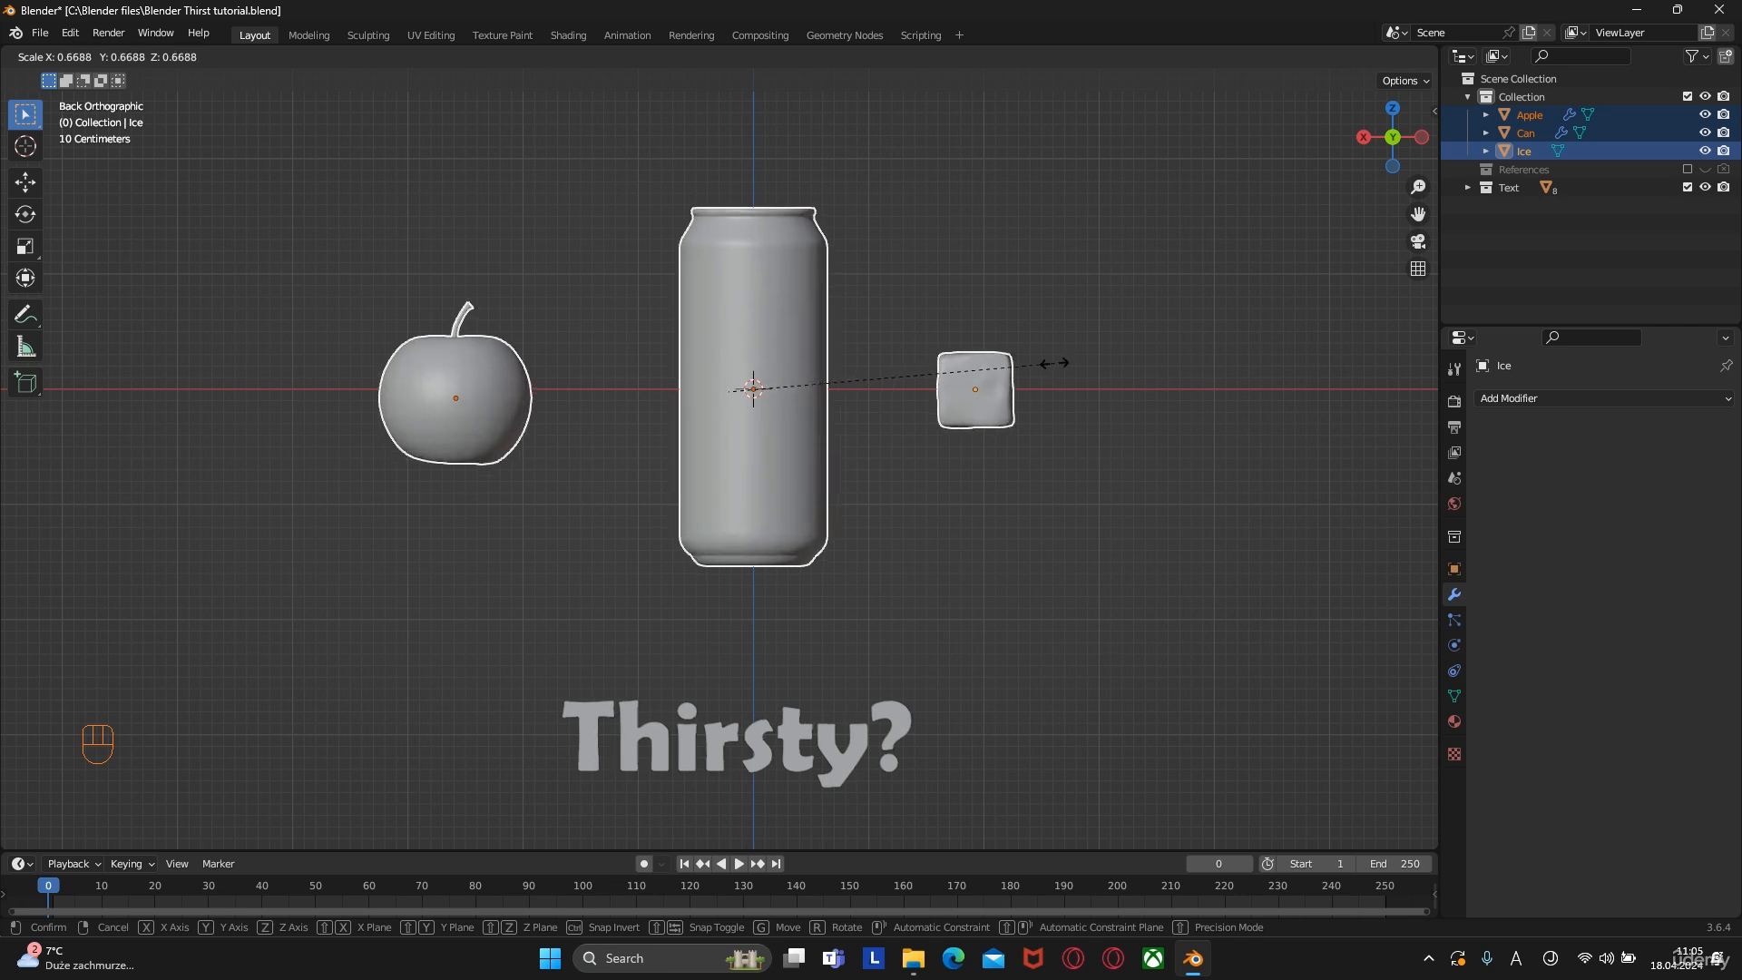
left_click(1022, 370)
left_click(419, 367)
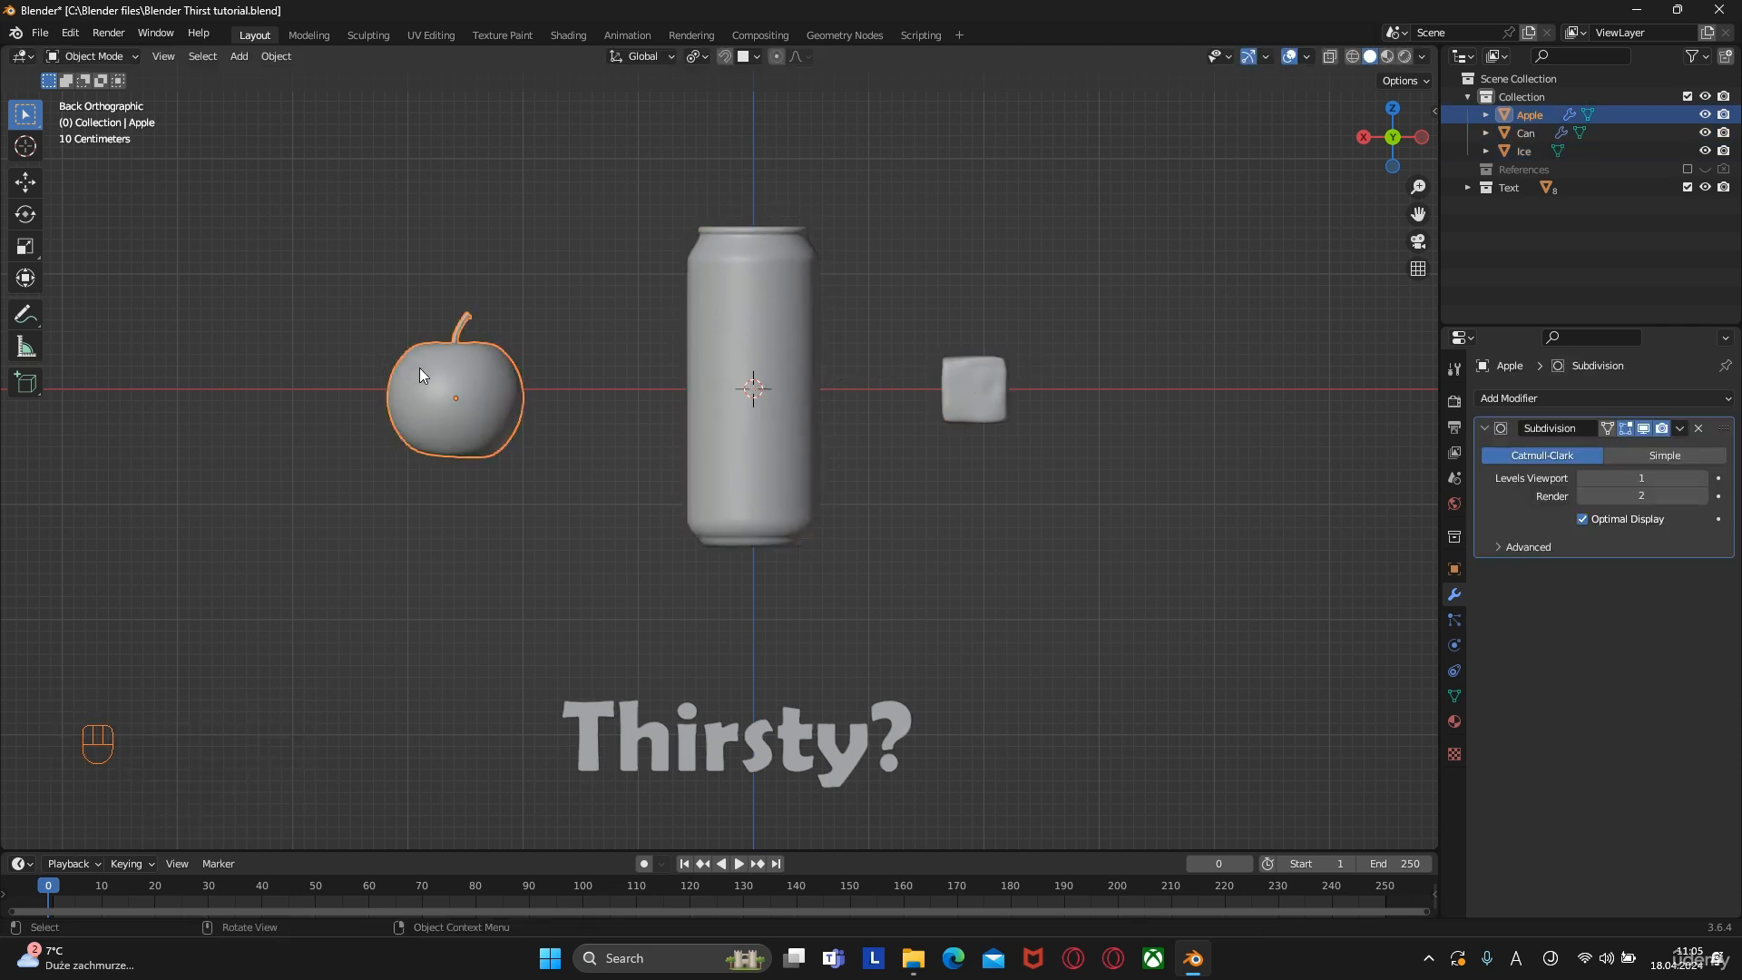
key("g")
key("x")
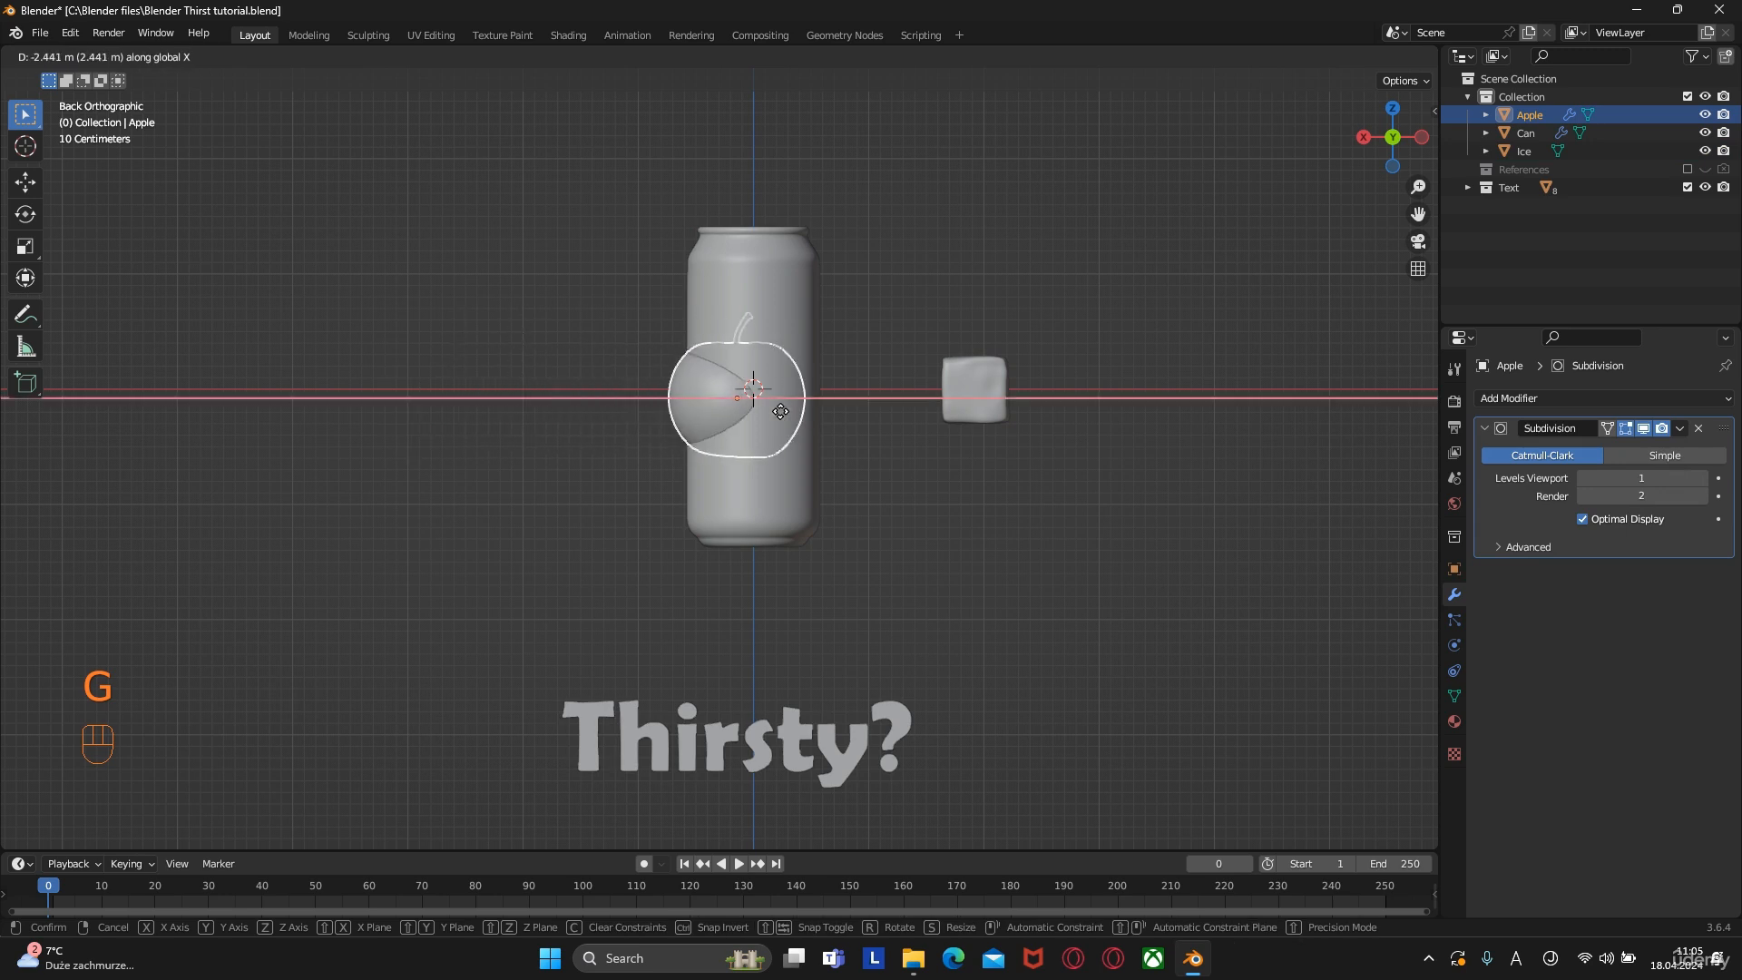
left_click(792, 411)
Scale the apple to about 0.919 to match the can's width and move it along X back beside the can
scroll(980, 459, "up", 4)
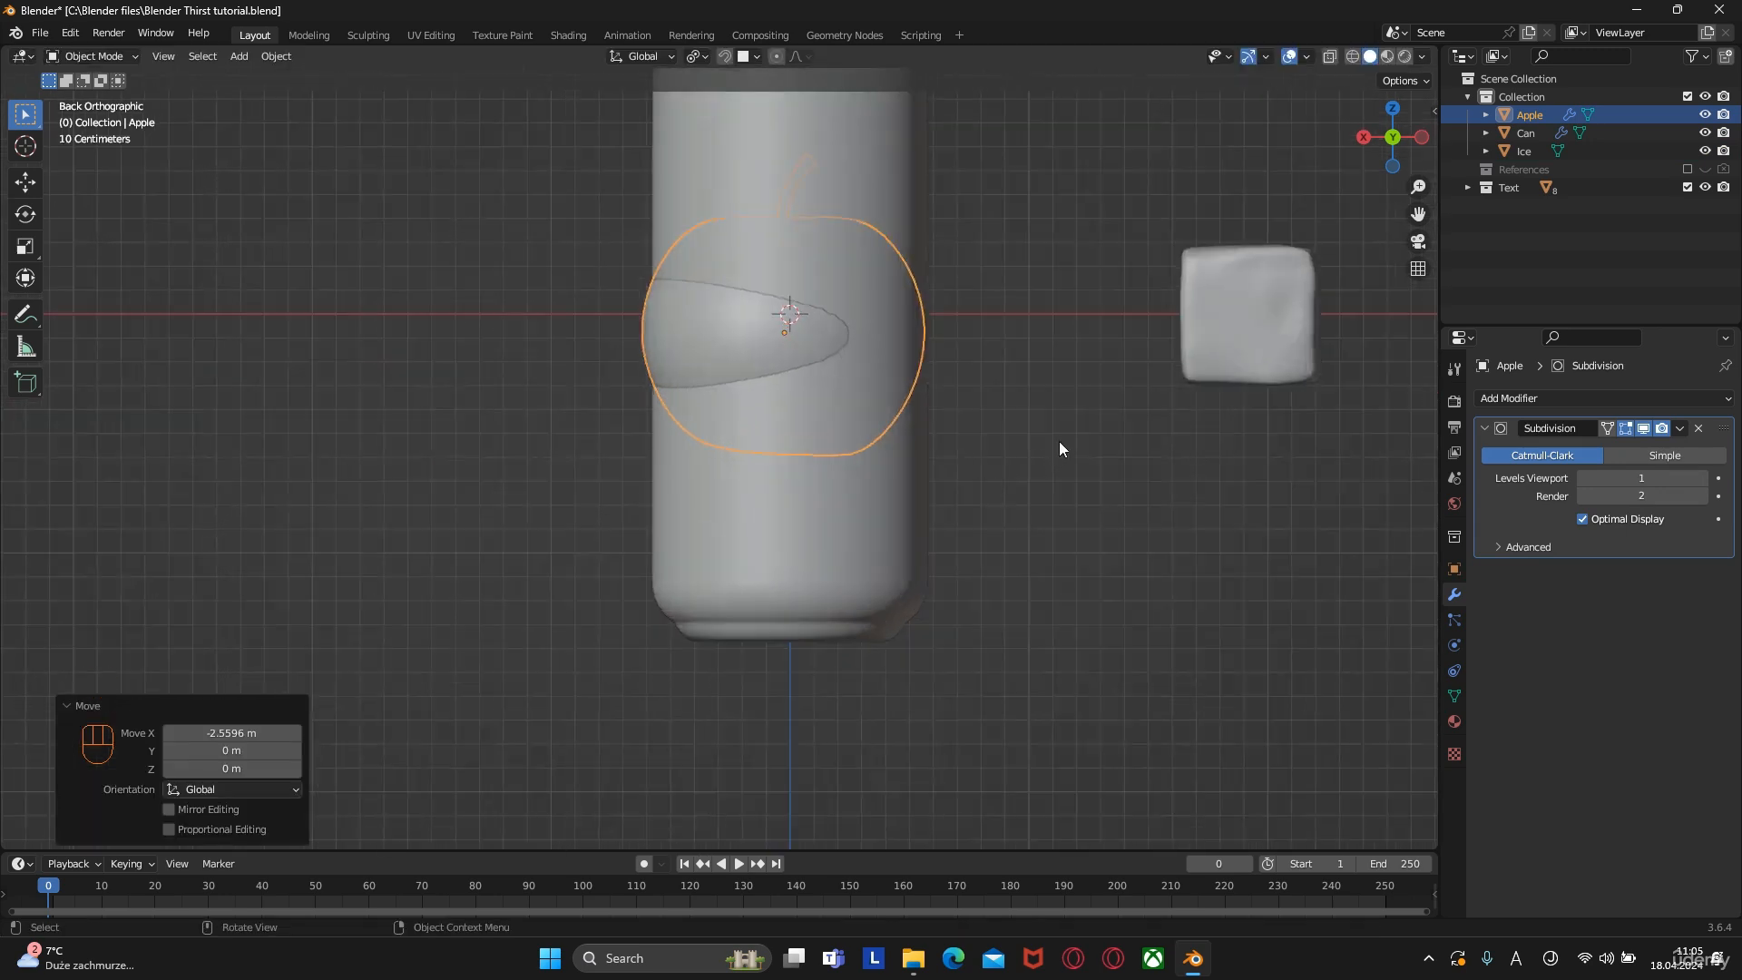
key("s")
left_click(1036, 435)
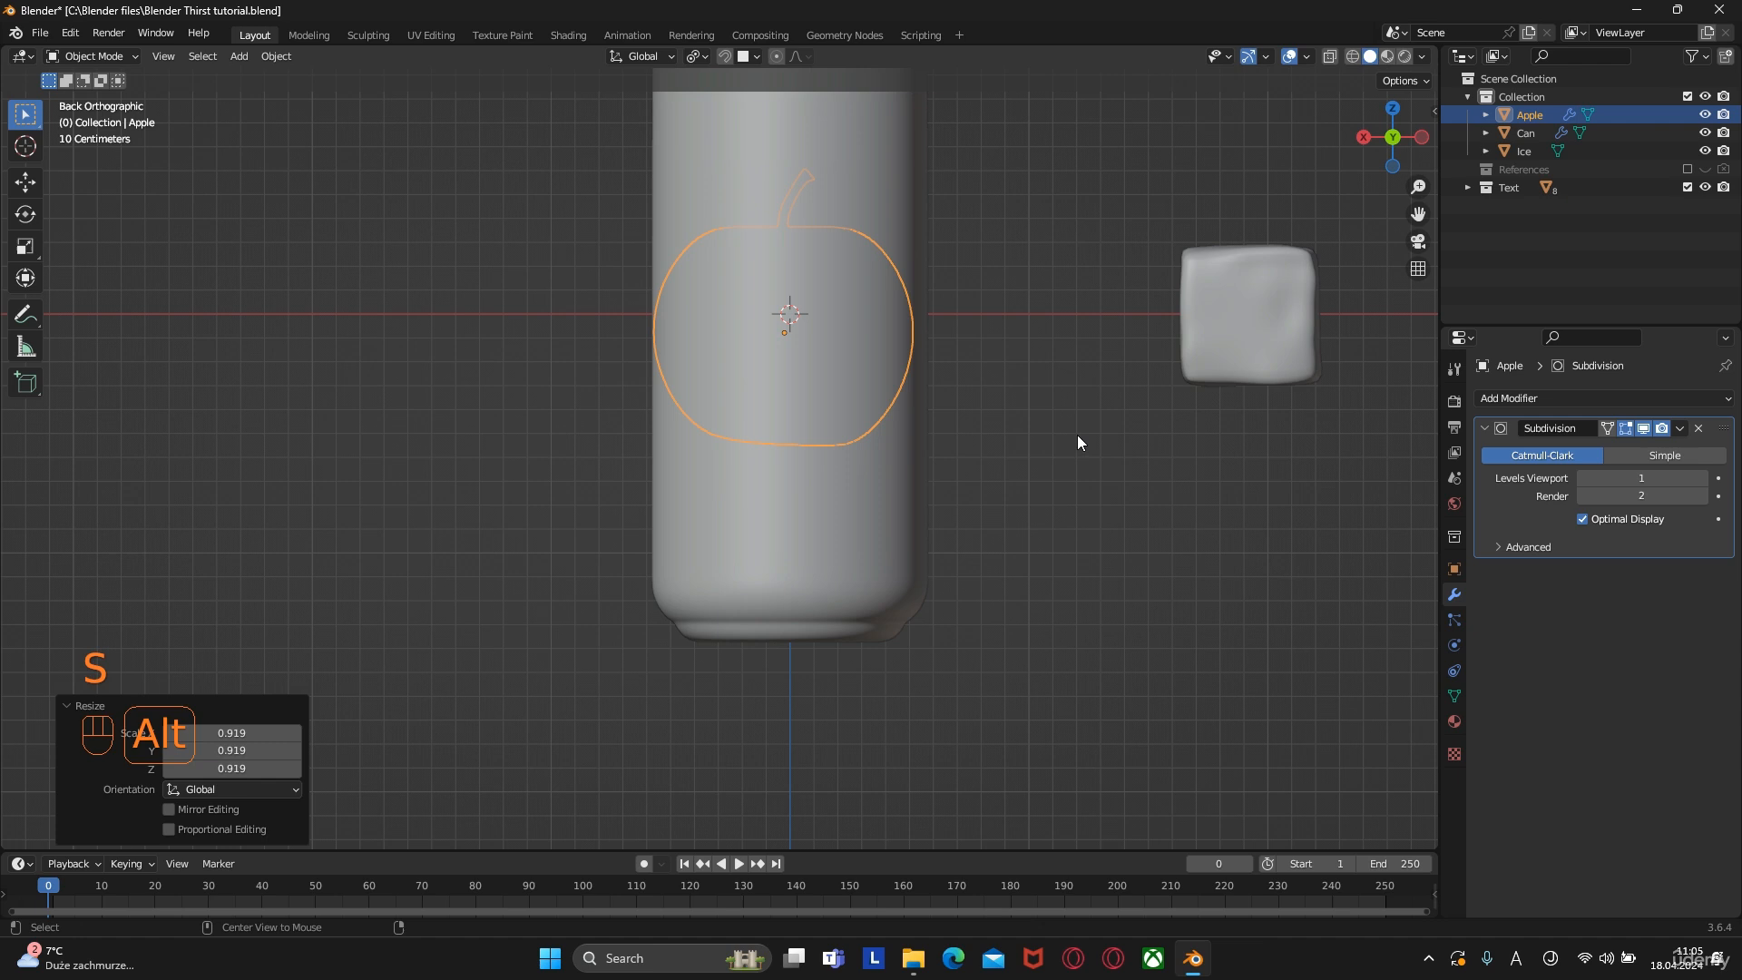
key("g")
key("x")
left_click(636, 420)
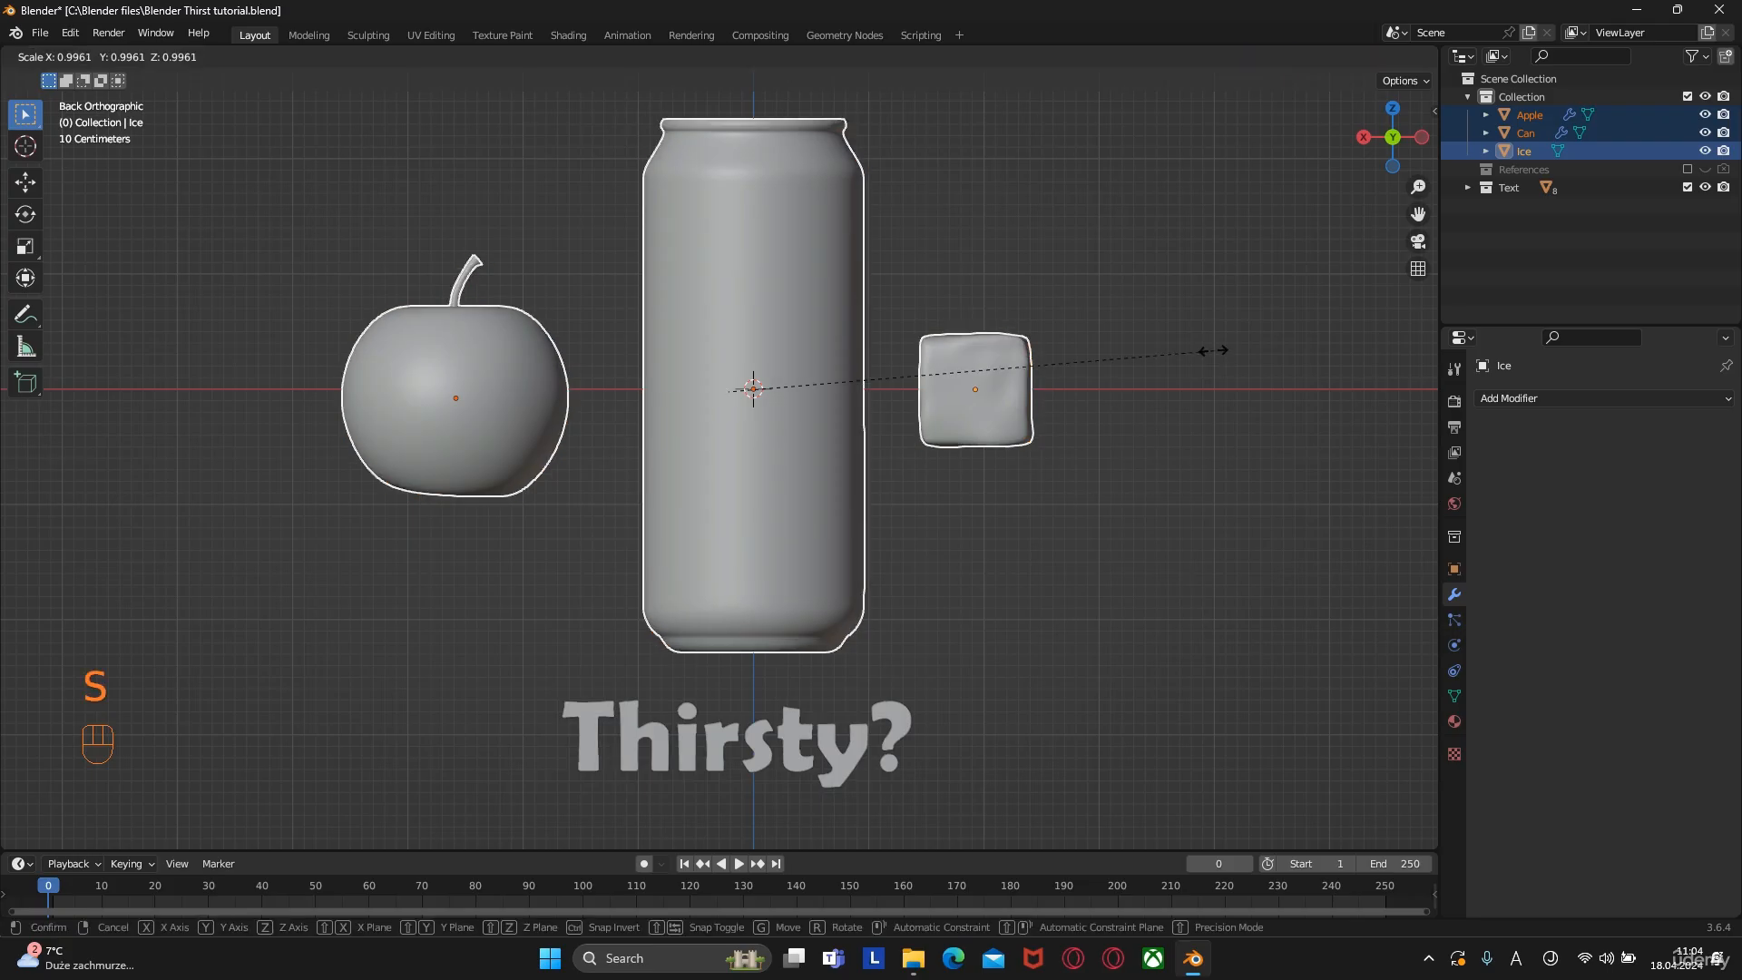
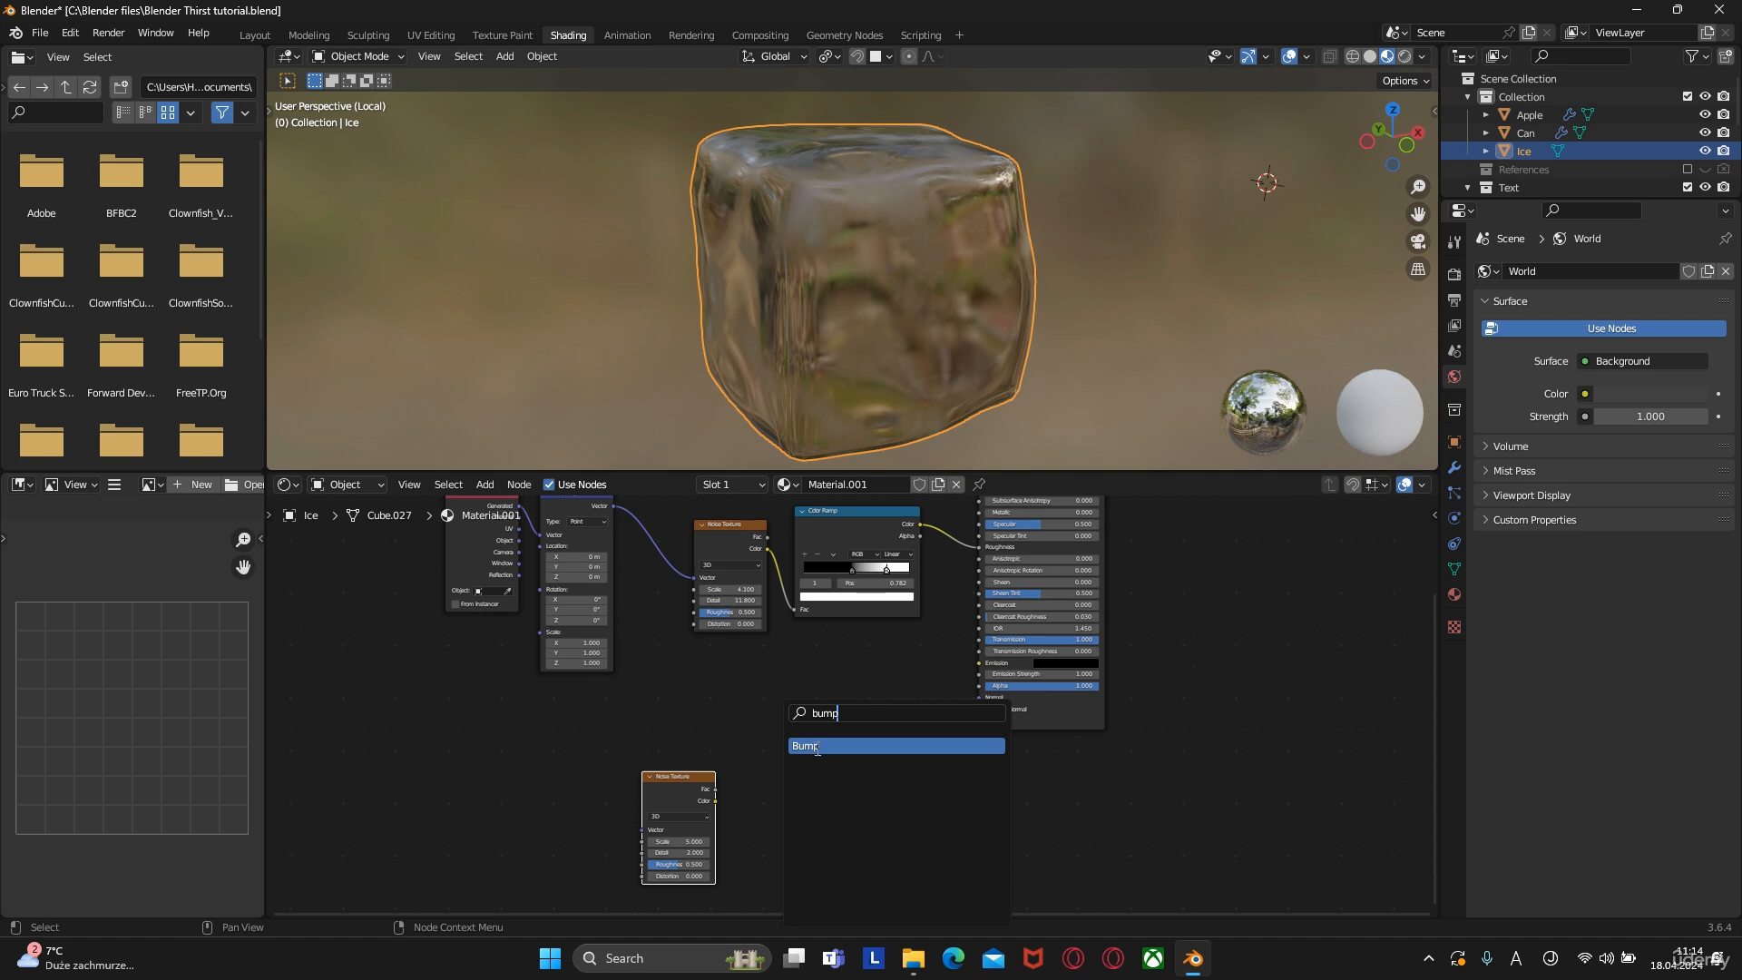
Add a Bump node to the ice material's shader graph and extend the graph with a duplicated node
left_click(817, 750)
left_click(791, 708)
scroll(791, 707, "up", 4)
key("shift+d")
left_click(813, 810)
middle_click_drag(875, 660, 975, 759)
left_click_drag(836, 592, 816, 849)
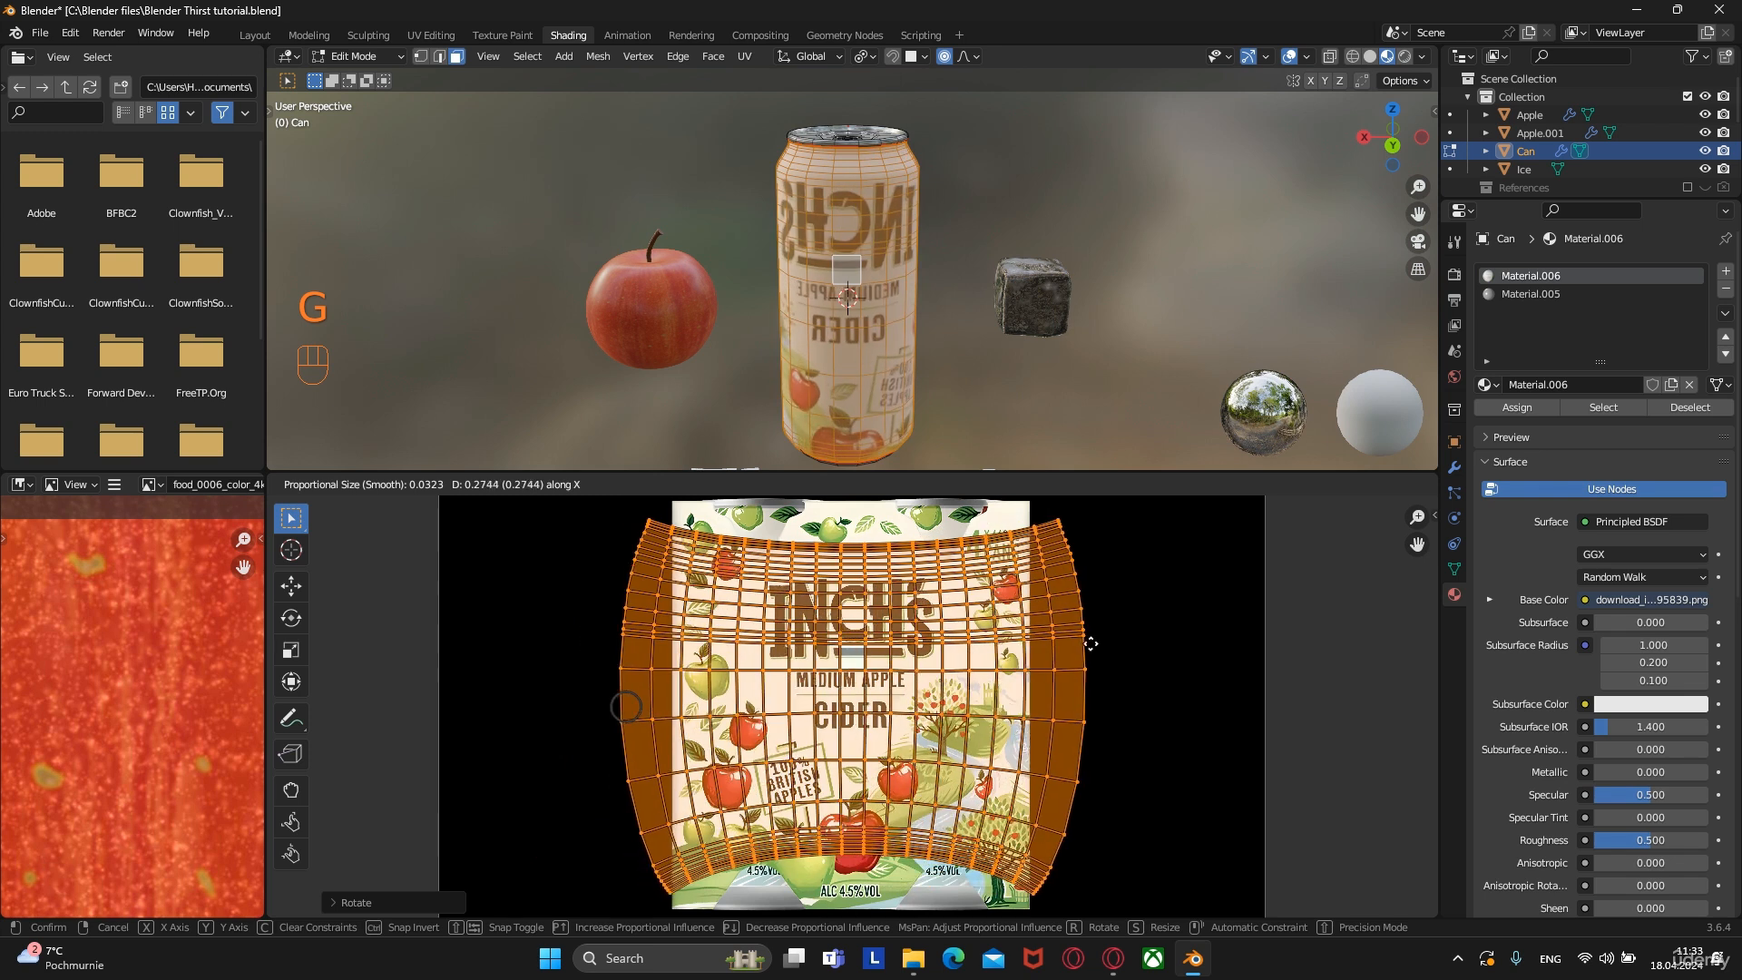
Move the can's UV vertices about 0.27 along X over the label image with smooth proportional editing
left_click(1084, 640)
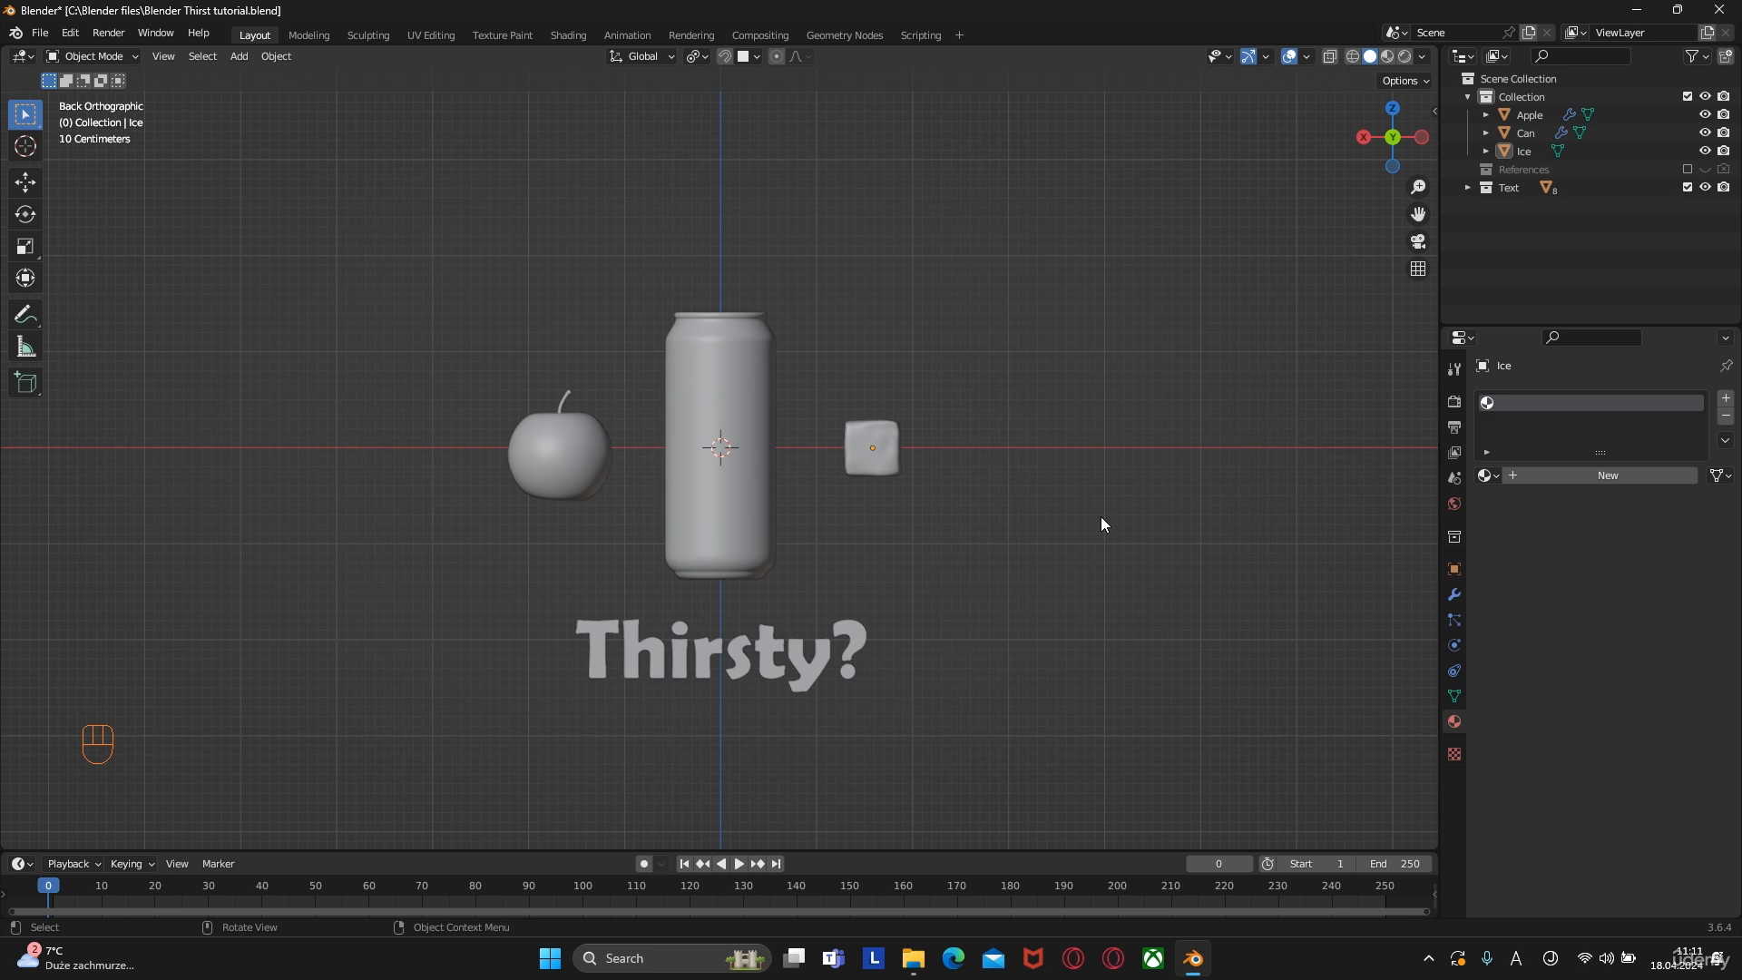
Isolate the ice cube in the Shading workspace and create a new material for it
left_click(863, 428)
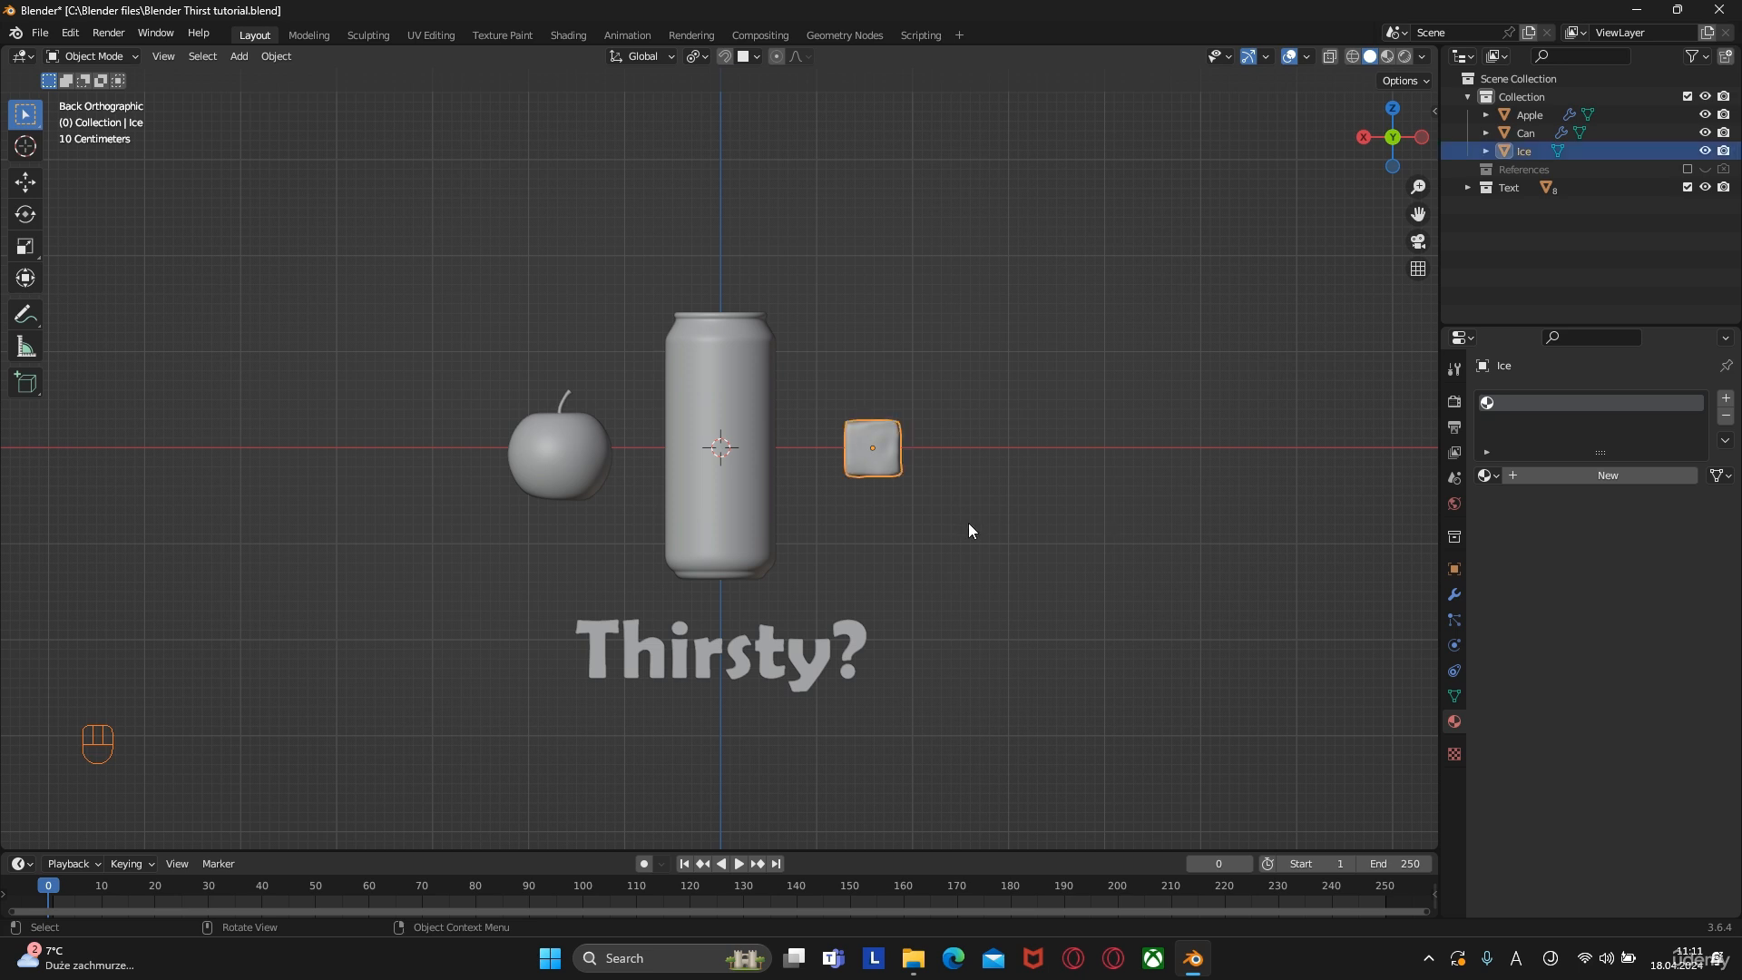
left_click(563, 35)
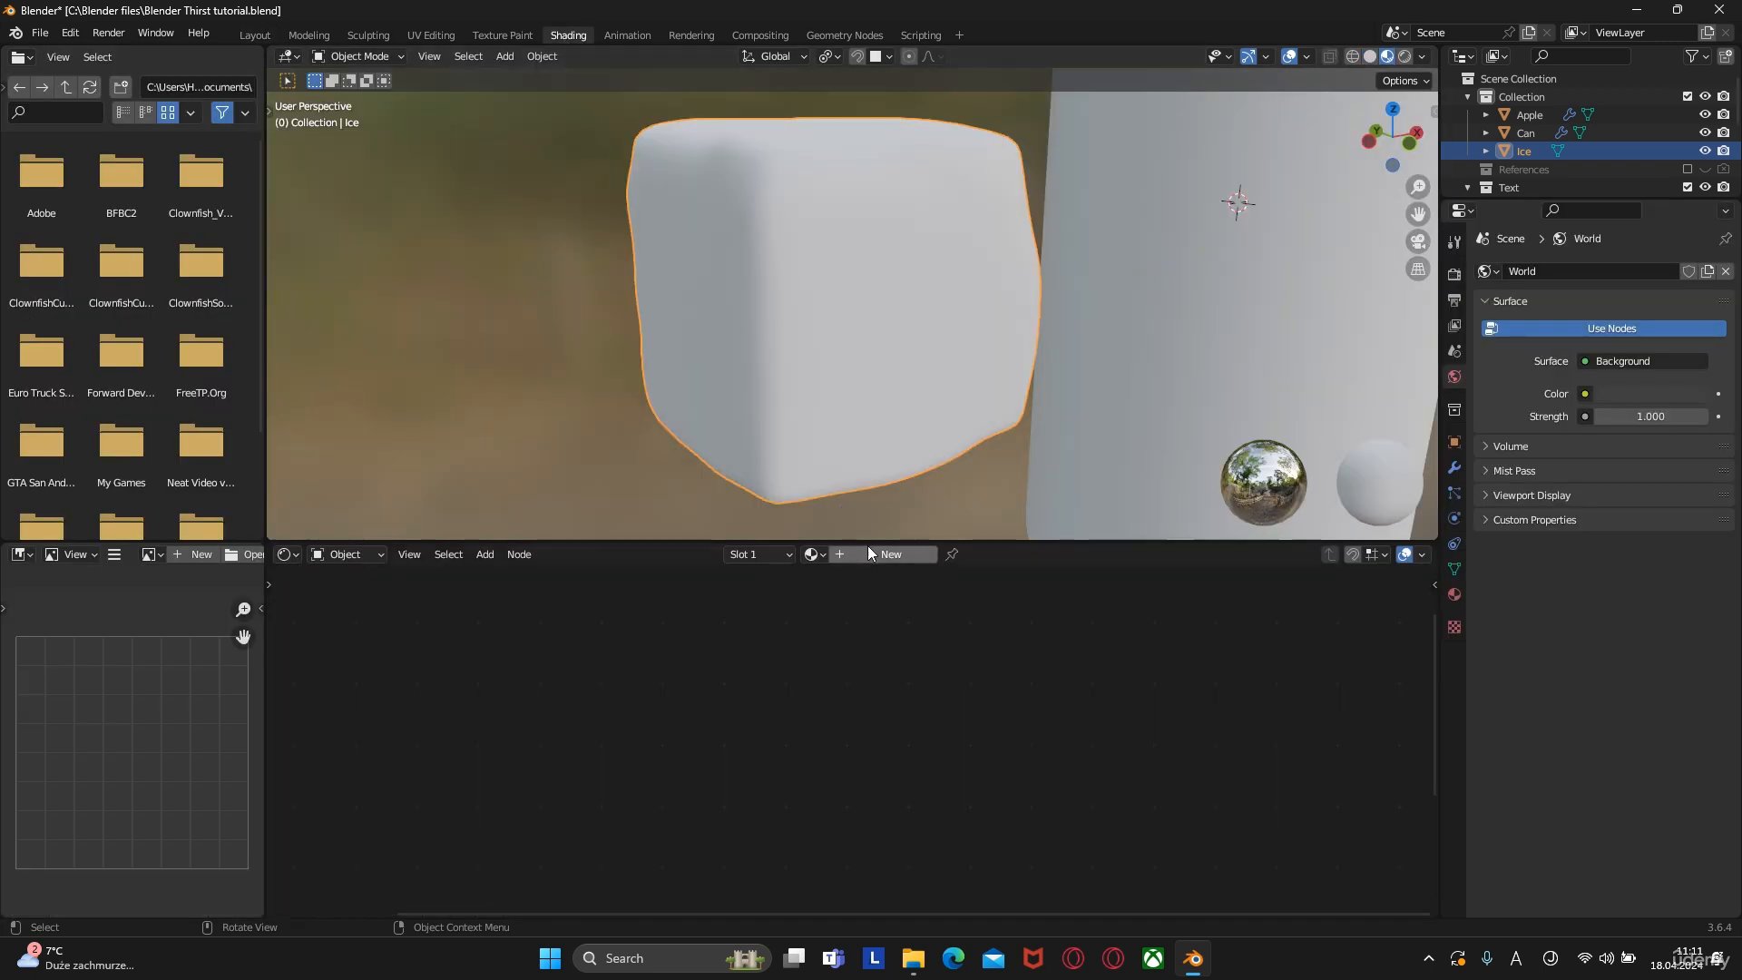
key("KP_Divide")
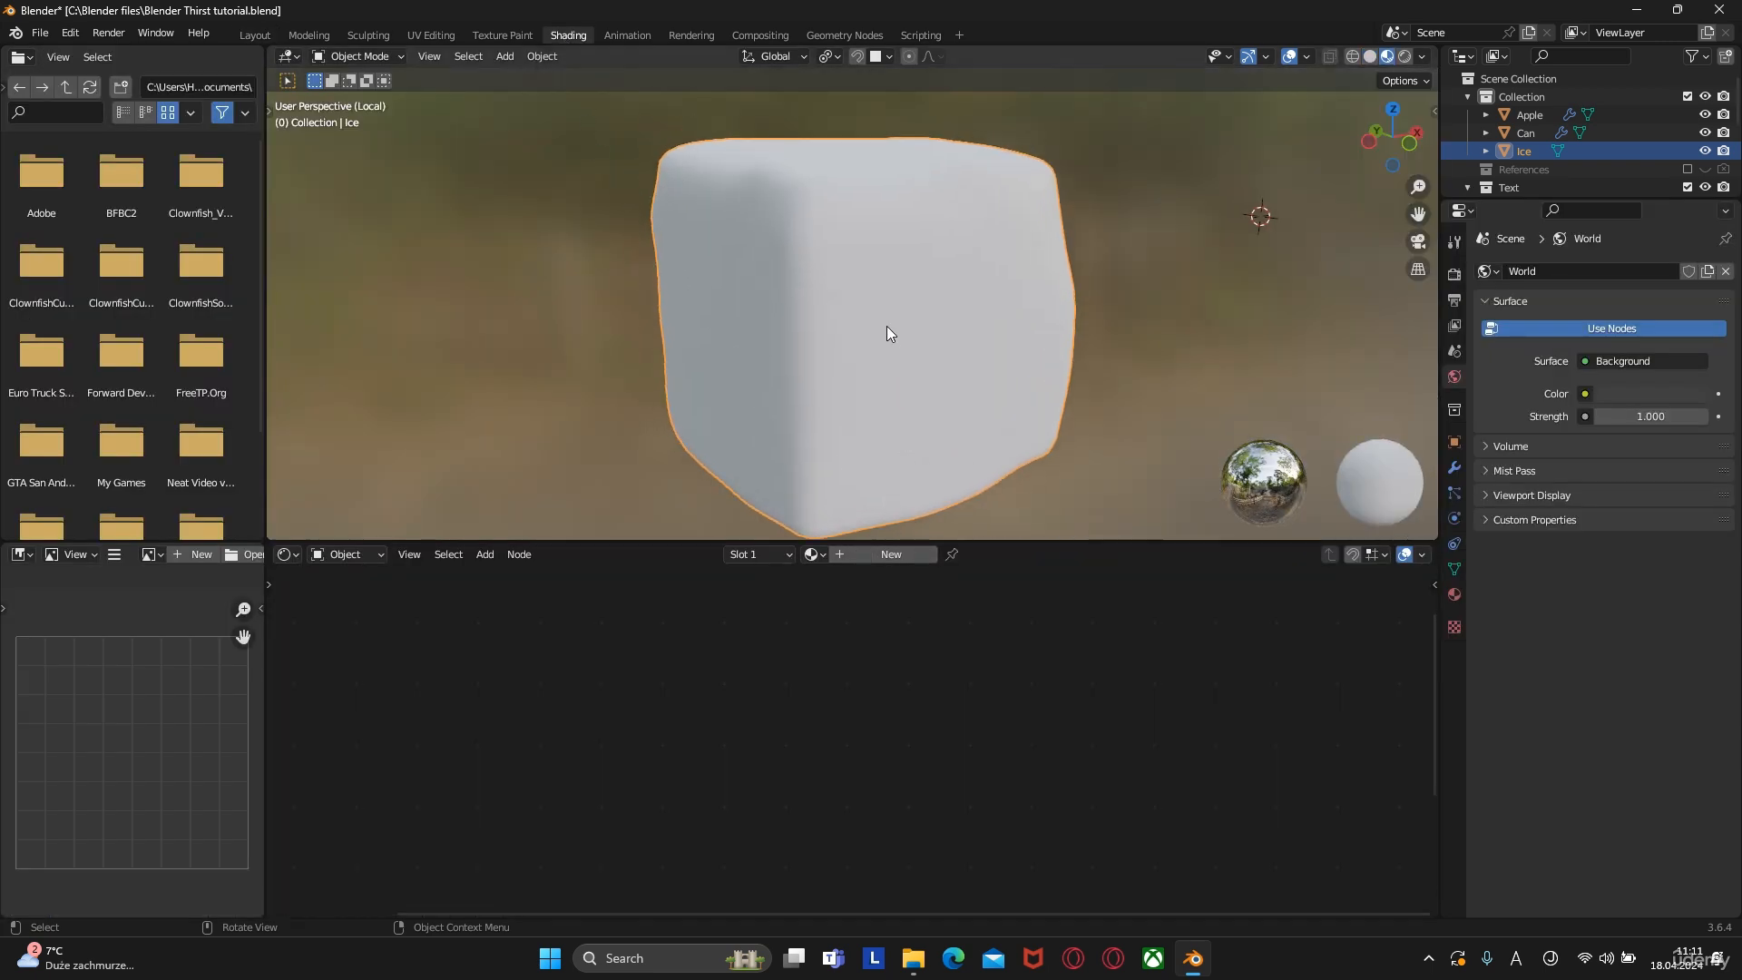
middle_click_drag(886, 335, 808, 375)
left_click(869, 554)
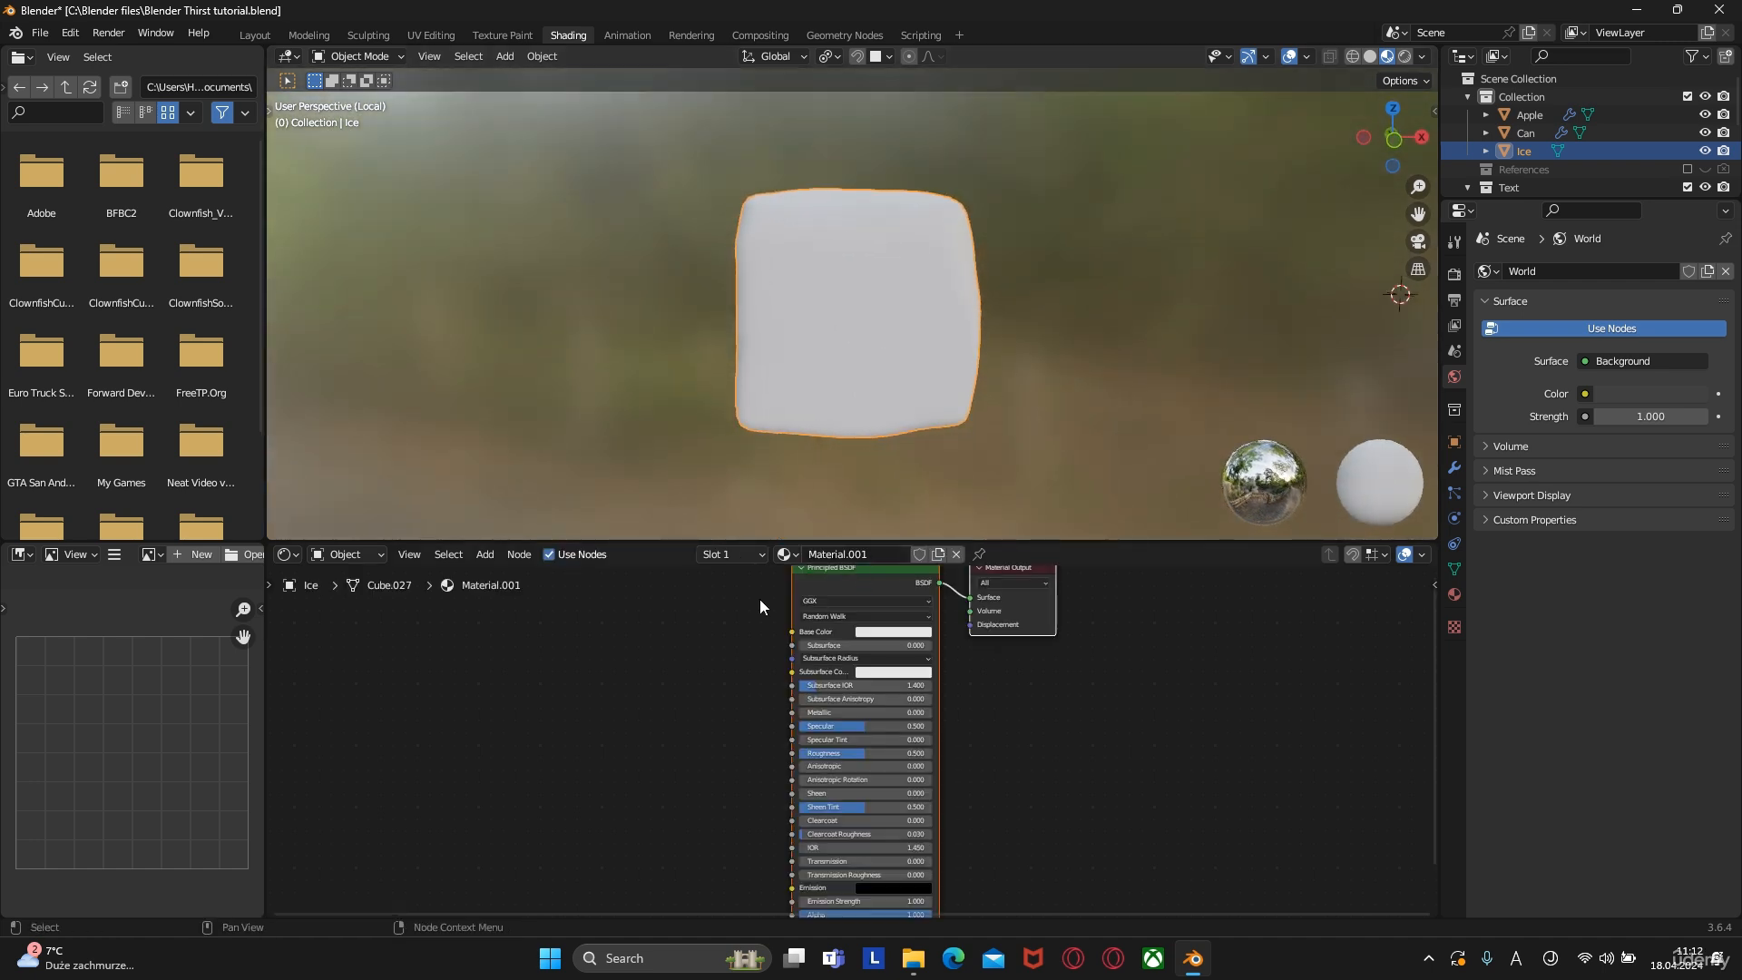
Enlarge the node editor area and set the ice material's Principled BSDF Transmission to 1
scroll(1009, 673, "down", 1)
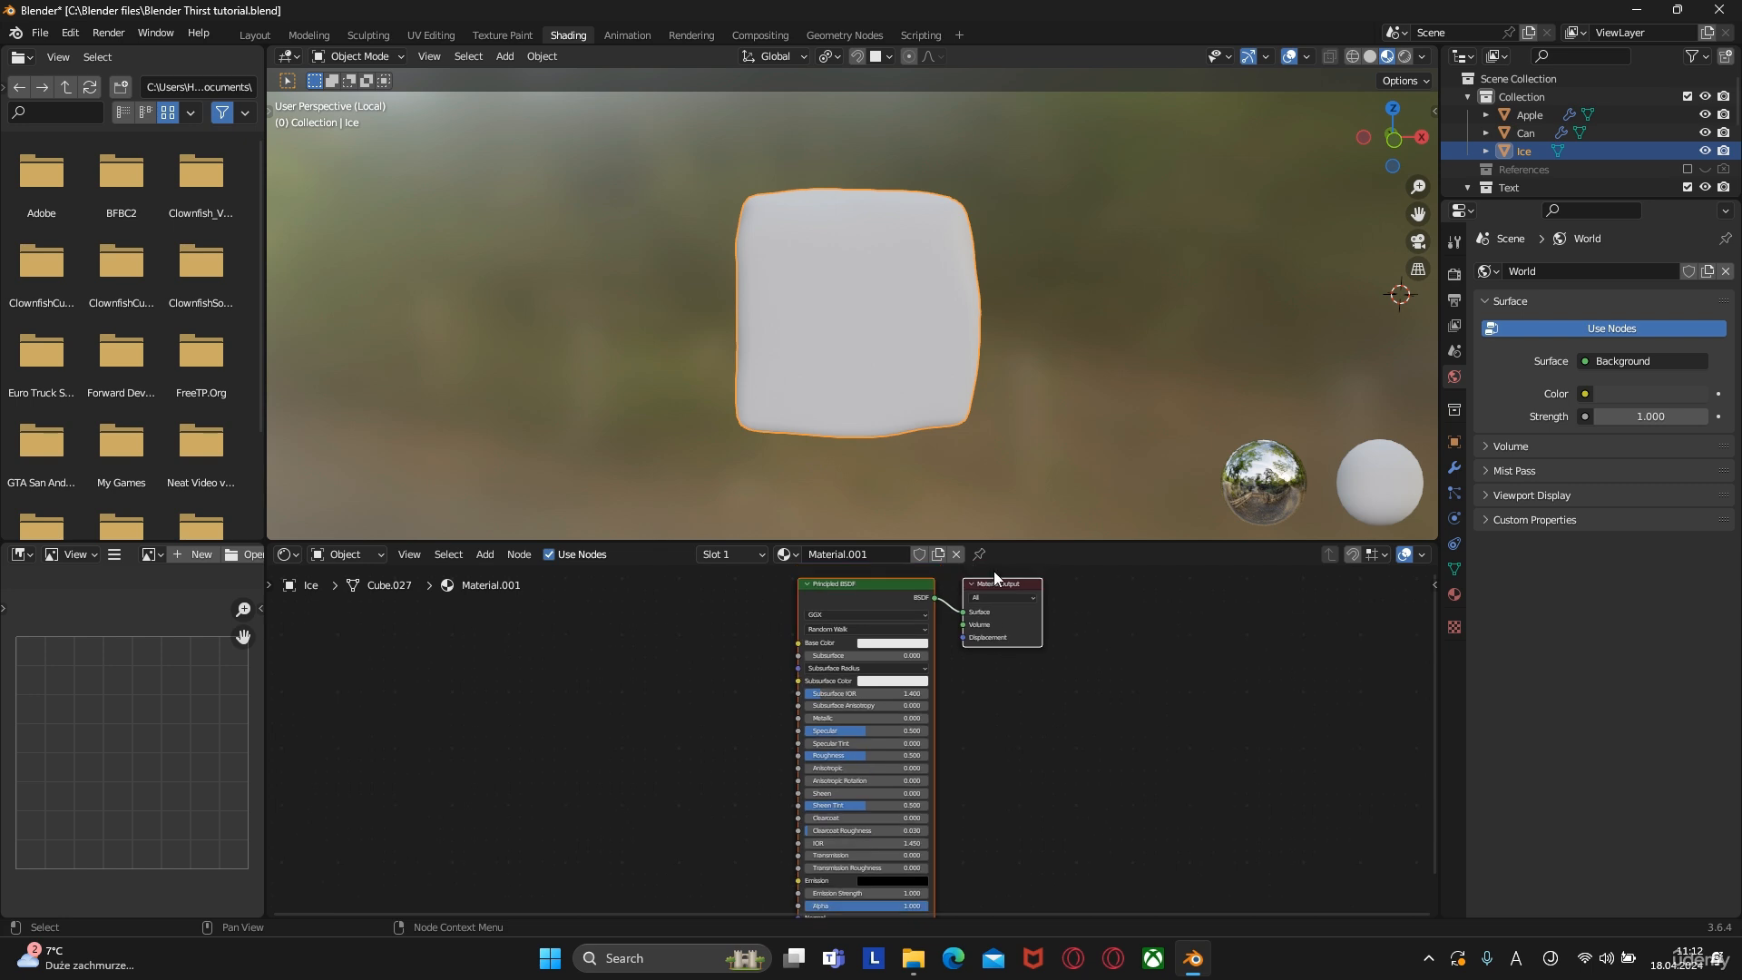
left_click_drag(998, 544, 998, 475)
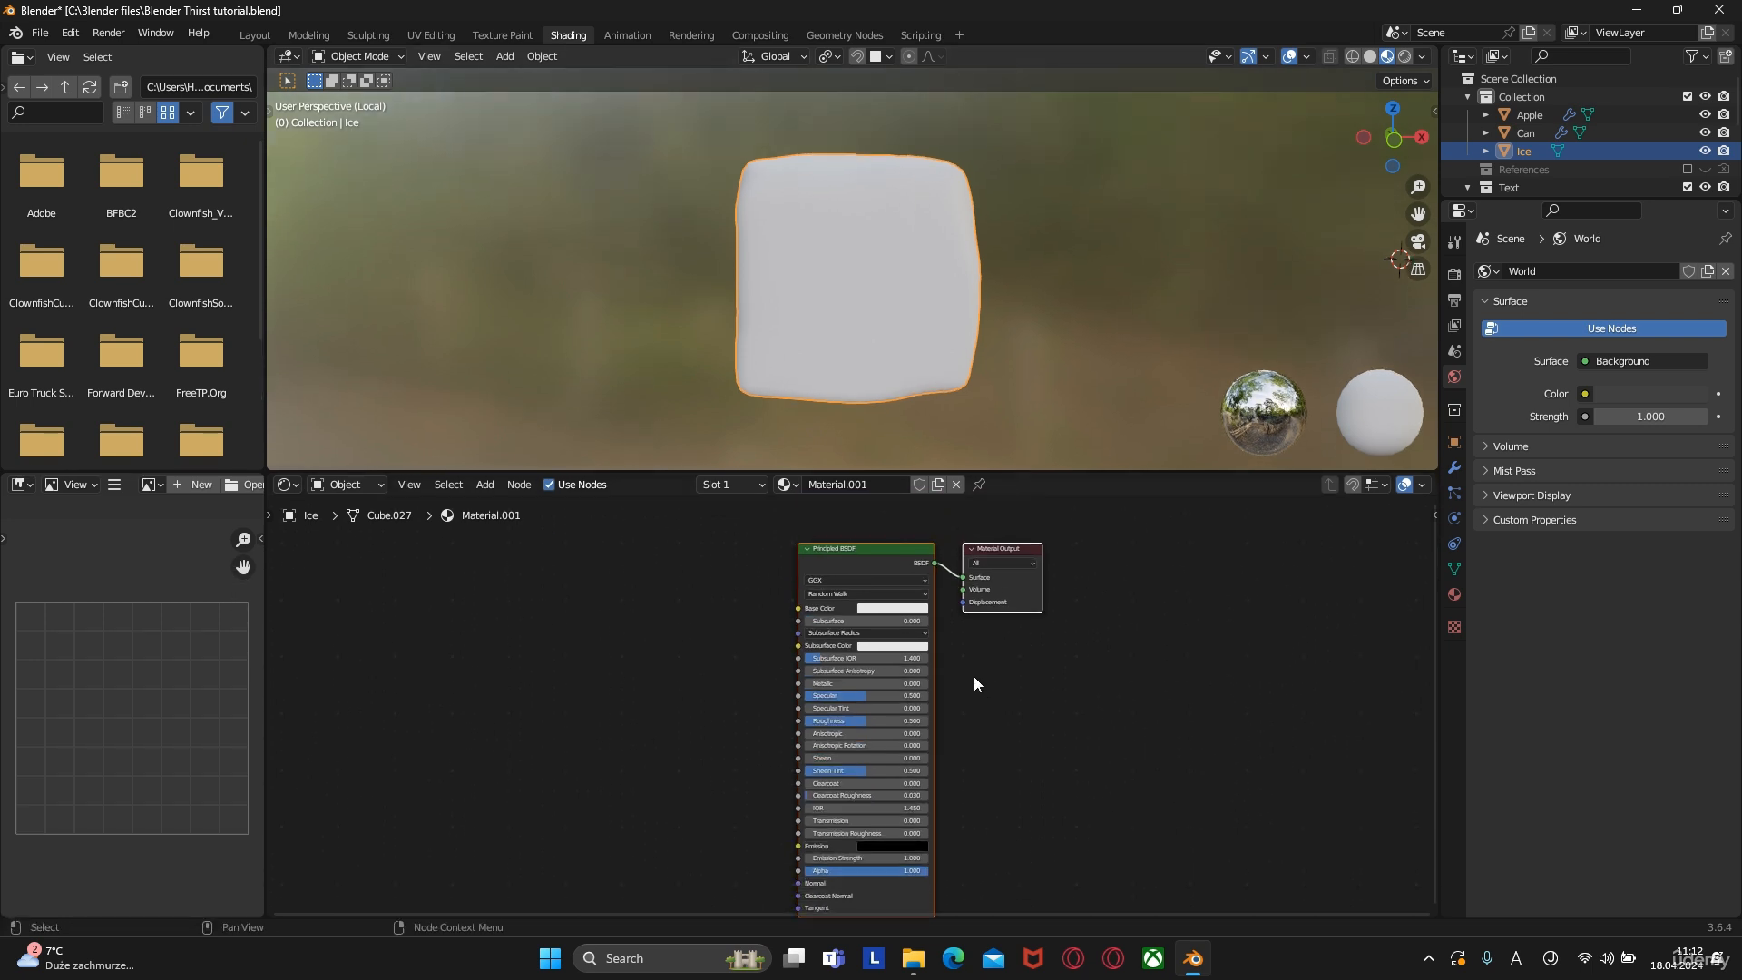
scroll(976, 683, "up", 1)
middle_click_drag(966, 670, 972, 647)
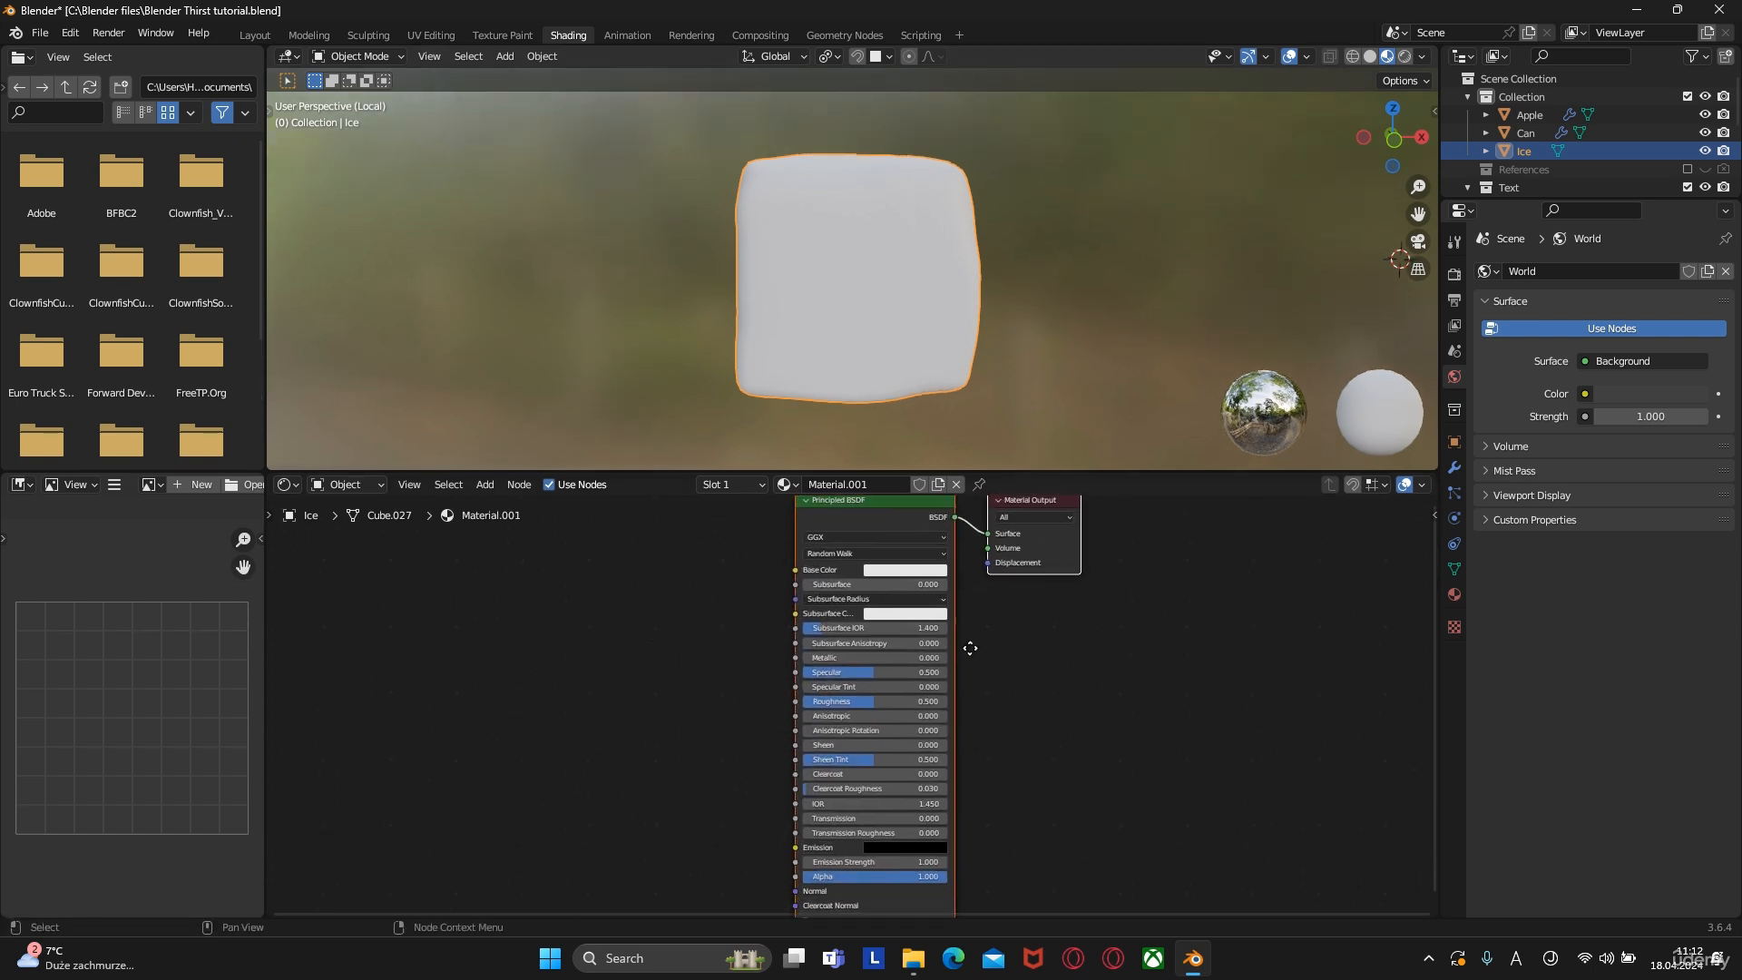
left_click(817, 819)
type("1")
key("Return")
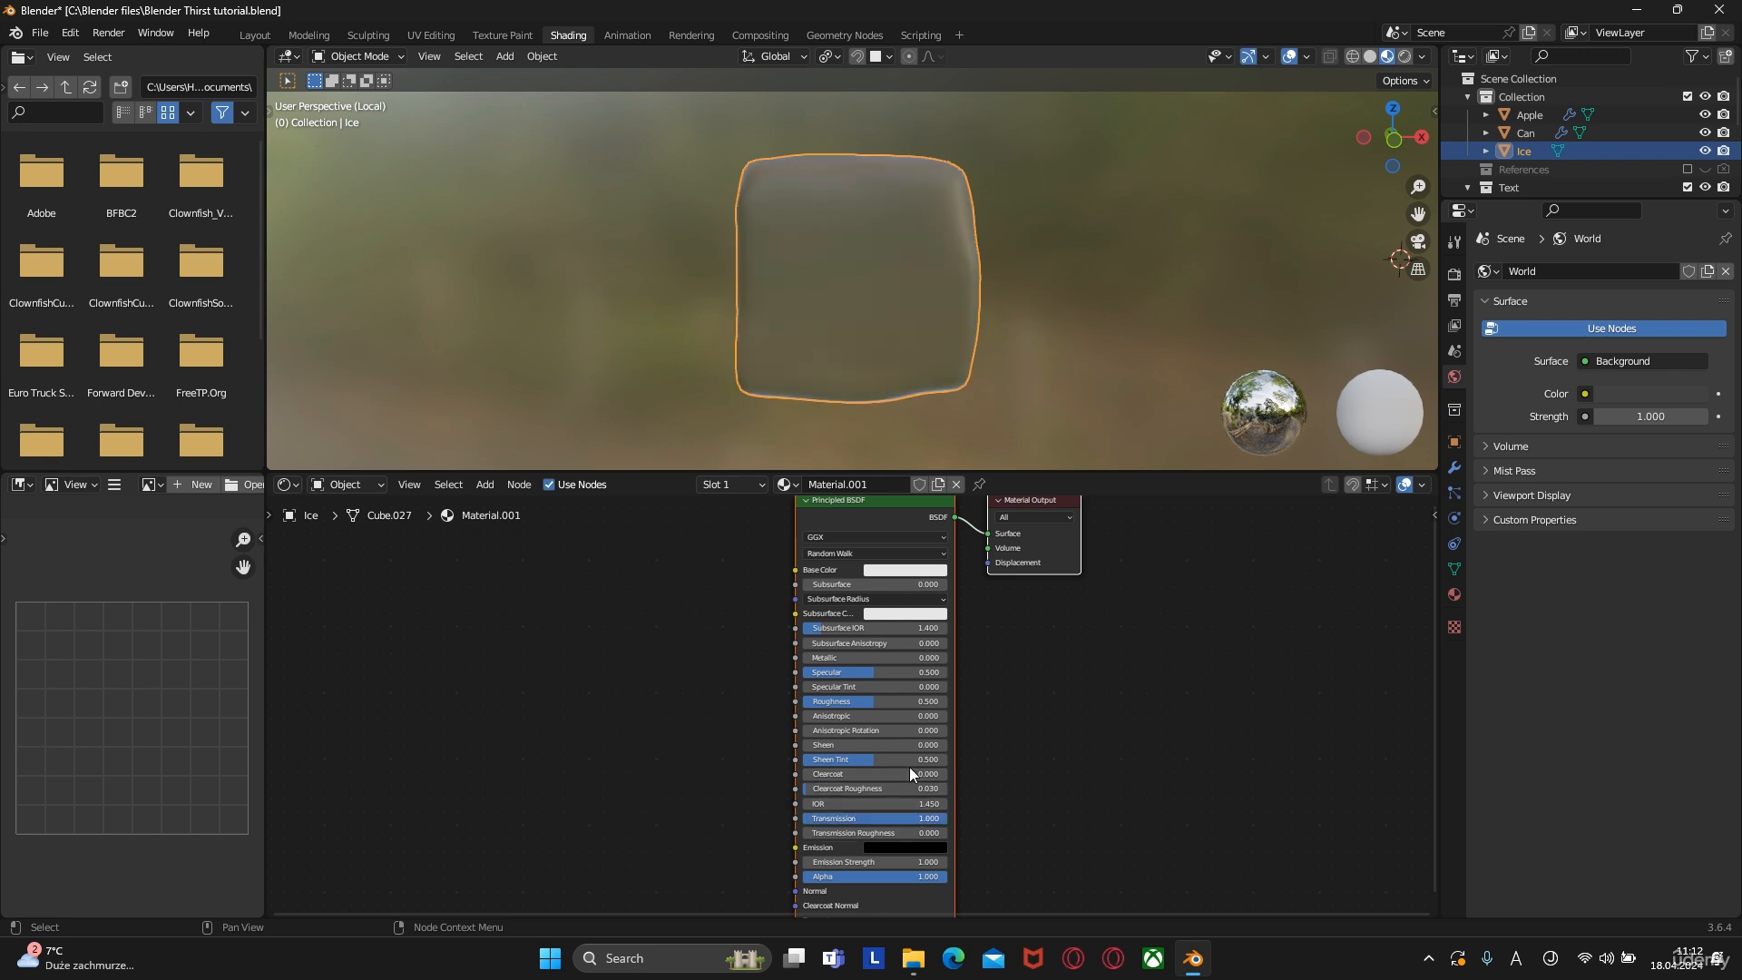
middle_click_drag(727, 598, 842, 612)
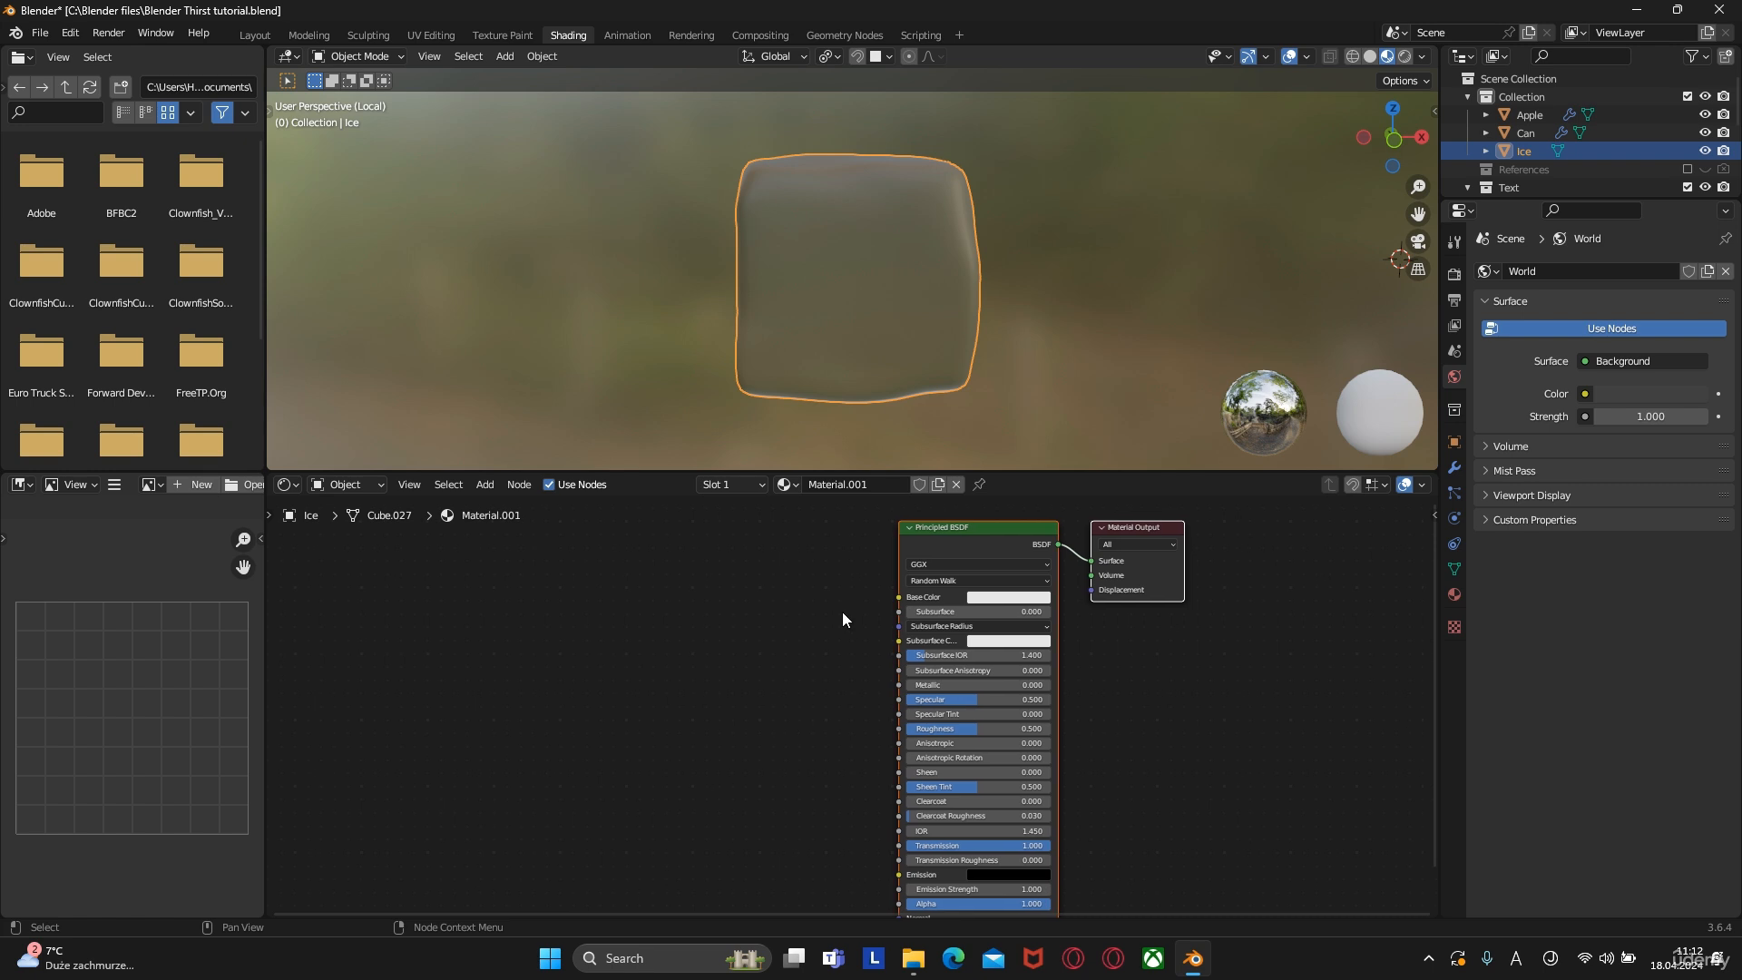
scroll(847, 622, "up", 1)
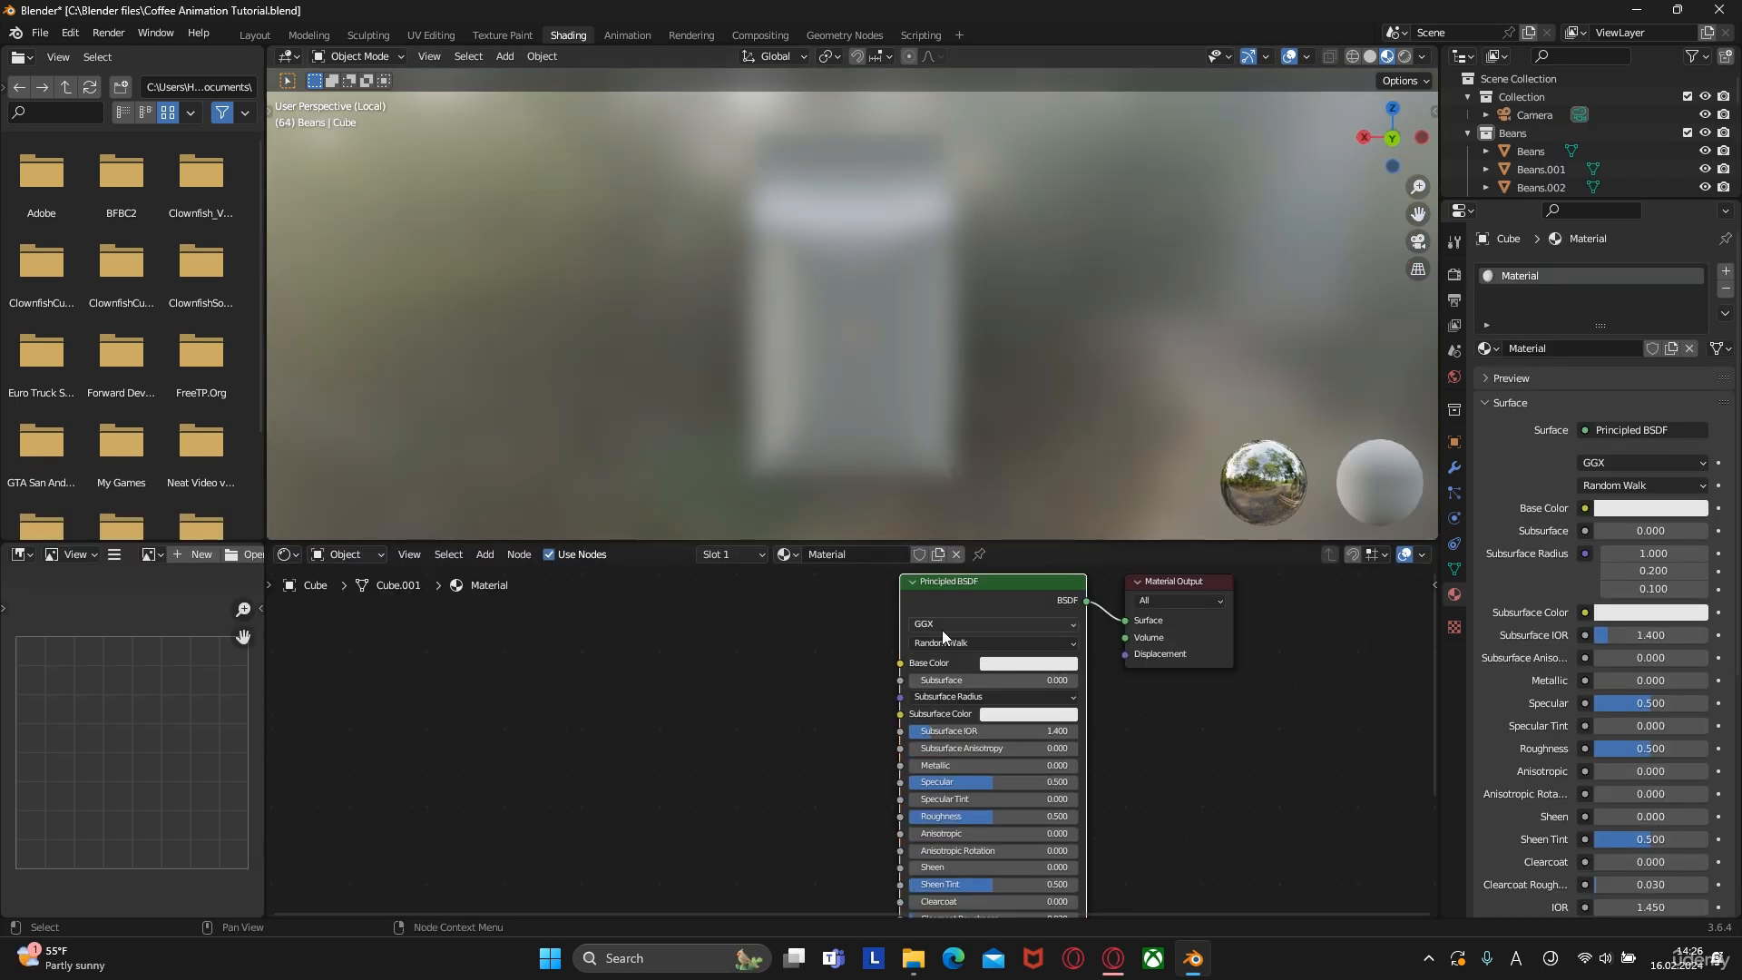
Search the add-on preferences for "node" and make sure the Node Wrangler add-on is enabled
left_click(72, 33)
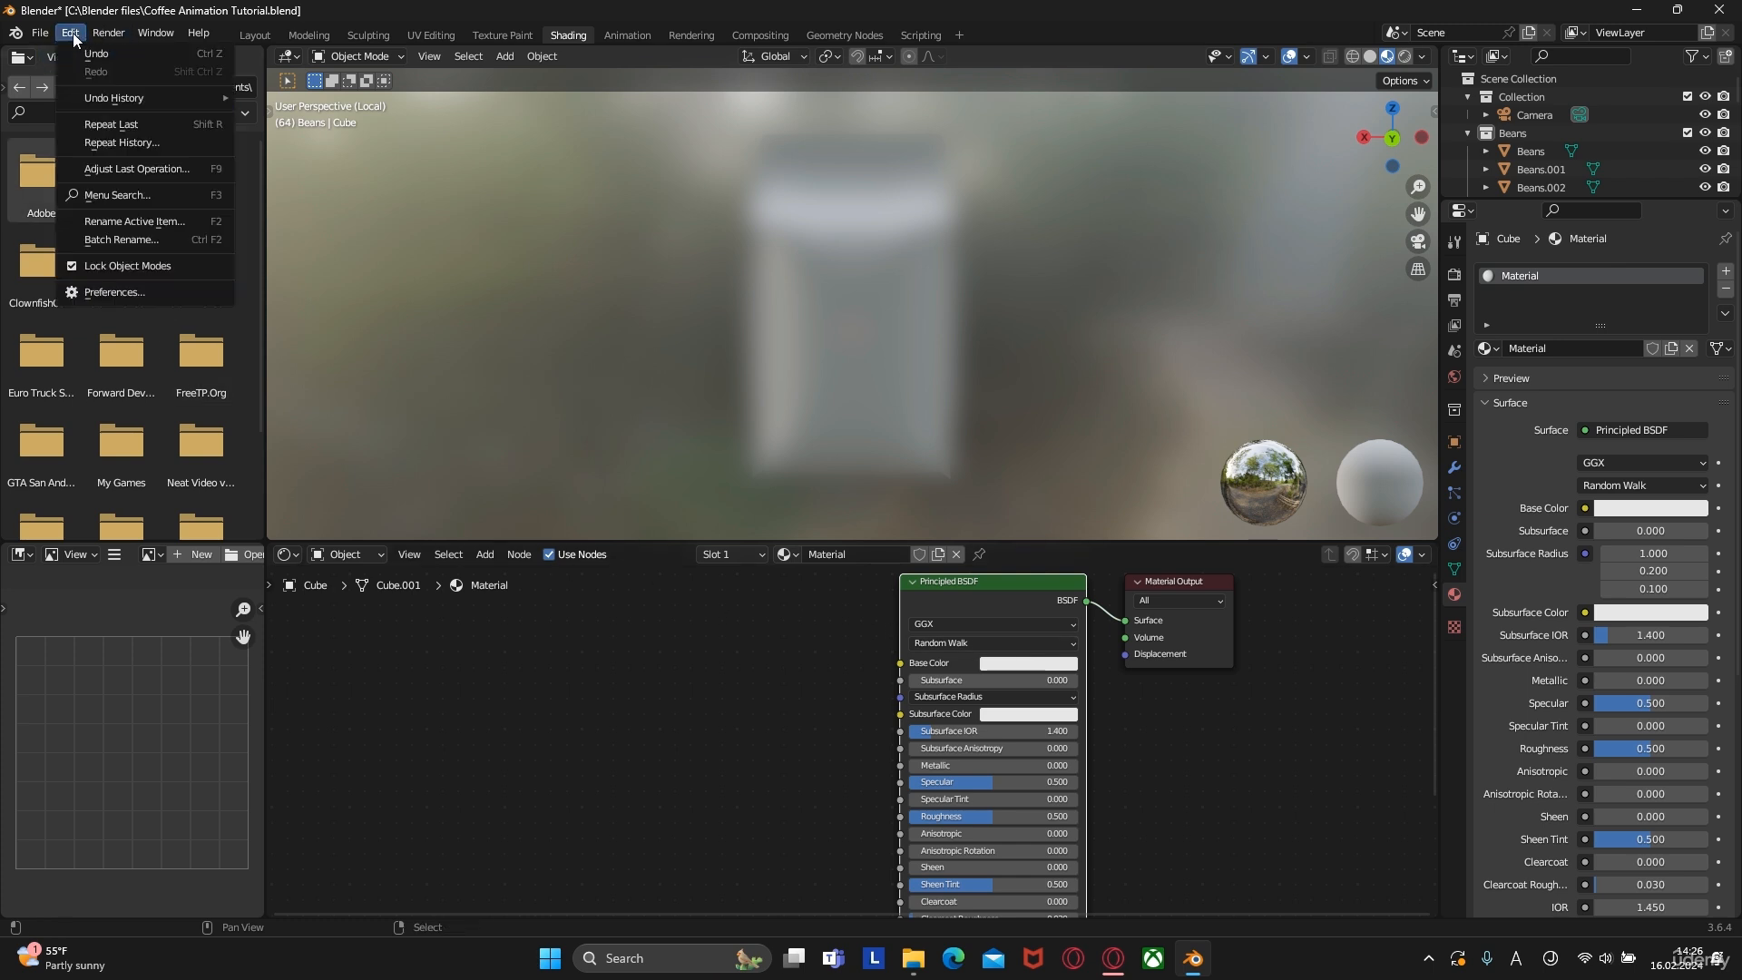
left_click(118, 294)
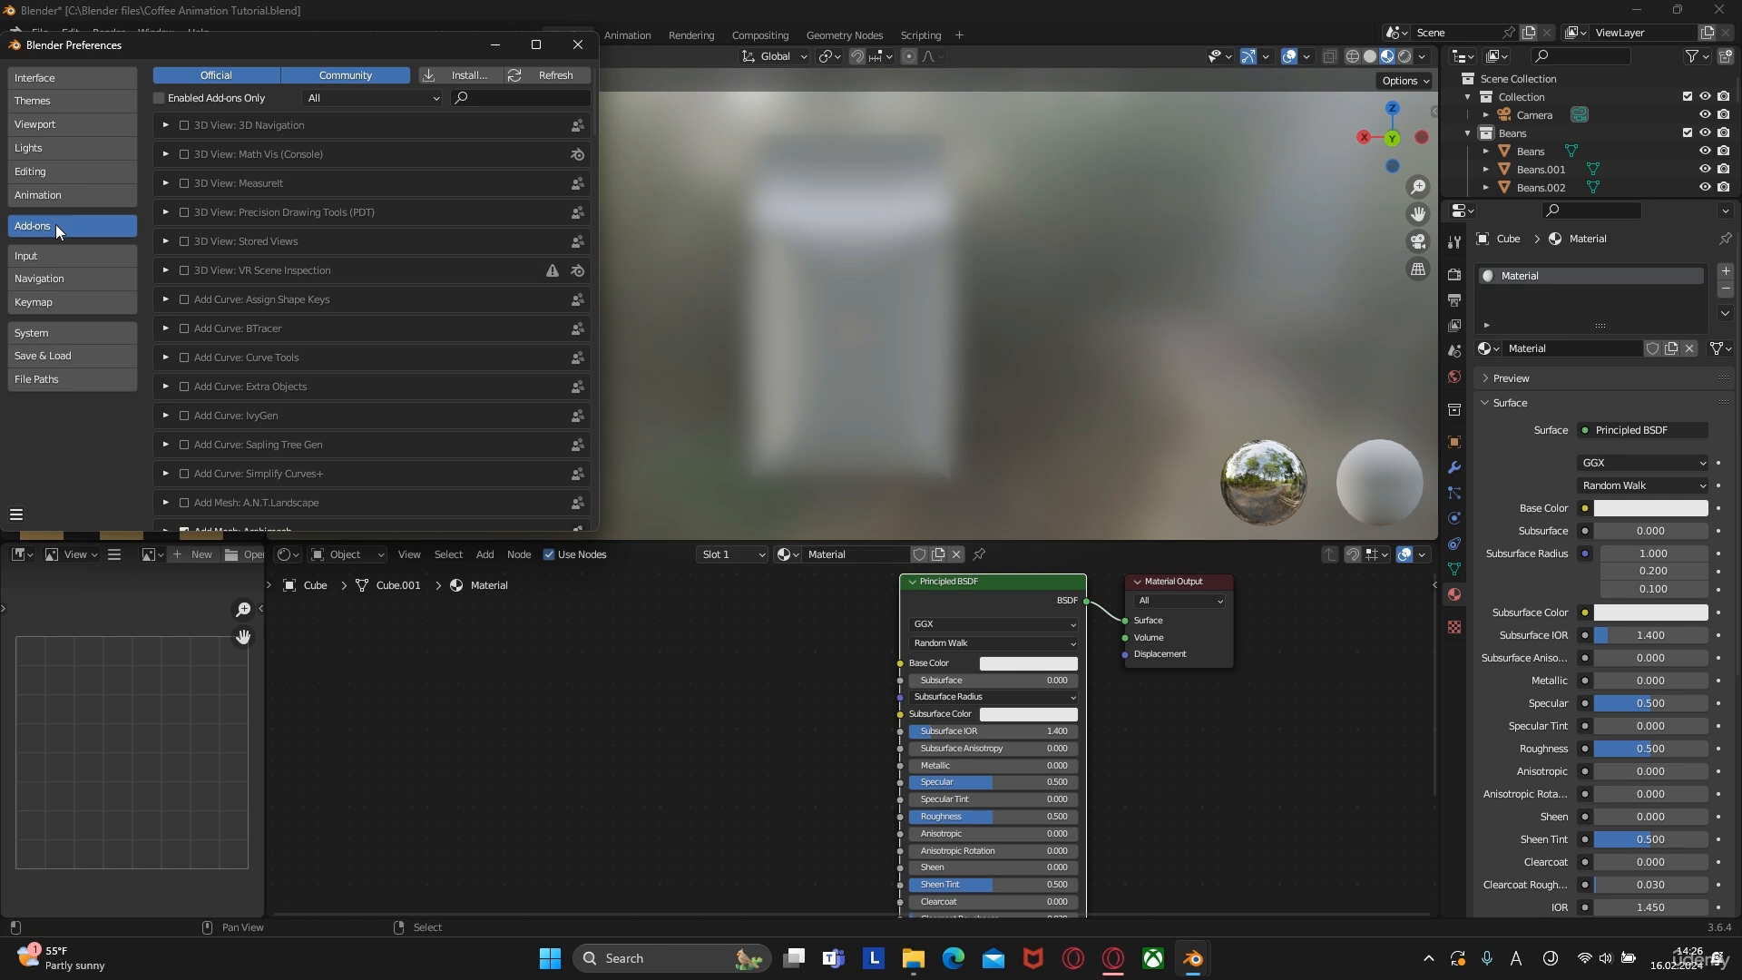
left_click(498, 96)
type("node")
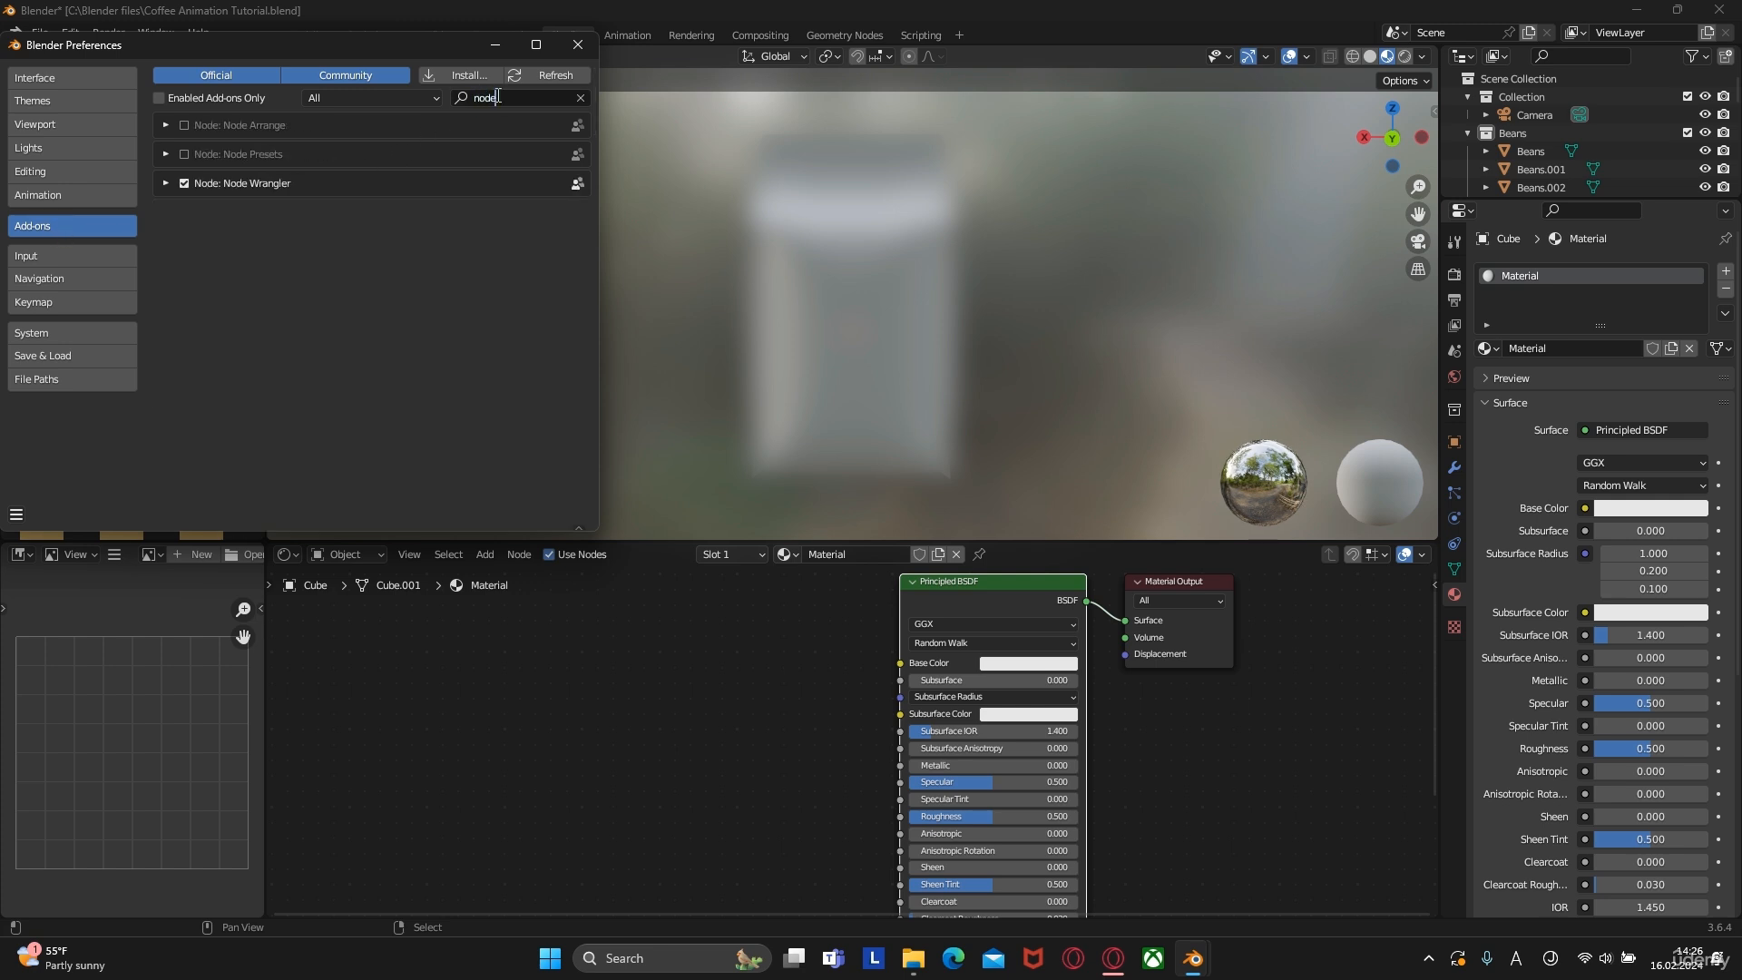
left_click(184, 185)
left_click(183, 184)
left_click(182, 186)
left_click(165, 182)
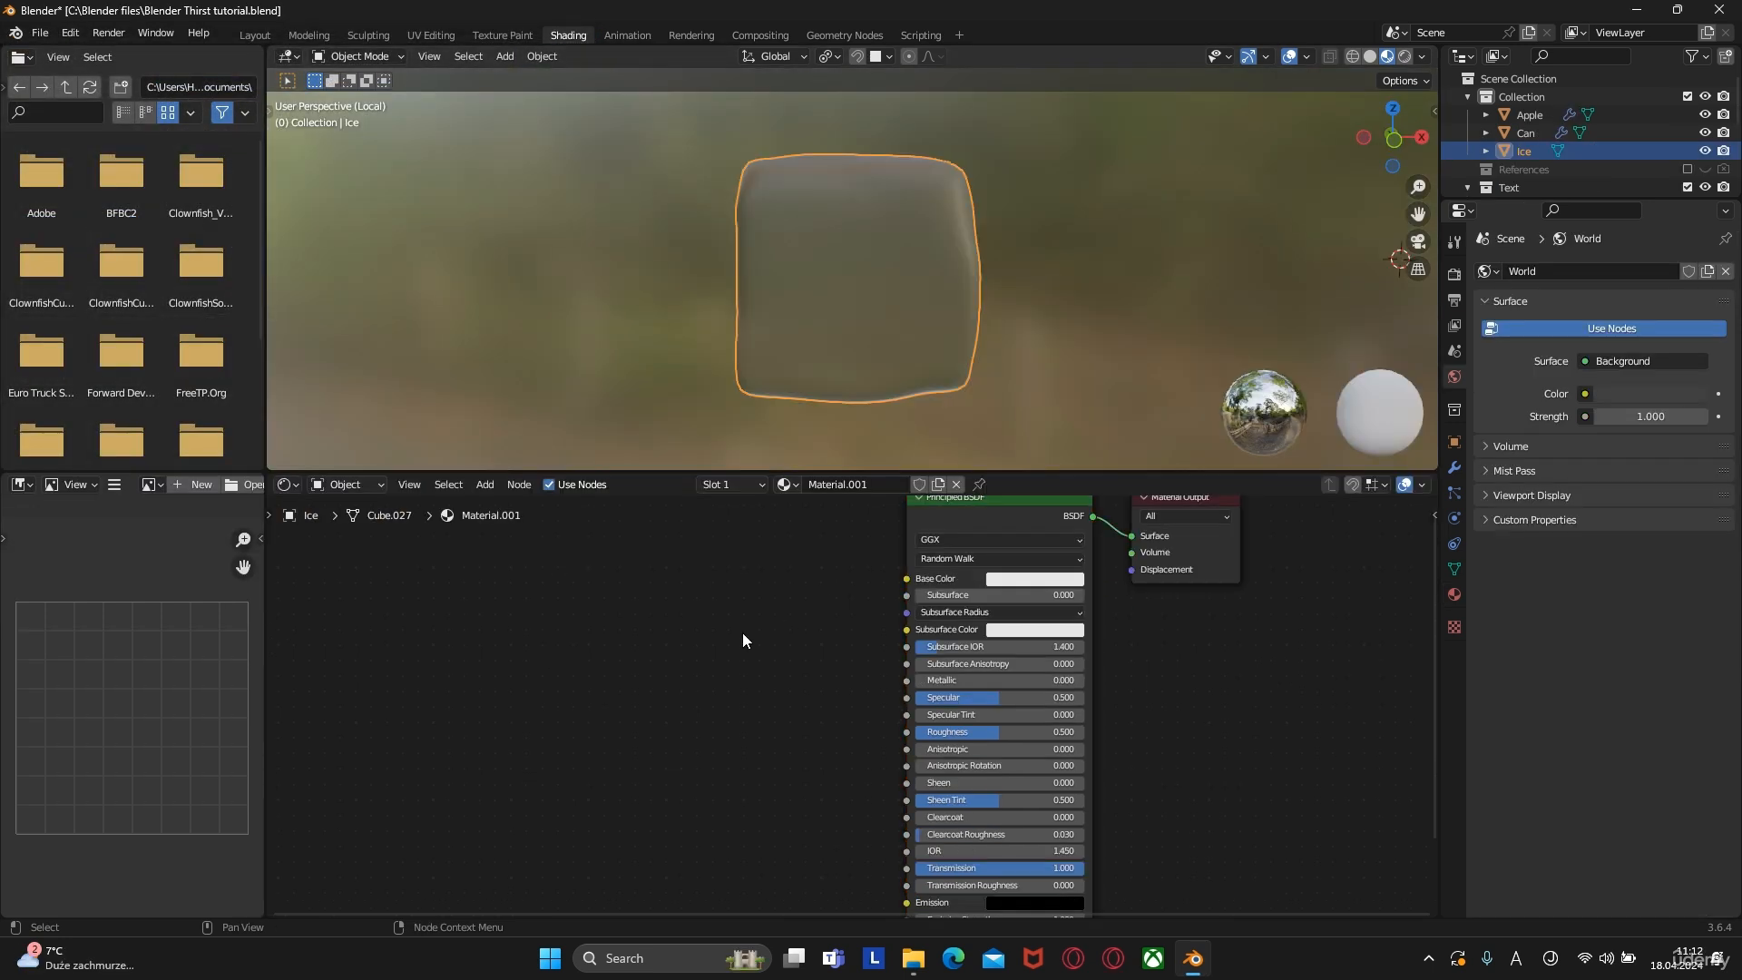
Add a Noise Texture node to the ice material, placed before the Principled BSDF with room for another node between them
middle_click_drag(710, 641, 878, 571)
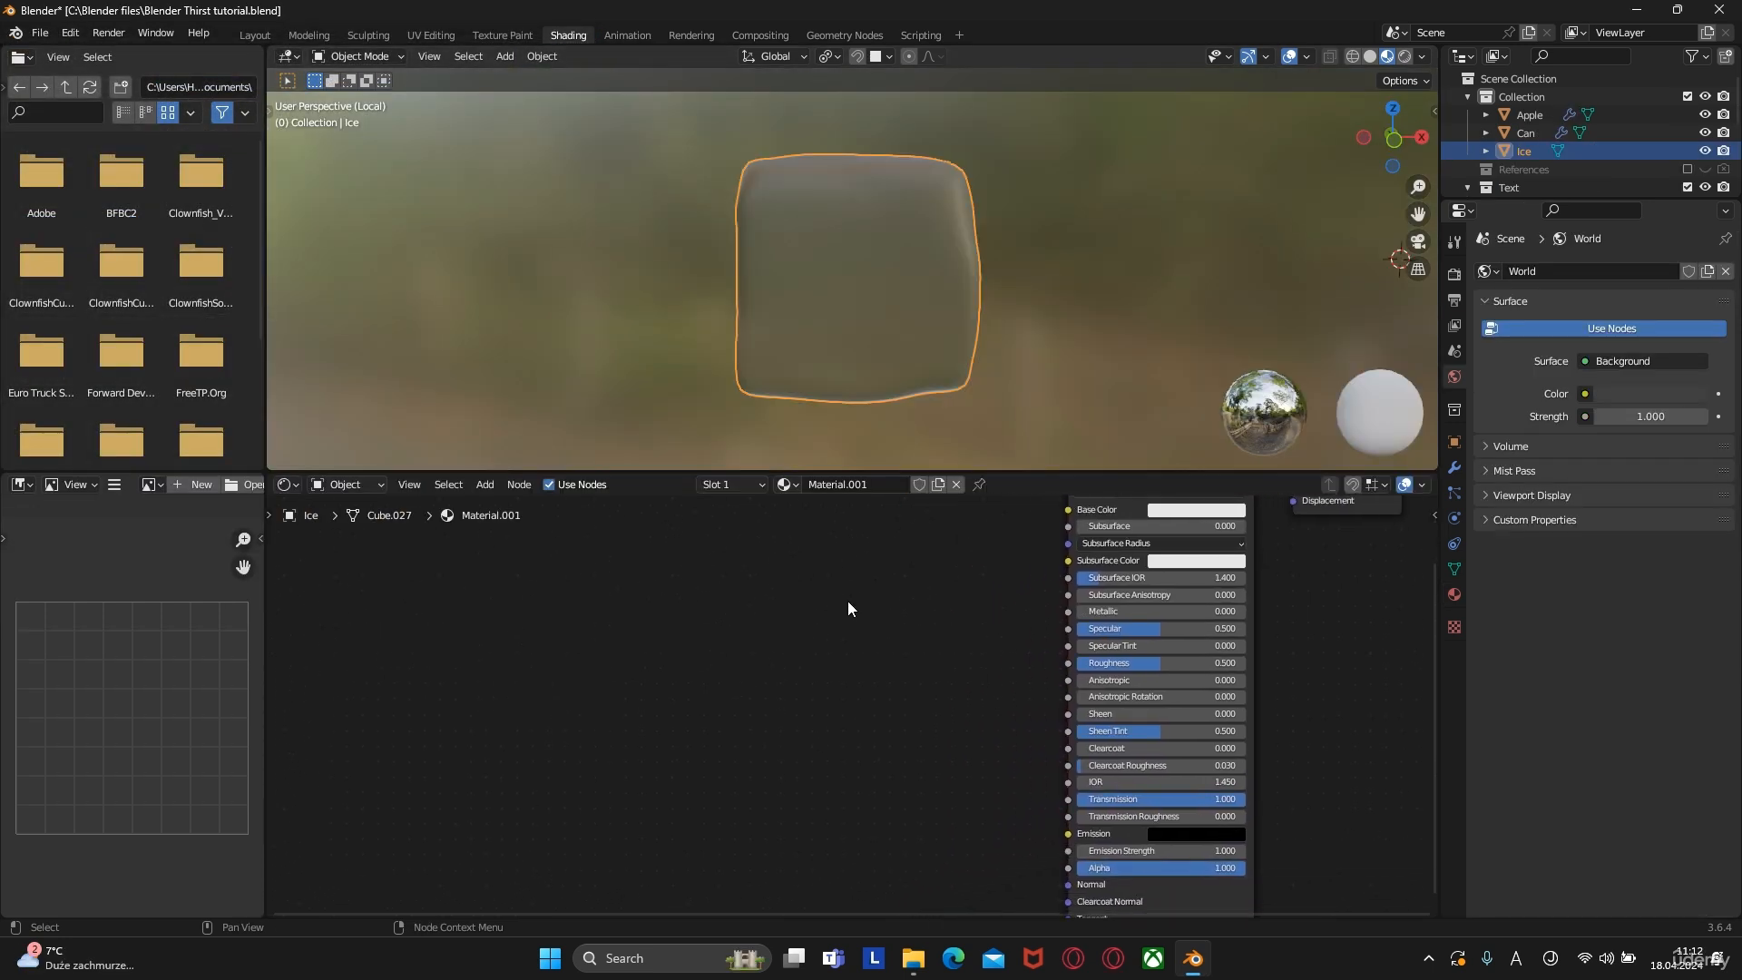
key("shift+a")
left_click(733, 629)
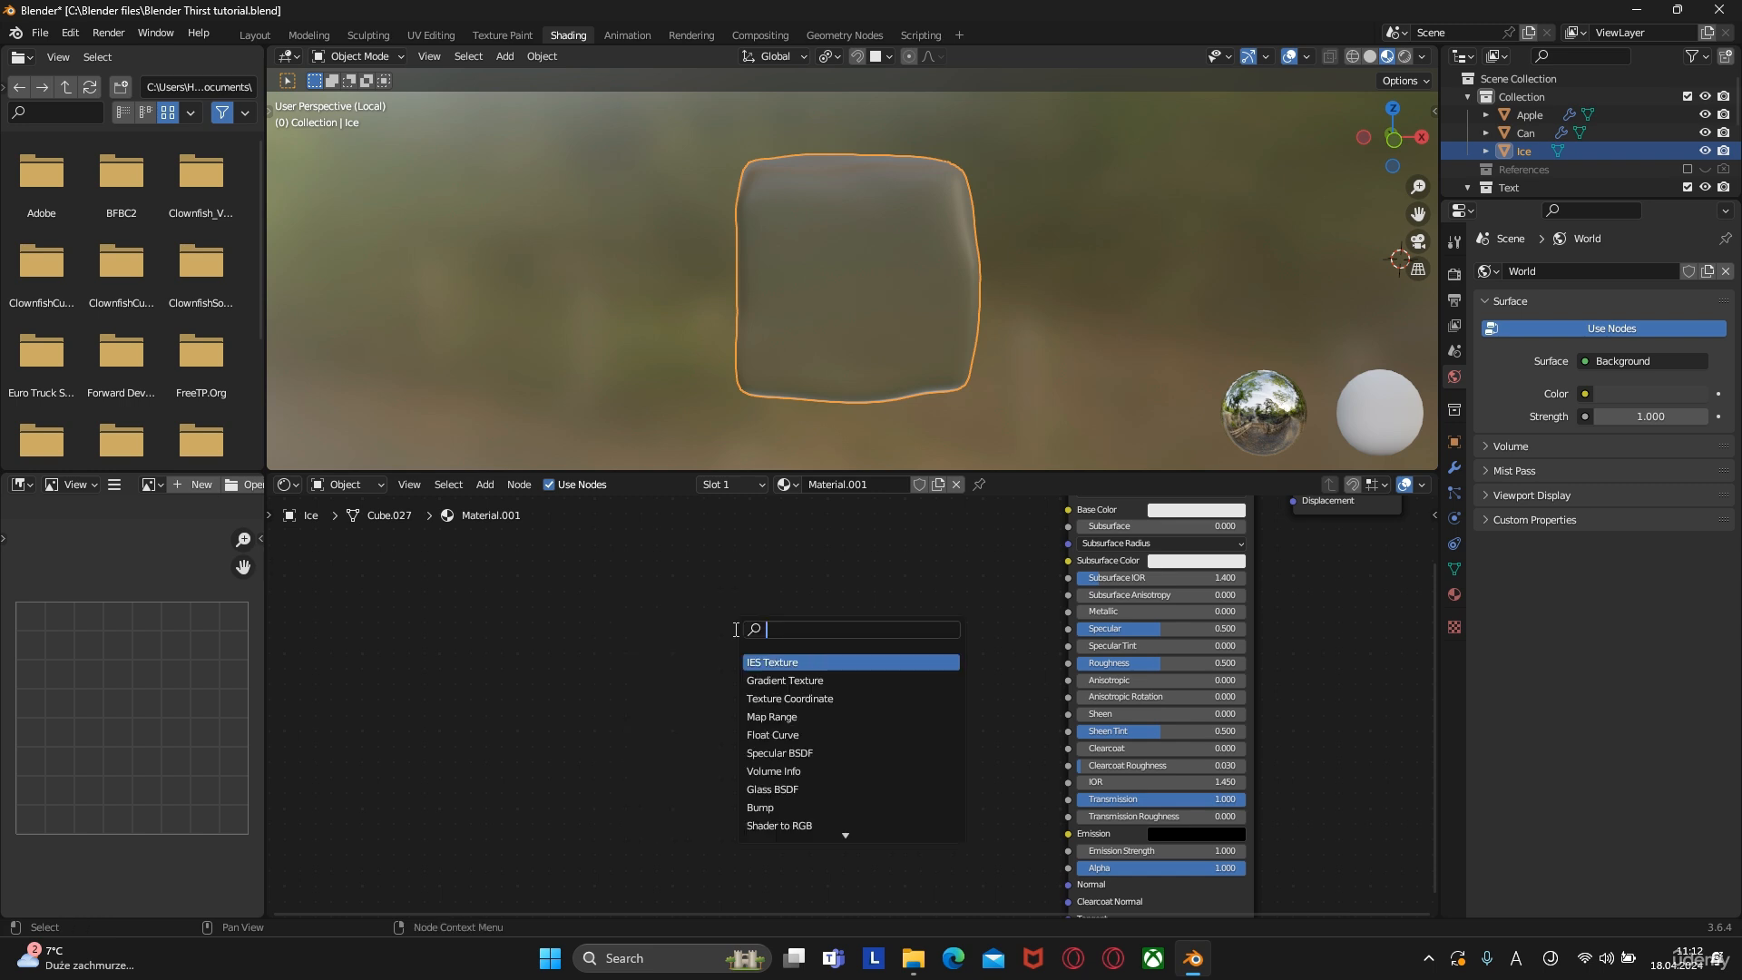
type("noise")
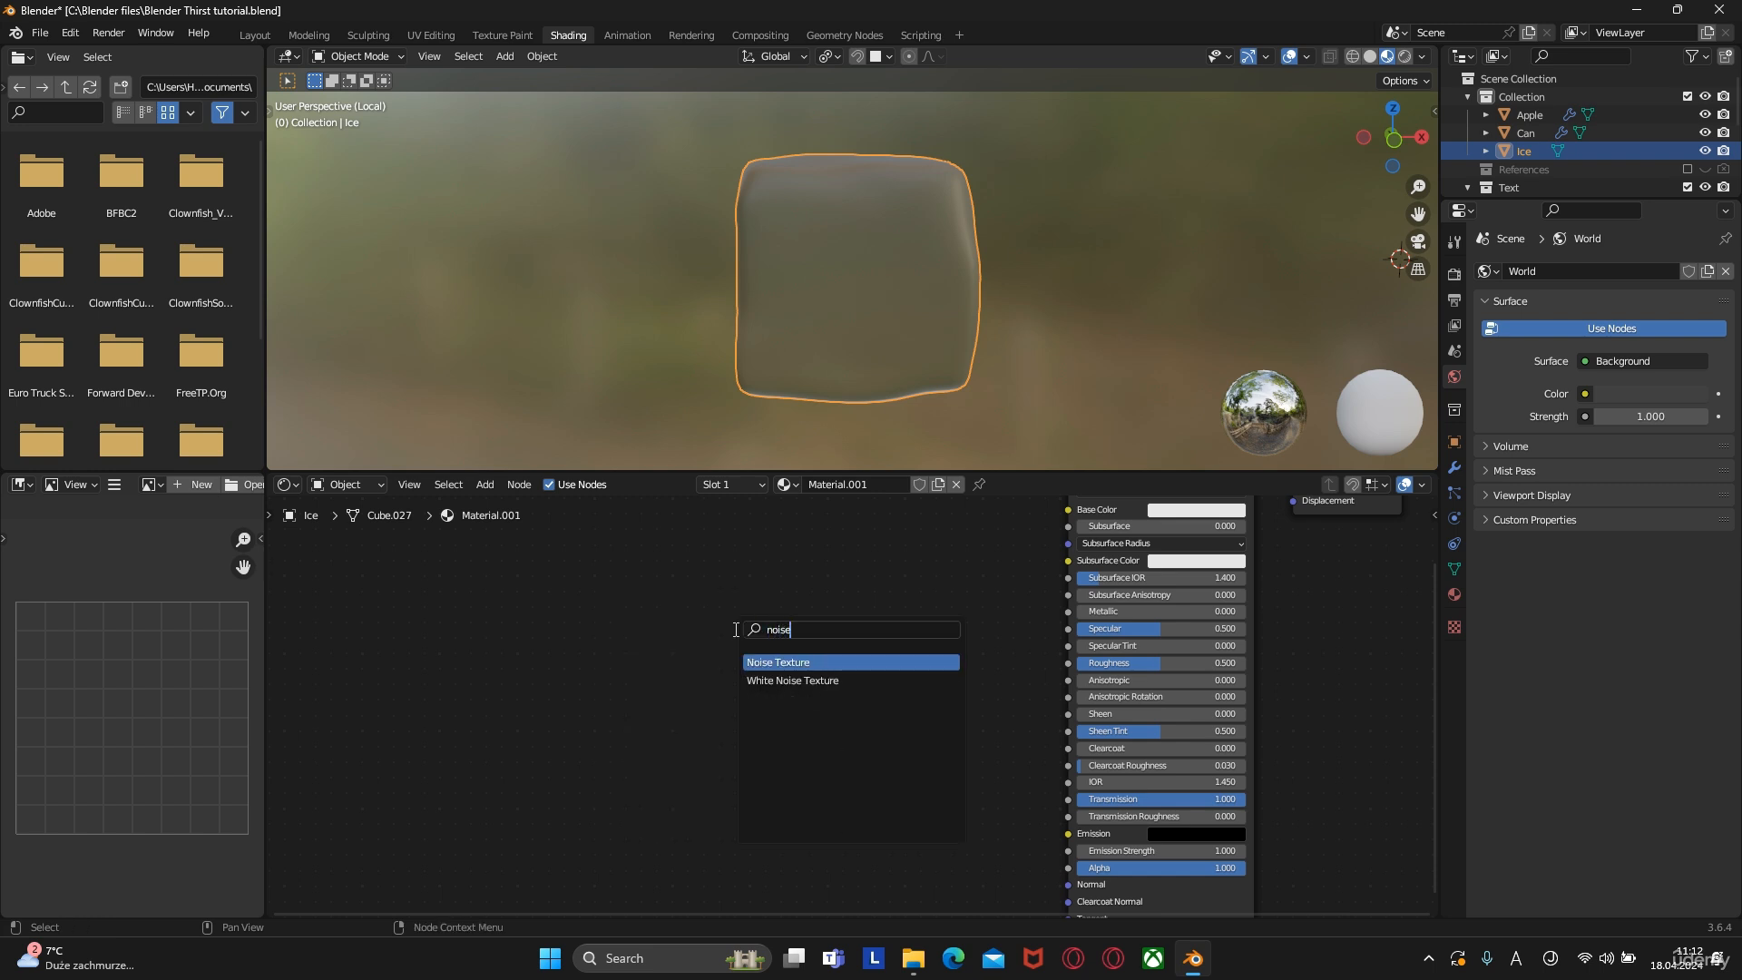
left_click(806, 662)
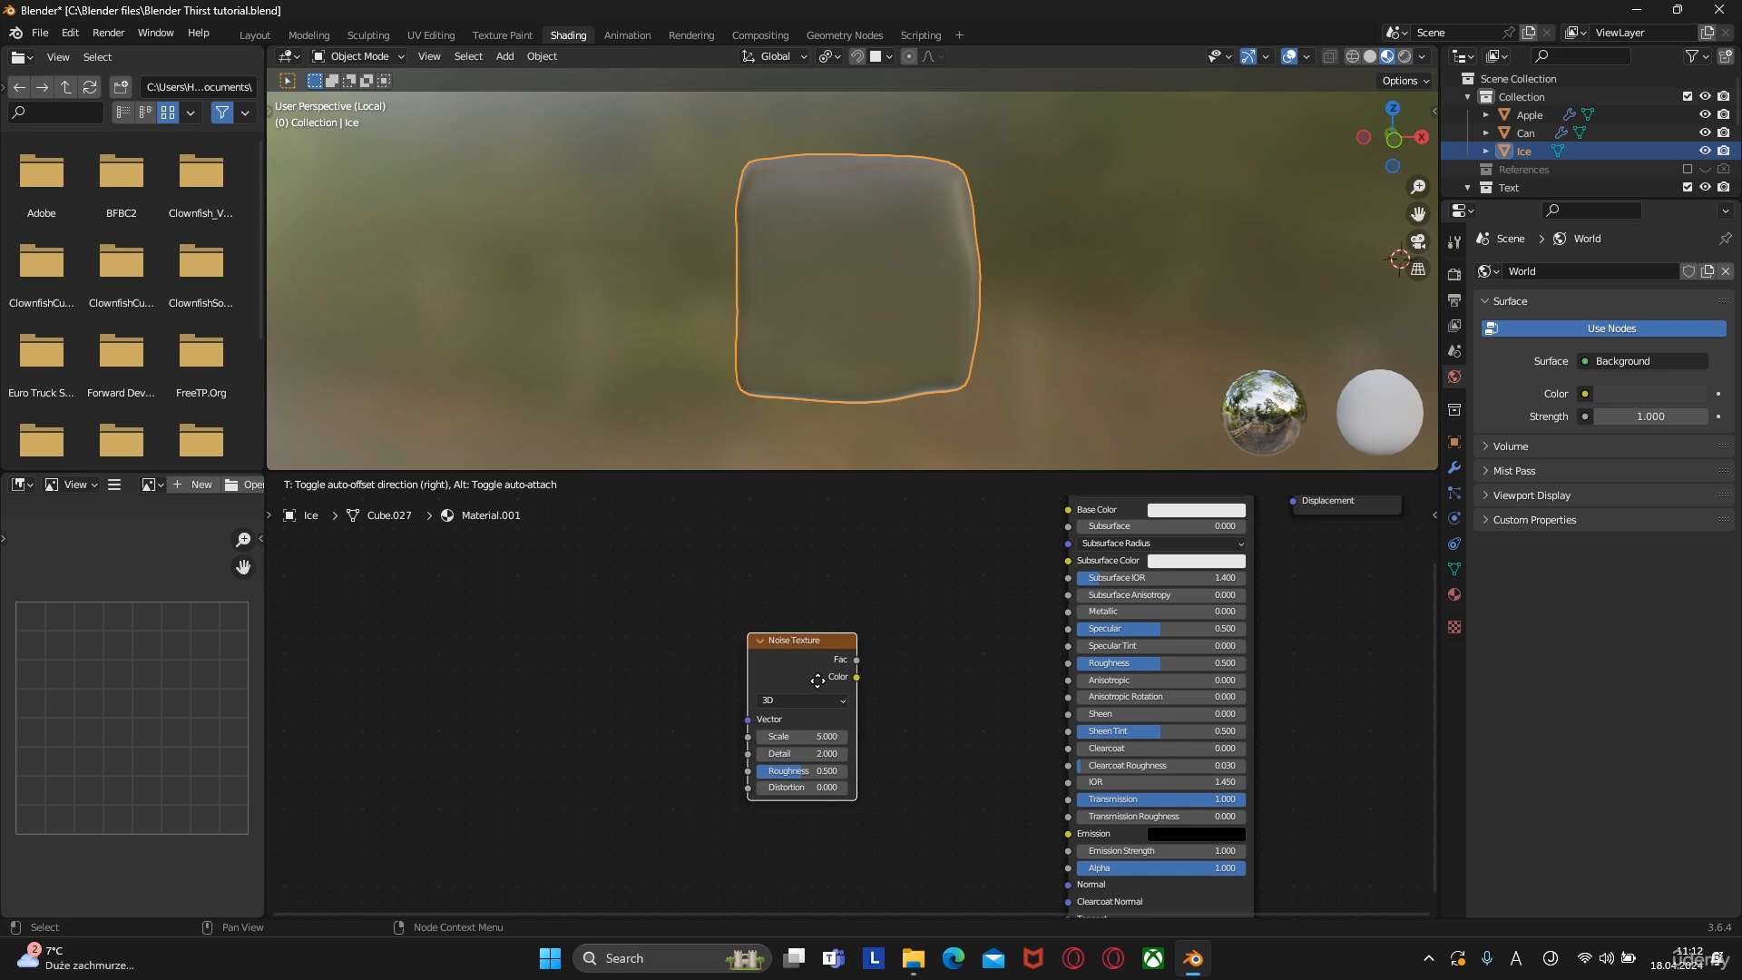
left_click(818, 680)
left_click_drag(802, 661, 699, 650)
Add a Color Ramp node beside the Noise Texture and link the noise's Color output to the ramp's Fac input
key("shift+a")
type("color")
left_click(867, 710)
left_click(826, 673)
left_click_drag(754, 665, 794, 755)
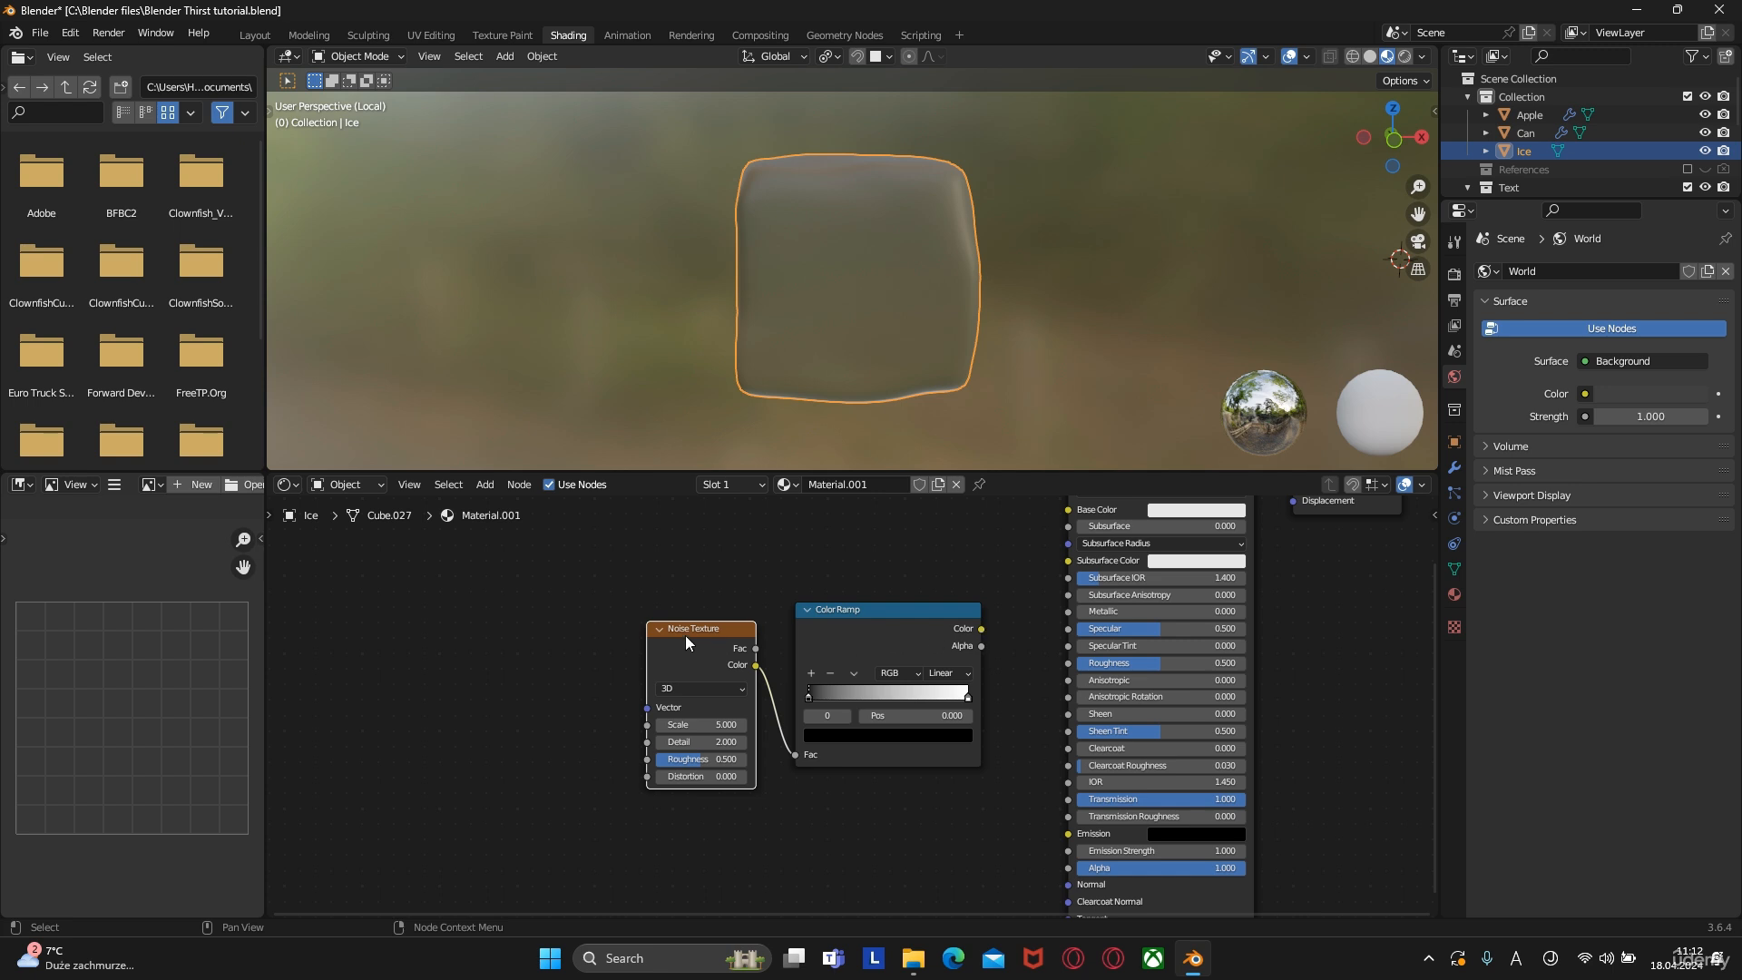
Add Texture Coordinate and Mapping nodes to the Noise Texture and link the Color Ramp's Color to the Principled BSDF's Roughness
key("ctrl+t")
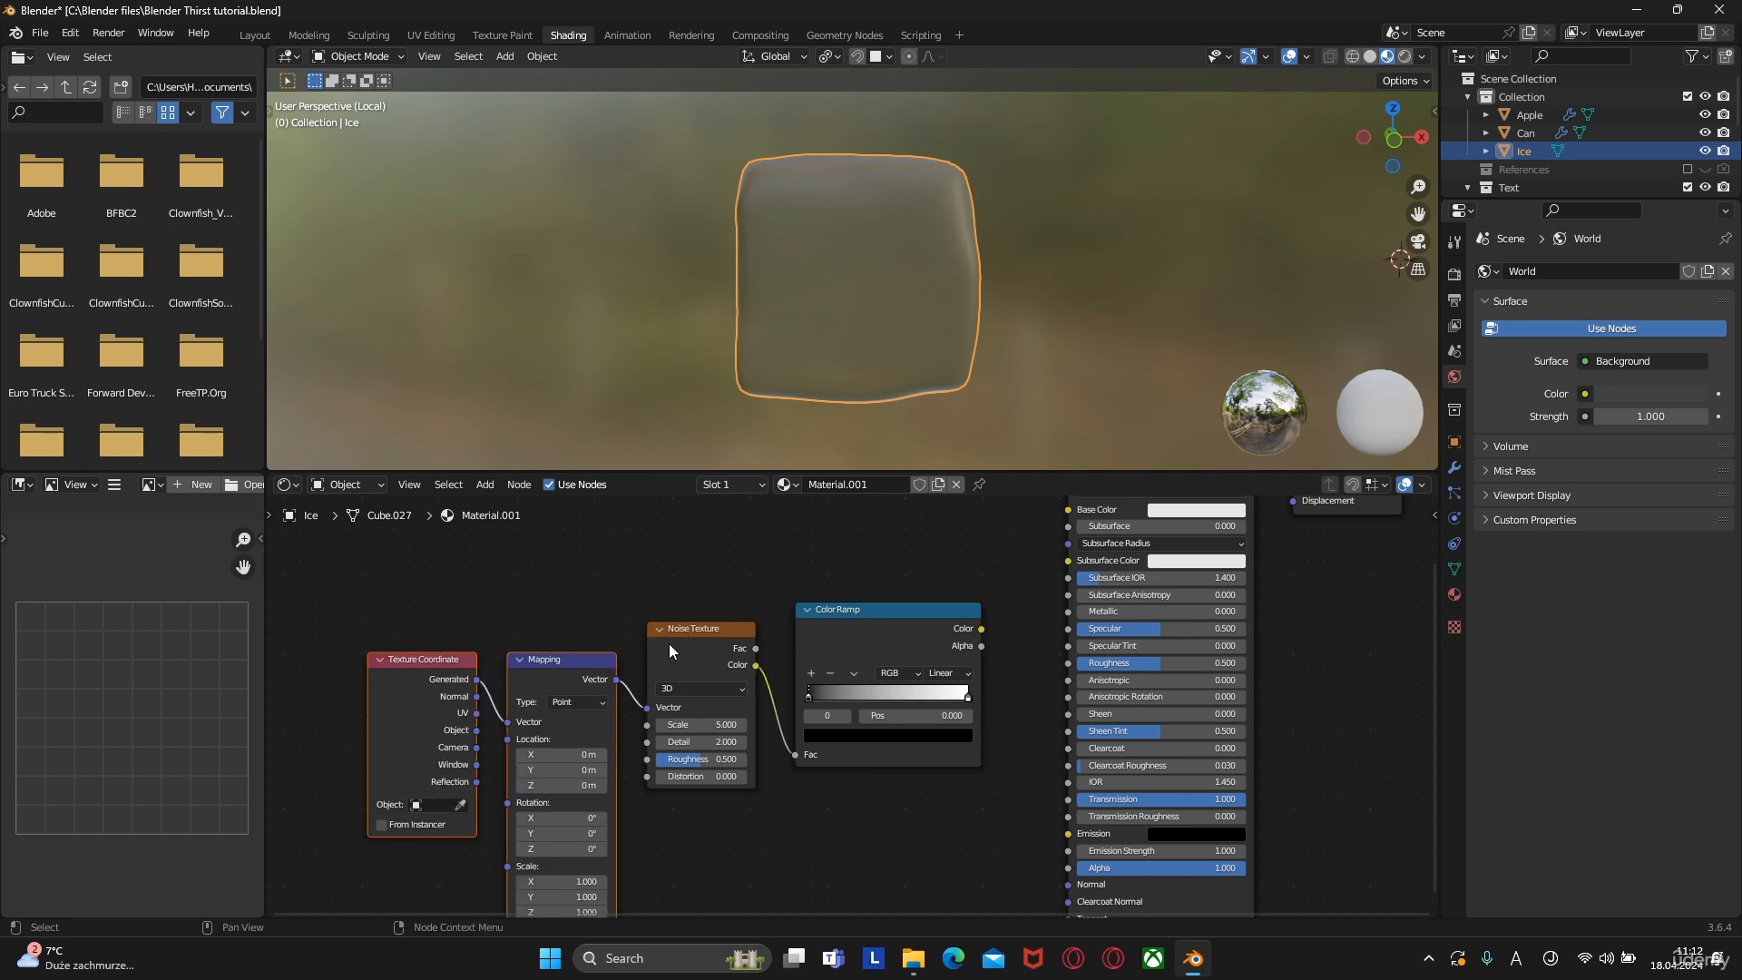
left_click_drag(559, 679, 465, 600)
scroll(885, 667, "down", 2)
middle_click_drag(947, 672, 822, 659)
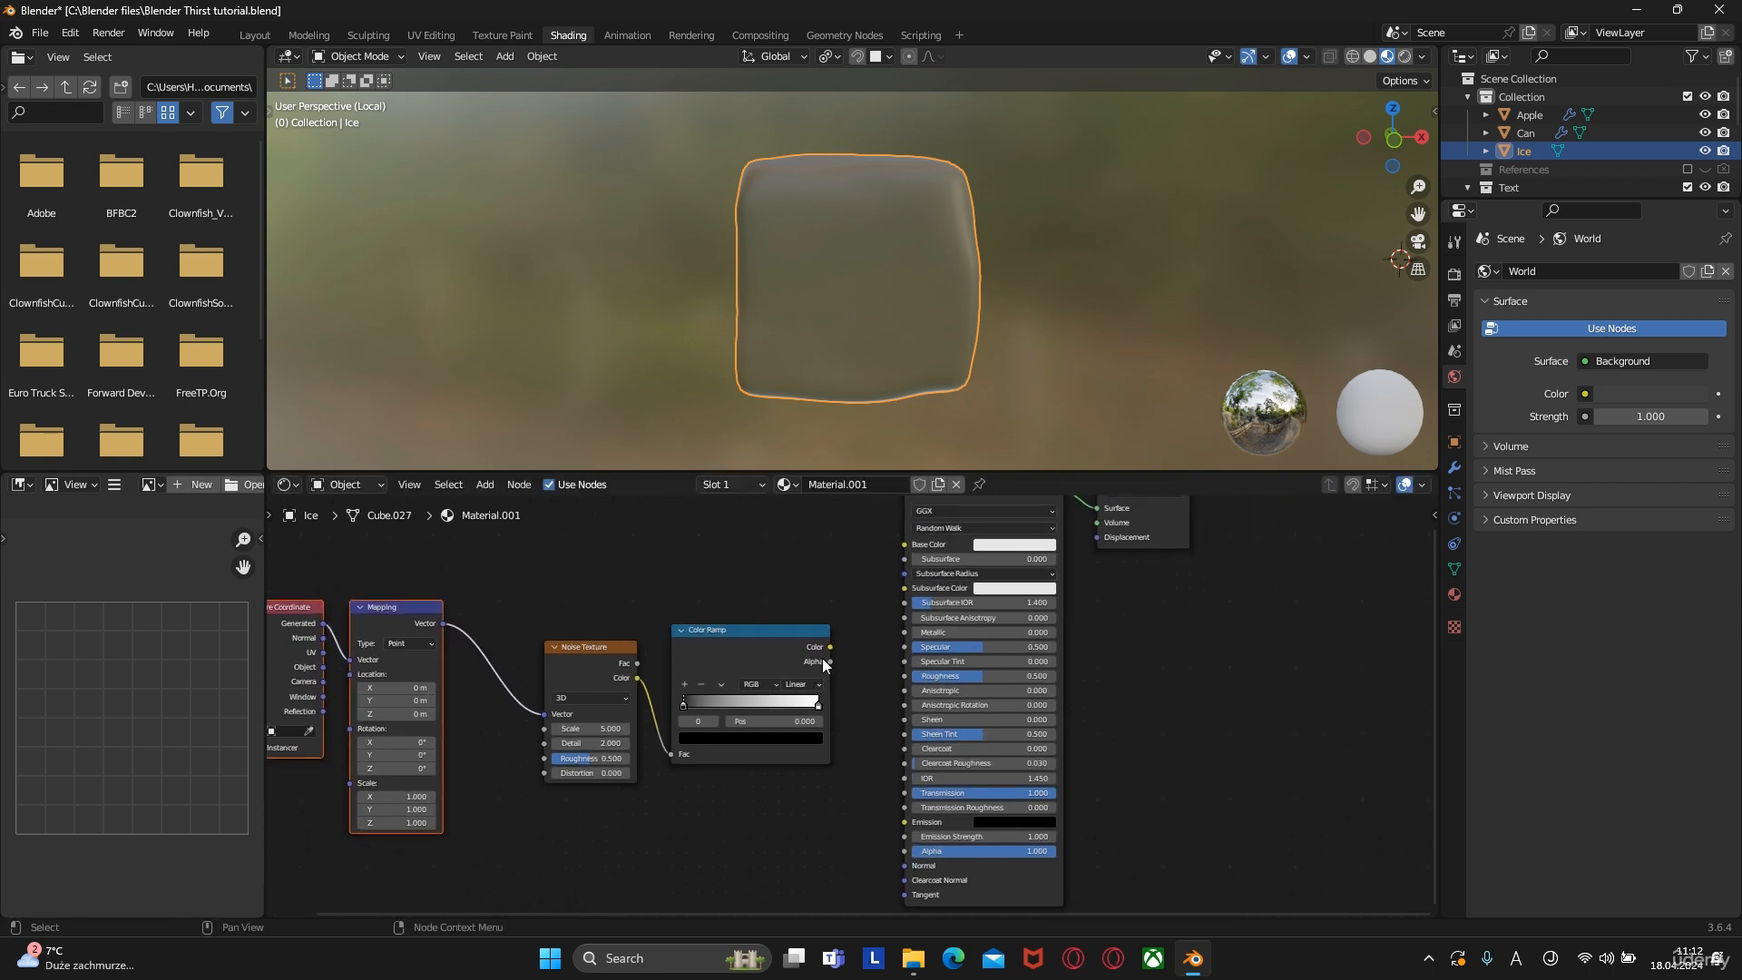
scroll(831, 660, "up", 4)
left_click_drag(822, 632, 837, 644)
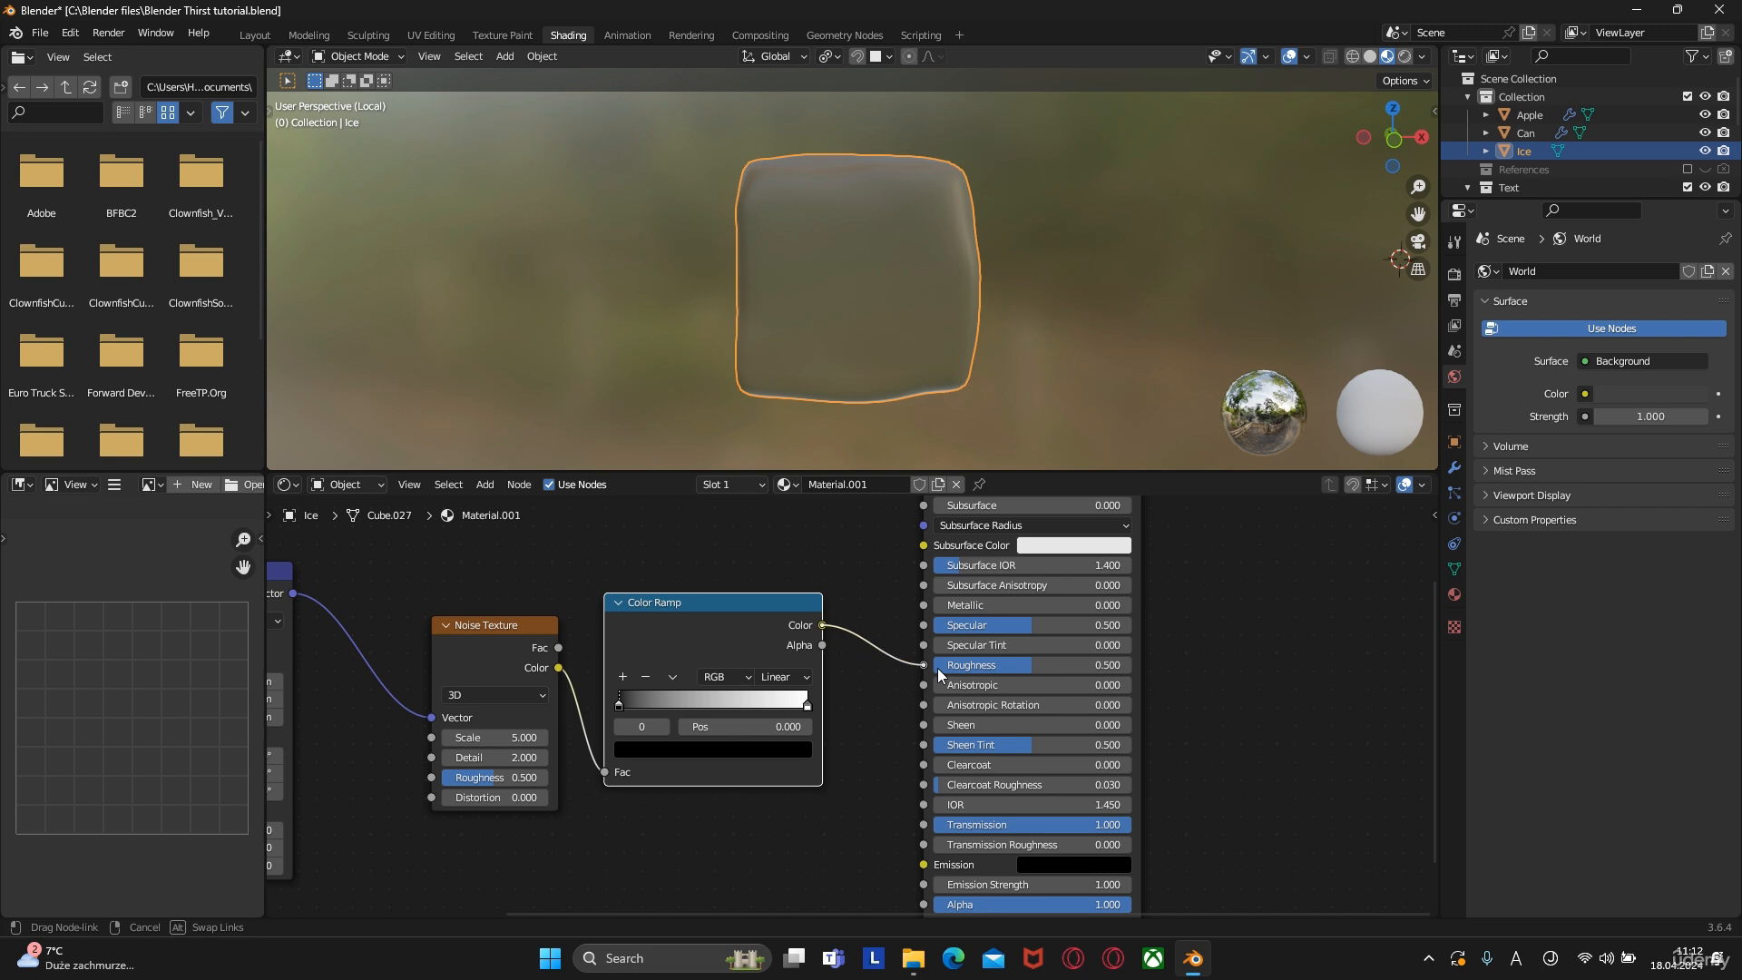
left_click_drag(938, 668, 939, 668)
Set the Noise Texture's Scale to 4.1 and Detail to 11.8
middle_click_drag(572, 646, 809, 628)
middle_click_drag(976, 345, 944, 358)
scroll(799, 637, "up", 2)
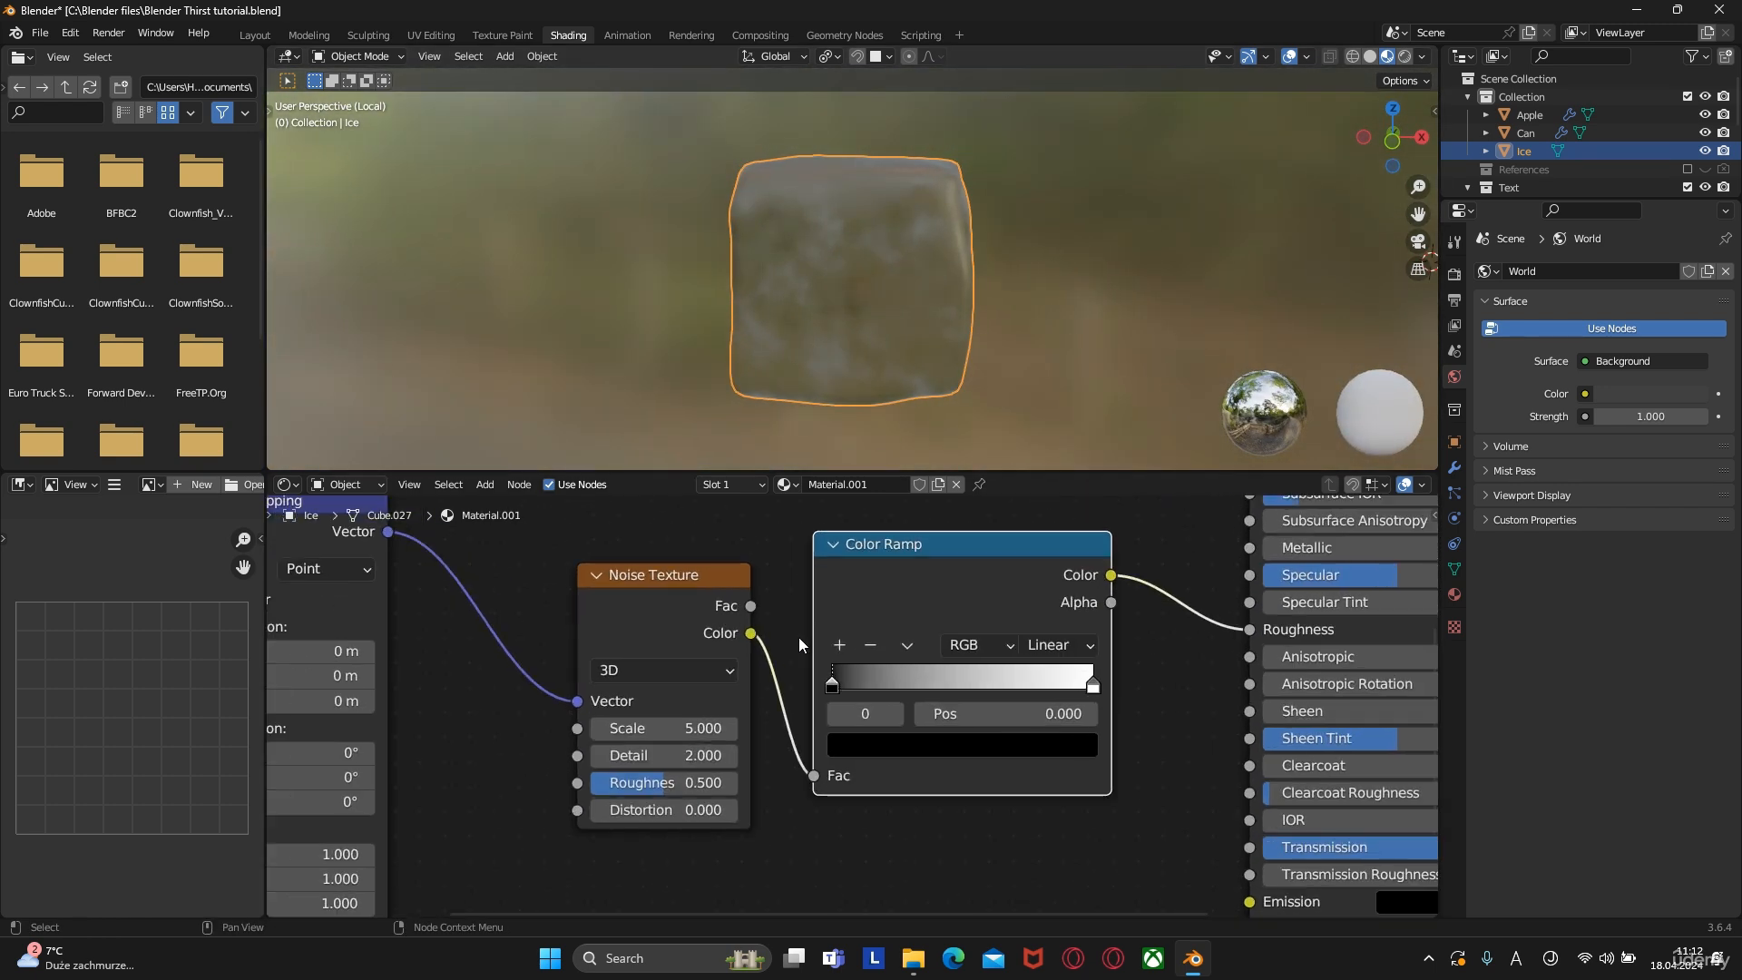
left_click(703, 729)
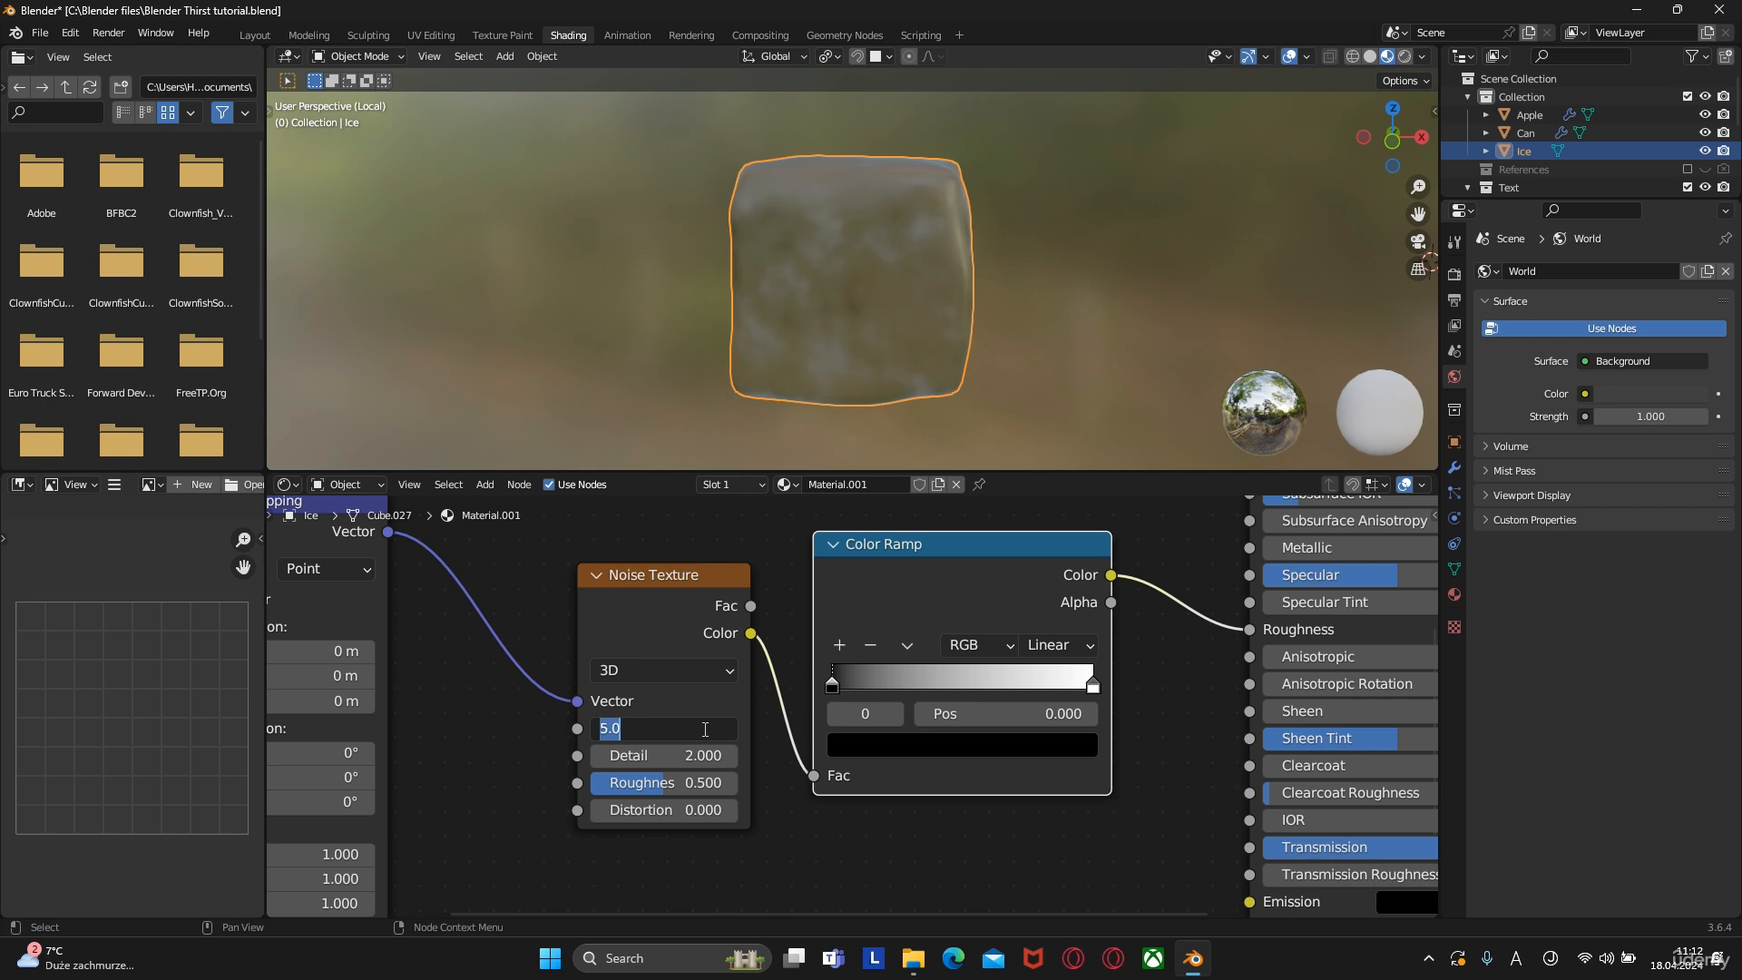
type("4.1")
key("Return")
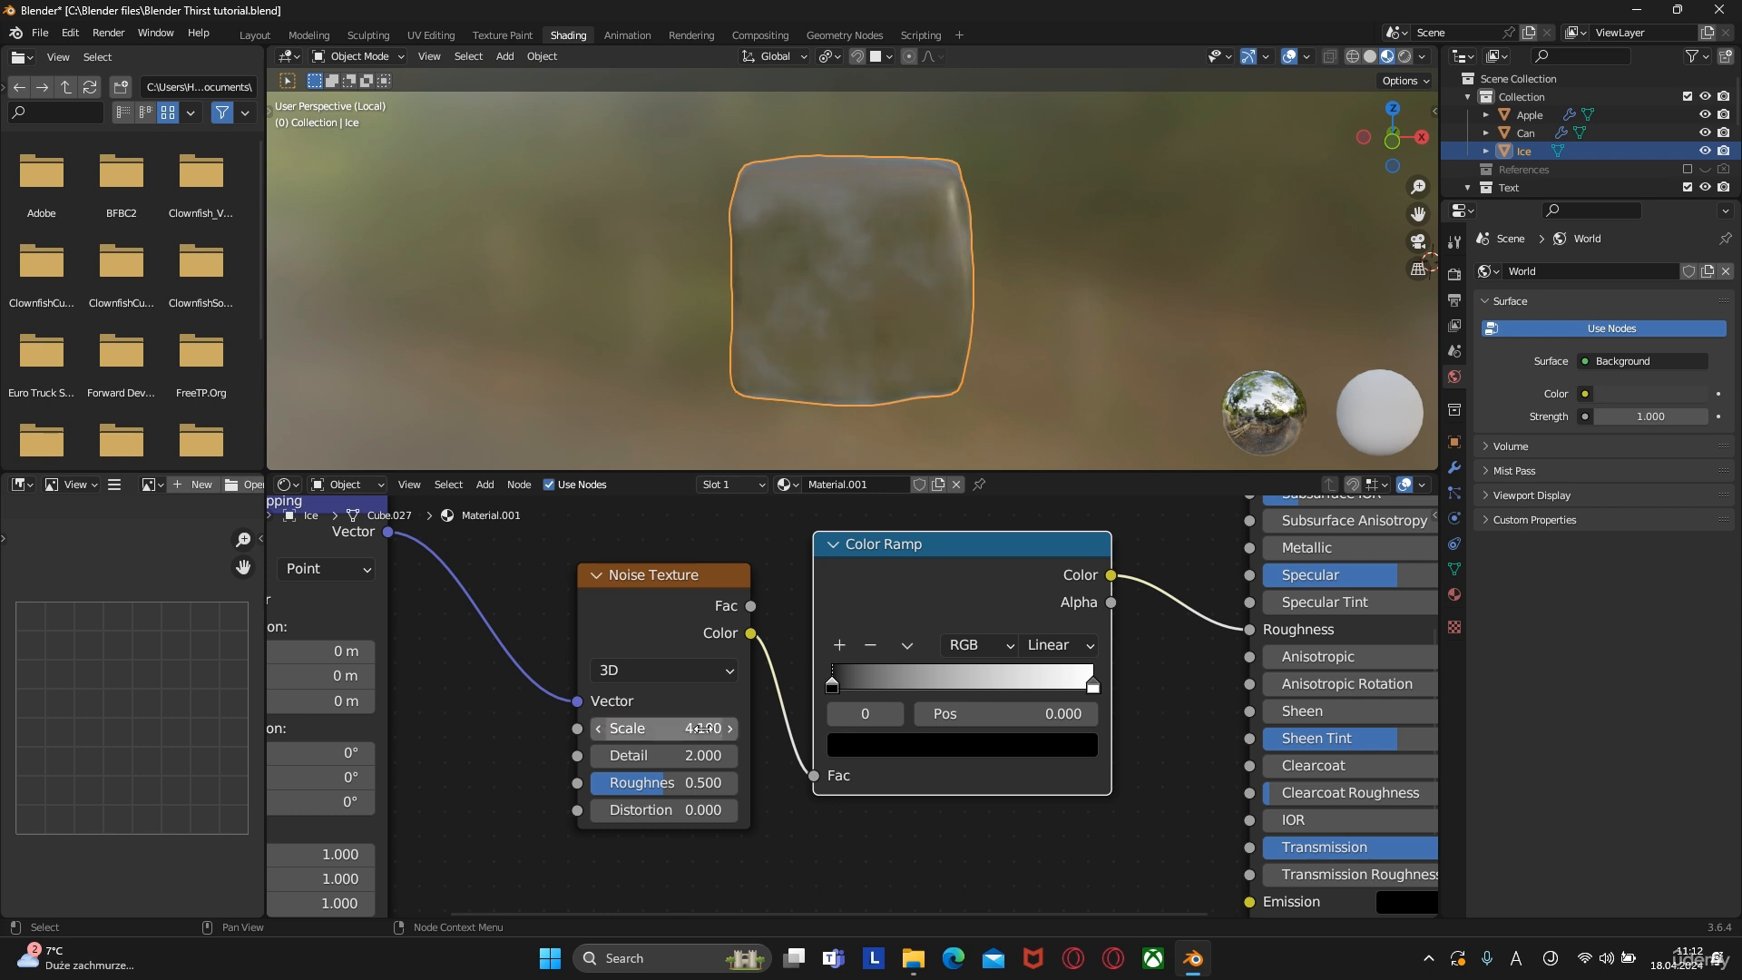
left_click_drag(634, 755, 745, 755)
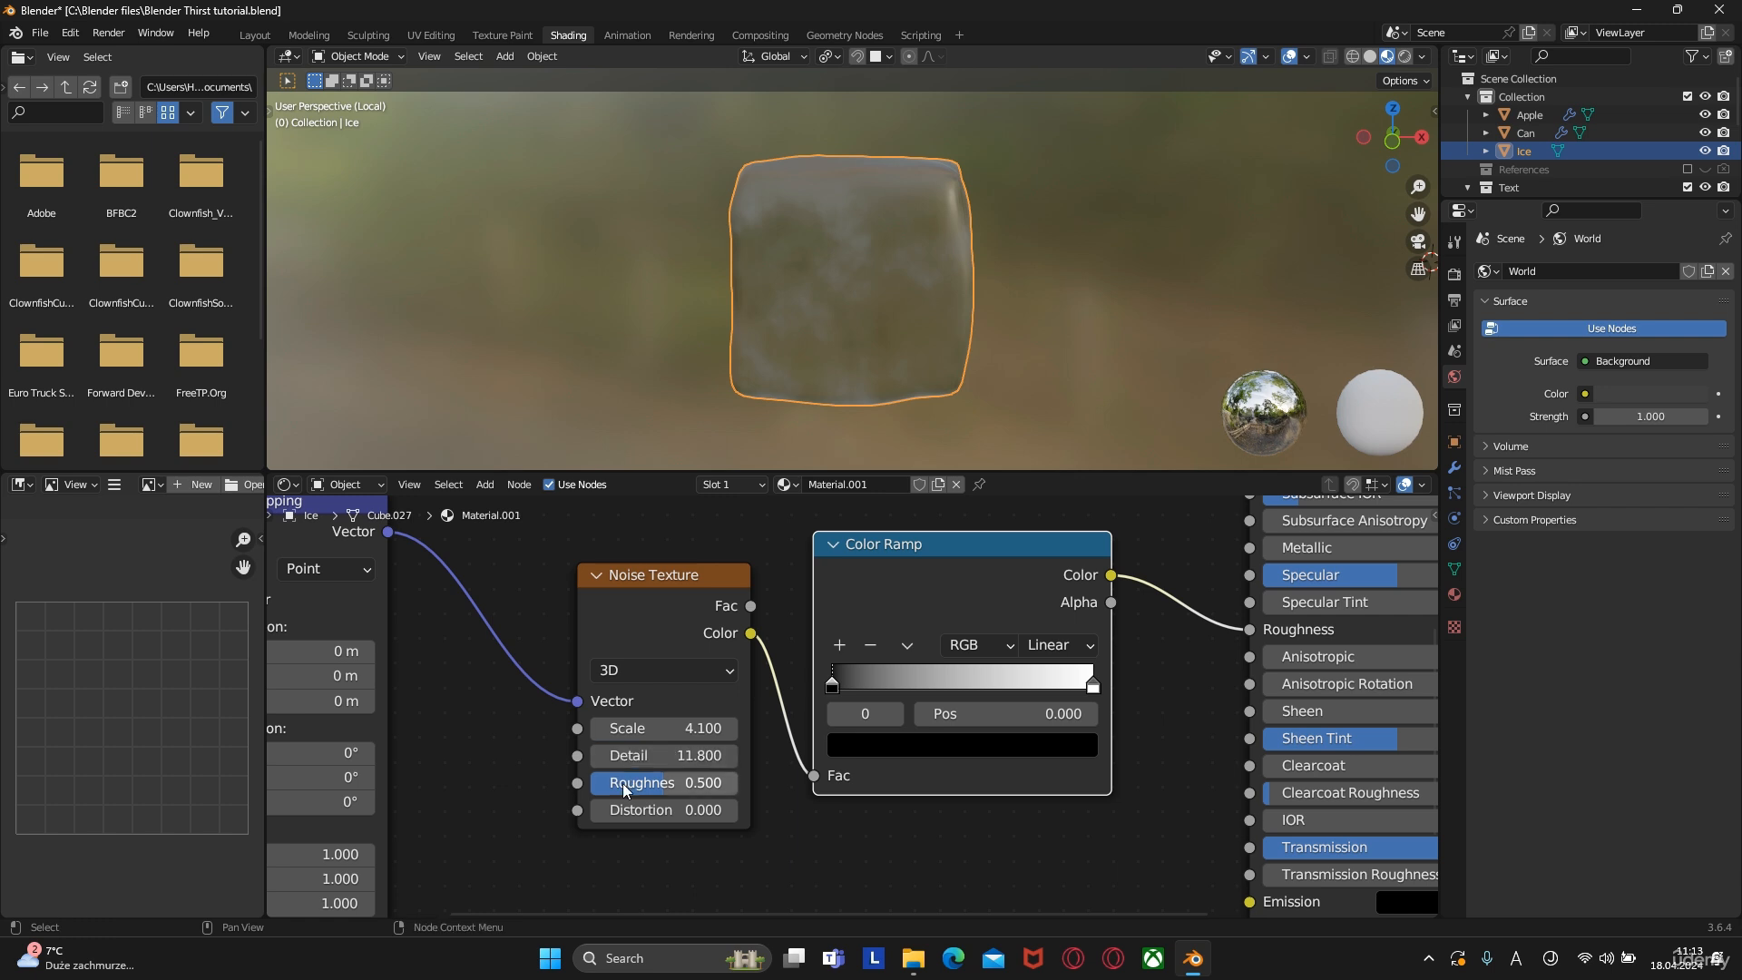
Move the Color Ramp's black stop to 0.450 and its white stop to 0.782, checking the effect on the ice cube
middle_click_drag(953, 615, 881, 634)
middle_click_drag(1000, 297, 978, 326)
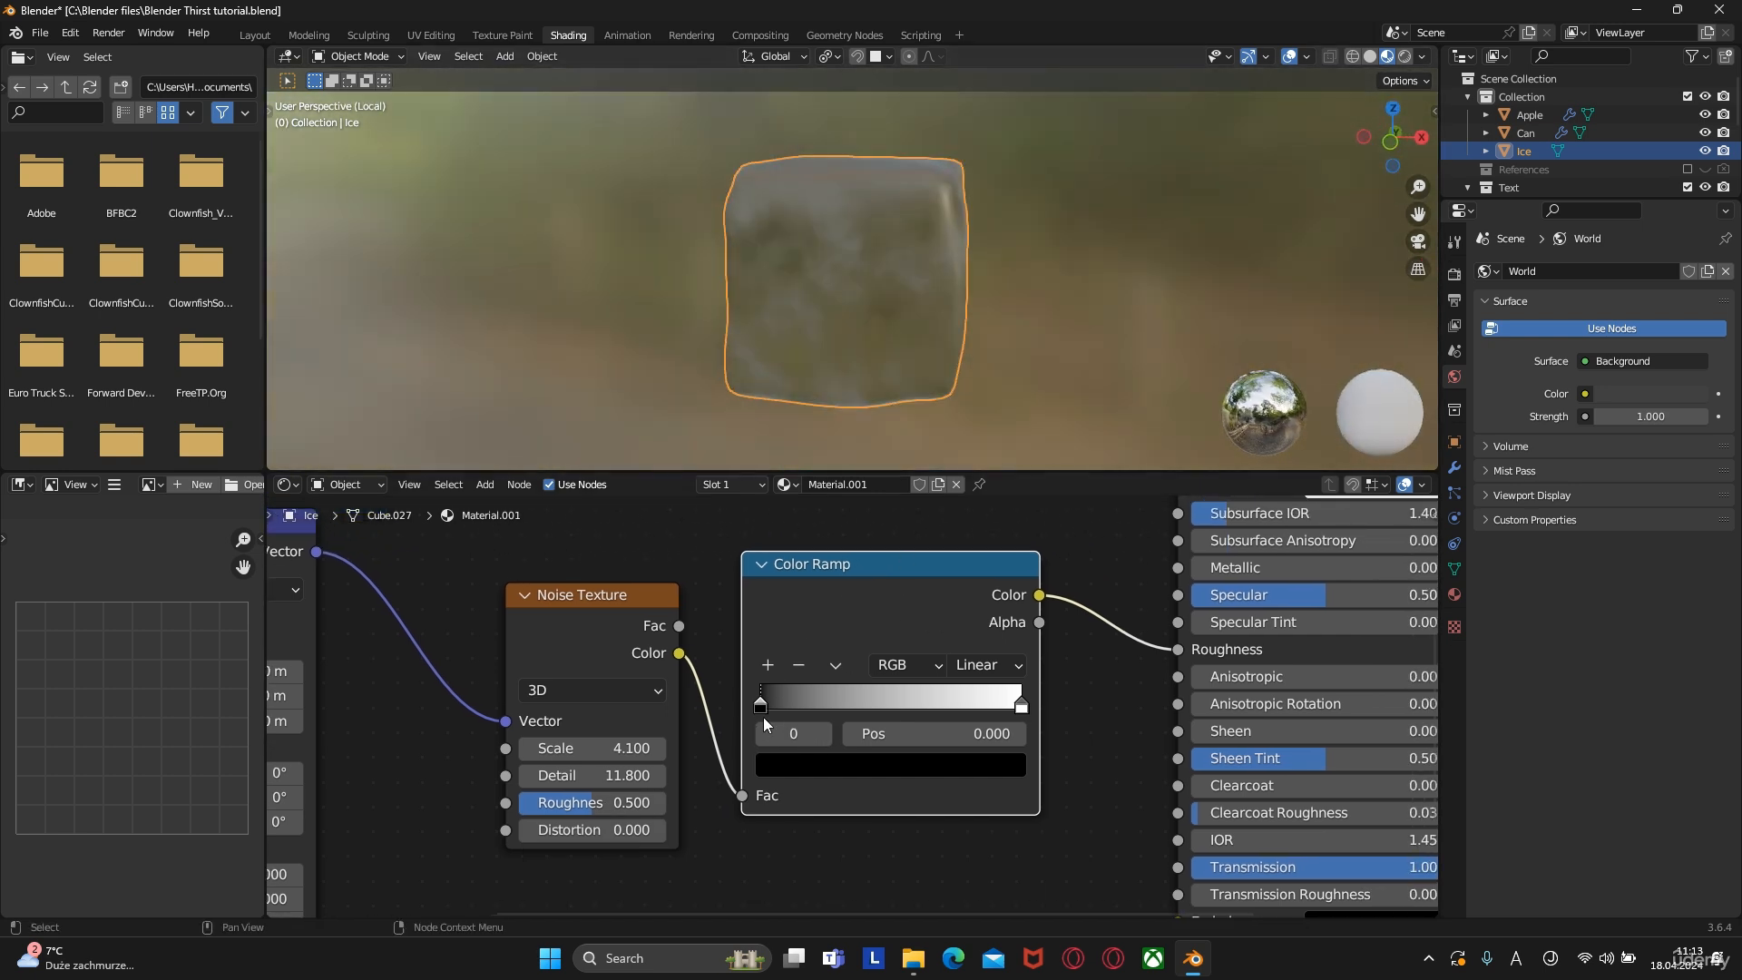
left_click_drag(764, 706, 886, 708)
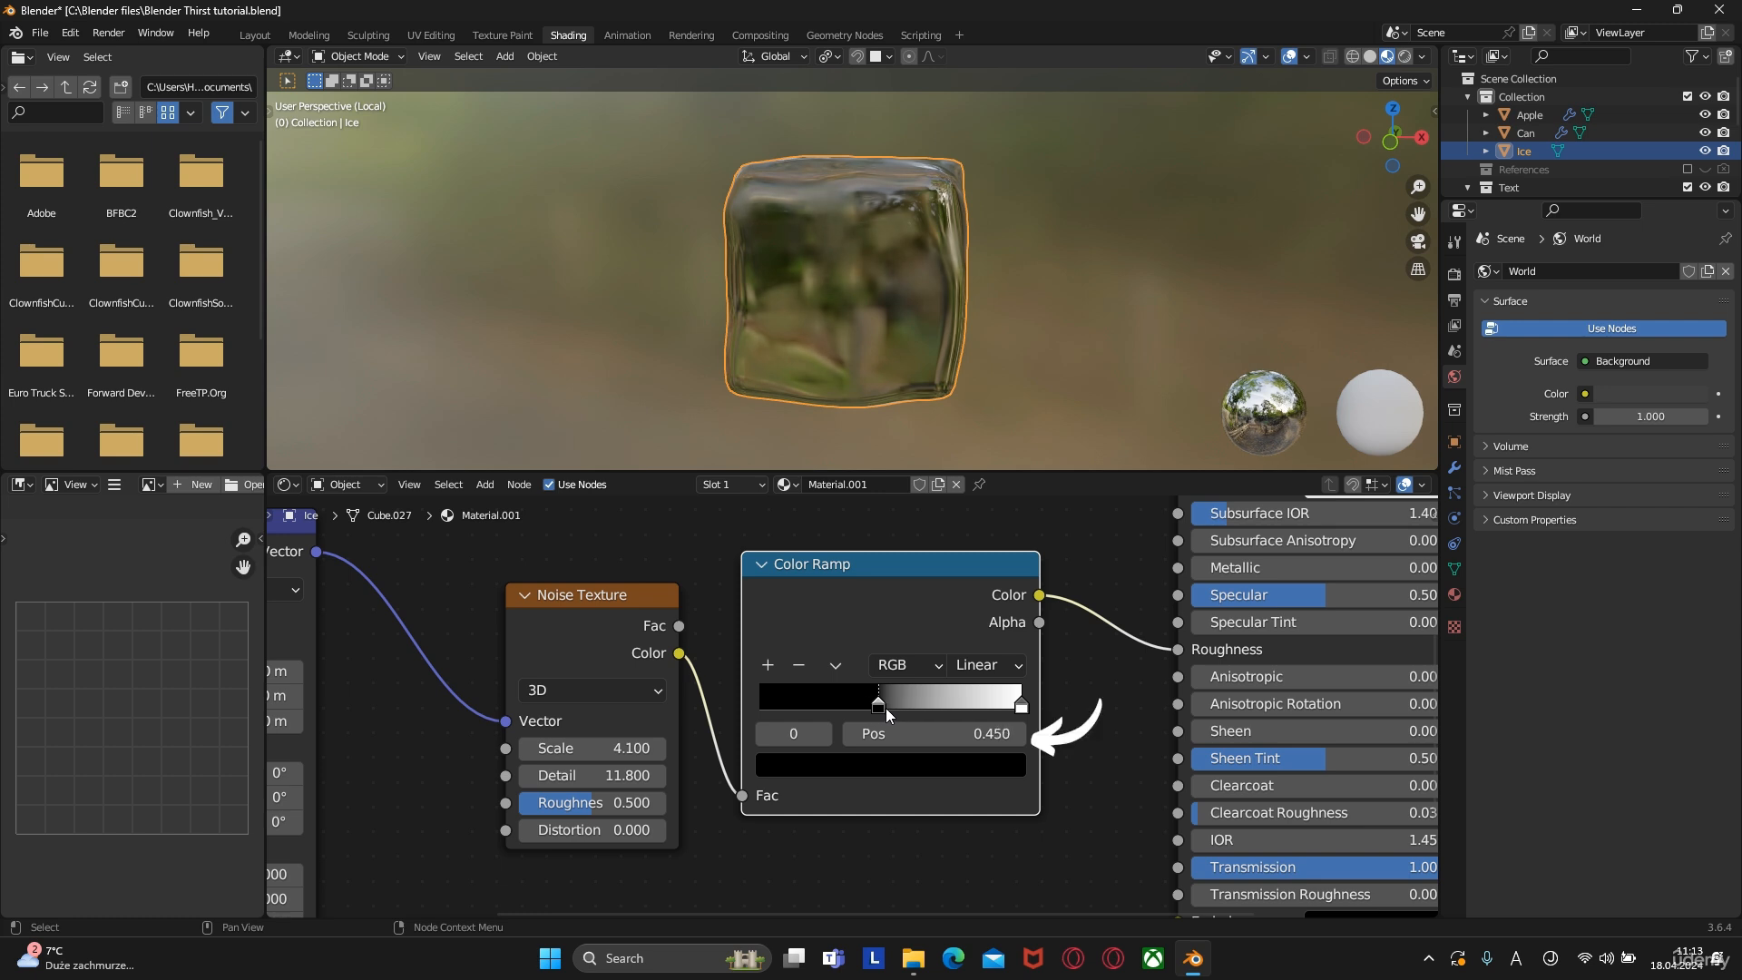
left_click_drag(1021, 706, 960, 717)
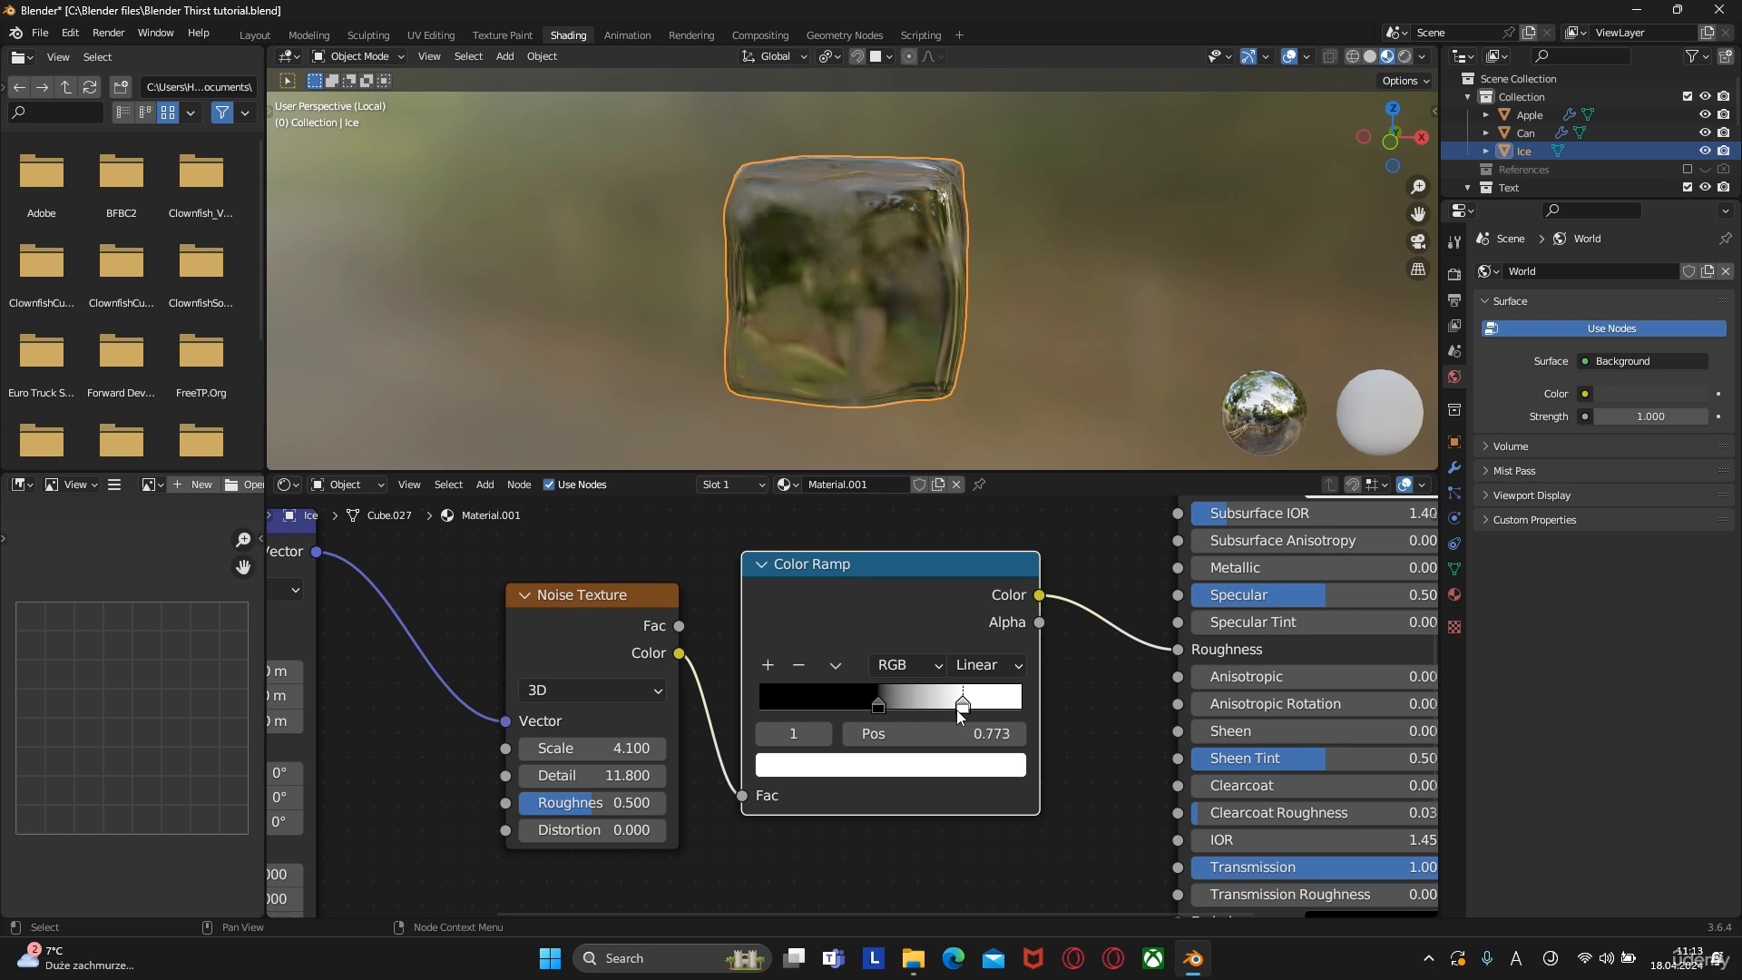
left_click_drag(960, 717, 964, 711)
mouse_move(961, 318)
middle_mouse_down()
mouse_move(793, 336)
mouse_move(840, 311)
mouse_move(983, 331)
middle_mouse_up()
scroll(863, 364, "up", 8)
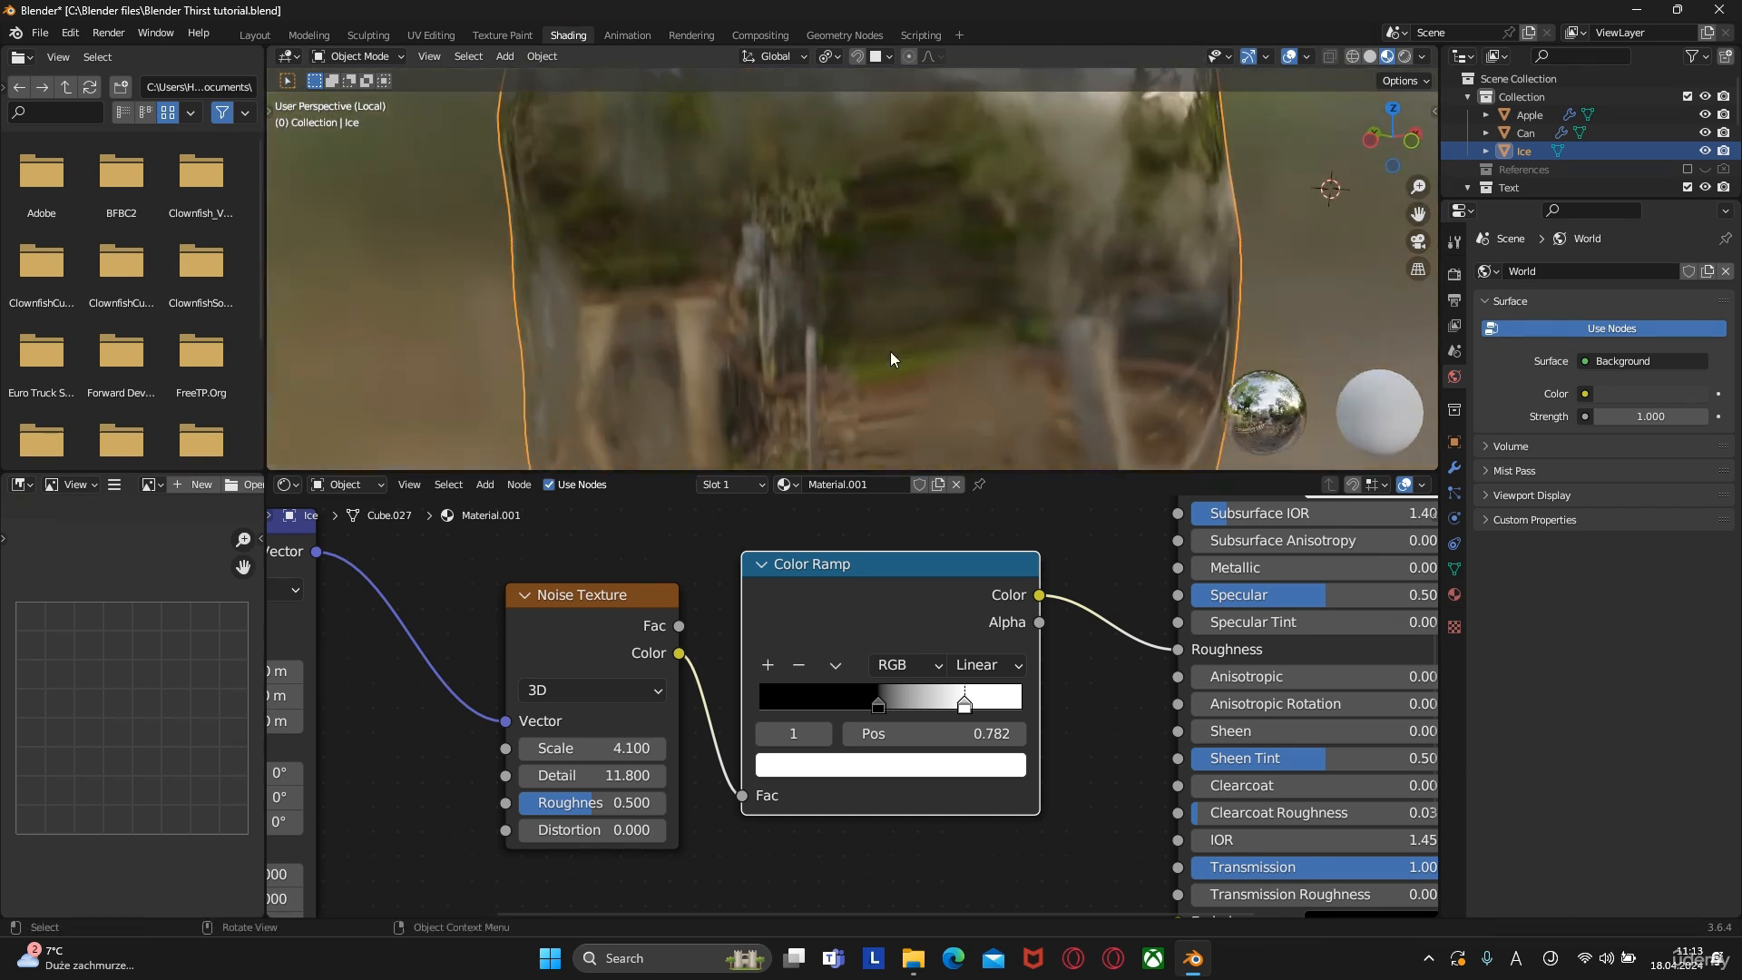
scroll(890, 357, "down", 5)
mouse_move(857, 242)
middle_mouse_down()
mouse_move(855, 284)
mouse_move(863, 243)
mouse_move(844, 242)
middle_mouse_up()
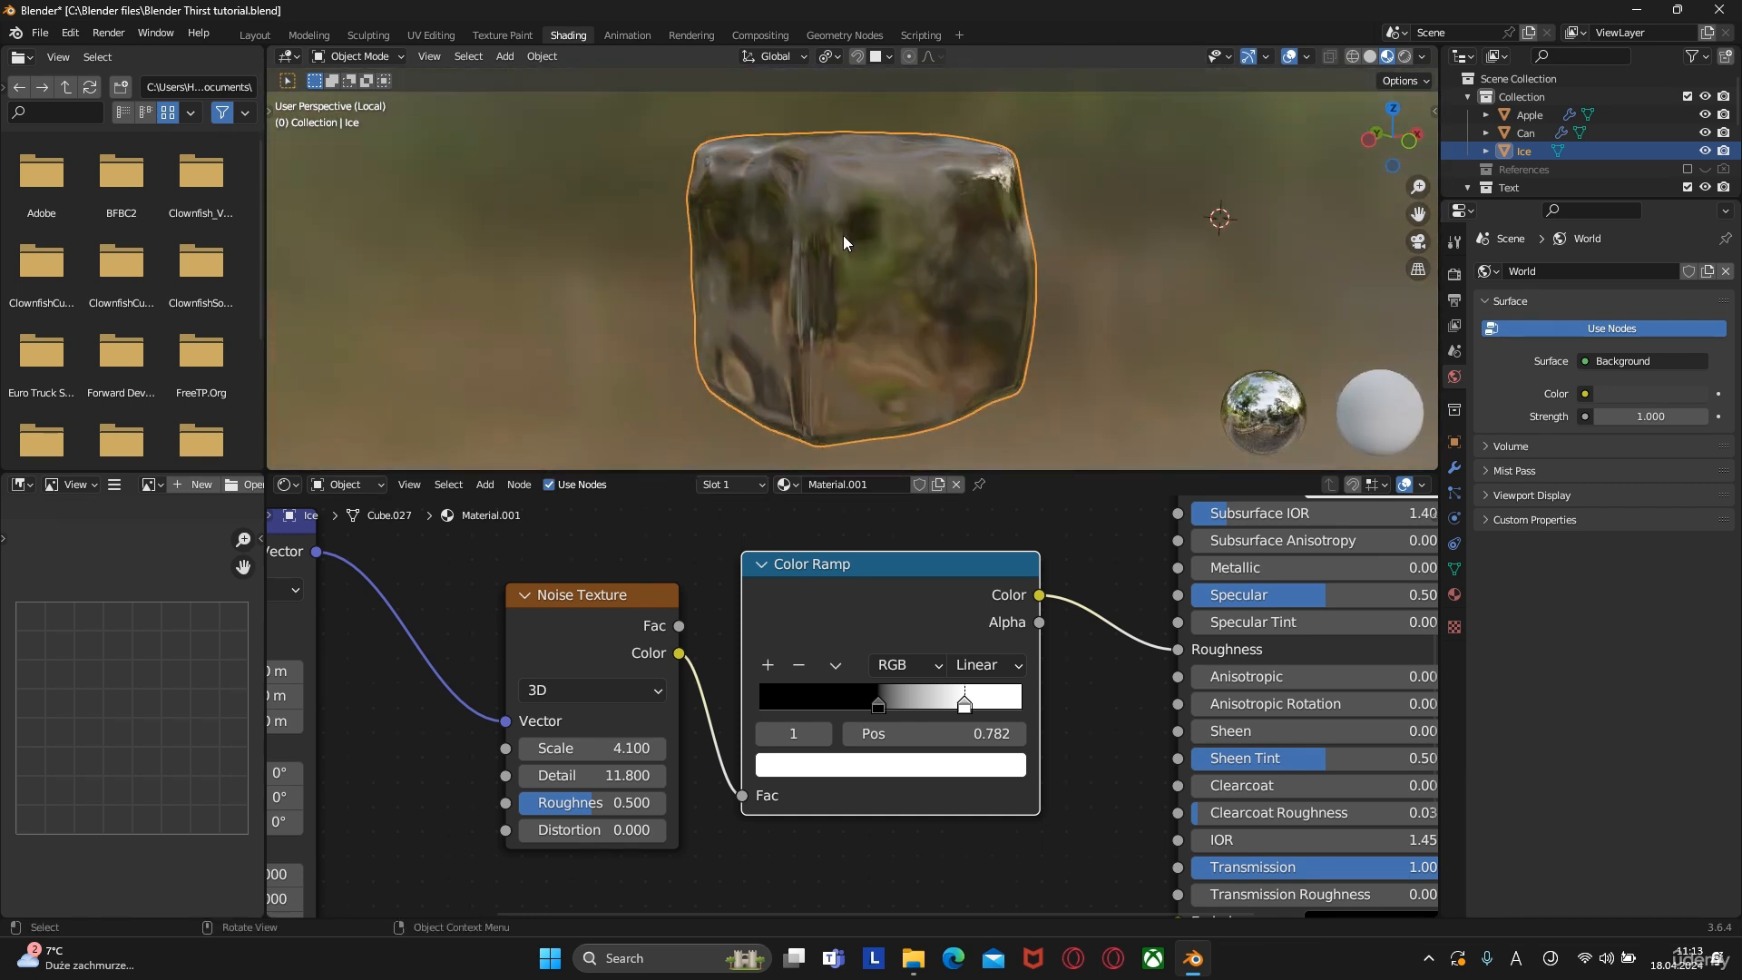
Add a second Noise Texture node in the empty space below the existing ice material nodes
scroll(898, 781, "down", 4)
key("shift+a")
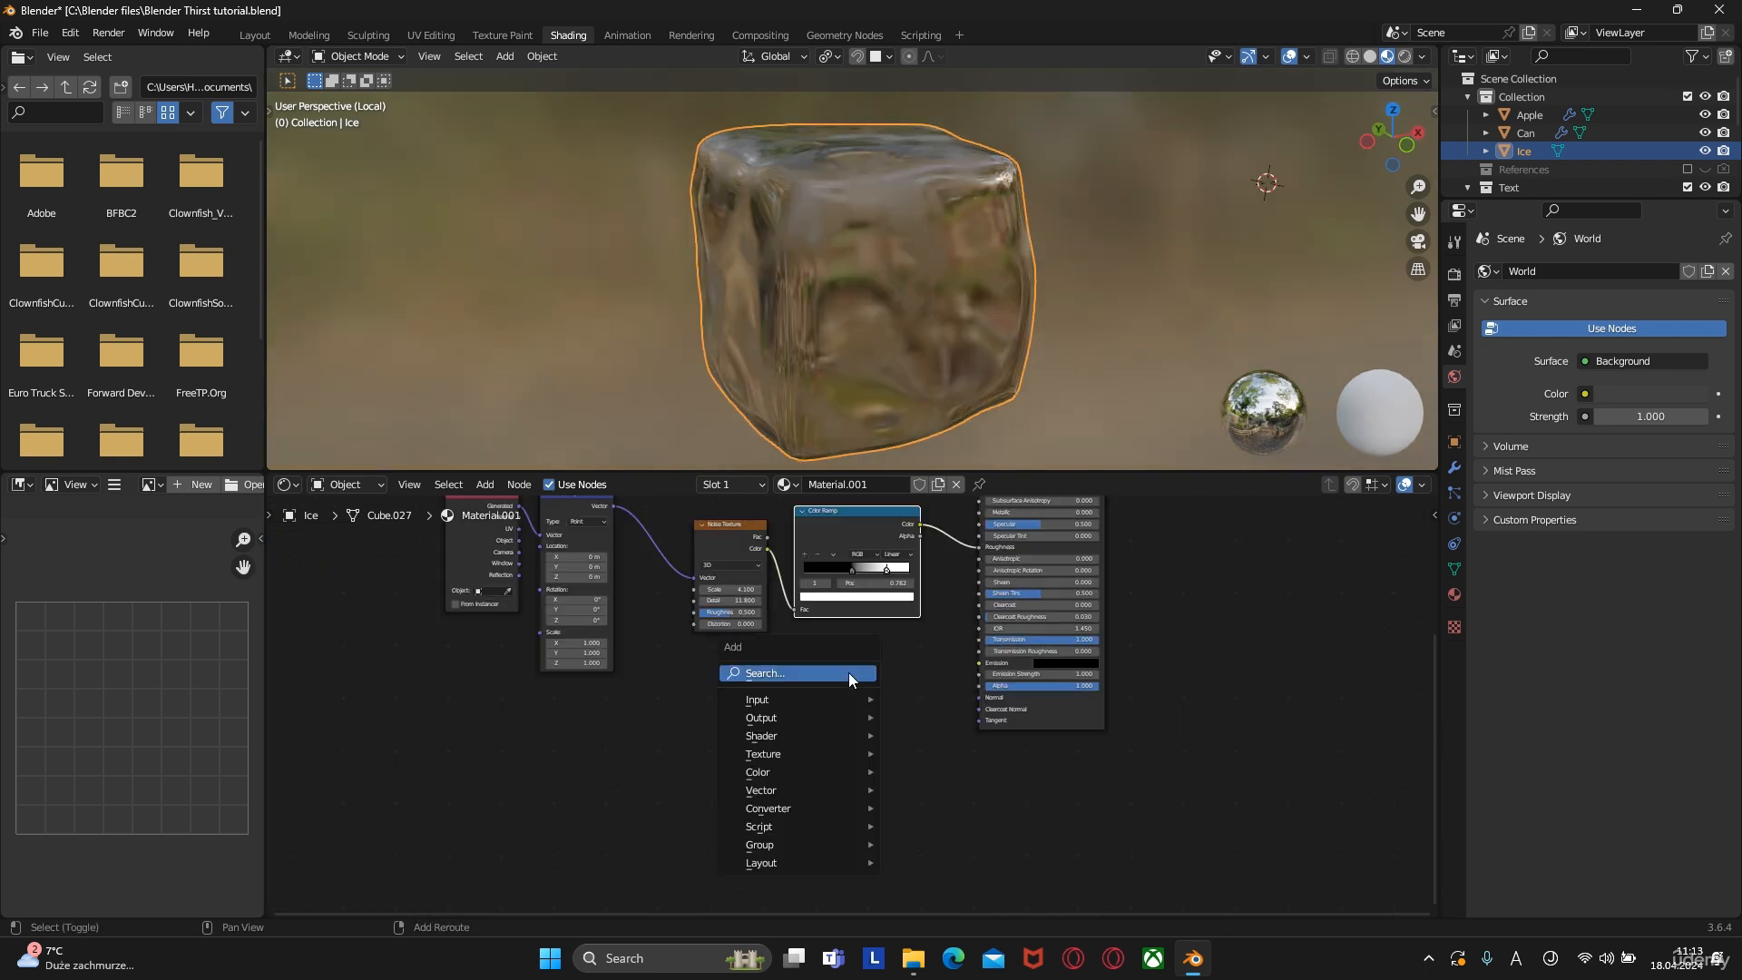
left_click(847, 672)
type("noie")
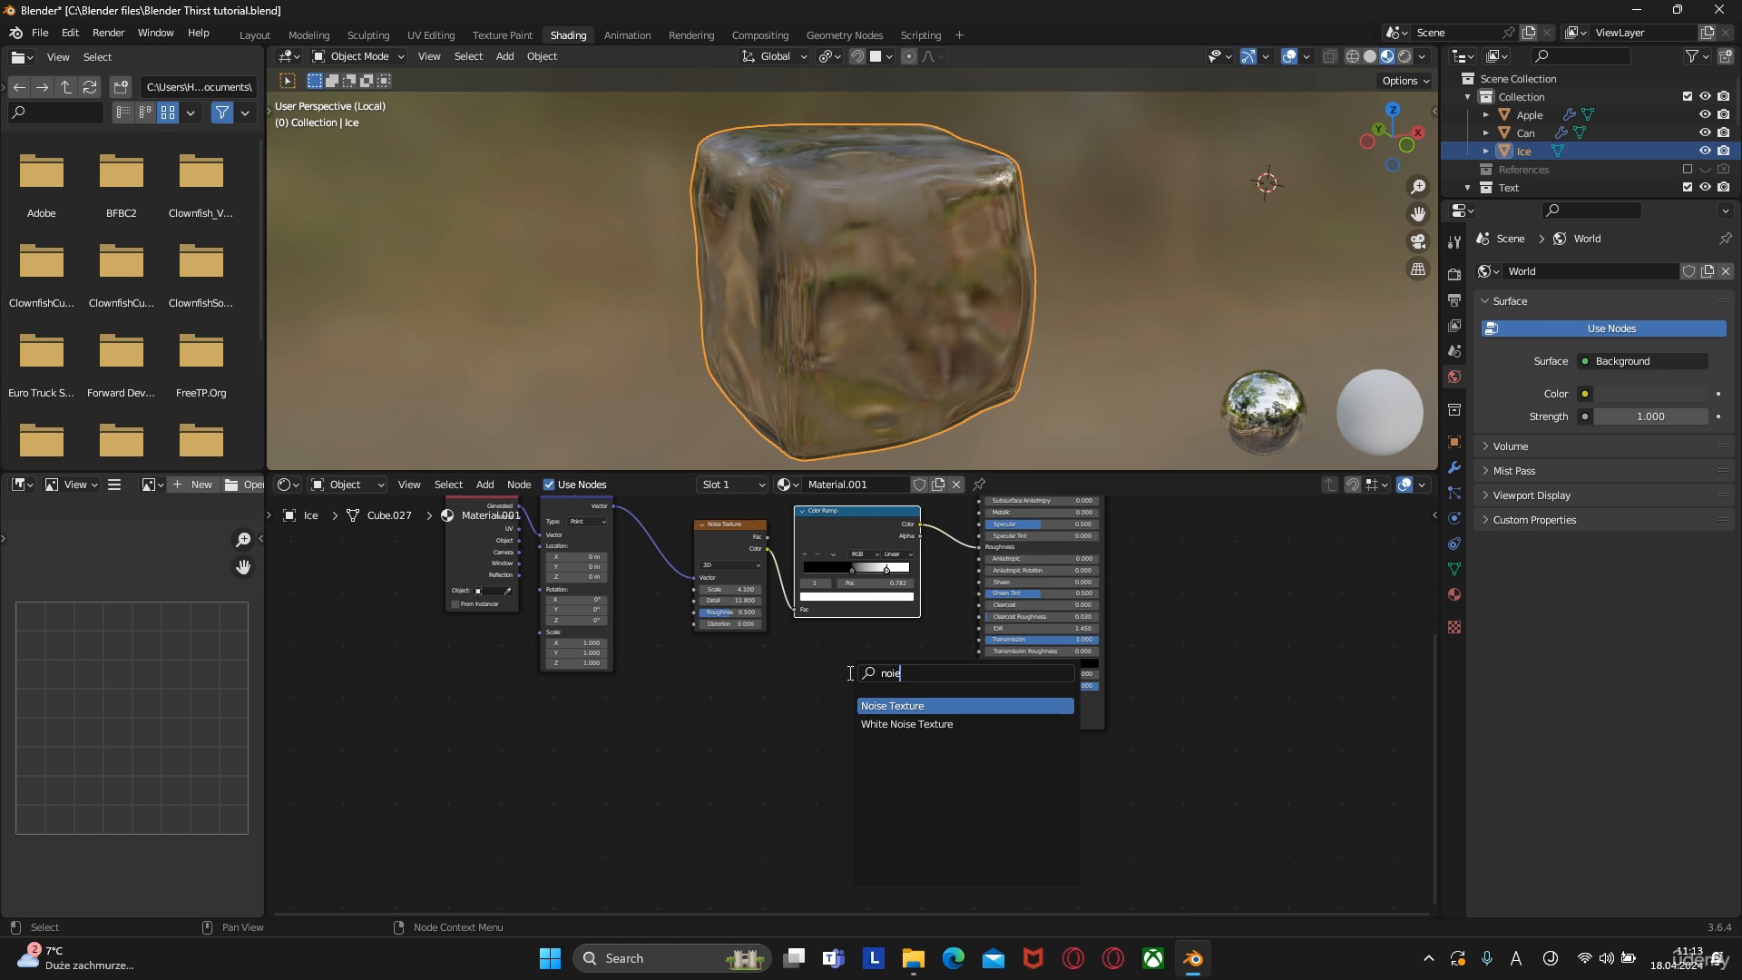
left_click(863, 707)
left_click(689, 808)
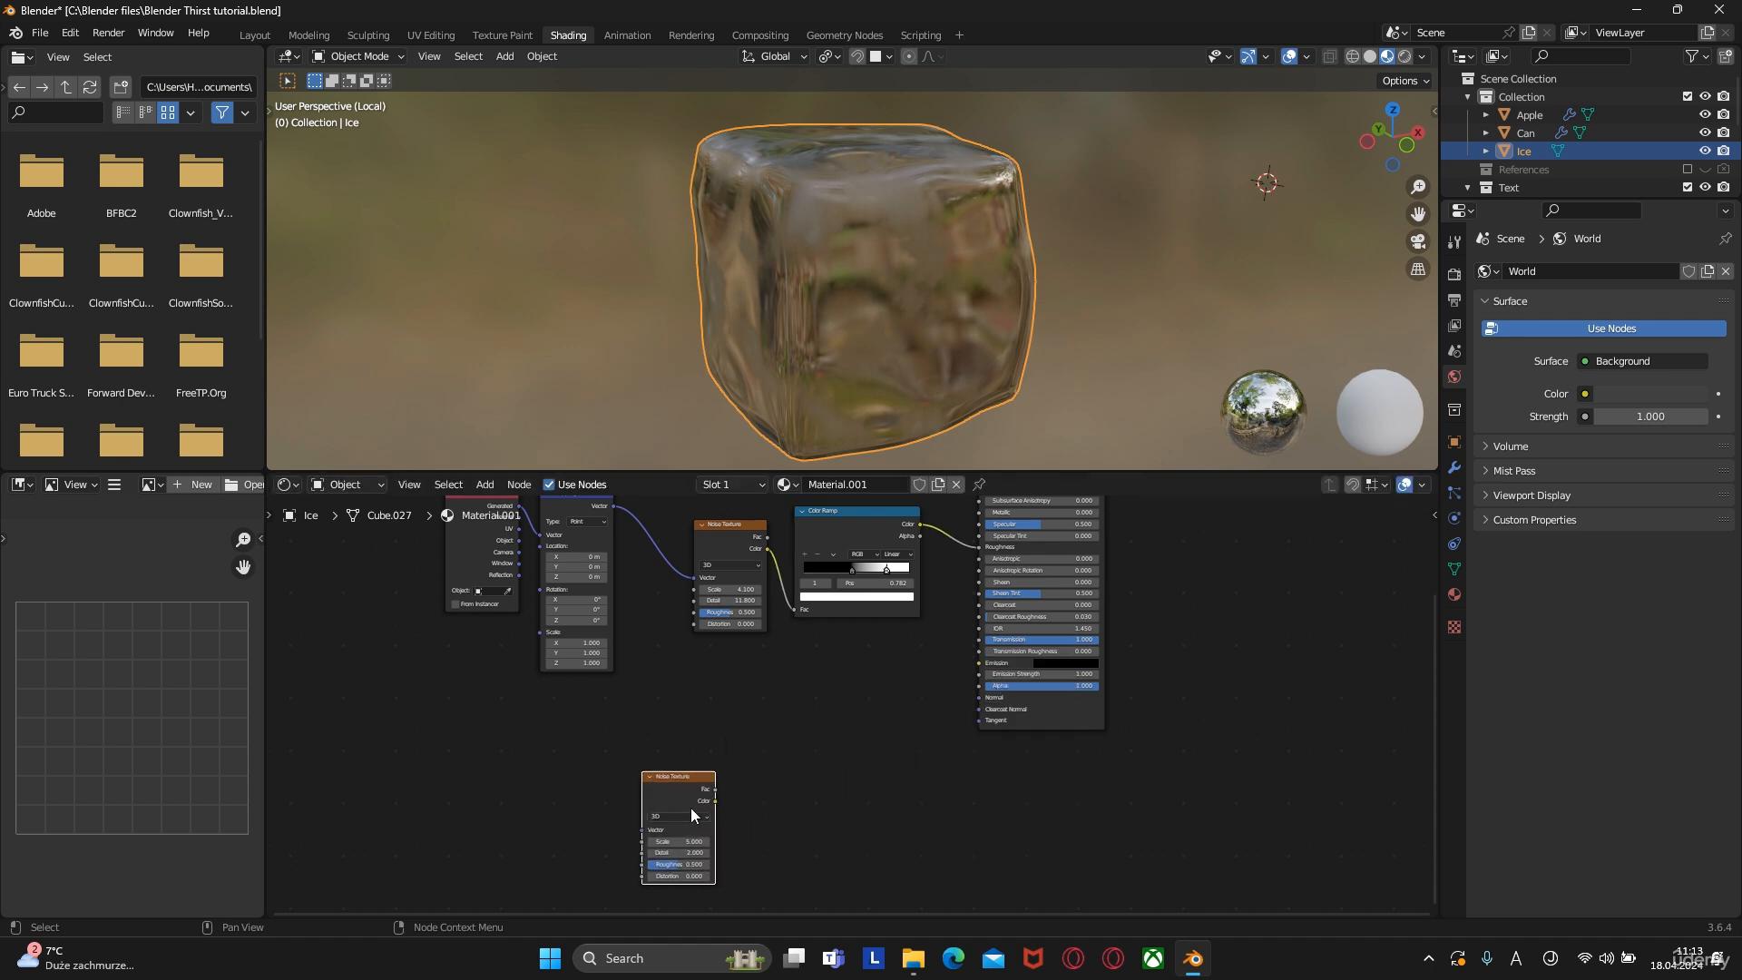
Add a Bump node below the Color Ramp and place a duplicate of it underneath
key("shift+a")
left_click(780, 726)
type("bump")
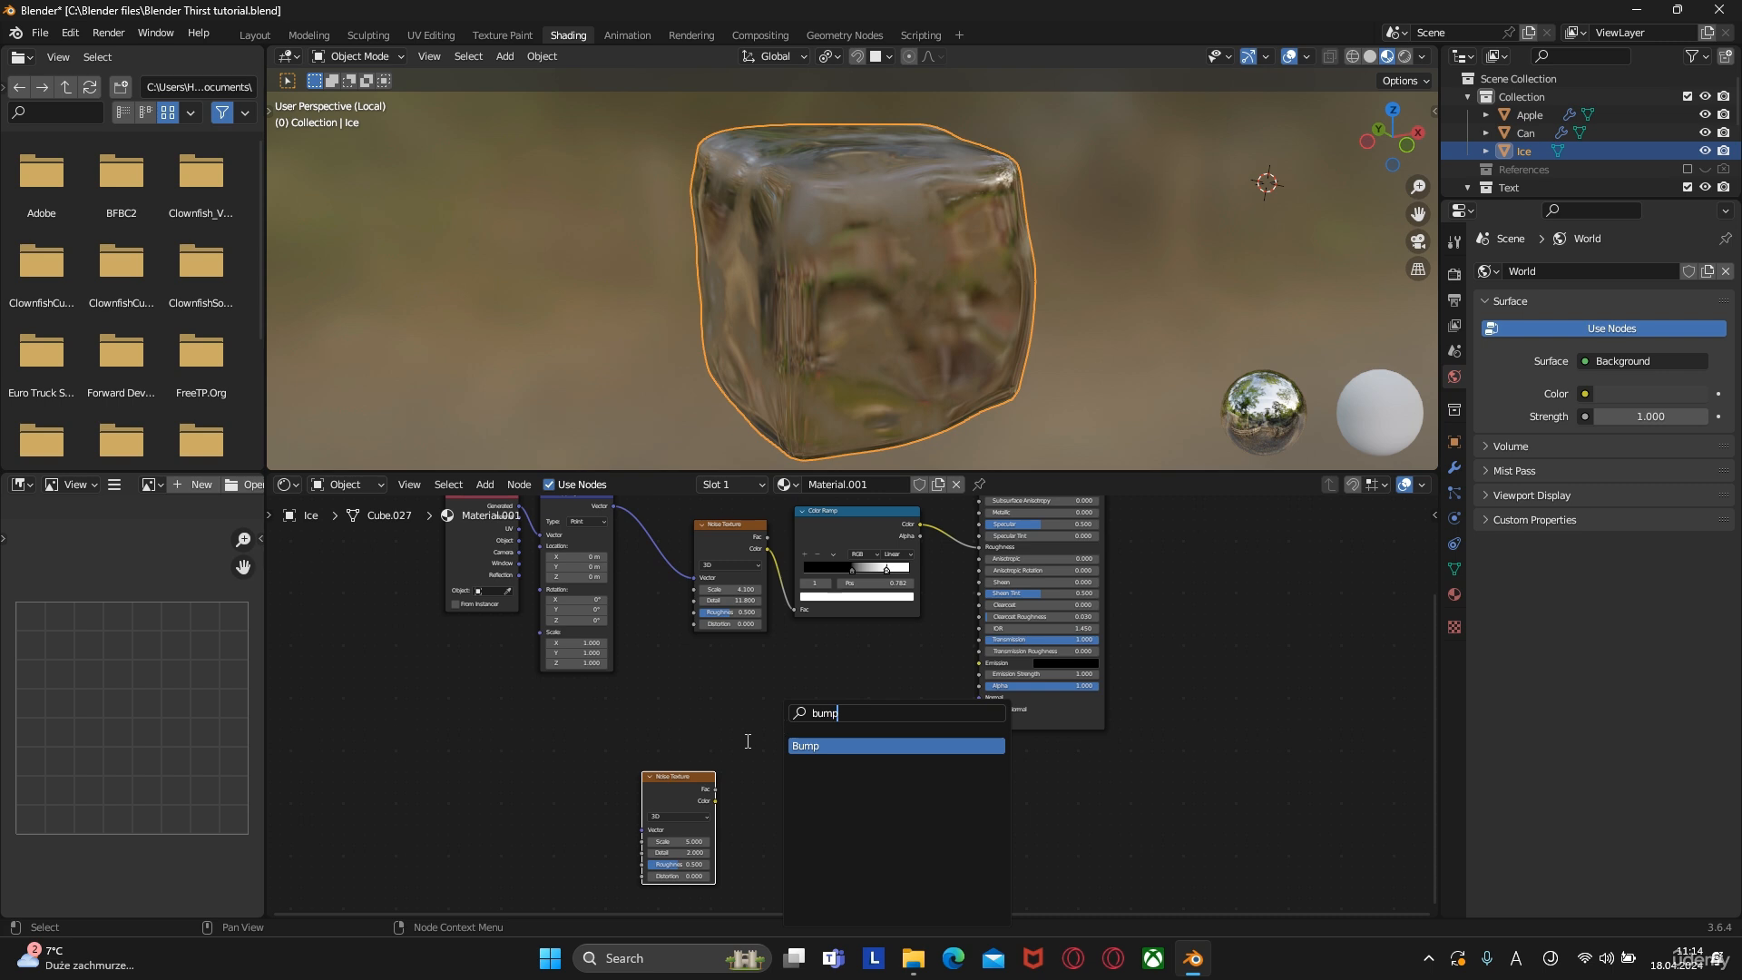
left_click(817, 745)
left_click(788, 700)
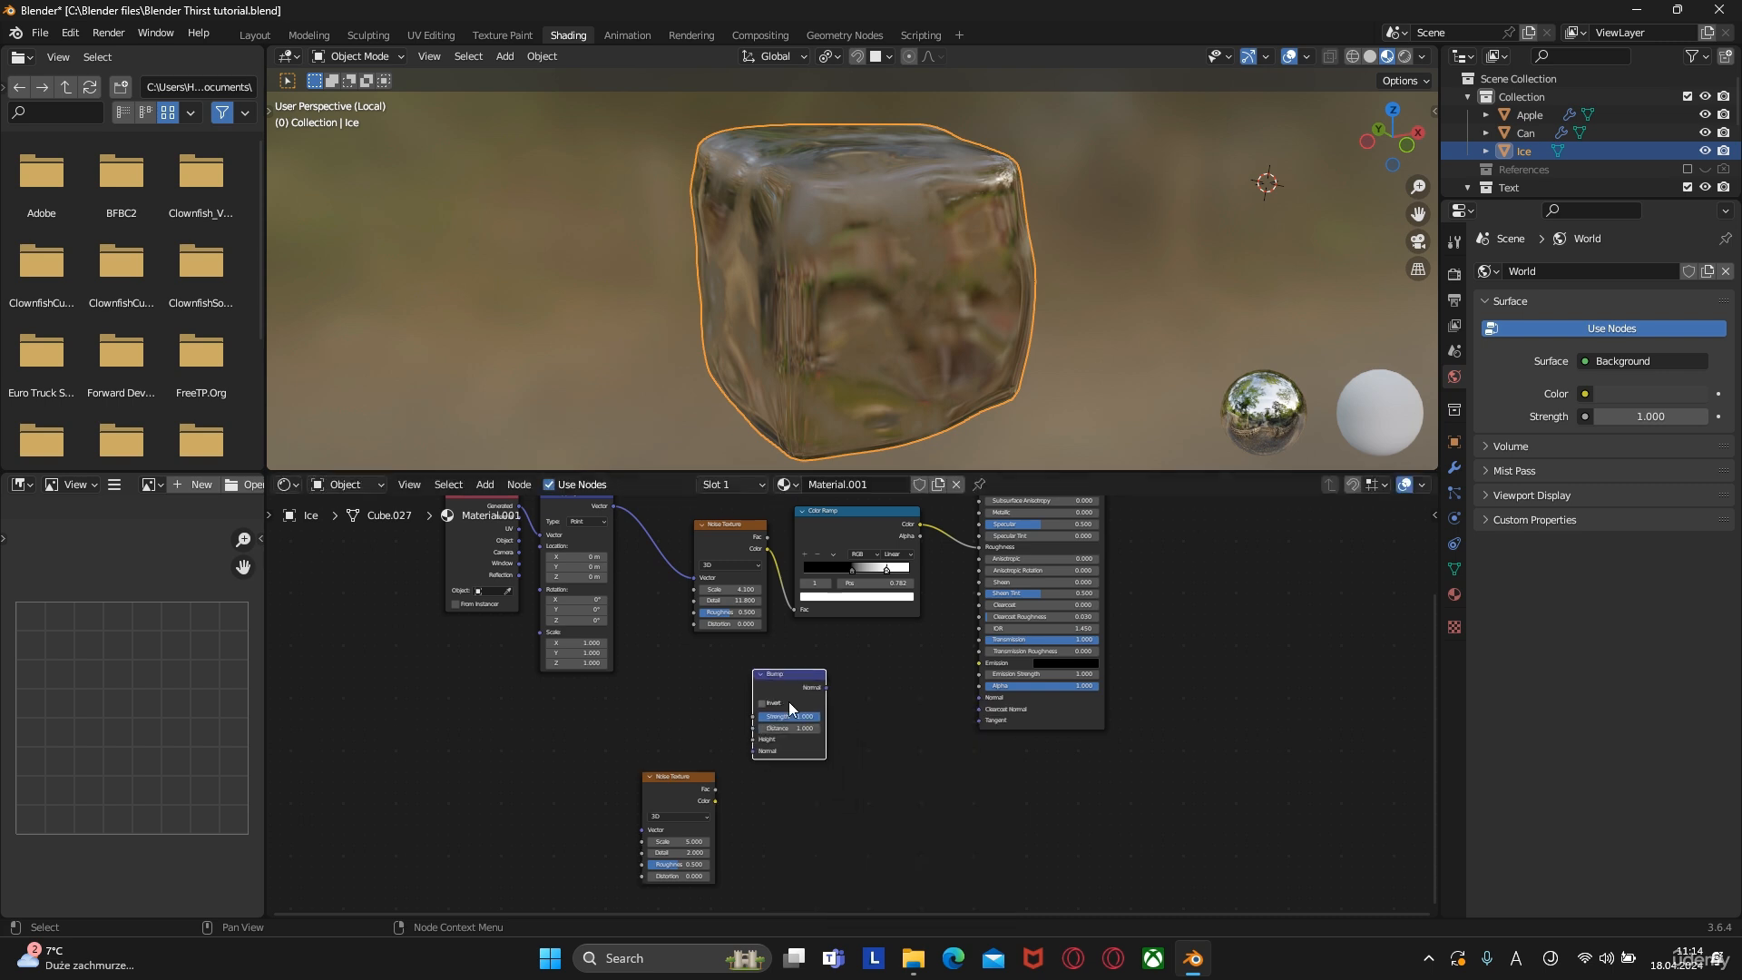
scroll(788, 700, "up", 2)
key("shift+d")
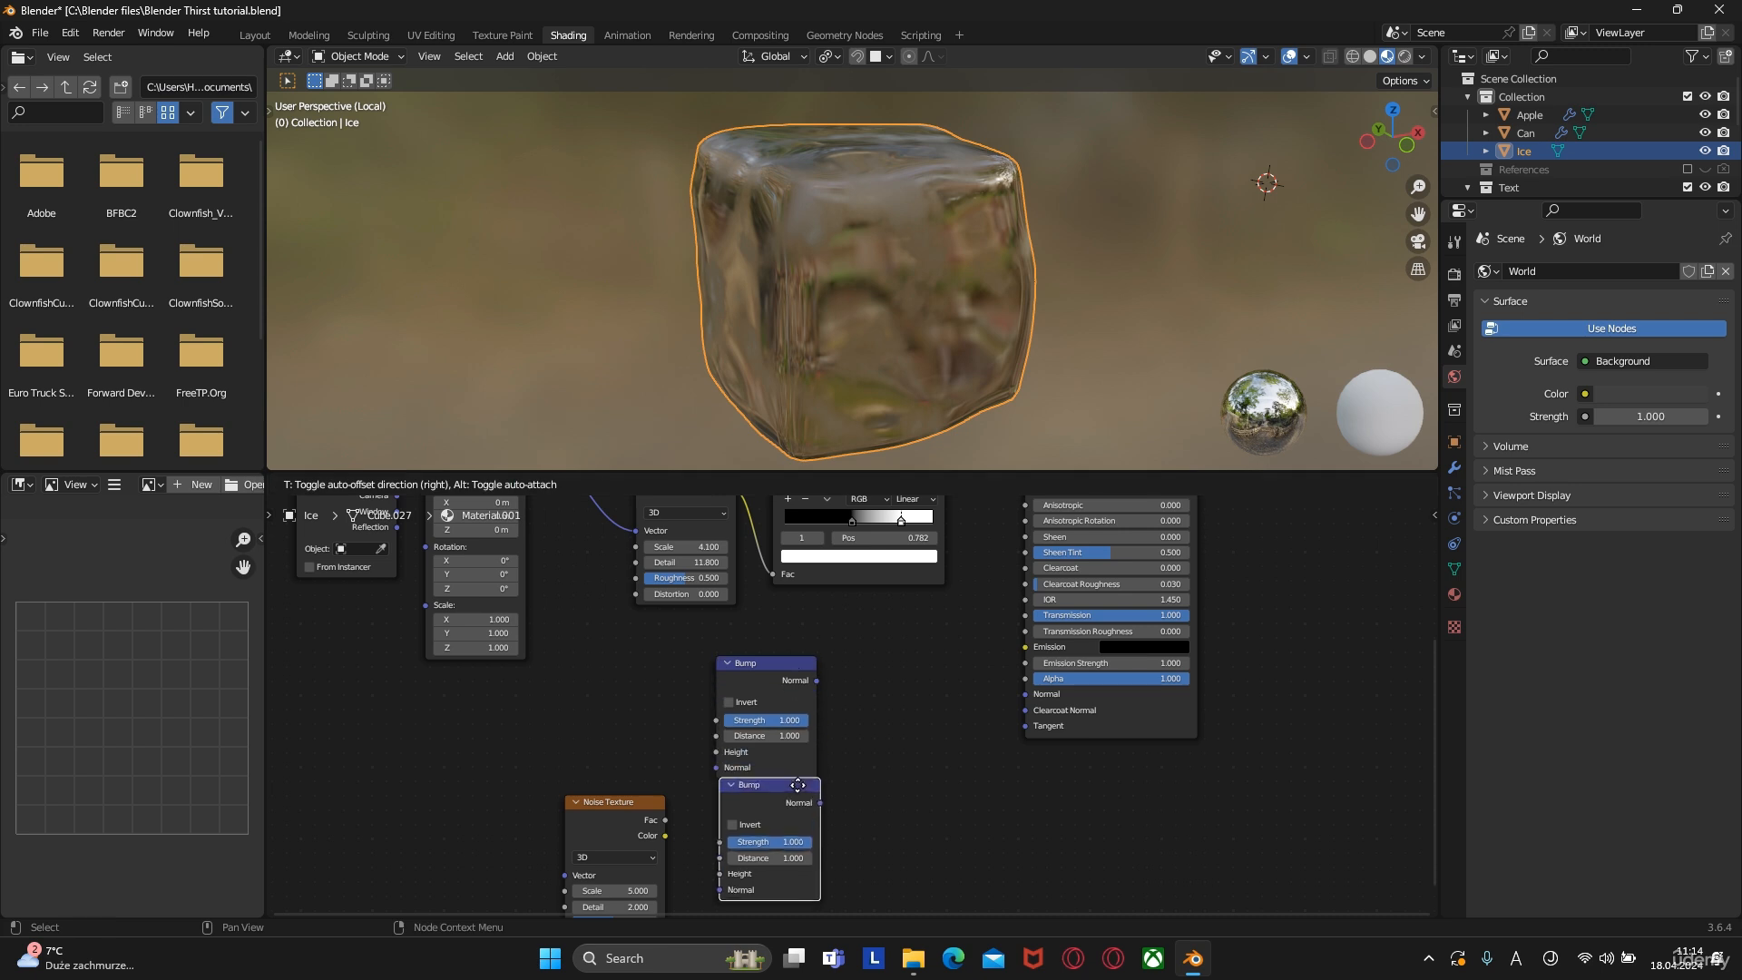
left_click(814, 800)
Link the first Noise Texture's Color to the upper Bump's Height, and that Bump's Normal to the Principled BSDF's Normal
middle_click_drag(805, 568, 900, 670)
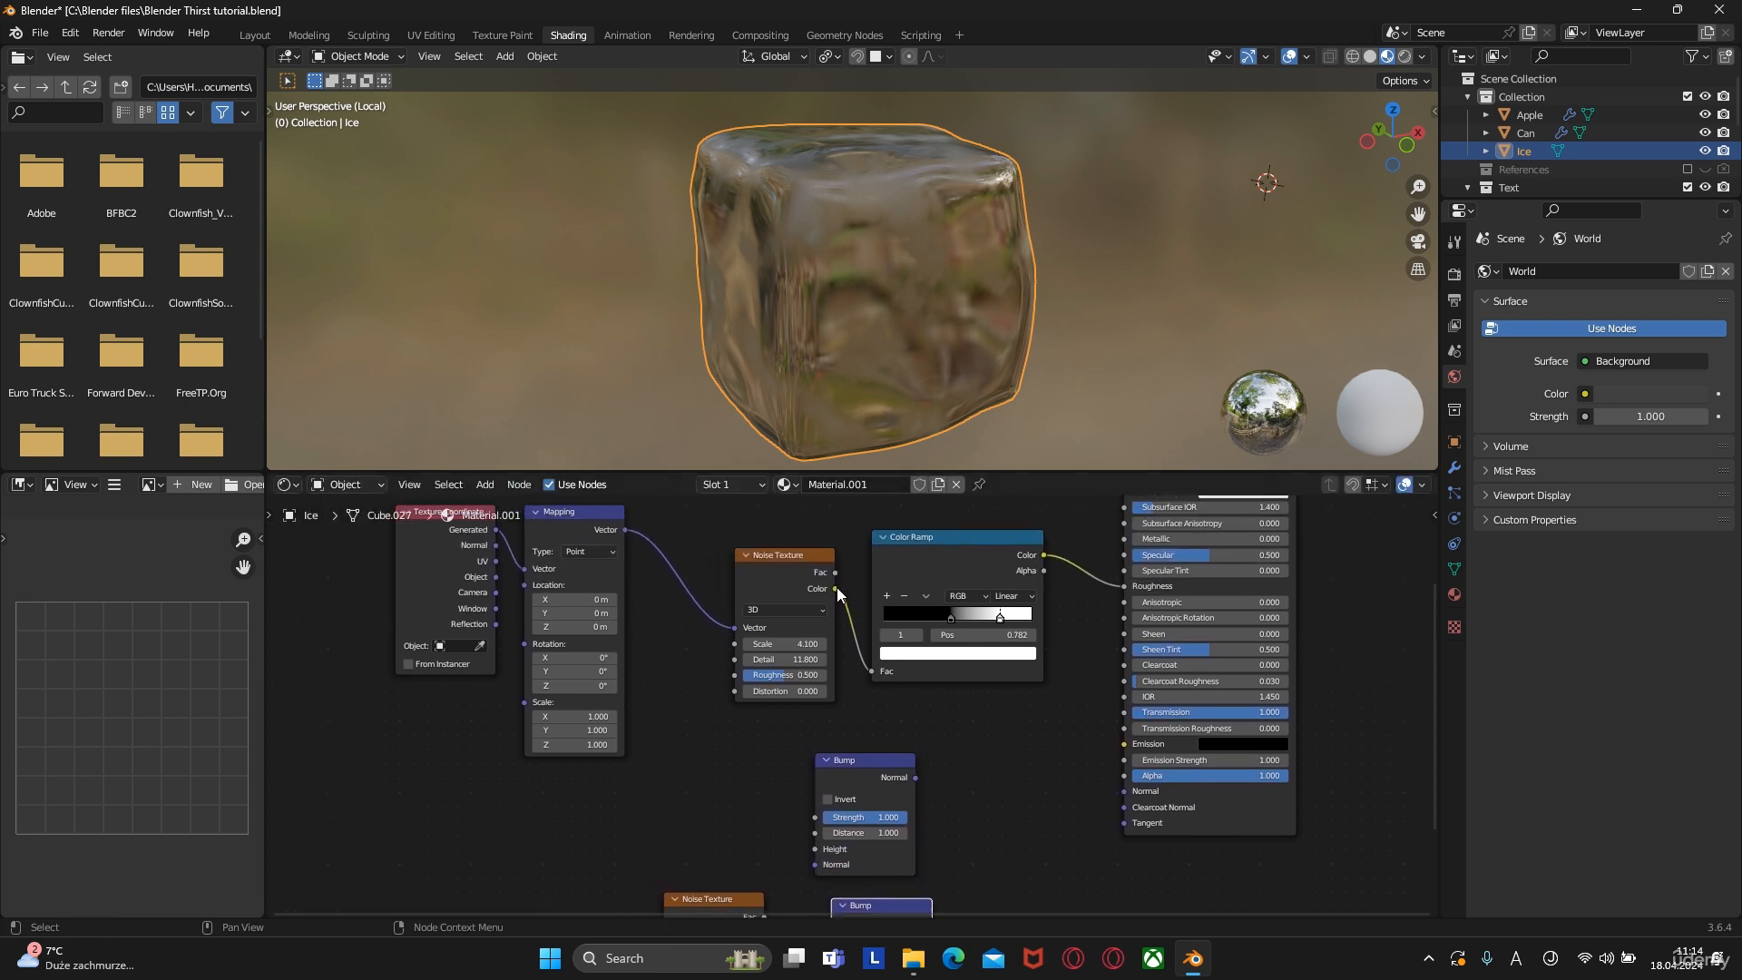
left_click_drag(836, 589, 815, 854)
left_click_drag(853, 771, 1129, 793)
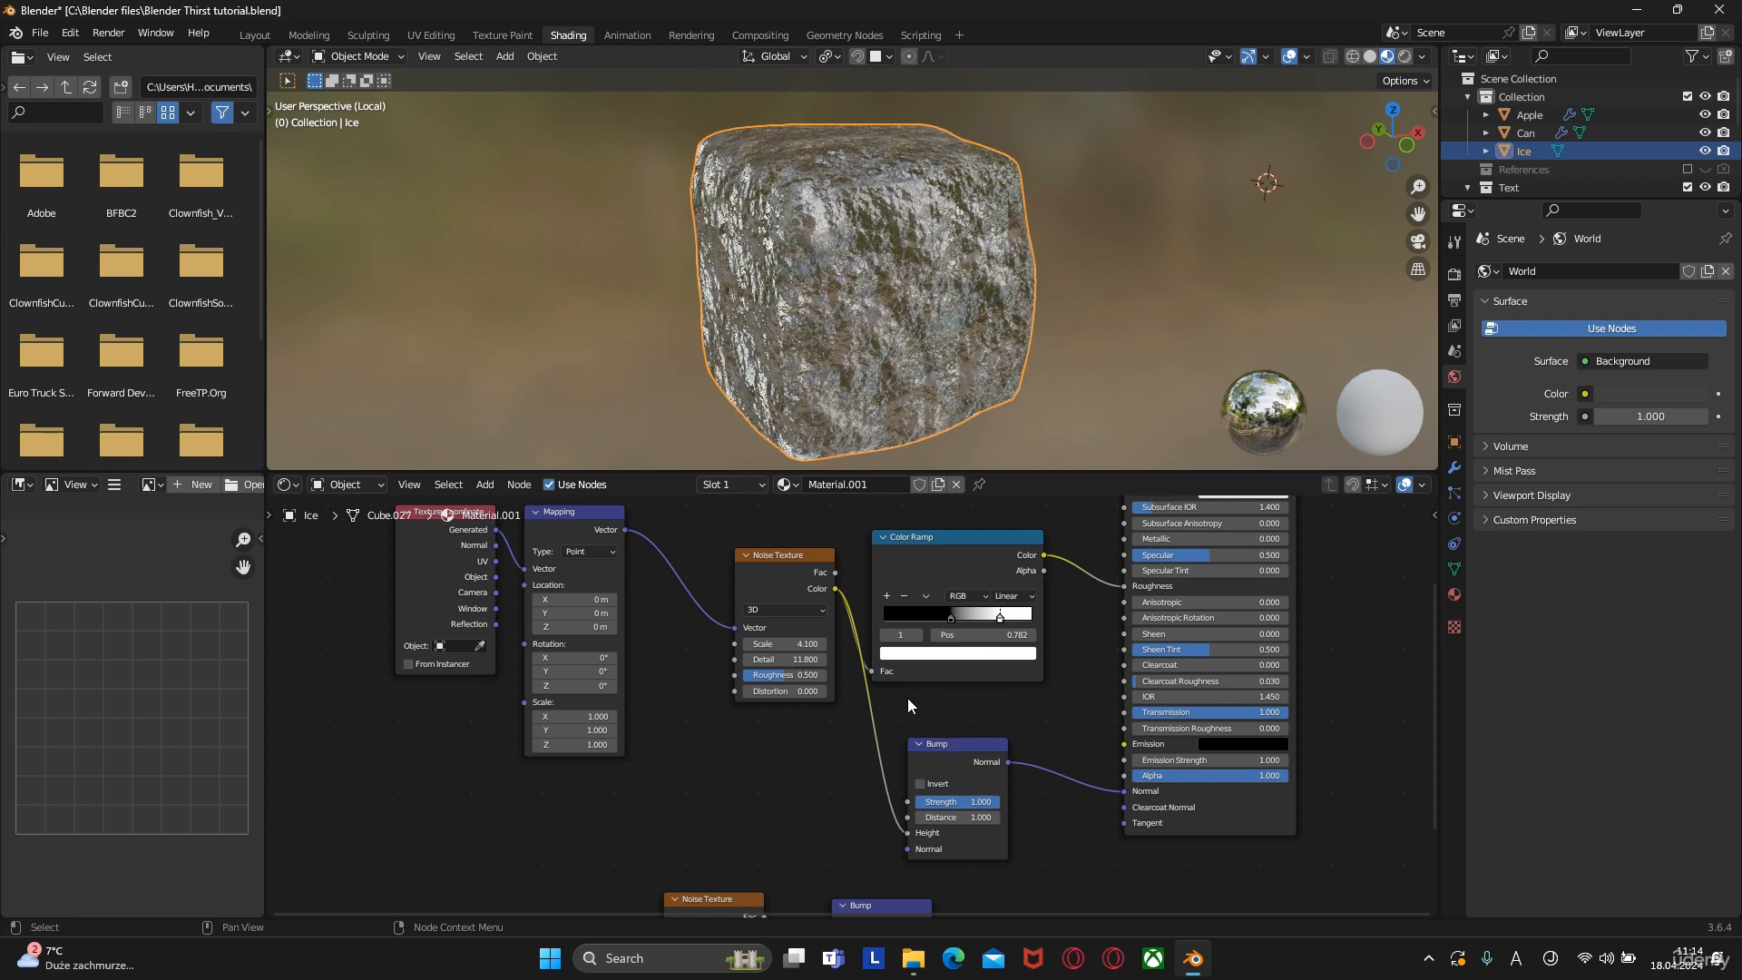
Set the upper Bump node's Strength to 0.08 and check the ice surface up close
double_click(972, 801)
key("BackSpace")
type("0.08")
key("Return")
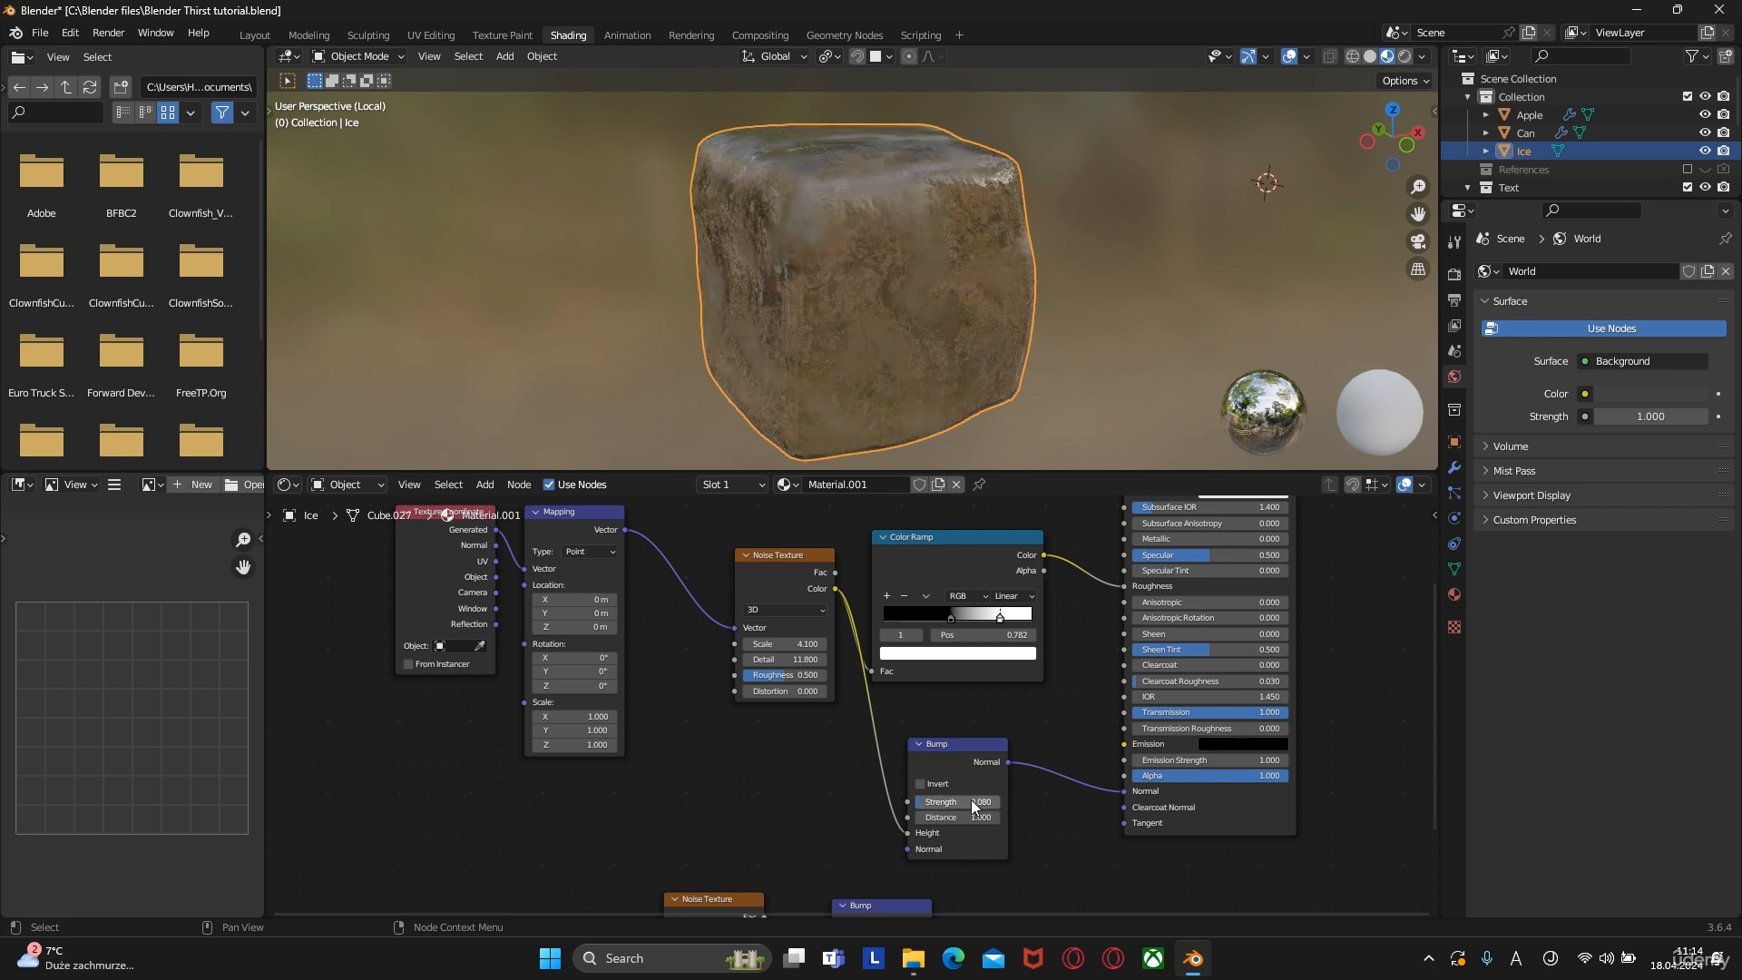
mouse_move(905, 379)
middle_mouse_down()
mouse_move(875, 219)
mouse_move(957, 225)
mouse_move(797, 244)
middle_mouse_up()
scroll(818, 203, "up", 6)
scroll(940, 222, "down", 4)
Align the second Bump node under the first and link the second Noise Texture's Color to its Height
middle_click_drag(955, 686, 1001, 497)
left_click_drag(918, 719, 1006, 724)
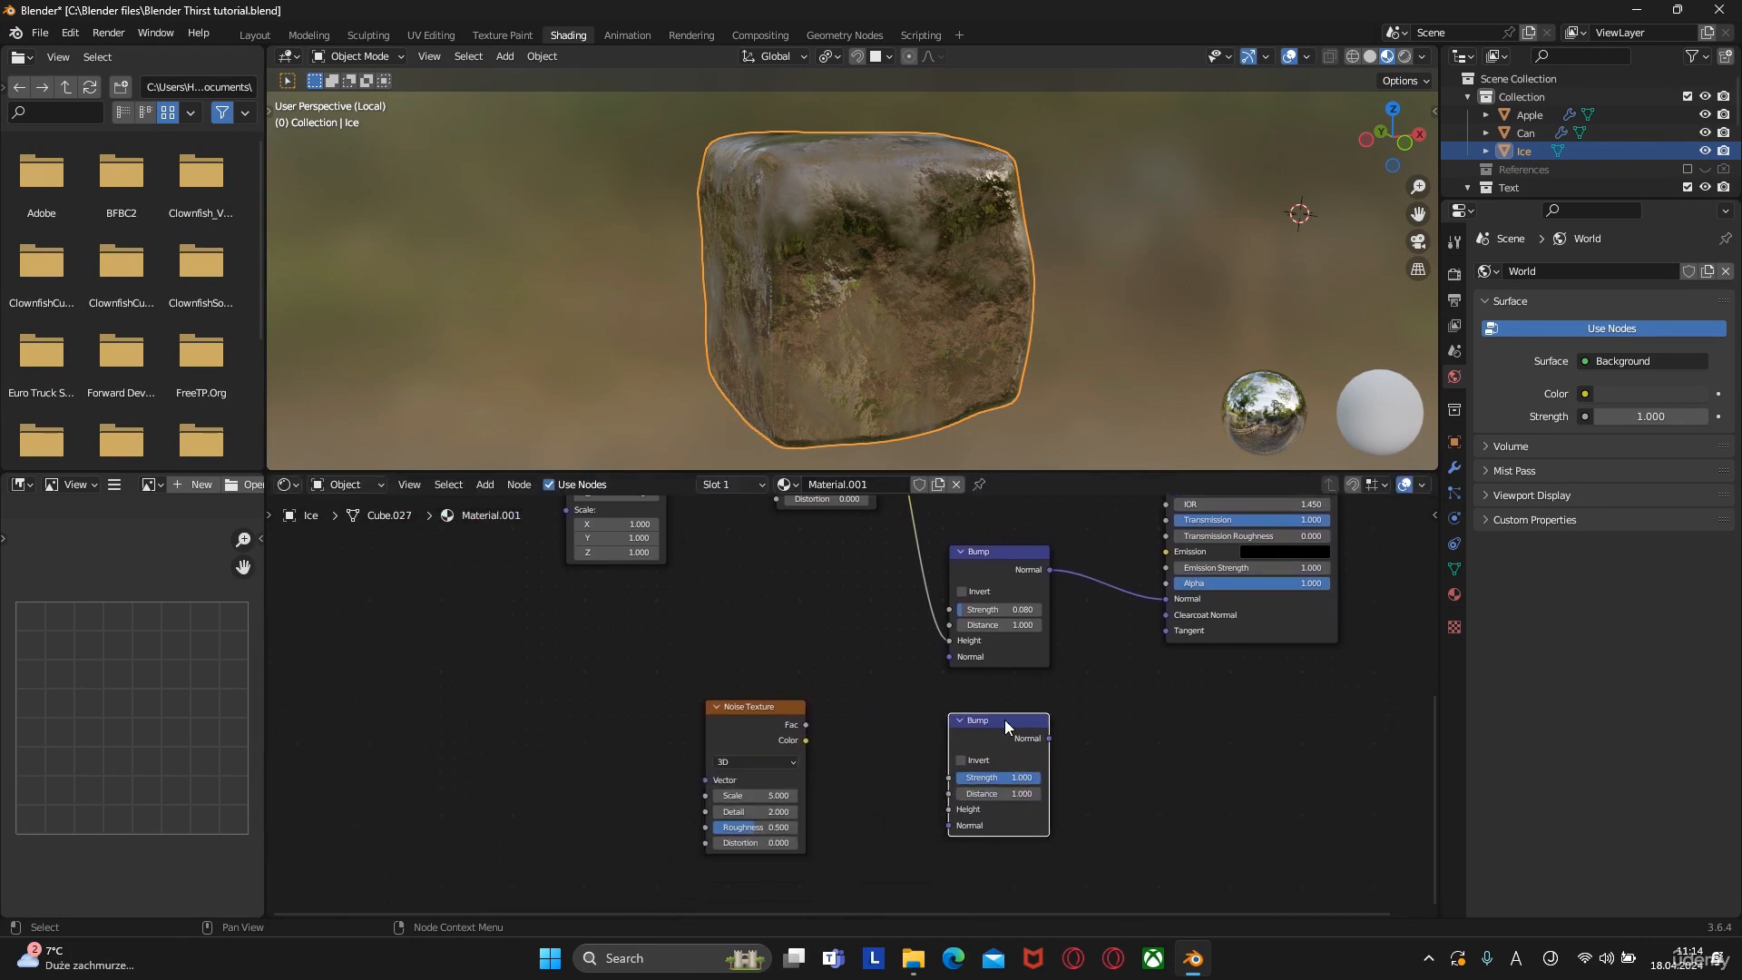
left_click_drag(806, 741, 946, 811)
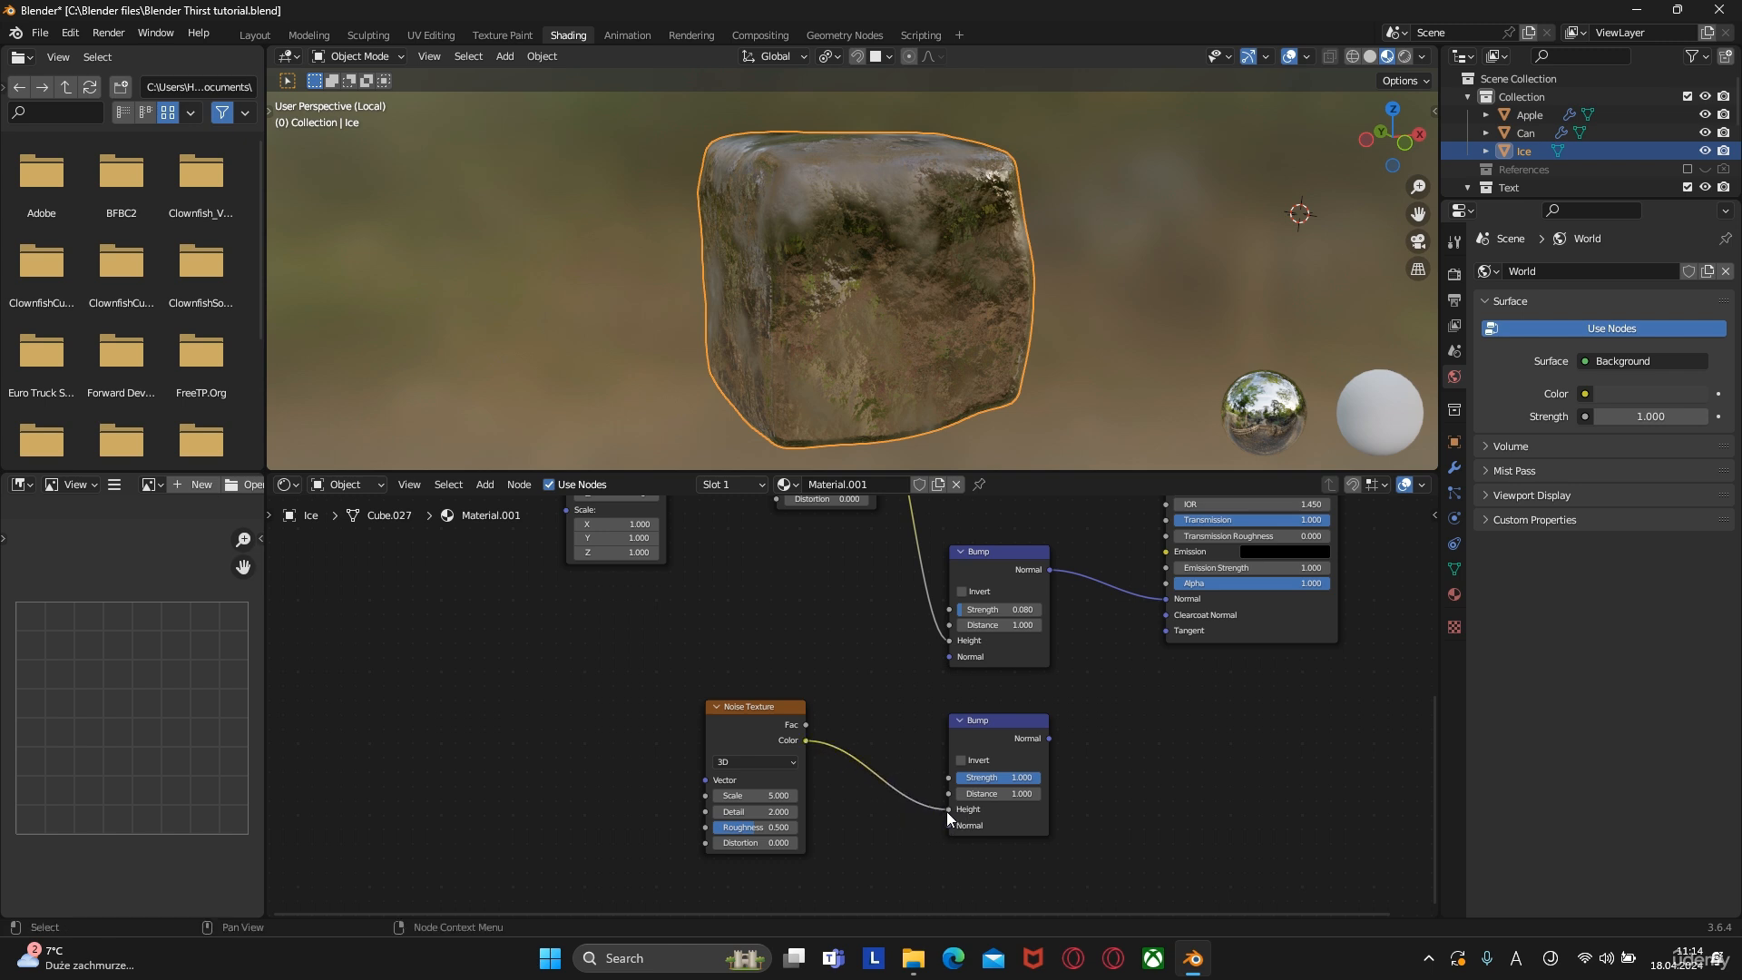
Set the second Noise Texture's Detail to 2.8 and Roughness to about 0.392
left_click(758, 813)
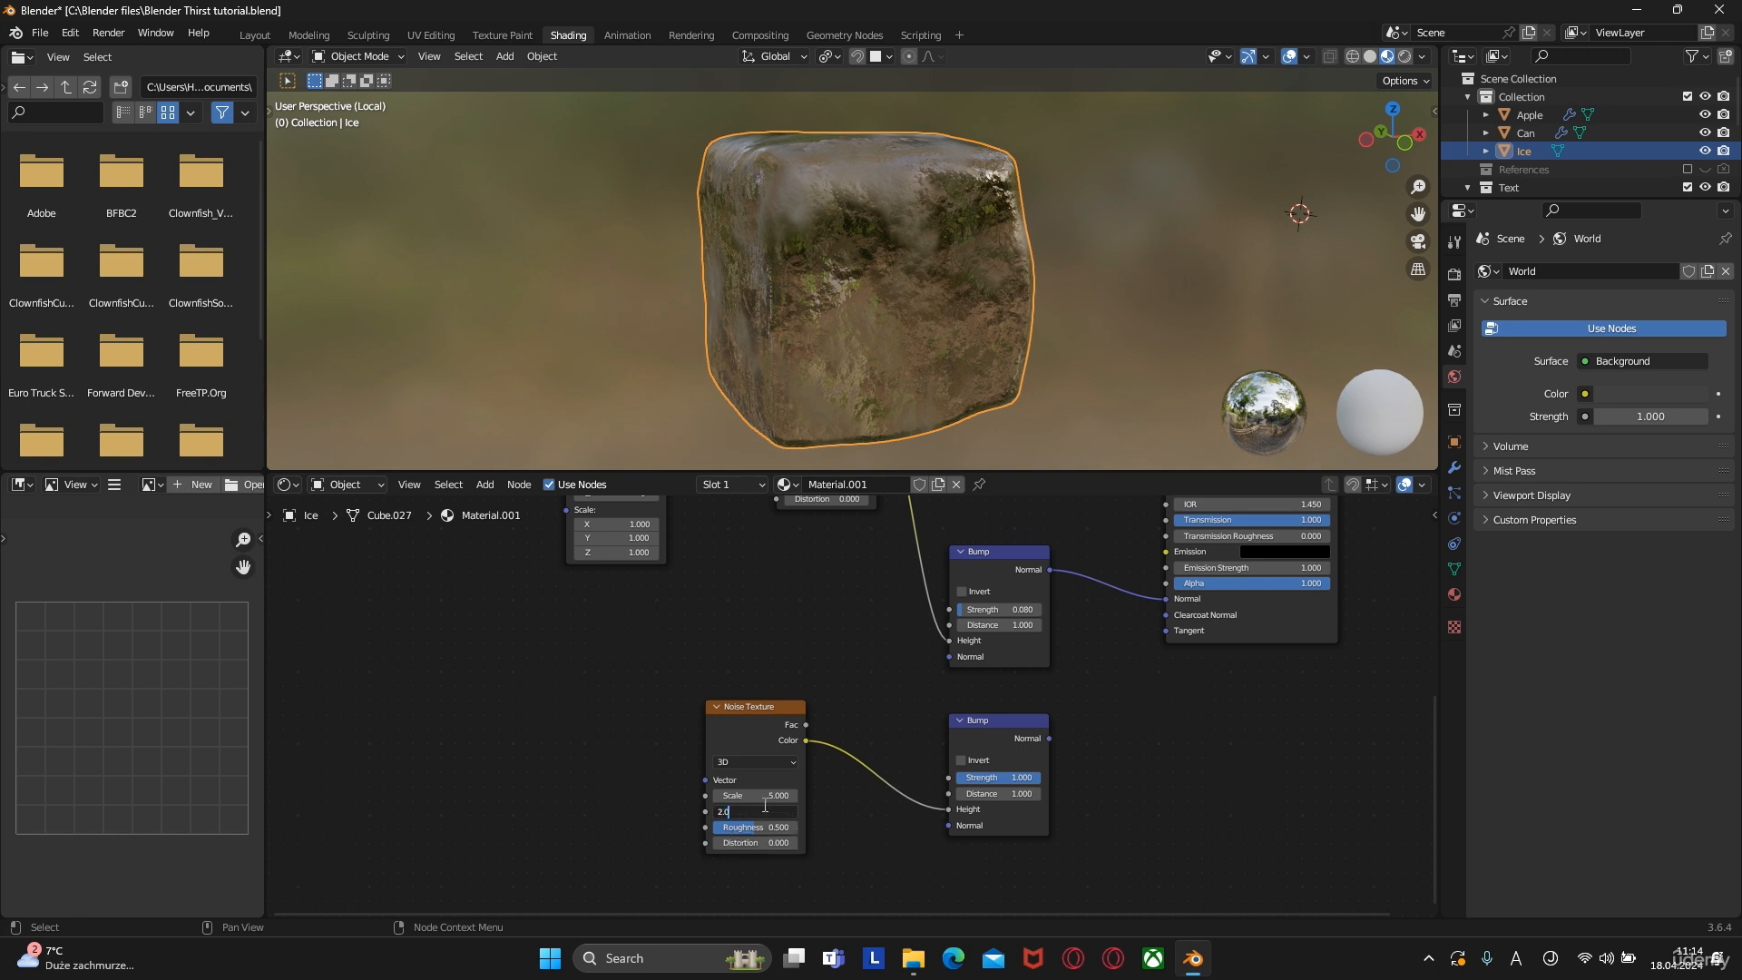
key("Return")
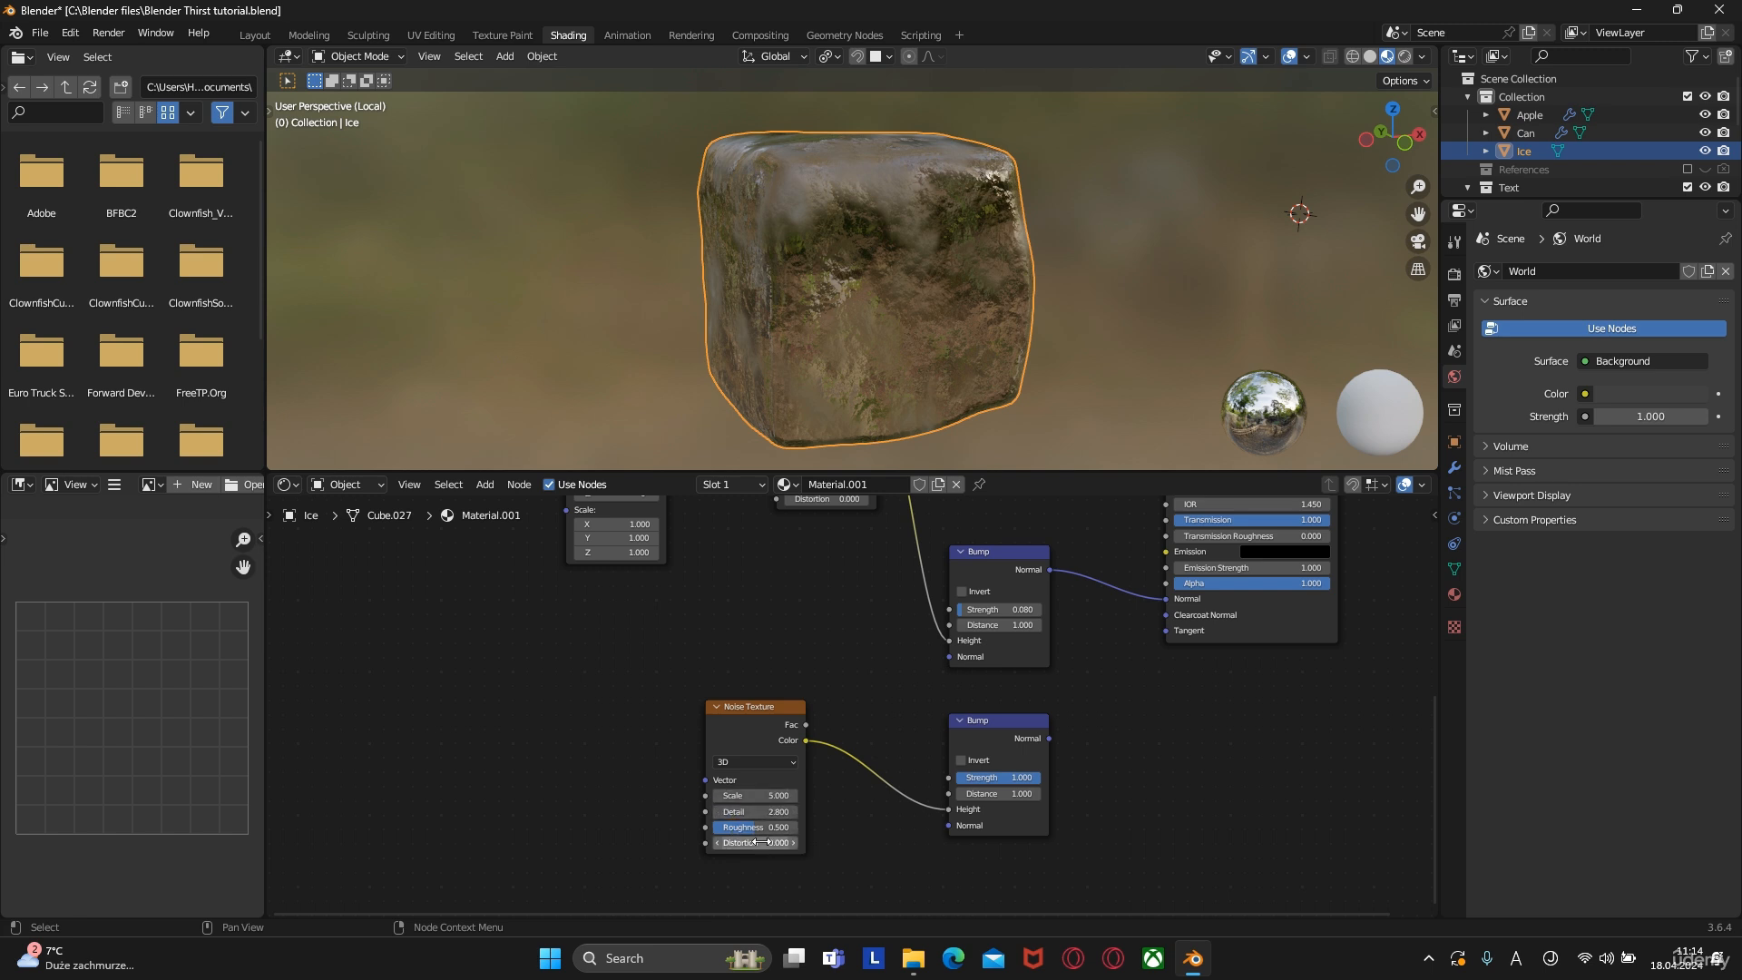
left_click_drag(756, 828, 744, 827)
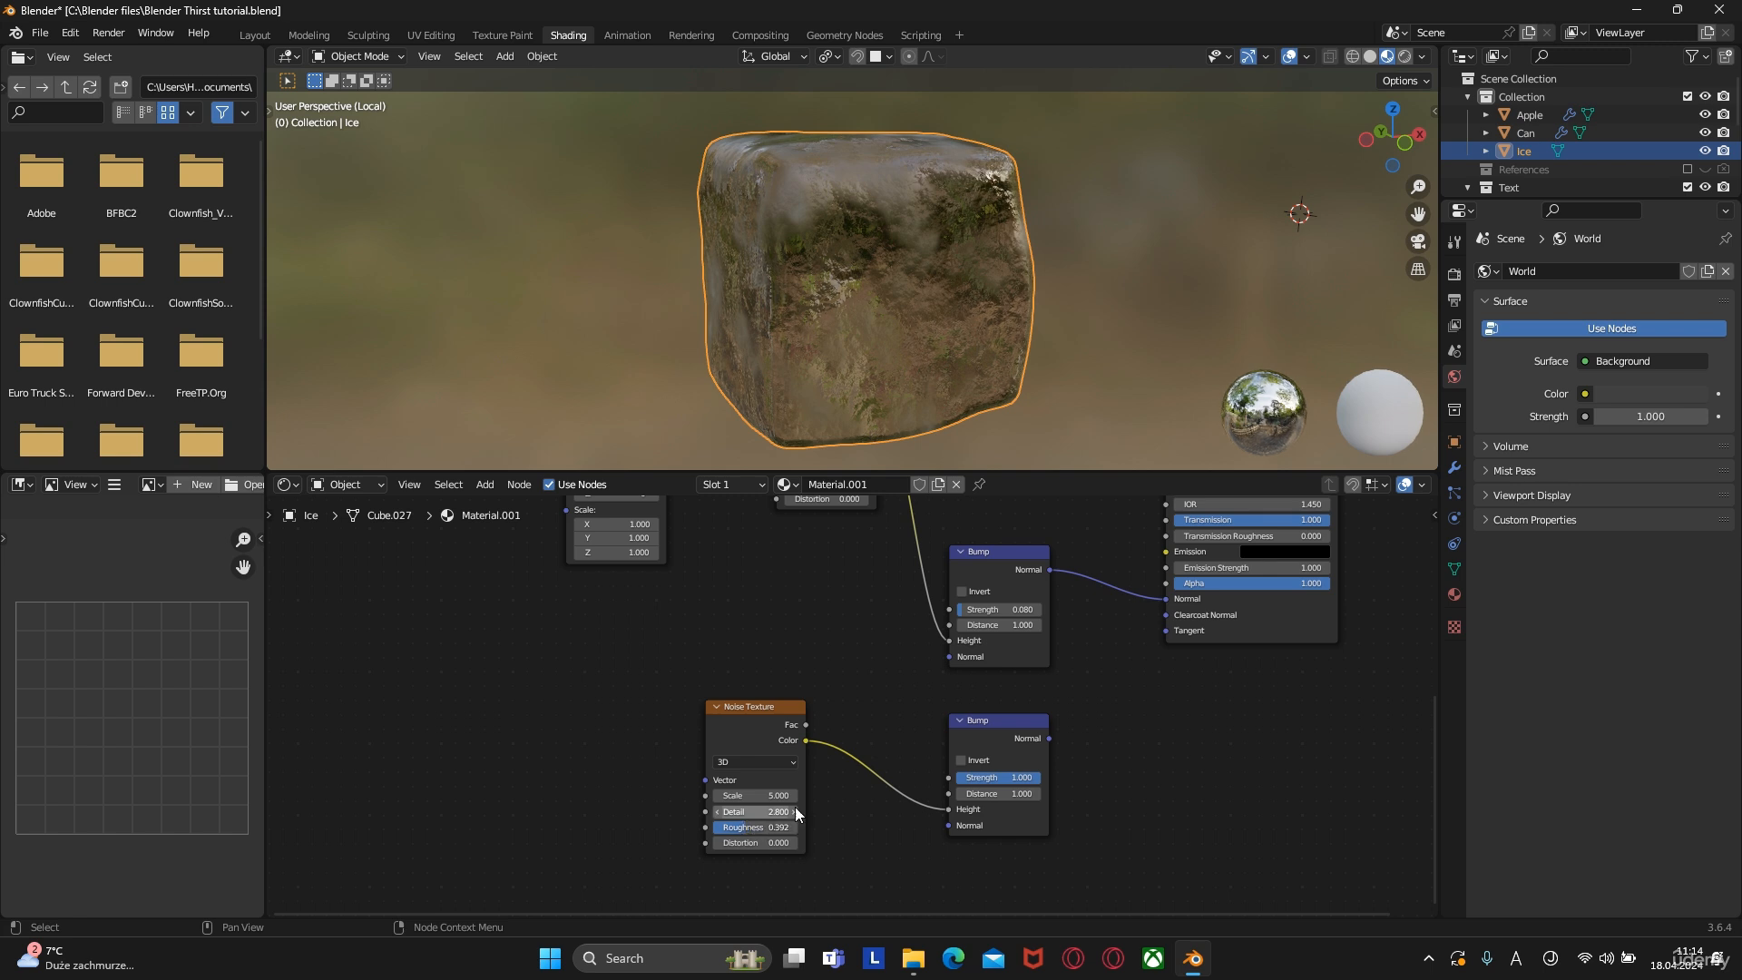
Link the second Bump node's Normal to the Principled BSDF's Clearcoat Normal and set that Bump's Strength to 0.125
middle_click_drag(1048, 687, 939, 714)
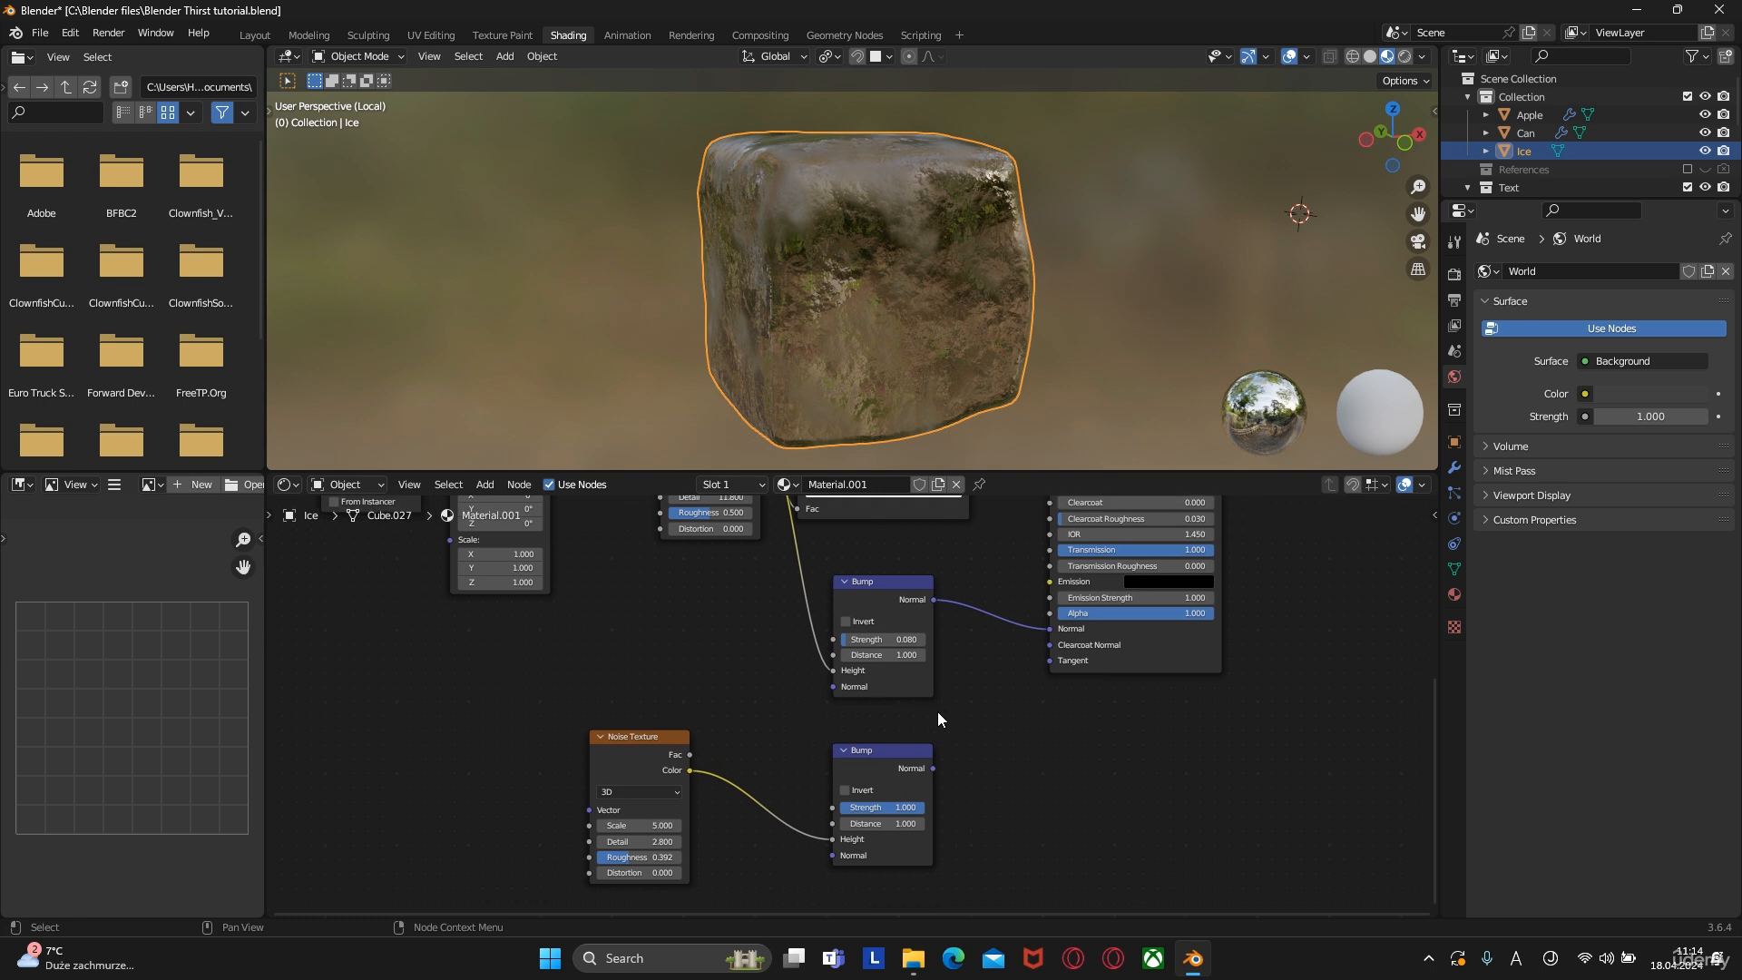
middle_click_drag(1045, 663, 916, 701)
left_click_drag(833, 803, 944, 679)
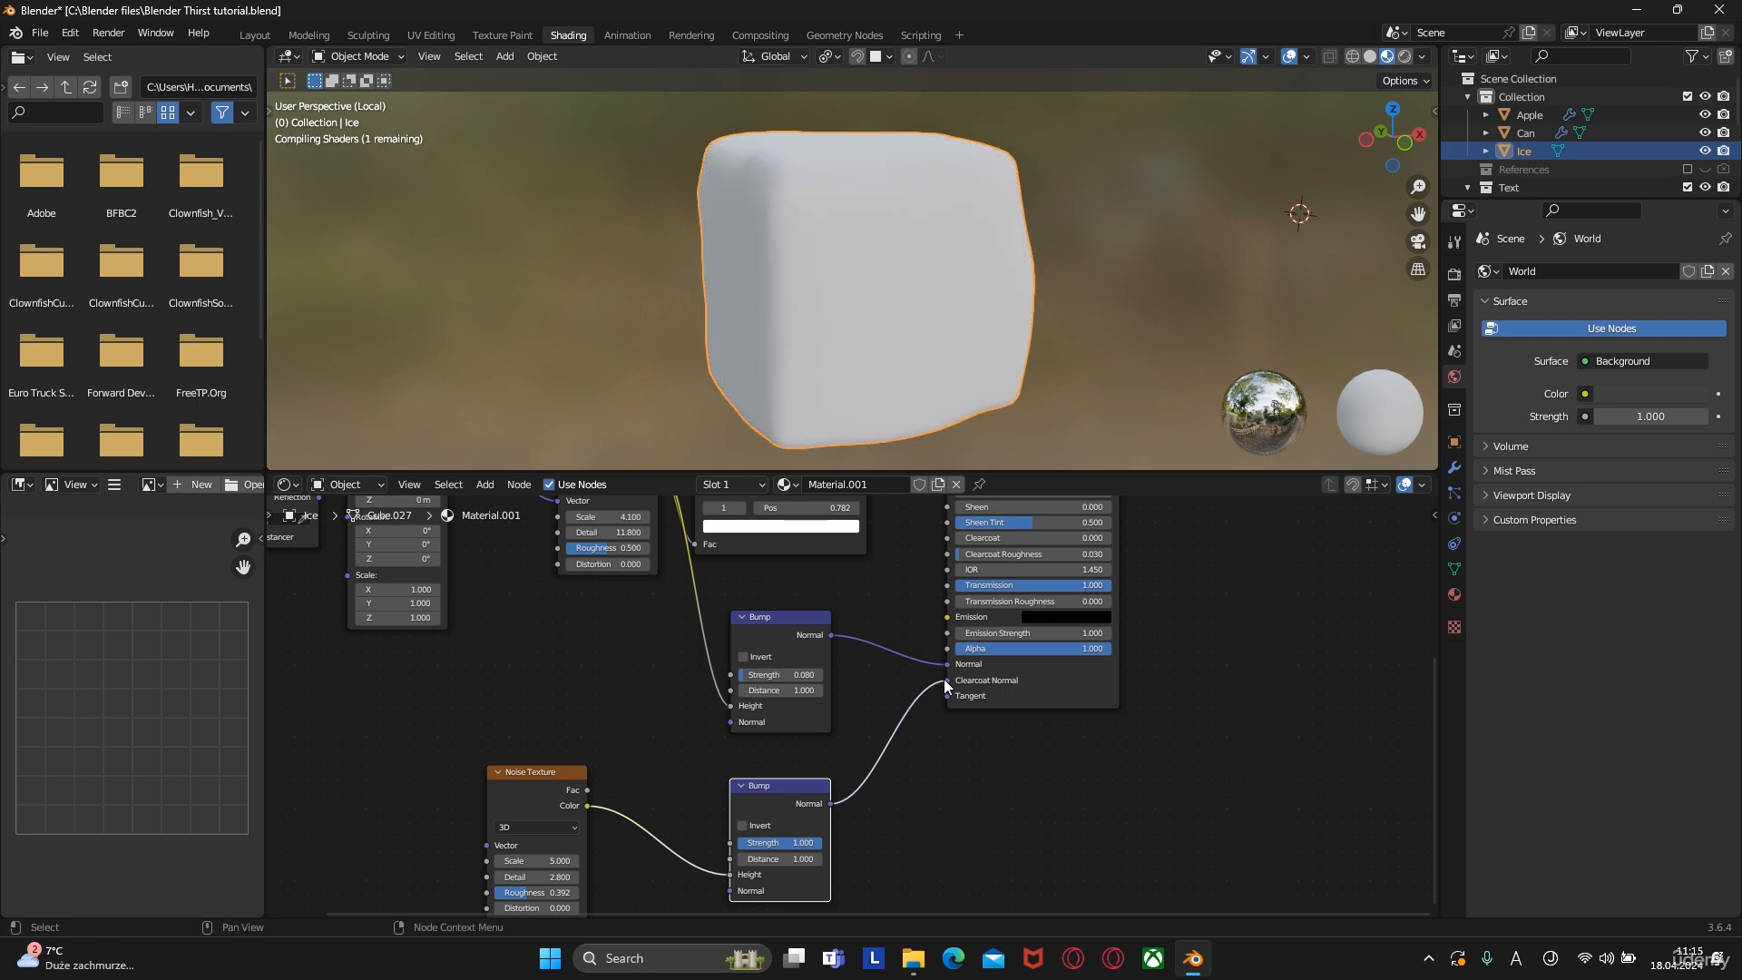
left_click(801, 842)
key("BackSpace")
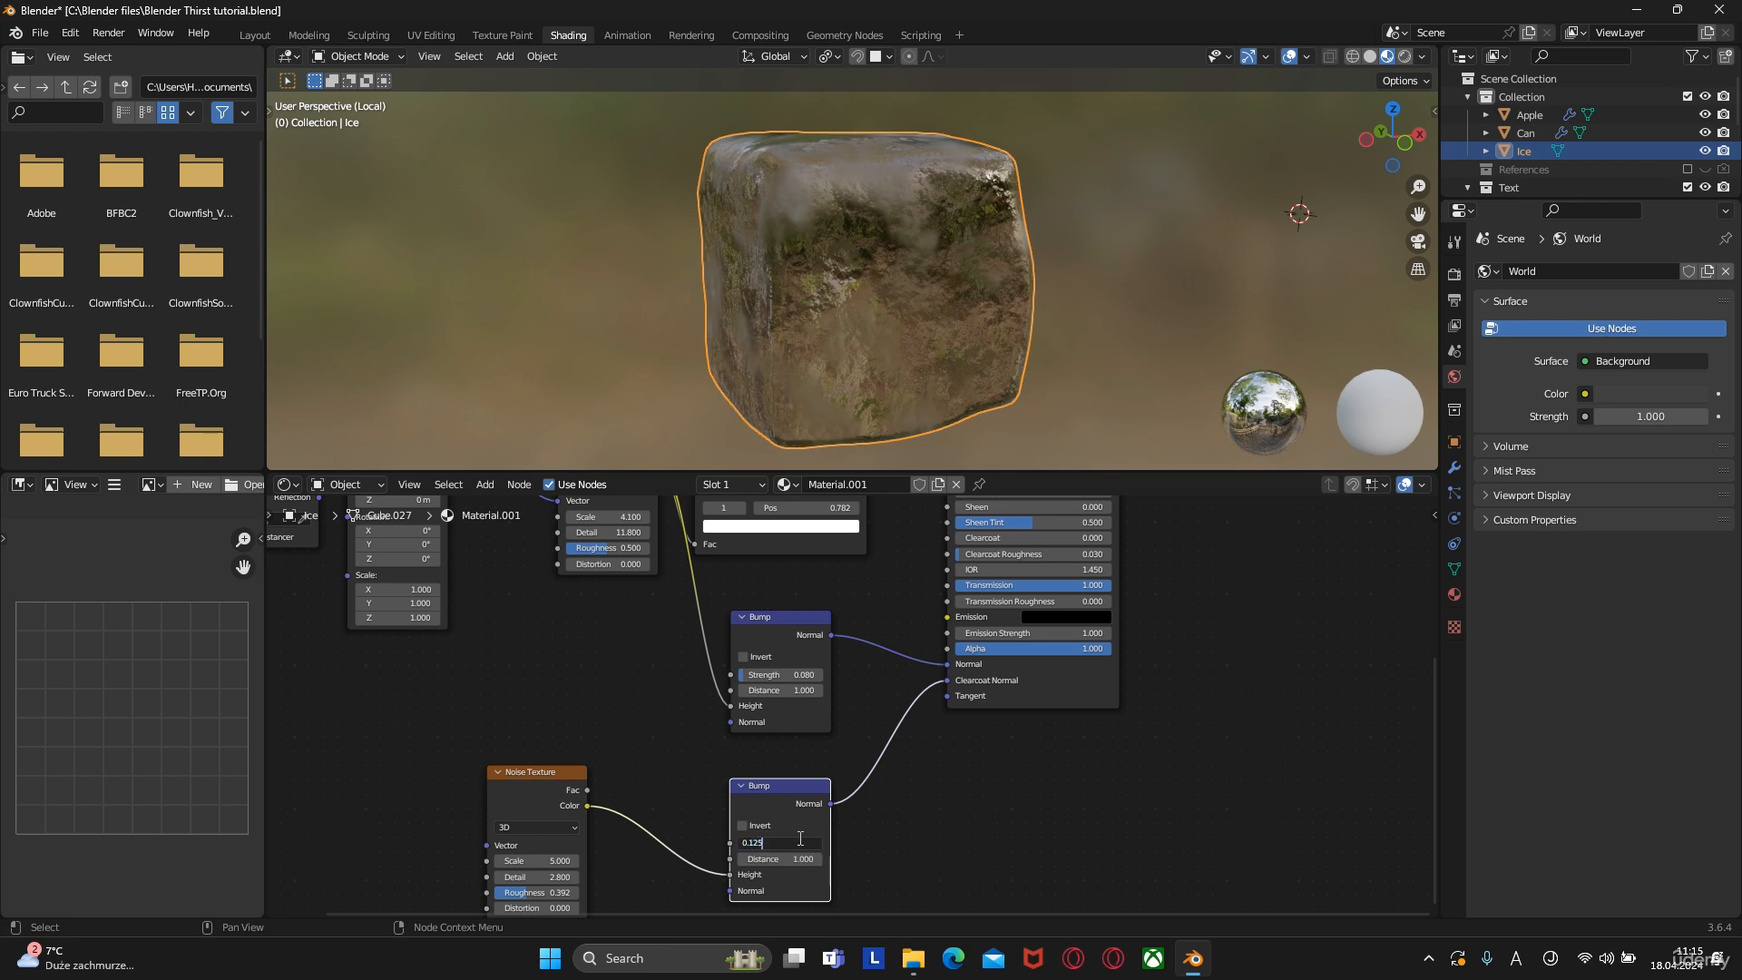
Examine the ice surface from several angles and review the shader nodes that shape it
middle_click_drag(855, 624, 860, 821)
middle_click_drag(947, 345, 1007, 257)
scroll(762, 268, "up", 3)
scroll(993, 264, "down", 2)
scroll(871, 613, "up", 3)
middle_click_drag(877, 694, 962, 622)
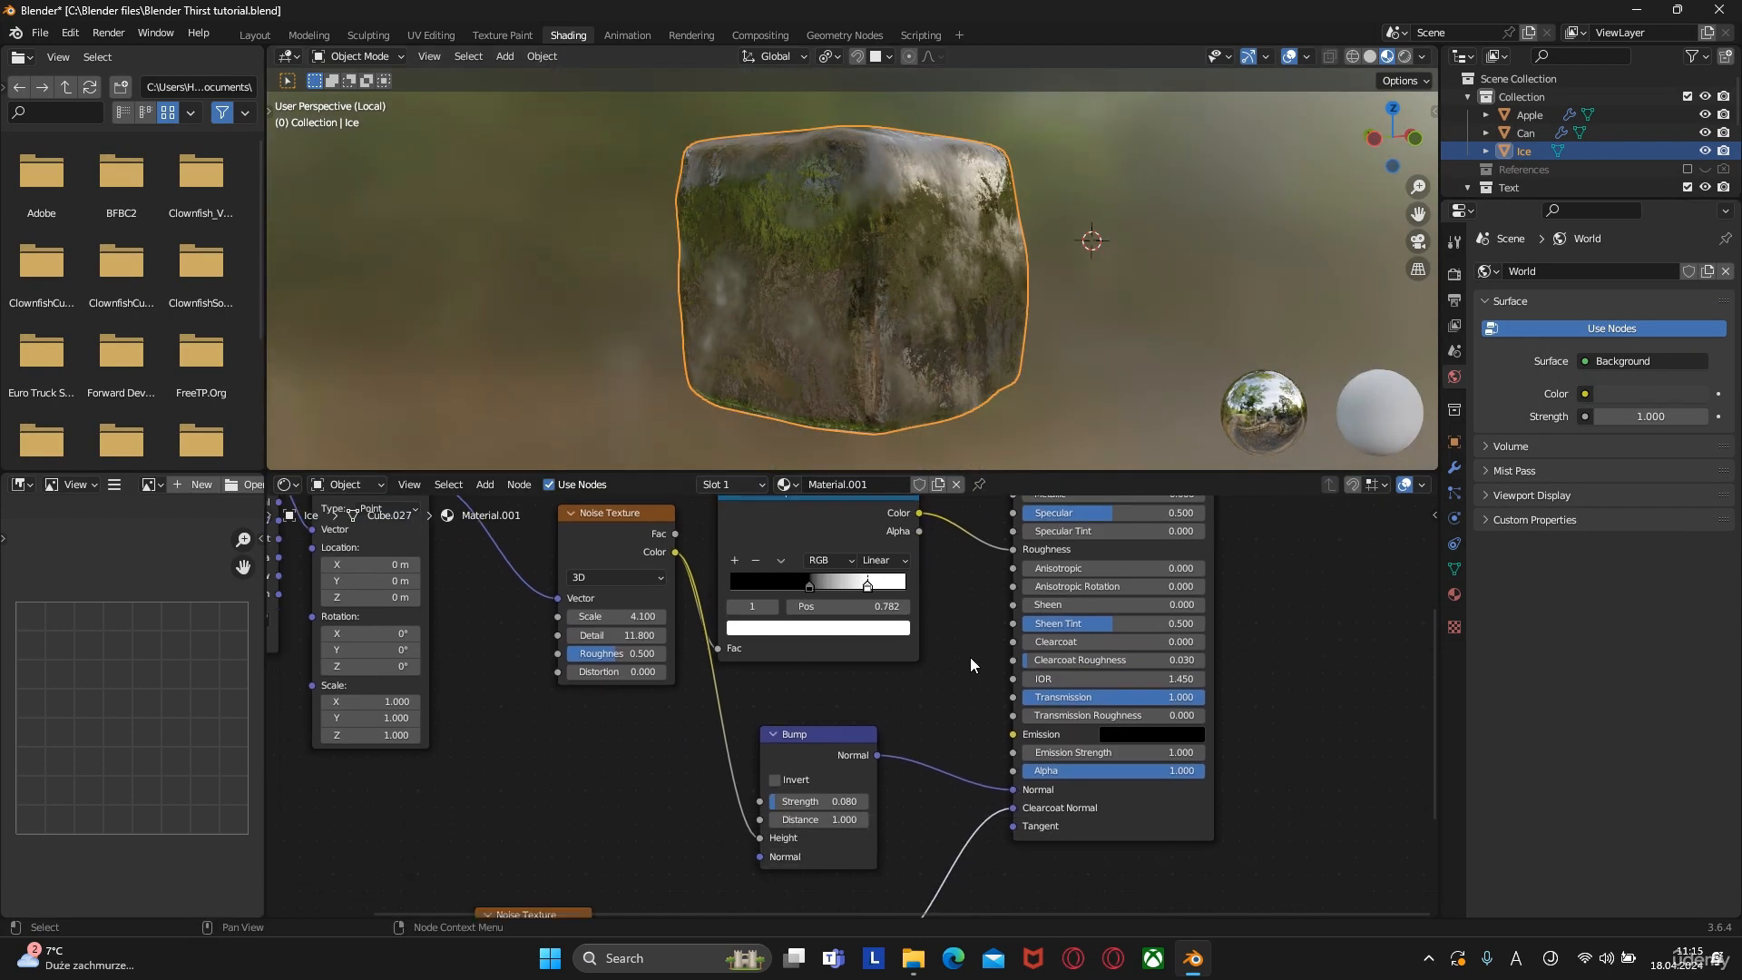
middle_click_drag(976, 307, 731, 312)
scroll(961, 677, "down", 2)
middle_click_drag(971, 585, 992, 715)
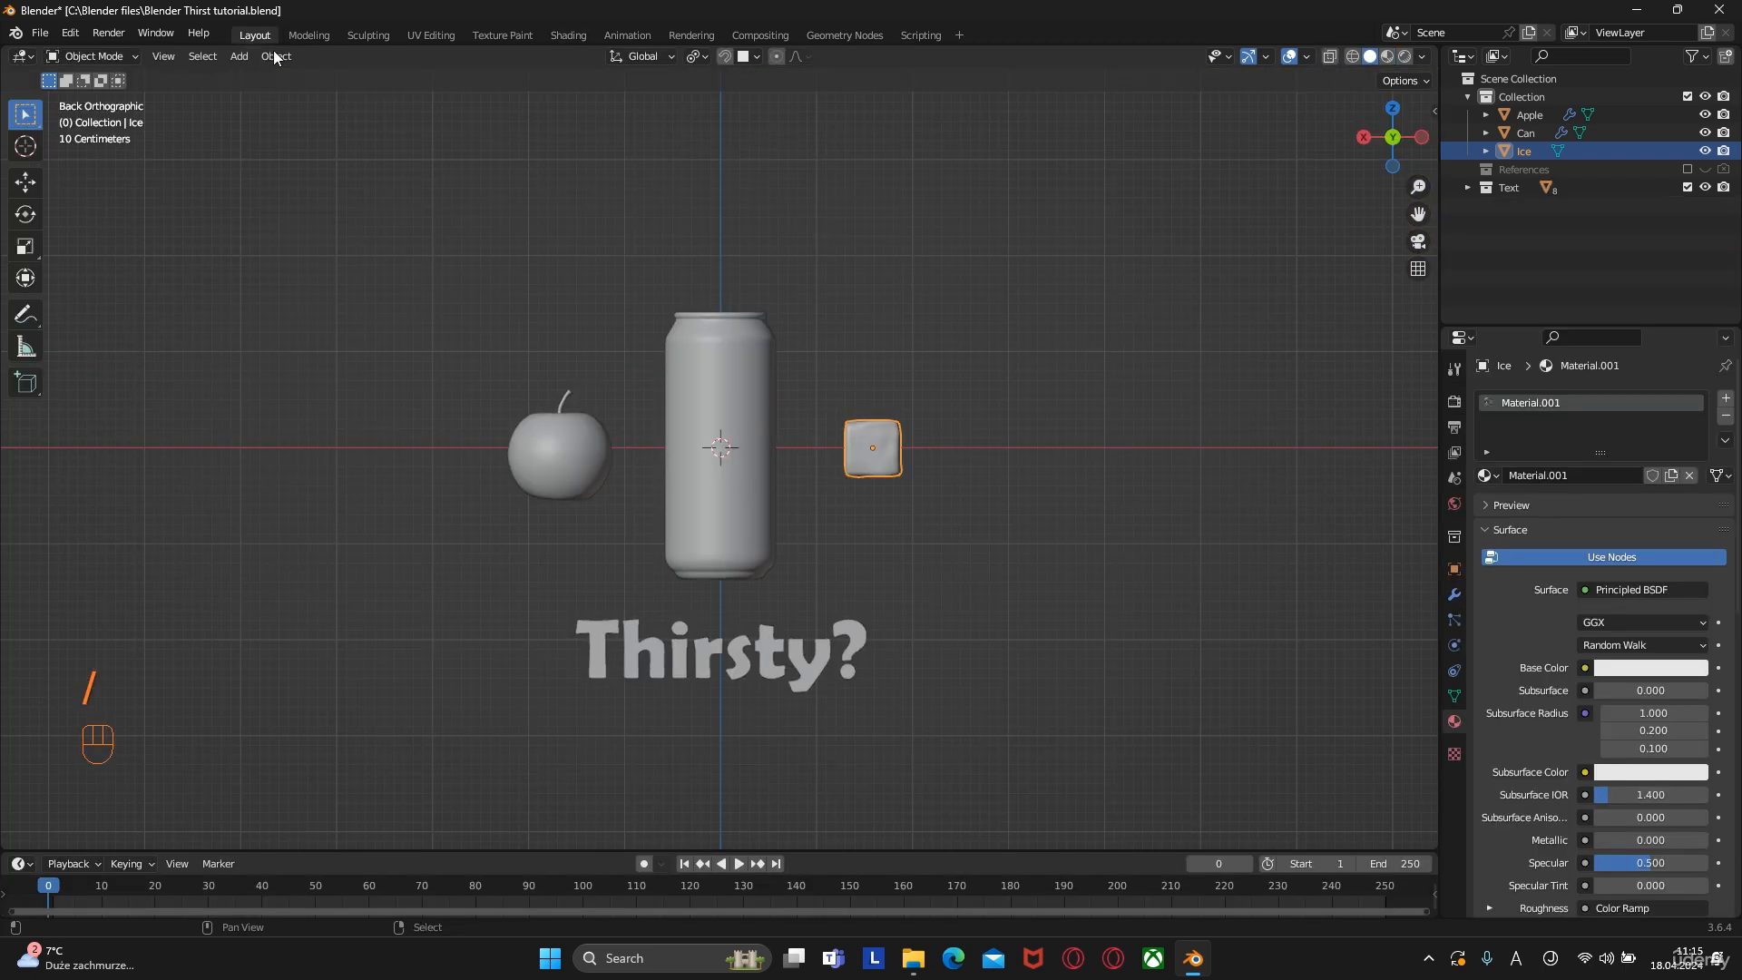
Select the apple in the Layout workspace and isolate it in local view in the Shading workspace
left_click(255, 34)
left_click(978, 401)
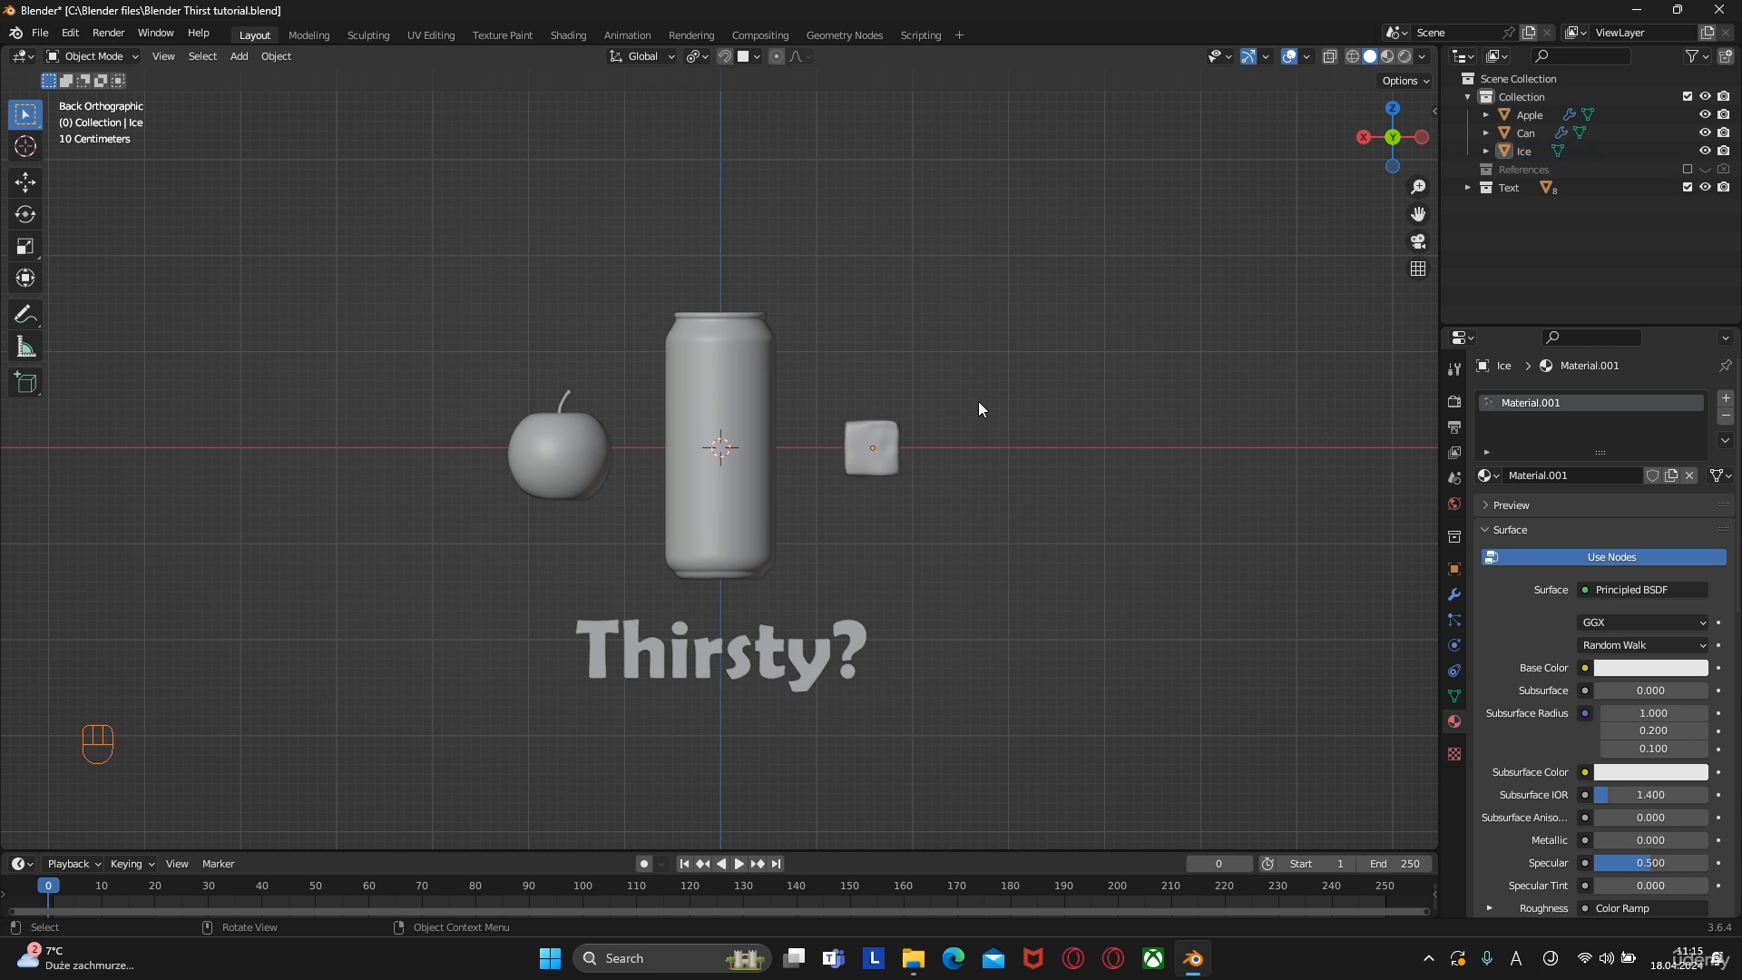
left_click(877, 439)
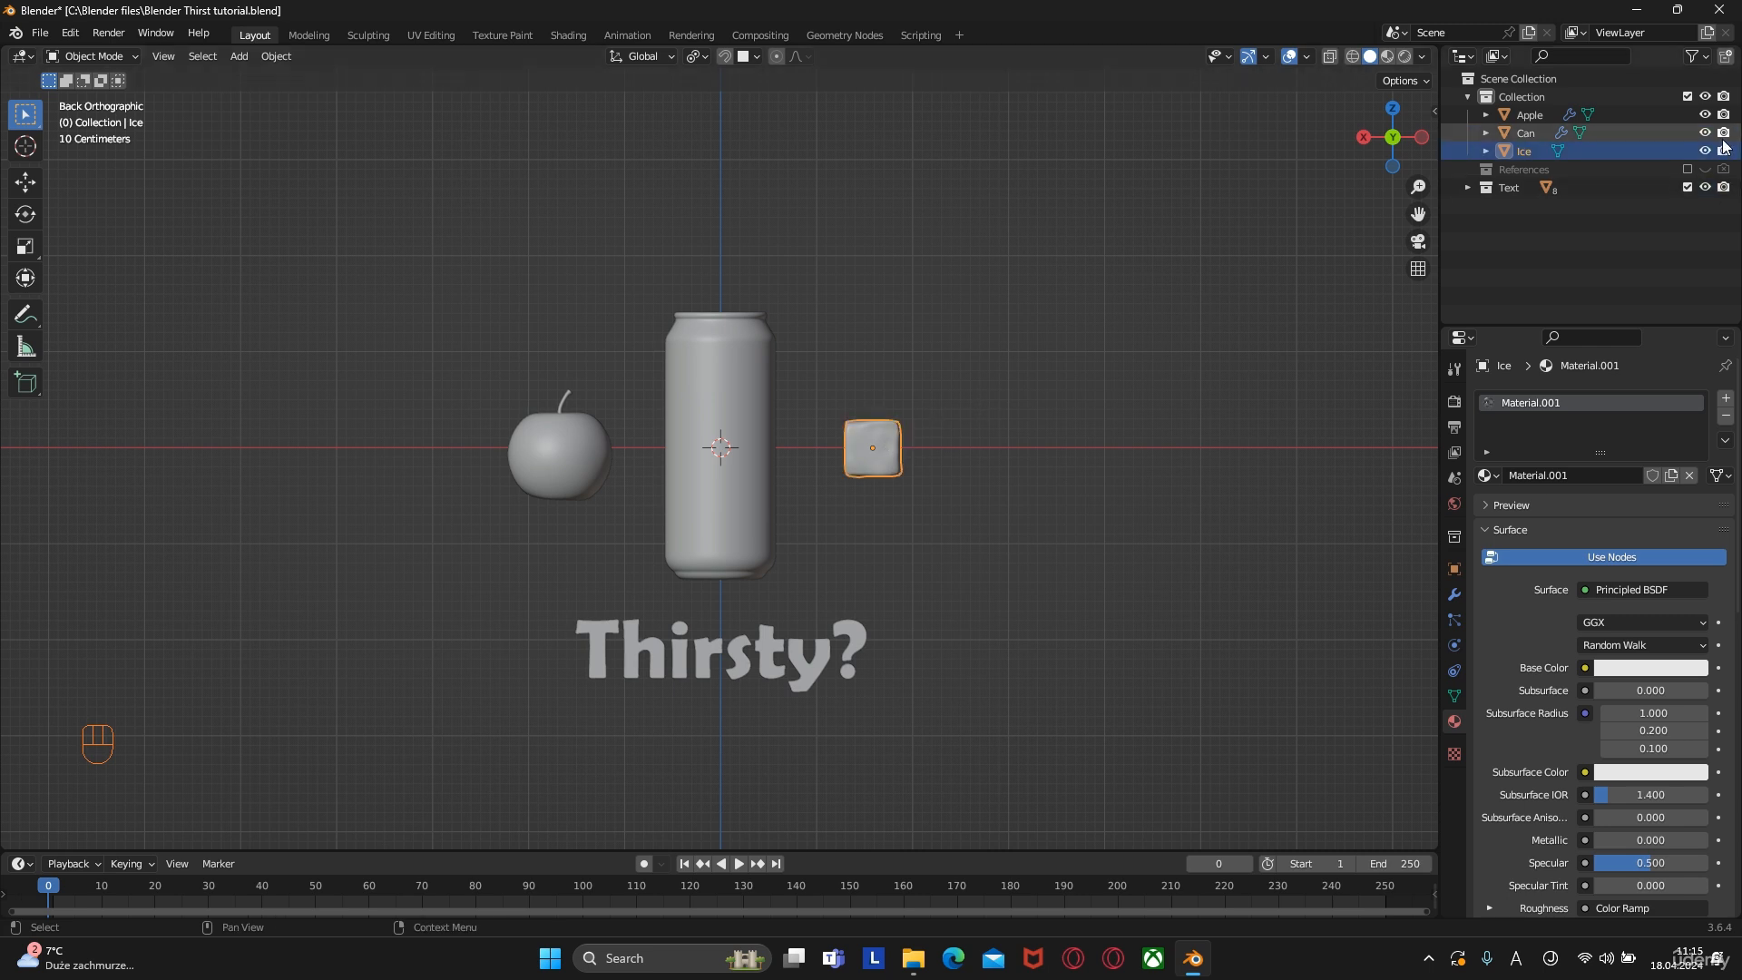
left_click(530, 452)
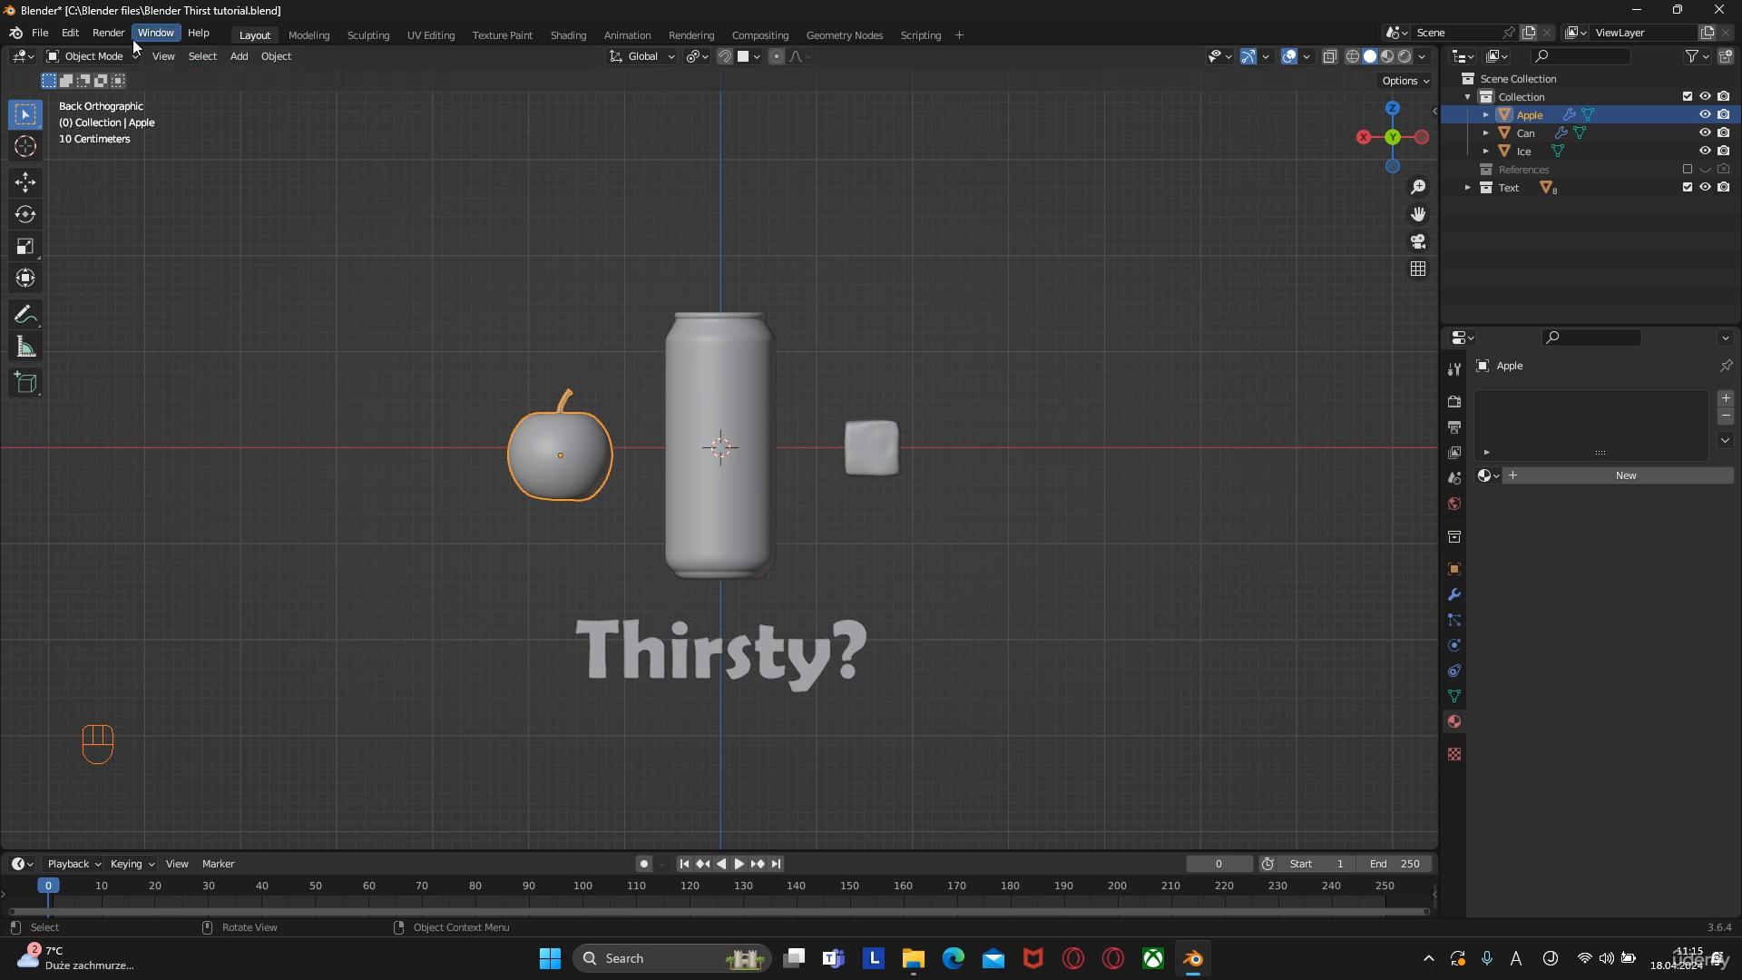
left_click(561, 37)
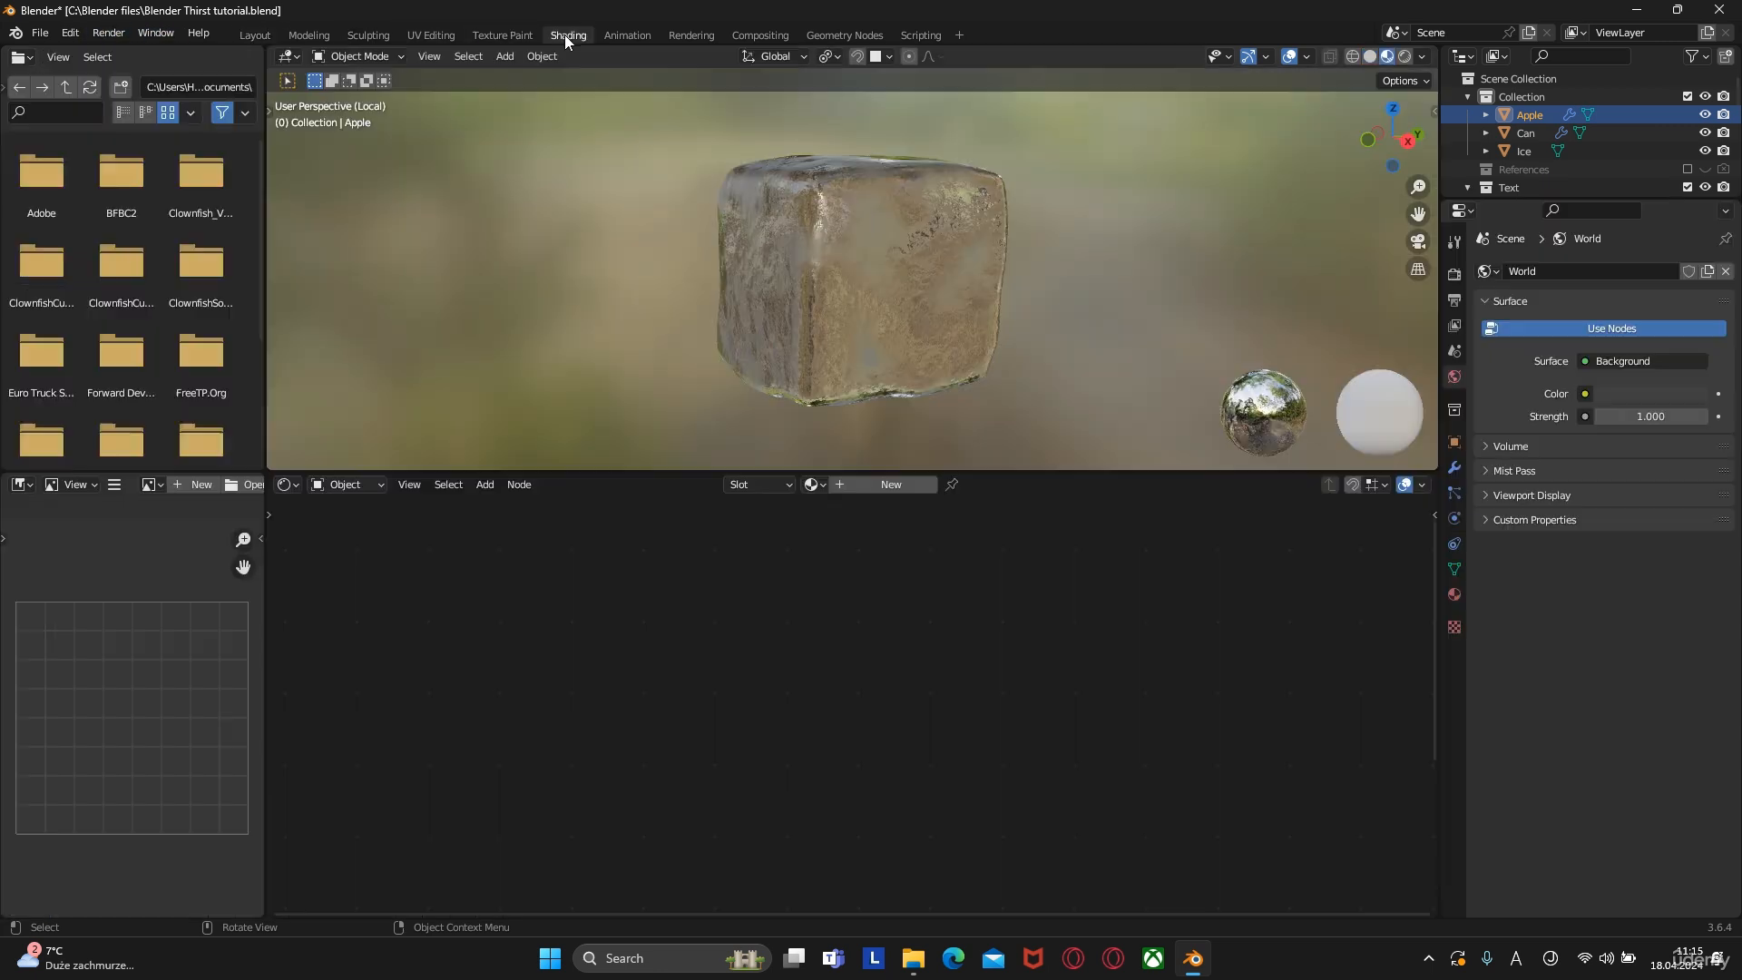
key("KP_Divide")
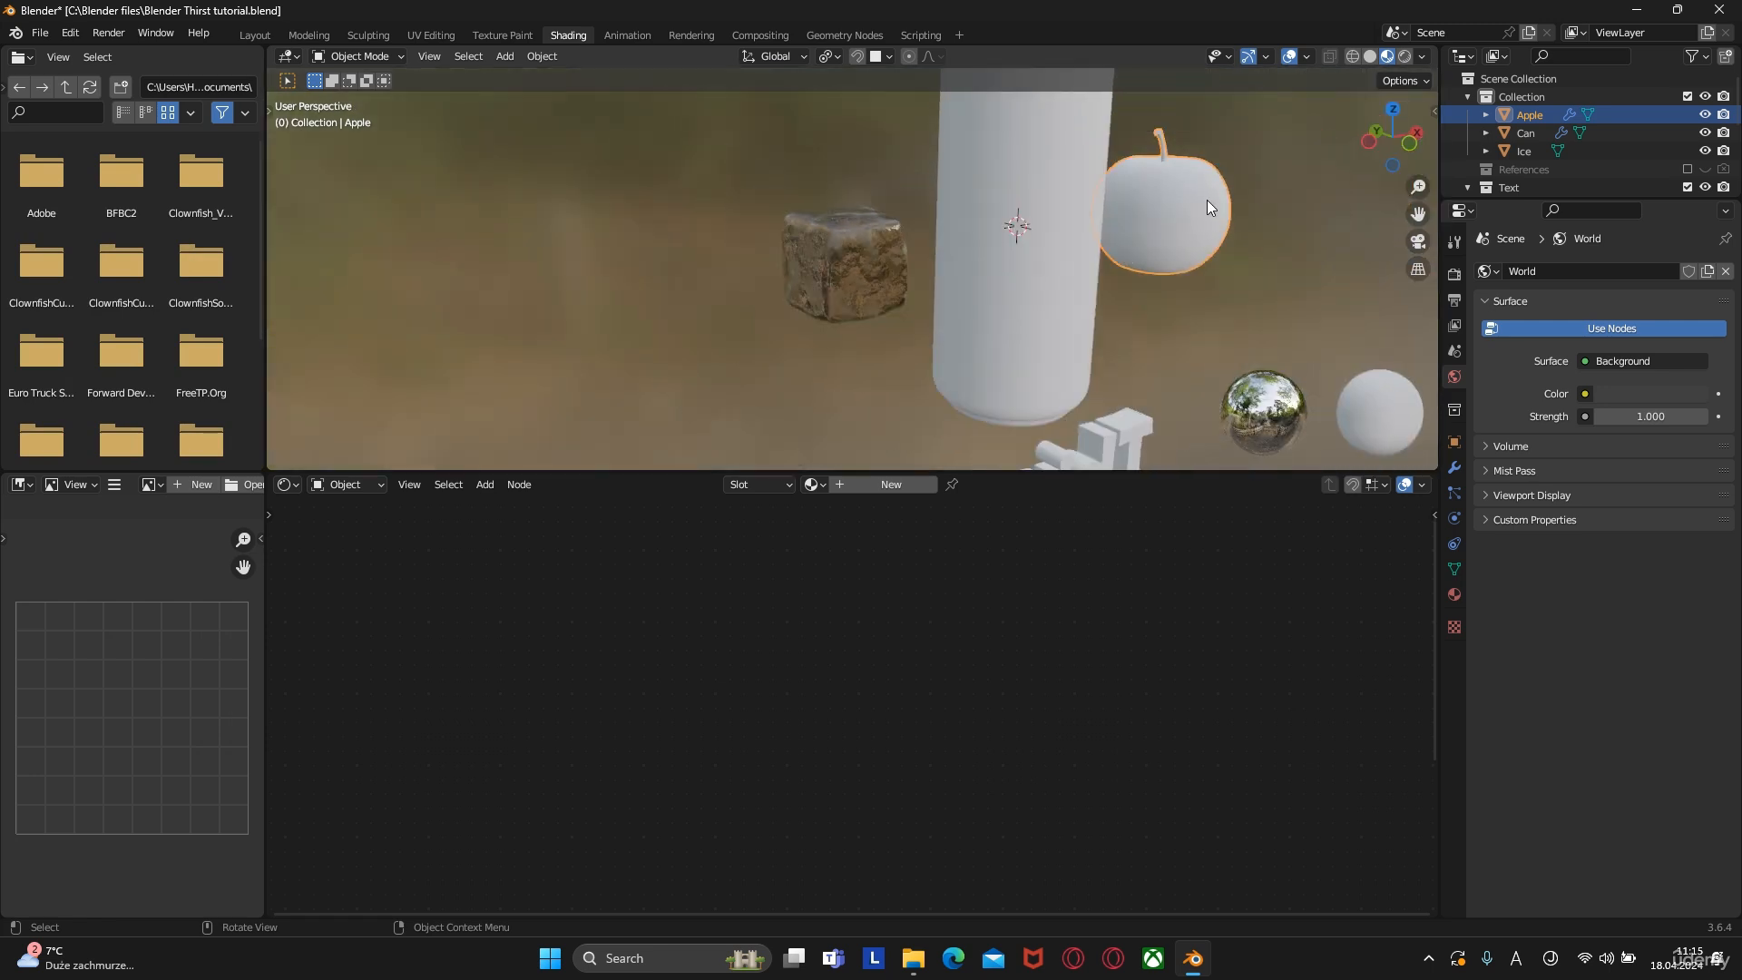
key("KP_Divide")
middle_click_drag(1071, 225, 936, 221)
scroll(936, 227, "down", 1)
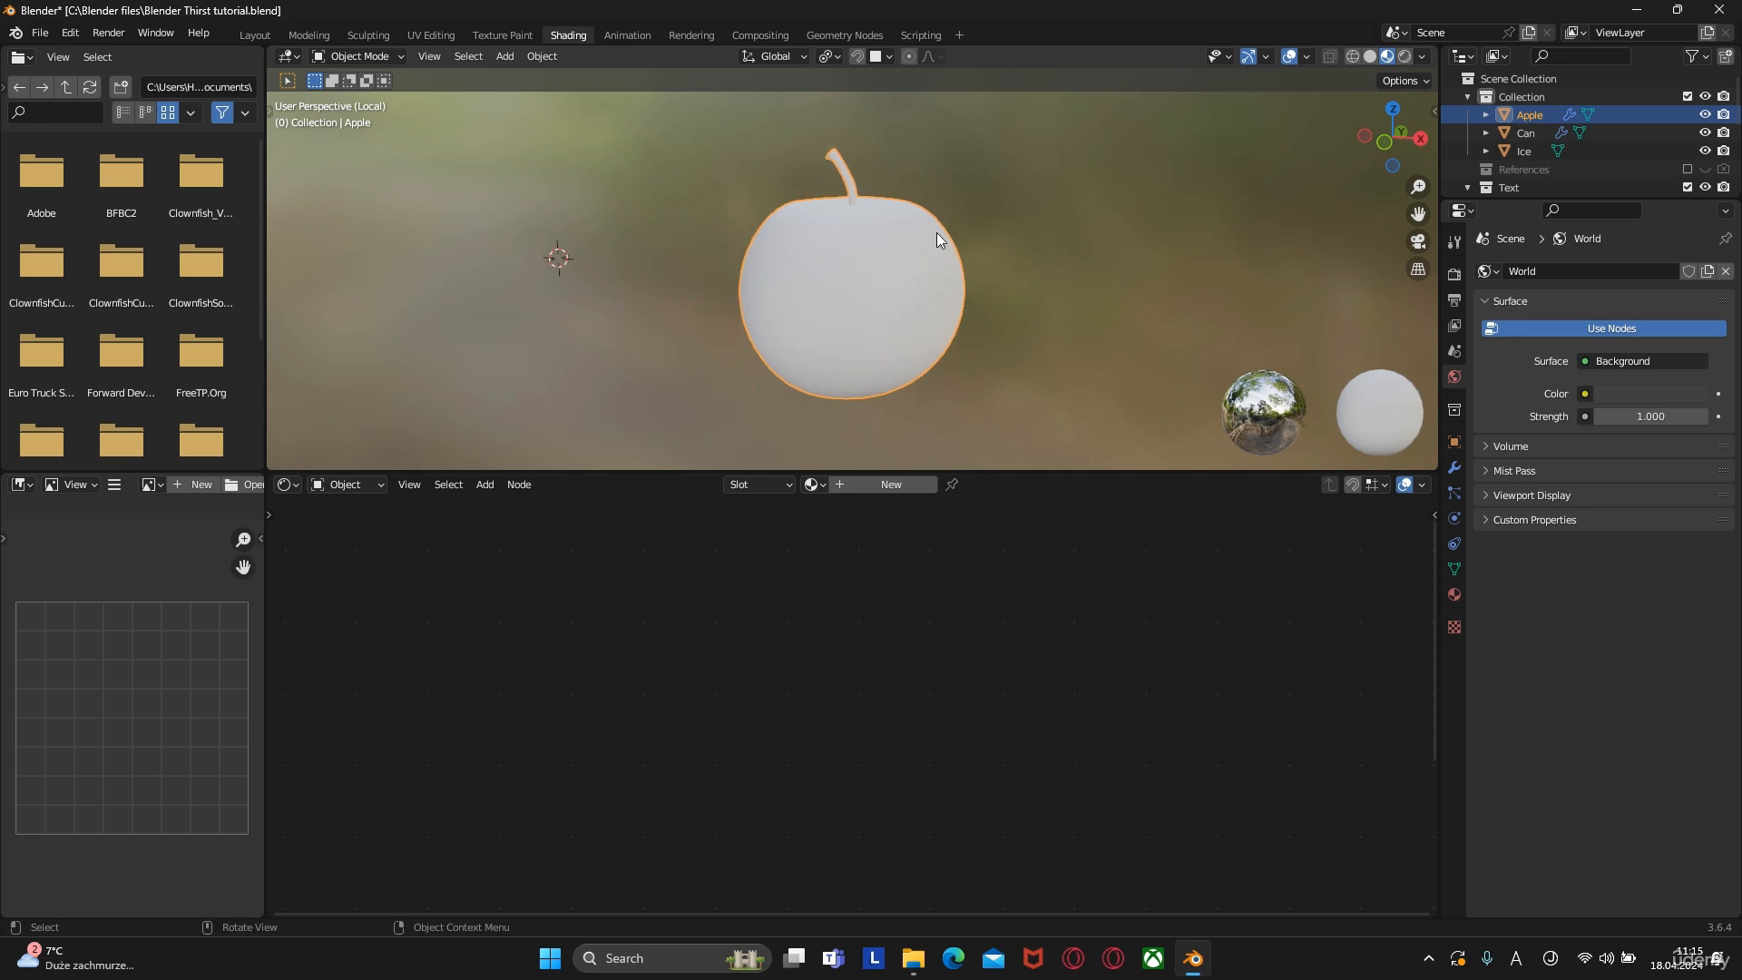
Create a new material for the apple and apply Principled Texture Setup with the six food_0006 4k texture images from Downloads
left_click(886, 484)
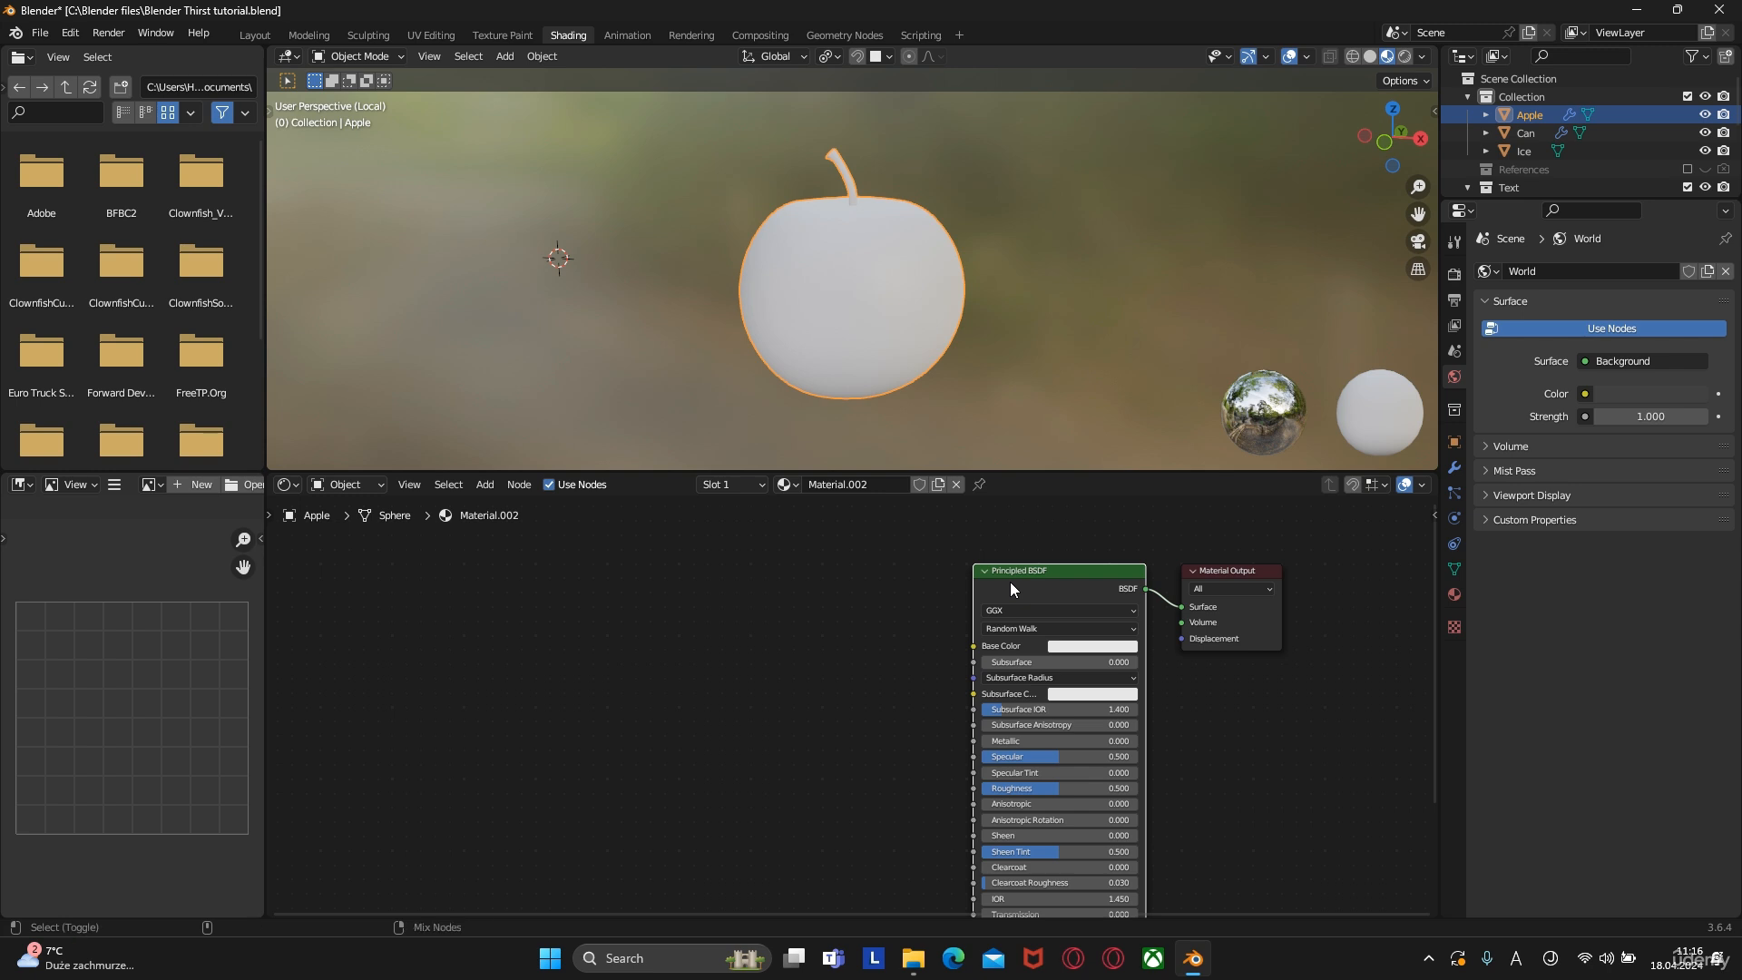
key("ctrl+shift+t")
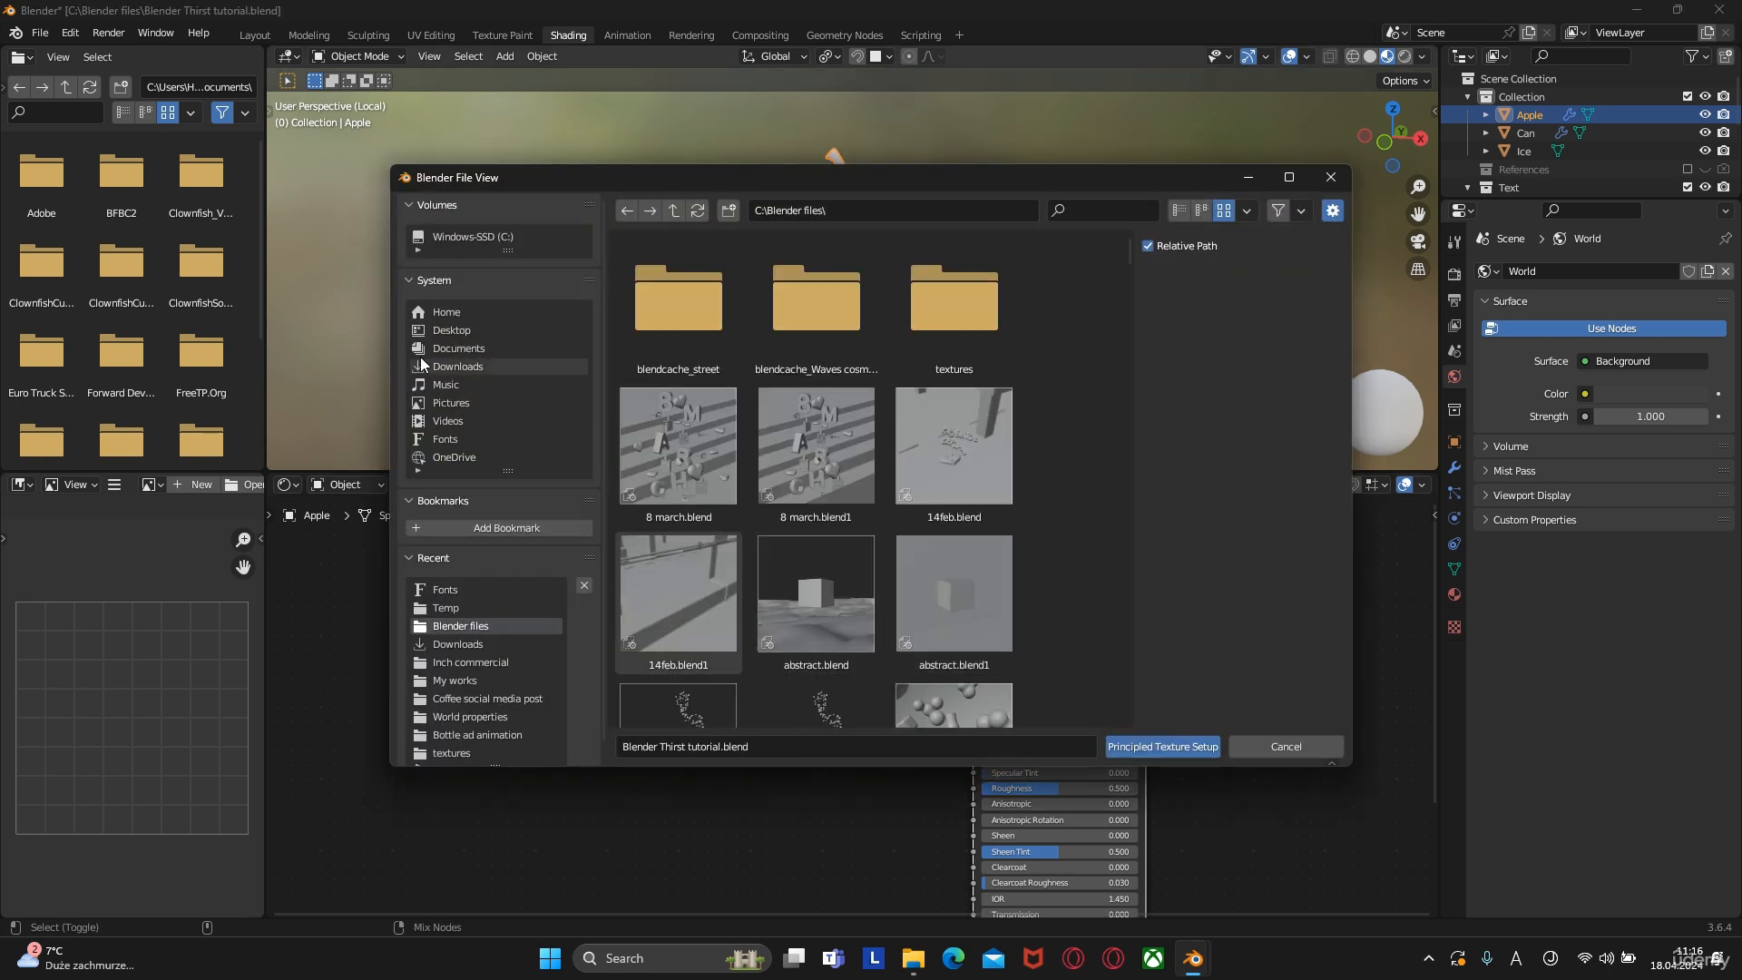
left_click(471, 366)
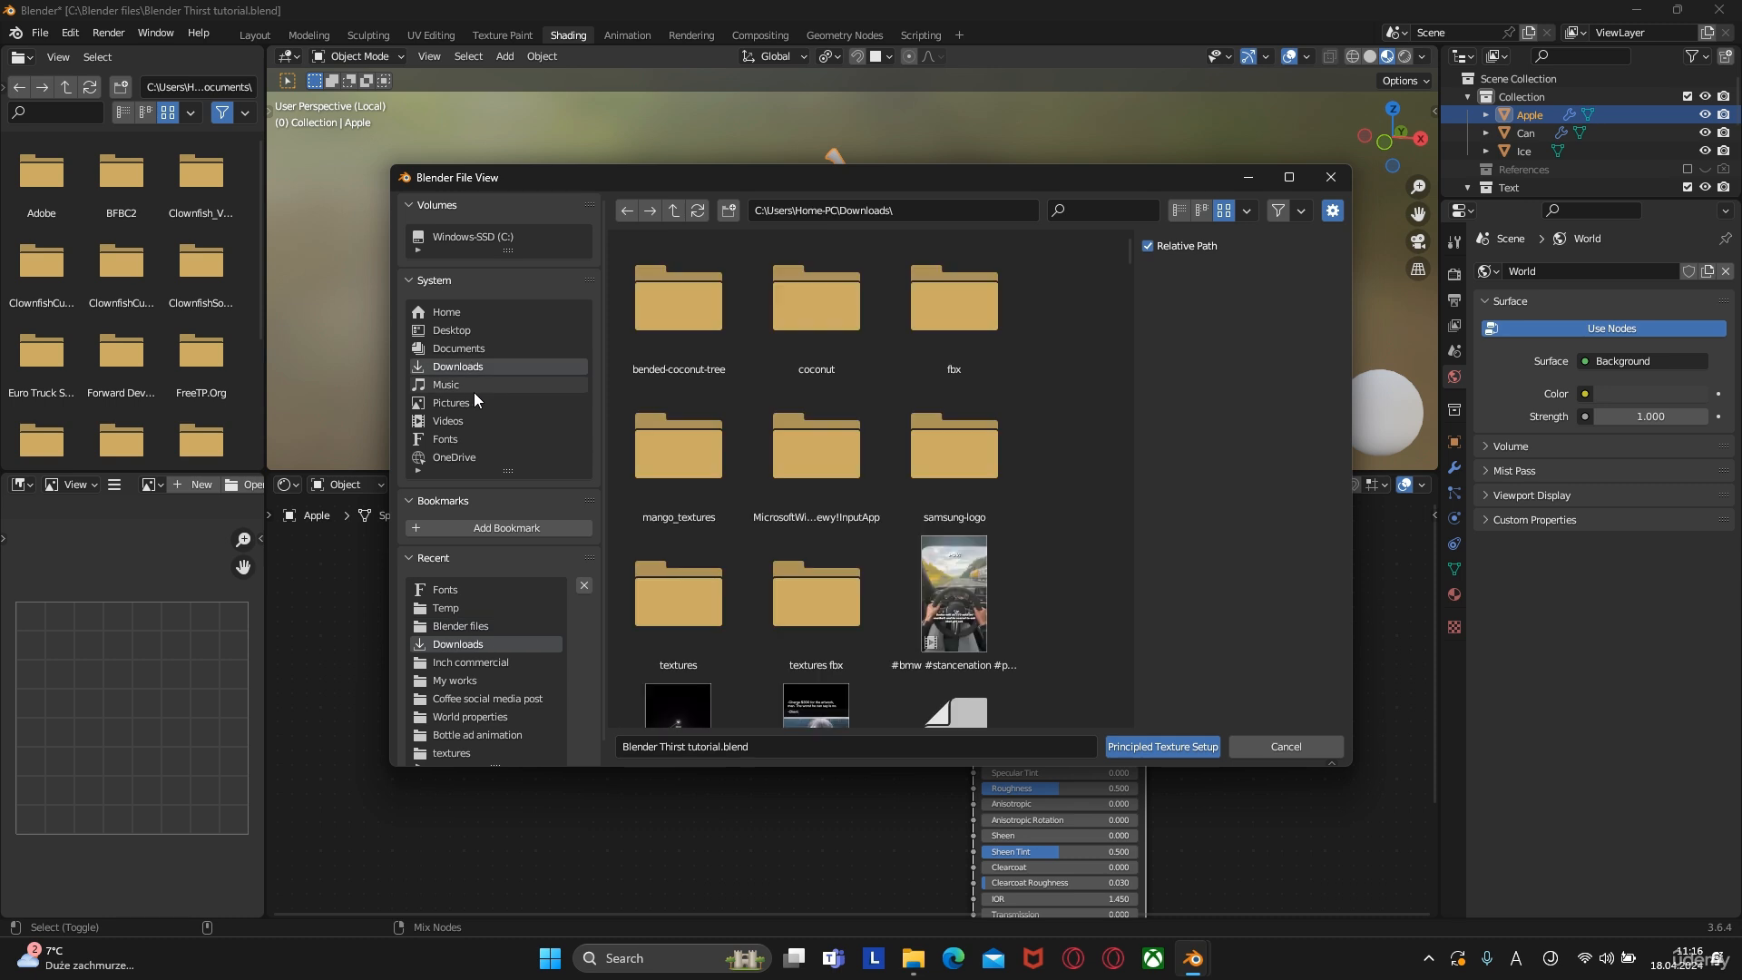
left_click(1245, 211)
left_click(1264, 330)
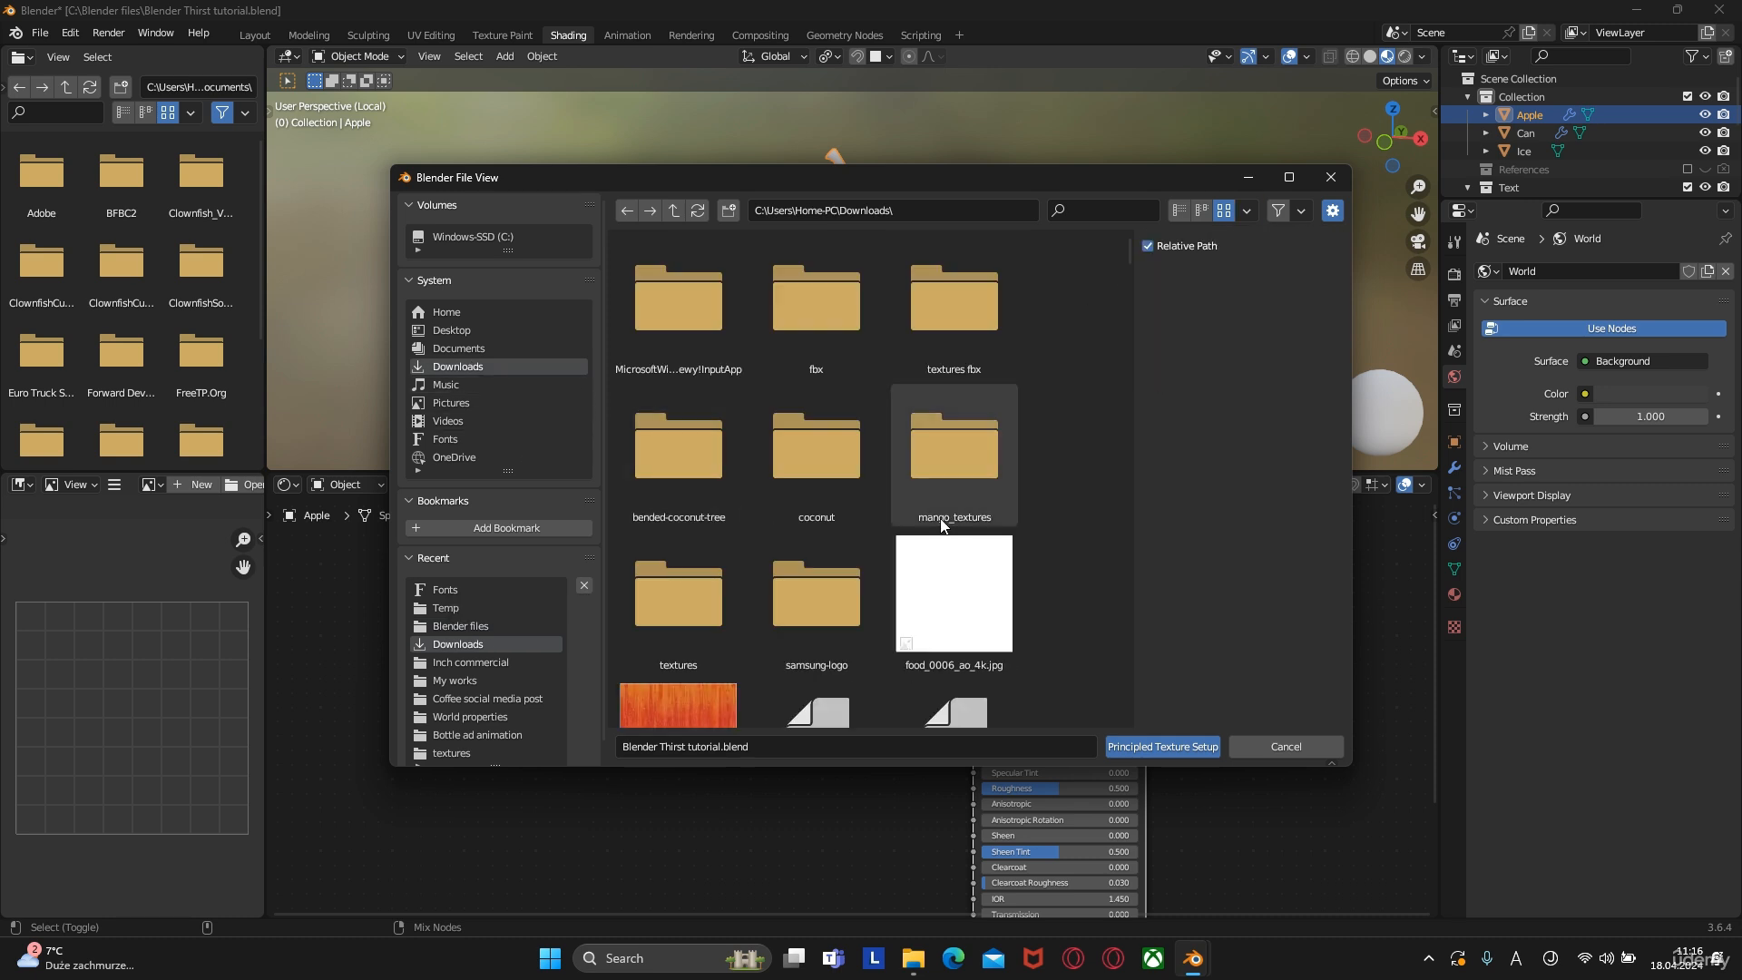
left_click(965, 463)
scroll(962, 459, "down", 3)
left_click(799, 597, "shift")
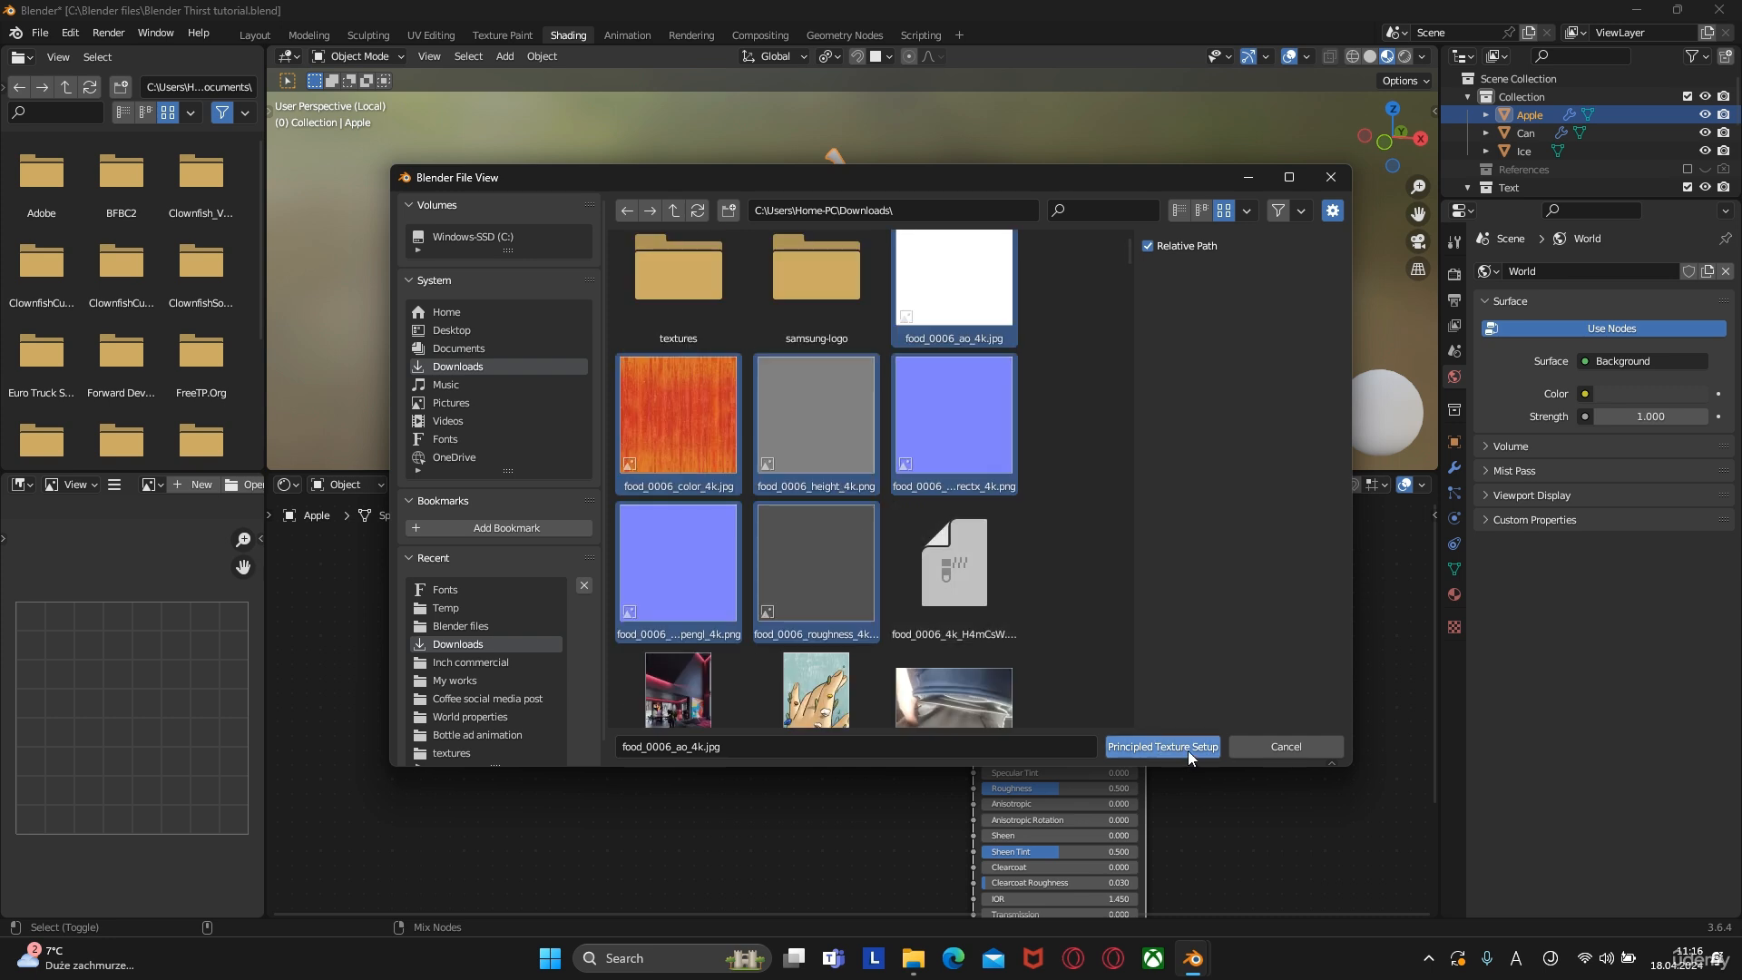
left_click(1163, 747)
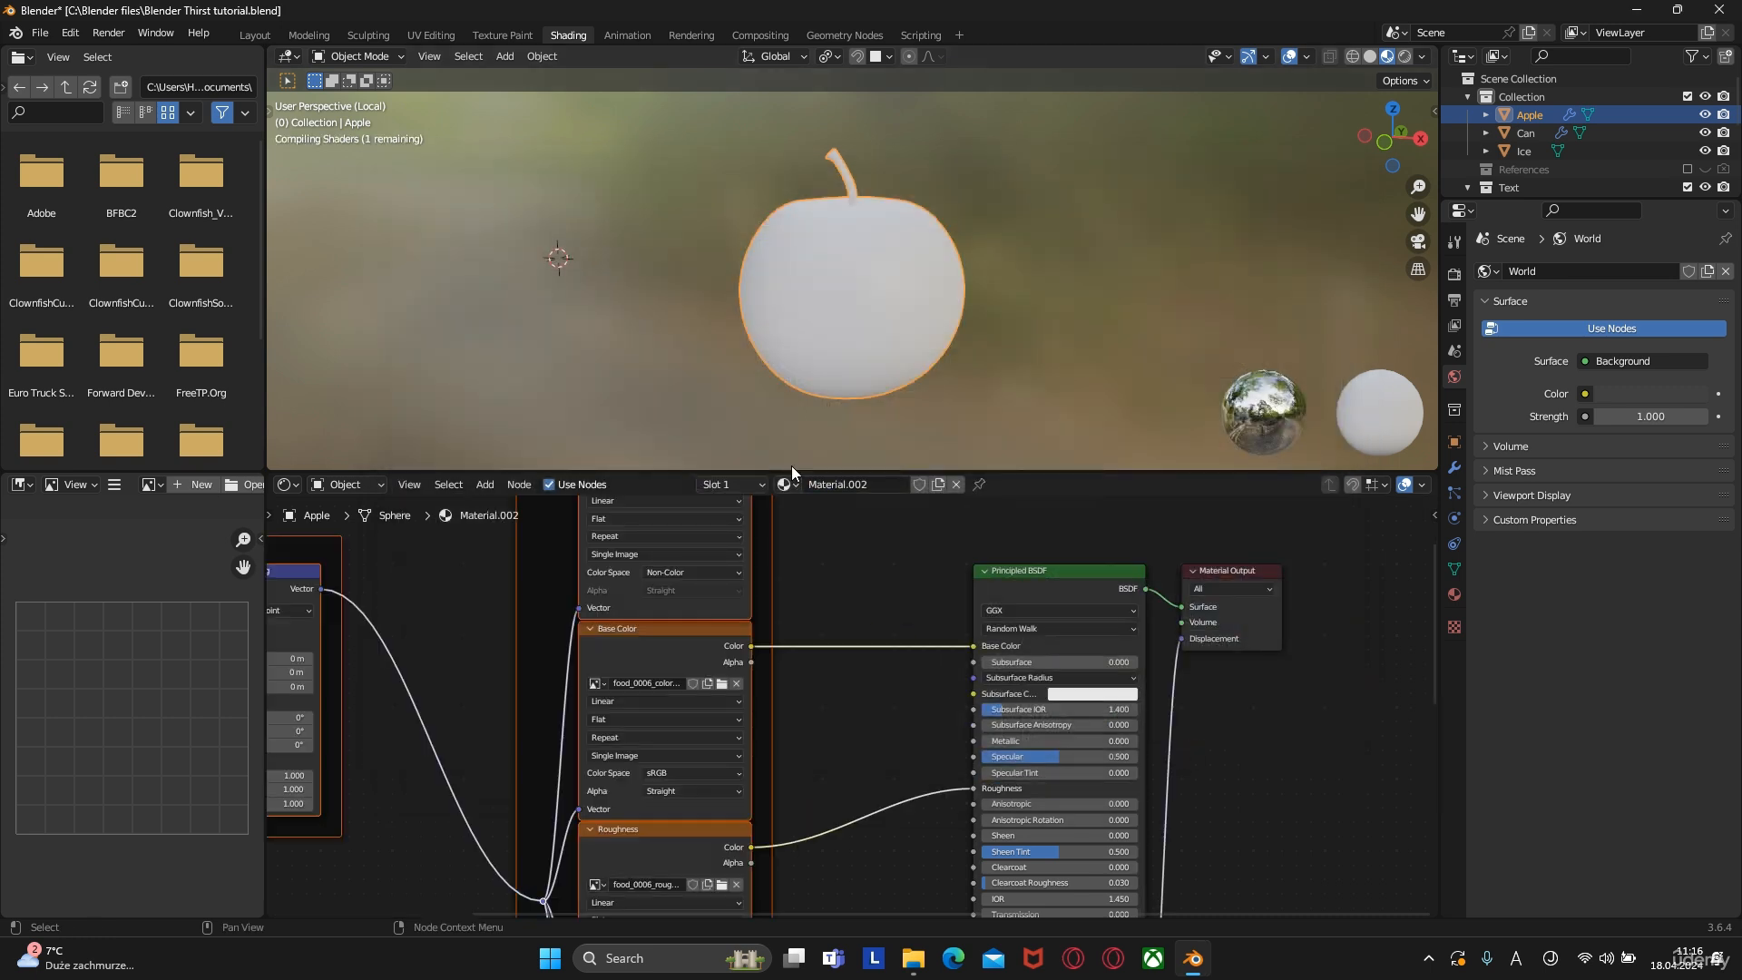
Examine the textured apple from above, below and the side
middle_click_drag(917, 280, 847, 422)
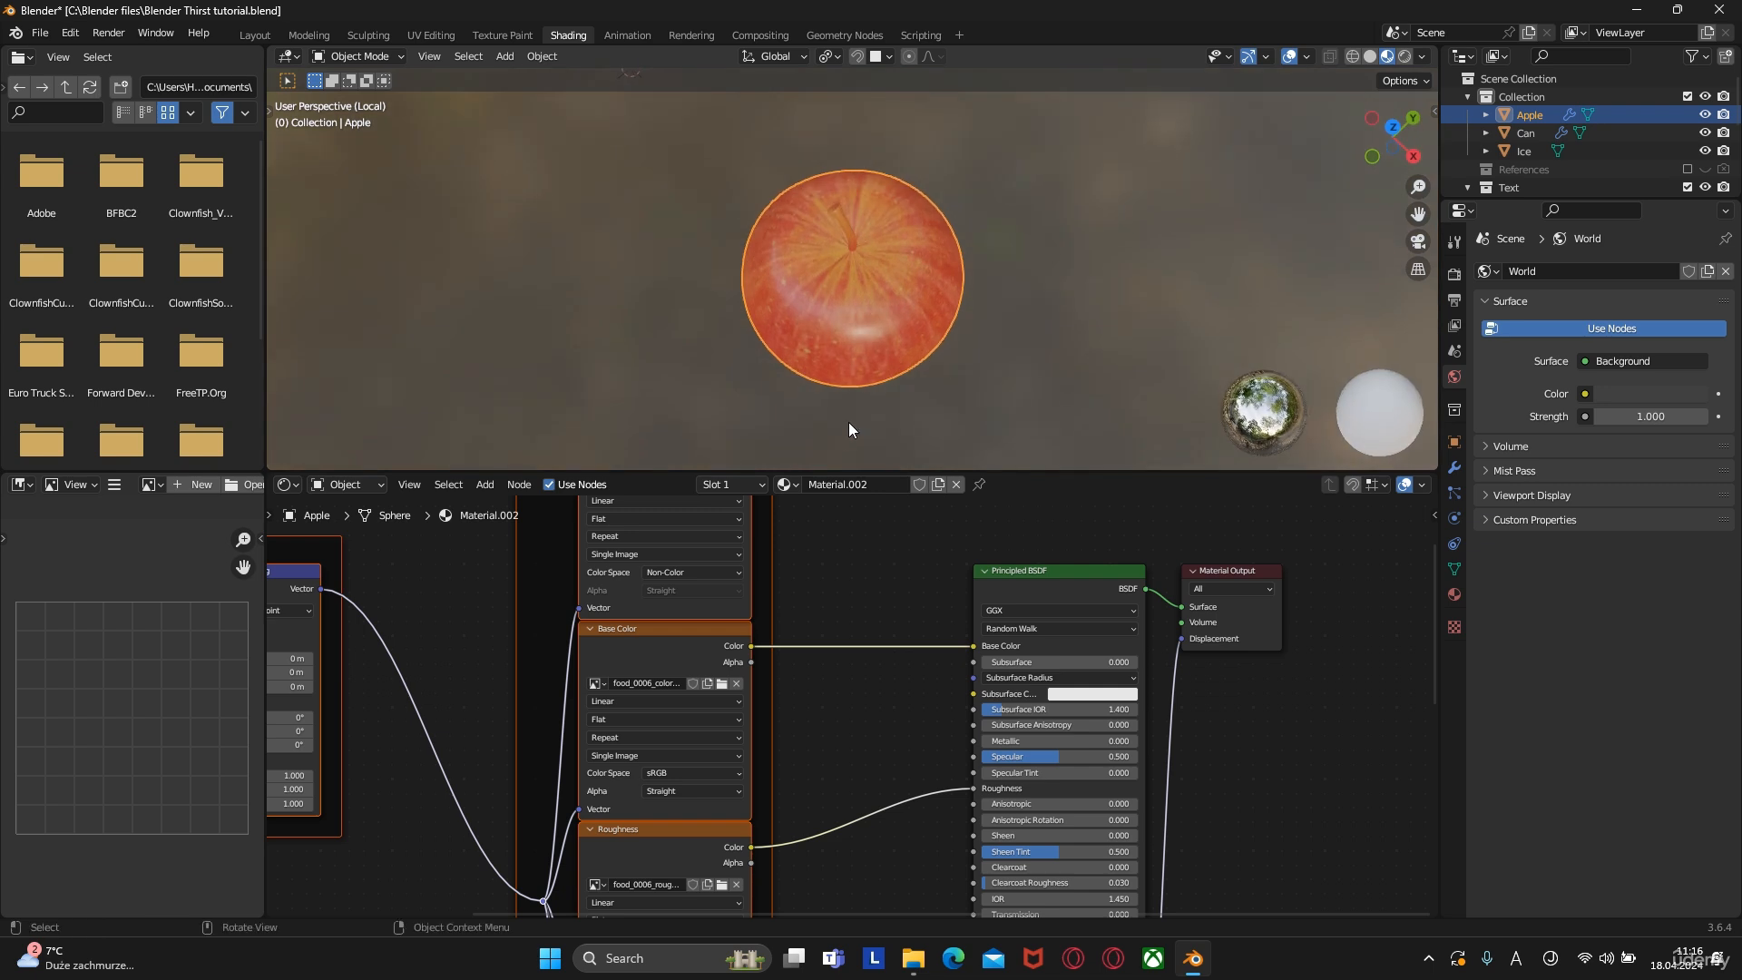
scroll(850, 422, "up", 5)
middle_click_drag(869, 334, 819, 436)
scroll(817, 445, "down", 2)
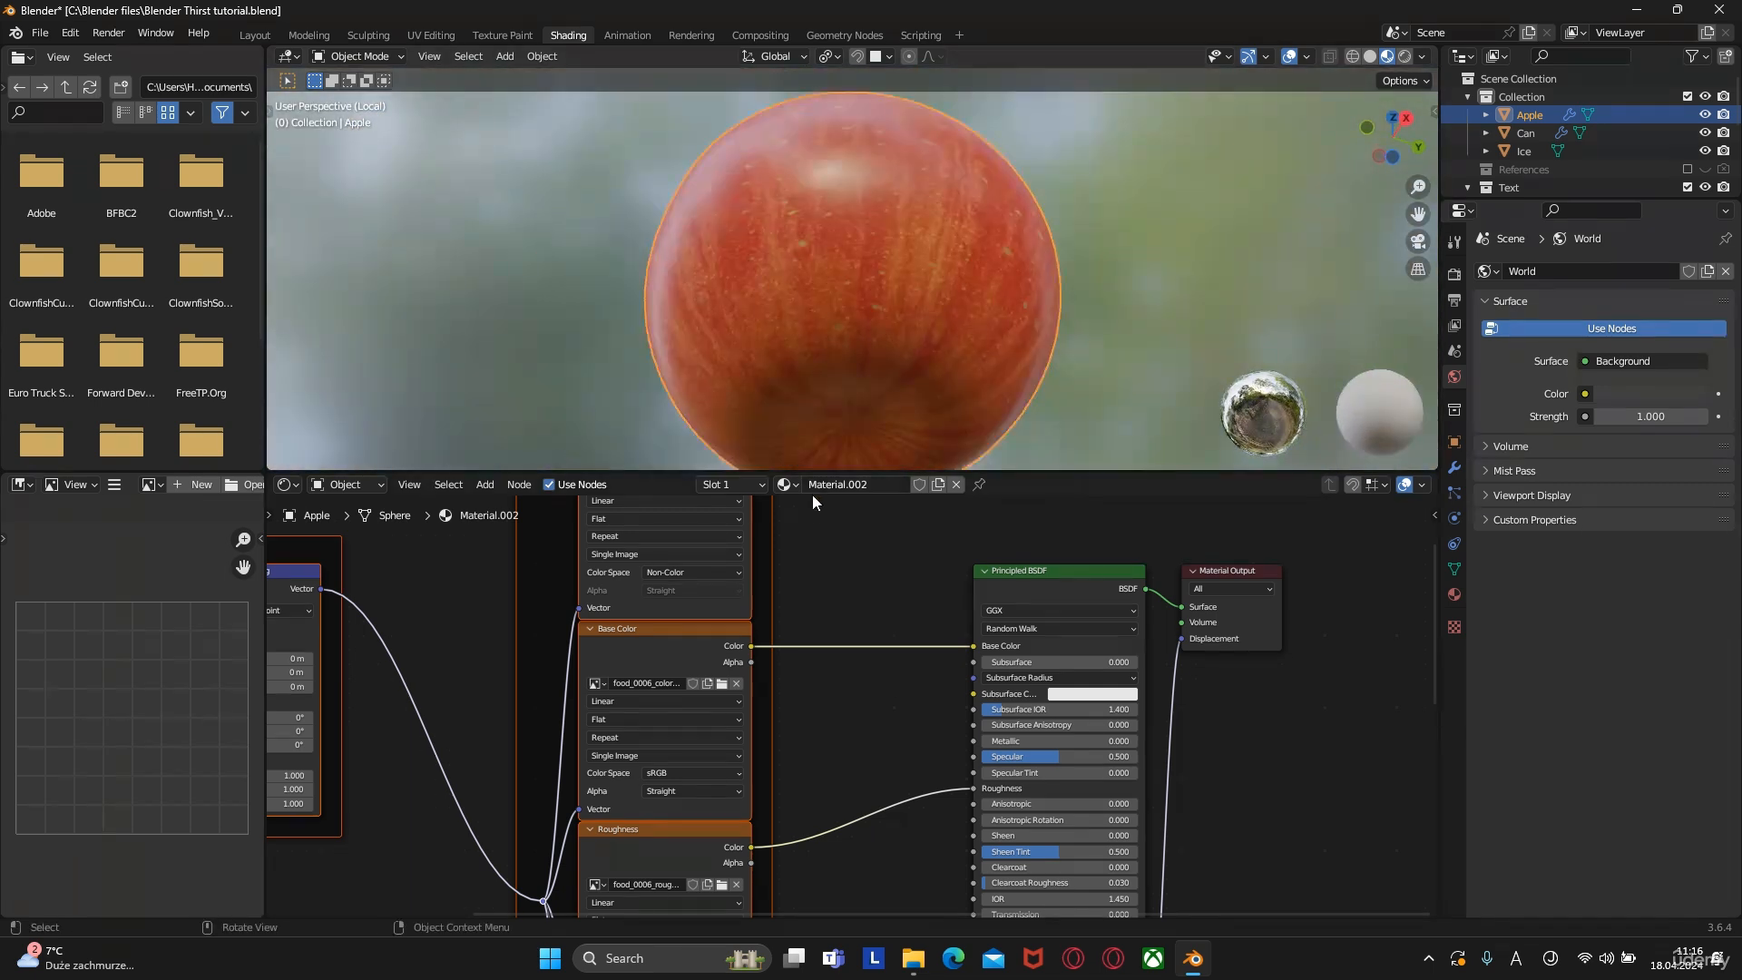
scroll(837, 292, "down", 3)
mouse_move(836, 290)
middle_mouse_down()
mouse_move(842, 443)
mouse_move(835, 127)
mouse_move(798, 303)
mouse_move(824, 283)
middle_mouse_up()
scroll(826, 241, "up", 2)
scroll(726, 610, "down", 4)
Set the Normal Map node's Strength to 2.6 and check the apple's surface
middle_click_drag(772, 661, 849, 833)
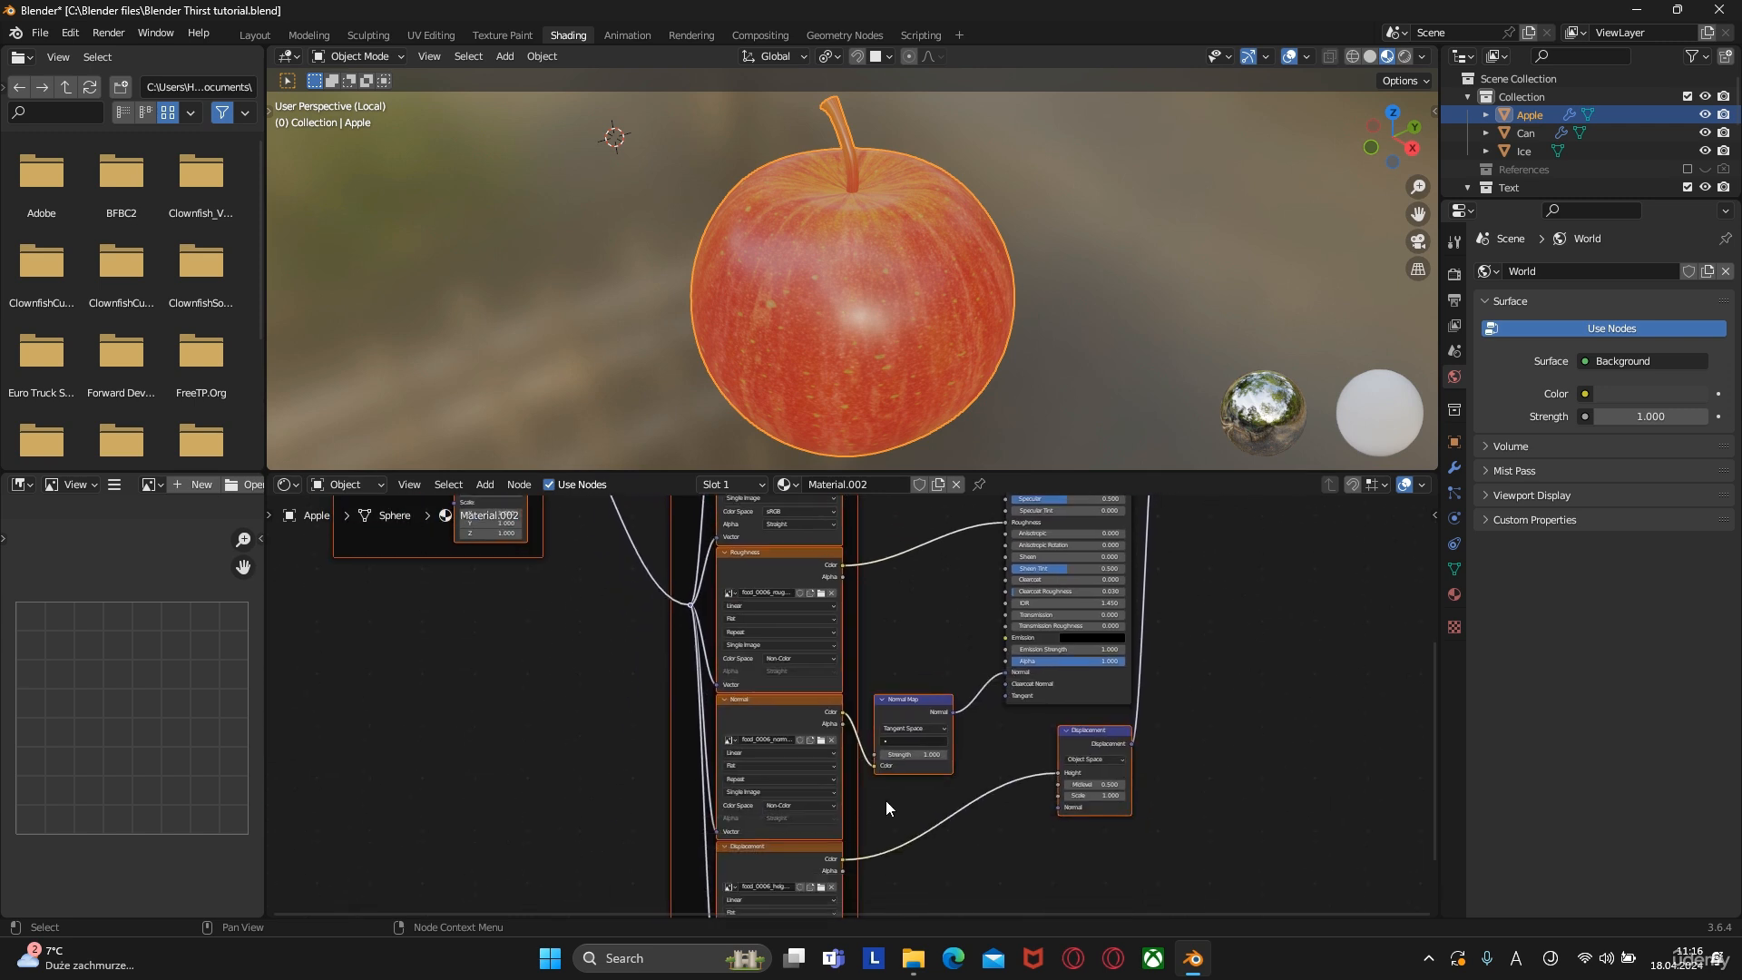
scroll(886, 801, "up", 2)
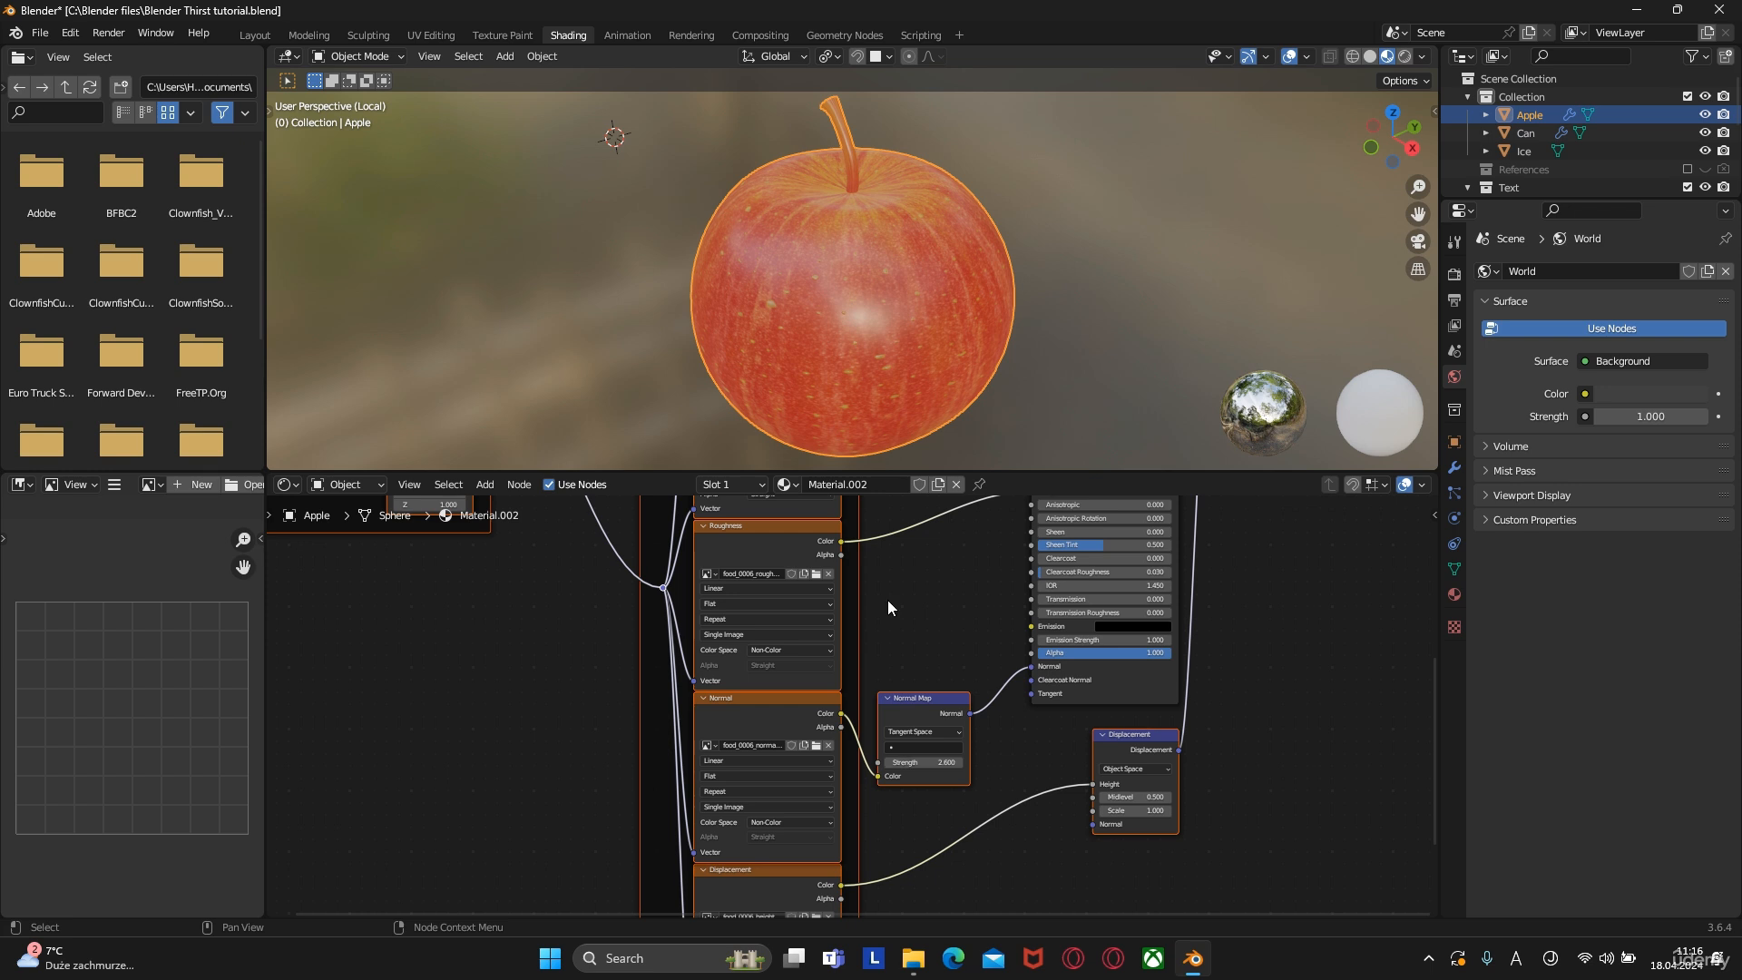
scroll(906, 340, "up", 5)
middle_click_drag(906, 339, 771, 292)
scroll(771, 292, "down", 4)
Delete the Displacement node, the Displacement image texture and the Ambient Occlusion texture from the apple's material
middle_click_drag(1006, 724, 824, 693)
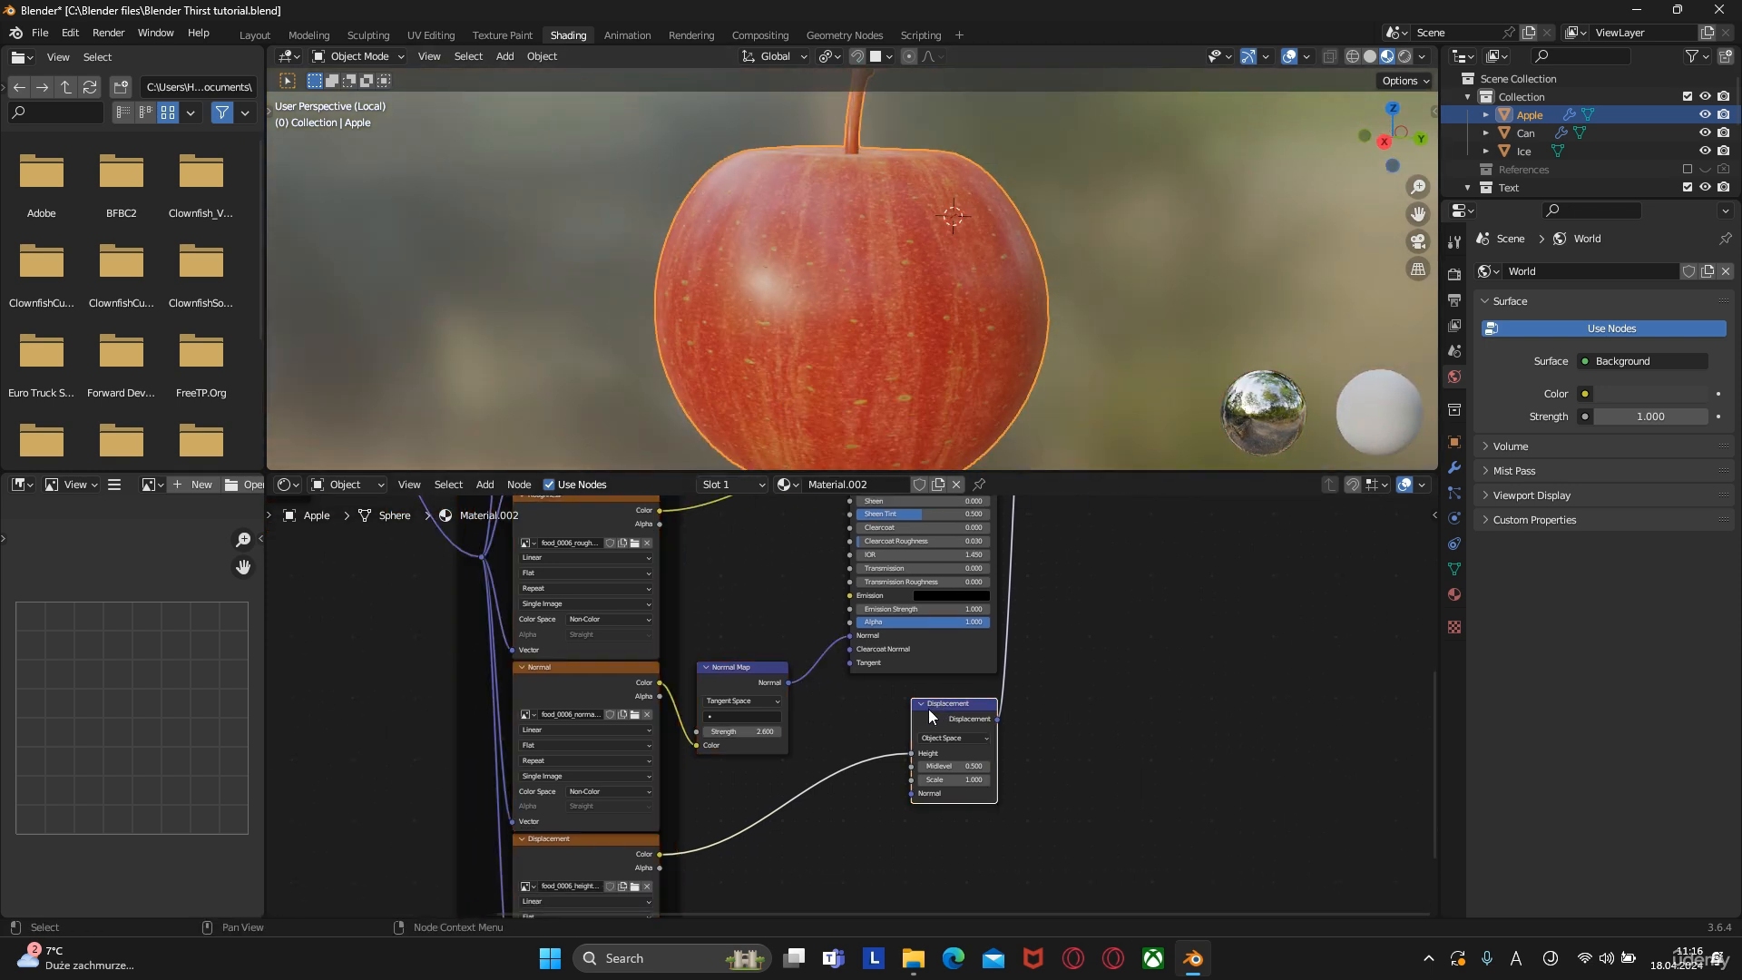
key("x")
left_click(575, 852)
key("x")
middle_click_drag(758, 699, 982, 959)
middle_click_drag(820, 578, 771, 738)
left_click(821, 572)
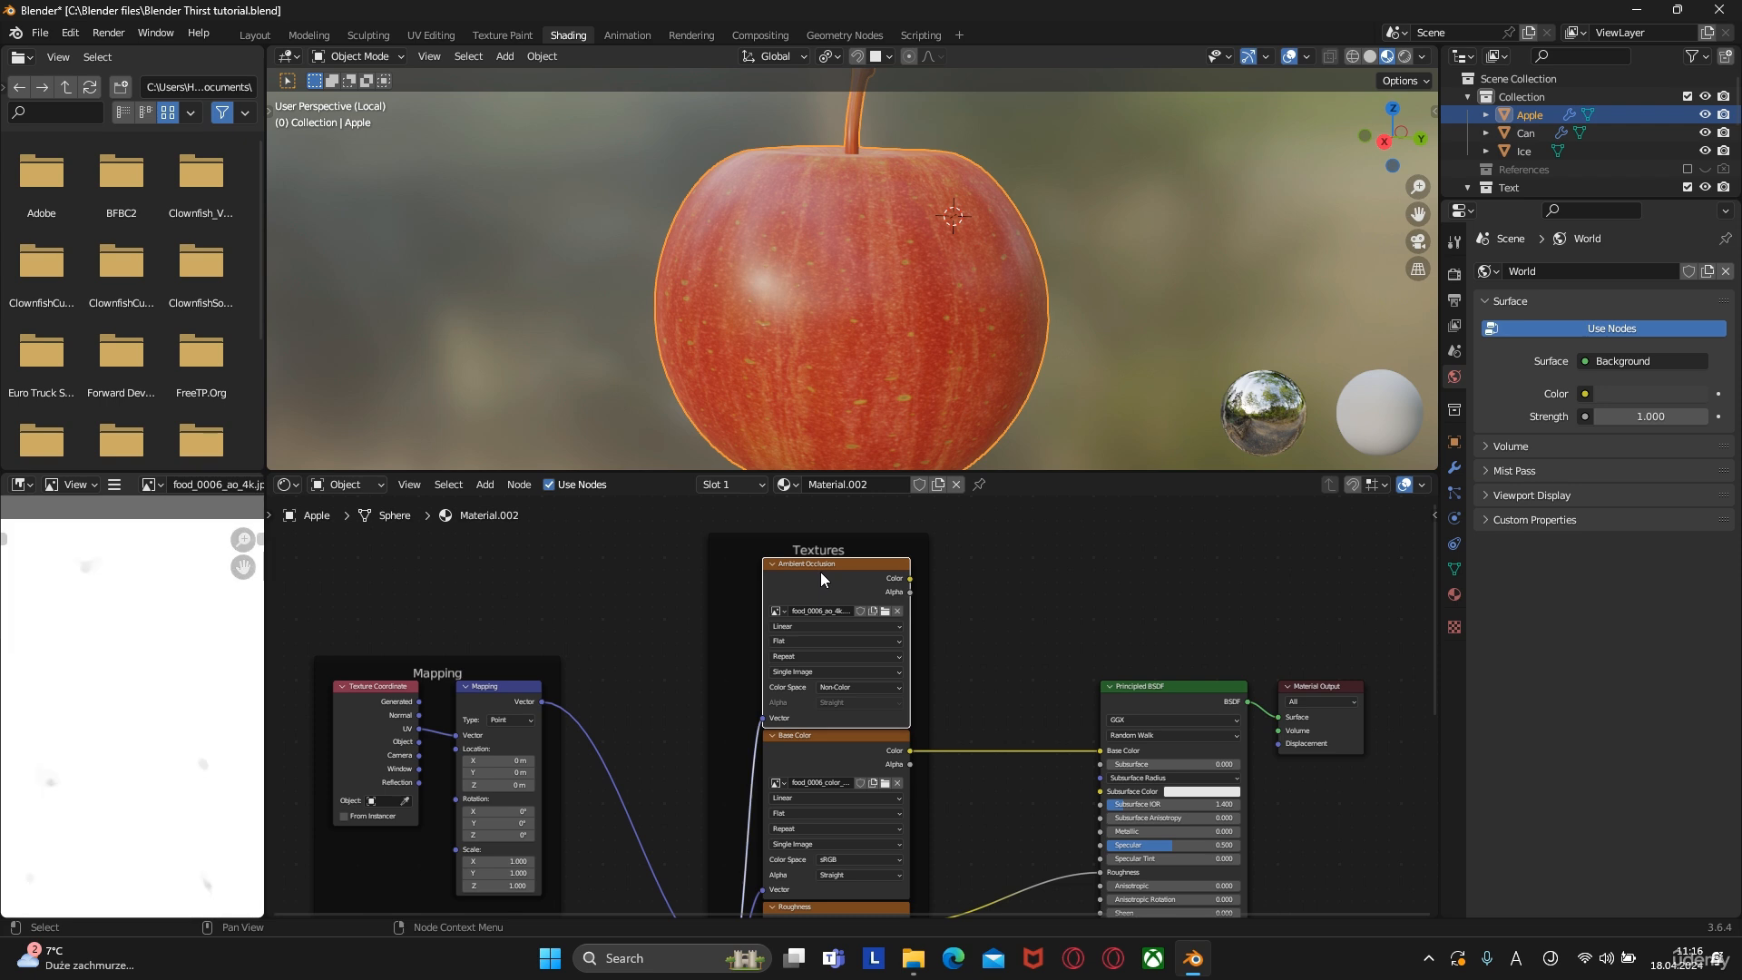
key("x")
Examine how the texture covers the apple's skin and stem up close
middle_click_drag(873, 696, 786, 533)
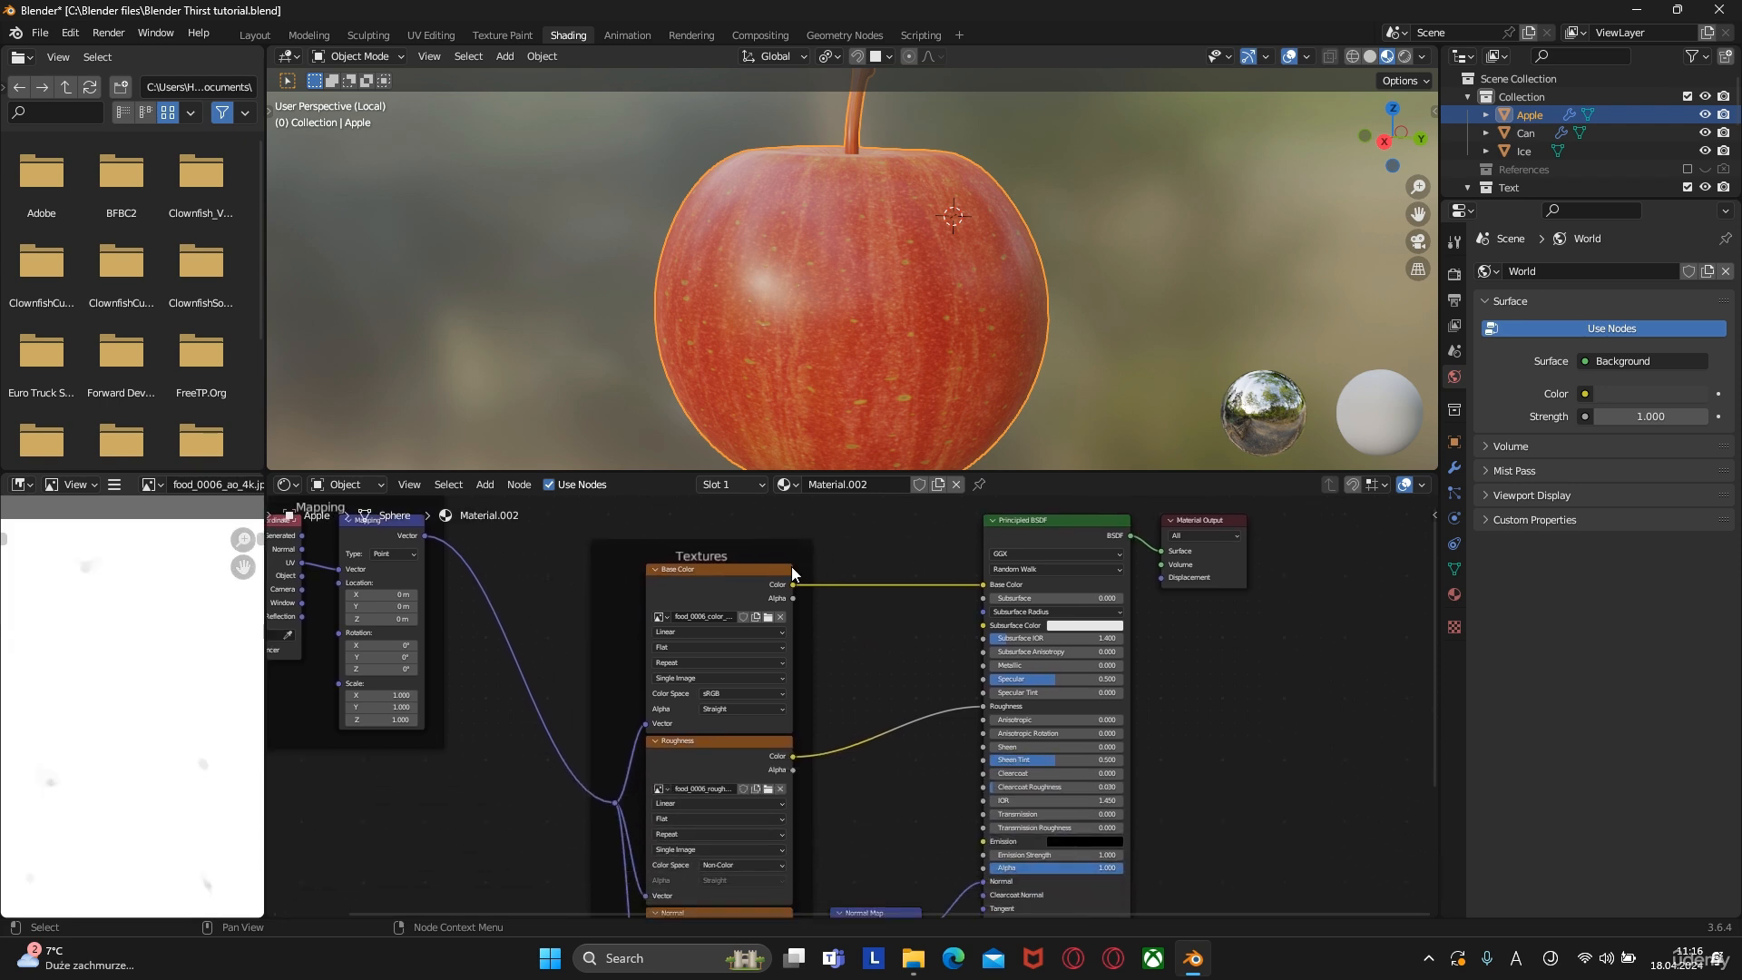
scroll(906, 708, "up", 2)
scroll(908, 722, "up", 3)
middle_click_drag(860, 182, 740, 329)
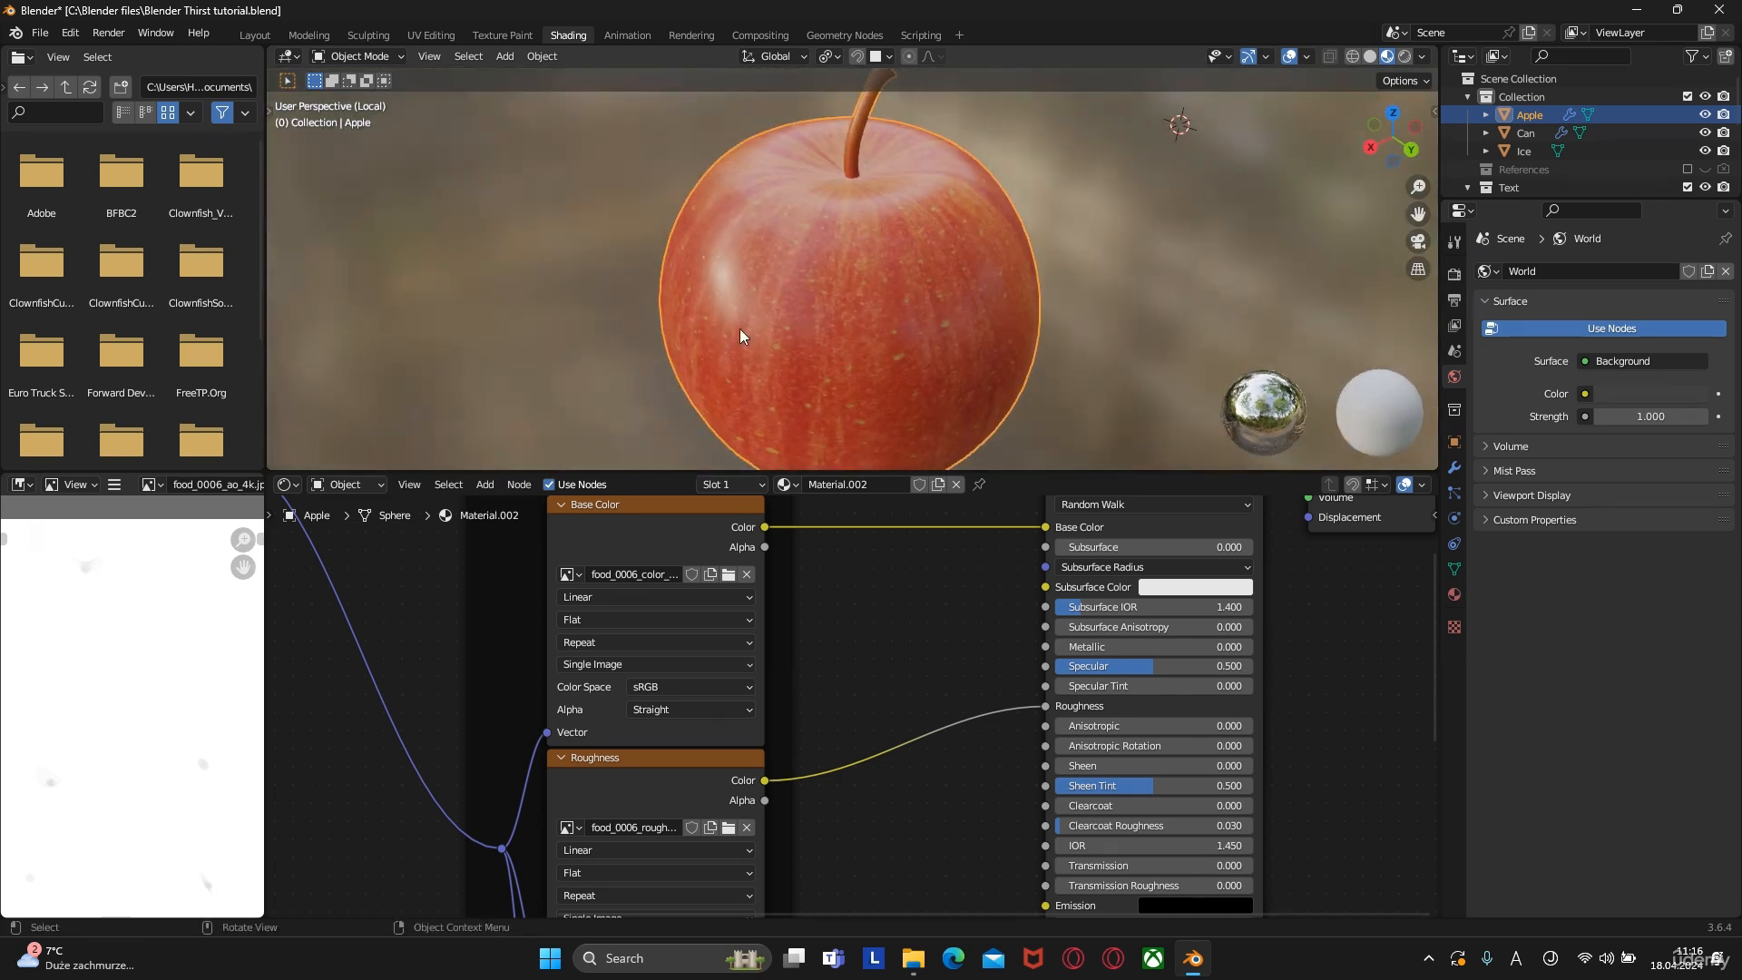
middle_click_drag(879, 204, 830, 399)
scroll(872, 298, "up", 5)
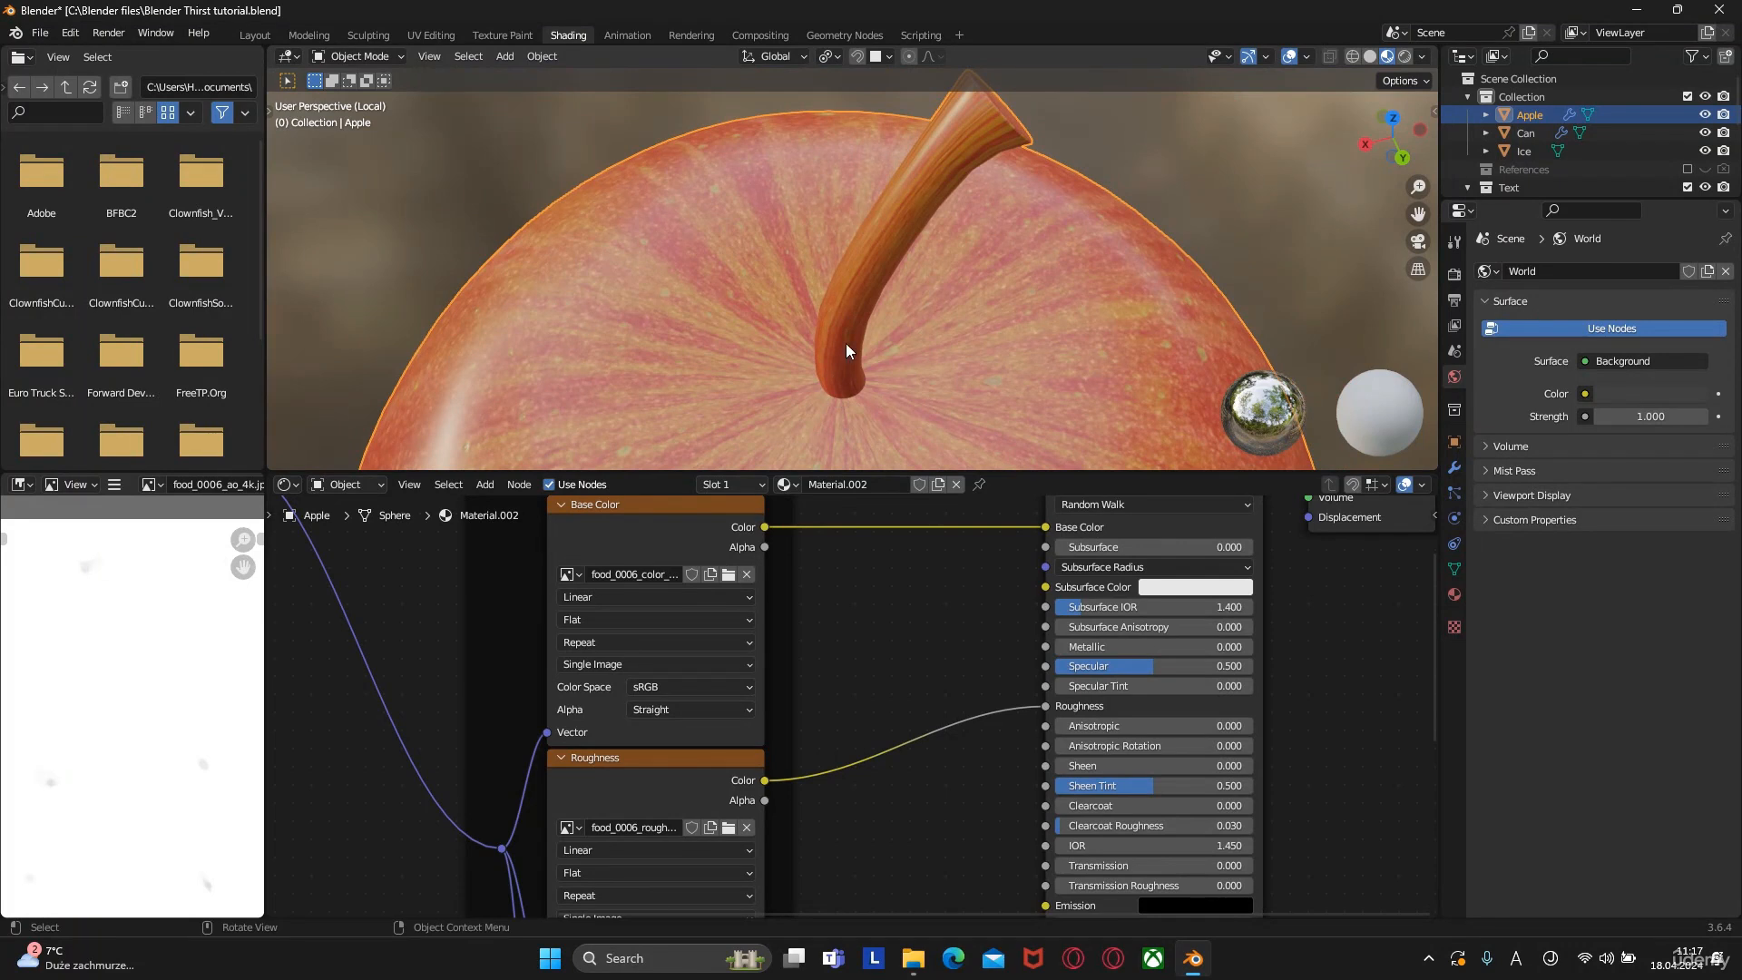
scroll(889, 340, "down", 2)
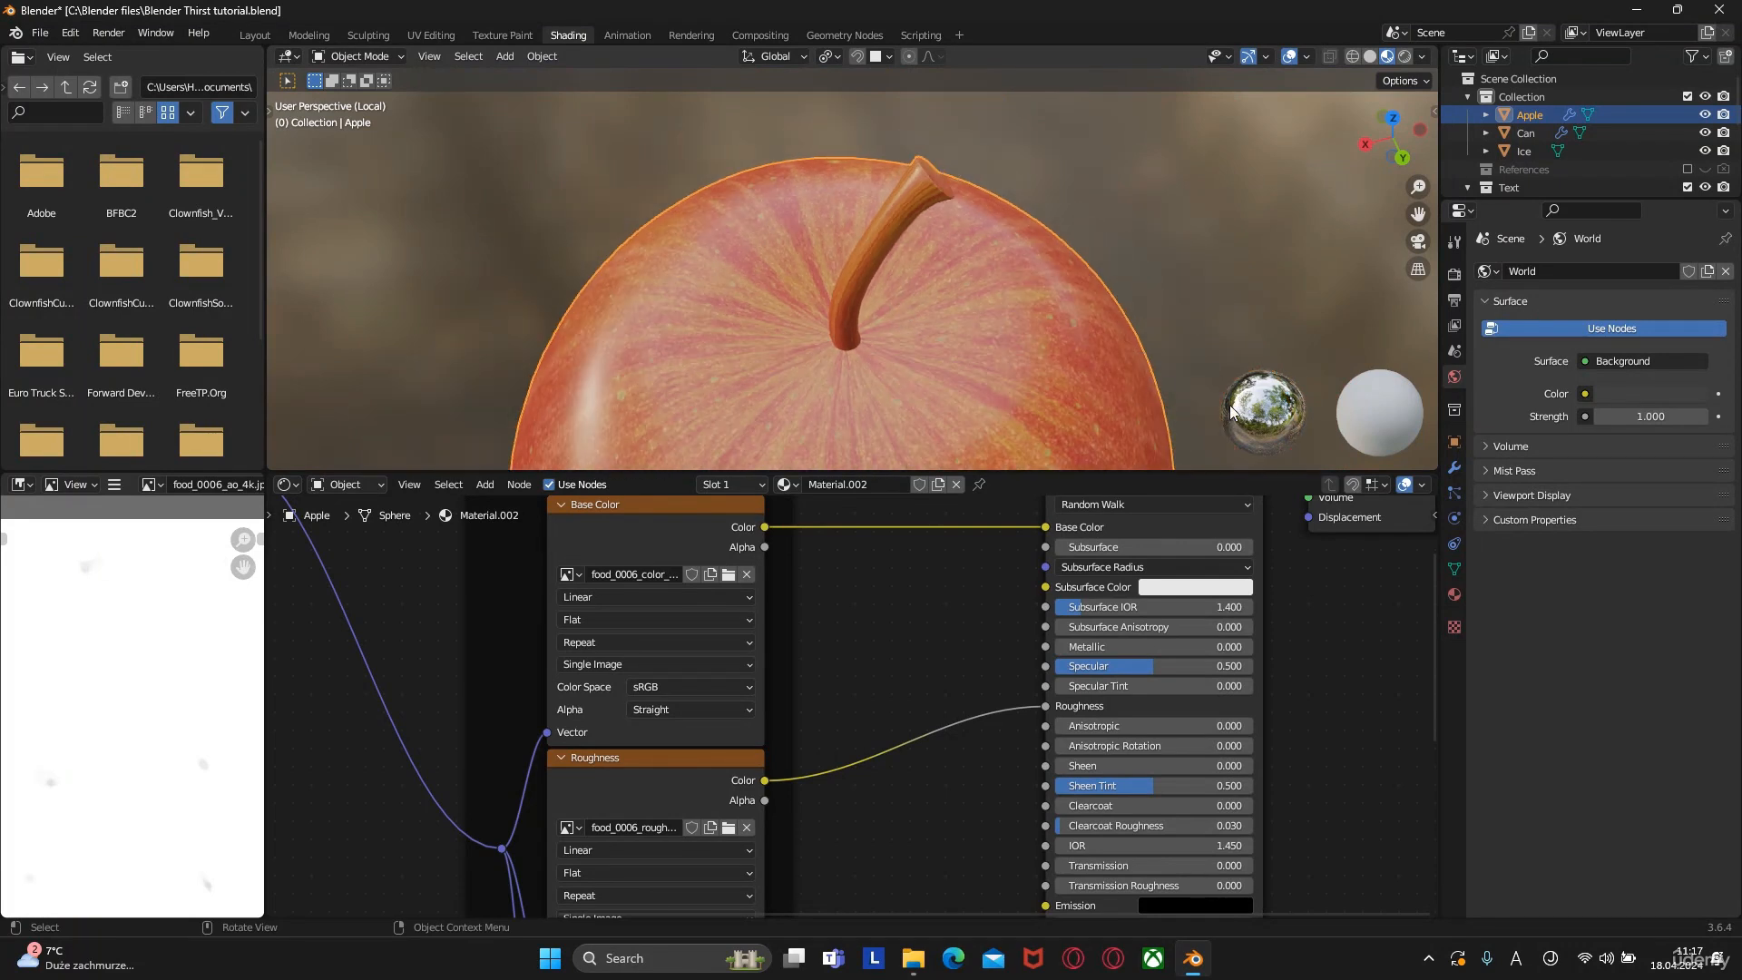
scroll(1228, 404, "down", 2)
Add a second material slot to the apple and create a new material in it
left_click(1456, 595)
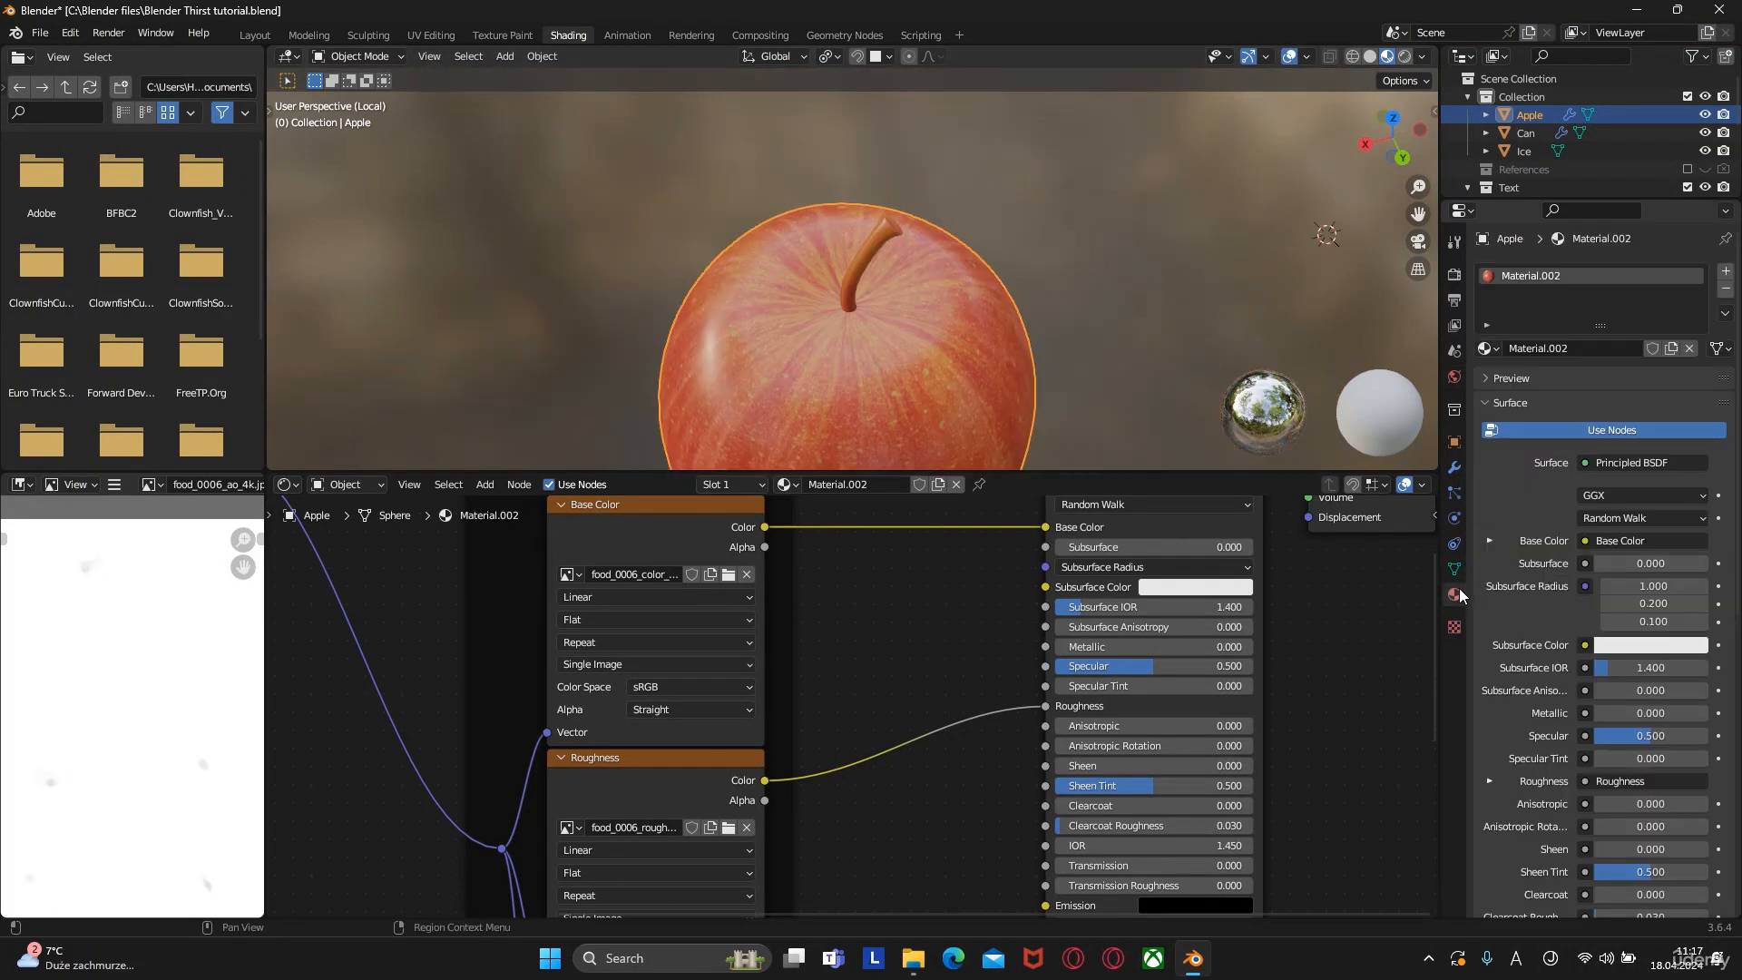
left_click(1726, 270)
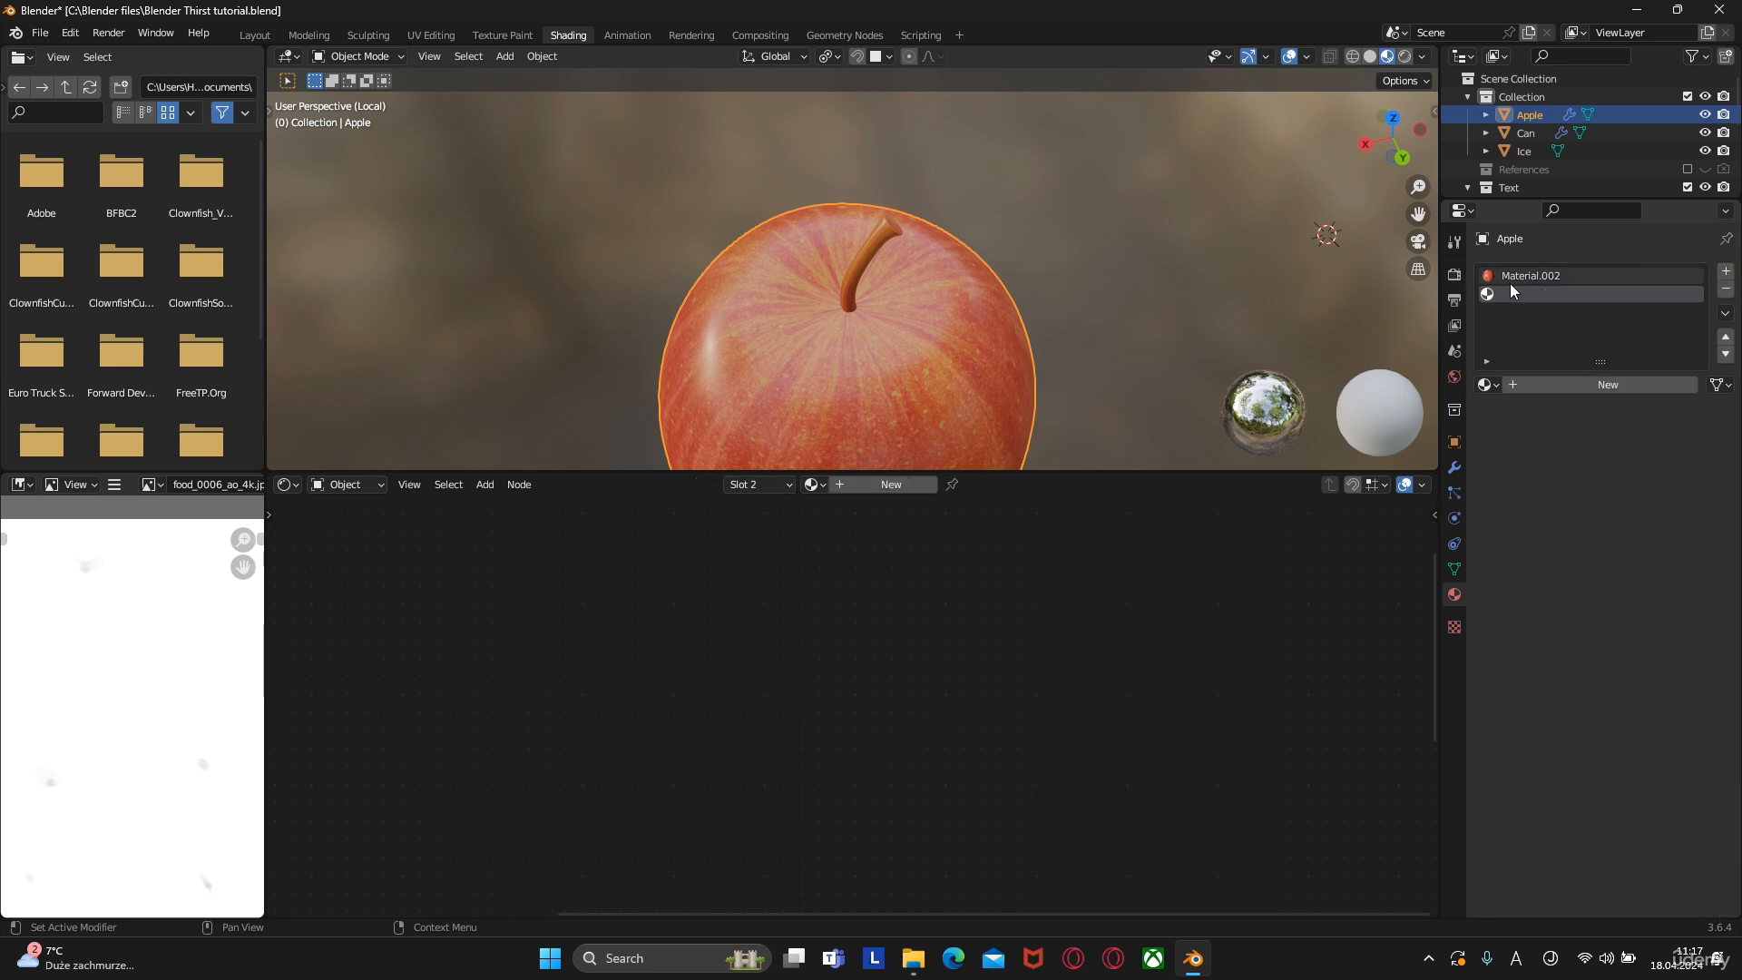
left_click(1591, 382)
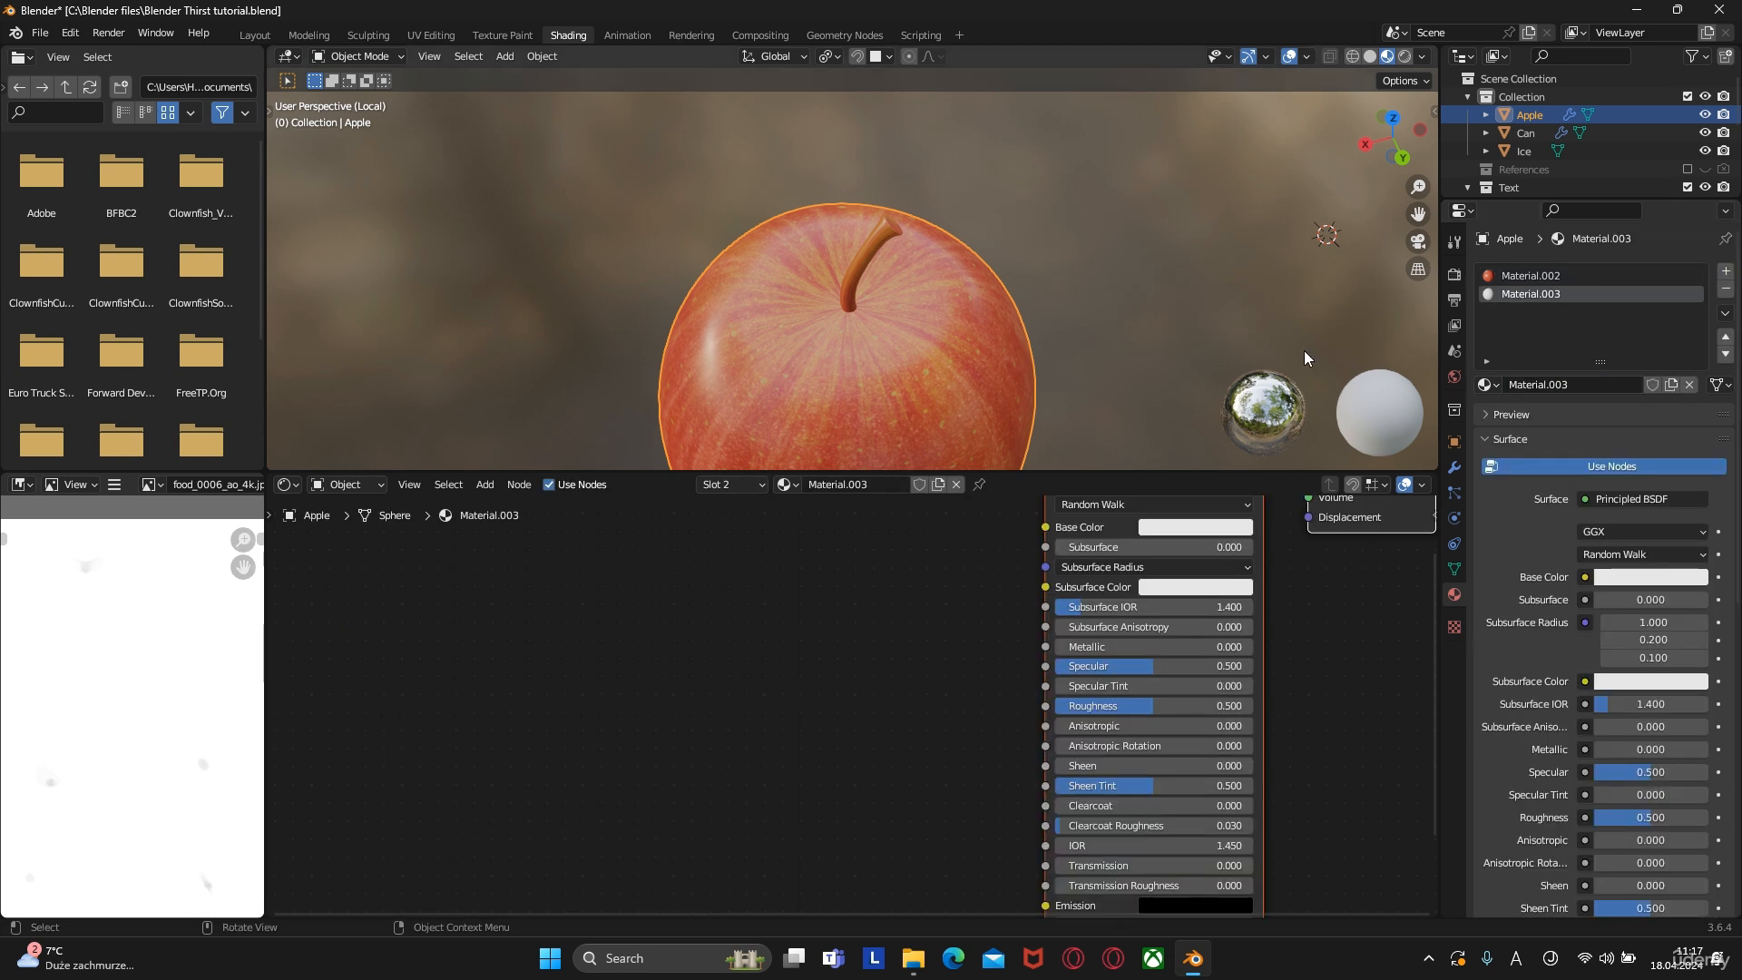
Set the new material's Base Color to a fully saturated dark orange-brown for the stem
scroll(1158, 591, "down", 2)
middle_click_drag(1158, 594, 1016, 577)
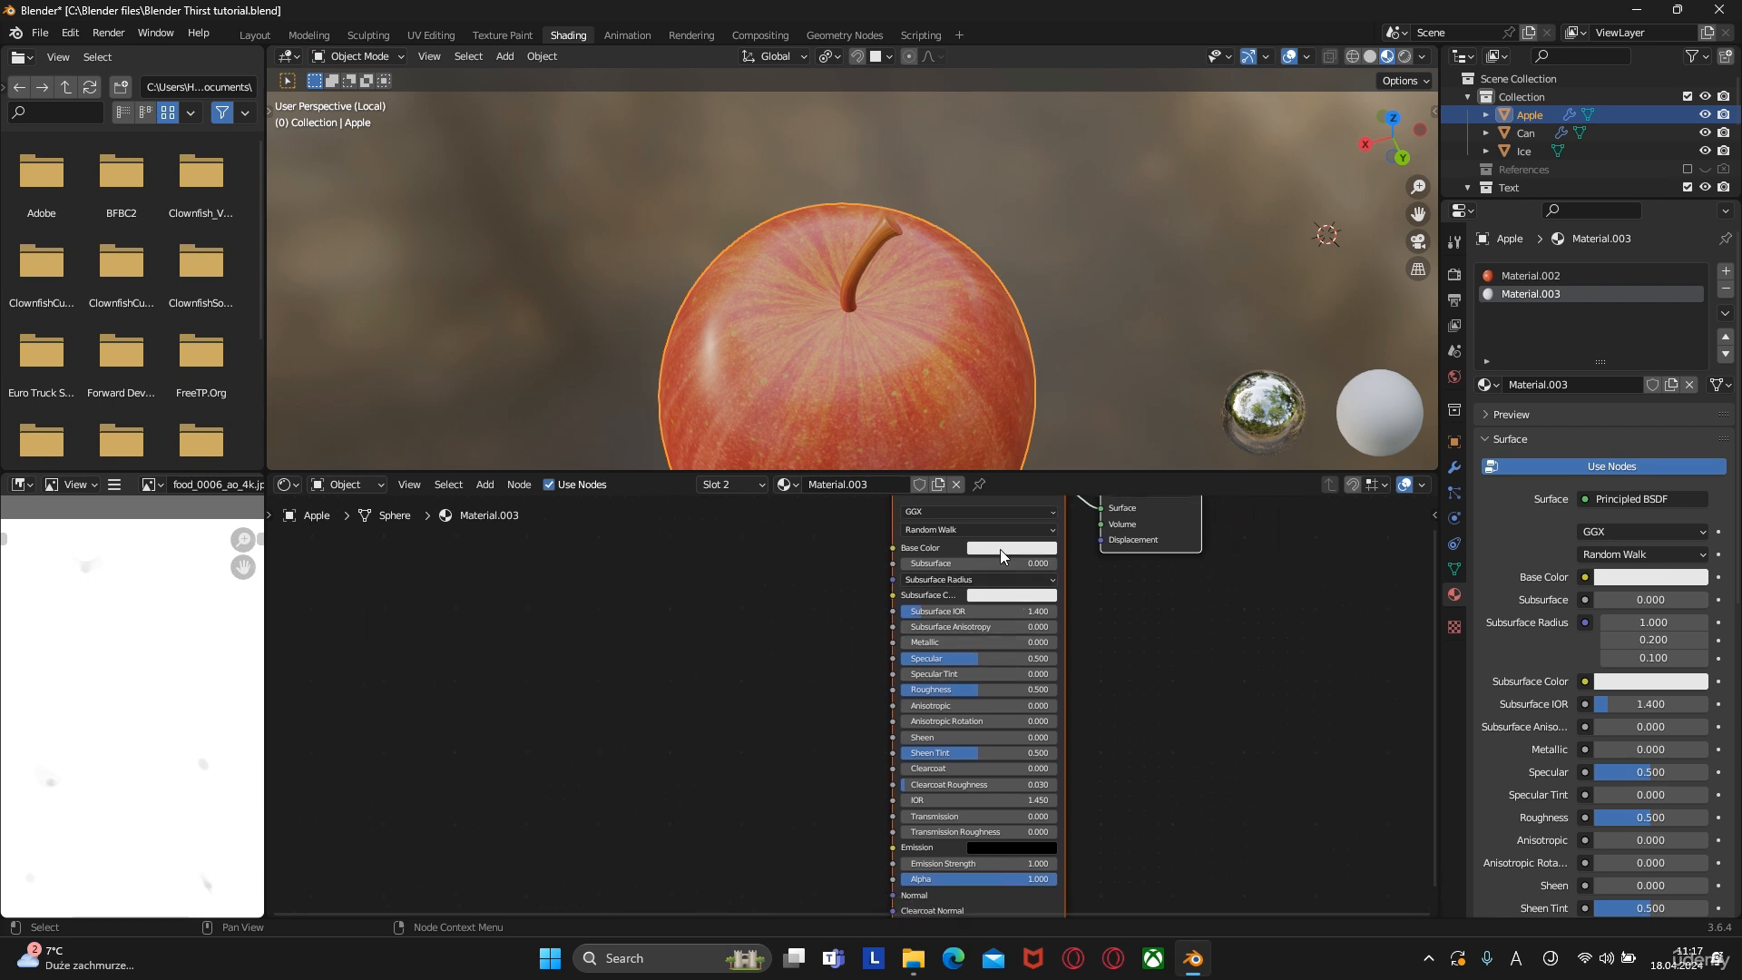
left_click(1002, 551)
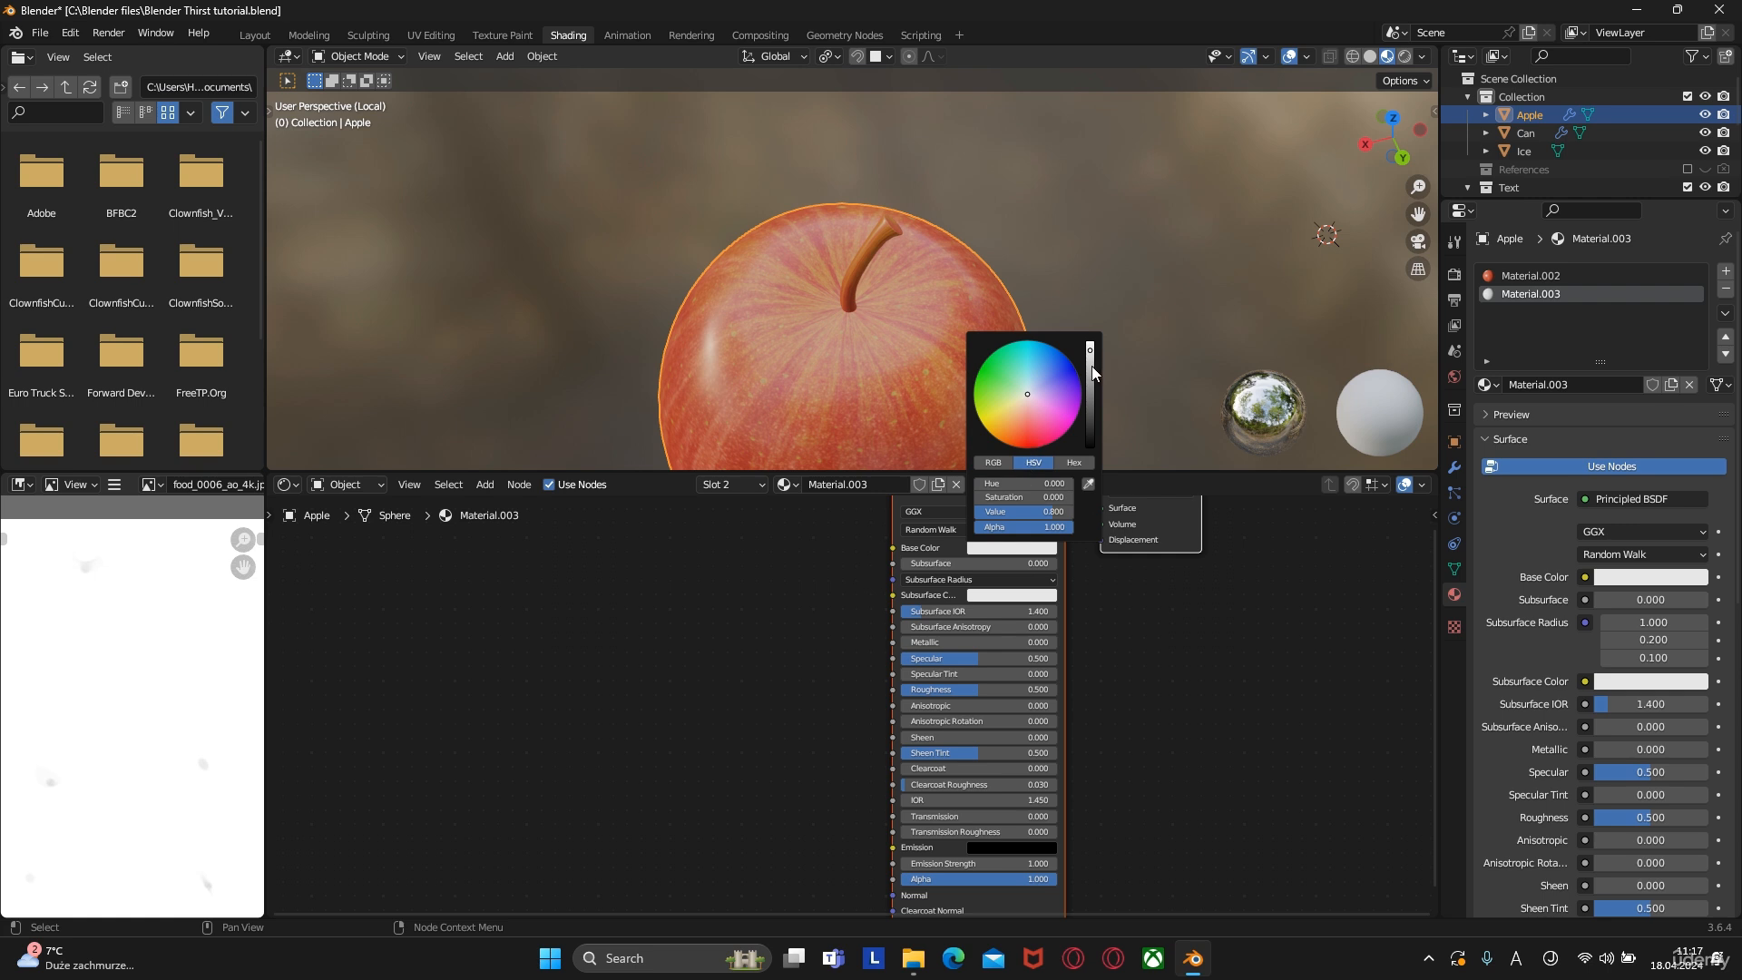
left_click_drag(1027, 416, 1003, 442)
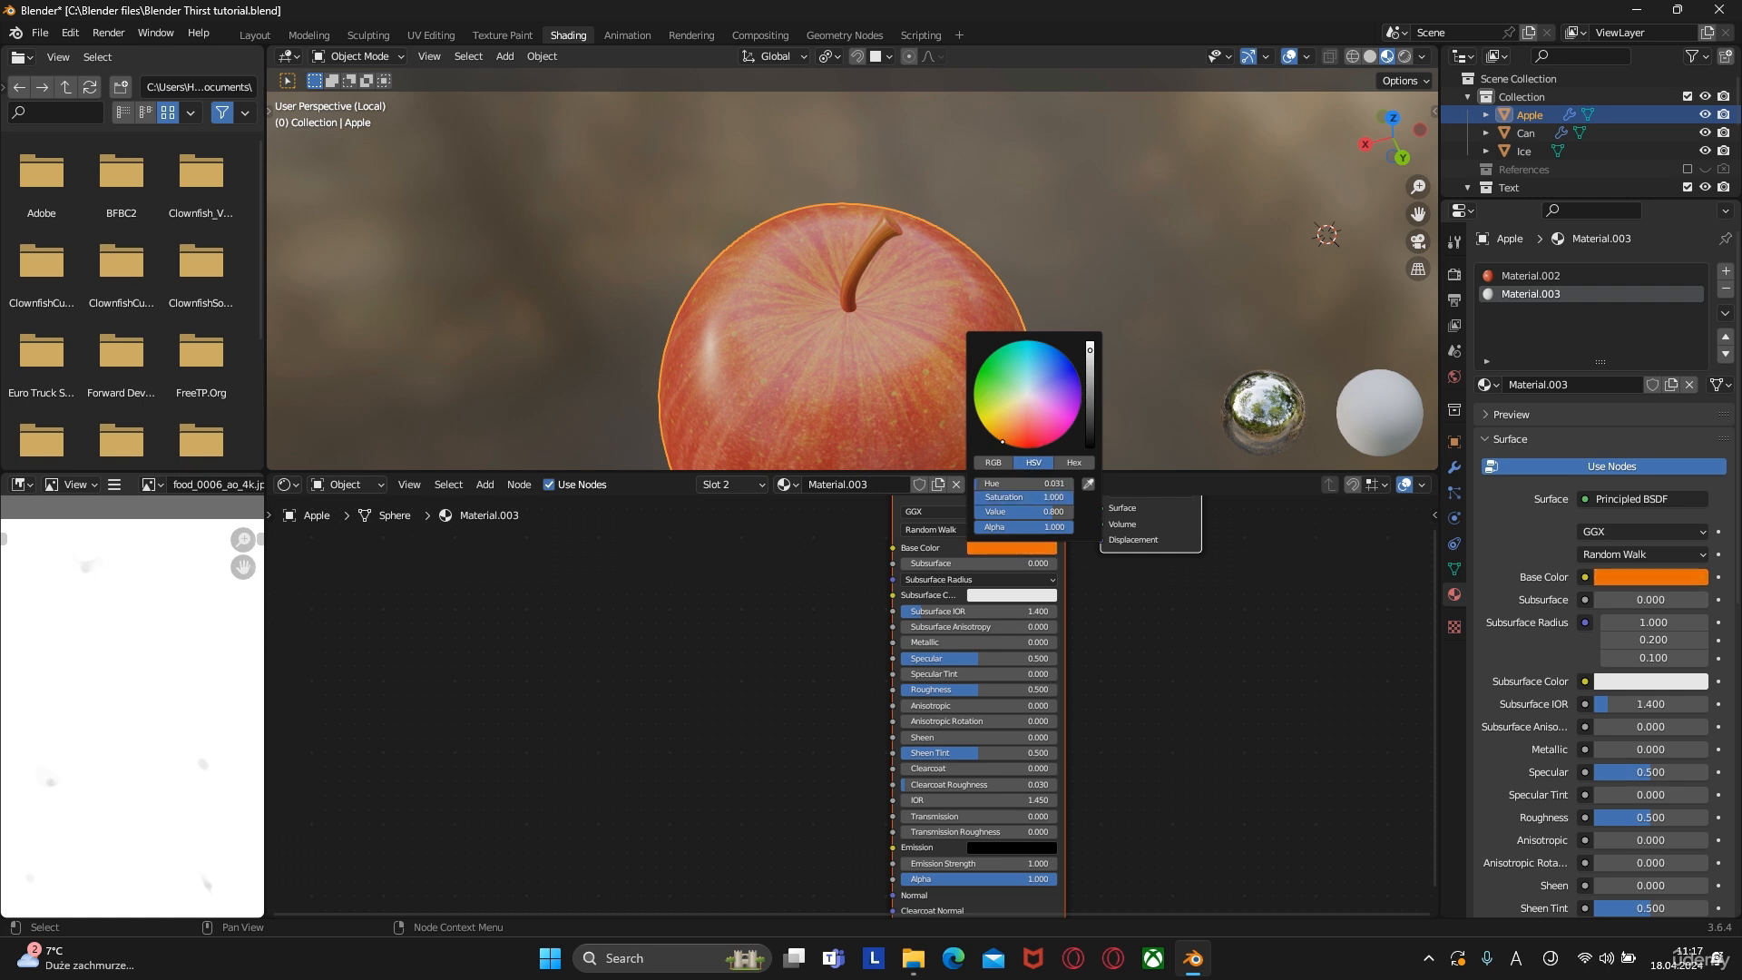
left_click_drag(1095, 366, 1089, 400)
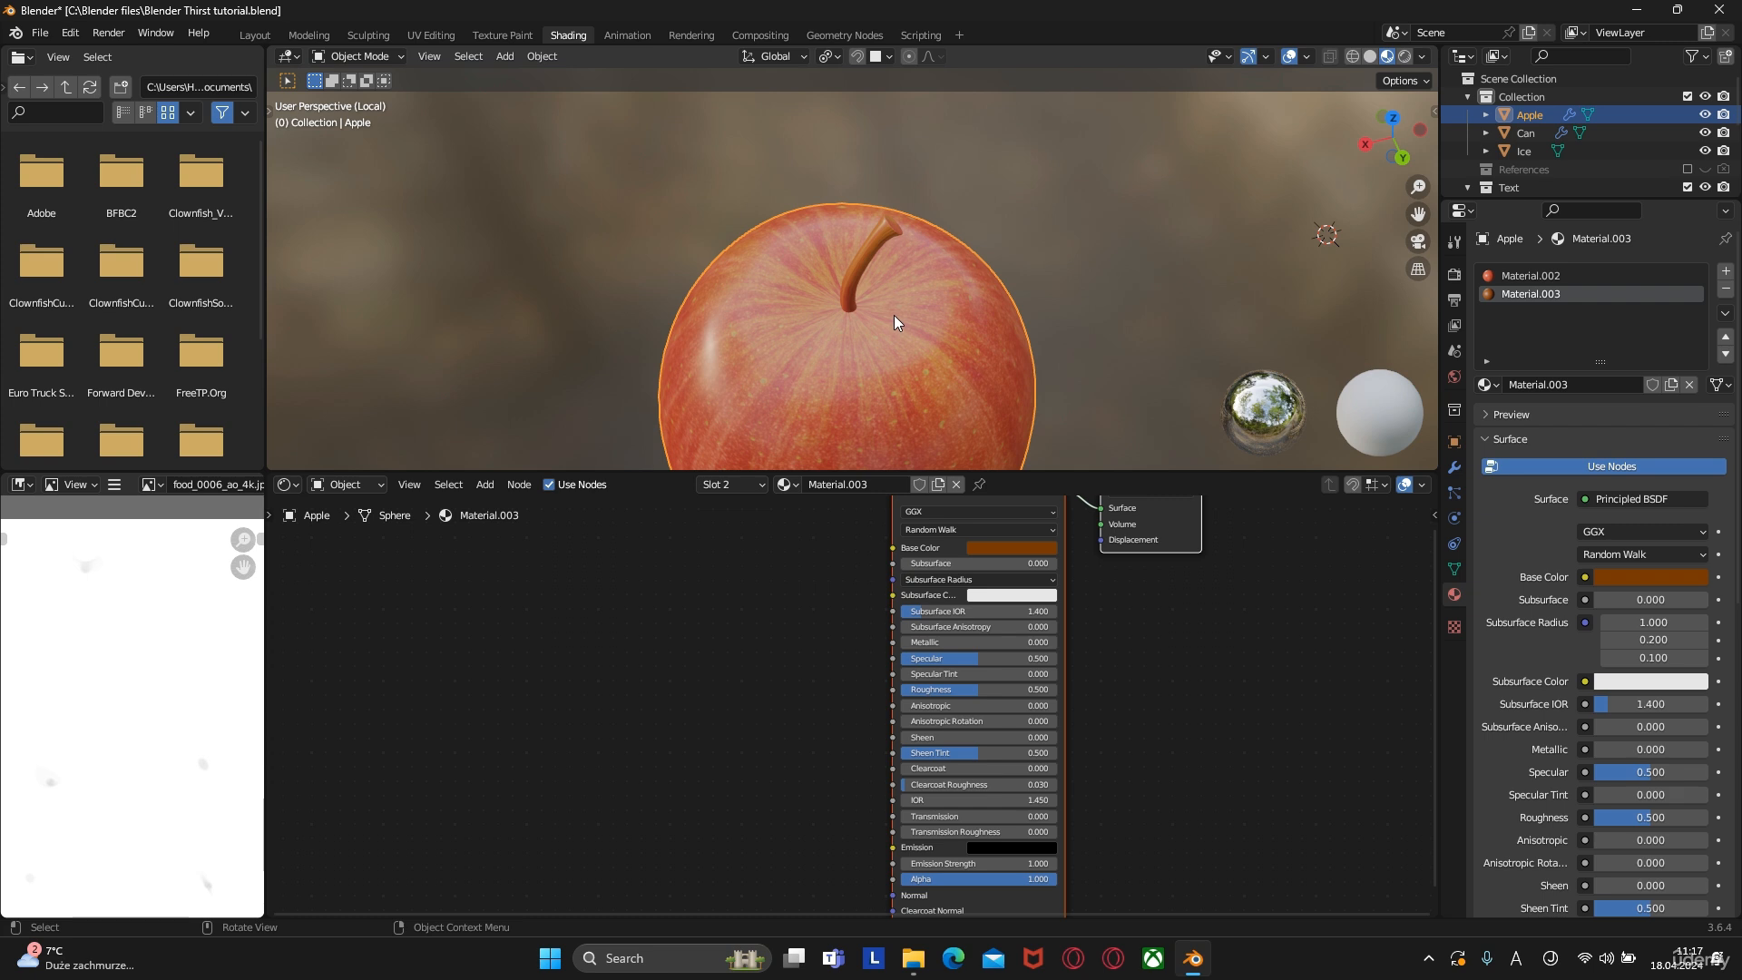
Select the apple's stem geometry and darken the stem material's Base Color to a deep brown
key("Tab")
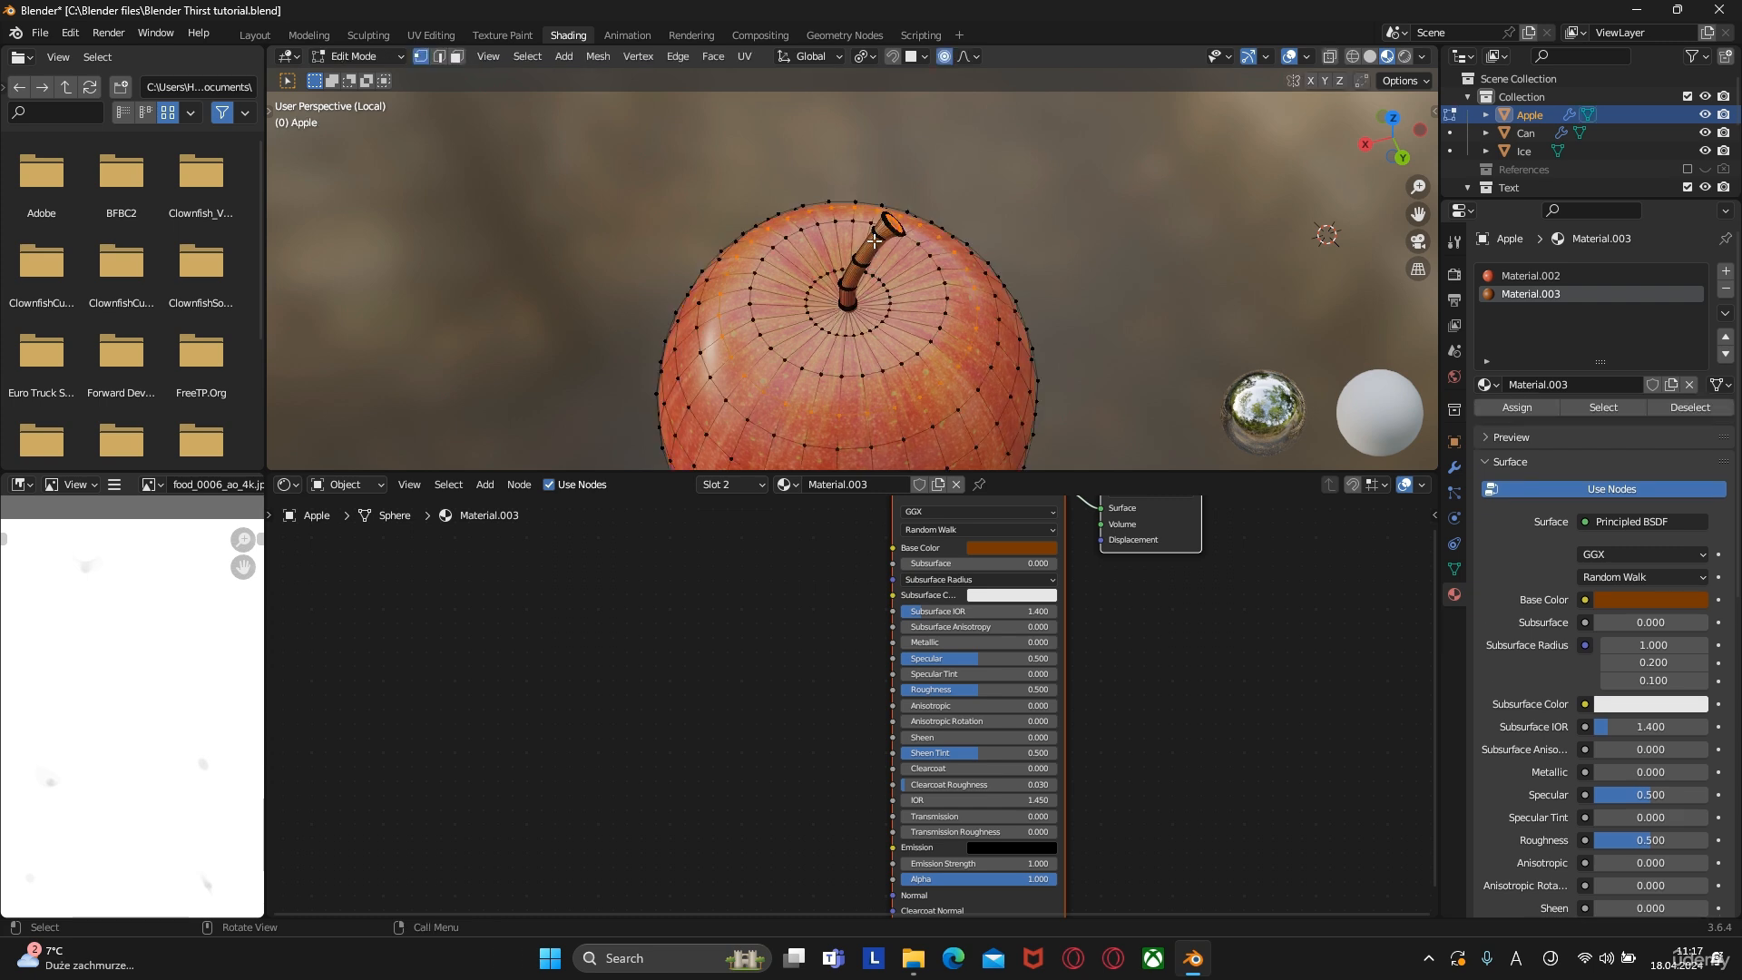
key("l")
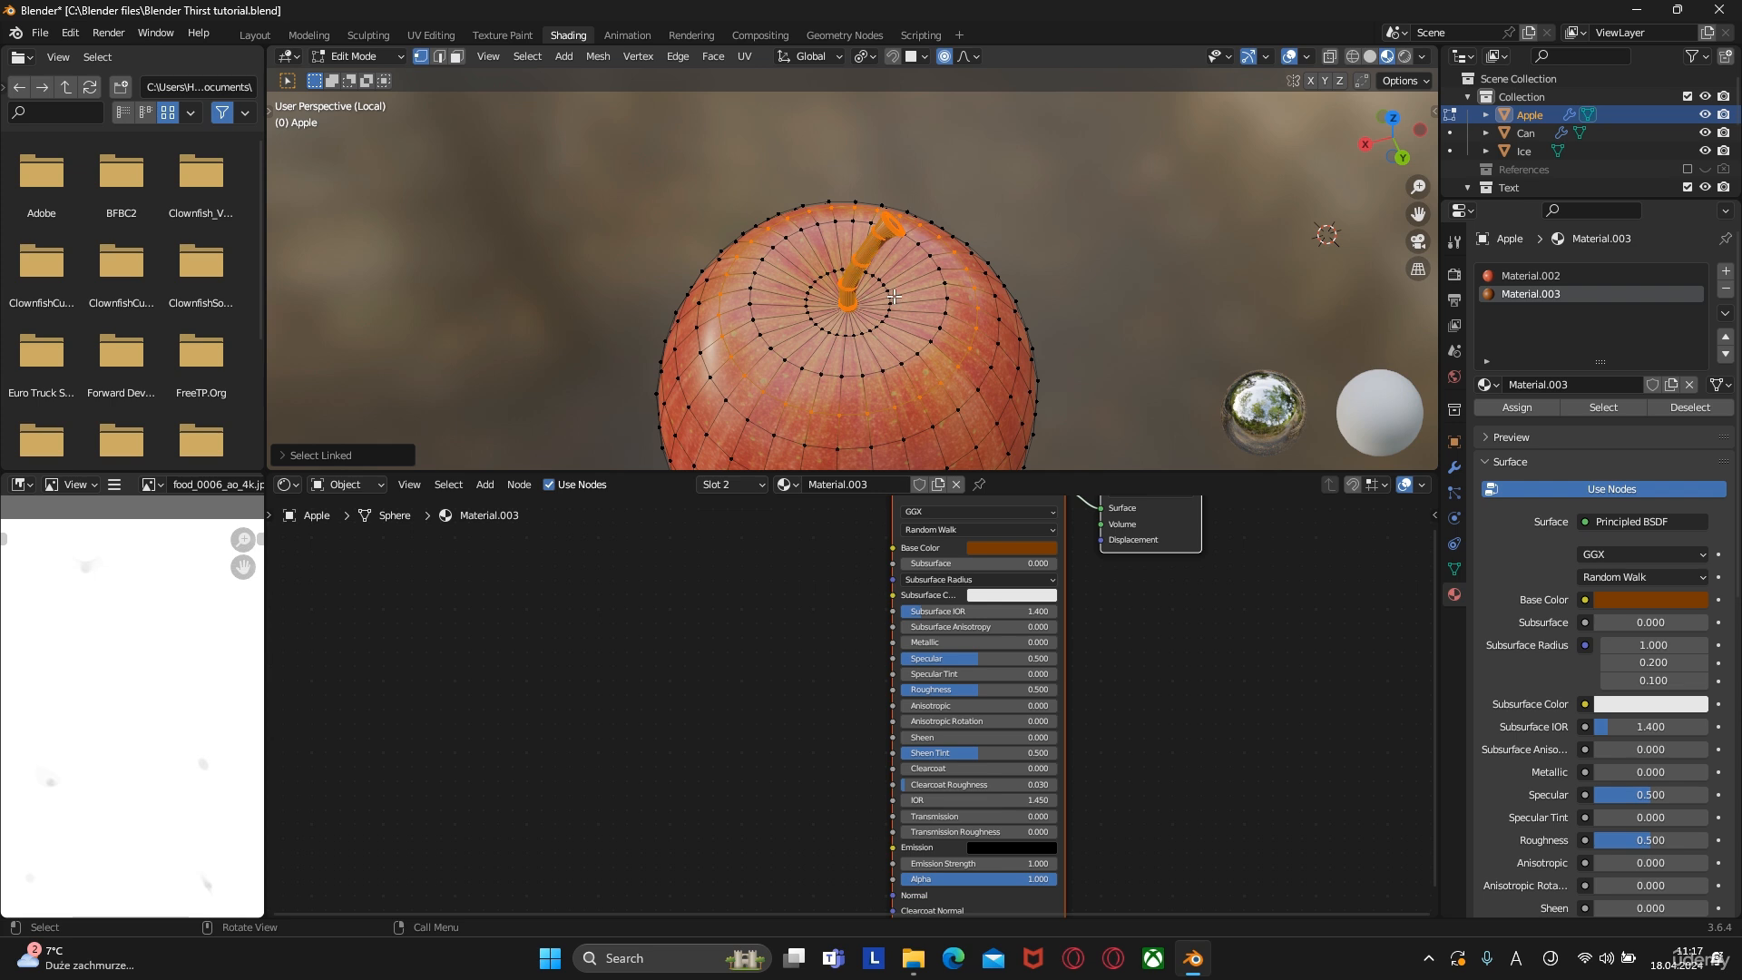
middle_click_drag(1320, 328, 927, 227)
key("Tab")
scroll(906, 269, "up", 4)
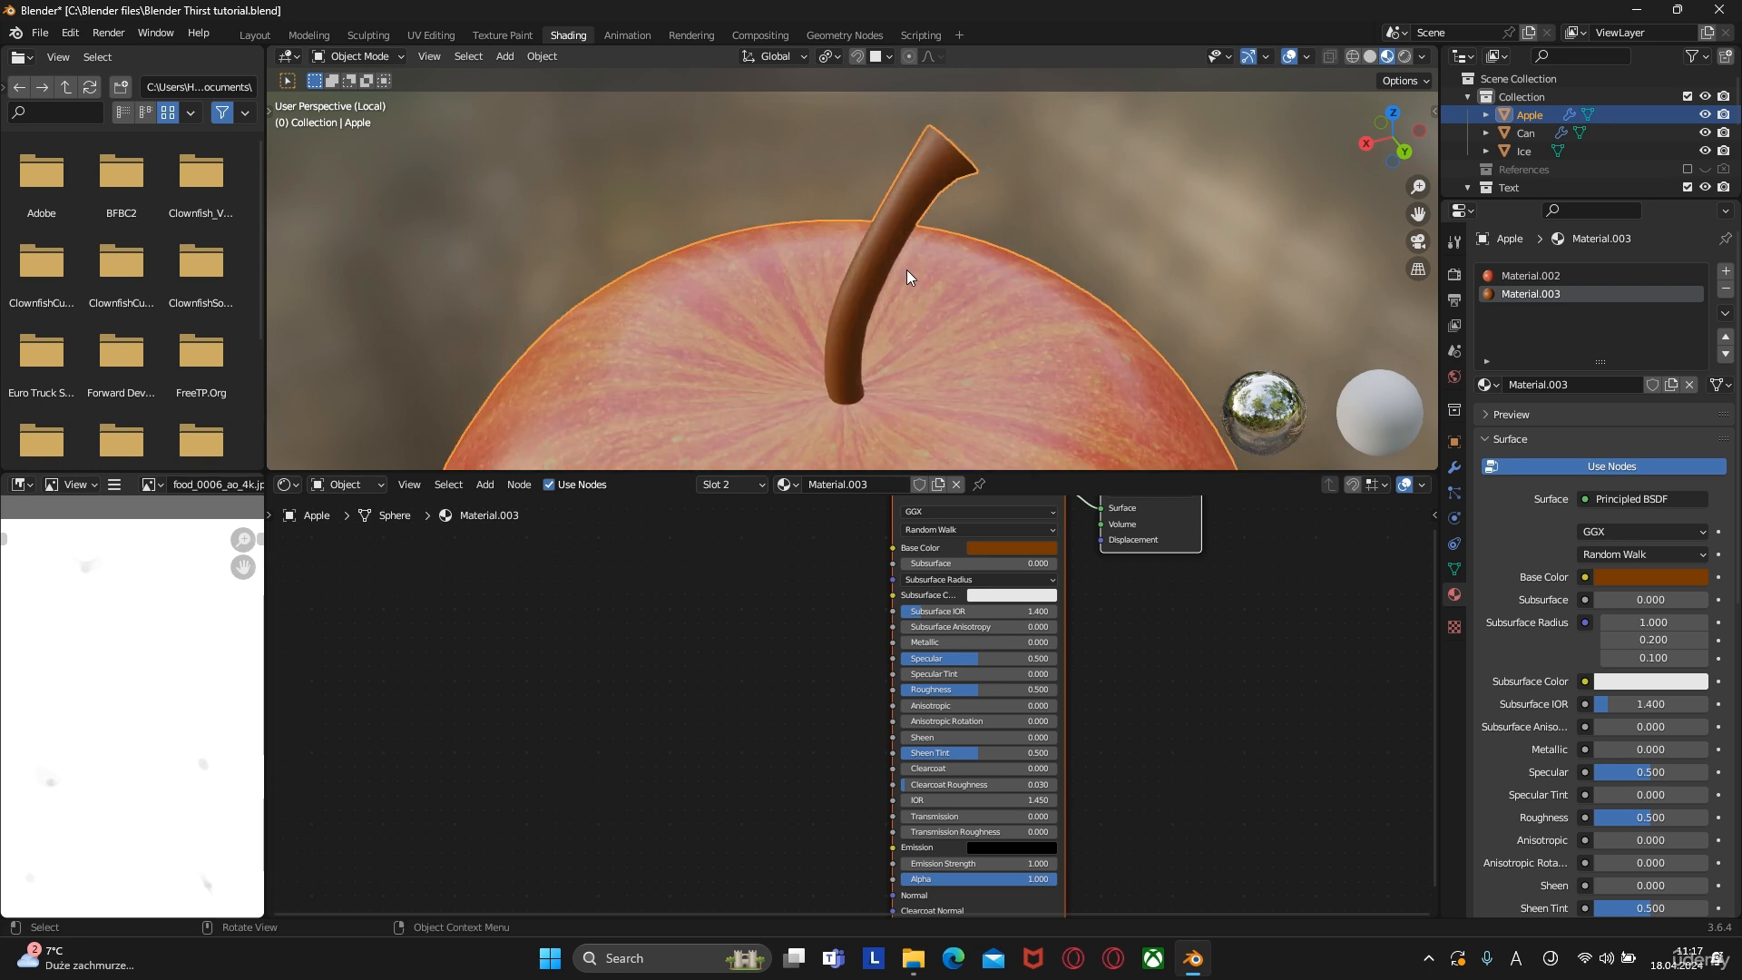
left_click(974, 549)
left_click_drag(1085, 410, 1089, 413)
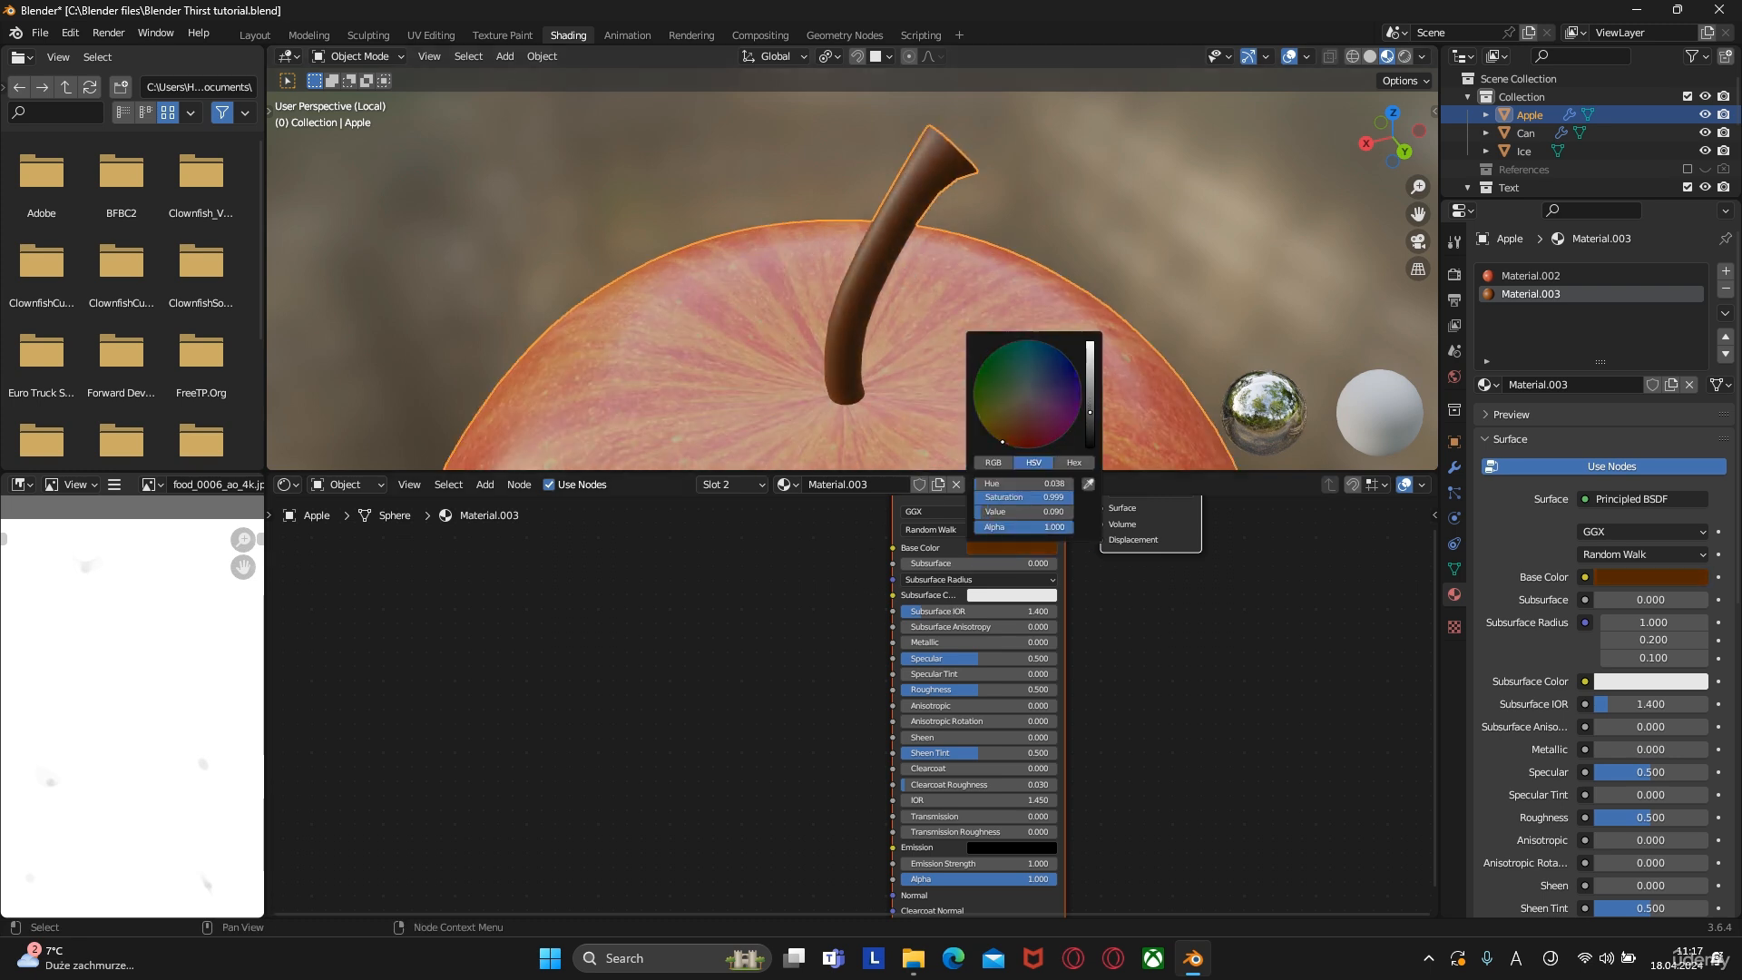
Add a Noise Texture node to the stem material and place it beside the Principled BSDF's lower inputs
scroll(871, 658, "down", 2)
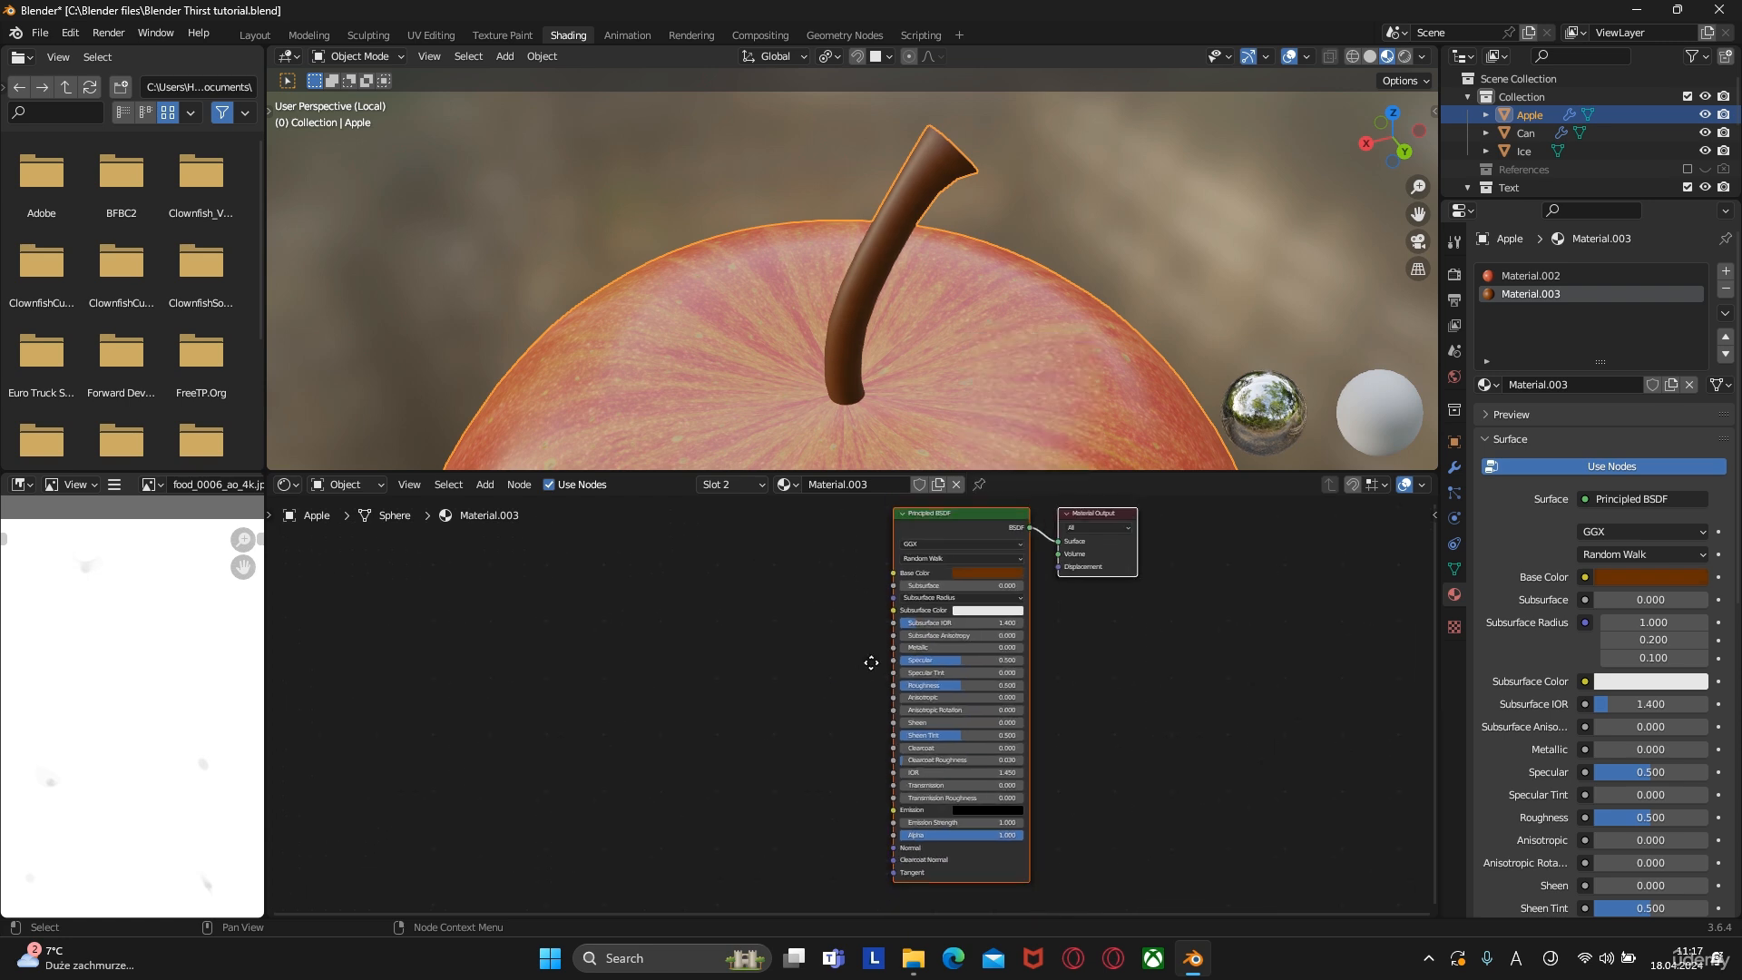
key("shift+a")
left_click(846, 651)
type("noise")
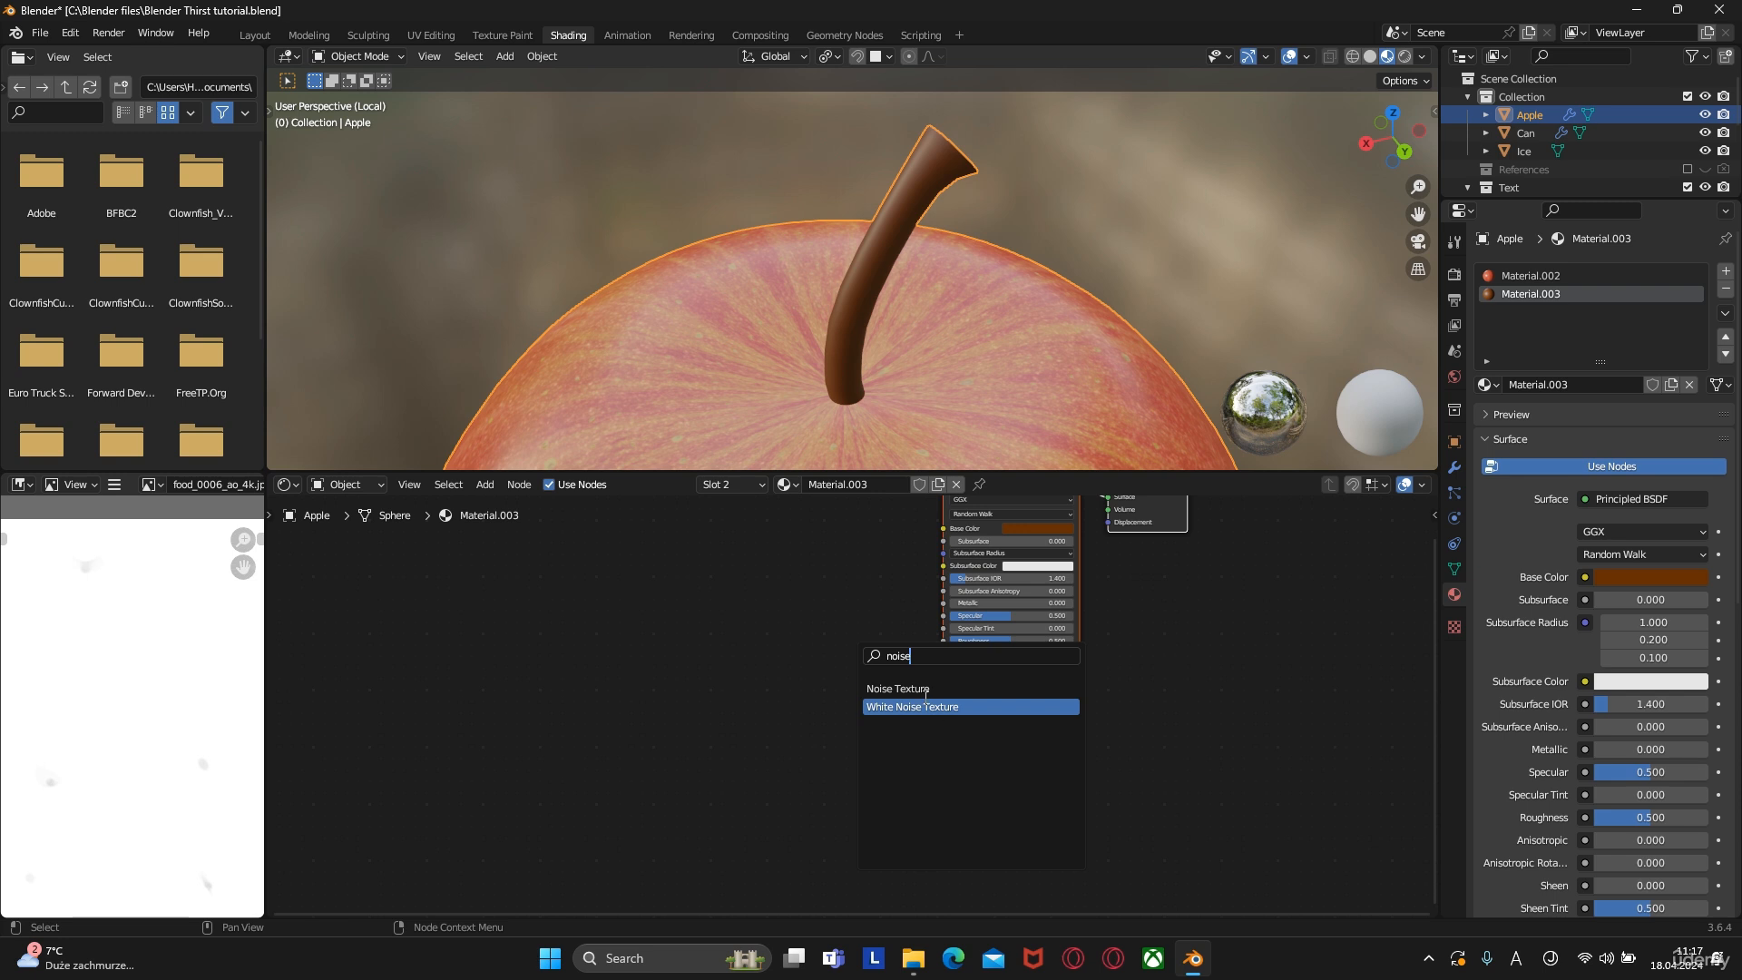
left_click(925, 691)
left_click(831, 781)
scroll(871, 779, "up", 2)
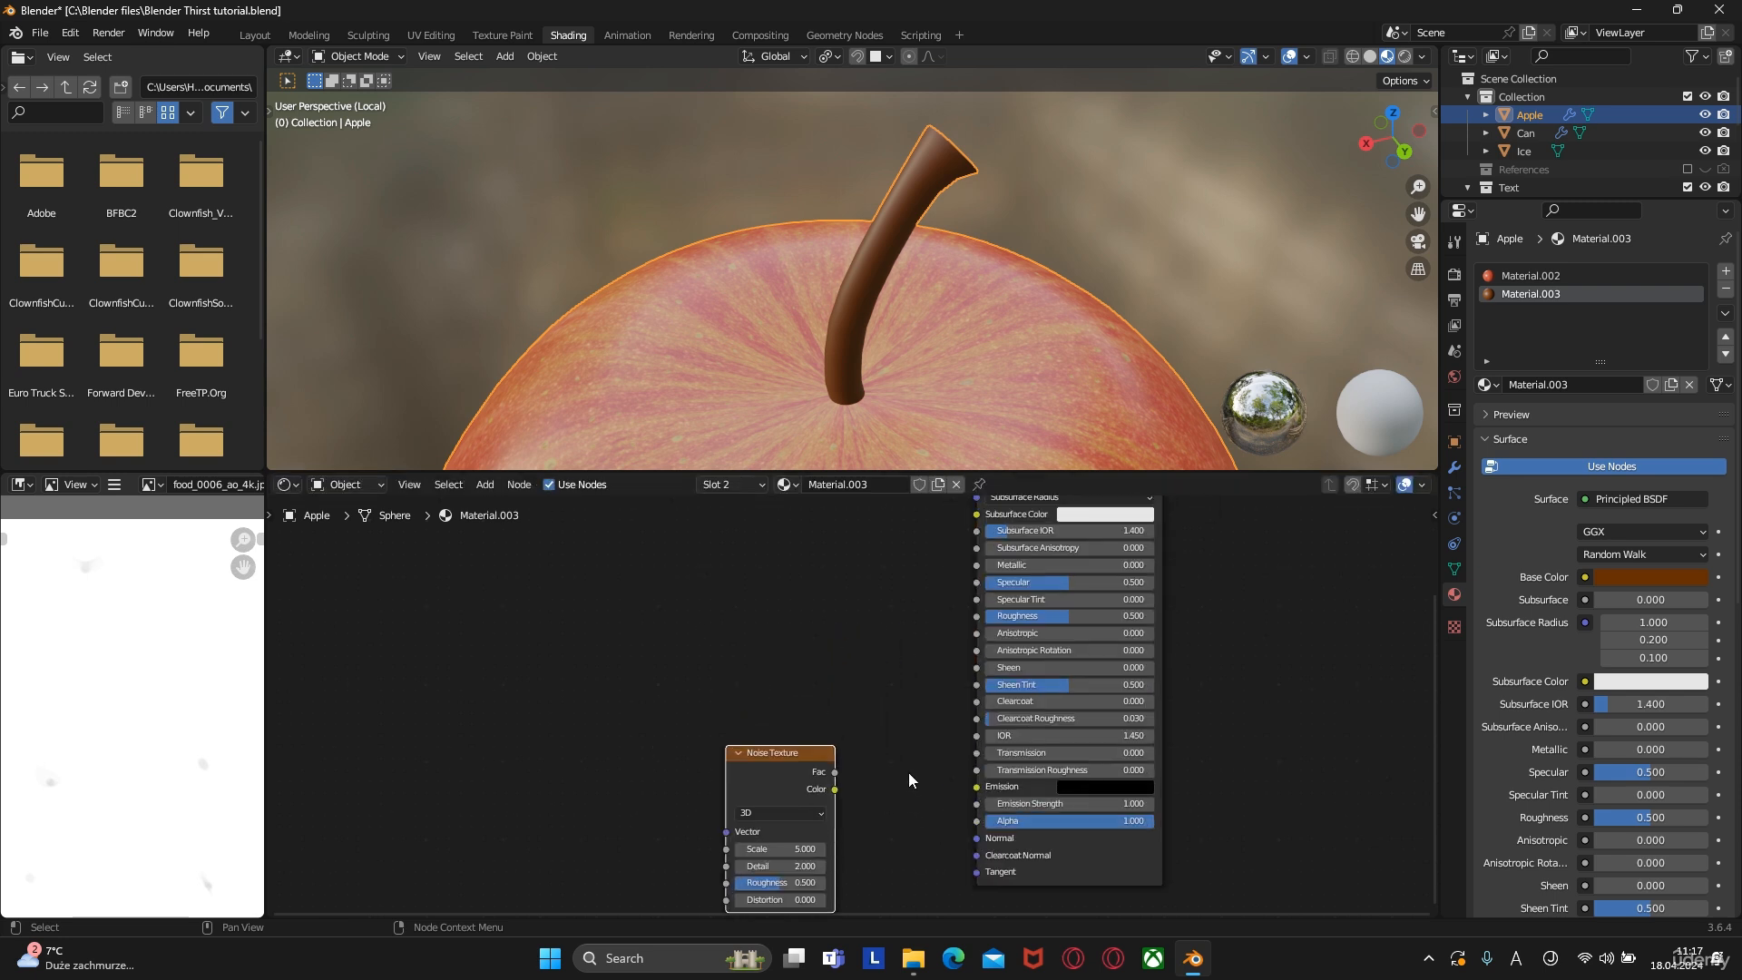
Add a Bump node, linking the Noise Texture's Color to its Height and its output to the Principled BSDF's Normal
scroll(912, 753, "up", 2)
left_click_drag(847, 704, 956, 710)
type("bump")
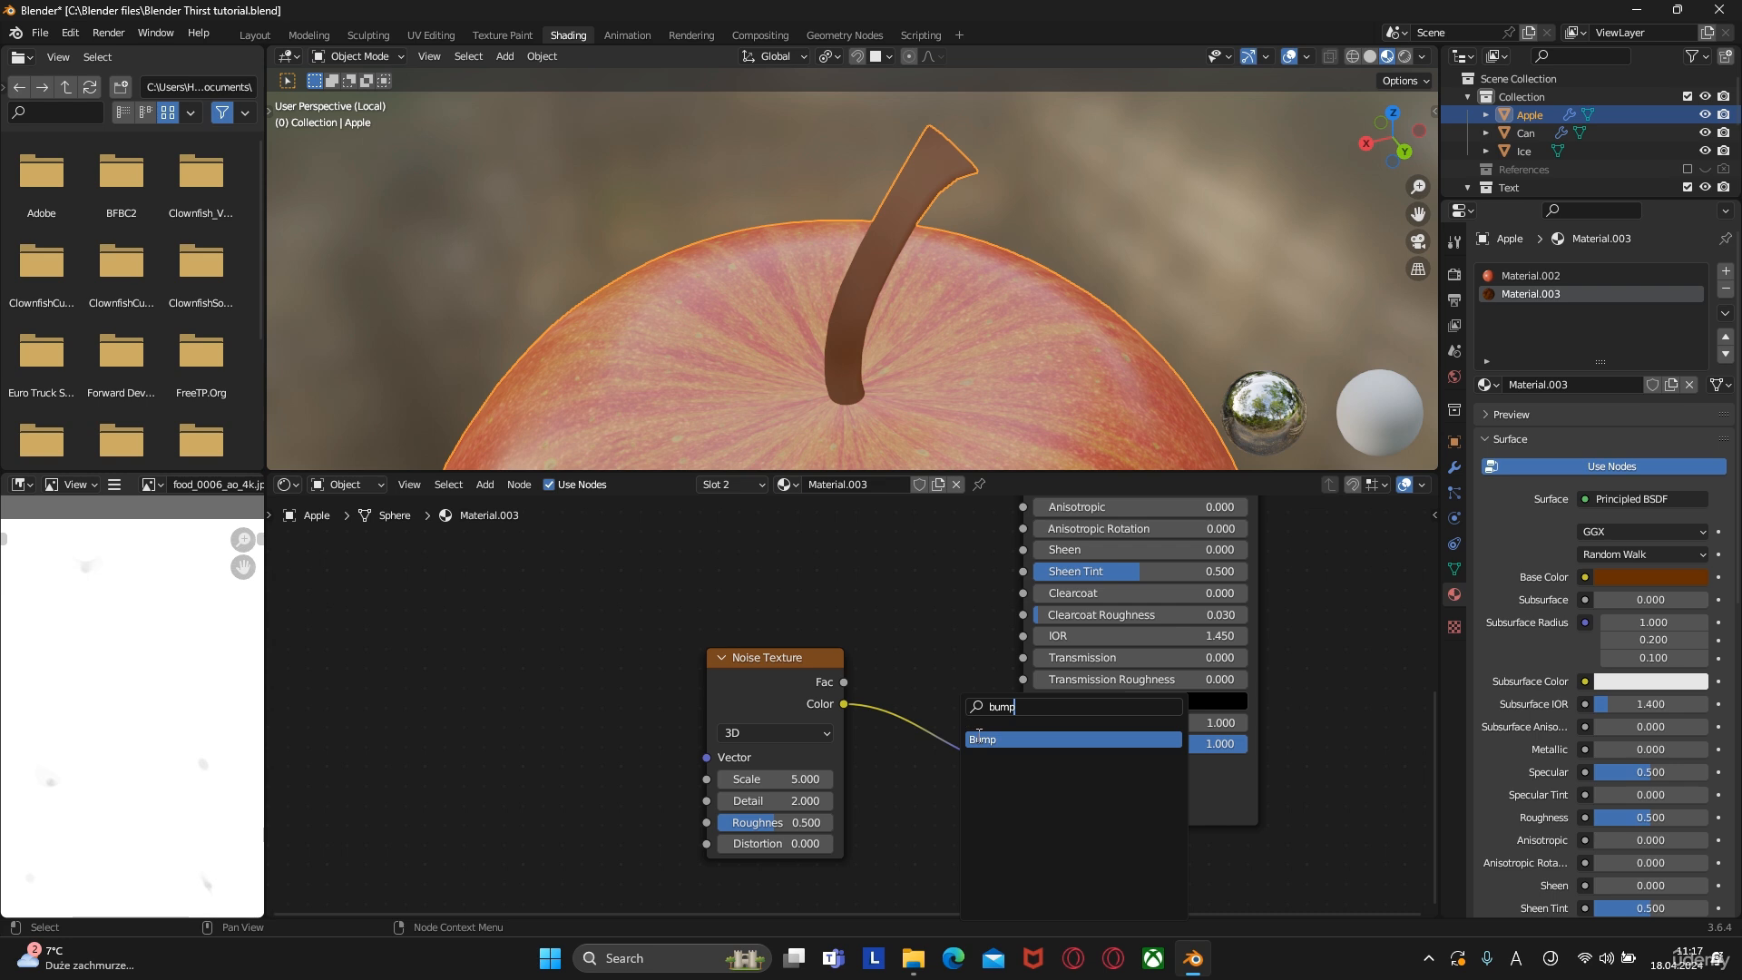
left_click(980, 738)
left_click_drag(923, 837, 922, 815)
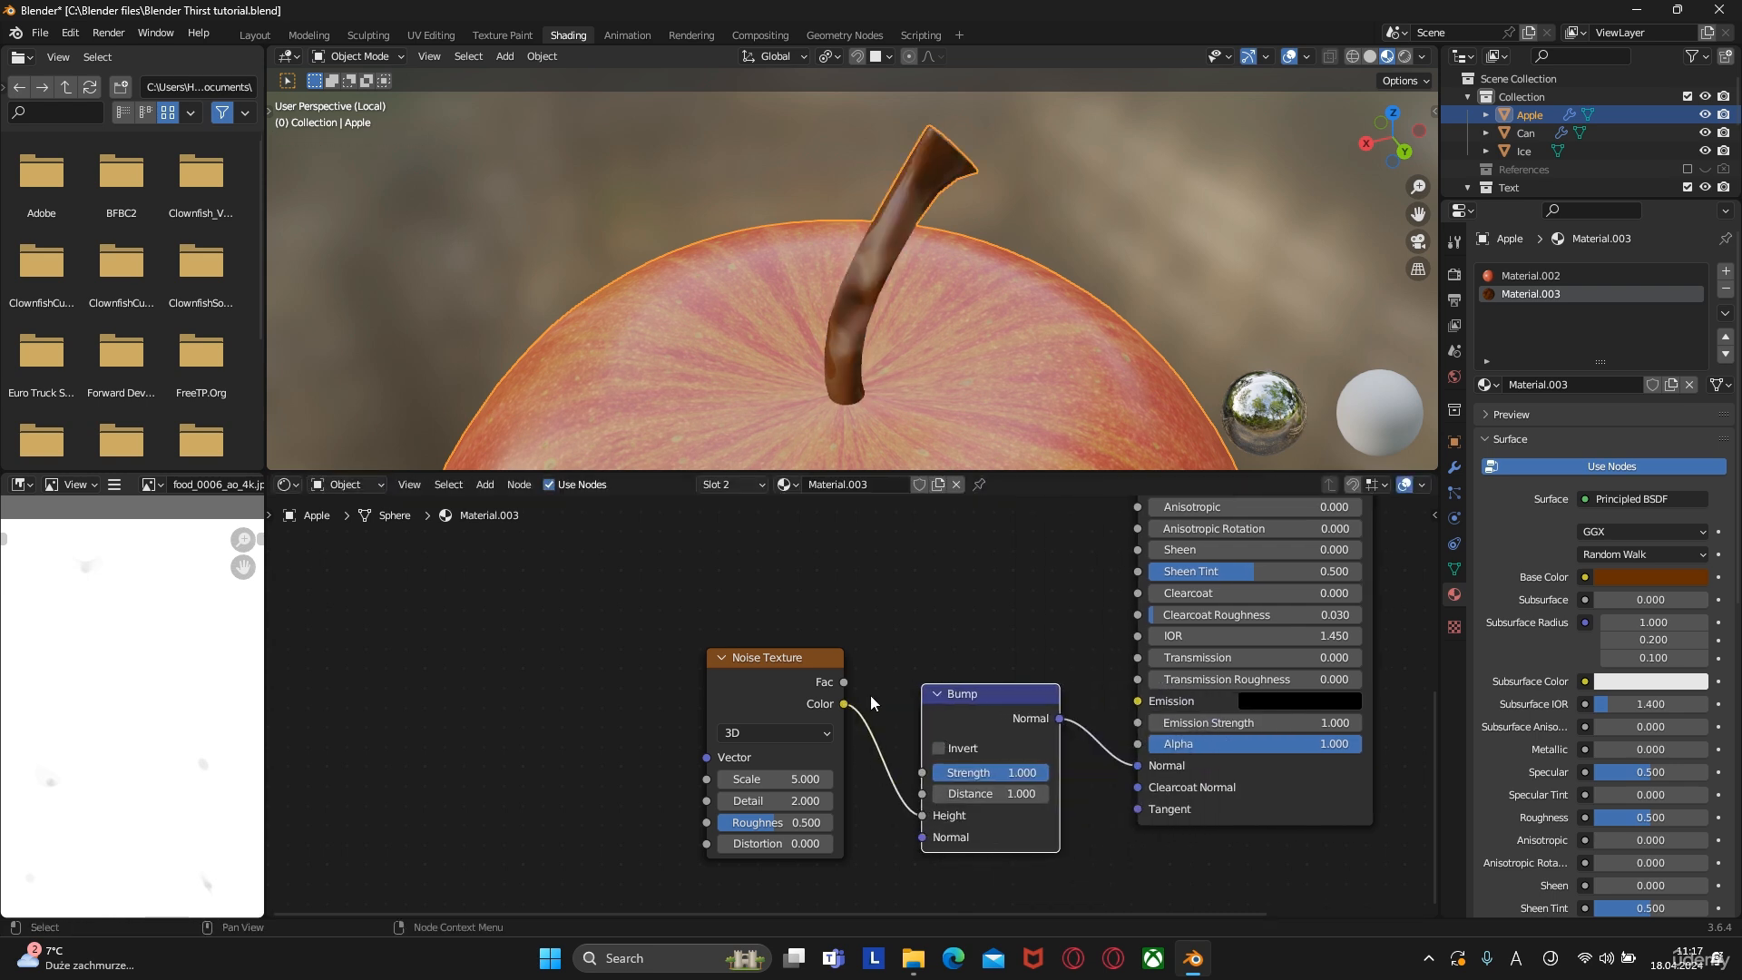
Set the stem's Noise Texture to Scale 11.650 and Detail 15, and the Bump Strength to 0.170
left_click_drag(771, 800, 853, 800)
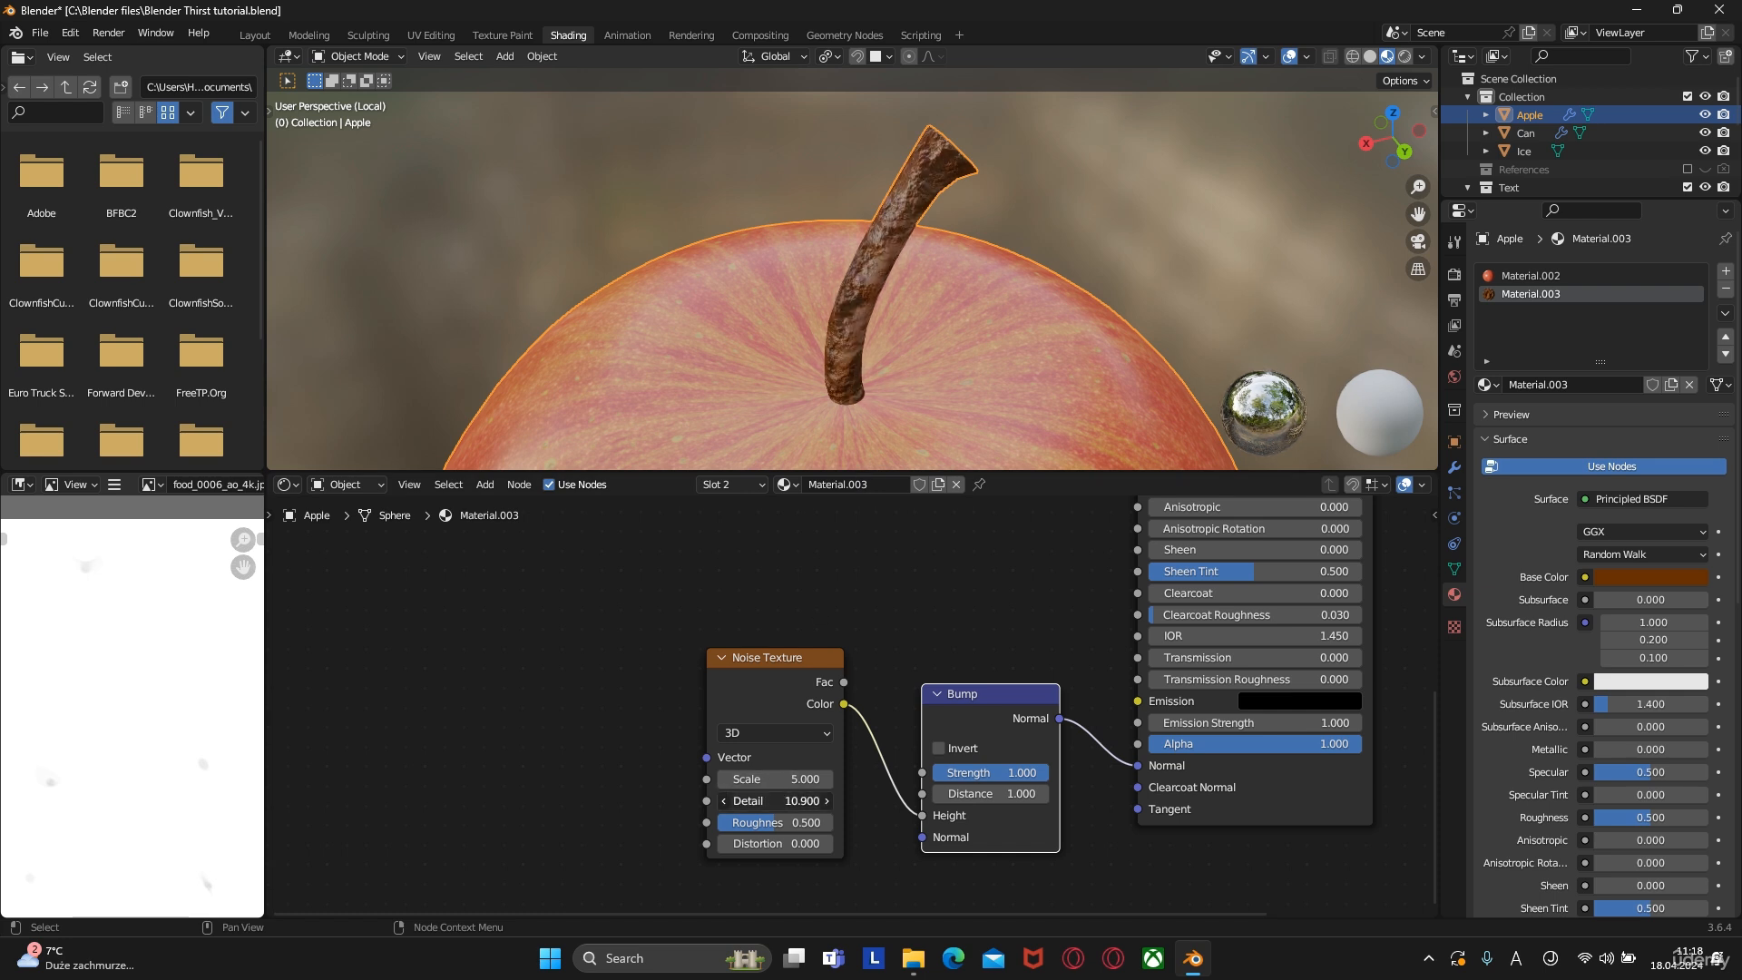
left_click_drag(764, 776, 848, 779)
left_click_drag(1019, 772, 976, 772)
middle_click_drag(908, 272, 940, 300)
left_click_drag(984, 772, 990, 773)
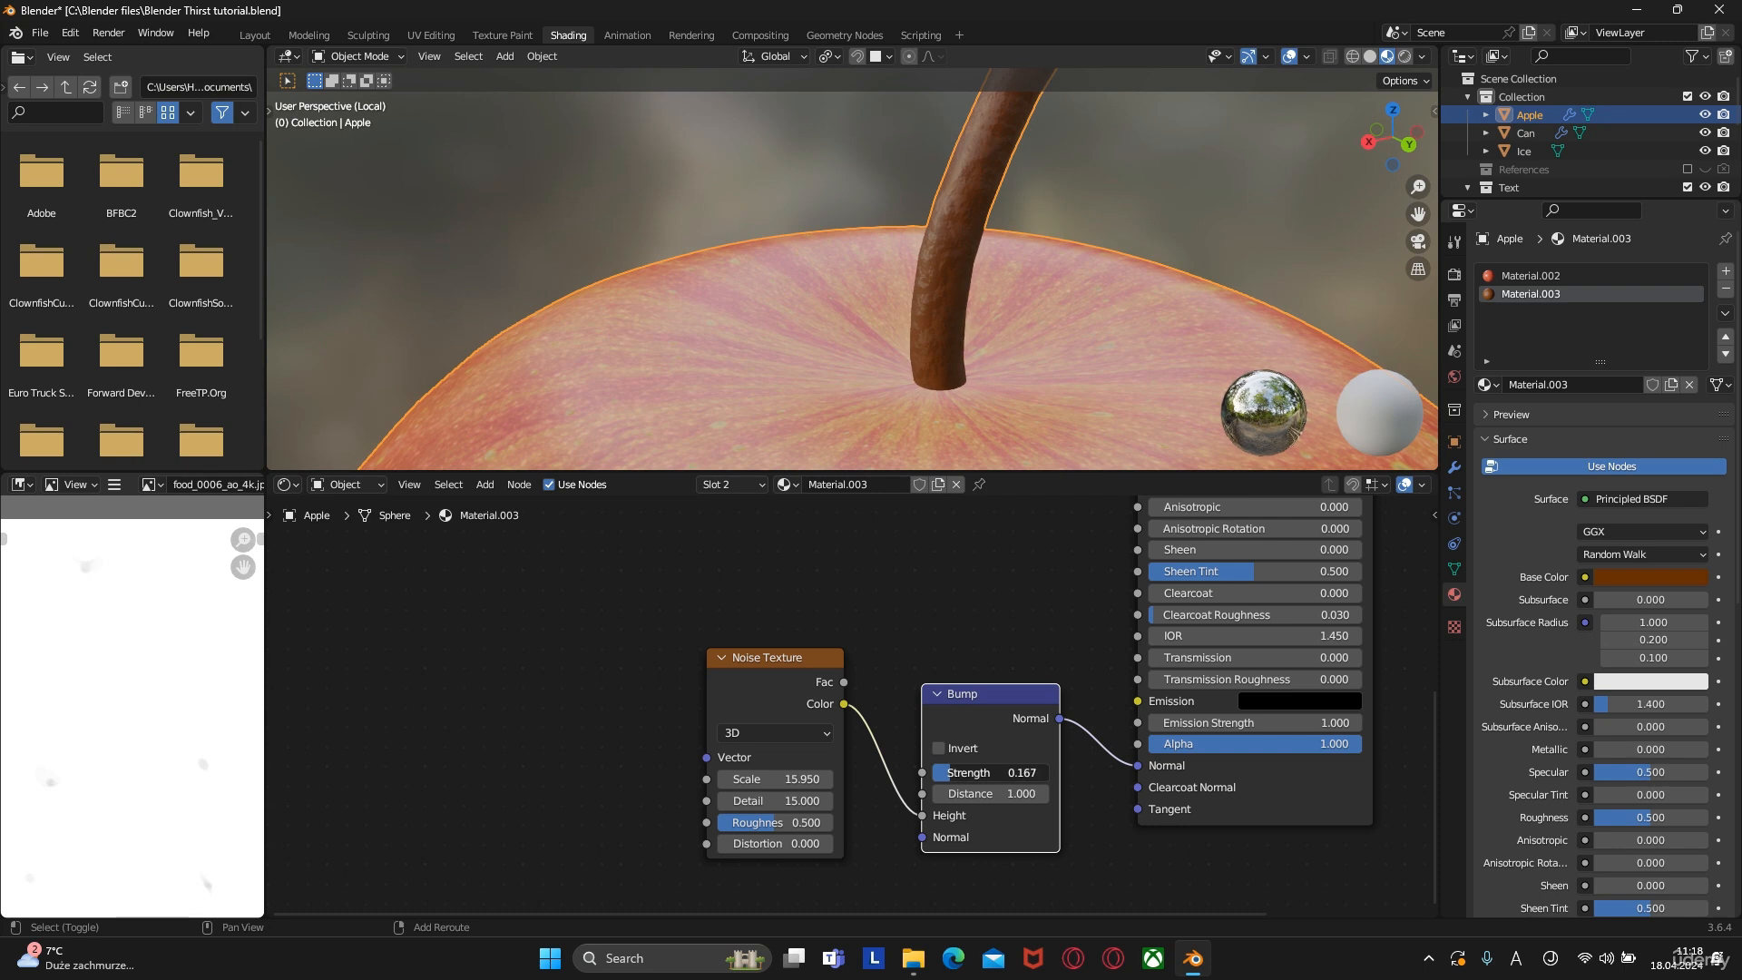
left_click_drag(952, 772, 950, 778, "shift")
left_click_drag(810, 778, 780, 779)
middle_click_drag(944, 381, 902, 323)
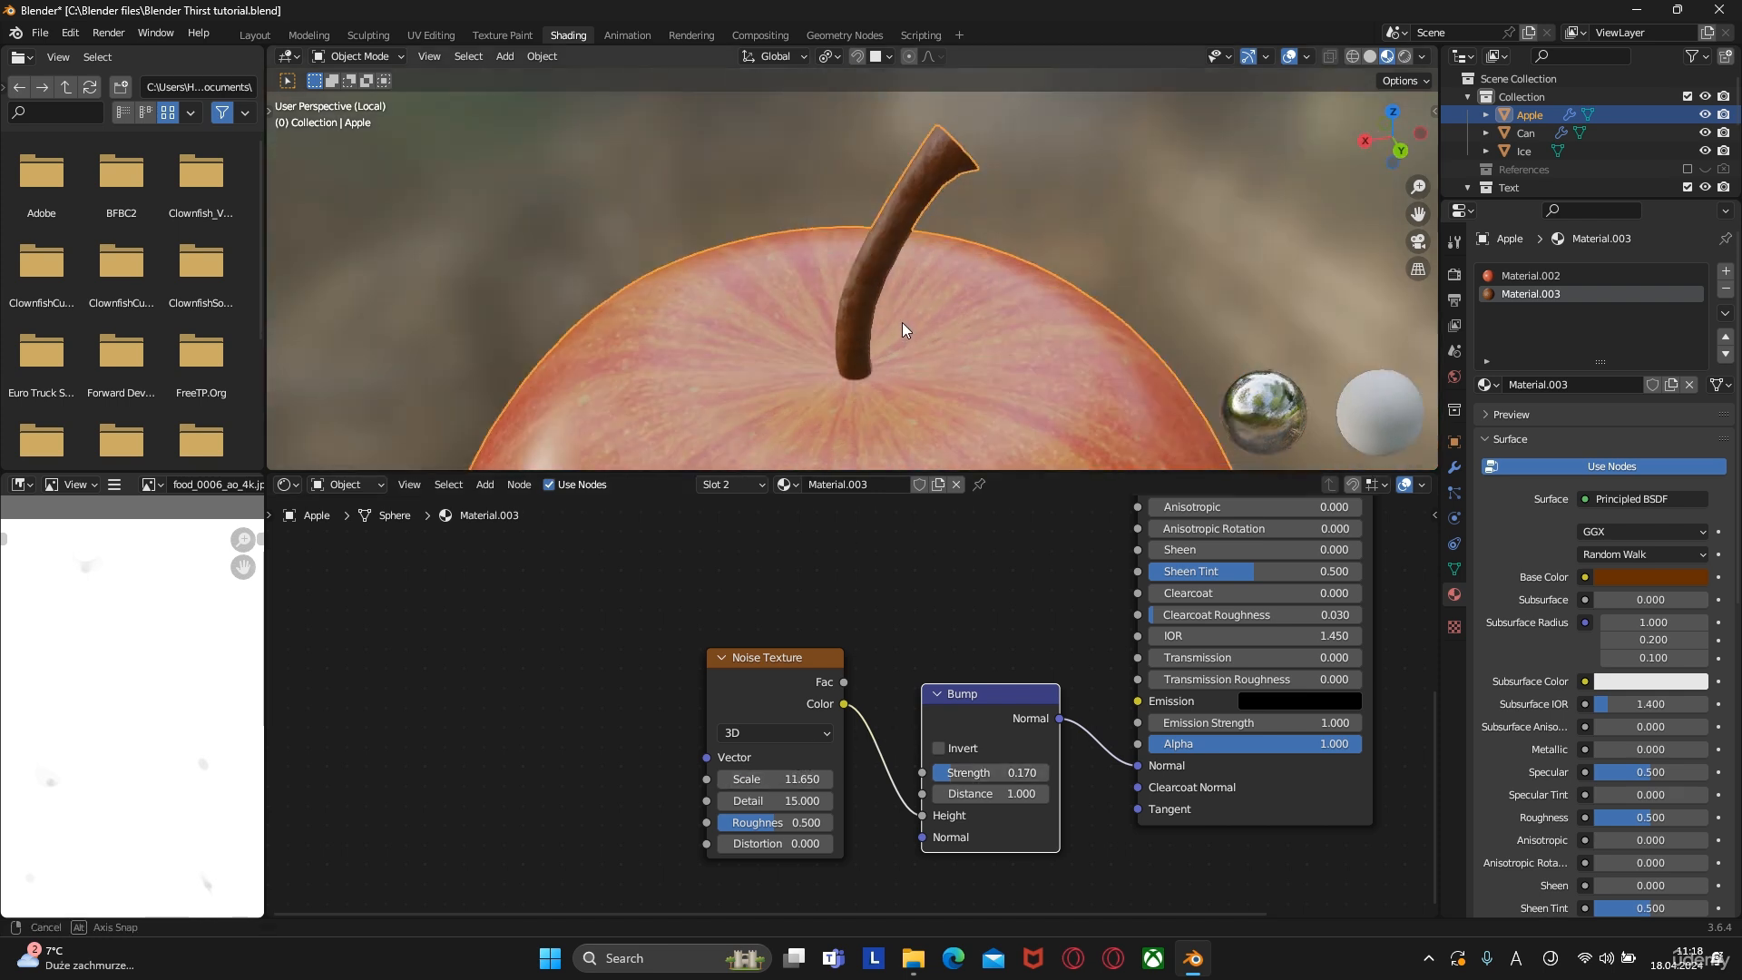
scroll(875, 290, "down", 8)
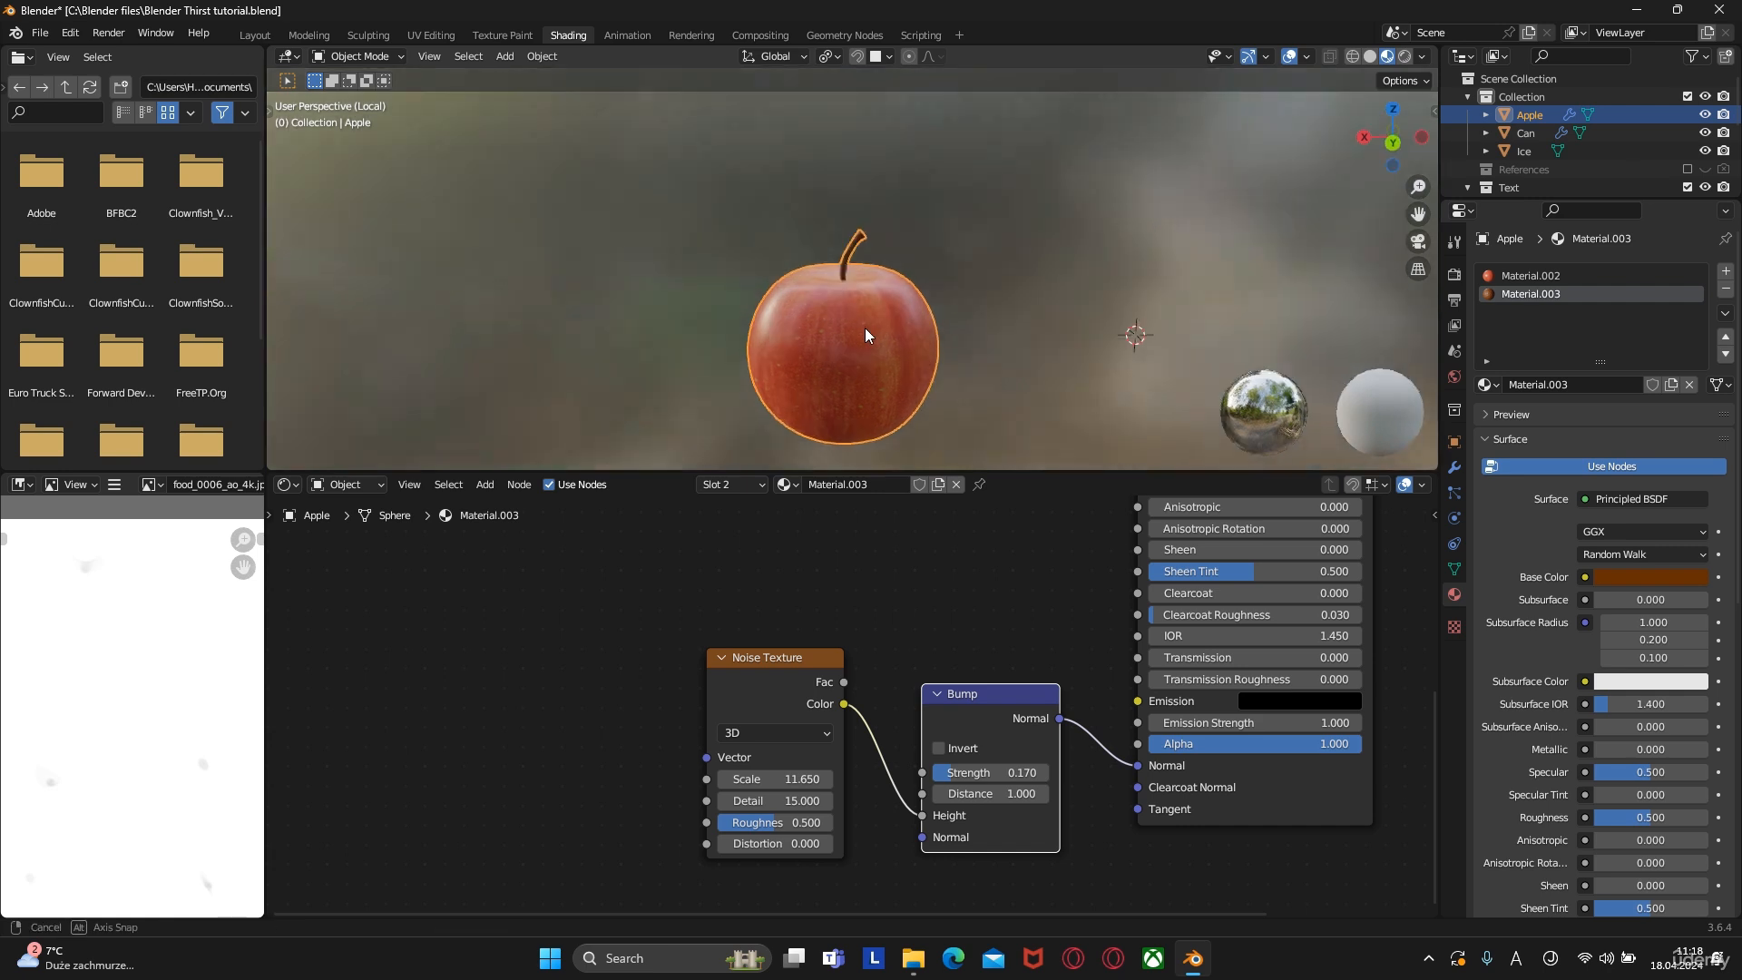
scroll(864, 328, "up", 6)
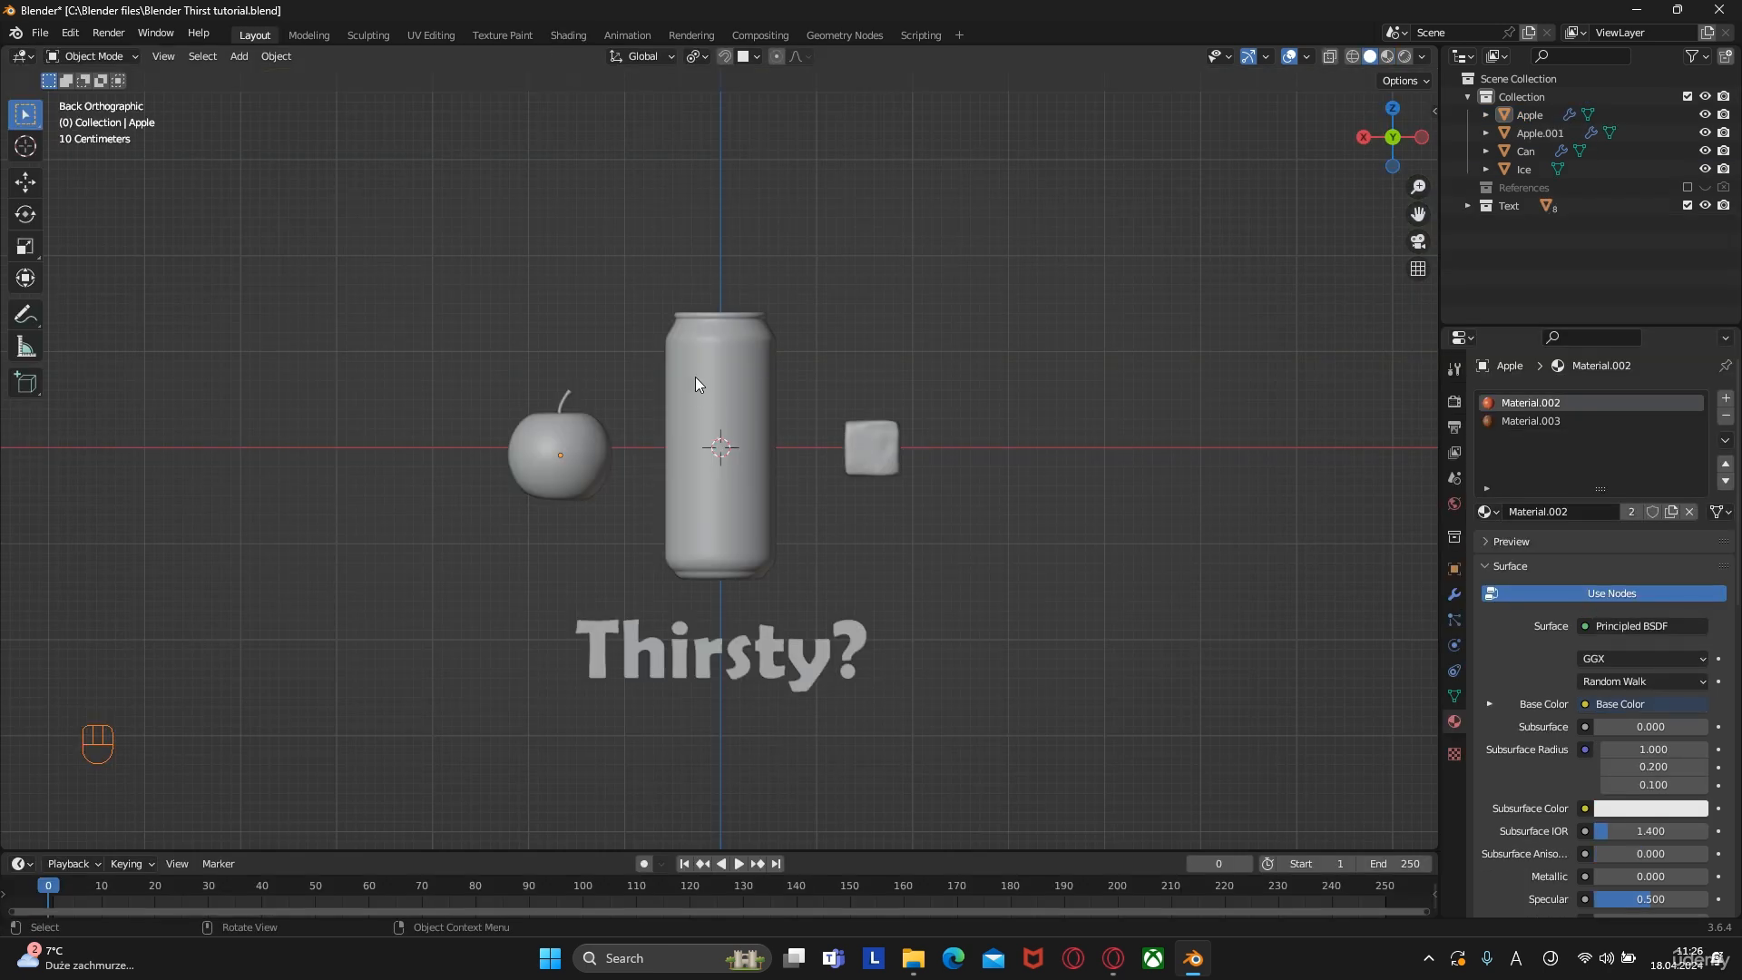
Isolate the letter T of "Thirsty?" in the Shading workspace and create a new material for it
left_click(595, 652)
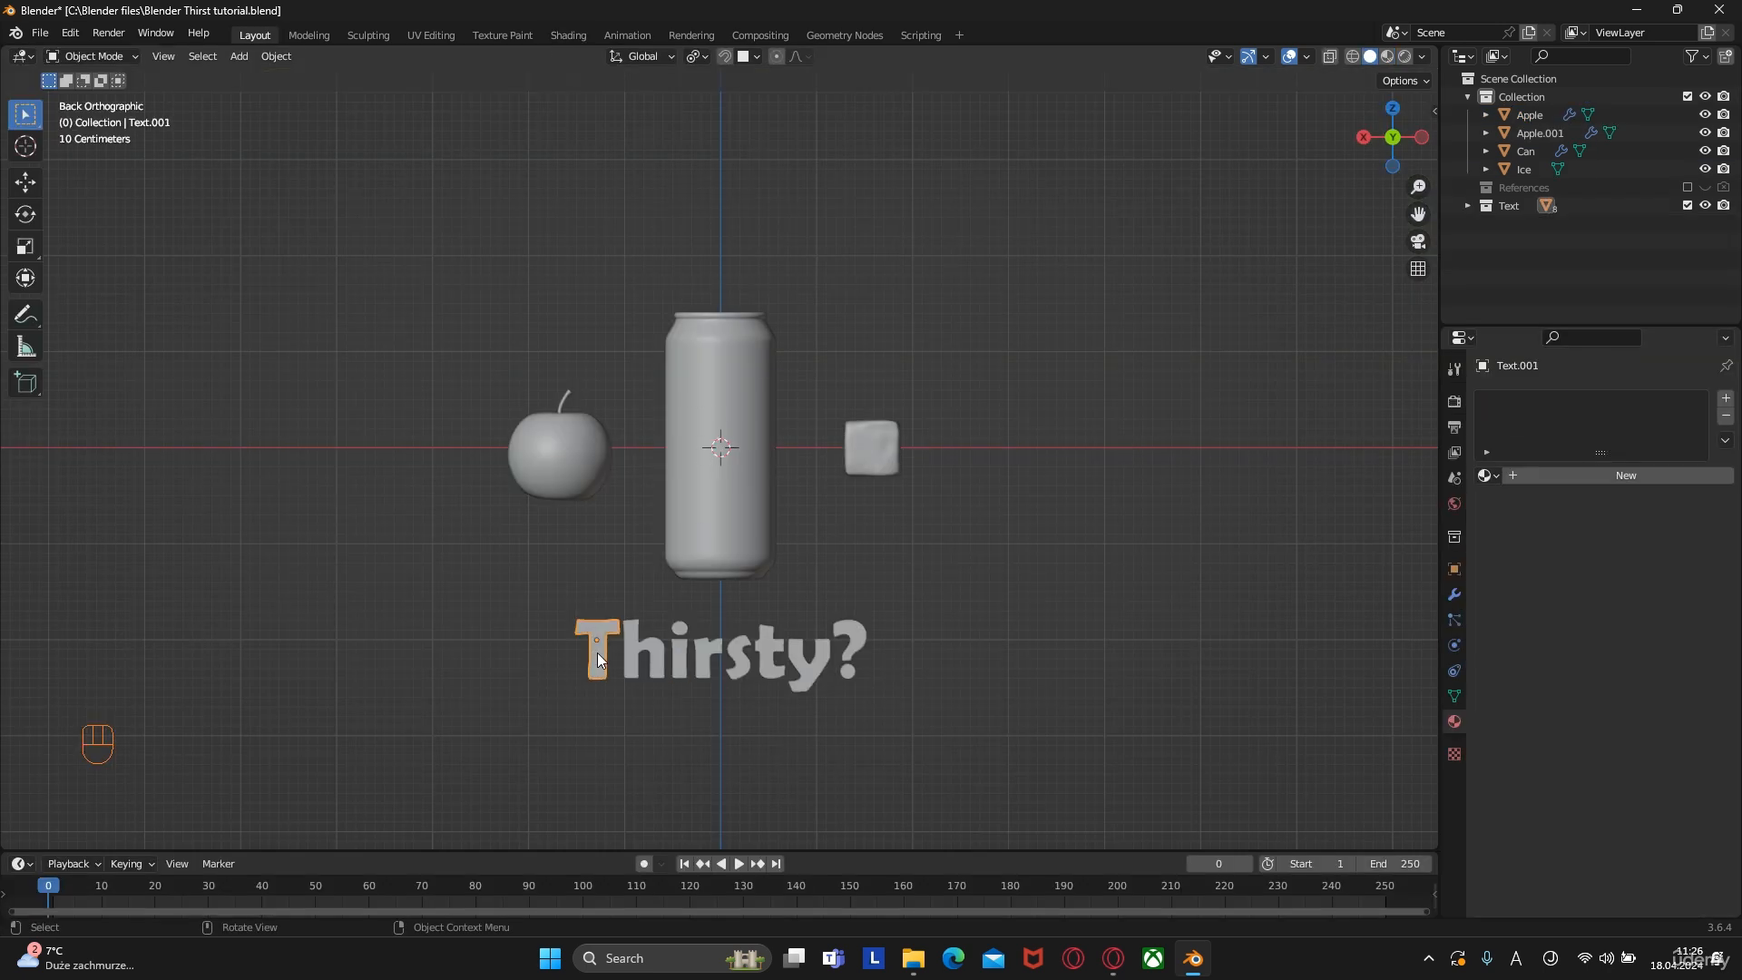
left_click(846, 641, "shift")
left_click(631, 638)
left_click(600, 627)
left_click(559, 36)
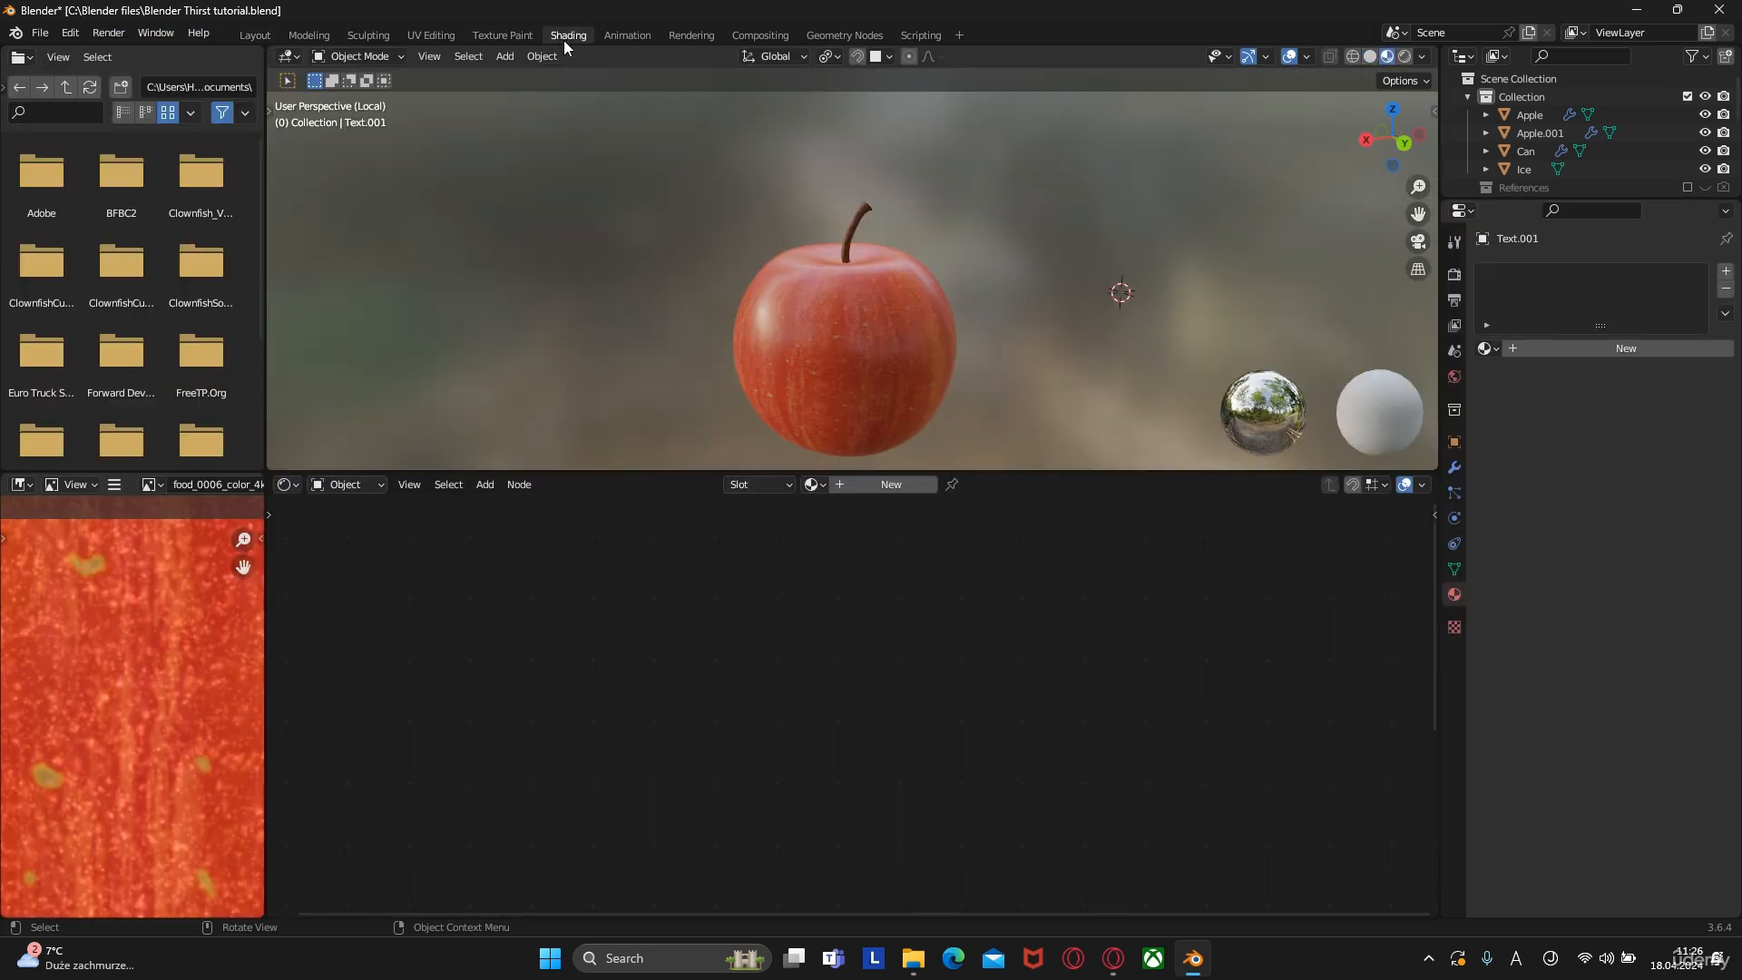
key("KP_Divide")
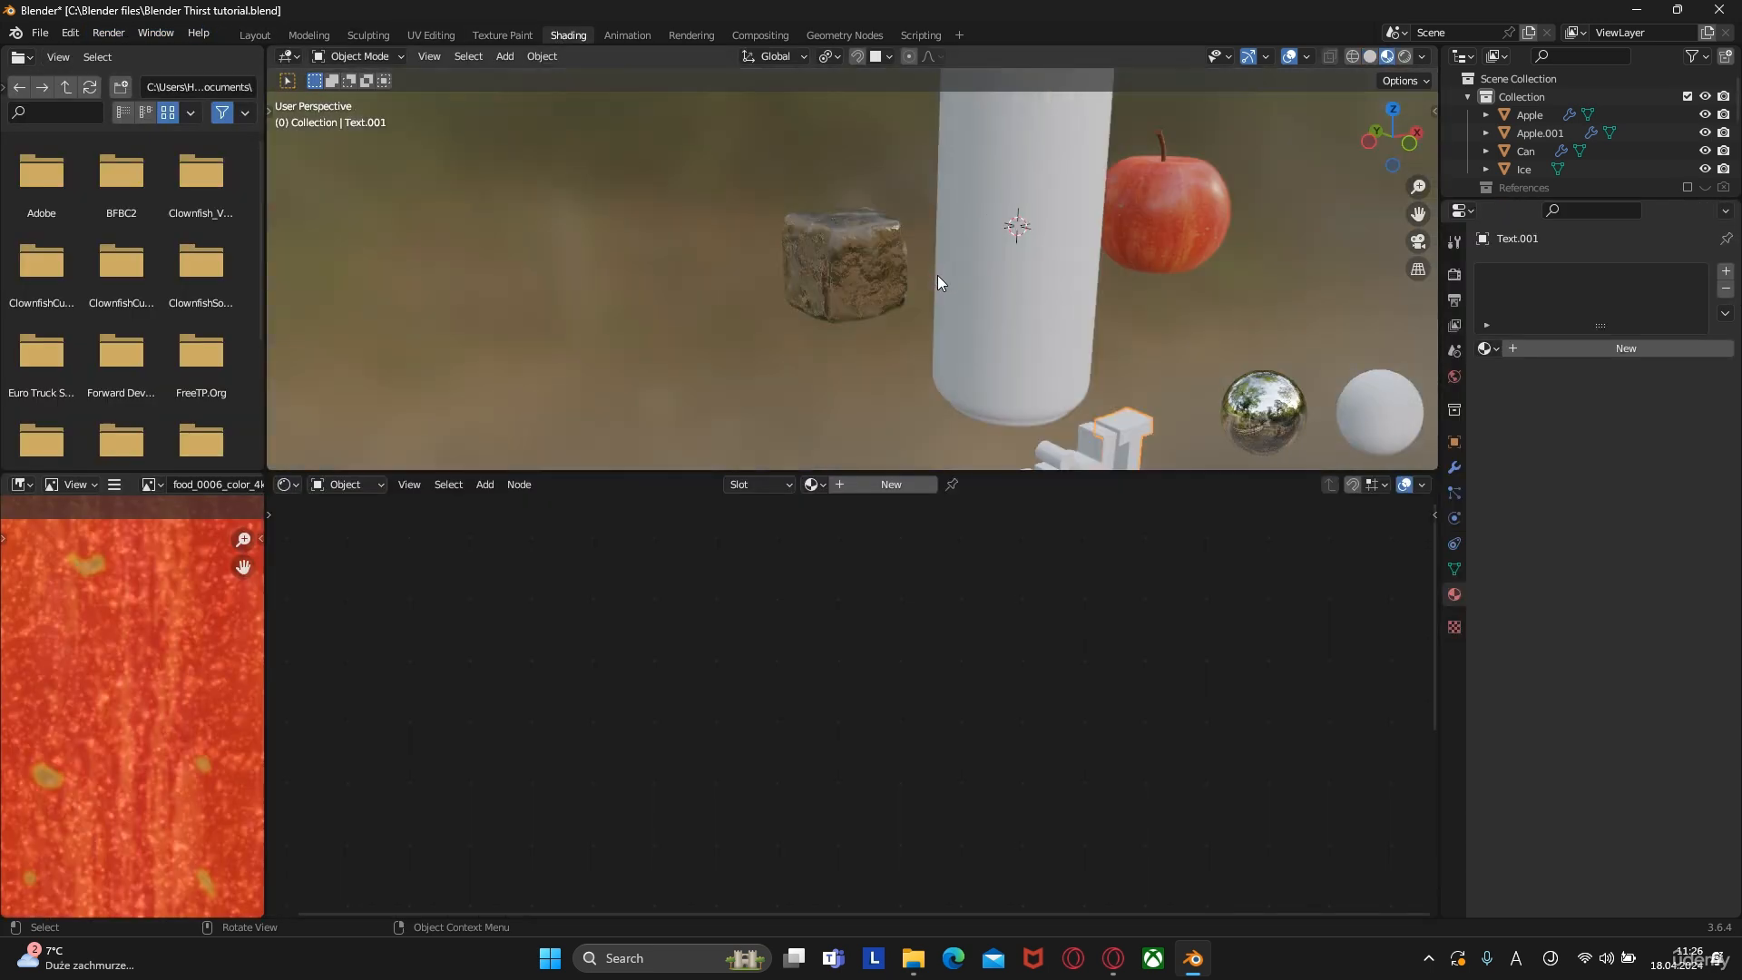
key("KP_Divide")
middle_click_drag(754, 282, 904, 457)
left_click(885, 485)
Set the Roughness of the T's material to 0.350 and save the file
scroll(957, 584, "up", 3)
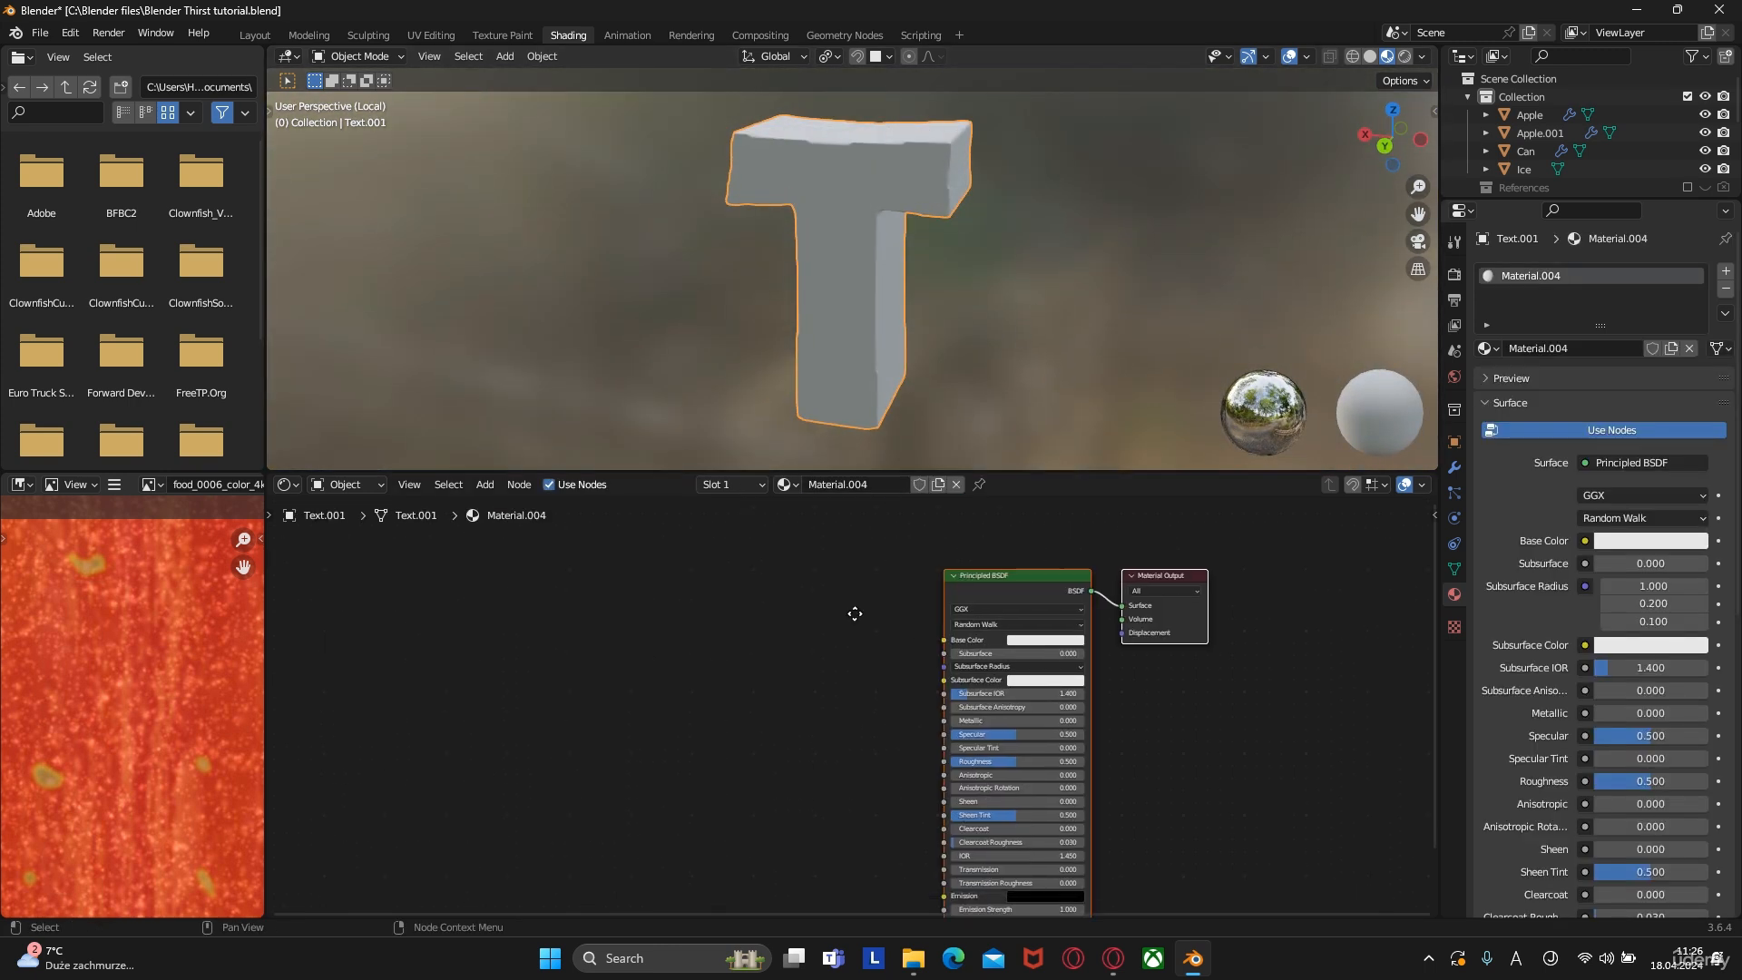
left_click_drag(915, 746, 893, 746)
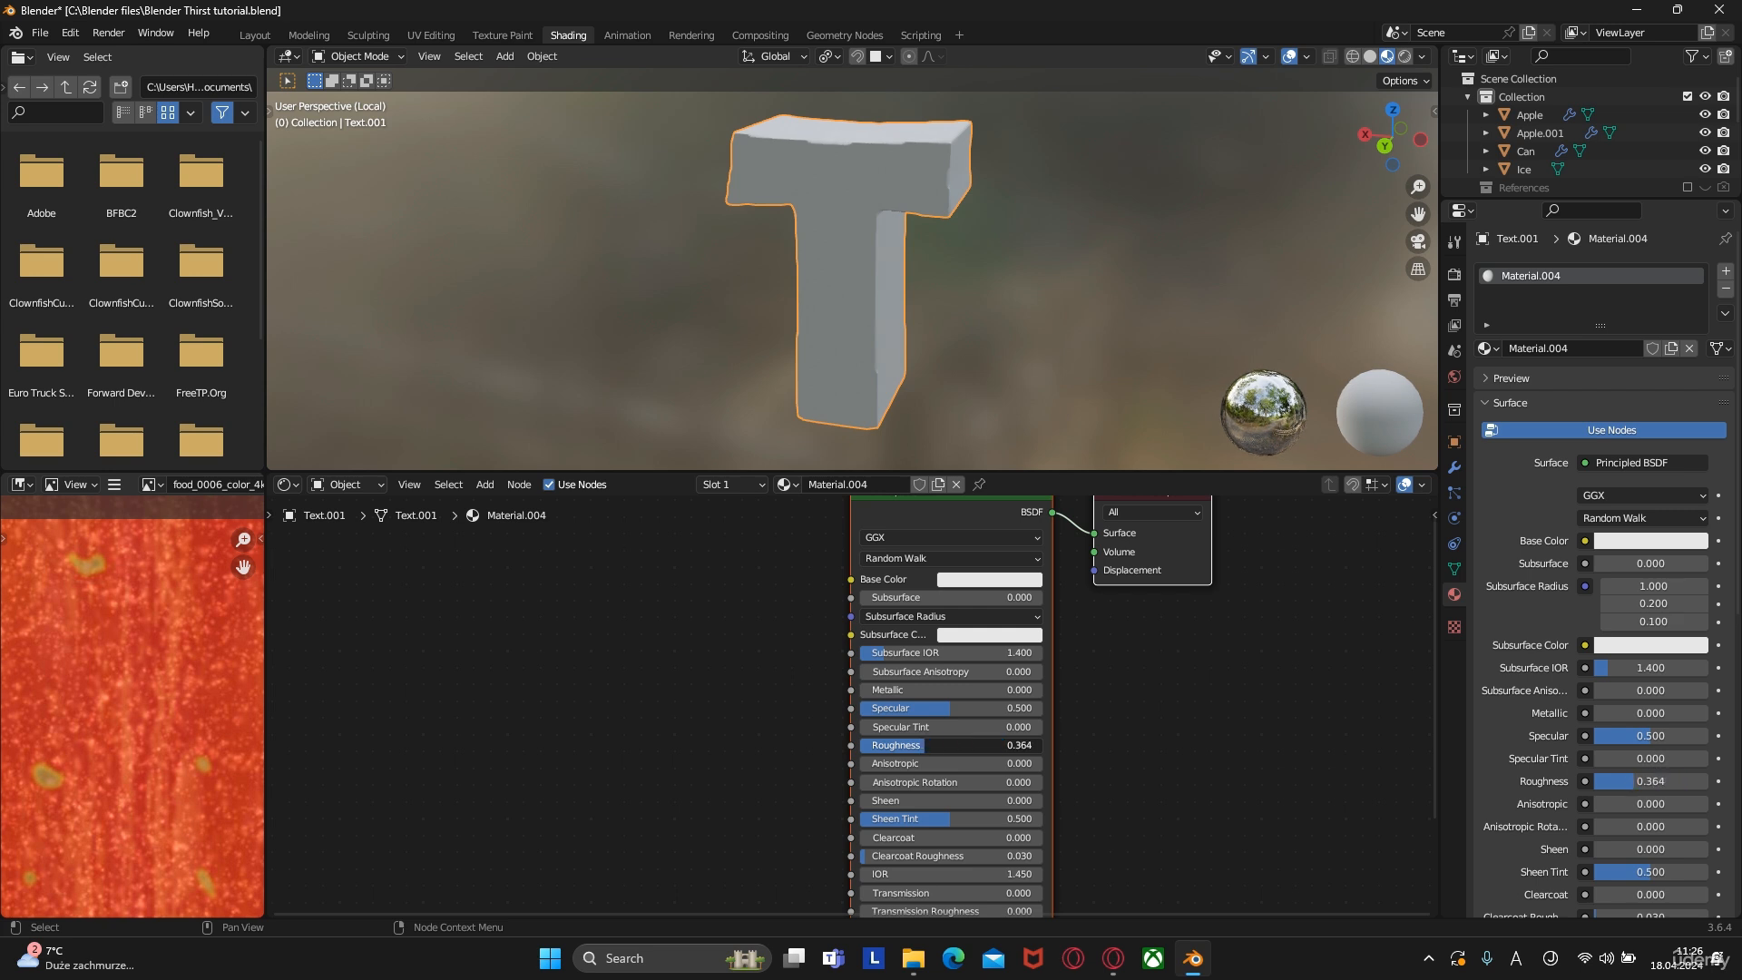
scroll(1083, 737, "down", 3)
mouse_move(1085, 737)
middle_mouse_down()
mouse_move(1101, 692)
mouse_move(1075, 753)
middle_mouse_up()
scroll(1101, 681, "up", 5)
mouse_move(884, 279)
middle_mouse_down()
mouse_move(719, 236)
mouse_move(787, 226)
mouse_move(871, 269)
middle_mouse_up()
scroll(871, 268, "up", 4)
scroll(871, 270, "down", 2)
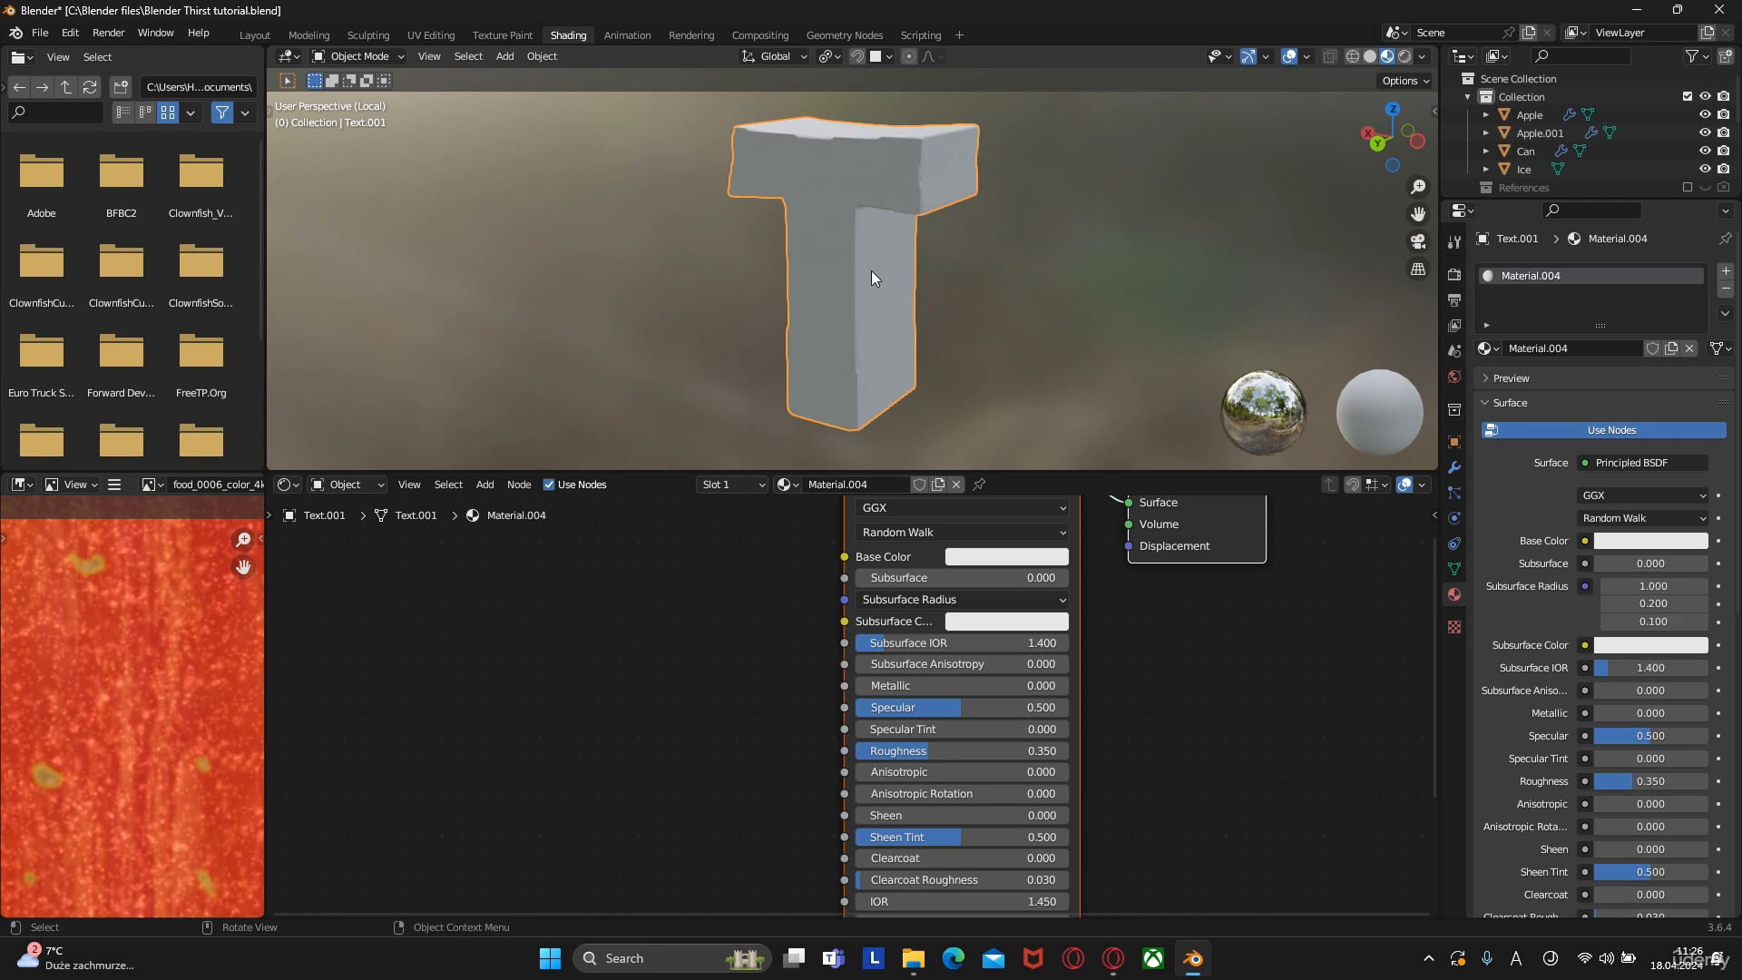
key("ctrl+s")
Bring back the full scene and set the Base Color of the T's material to pure white
left_click(903, 275)
key("slash")
left_click(993, 559)
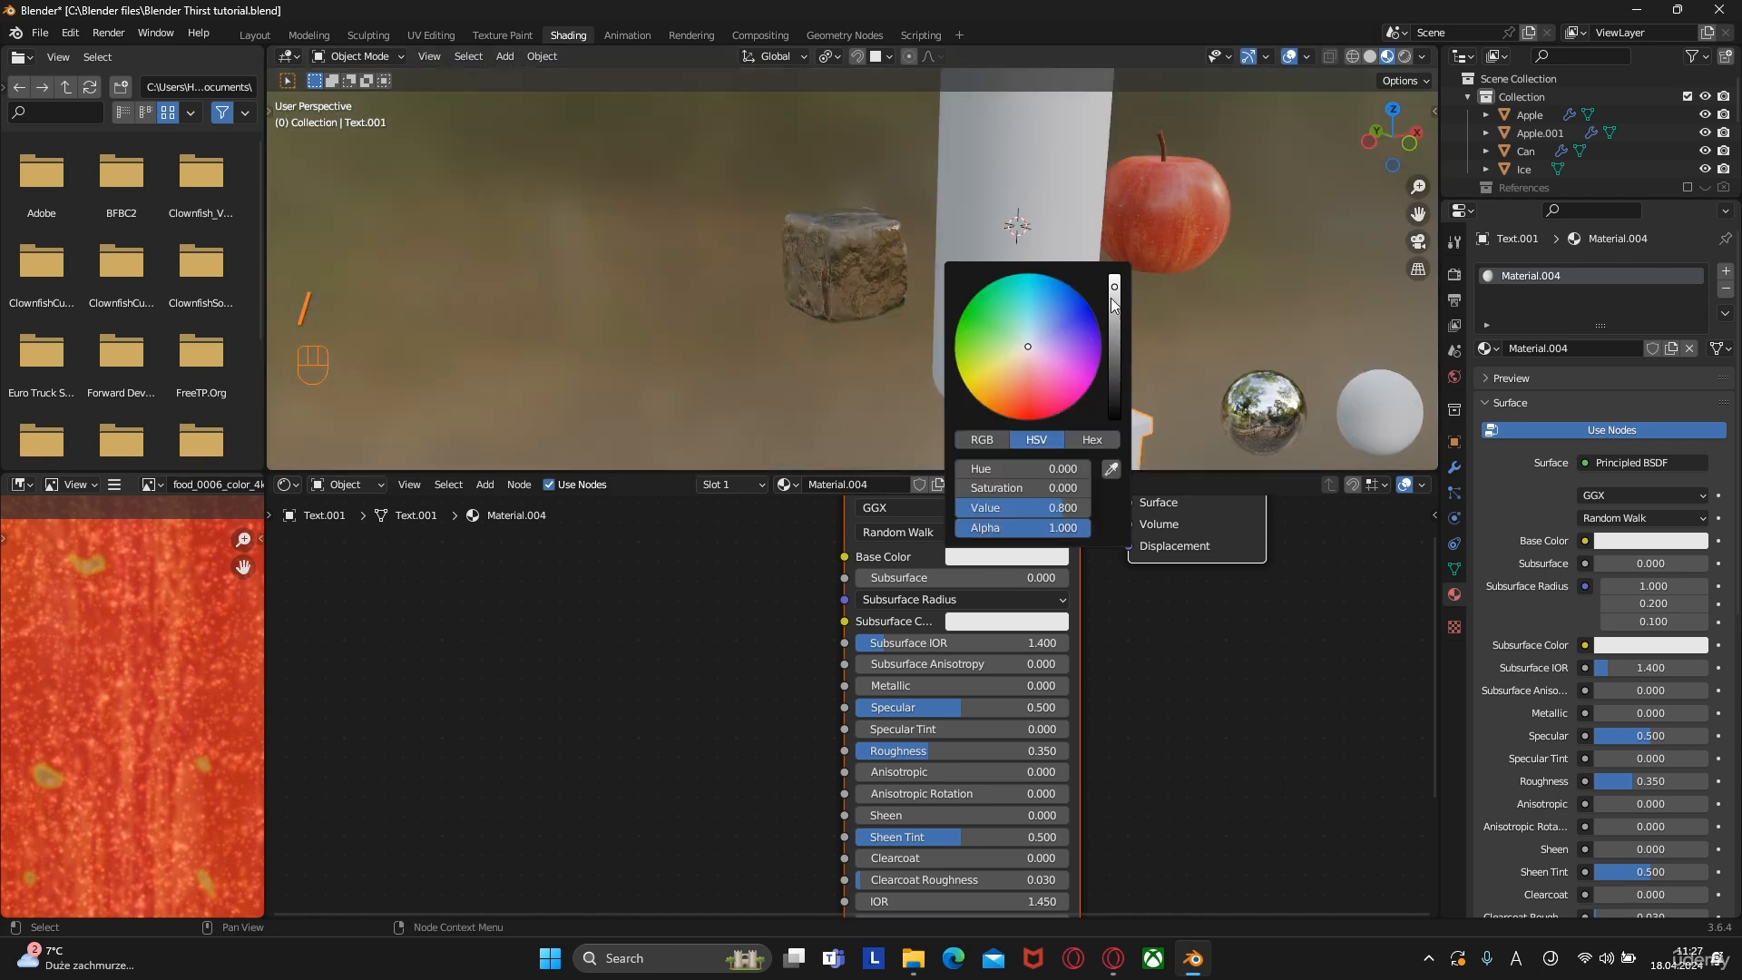
Select all the "Thirsty?" characters with the T active and link its material to the others
middle_click_drag(907, 390, 879, 328)
scroll(969, 390, "down", 5)
scroll(878, 329, "up", 1)
scroll(879, 325, "up", 4)
left_click(573, 314)
left_click(1010, 338, "shift")
left_click(681, 352, "shift")
left_click(740, 343, "shift")
left_click(794, 334, "shift")
left_click(857, 338, "shift")
left_click(916, 317, "shift")
left_click(1102, 302, "shift")
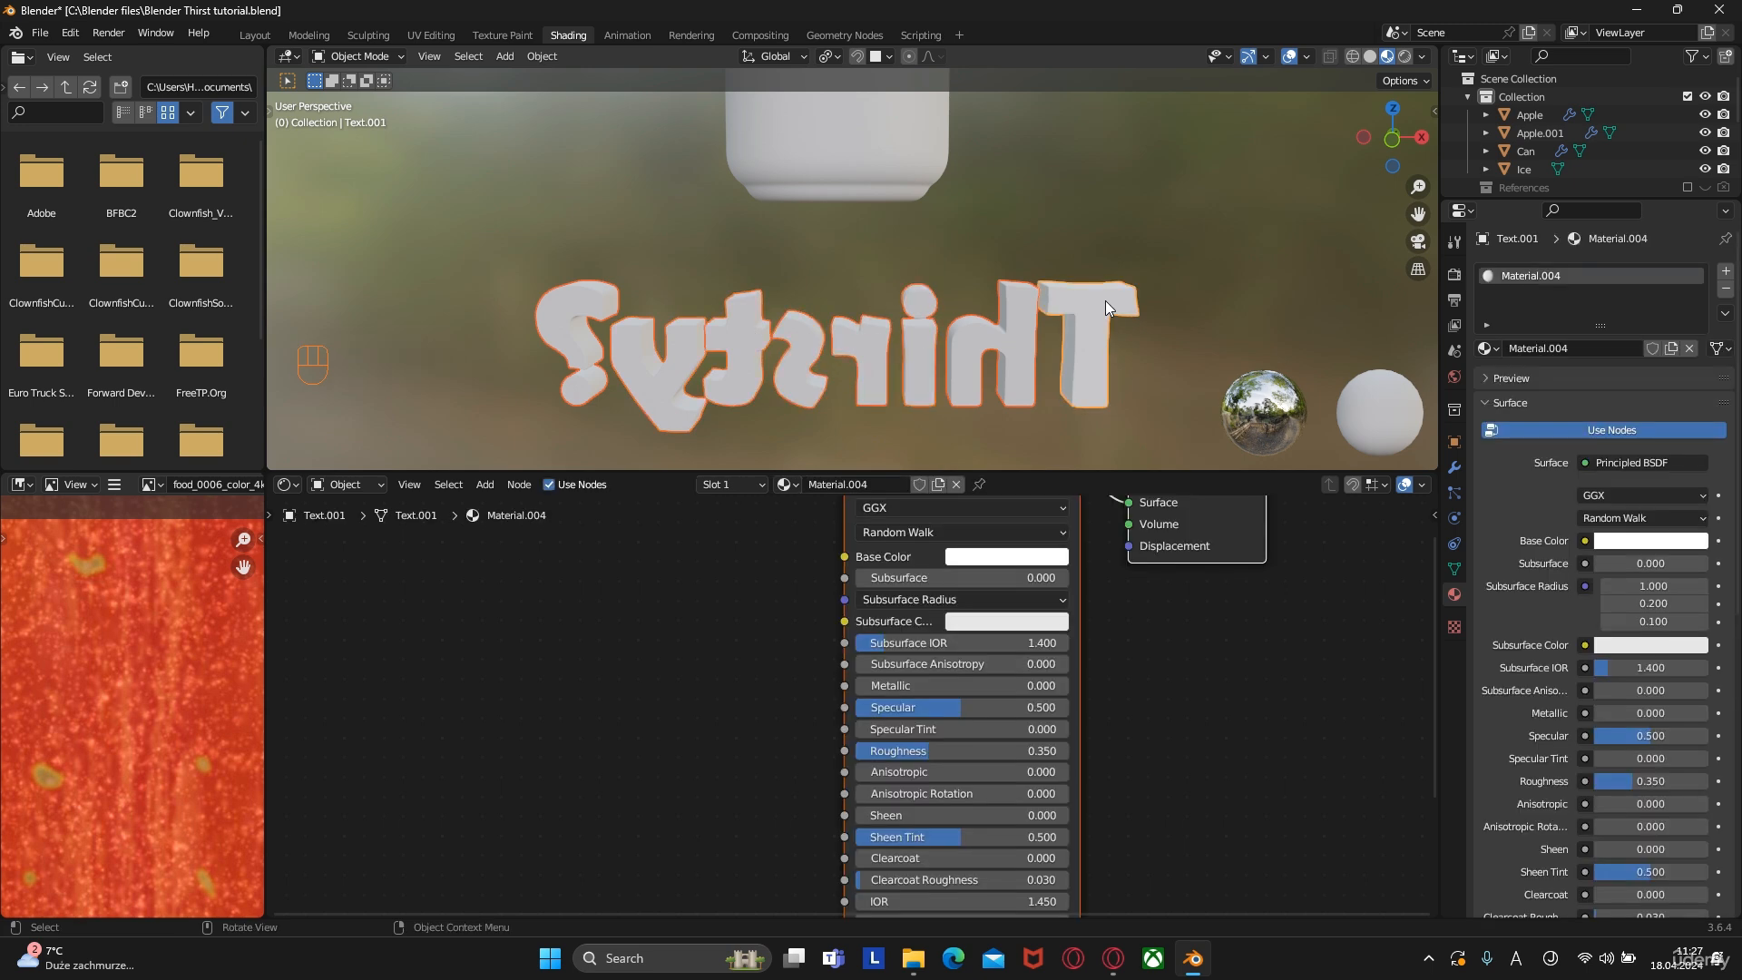
key("ctrl+l")
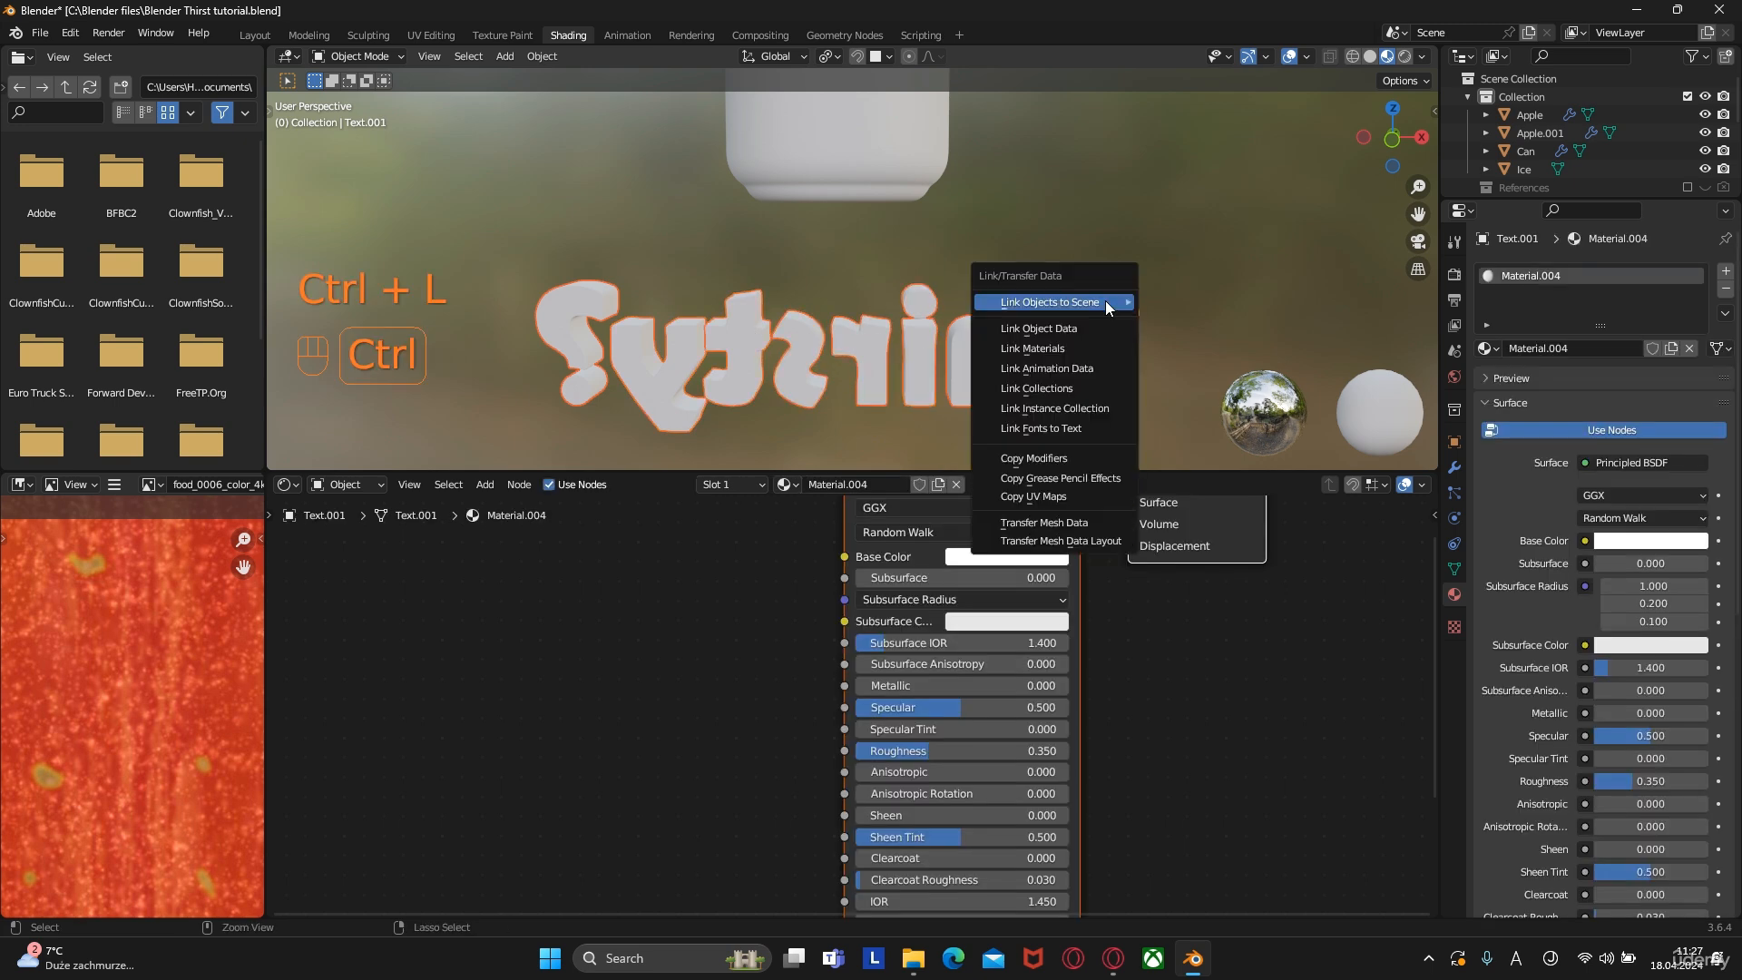
left_click(1052, 350)
middle_click_drag(991, 346, 1103, 331)
scroll(1102, 328, "down", 3)
middle_click_drag(993, 275, 996, 363, "shift")
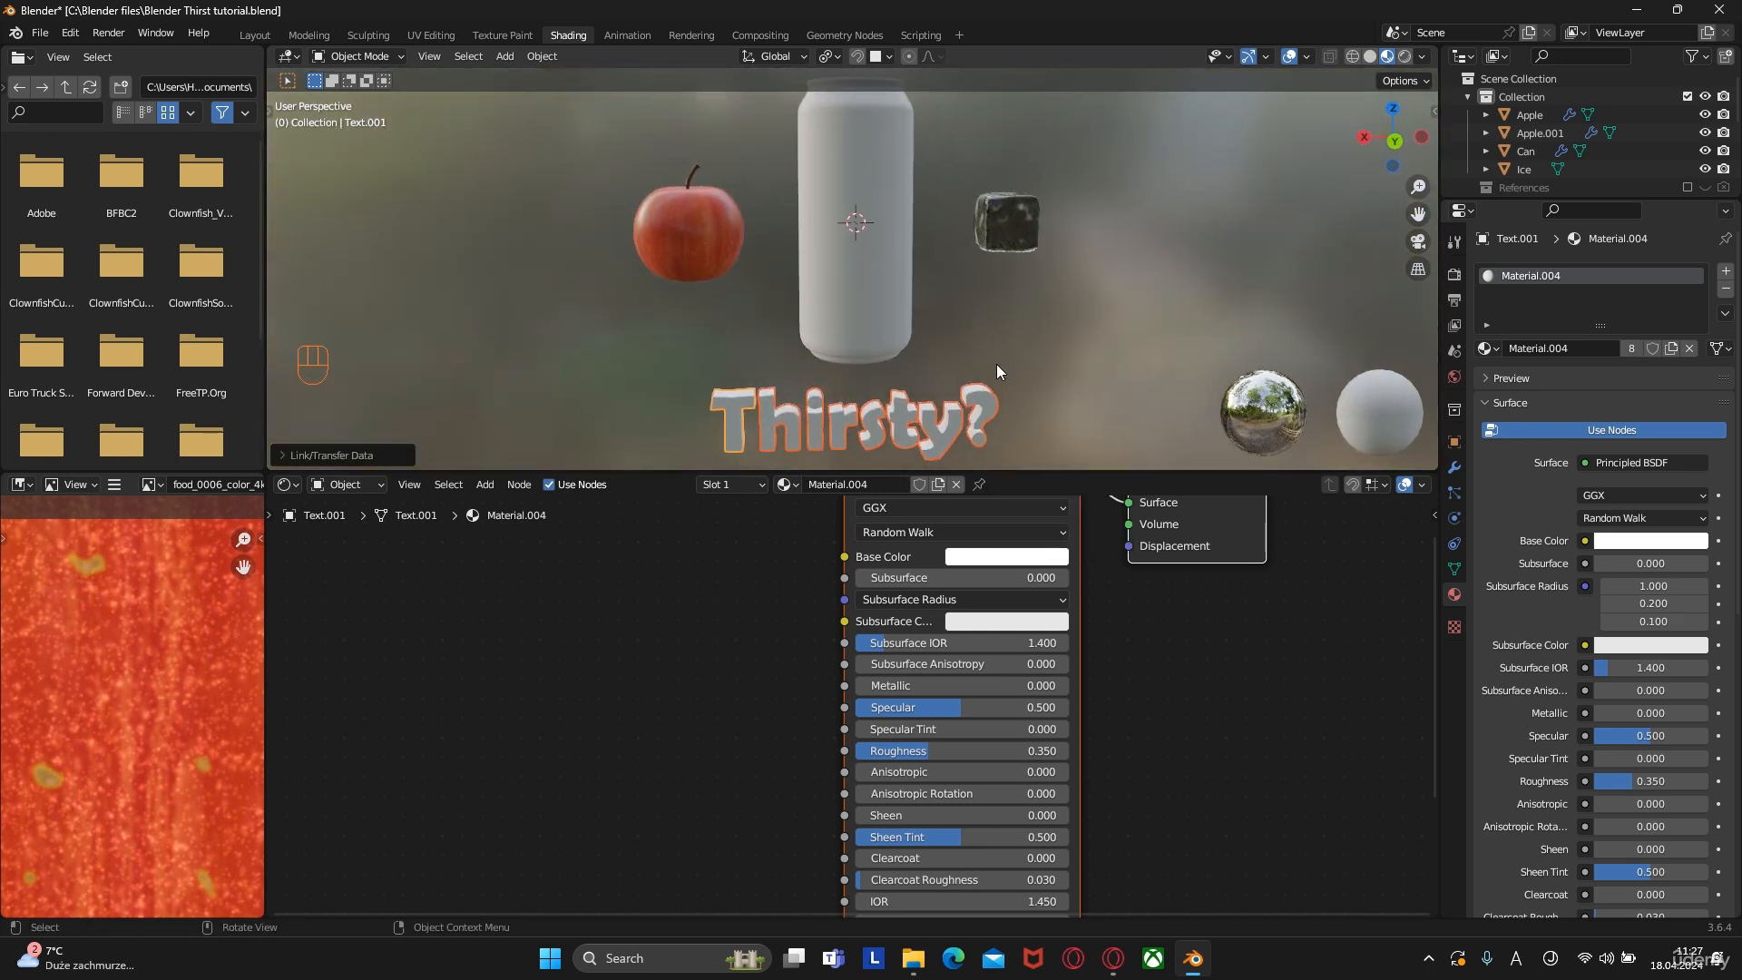
Move the can's edge loop just below the top rim up about 0.010 m along Z, with a proportional size of about 0.032 m
left_click(853, 168)
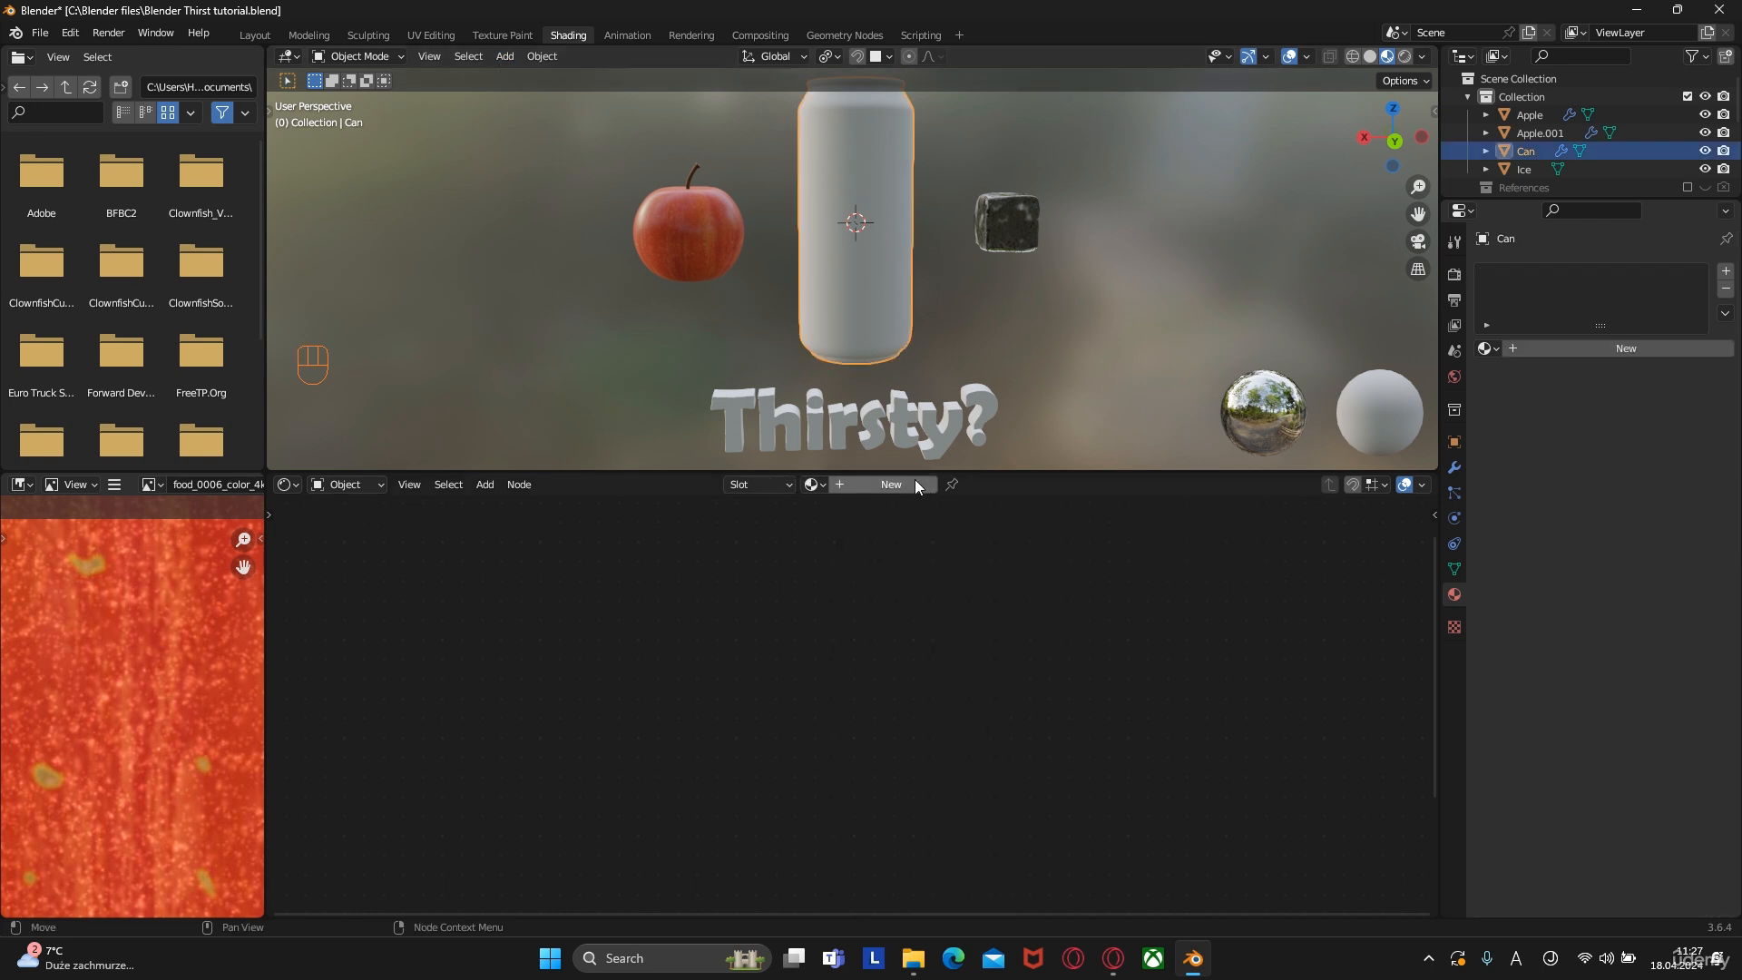
middle_click_drag(953, 254, 914, 427, "shift")
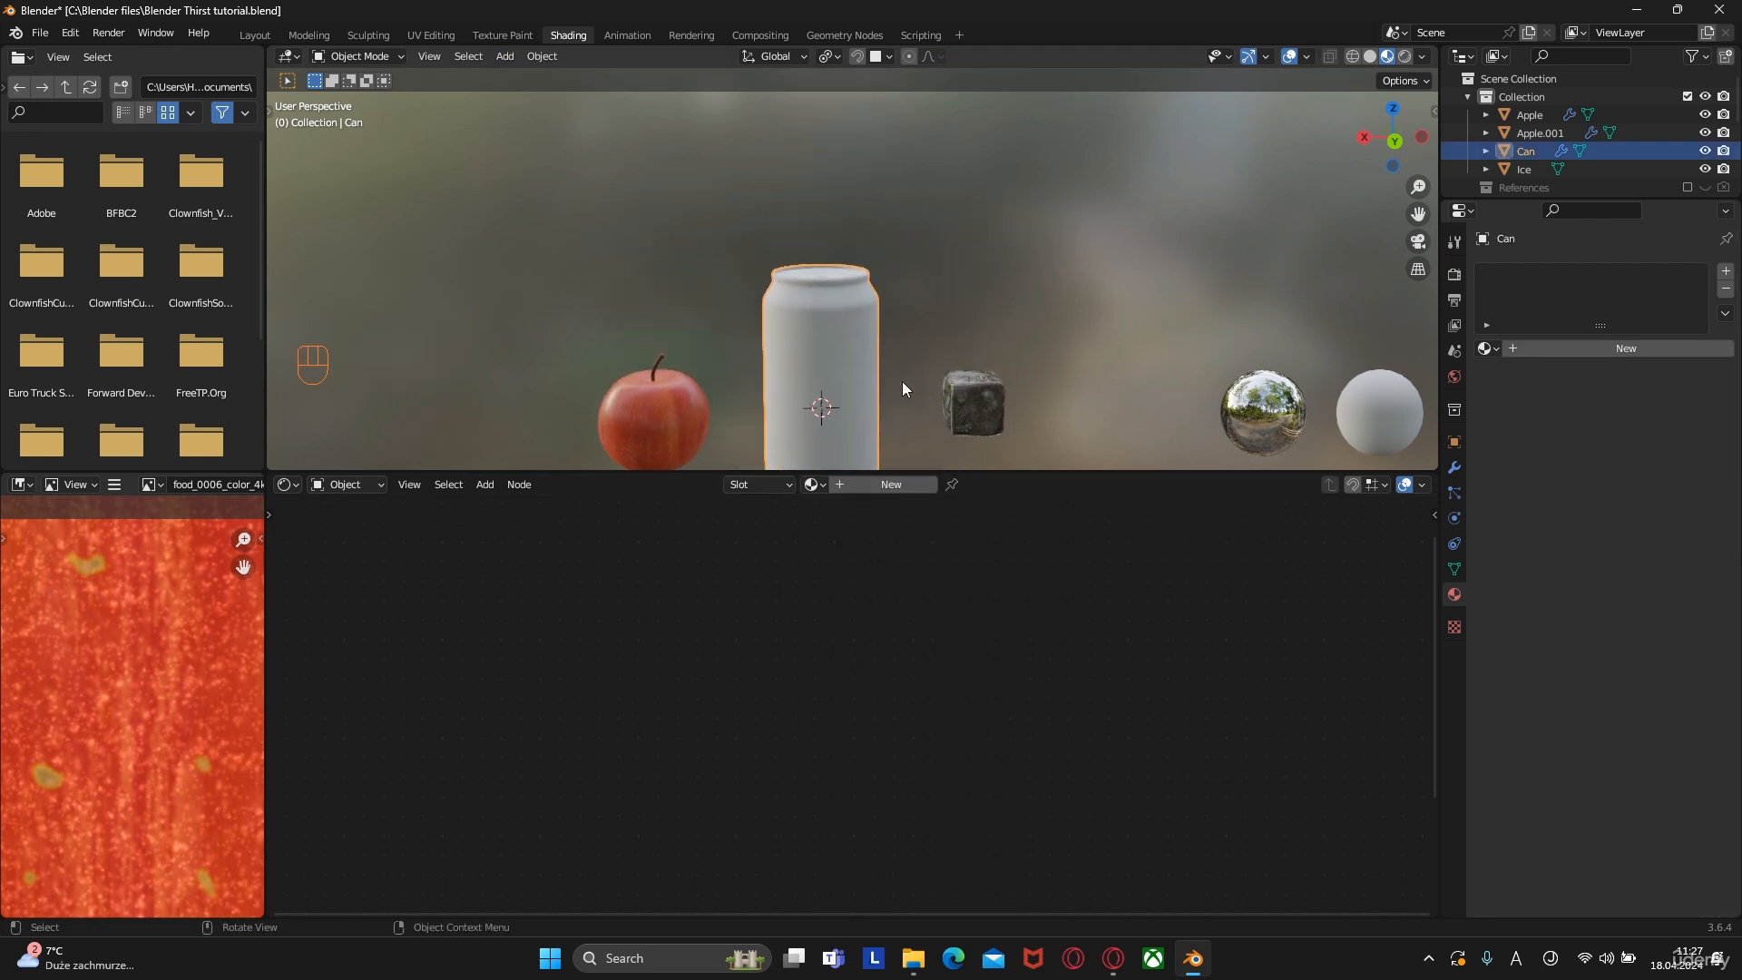
scroll(893, 377, "up", 7)
middle_click_drag(807, 339, 793, 291)
middle_click_drag(739, 214, 934, 418, "shift")
middle_click_drag(813, 381, 805, 214)
key("Tab")
scroll(725, 333, "up", 2)
scroll(836, 303, "up", 1)
scroll(831, 303, "down", 3)
left_click(791, 290, "alt")
scroll(780, 263, "up", 1)
middle_click_drag(745, 313, 835, 291, "shift")
scroll(835, 291, "up", 6)
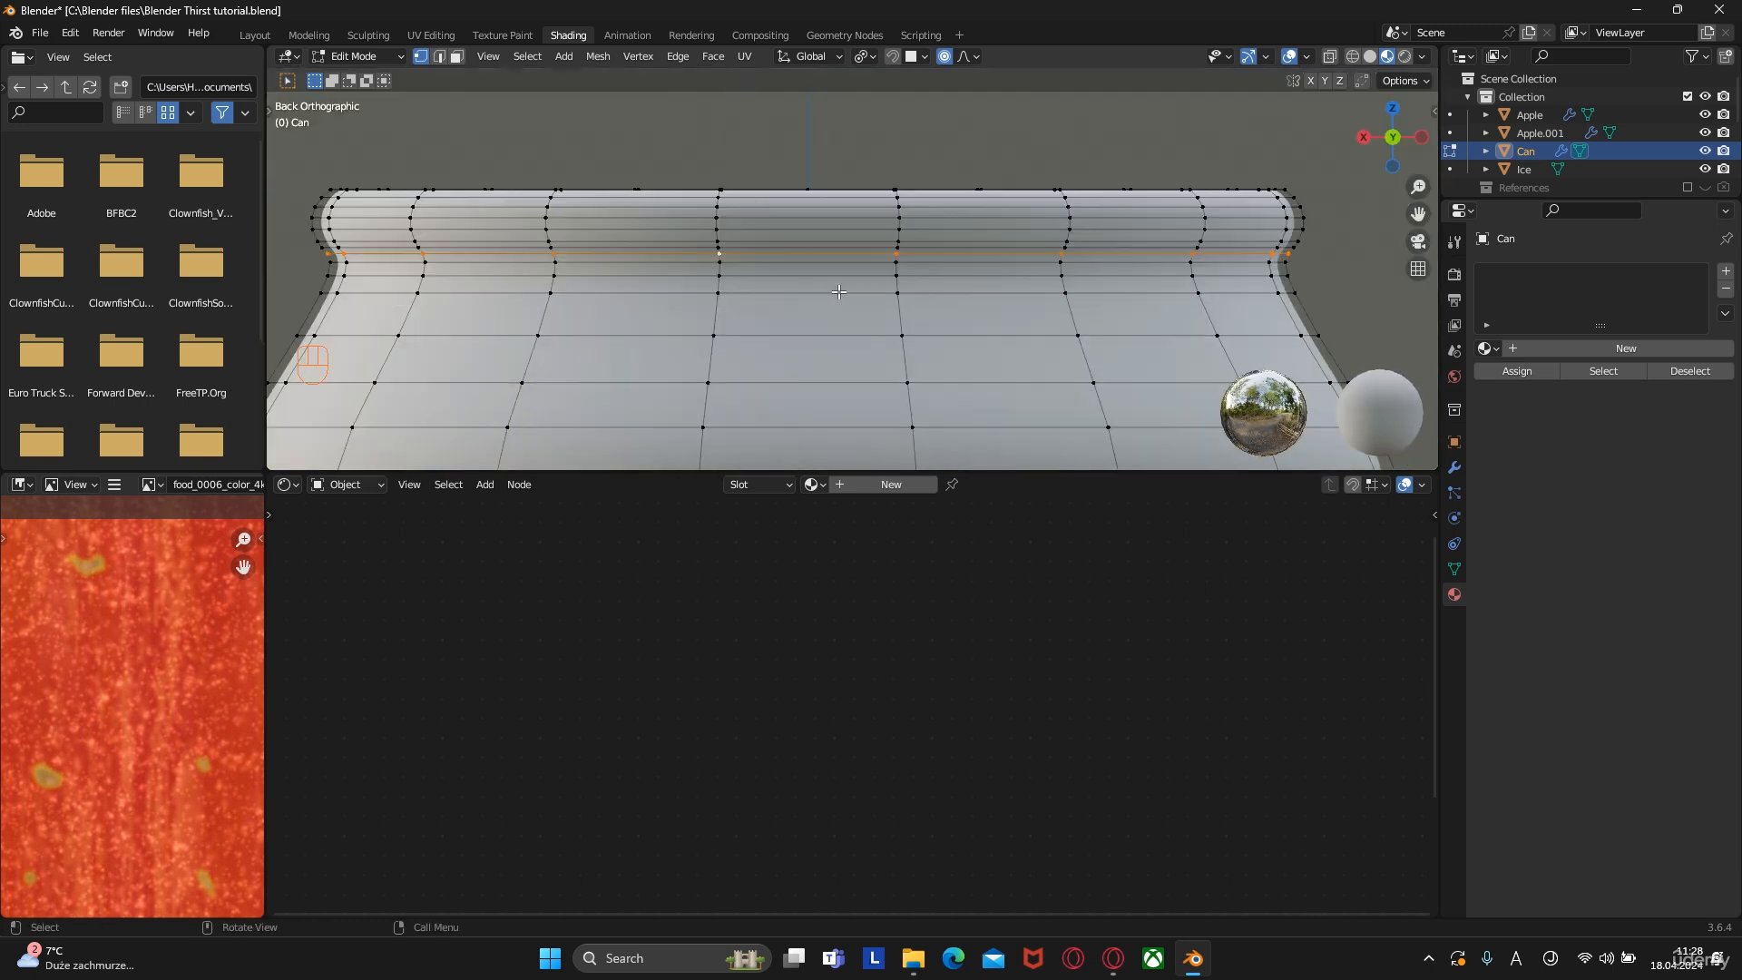
key("g")
key("z")
scroll(843, 269, "up", 17)
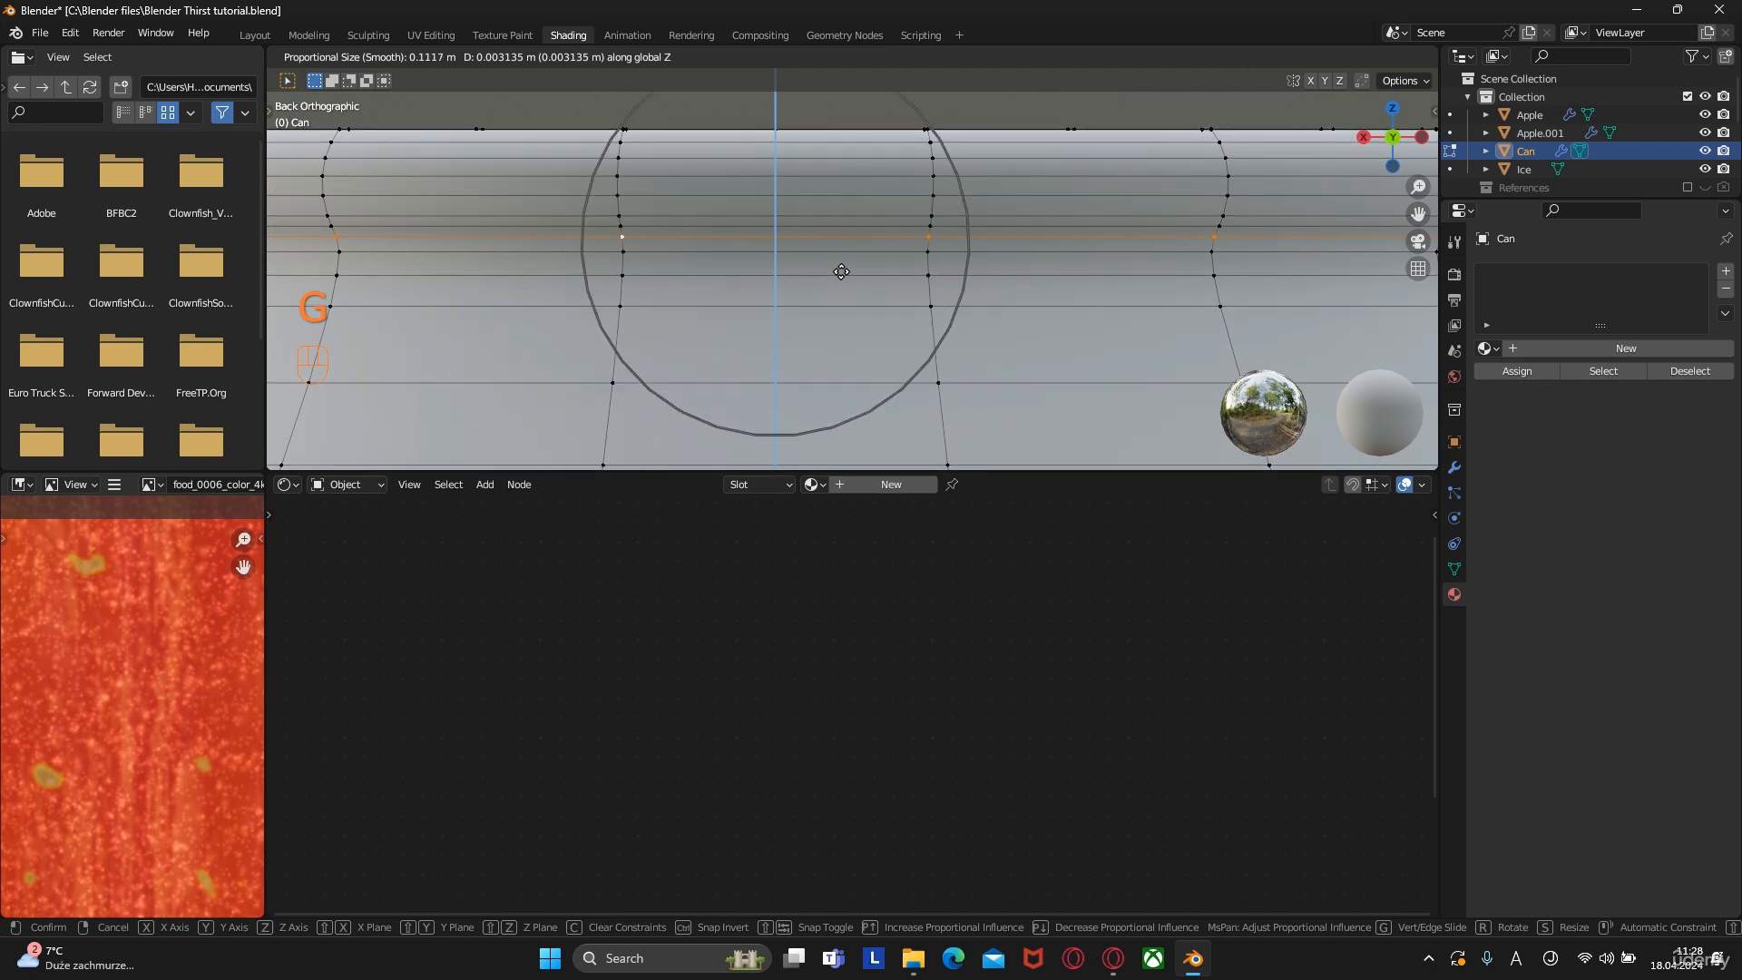
scroll(842, 266, "up", 6)
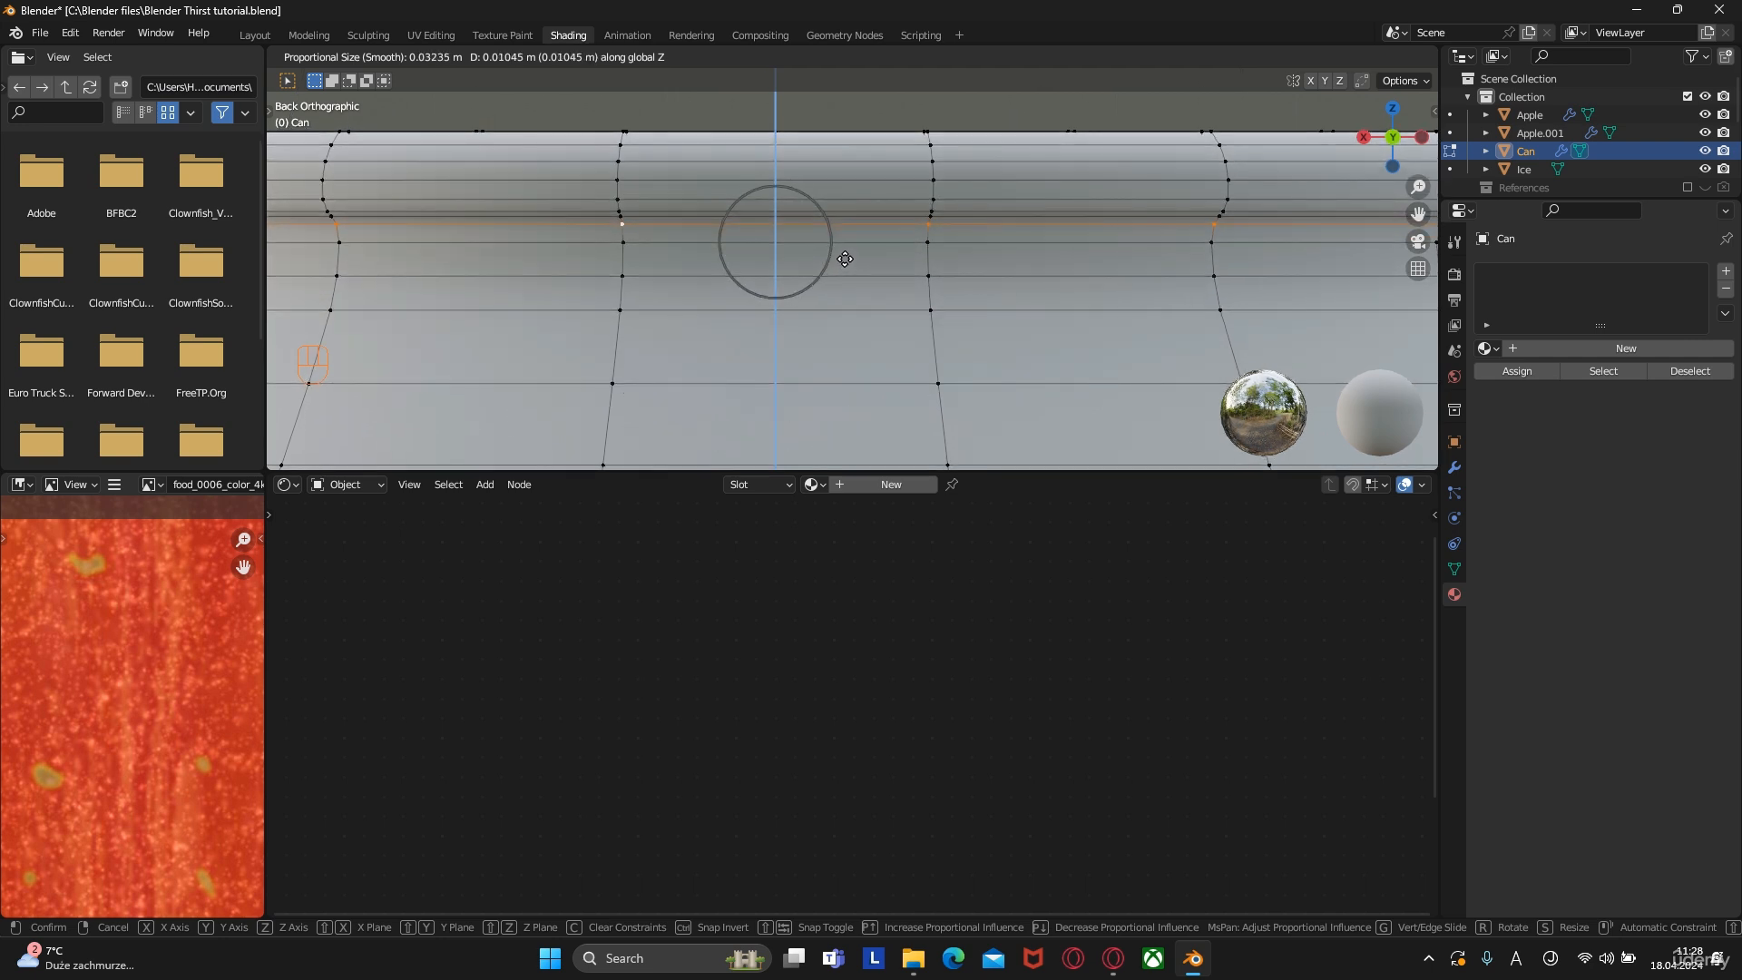
left_click(845, 258)
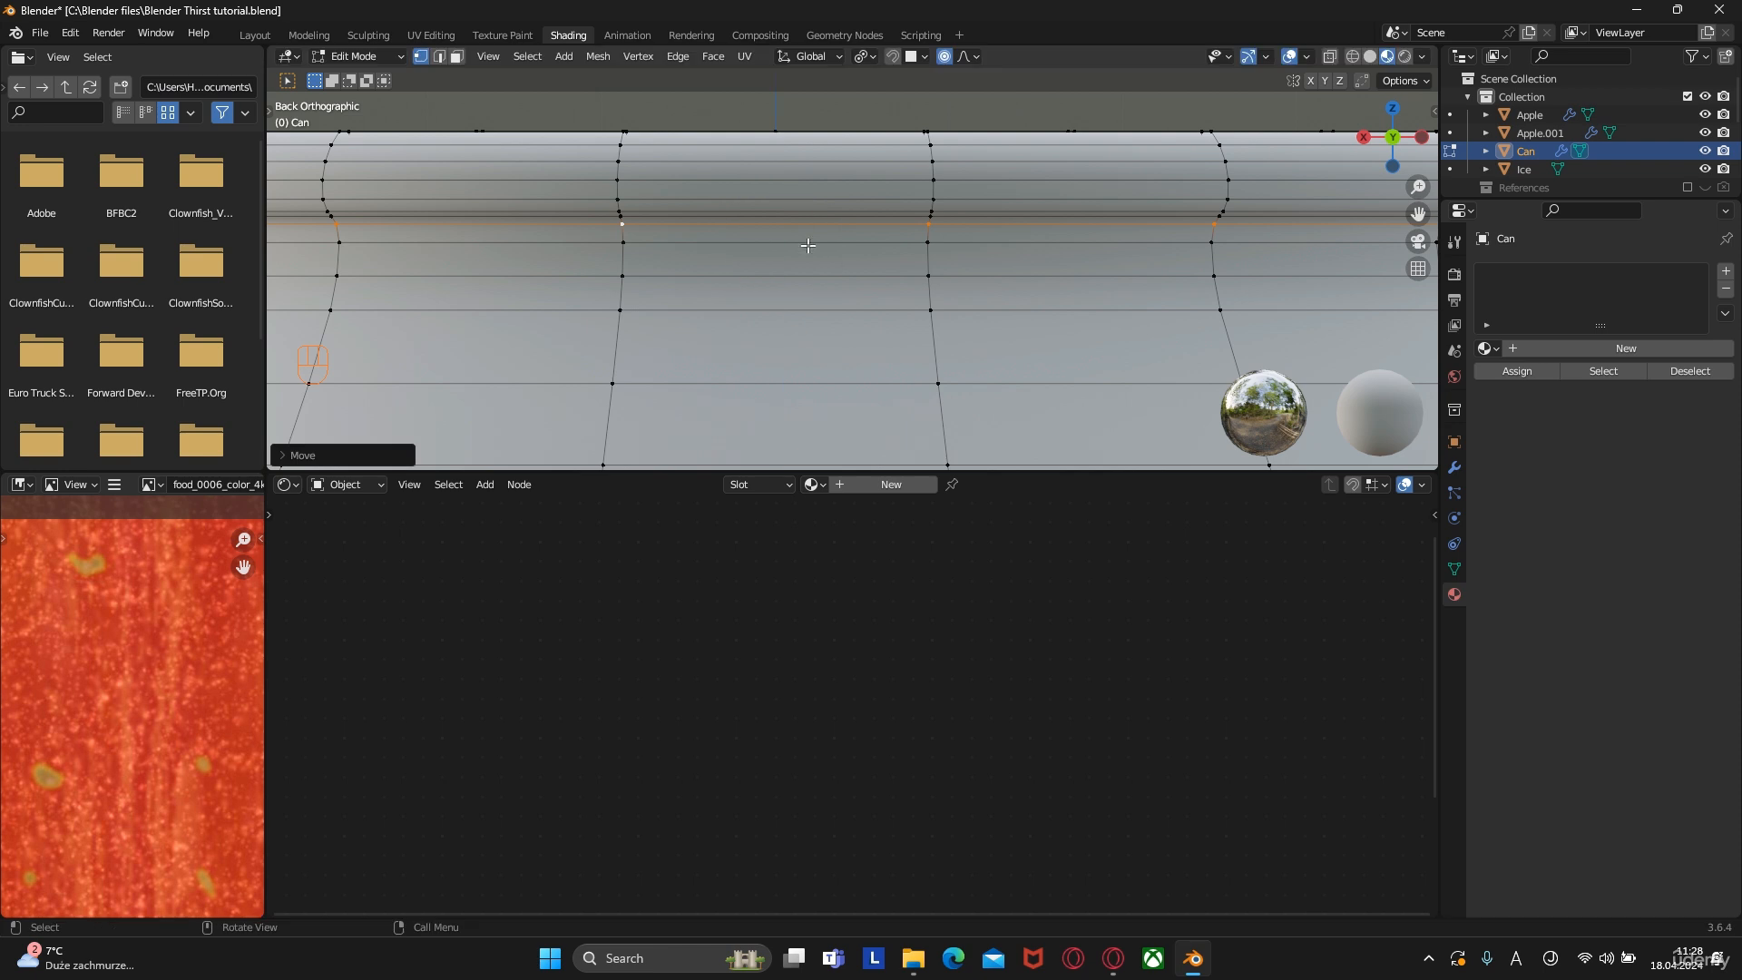
Mark the edge loop directly beneath the can's top rim as a seam
key("F2")
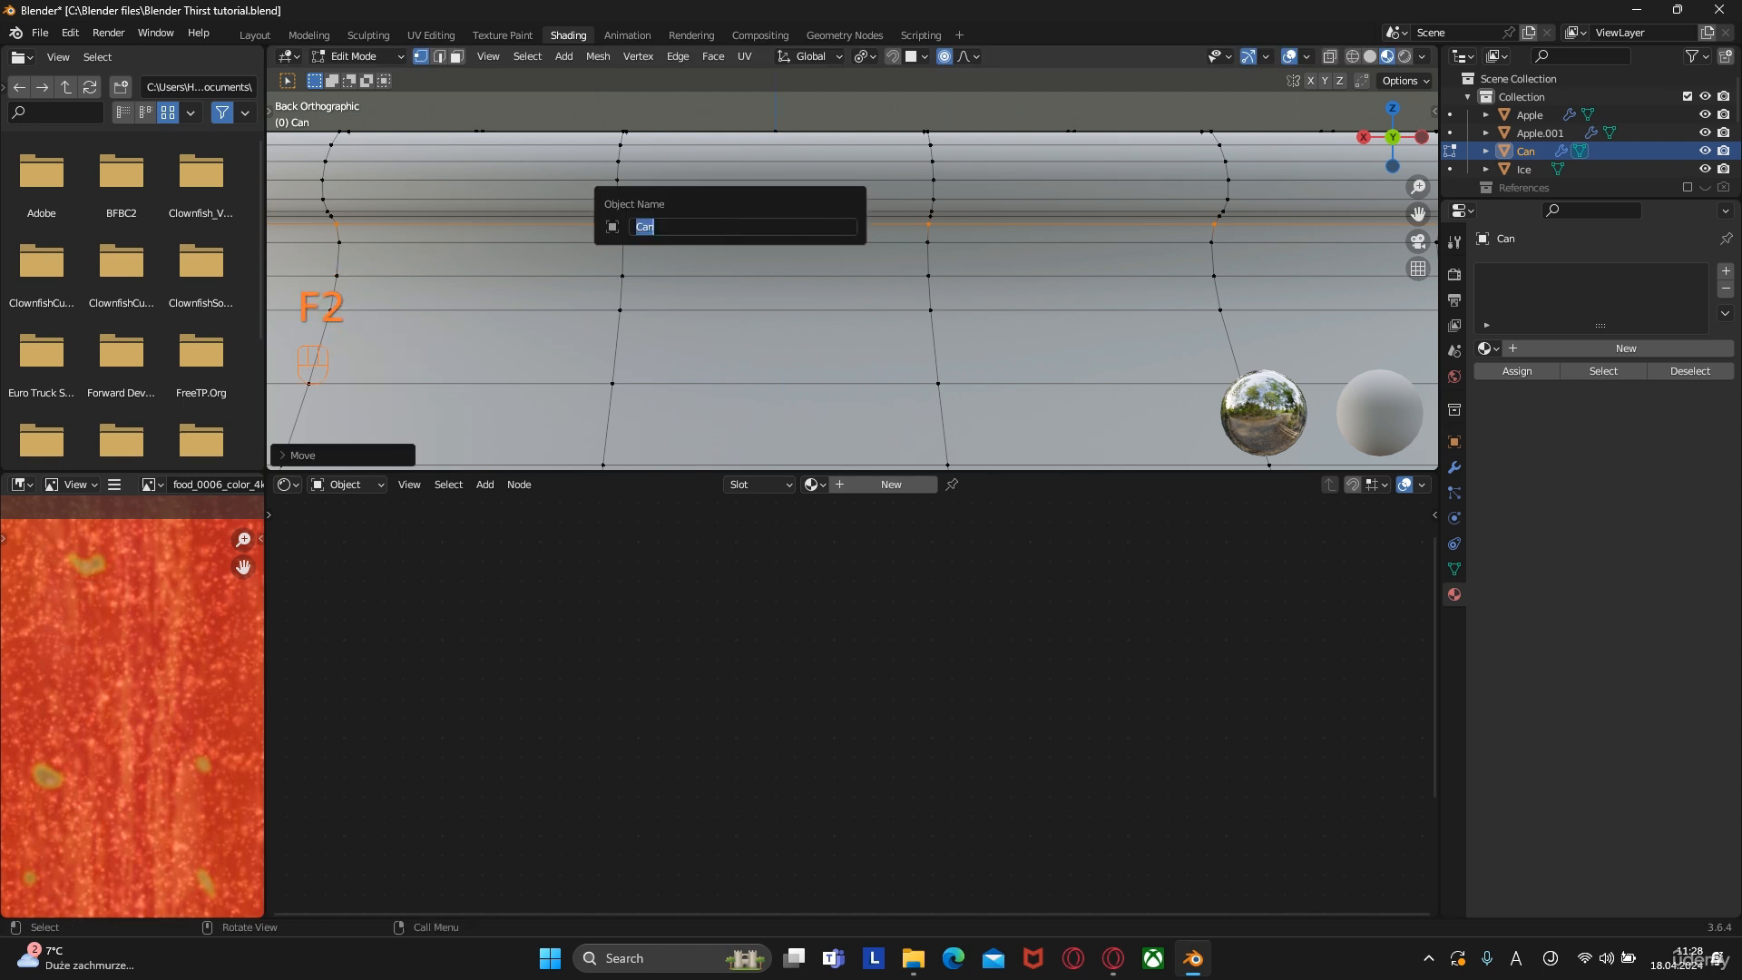
key("2")
left_click(739, 216, "alt")
right_click(785, 233)
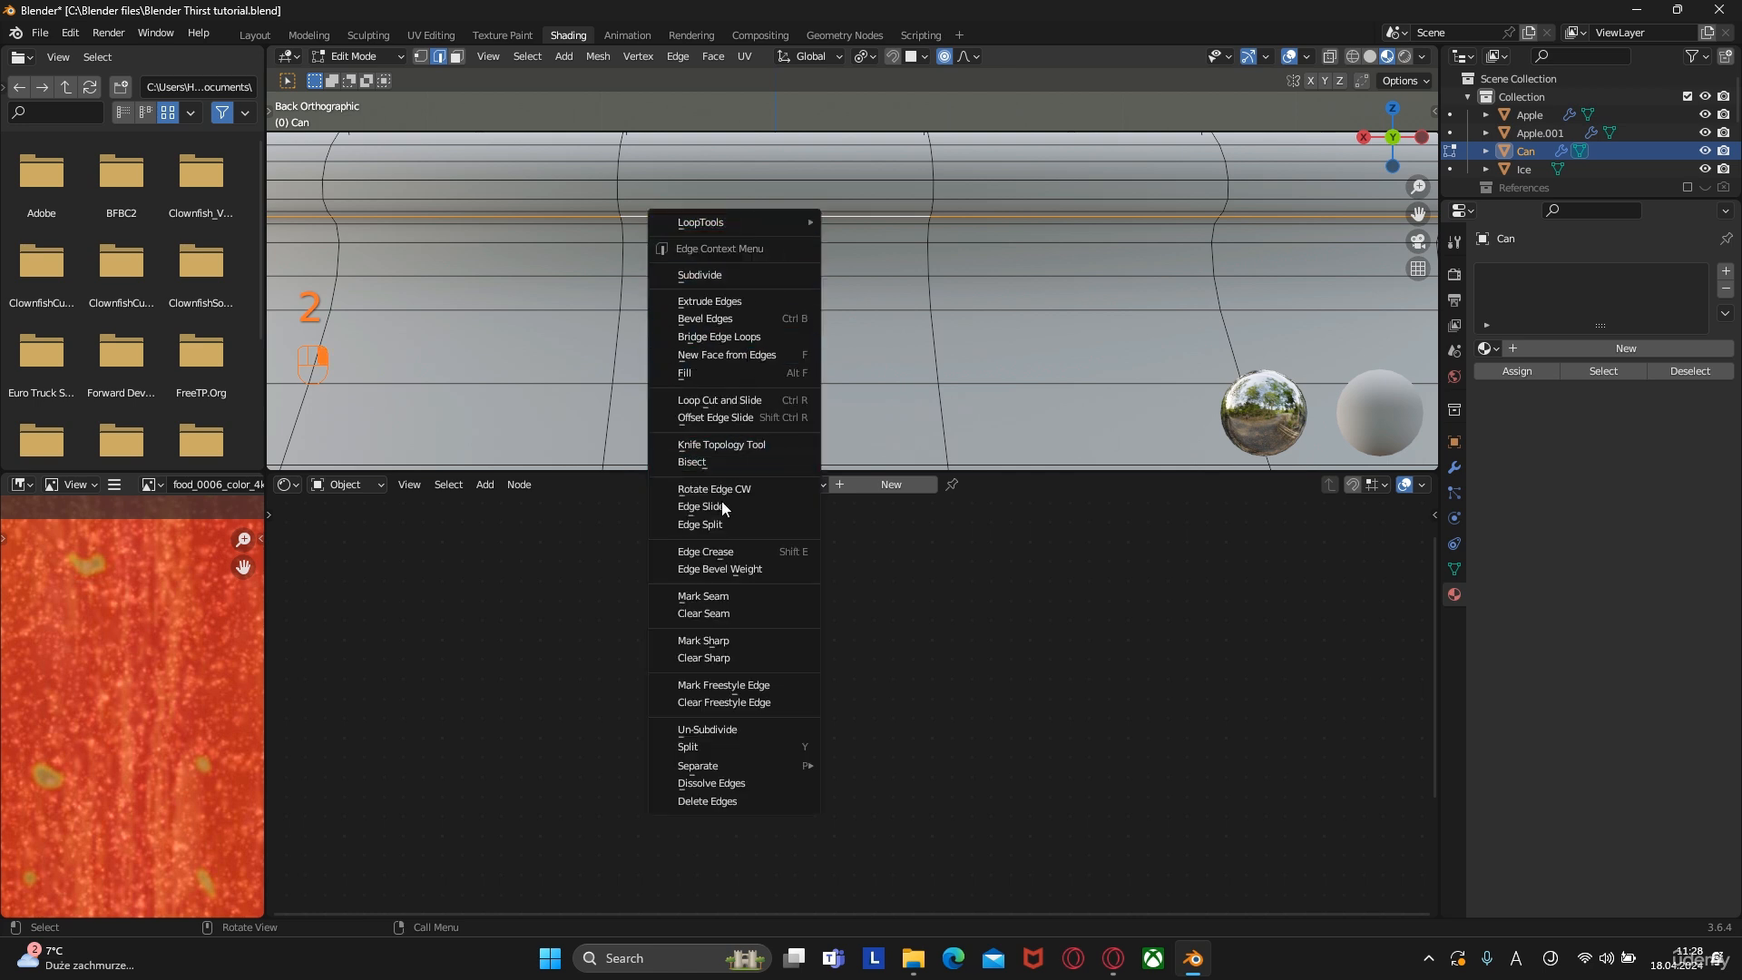
left_click(703, 596)
Mark a horizontal edge loop around the can's lower end, near the base, as a seam
scroll(910, 271, "down", 3)
scroll(910, 272, "down", 2)
middle_click_drag(910, 271, 849, 288)
scroll(965, 354, "down", 3)
middle_click_drag(984, 358, 838, 67)
middle_click_drag(697, 330, 844, 113)
scroll(848, 238, "up", 5)
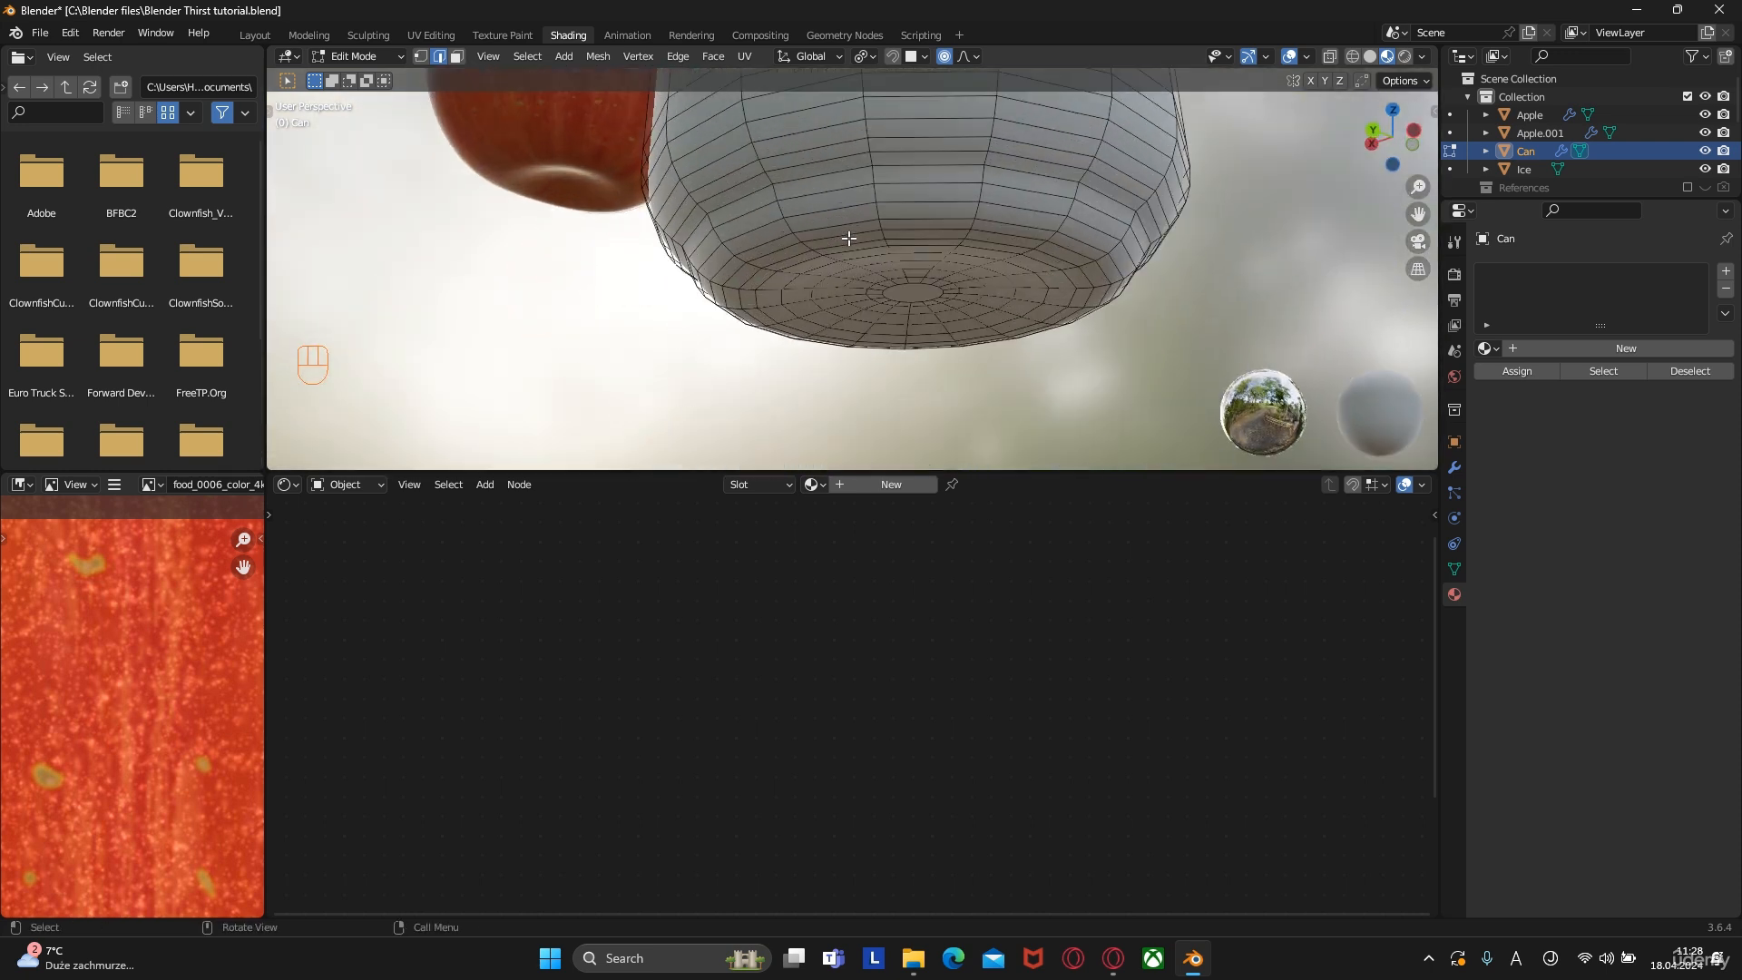
scroll(849, 237, "up", 3)
left_click(817, 254, "alt")
right_click(817, 254)
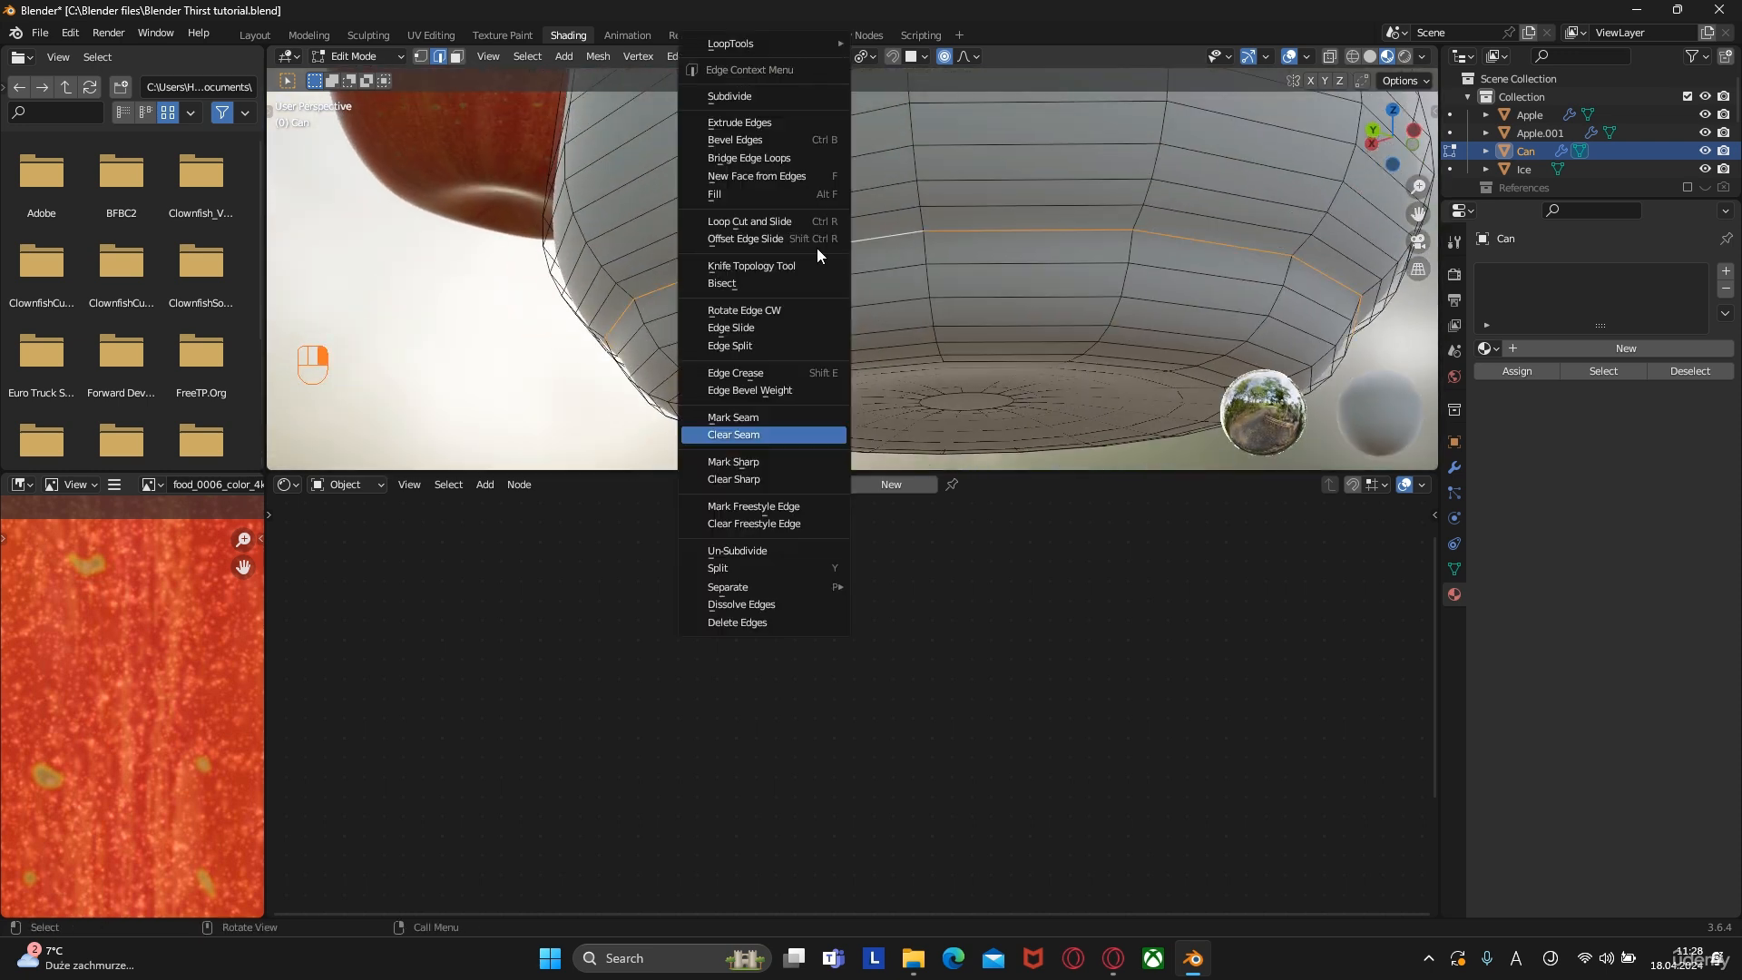
left_click(733, 417)
scroll(853, 317, "down", 3)
middle_click_drag(871, 290, 936, 338)
scroll(937, 309, "down", 4)
middle_click_drag(936, 277, 917, 393, "shift")
scroll(925, 349, "up", 2)
middle_click_drag(803, 297, 942, 295)
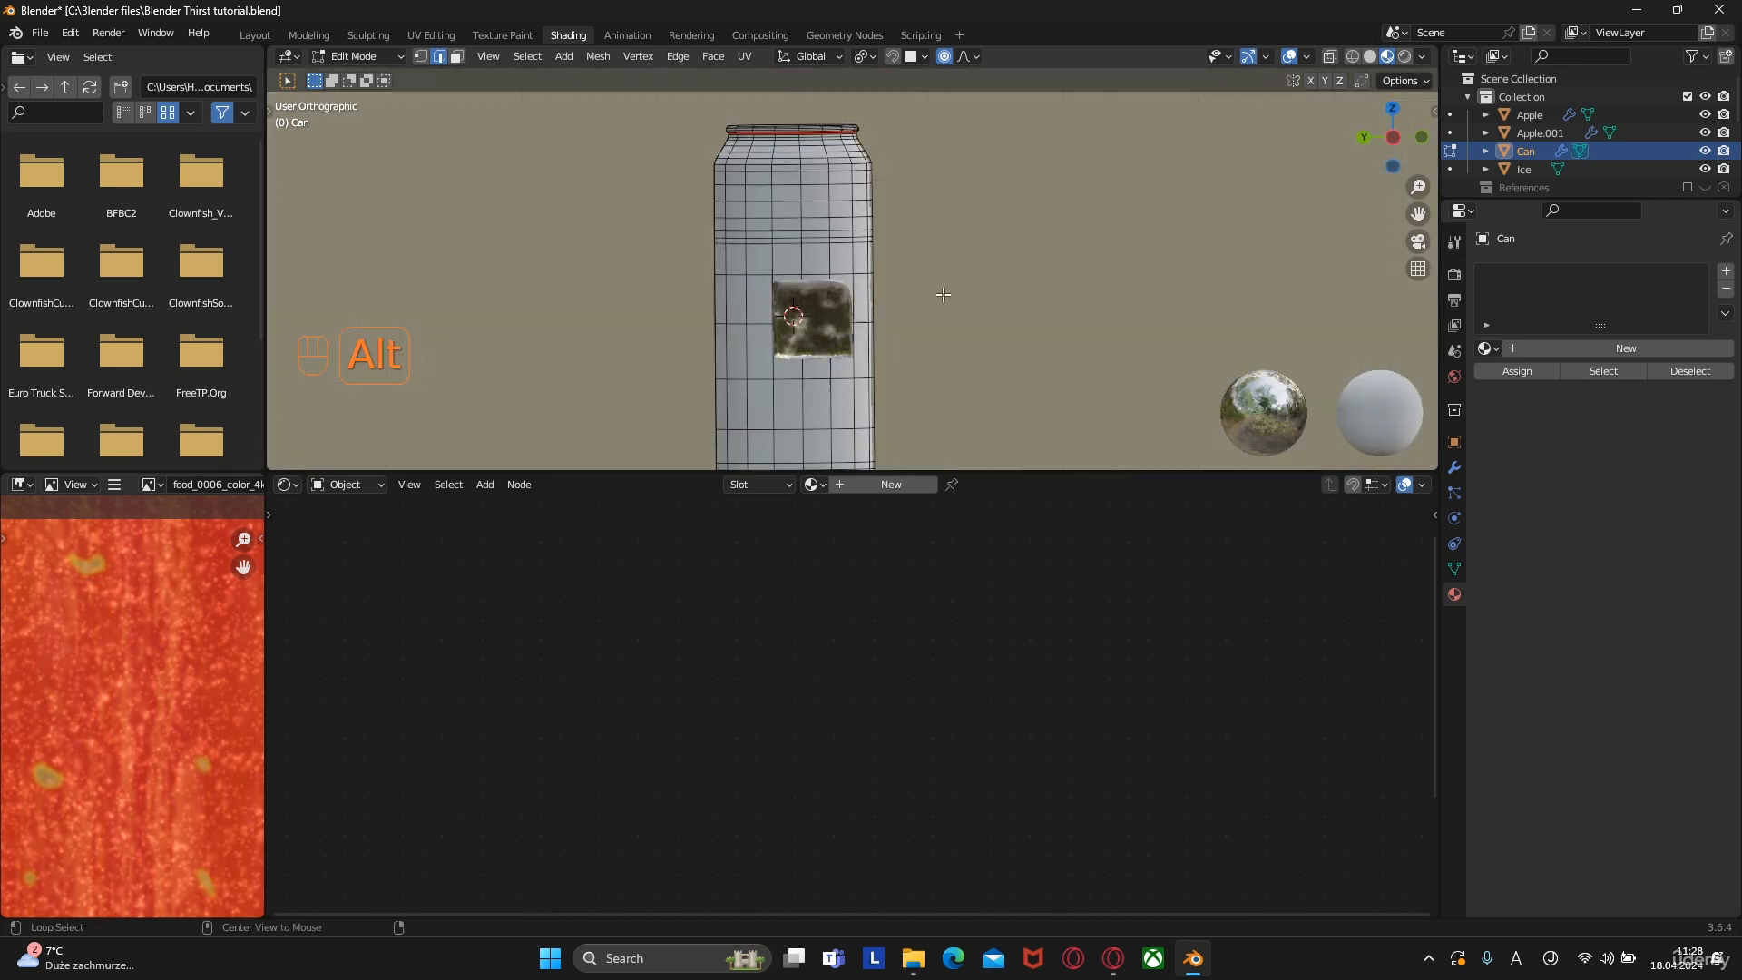
Mark the vertical edge line down the middle of the can's front as a seam
middle_click_drag(1056, 288, 980, 282, "alt")
scroll(833, 252, "up", 4)
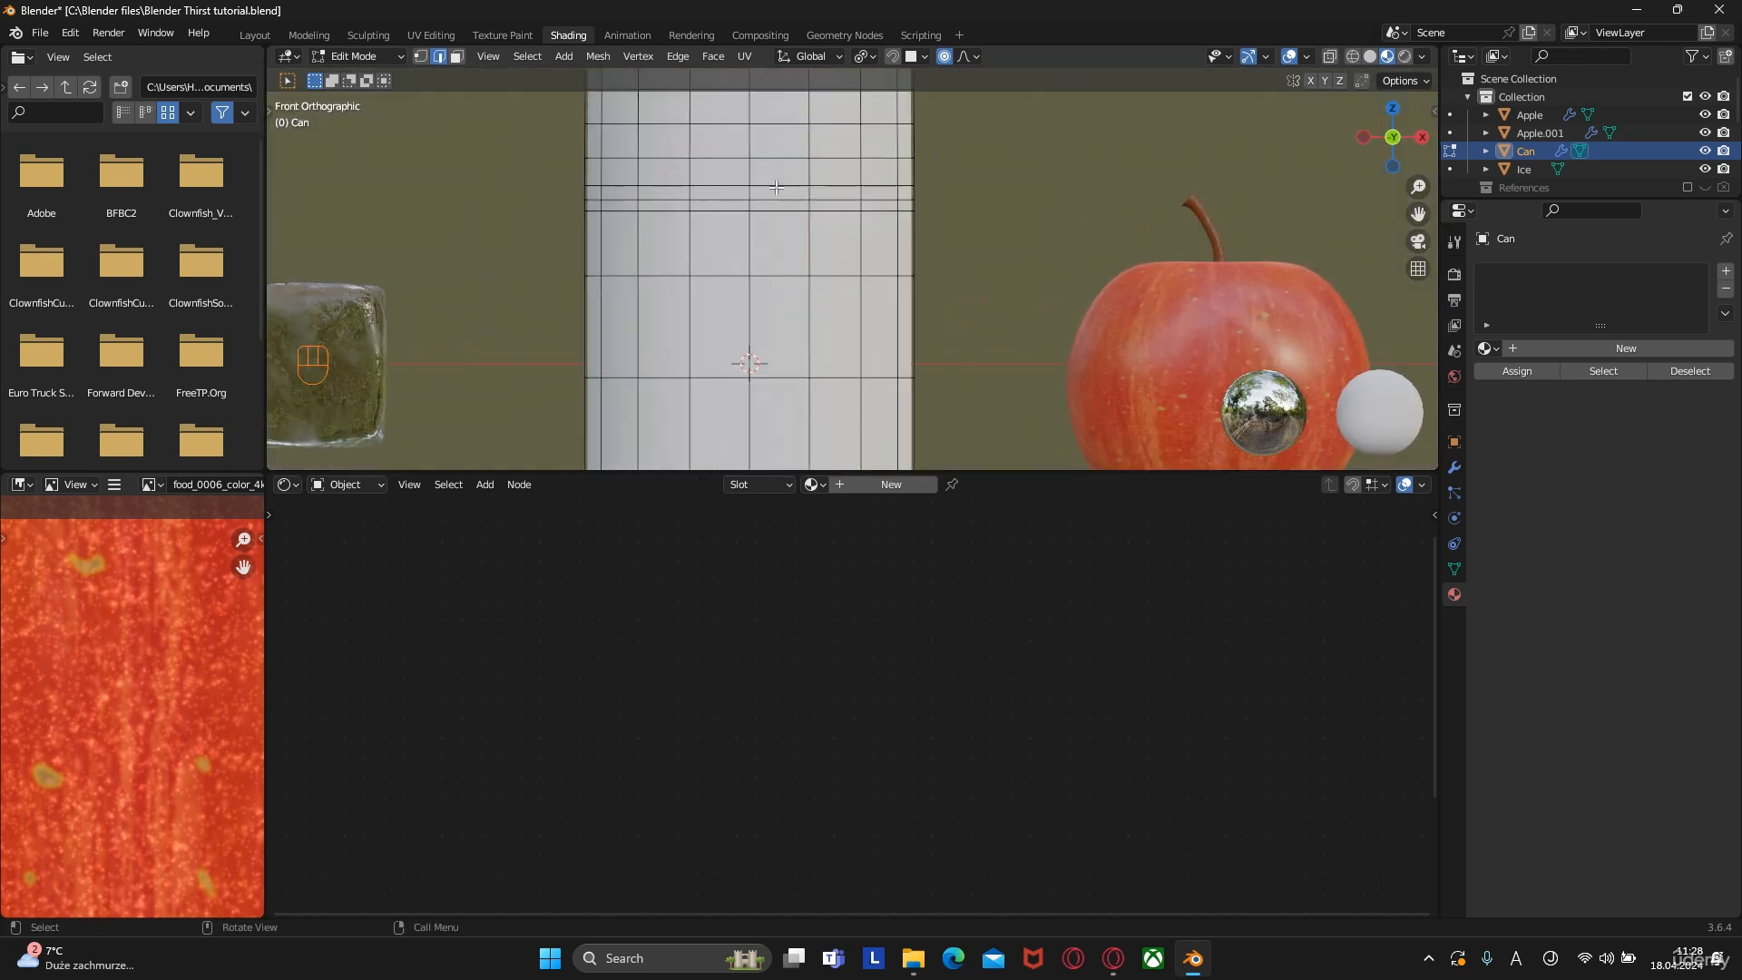
middle_click_drag(771, 174, 851, 315, "shift")
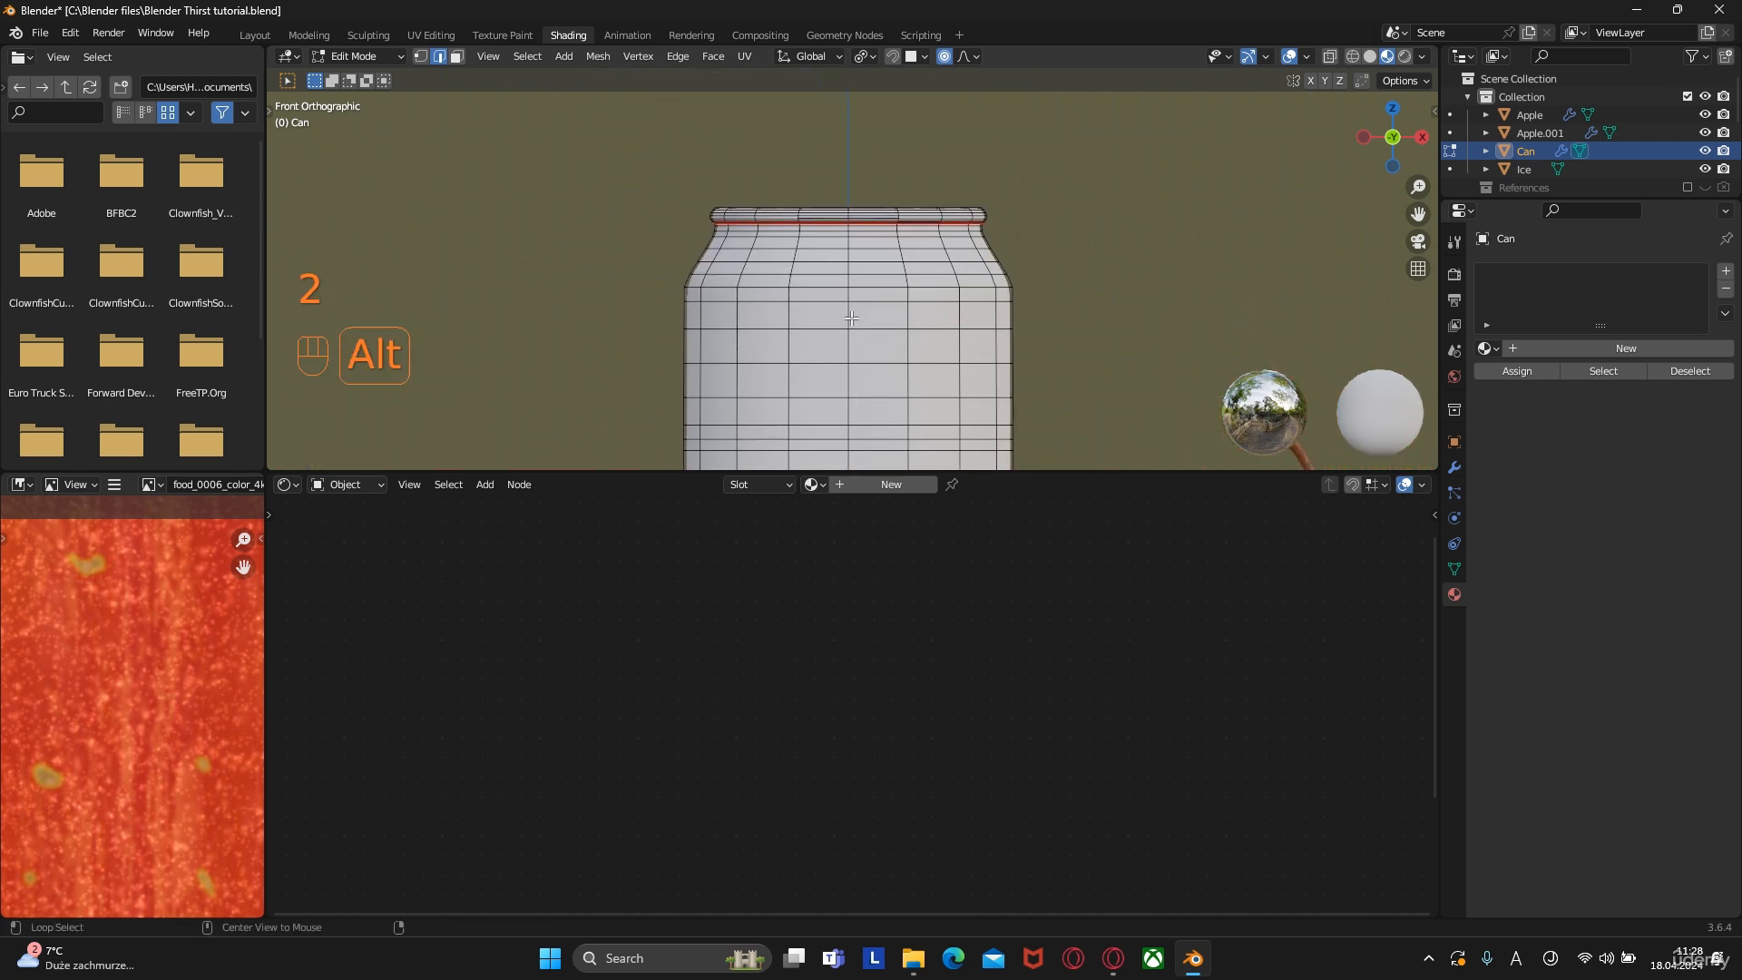
scroll(859, 306, "down", 4)
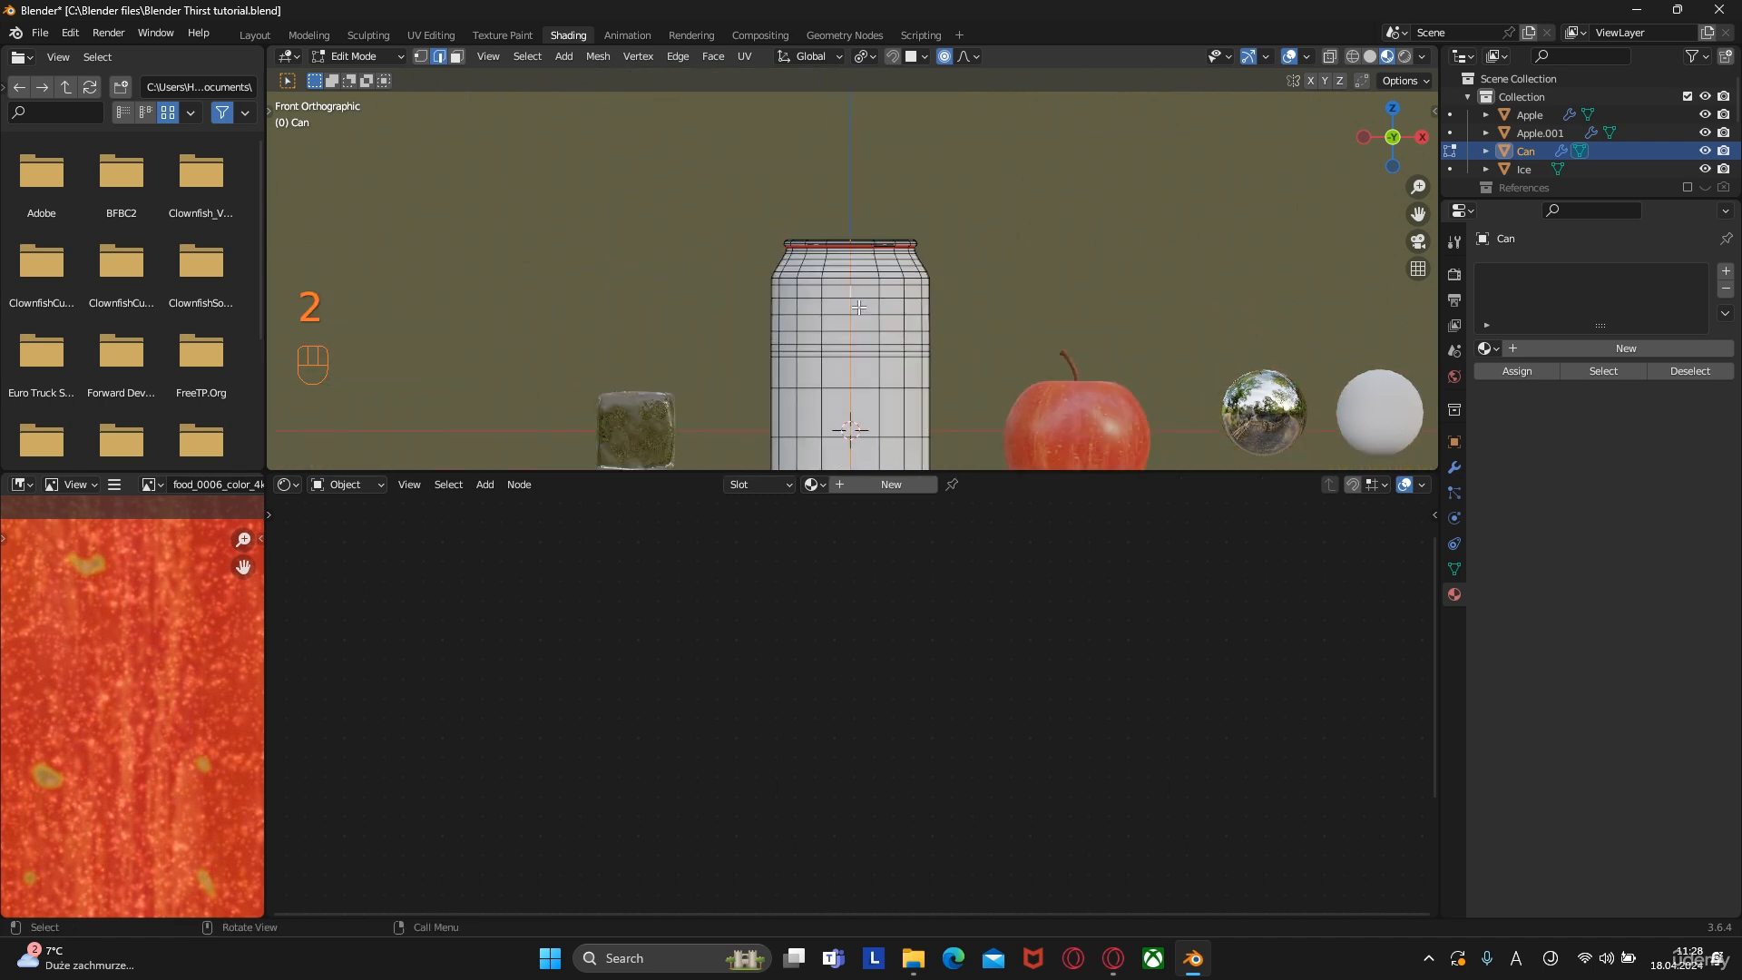
middle_click_drag(860, 348, 898, 356)
right_click(899, 356)
left_click(843, 417)
Add two empty material slots to the can
middle_click_drag(776, 302, 878, 337)
scroll(878, 337, "down", 4)
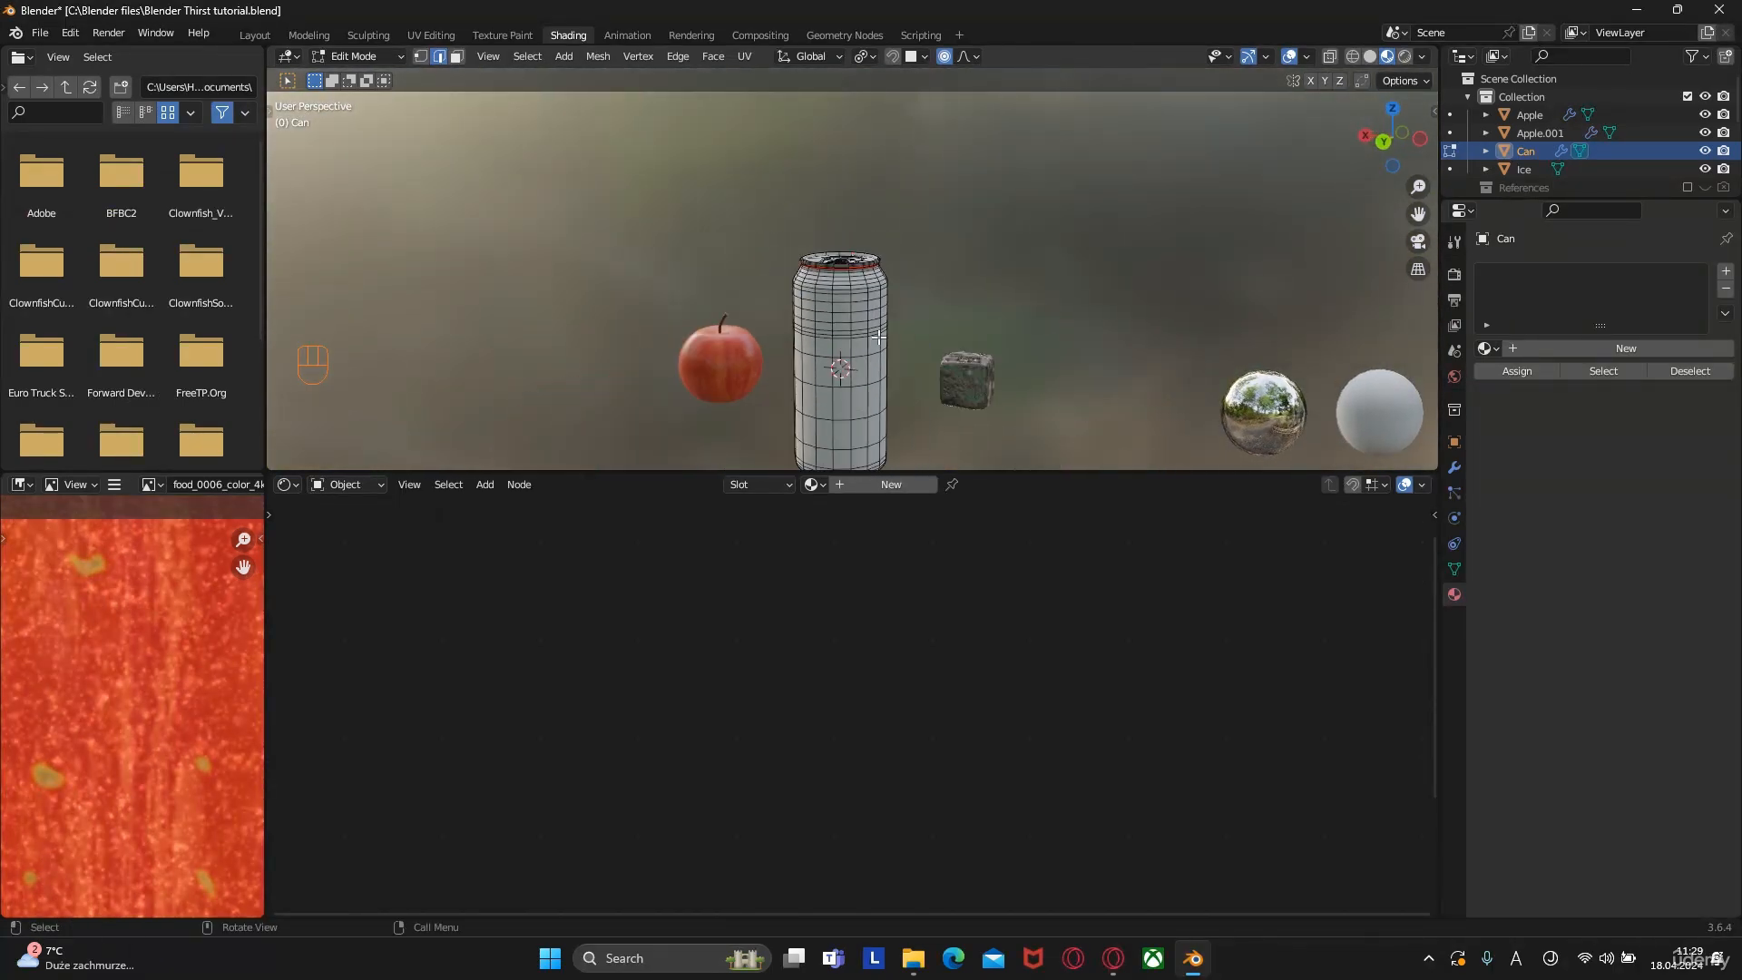
scroll(862, 327, "up", 4)
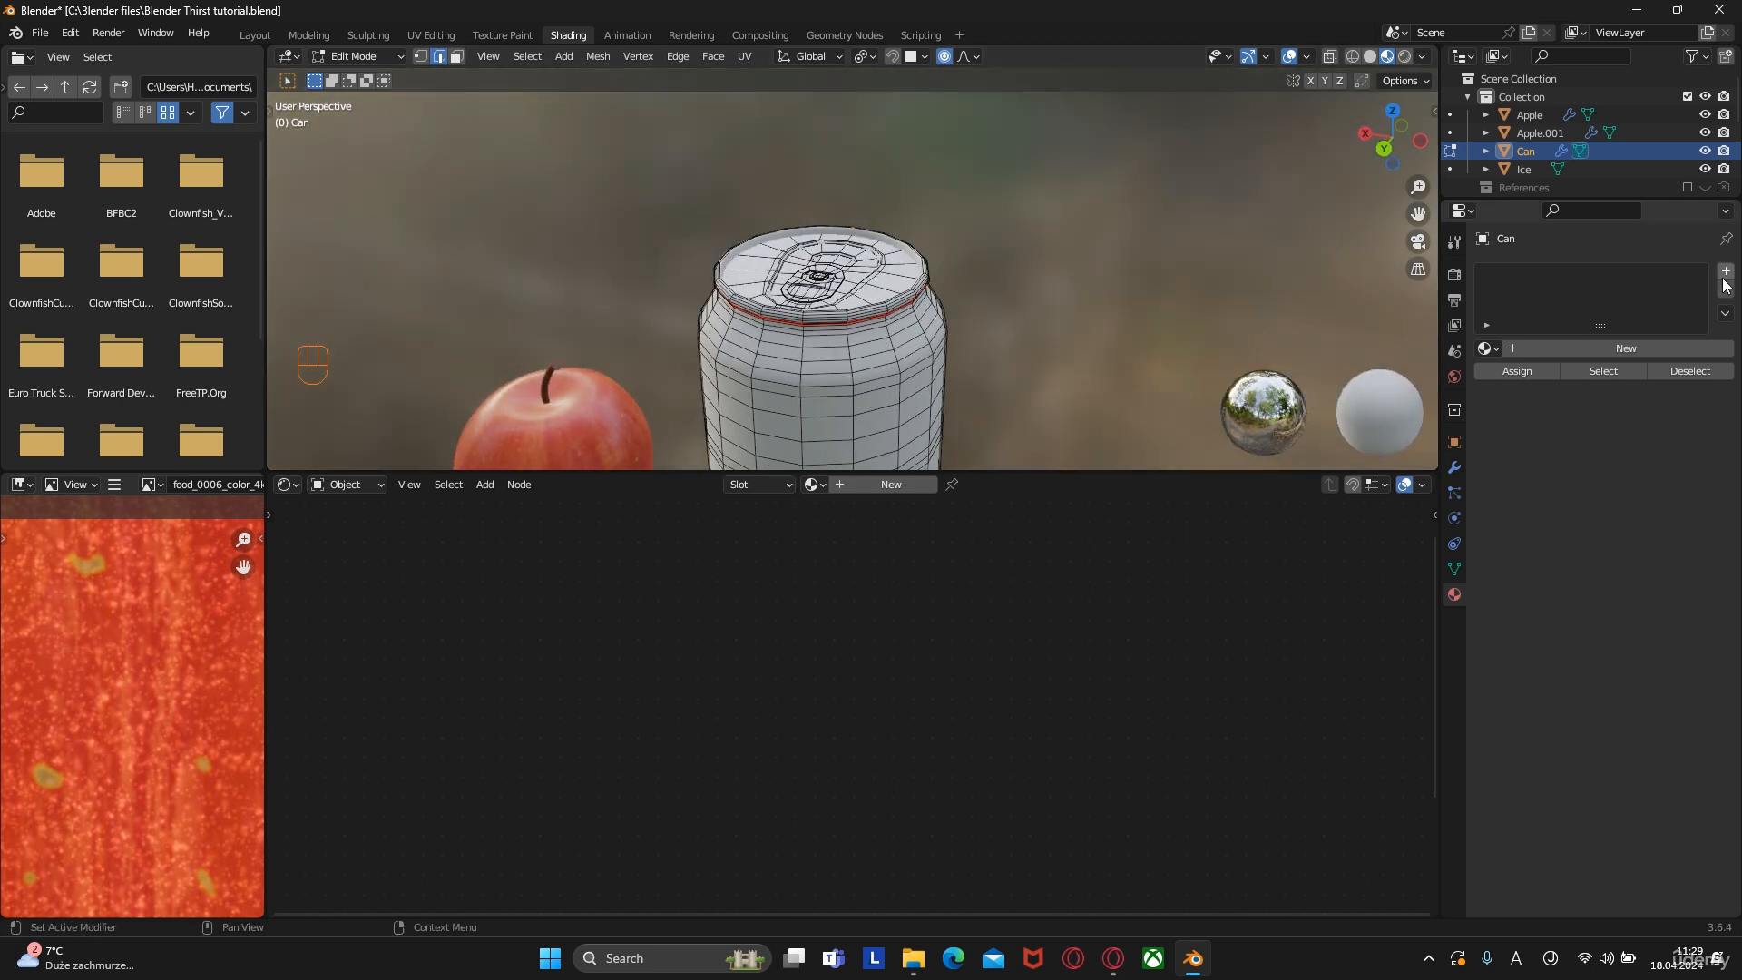
left_click(1727, 271)
left_click(1727, 272)
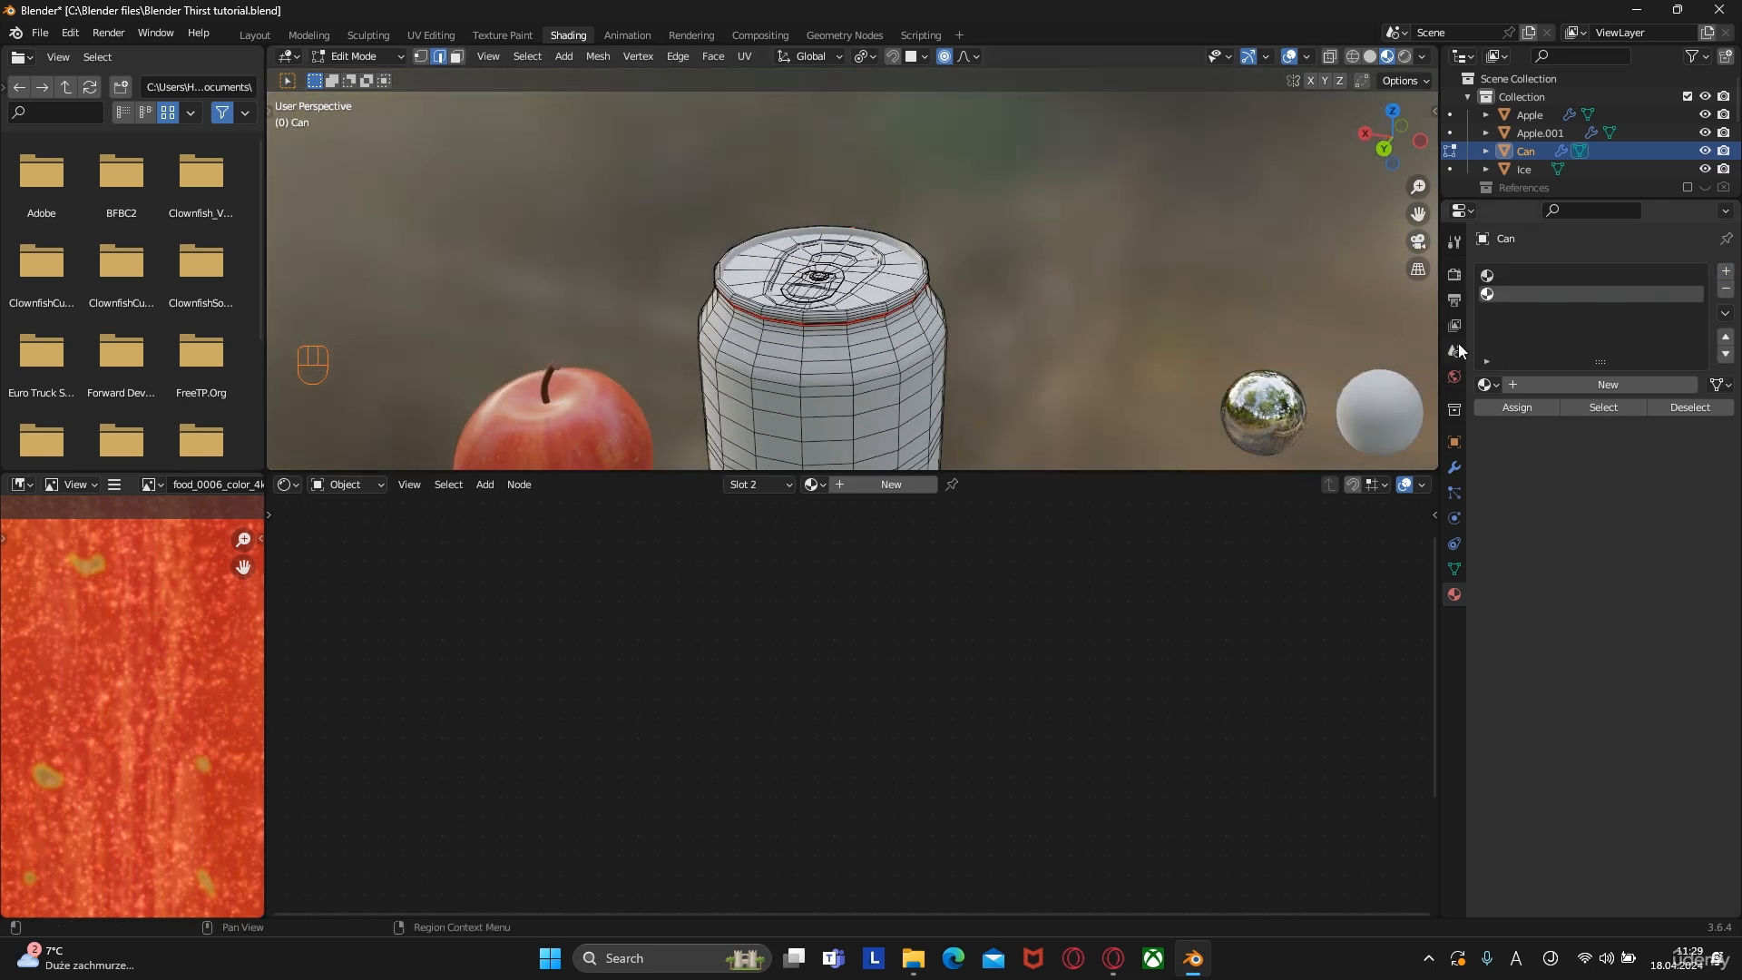
Create a new material in the can's second slot with metallic 0.937 and roughness 0.161
key("Tab")
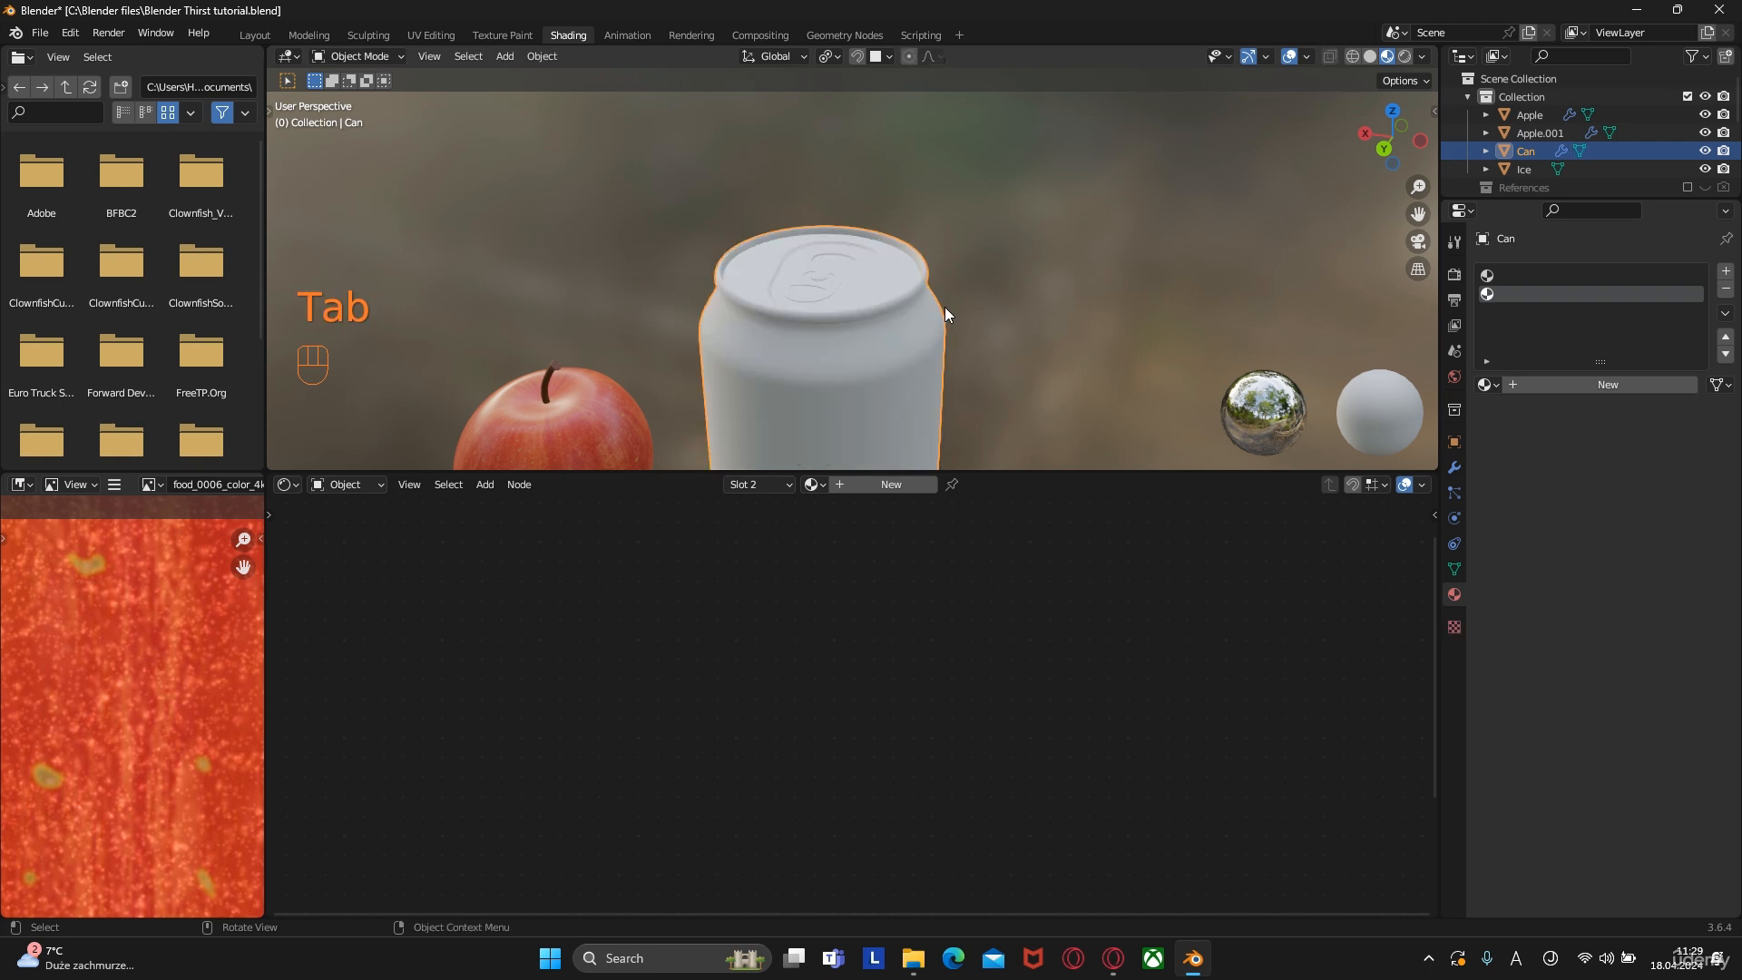
scroll(912, 314, "up", 5)
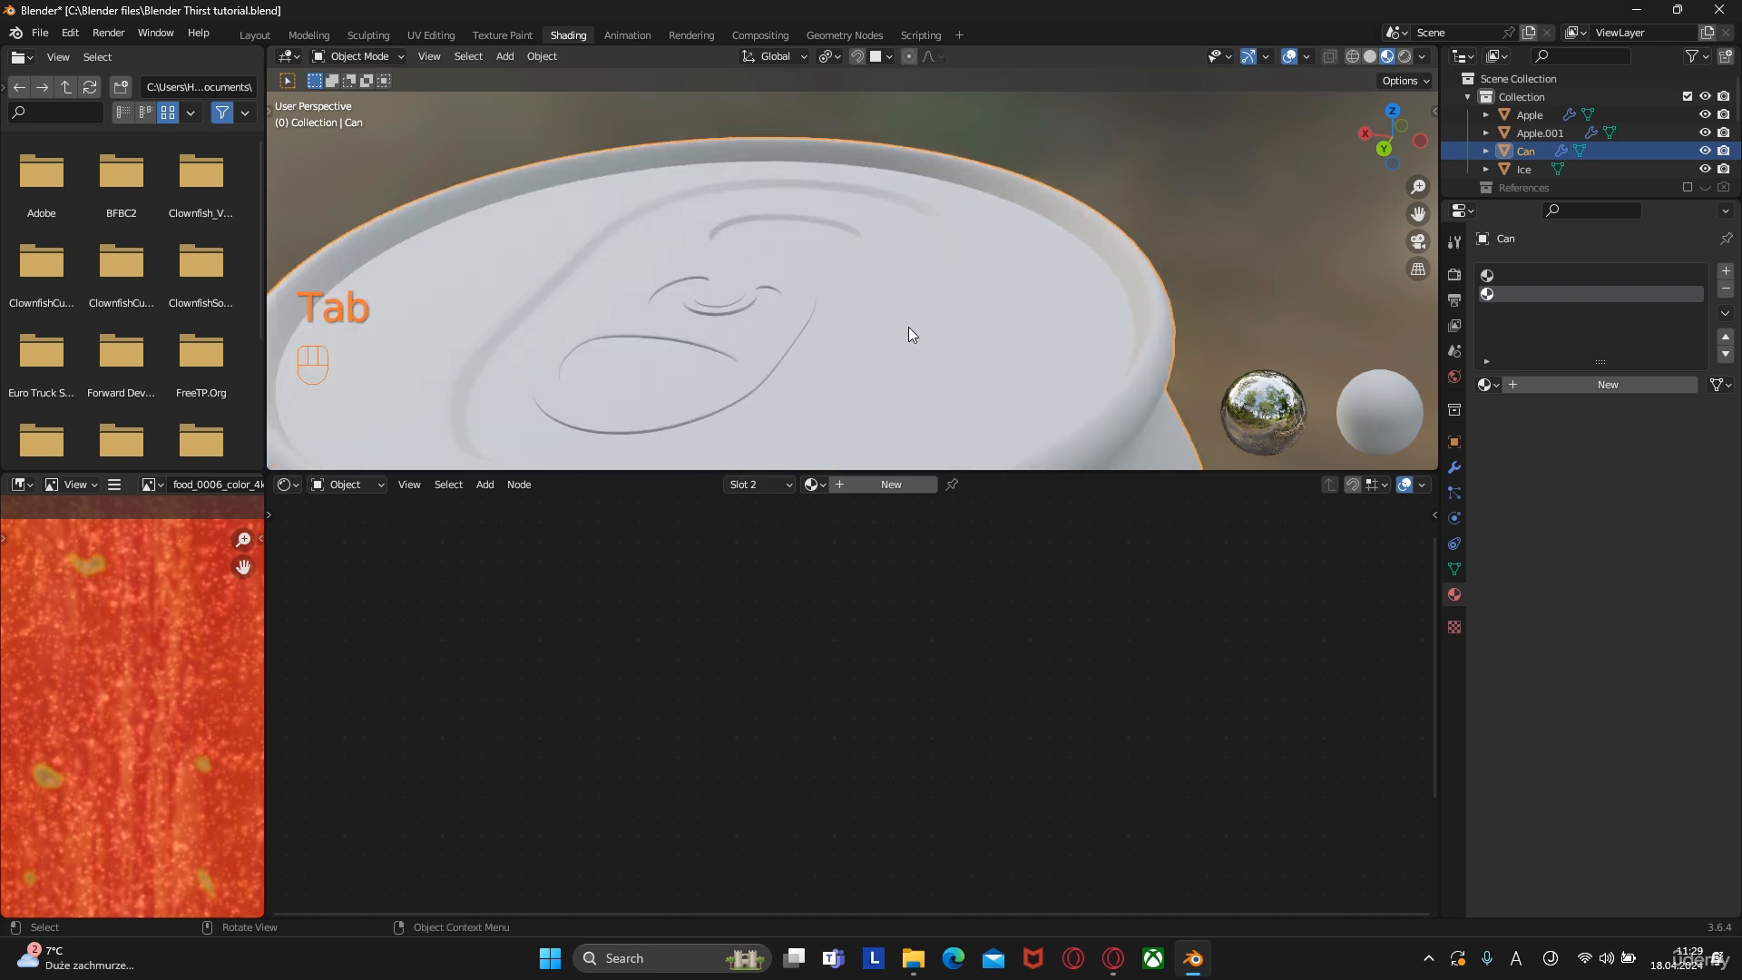
scroll(922, 329, "down", 3)
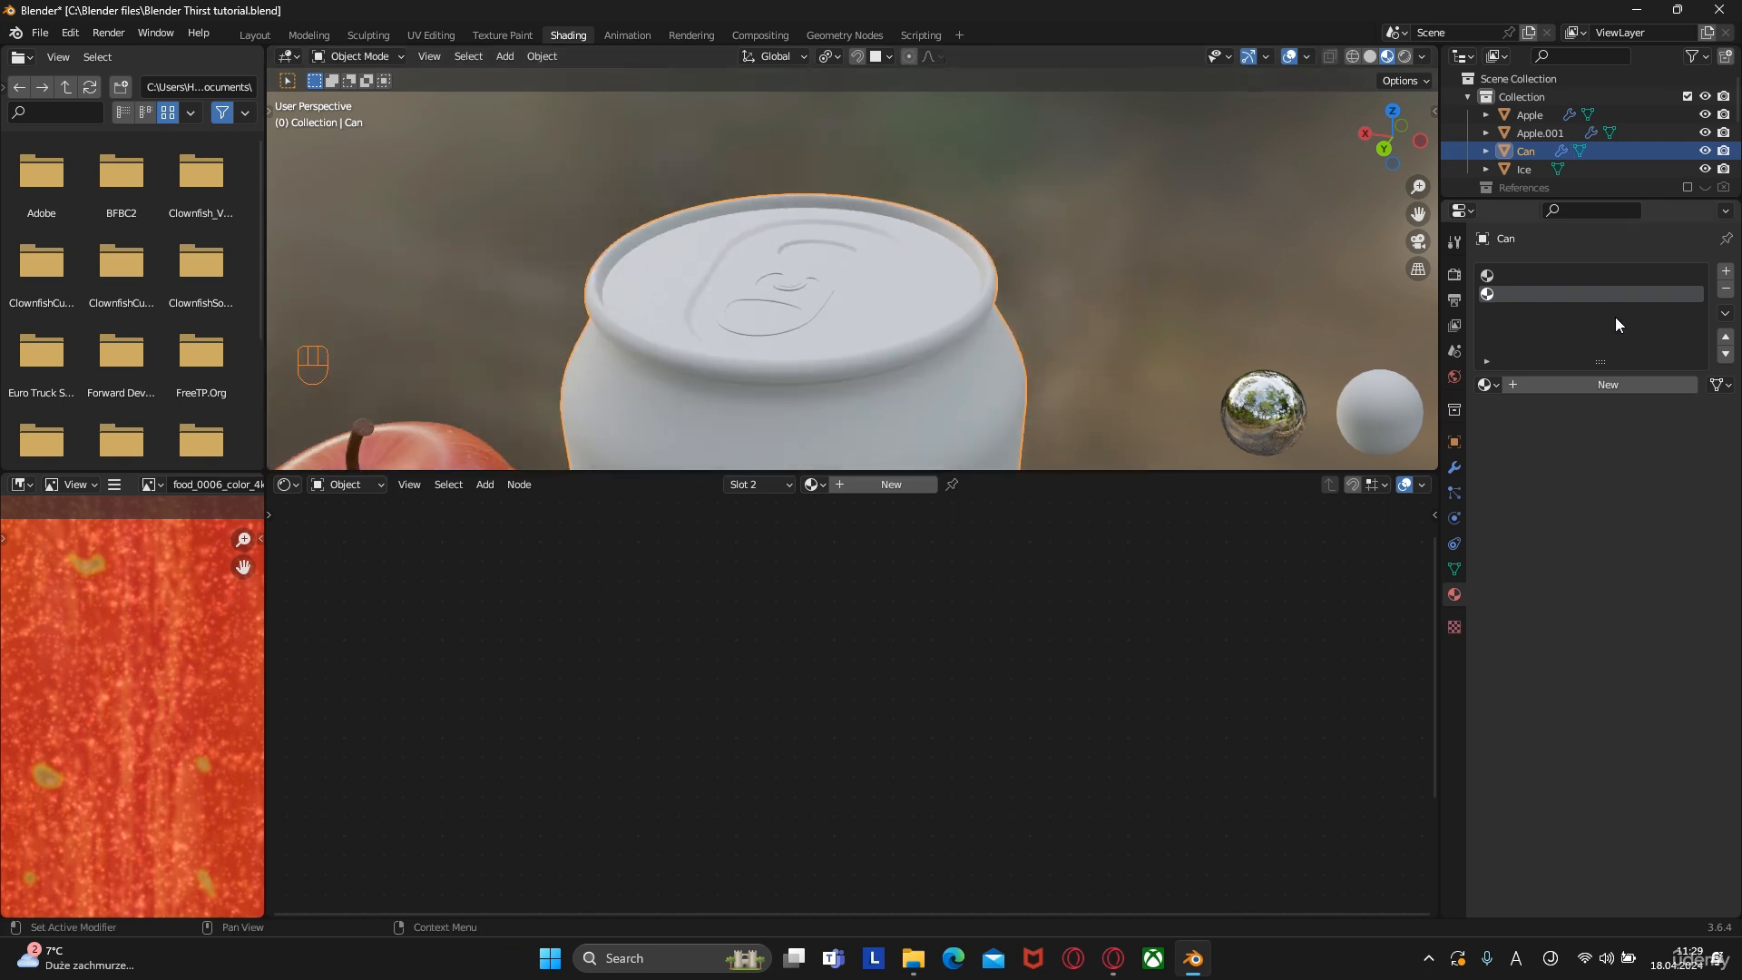
left_click(1600, 385)
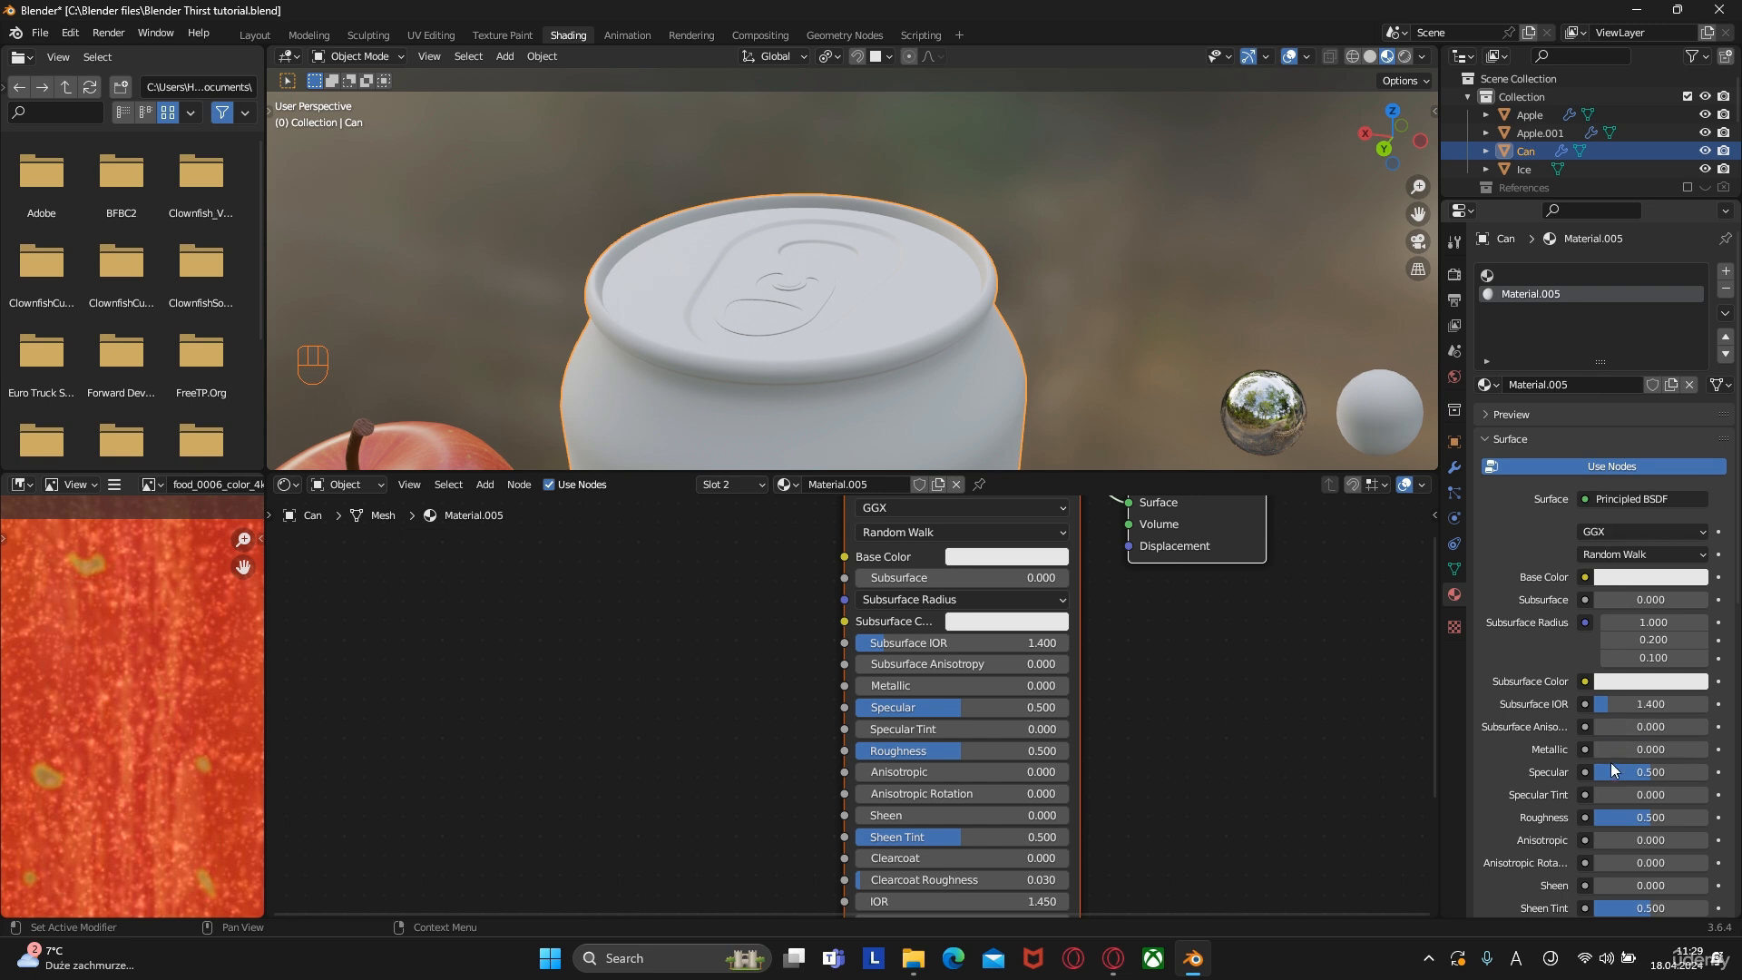
left_click_drag(1620, 750, 1702, 751)
left_click_drag(1643, 818, 1613, 817)
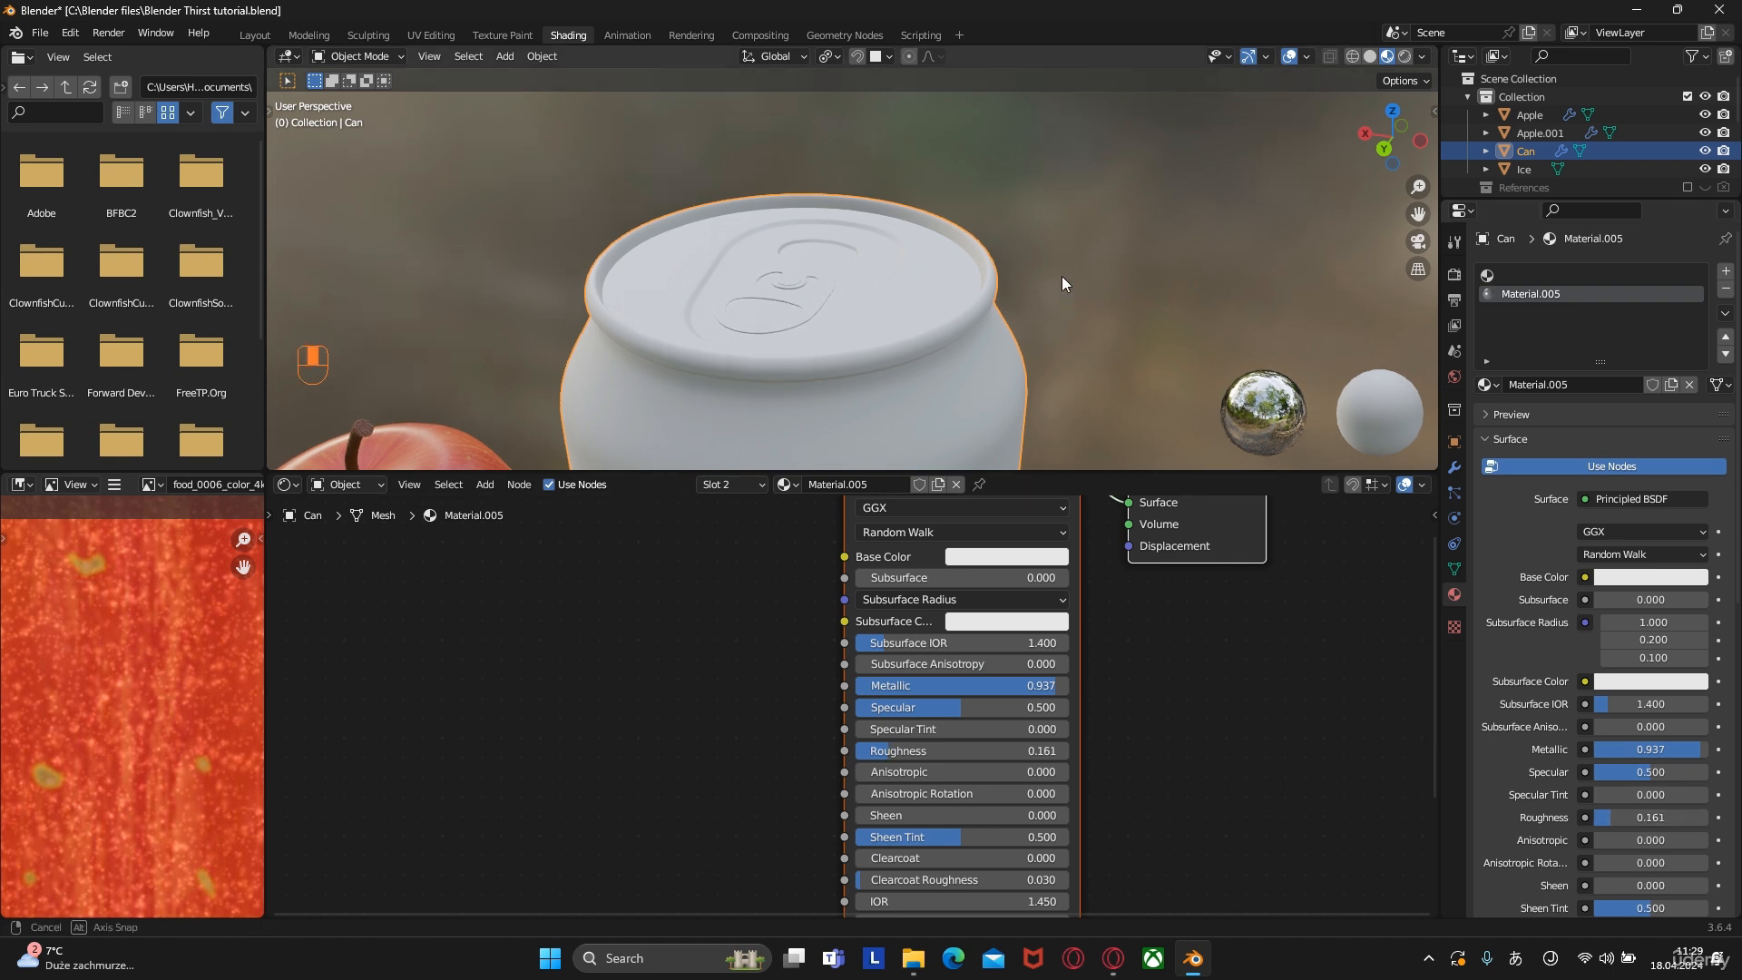
Brighten the metal material's base color to near white and set its metallic value to about 0.811
middle_click_drag(1062, 276, 1045, 242)
scroll(1559, 679, "down", 5)
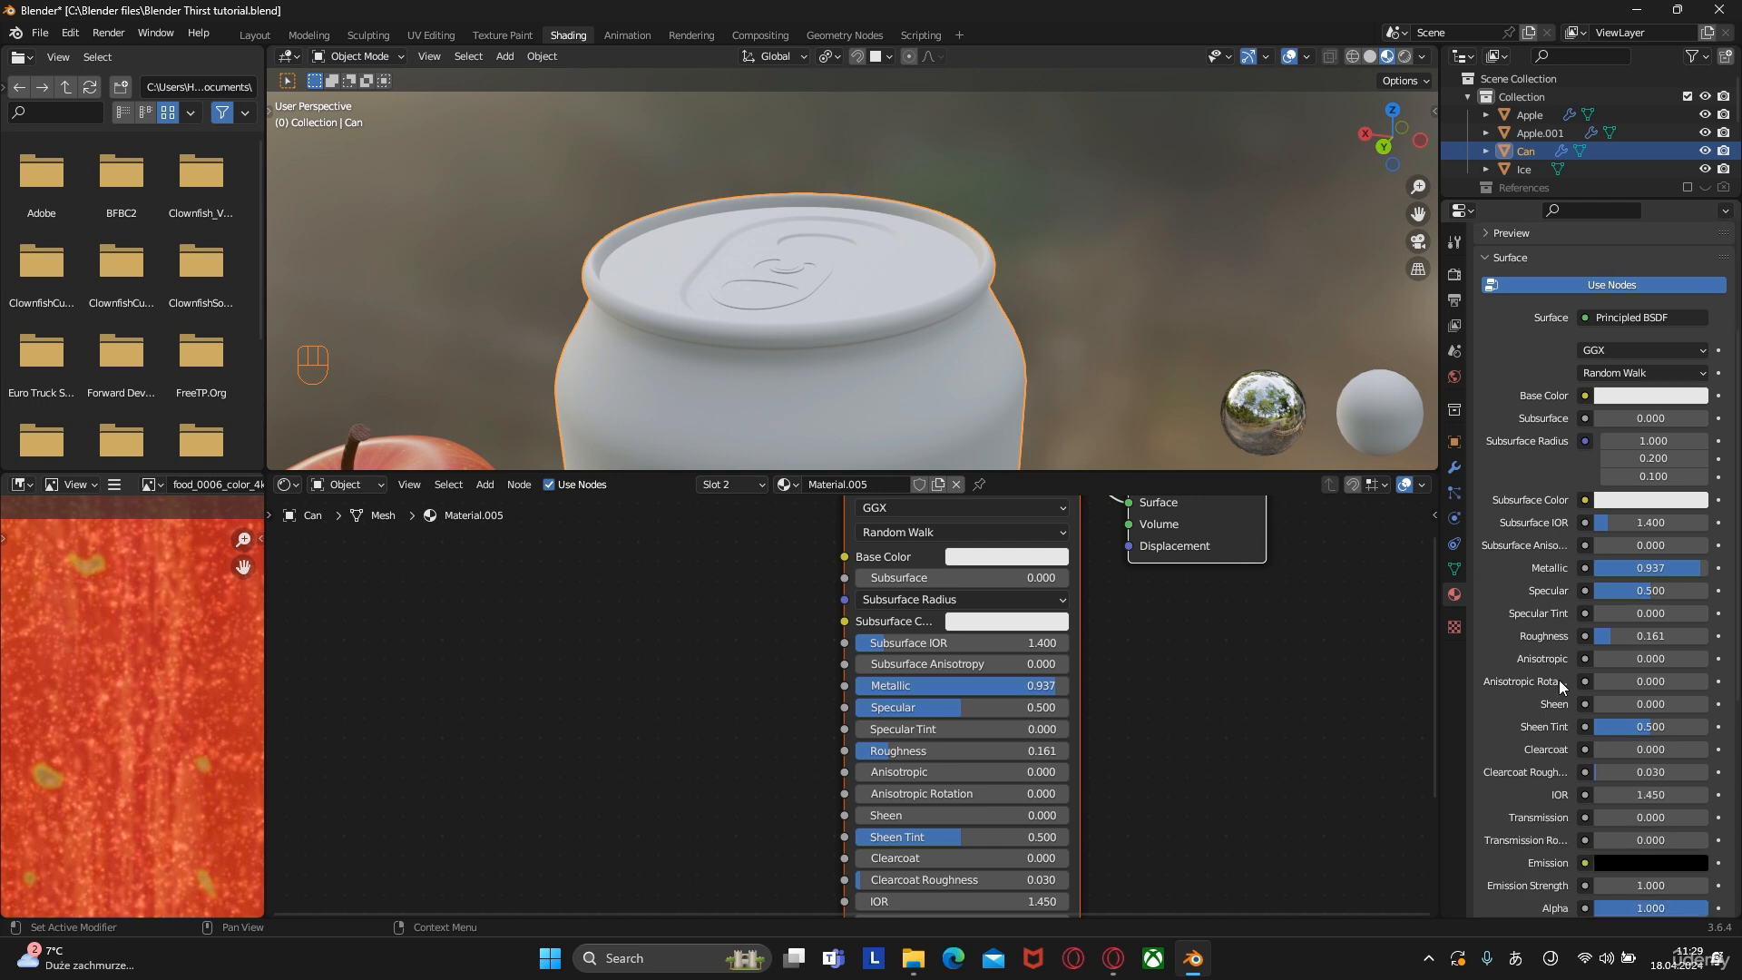
left_click(1639, 396)
left_click_drag(1701, 149, 1694, 141)
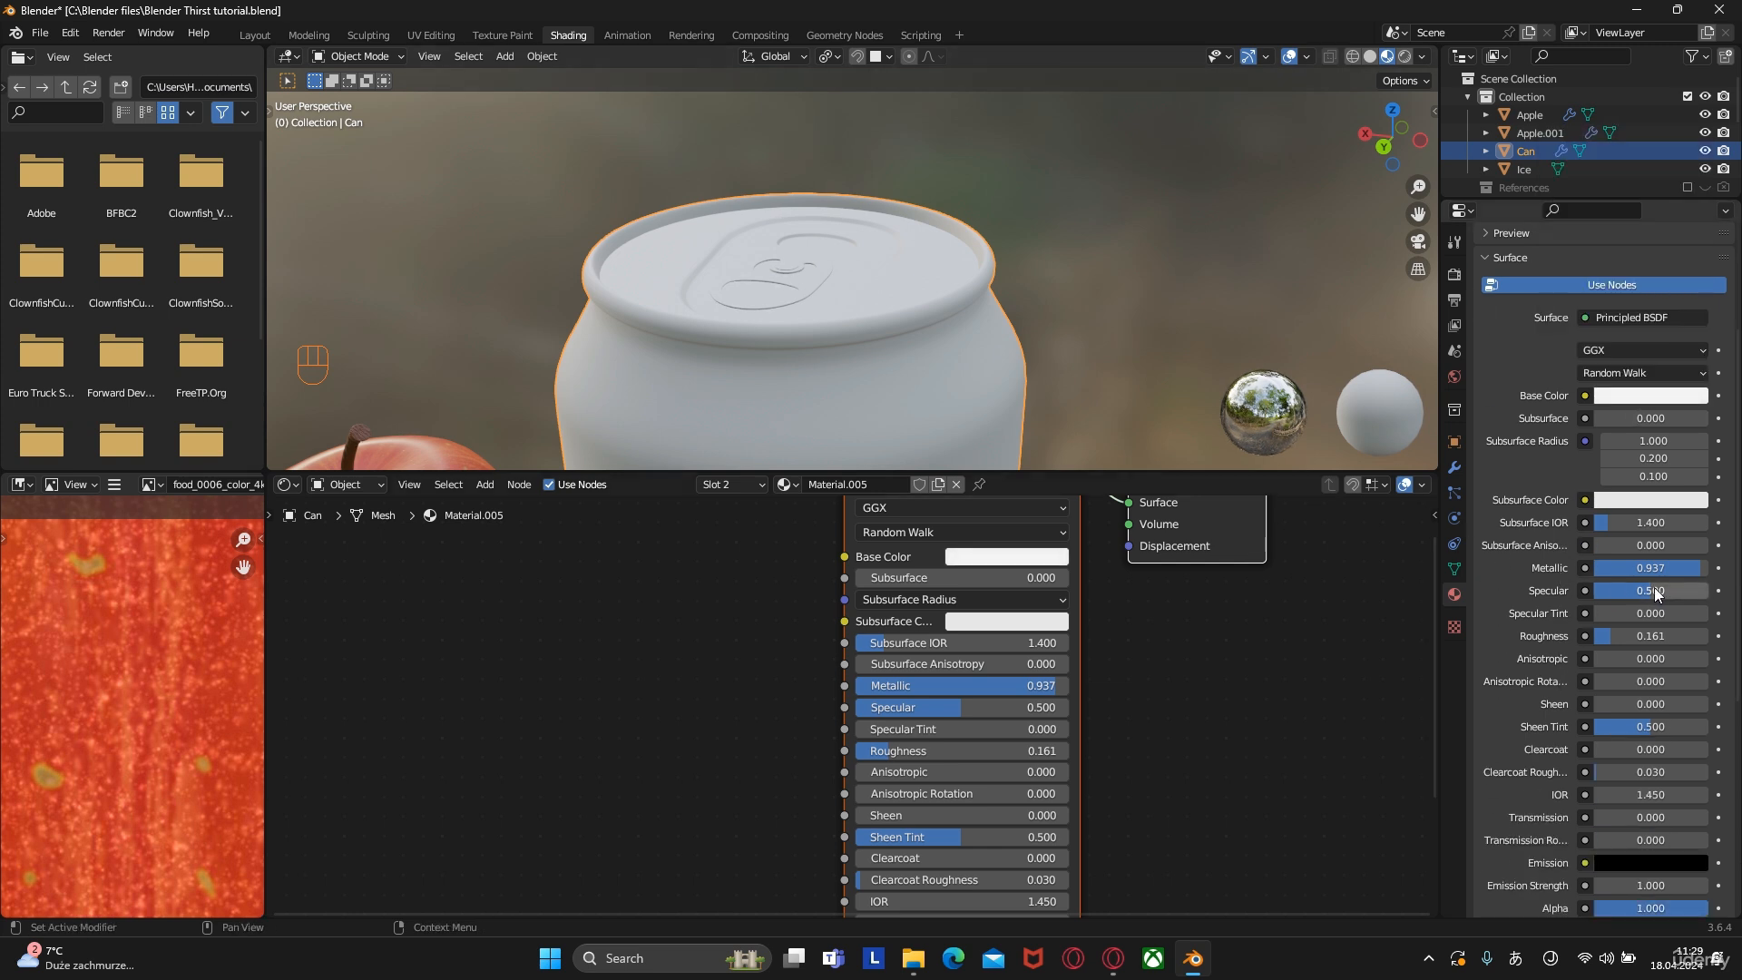
left_click_drag(1660, 570, 1636, 570)
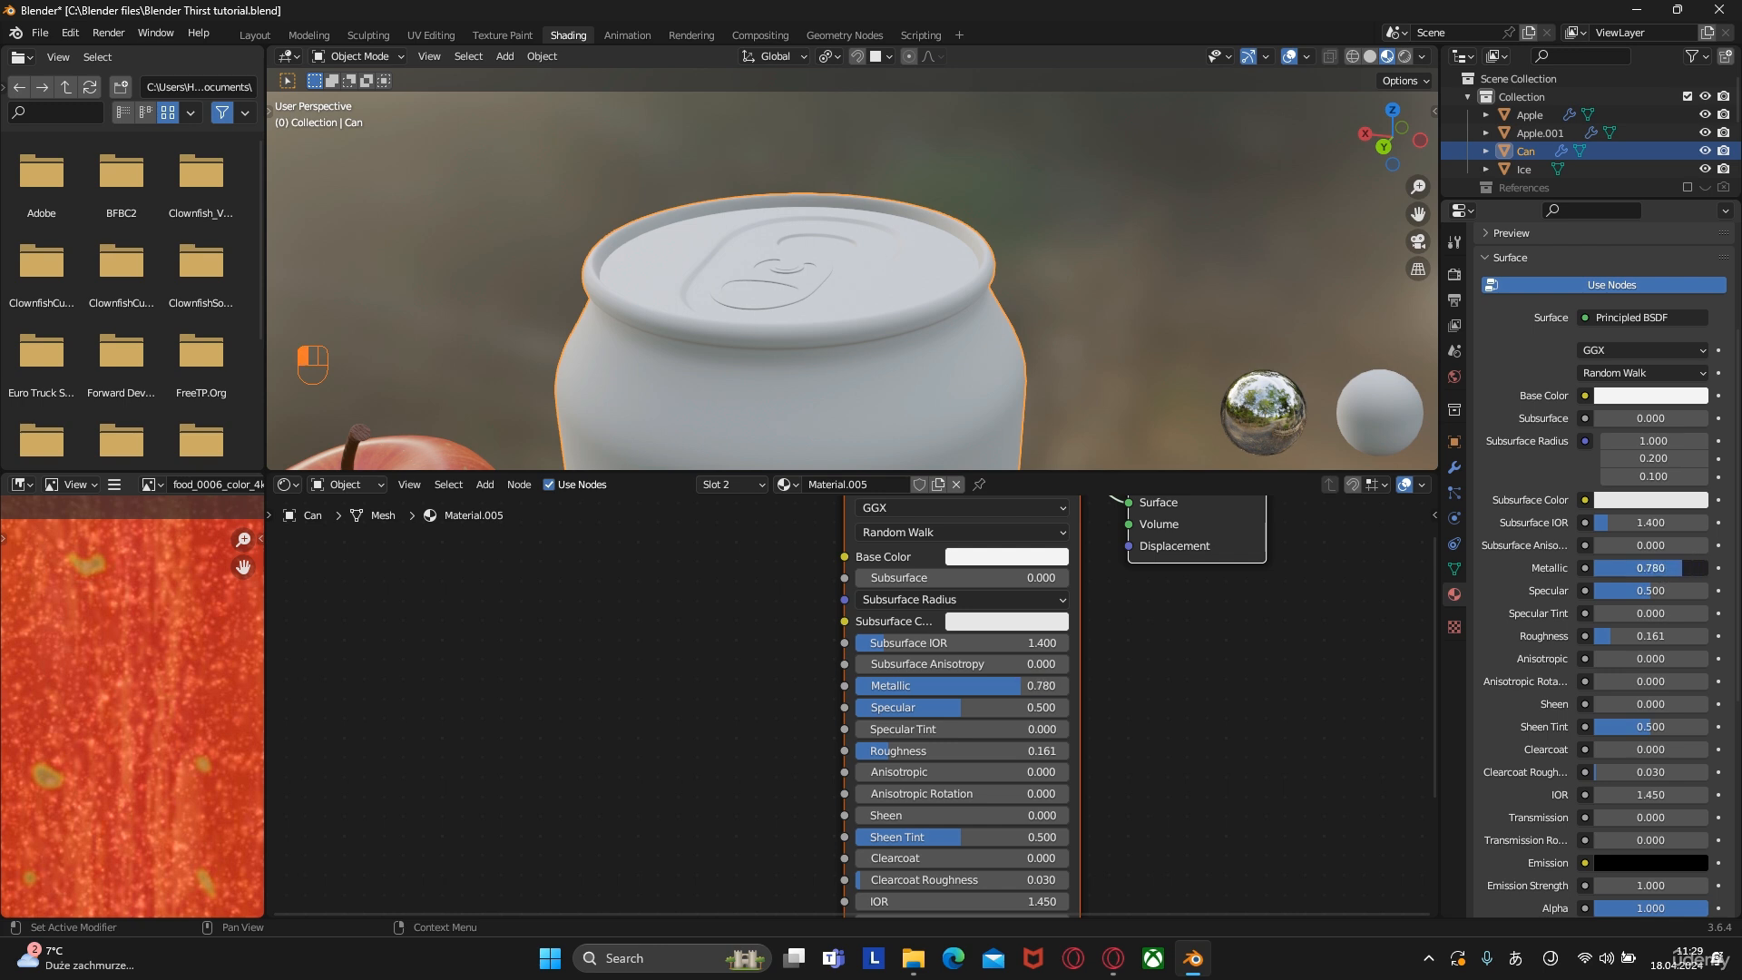
scroll(958, 276, "down", 4)
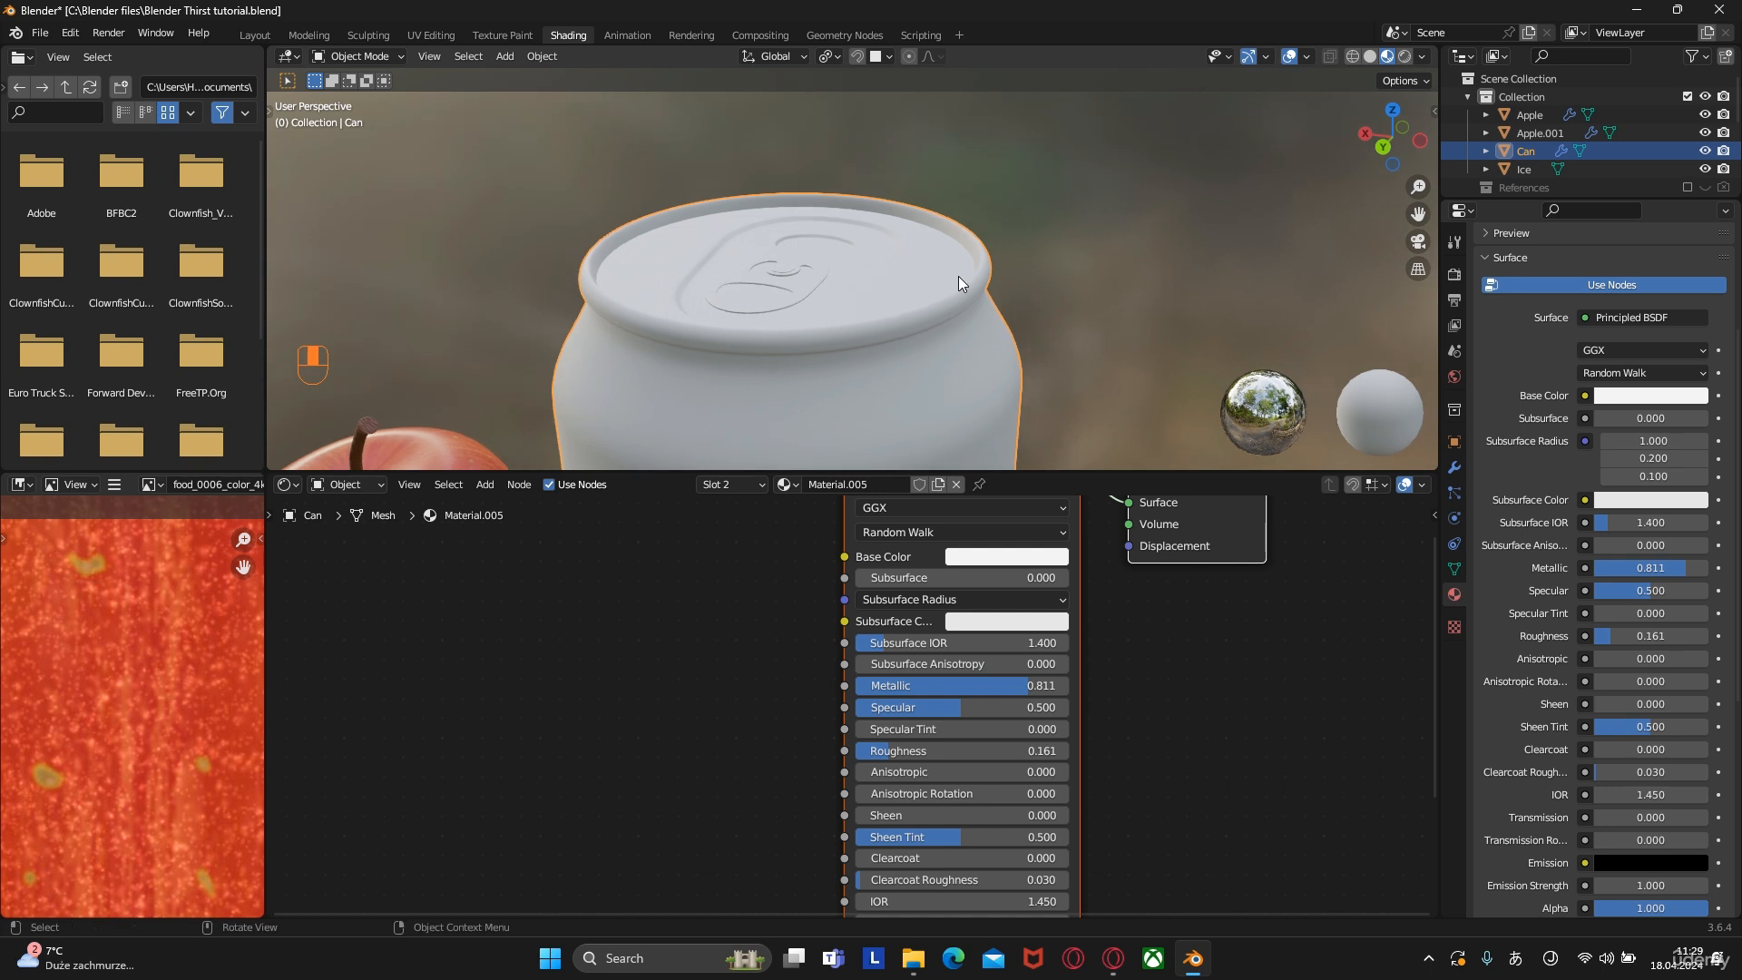
scroll(1620, 388, "up", 2)
scroll(1620, 389, "up", 3)
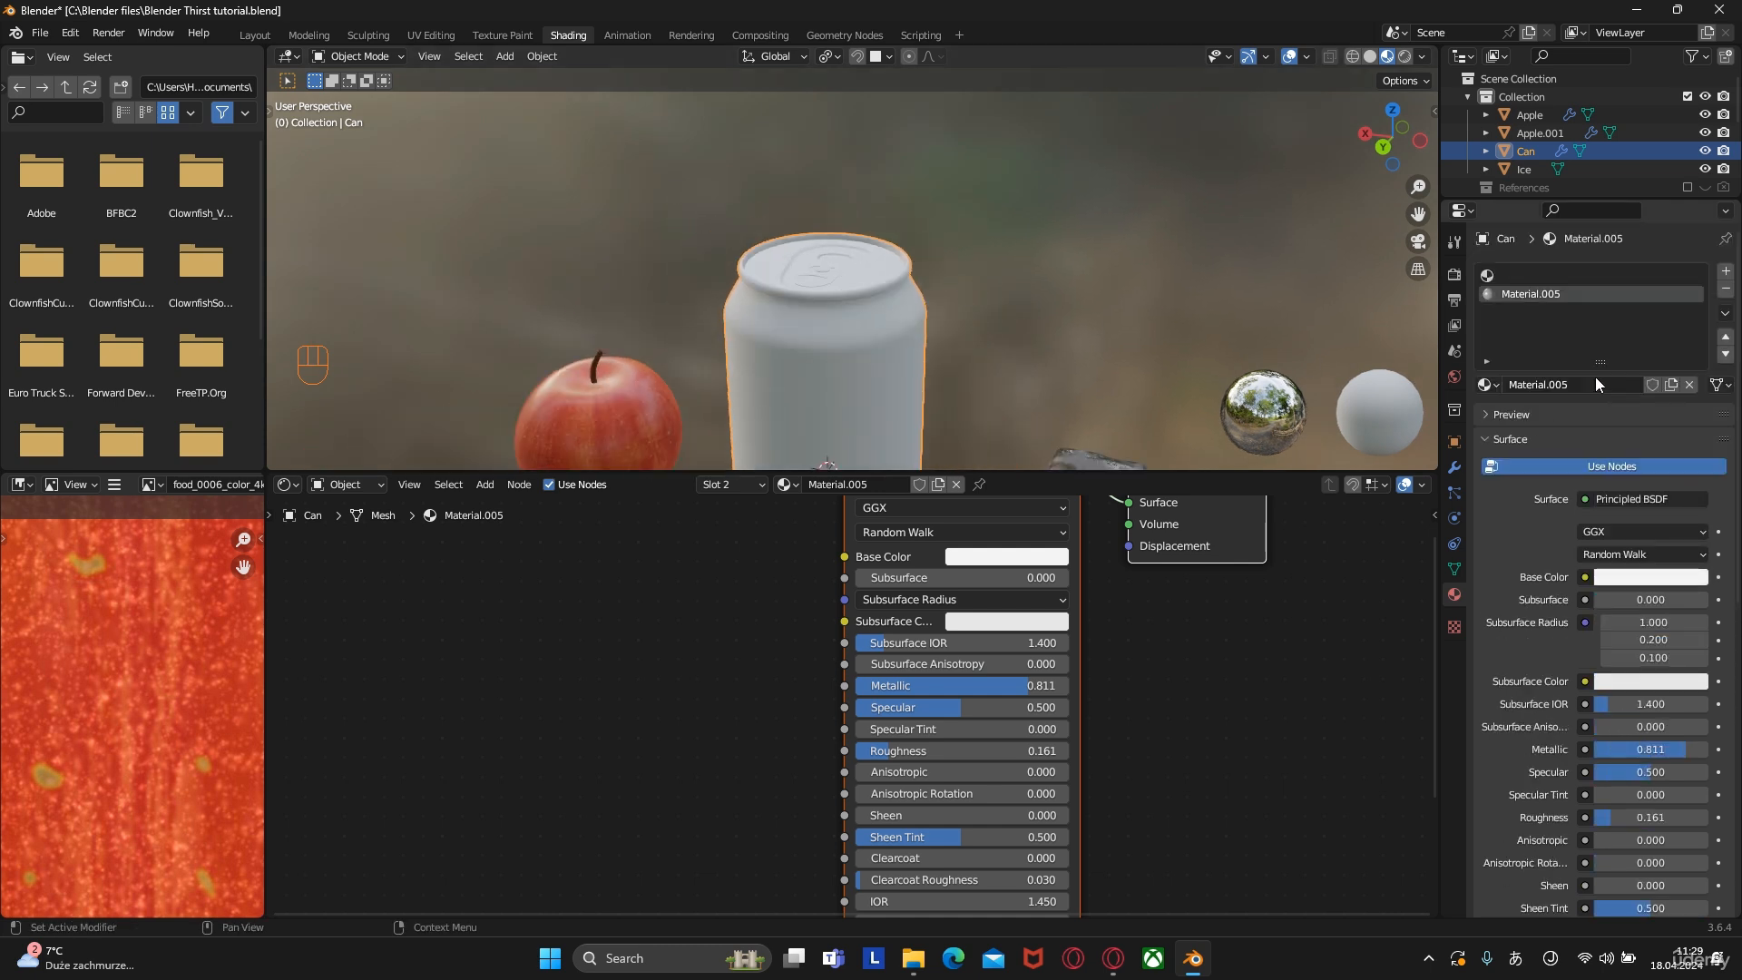
Select the can's linked top rim faces and assign Material.005 to them
key("Tab")
scroll(849, 290, "up", 2)
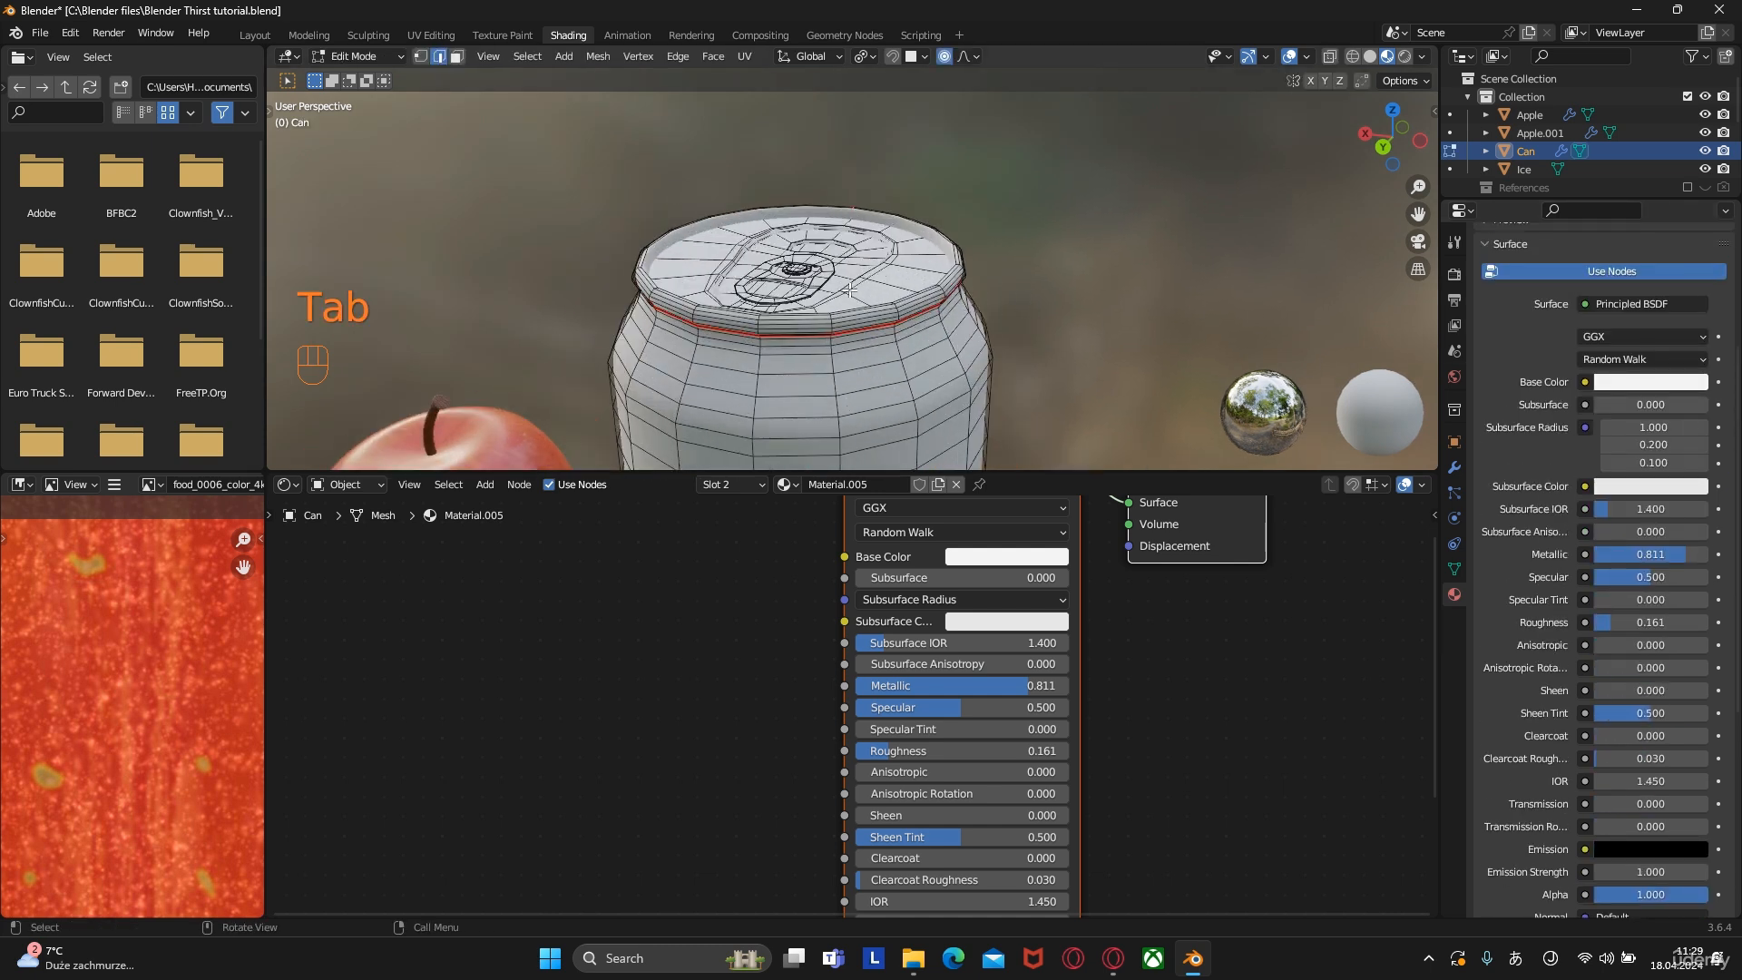
key("3")
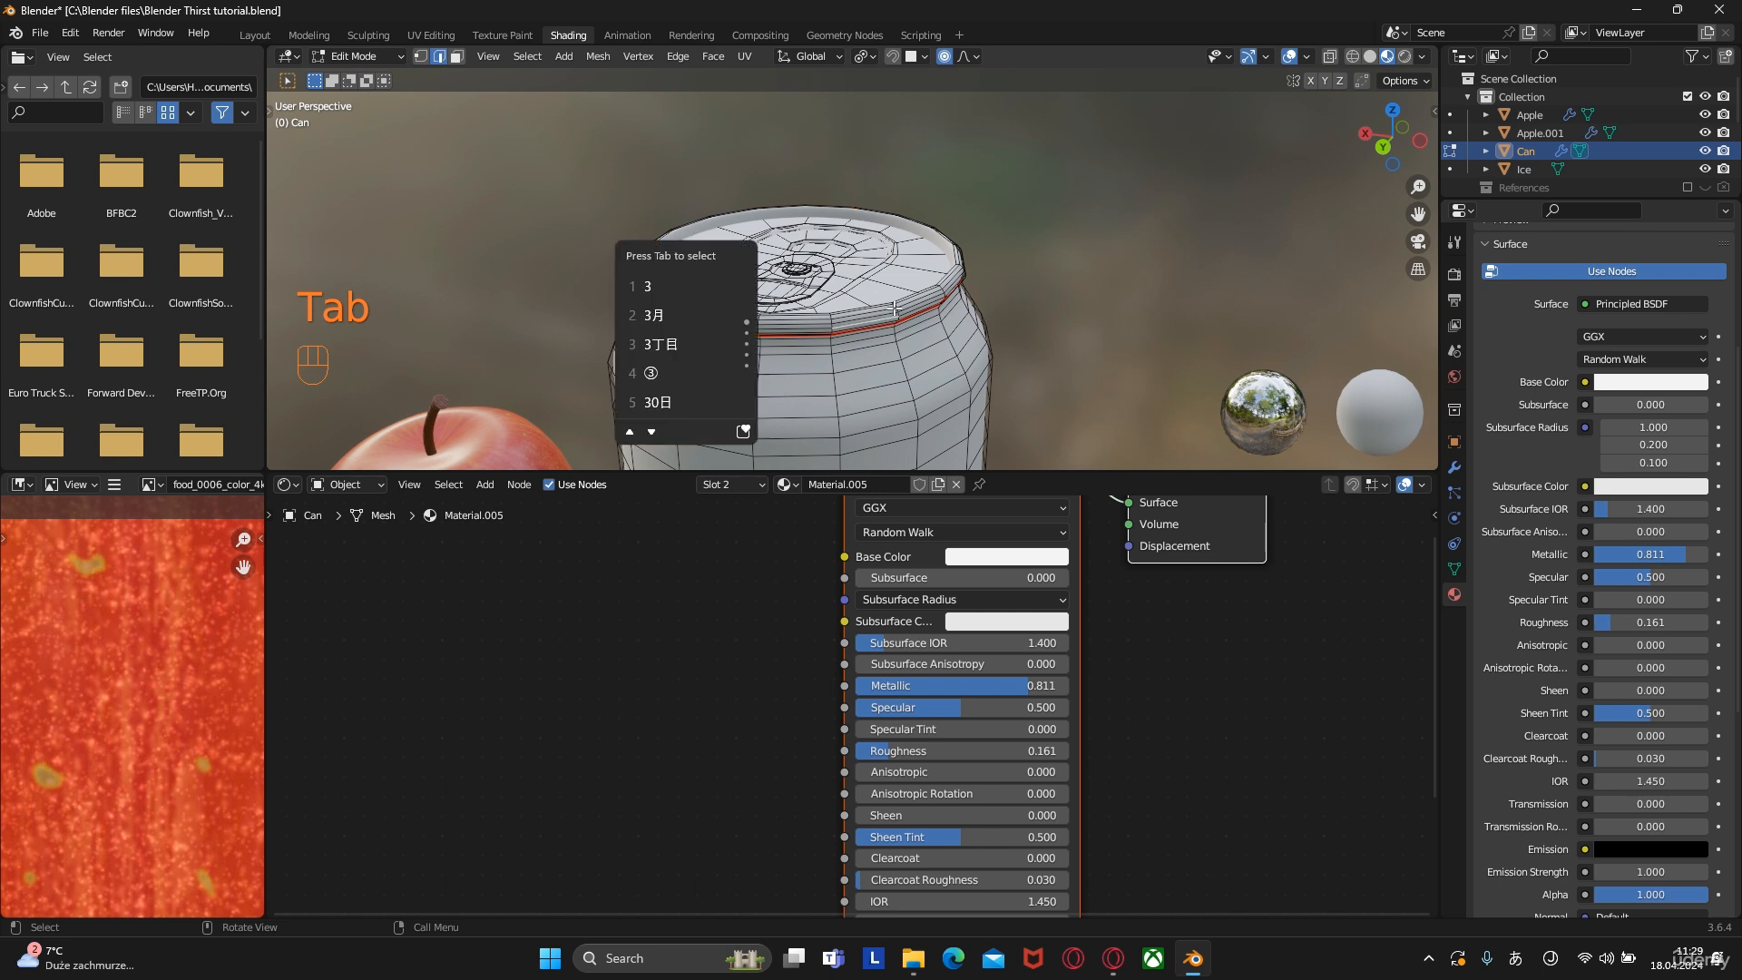
scroll(894, 309, "up", 2)
key("3")
key("l")
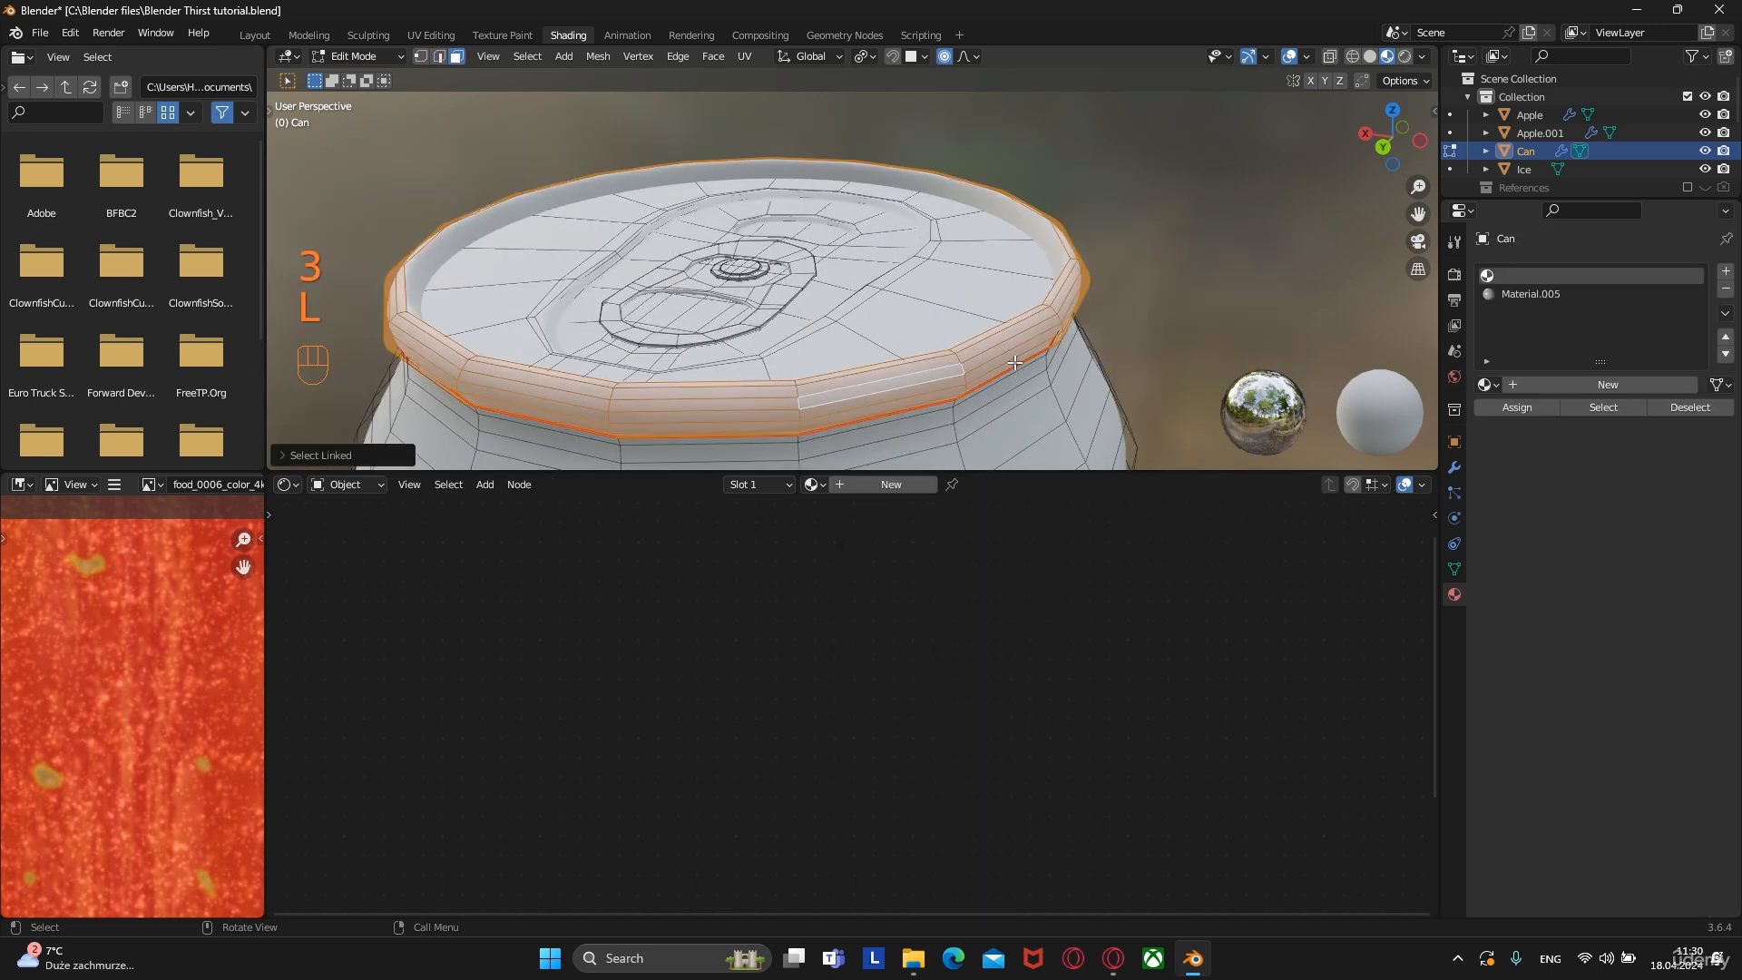
left_click(1530, 293)
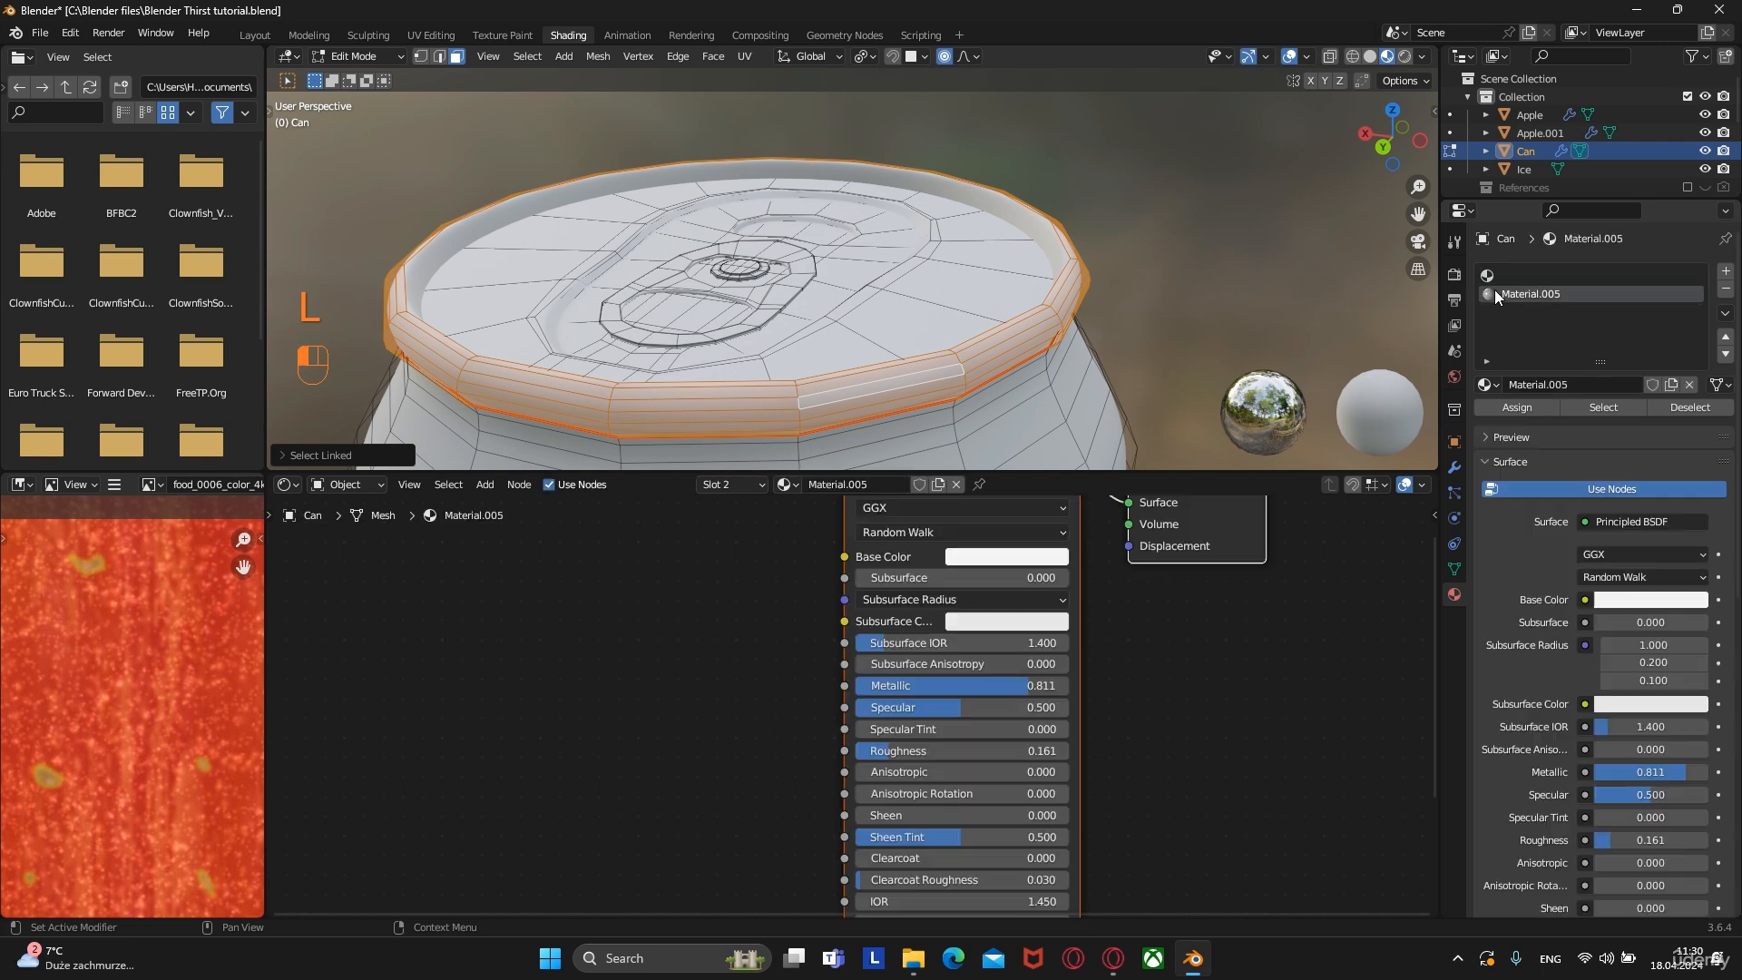
left_click(1518, 408)
scroll(987, 275, "down", 5)
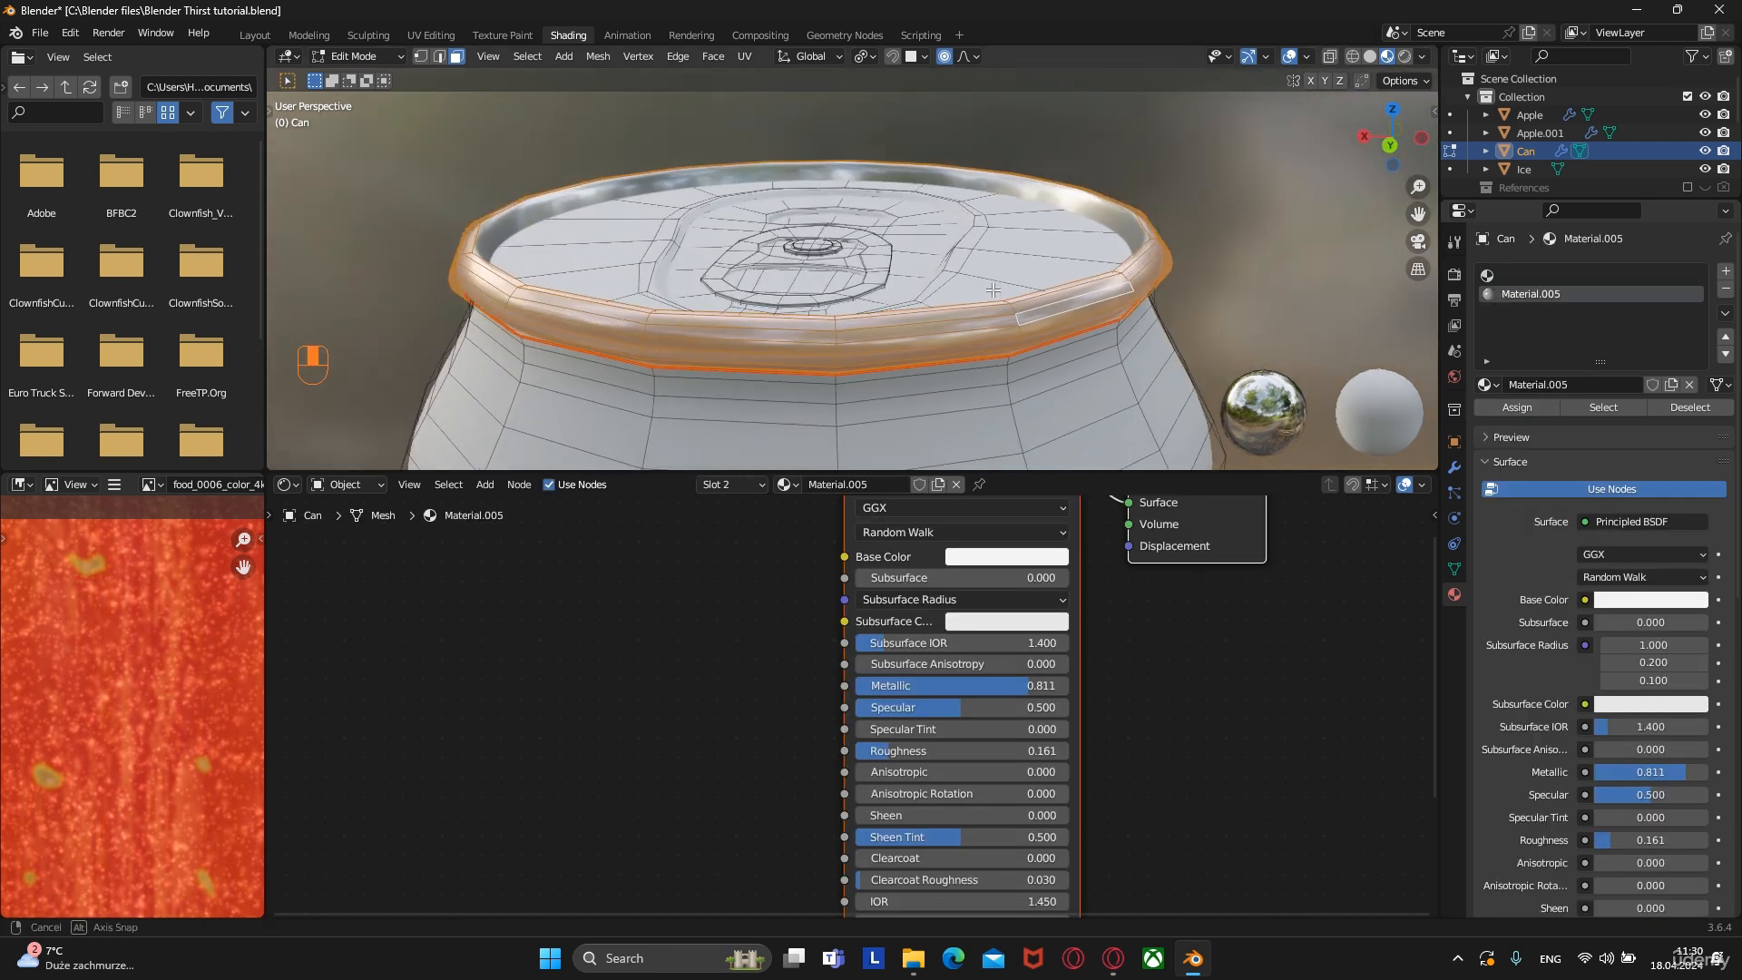
Select the linked faces of the can's base below the lower seam and assign Material.005 to them
key("Tab")
middle_click_drag(928, 303, 999, 258)
key("Tab")
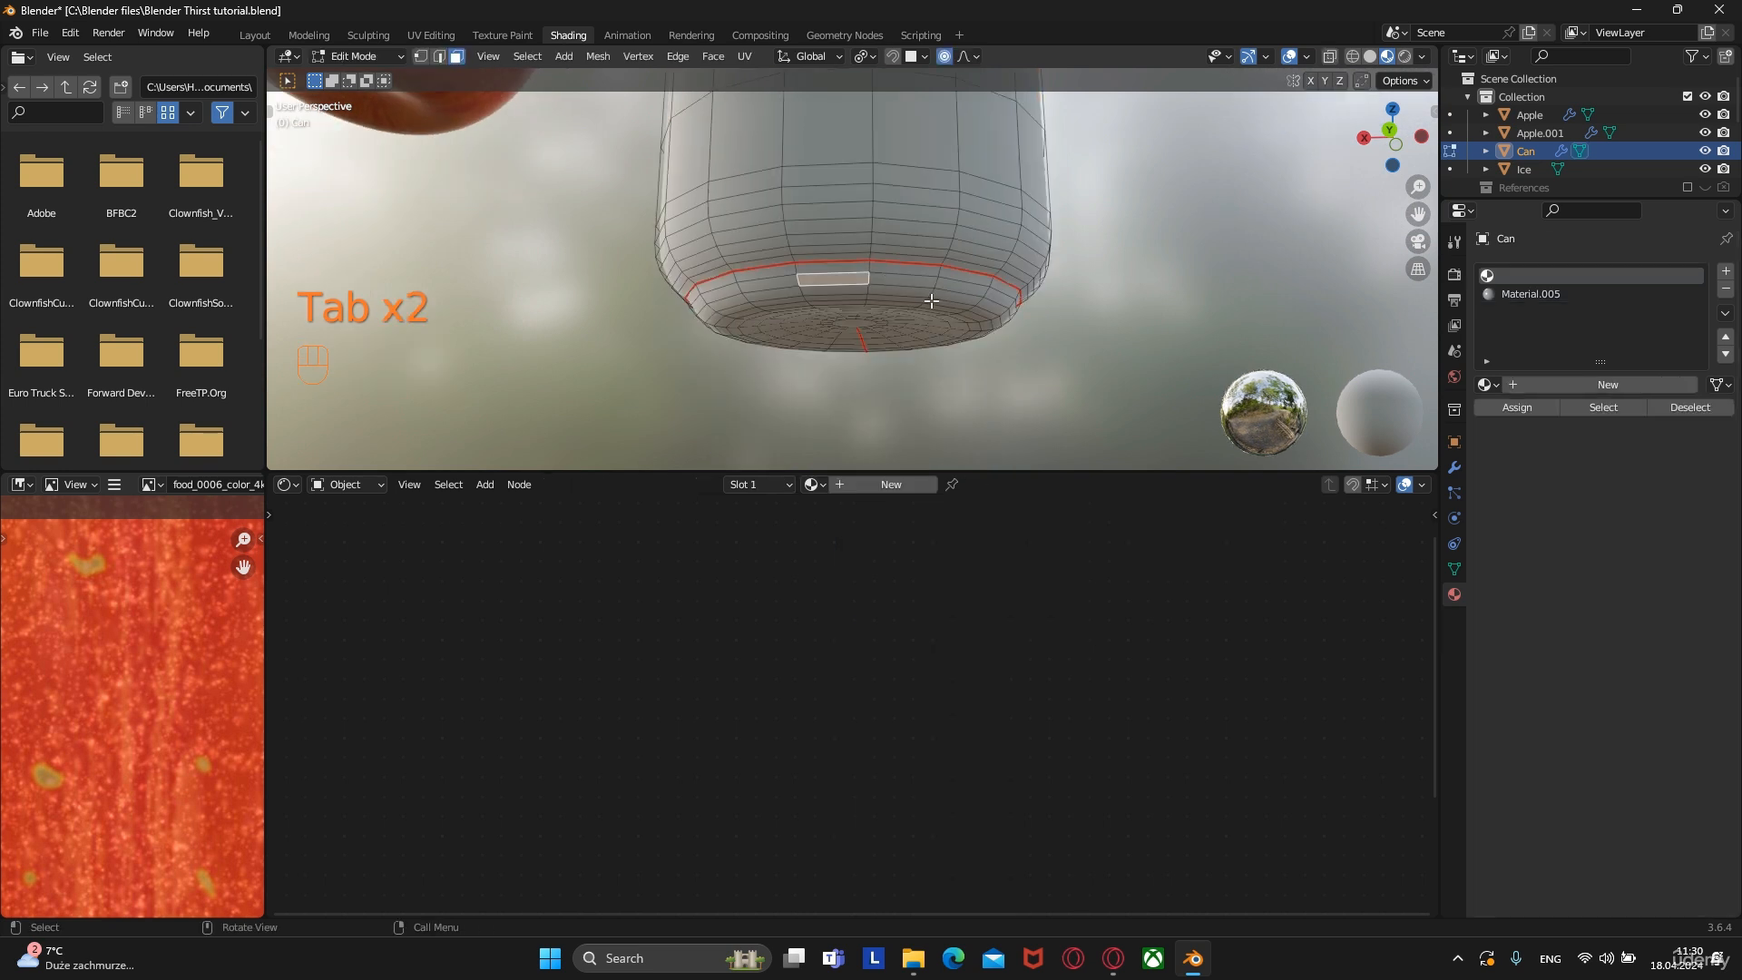
key("l")
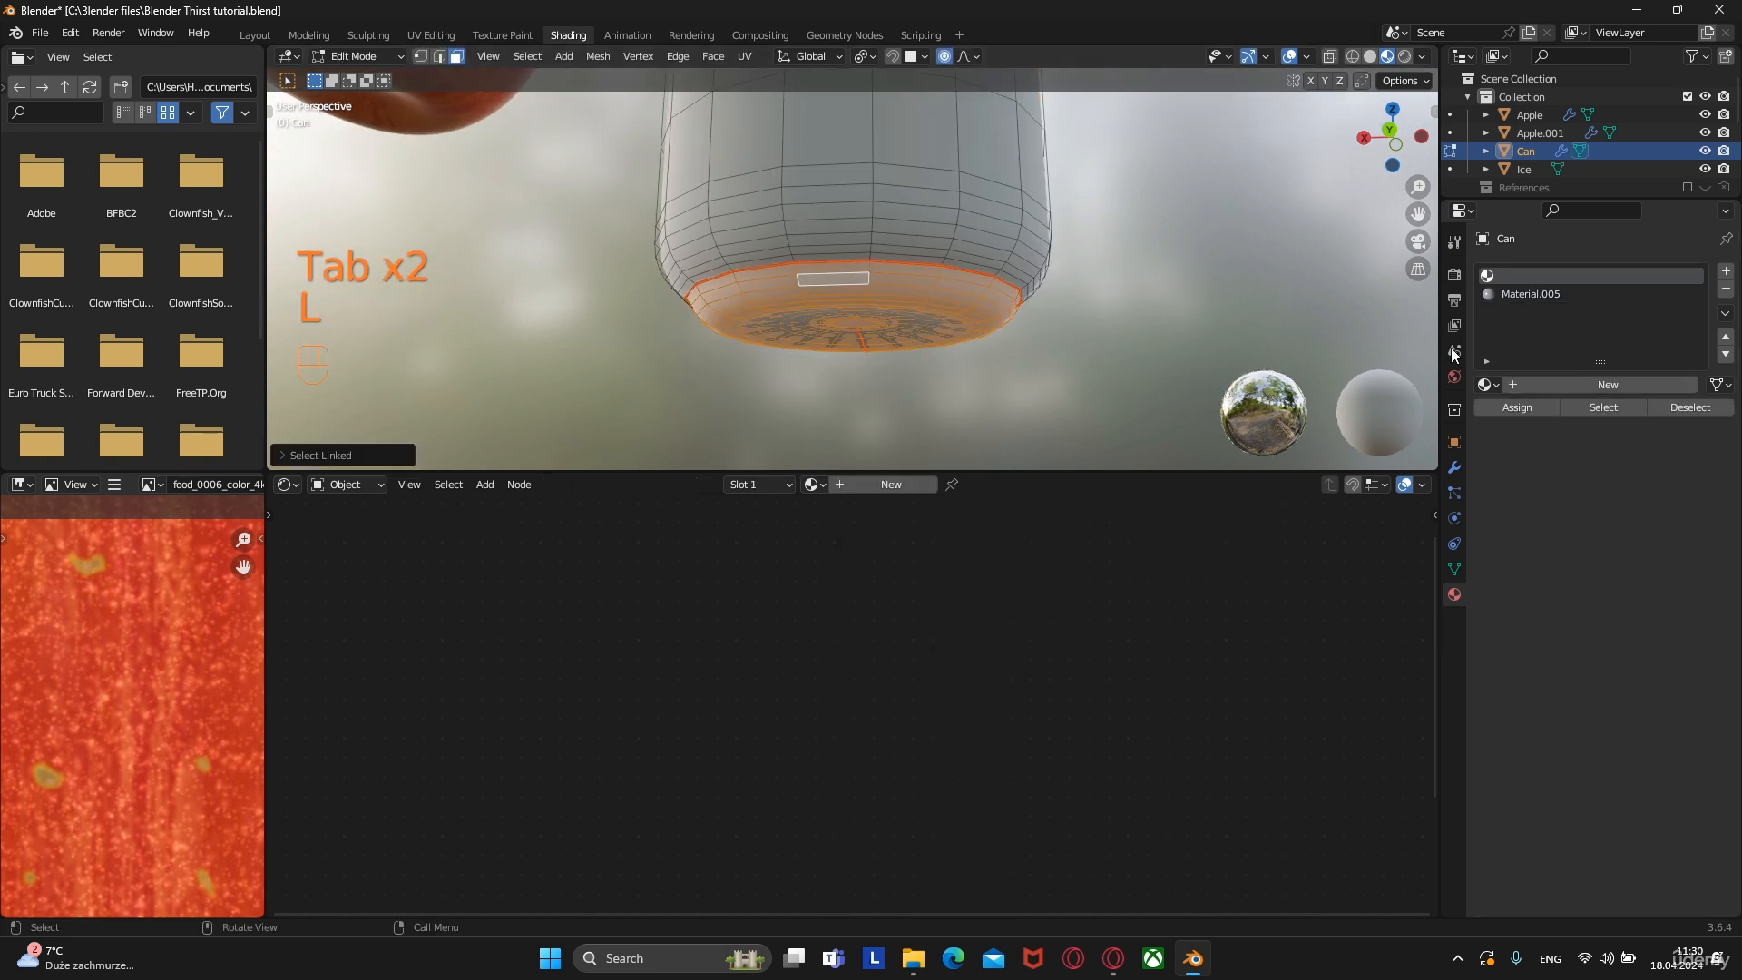
left_click(1509, 296)
left_click(1514, 406)
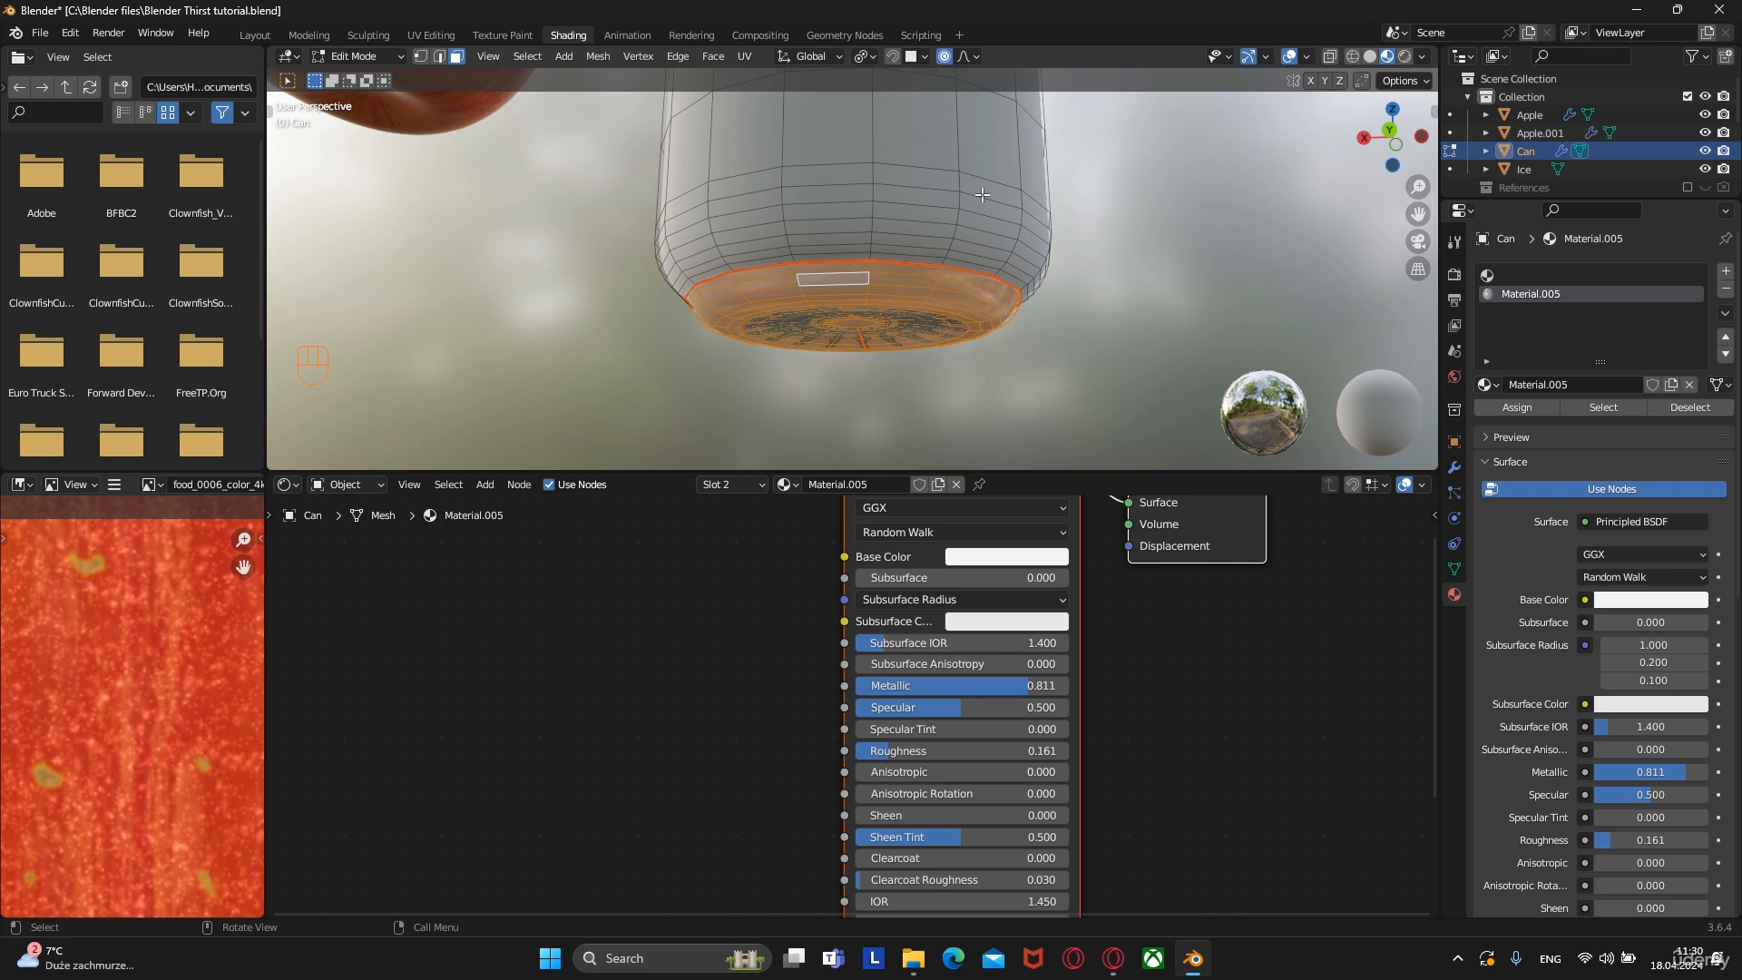
Select the linked faces of the can's lid and assign Material.005 to them
key("Tab")
scroll(982, 203, "down", 3)
middle_click_drag(982, 203, 953, 263)
middle_click_drag(913, 185, 913, 318, "shift")
middle_click_drag(911, 152, 927, 383, "shift")
scroll(928, 383, "up", 5)
middle_click_drag(980, 332, 910, 109, "shift")
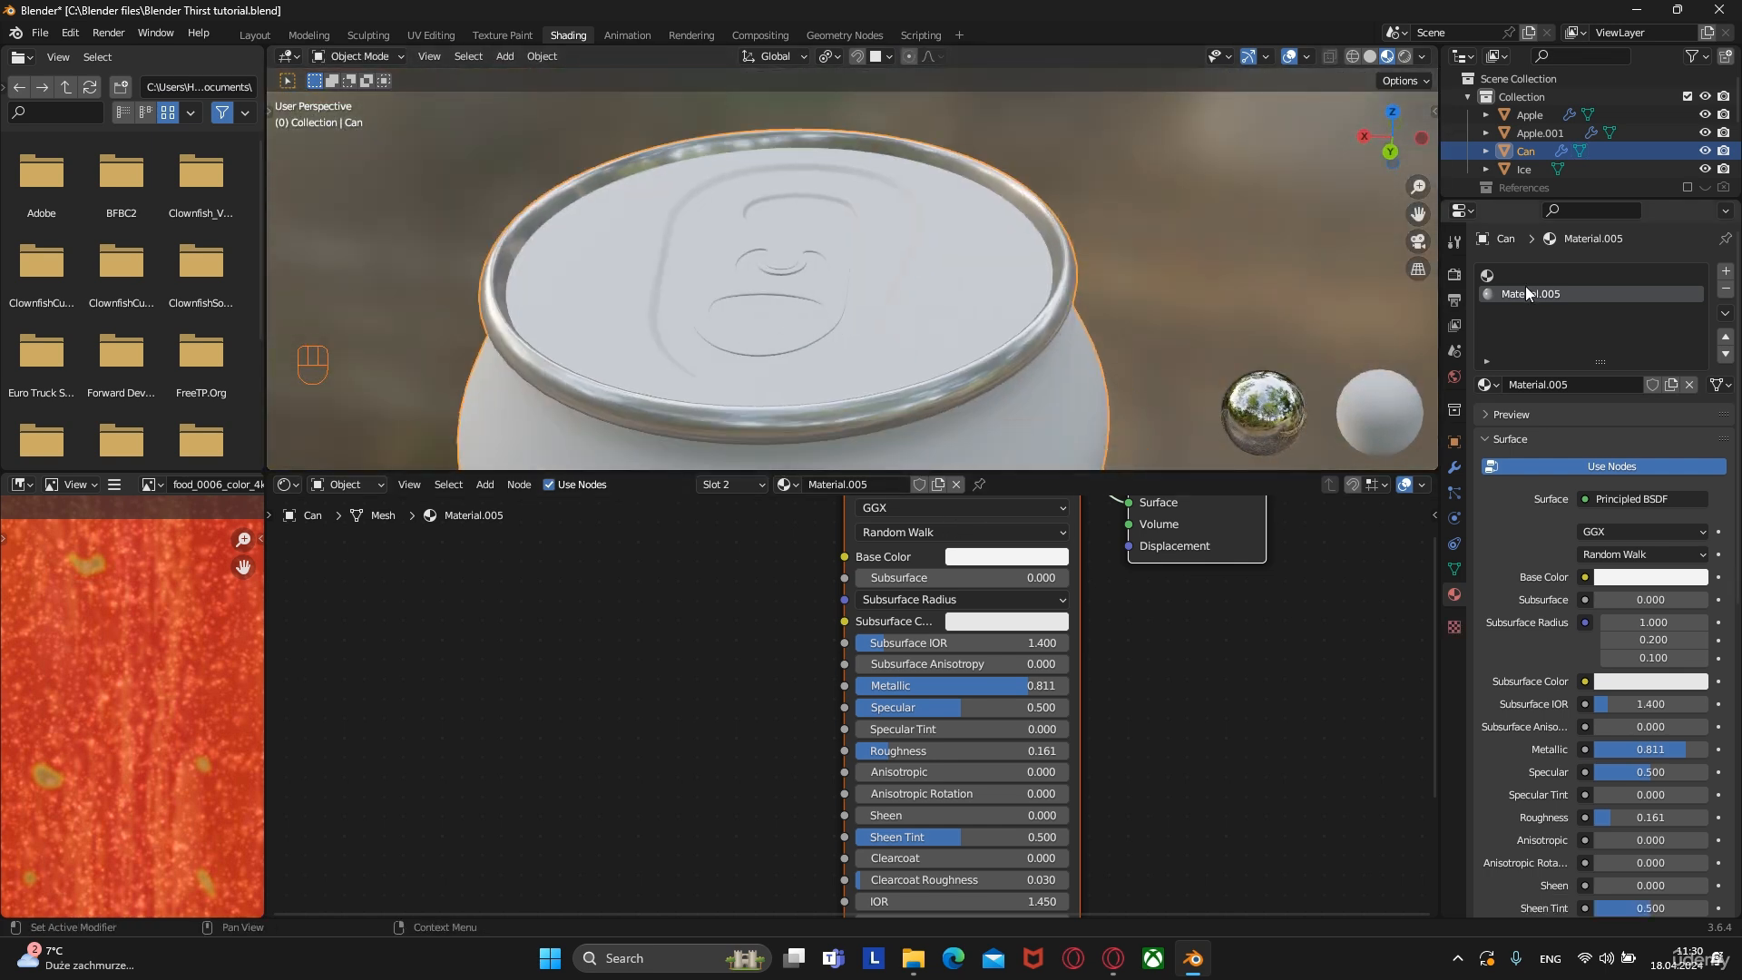
left_click(843, 258)
key("Tab")
left_click(920, 272)
key("l")
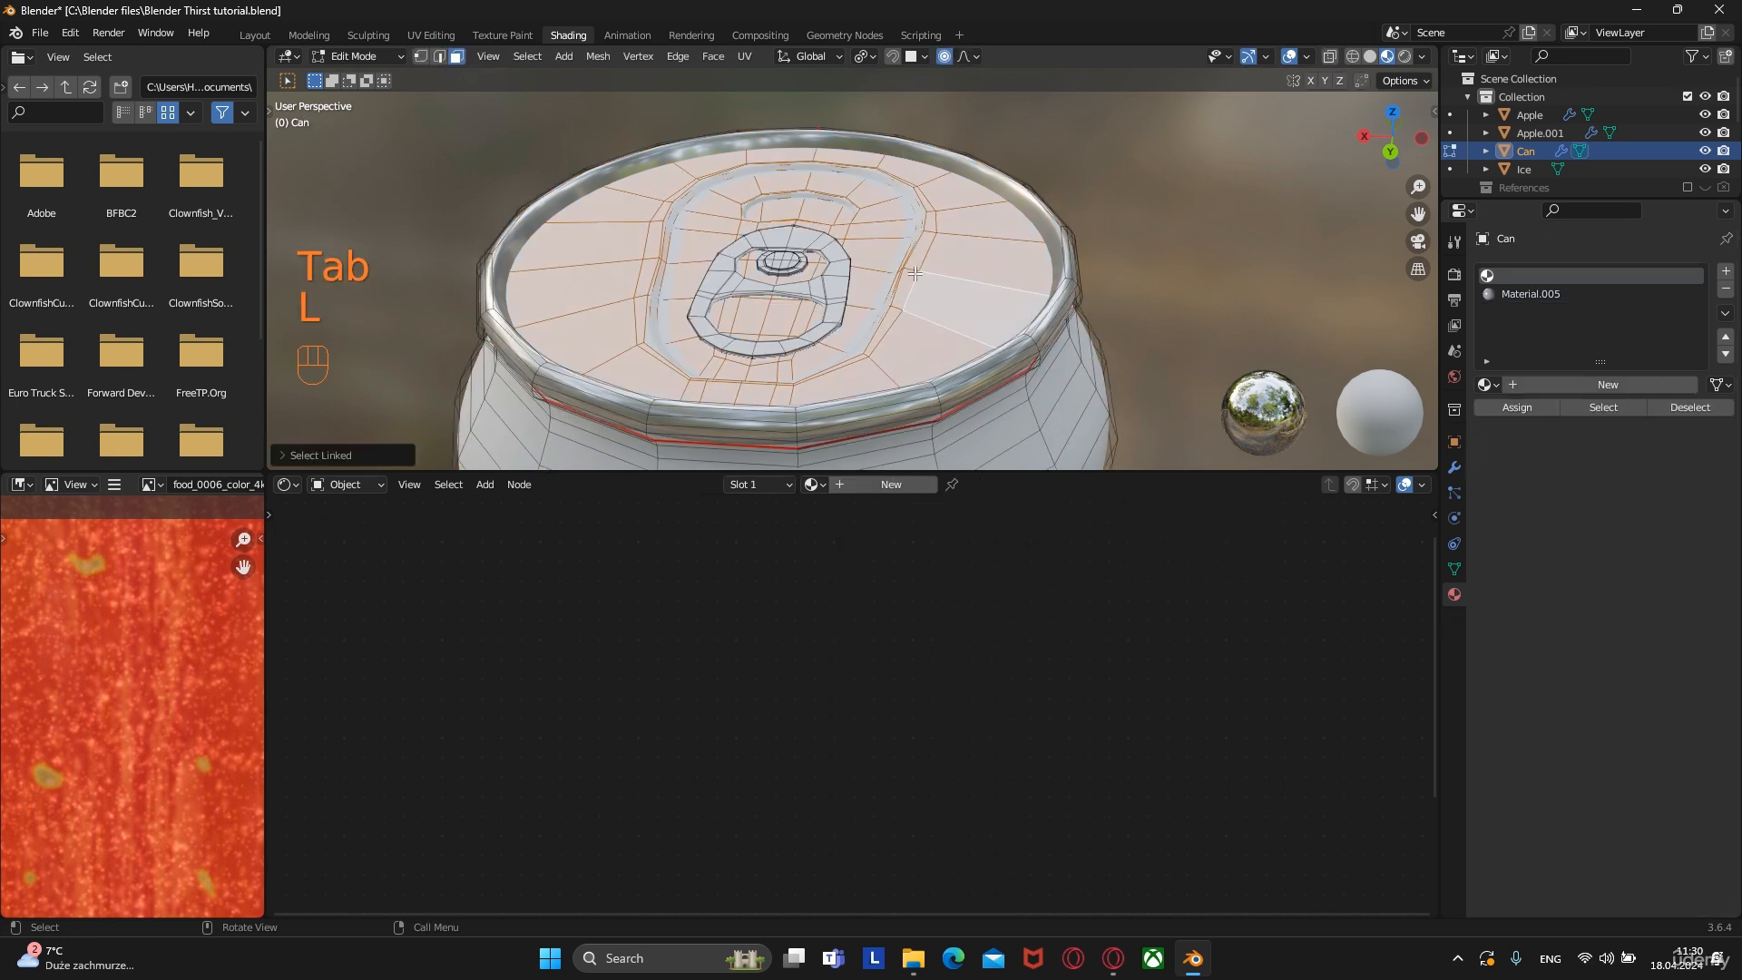
left_click(1522, 295)
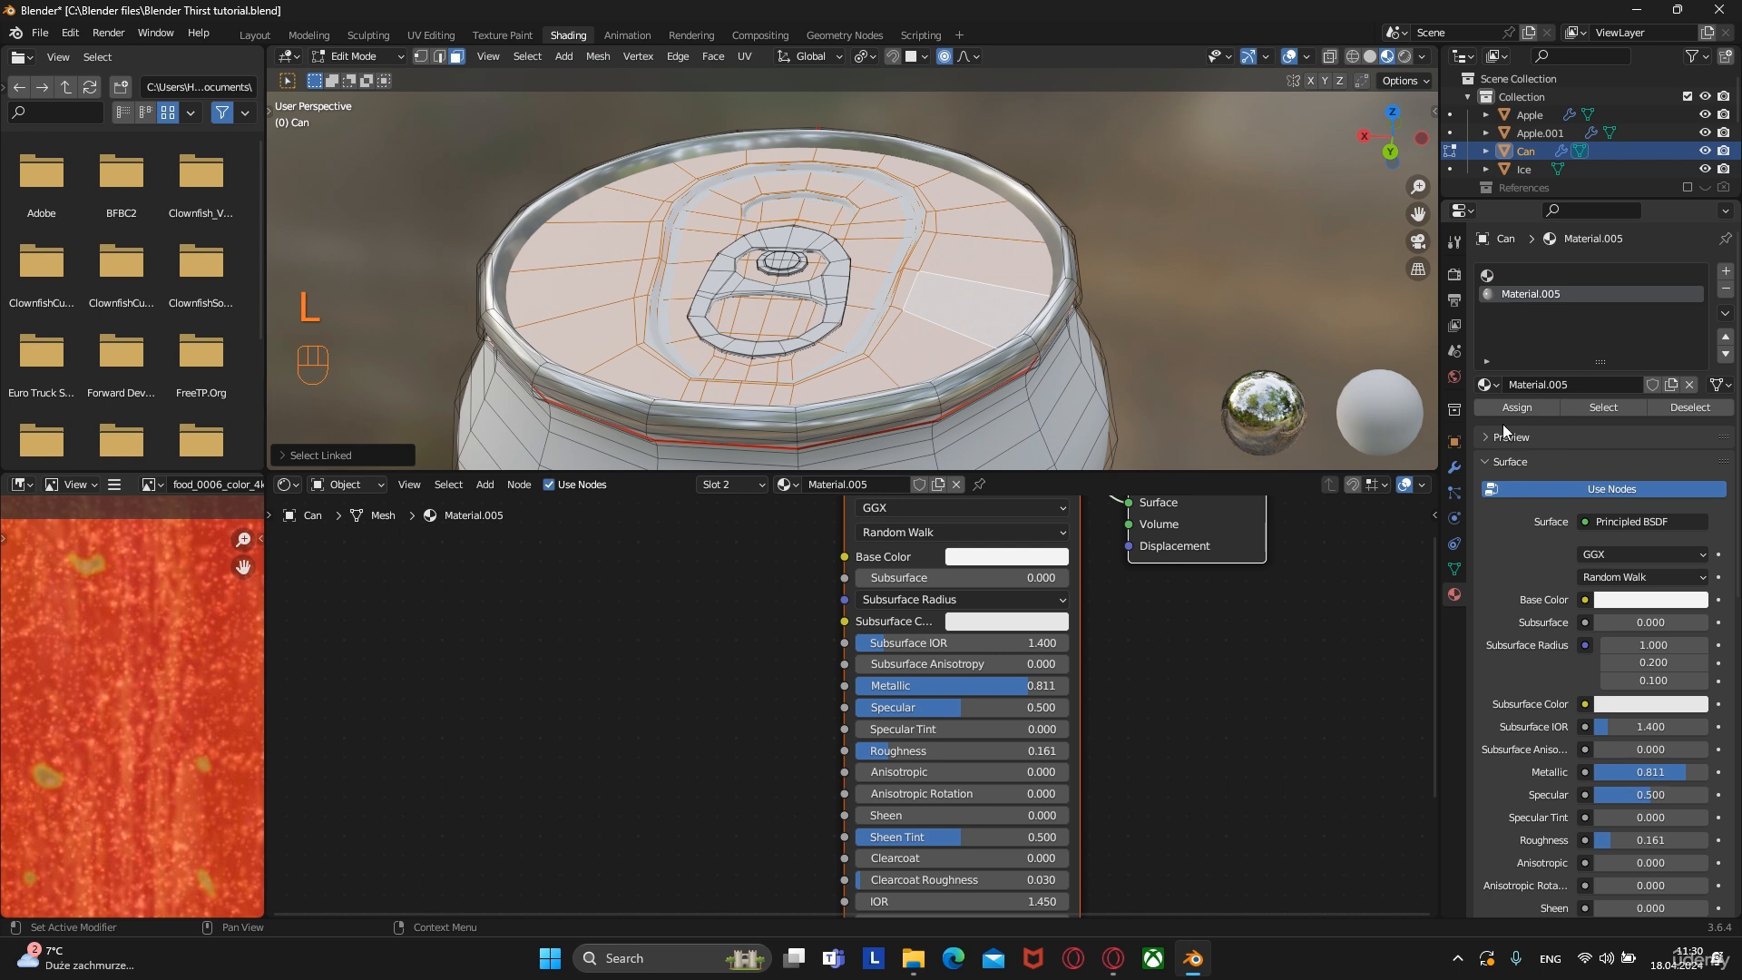
left_click(1513, 407)
Select the linked faces of the pull tab on the can's lid and assign Material.005 to them
left_click(812, 254)
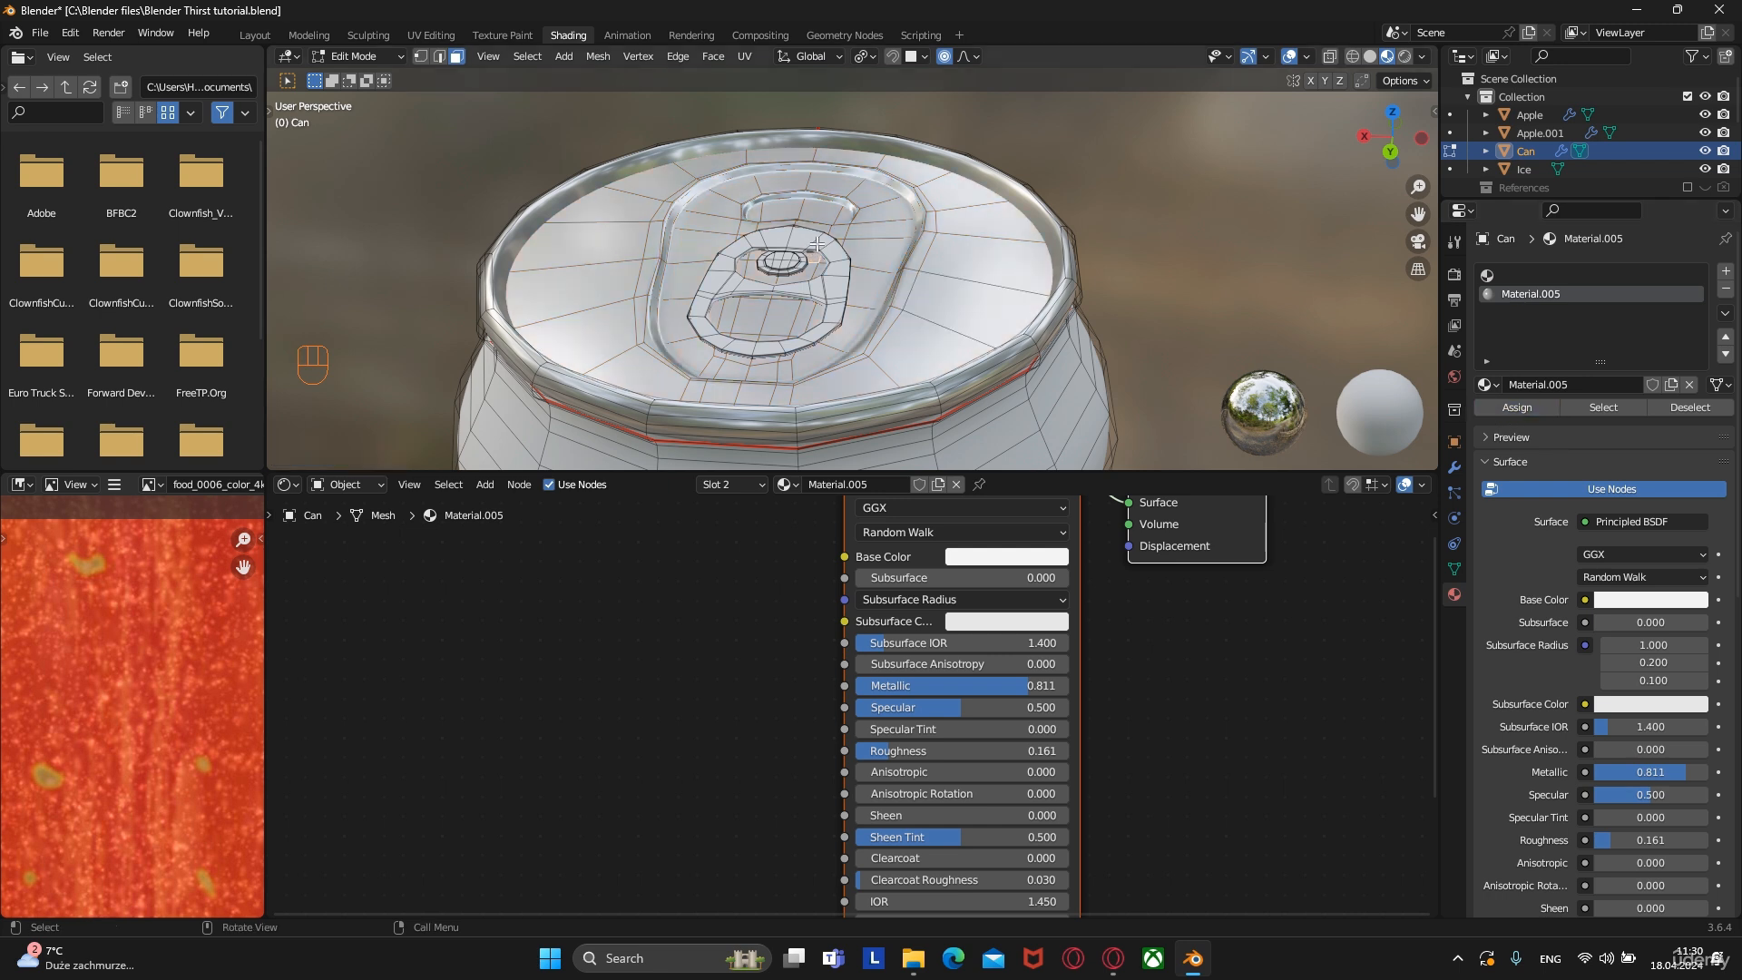
key("l")
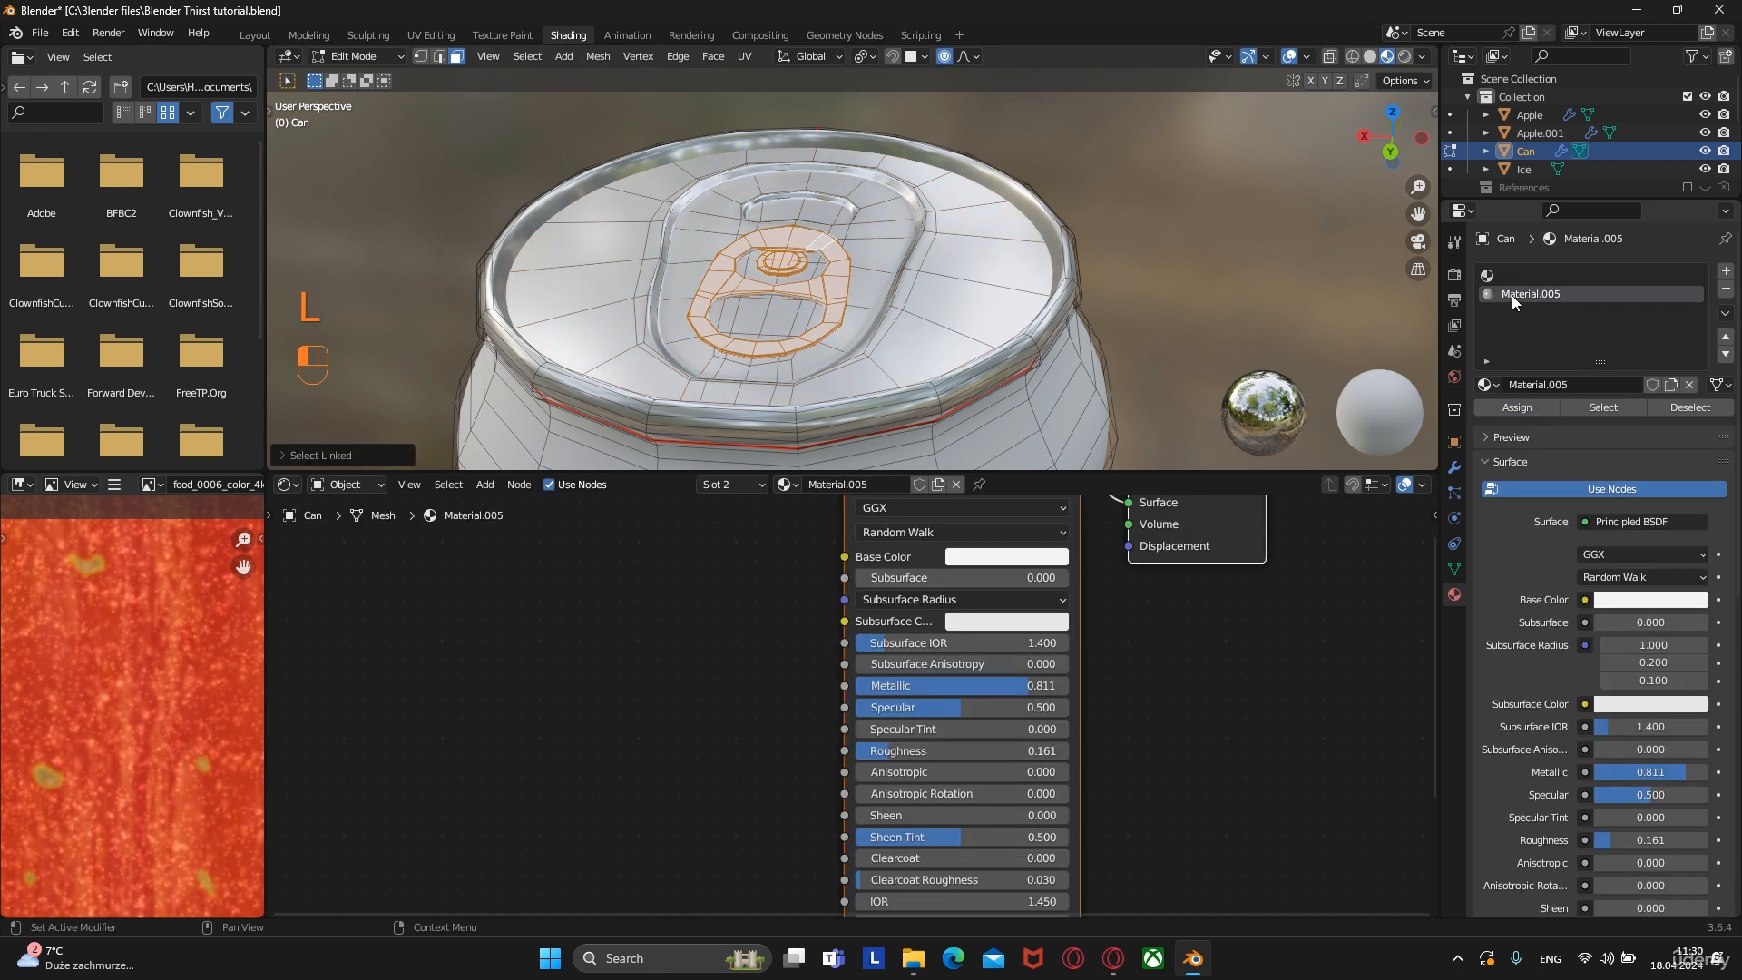
left_click(1516, 409)
key("Tab")
middle_click_drag(1080, 272, 947, 285)
scroll(947, 285, "up", 5)
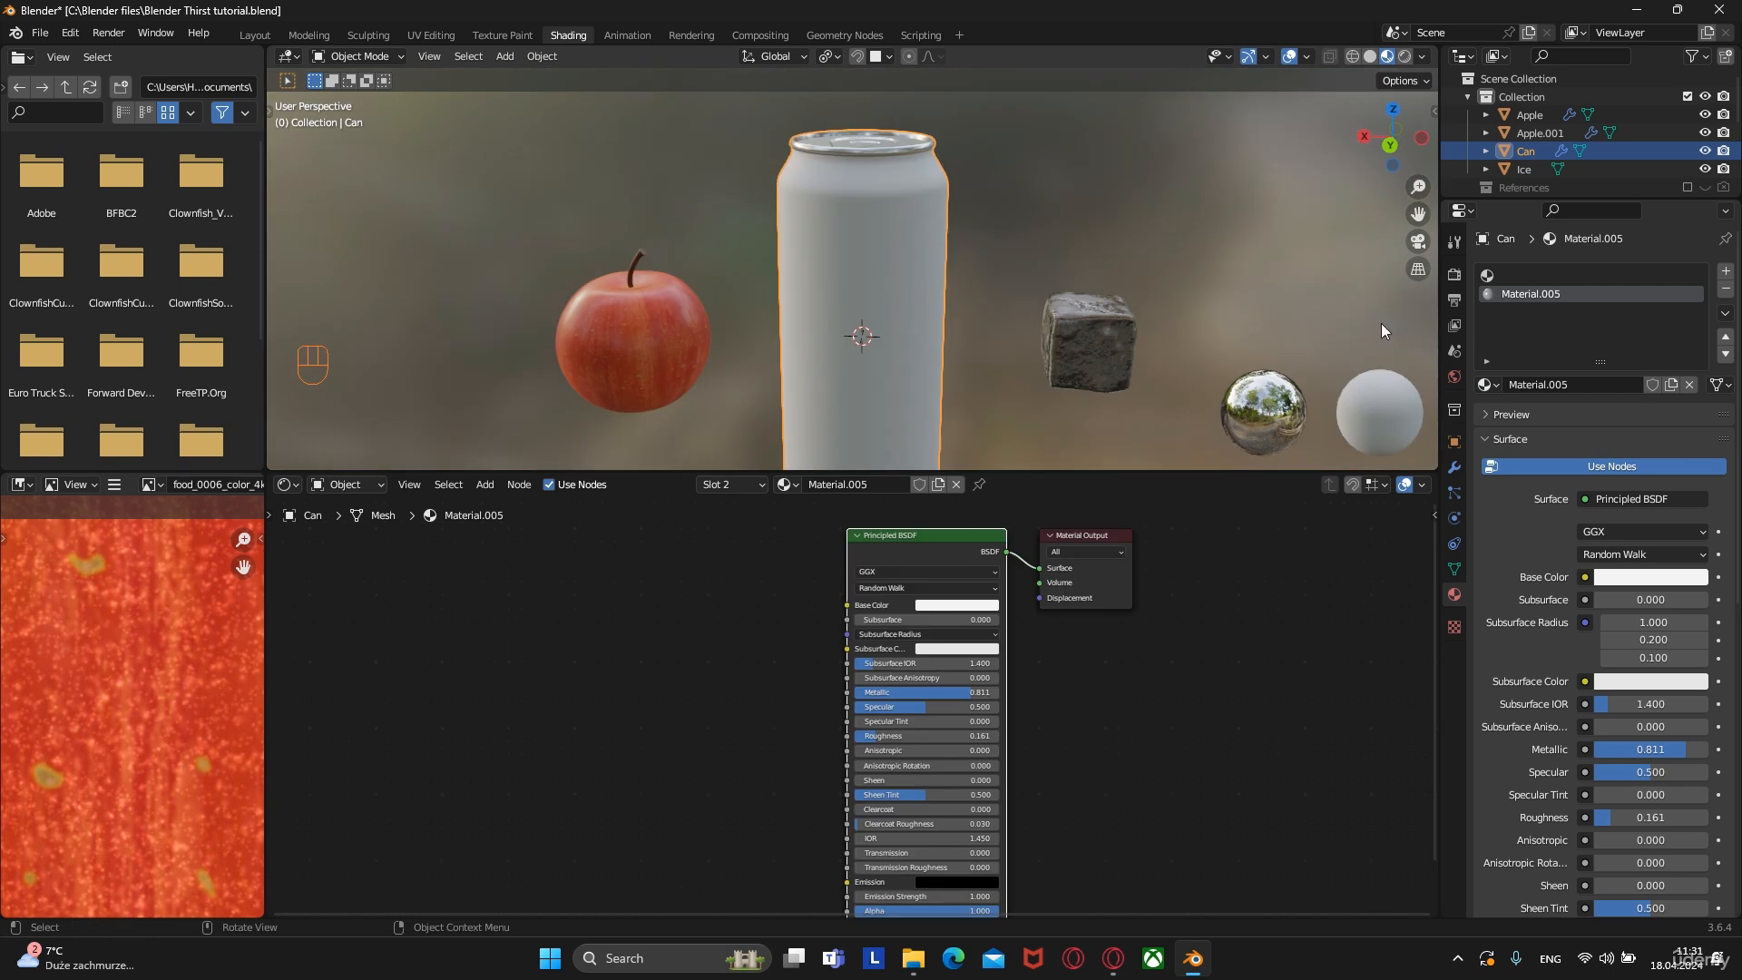
Create a material in the can's first slot and feed its base color with a mapped image texture using download_image_1712659095839.png
left_click(1527, 279)
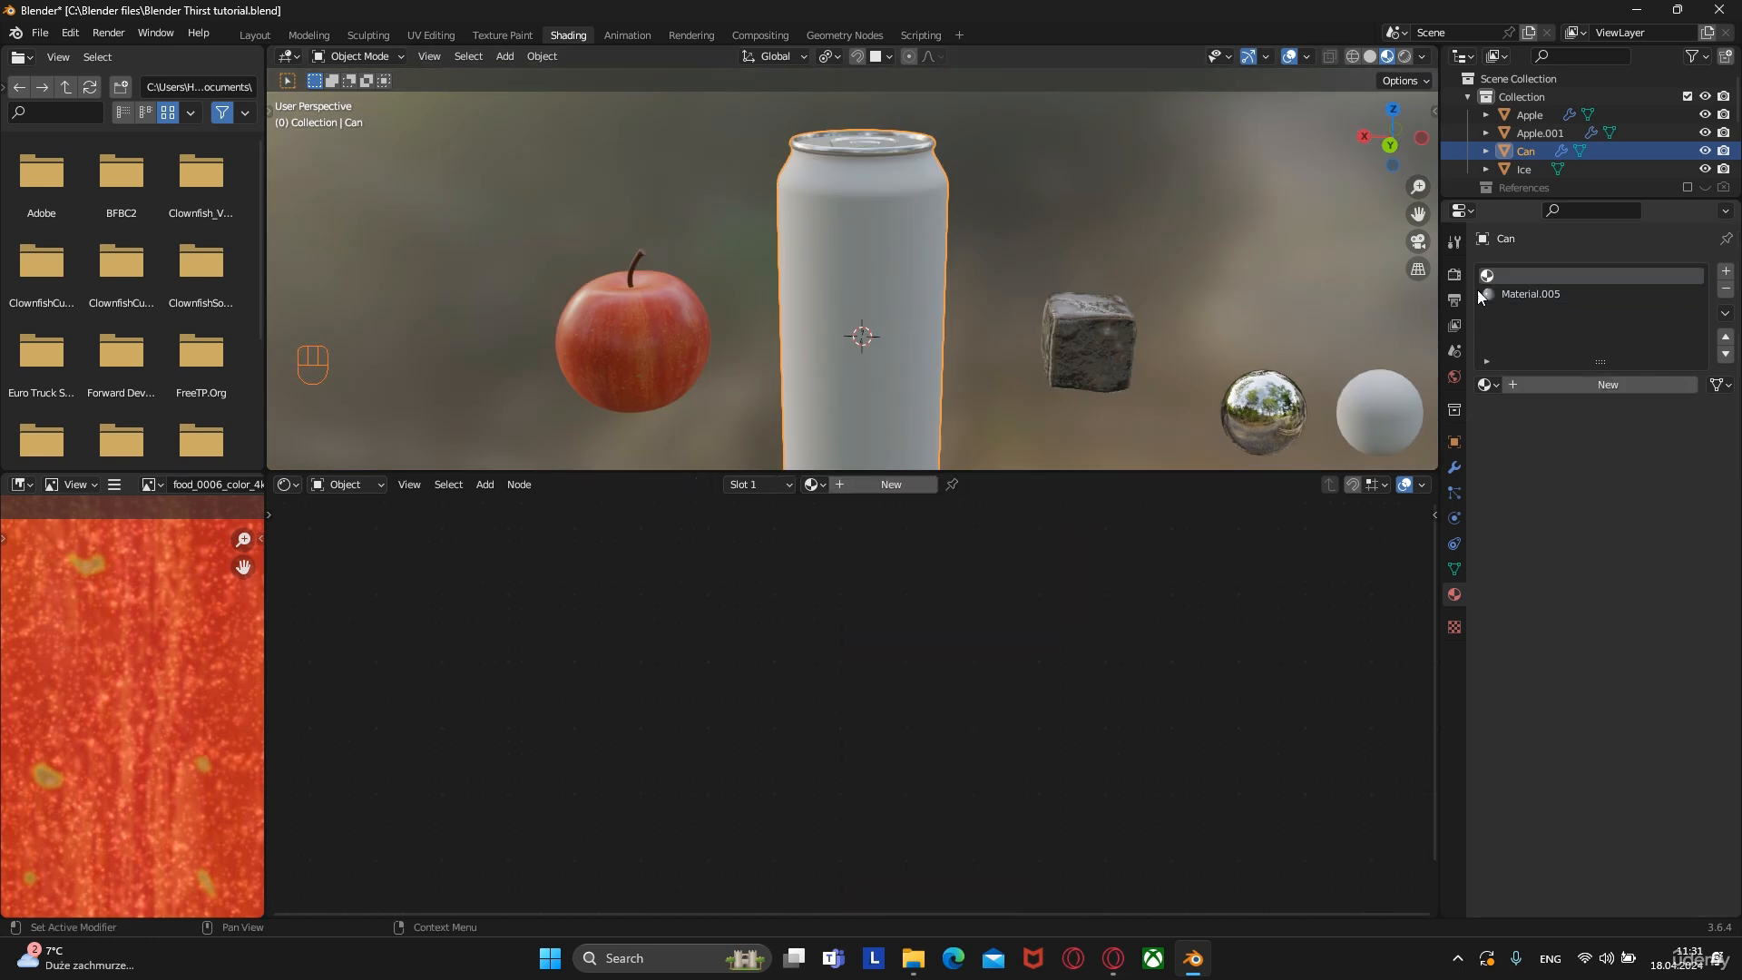
left_click(896, 480)
left_click(890, 537)
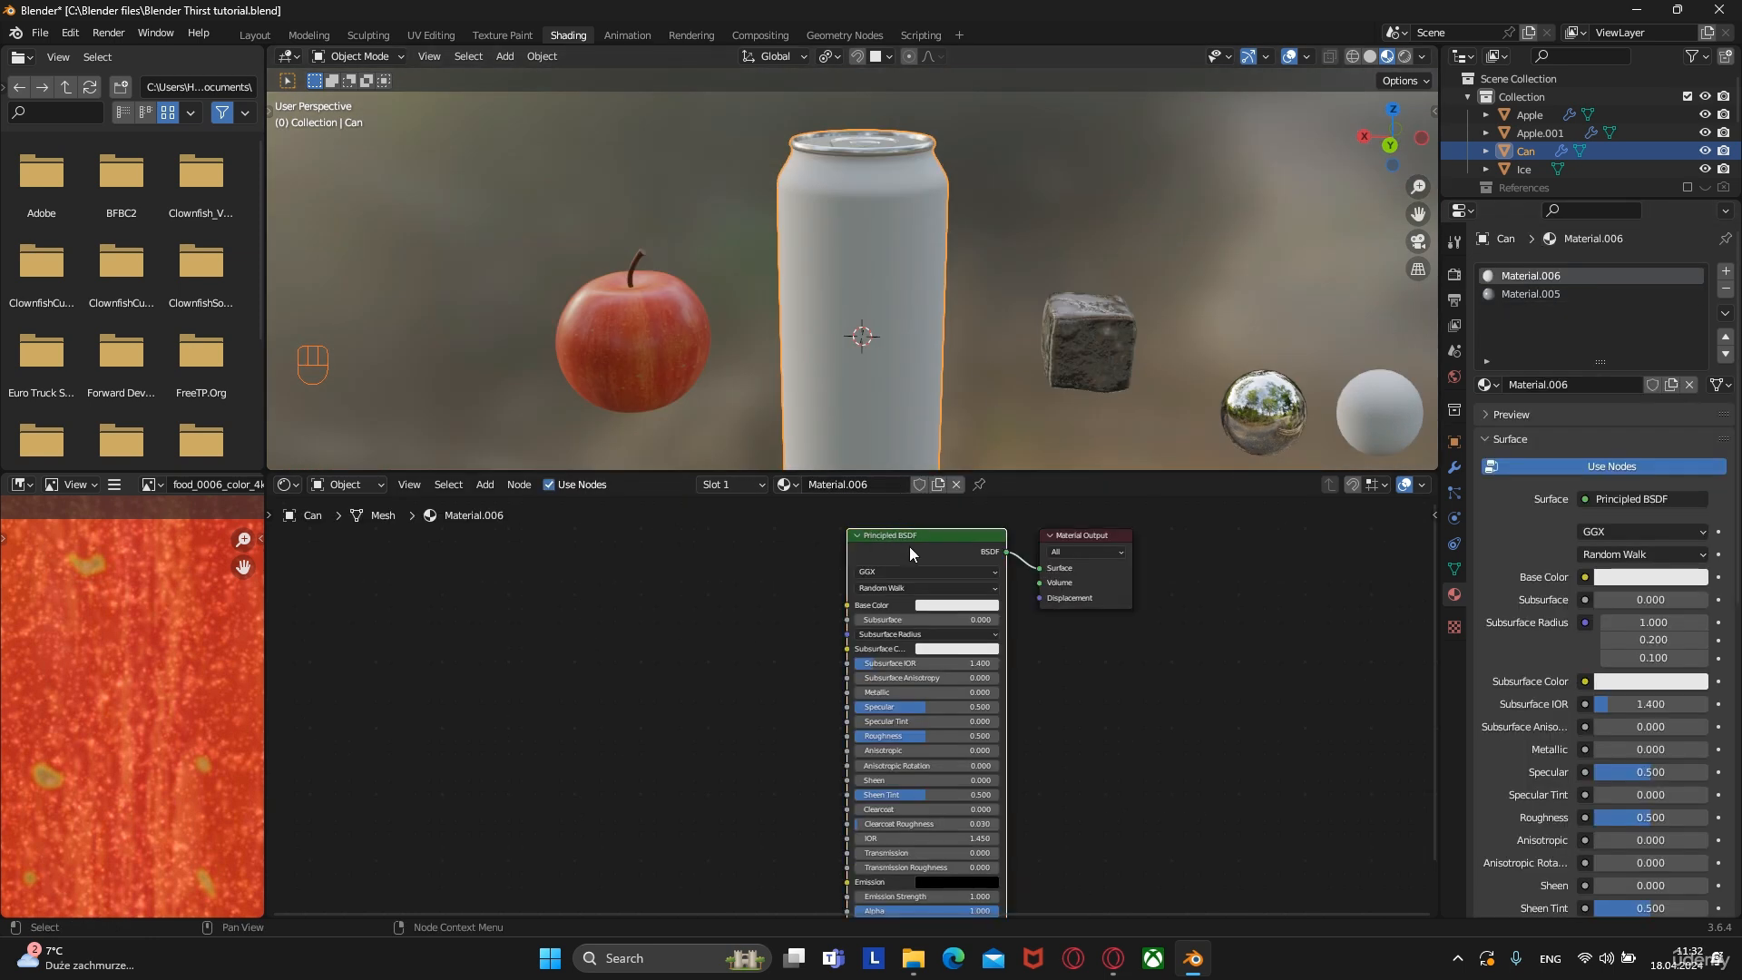
key("ctrl+t")
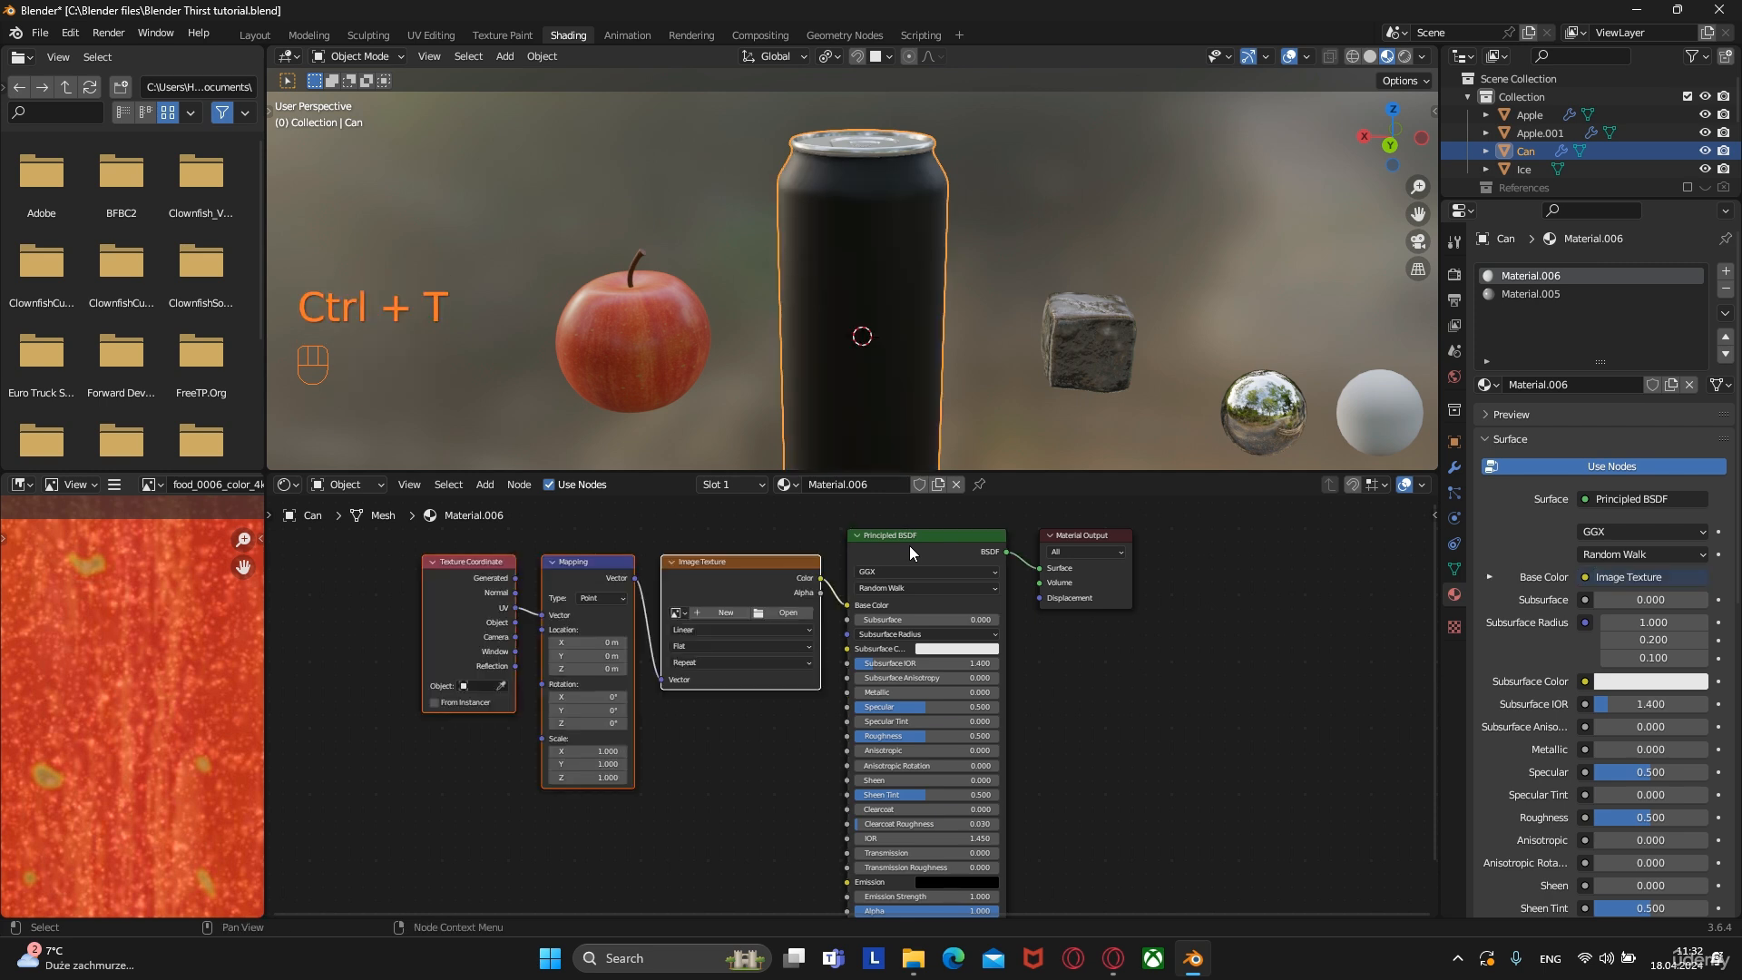
left_click(787, 613)
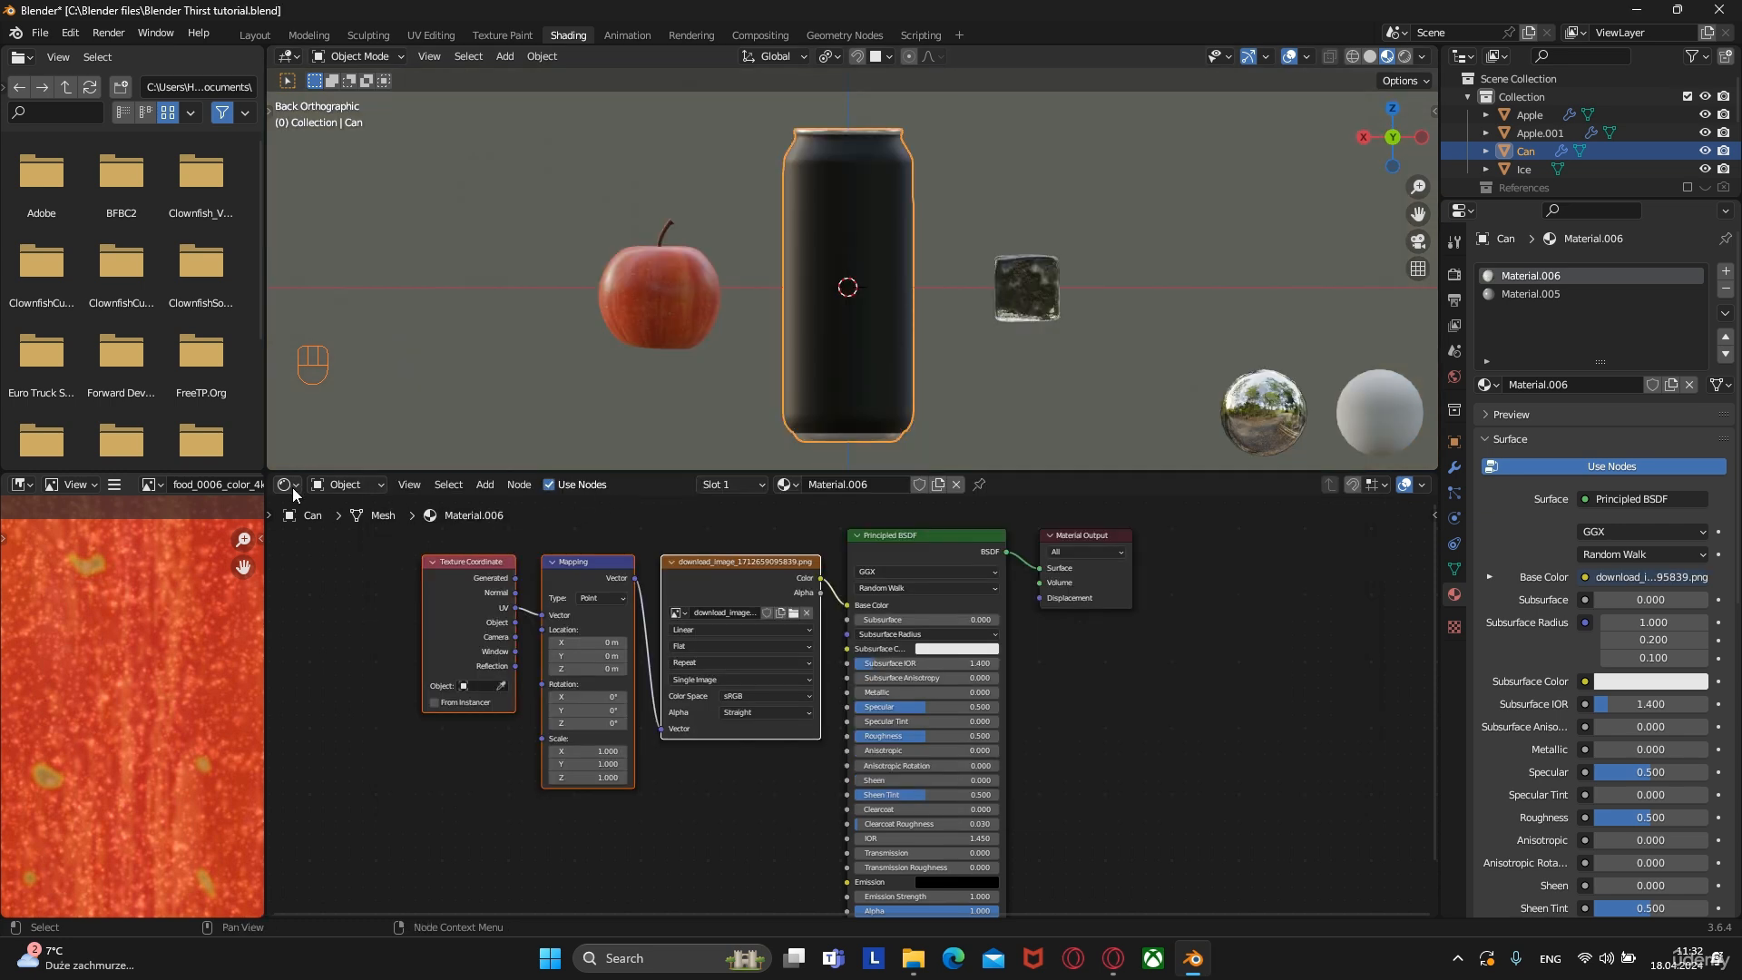
Switch the node editor area to the UV Editor and unwrap the linked faces of the can's body
left_click(292, 489)
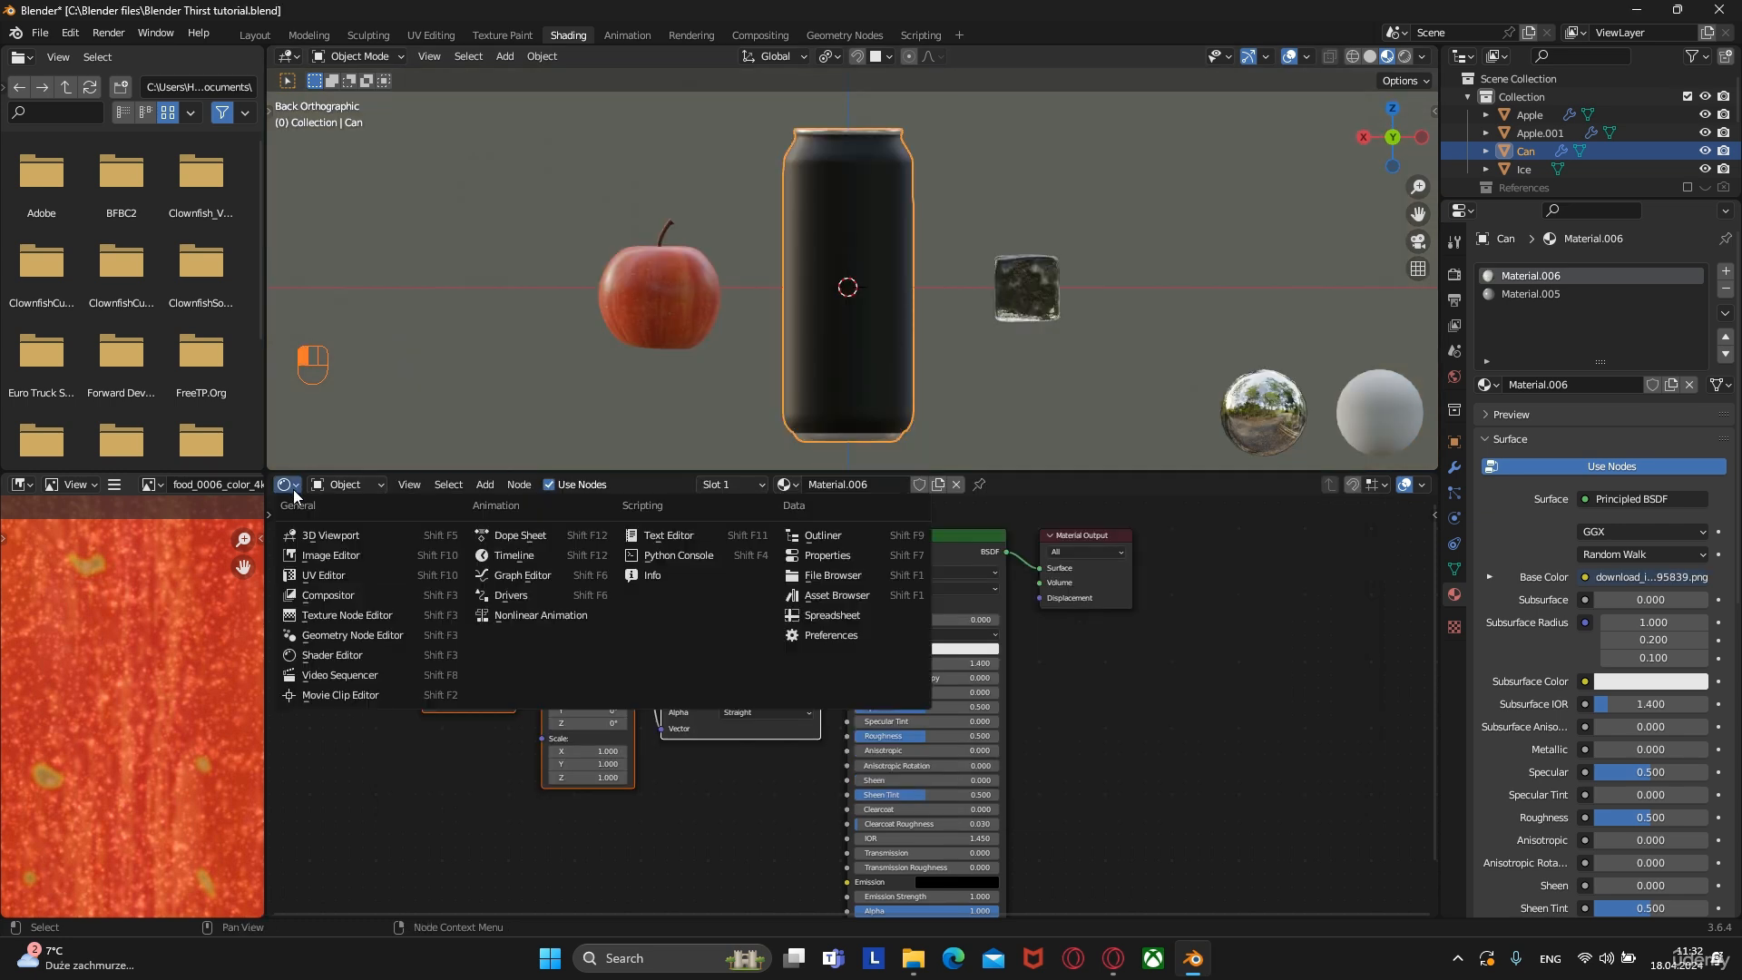
left_click(331, 575)
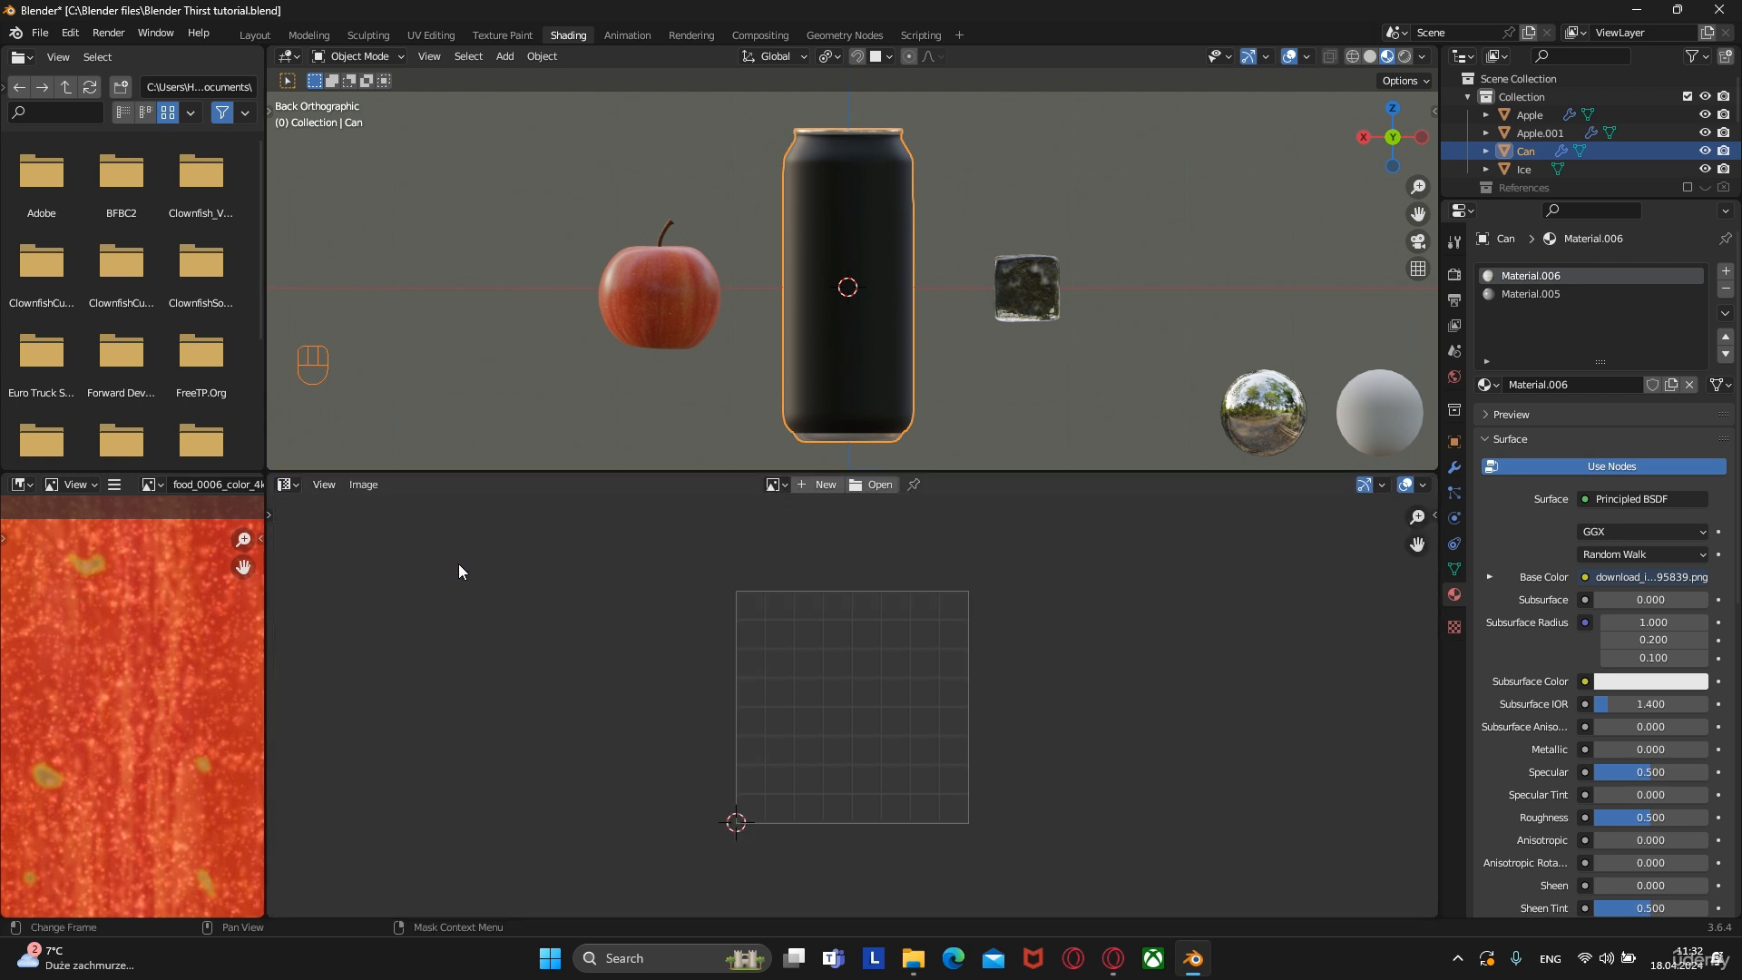
key("Tab")
key("3")
left_click(848, 251)
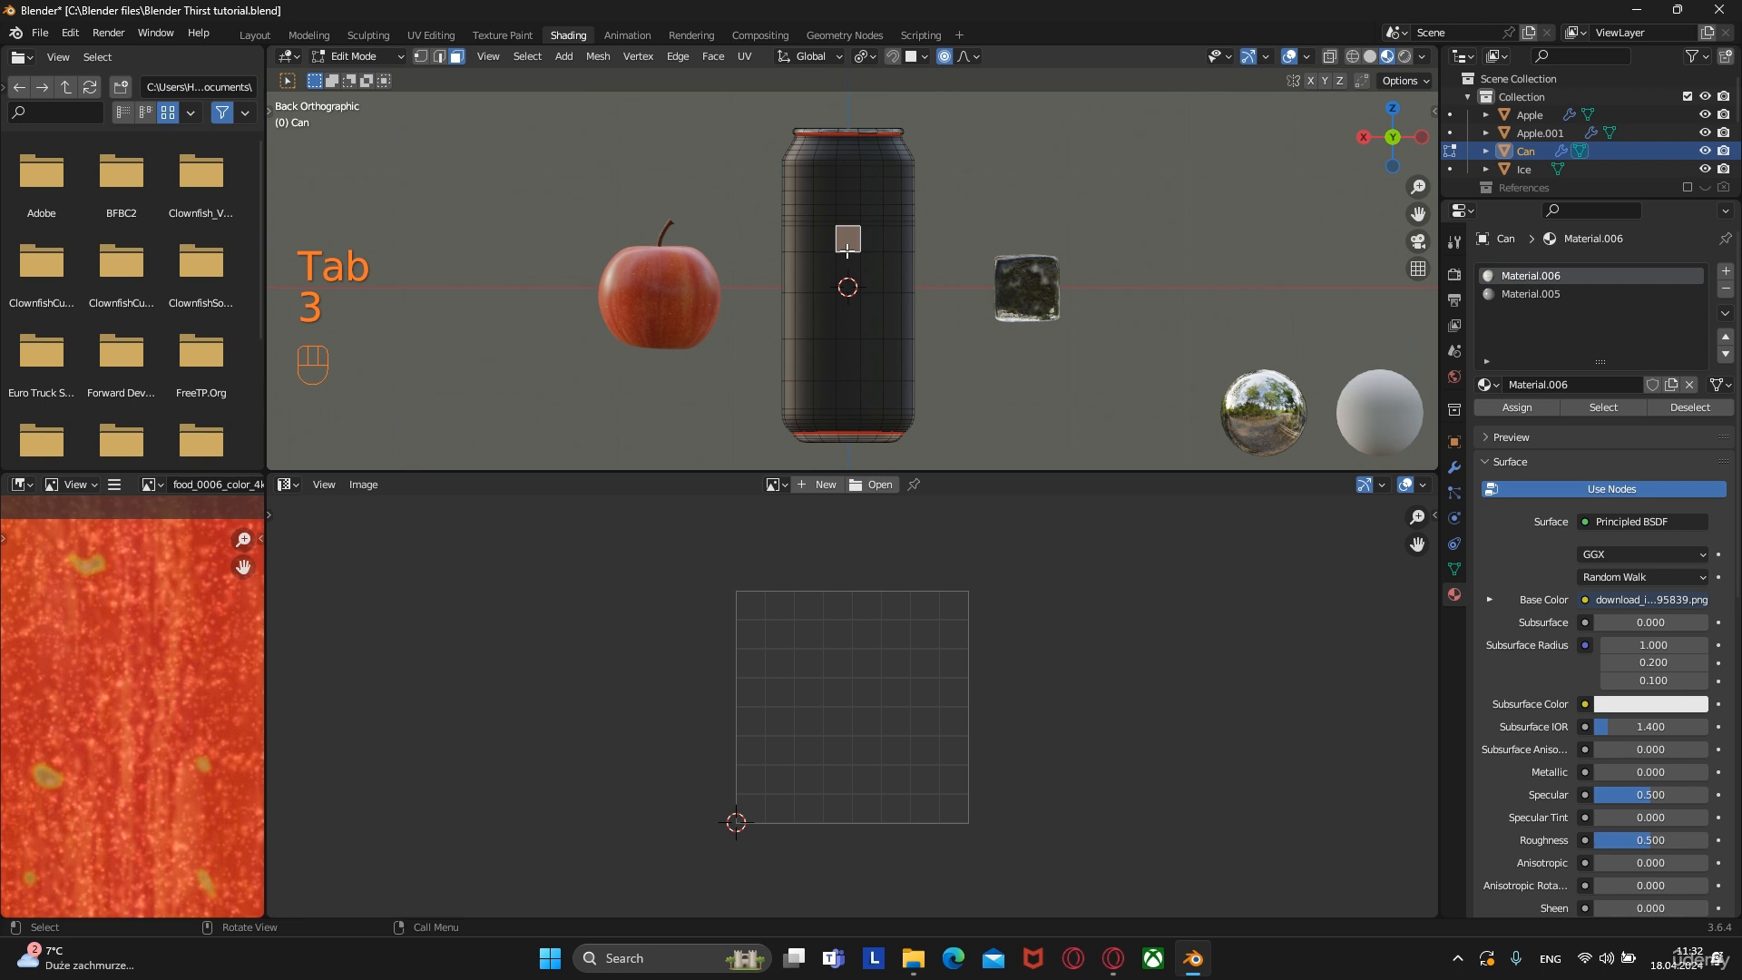
key("l")
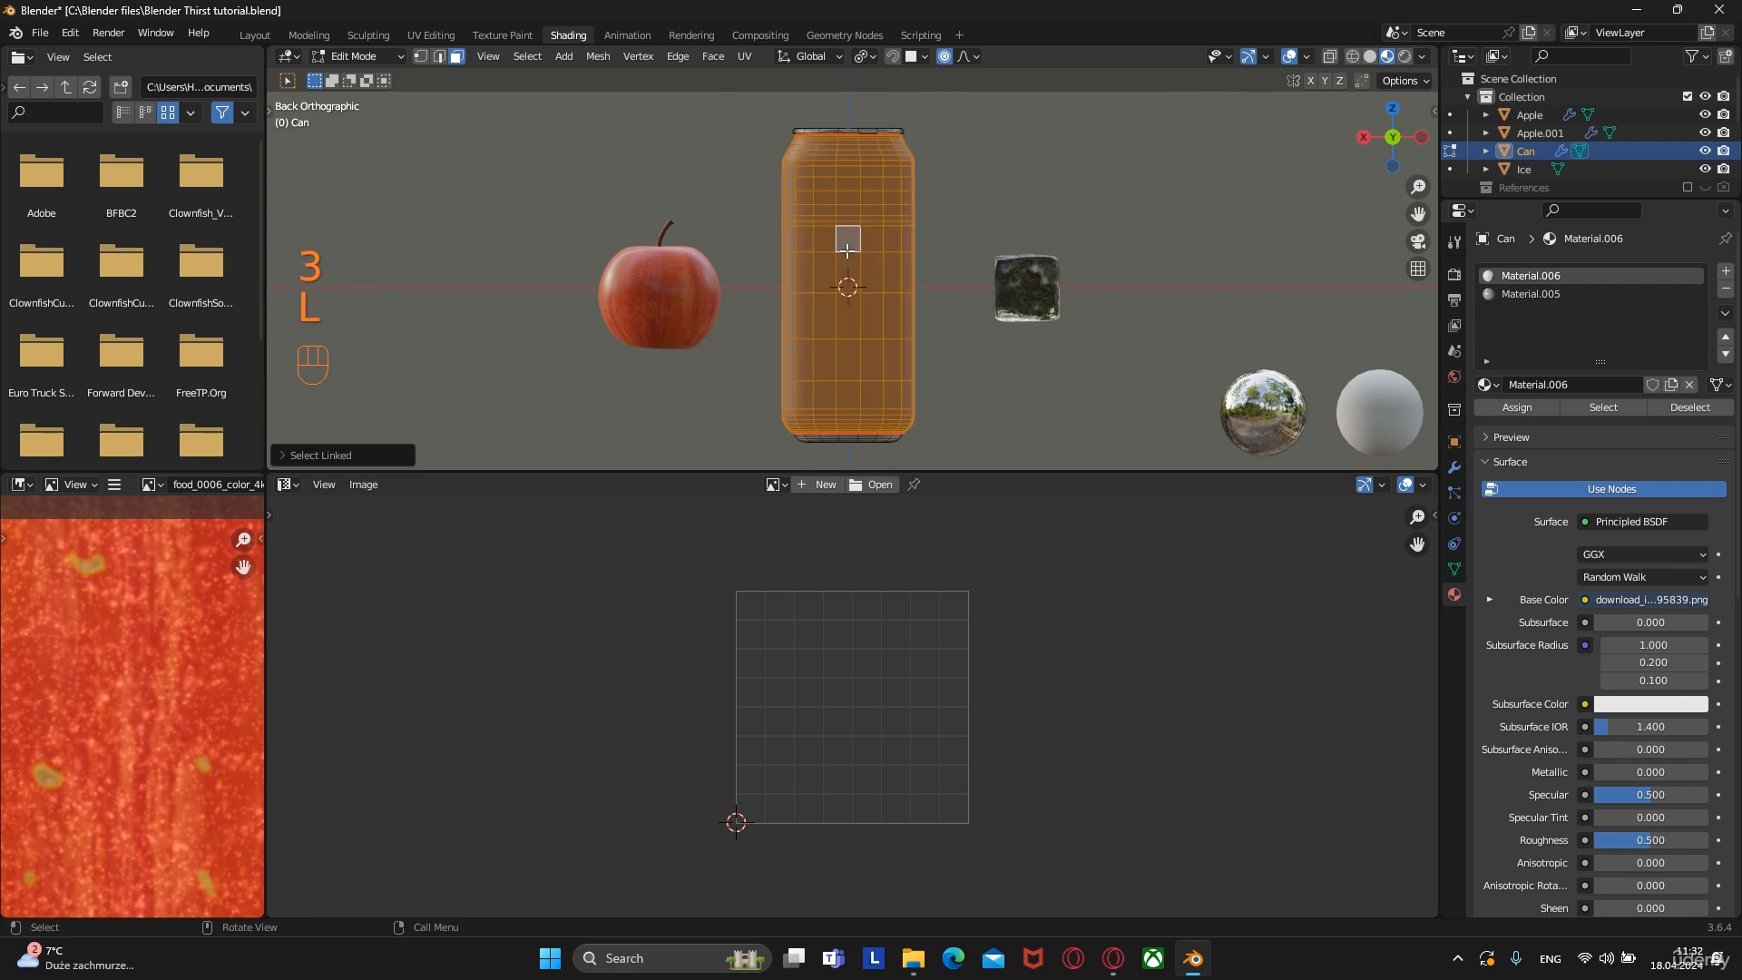
key("u")
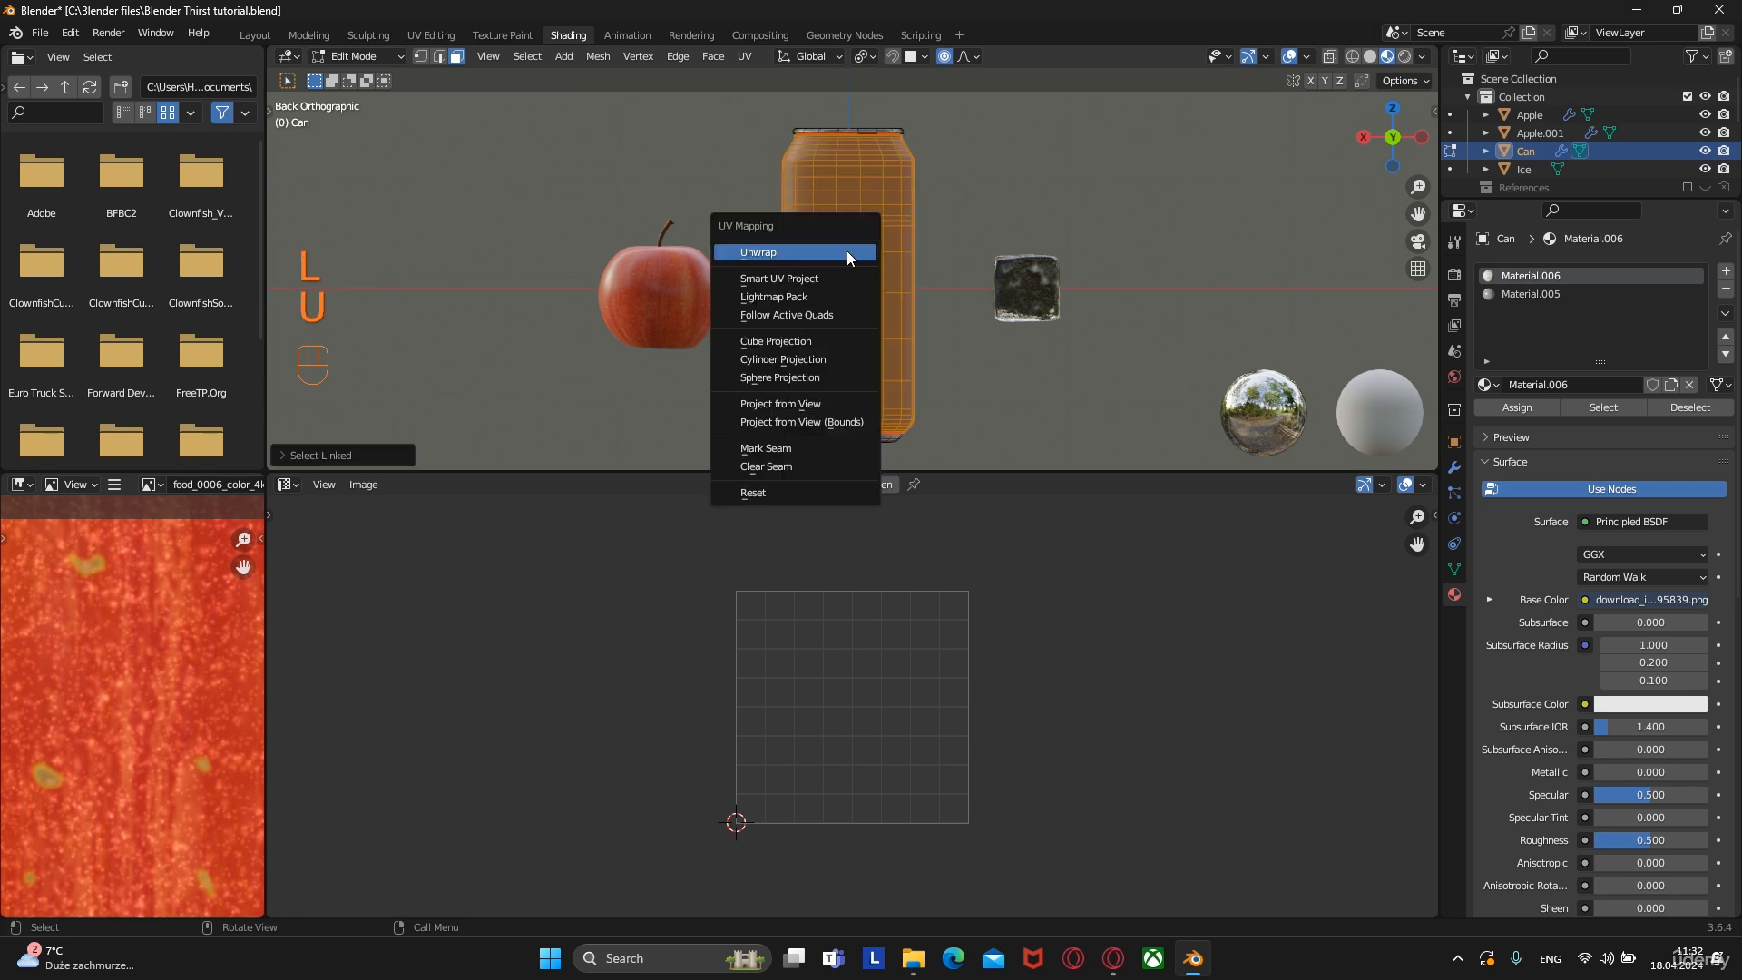
left_click(846, 252)
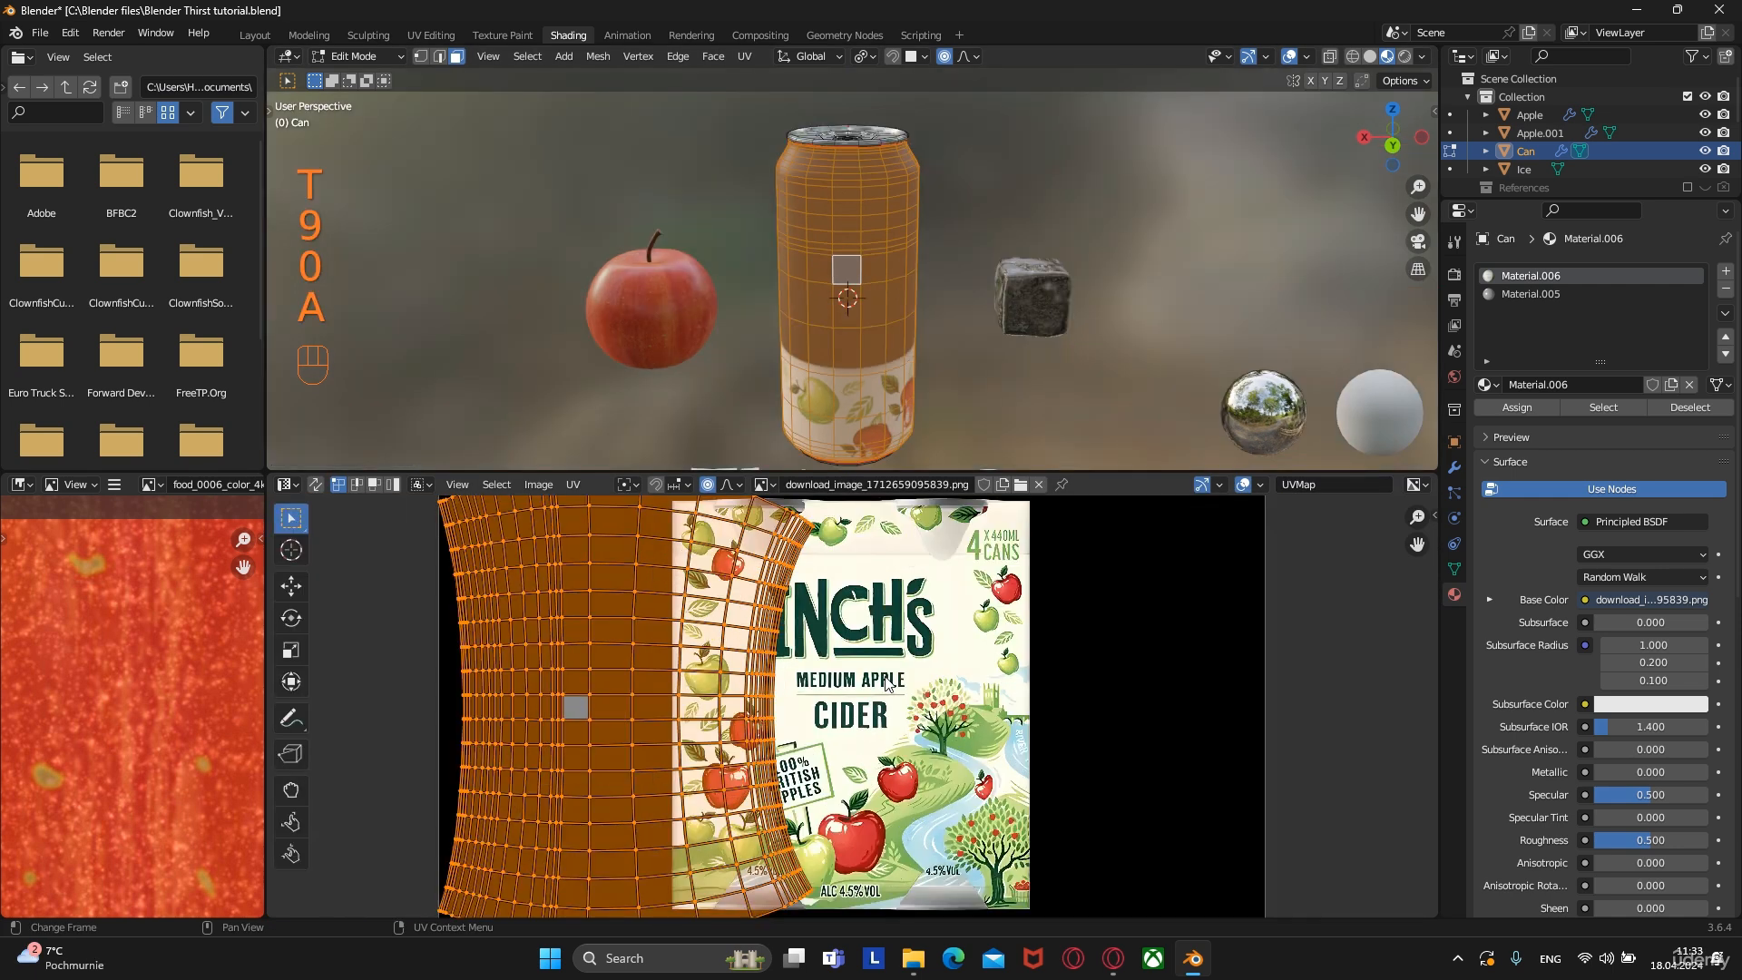
Rotate the can body's UV island by 90° and move it along X over the cider label artwork
type("r")
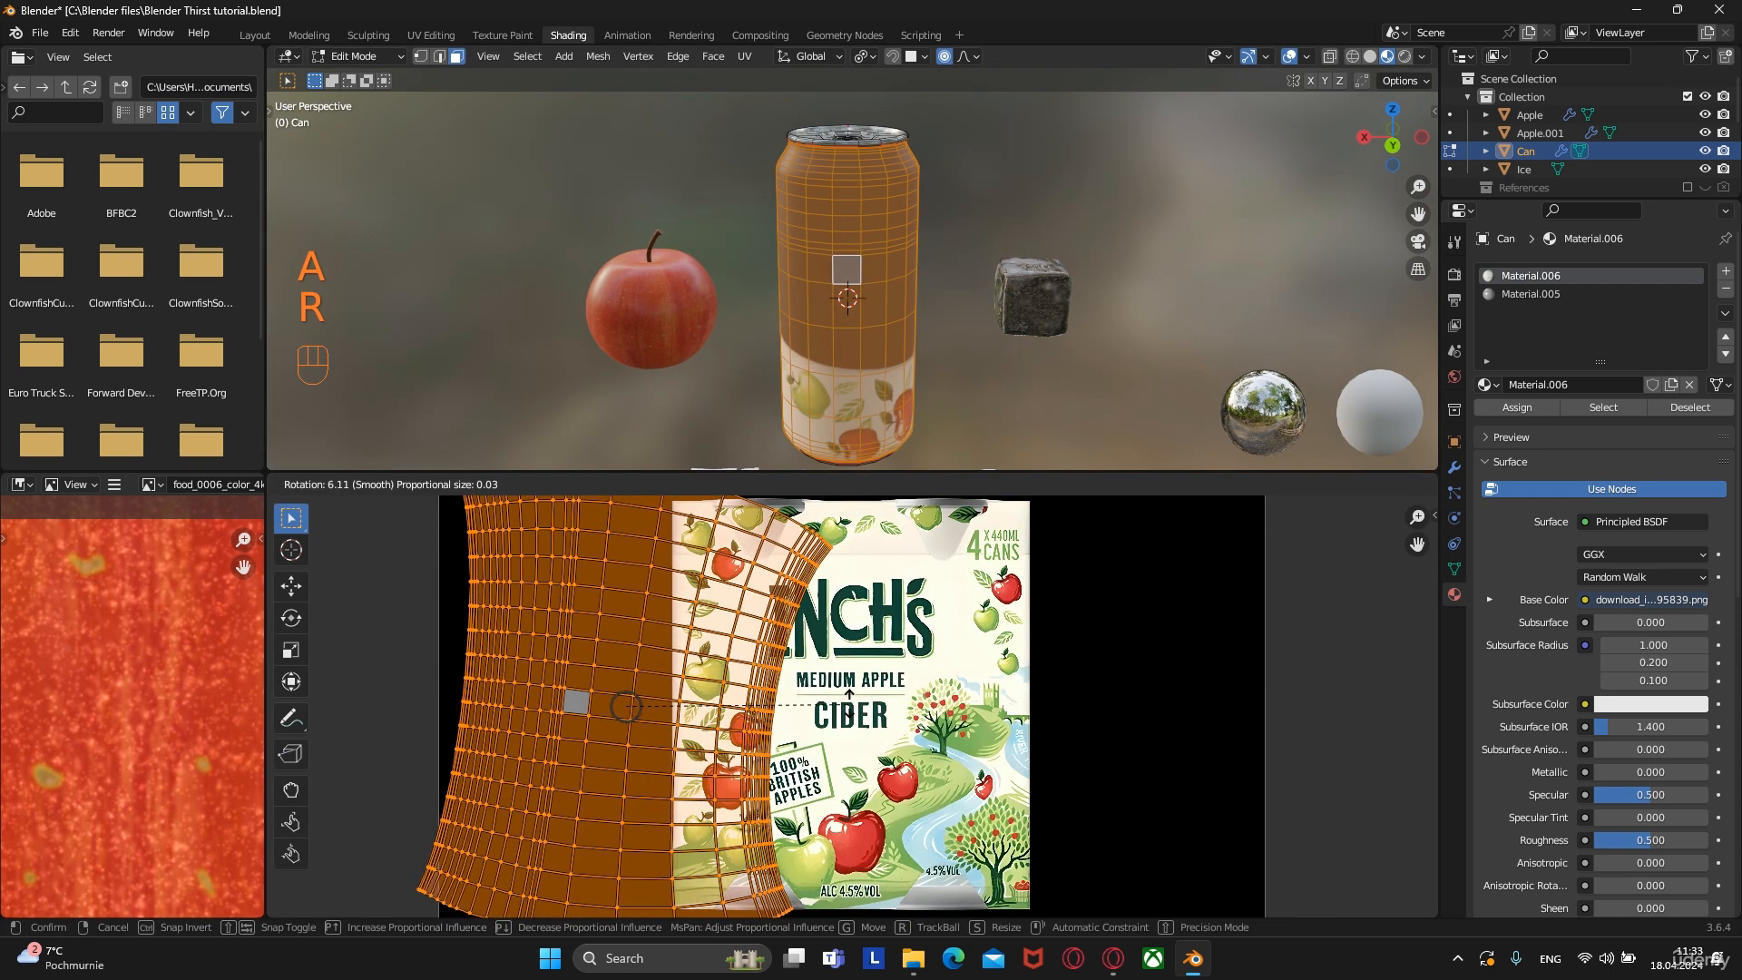
type("90")
key("Return")
key("g")
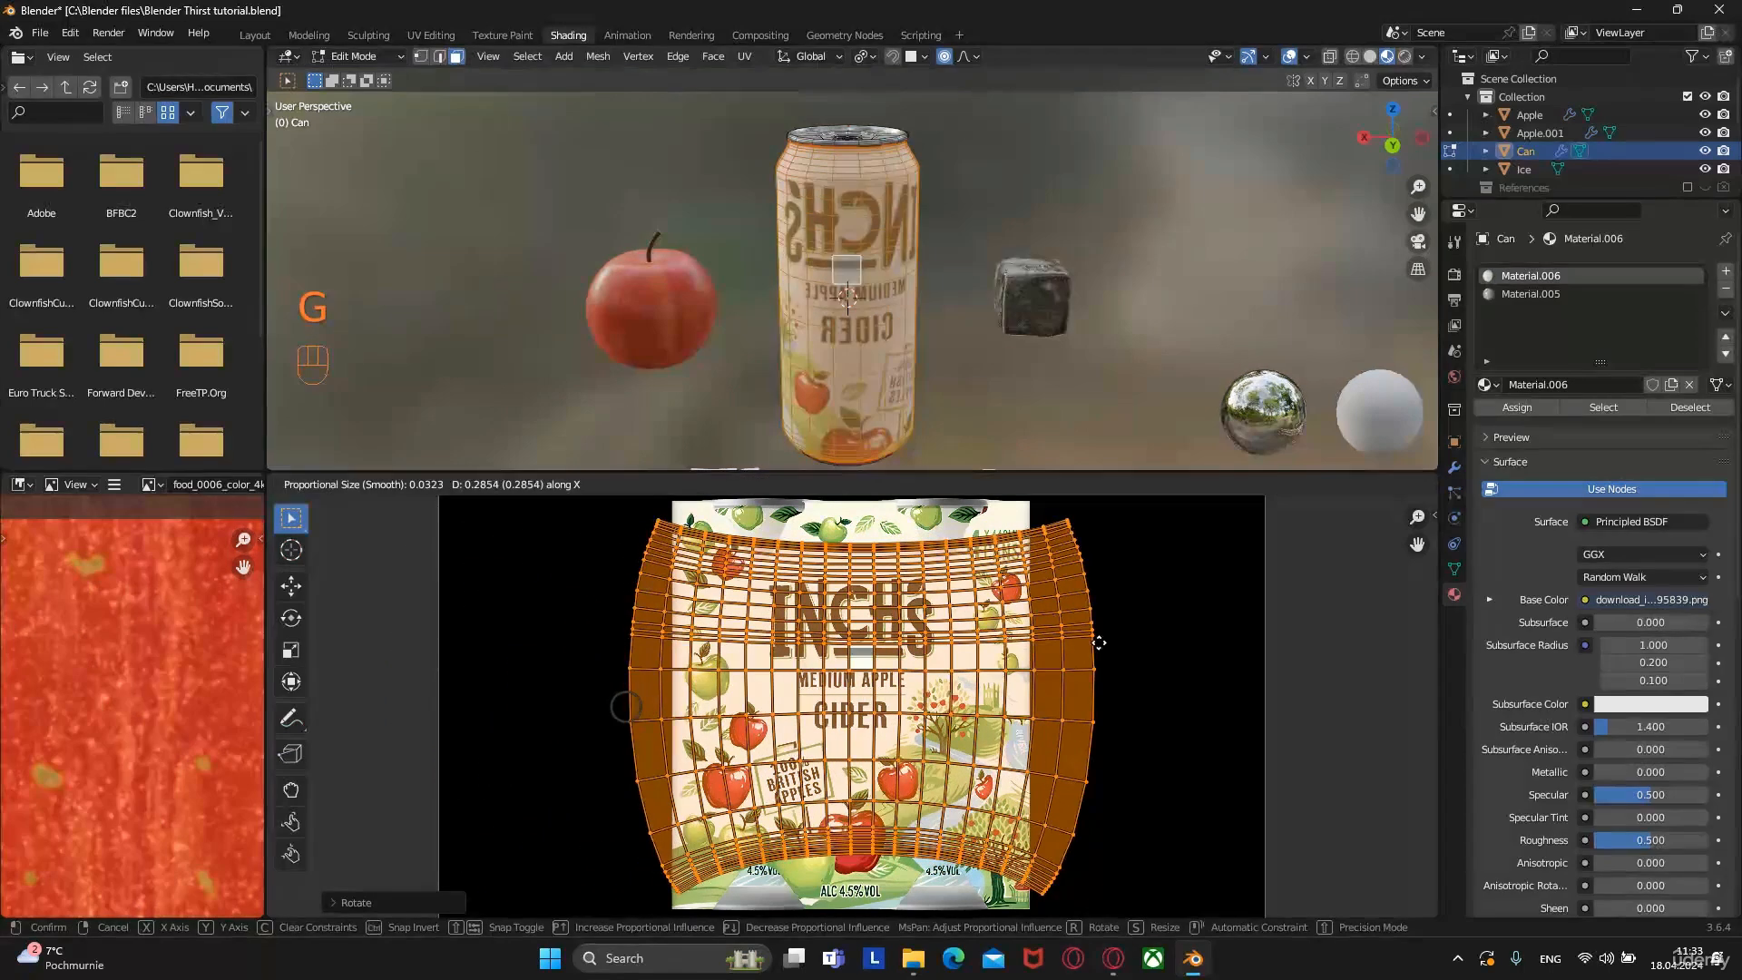
left_click(1084, 644)
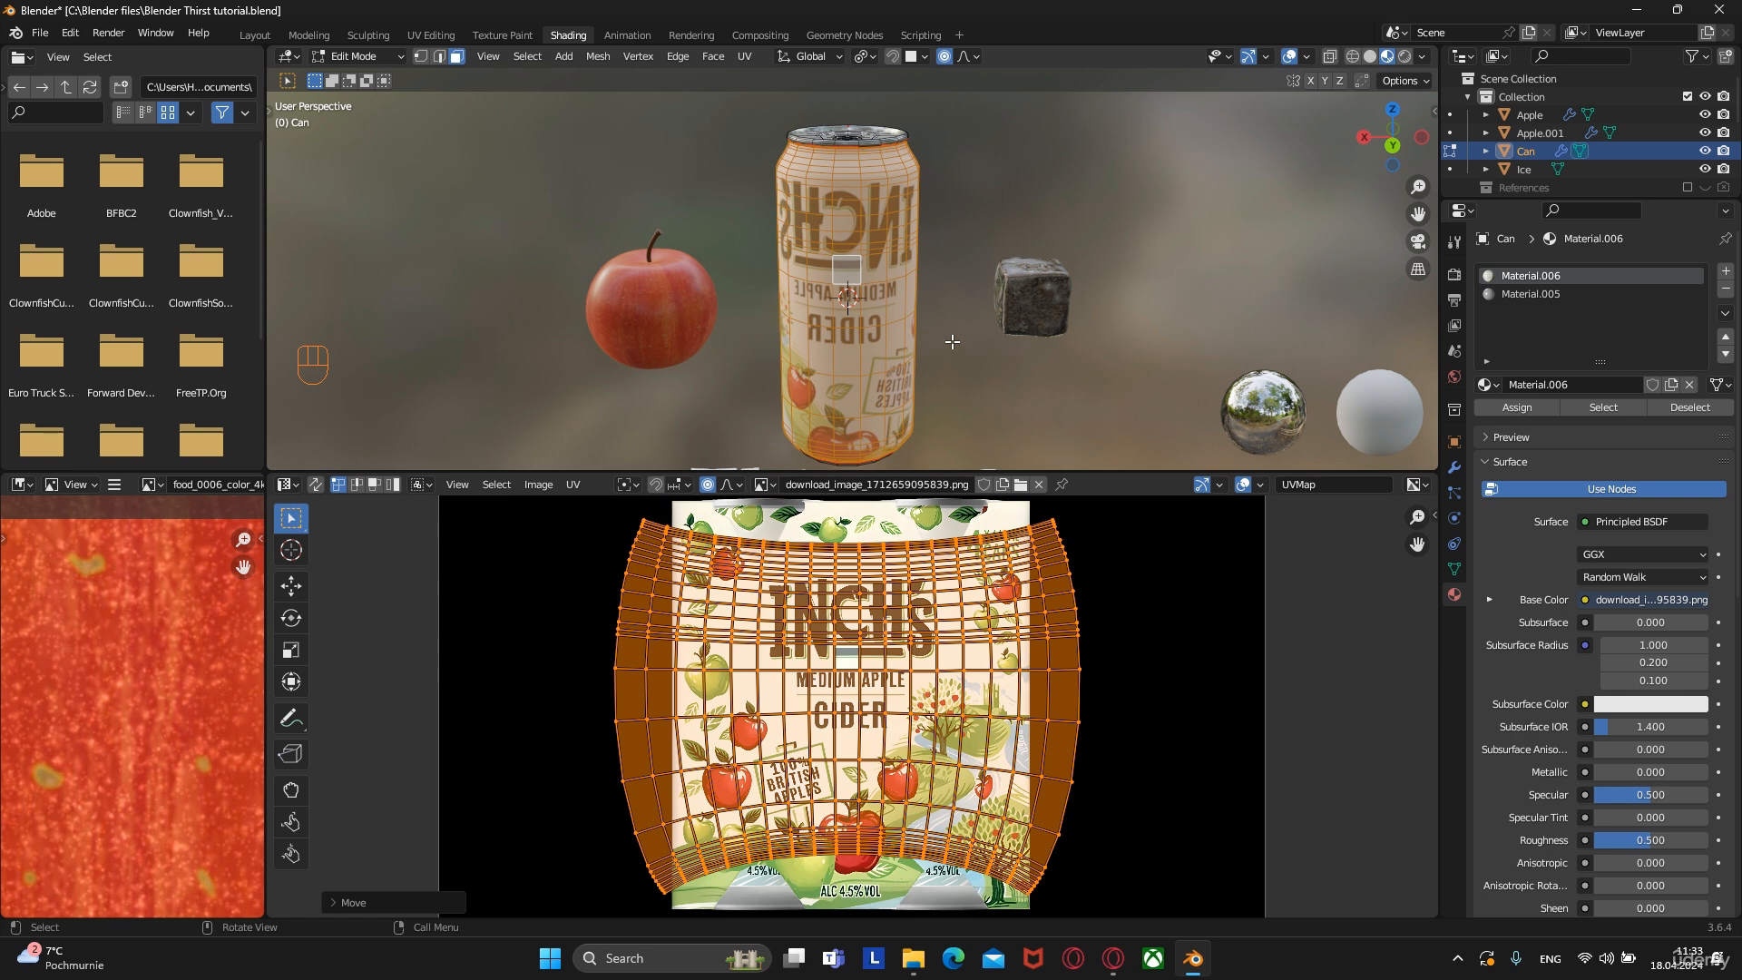
Recalculate the normals of the can's body faces and unwrap them again
key("shift+n")
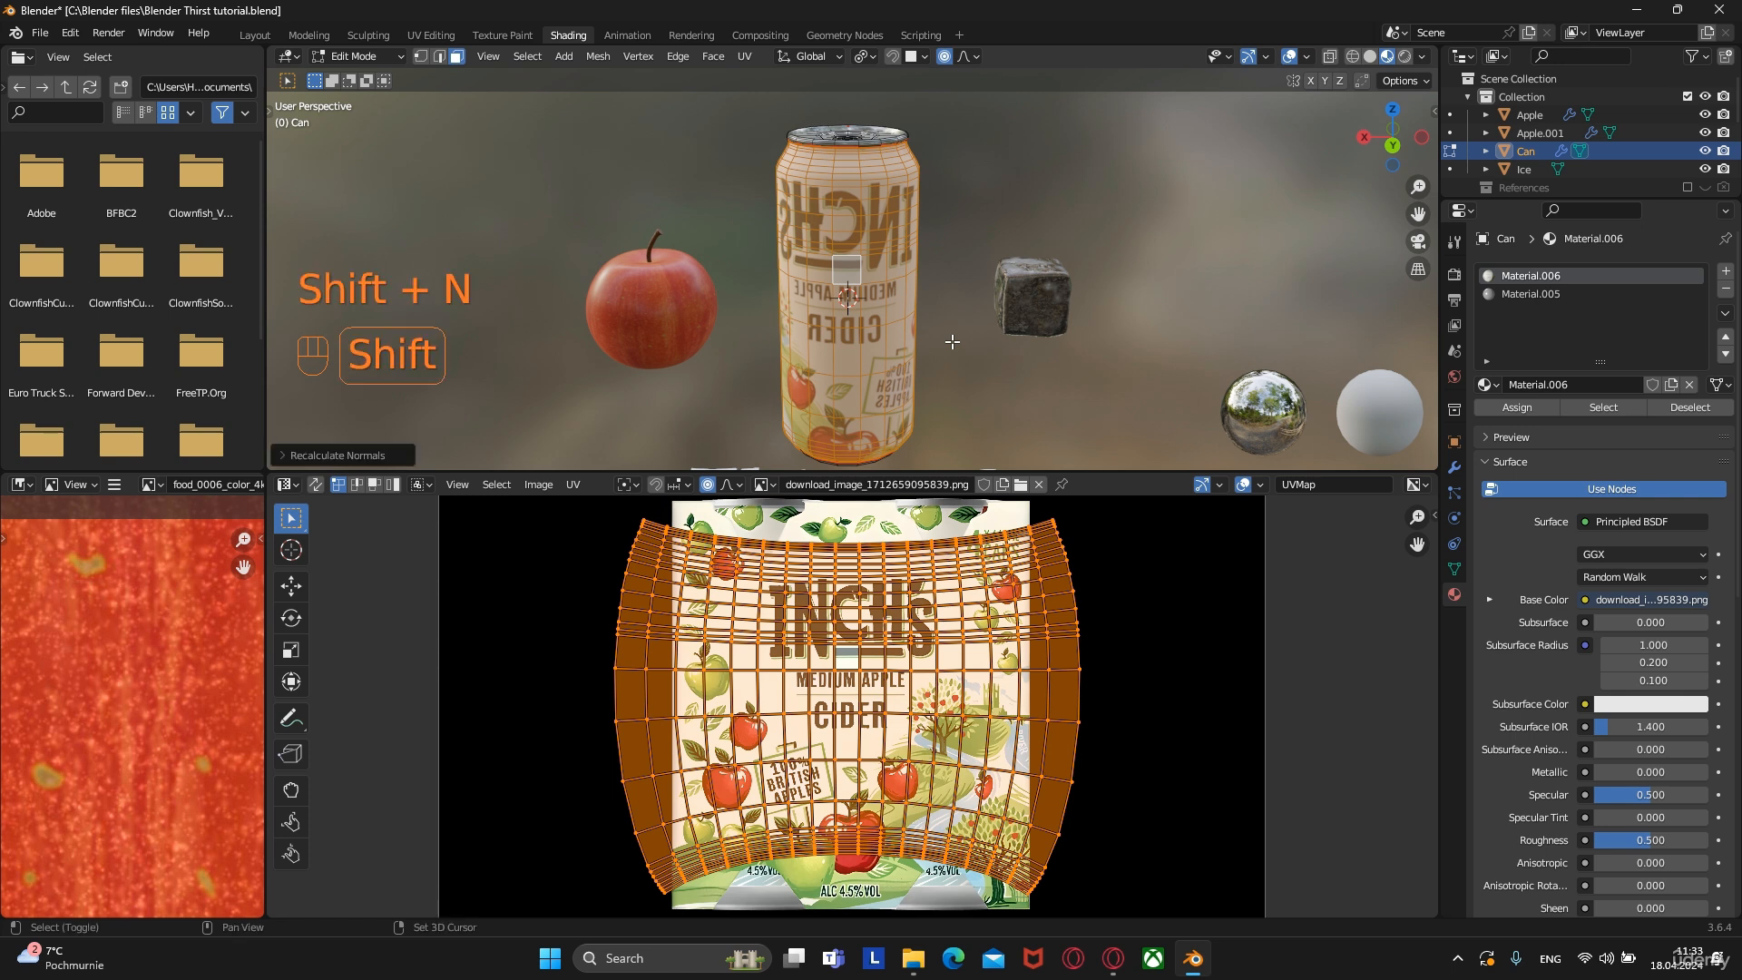
key("u")
left_click(928, 401)
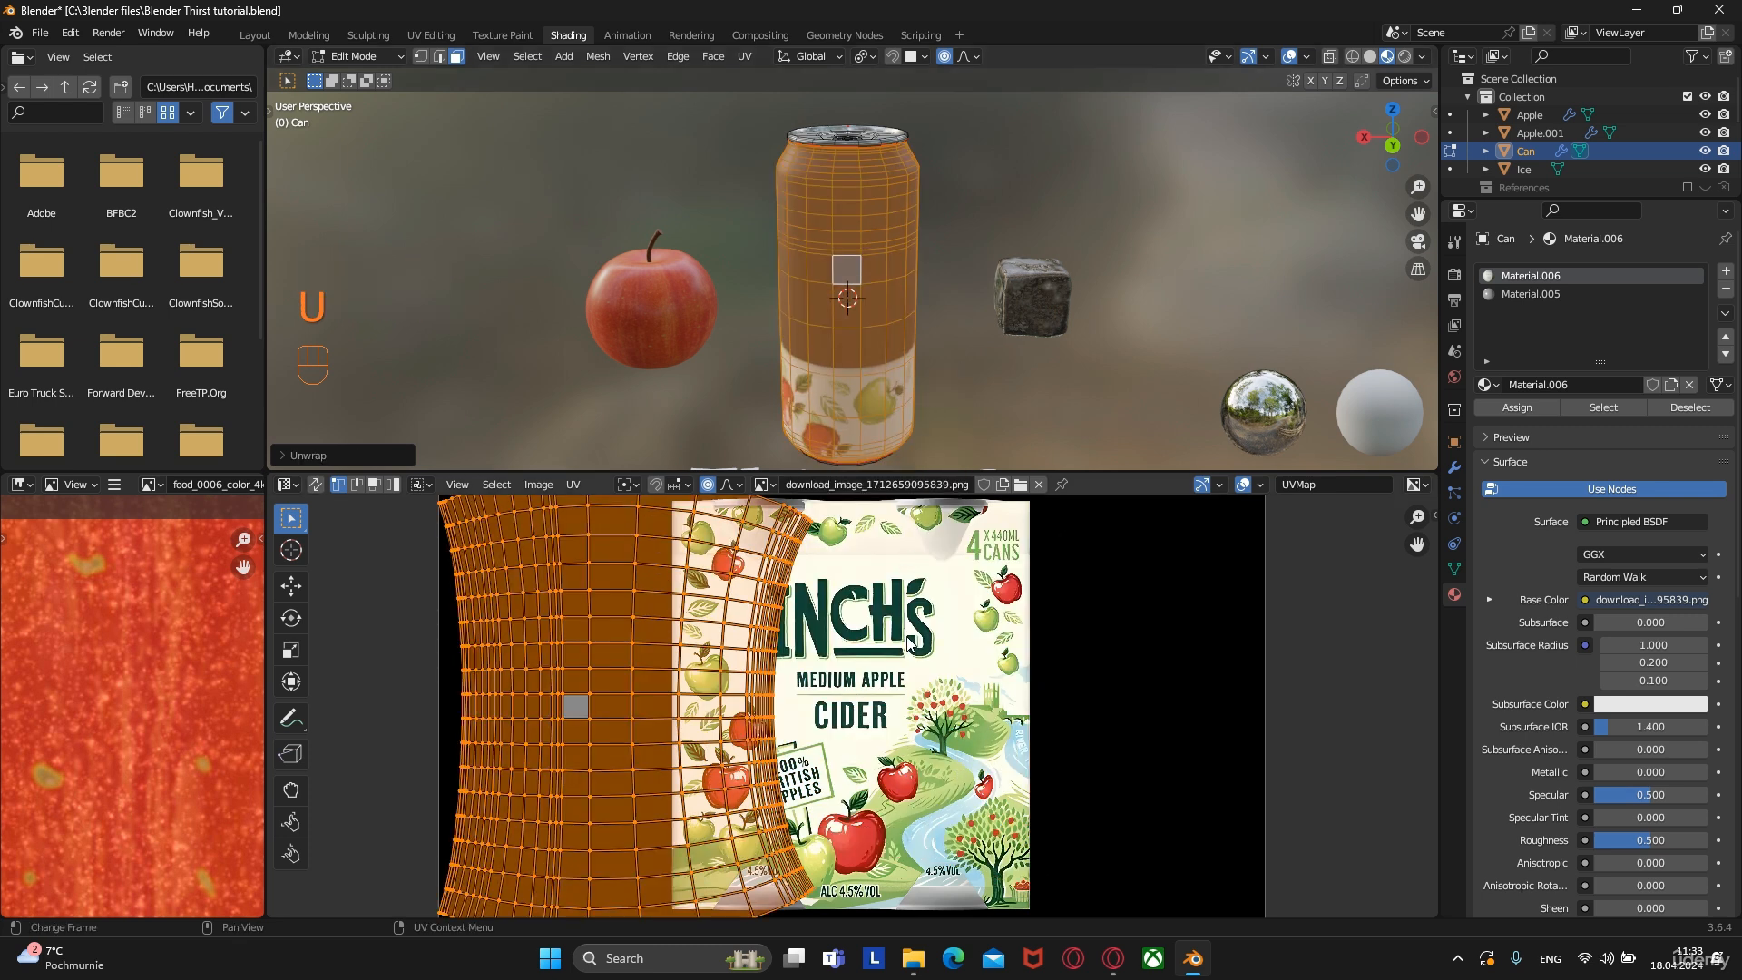
Rotate the newly unwrapped UV island a quarter turn and move it along X to centre it over the cider label
key("r")
left_click(910, 642)
key("g")
key("x")
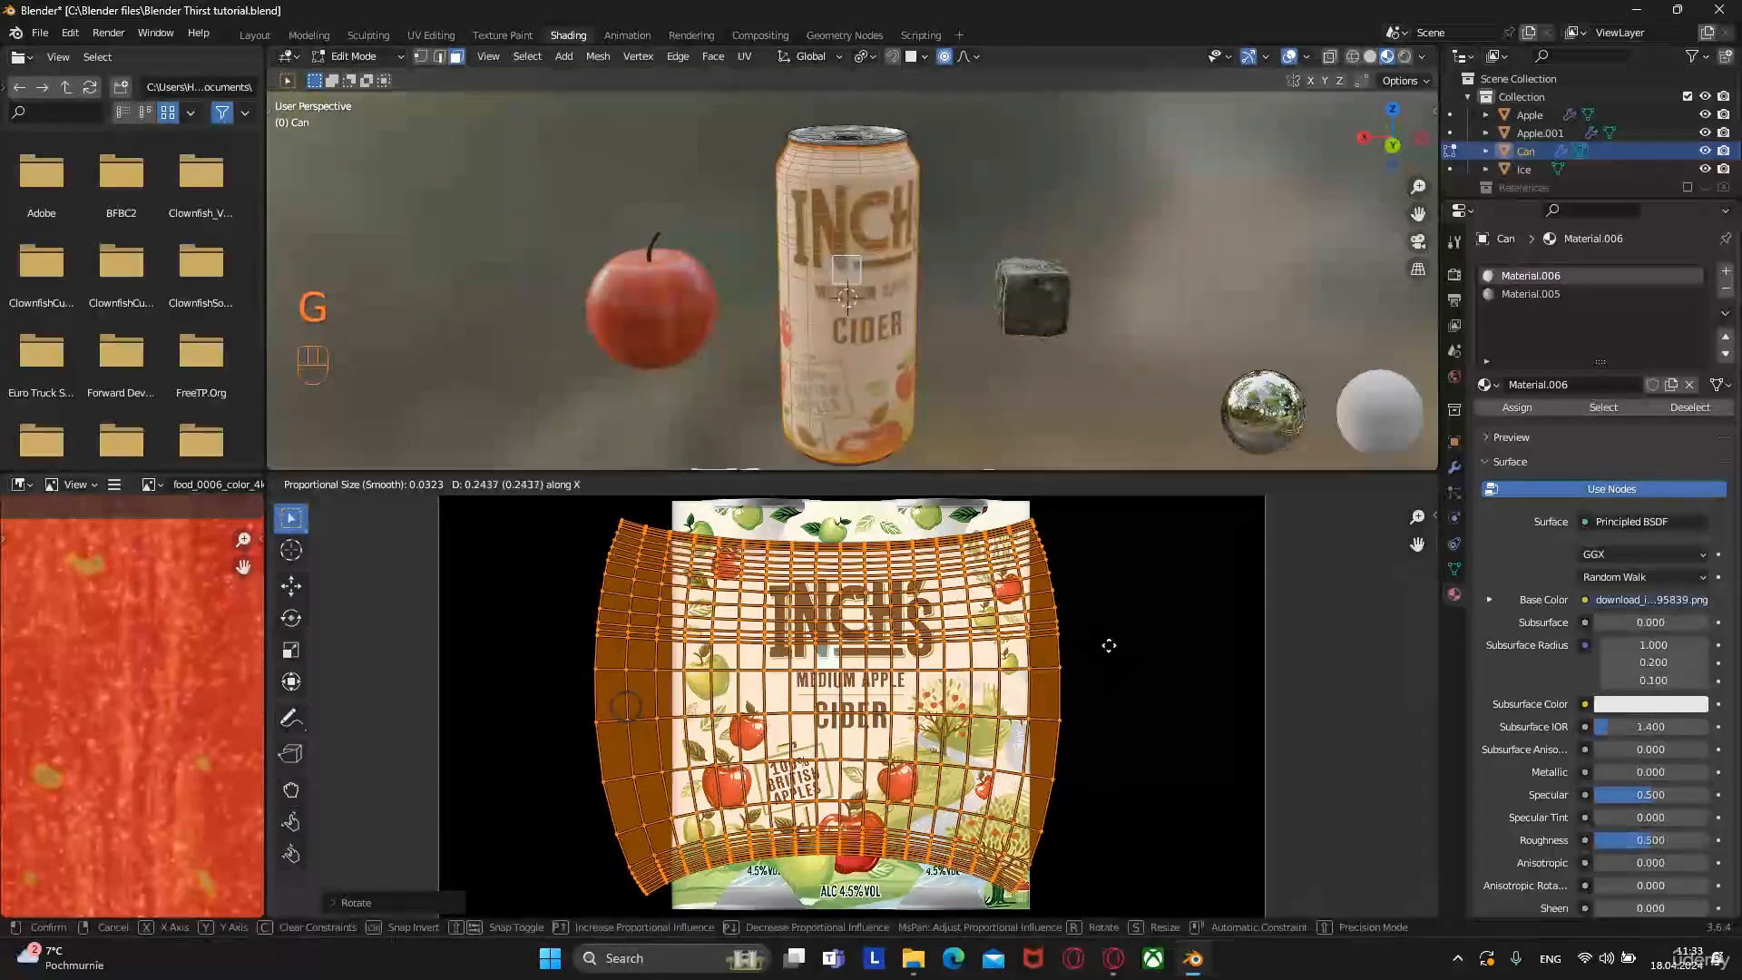
left_click(1135, 646)
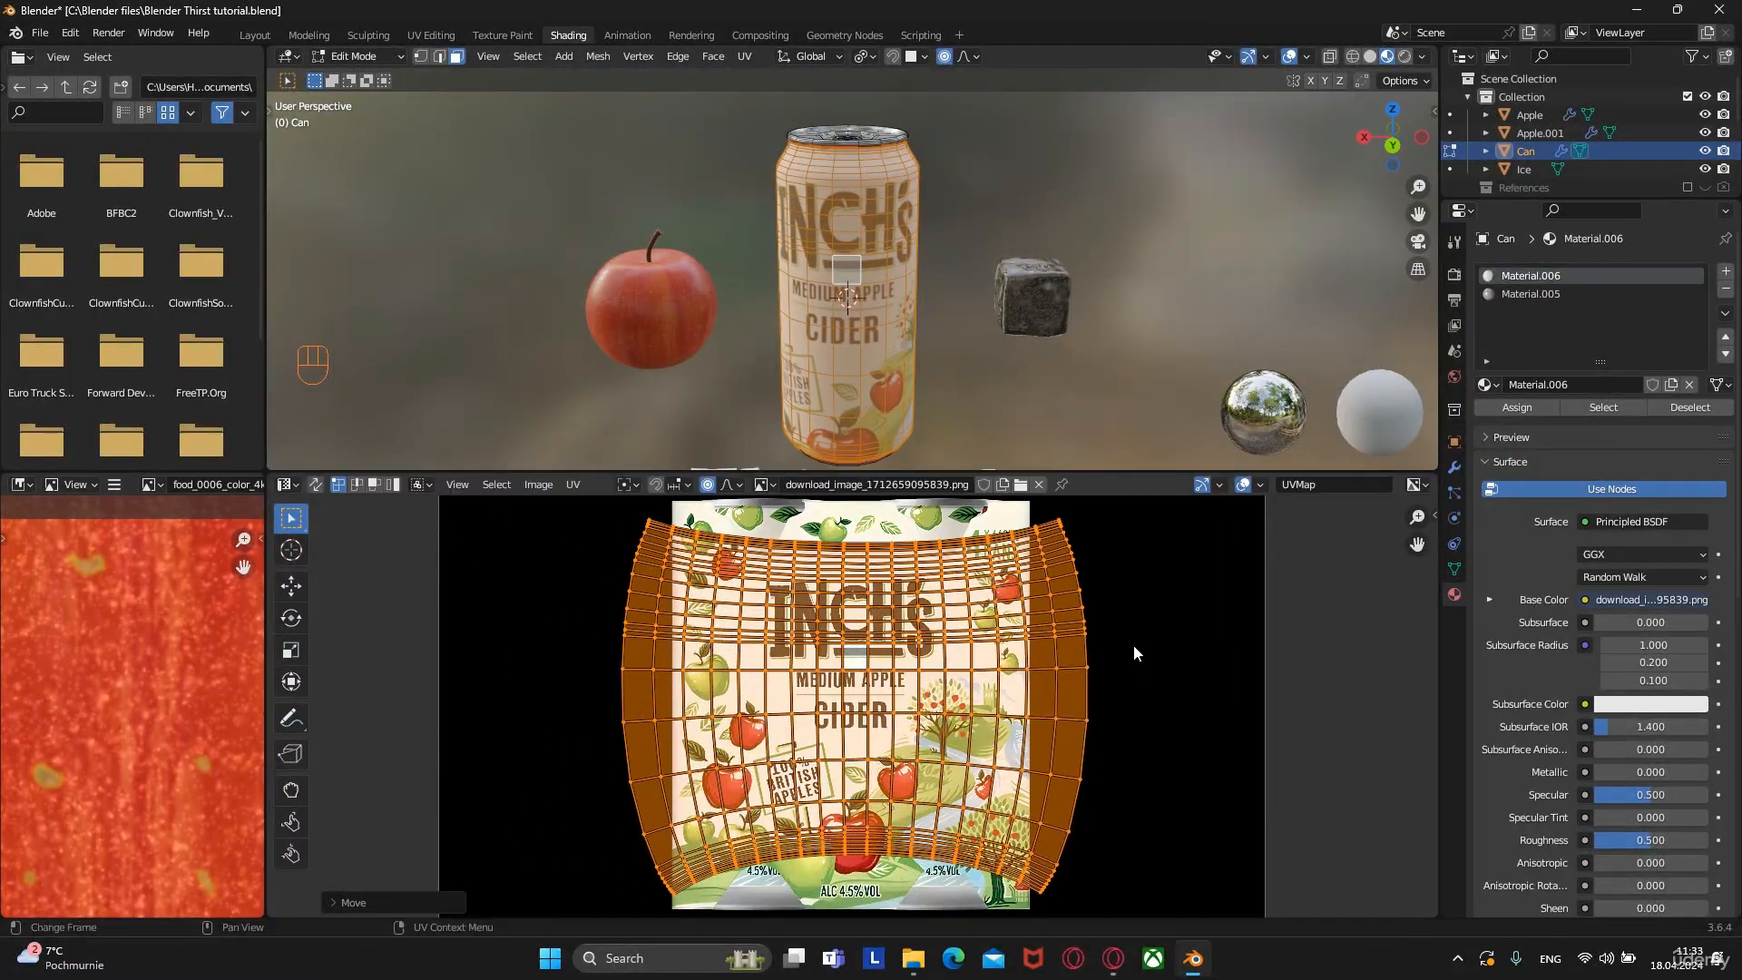
Select all horizontal edge loops of the can body's UV island and straighten them
middle_click_drag(1014, 610, 989, 663, "shift")
scroll(988, 626, "up", 3, "shift")
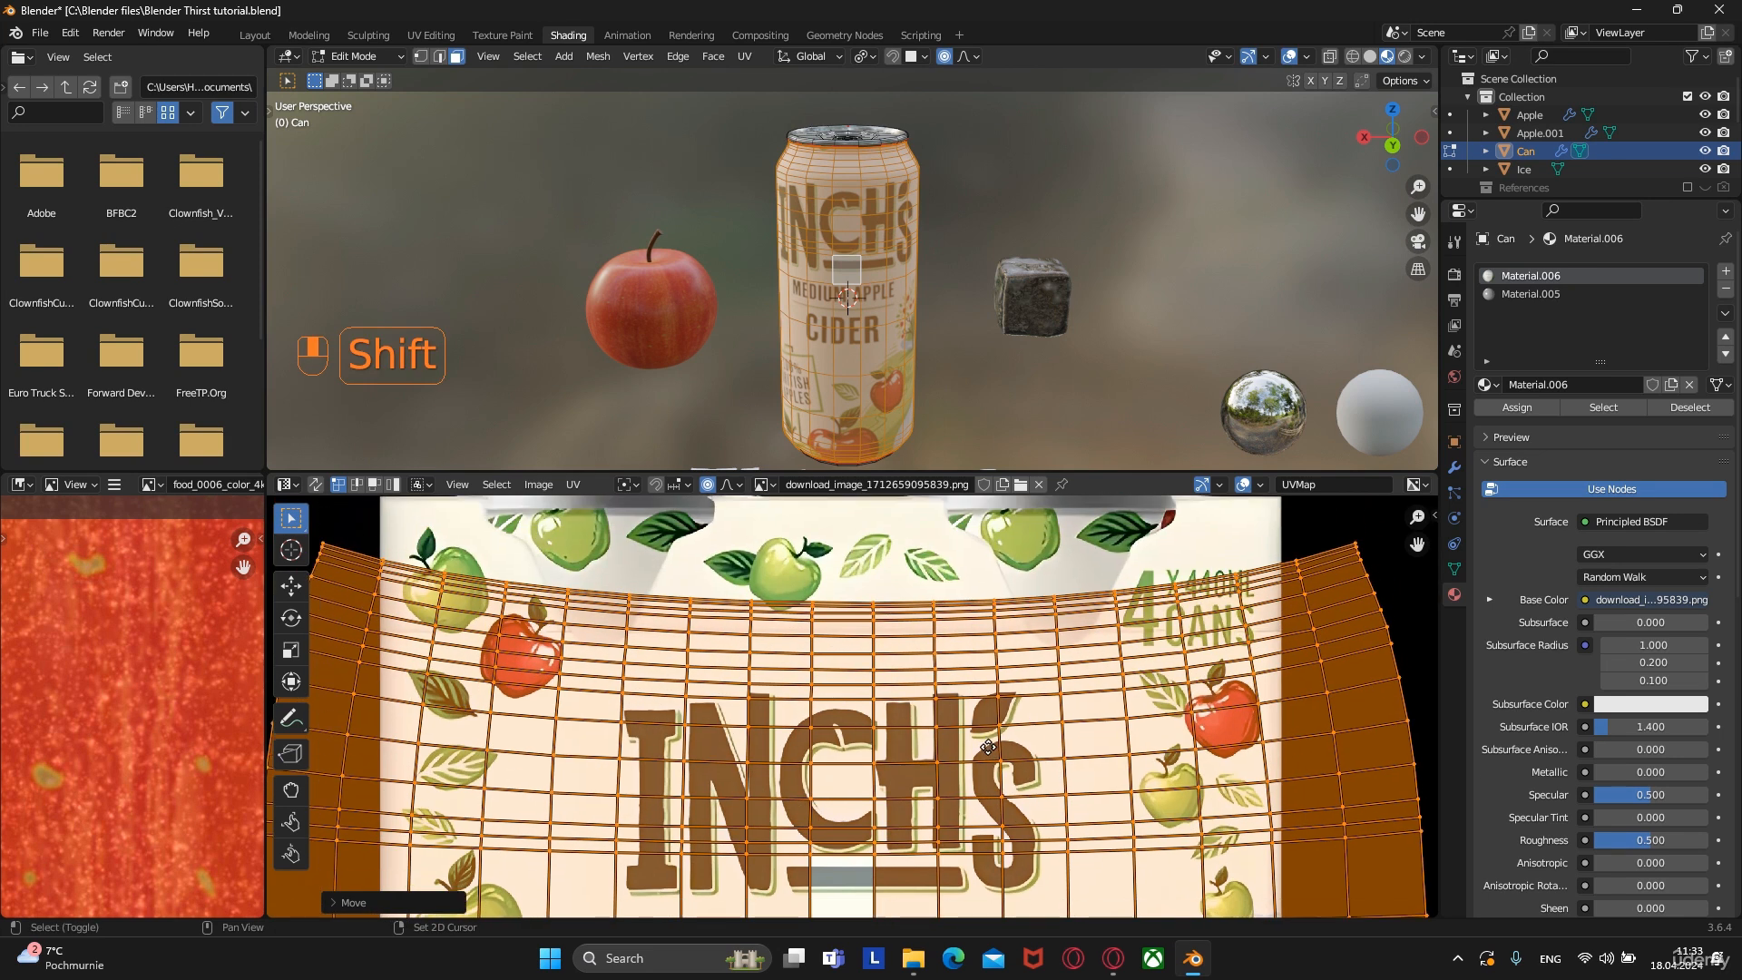
scroll(978, 705, "up", 2)
scroll(953, 672, "up", 2, "shift")
key("2")
left_click(953, 634, "alt")
scroll(962, 643, "down", 2)
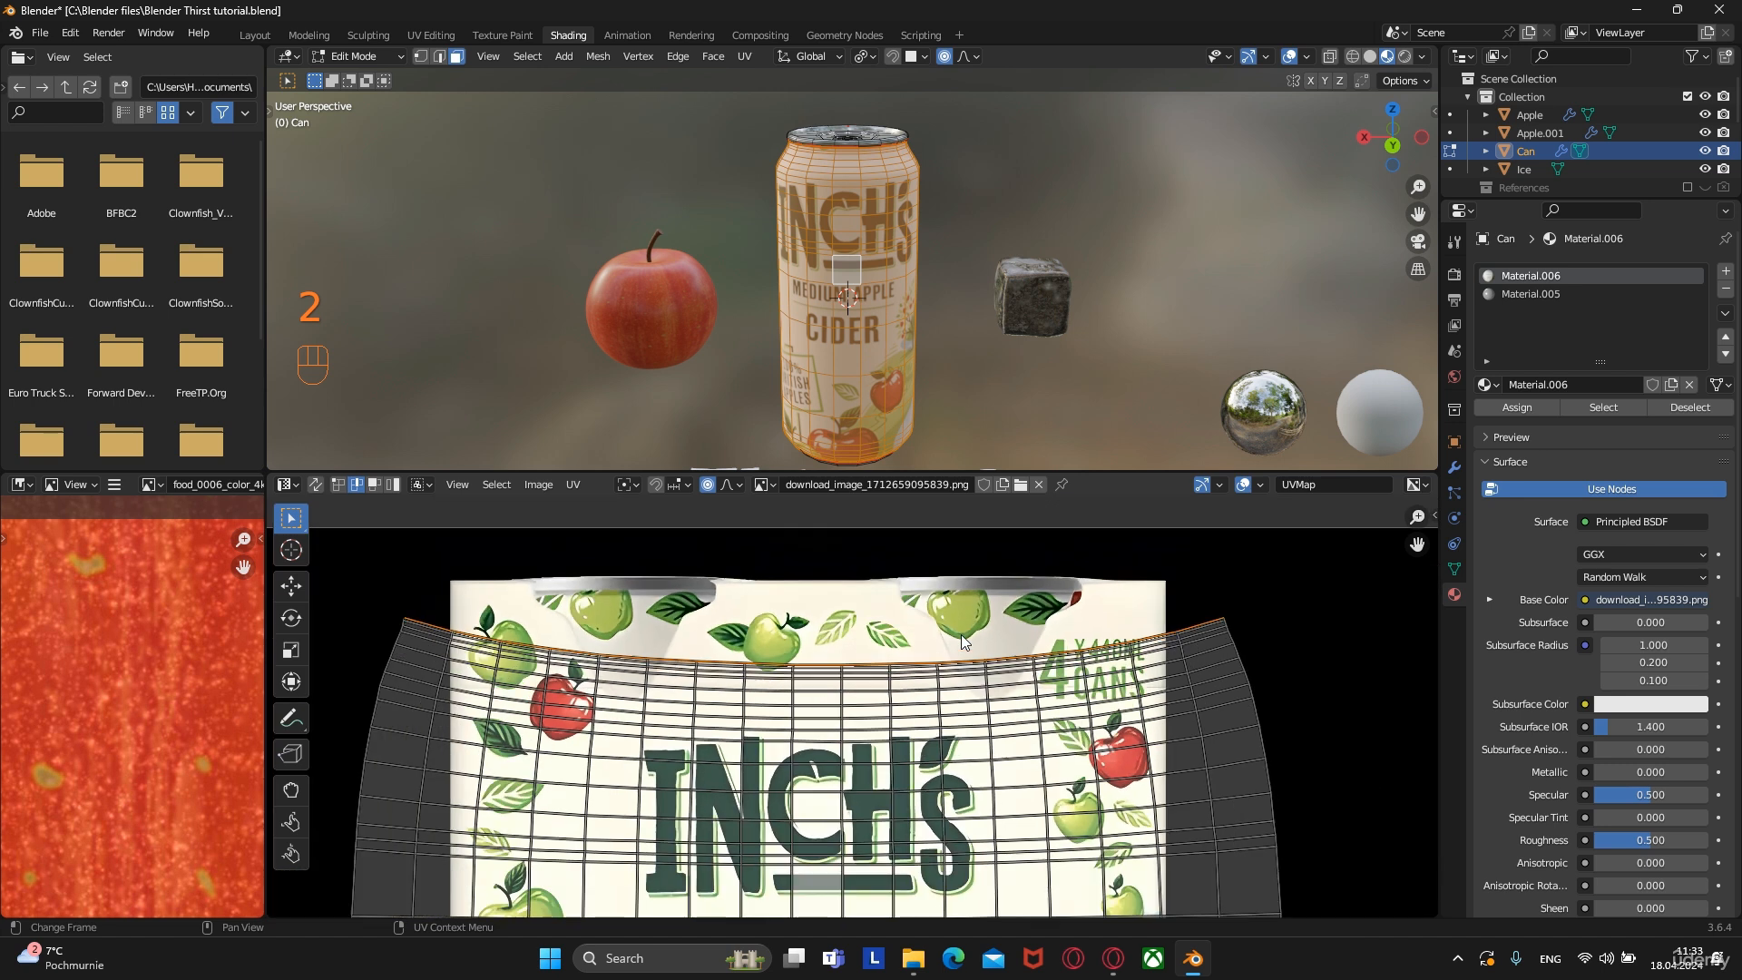
scroll(964, 642, "up", 2)
left_click(959, 660, "alt+shift")
left_click(960, 644, "alt+shift")
left_click(960, 651, "alt+shift")
left_click(955, 661, "alt+shift")
left_click(951, 682, "alt+shift")
left_click(946, 704, "alt+shift")
left_click(943, 724, "alt+shift")
left_click(941, 745, "alt+shift")
middle_click_drag(941, 745, 931, 515, "shift")
left_click(935, 567, "alt+shift")
left_click(936, 655, "alt+shift")
left_click(939, 693, "alt+shift")
left_click(943, 791, "alt+shift")
middle_click_drag(994, 800, 954, 546, "shift")
left_click(962, 634, "alt+shift")
left_click(950, 780, "alt+shift")
left_click(942, 662, "alt+shift")
left_click(936, 749, "alt+shift")
left_click(934, 765, "alt+shift")
left_click(932, 781, "alt+shift")
scroll(951, 737, "down", 6)
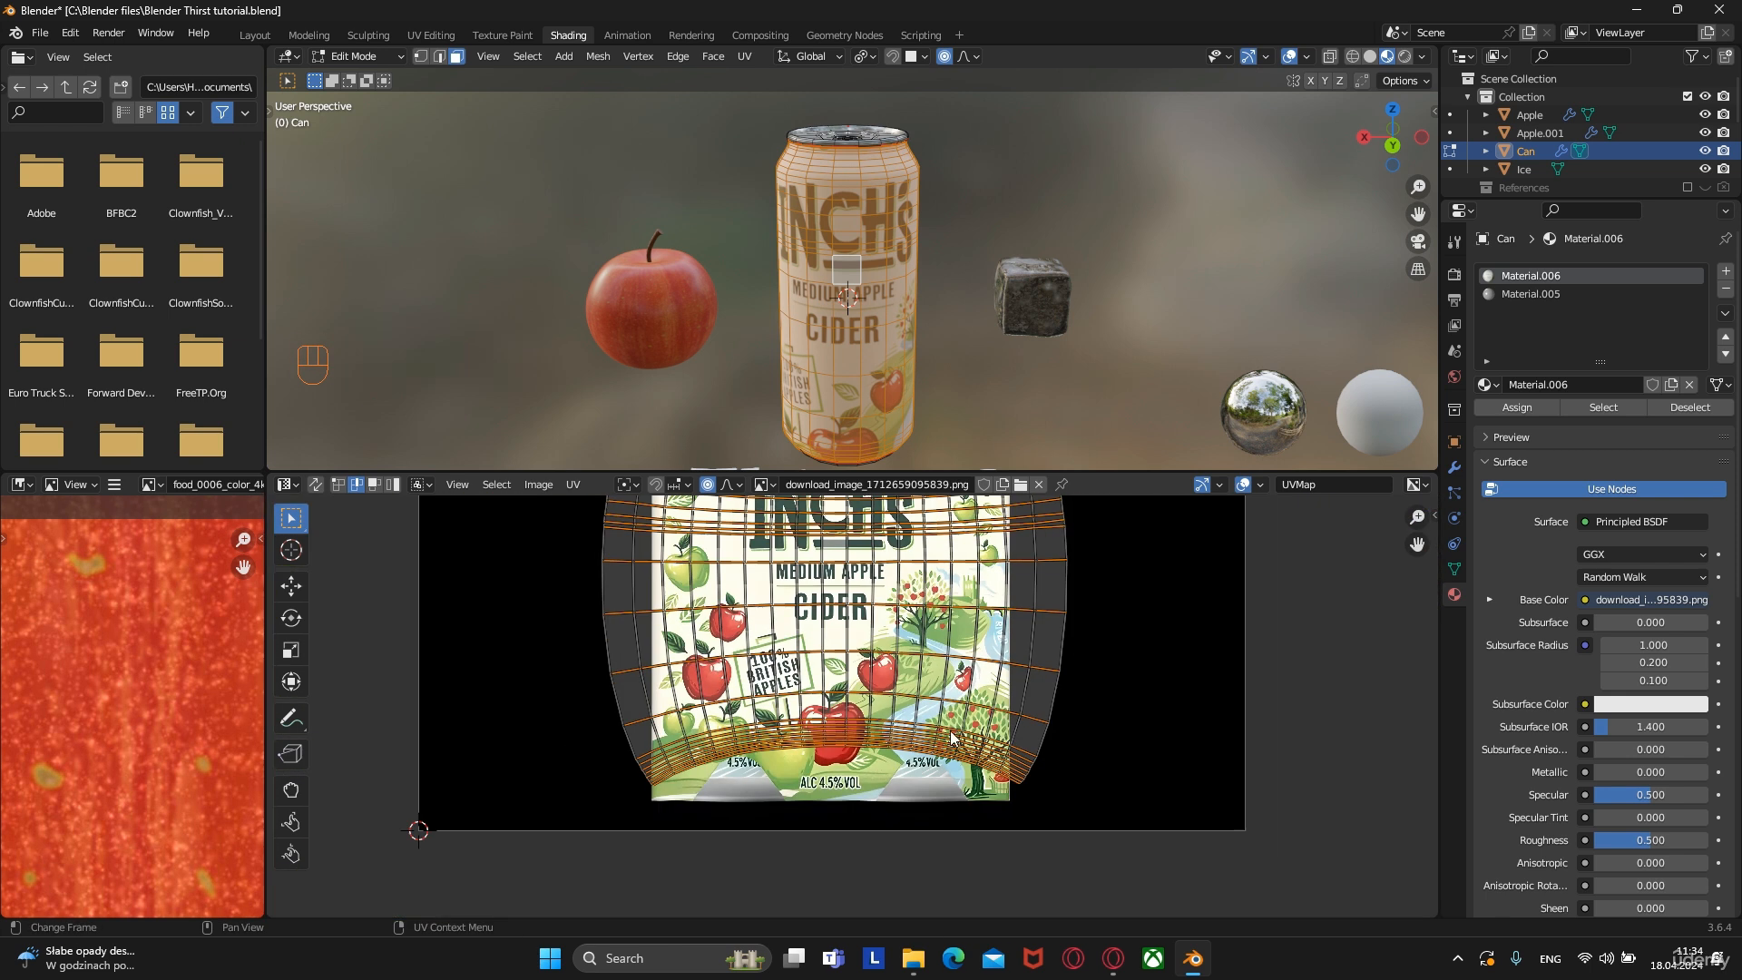
right_click(922, 688)
mouse_move(922, 689)
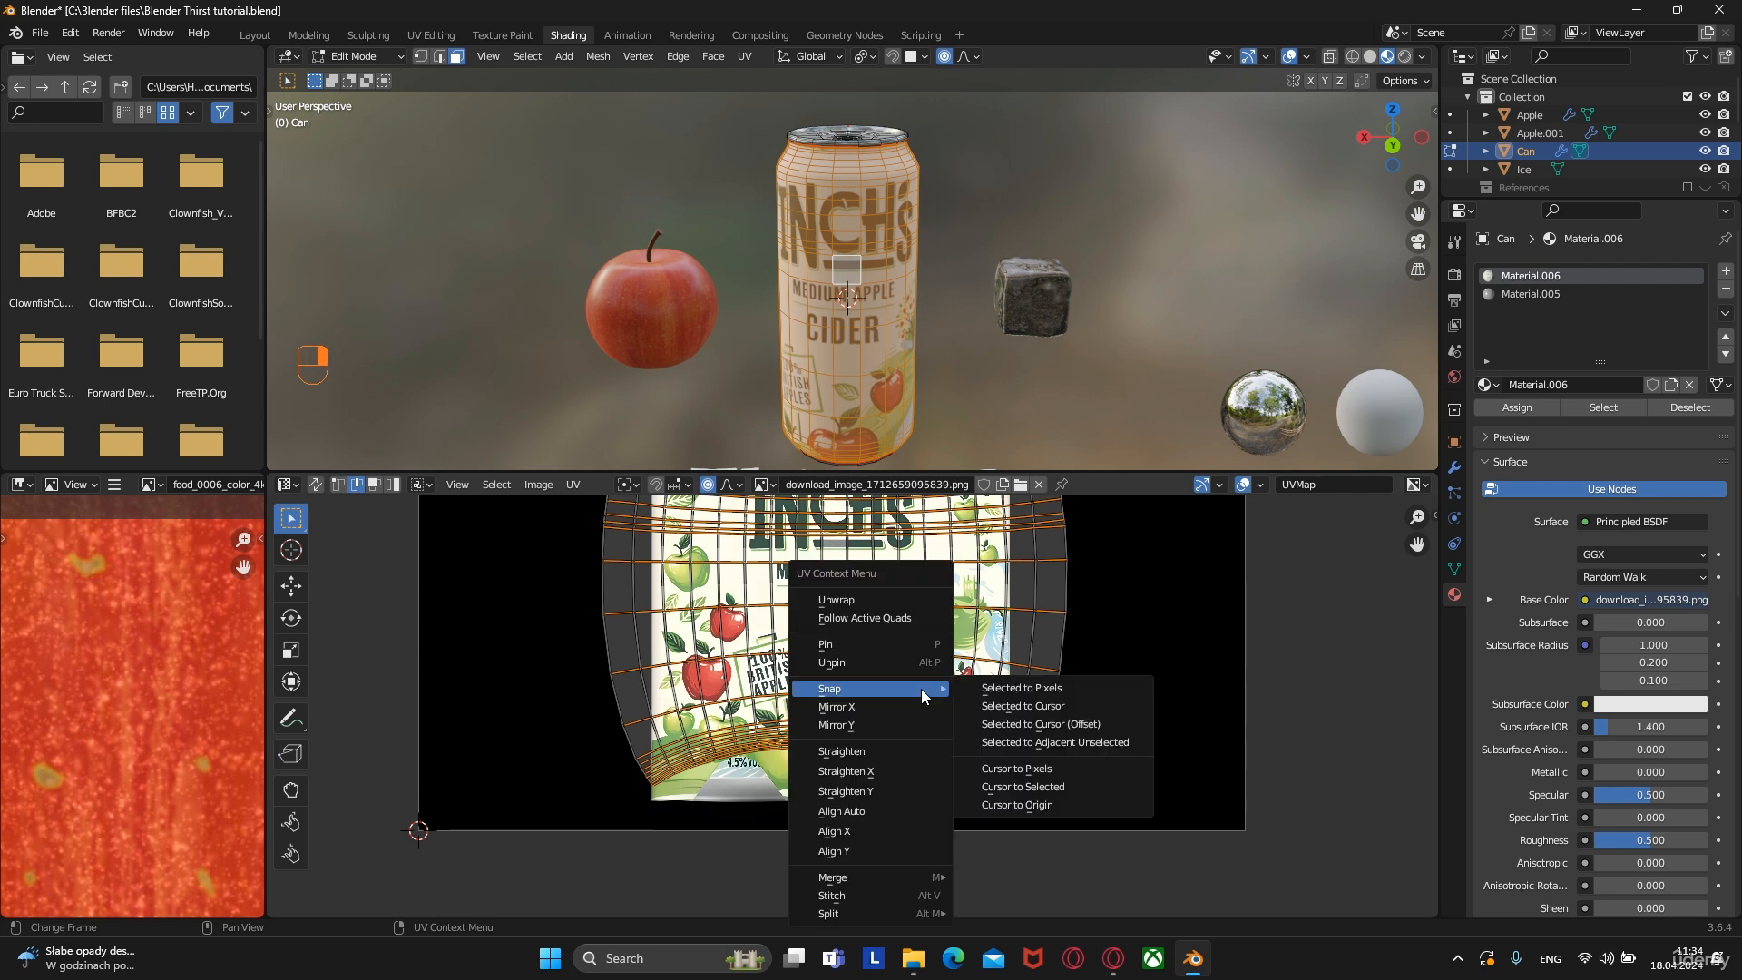
left_click(911, 751)
Select all vertical edge loops of the can body's UV island and straighten them
scroll(921, 658, "up", 5)
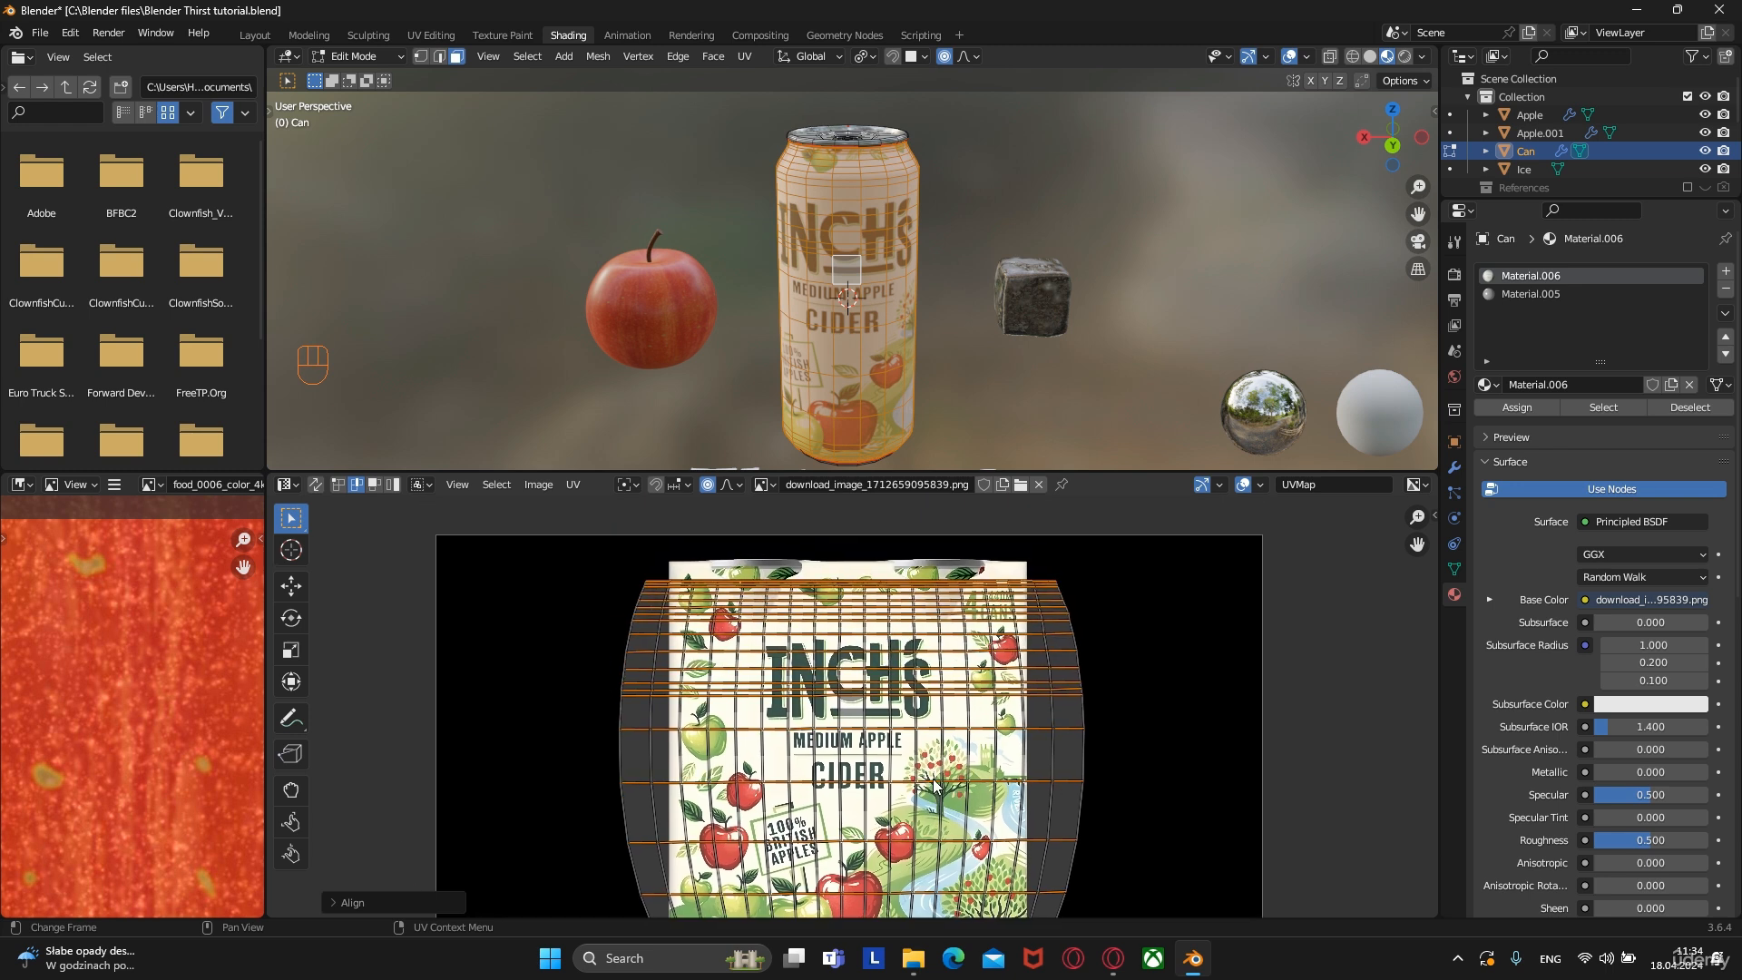
middle_click_drag(563, 608, 986, 663, "shift")
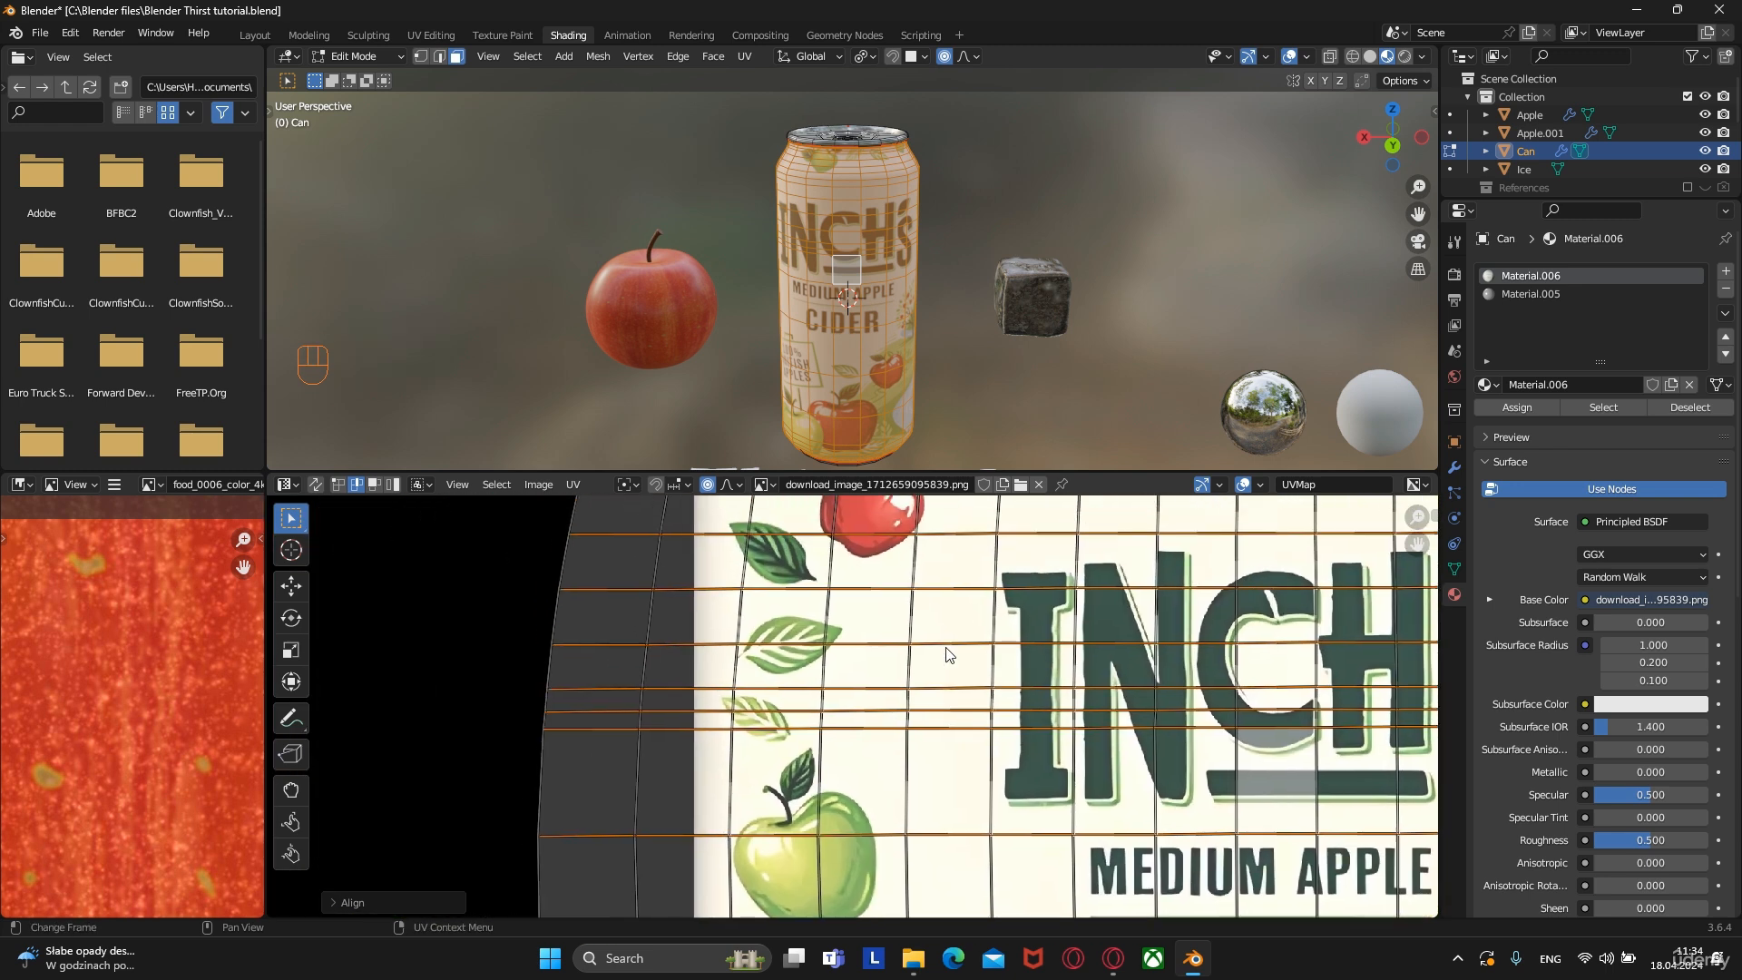
scroll(817, 617, "down", 4)
left_click(716, 603)
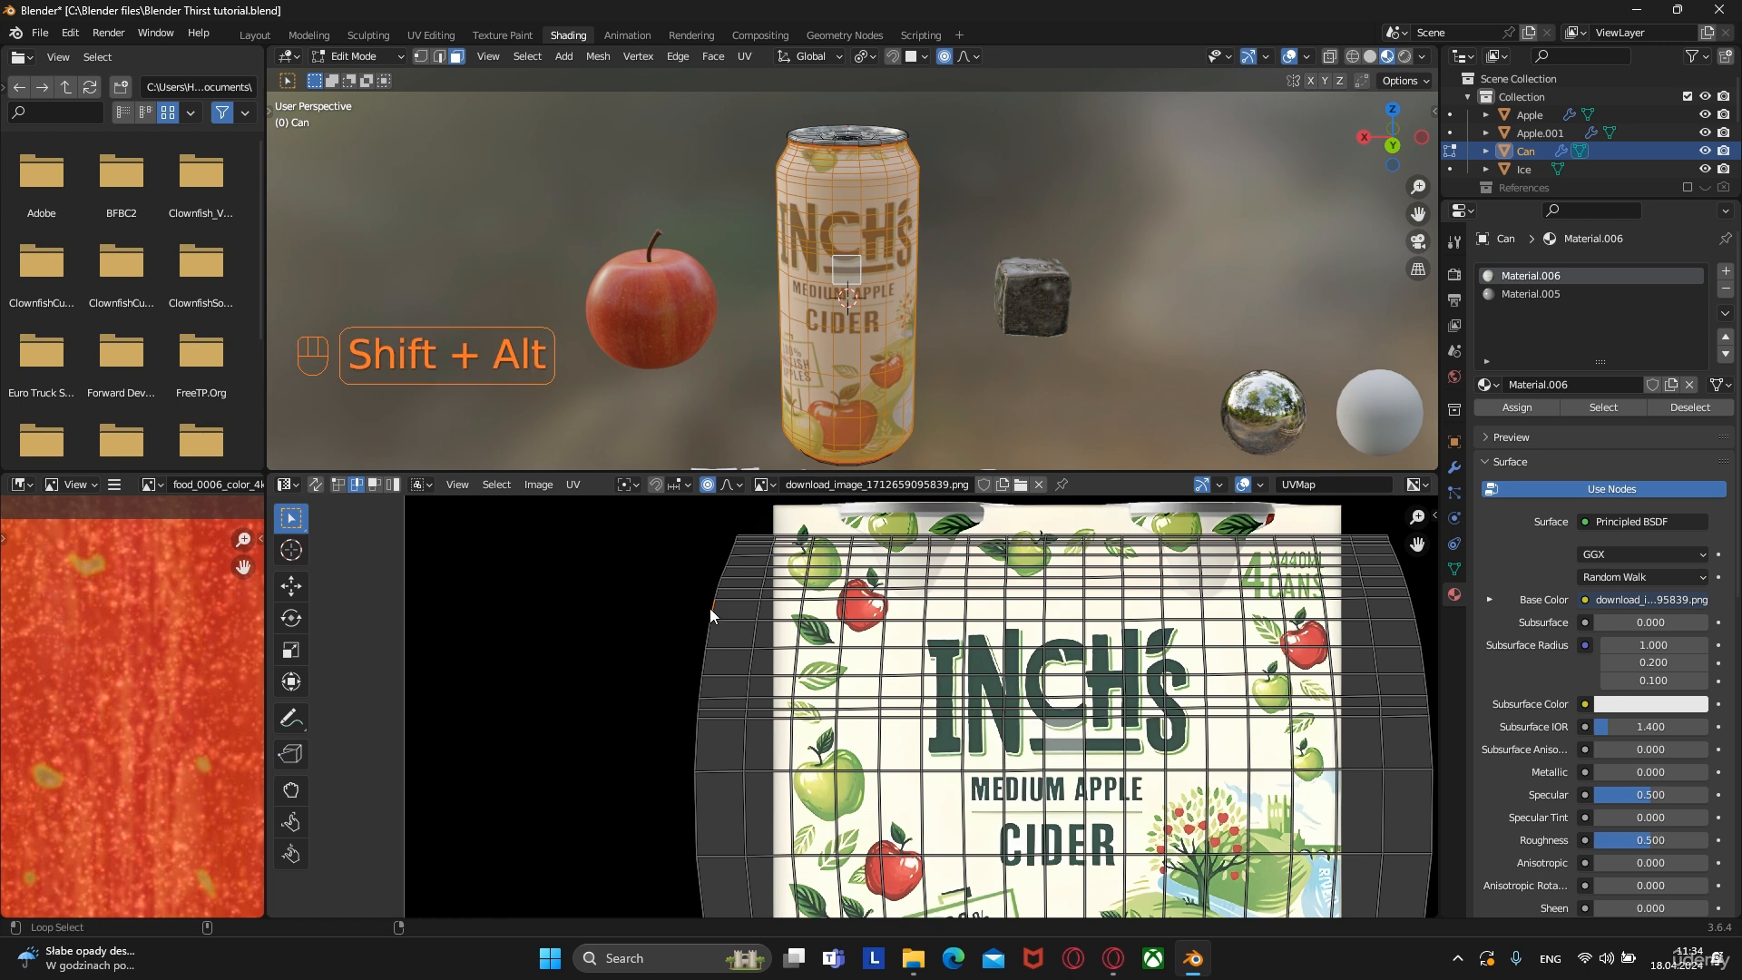
left_click(710, 608, "alt+shift")
left_click(758, 607, "alt+shift")
left_click(802, 608, "alt+shift")
left_click(846, 608, "alt+shift")
left_click(887, 608, "alt+shift")
left_click(927, 608, "alt+shift")
left_click(967, 608, "alt+shift")
left_click(1005, 615, "alt+shift")
left_click(1049, 615, "alt+shift")
left_click(1093, 615, "alt+shift")
left_click(1137, 616, "alt+shift")
left_click(1181, 616, "alt+shift")
left_click(1225, 616, "alt+shift")
left_click(1269, 616, "alt+shift")
left_click(1313, 617, "alt+shift")
left_click(1327, 614, "alt+shift")
left_click(1369, 608, "alt+shift")
left_click(1411, 607, "alt+shift")
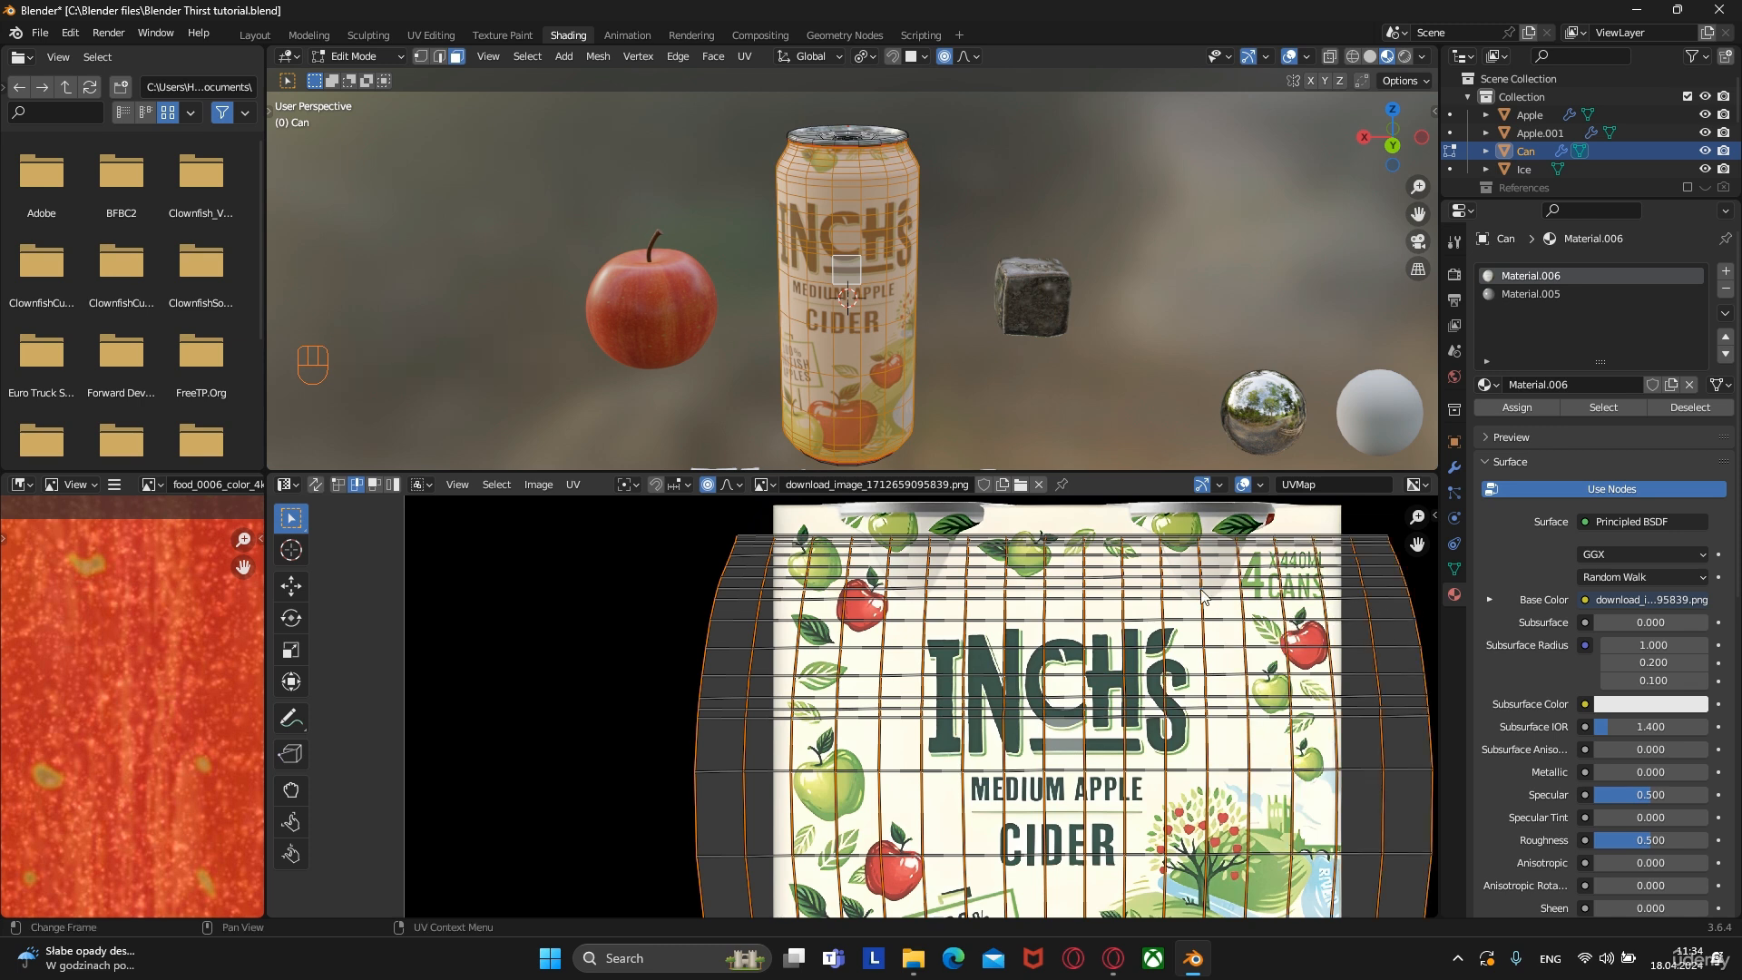
right_click(1200, 603)
left_click(1197, 604)
scroll(1089, 704, "down", 4)
middle_click_drag(1088, 704, 1073, 651)
scroll(1071, 650, "up", 2)
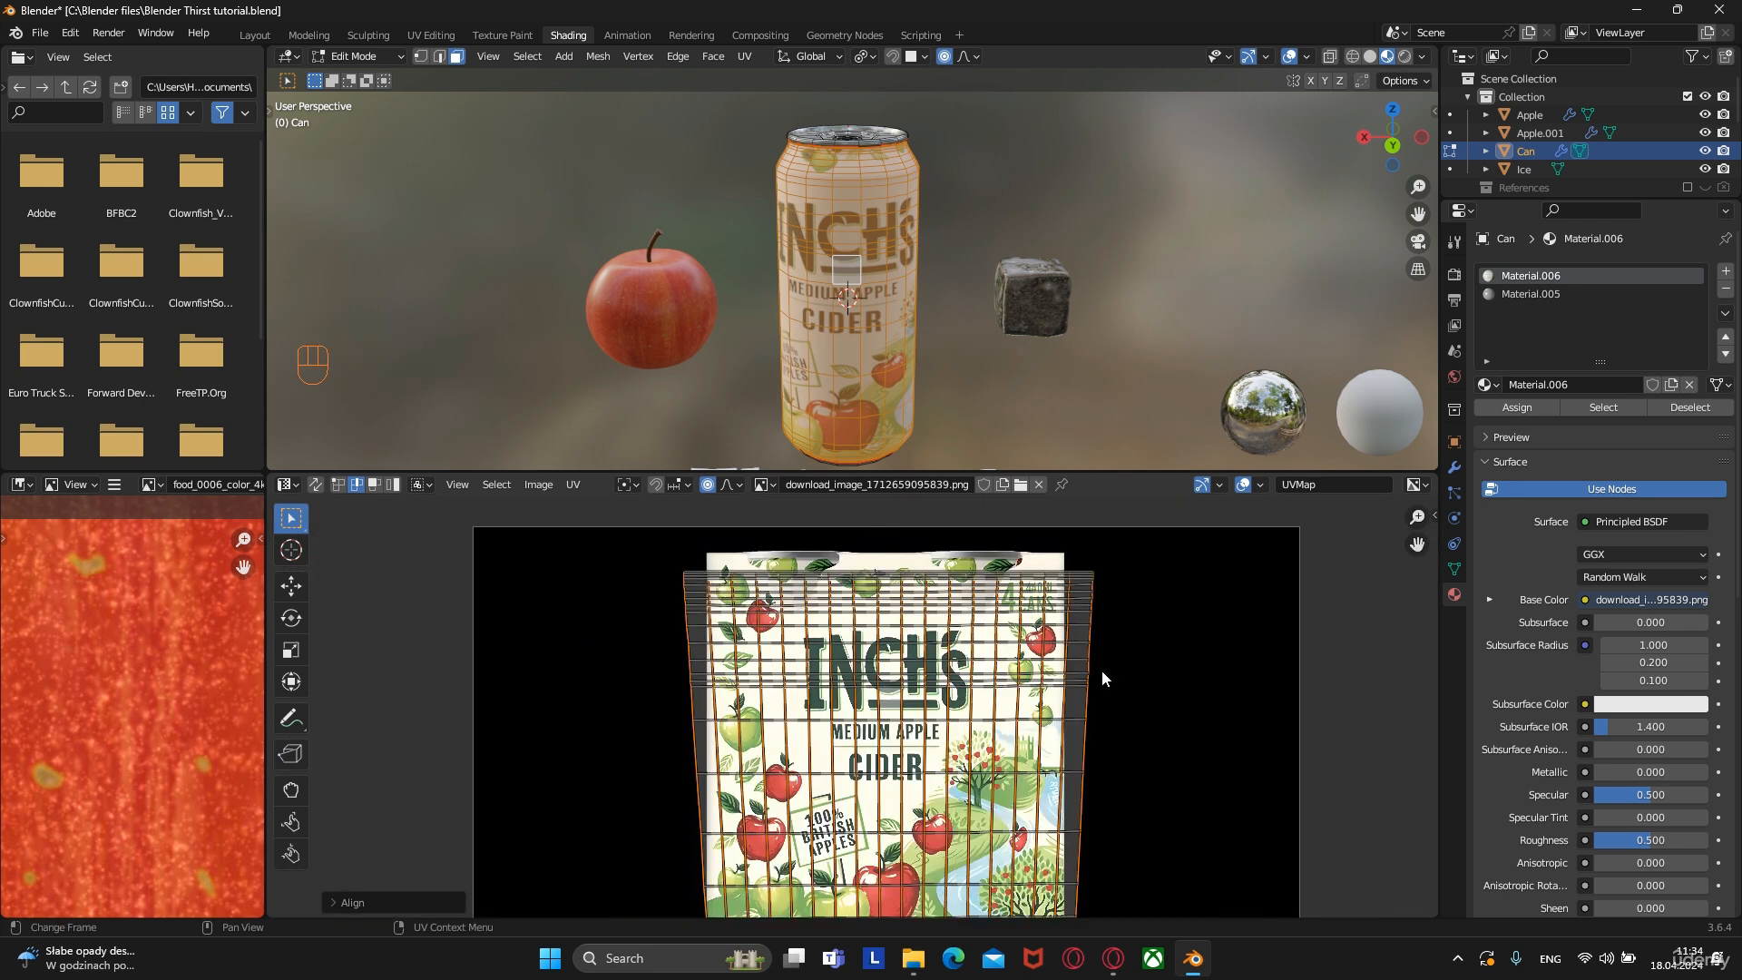
Select the entire UV island of the can's body and scale it up slightly on the label image
key("a")
middle_click_drag(1128, 358, 996, 354, "alt")
scroll(1144, 690, "down", 2)
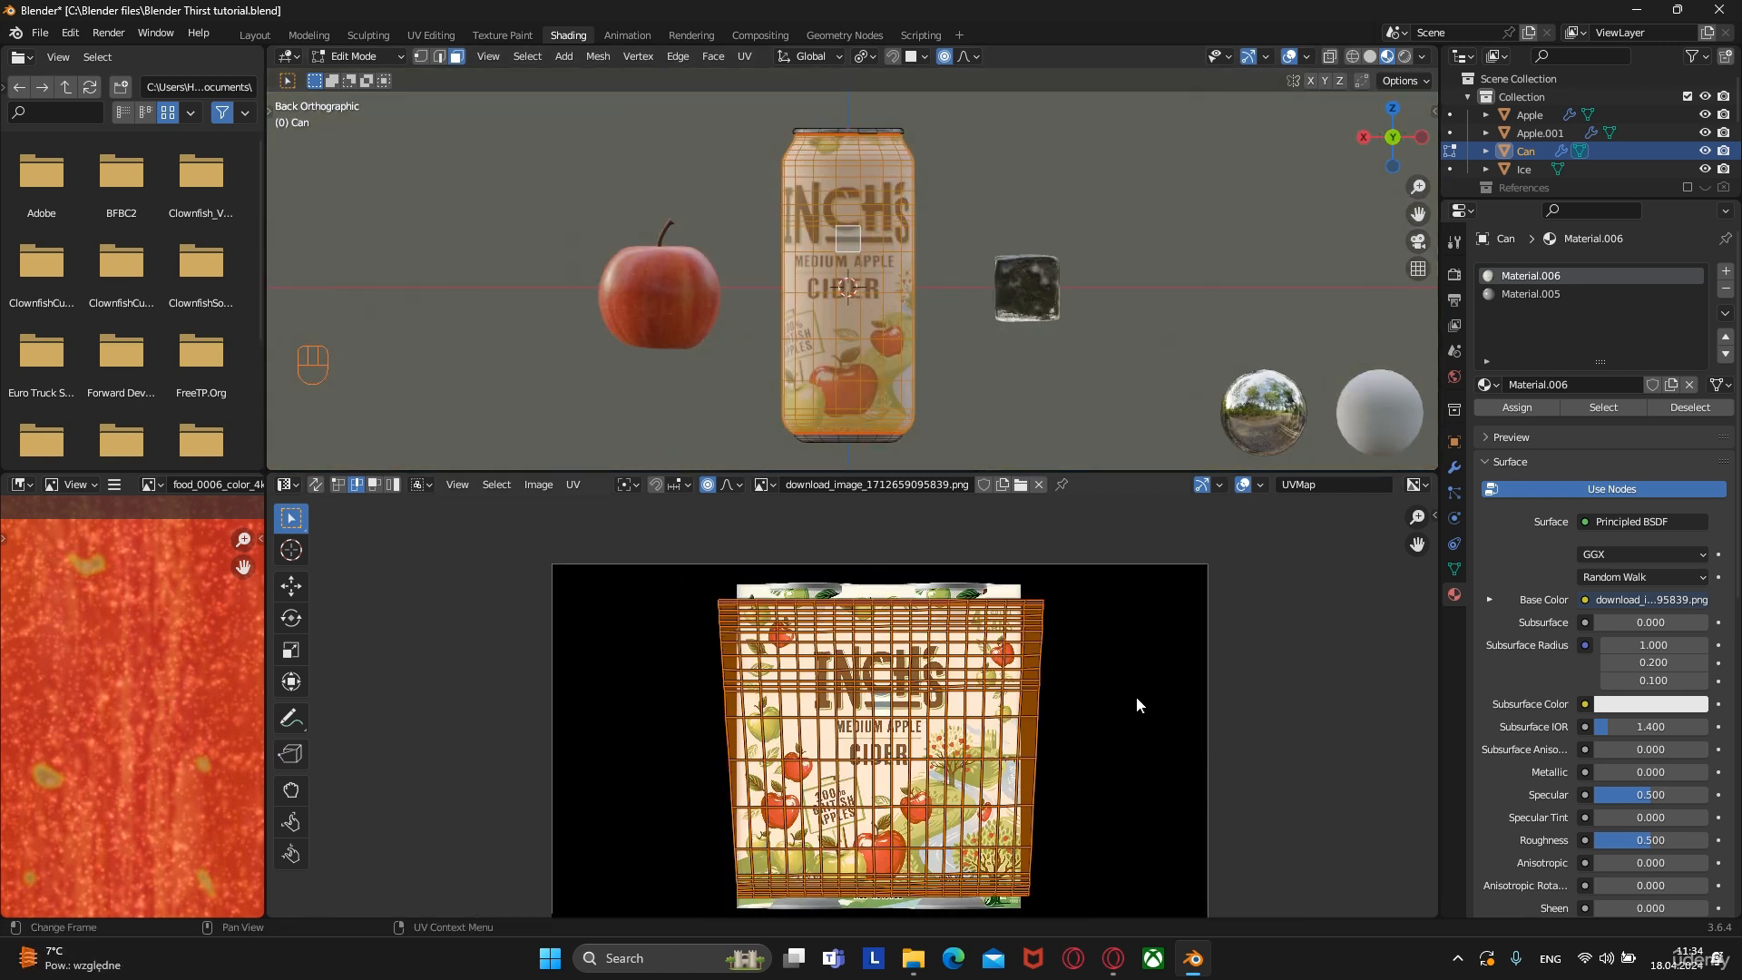
key("s")
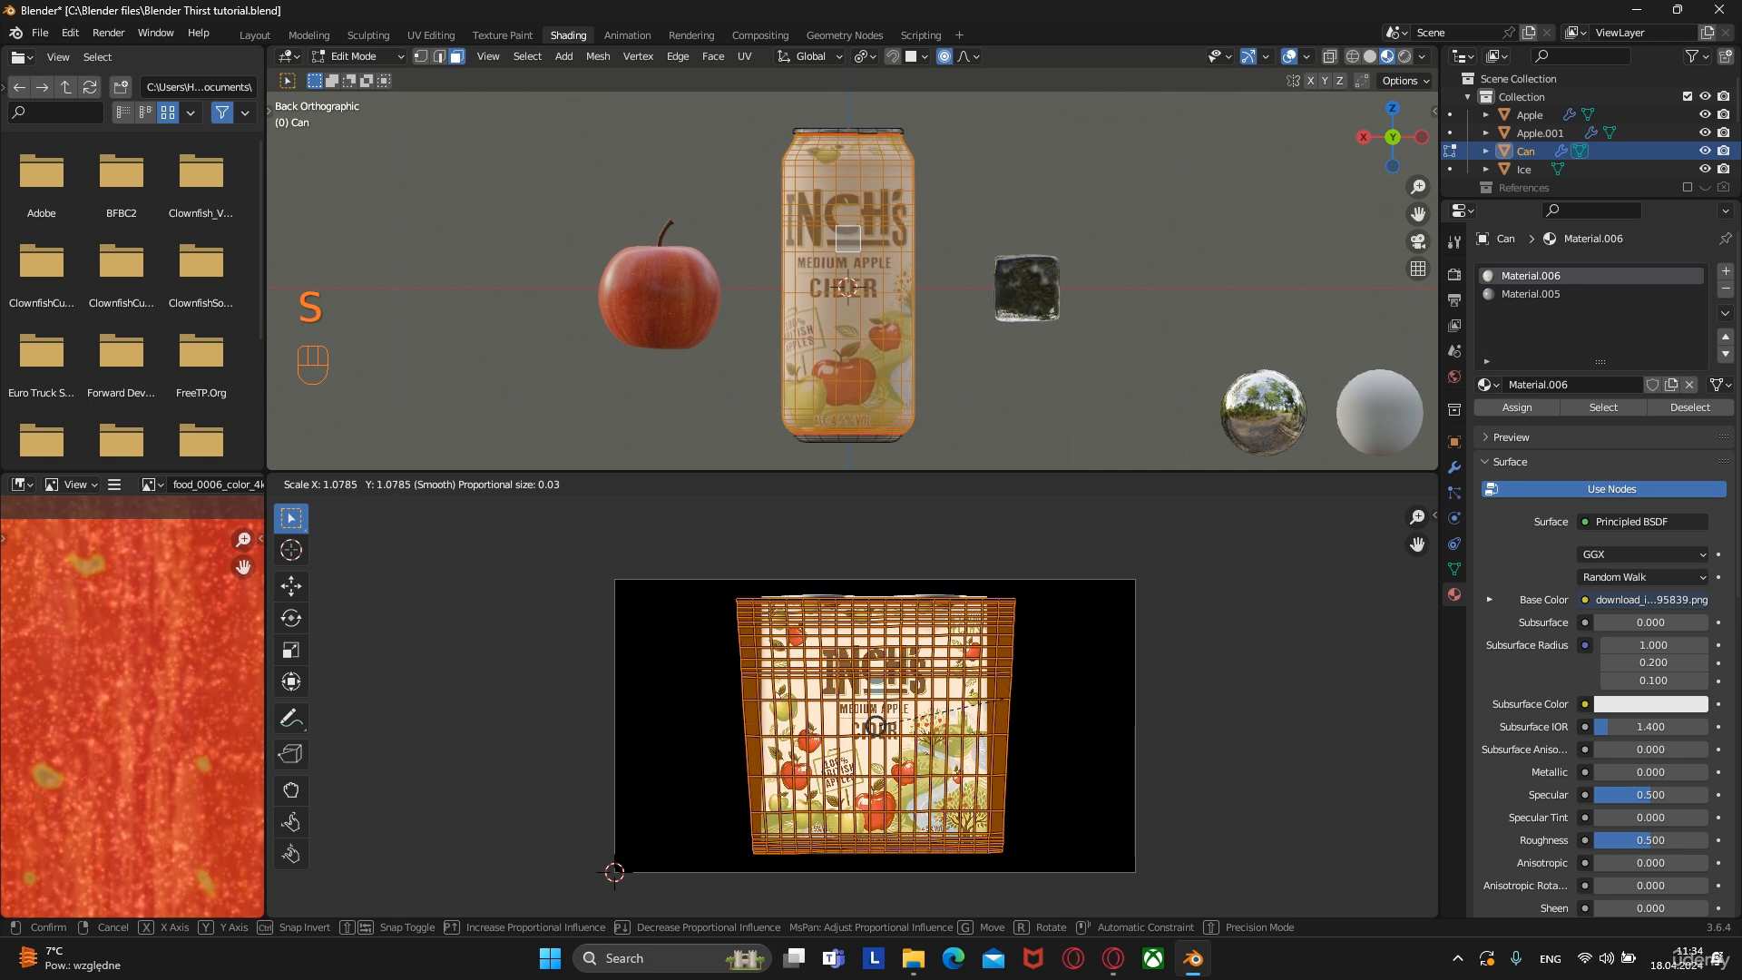
left_click(1054, 699)
scroll(1055, 699, "up", 1)
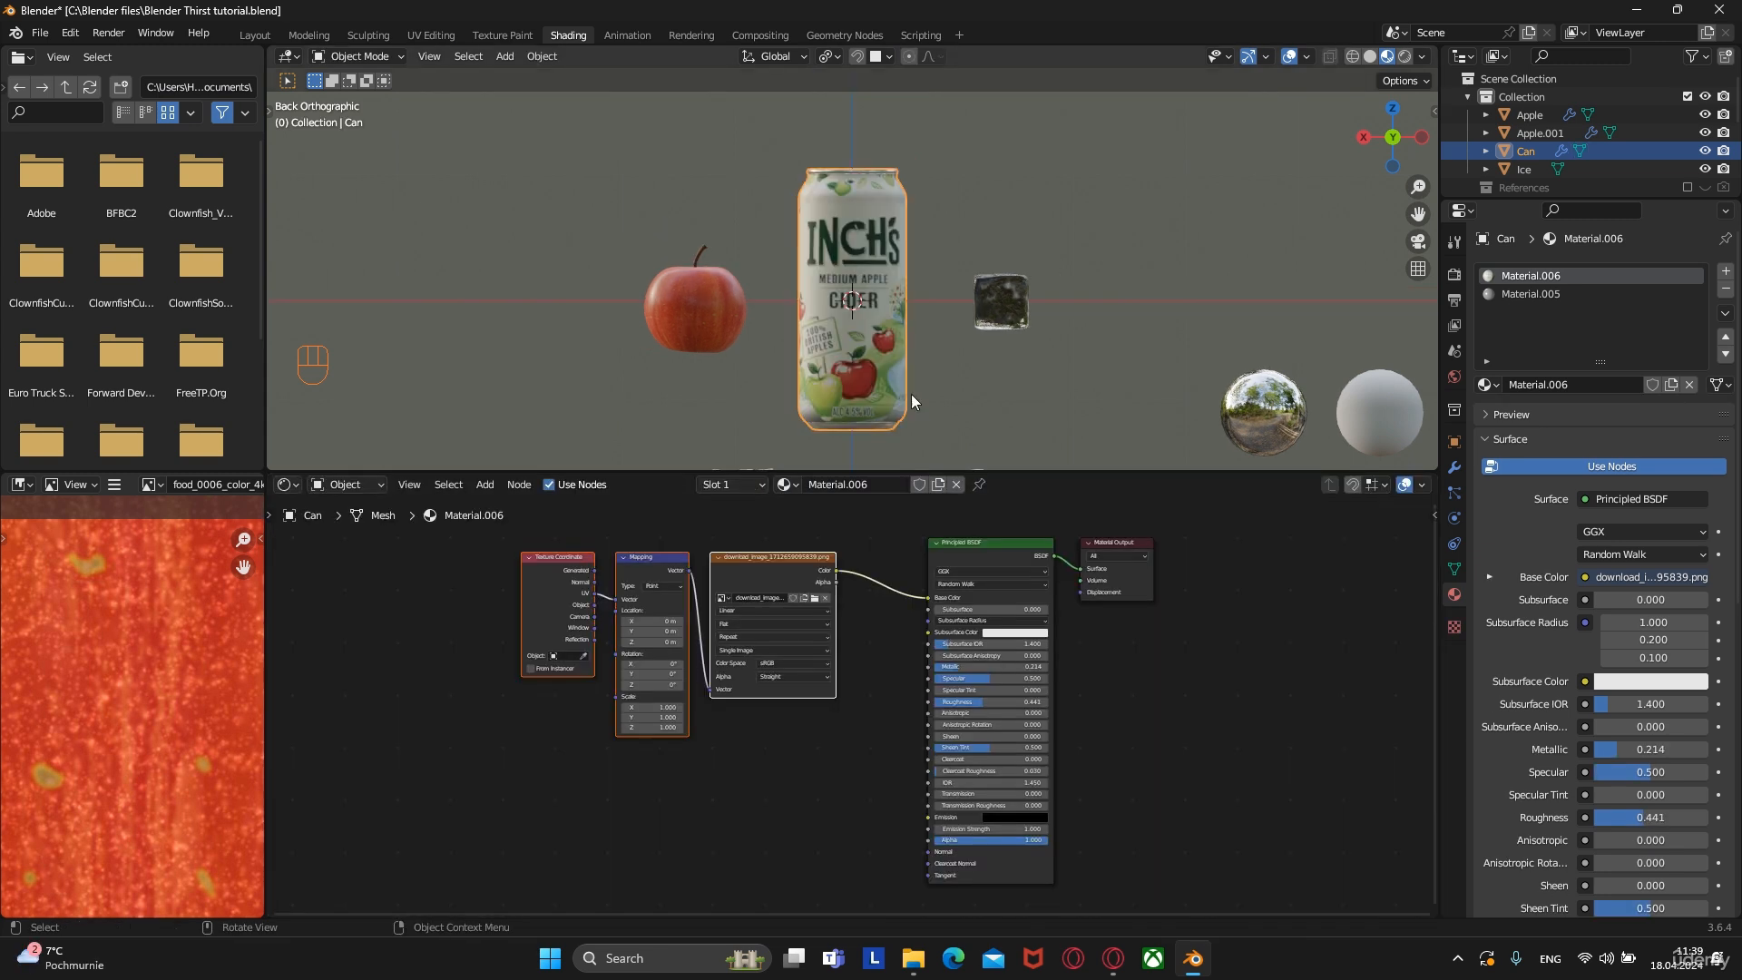
Set the Metallic value of the can's label material, Material.006, to 0.179
scroll(1026, 673, "up", 4)
left_click_drag(1071, 648, 1064, 648)
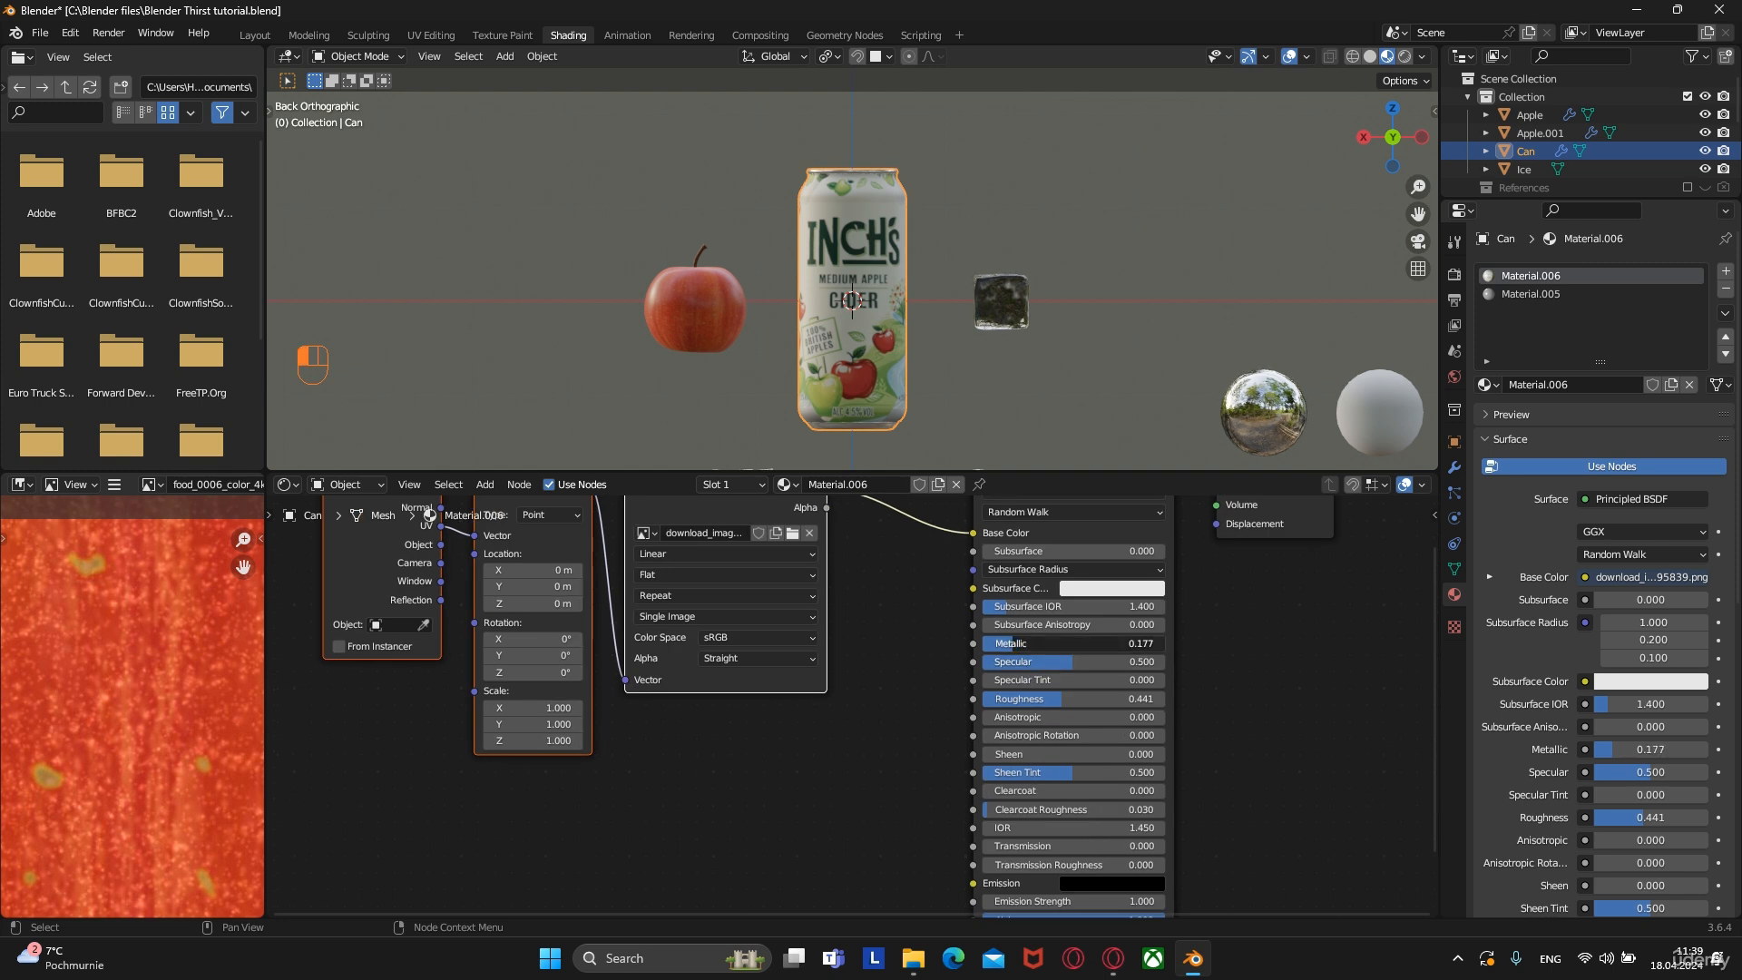
left_click(1063, 644)
key("BackSpace")
key("BackSpace")
key("BackSpace")
type("9")
key("Return")
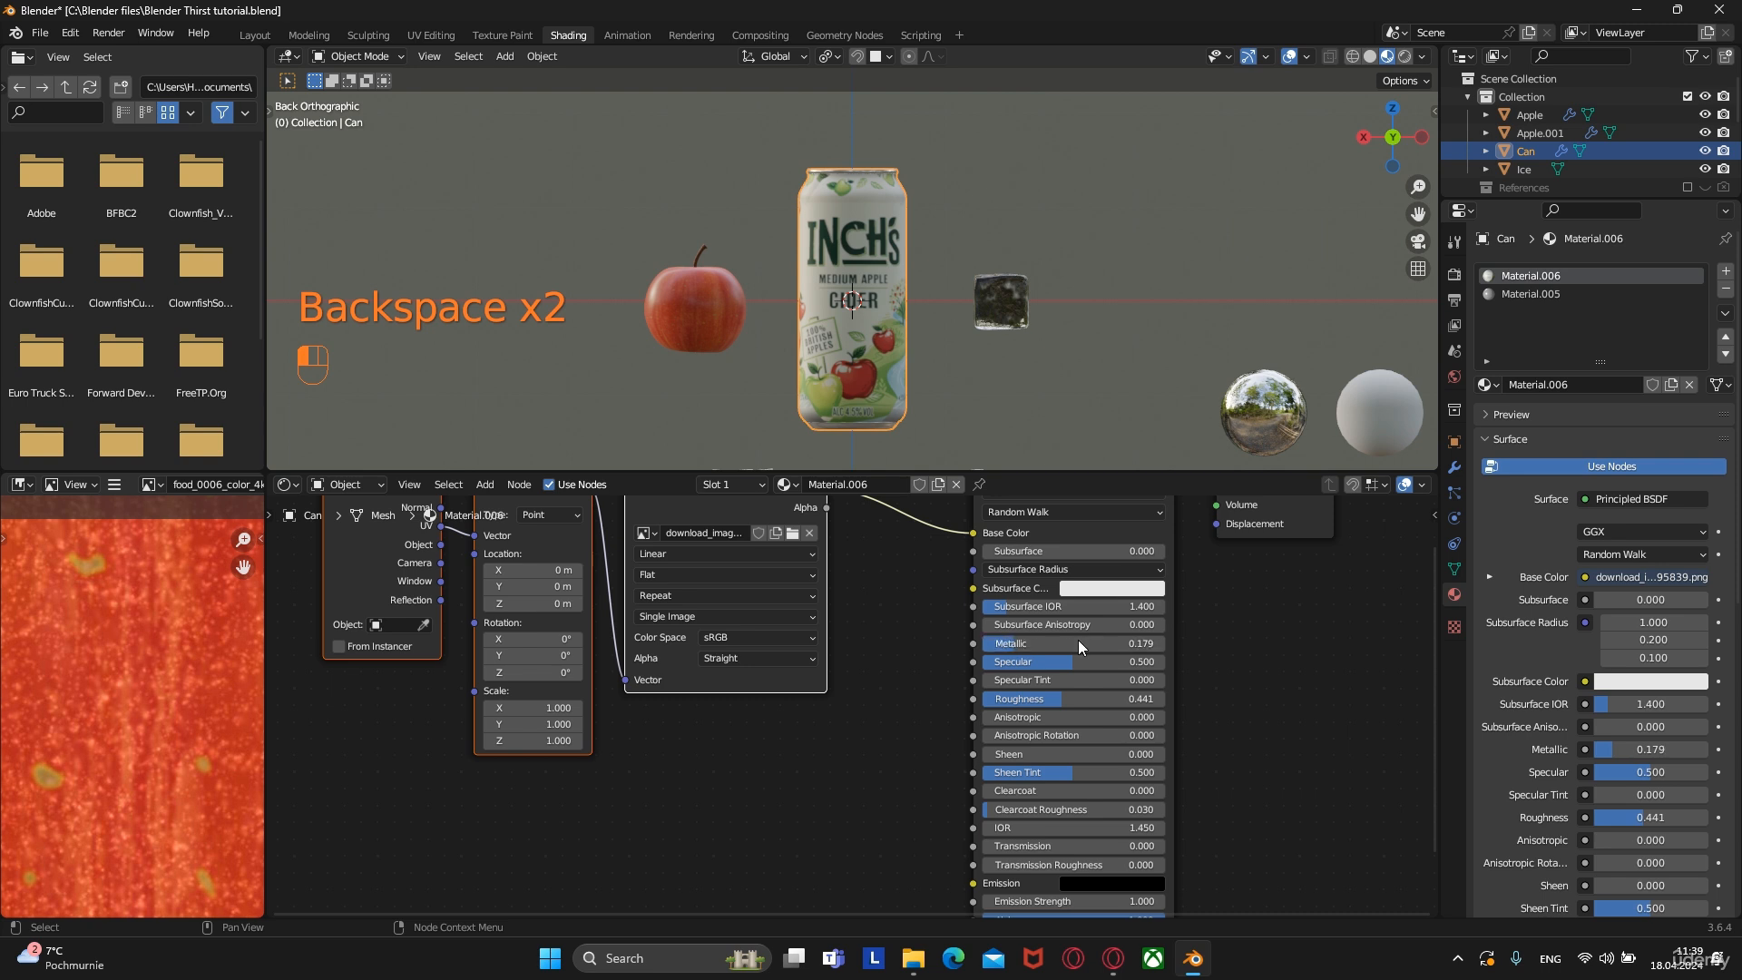
Lower the Roughness of Material.006 to 0.259 and check the label's reflections around the can
scroll(1201, 801, "up", 1)
middle_click_drag(1204, 800, 1212, 772)
scroll(1213, 769, "down", 1)
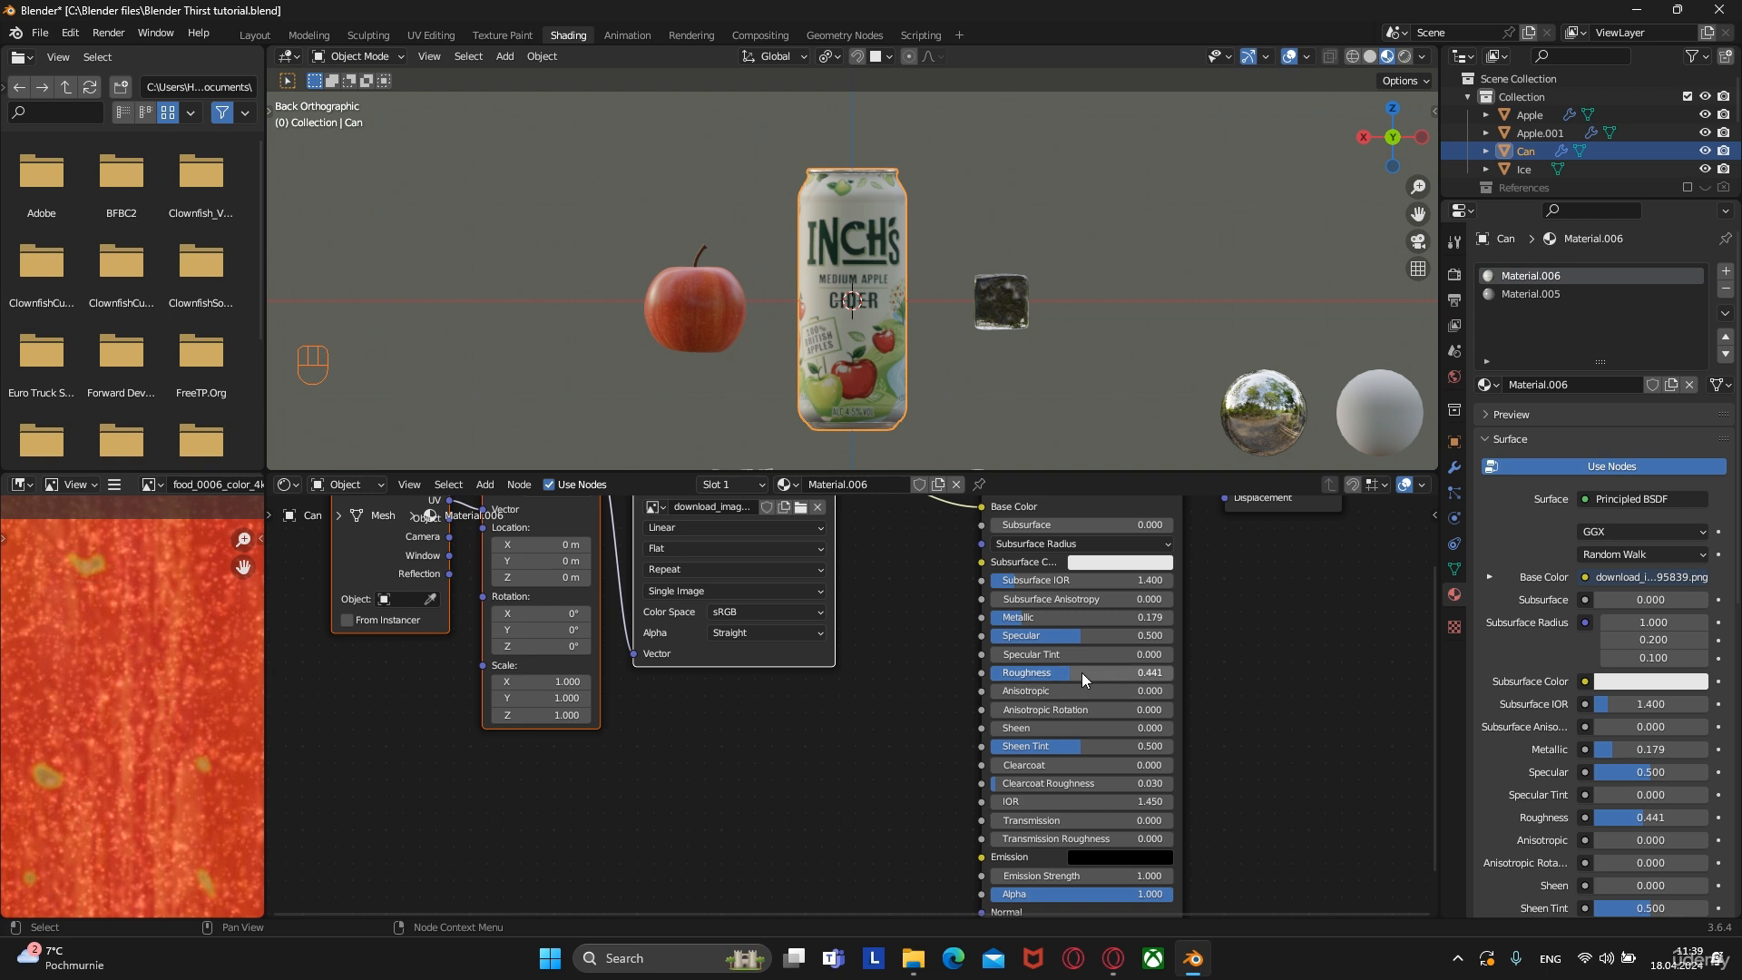
left_click_drag(1076, 672, 1039, 672)
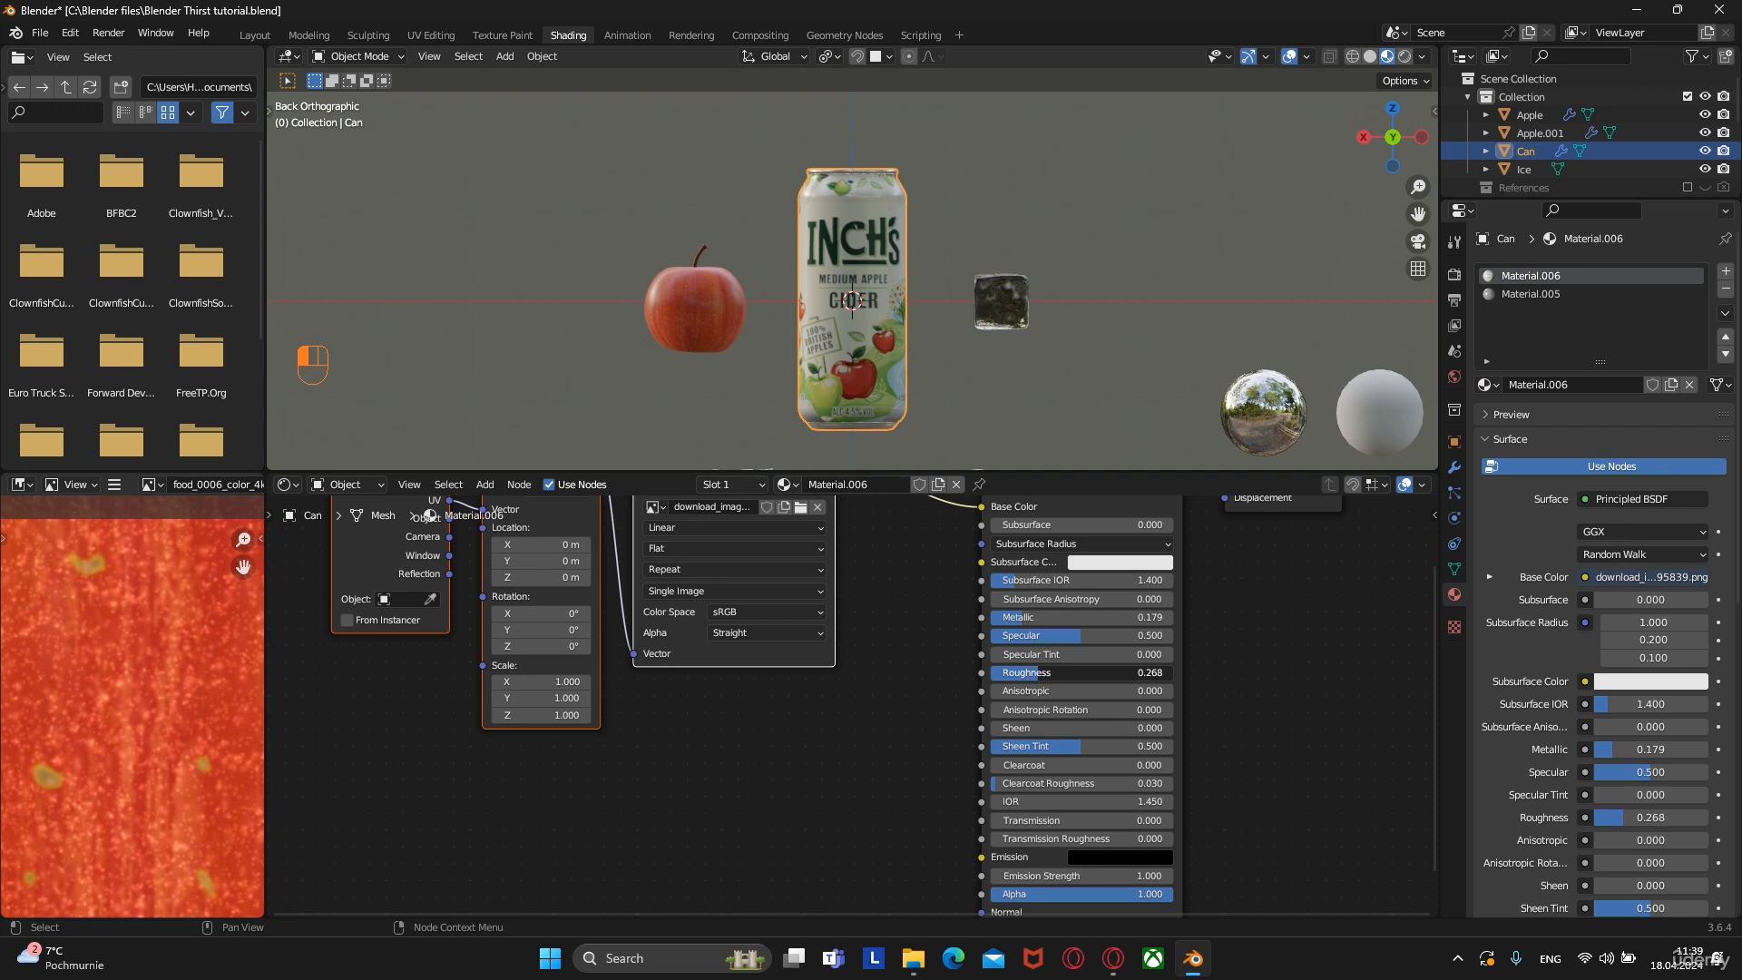
left_click_drag(1039, 672, 1038, 672)
middle_click_drag(904, 356, 939, 307)
middle_click_drag(1045, 346, 1053, 394, "alt")
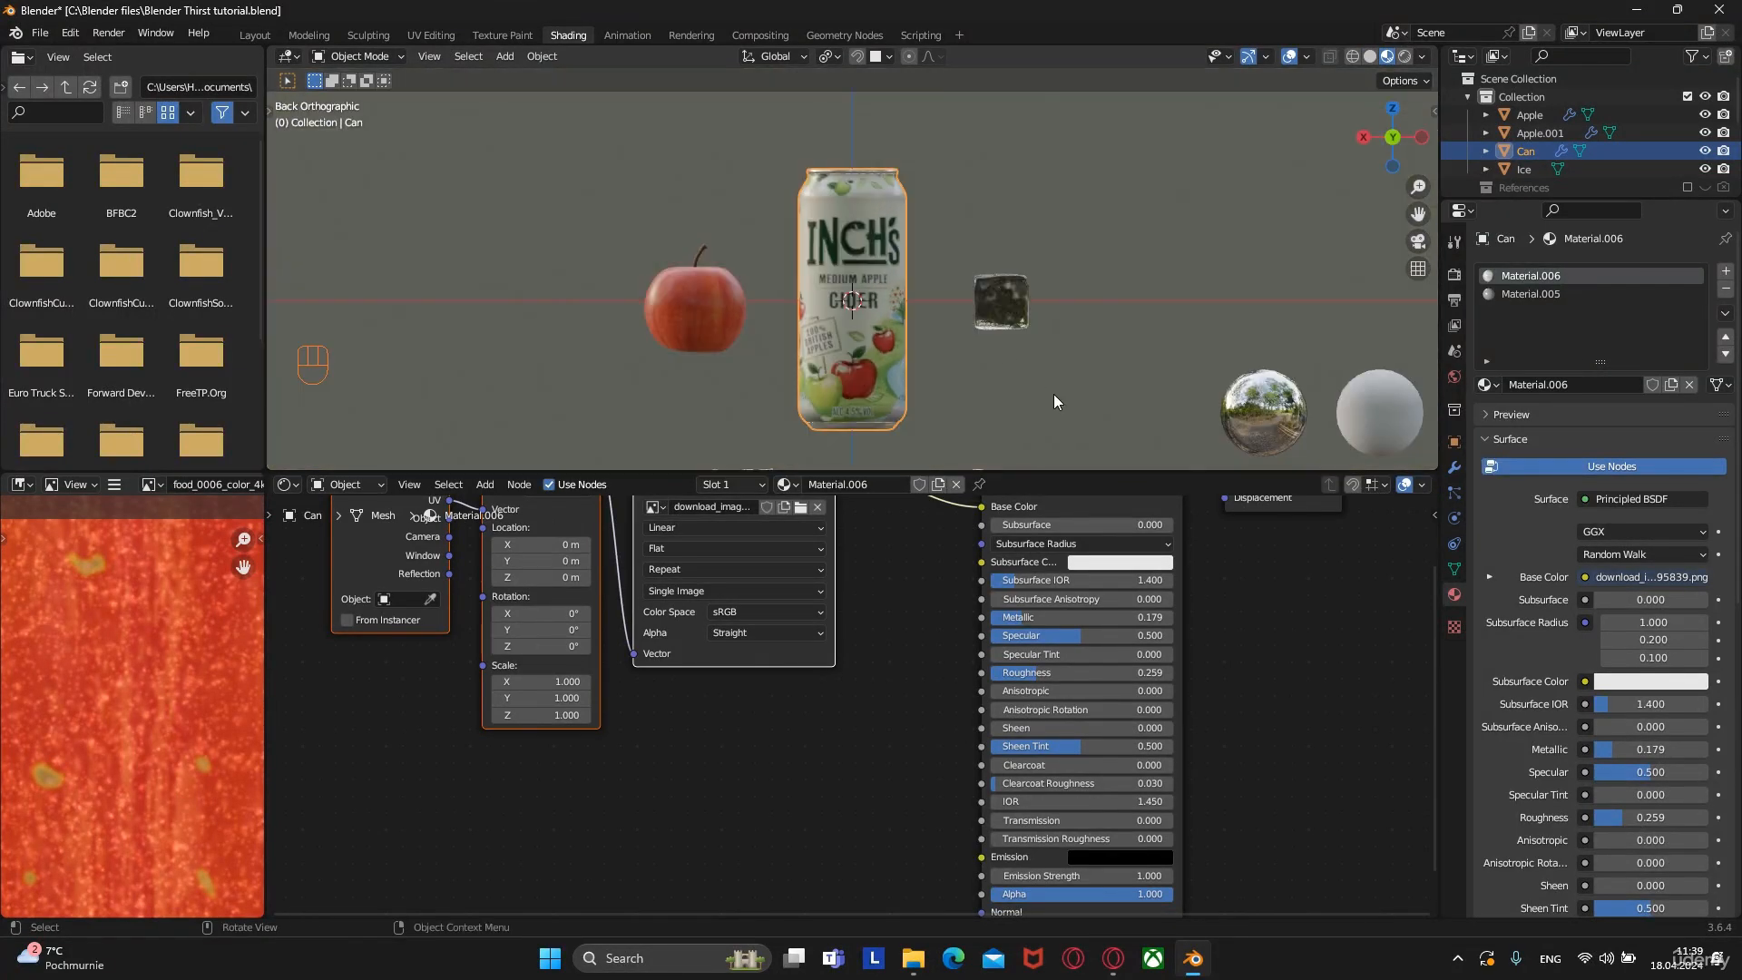
left_click(1048, 345)
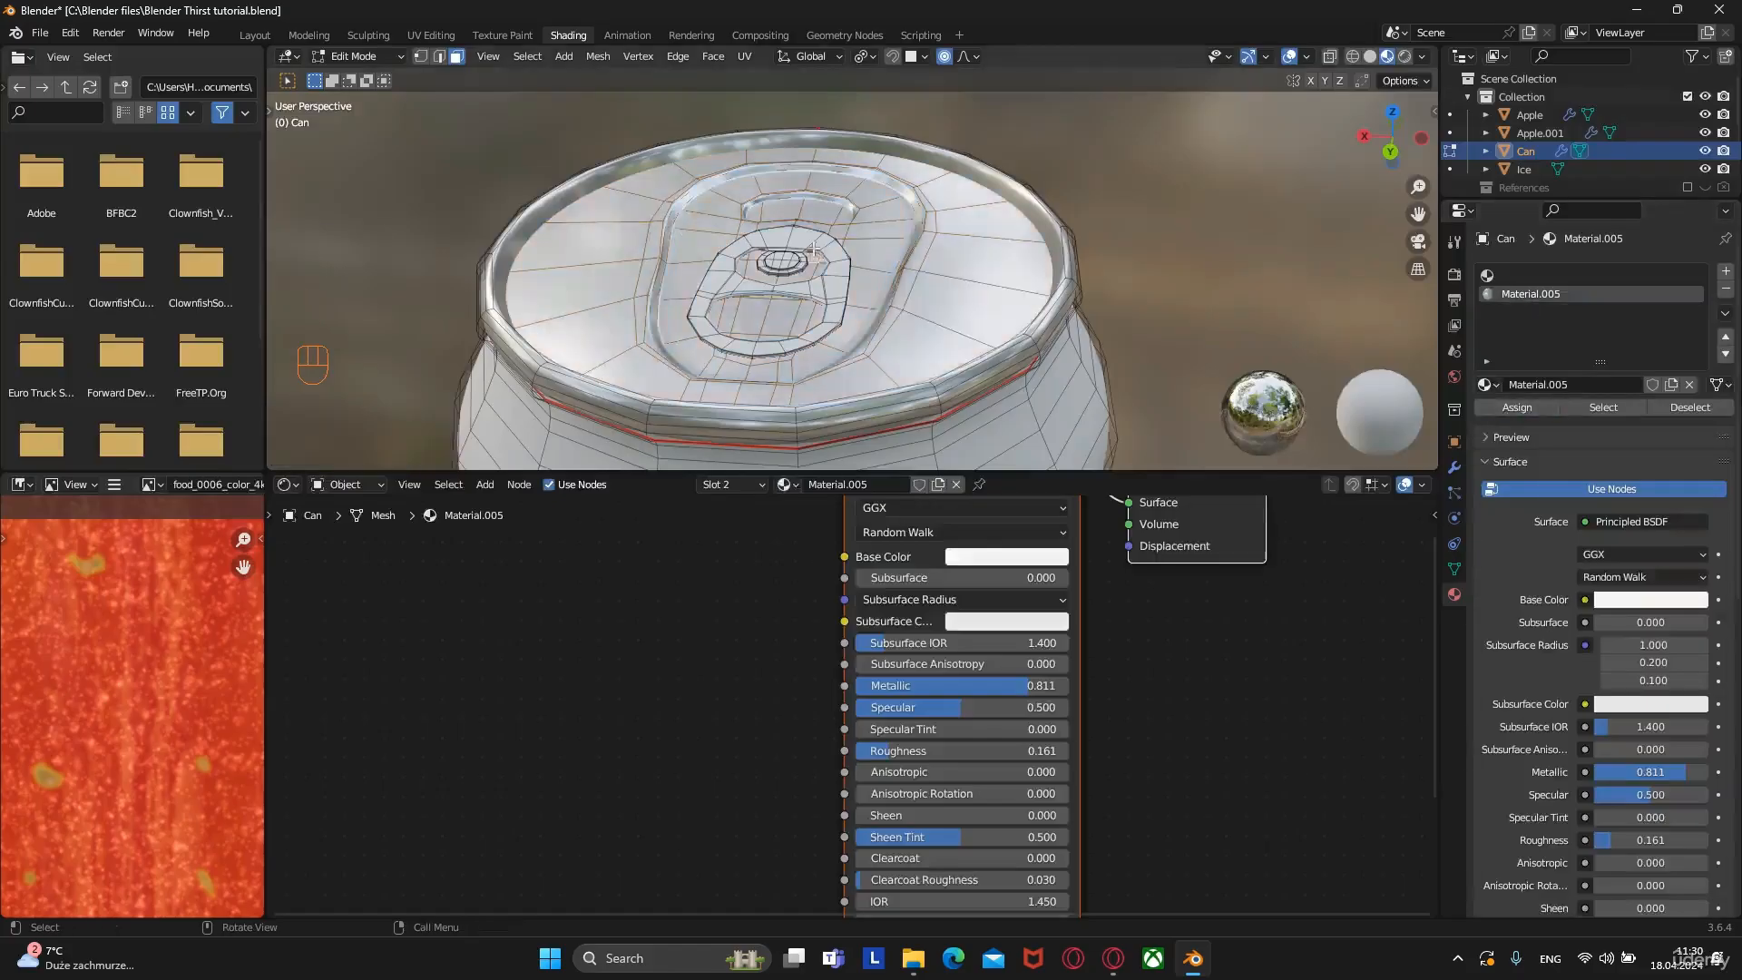
key("l")
key("Tab")
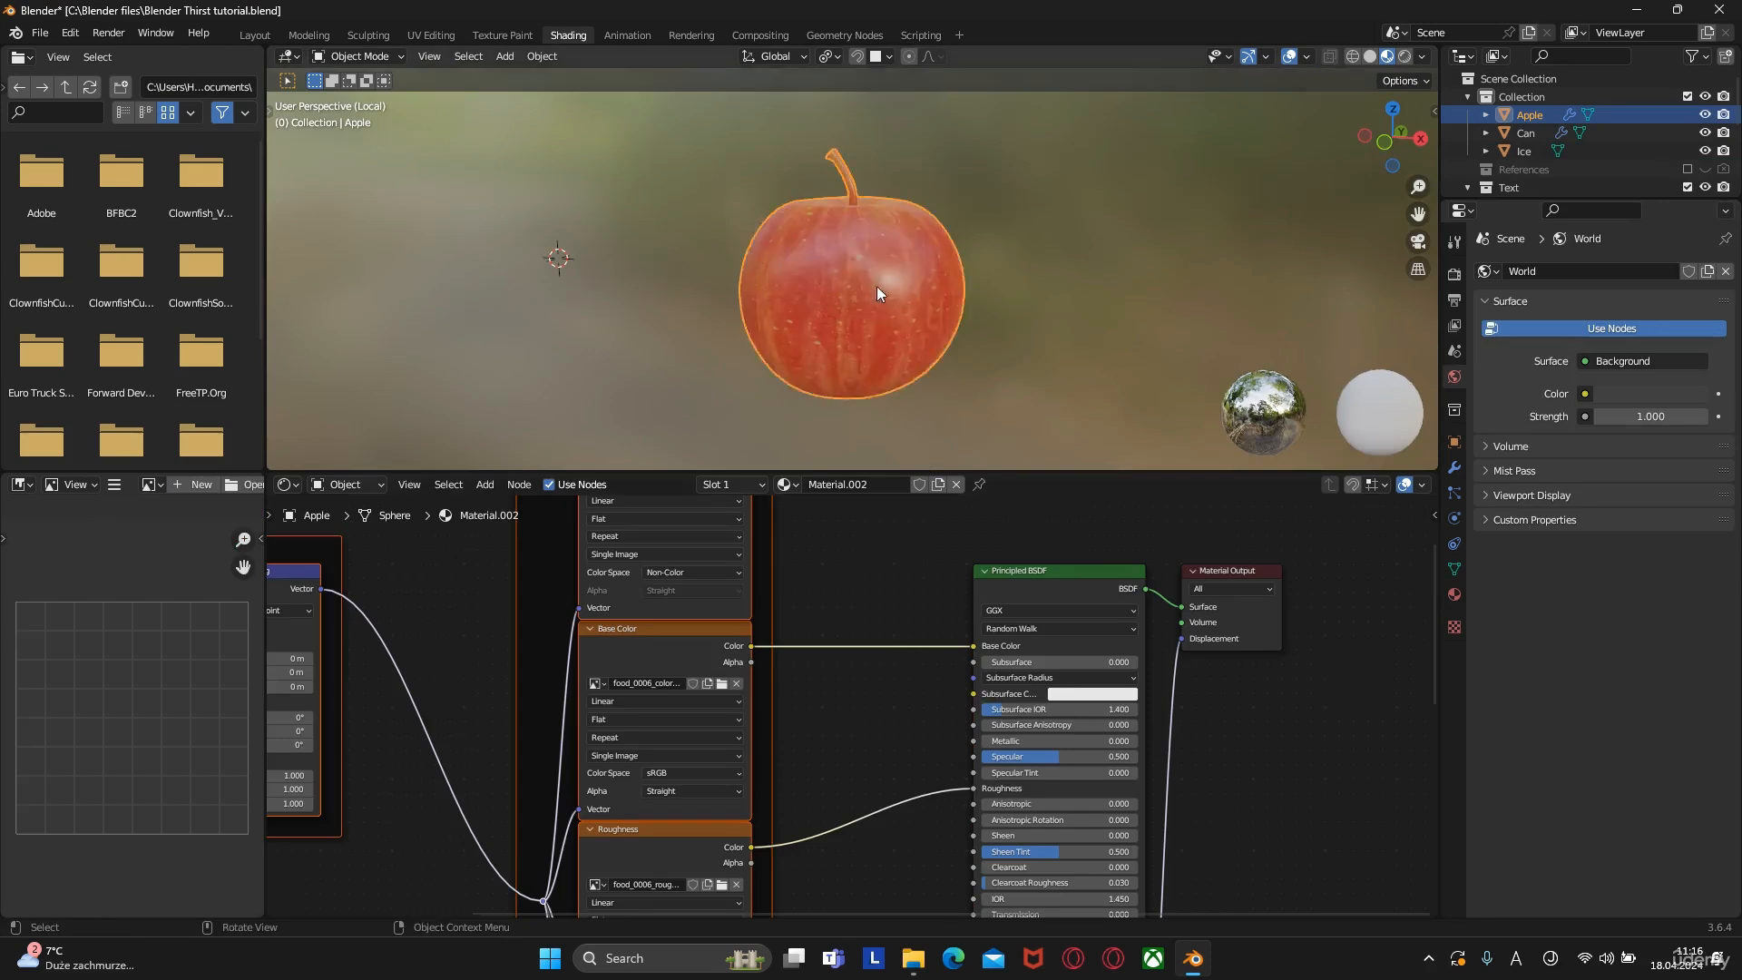
middle_click_drag(877, 286, 869, 334)
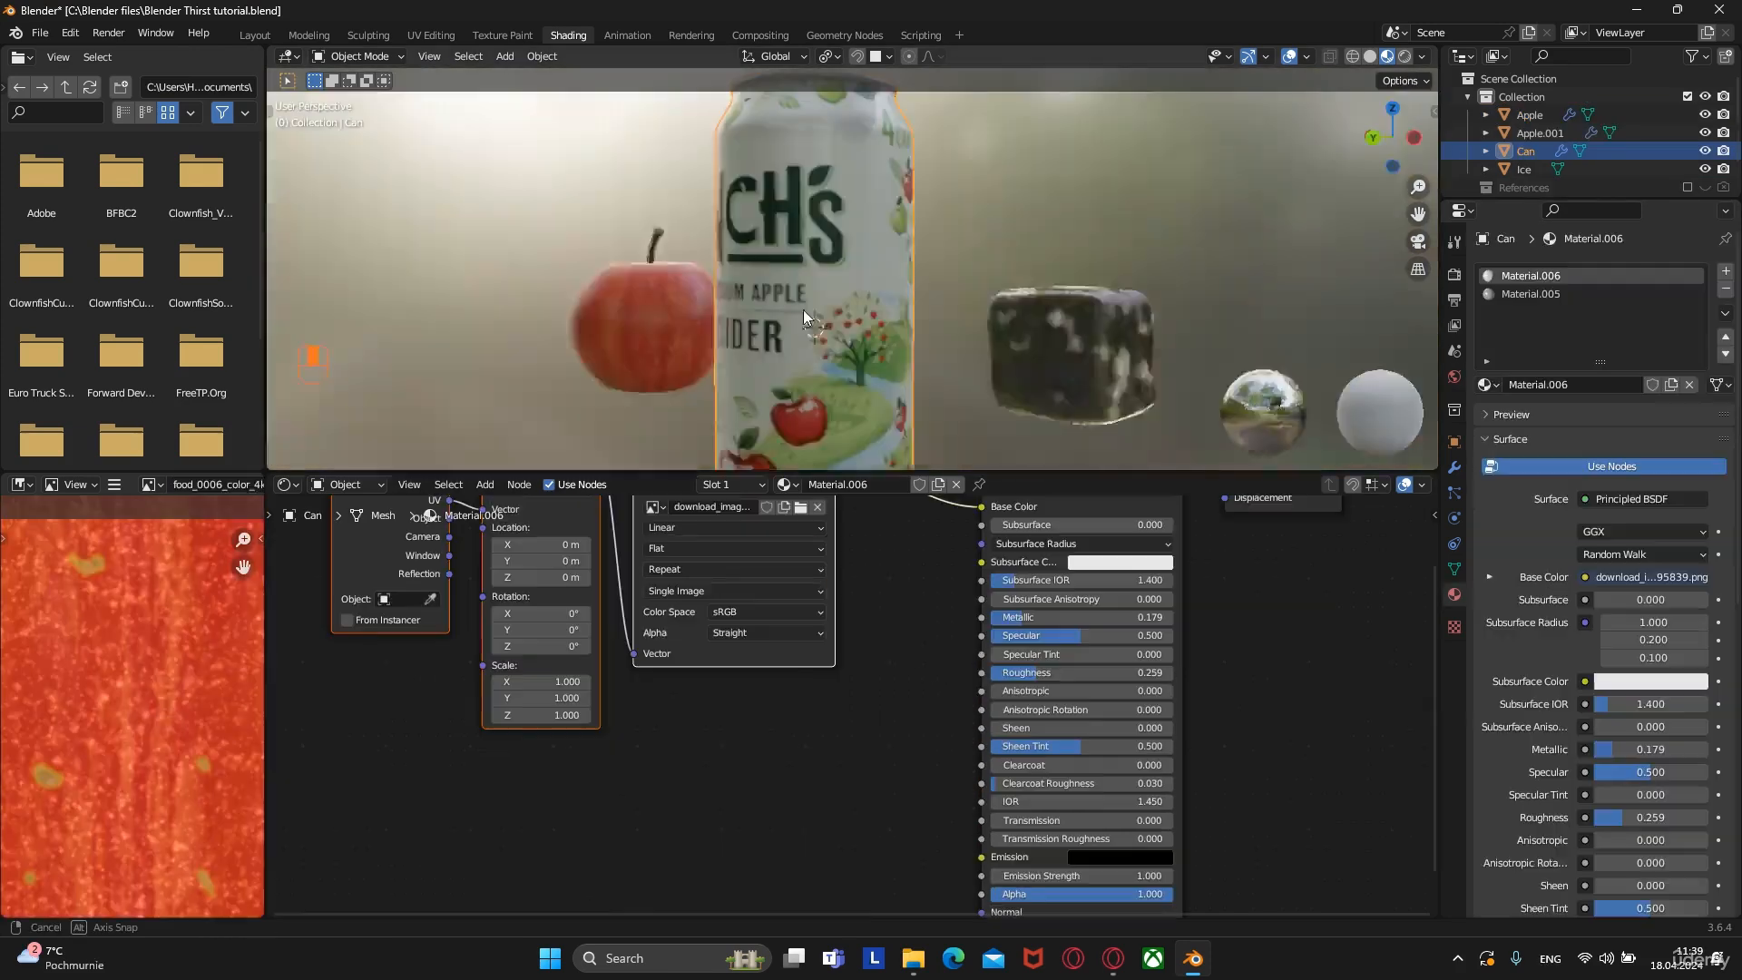
scroll(902, 301, "down", 1)
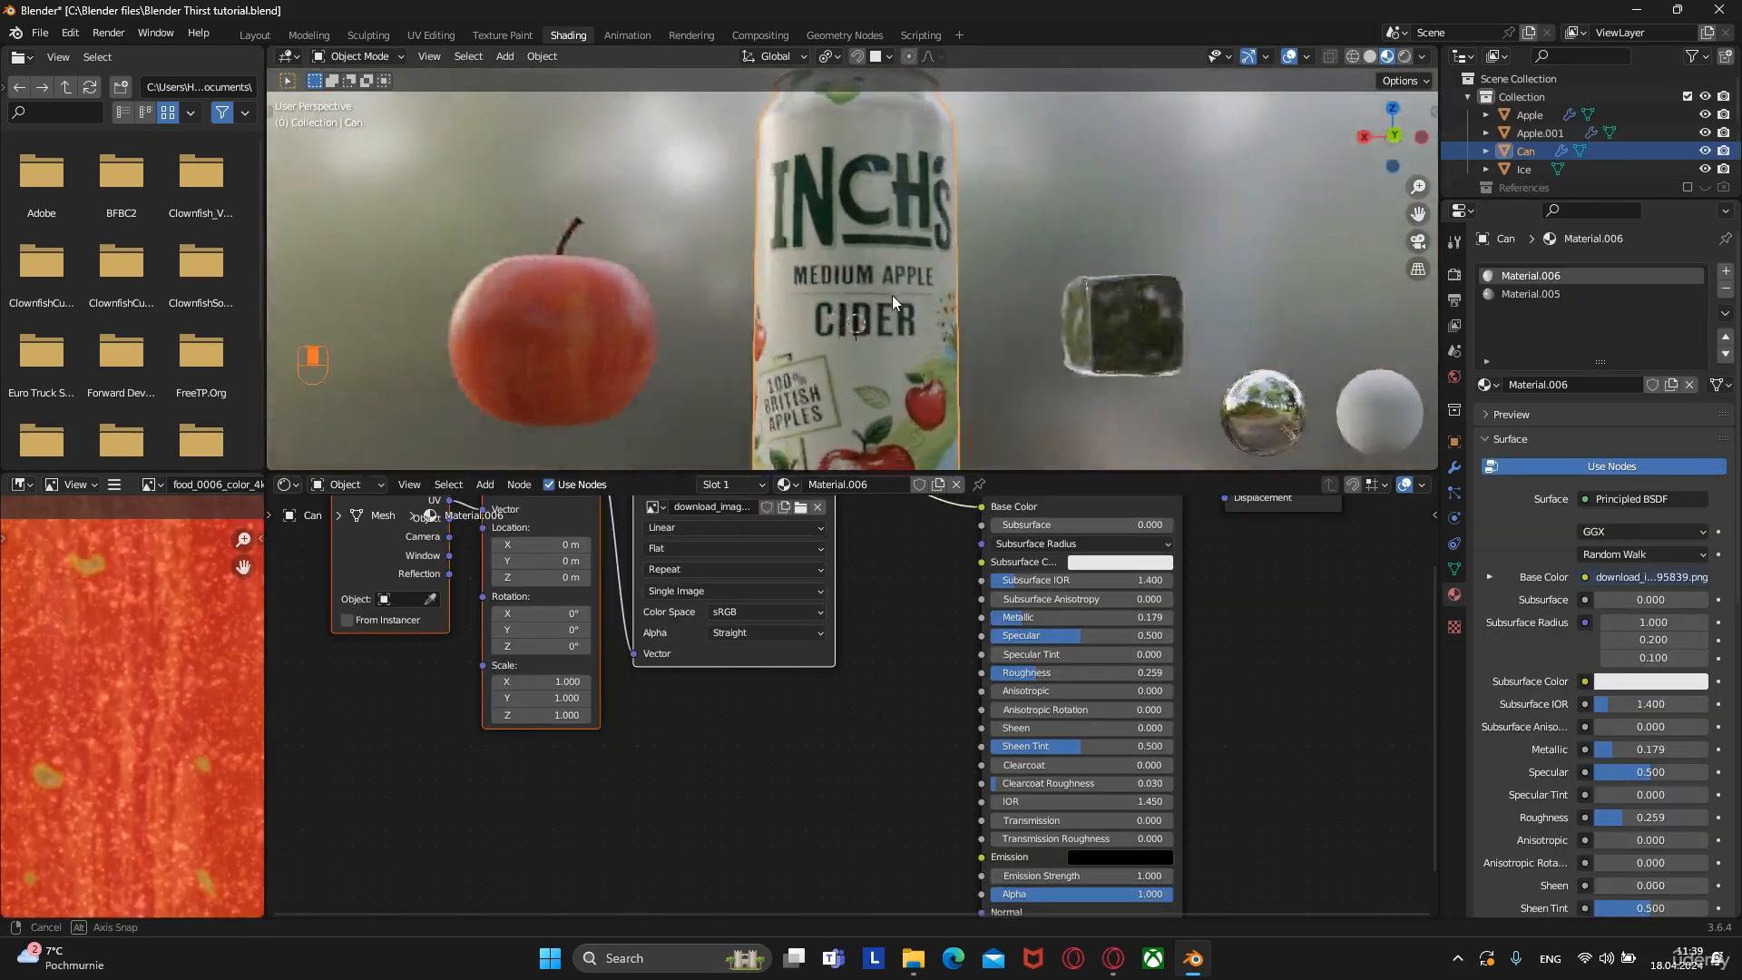
scroll(891, 296, "down", 2)
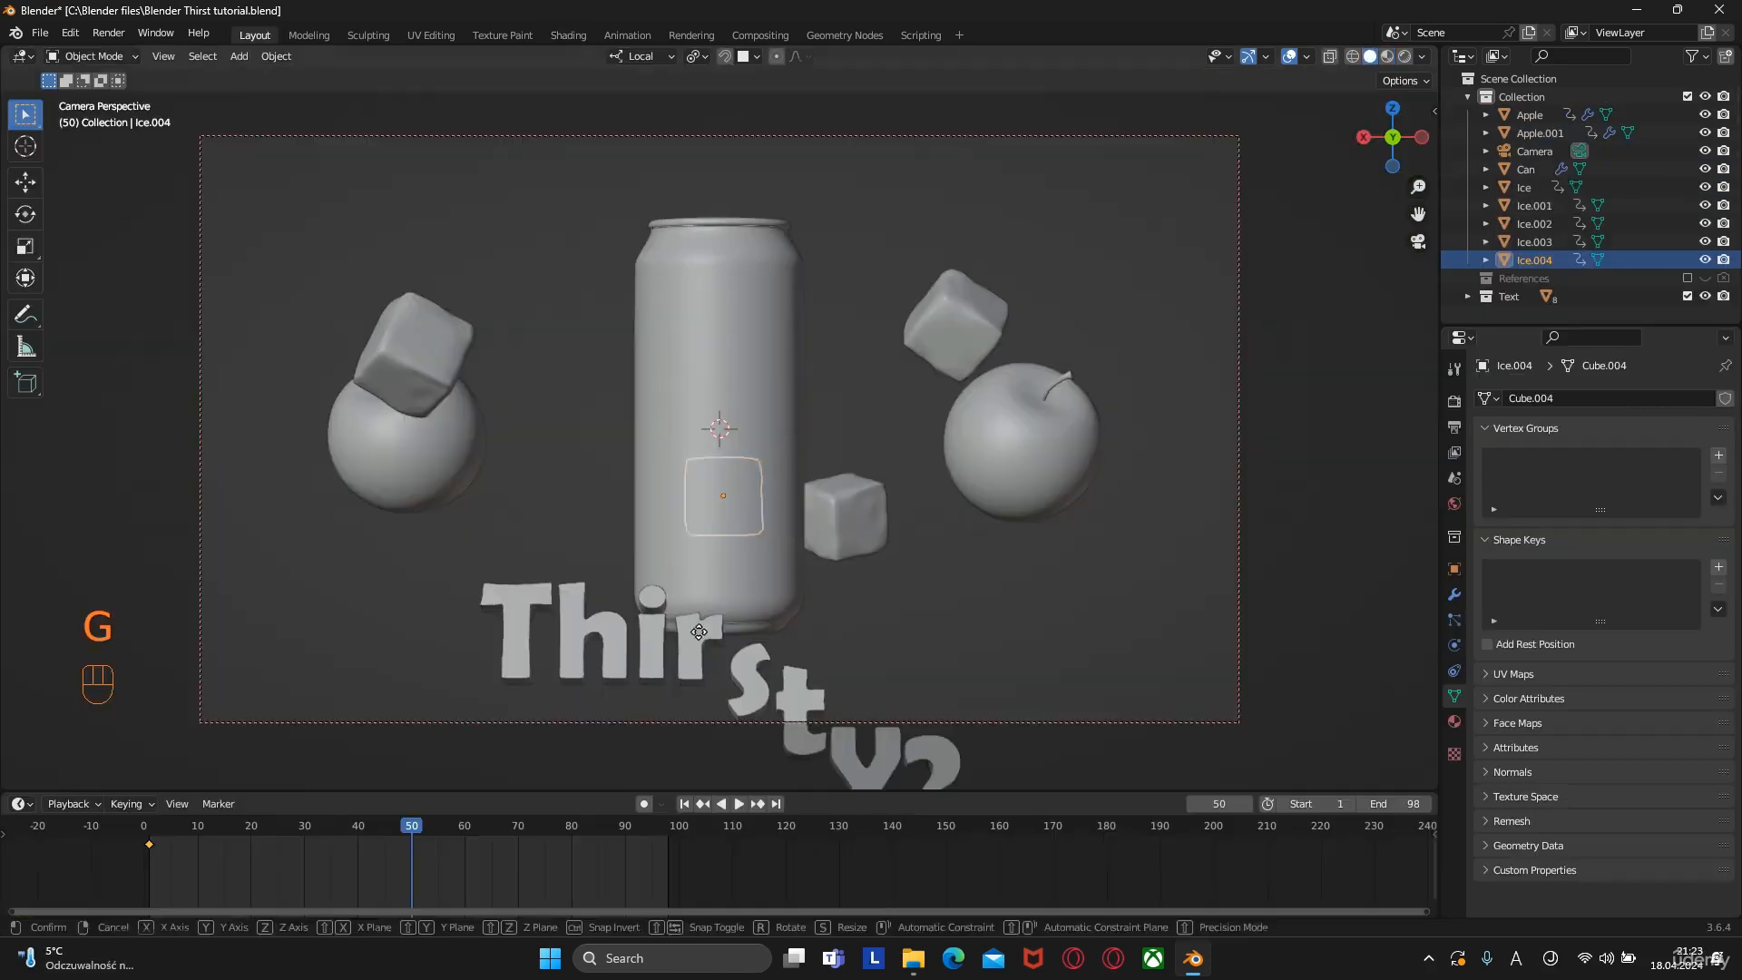
Try to move and rotate the ice cube Ice.004 beside the can, then undo the changes and play the animation
left_click(832, 568)
key("r")
key("r")
key("ctrl+z")
key("g")
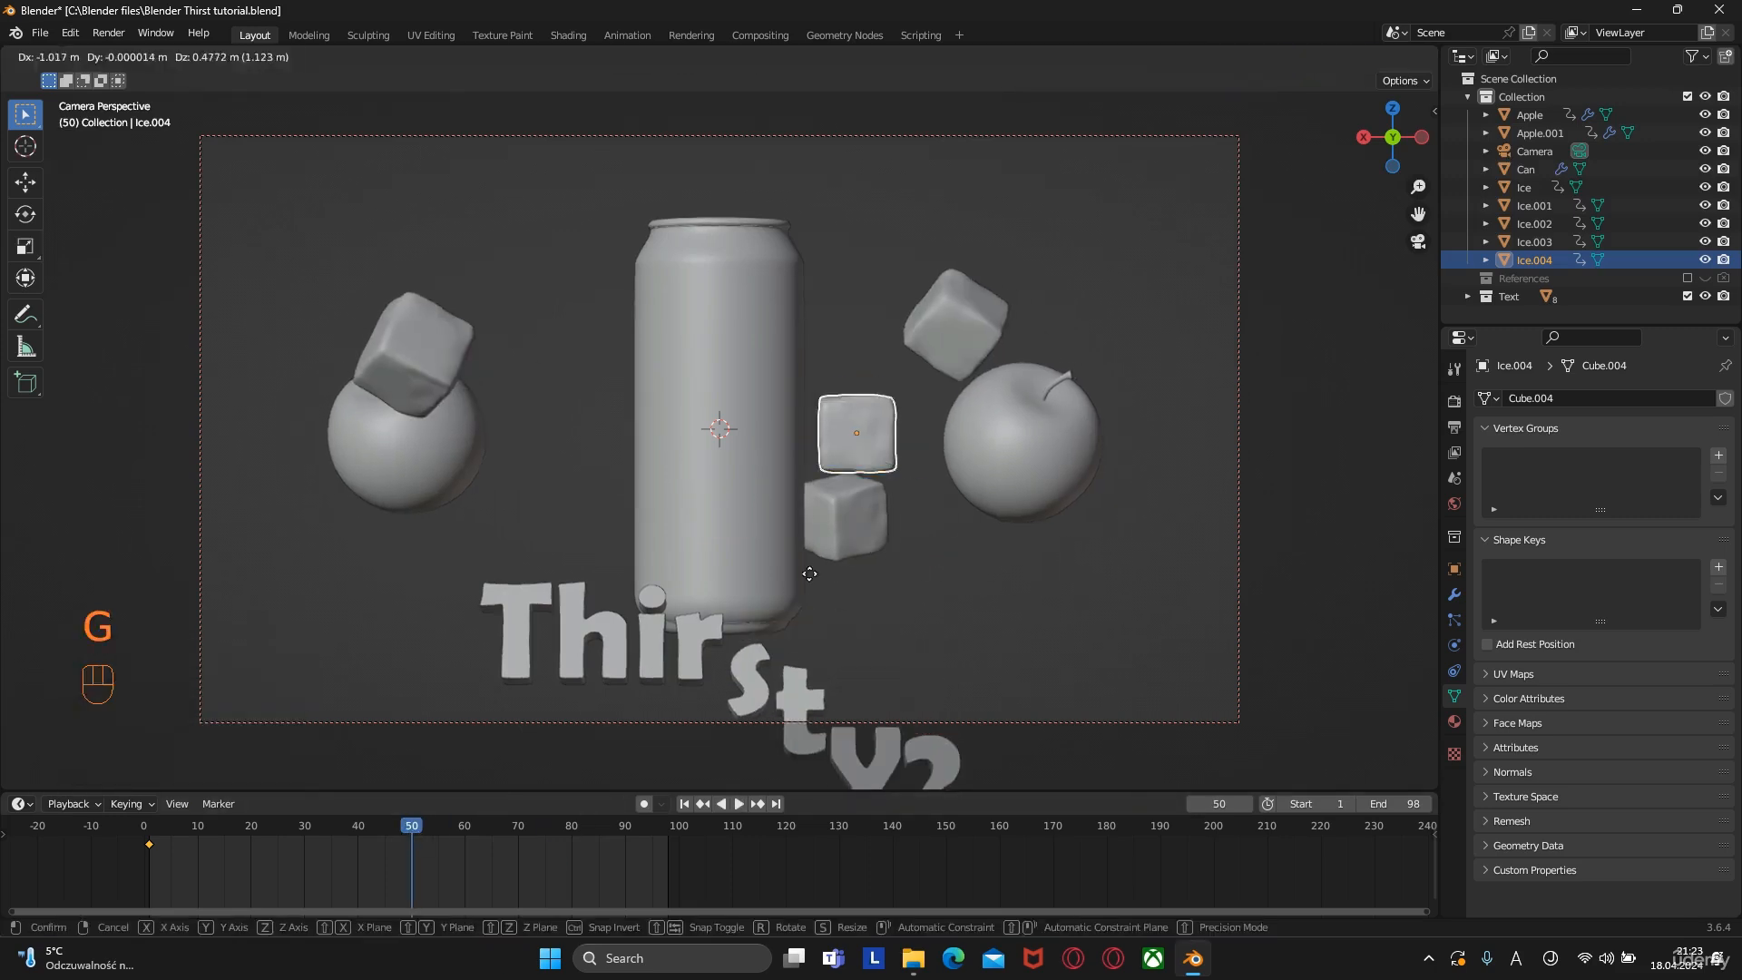
key("r")
key("r")
key("i")
left_click(859, 595)
key("ctrl+z")
key("ctrl+z")
key("space")
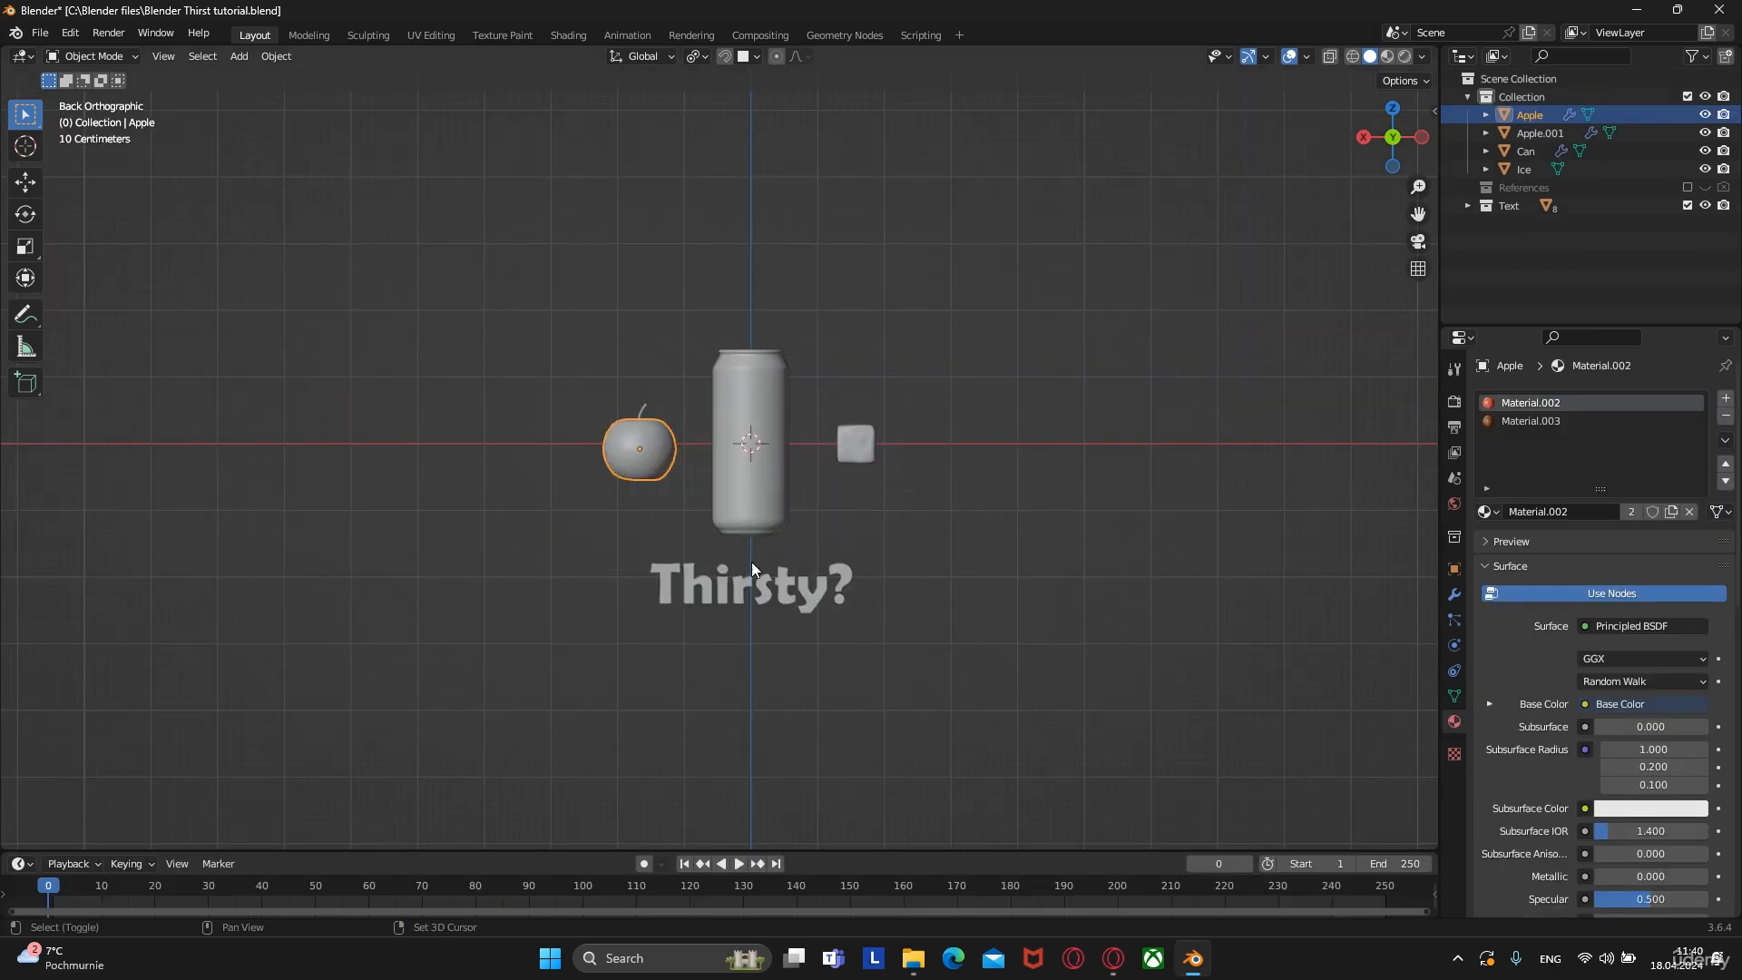
Add a camera to the scene and look through it
key("shift+a")
mouse_move(751, 563)
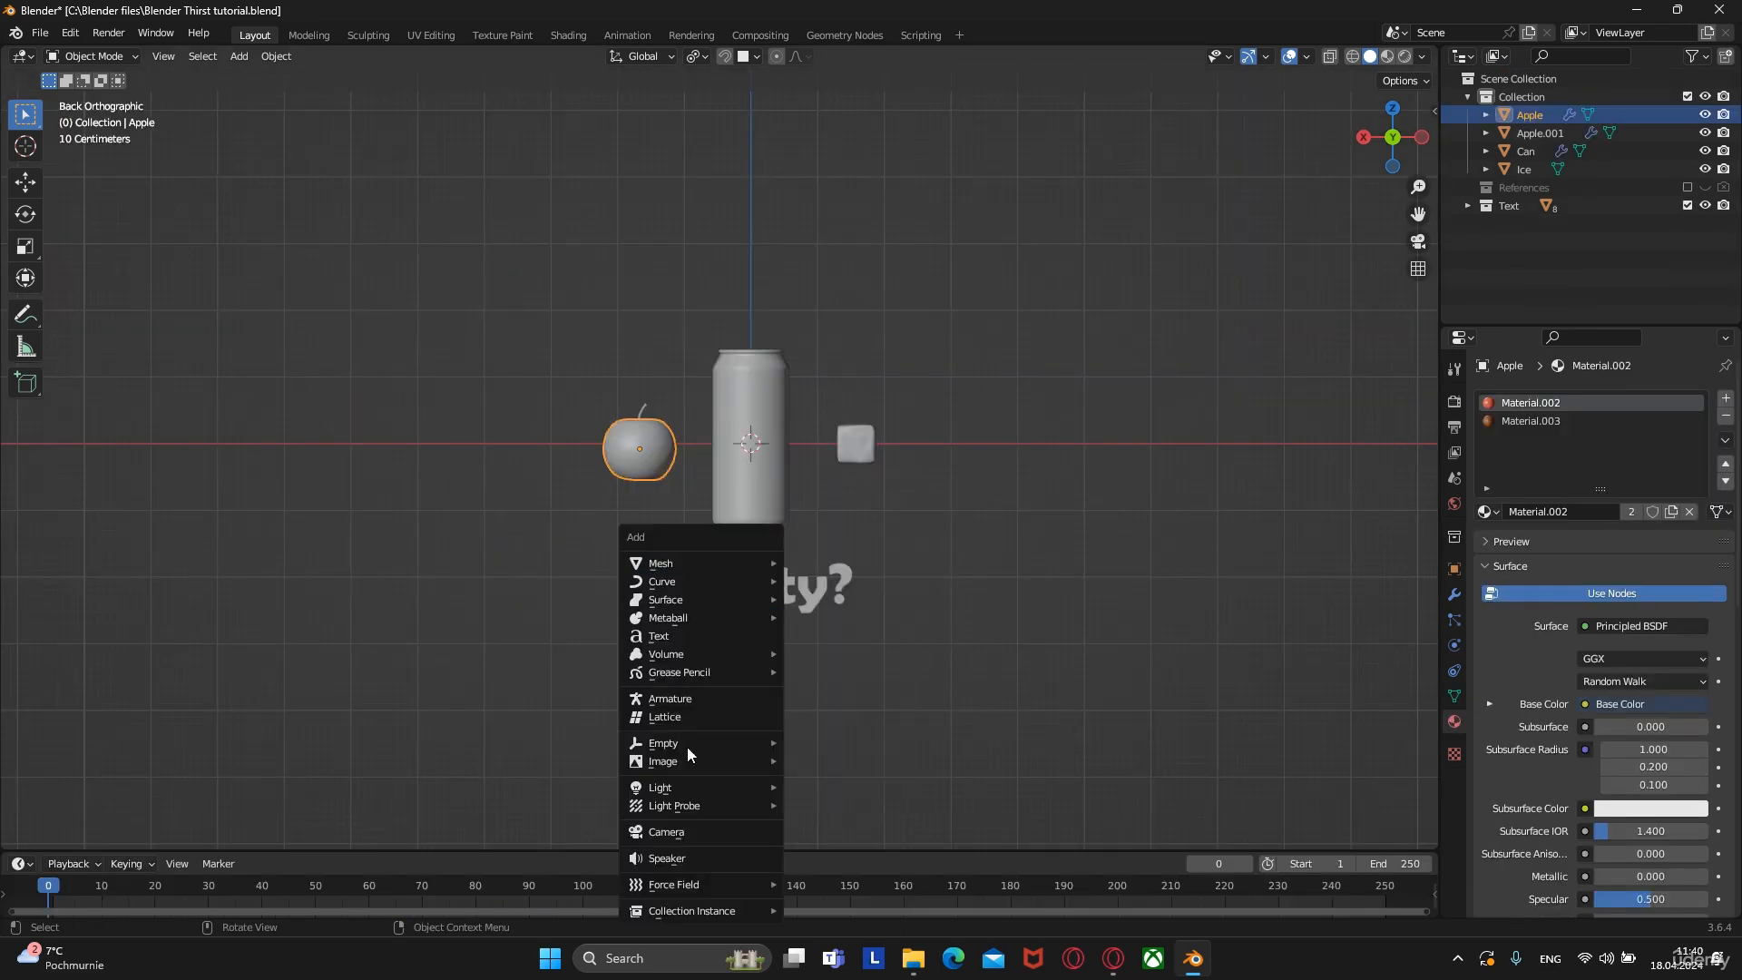
left_click(669, 832)
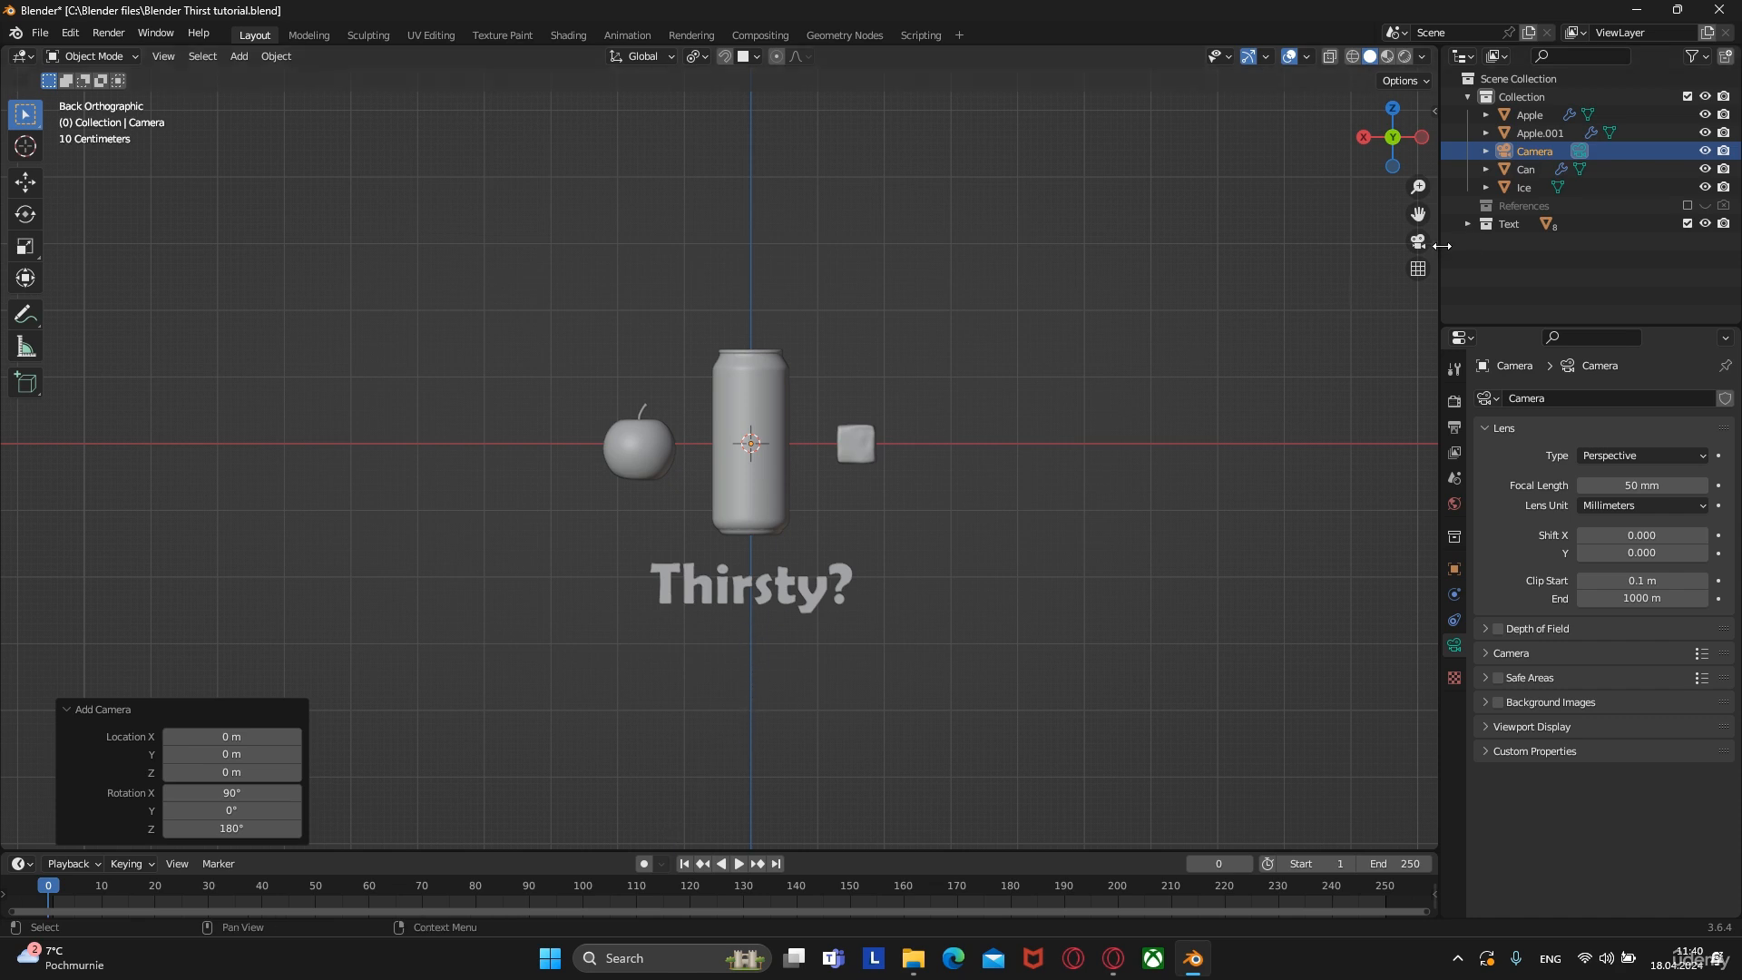
scroll(842, 331, "up", 3)
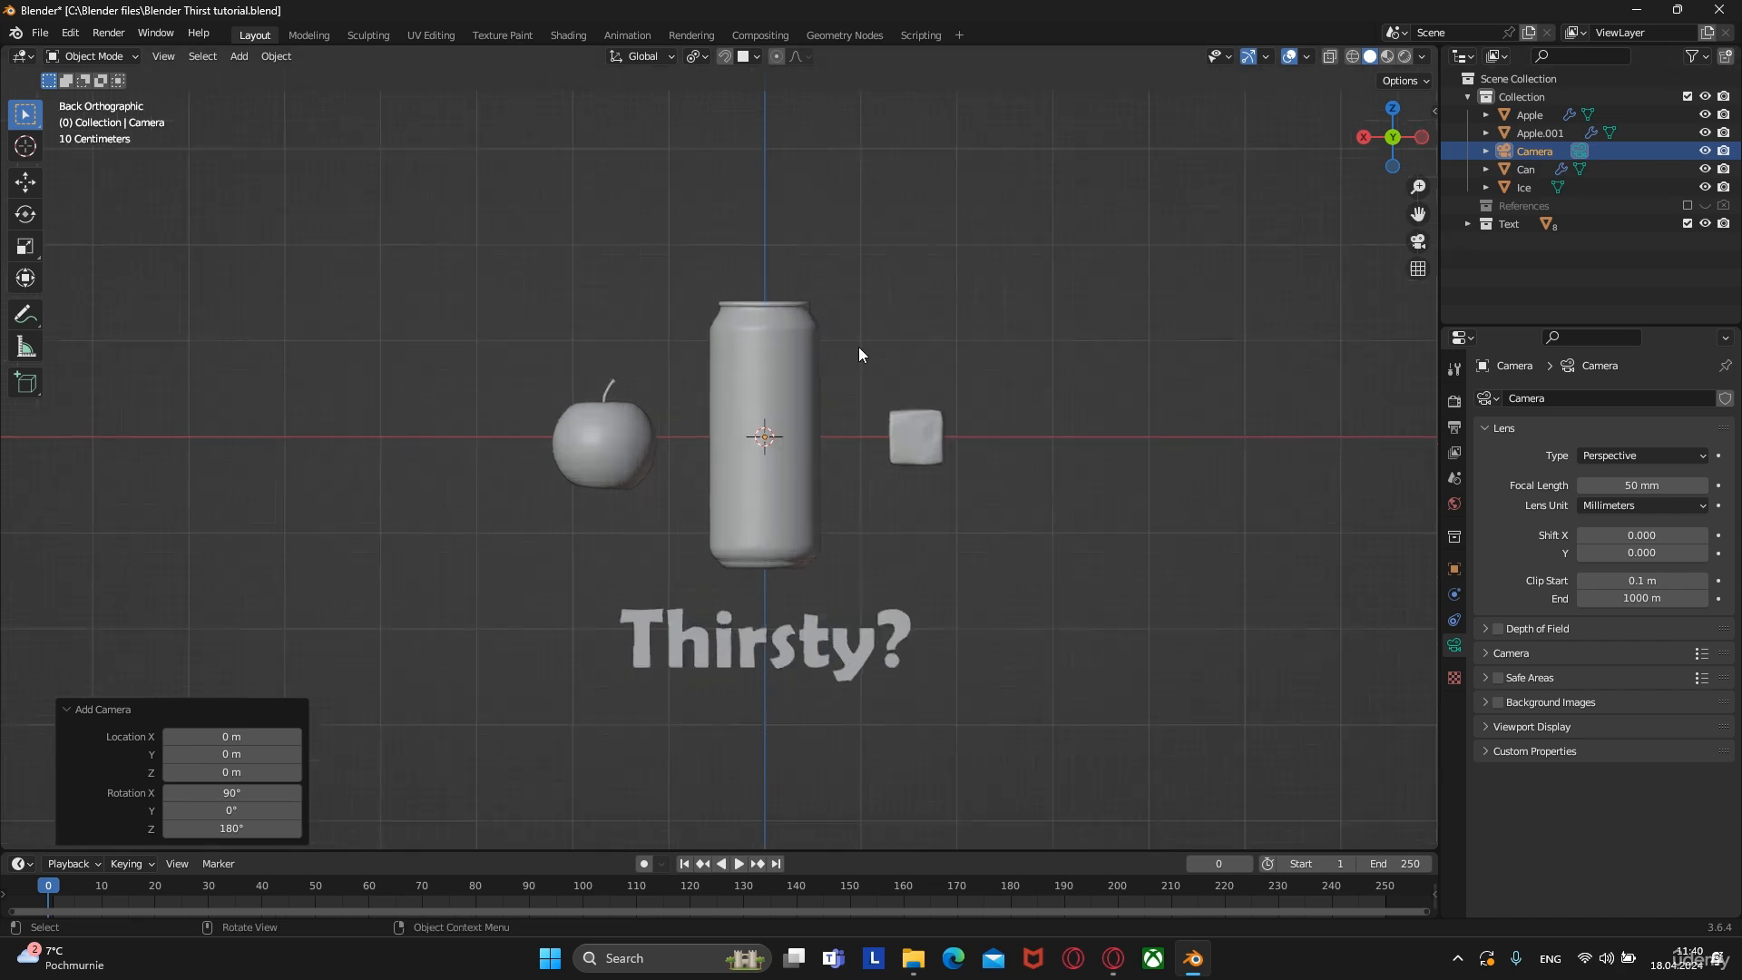
scroll(892, 375, "down", 1)
key("KP_0")
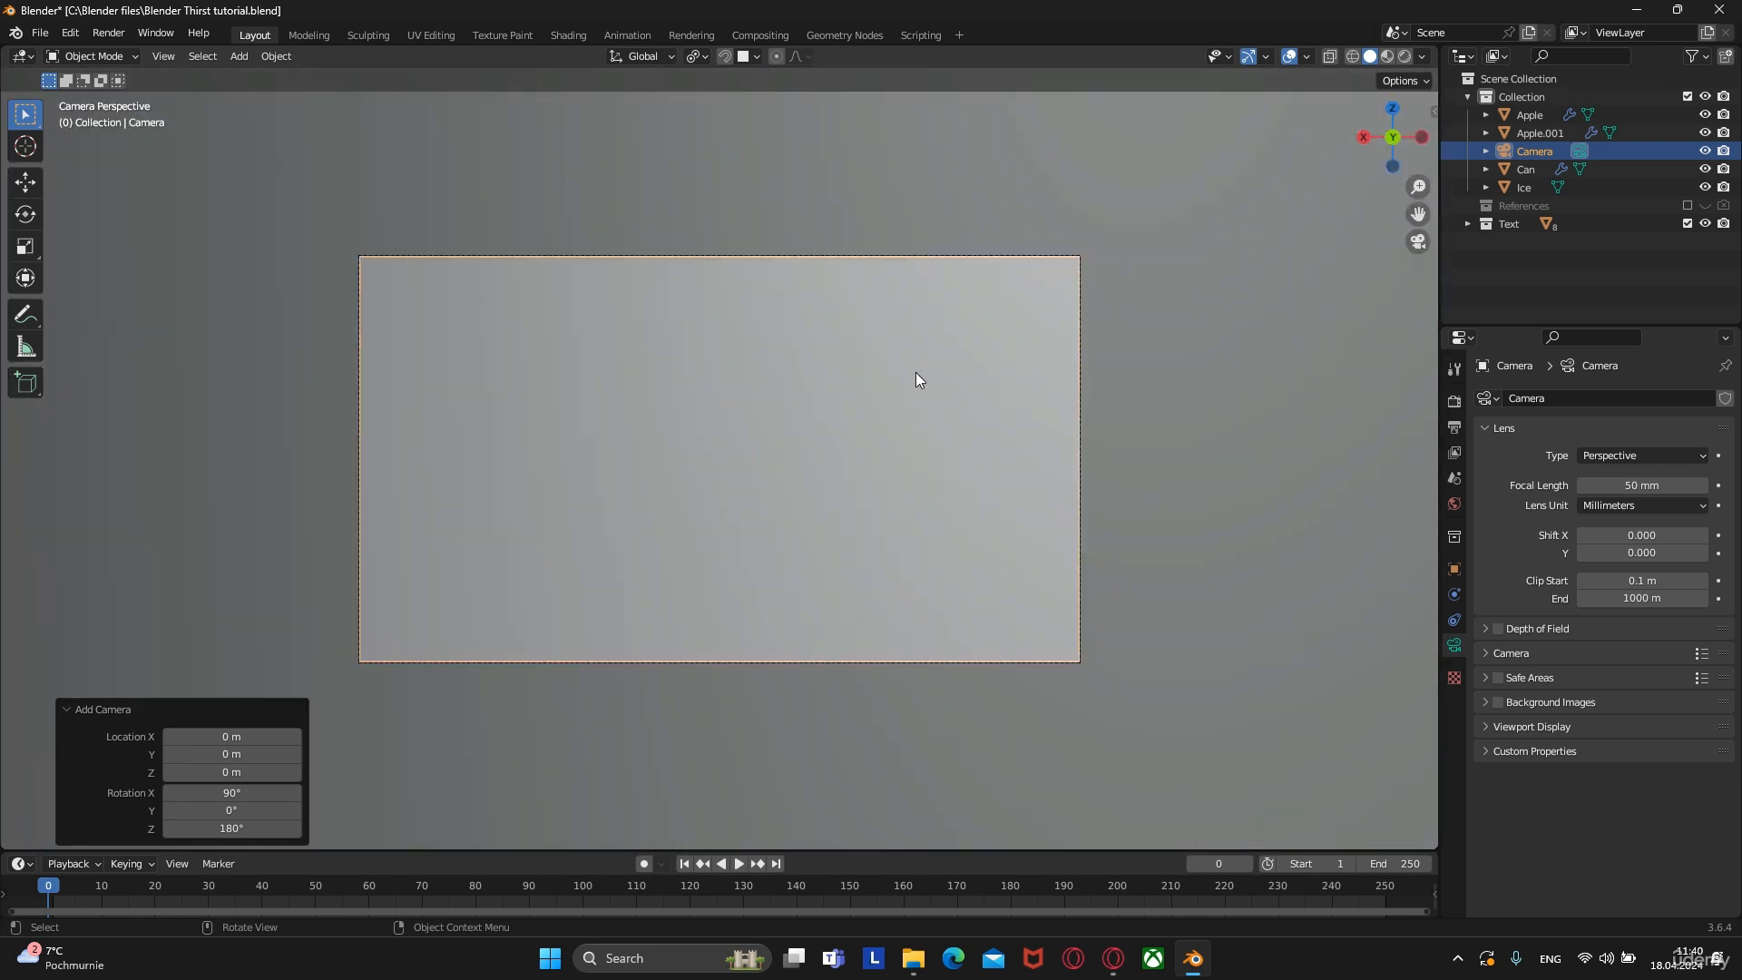
left_click(1455, 428)
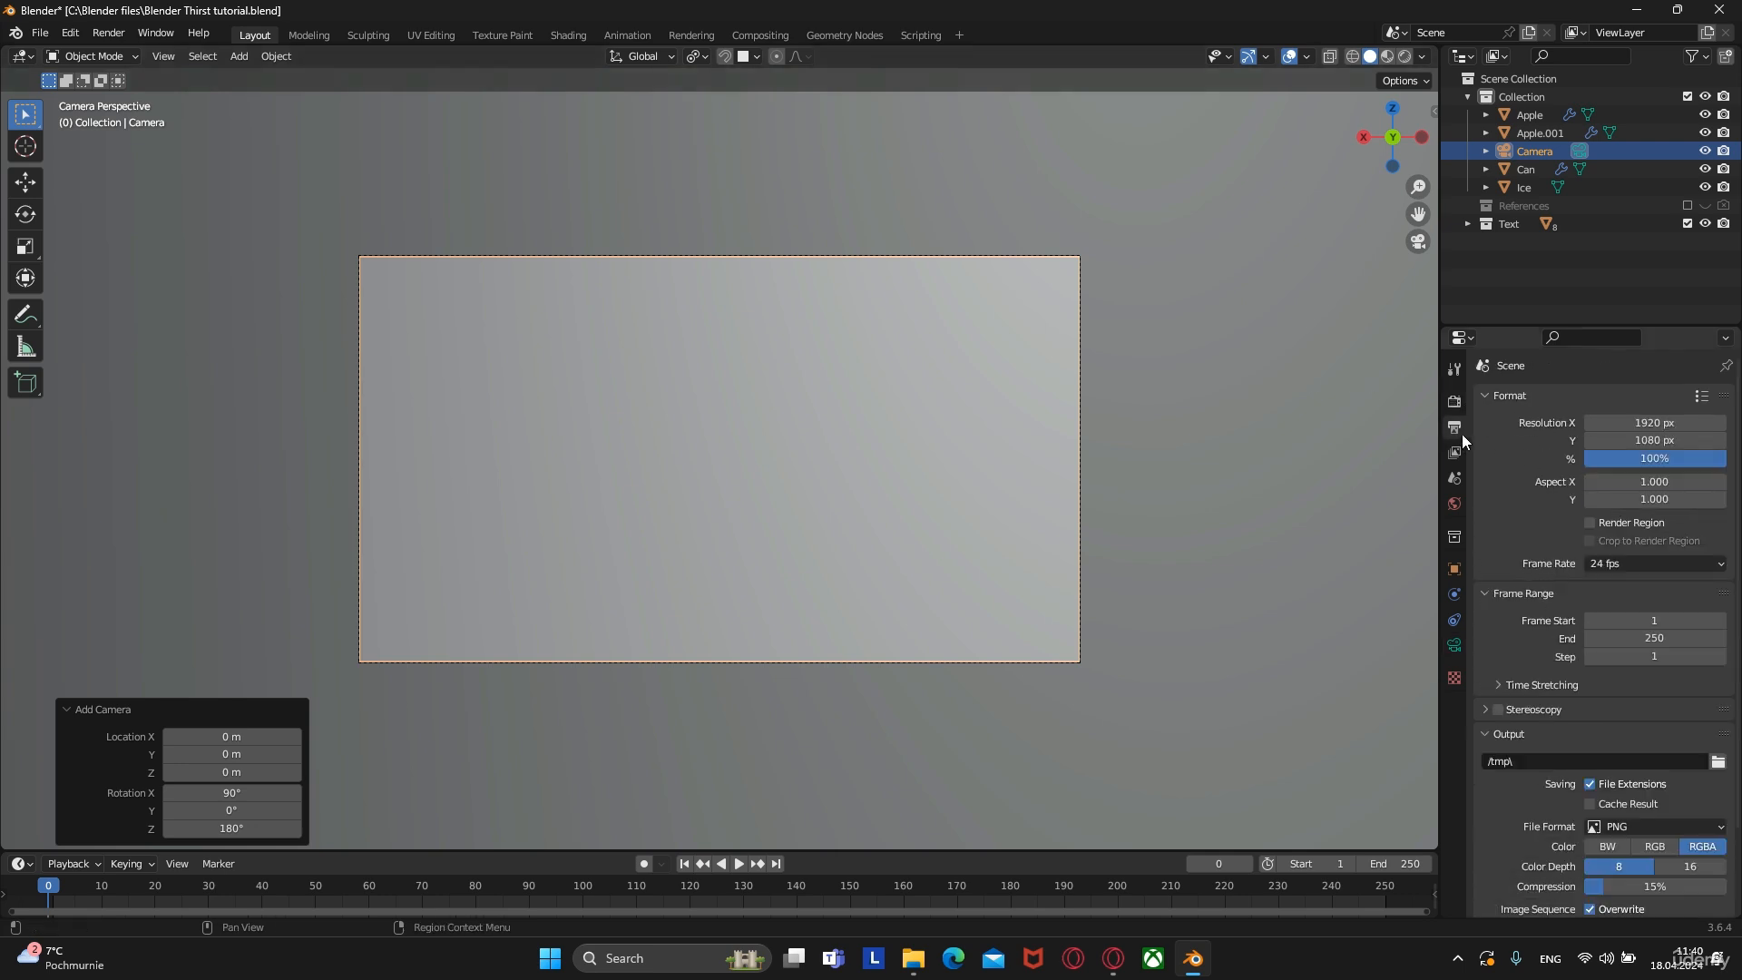
left_click_drag(1642, 421, 1643, 440)
key("BackSpace")
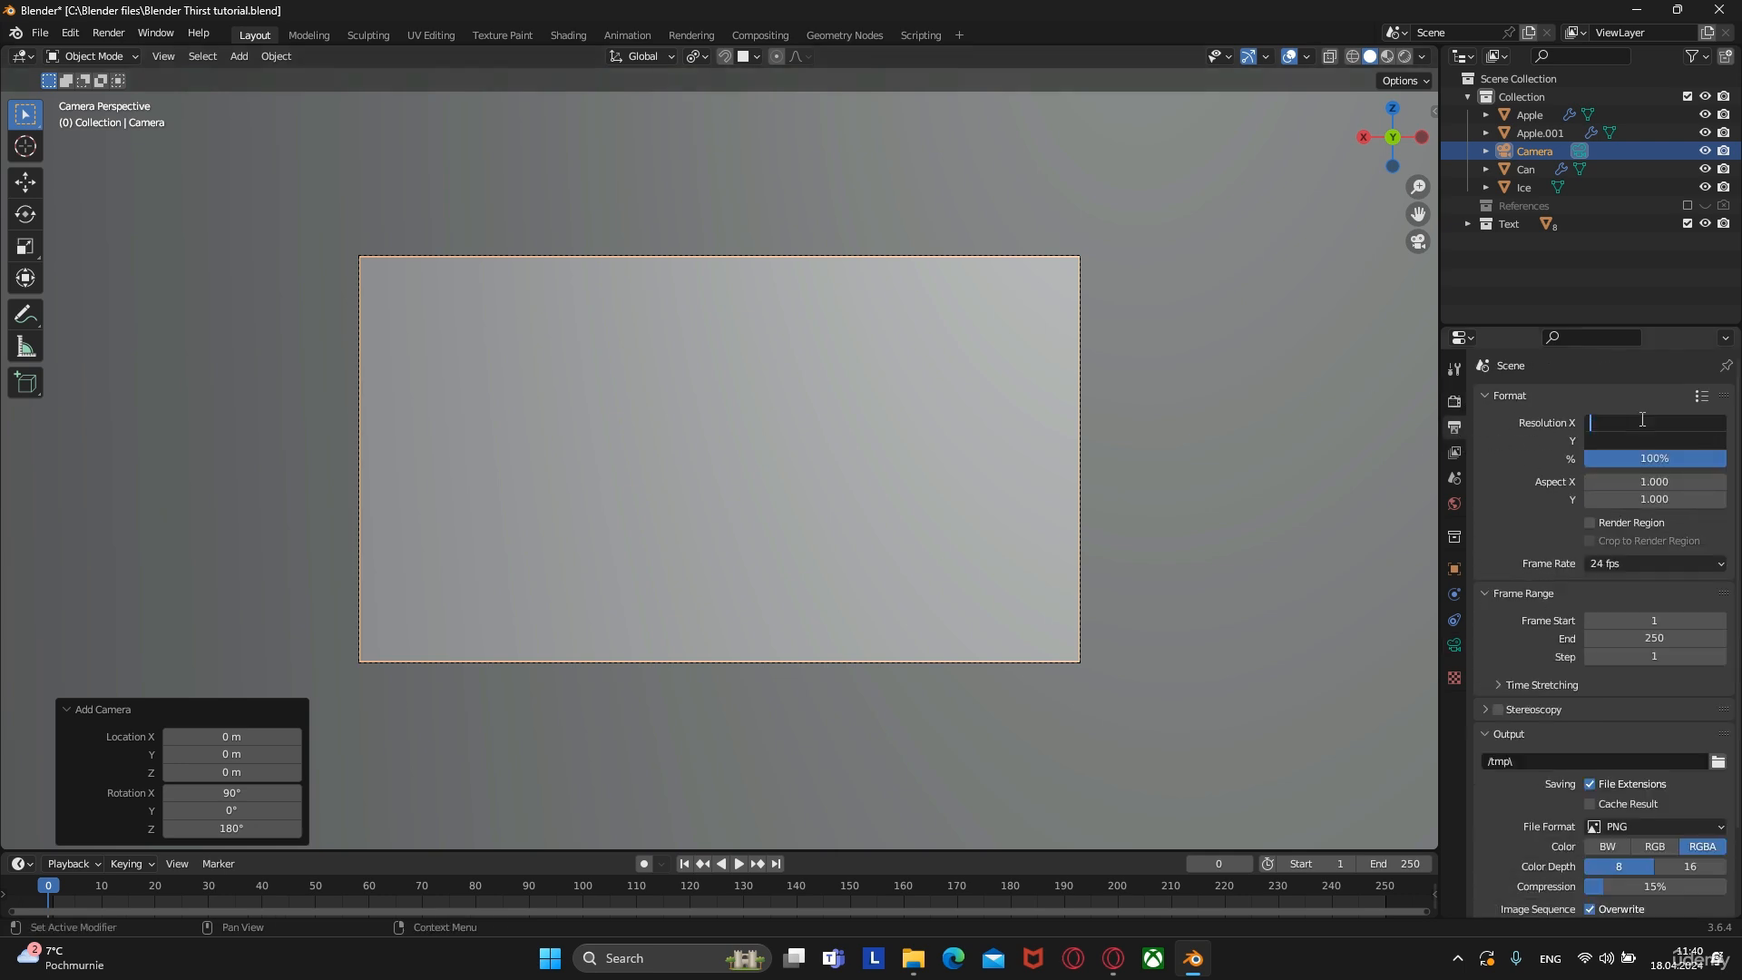
key("Escape")
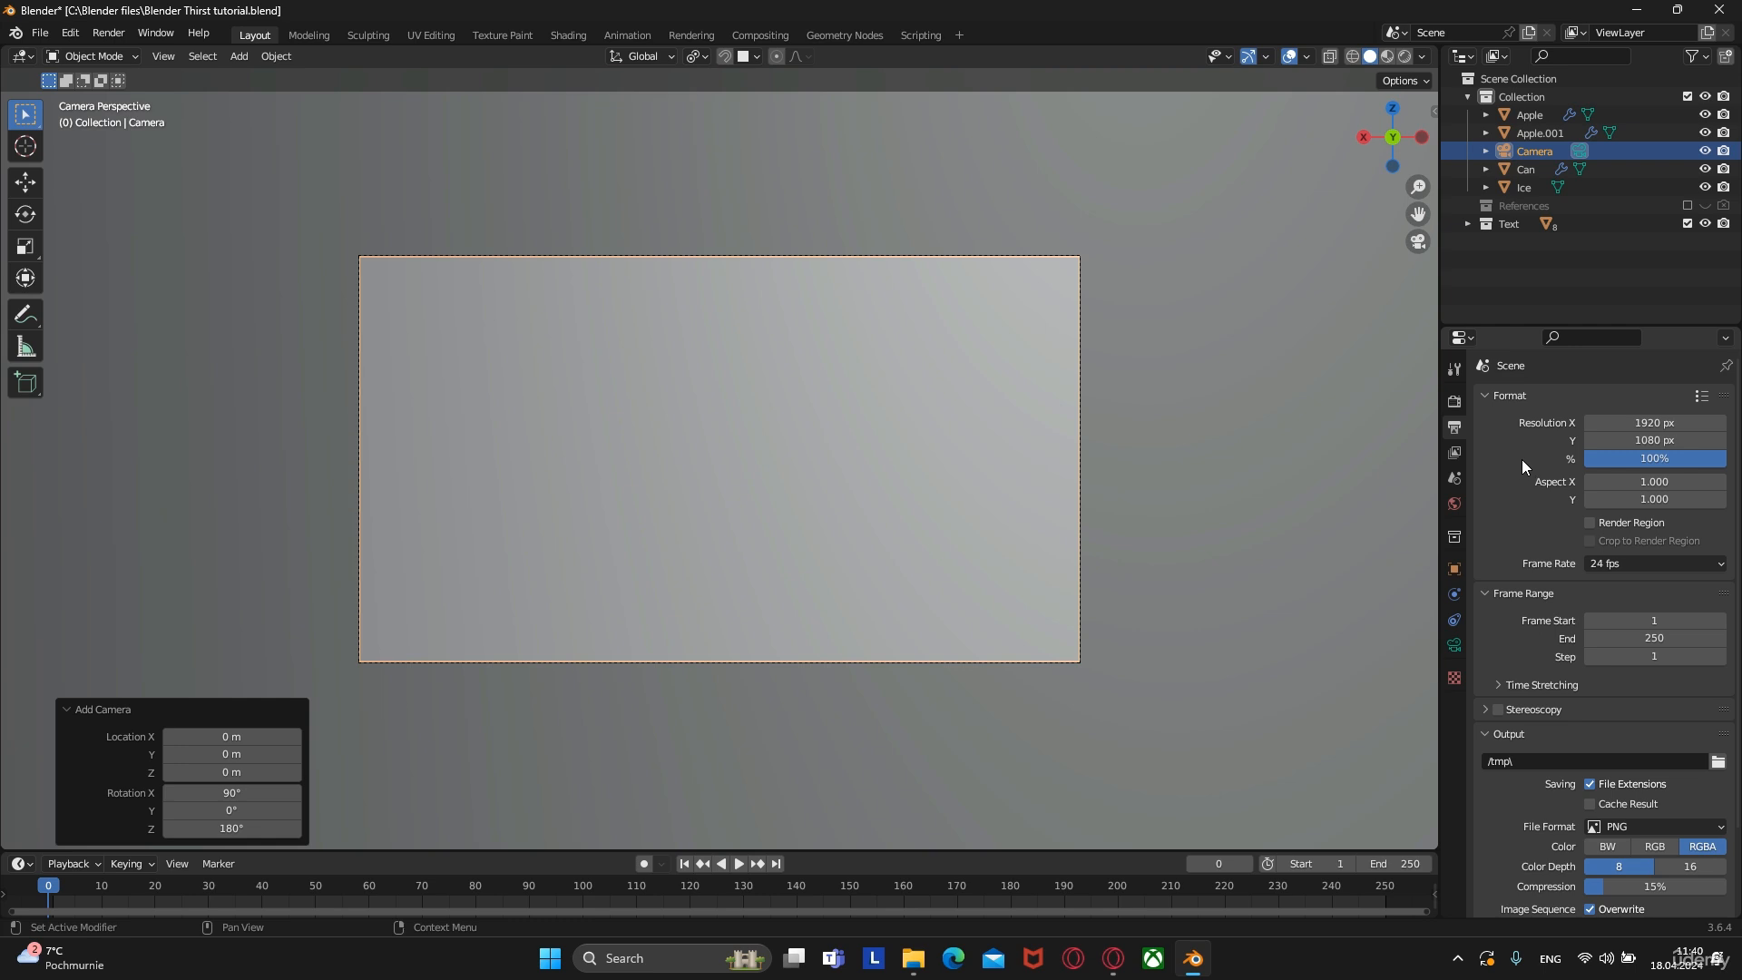
Set the camera's focal length to 125 mm
left_click(1453, 645)
left_click(1612, 486)
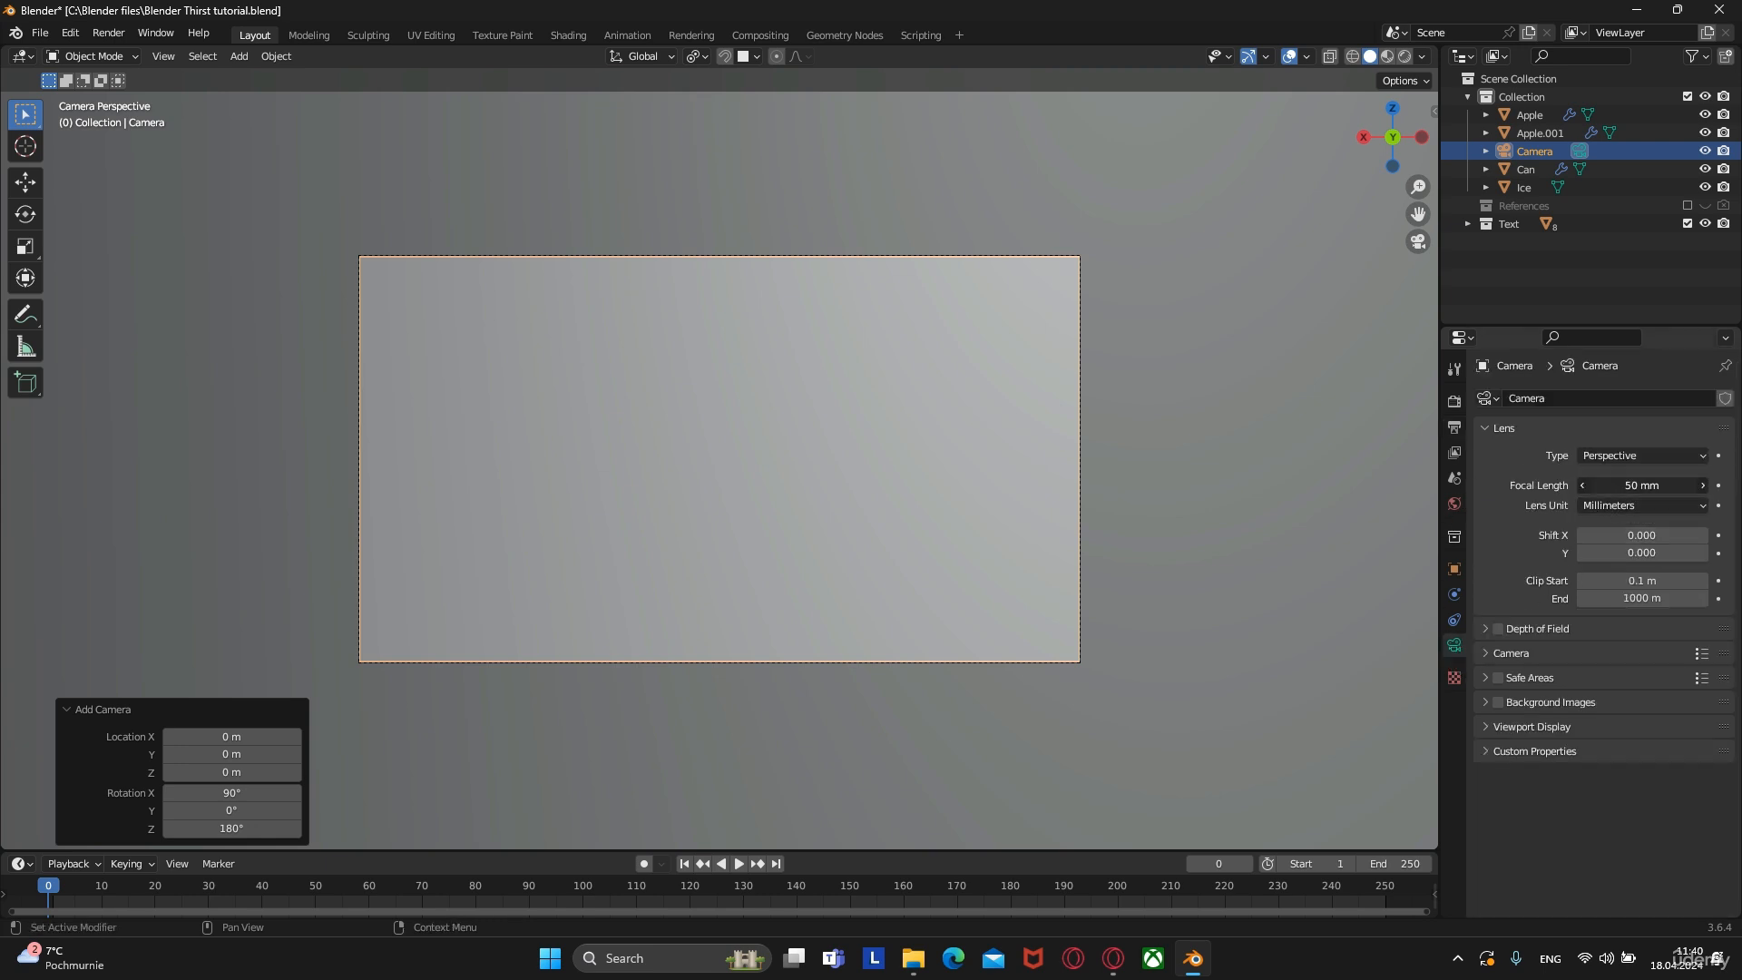
key("BackSpace")
key("Return")
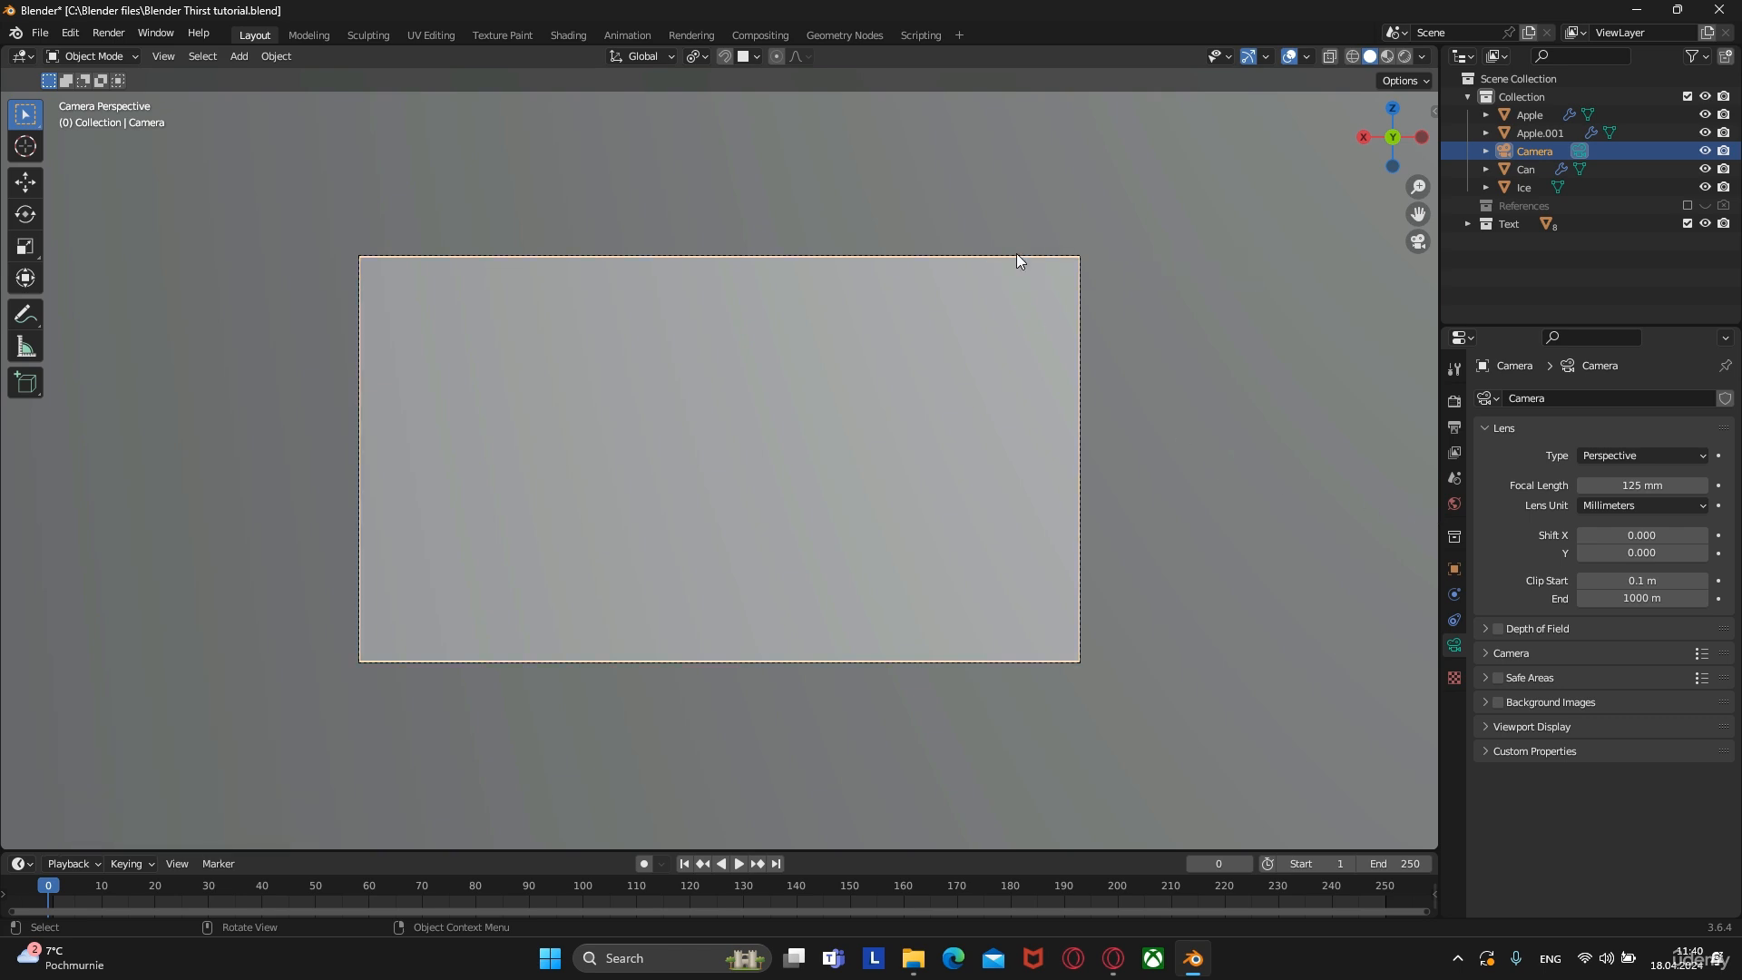
Lock the camera to the view so that navigating the viewport moves it
key("n")
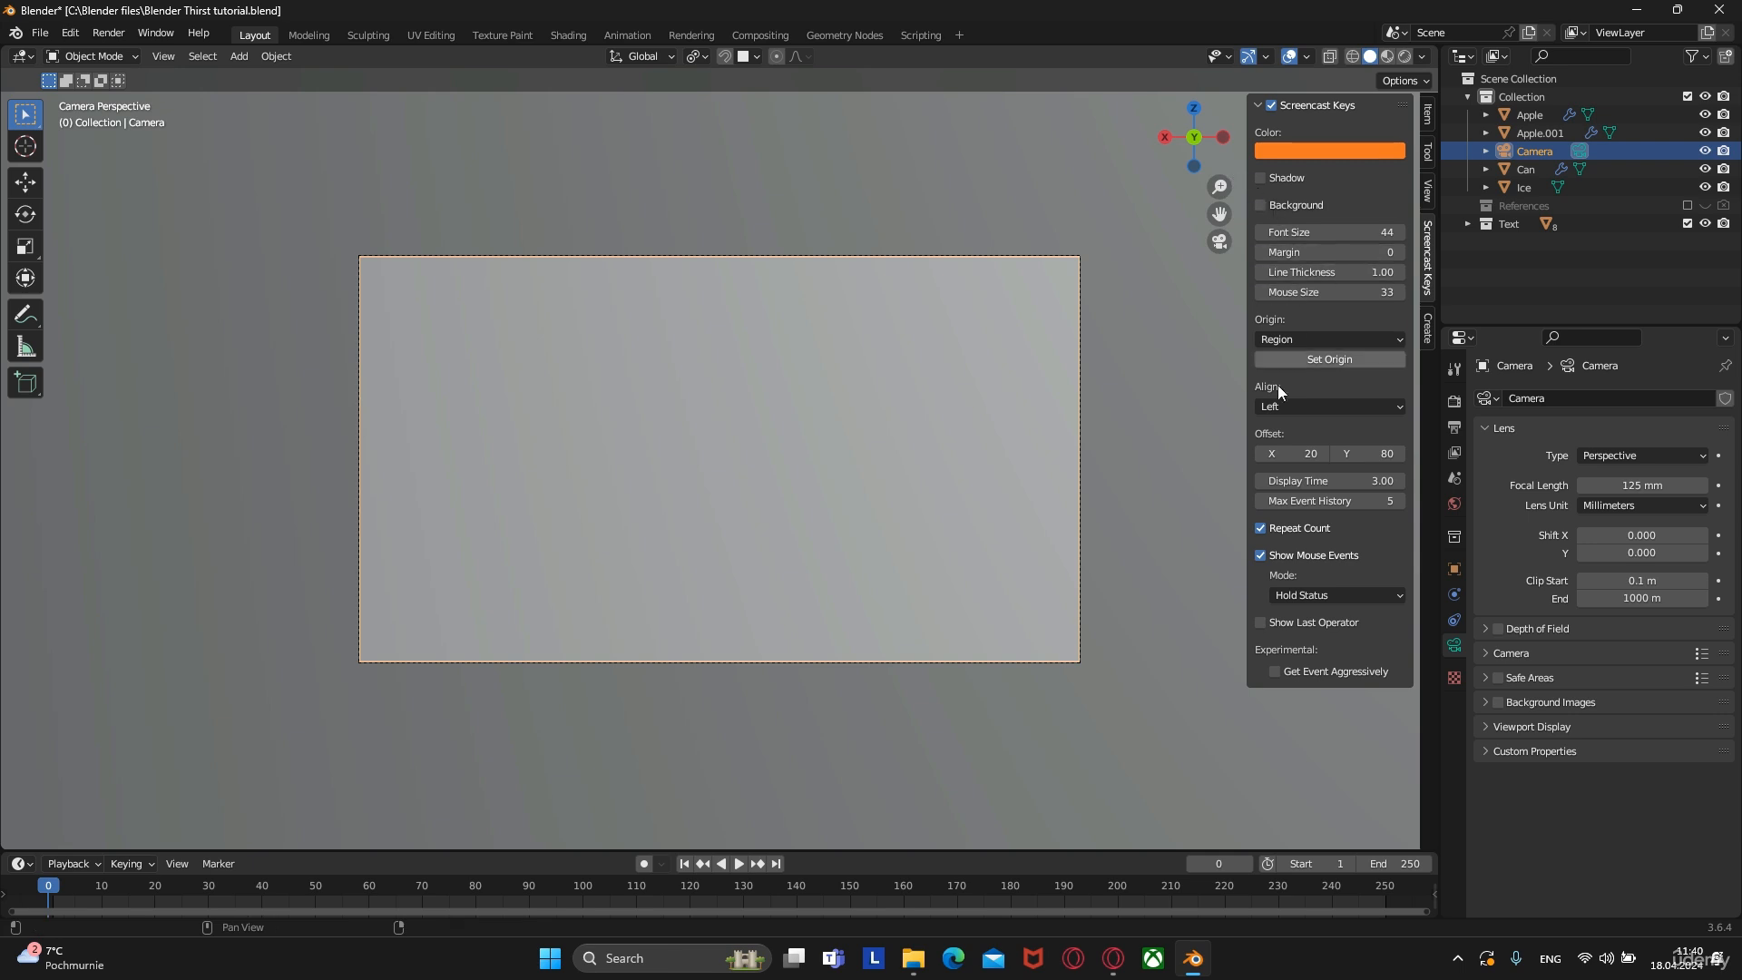
left_click(1426, 187)
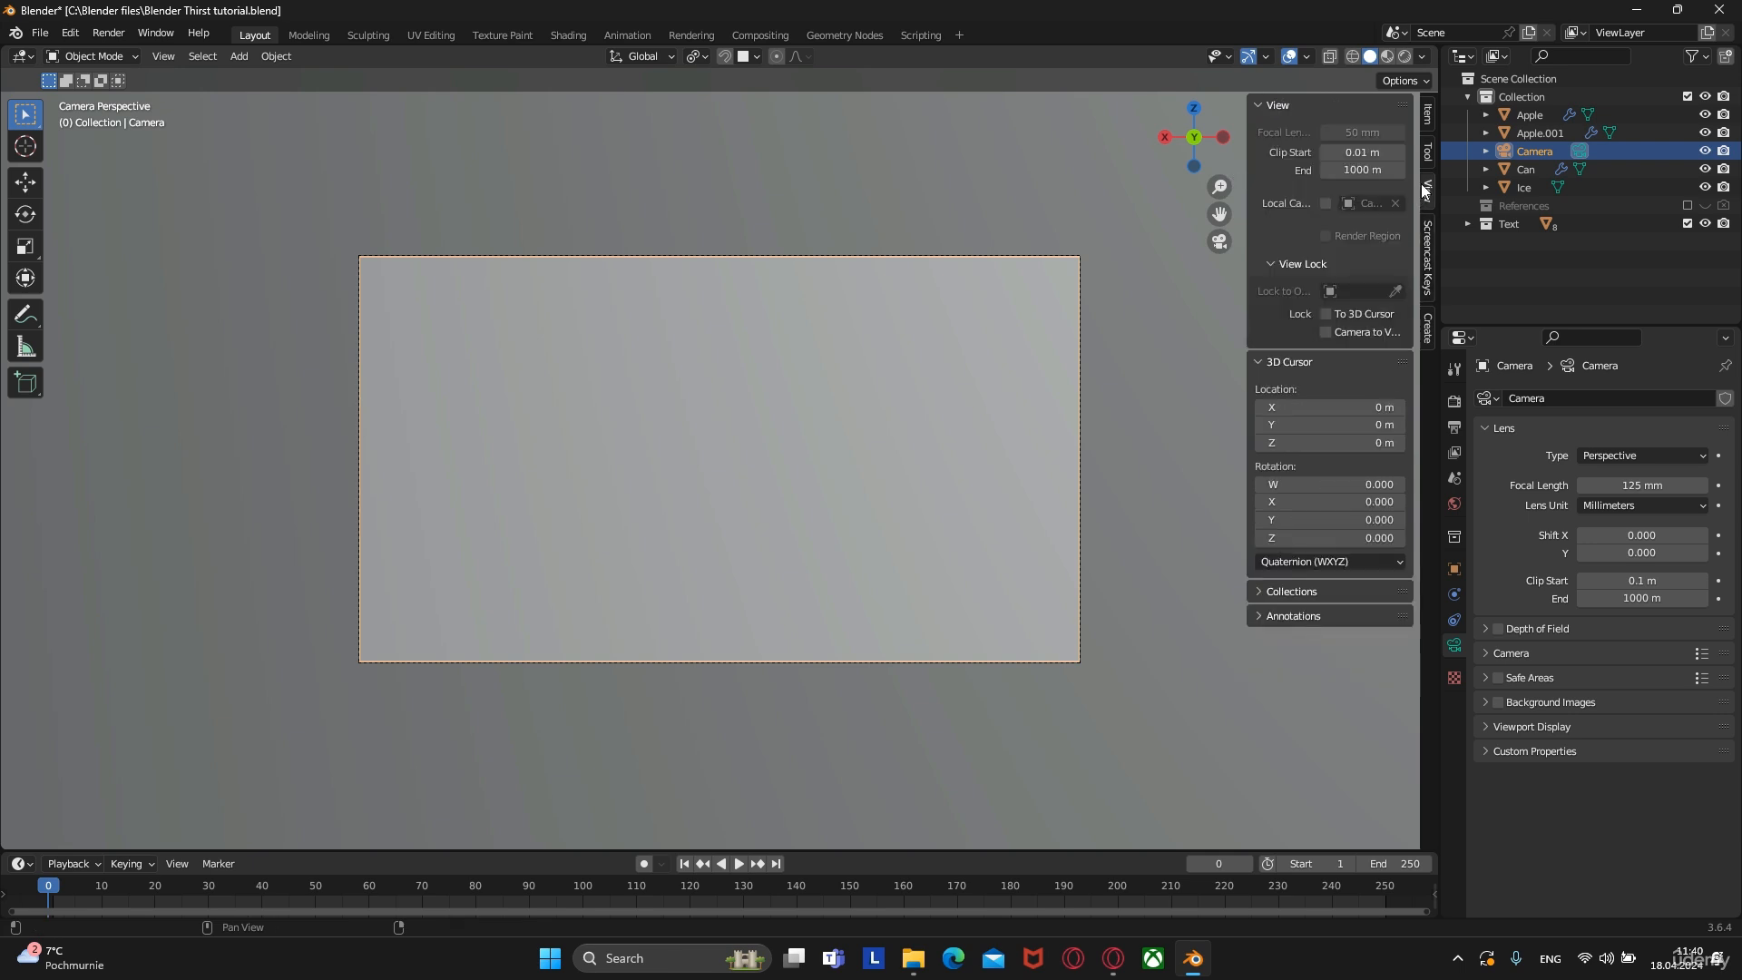
scroll(911, 377, "up", 2)
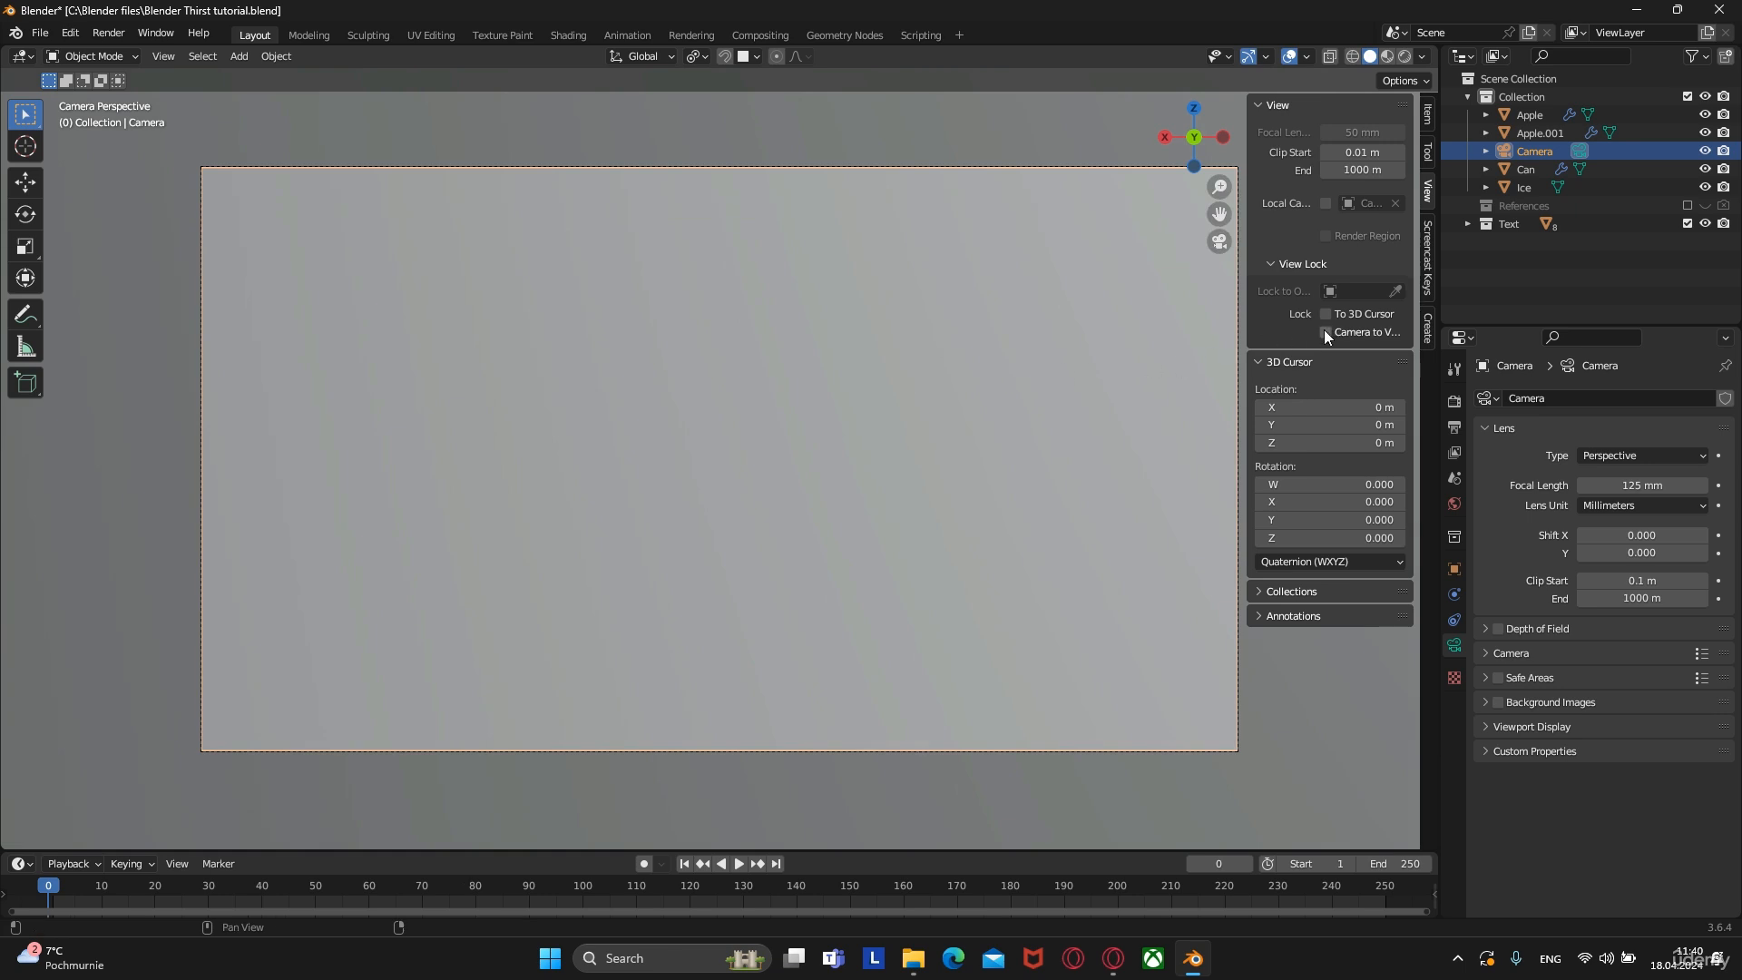
left_click(1326, 333)
Pull the camera back until the whole can, apple and ice cube fit in the frame with some margin
scroll(806, 384, "down", 3)
scroll(807, 392, "down", 5)
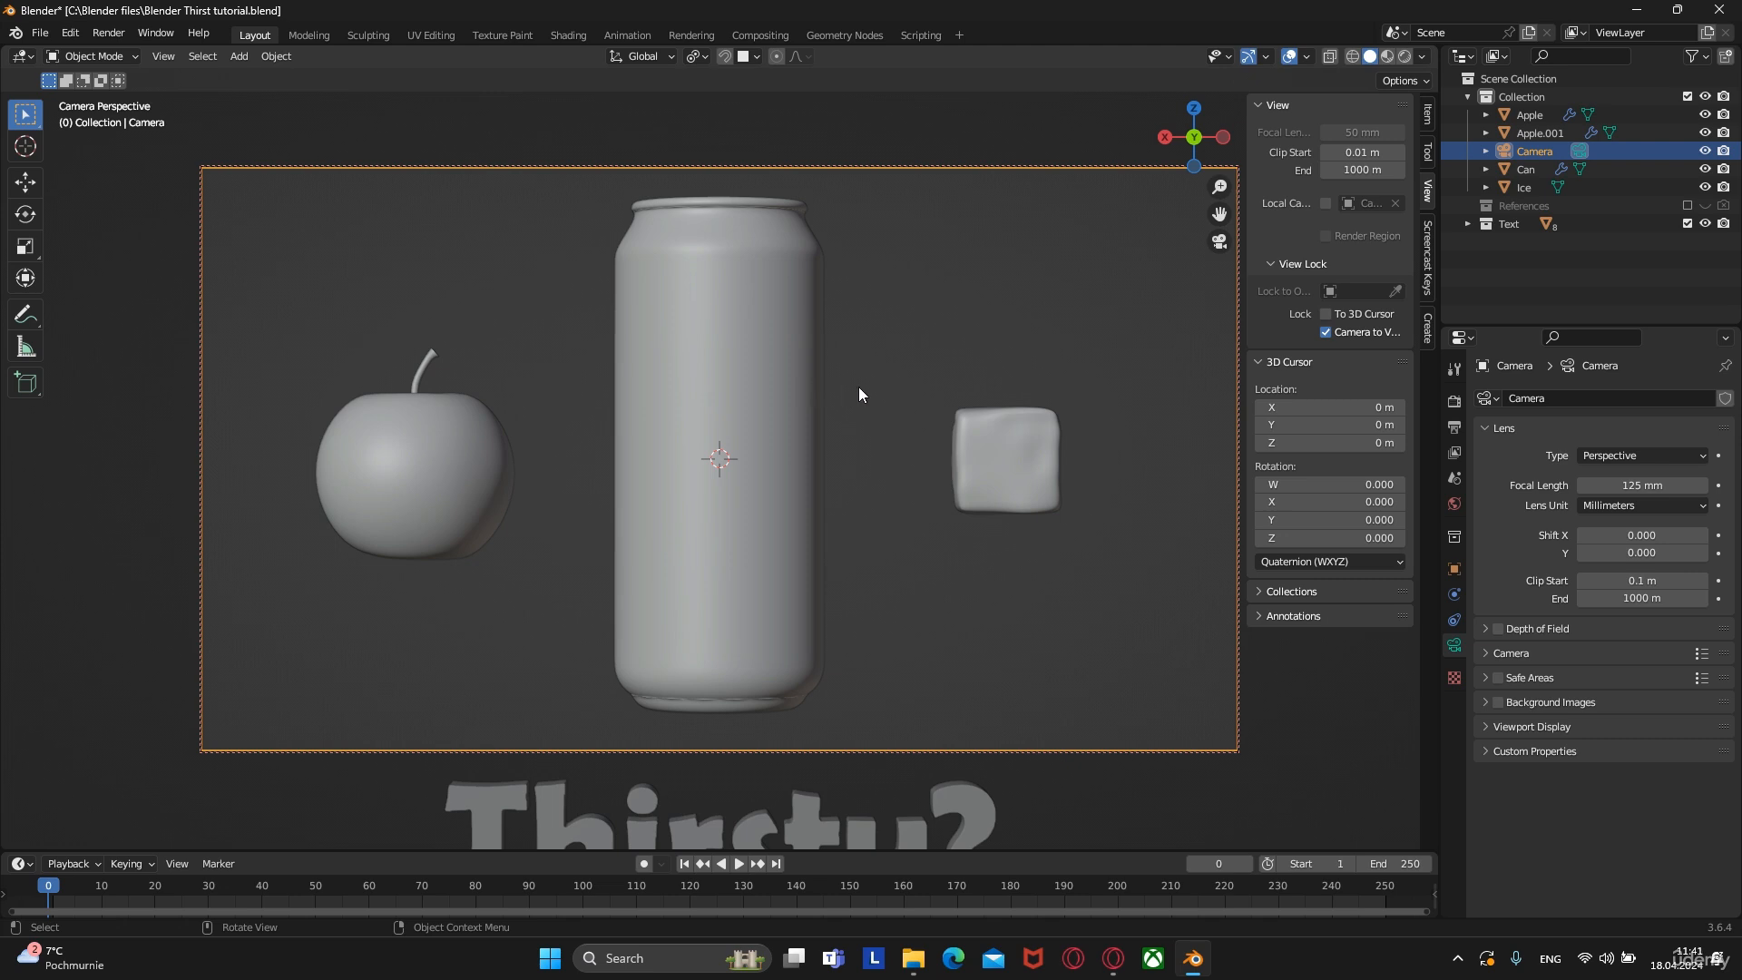
left_click(760, 383)
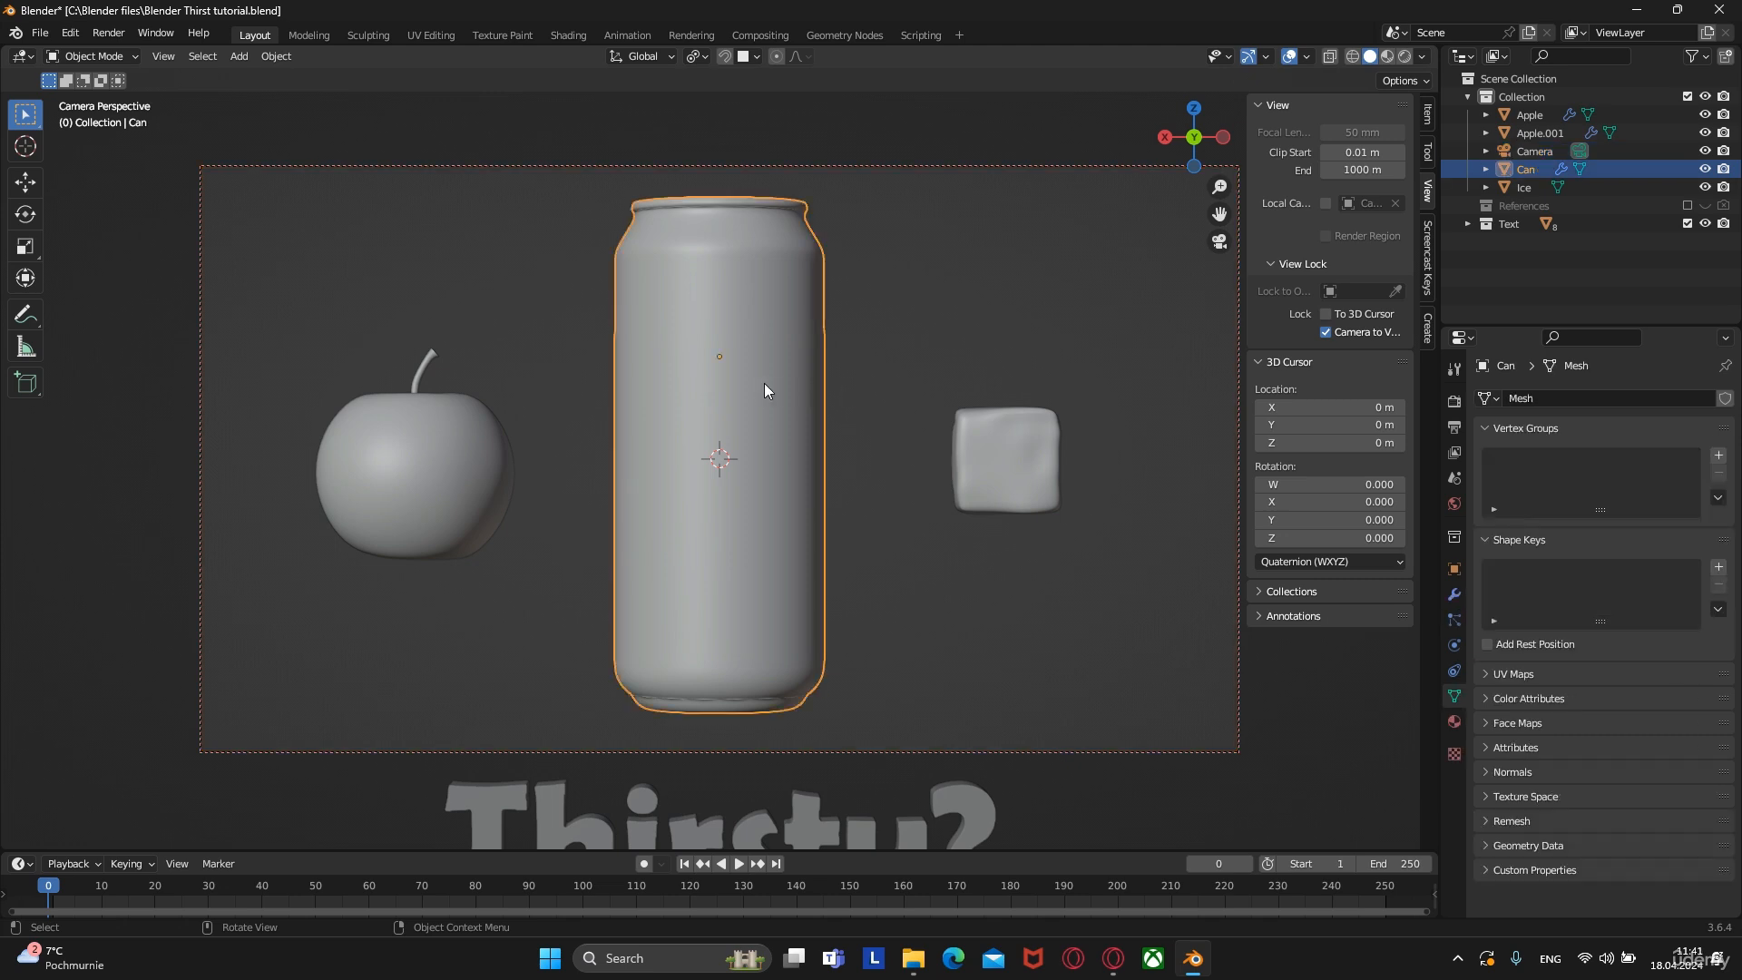
left_click(824, 166)
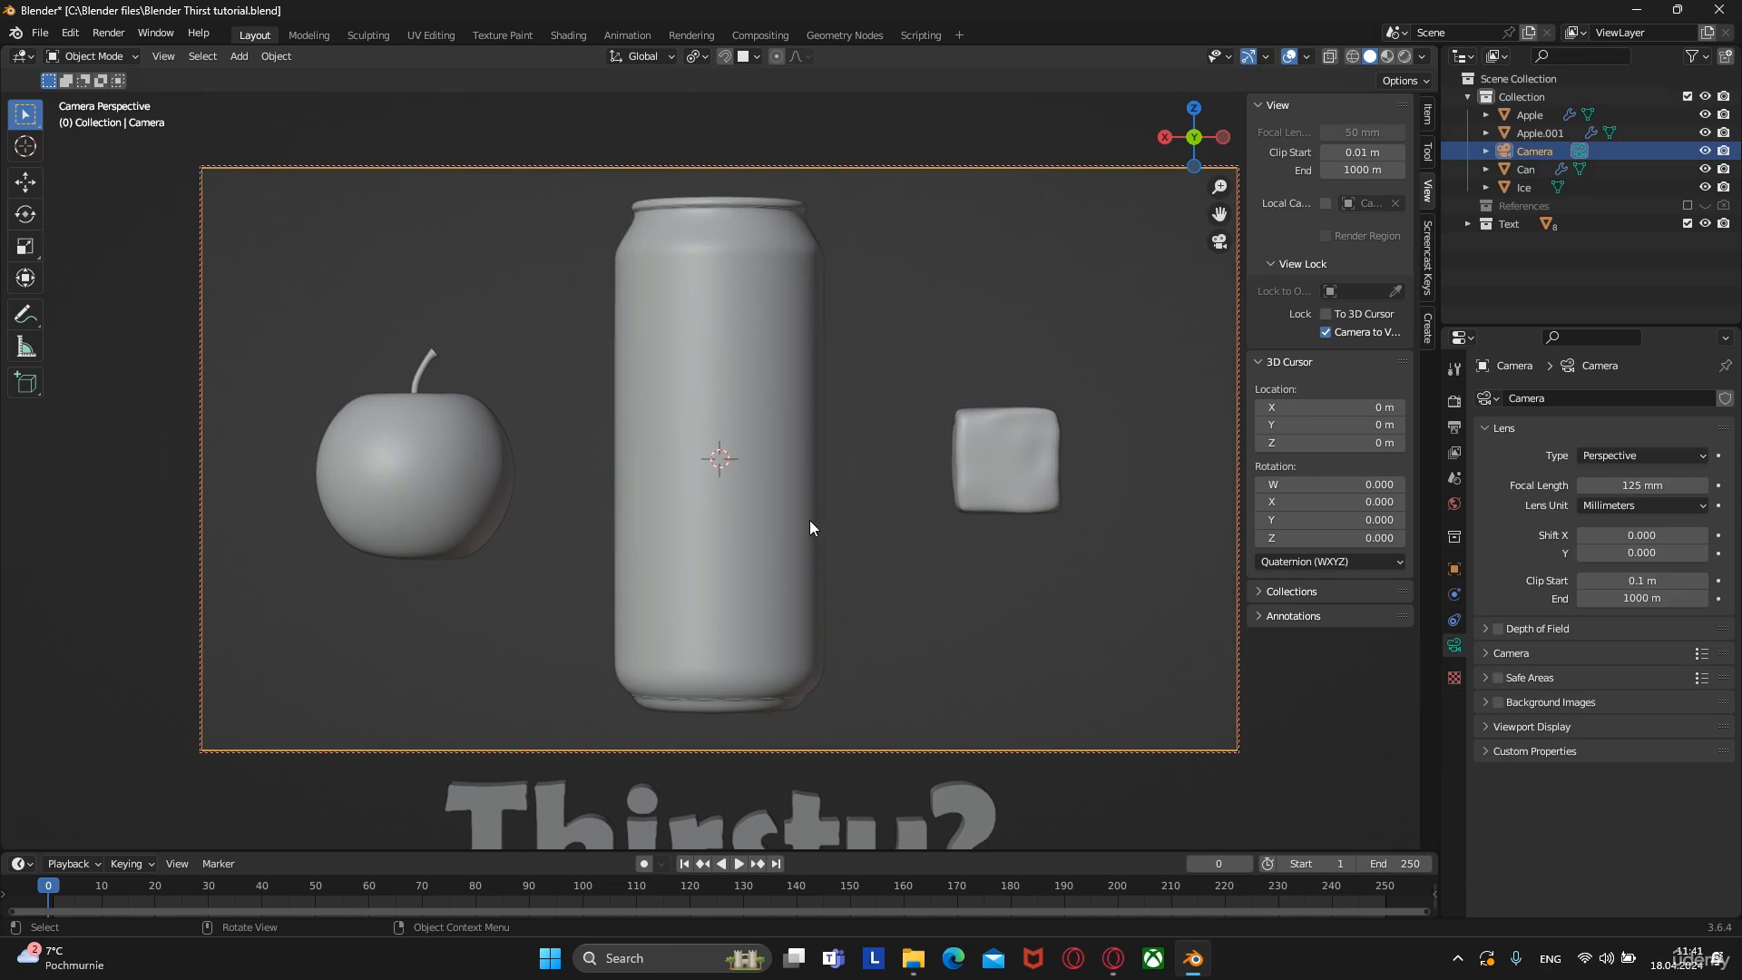
scroll(812, 510, "down", 2)
mouse_move(812, 511)
middle_mouse_down("ctrl")
mouse_move(813, 495)
mouse_move(810, 518)
middle_mouse_up("ctrl")
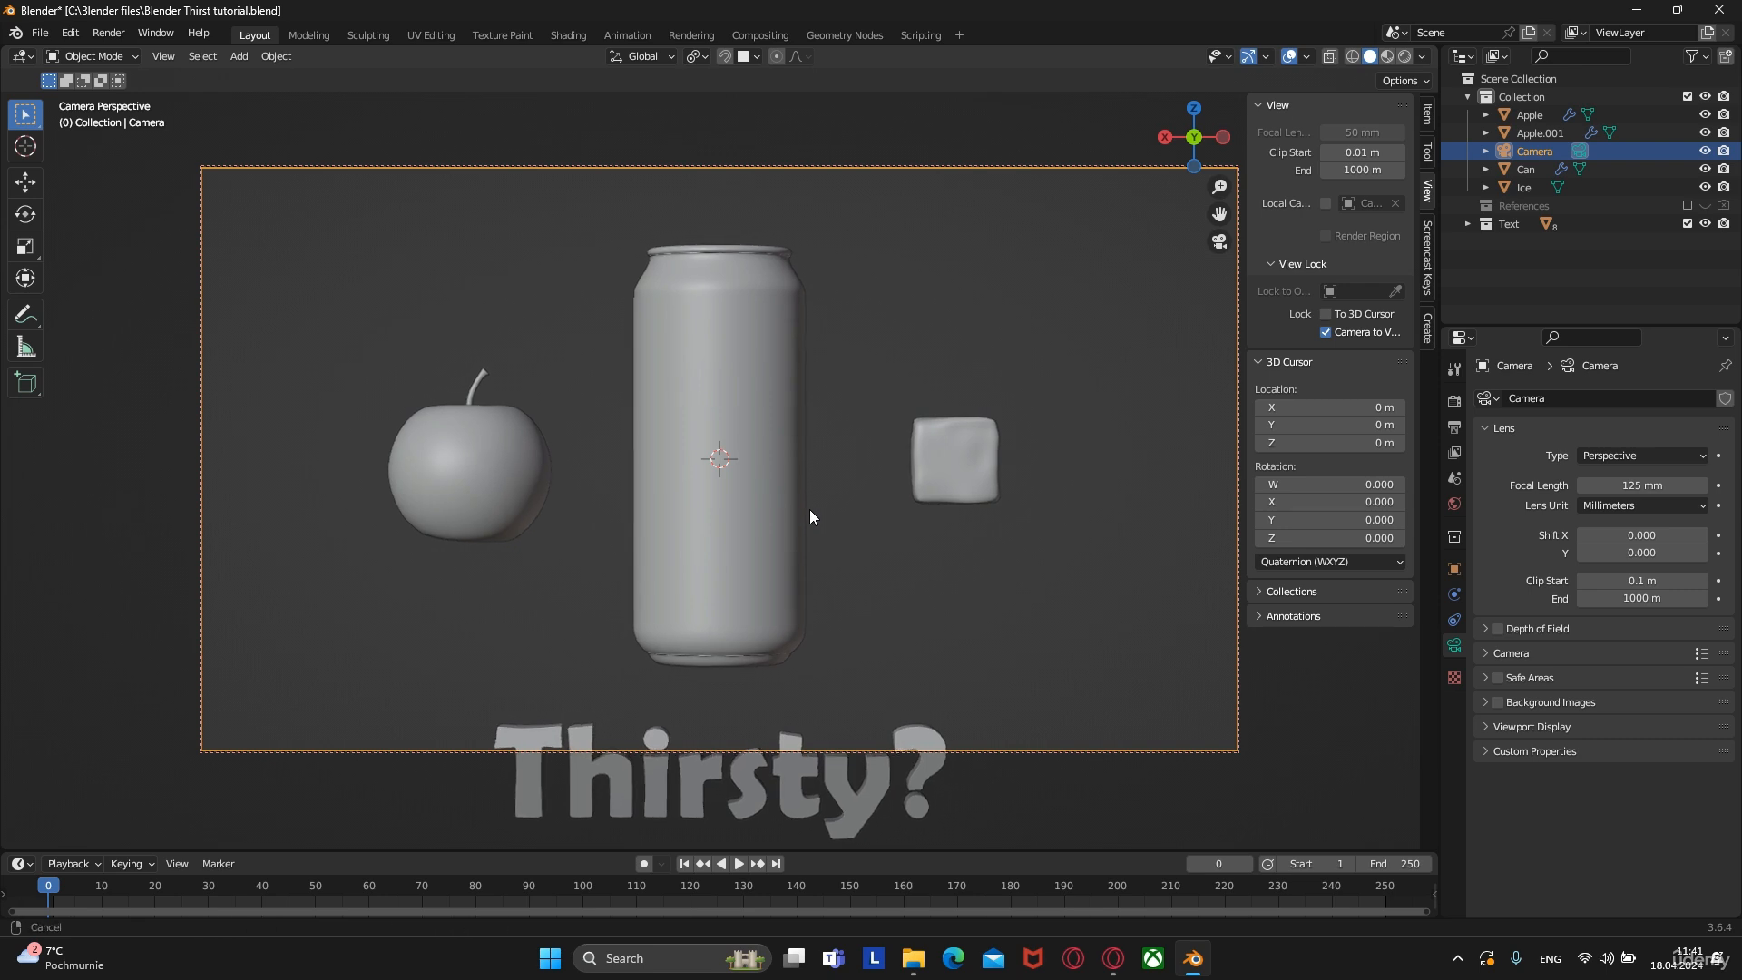
Move the apple directly behind the can, aligned along the Y axis as seen from above
left_click(905, 450)
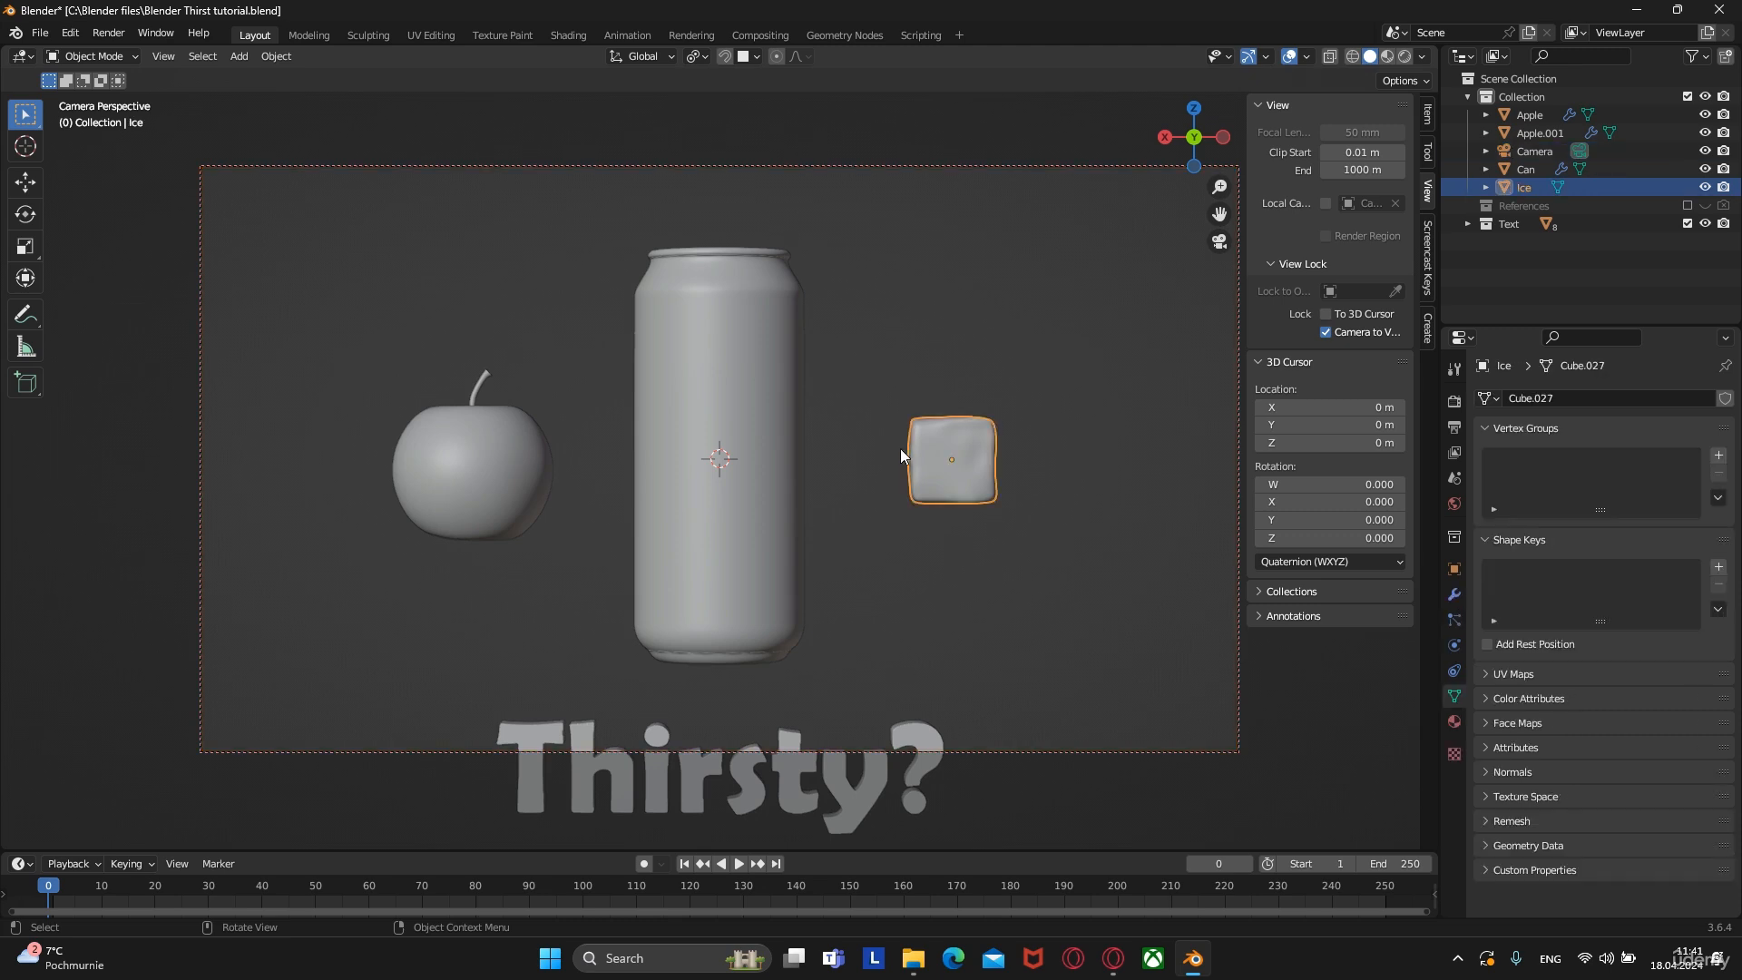
key("ctrl+KP_1")
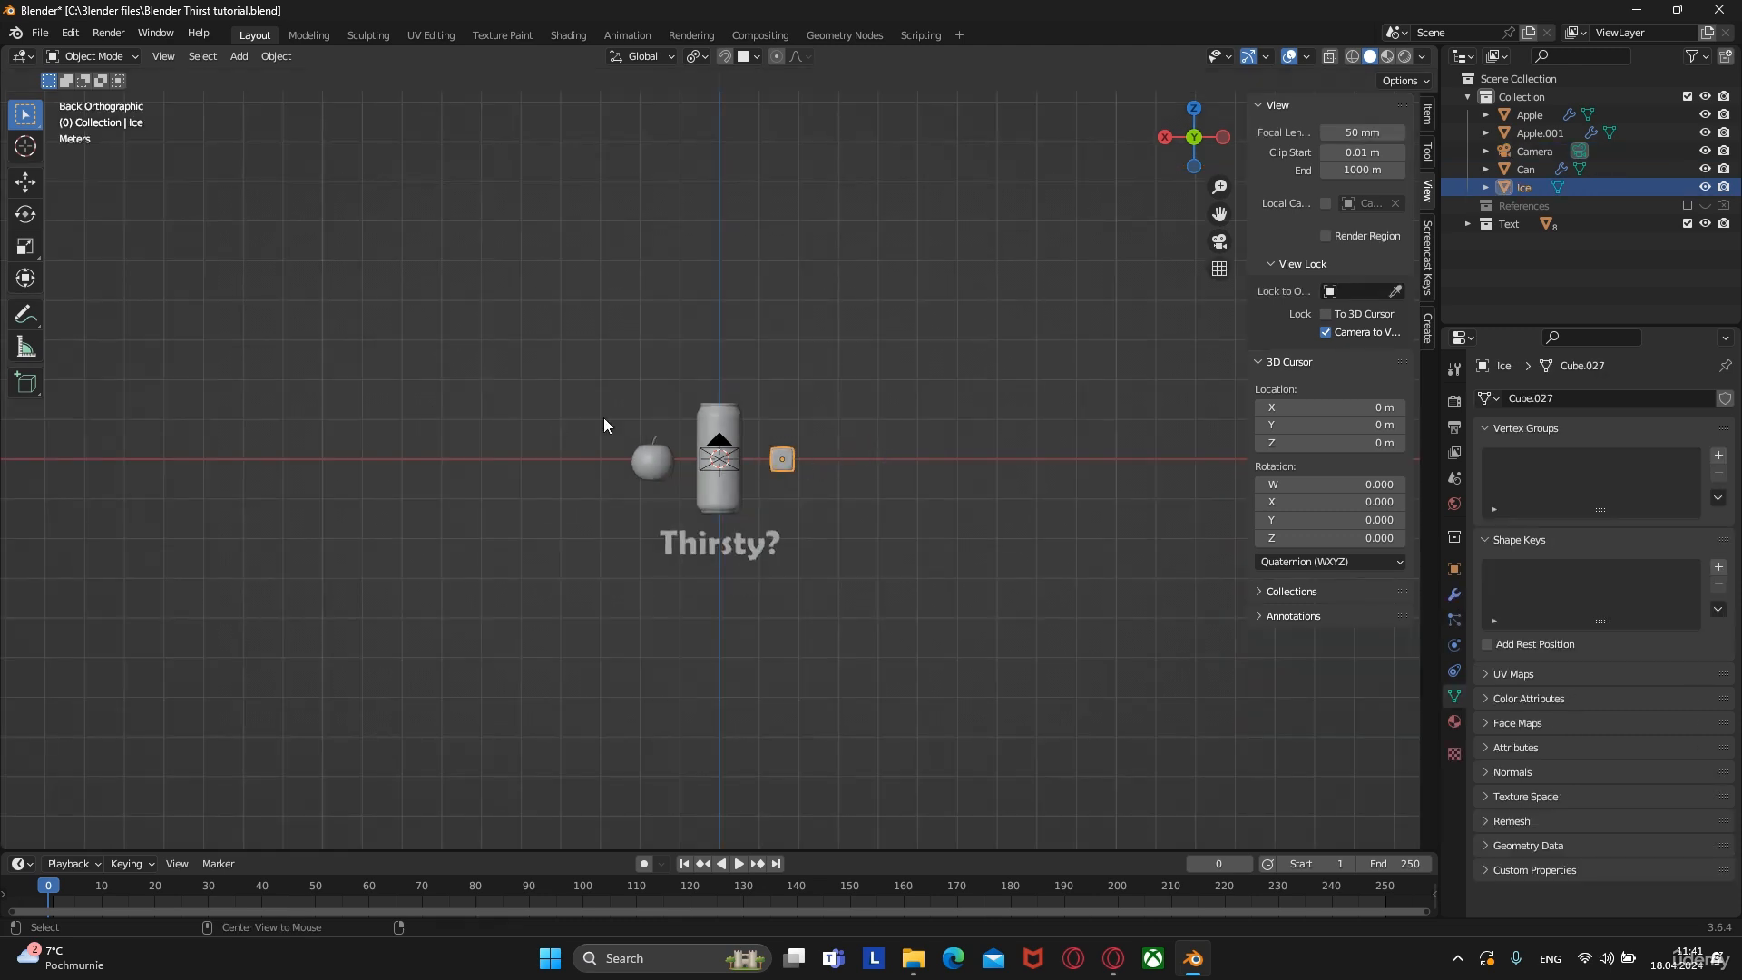
middle_click_drag(728, 415, 744, 482, "alt")
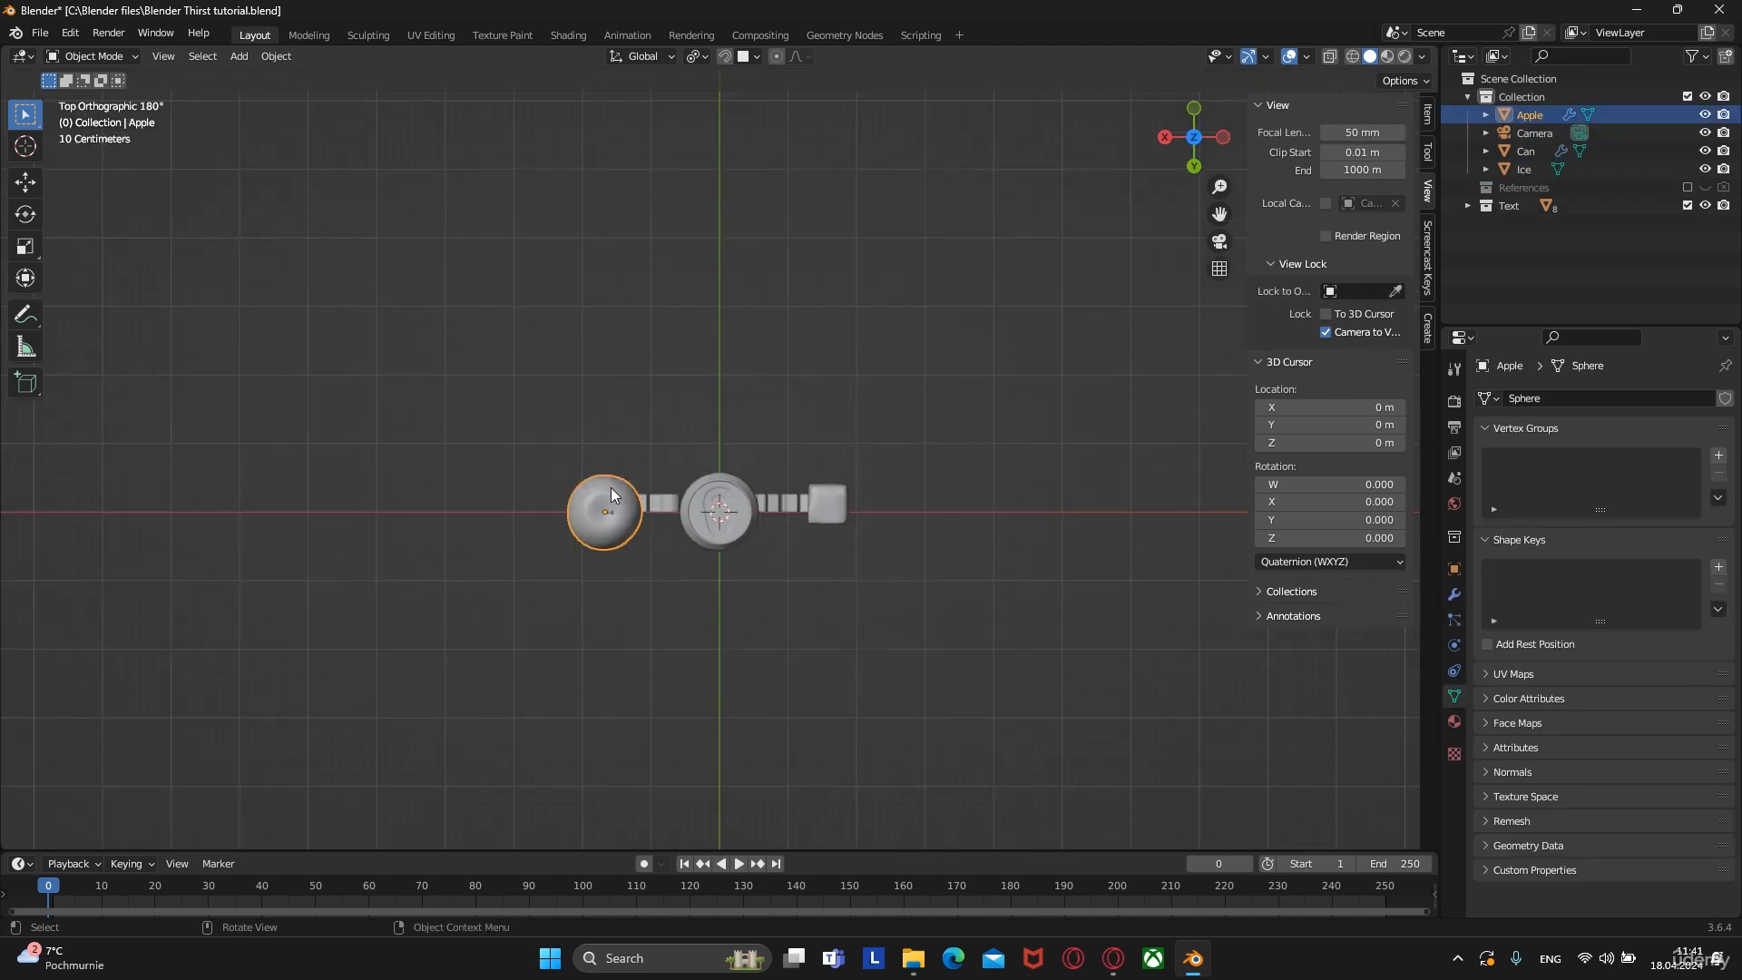
key("g")
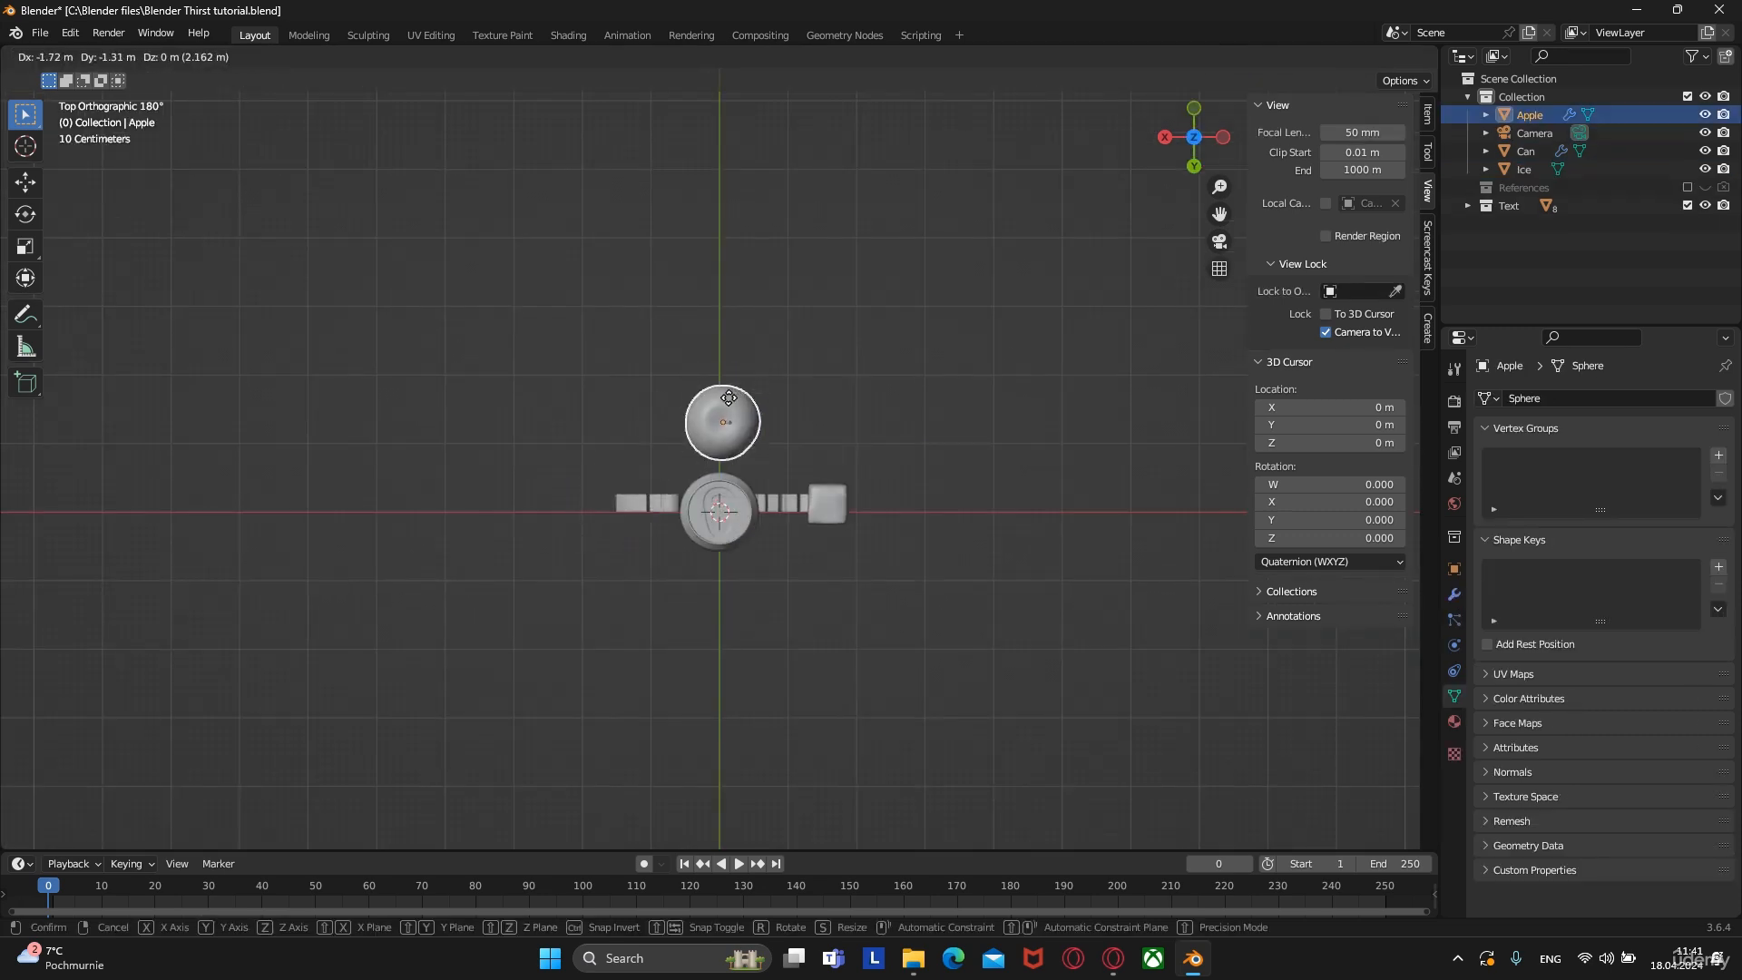
left_click(728, 399)
Duplicate the apple farther behind the can and move the original back as well, keeping it hidden from the camera
key("shift+d")
left_click(747, 206)
left_click(739, 432)
key("g")
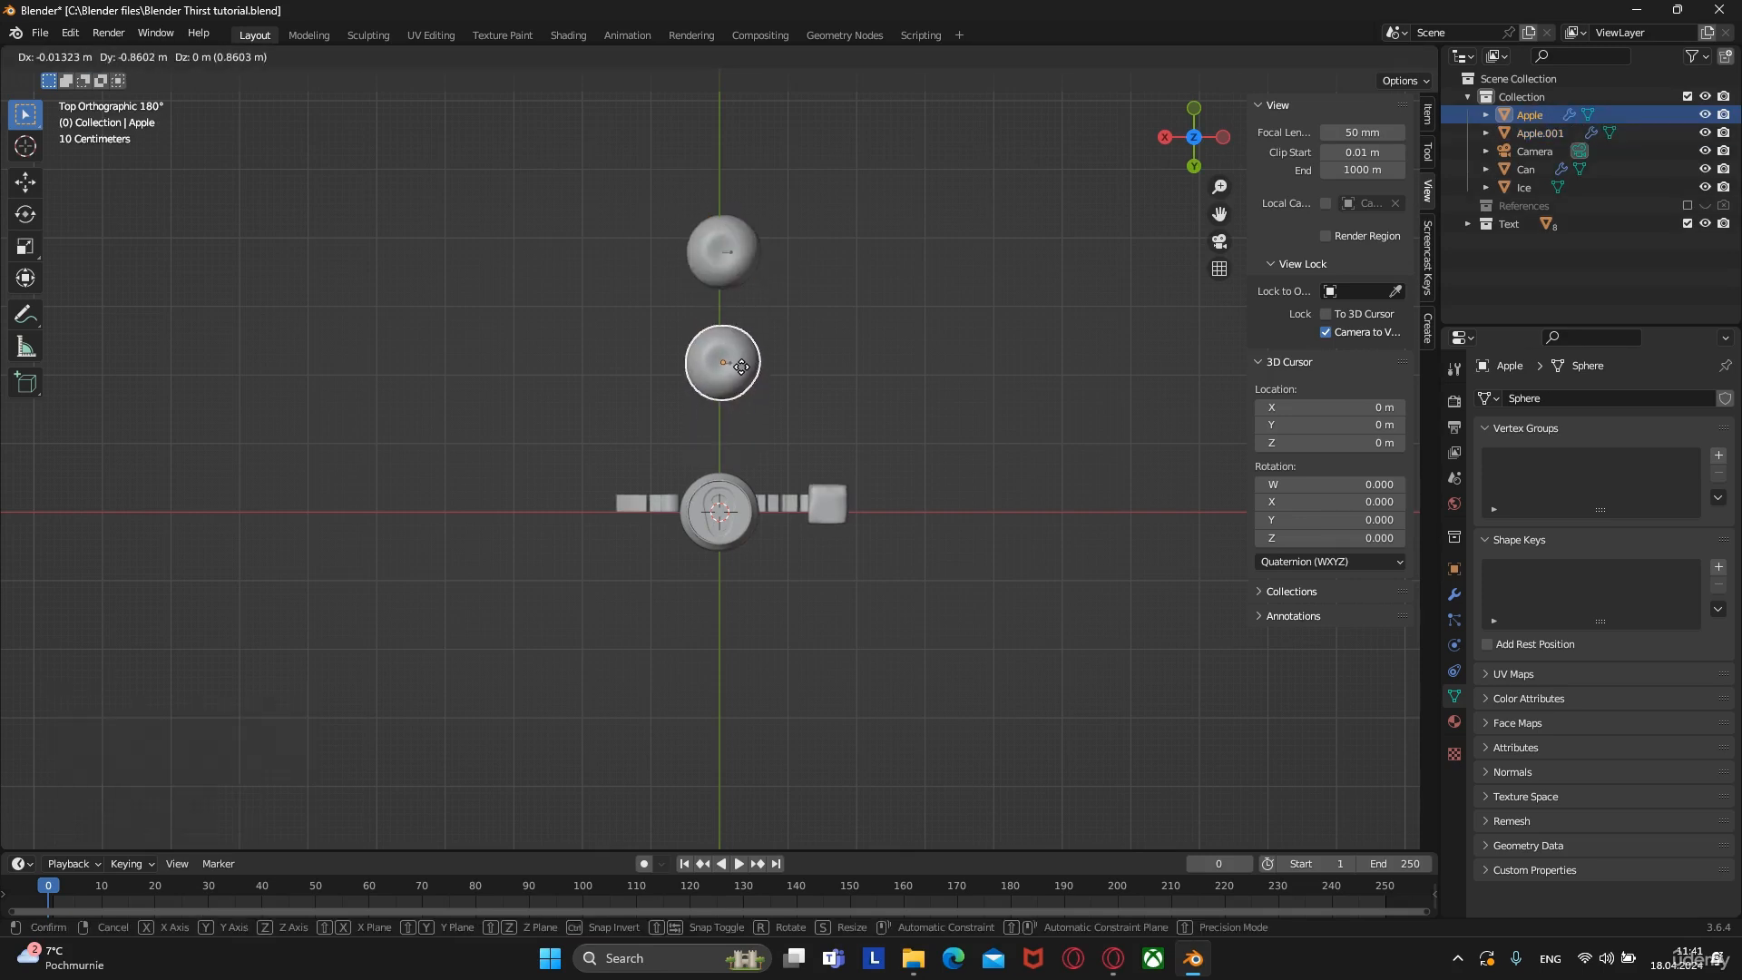
left_click(744, 385)
key("KP_0")
key("g")
left_click(835, 488)
Place the ice cube between the can and the nearer apple and lower it about 0.47 m, hidden from the camera
left_click(934, 457)
key("KP_7")
key("g")
left_click(796, 454)
key("KP_0")
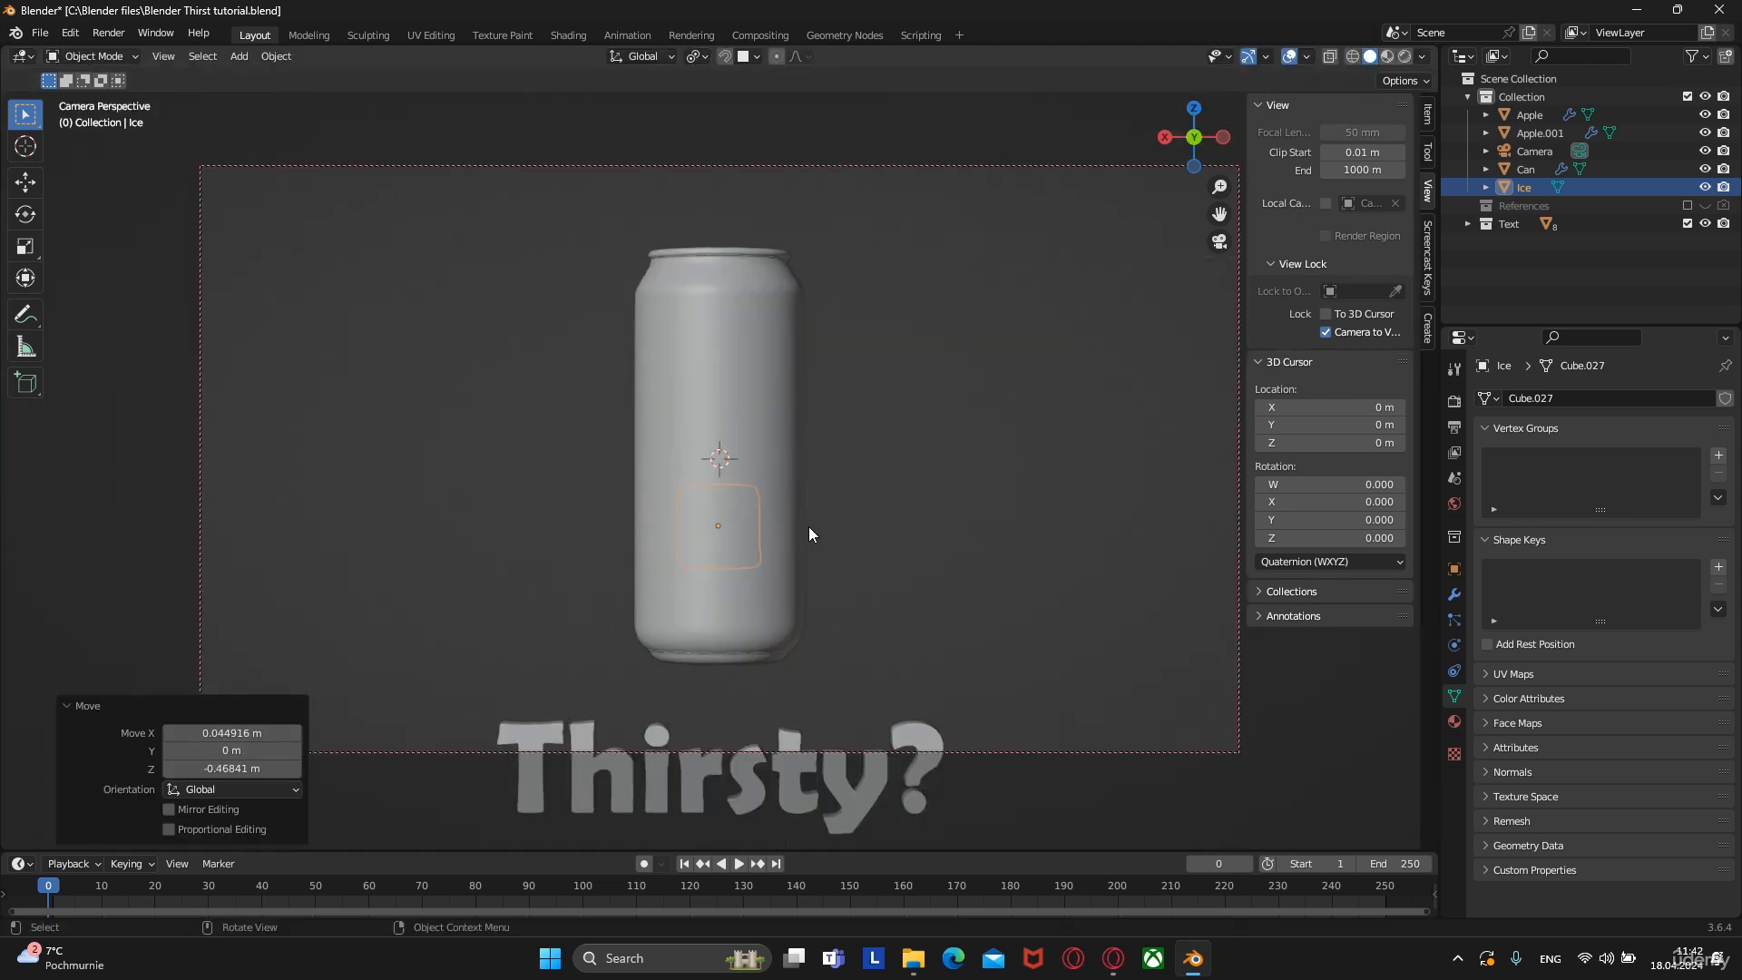
Duplicate the ice cube above the first one, behind the can, and scale the copy to 0.912
key("shift+d")
left_click(809, 372)
key("KP_7")
key("s")
left_click(876, 440)
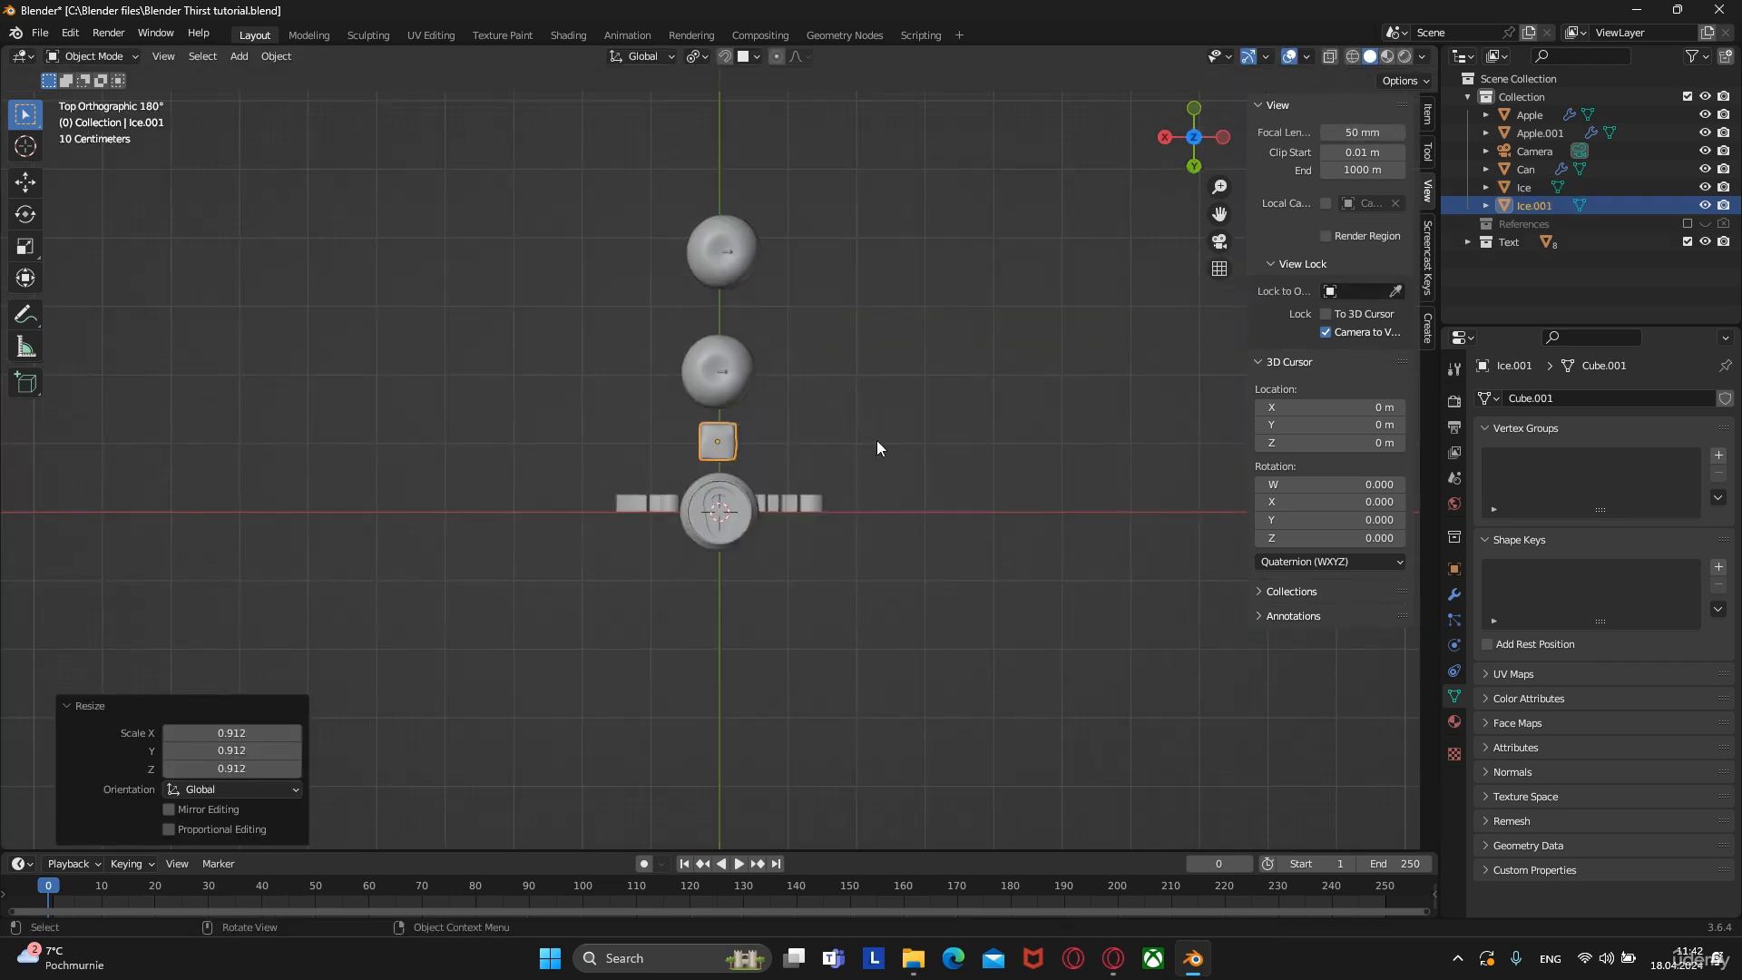
Duplicate the ice cube into the gap between the two apples and scale the copy to 1.098
key("shift+d")
left_click(741, 413)
key("s")
left_click(853, 408)
Duplicate the ice cube about 2 m farther back, behind the rear apple, and check it from the camera
key("shift+d")
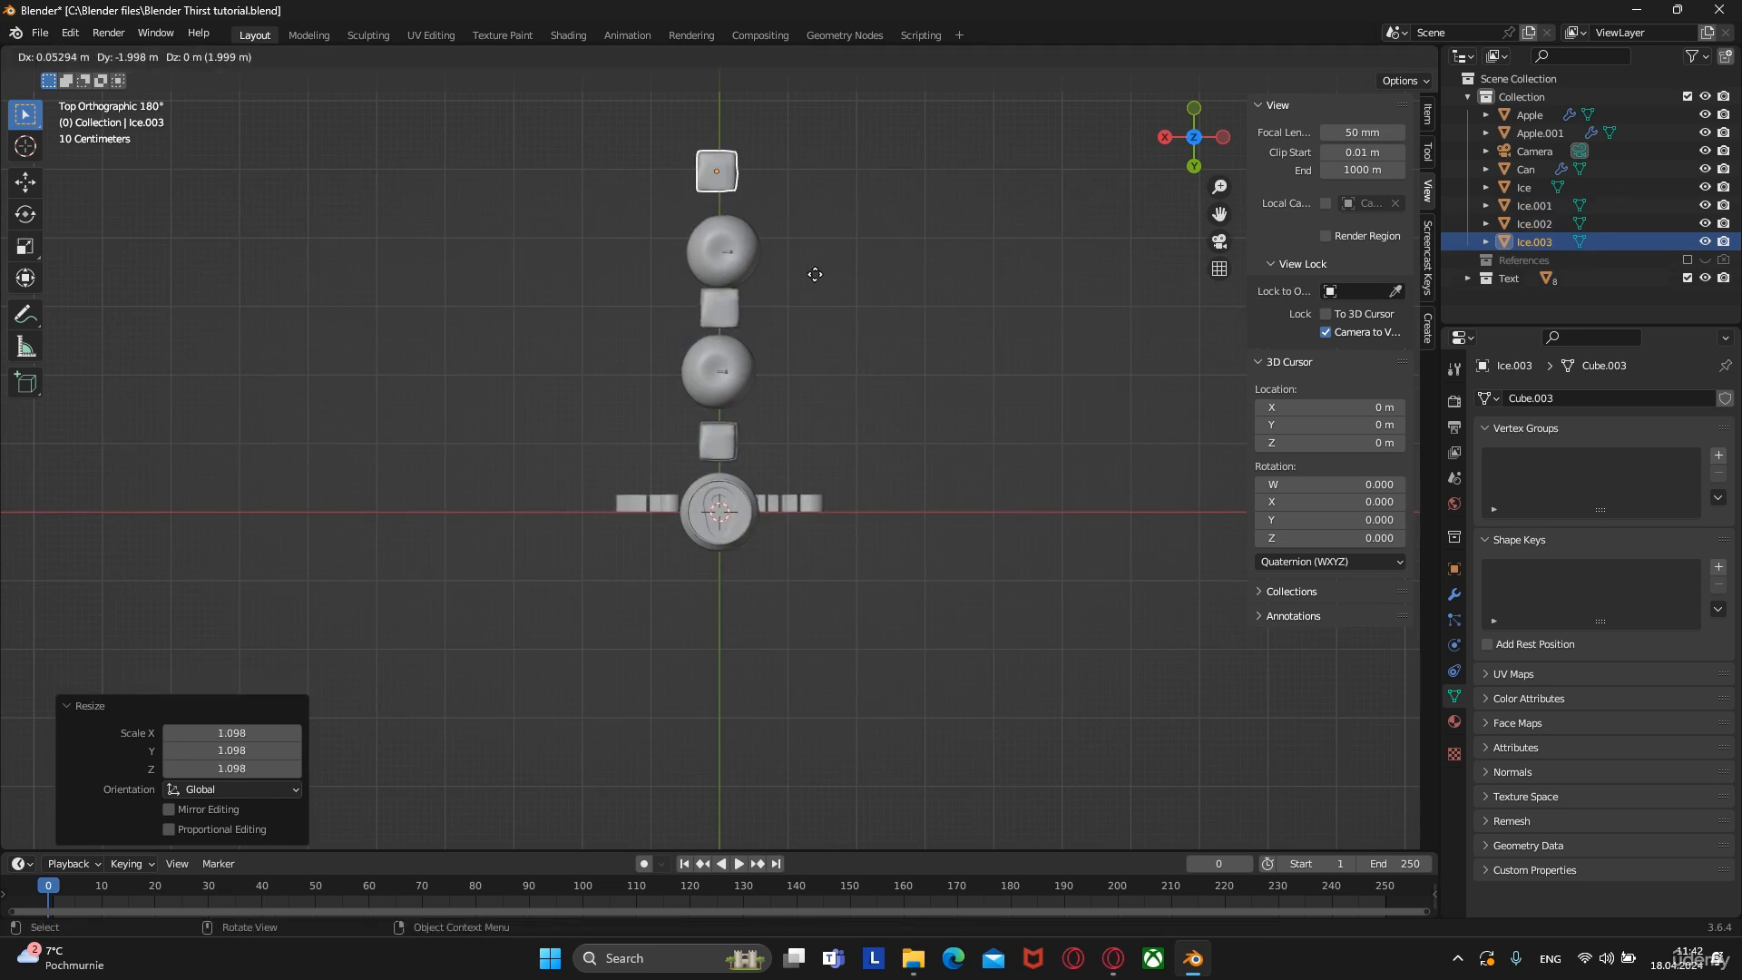
left_click(816, 263)
key("KP_0")
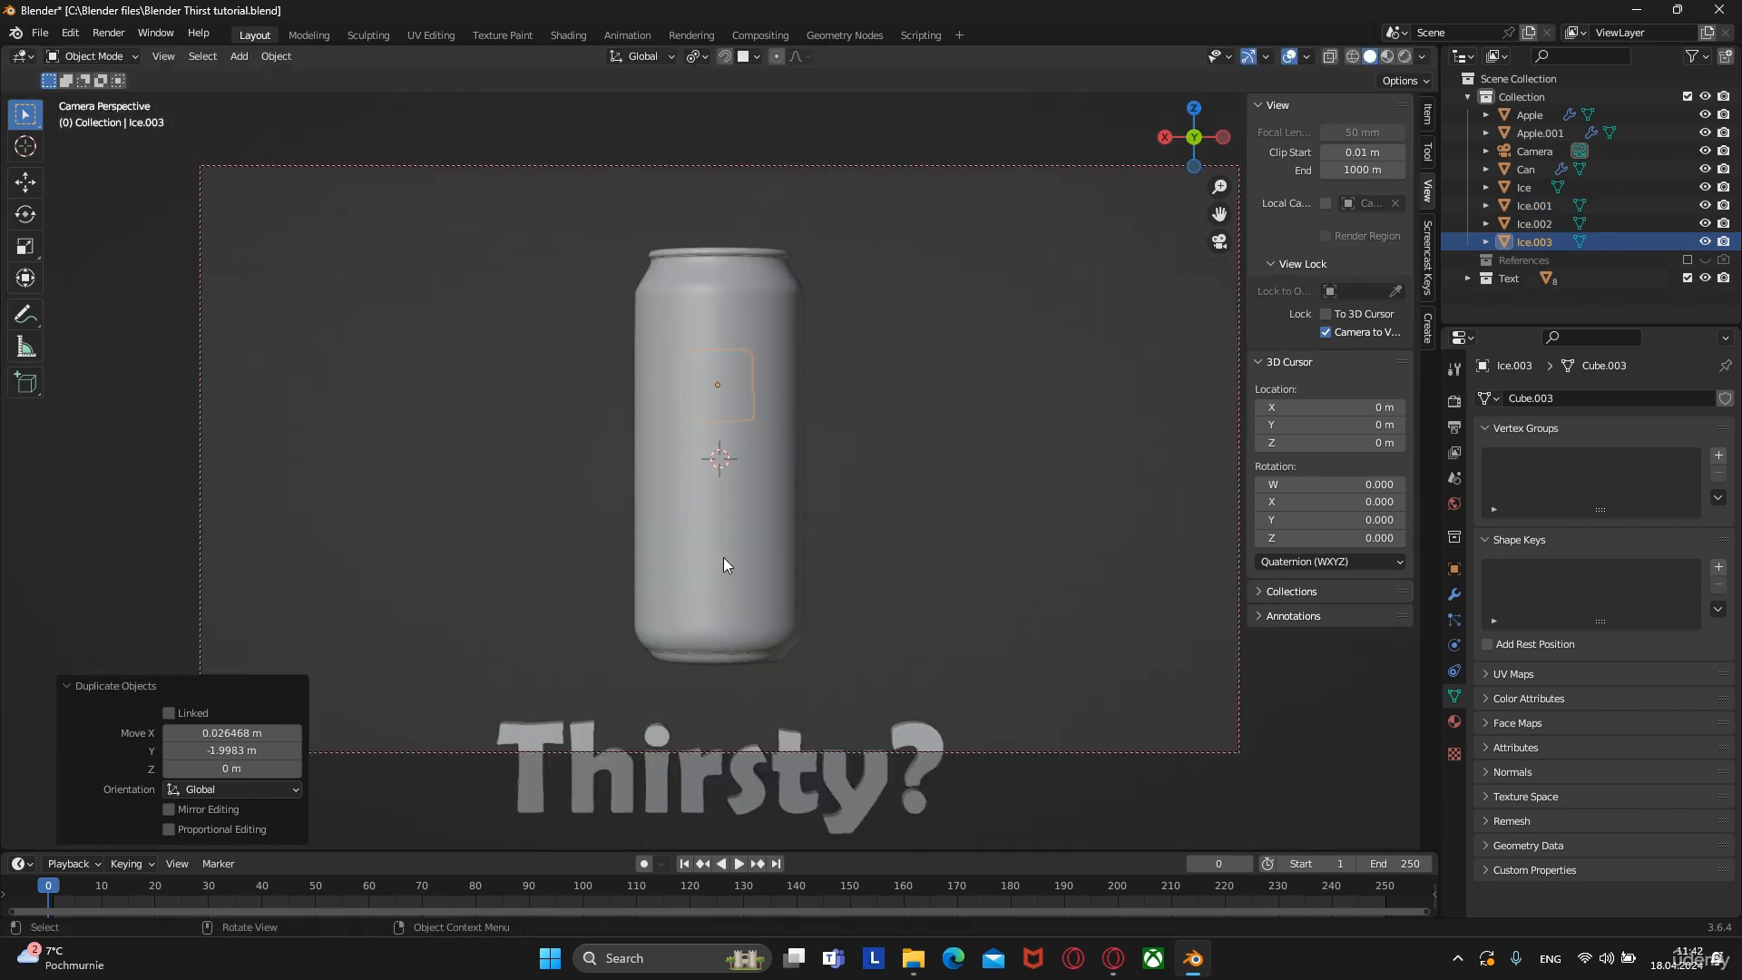
left_click(723, 558)
key("g")
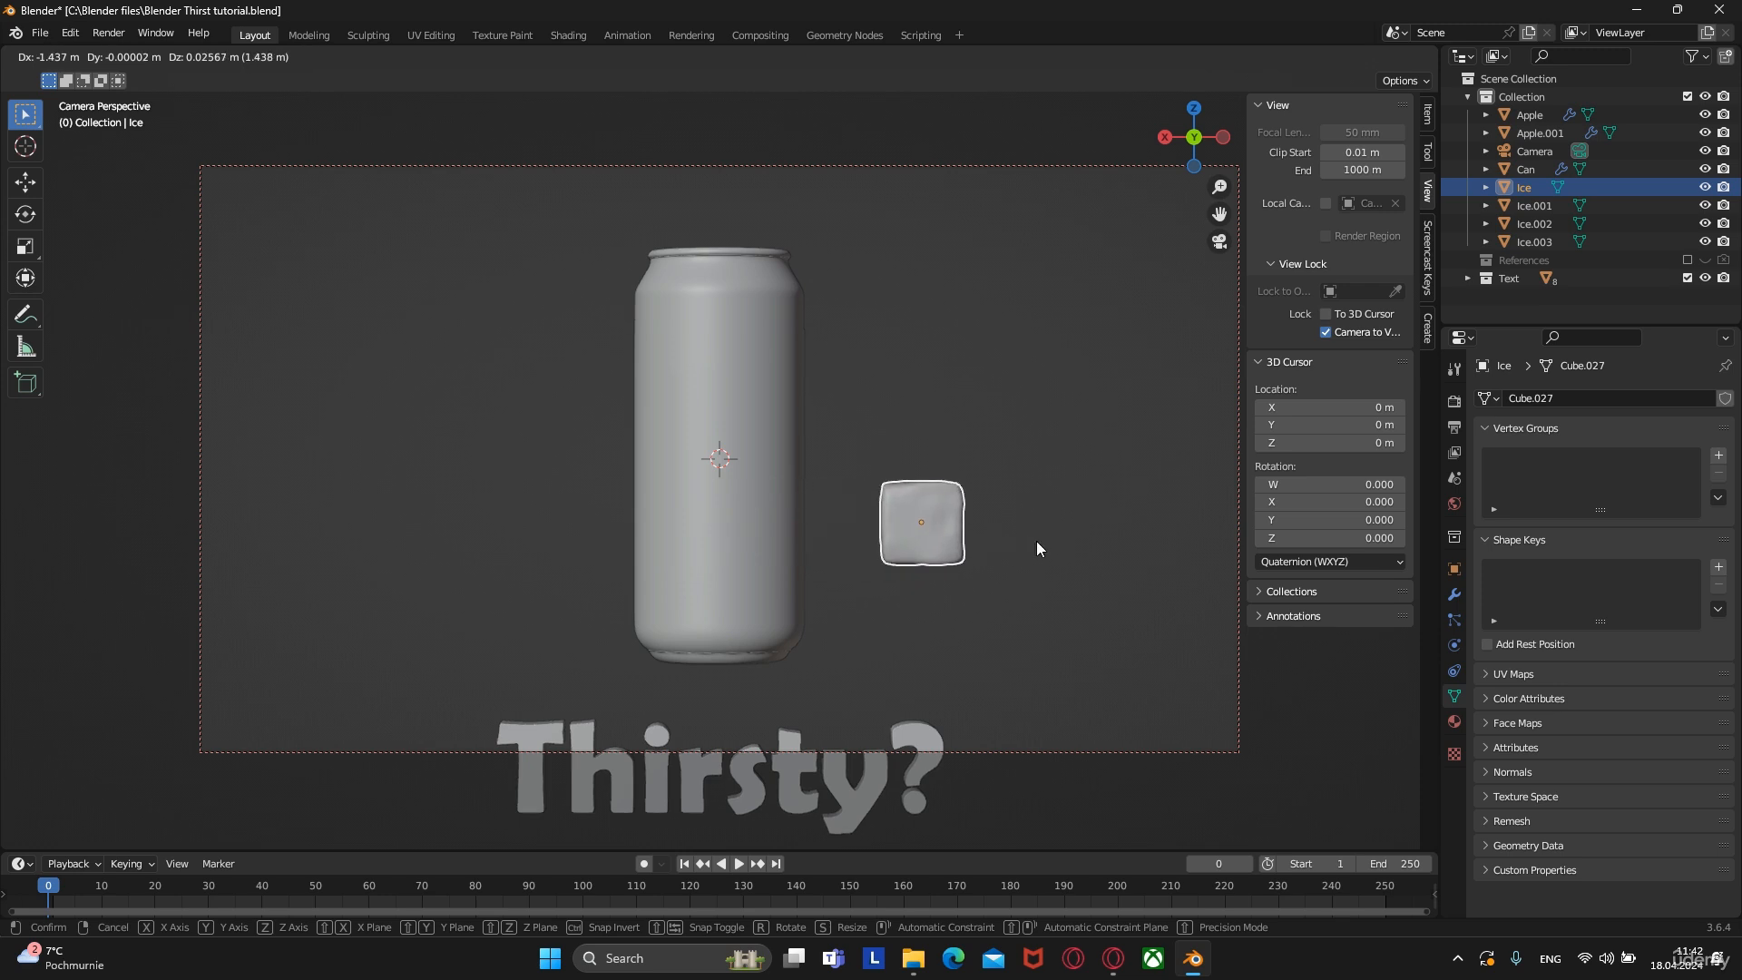
key("Escape")
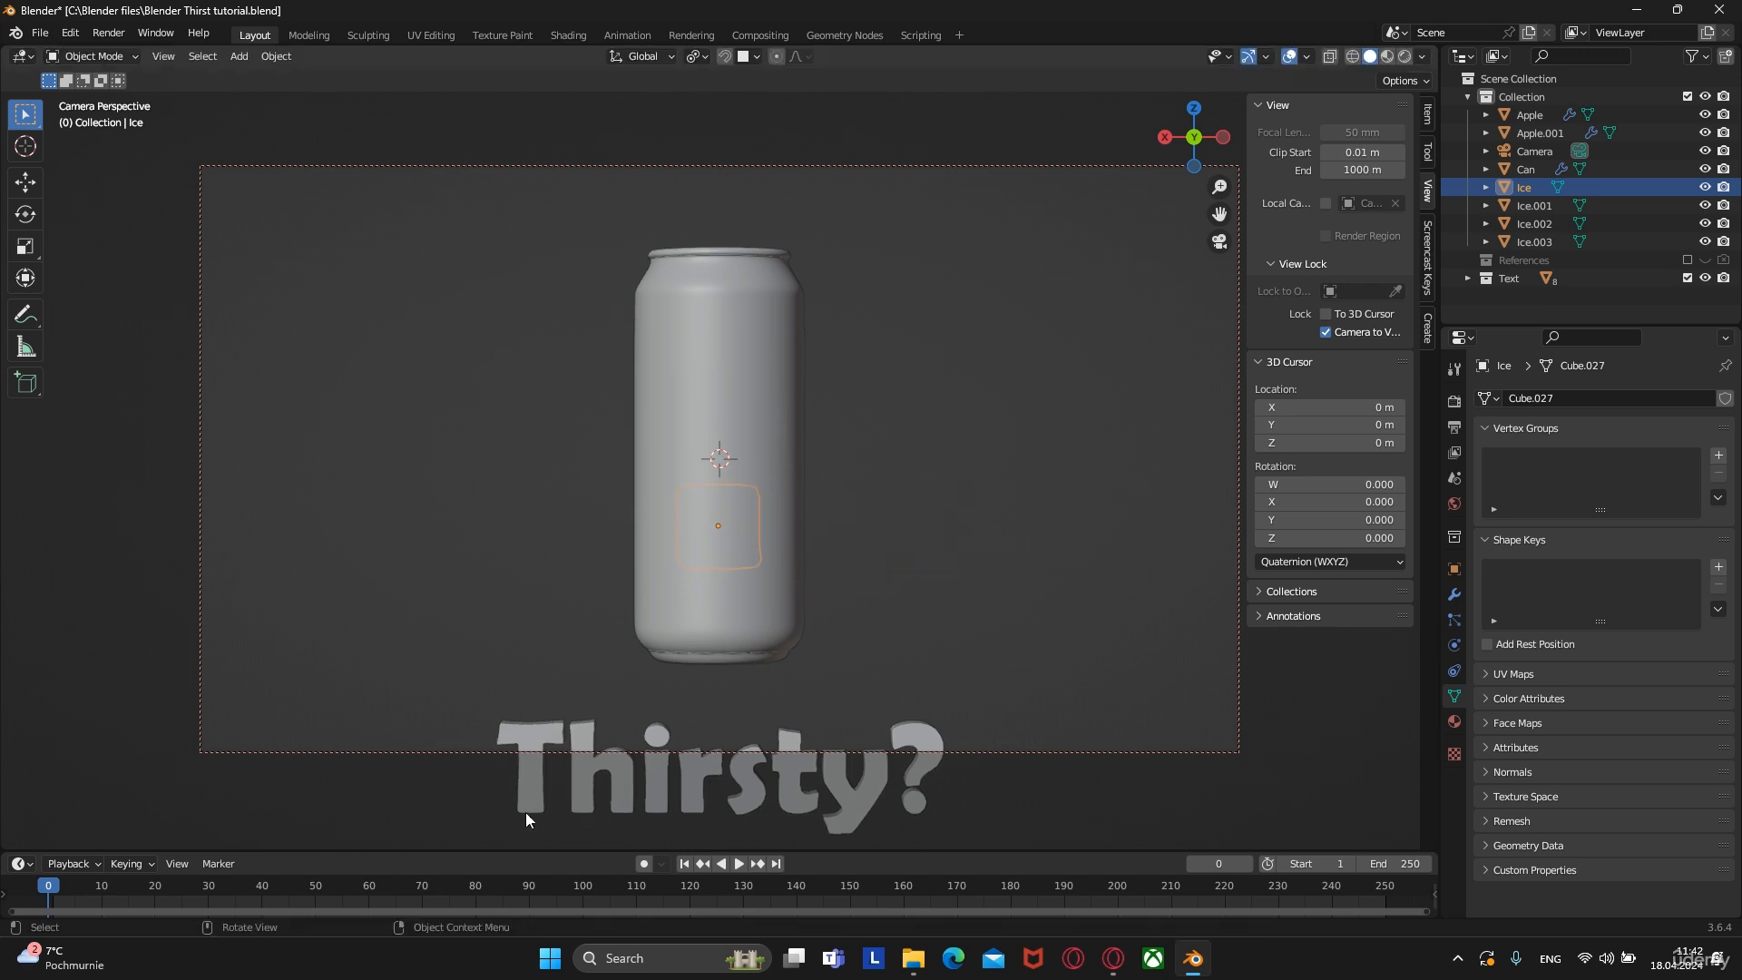
Select all the "Thirsty?" letters and move them about 0.28 m down along Z, below the camera frame
left_click(545, 798)
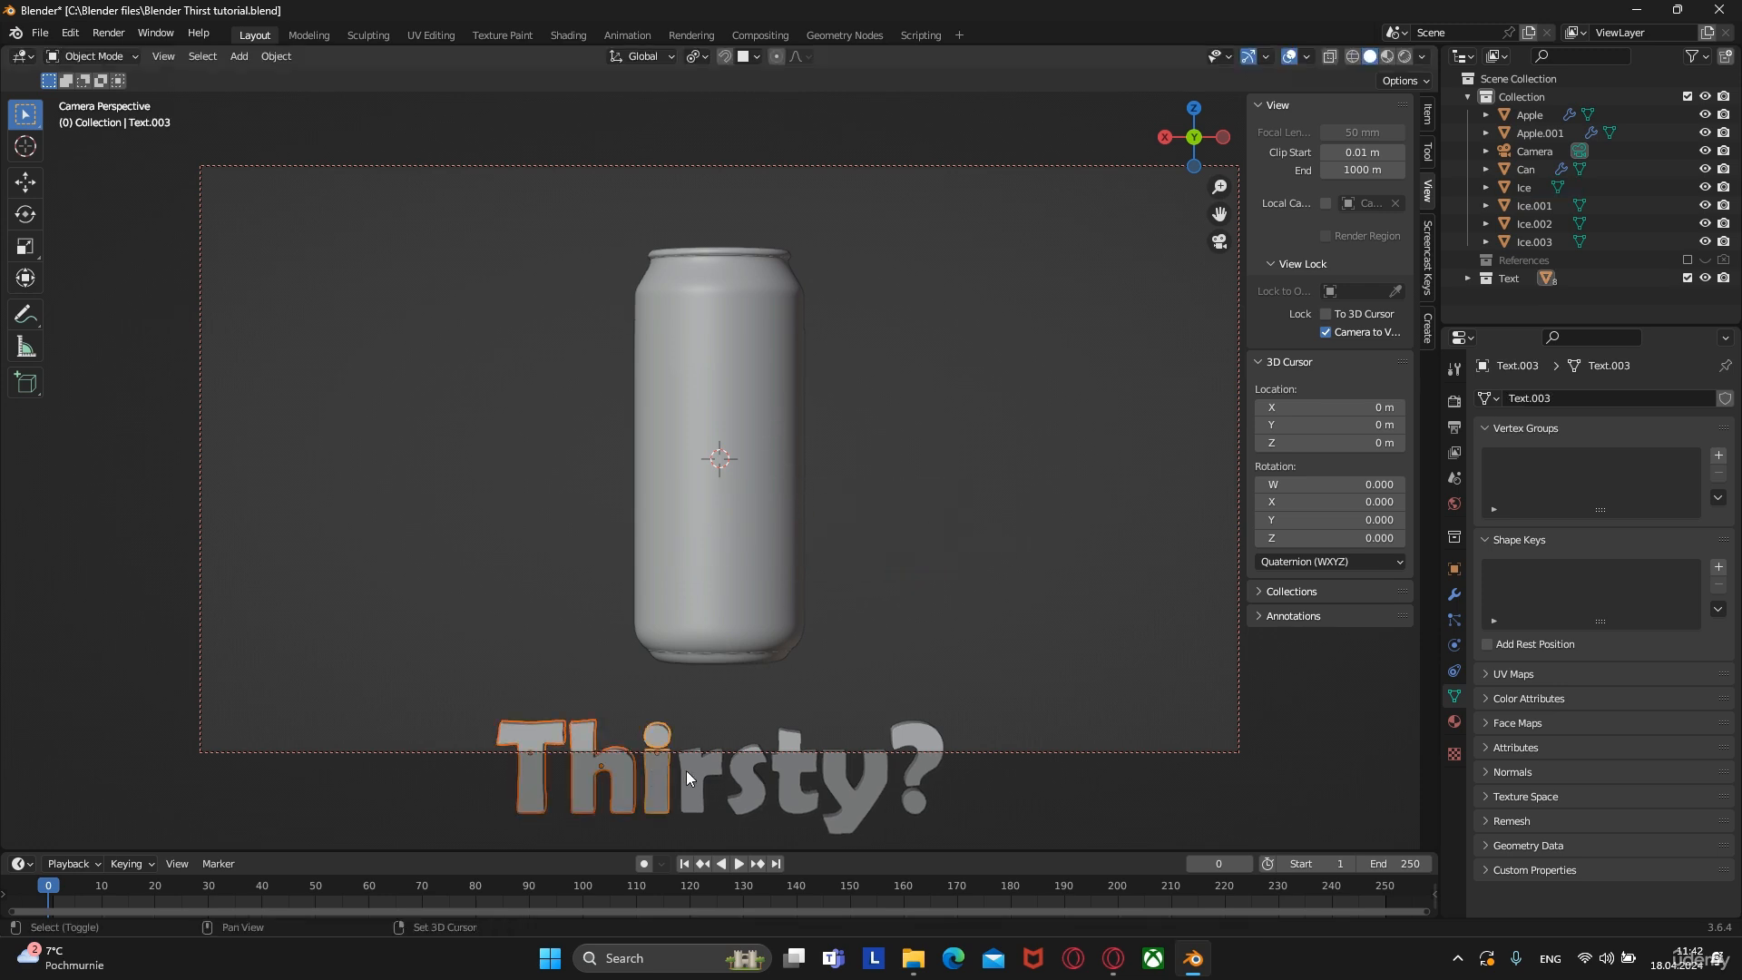
left_click(796, 777, "shift")
left_click(871, 786, "shift")
left_click(925, 767, "shift")
key("g")
key("z")
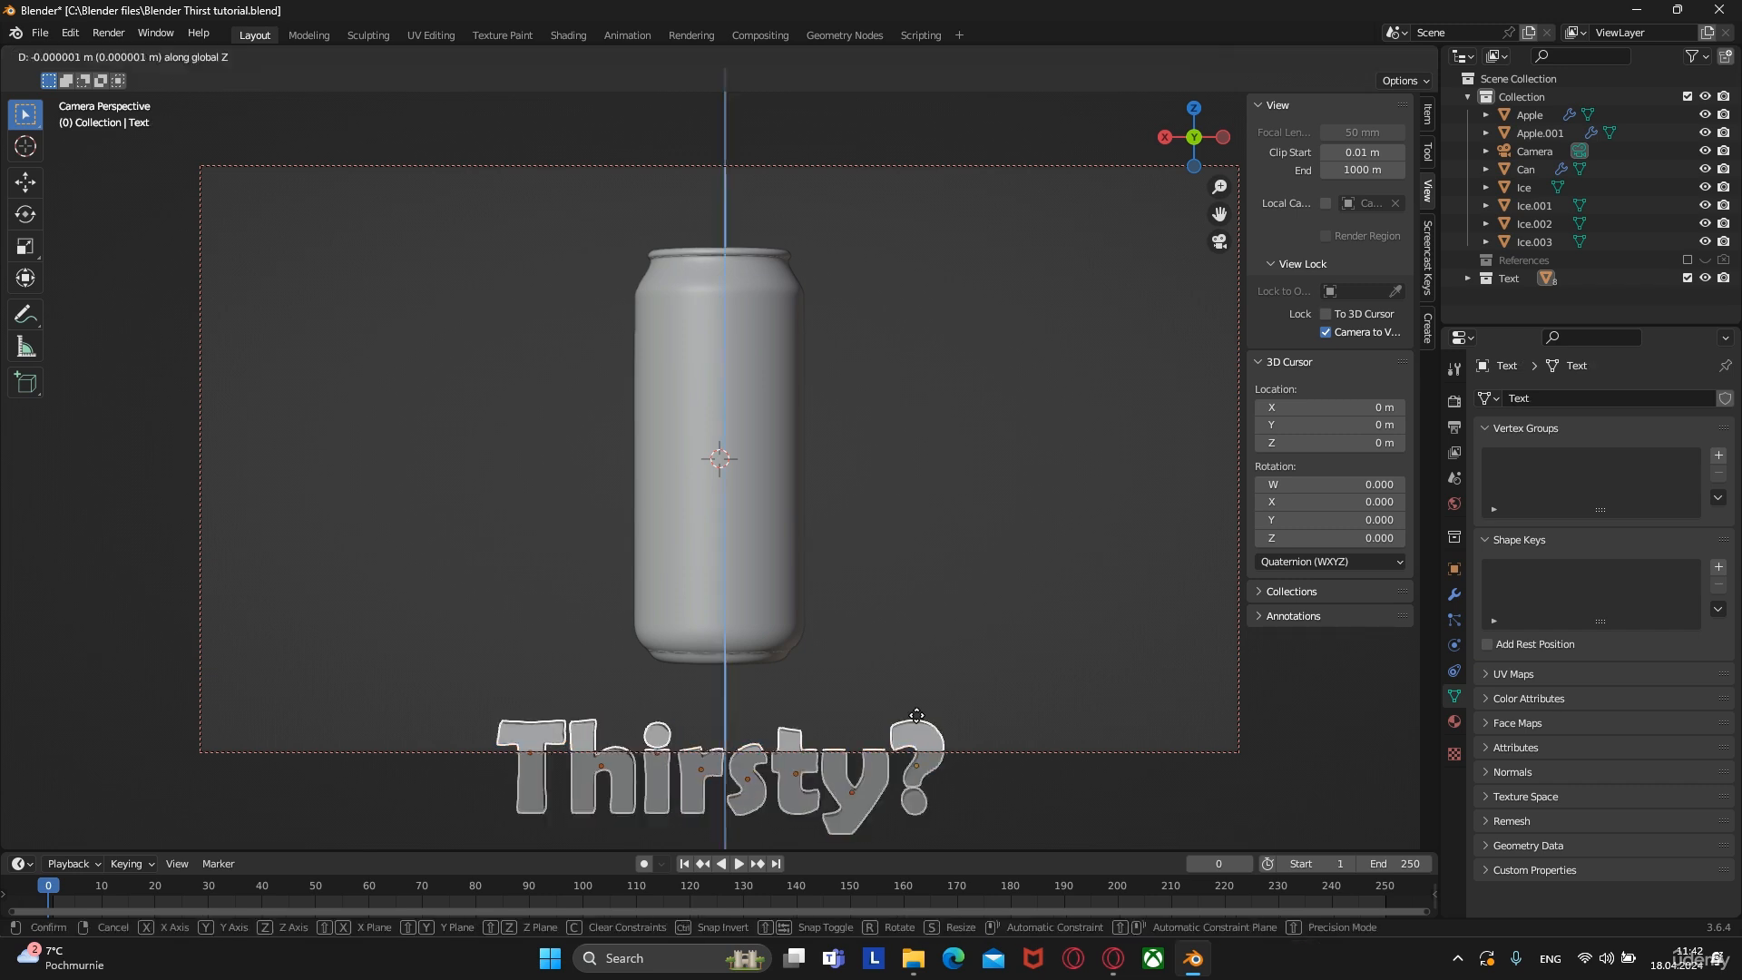
left_click(920, 752)
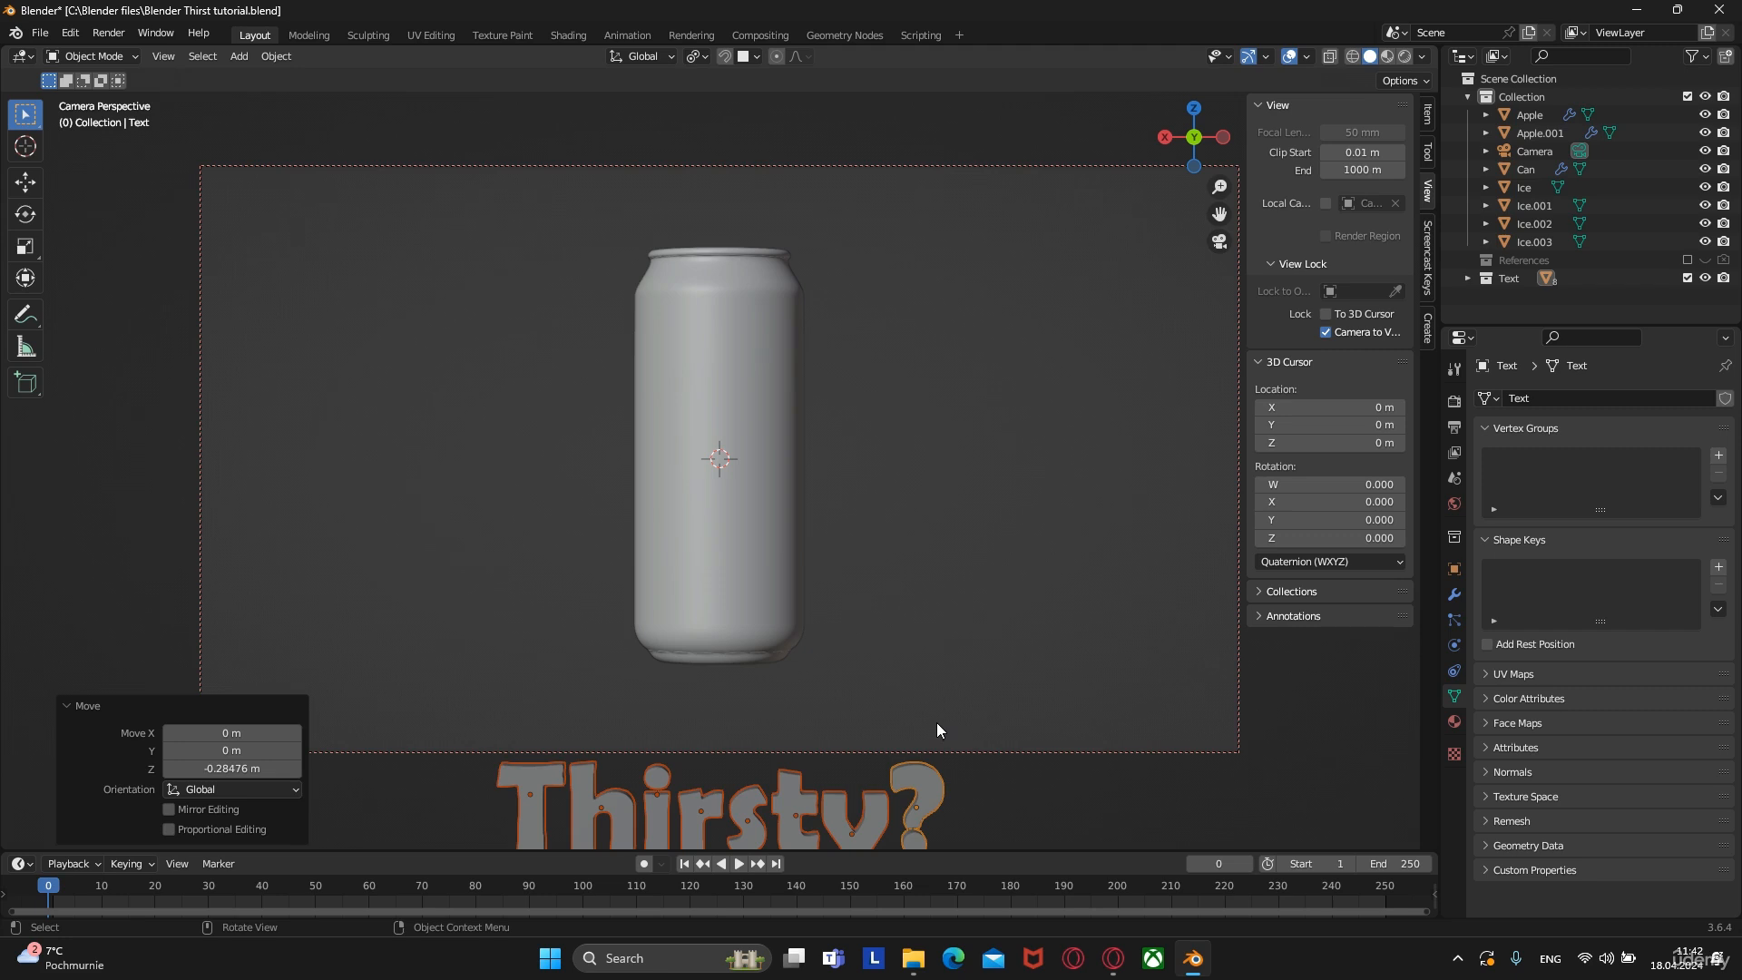
Raise the "Thirsty?" letters along Z until they overlap the base of the can inside the camera frame
key("KP_7")
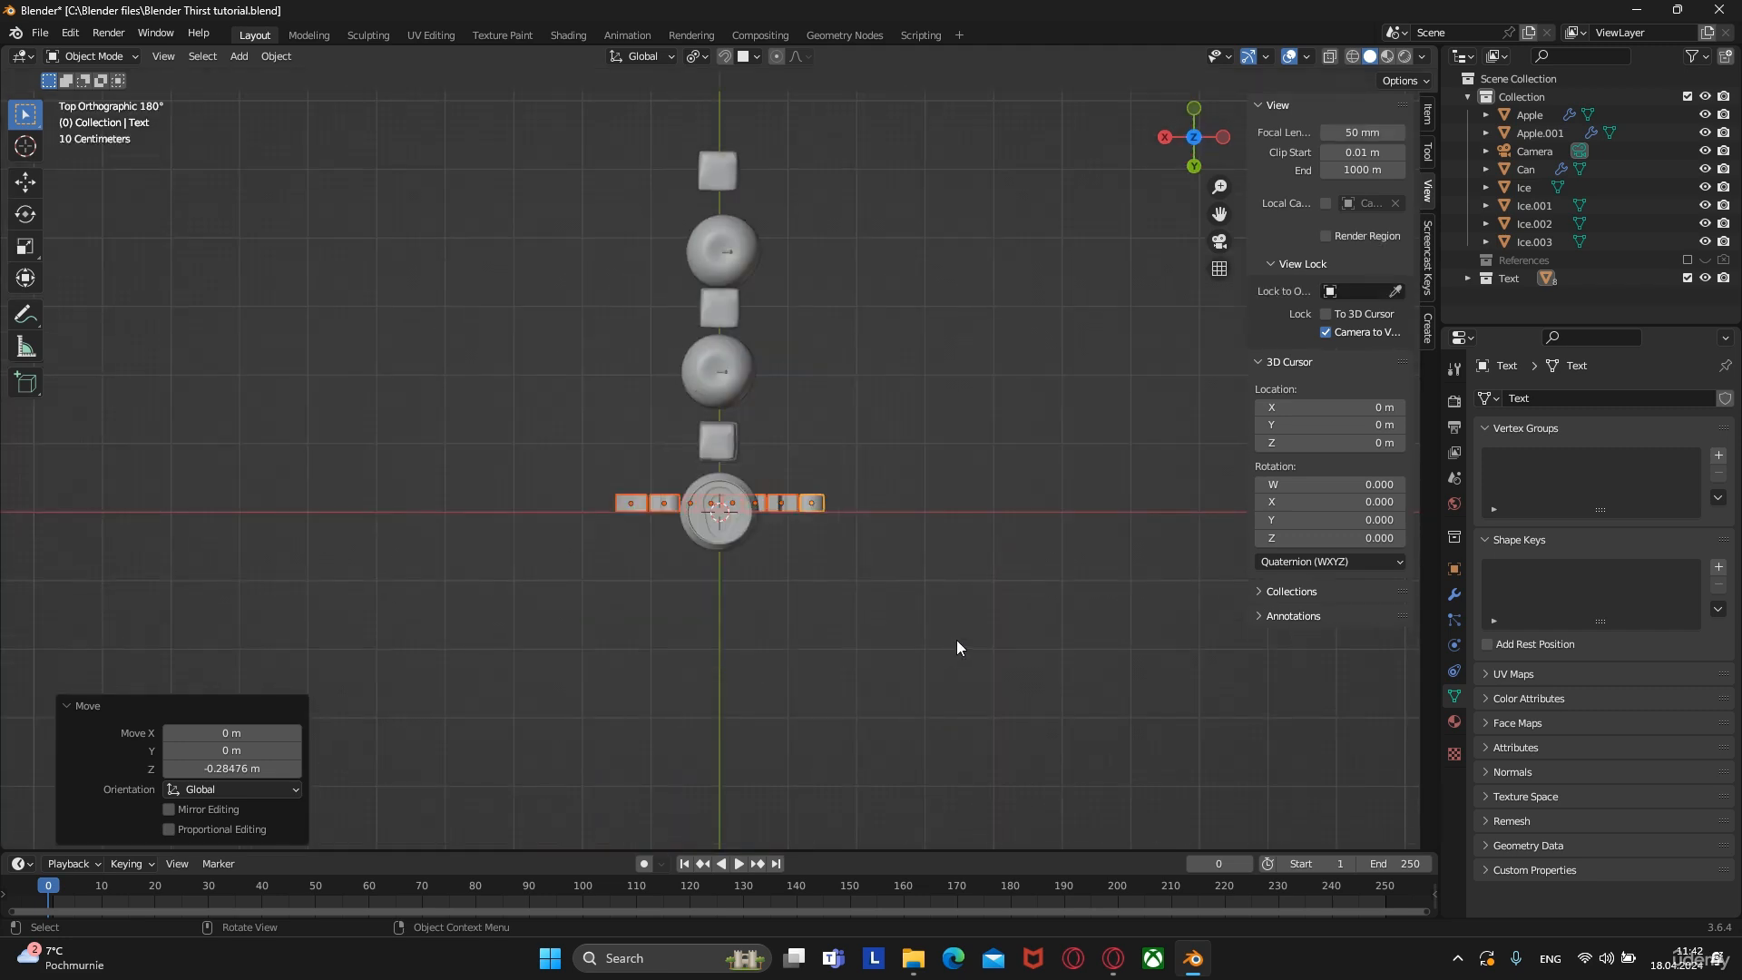
key("KP_0")
key("g")
key("z")
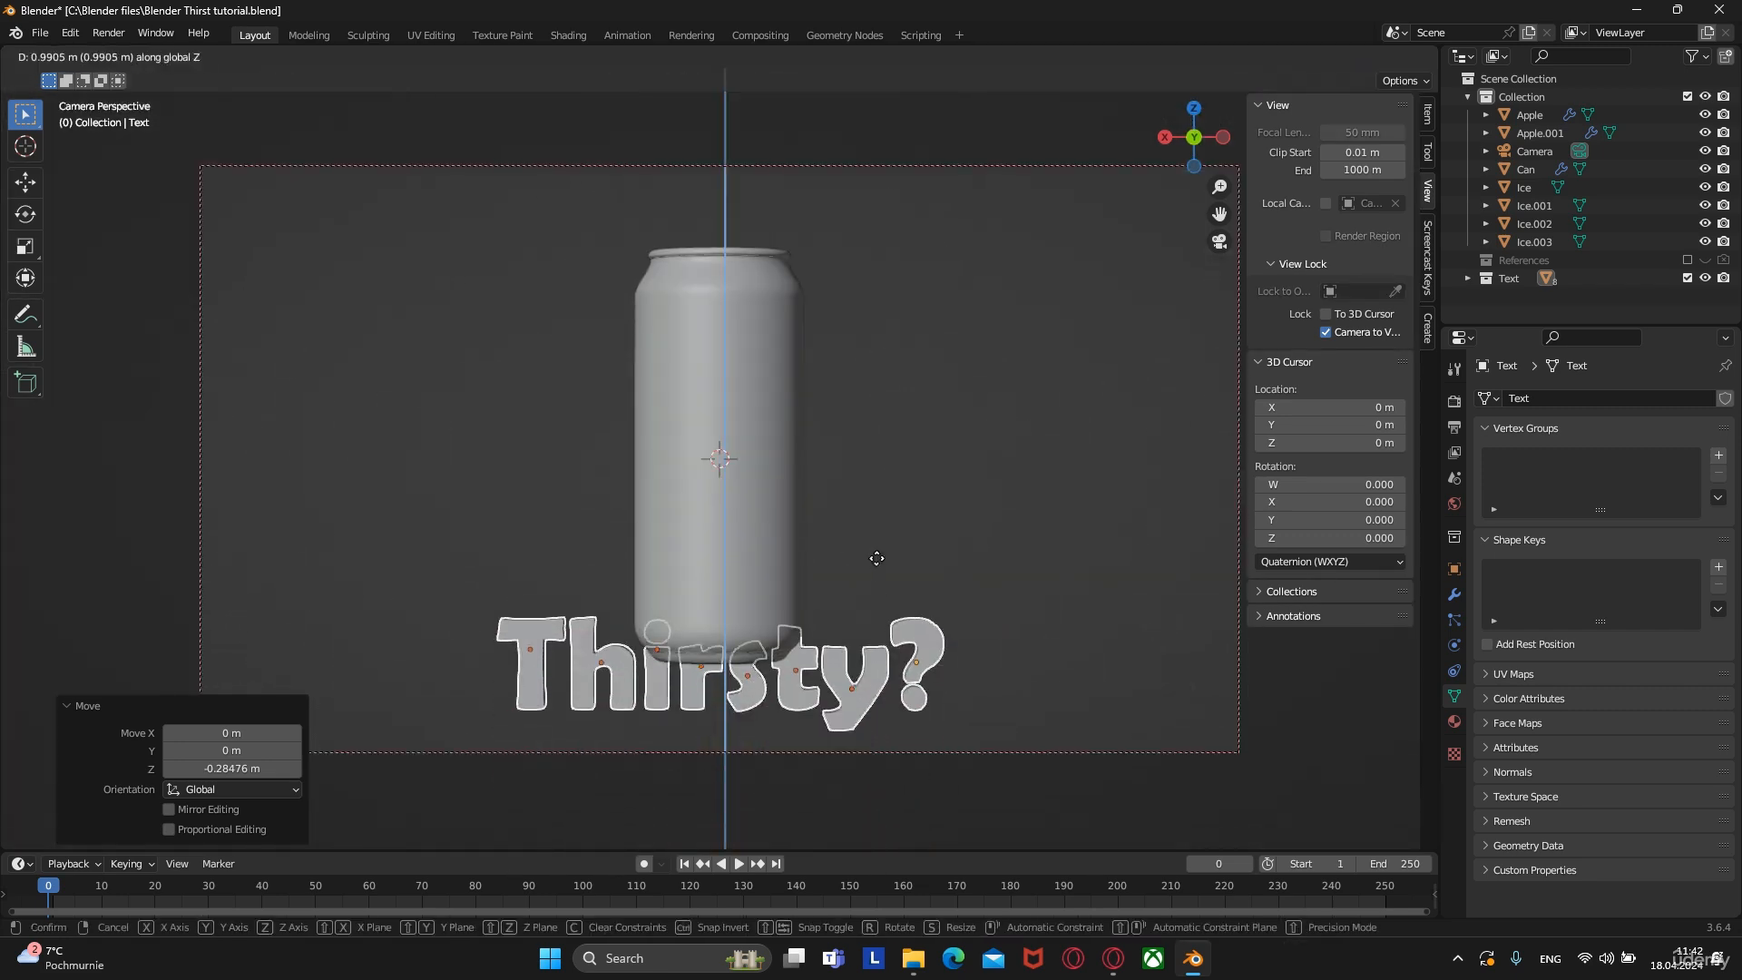
left_click(869, 575)
Move the "Thirsty?" letters 1.7469 m along Y in the side view, in front of the can
key("KP_7")
key("alt+d")
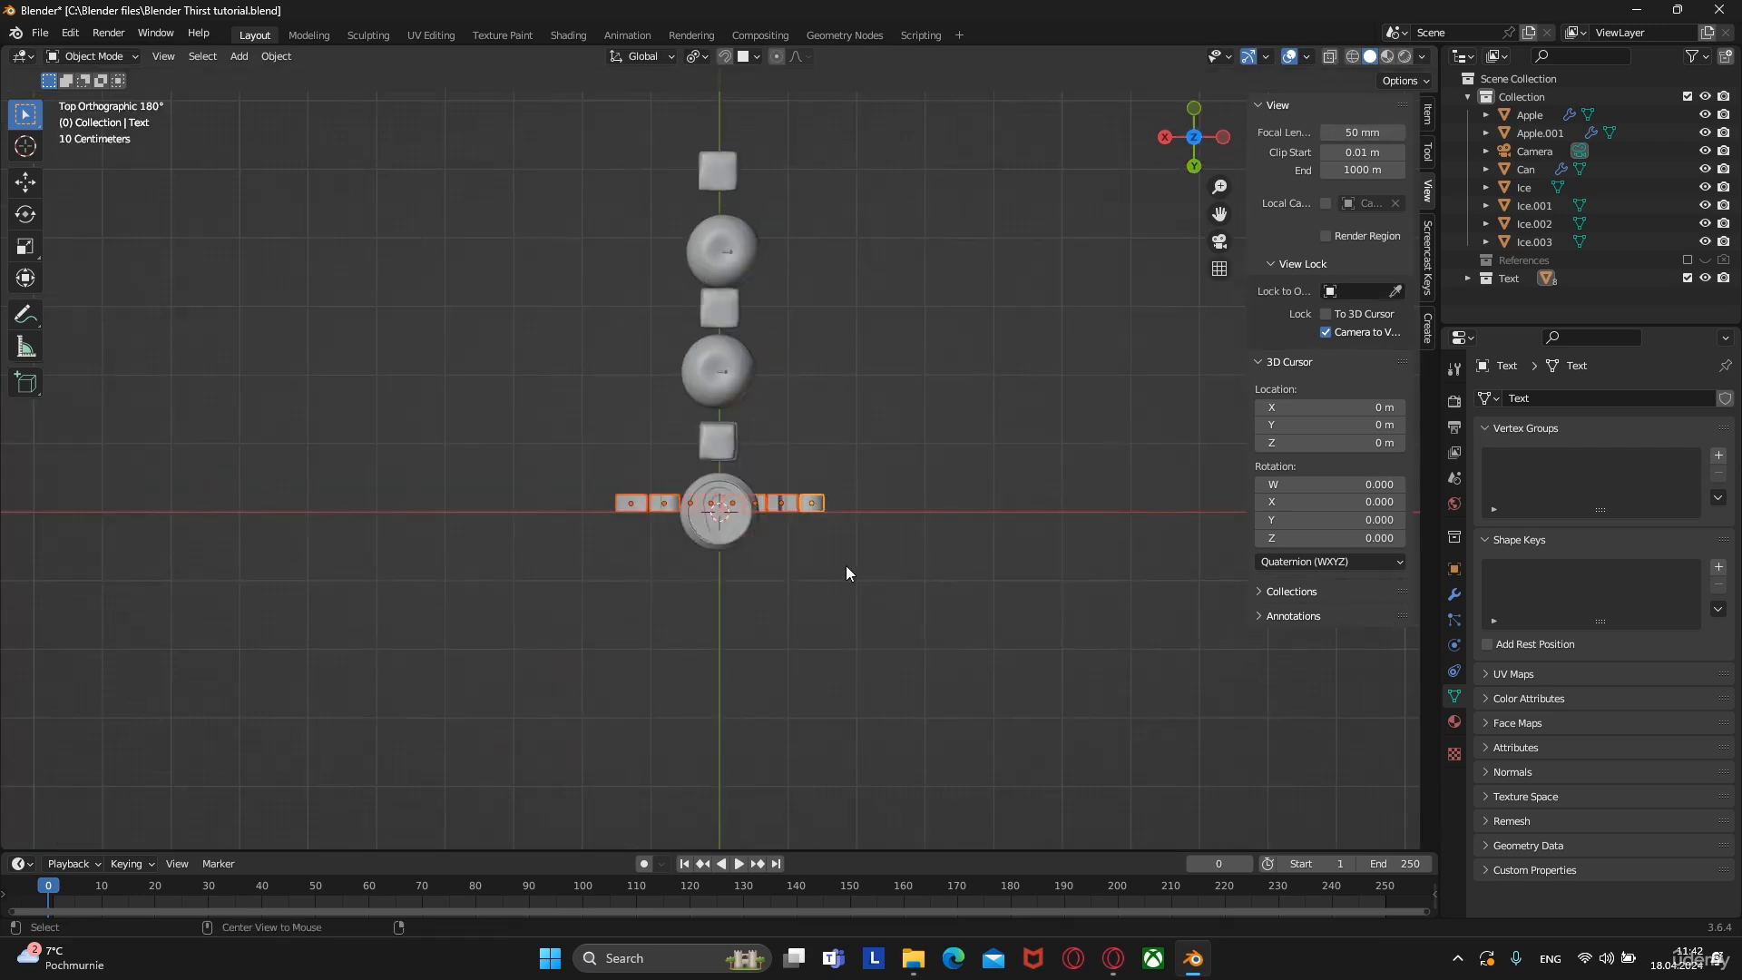
middle_click_drag(835, 547, 764, 536, "alt")
key("g")
key("y")
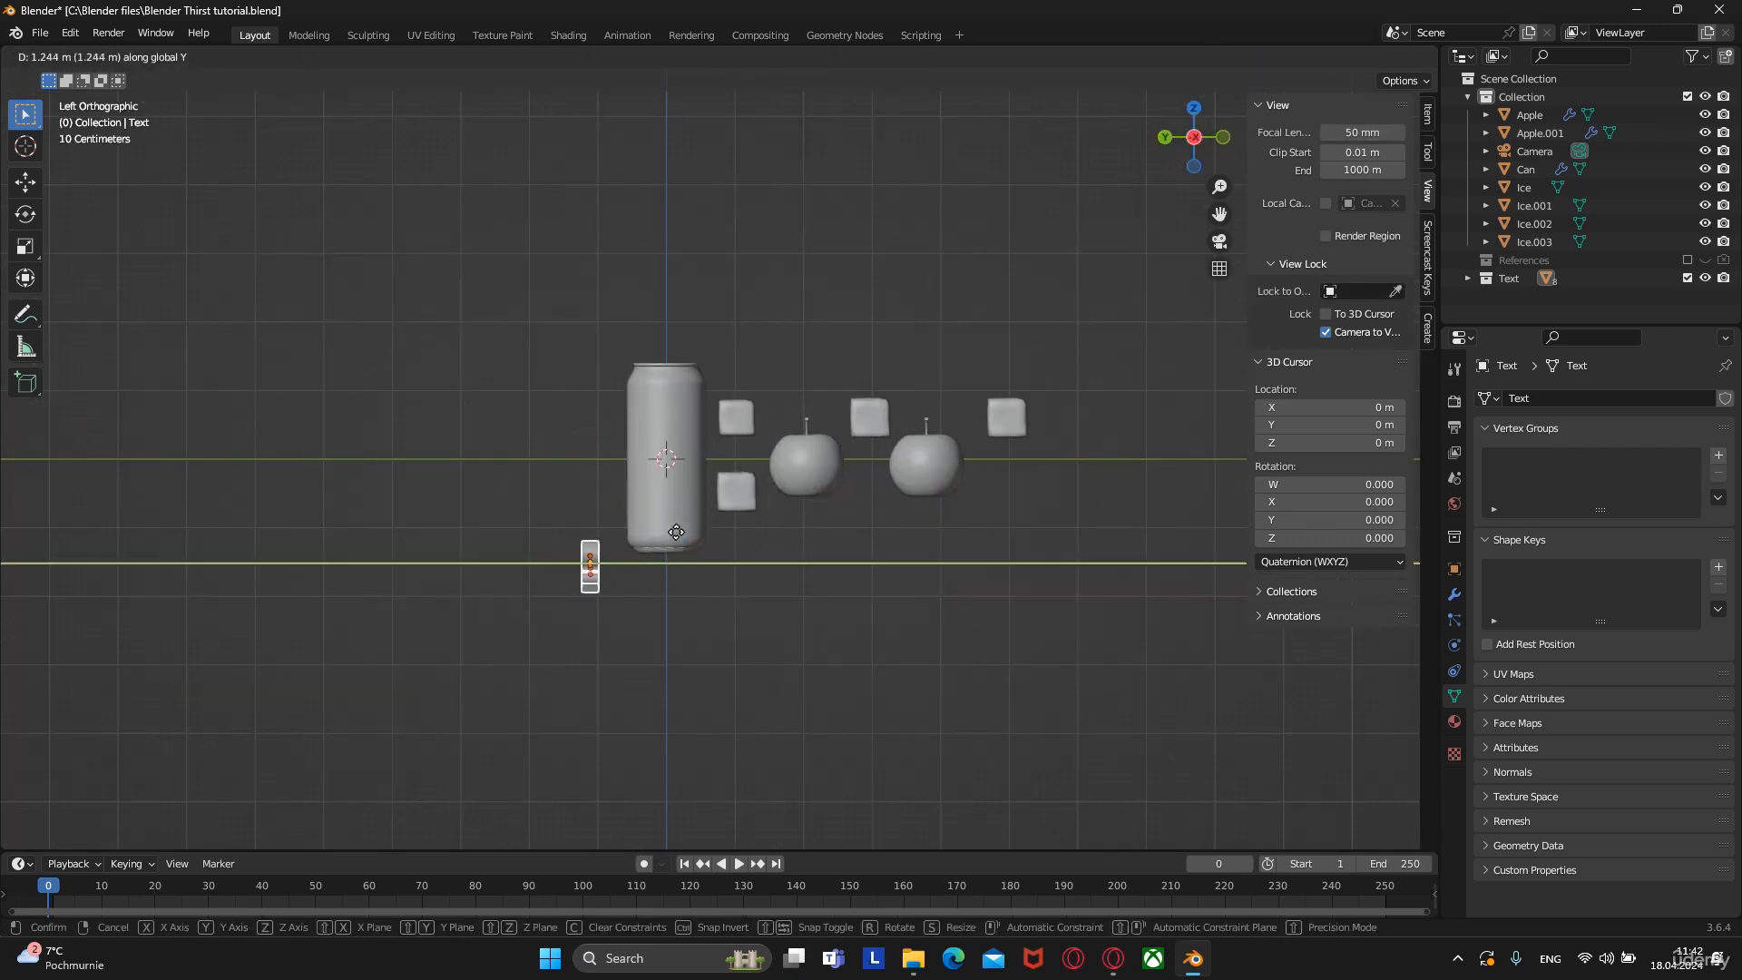
key("r")
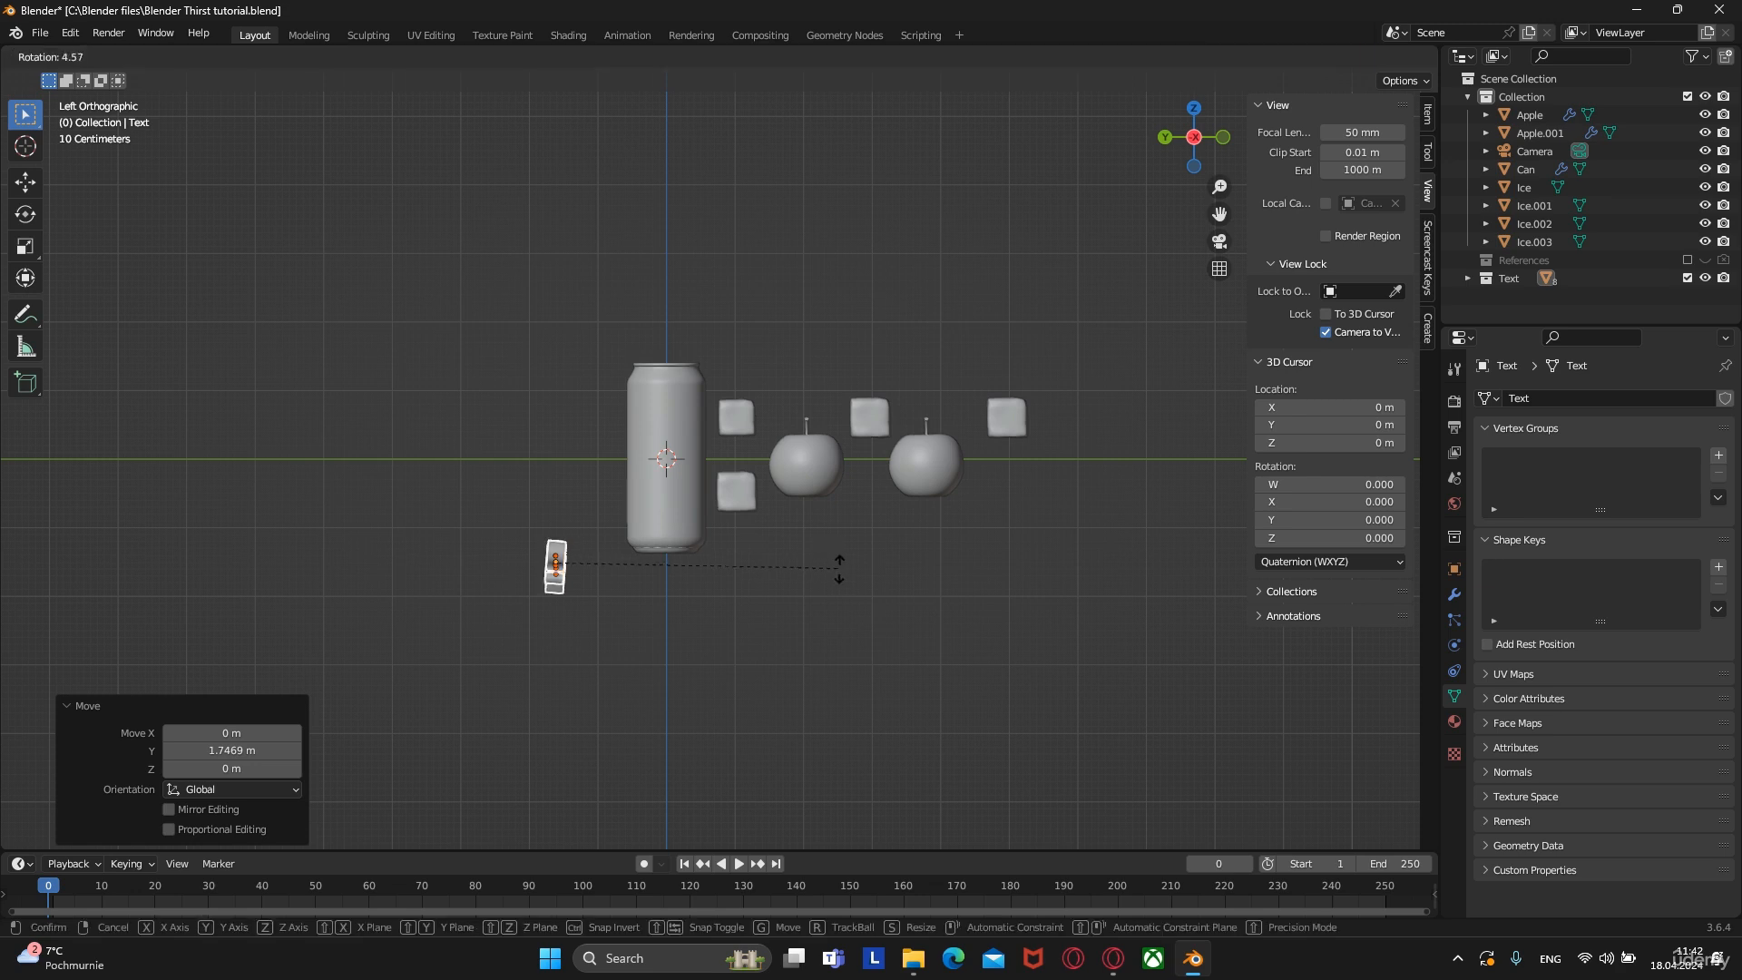
key("Escape")
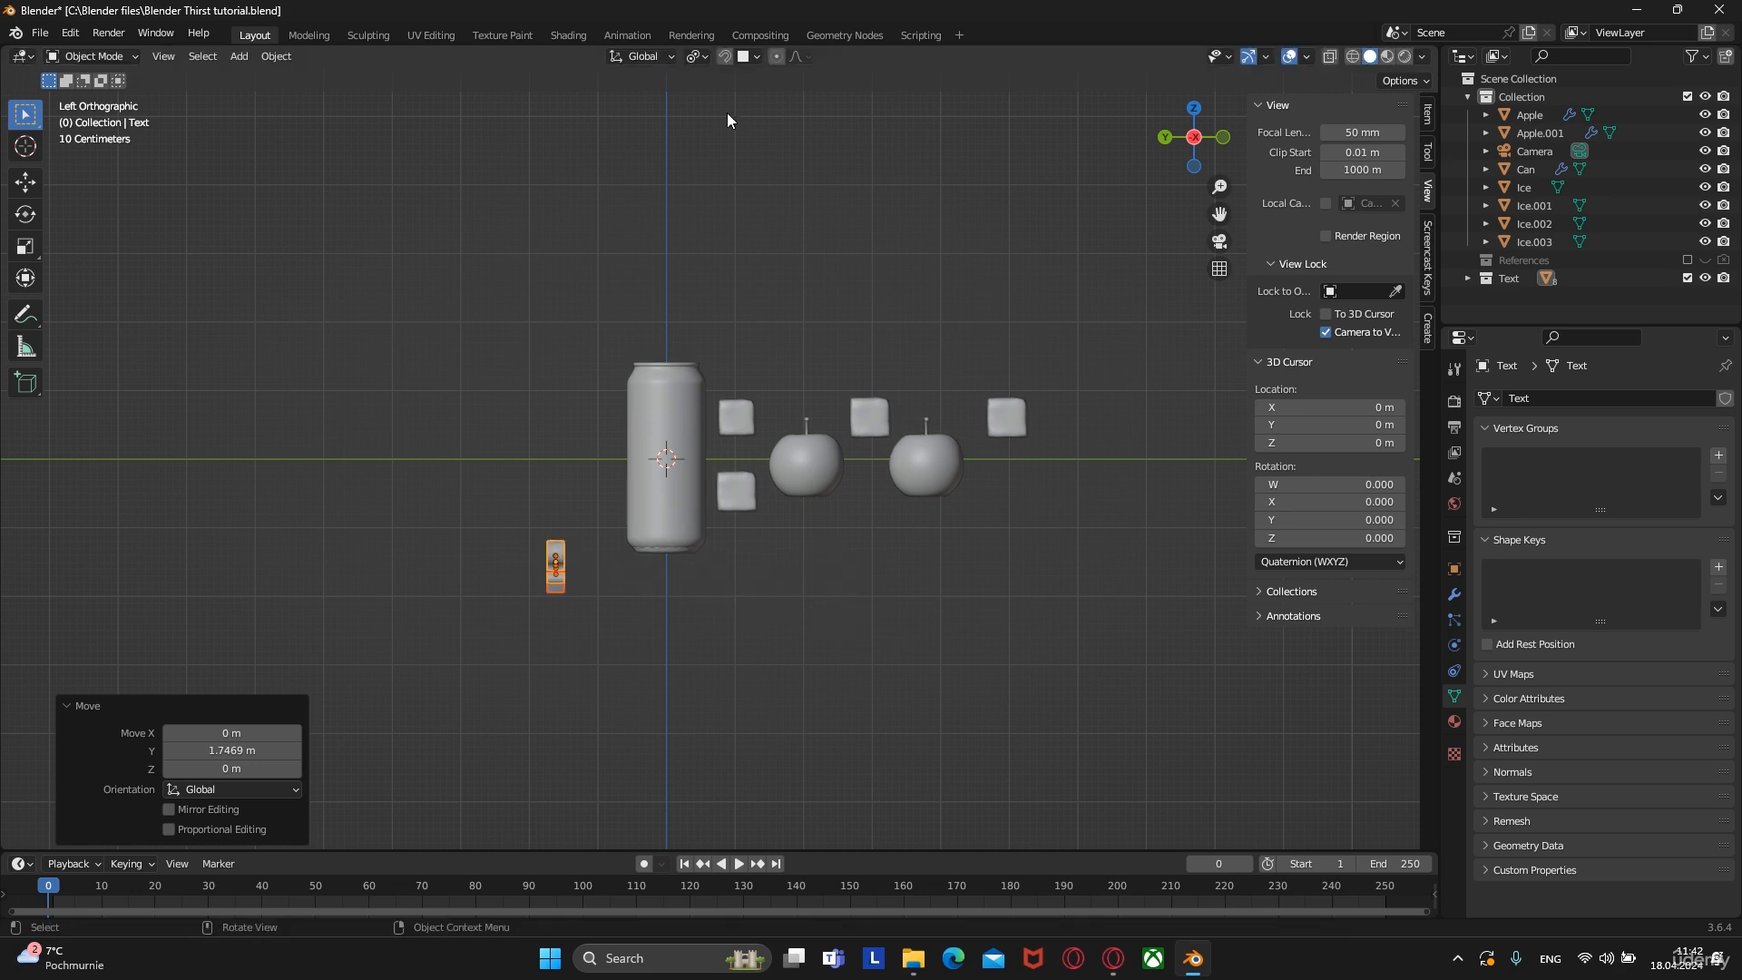
Change the transform pivot point and tilt the "Thirsty?" letters by 13.2° in the side view
left_click(704, 58)
left_click(714, 134)
key("r")
left_click(739, 580)
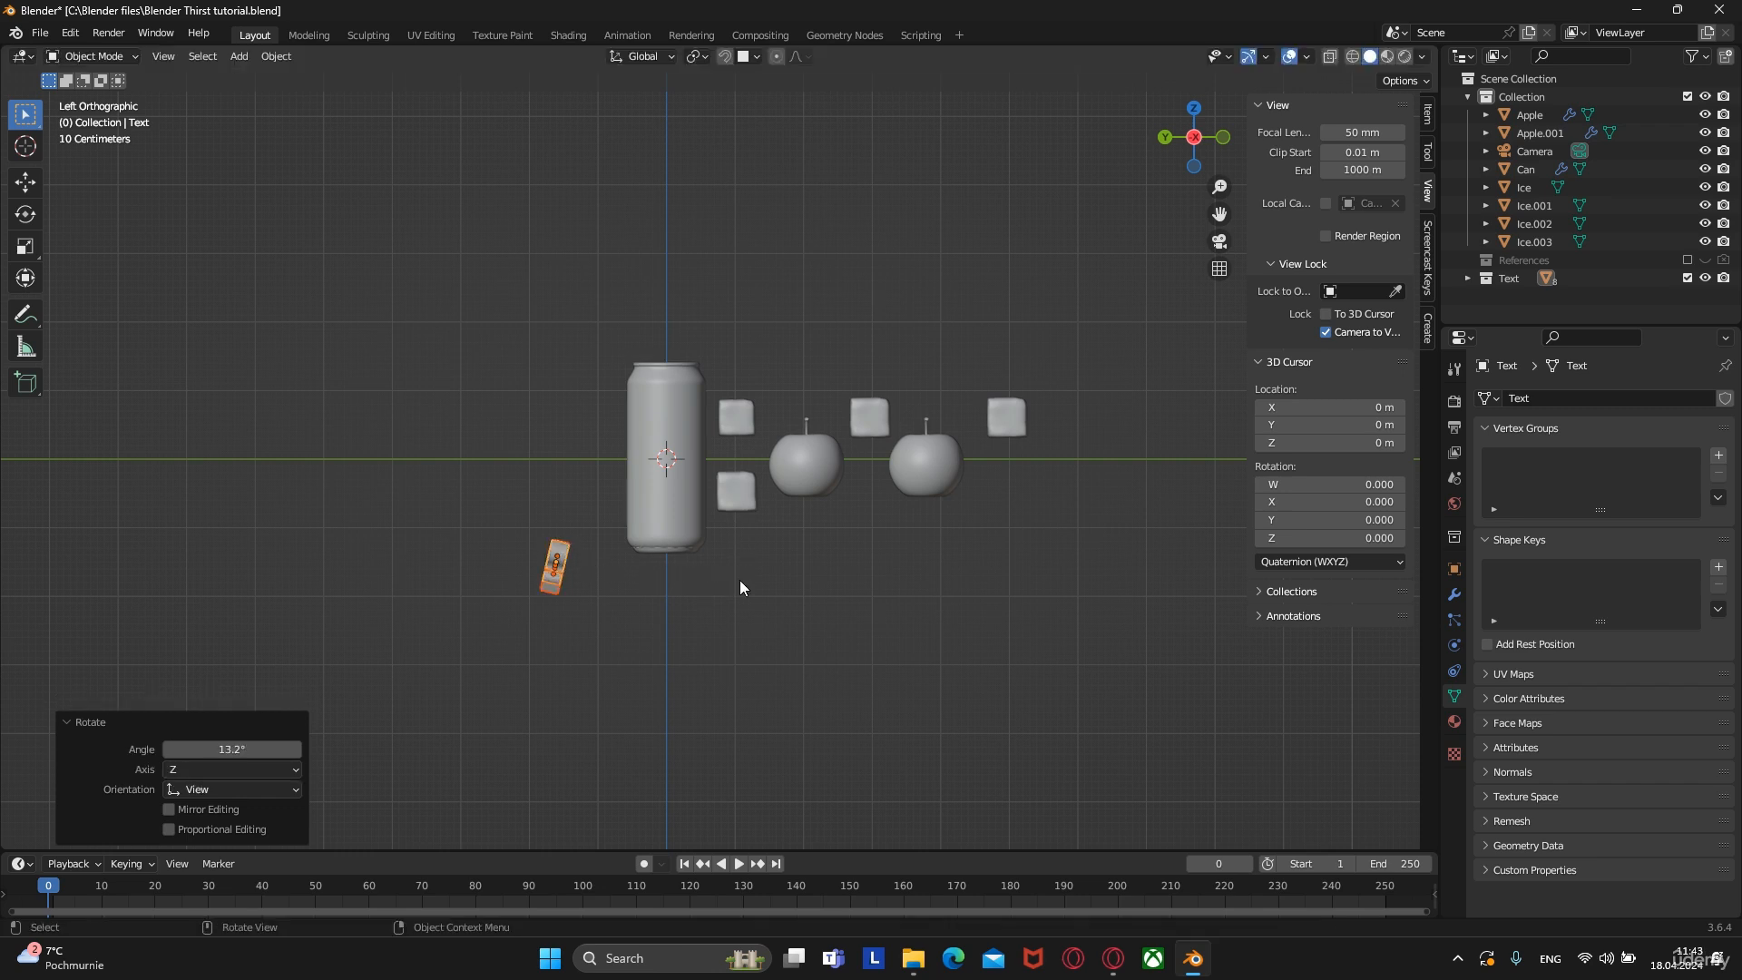
Raise the tilted letters 0.161 m along Z in the camera view so they fit fully inside the frame
key("KP_0")
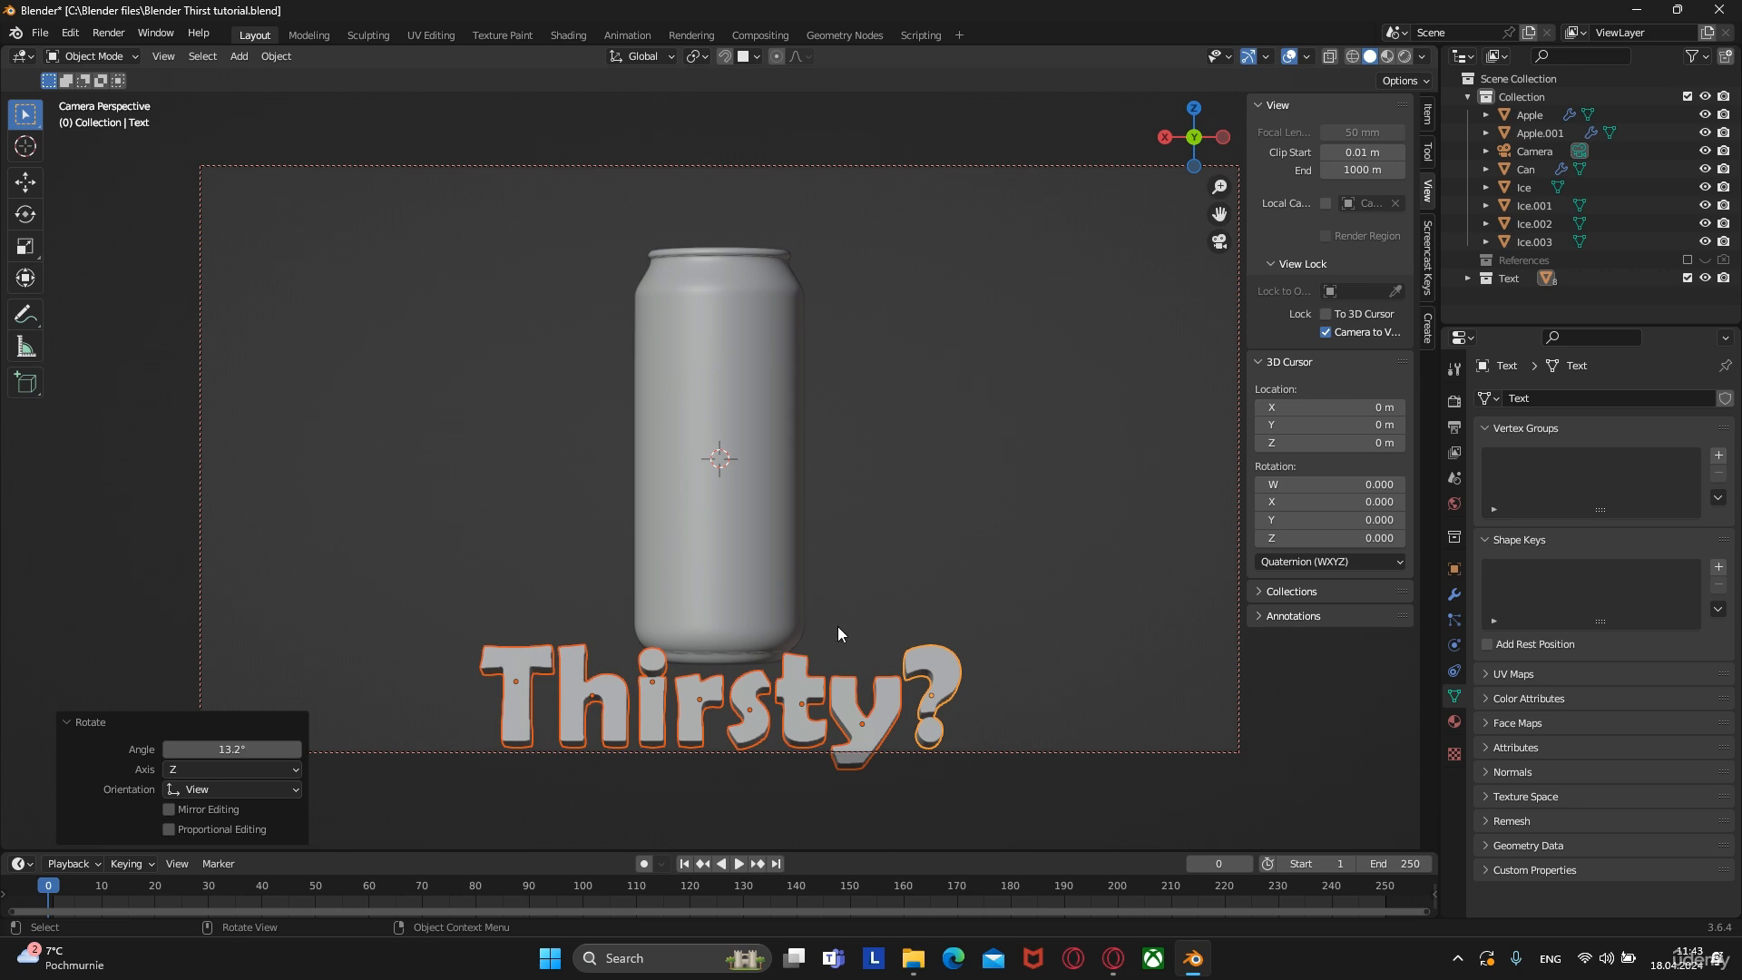
key("g")
key("z")
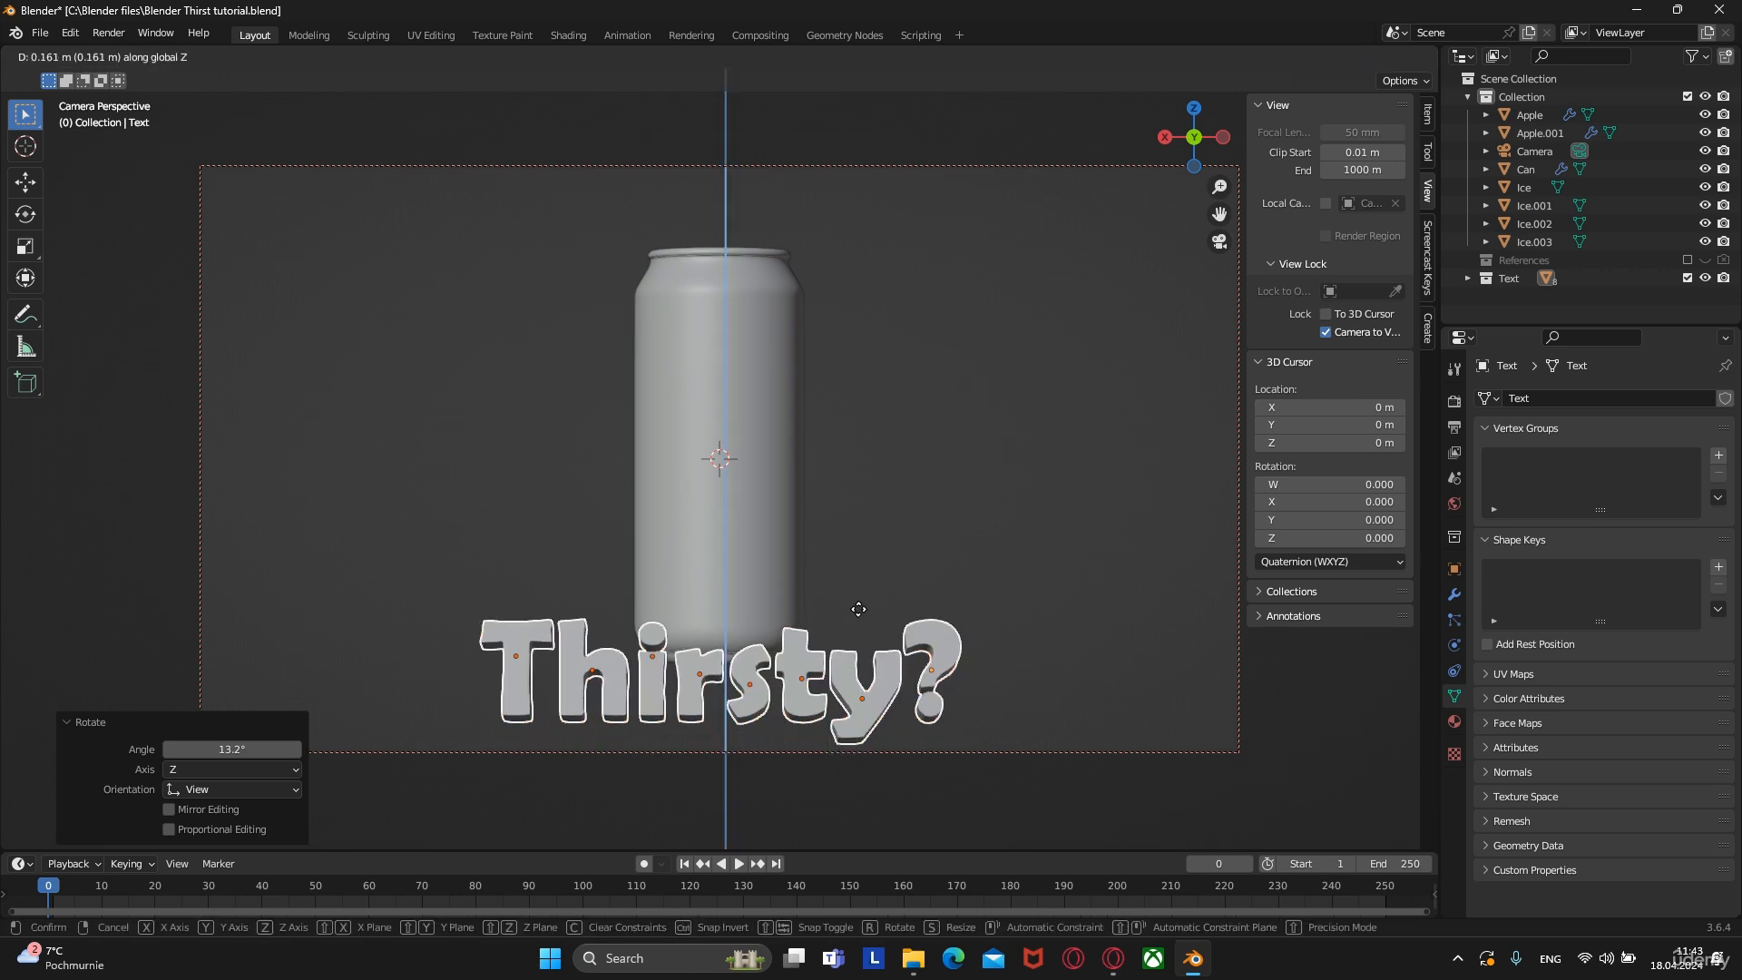
left_click(859, 608)
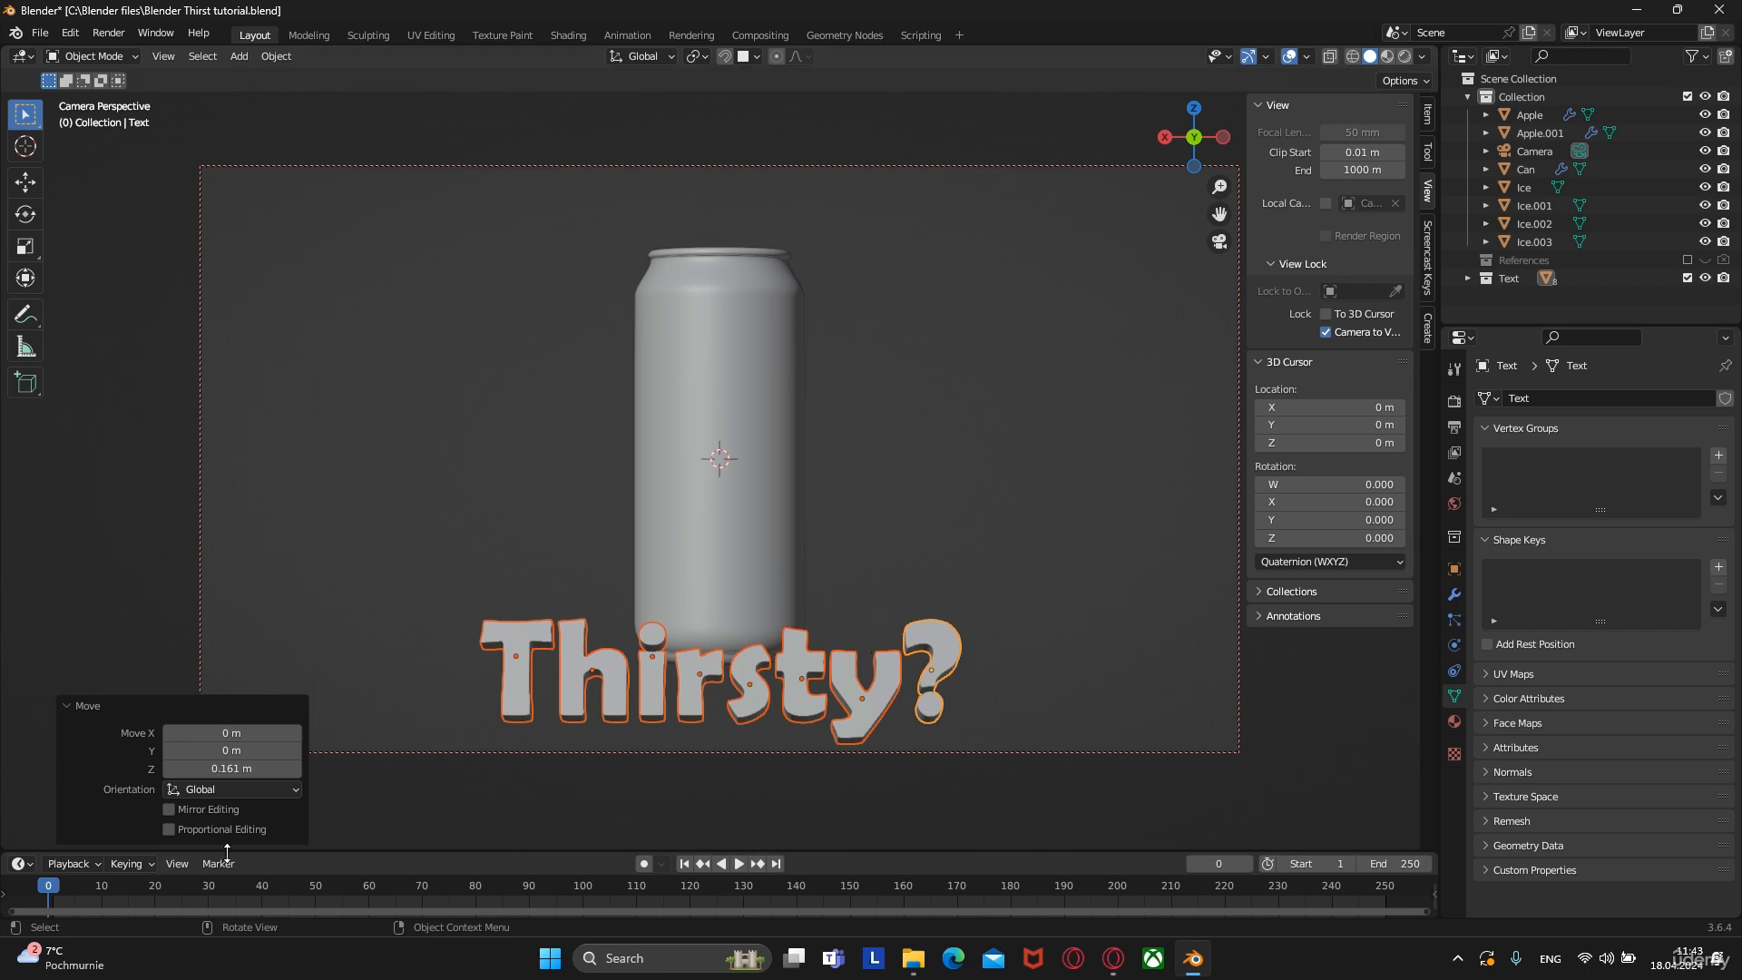
Lower the letters 1.0292 m along Z, below the bottom edge of the camera frame
key("g")
key("z")
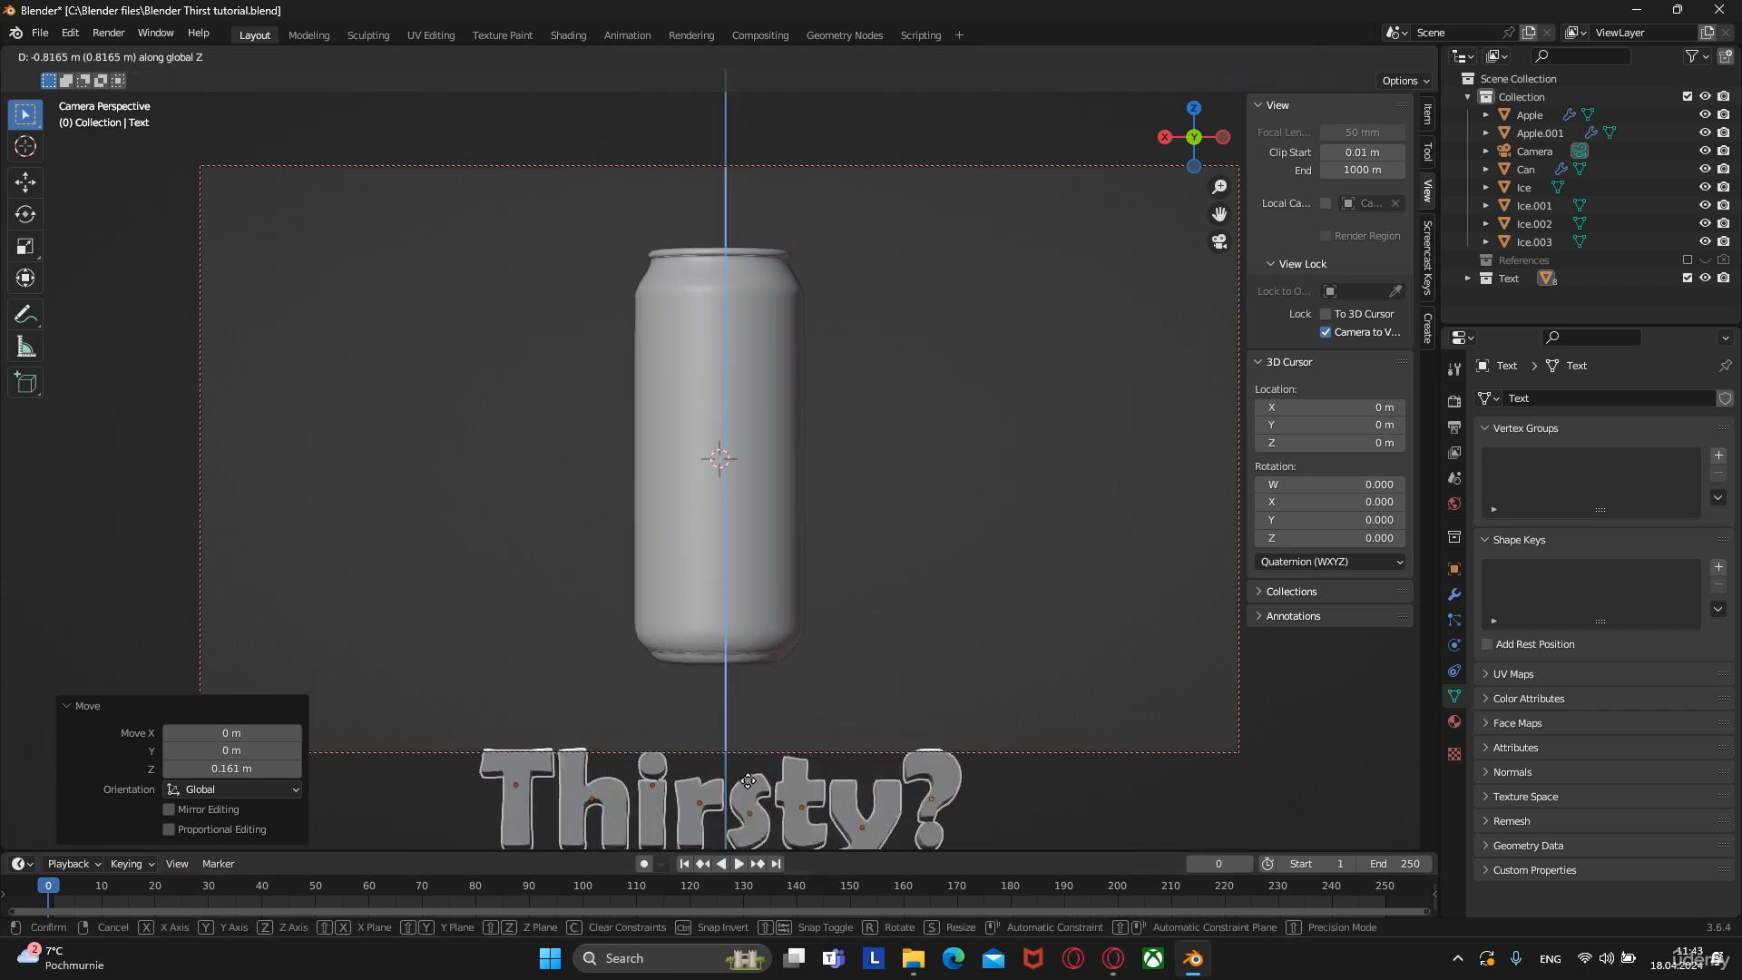
left_click(754, 810)
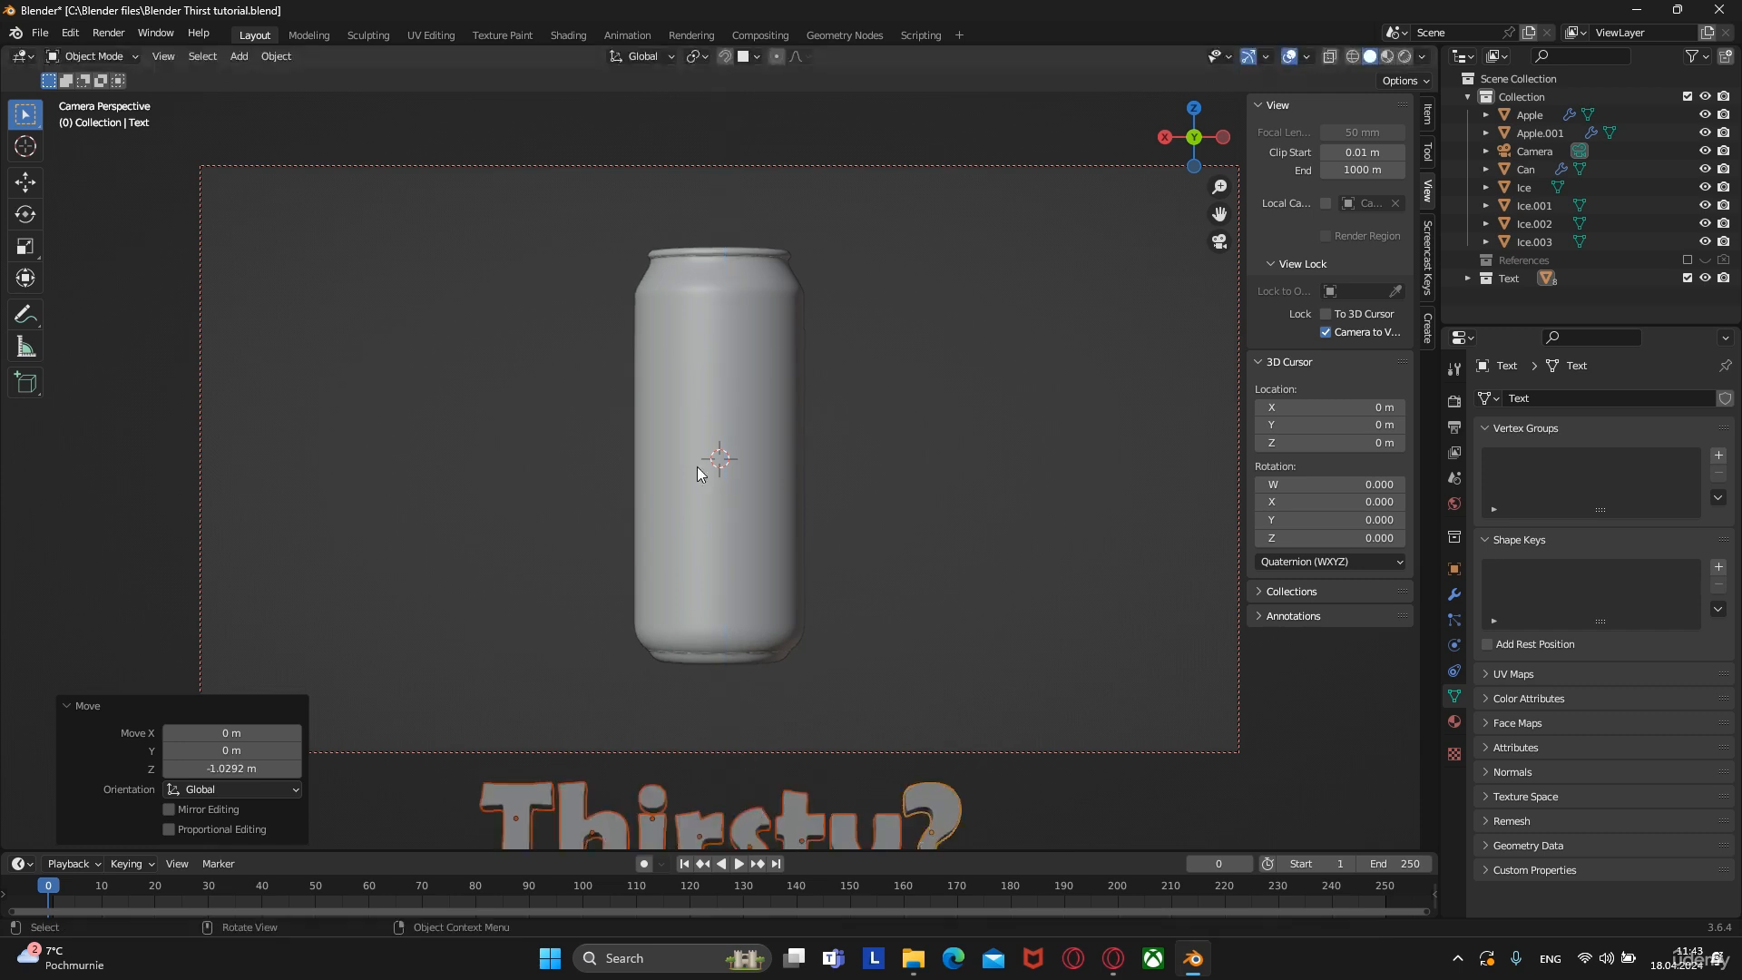
Lower the letters another 1.3226 m along Z and insert a Location & Rotation keyframe at frame 50
key("g")
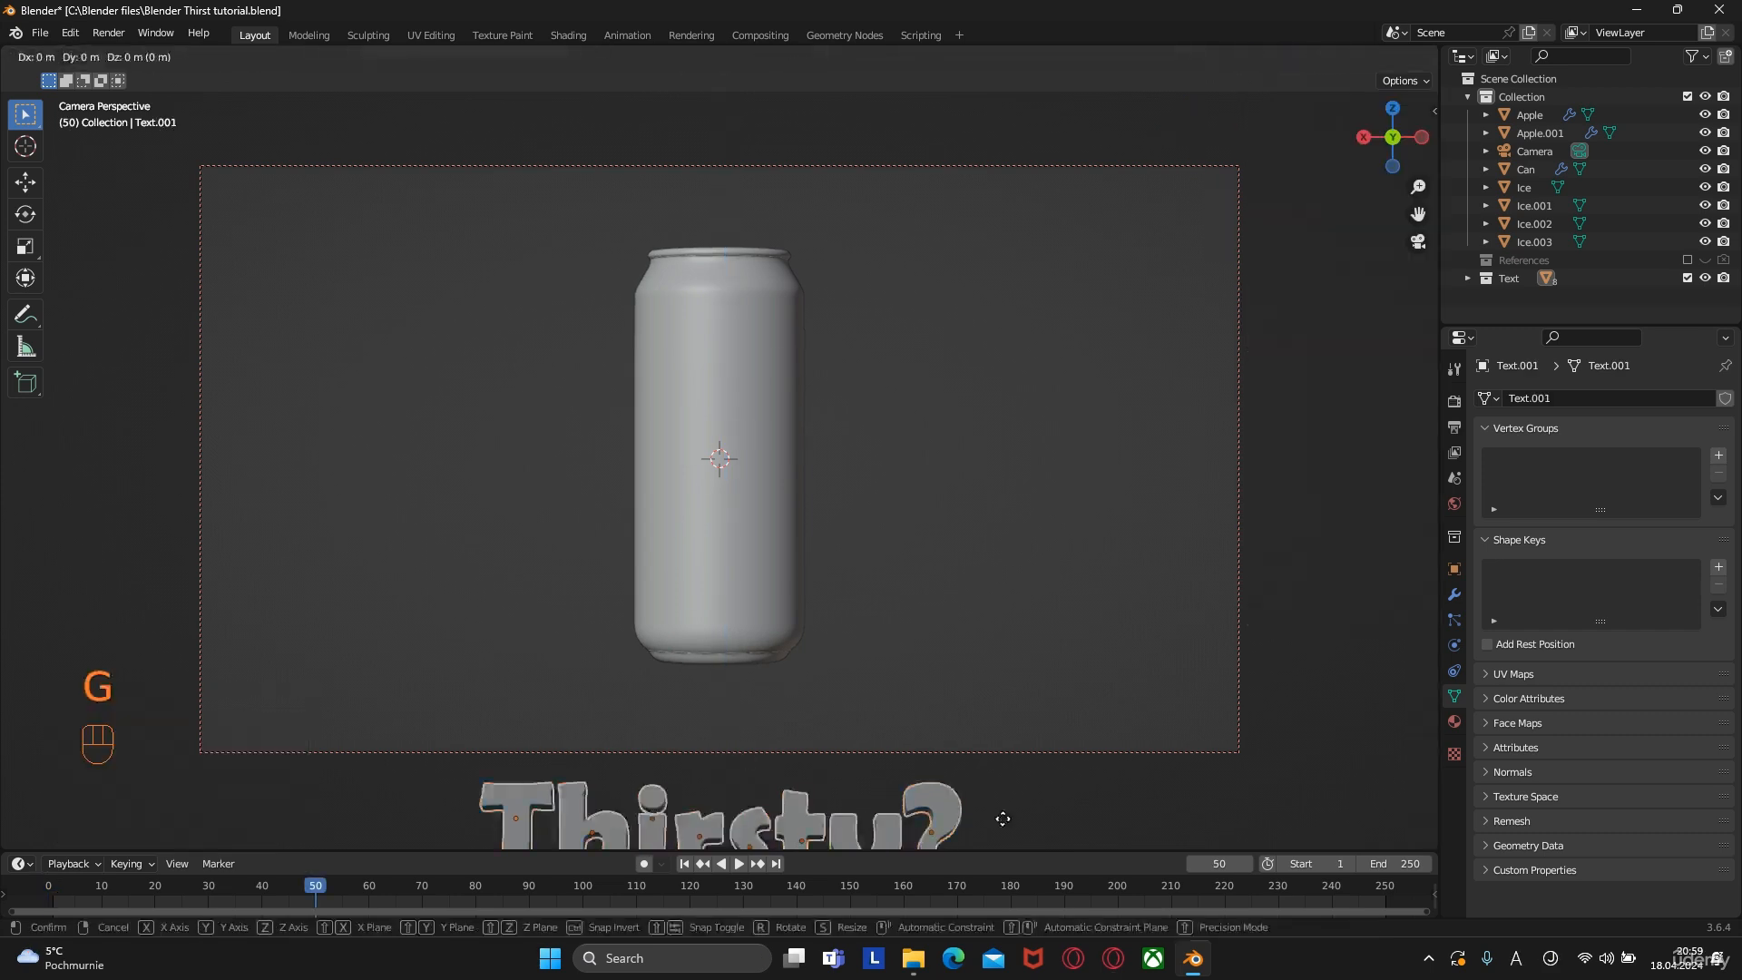
key("z")
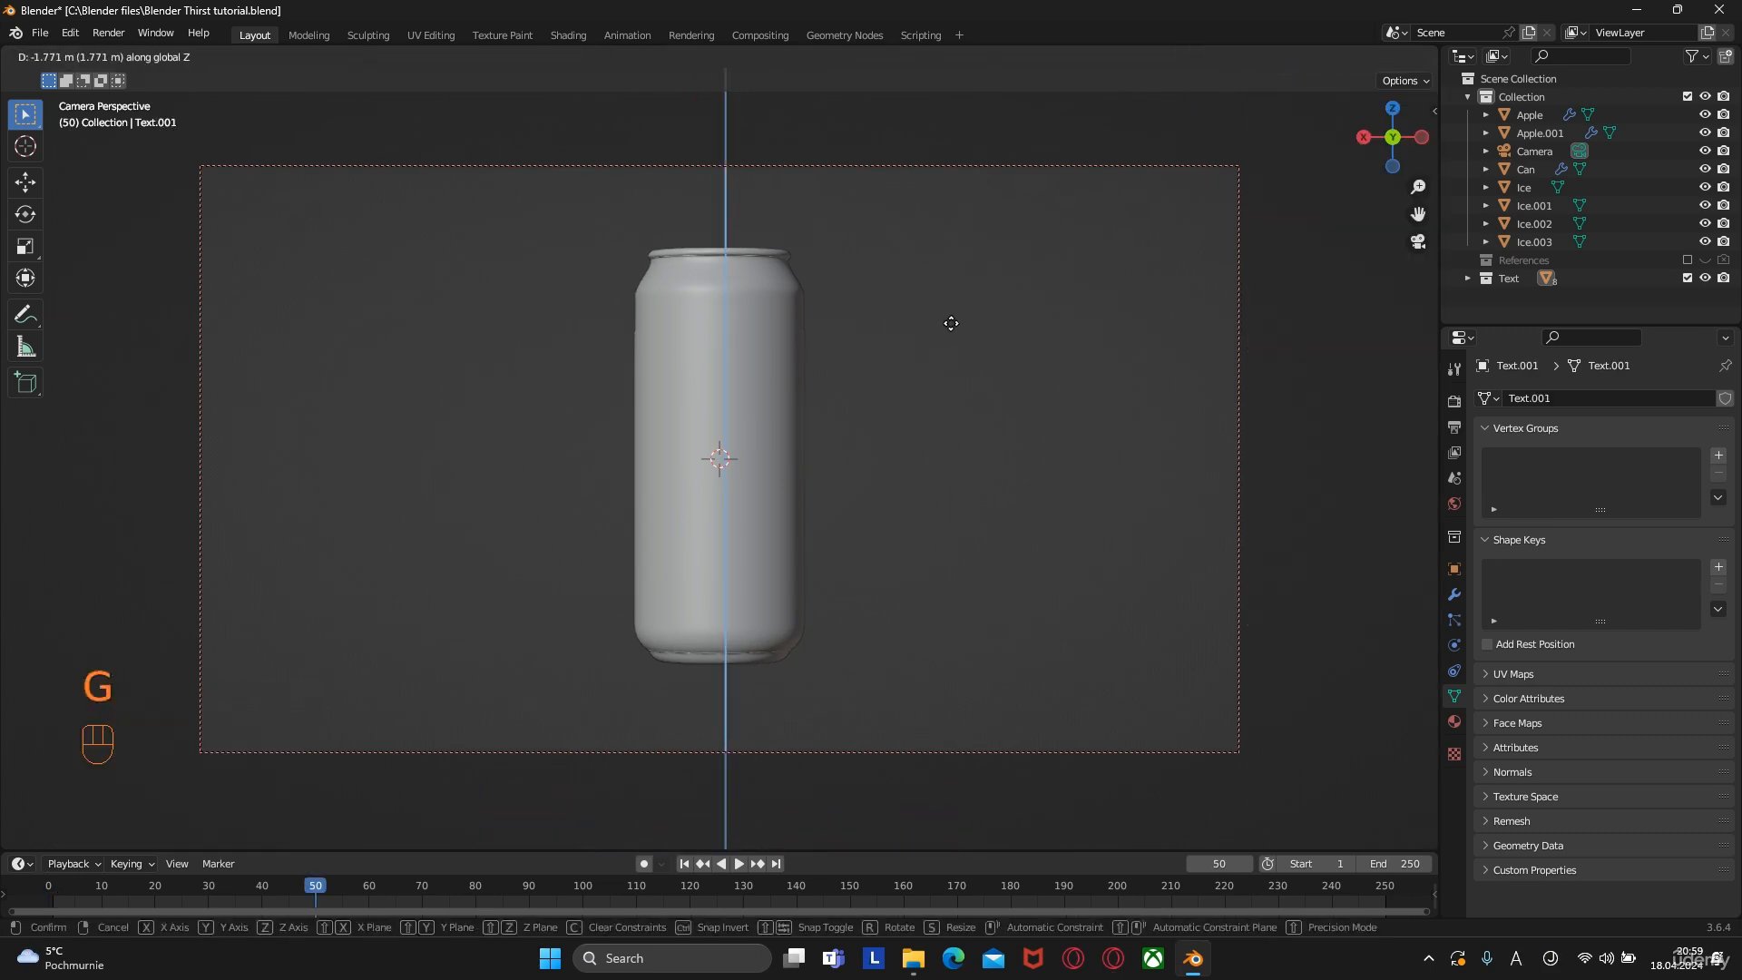
left_click(903, 255)
key("i")
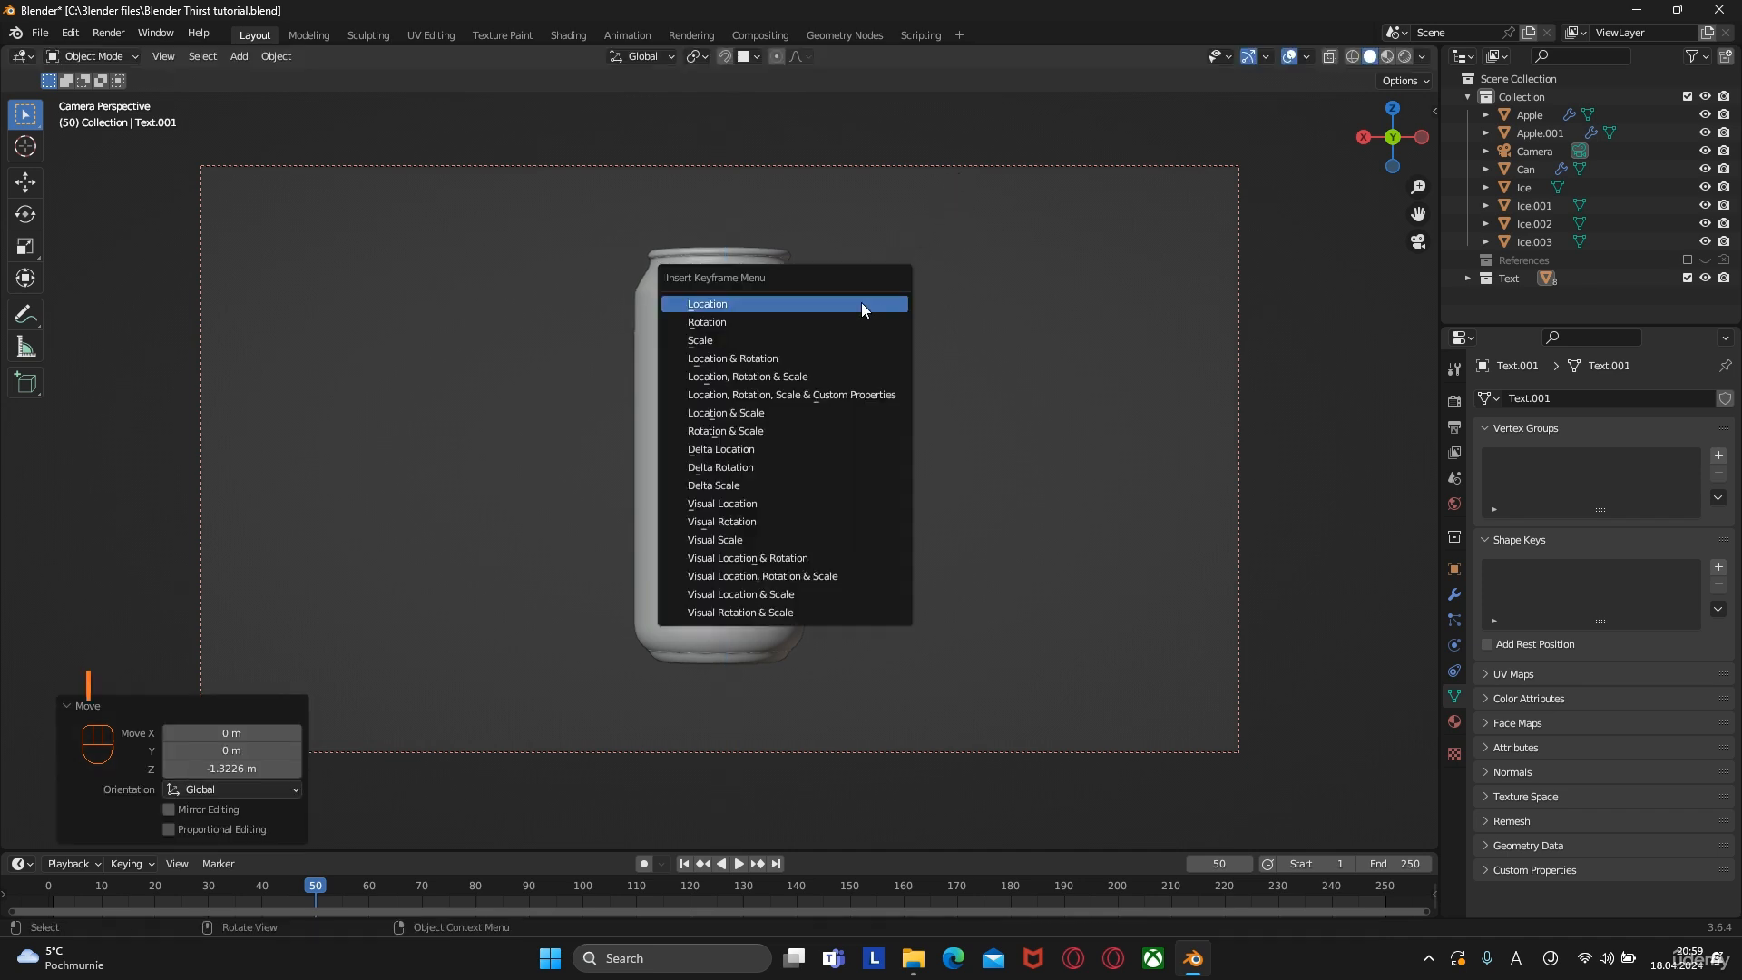
left_click(782, 356)
At frame 80, raise the letters 2.3977 m along Z and insert a Location & Rotation keyframe
left_click_drag(304, 890, 478, 893)
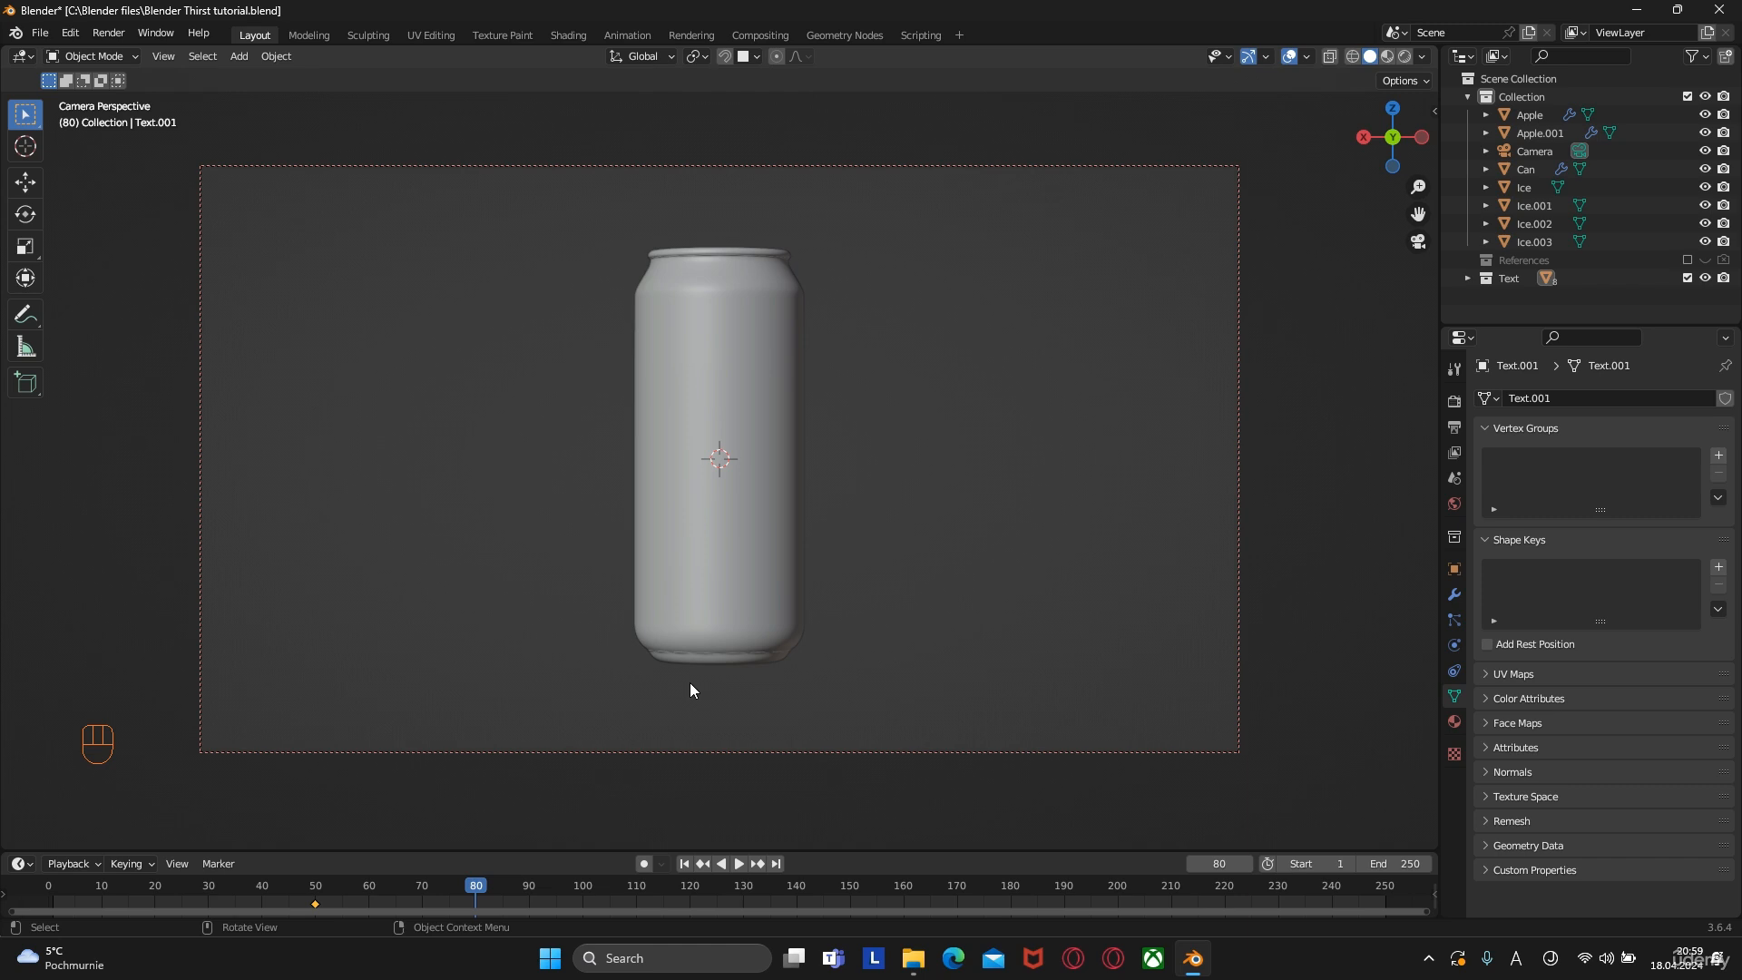
key("g")
key("z")
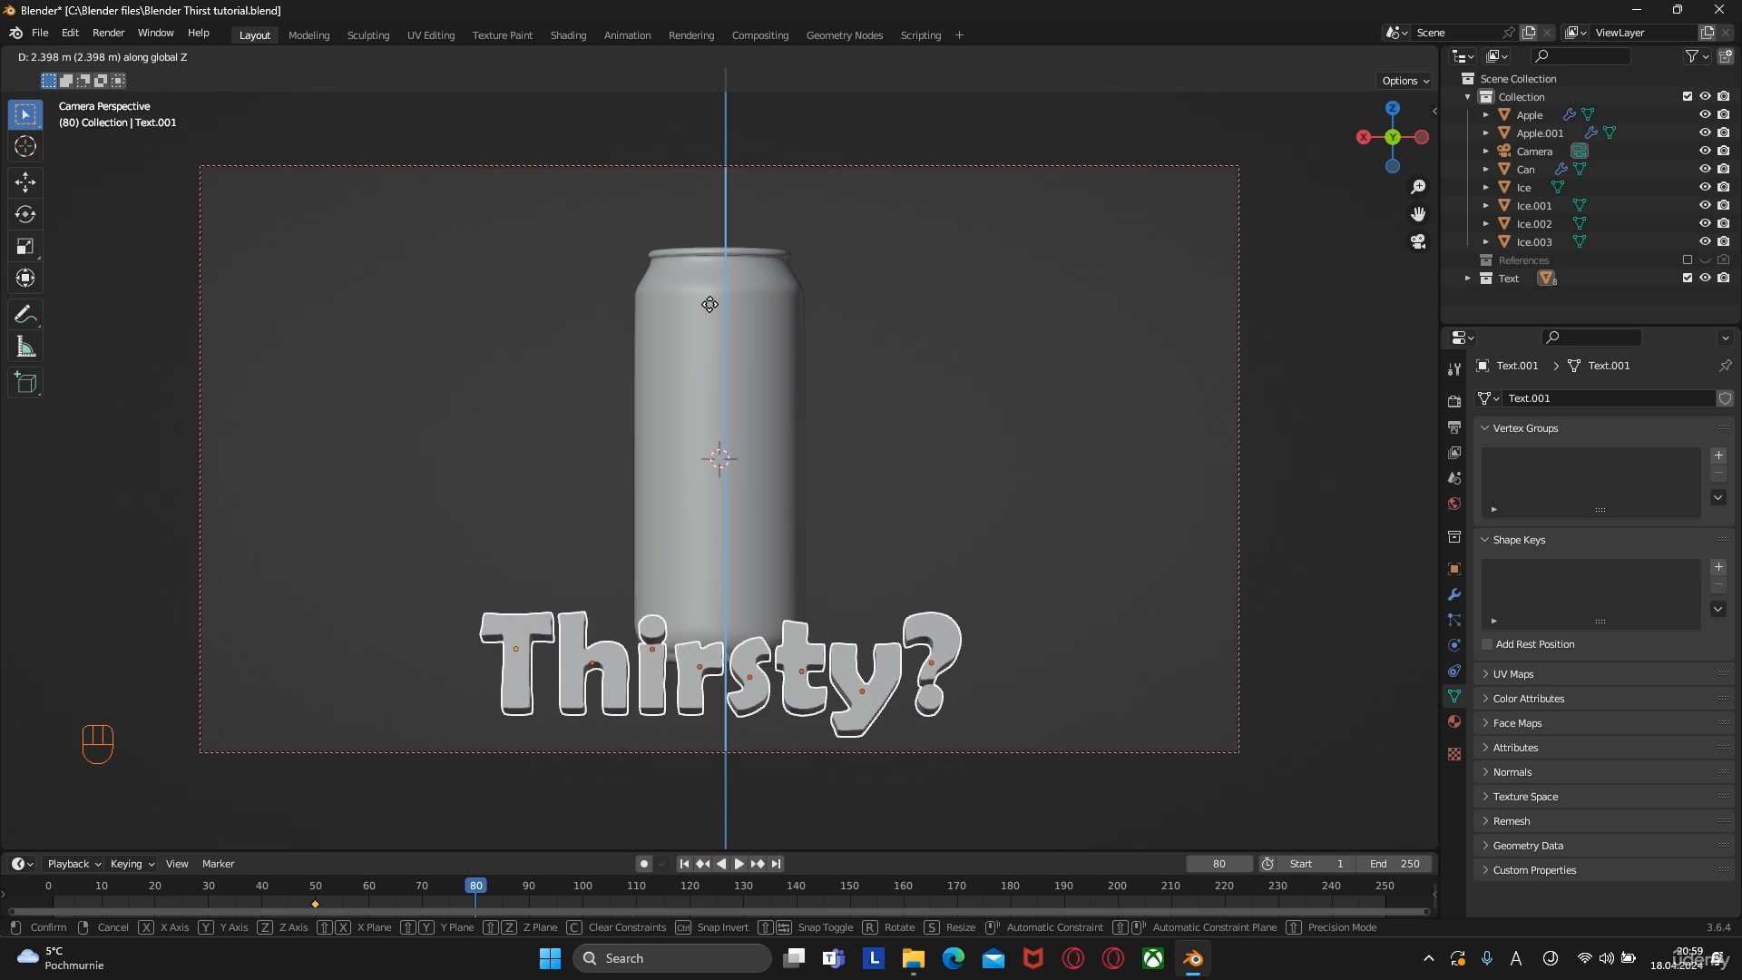
left_click(711, 304)
key("i")
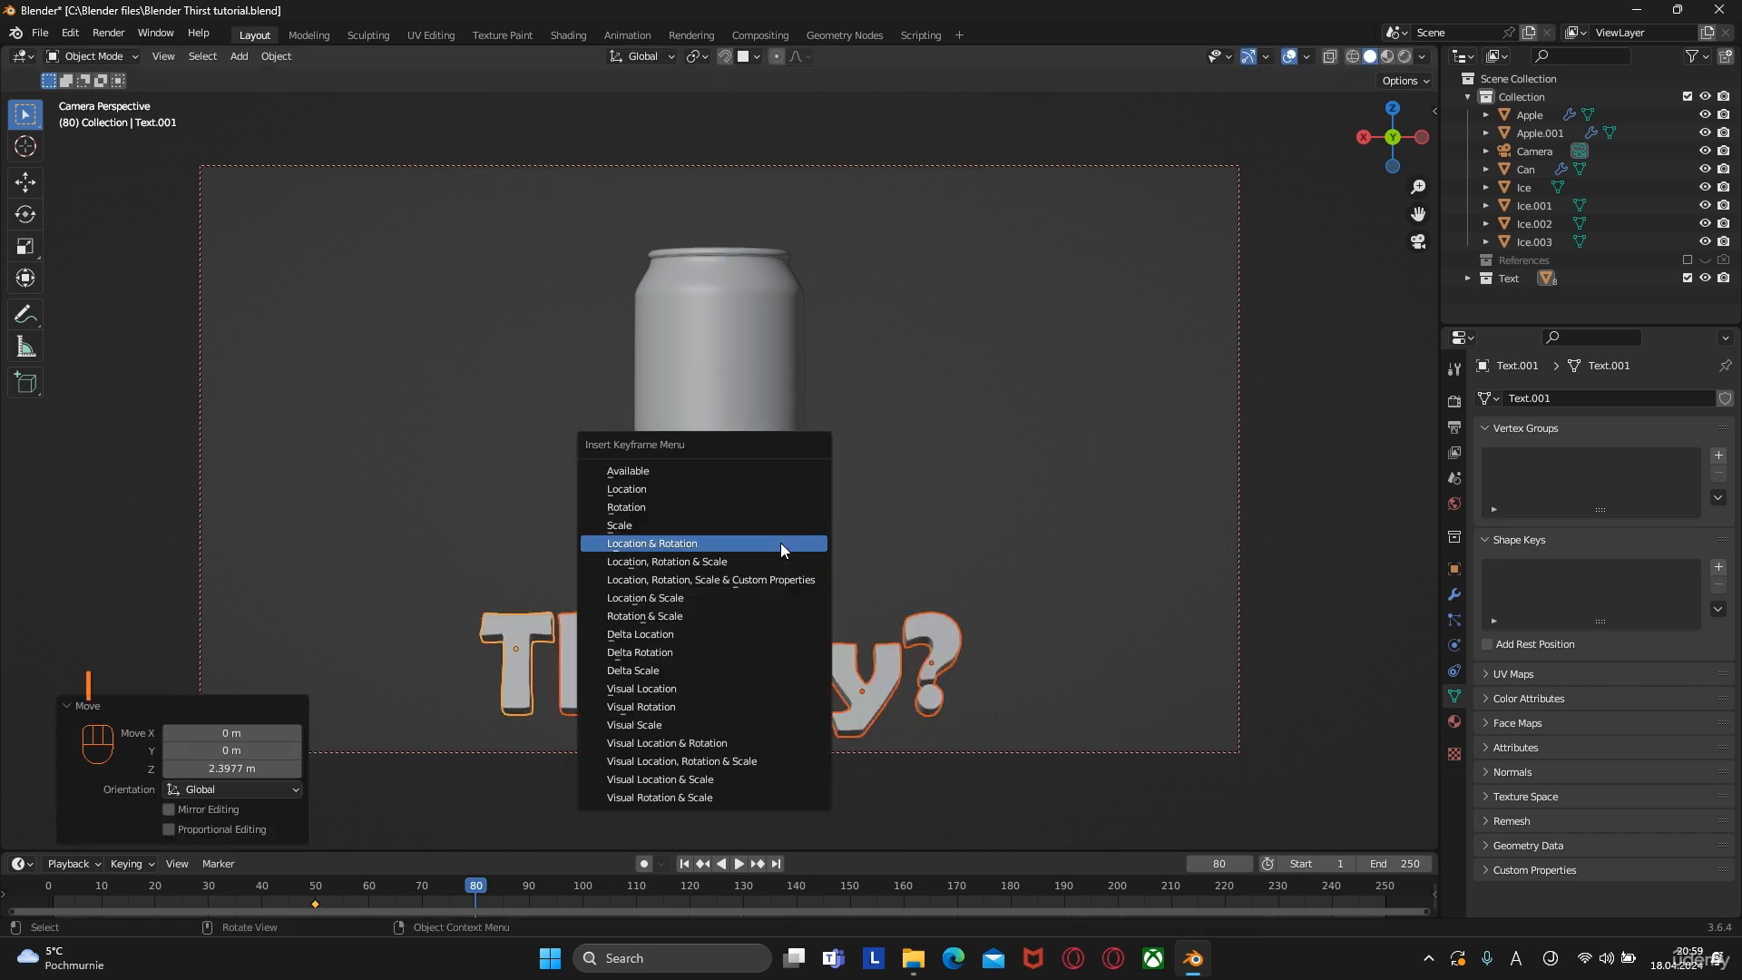
left_click(780, 543)
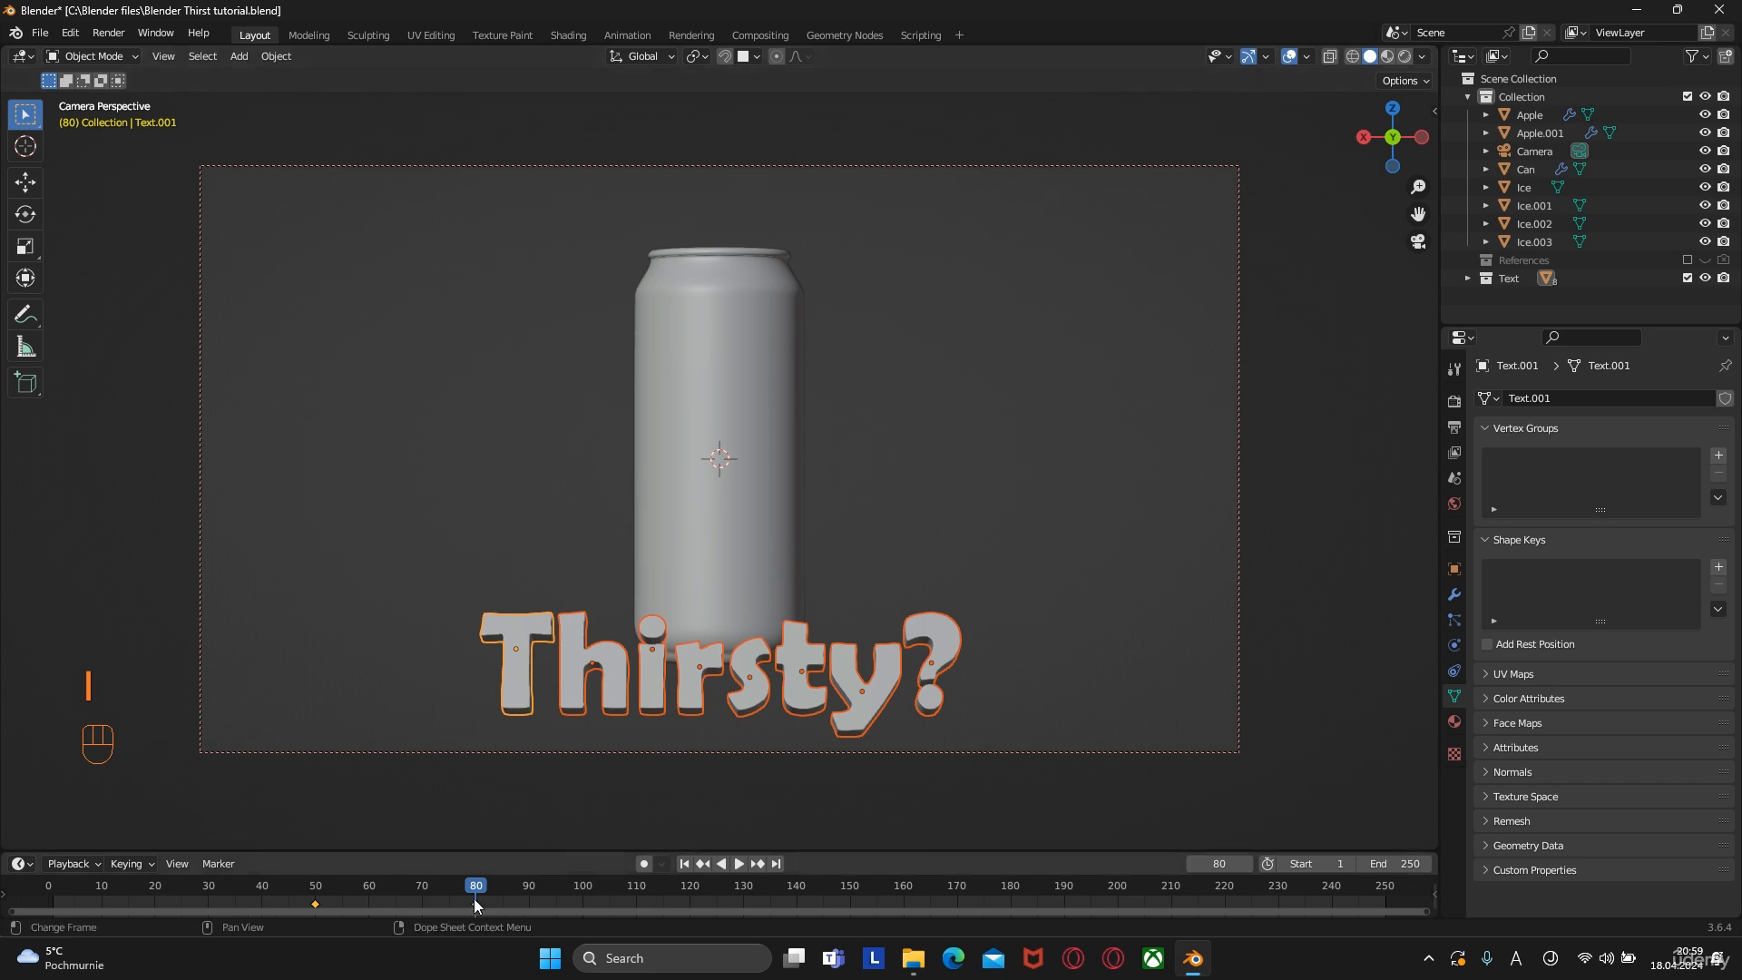
Play back the rising letters from about frame 45 to check their motion
left_click_drag(471, 887, 284, 888)
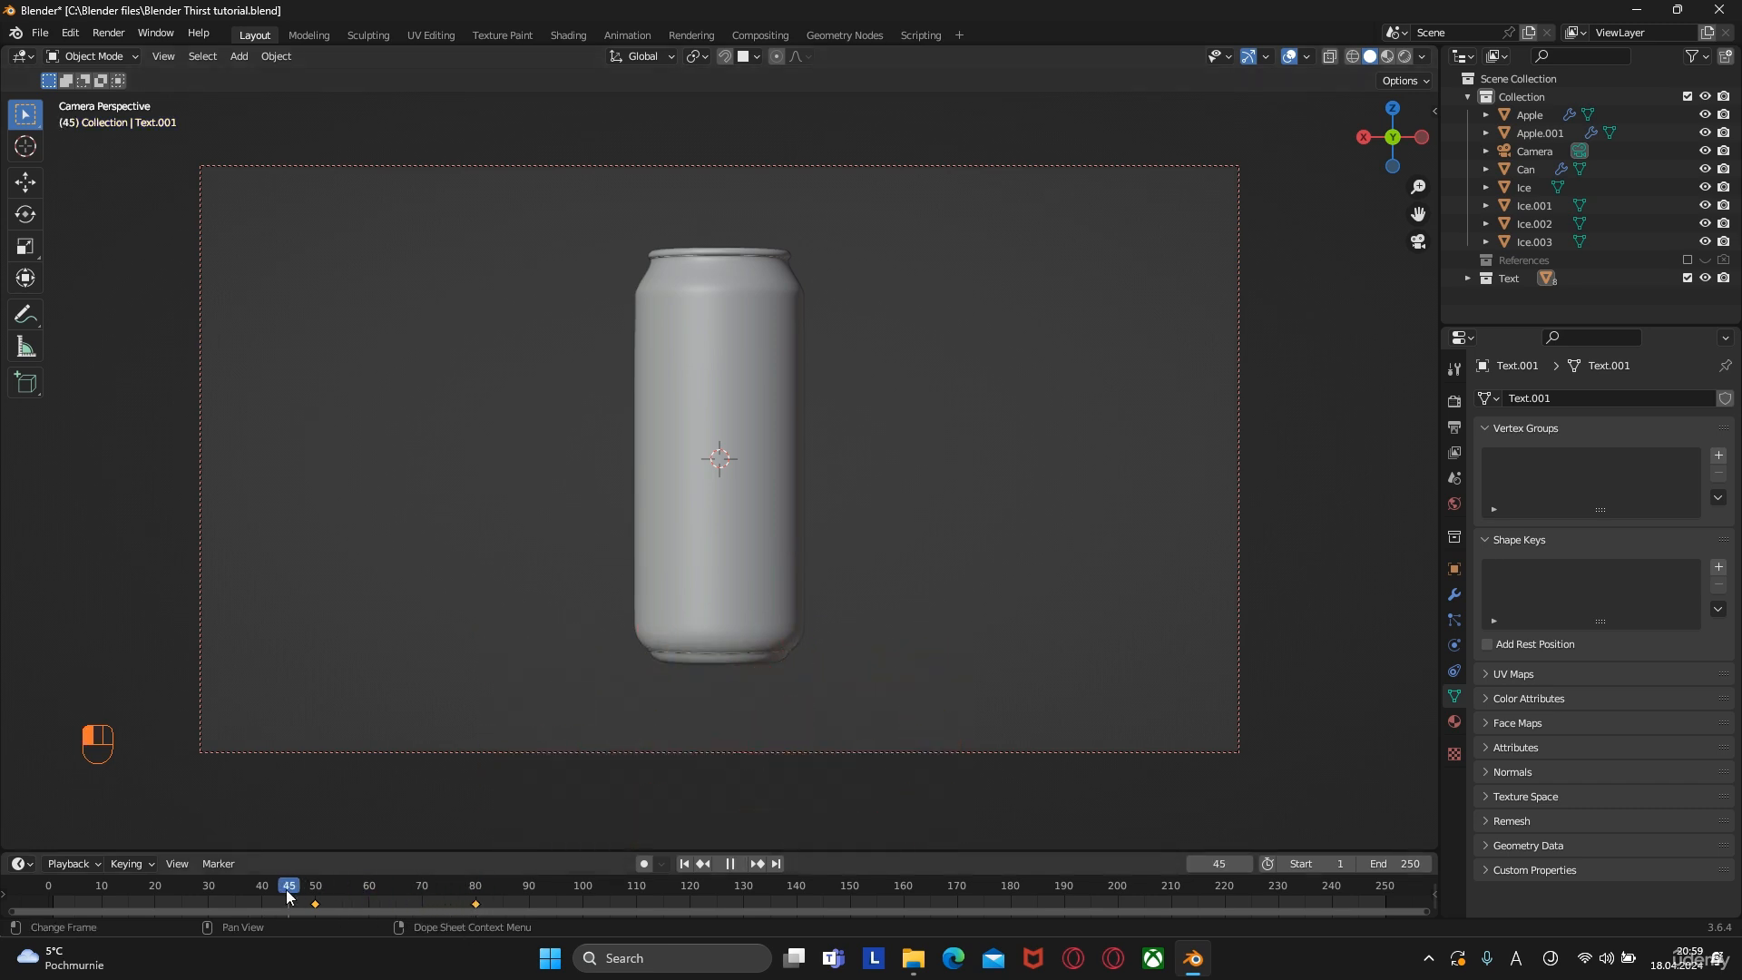
key("space")
key("space")
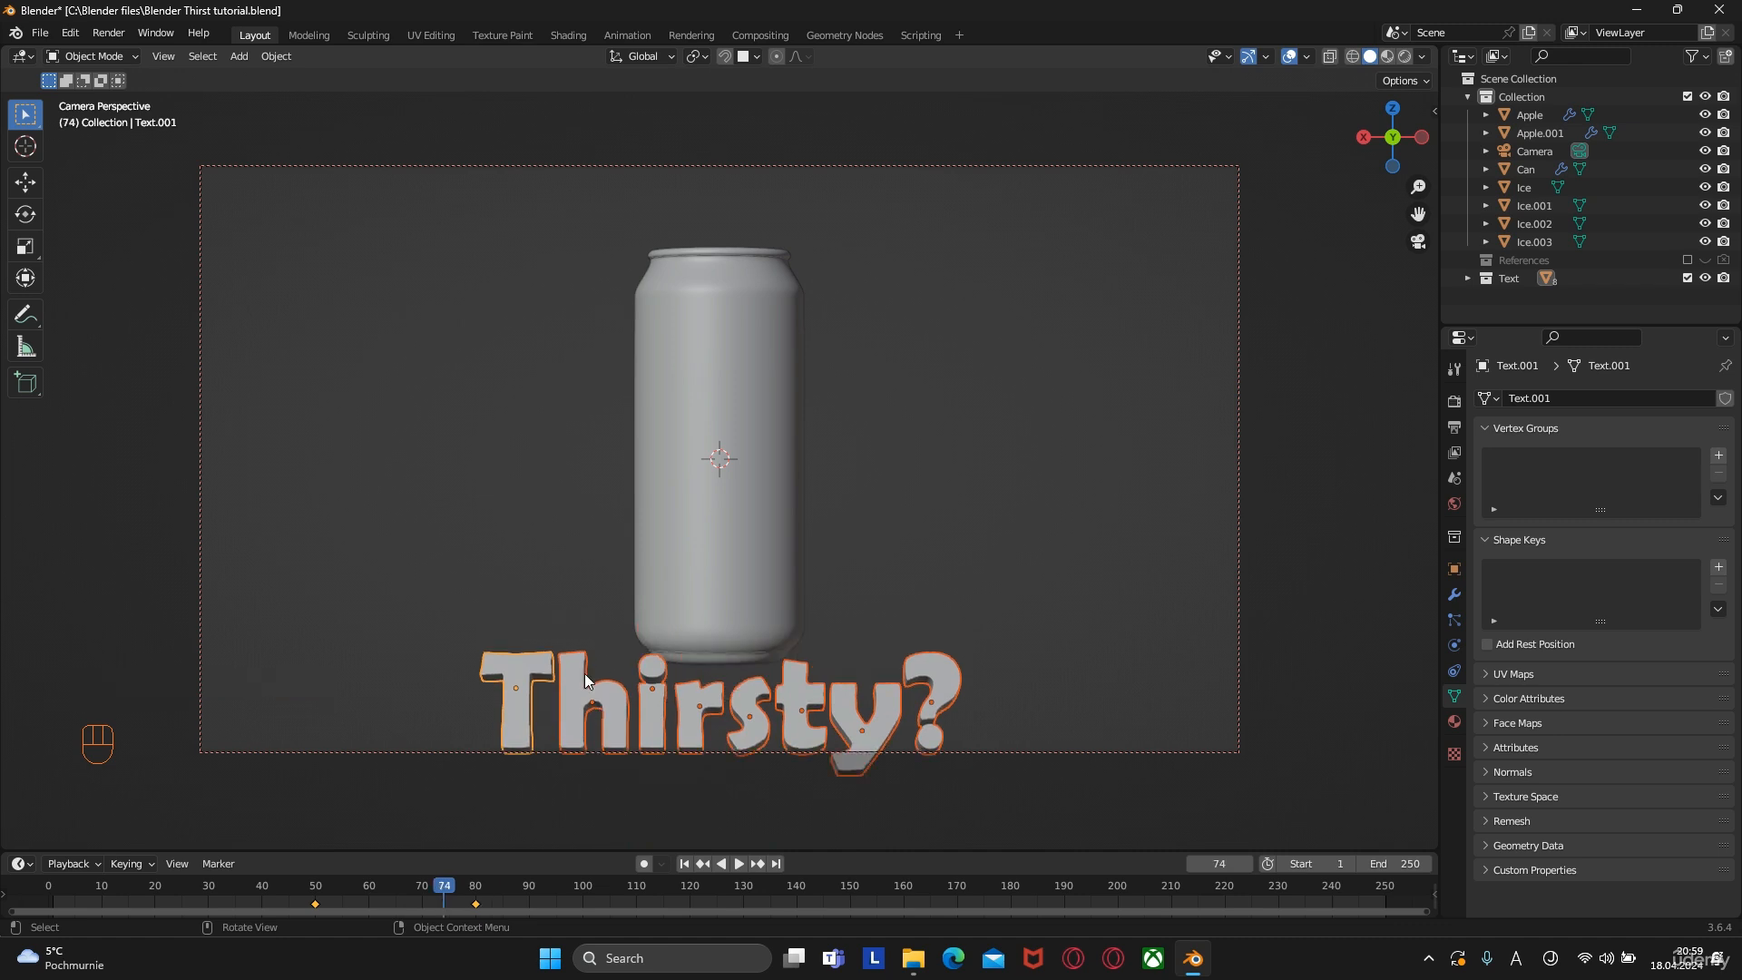
Select the letter "h" and shift its end keyframe to frame 89
left_click(591, 676)
left_click_drag(443, 894, 546, 906)
key("space")
key("space")
left_click(553, 894)
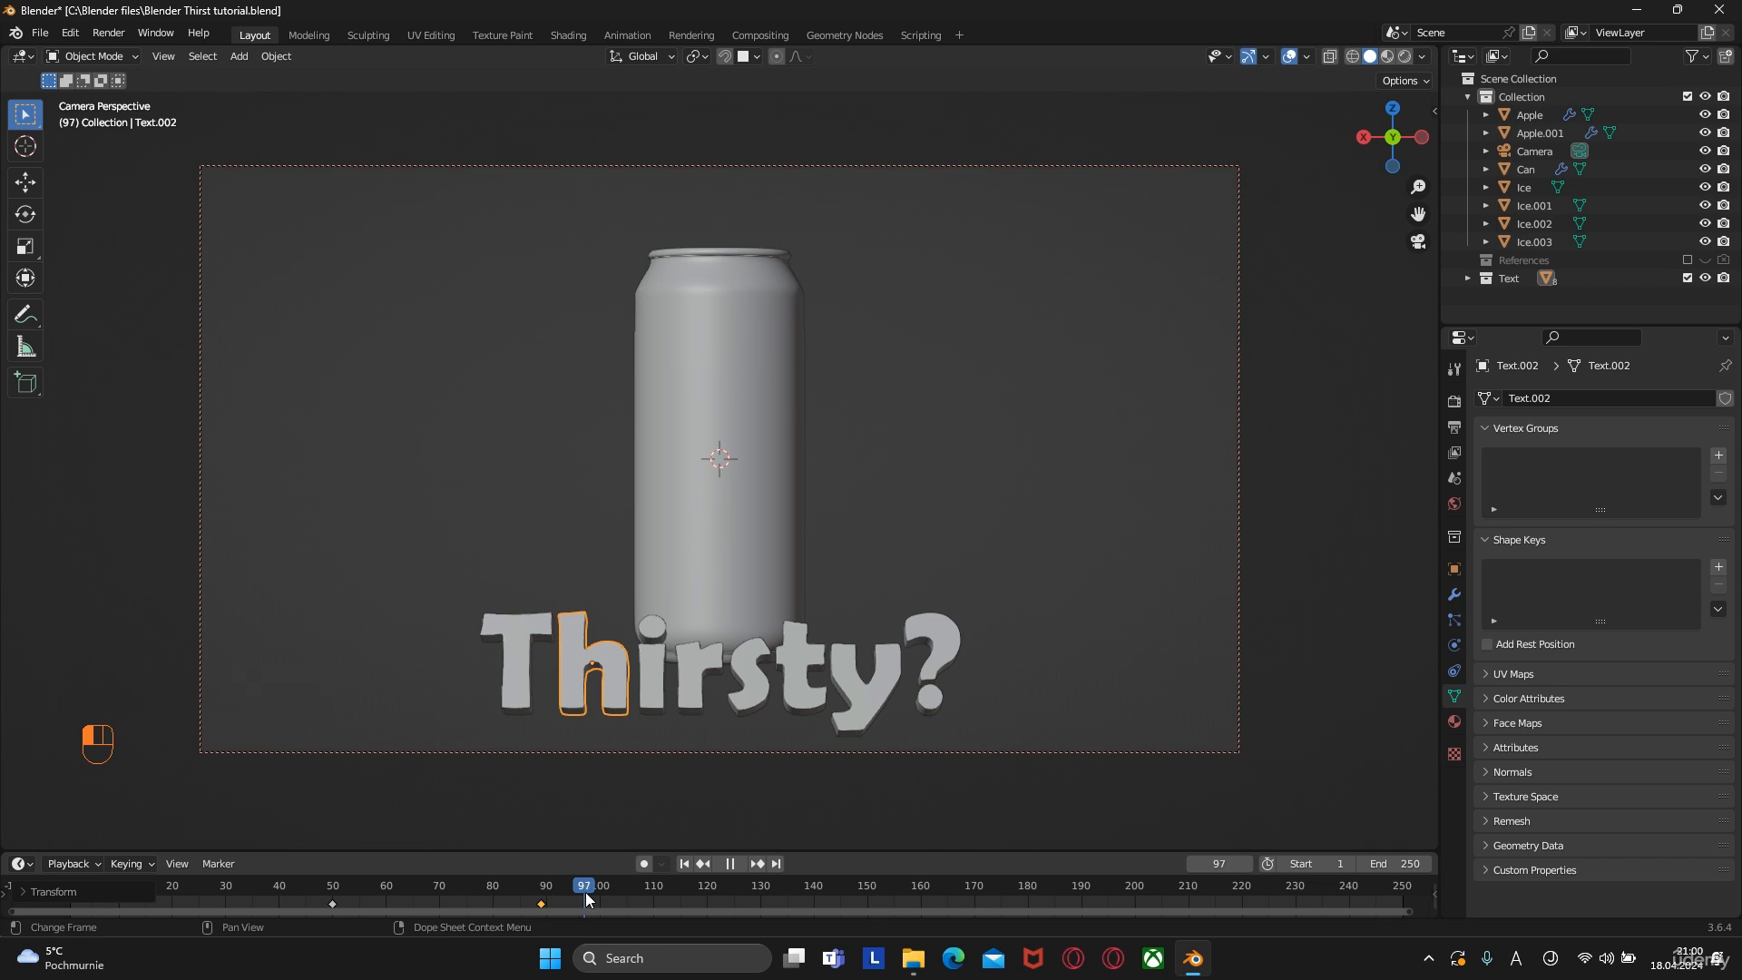
Select the letter "i" and shift its end keyframe to frame 98
left_click(592, 891)
left_click(652, 697)
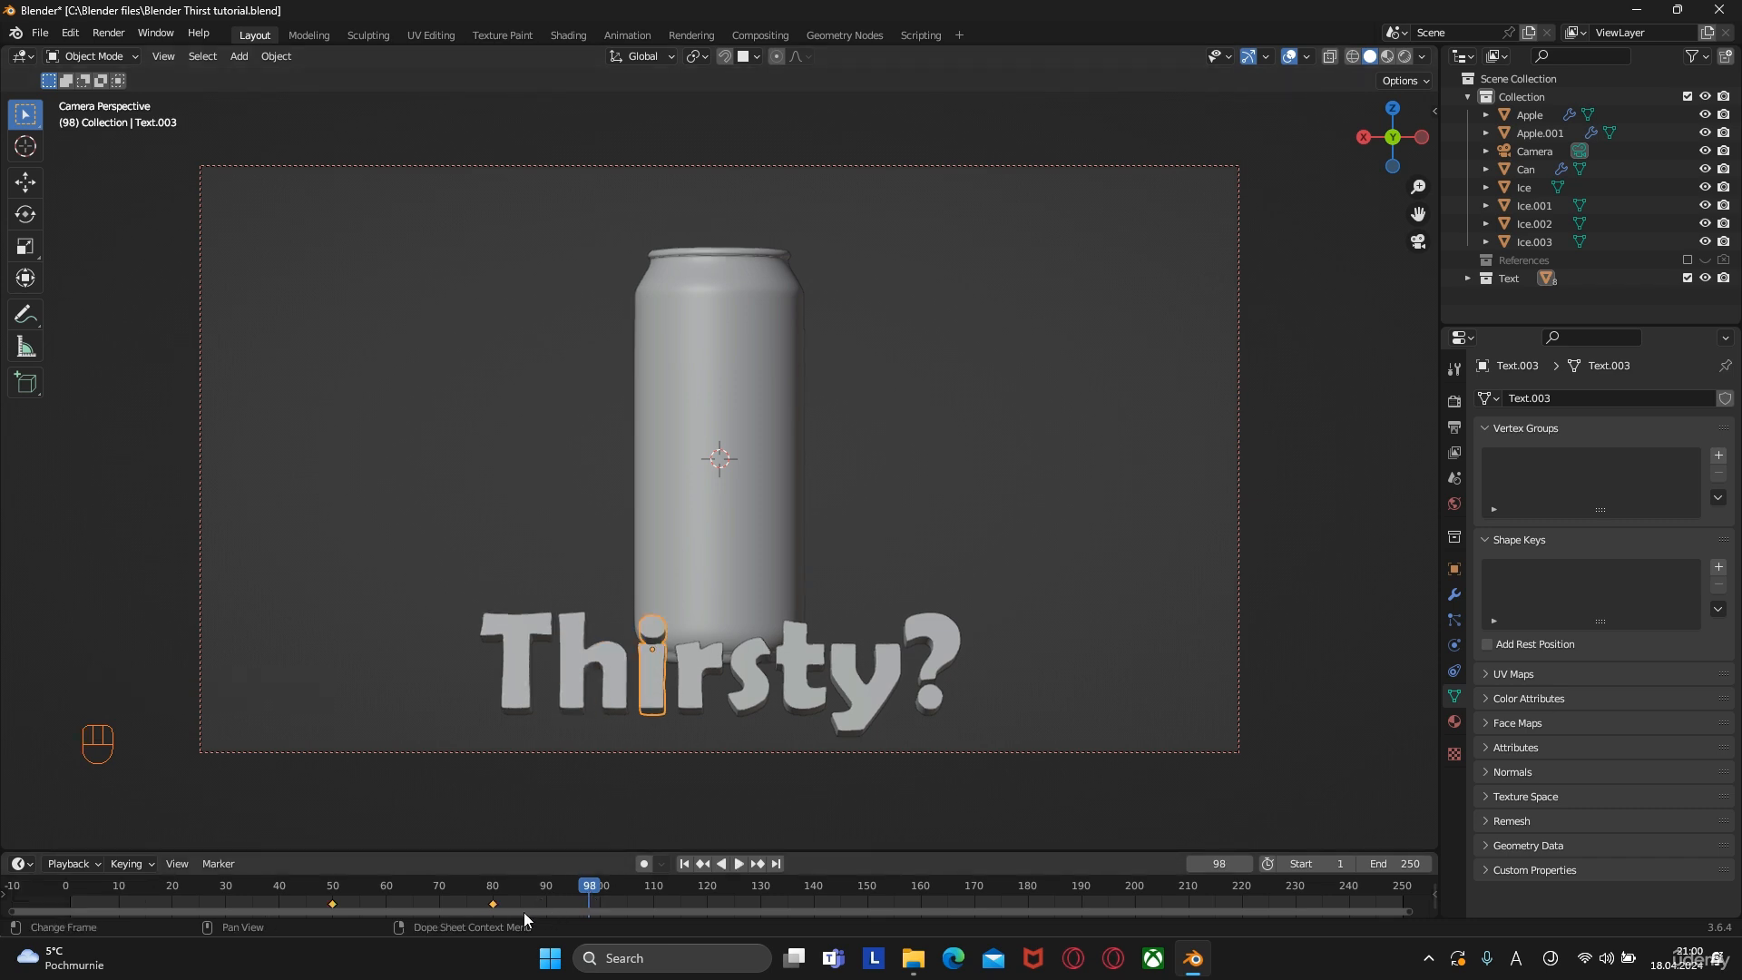
left_click_drag(493, 904, 590, 902)
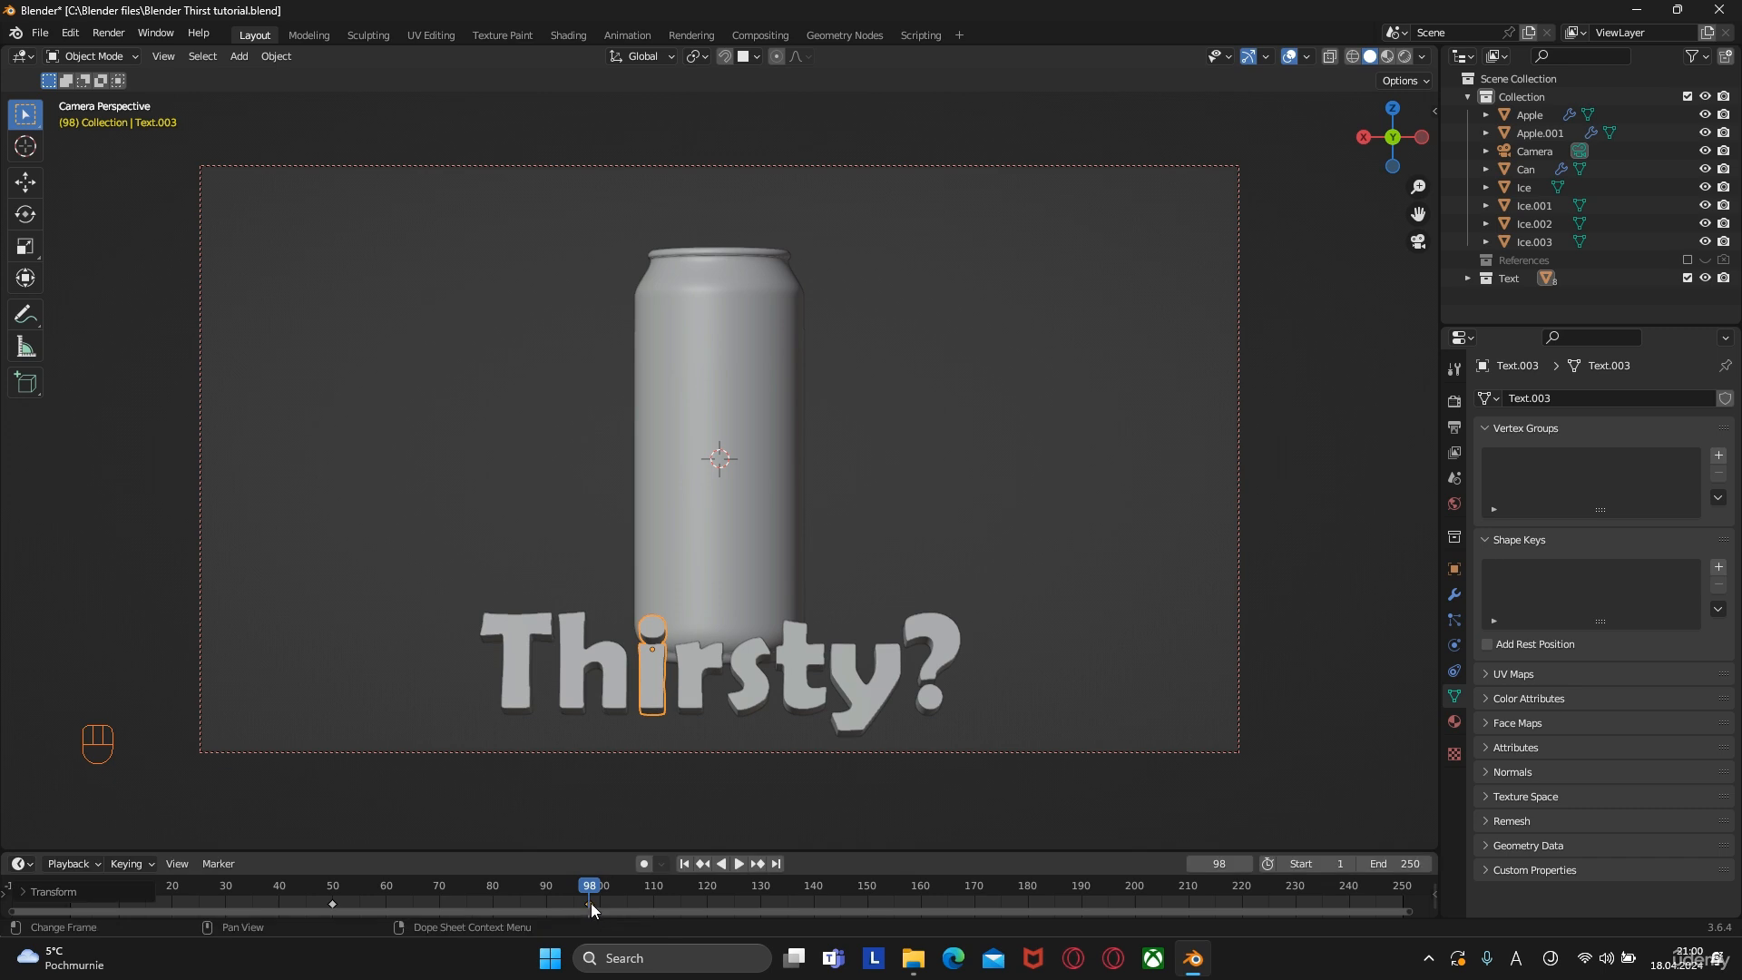
Select the letter "r" and shift its end keyframe to frame 107
left_click(697, 675)
key("space")
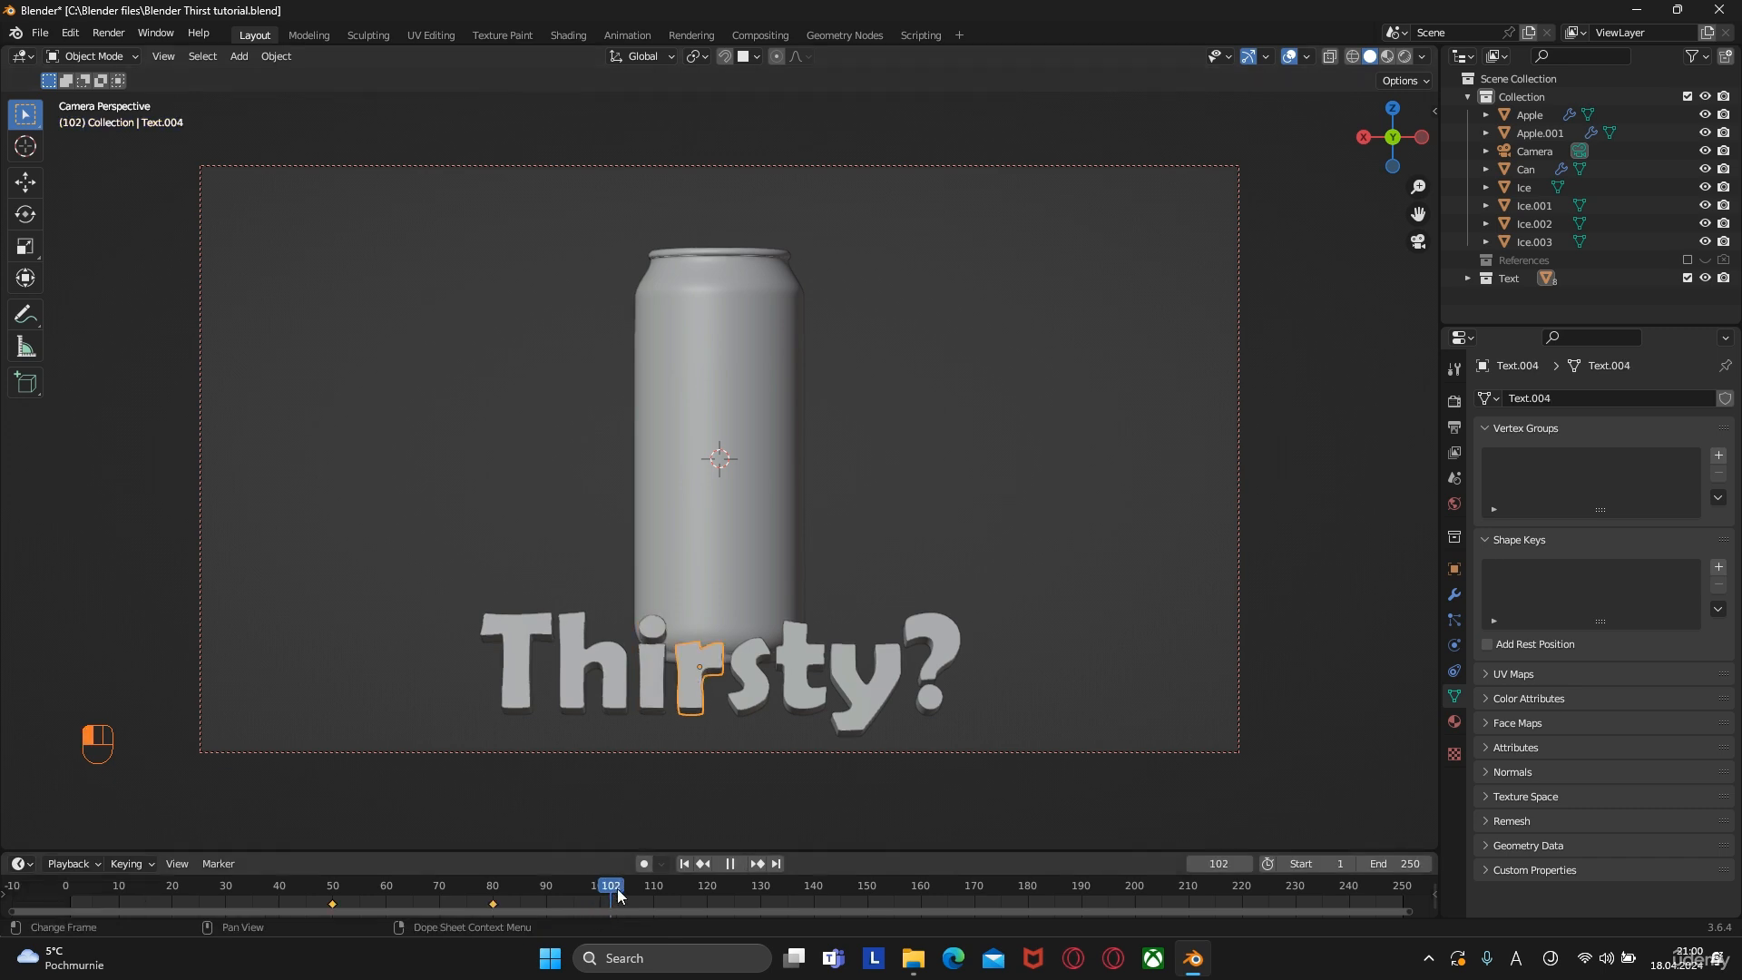
key("space")
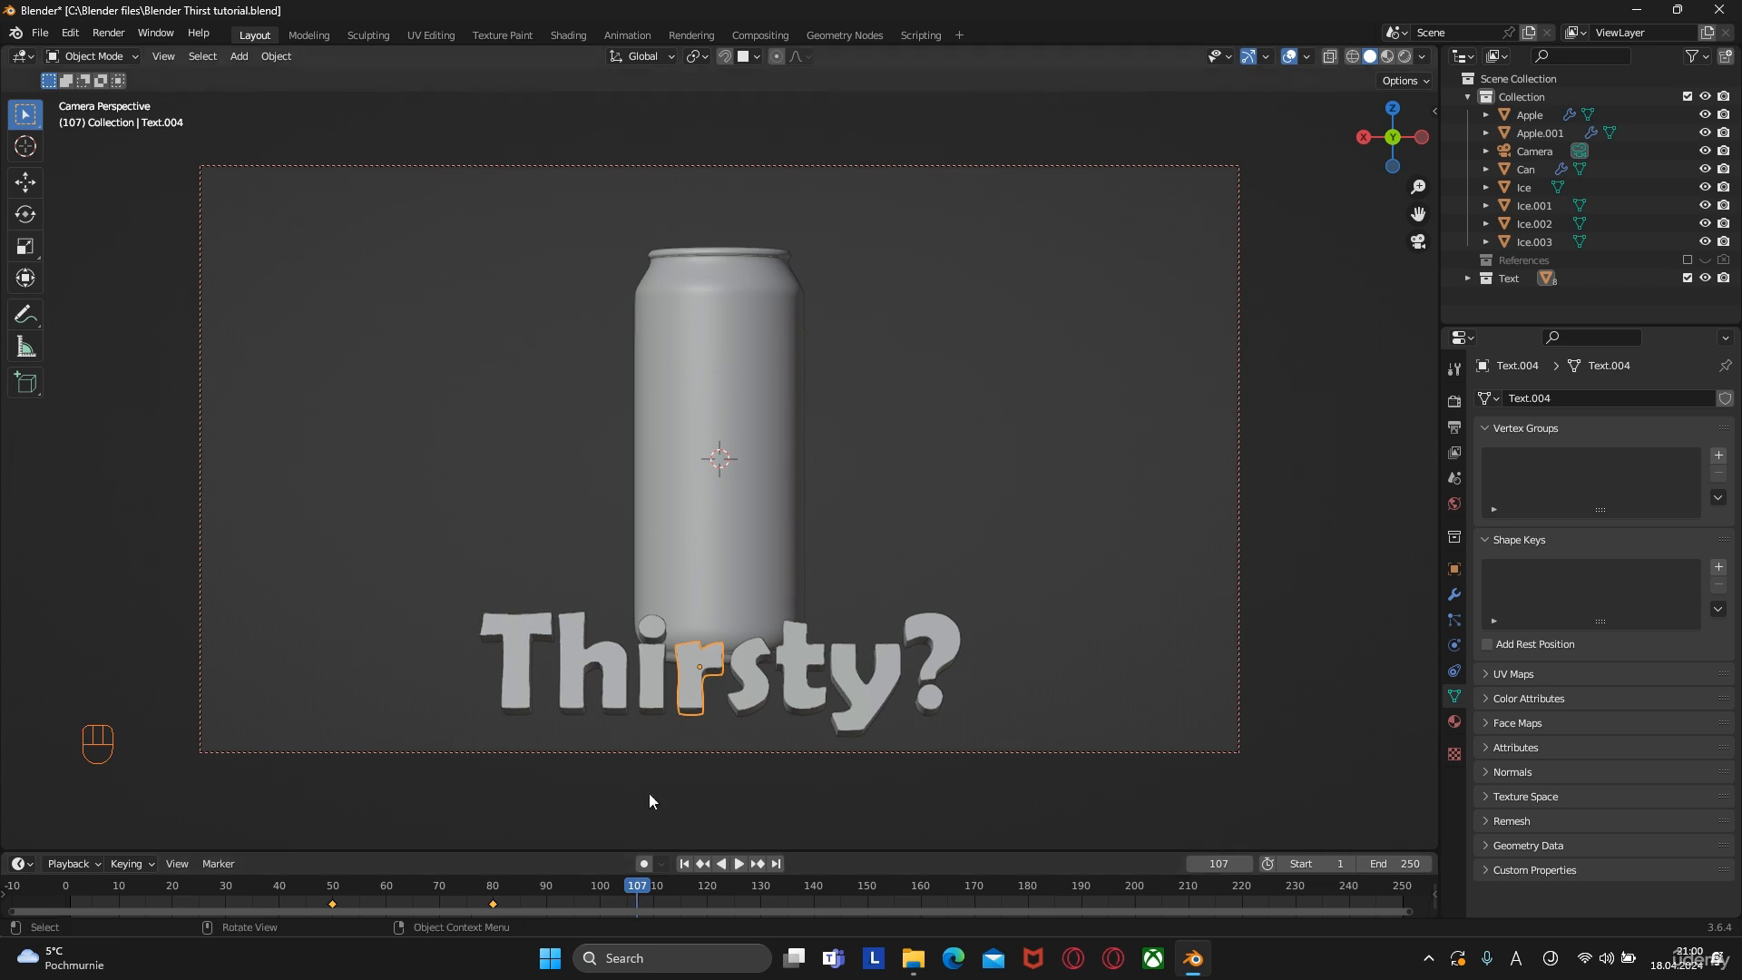
left_click_drag(491, 904, 637, 910)
Select the letter "s" and shift its end keyframe to about frame 119
left_click(750, 669)
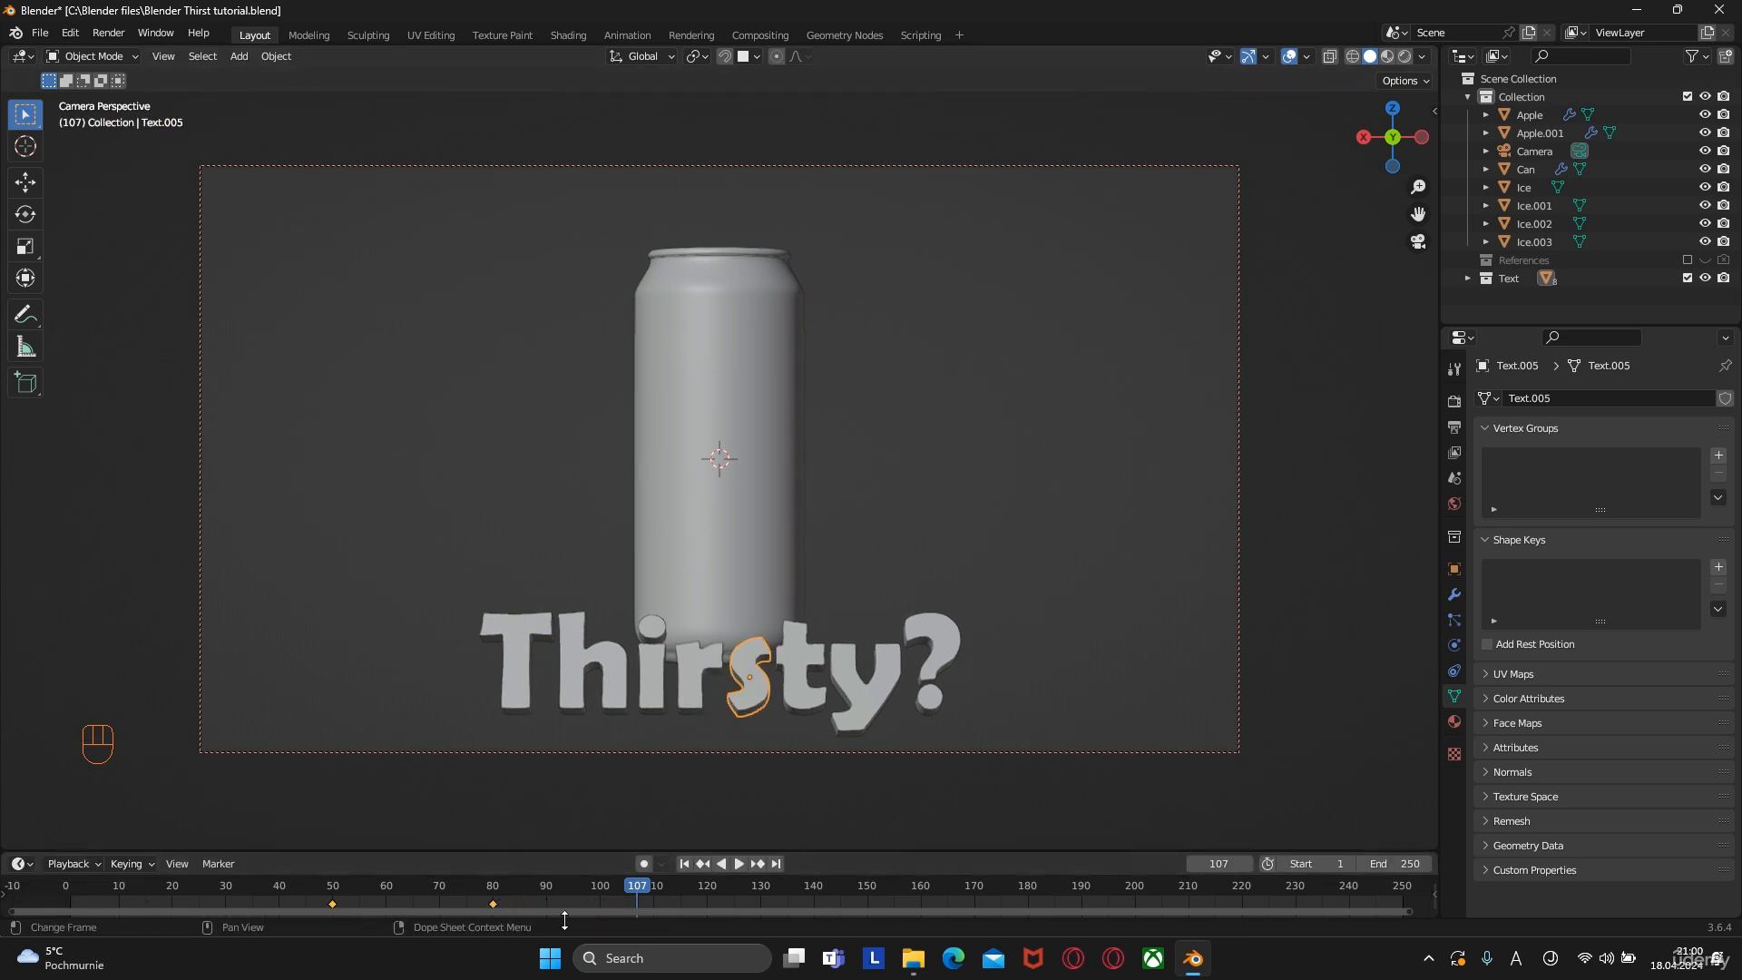
key("space")
left_click(700, 891)
left_click_drag(495, 905, 619, 911)
Select the letter "t" and shift its end keyframe to about frame 130
left_click(801, 676)
key("ctrl+z")
left_click(493, 904)
left_click_drag(494, 904, 761, 904)
Shift the end keyframe of the letter "y" to about frame 140 and that of the question mark to frame 150
left_click(852, 687)
left_click_drag(496, 905, 811, 901)
left_click(930, 676)
left_click(858, 894)
left_click_drag(488, 904, 271, 895)
Play back the staggered rise of the letters to check their timing
key("space")
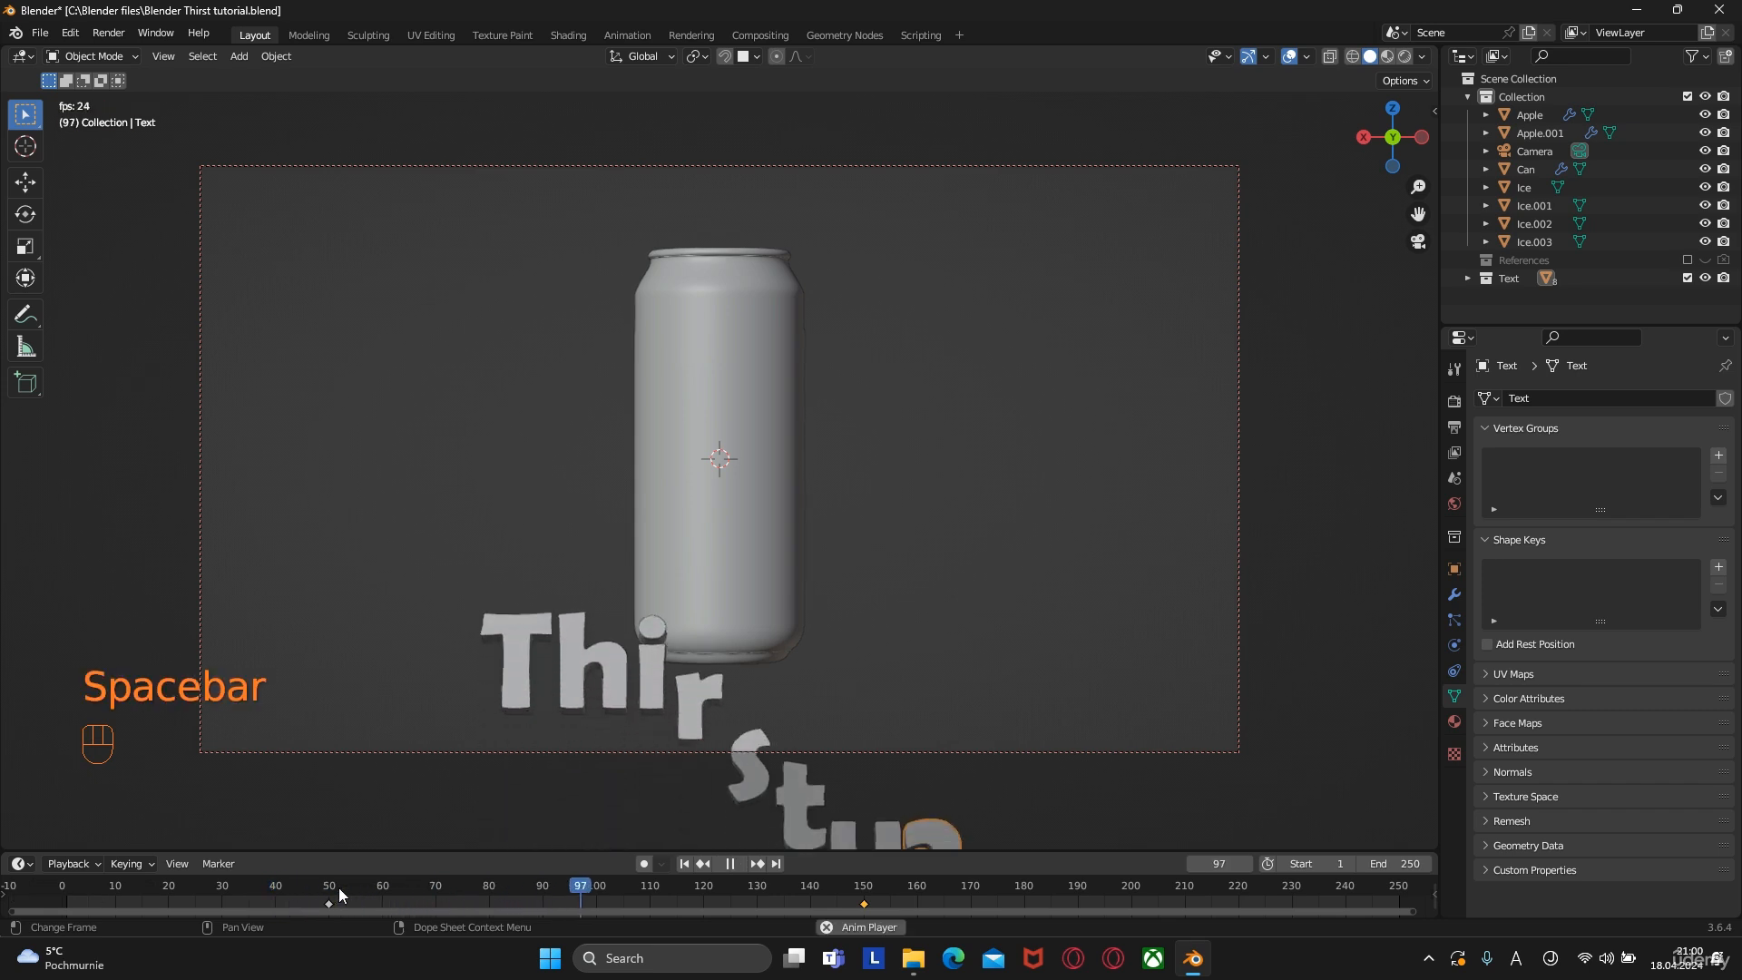
key("space")
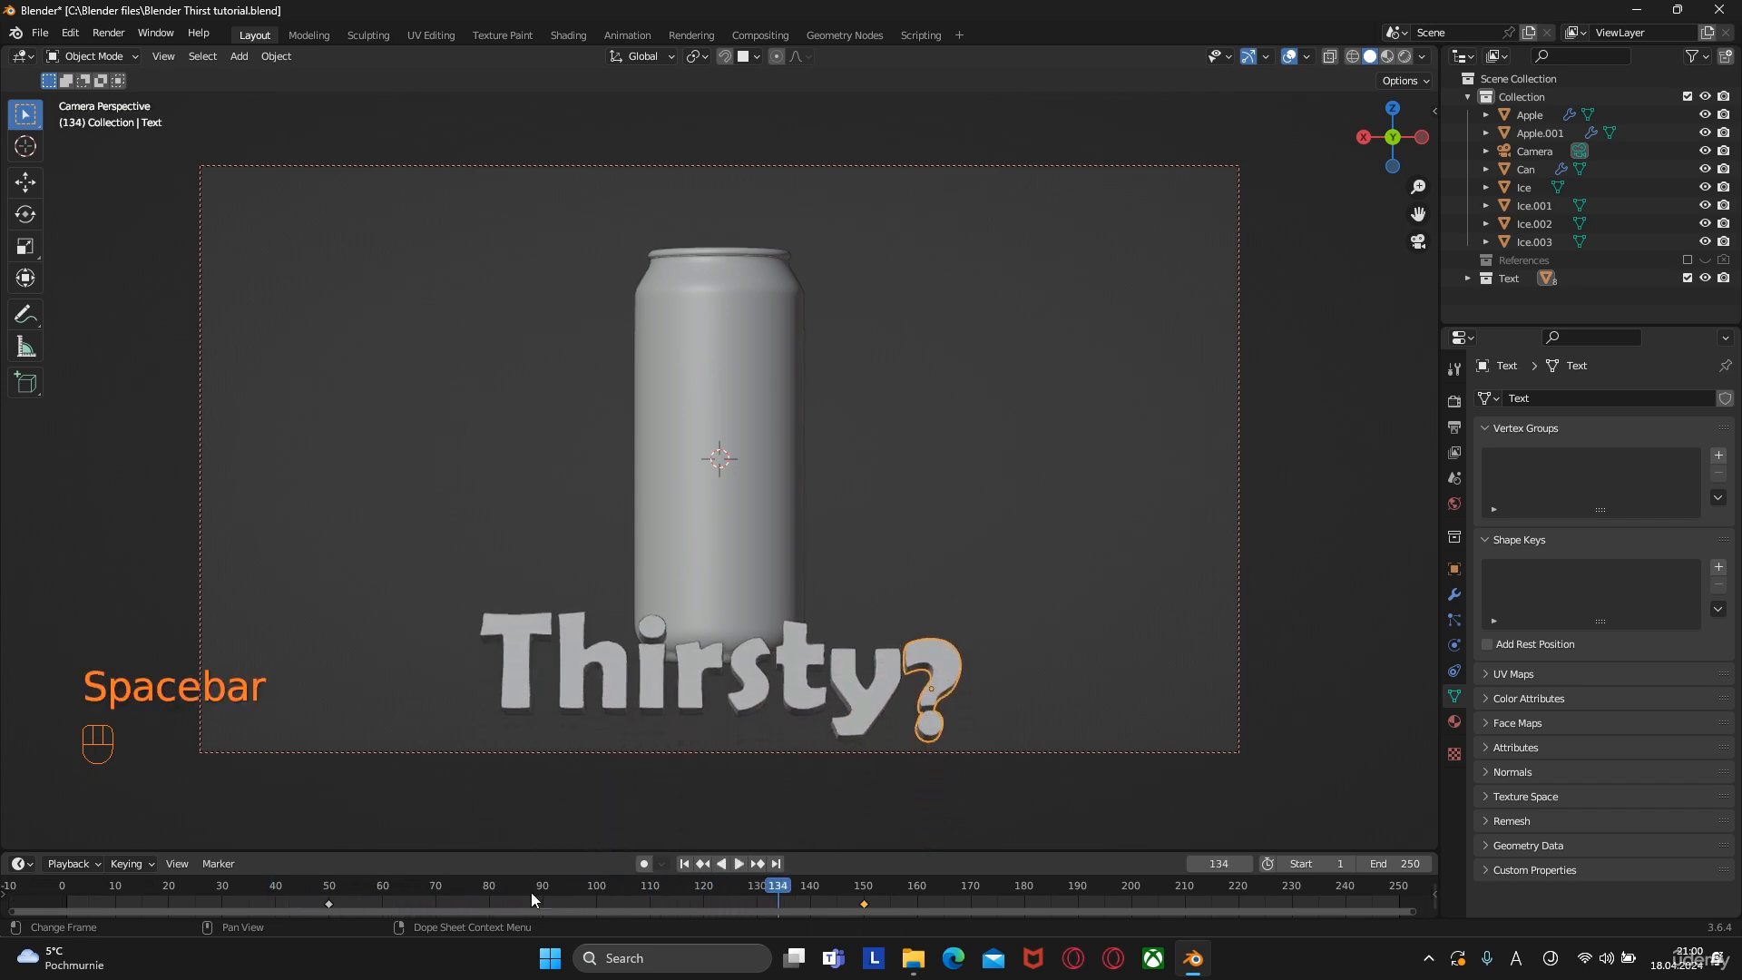
Select all the "Thirsty?" letters and compress their keyframes in time by a factor of about 0.41
left_click(517, 640)
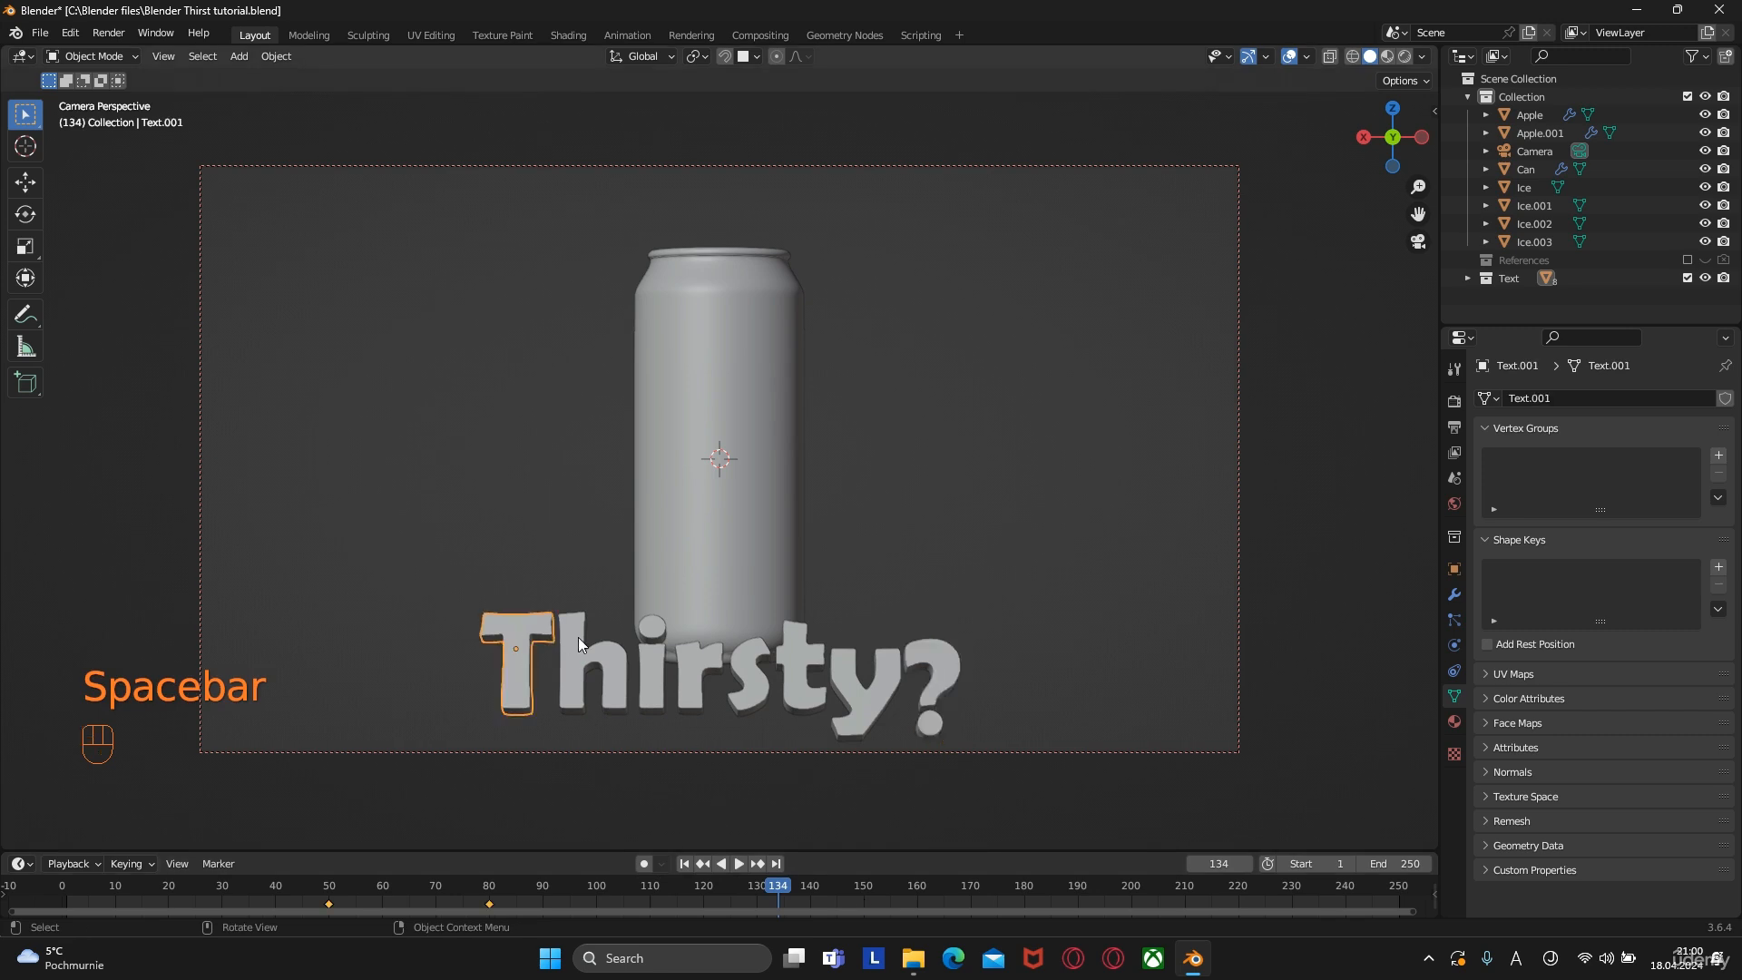
left_click(578, 637, "shift")
left_click(649, 667, "shift")
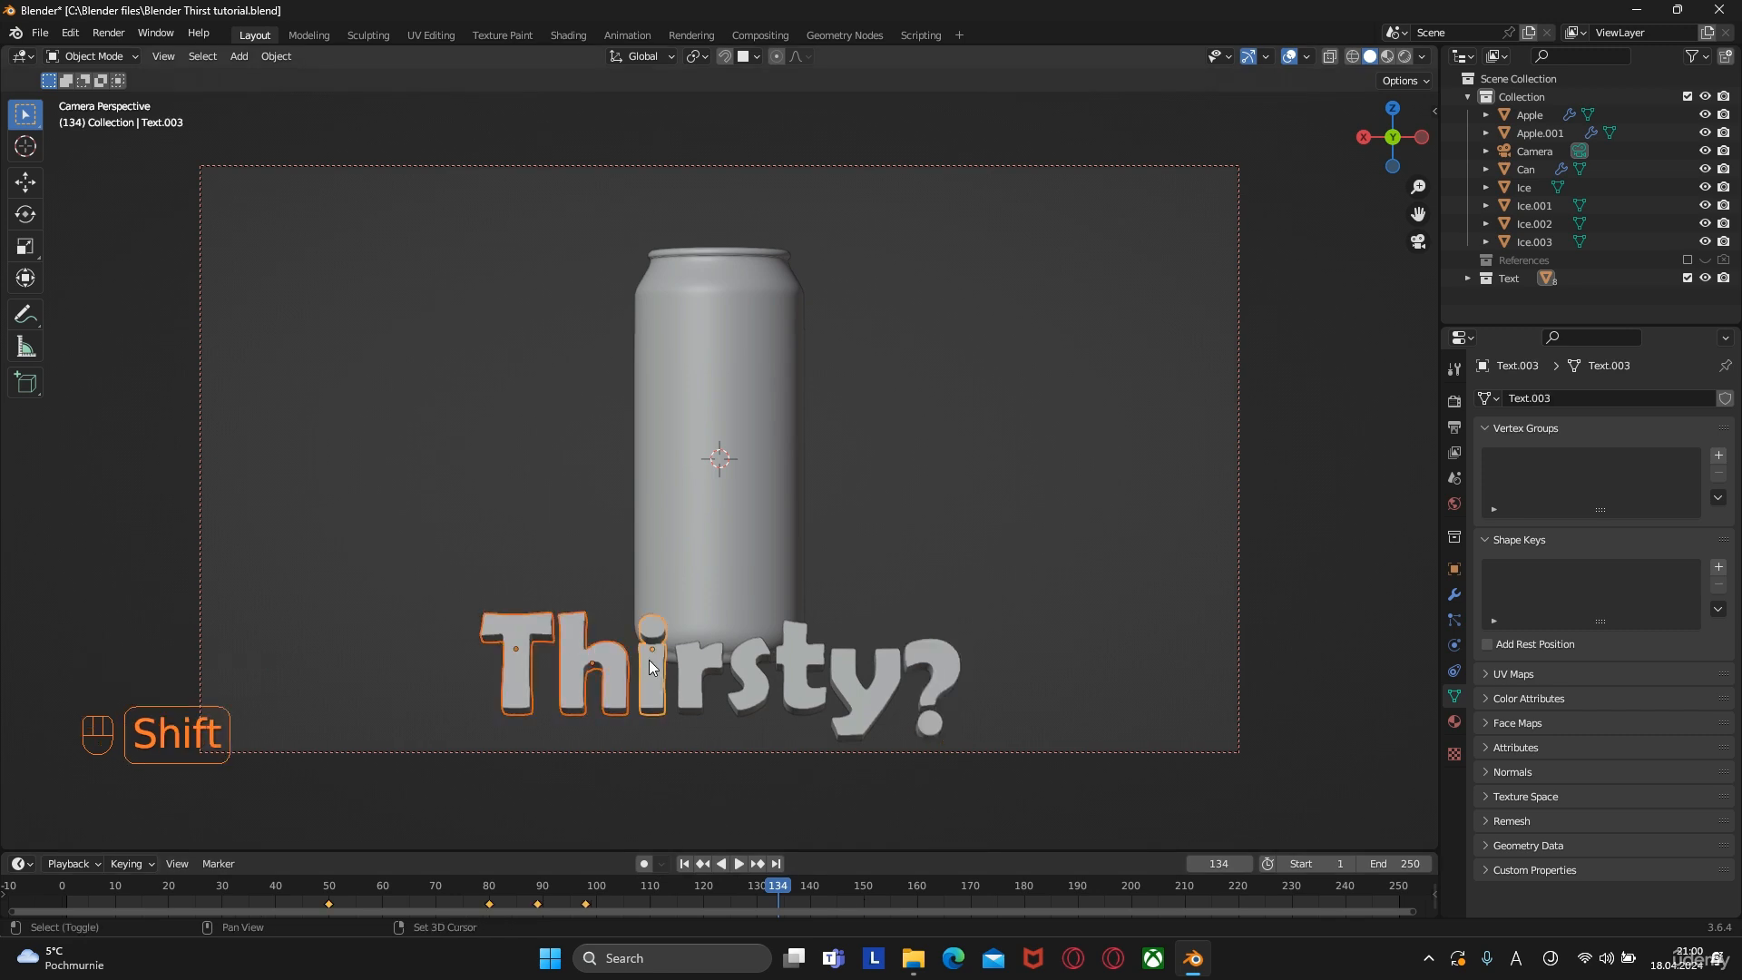
left_click(744, 666, "shift")
left_click(808, 652, "shift")
left_click(855, 678, "shift")
left_click(935, 655, "shift")
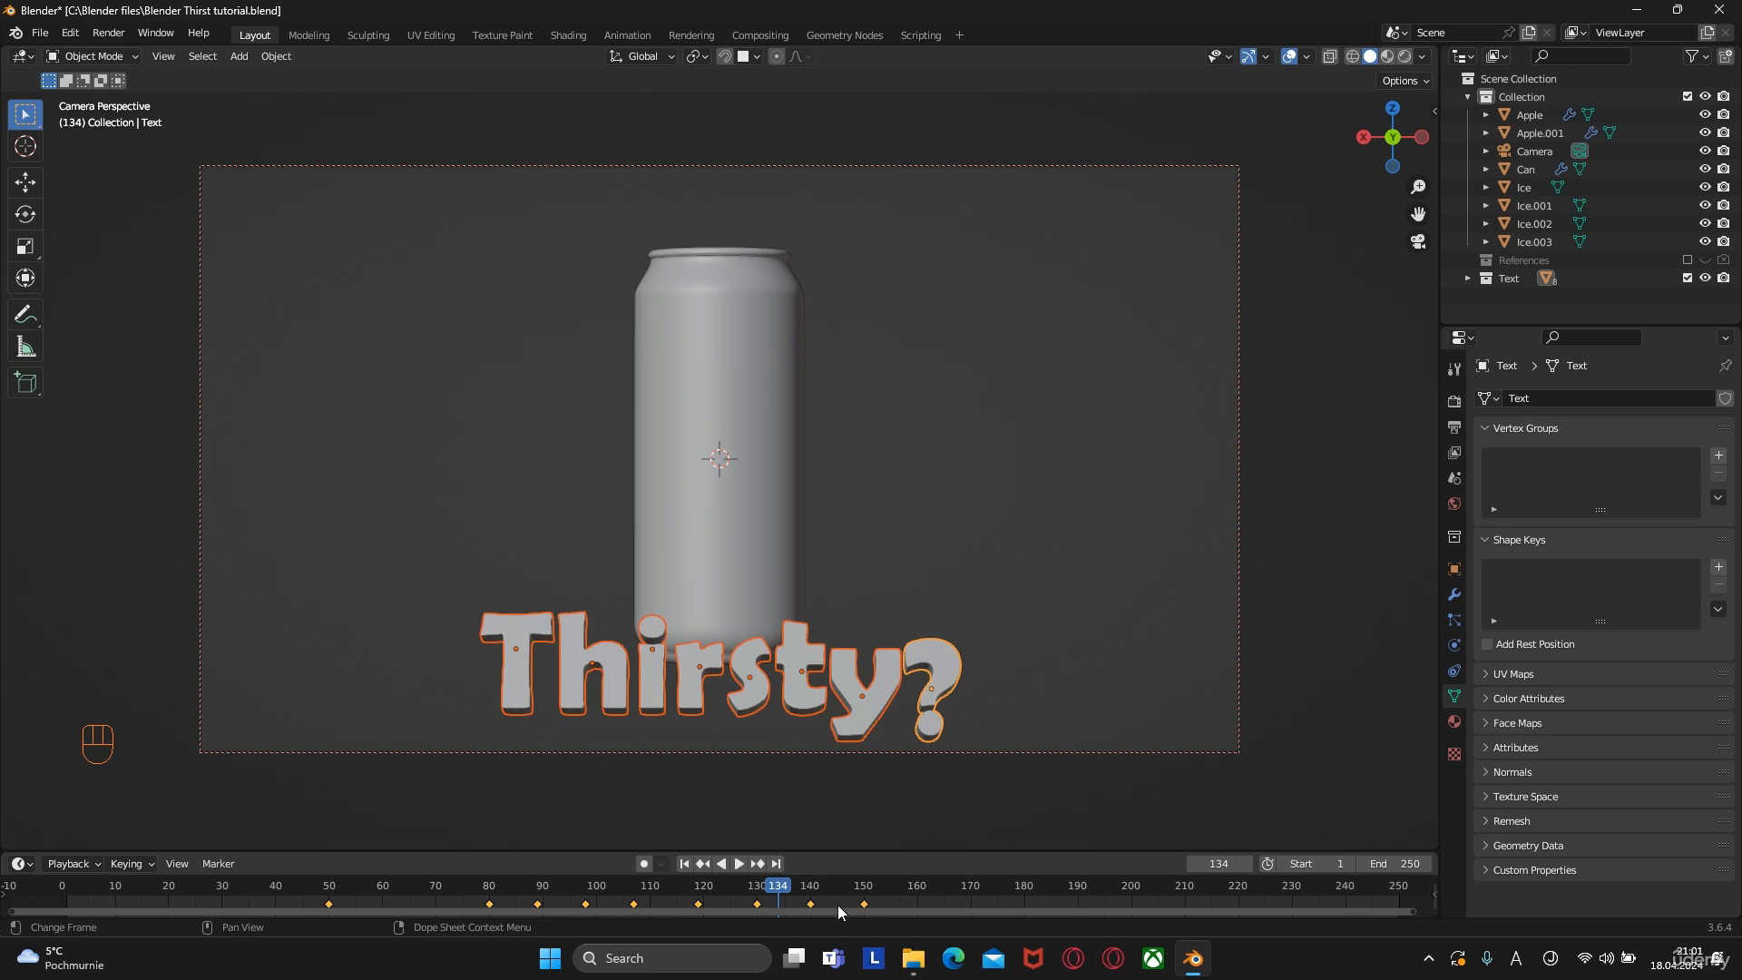
left_click(329, 902, "shift")
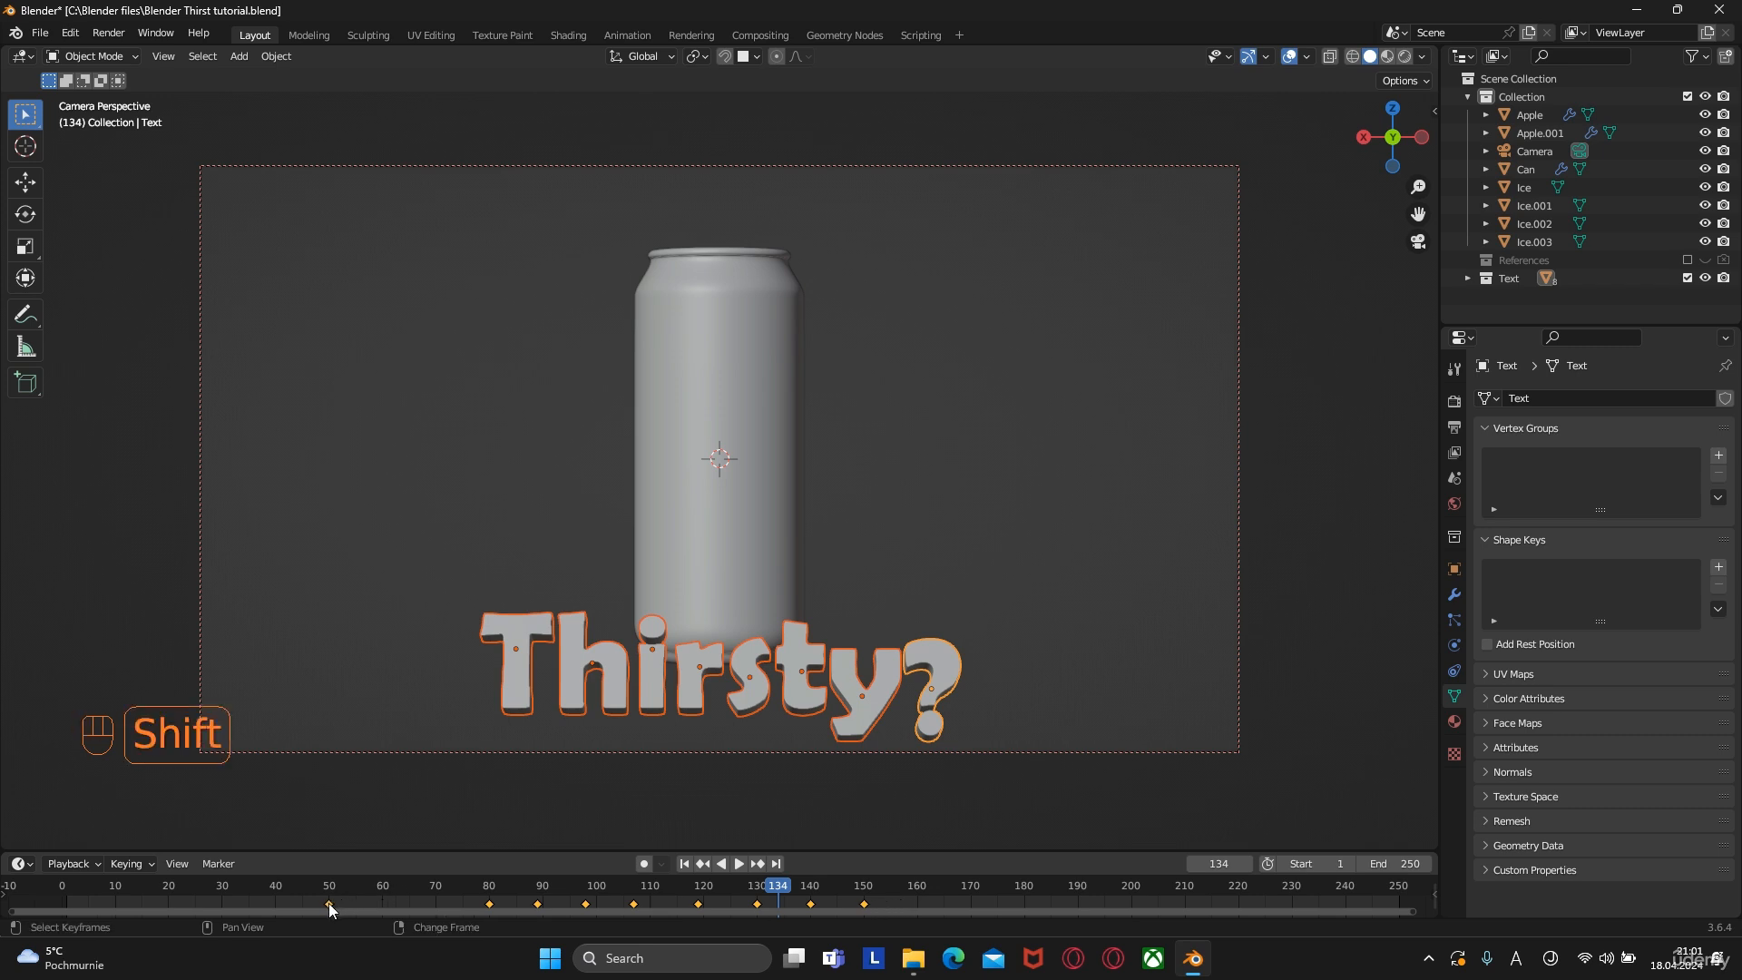
key("s")
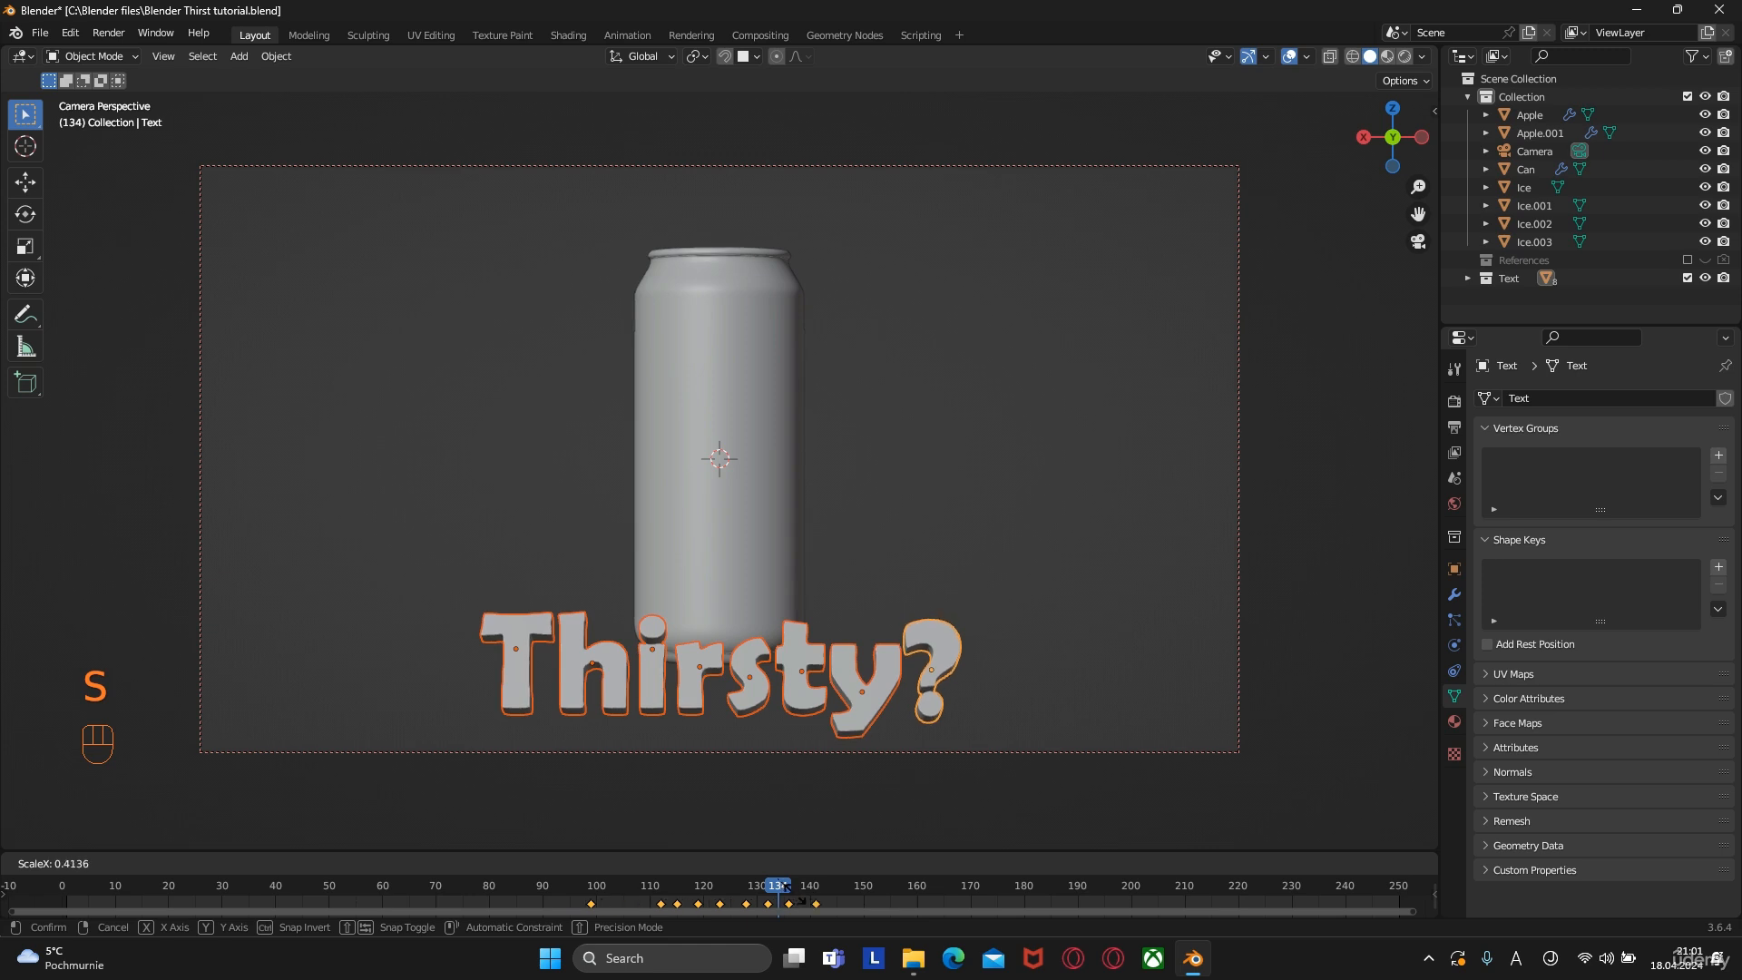
left_click(717, 910)
Shift all the letters' keyframes earlier so the first lies at frame 20, and play the animation from near the start
left_click_drag(720, 910, 295, 917)
left_click(183, 888)
left_click_drag(184, 888, 94, 888)
key("space")
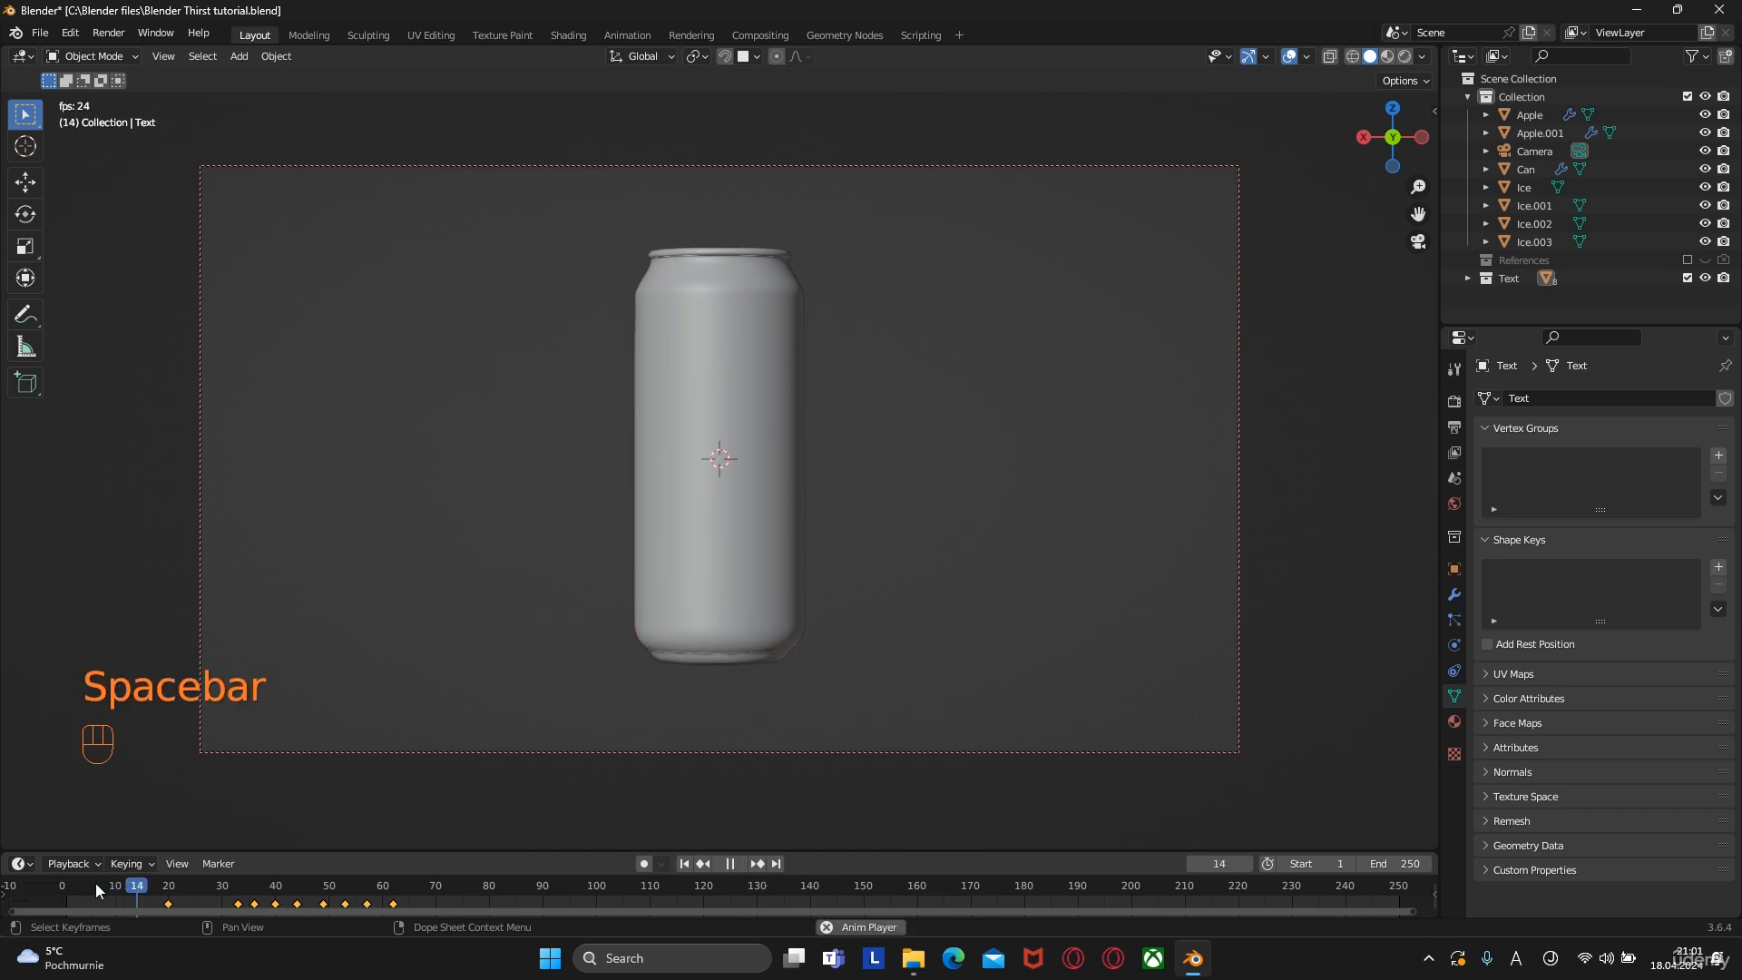
Stretch the selected letters' keyframes in time around frame 61 until the first lies at about frame 9, and replay the animation
key("space")
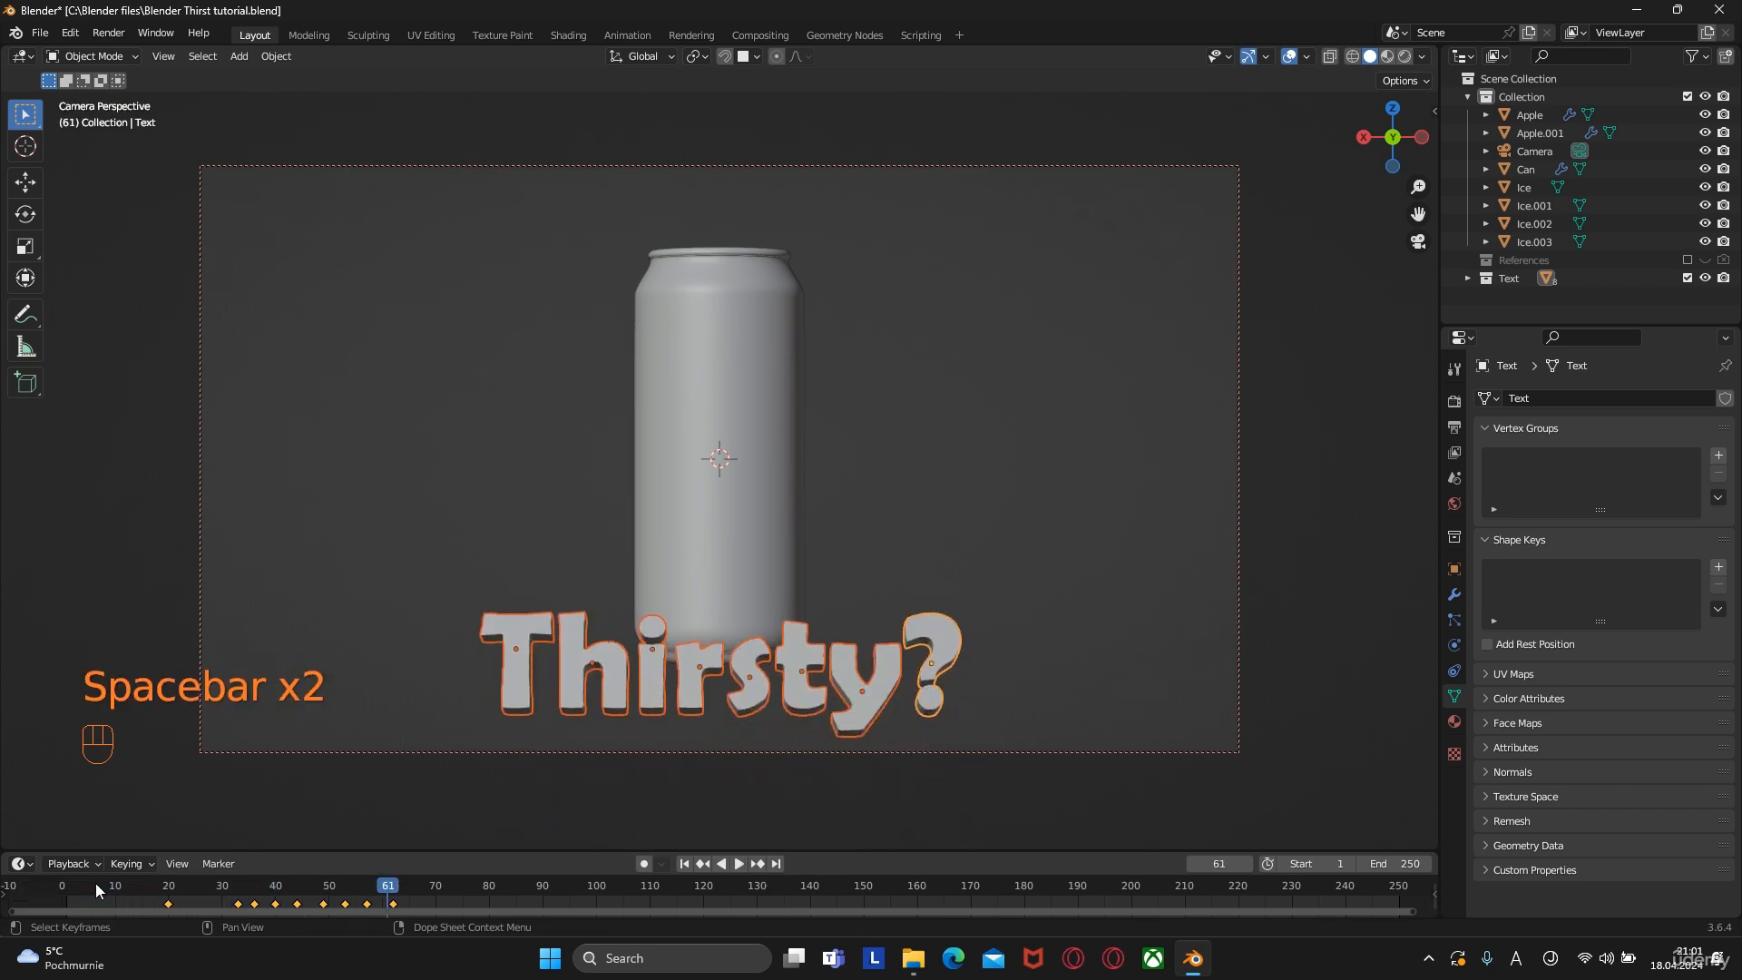
key("s")
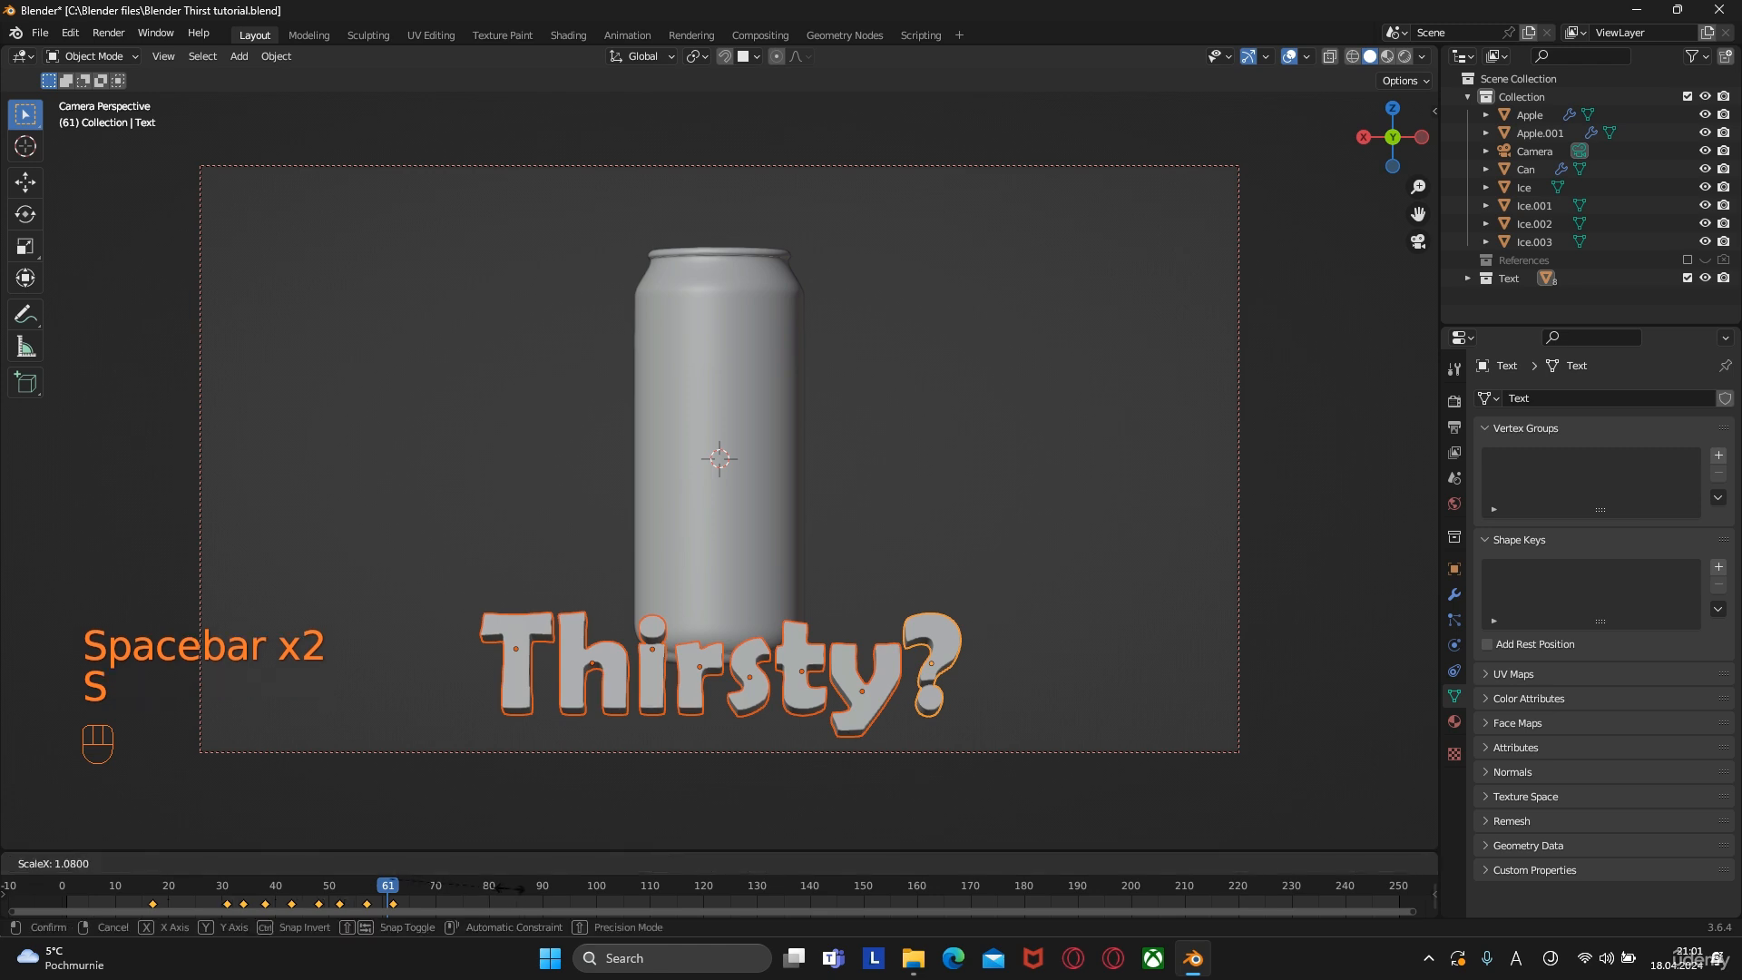
left_click(529, 892)
left_click_drag(380, 883, 105, 893)
key("space")
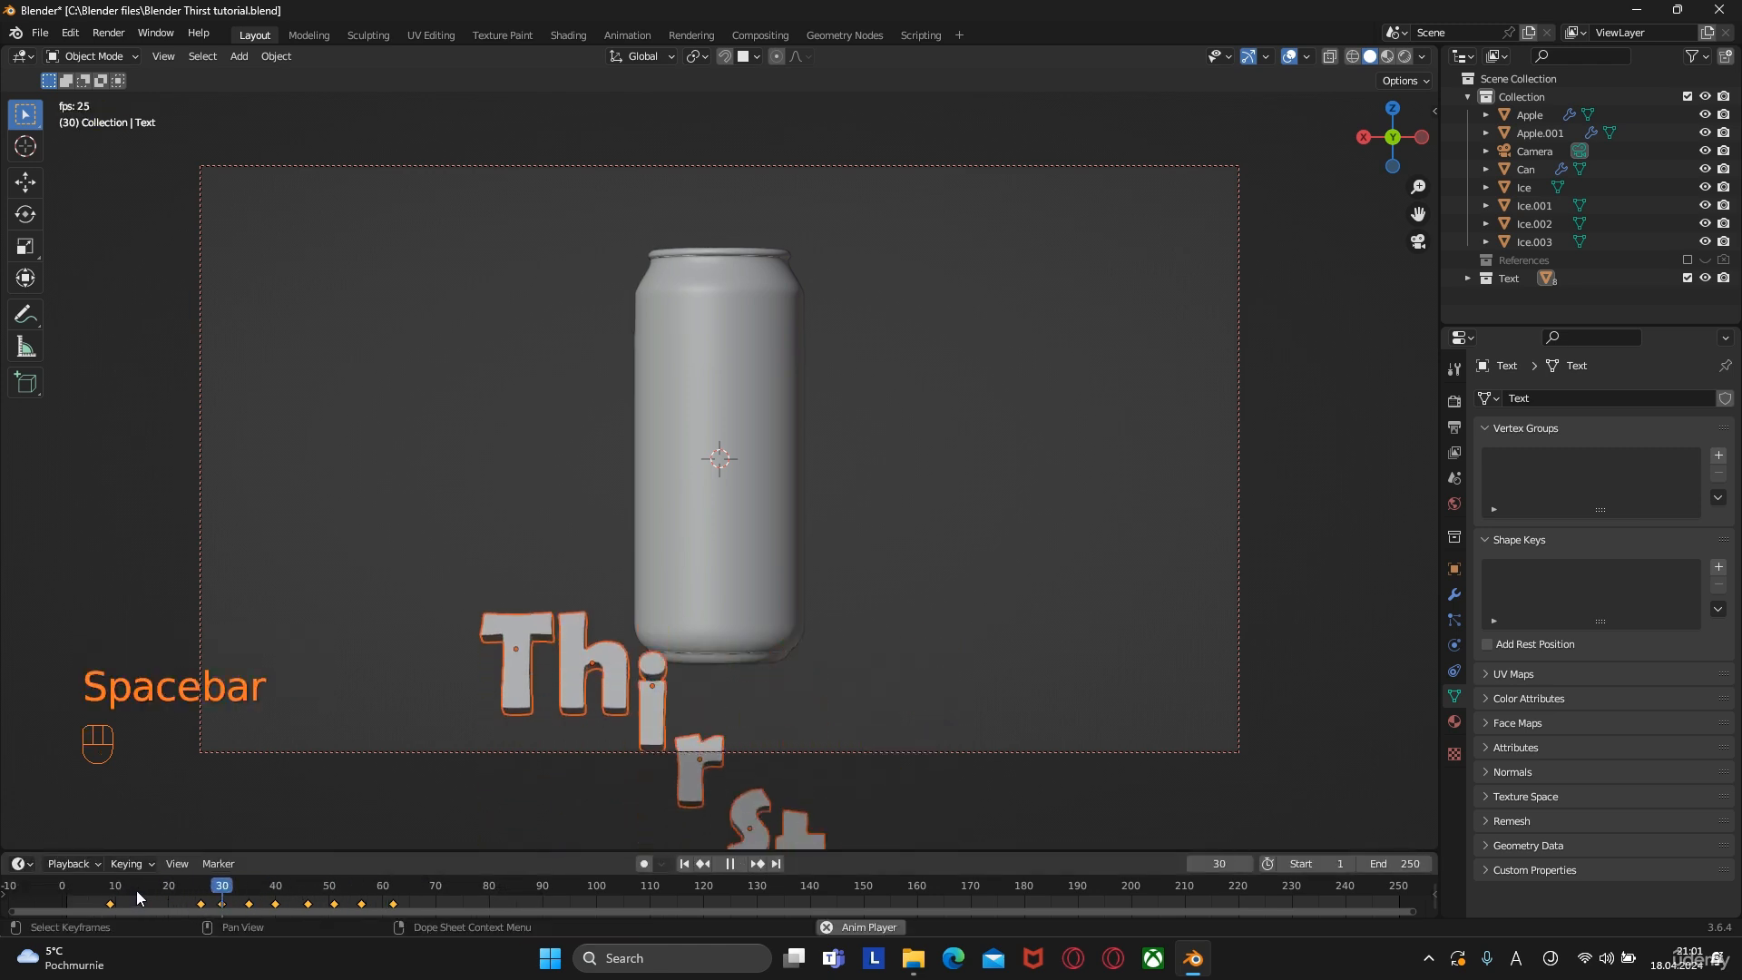
Replay the letters' rise and shift all their keyframes about 10 frames later
key("space")
key("space")
key("space")
left_click_drag(232, 904, 285, 901)
Insert a Location & Rotation keyframe at frame 1 for the apple nearest the can
key("KP_0")
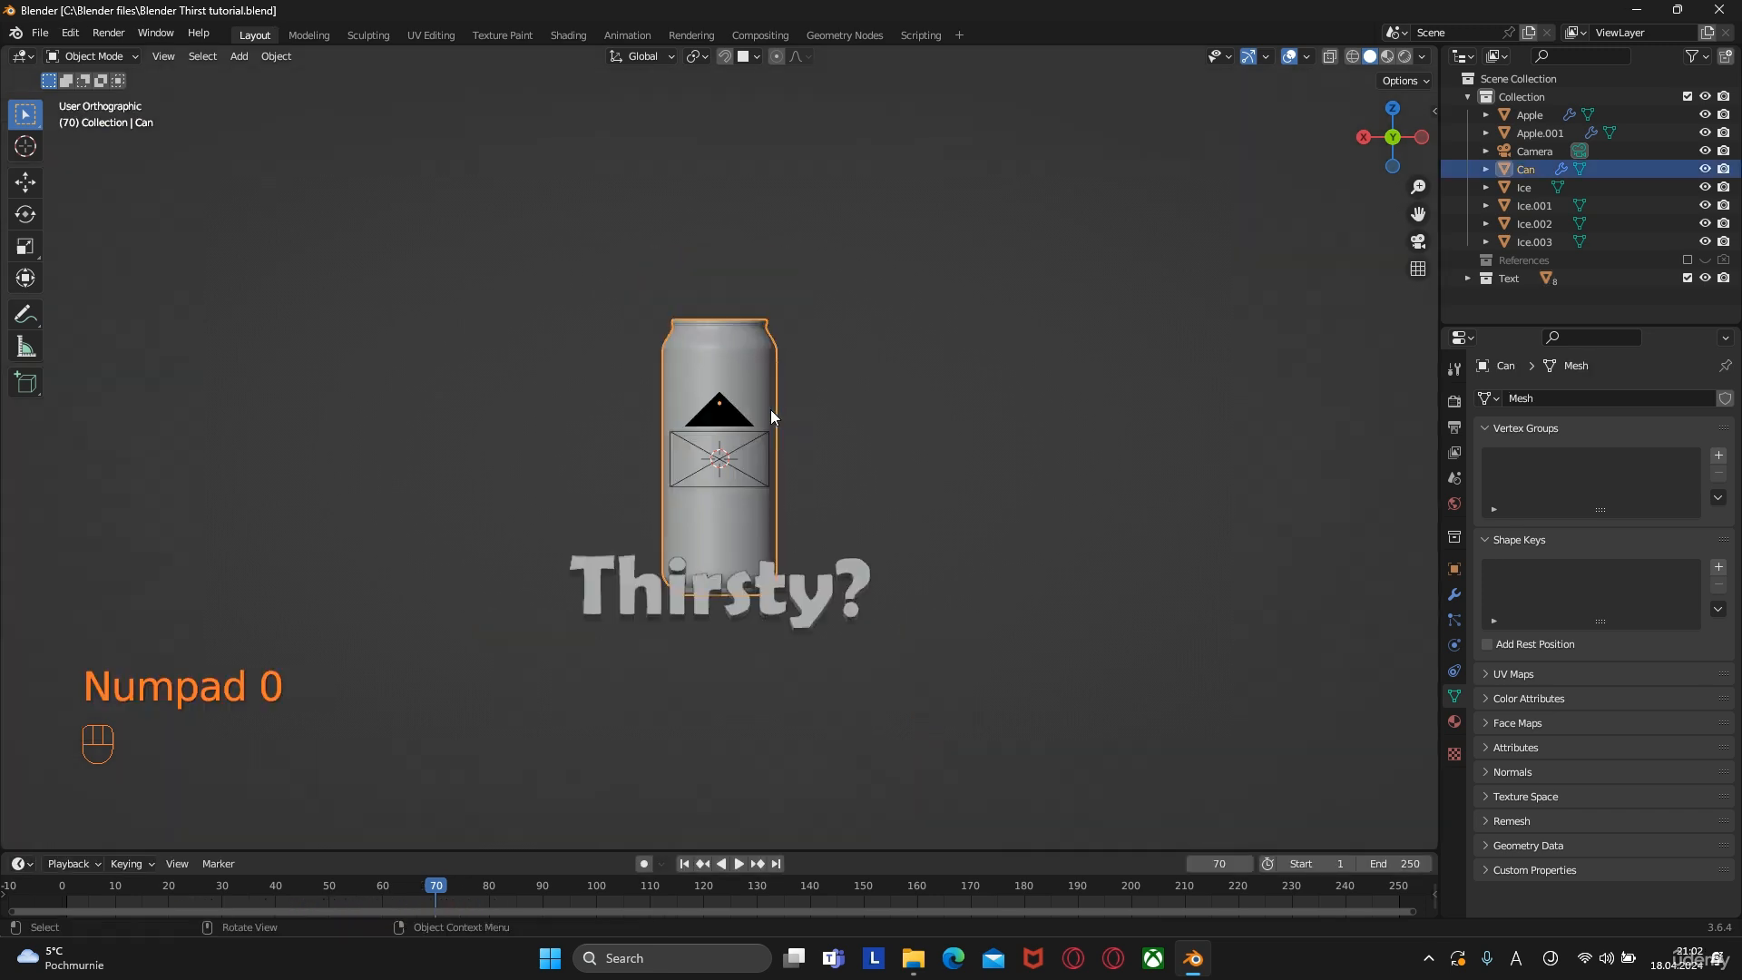
key("ctrl+KP_3")
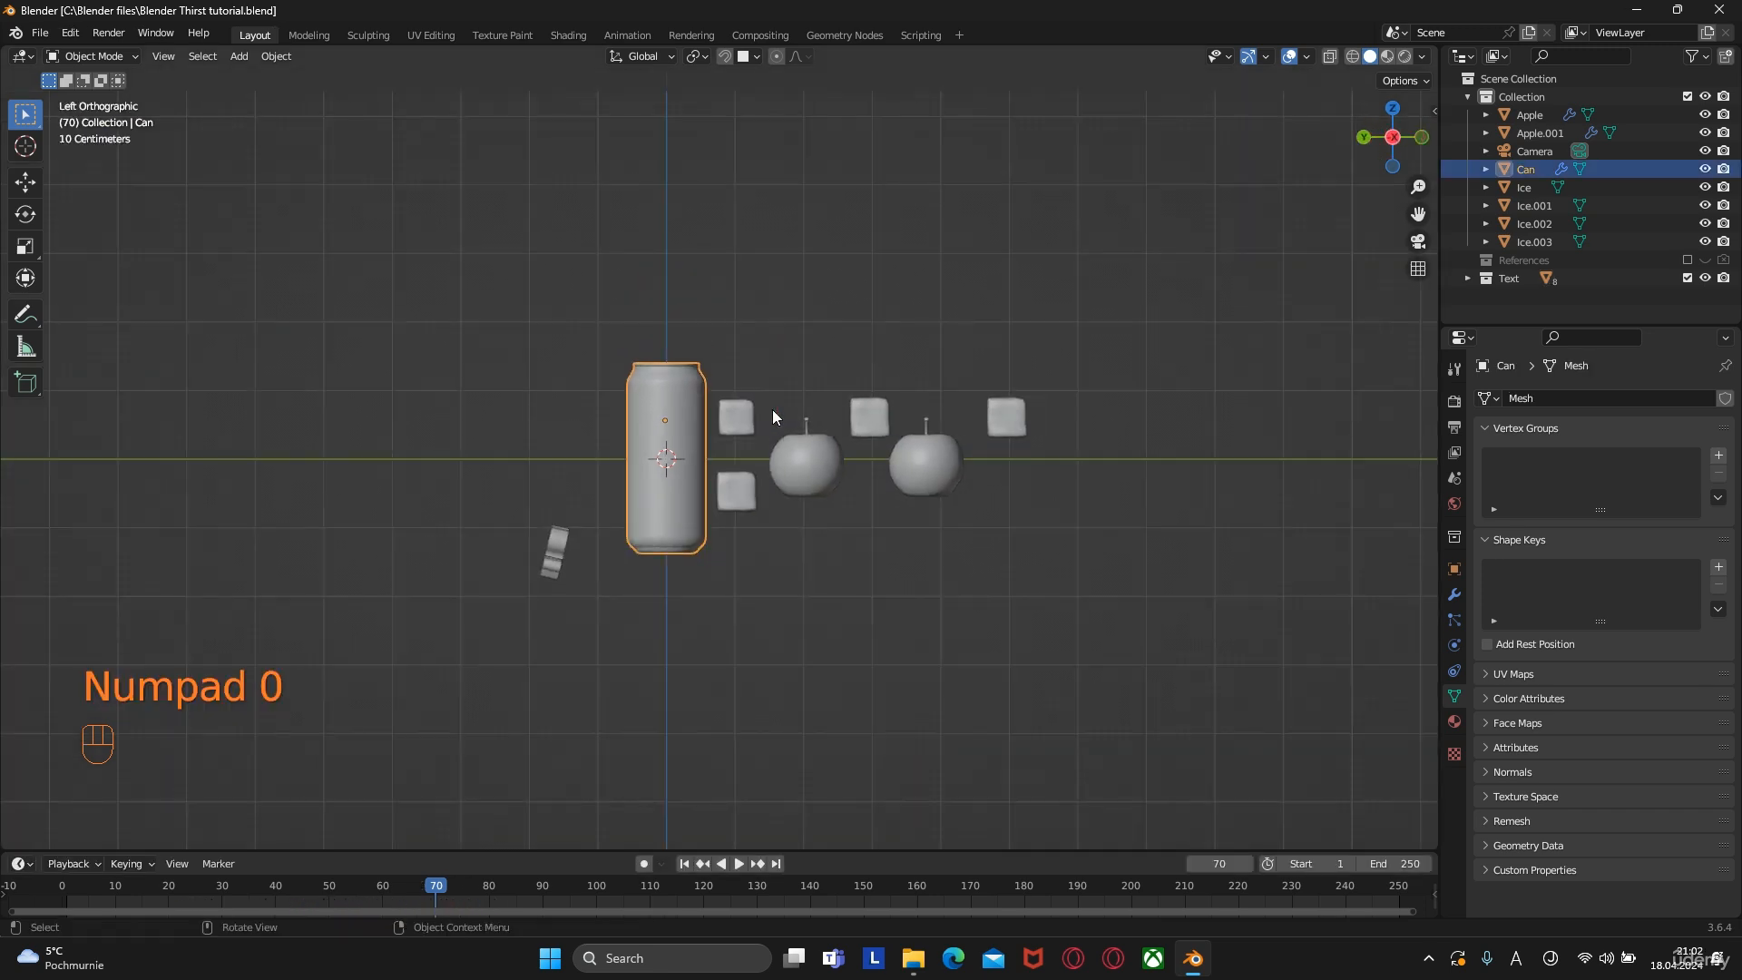
left_click(797, 453)
key("alt")
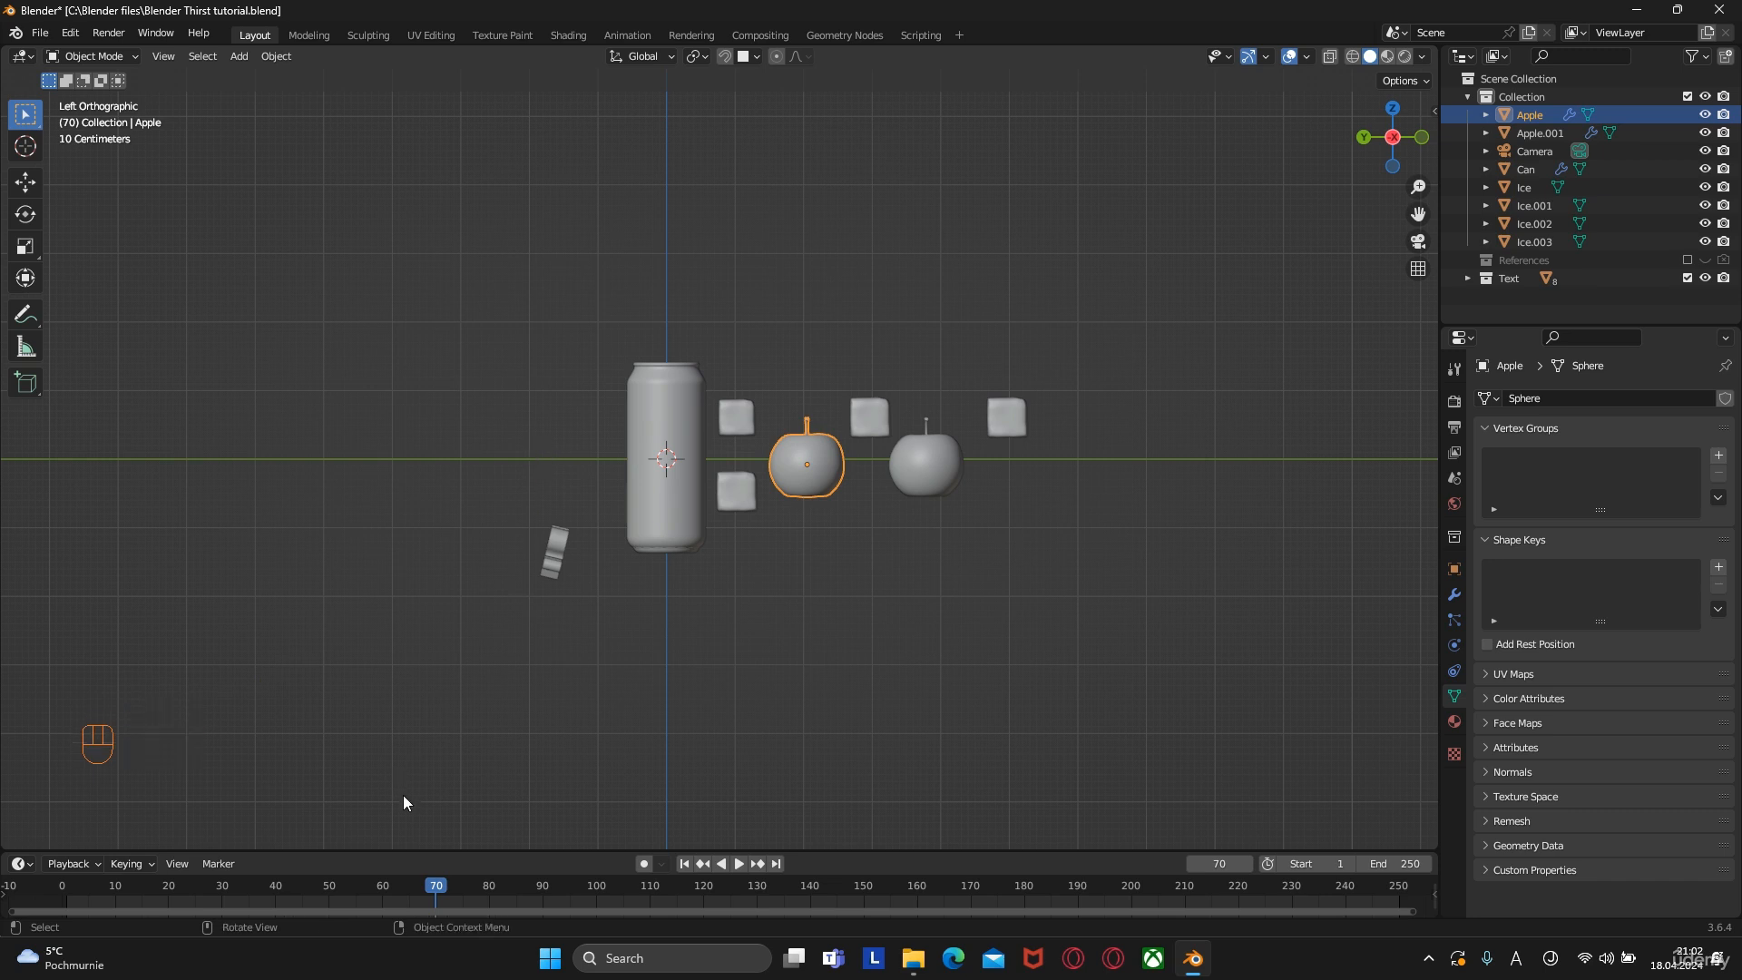
key("space")
left_click_drag(433, 896, 69, 868)
key("alt")
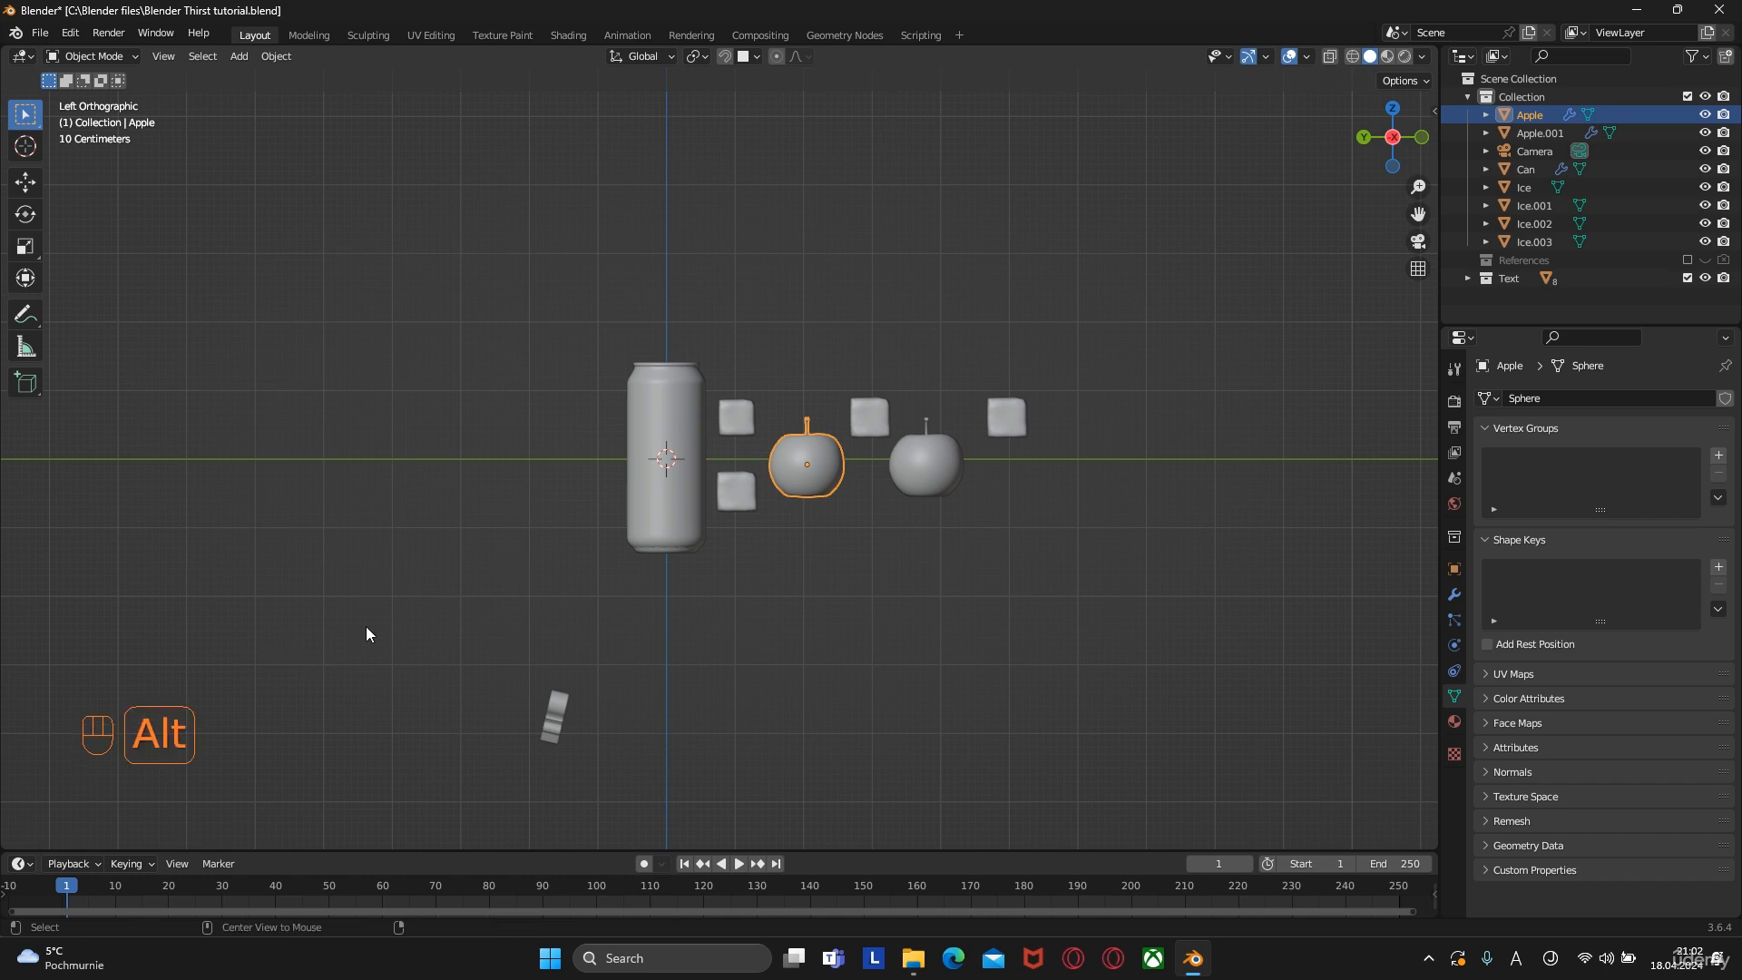
key("i")
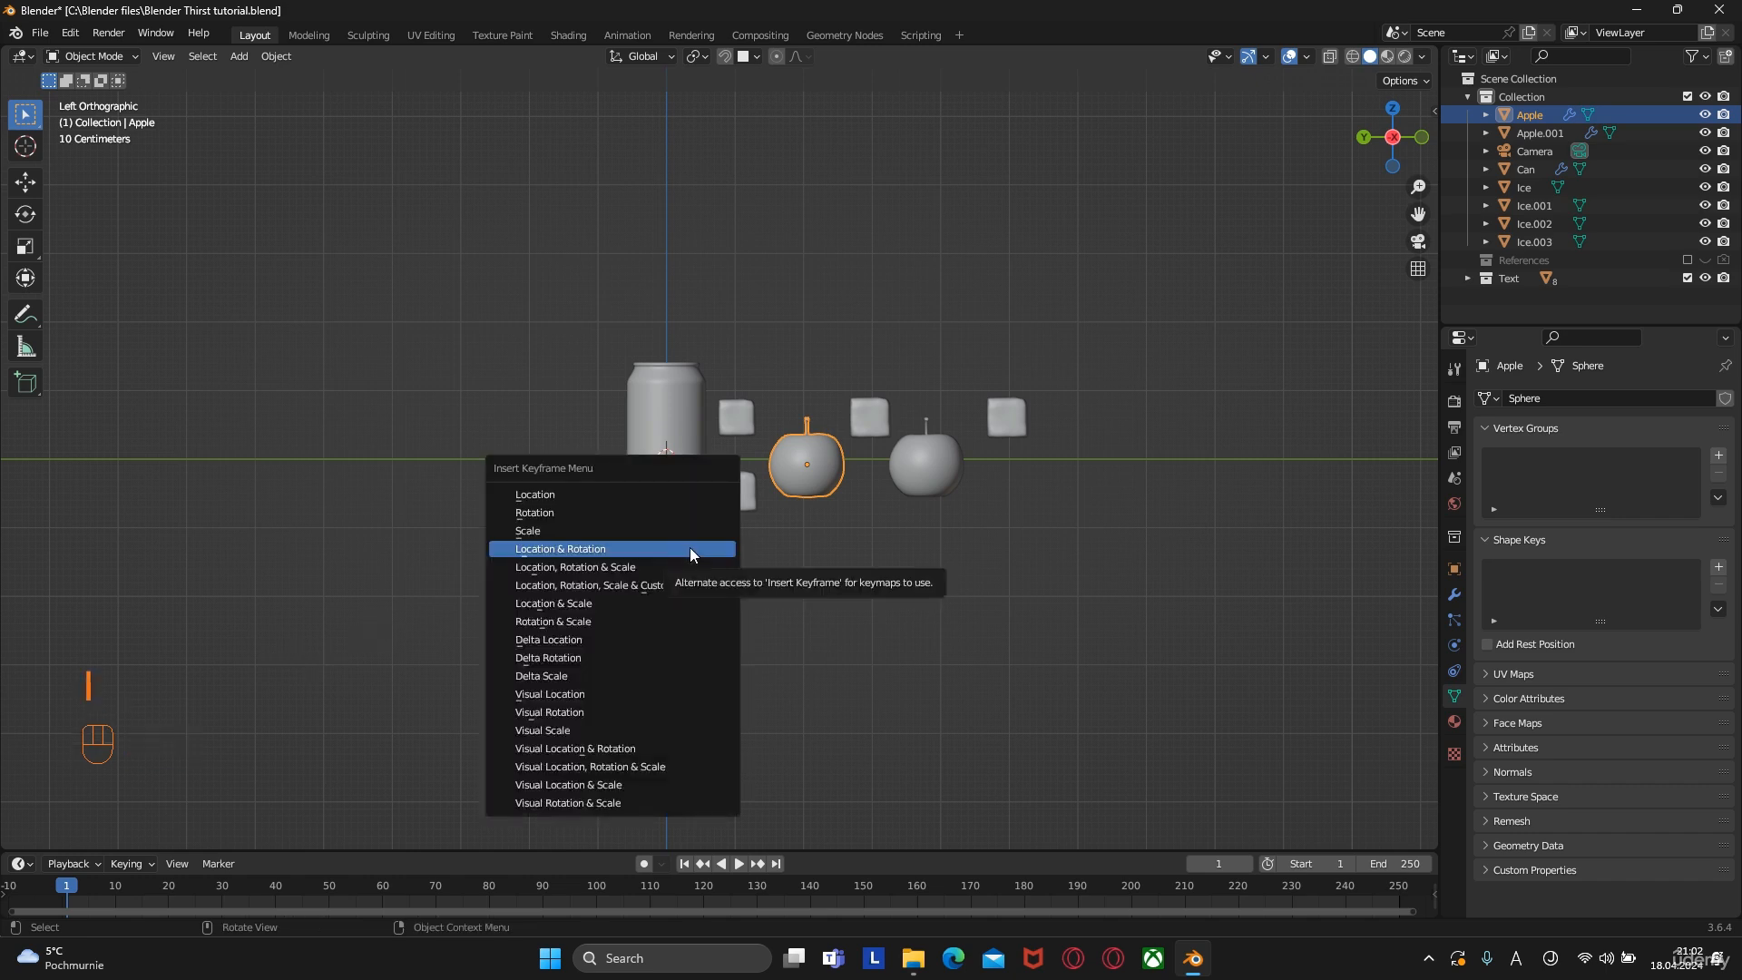
left_click(687, 547)
Insert a keyframe at frame 1 for the second apple, the one farther behind the can
middle_click_drag(653, 565, 852, 437)
left_click(855, 400)
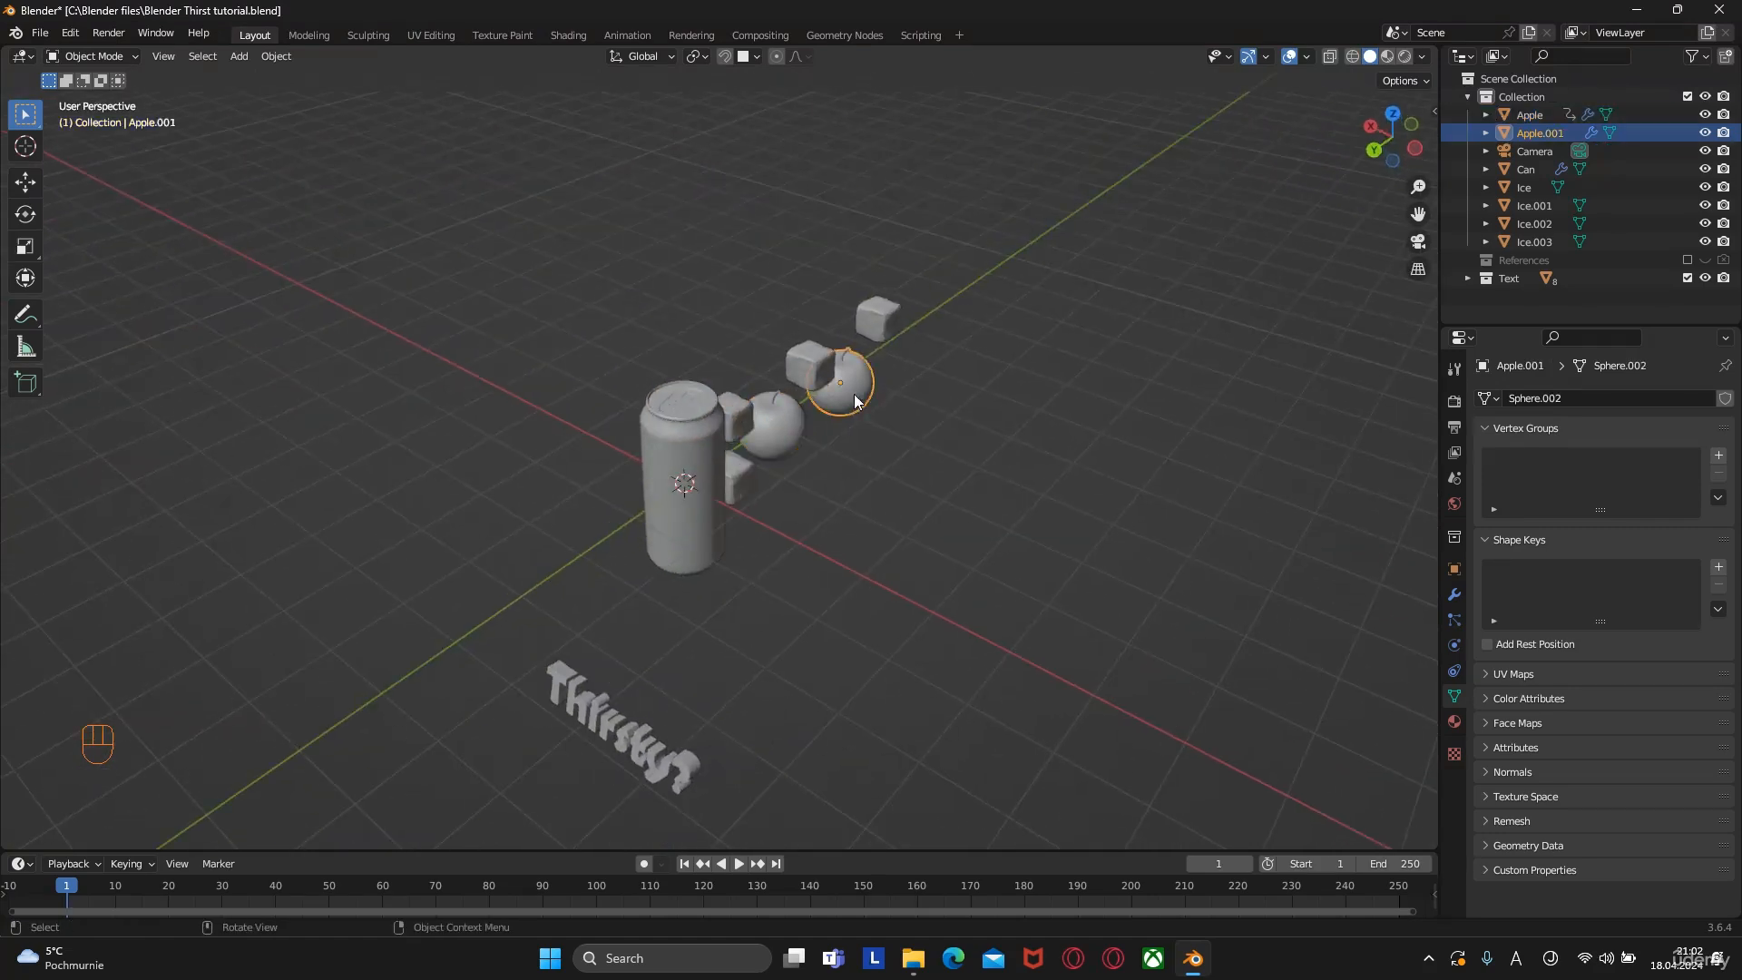
key("i")
left_click(853, 394)
At frame 50, move the nearer apple out beside the can, about -2.1 m in X and 2 m in Y
left_click_drag(73, 893, 329, 903)
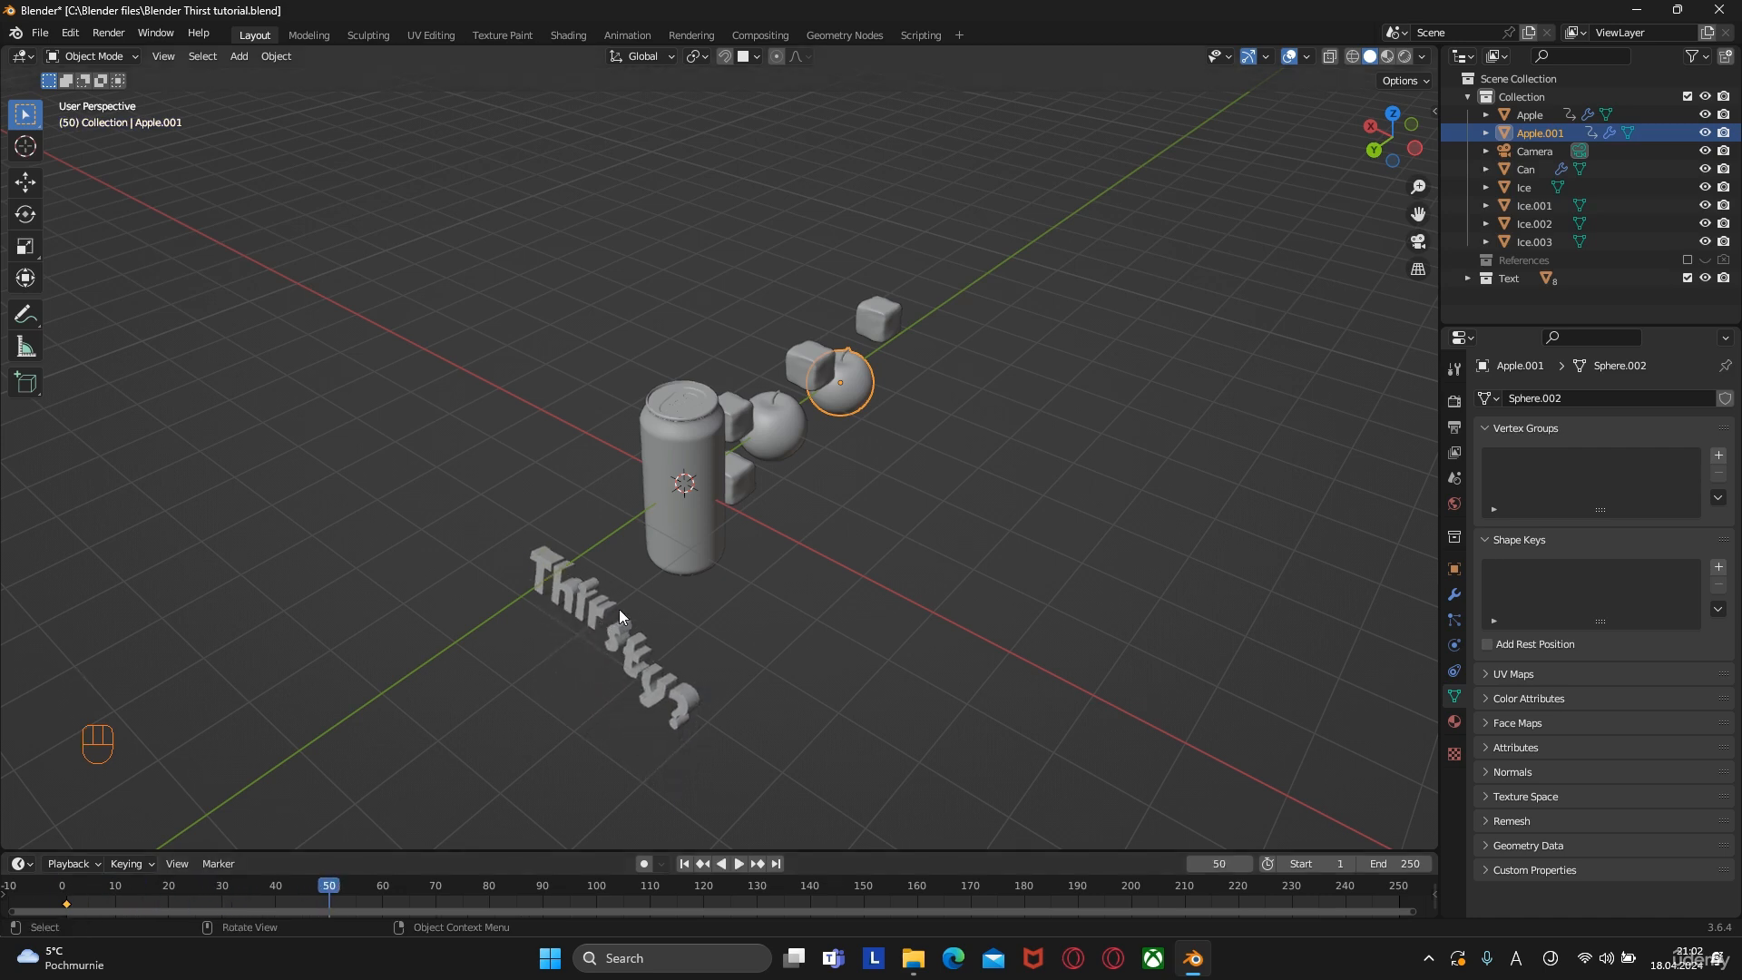
left_click(774, 433)
key("KP_0")
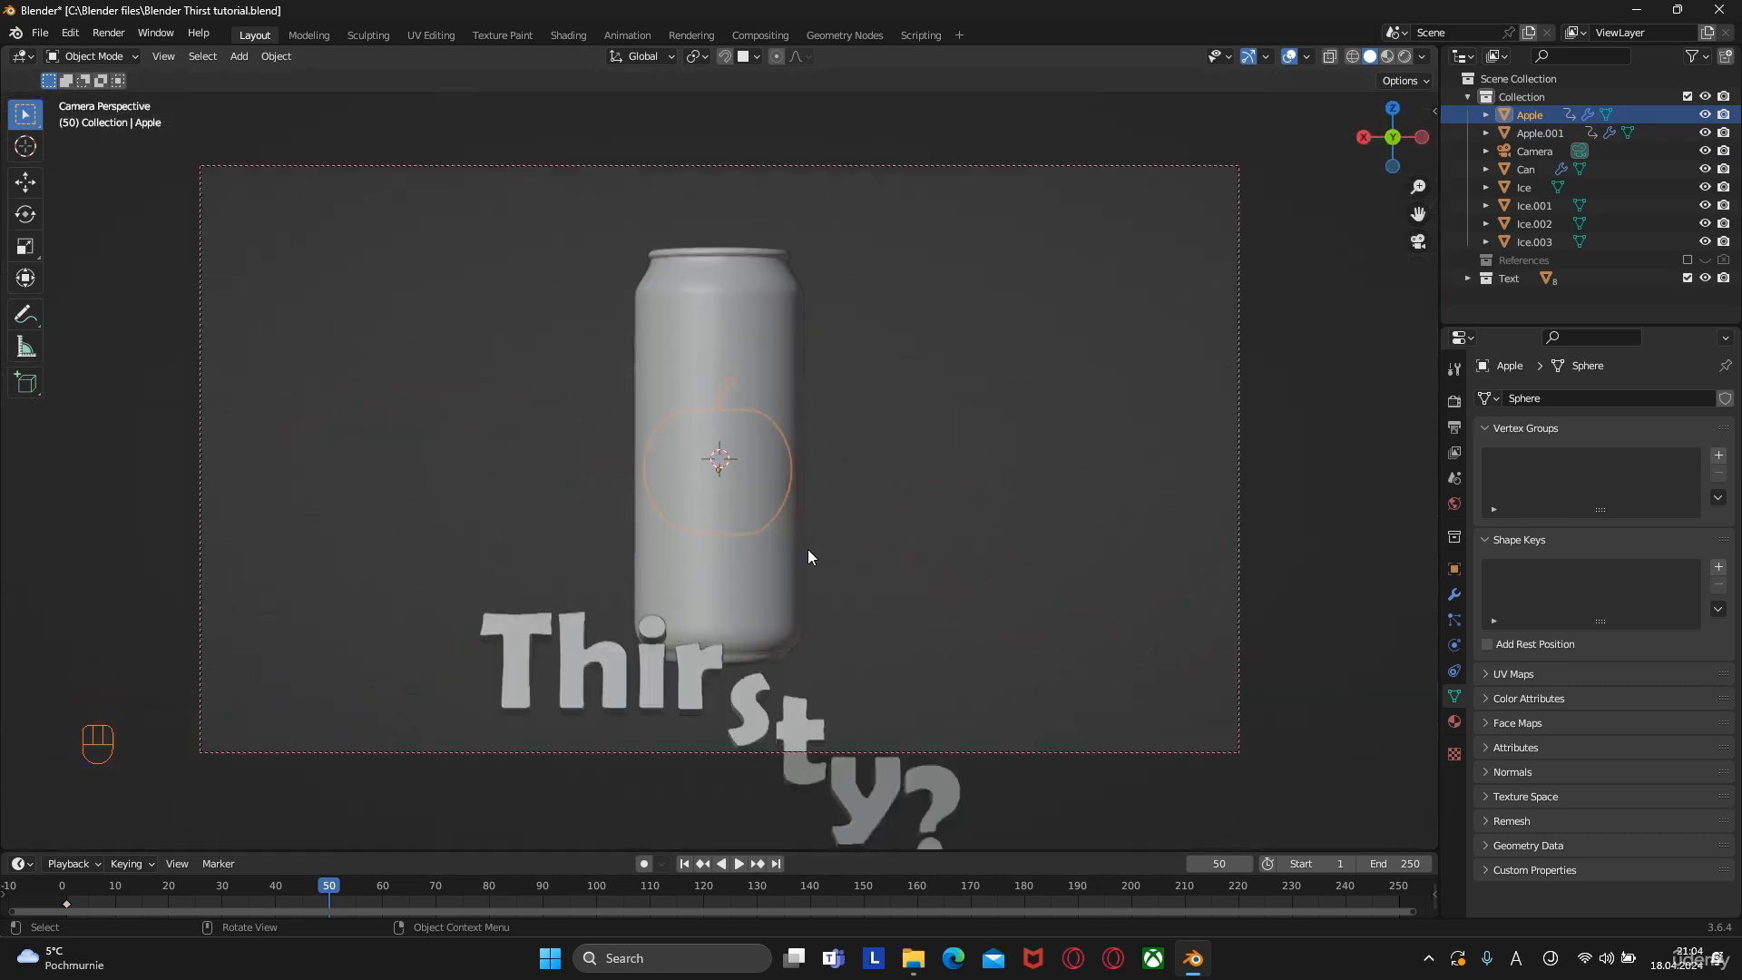
key("KP_0")
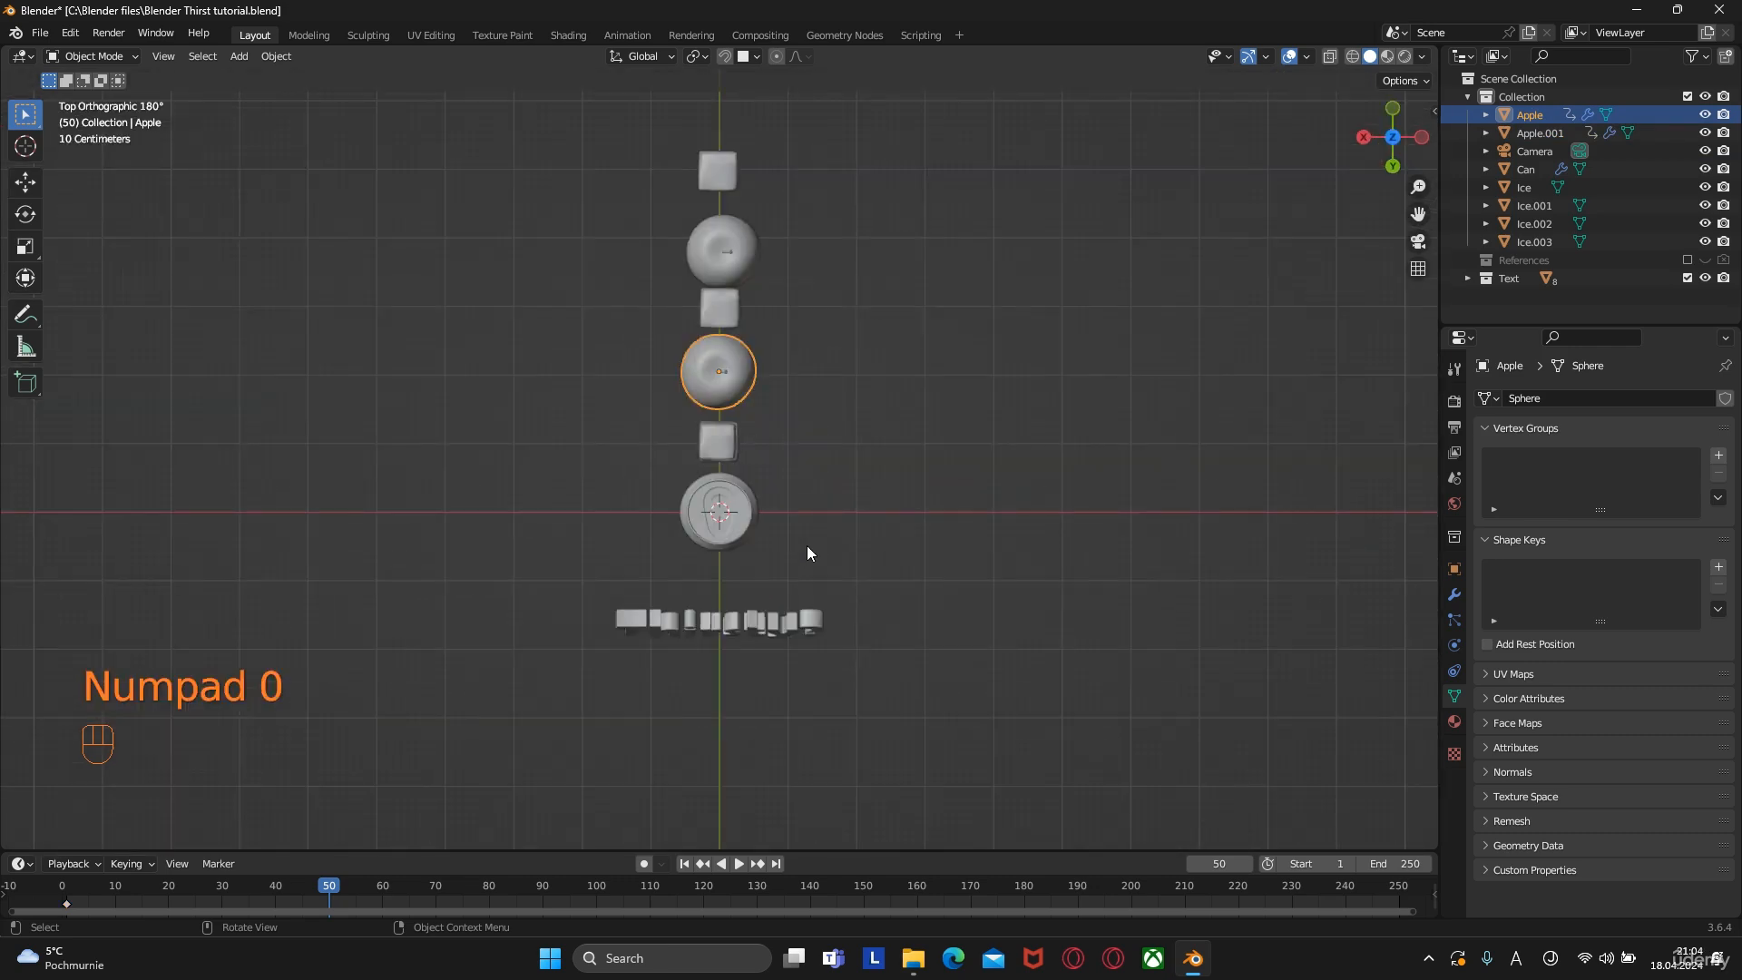
key("g")
left_click(989, 673)
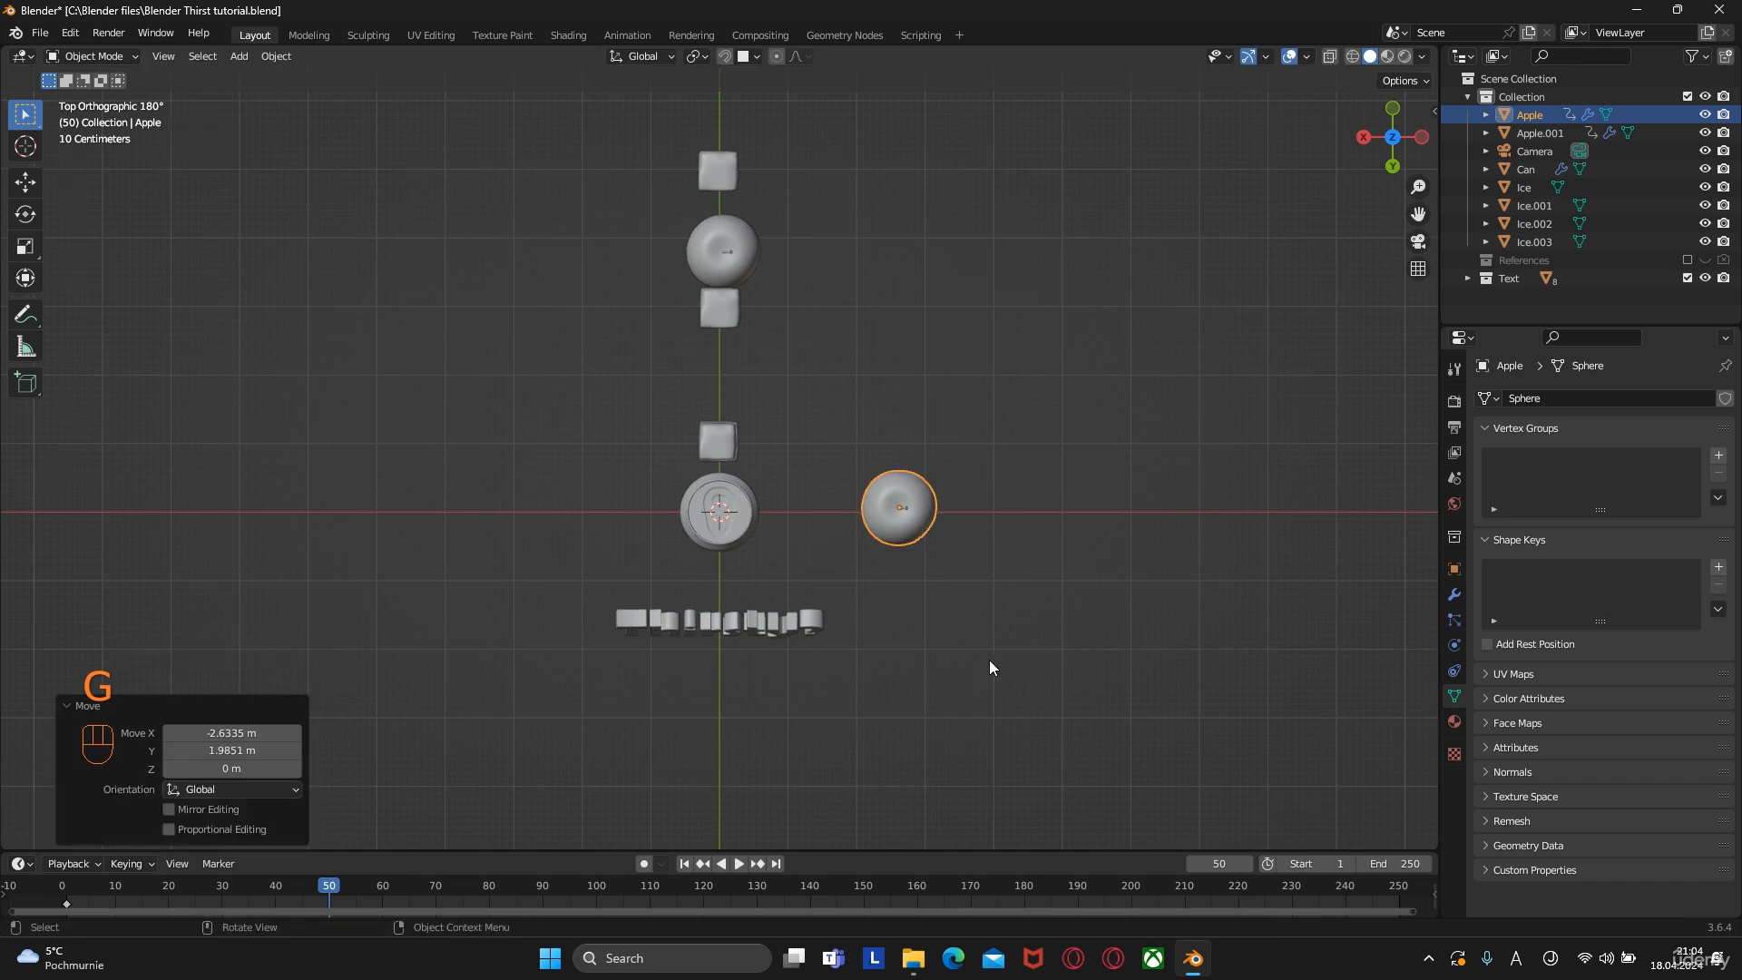
key("KP_0")
key("g")
left_click(945, 582)
Tilt the moved apple with a trackball rotation of about 39° and 17.8°, checking it through the camera
key("KP_0")
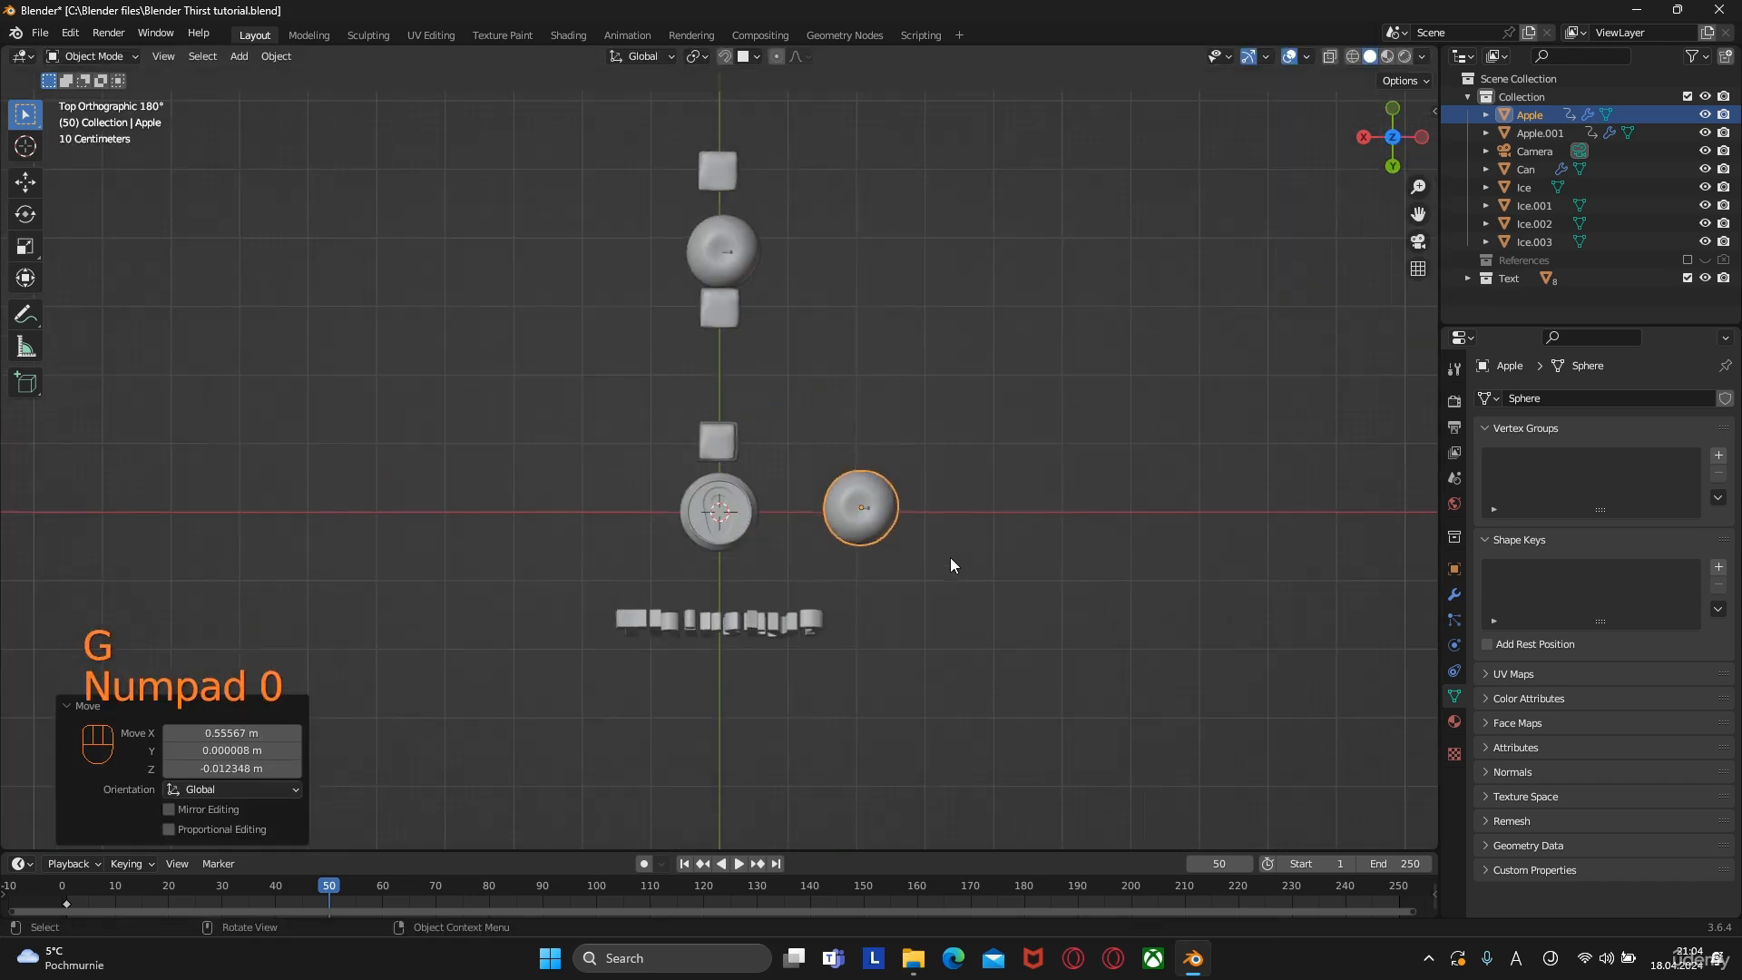
key("r")
key("r")
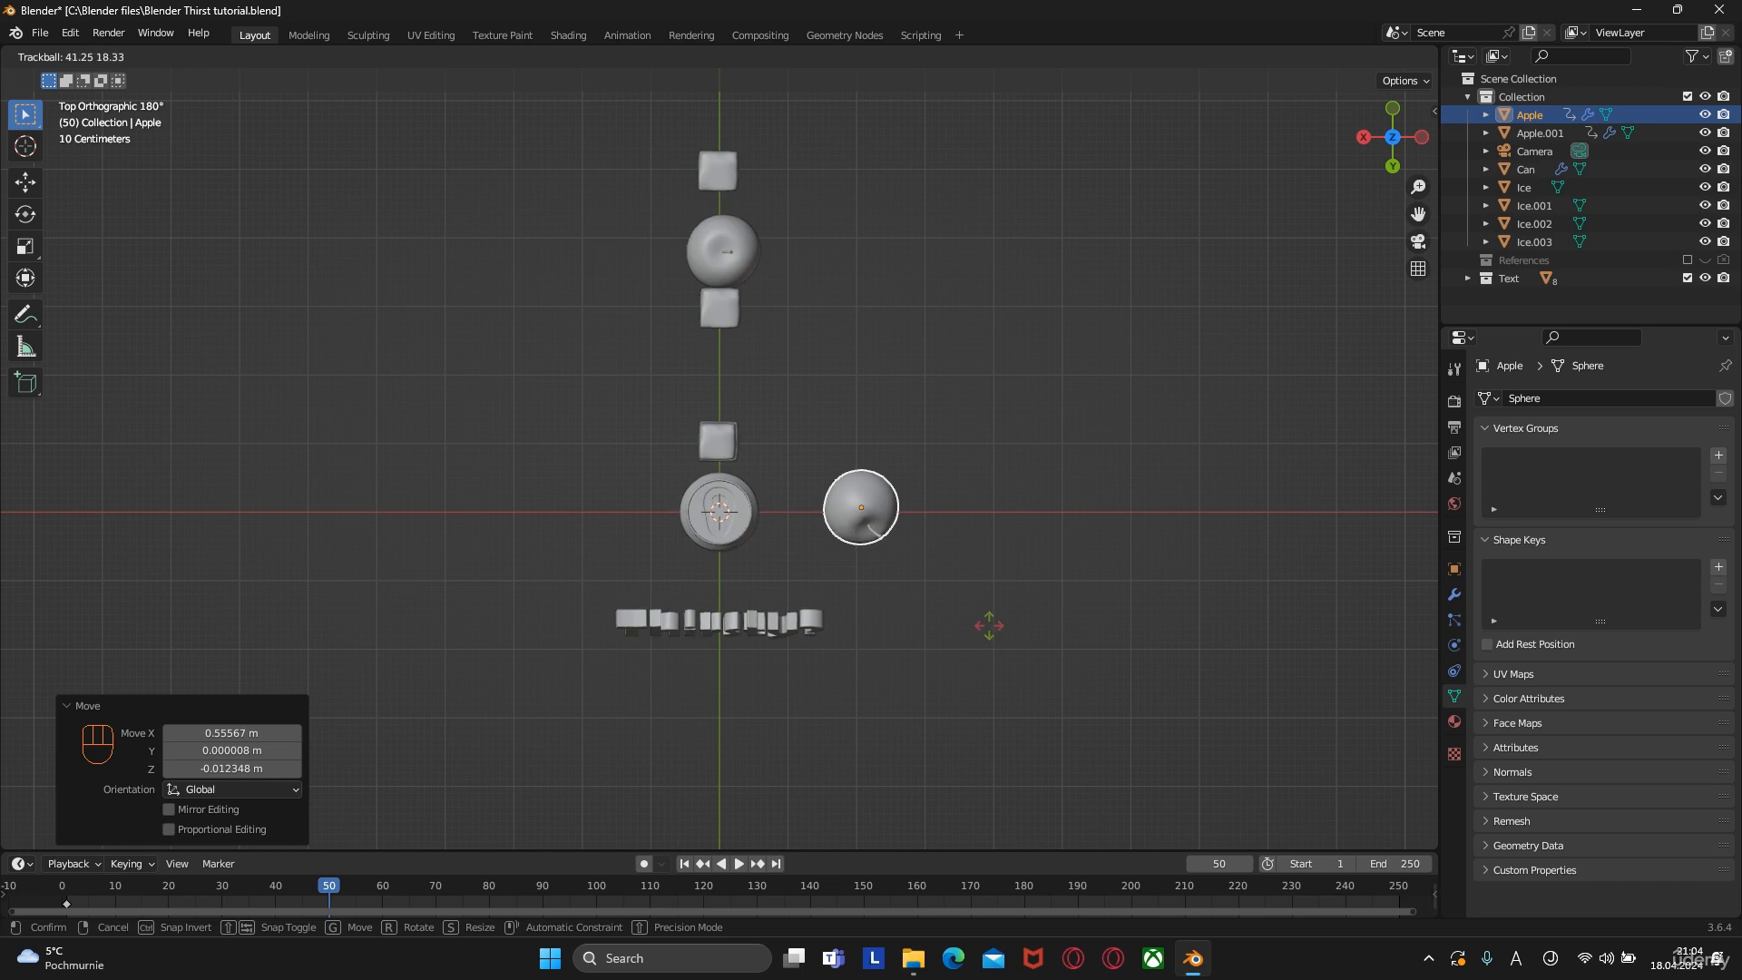
left_click(989, 625)
key("KP_0")
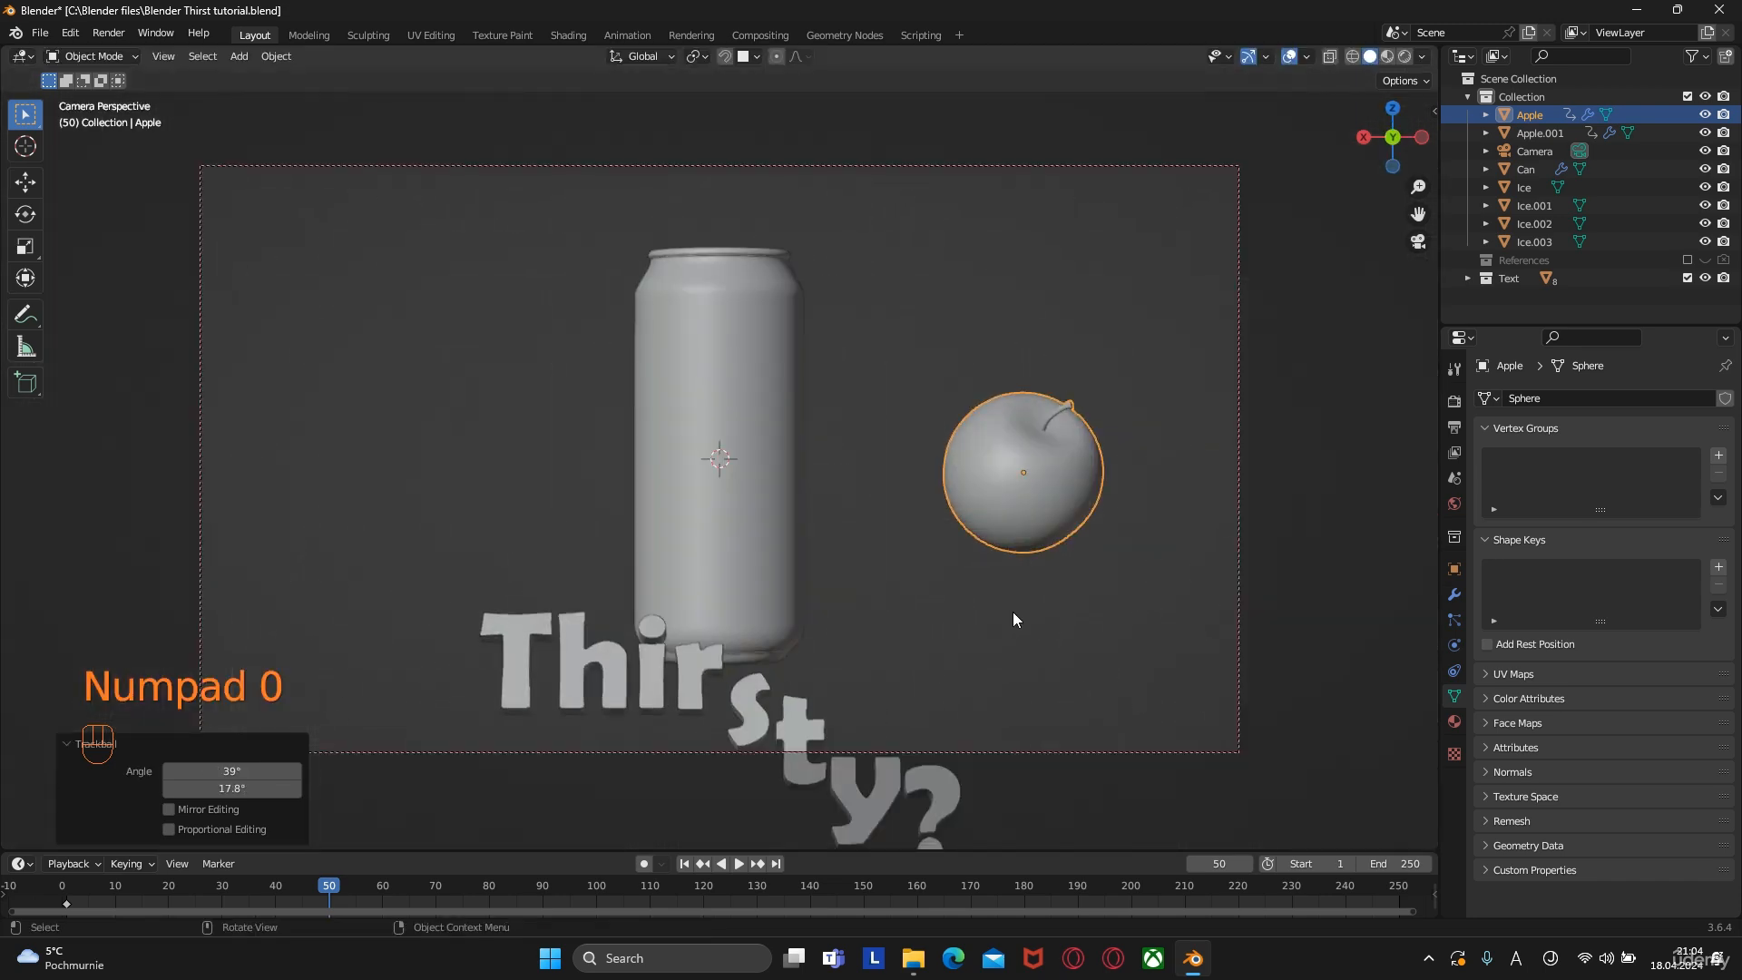
Insert a Rotation keyframe for the moved apple at frame 50 and start inserting another keyframe
key("i")
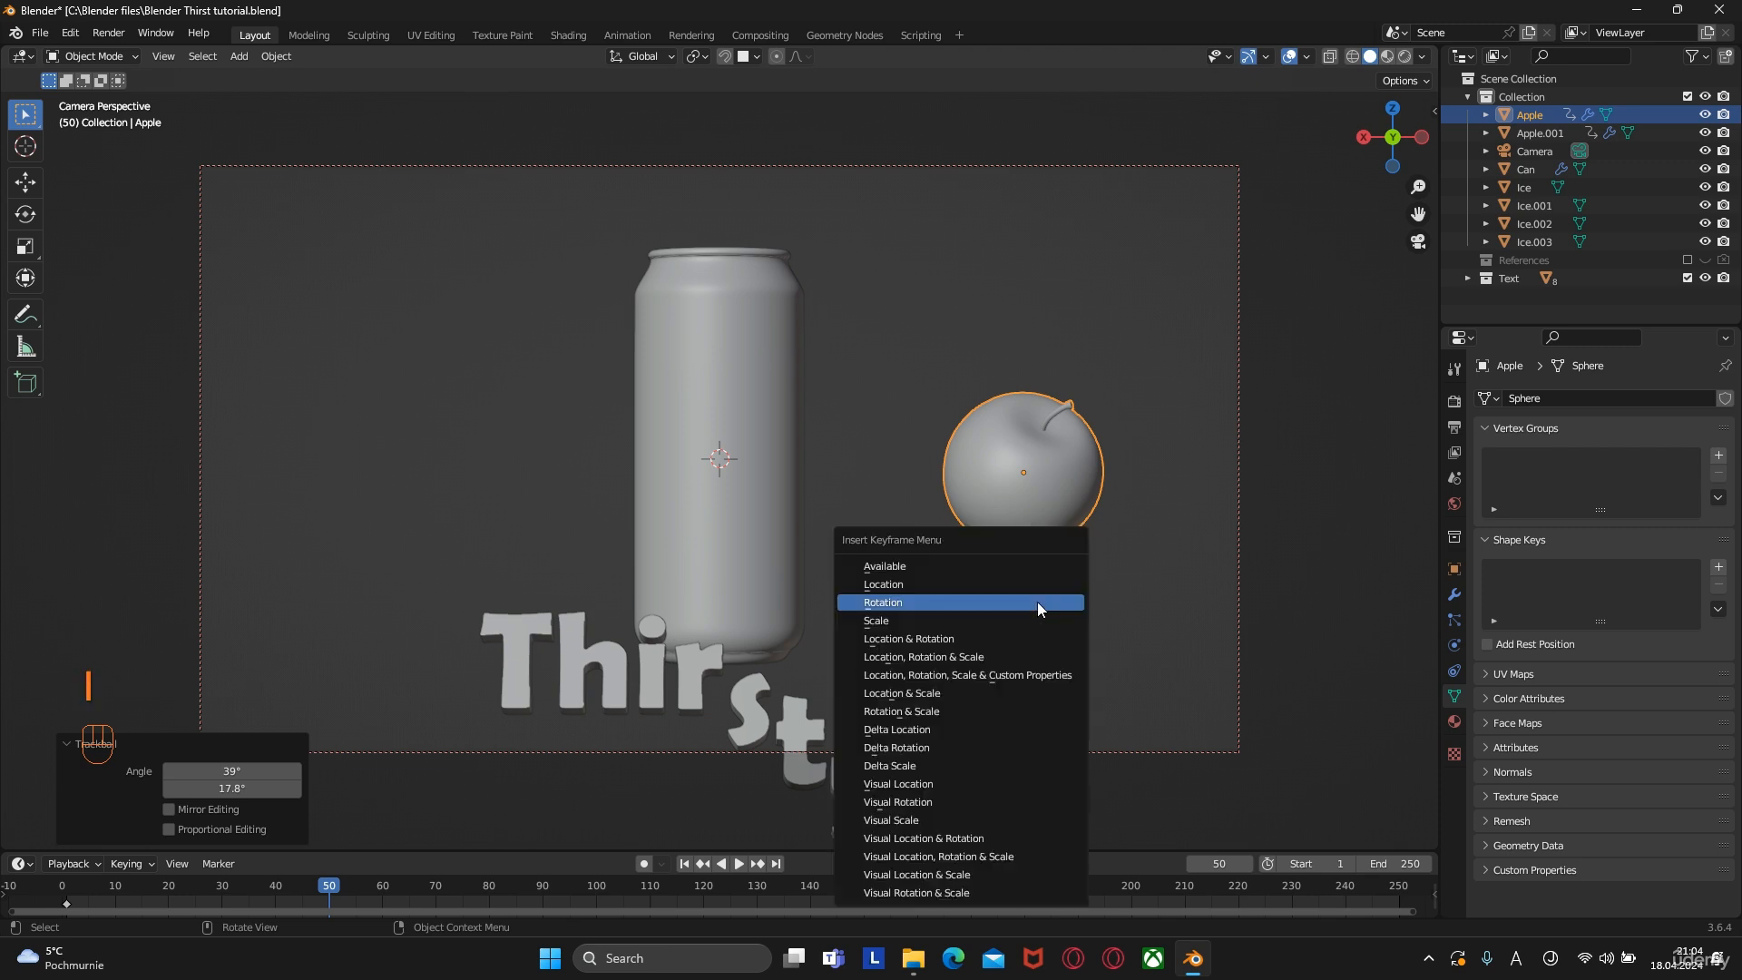
left_click(1038, 602)
key("i")
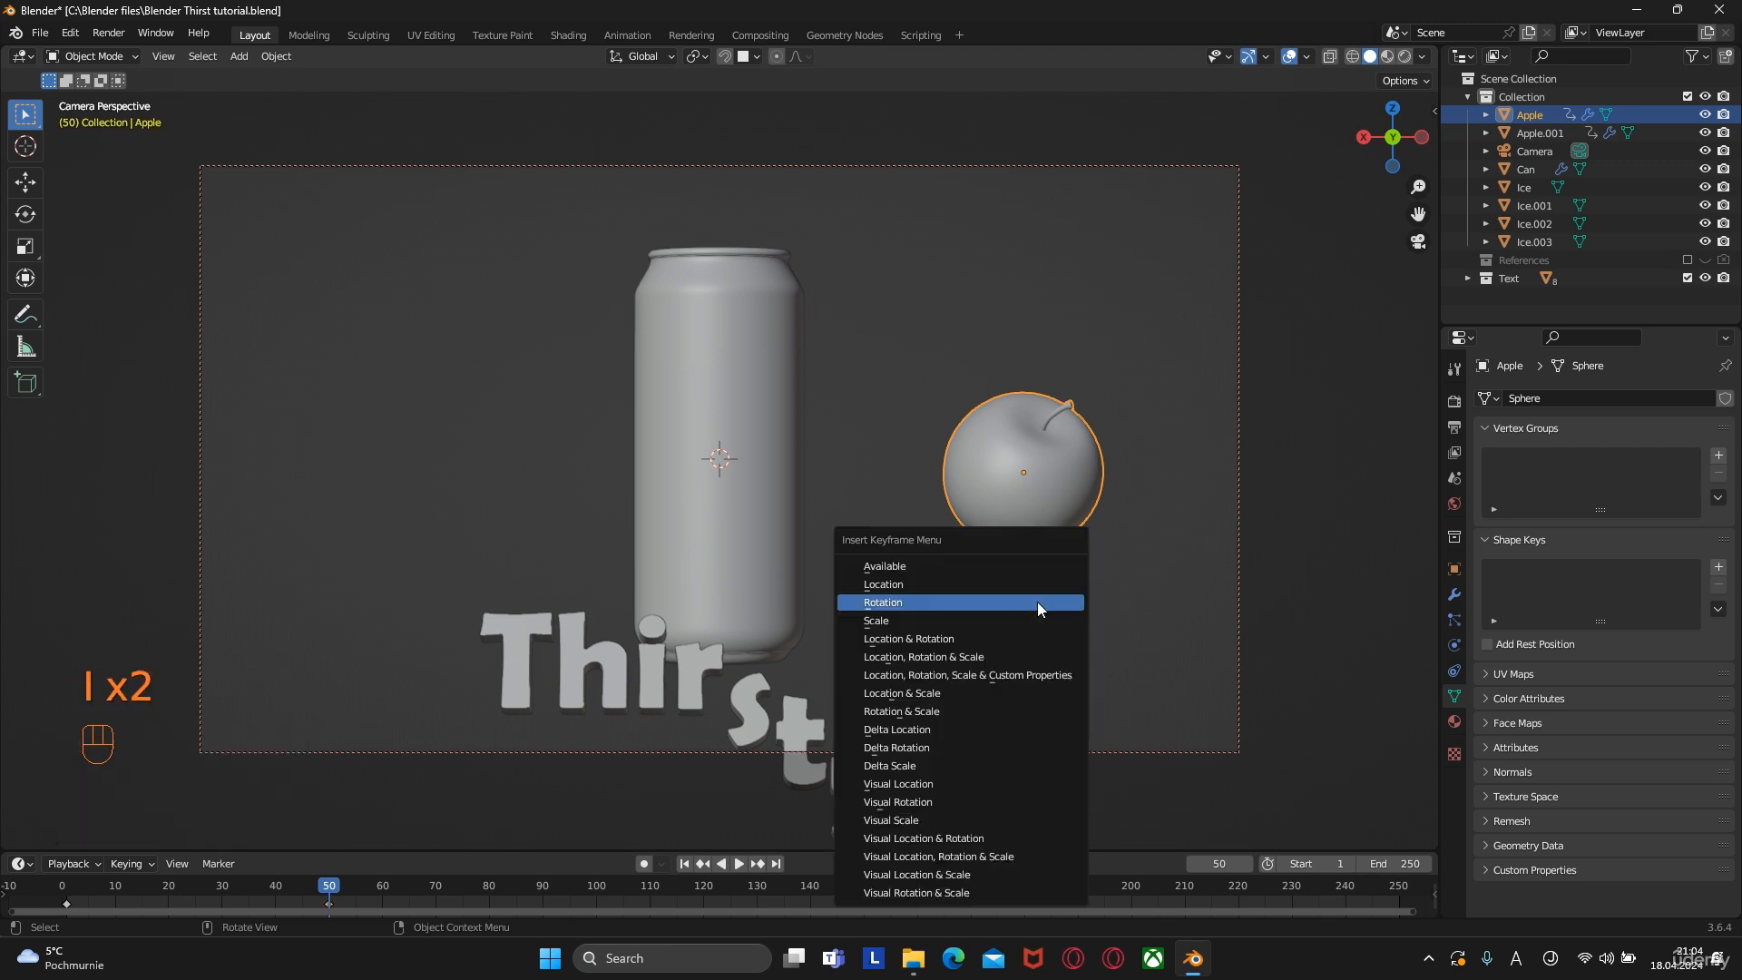
Keyframe the apple's location and rotation at frame 50, and play back the animation from the start
left_click(993, 639)
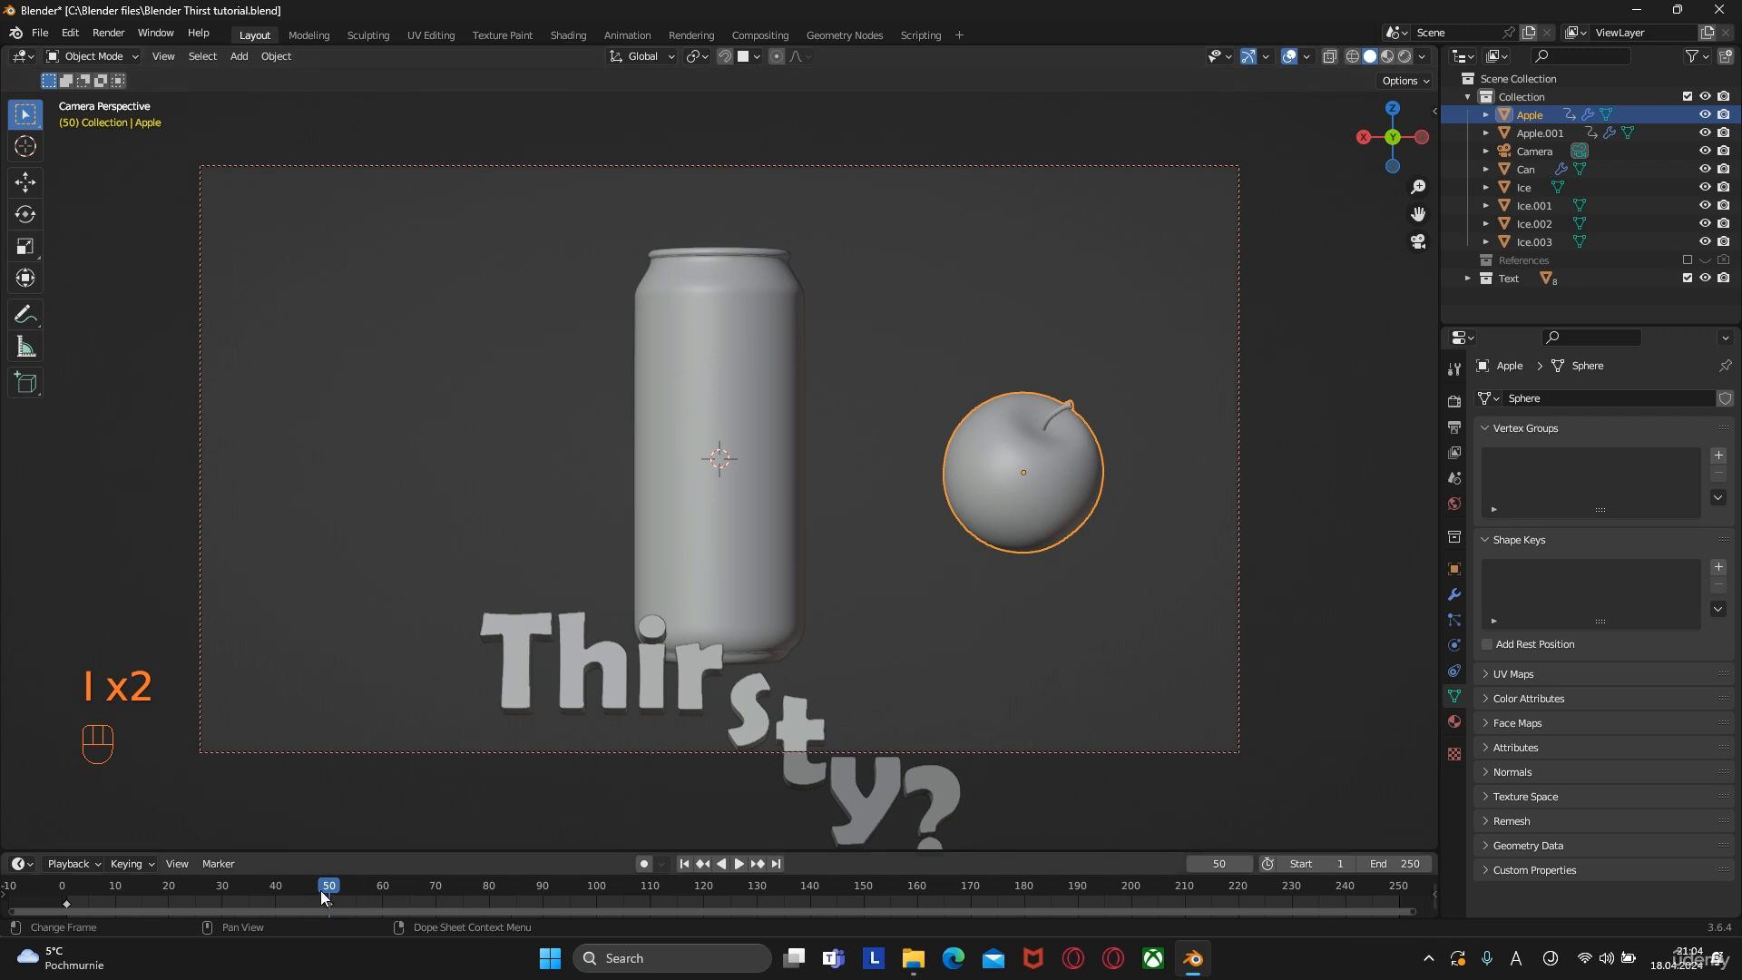
left_click_drag(320, 890, 118, 891)
key("space")
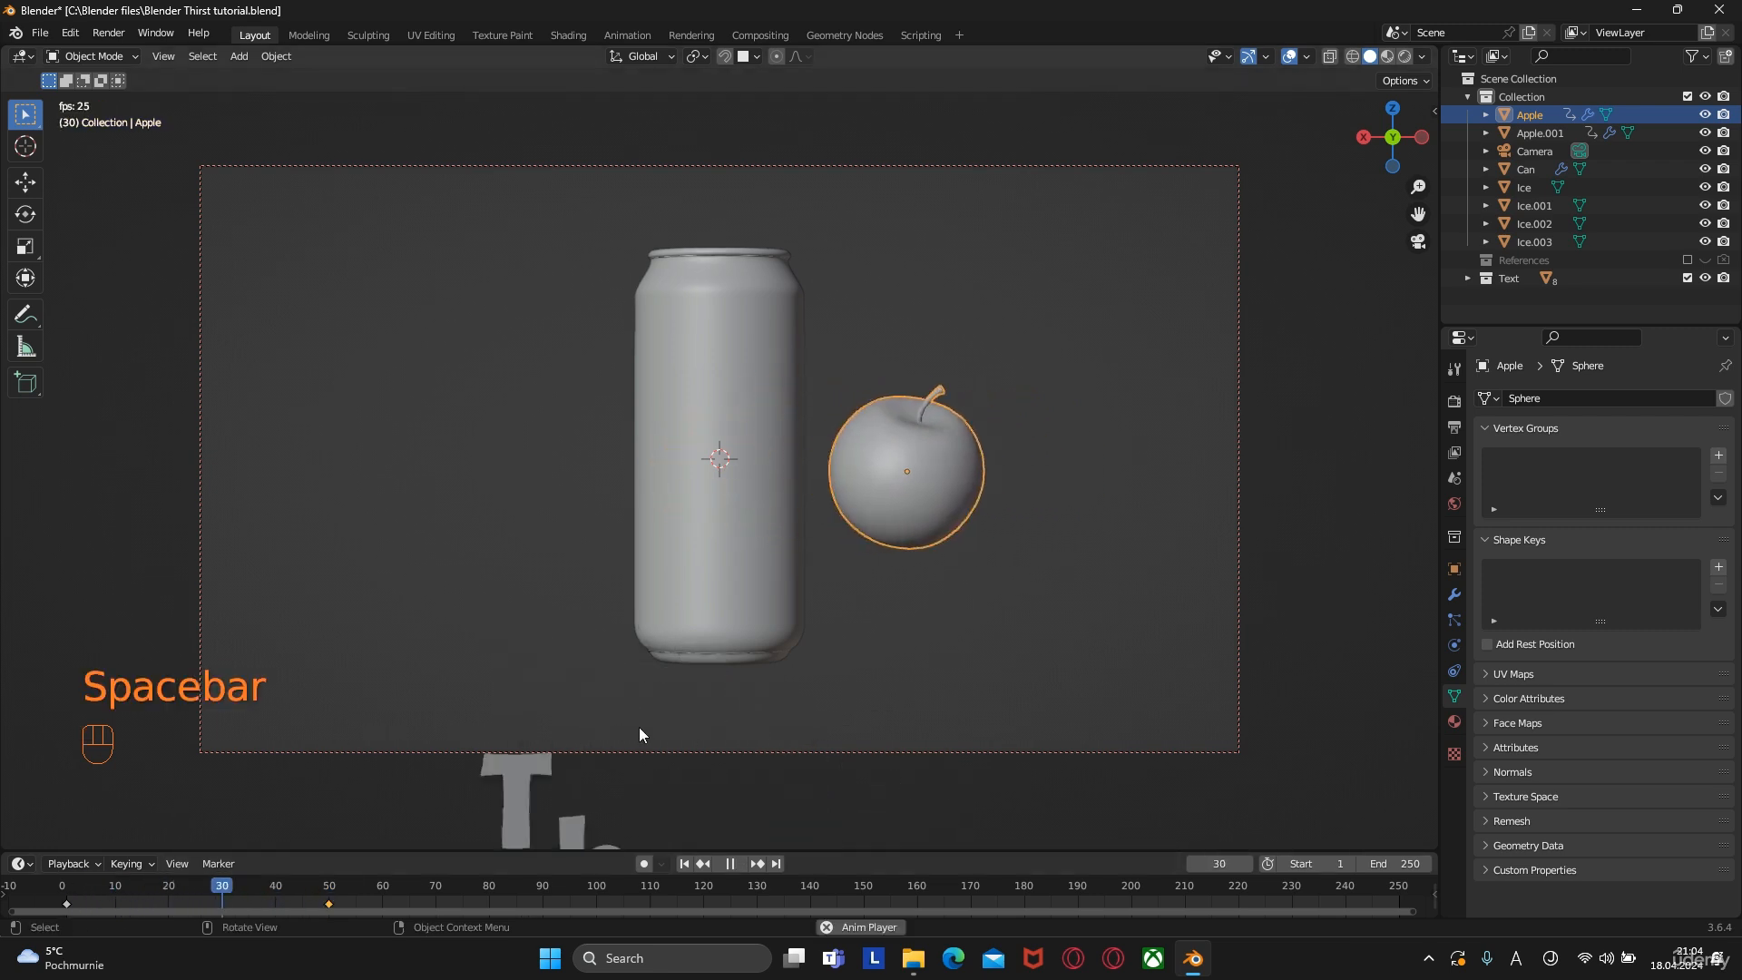
key("space")
At frame 50, move Apple.001 about 2.2 m in X and 1.4 m in Y, and trackball-rotate it by about 31° and -18°
left_click_drag(351, 898, 464, 896)
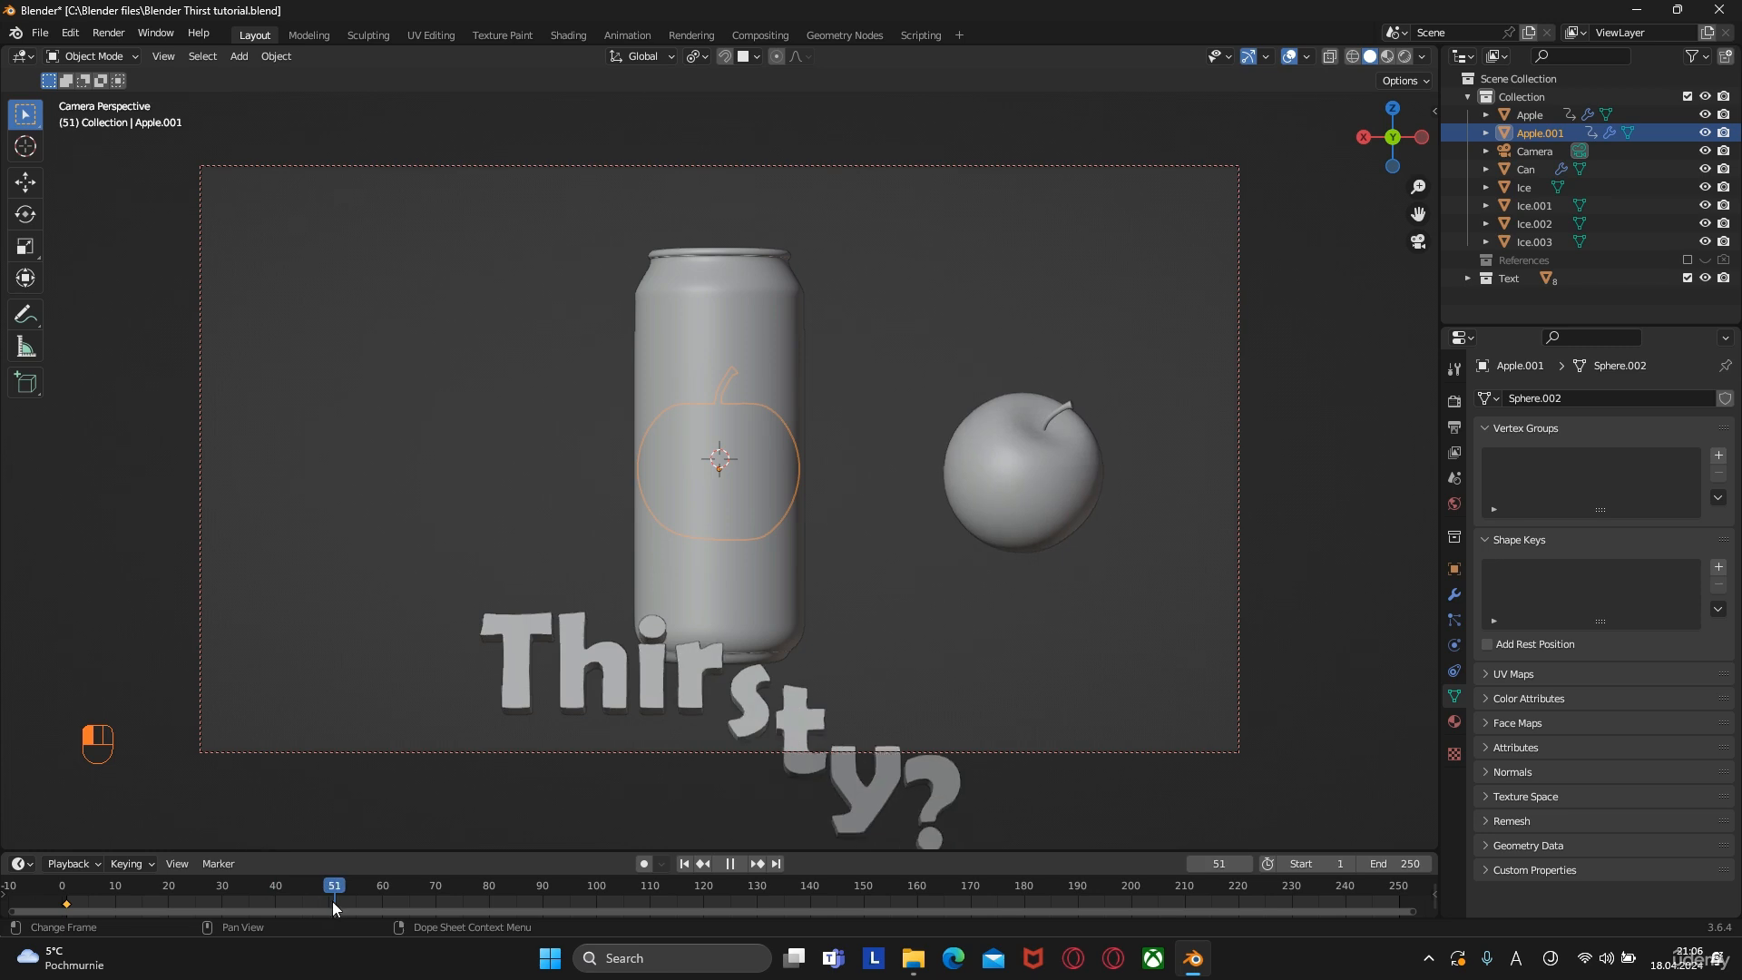
left_click_drag(332, 901, 329, 902)
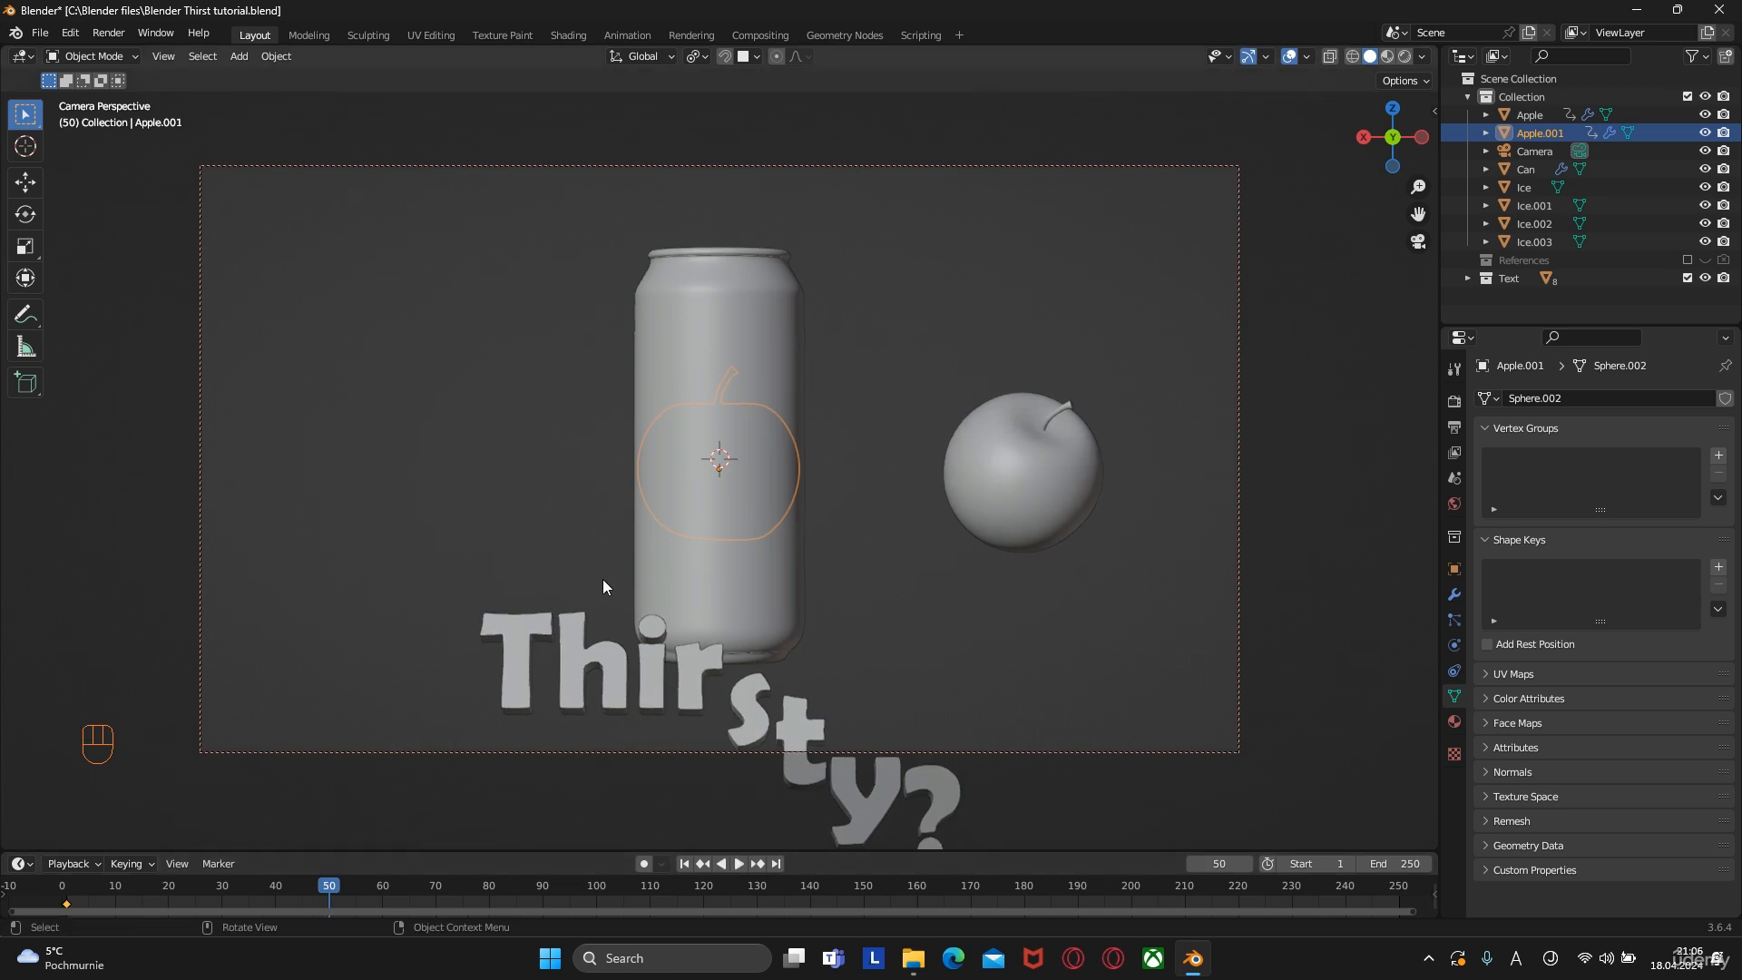
key("KP_0")
key("g")
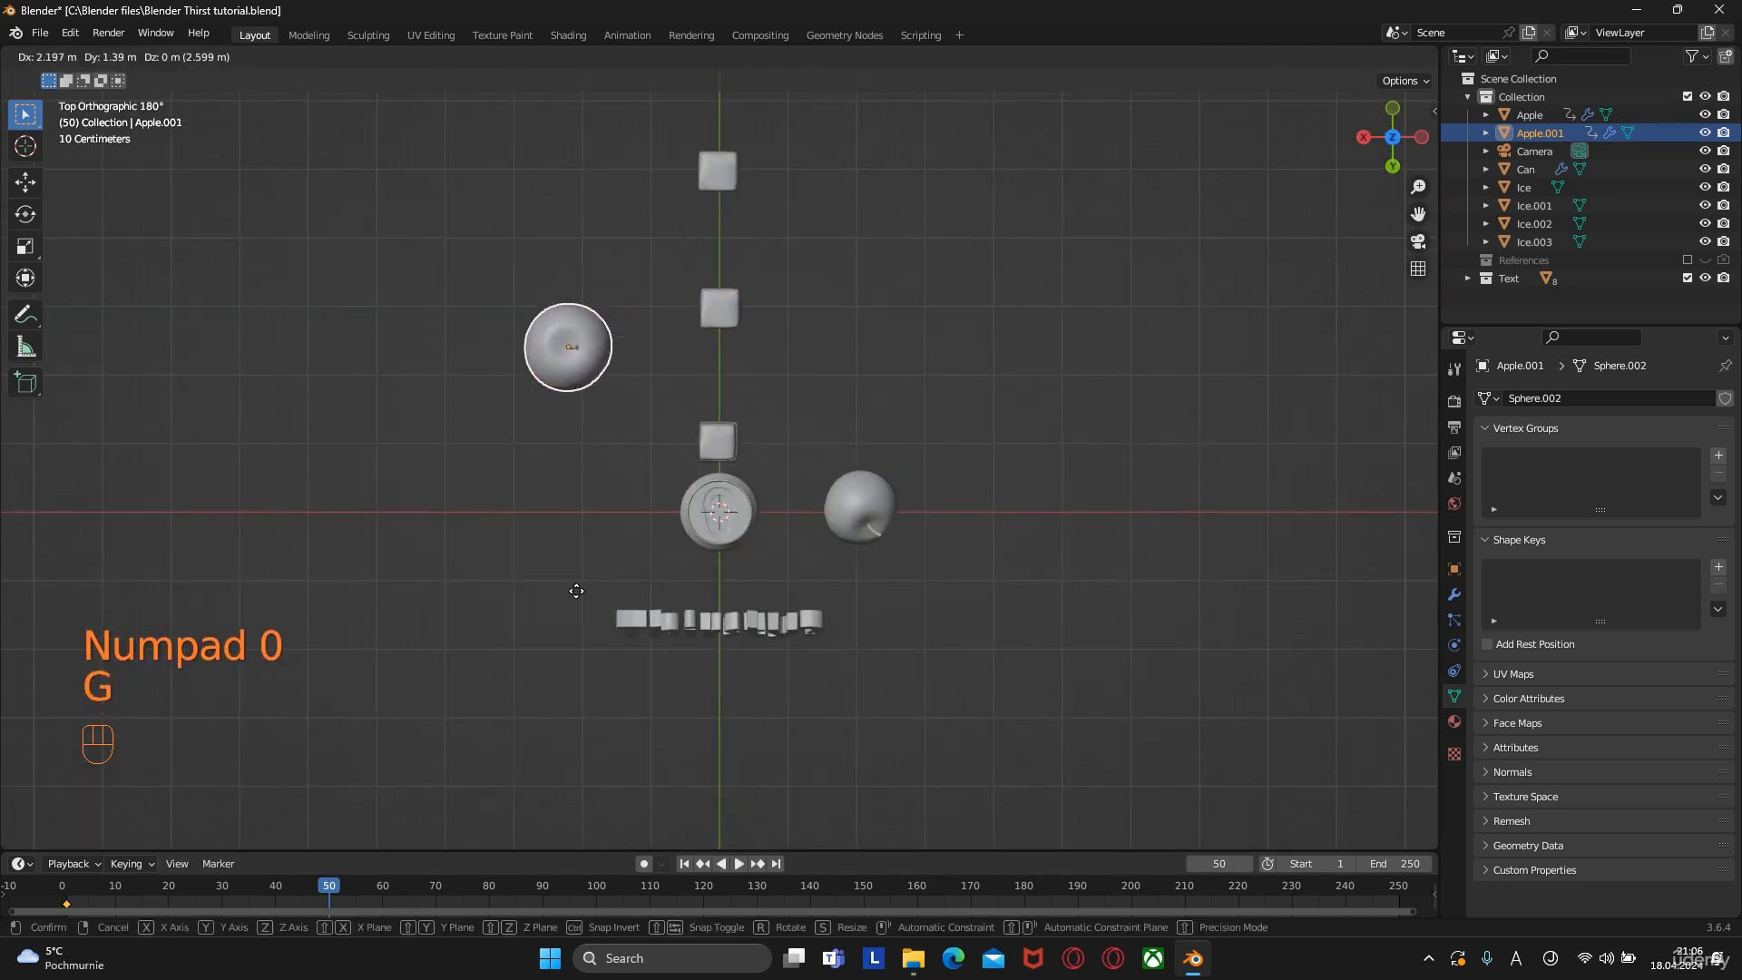
left_click(594, 585)
key("r")
key("r")
left_click(632, 556)
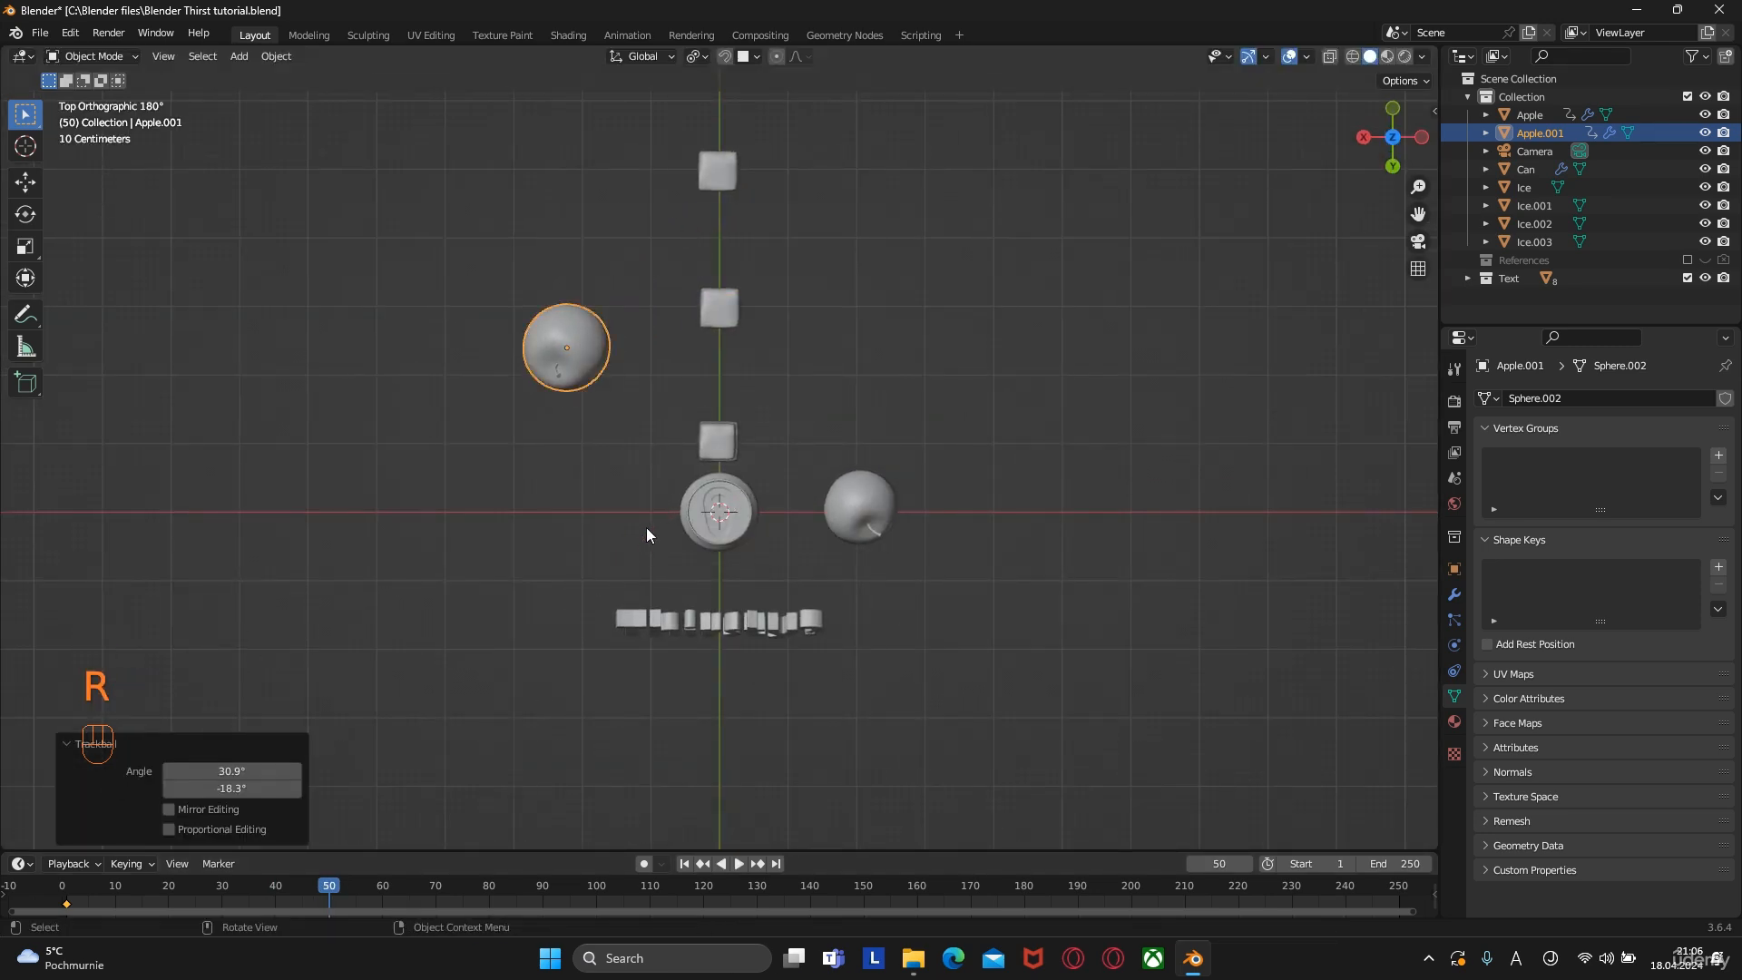
In camera view, scale Apple.001 to about 0.93 and shift it about 0.09 m in X and 0.03 m in Z
key("KP_0")
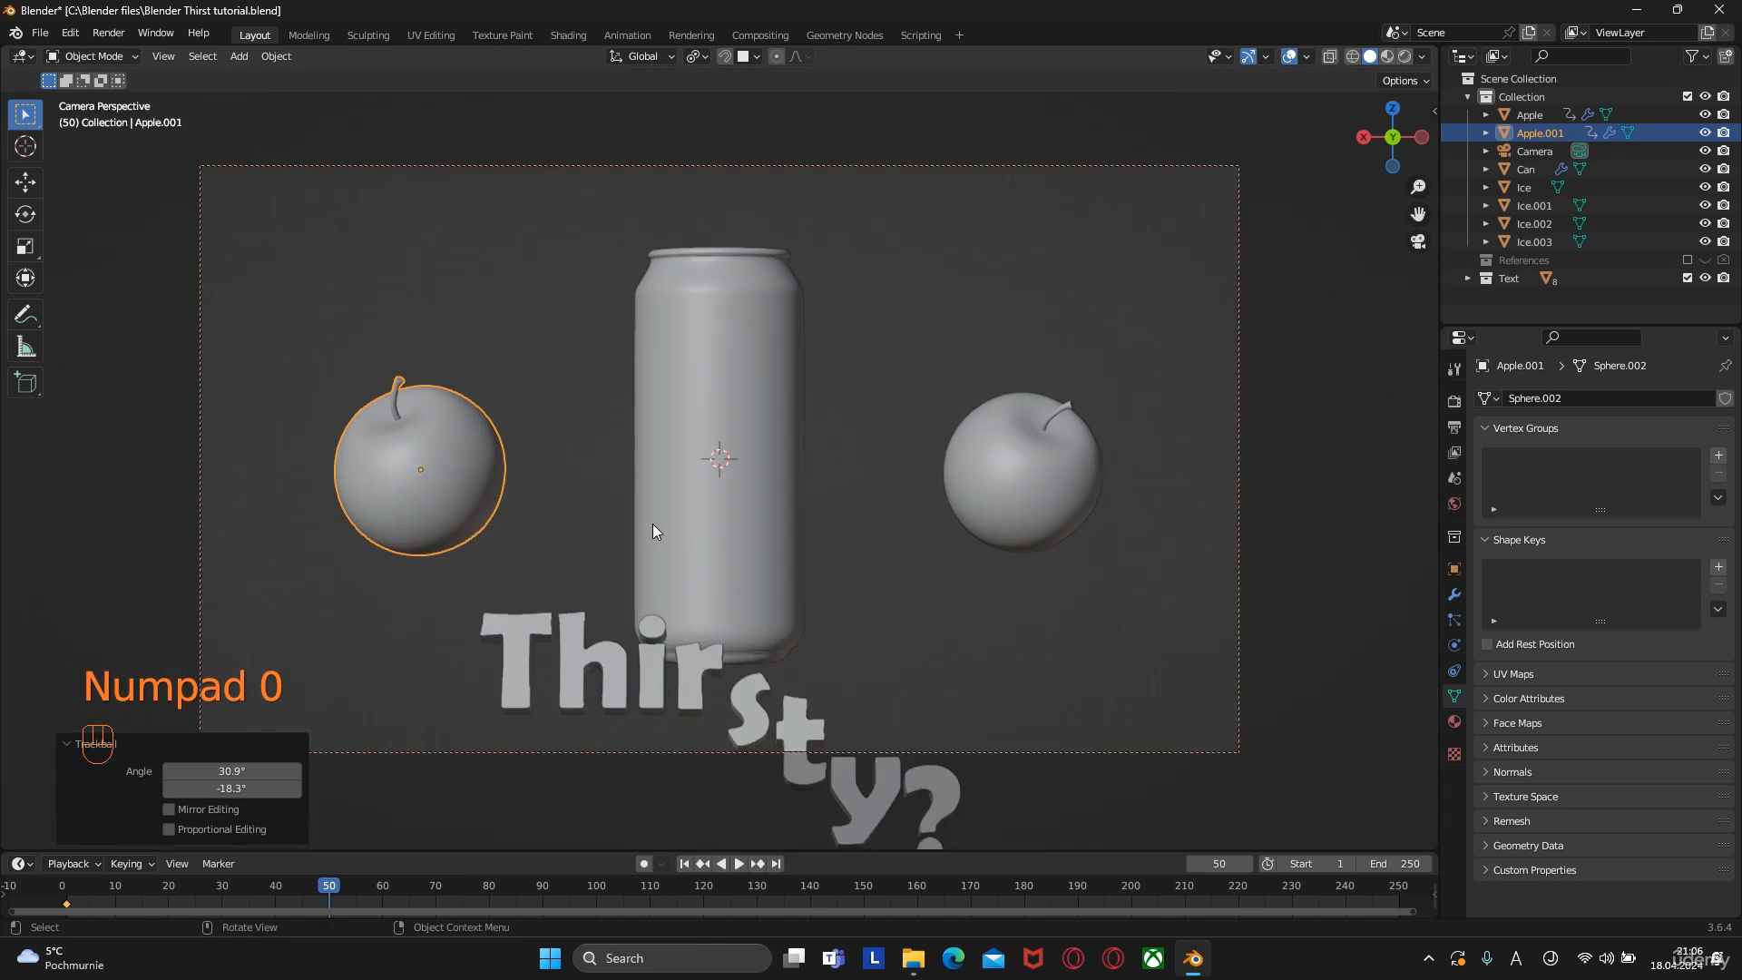
key("s")
left_click(735, 520)
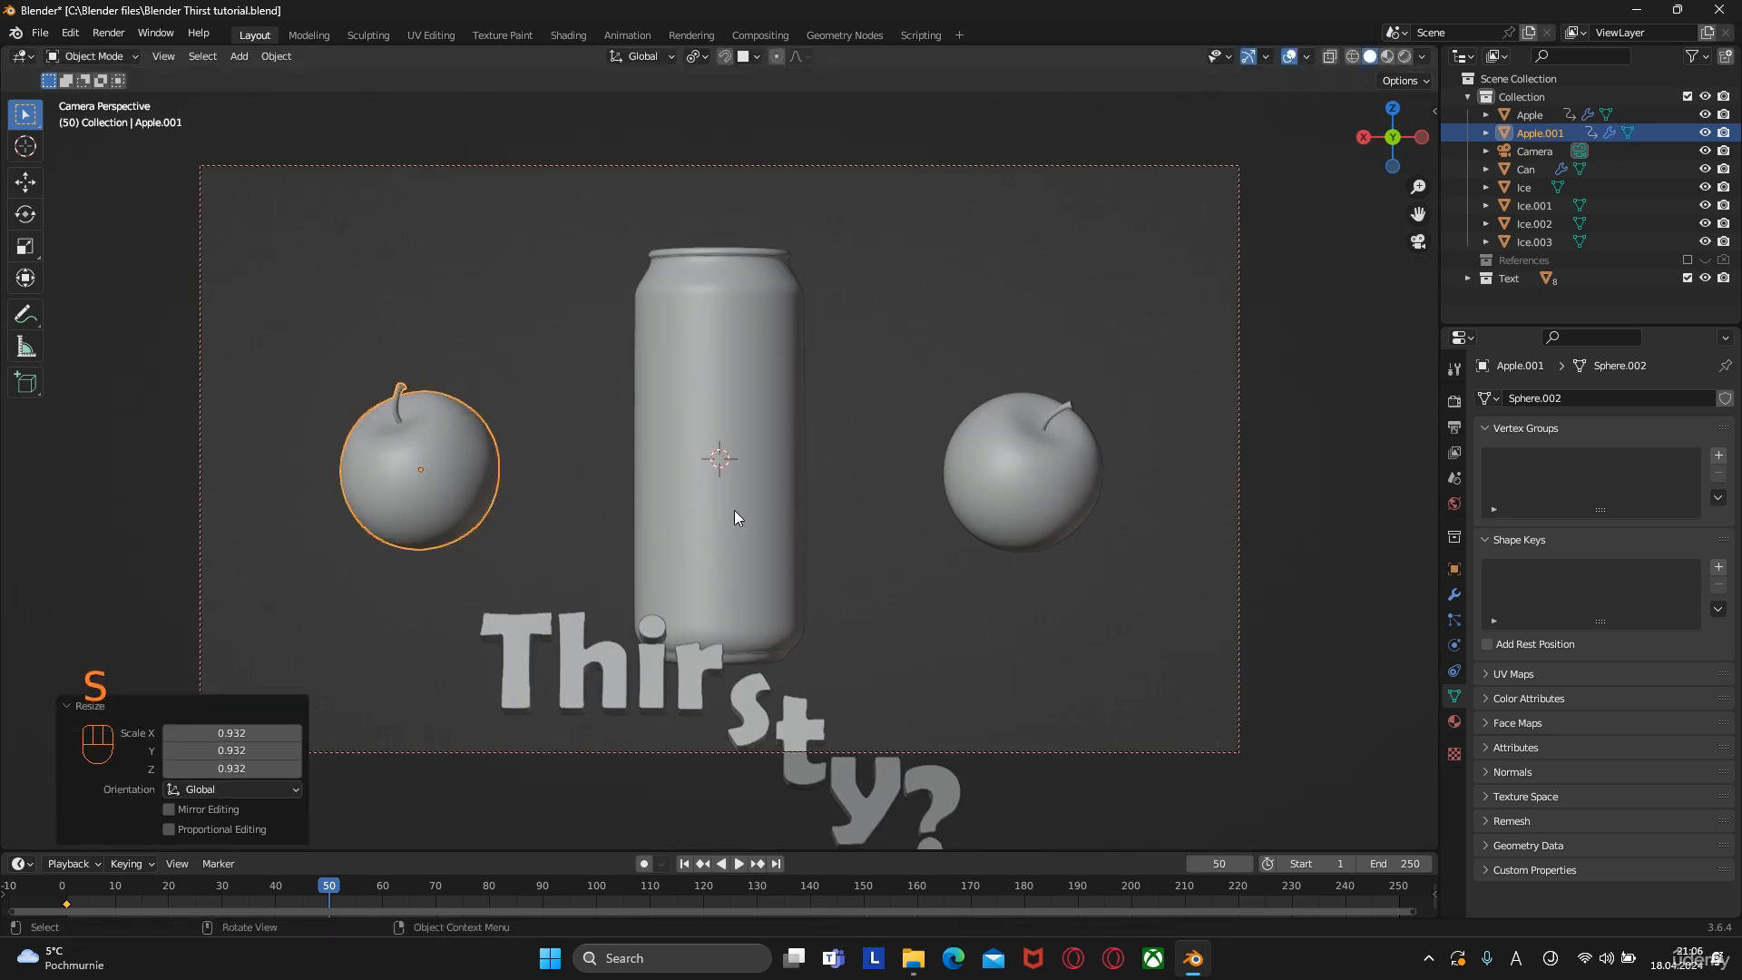
key("g")
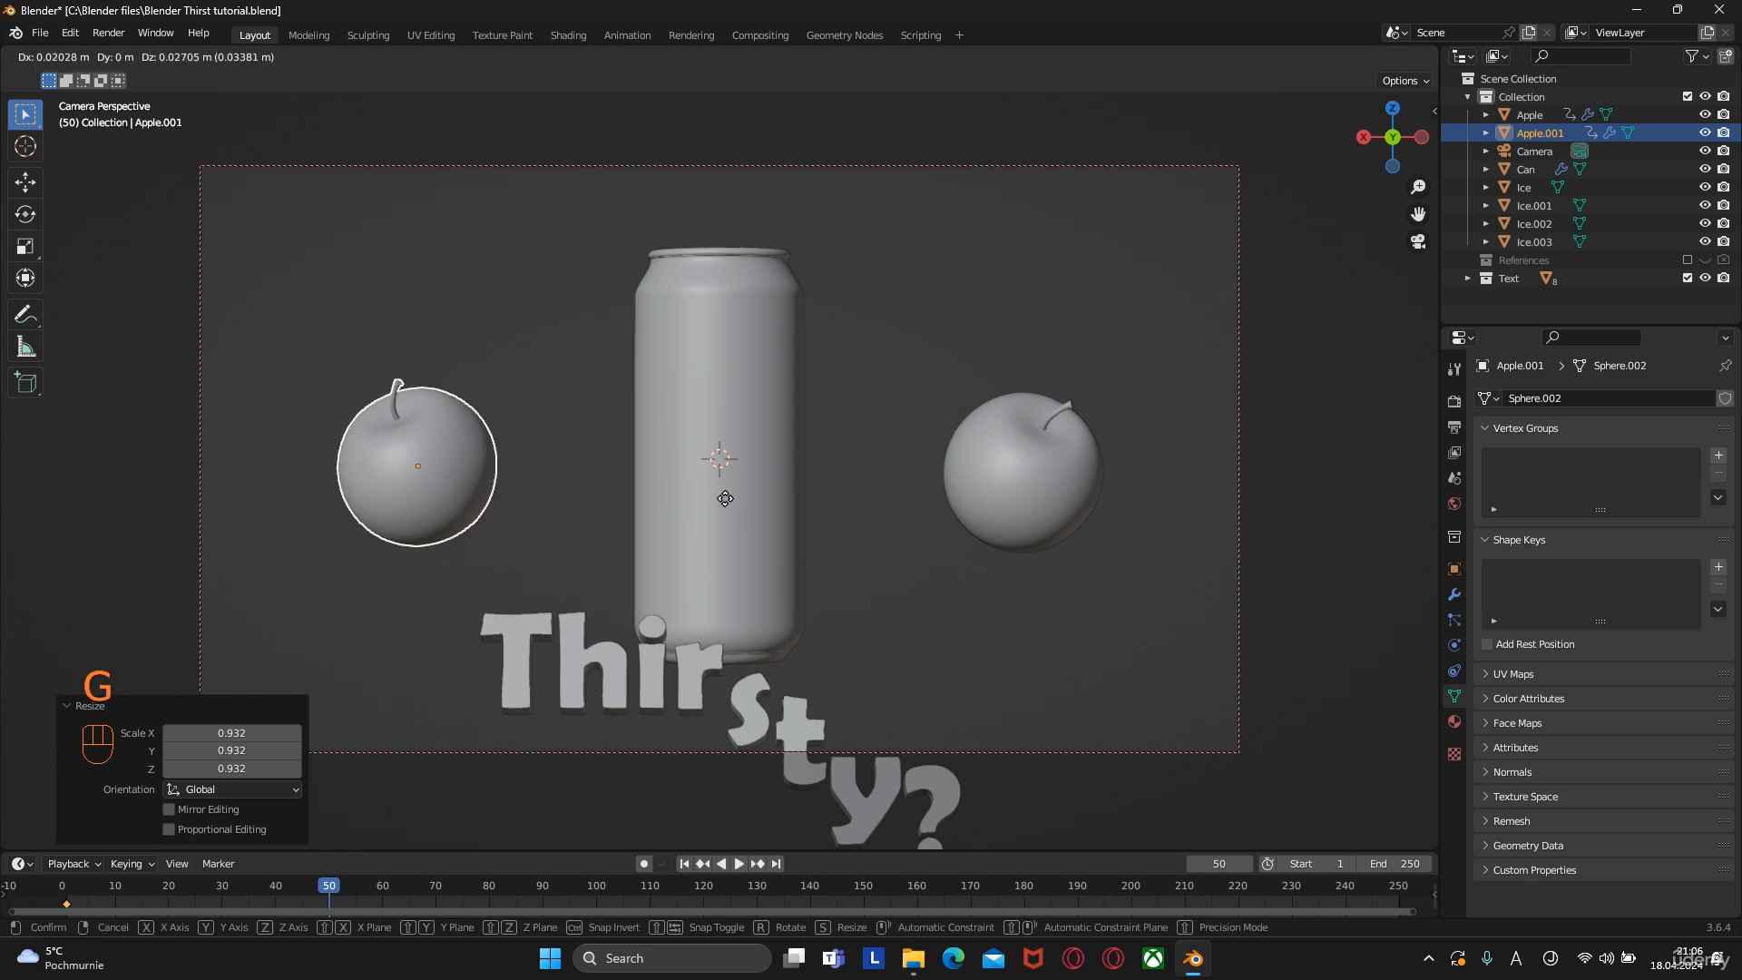
left_click(716, 498)
Keyframe Apple.001's location and rotation at frame 50, and play back the animation from the start
key("i")
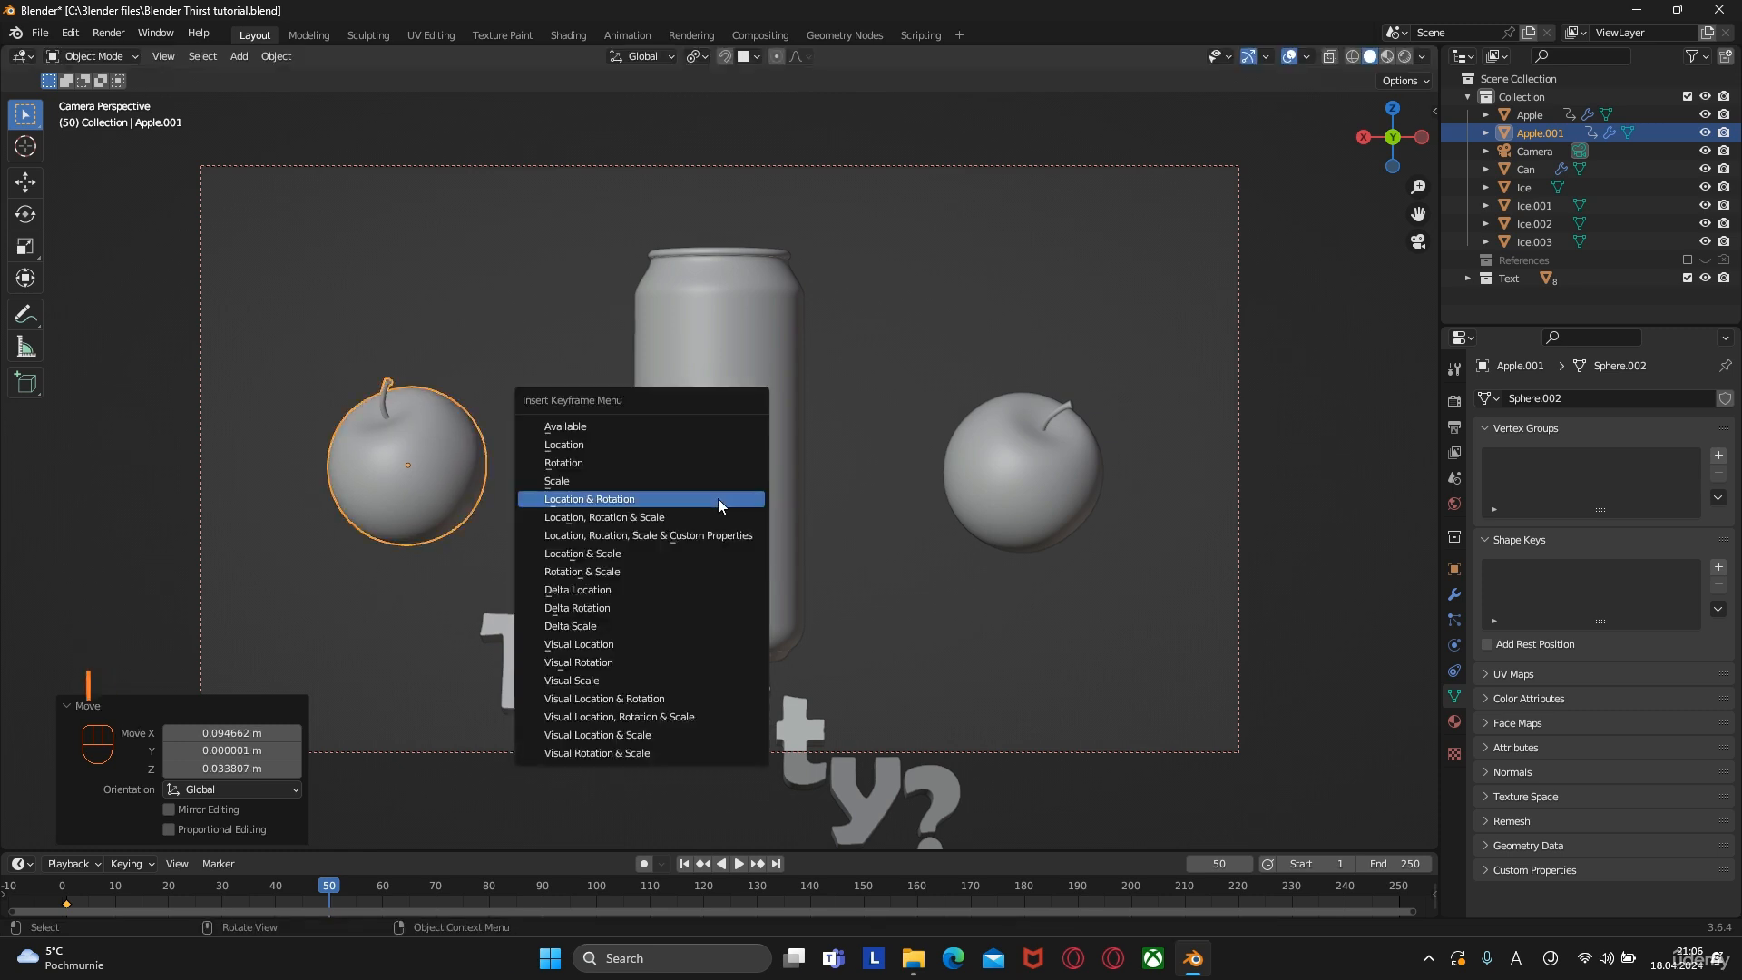
left_click(717, 498)
left_click_drag(318, 883, 76, 903)
key("space")
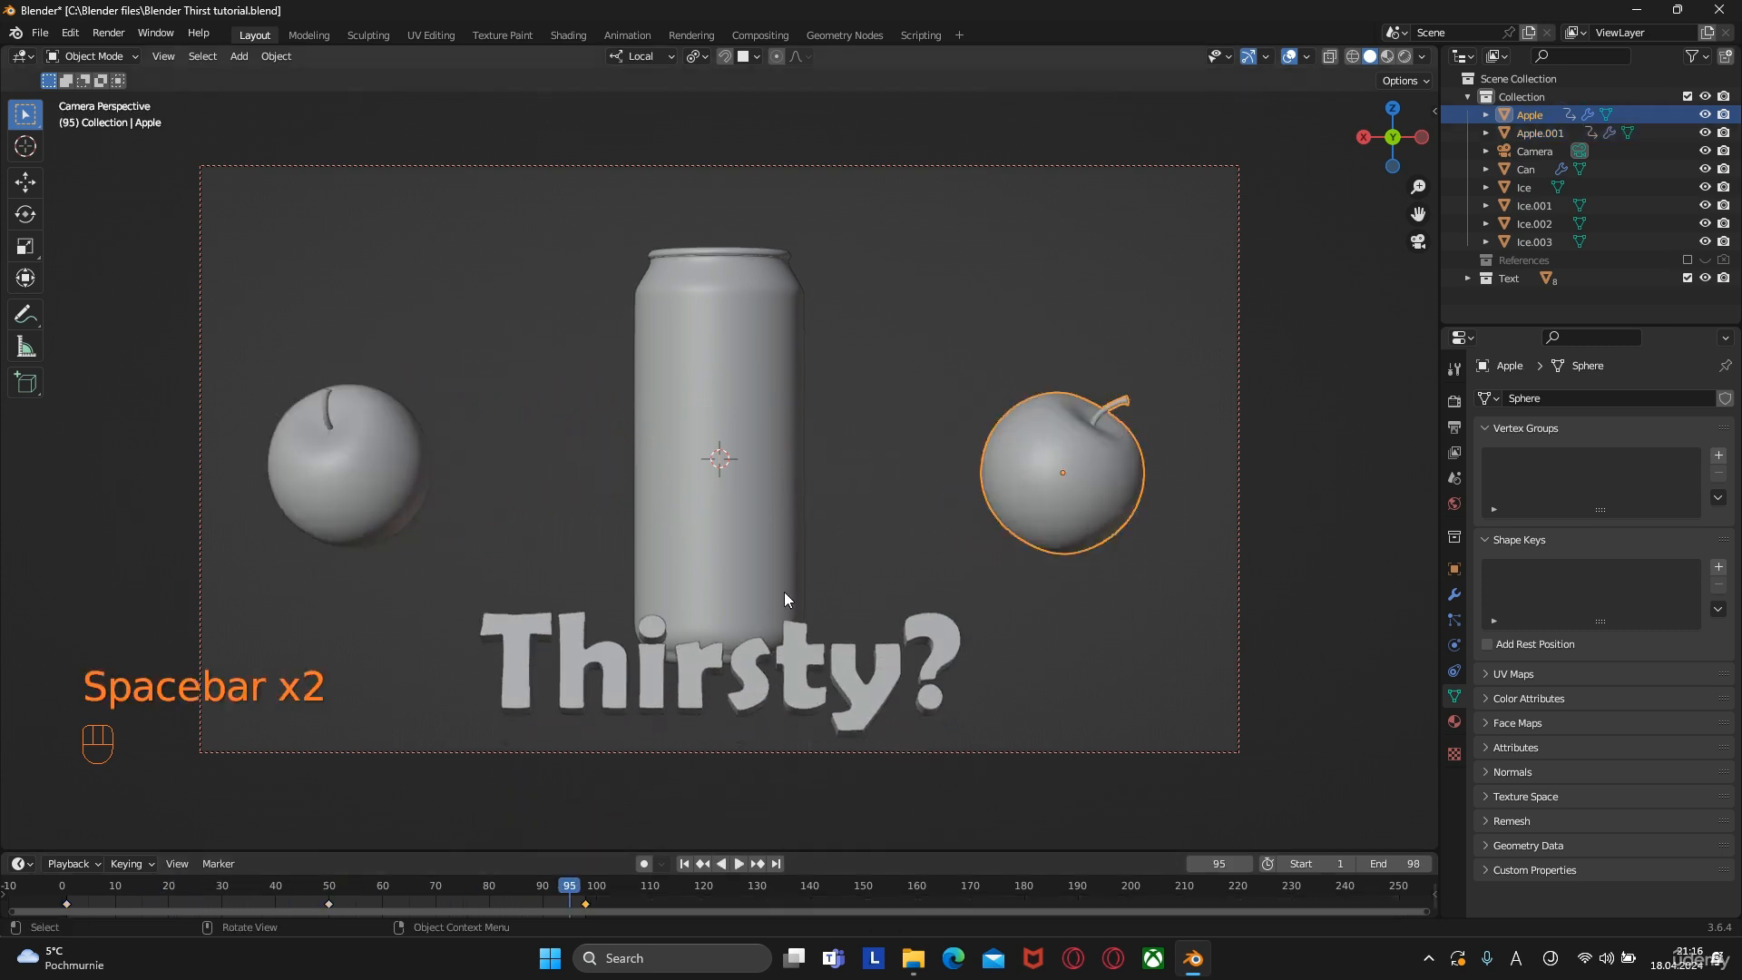
Insert a Location & Rotation keyframe at frame 1 for the ice cube Ice.001 directly behind the can
key("KP_0")
left_click(723, 528)
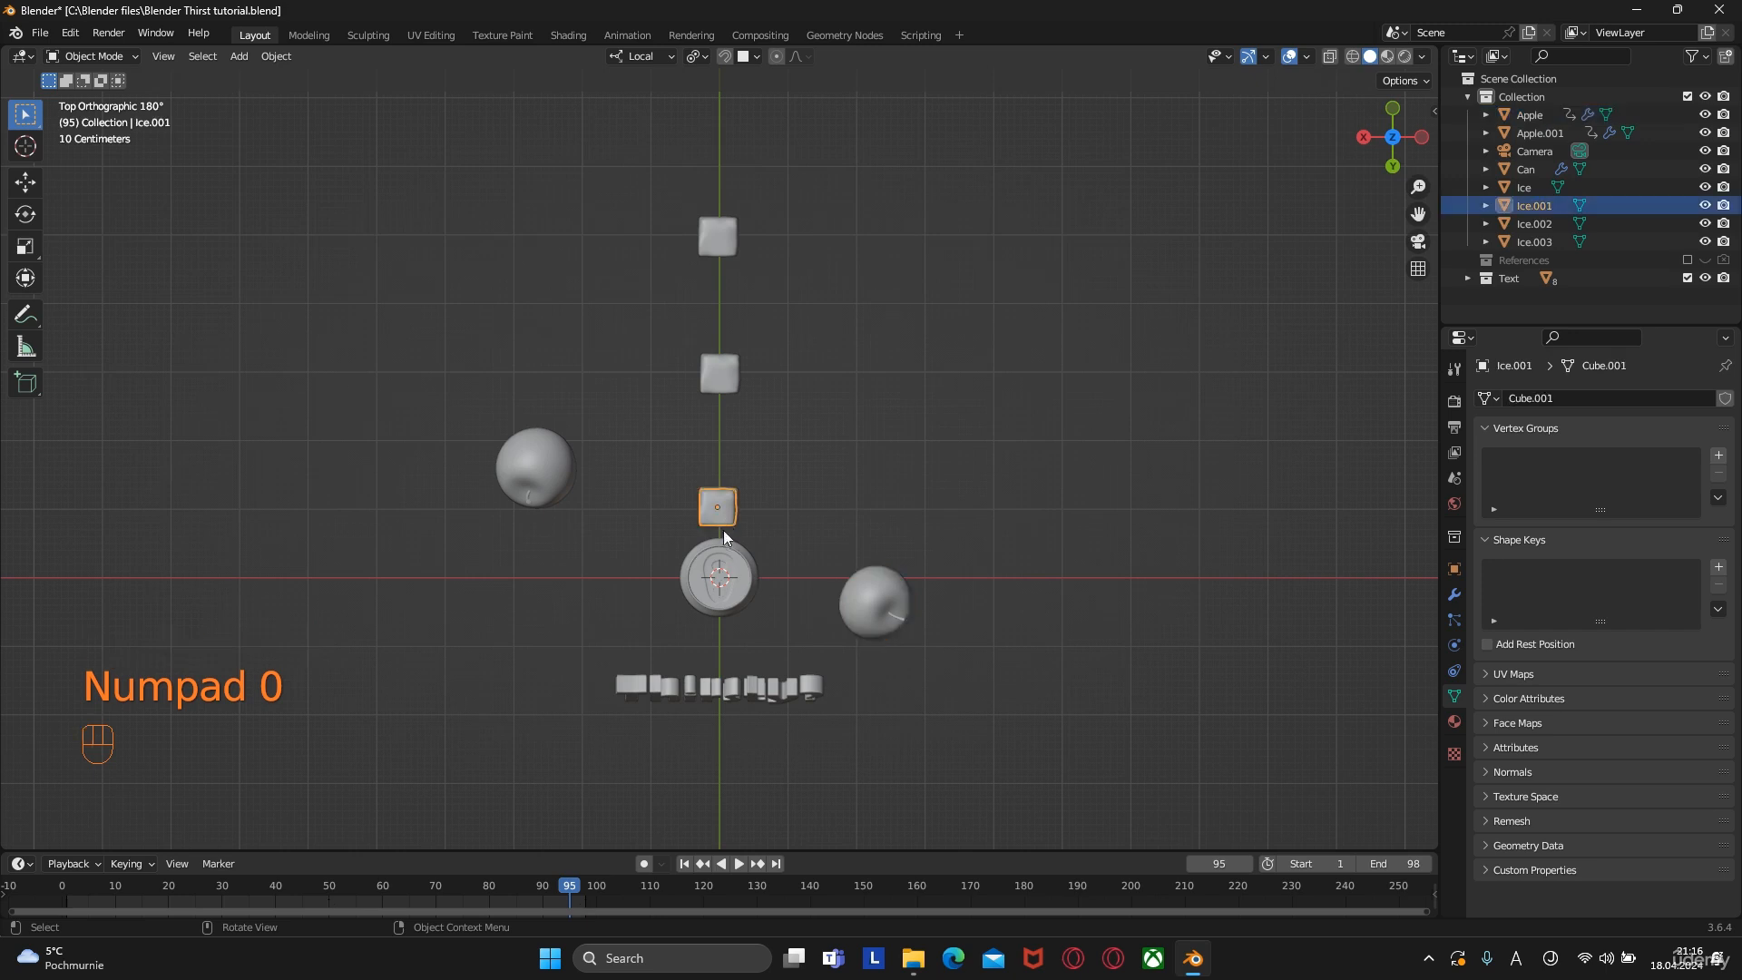
left_click_drag(572, 896, 69, 900)
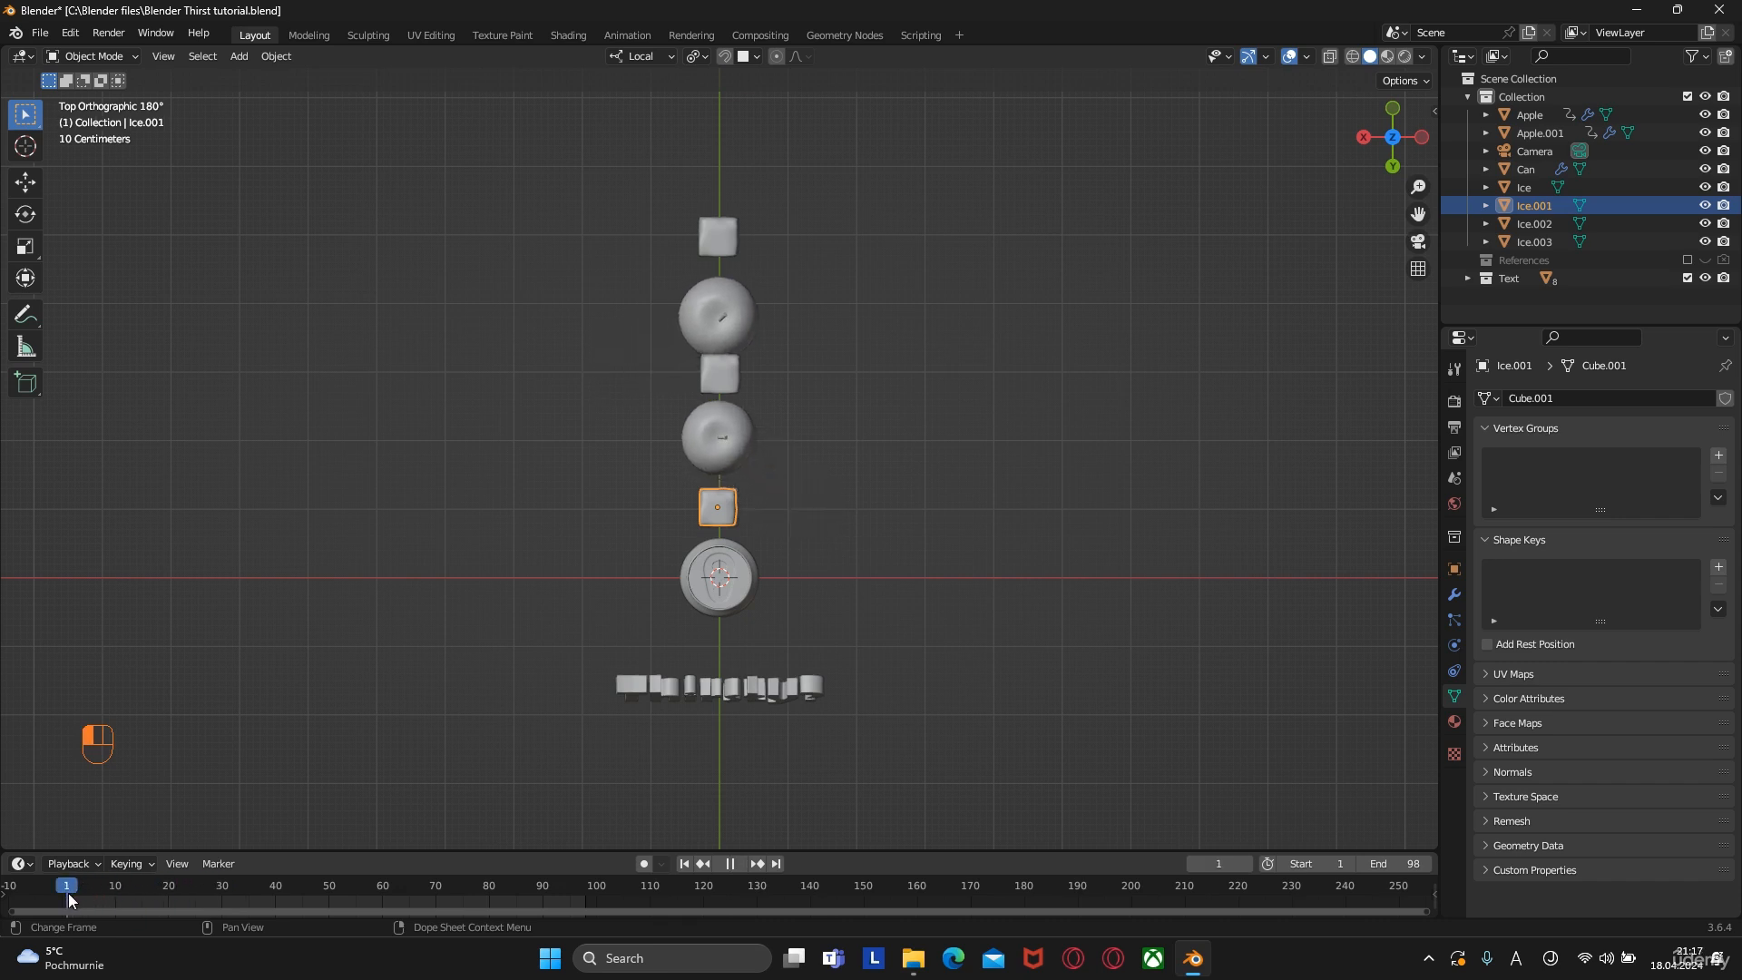
key("i")
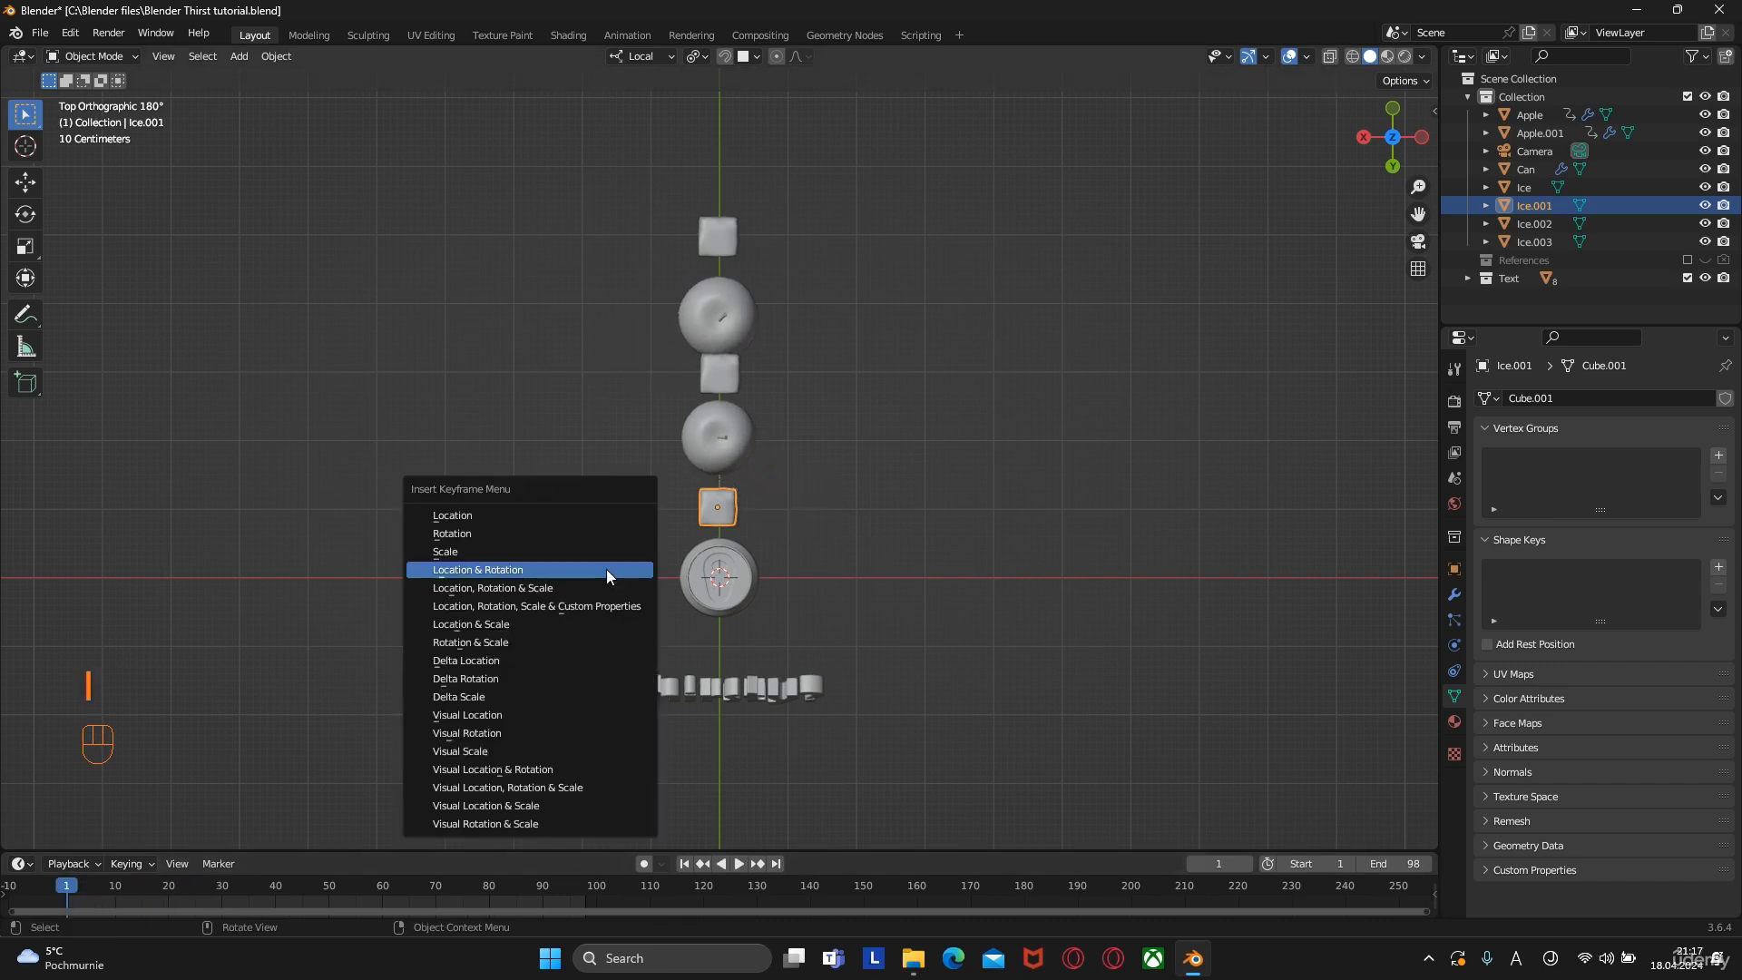
left_click(608, 570)
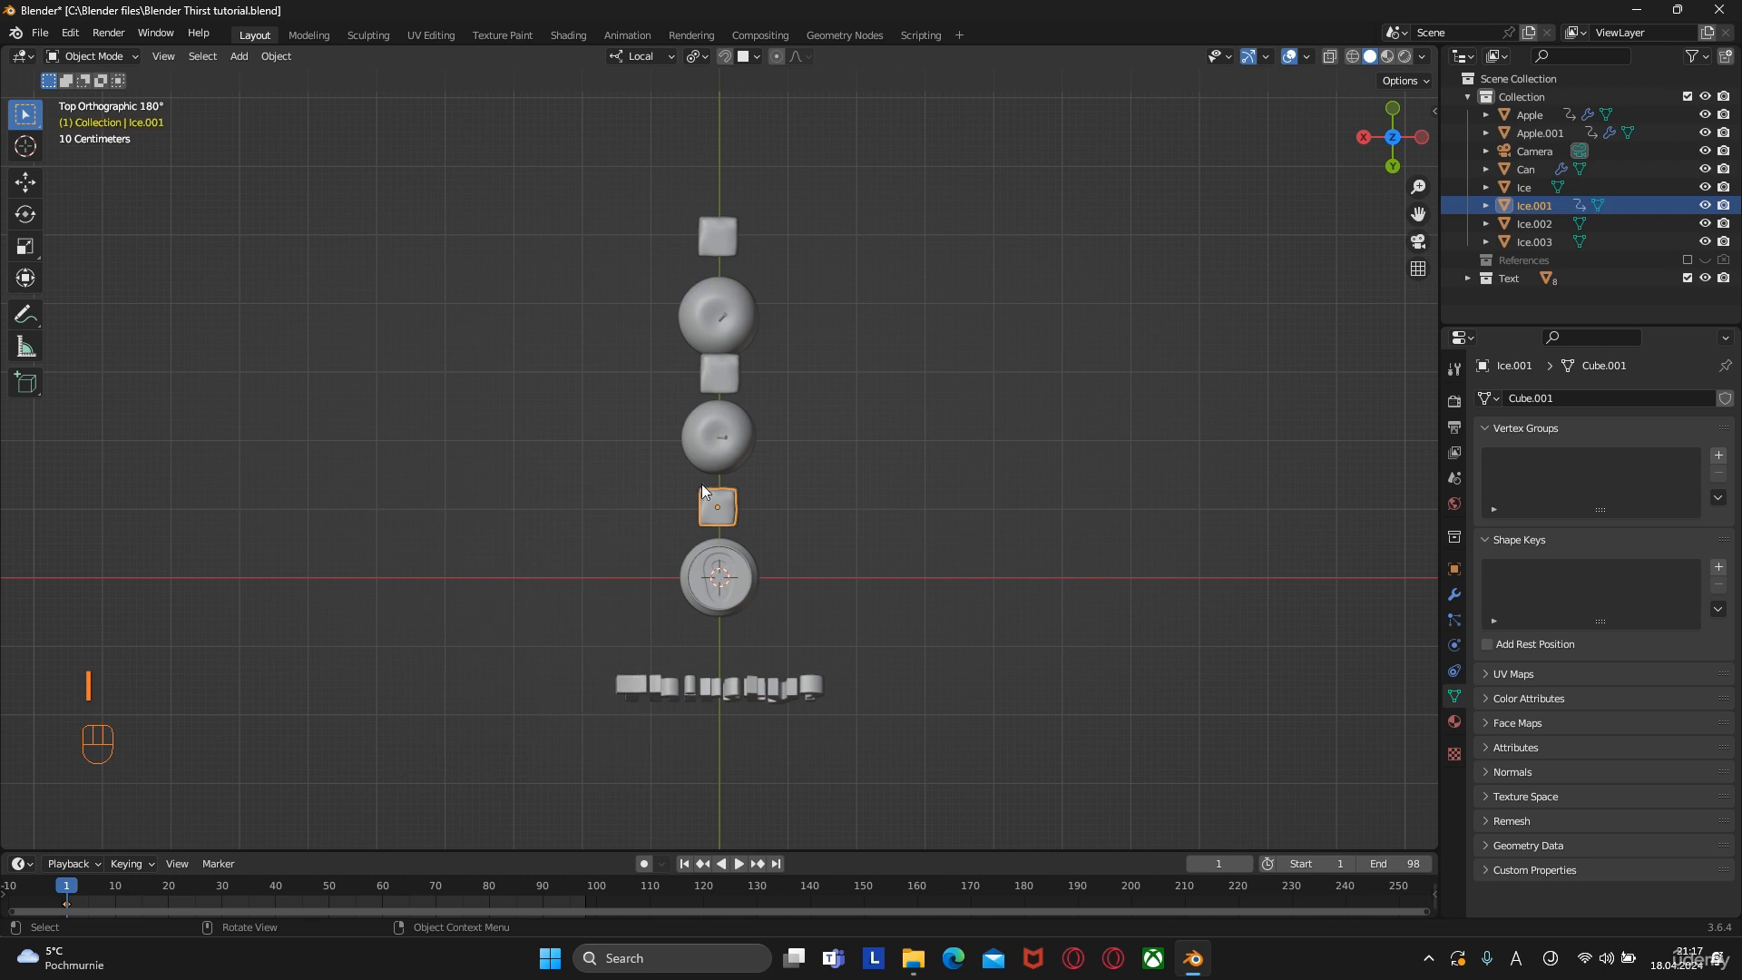
Insert Location & Rotation keyframes at frame 1 for the two farther ice cubes, Ice.002 and Ice.003
left_click(726, 373)
key("i")
left_click(725, 373)
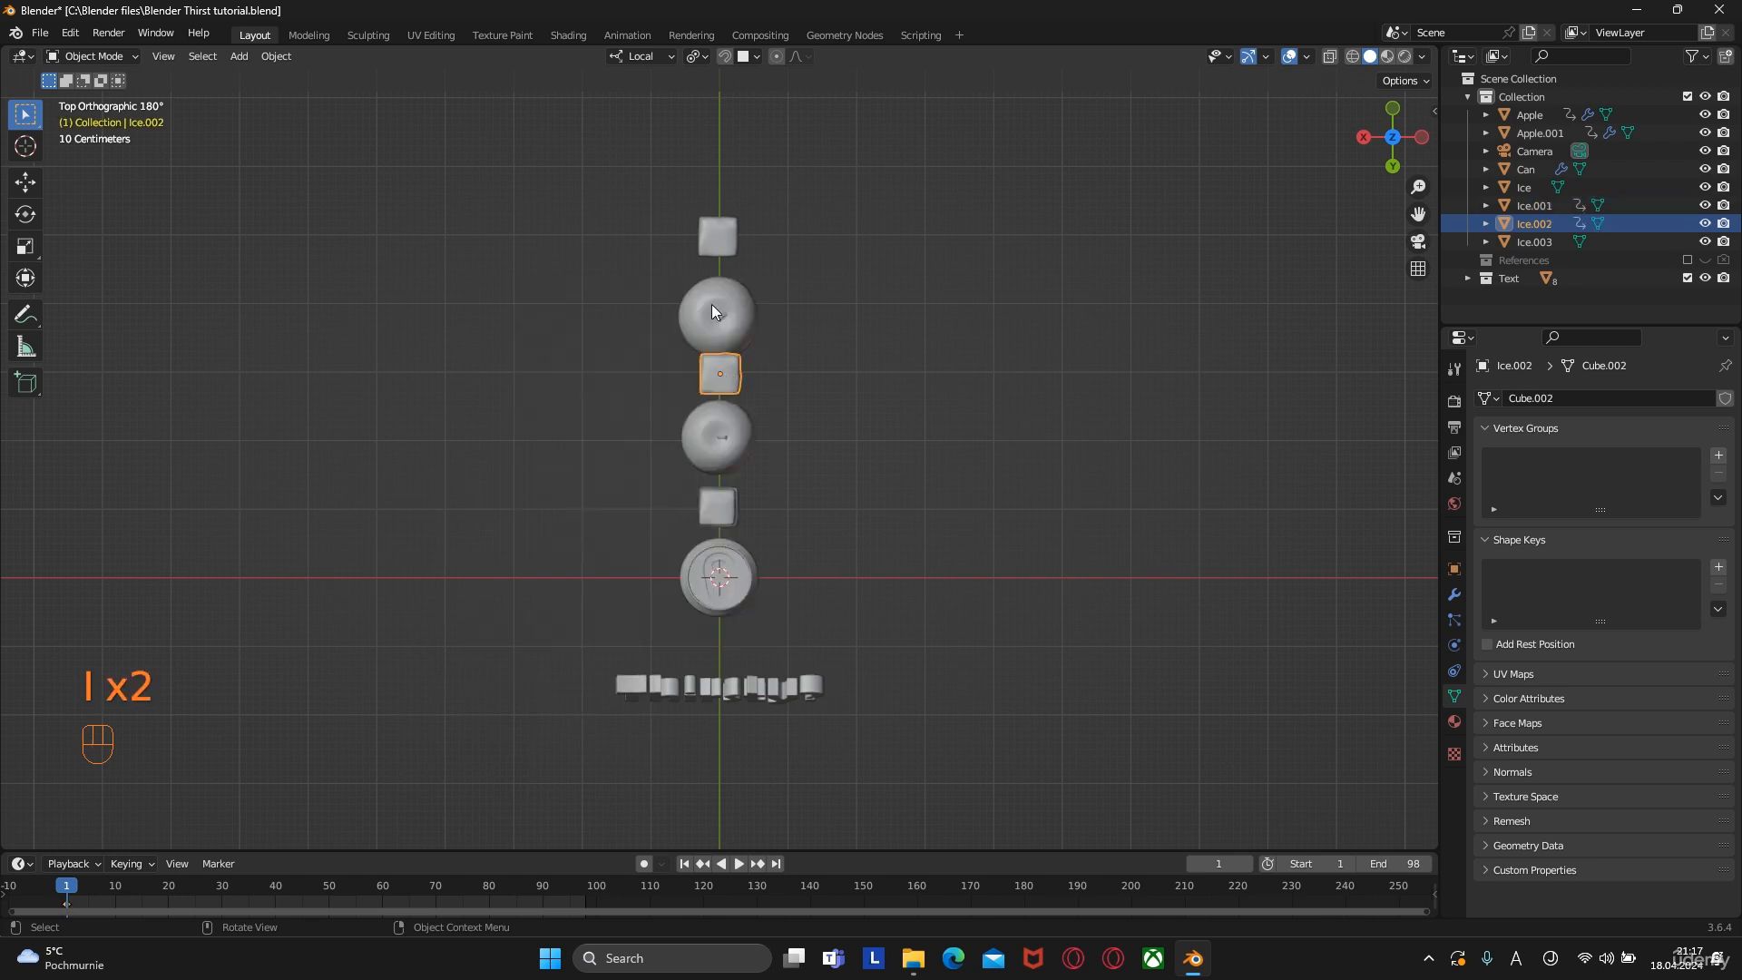
left_click(719, 244)
key("i")
left_click(717, 240)
Insert a Location & Rotation keyframe at frame 1 for the lower ice cube behind the can
middle_click_drag(886, 670, 682, 478)
left_click(683, 477)
key("i")
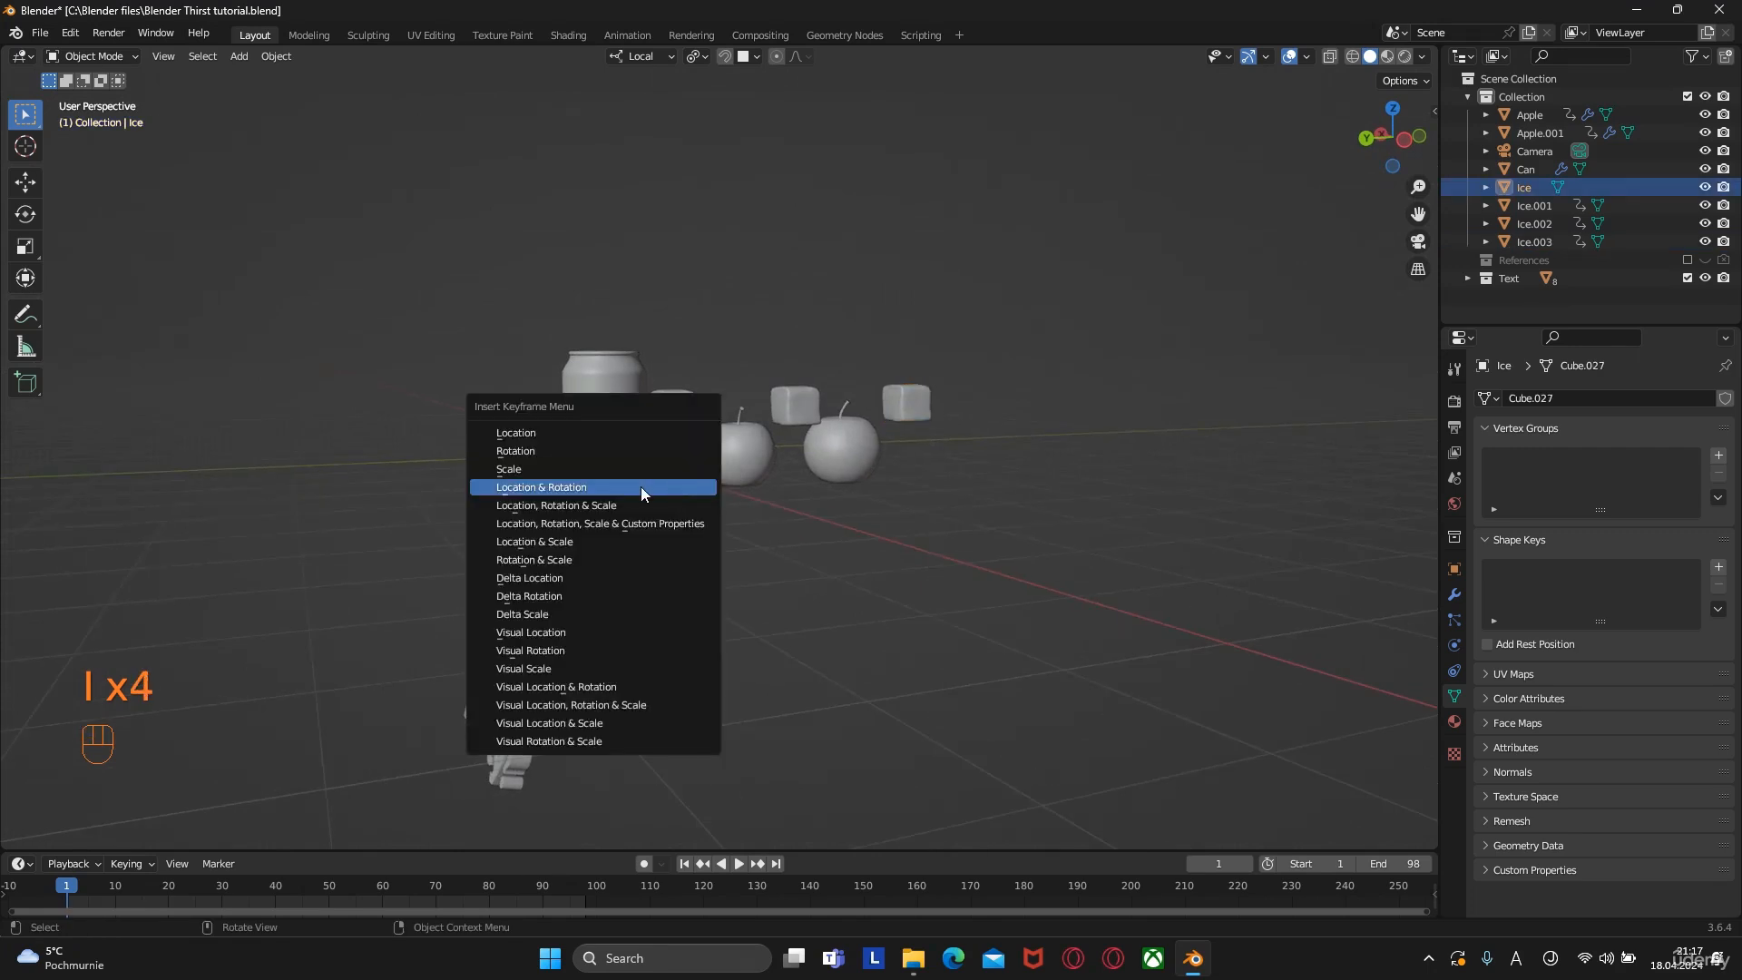
left_click(641, 487)
At frame 50, move Ice.001 out from behind the can by about 1.07 m in X and -0.1 m in Z in camera view
left_click(670, 409)
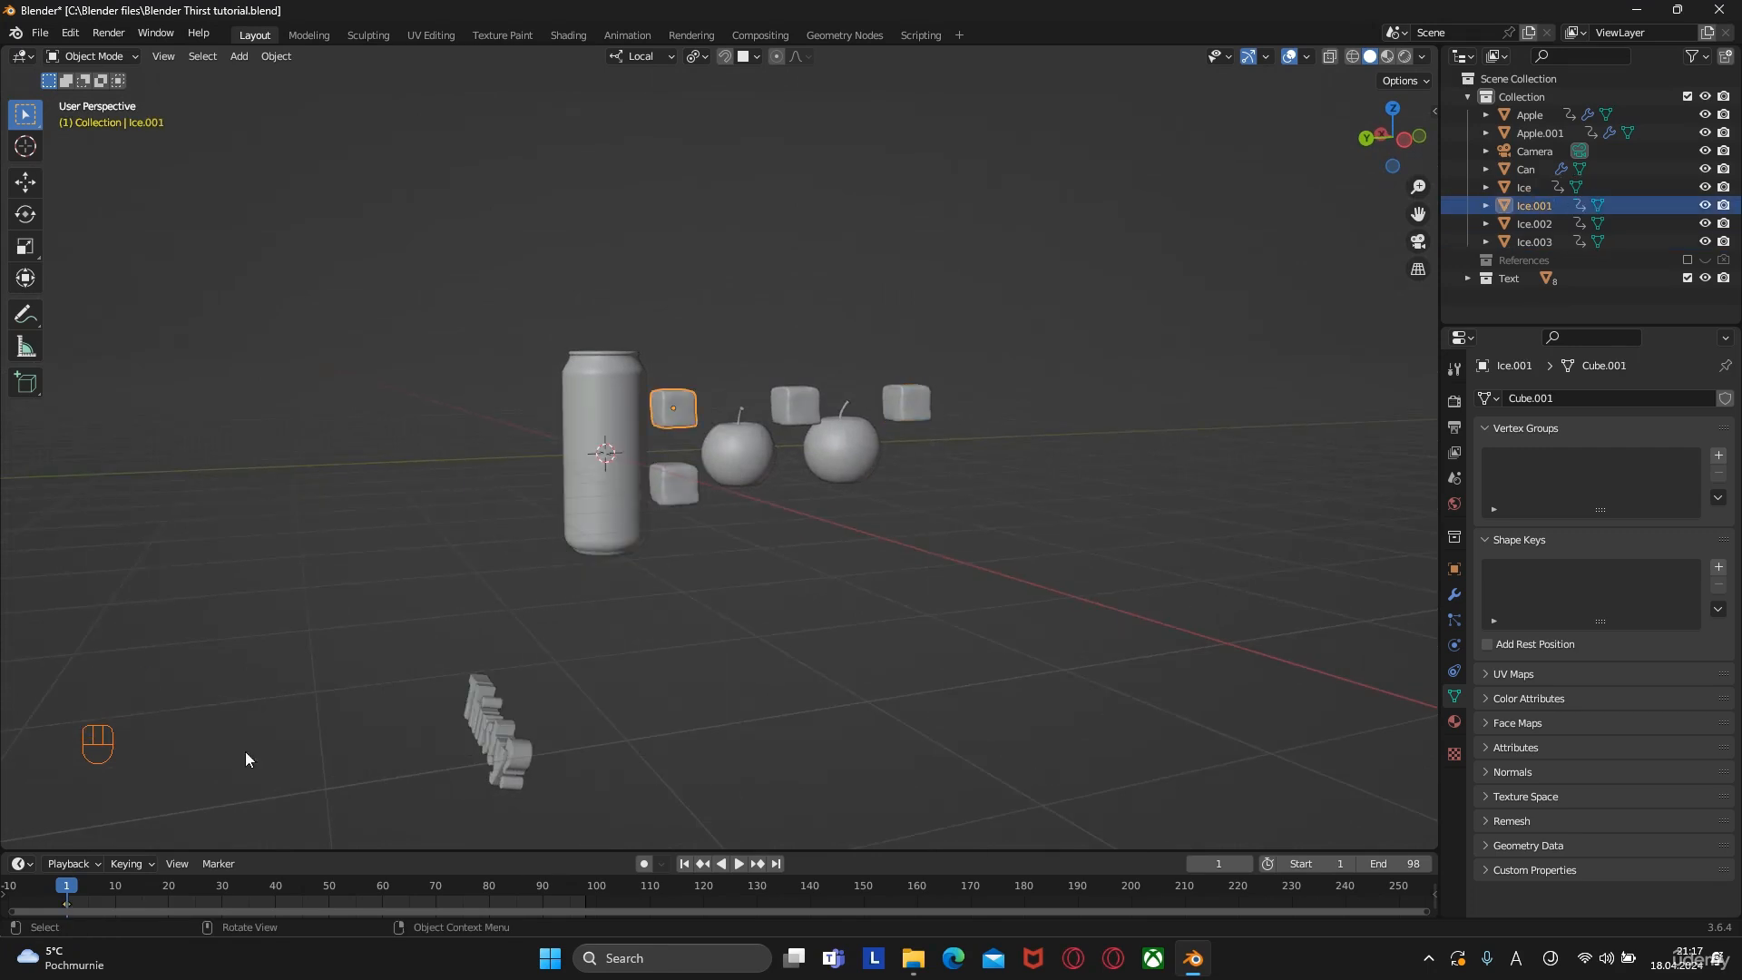
left_click_drag(65, 891, 328, 897)
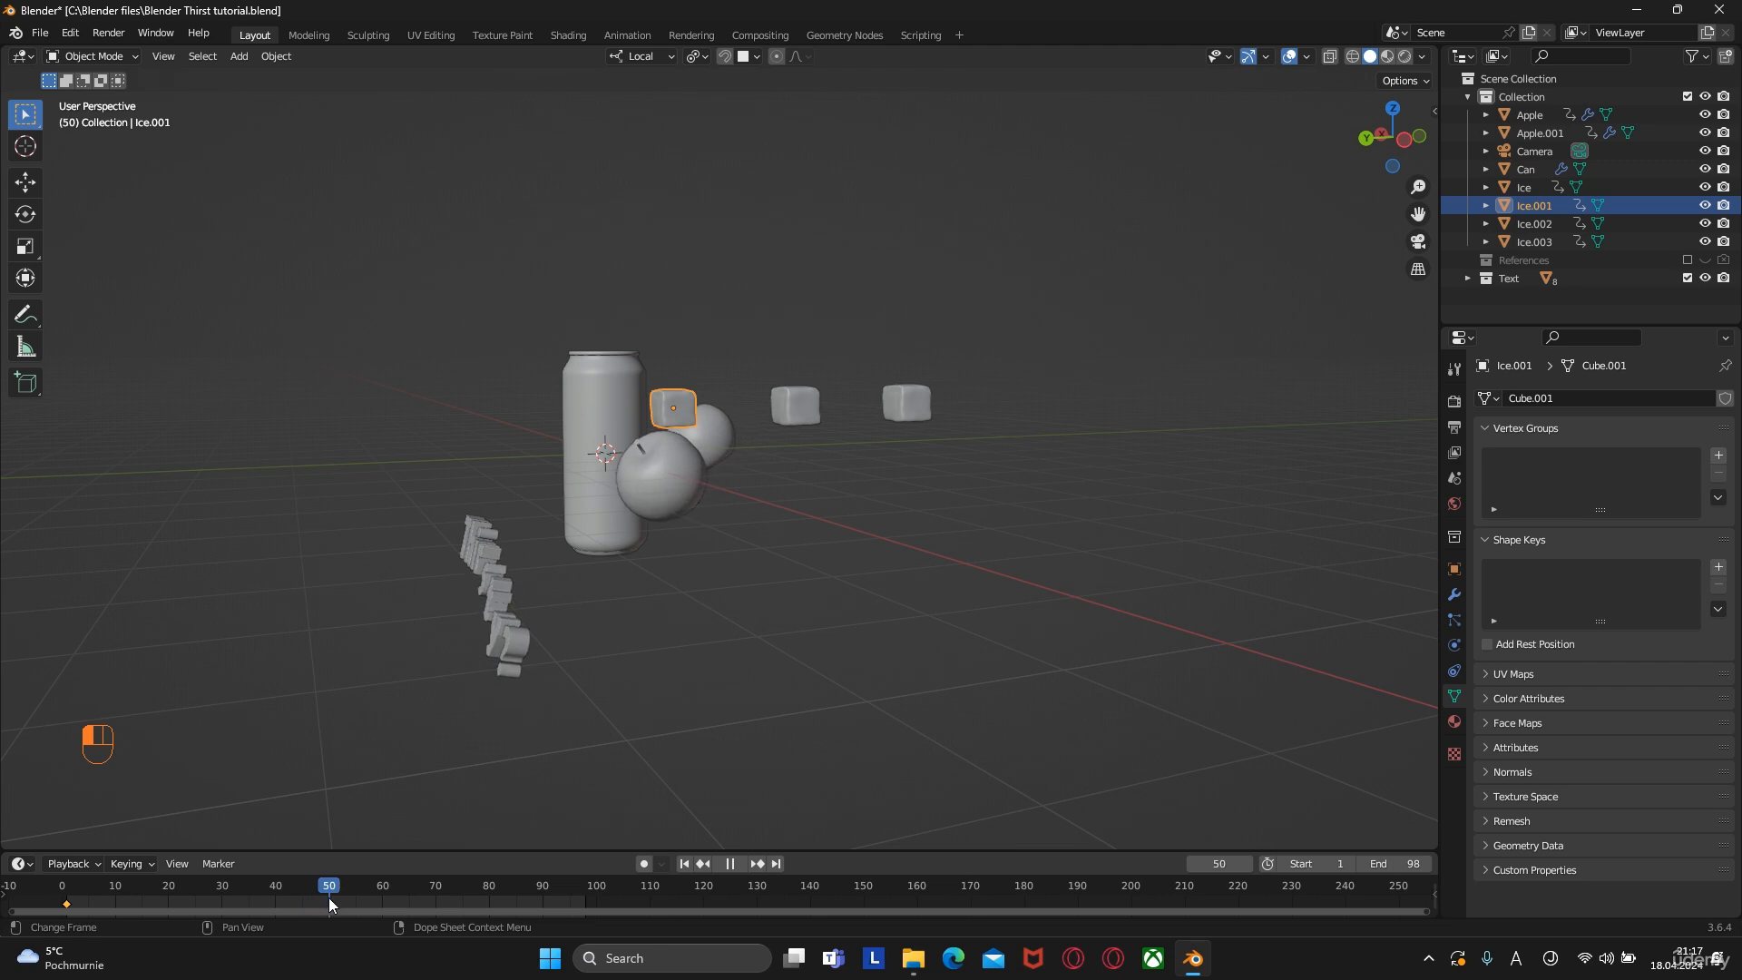
key("KP_0")
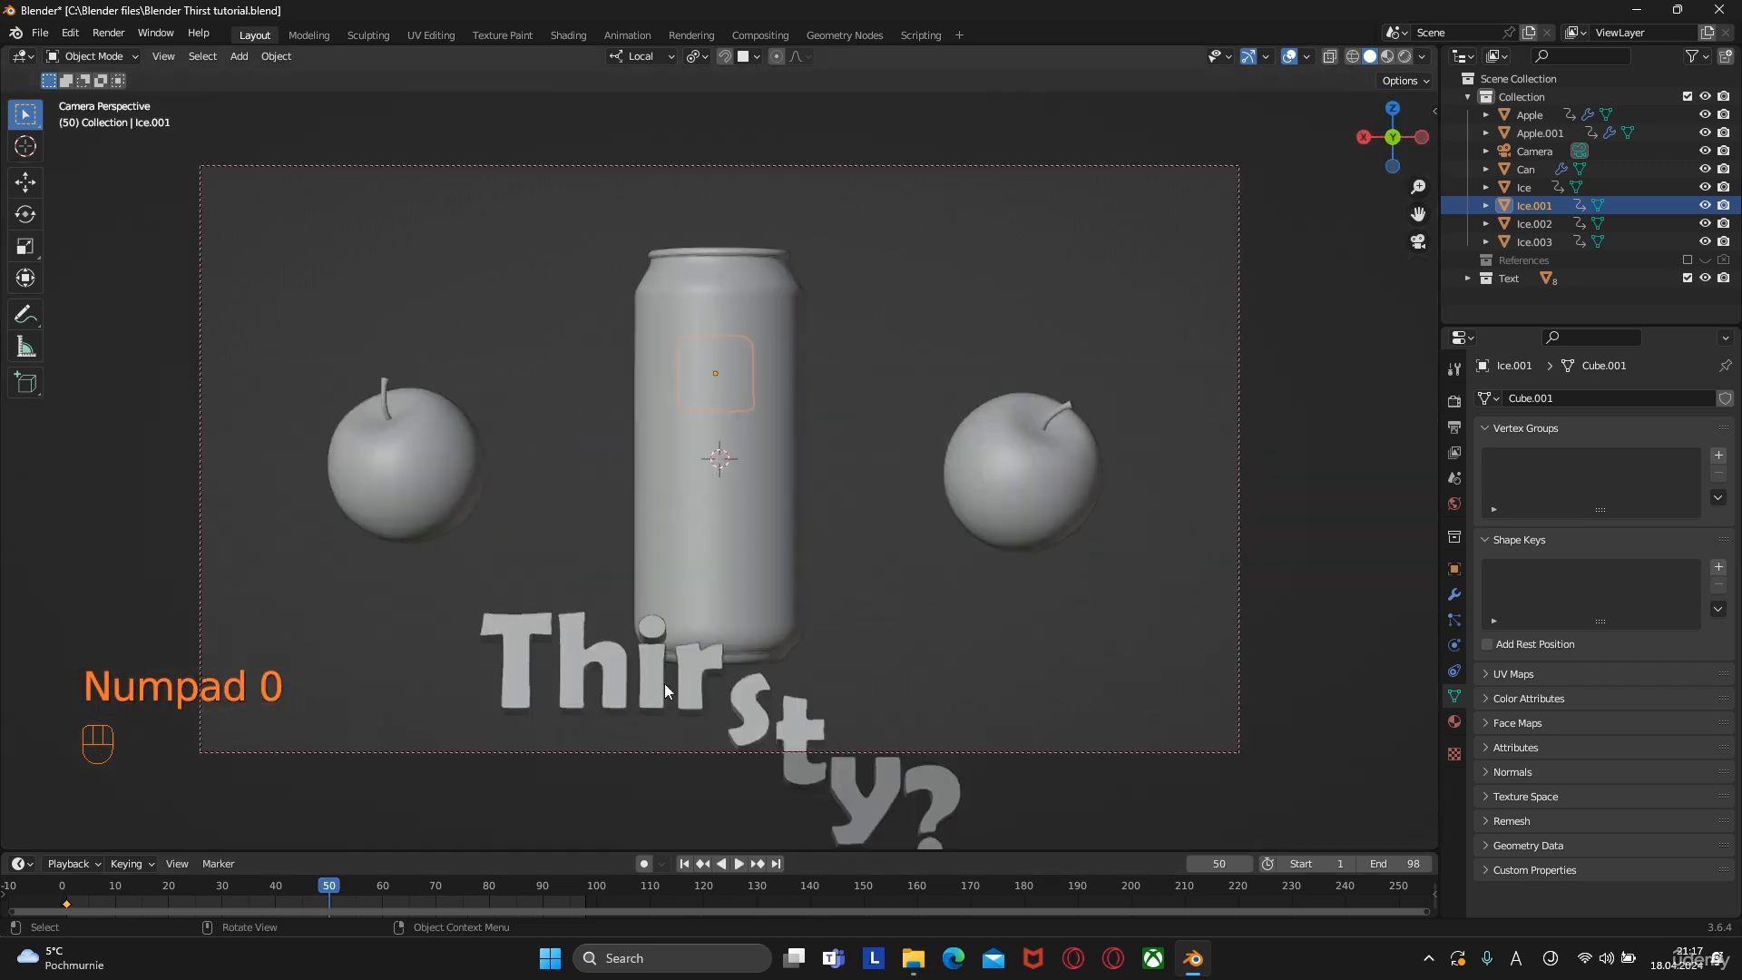
key("g")
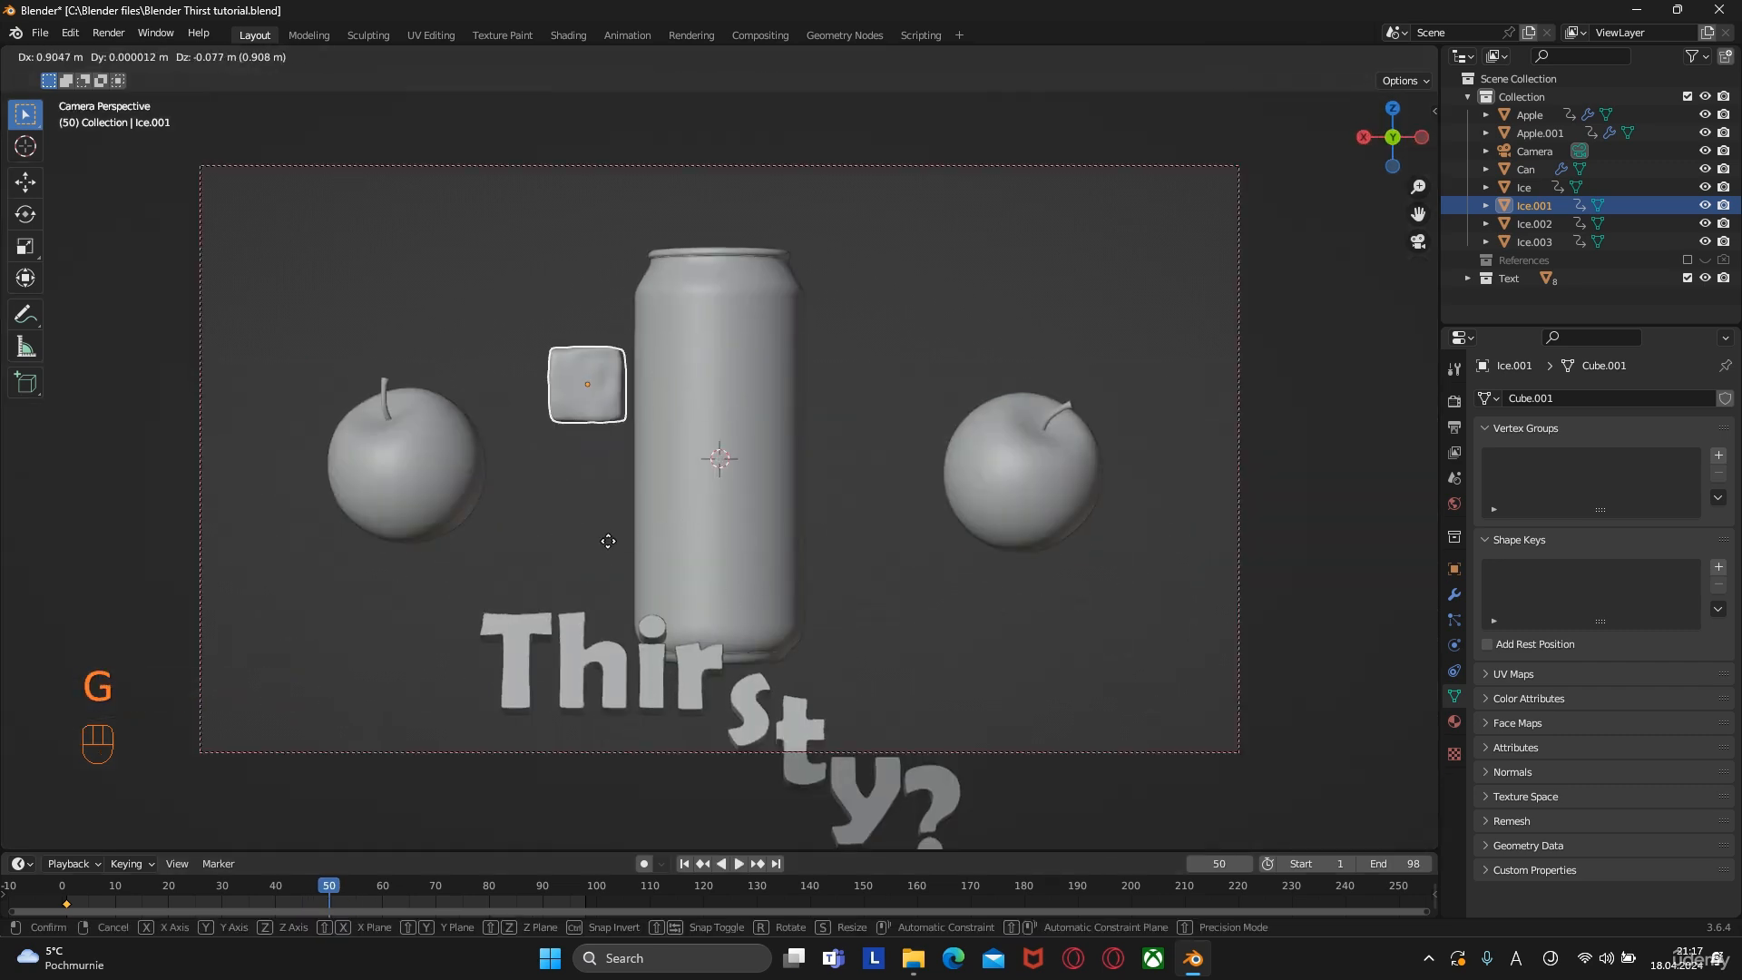
left_click(597, 530)
From the top view, move Ice.001 about 0.54 m in X and 0.52 m in Y, and trackball-rotate it by about 56° and 33°
key("KP_0")
middle_click_drag(525, 499, 727, 574, "alt")
key("g")
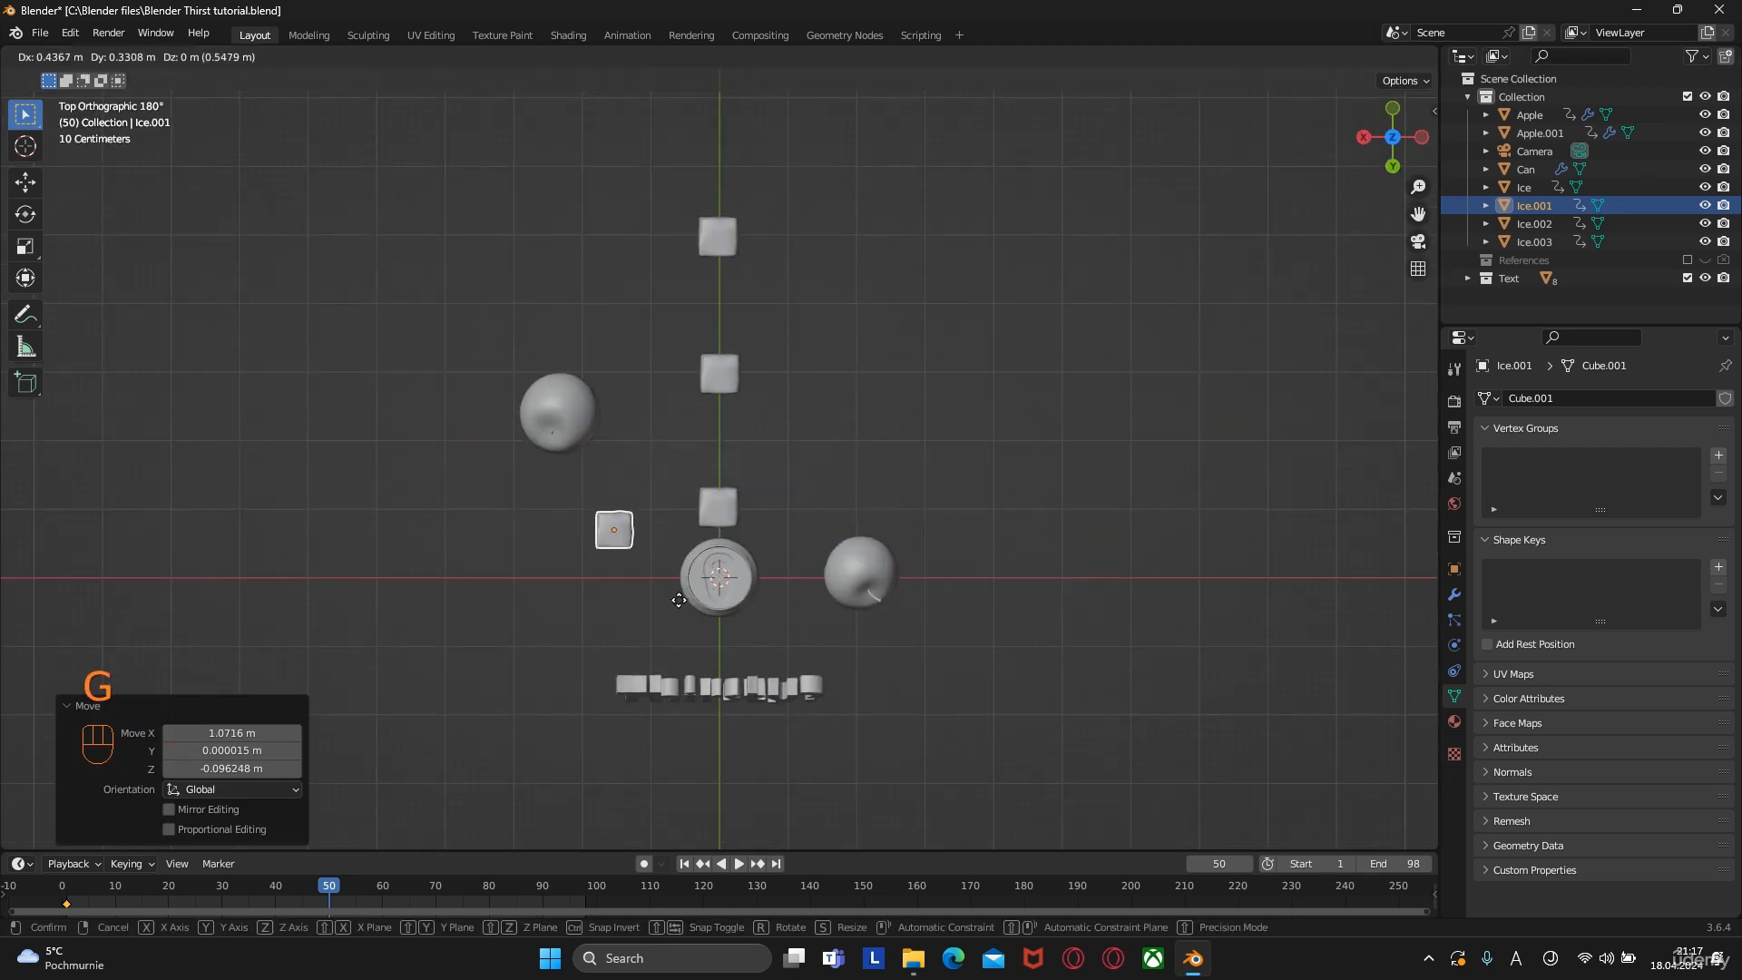
left_click(672, 606)
key("r")
key("r")
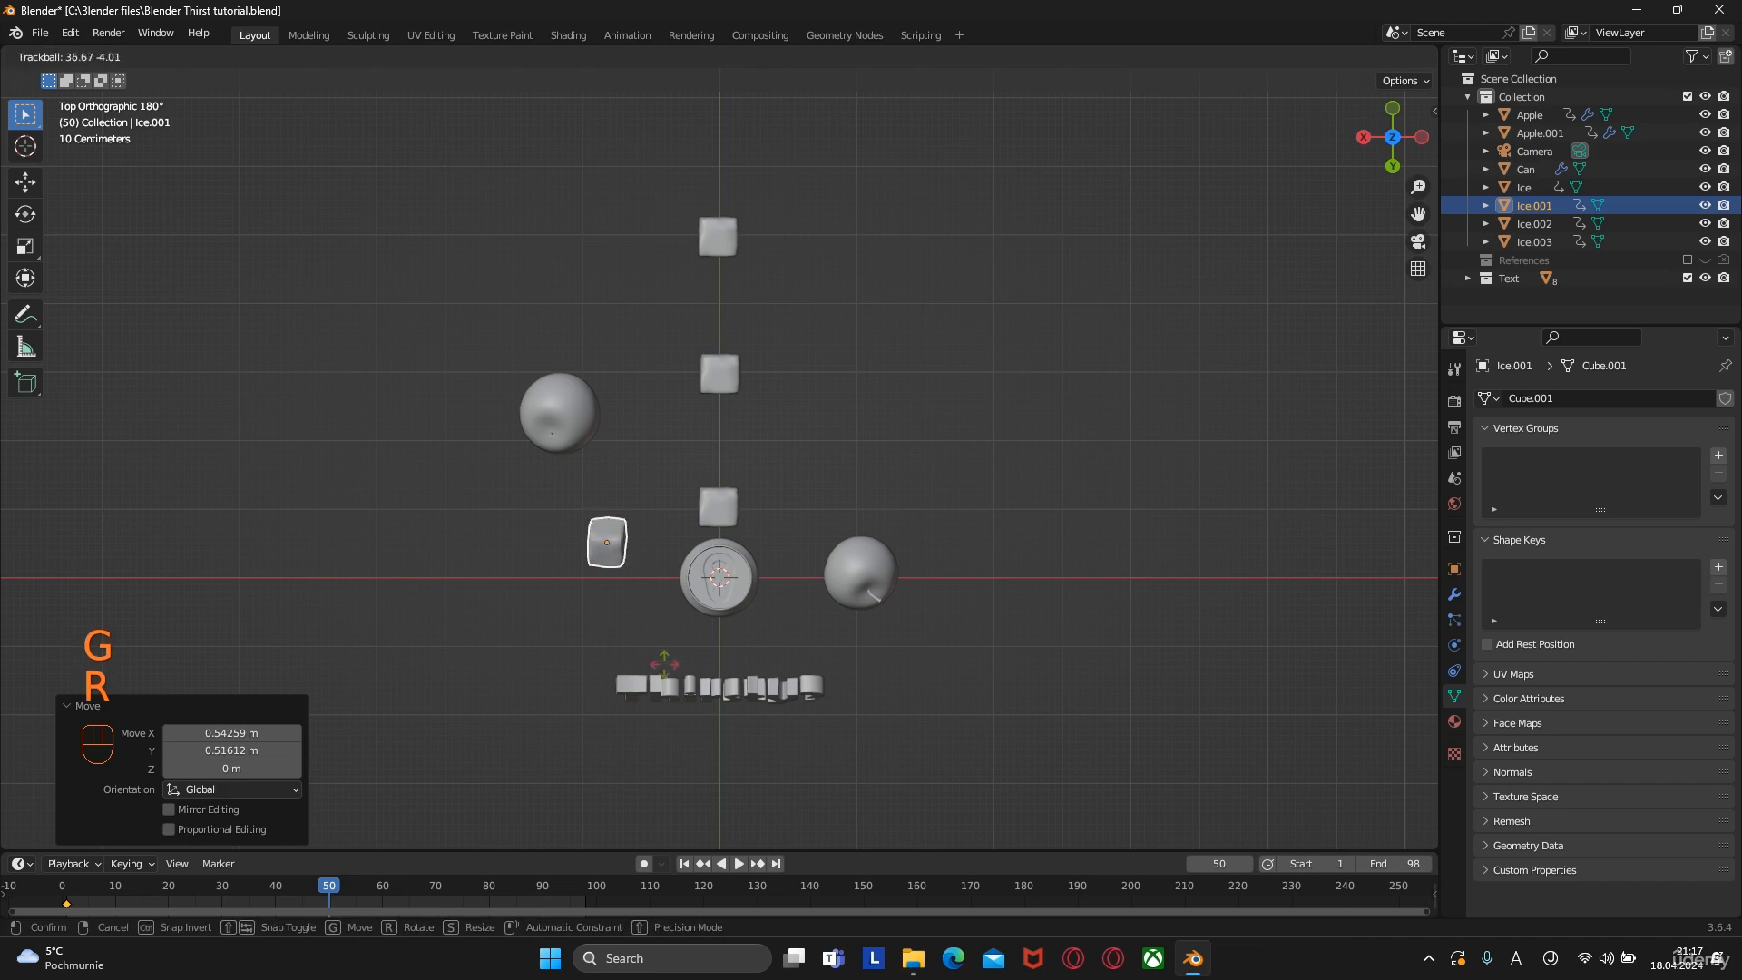
left_click(723, 693)
Move Ice.001 a further 0.42 m in X and 0.53 m in Y, keyframe its location and rotation at frame 50, and preview the animation
key("g")
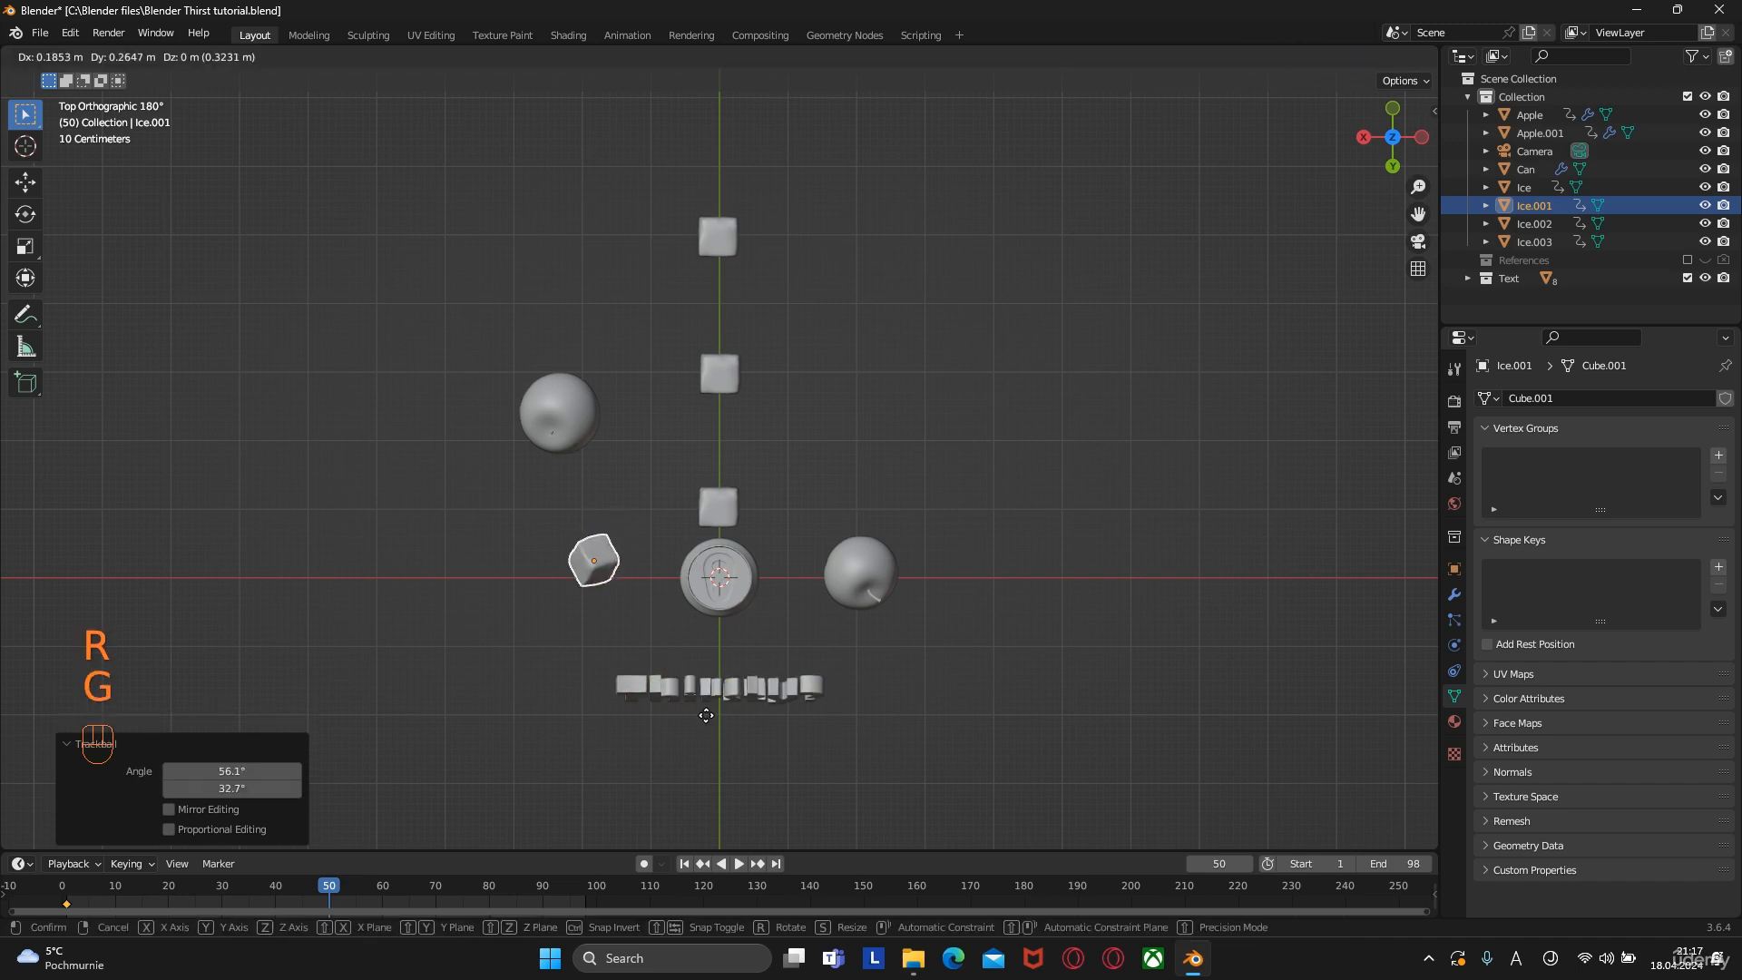
left_click(701, 699)
key("i")
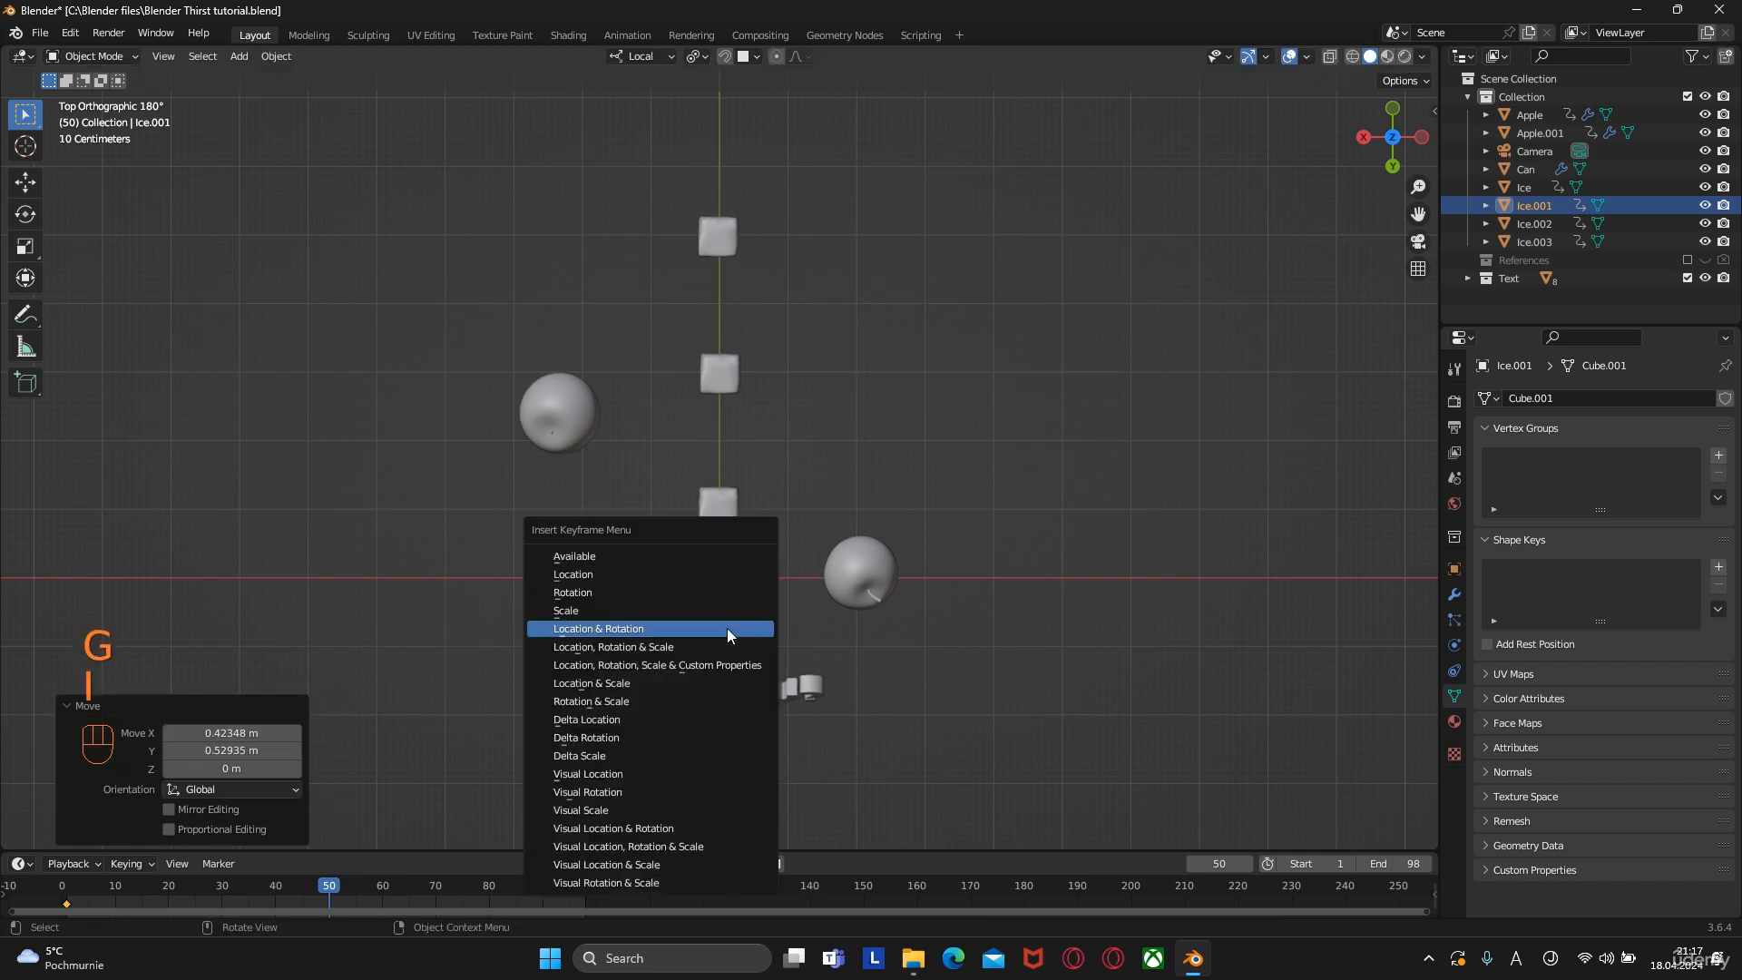
left_click(726, 627)
left_click_drag(318, 898, 80, 902)
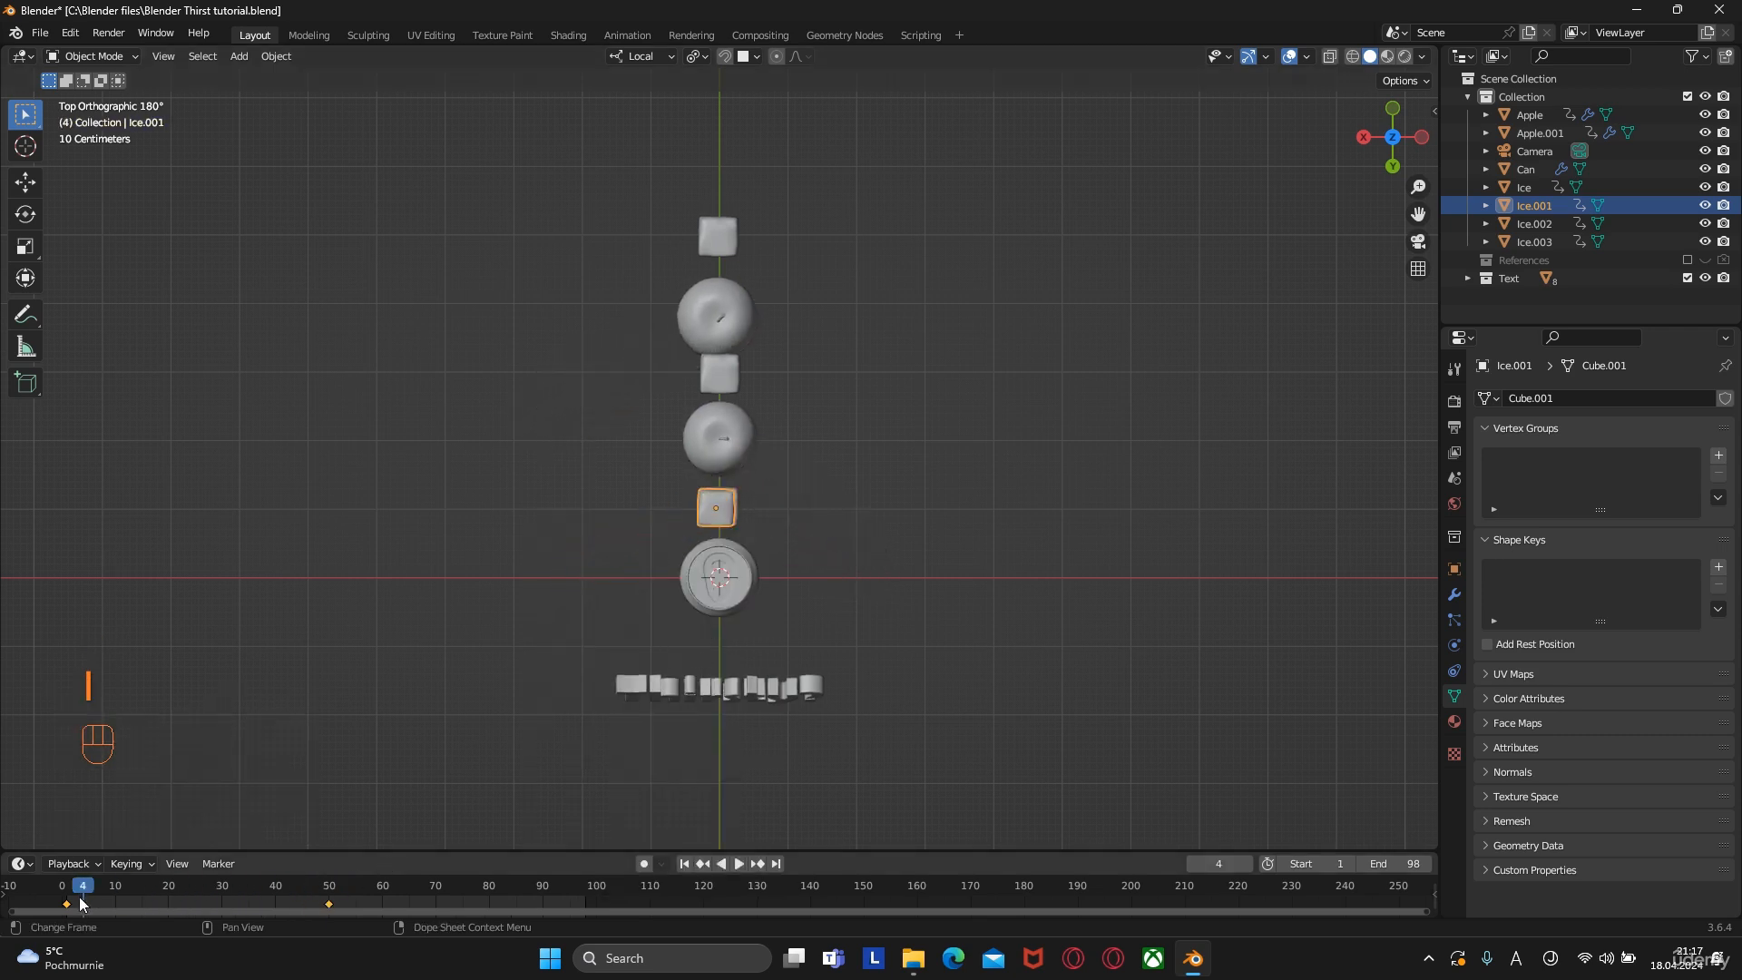
key("space")
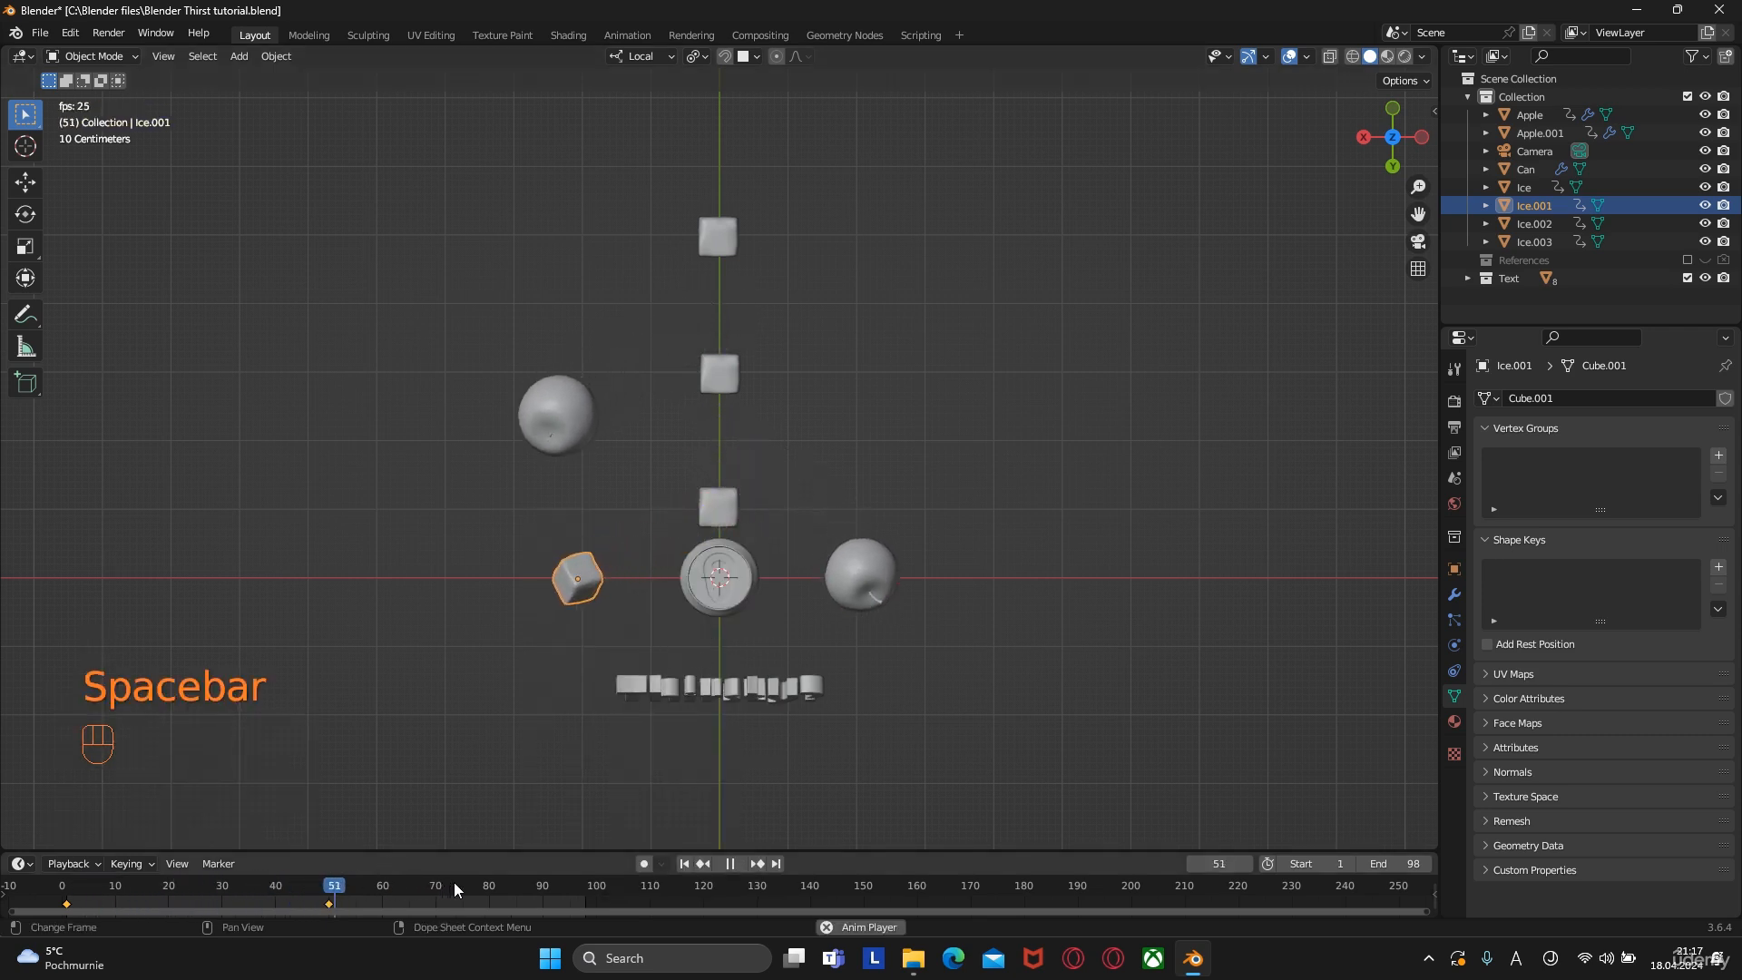
At frame 98, move Ice.001 about -0.78 m in X and 1.18 m in Y, and about -0.43 m in X and Z in camera view
left_click(558, 890)
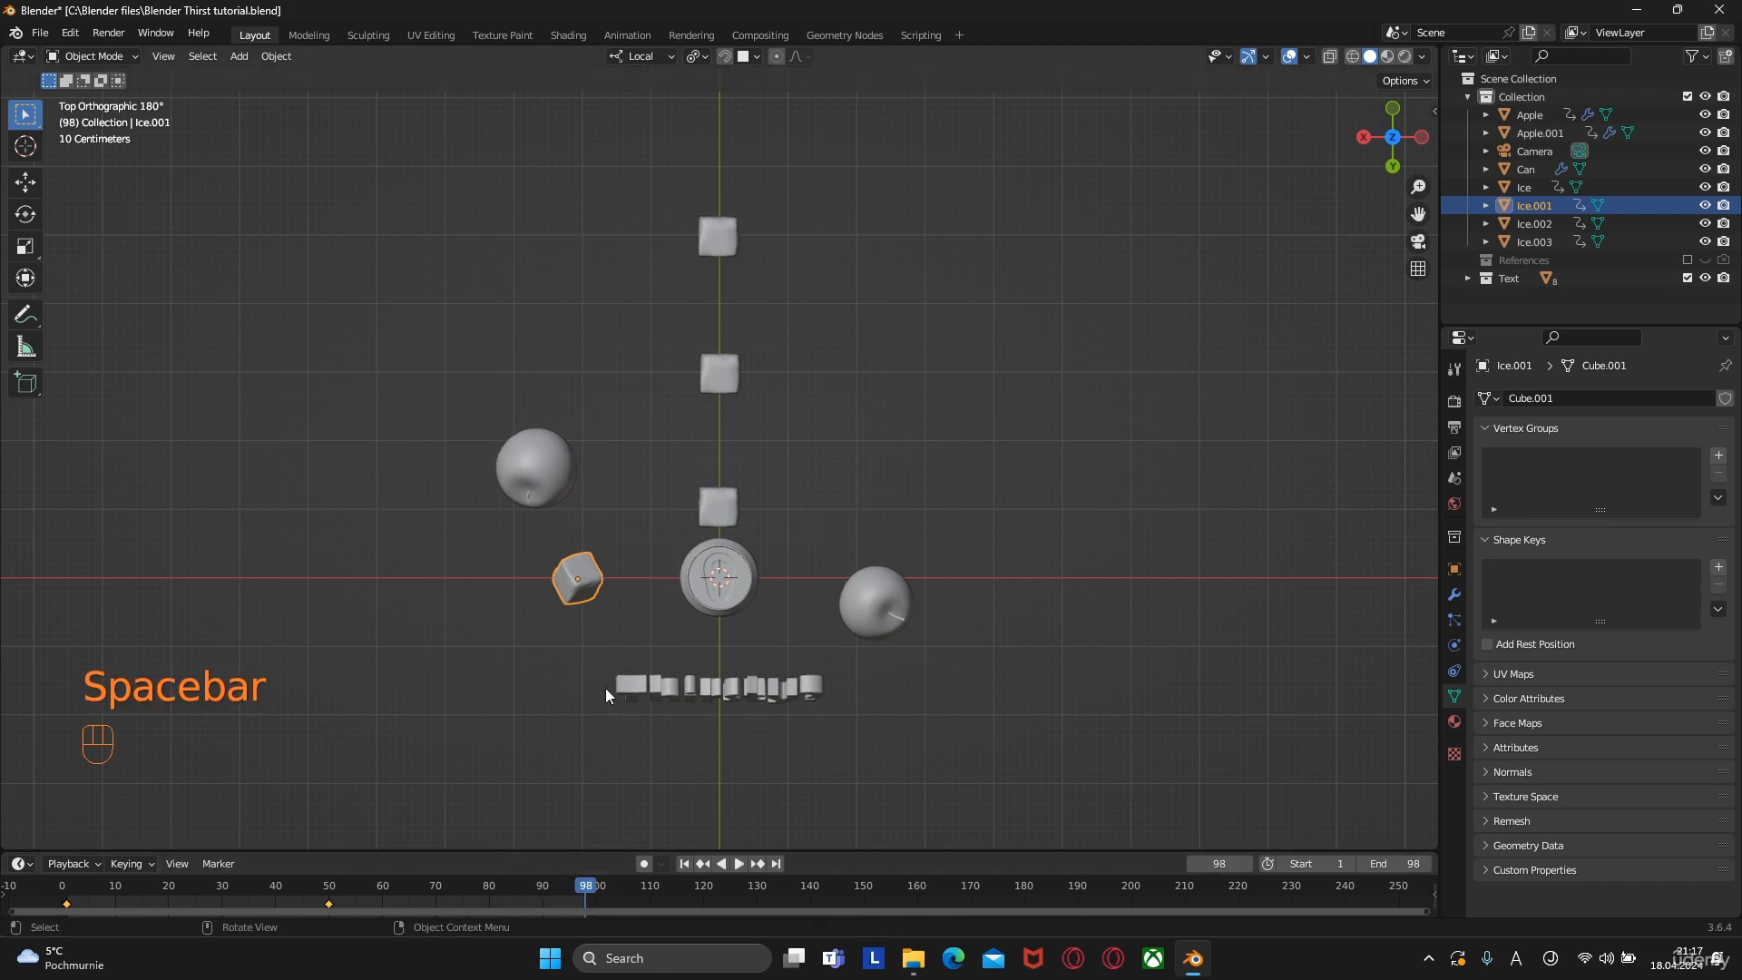
key("g")
left_click(668, 762)
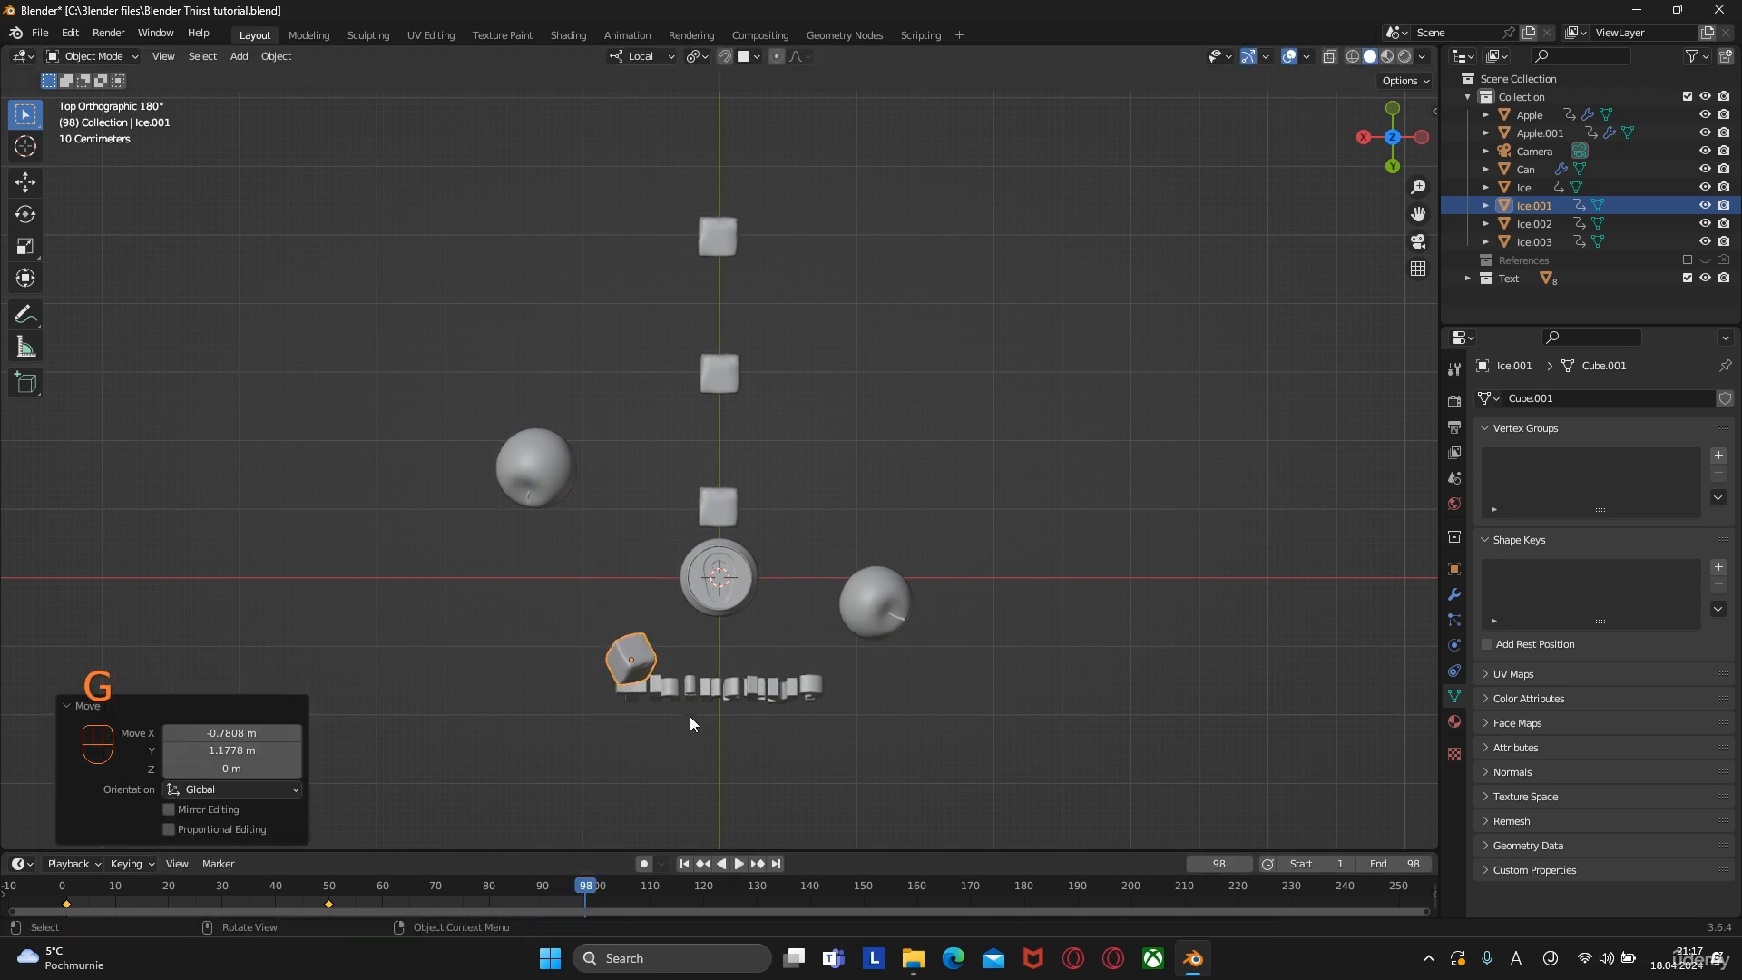
key("KP_0")
key("g")
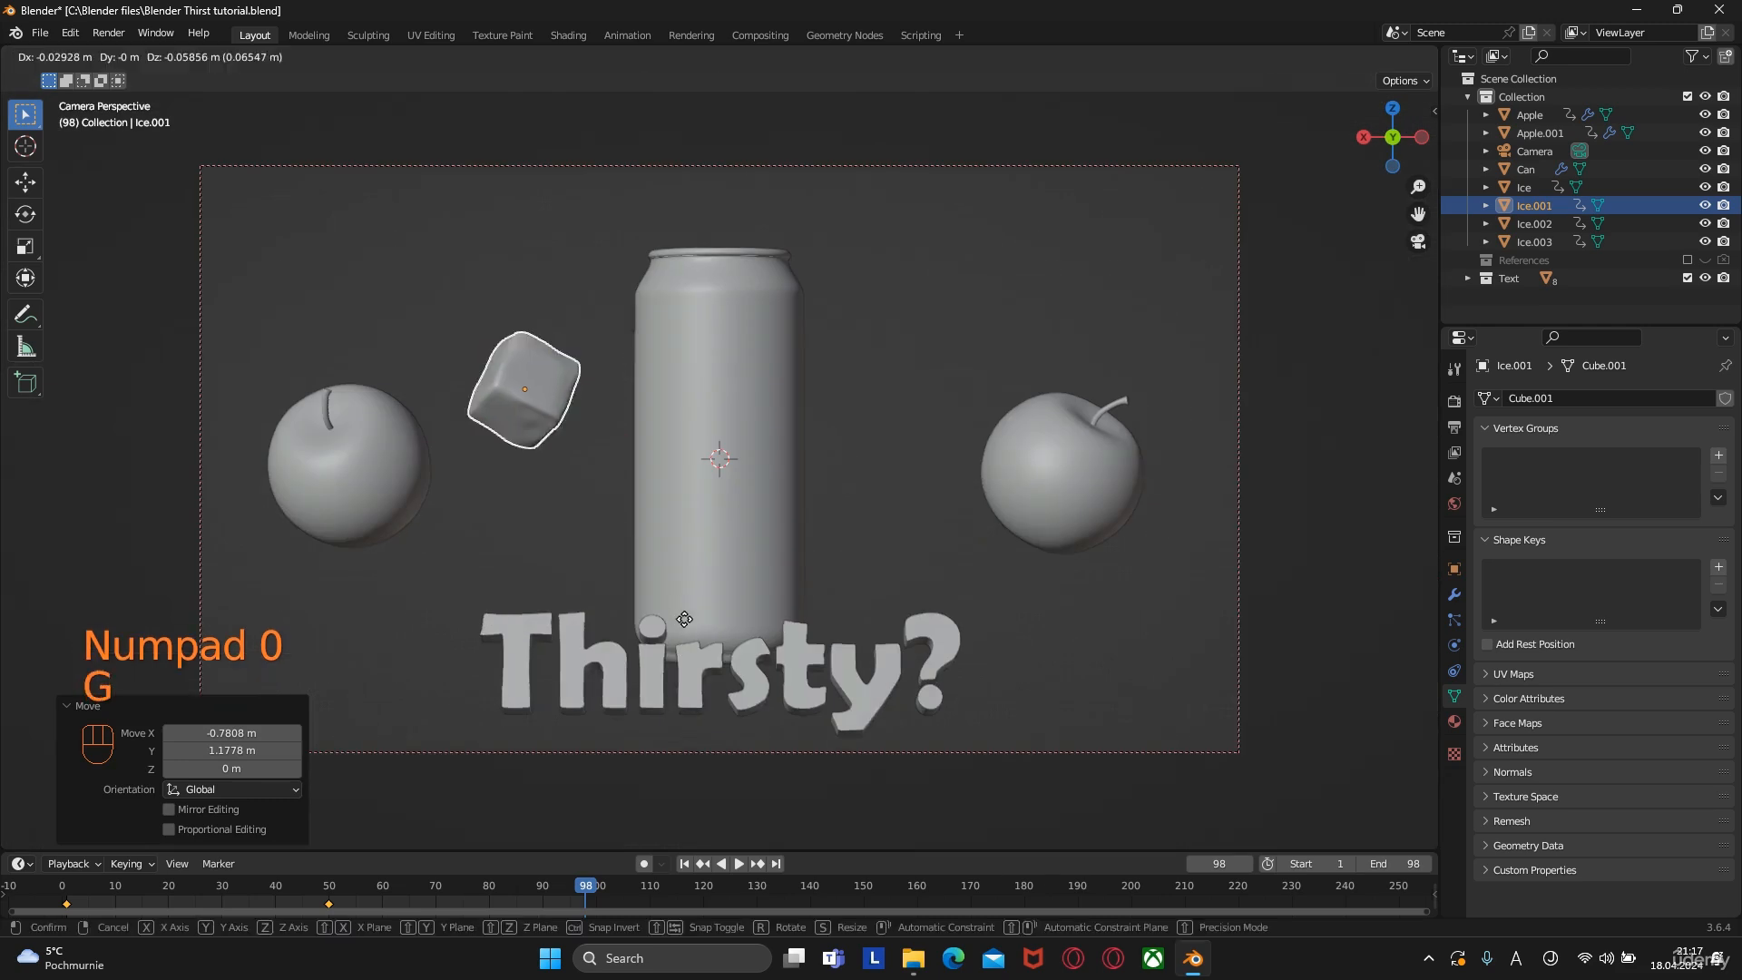
left_click(746, 676)
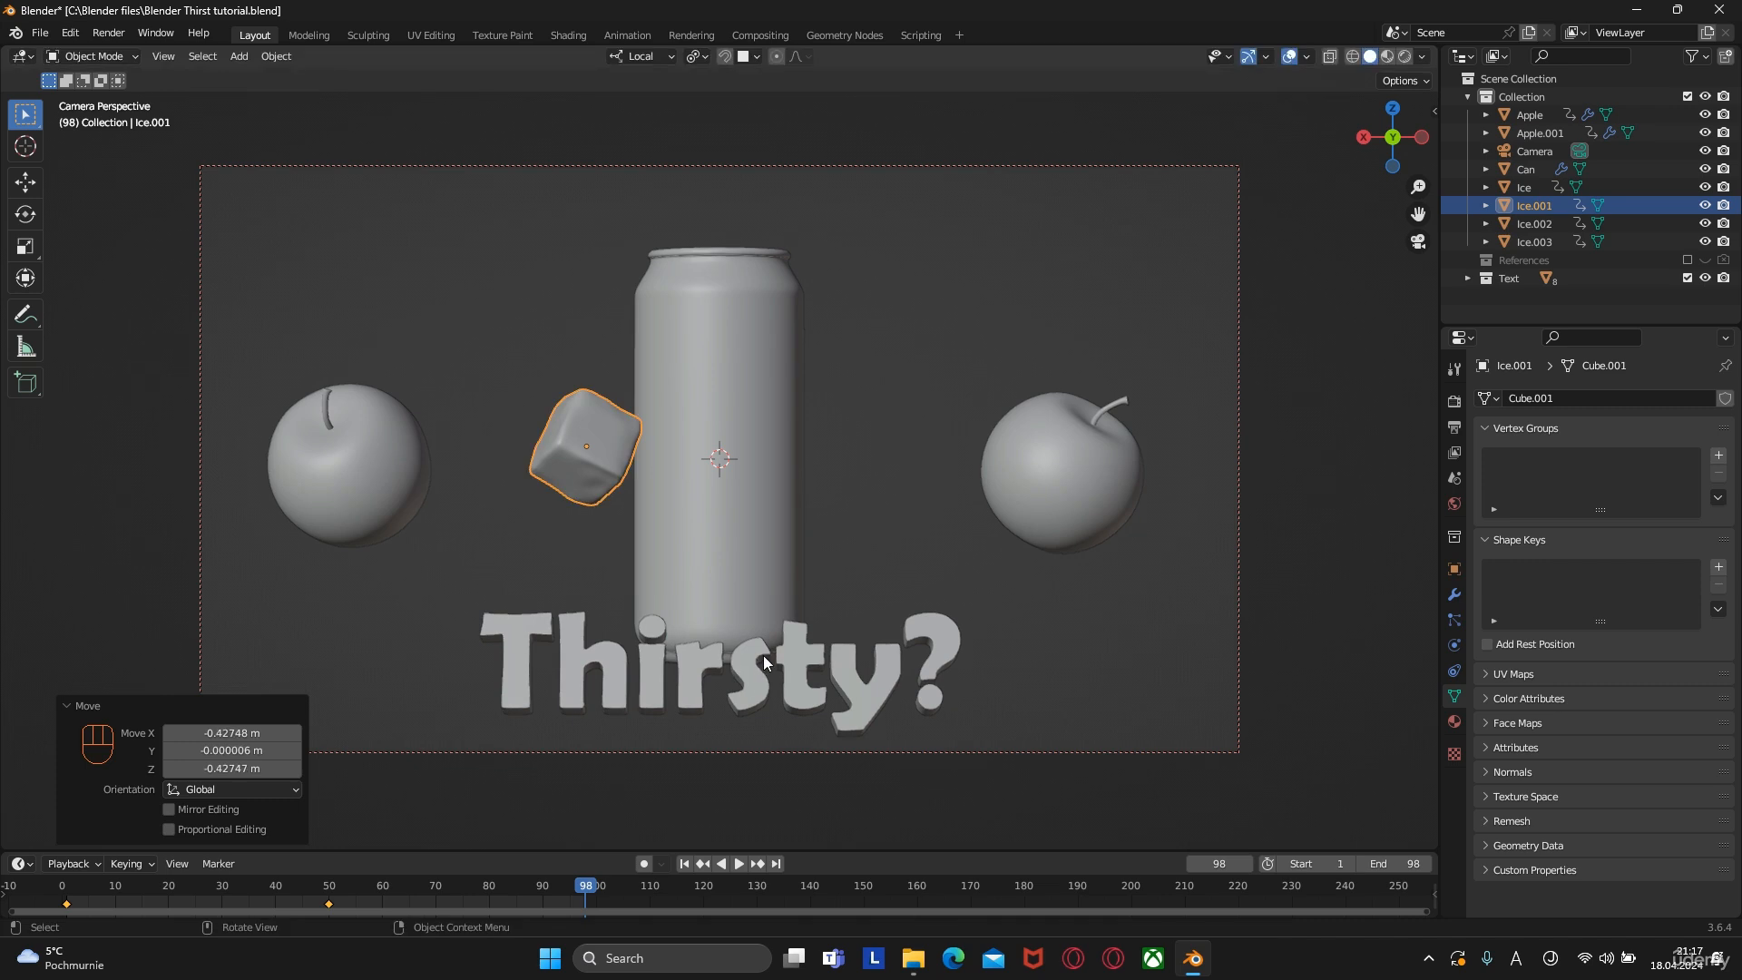
Scale Ice.001 up slightly and insert a keyframe for it at frame 98
key("s")
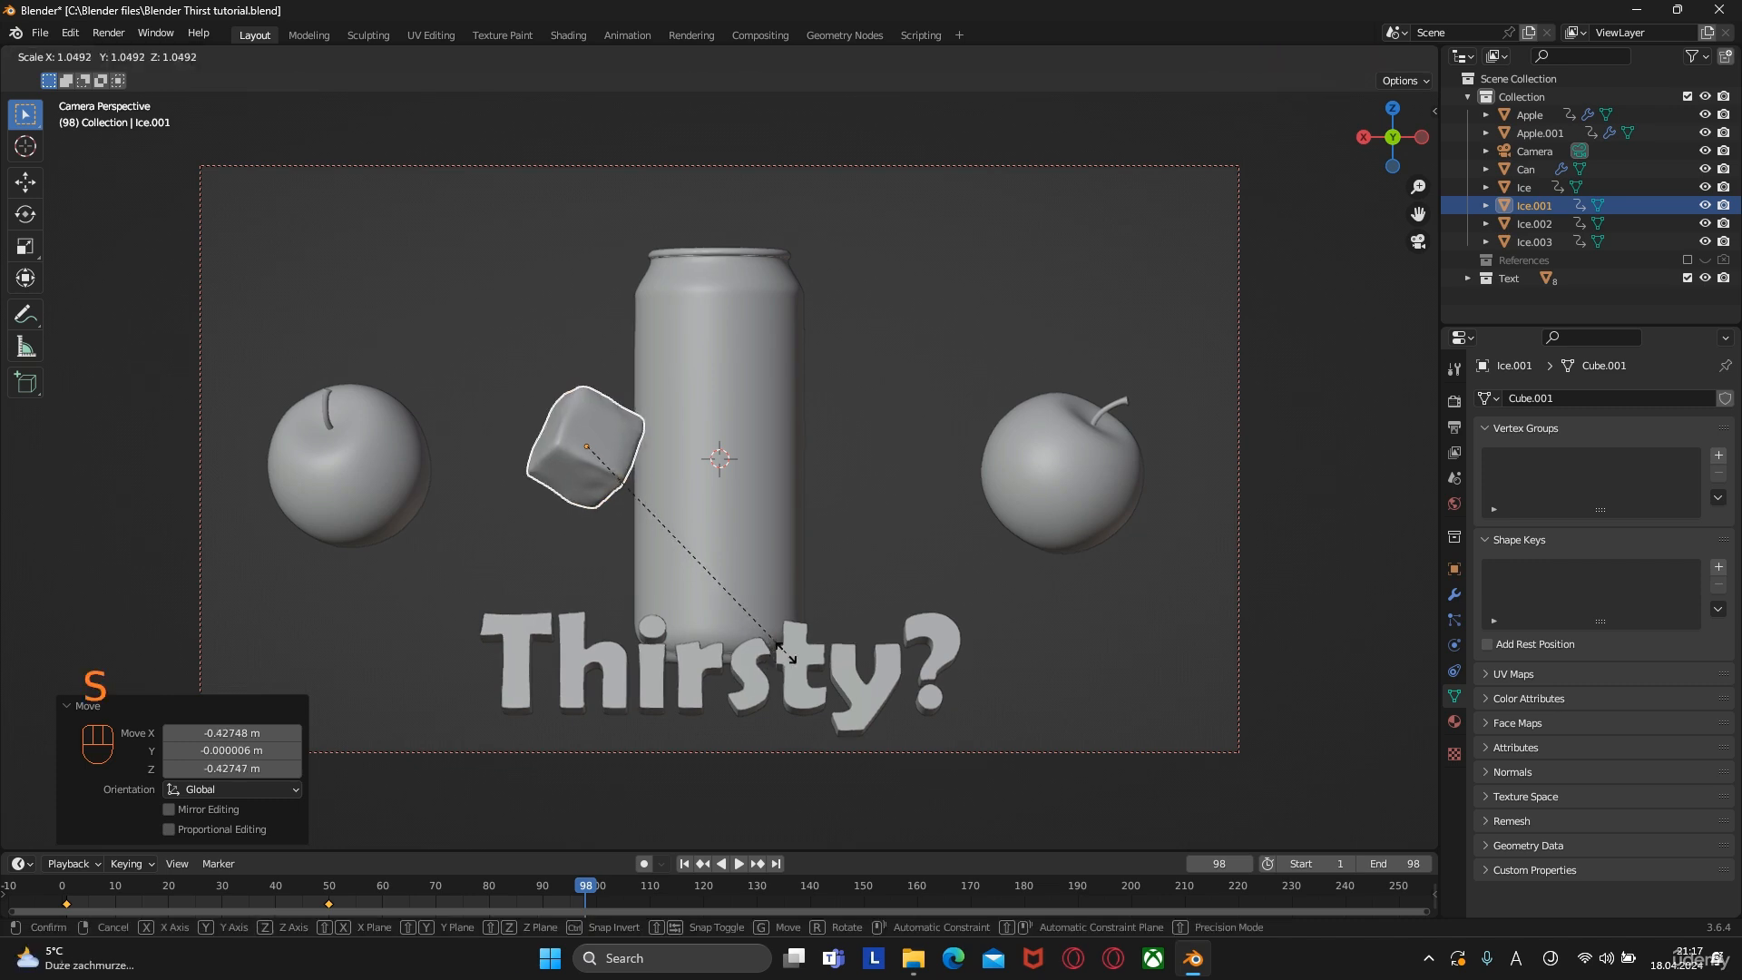
left_click(810, 657)
key("s")
left_click(809, 655)
key("i")
left_click(755, 617)
Play back the animation from the start and scrub back to frame 19 to check Ice.001's motion
left_click_drag(582, 899, 76, 901)
key("space")
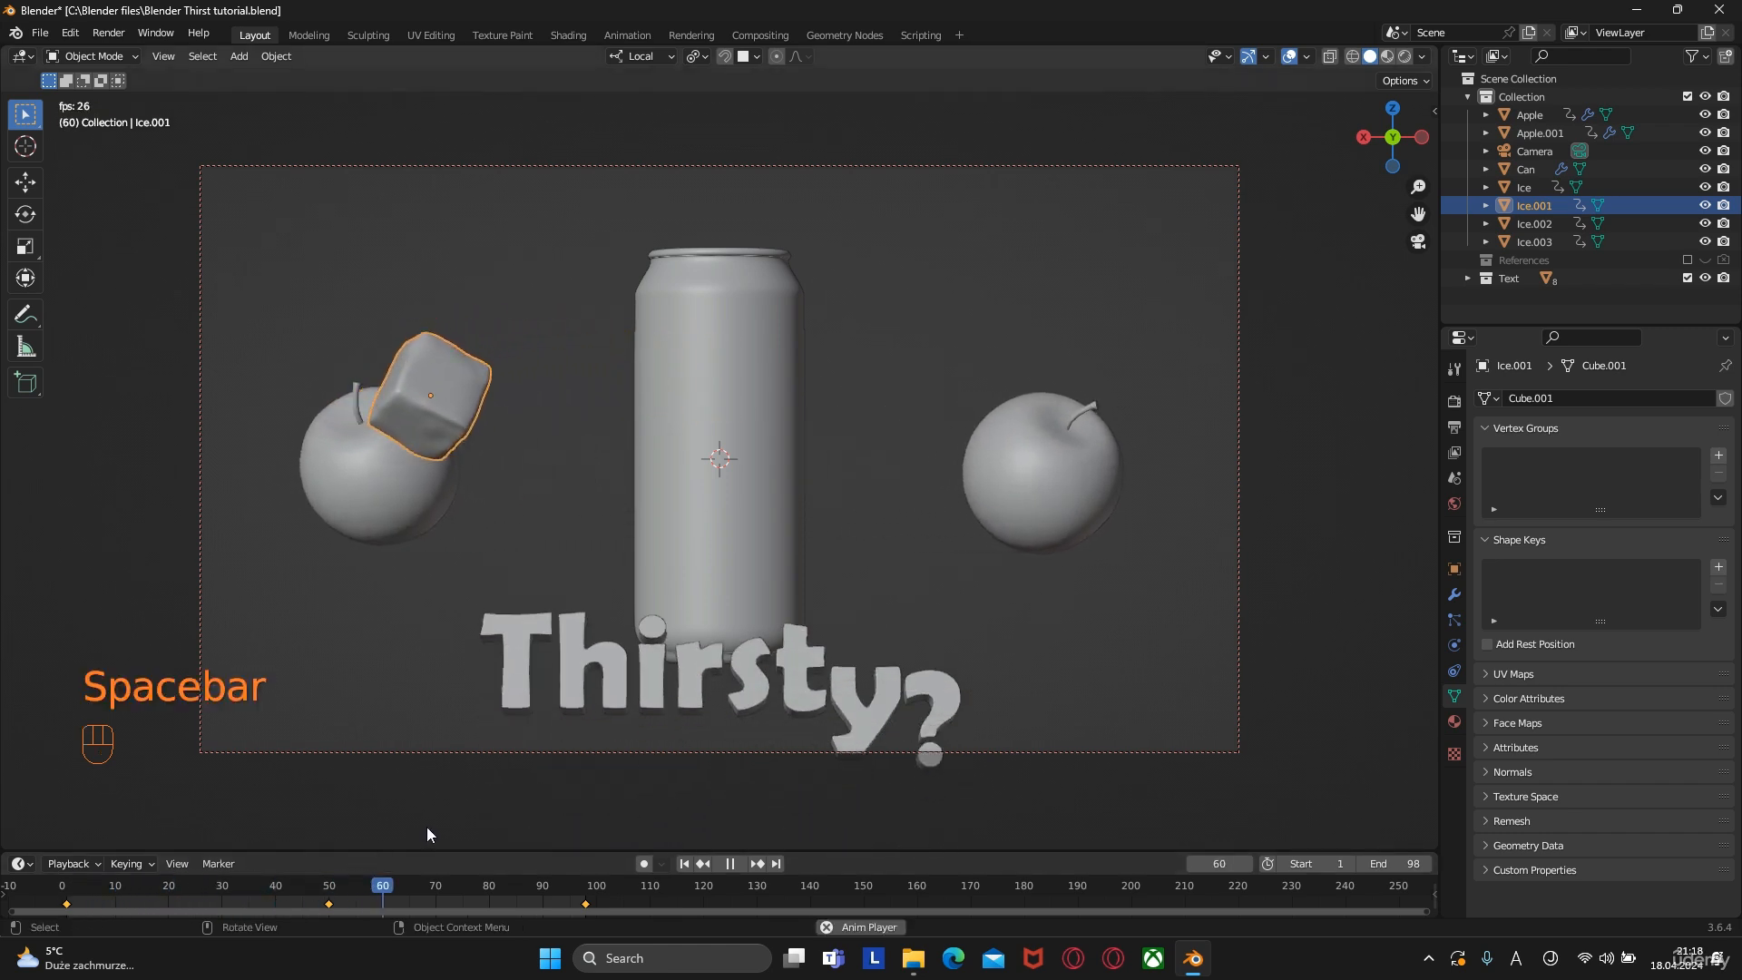
key("space")
left_click_drag(540, 887, 160, 897)
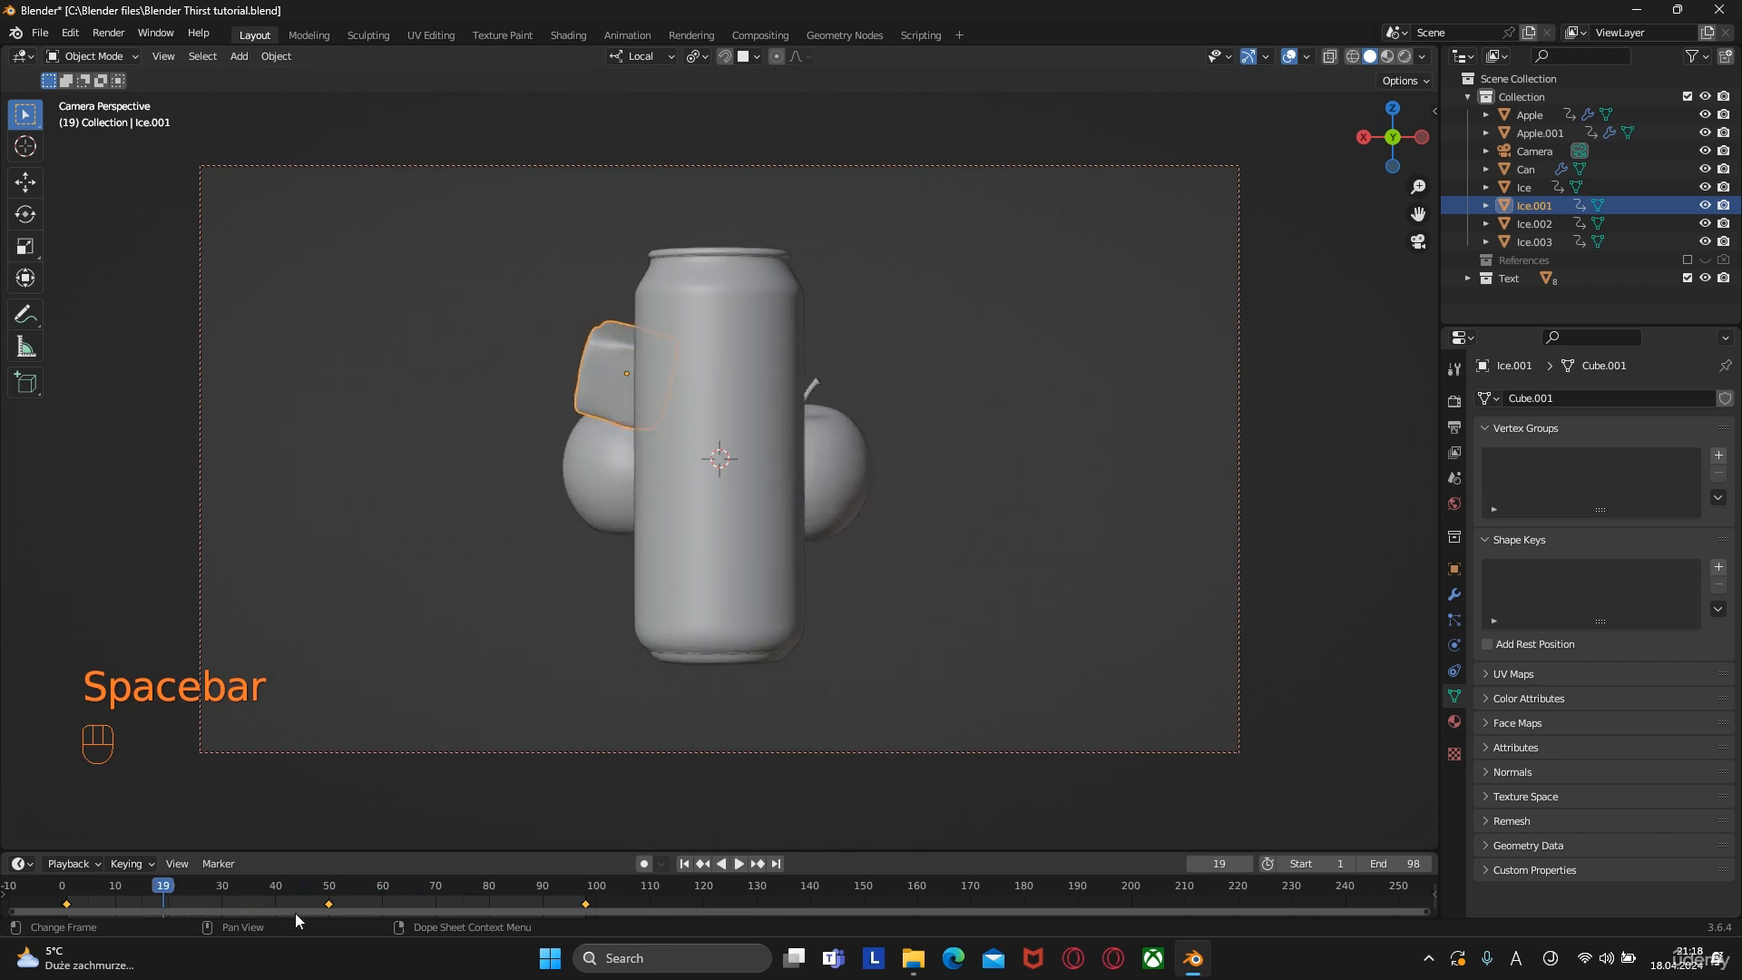
Move Ice.001's frame 98 keyframe out to frame 170 and preview the slower motion
left_click(328, 905)
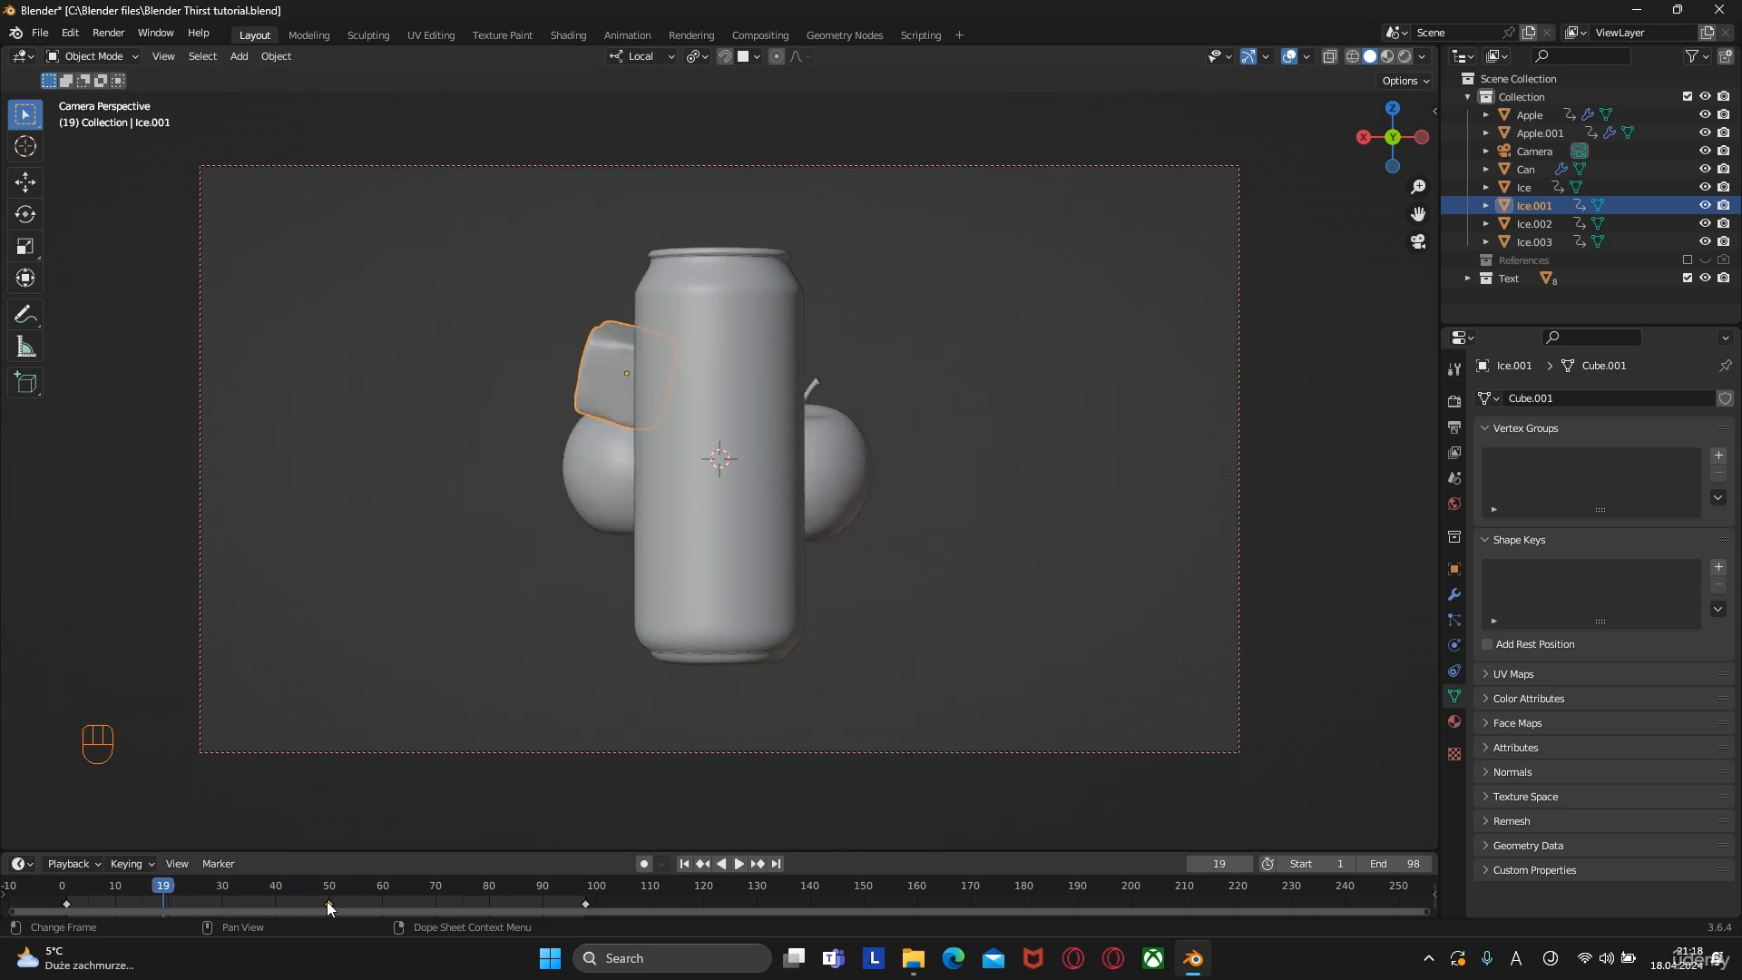
left_click_drag(586, 906, 756, 913)
left_click_drag(973, 912, 973, 912)
key("space")
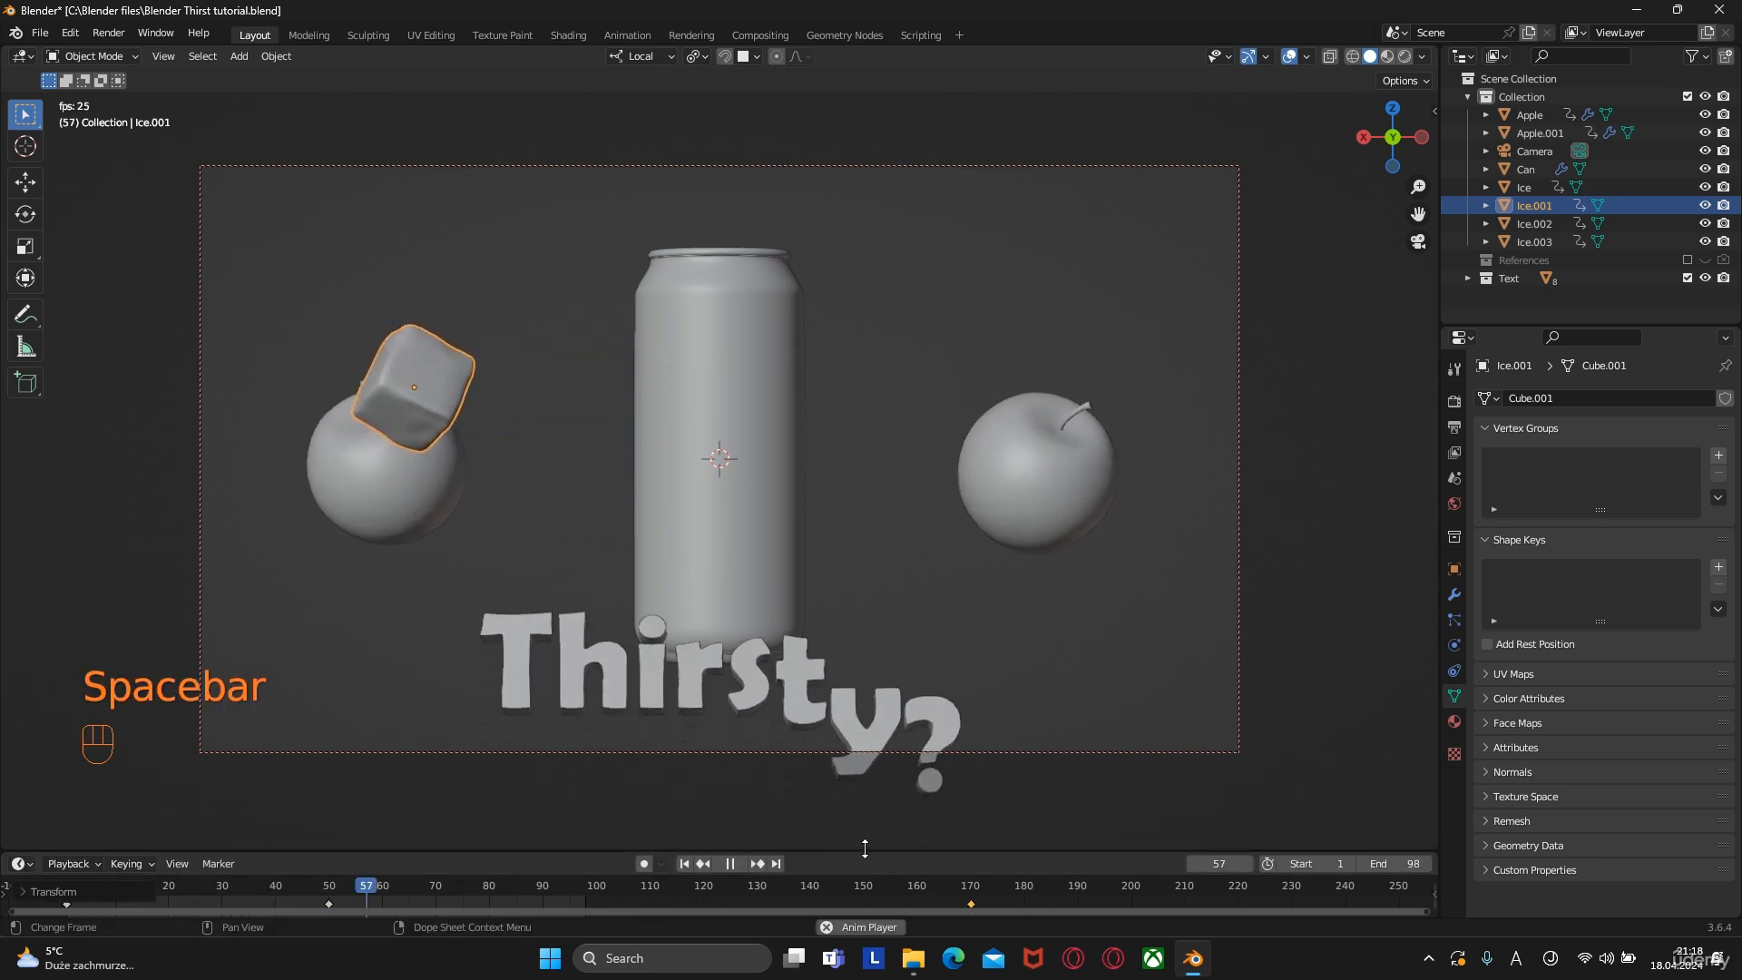
key("space")
Move Ice.001's last keyframe to frame 130 and play the animation to check its speed
left_click_drag(973, 906, 752, 915)
key("space")
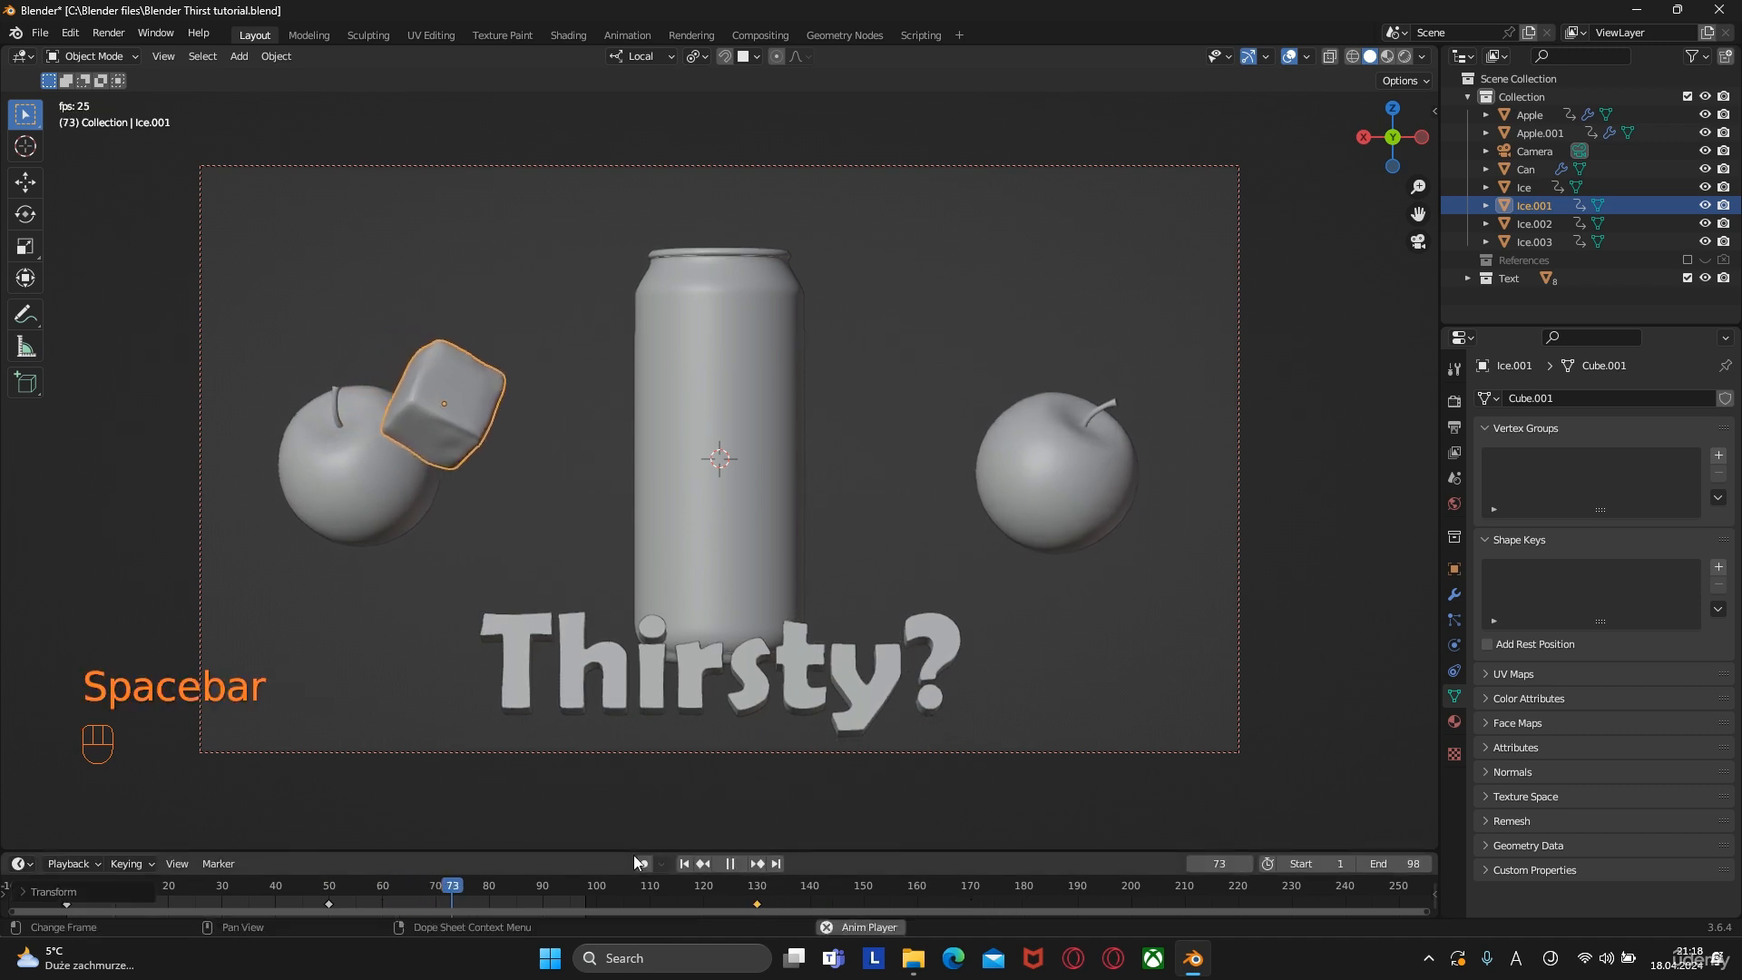
key("space")
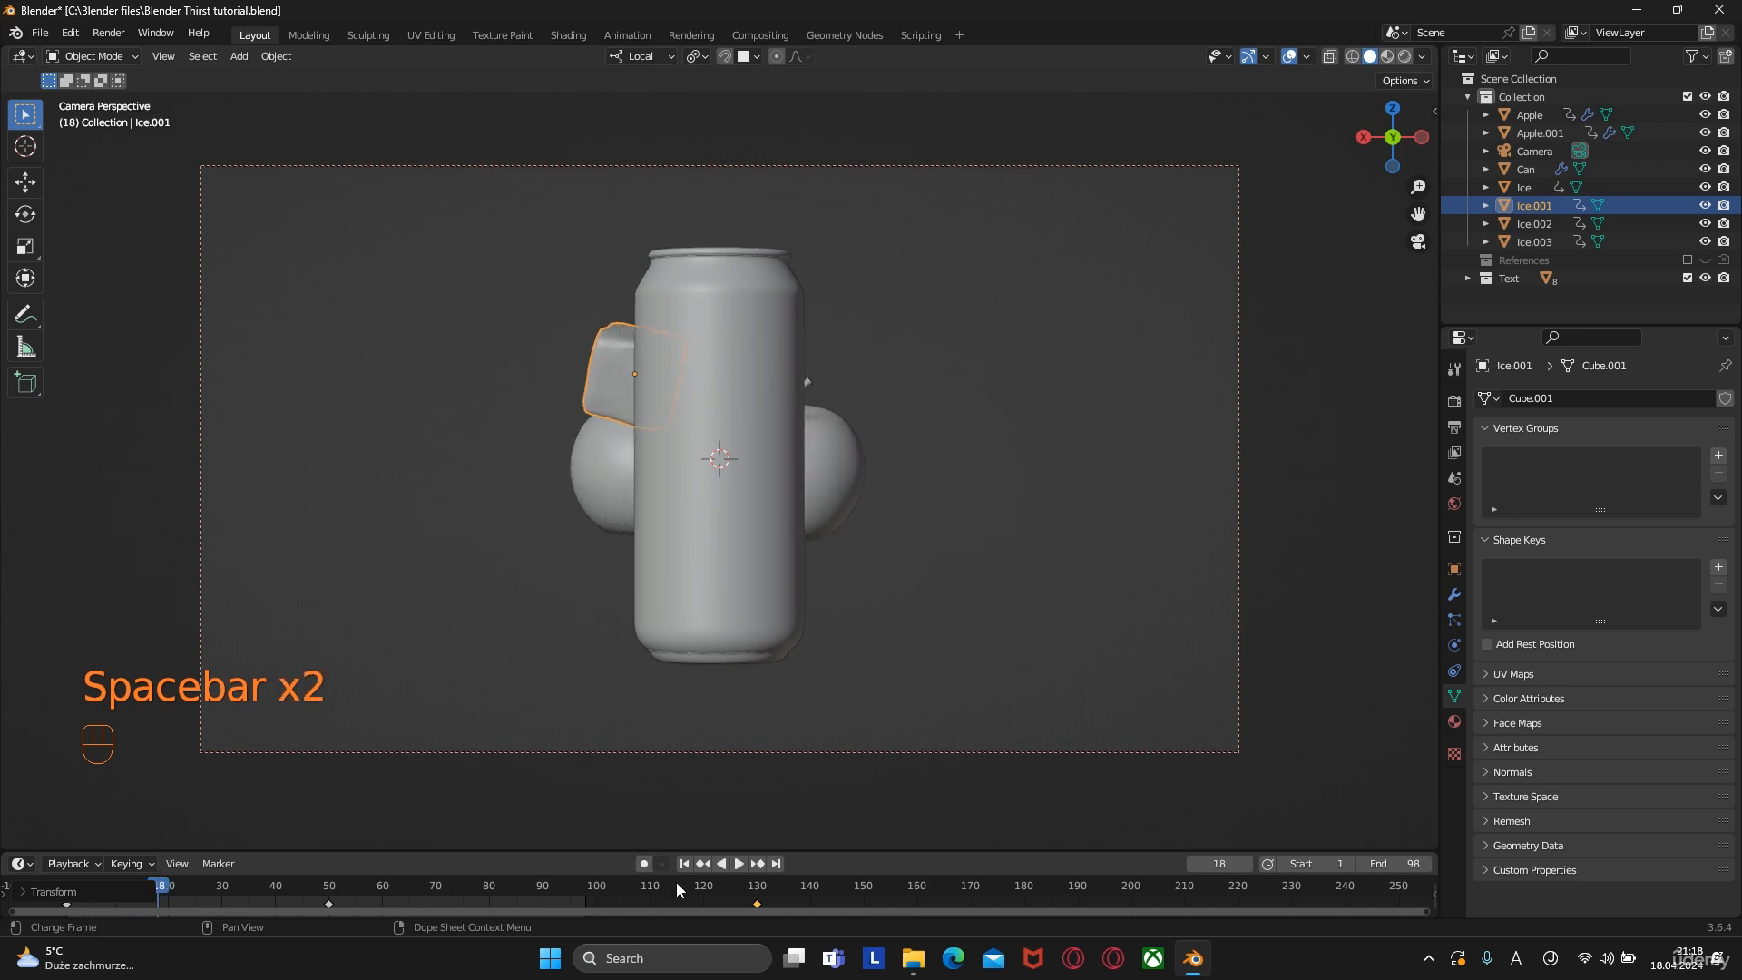
Insert a Location & Rotation keyframe for Ice.001 at frame 95
left_click_drag(760, 910, 675, 915)
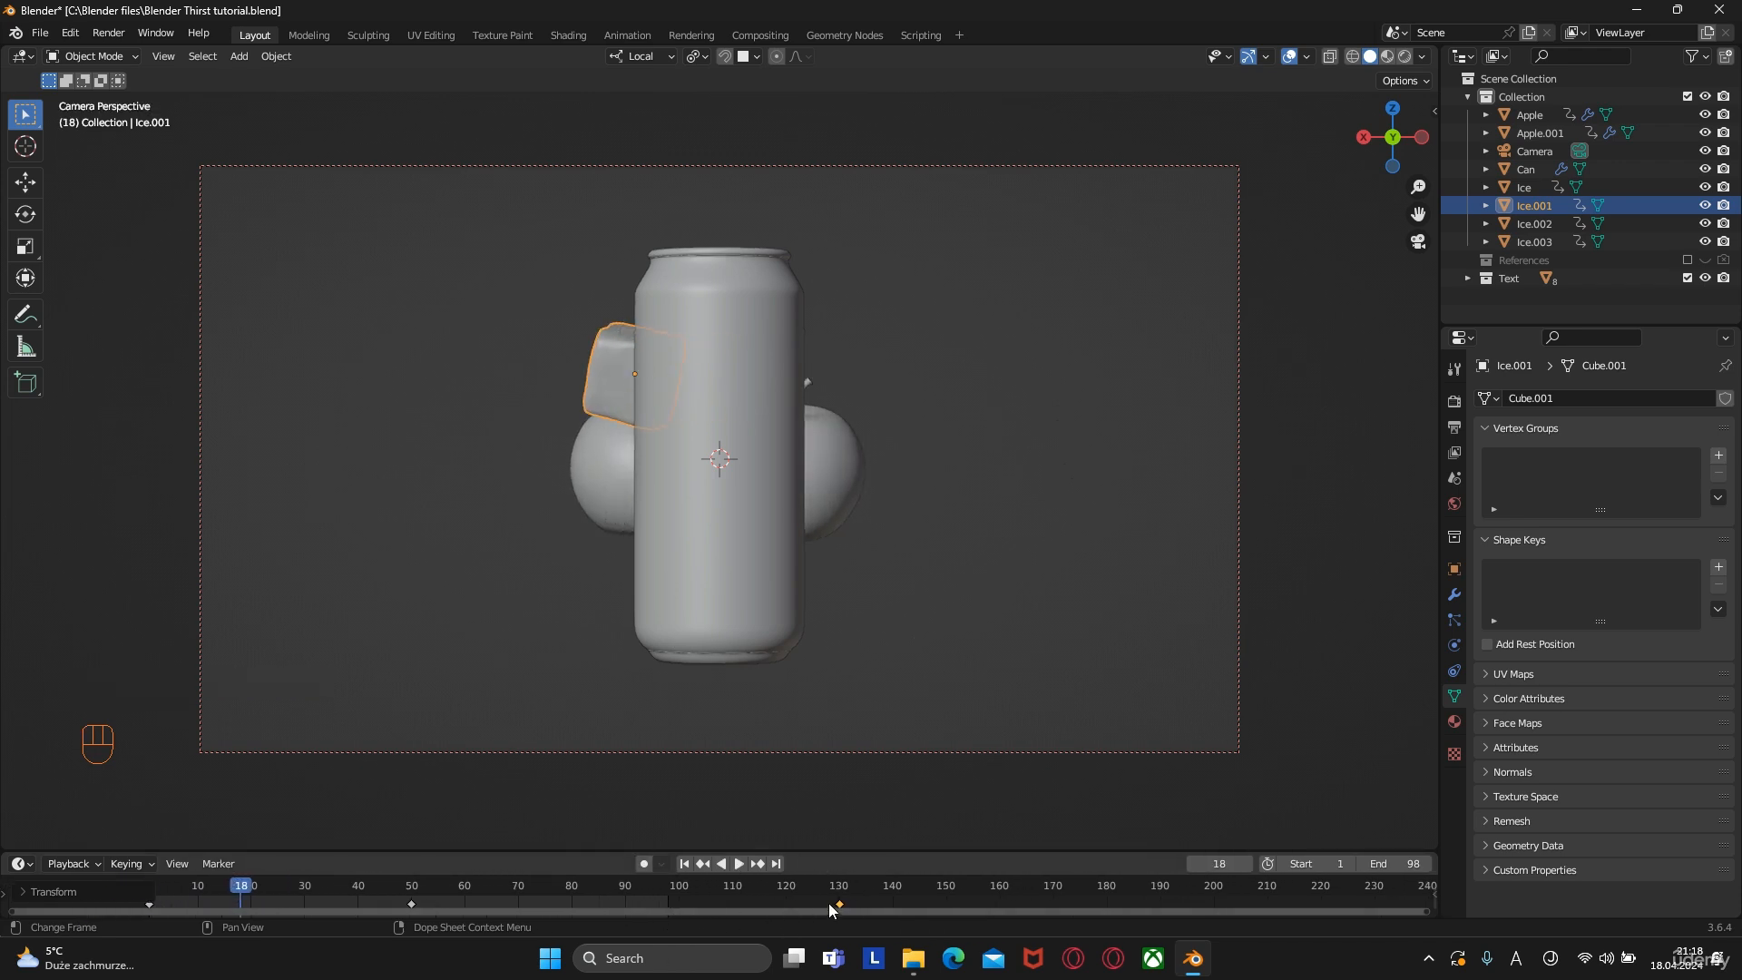
left_click_drag(532, 897, 655, 897)
left_click(659, 892)
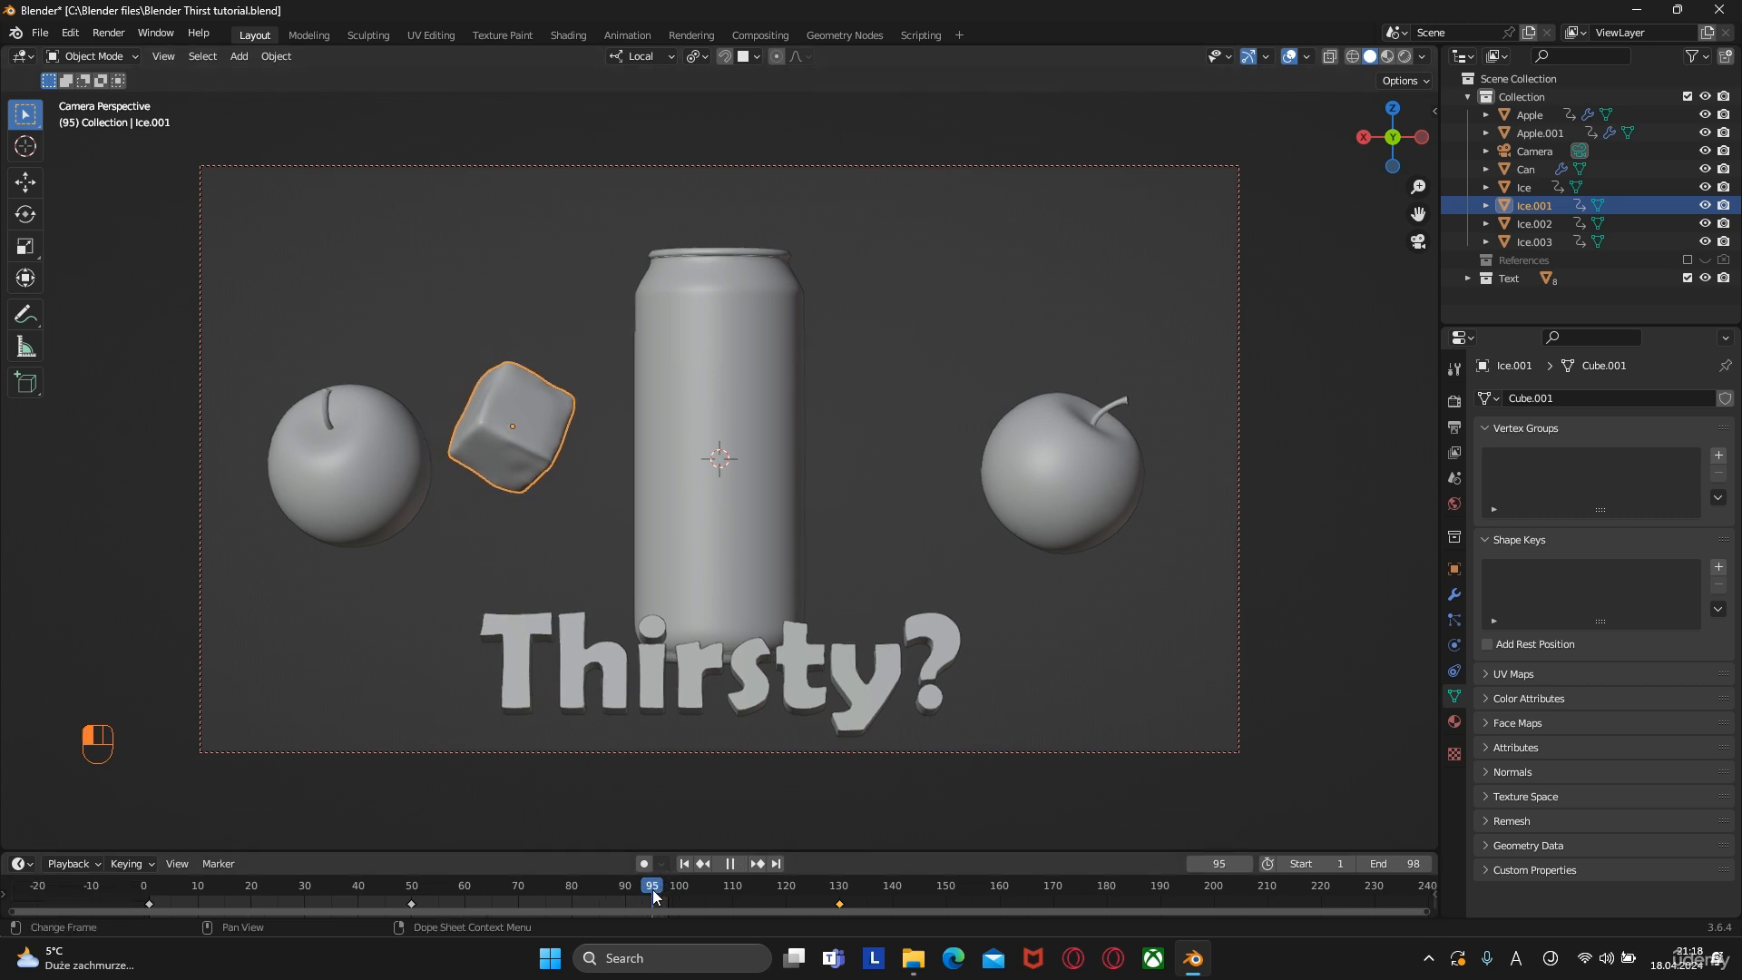
key("i")
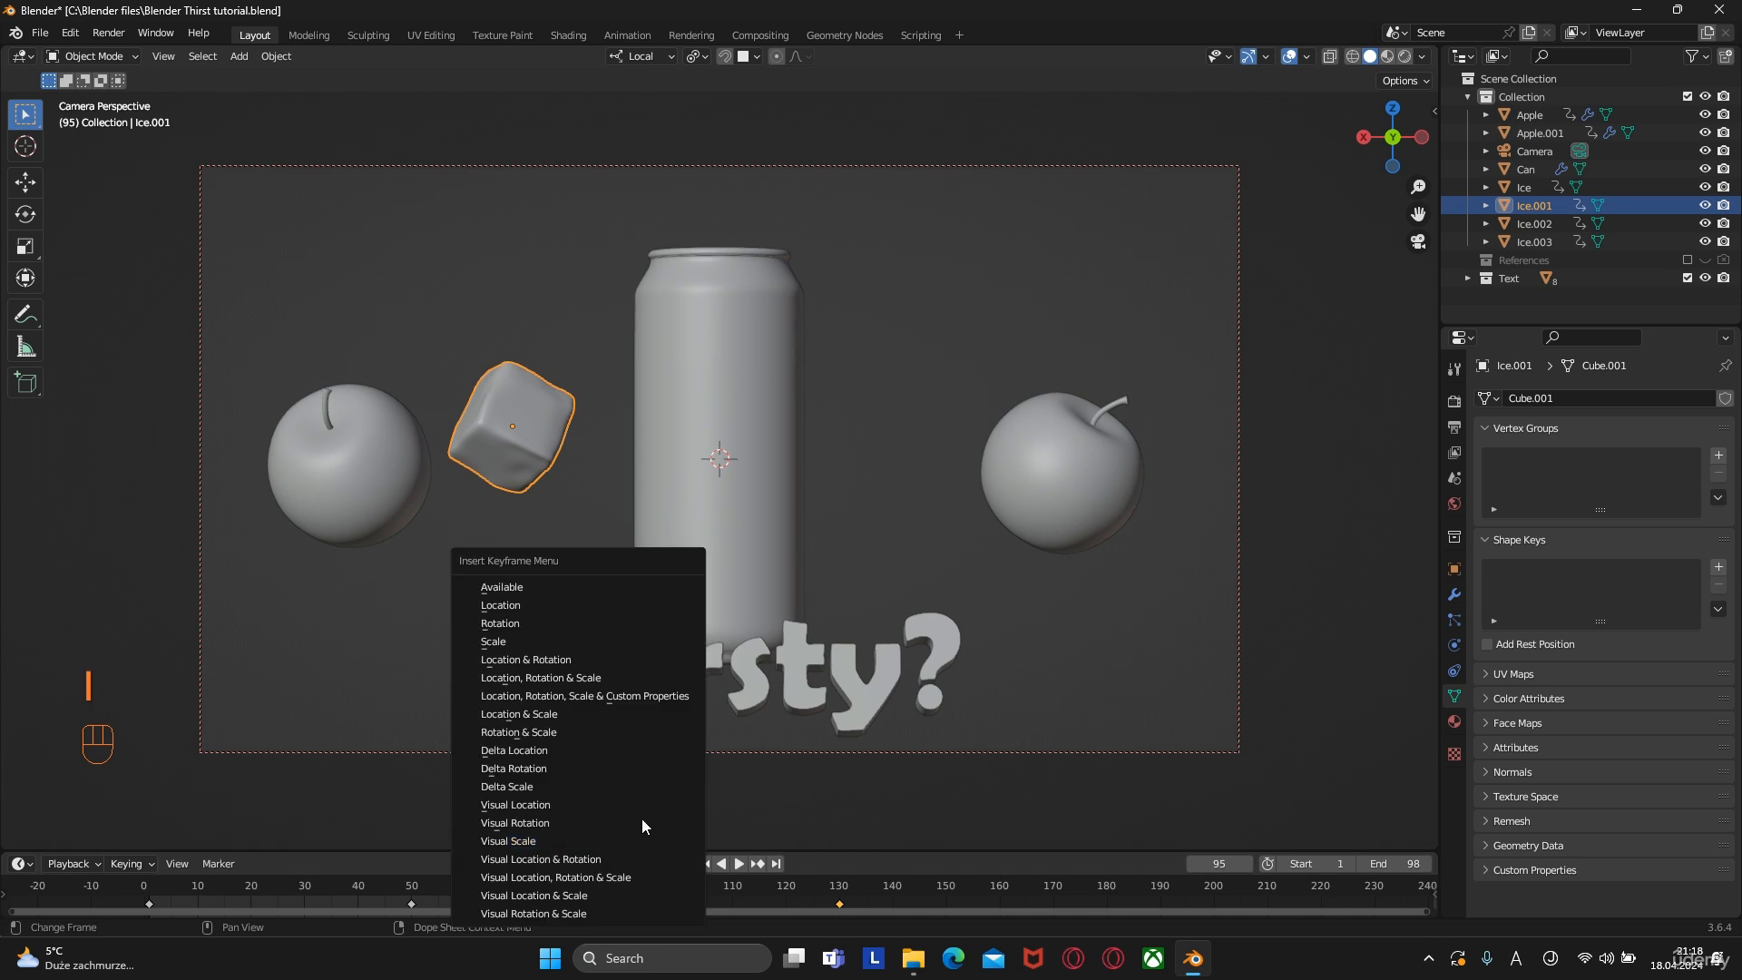
left_click(536, 661)
Shift Ice.001's frame 95 keyframe to frame 98, delete its keyframe at frame 130, and preview the animation
left_click_drag(653, 905, 669, 907)
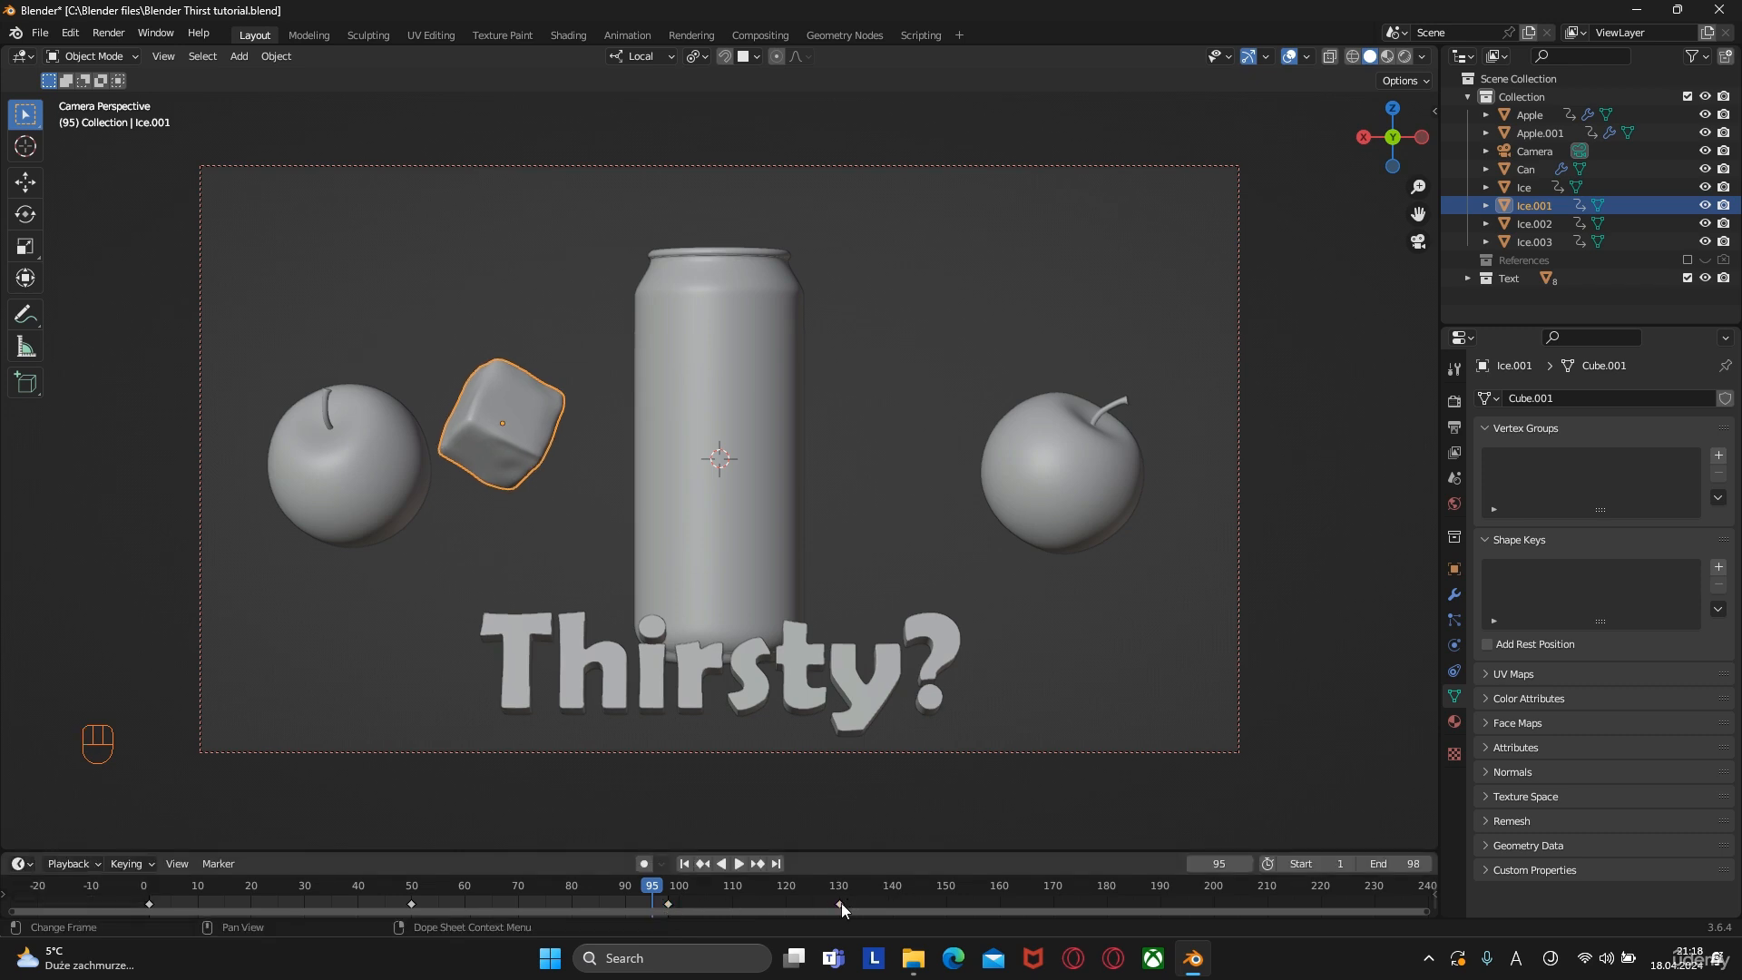
key("Delete")
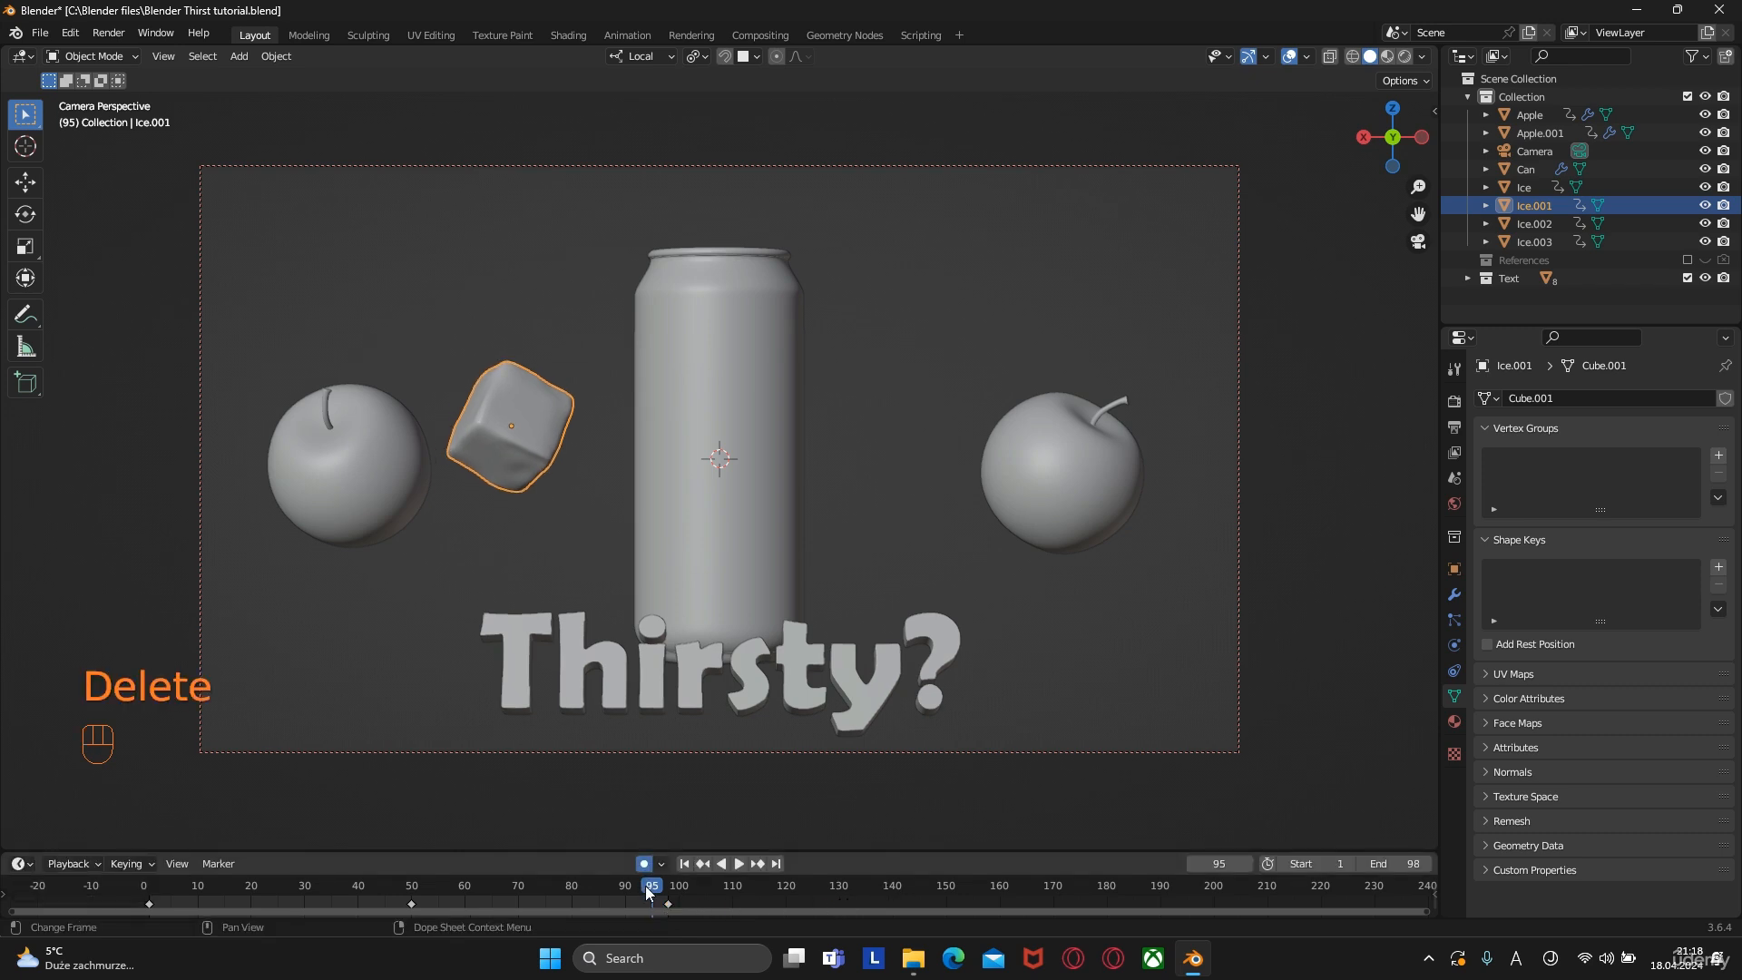
left_click(231, 898)
key("space")
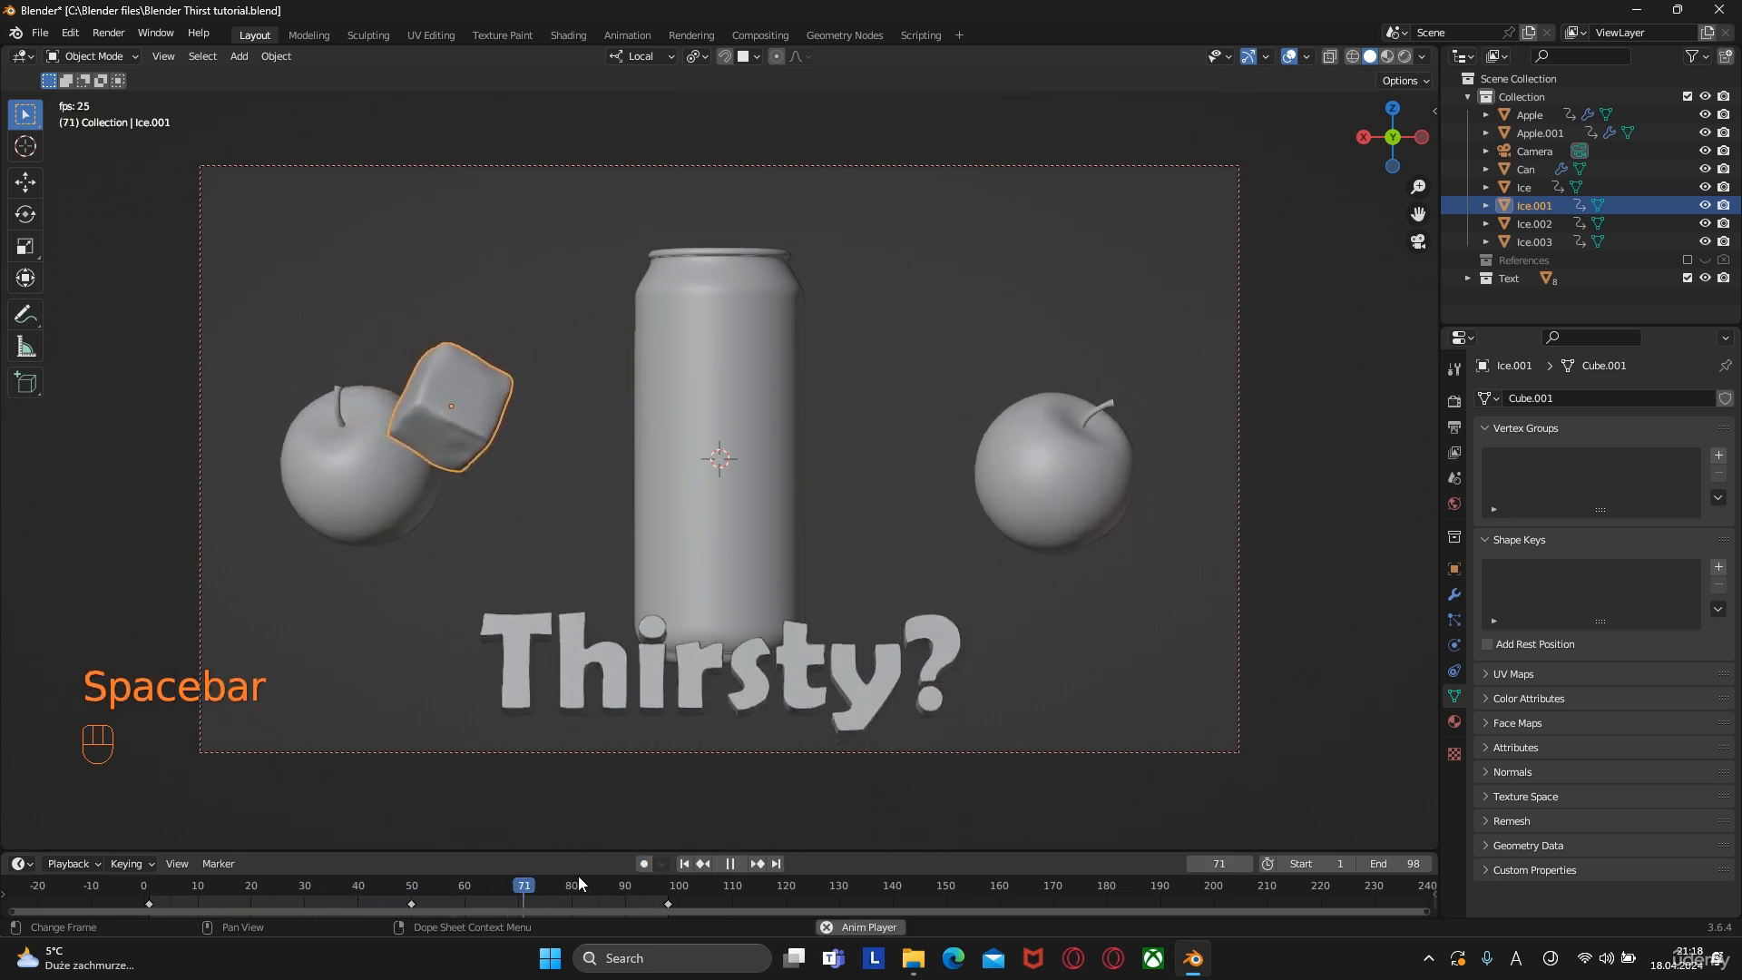
key("space")
In top view, select the Ice cube directly behind the can and scale it up by about 1.123
left_click_drag(645, 888, 664, 924)
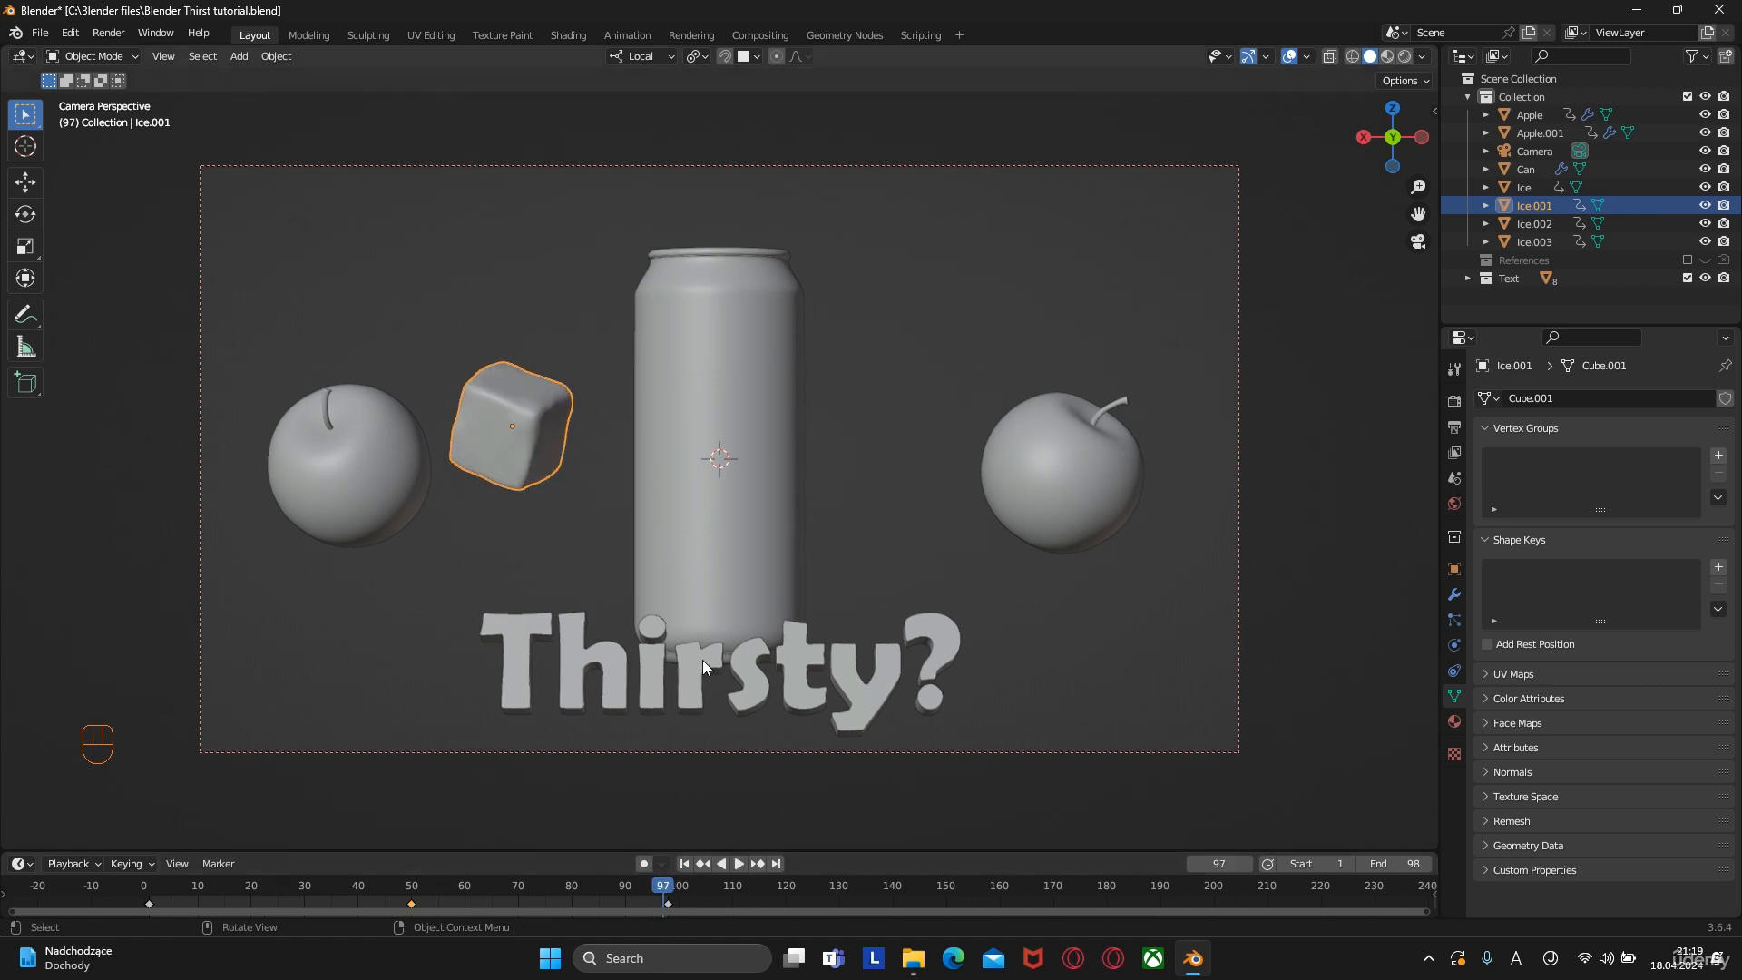
key("KP_0")
left_click(721, 514)
key("s")
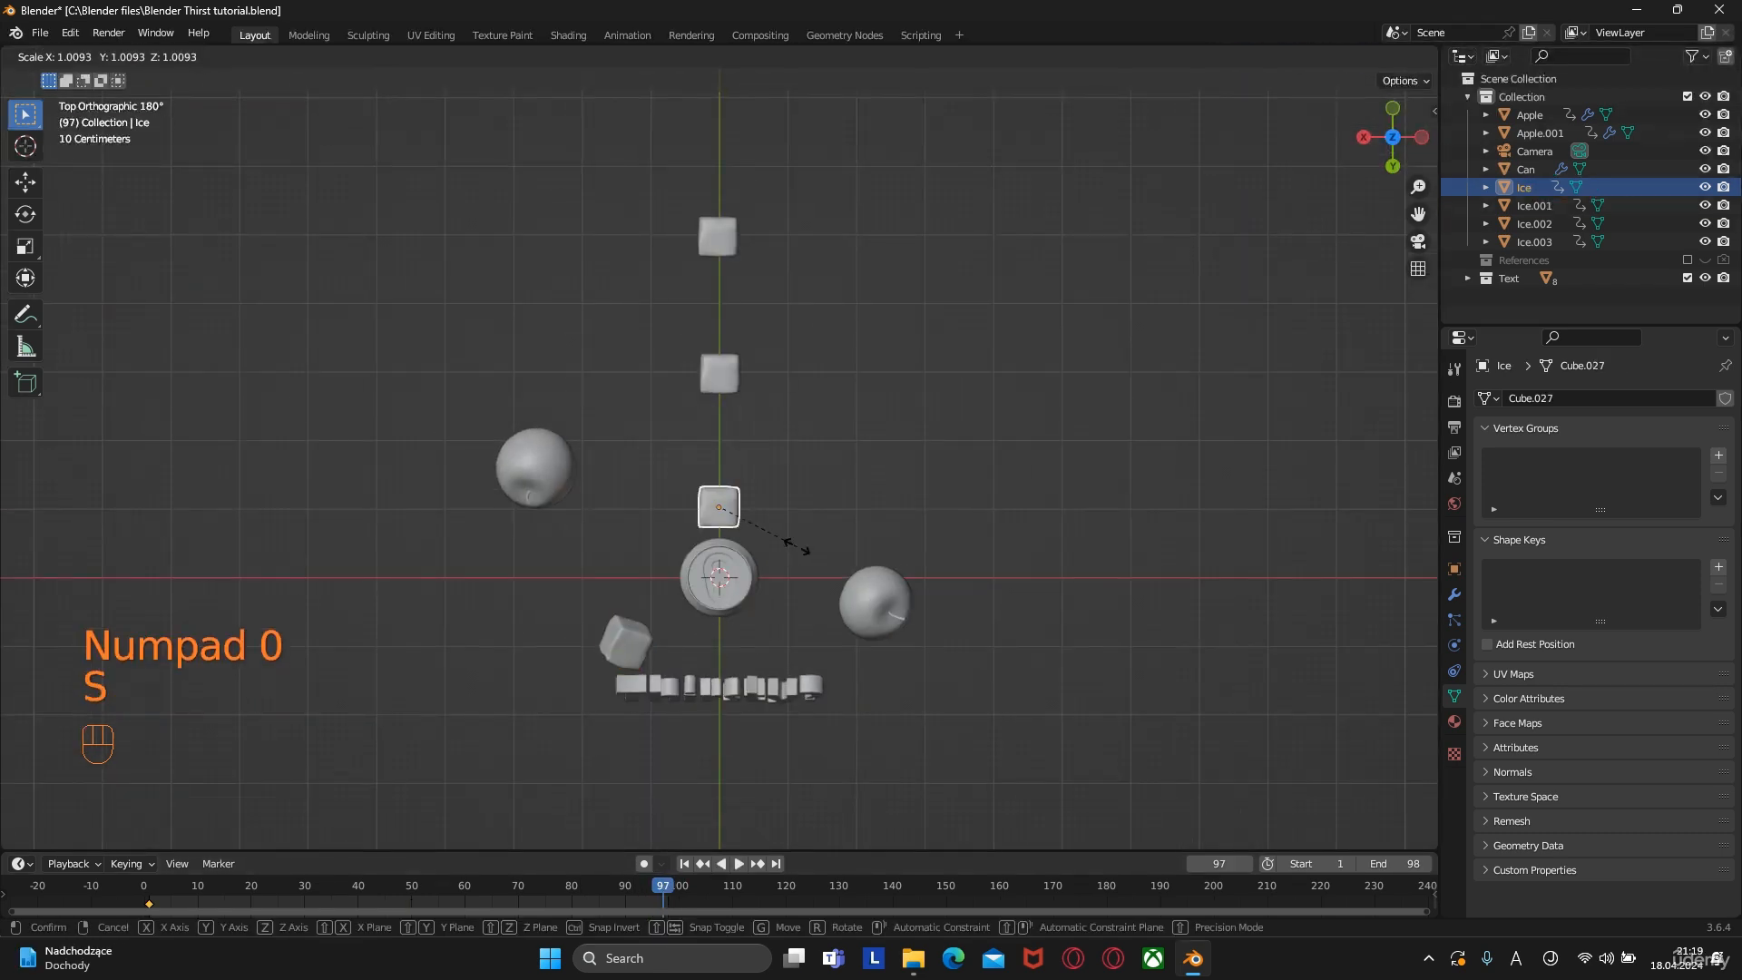
left_click(808, 546)
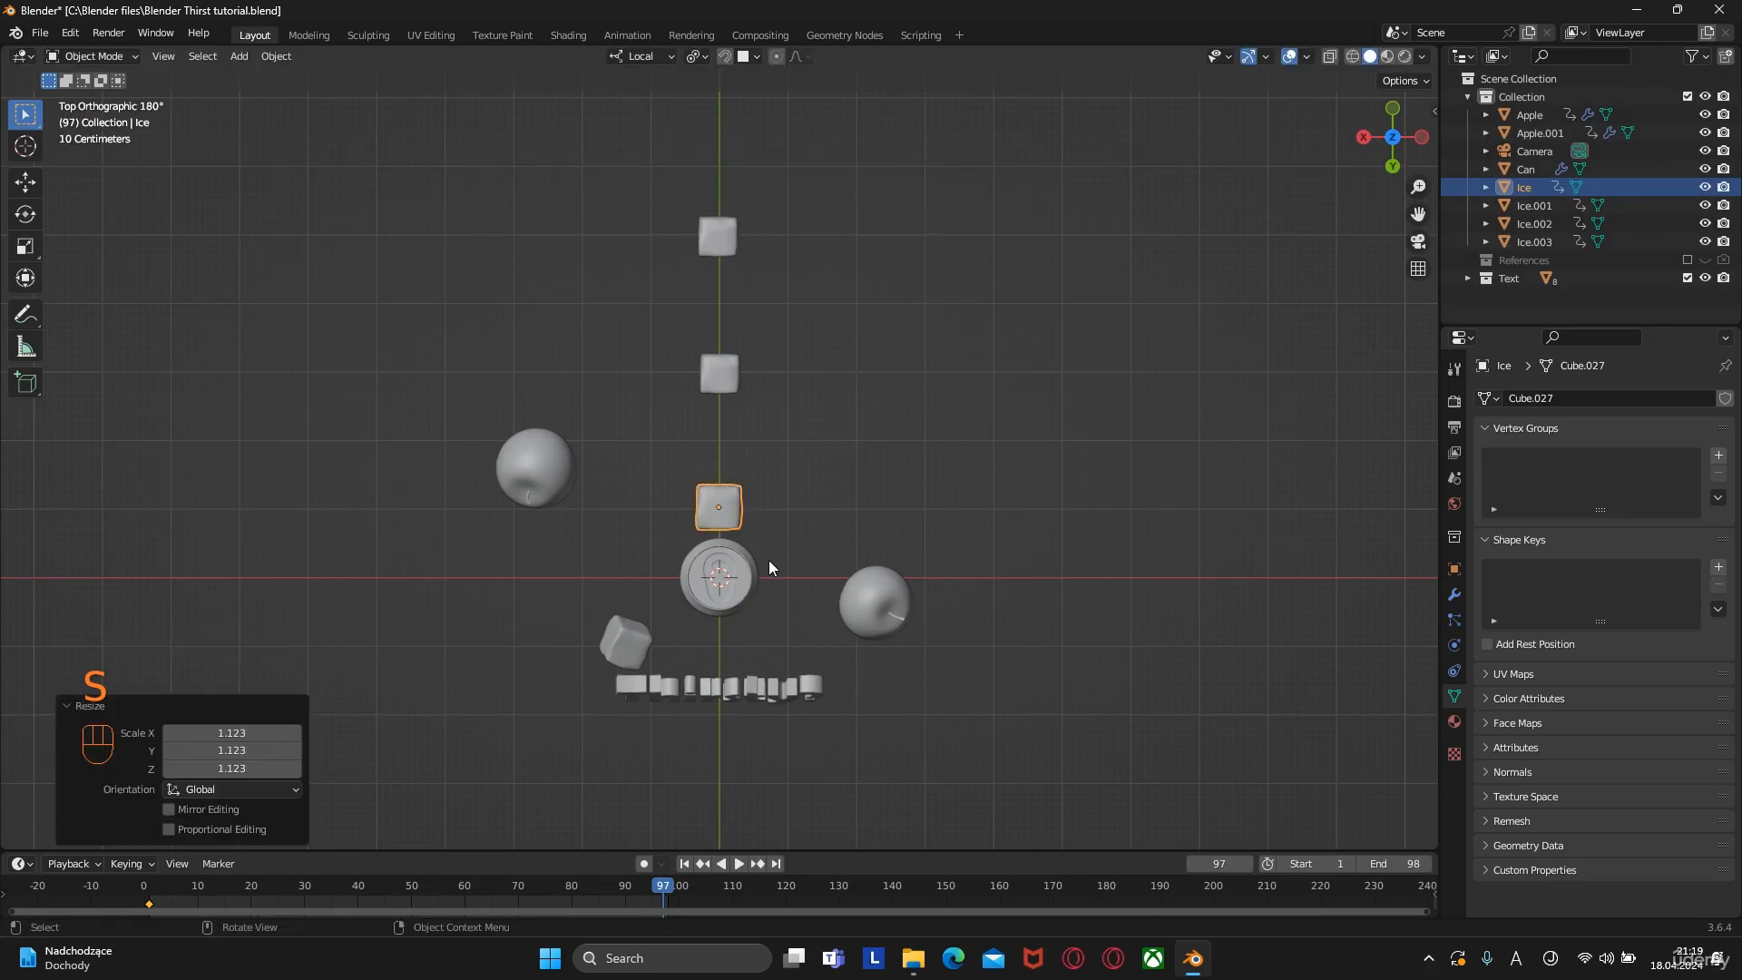
At frame 50, move Ice about -1.01 m in X and 0.24 m in Y, and a further -0.17 m in X in camera view
left_click_drag(664, 895, 411, 896)
key("space")
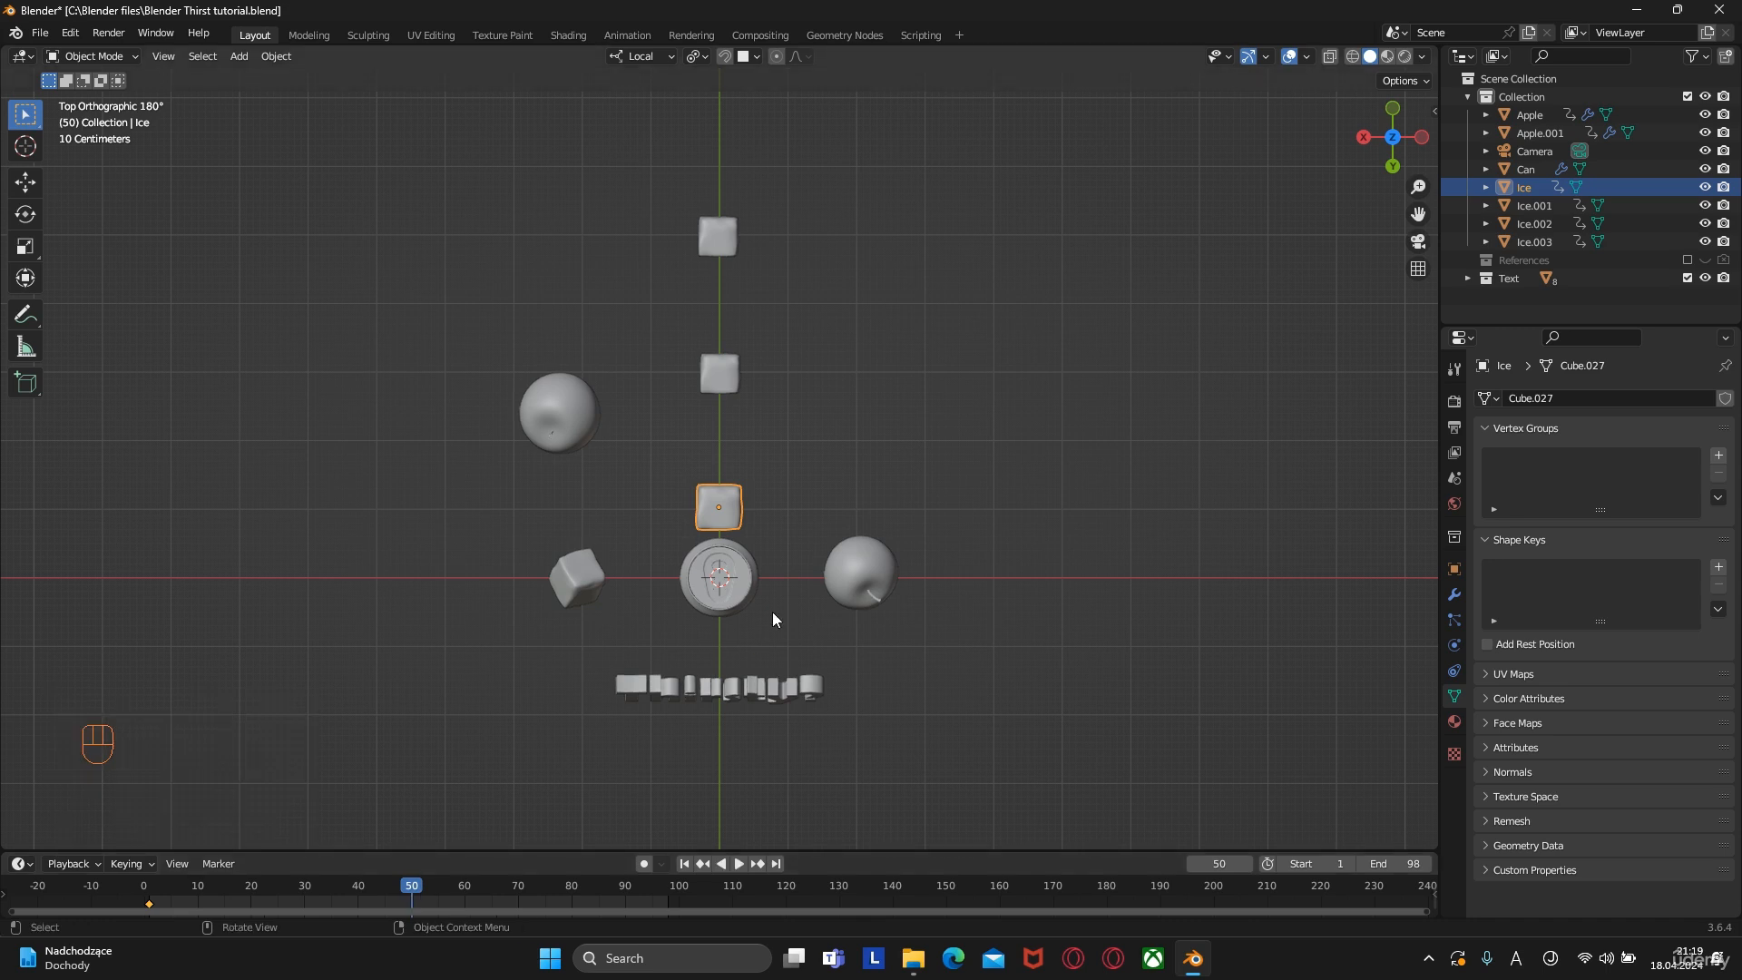
key("g")
left_click(904, 611)
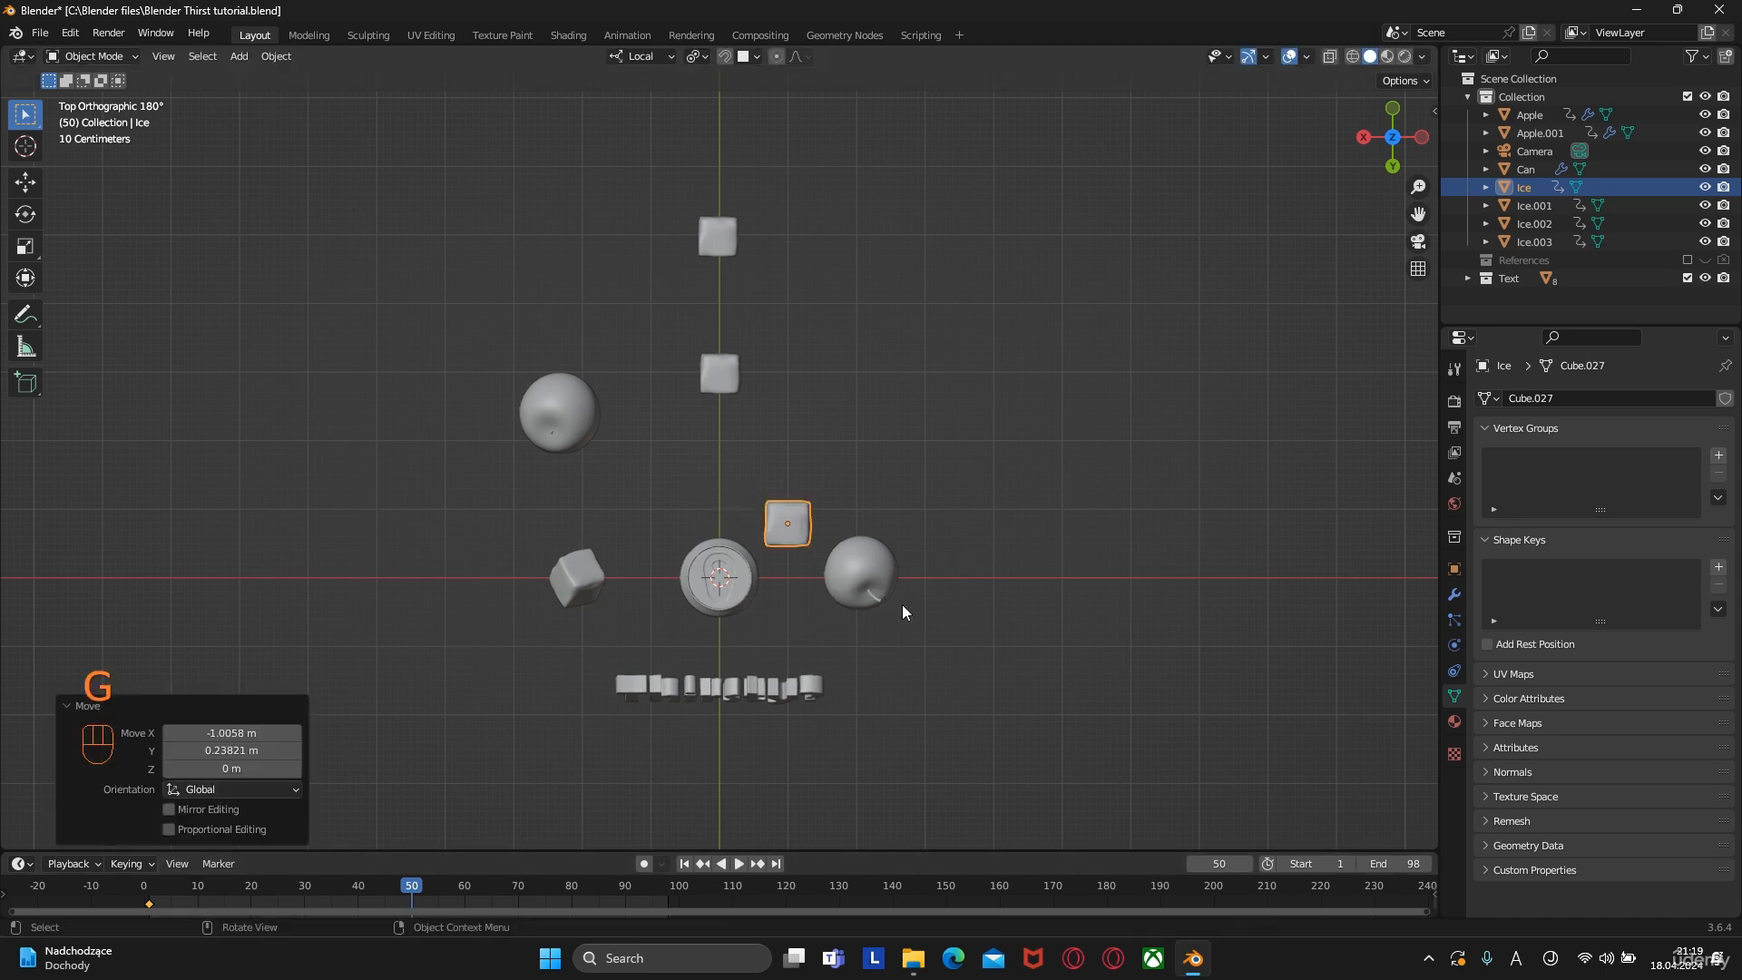
key("KP_0")
key("g")
left_click(951, 572)
Trackball-rotate Ice by about 21.2° and 35.5°, and move it about -0.52 m in X and -0.18 m in Z in camera view
key("e")
key("r")
key("r")
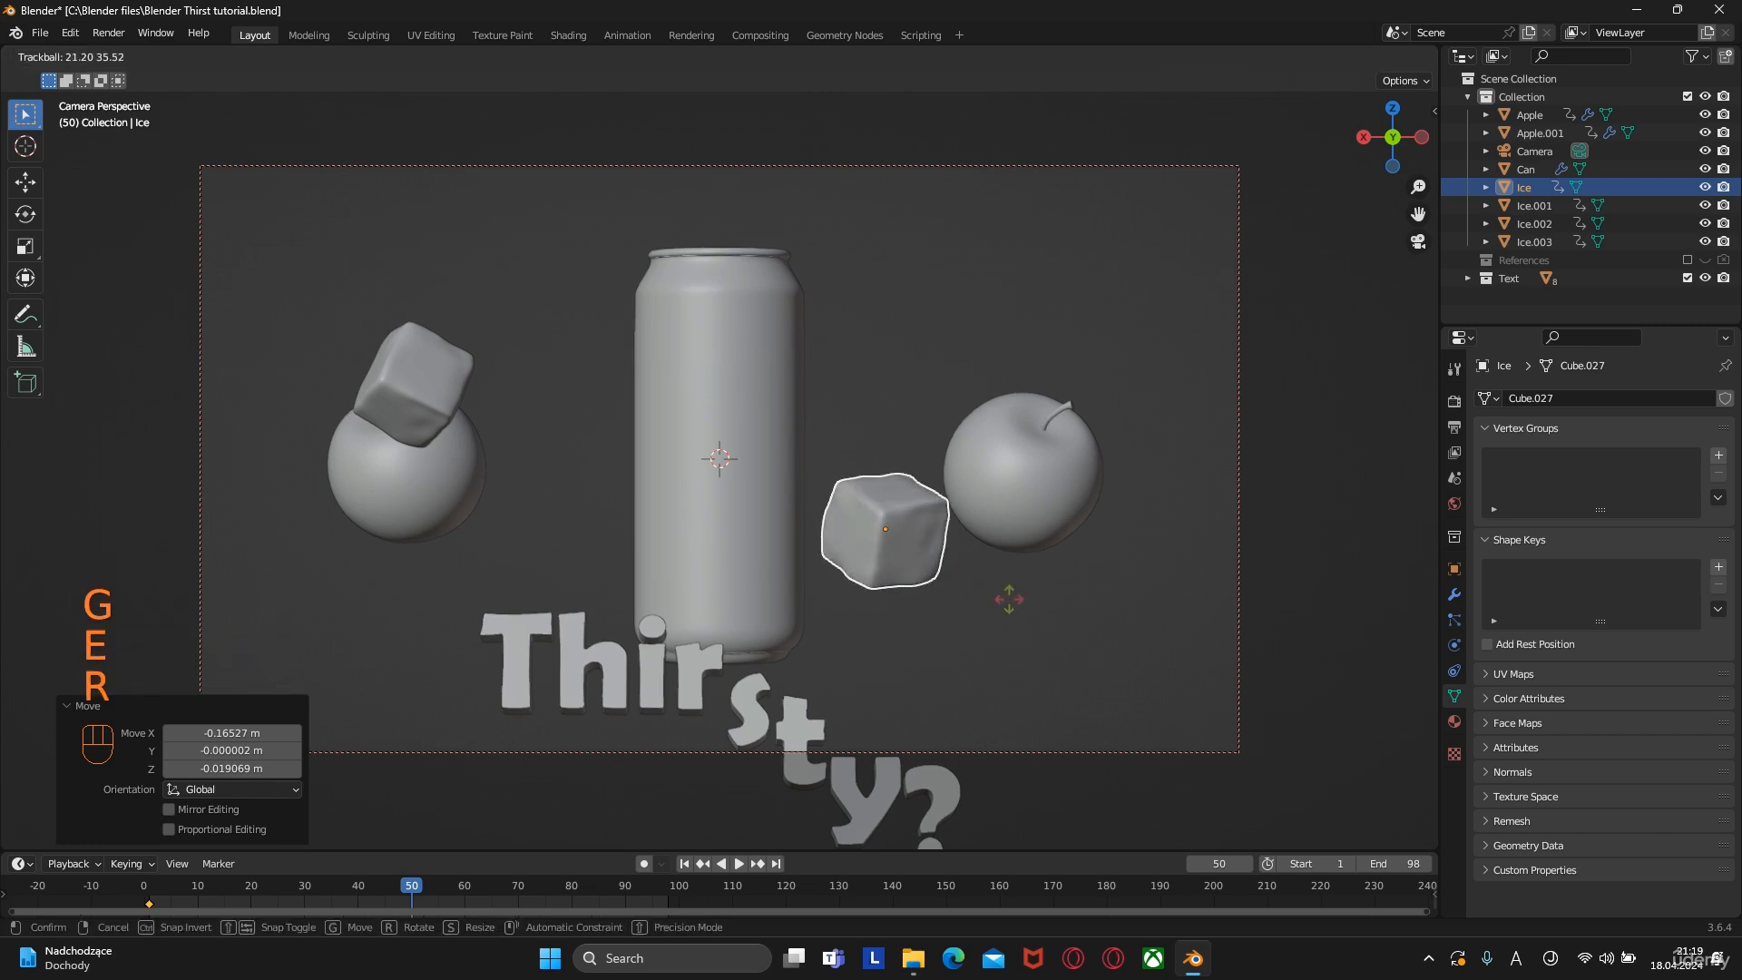
left_click(987, 593)
key("g")
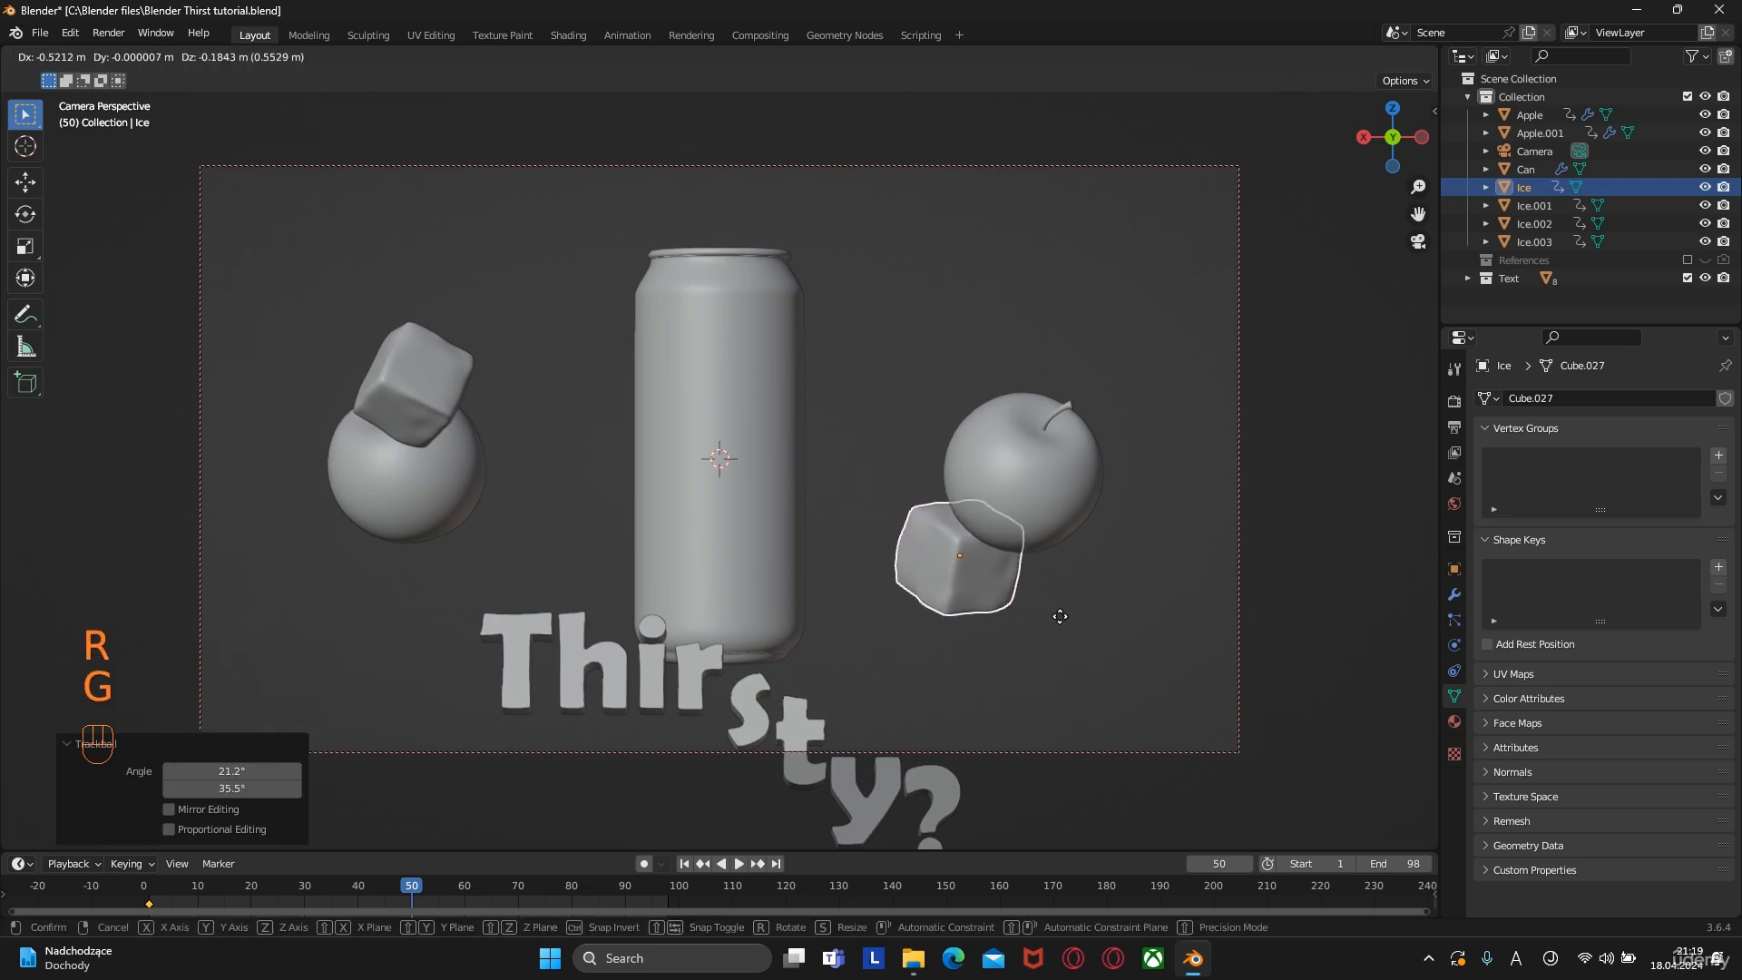
left_click(1063, 623)
Scale Ice down in two passes while viewing it from the side, the second by about 0.911
key("KP_0")
middle_click_drag(1029, 596, 758, 370)
key("s")
left_click(822, 541)
middle_click_drag(822, 541, 720, 569)
scroll(782, 624, "up", 2)
key("s")
left_click(758, 619)
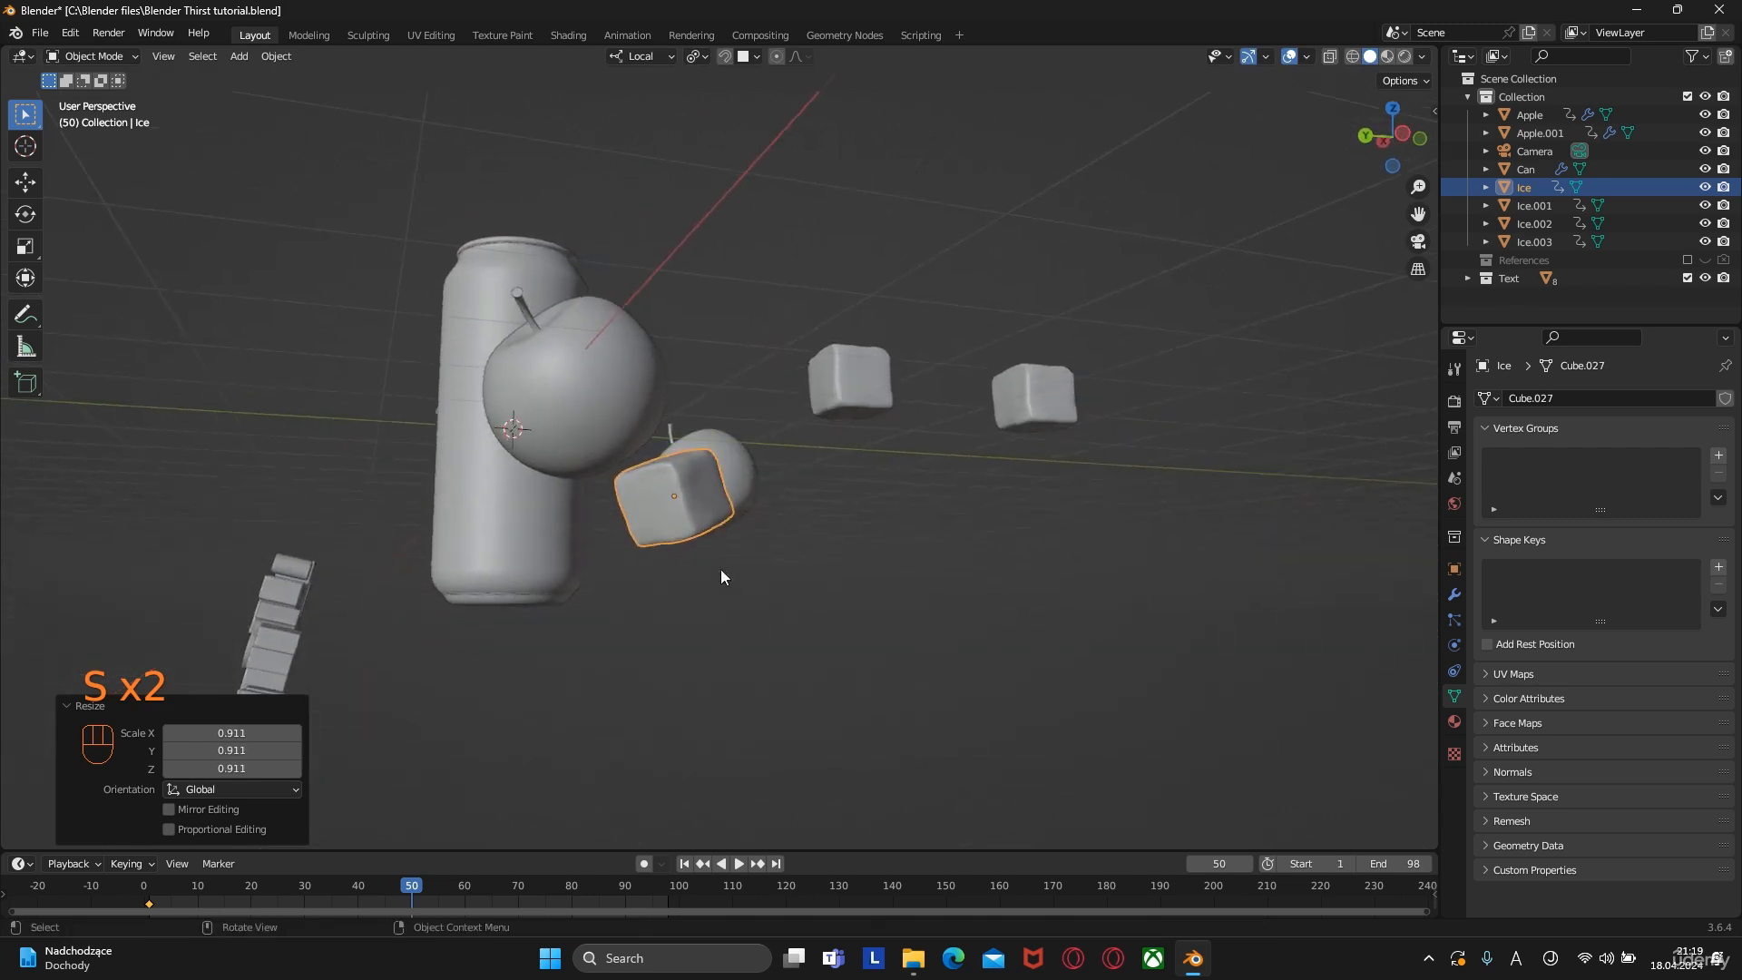
In camera view, move Ice about -0.10 m in X and Z and insert a keyframe for it at frame 50
key("KP_0")
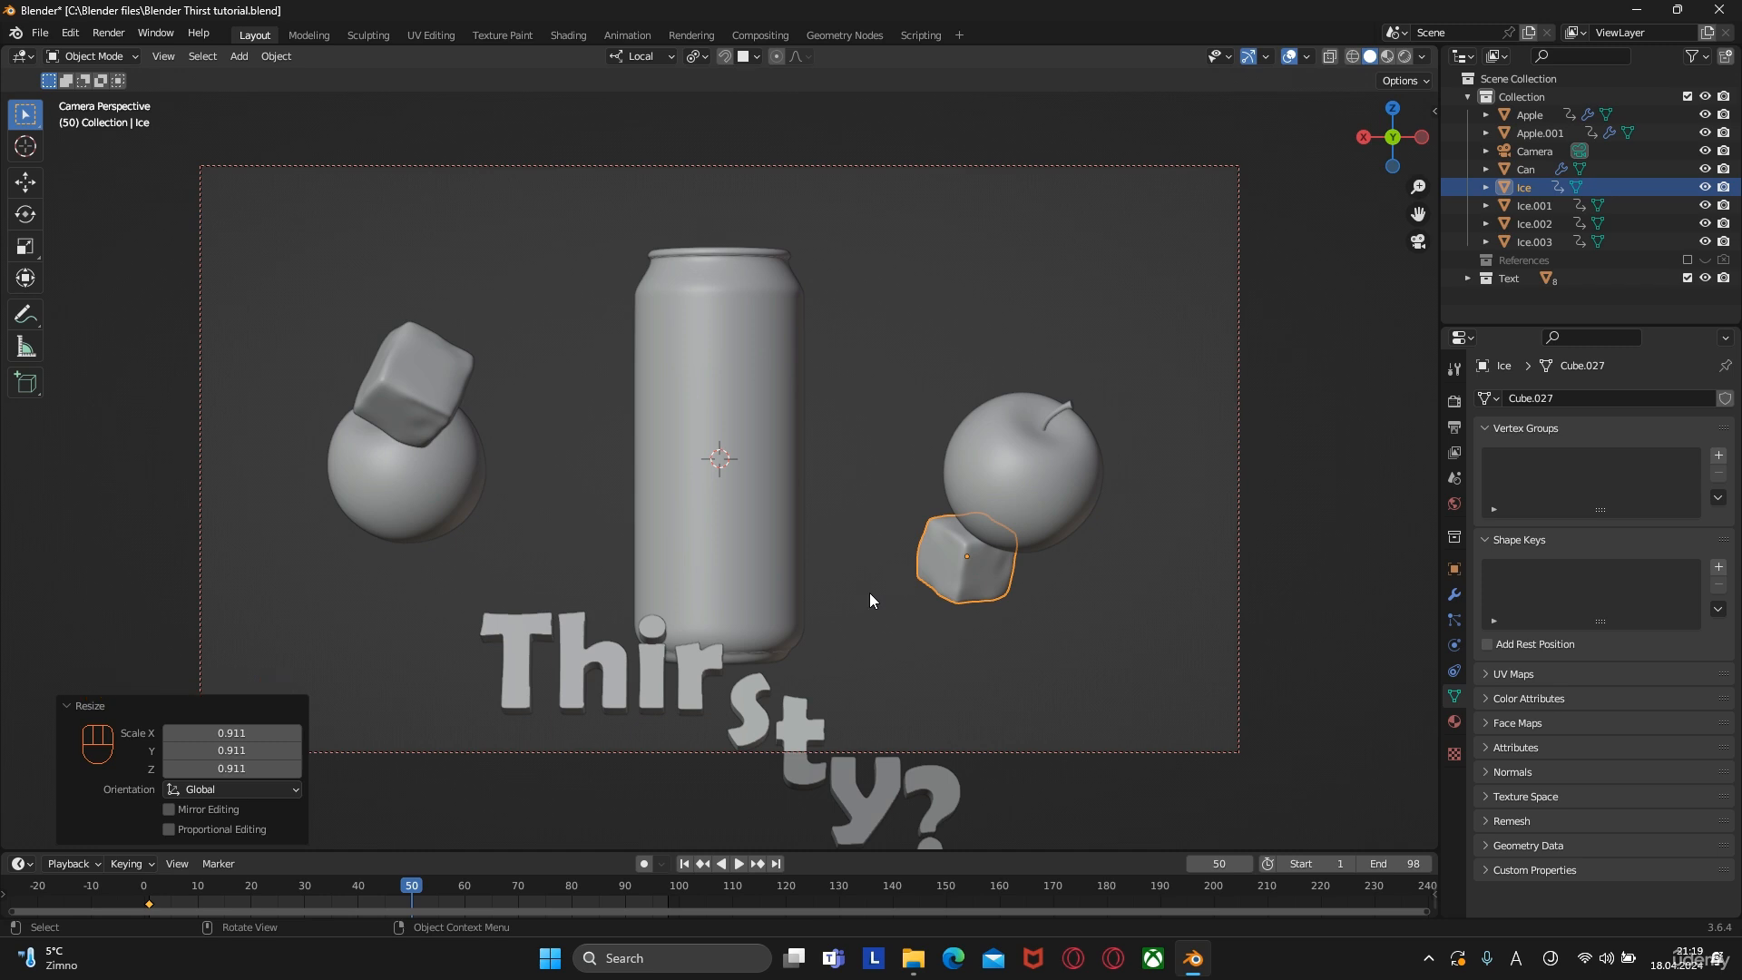
key("g")
left_click(926, 612)
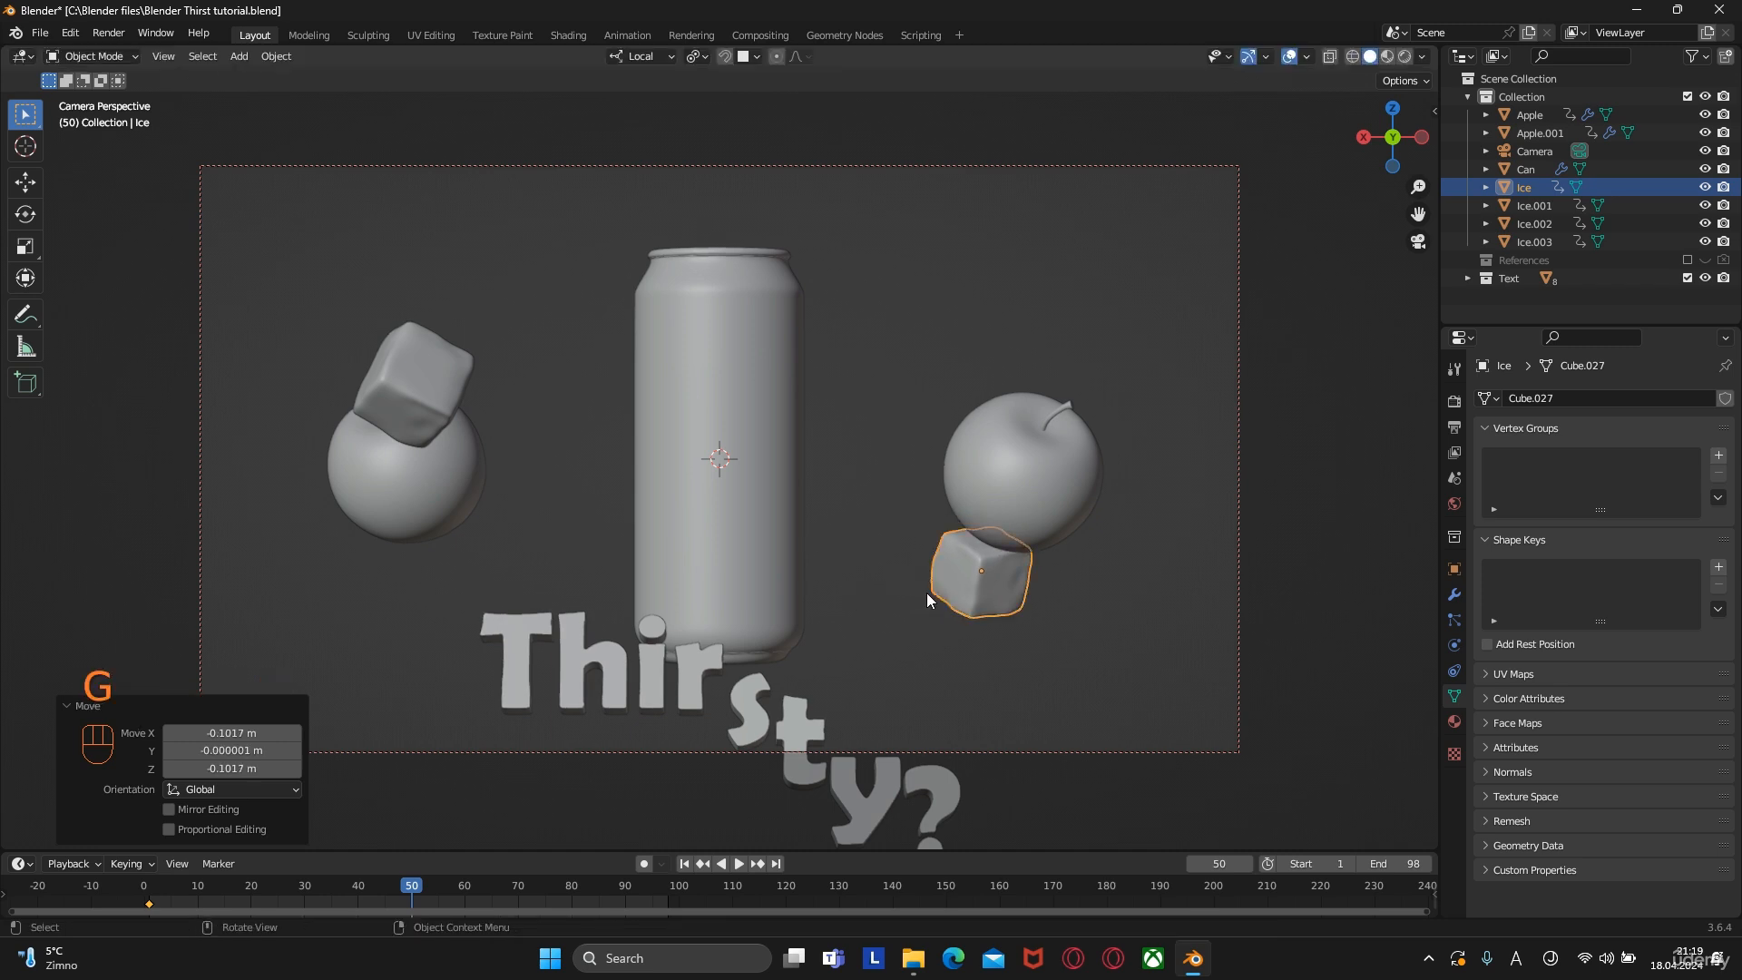
key("i")
left_click(895, 592)
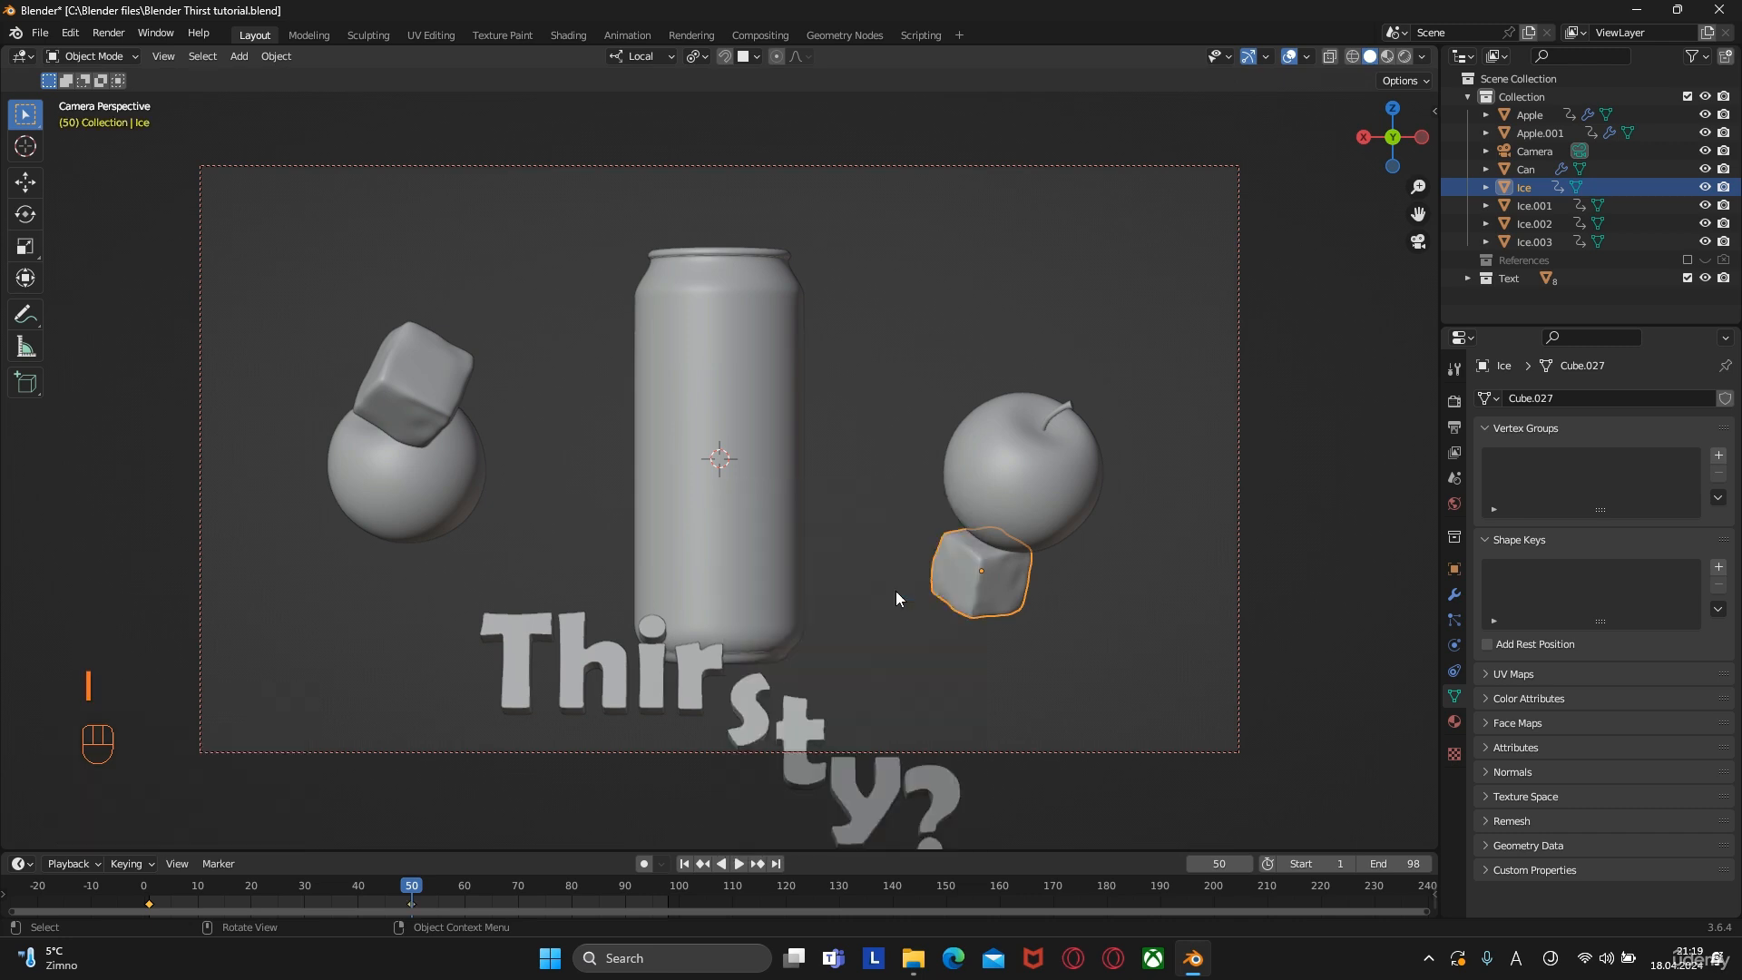
At frame 97, move Ice about -0.78 m in X and -0.11 m in Z, and trackball-rotate it by about 30.4° and 59°
left_click_drag(414, 886, 664, 902)
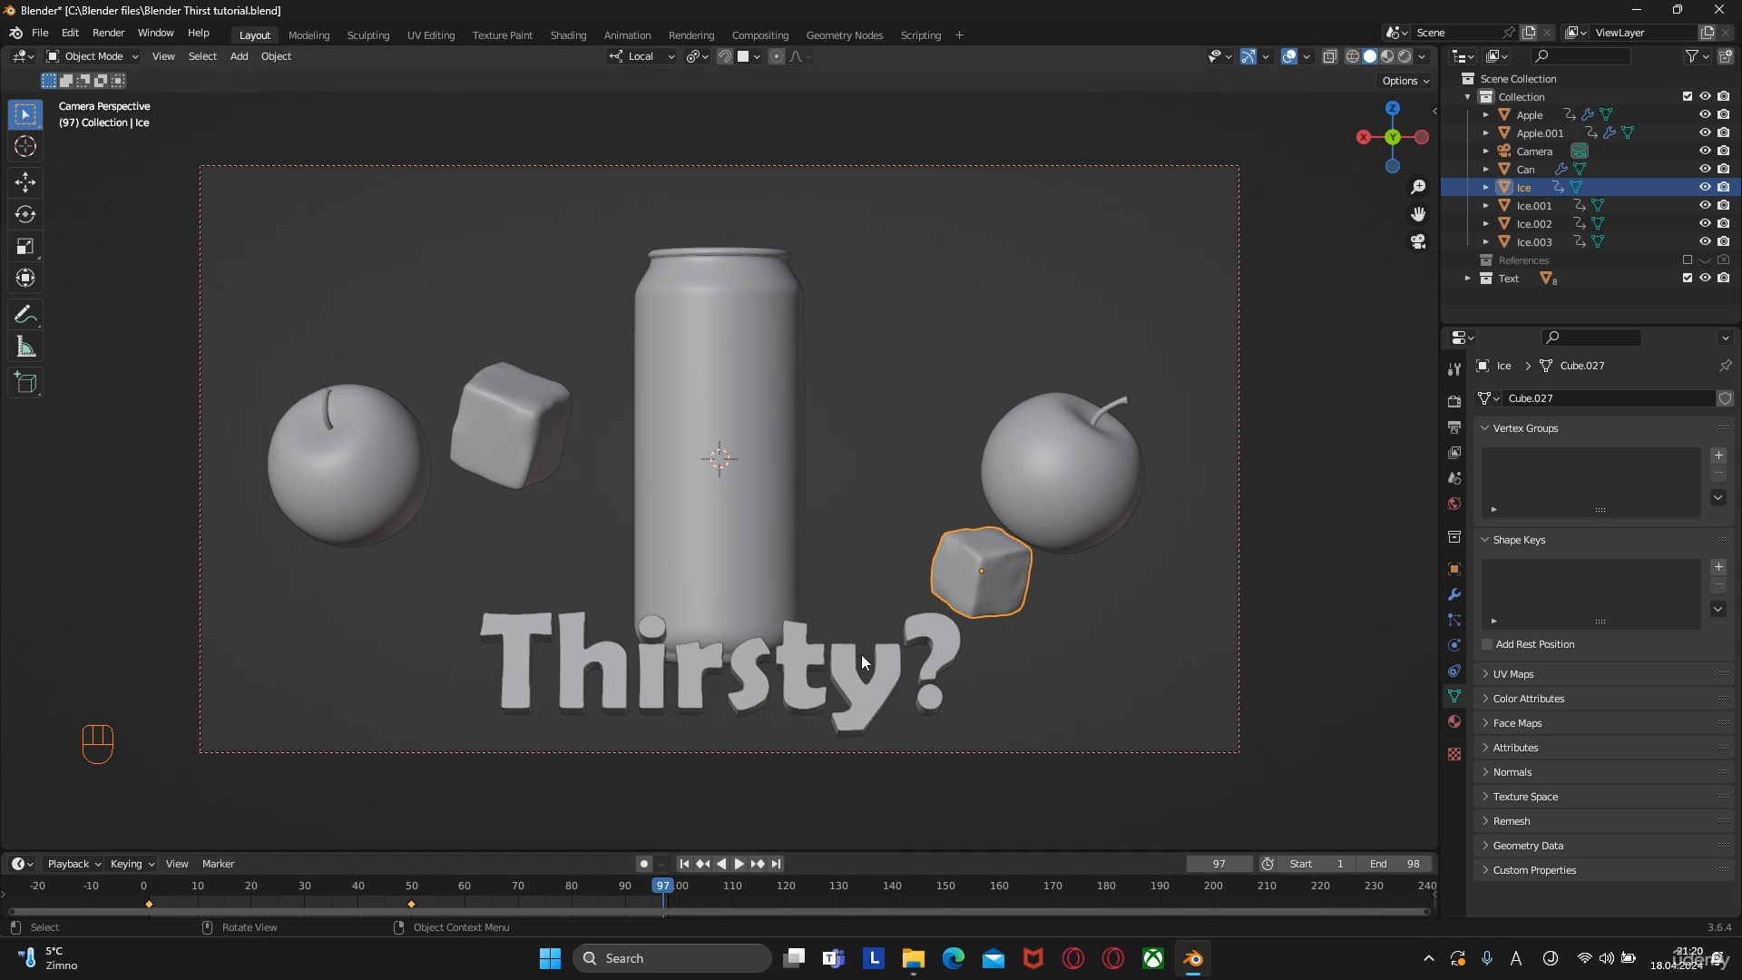
key("g")
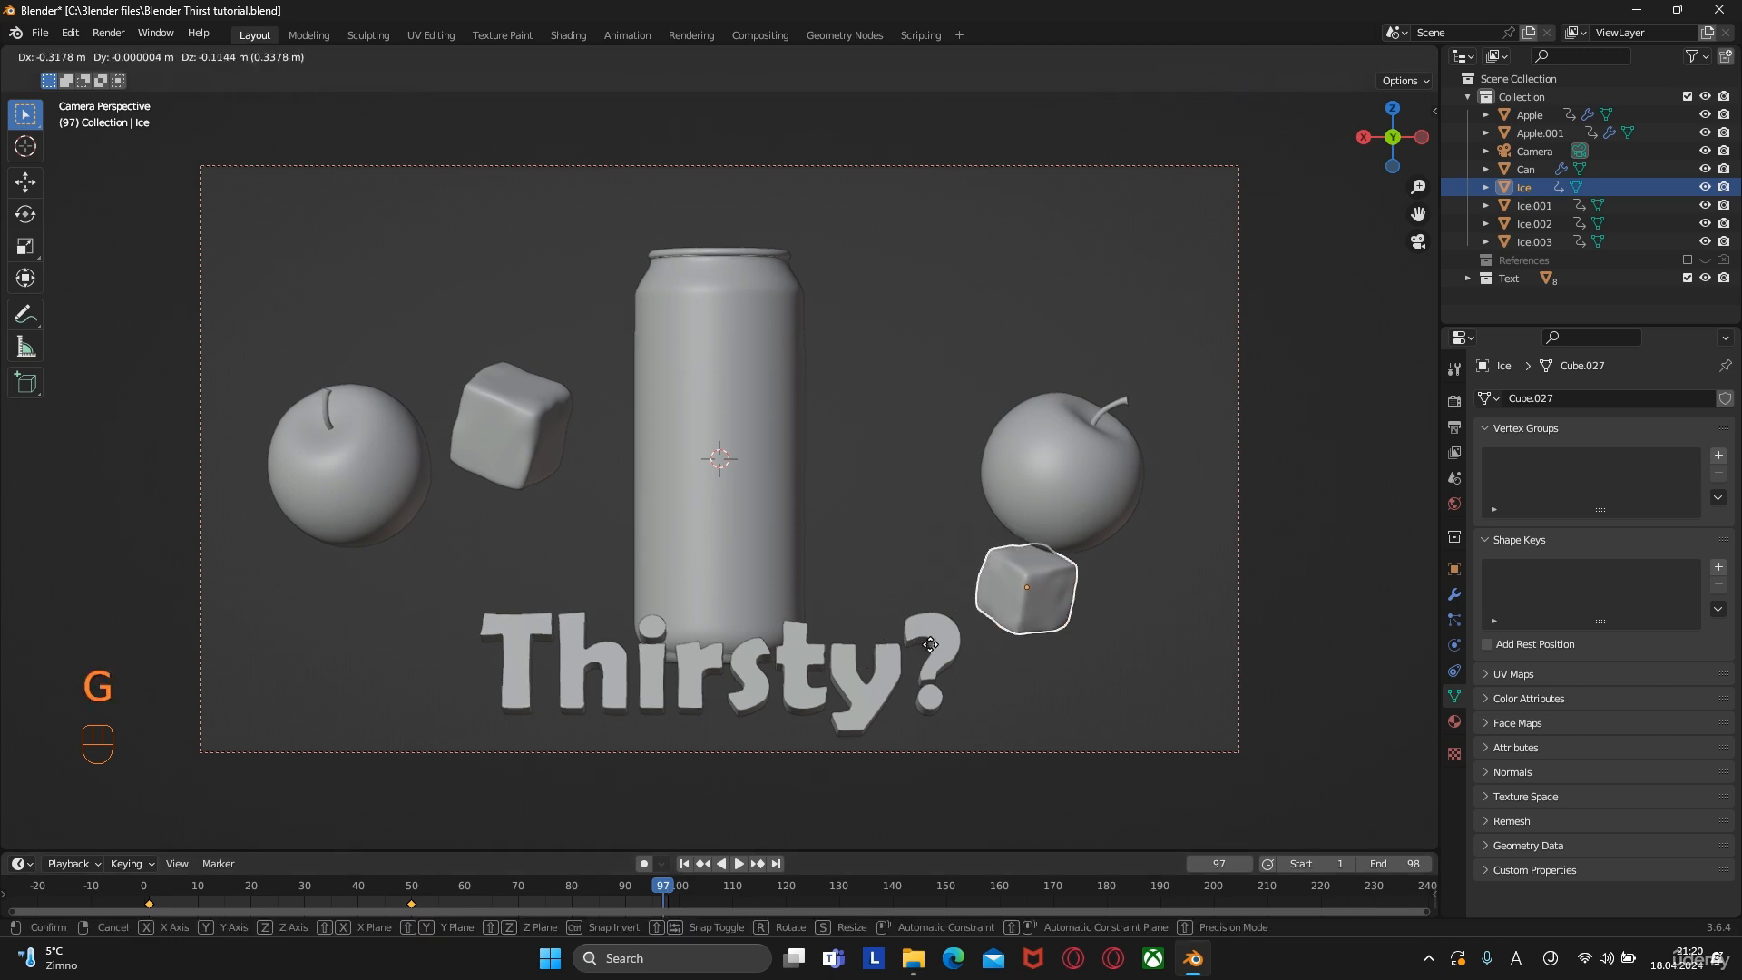
left_click(980, 644)
key("r")
key("r")
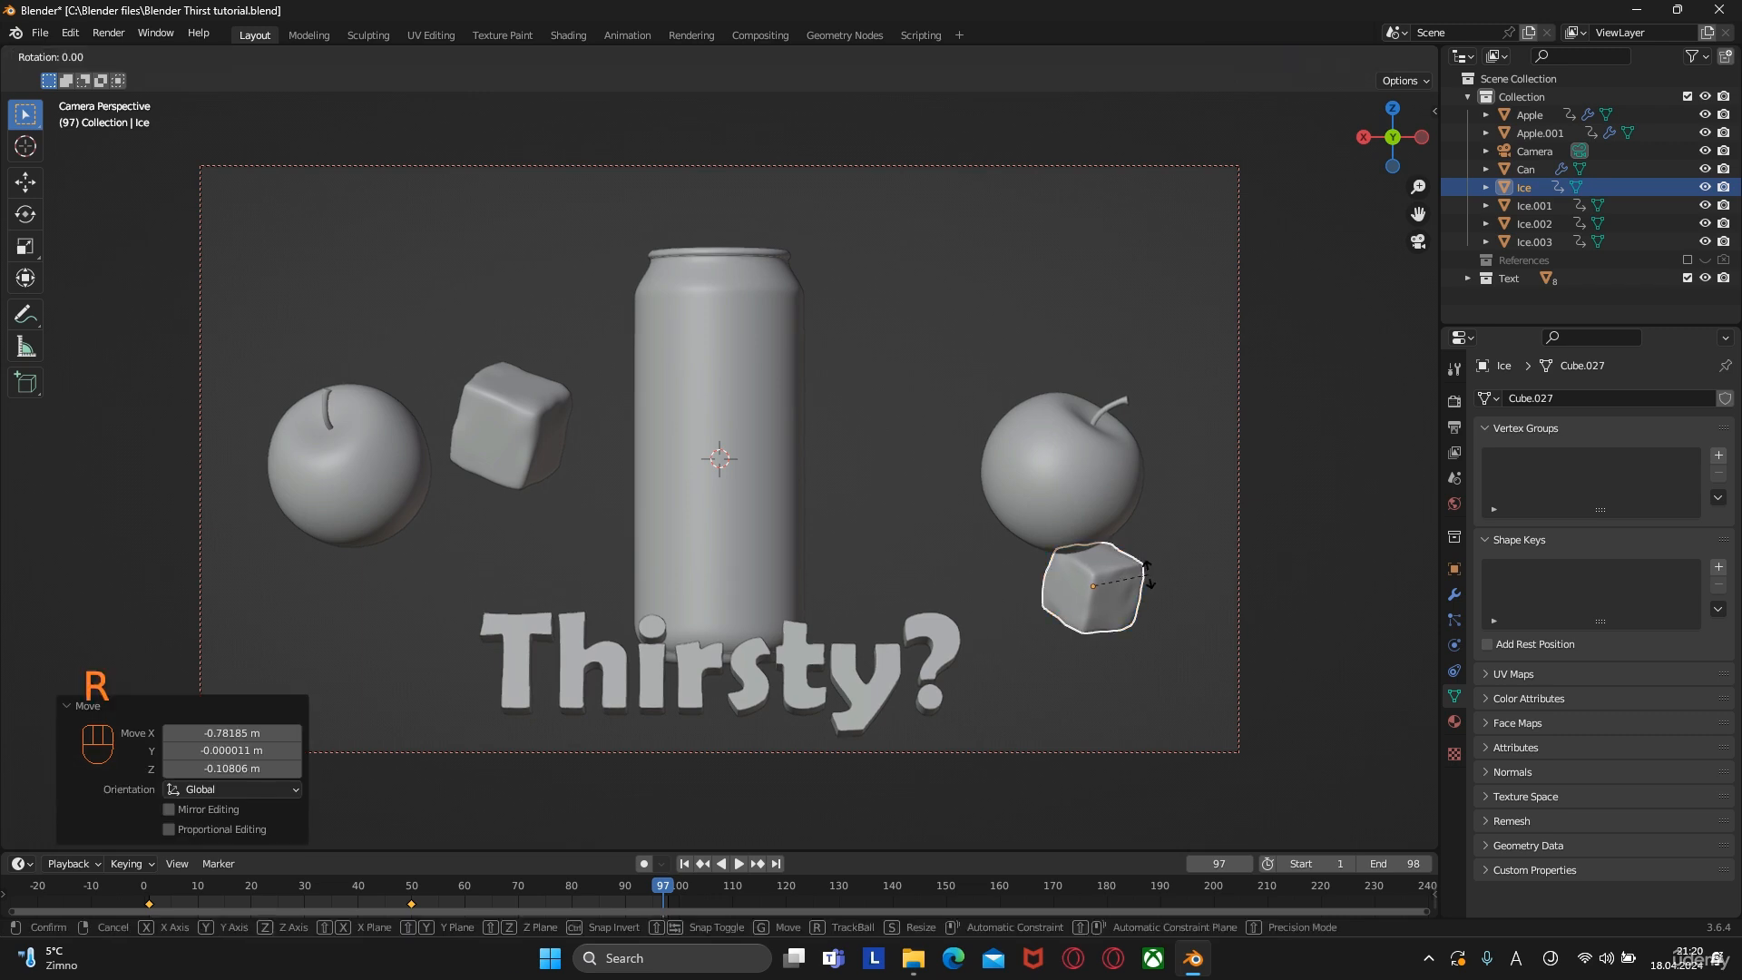
left_click(1201, 618)
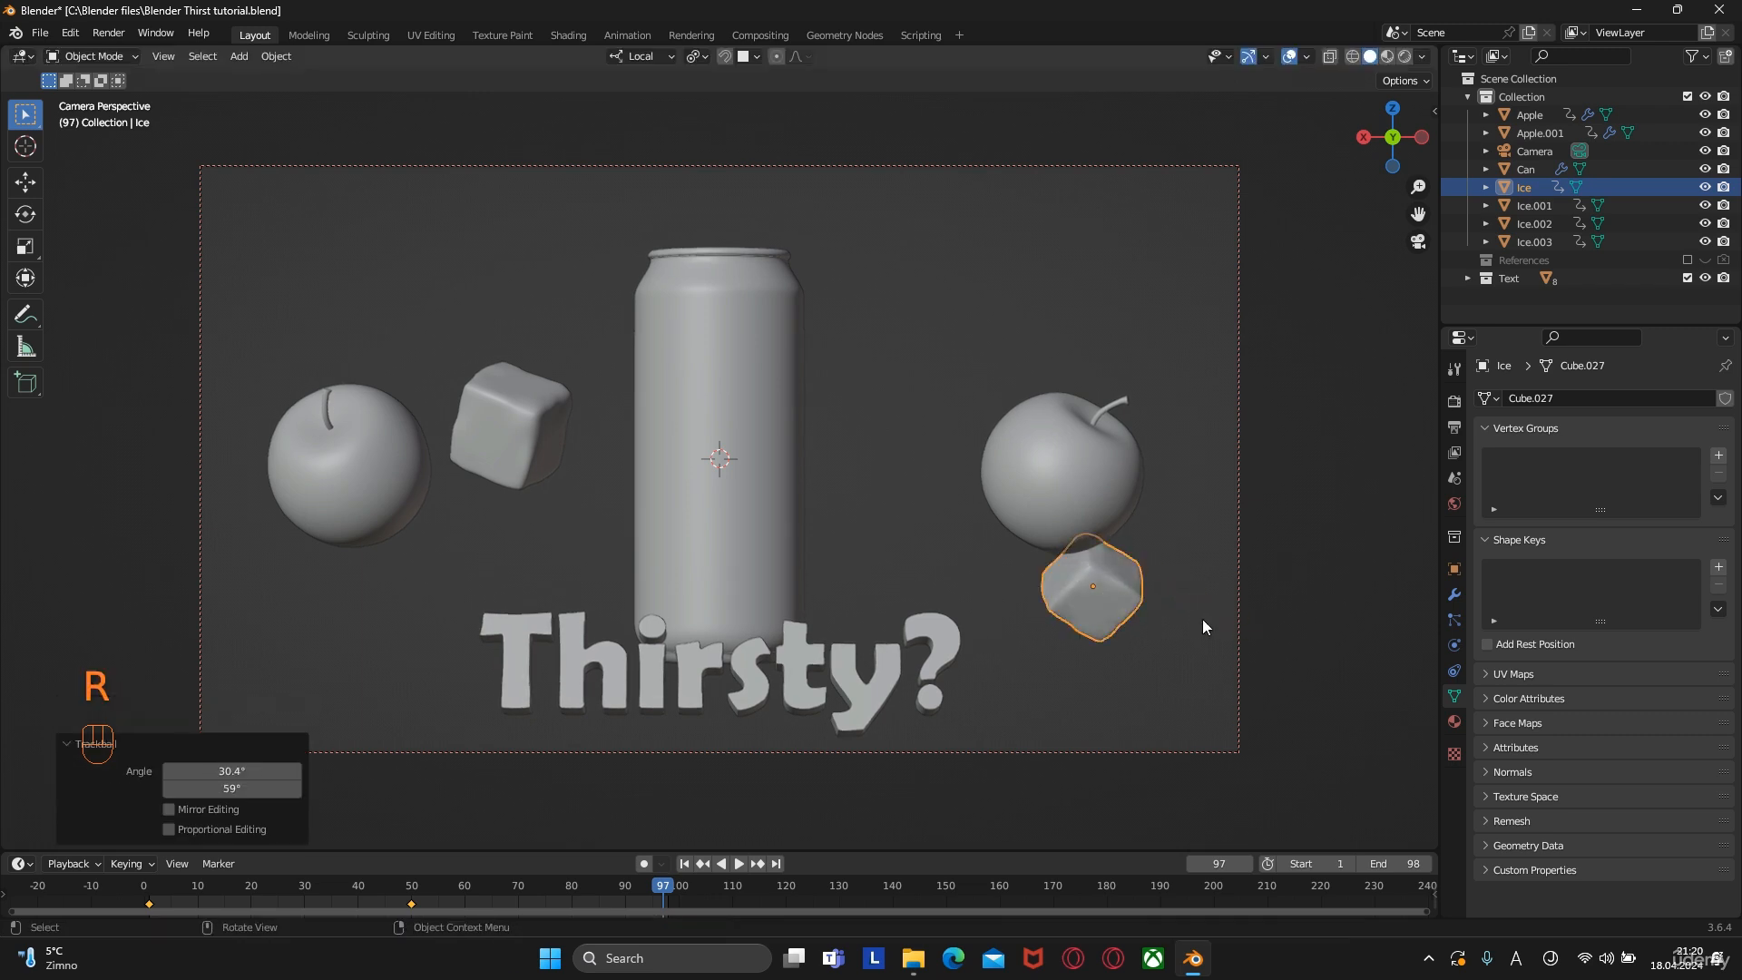
Insert a keyframe for Ice at frame 97, shift it to frame 98, and preview the animation
key("i")
left_click(1116, 574)
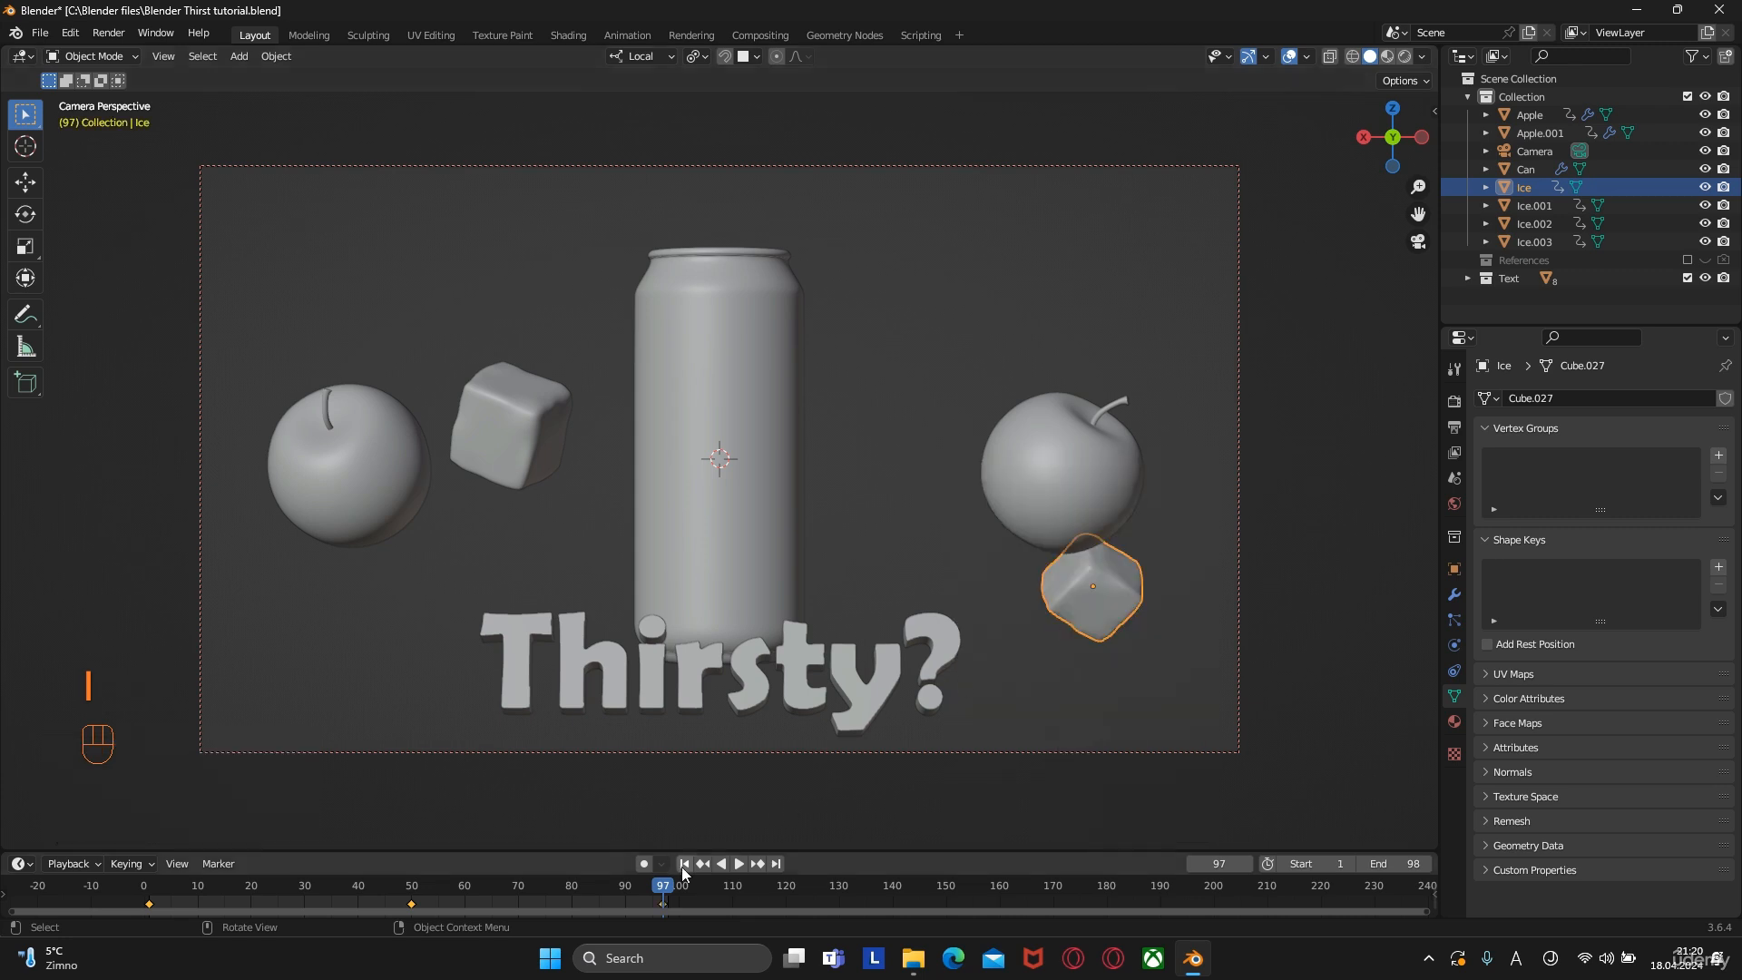
key("space")
key("space")
key("space")
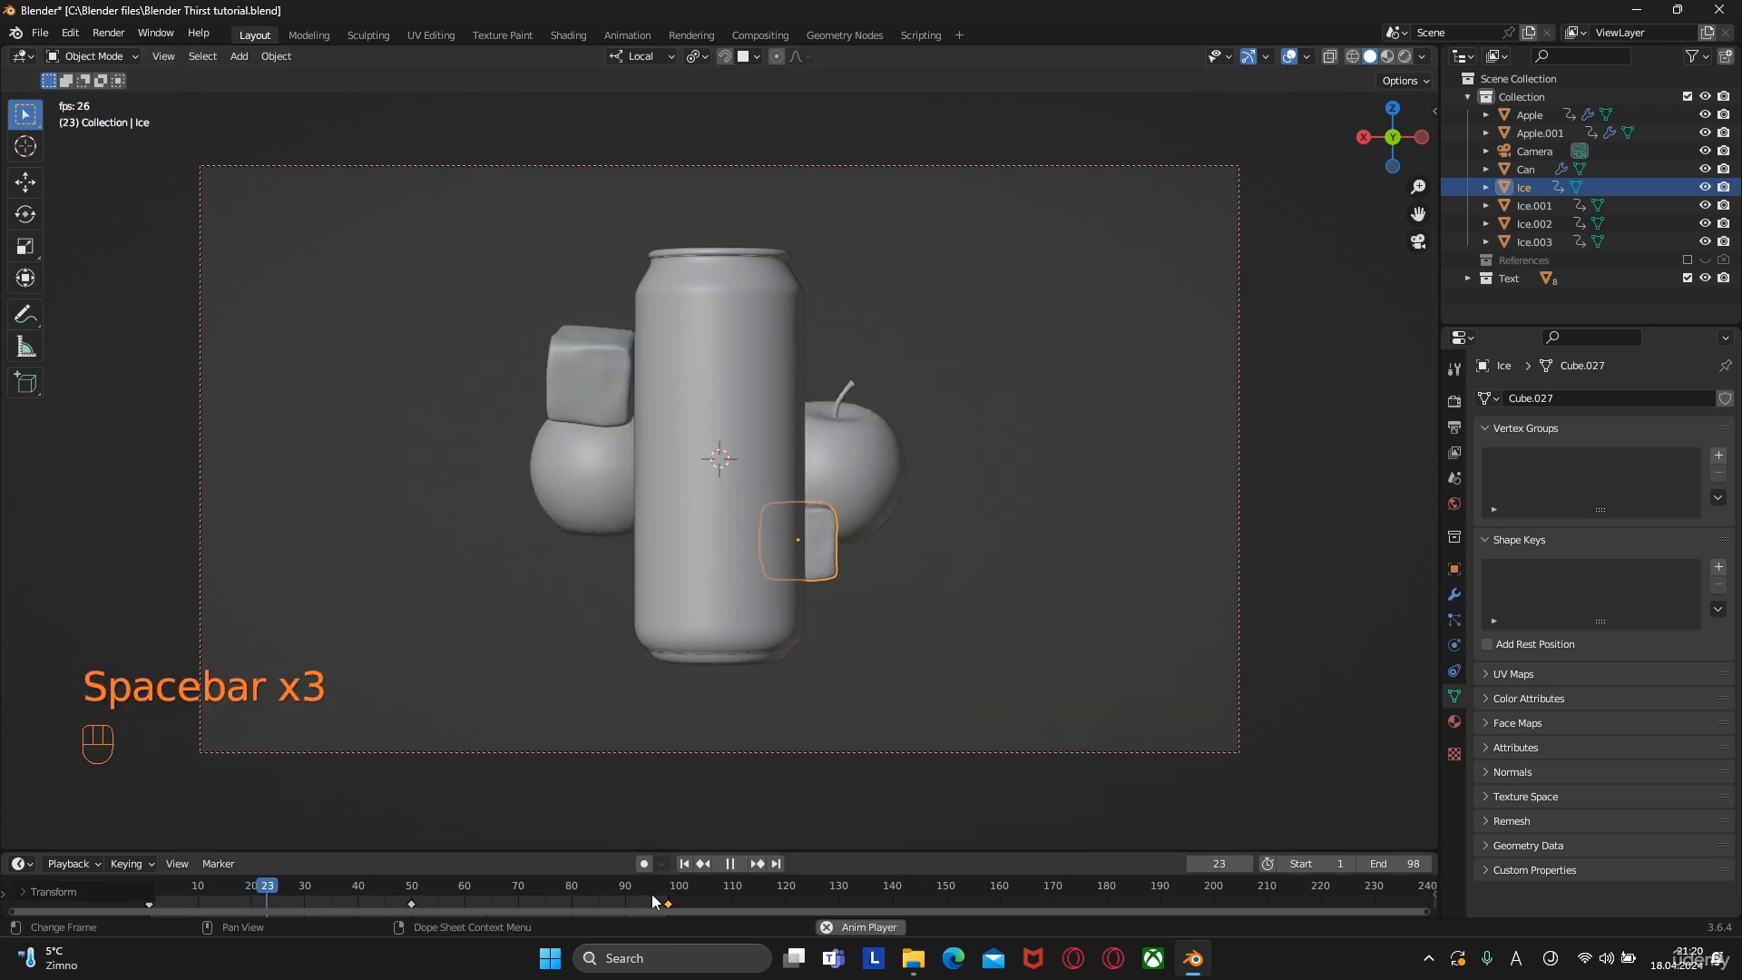
key("space")
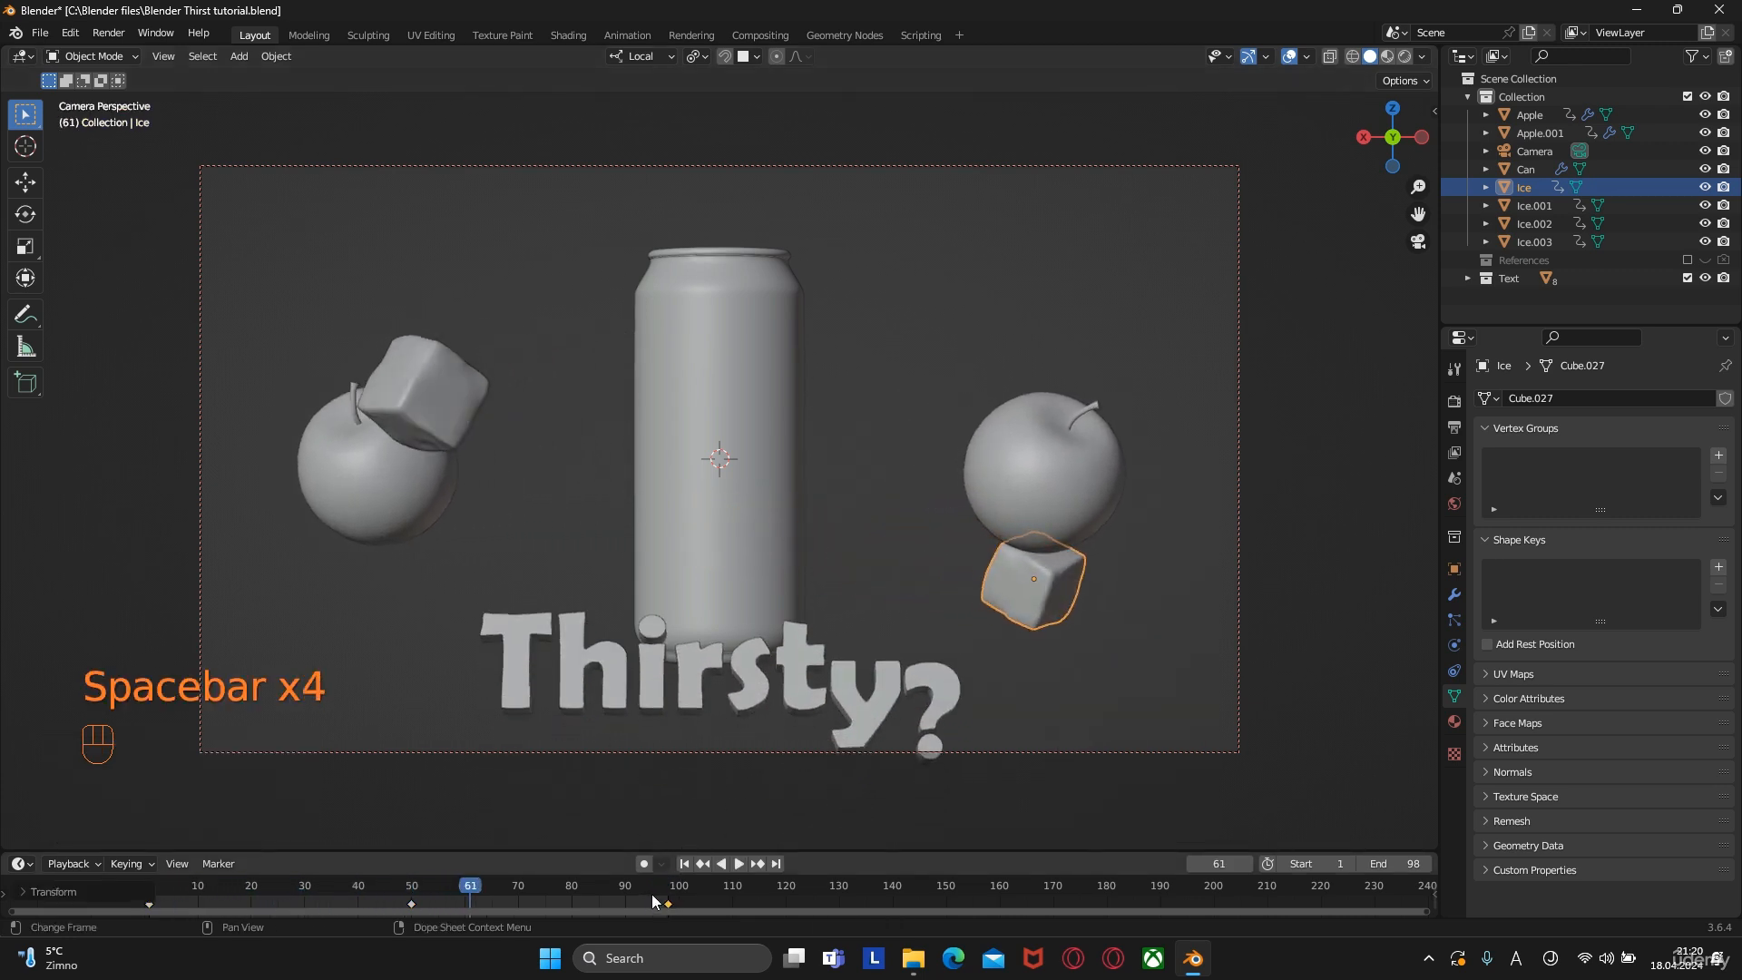
left_click_drag(460, 889, 296, 893)
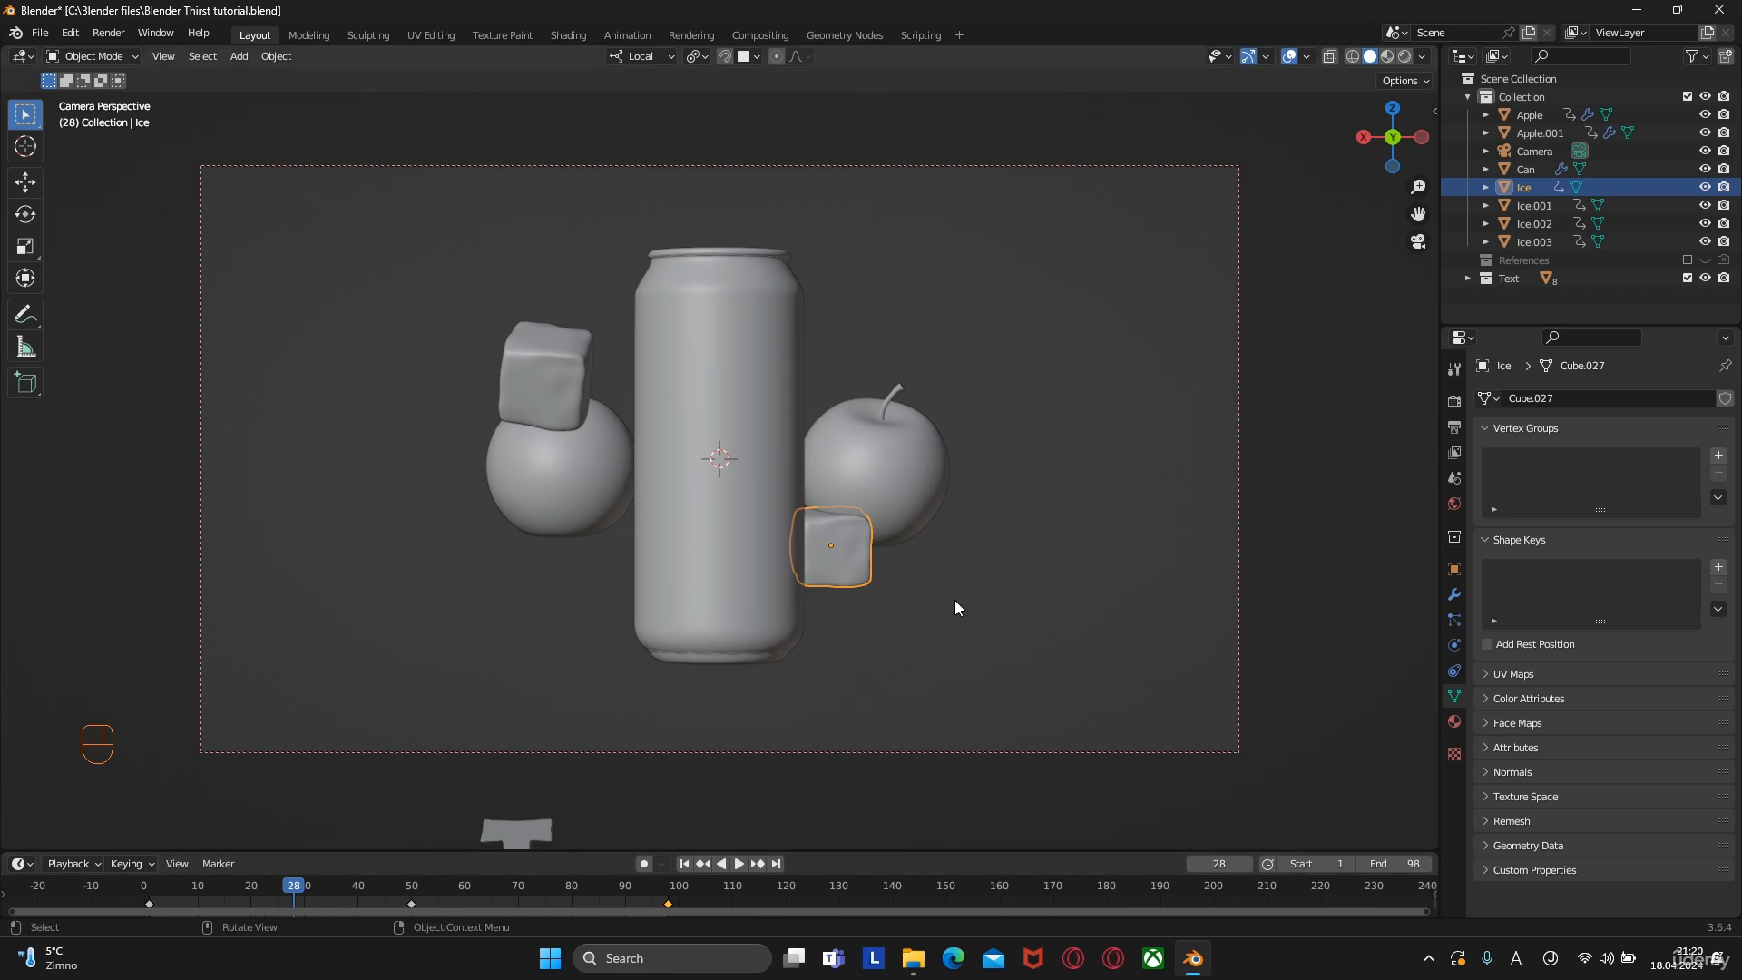
Move Ice's frame 1 keyframe to frame 20 and play the animation from a side view
key("KP_0")
middle_click_drag(672, 585, 590, 561)
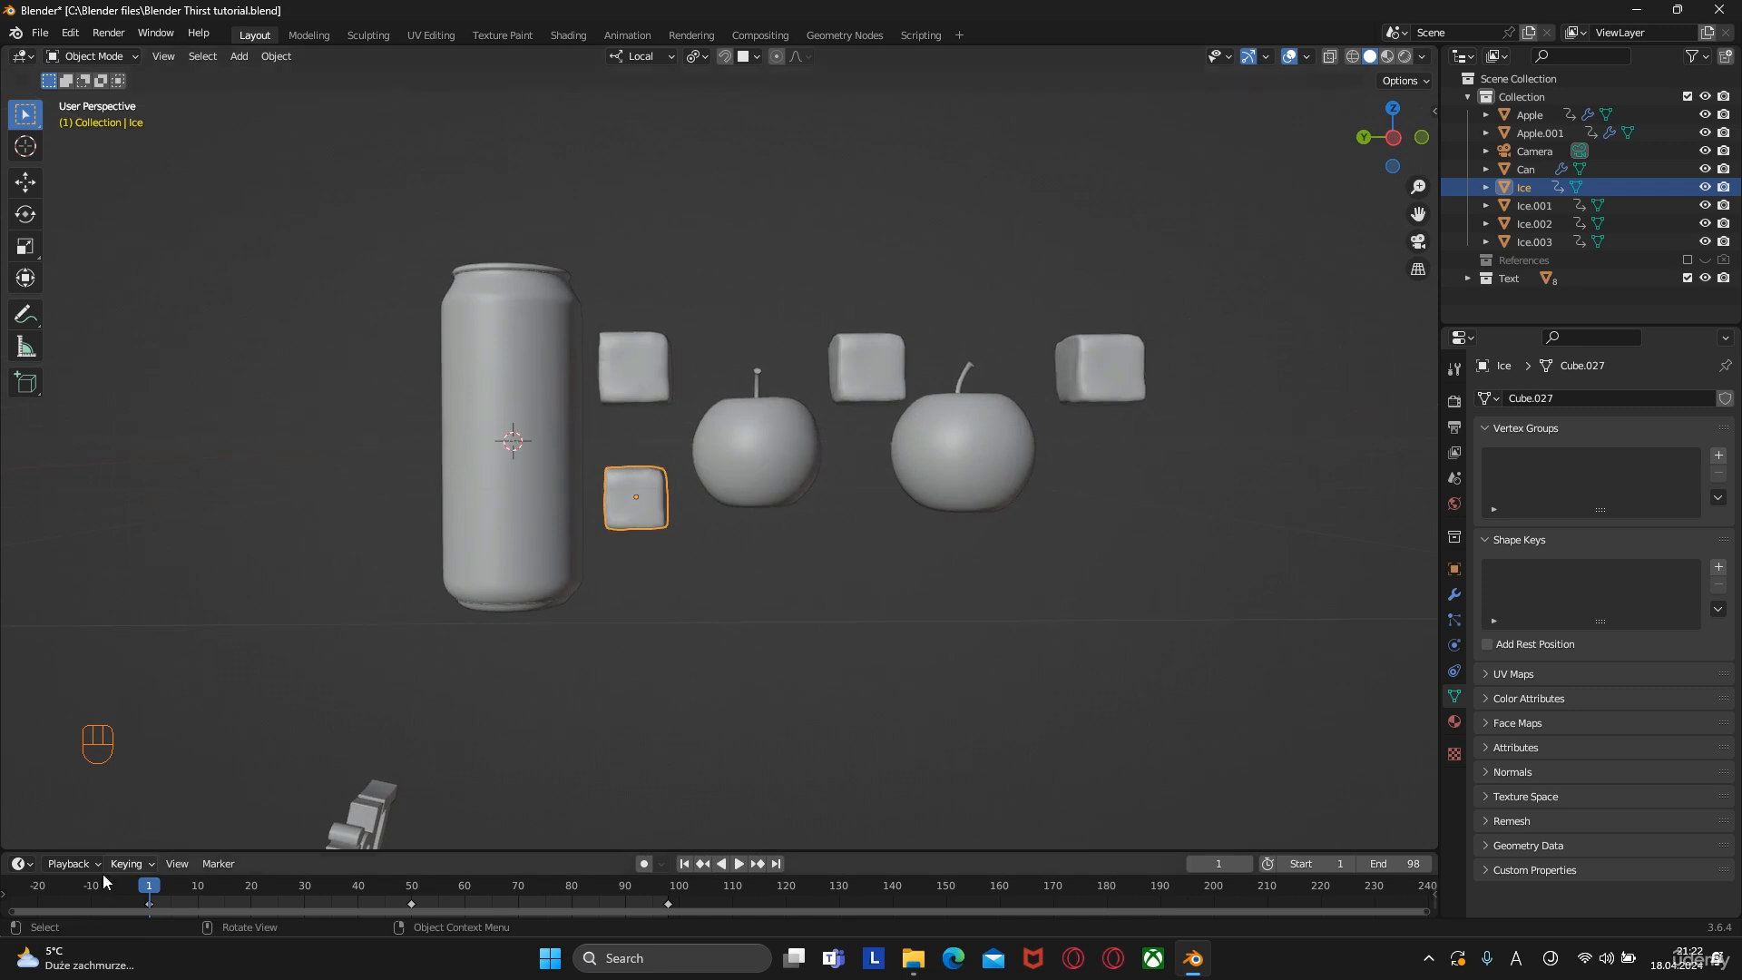
left_click_drag(150, 889, 197, 890)
left_click(150, 904)
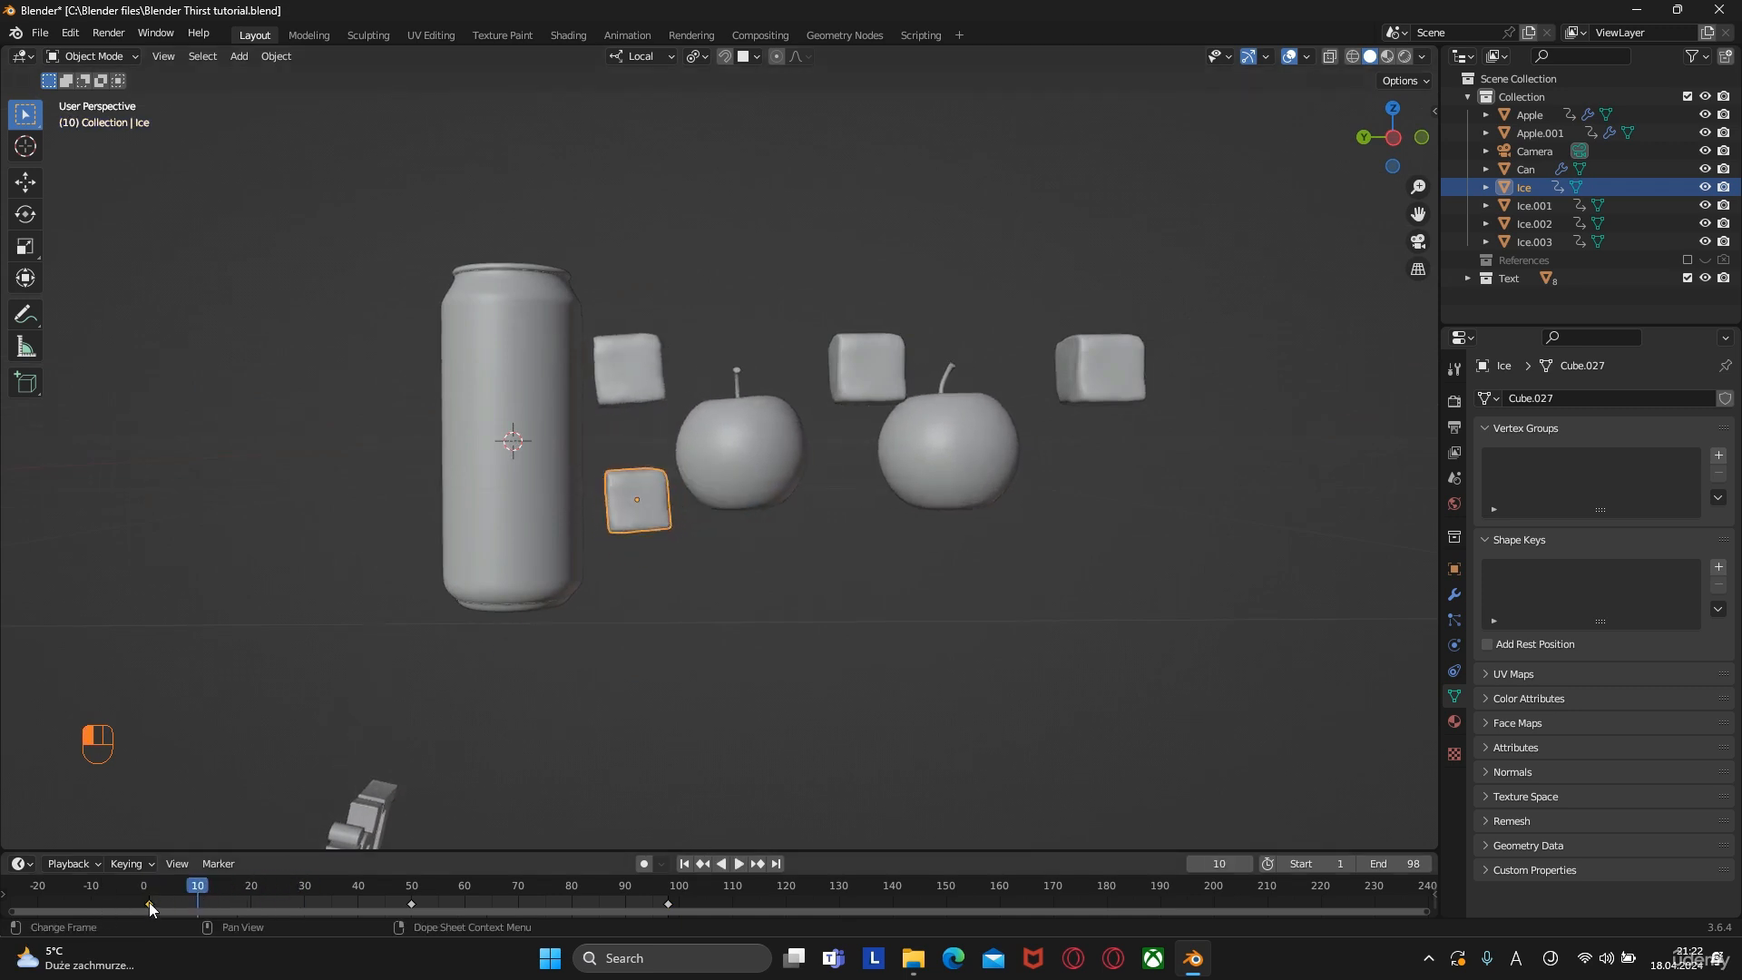
key("g")
key("space")
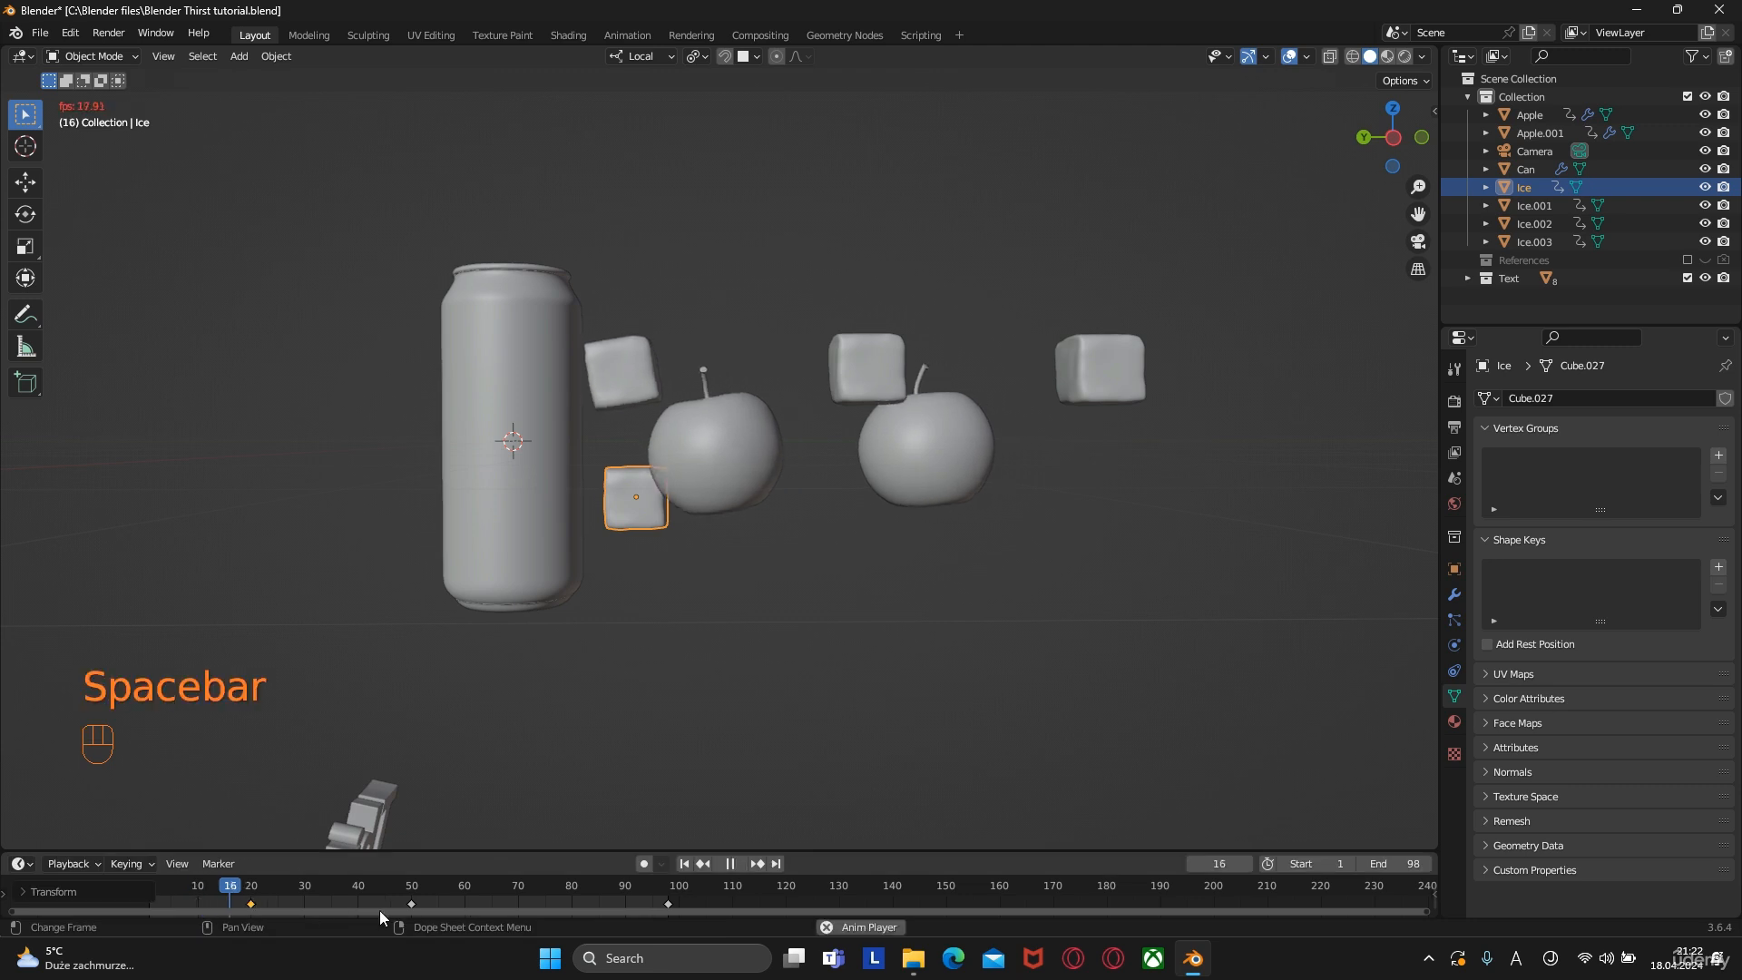
key("space")
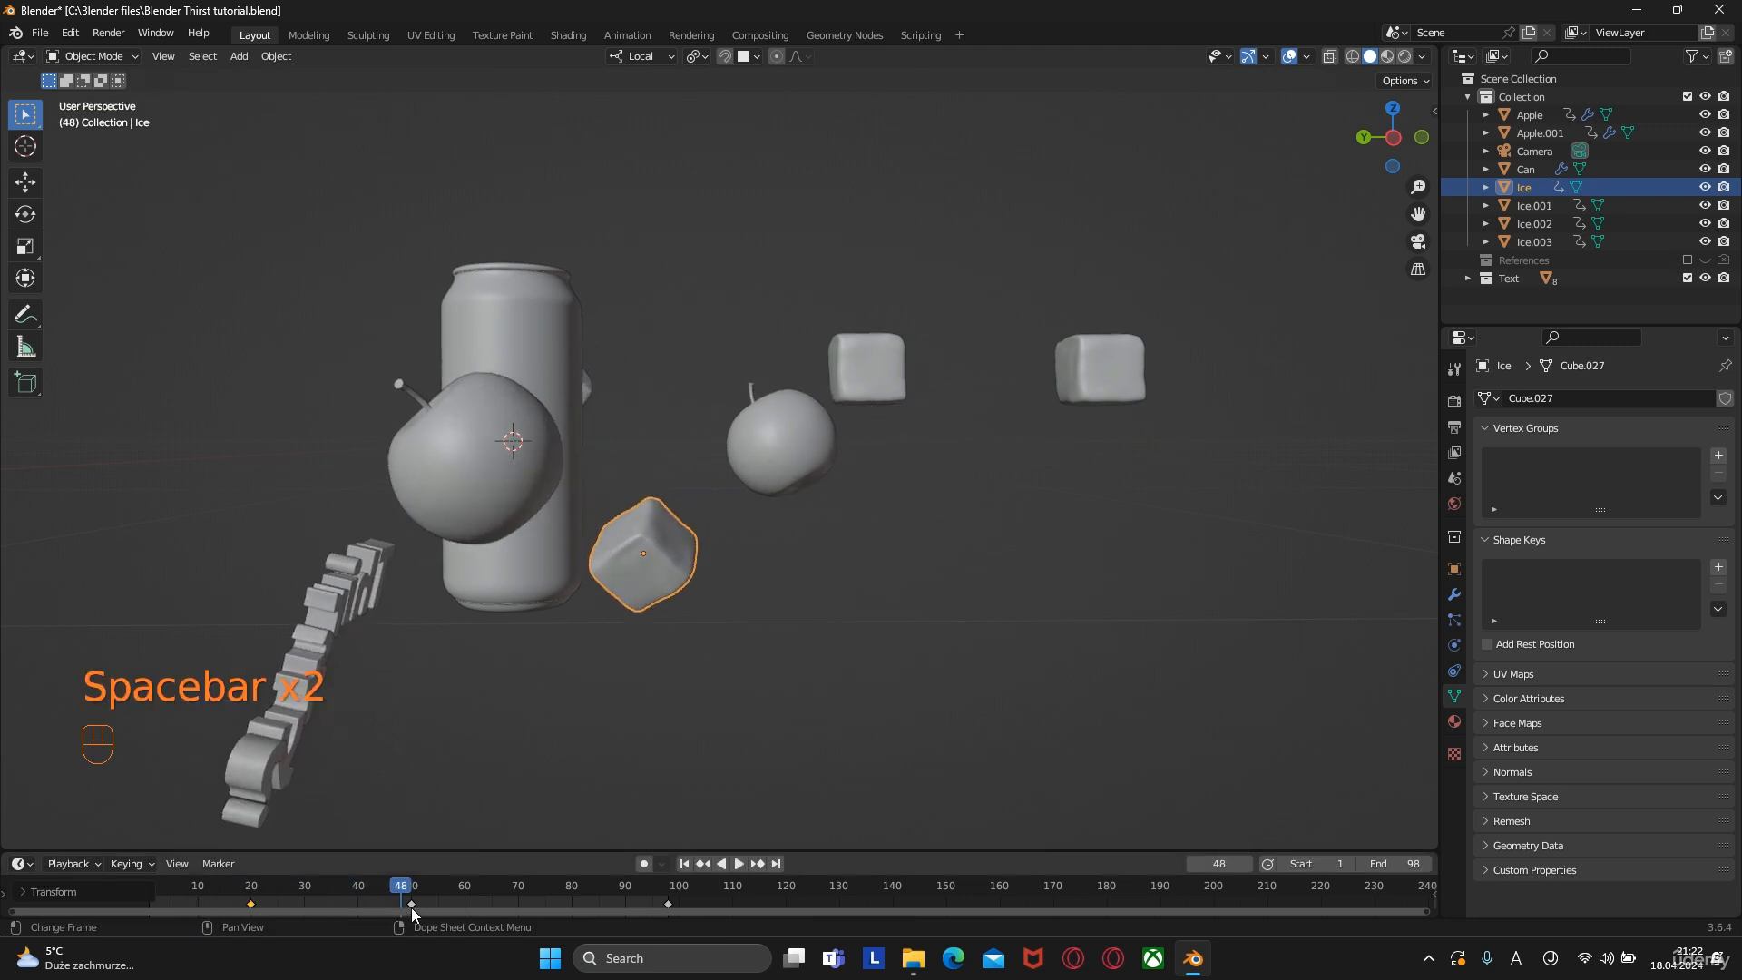
Delete Ice's keyframe at frame 50 and play the animation to check its path
left_click(411, 904)
key("Delete")
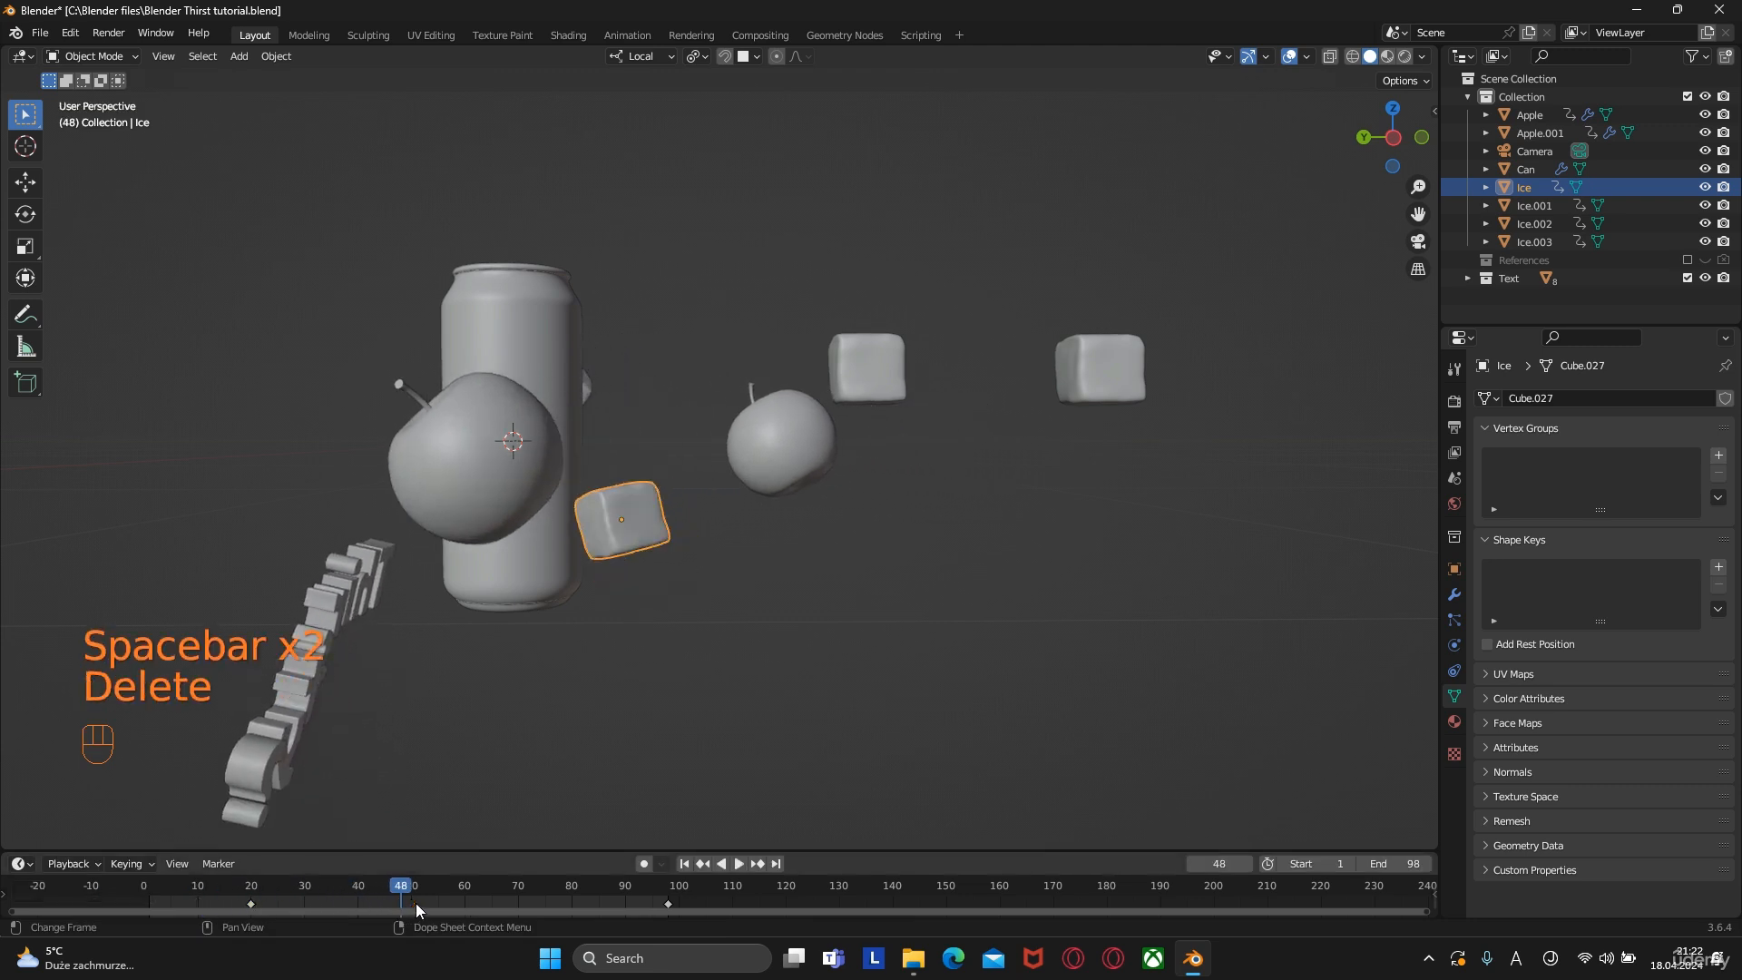
key("space")
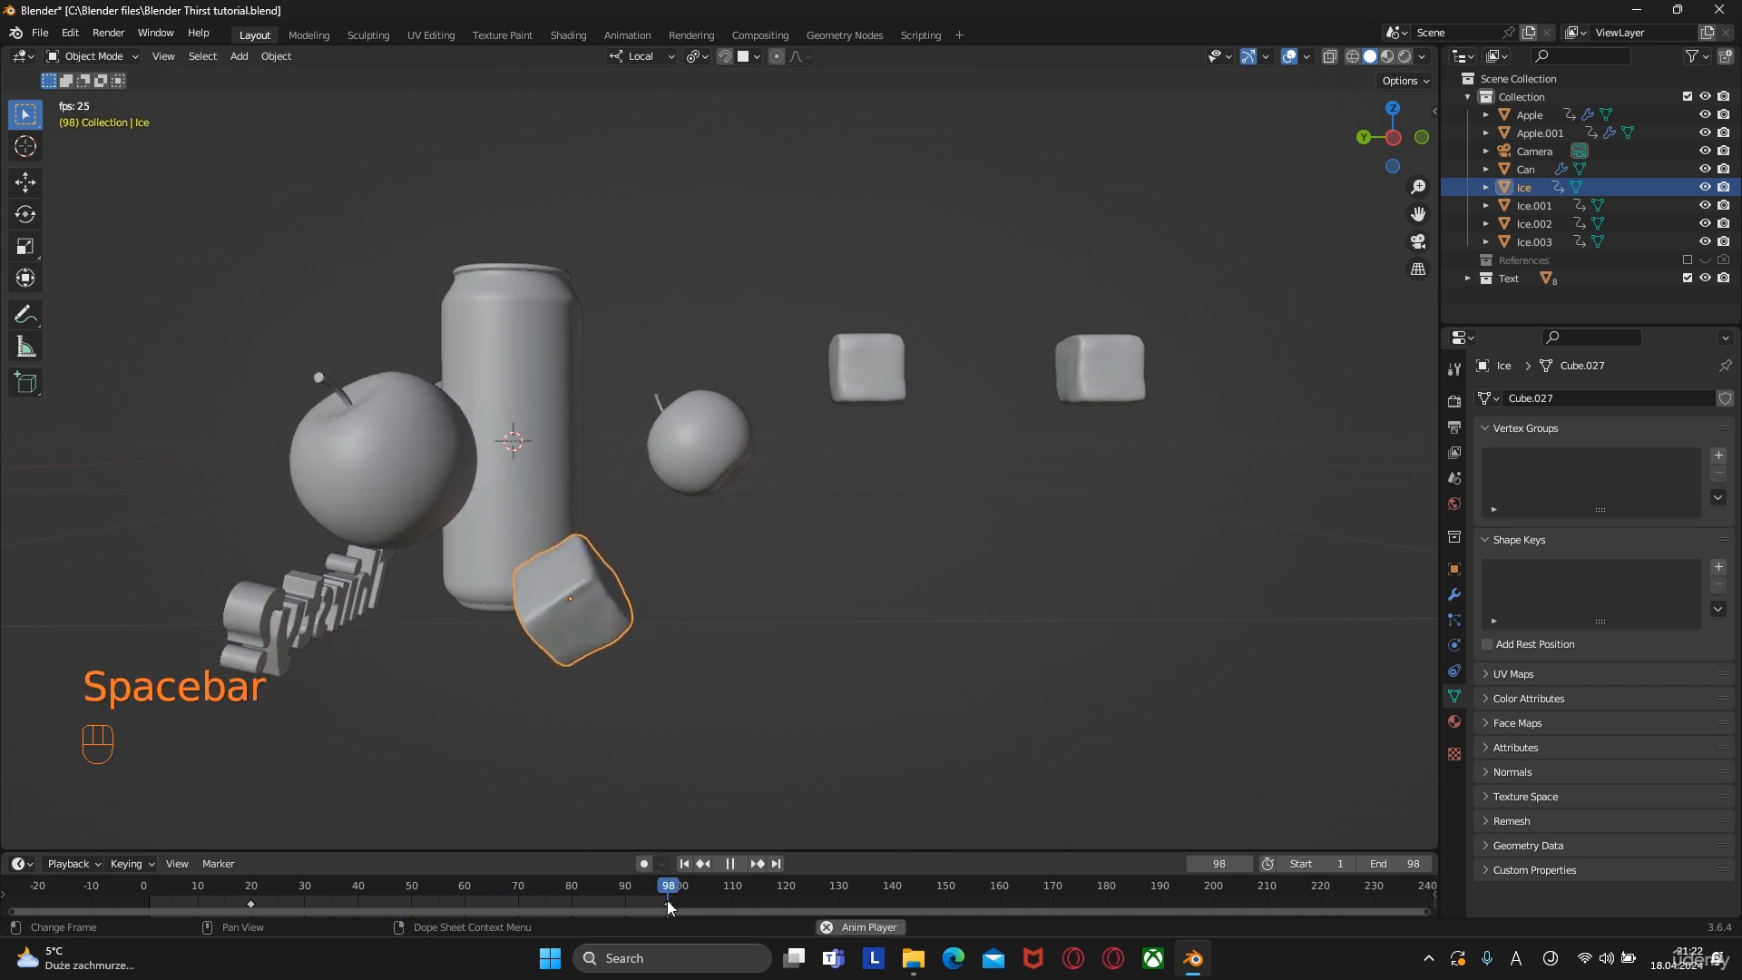
Play the animation through the camera view to check Ice's movement around the can
key("space")
key("KP_0")
key("space")
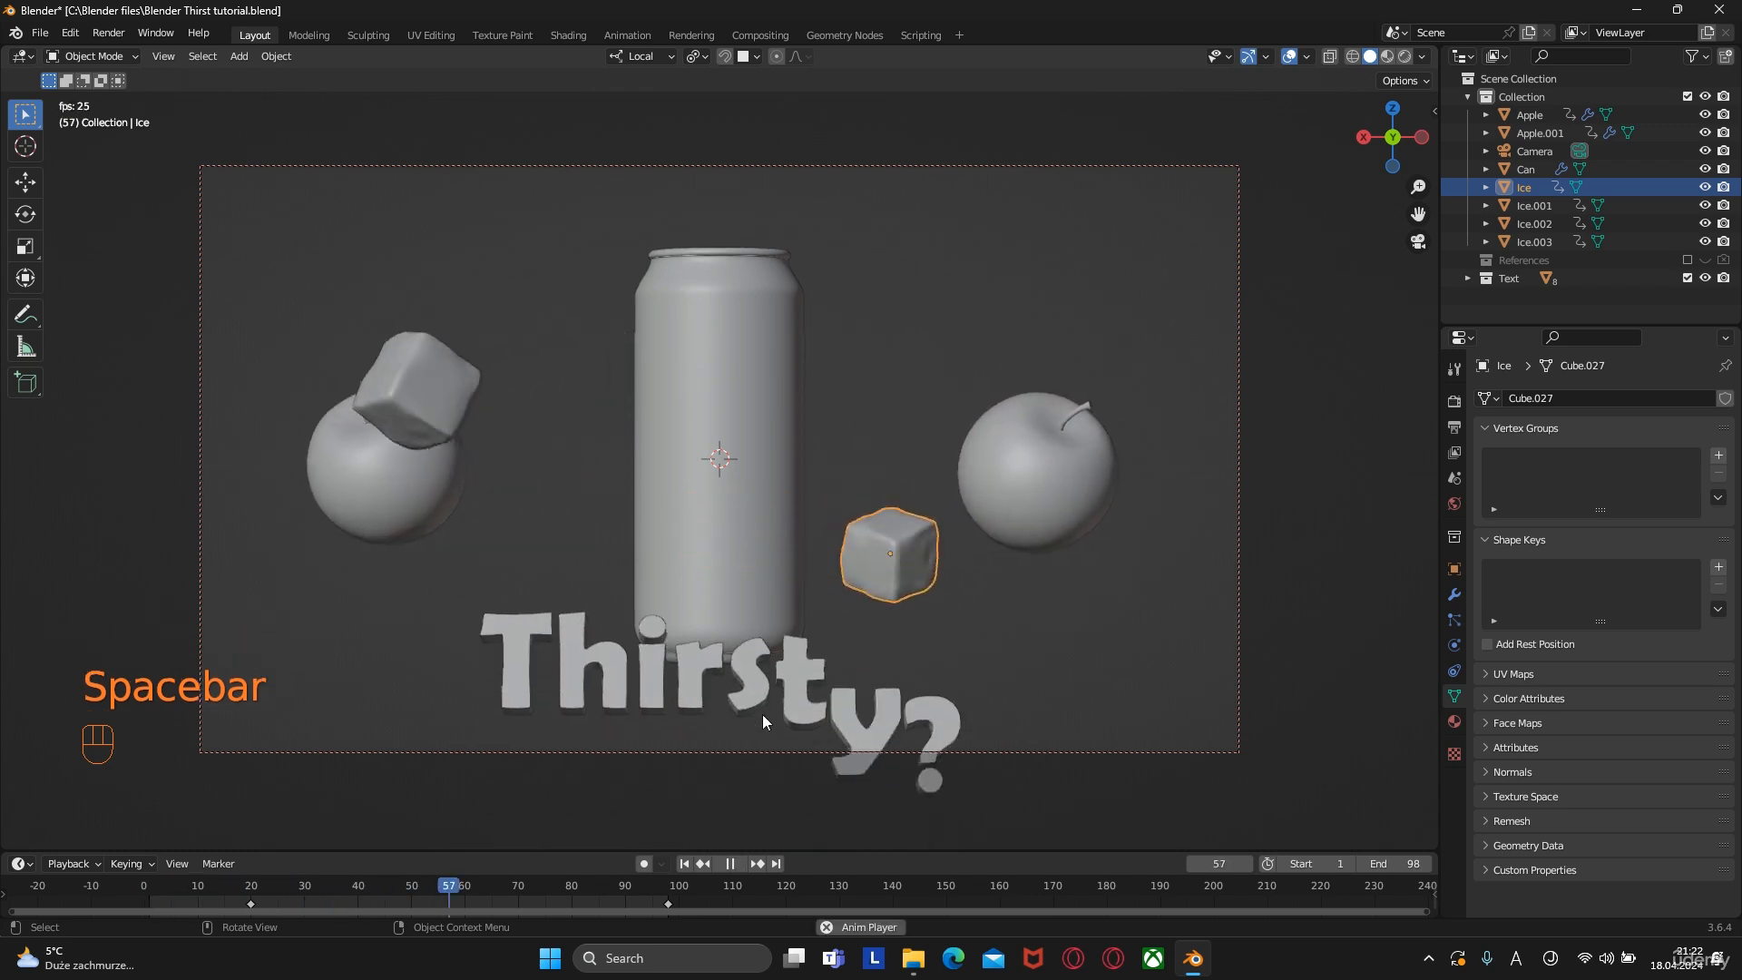
key("space")
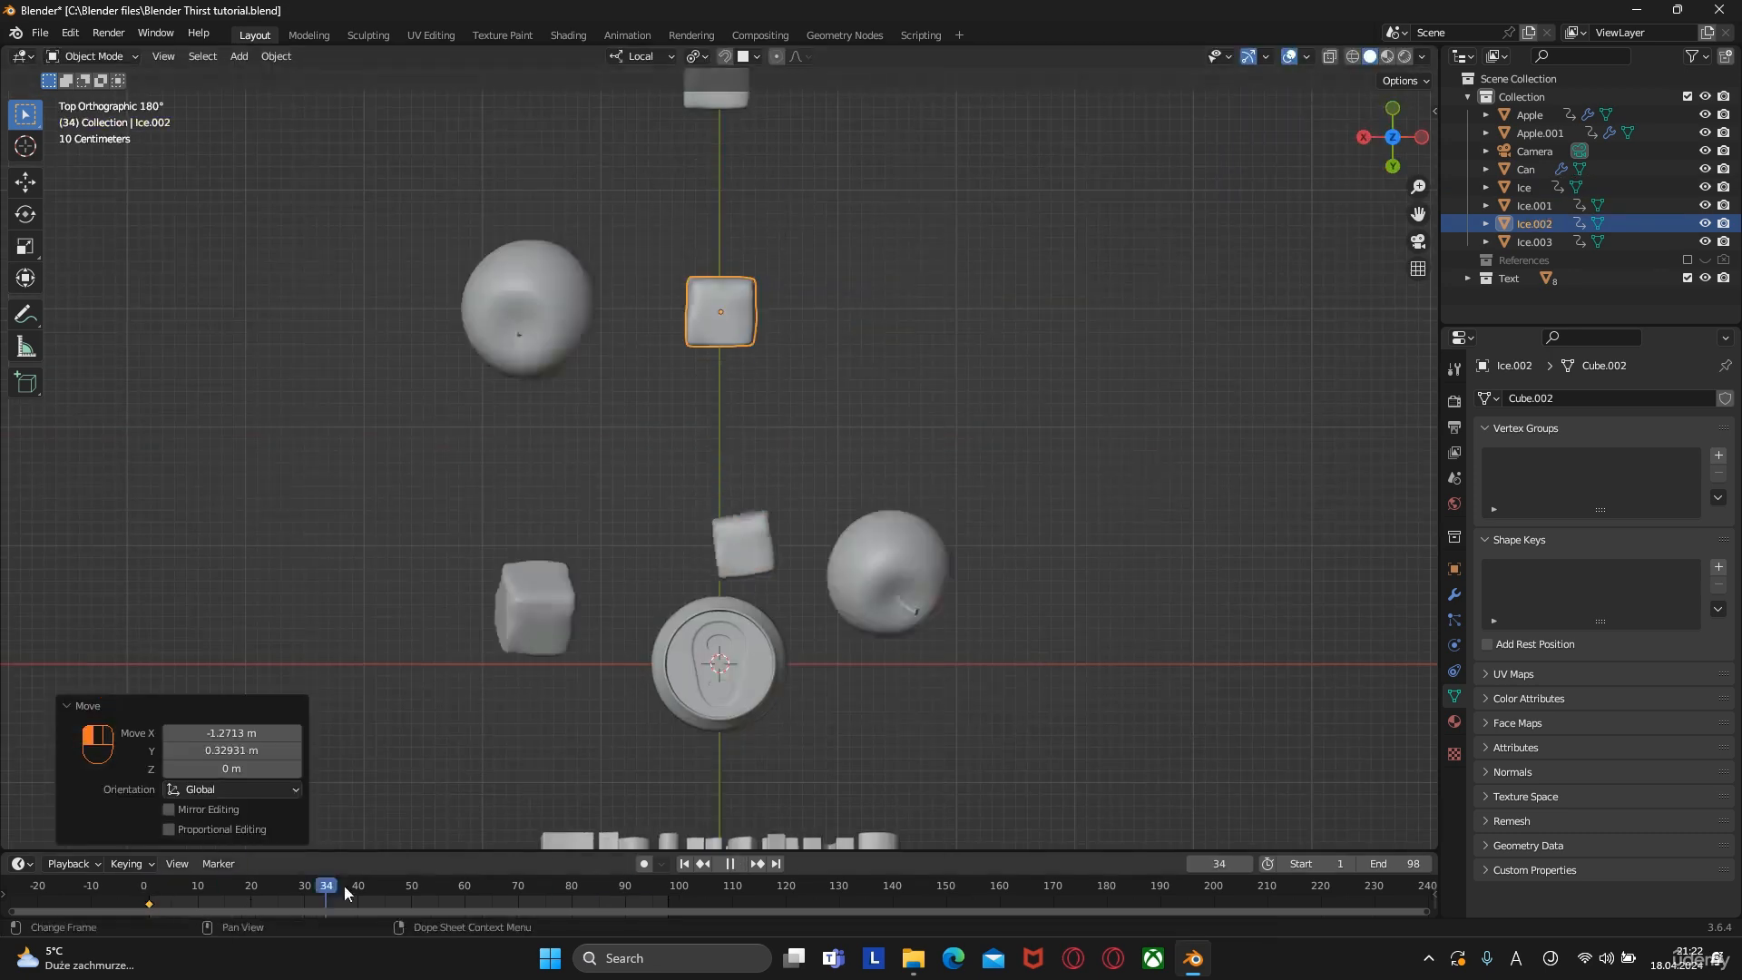
Keyframe Ice.002 out beside the can at frame 40 and reposition it at frame 98 in the camera view
key("g")
left_click_drag(345, 893, 668, 888)
left_click(922, 513)
key("KP_0")
key("h")
key("ctrl+z")
key("g")
left_click(938, 398)
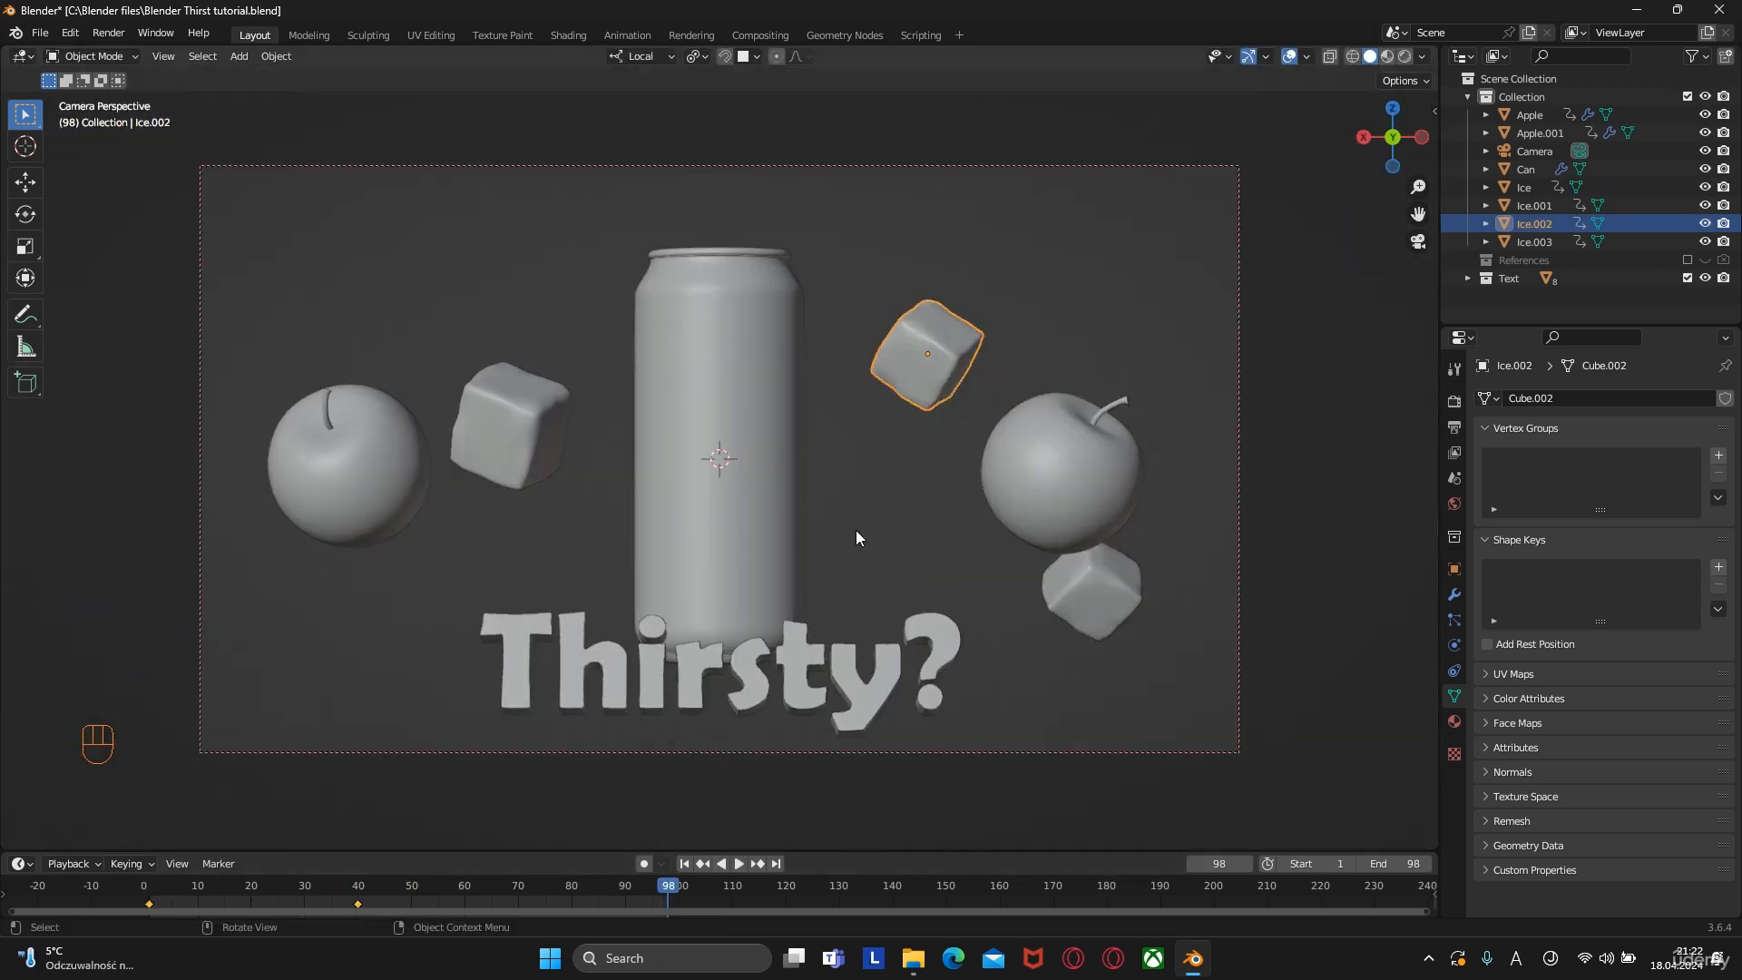
At frame 98, move and trackball-rotate Ice.002 beside the can, insert a keyframe, and preview the animation
key("g")
left_click(926, 546)
key("r")
key("r")
left_click(1247, 473)
key("i")
key("space")
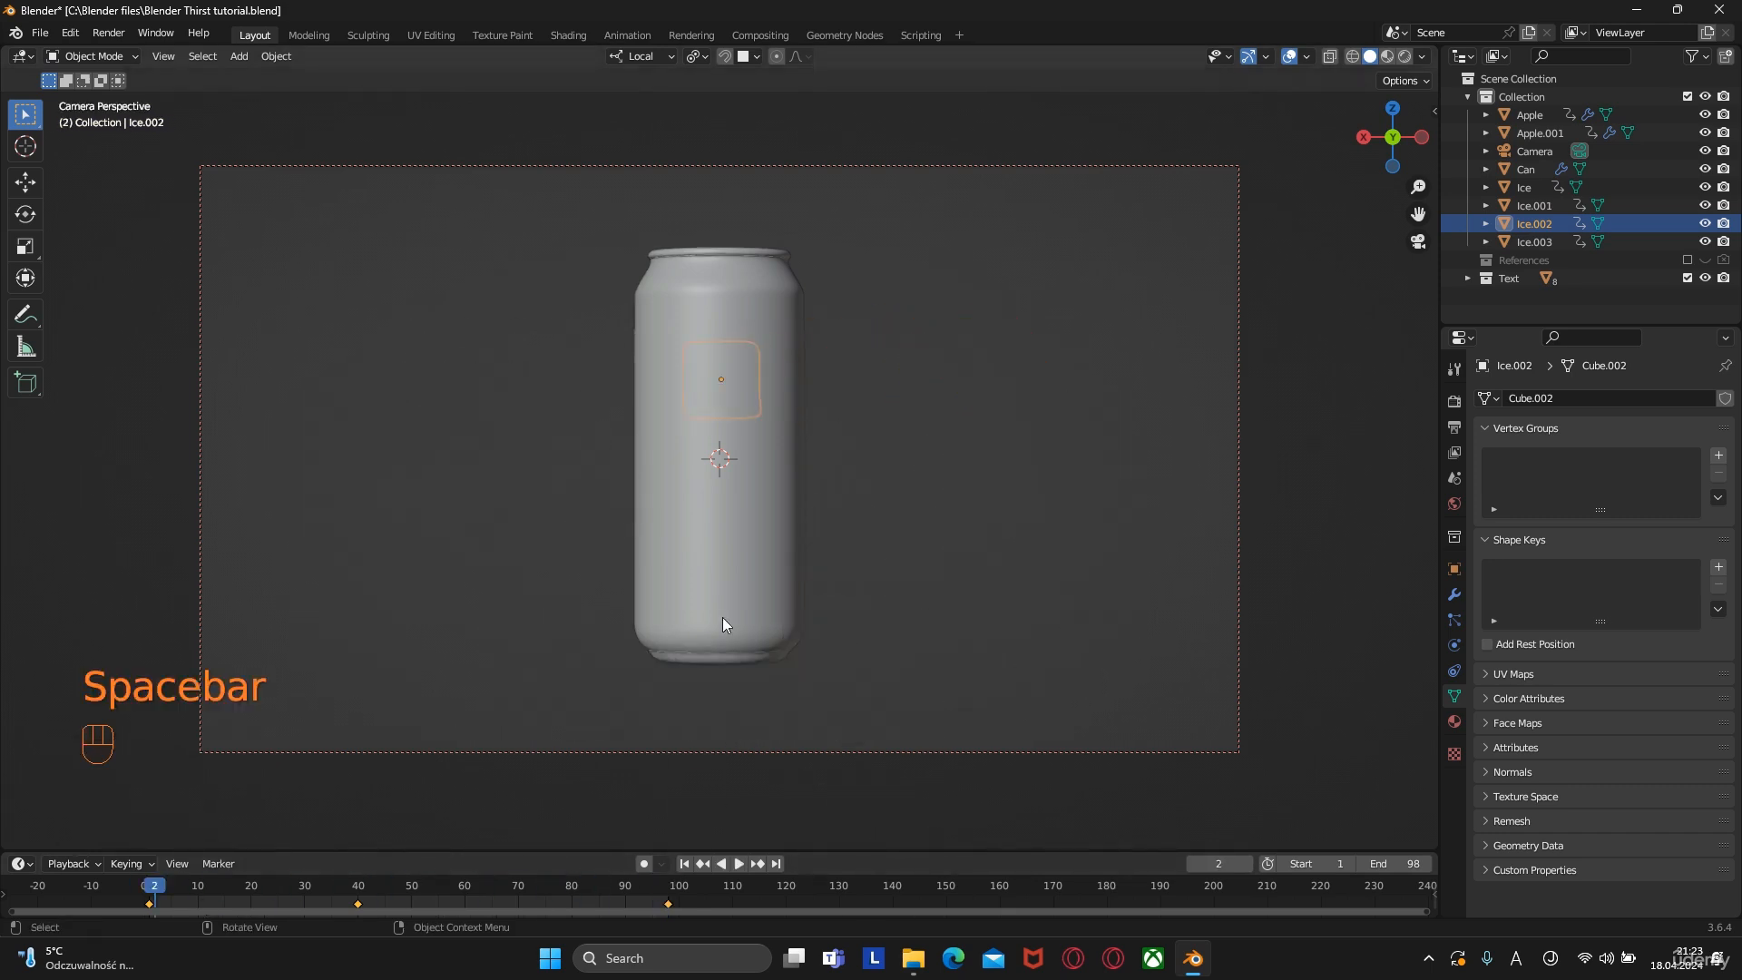
Duplicate Ice.002, place the copy lower behind the can, and delete the copy's keyframes after frame 1
key("shift+d")
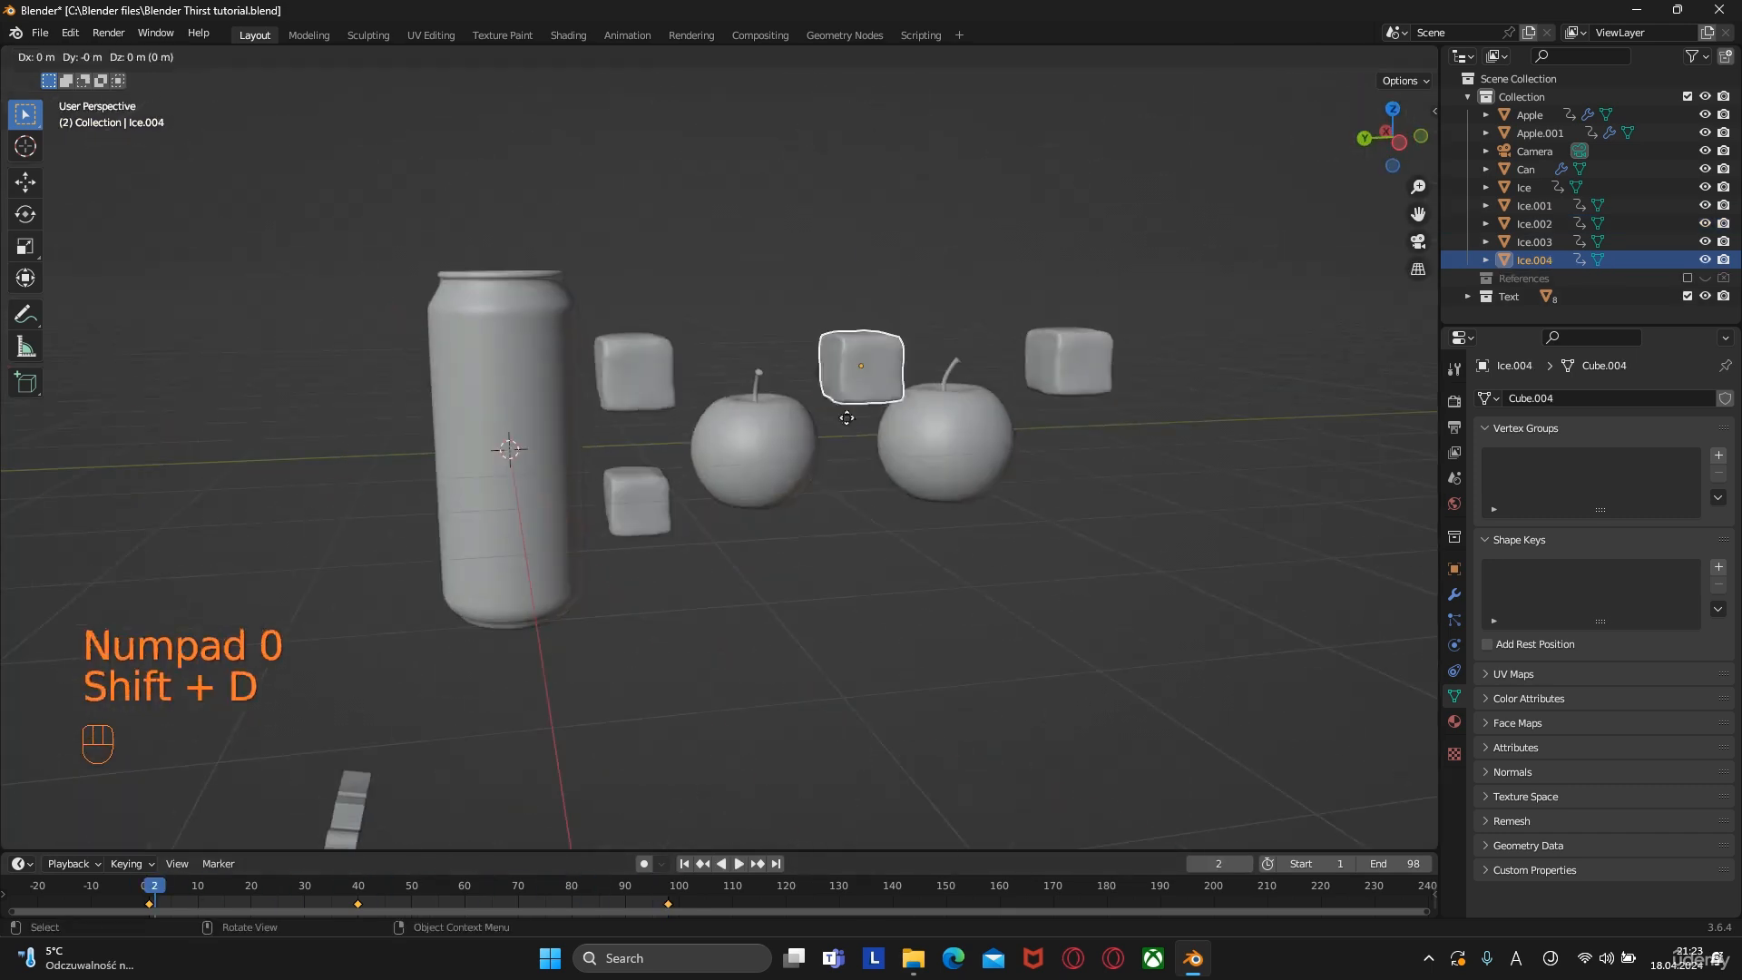
left_click(401, 902)
key("a")
key("Delete")
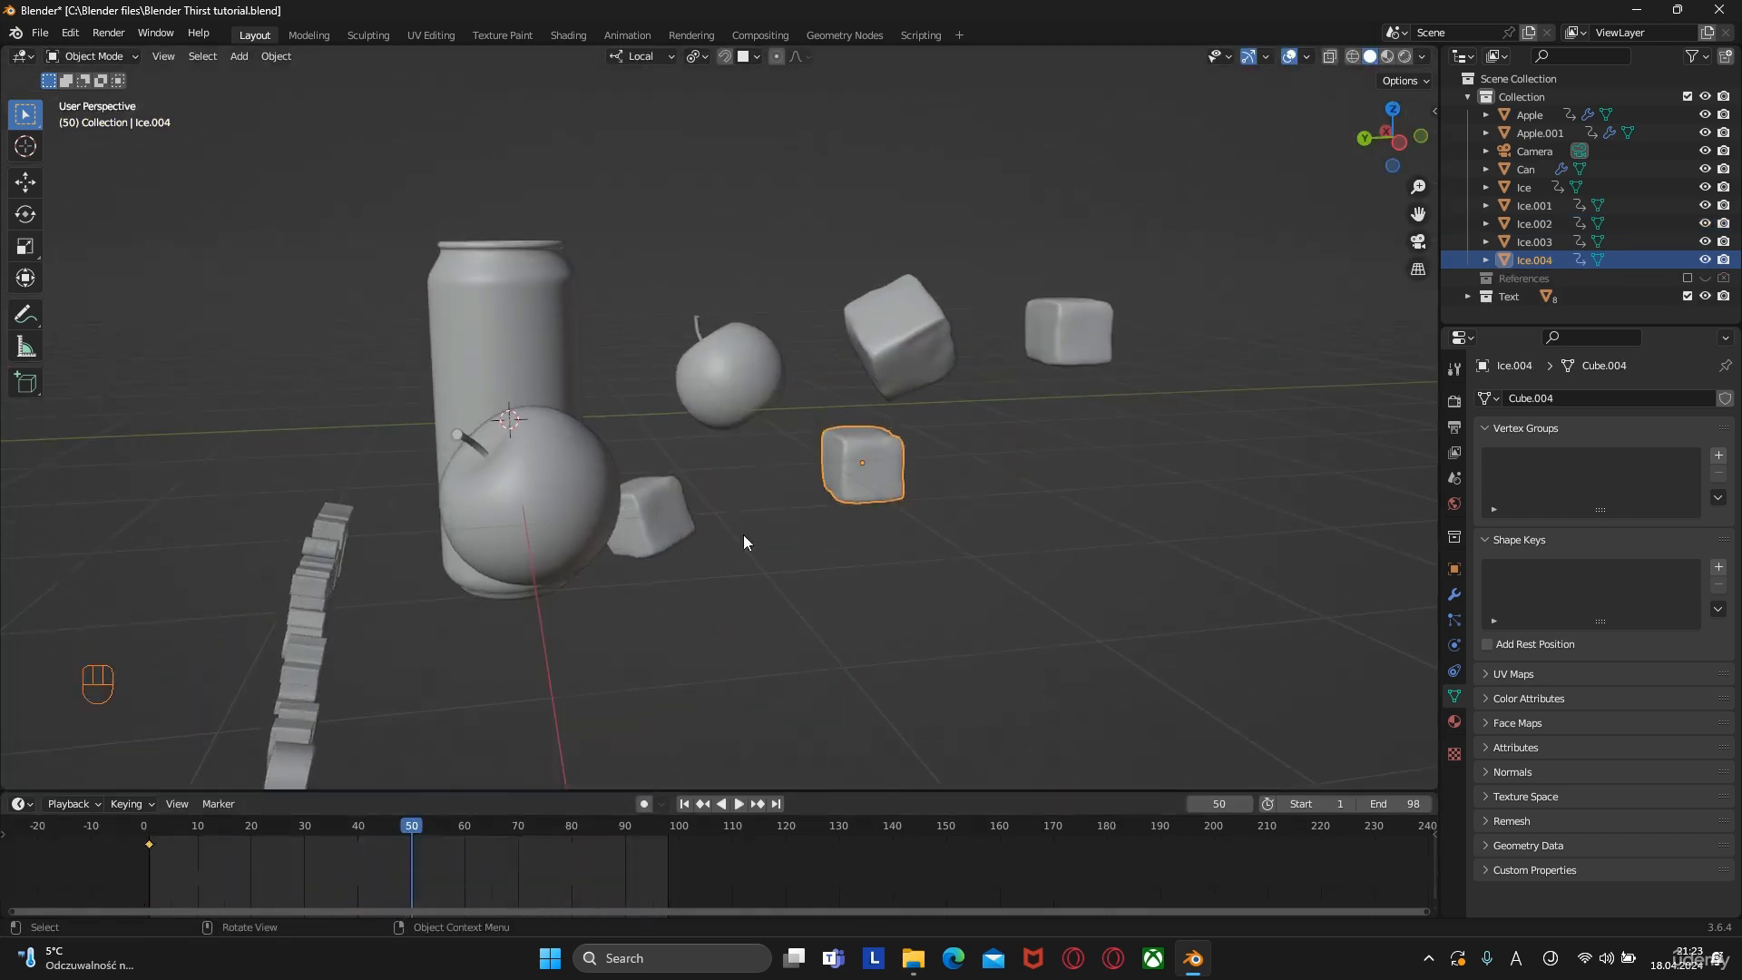
Try moving Ice.004 about -1.04 m in X and 0.54 m in Z at frame 50 and rotating it
key("KP_0")
key("g")
left_click(907, 545)
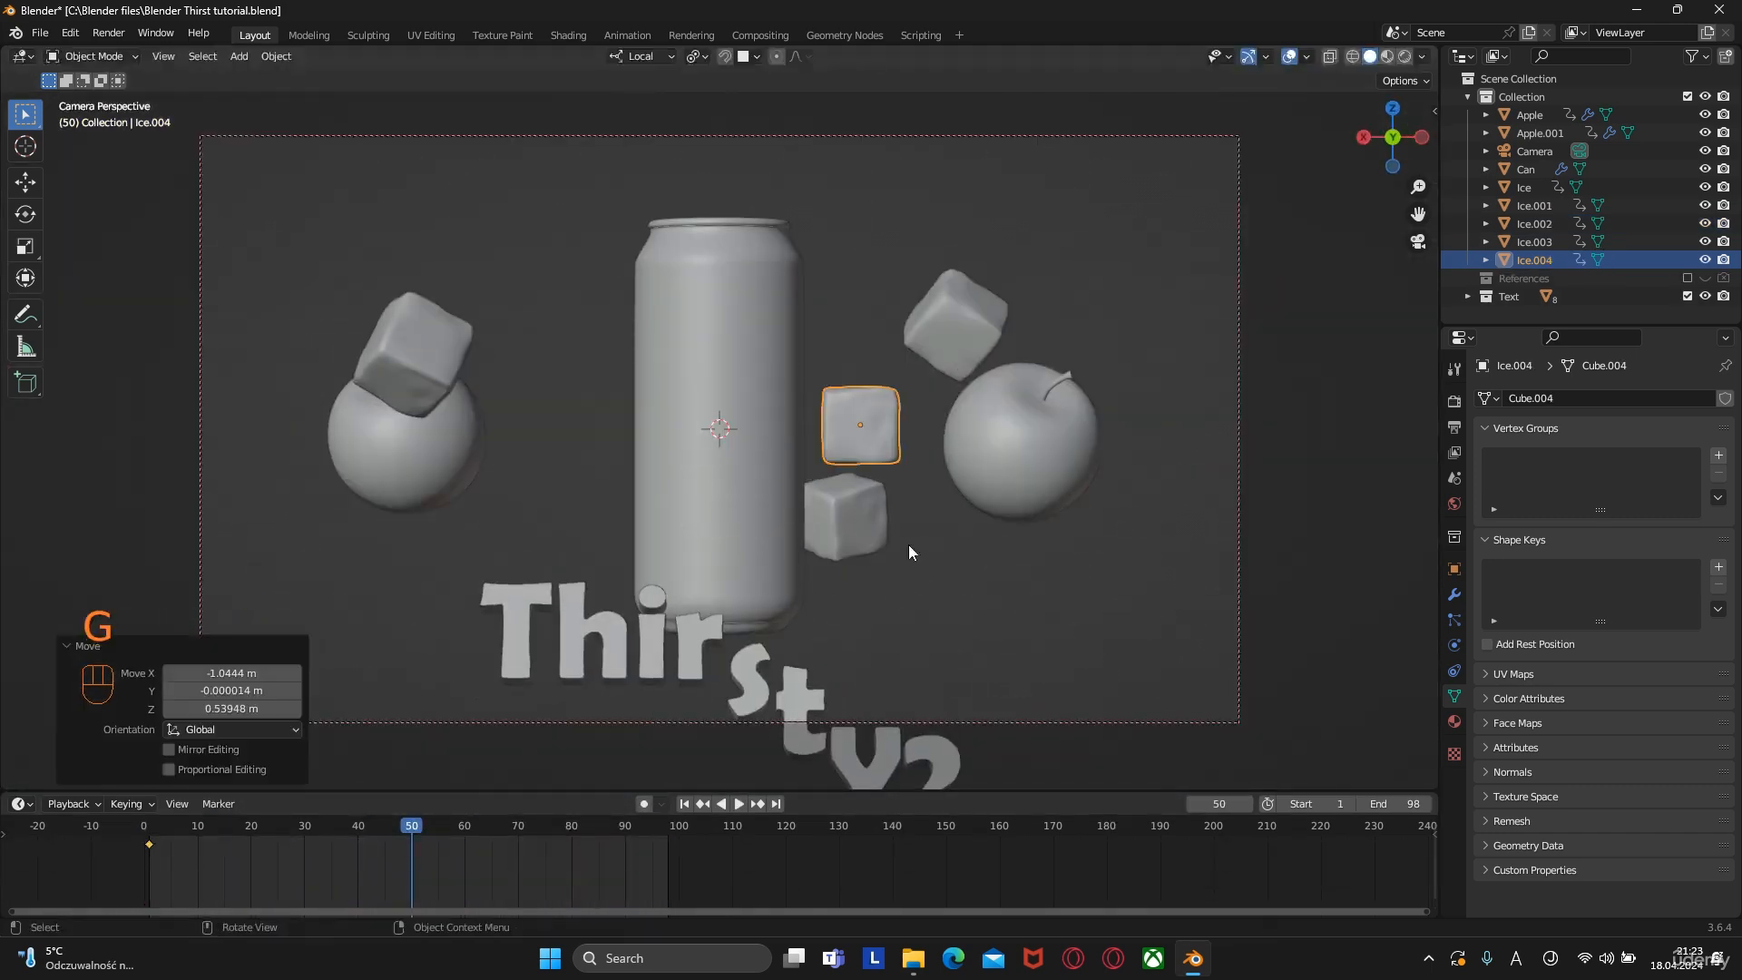
key("r")
left_click(902, 590)
key("ctrl+z")
key("ctrl+z")
key("ctrl+z")
Move and rotate Ice.004 out from behind the can at frame 50 and insert a keyframe
key("g")
key("r")
key("i")
left_click(412, 844)
mouse_move(412, 826)
left_mouse_down()
mouse_move(669, 826)
mouse_move(427, 844)
left_mouse_up()
Refine Ice.004's position and trackball rotation, insert a keyframe for the new pose, and preview the animation
key("g")
key("r")
key("r")
left_click(979, 524)
key("i")
key("space")
key("space")
Reposition and trackball-rotate Ice.004 at frame 98, keyframe the pose, and play the animation through the camera view
left_click_drag(589, 830, 669, 829)
key("Delete")
key("g")
left_click(919, 563)
key("KP_0")
key("r")
key("r")
key("space")
key("space")
key("space")
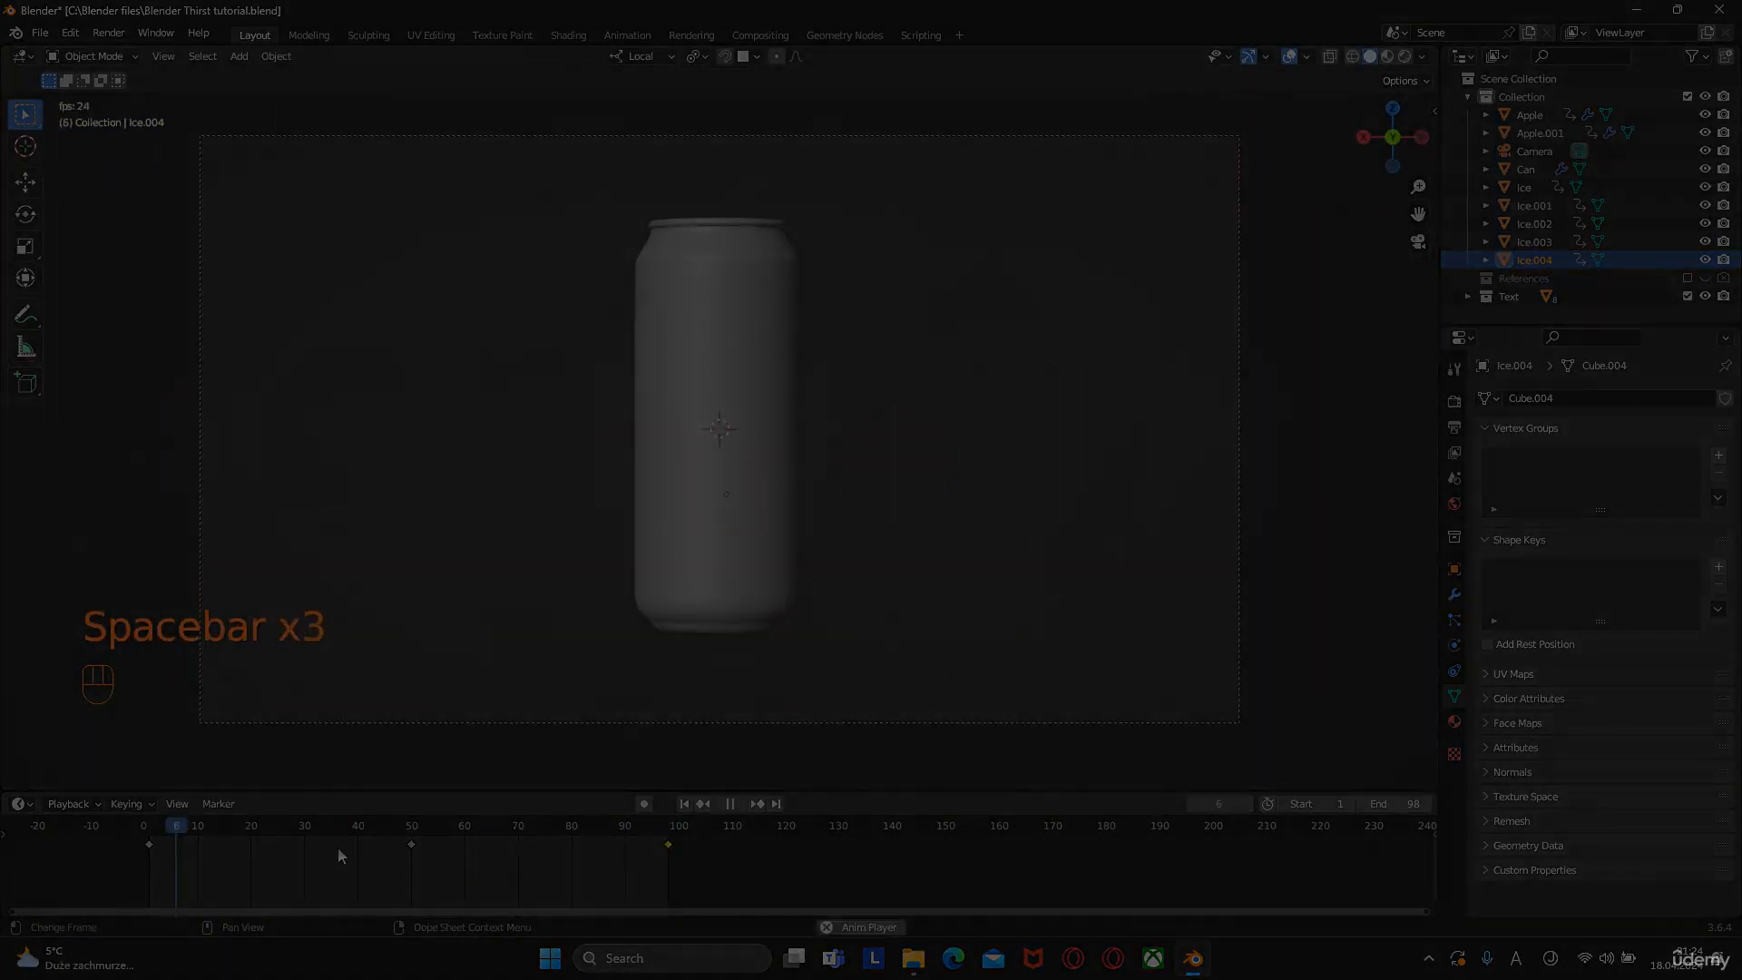
Play the animation from frame 0 to review the letters, apples and all ice cubes together
key("space")
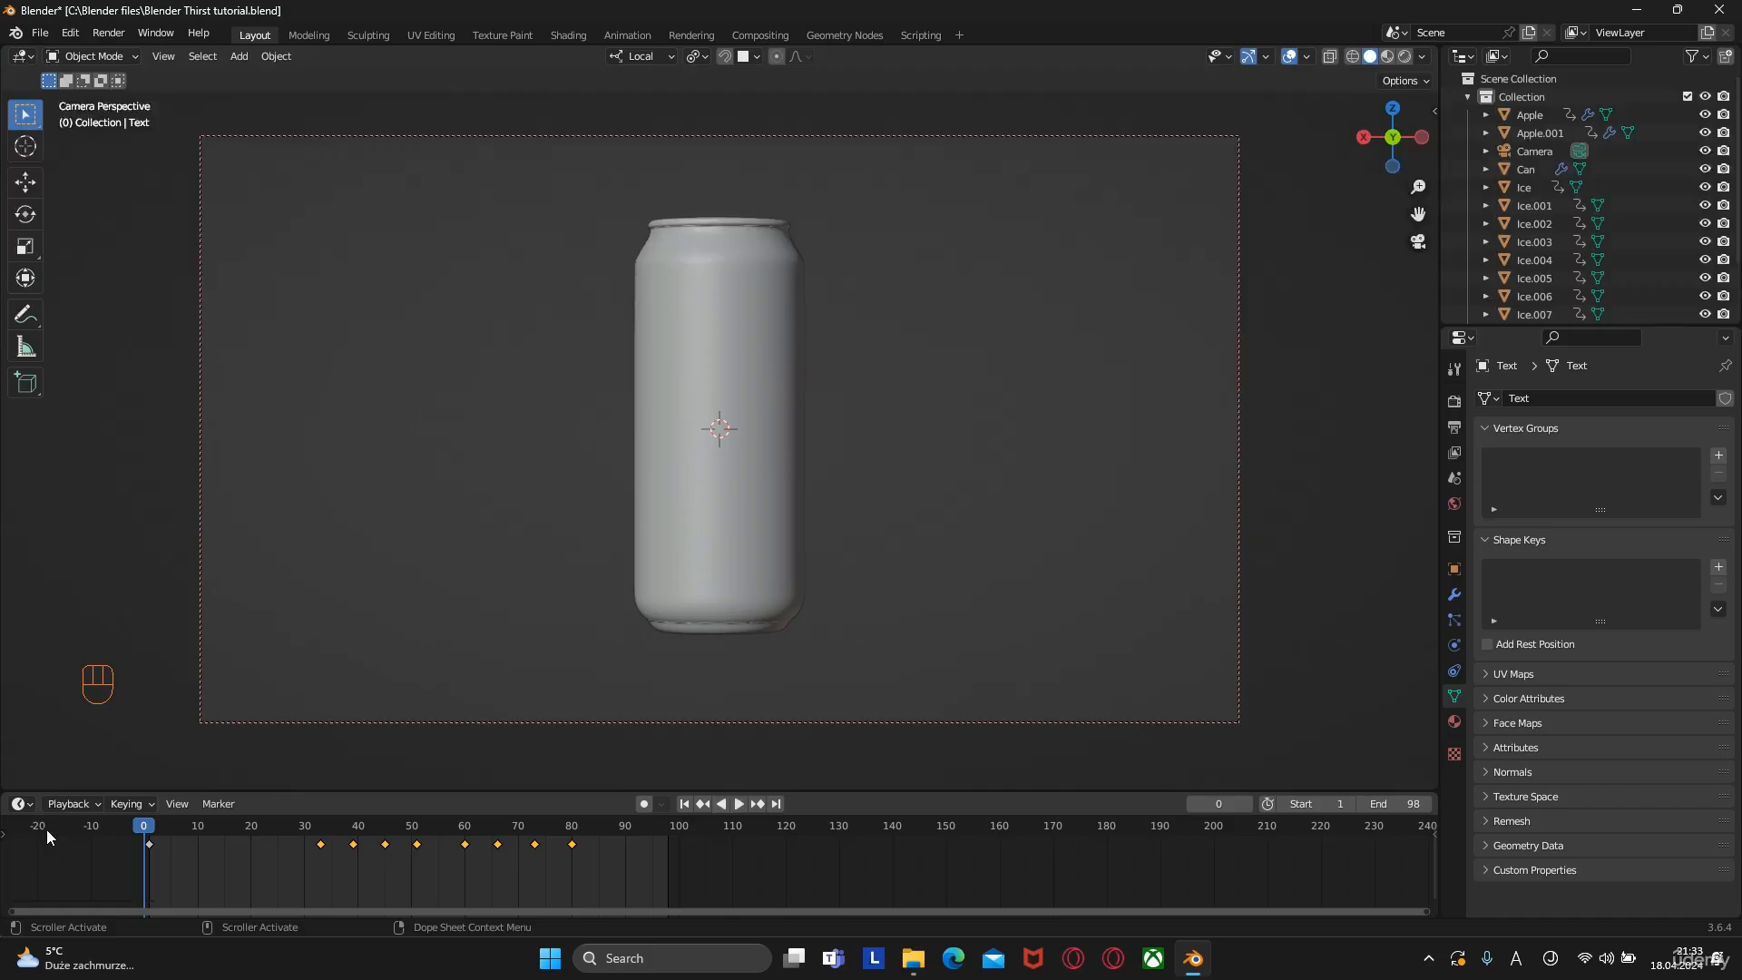
key("space")
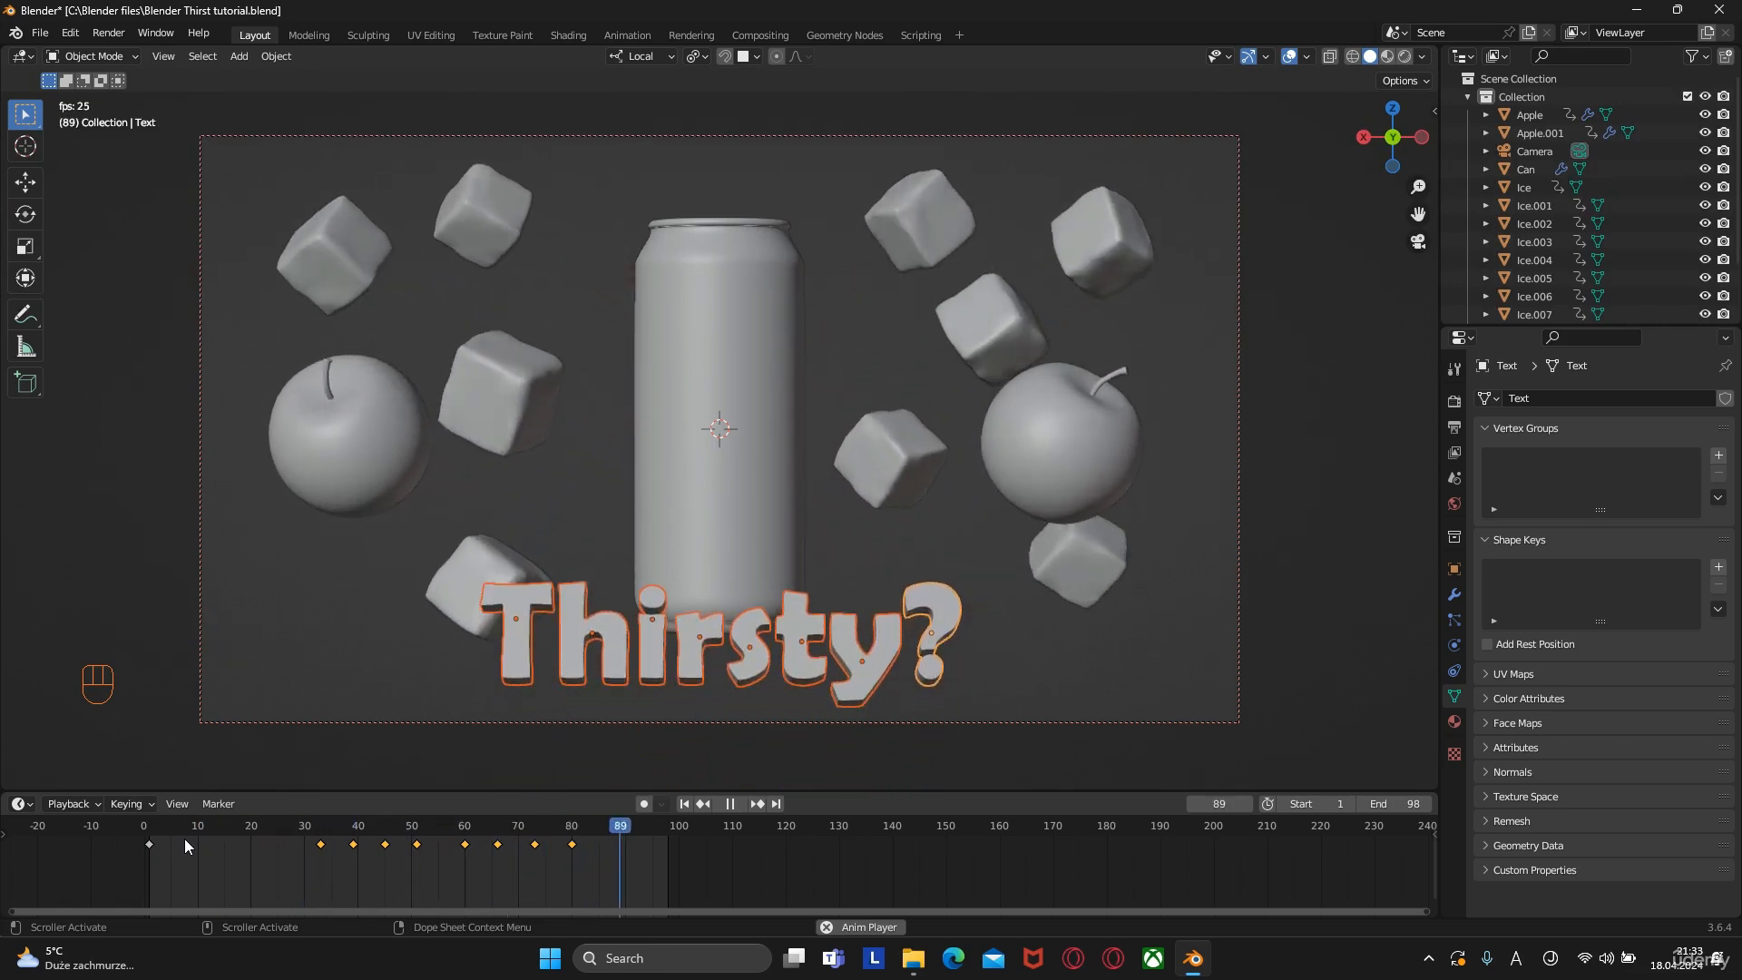
key("space")
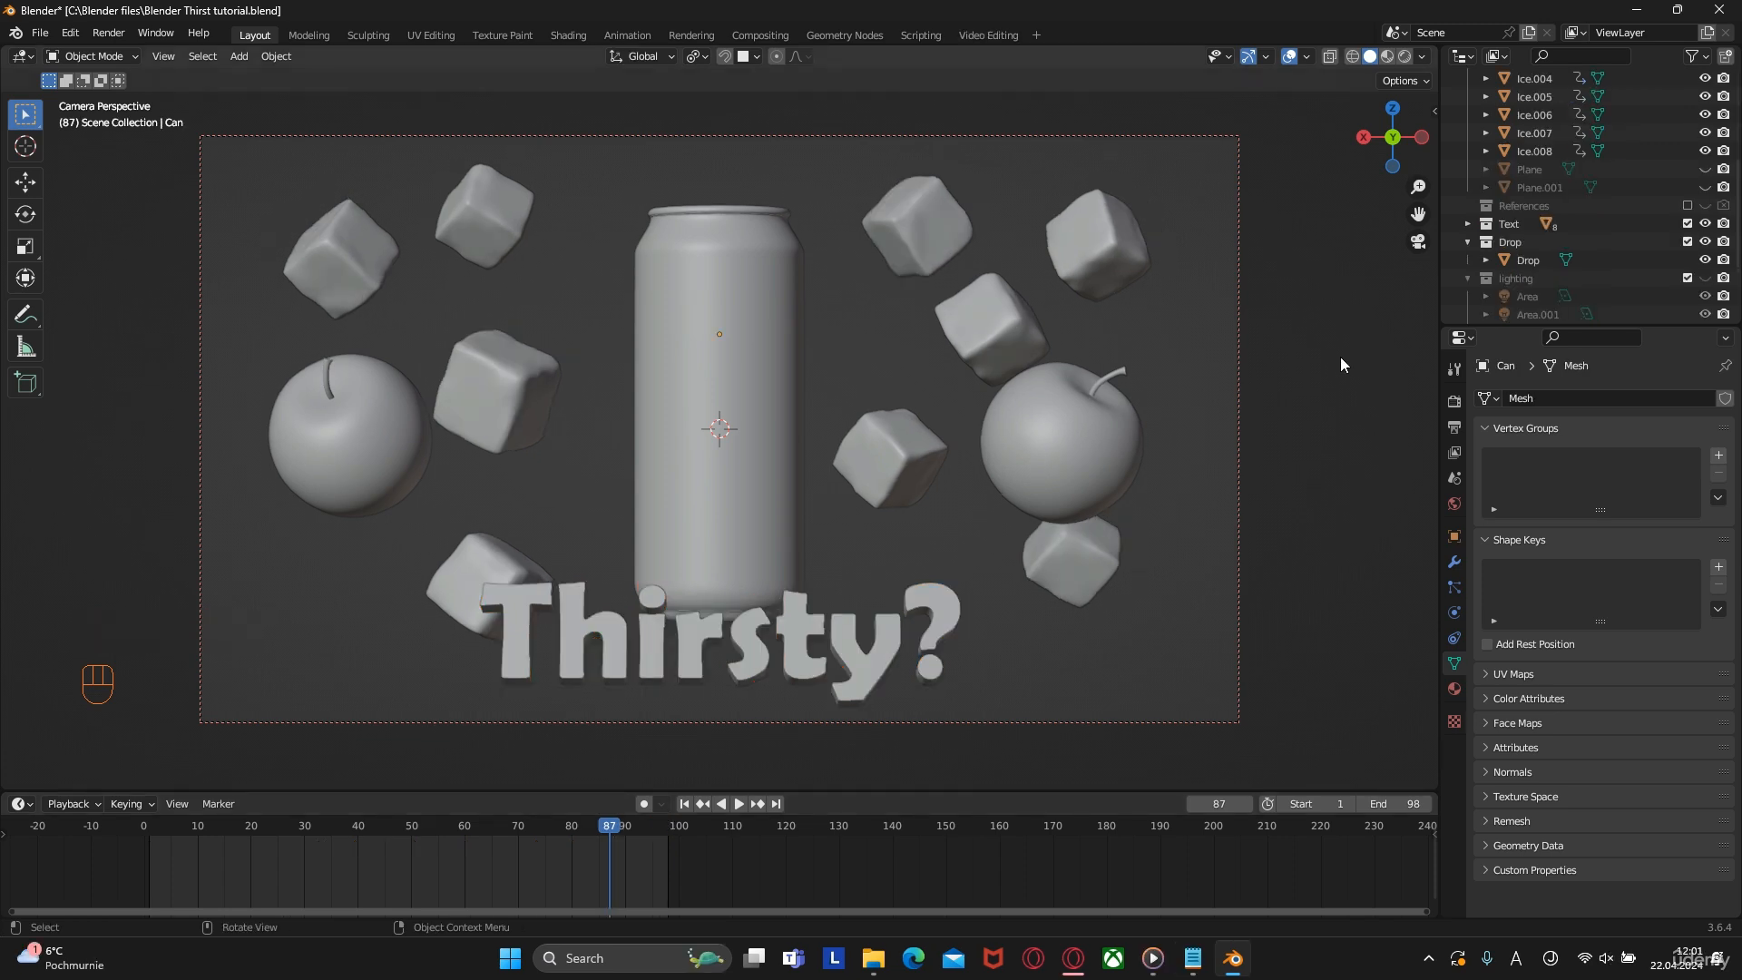
At frame 1, lower the can about 0.105 m along Z and insert a Location & Rotation keyframe
left_click(704, 304)
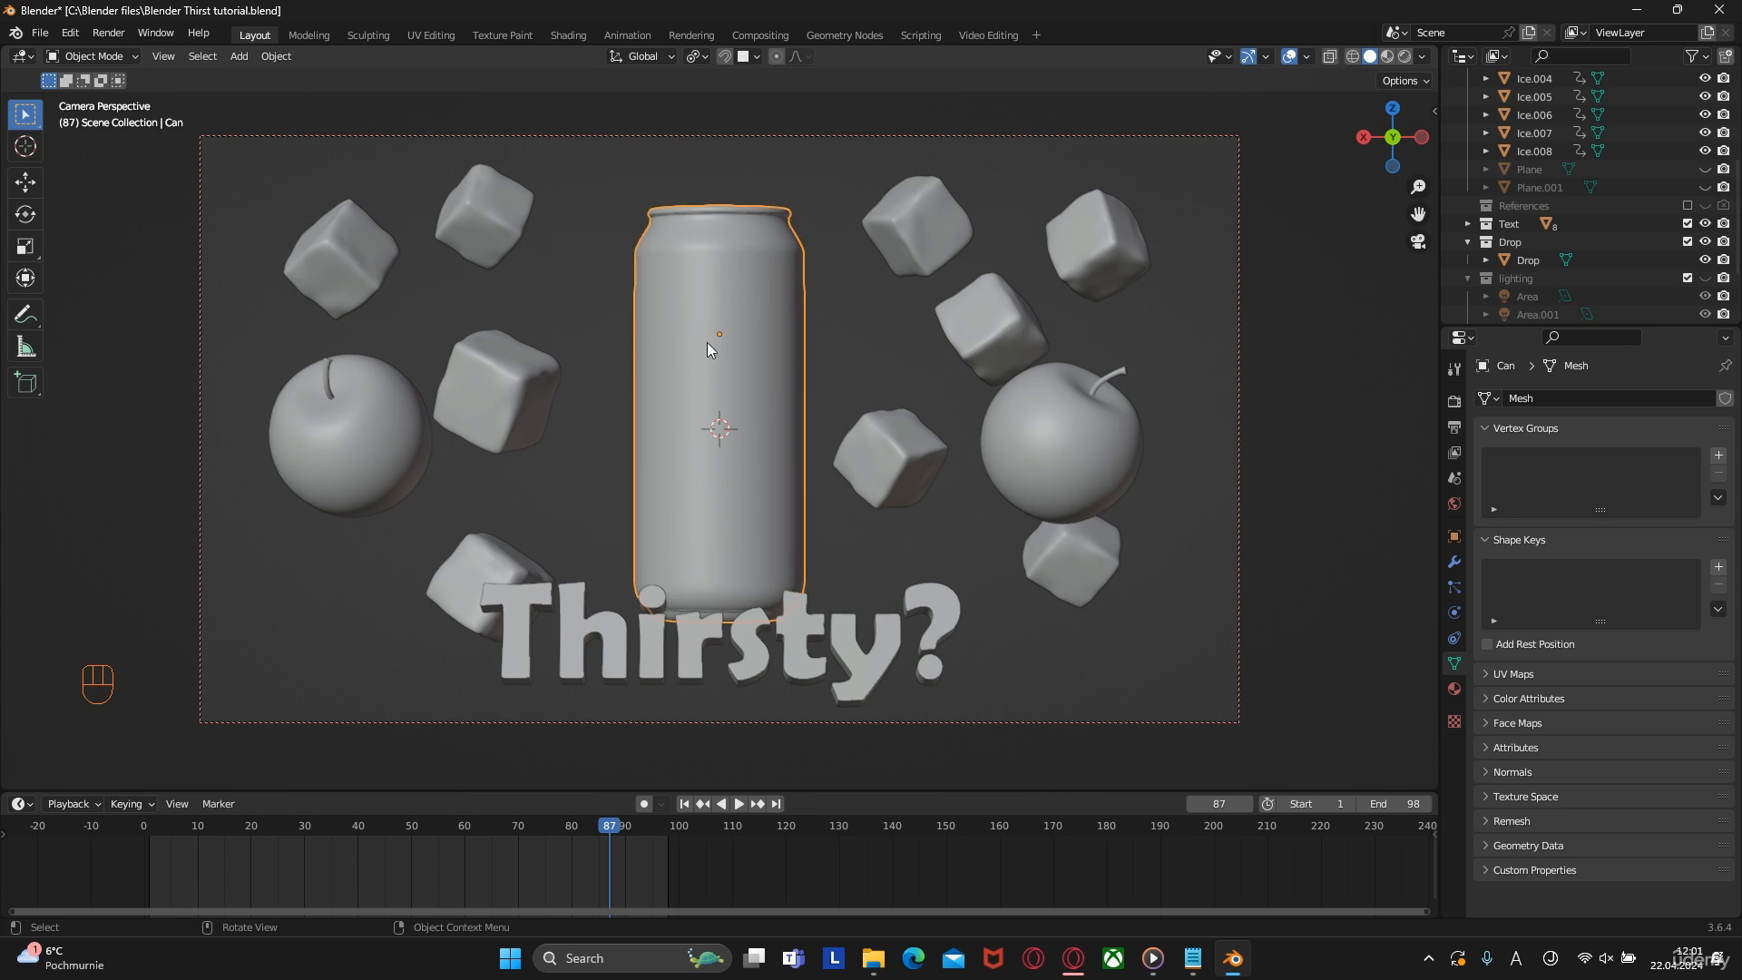
key("shift+Left")
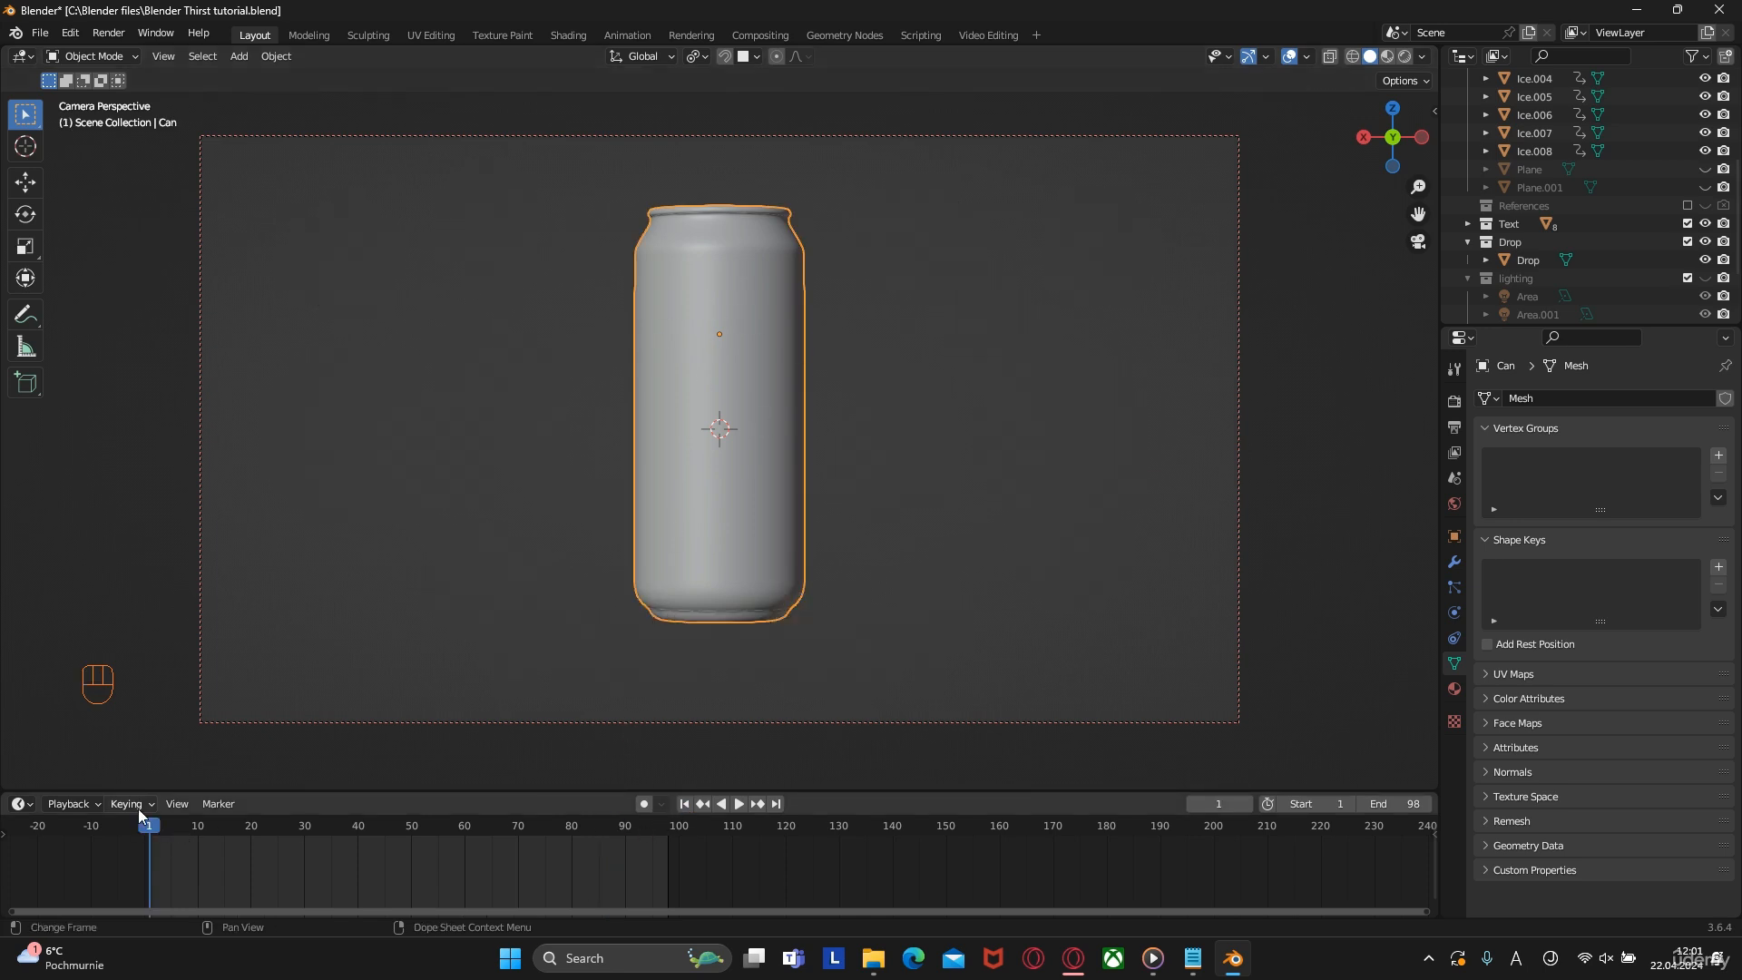
key("g")
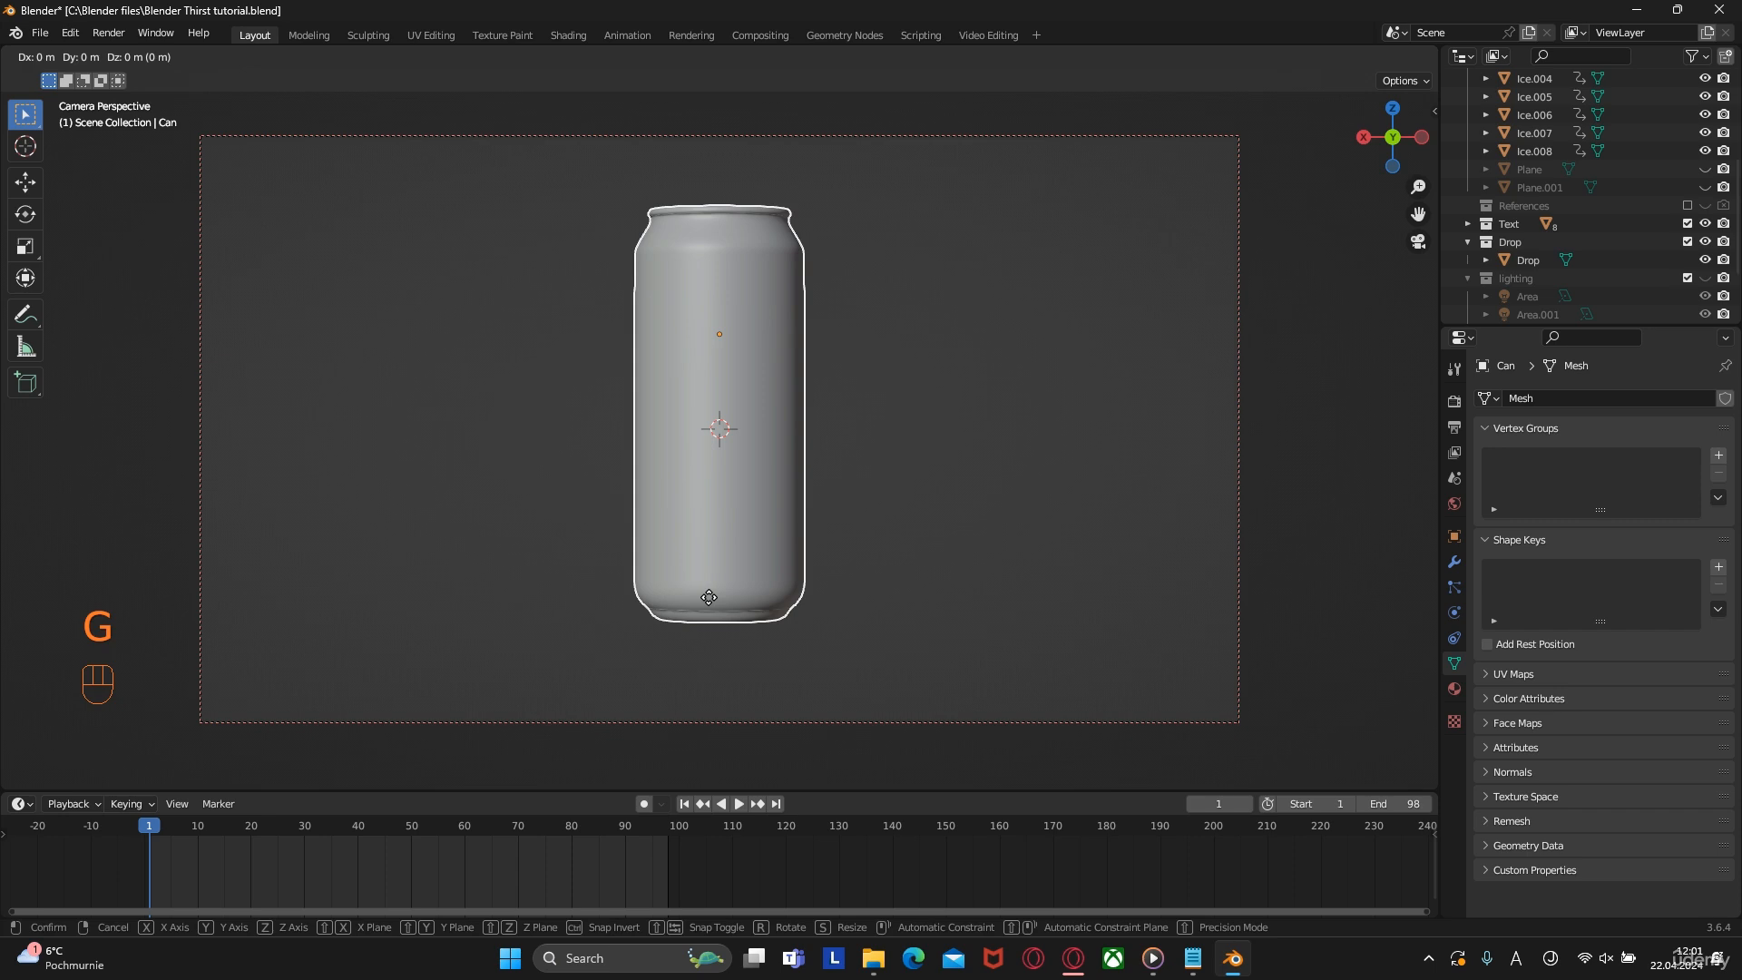
key("z")
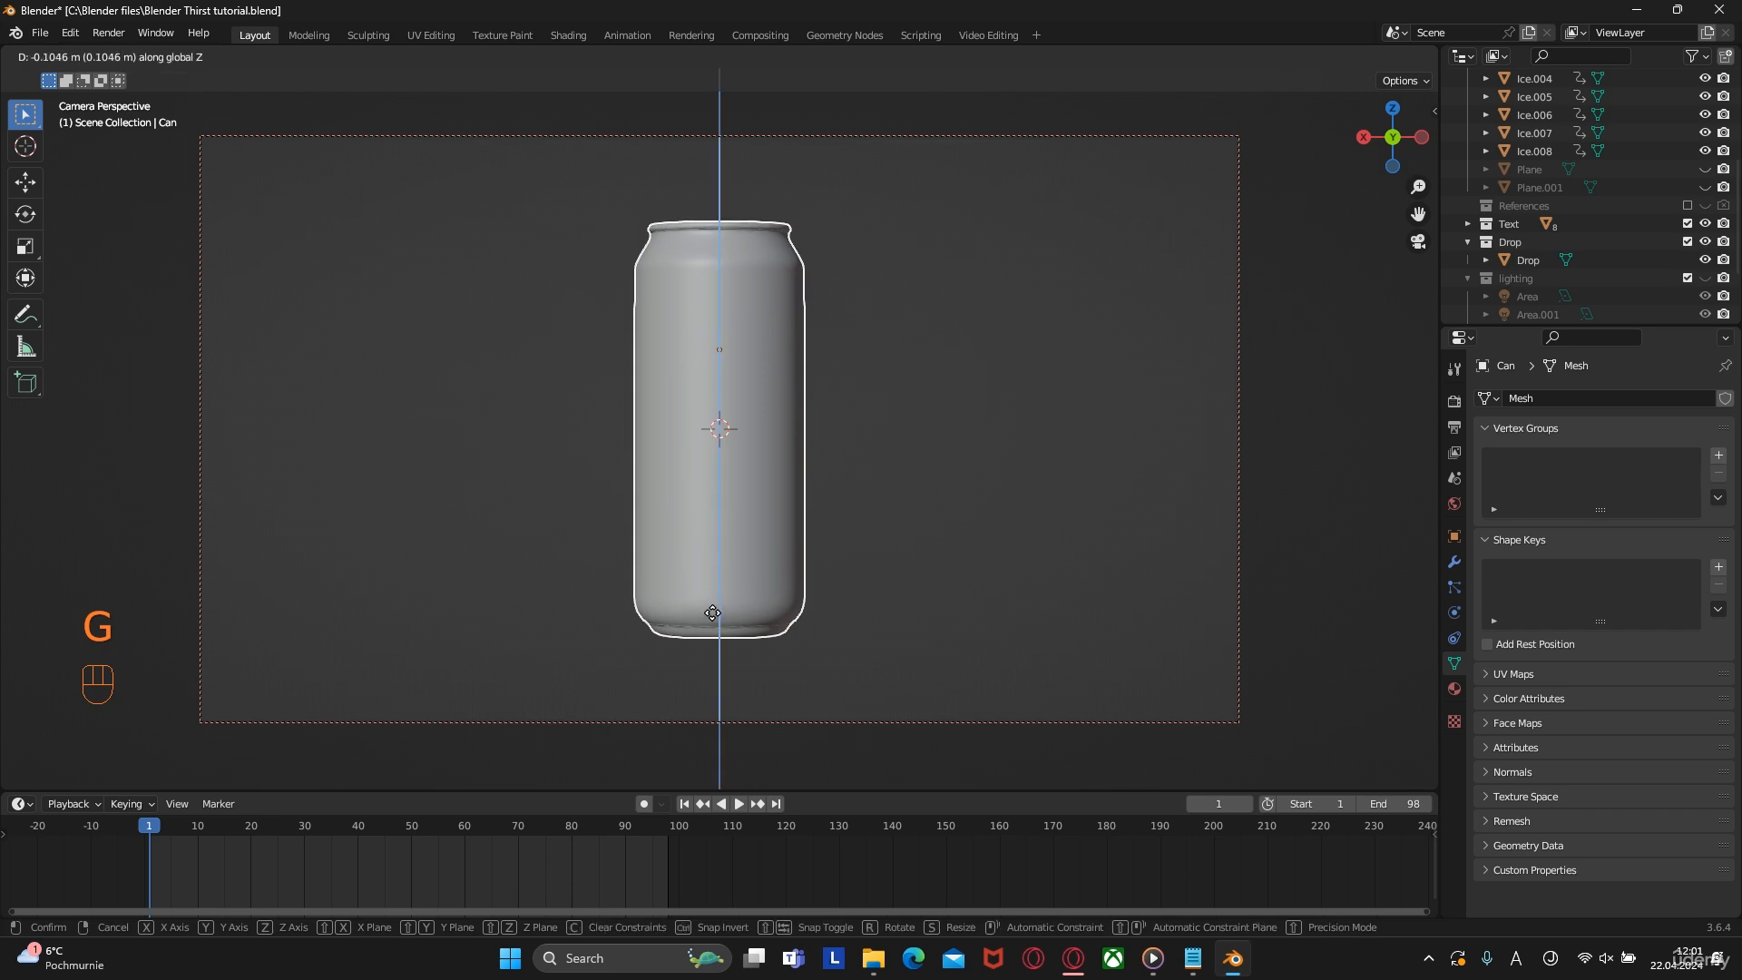
left_click(713, 612)
key("i")
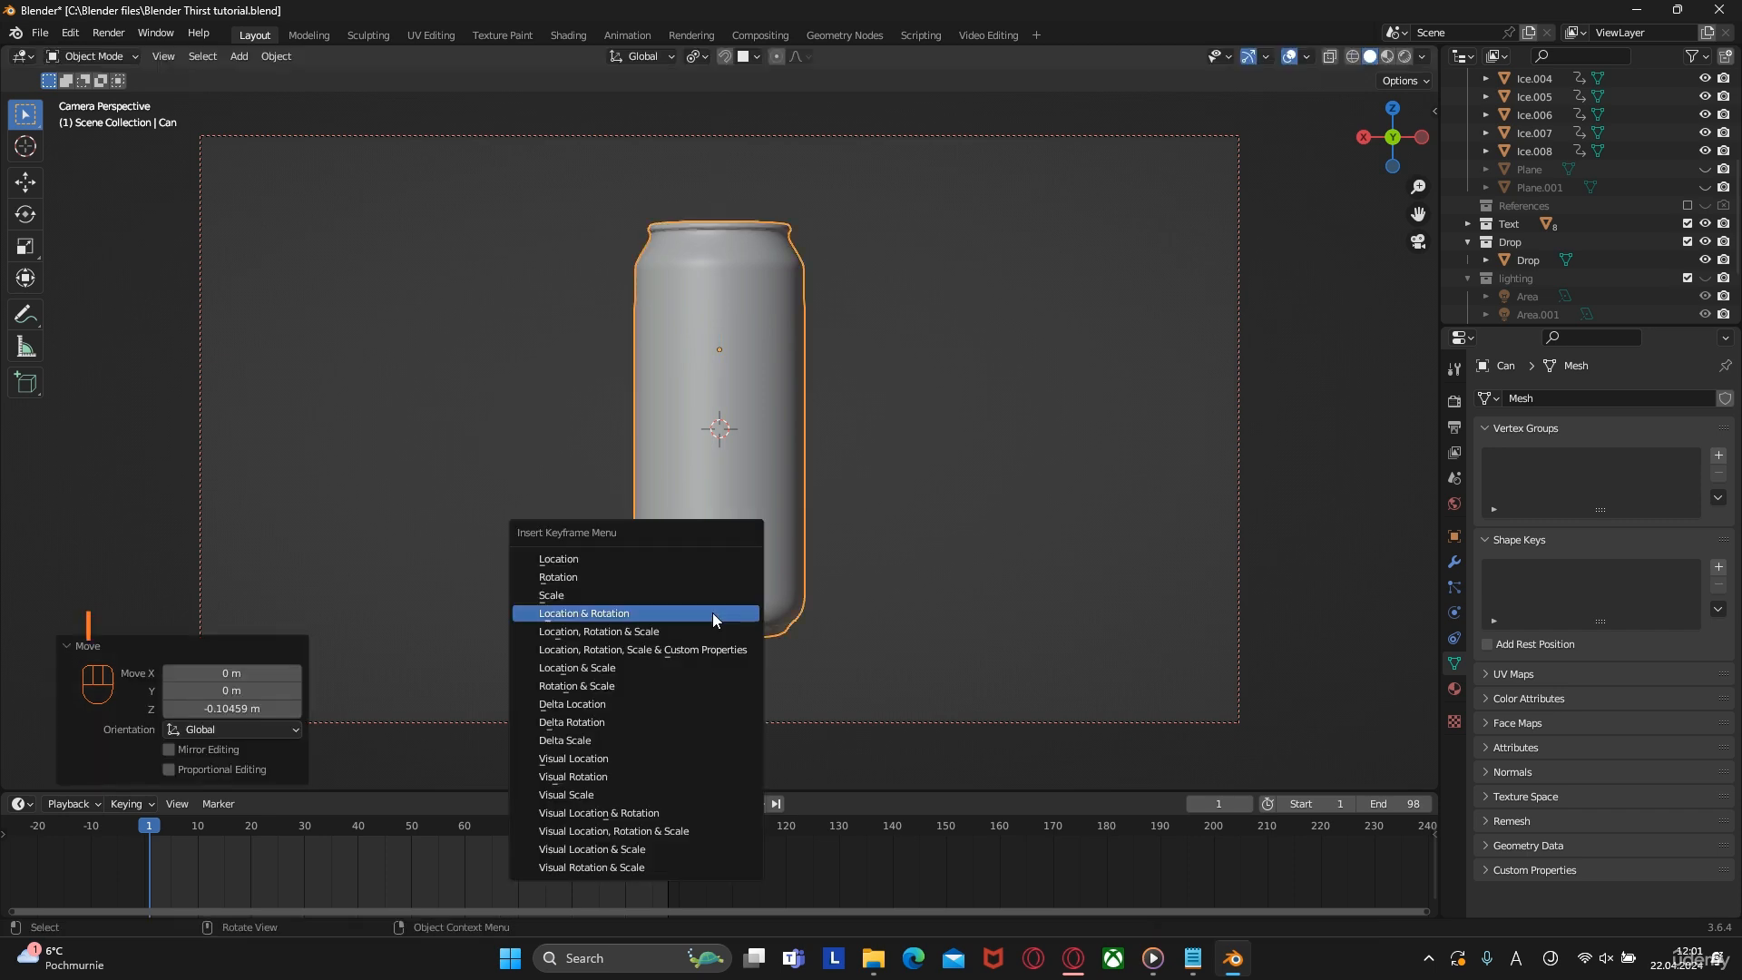
left_click(711, 613)
At frame 30, raise the can about 0.2 m along Z and insert a Location & Rotation keyframe
key("space")
mouse_move(283, 831)
left_mouse_down()
mouse_move(373, 830)
mouse_move(307, 836)
left_mouse_up()
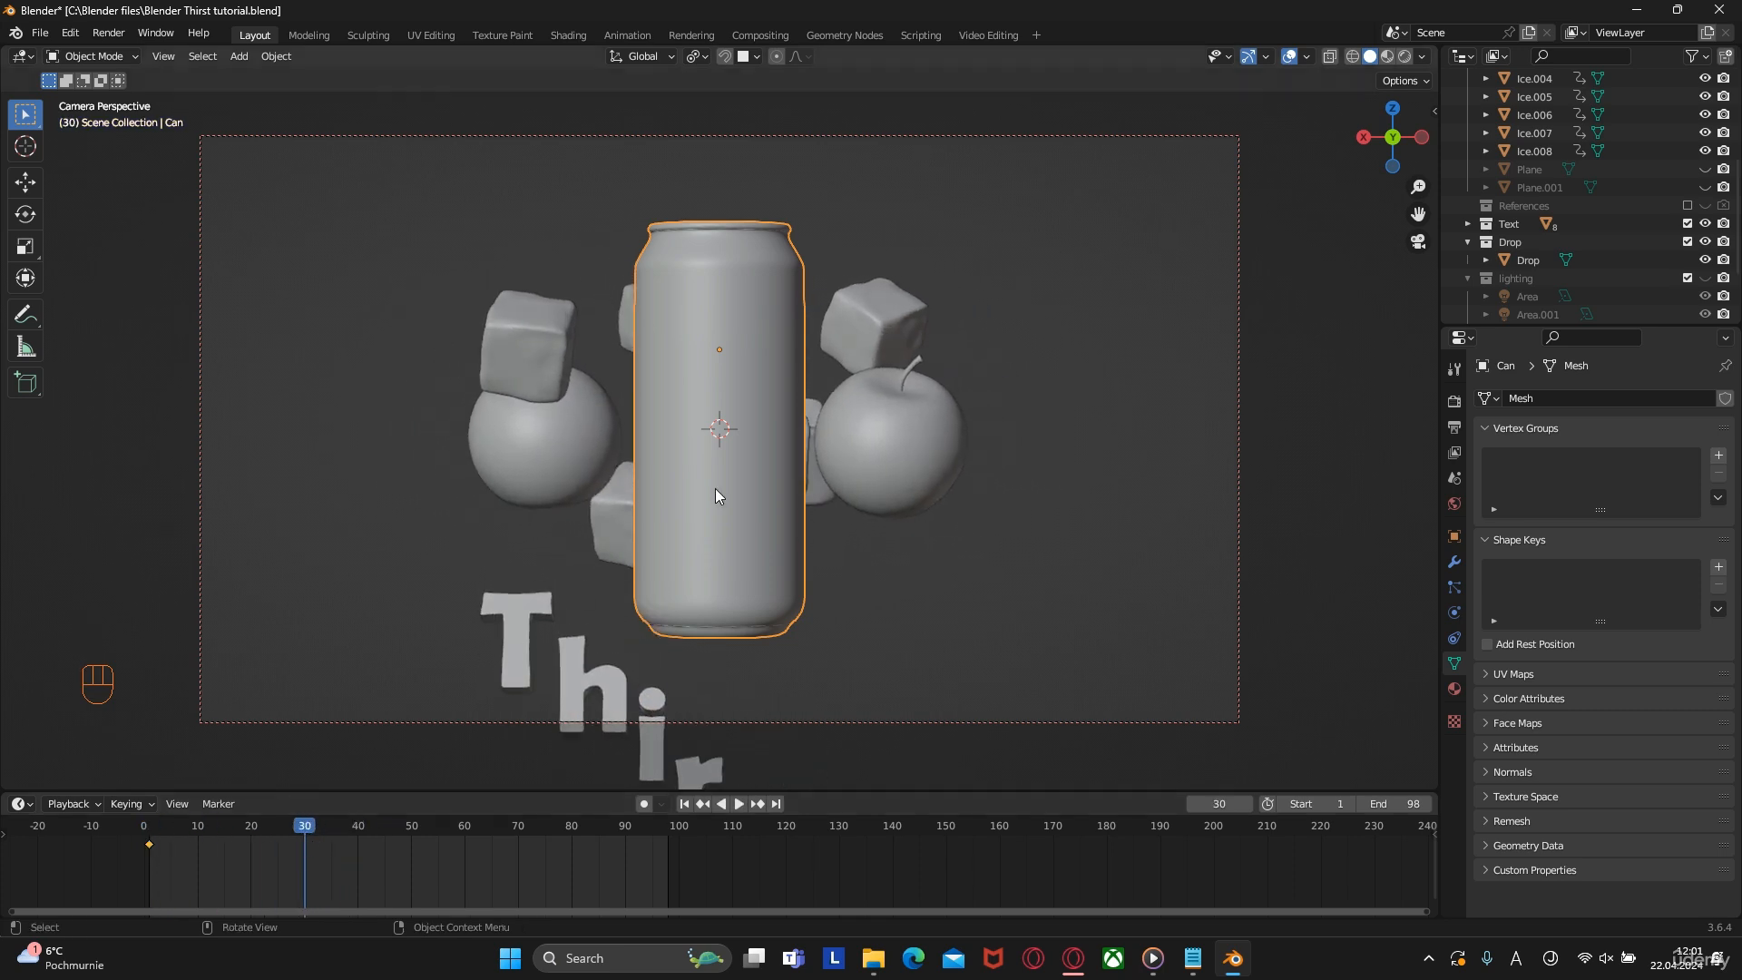
key("g")
key("z")
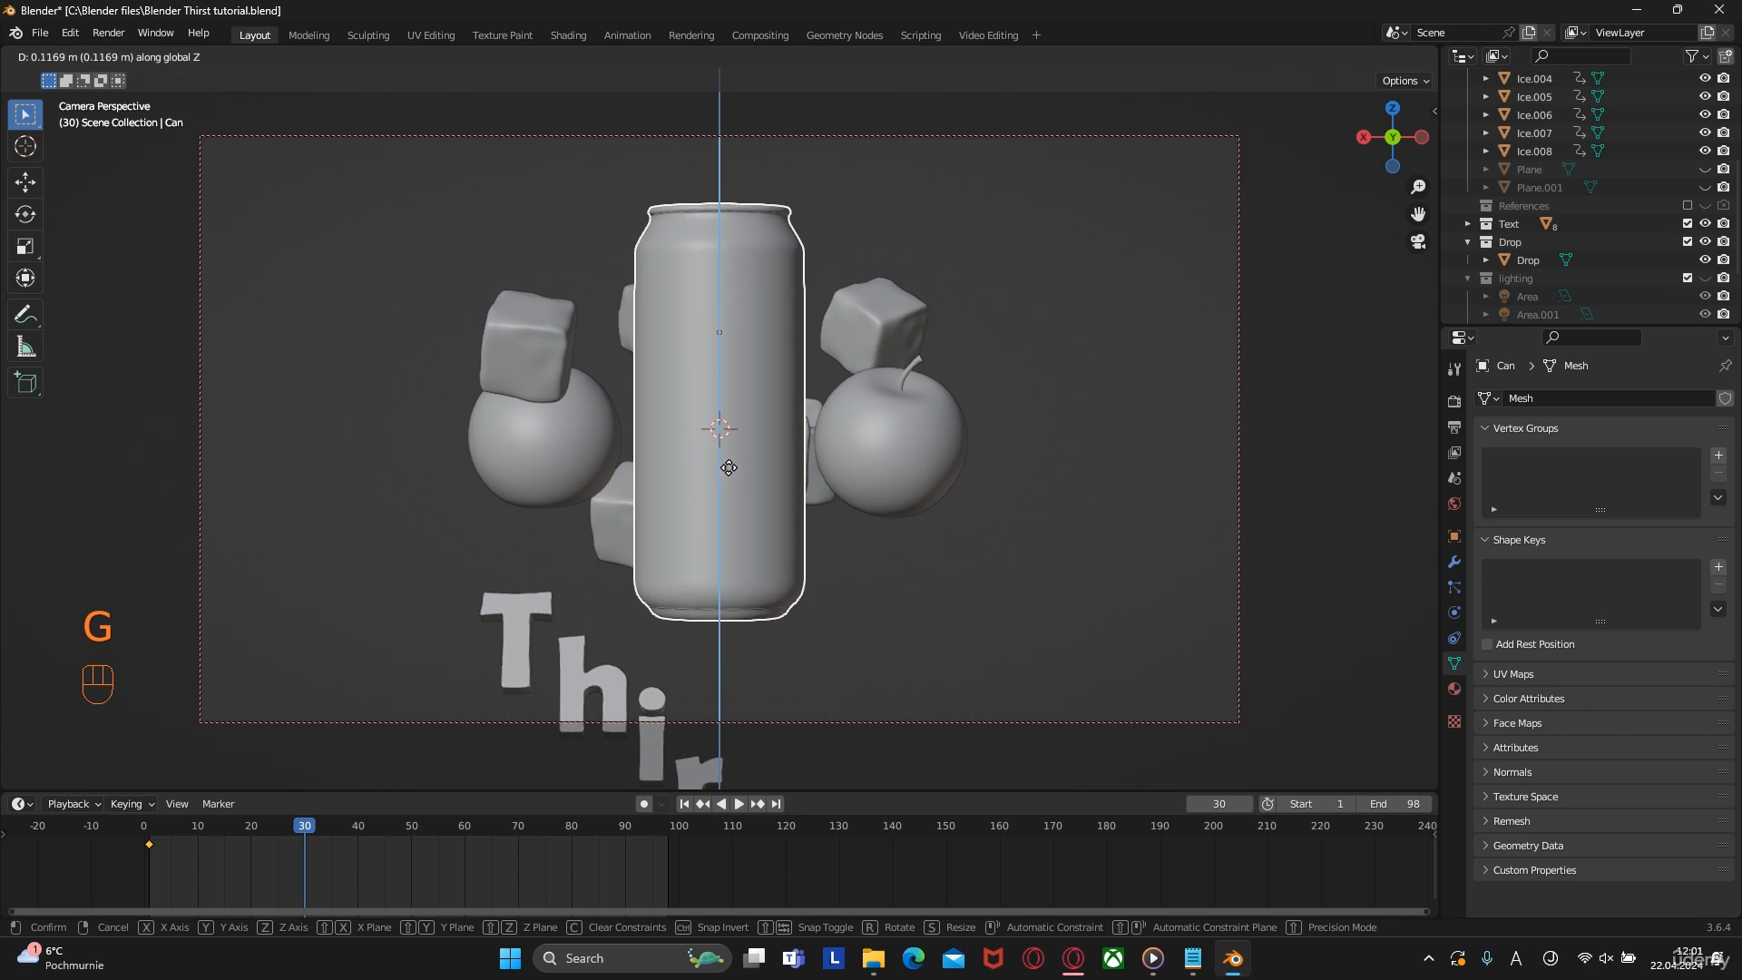
left_click(733, 461)
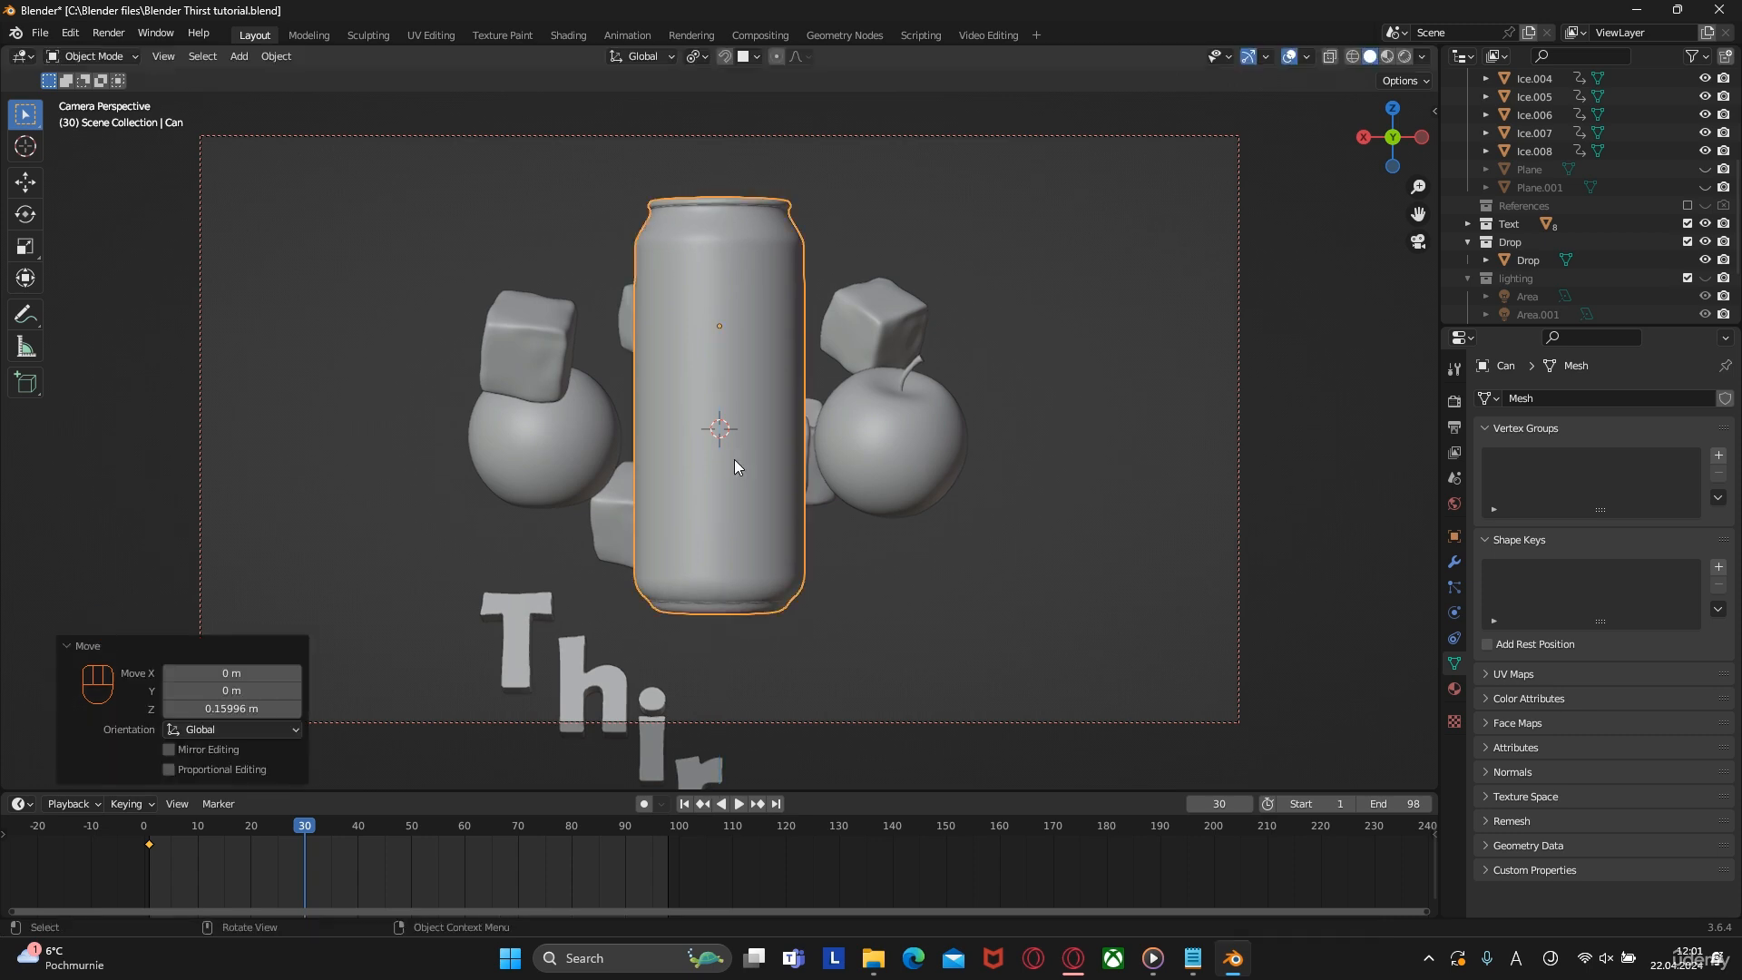
key("g")
key("z")
left_click(735, 453)
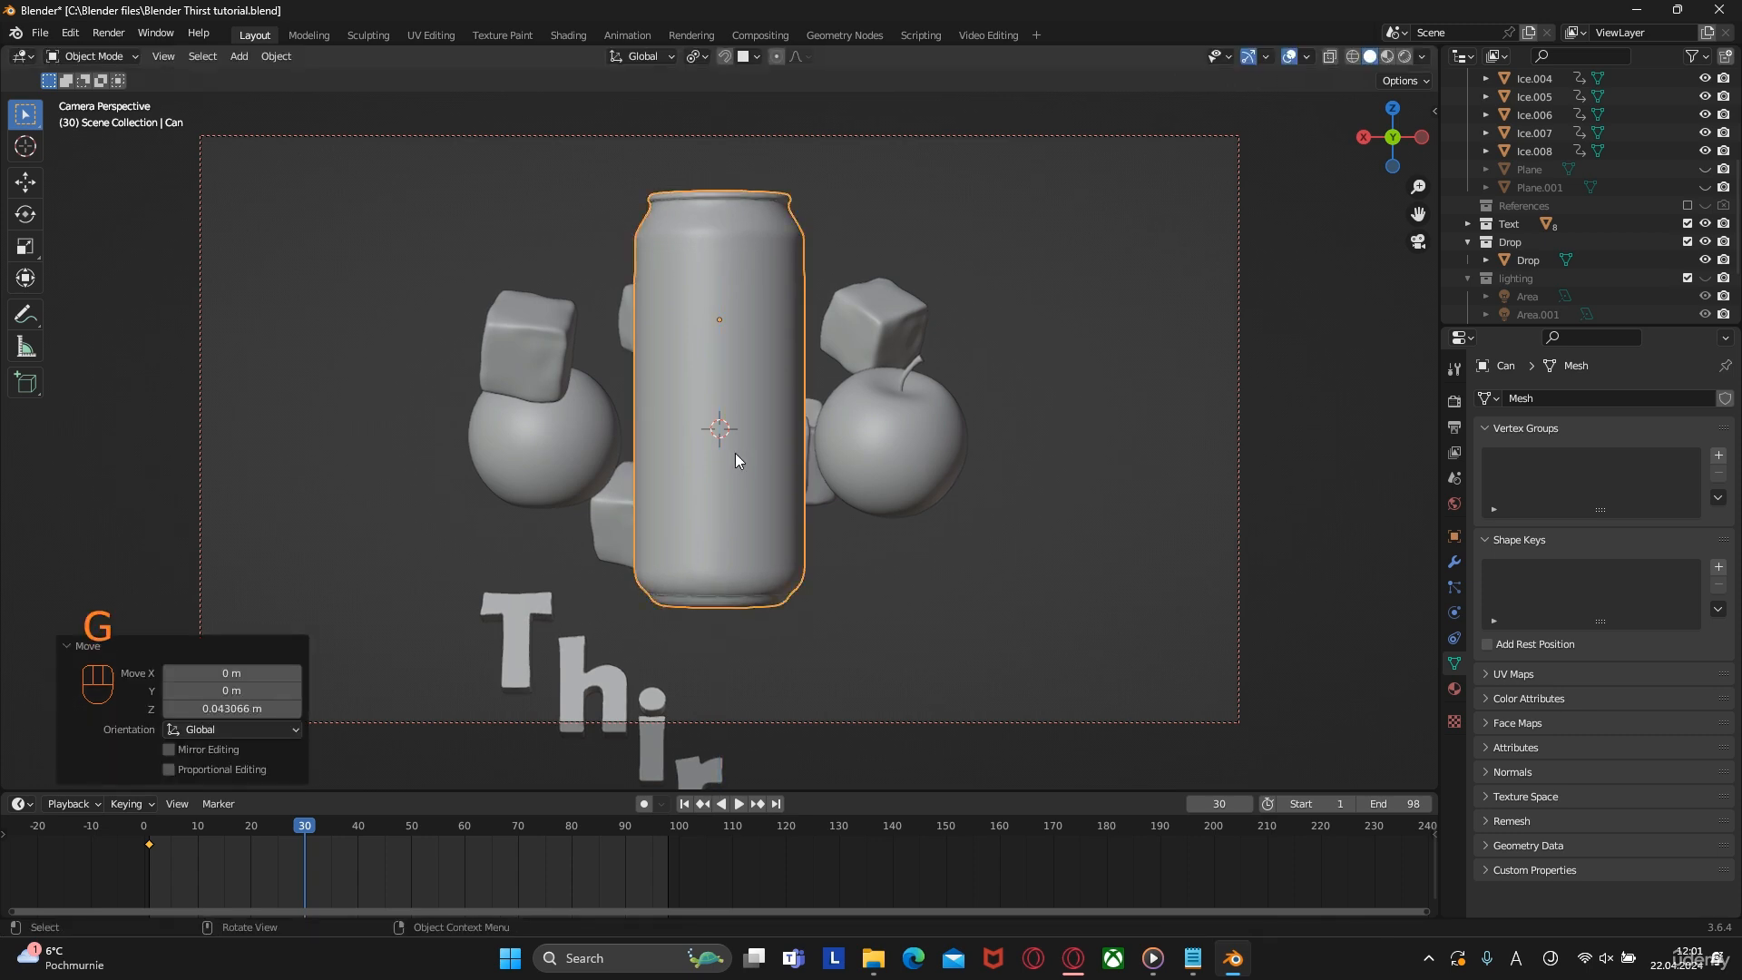
key("i")
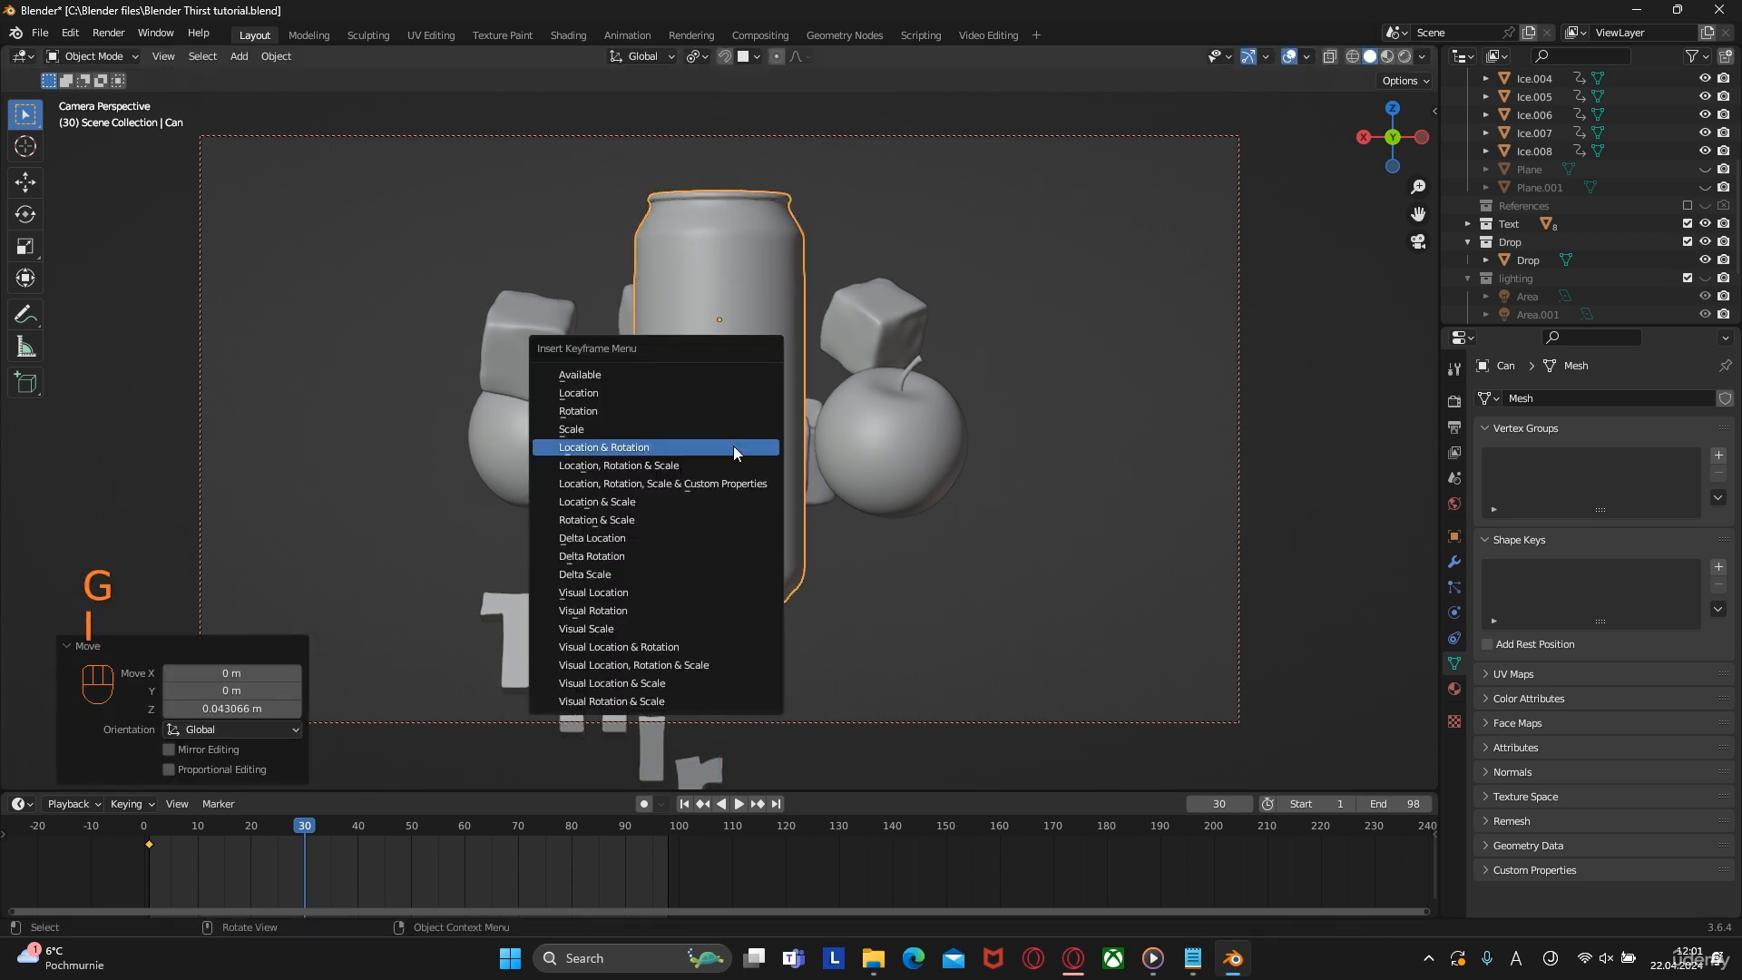
left_click(628, 447)
Copy the can's frame 1 keyframe to frame 60
left_click(466, 828)
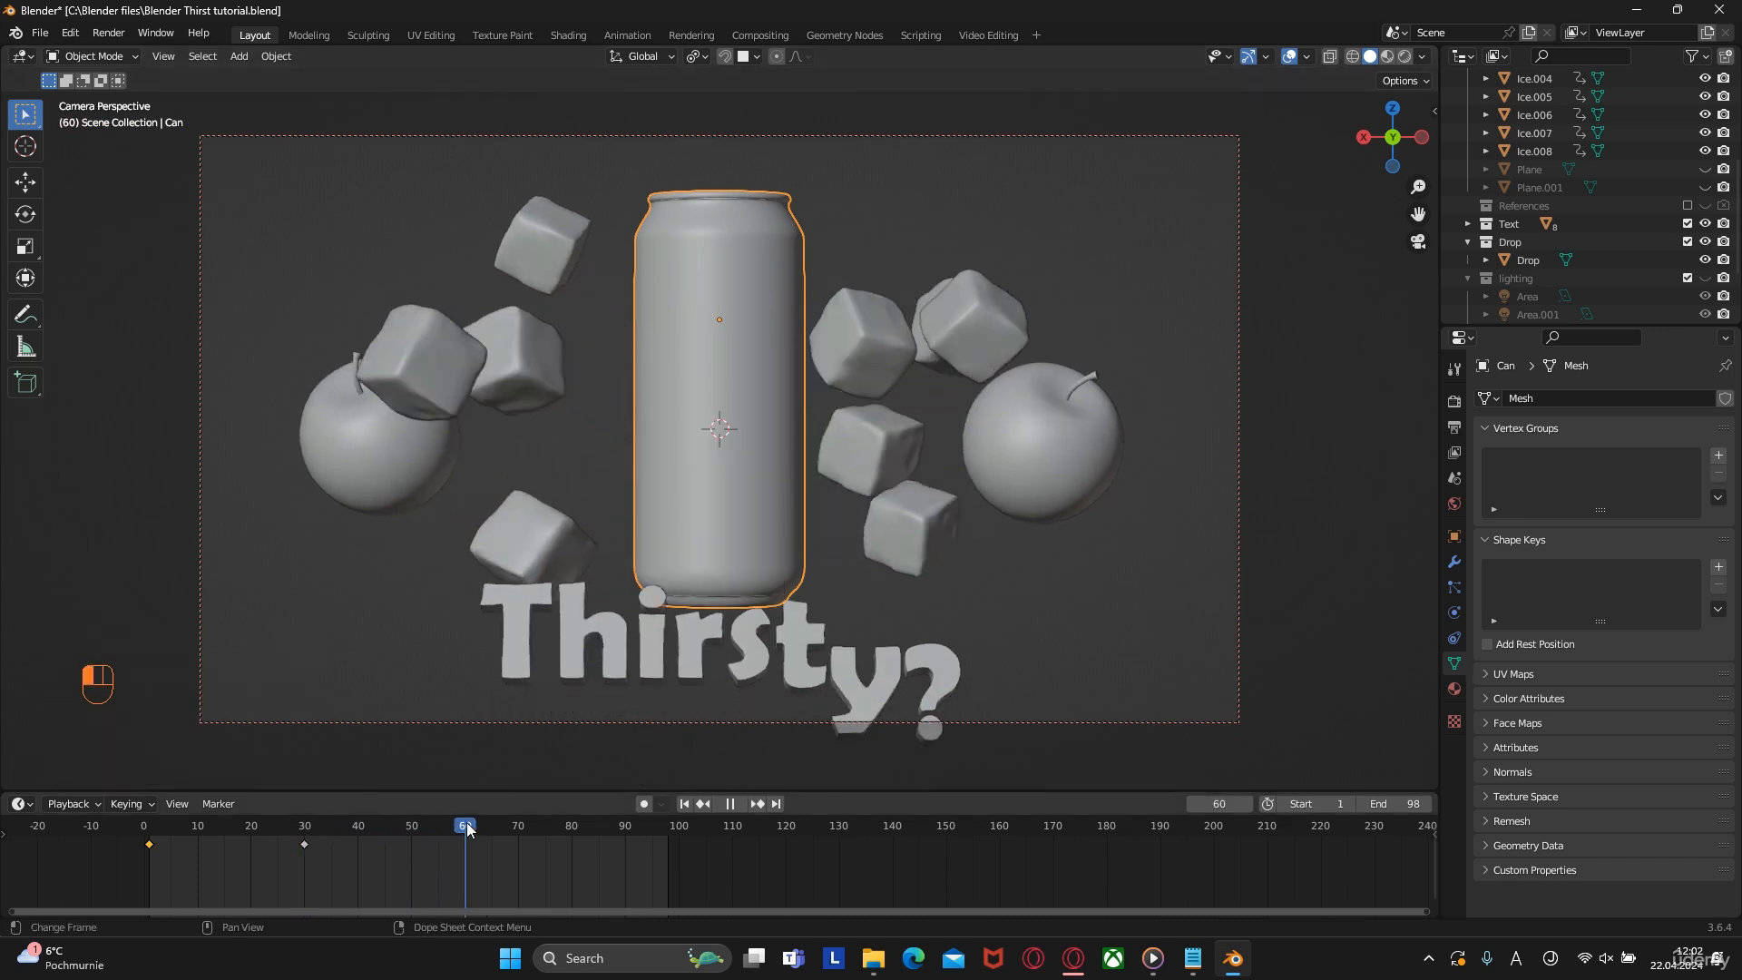
key("ctrl+c")
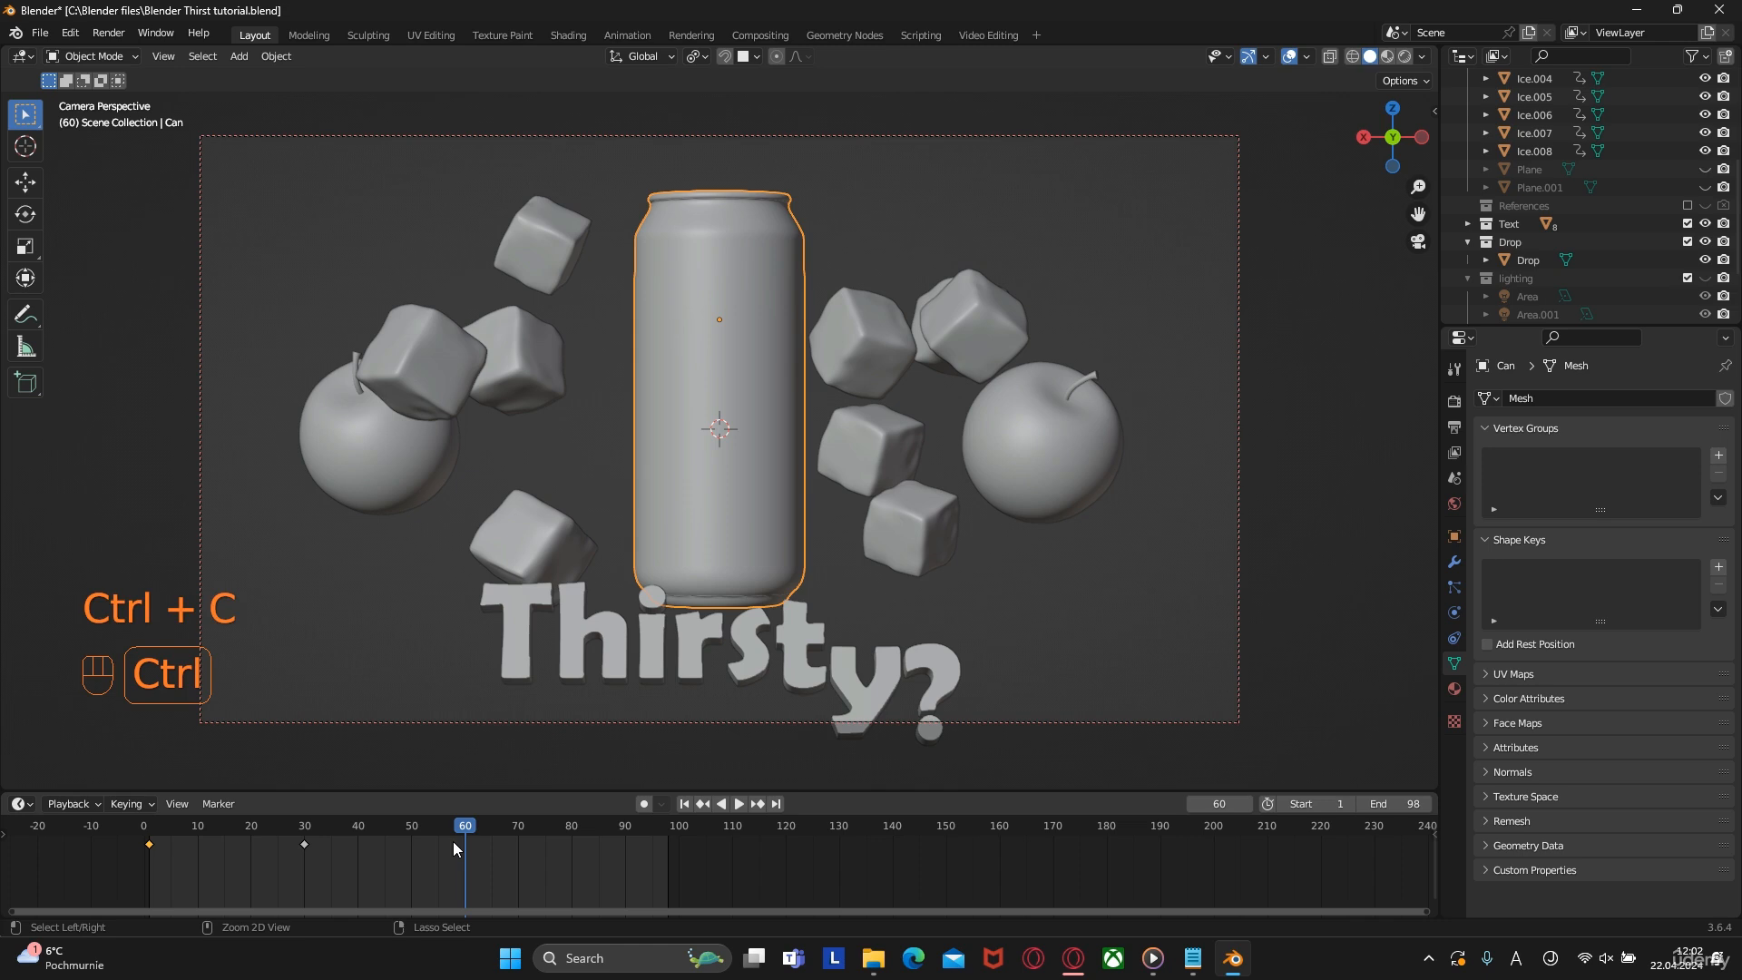
key("ctrl+v")
Copy the can's raised-position keyframe from frame 30 to frame 97
left_click(305, 845)
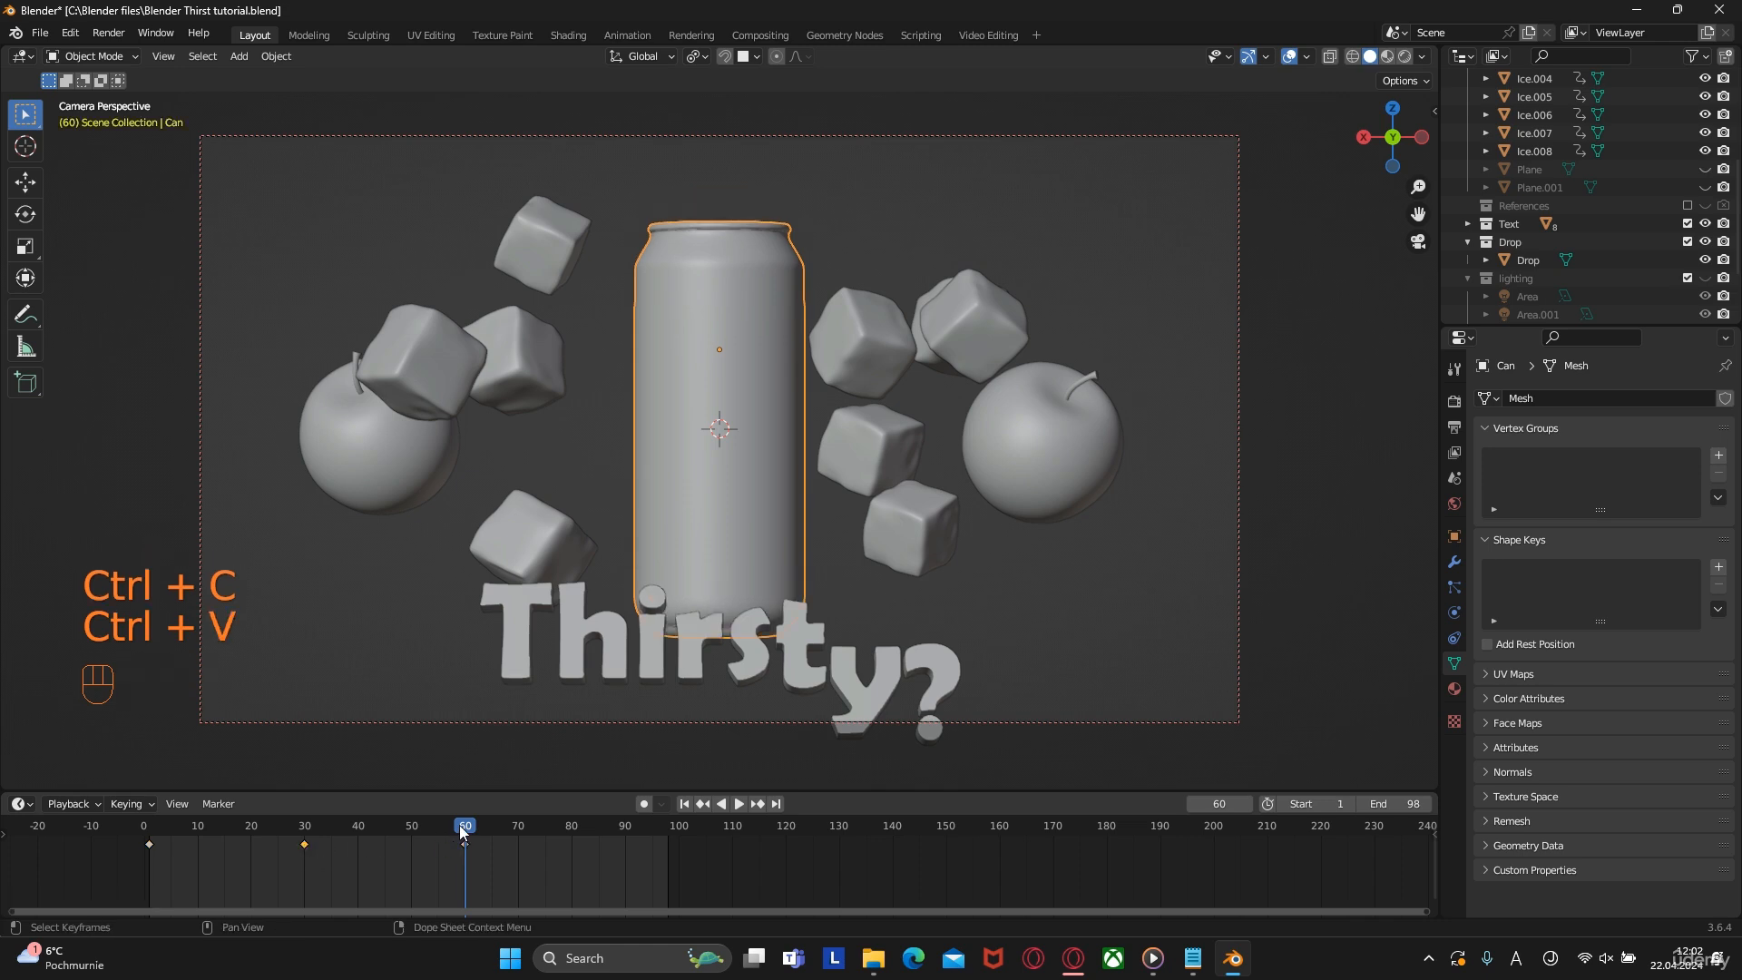
left_click_drag(466, 826, 663, 831)
key("ctrl+z")
key("Delete")
left_click(304, 844)
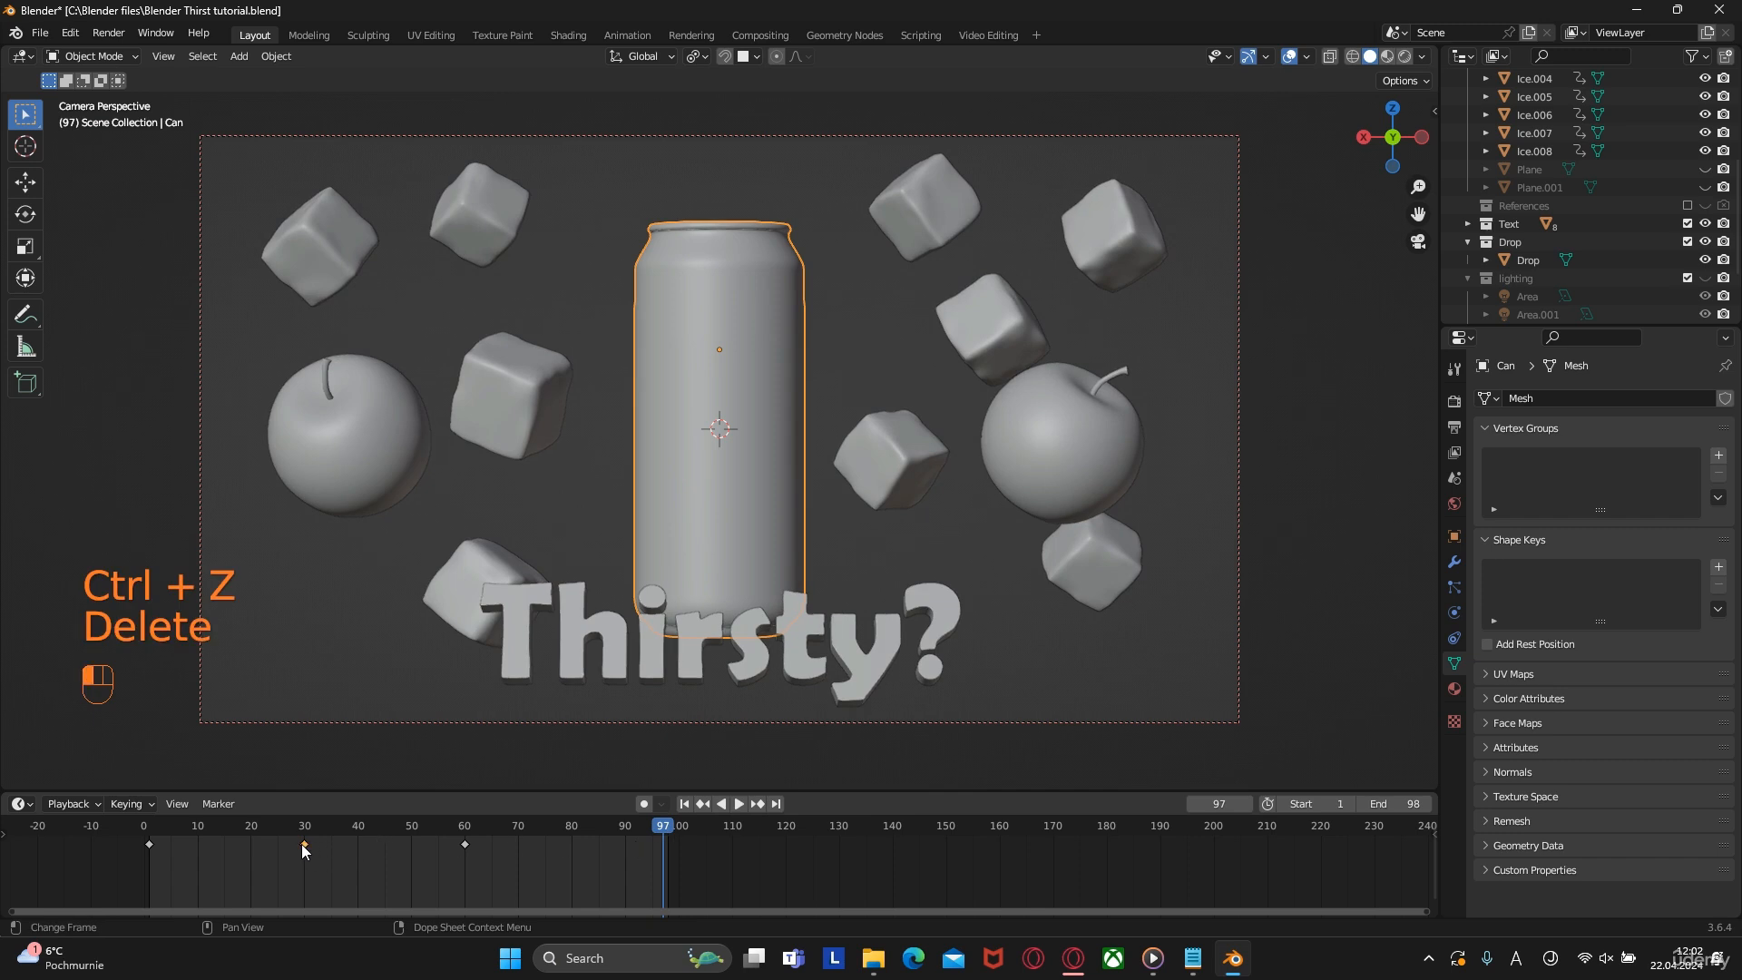
key("ctrl+c")
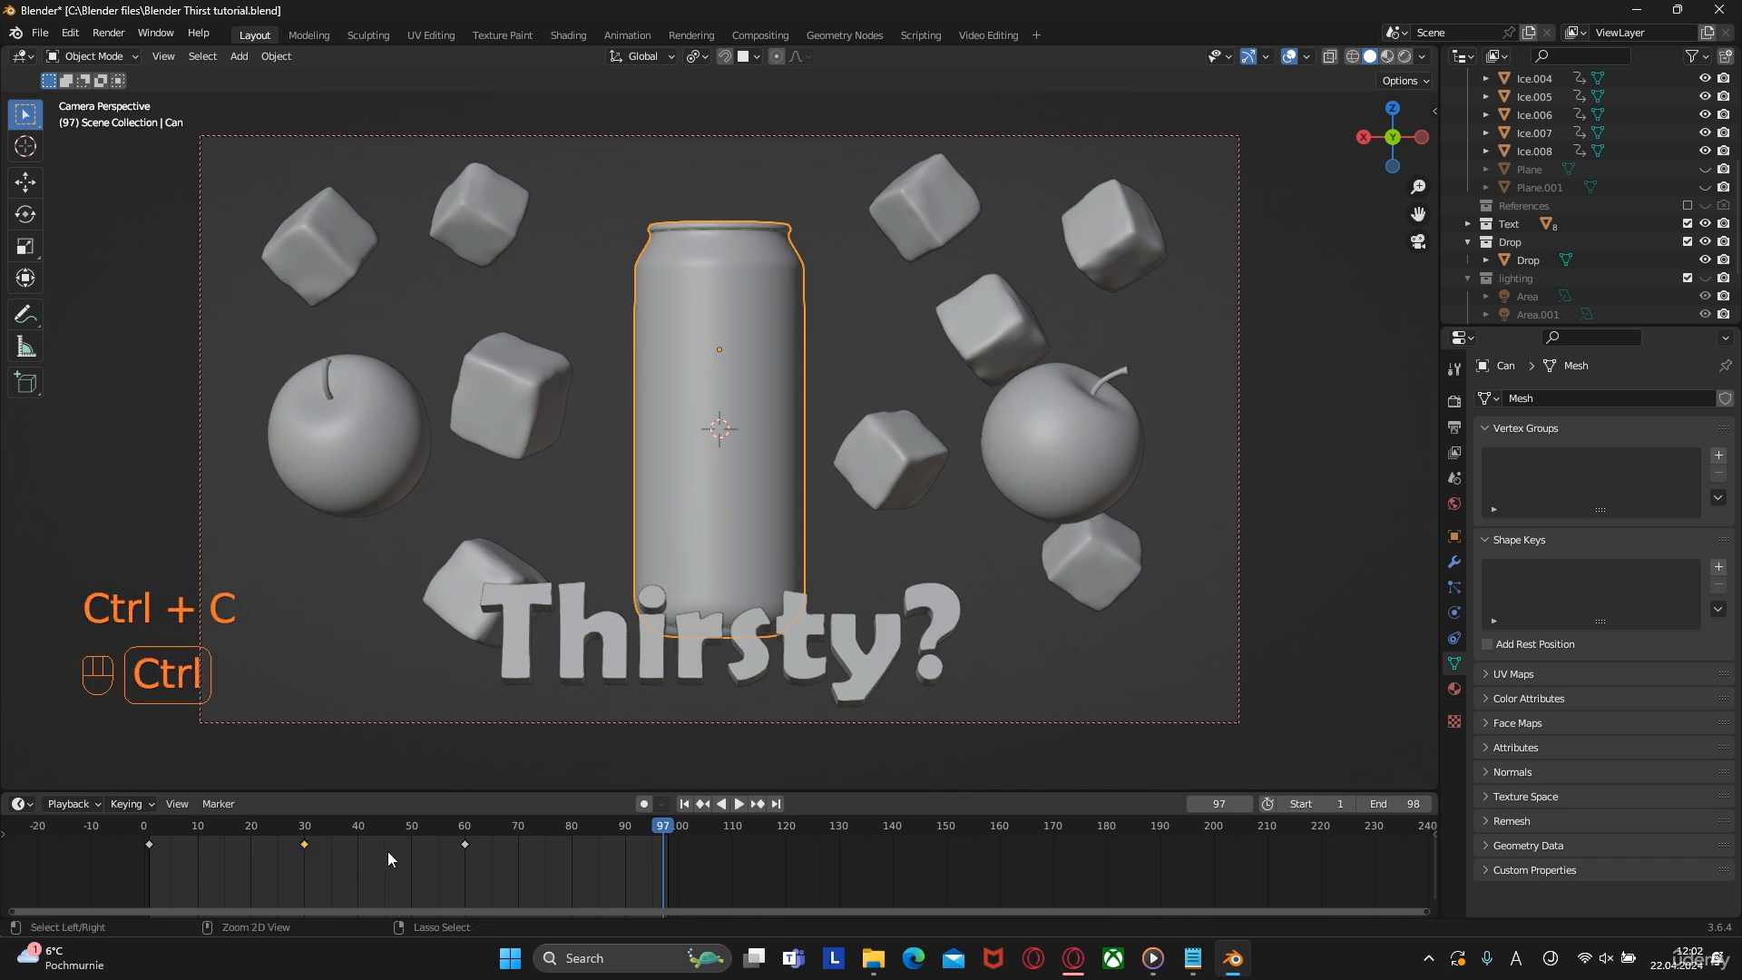
key("ctrl+v")
Retime the can's second, third and last keyframes to frames 32, 65 and 98, and play the animation
left_click_drag(663, 844, 669, 845)
left_click_drag(150, 828, 133, 827)
left_click_drag(465, 844, 494, 856)
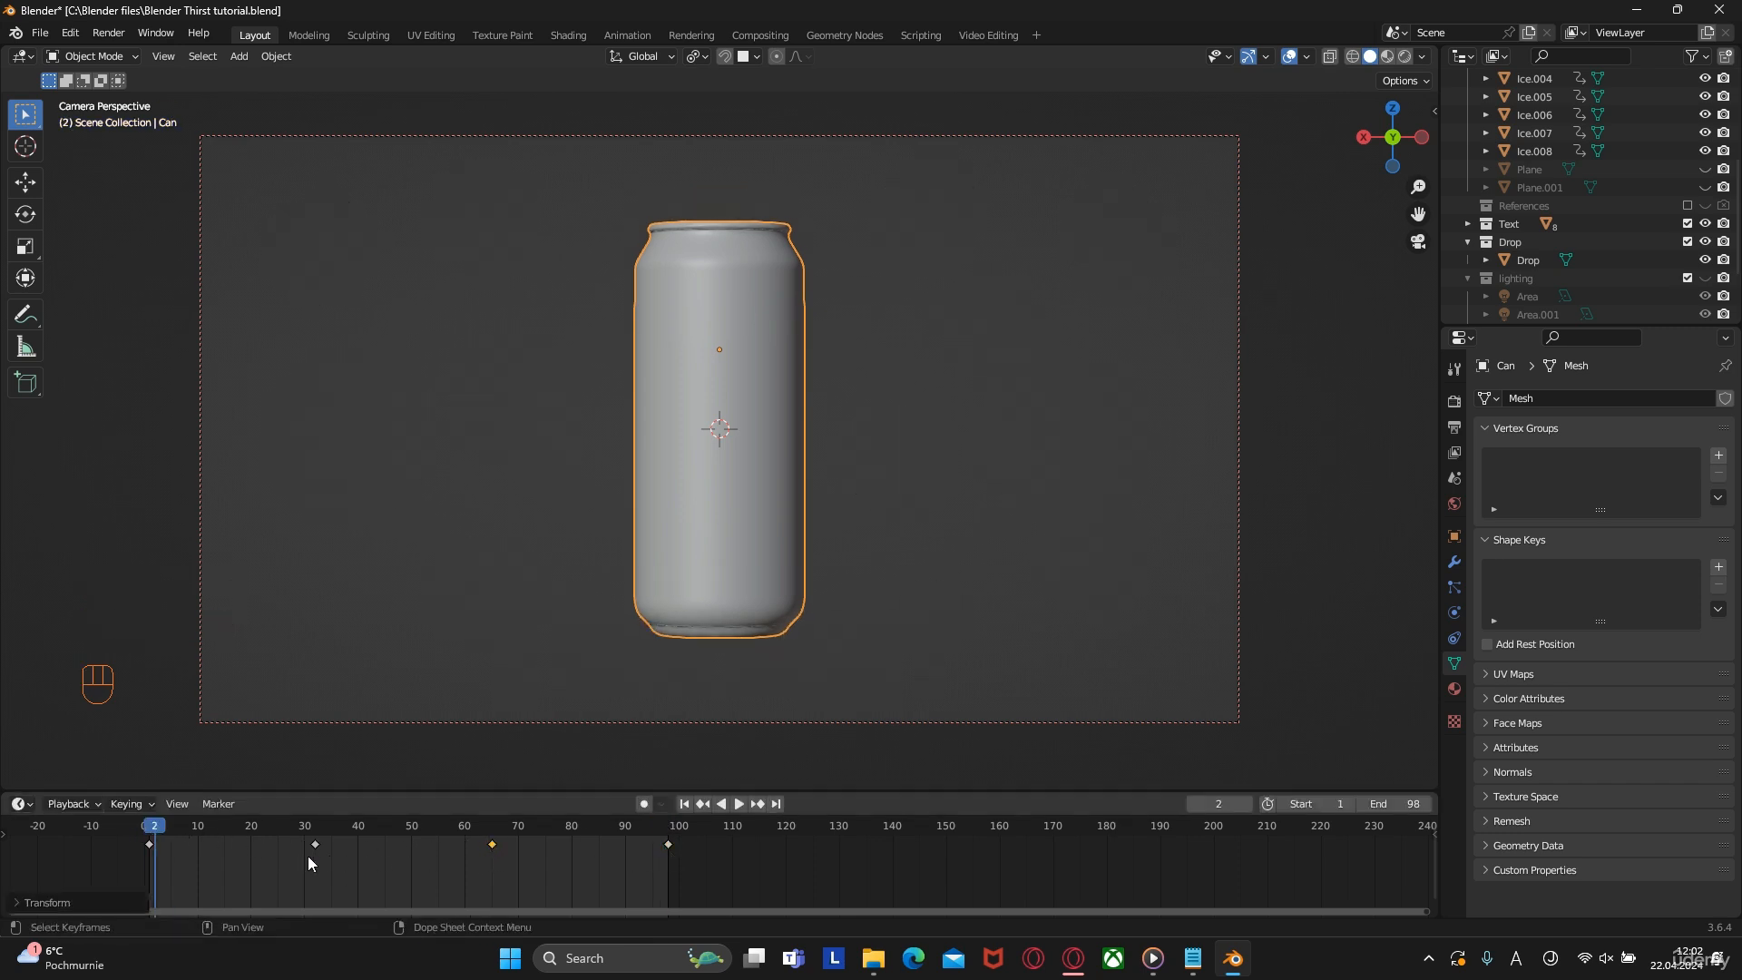
key("space")
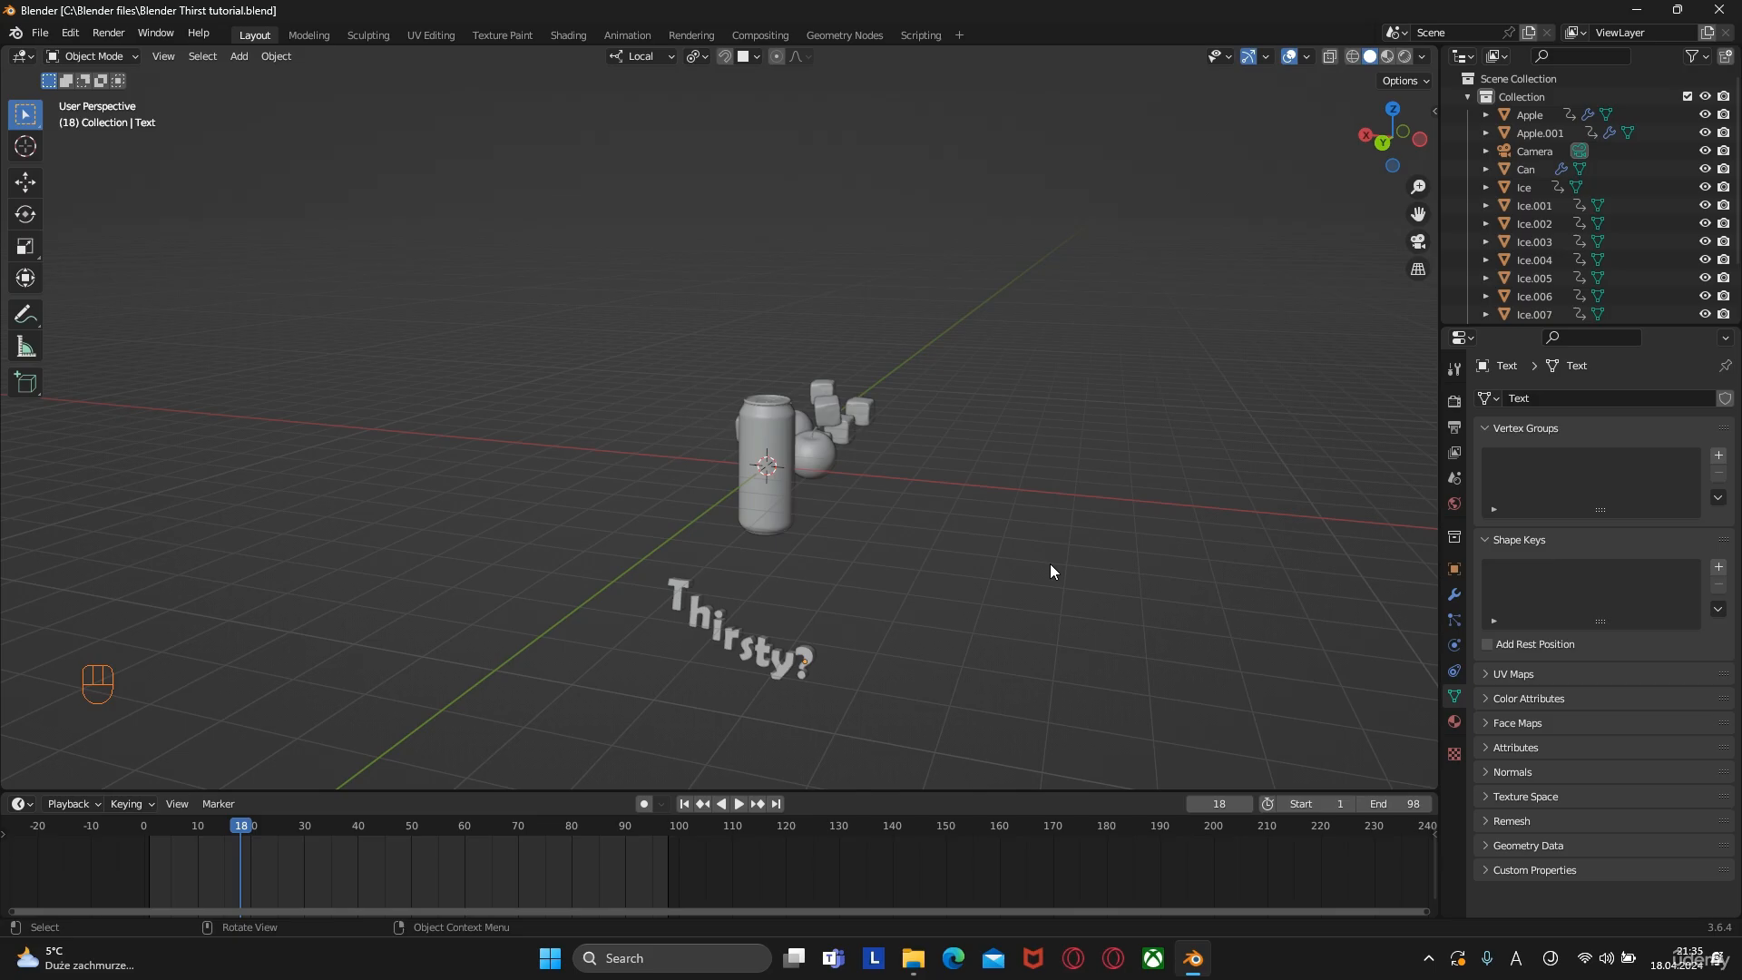
Add a mesh plane at the world origin and scale it up by about 10.03 and again by about 1.53
key("shift")
key("shift+a")
mouse_move(998, 391)
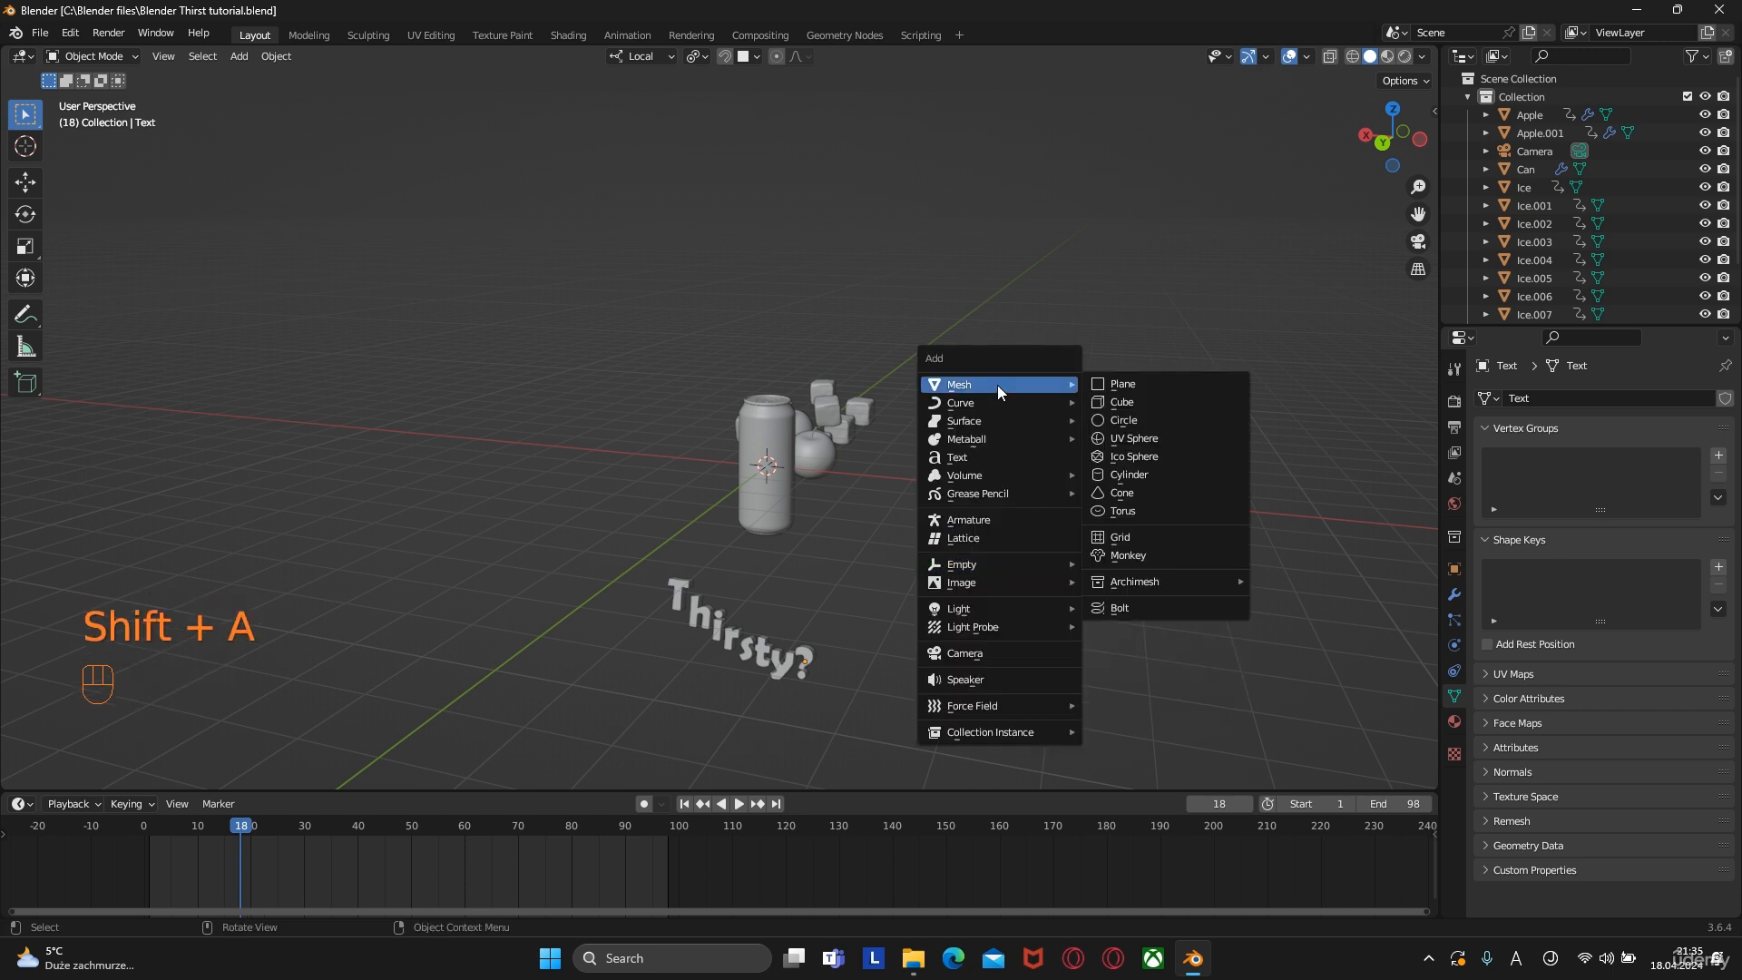
left_click(1117, 382)
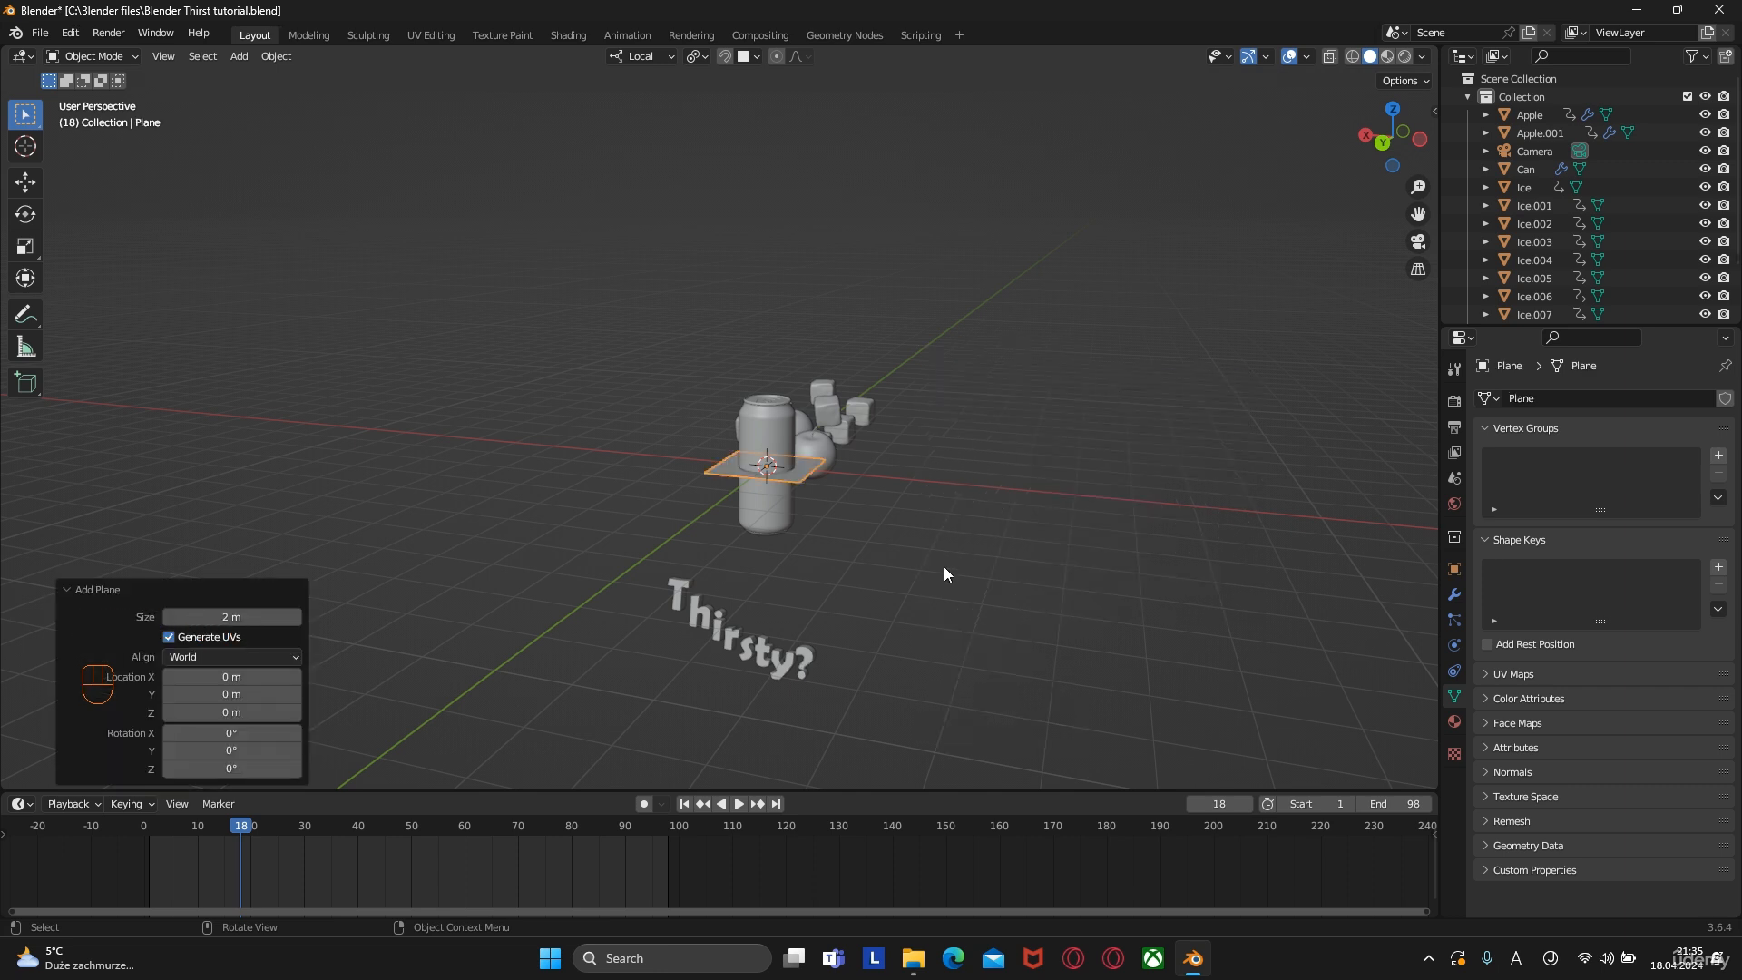
key("s")
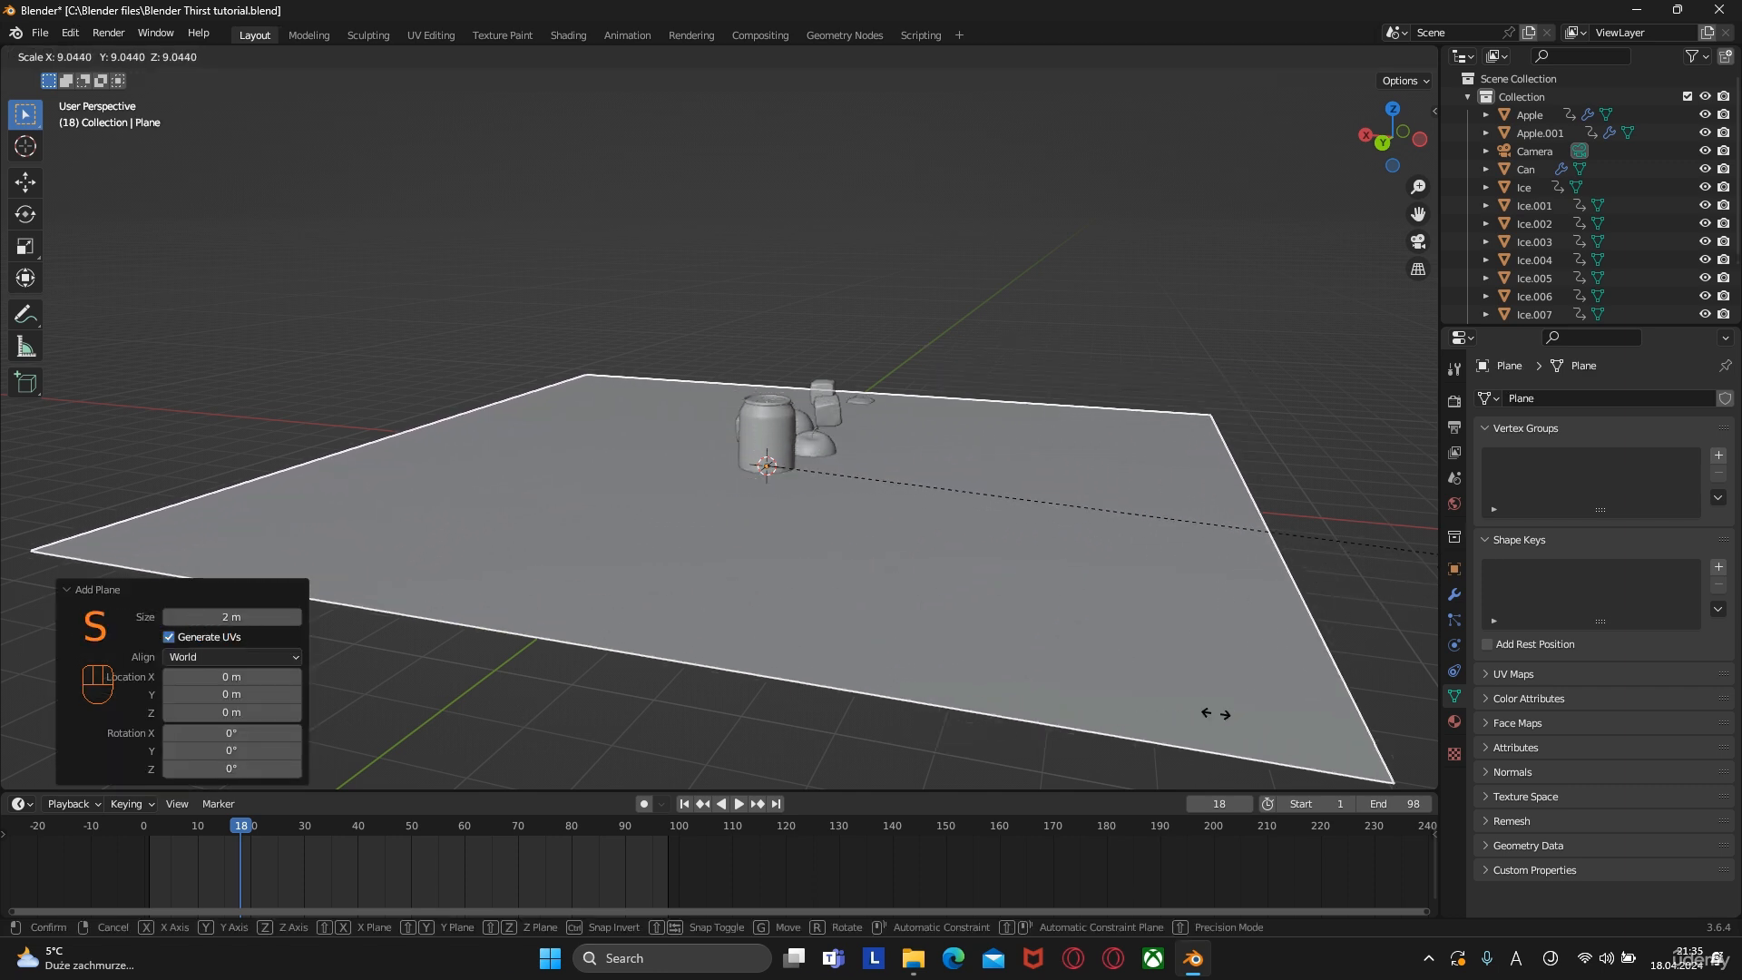
left_click(1234, 726)
scroll(917, 635, "down", 4)
middle_click_drag(836, 617, 870, 701)
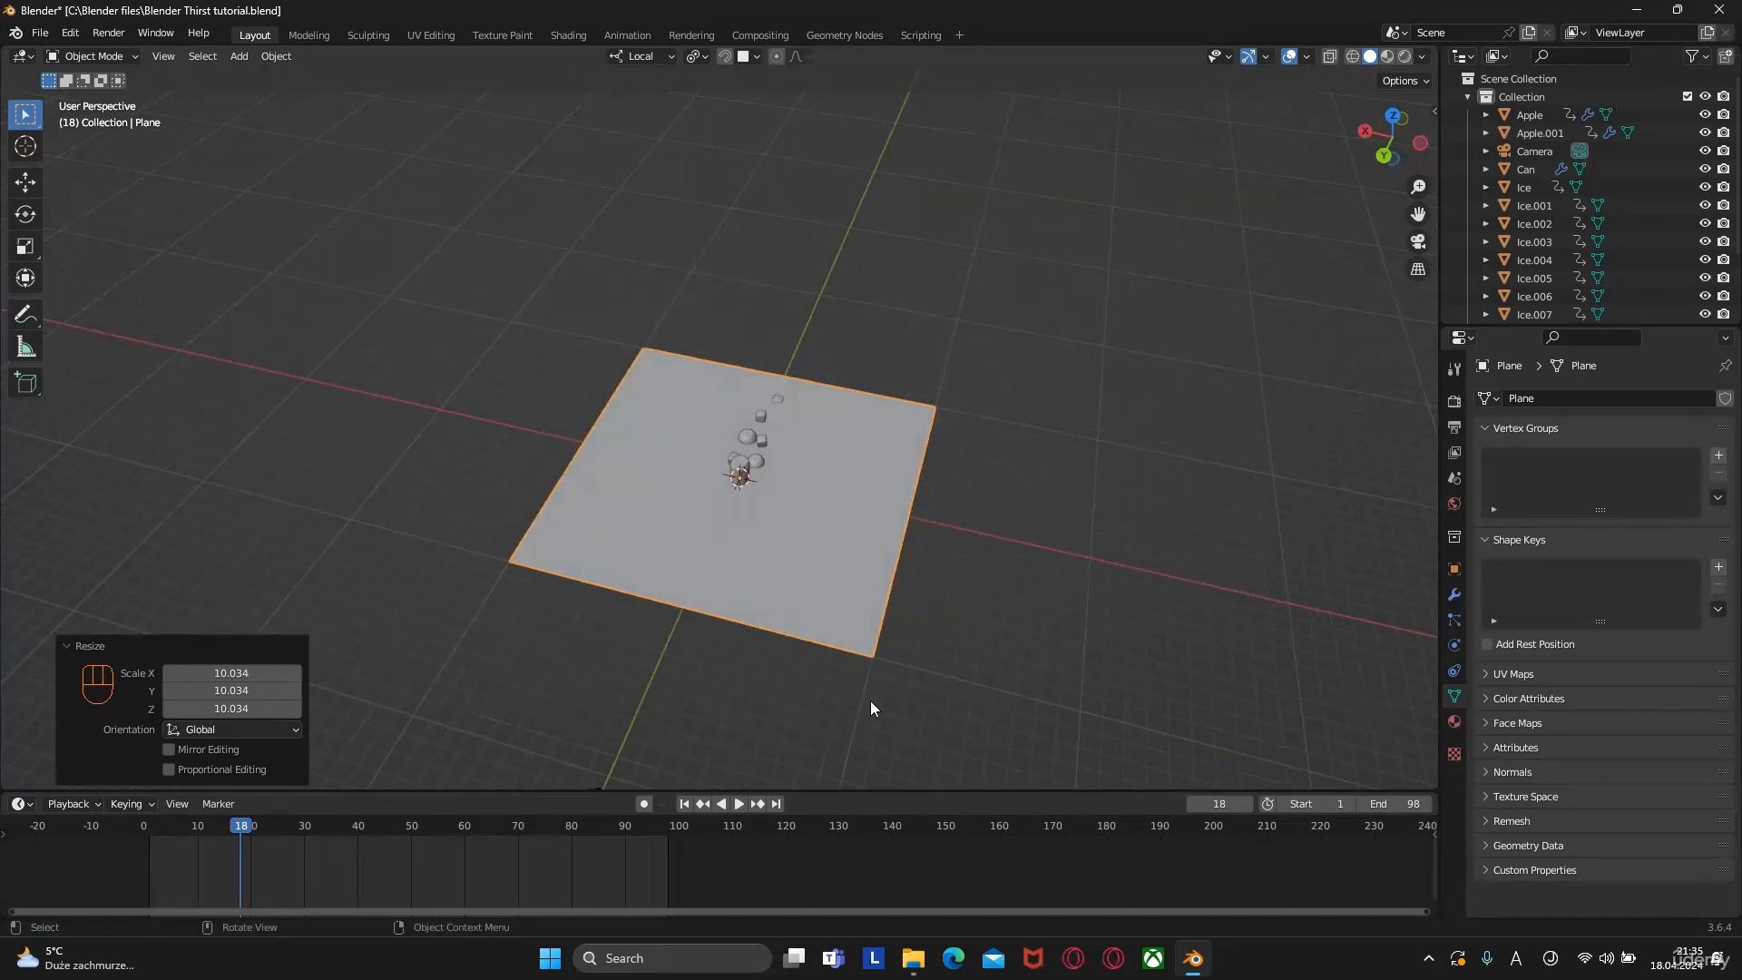
key("s")
left_click(995, 710)
Move the plane down about 18.22 m along its local Z axis, below the can and text
middle_click_drag(996, 709, 989, 583)
key("g")
key("z")
key("z")
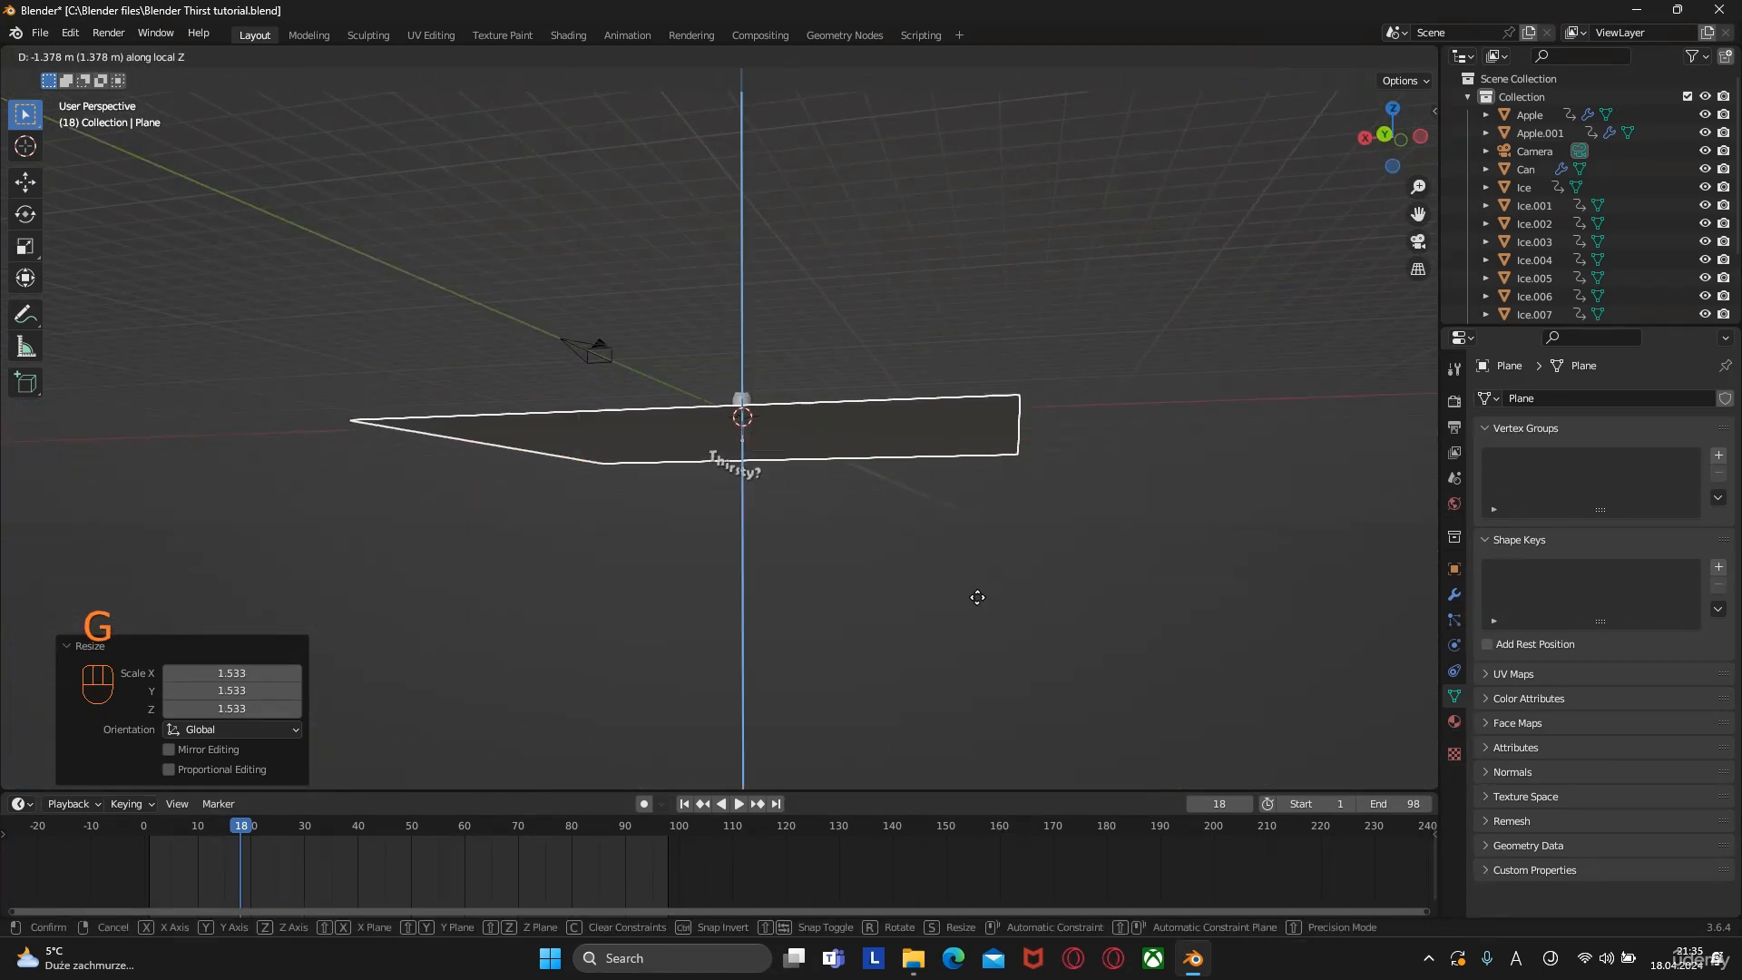
left_click(967, 778)
Raise the plane closer beneath the can and fine-tune its height by about -1.77 m along local Z
scroll(944, 227, "down", 5)
middle_click_drag(950, 294, 848, 397)
scroll(840, 427, "up", 3)
key("g")
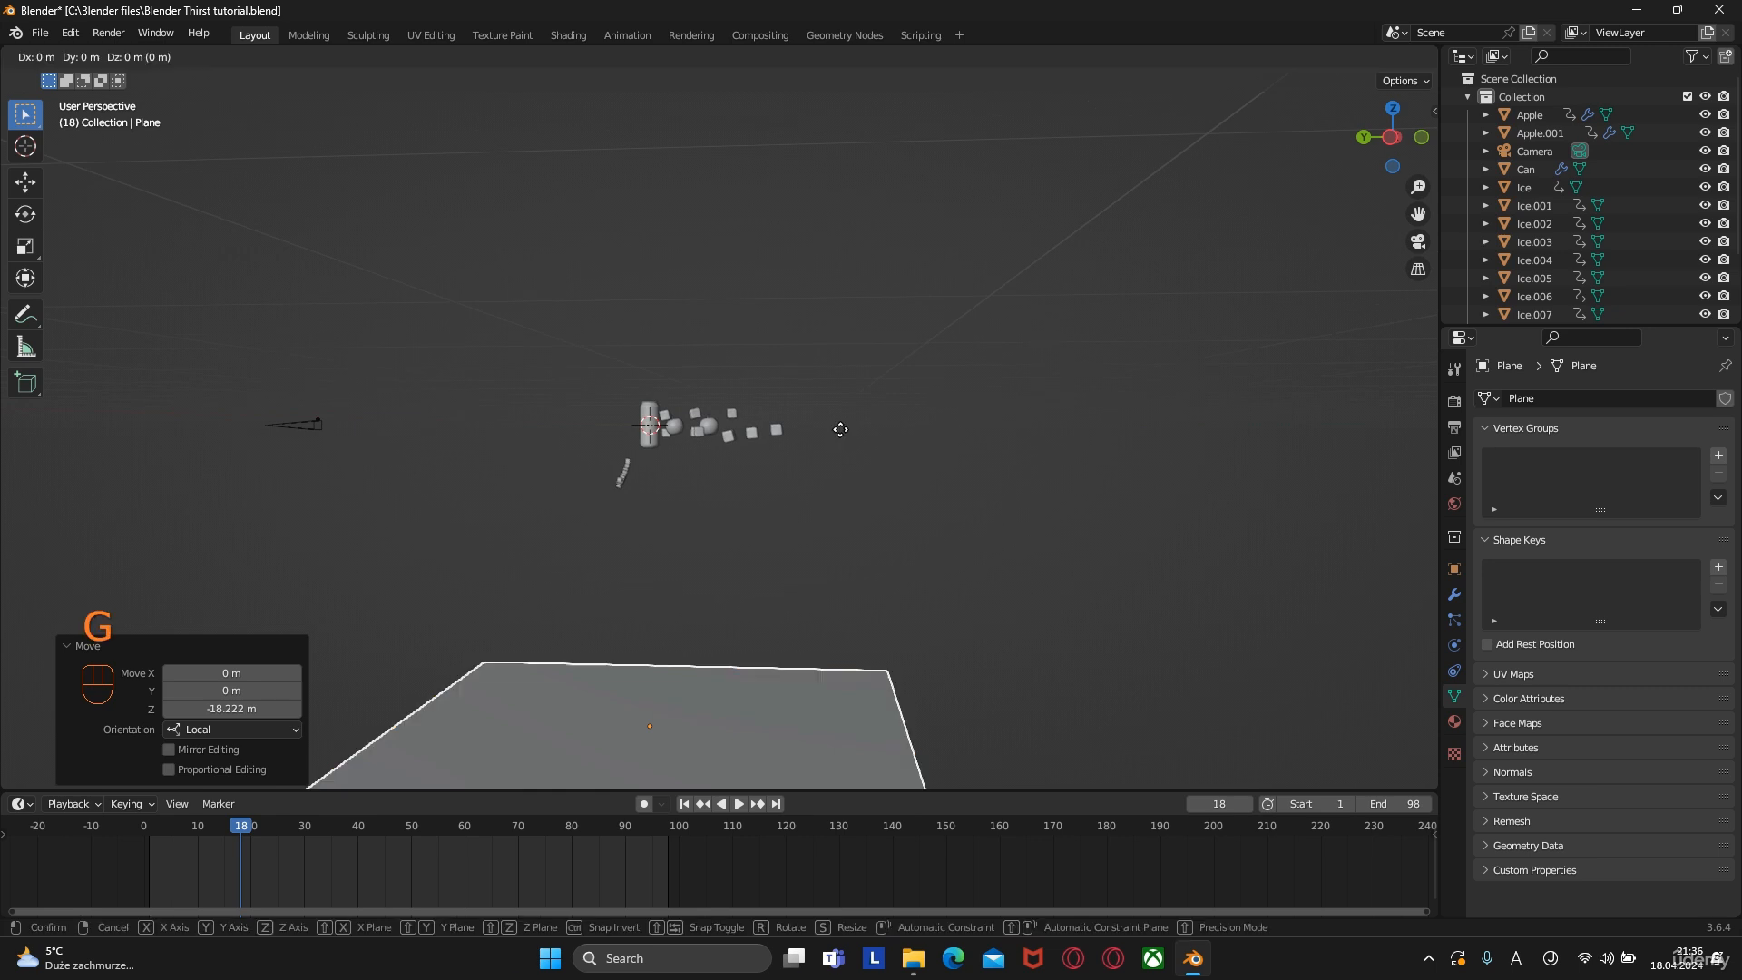
key("z")
left_click(836, 375)
middle_click_drag(836, 376, 954, 446)
key("g")
key("z")
left_click(856, 411)
Duplicate the plane, rotate the copy 90° so it stands upright, and move it behind the can, apples and ice cubes as a back wall
key("shift+d")
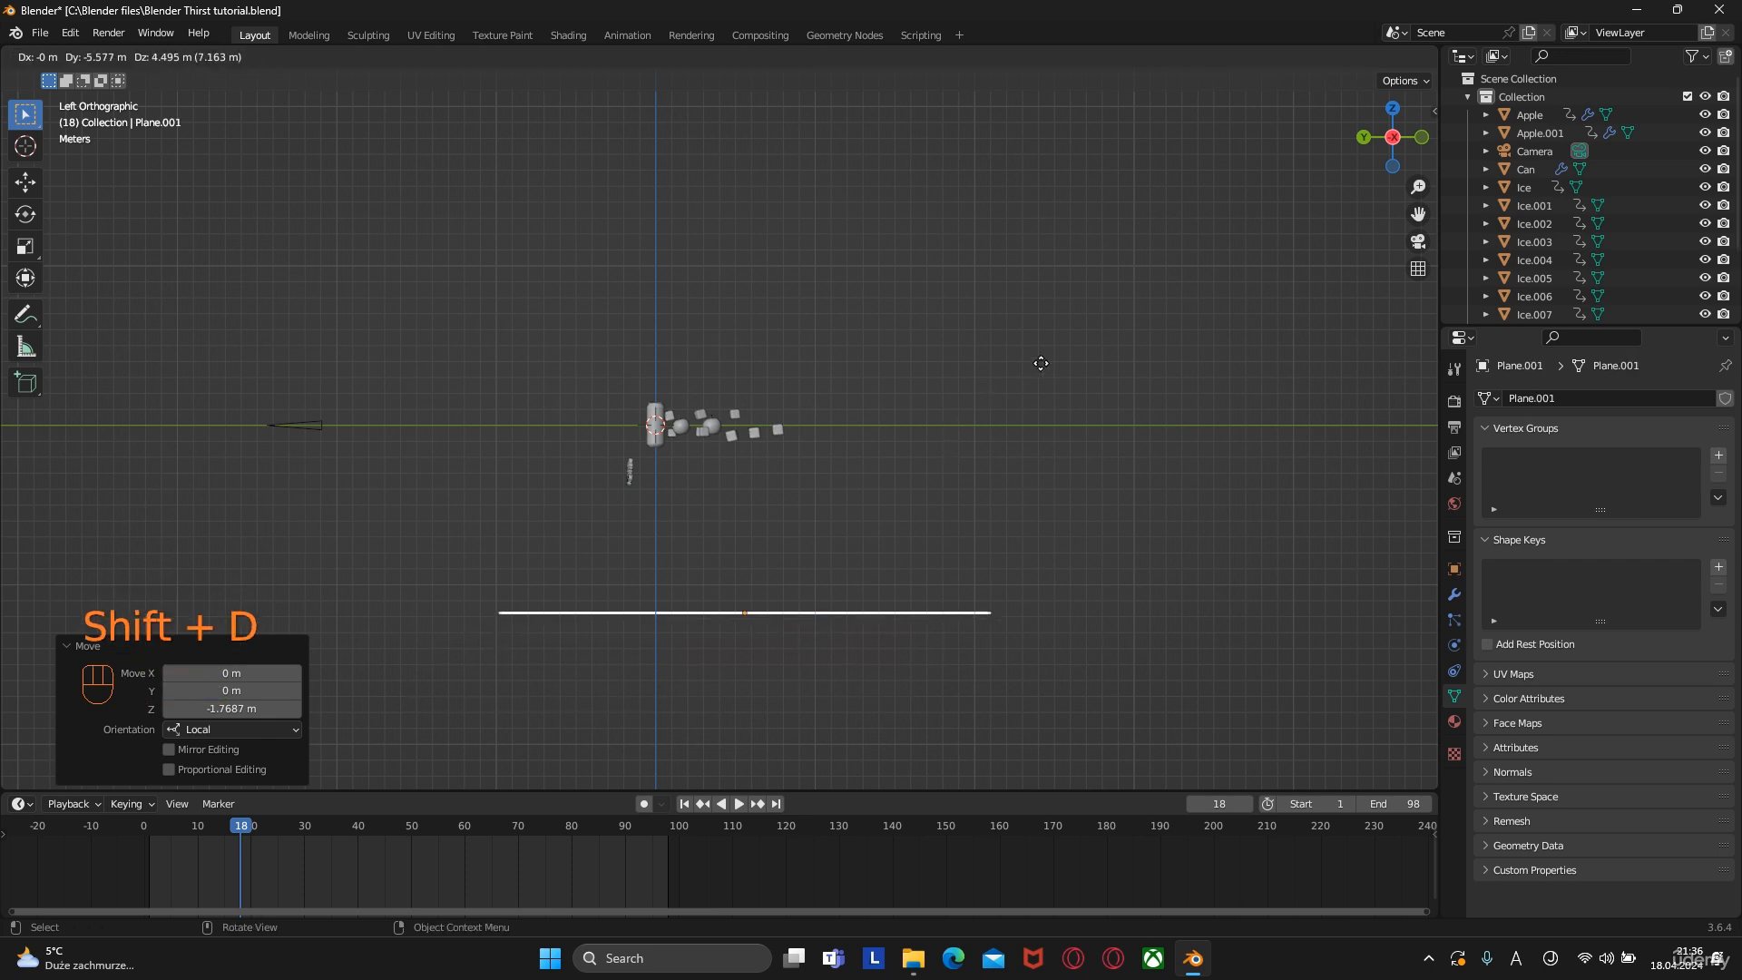
left_click(1354, 317)
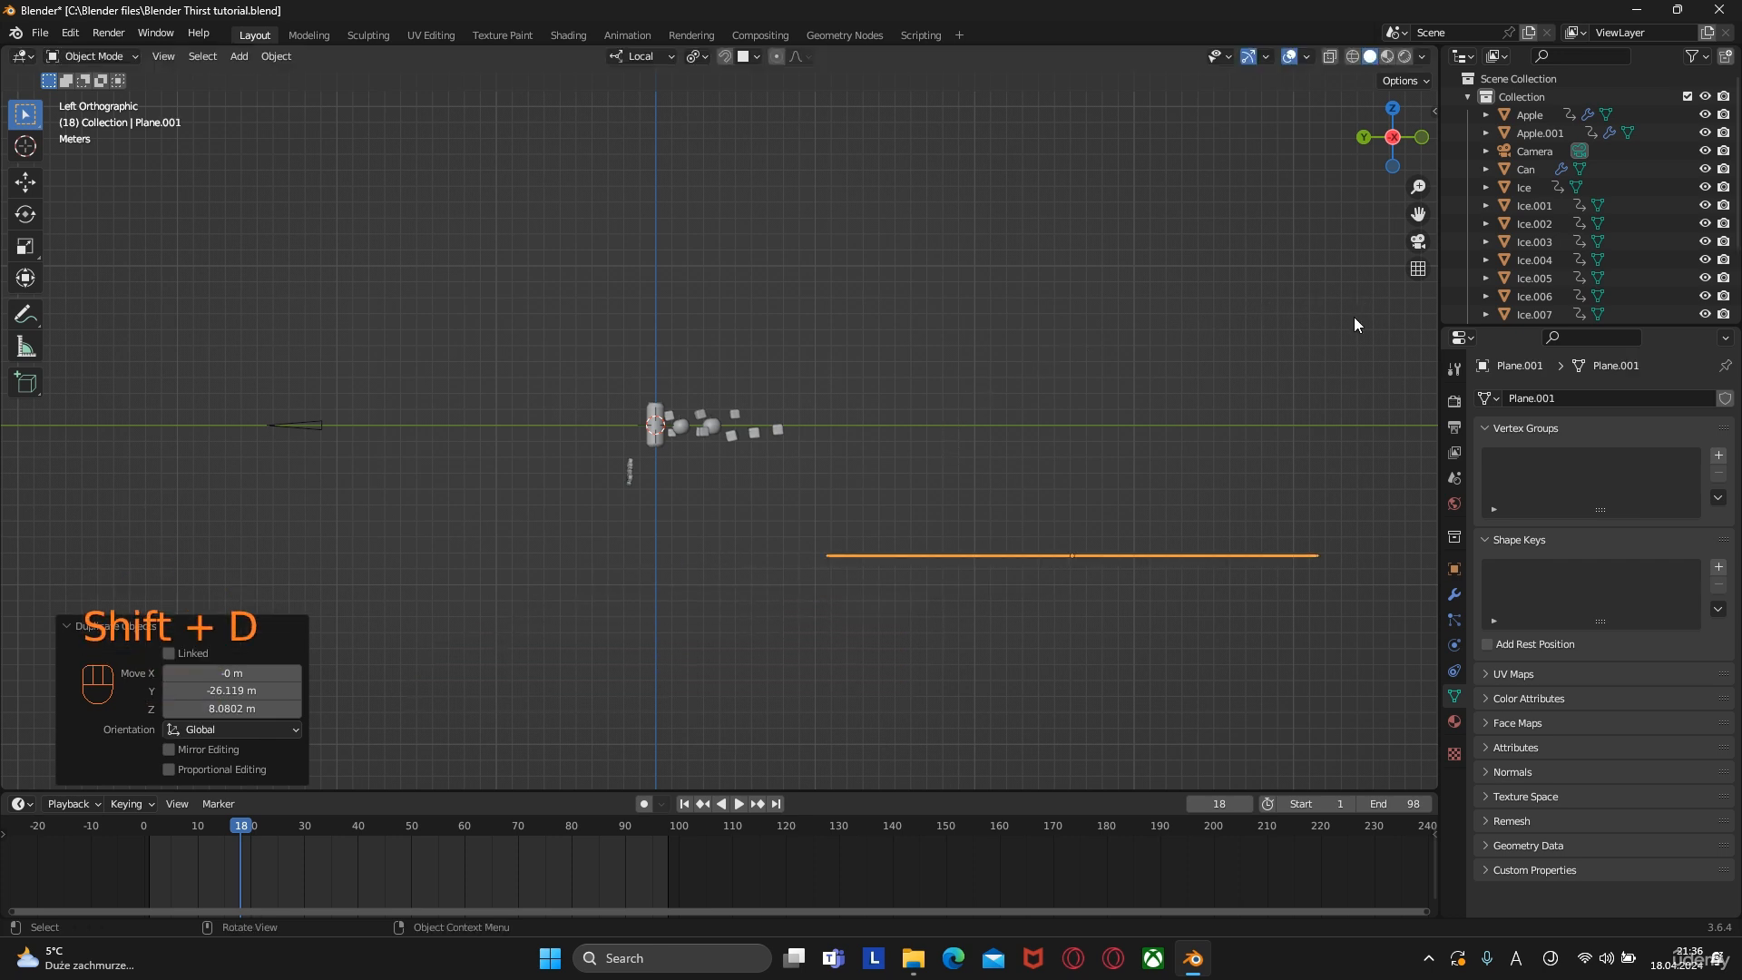
type("r")
type("90")
left_click(1355, 321)
mouse_move(1036, 432)
middle_mouse_down()
mouse_move(1118, 510)
mouse_move(1021, 430)
middle_mouse_up()
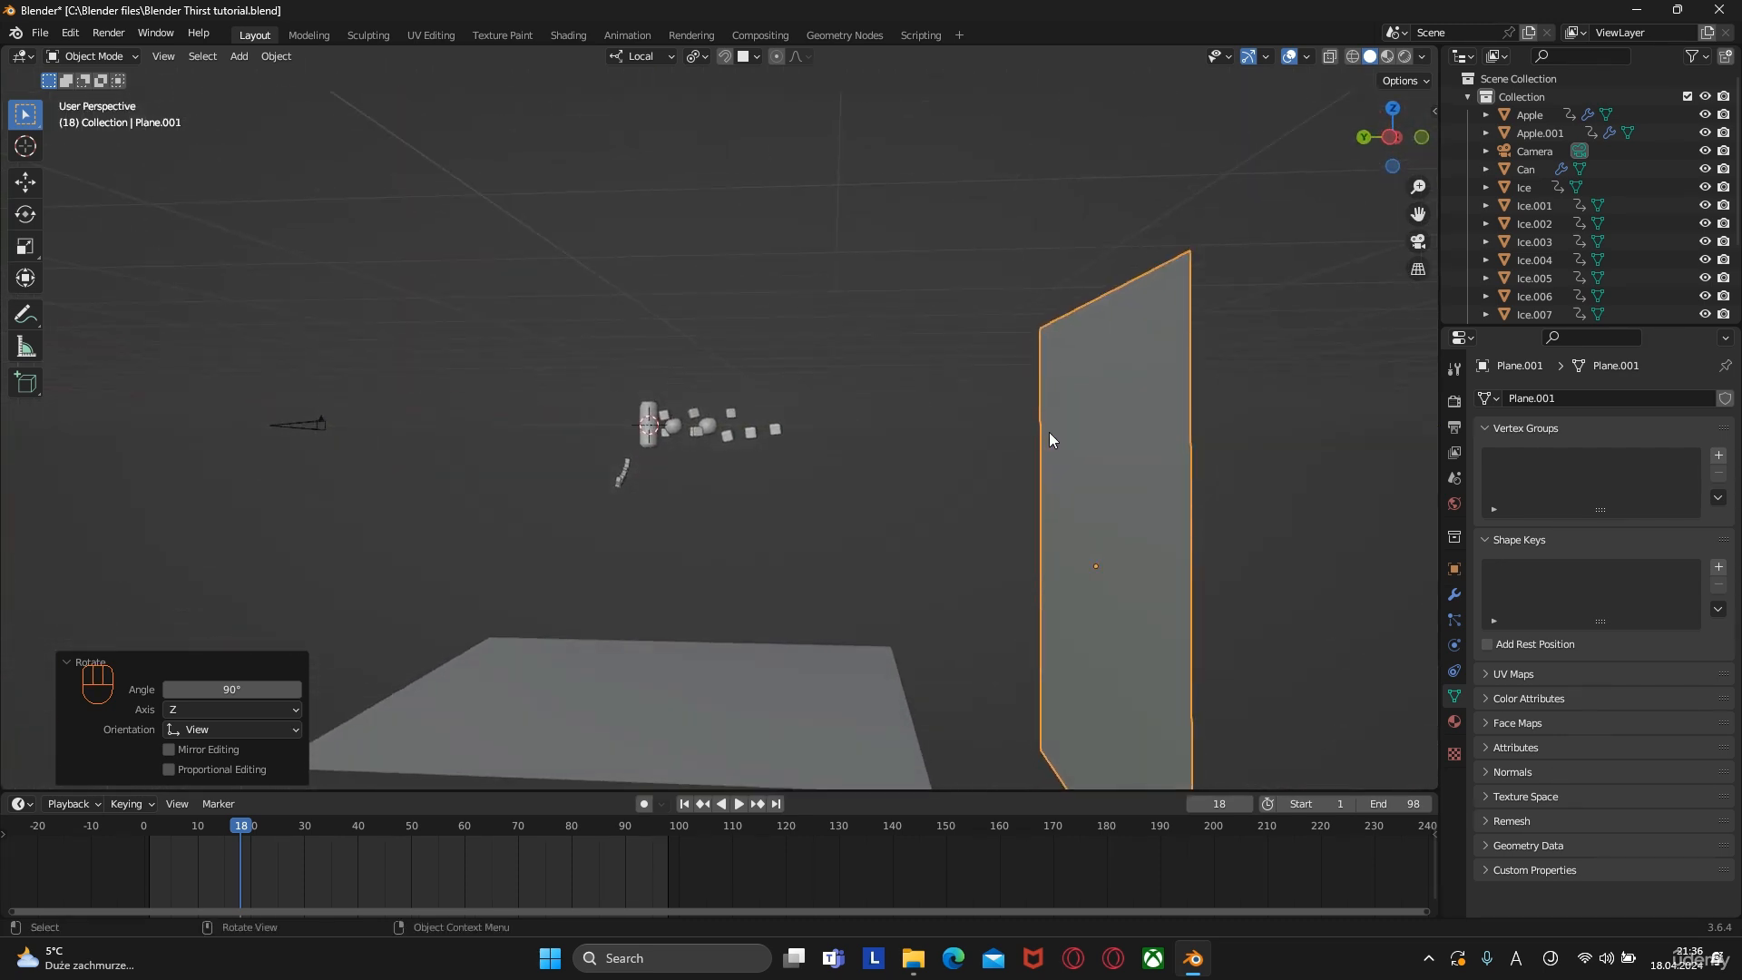
key("g")
left_click(1022, 438)
Widen the upright back plane along its local X axis, and scale the floor plane by about 1.683 along local X
middle_click_drag(1023, 430, 965, 372, "alt")
key("s")
key("x")
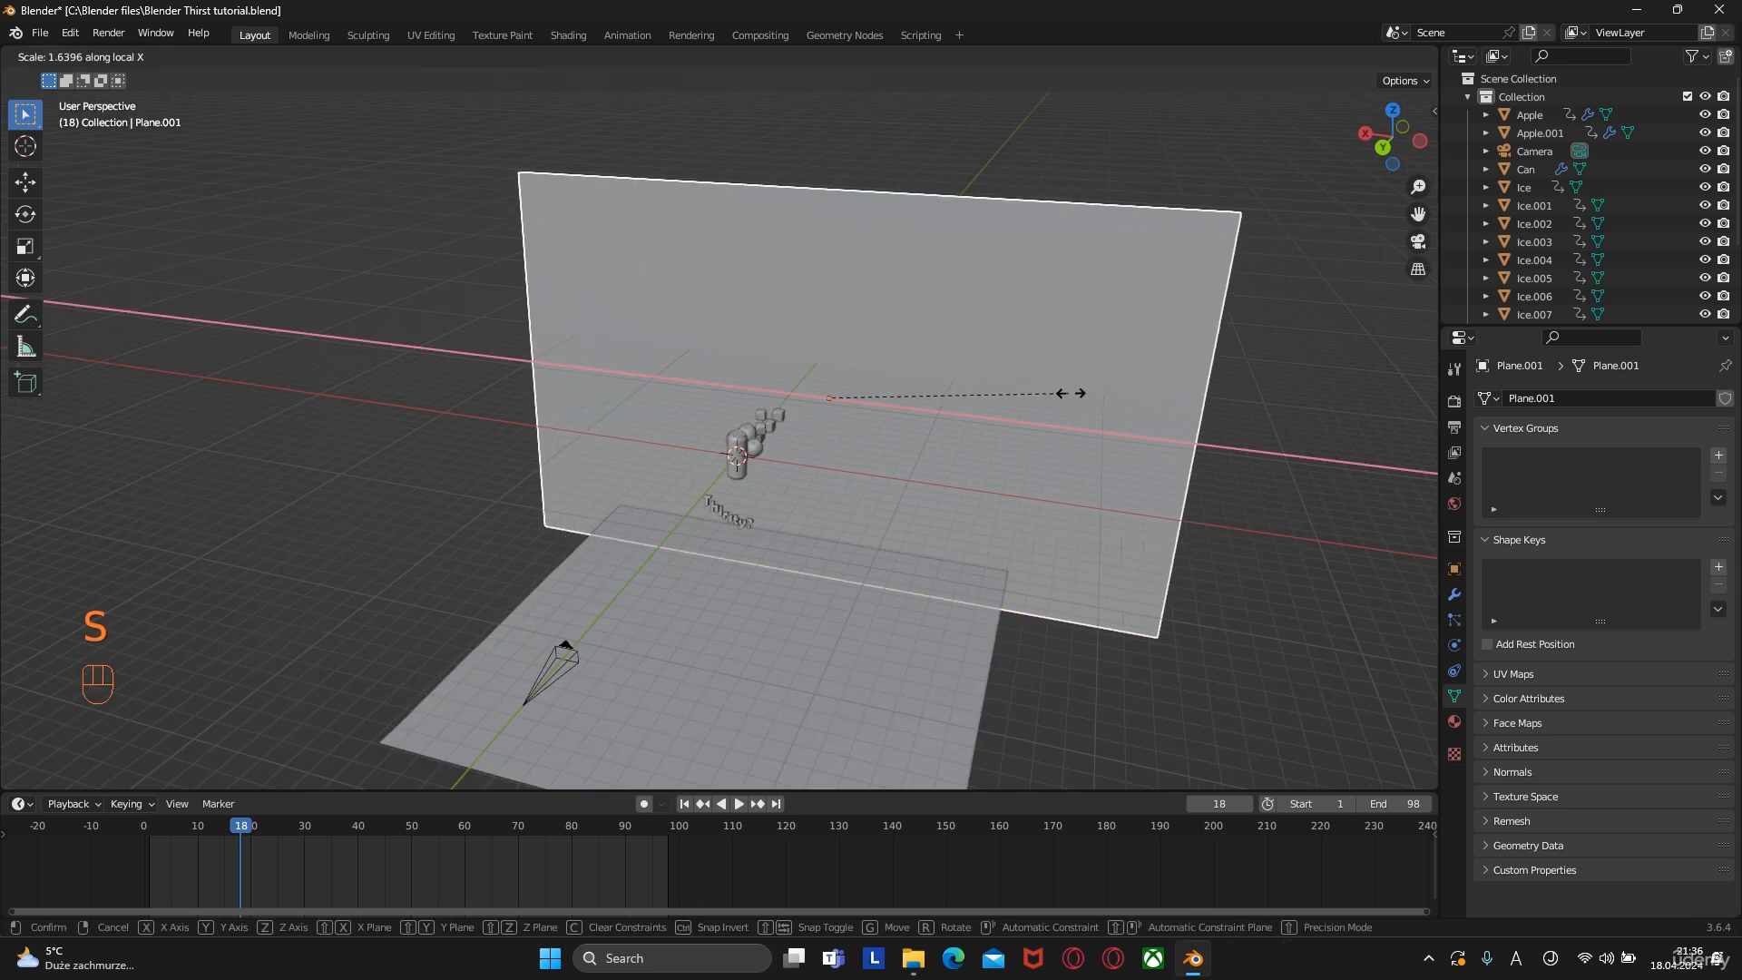
left_click(1075, 399)
left_click(950, 630)
key("s")
key("x")
key("x")
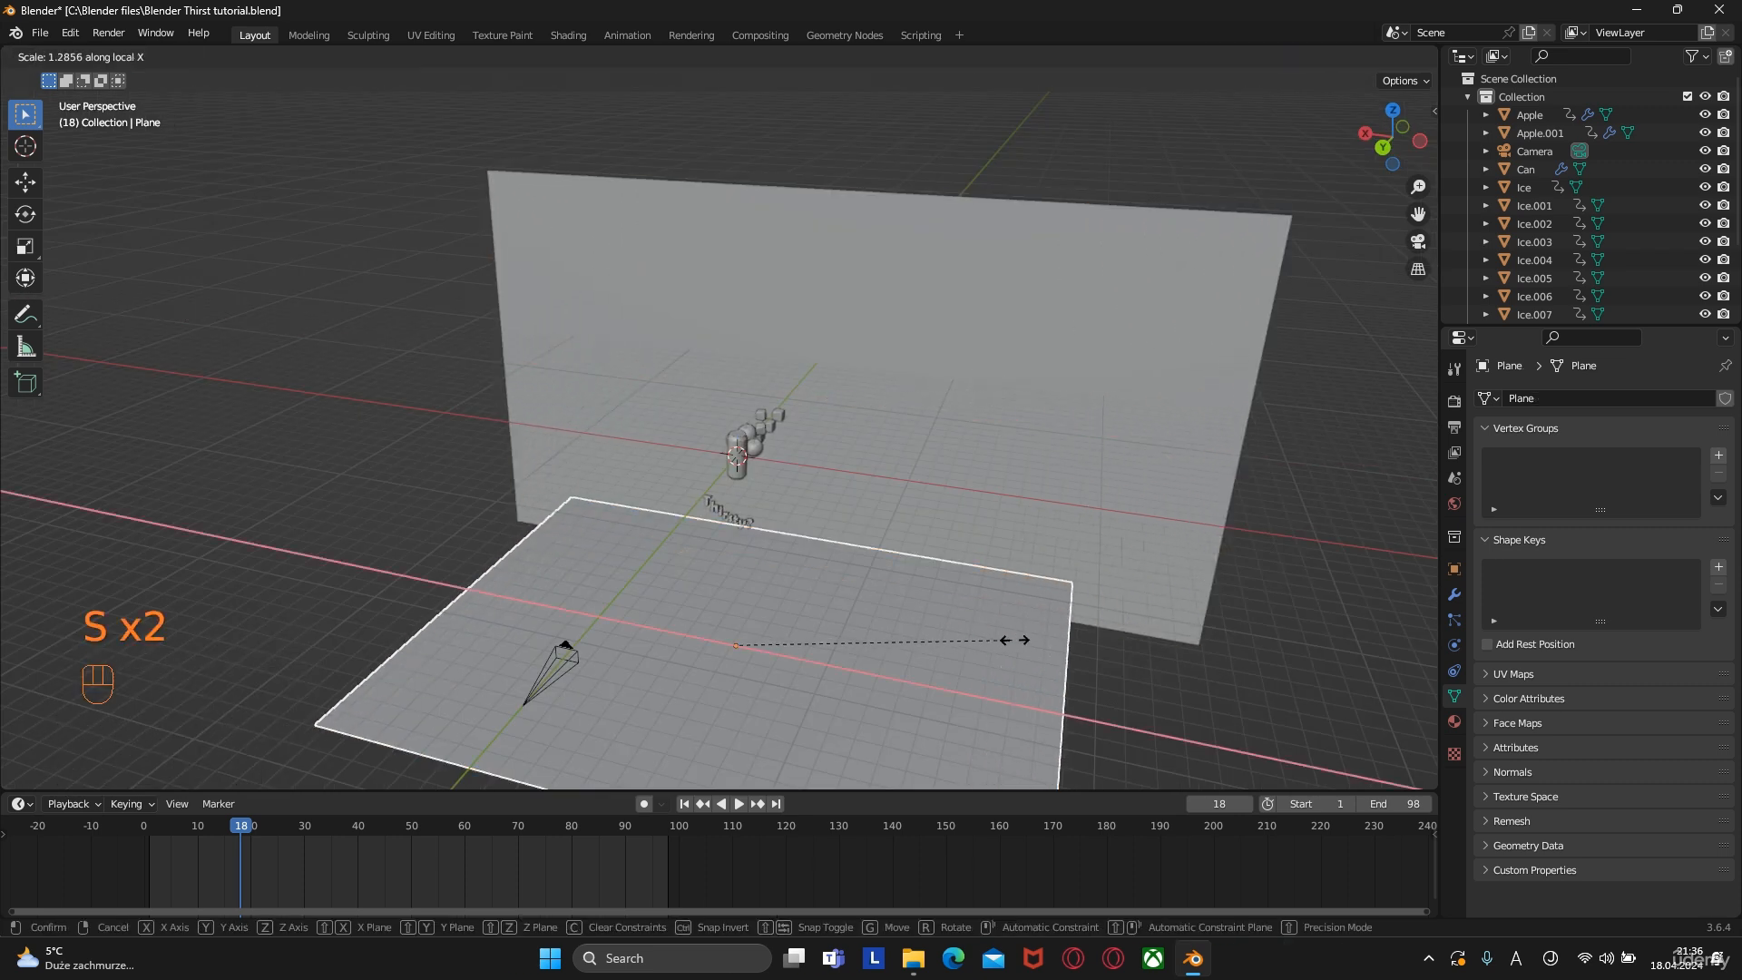
left_click(1101, 641)
middle_click_drag(1101, 642, 945, 513)
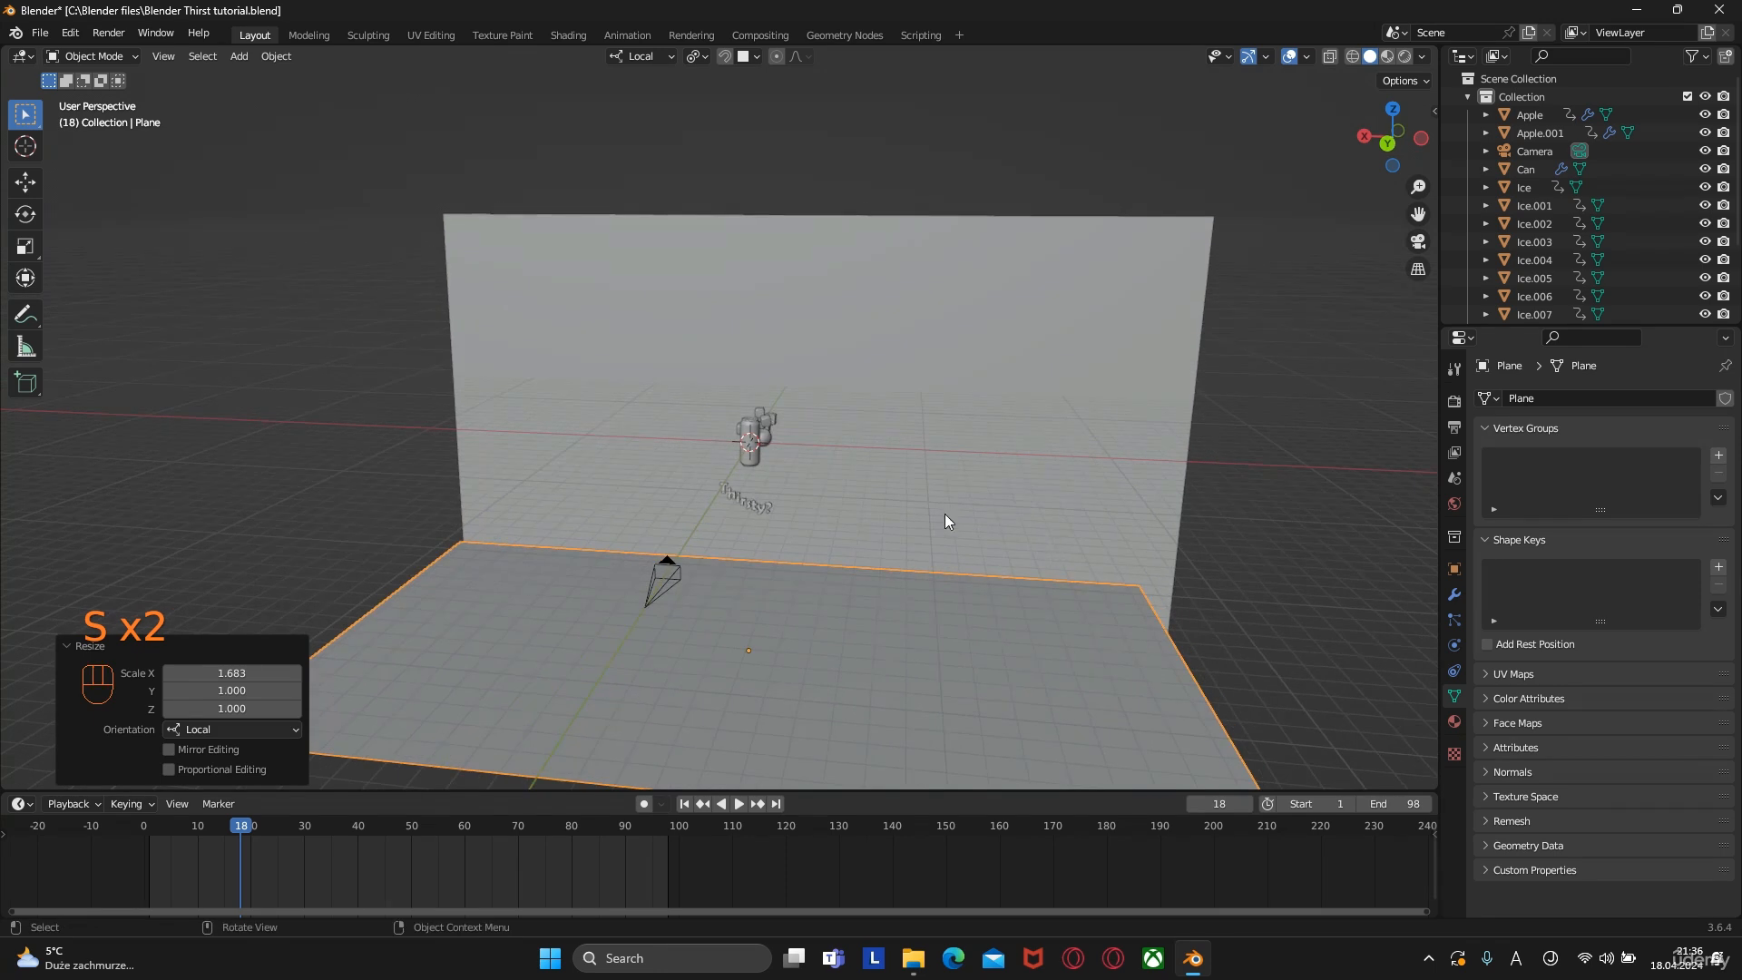
Give the upright back plane a new material with an orange base color
left_click(922, 354)
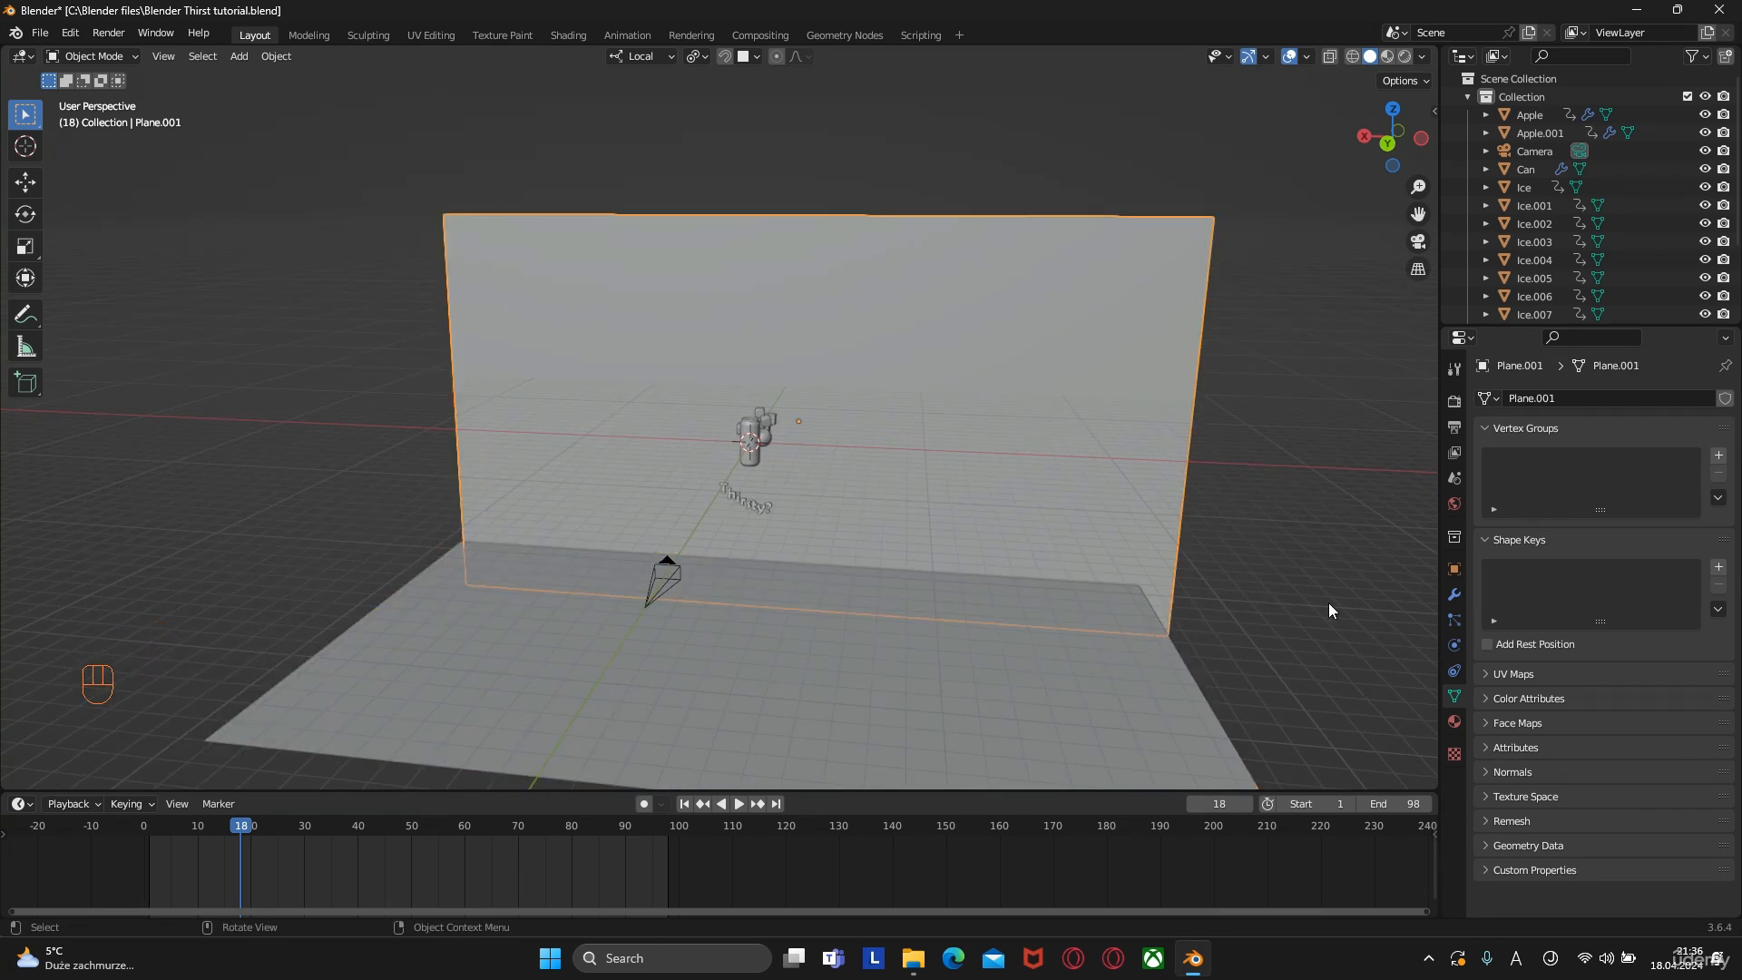
left_click(1452, 717)
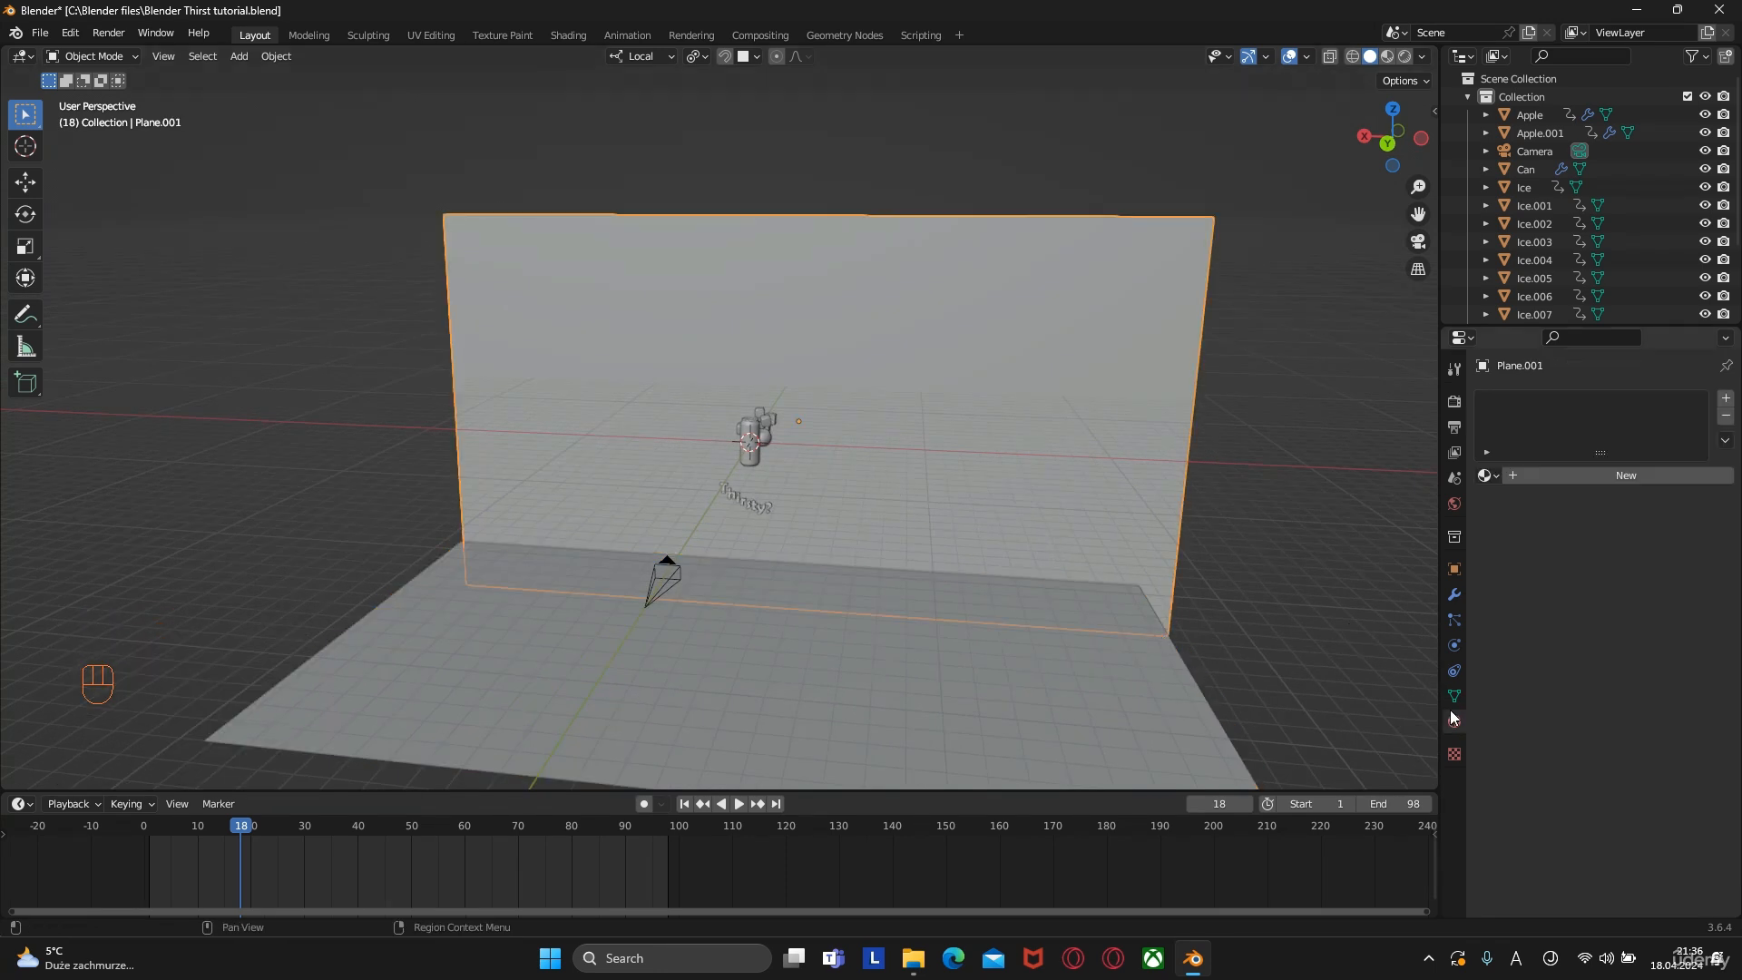
left_click(1592, 477)
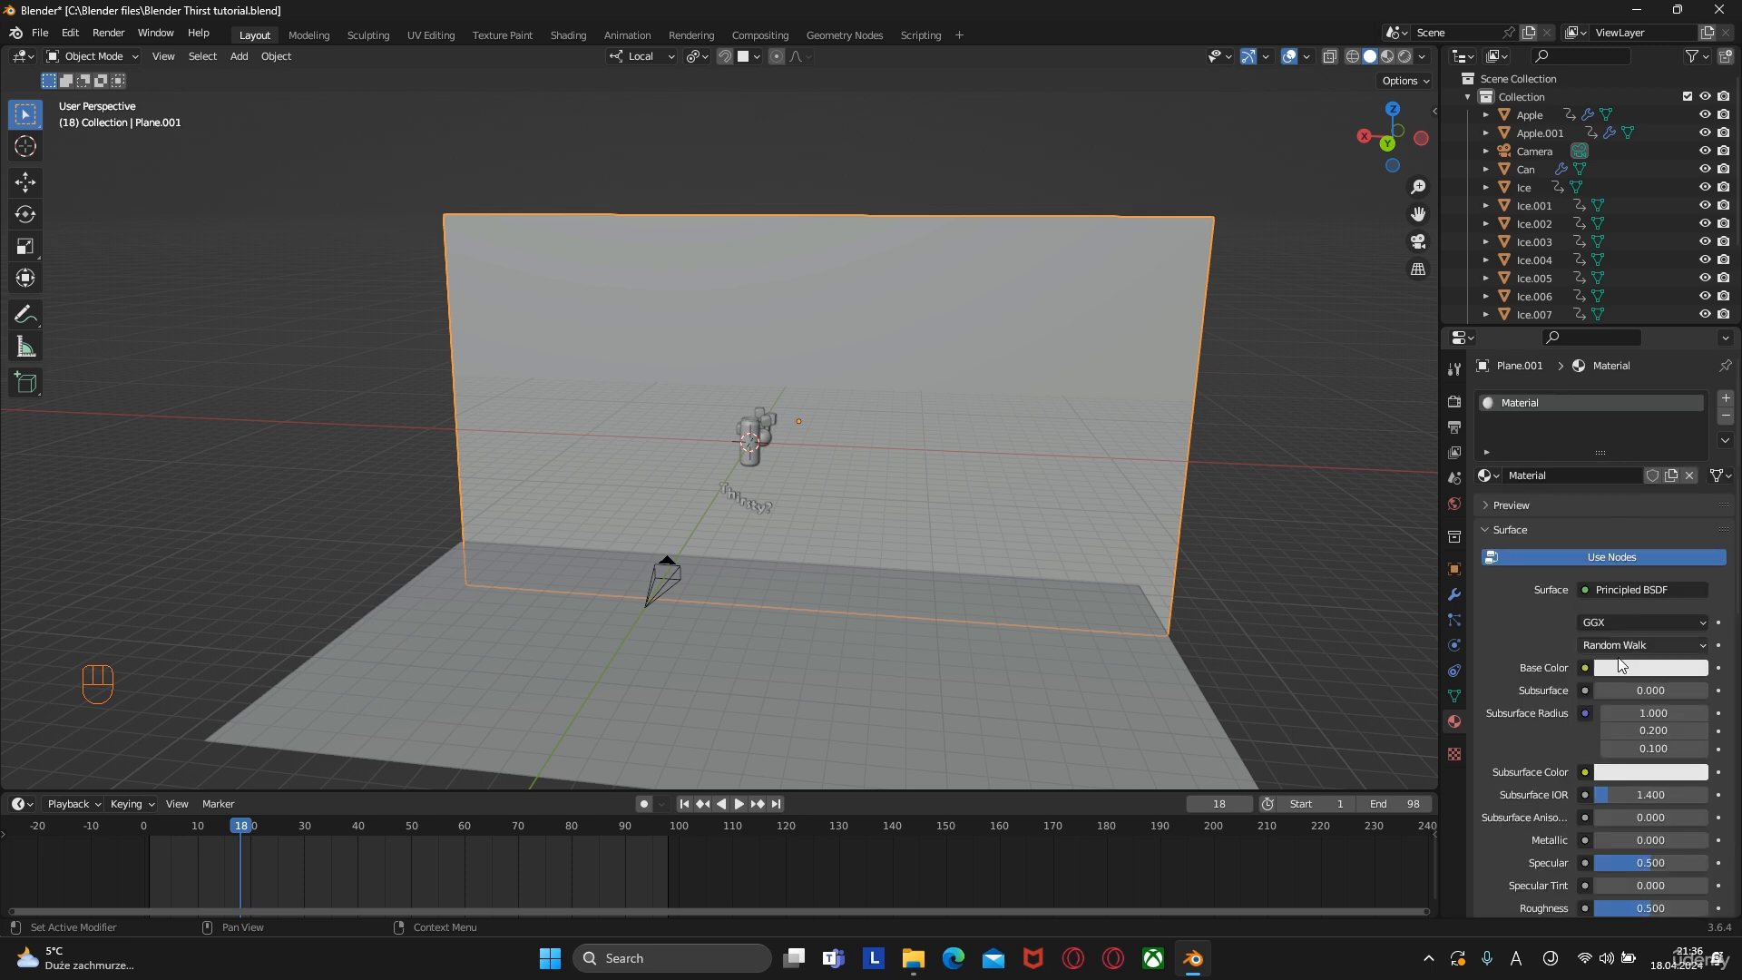
left_click(1624, 669)
left_click_drag(1598, 524, 1586, 532)
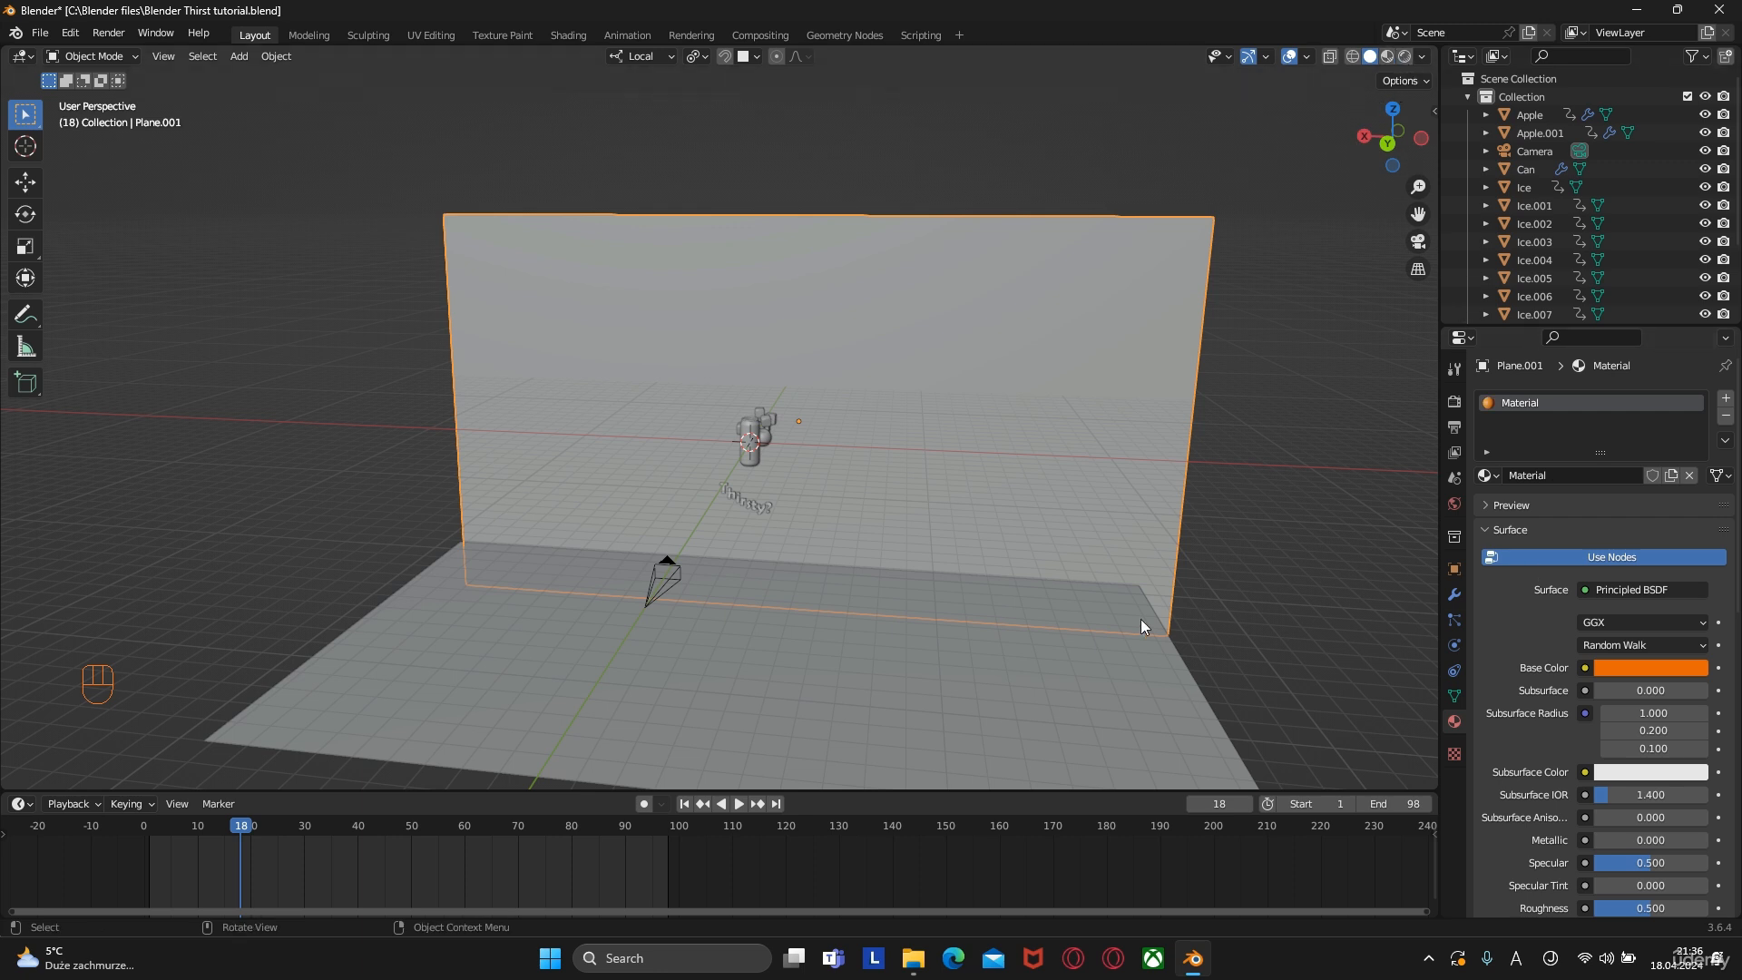
Set the orange material's Specular to about 0.26 and its Roughness to about 0.535
scroll(1546, 755, "down", 4)
scroll(1568, 707, "down", 1)
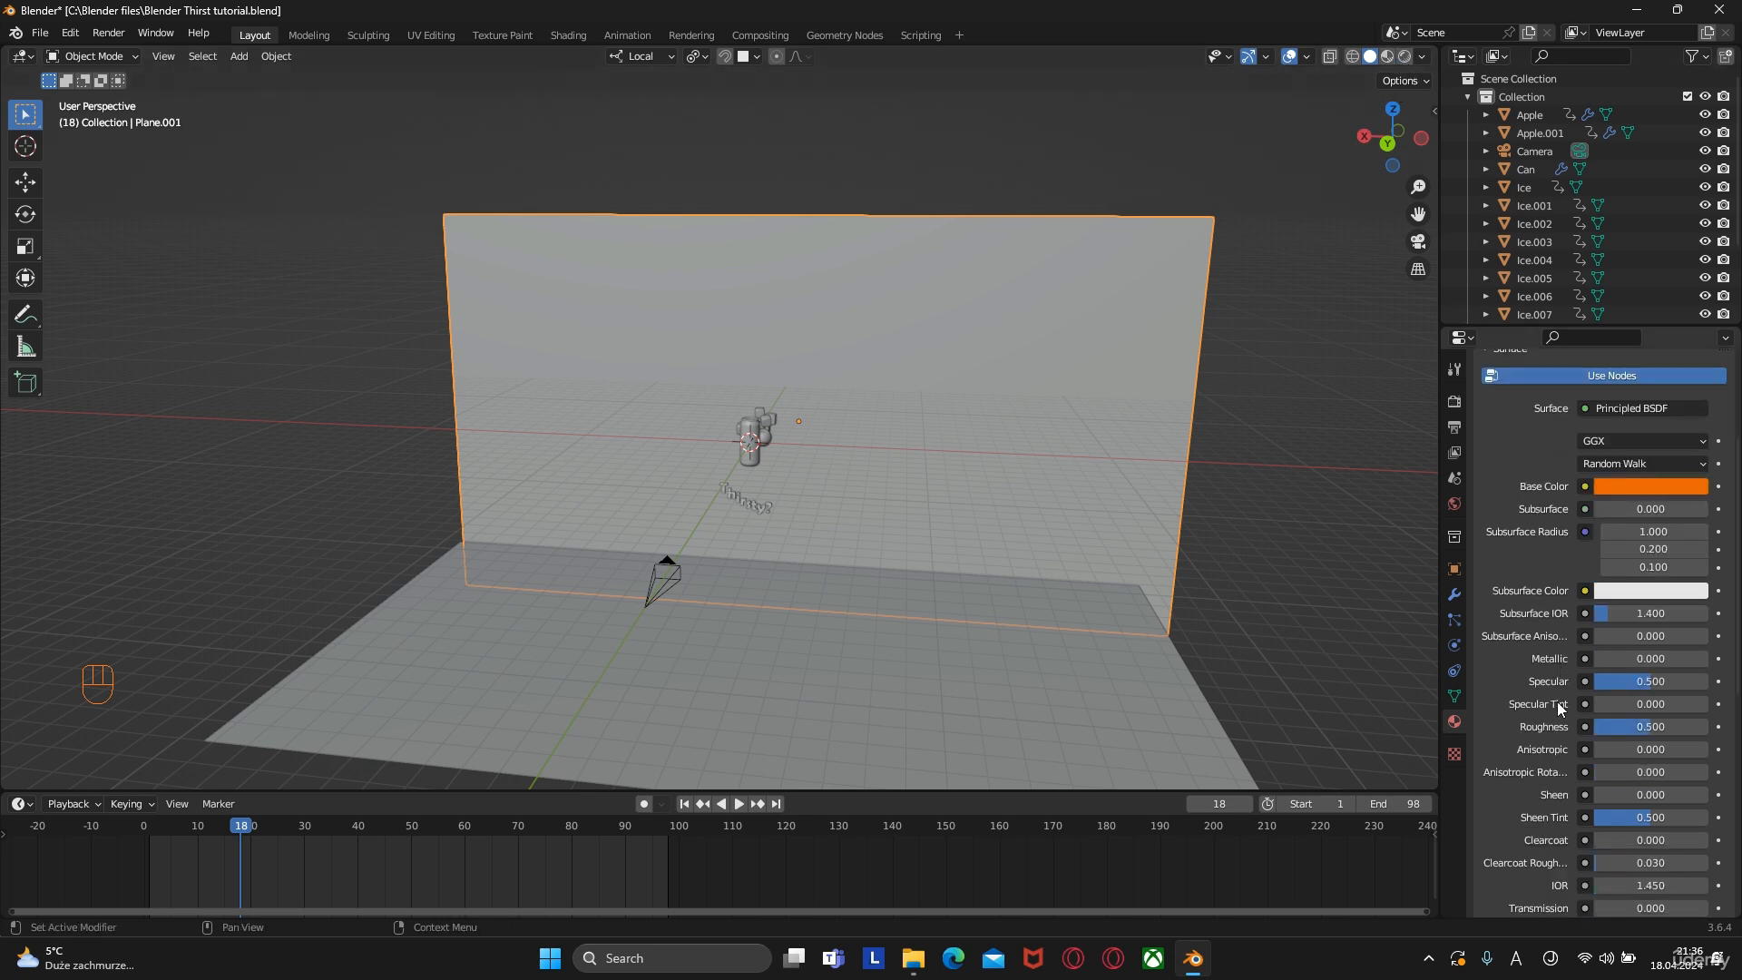
left_click(1651, 680)
type("0.25")
key("Return")
left_click_drag(1634, 724, 1688, 726, "shift")
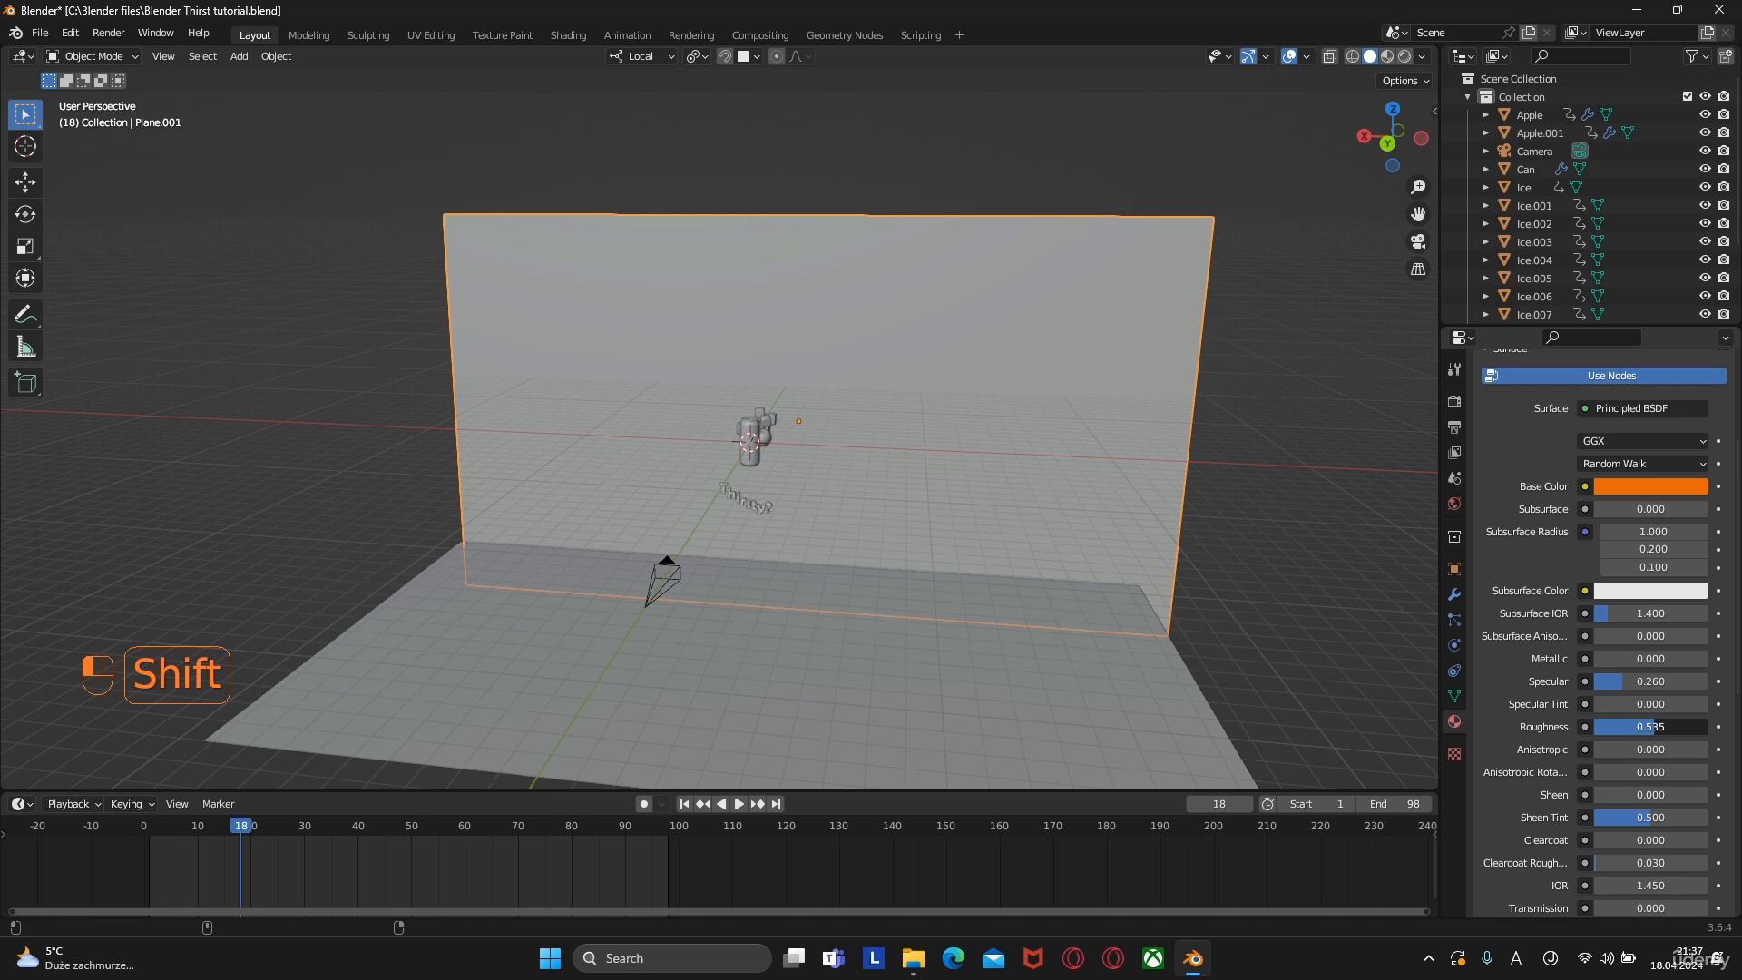
left_click_drag(1687, 726, 1688, 726, "shift")
middle_click_drag(1072, 668, 903, 588)
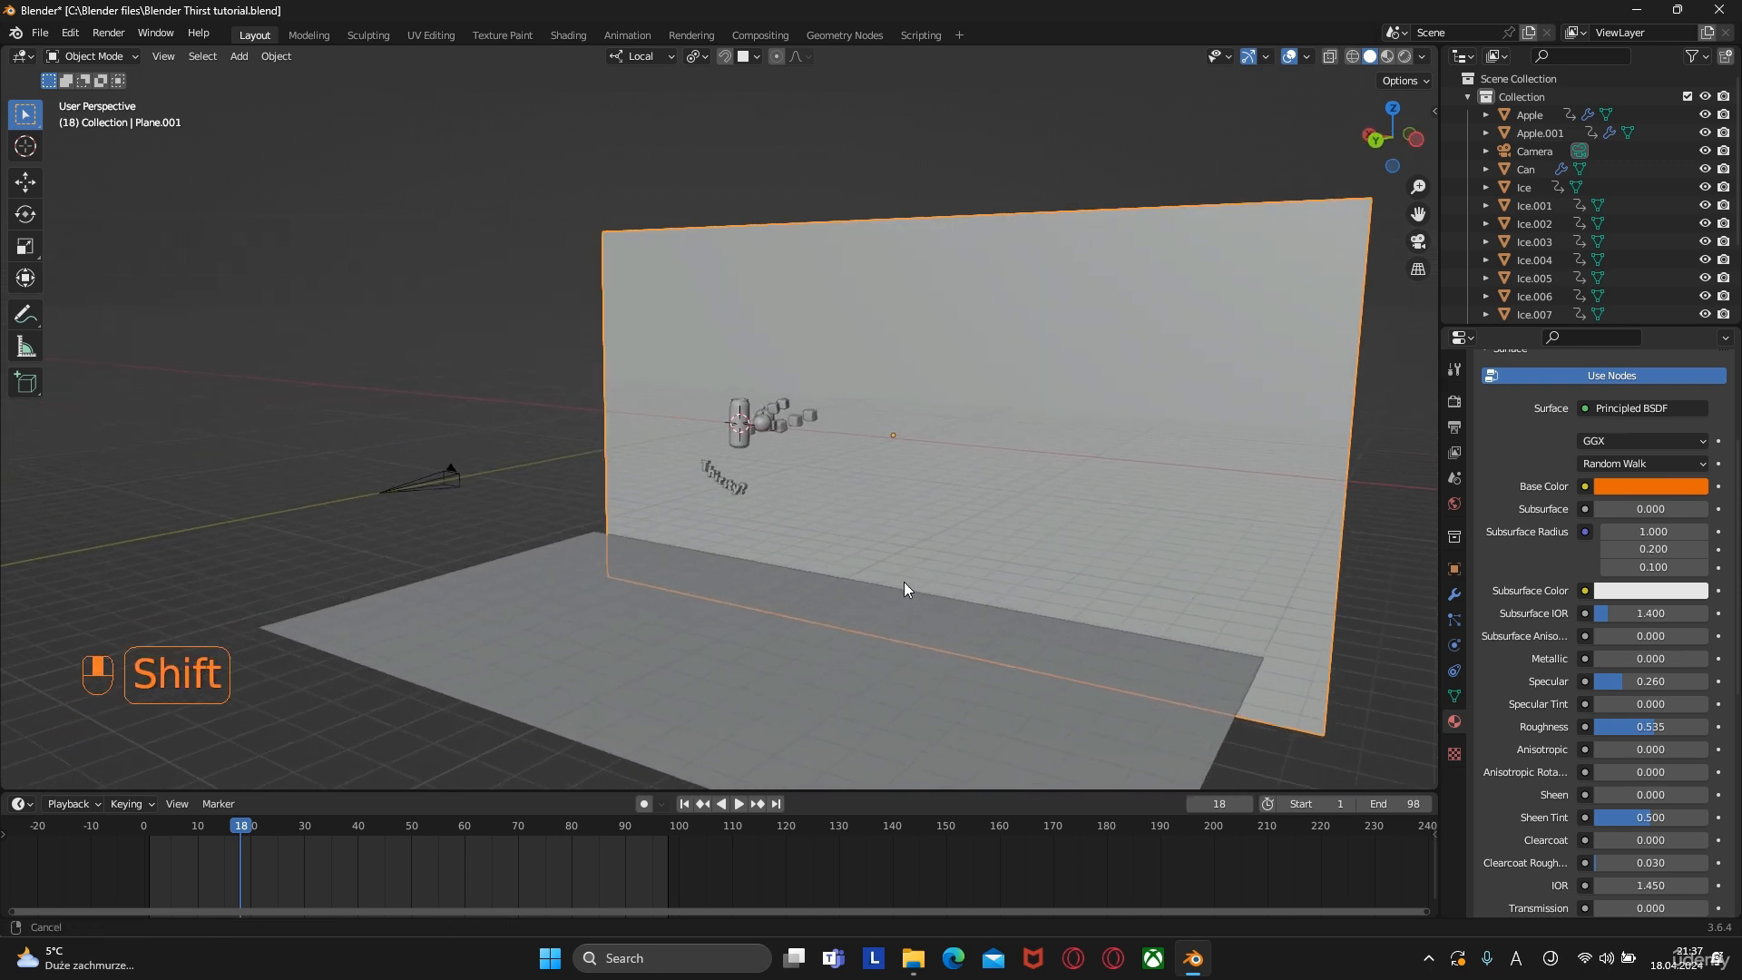
scroll(1543, 815, "down", 5)
middle_click_drag(998, 708, 818, 667)
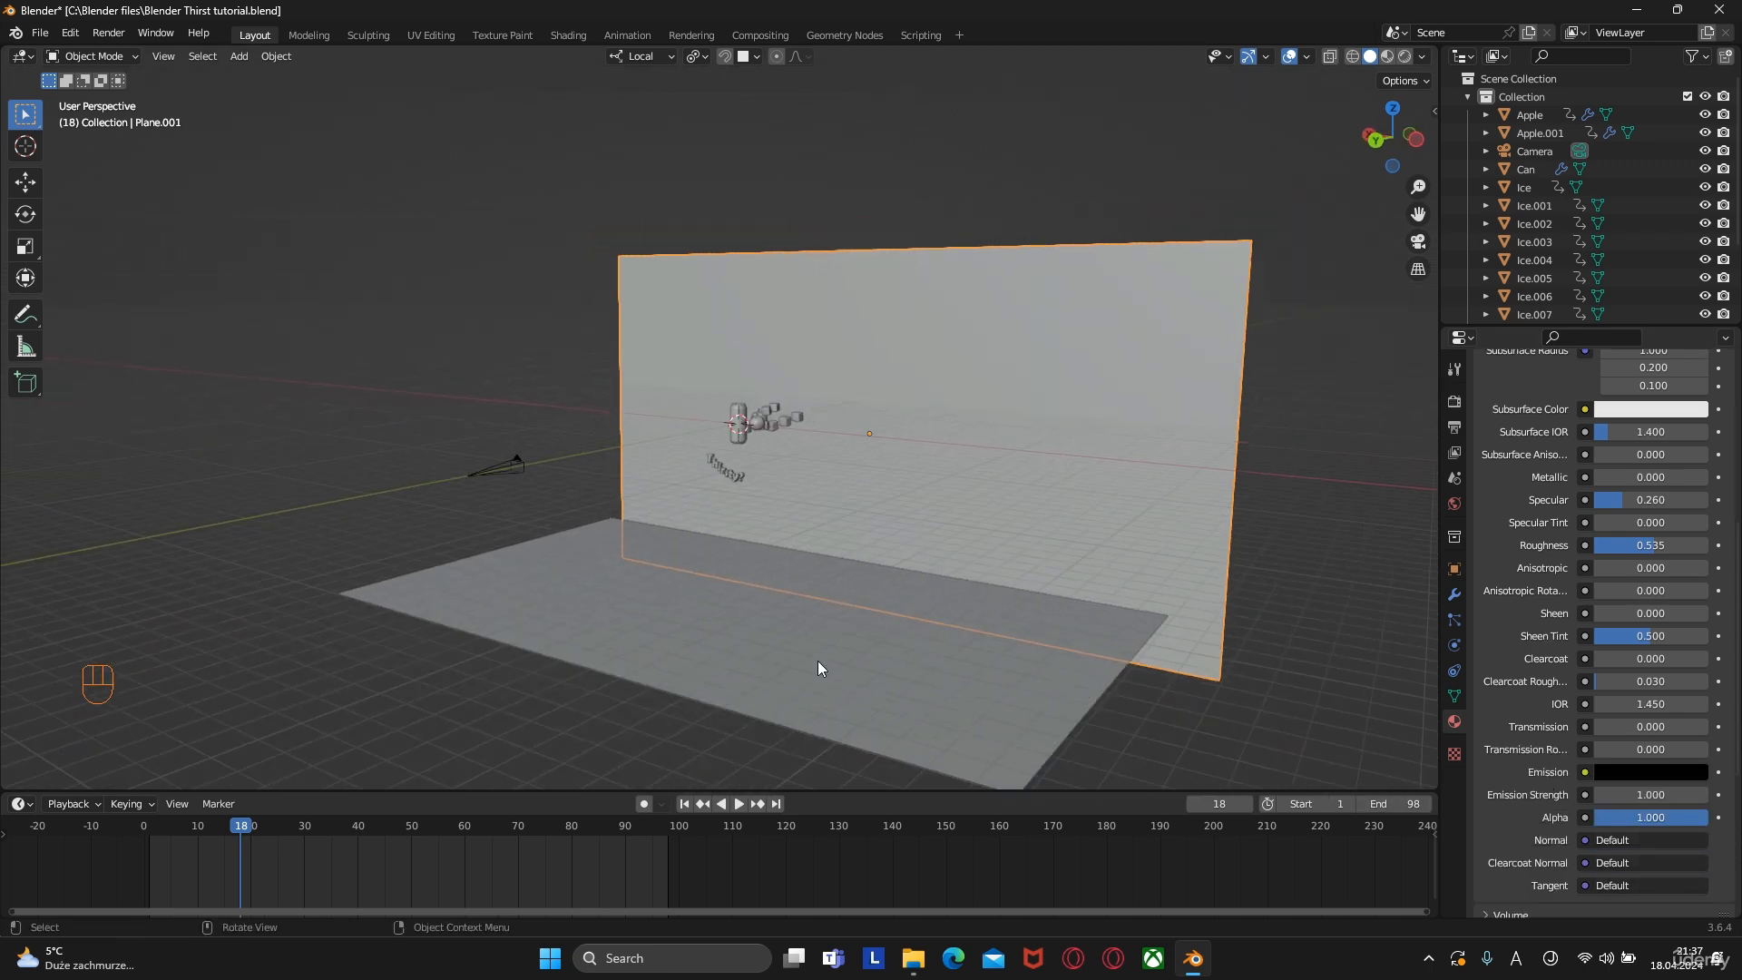
middle_click_drag(870, 576, 862, 490)
scroll(853, 597, "up", 1)
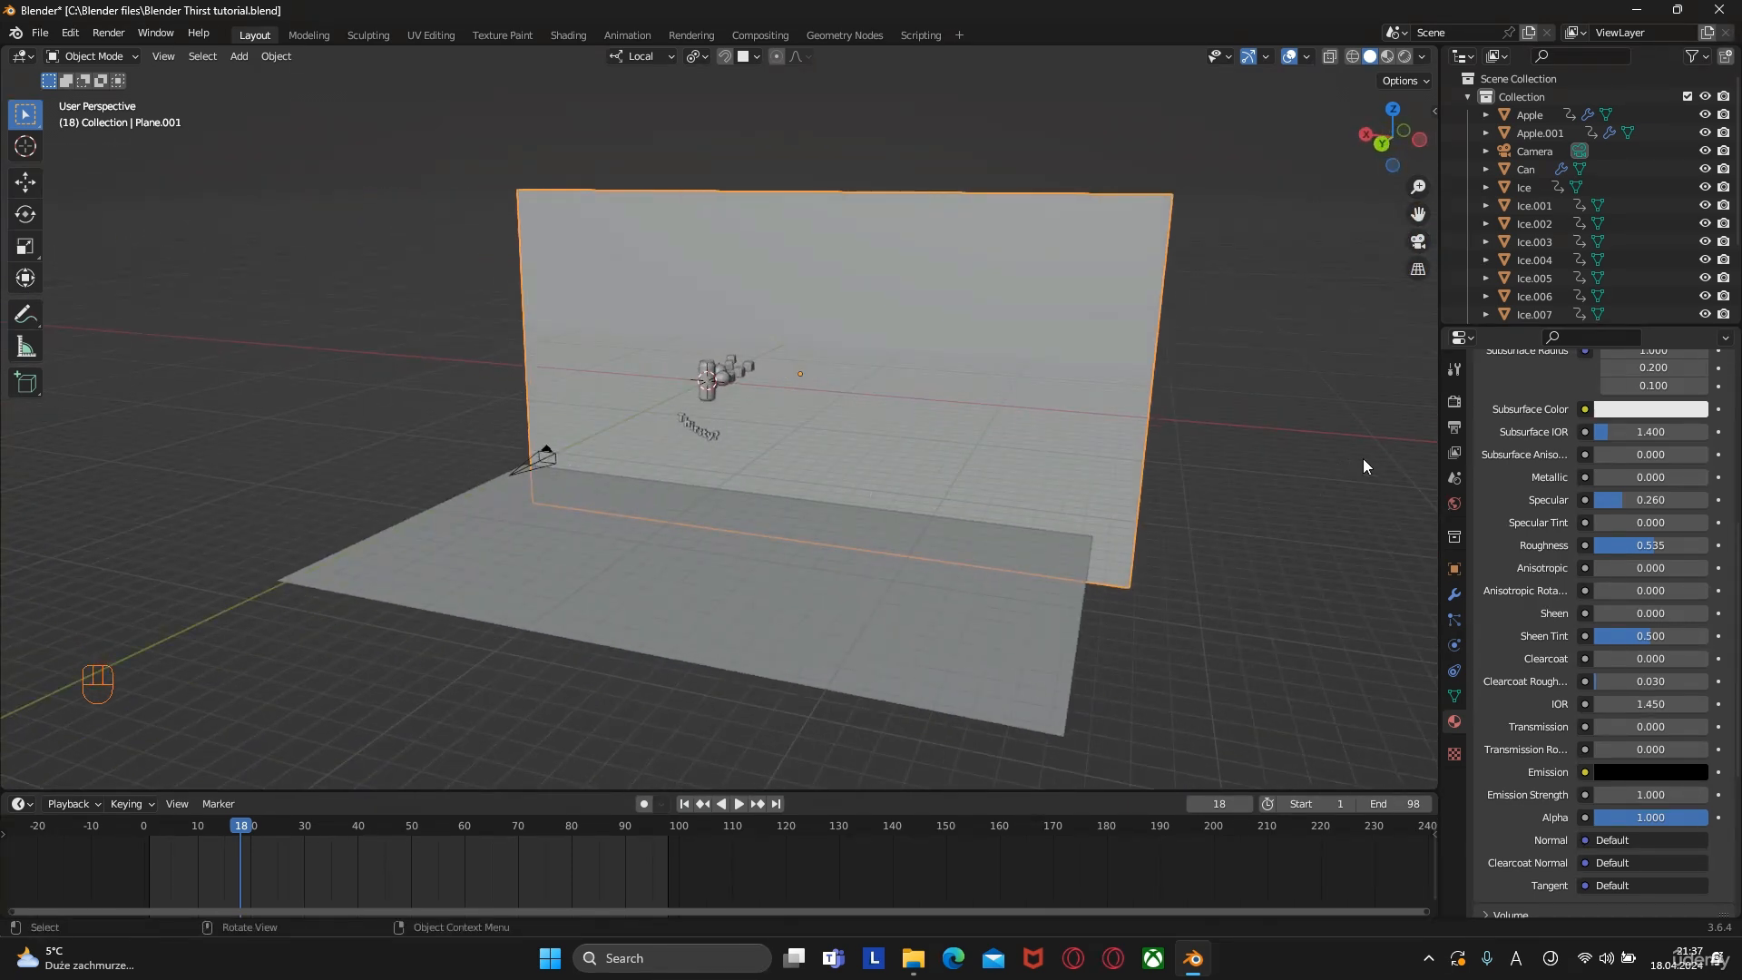
scroll(1483, 443, "up", 4)
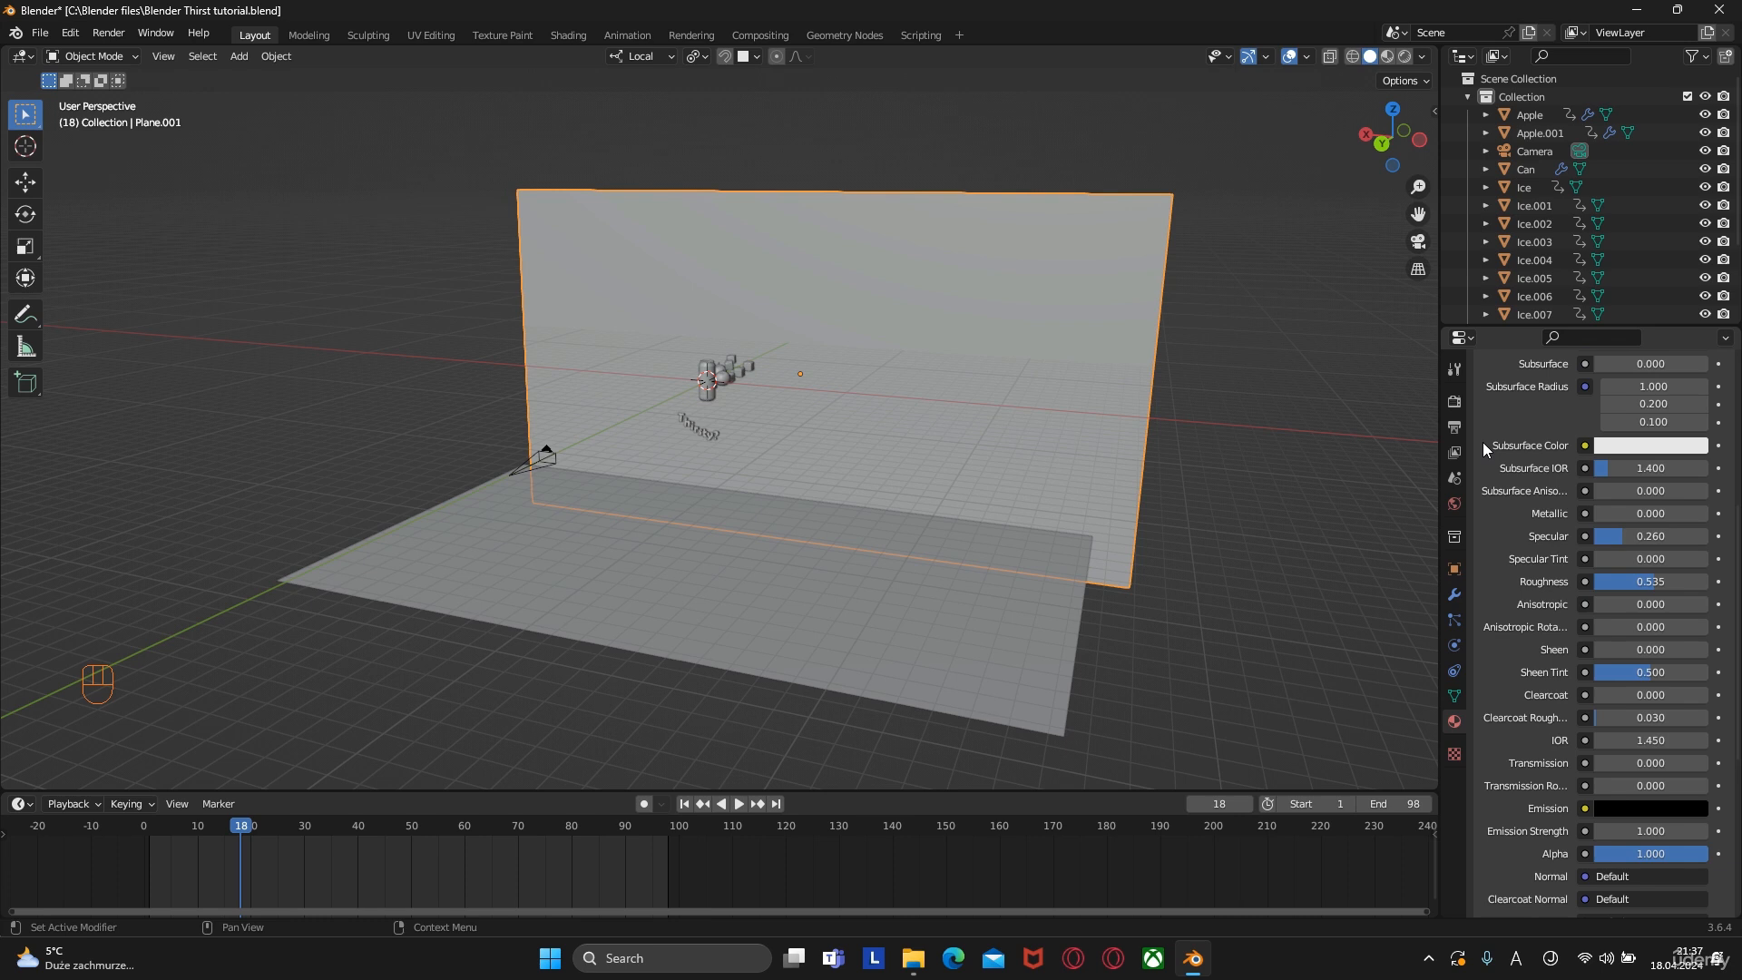
Use an Environment Texture for the world color and load the brown_photostudio_02_4k image from the World properties folder
left_click(1455, 504)
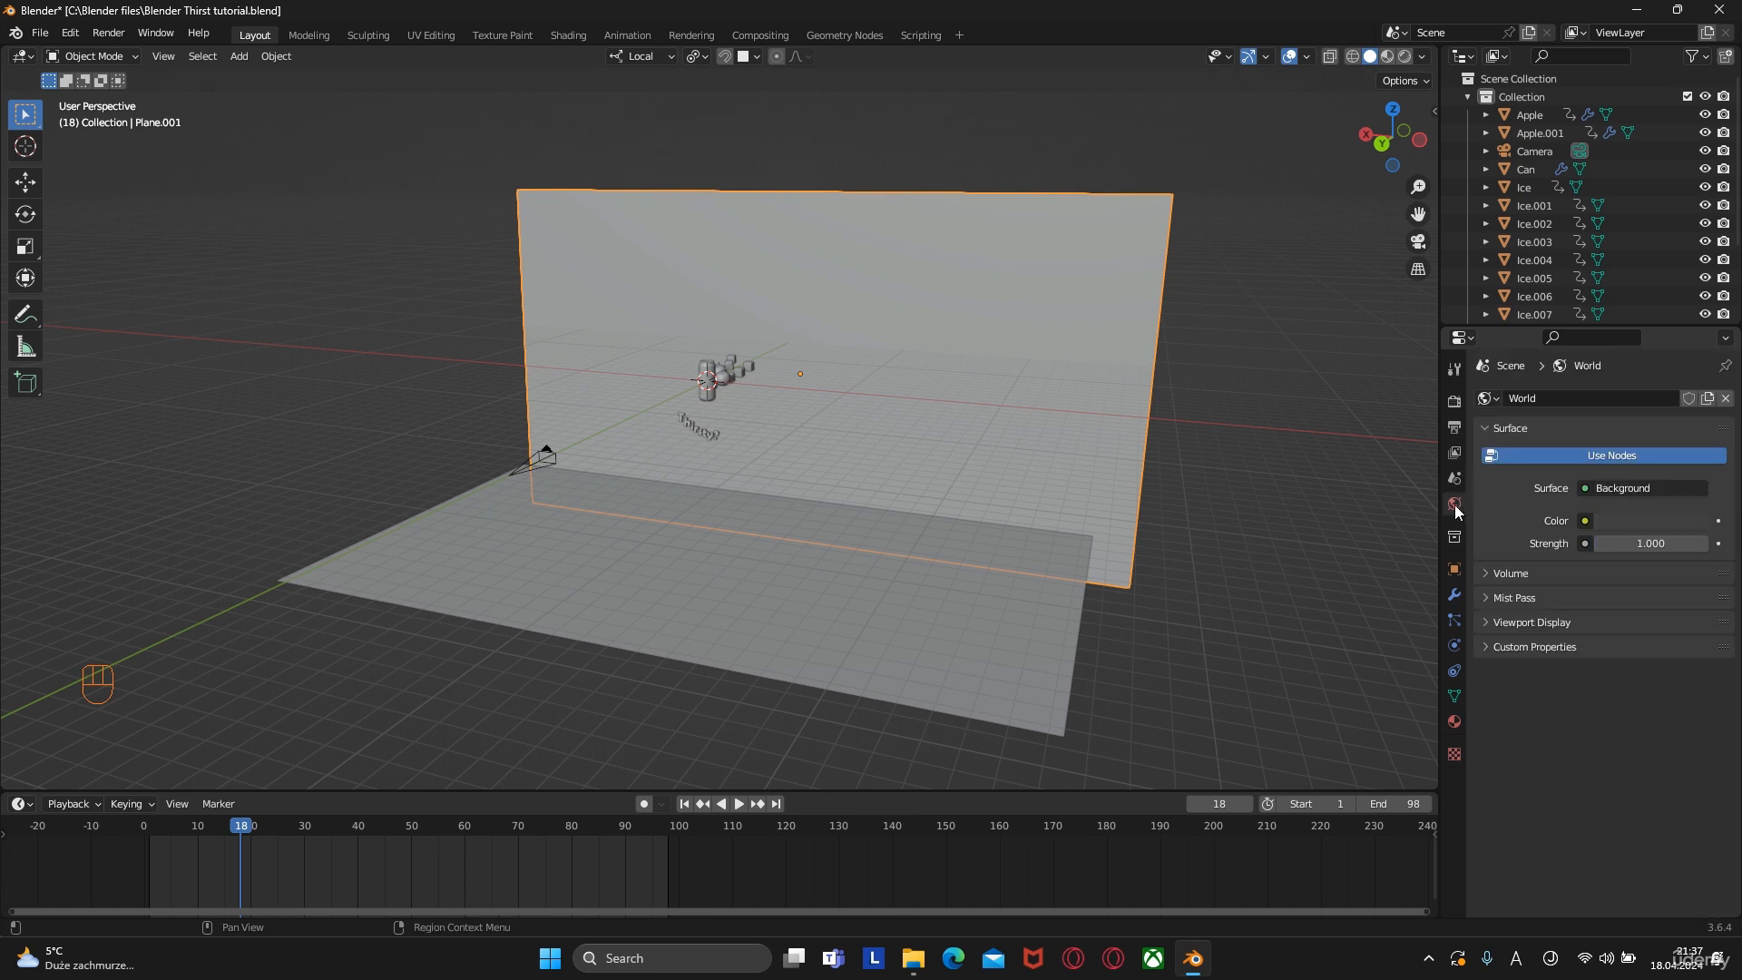
left_click(1585, 523)
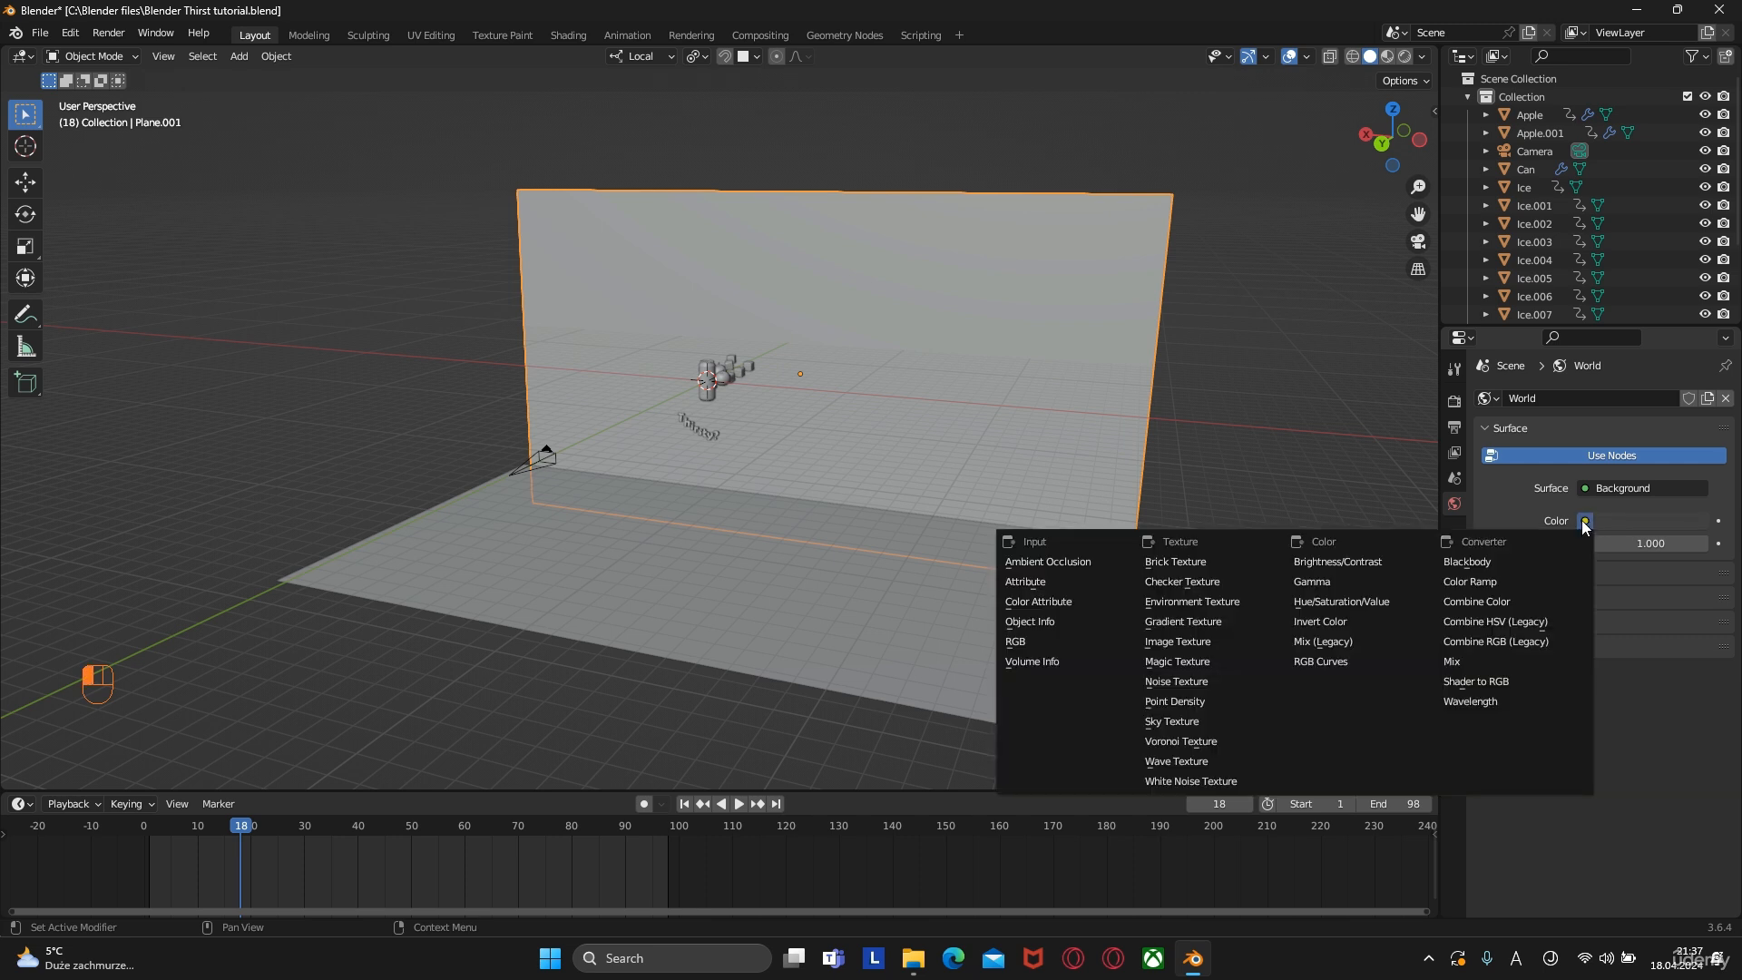
left_click(1200, 601)
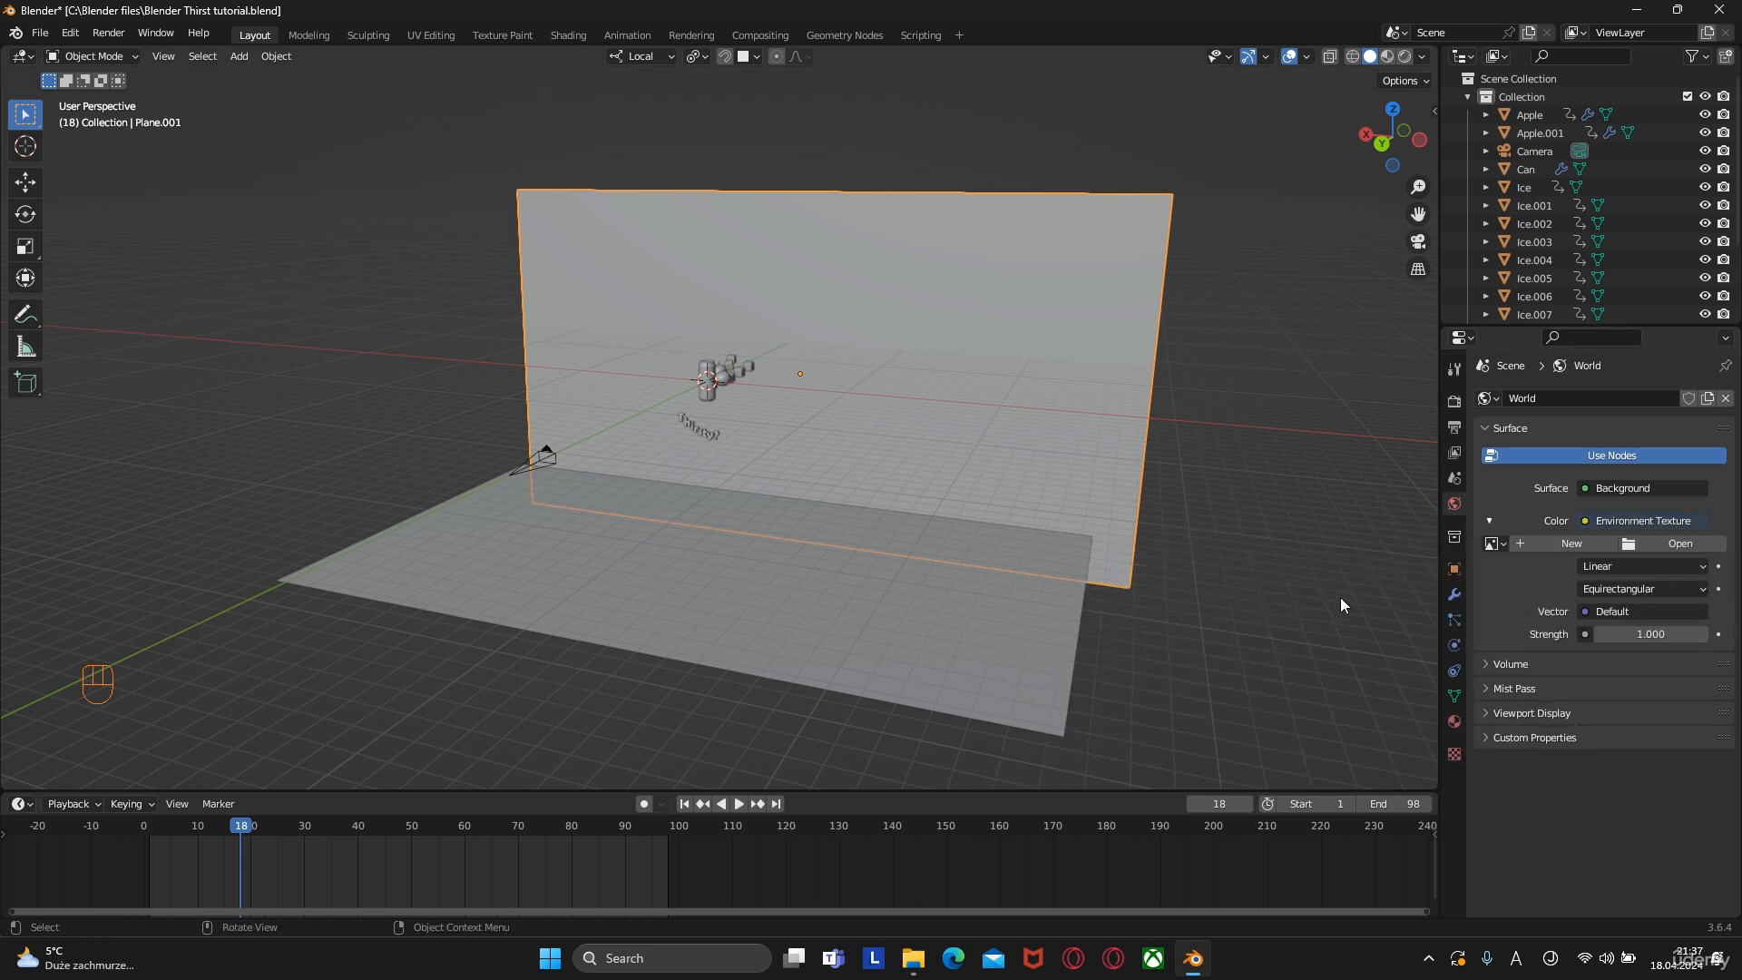
left_click(1663, 541)
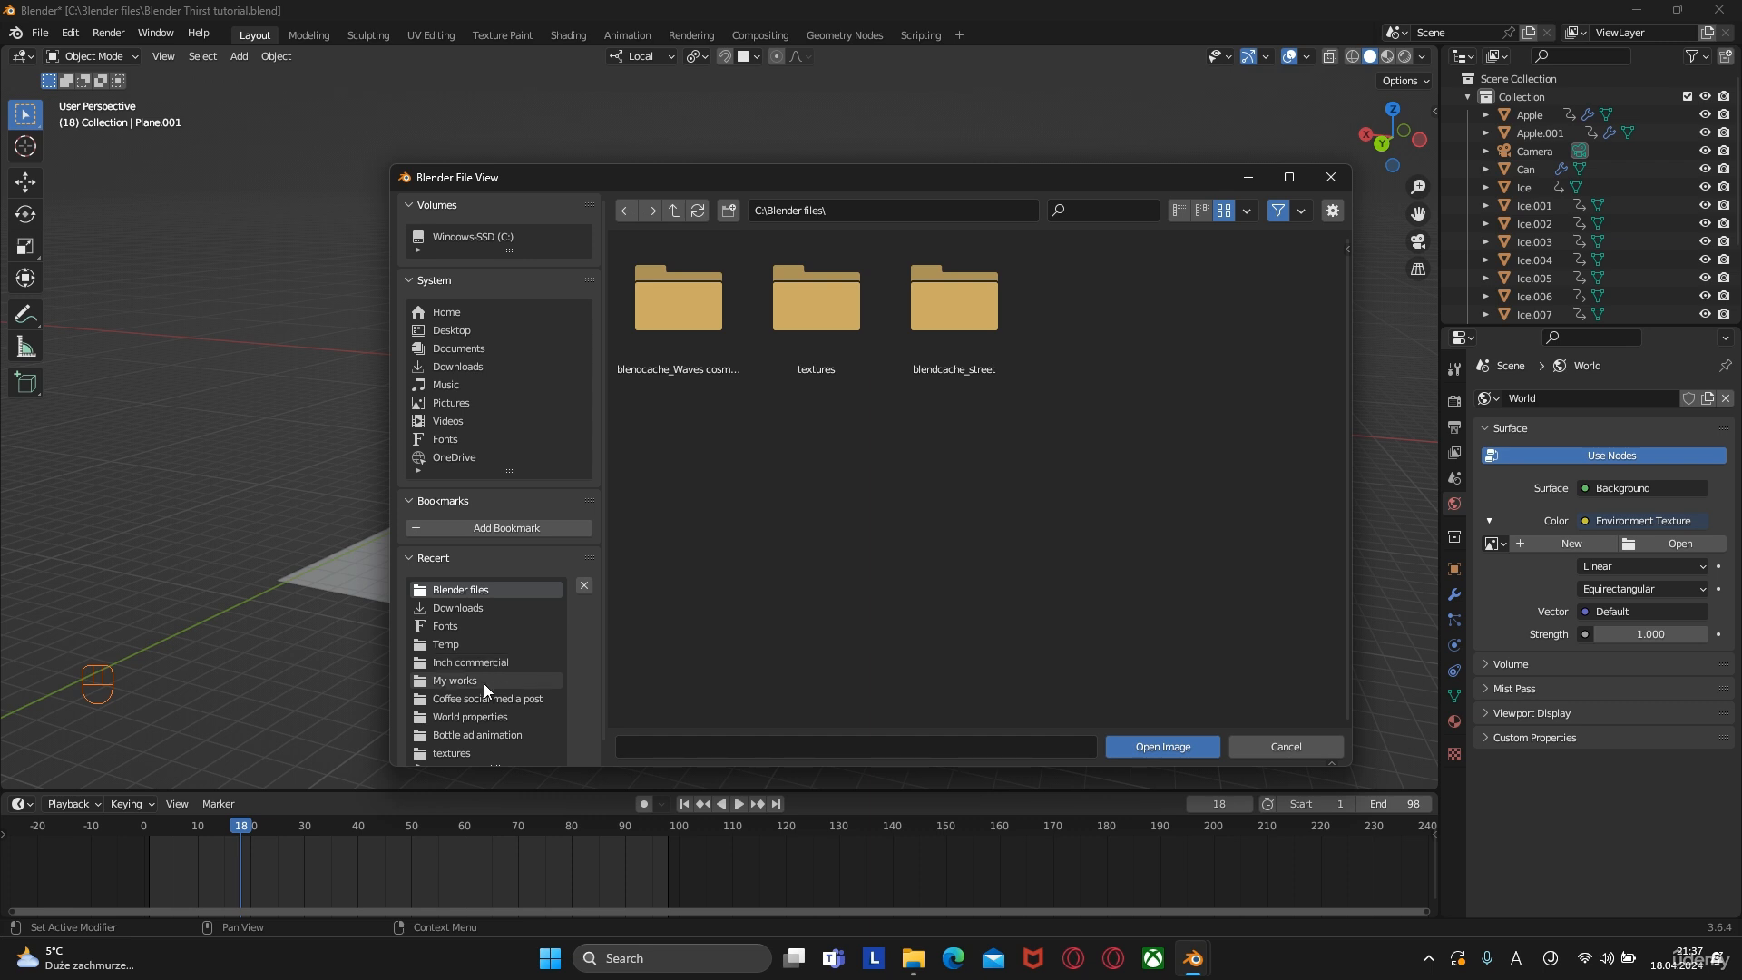
left_click(472, 717)
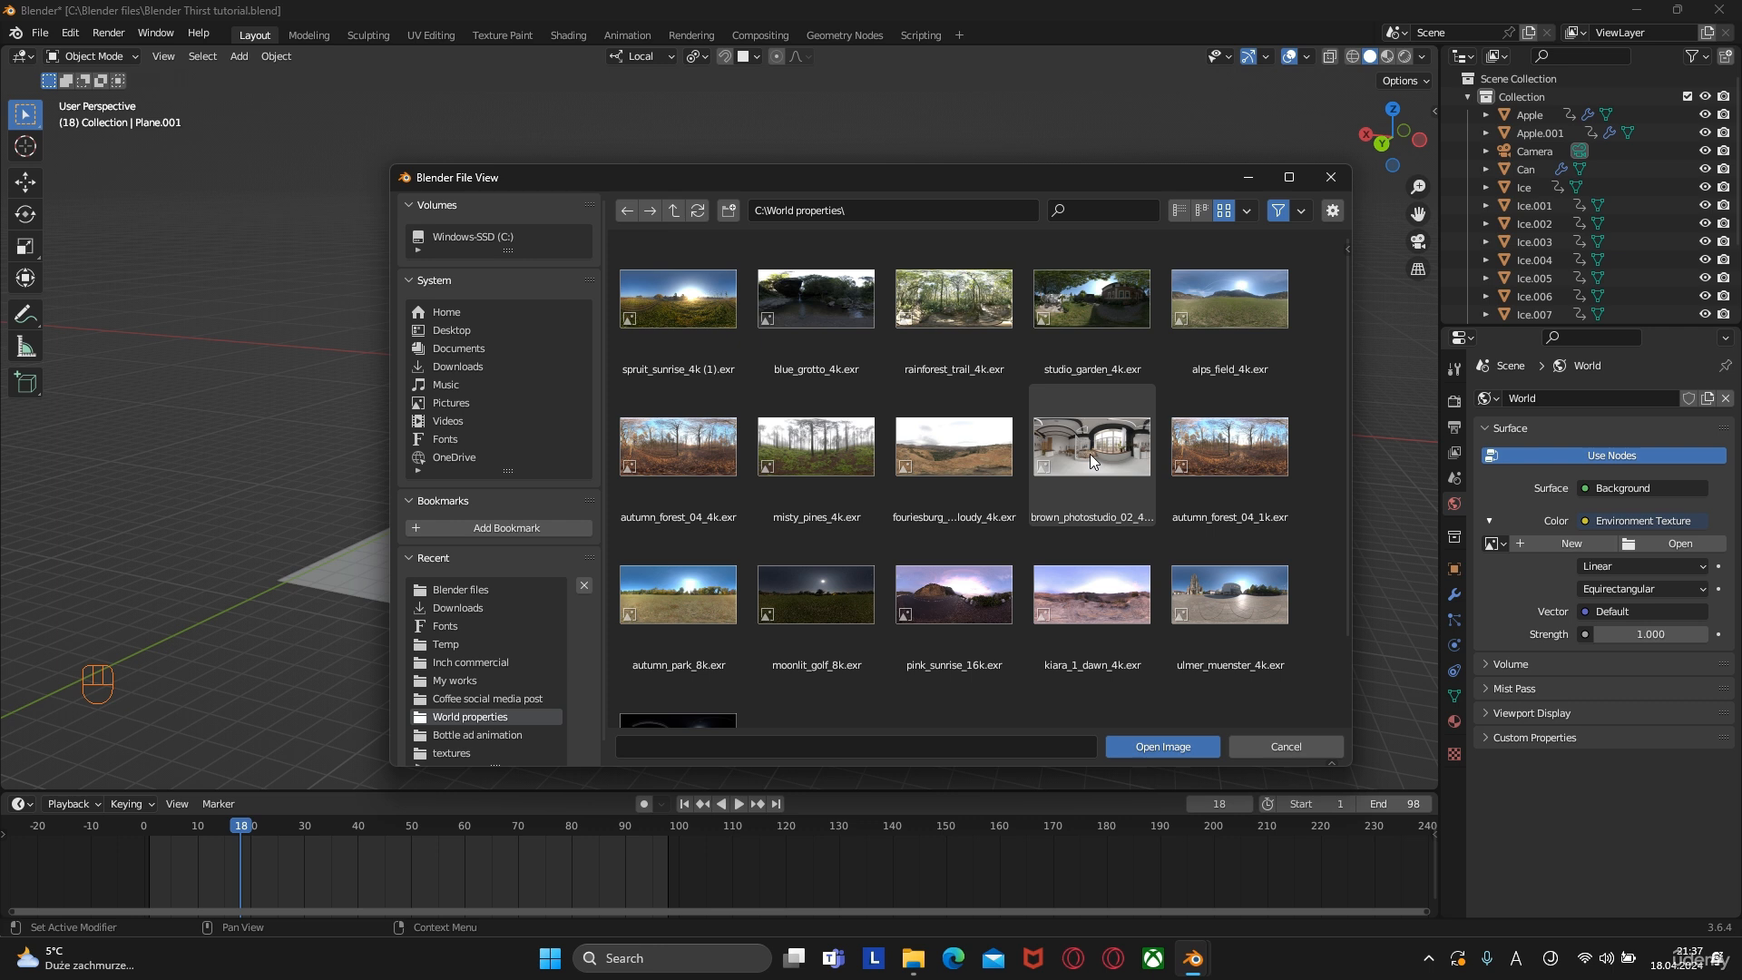
double_click(1091, 454)
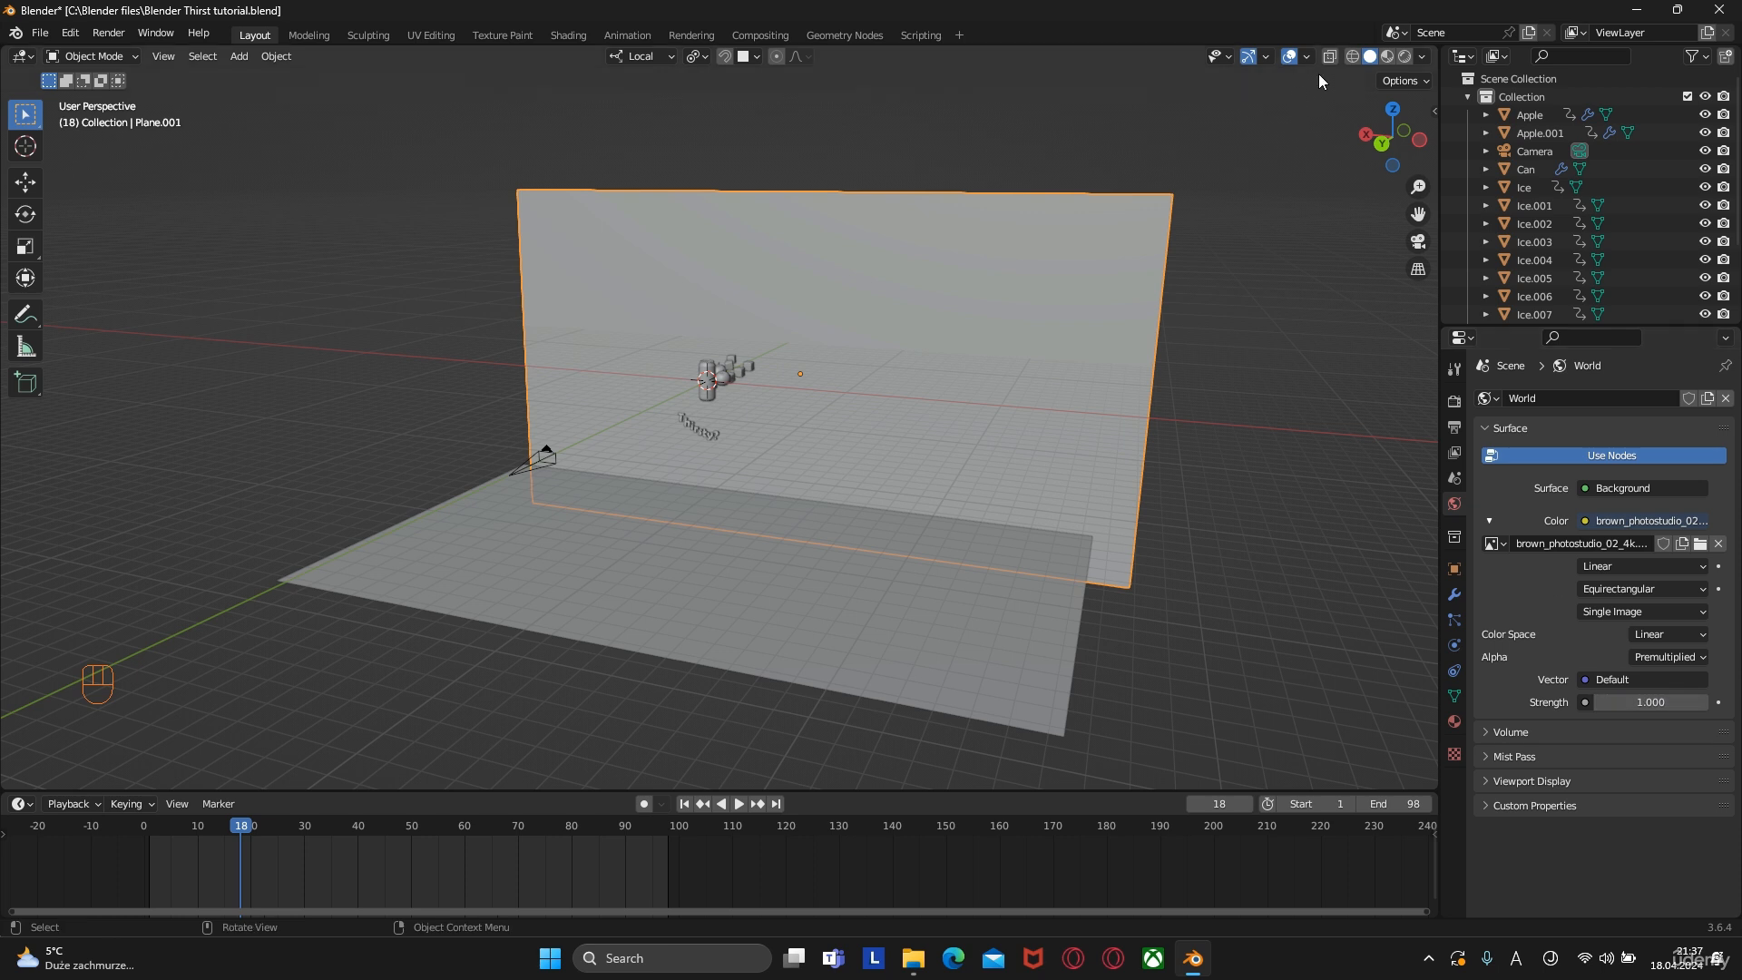
Set the render engine to Cycles with GPU Compute as the device, and show the viewport in rendered shading
left_click(1455, 402)
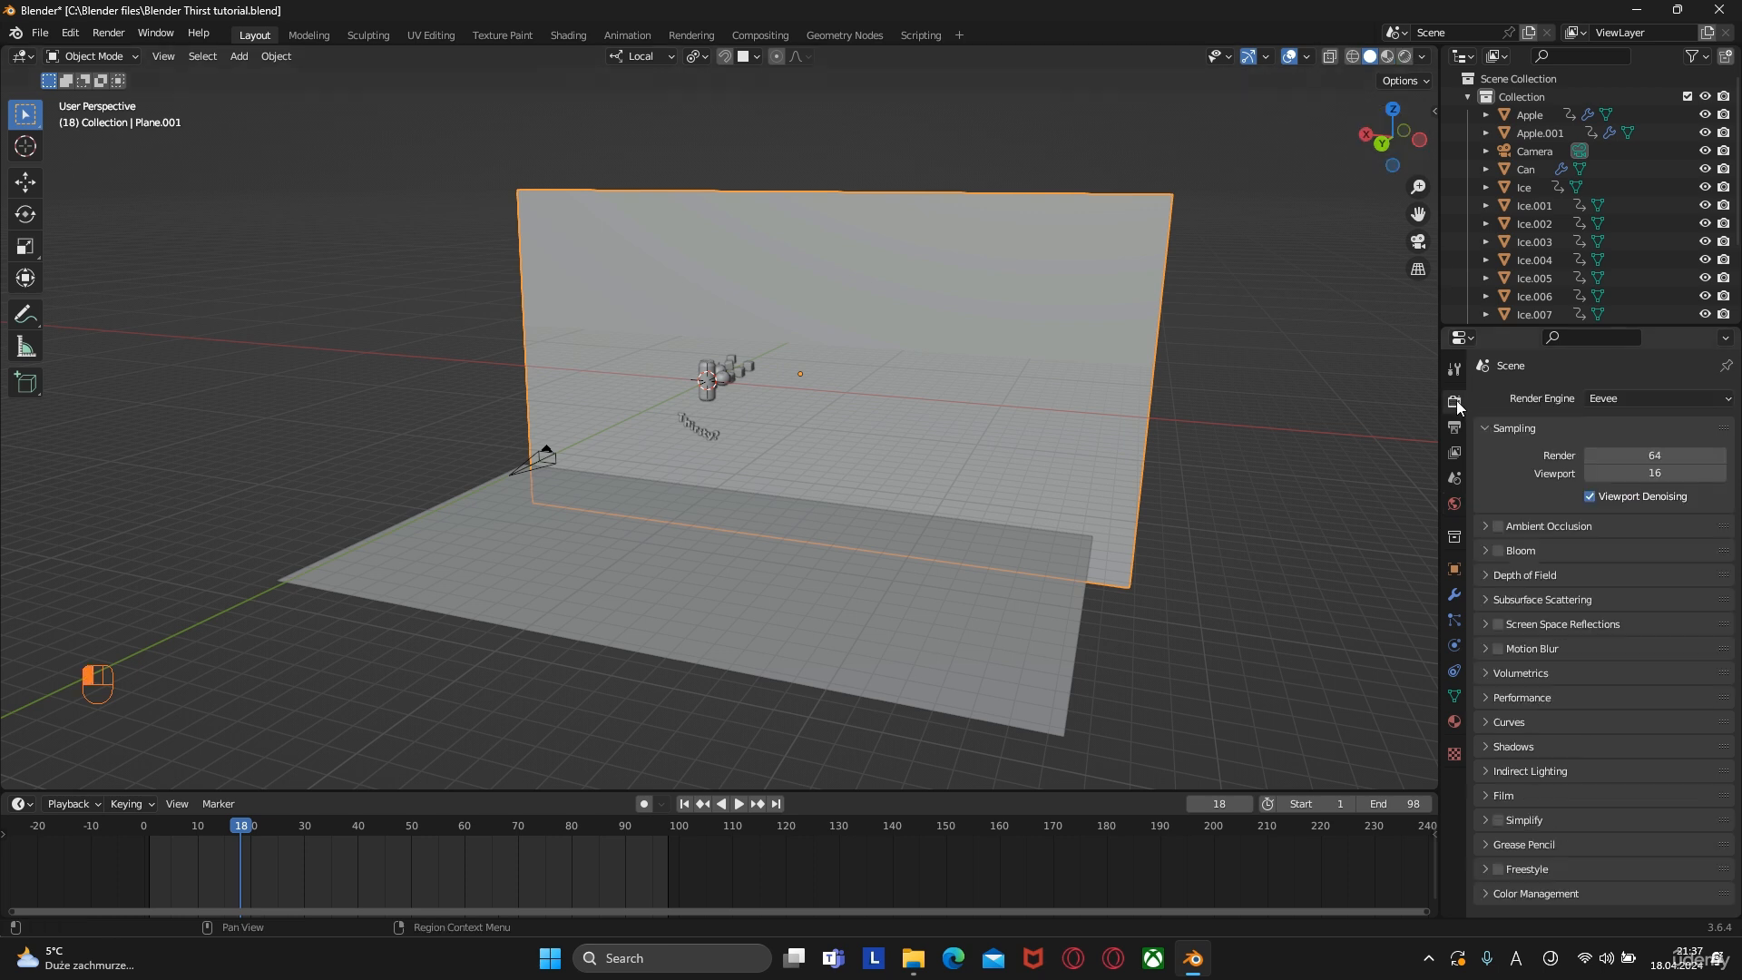
left_click(1620, 400)
left_click(1611, 456)
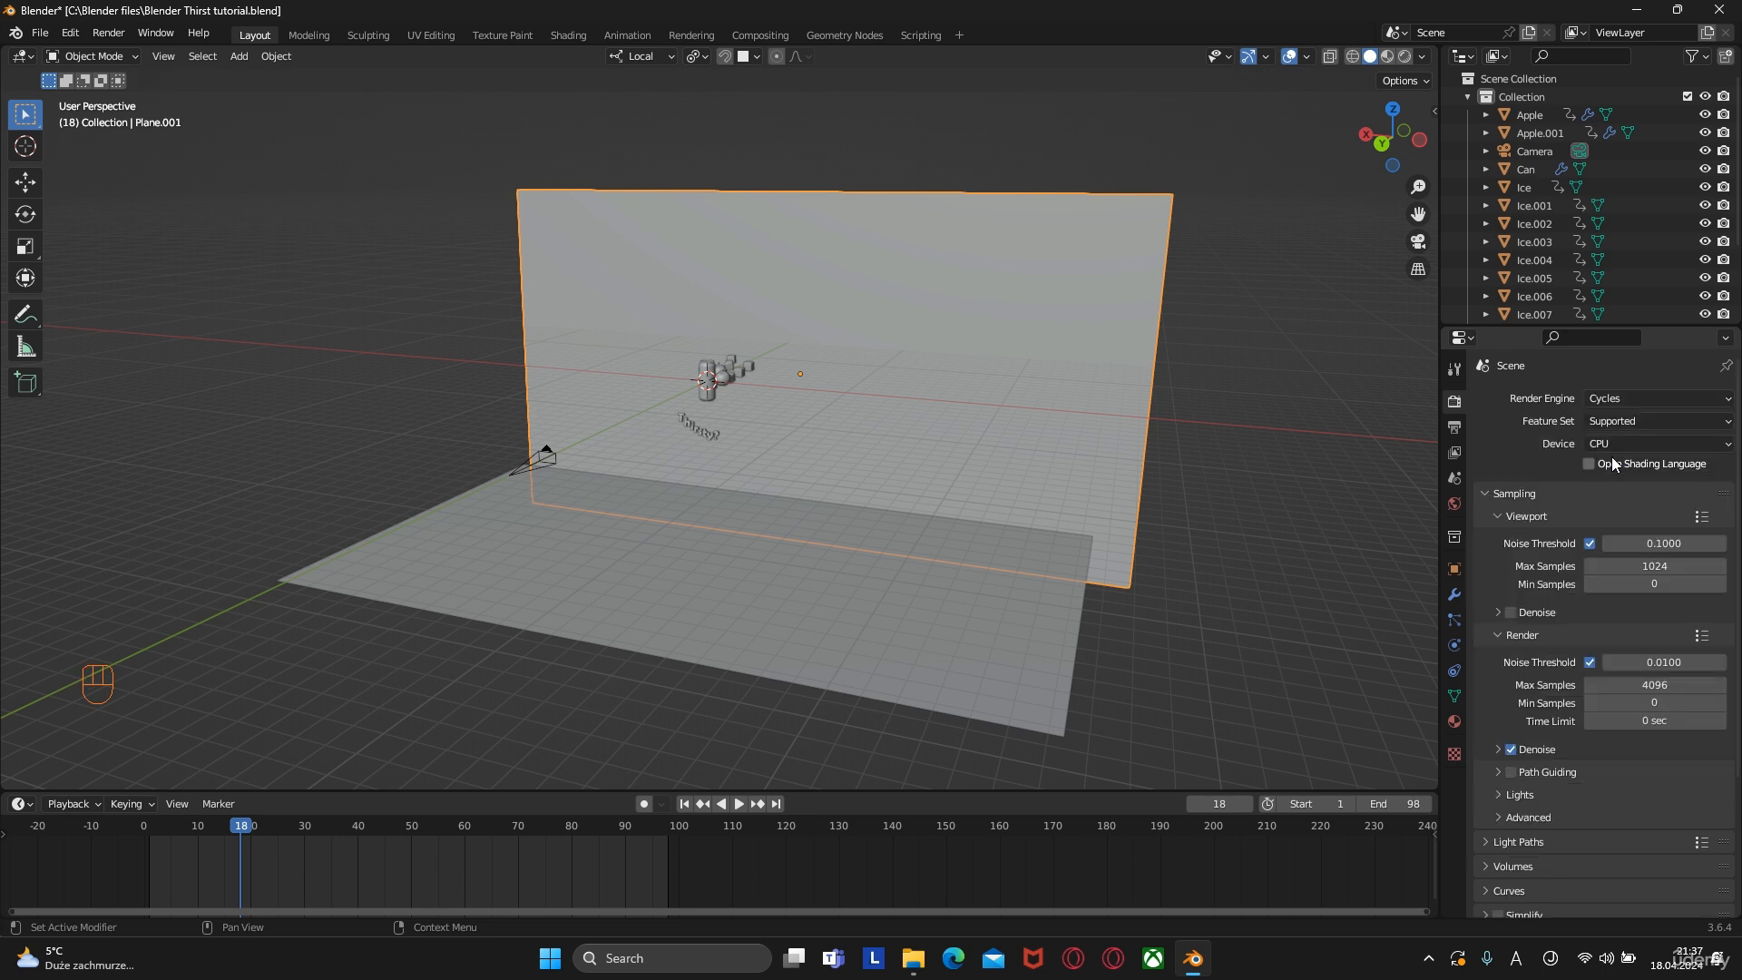
left_click(1616, 443)
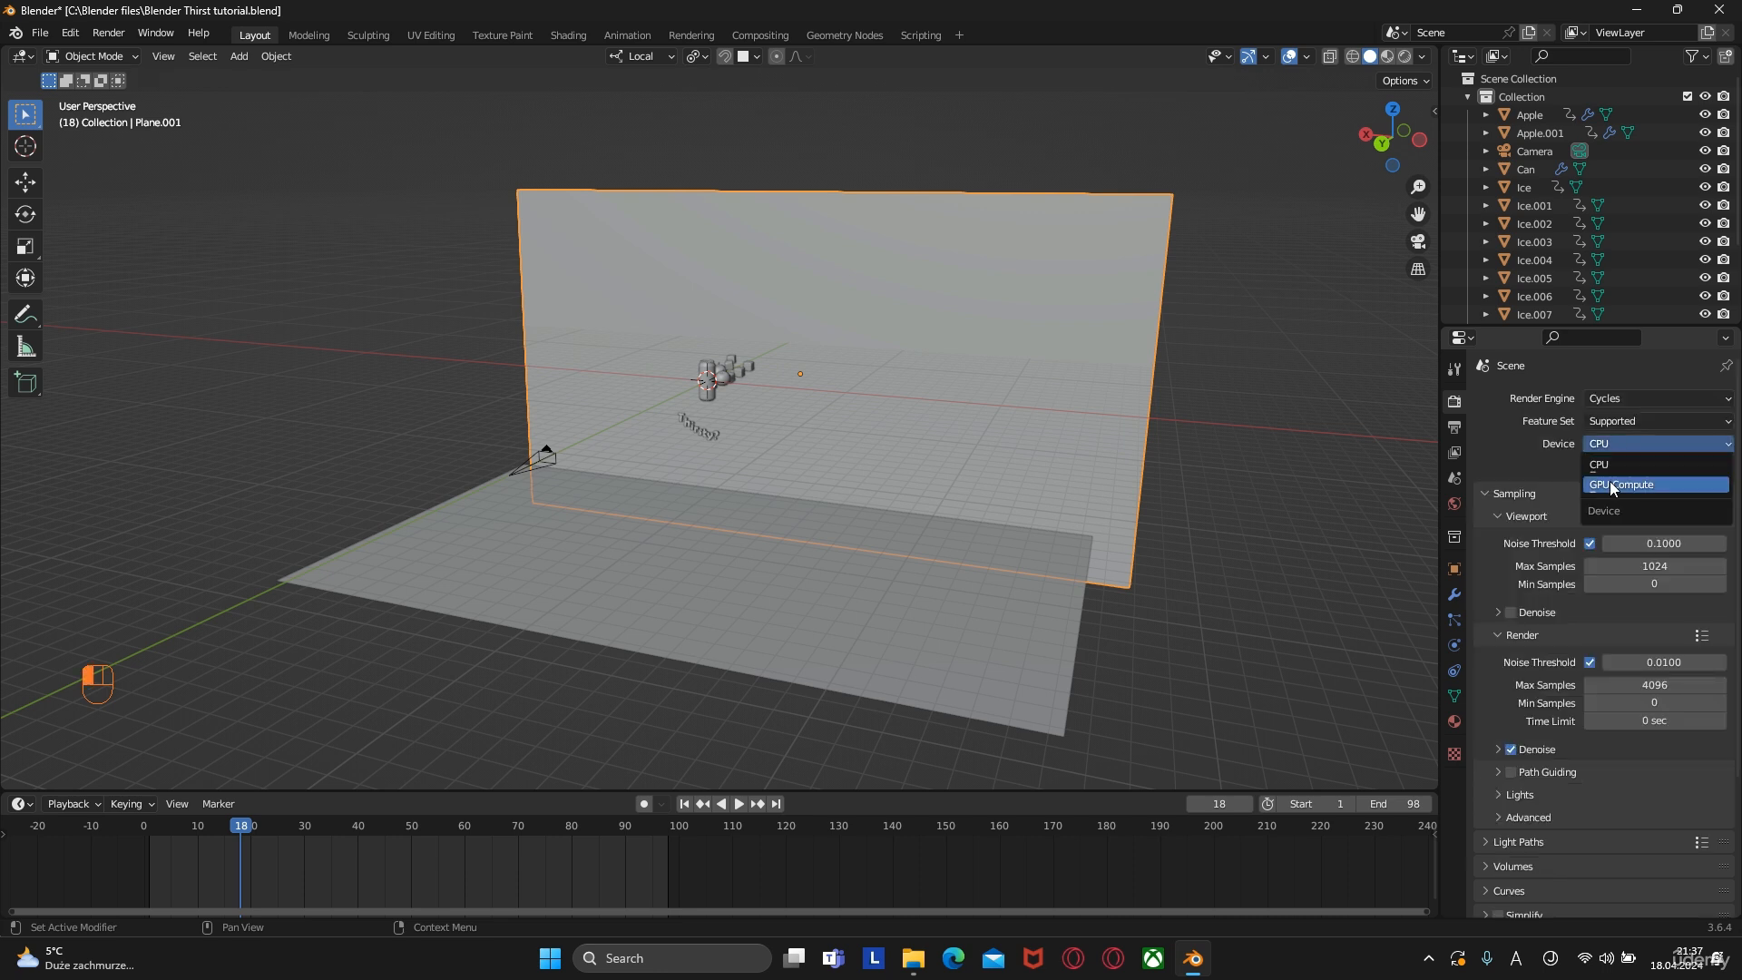
left_click(1609, 481)
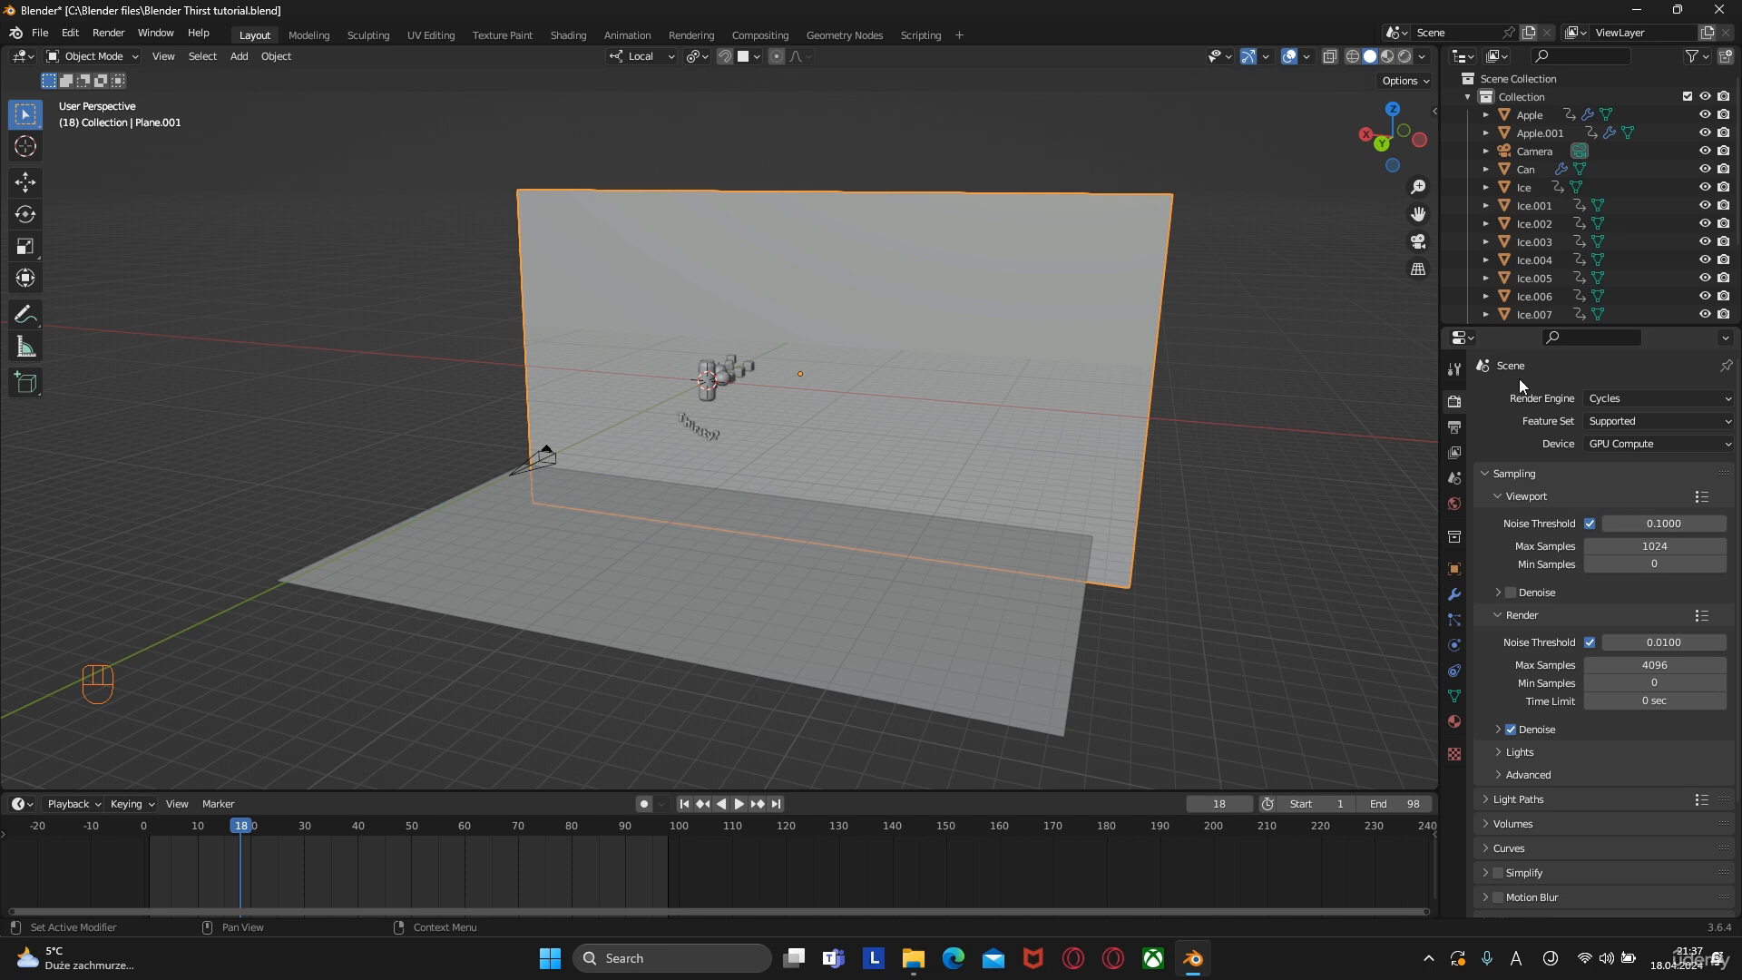
left_click(1406, 58)
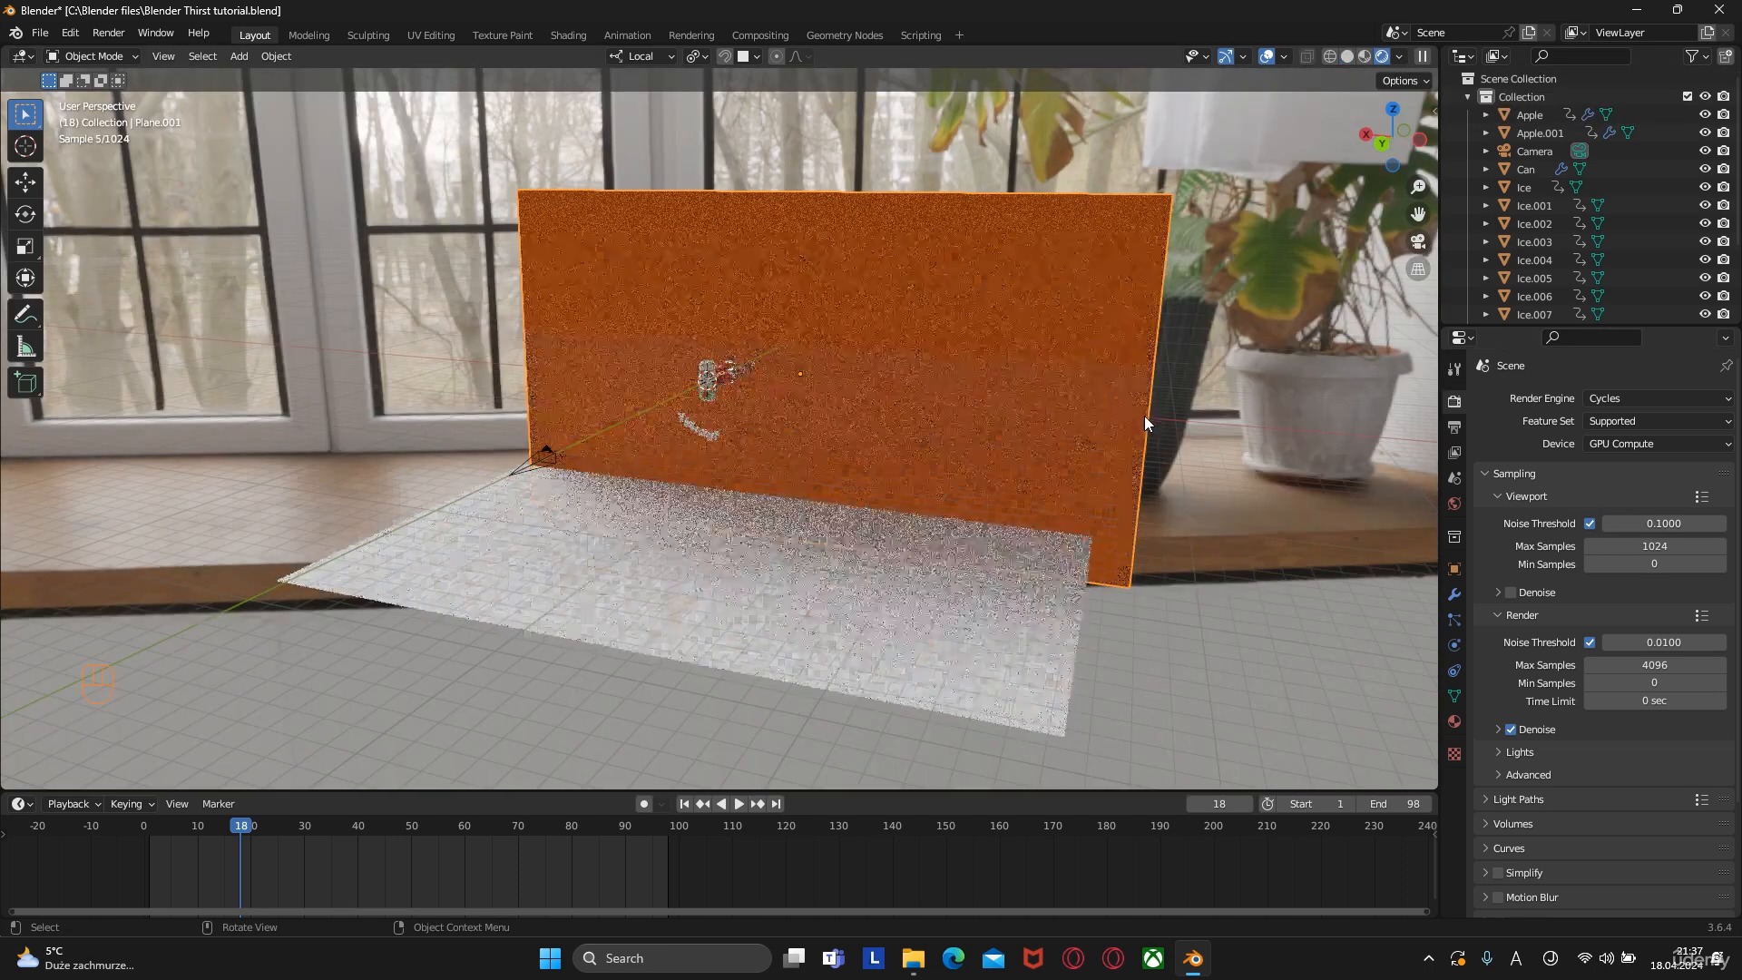
Link the back plane's orange material to the floor plane
scroll(836, 421, "up", 3)
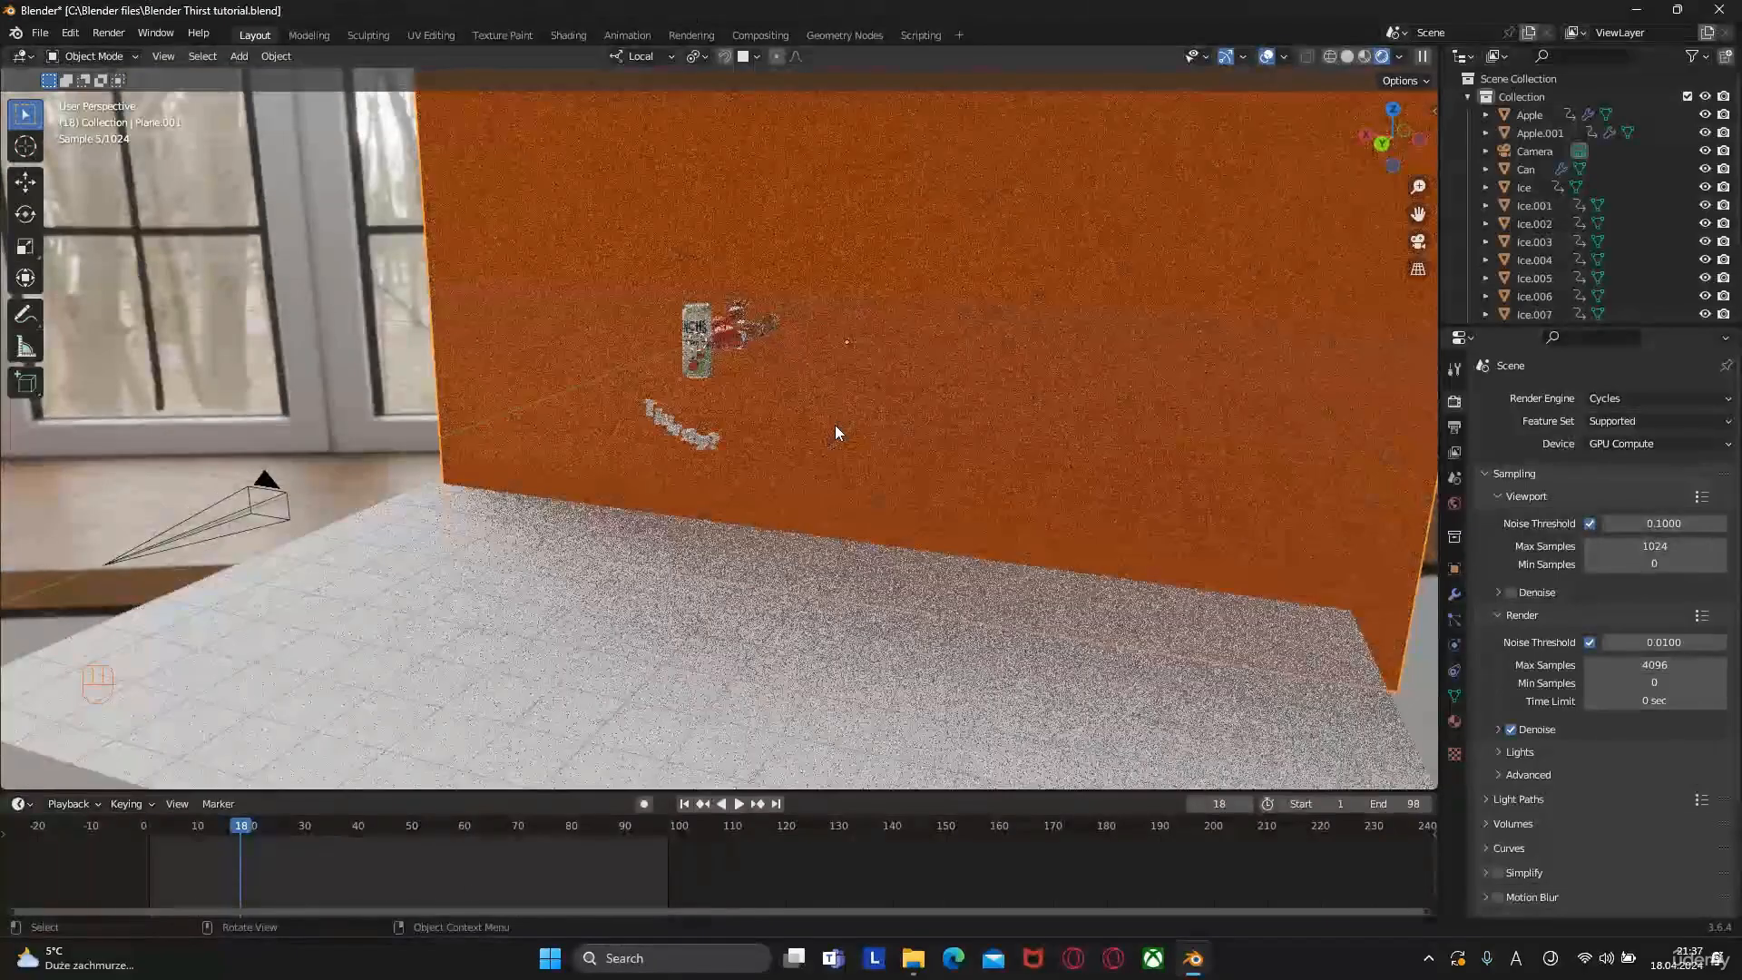
middle_click_drag(830, 342, 1070, 432, "shift")
scroll(944, 454, "up", 5)
key("ctrl+l")
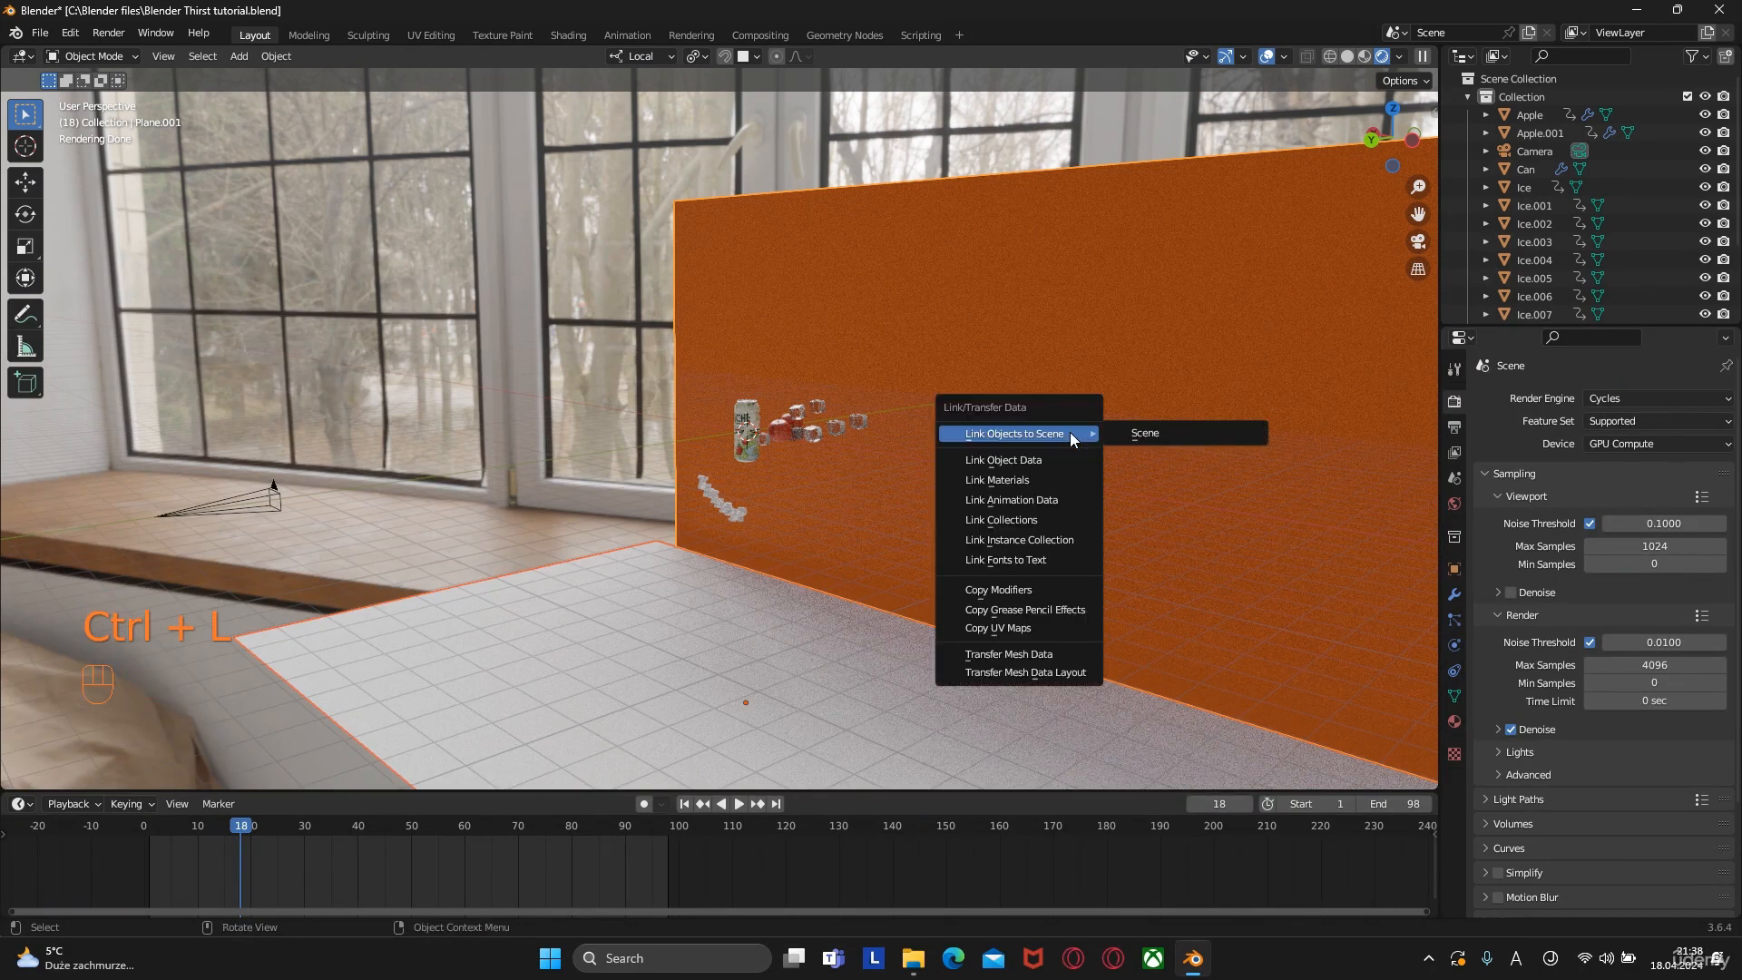
left_click(1036, 477)
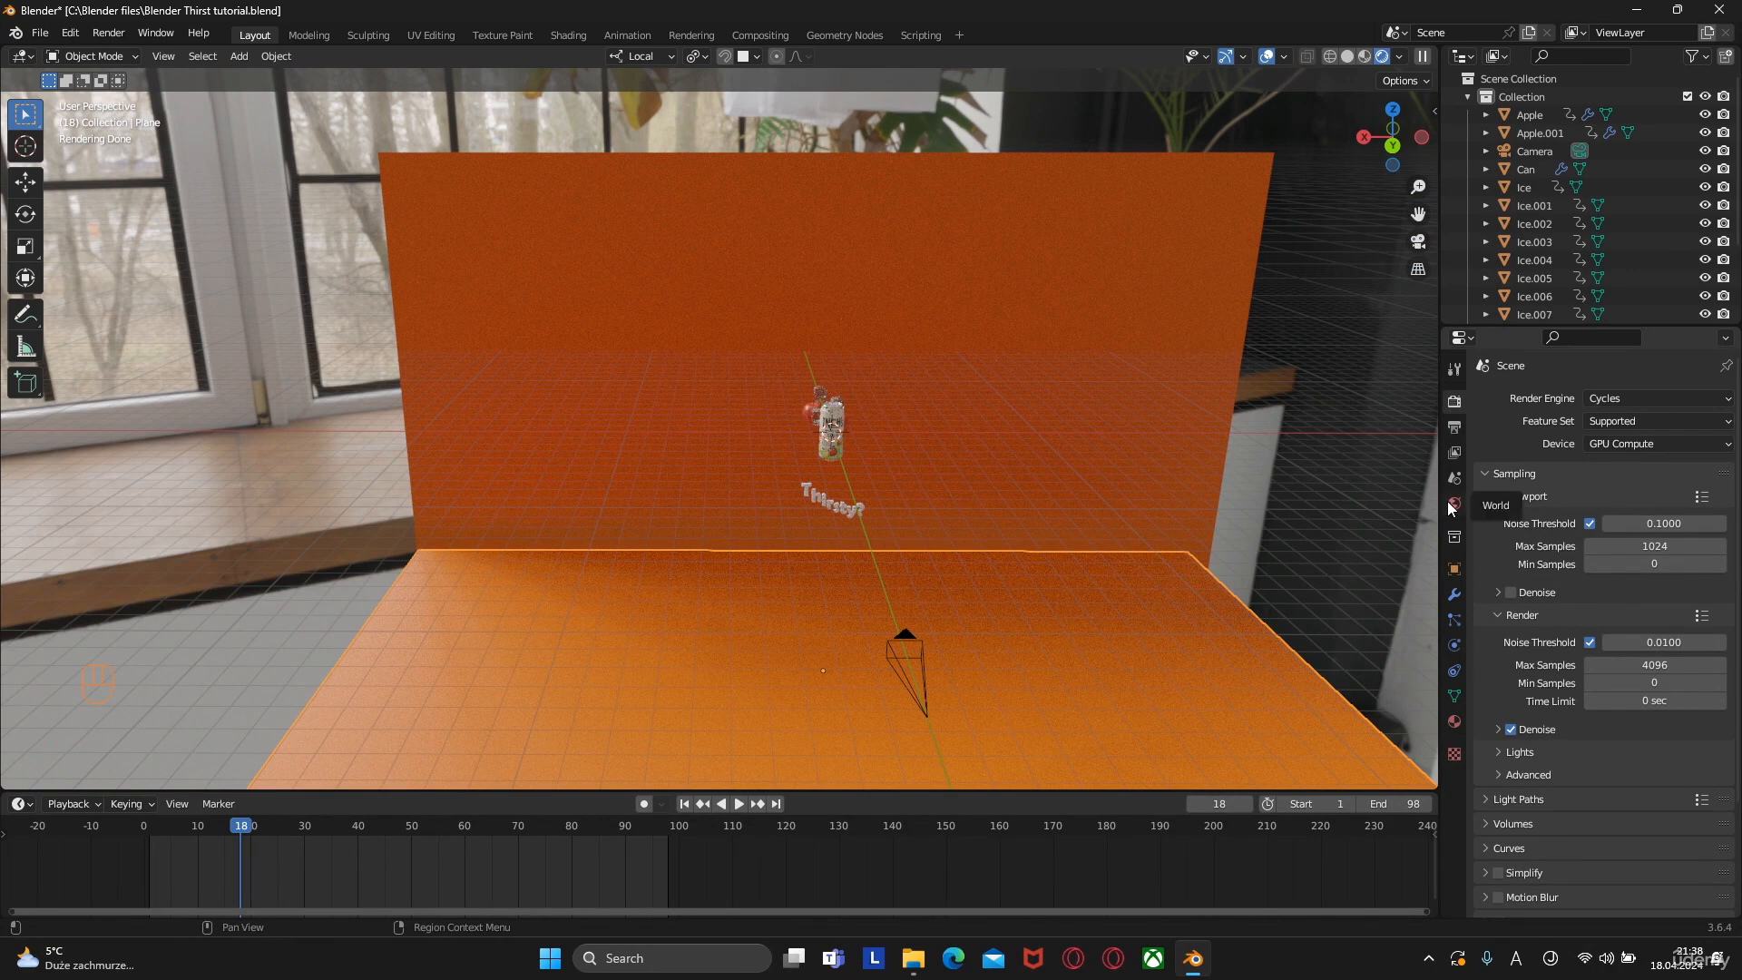
Set the world background strength to 0.5 and inspect the lighting on the can and planes
left_click(1451, 503)
left_click(1651, 694)
type("0.2")
key("Return")
left_click_drag(1651, 694, 1656, 694)
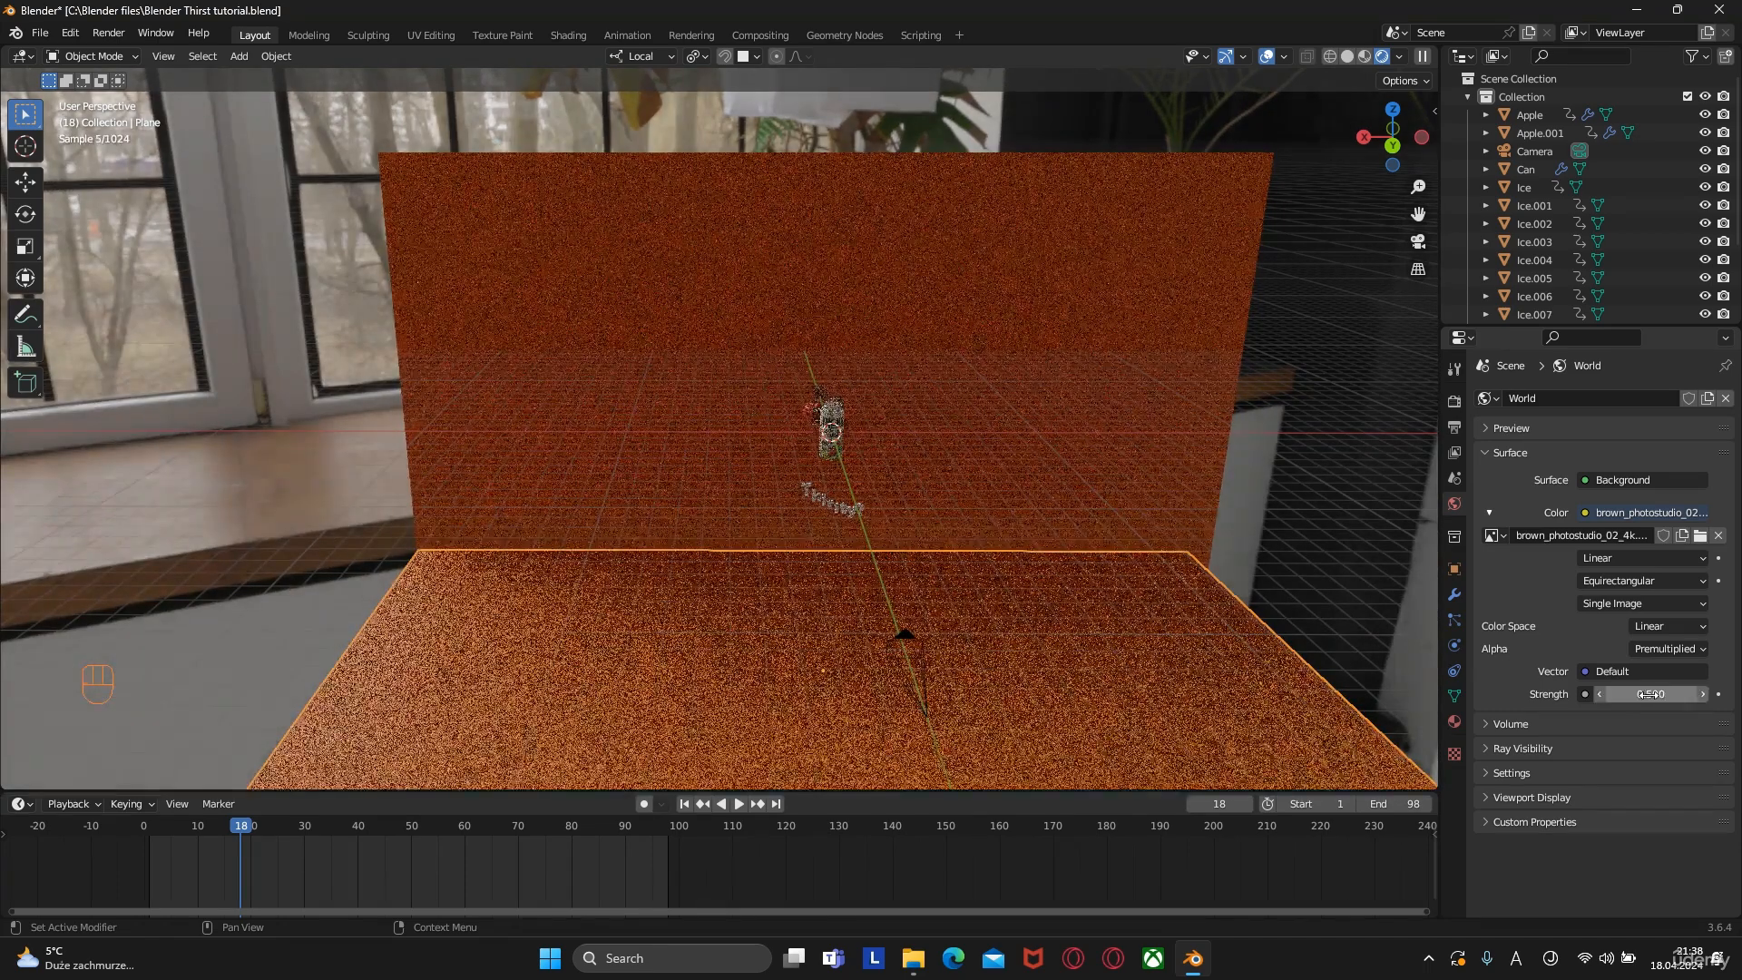
middle_click_drag(1020, 488, 938, 473)
scroll(925, 477, "up", 3)
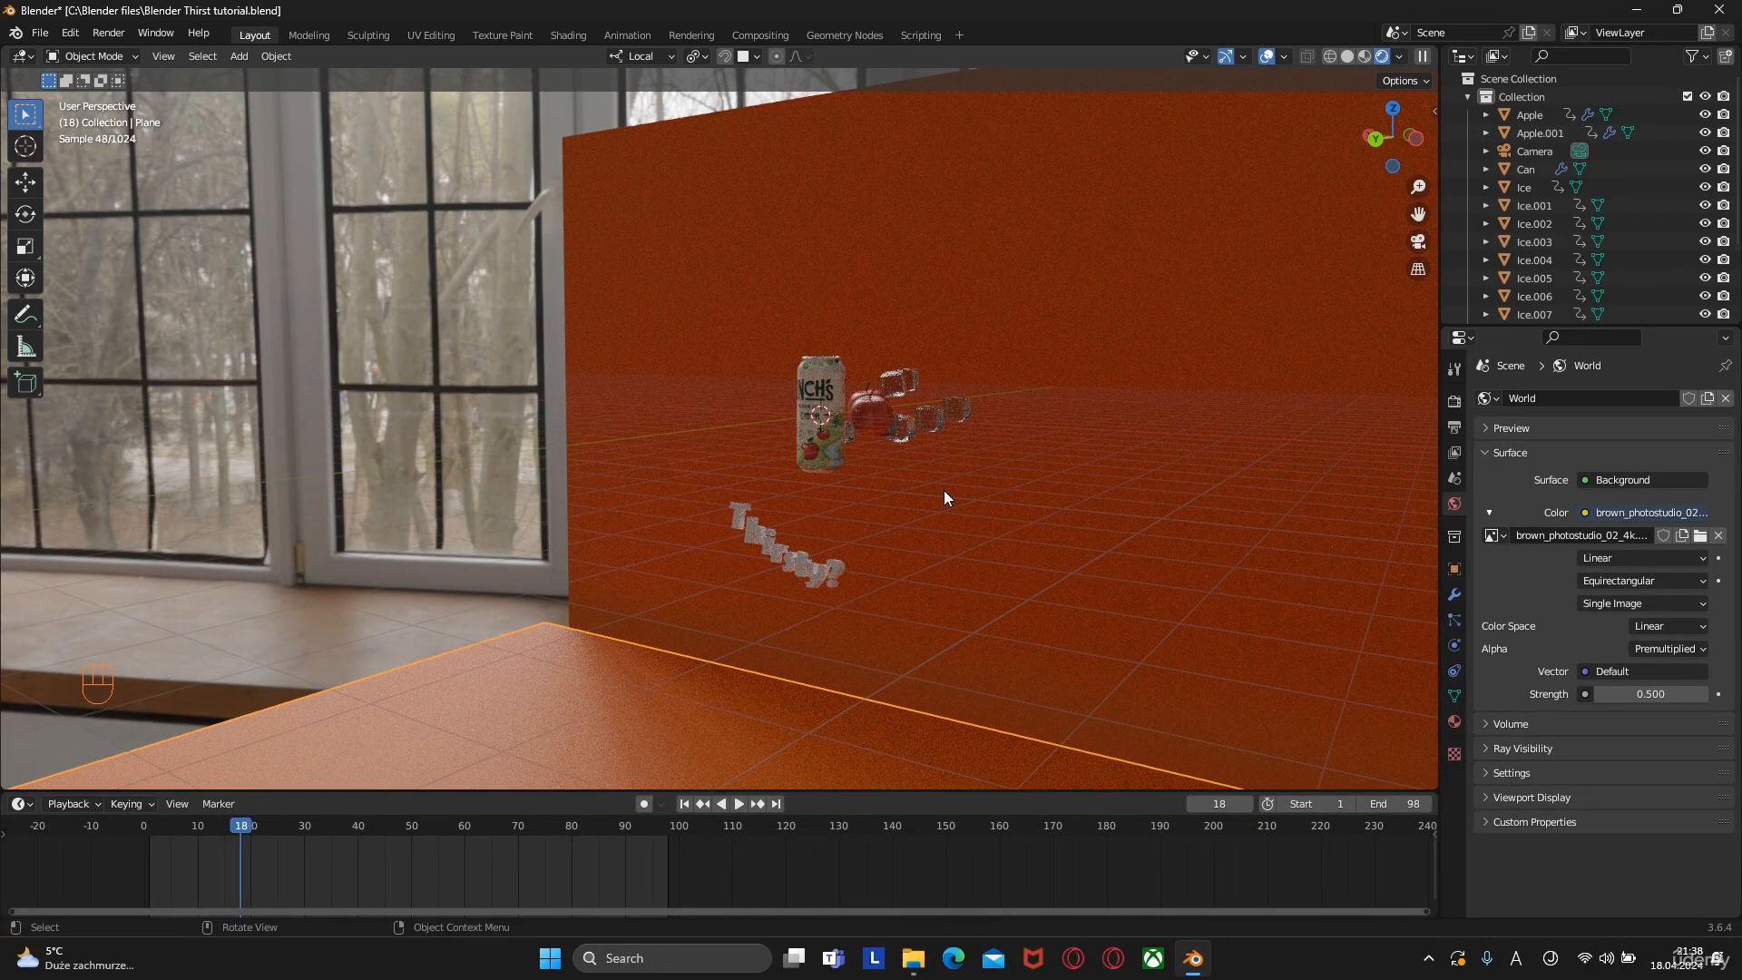
scroll(1036, 519, "down", 4)
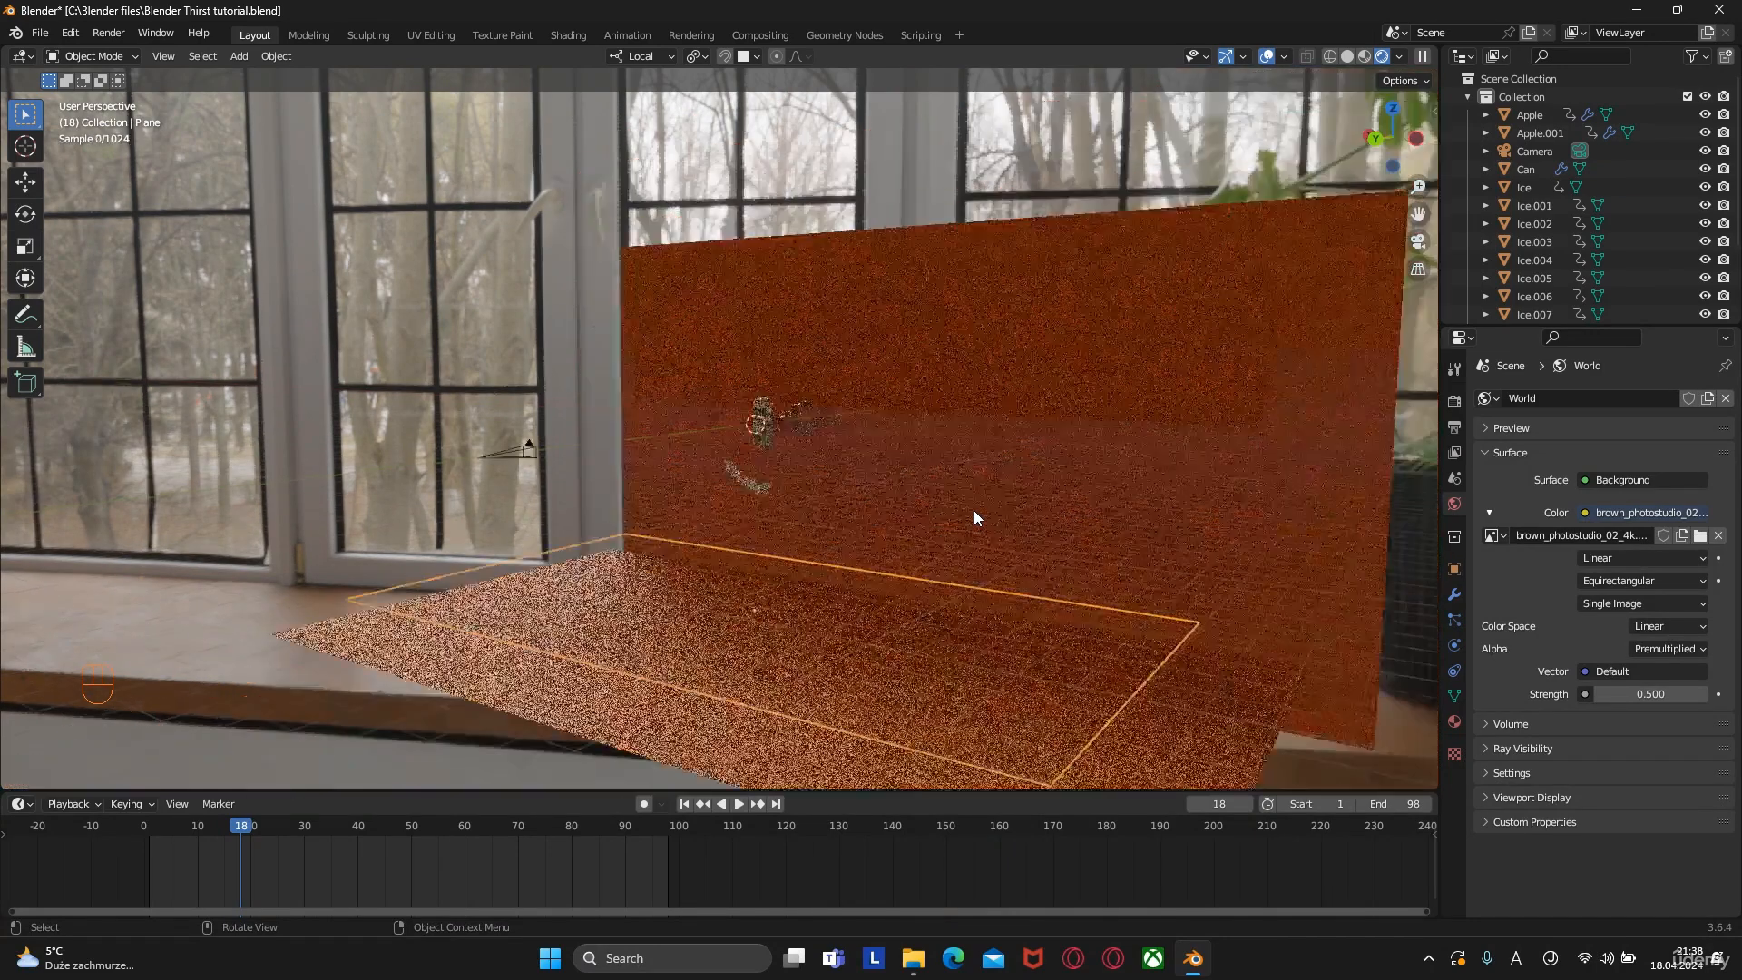
Show the World shader nodes in the Shading workspace and frame the whole node tree
left_click(564, 36)
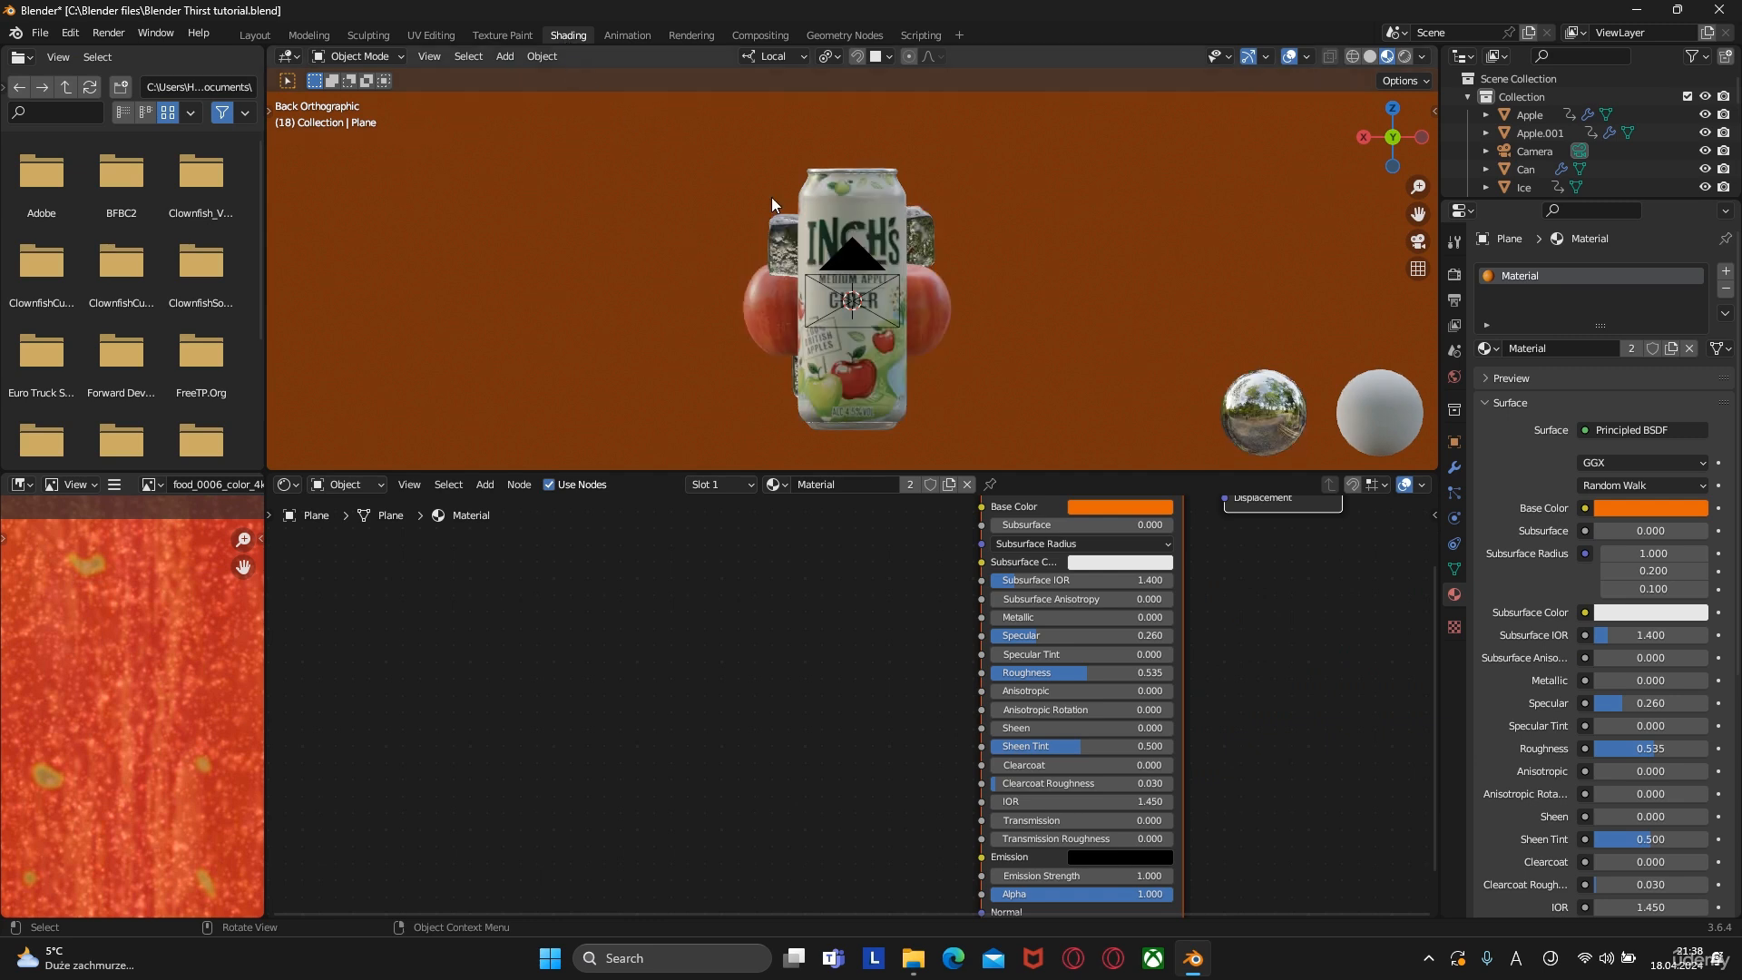
middle_click_drag(928, 287, 528, 419)
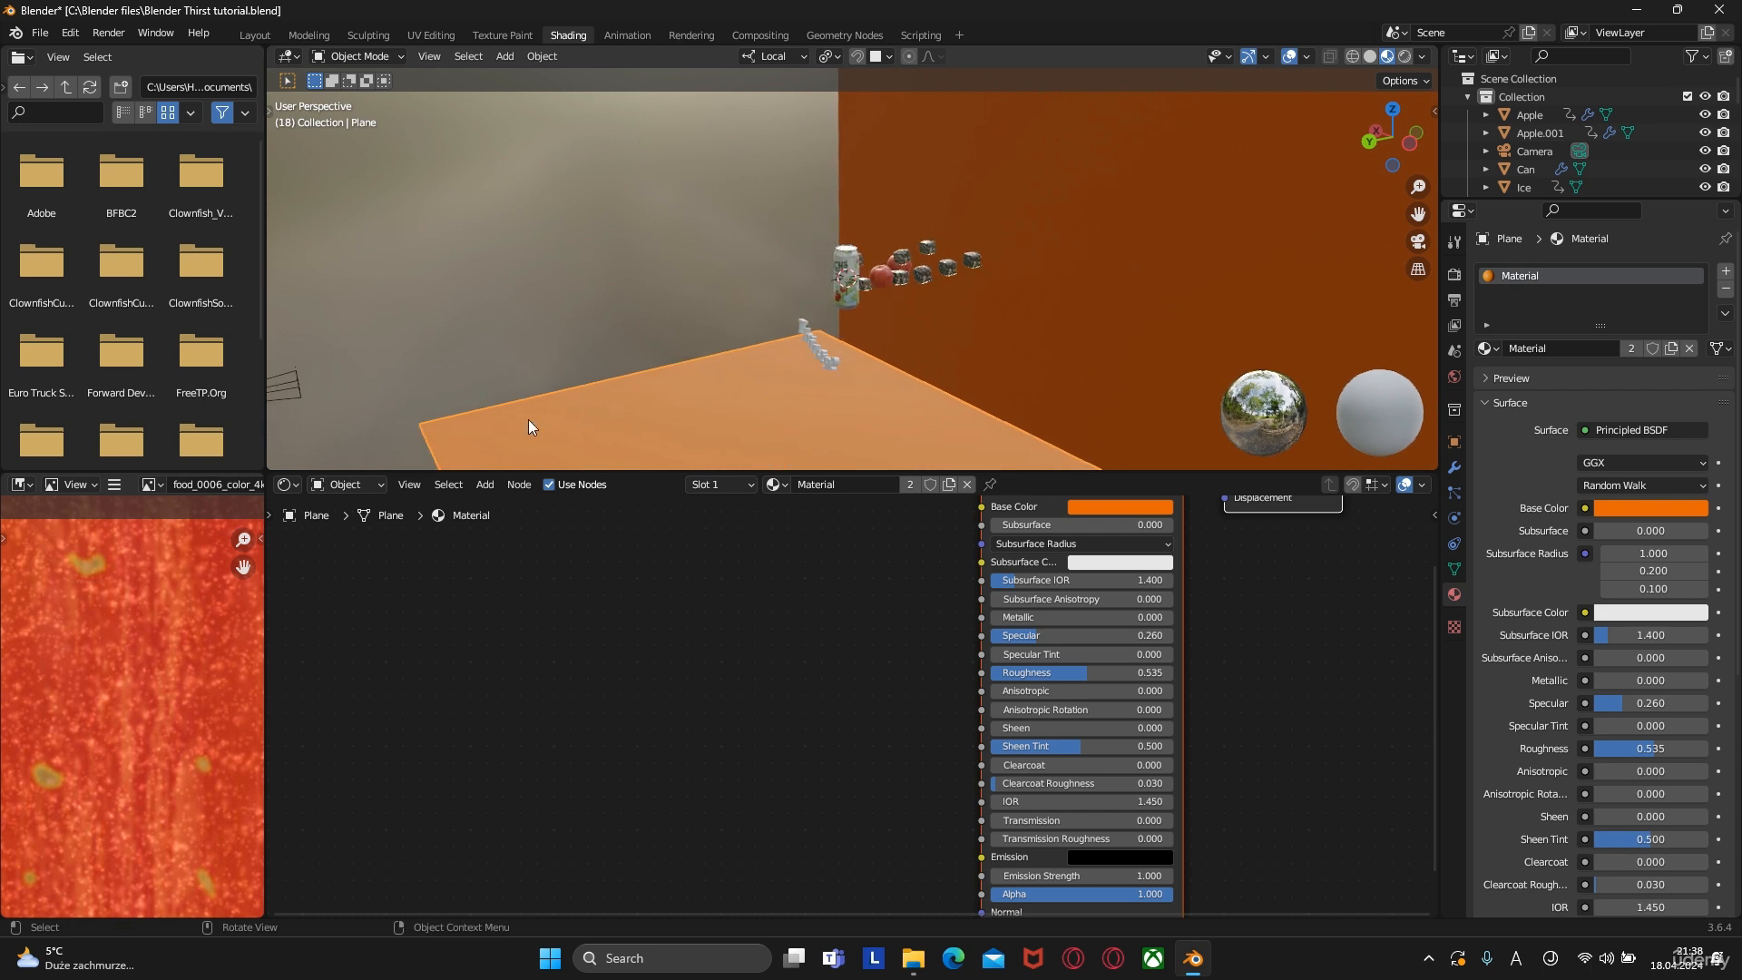
left_click(339, 484)
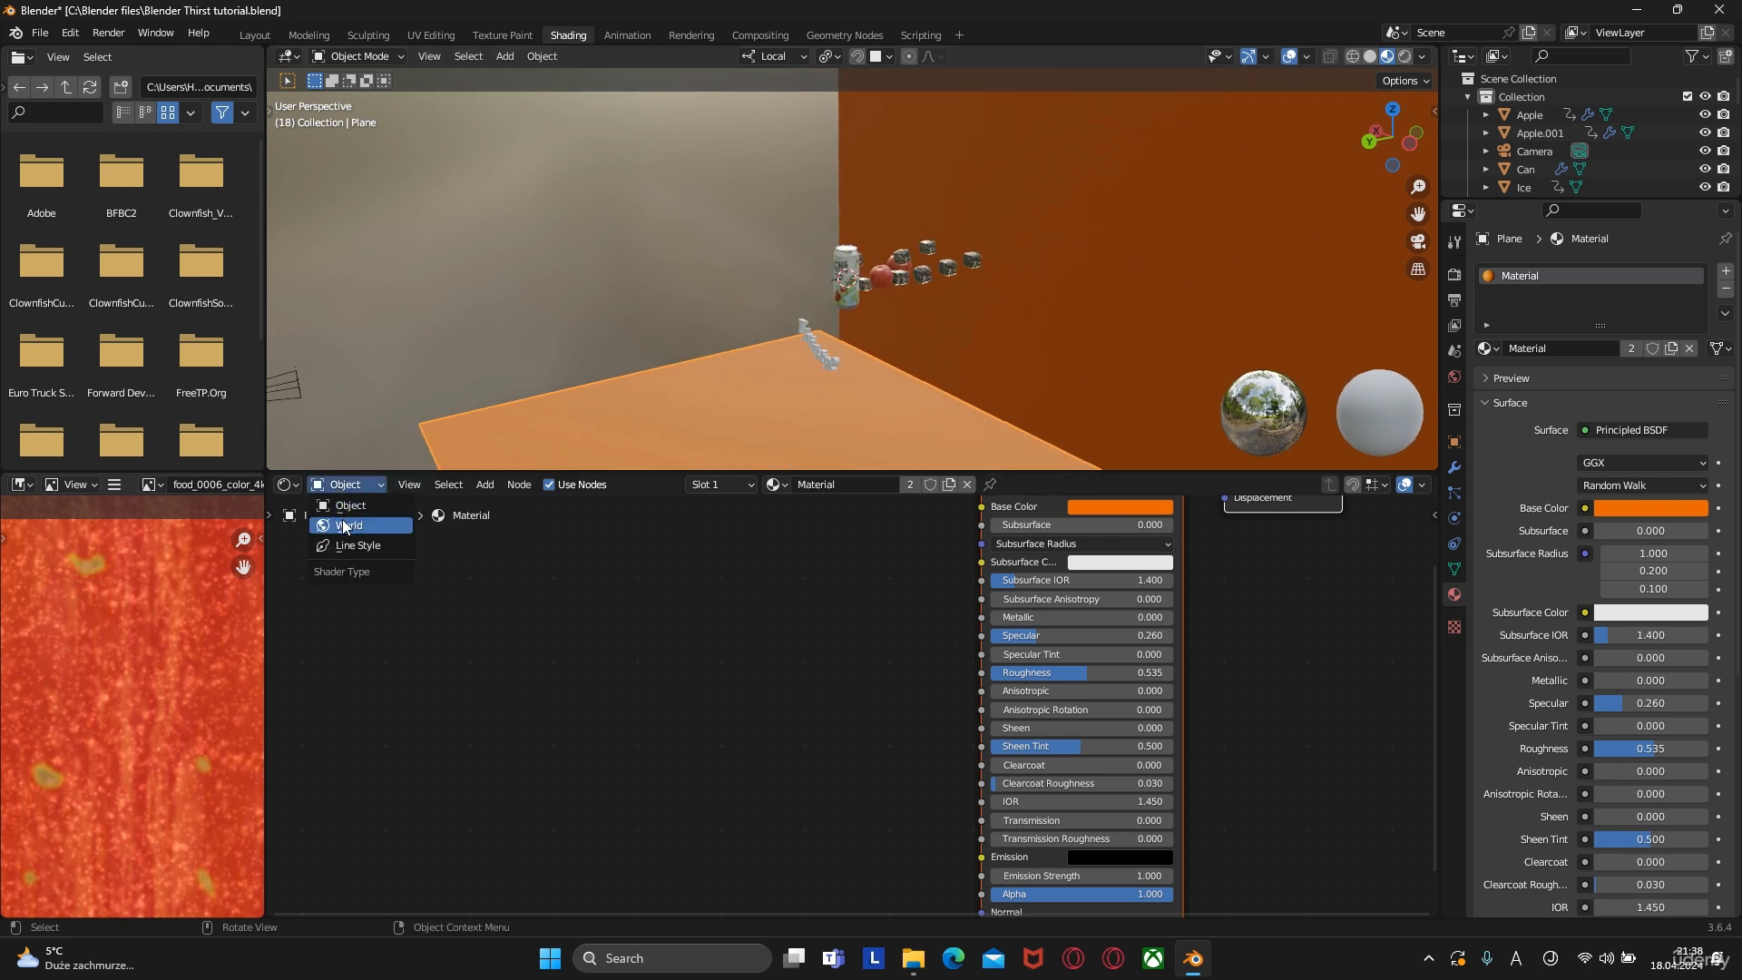
left_click(343, 523)
key("Home")
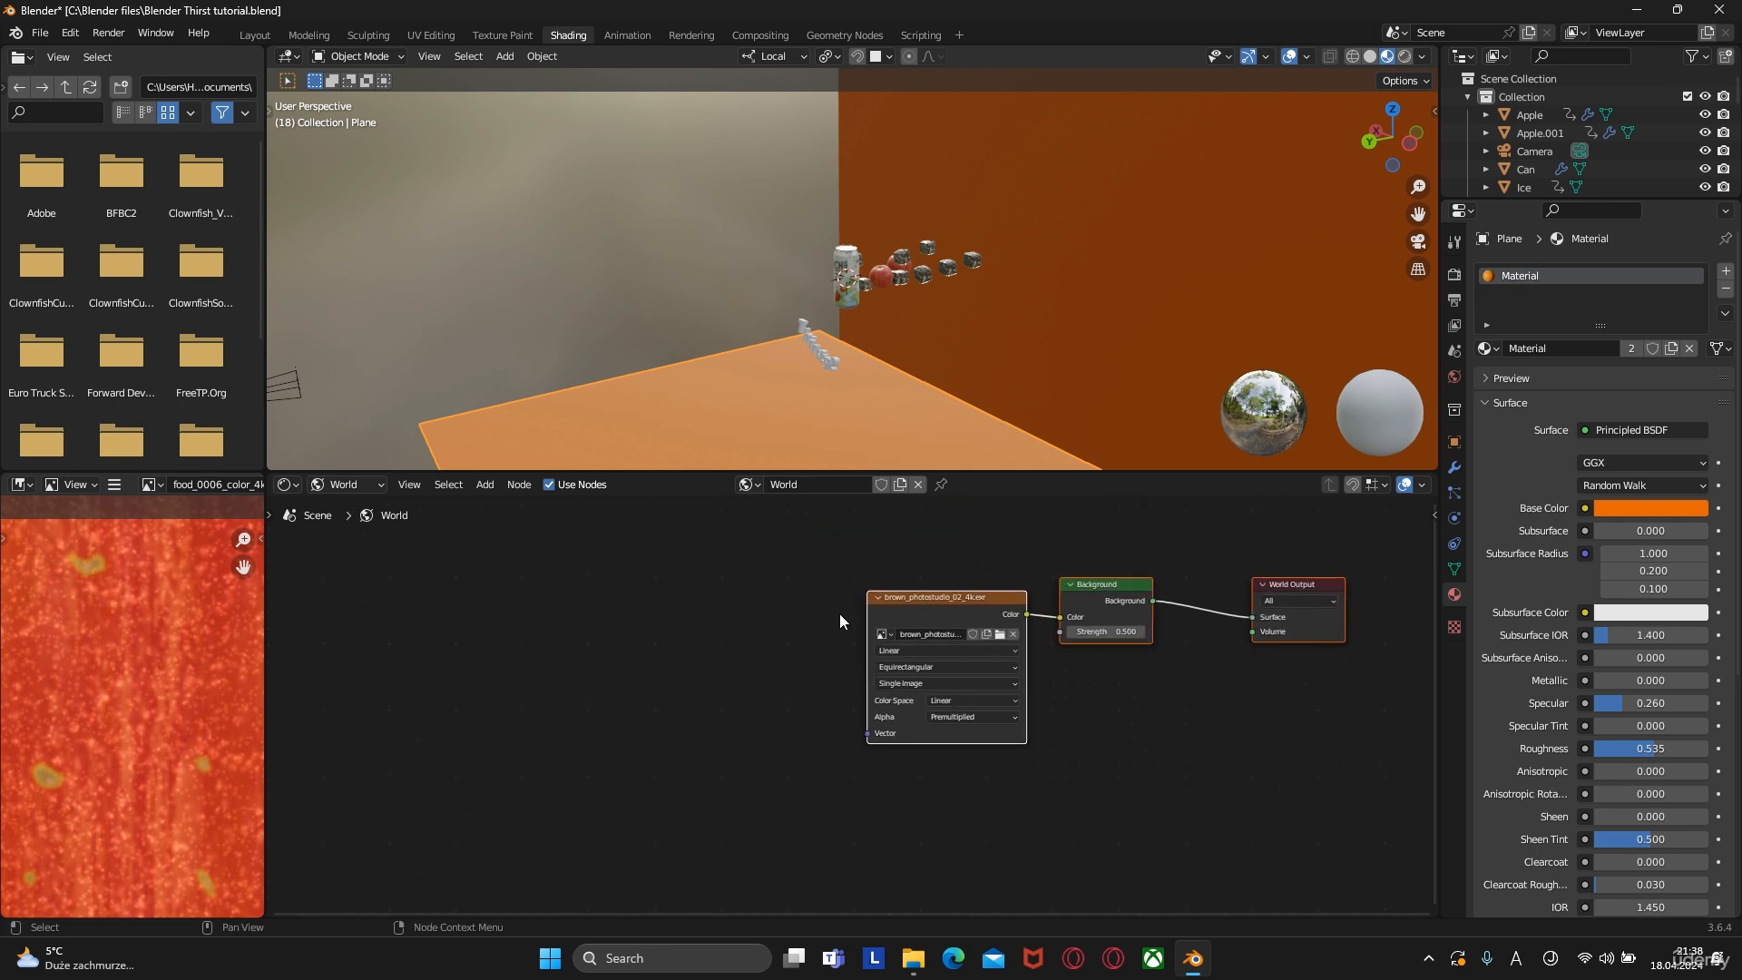
Show the viewport in rendered shading and add Texture Coordinate and Mapping nodes to the world's environment texture
left_click(1403, 58)
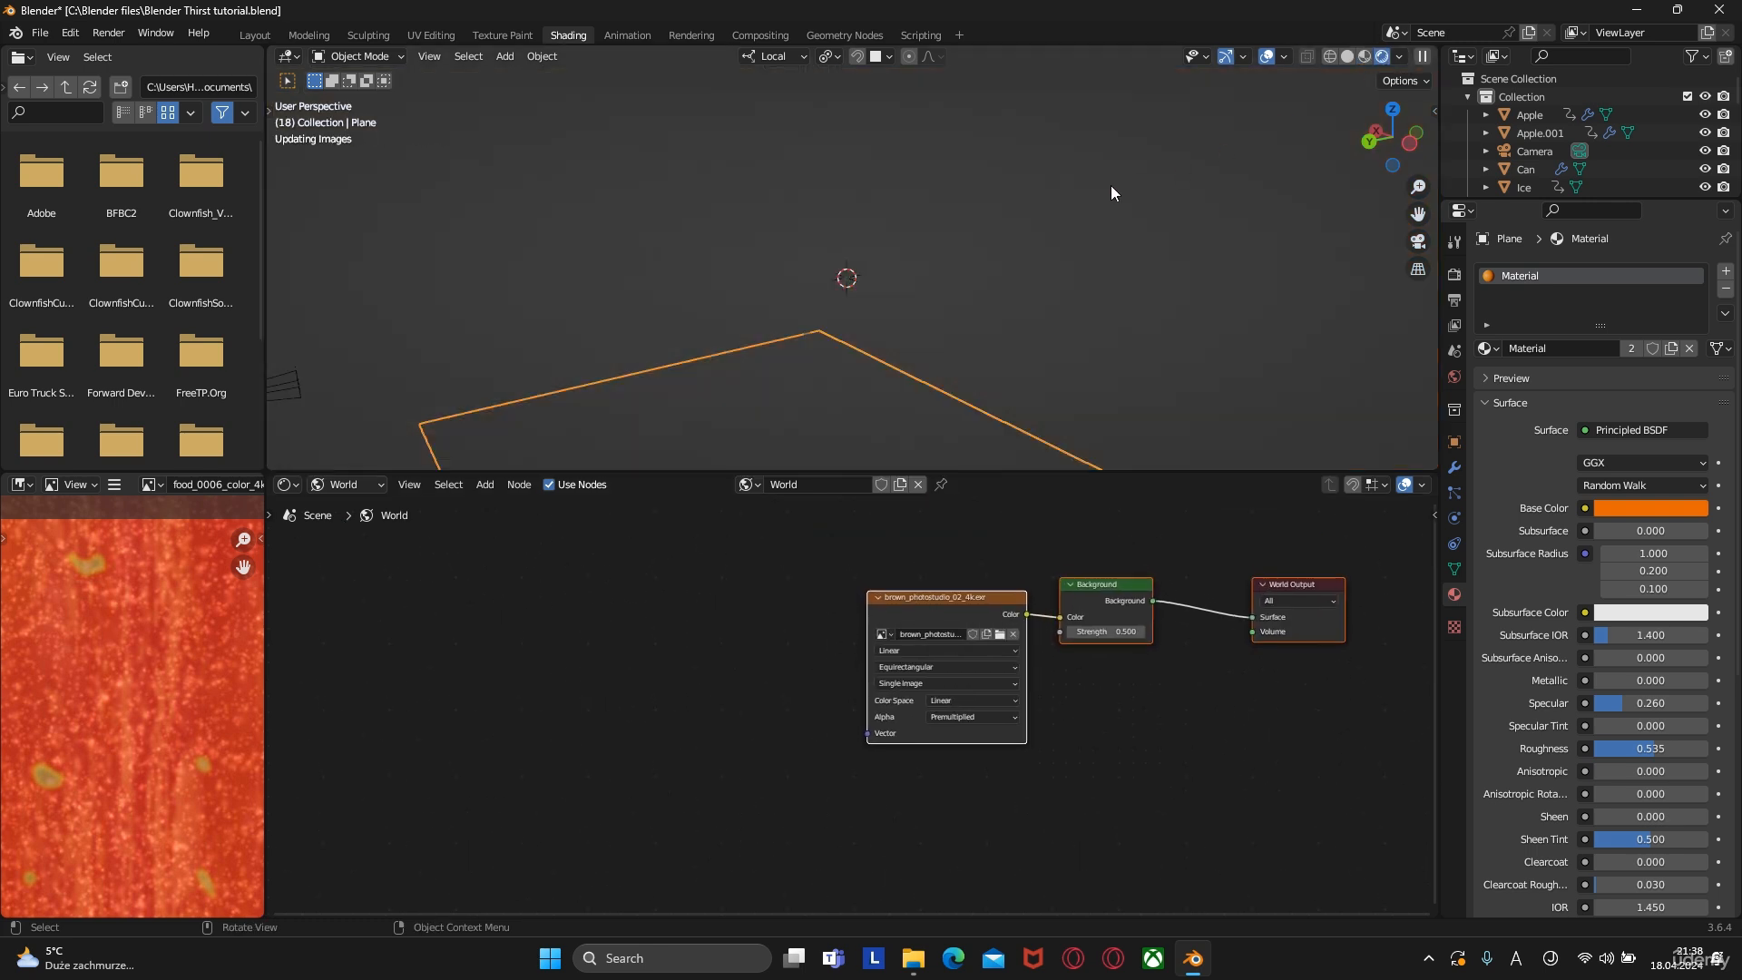
middle_click_drag(737, 254, 825, 263)
left_click(905, 601)
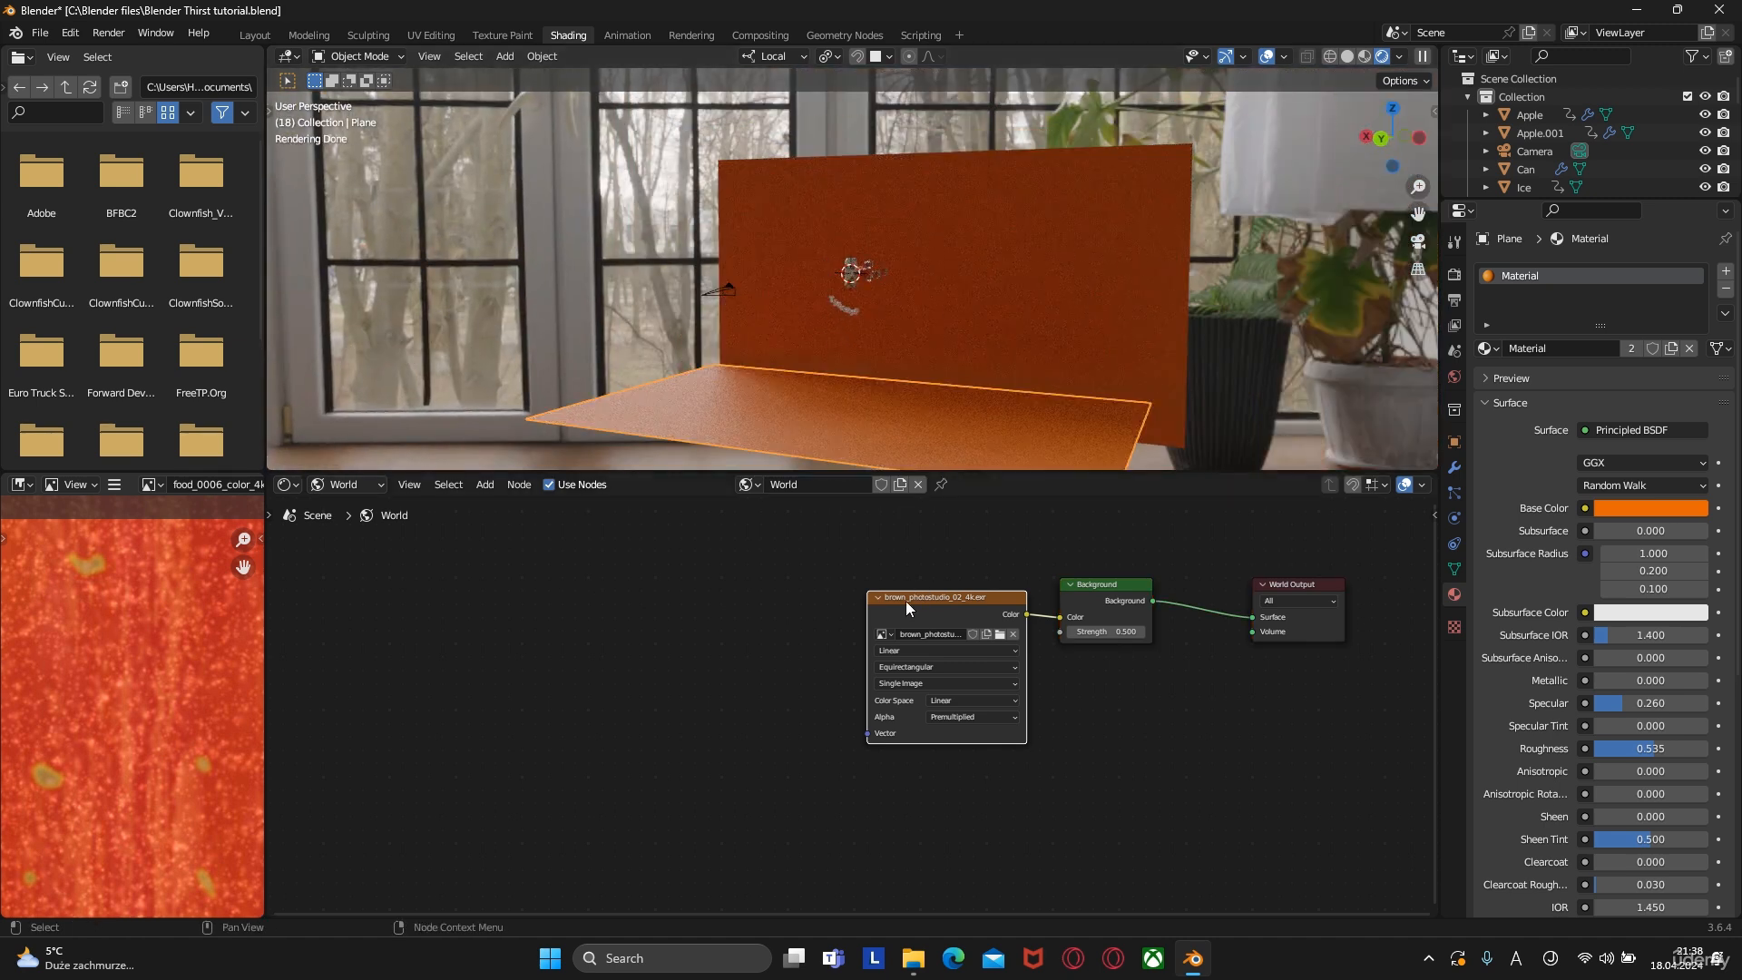
key("ctrl")
key("ctrl+t")
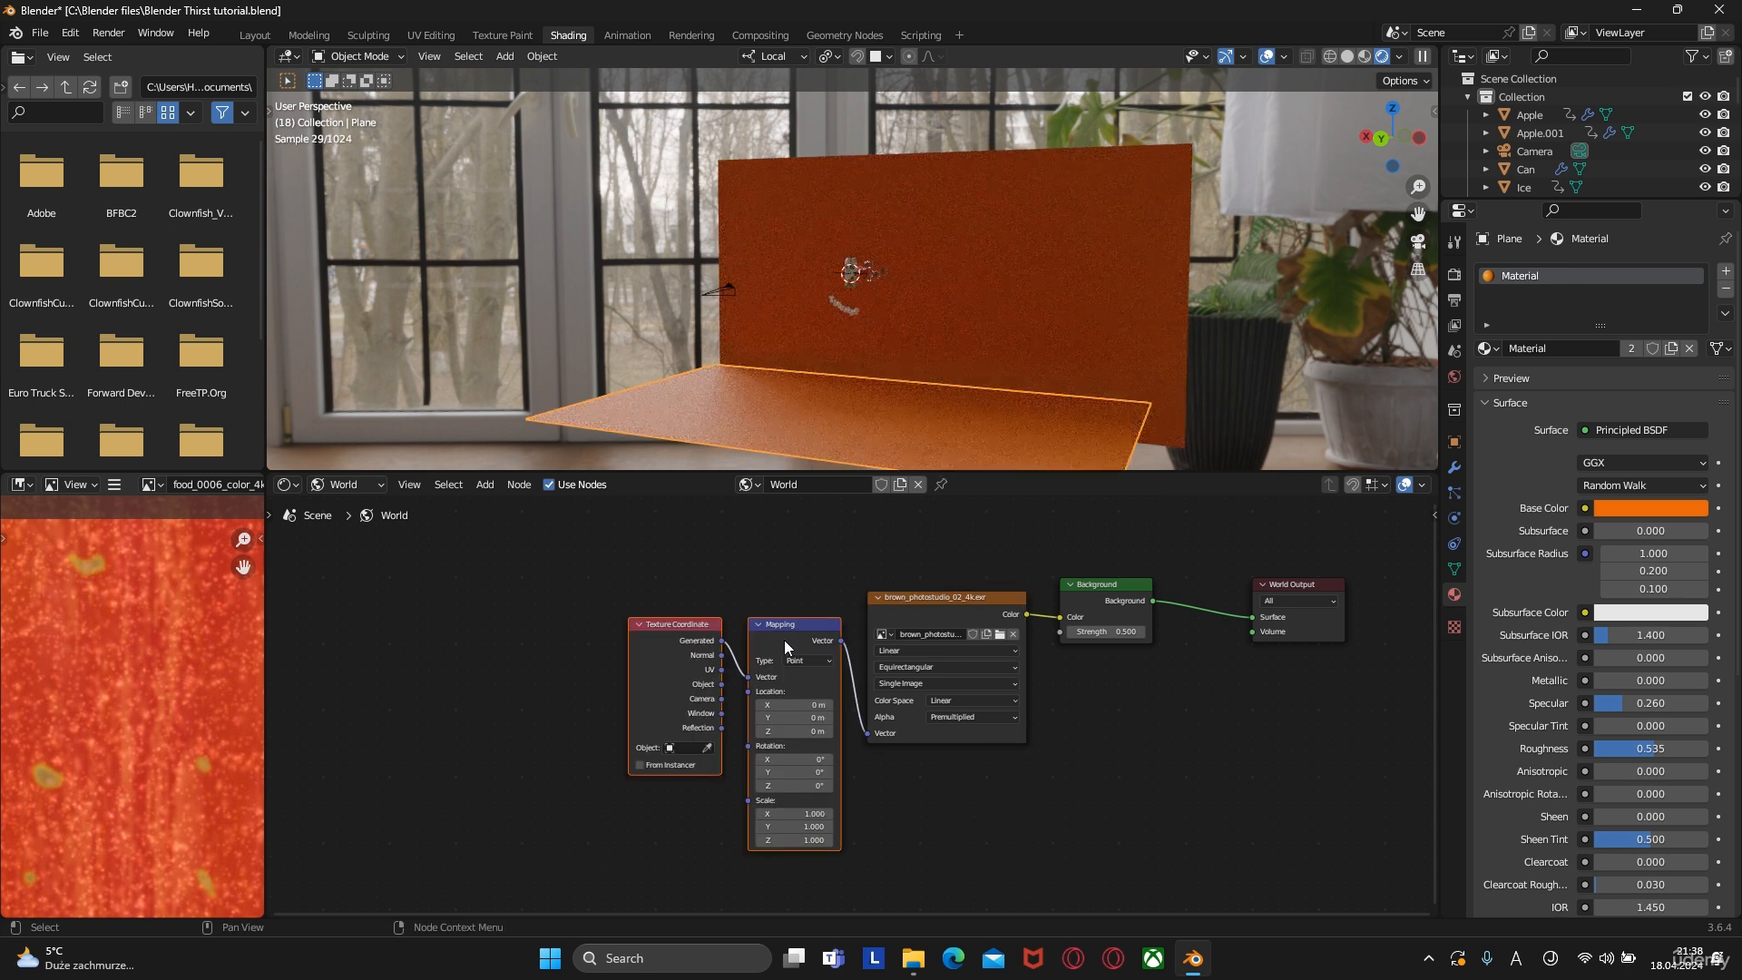
Rotate the environment image around Z to about -62° in the Mapping node, then fine-tune the rotation against the lighting on the can
left_click_drag(782, 785, 692, 785)
middle_click_drag(858, 252, 922, 261)
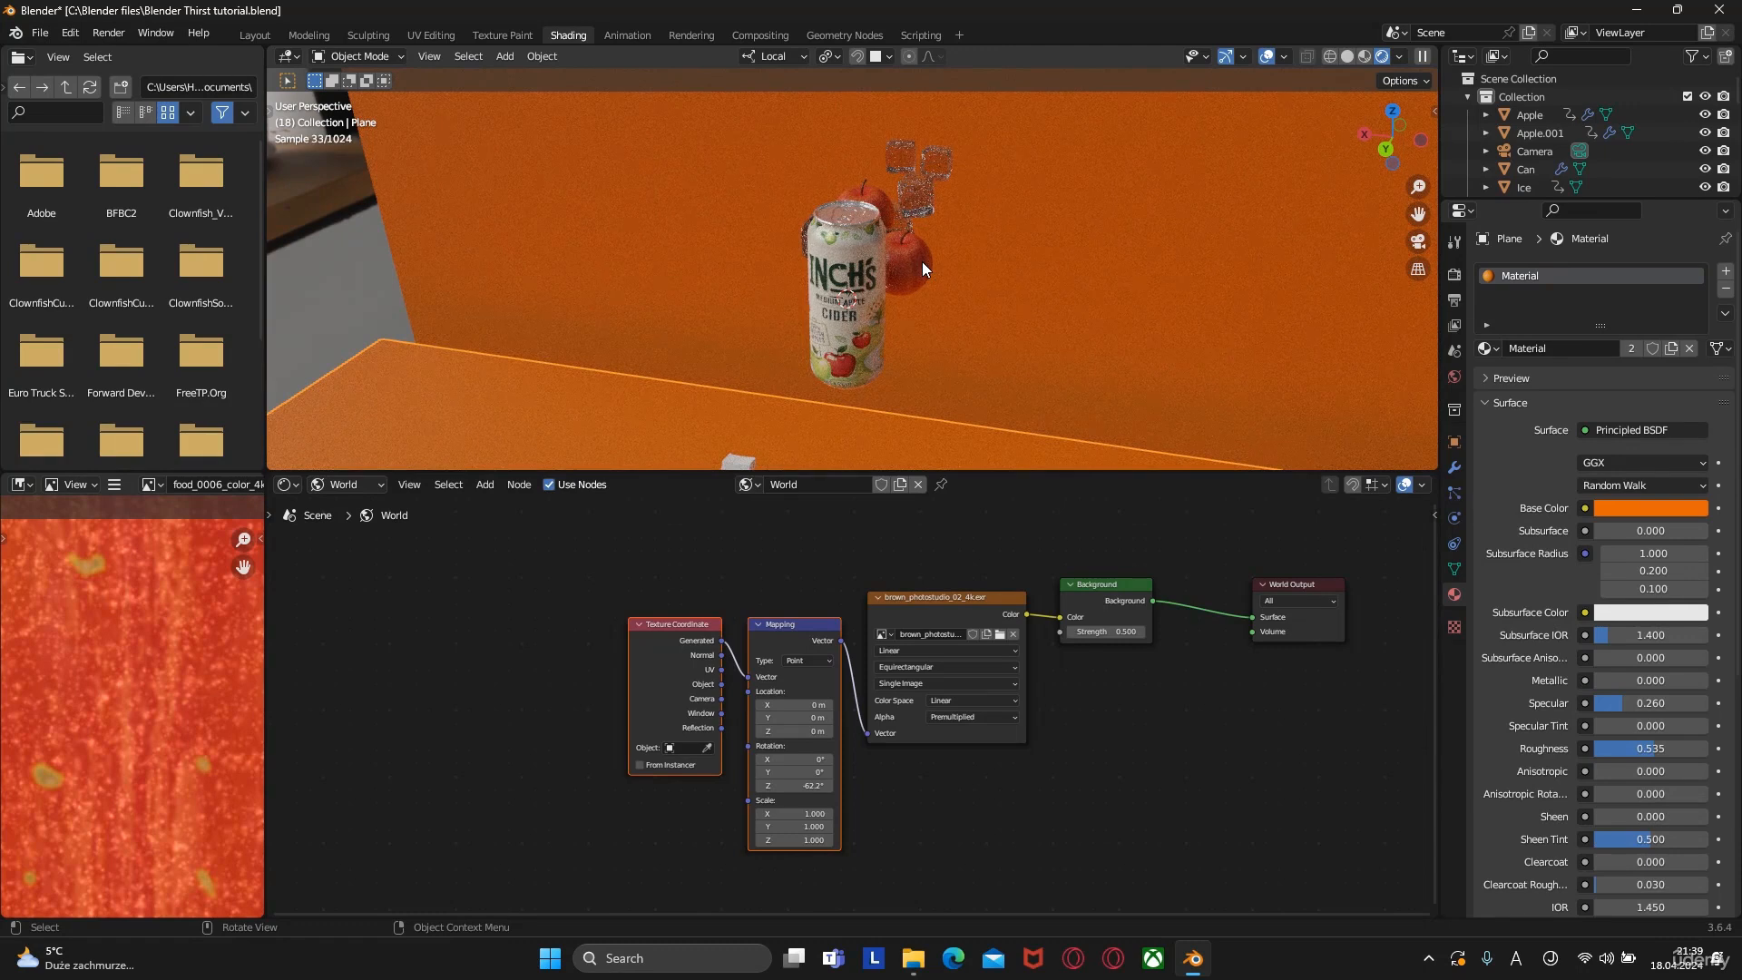
left_click_drag(780, 785, 791, 786)
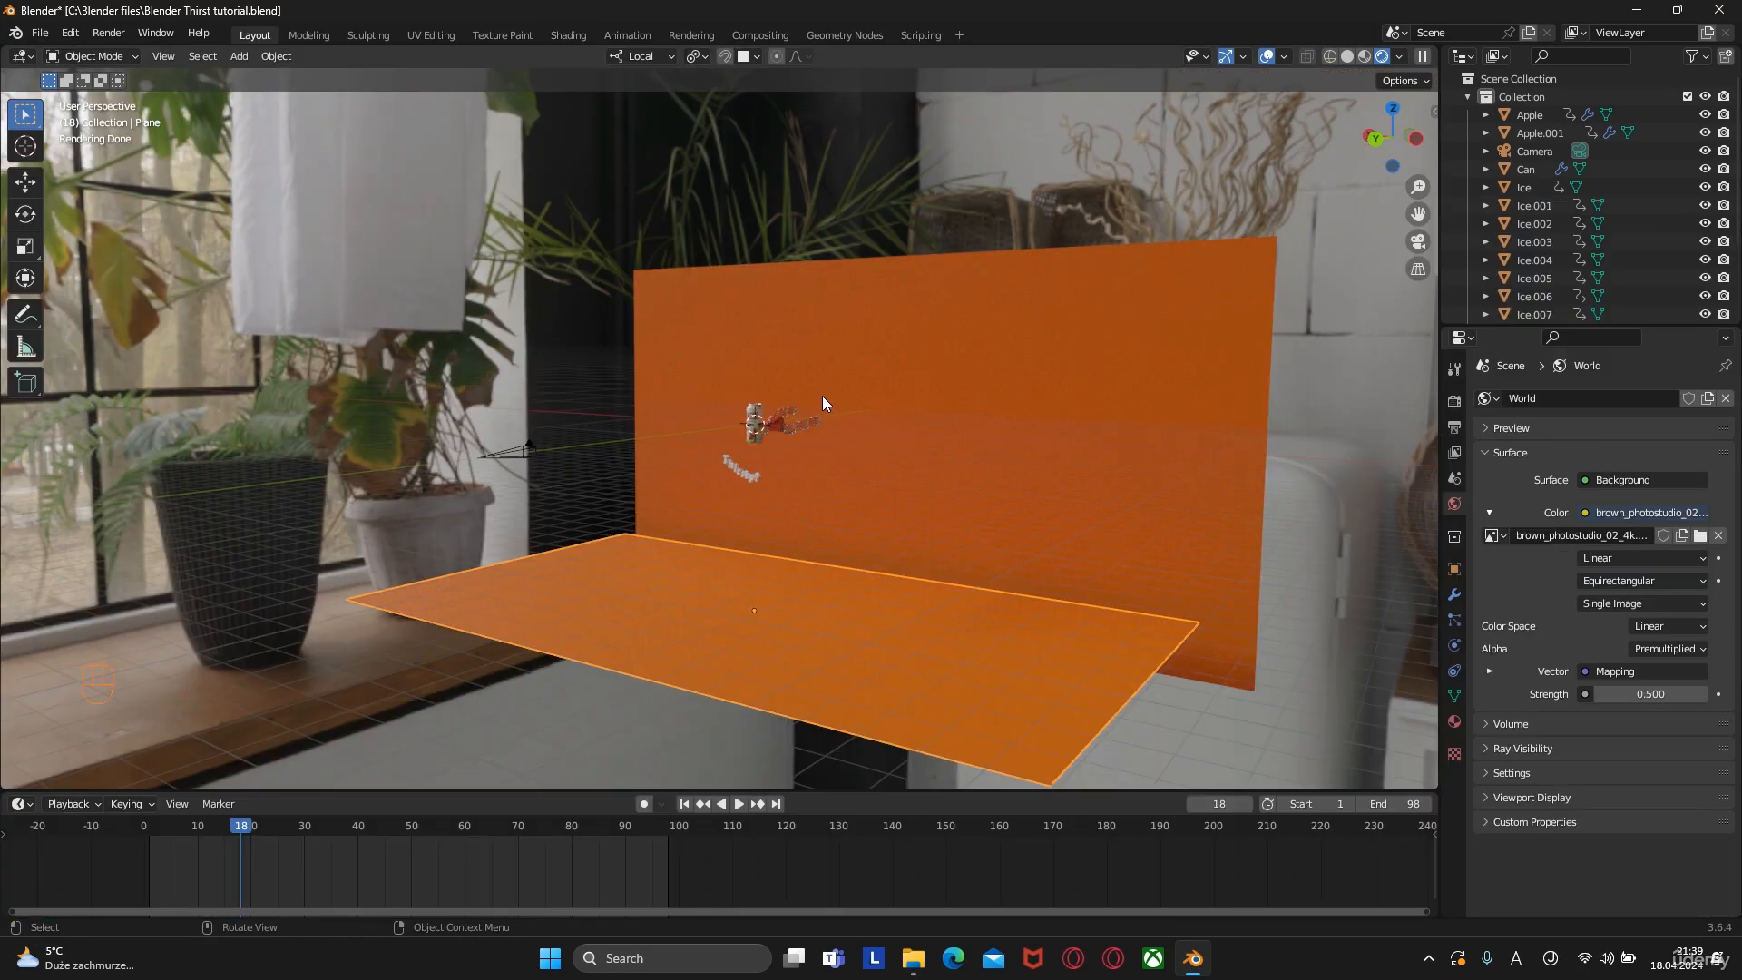
Add an area light to the scene in the Layout workspace
middle_click_drag(822, 399, 861, 428)
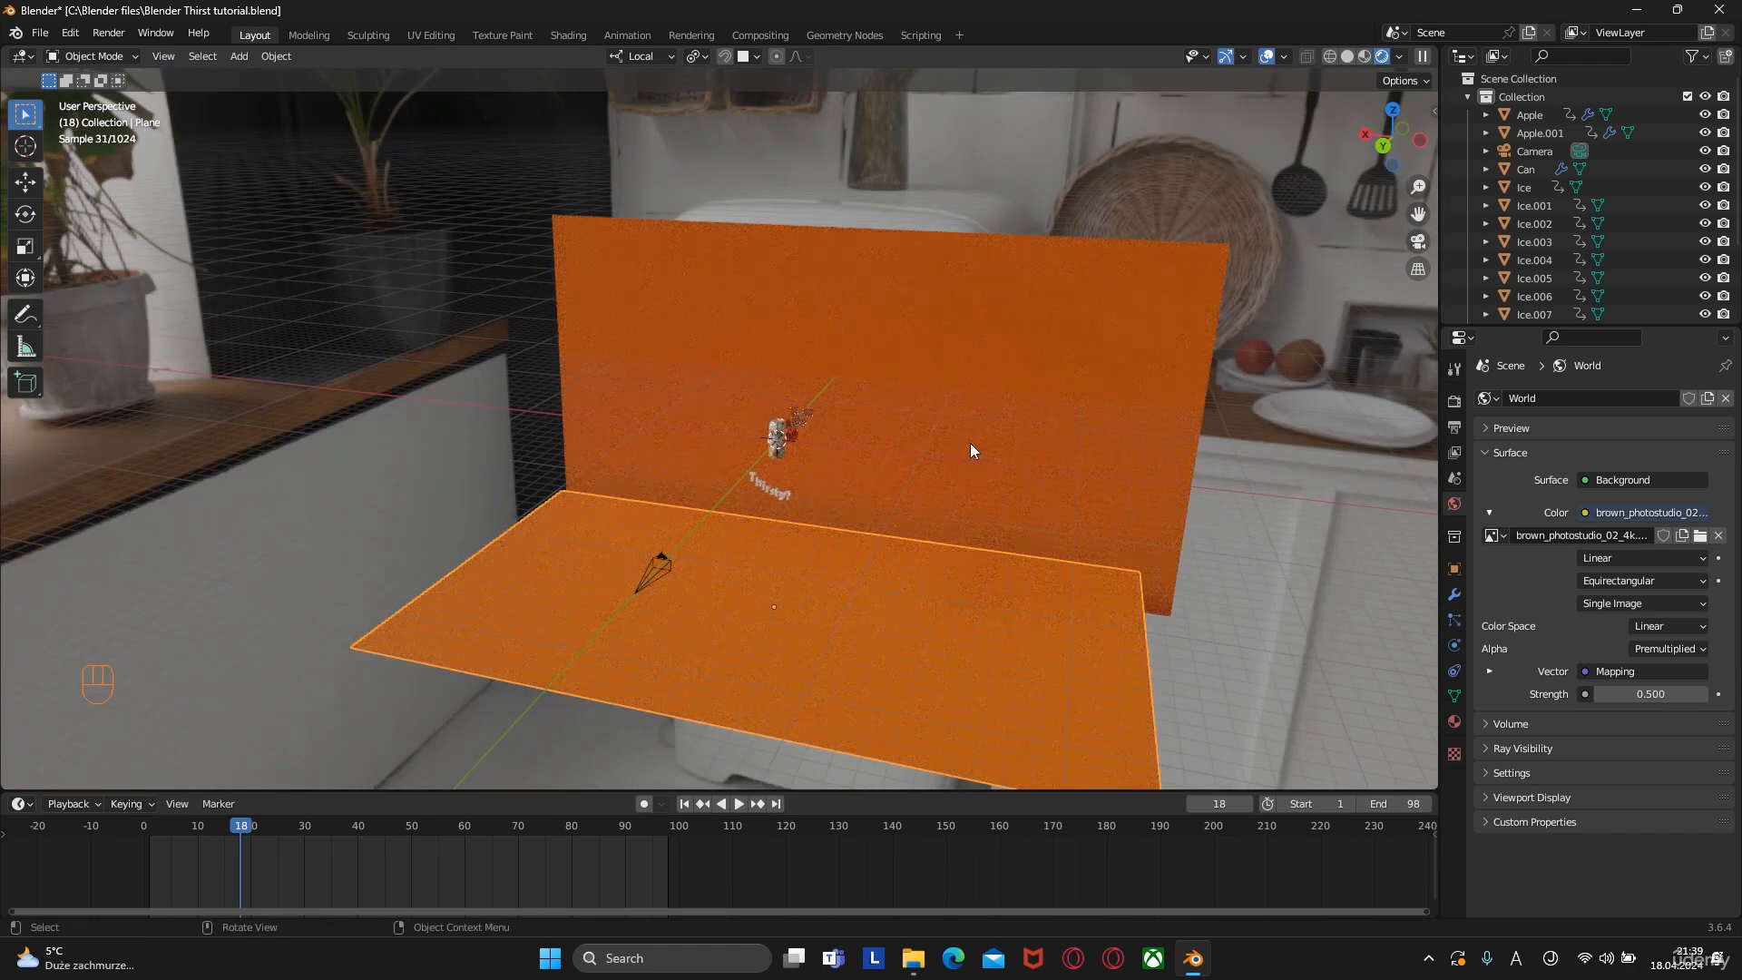
key("shift+a")
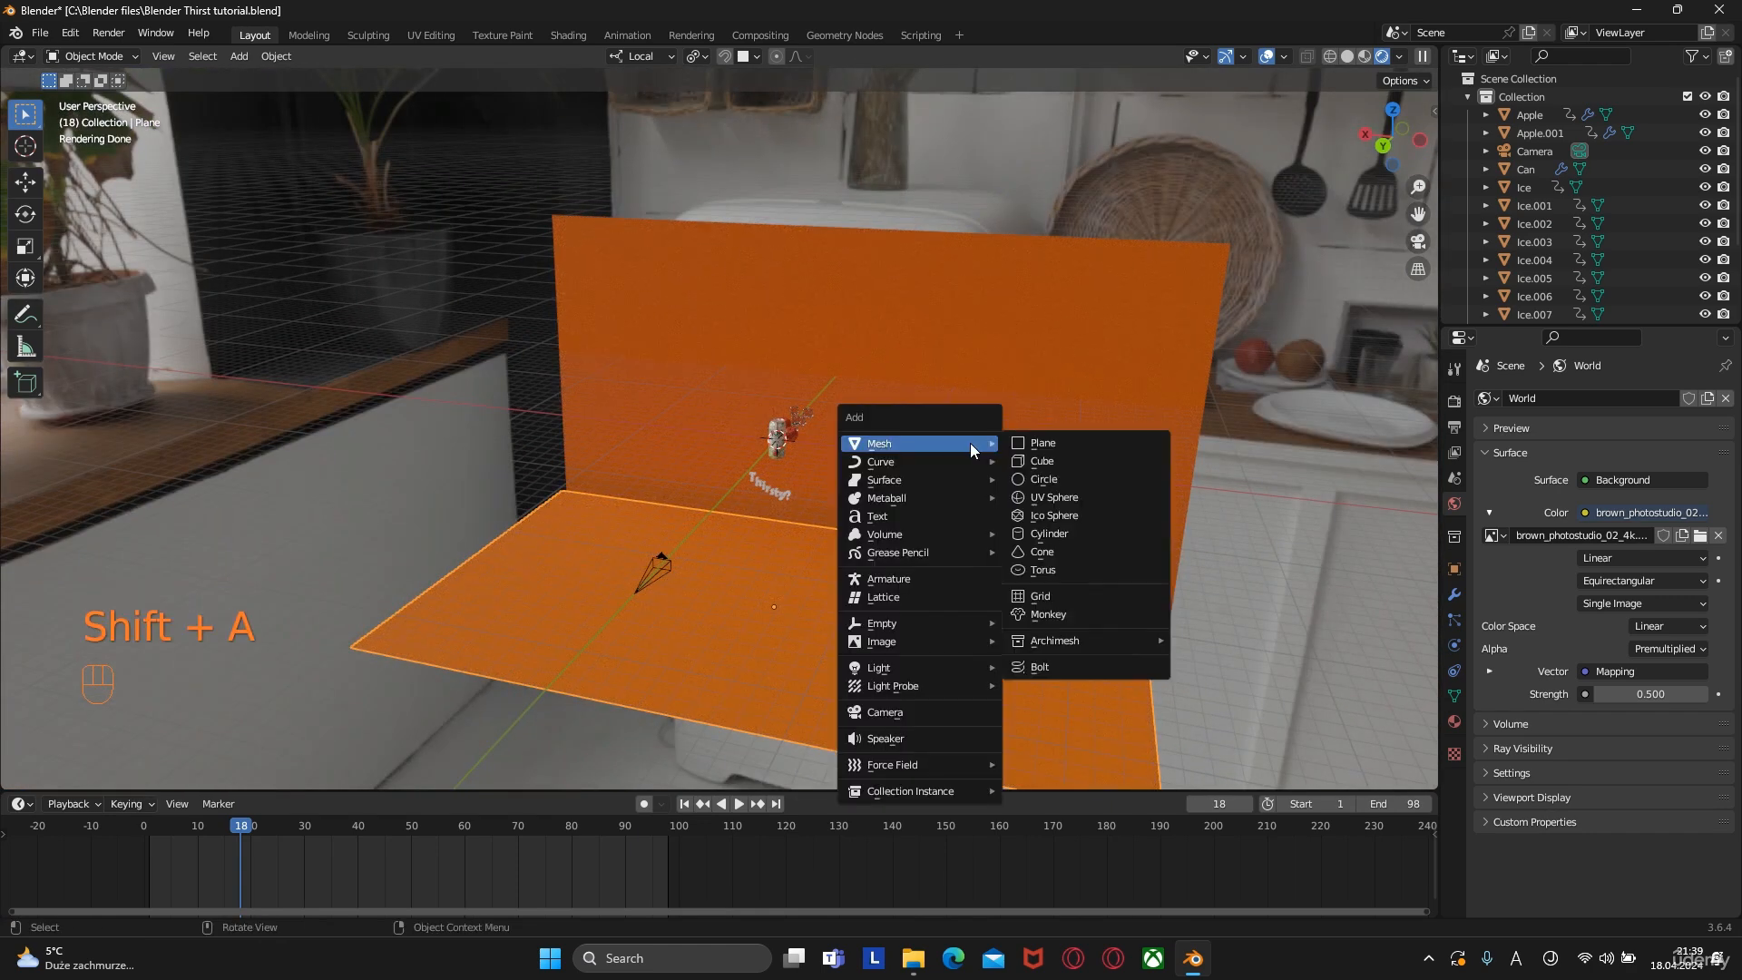
mouse_move(898, 675)
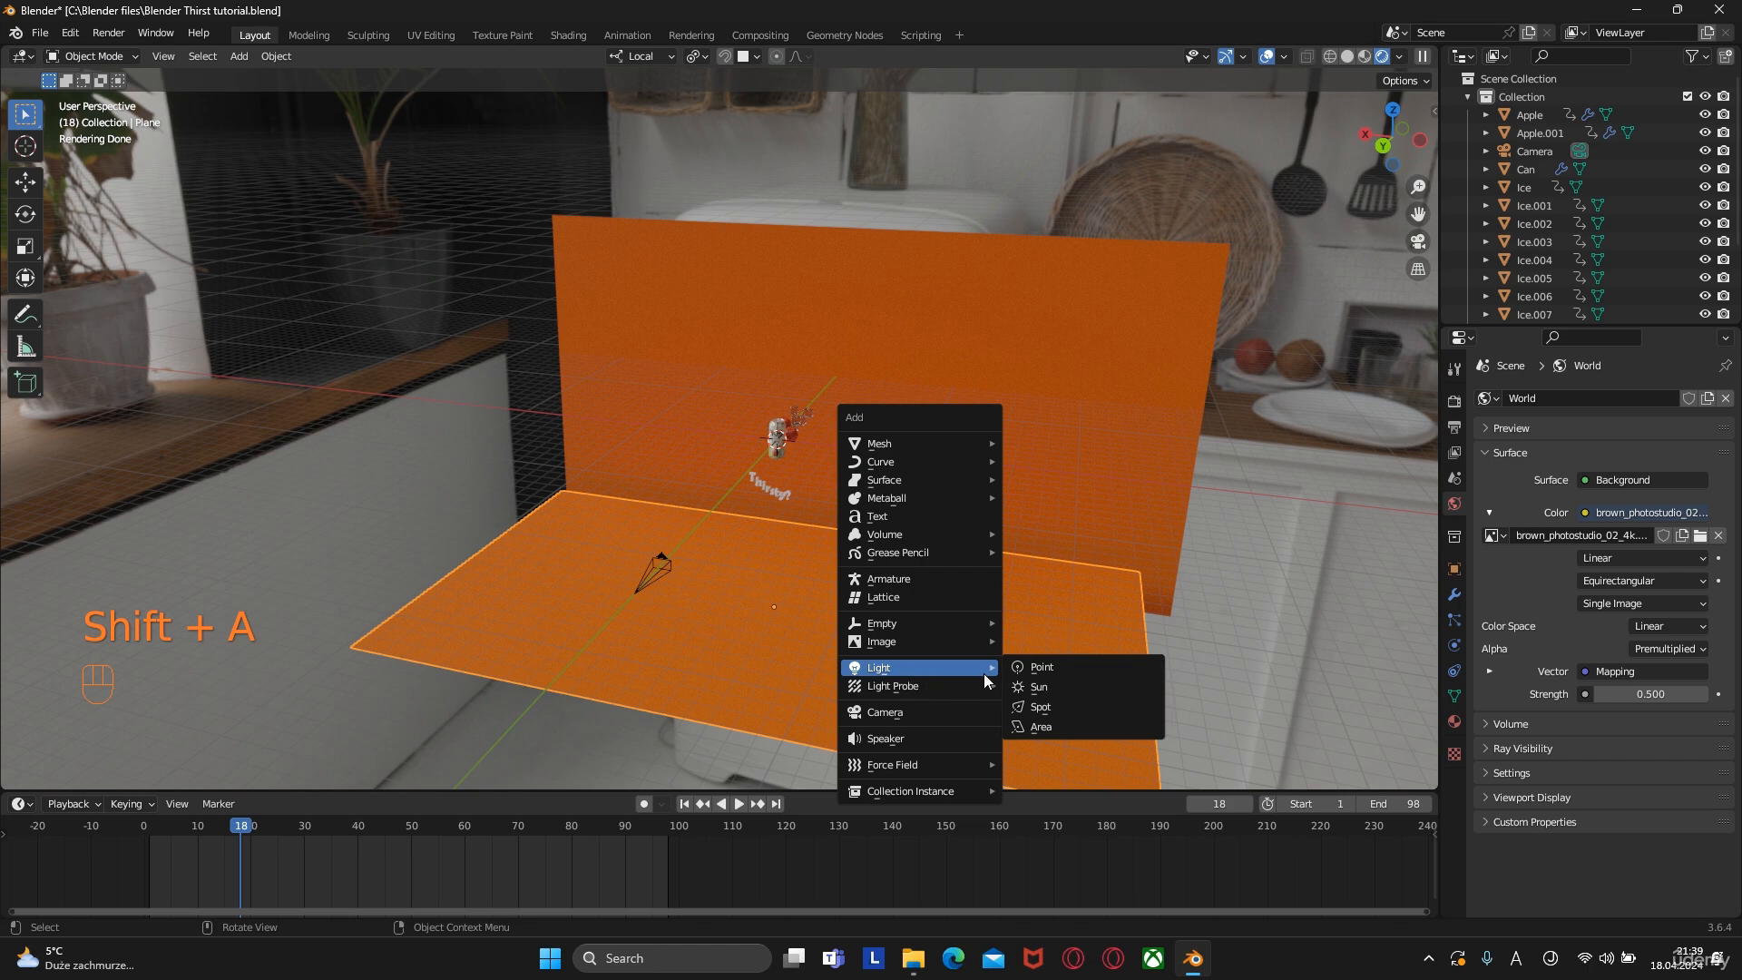
left_click(1034, 727)
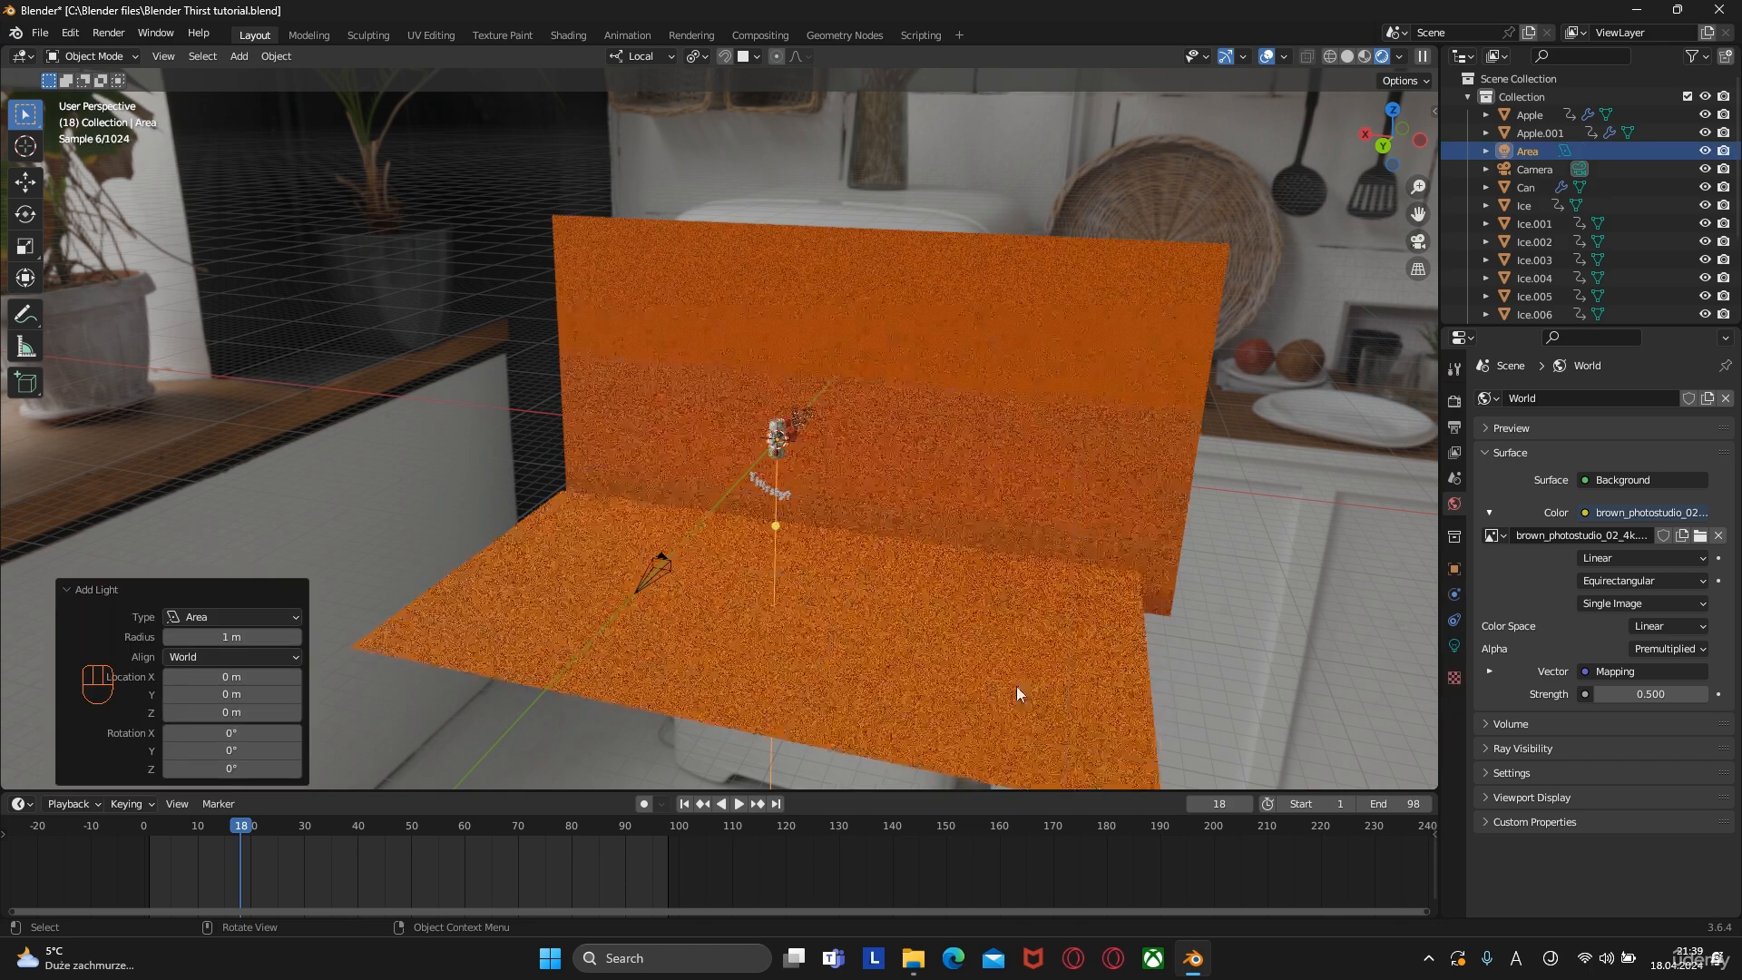
Show the viewport in solid shading and rotate the area light -90° around its local X axis
middle_click_drag(1015, 546, 1016, 367)
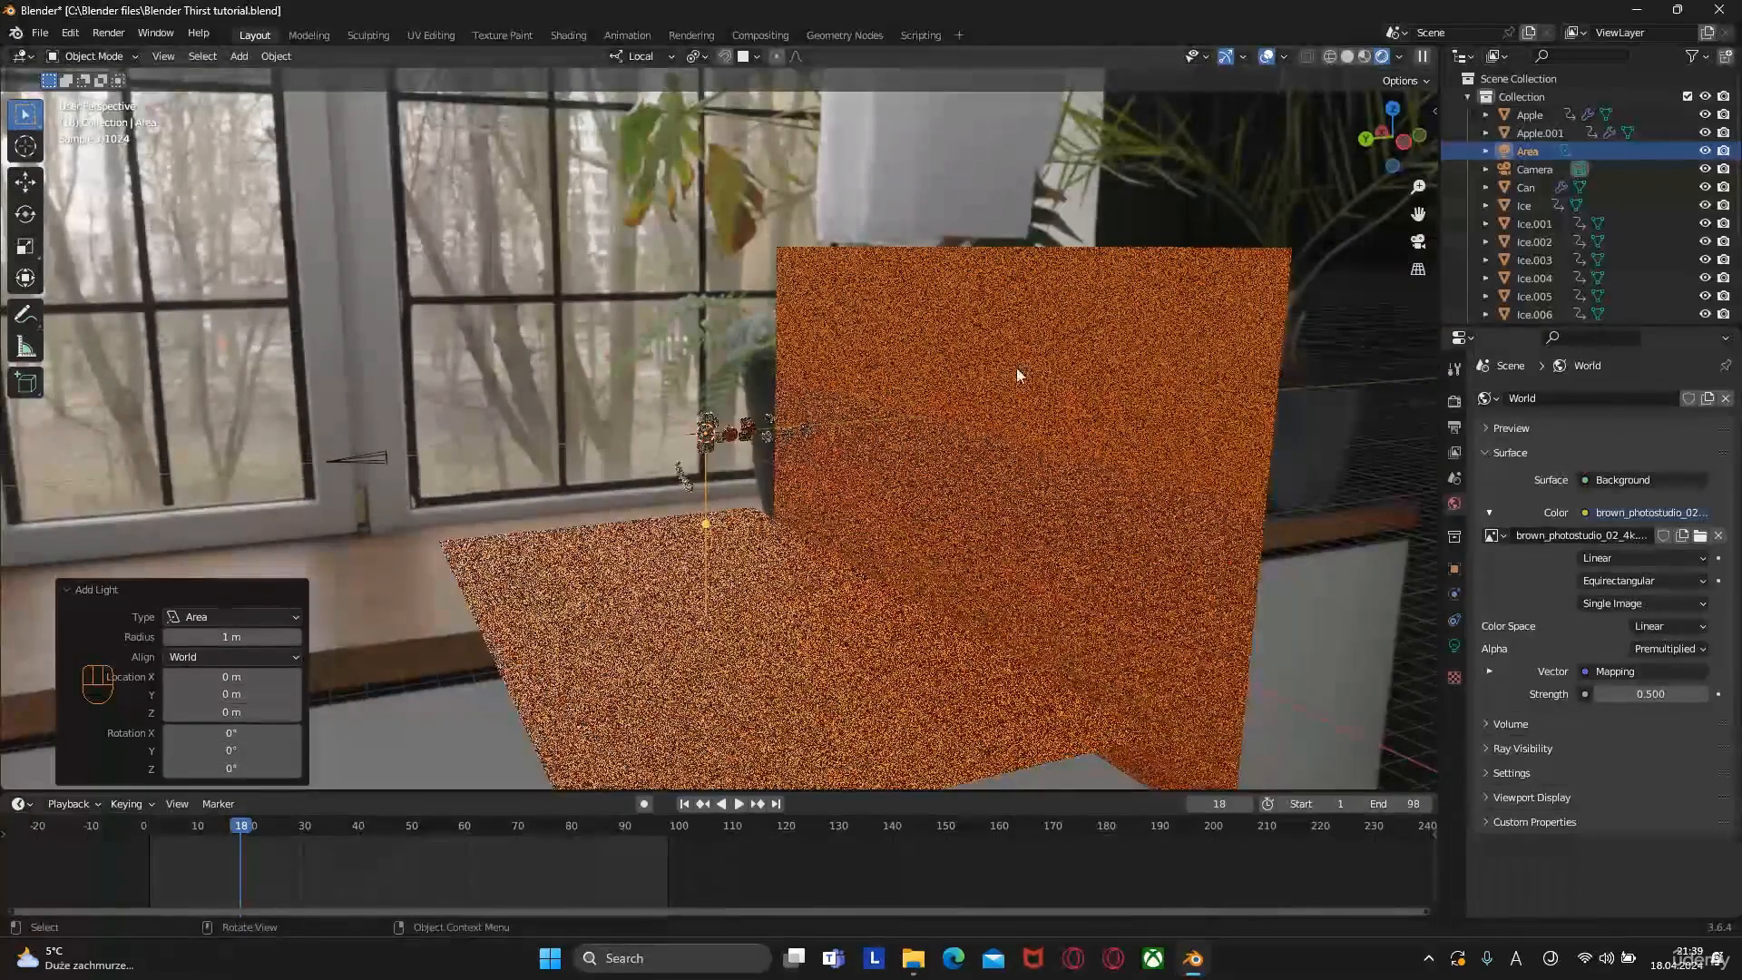
left_click(1348, 56)
scroll(871, 435, "down", 1)
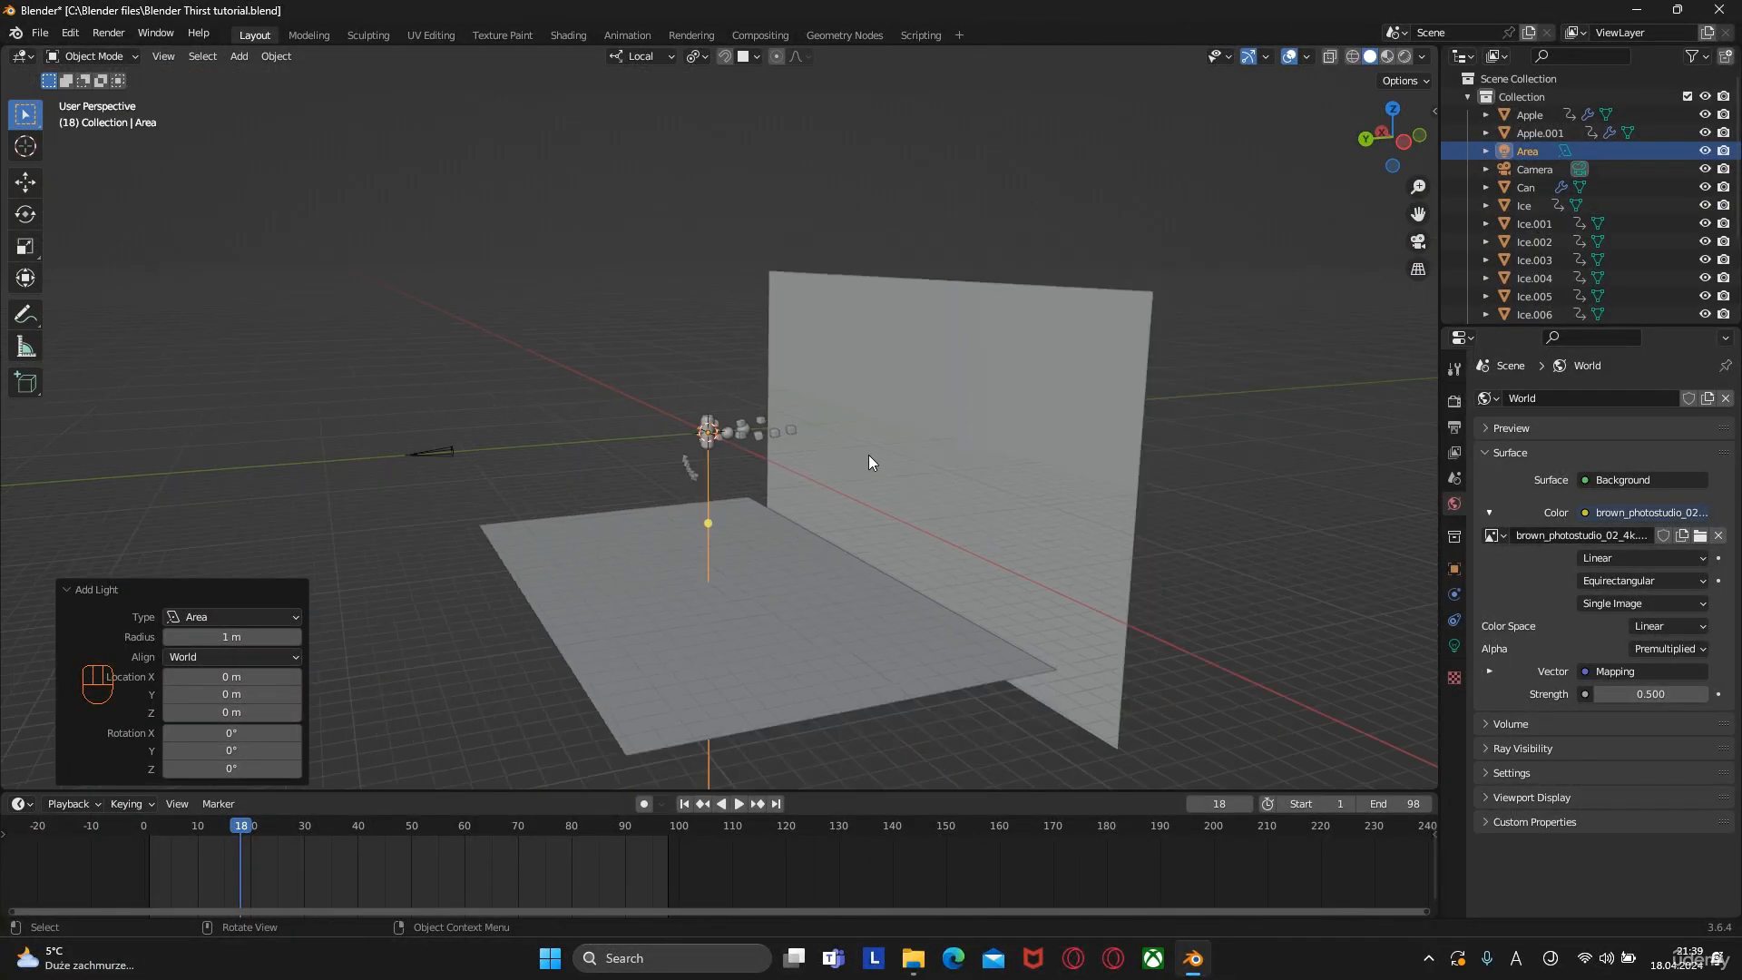
scroll(869, 456, "up", 4)
key("r")
key("x")
key("x")
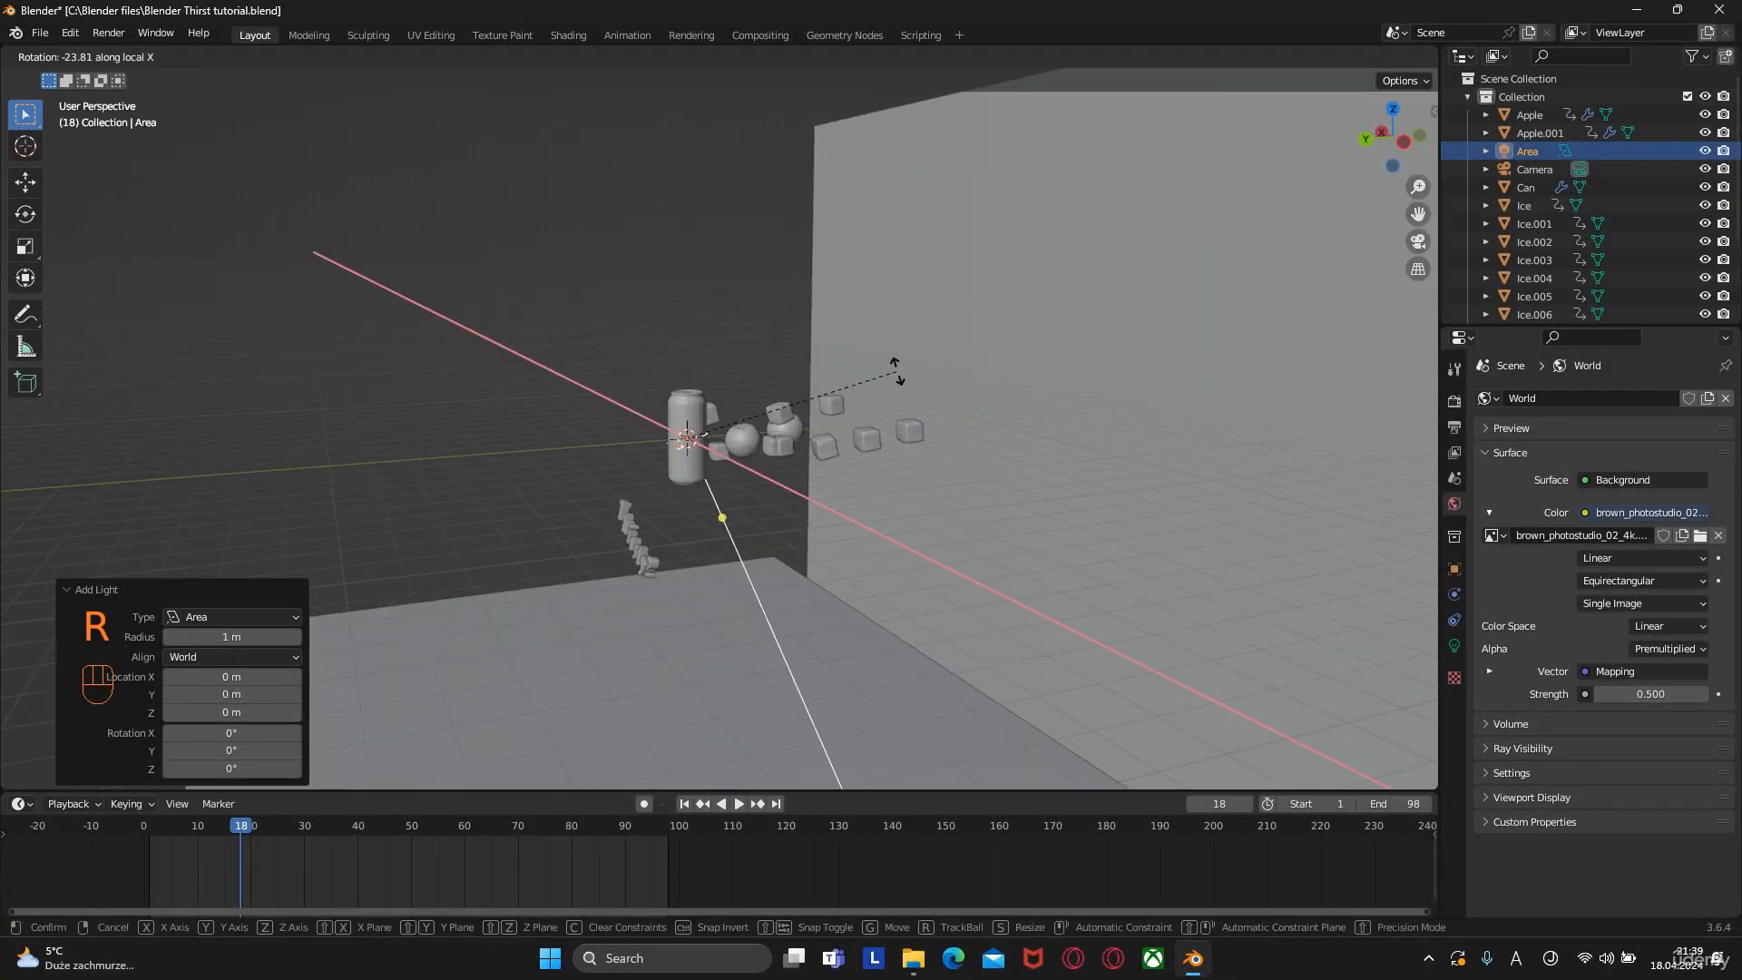
type("90")
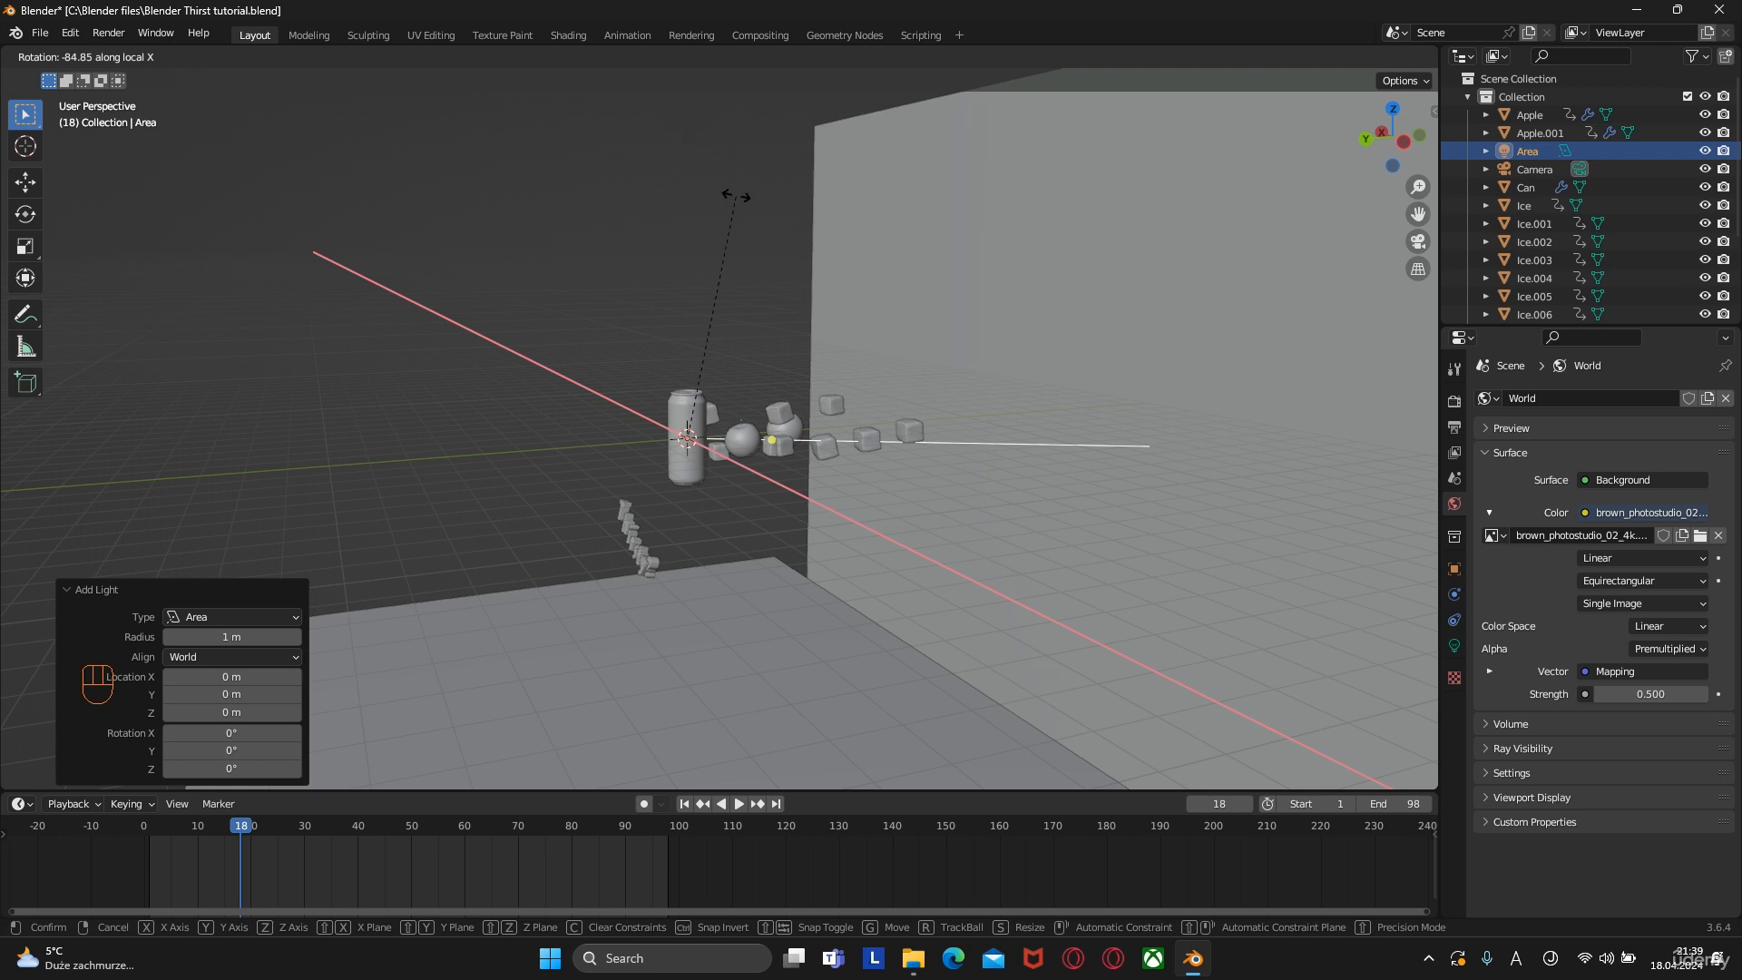
key("minus")
key("Return")
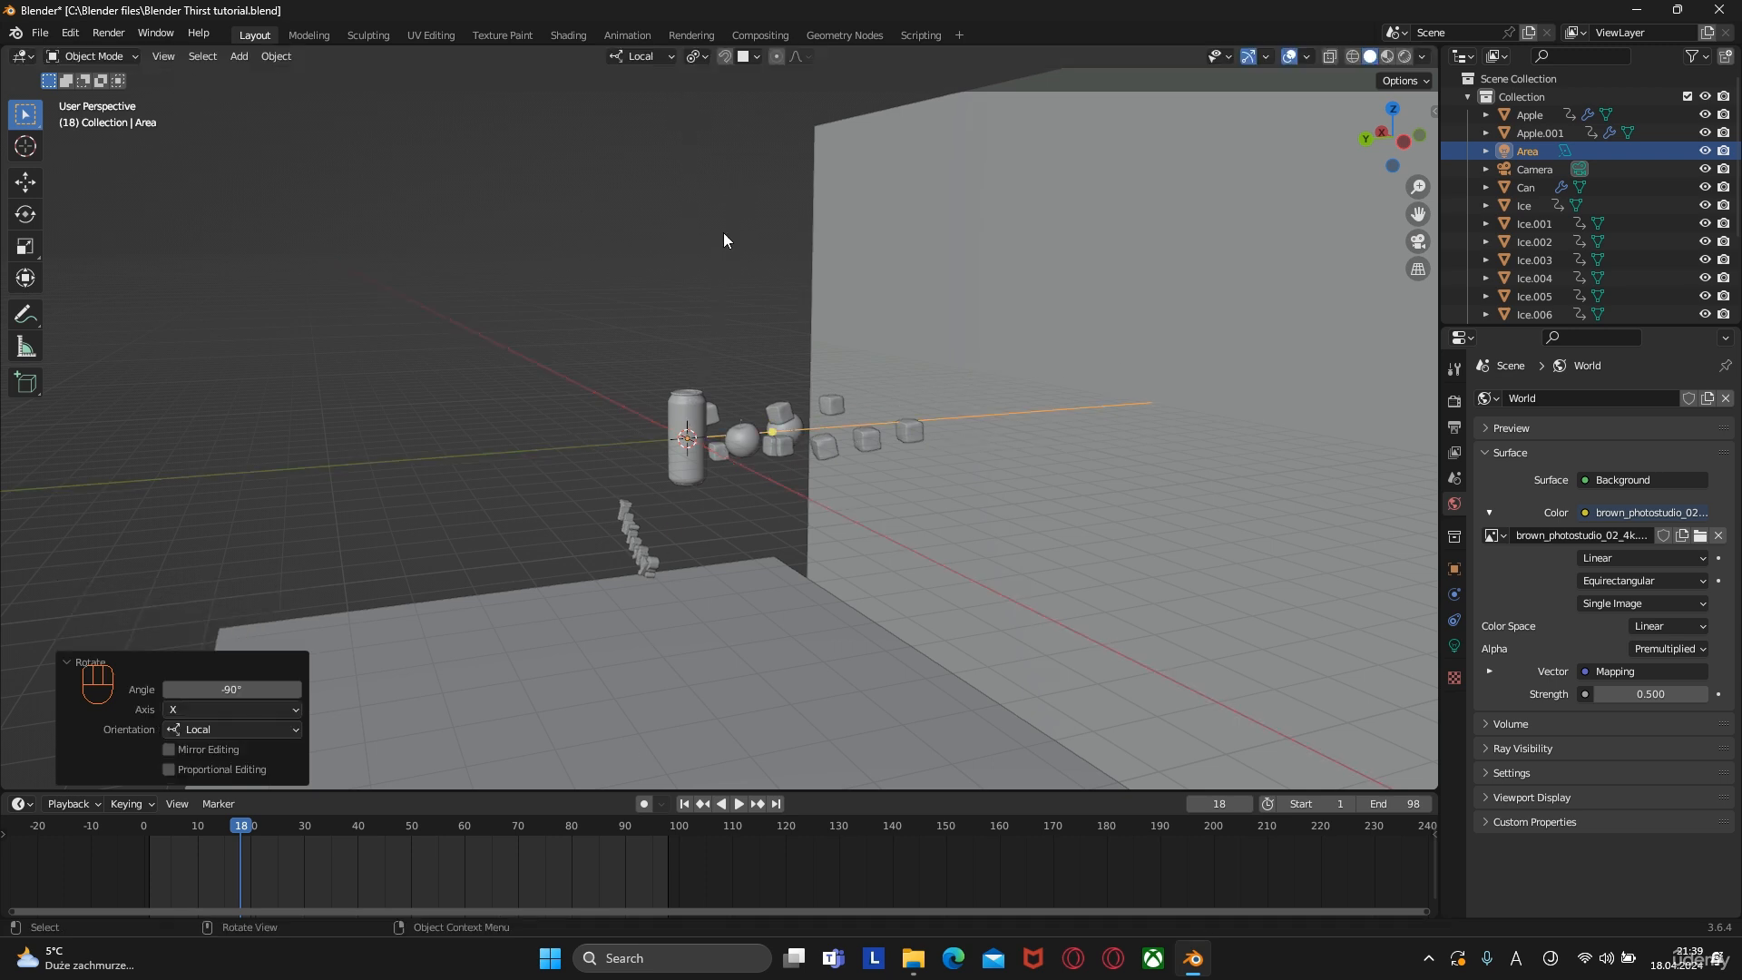
Scale the area light by about 1.17 overall and stretch it about 2.44 times along global Z, checking against the can in camera view
key("KP_0")
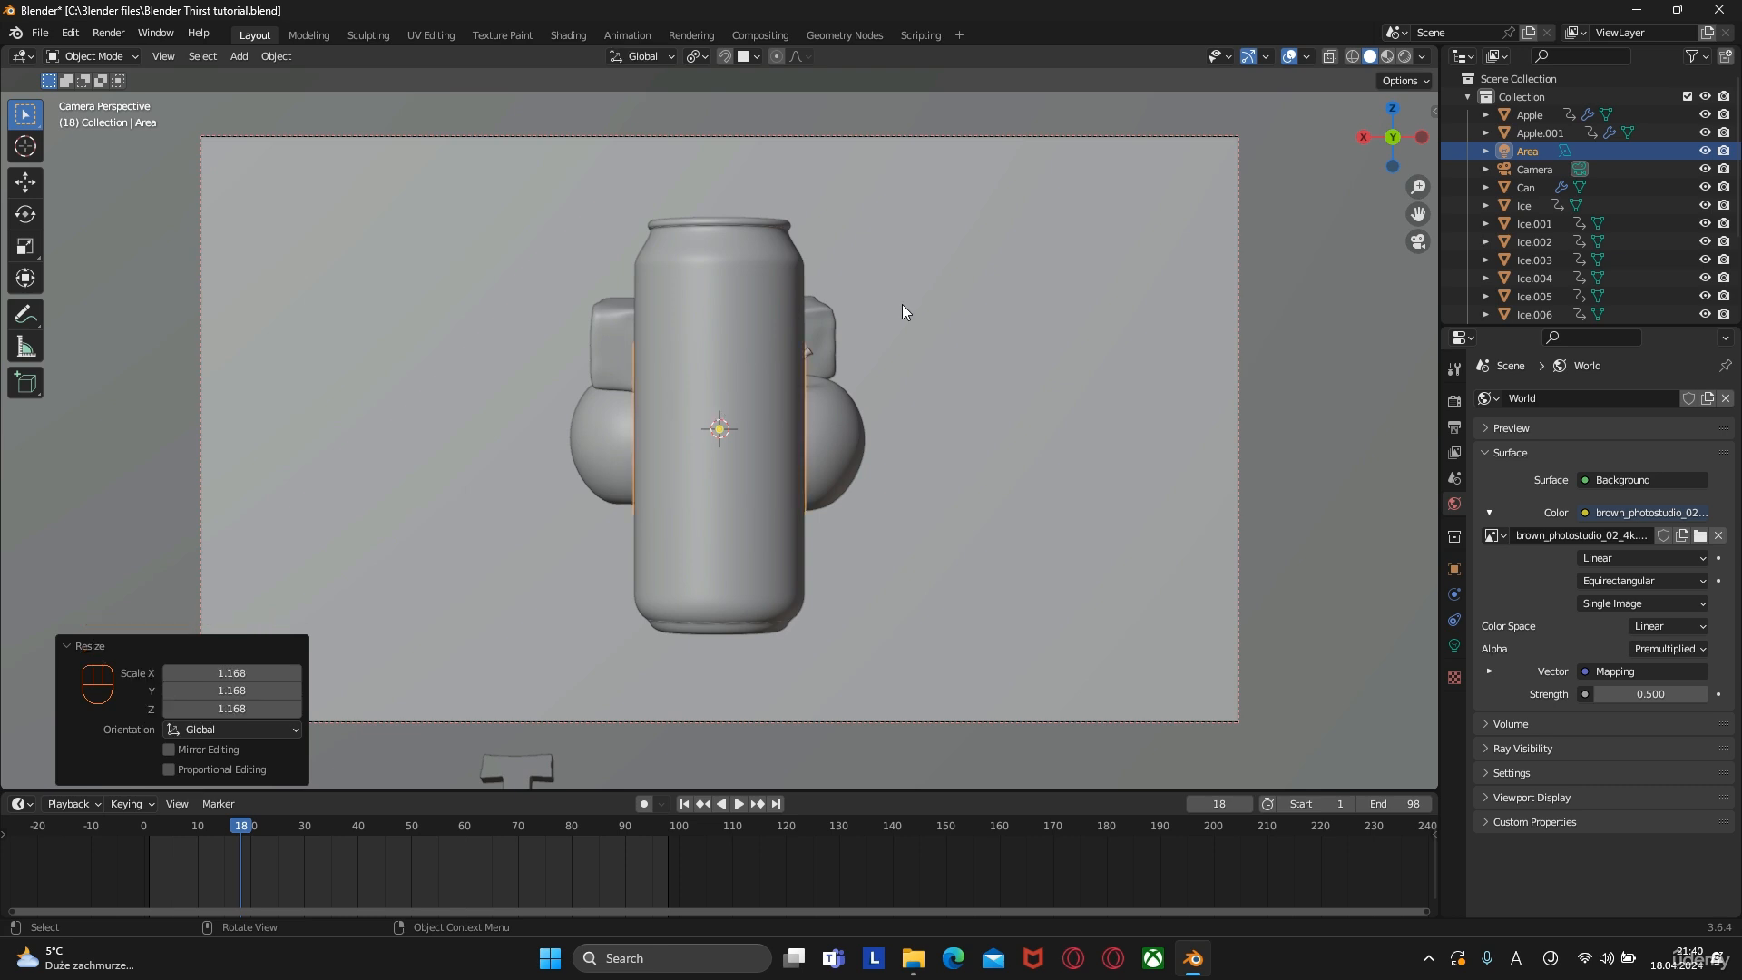
key("s")
key("z")
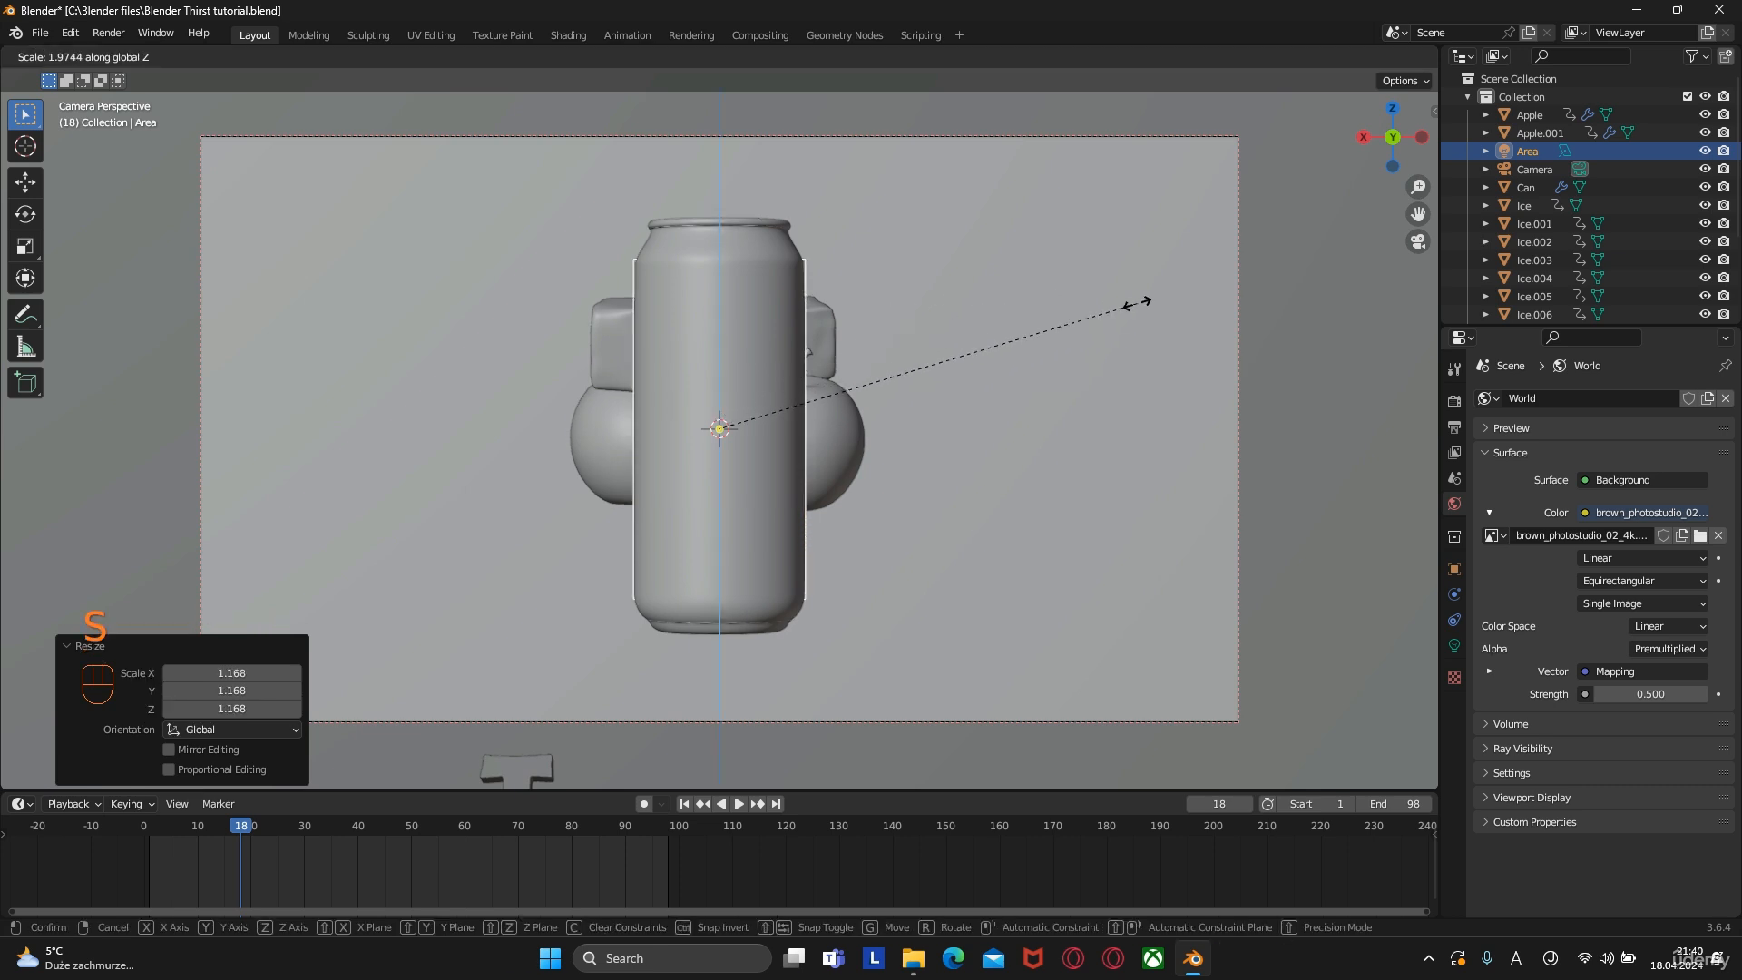
left_click(1241, 303)
key("KP_0")
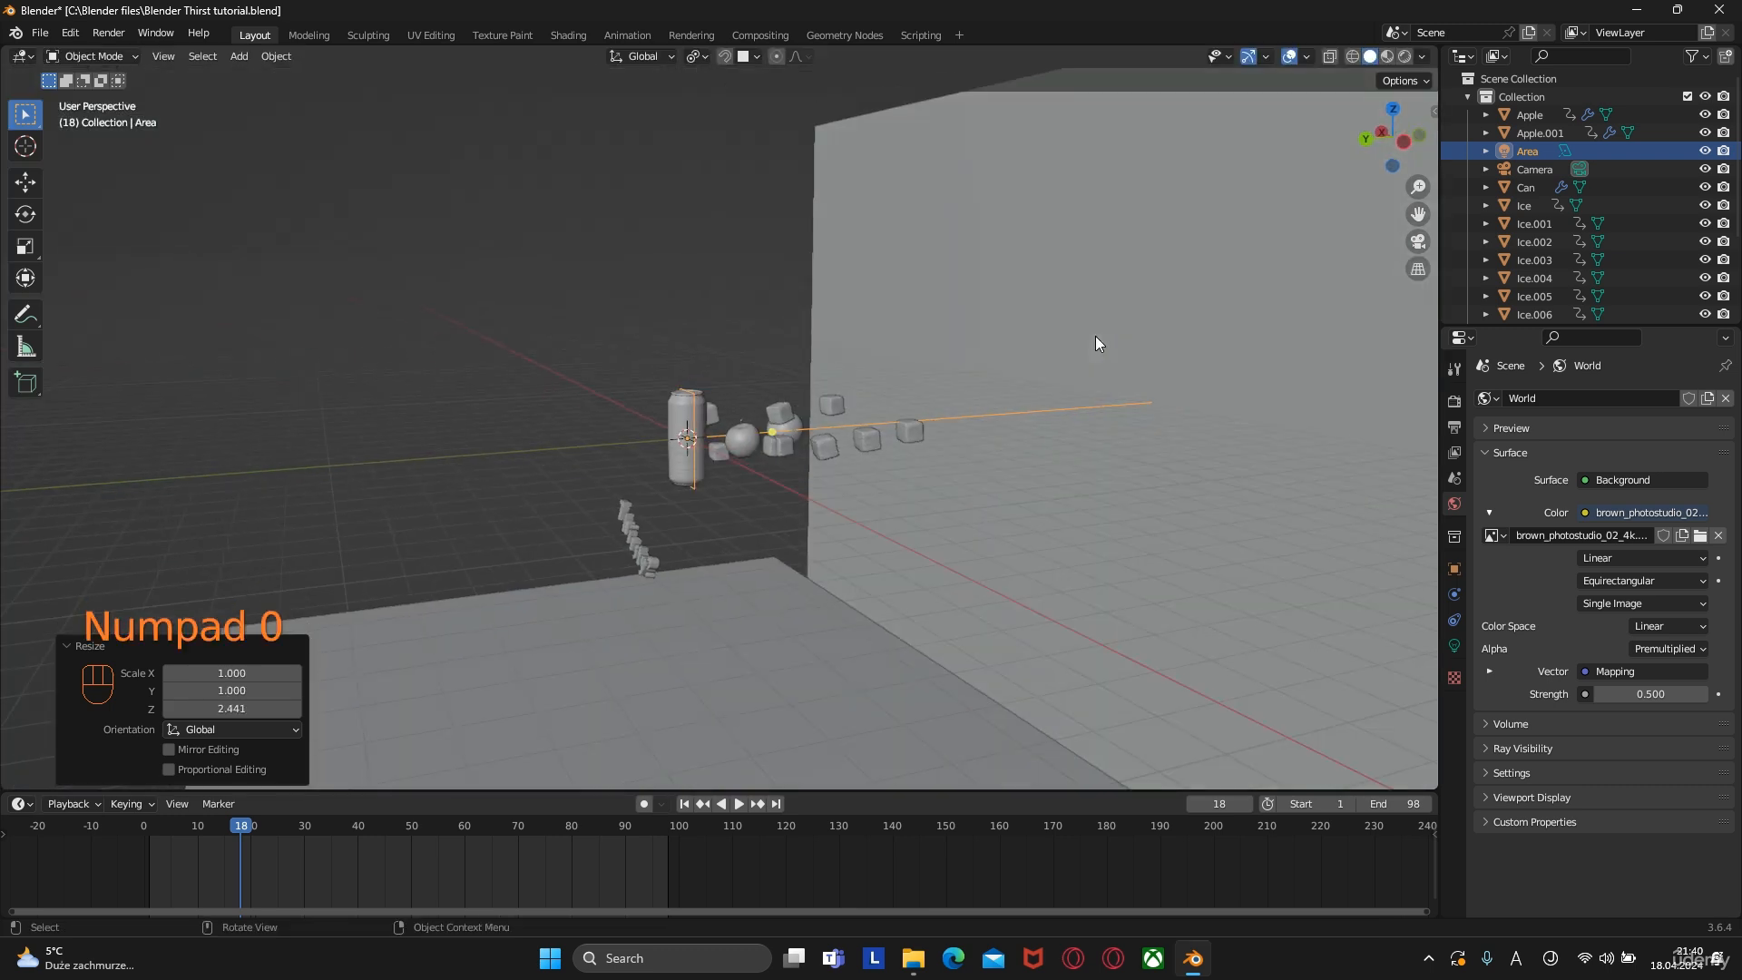
Move the area light about -13.2 m along global Y, behind the apples and ice cubes near the back plane
key("g")
key("y")
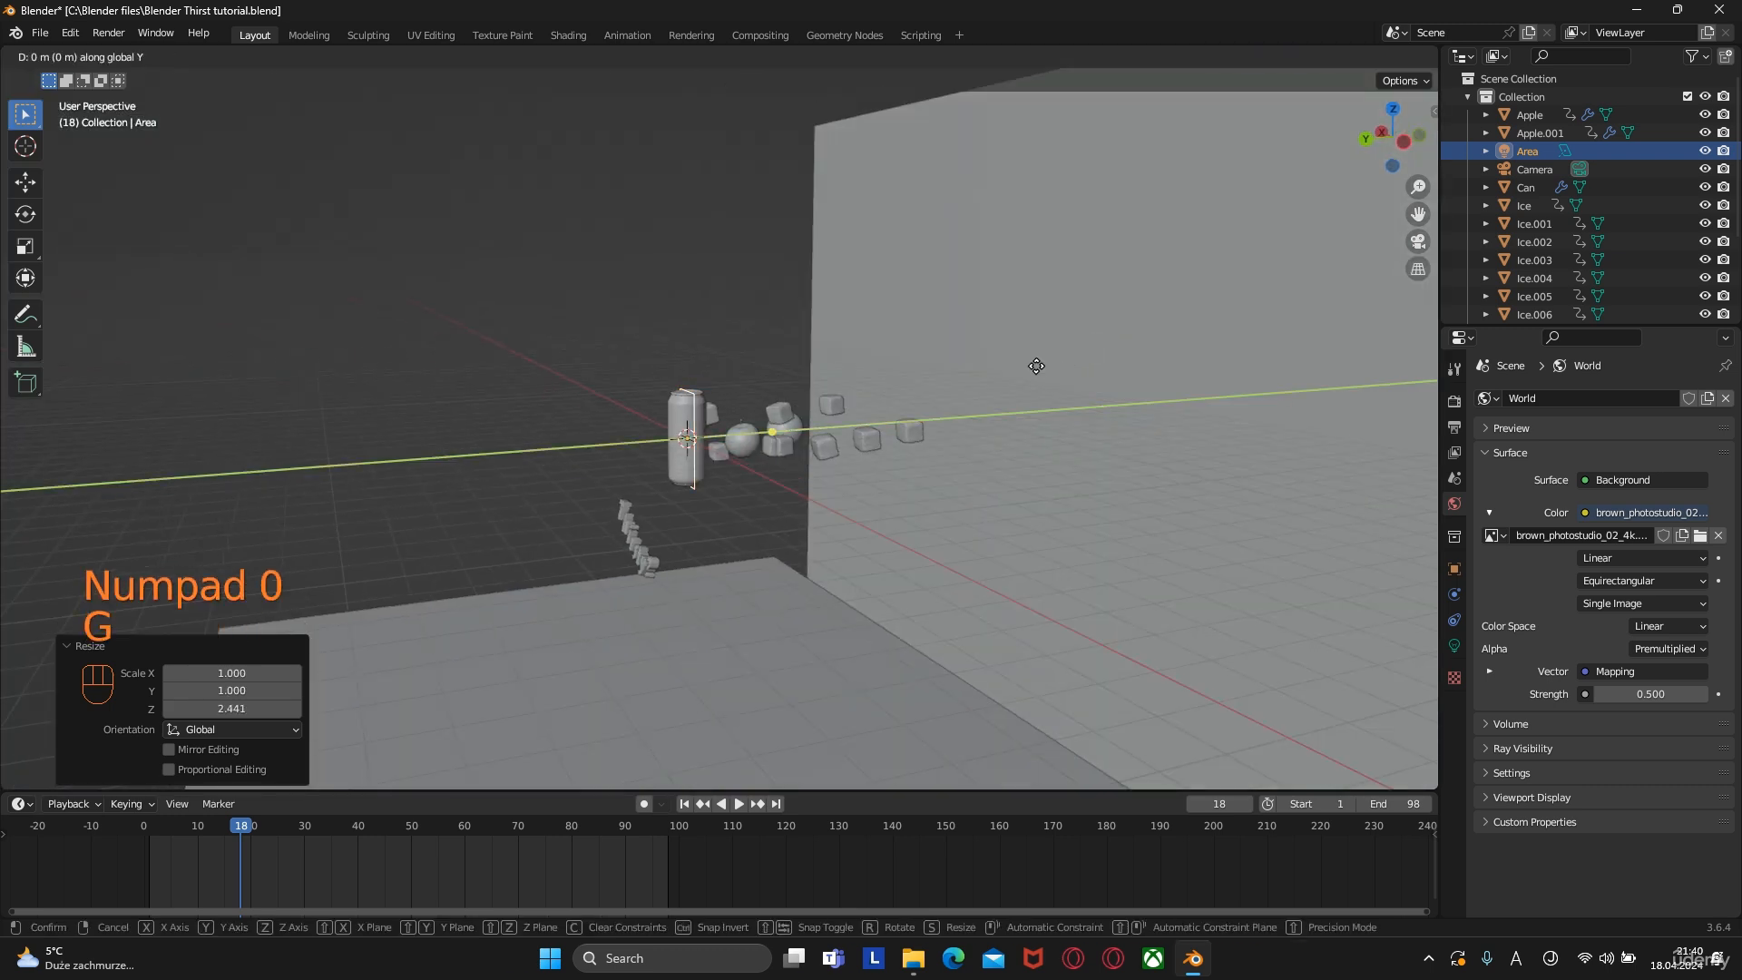
left_click(1391, 331)
middle_click_drag(1239, 352, 887, 389)
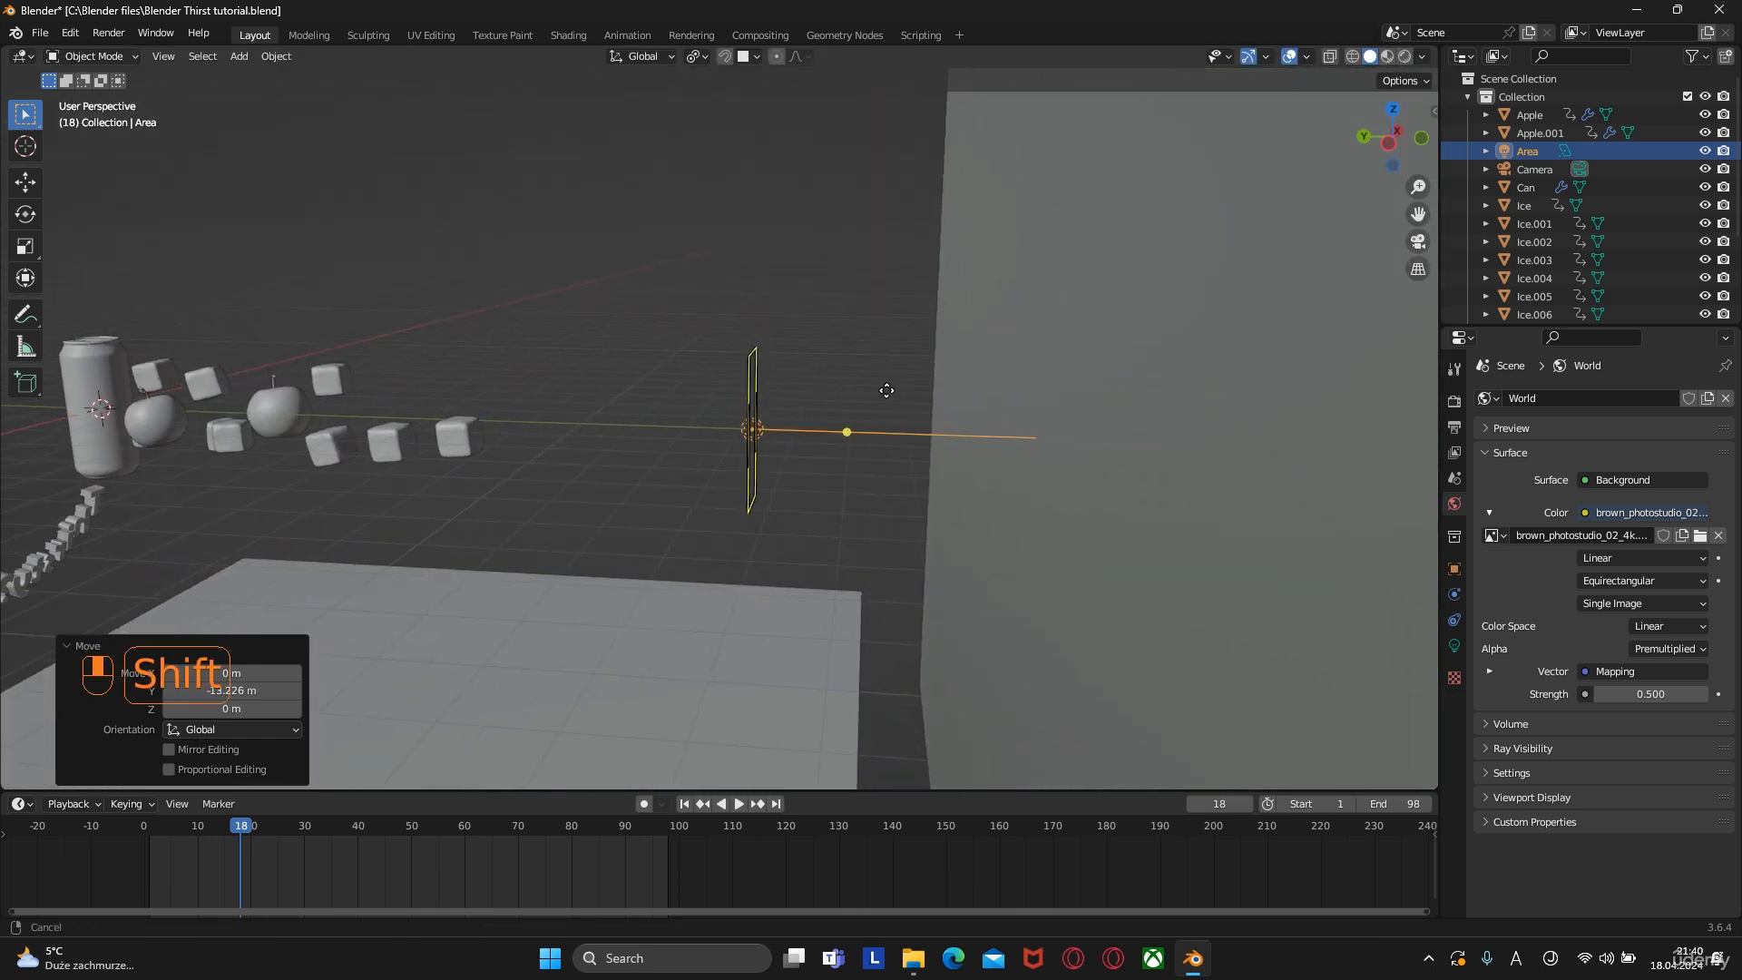
scroll(893, 395, "down", 4)
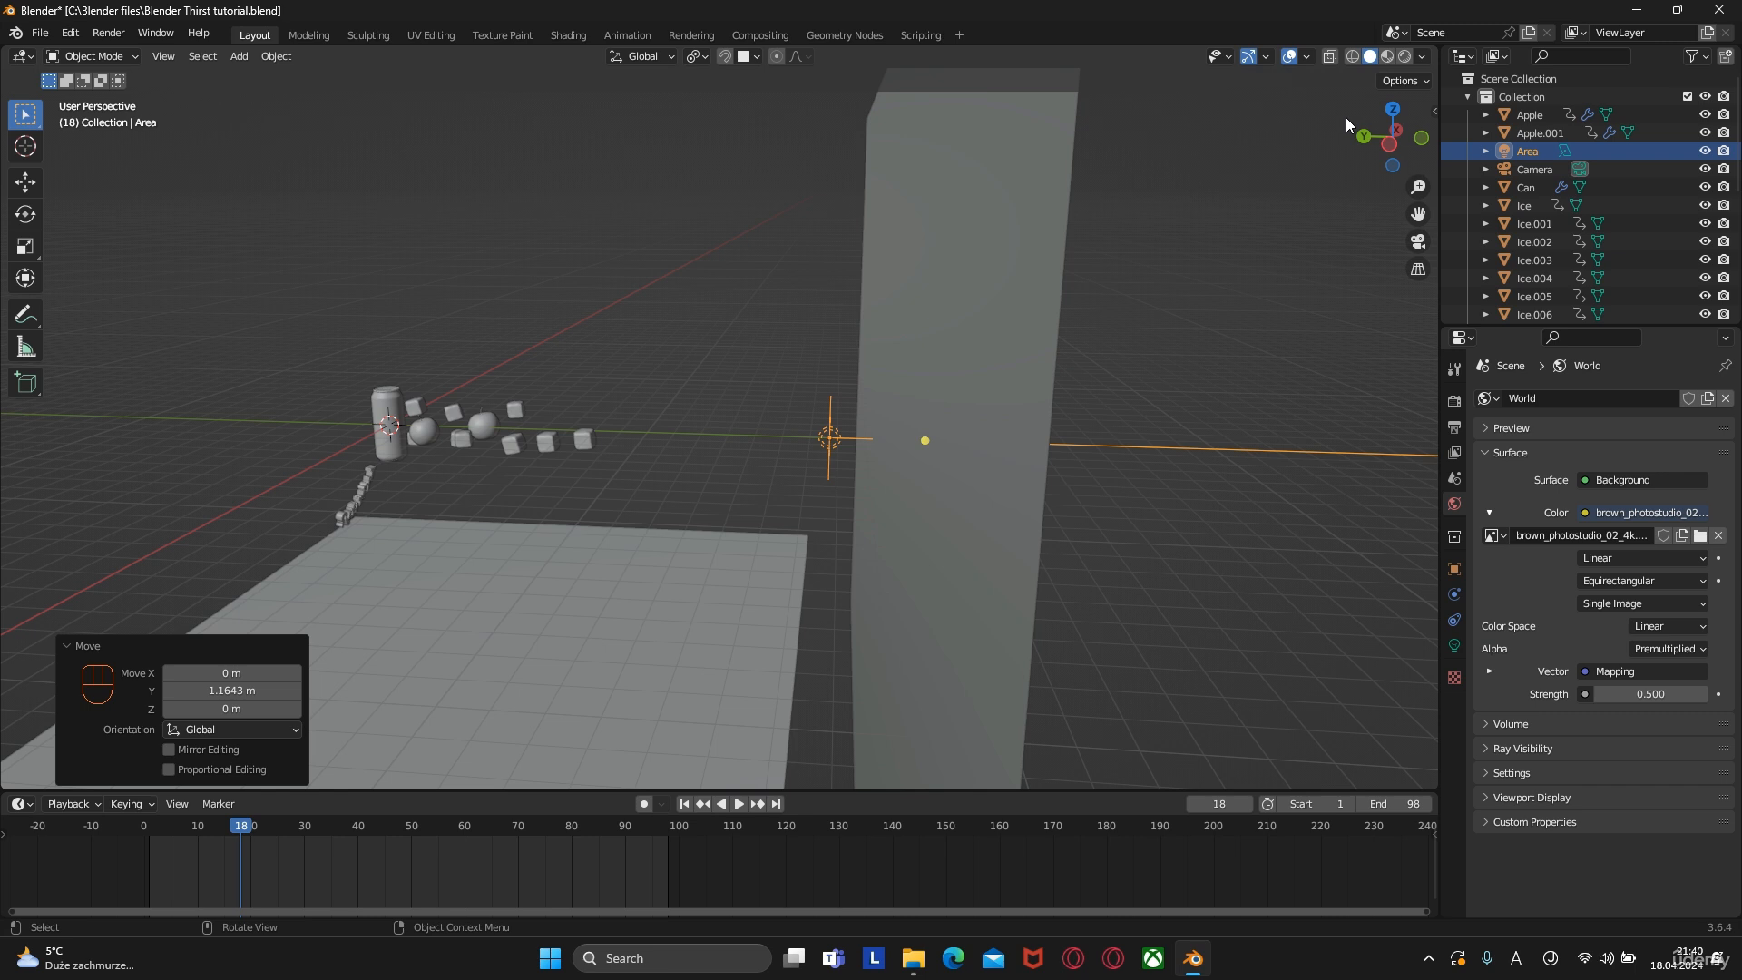
Split the 3D viewport in two, with one view looking through the camera in rendered shading
left_click_drag(1440, 47, 571, 132)
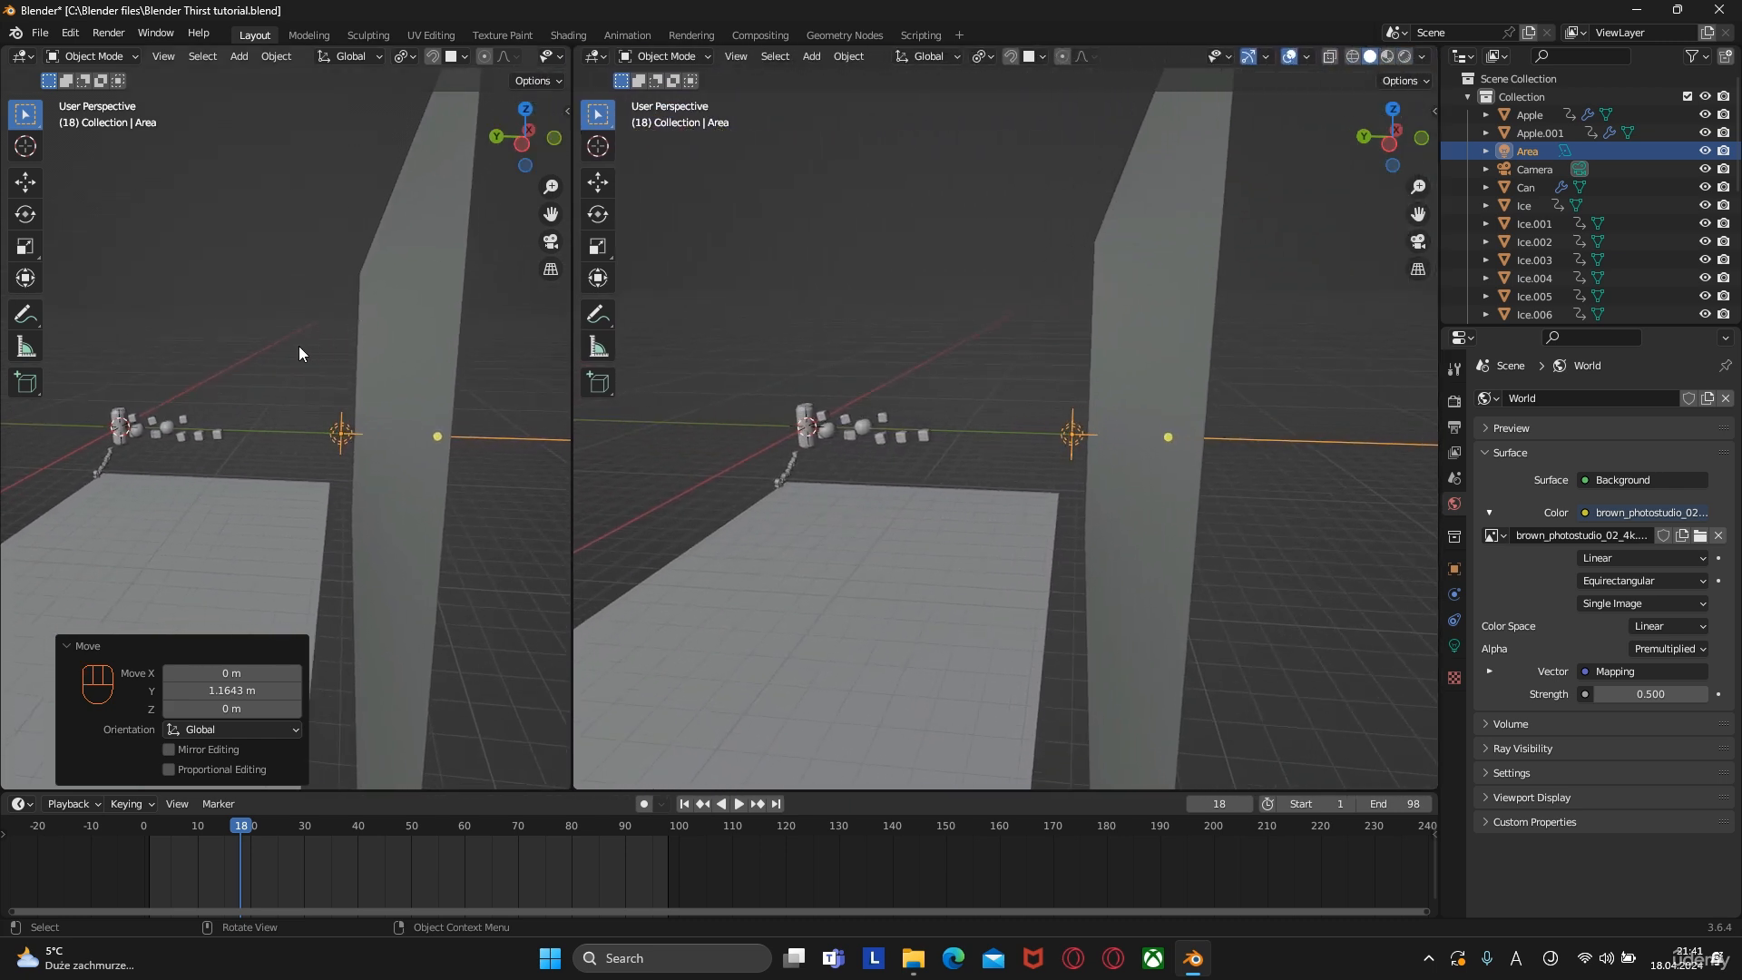
key("KP_0")
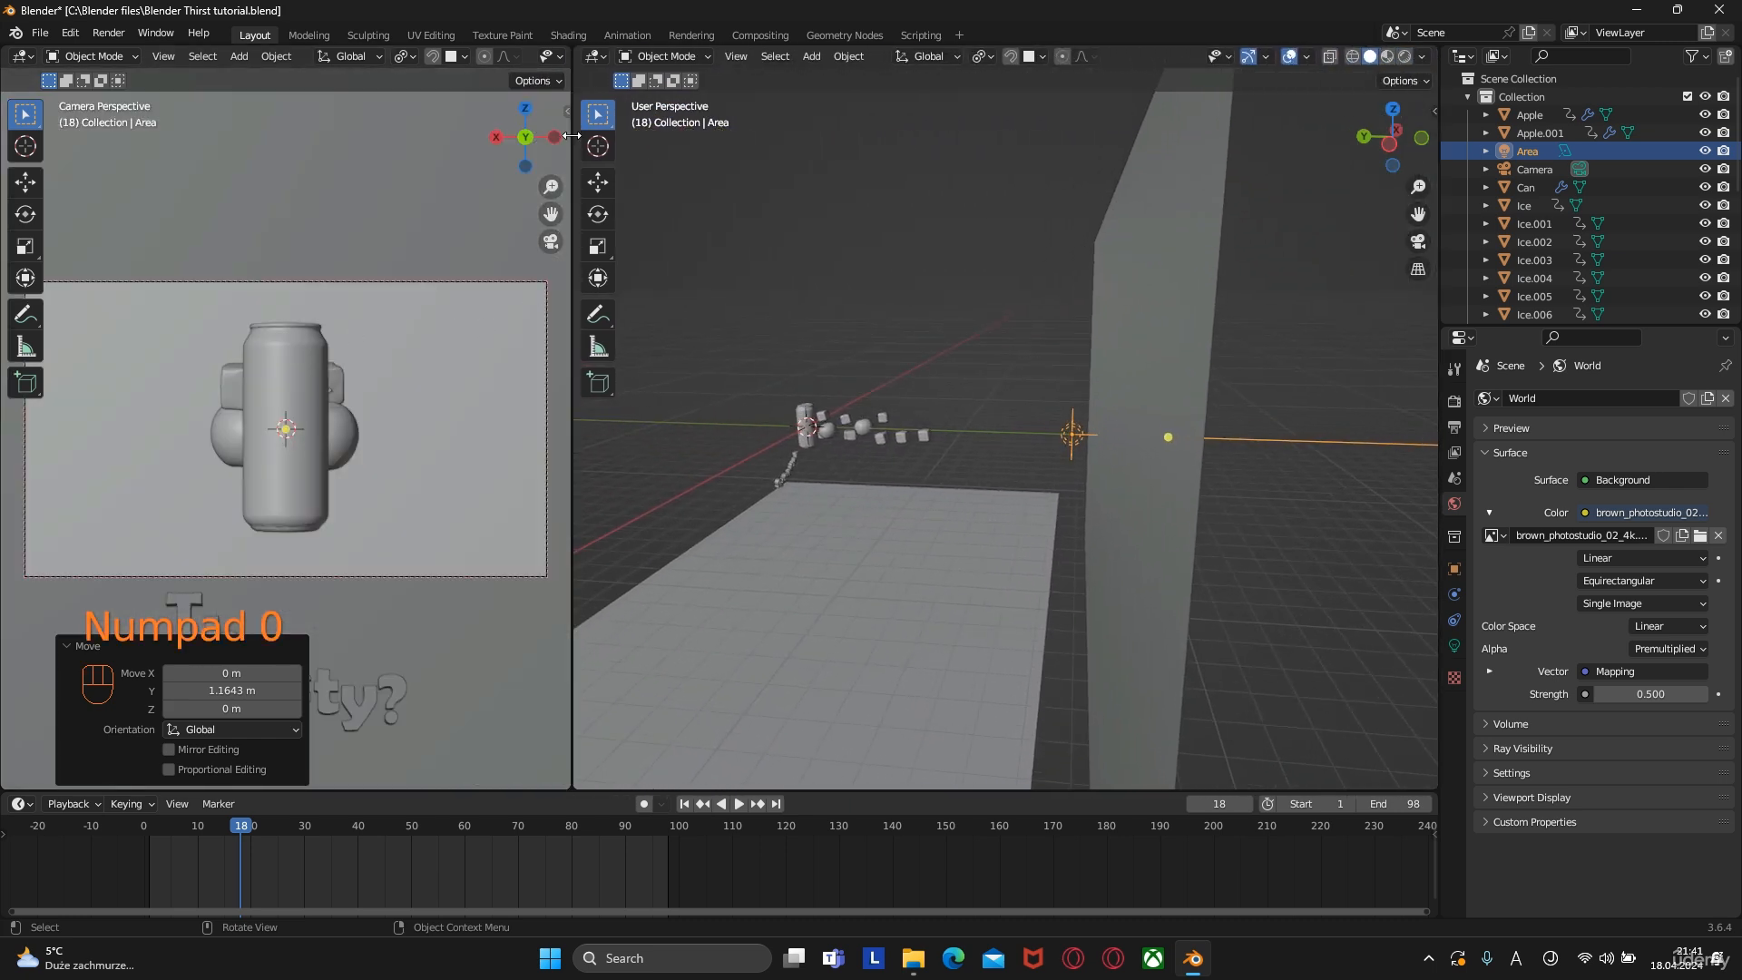
left_click_drag(574, 89, 538, 100)
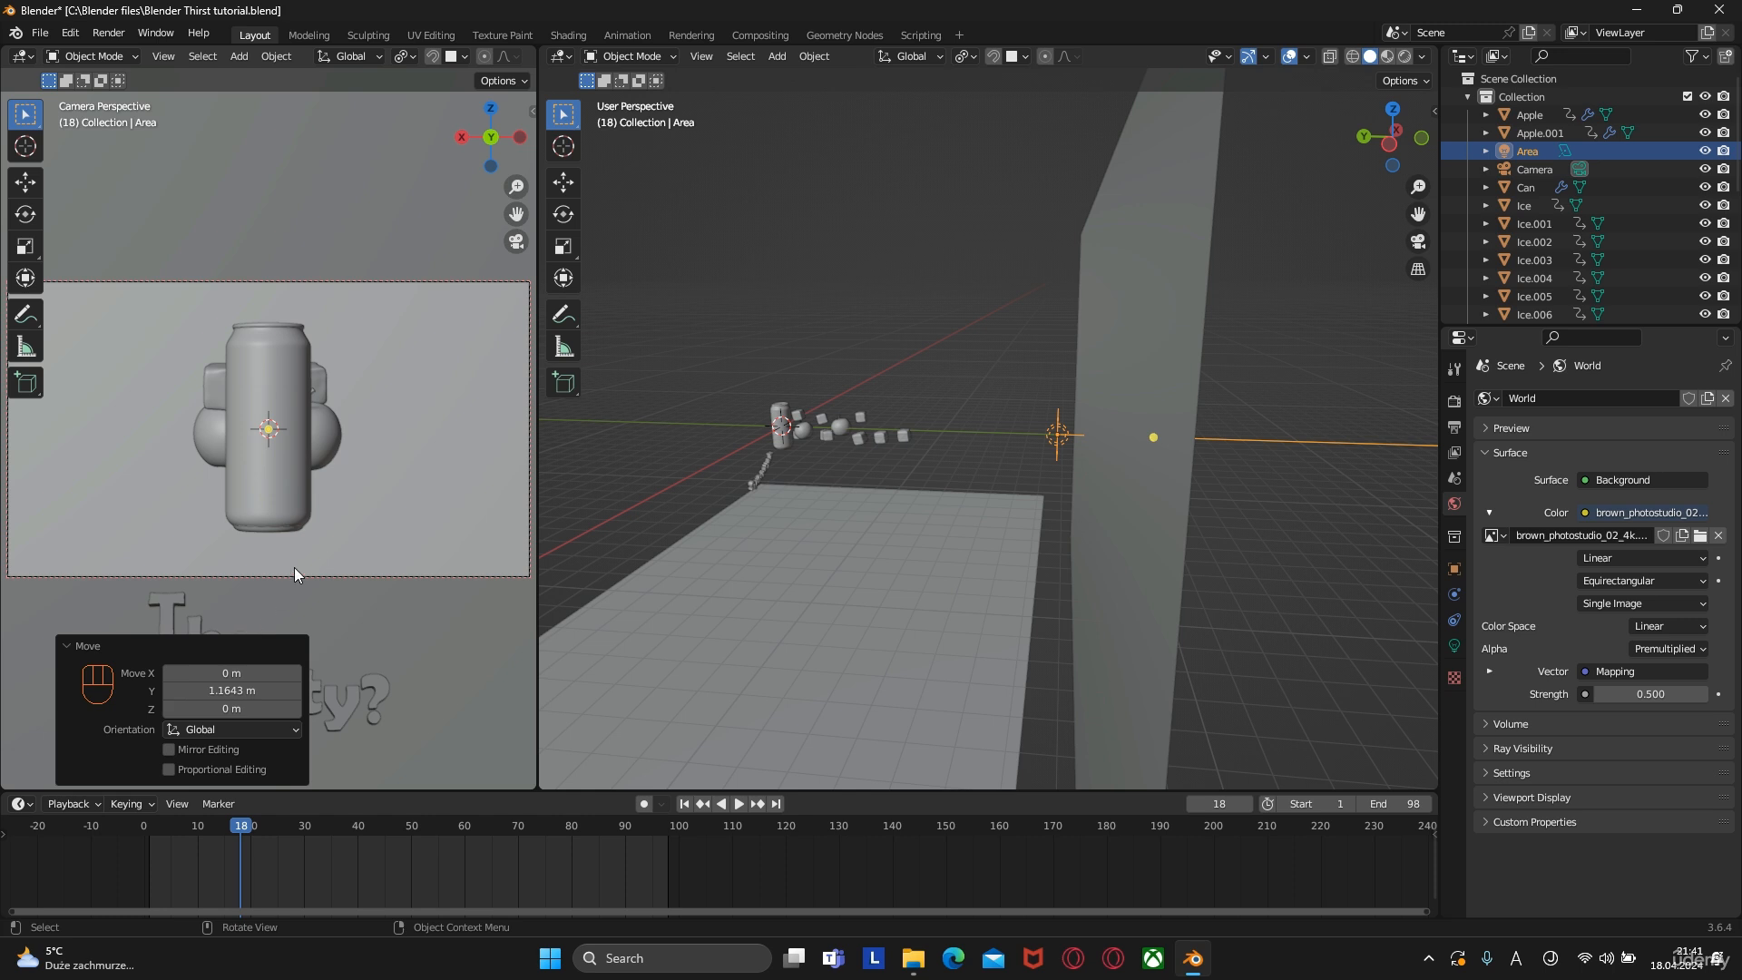
scroll(522, 58, "down", 5)
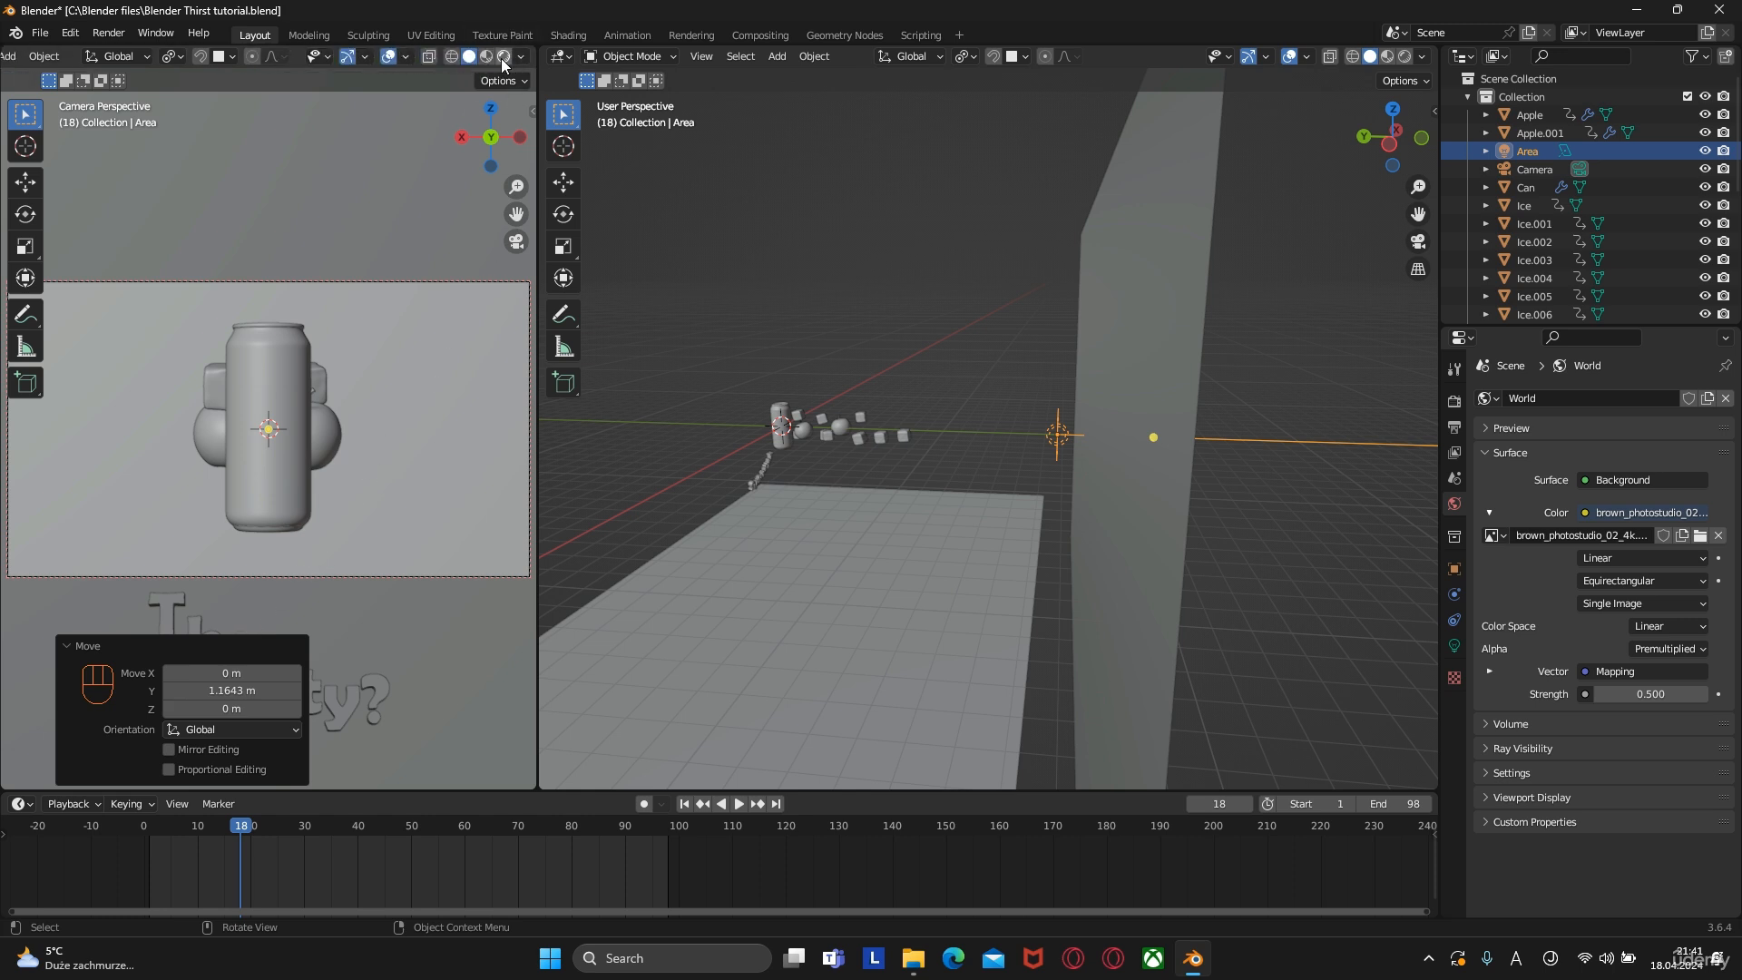
left_click(505, 58)
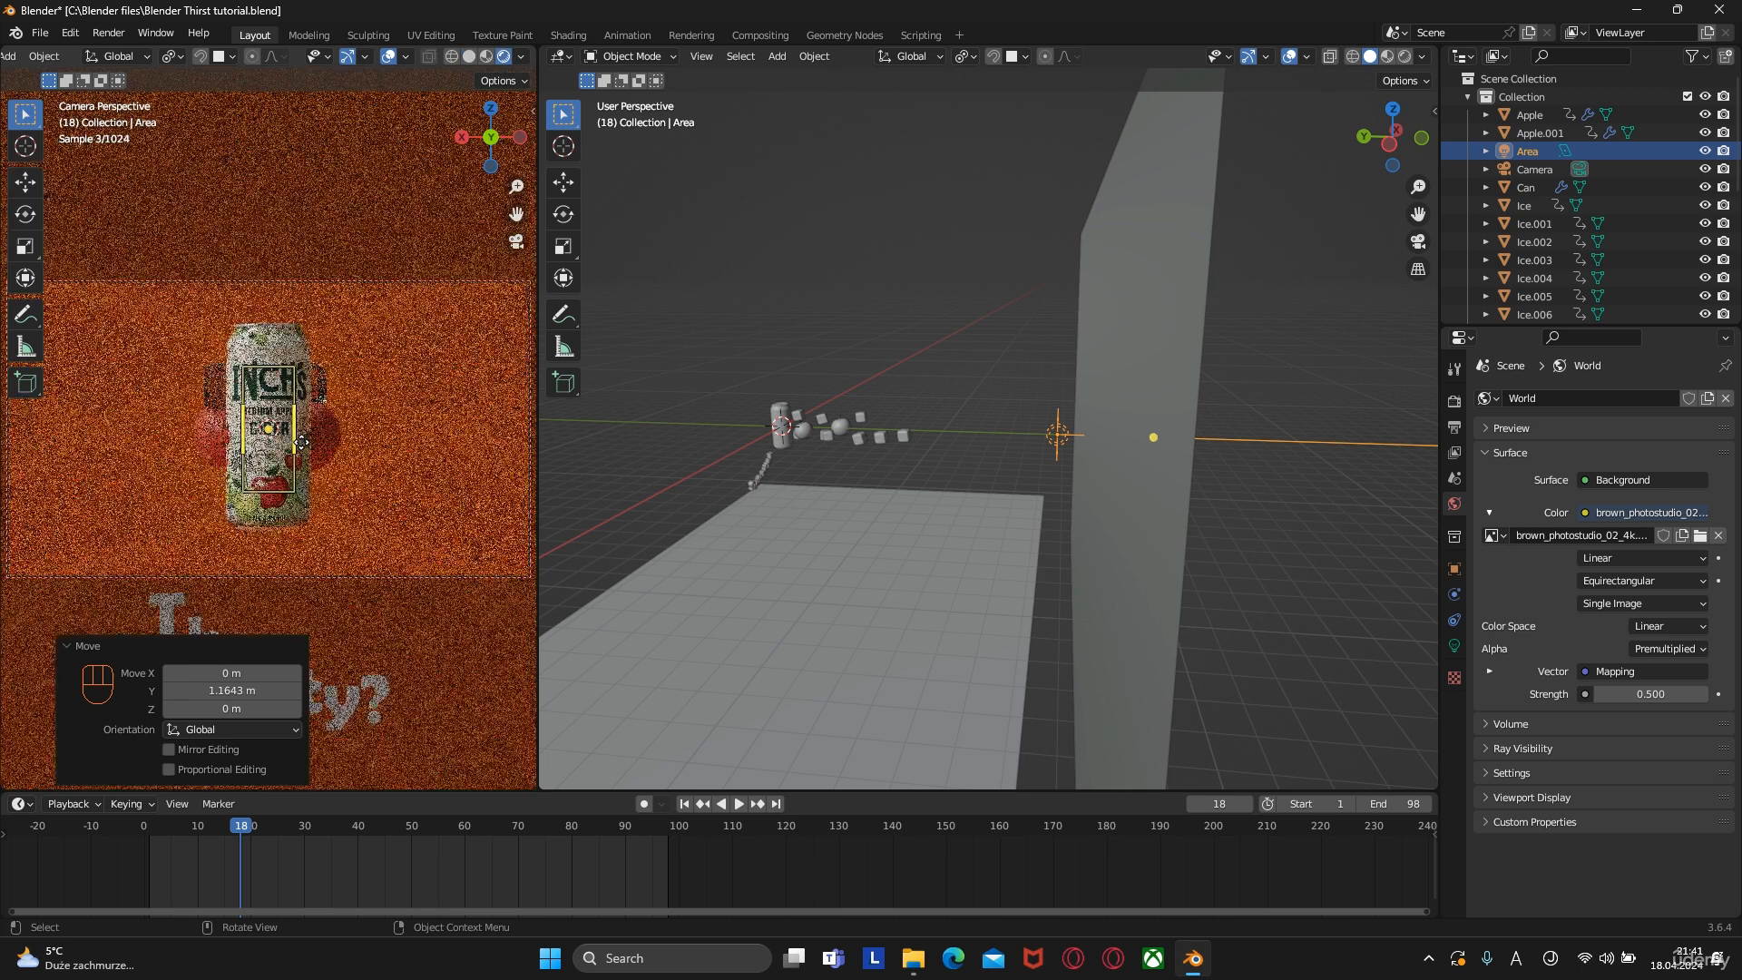
Scale the area light uniformly by about 1.6 and raise it about 0.11 m along Z so it stays hidden behind the can
middle_click_drag(1016, 428, 1103, 428)
key("s")
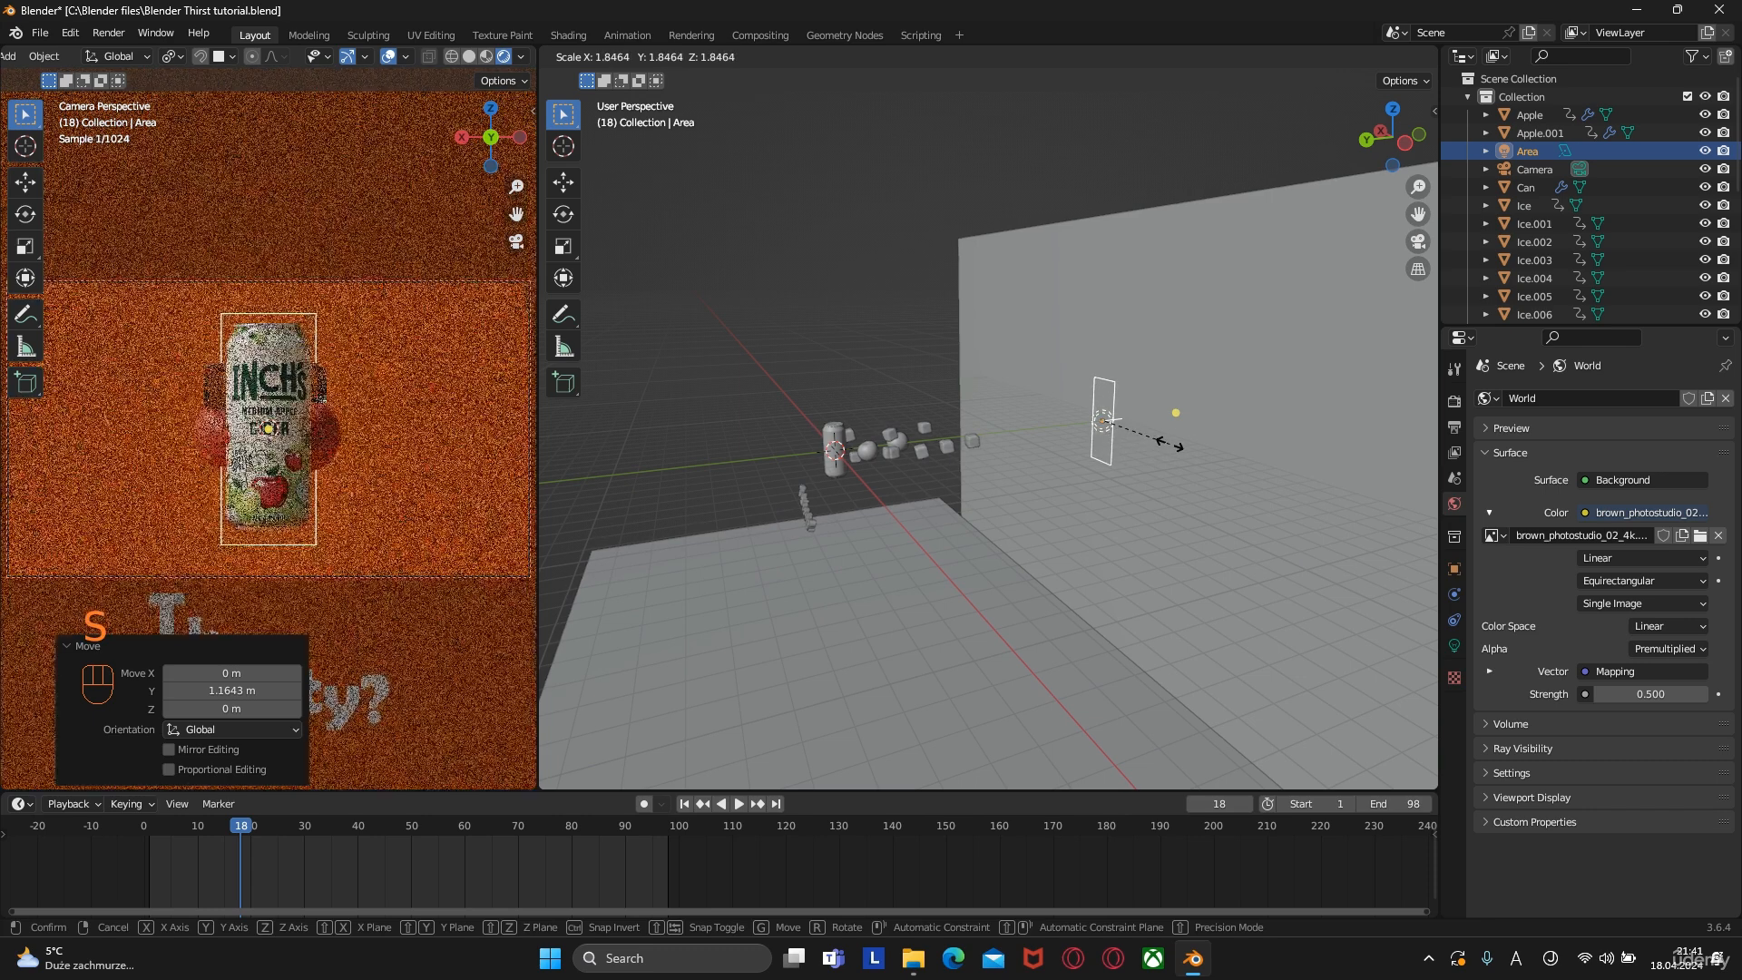
left_click(1158, 444)
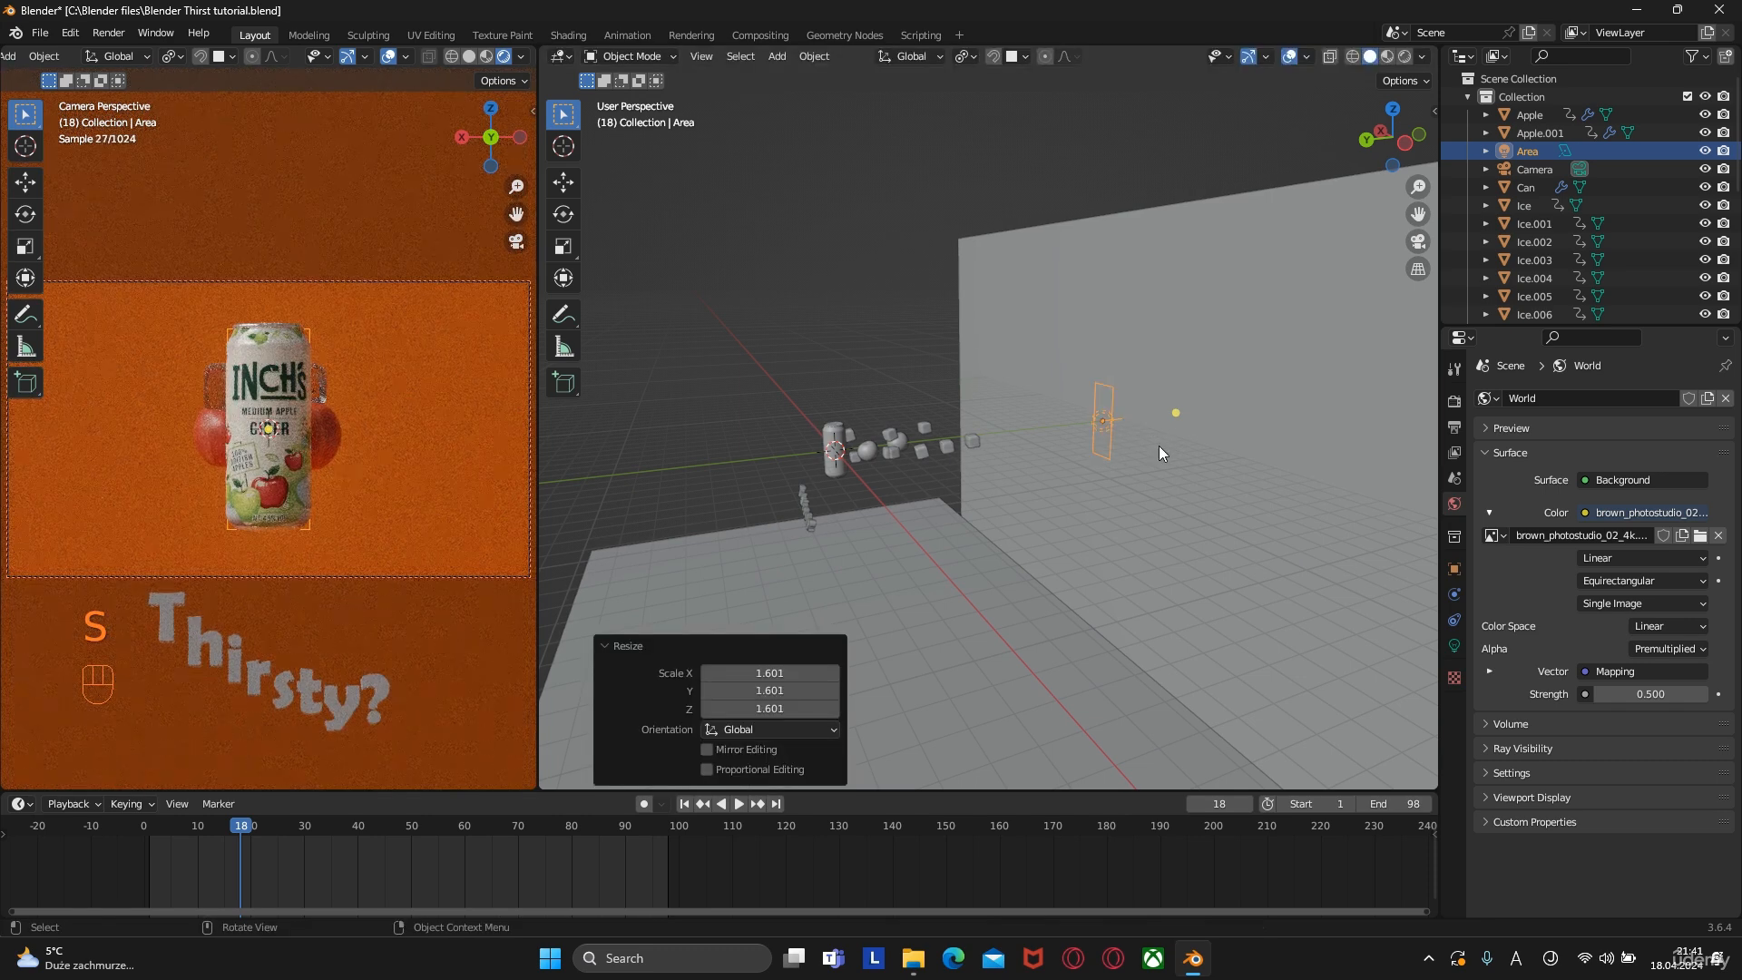
key("g")
key("z")
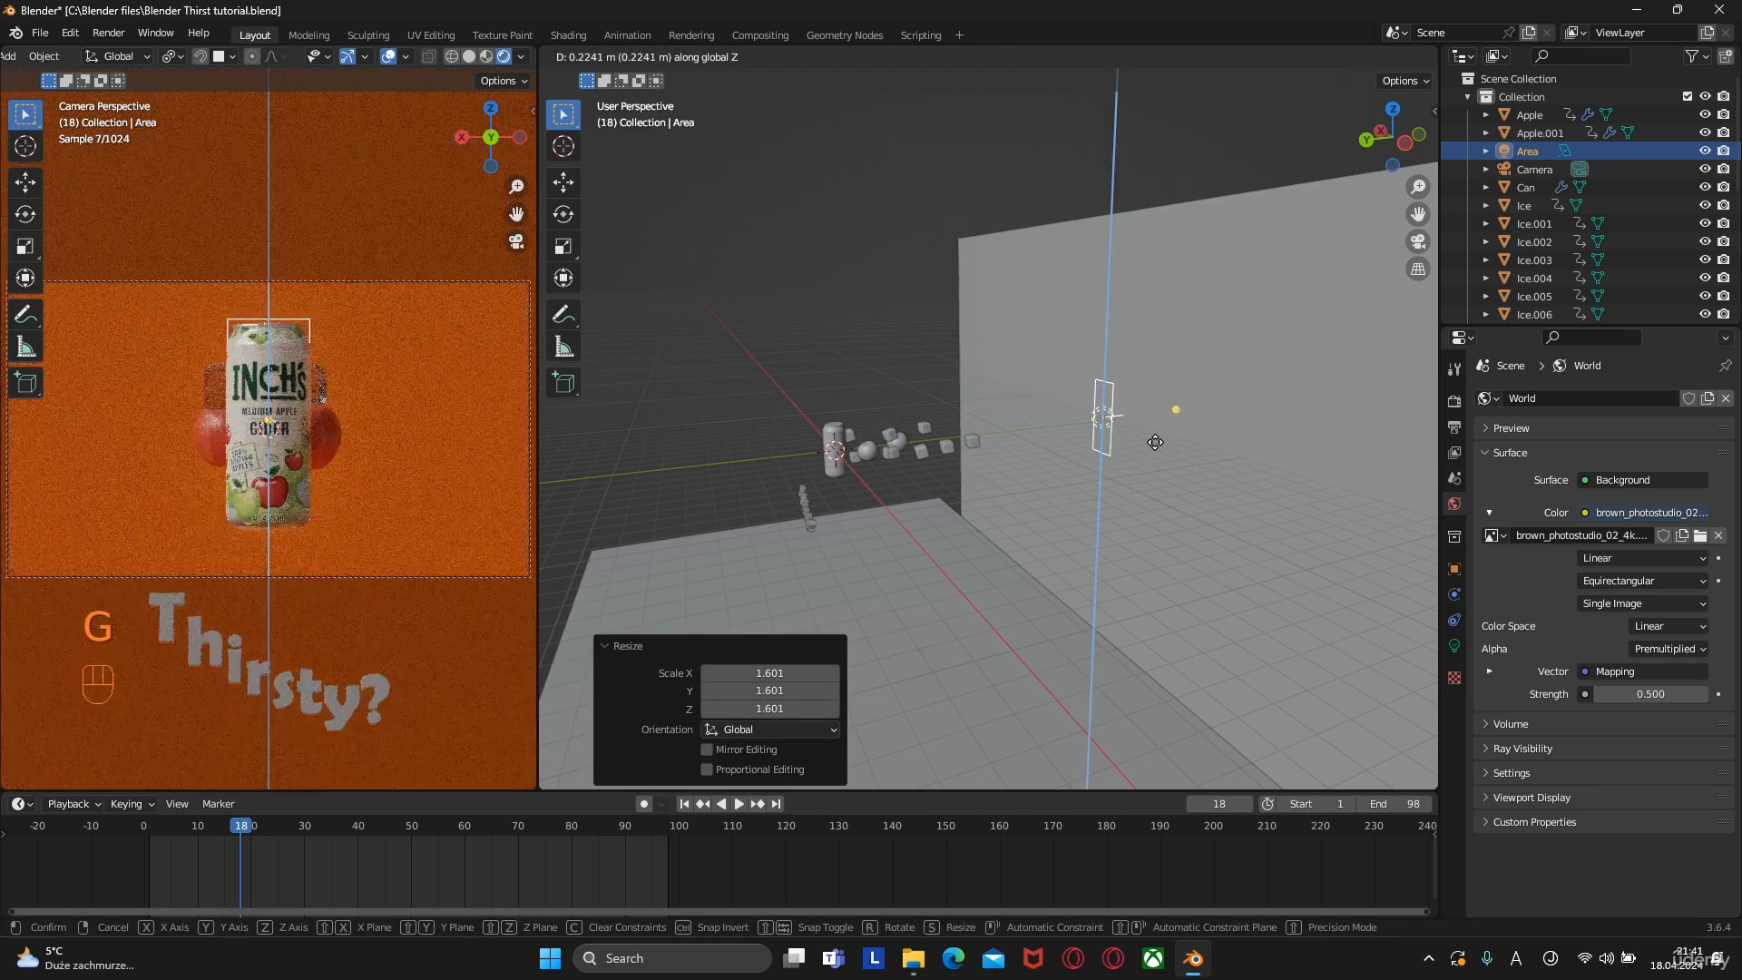
left_click(1156, 444)
Set the area light's power to 800 W
left_click(1453, 649)
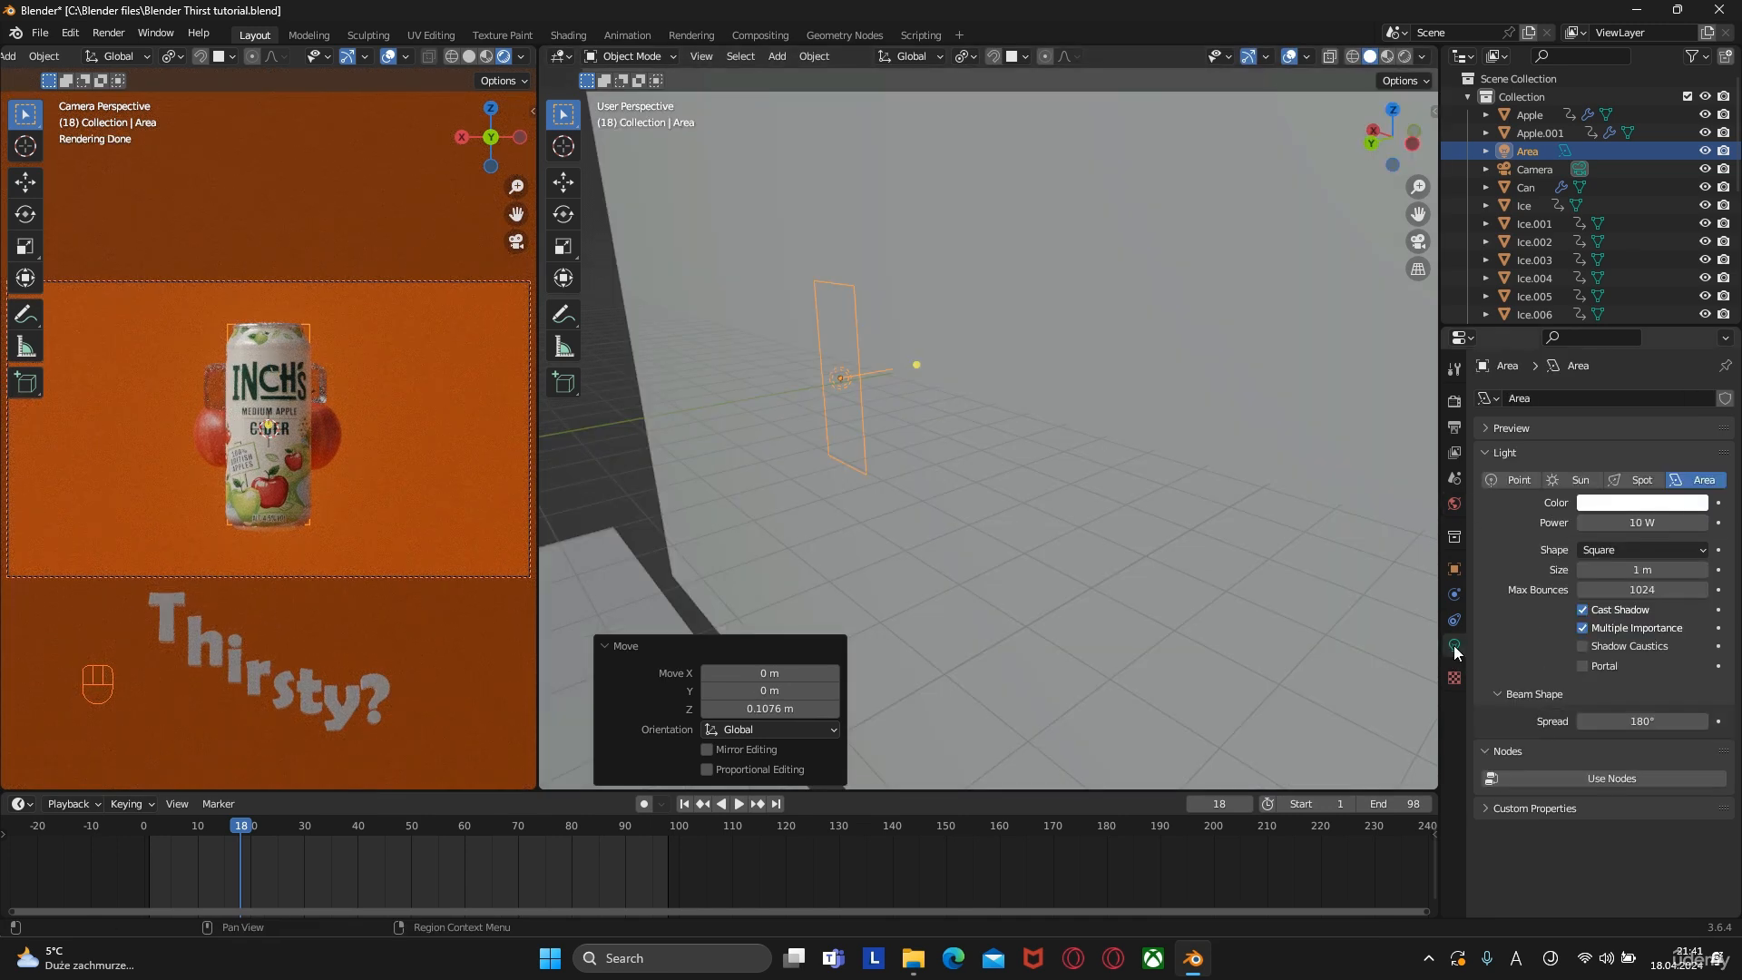
left_click(1621, 523)
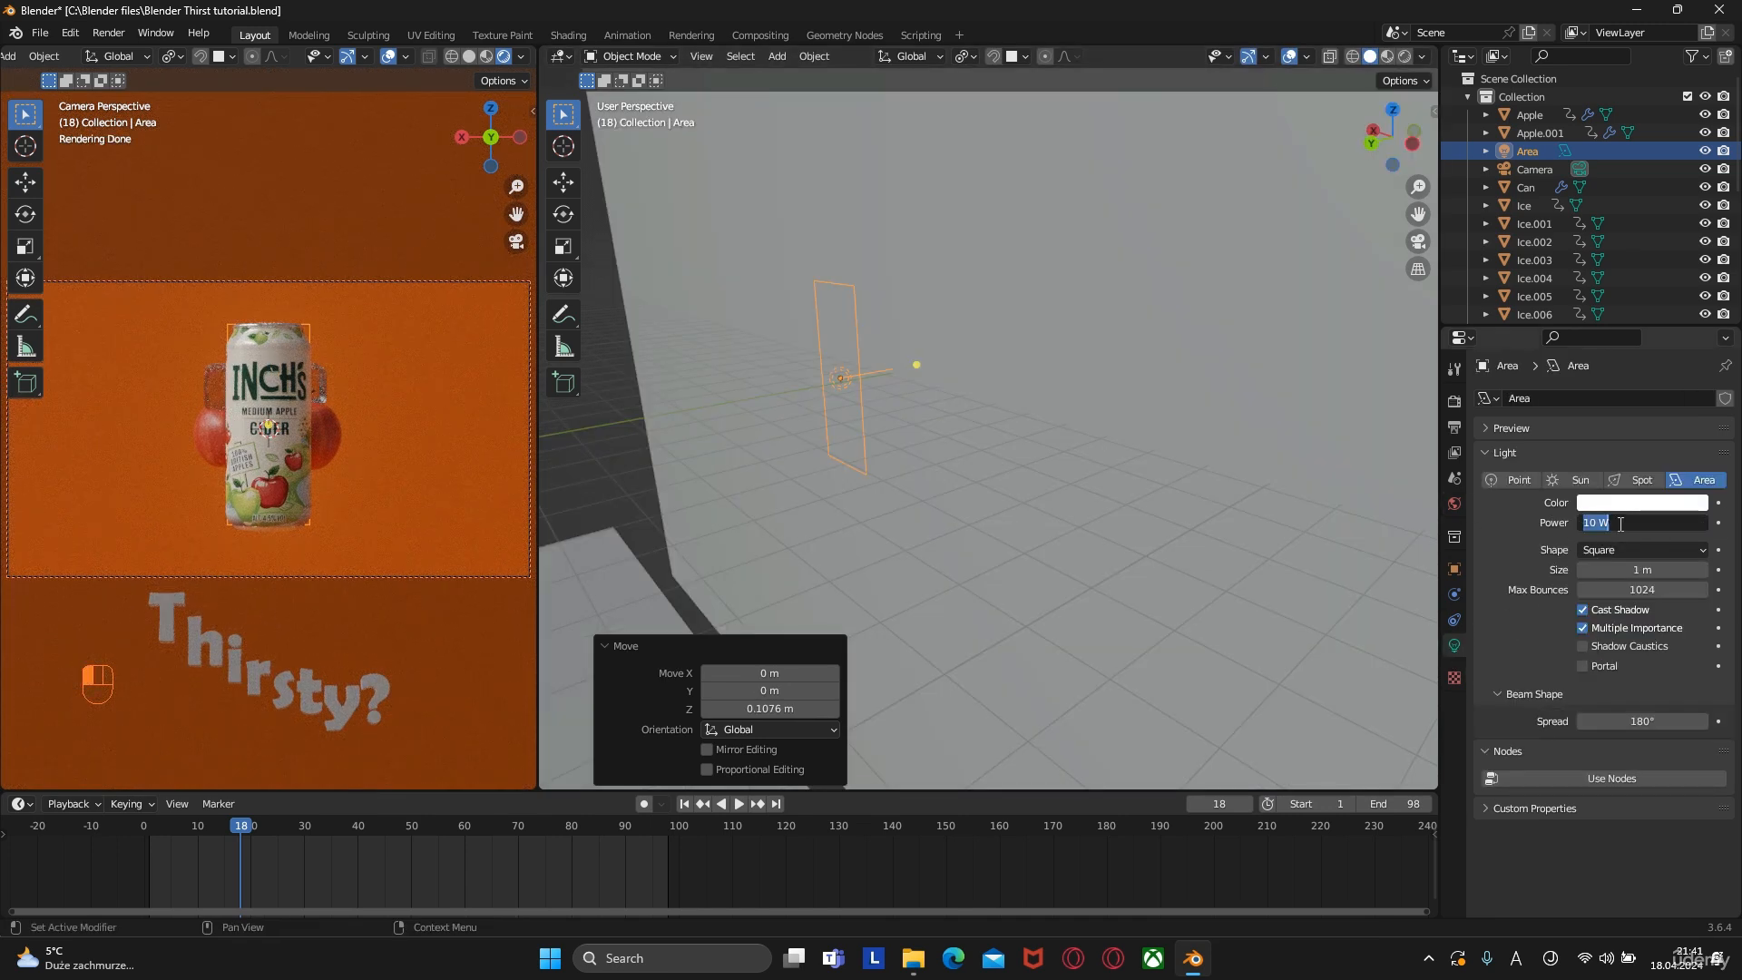
type("300")
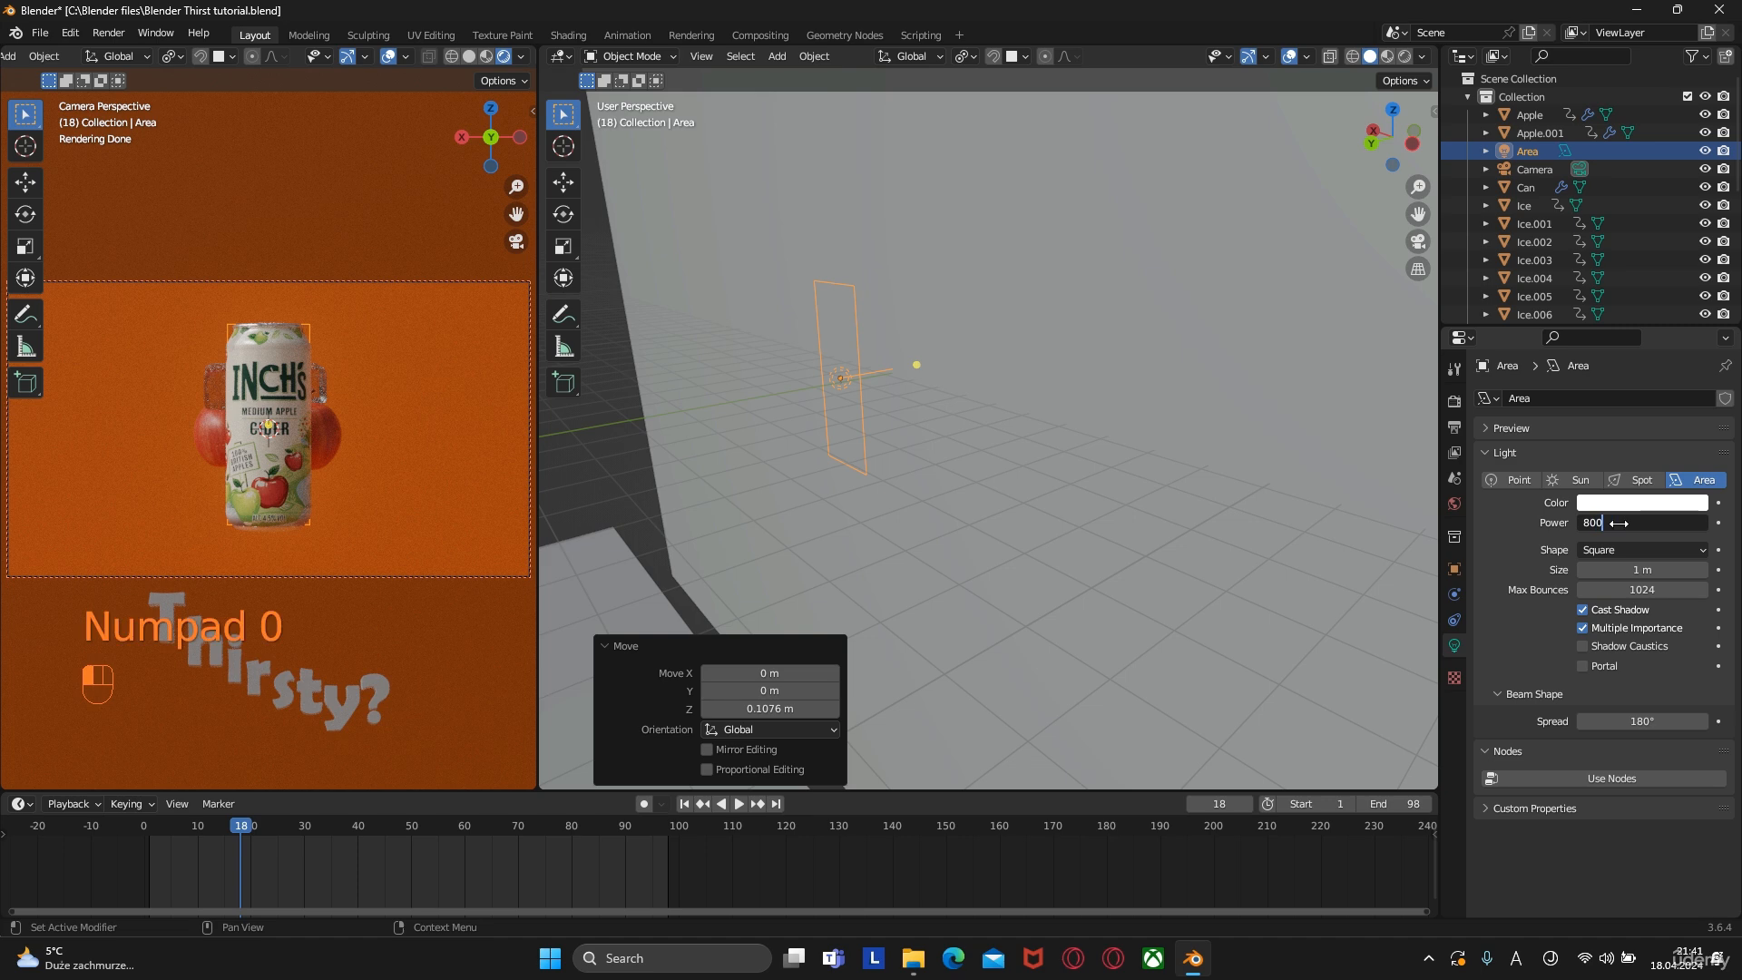
key("Return")
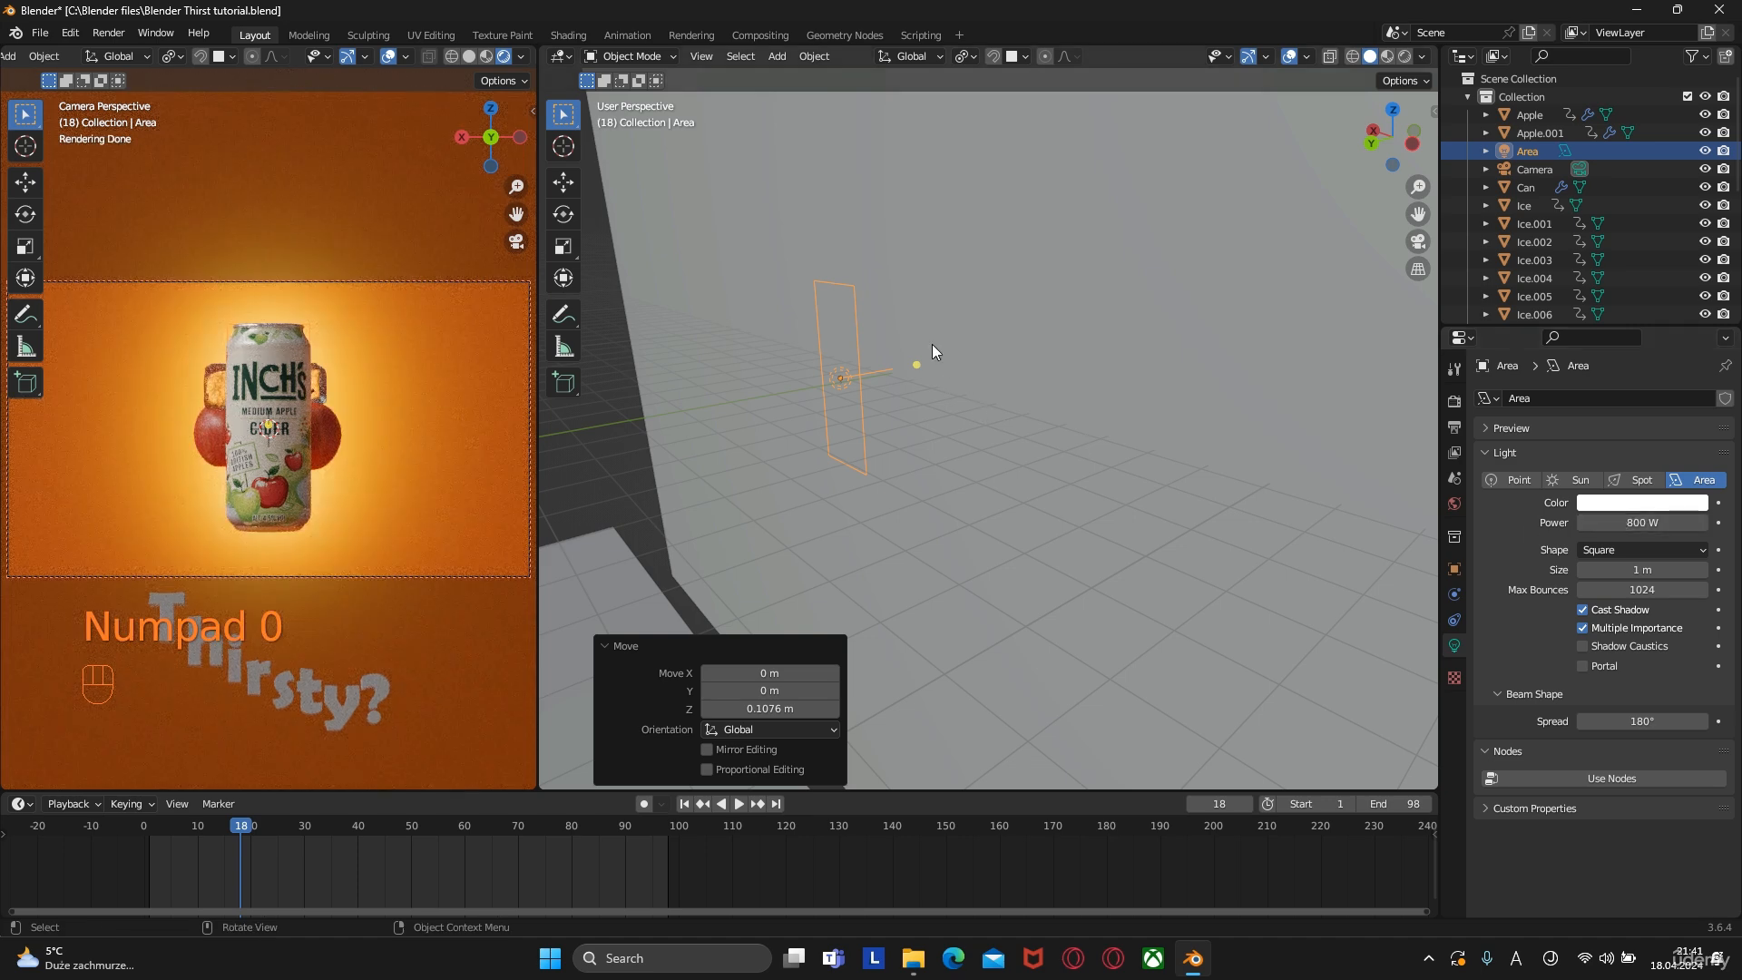
Move the area light about 1.36 m along global Y and scale it uniformly by about 0.77 so it stays hidden behind the can
key("g")
key("x")
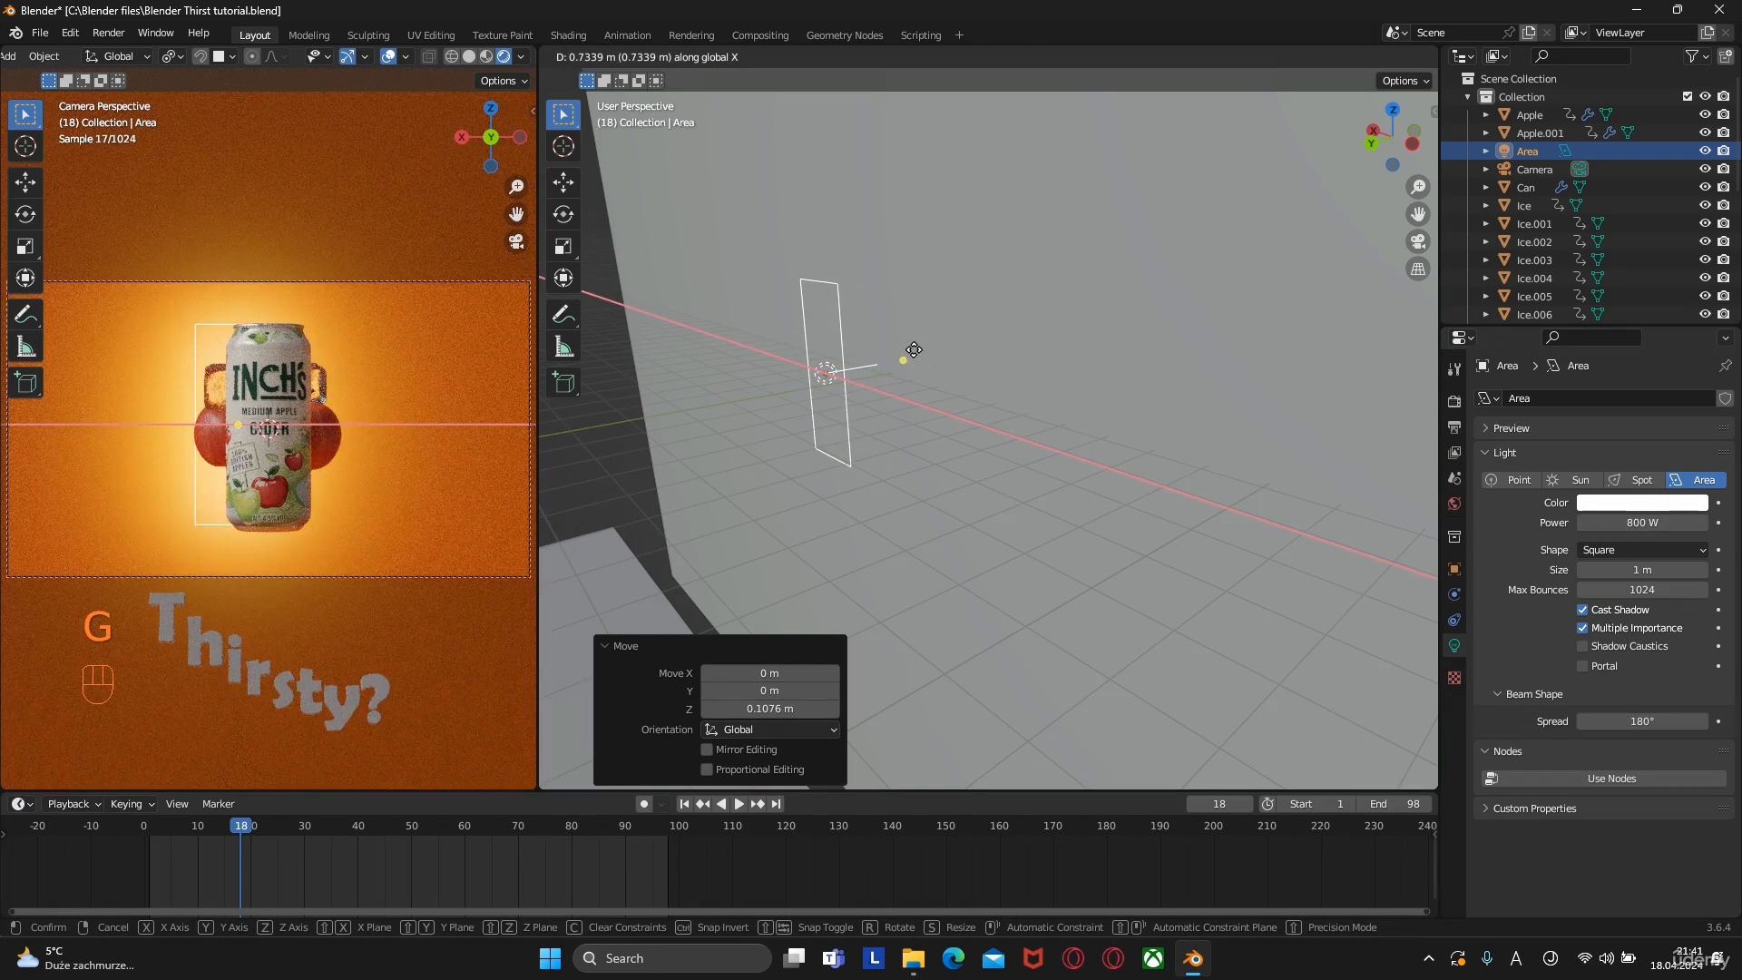
key("y")
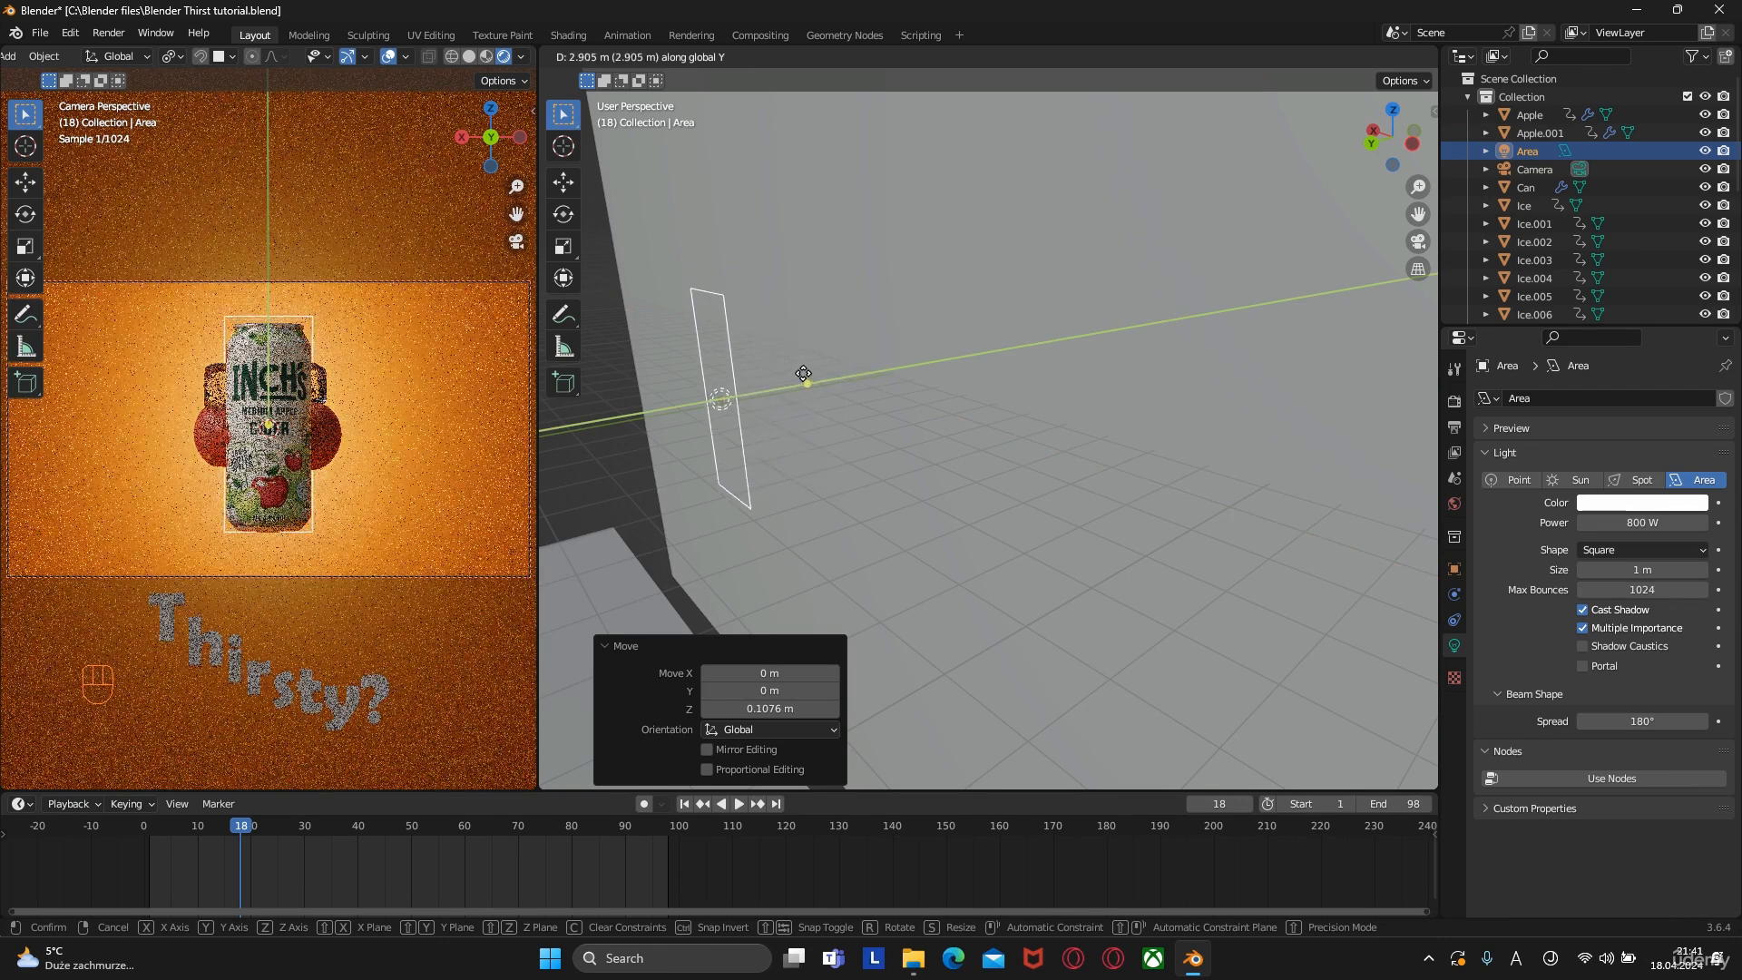
left_click(883, 373)
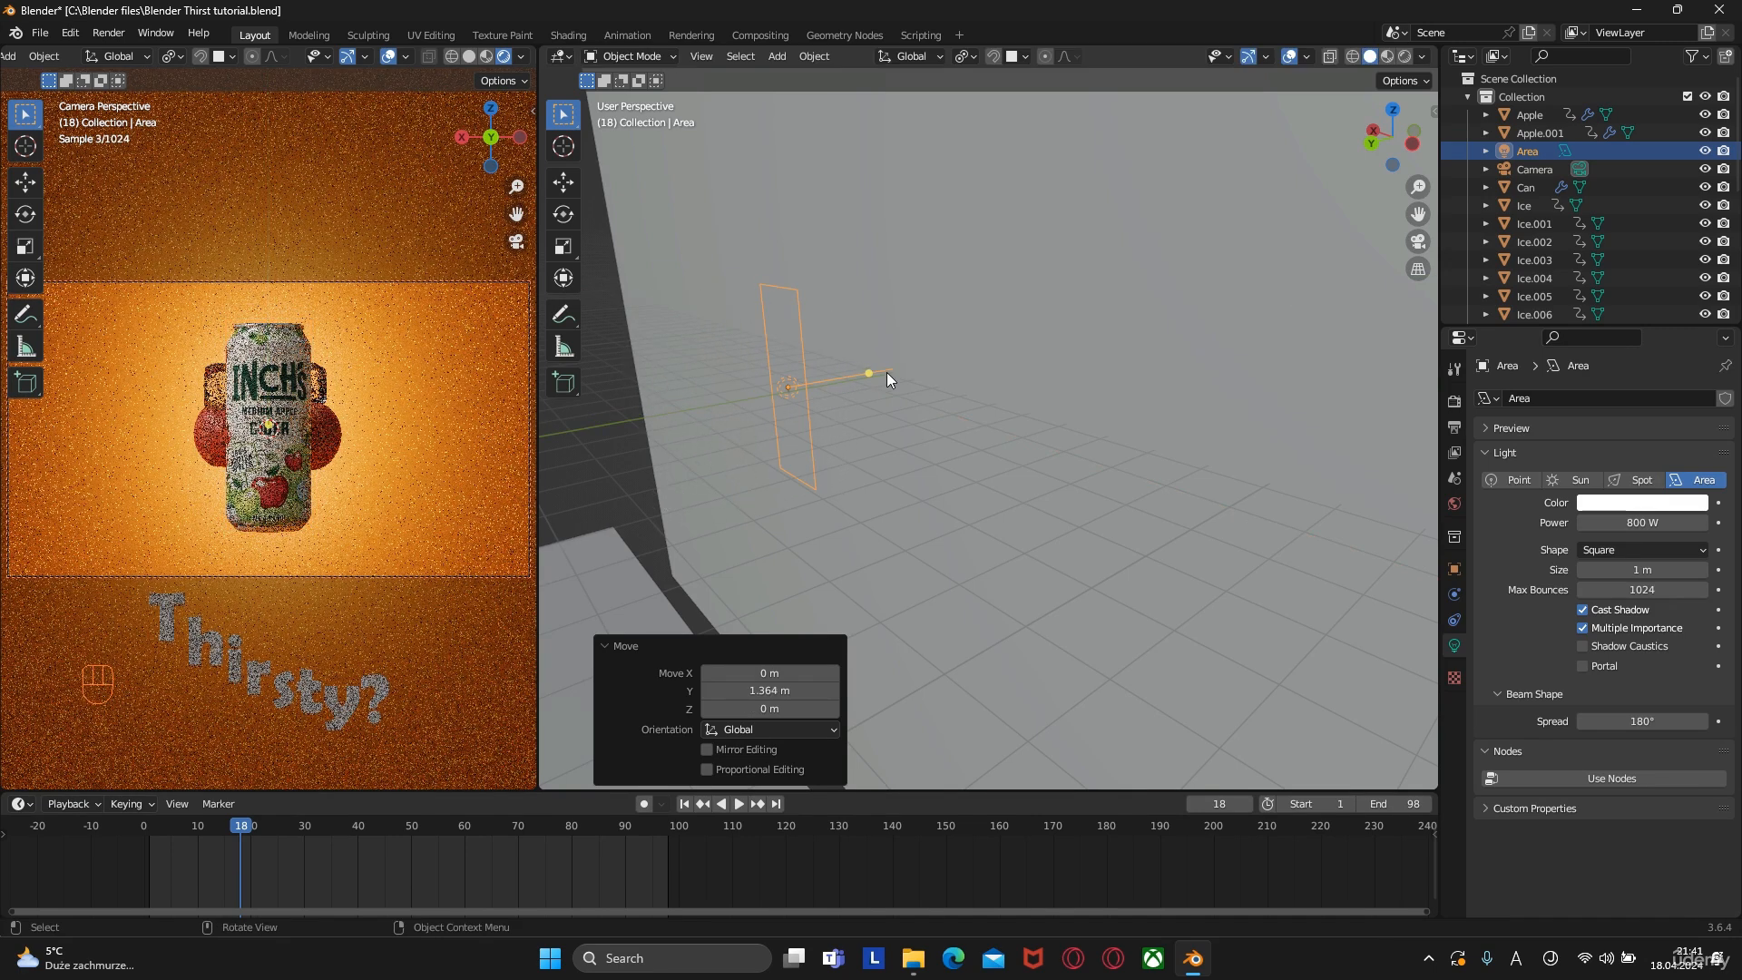
key("s")
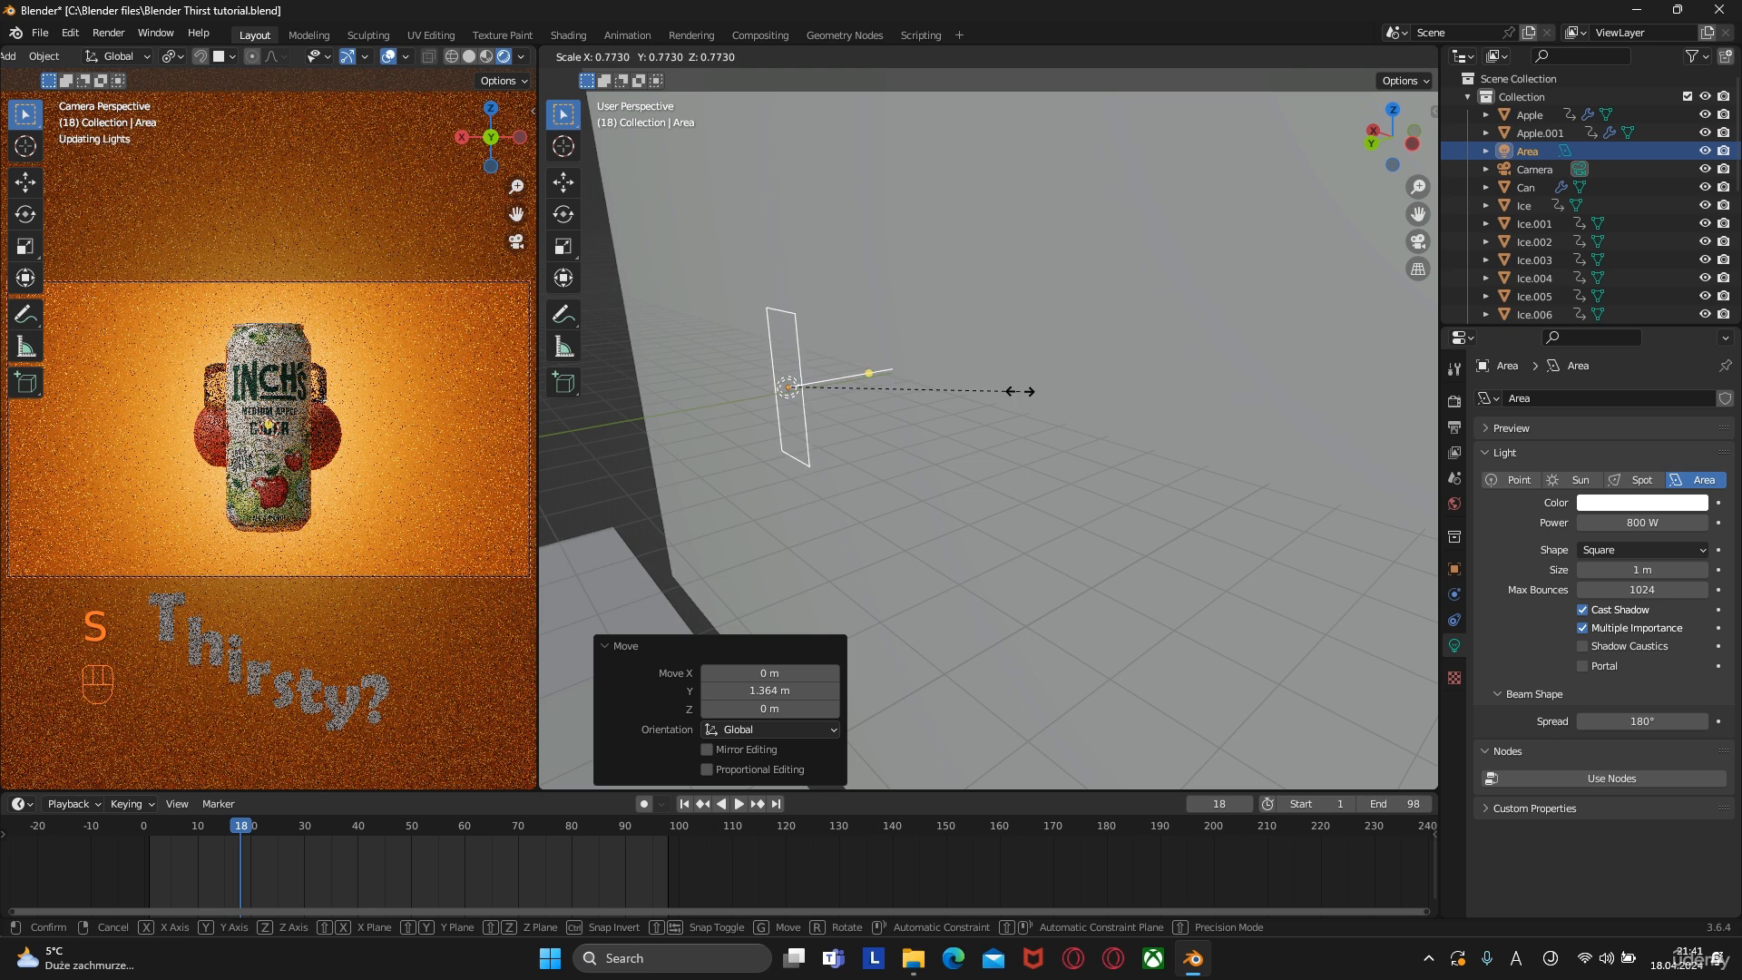
left_click(1020, 392)
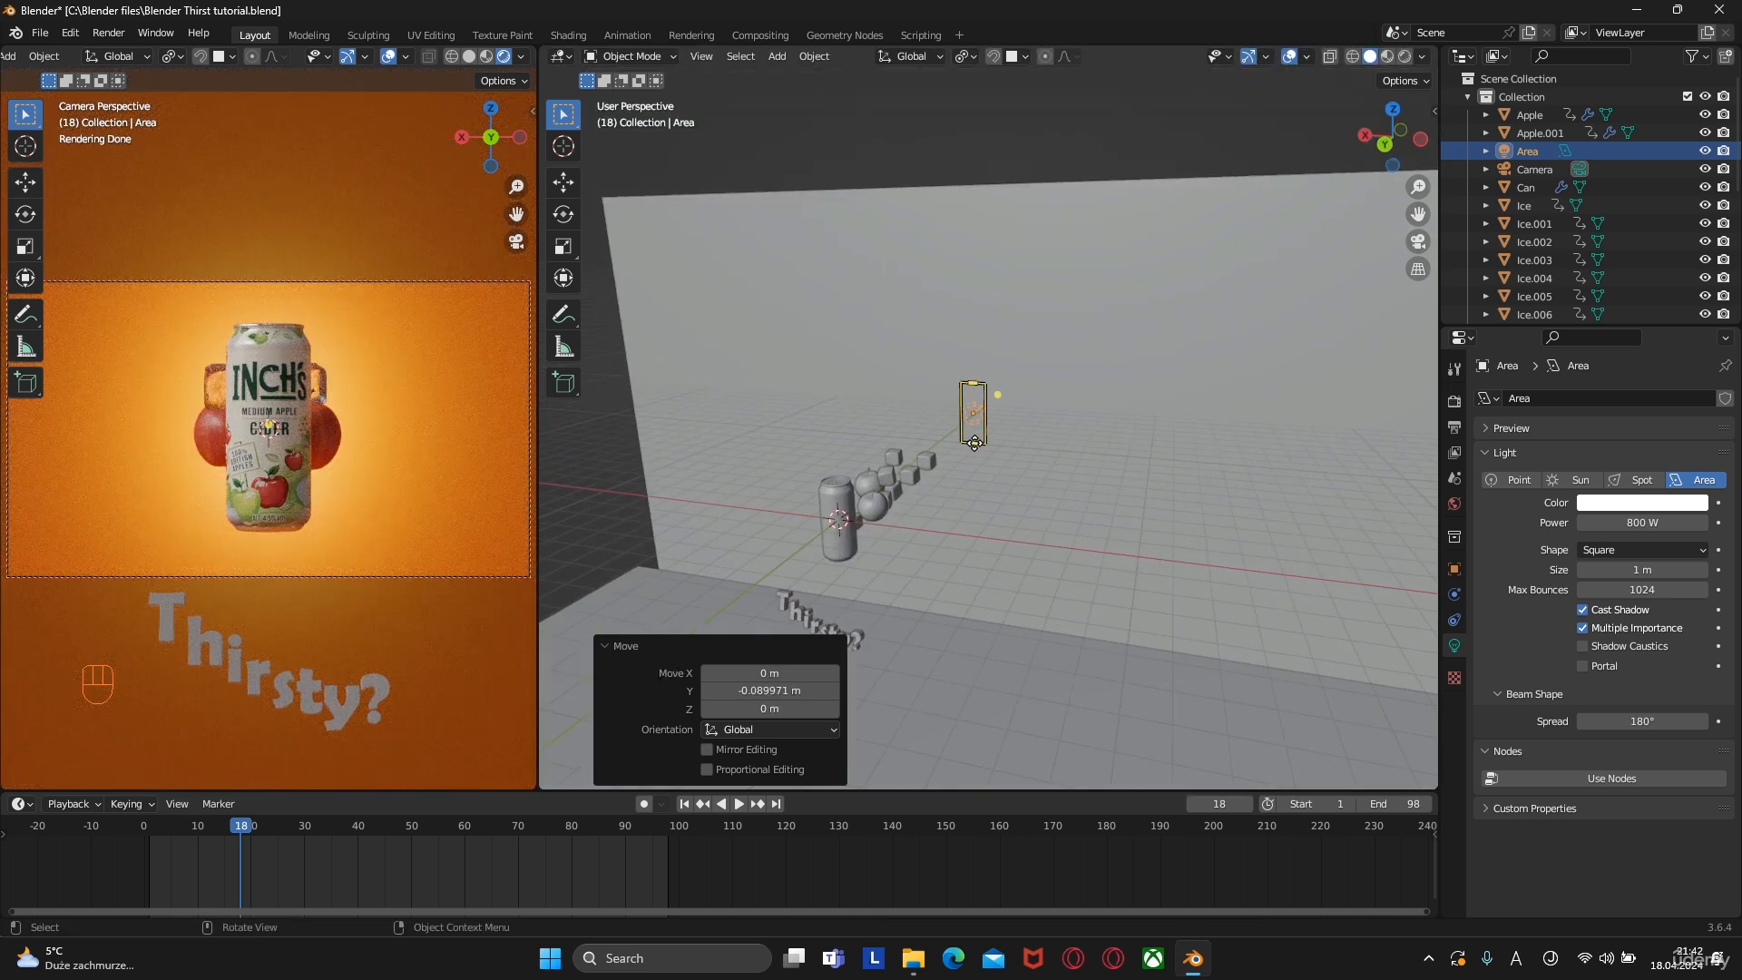
Add a spot light at the world origin and raise it about 10 m along Z above the can
key("shift+a")
mouse_move(965, 444)
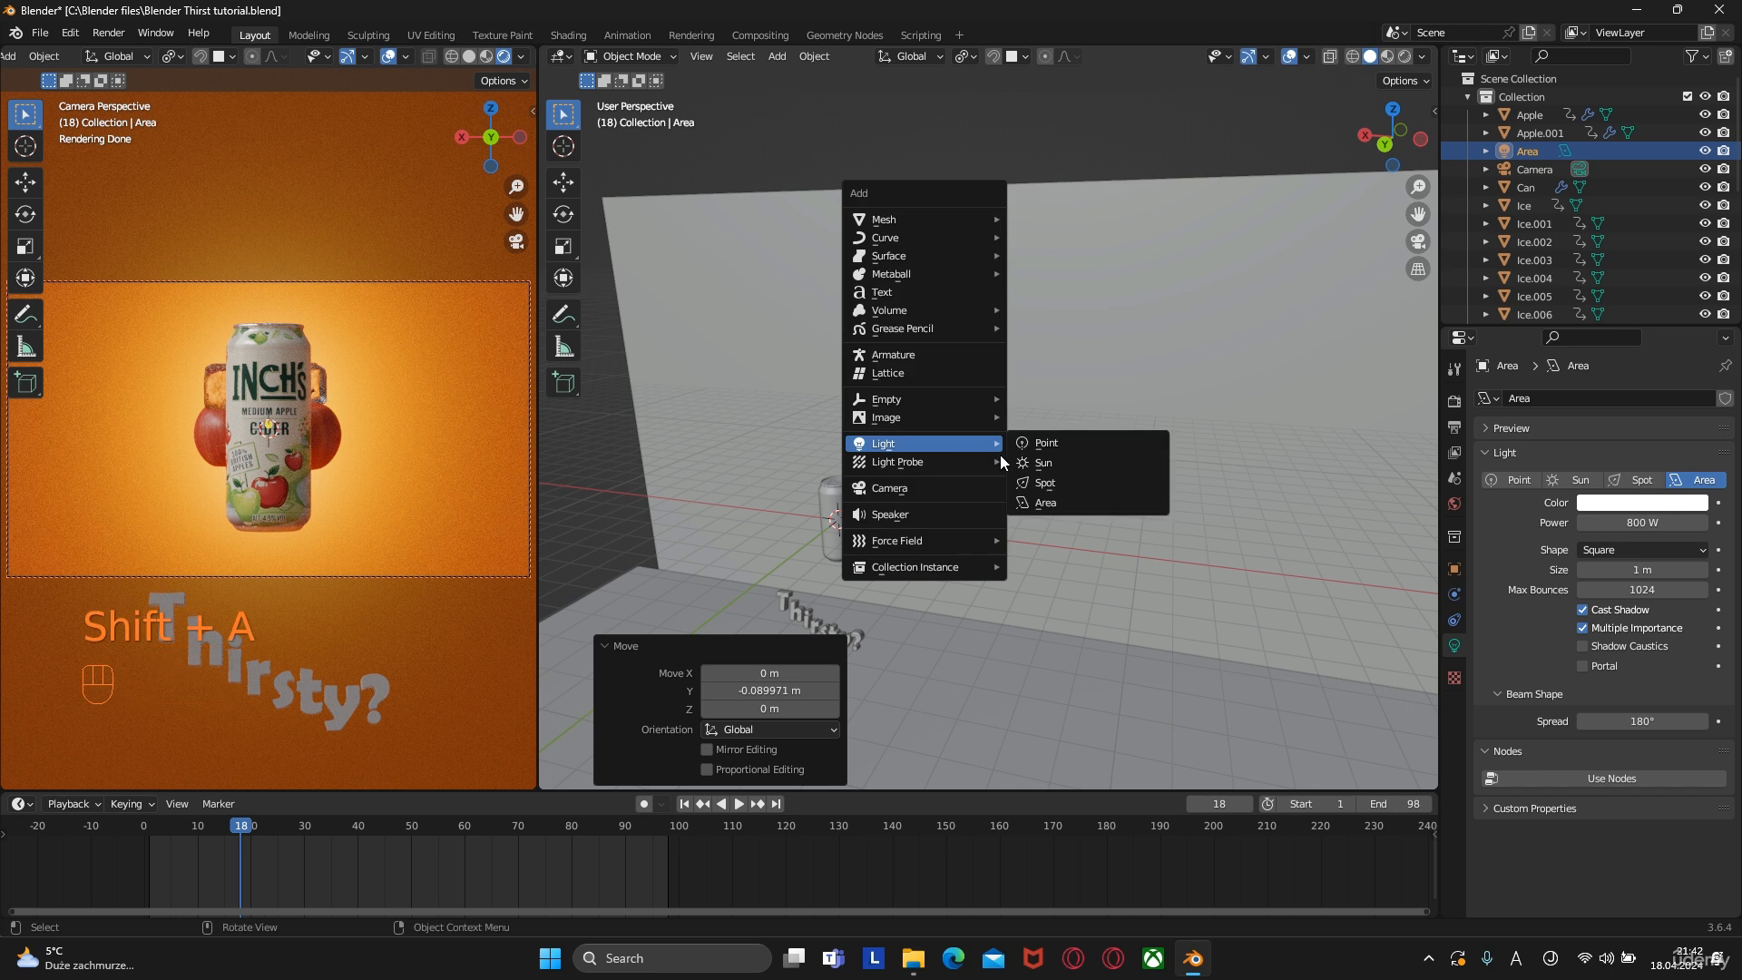
left_click(1043, 487)
key("g")
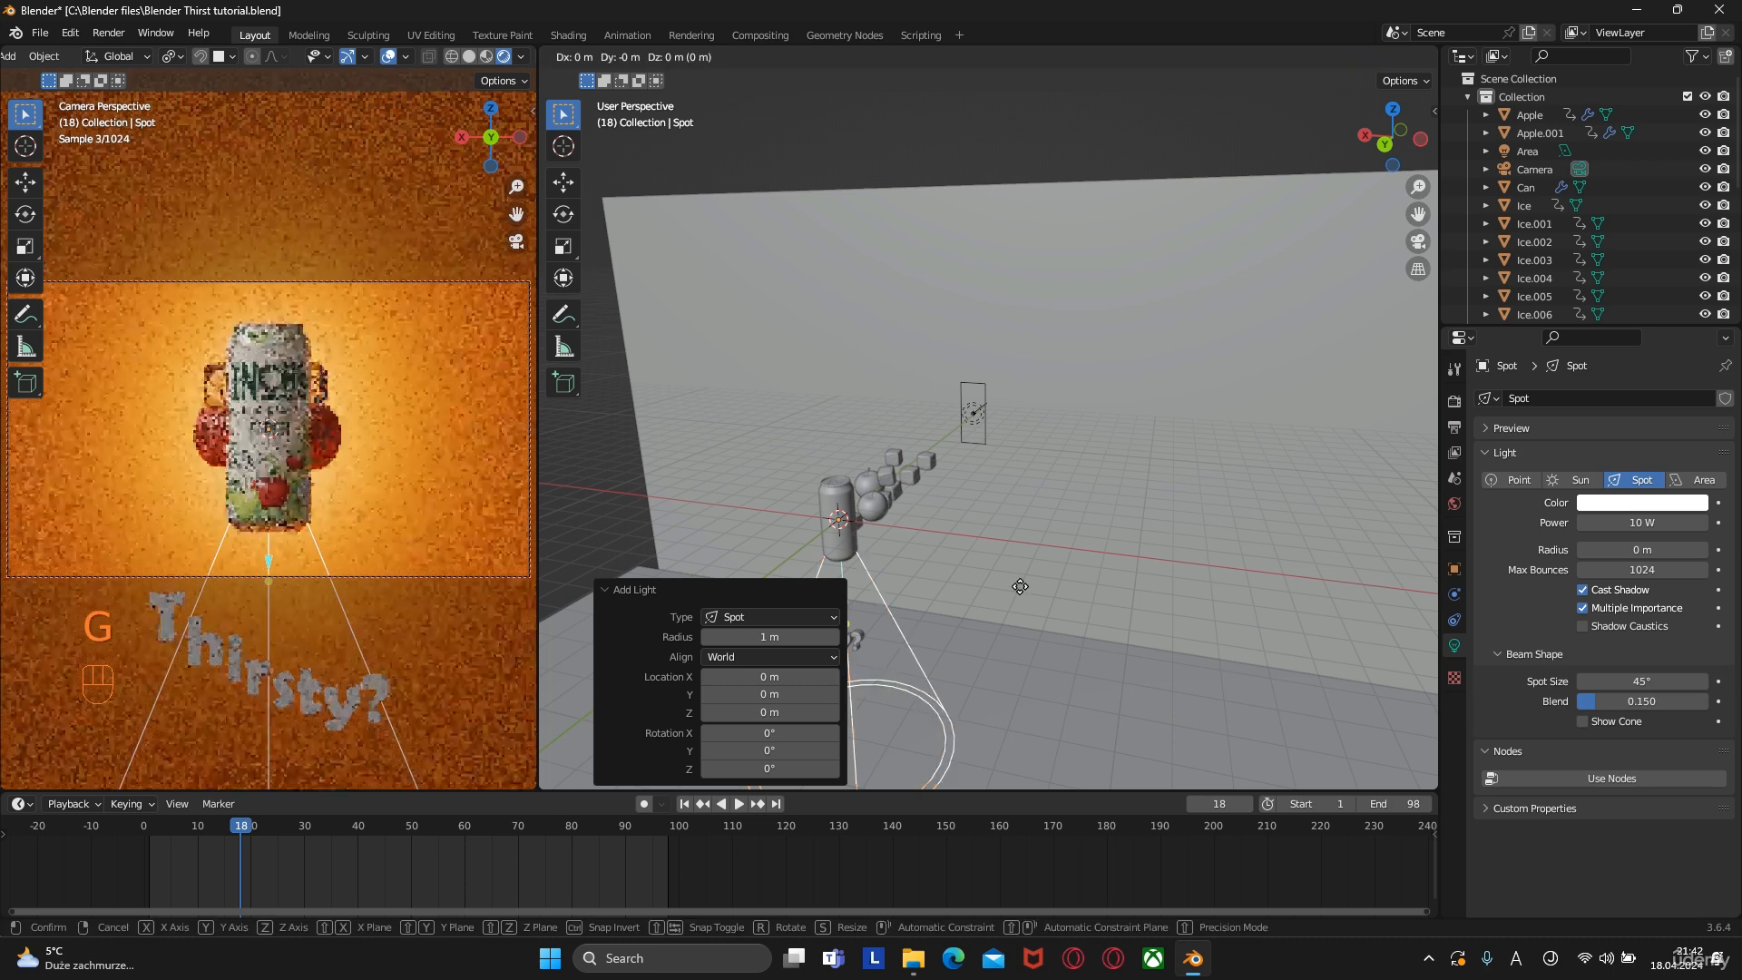
key("z")
left_click(998, 276)
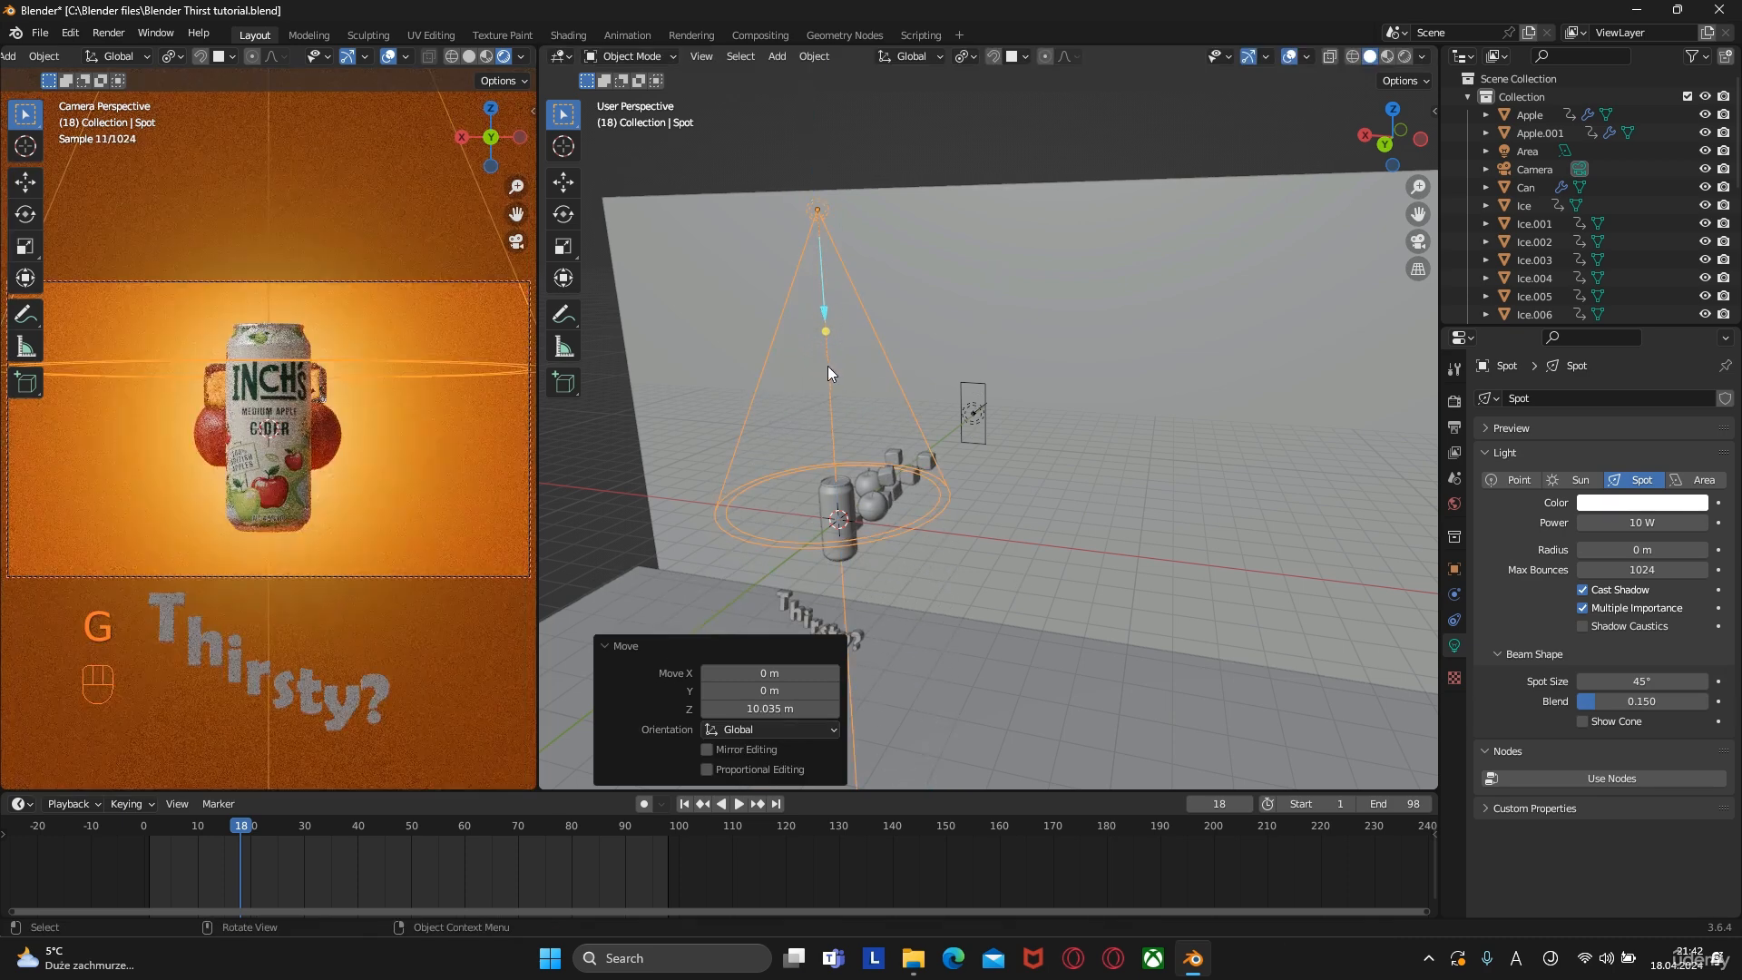
Move the spot light about -1.62 m along Y and -0.03 m along X in top view, over the apples and ice behind the can
key("KP_7")
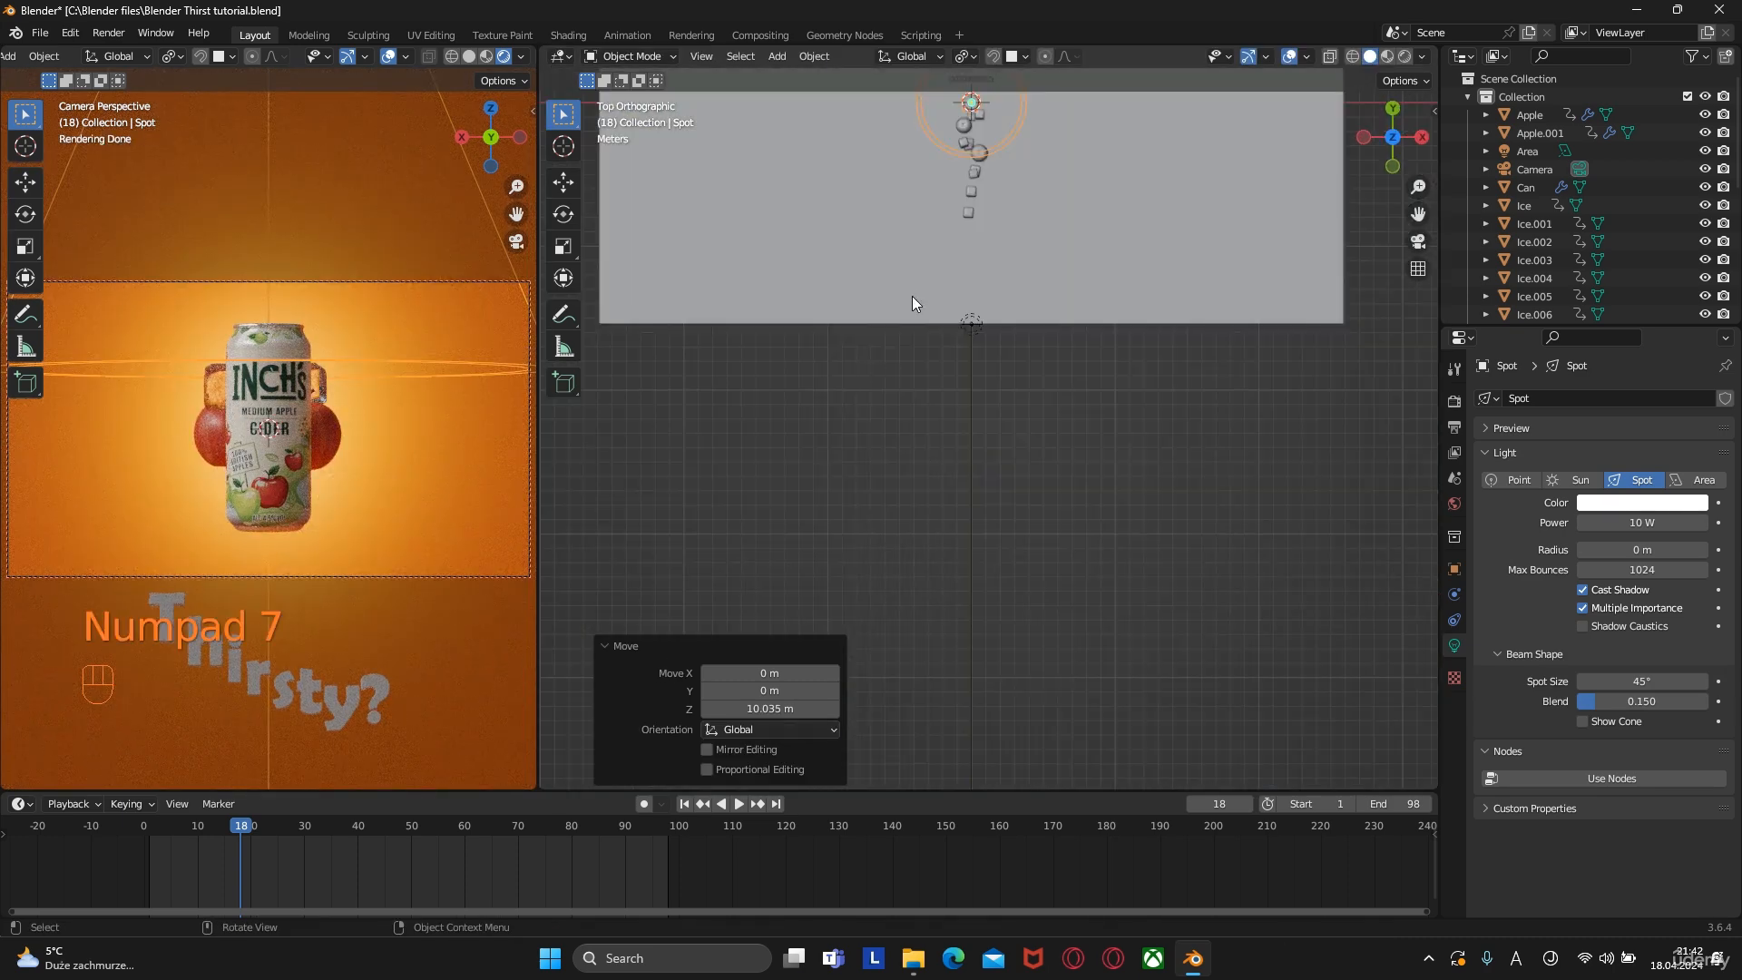
middle_click_drag(955, 220, 862, 450, "shift")
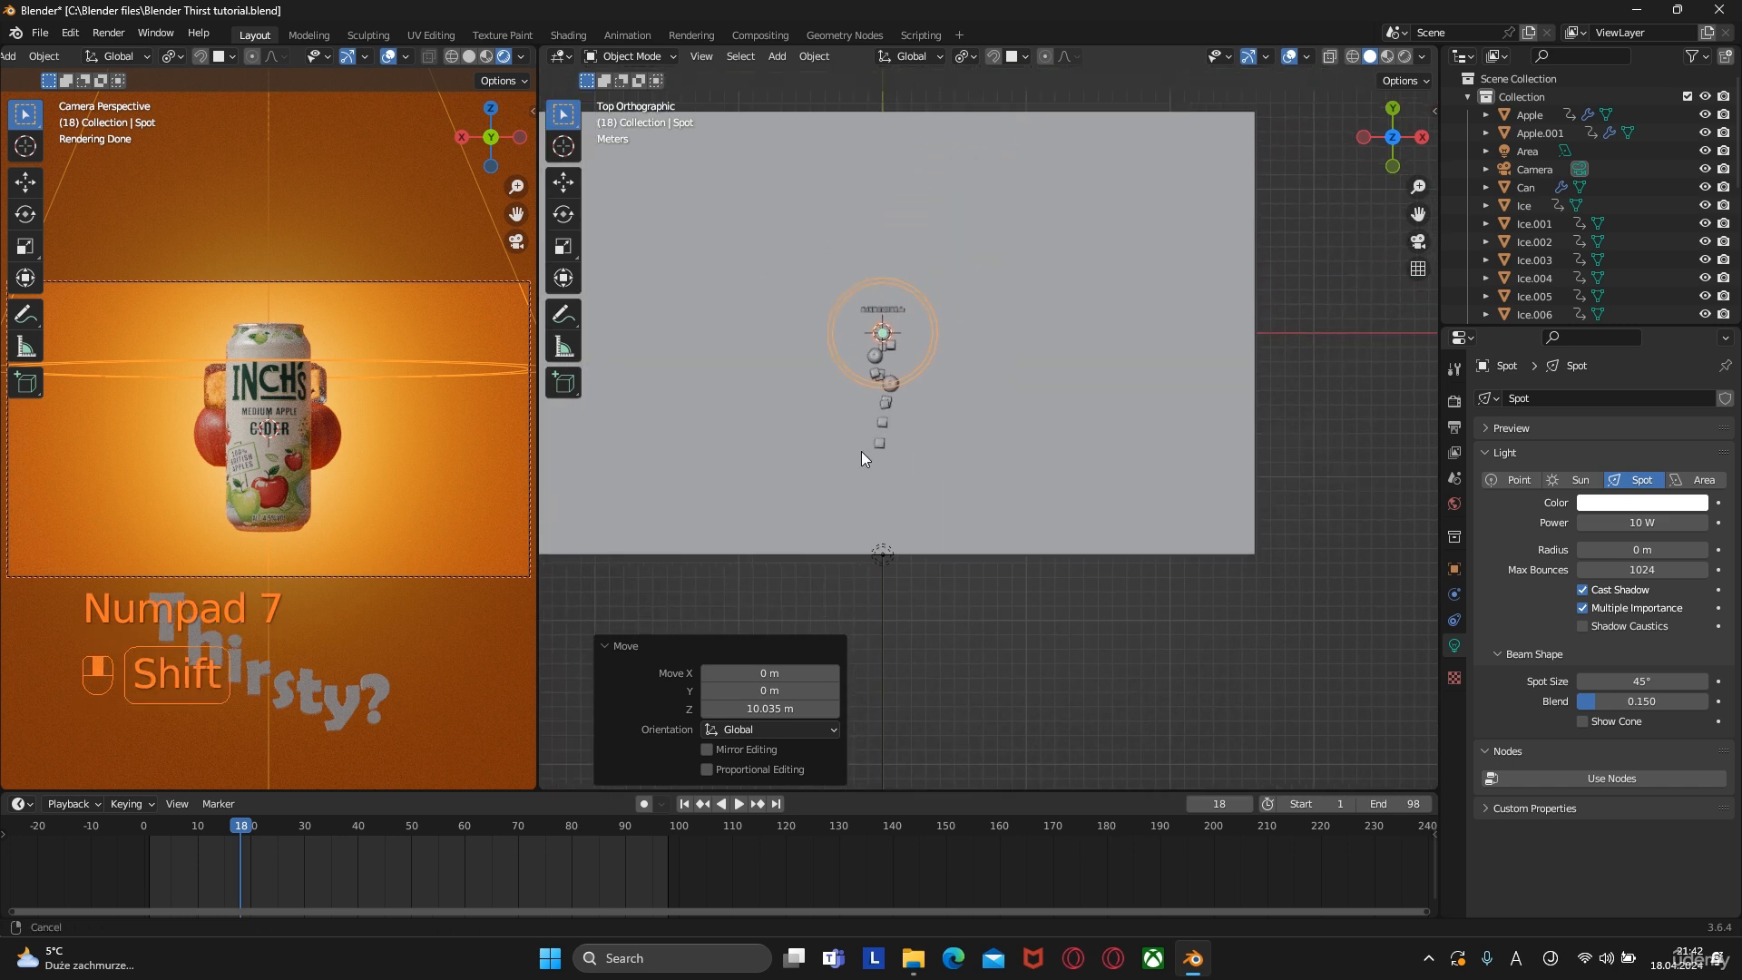
scroll(862, 450, "up", 3)
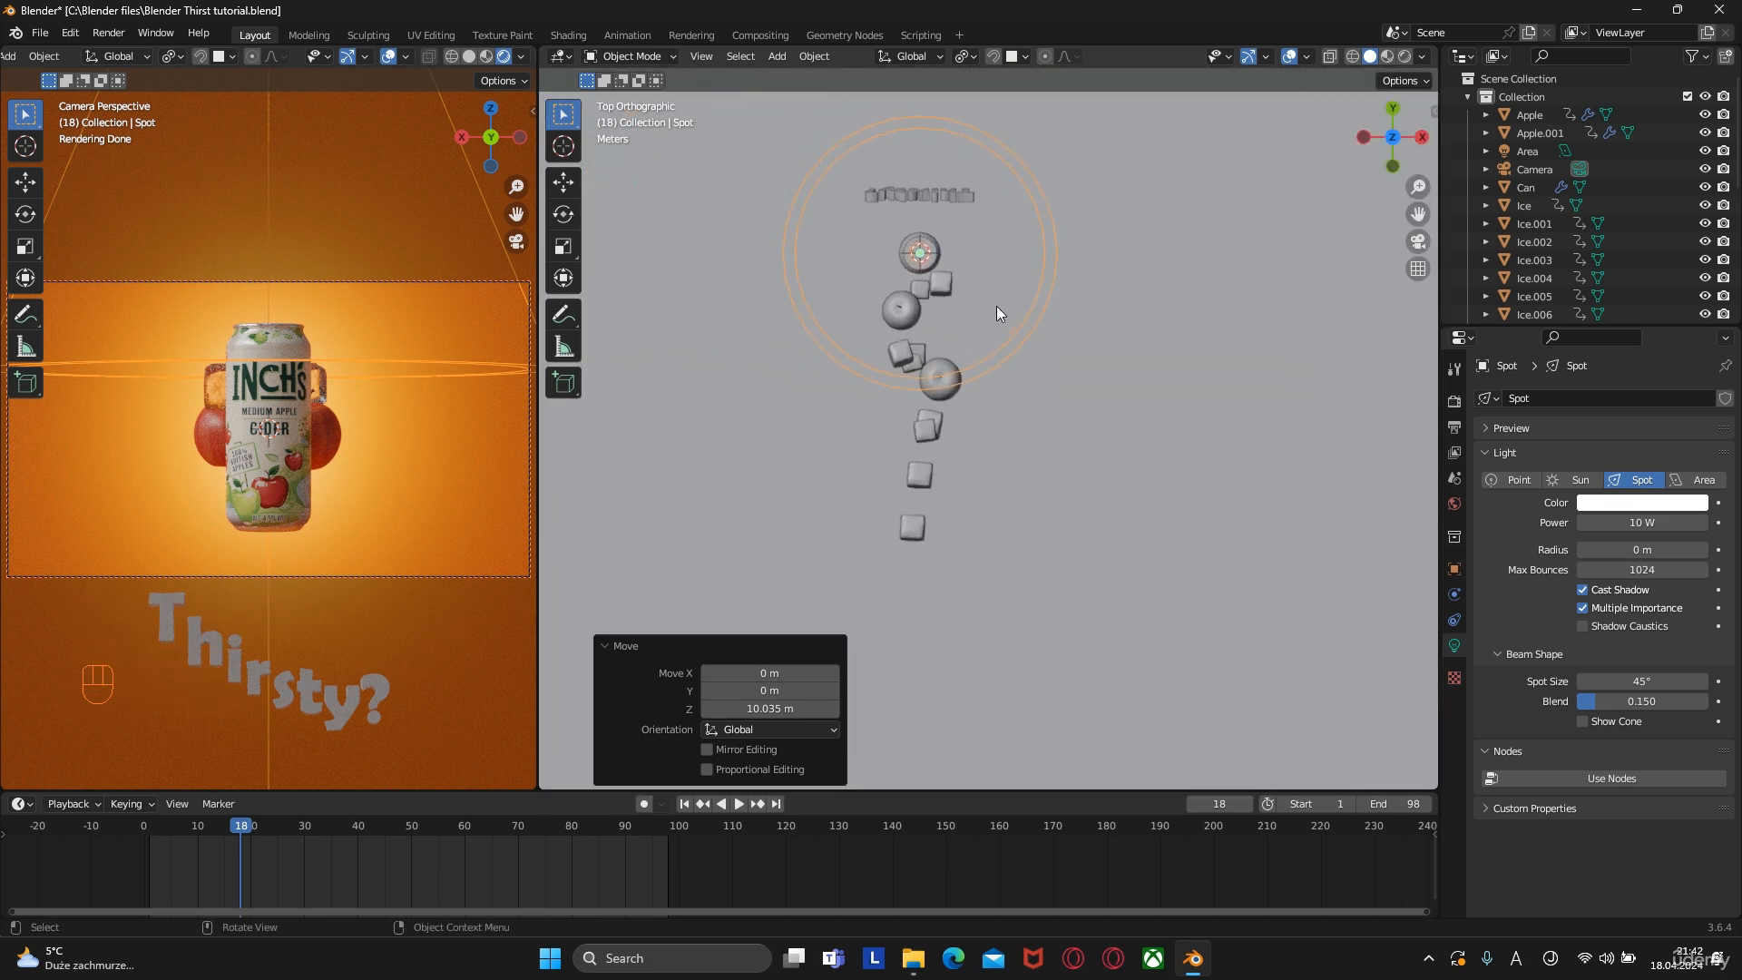
key("g")
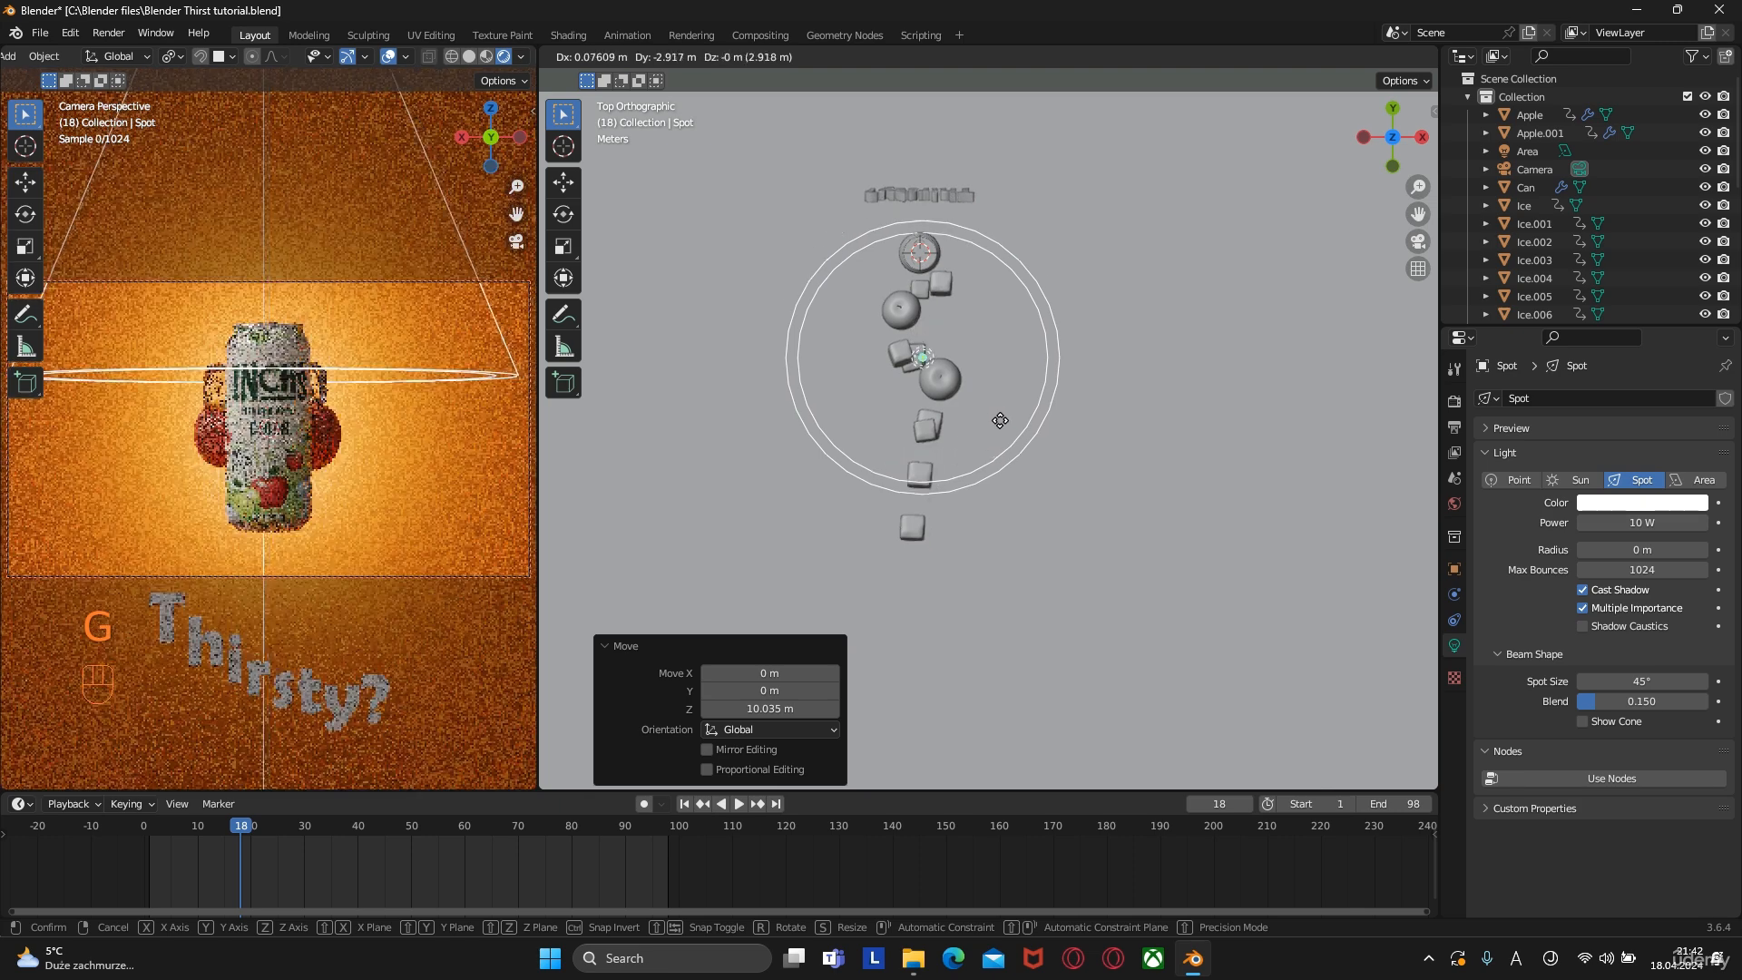
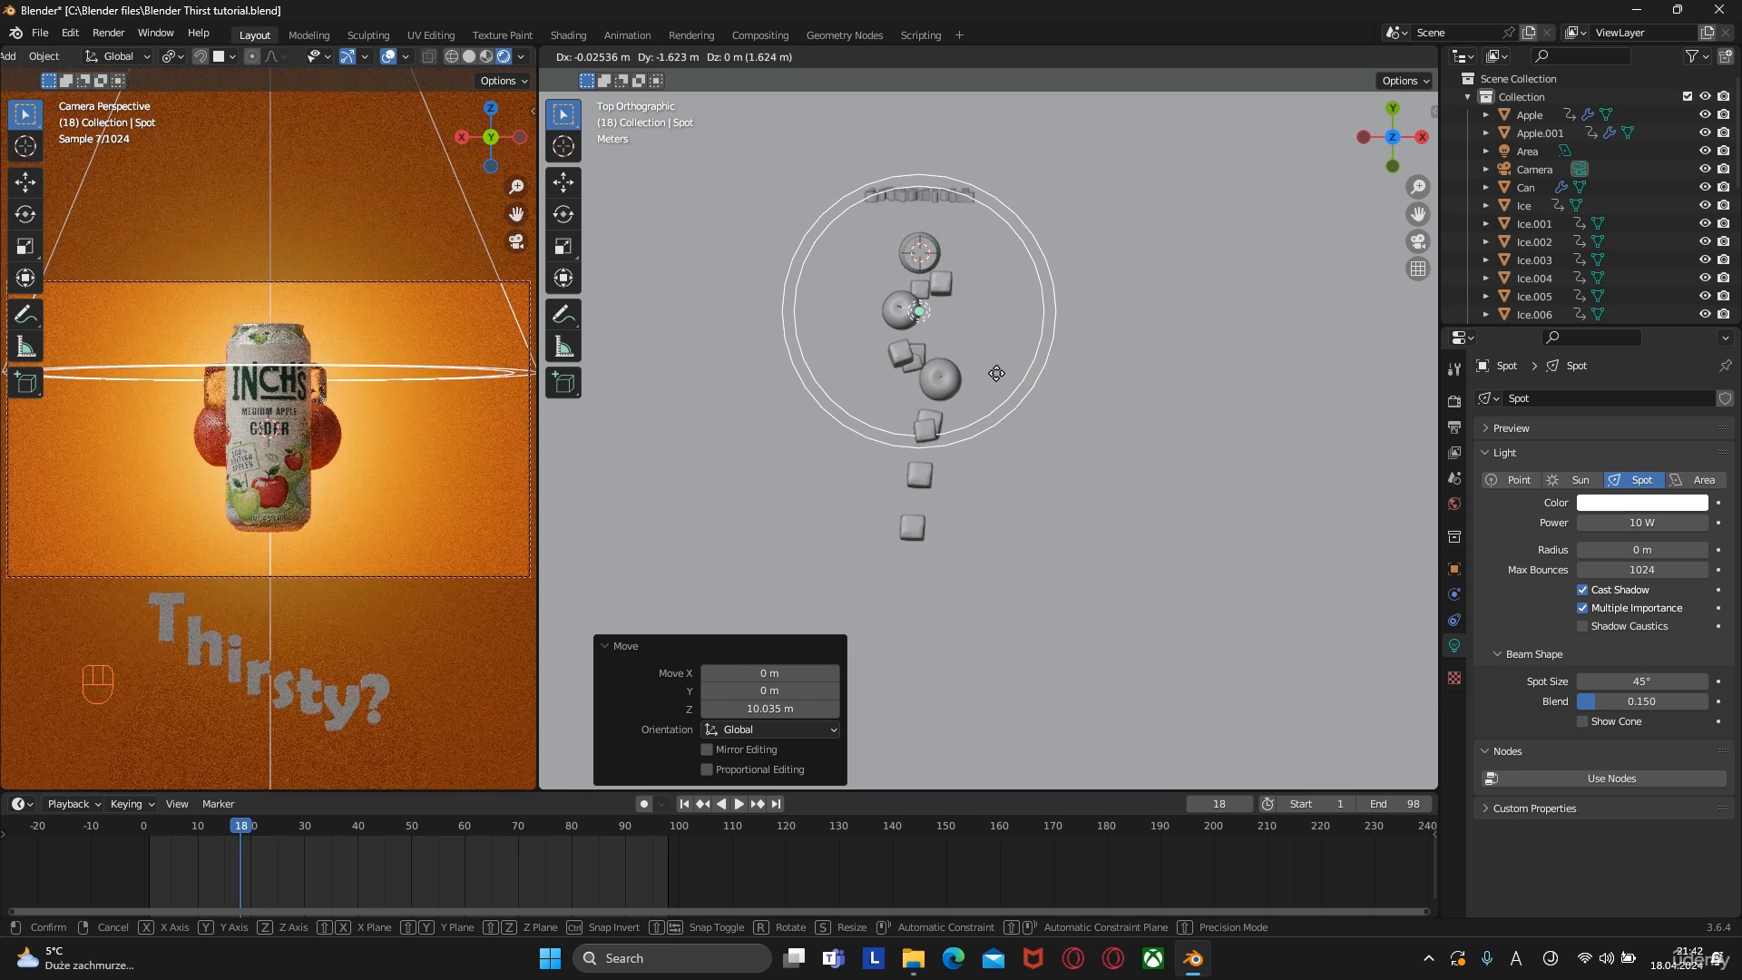
left_click(997, 373)
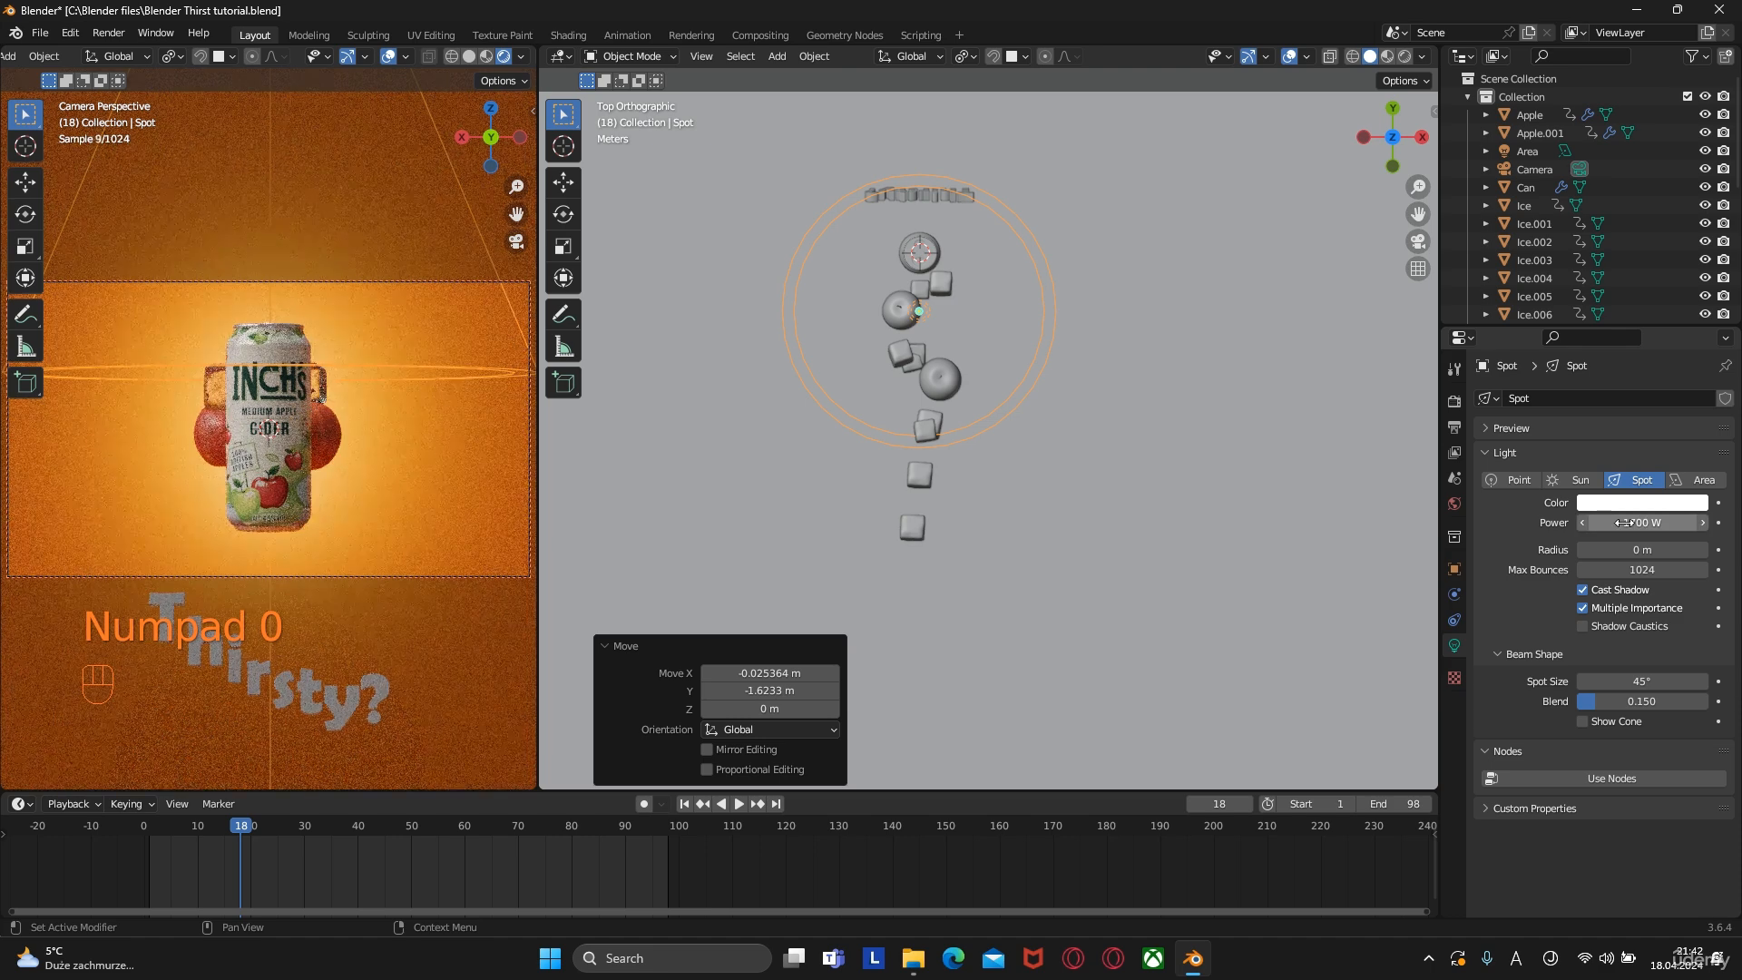
Set the spot light's spot size to 44.6° and its power to 2600 W
mouse_move(1636, 681)
left_mouse_down()
mouse_move(1618, 681)
mouse_move(1634, 681)
left_mouse_up()
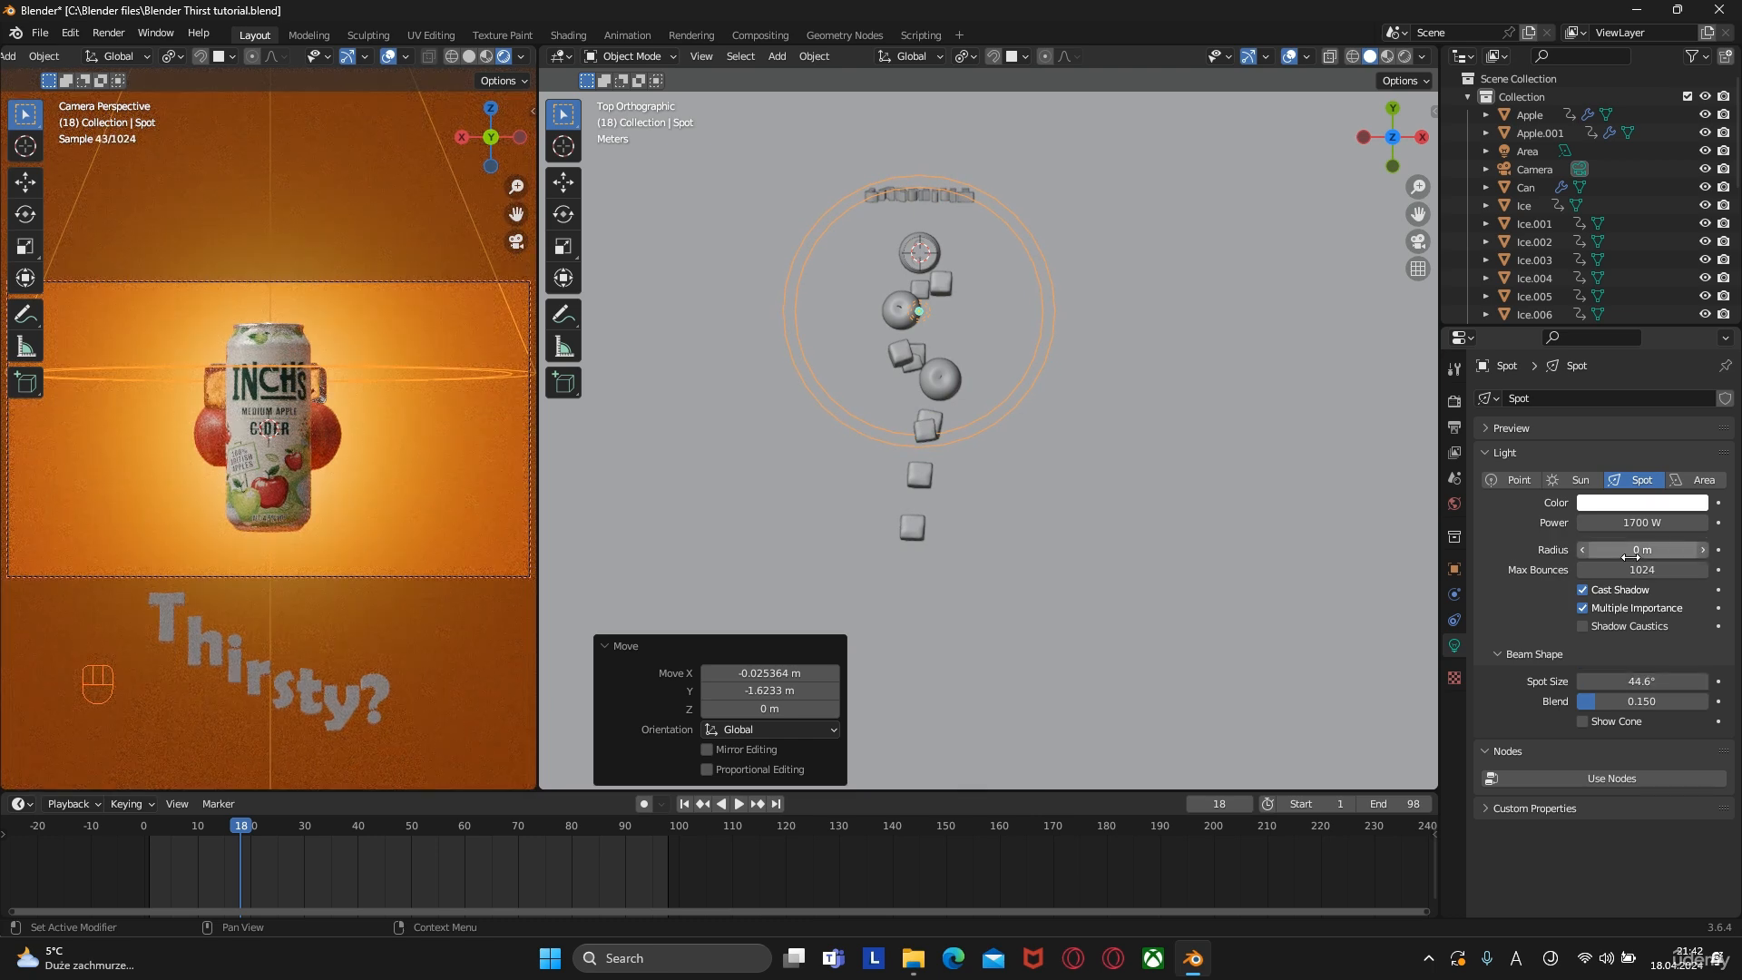
mouse_move(1633, 550)
left_mouse_down()
mouse_move(1659, 550)
mouse_move(1631, 567)
left_mouse_up()
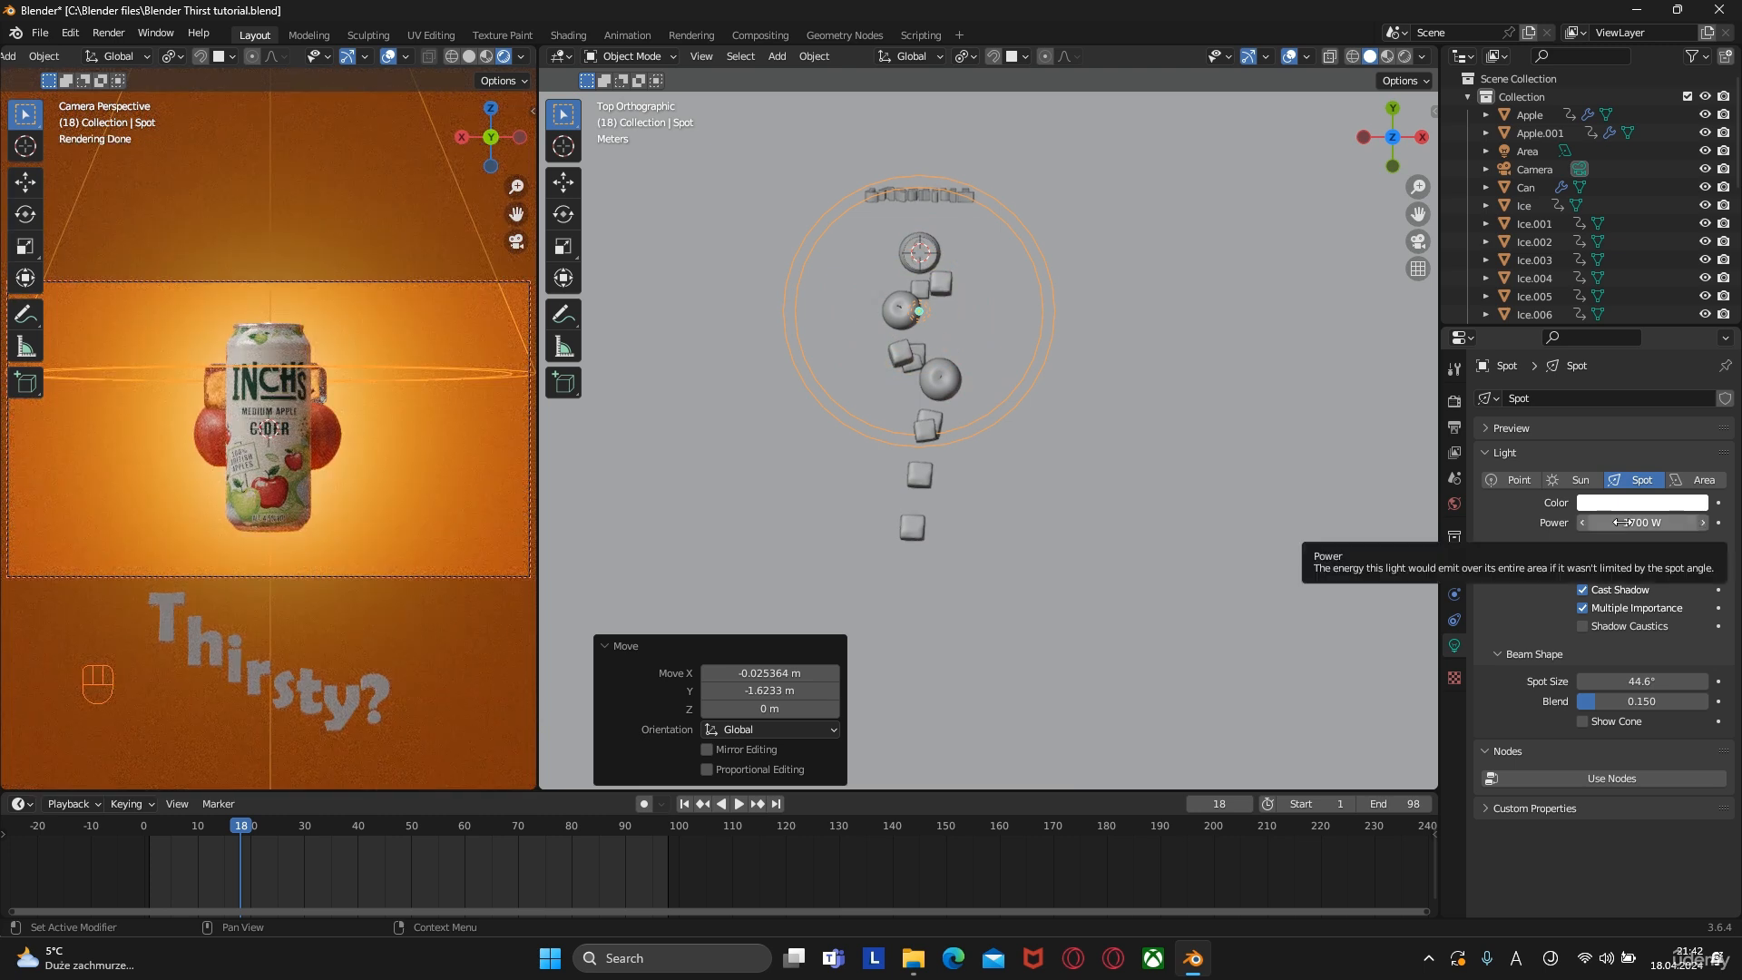
left_click(1623, 522)
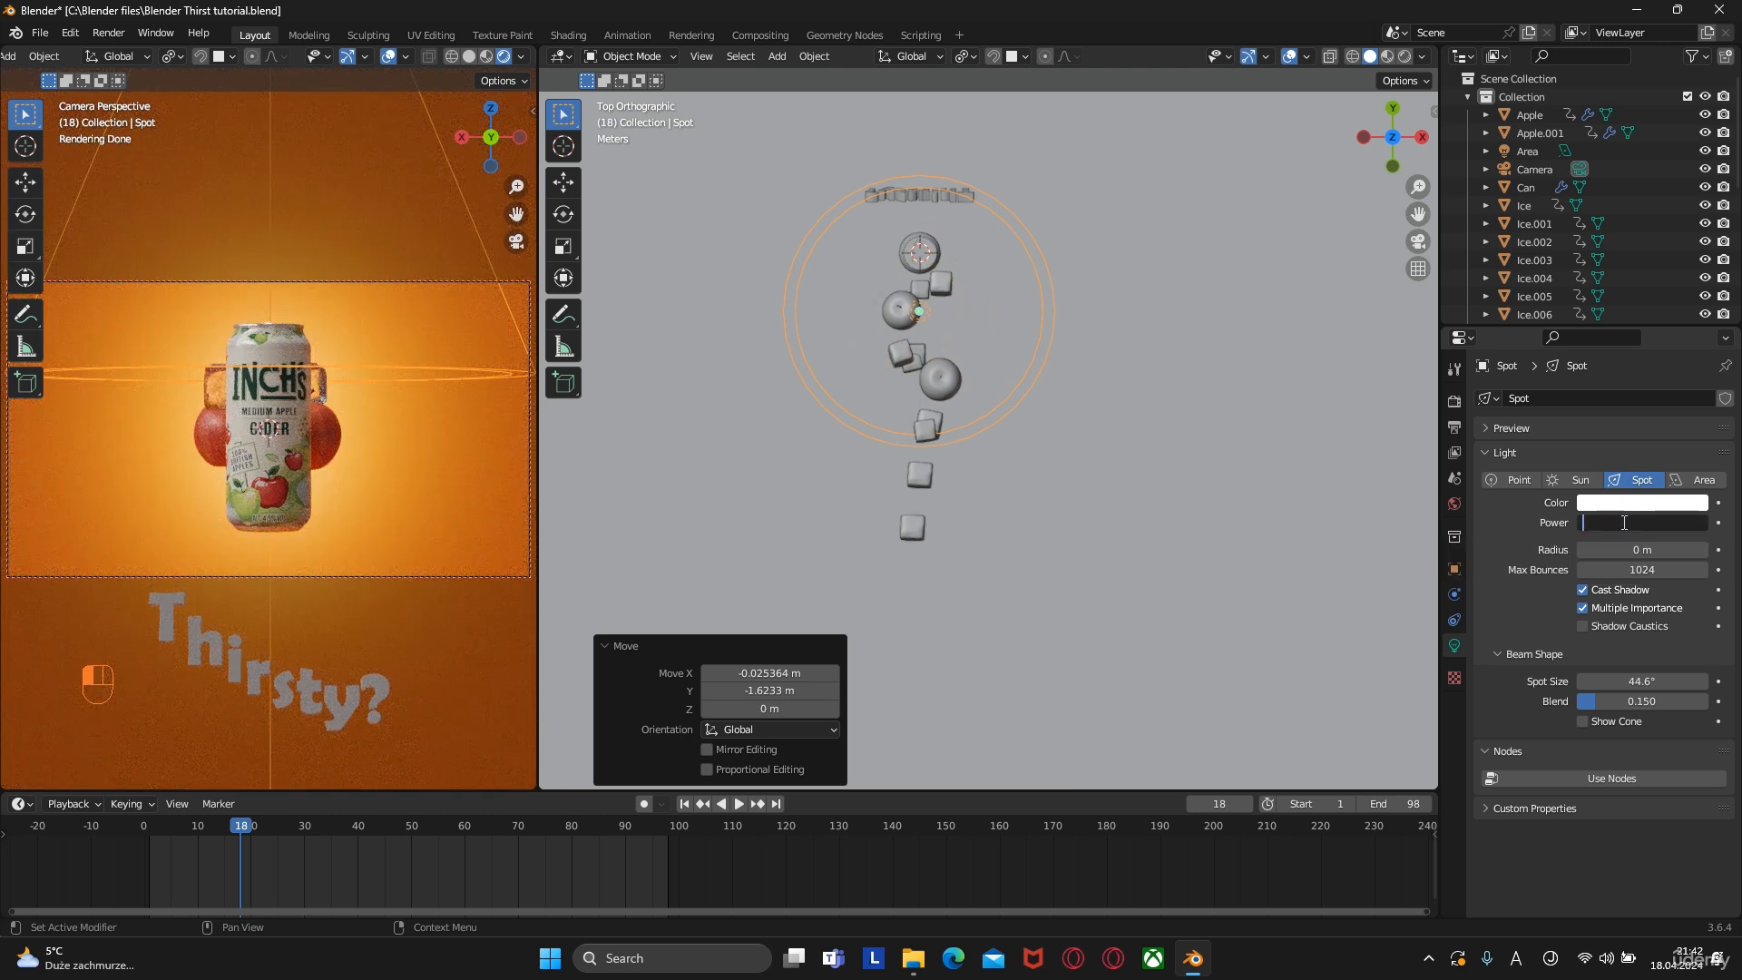
key("Return")
Add a second area light at the world origin, inside the can
middle_click_drag(1340, 465, 1070, 316)
key("shift+a")
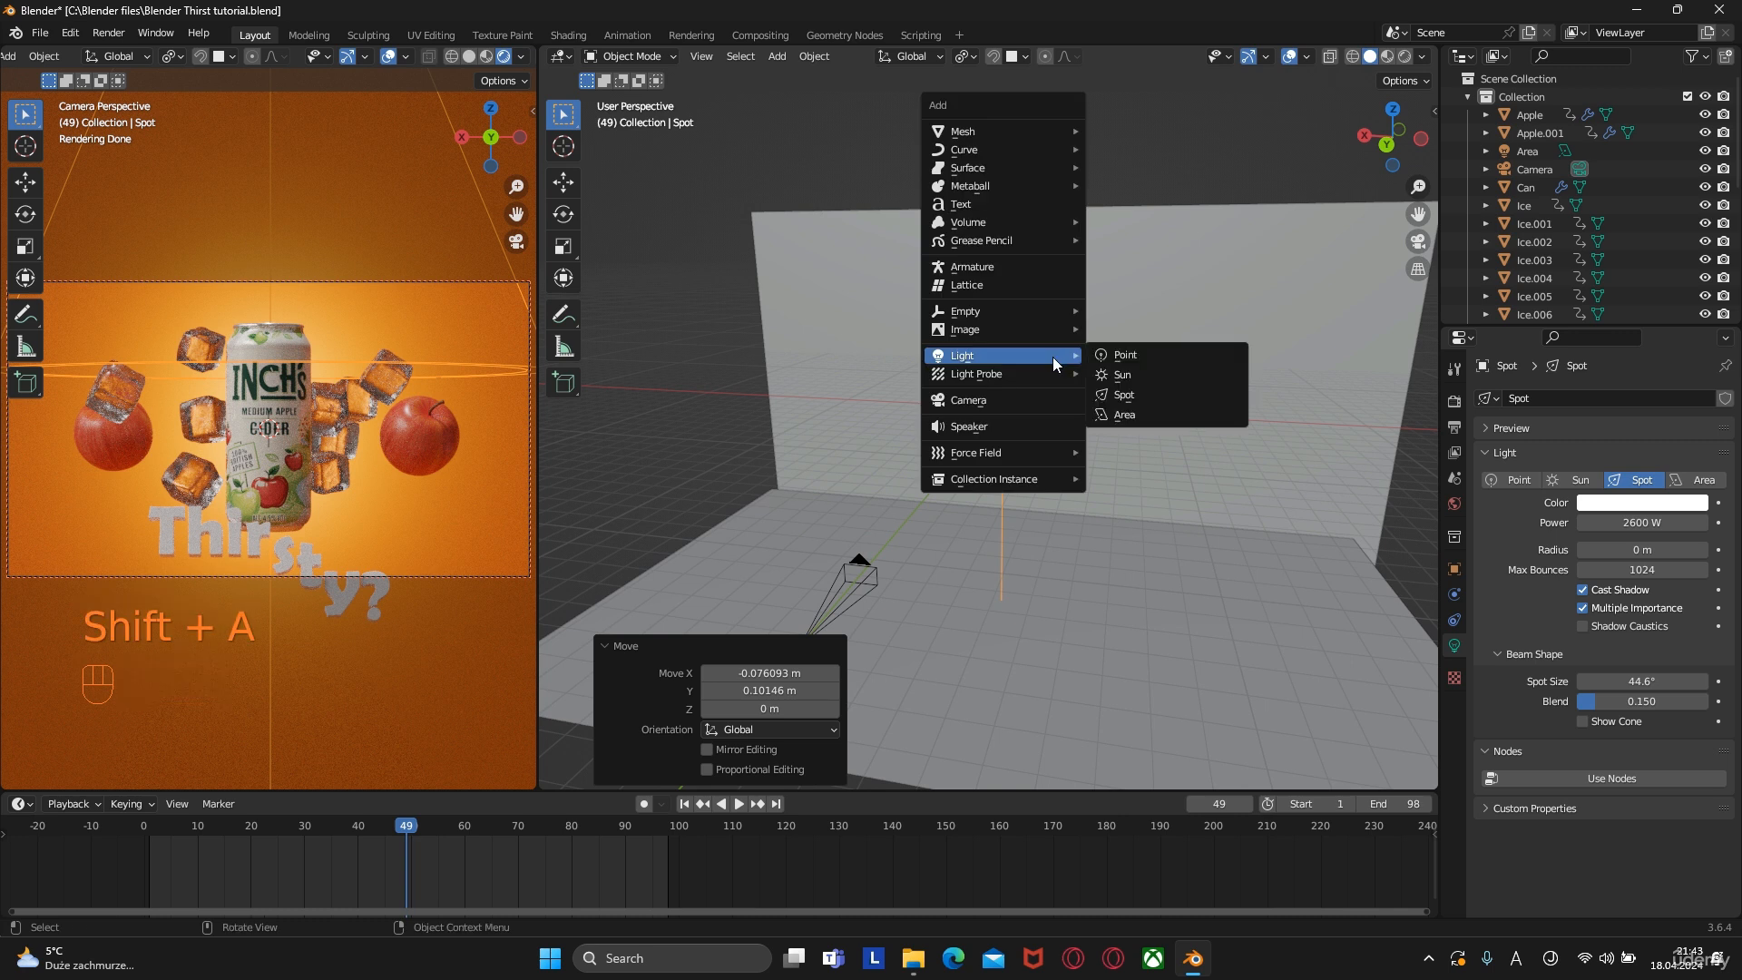
mouse_move(1028, 356)
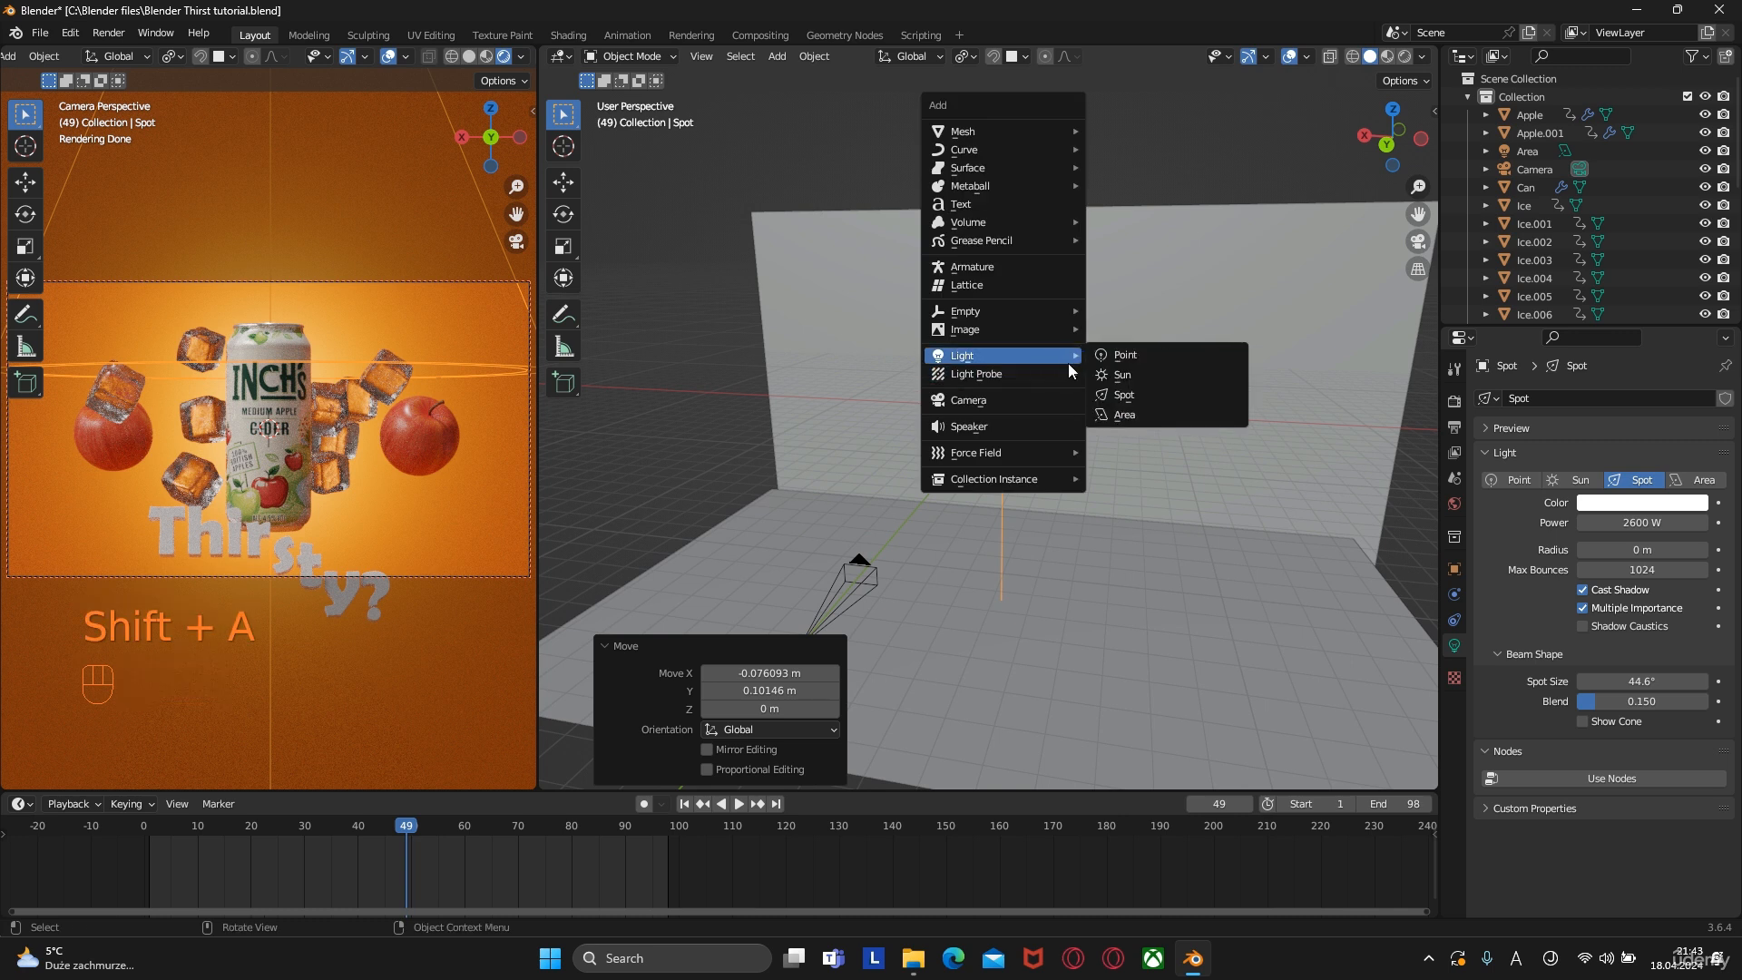
left_click(1123, 395)
middle_click_drag(1123, 395, 1032, 453)
scroll(940, 421, "up", 4)
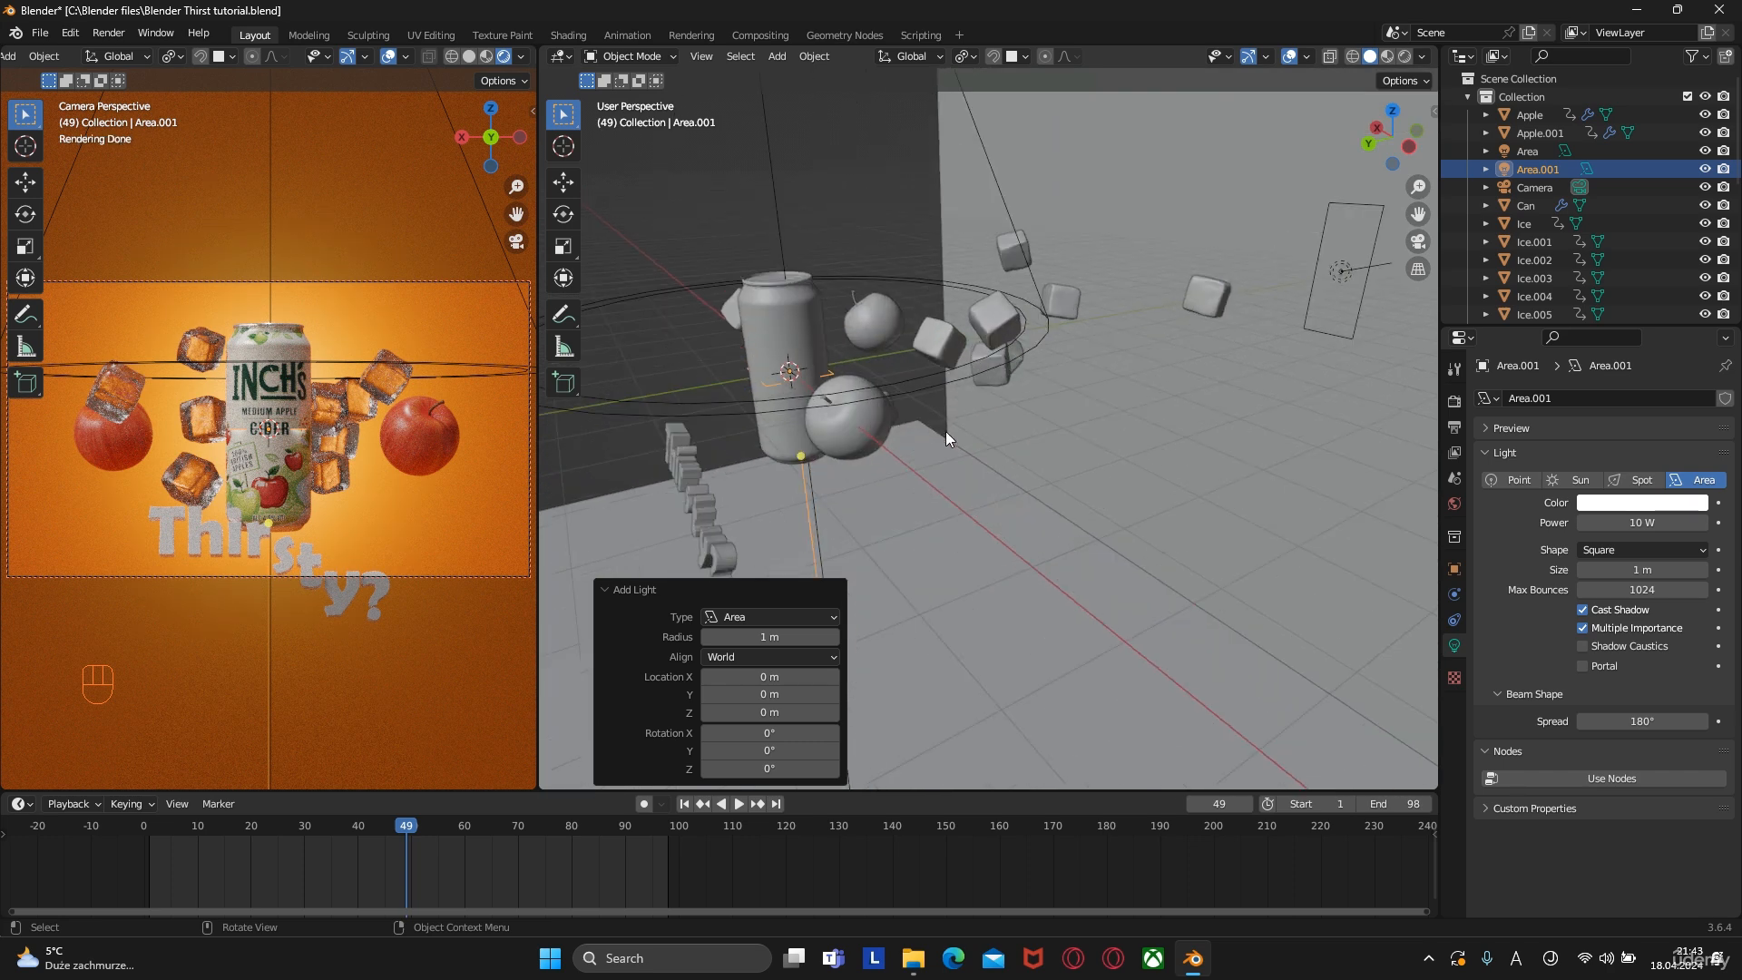
Raise the new area light about 2.3 m along Z above the can and scale it uniformly by about 1.99
key("g")
key("z")
left_click(933, 287)
key("s")
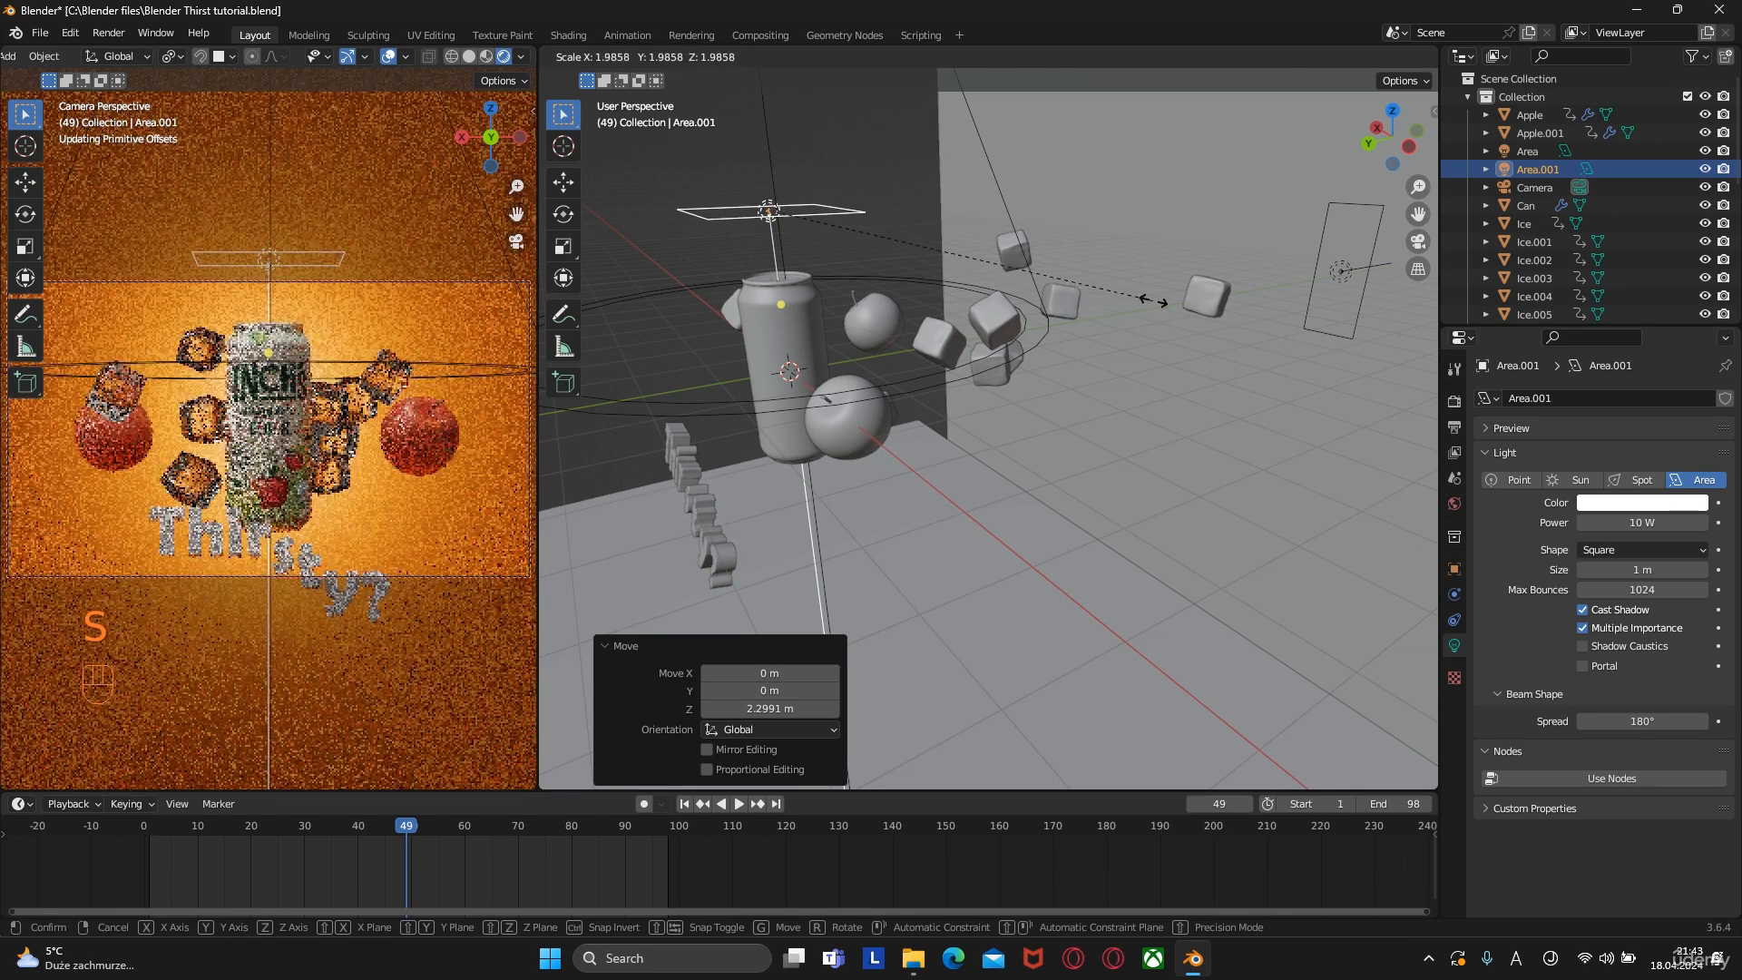
left_click(1155, 301)
Move the new area light about 4 m along Y and out to the front-left of the can, then scale it by about 1.2
scroll(897, 364, "down", 8)
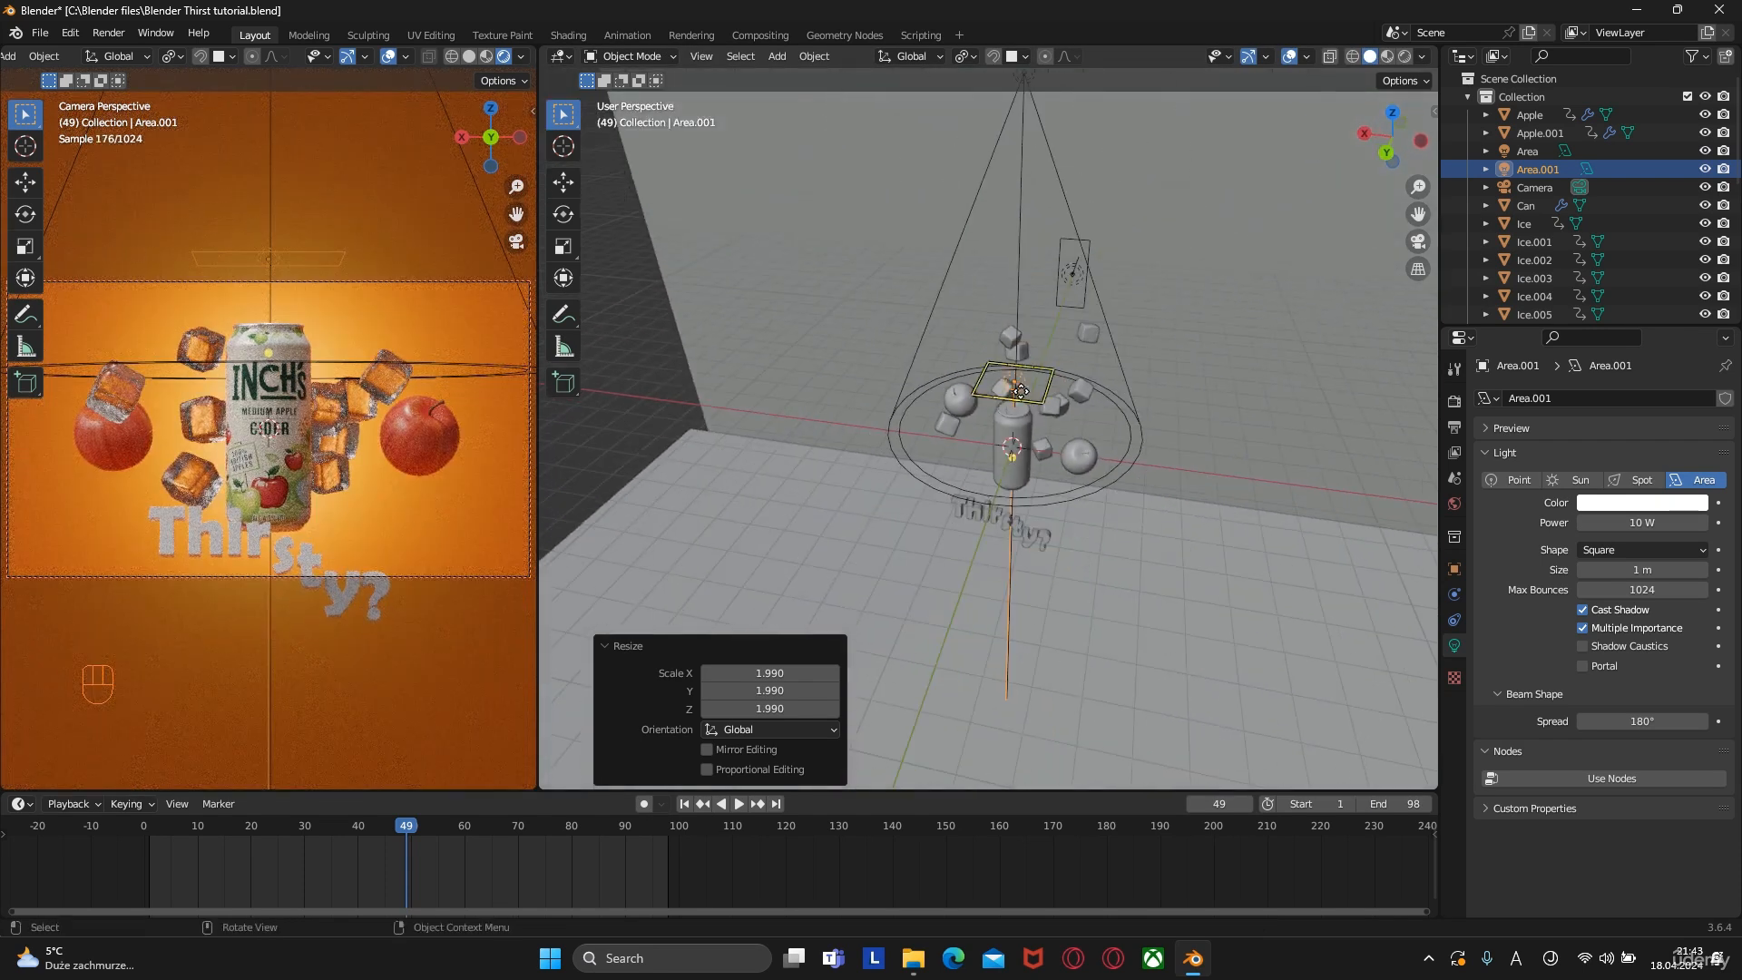
middle_click_drag(1162, 401, 1081, 492, "alt")
key("g")
left_click(801, 360)
key("g")
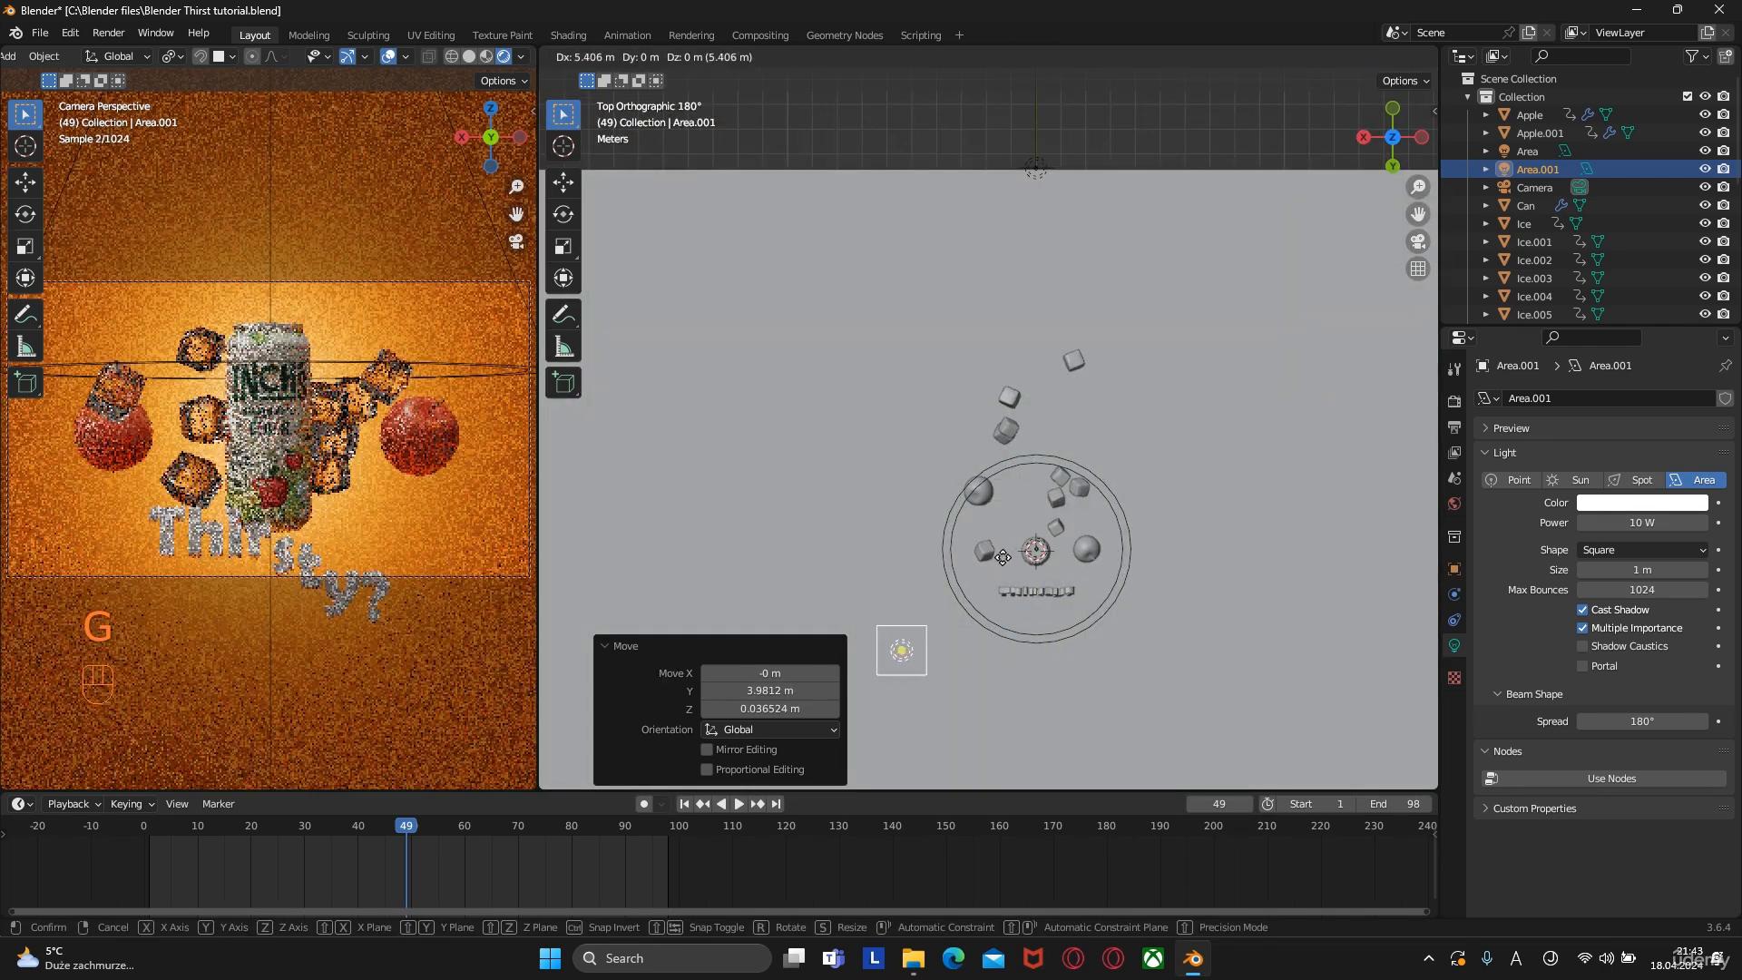
left_click(1027, 563)
key("s")
left_click(1086, 563)
Rotate the new area light freely to face the can, by about 18.9° and -32.1°, then about 33.8° and -8.6°
key("r")
key("r")
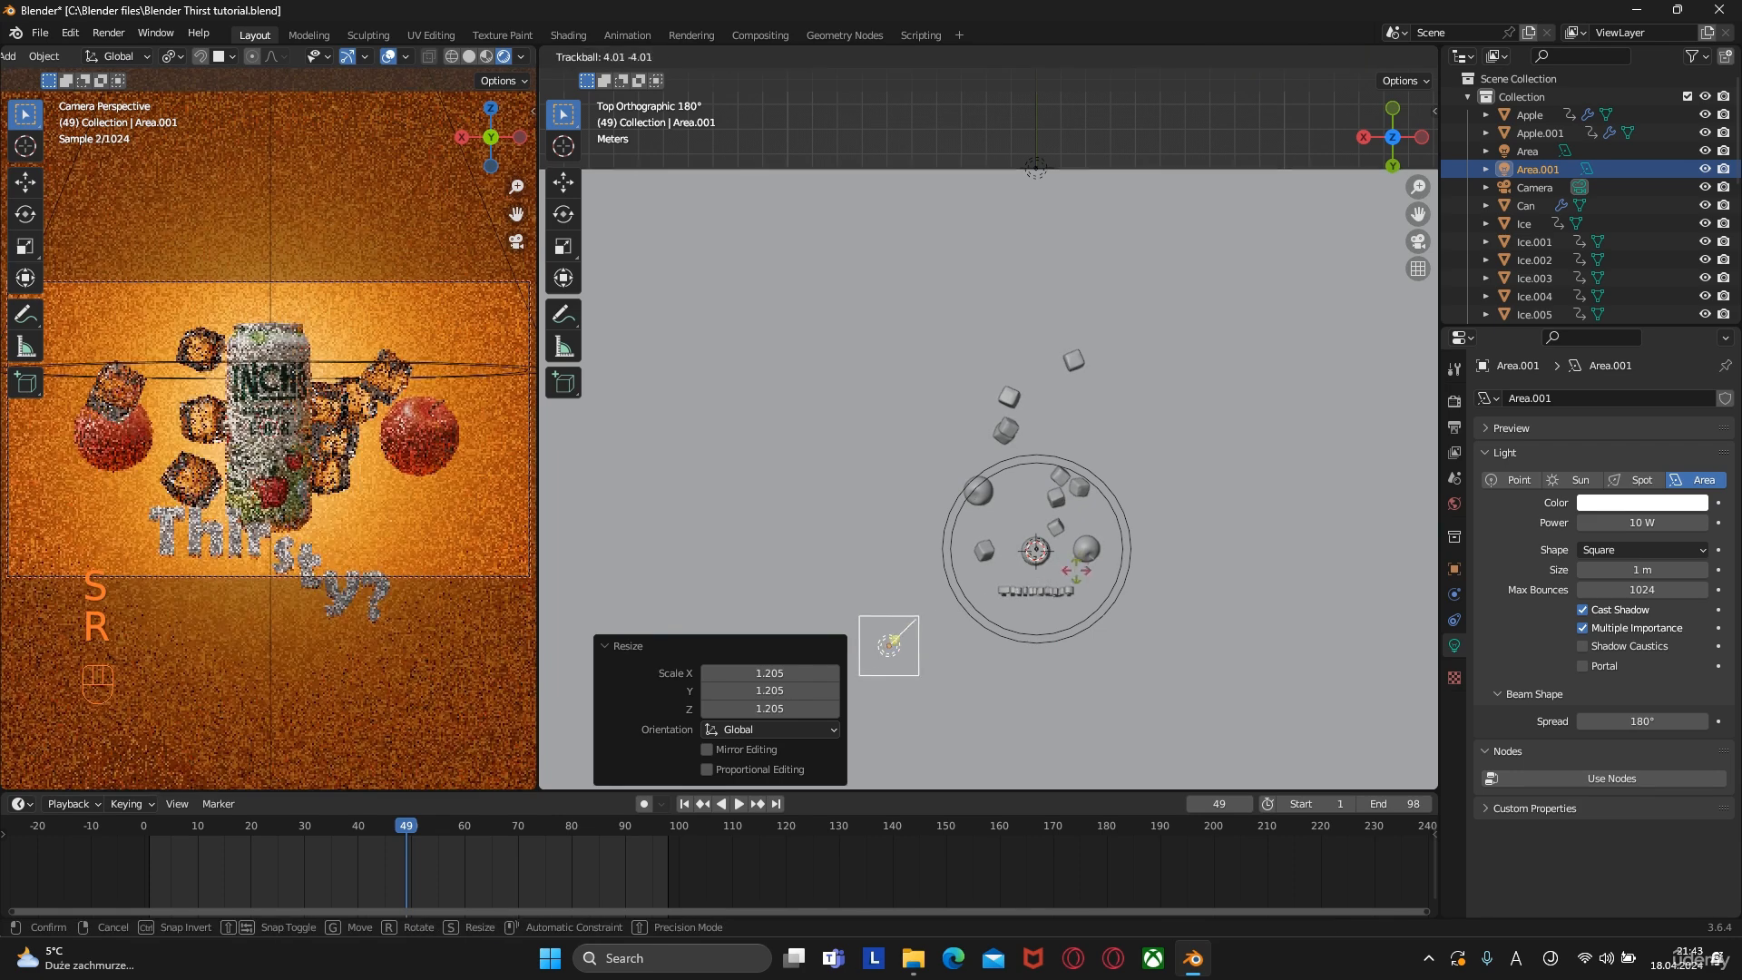
left_click(1121, 510)
middle_click_drag(1121, 510, 1152, 470)
key("r")
key("r")
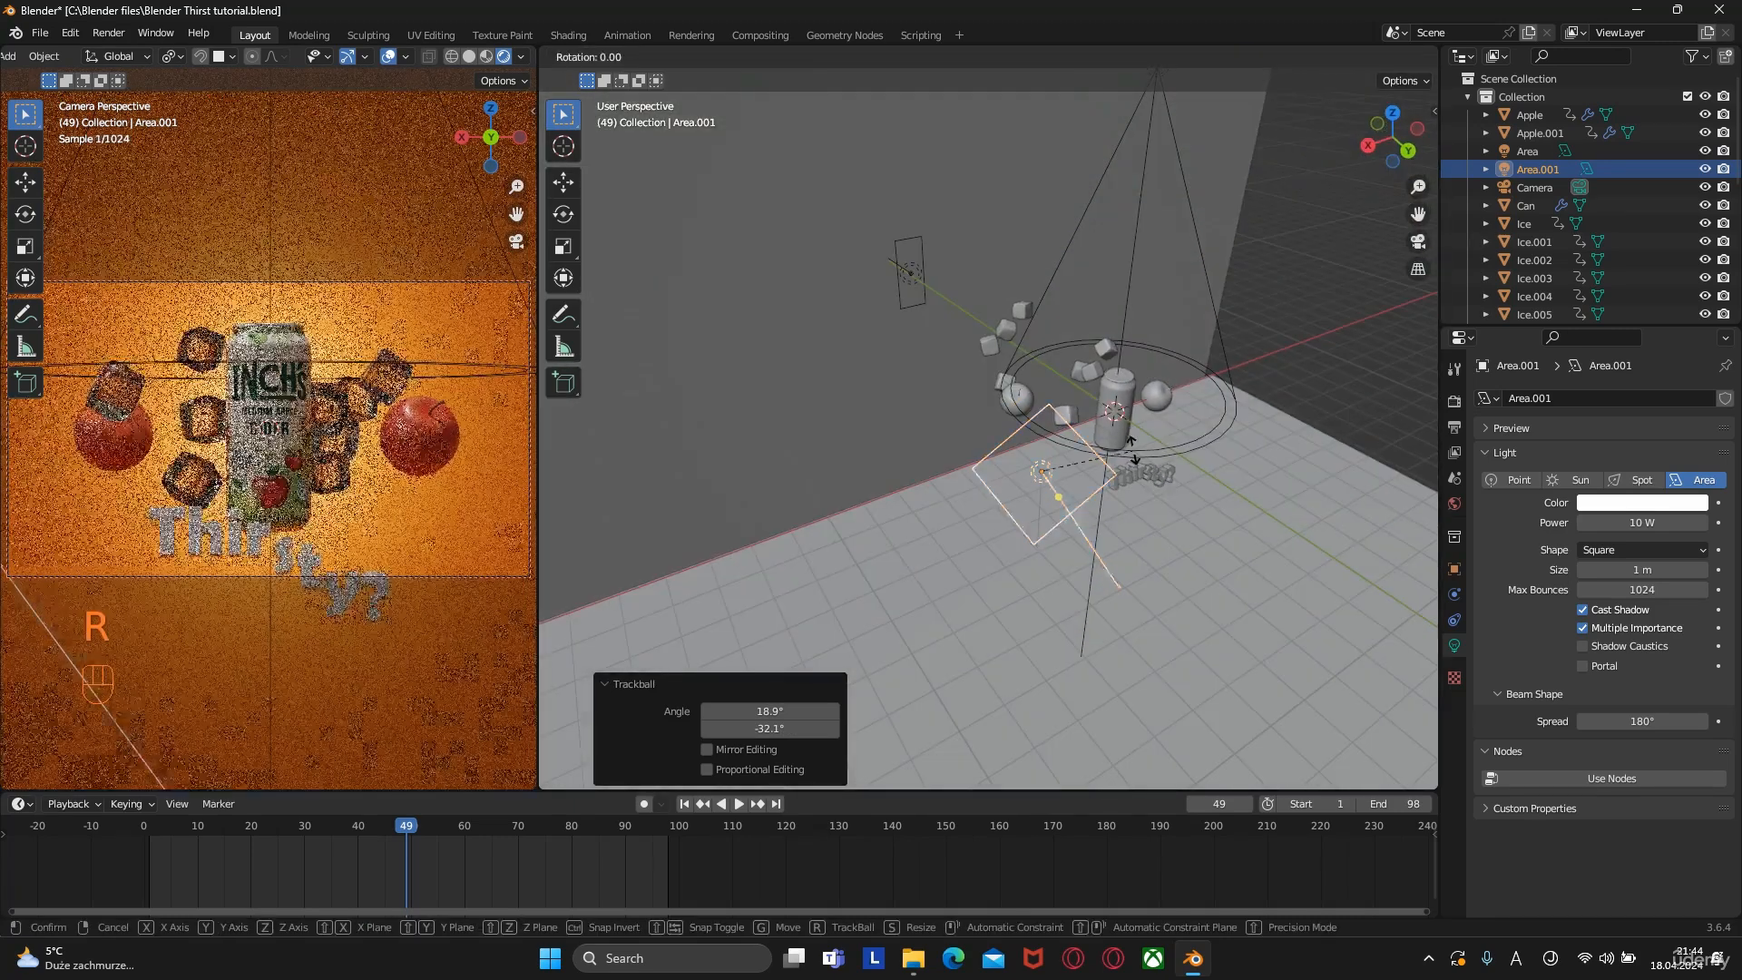
left_click(1135, 488)
Raise the front-left area light about 1.08 m along Z
middle_click_drag(1135, 488, 1033, 447)
key("g")
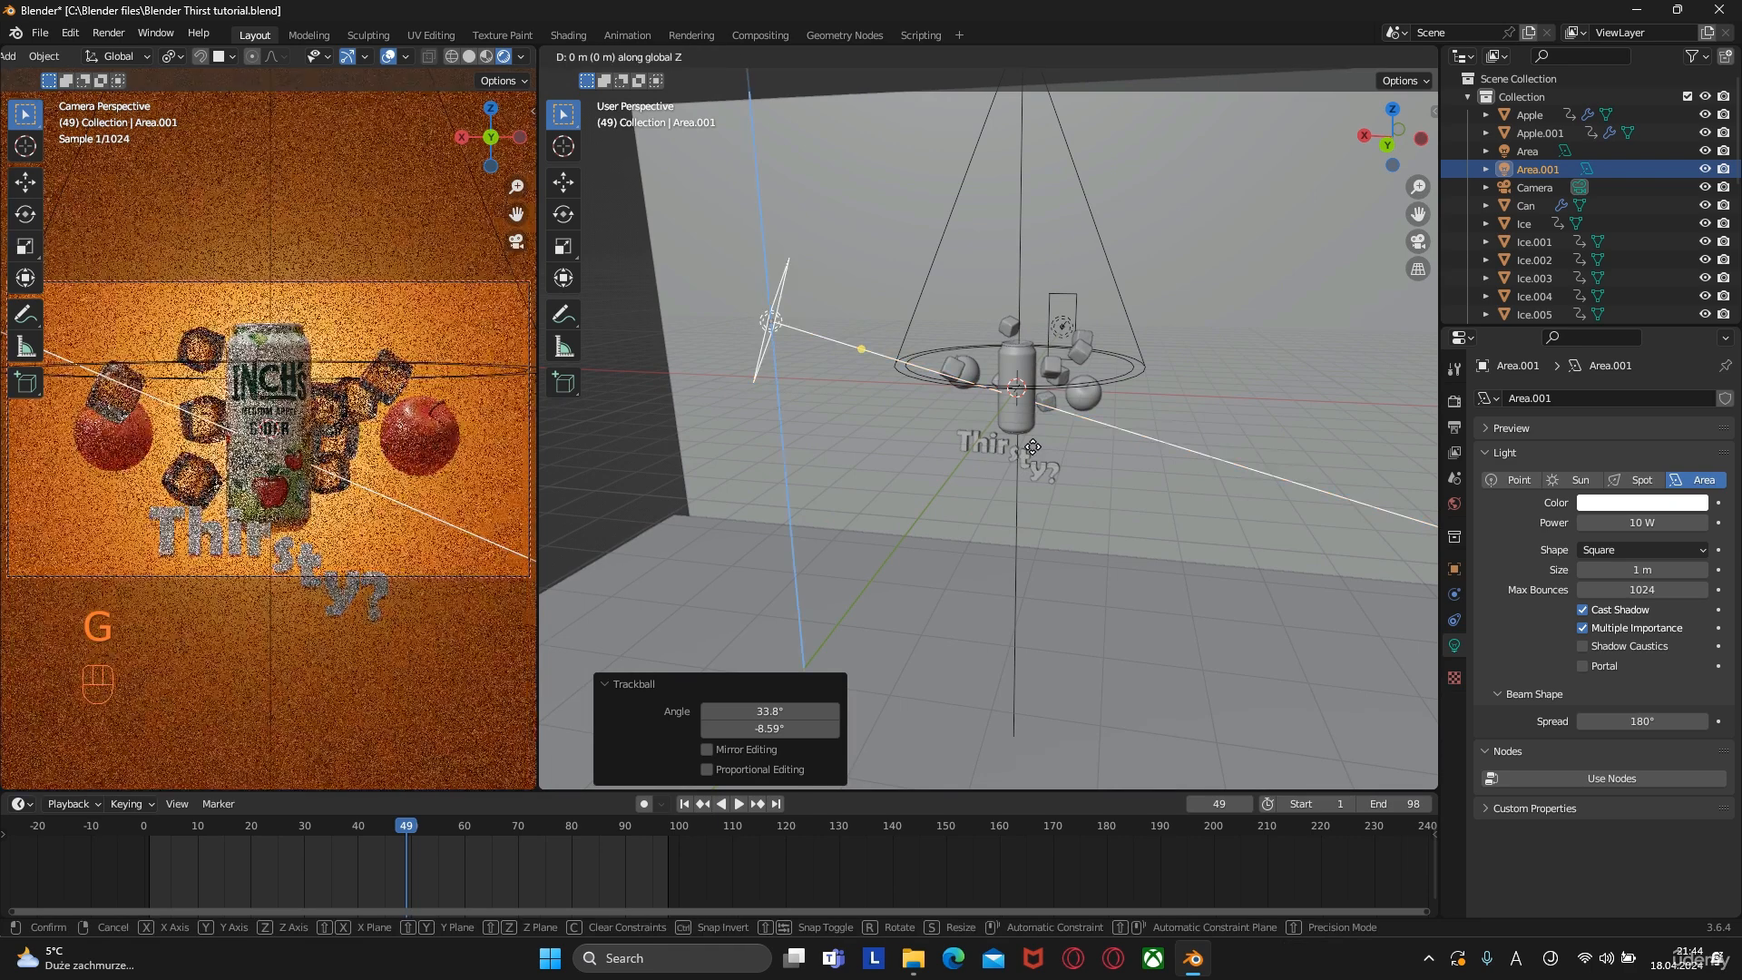
left_click(1035, 402)
Shift the front-left area light about -0.53 m in X and 0.74 m in Y in top view, and rotate it about -8.6°
middle_click_drag(999, 350, 931, 296, "alt")
middle_click_drag(988, 374, 1003, 413, "alt")
scroll(1003, 414, "up", 2)
middle_click_drag(1050, 570, 1054, 379, "shift")
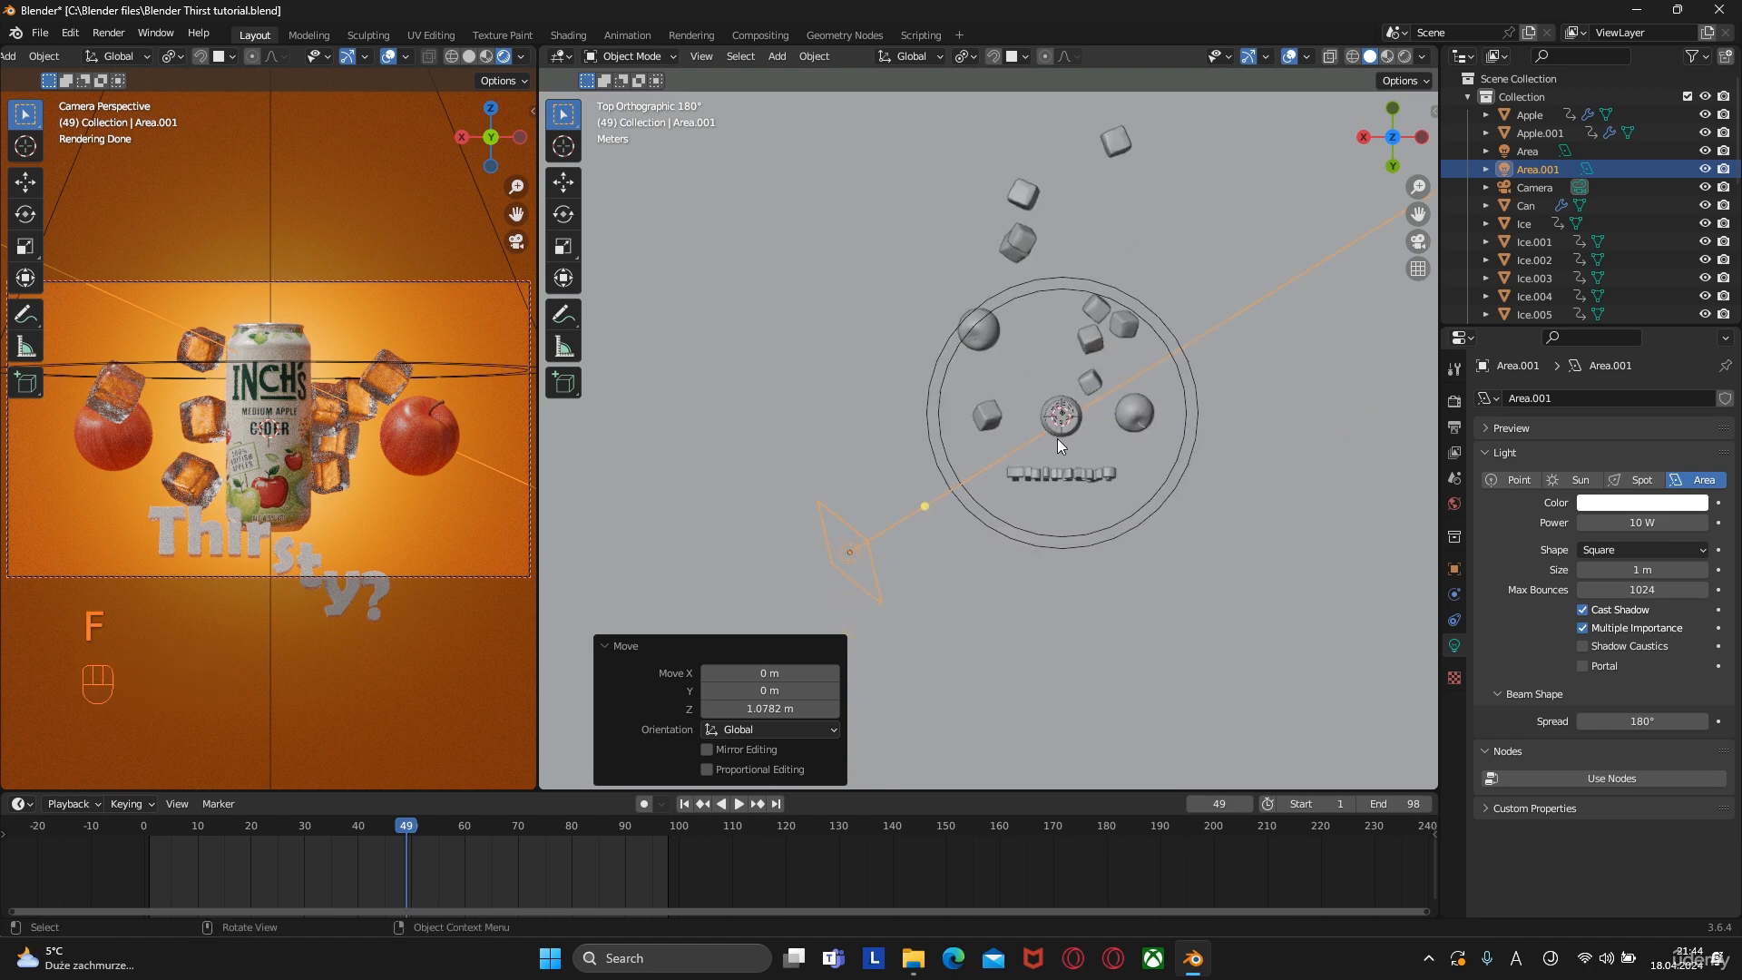
key("g")
left_click(1081, 466)
key("r")
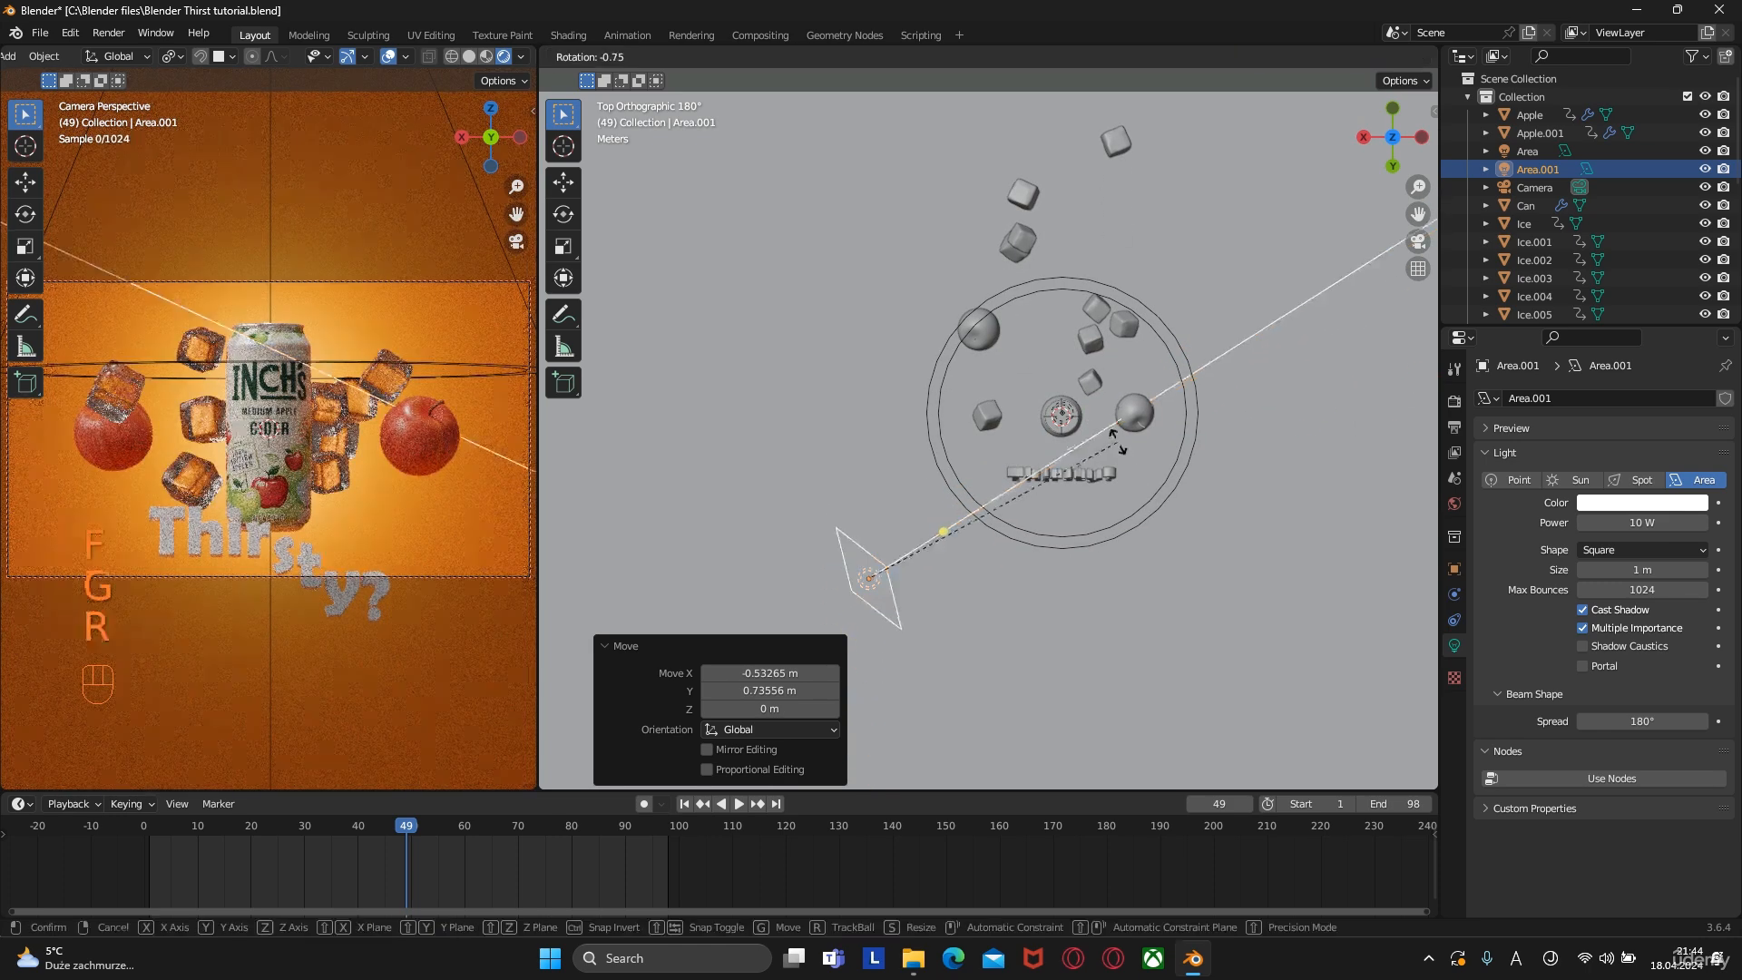
left_click(1086, 417)
Set the front-left area light's power to 530 W
middle_click_drag(1087, 416, 1058, 392)
scroll(1060, 388, "up", 3)
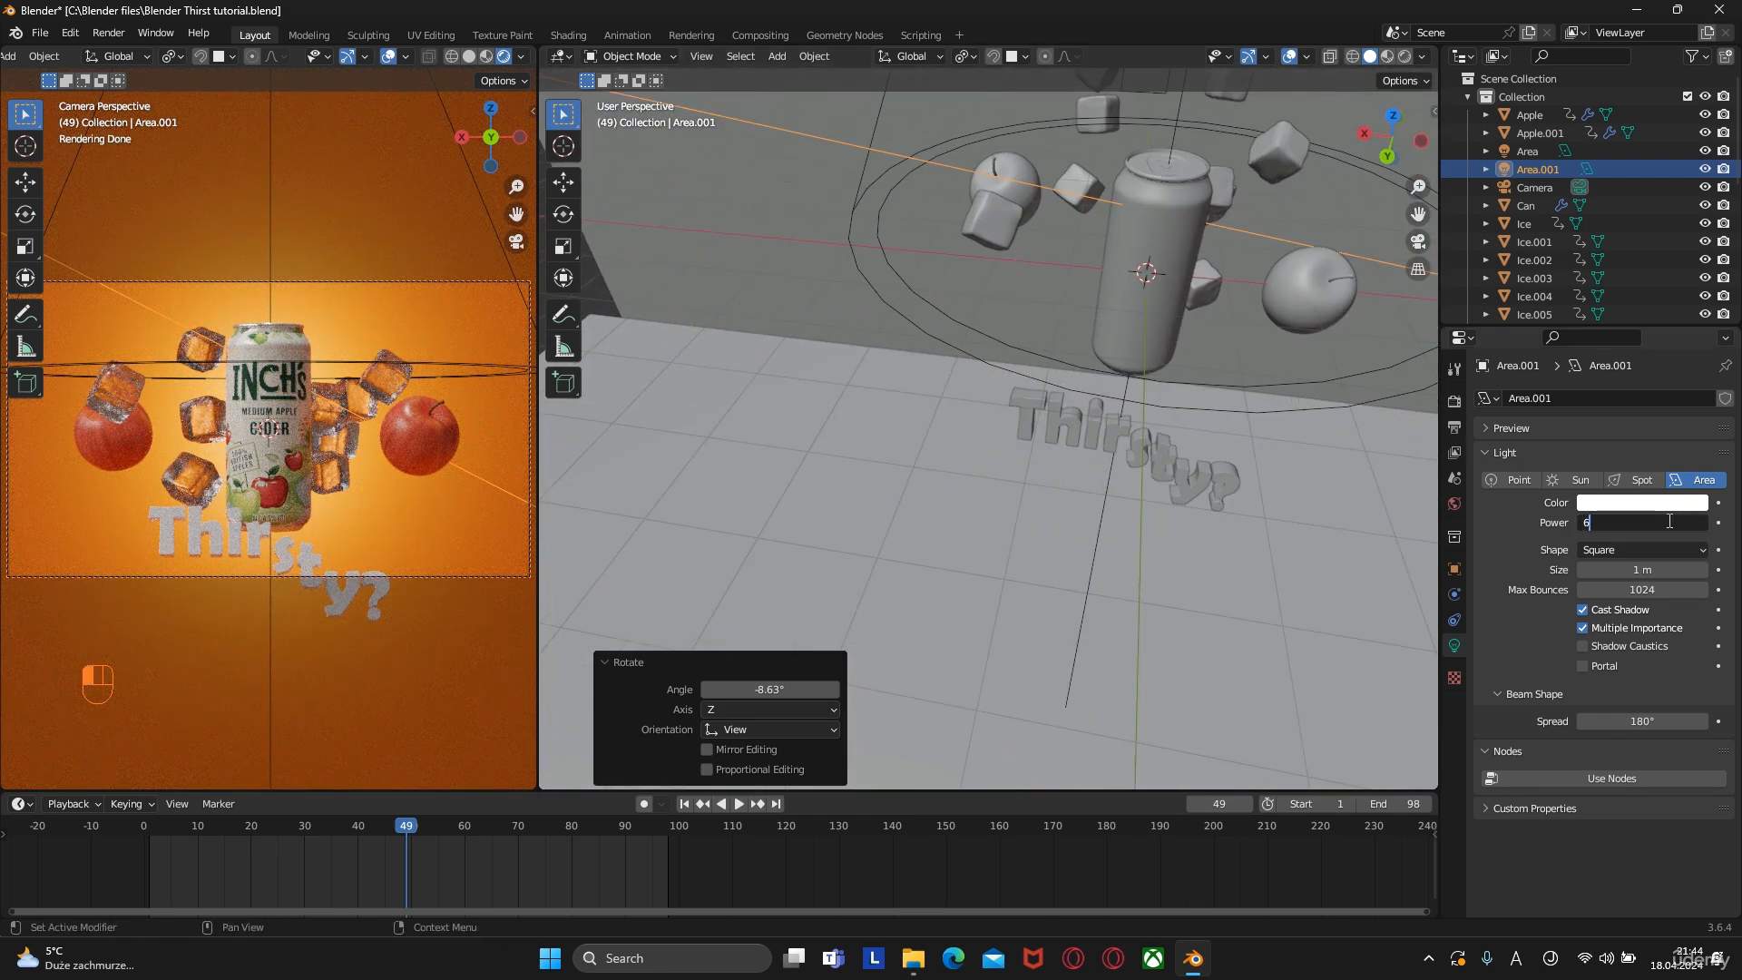
key("Return")
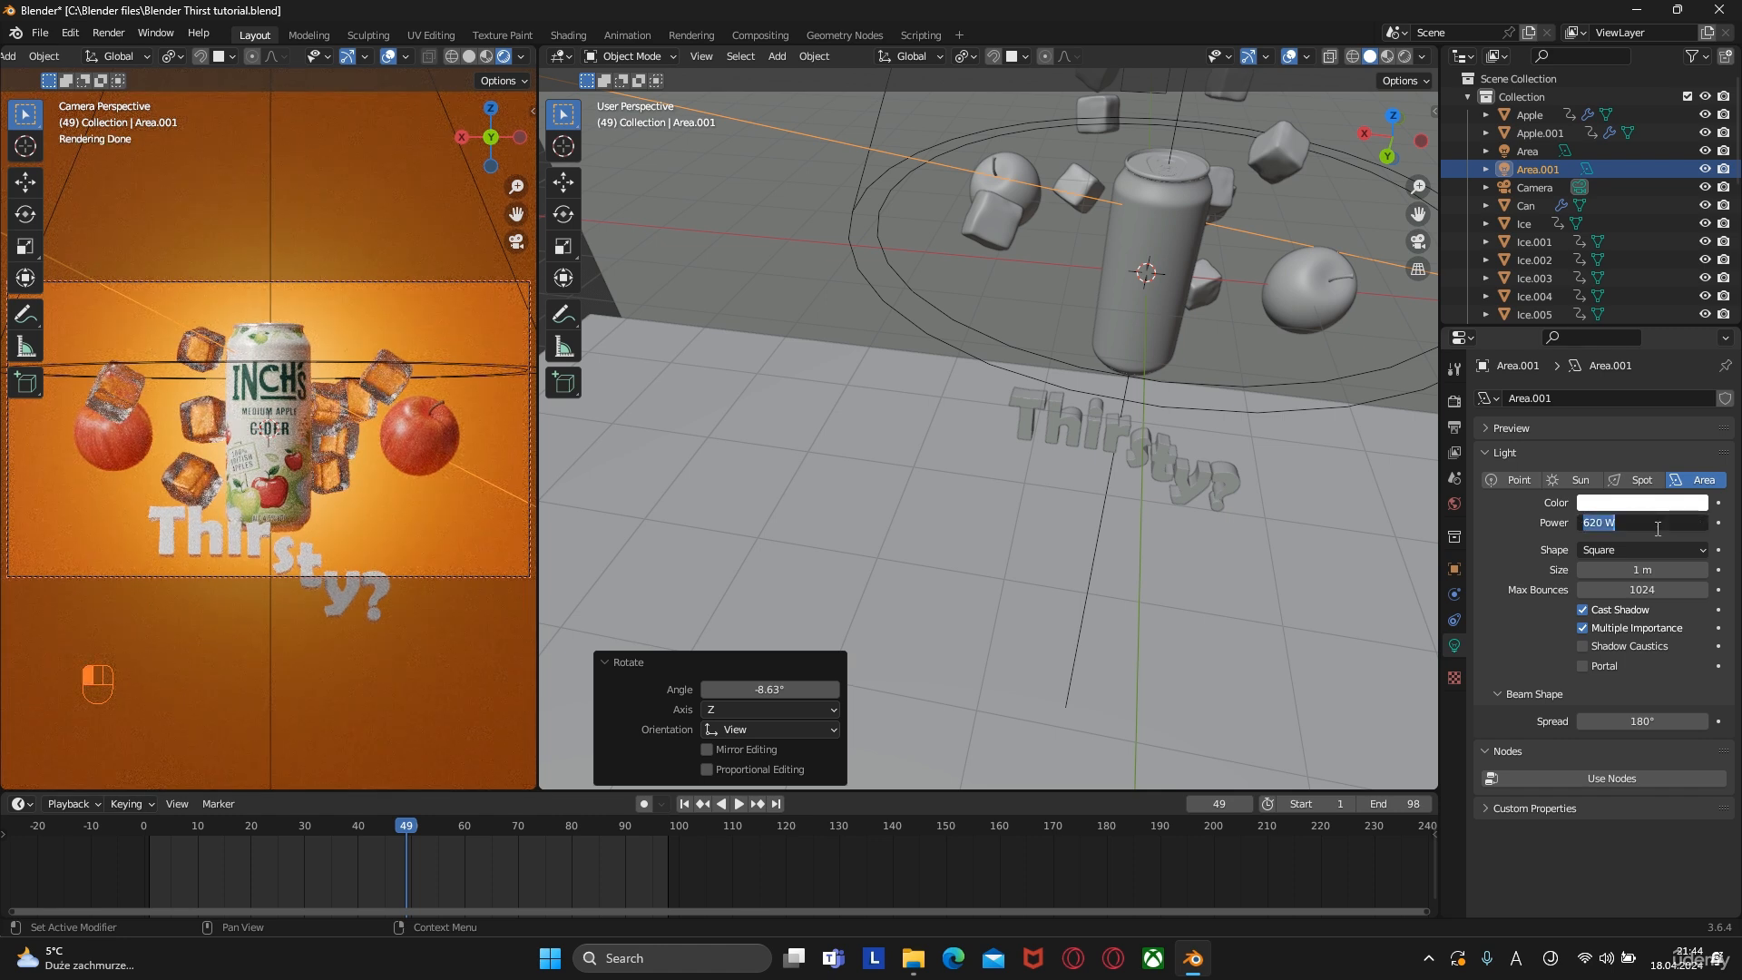
type("0")
key("Return")
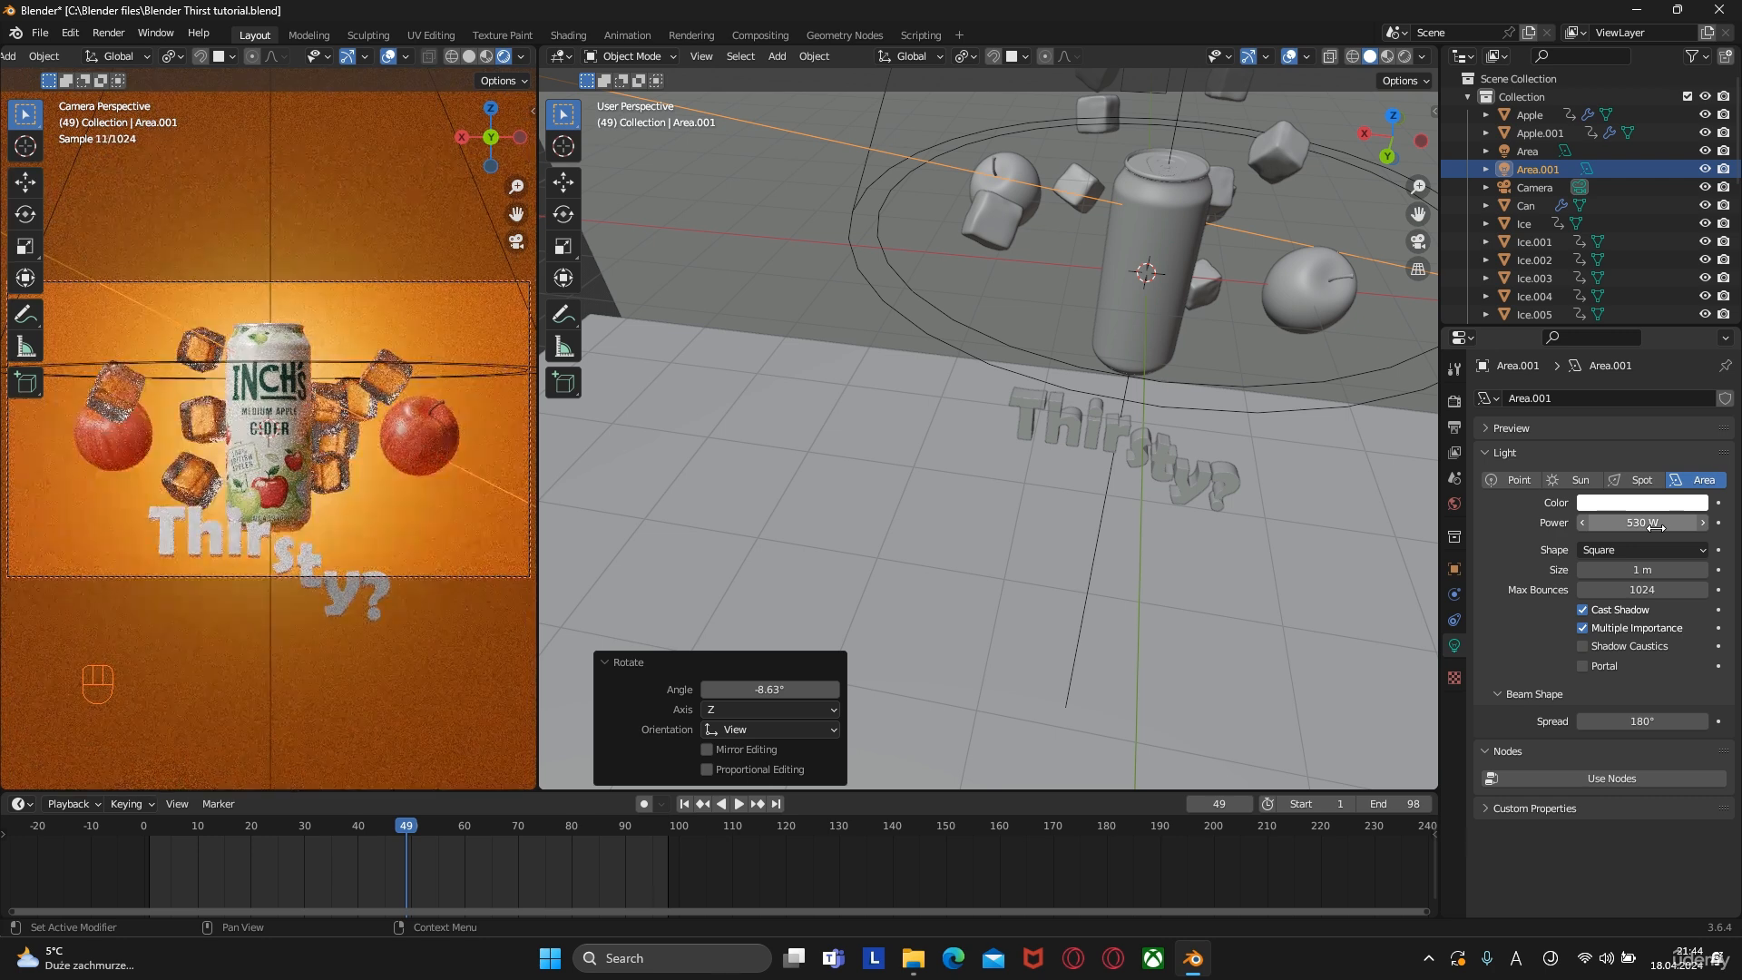
Duplicate the front-left area light and place the copy about -7.47 m in X, -0.31 m in Y and -0.29 m in Z away
scroll(960, 283, "down", 5)
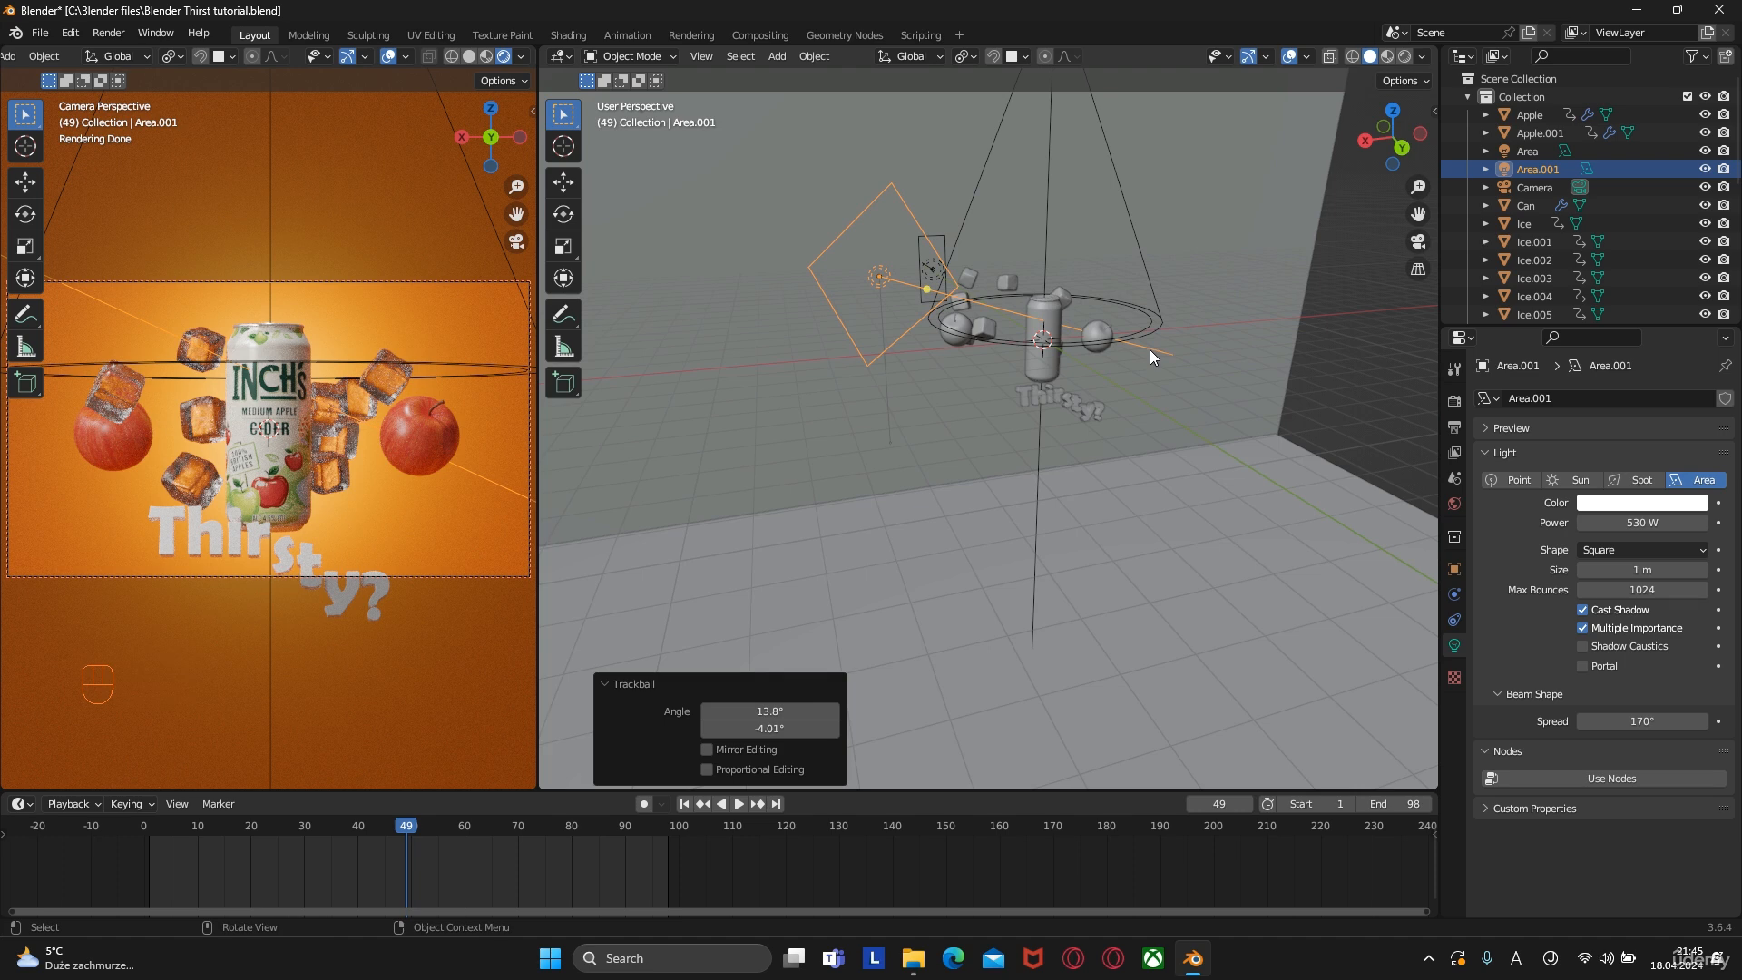
middle_click_drag(1151, 351, 1116, 514)
key("shift+d")
left_click(573, 422)
key("r")
key("r")
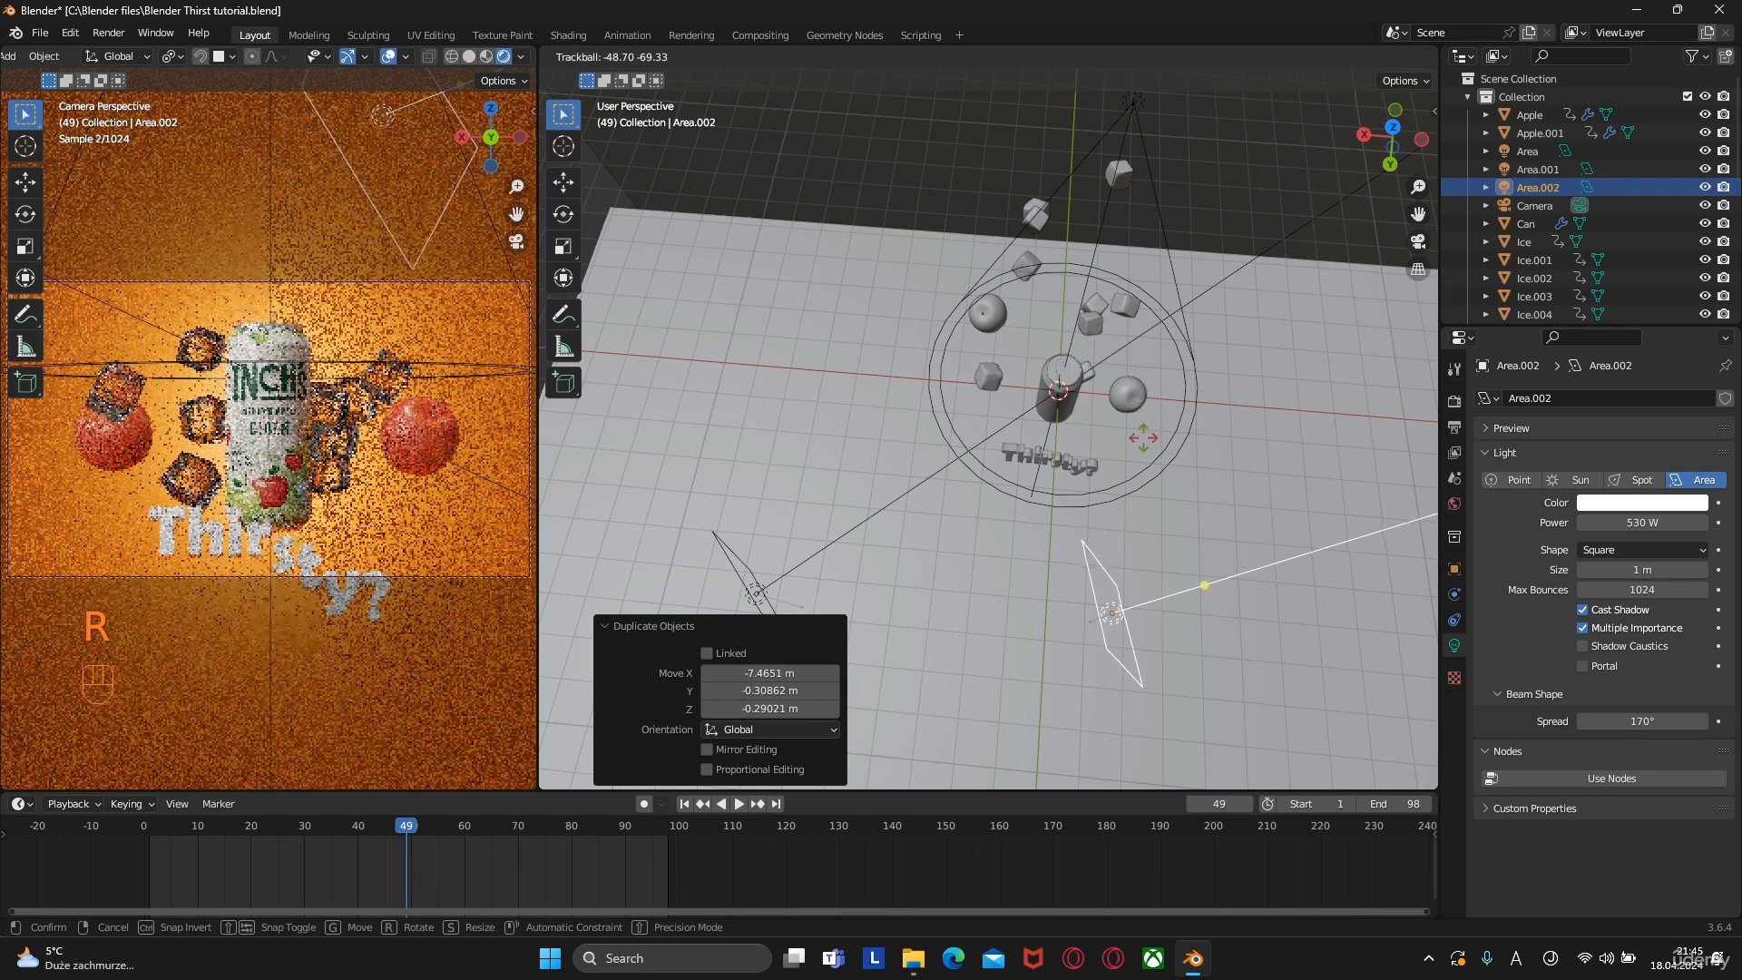
right_click(1184, 450)
Move the duplicated area light about -5.52 m in X and -0.75 m in Y in top view
middle_click_drag(1183, 450, 1058, 479, "alt")
key("g")
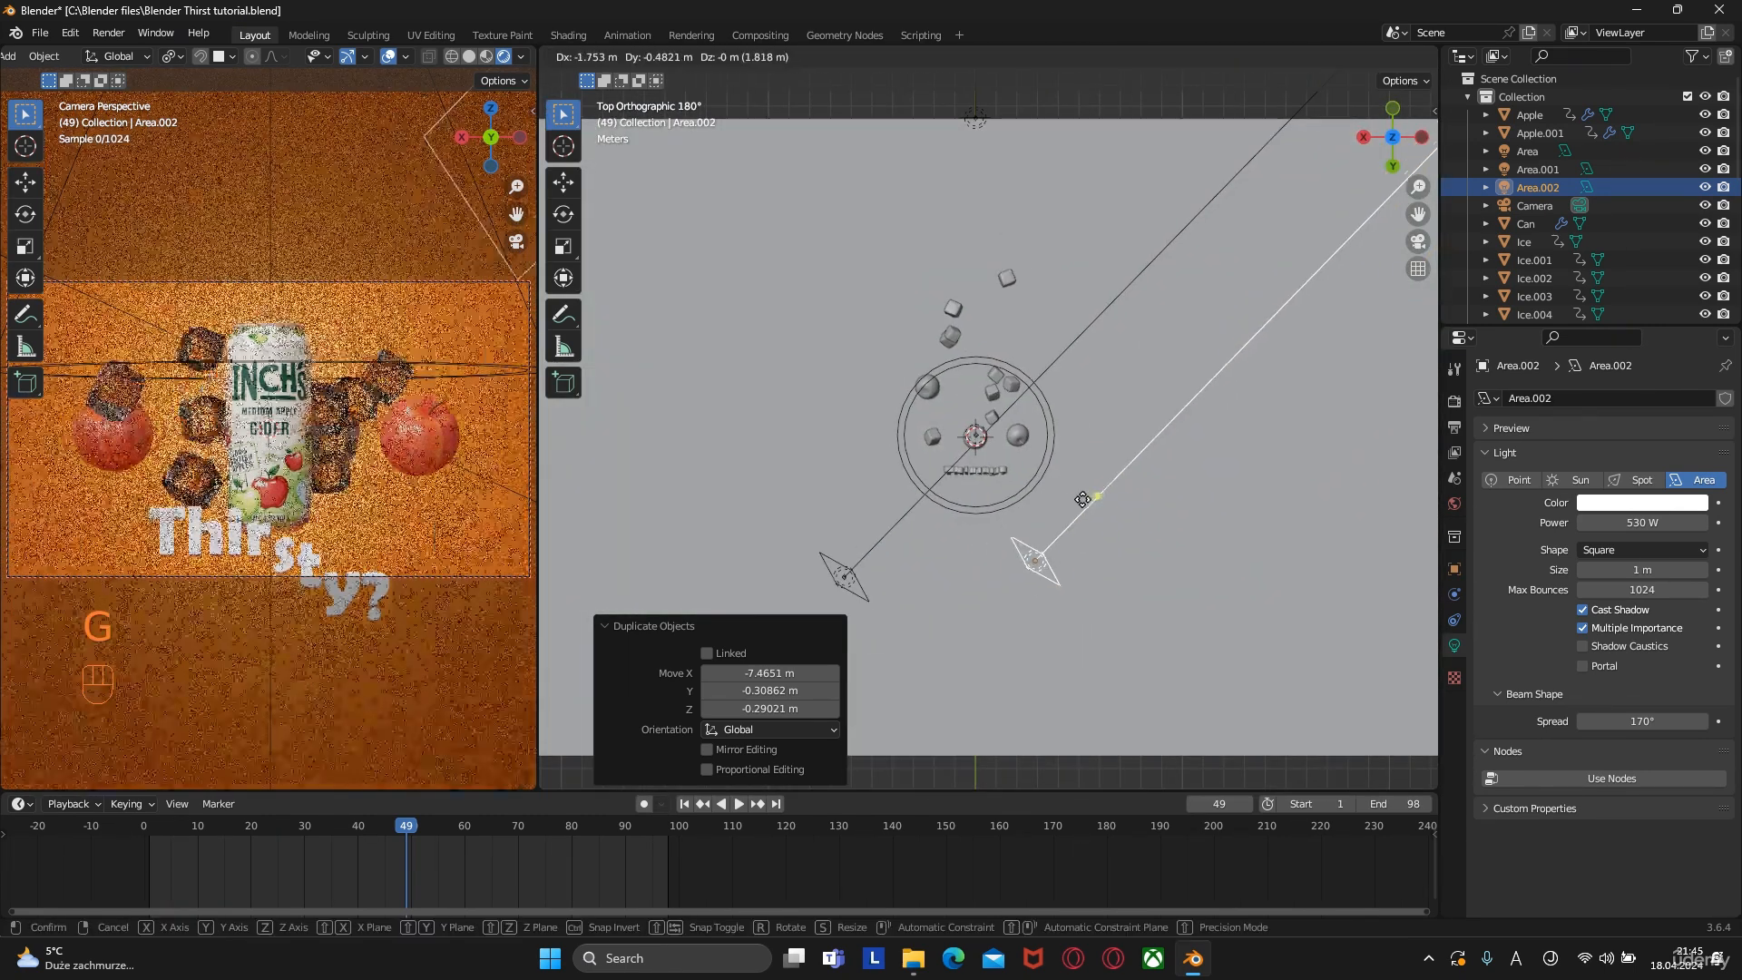
left_click(1141, 499)
Rotate the duplicated area light freely by about -37.8° and -39°, and turn it about 107° around global Z to face the can
key("r")
key("r")
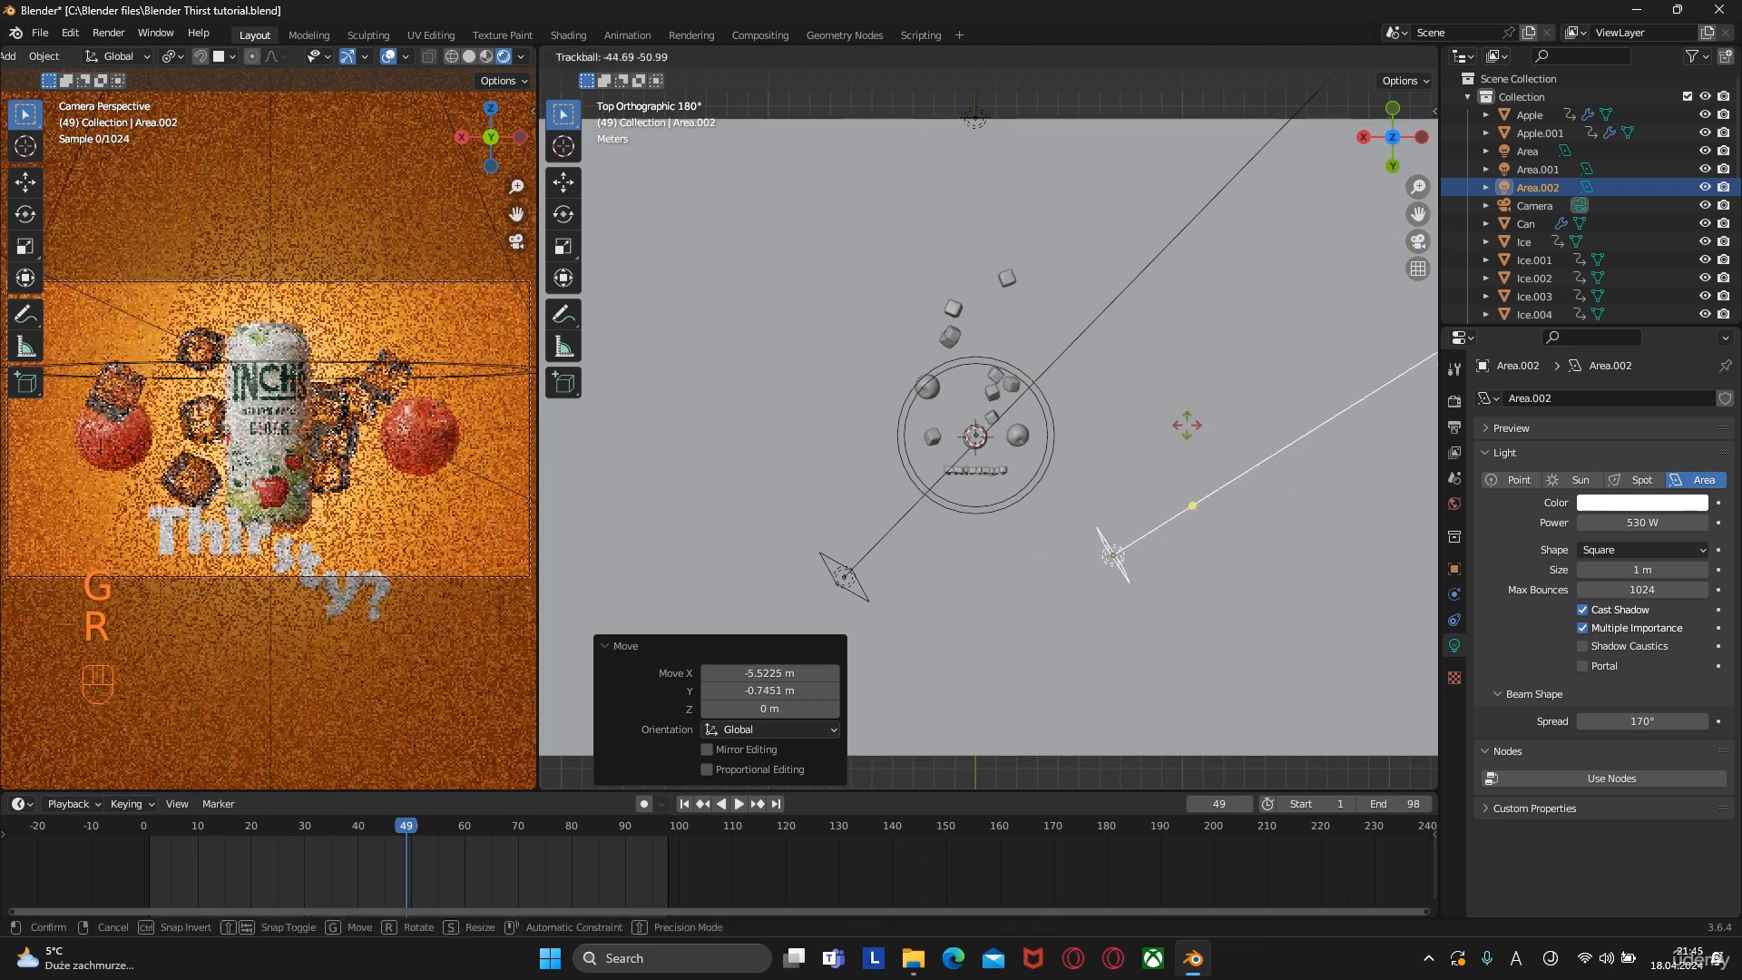
left_click(1216, 439)
key("r")
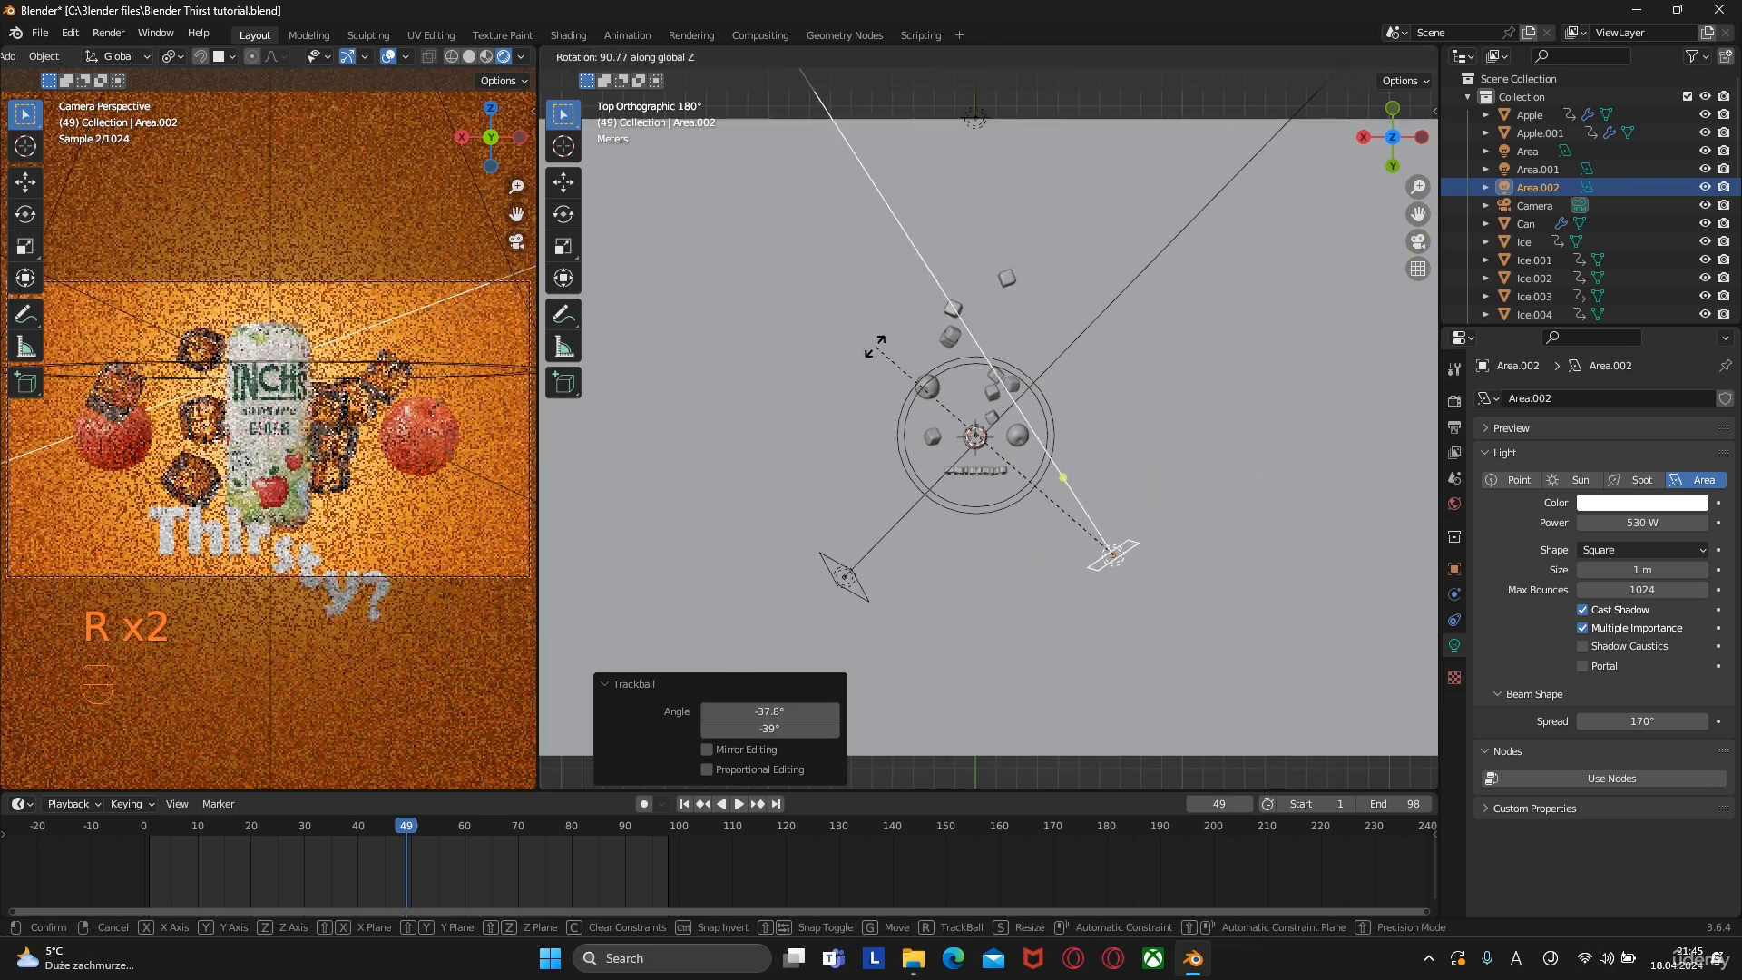
left_click(934, 461)
Lower the front-right area light about 2.05 m along Z and set its power to 50 W
middle_click_drag(935, 461, 989, 310)
key("g")
key("z")
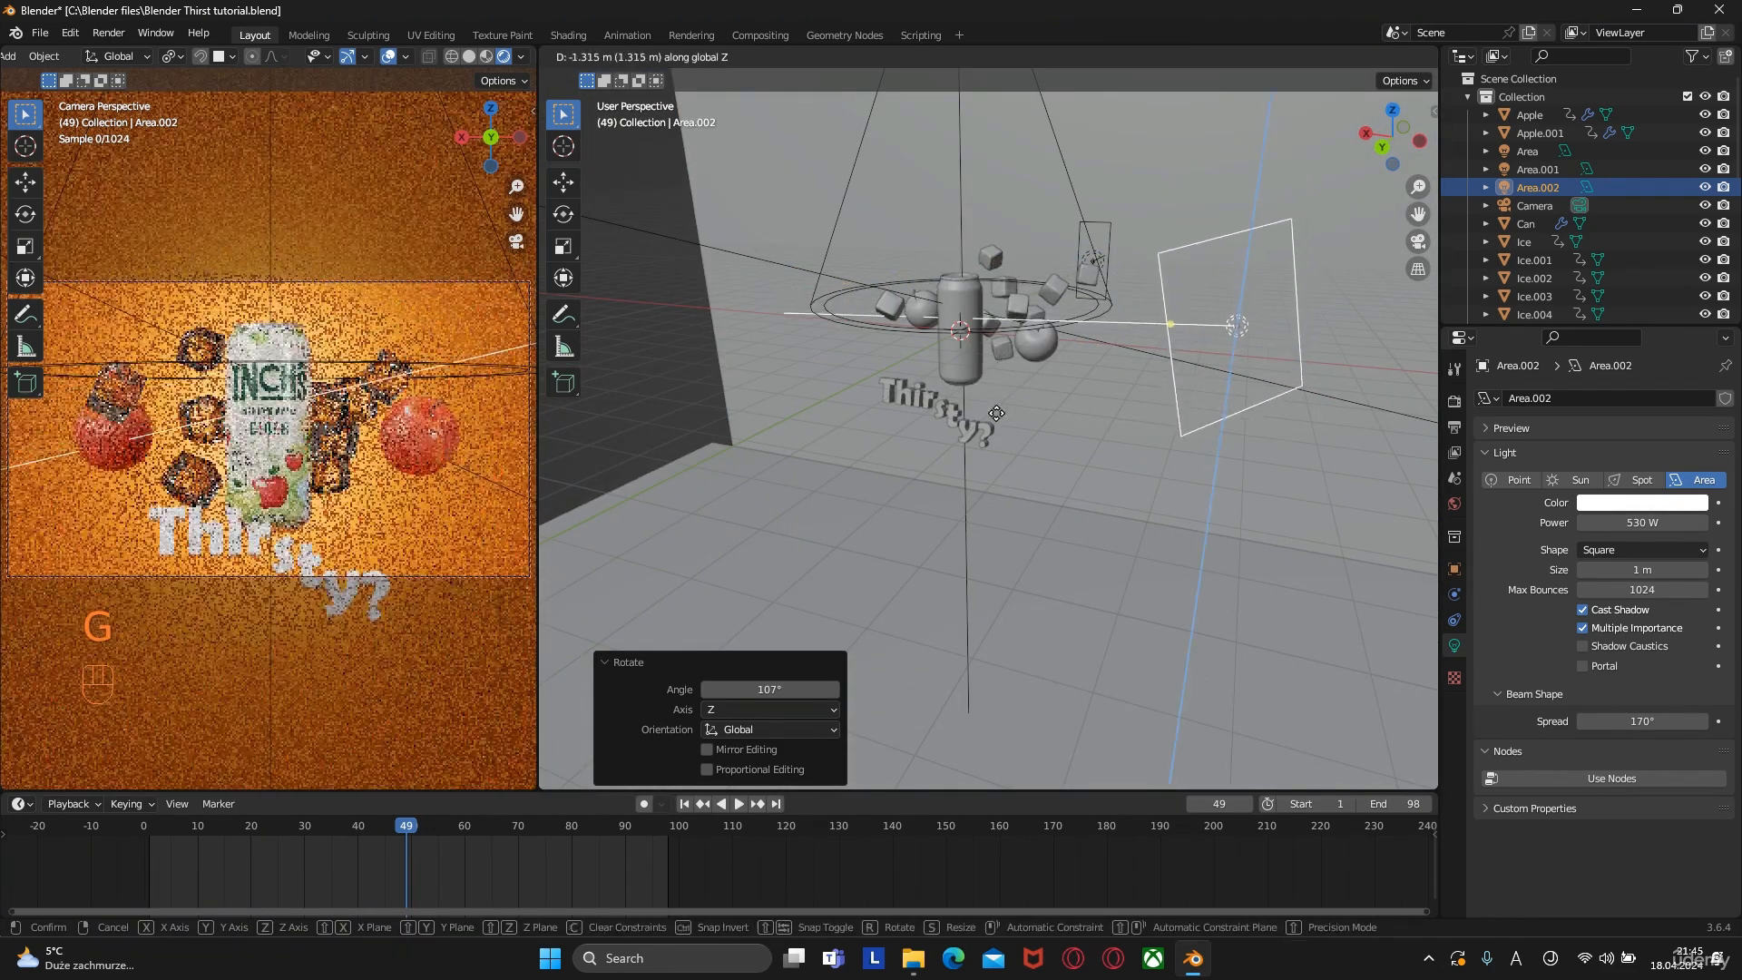
left_click(989, 460)
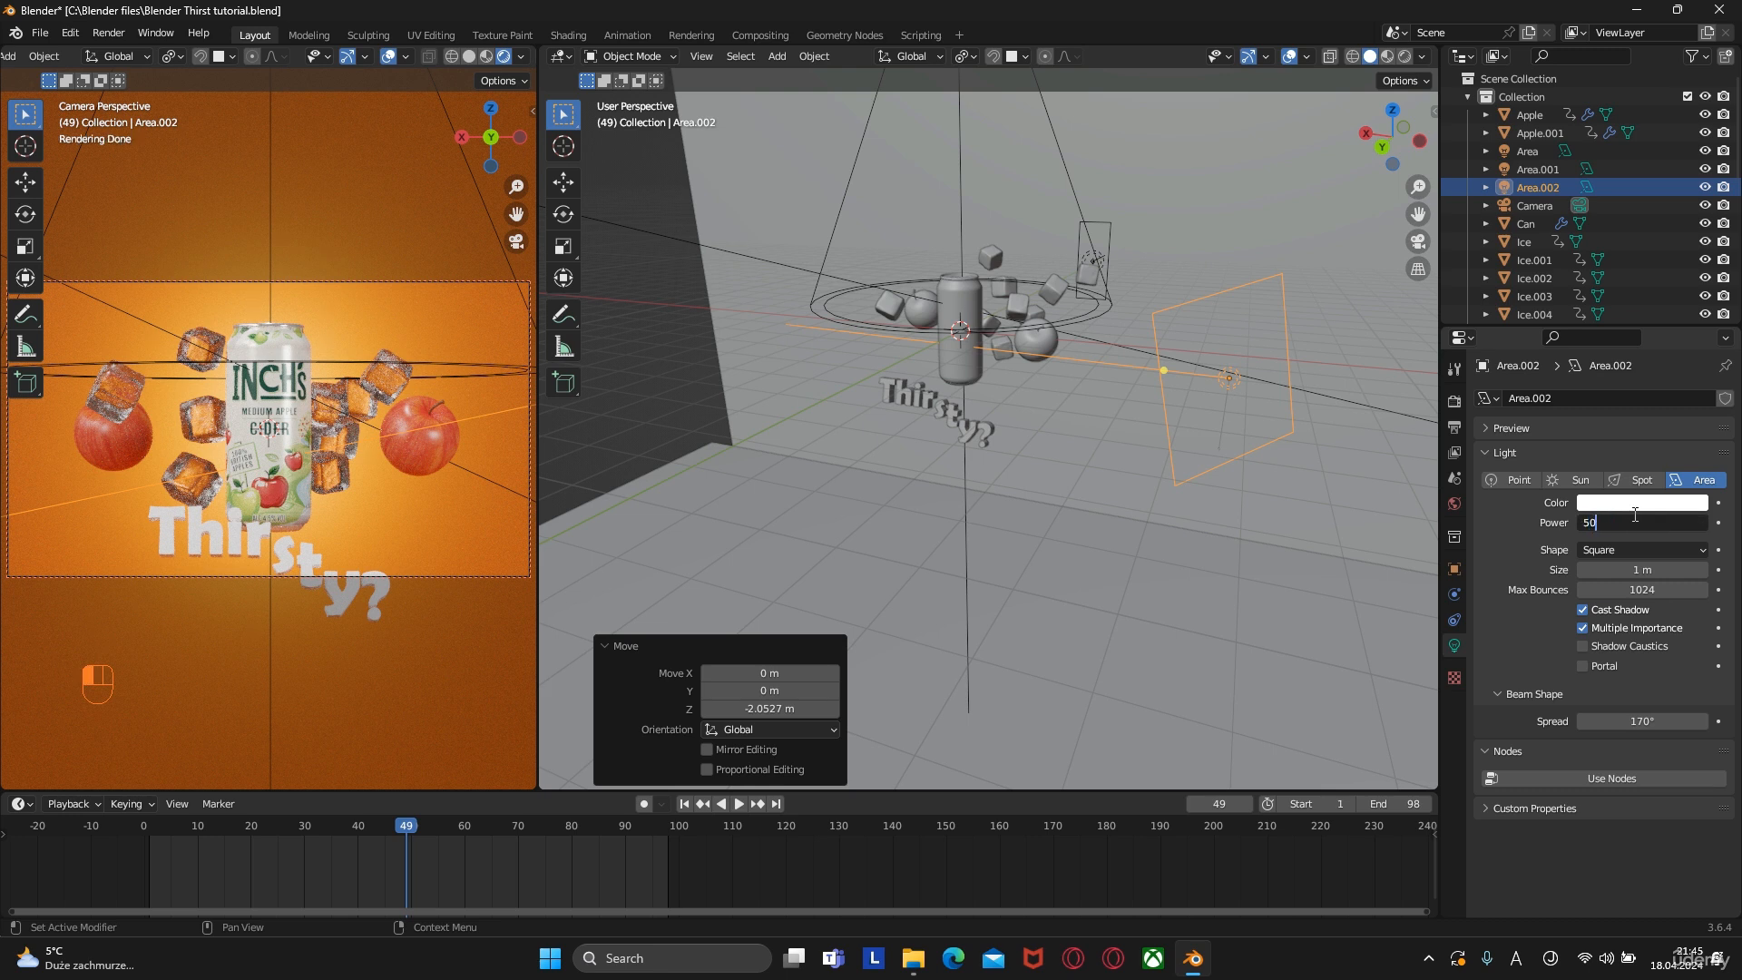
key("Return")
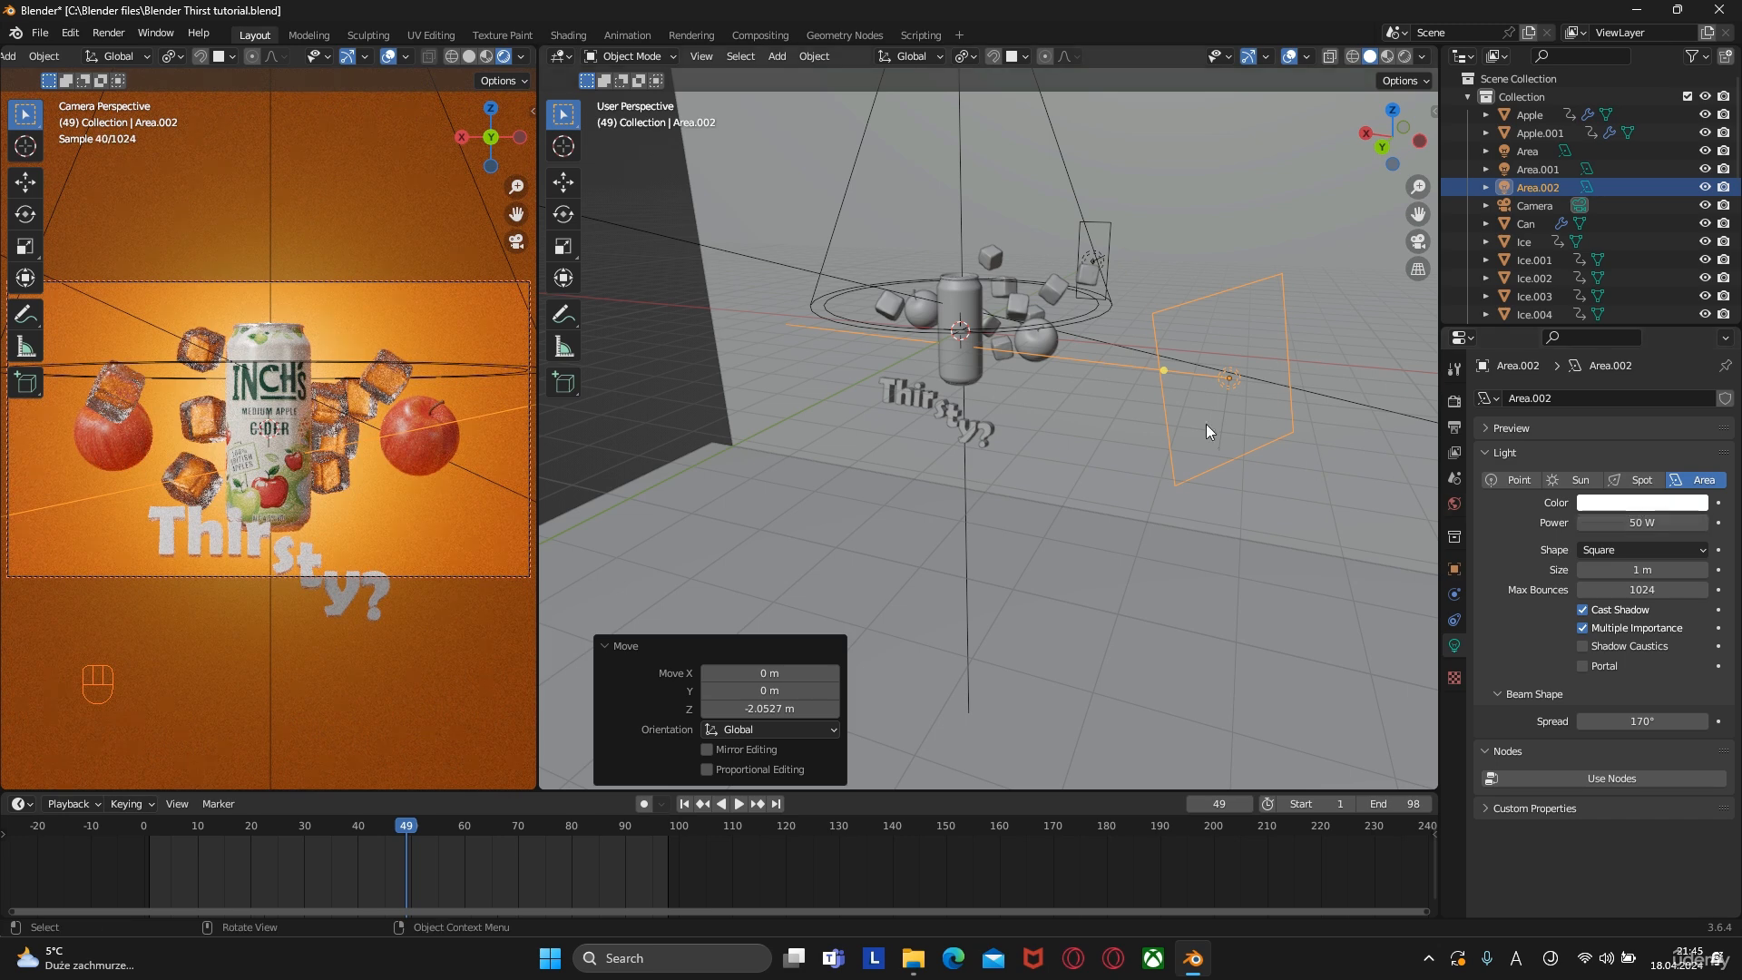
Shift the front-right area light about 1.52 m in X and -3.12 m in Y in top view, and rotate it about -15.4°
middle_click_drag(1097, 393, 1141, 439, "alt")
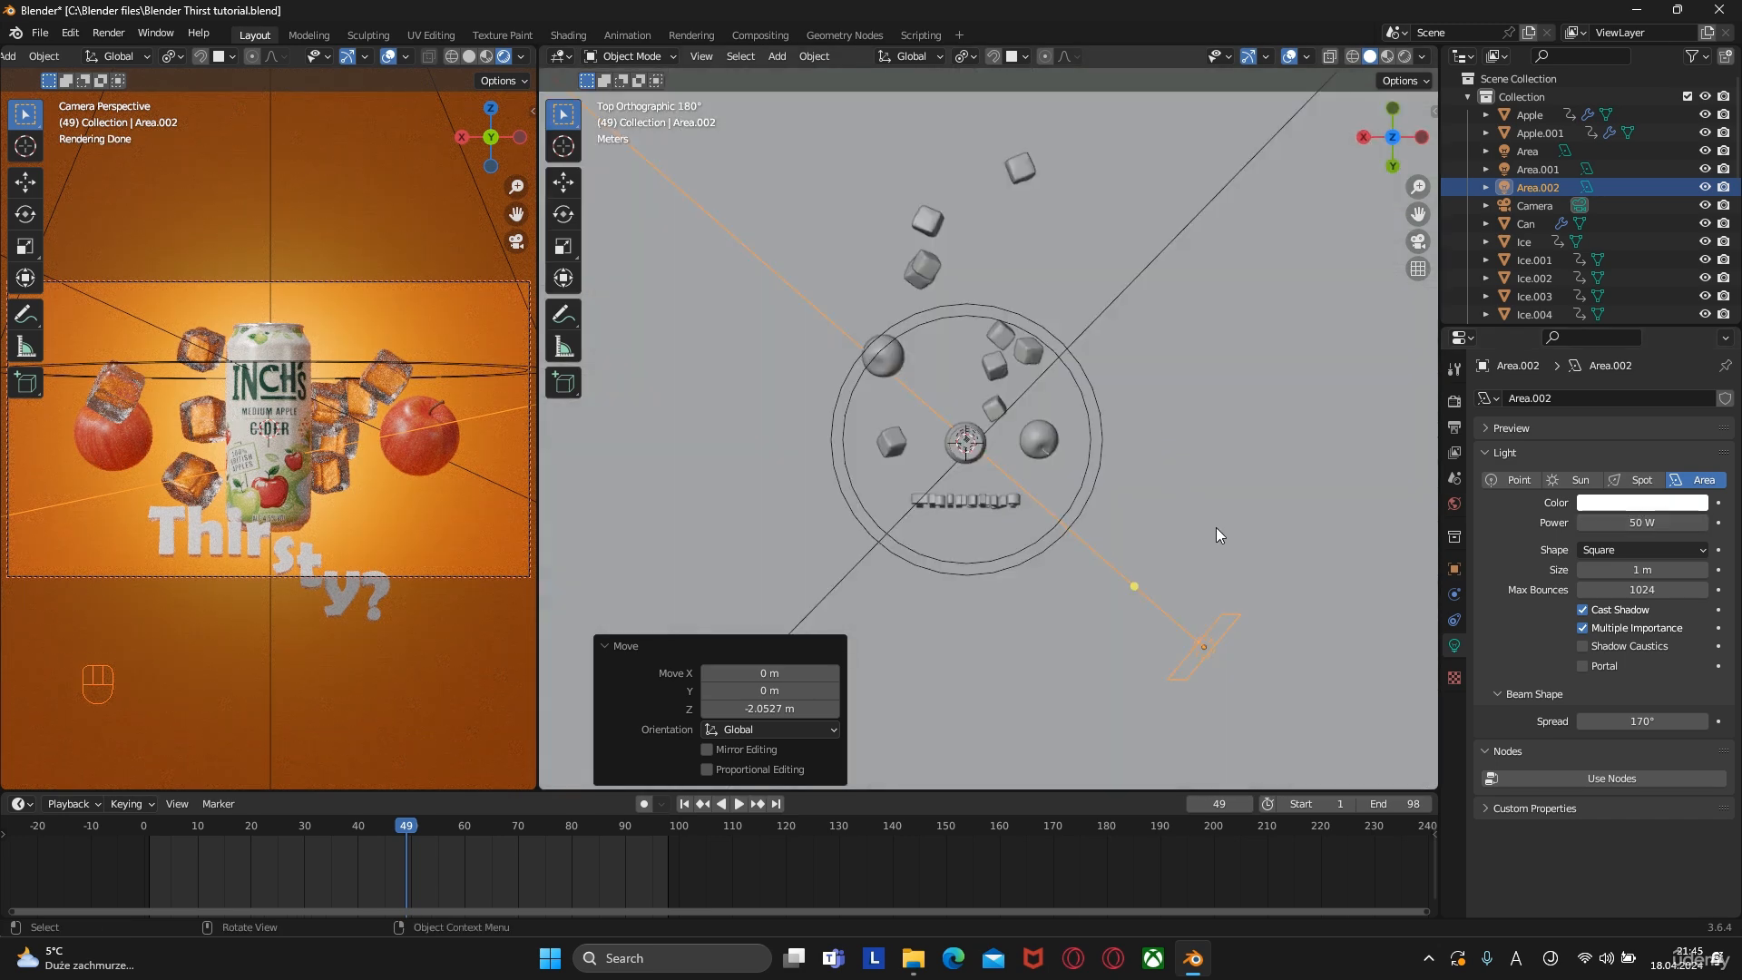
key("g")
left_click(1189, 450)
key("r")
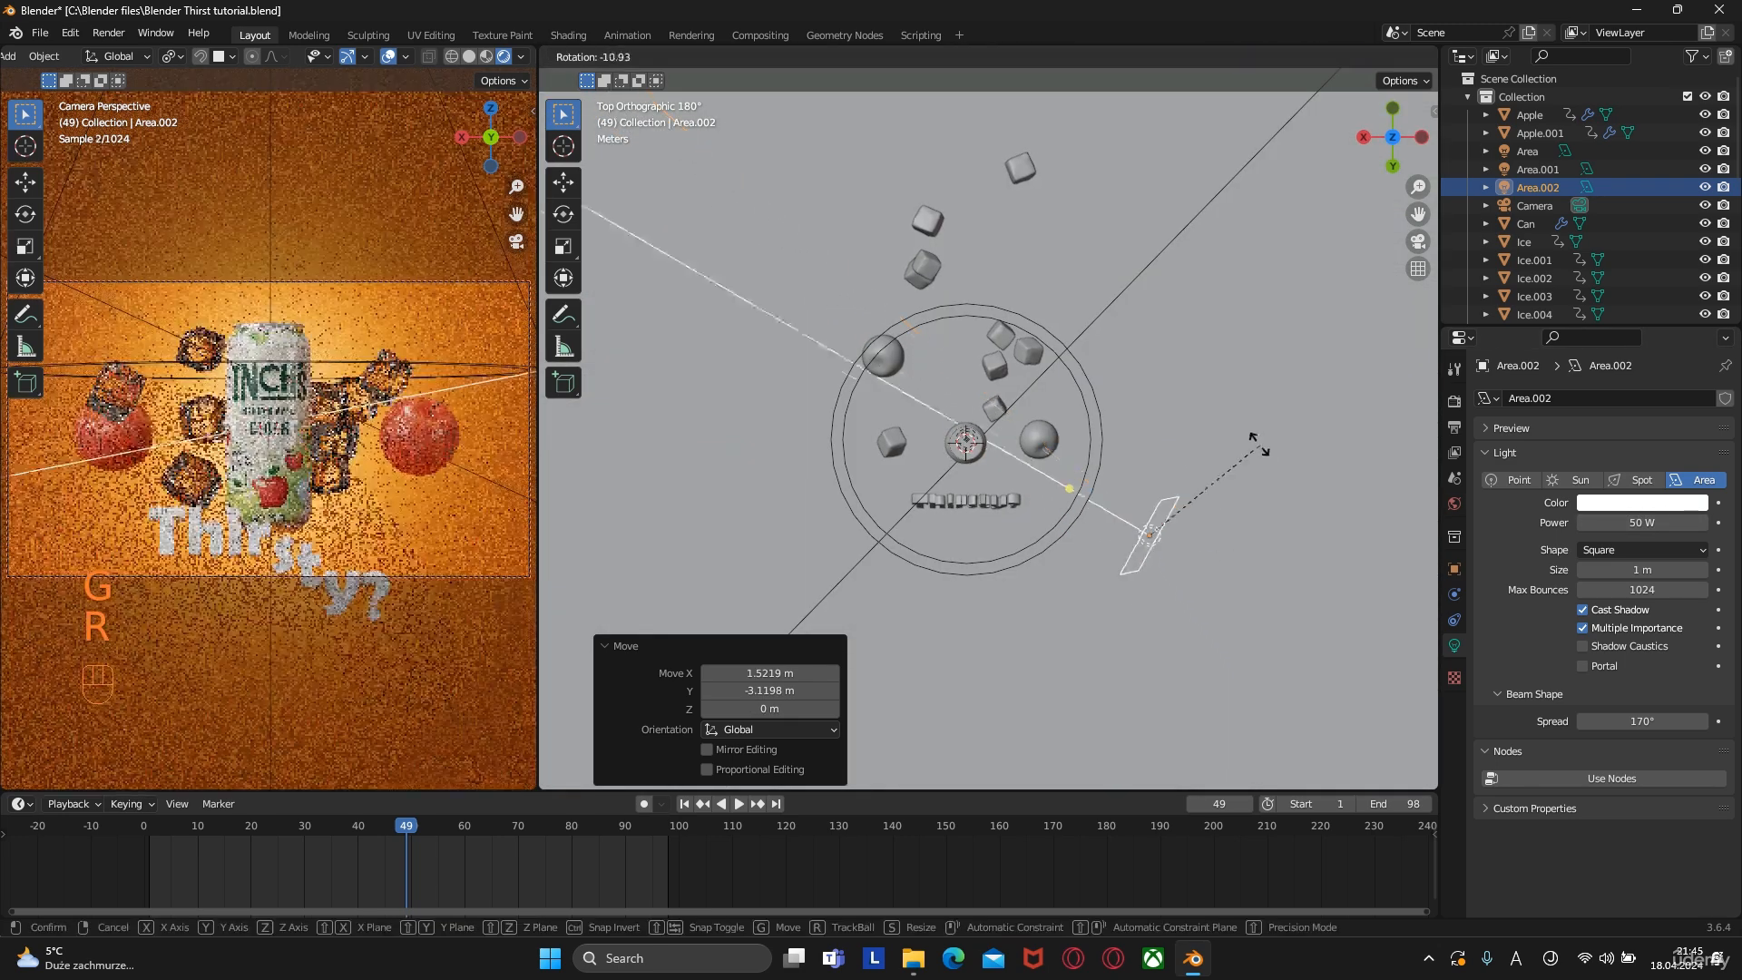
left_click(1253, 436)
Set the front-right area light's power to 26 W
middle_click_drag(1212, 509, 1103, 381)
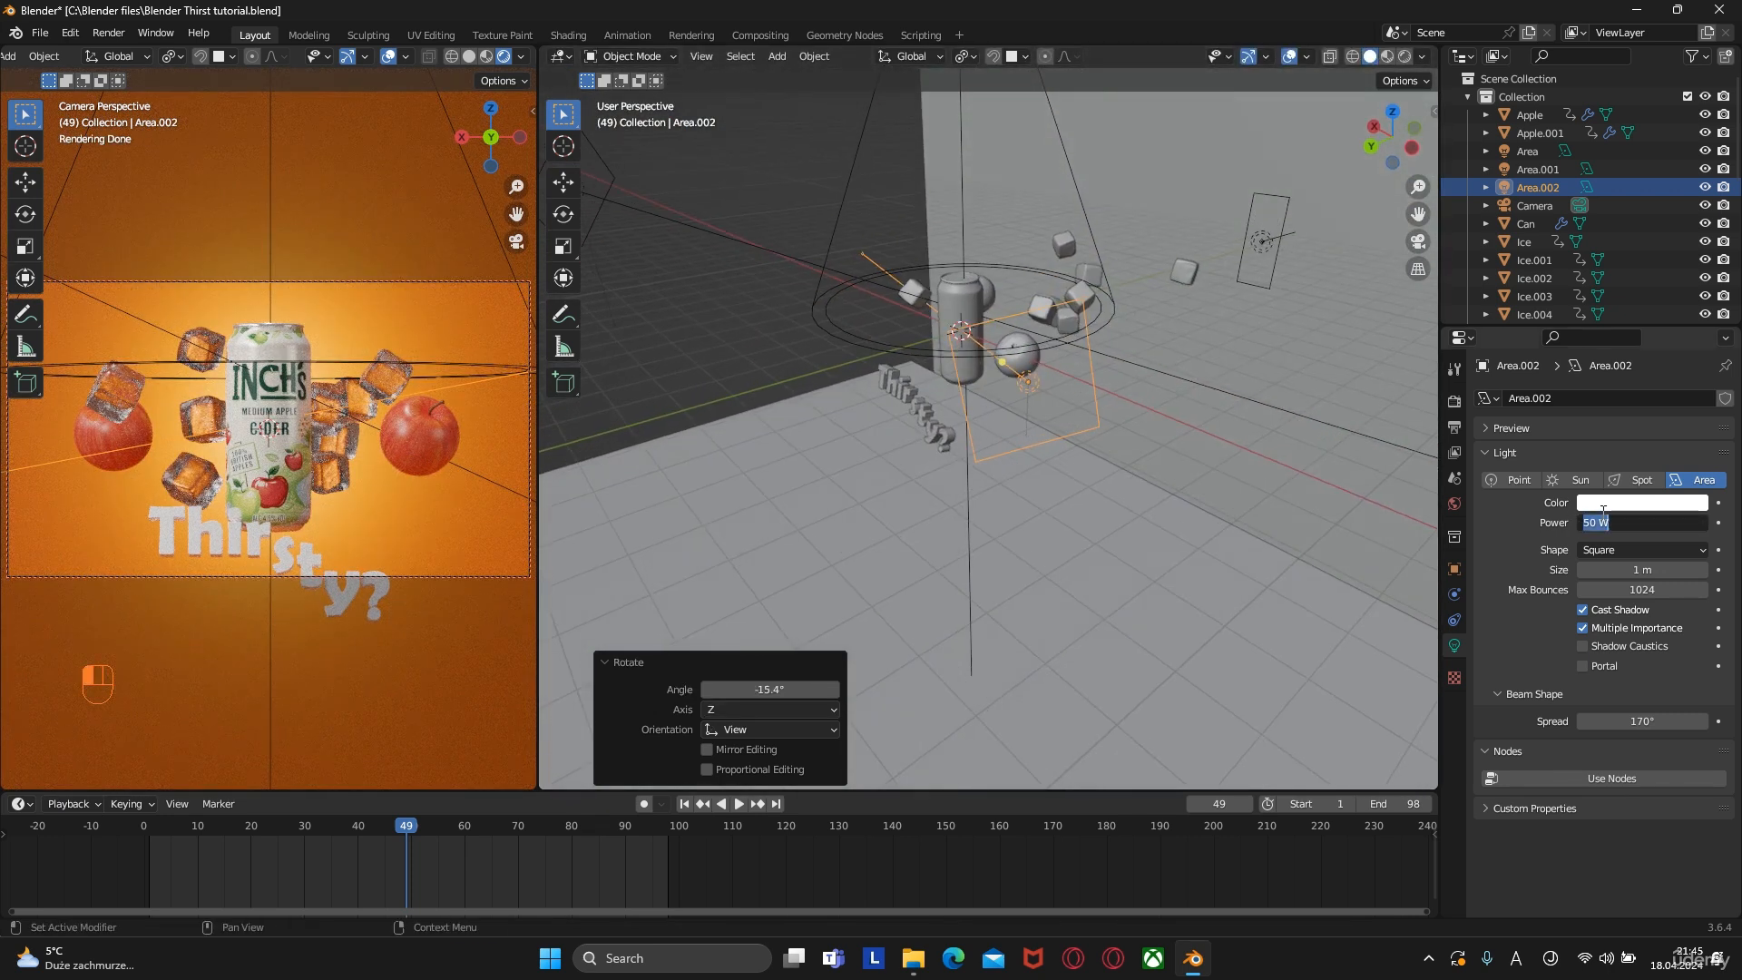
key("Return")
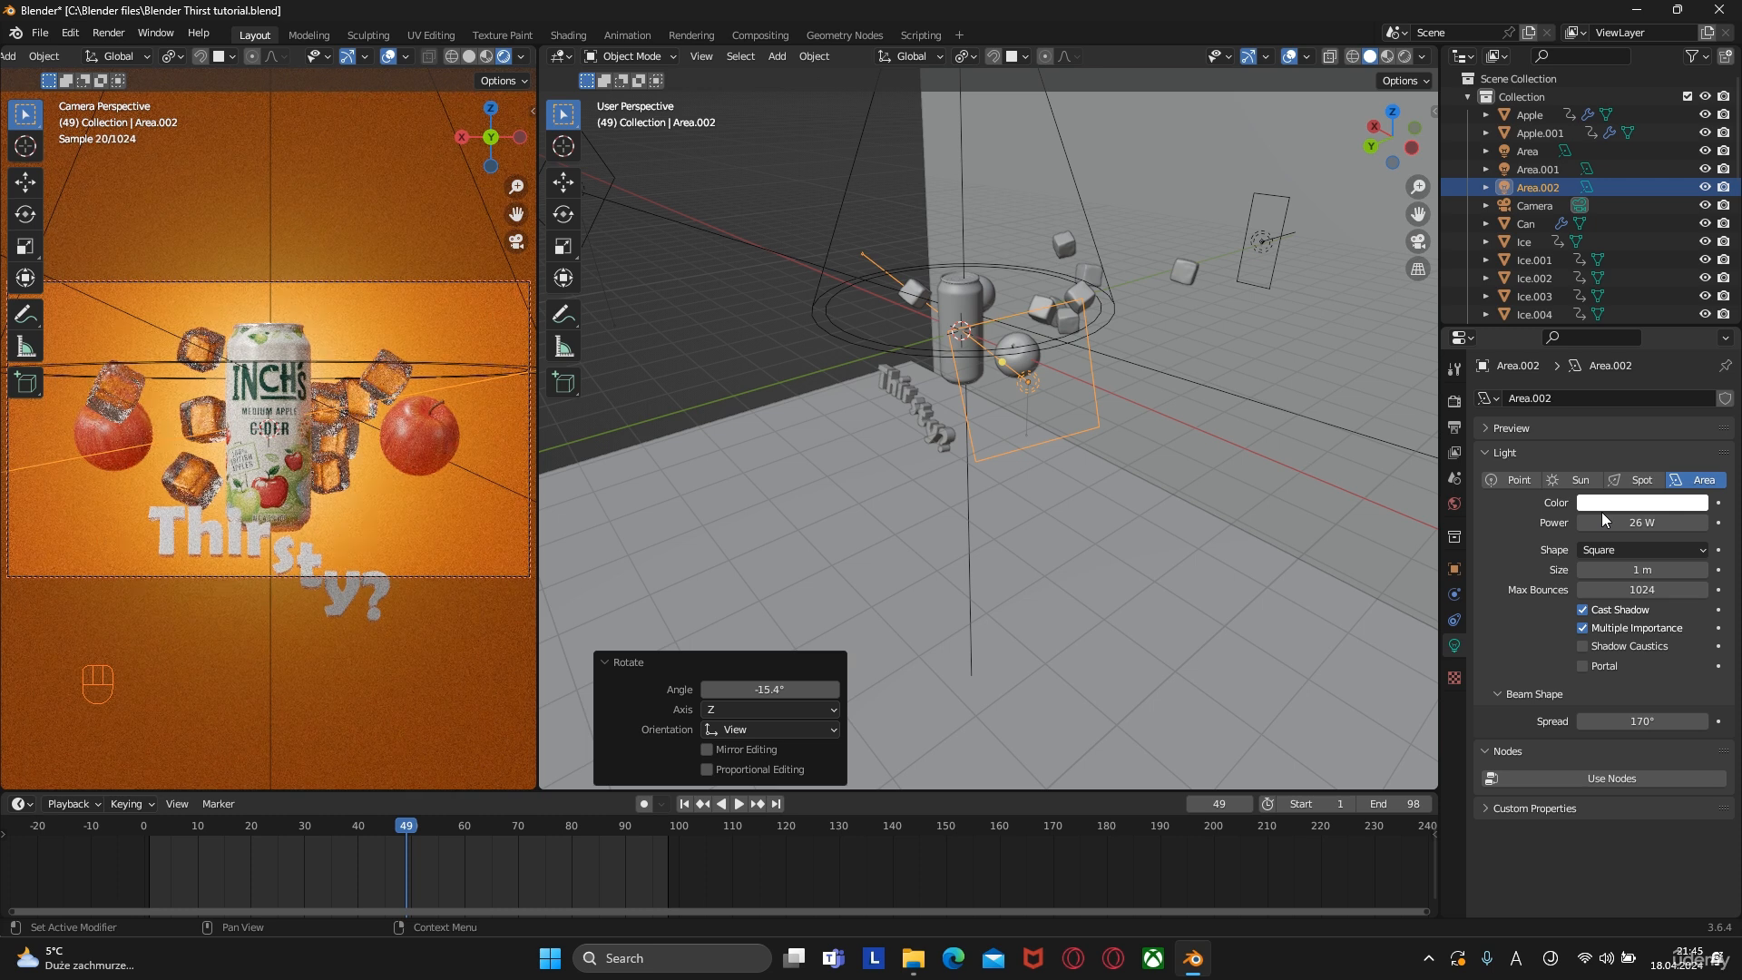
middle_click_drag(989, 427, 989, 386)
scroll(1080, 381, "up", 4)
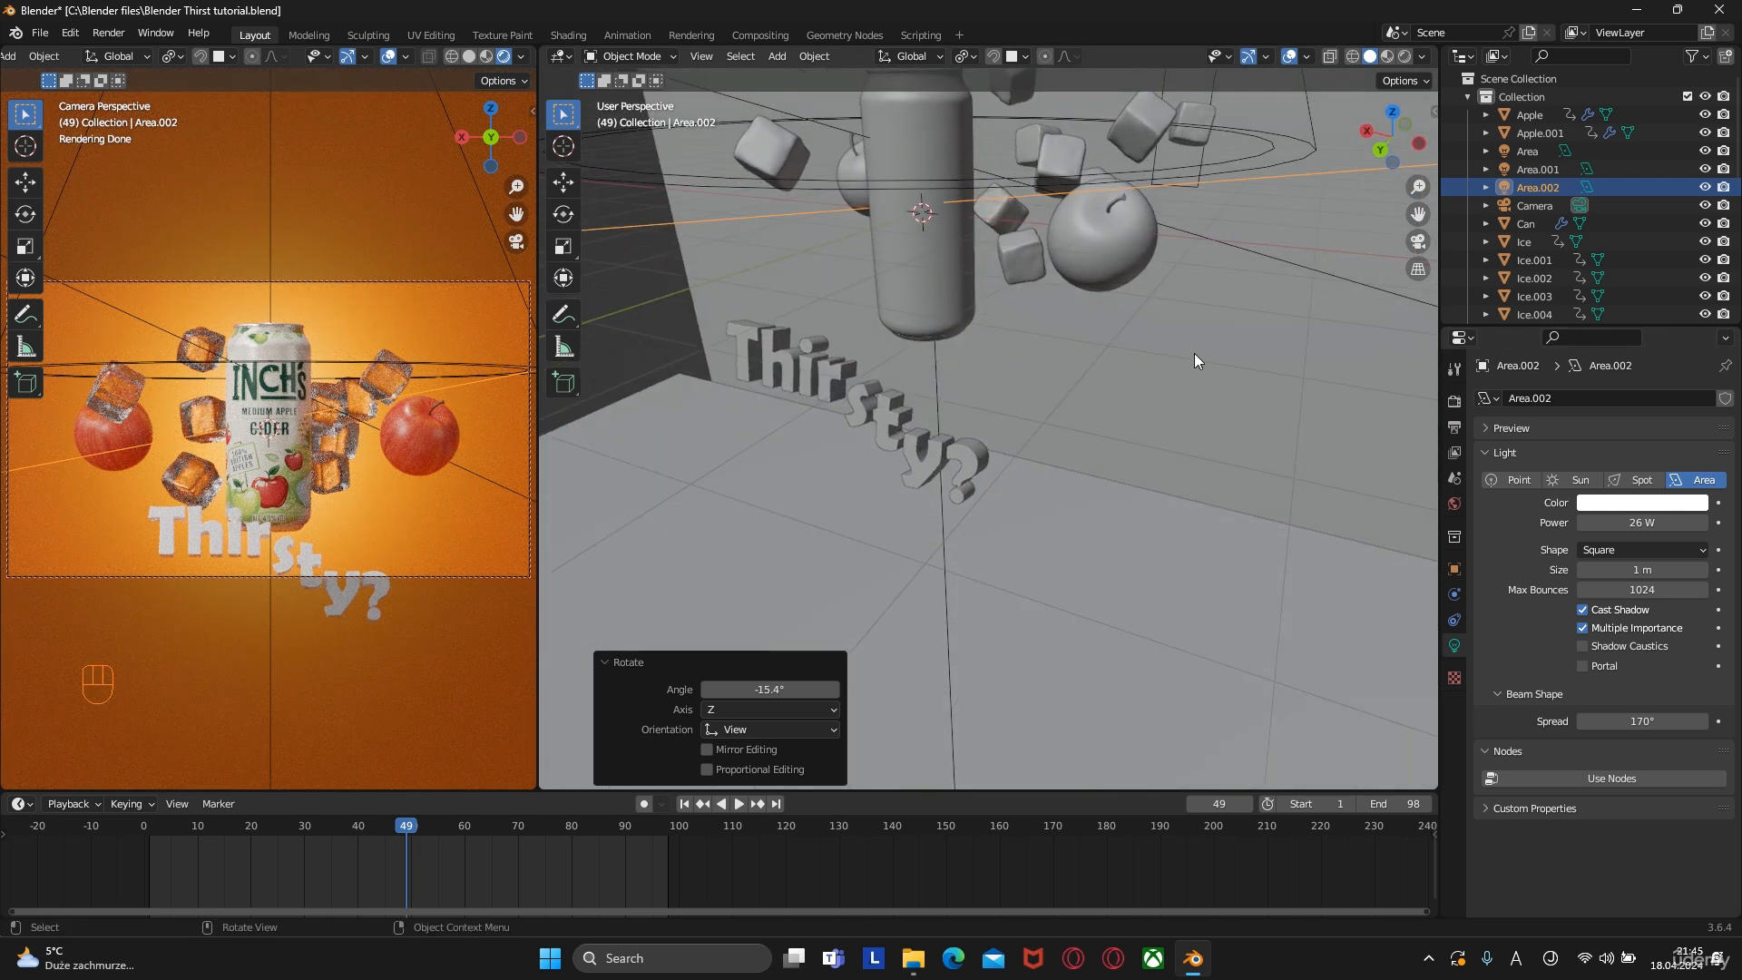
Compare the render with the front-right area light hidden and shown, and set its power to 17 W
left_click(1706, 188)
left_click(1706, 188)
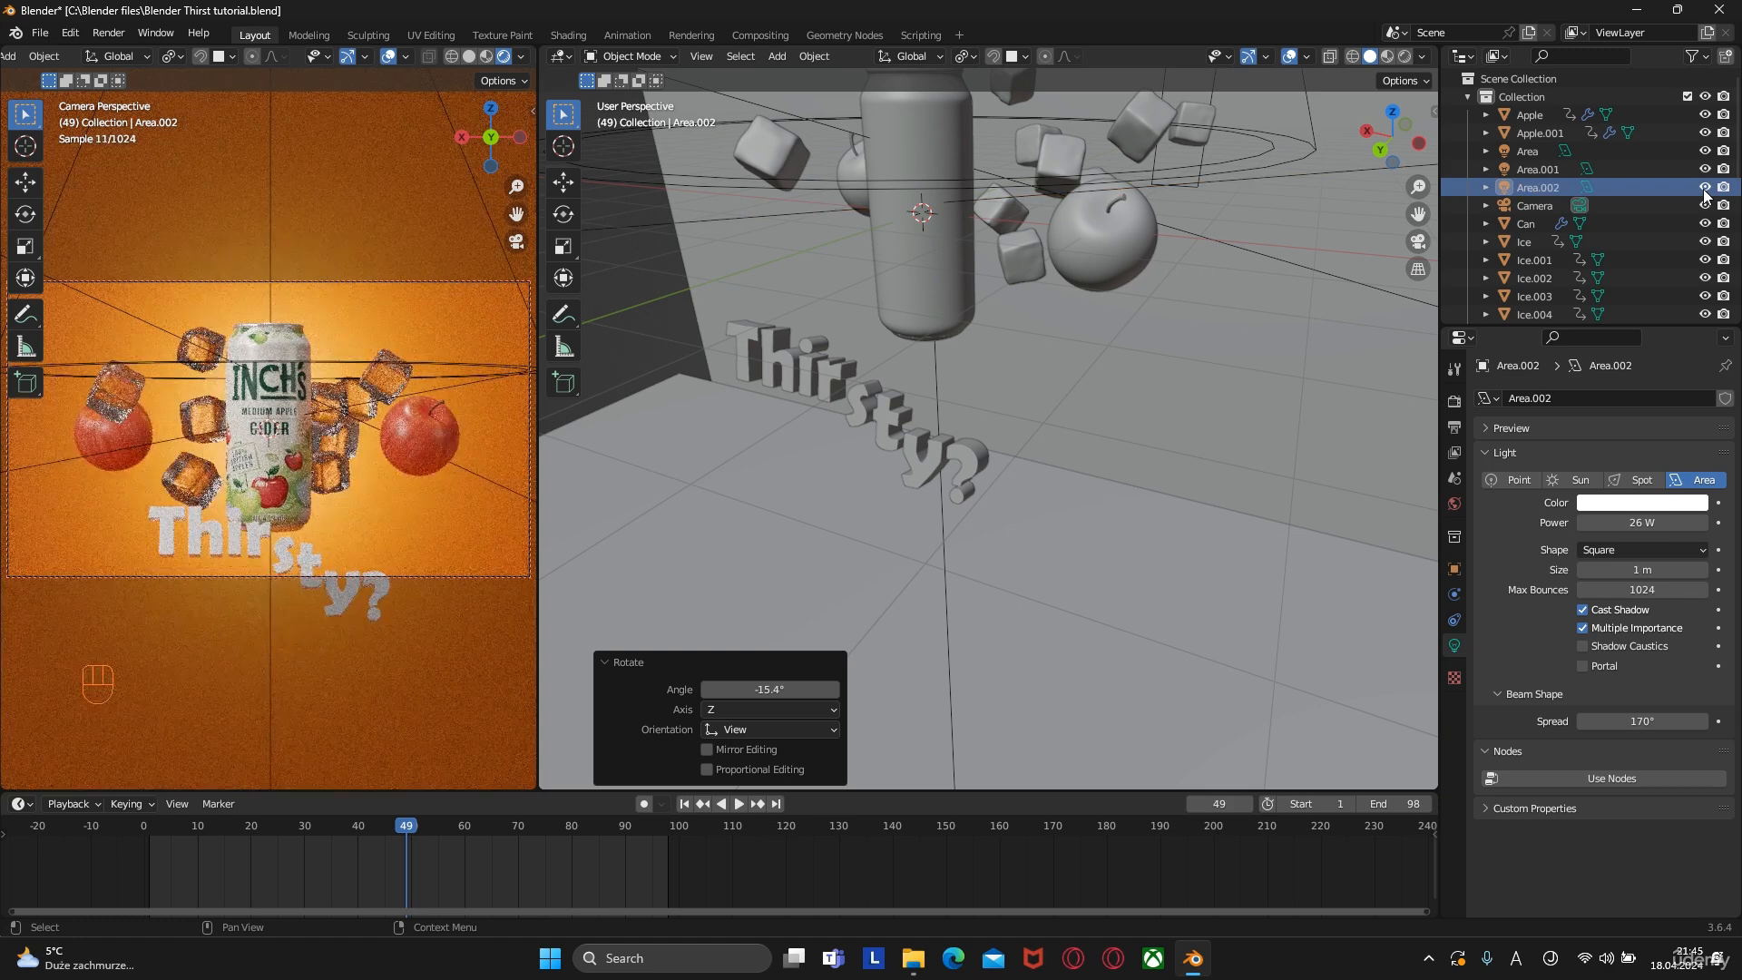
left_click(1705, 190)
left_click(1705, 189)
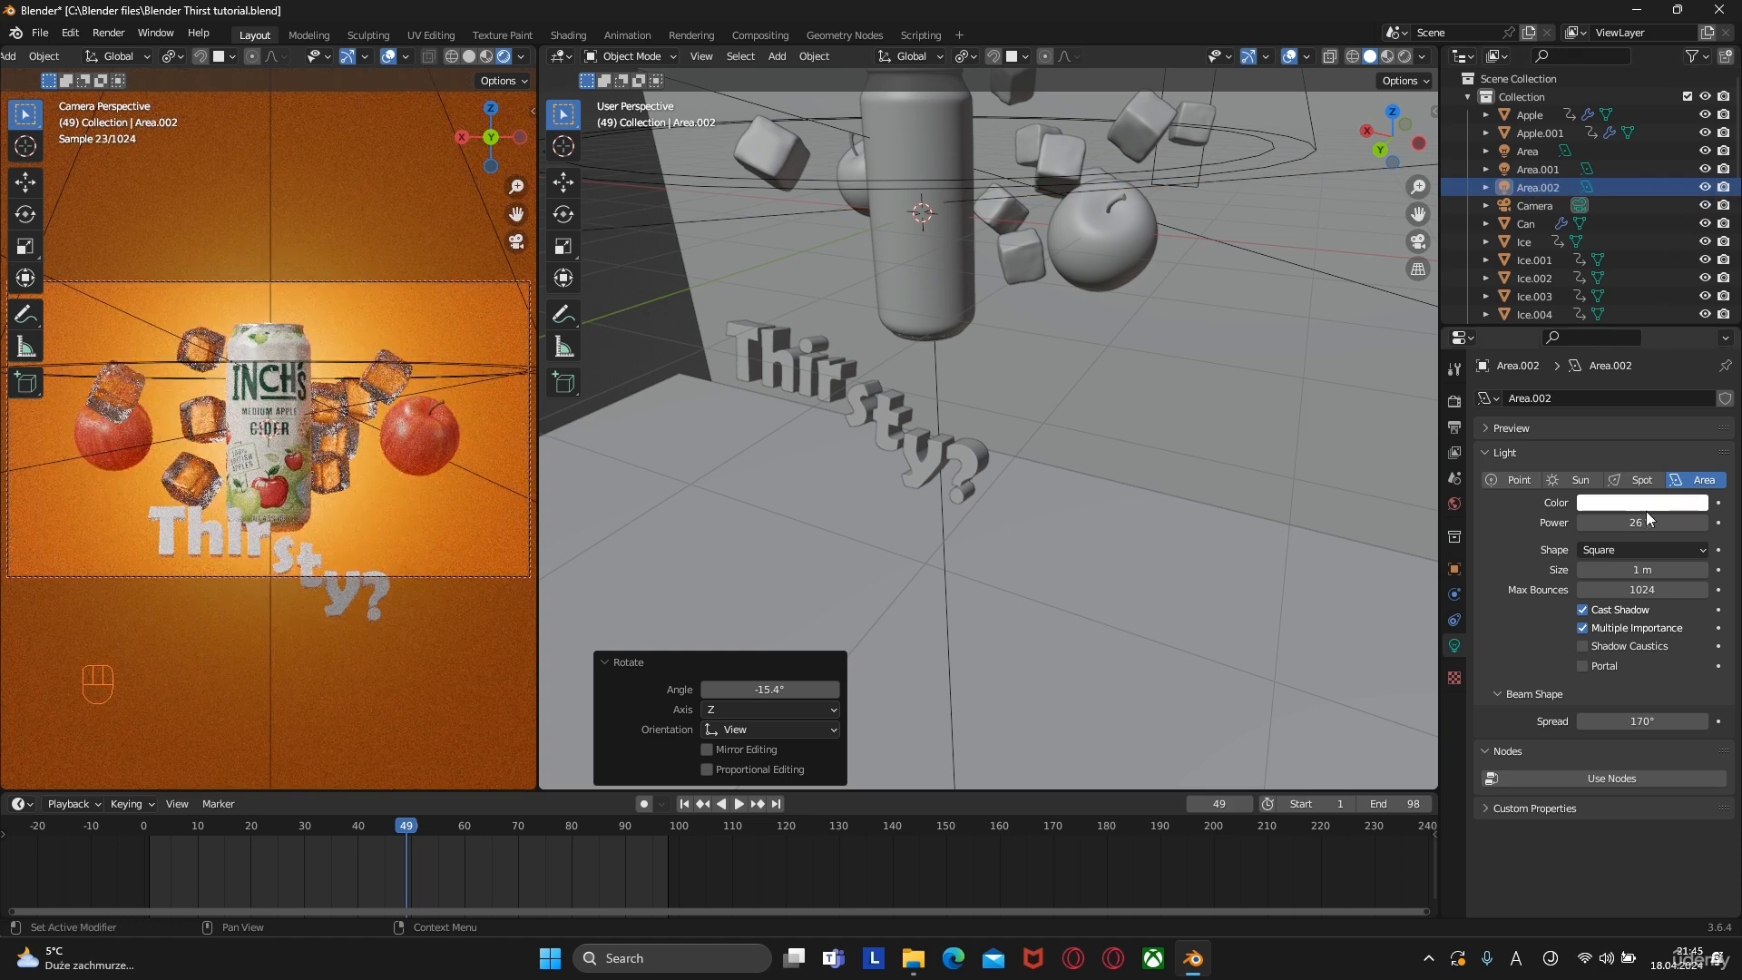
left_click(1646, 516)
type("17")
key("Return")
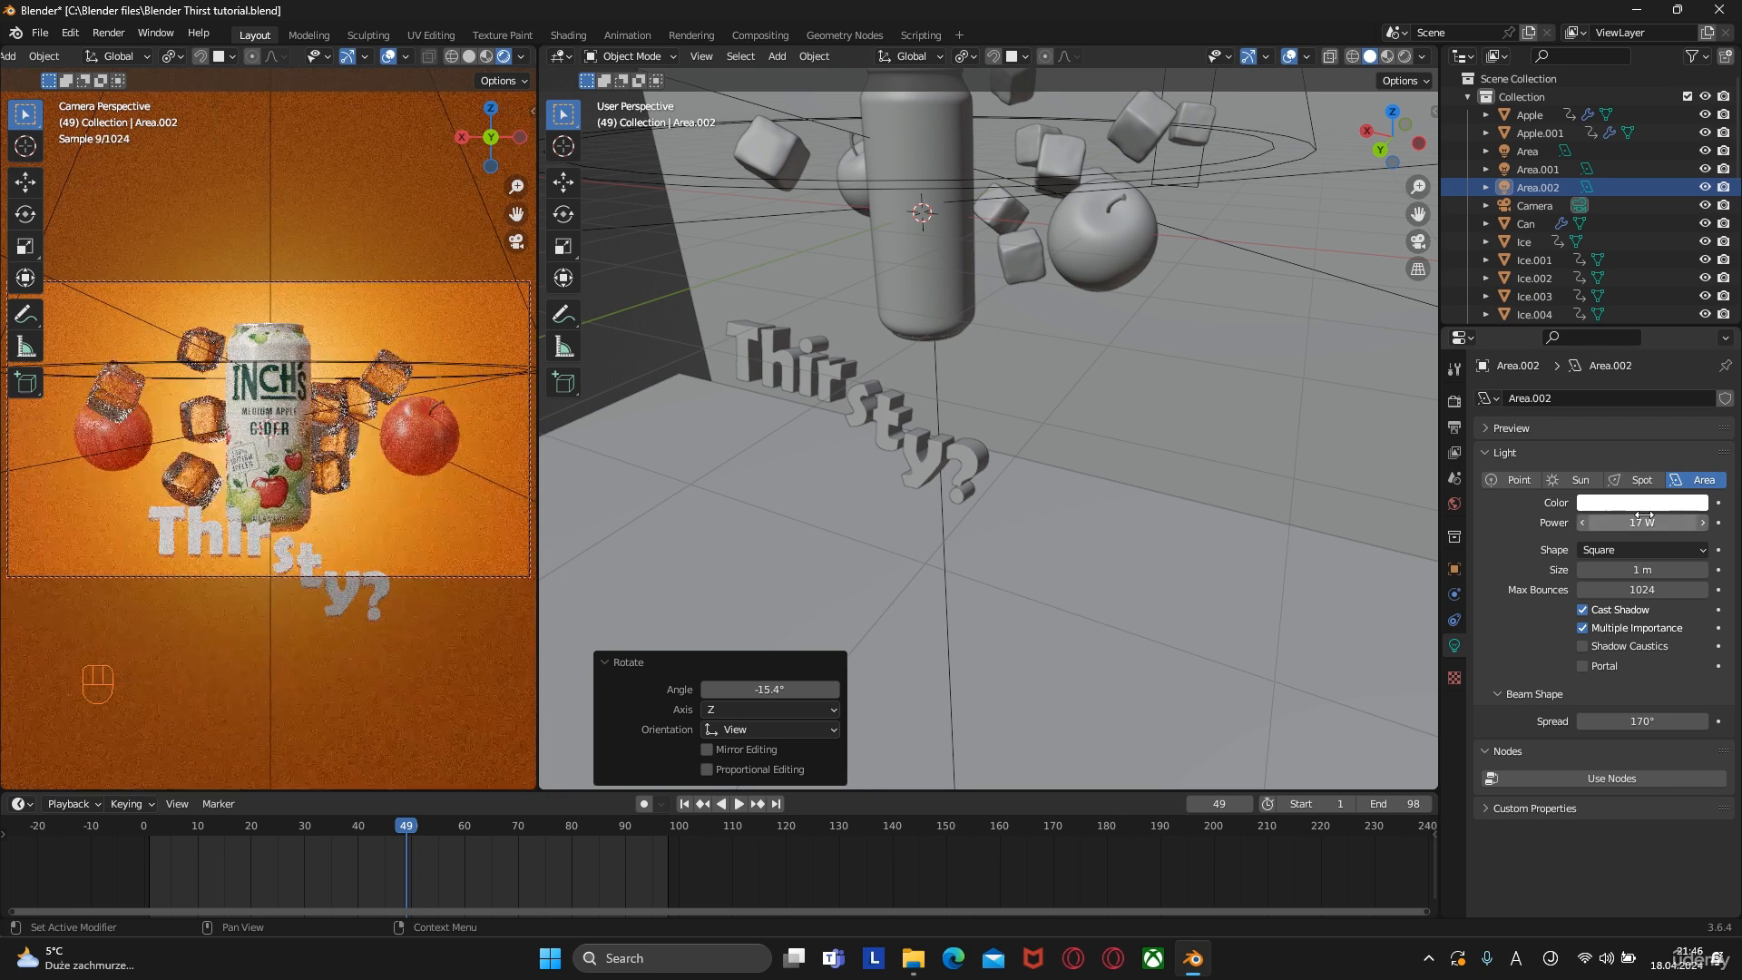
Play the animation up to frame 76 and select the spot light above the can
key("space")
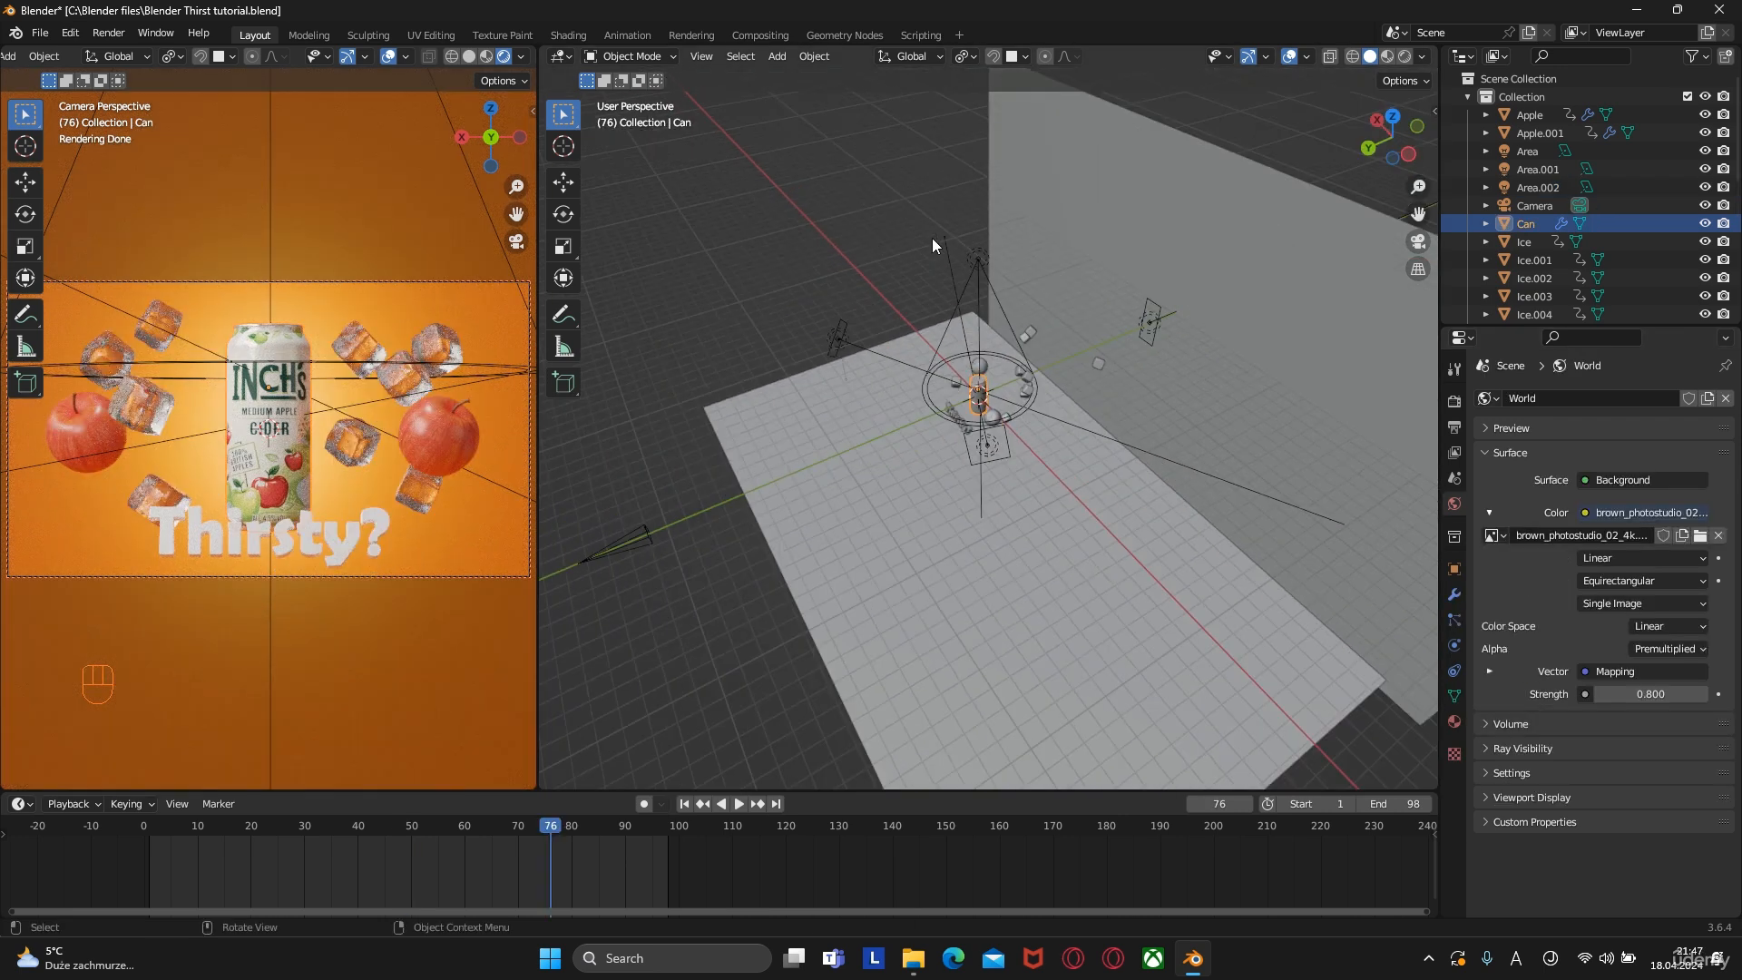
middle_click_drag(933, 239, 916, 323)
scroll(953, 348, "up", 5)
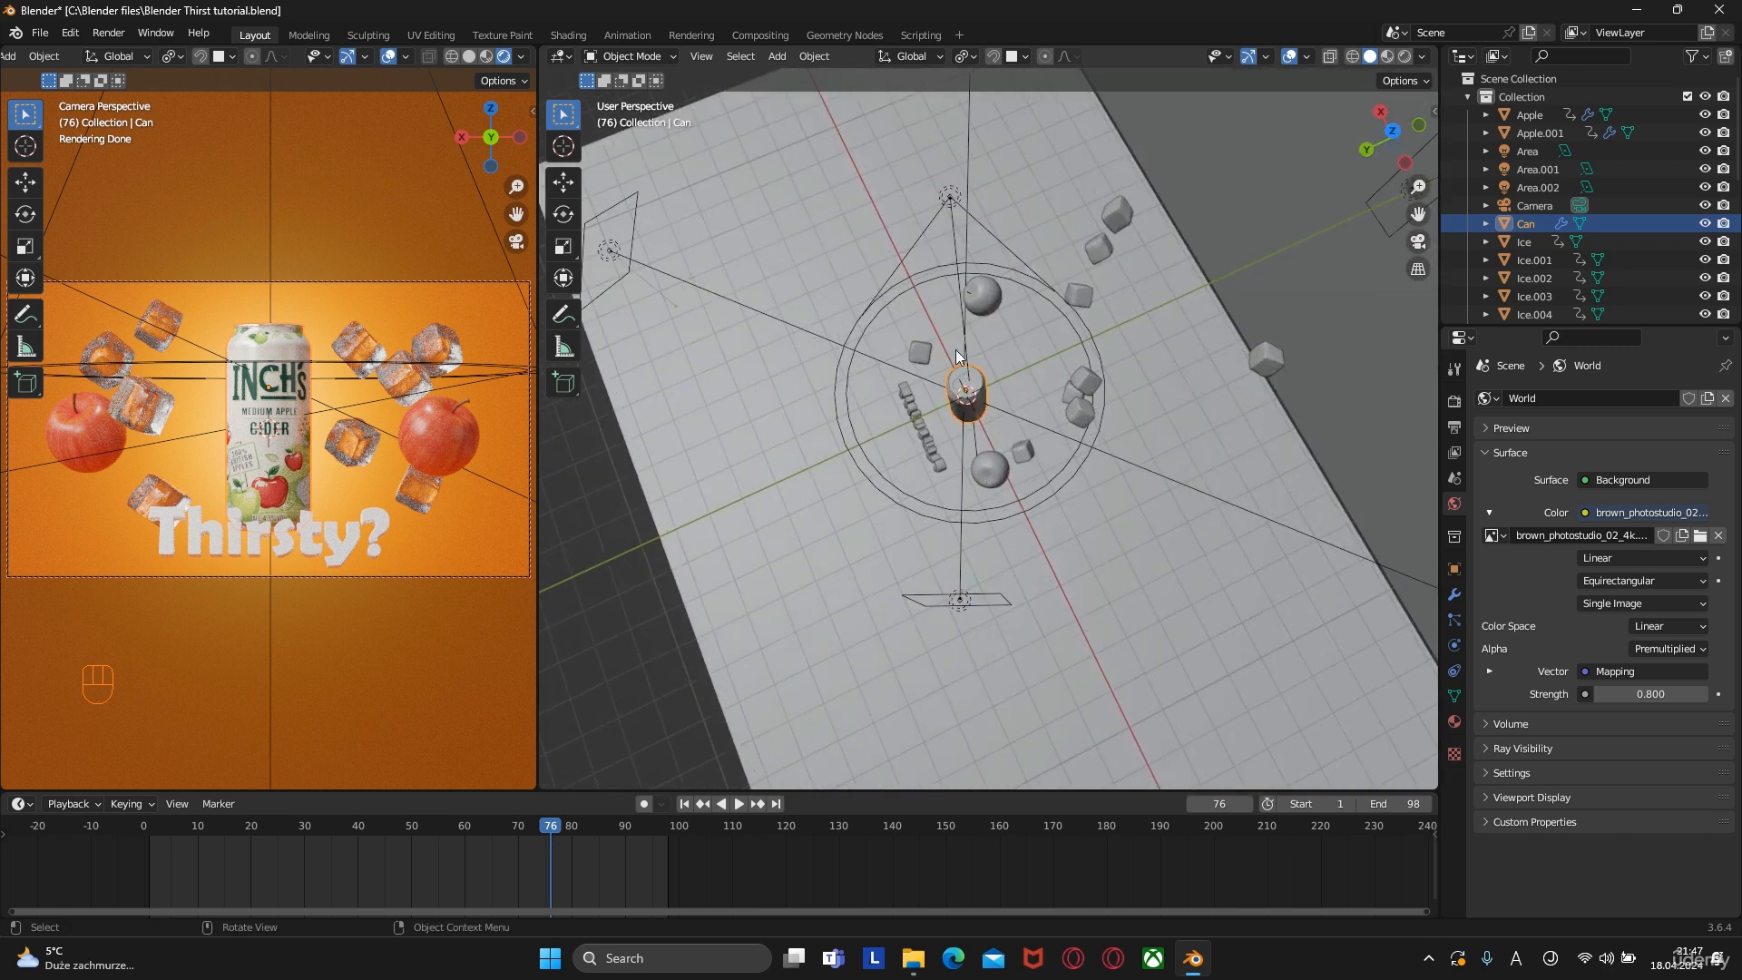
left_click(951, 198)
key("g")
key("y")
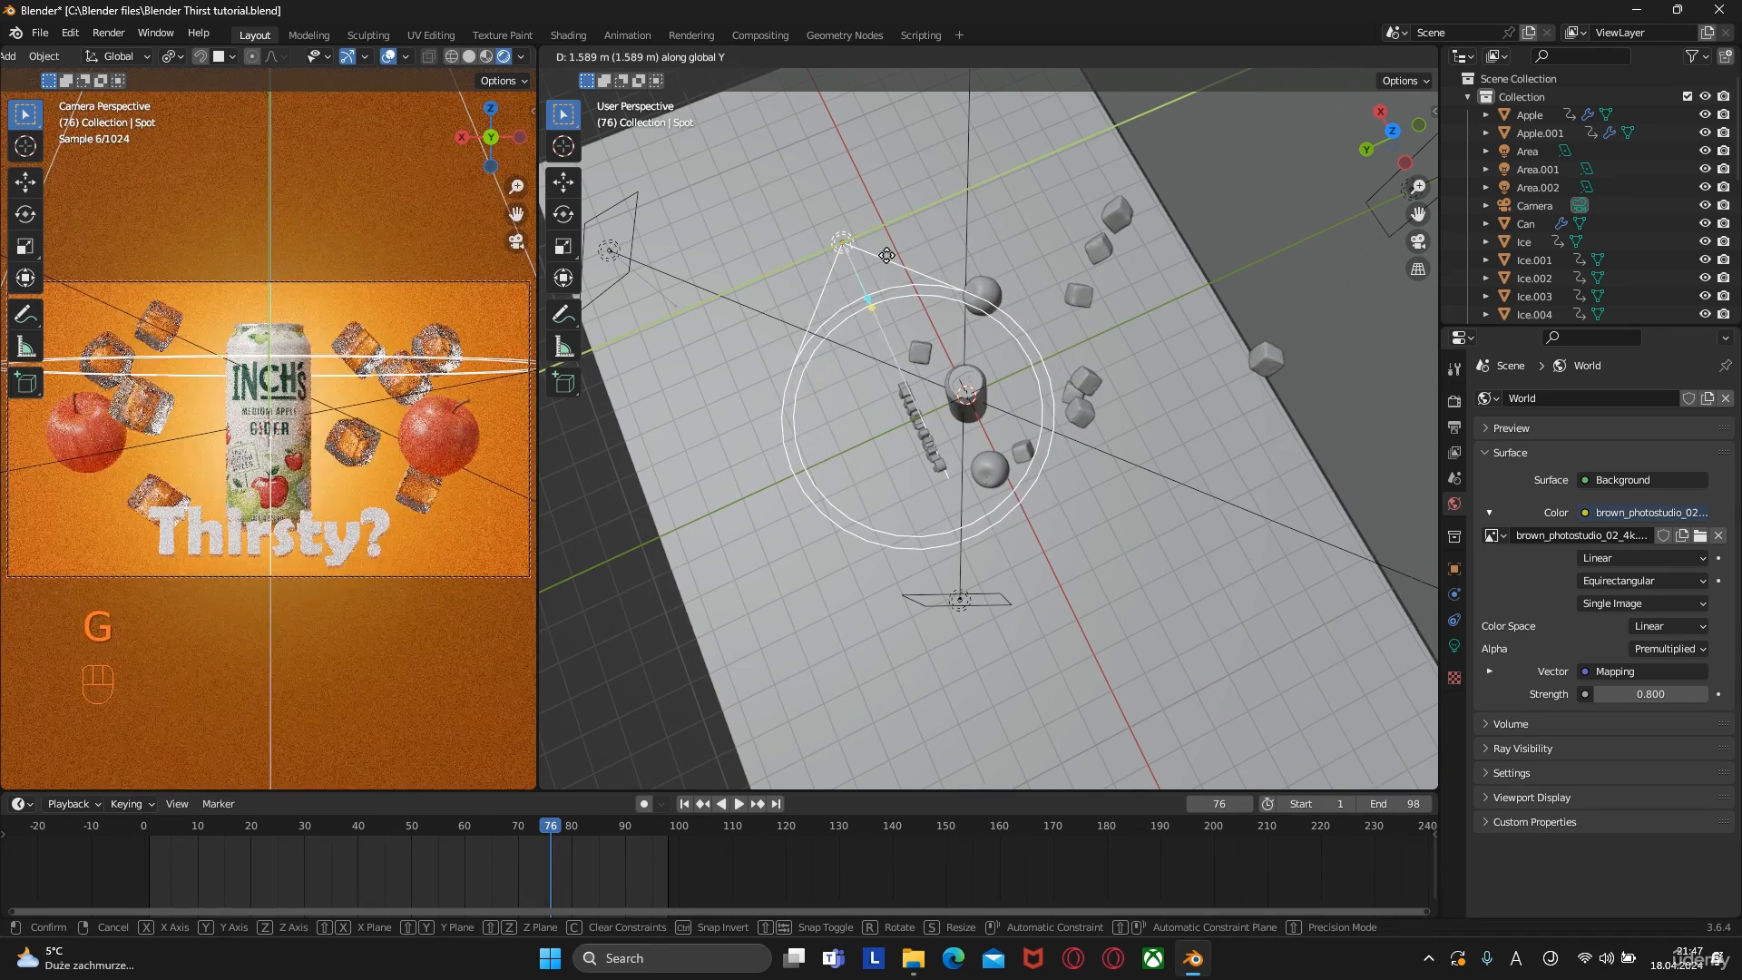
left_click(915, 254)
Duplicate the overhead spot light and place the copy about 0.88 m in X, 4.51 m in Y and -1 m in Z away
mouse_move(915, 254)
middle_mouse_down()
mouse_move(933, 296)
mouse_move(922, 253)
middle_mouse_up()
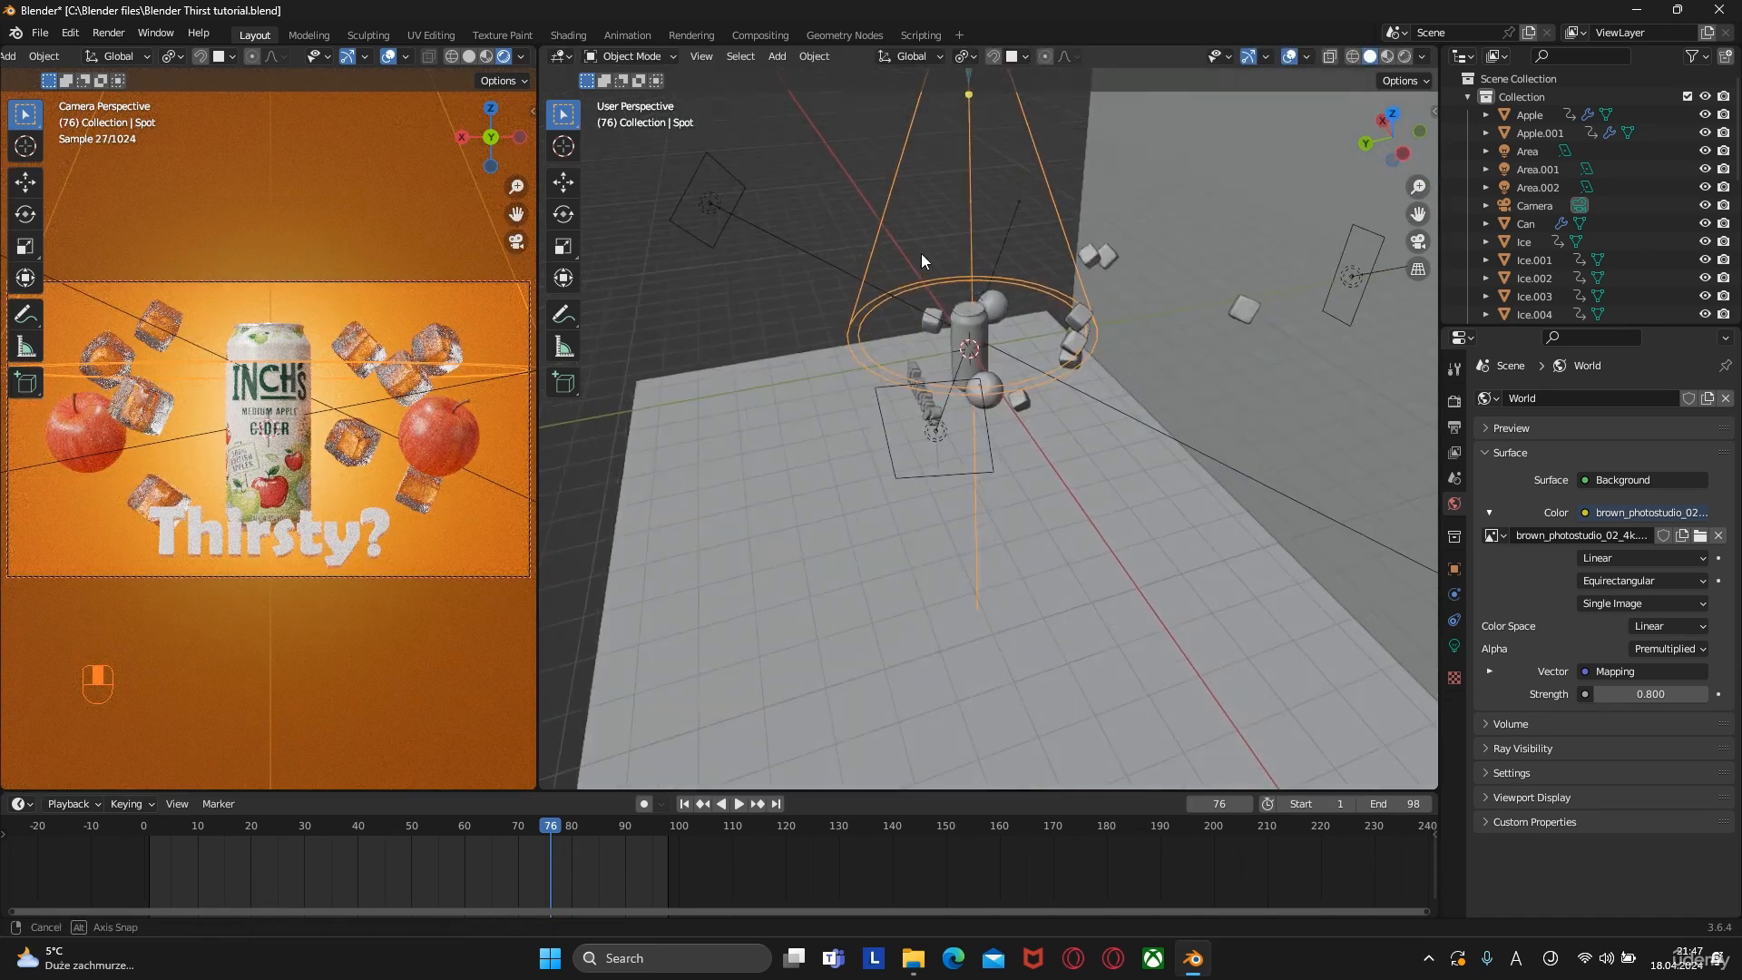
key("shift+d")
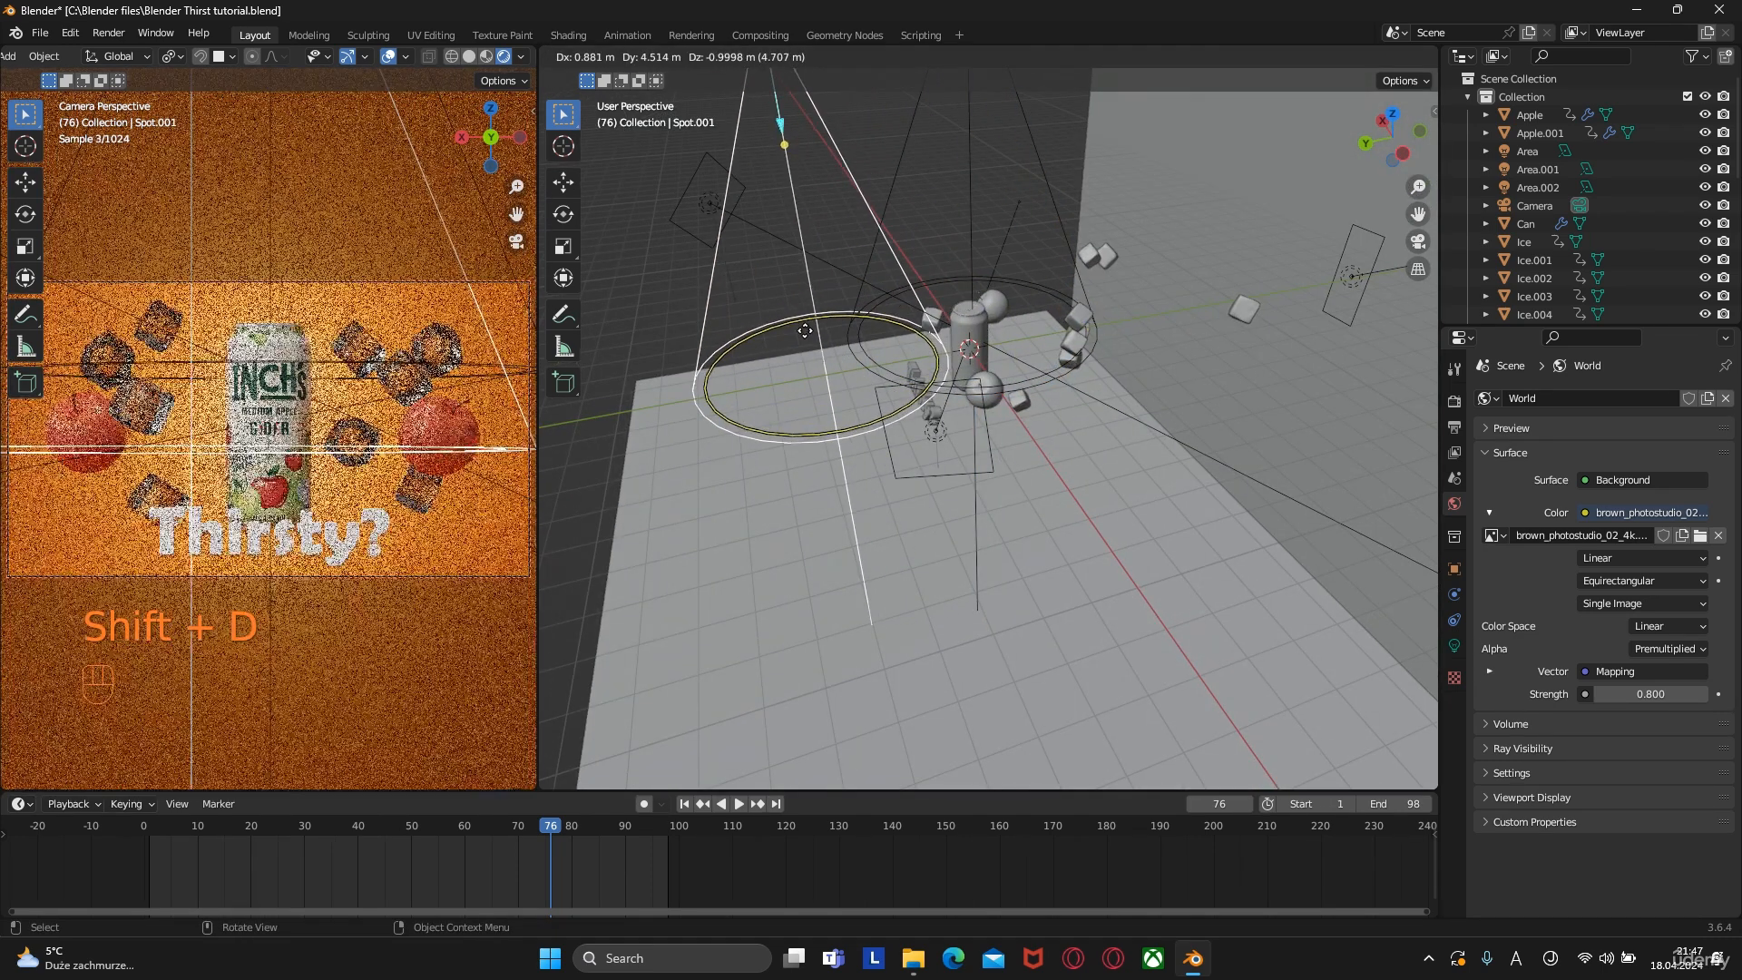
left_click(1063, 346)
Lower the duplicated spot light in left view and rotate it about -23.6° towards the can
middle_click_drag(1092, 345, 1053, 326, "alt")
scroll(1052, 327, "up", 1)
key("g")
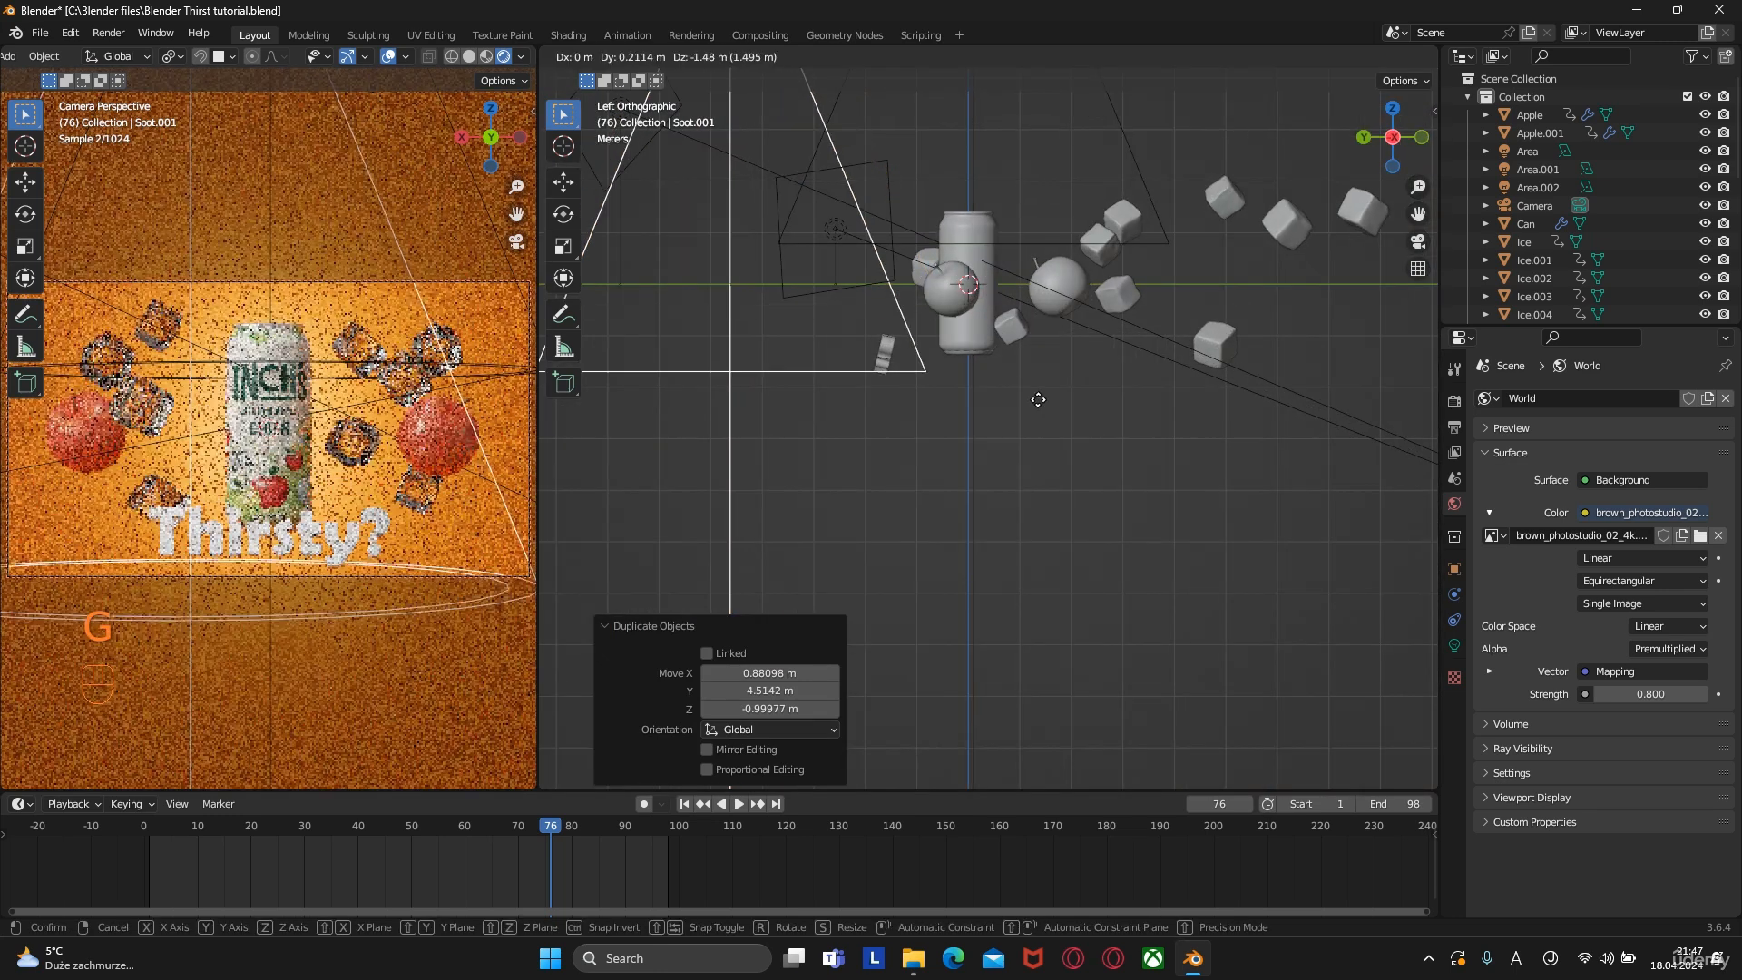
key("r")
left_click(1226, 183)
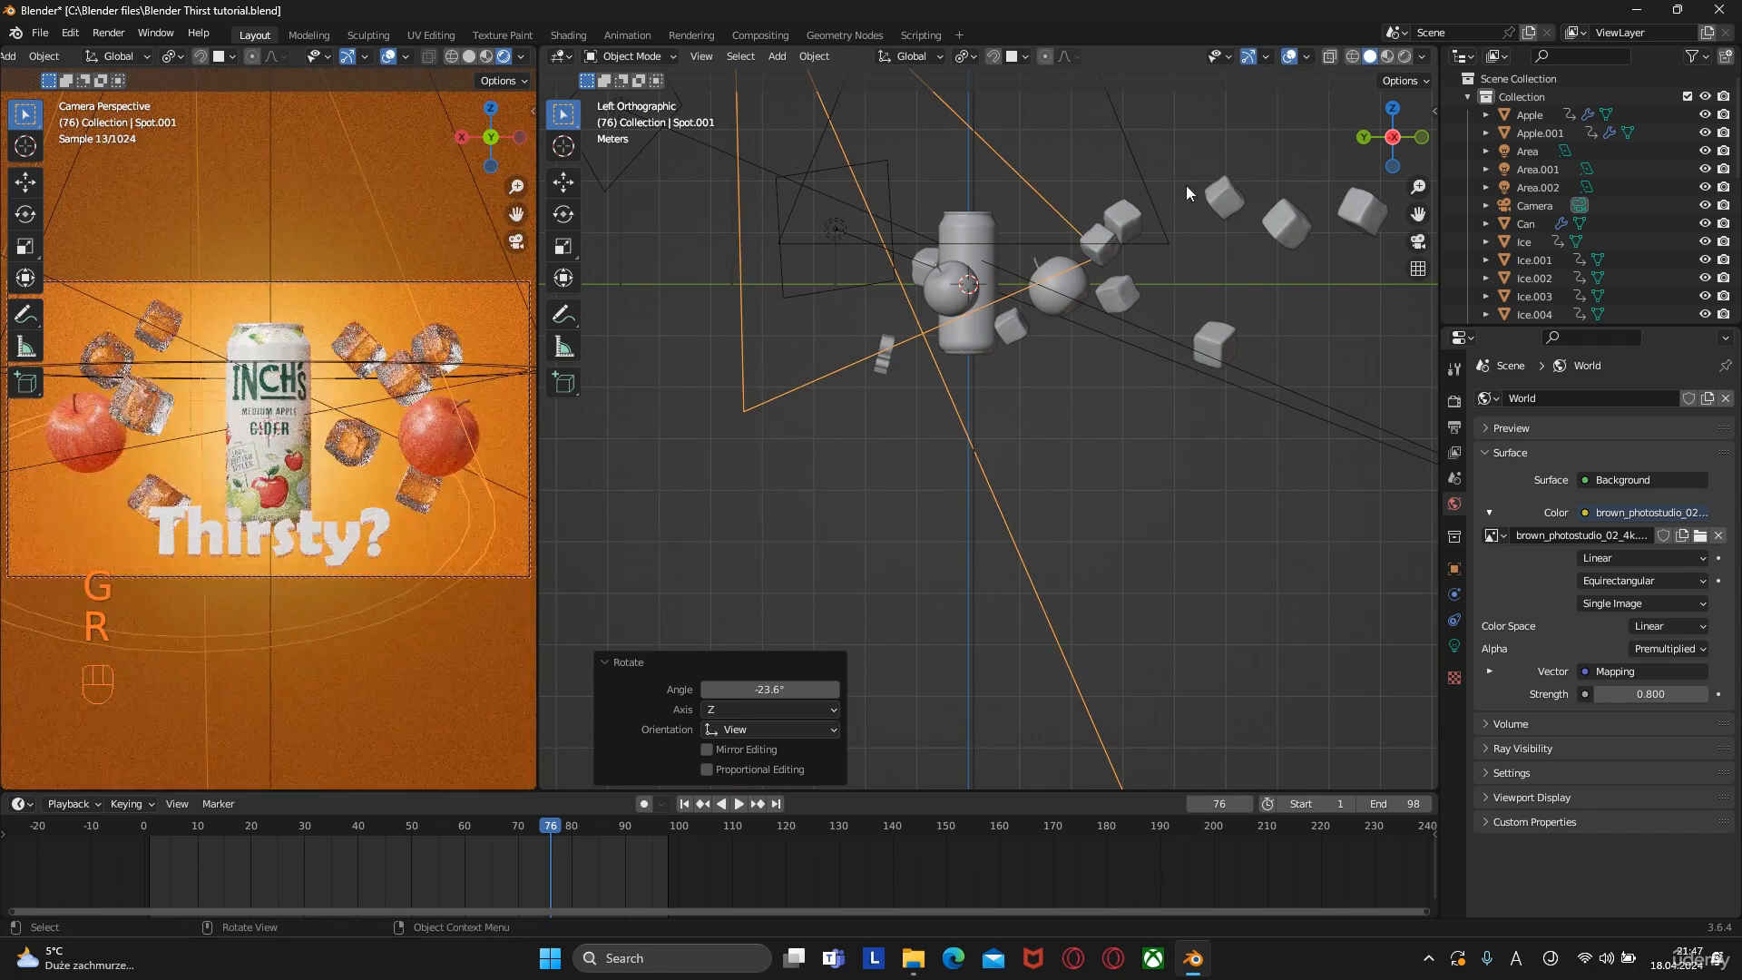
Move the duplicated spot light about 1.8 m in Y and -1.9 m in Z, and rotate it about -26.5°
key("g")
left_click(1103, 389)
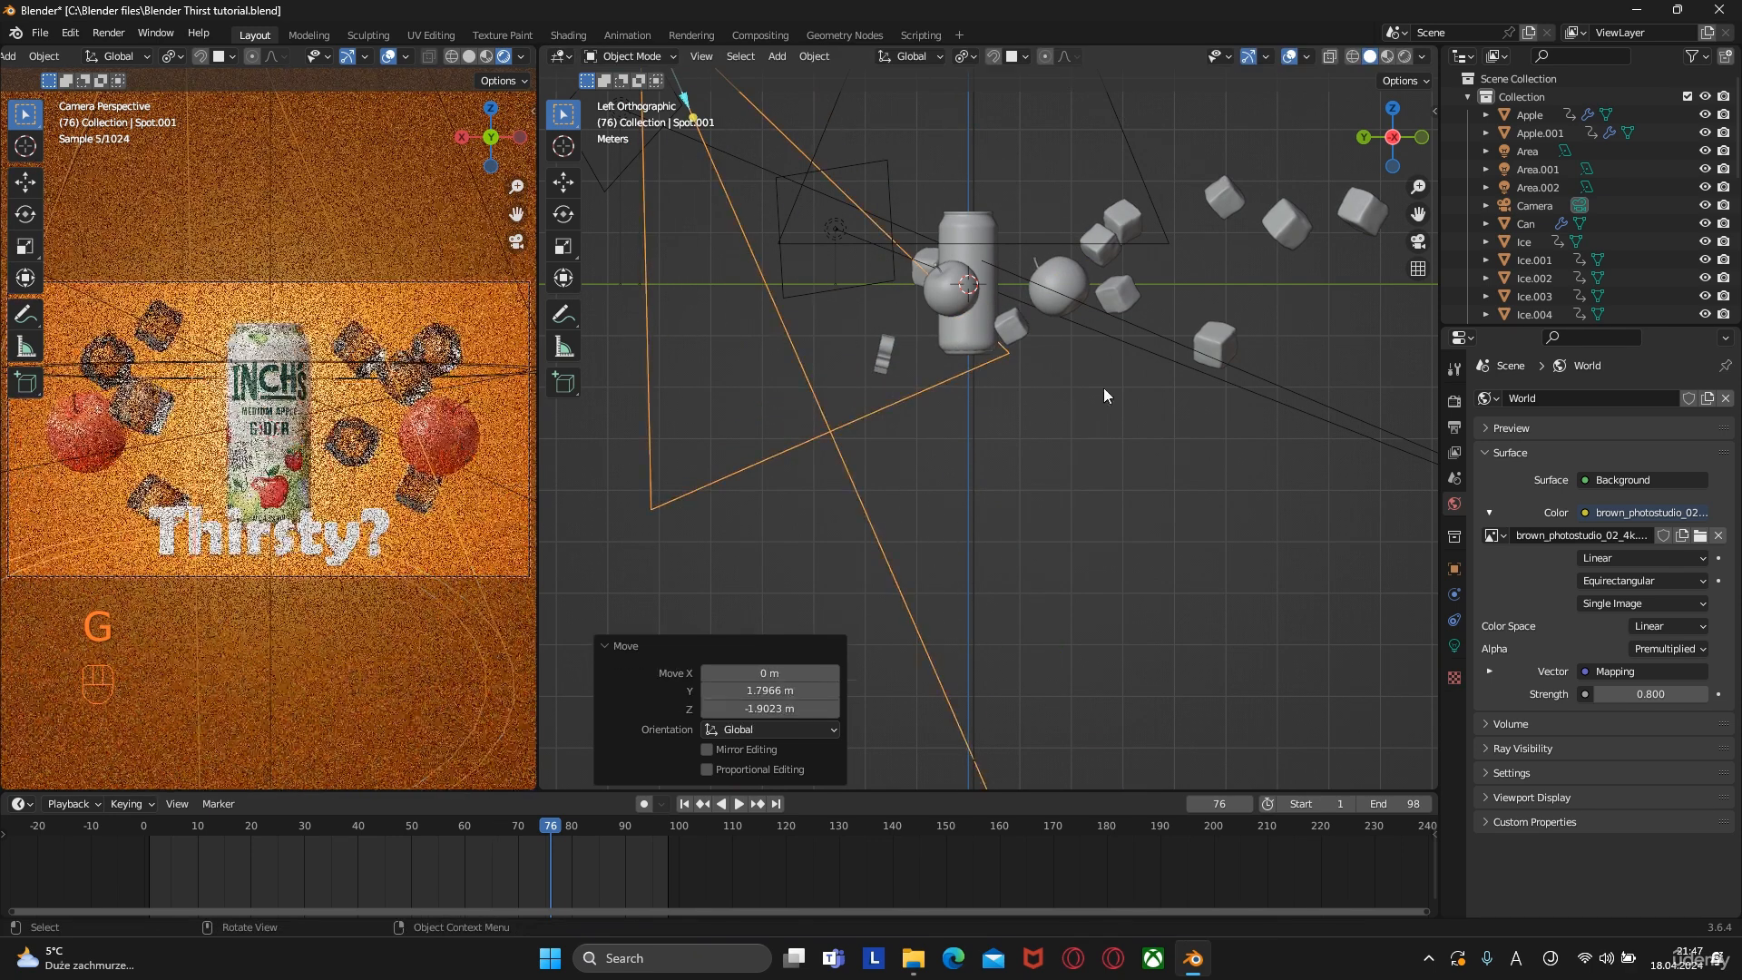
key("r")
right_click(1203, 215)
Lower the duplicated spot light further in front of the can and rotate it about -16.7°
key("g")
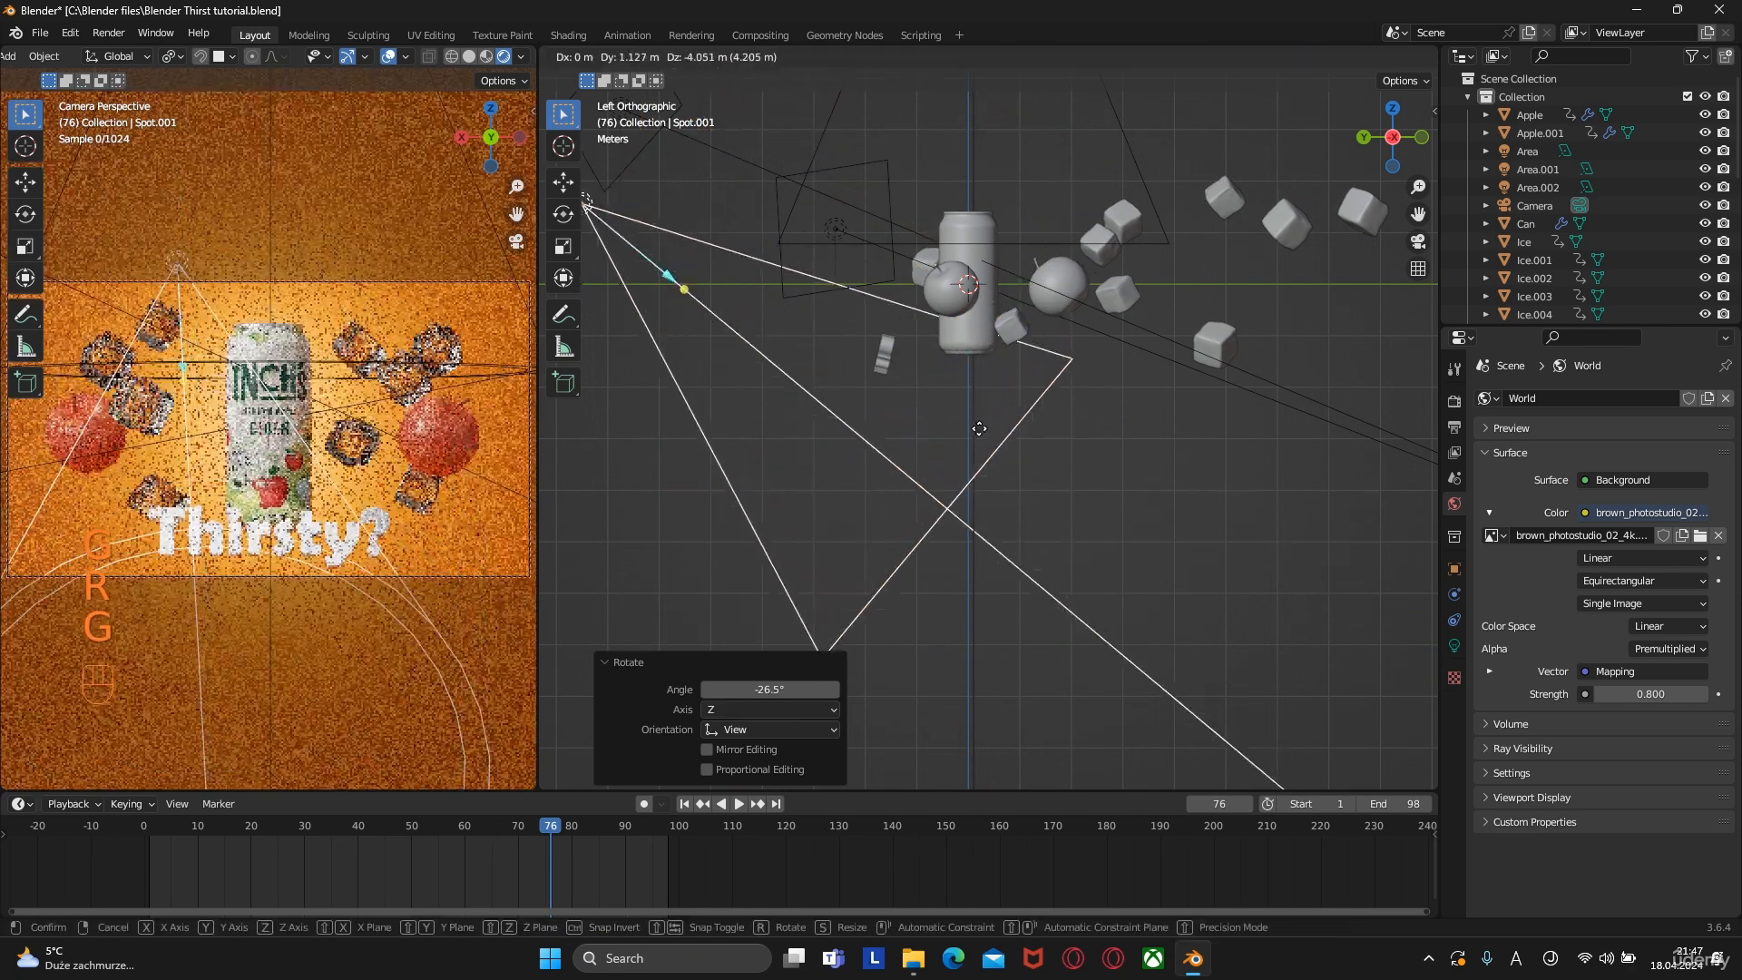
left_click(1064, 449)
key("r")
left_click(1092, 289)
Move the duplicated spot light about -4.02 m in Y and -2.18 m in Z, and rotate it about -12.3°
key("g")
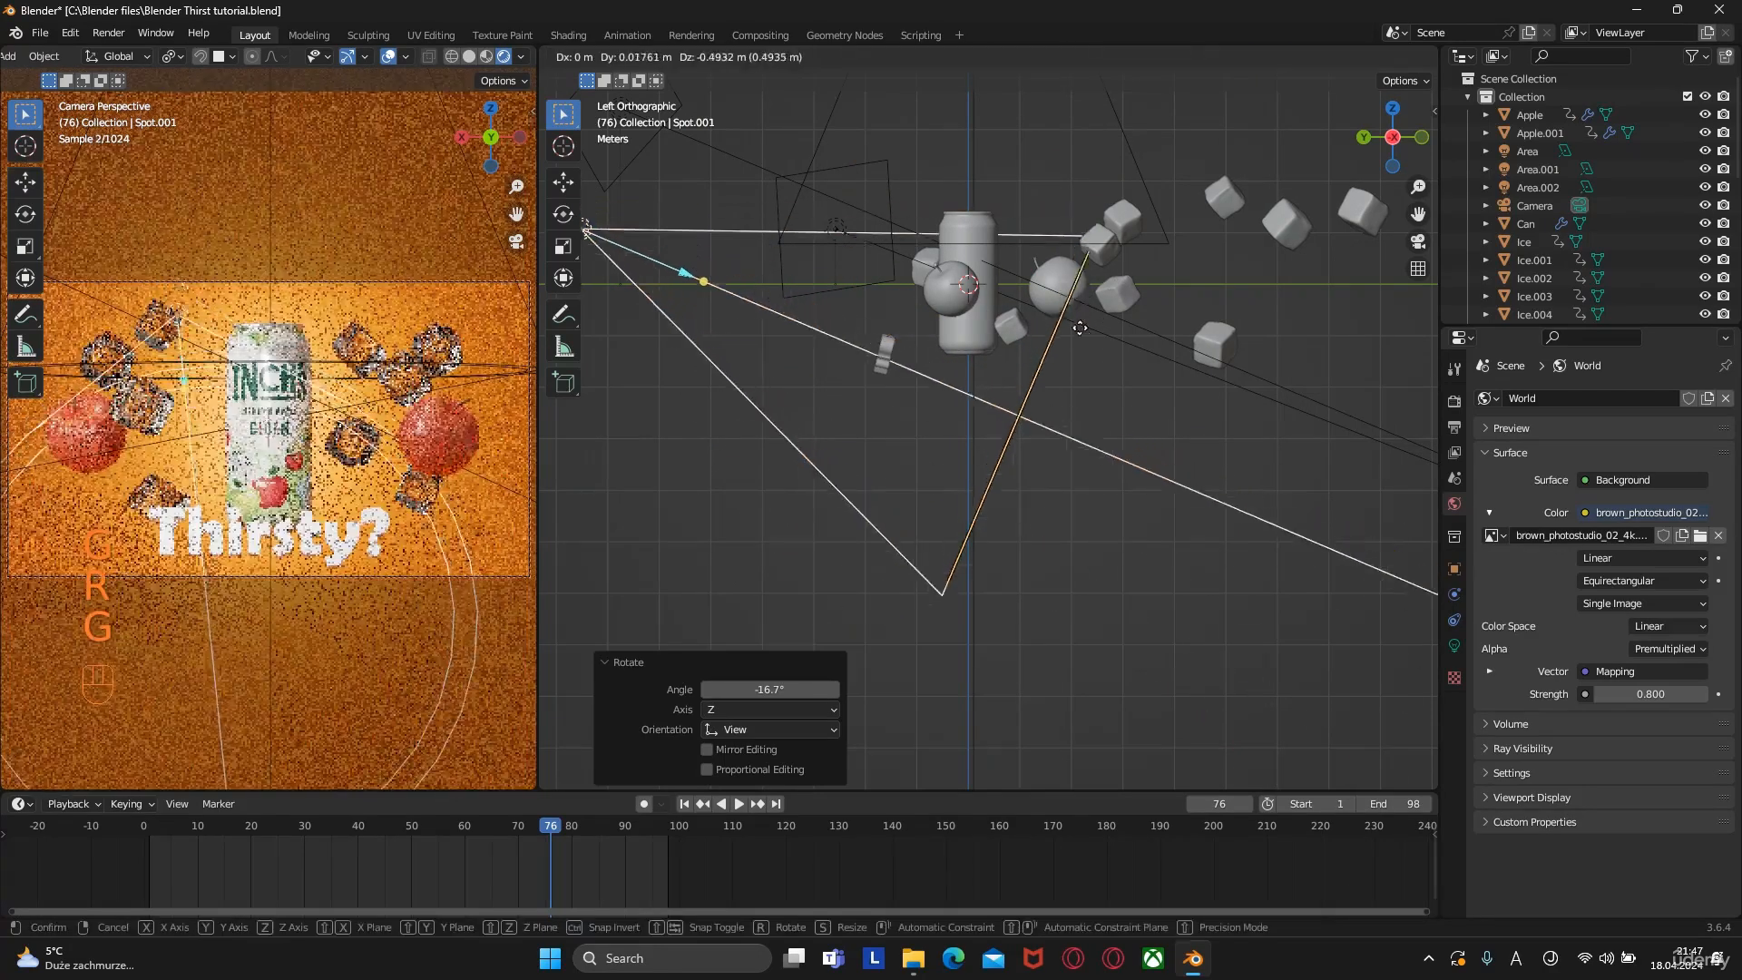
left_click(1275, 408)
key("r")
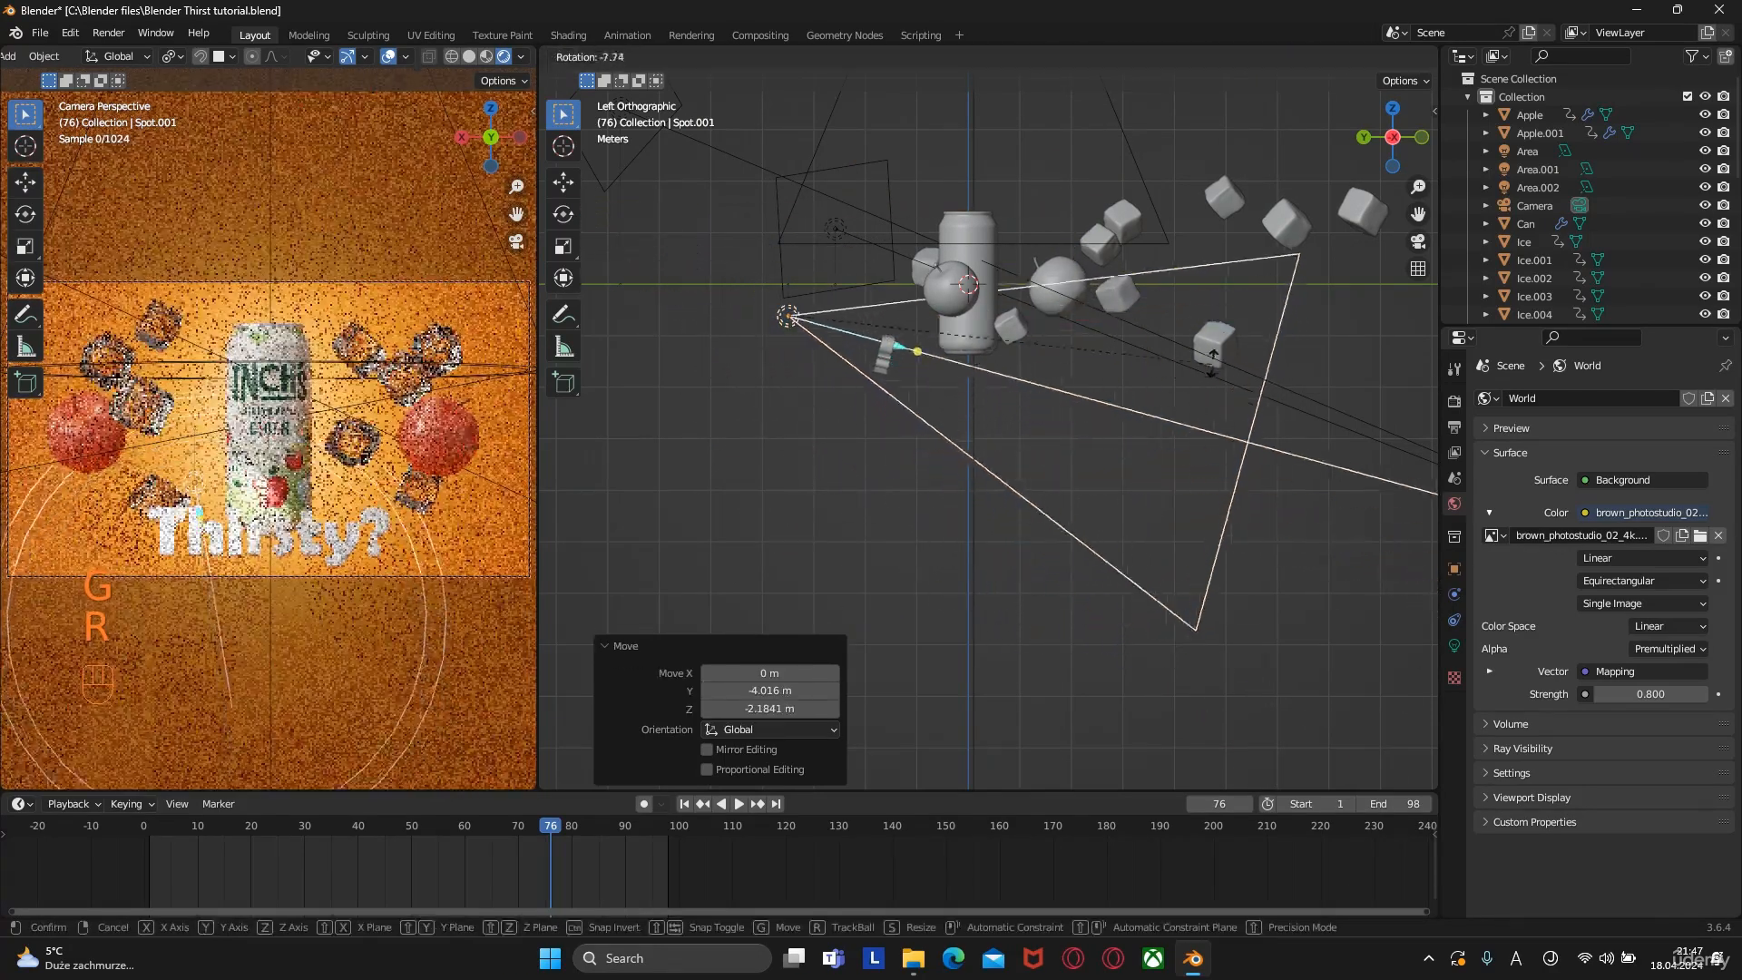
left_click(1154, 340)
Shift the duplicated spot light about 0.48 m in Y and -0.25 m in Z, and change its type to Area
key("g")
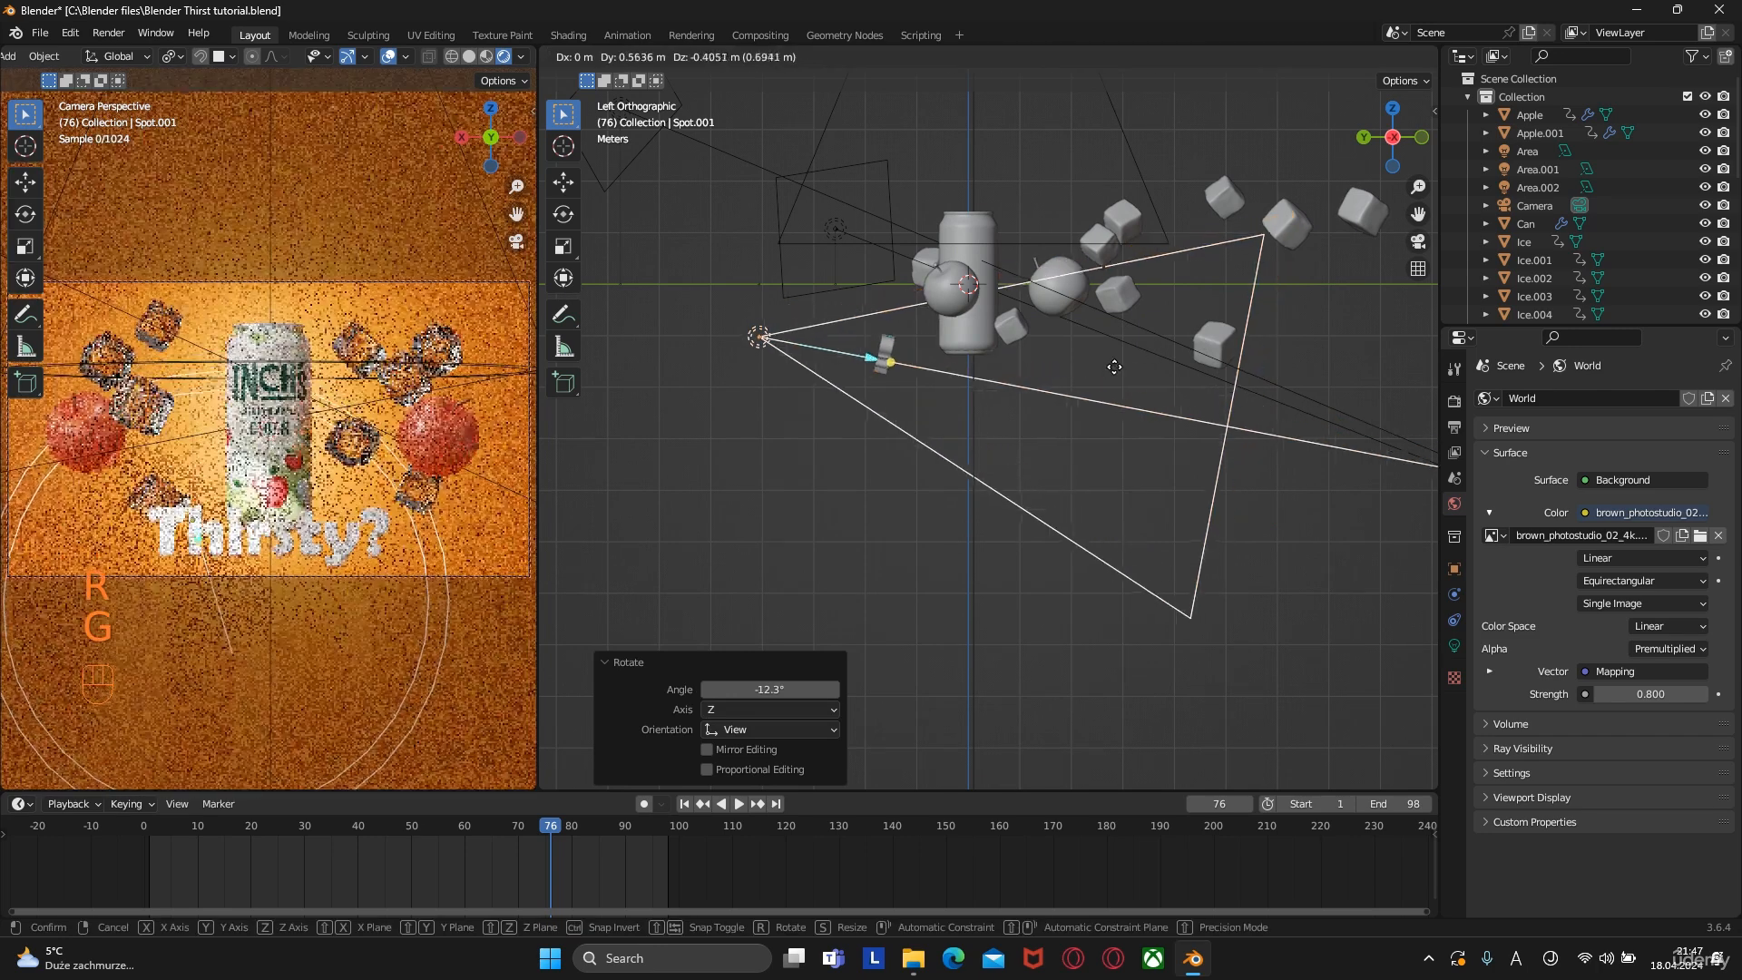
left_click(1120, 357)
left_click(1454, 646)
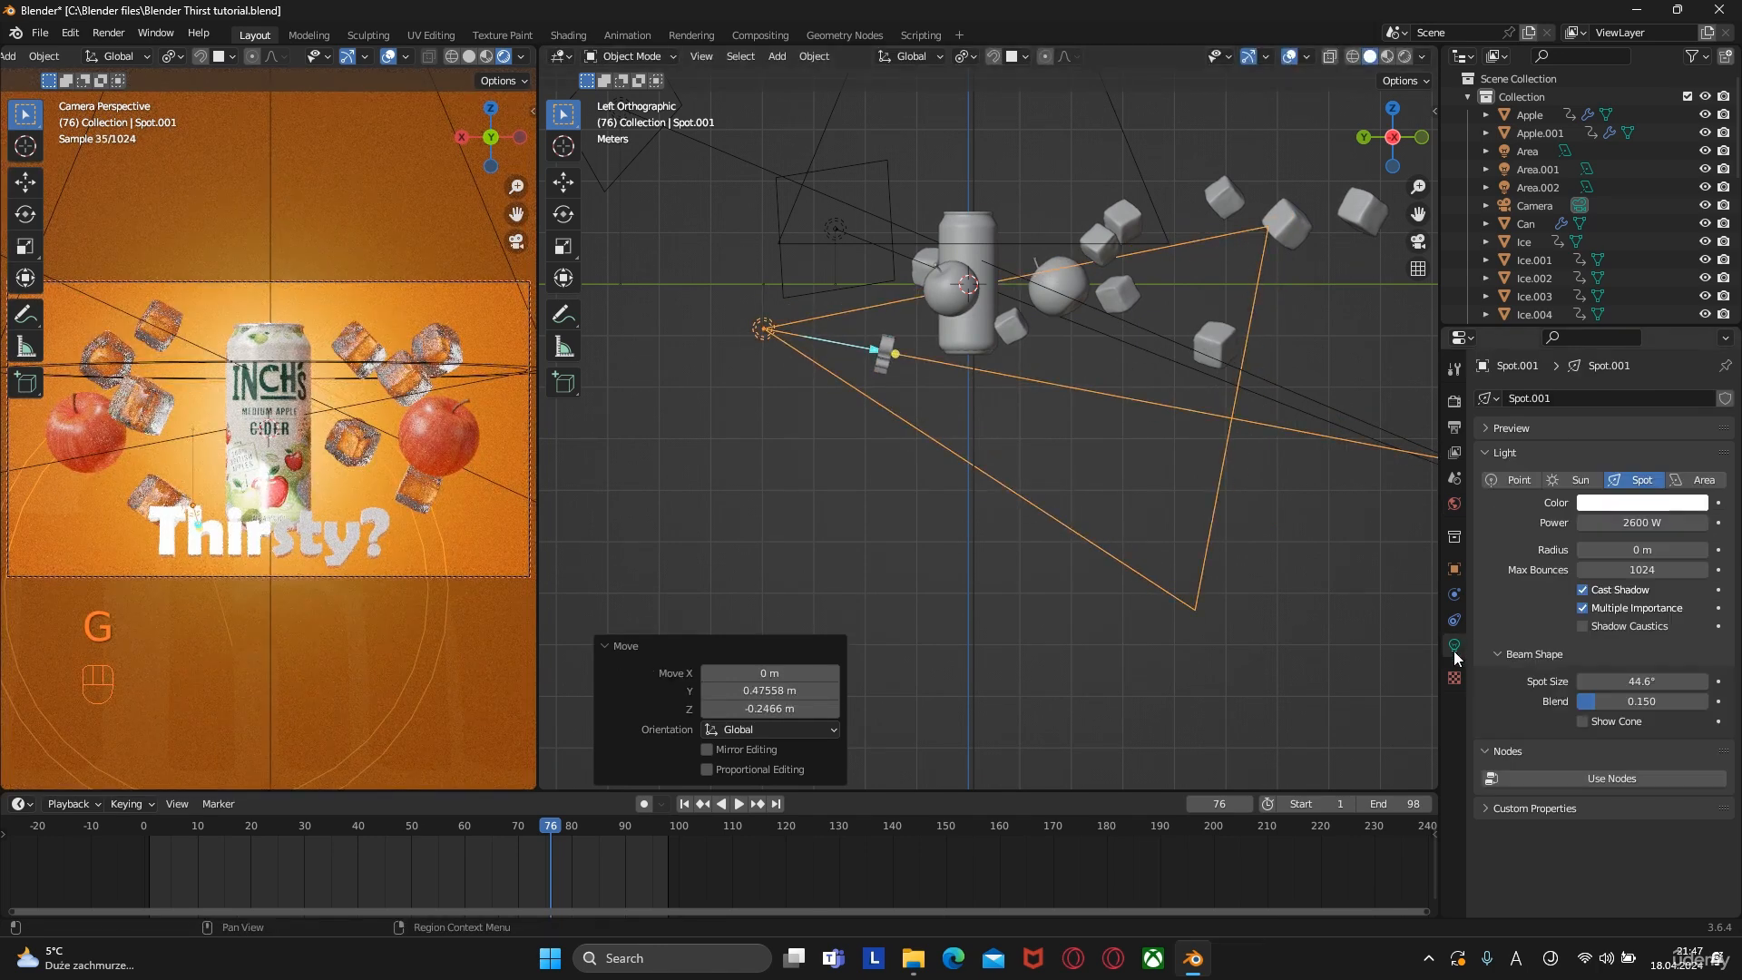
left_click(1696, 480)
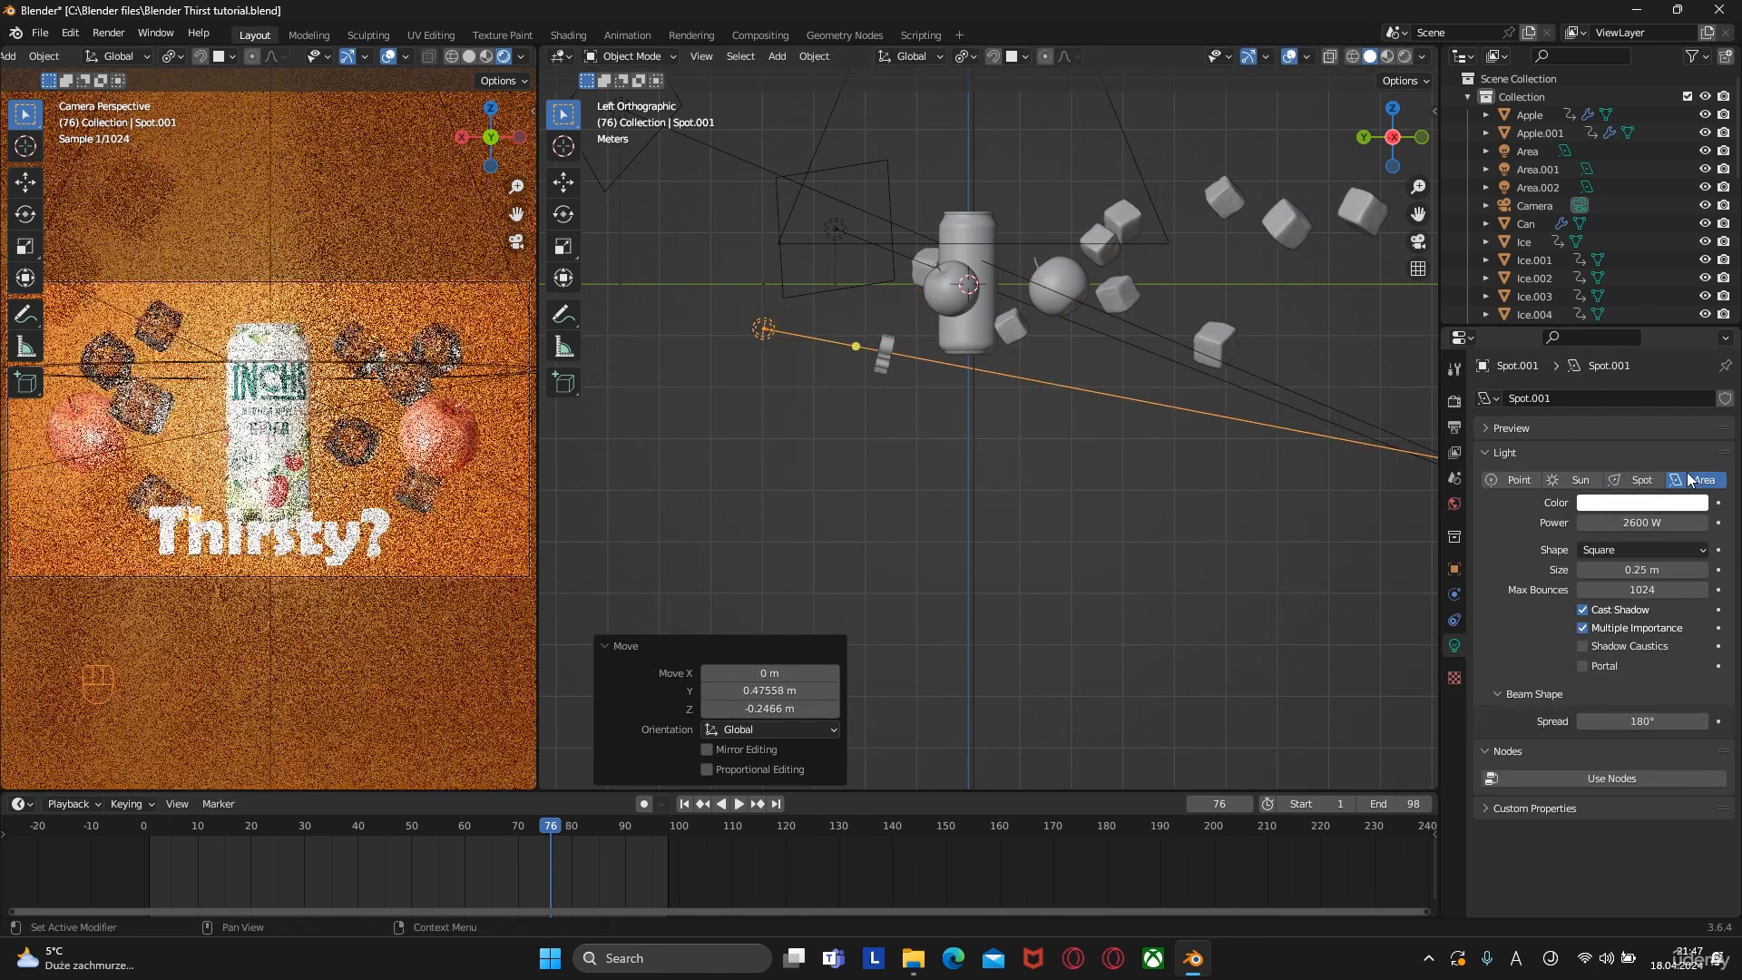
Center the converted area light on the Thirsty? text, and move it about -1.57 m in Y and -0.32 m in Z
middle_click_drag(814, 359, 863, 376, "alt")
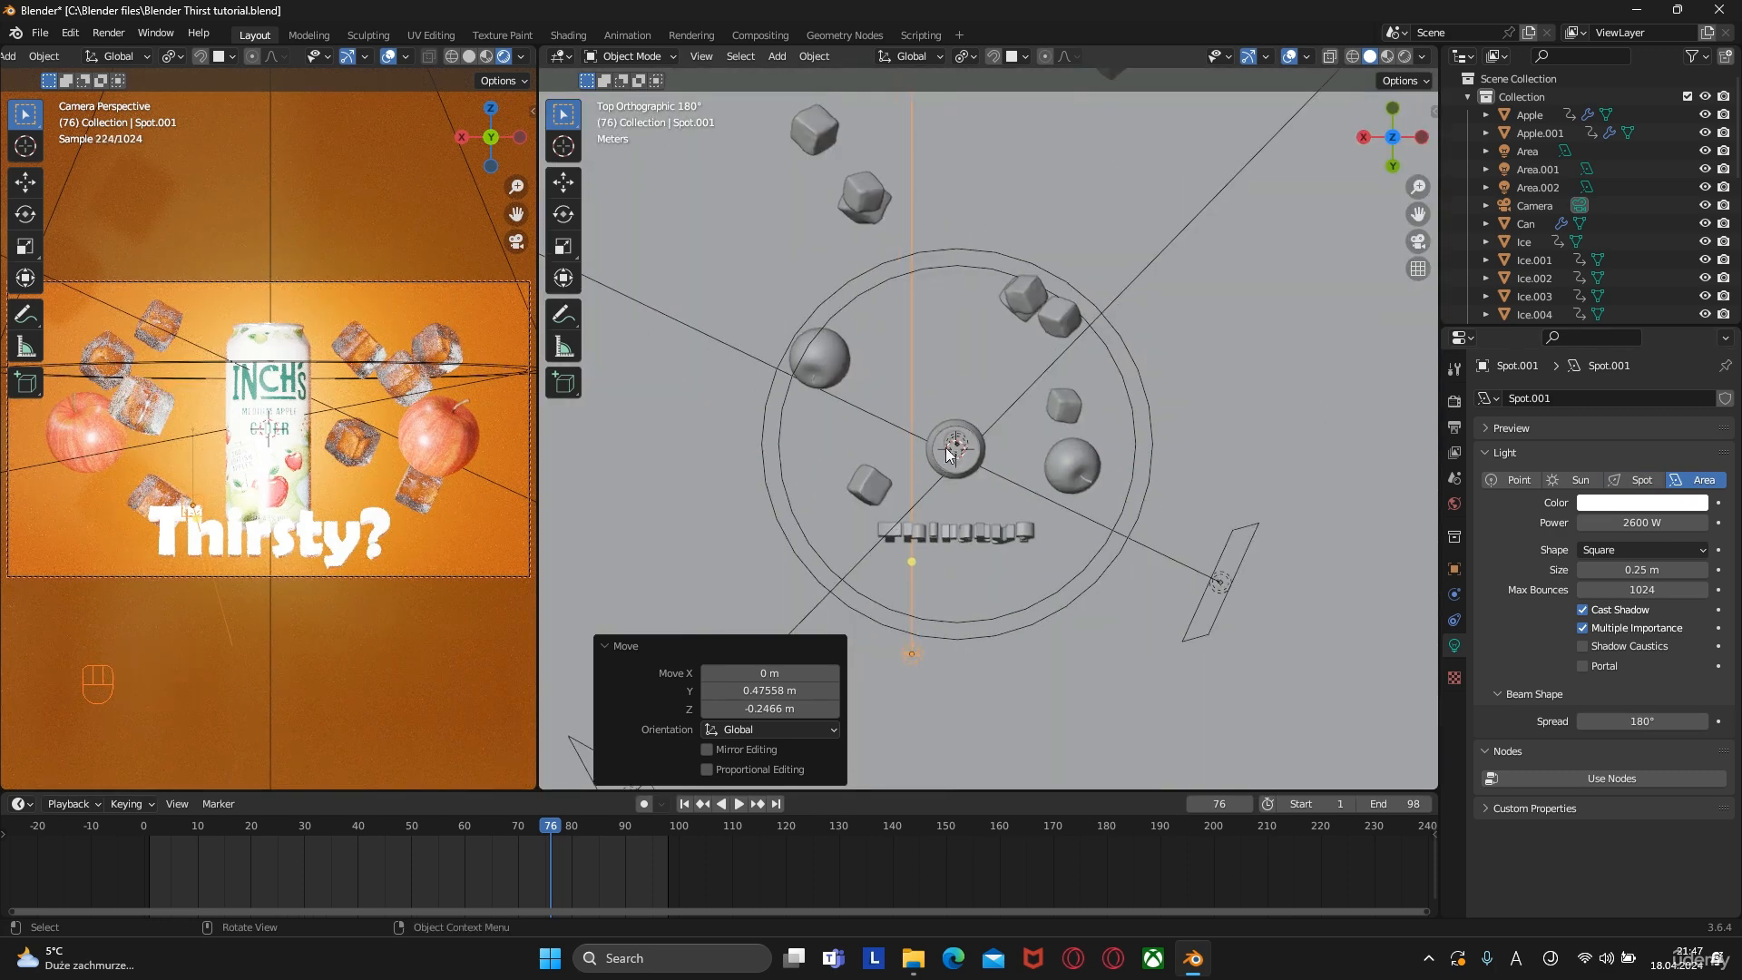
key("g")
left_click(988, 498)
middle_click_drag(988, 498, 938, 439, "alt")
key("g")
key("g")
left_click(1038, 428)
Scale the text's area light uniformly by about 1.89, and by about 5.41 along X to span the Thirsty? text
scroll(1042, 459, "up", 6)
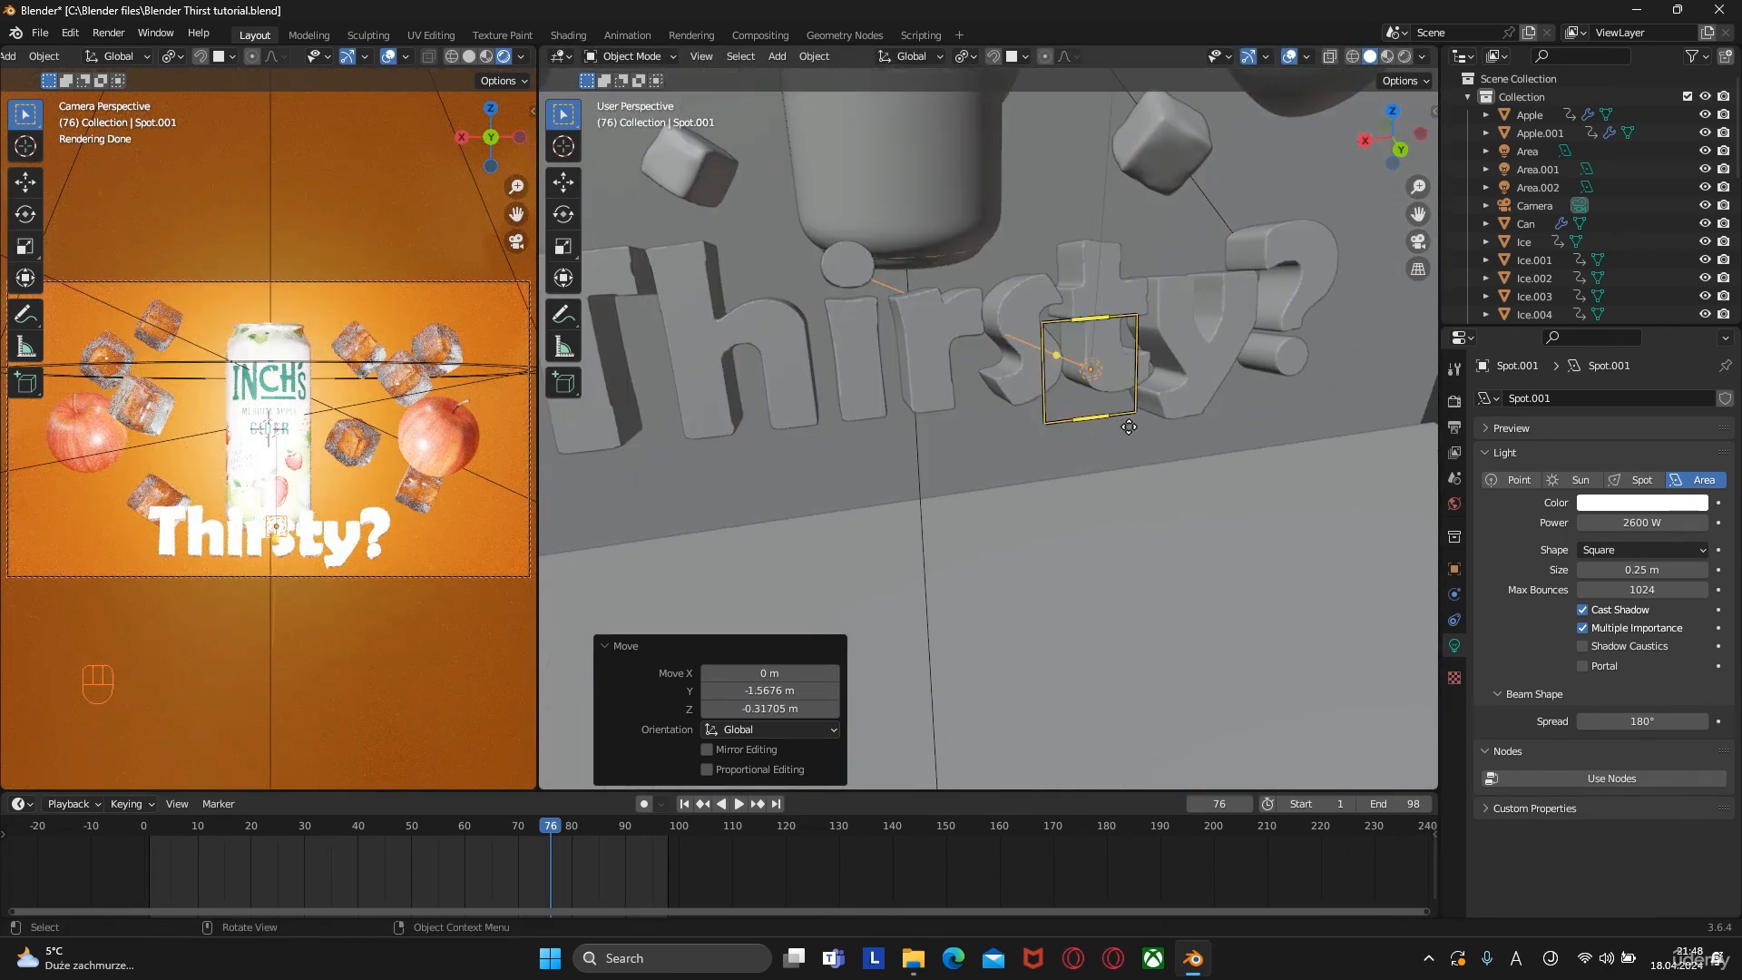
key("s")
left_click(1194, 434)
scroll(1091, 395, "up", 5)
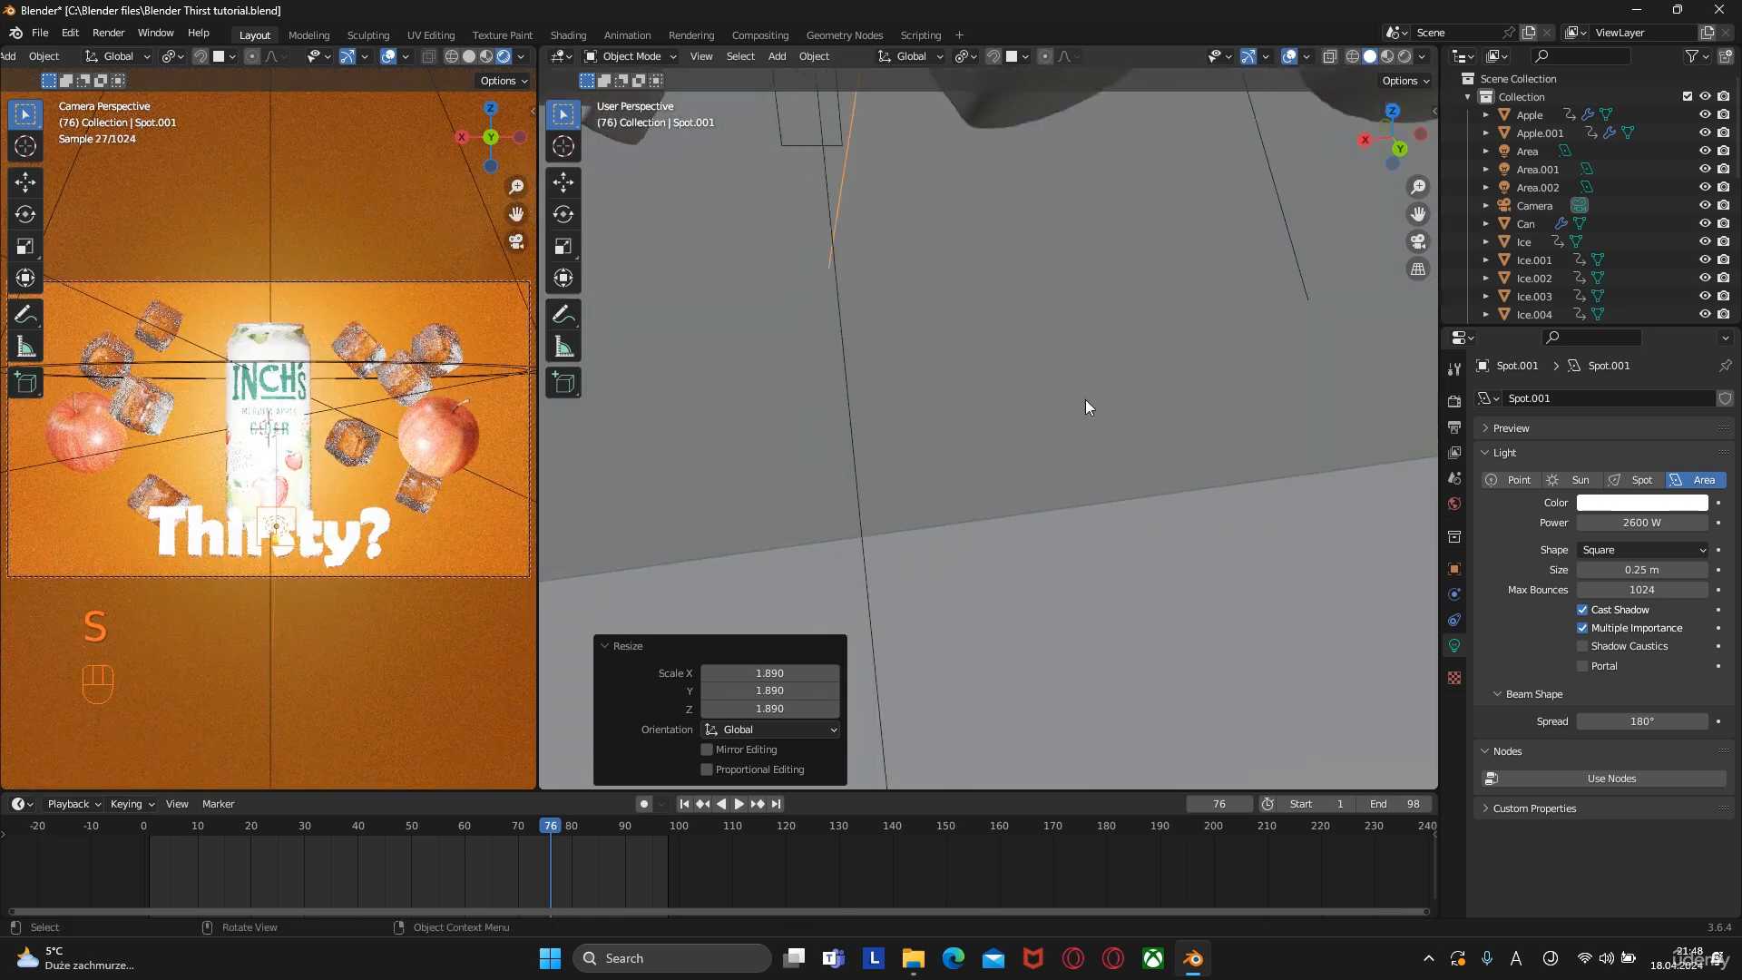
scroll(1086, 399, "down", 5)
middle_click_drag(1094, 400, 1065, 383)
key("s")
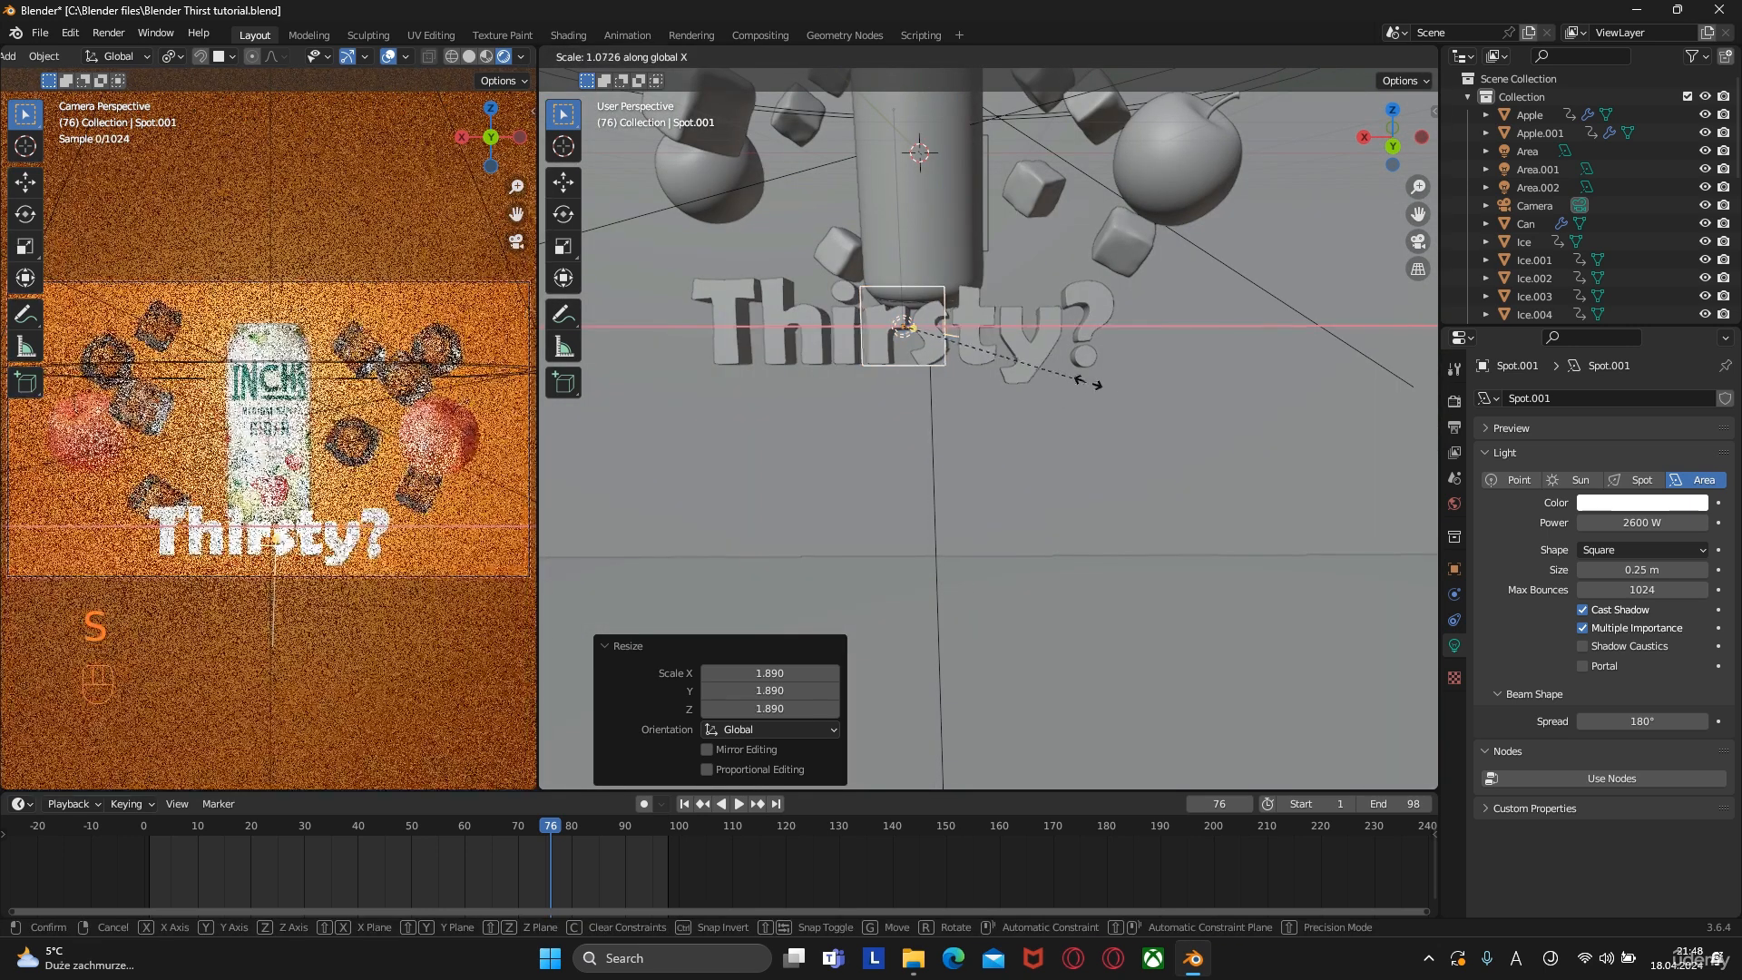
left_click(972, 414)
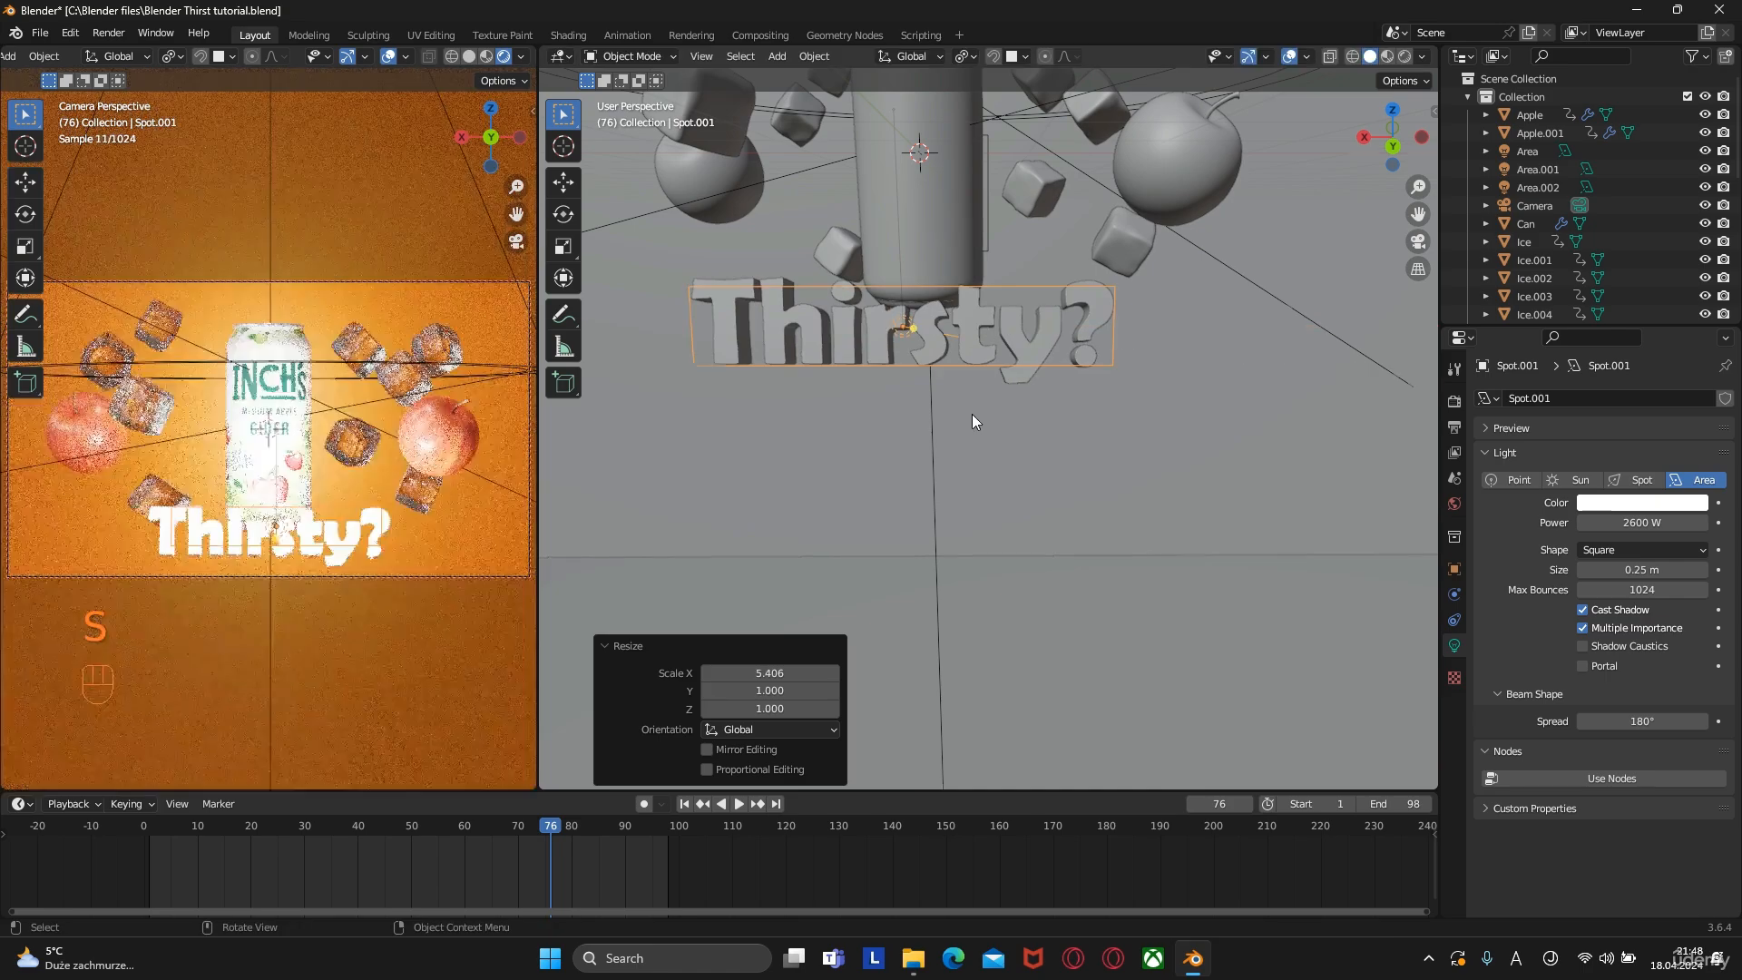
Scale the text's area light by about 1.35 along its local Y and by about 1.11 along global X
scroll(972, 414, "down", 3)
key("s")
key("x")
key("x")
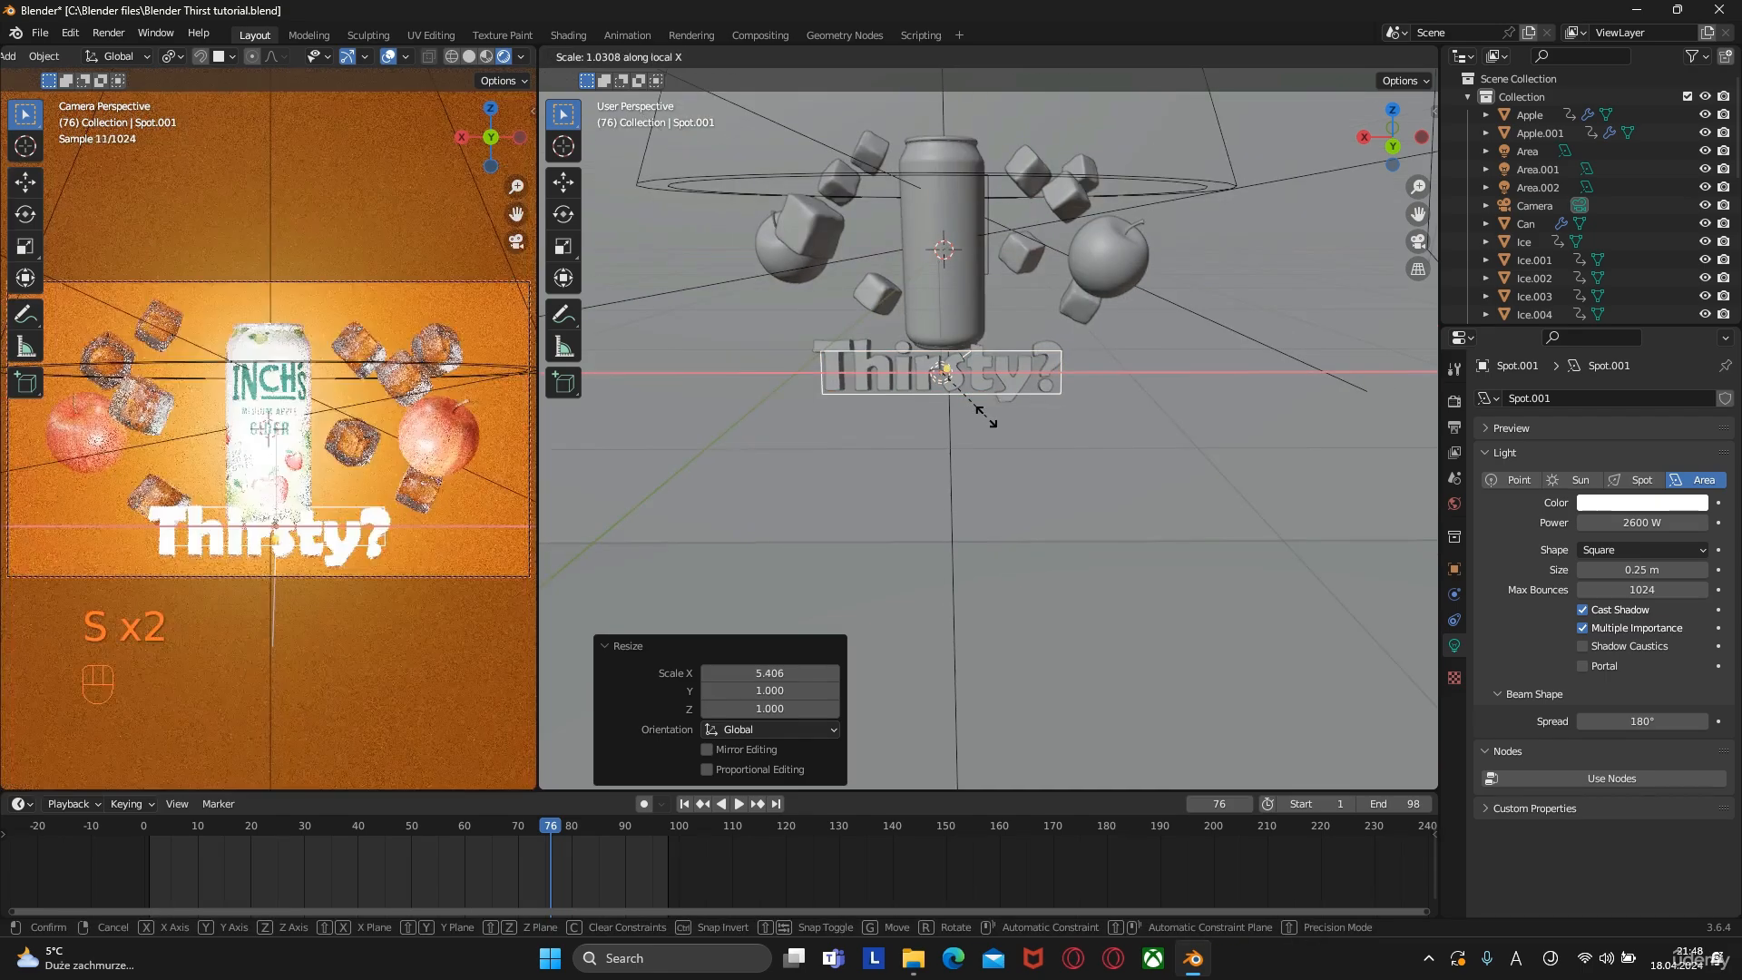
key("y")
left_click(1007, 424)
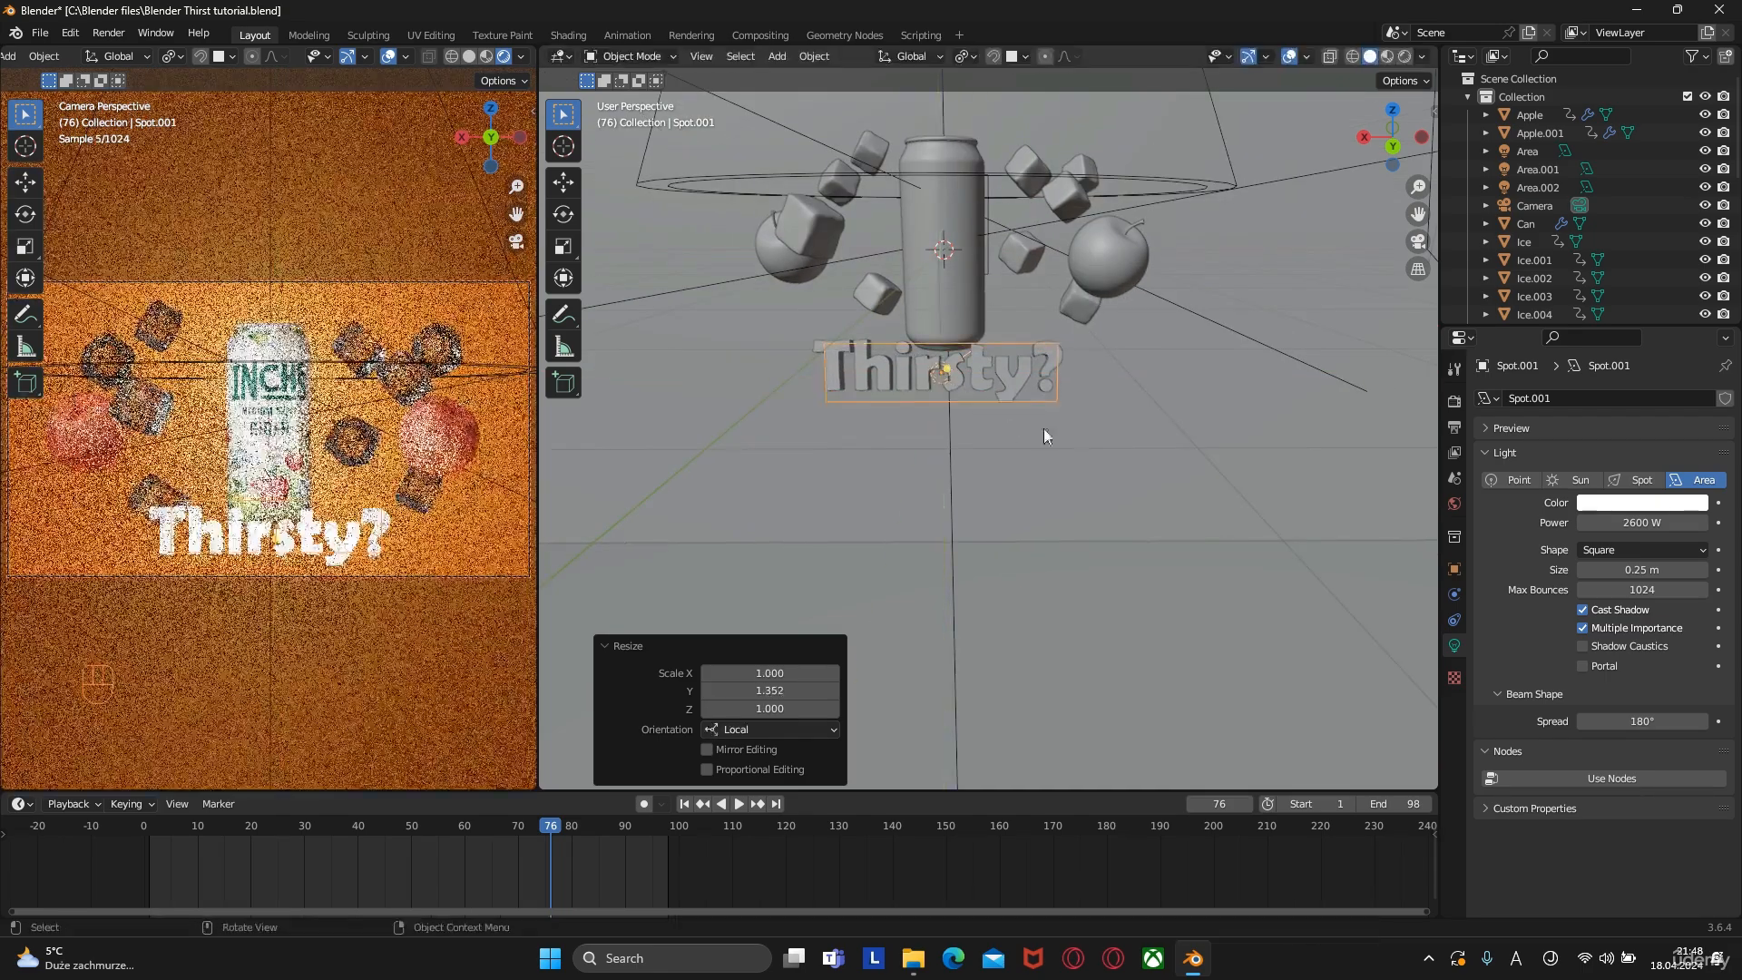
key("s")
key("x")
left_click(1109, 437)
Enlarge the text's area light uniformly while working in the orthographic side view
middle_click_drag(1109, 443, 868, 437)
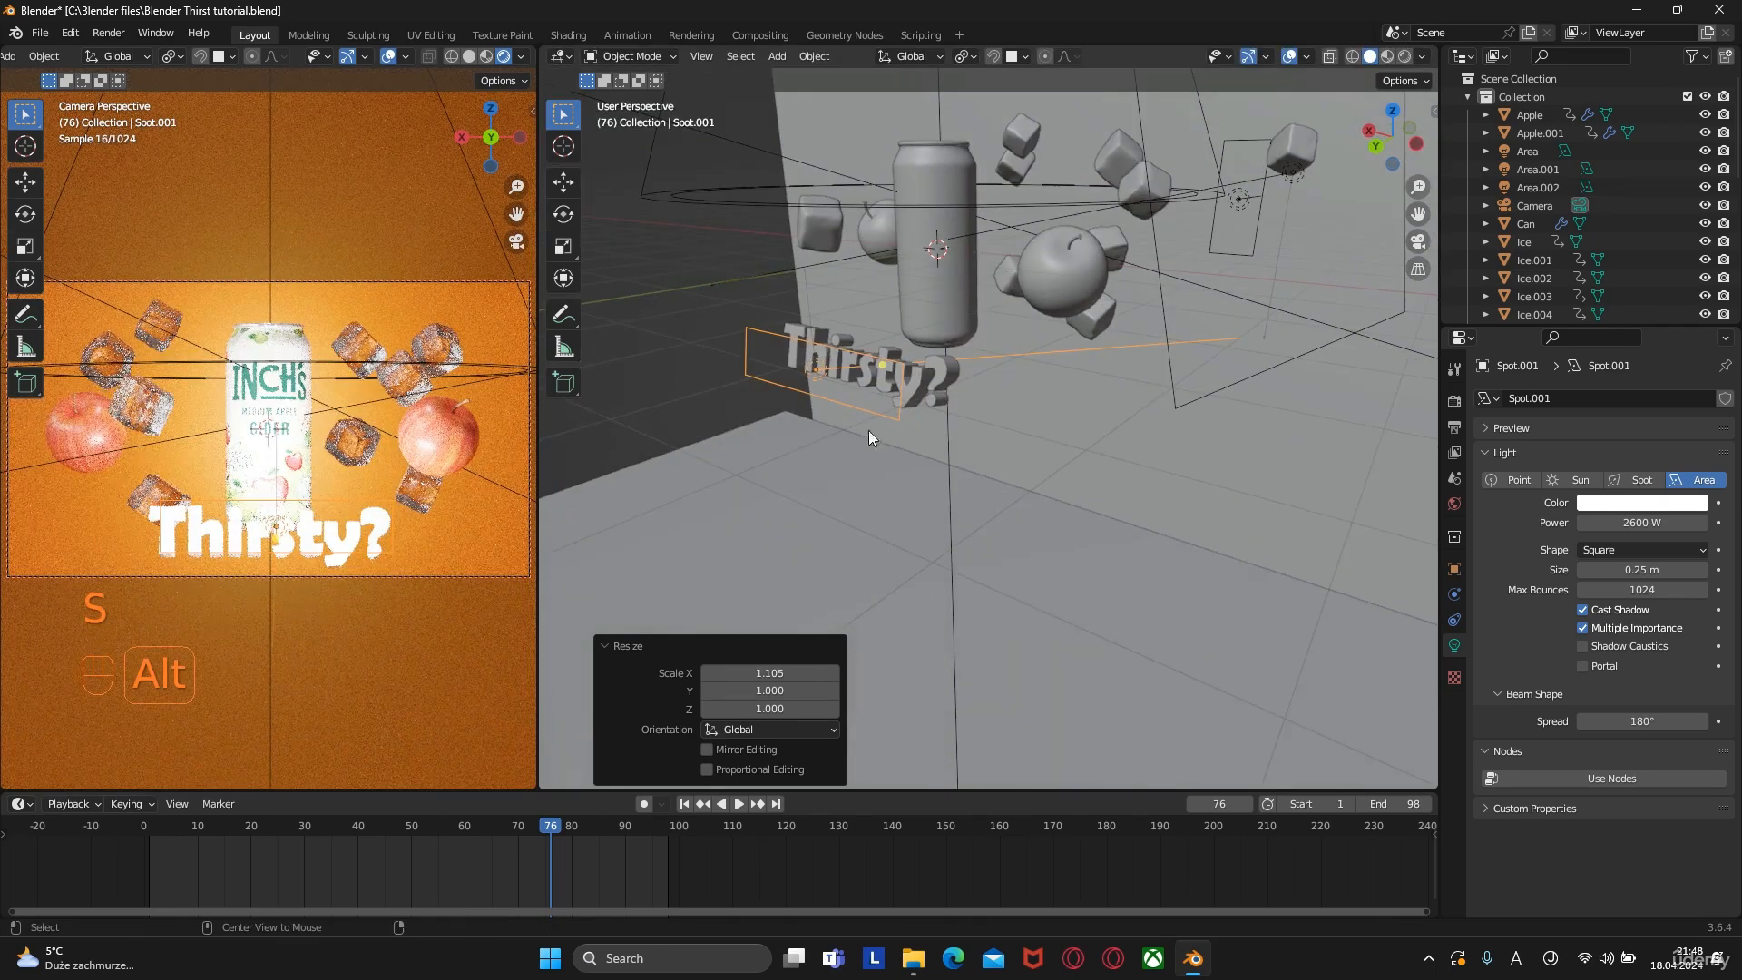
middle_click_drag(695, 401, 602, 389, "alt")
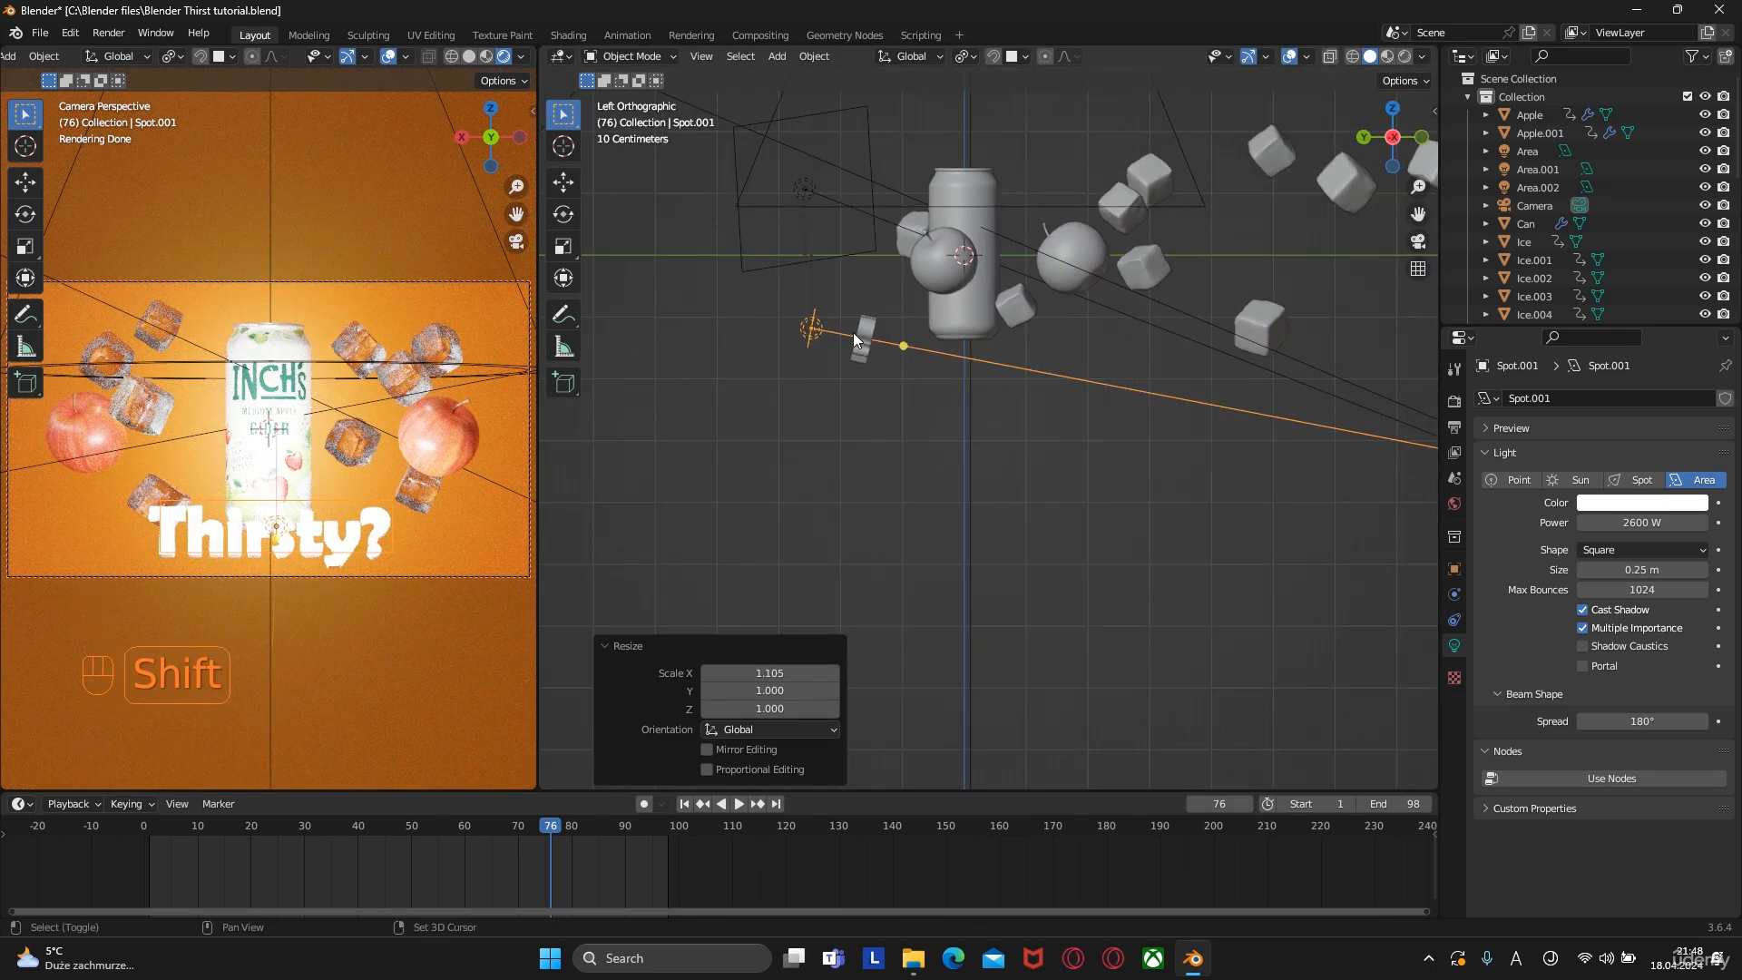
middle_click_drag(853, 332, 953, 388, "shift")
scroll(991, 417, "up", 2)
key("s")
left_click(1100, 420)
Rotate the text's area light about 3.81° and another 2.08°, and move it about 0.47 m in Y and 0.25 m in Z
key("r")
left_click(1125, 428)
key("r")
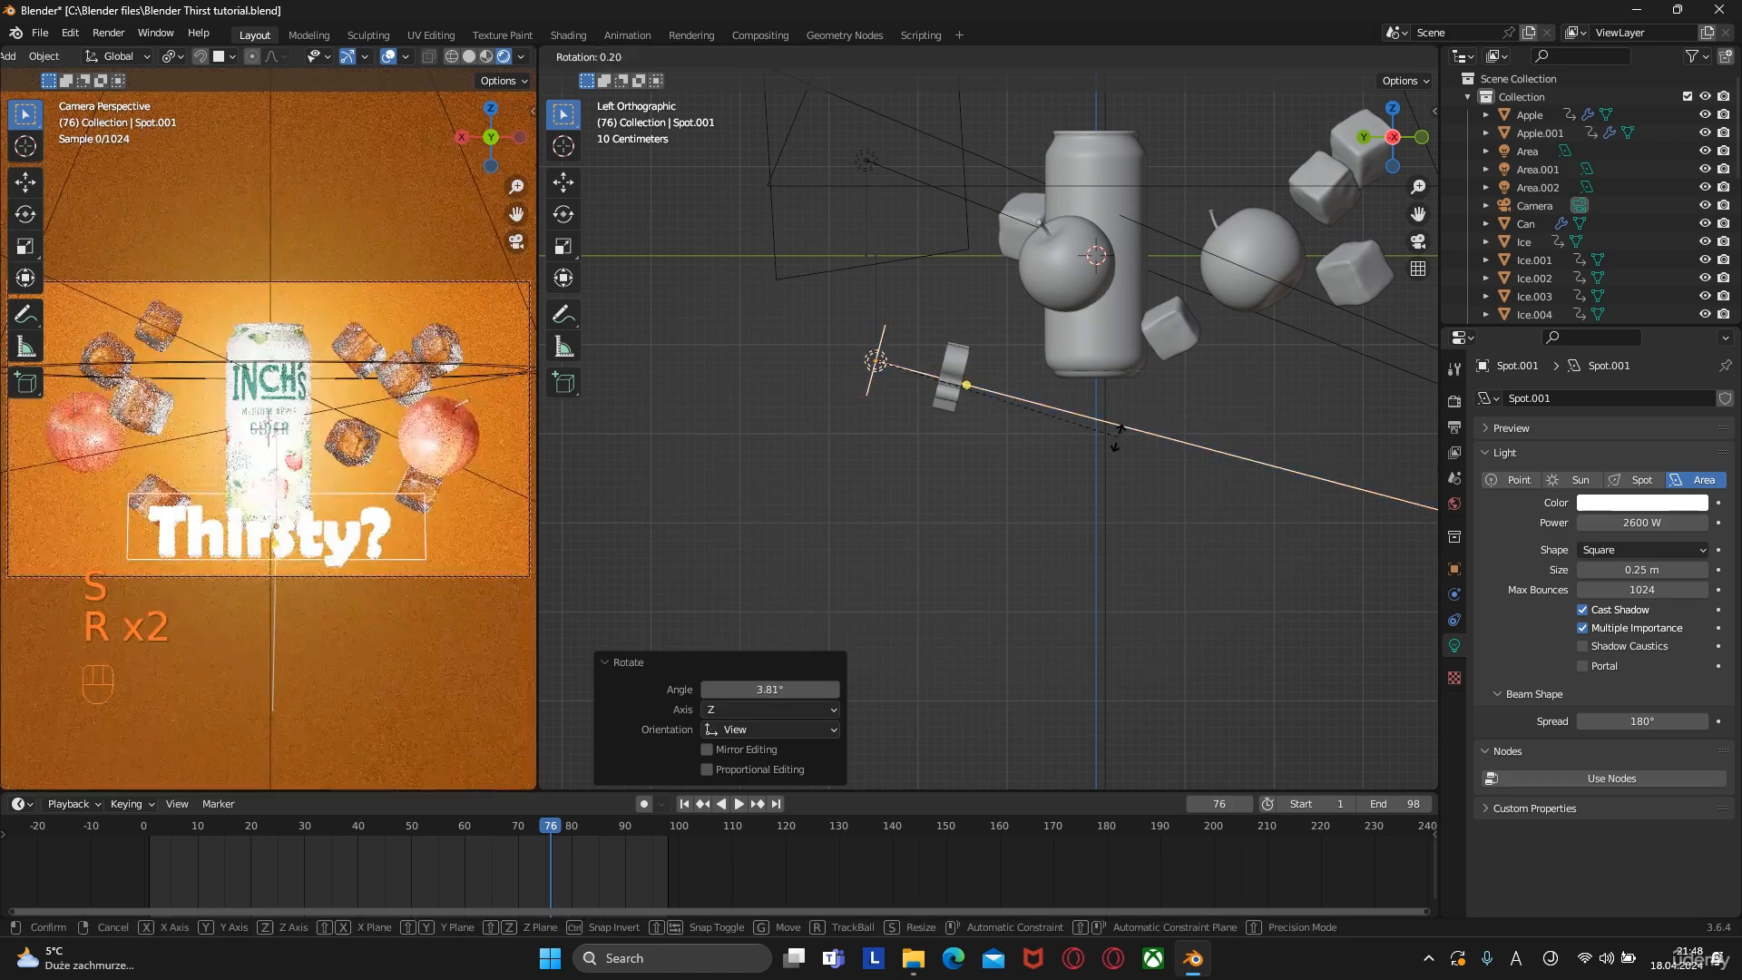
left_click(1114, 445)
key("g")
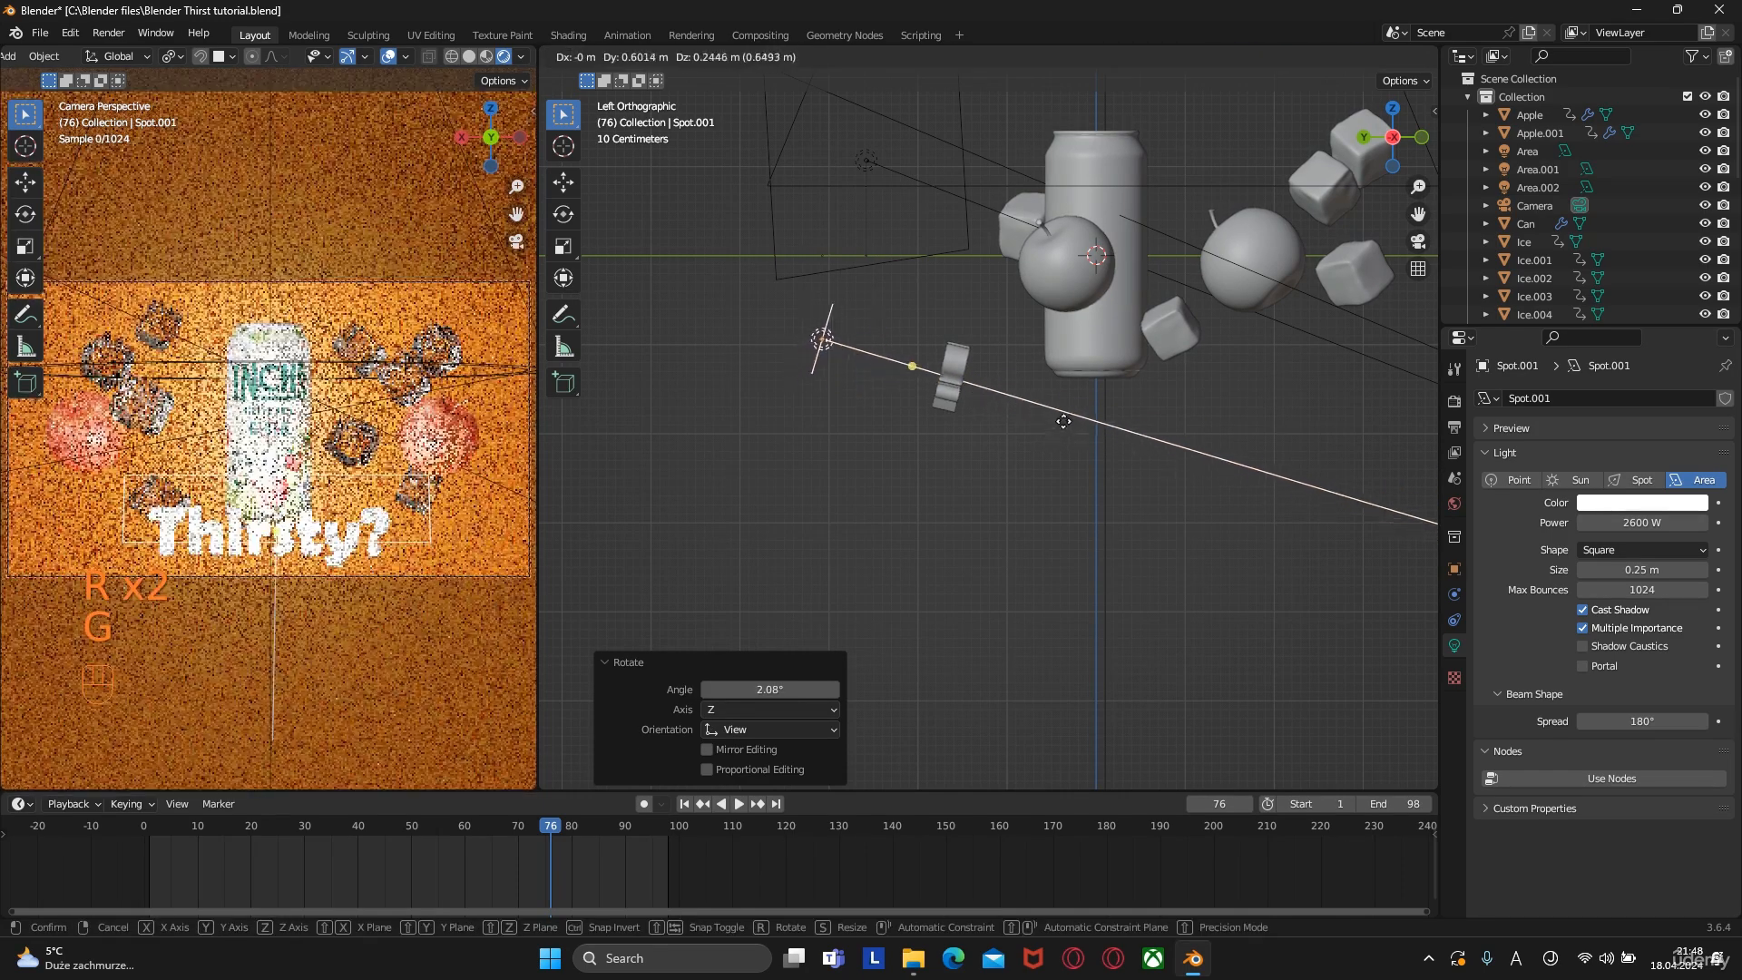
left_click(1074, 429)
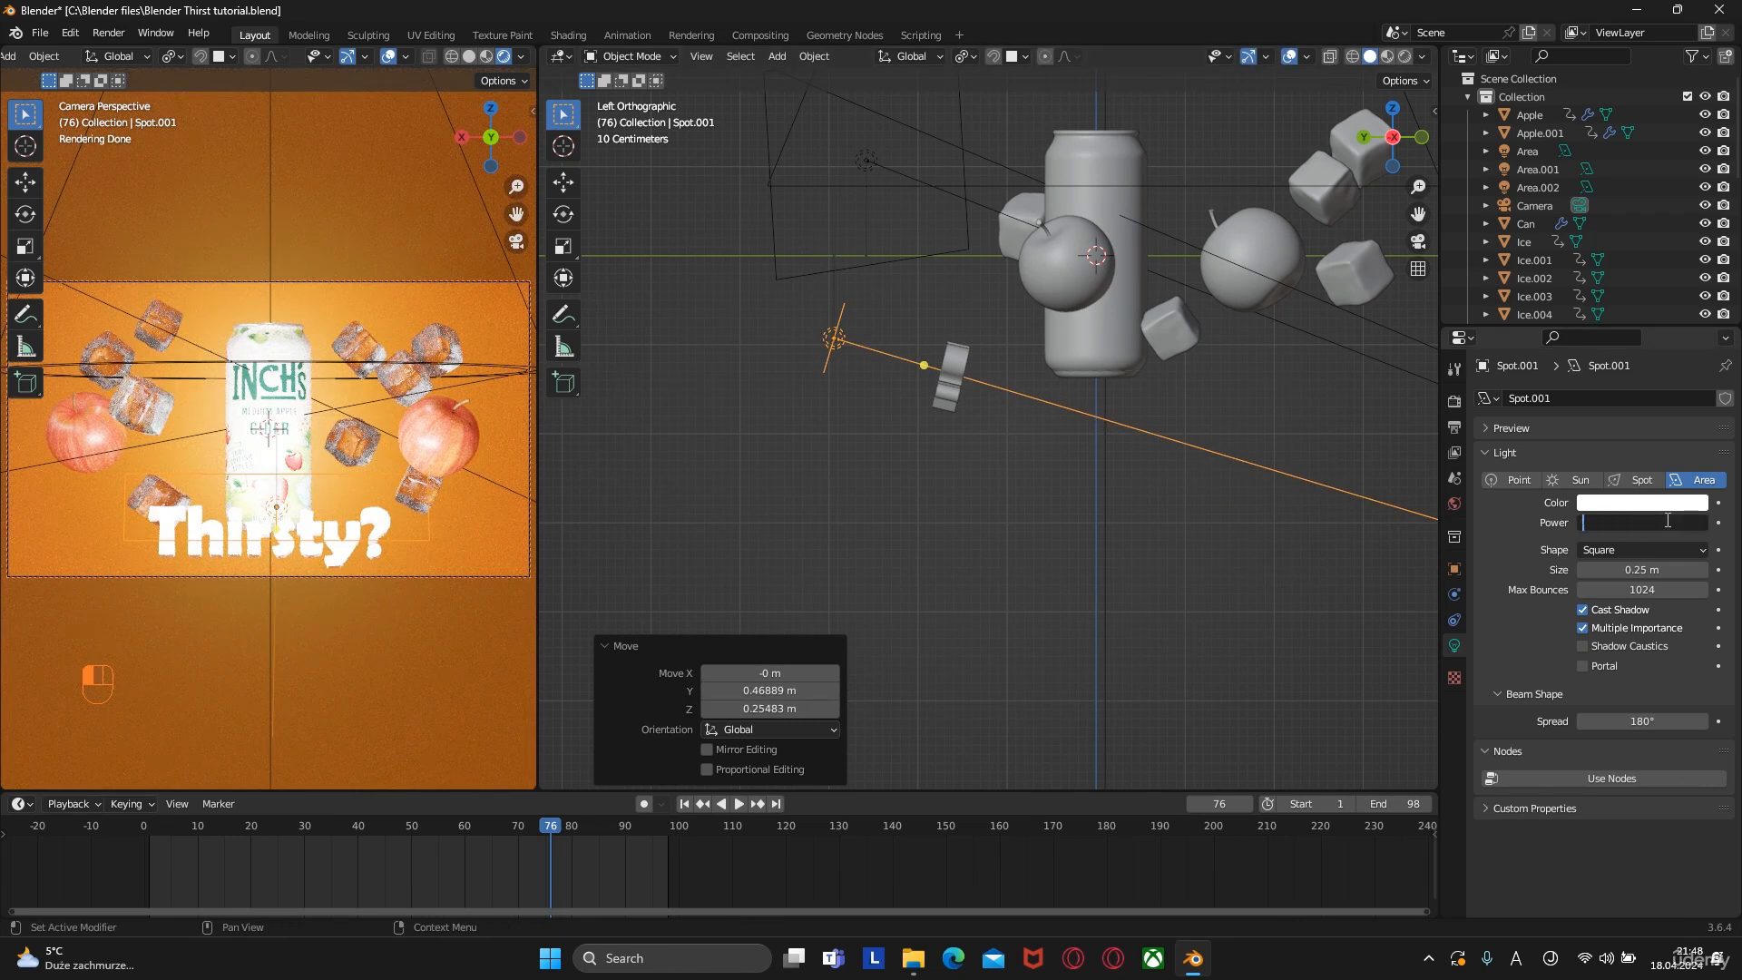
Reduce the text's area light to a power of 26 W and a beam spread of 122°
type("3")
key("Return")
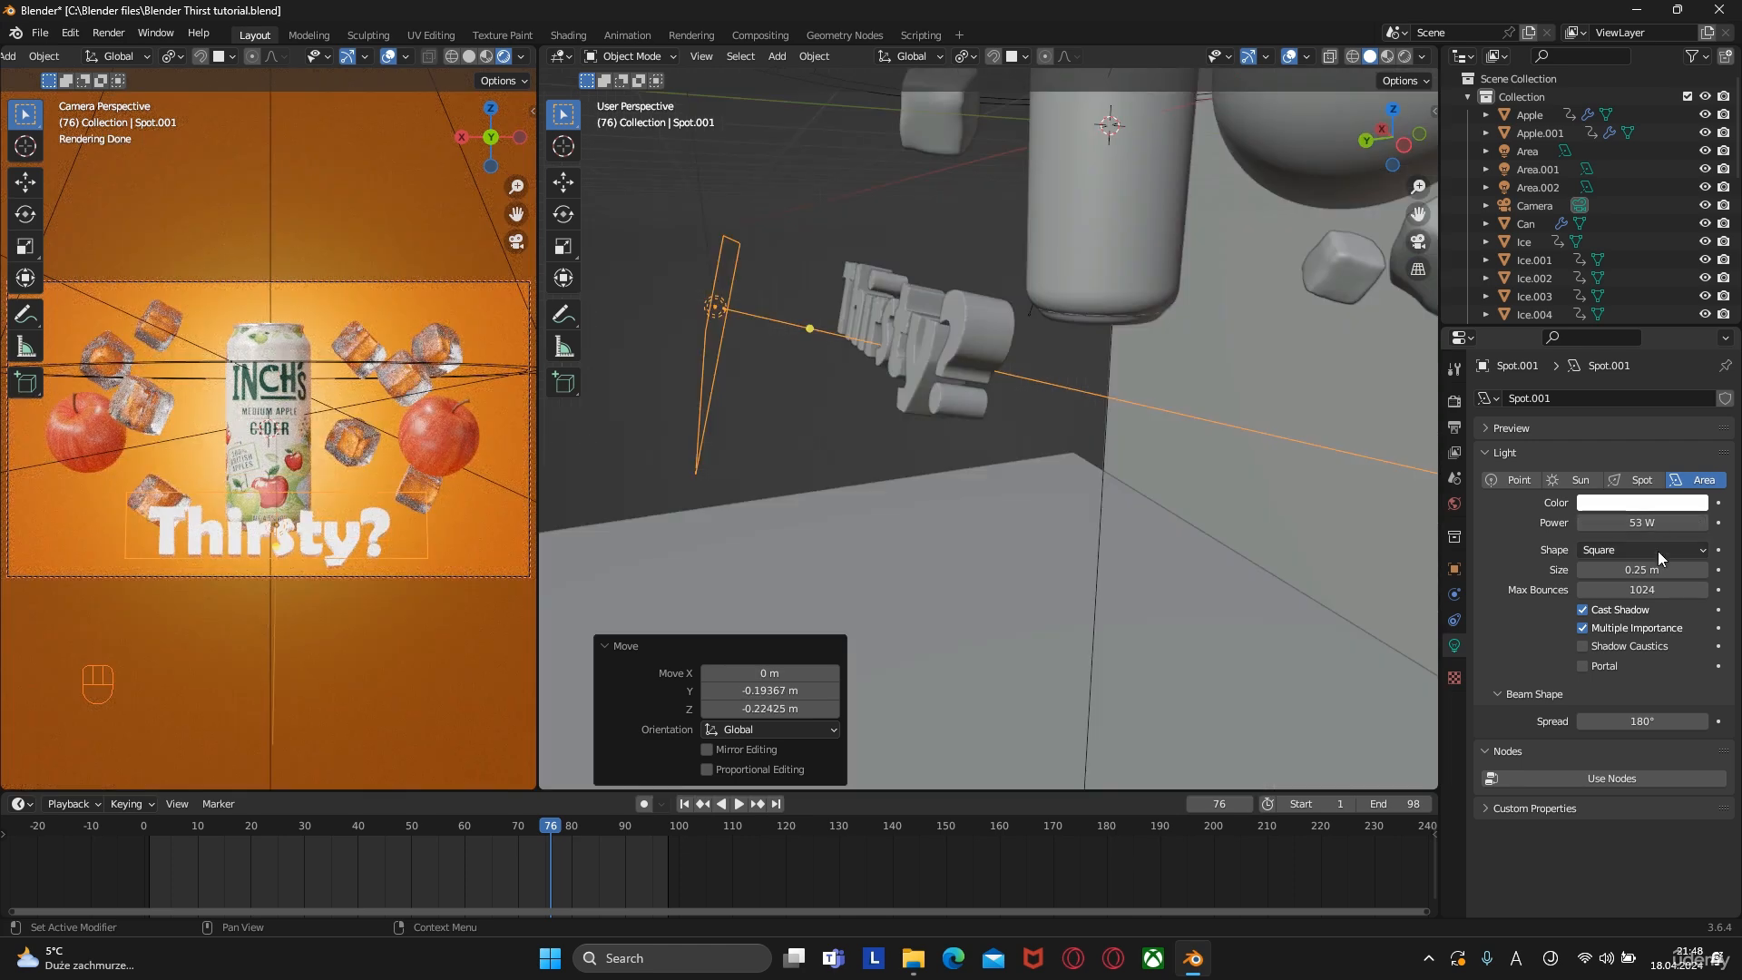
left_click_drag(1645, 720, 1619, 720)
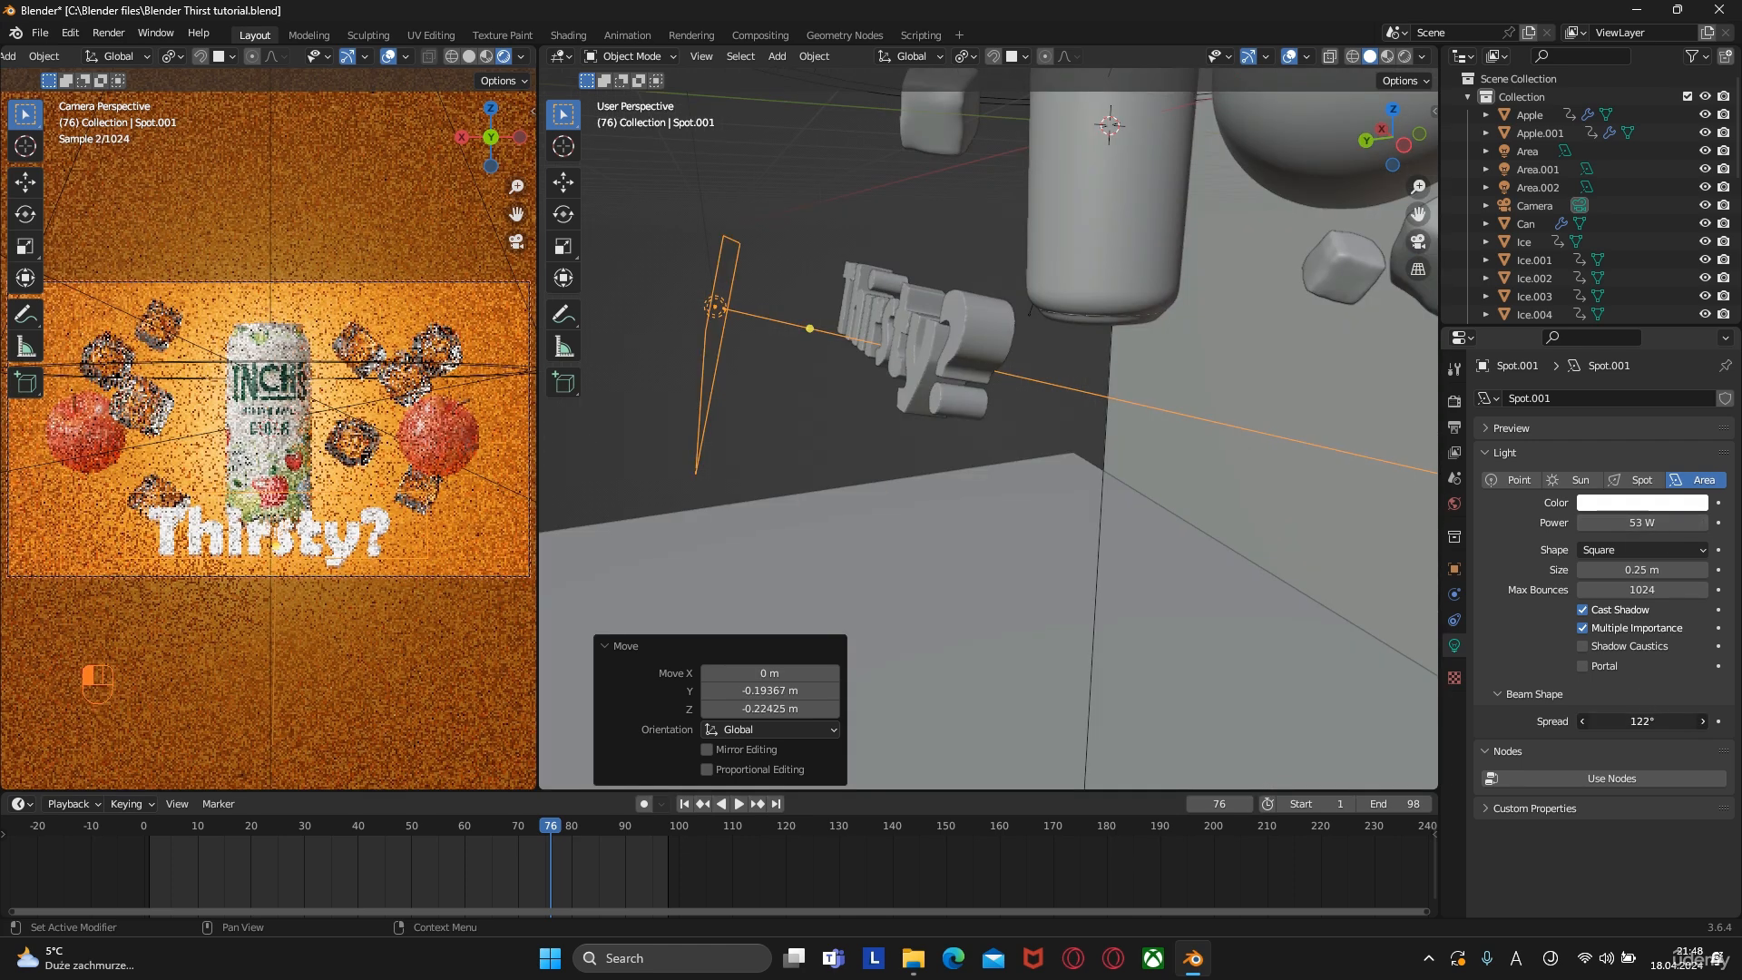
left_click(1661, 524)
key("BackSpace")
type("26")
key("Return")
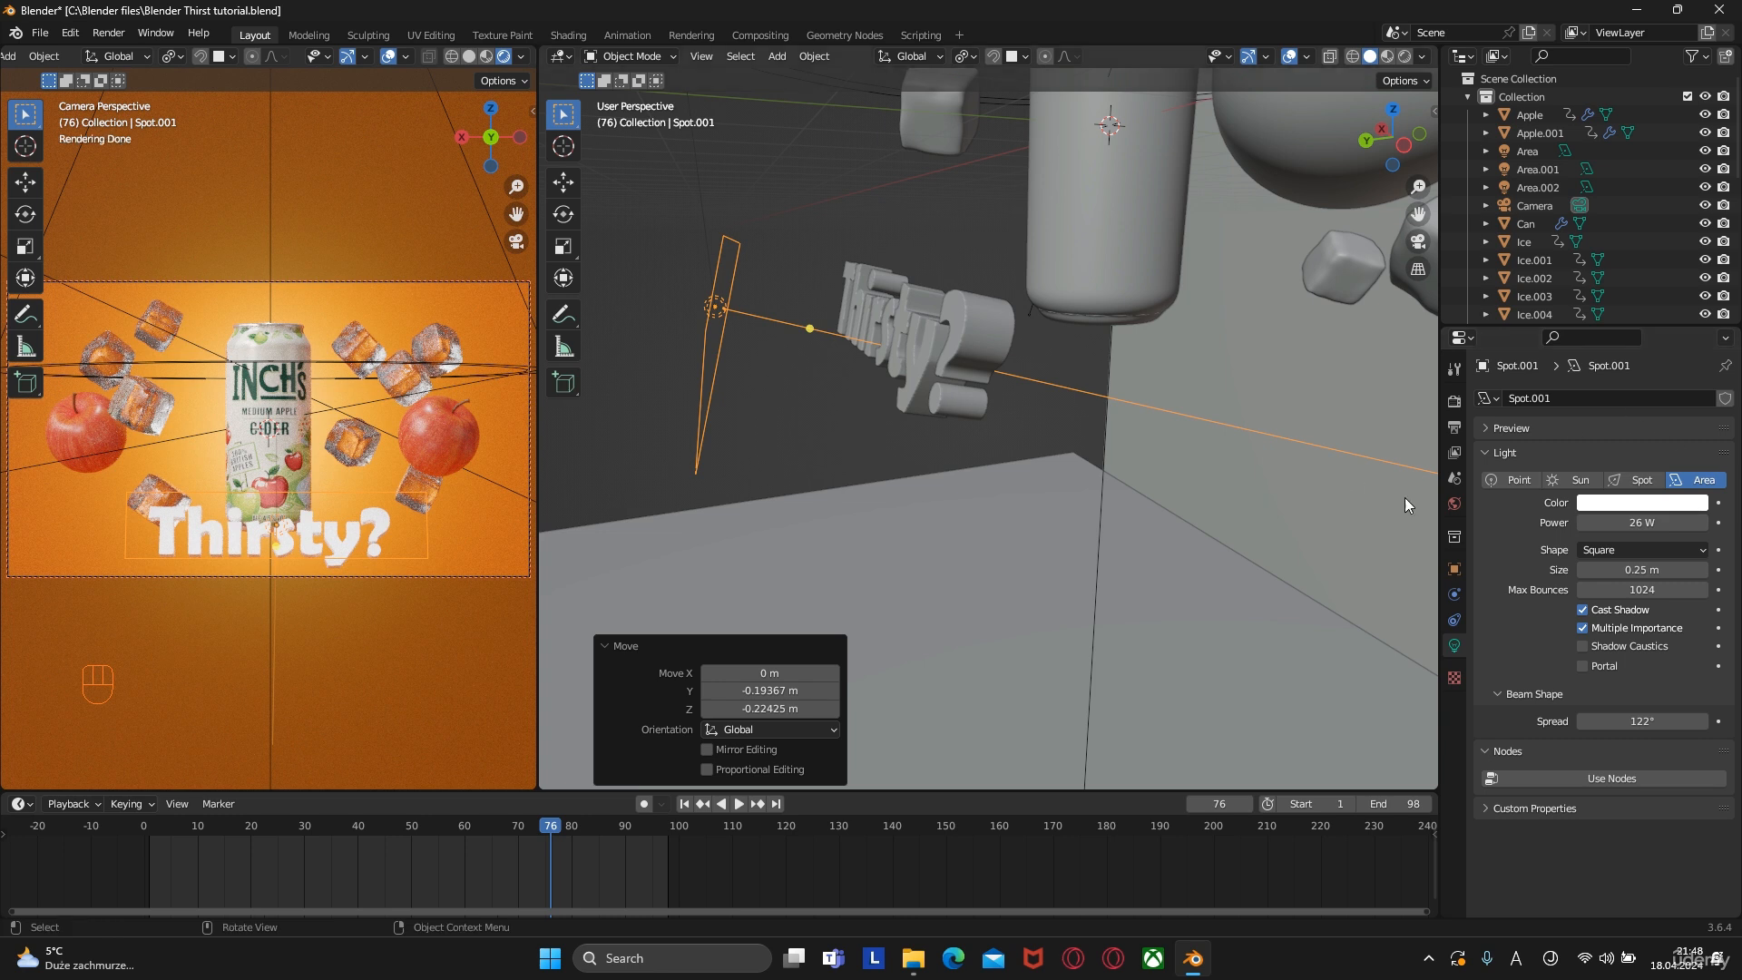
middle_click_drag(1025, 345, 1036, 416)
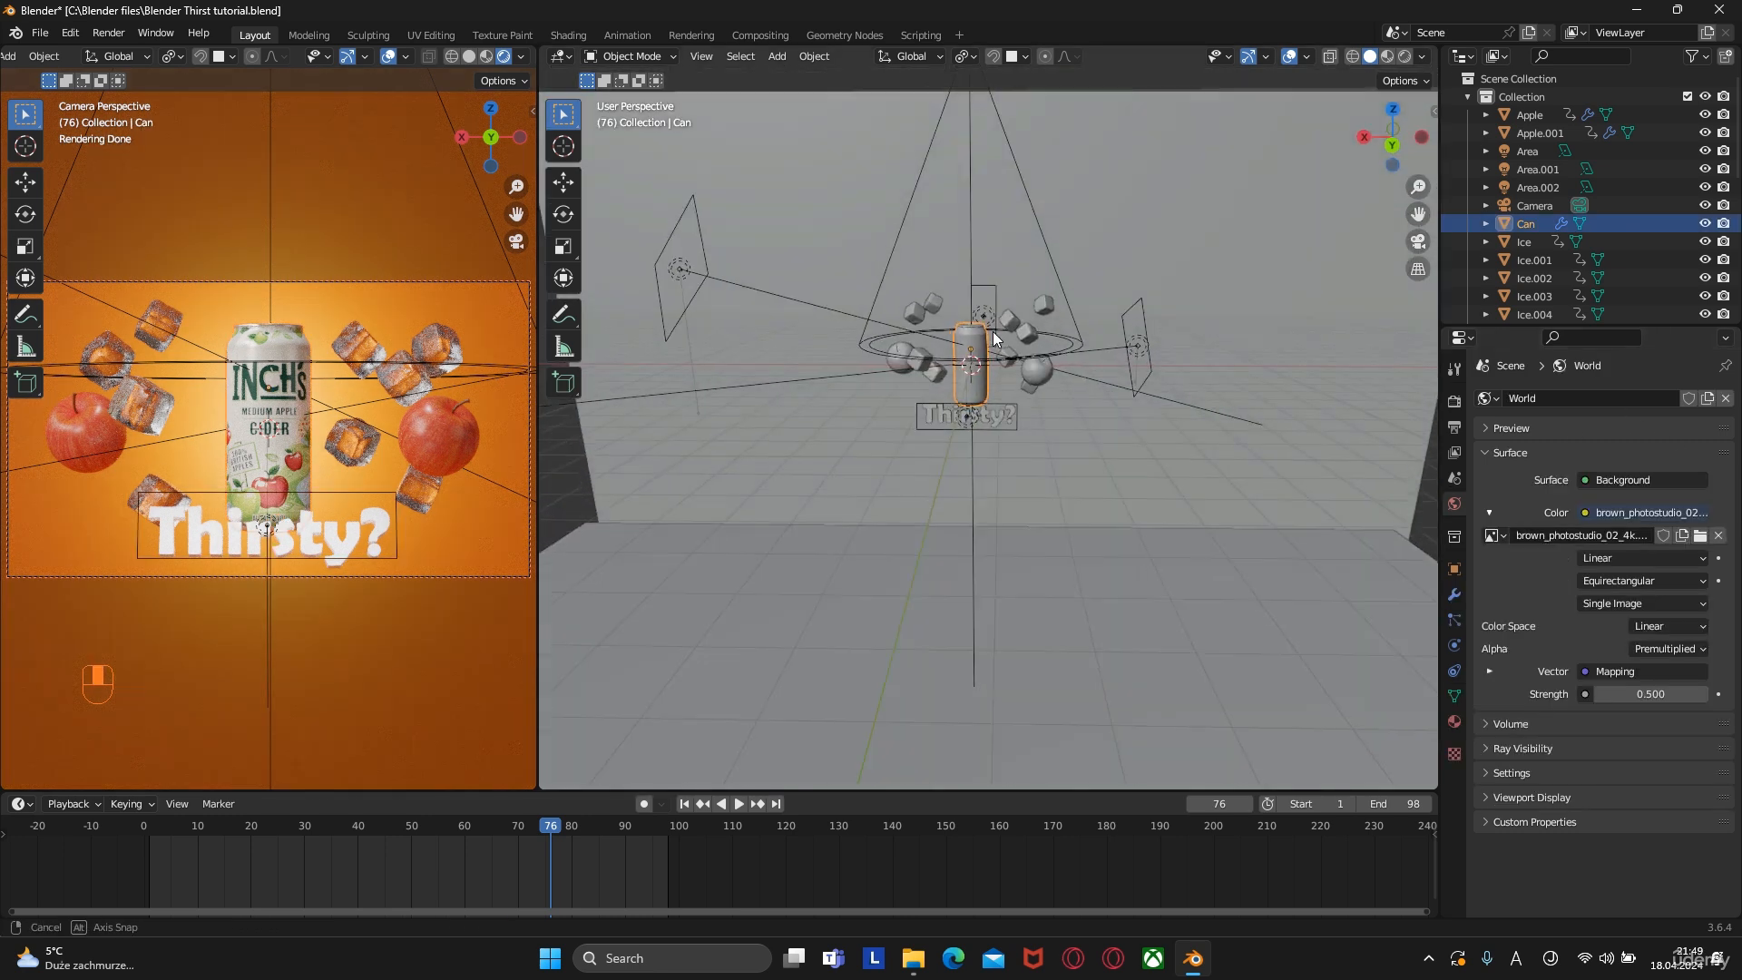
scroll(1016, 345, "up", 5)
key("shift")
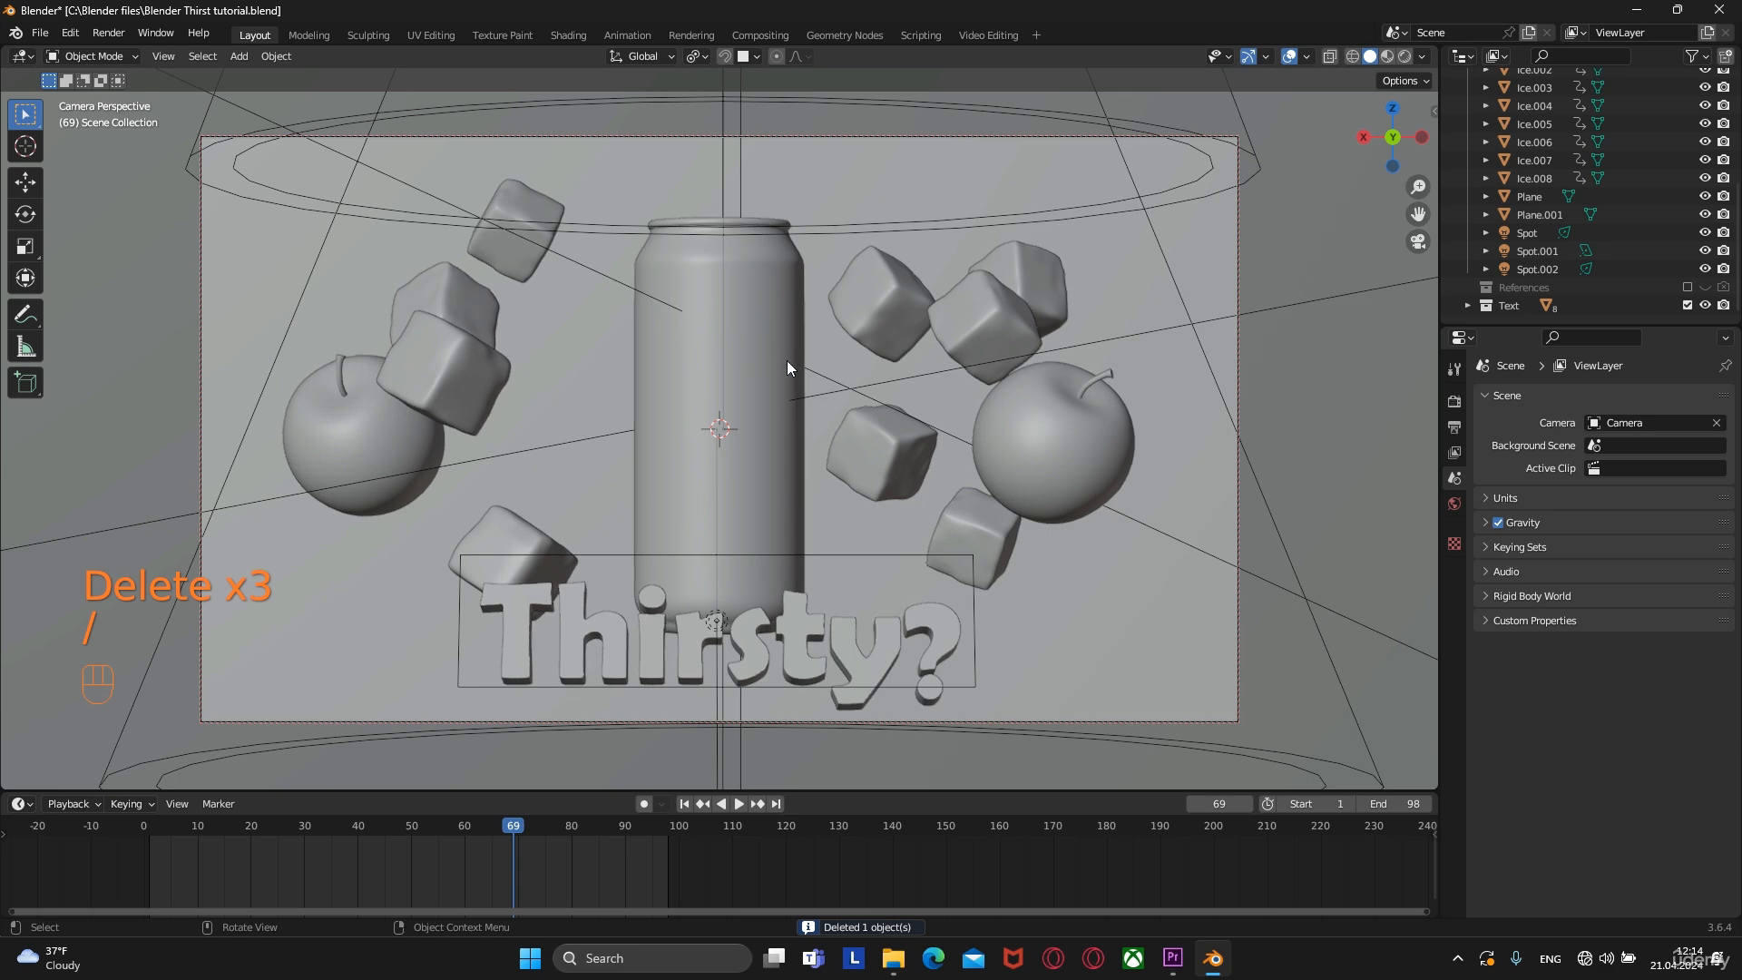
Add a UV sphere with a 1 m radius at the world origin, and set the viewport to solid shading
left_click(1403, 57)
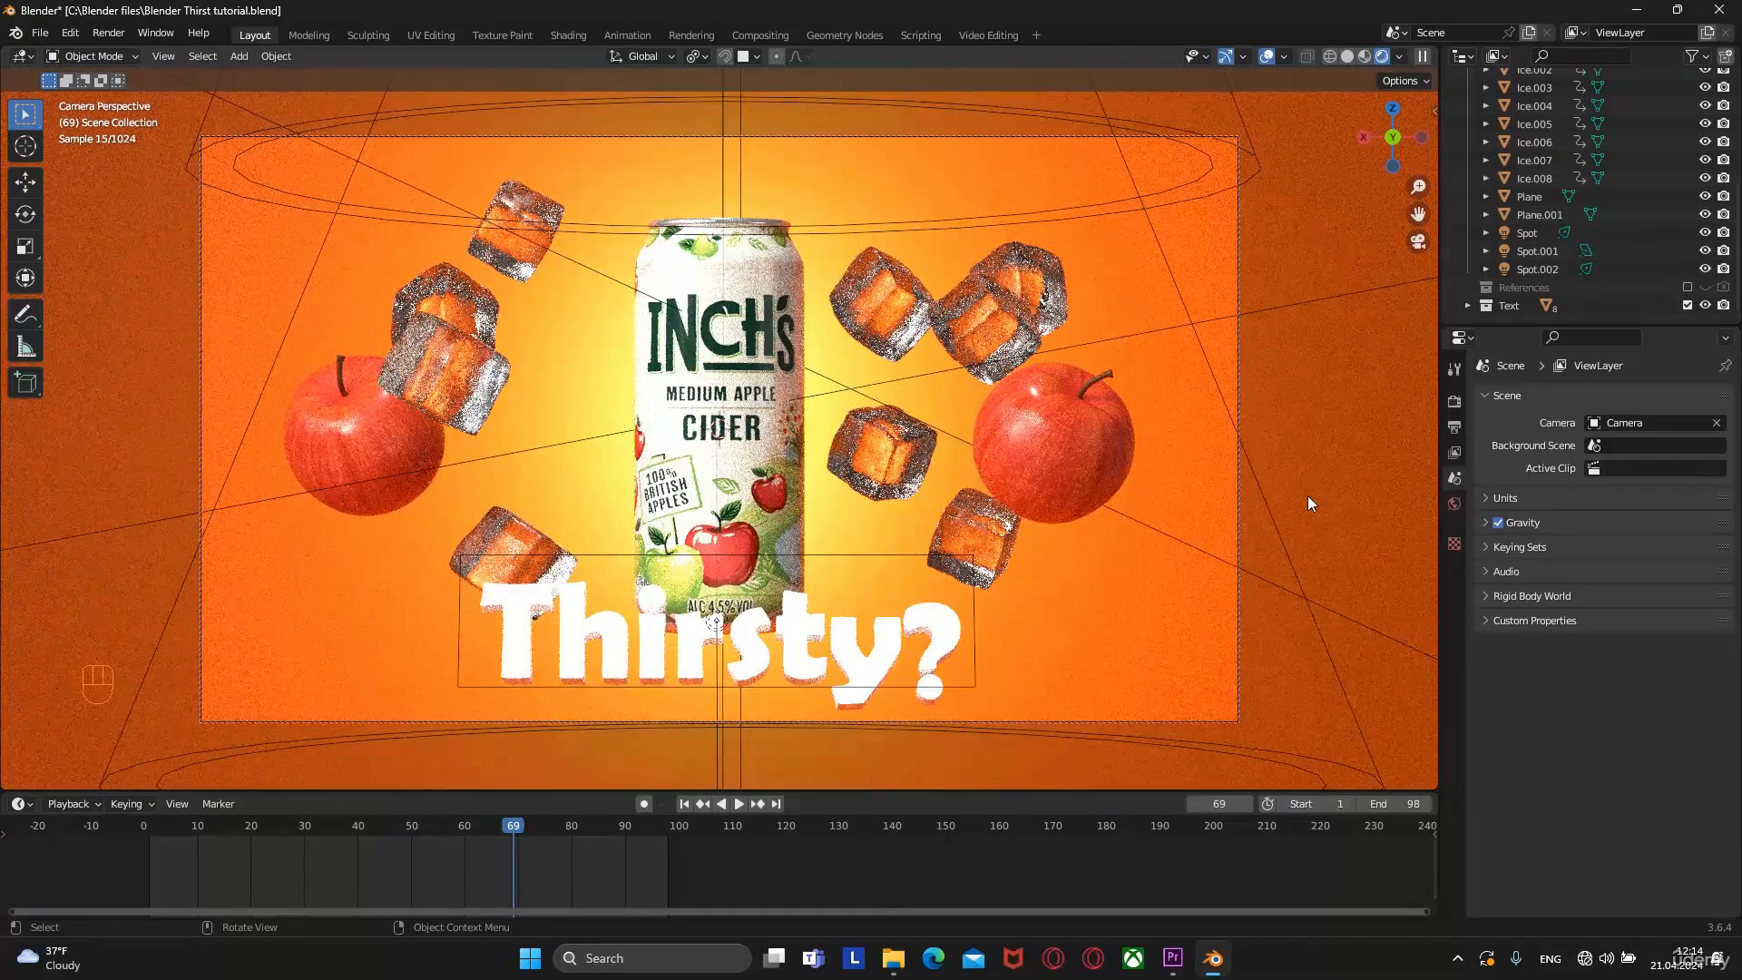
key("shift+a")
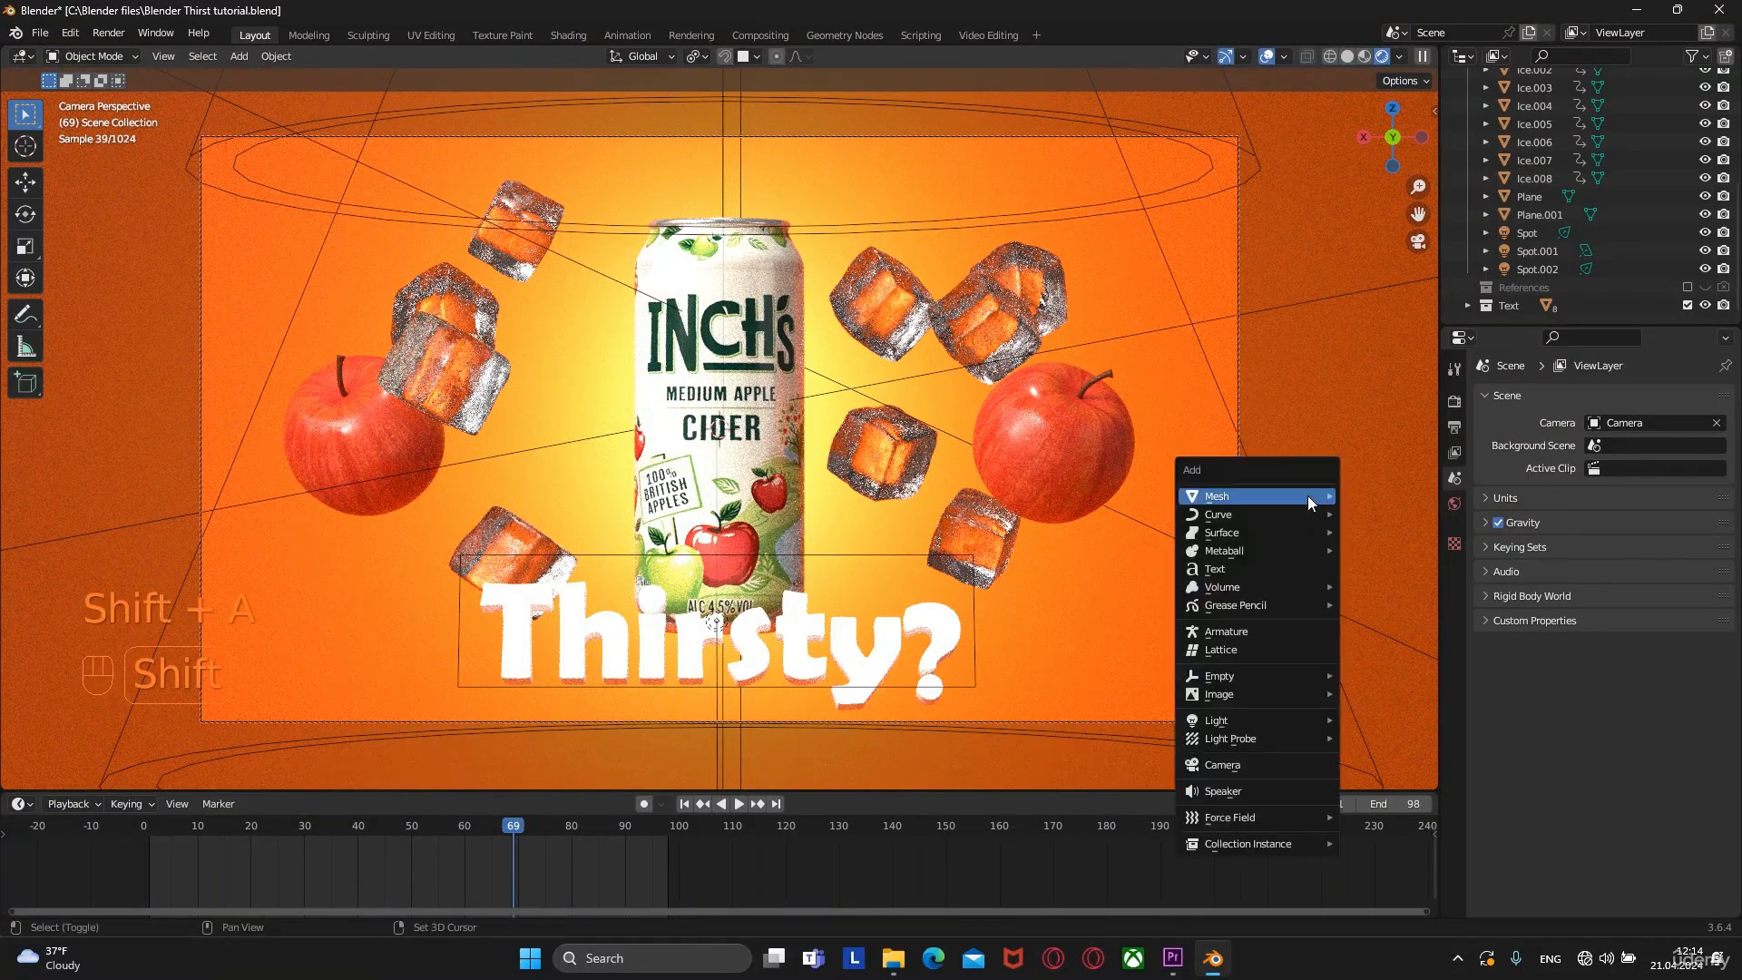
mouse_move(1308, 496)
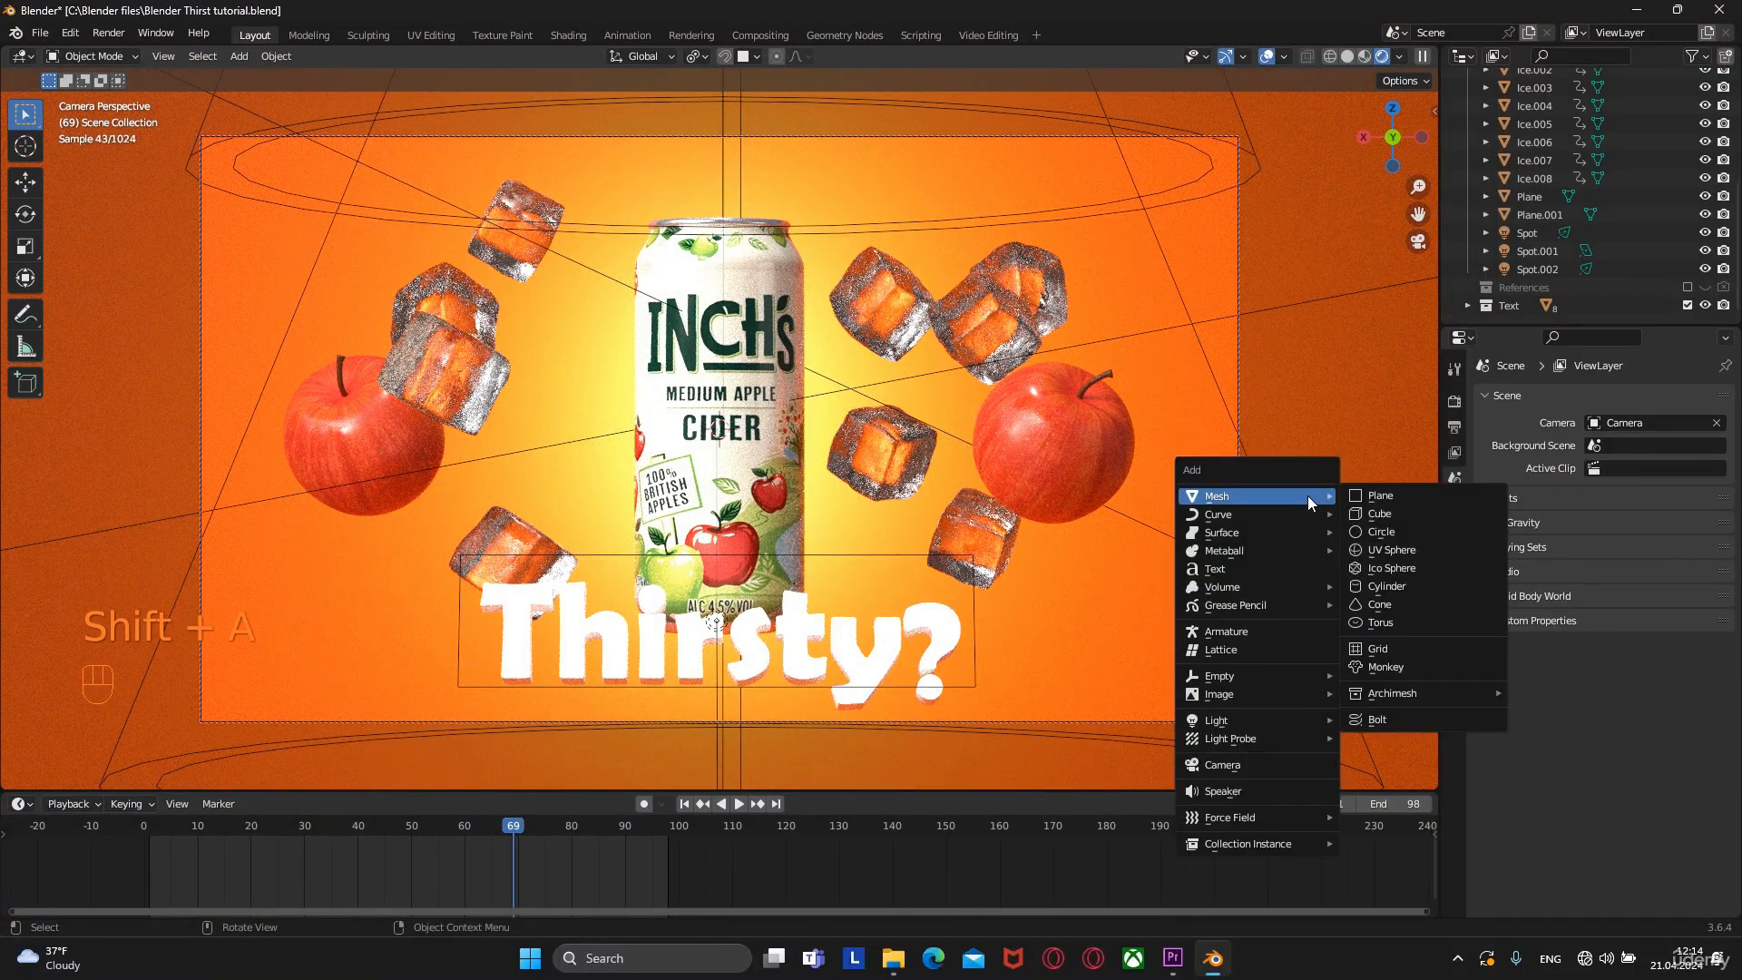
left_click(1390, 550)
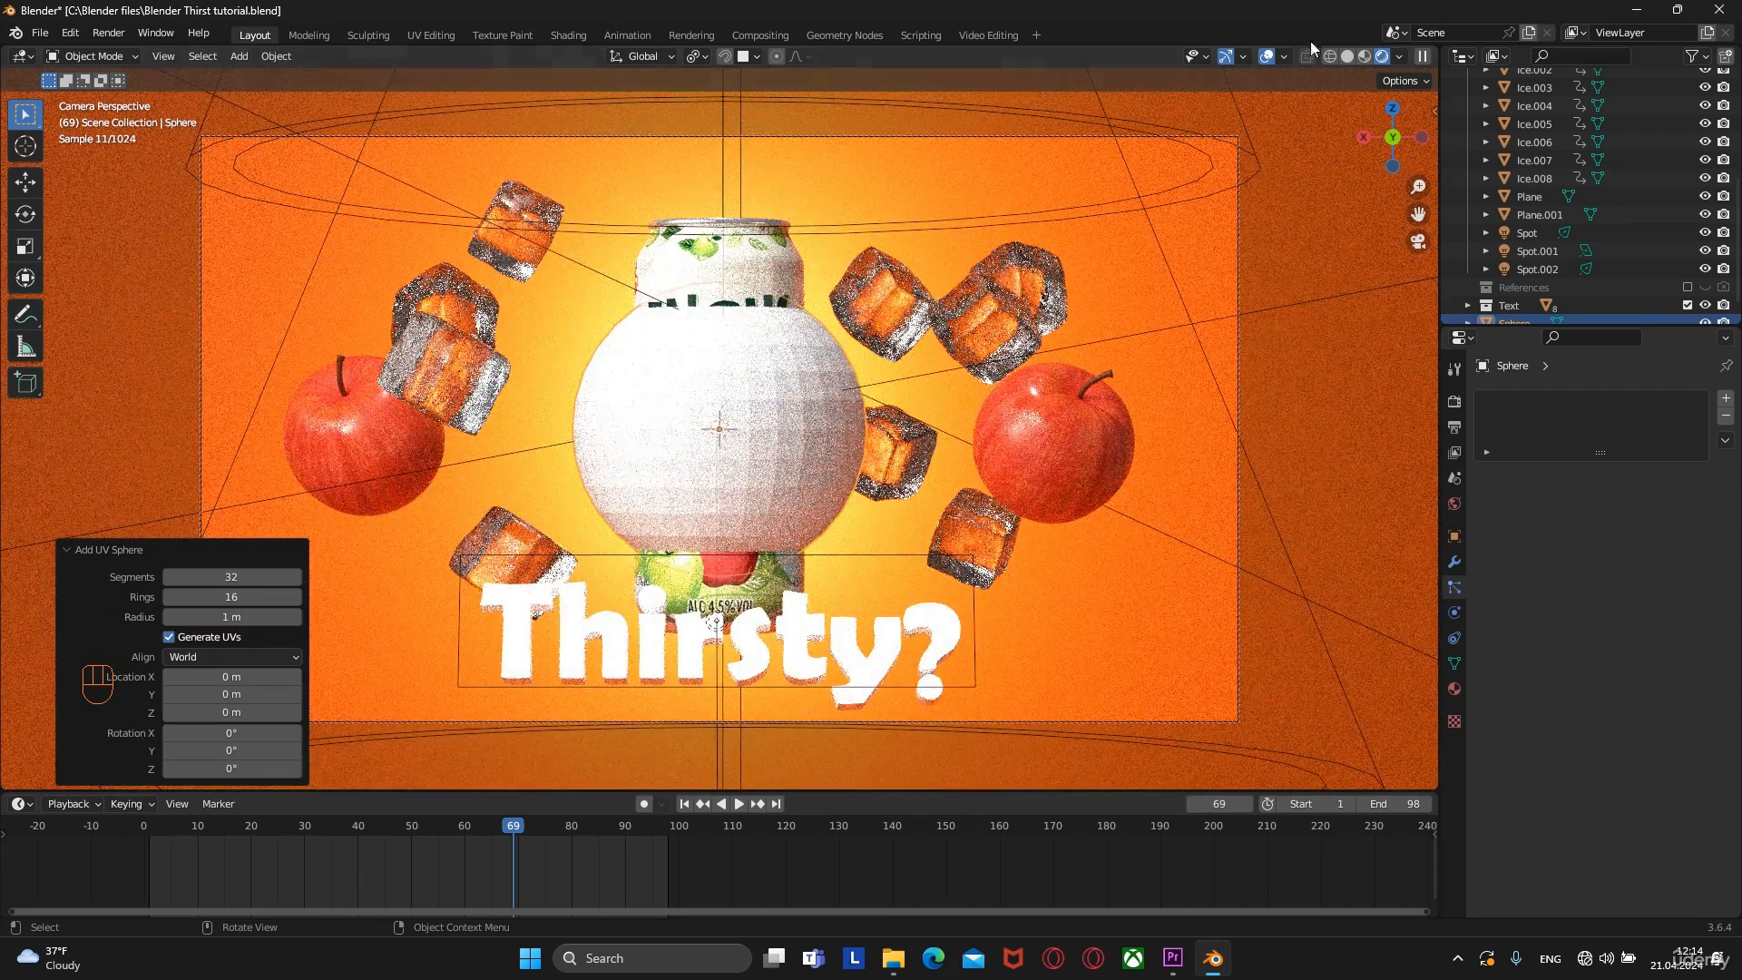
left_click(1347, 56)
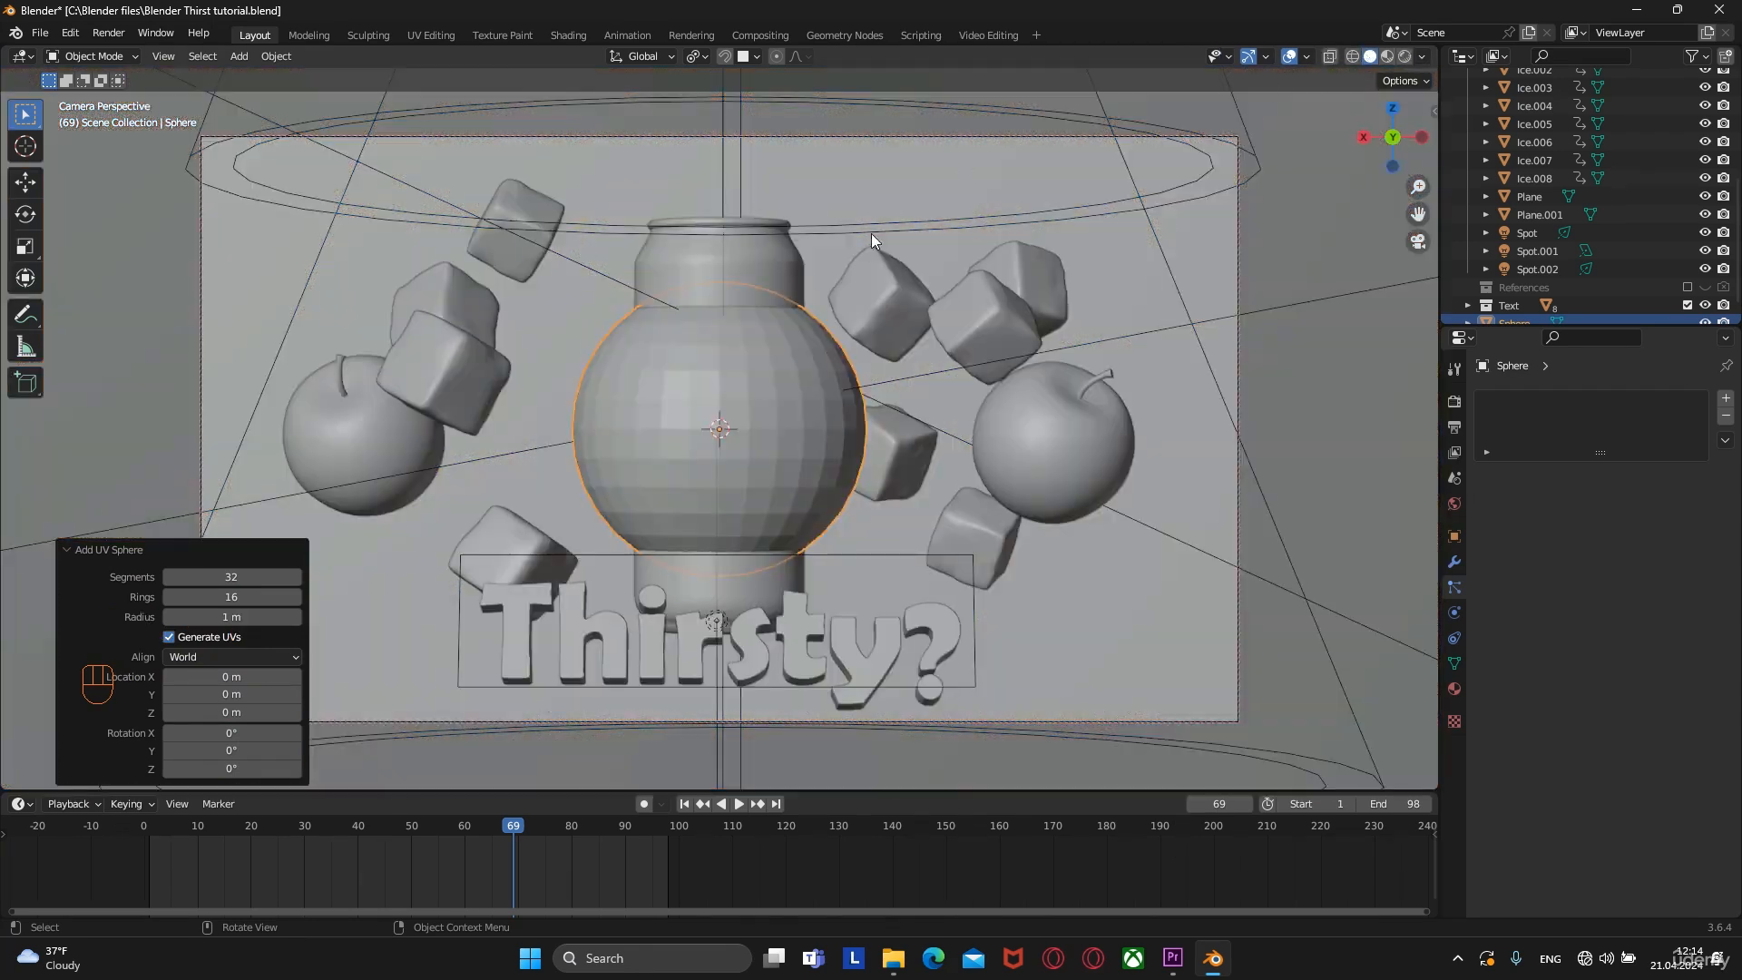
Leave the camera view and apply smooth shading to the UV sphere
key("KP_0")
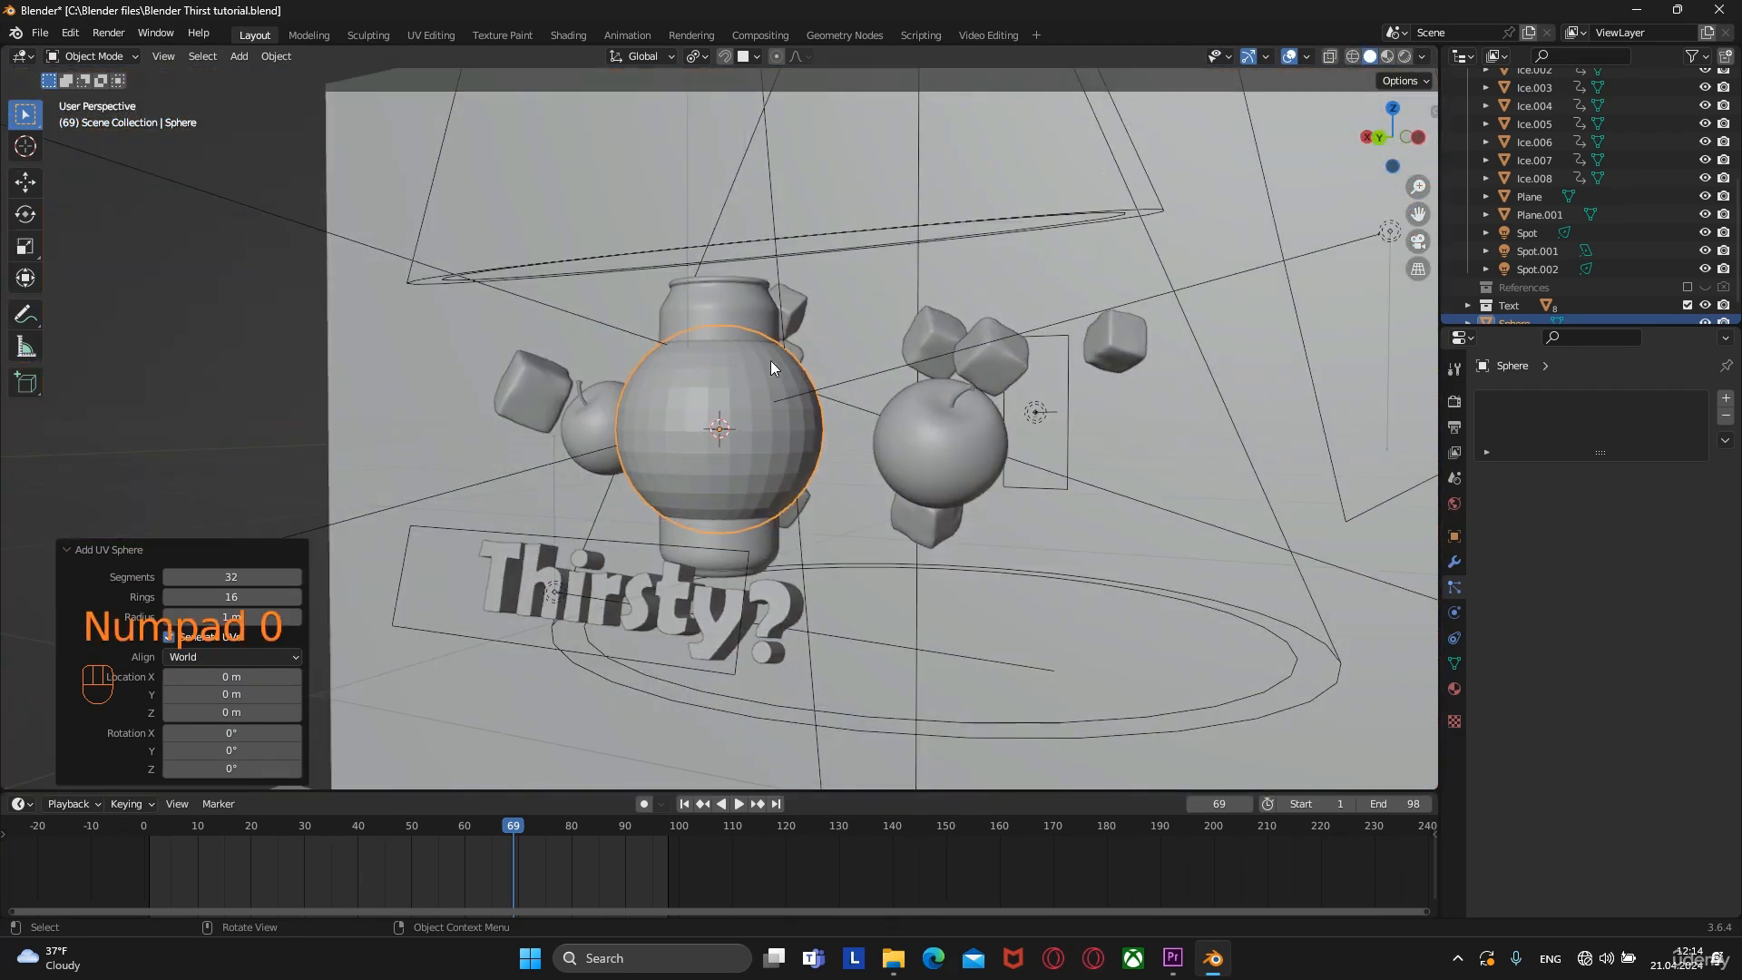
middle_click_drag(770, 361, 915, 401)
right_click(720, 411)
left_click(711, 410)
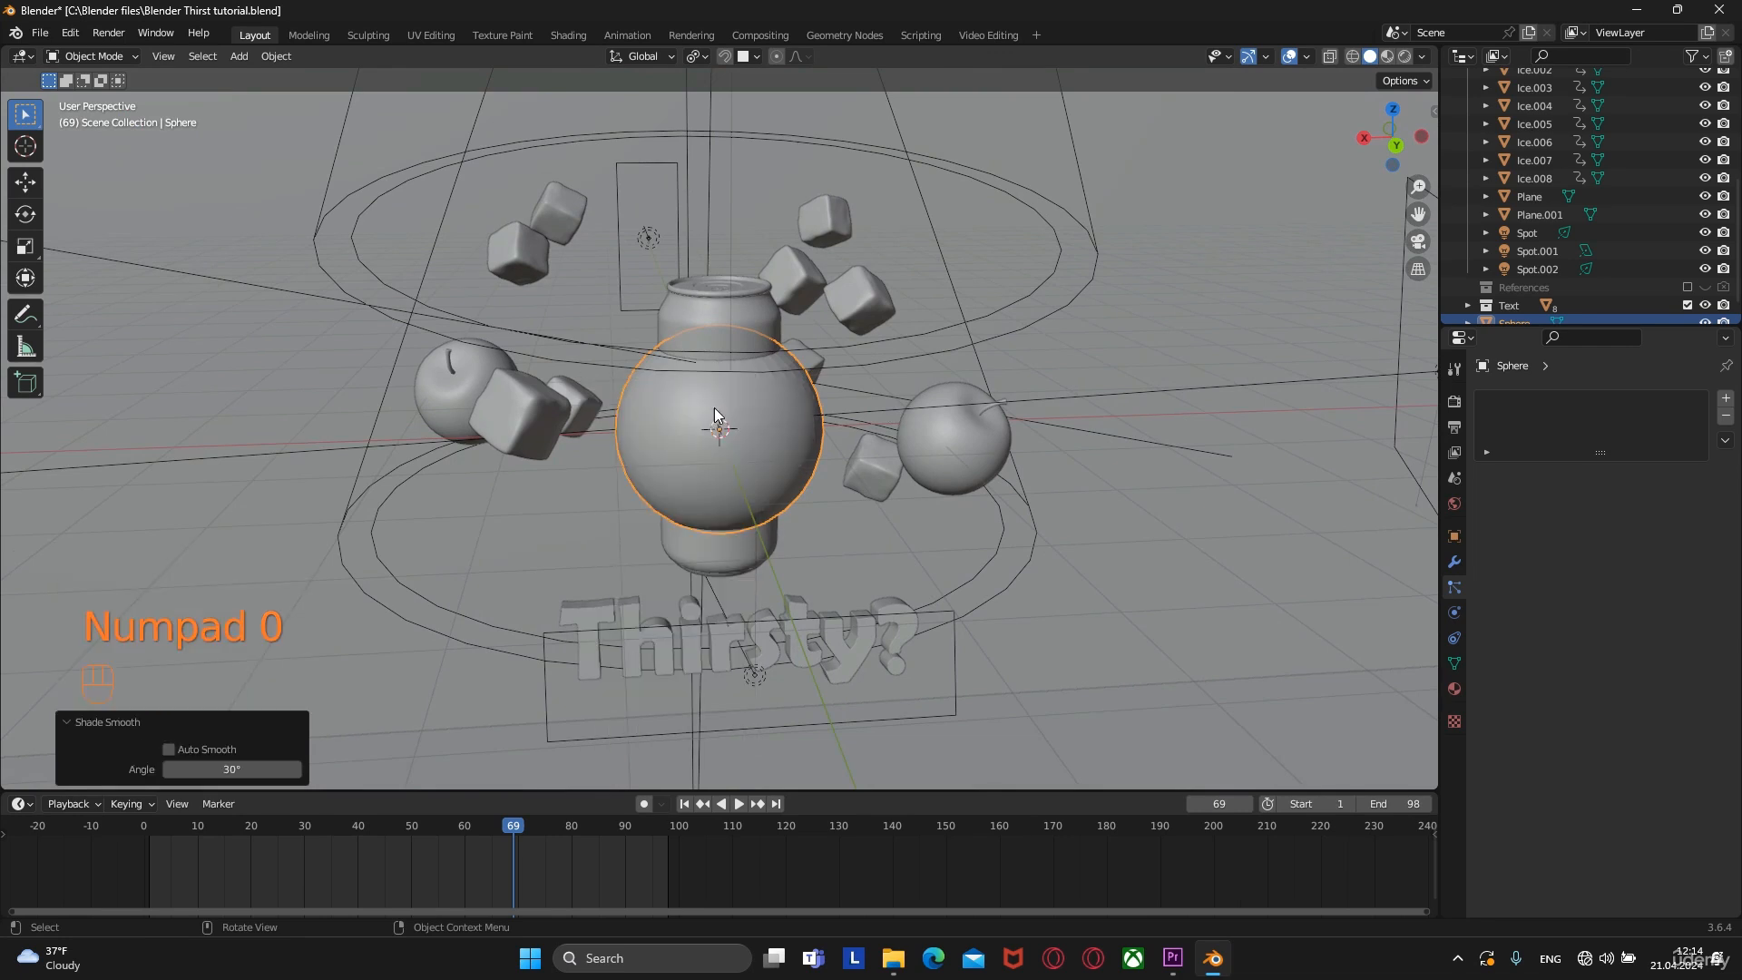
Scale the sphere down uniformly by about 0.126 and again by about 0.385
scroll(715, 407, "up", 3)
key("s")
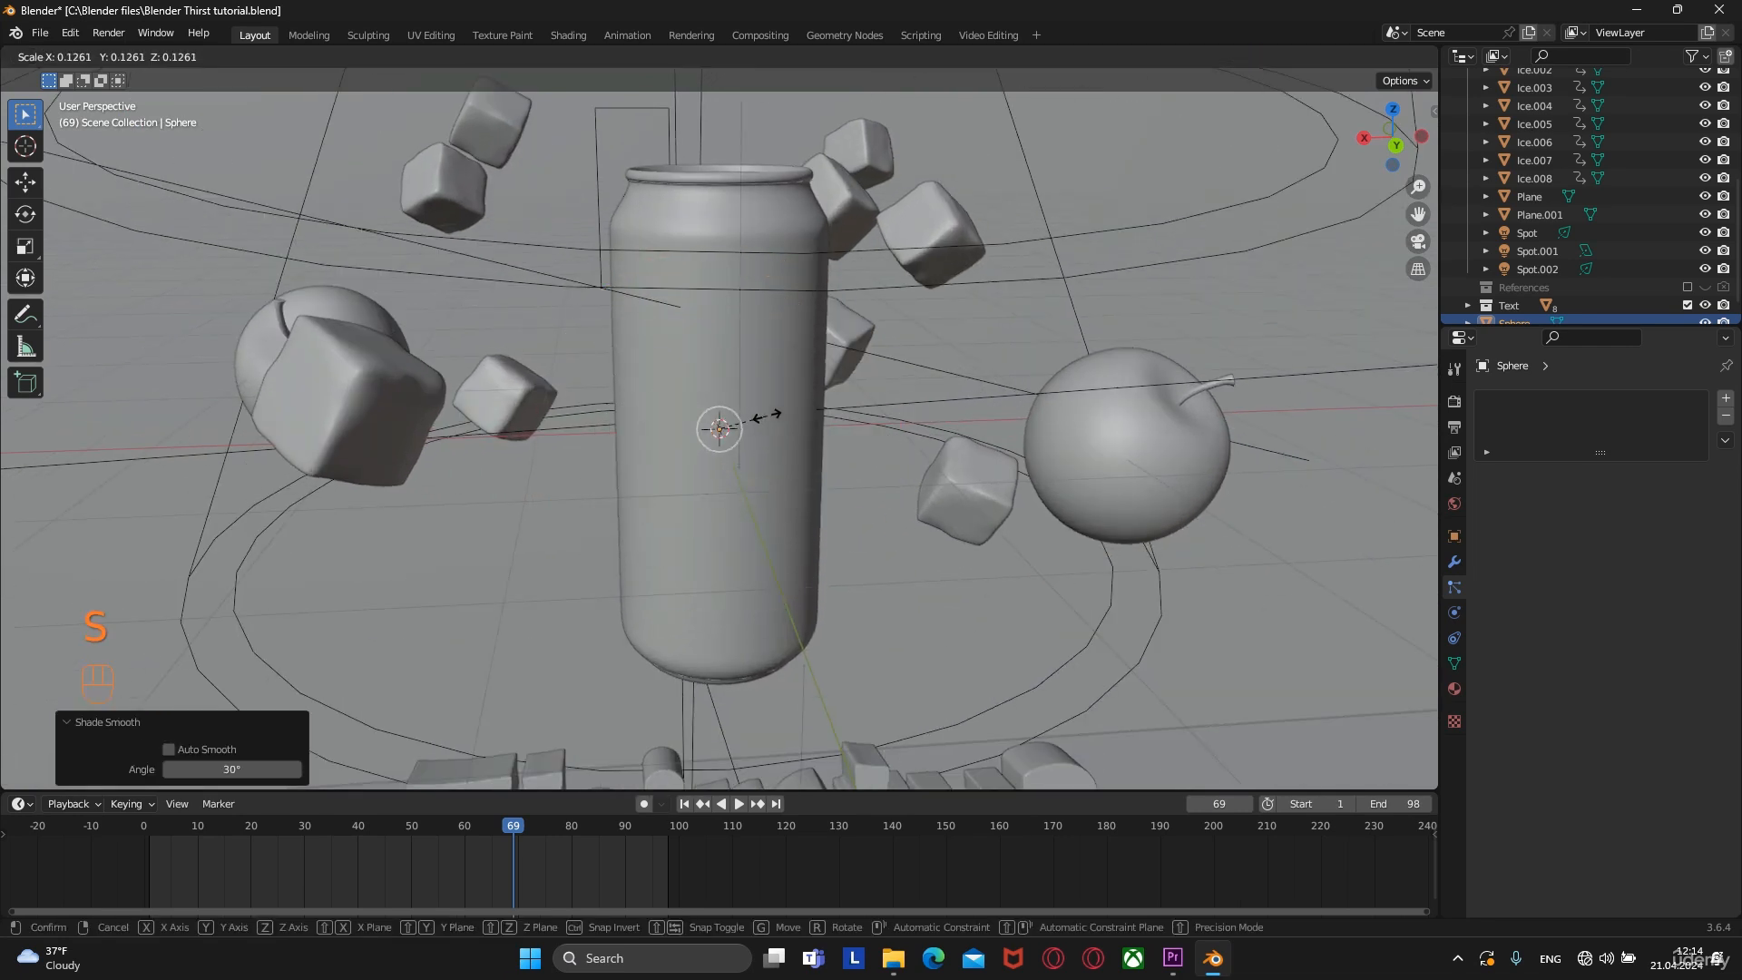
left_click(780, 413)
scroll(792, 416, "down", 3)
key("s")
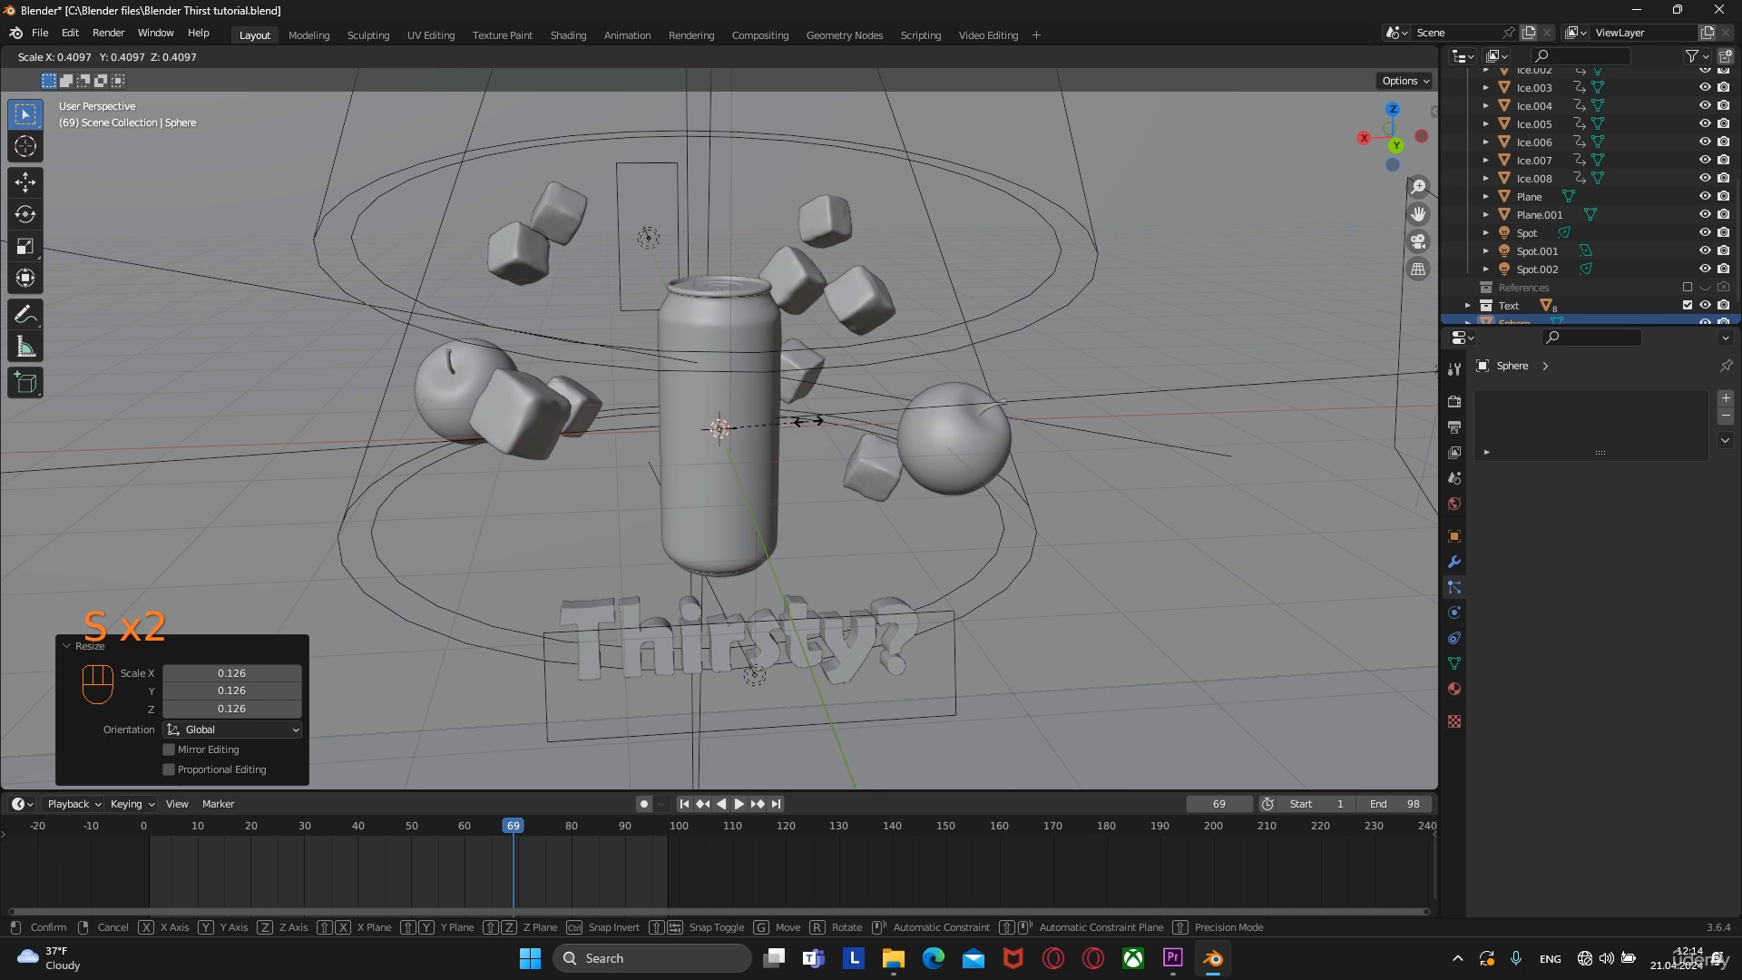
left_click(793, 425)
Move the tiny sphere about -10.67 m along X, and further along the axis toward the backdrop's edge
scroll(796, 428, "down", 3)
key("g")
key("x")
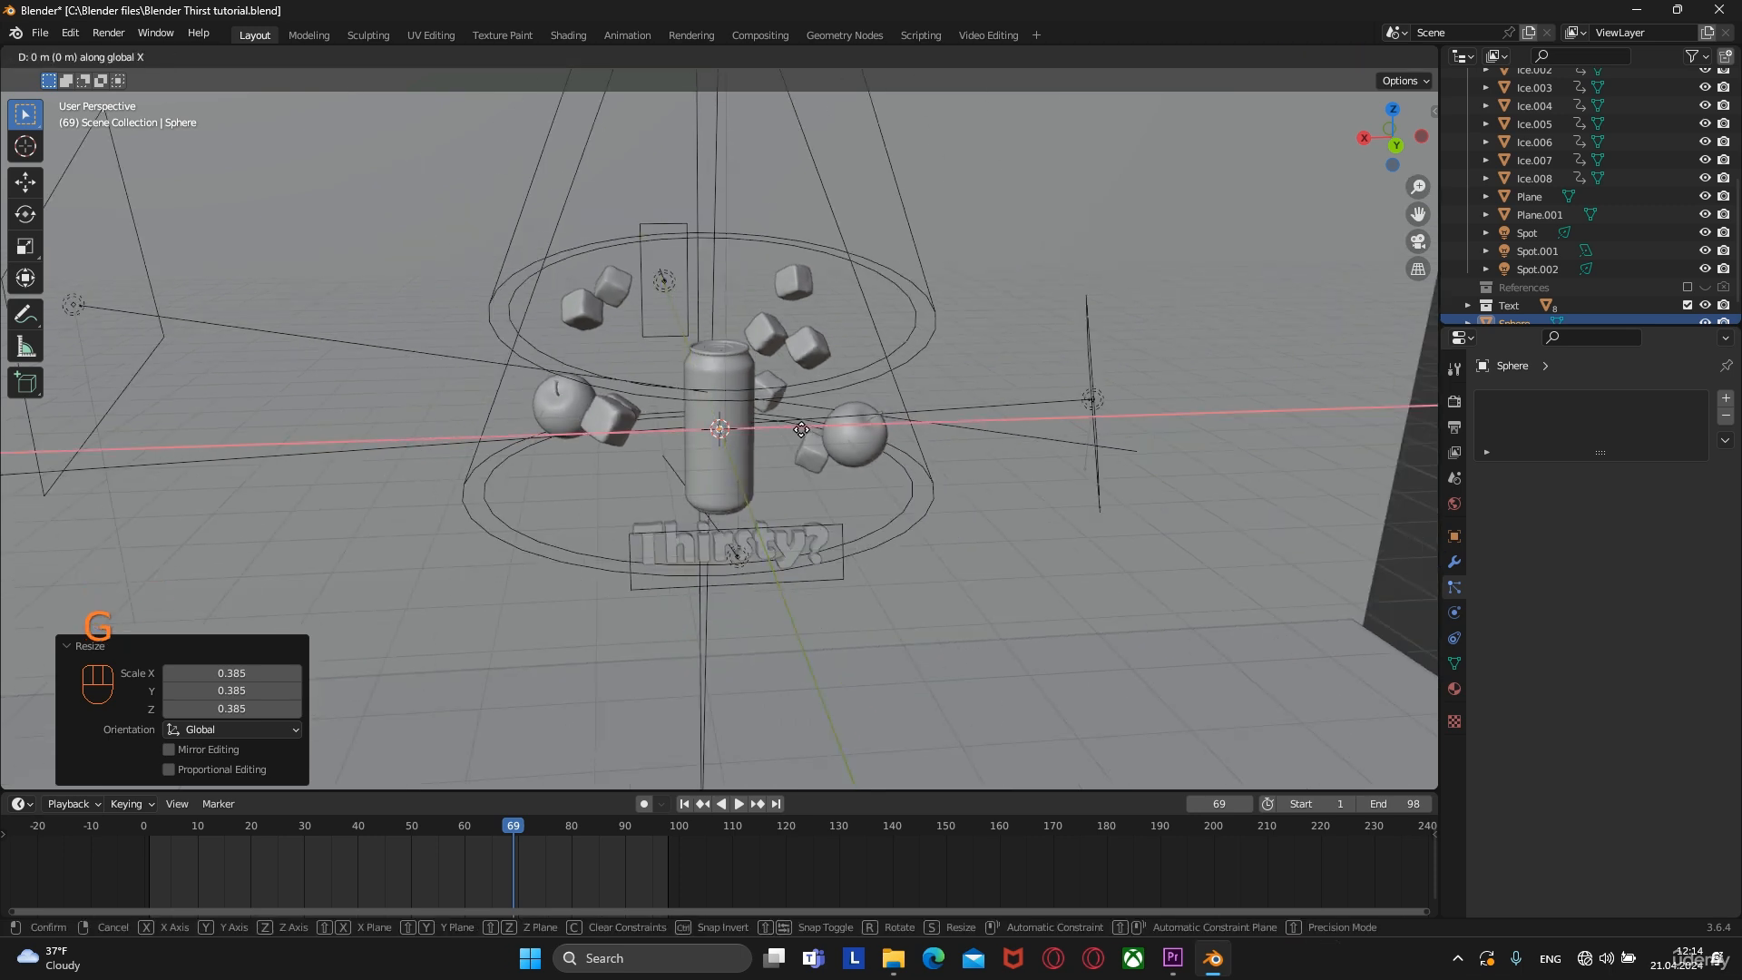
left_click(1387, 408)
middle_click_drag(1387, 407, 644, 443, "shift")
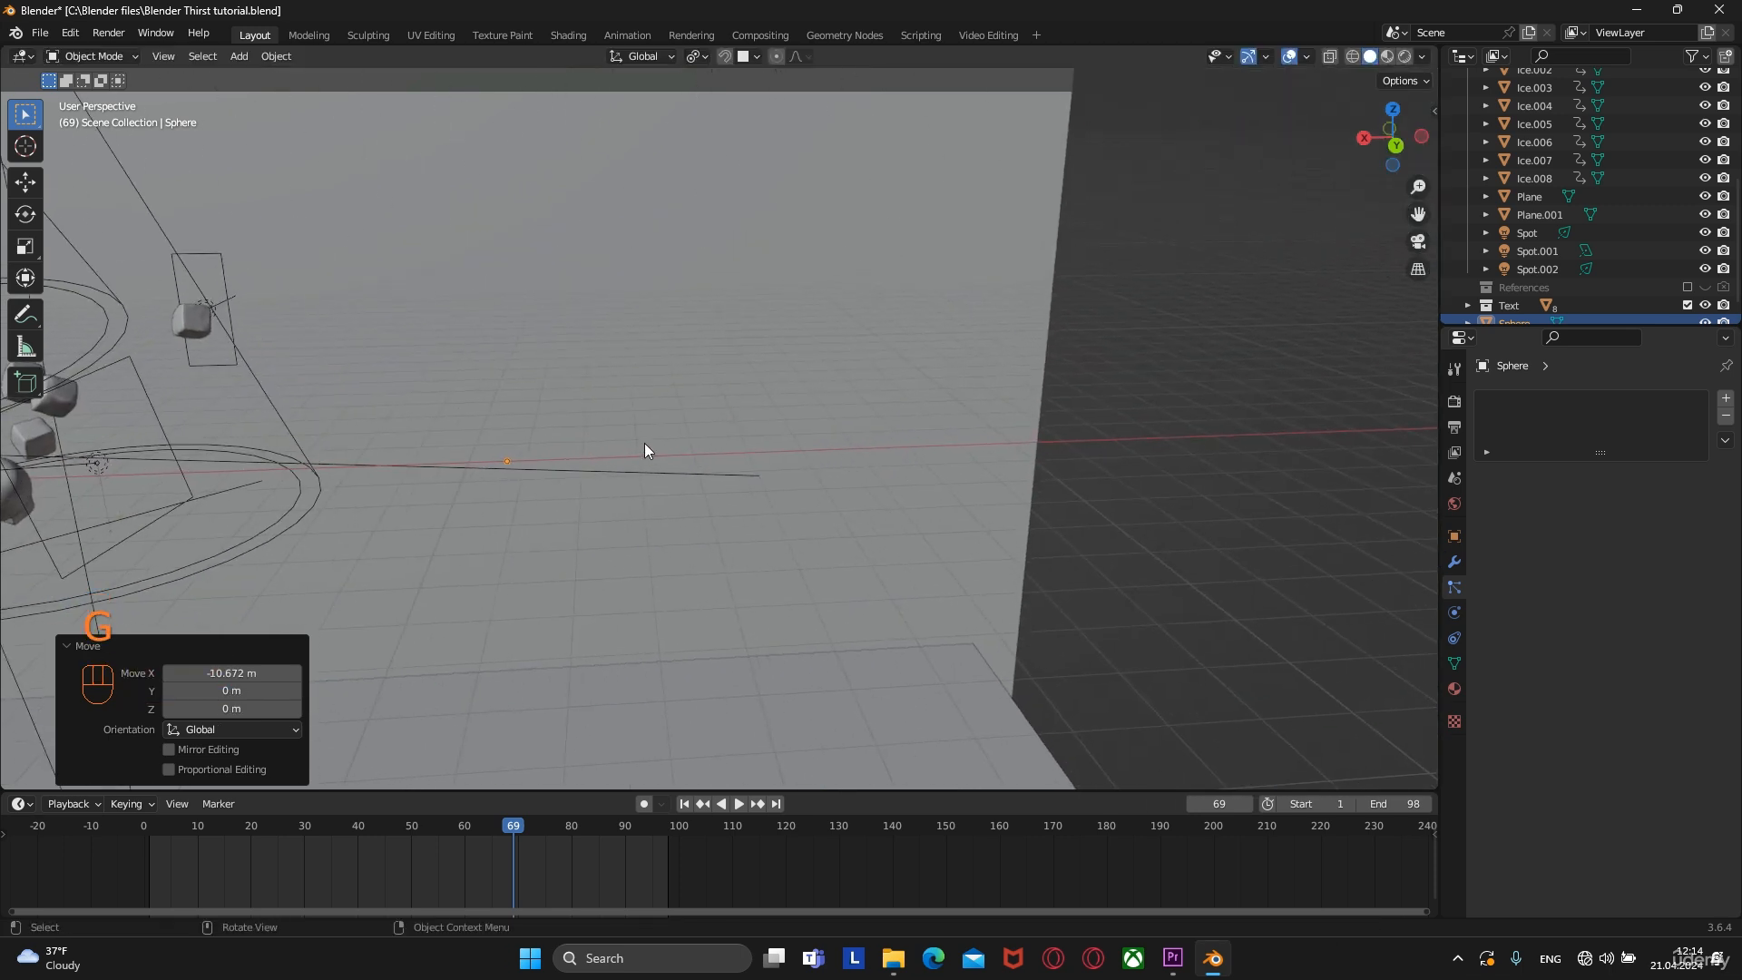
key("g")
key("x")
left_click(5, 434)
Rename the small sphere object as drop
scroll(900, 481, "down", 3)
middle_click_drag(900, 481, 726, 434, "shift")
scroll(1495, 277, "down", 1)
double_click(1525, 305)
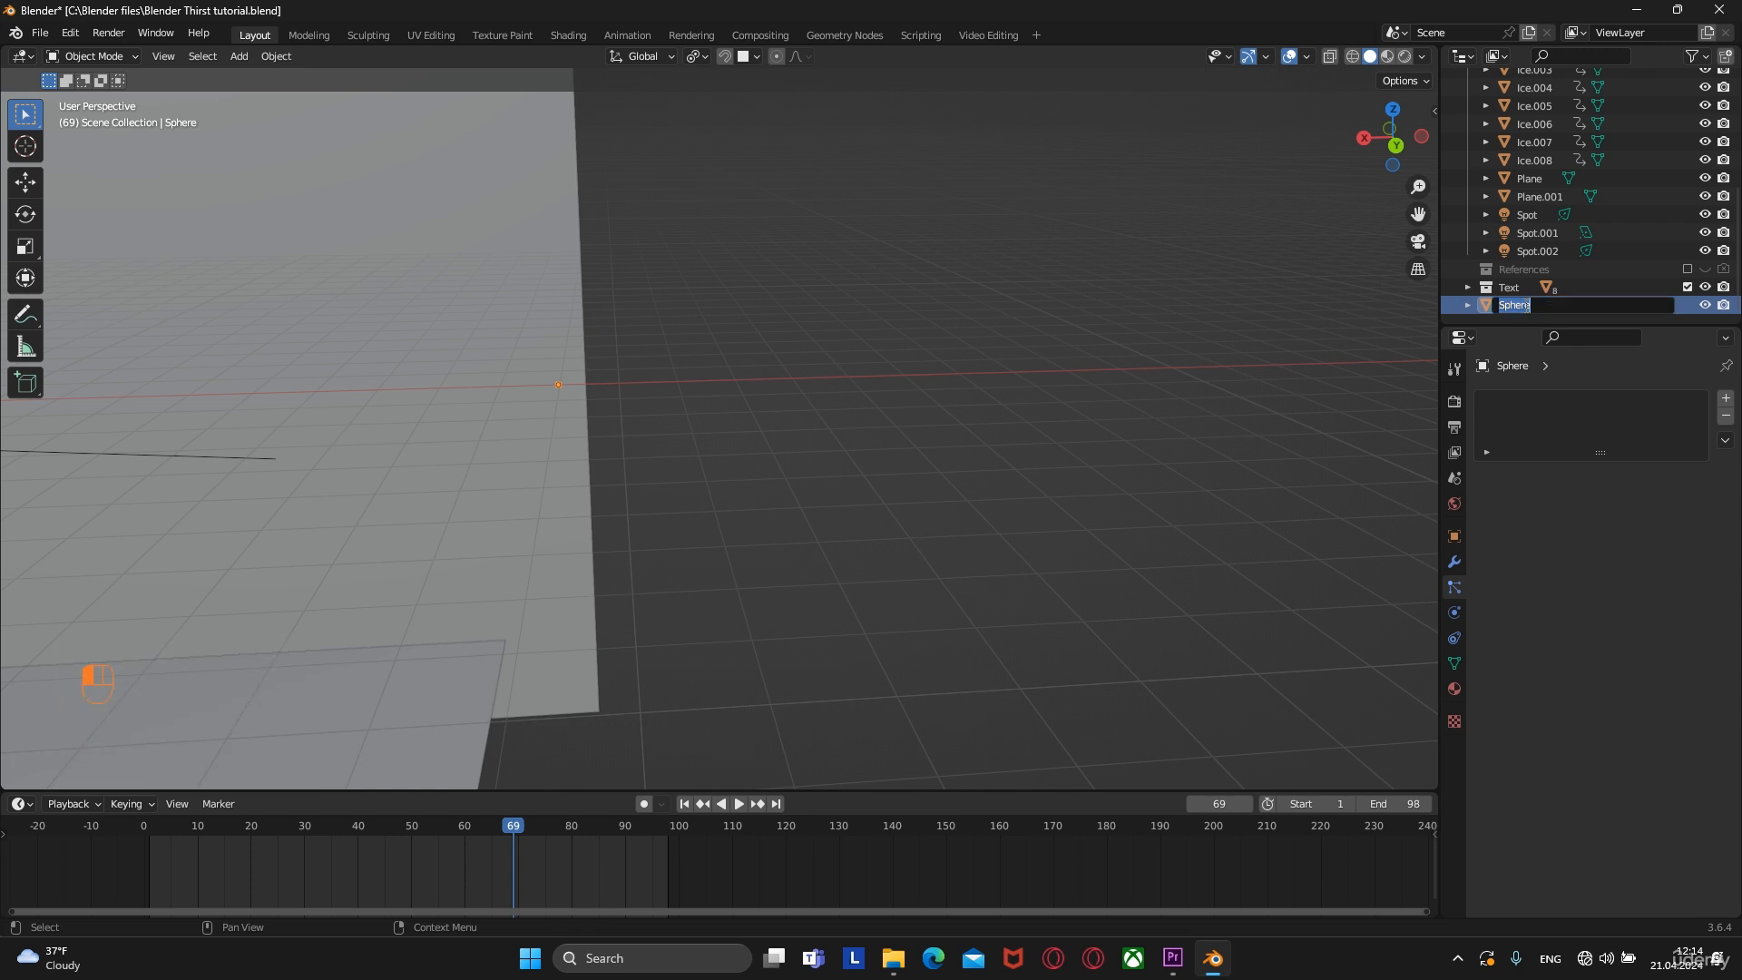
key("BackSpace")
type("drop")
key("Return")
Add a particle system to the can, set its type to Hair, and enable the Advanced options
scroll(915, 356, "down", 2)
middle_click_drag(618, 358, 1034, 389, "shift")
middle_click_drag(759, 416, 1288, 415, "shift")
scroll(862, 521, "up", 9)
middle_click_drag(1143, 512, 413, 251, "shift")
left_click(828, 342)
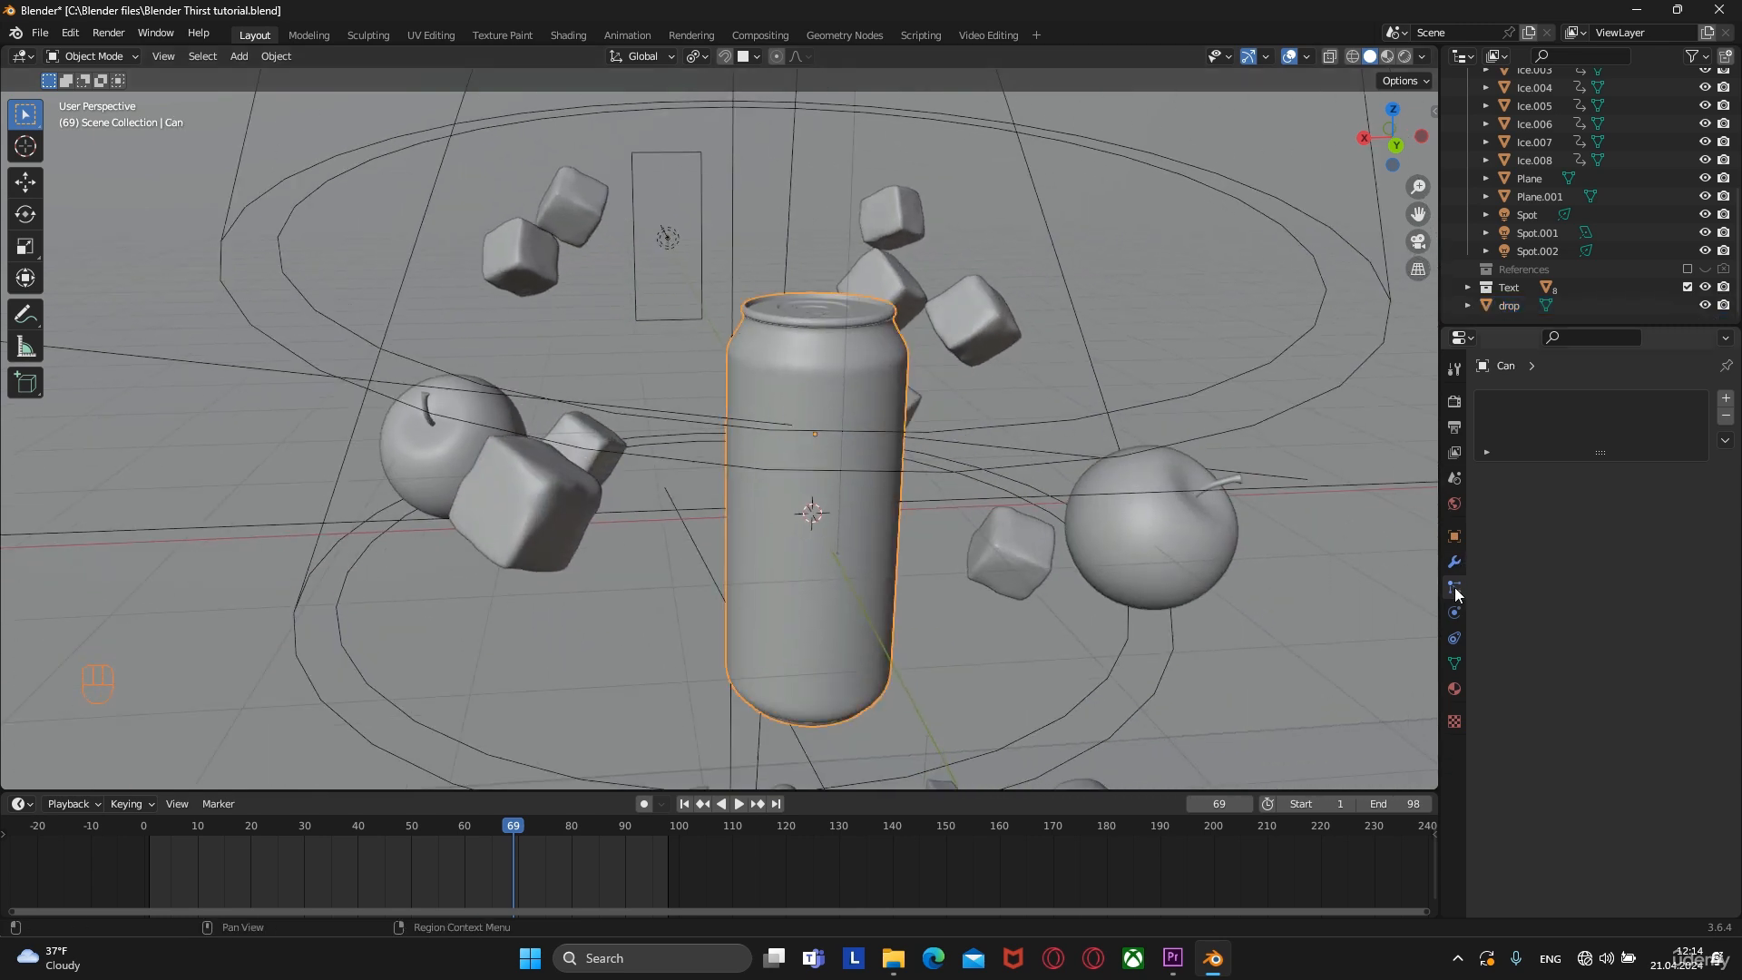
left_click(1726, 400)
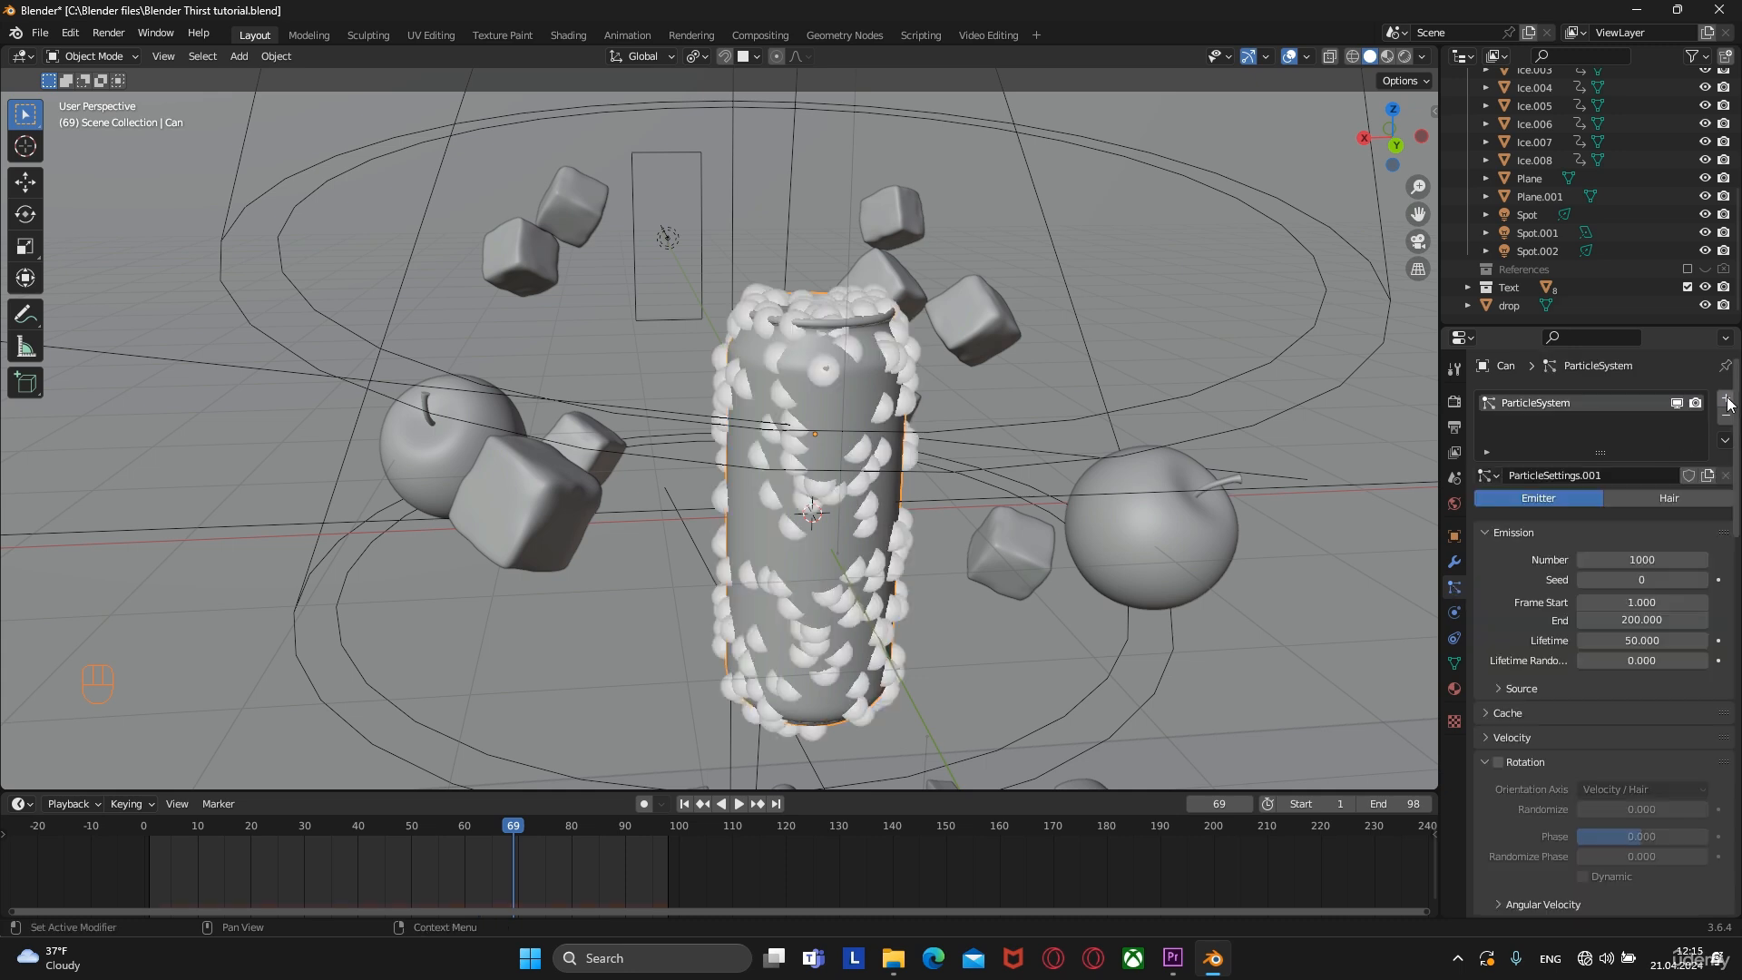
left_click(1642, 499)
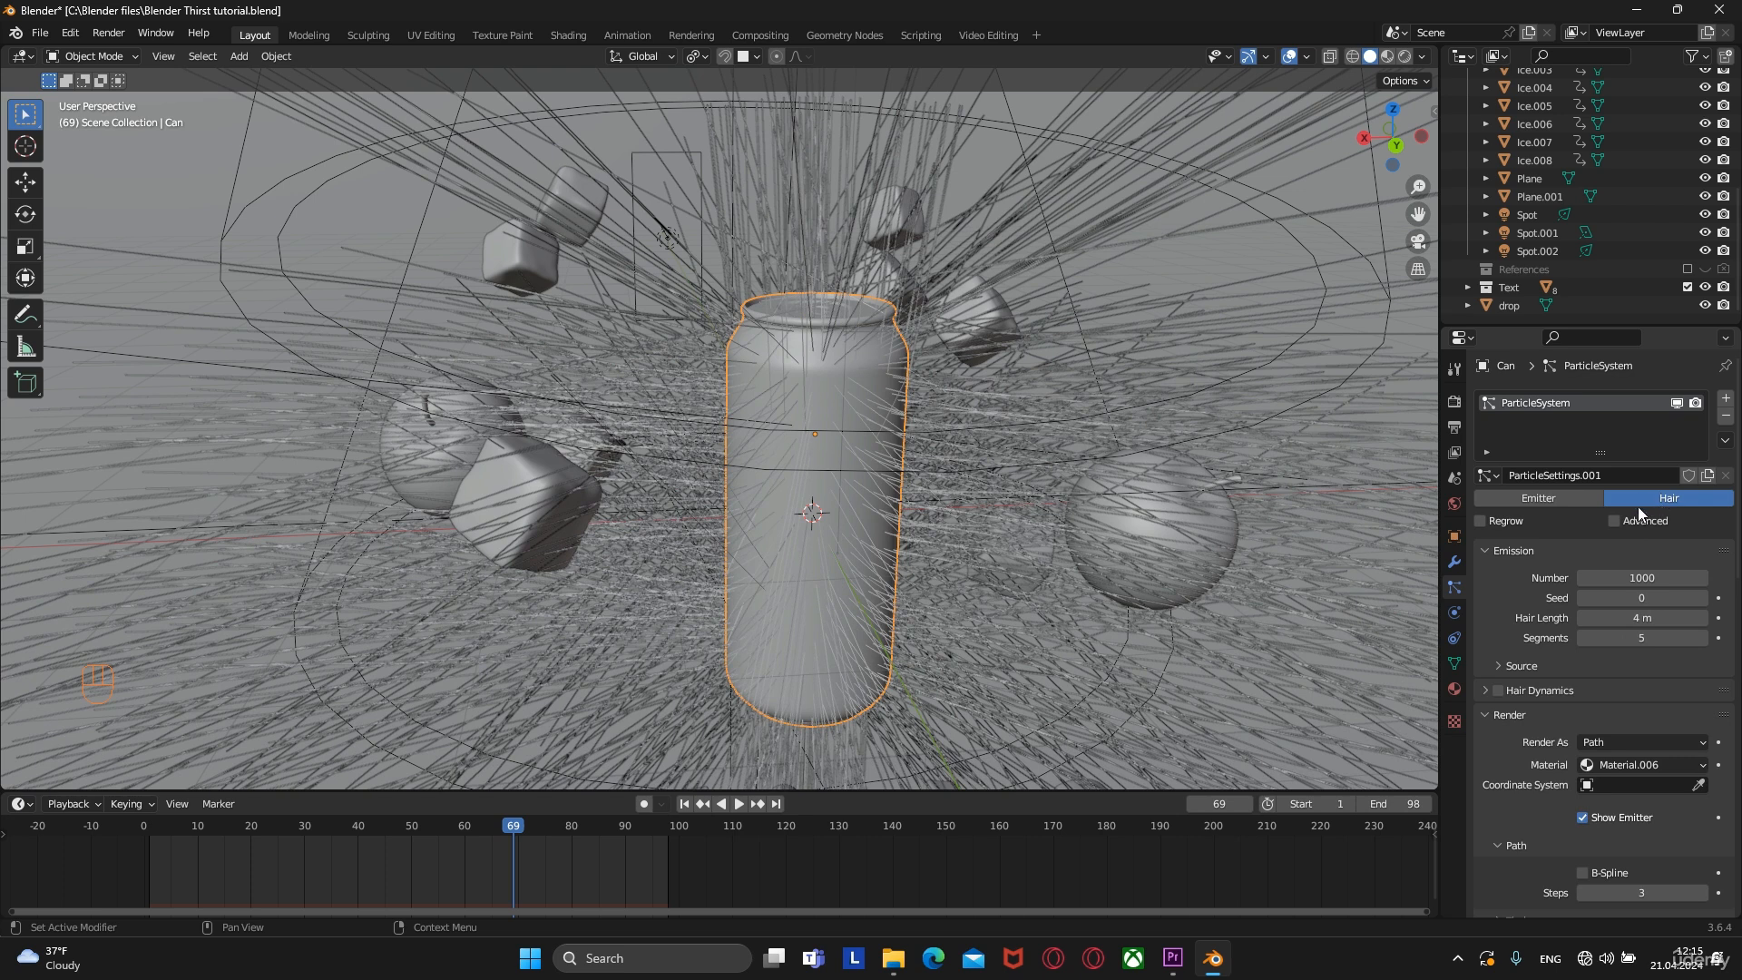
left_click(1614, 520)
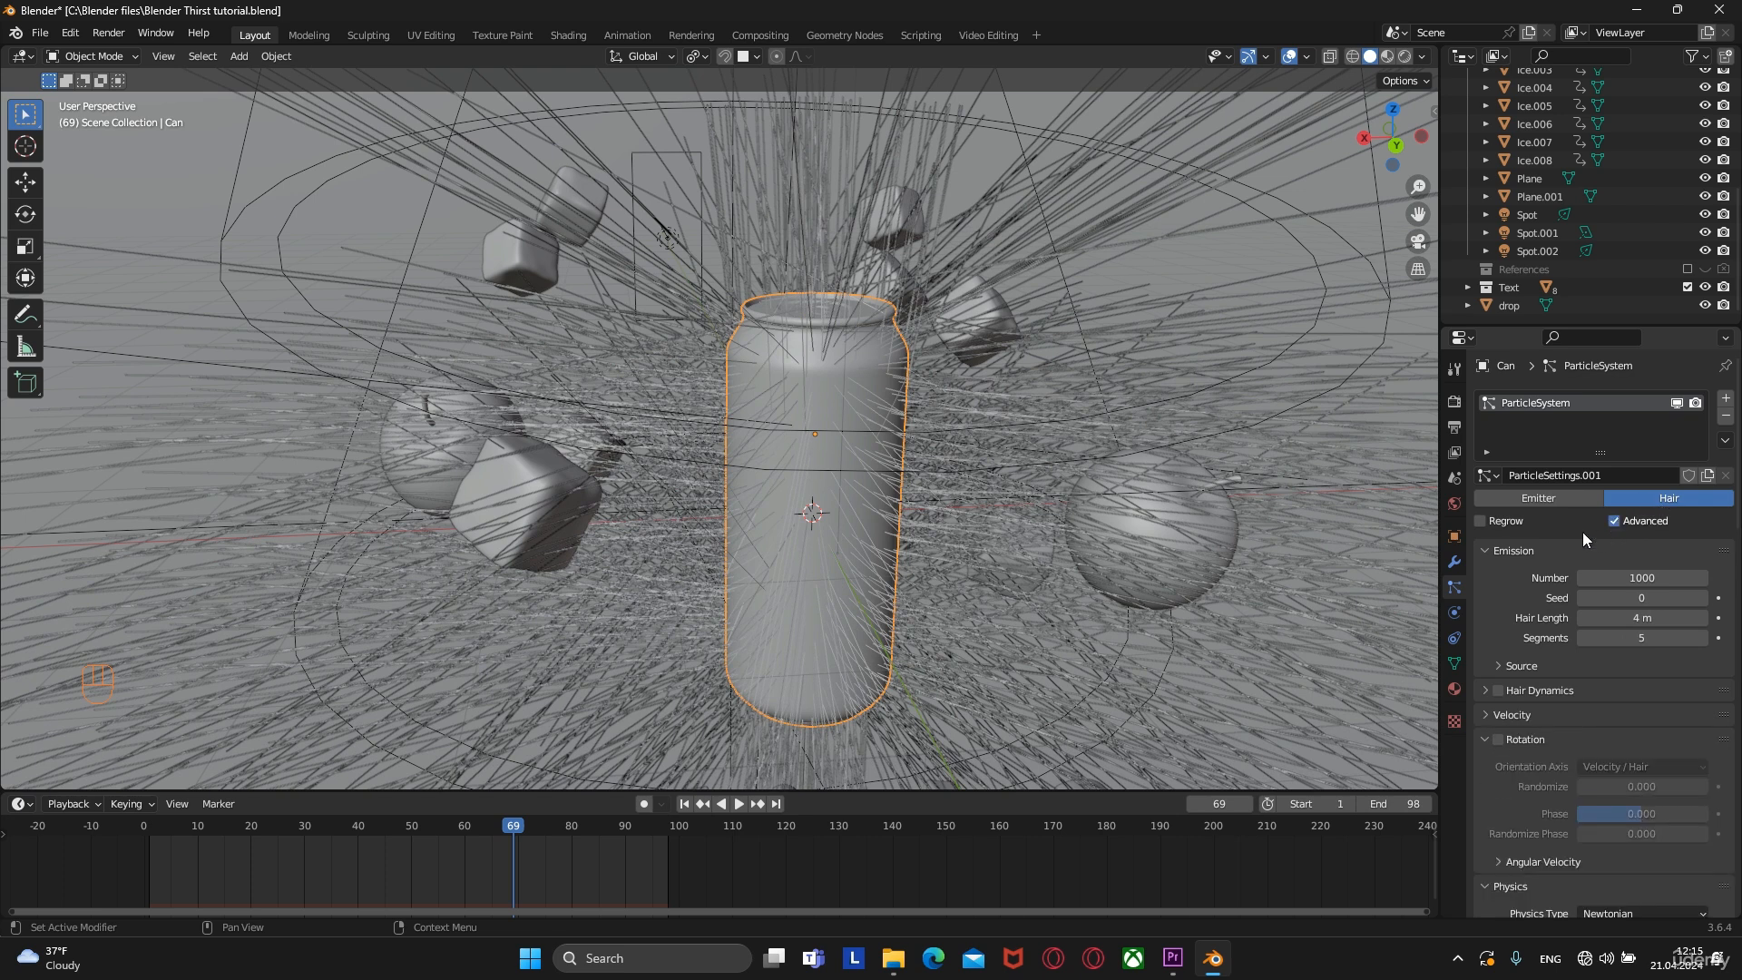
Collapse the Physics and Rotation sections of the can's particle settings, leaving the Render section expanded
scroll(1597, 535, "down", 8)
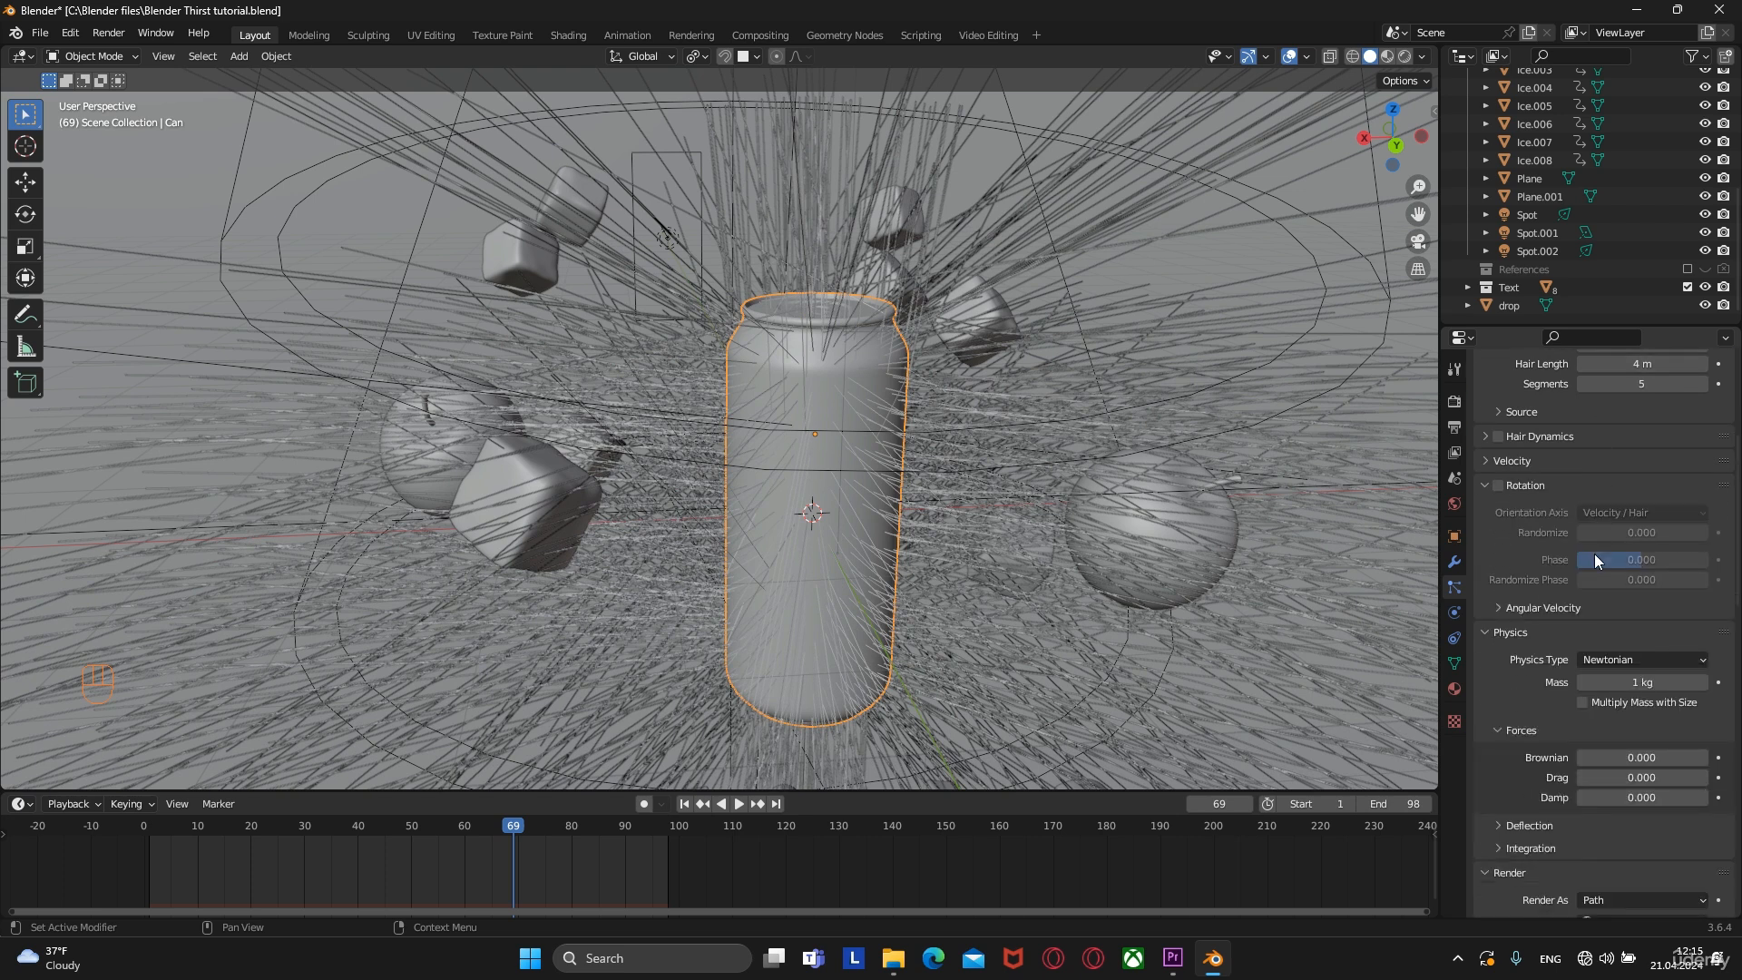
scroll(1592, 556, "down", 5)
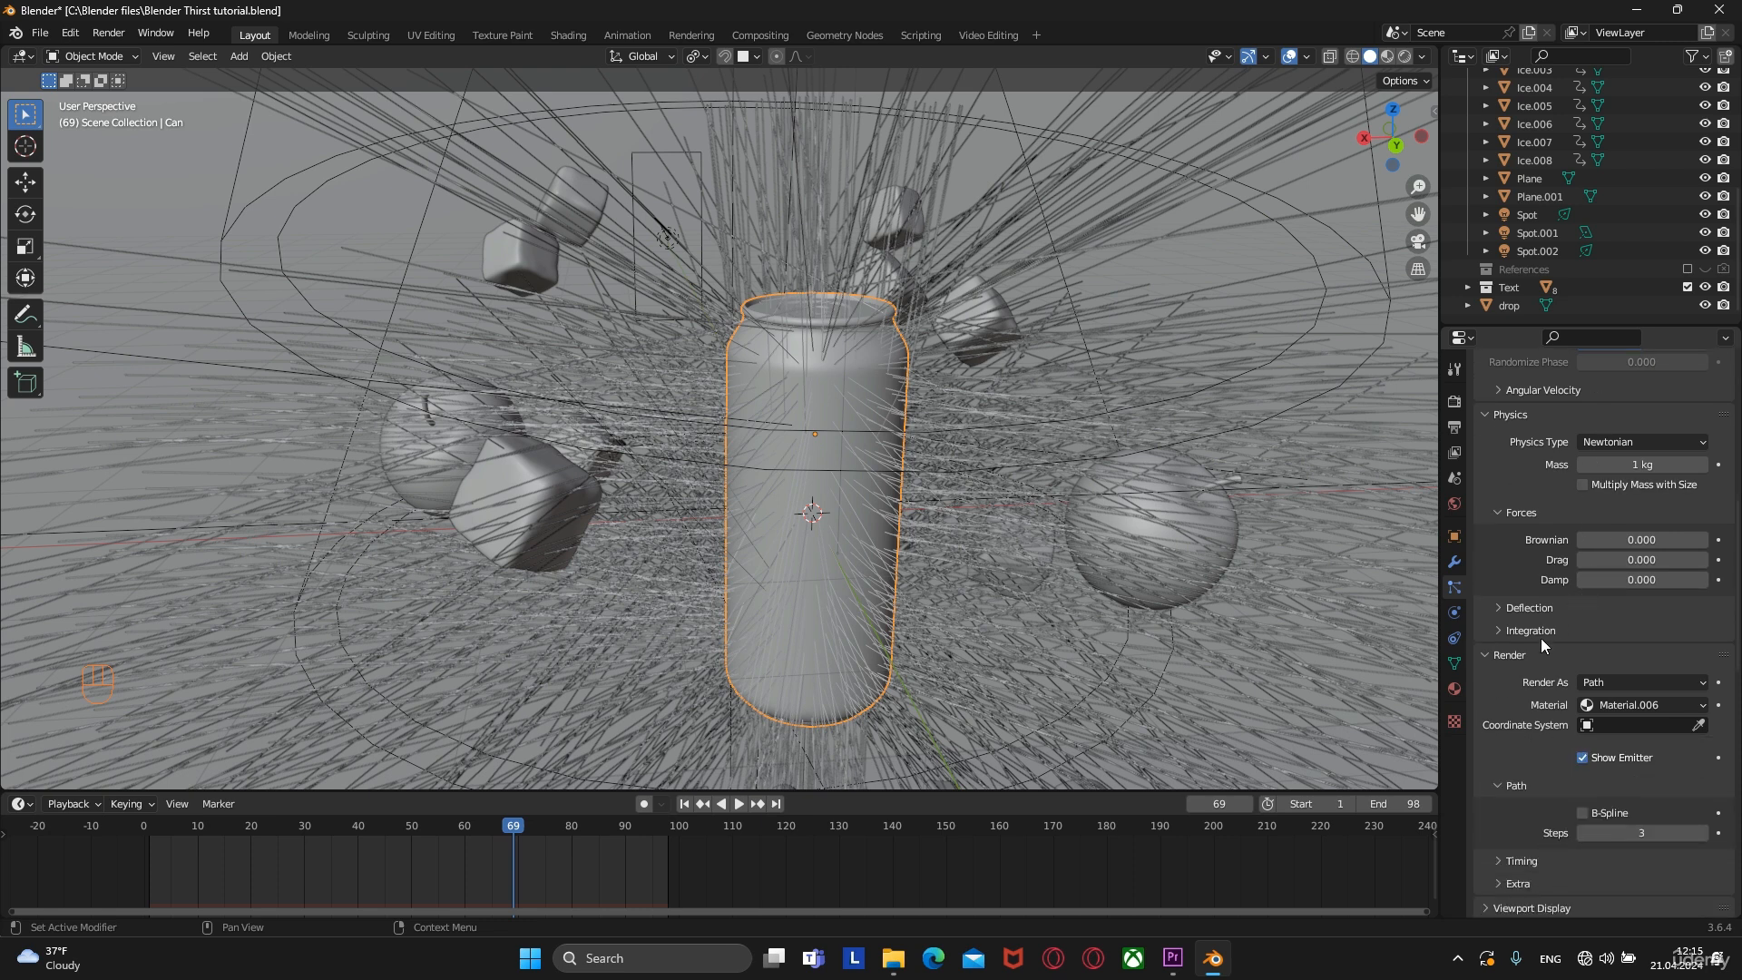
left_click(1493, 655)
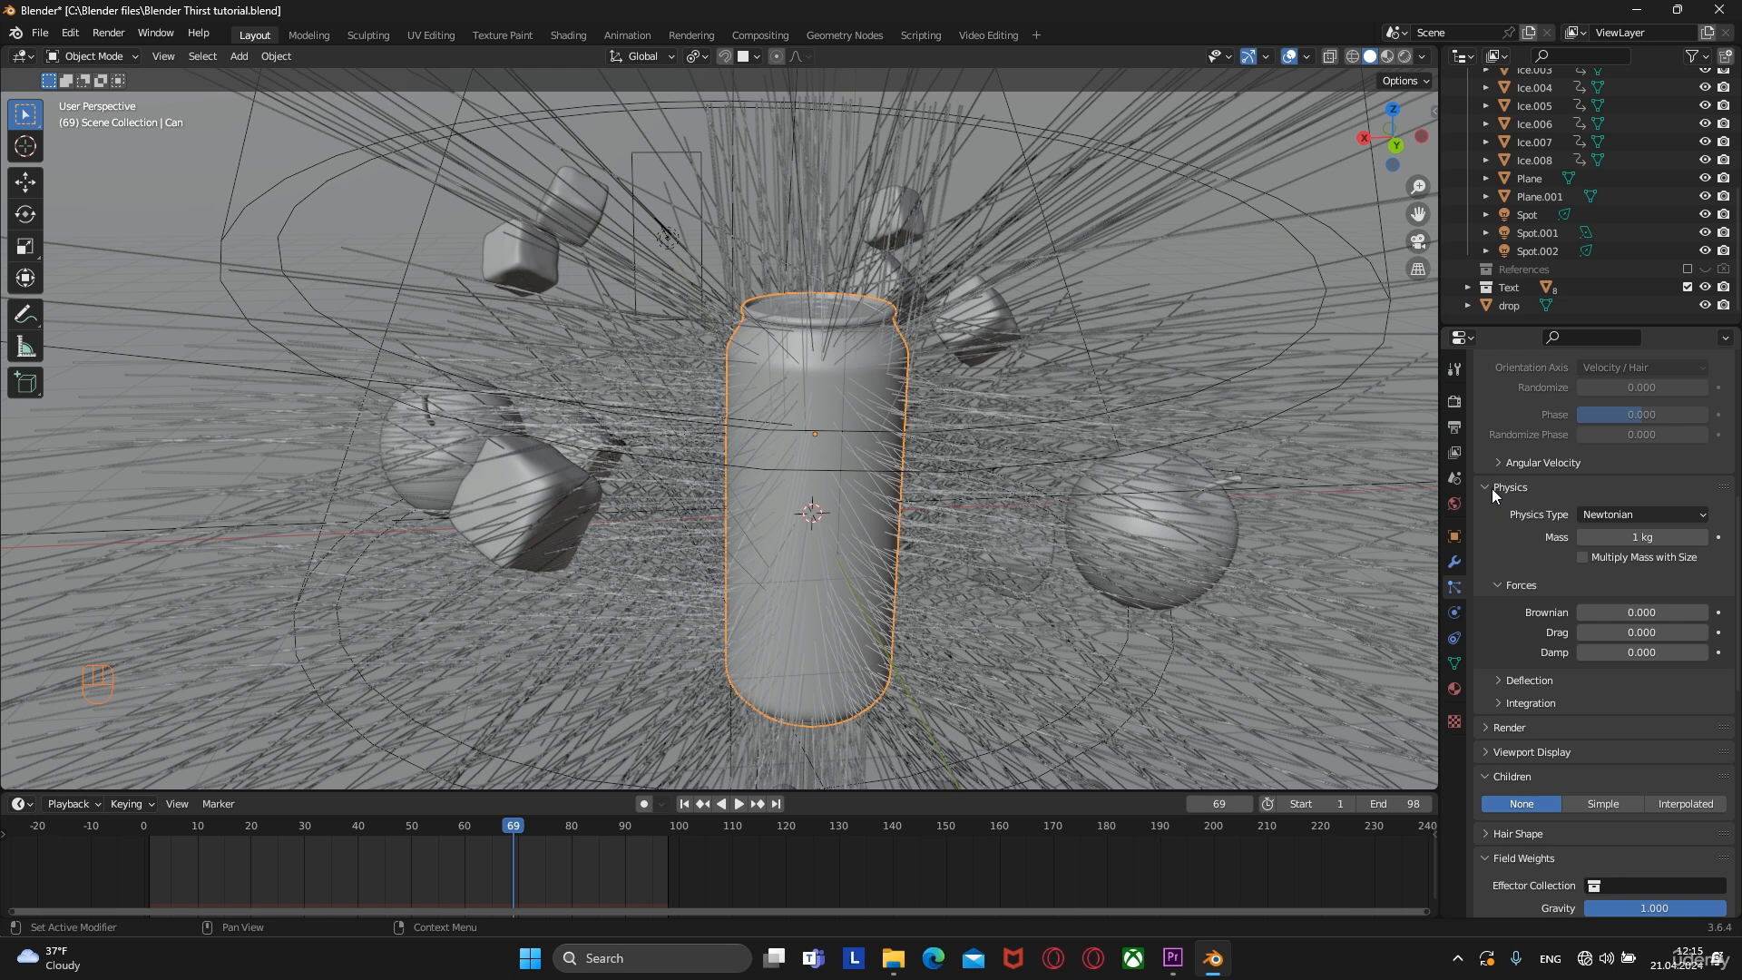
left_click(1492, 488)
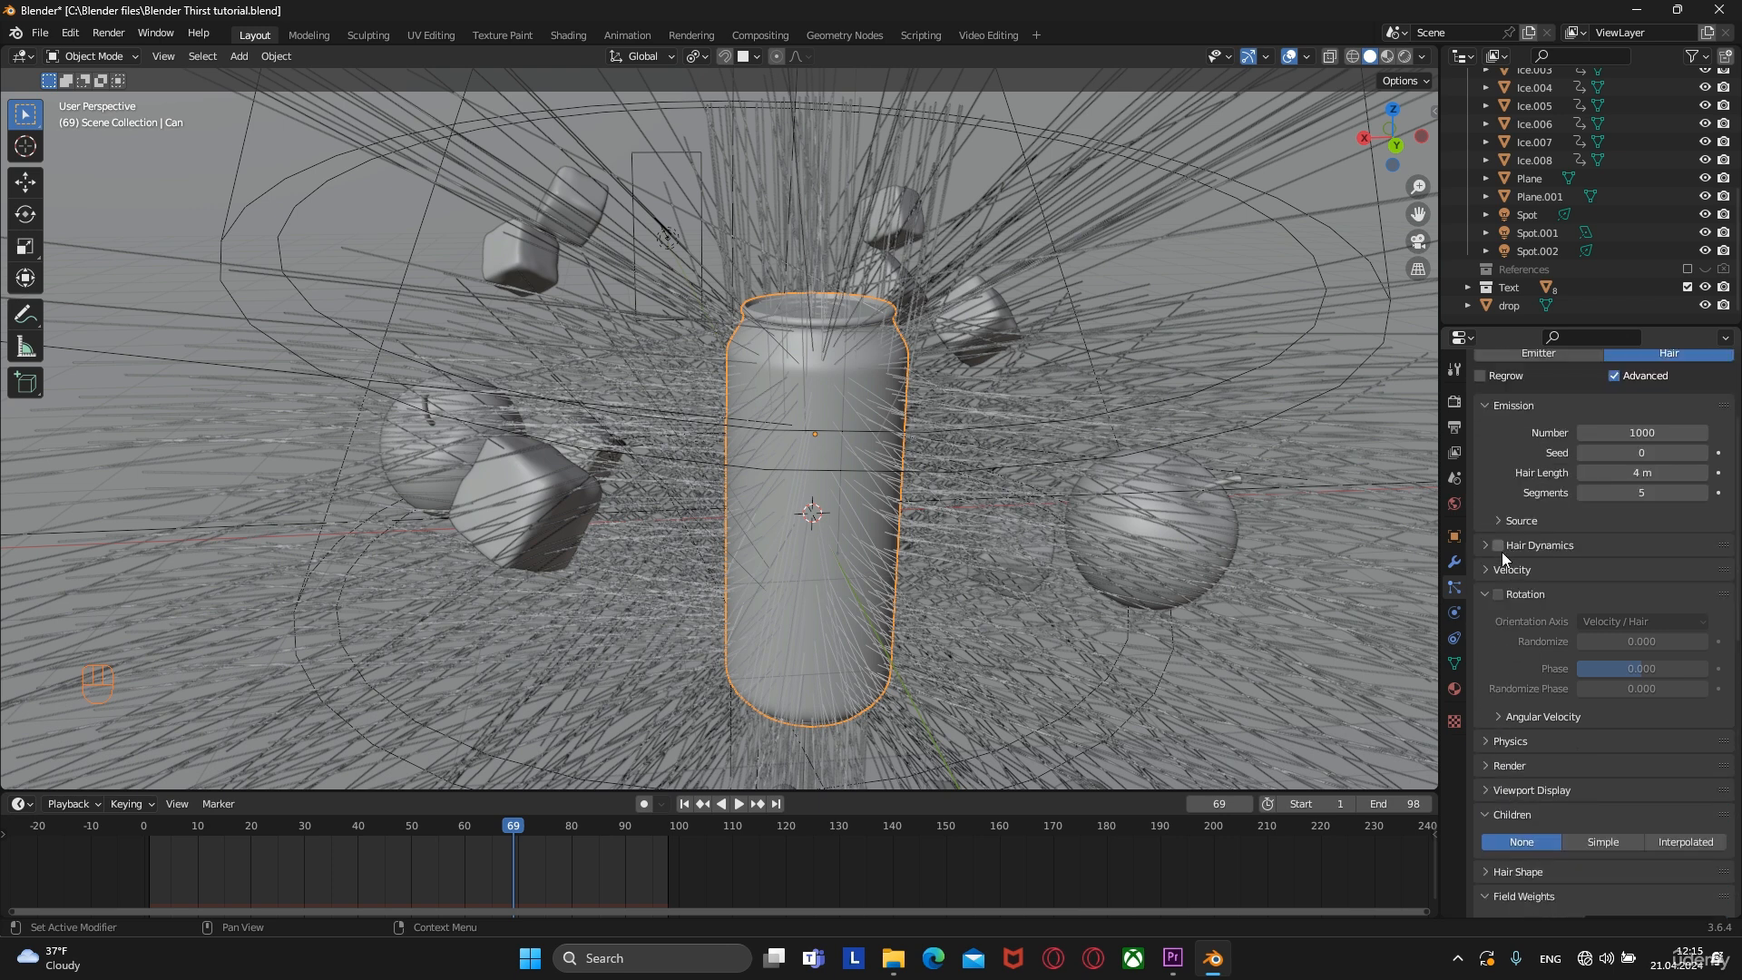
left_click(1488, 594)
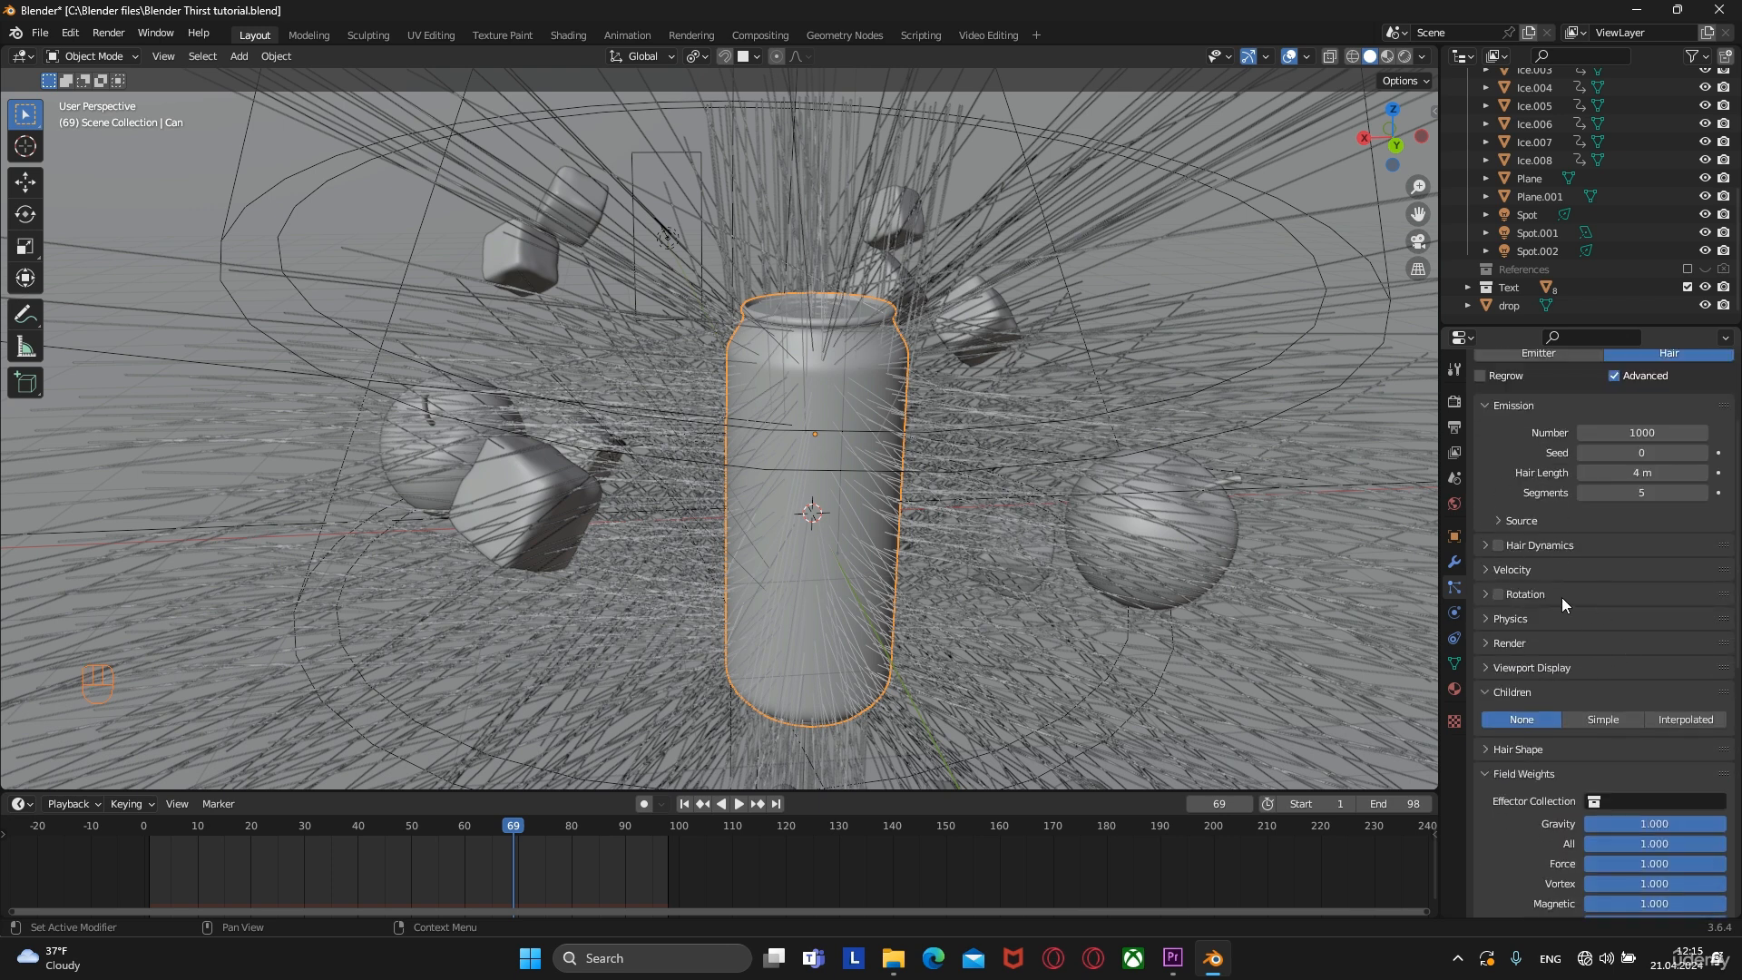
left_click(1486, 642)
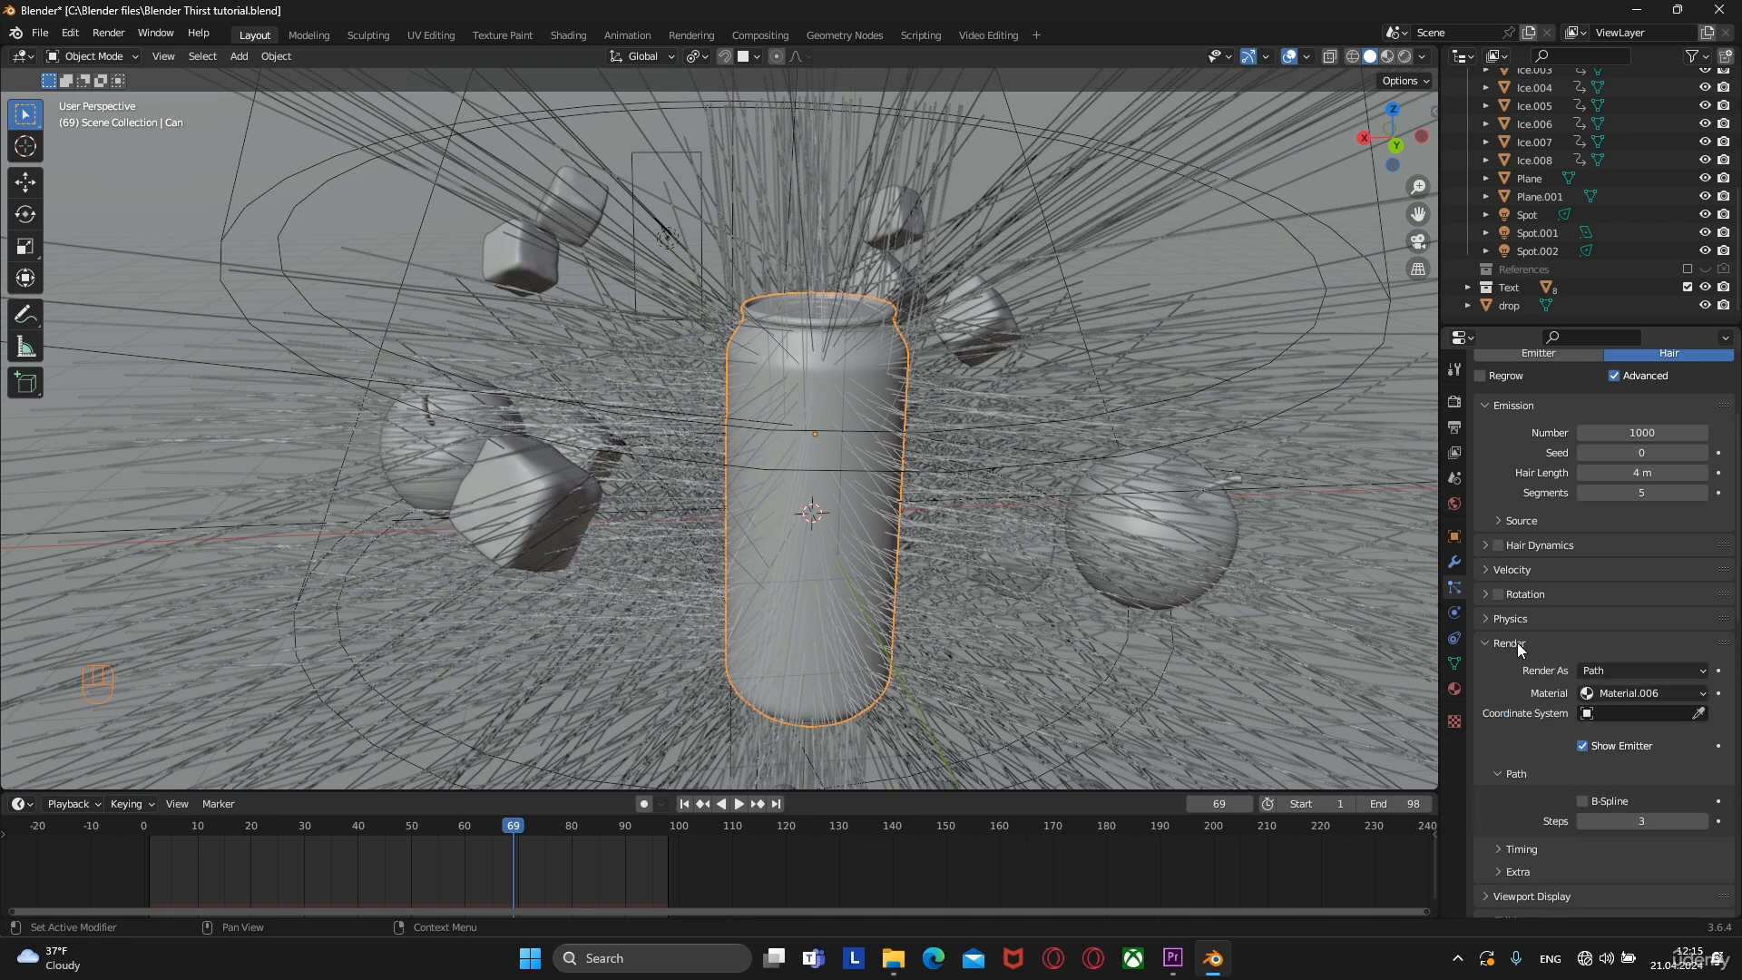
Render the can's hair particles as Object and assign drop as the instance object
scroll(1517, 642, "down", 2)
left_click(1614, 595)
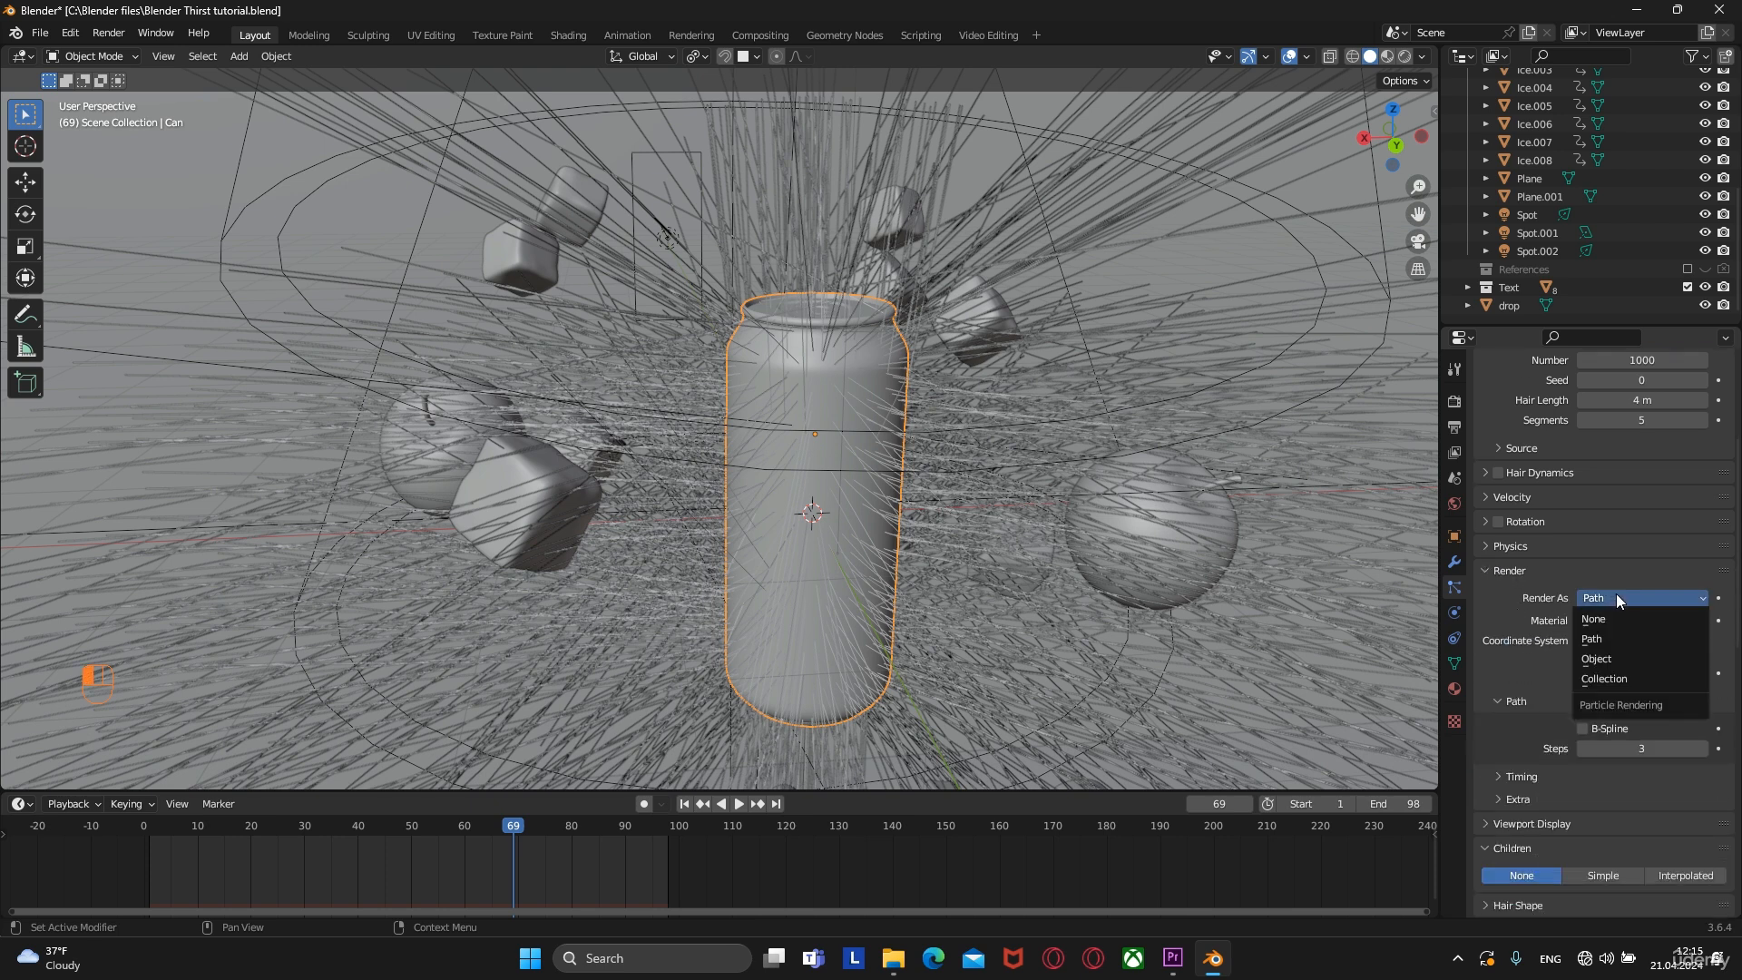
left_click(1608, 657)
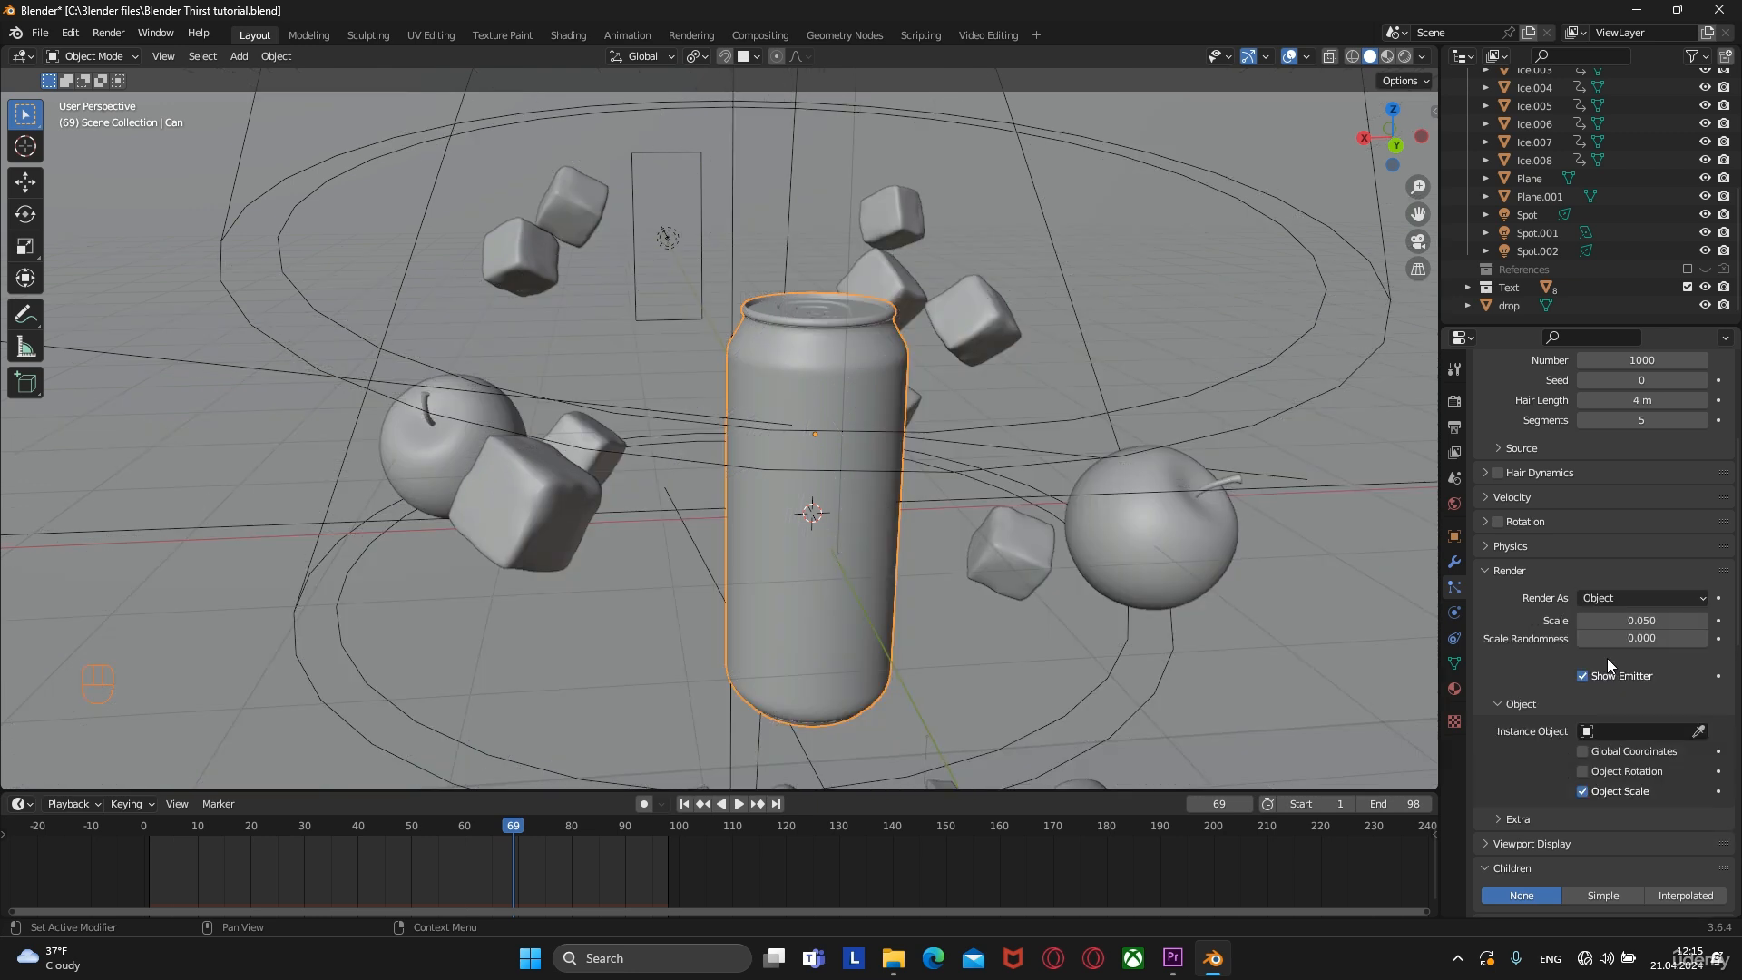
left_click(1614, 729)
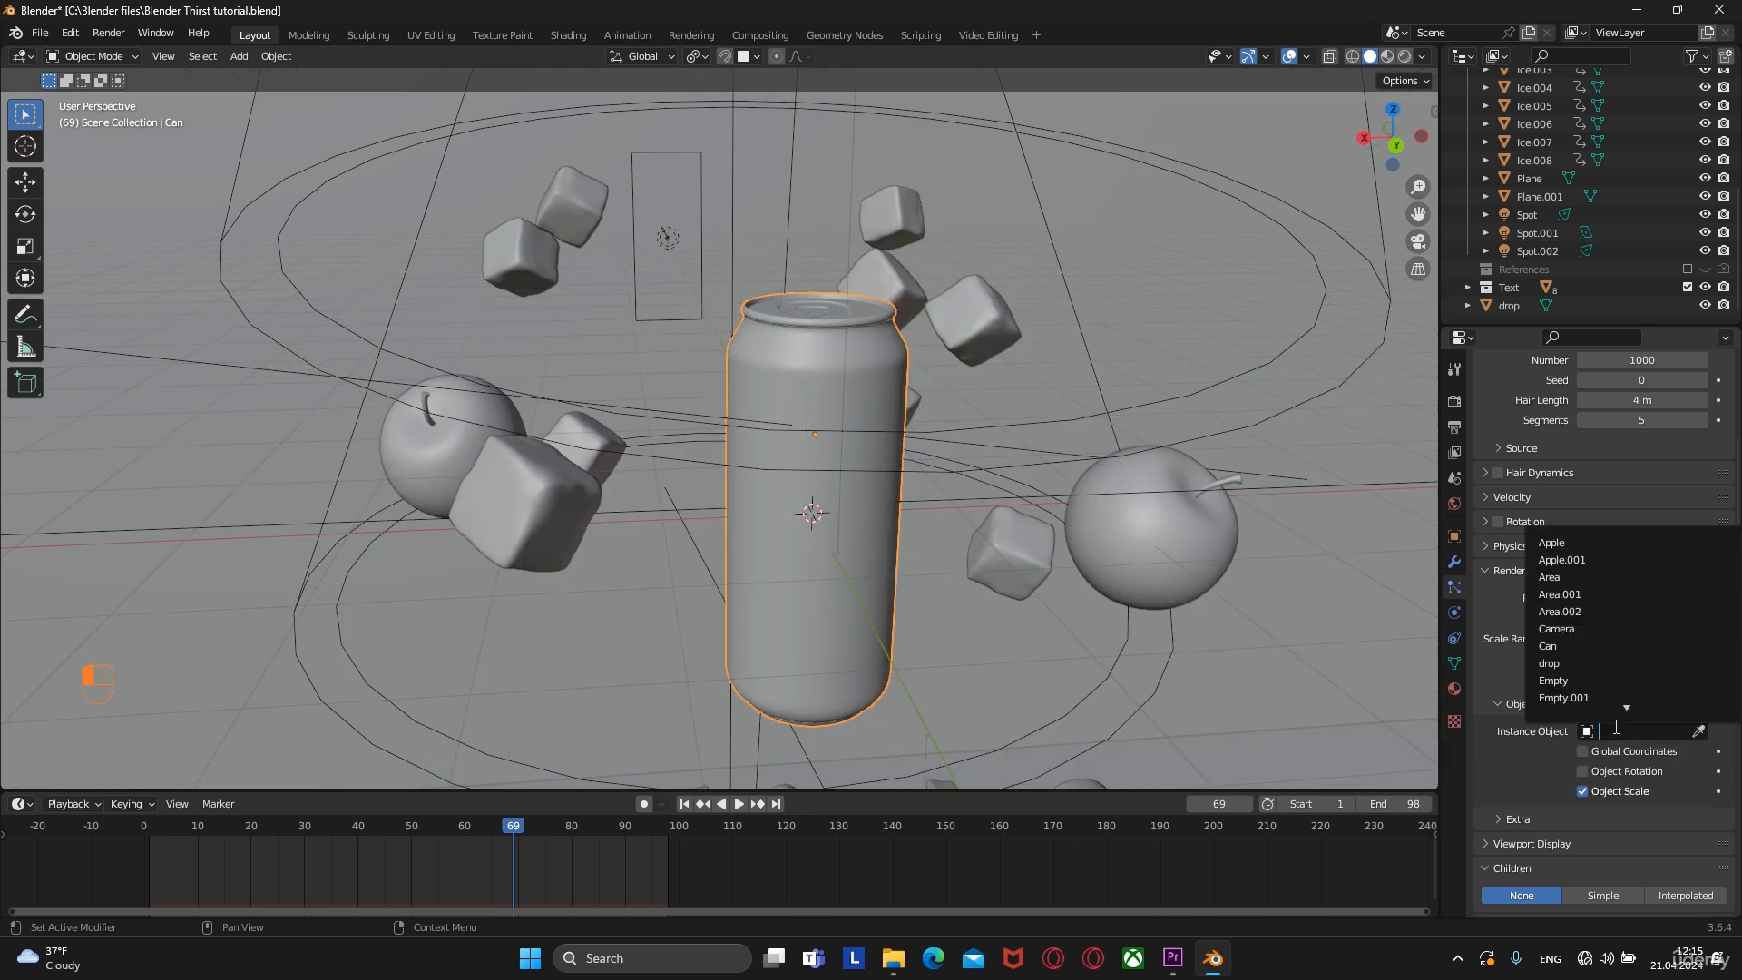
type("drop")
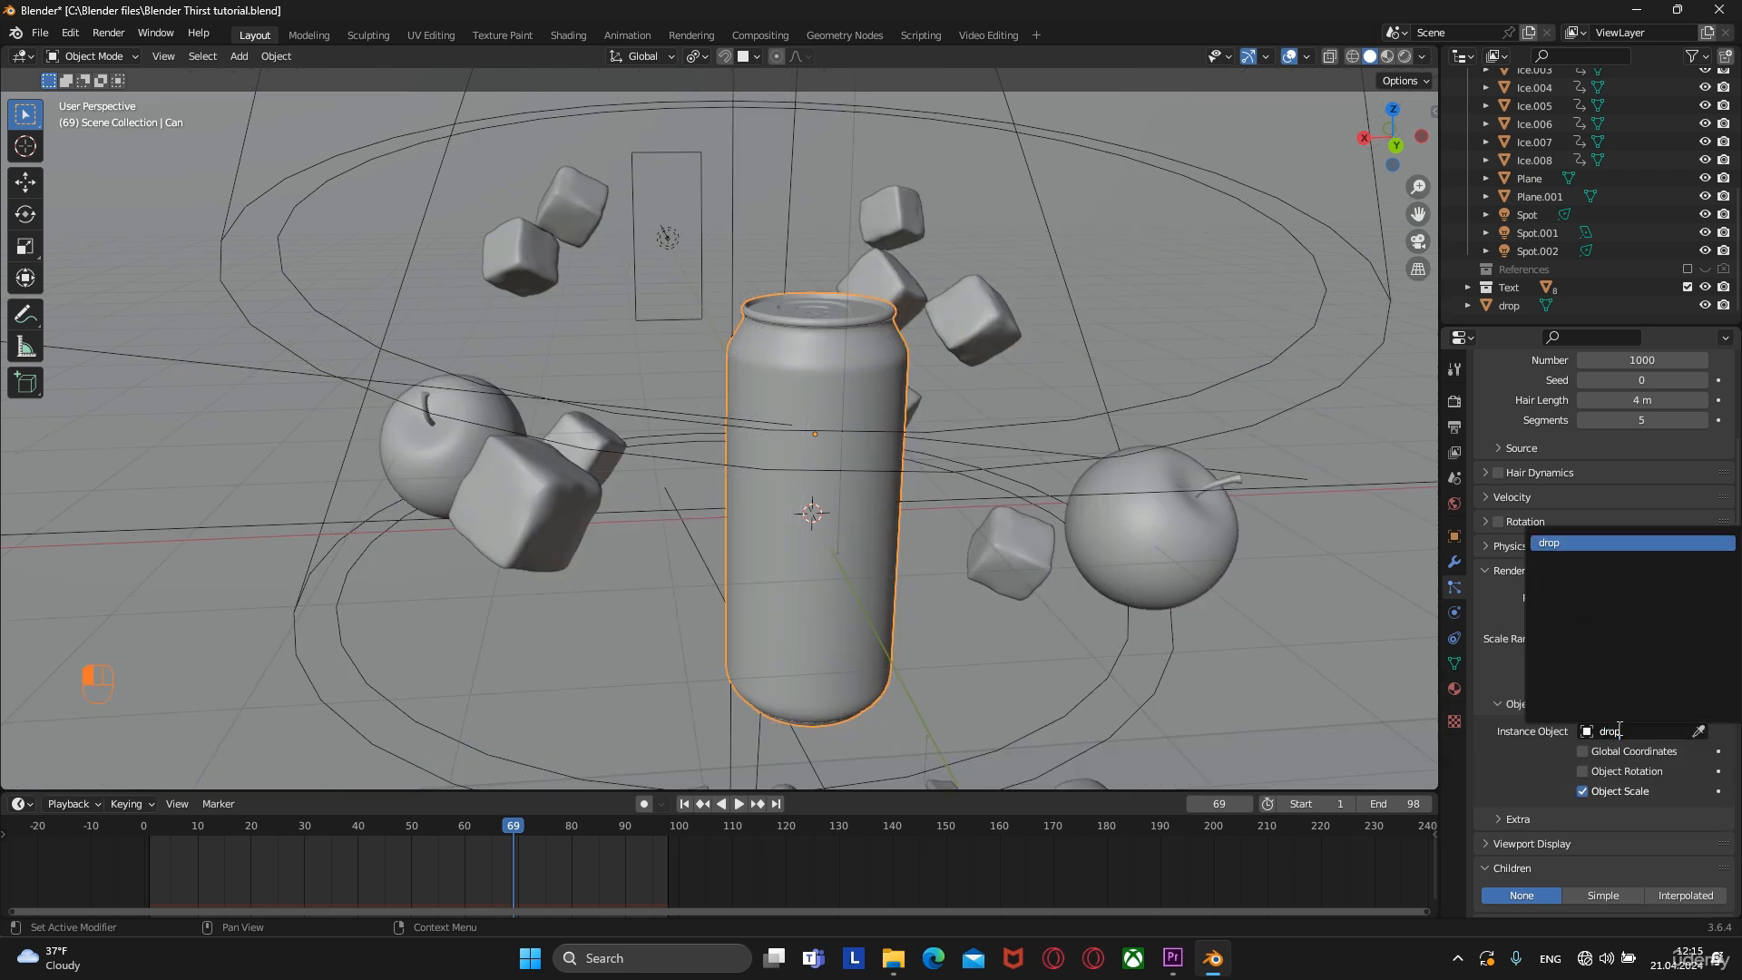
left_click(1567, 548)
Examine how the drops are distributed over the can and inspect its mesh topology in Edit Mode, returning to Object Mode
scroll(998, 472, "up", 6)
middle_click_drag(998, 472, 937, 477)
scroll(1078, 461, "up", 2)
scroll(864, 488, "down", 2)
scroll(878, 492, "up", 1)
scroll(937, 477, "down", 1)
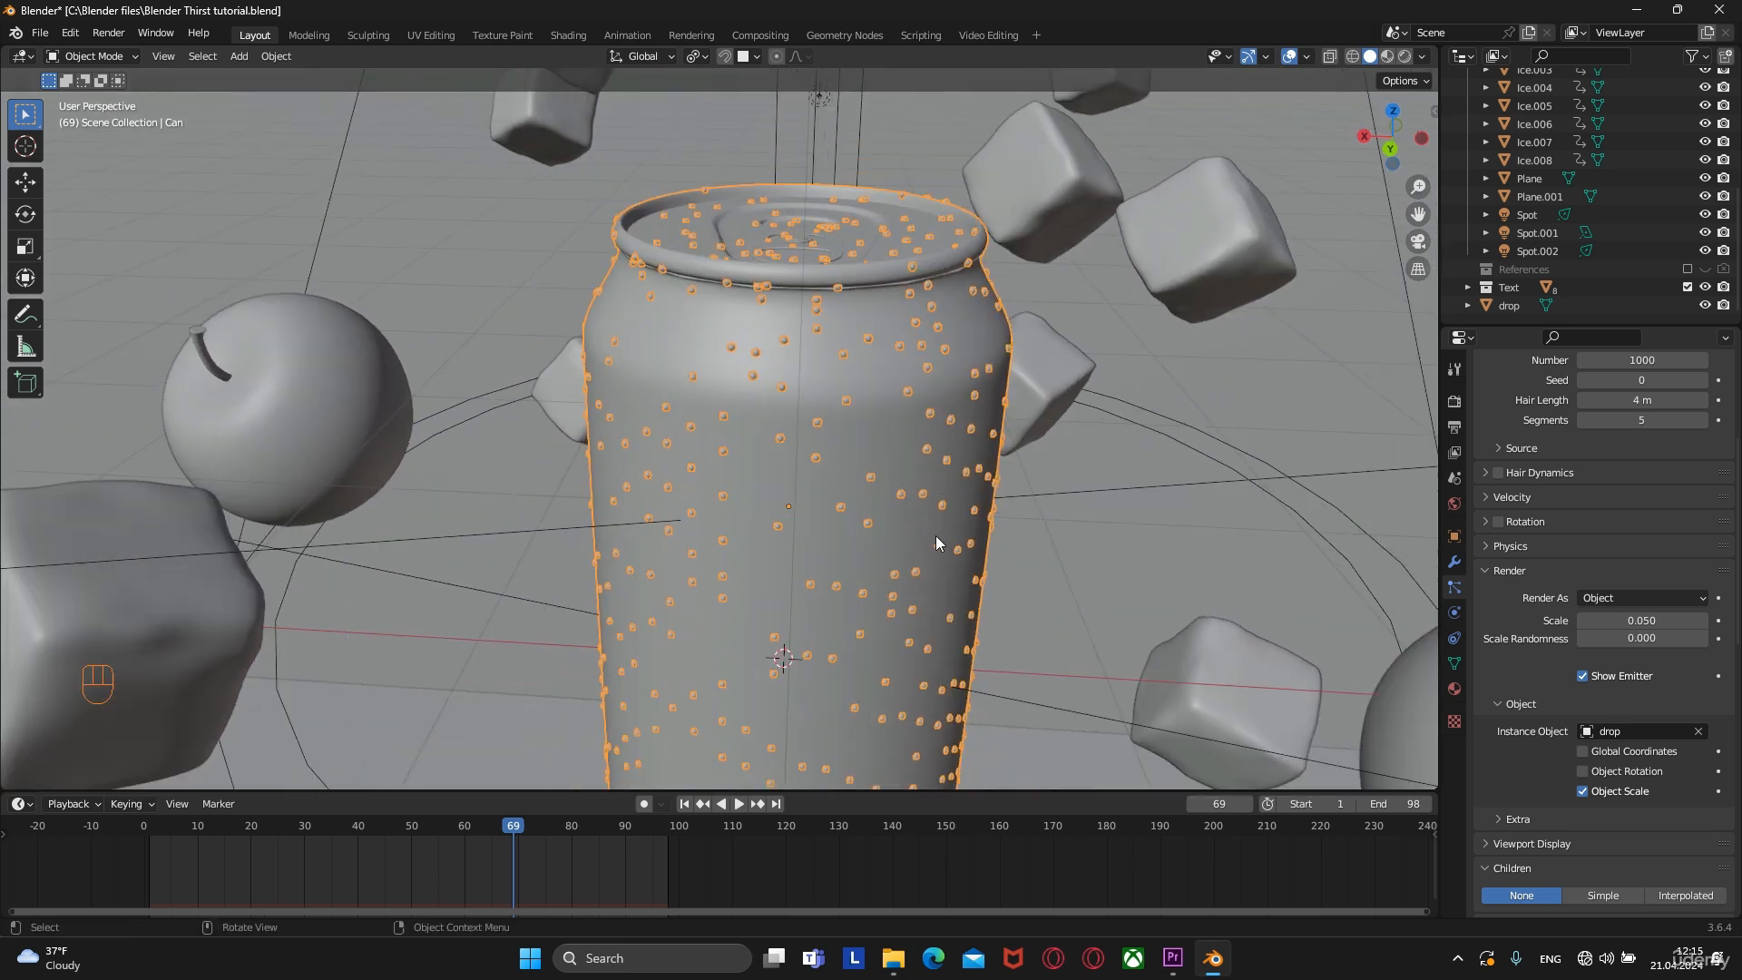
key("Tab")
middle_click_drag(936, 543, 938, 479)
scroll(929, 526, "down", 3)
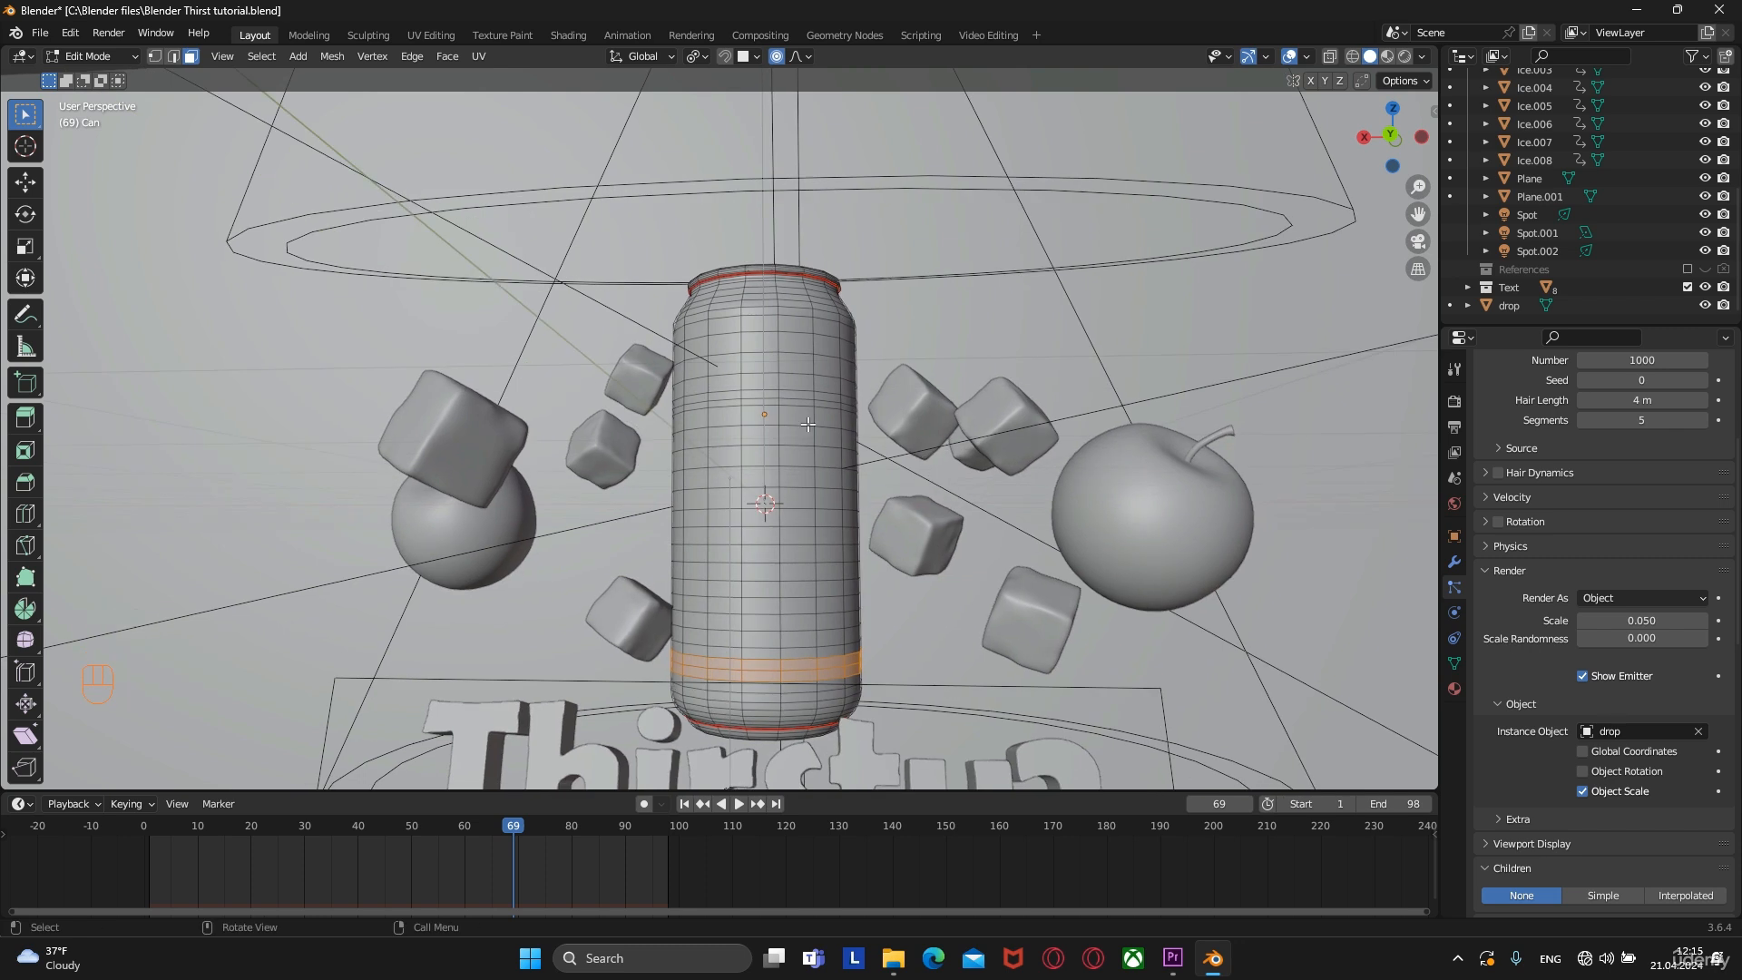
key("Tab")
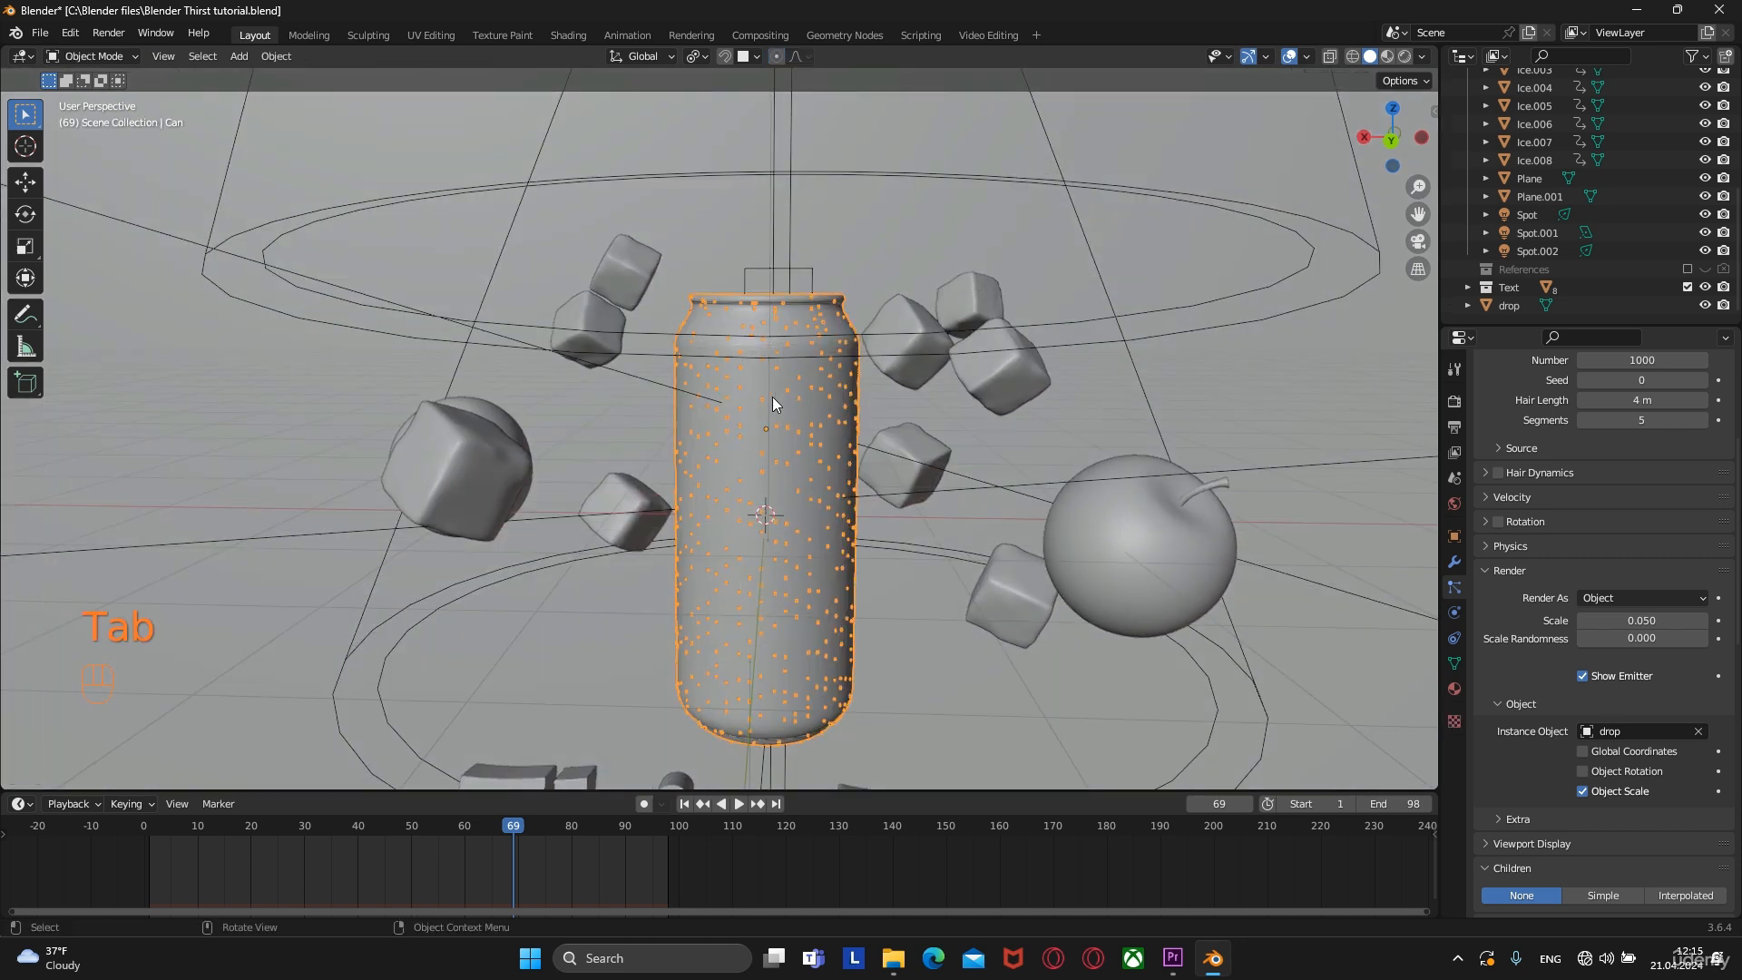
scroll(771, 395, "up", 3)
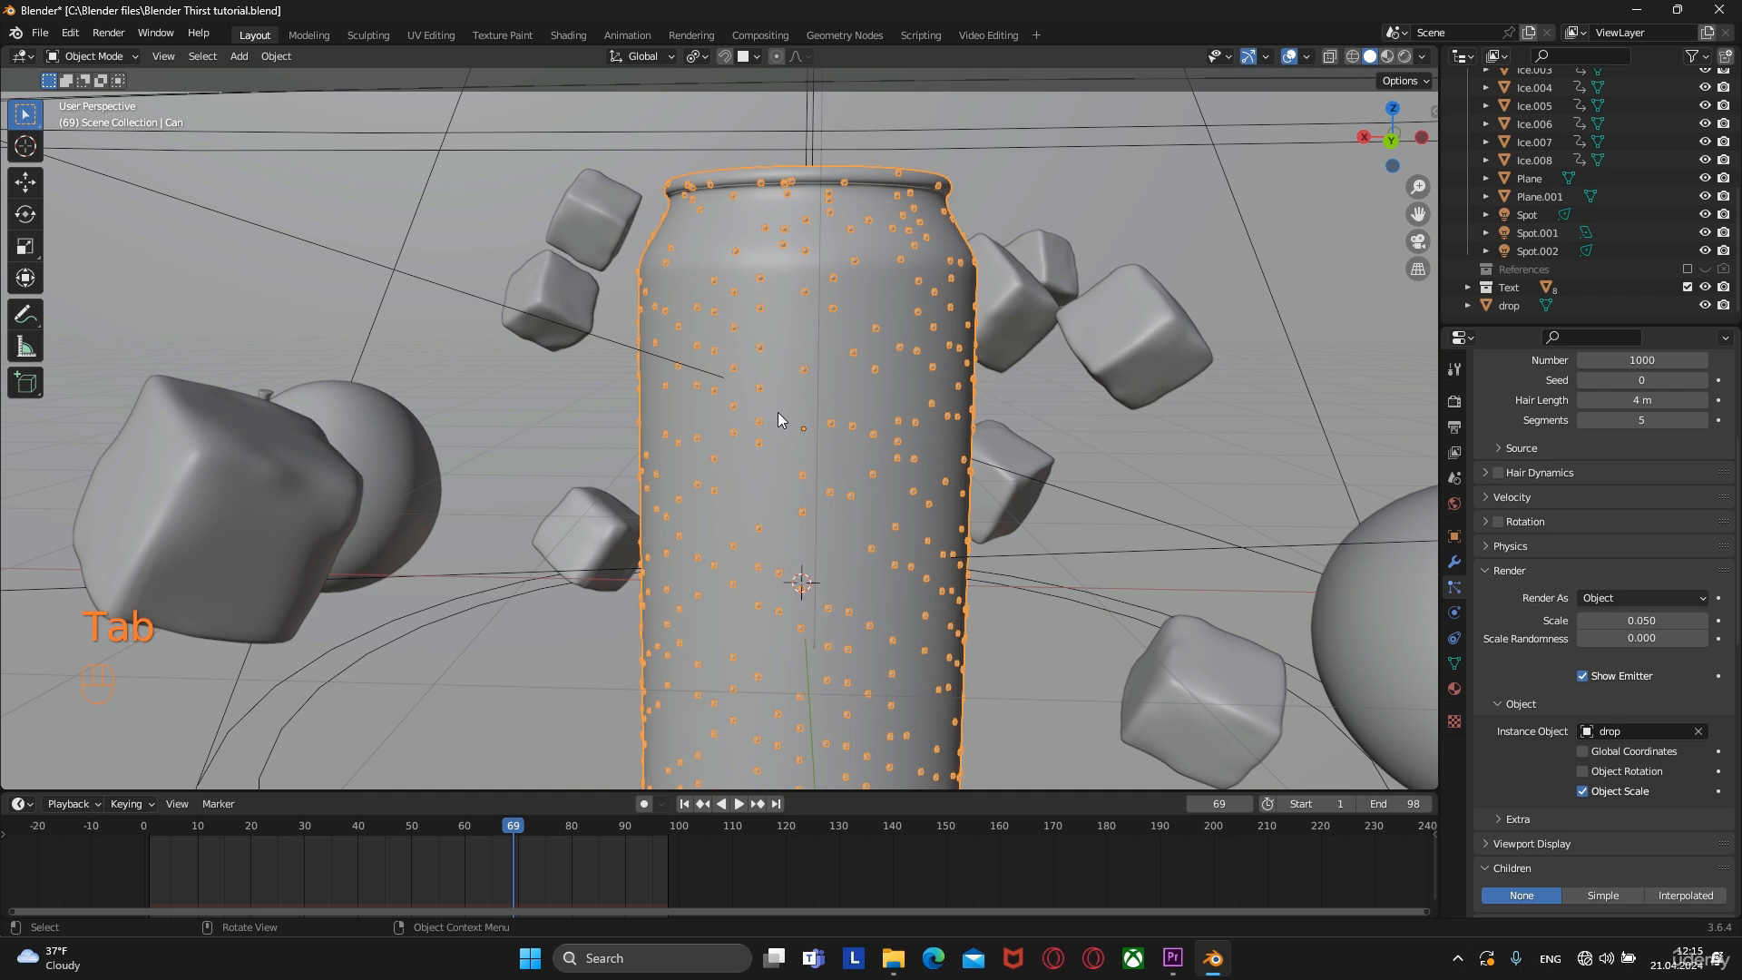
middle_click_drag(777, 417, 775, 421)
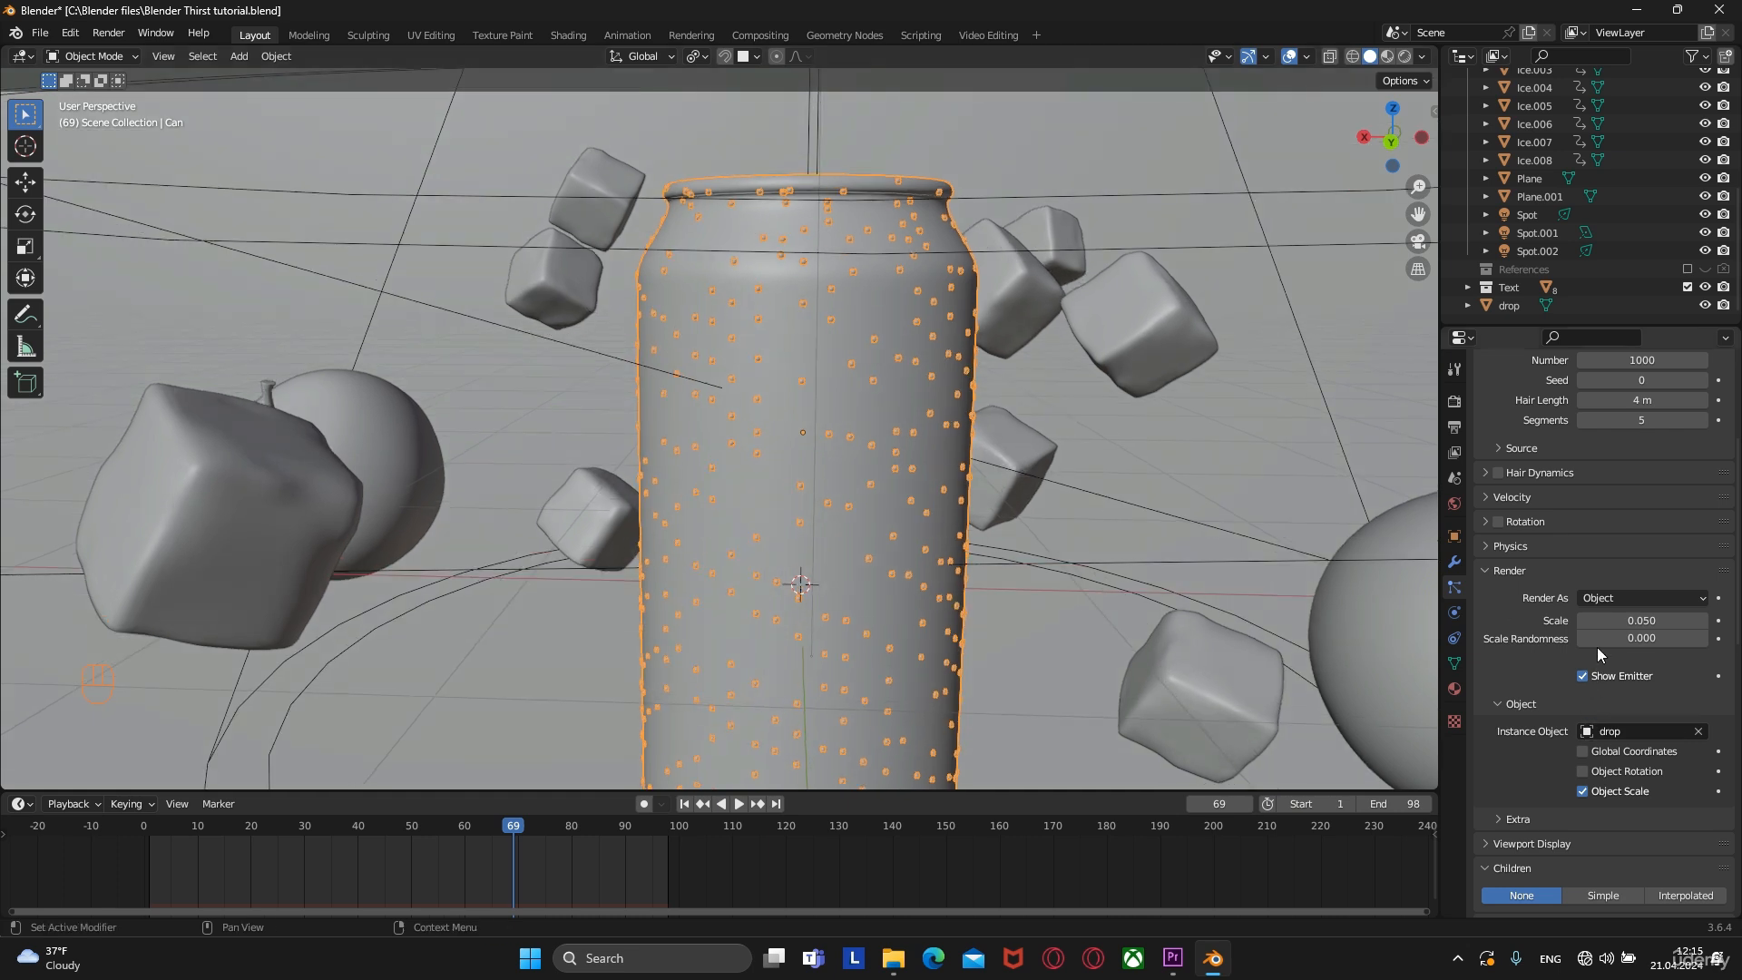
Set the can's particle scale to 0.111, scale randomness to 0.388 and emission number to 530
left_click_drag(1597, 620, 1649, 640)
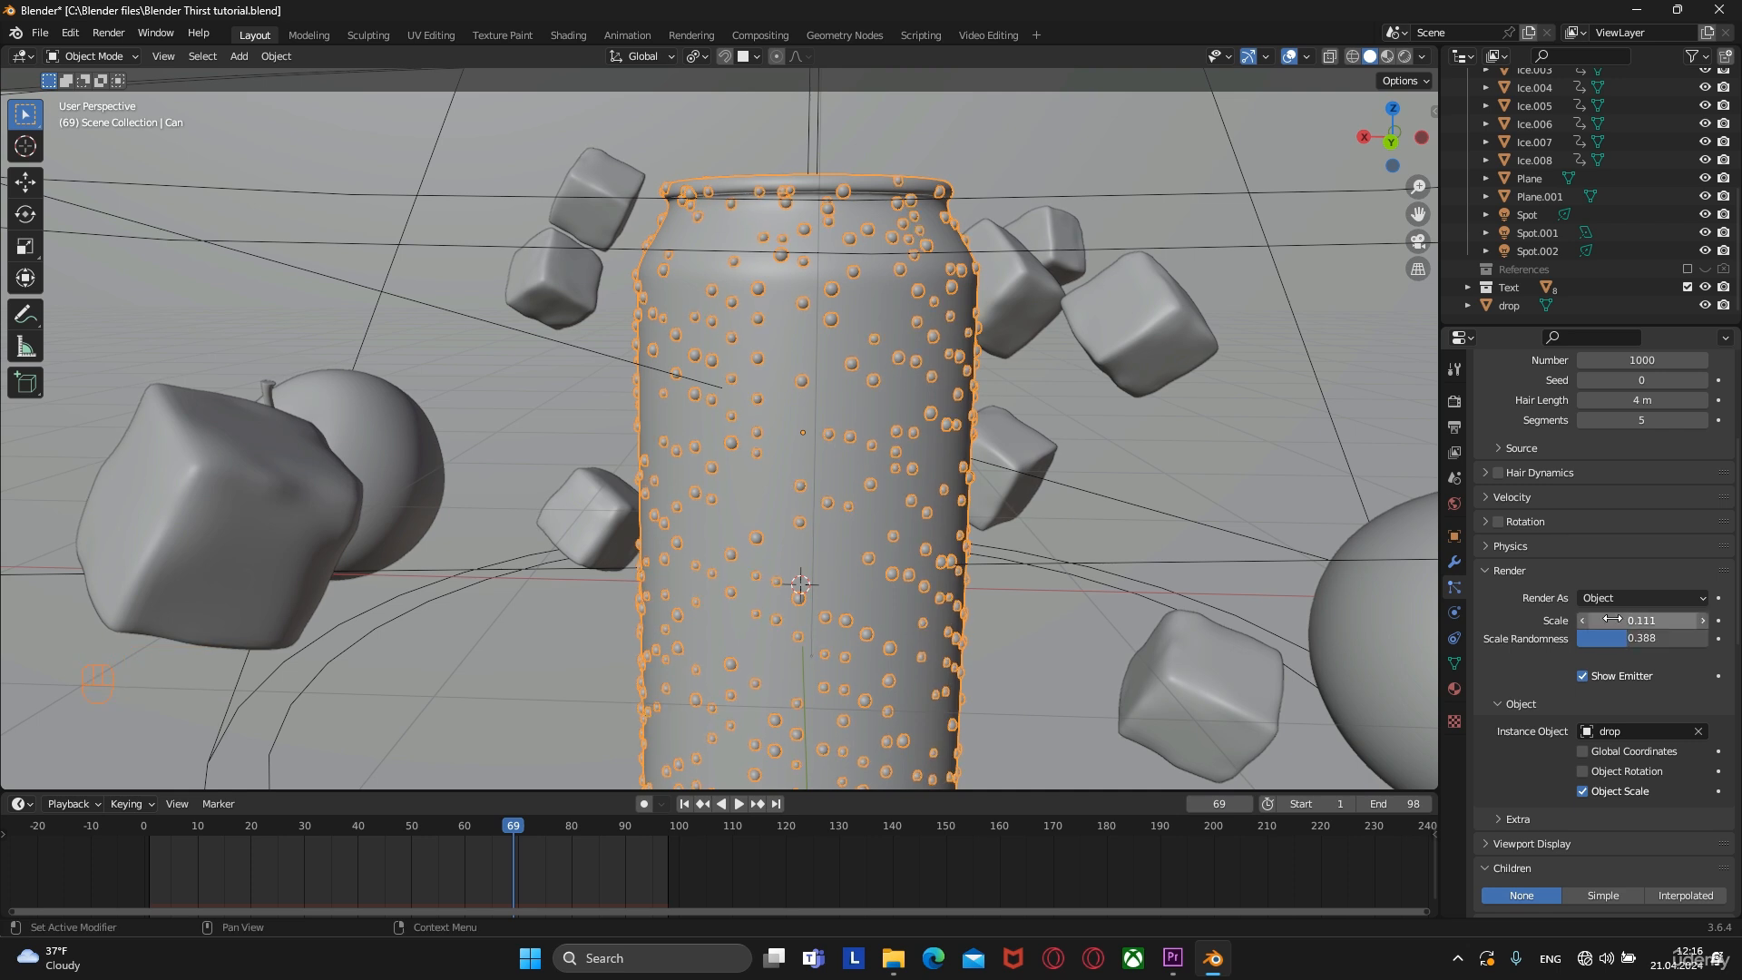
scroll(1613, 620, "up", 6)
left_click_drag(1634, 578, 1578, 578)
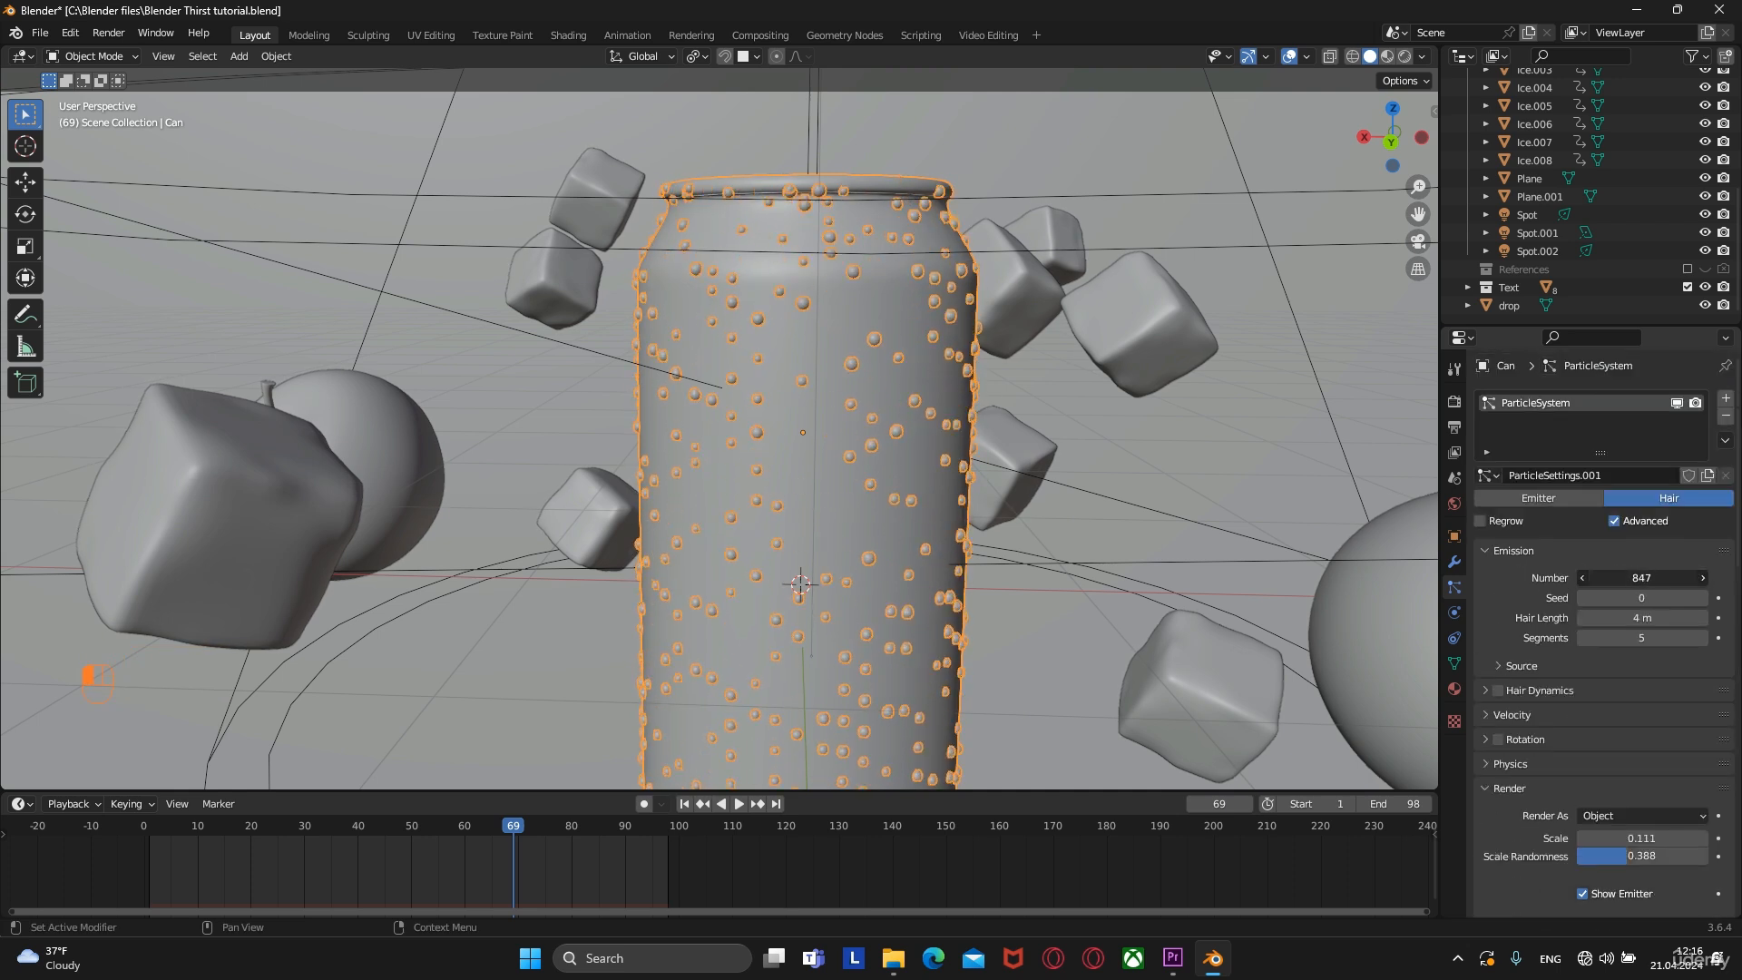
left_click(1656, 577)
key("BackSpace")
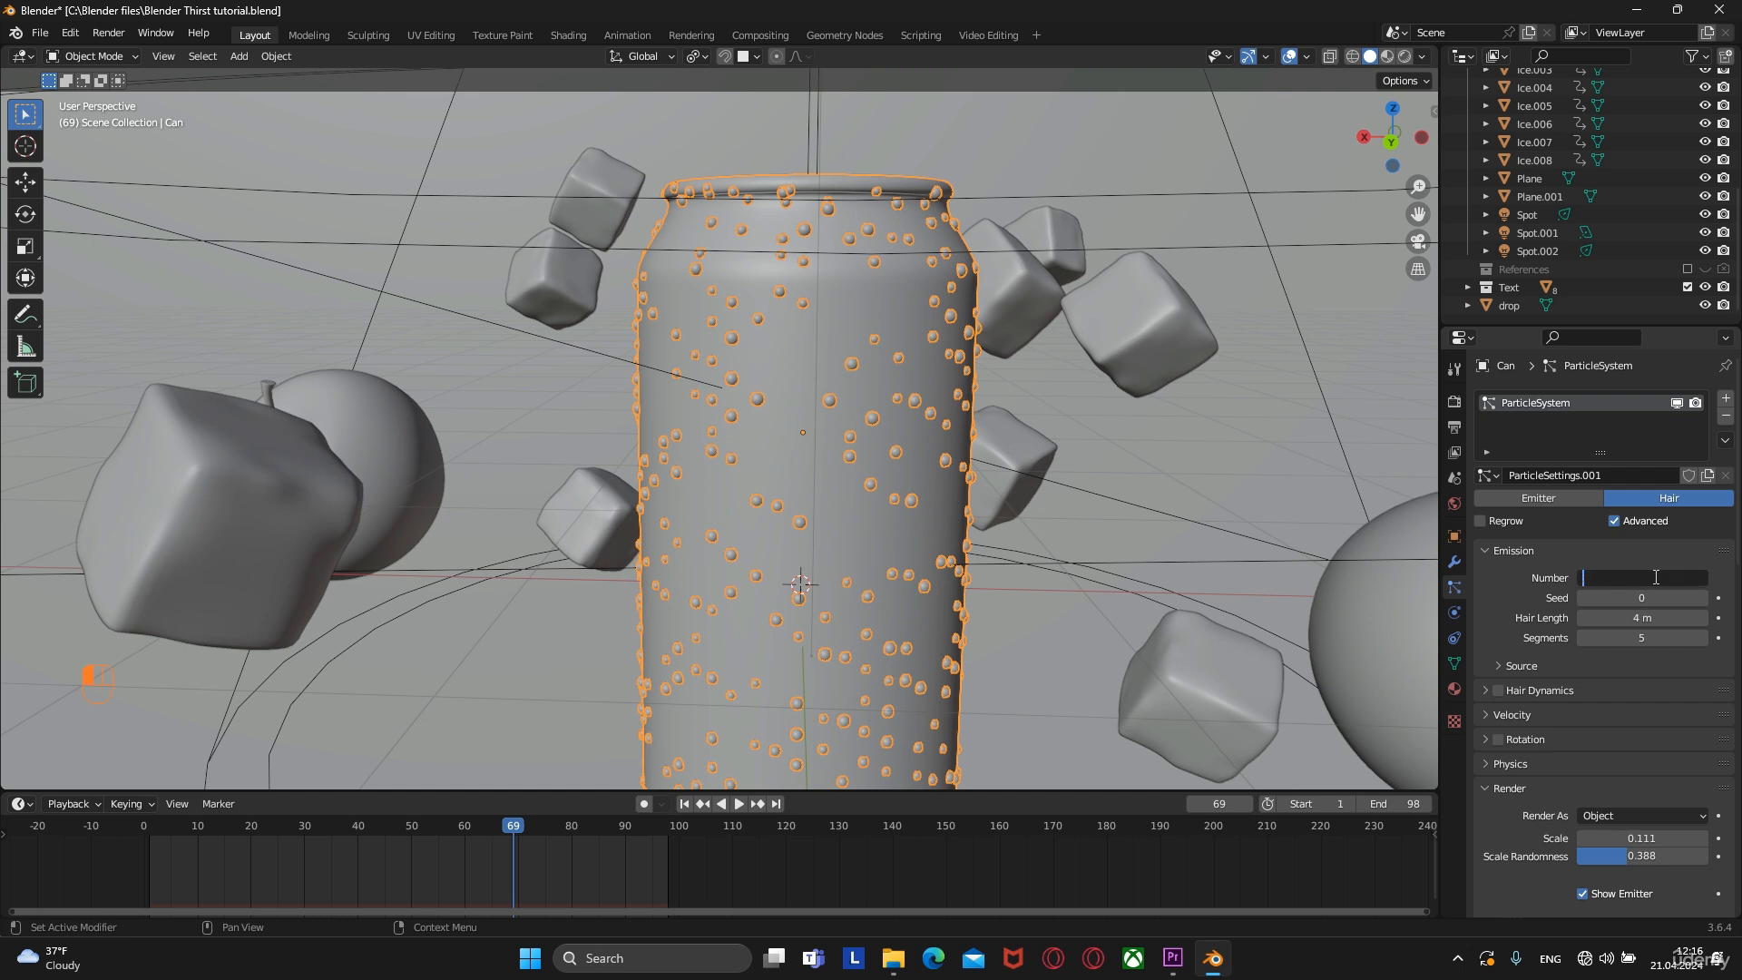
type("530")
key("Return")
middle_click_drag(1025, 517, 982, 508)
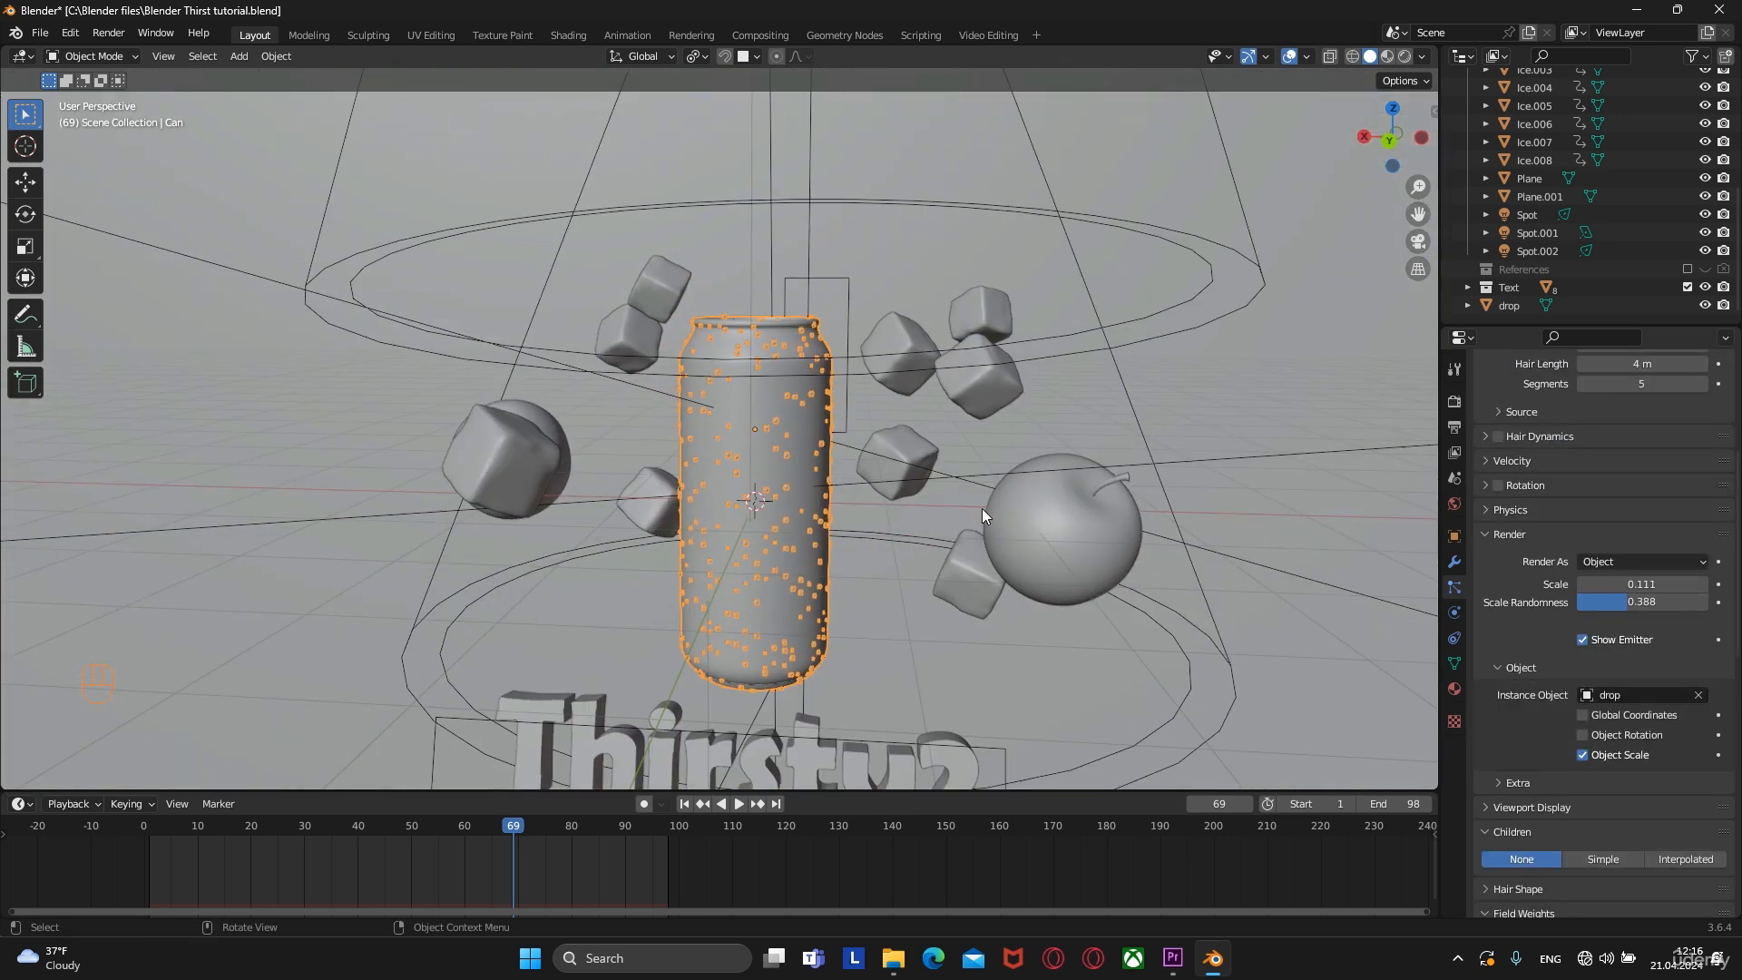
Add a particle system to the apple beside the can and assign it the existing ParticleSettings.001
left_click(1051, 517)
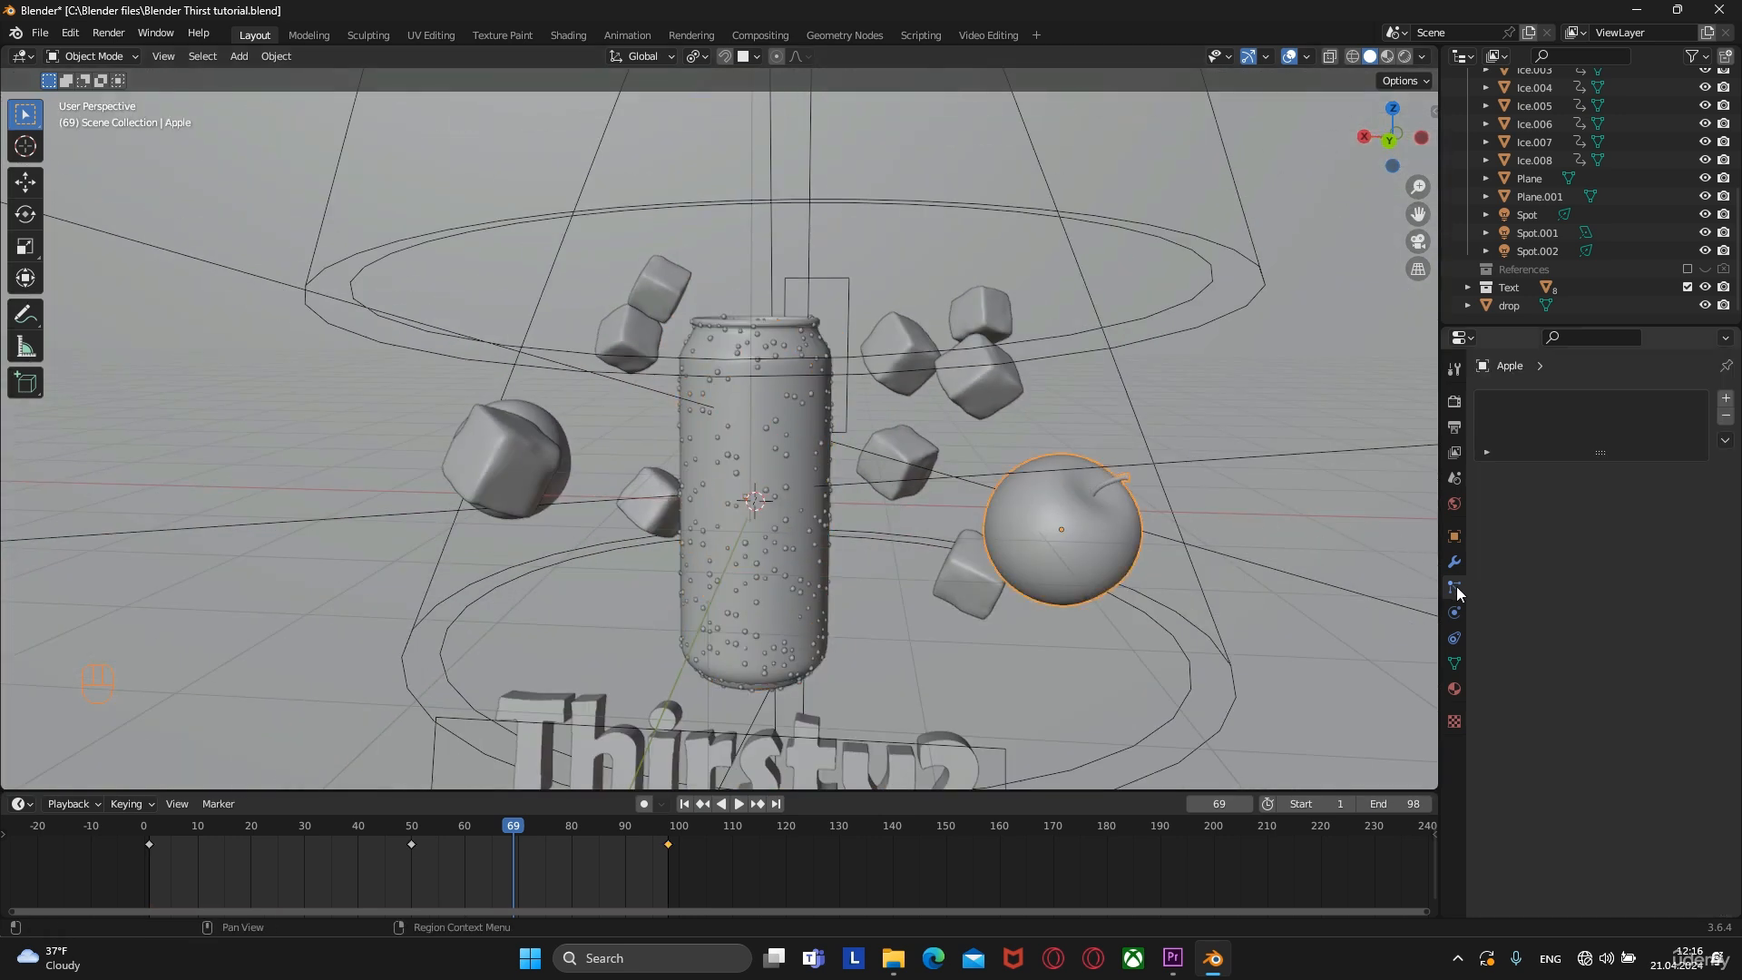
left_click(1725, 399)
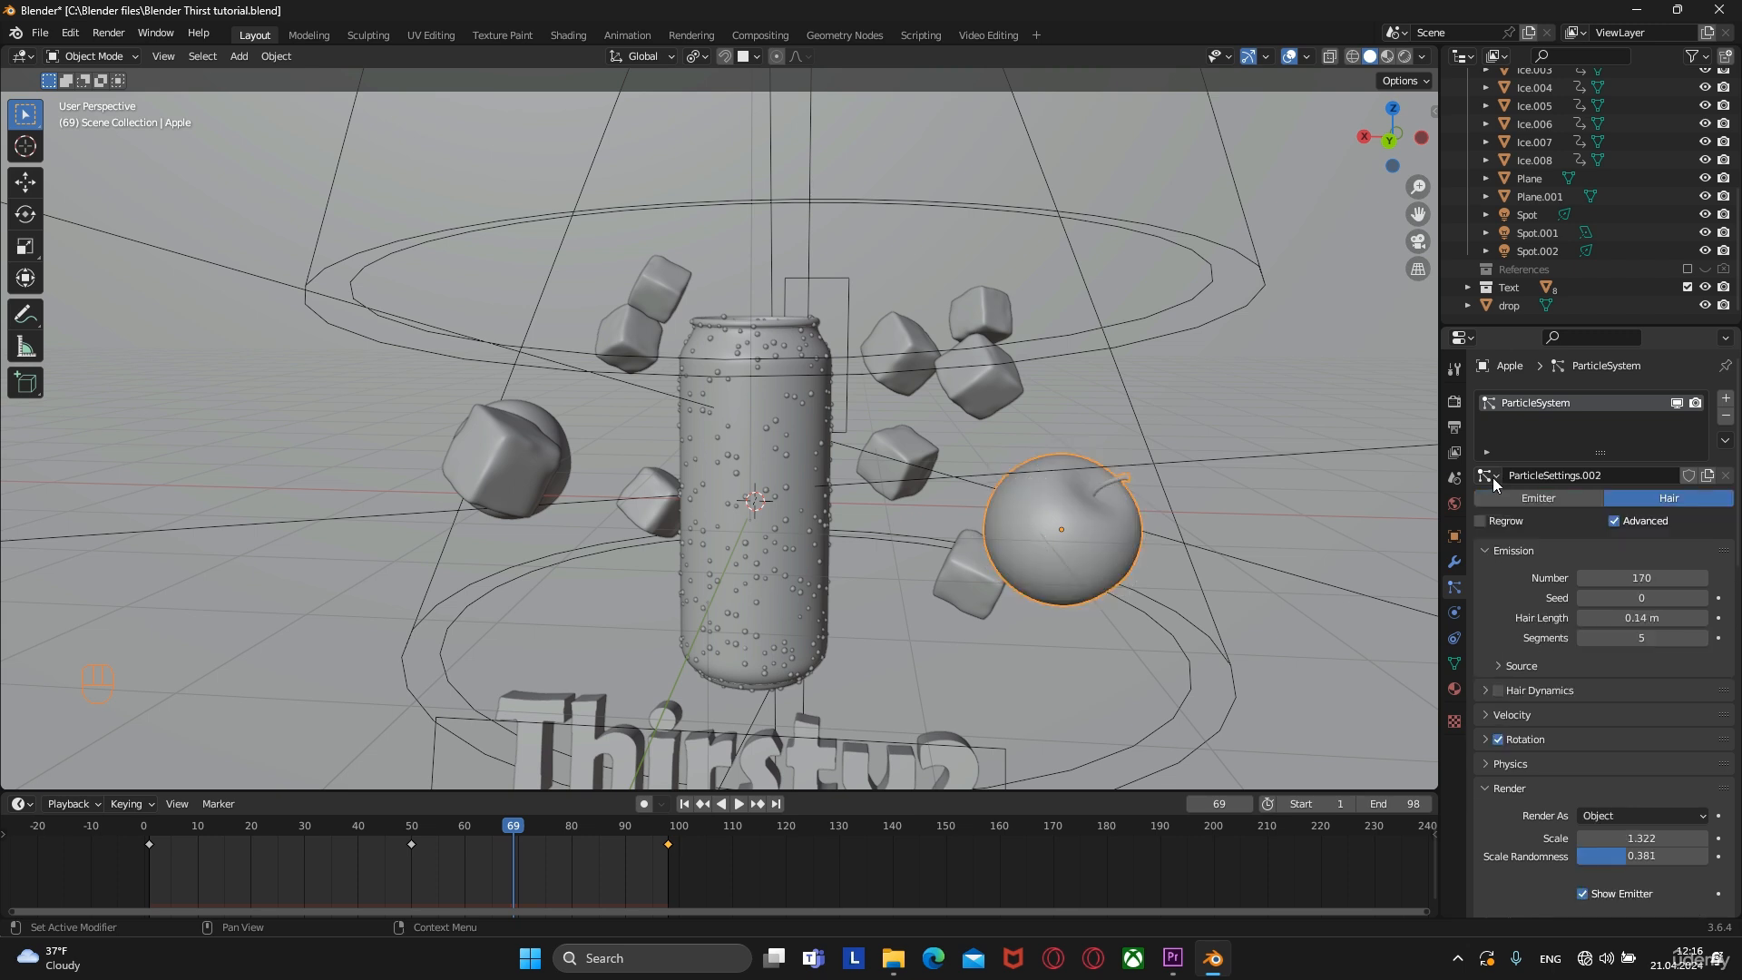
left_click(1494, 477)
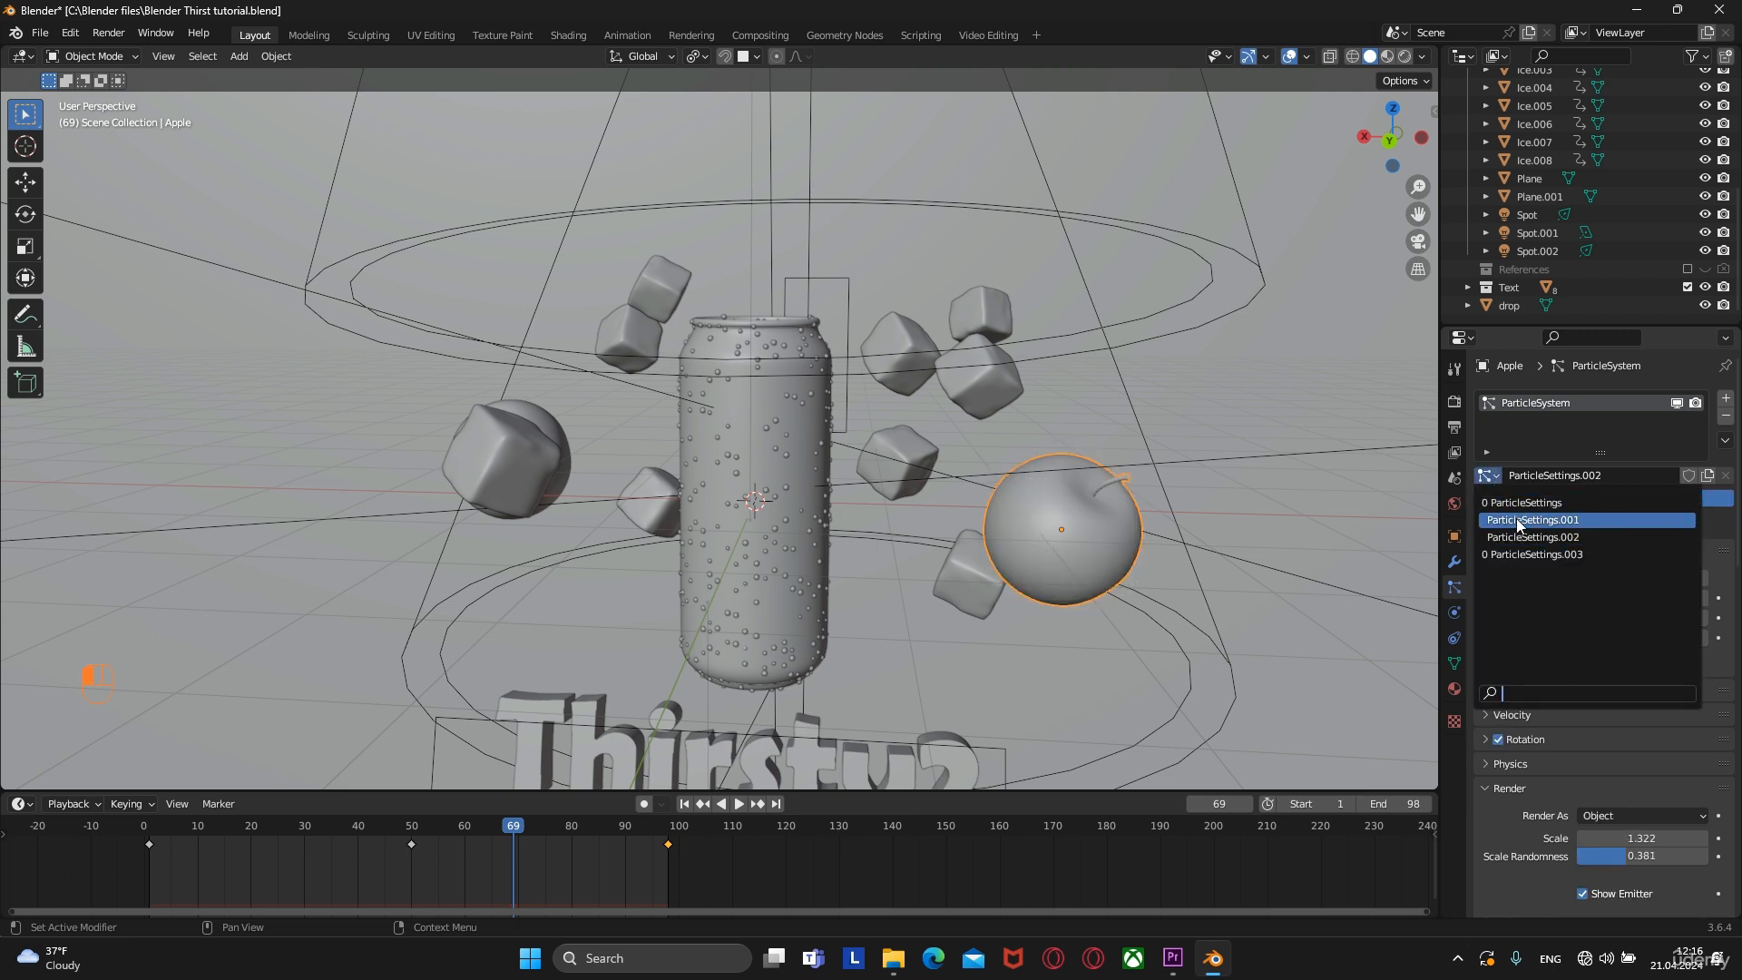
left_click(1516, 519)
scroll(1085, 541, "up", 4)
middle_click_drag(1196, 544, 735, 427, "shift")
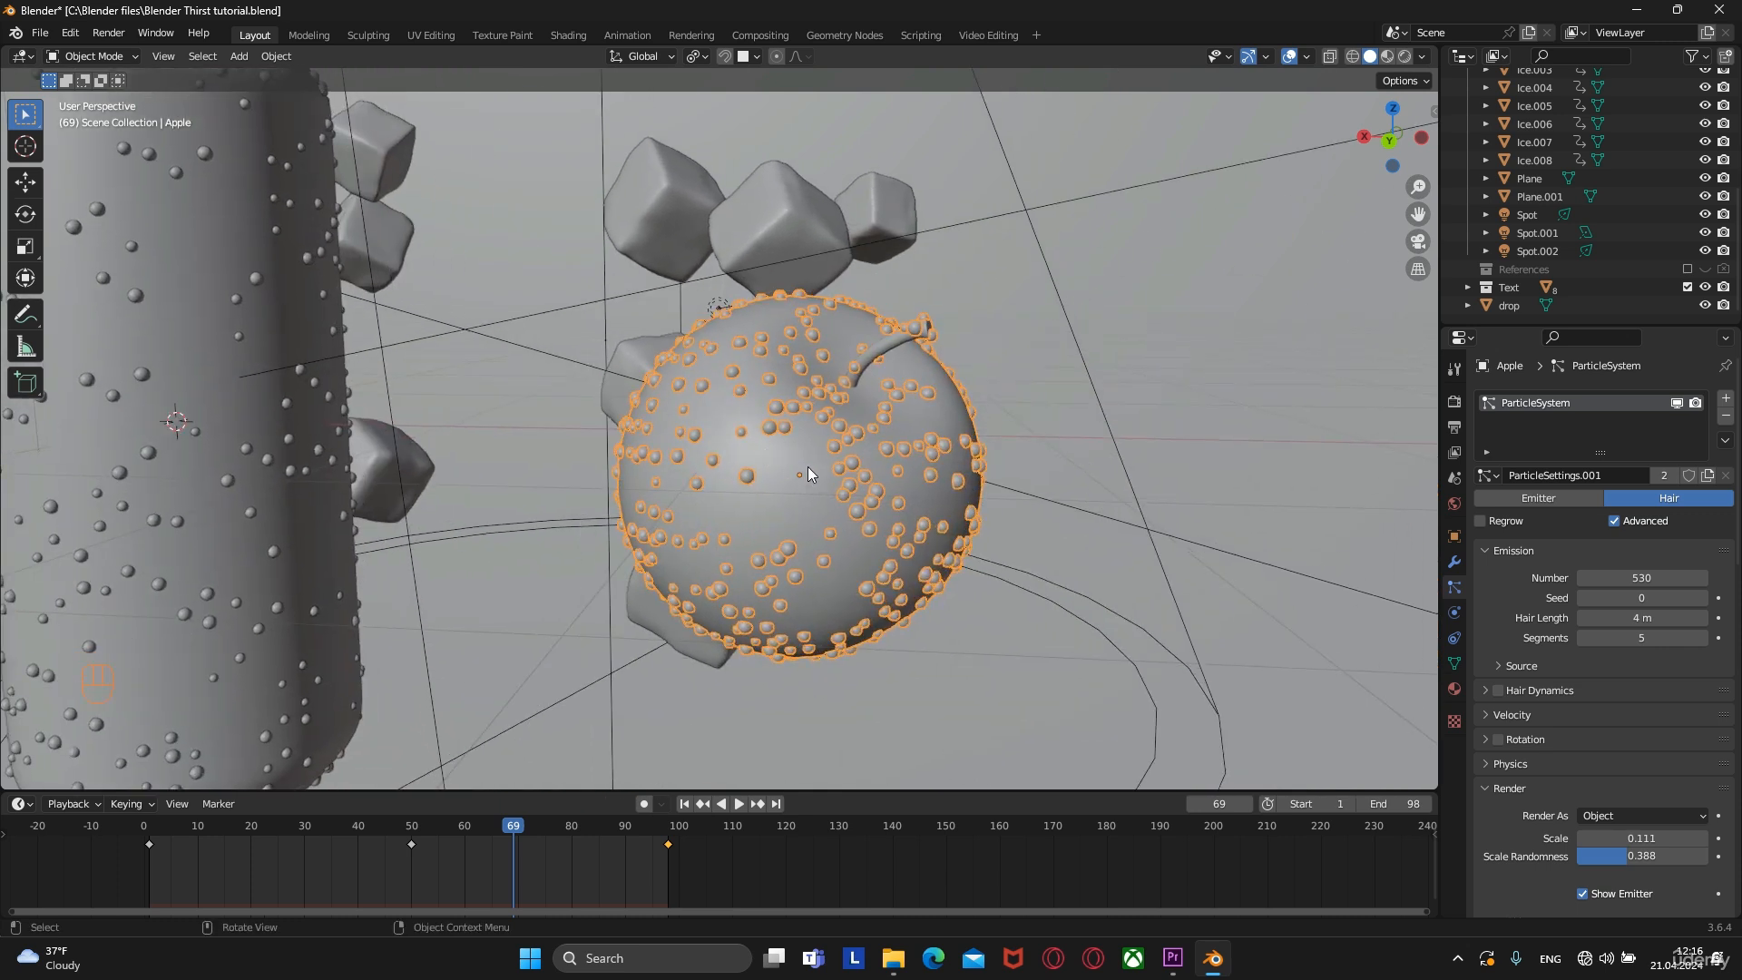
Deselect the apple and switch the viewport to rendered shading to inspect the drops on the apple and can
left_click(1231, 437)
mouse_move(808, 477)
middle_mouse_down()
mouse_move(899, 455)
mouse_move(767, 491)
mouse_move(822, 457)
middle_mouse_up()
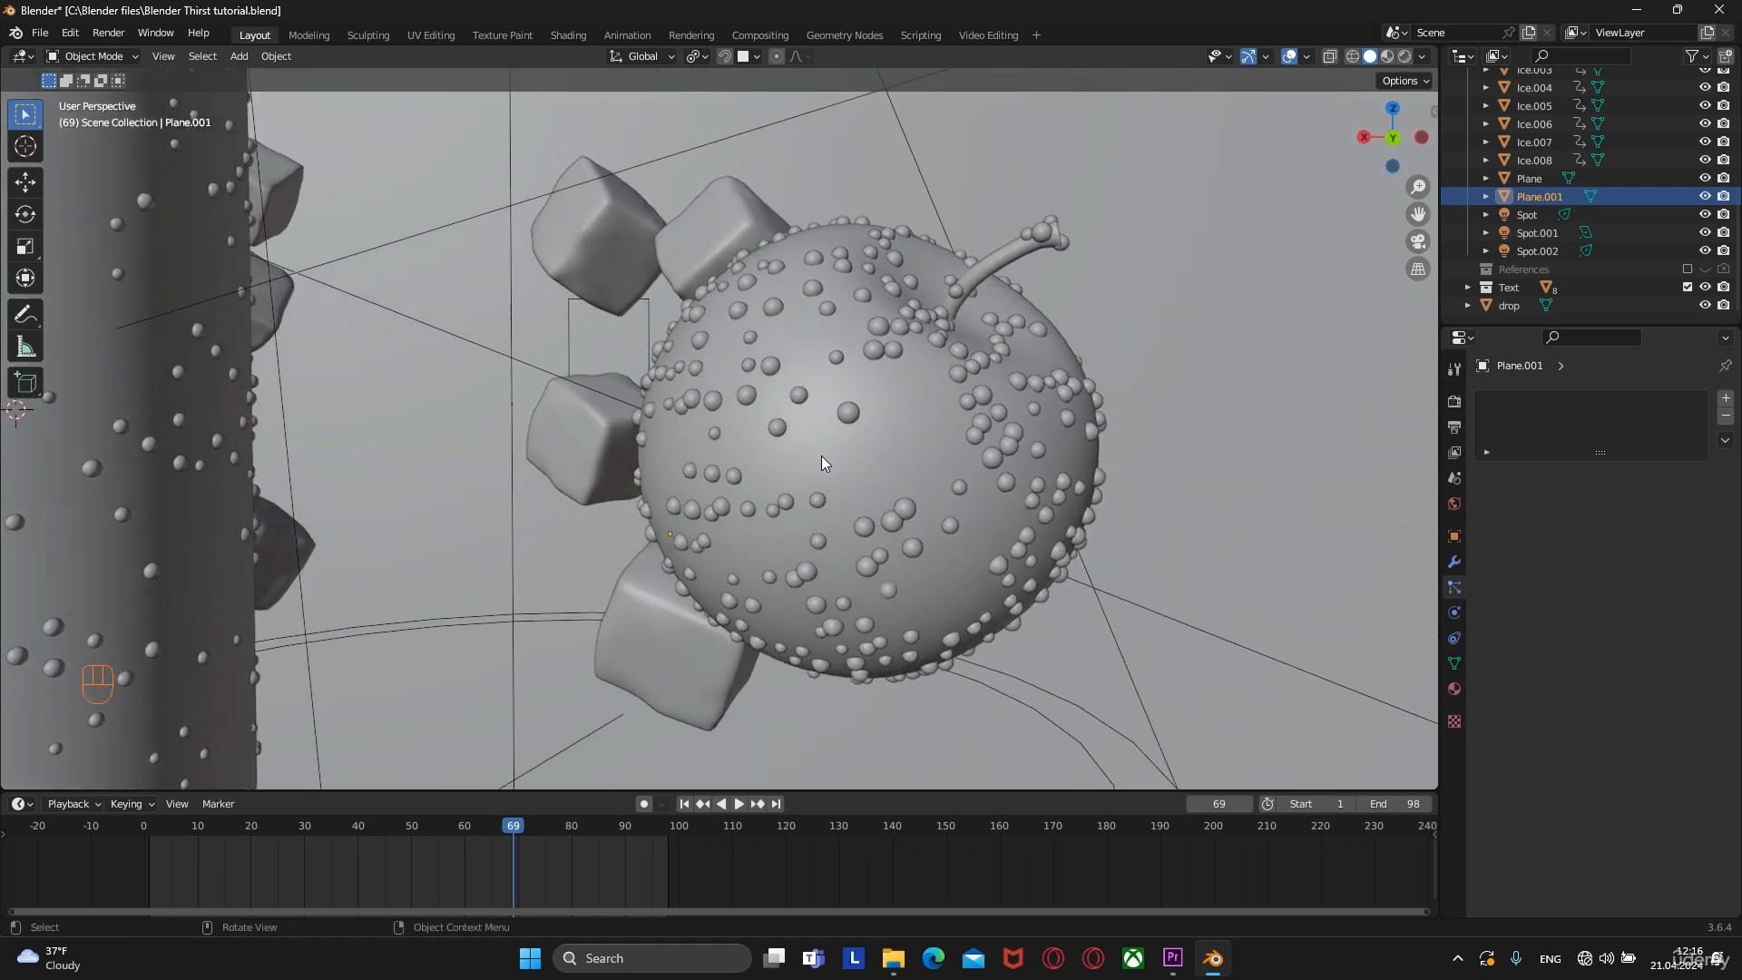
left_click(1404, 56)
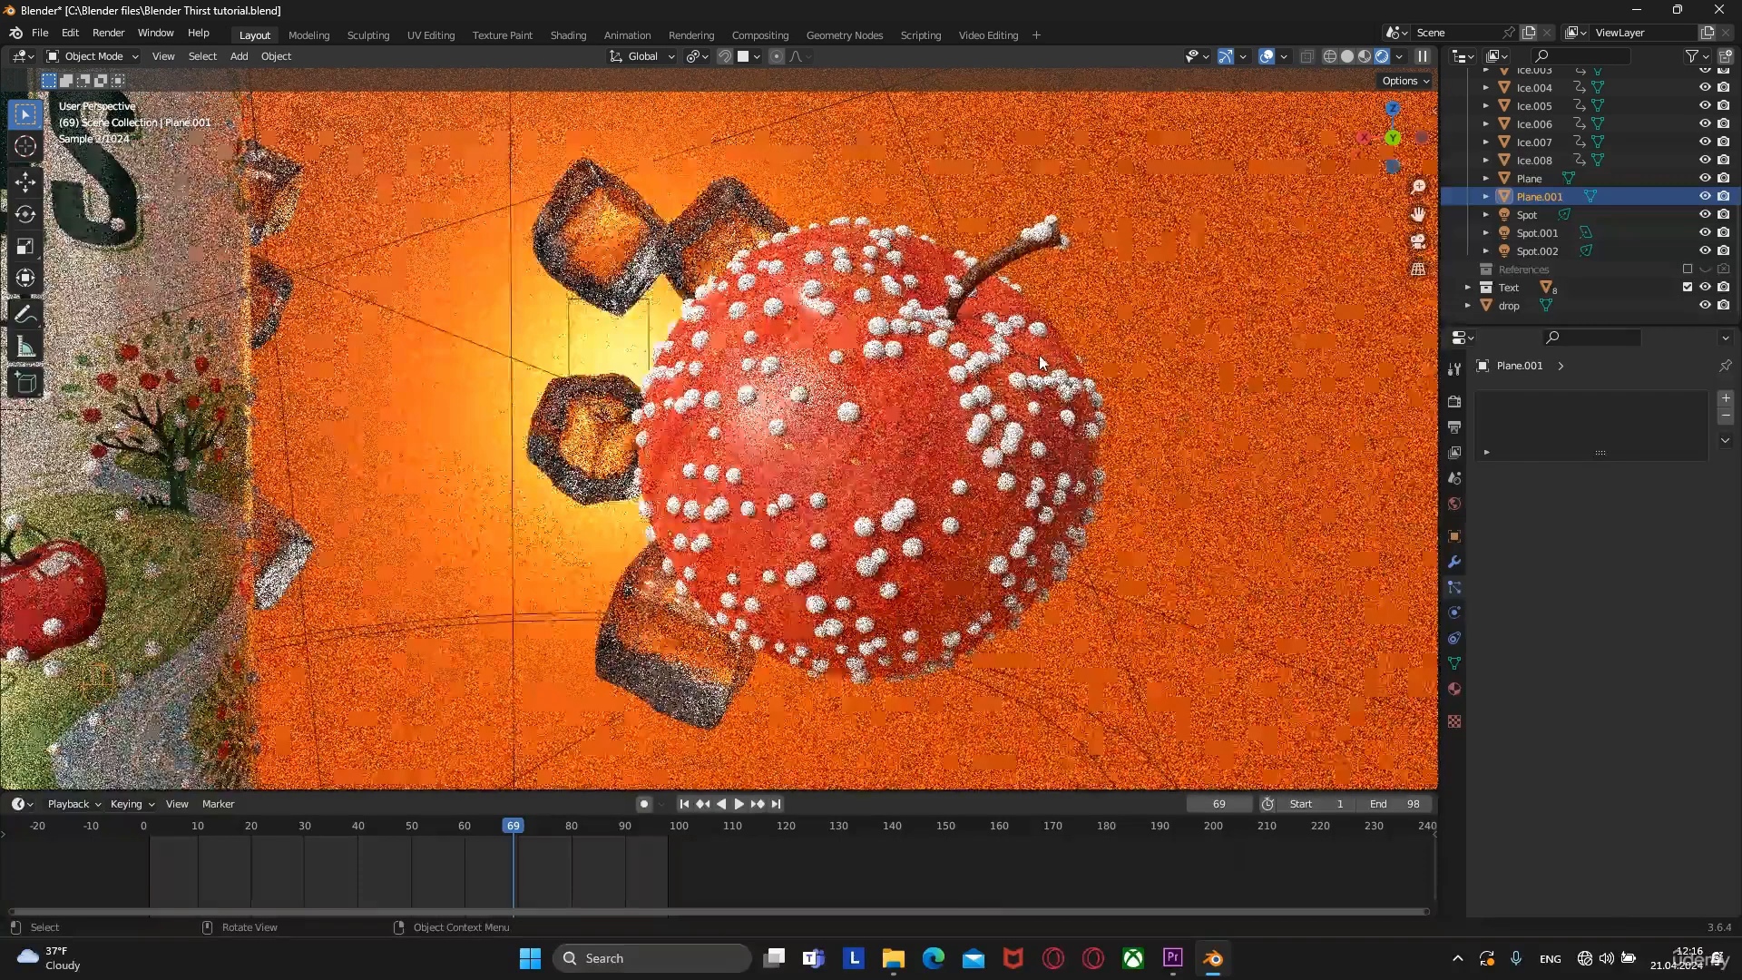
scroll(753, 423, "up", 1)
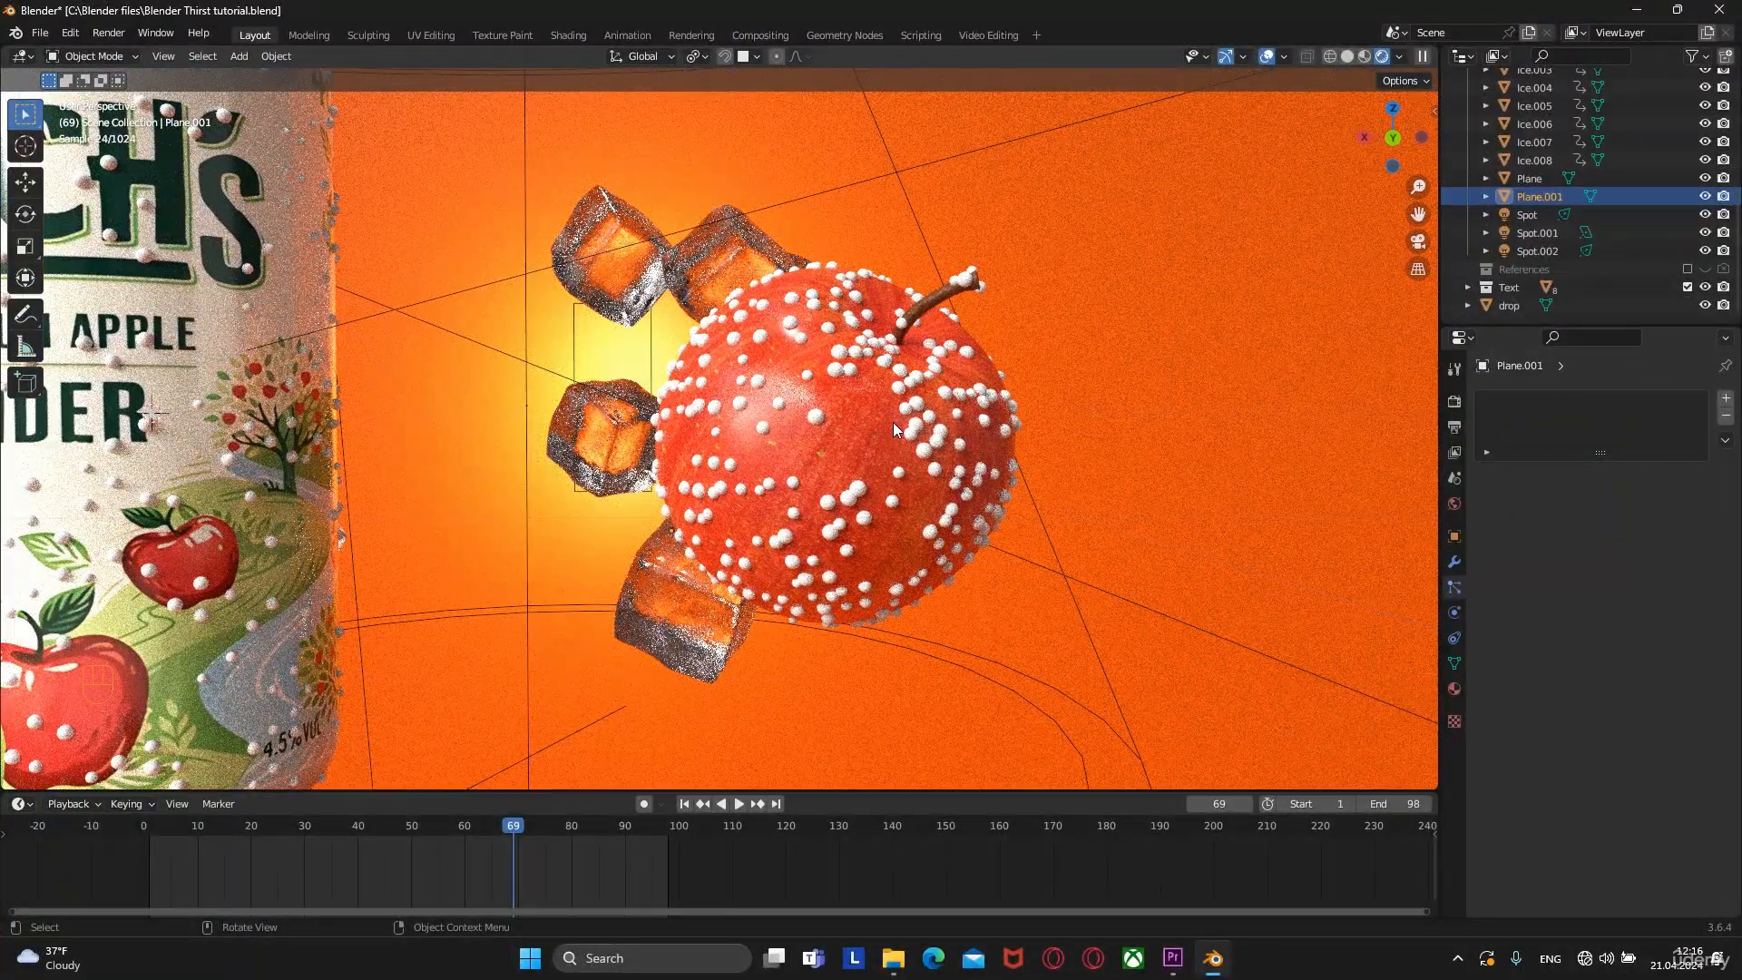
scroll(875, 483, "down", 2)
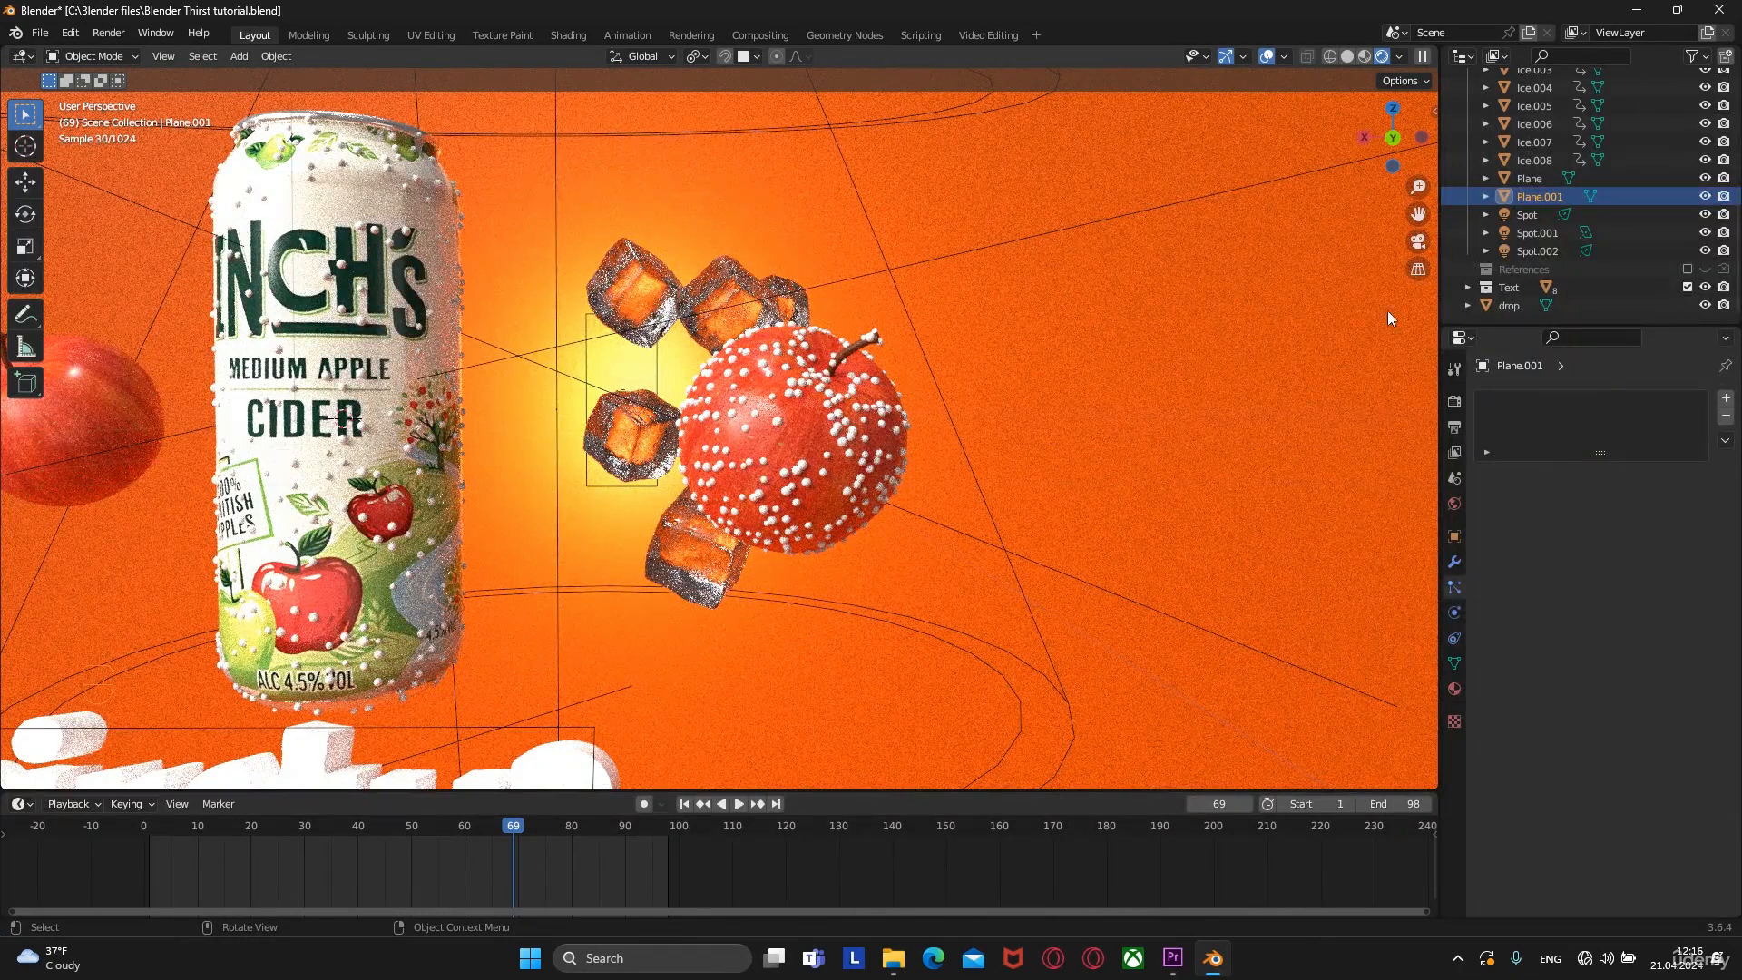
Create a new material for the drop object with roughness 0.000 and transmission 1.000
left_click(1516, 305)
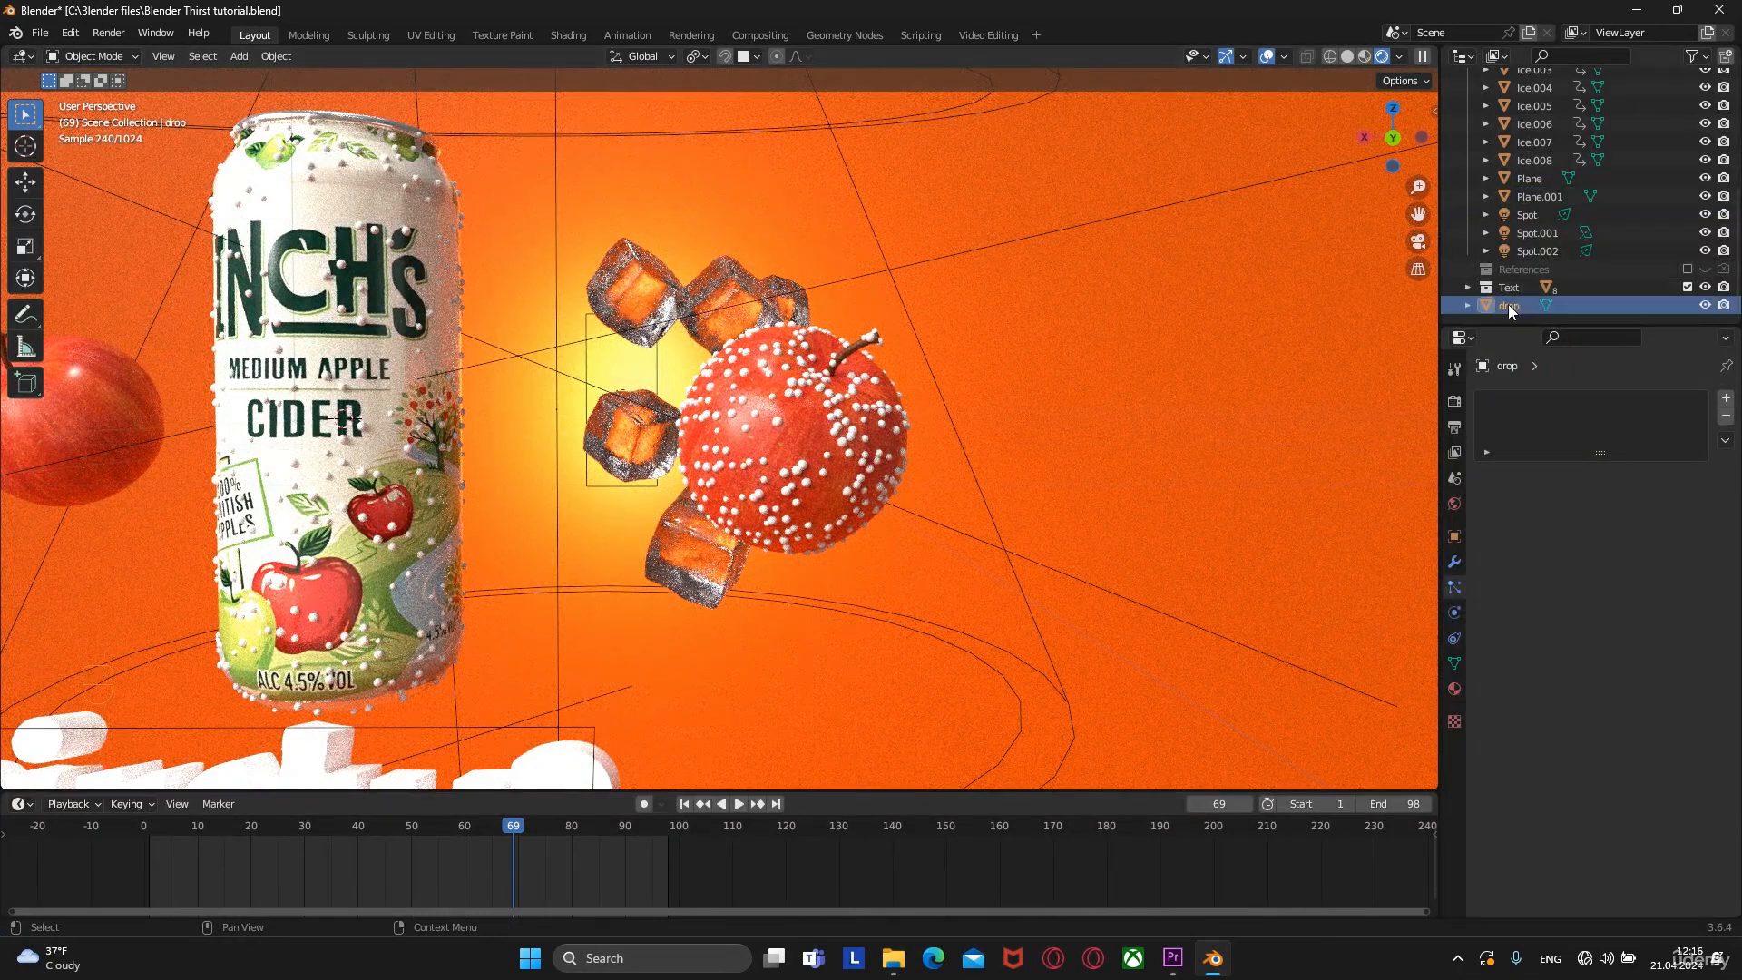
left_click(1453, 689)
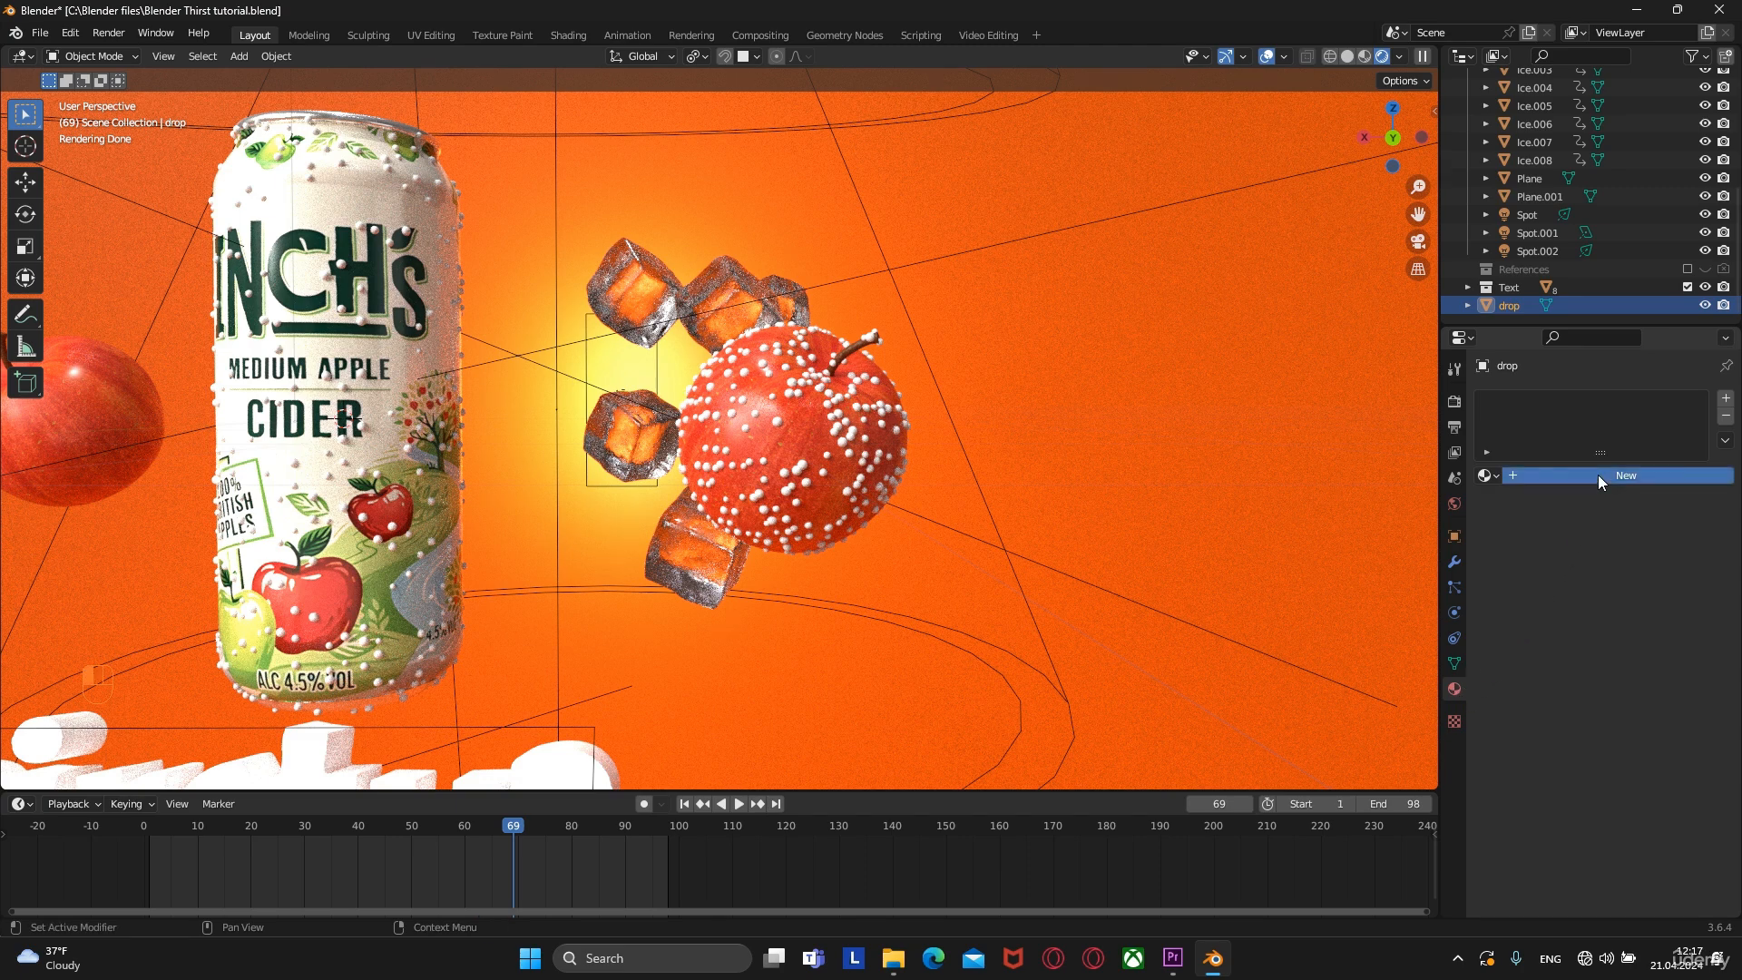
left_click(1598, 476)
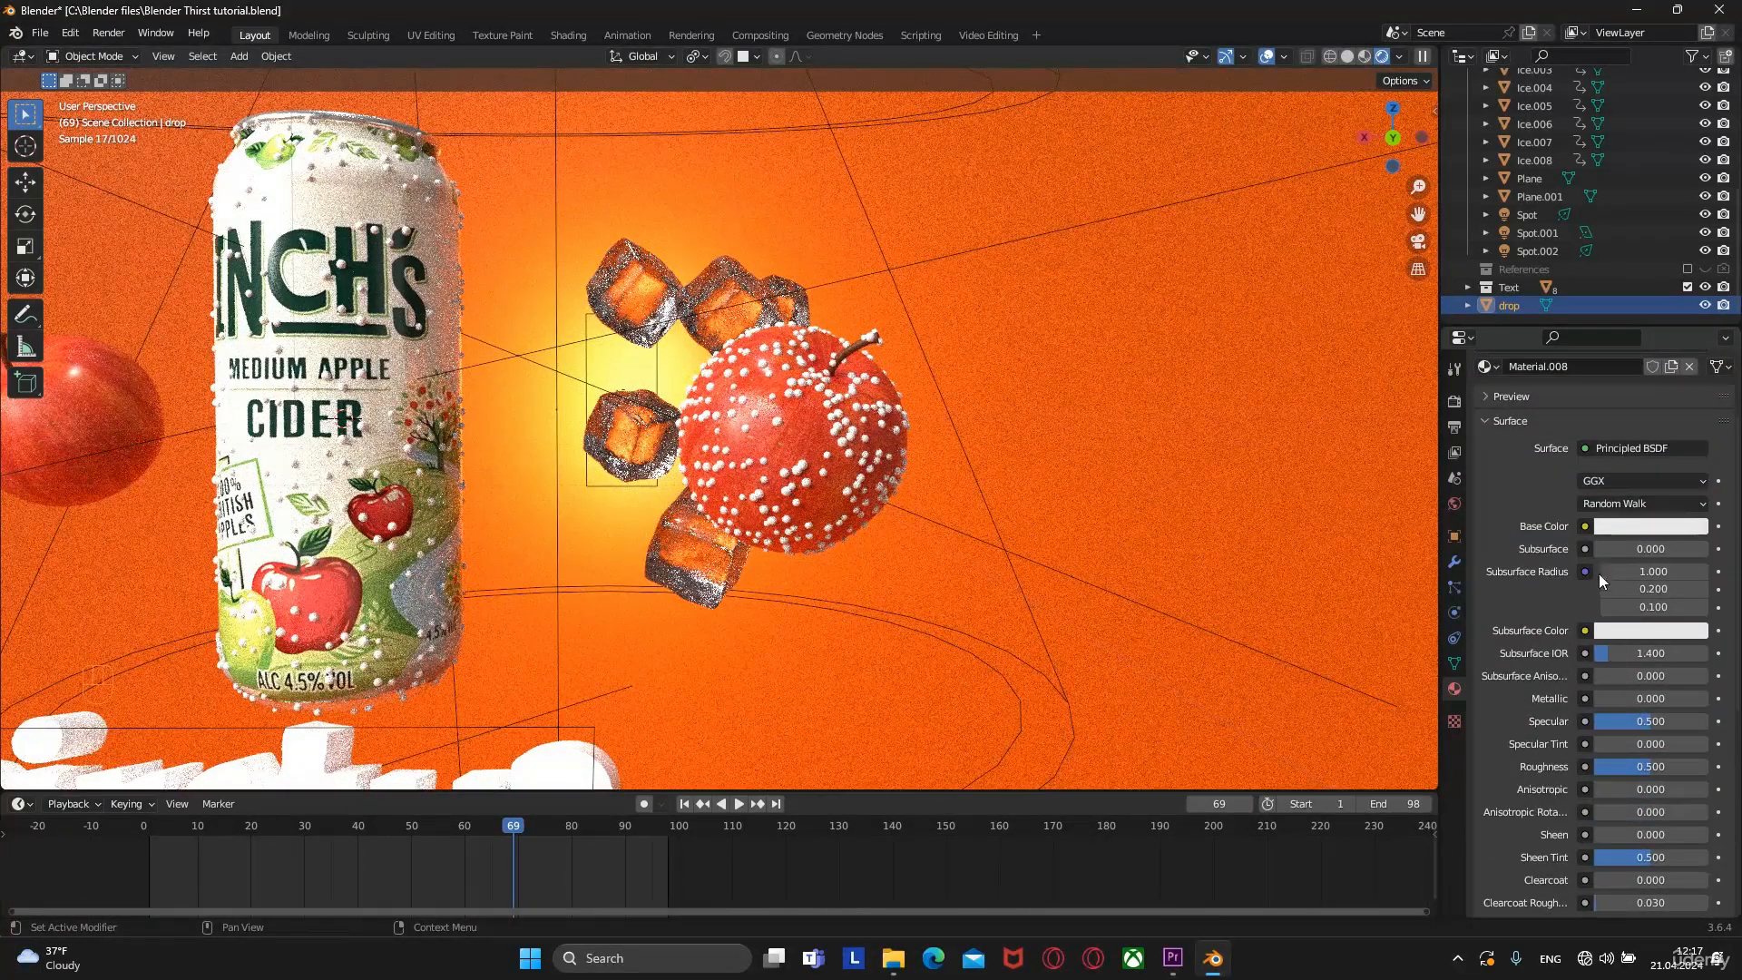
left_click_drag(1663, 769, 1709, 731)
scroll(1673, 732, "down", 5)
scroll(1031, 471, "up", 10)
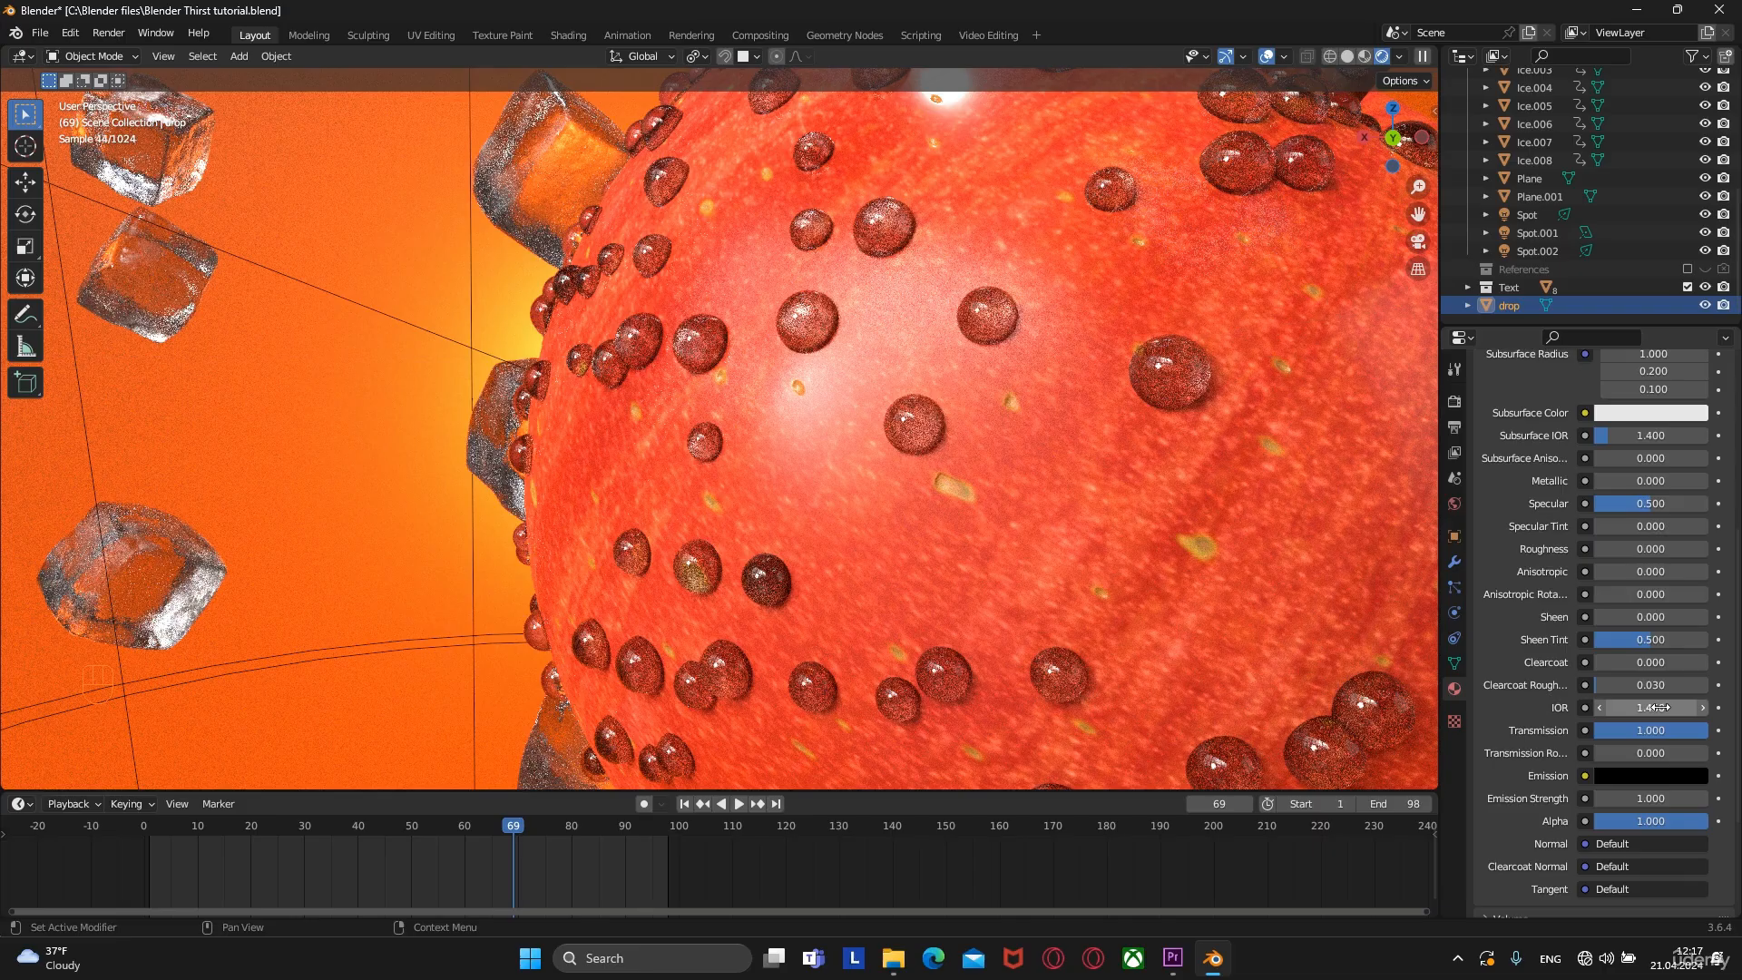
Lower the drop material's IOR to 0.980 and check the drops on the apple
left_click_drag(1652, 708, 1576, 708, "shift")
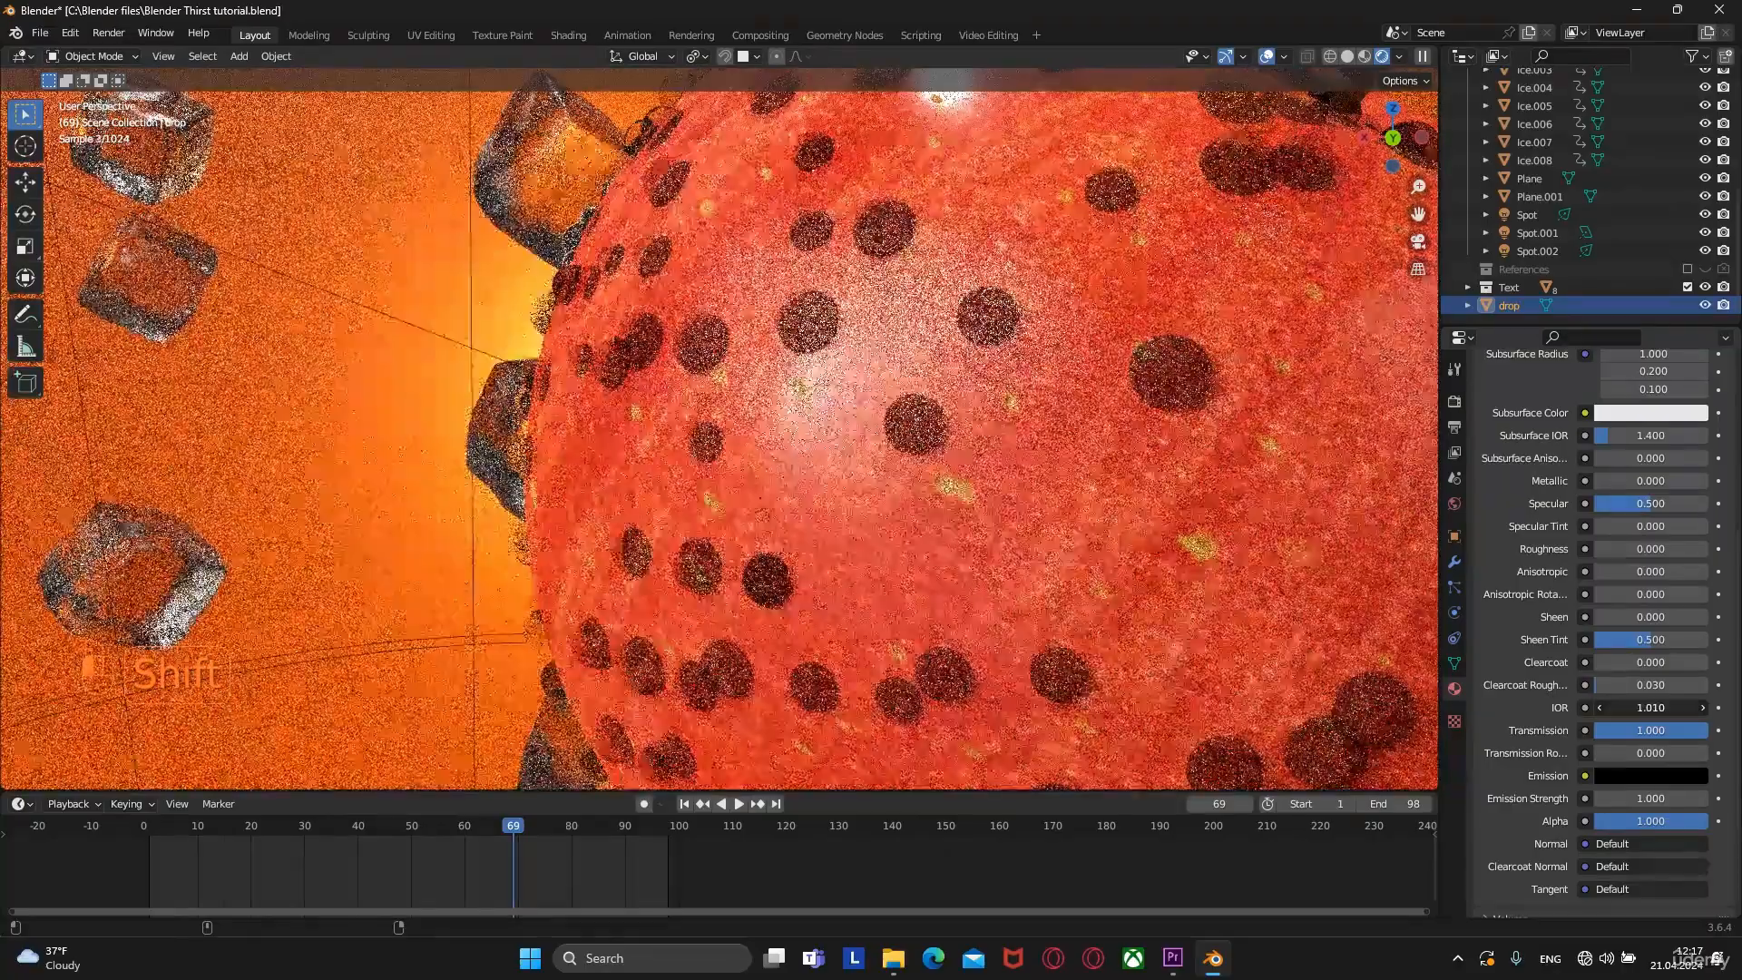
left_click_drag(1651, 708, 1630, 708, "shift")
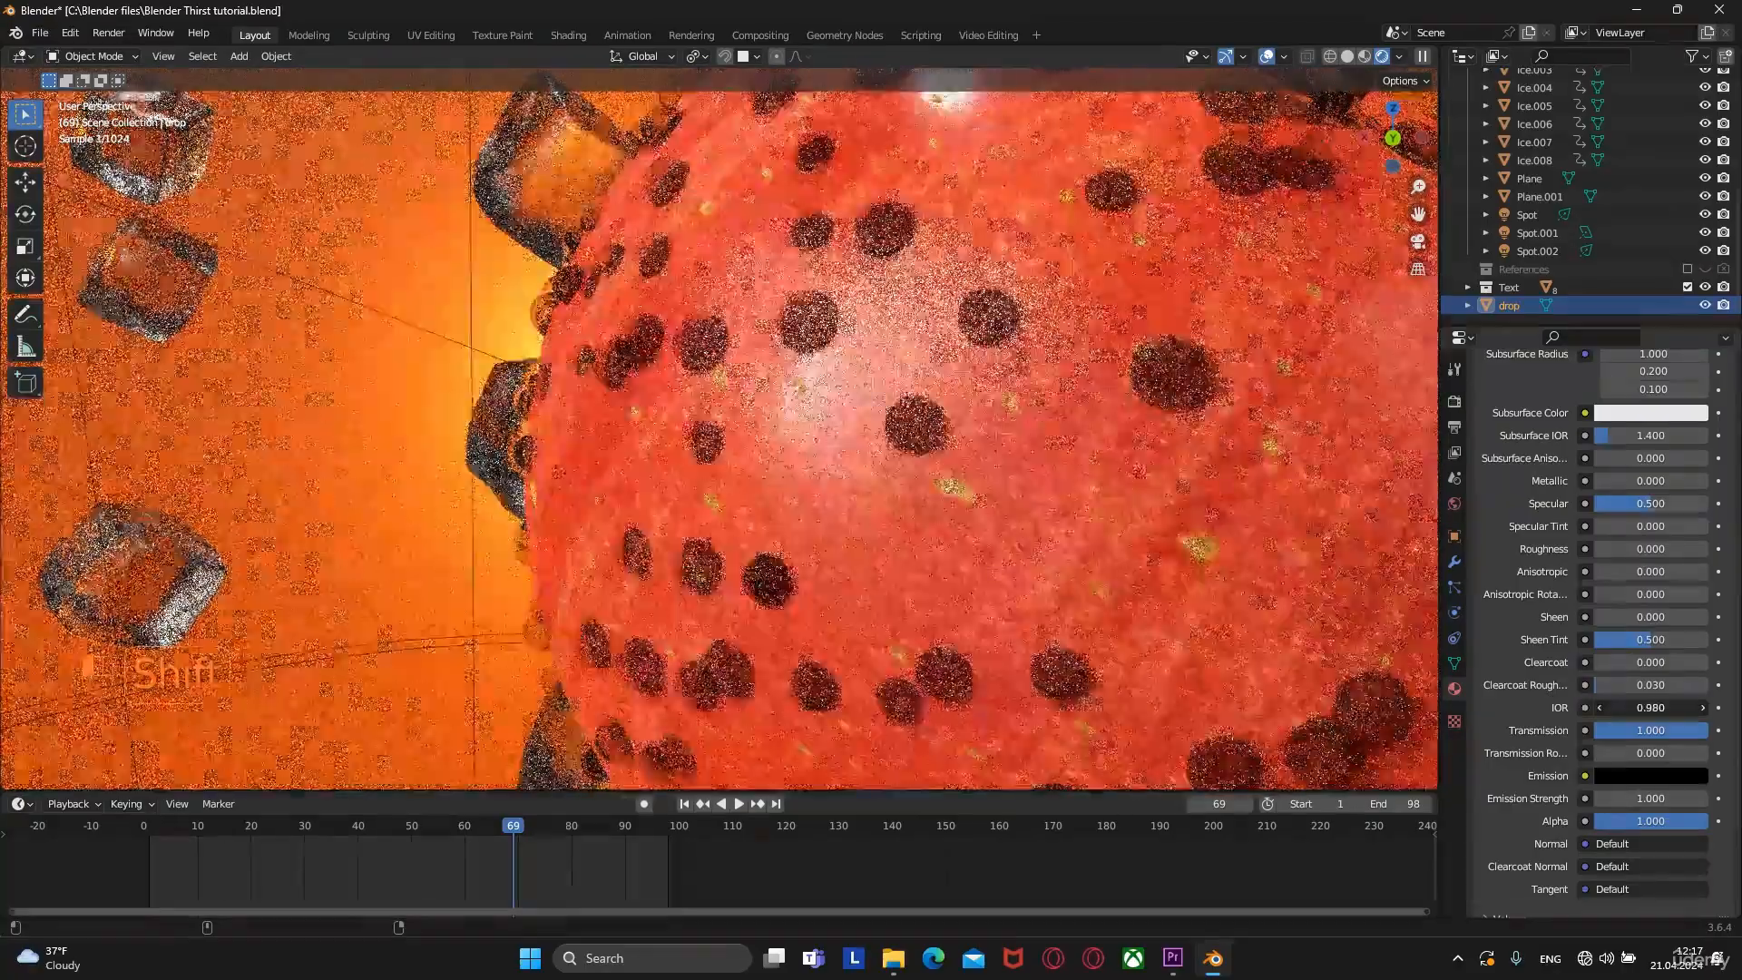
scroll(1105, 506, "down", 4)
scroll(1105, 506, "down", 1)
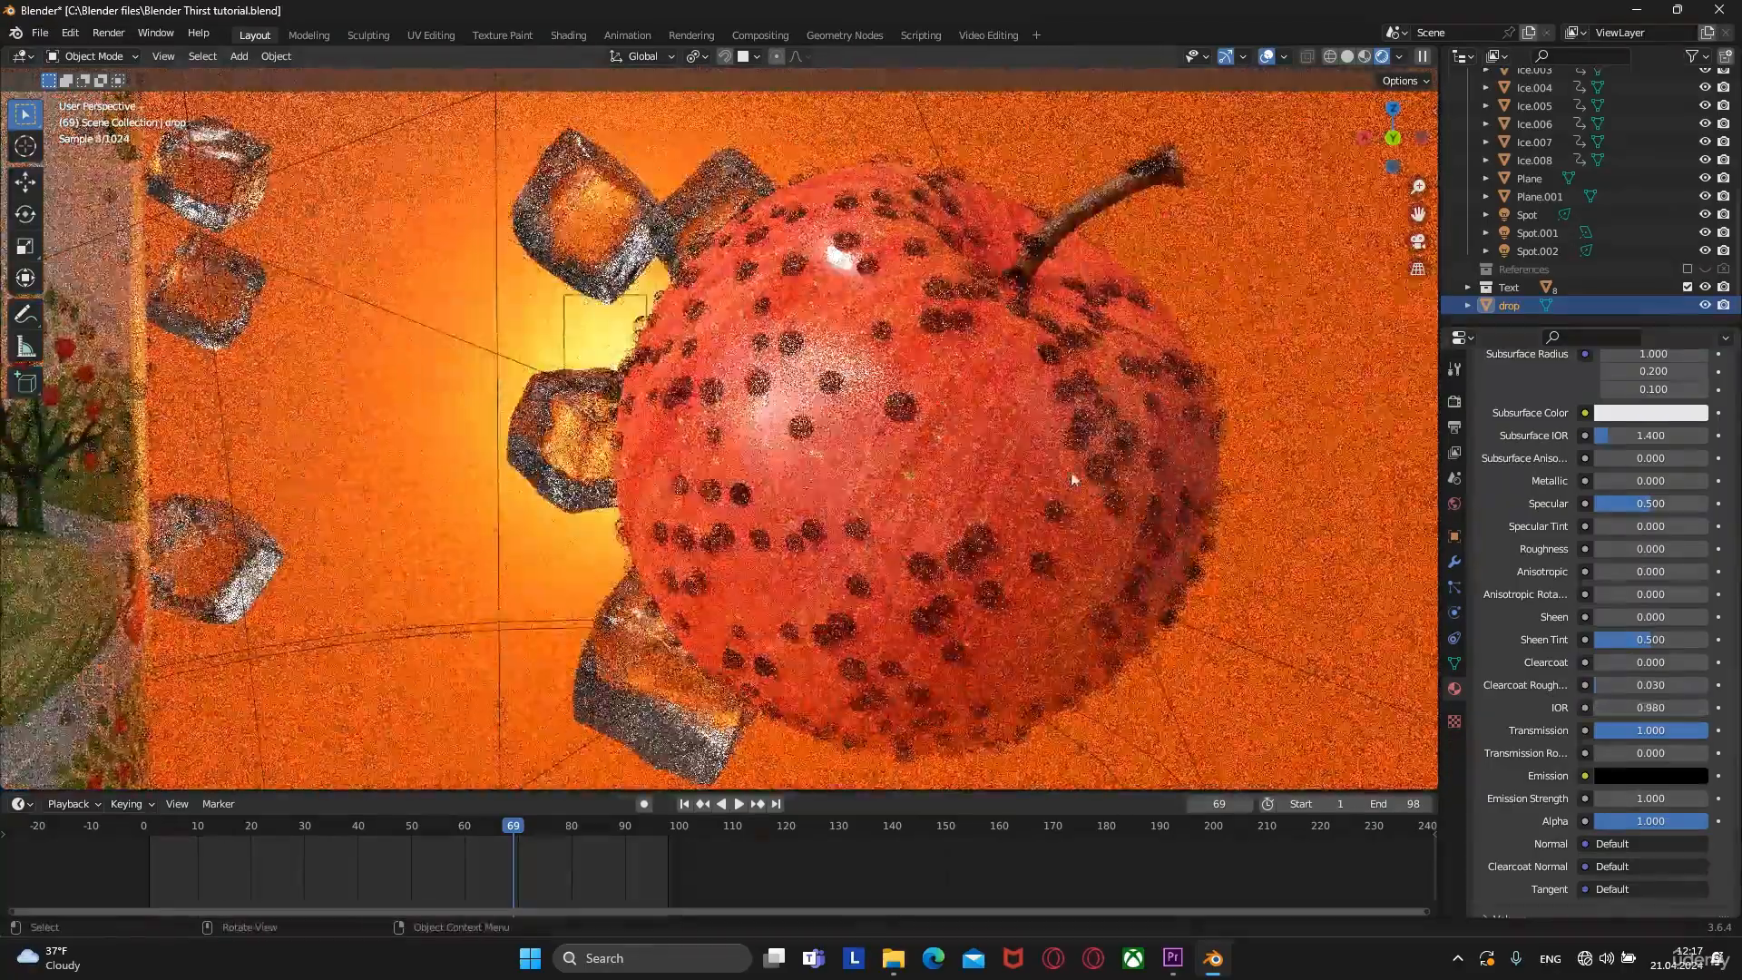
Switch the viewport to solid shading and make the particle settings of the apple beside the can a single-user copy
left_click(993, 454)
scroll(1017, 488, "down", 2)
scroll(1017, 489, "down", 3)
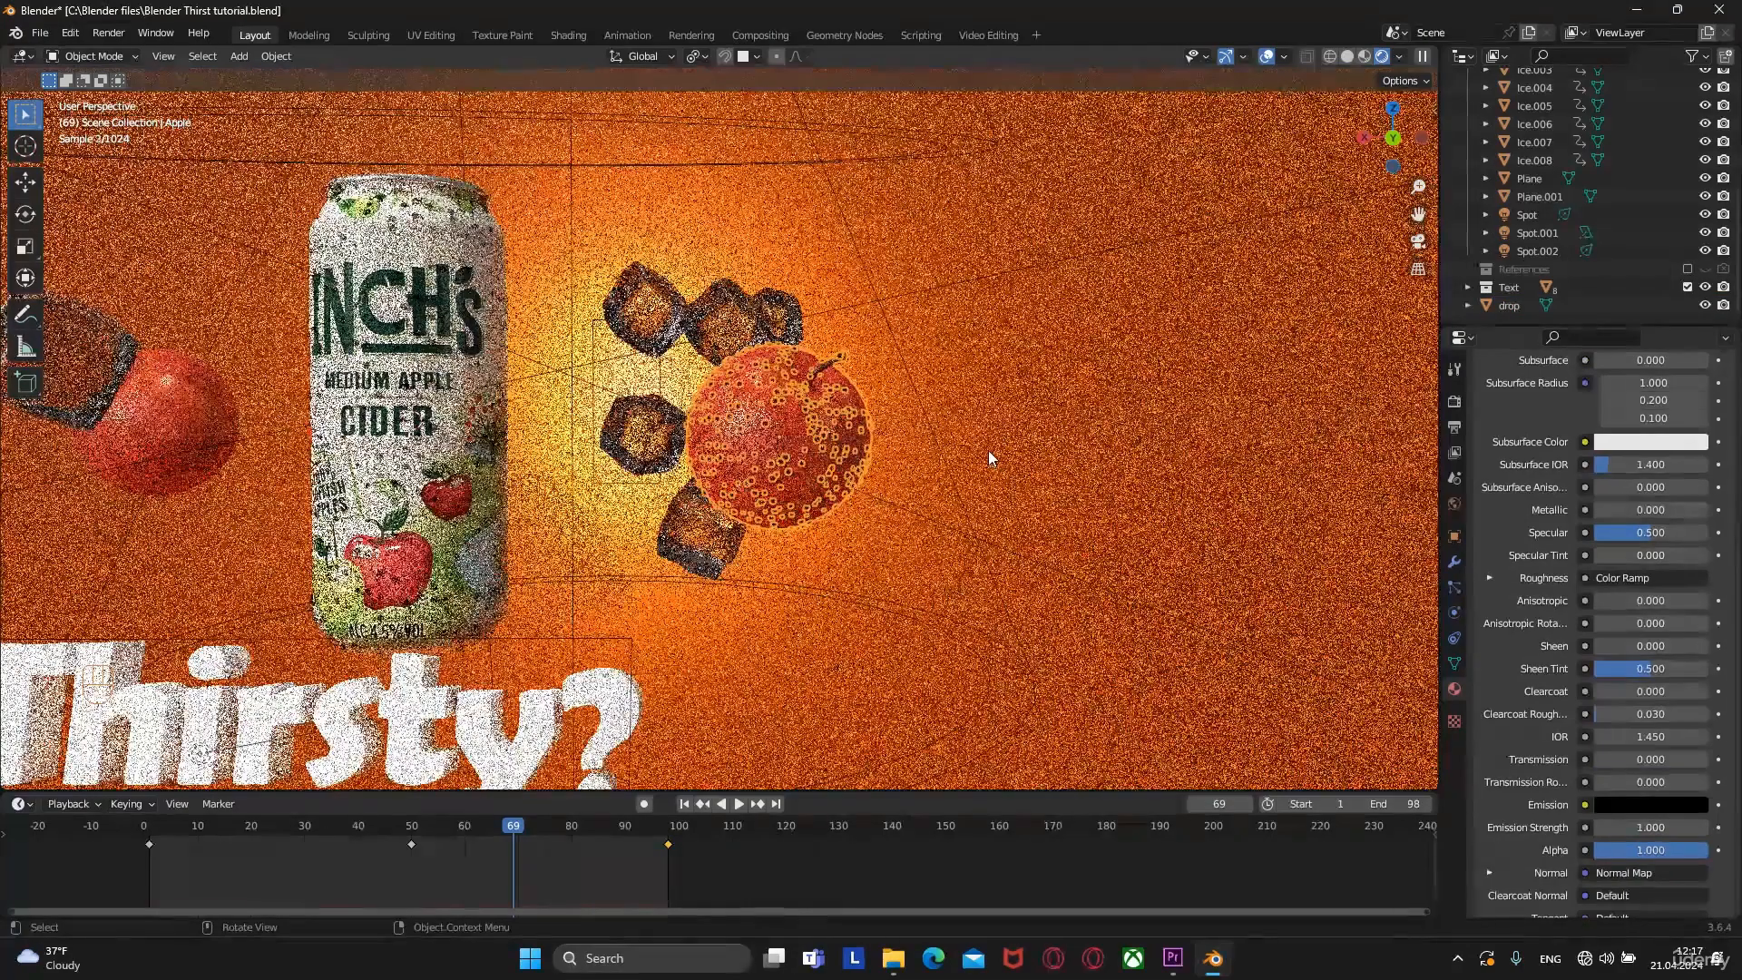
left_click(990, 450)
left_click(802, 416)
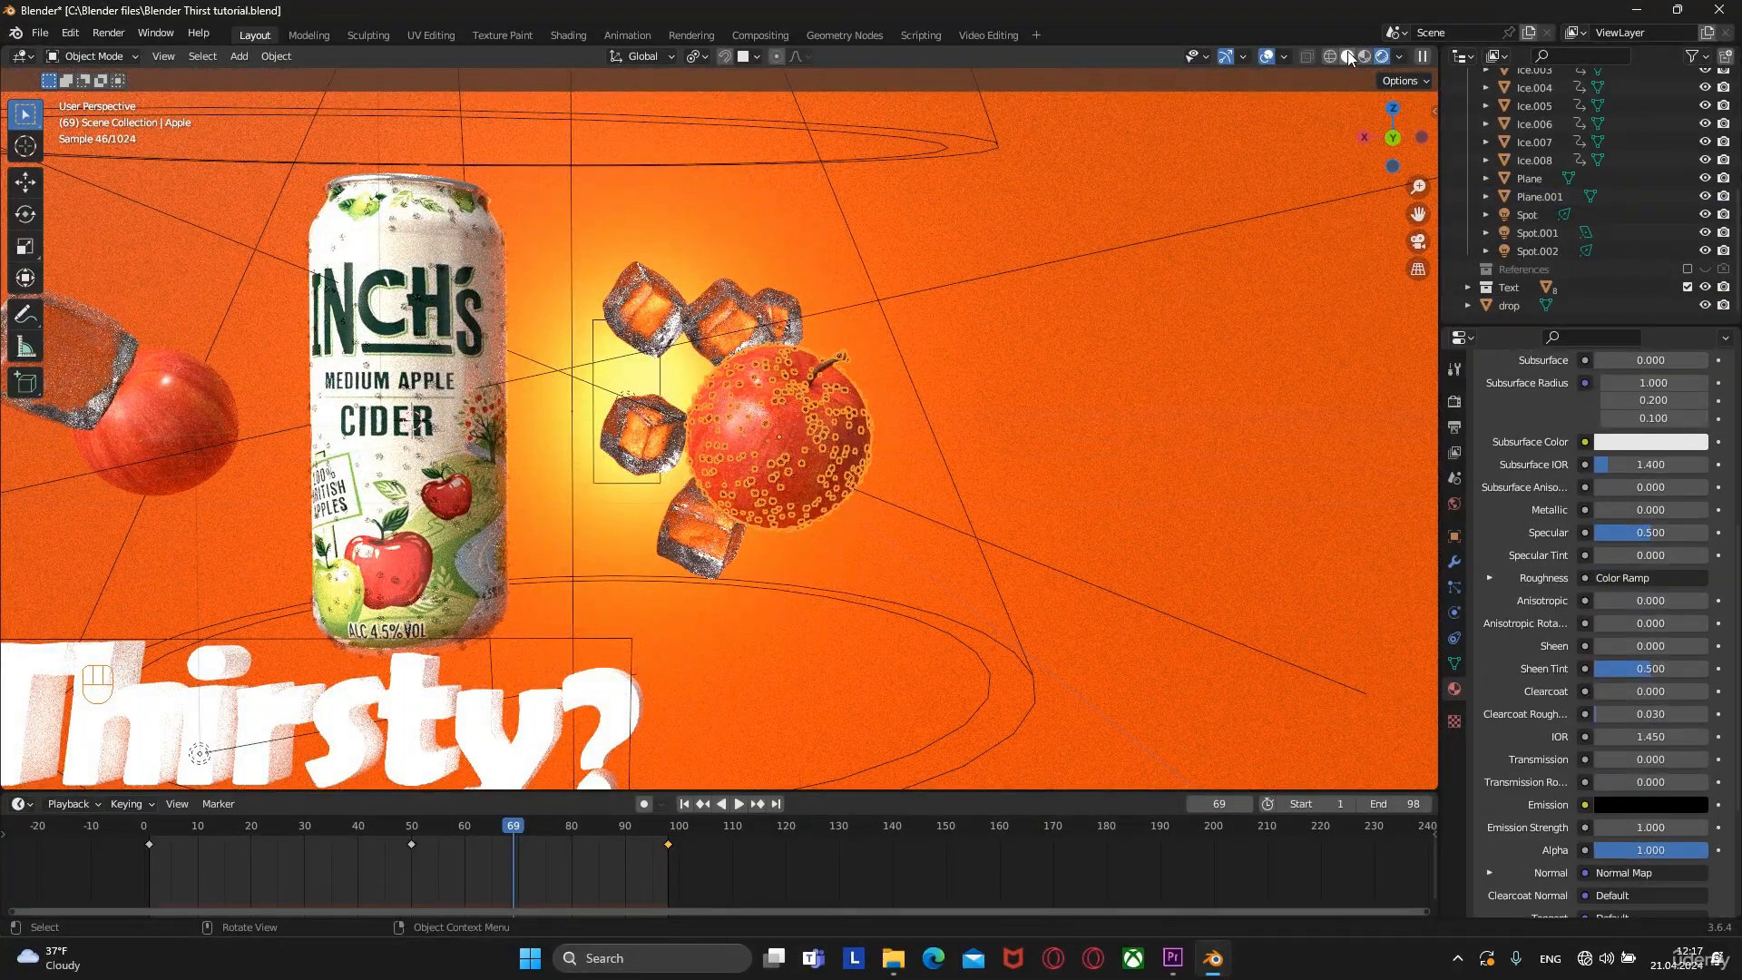
scroll(926, 349, "up", 3)
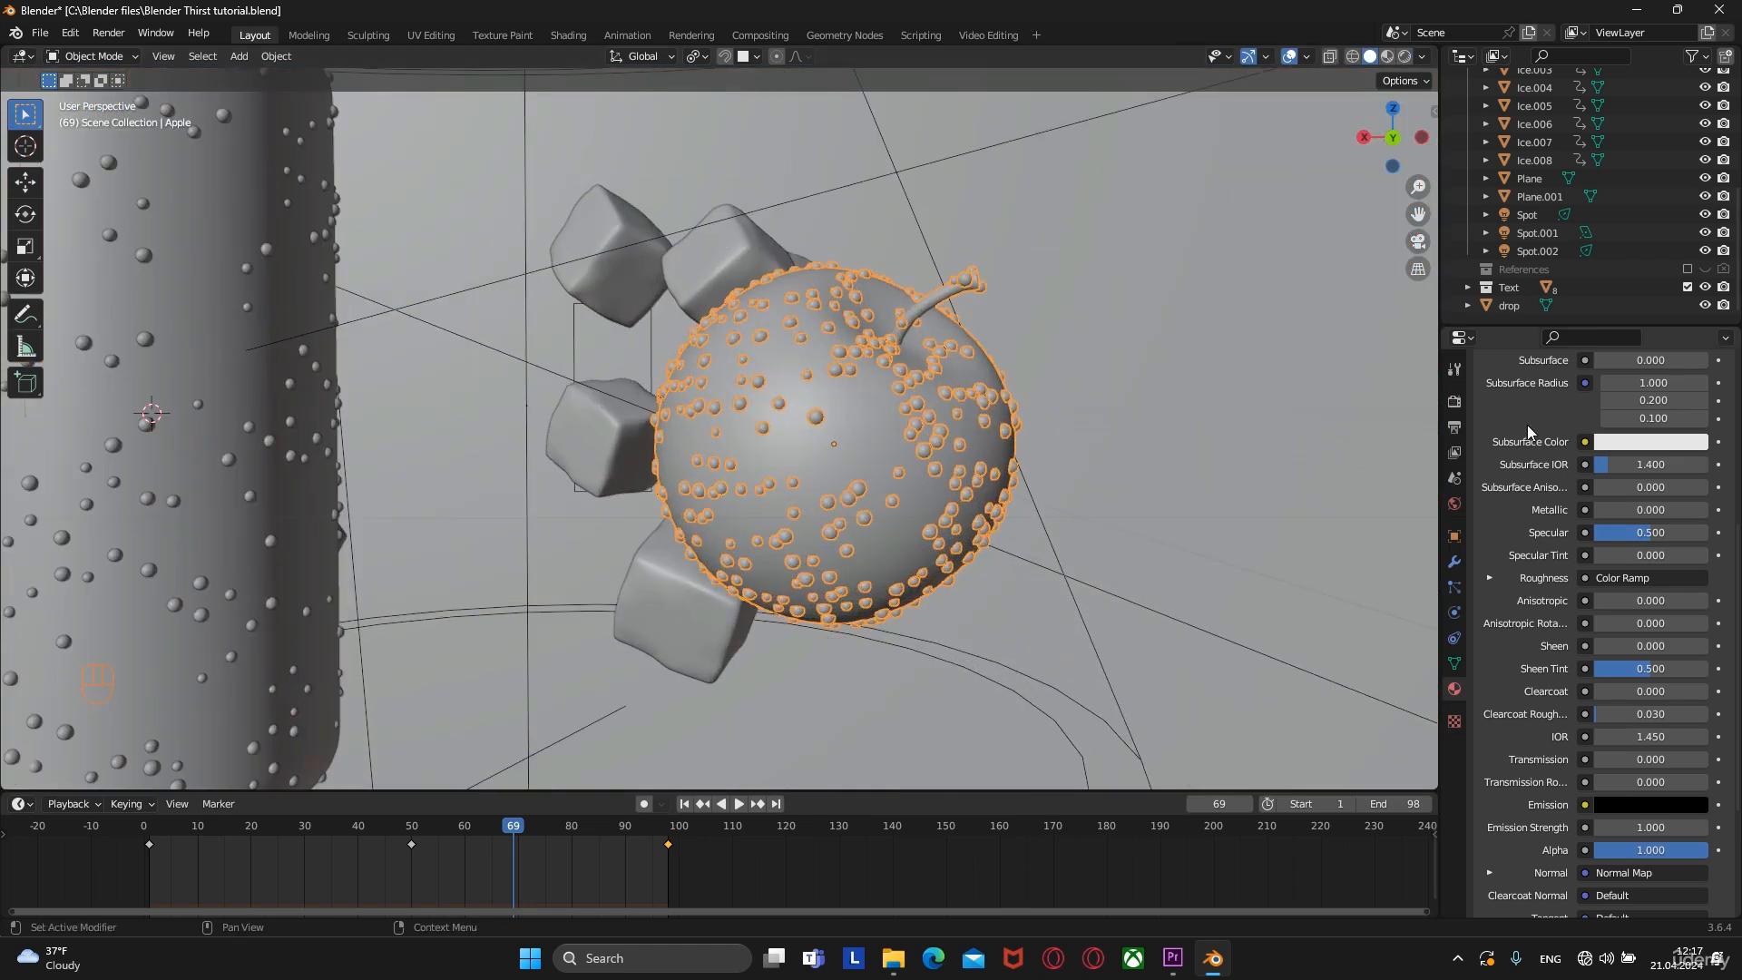
left_click(1454, 587)
scroll(1601, 564, "up", 5)
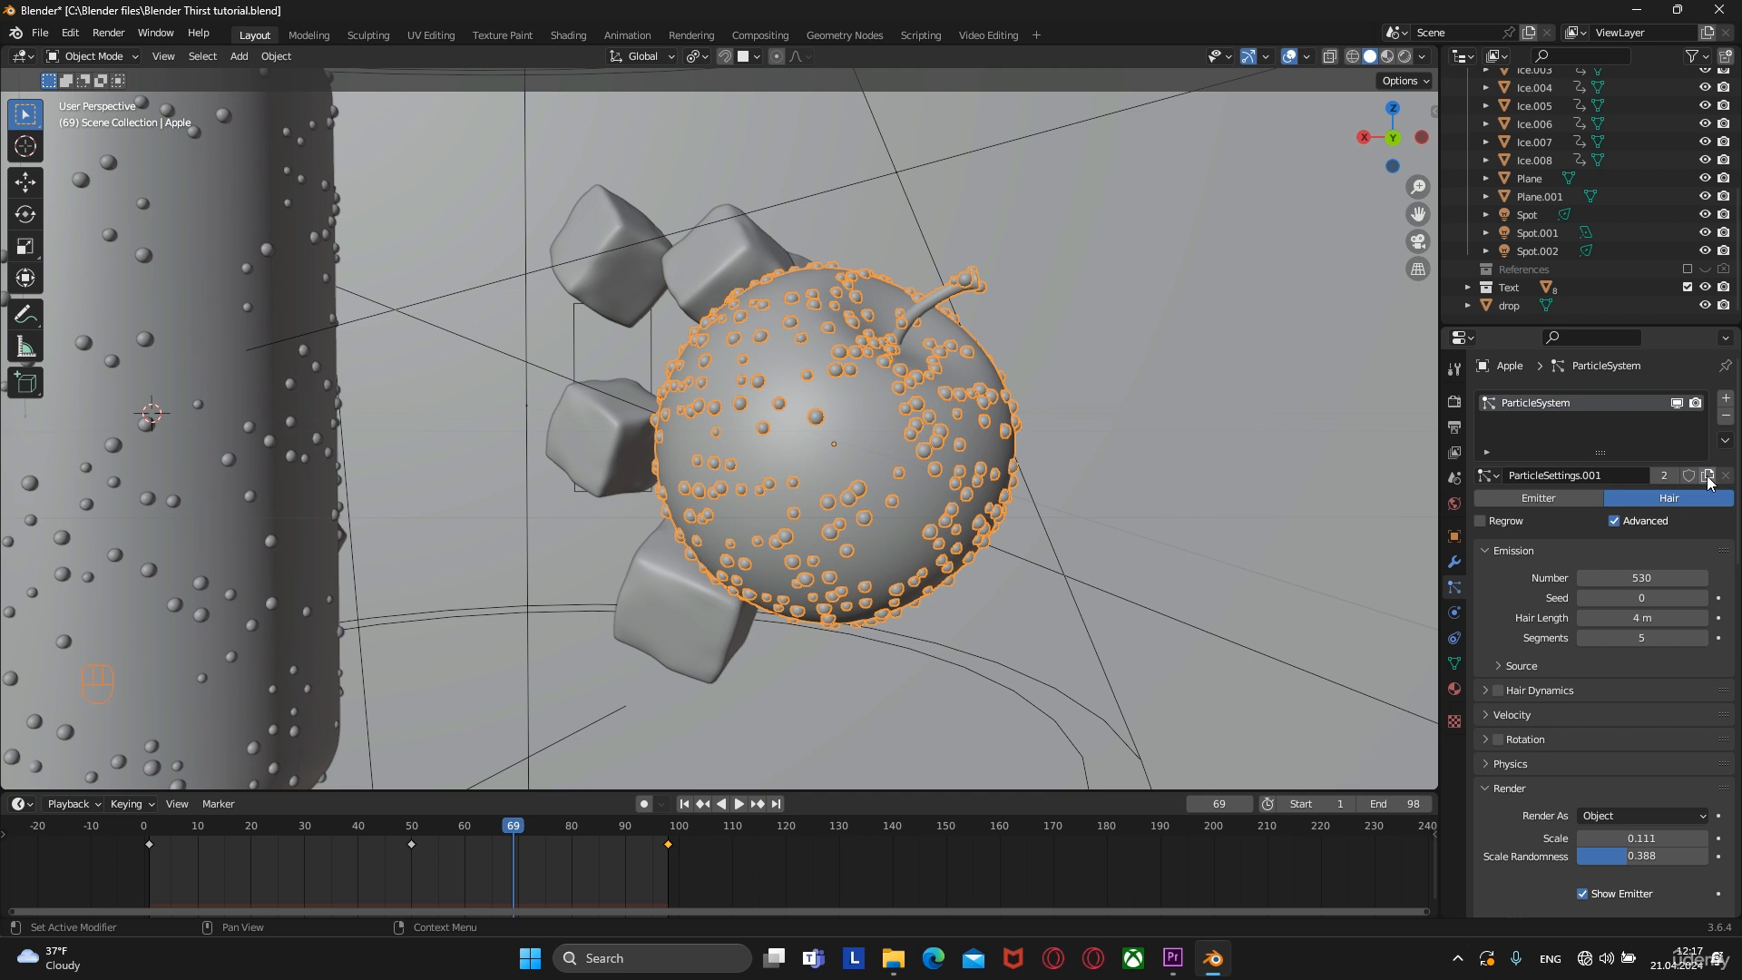
left_click(1709, 476)
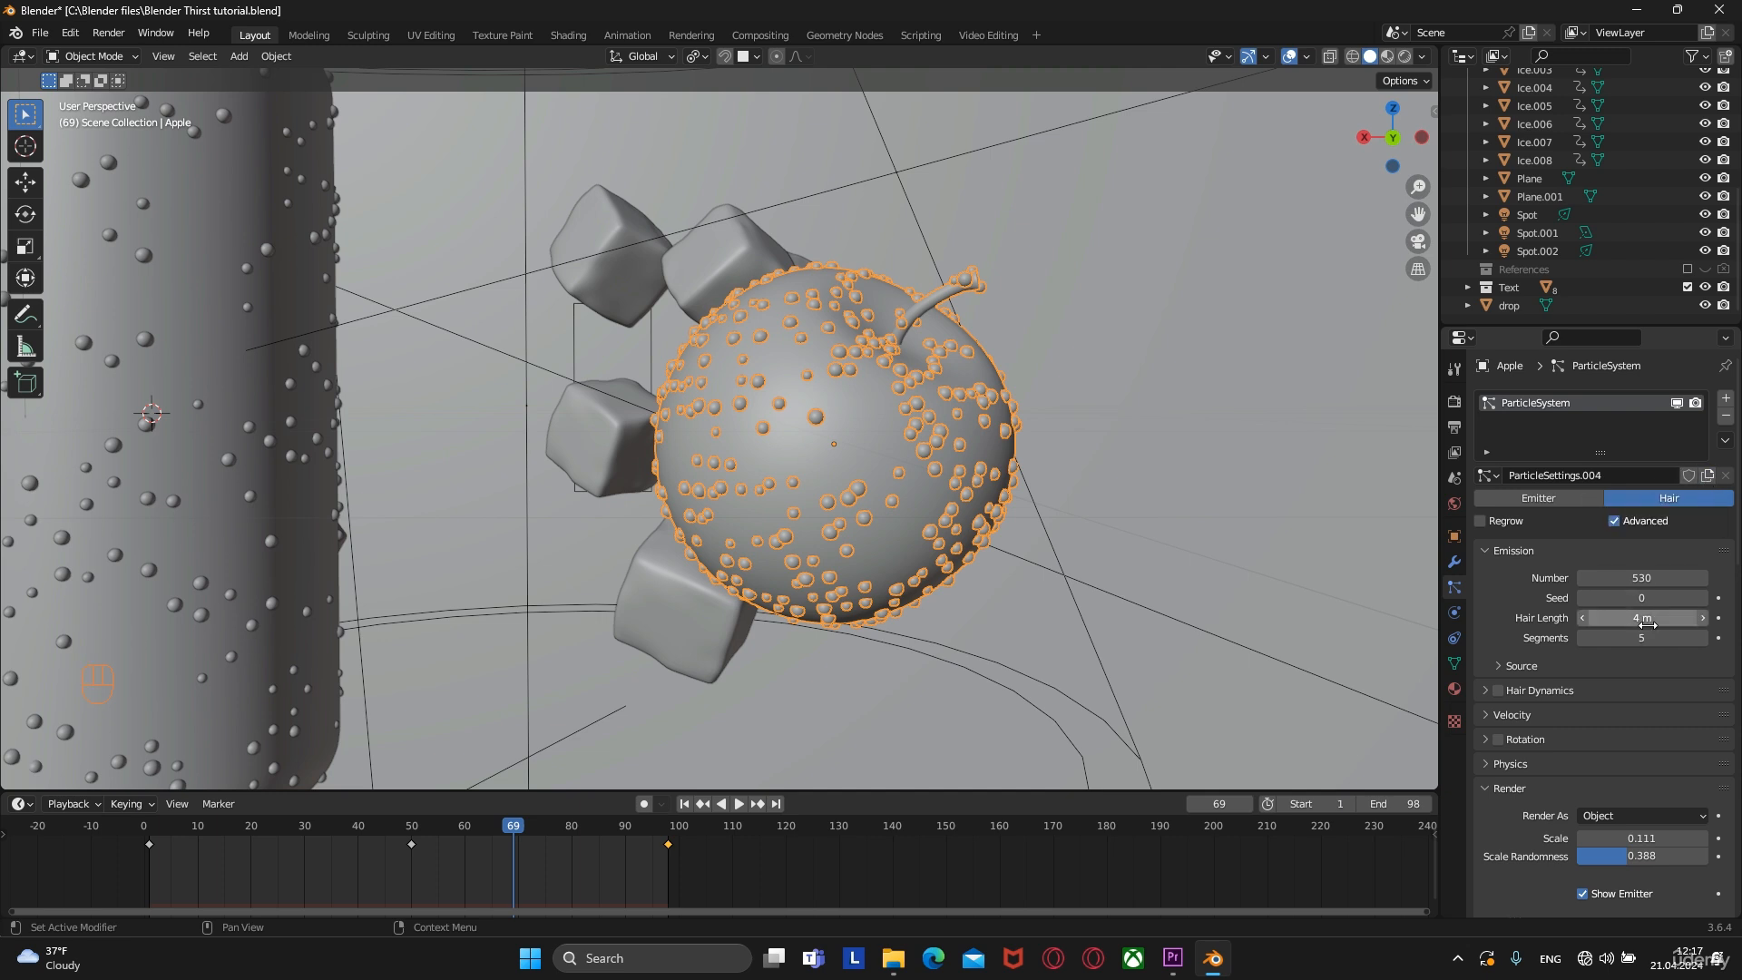
Set the apple's particle number to 260, render scale to 0.101 and scale randomness to 0.490
double_click(1653, 573)
key("BackSpace")
type("260")
key("Return")
scroll(1651, 575, "down", 5)
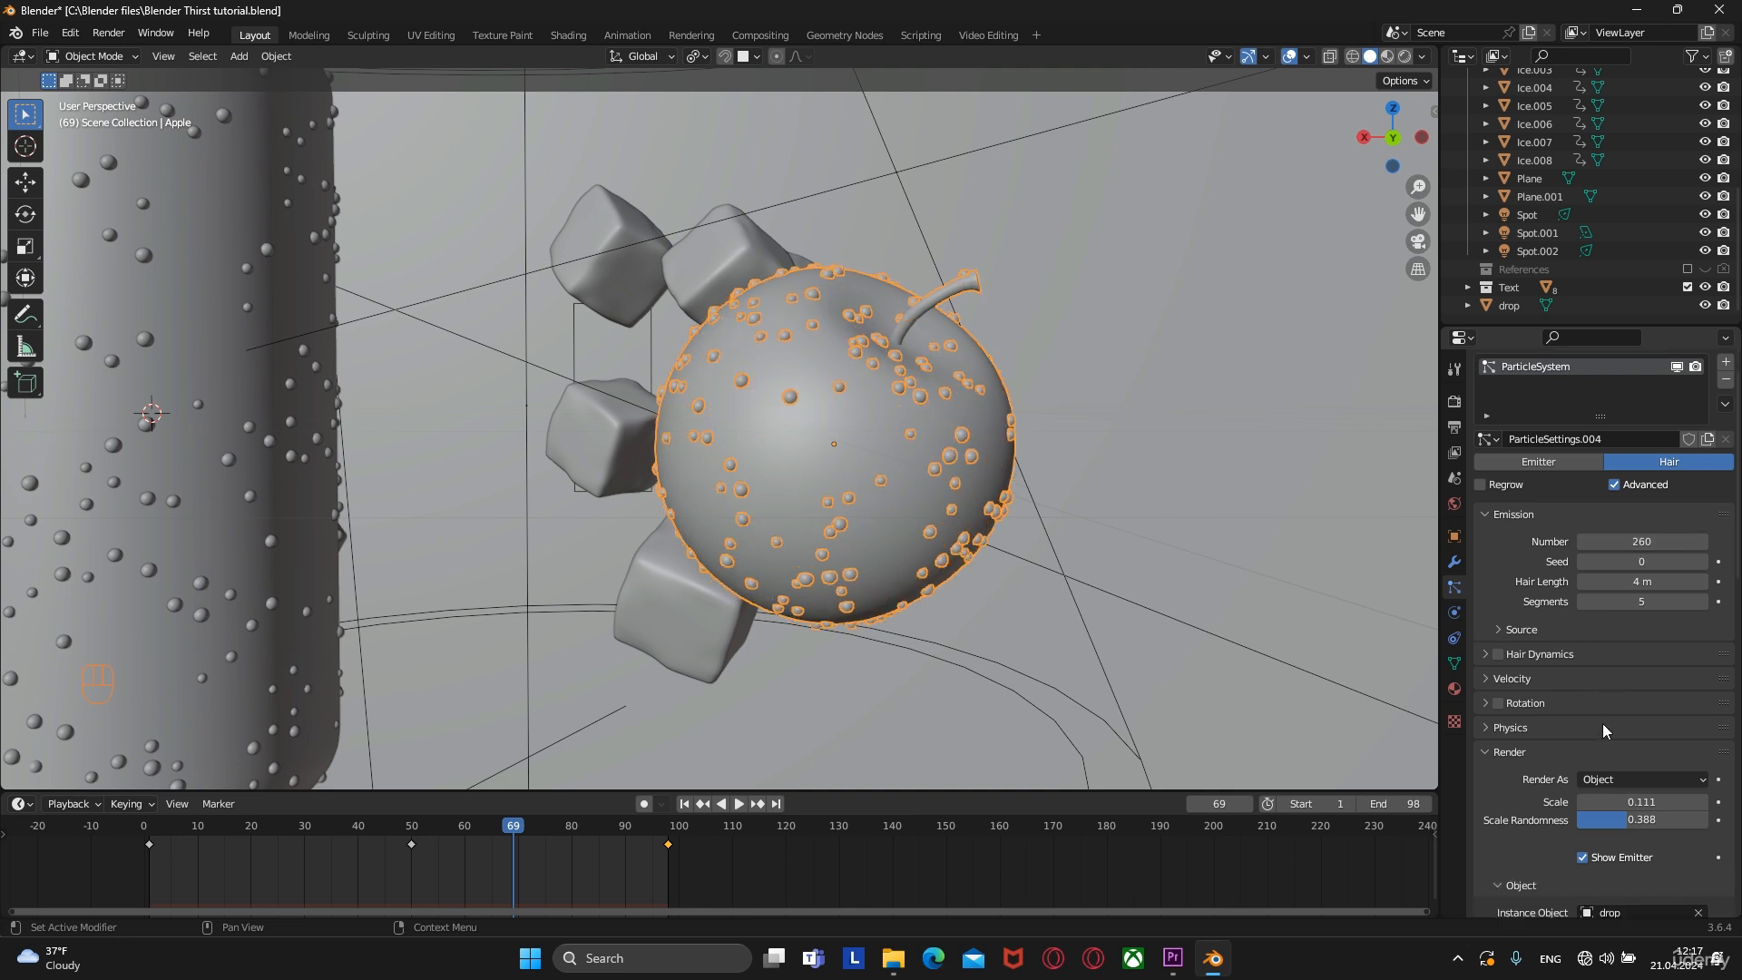
mouse_move(1642, 656)
left_mouse_down("shift")
mouse_move(1606, 656)
mouse_move(1653, 675)
left_mouse_up("shift")
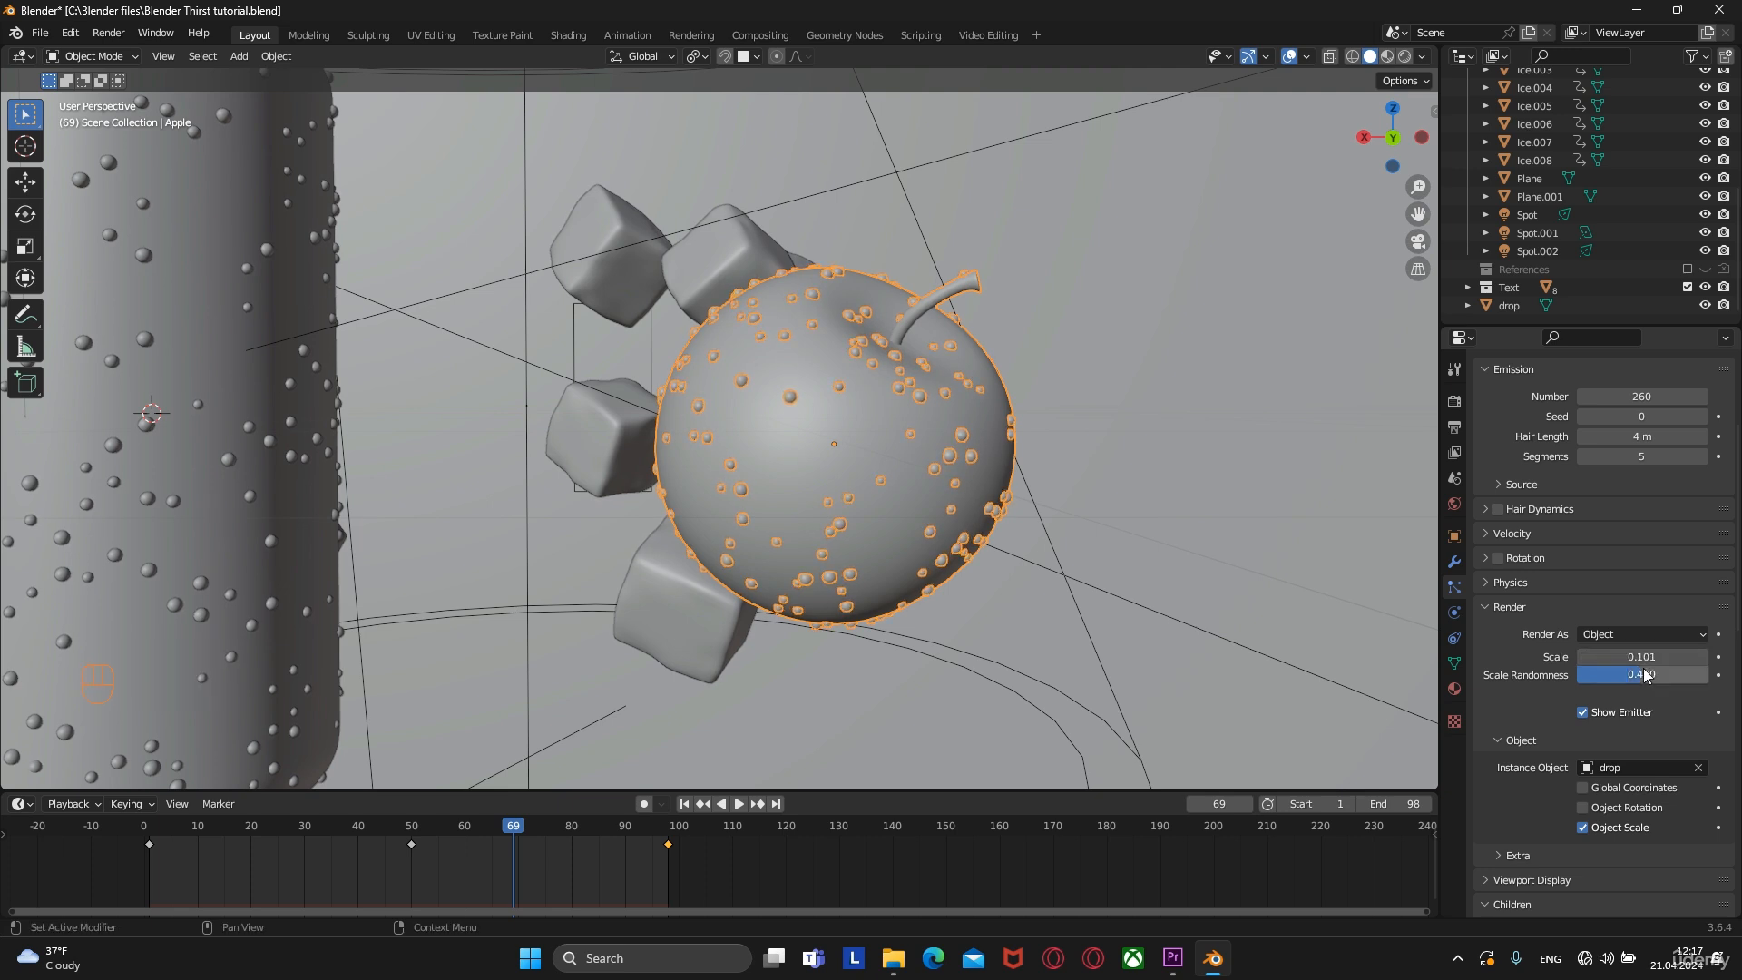
Reduce the number of drops on the apple to 170
scroll(1647, 675, "up", 5)
left_click(1644, 574)
key("BackSpace")
type("50")
key("Return")
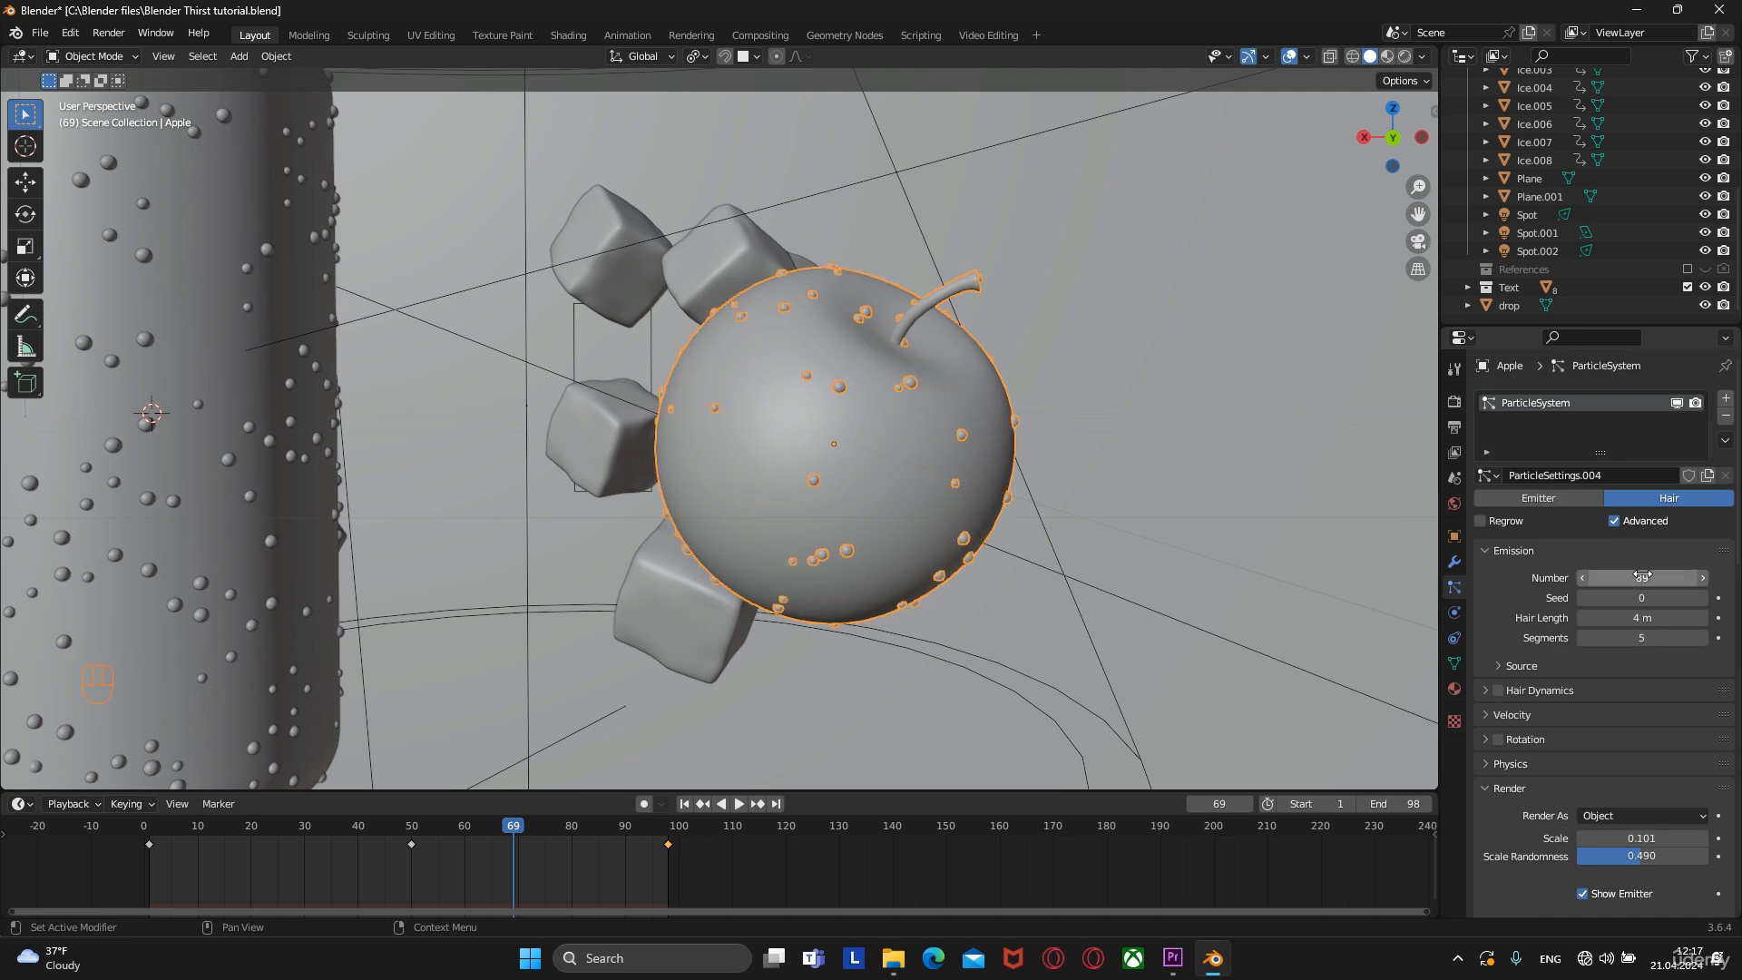
left_click(1647, 578)
type("120")
key("Return")
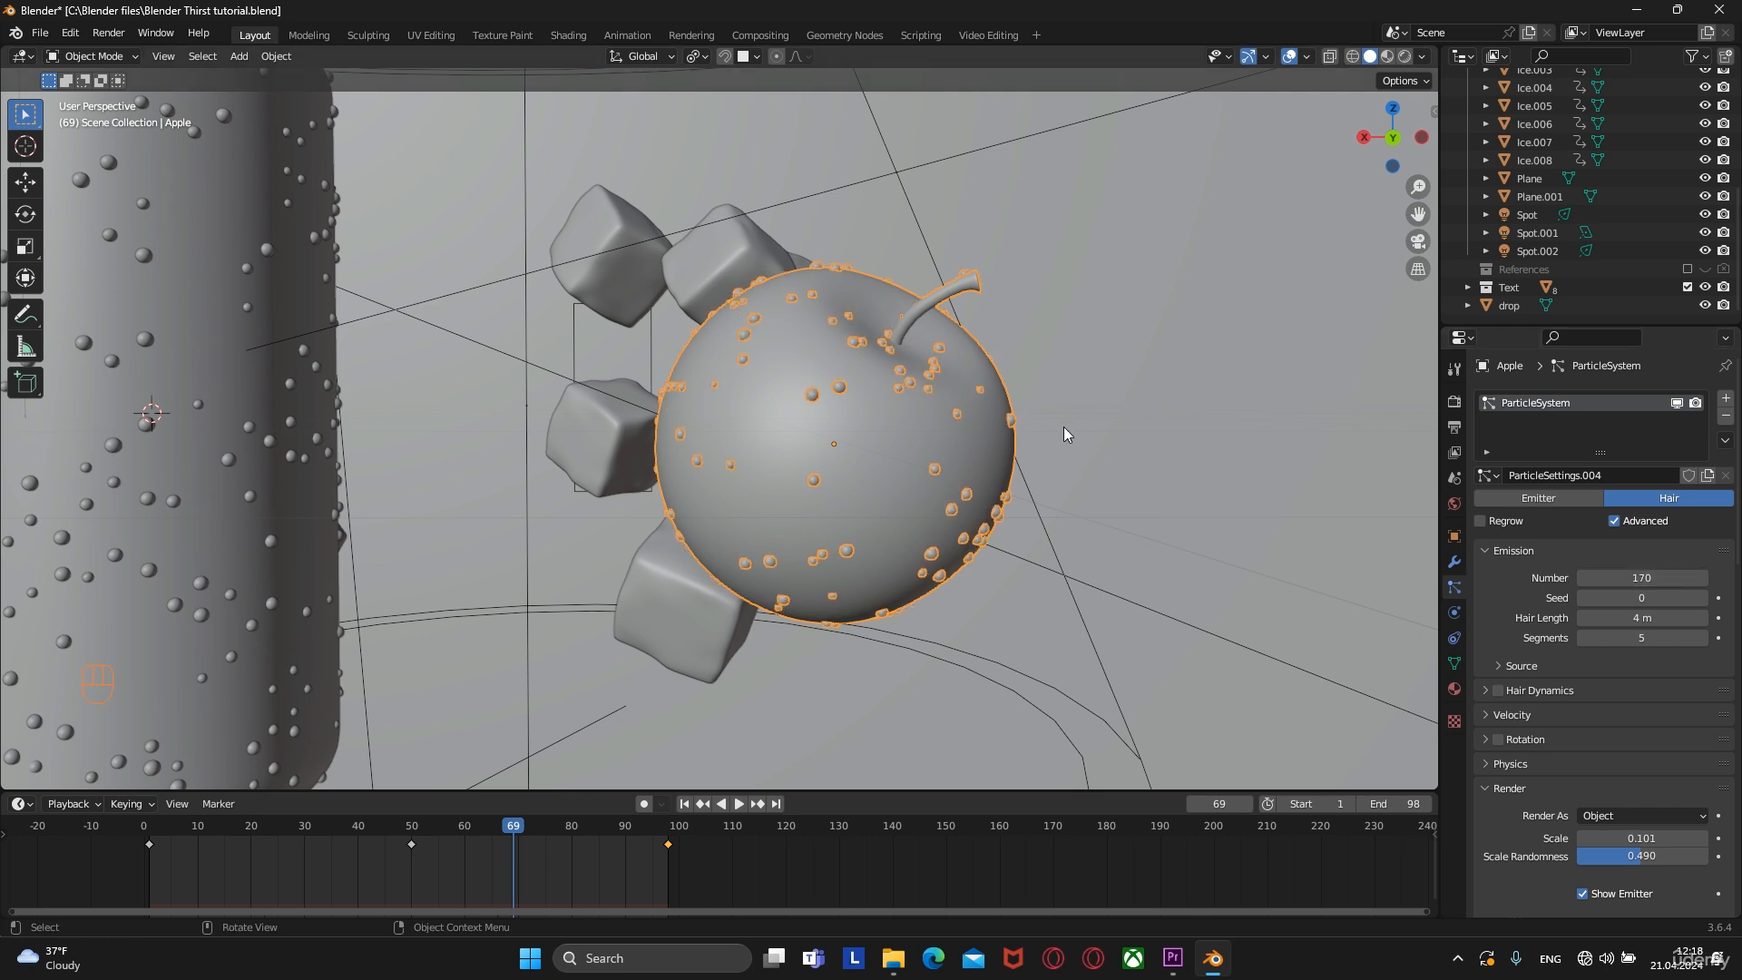
Add a particle system to the second apple on the can's other side and assign it the existing ParticleSettings.004
scroll(1066, 422, "down", 6)
left_click(940, 421)
scroll(858, 462, "up", 6)
middle_click_drag(856, 460, 352, 428, "shift")
scroll(1040, 448, "down", 3)
left_click(387, 428)
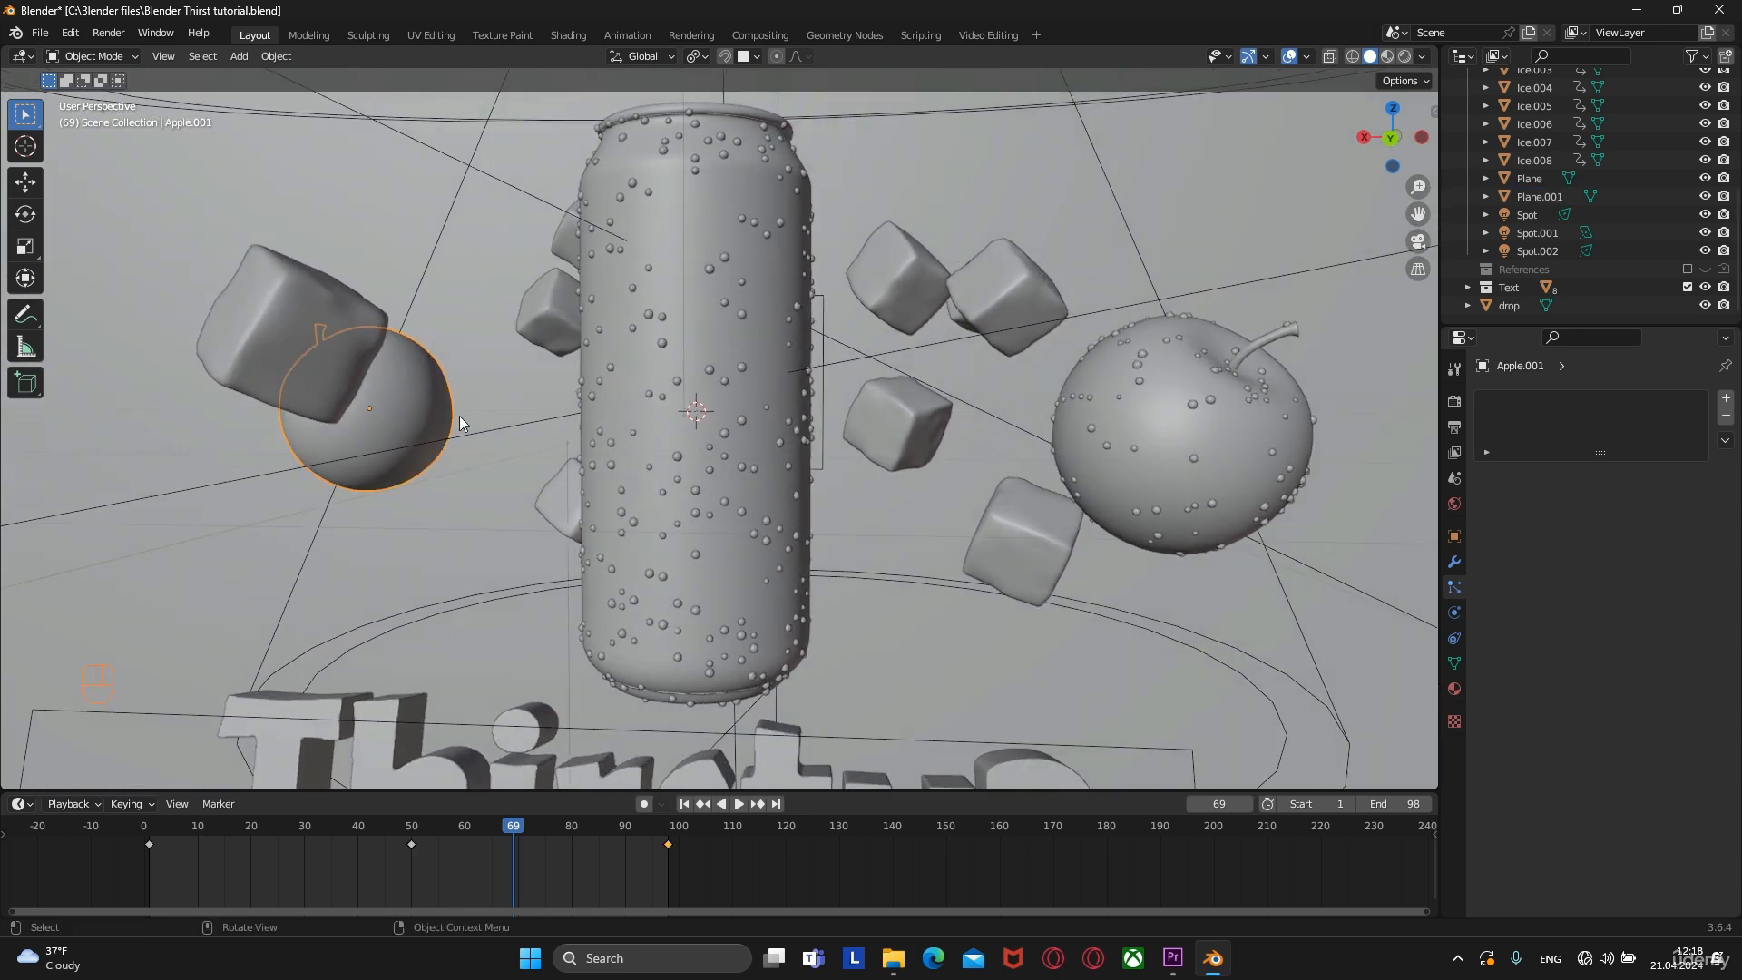
left_click(1168, 453)
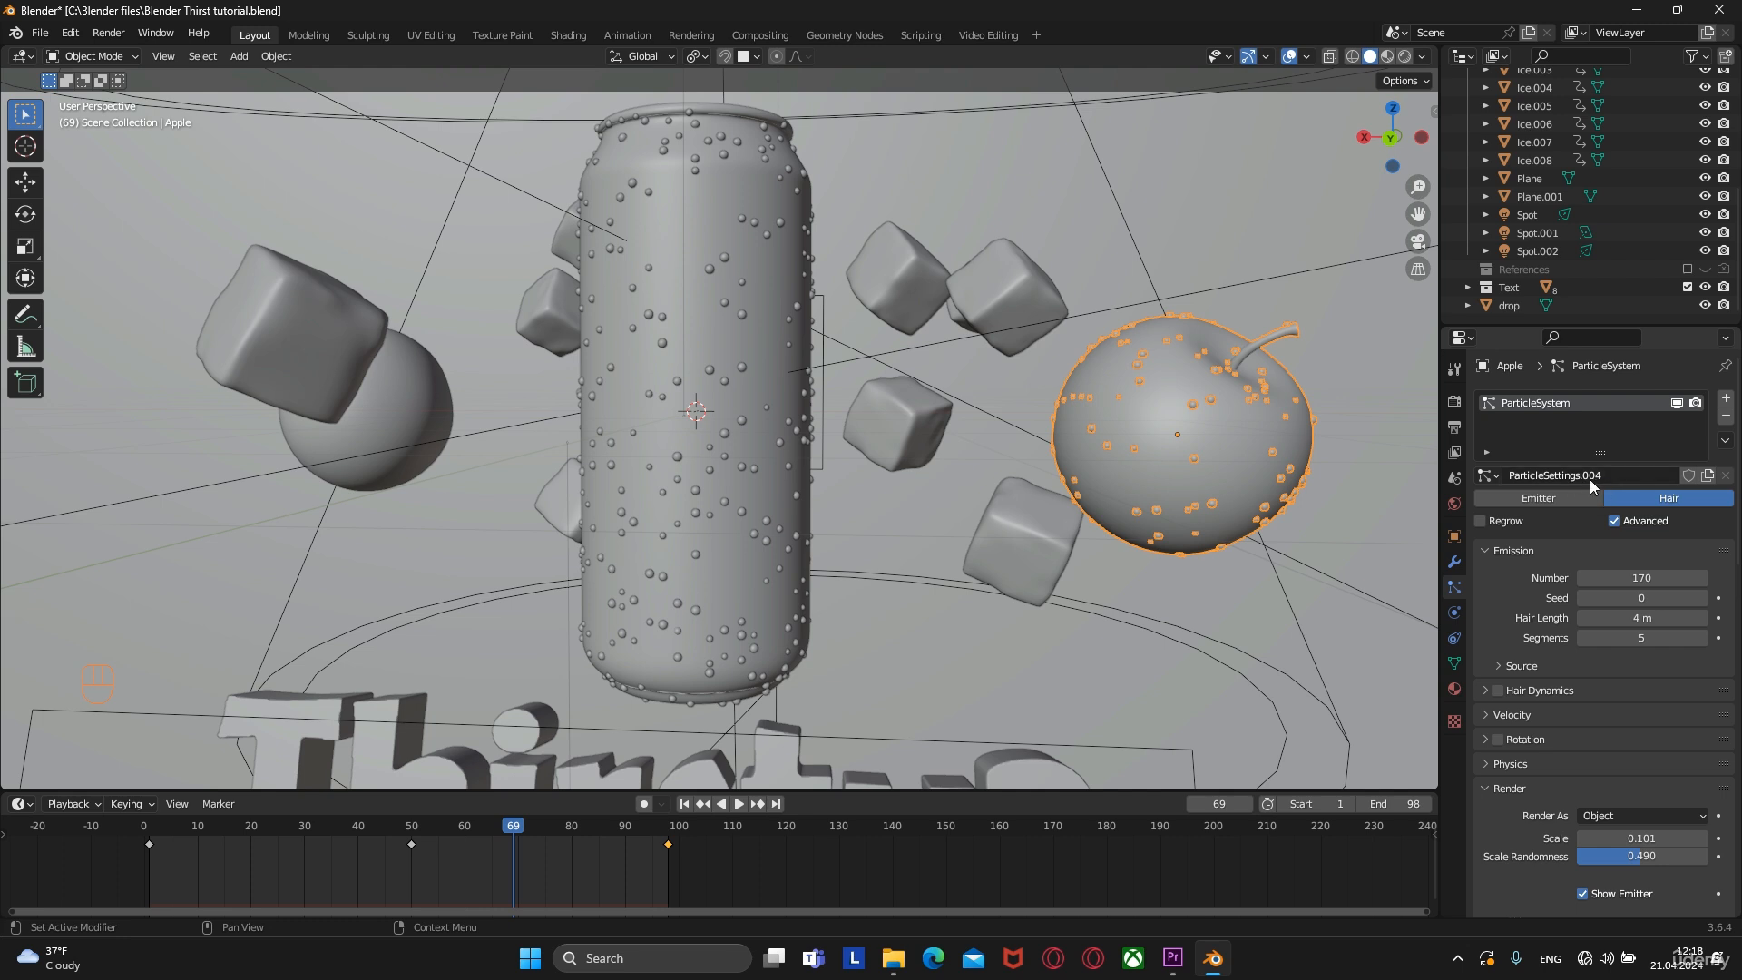
left_click(381, 404)
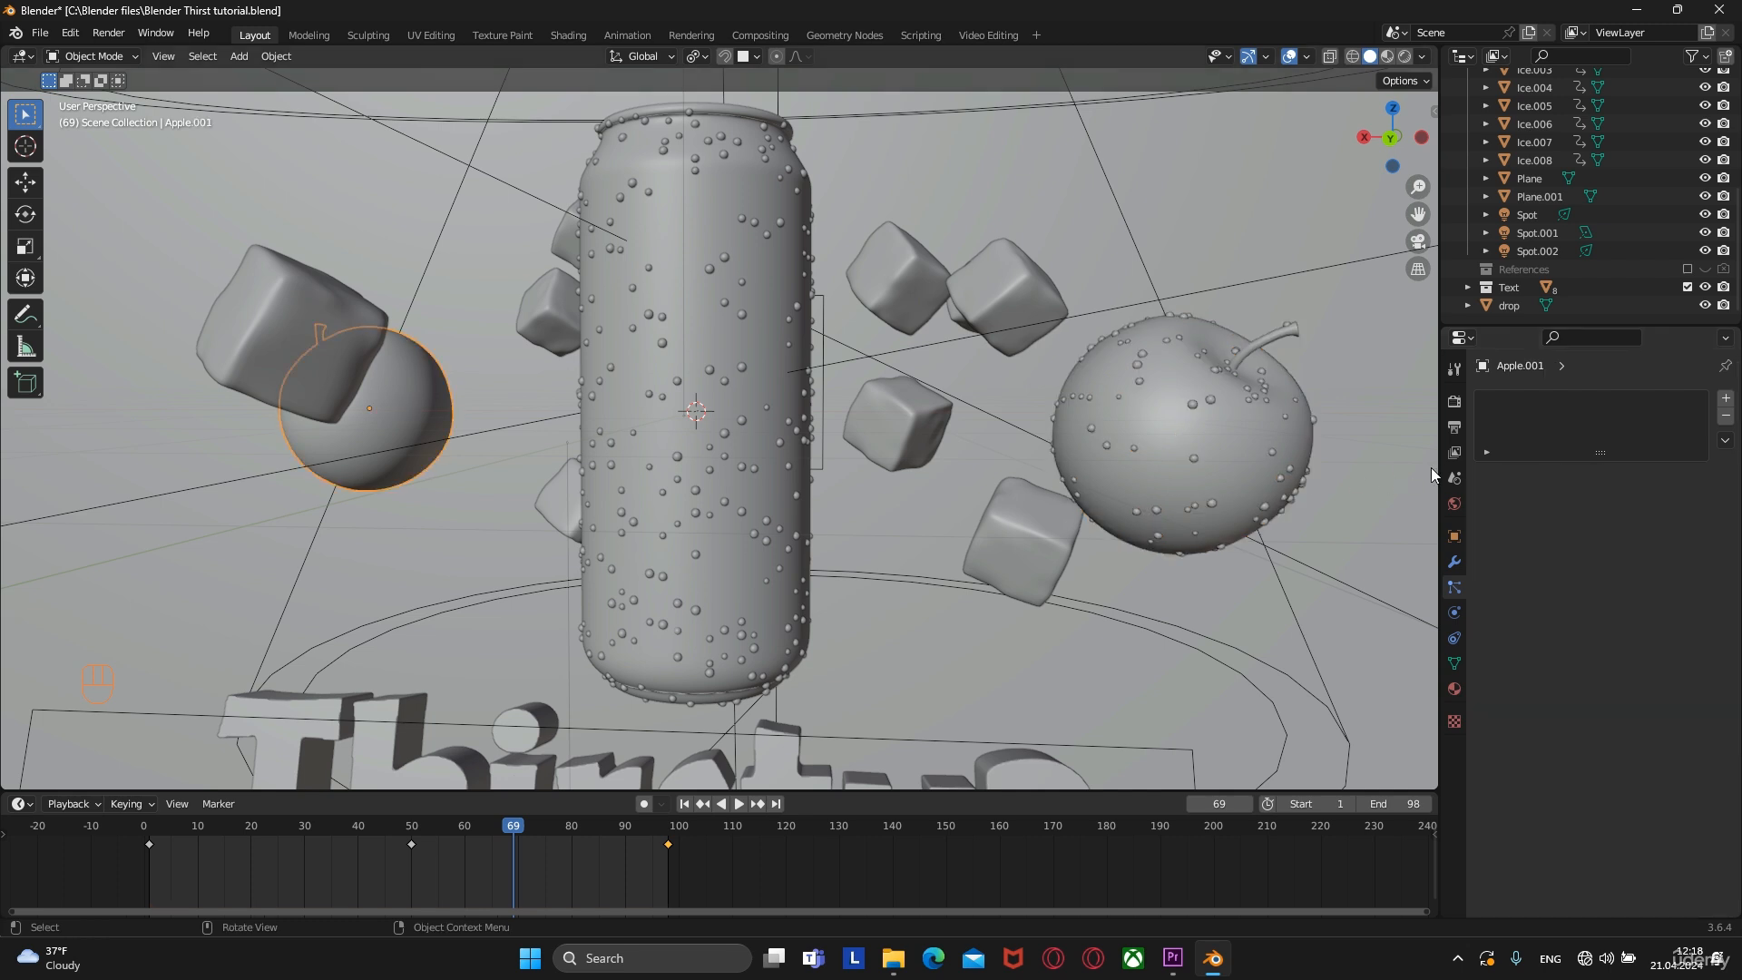
left_click(1727, 399)
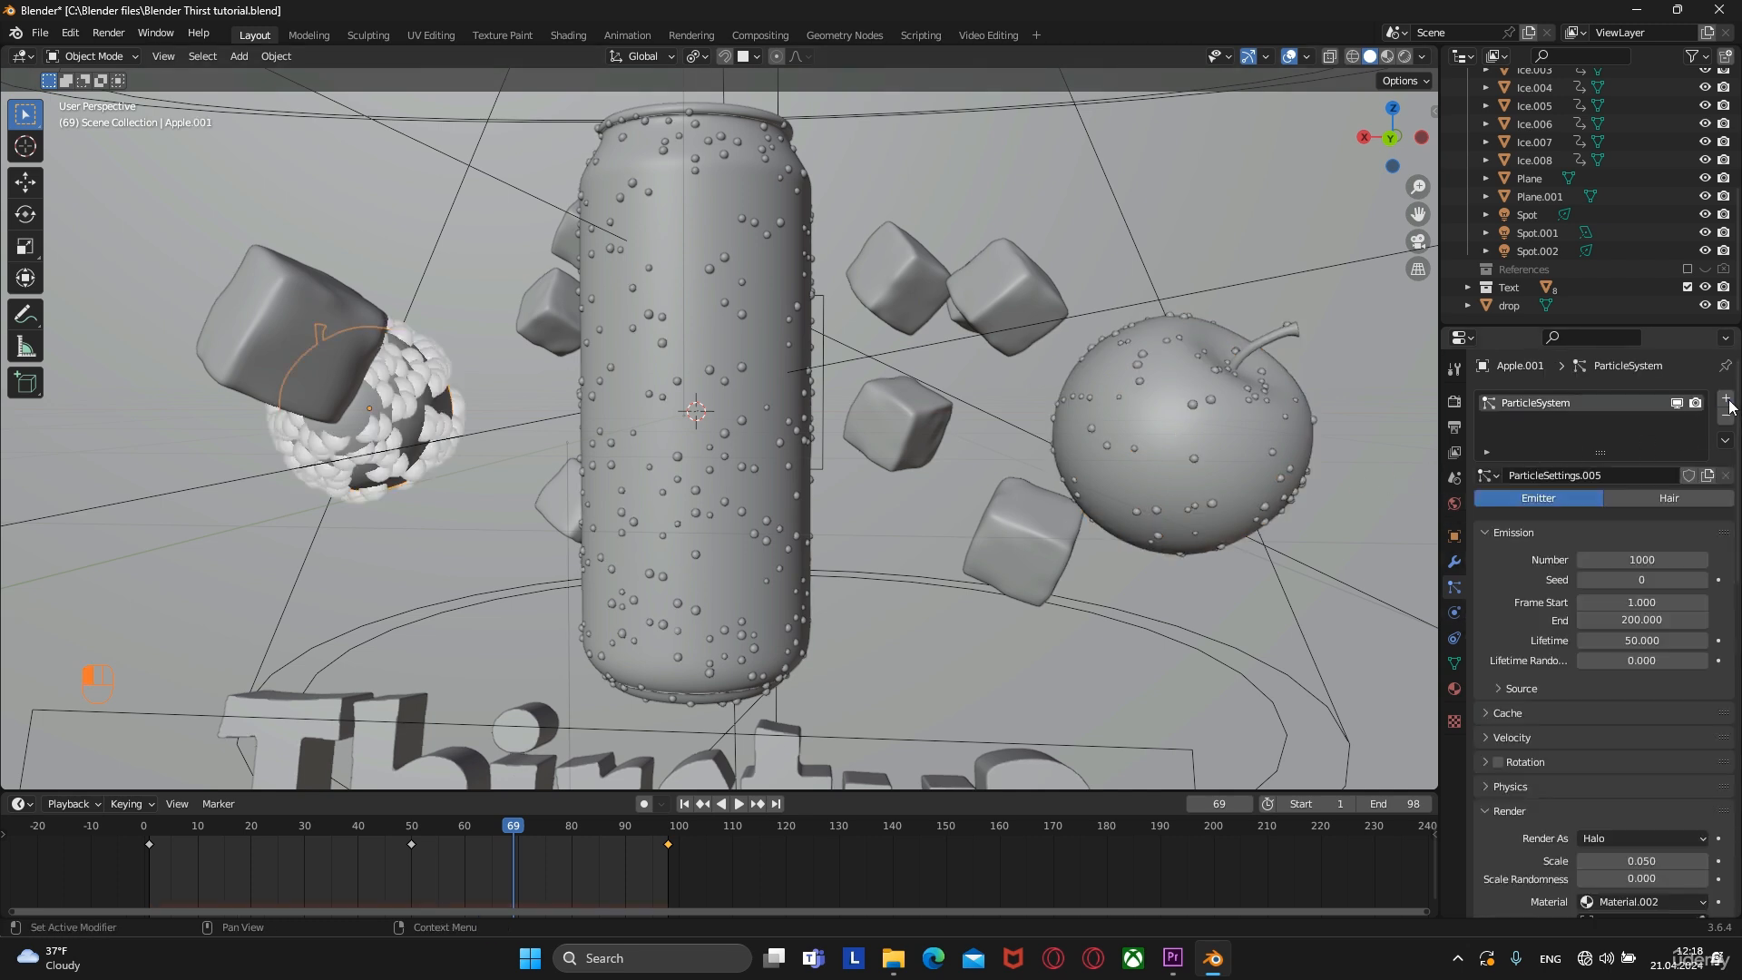
left_click(1489, 475)
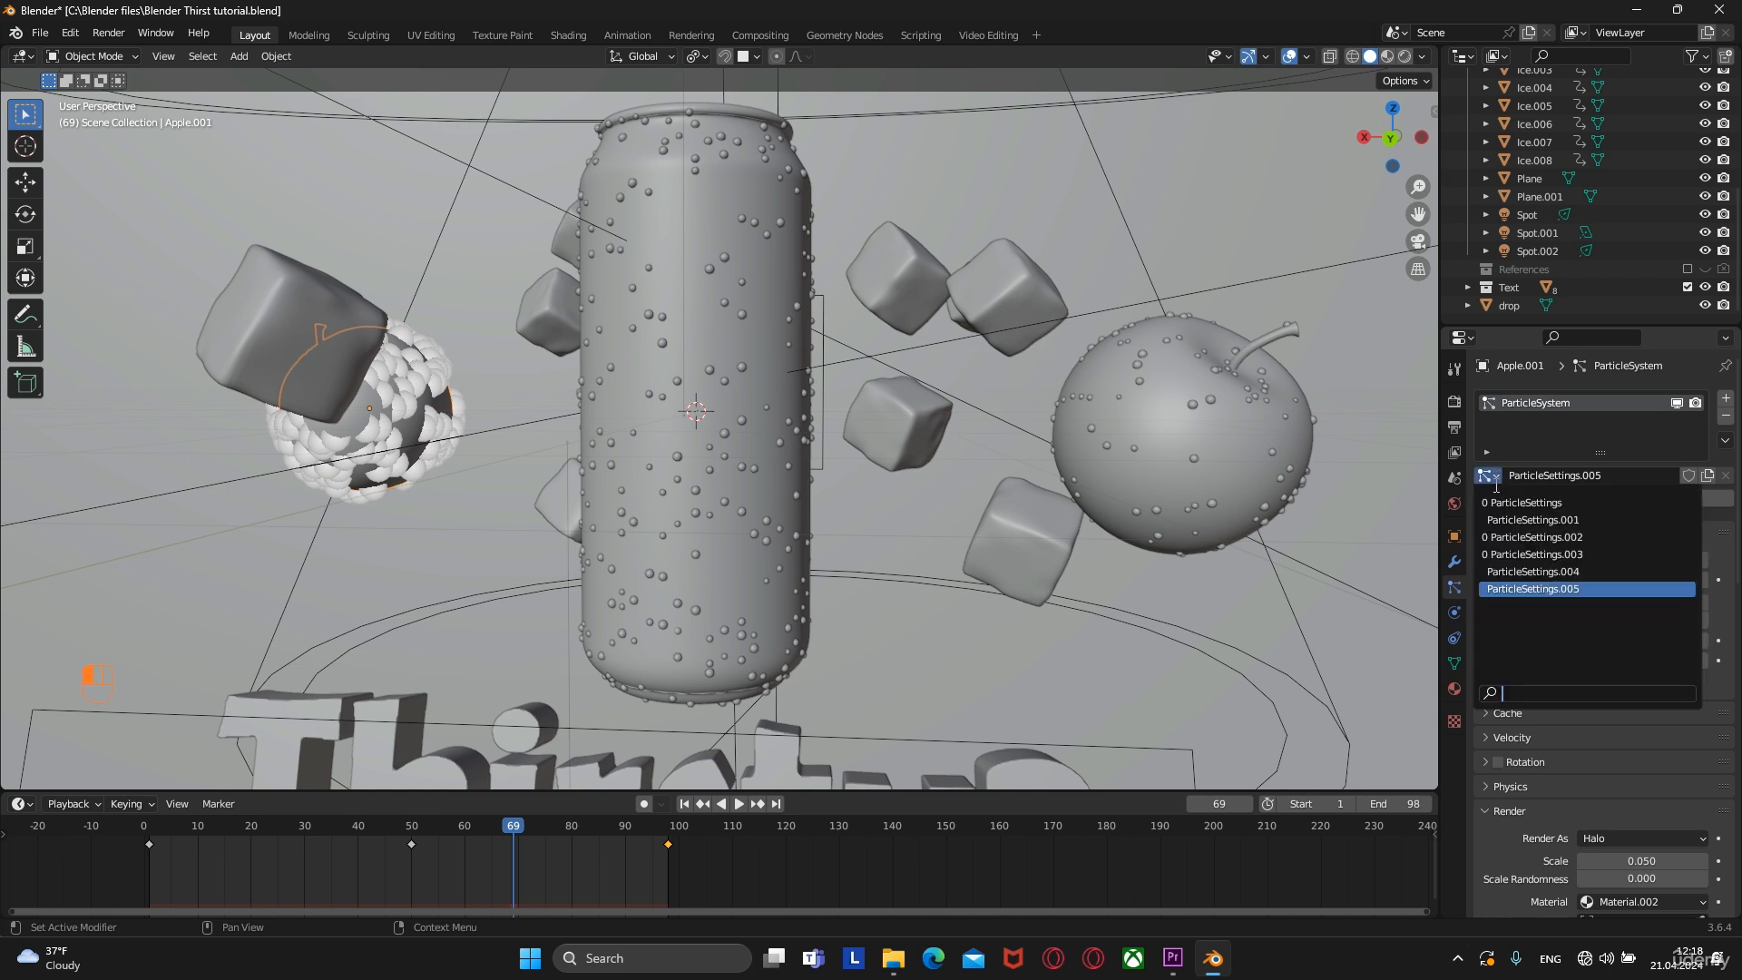
left_click(1514, 572)
Examine the drops on both apples and the can within the whole scene
mouse_move(817, 454)
middle_mouse_down()
mouse_move(646, 432)
mouse_move(817, 438)
middle_mouse_up()
mouse_move(708, 436)
middle_mouse_down("shift")
mouse_move(807, 434)
mouse_move(740, 468)
mouse_move(668, 423)
mouse_move(754, 416)
mouse_move(726, 425)
middle_mouse_up("shift")
scroll(741, 467, "down", 3)
left_click(317, 434)
middle_click_drag(317, 434, 634, 460)
scroll(541, 466, "down", 3)
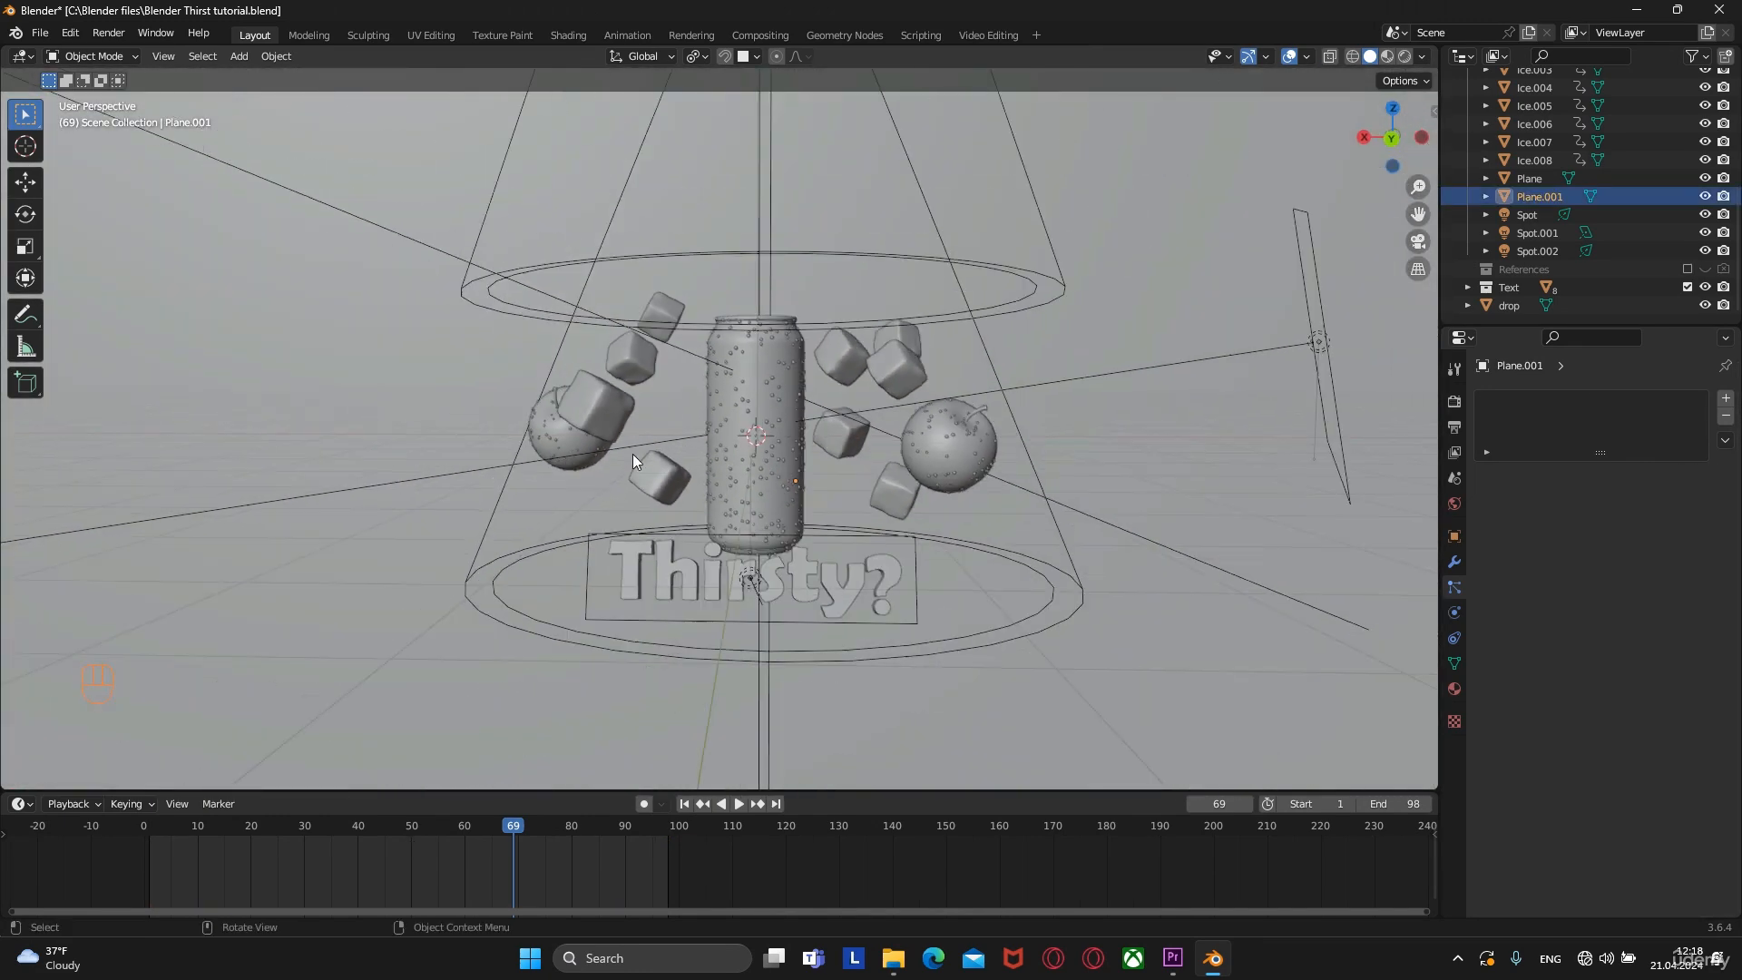
scroll(666, 462, "up", 2)
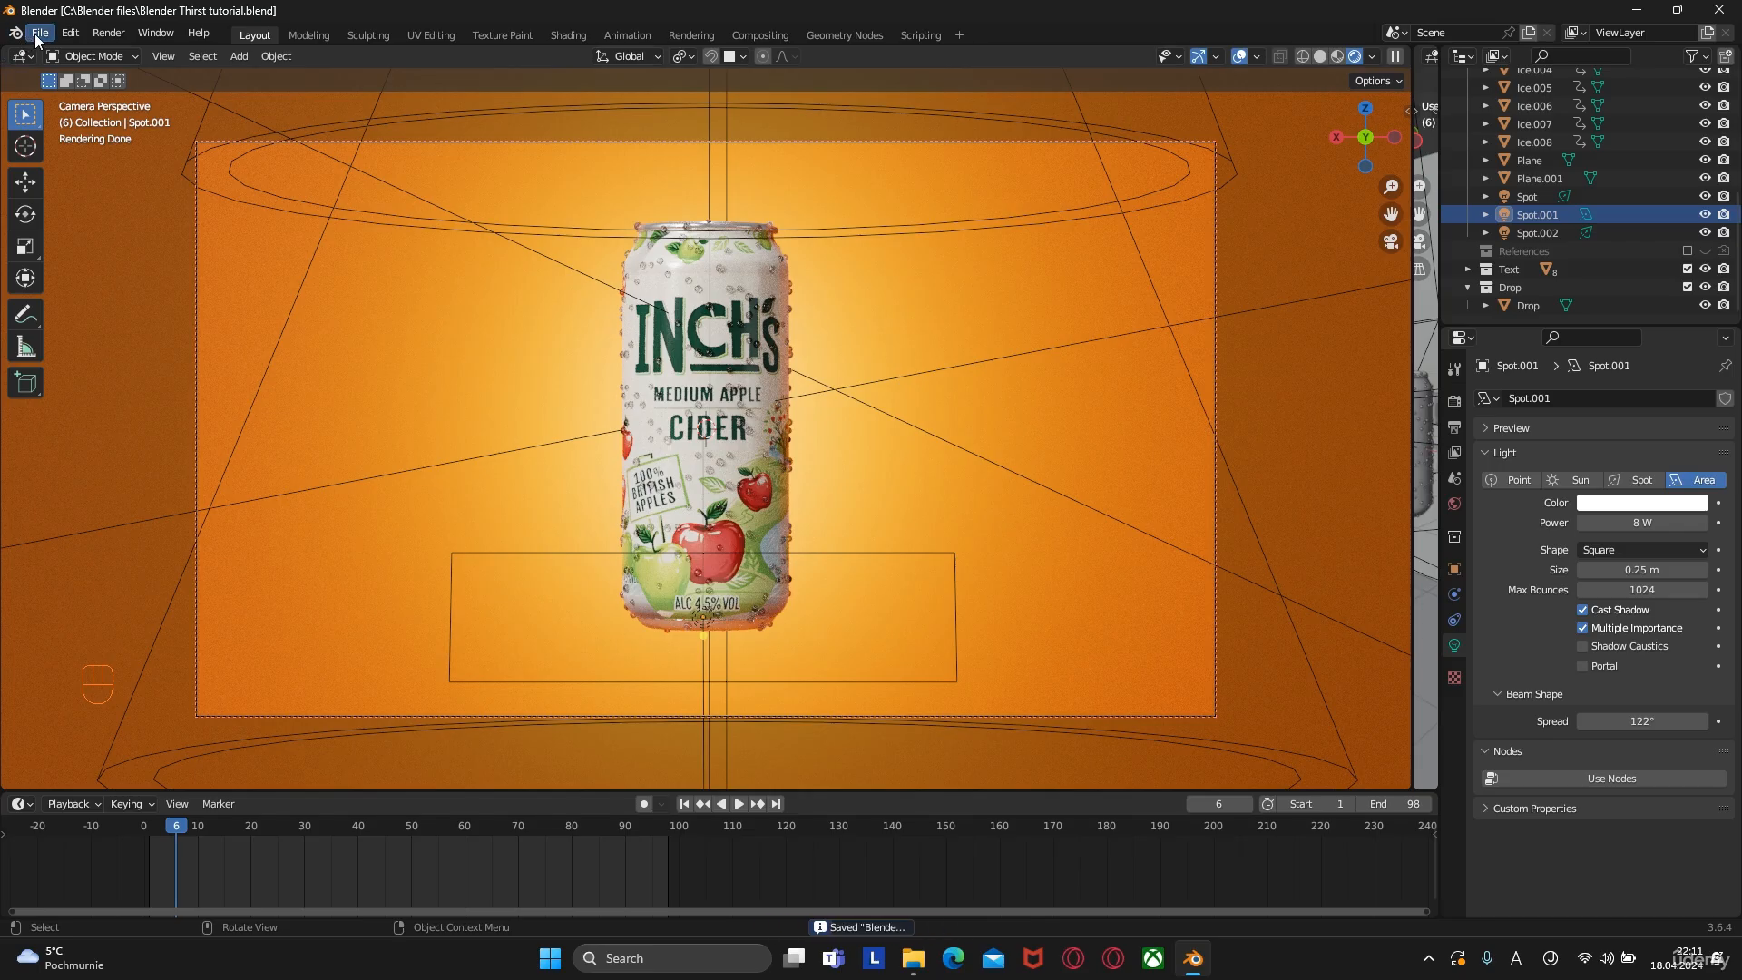
Set the maximum samples for the final Cycles render to 800
left_click(1454, 400)
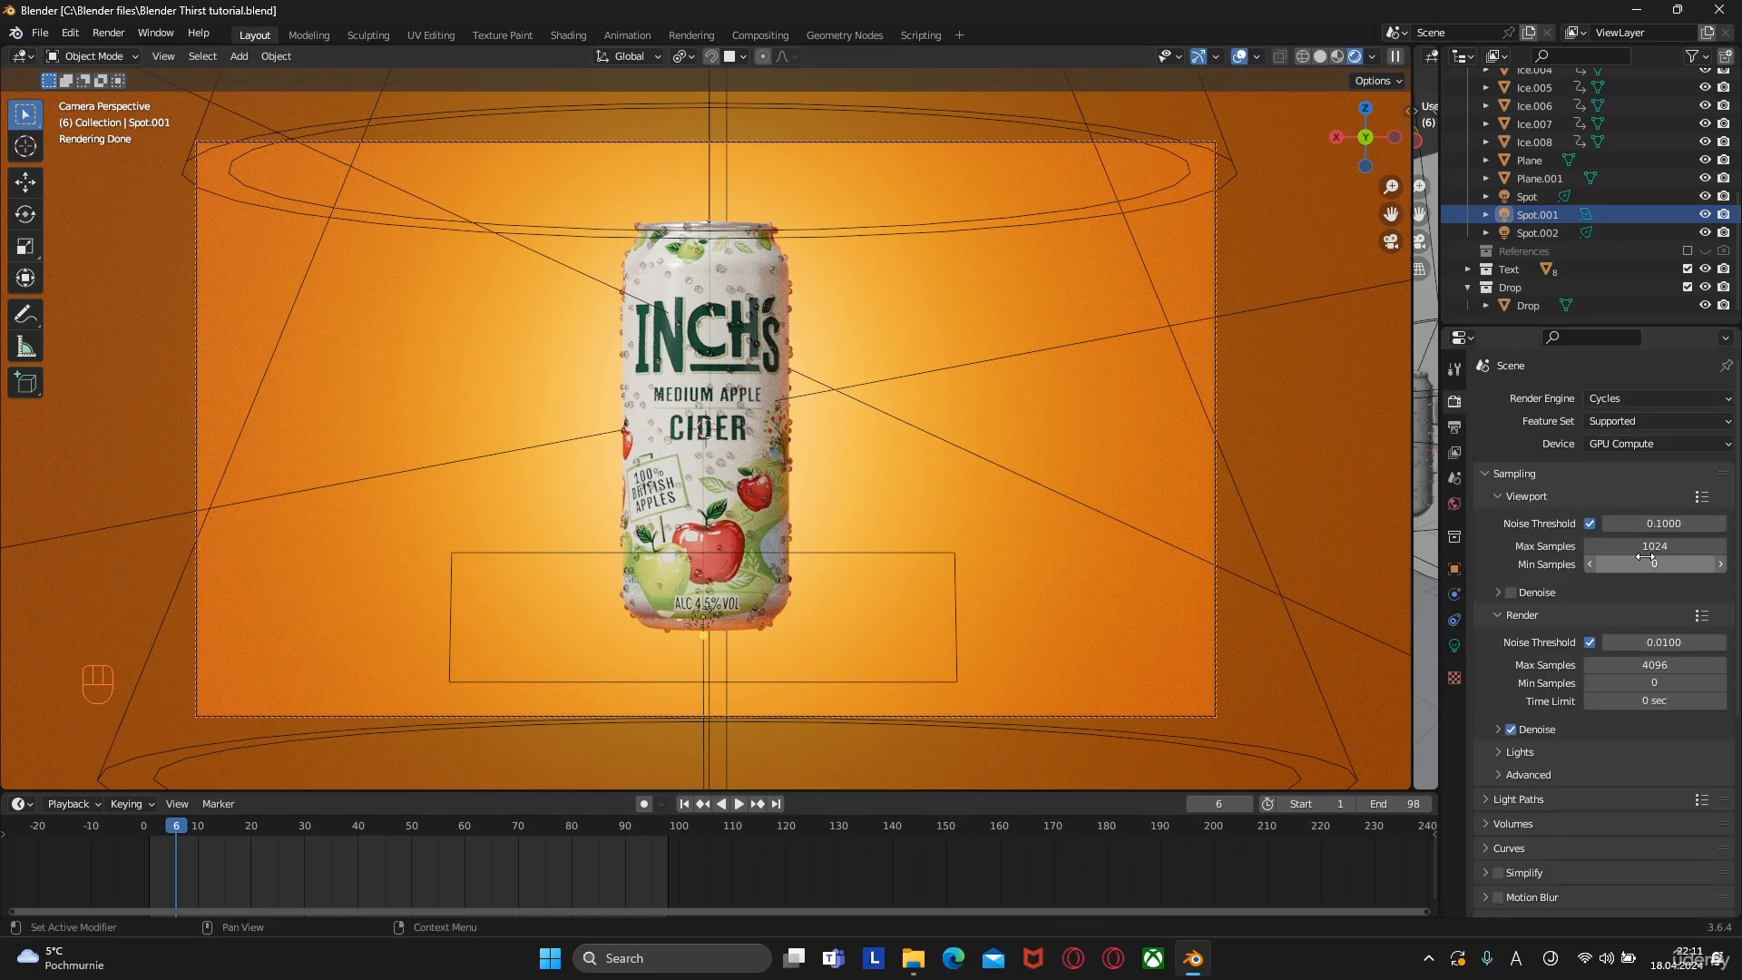
scroll(1651, 548, "down", 2)
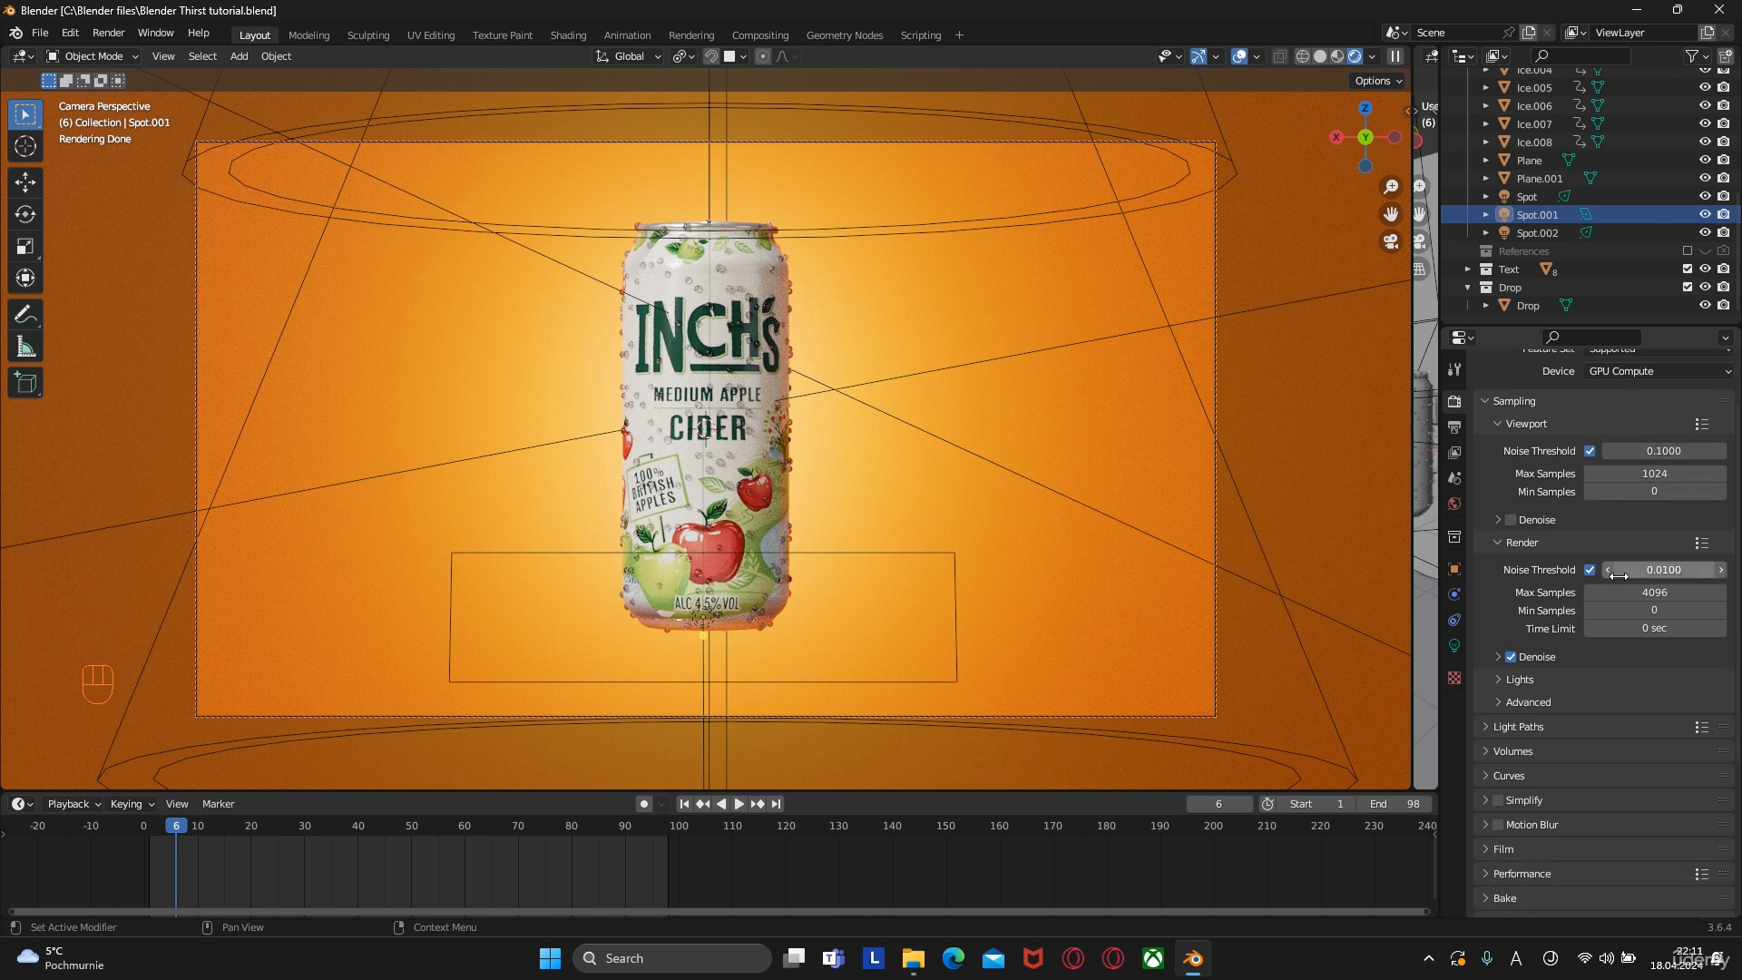
left_click(1662, 591)
type("800")
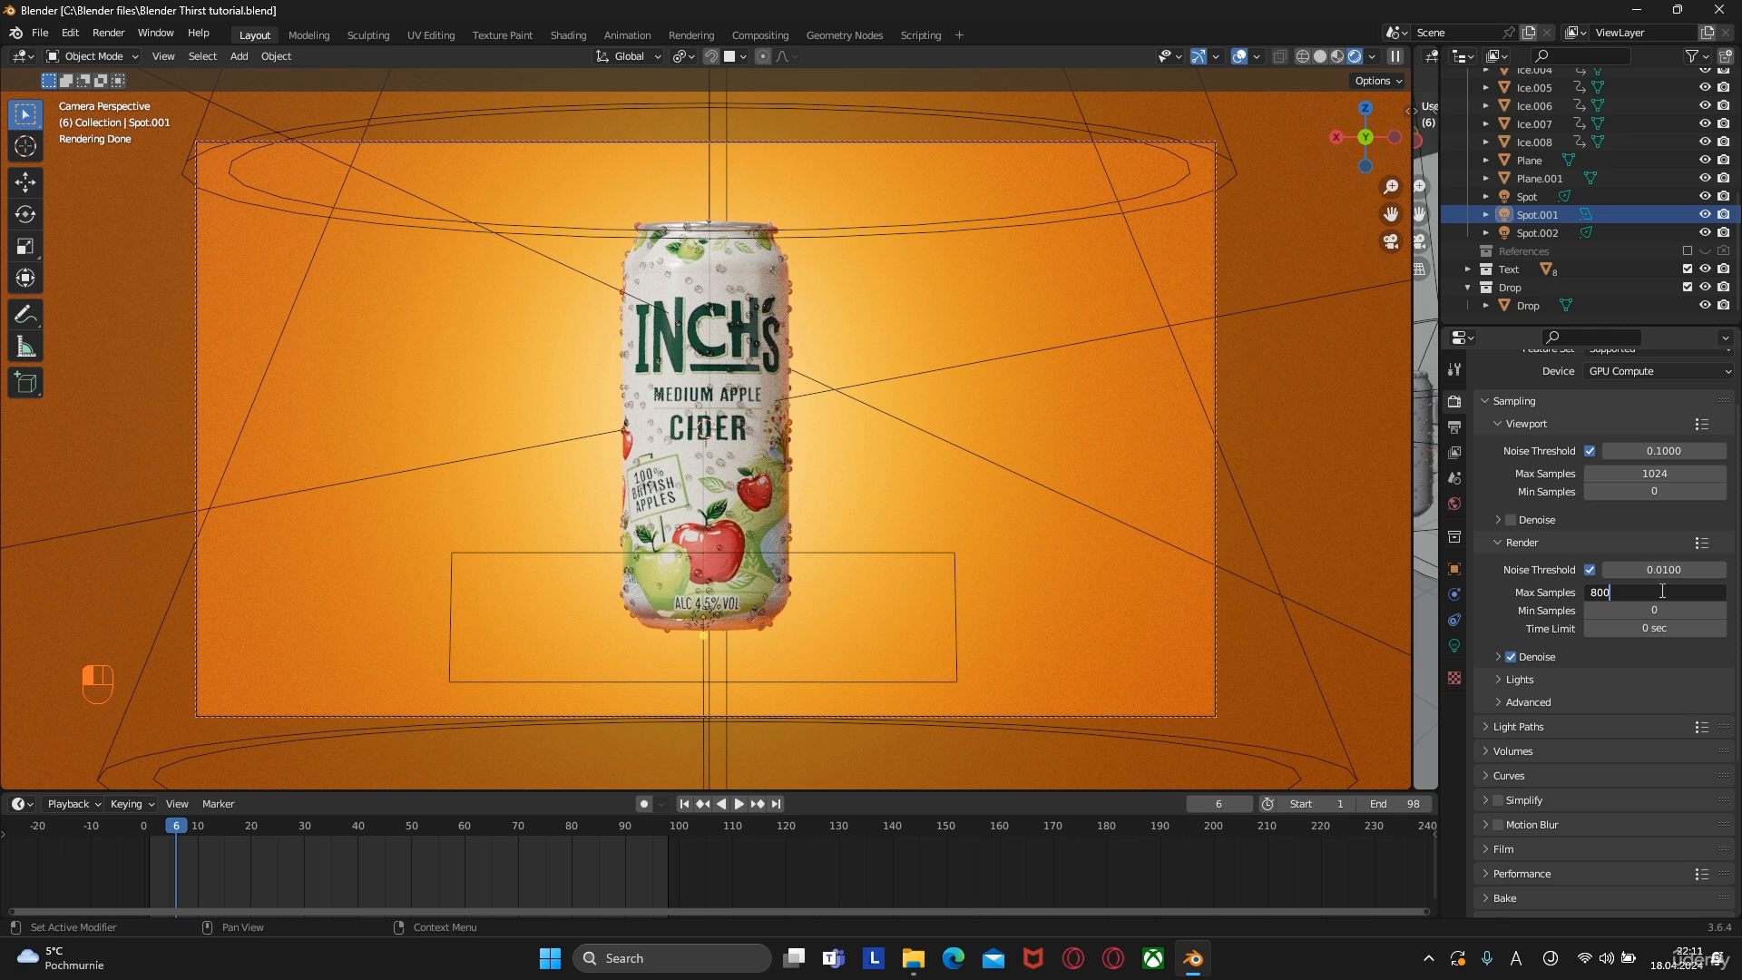
key("Return")
Expand the scene's Color Management settings and open the Look options
scroll(1528, 704, "down", 2)
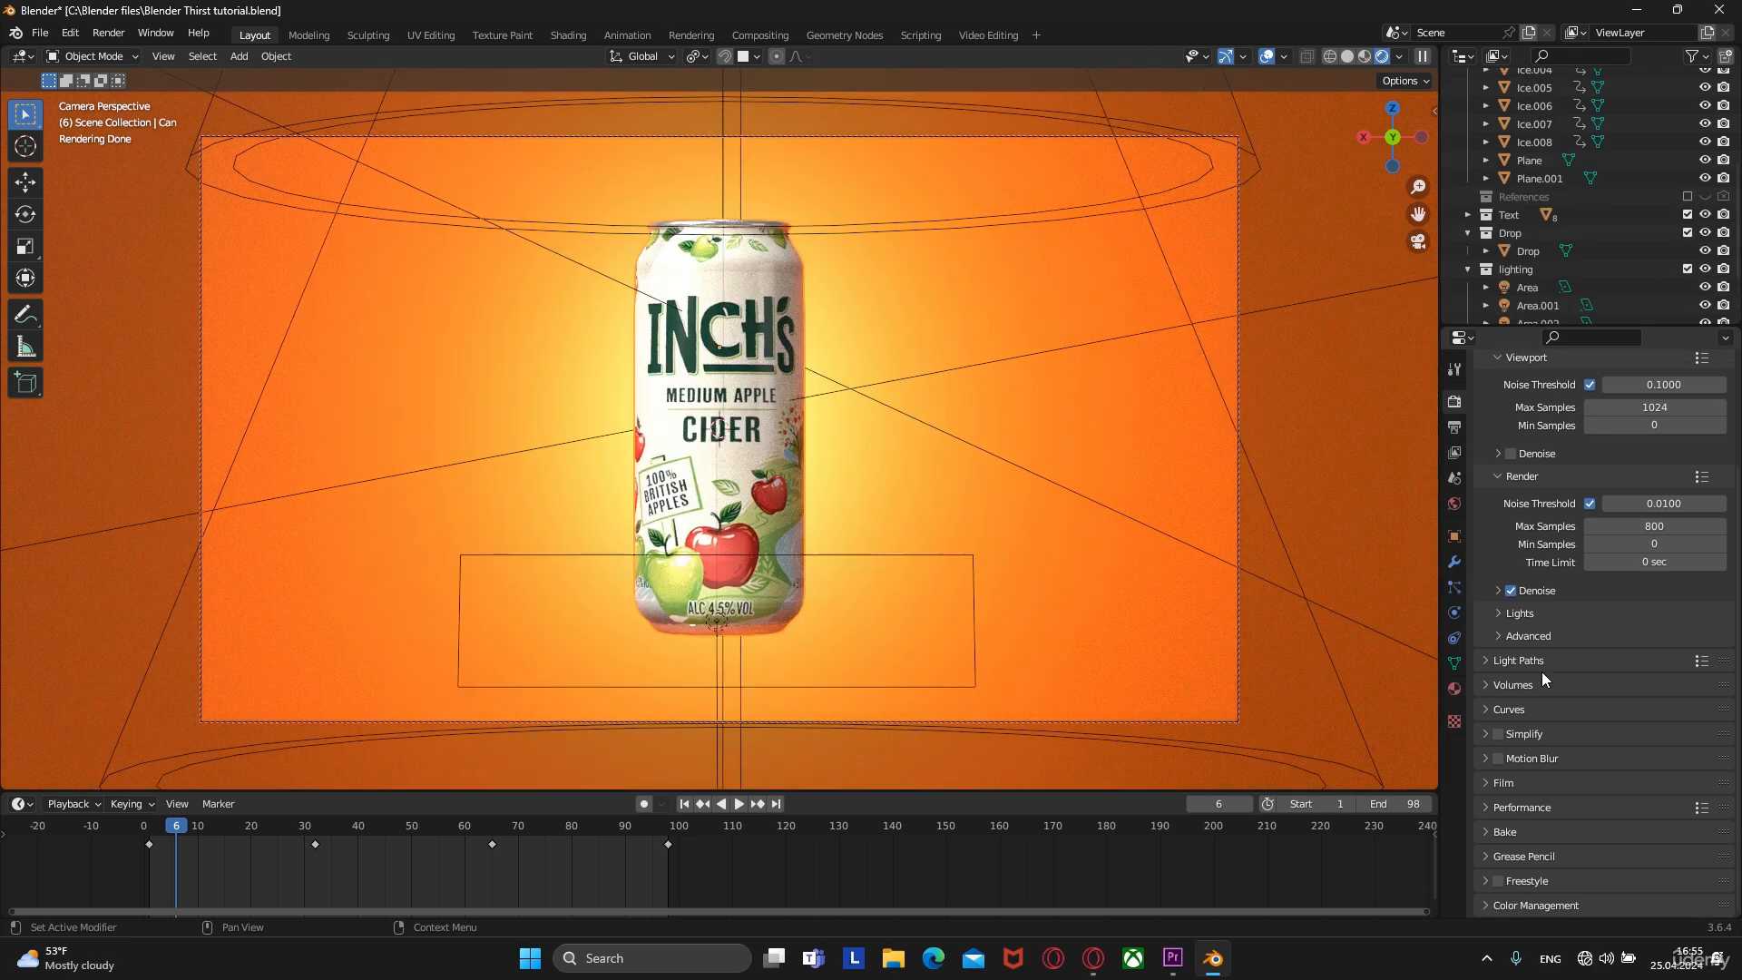
left_click(1490, 905)
scroll(1492, 894, "down", 4)
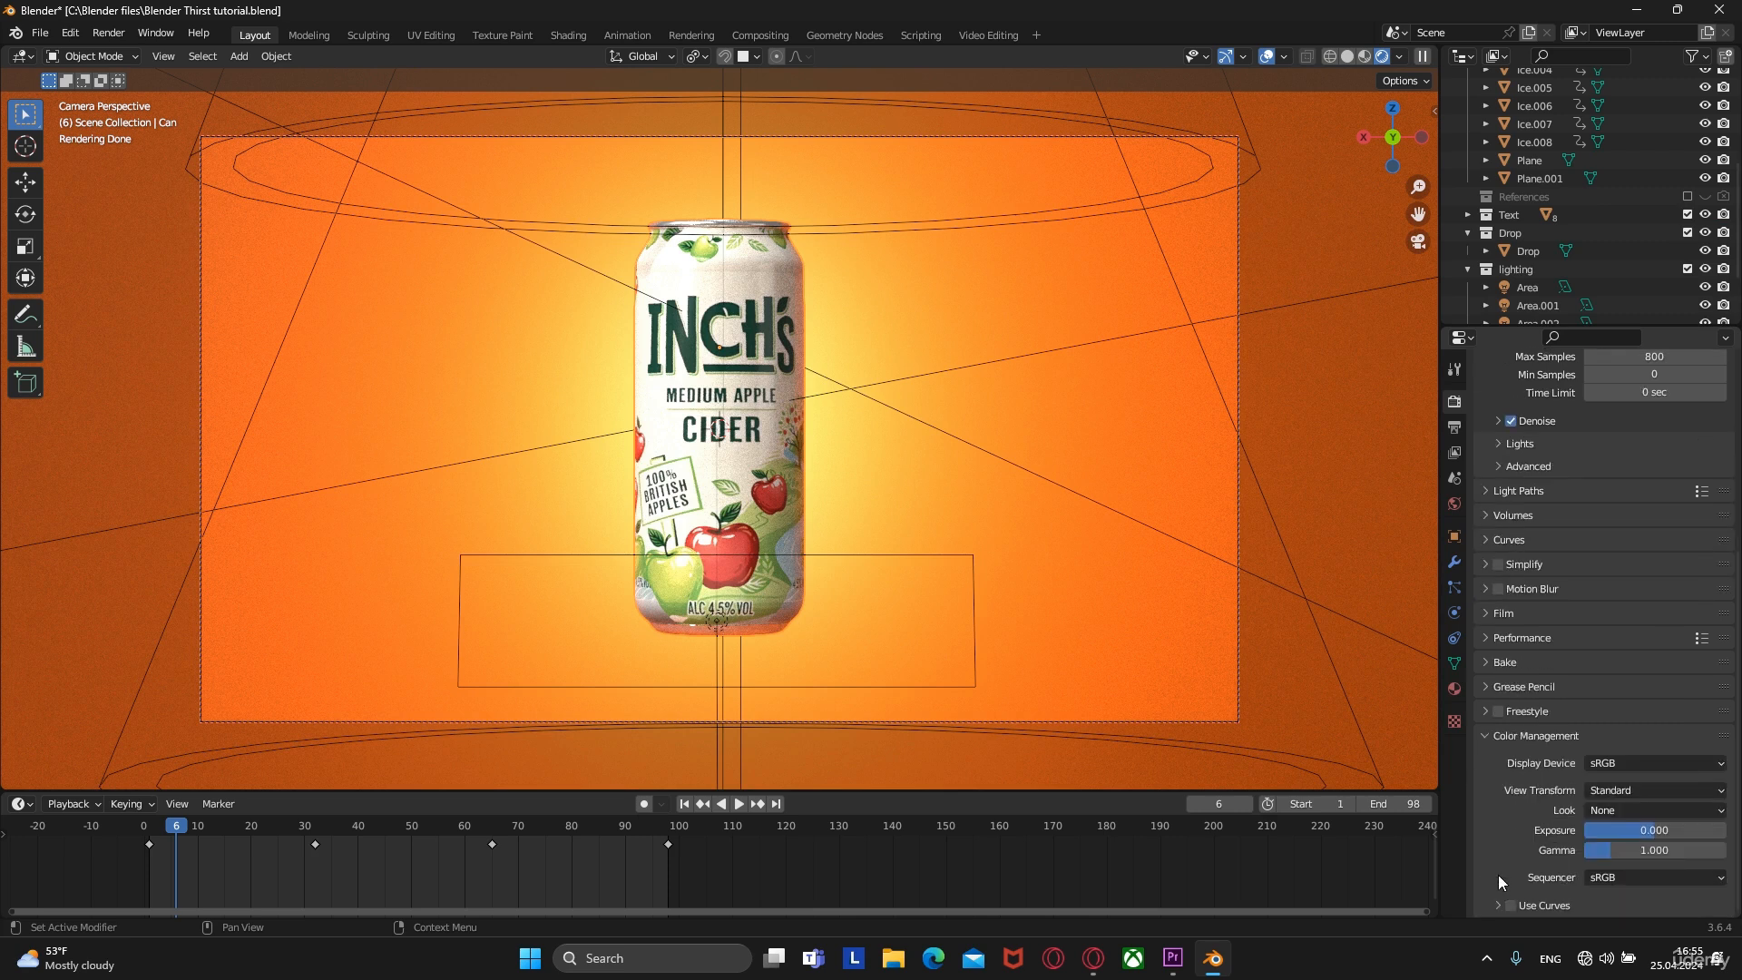
left_click(1597, 811)
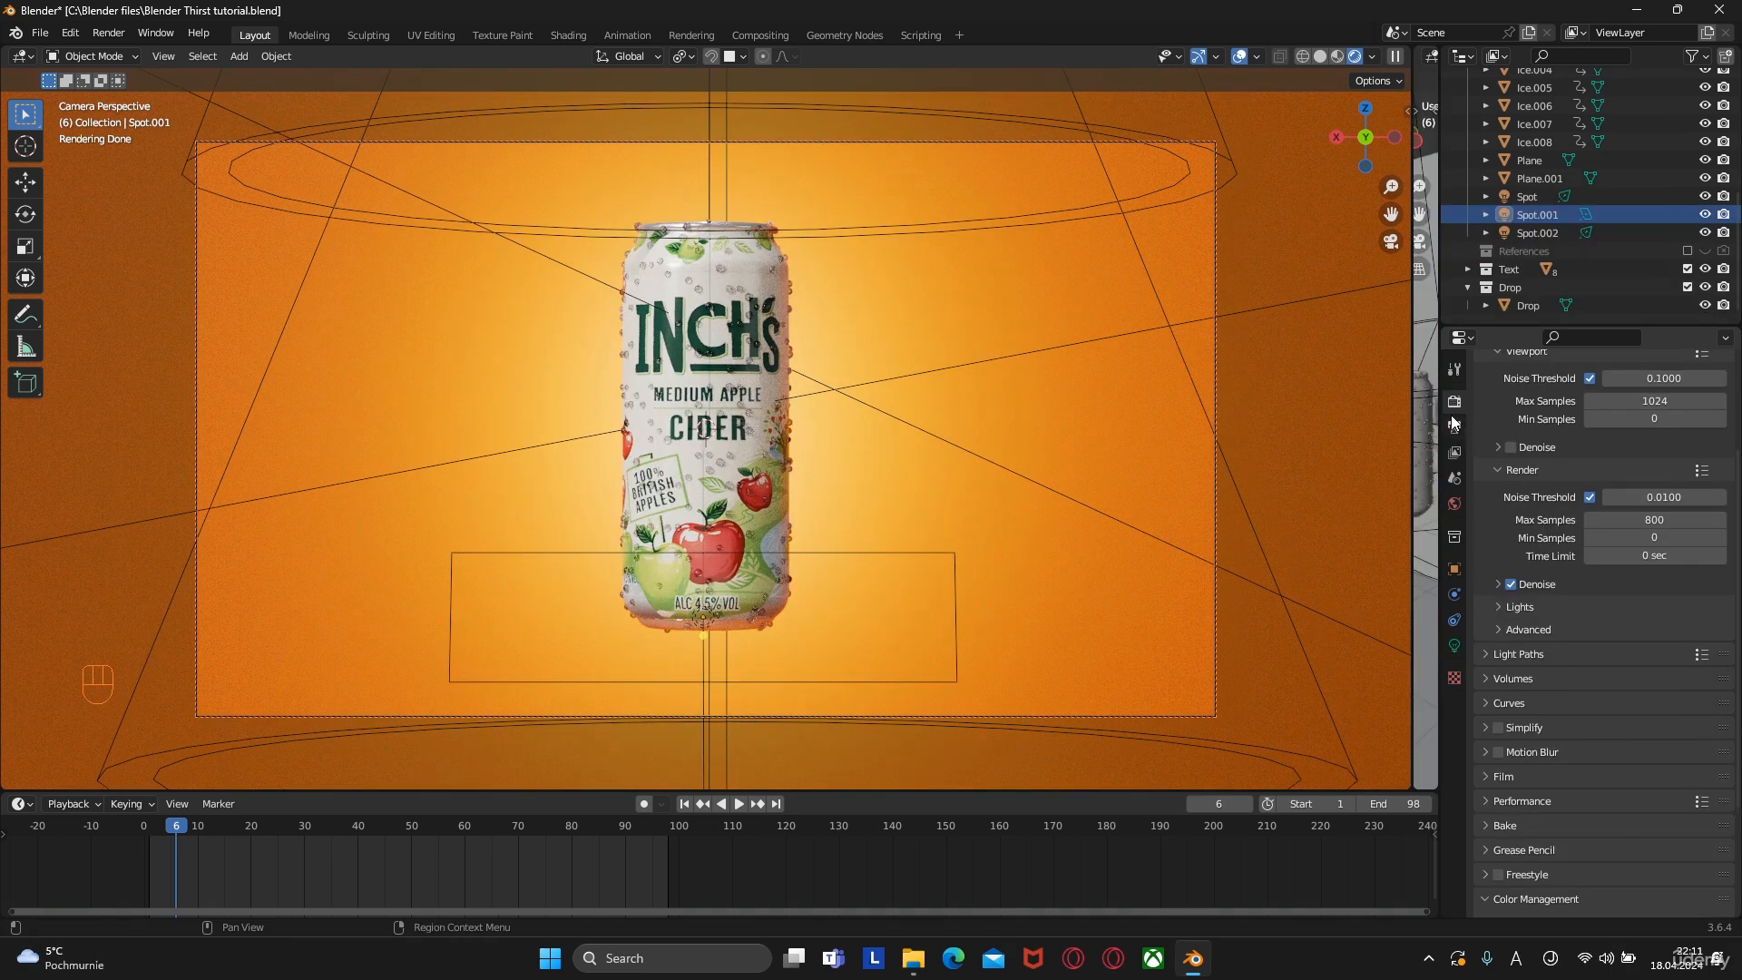
Set the render output file format to JPEG
left_click(1454, 427)
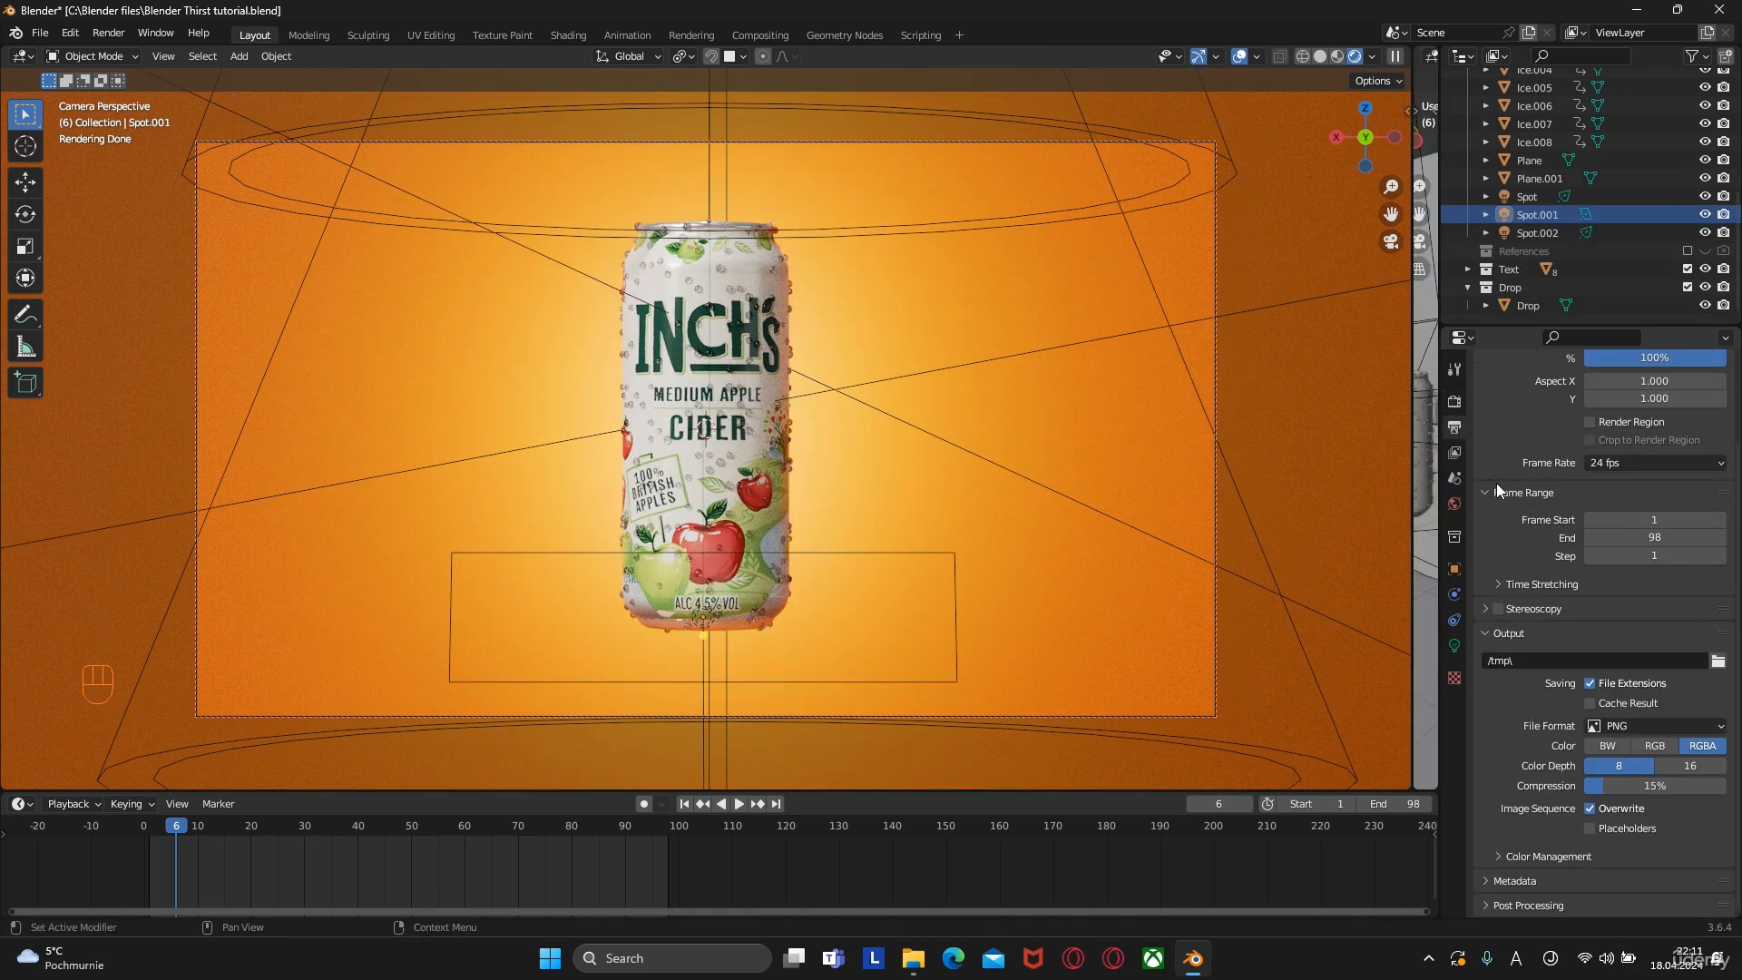
left_click(1650, 727)
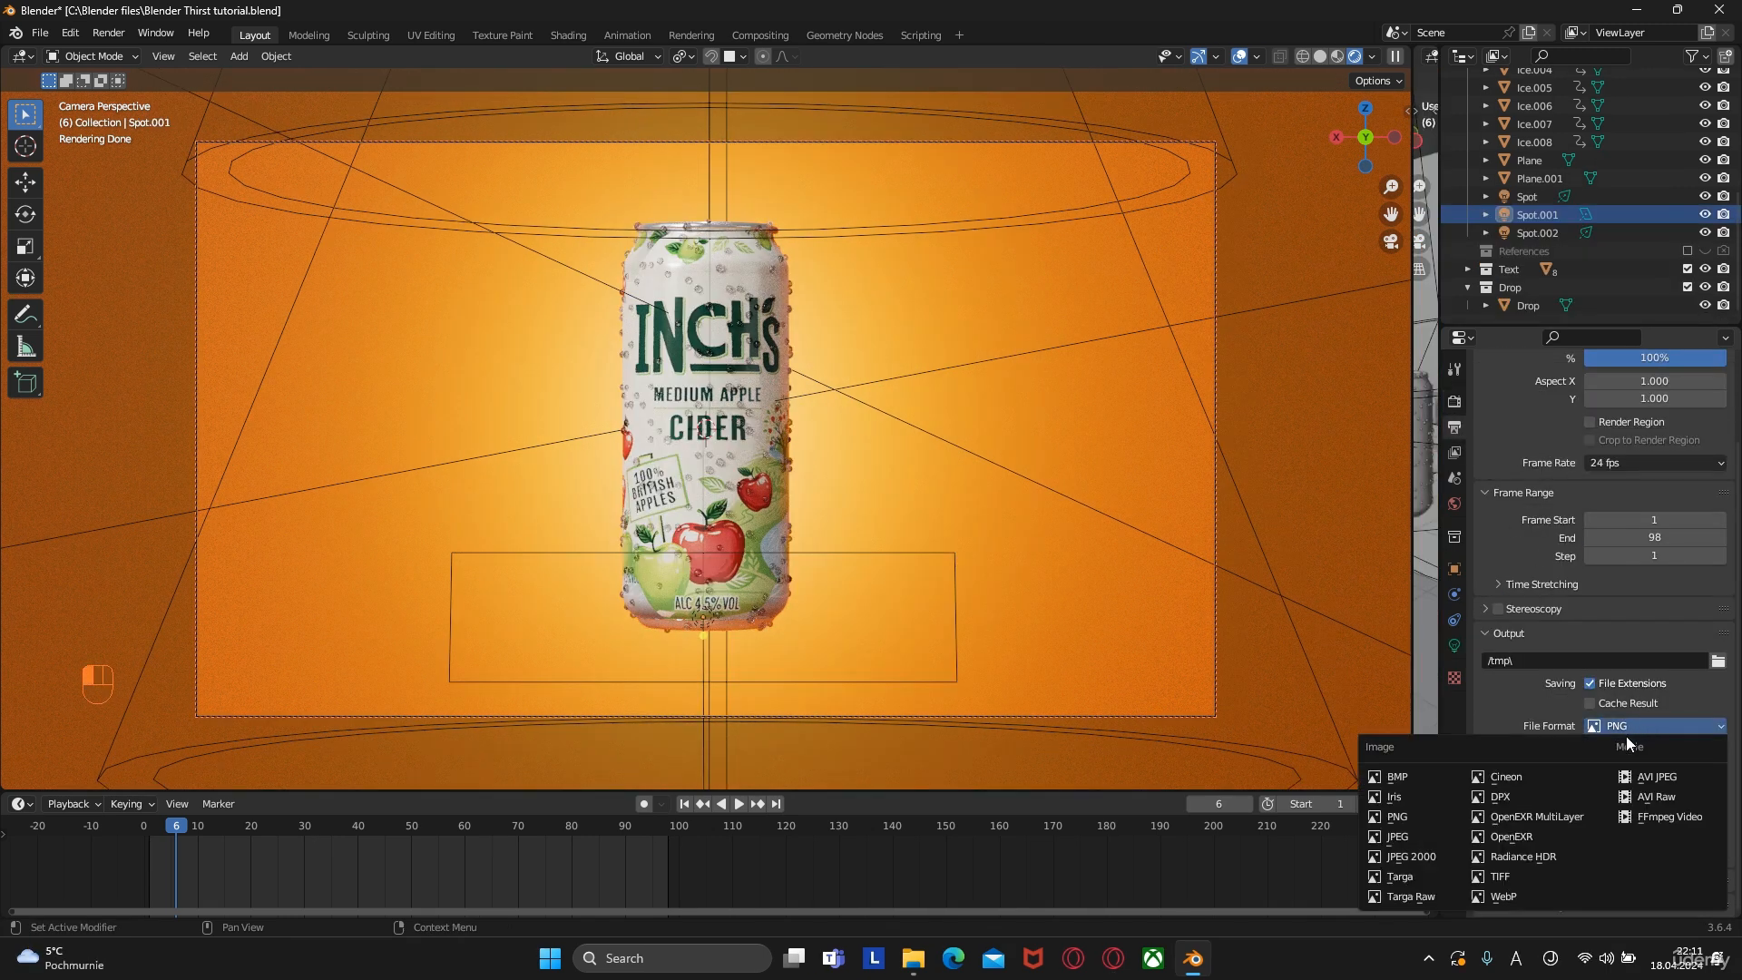
left_click(1393, 837)
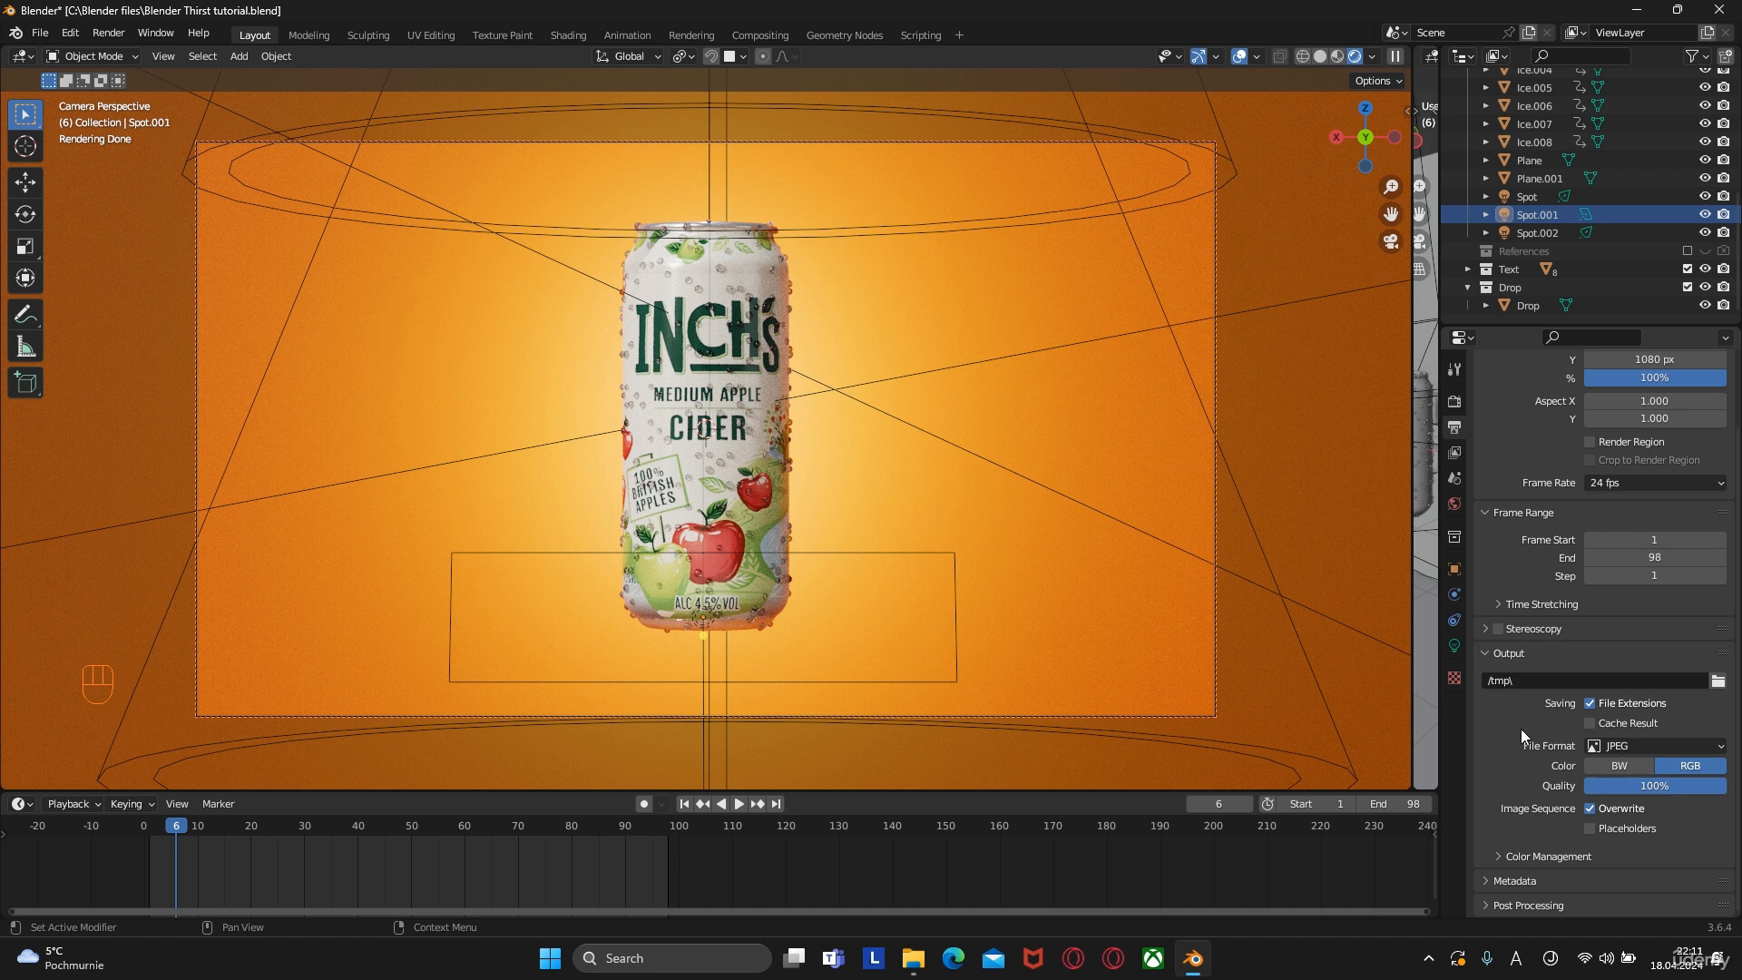
Set the output path to the tutorial animation folder with the file name Animation_ and render the animation
left_click(1718, 681)
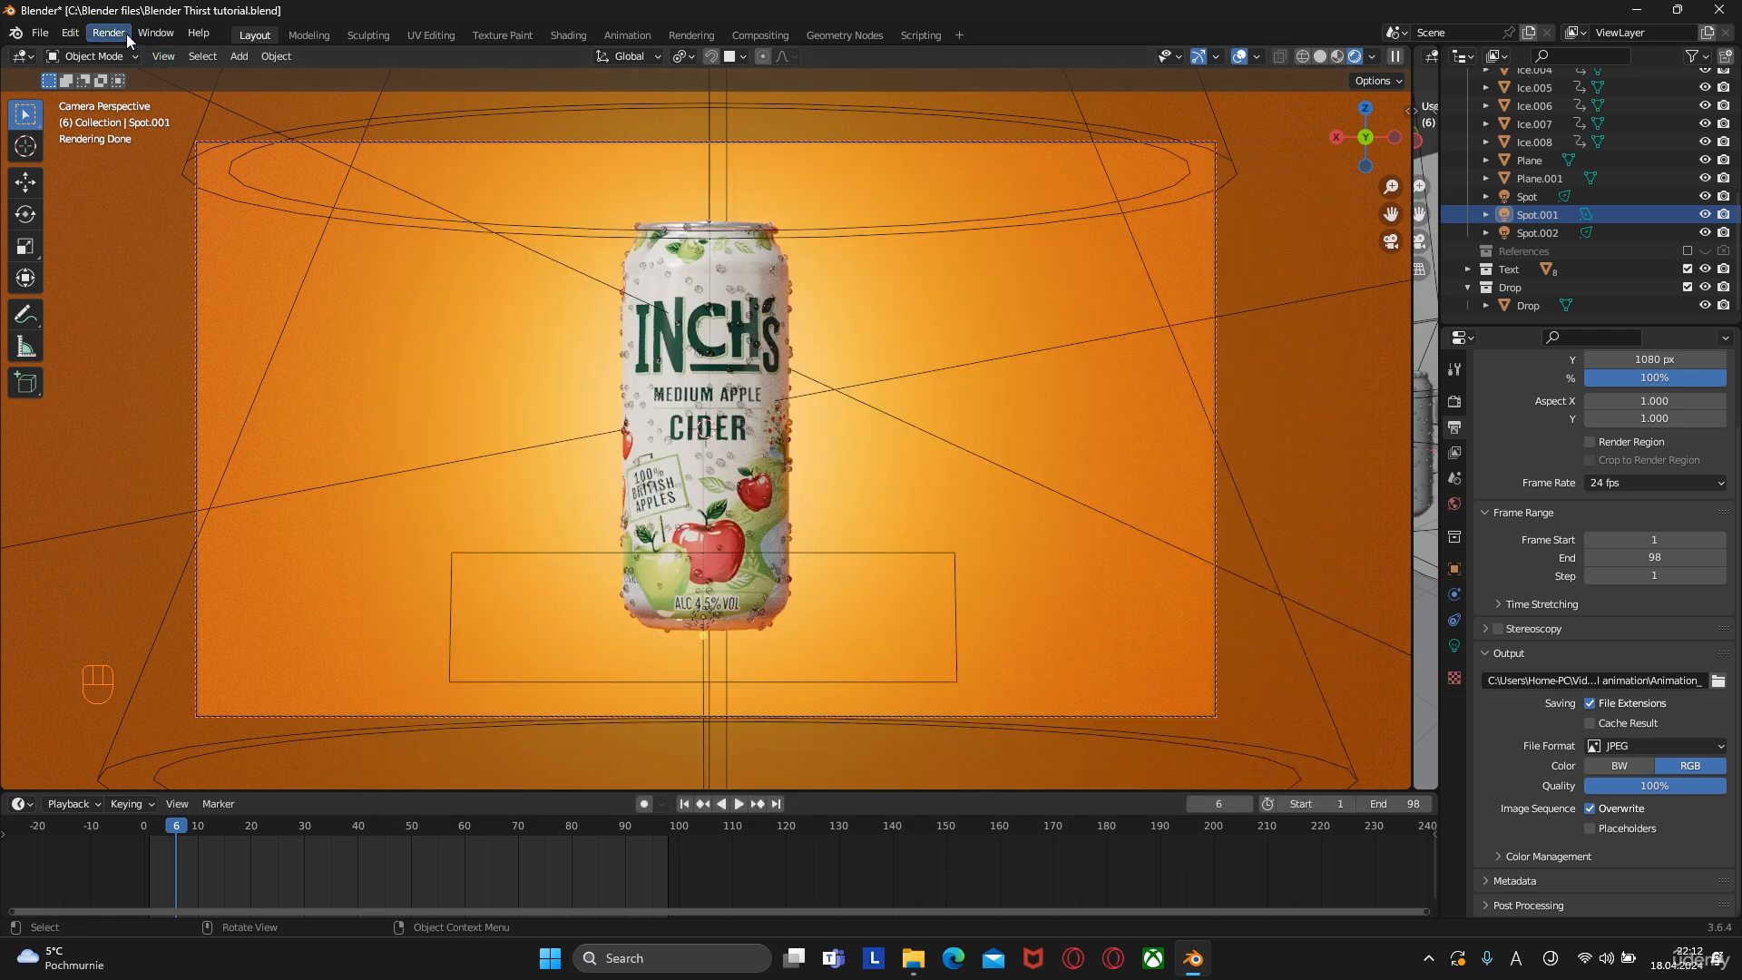
left_click(124, 36)
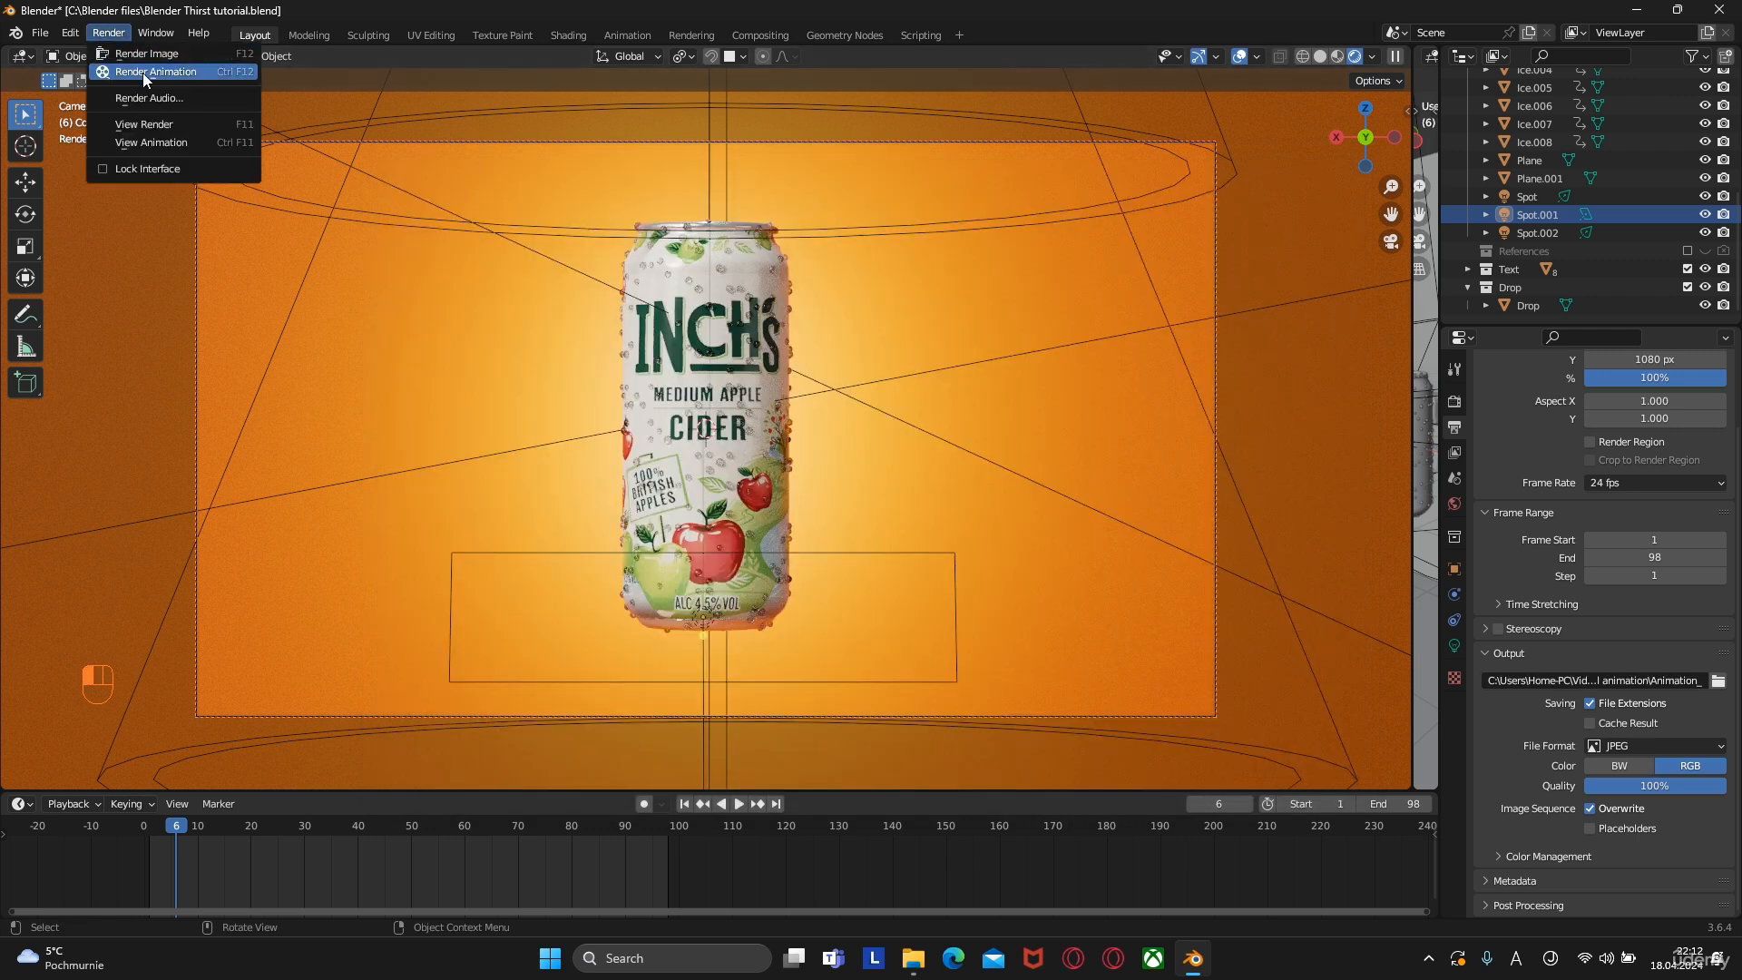
left_click(144, 73)
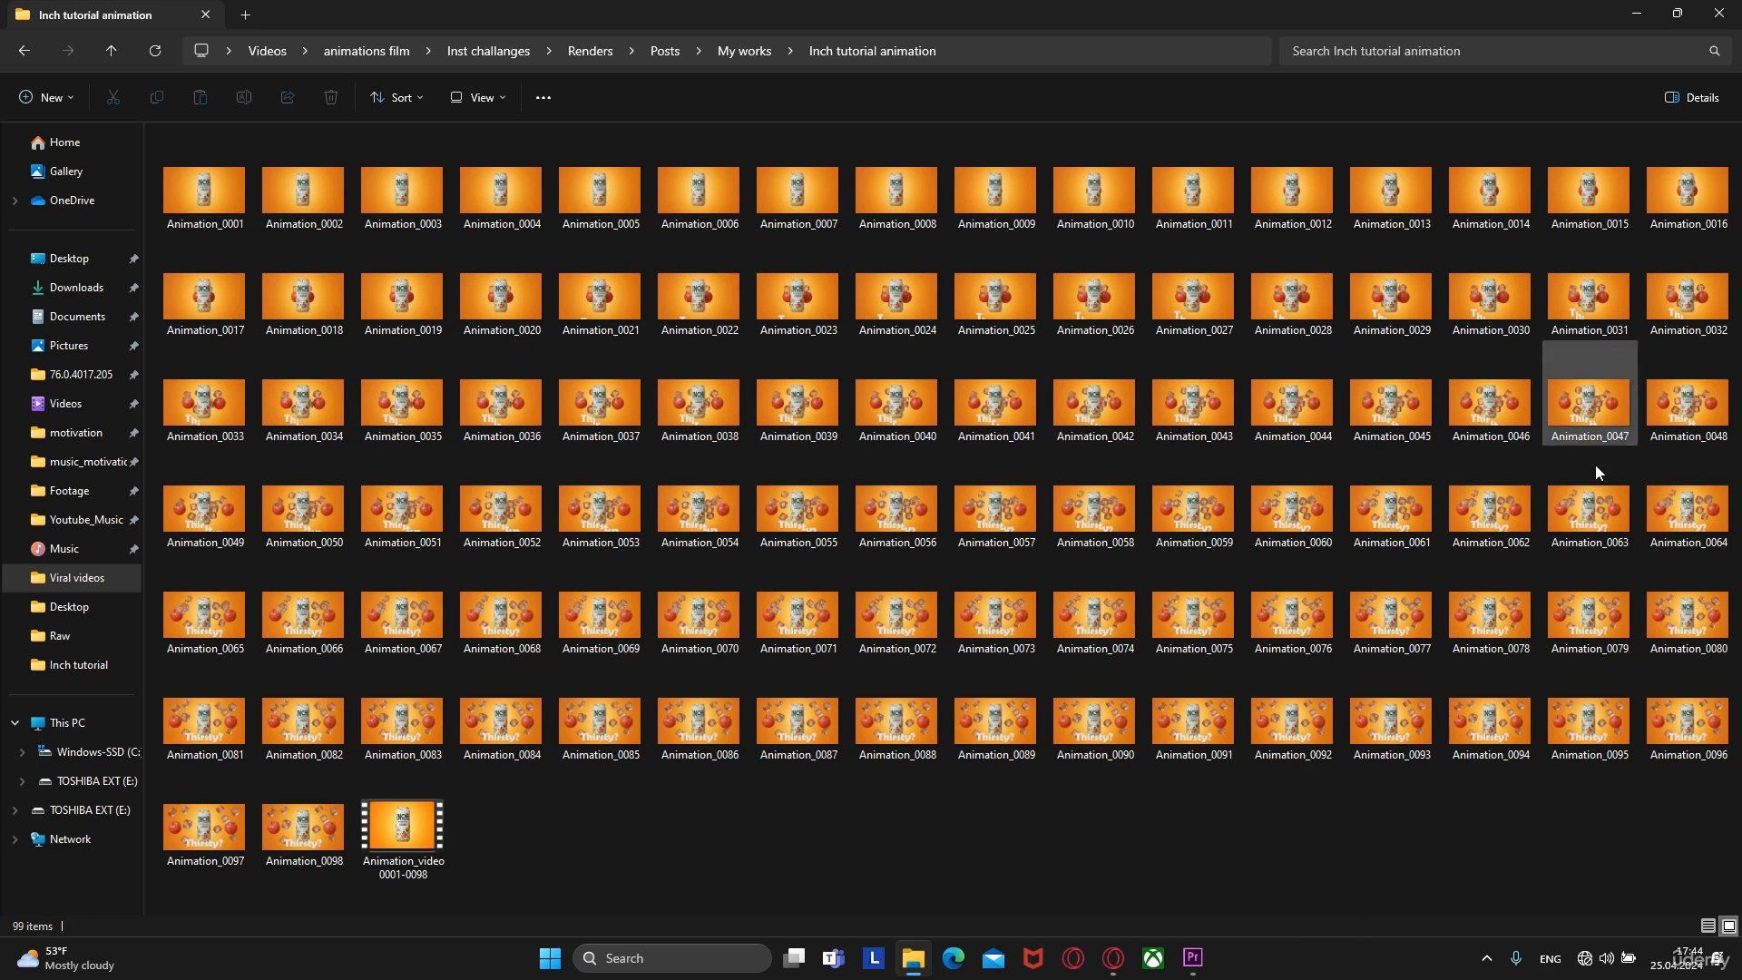
Add all rendered frames from the Inch tutorial animation folder to the sequencer as one image strip and play it
left_click(824, 417)
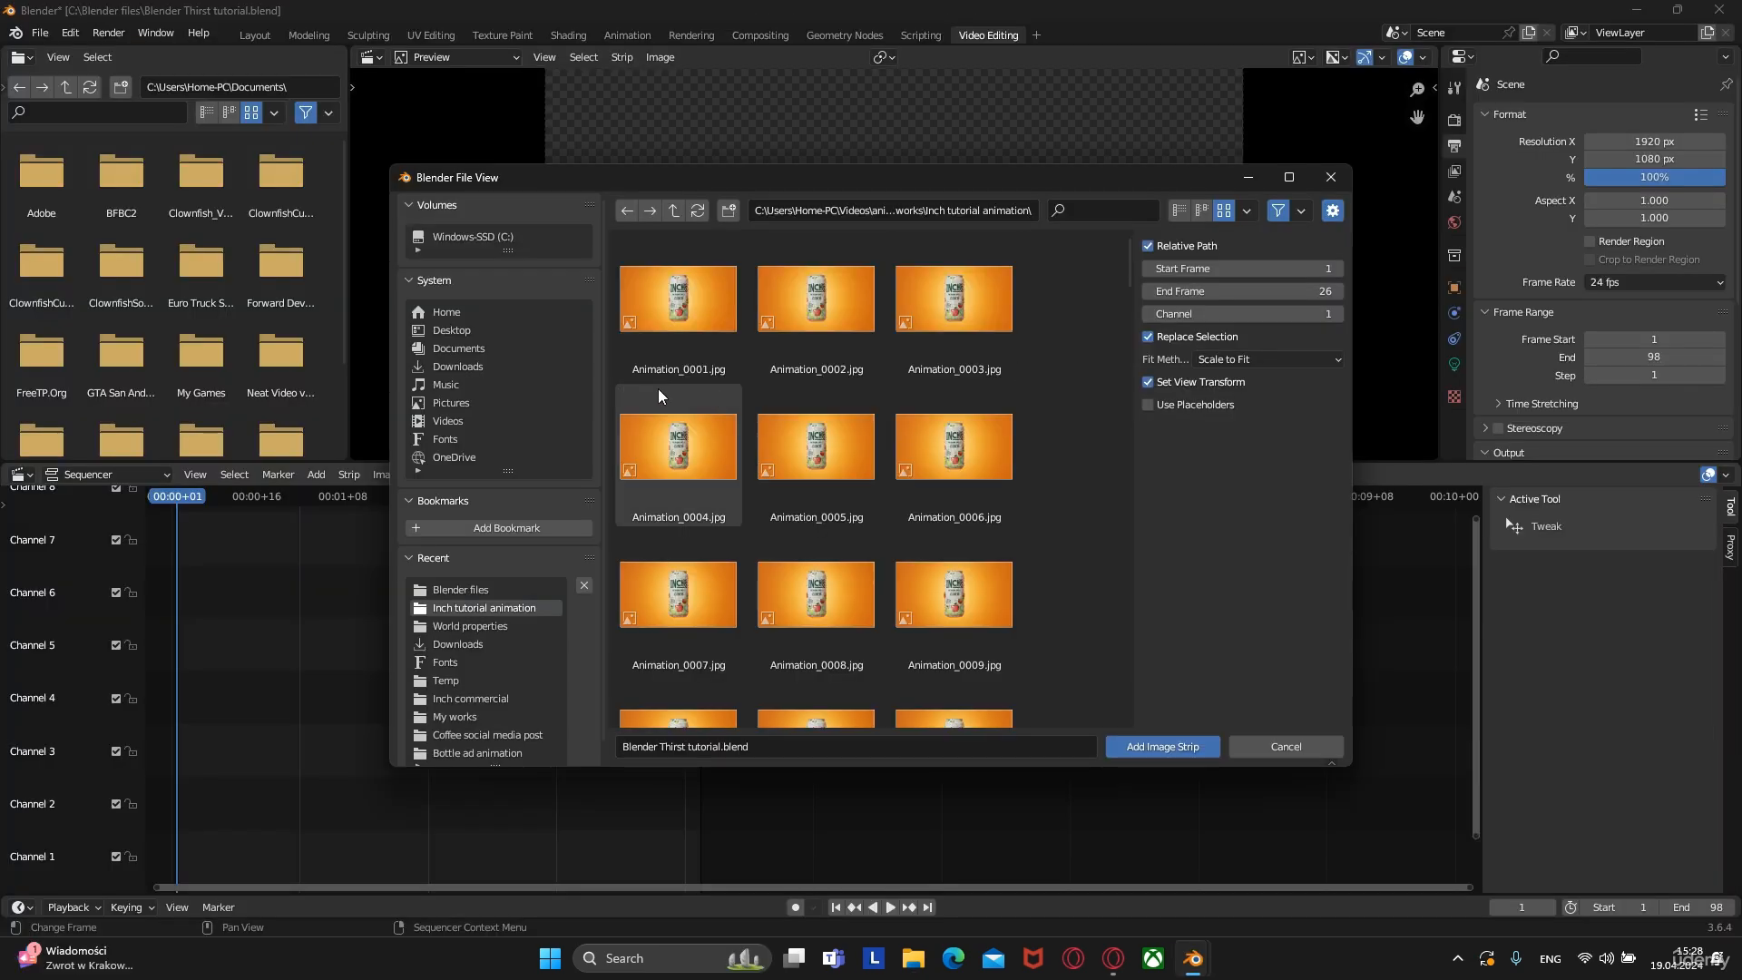
key("a")
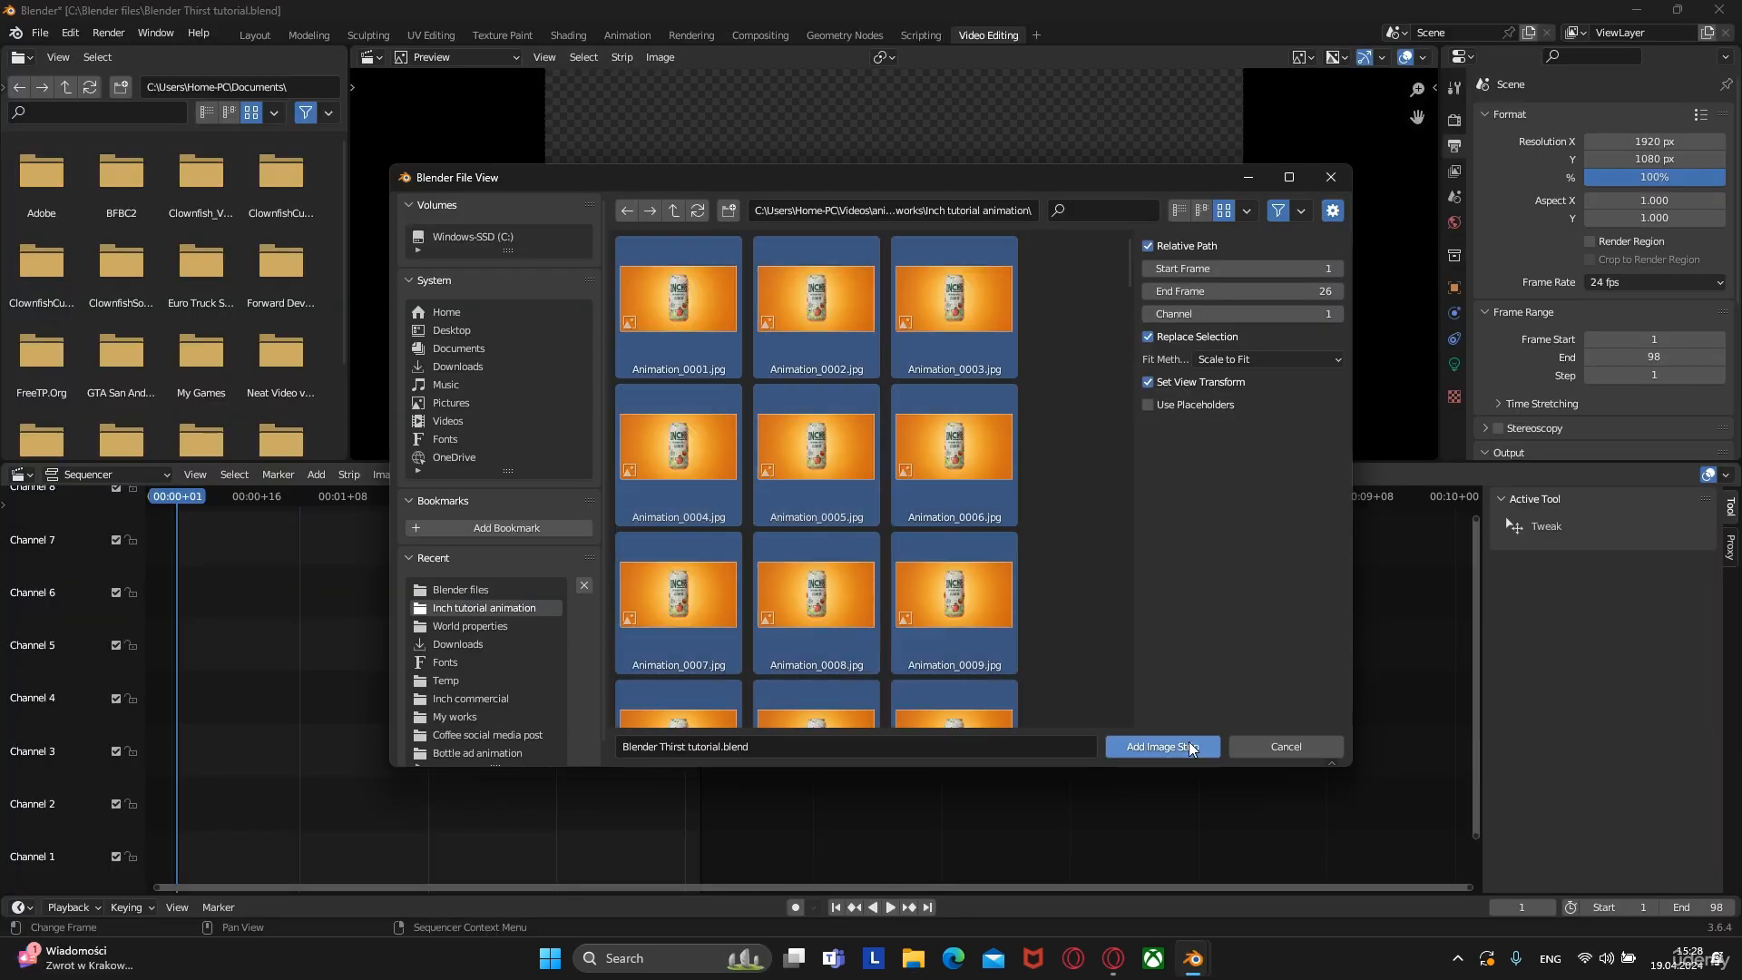
left_click(1162, 746)
key("space")
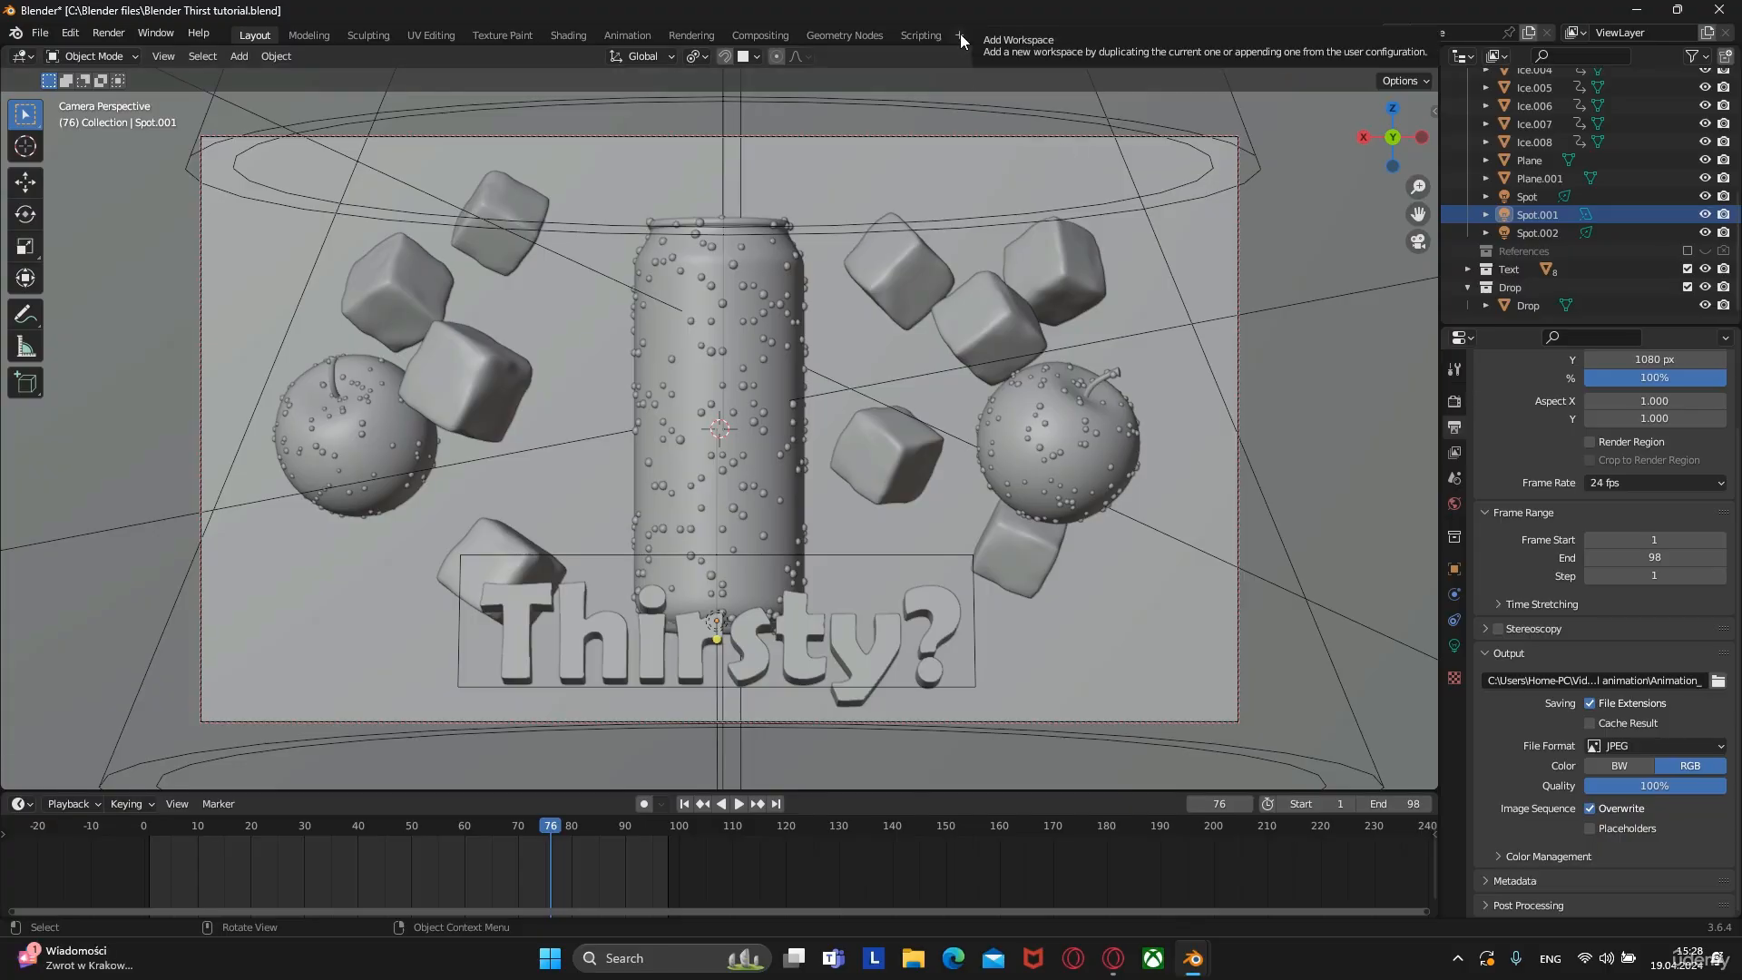
Add a Video Editing workspace to the project
left_click(960, 35)
mouse_move(889, 141)
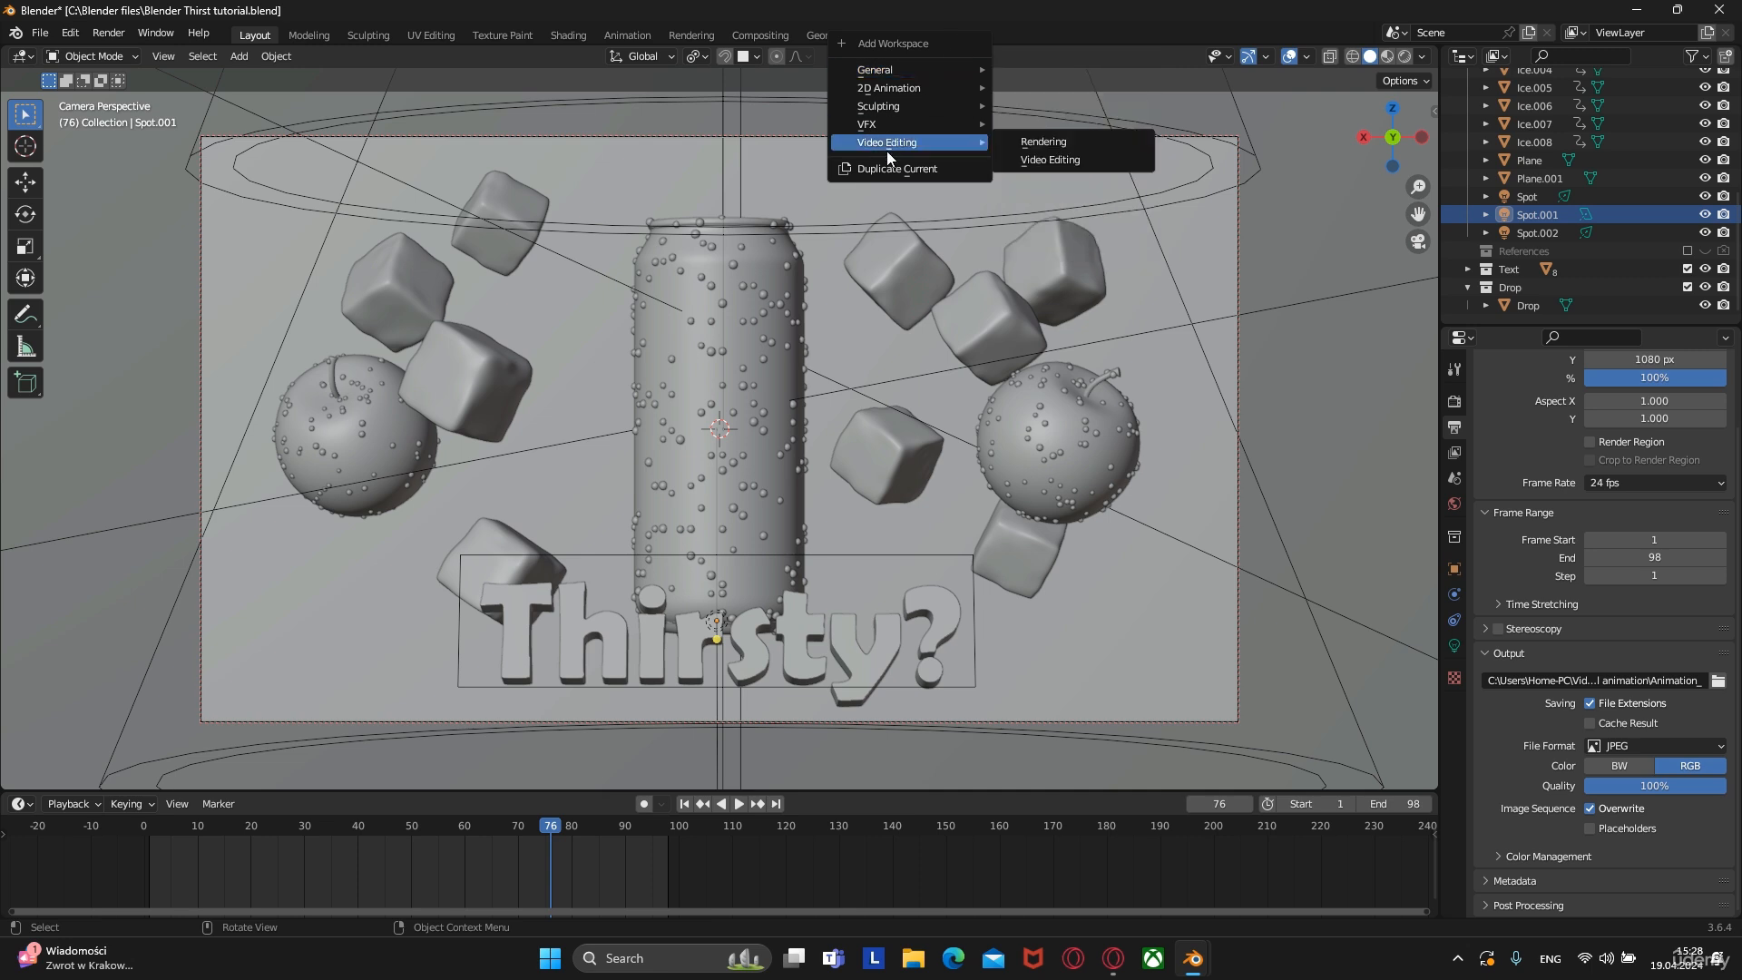
left_click(1055, 161)
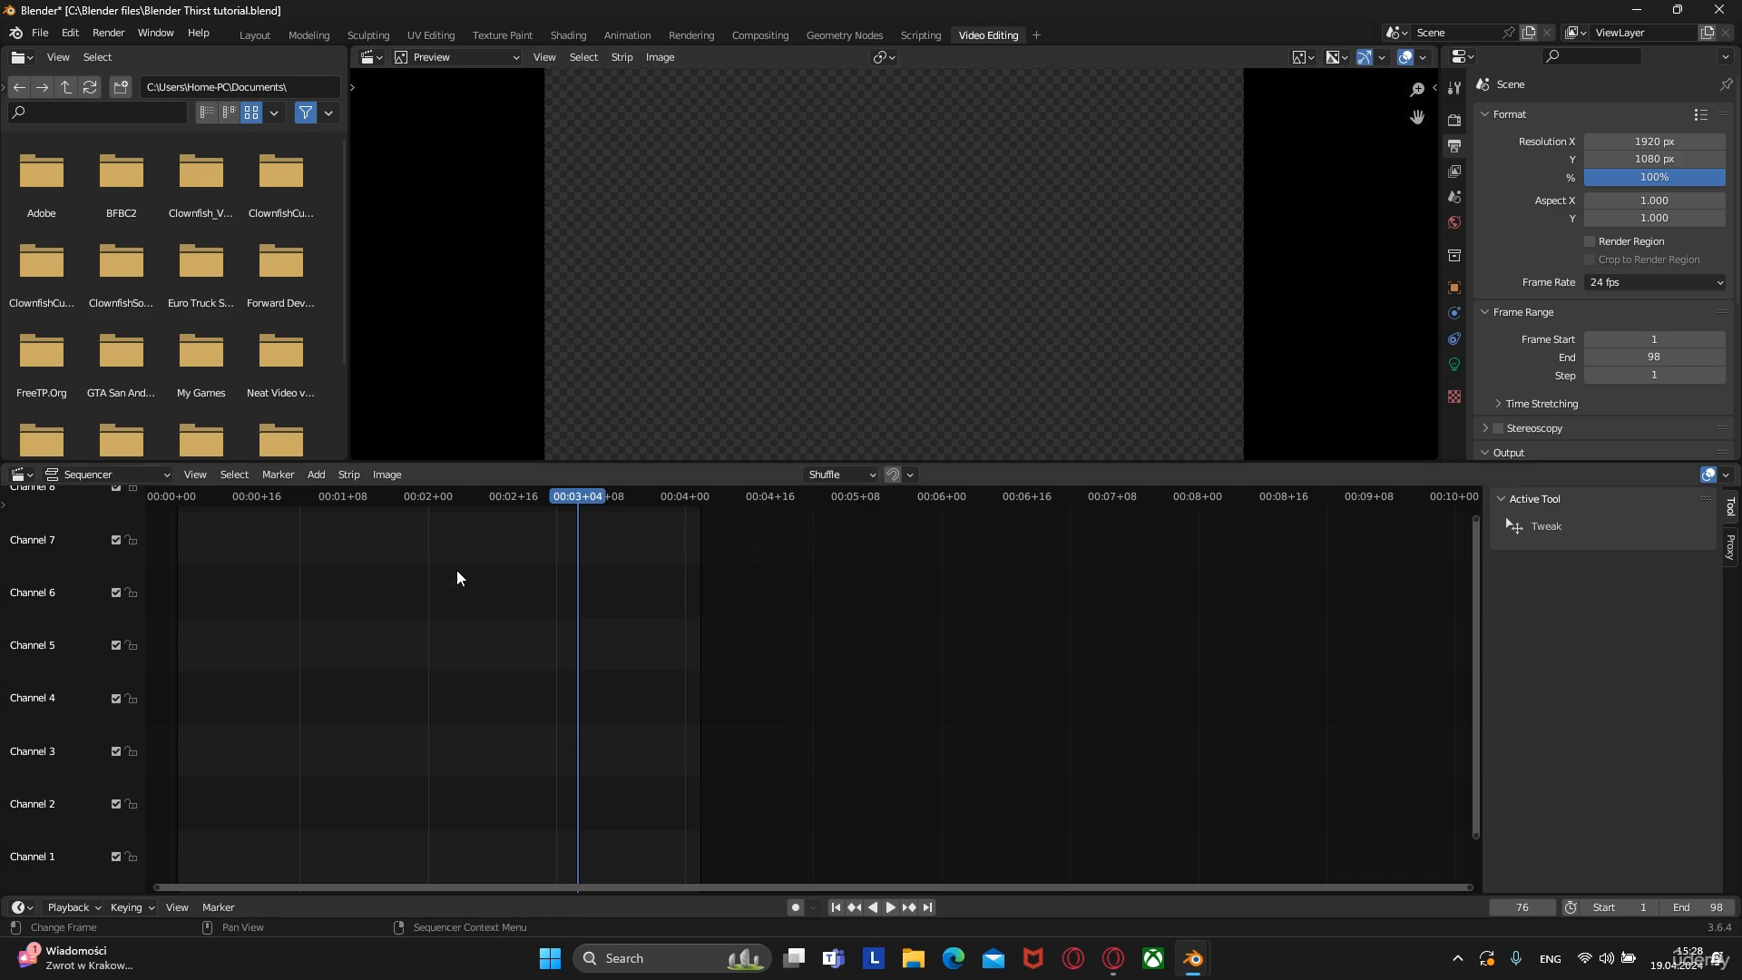
Add all JPEG frames from the Inch tutorial animation folder, sorted by name, to the sequencer as one image strip at frame 1 and play it
left_click(837, 907)
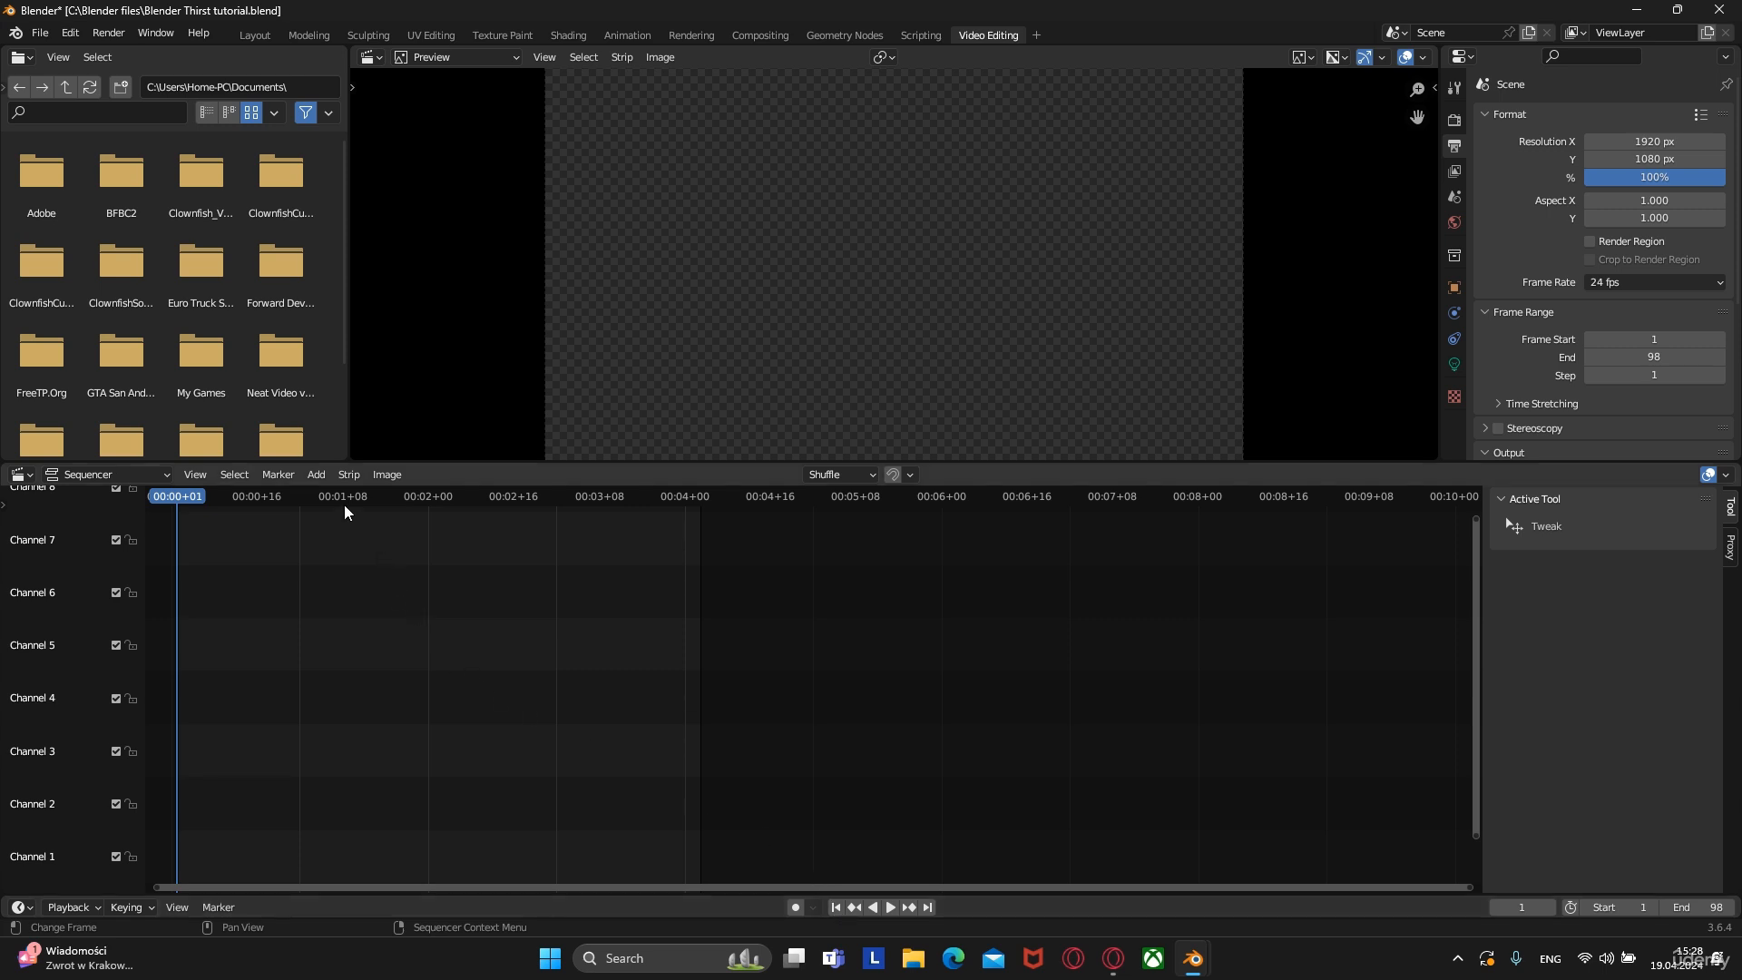
left_click(316, 474)
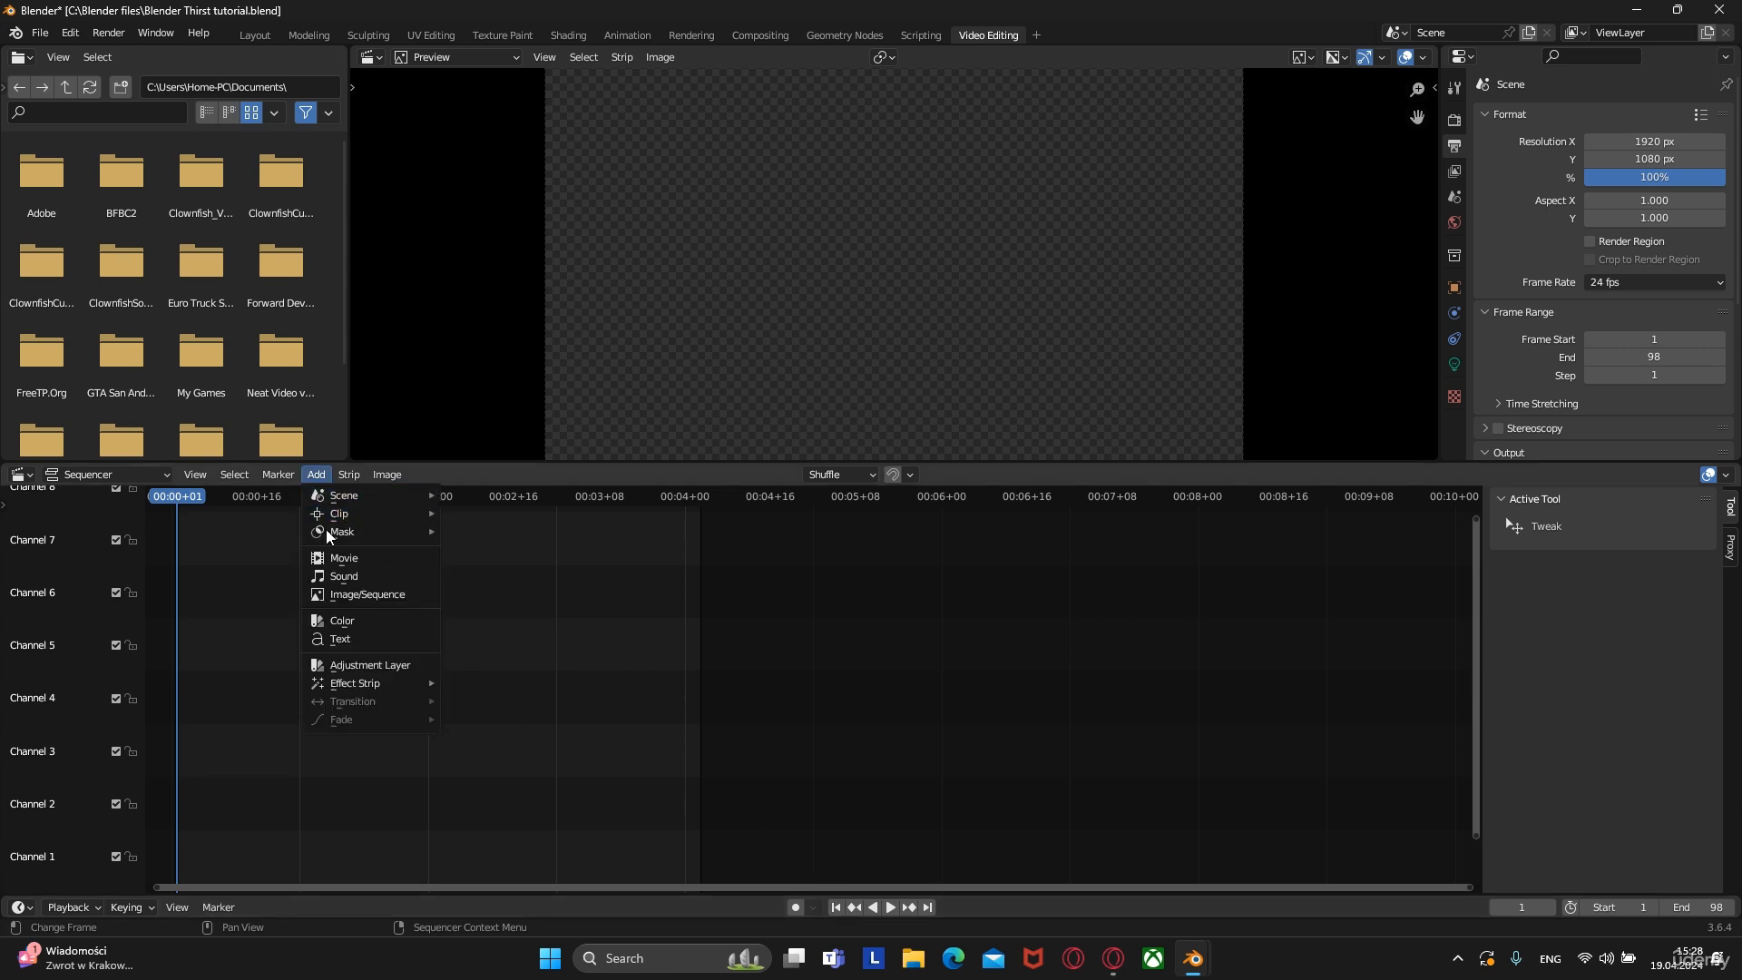
left_click(345, 594)
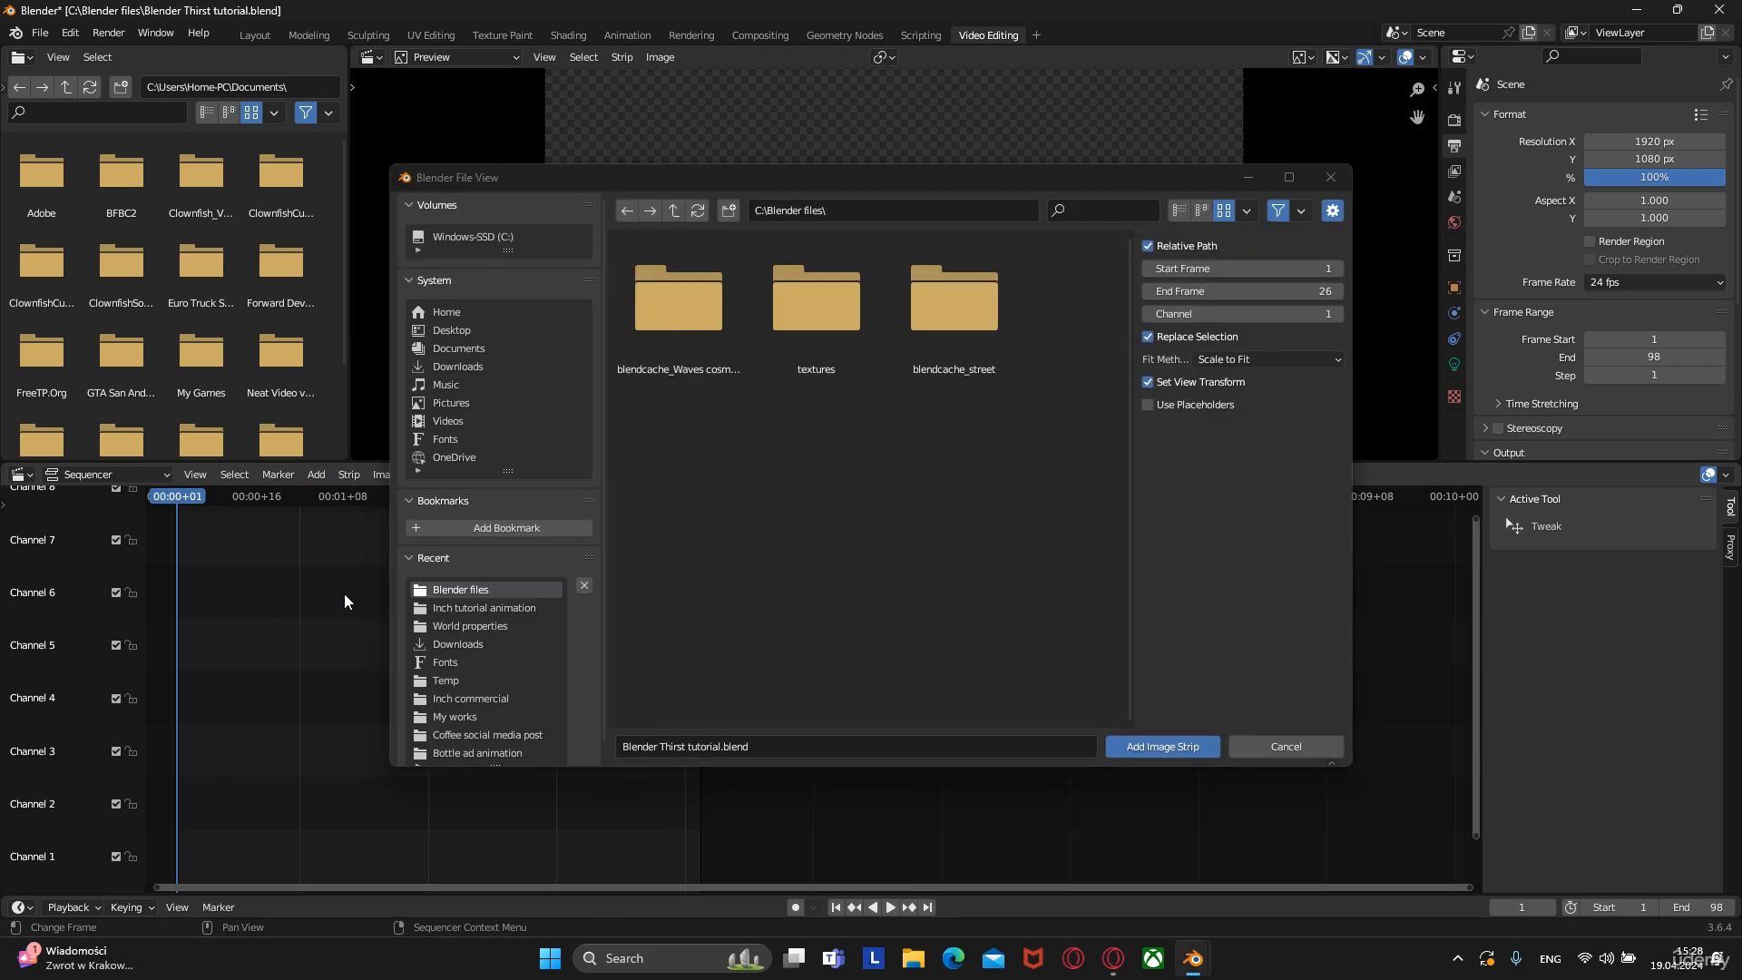
left_click(468, 614)
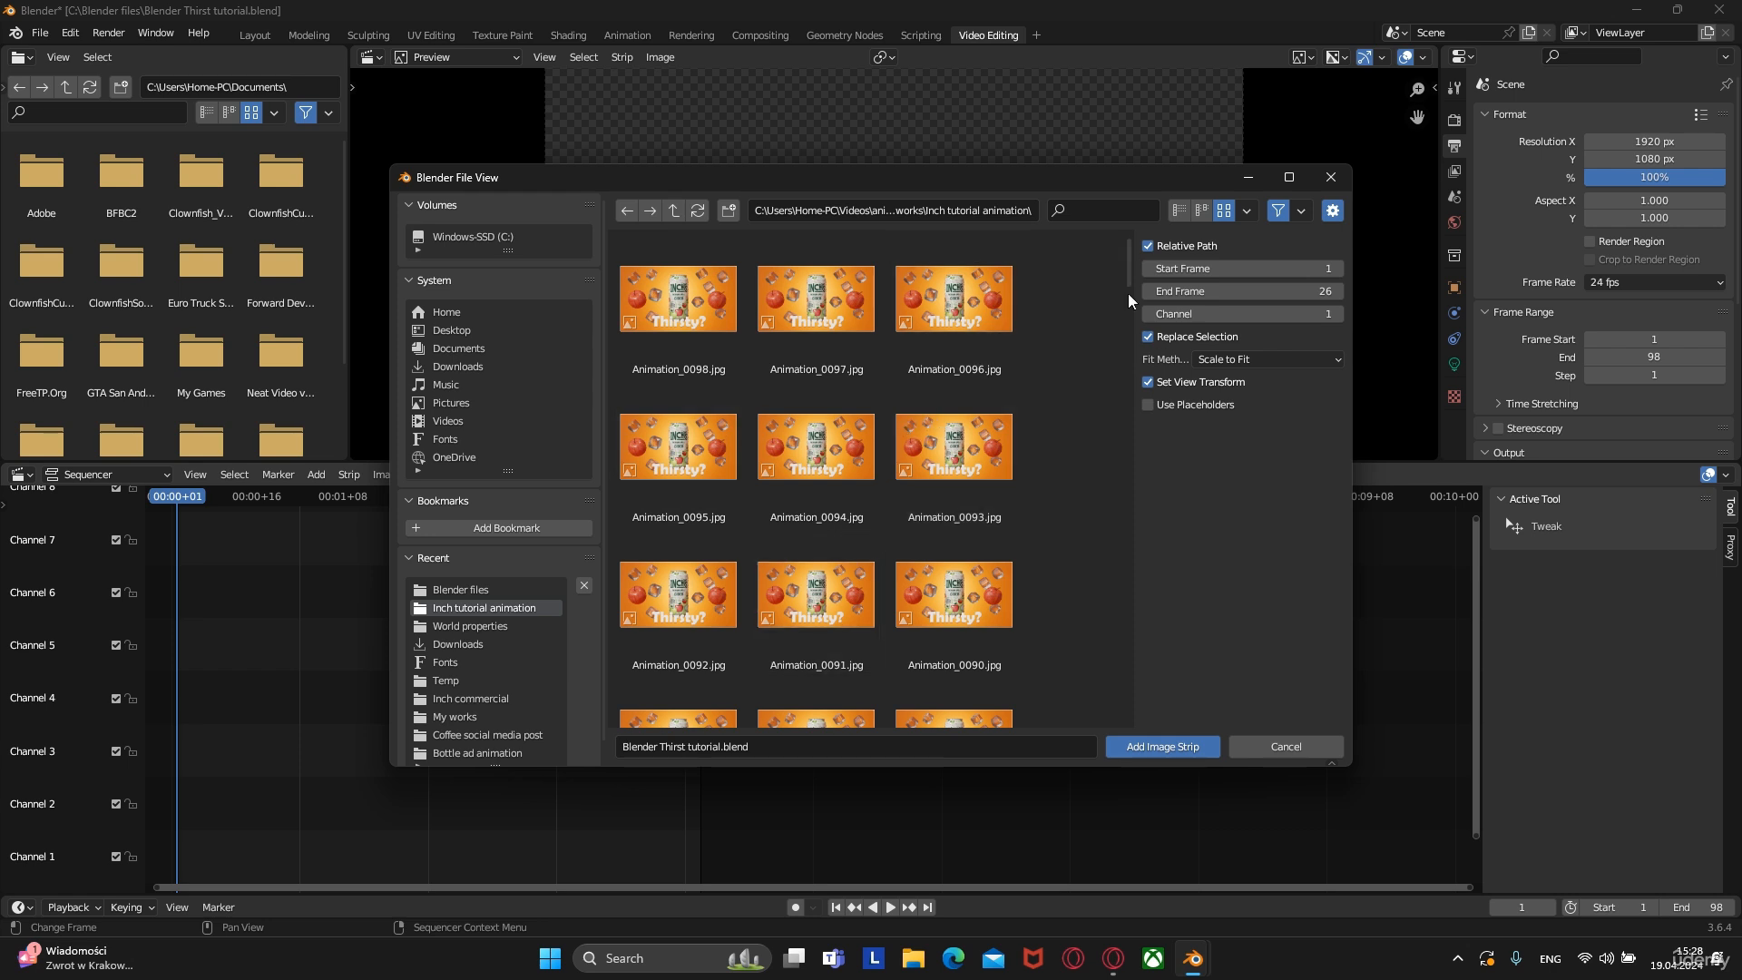
left_click(1248, 212)
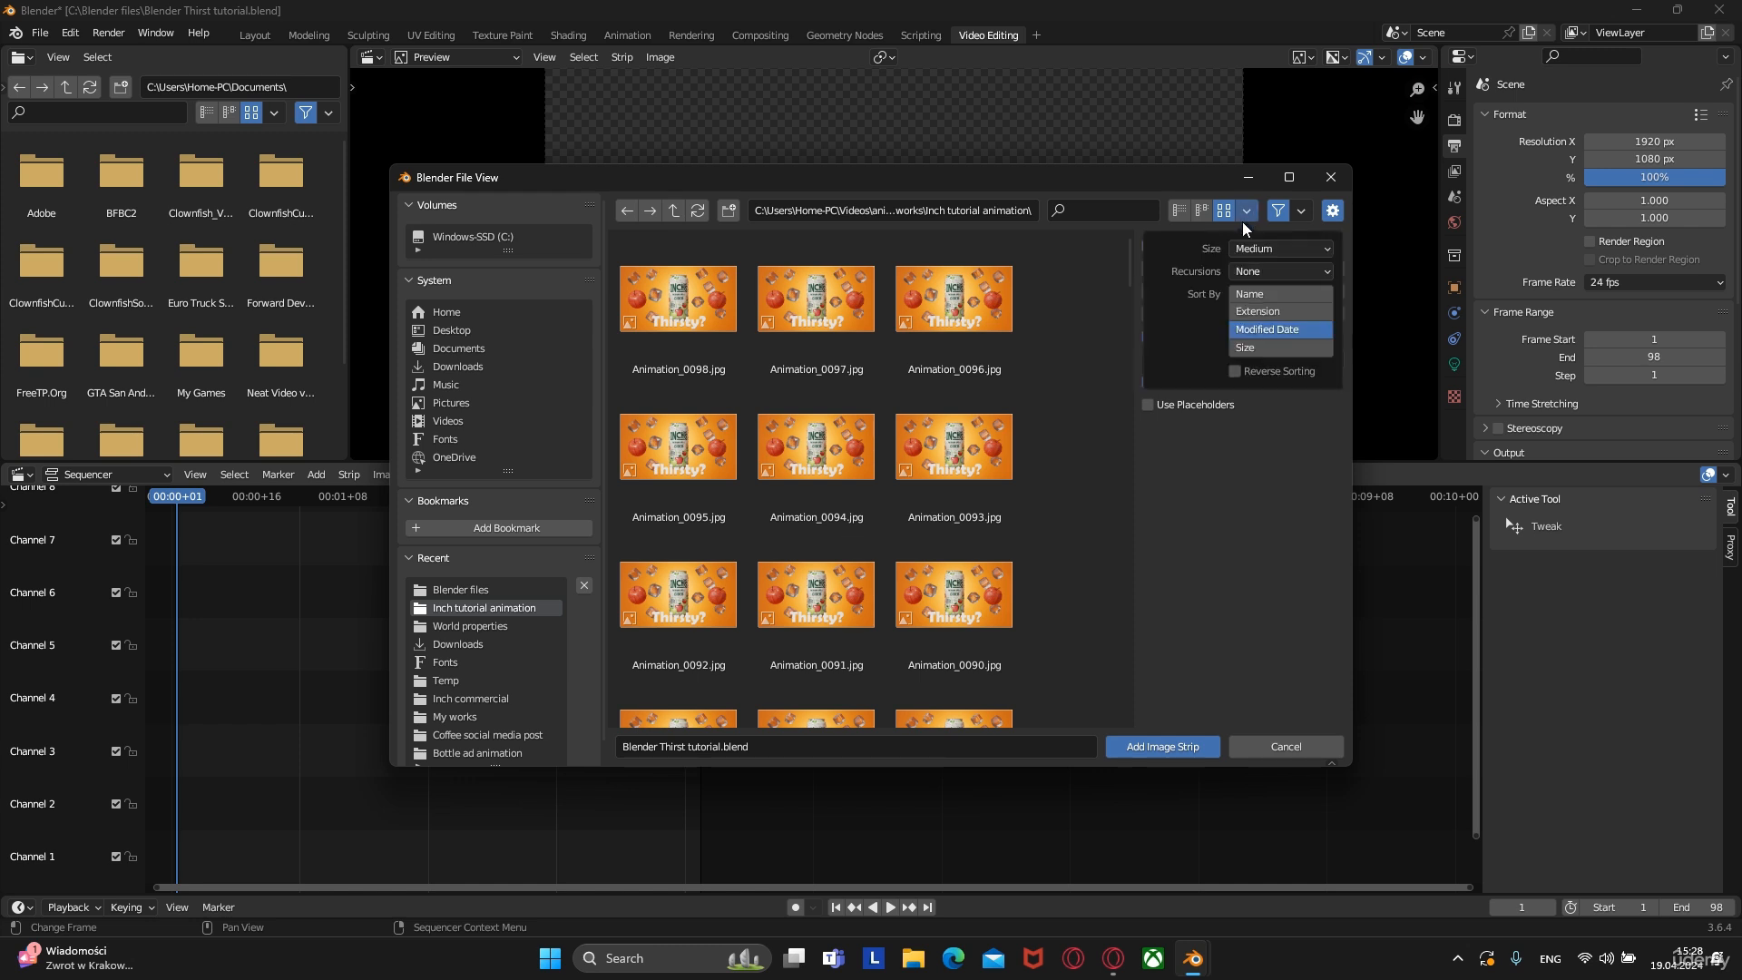
left_click(1250, 293)
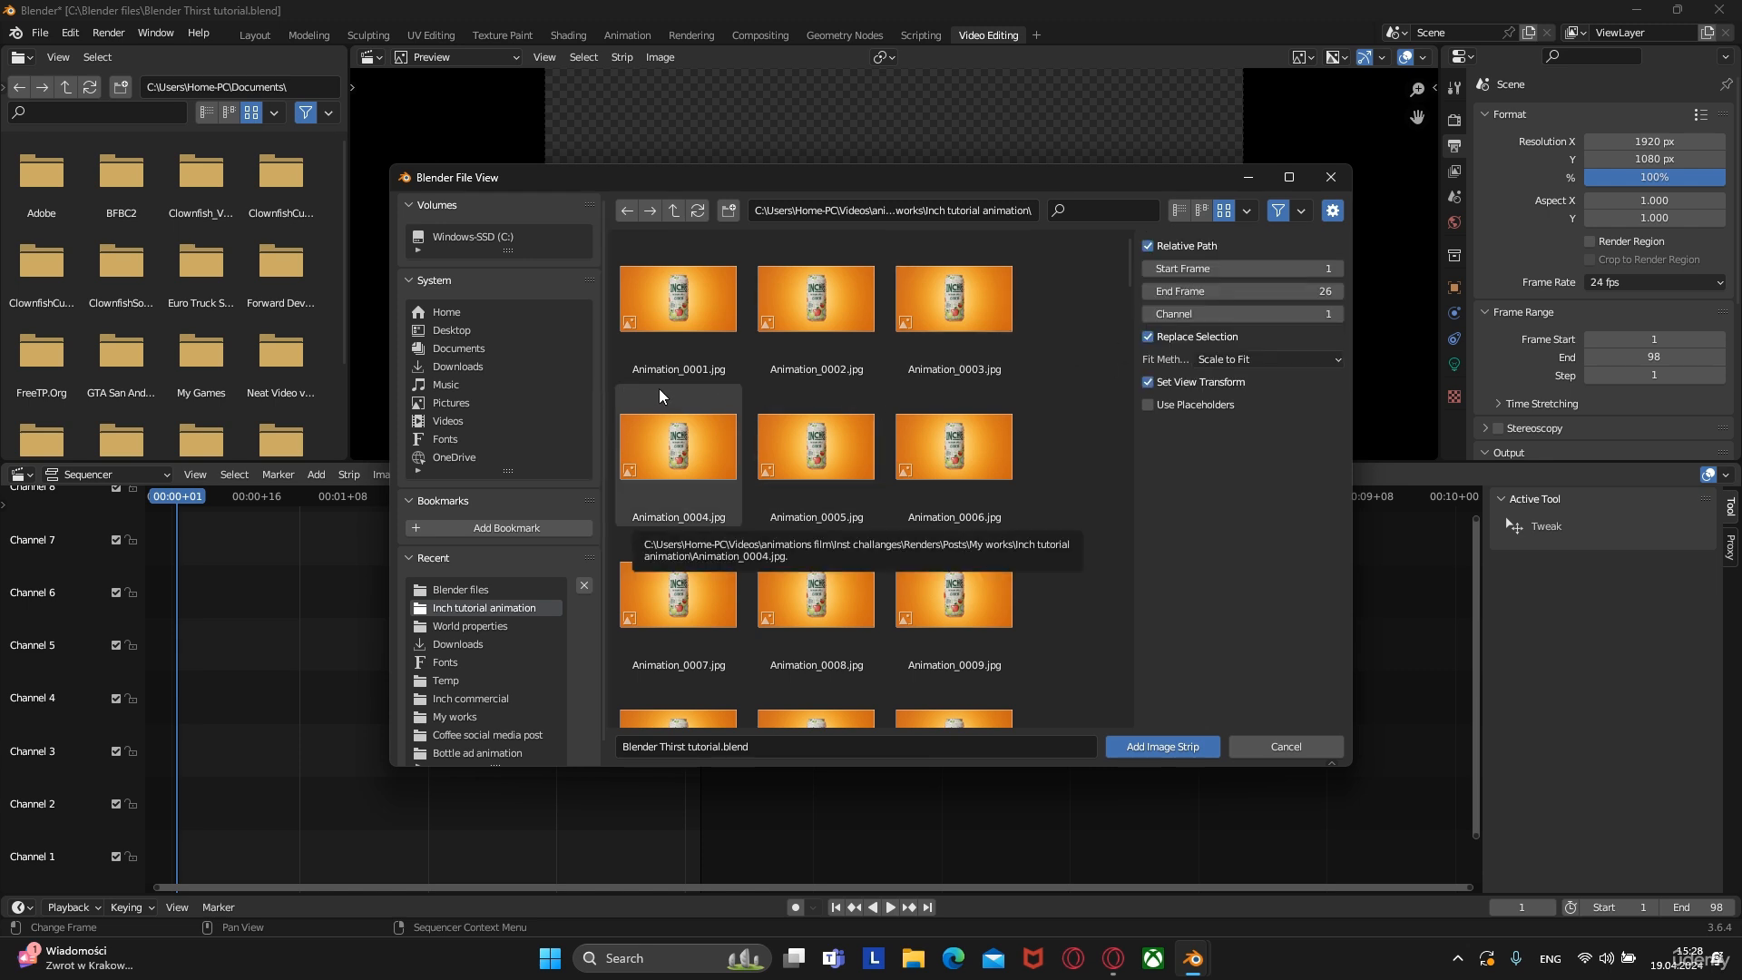
key("a")
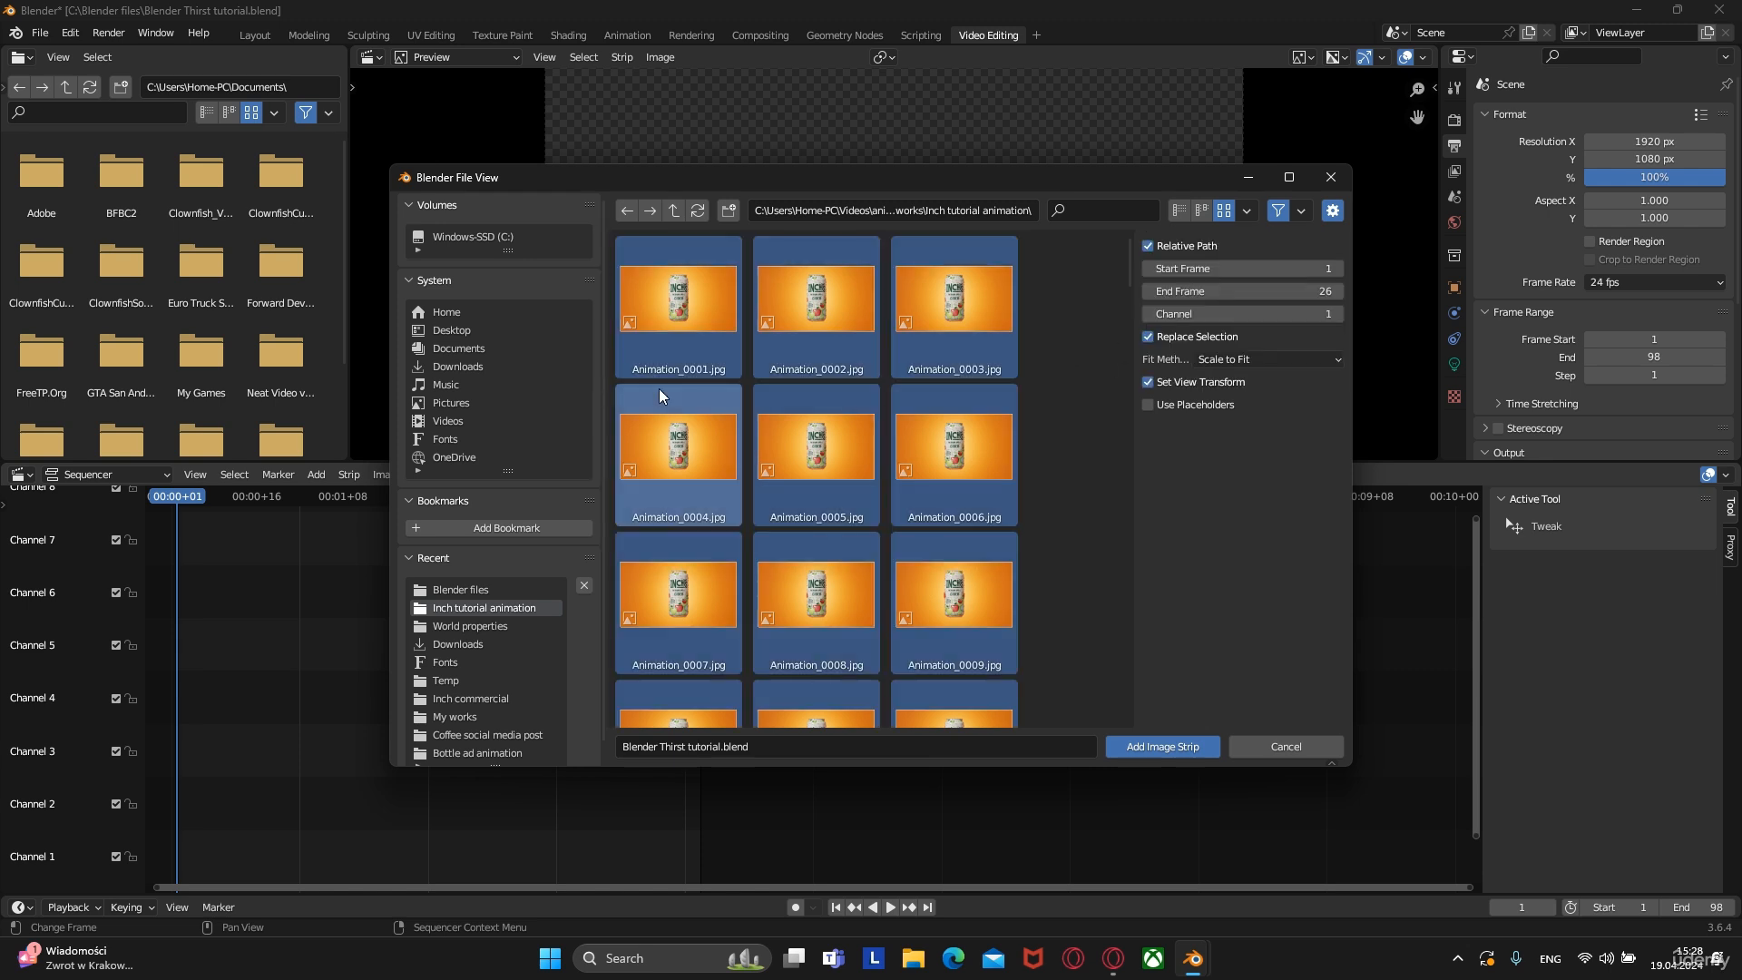
left_click(1188, 746)
key("space")
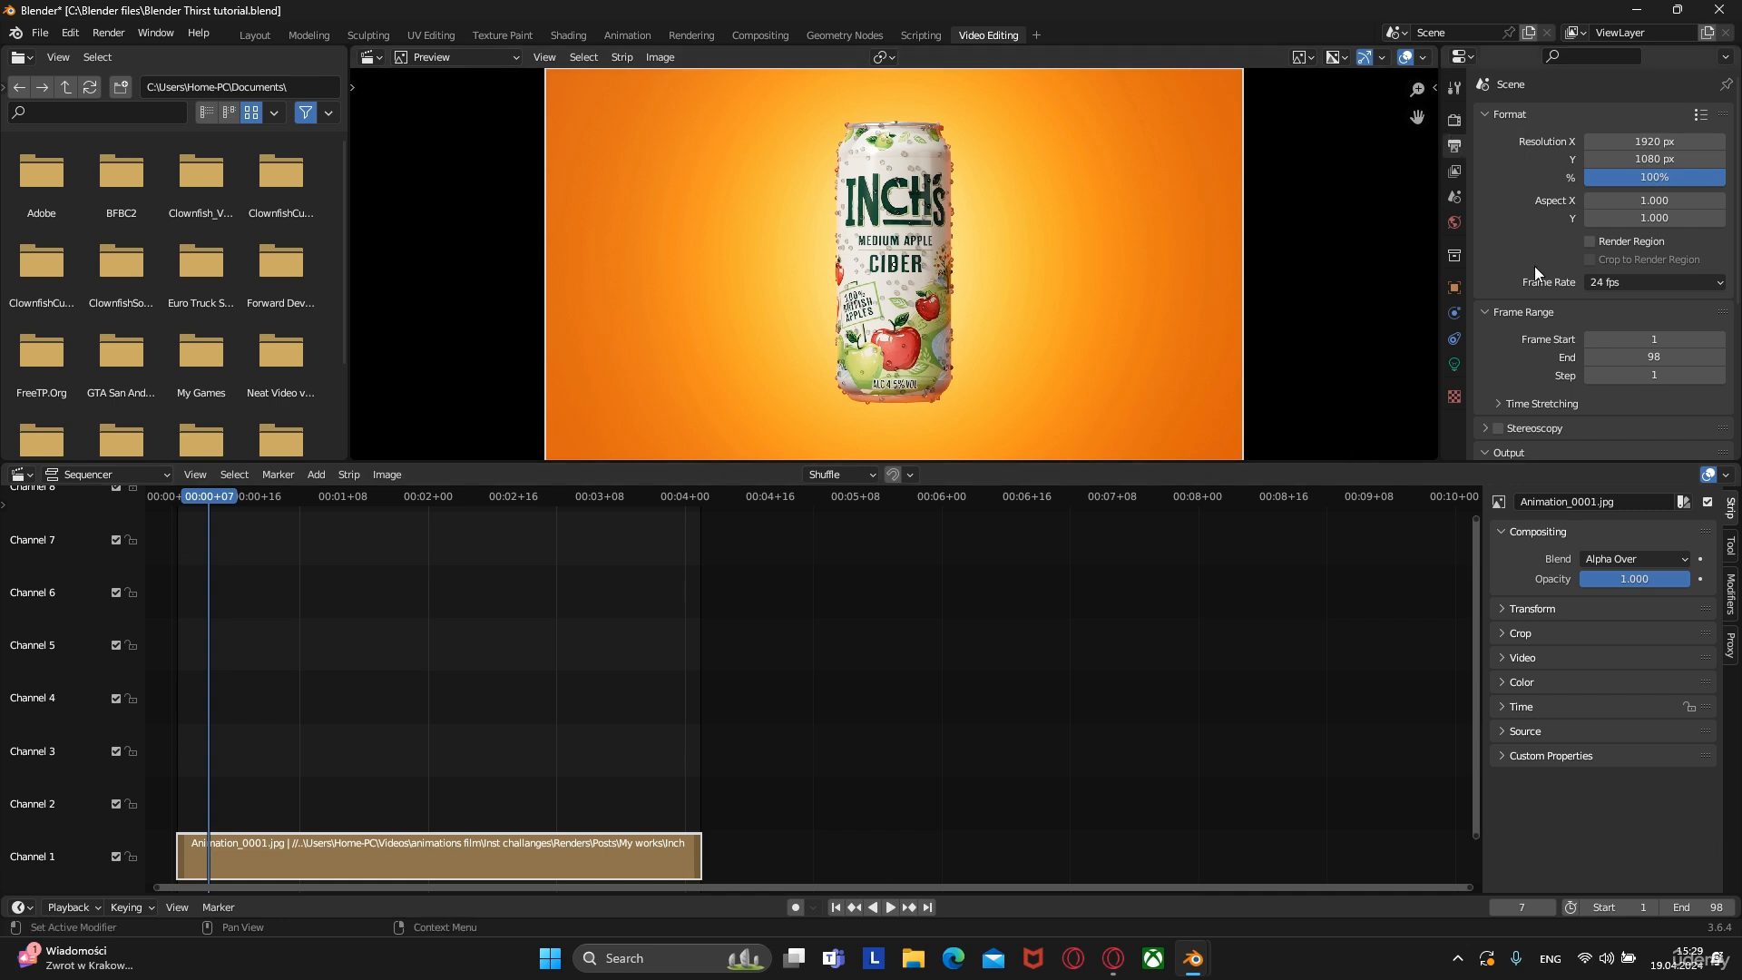
Set the output file format to FFmpeg Video and the encoding's output quality to Constant Bitrate
scroll(1540, 281, "down", 5)
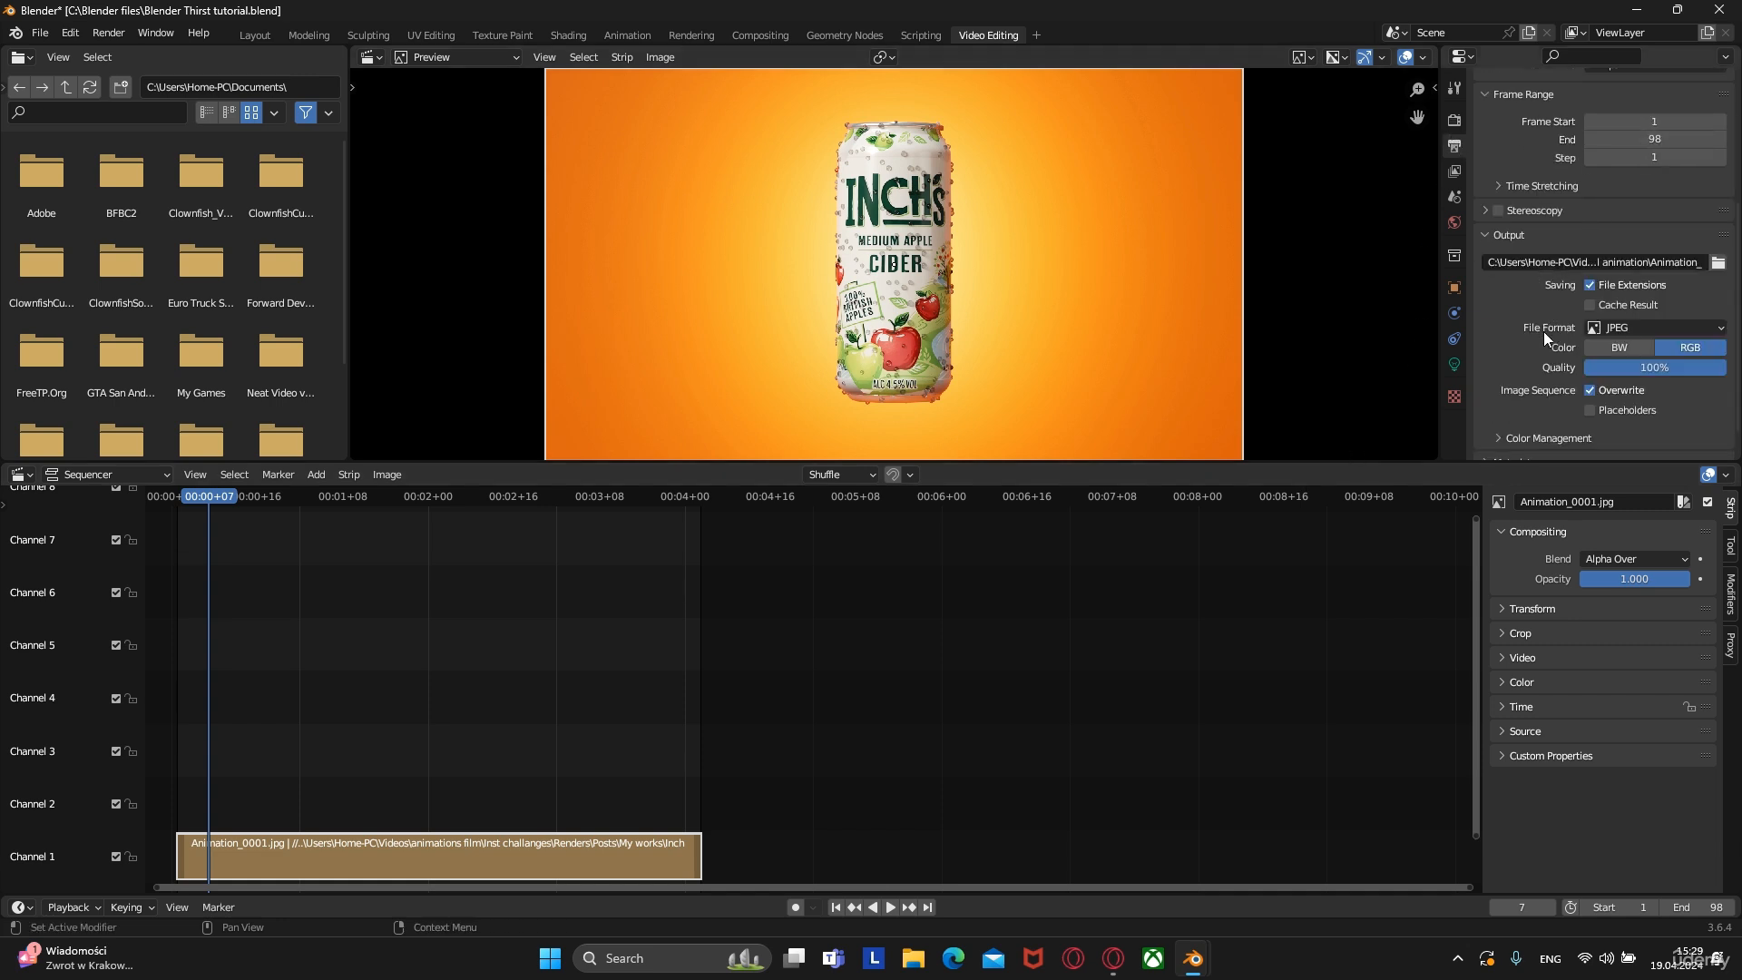
left_click(1632, 328)
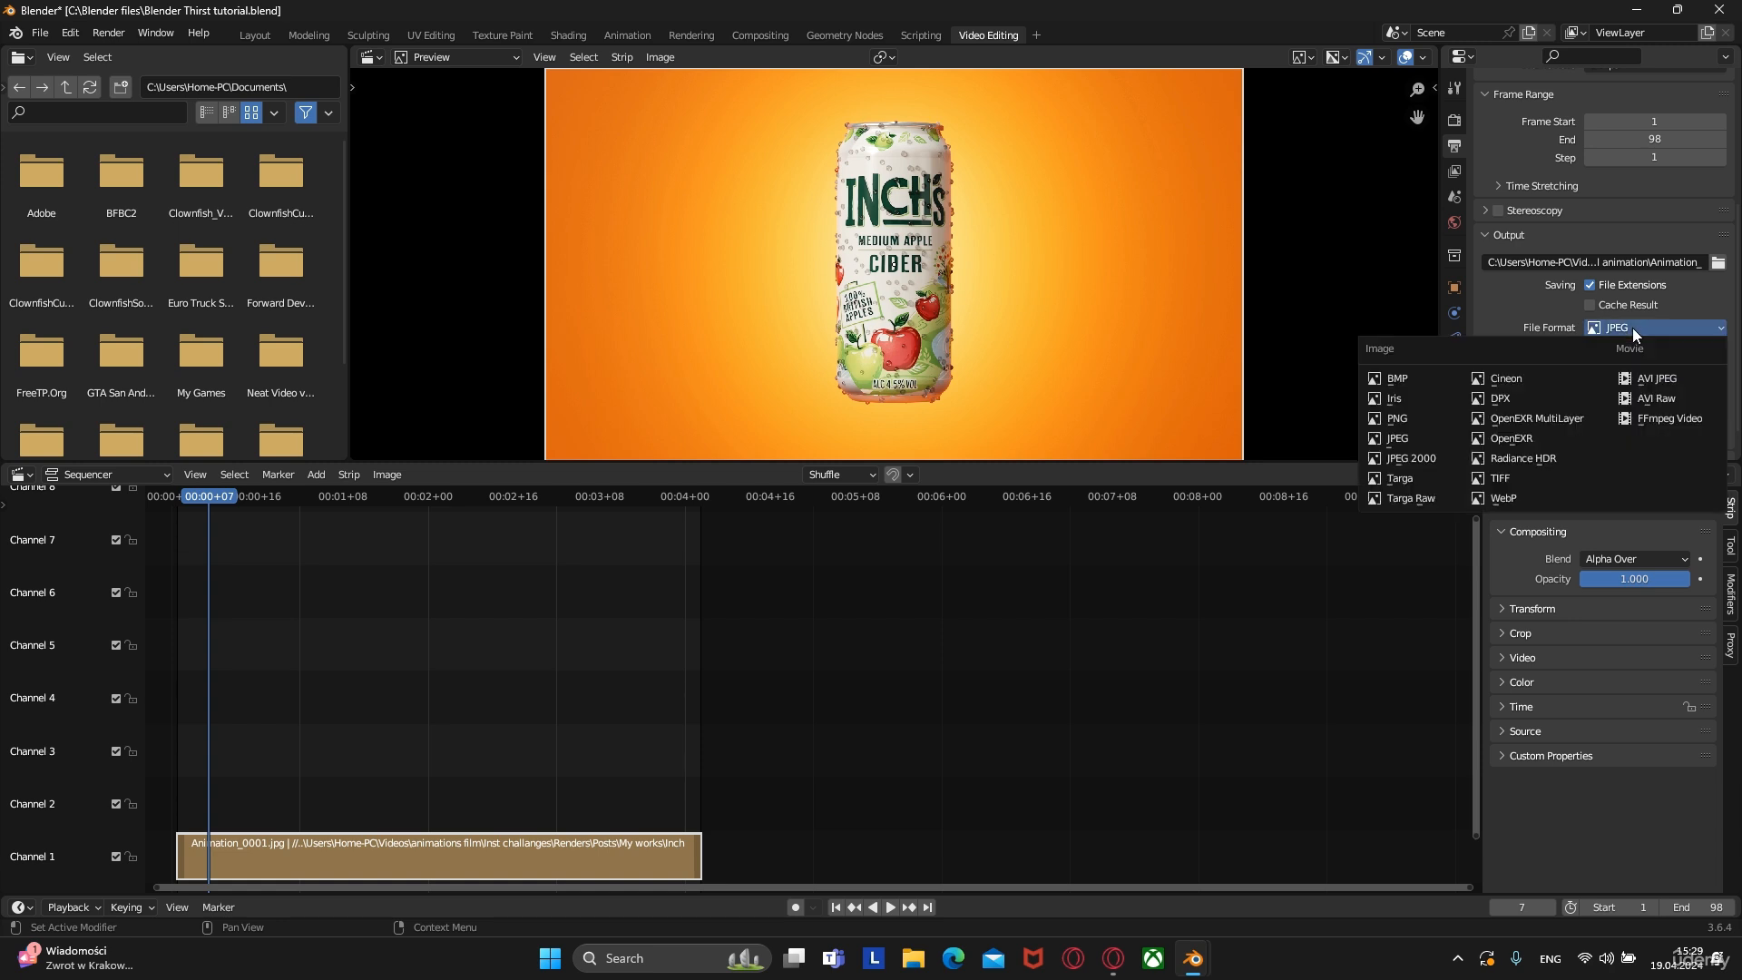
left_click(1636, 419)
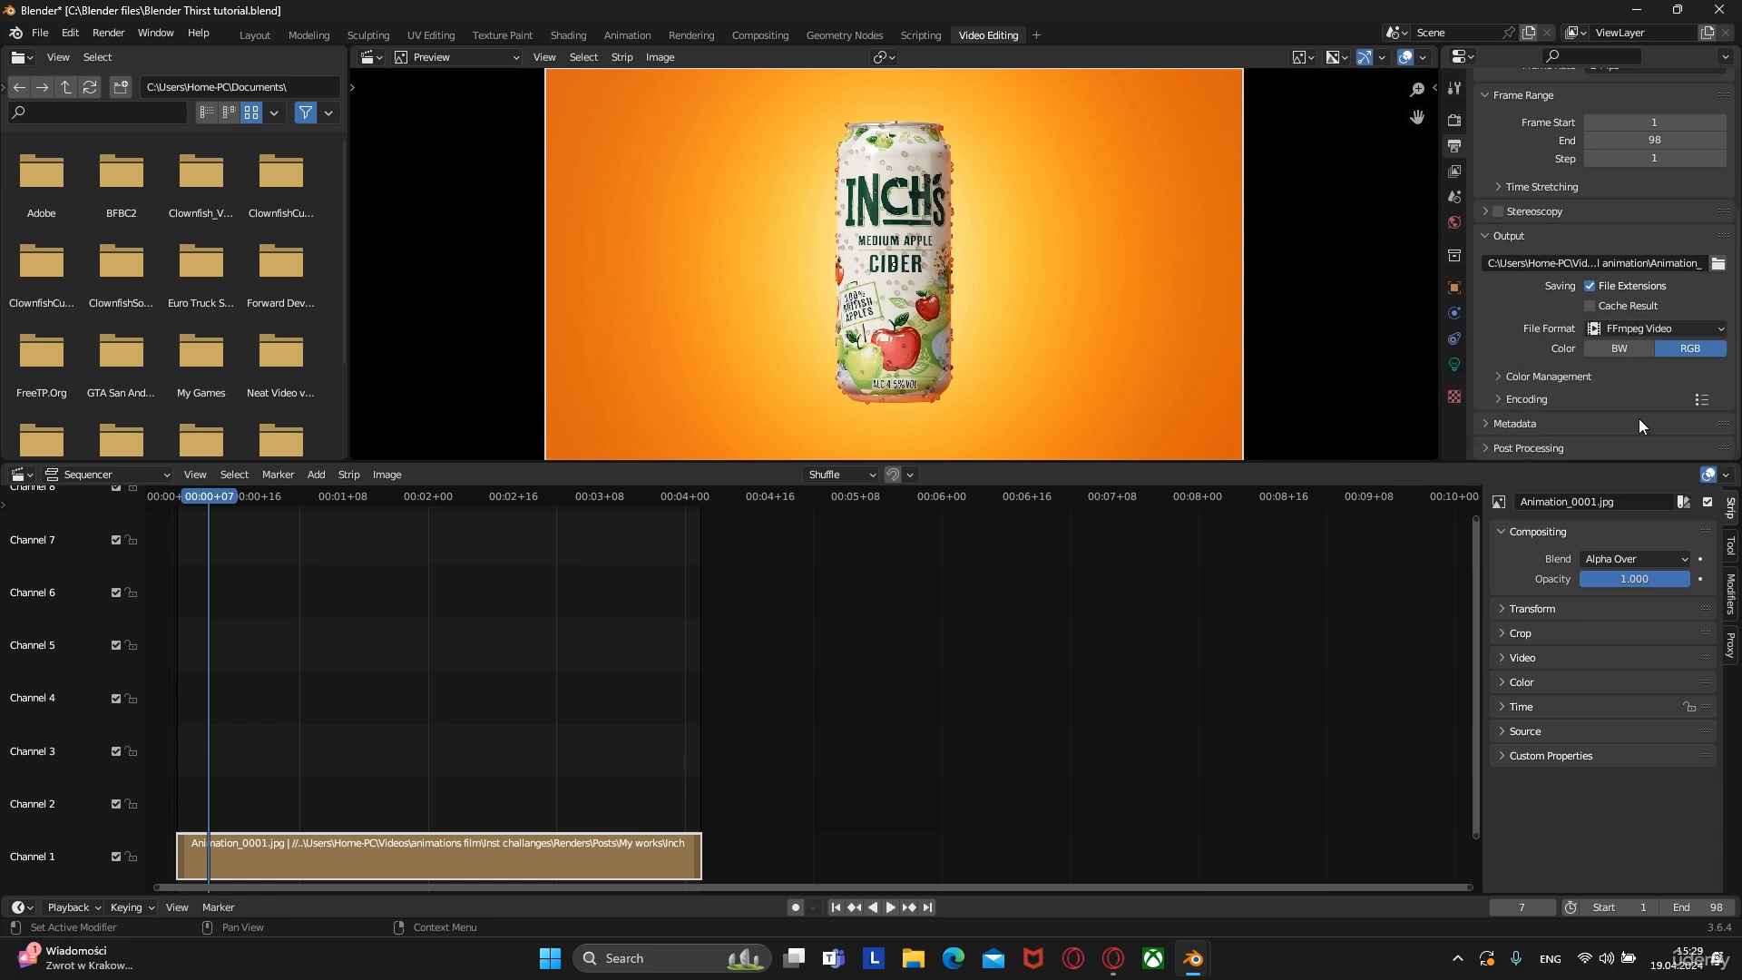
left_click(1501, 399)
scroll(1511, 399, "down", 4)
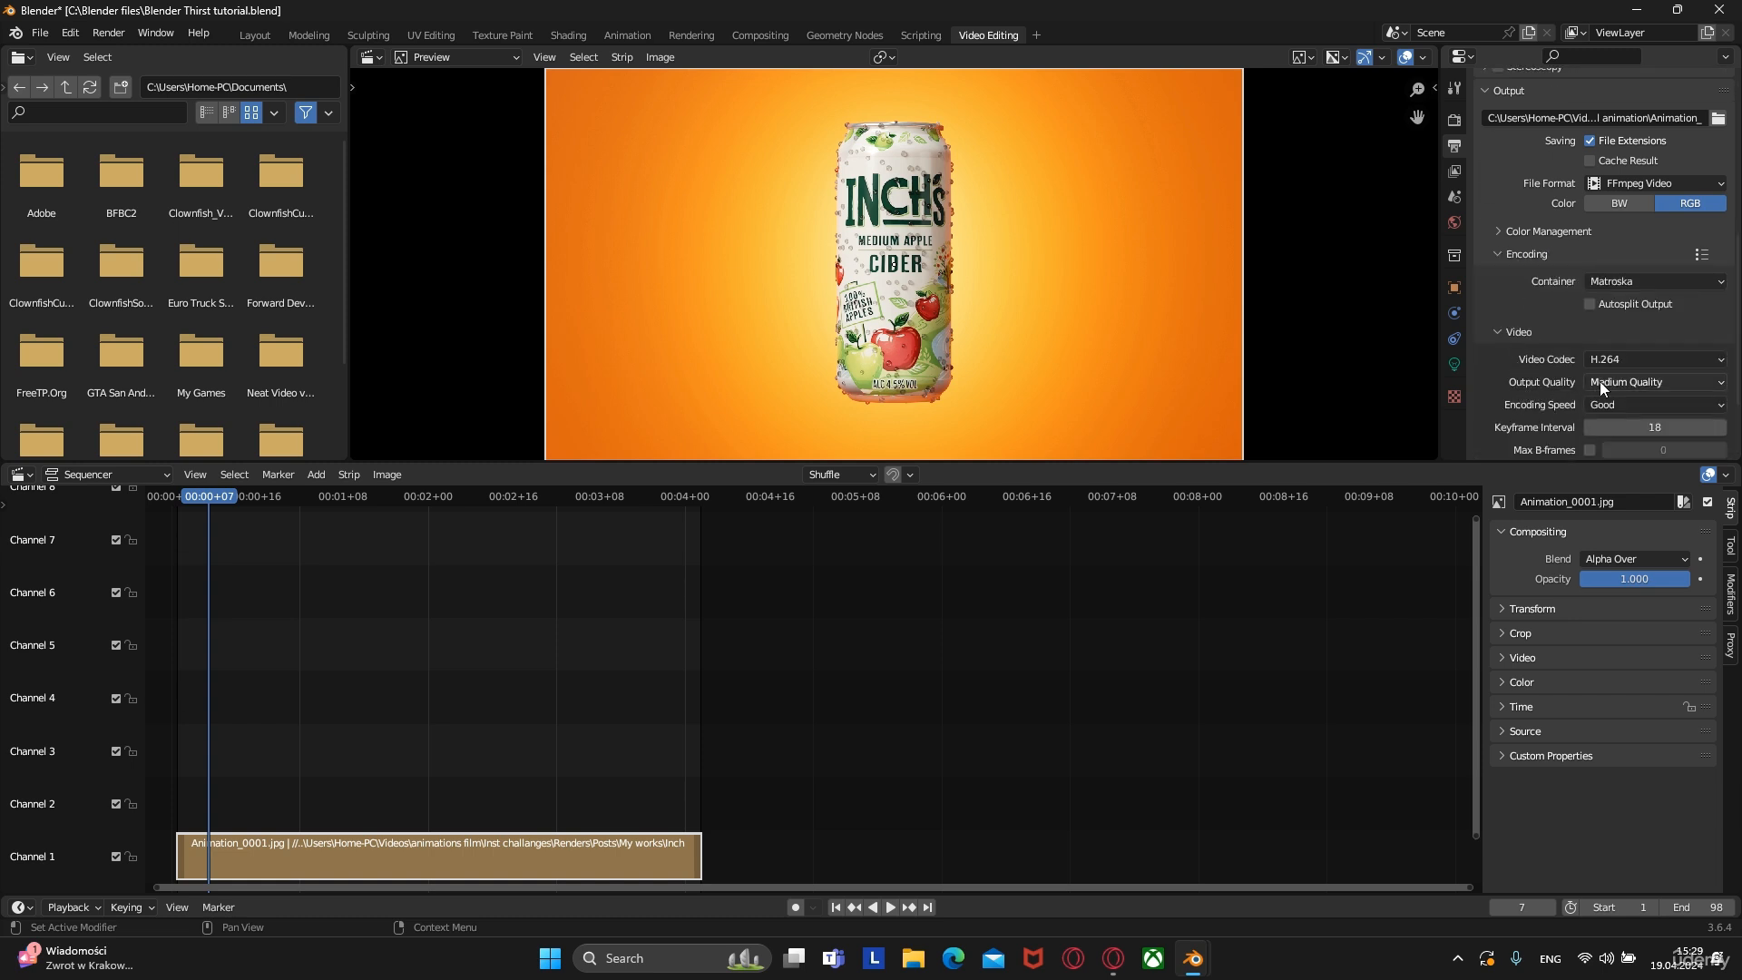
left_click(1626, 379)
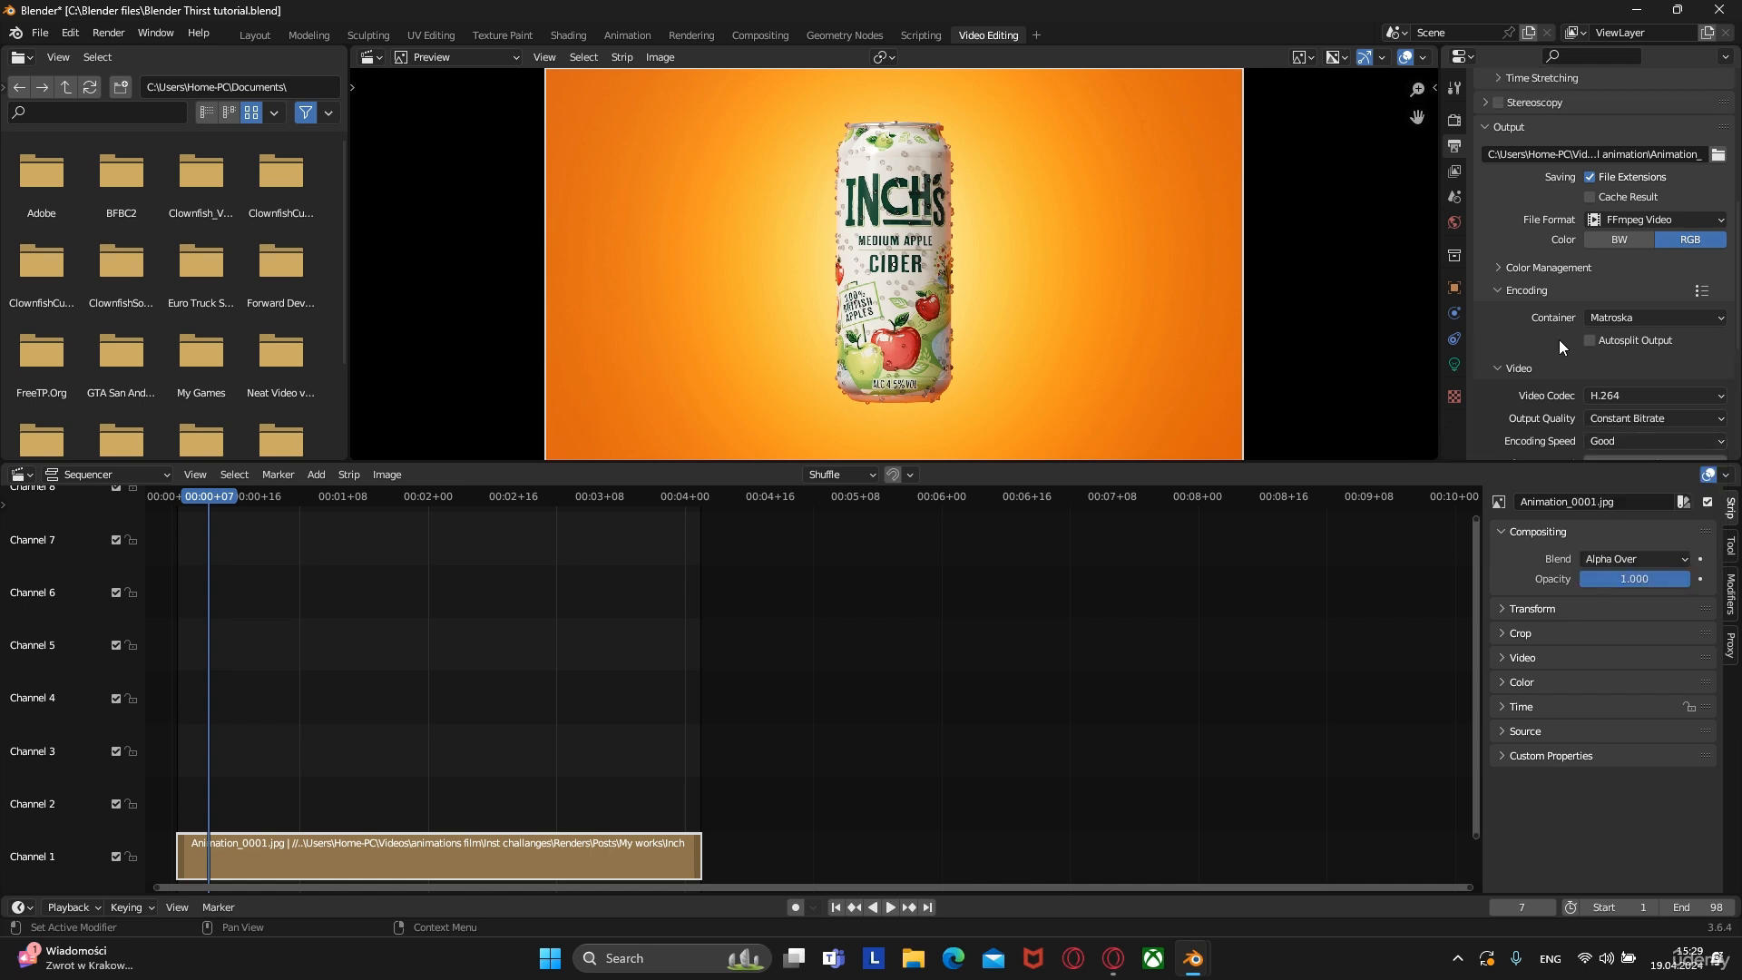
Name the output file Animation_video in the Inch tutorial animation folder and render the animation
scroll(1559, 340, "up", 5)
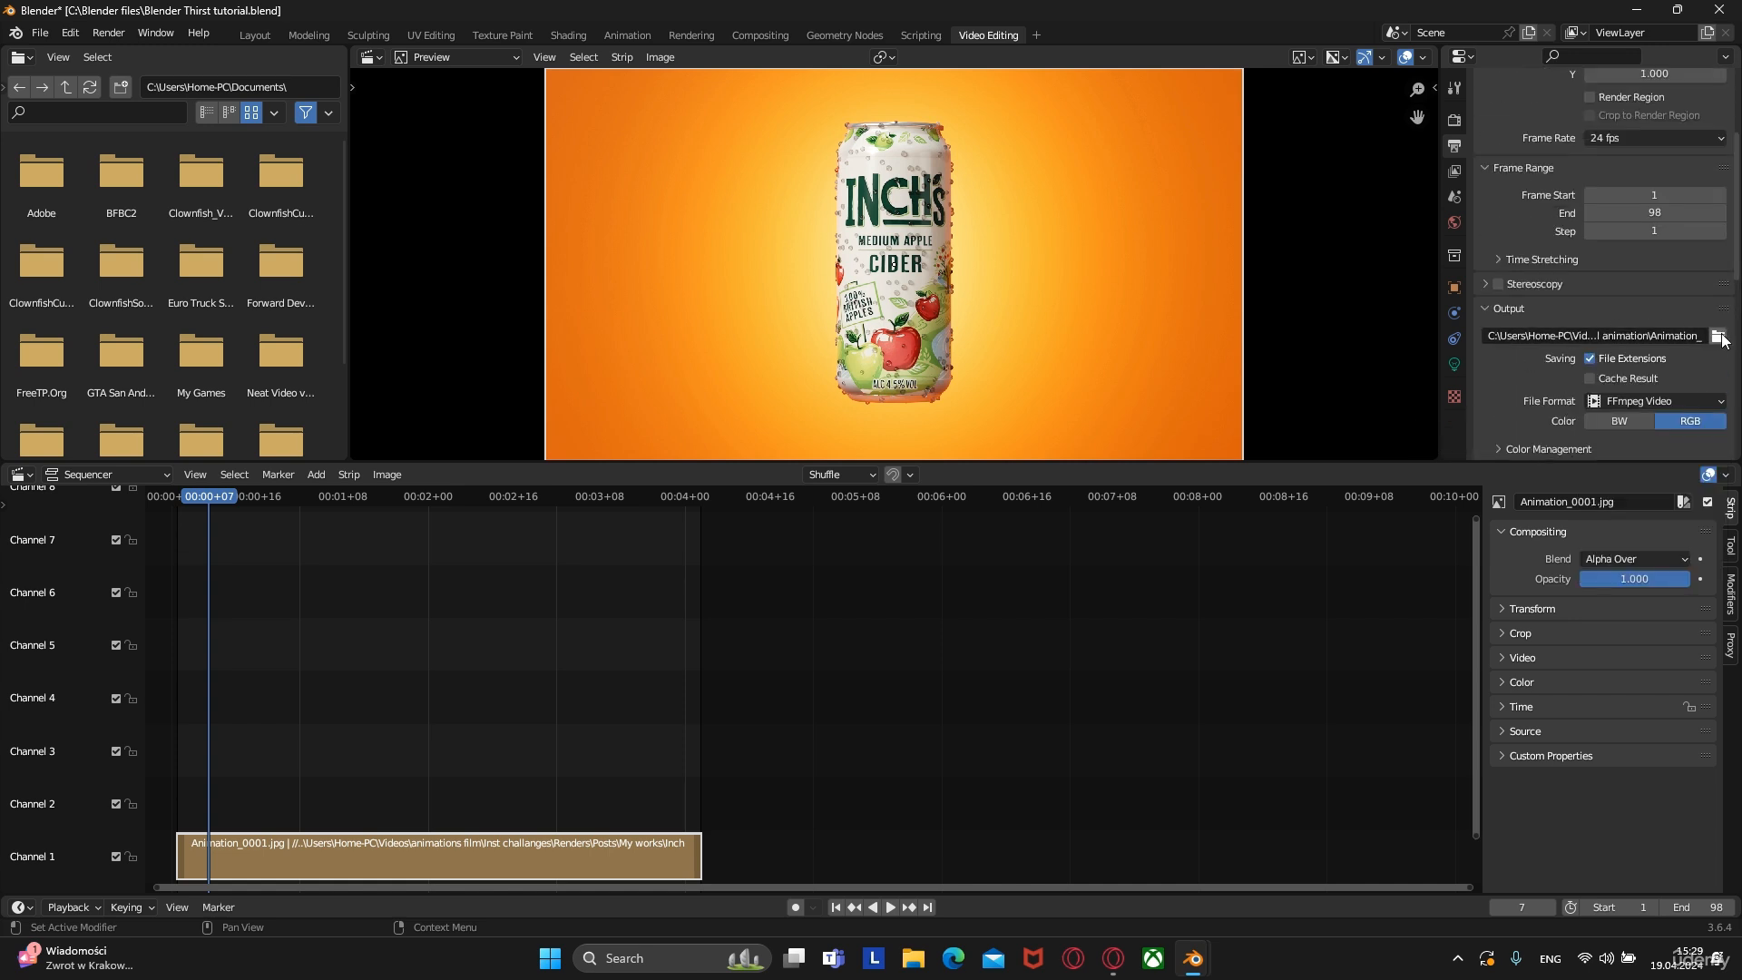
left_click(1719, 337)
left_click(745, 746)
type("video")
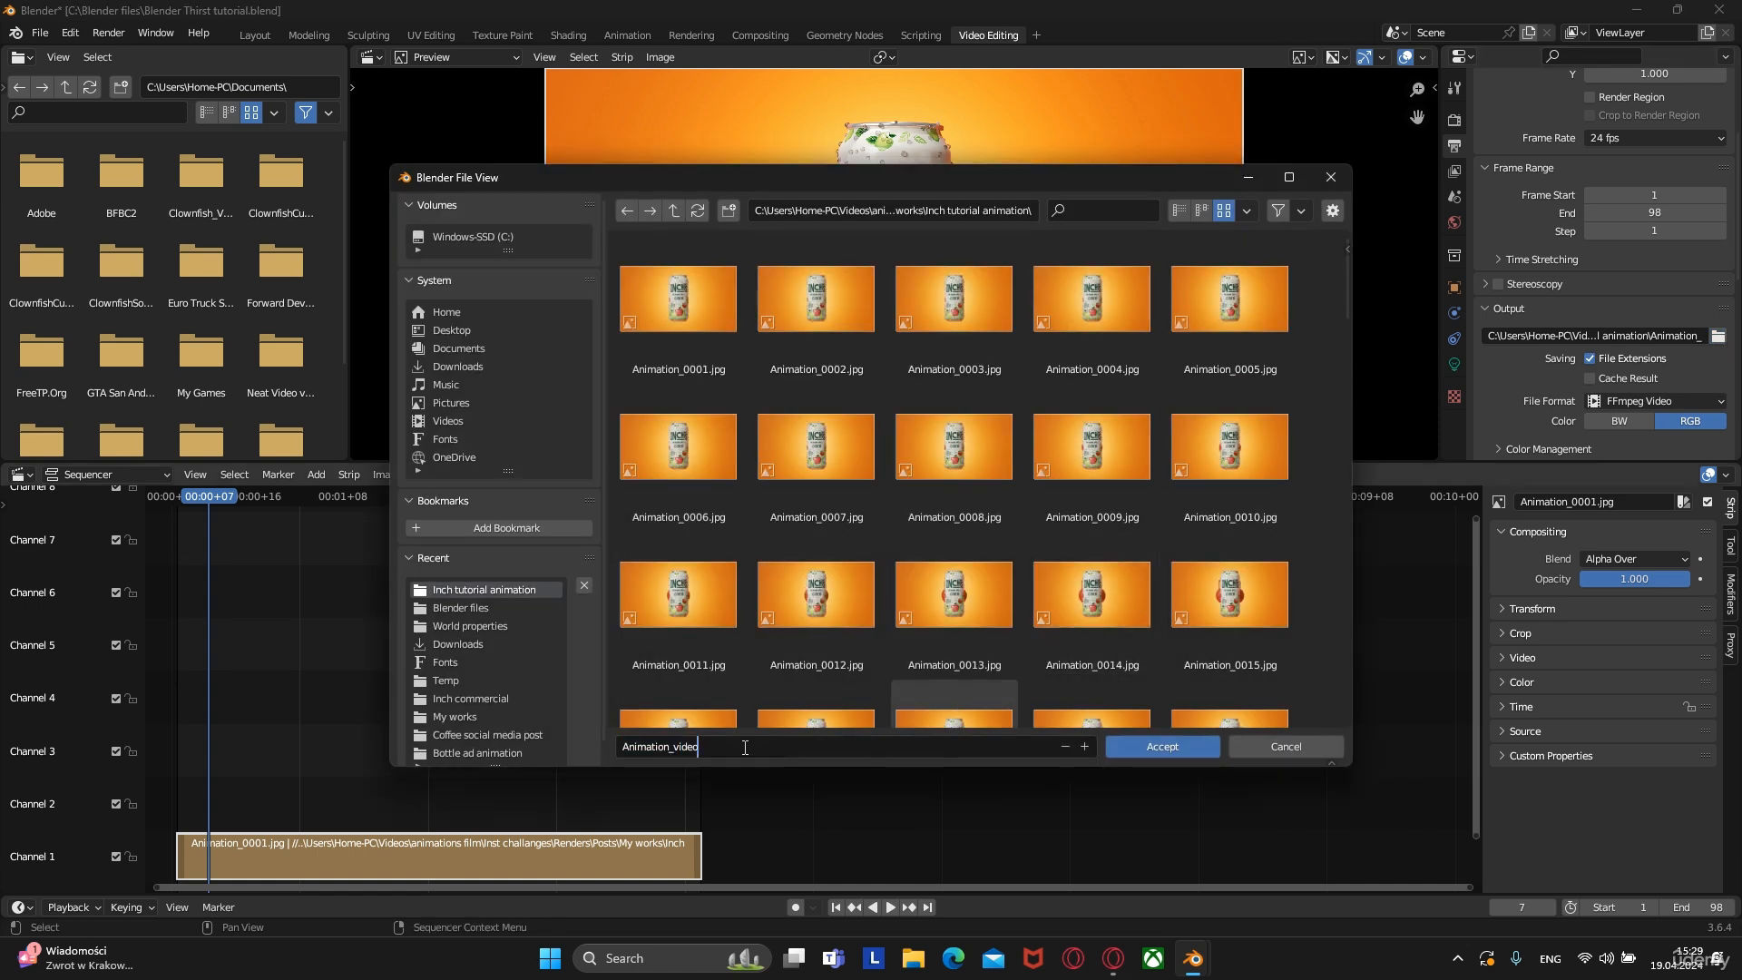
left_click(1134, 746)
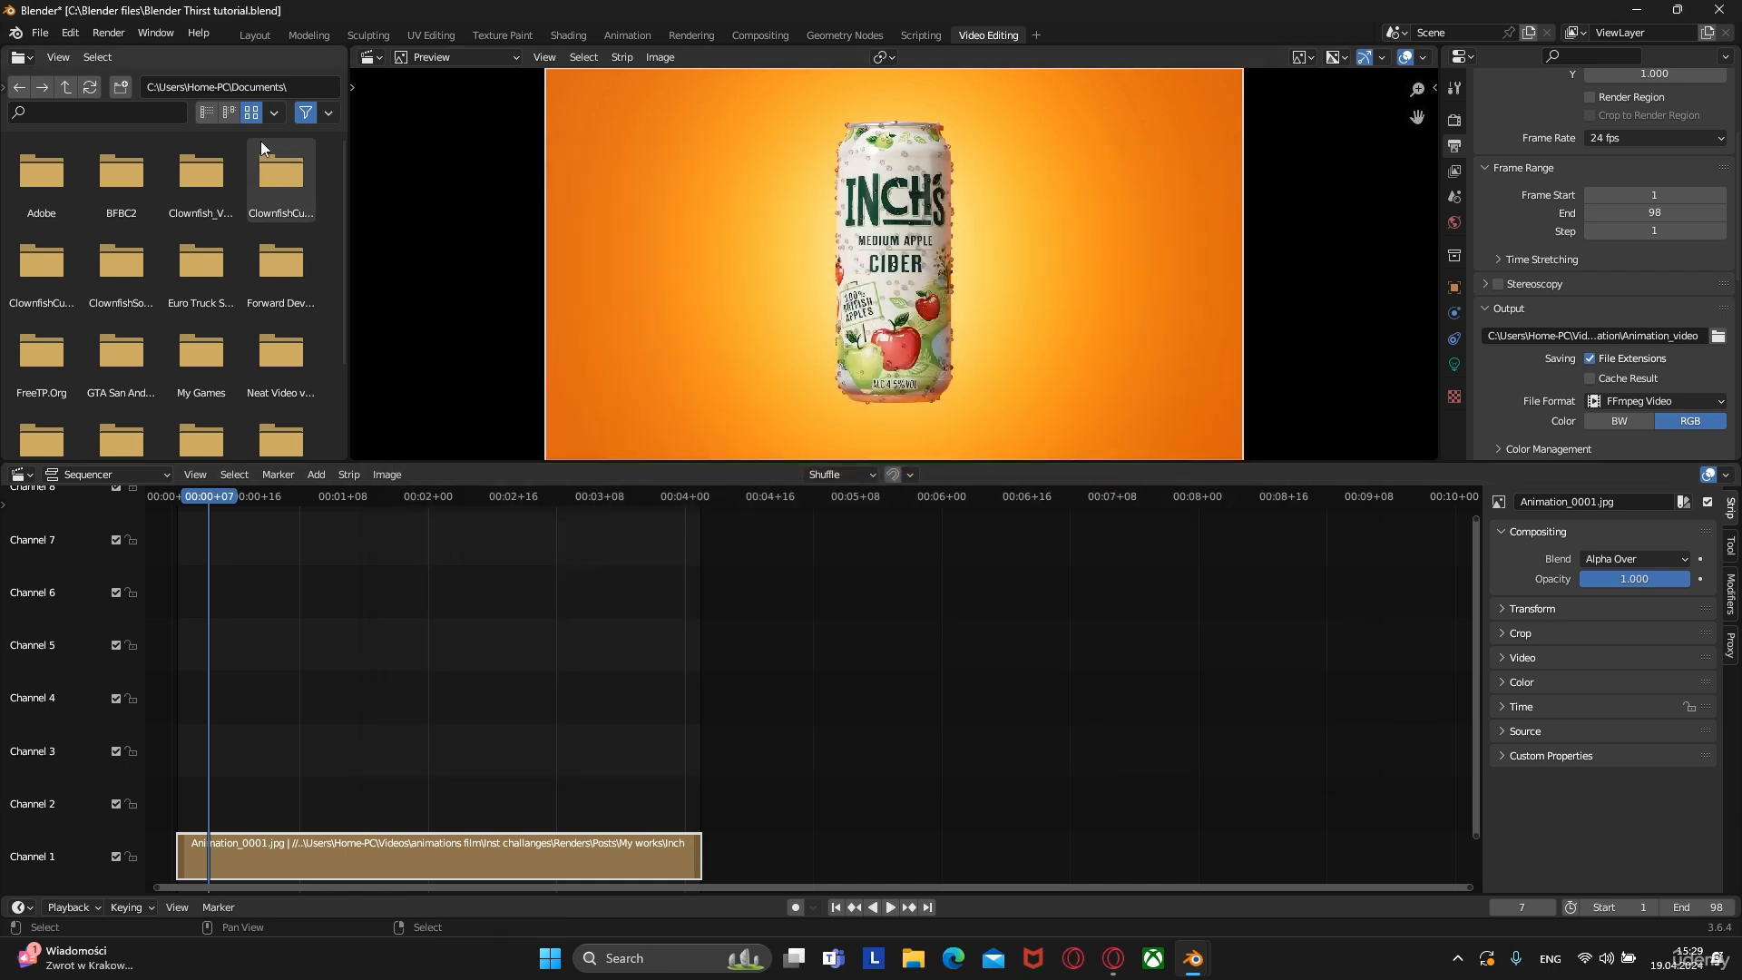
left_click(109, 33)
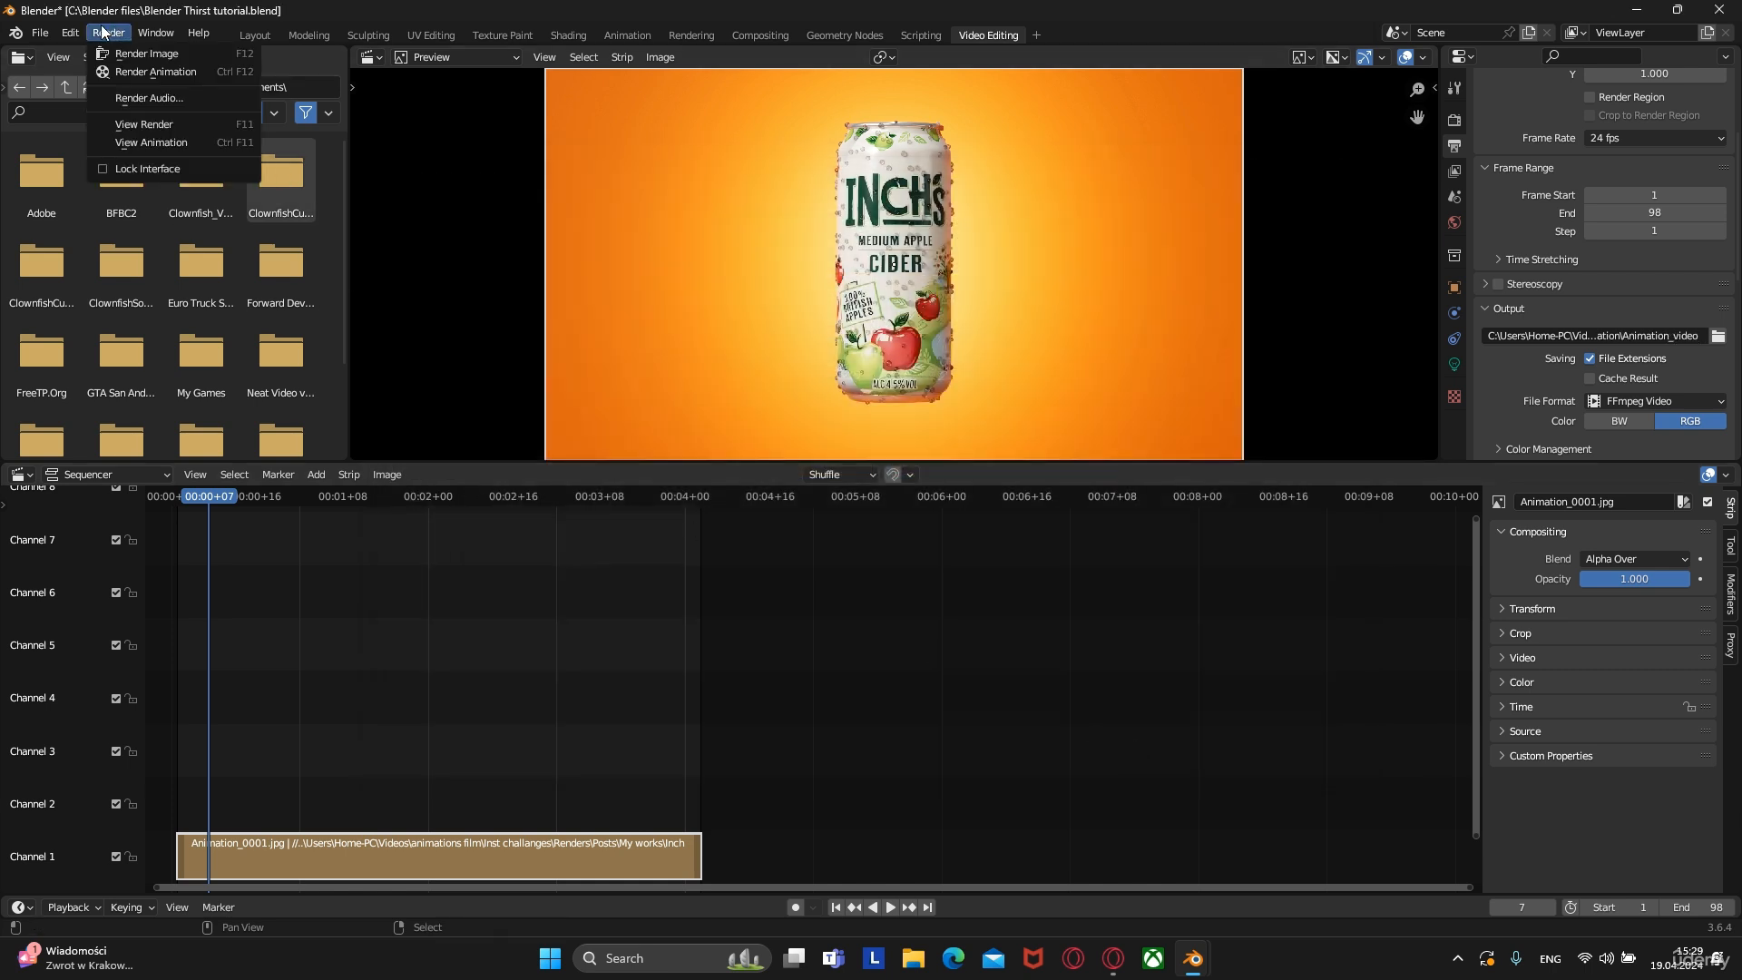
left_click(156, 72)
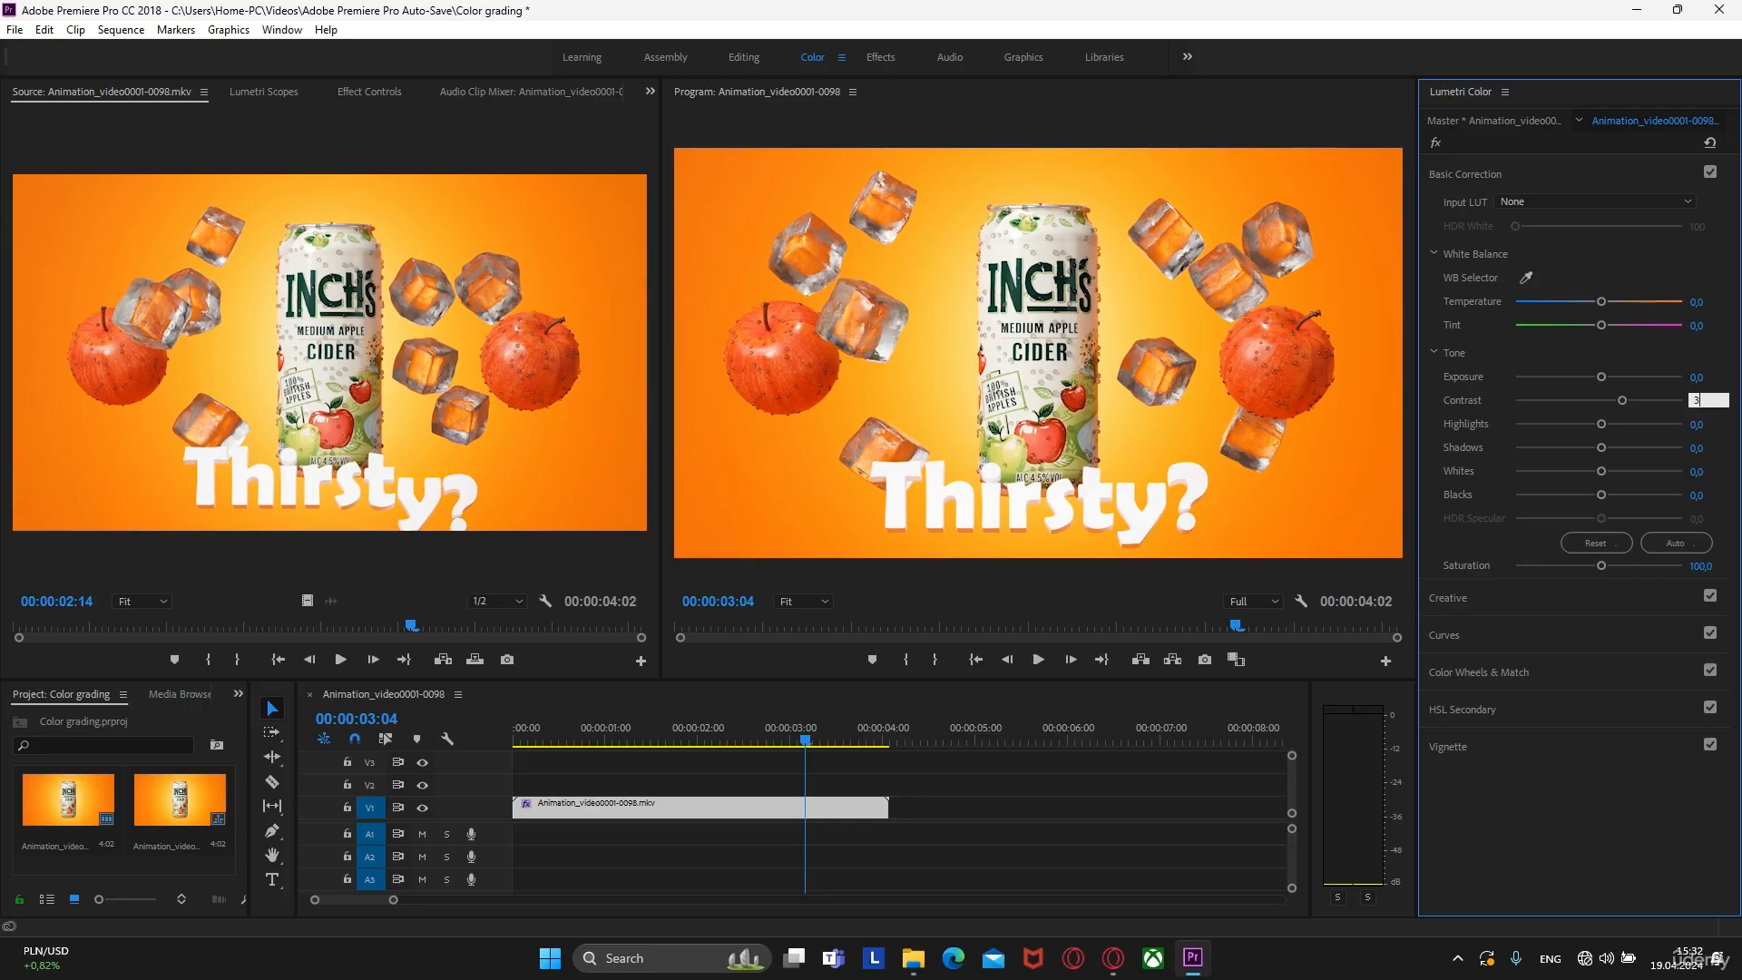
left_click_drag(1700, 399, 1706, 404)
mouse_move(1600, 424)
left_mouse_down()
mouse_move(1567, 434)
mouse_move(1617, 437)
mouse_move(1486, 460)
mouse_move(1586, 462)
mouse_move(1610, 432)
left_mouse_up()
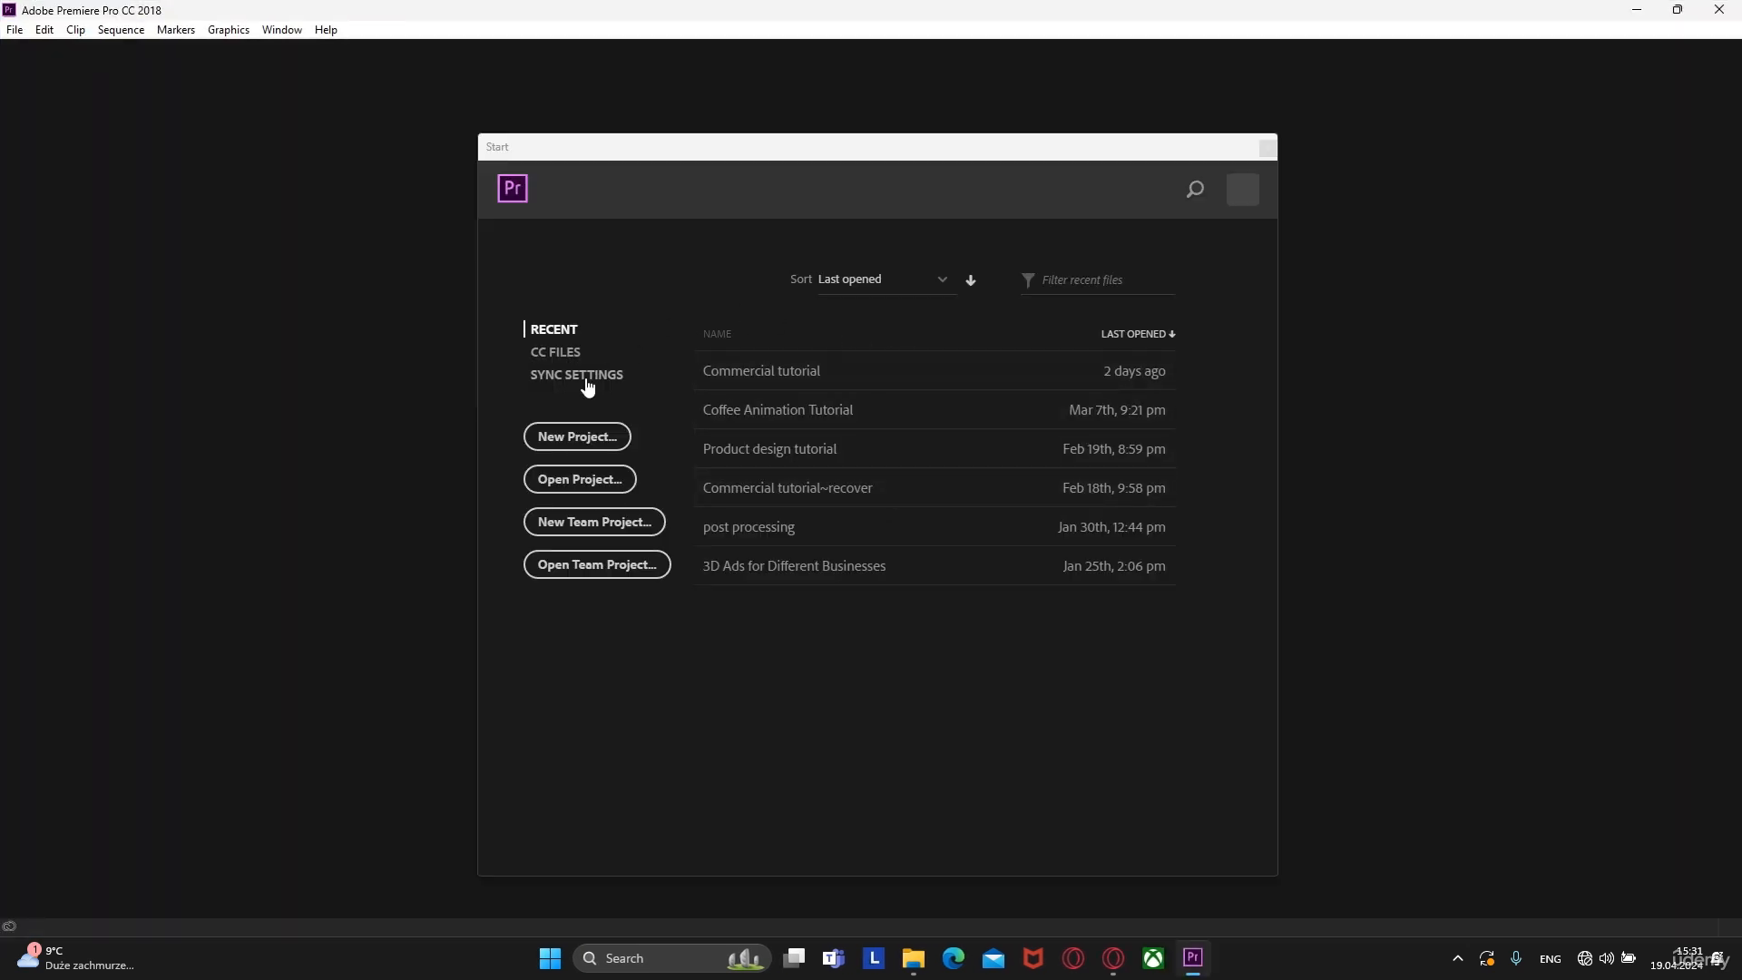
In Adobe Premiere Pro, create a new project named Color grading
left_click(587, 437)
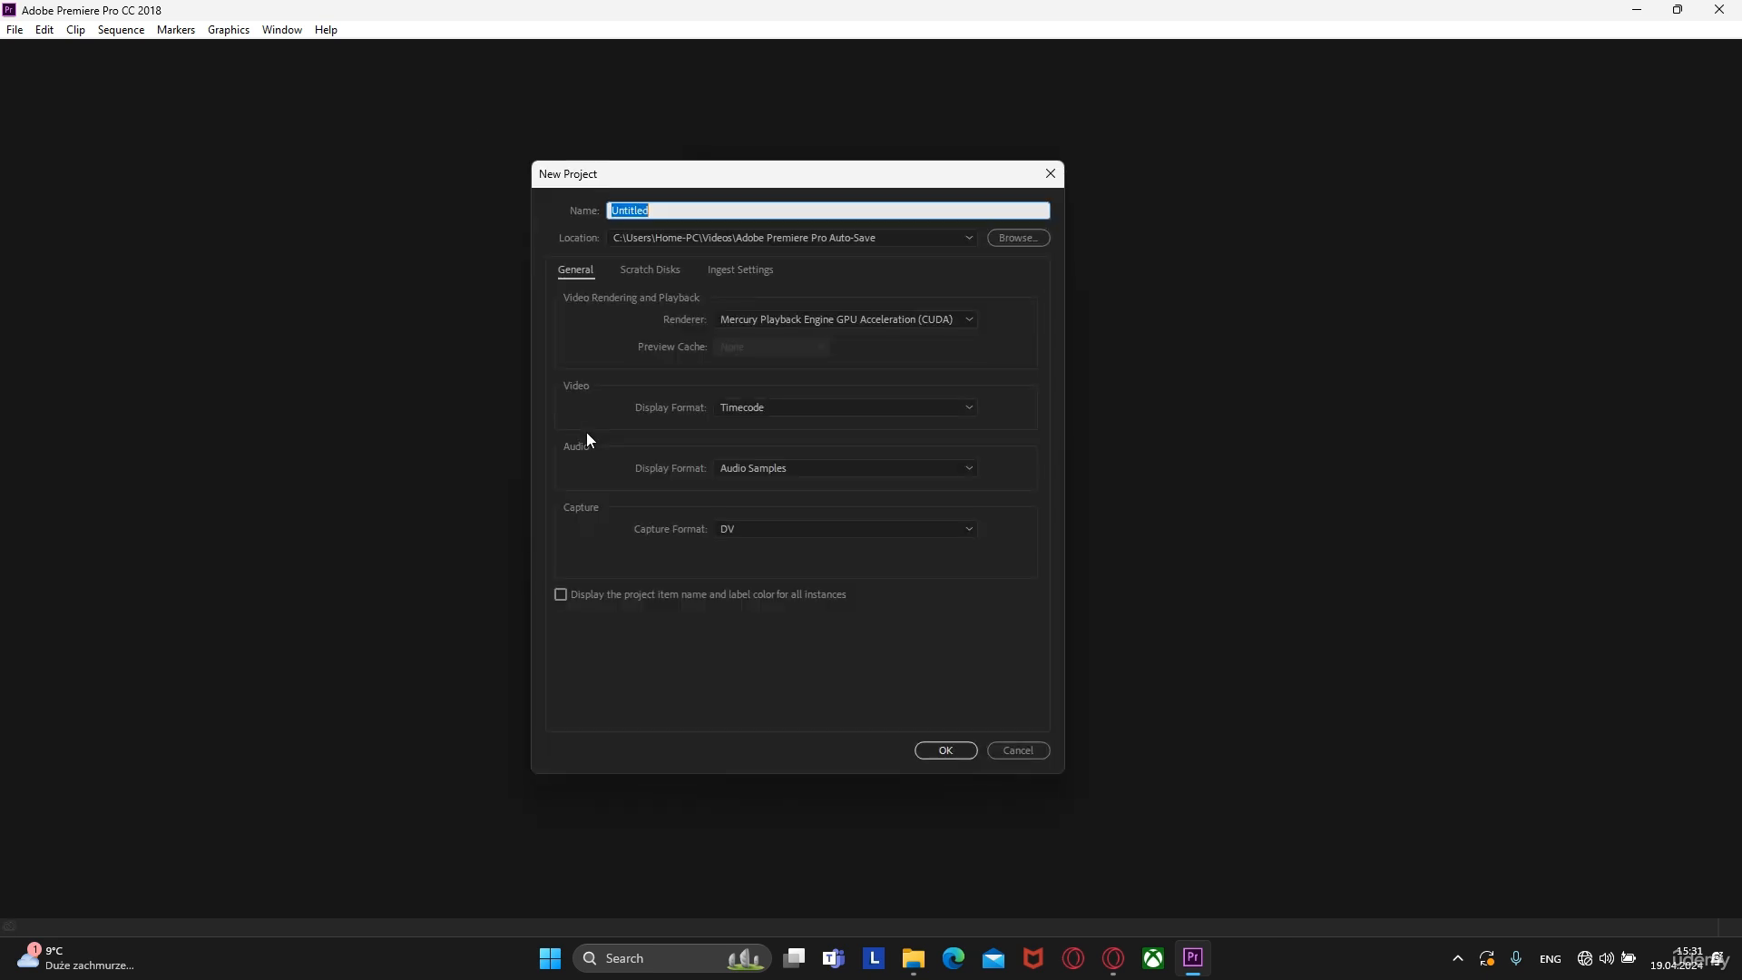
key("BackSpace")
type("Color grading")
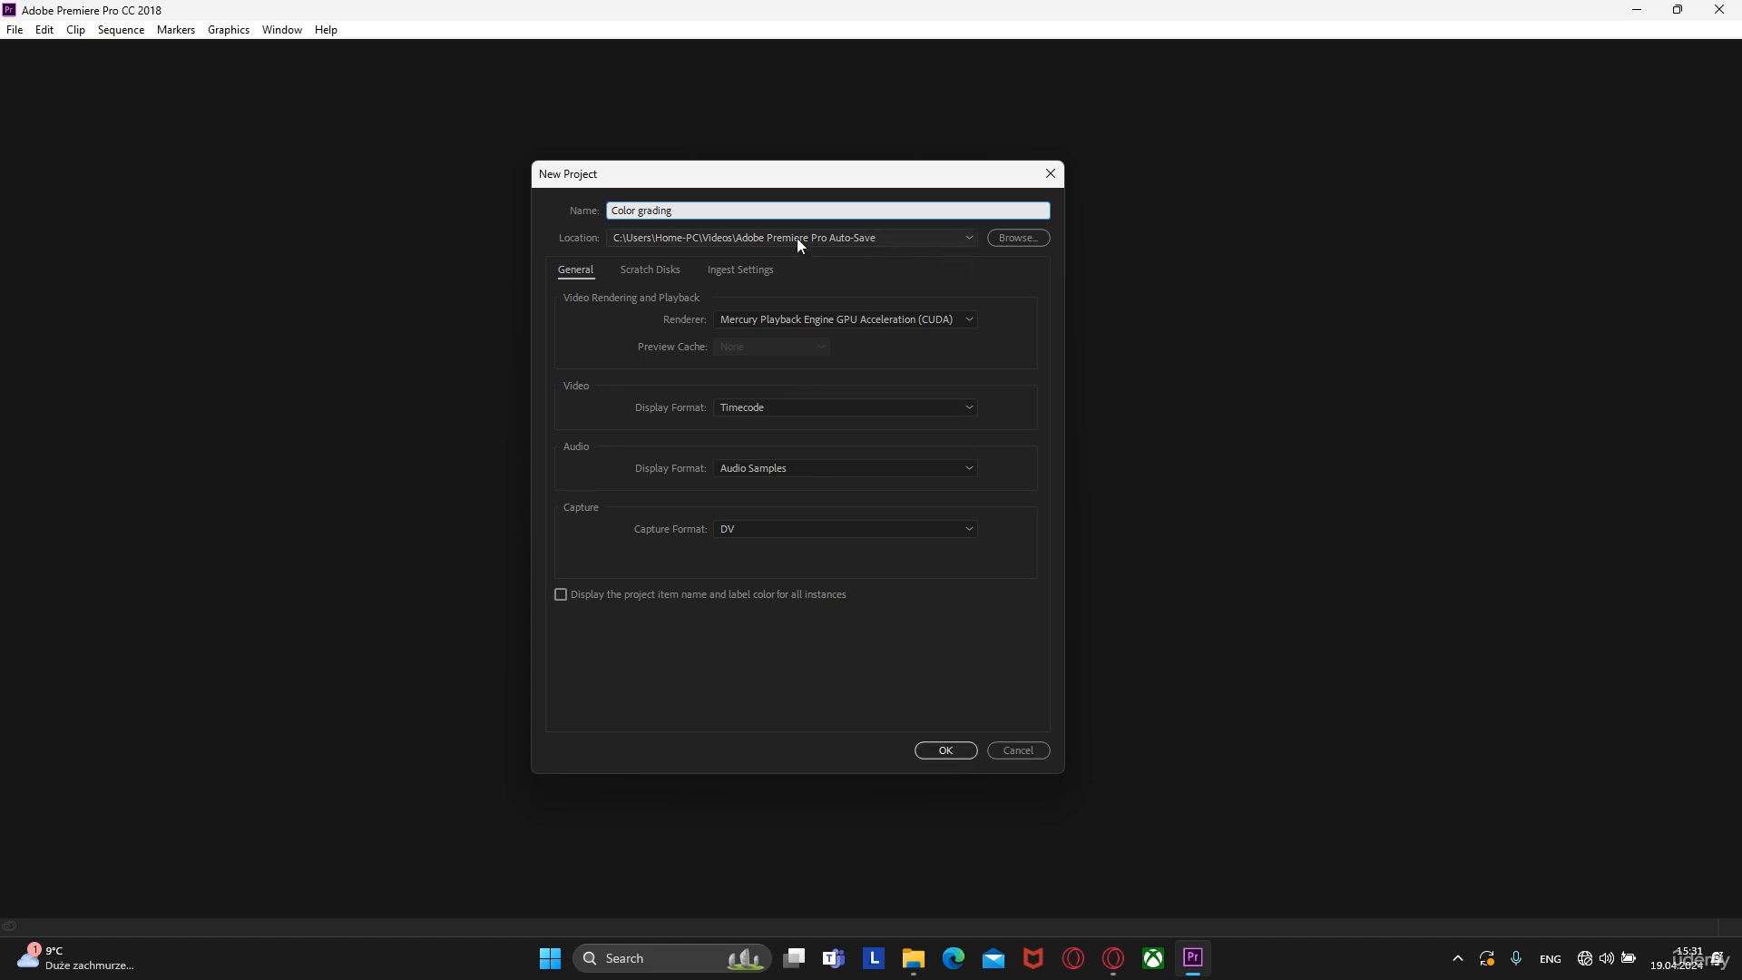
left_click(937, 752)
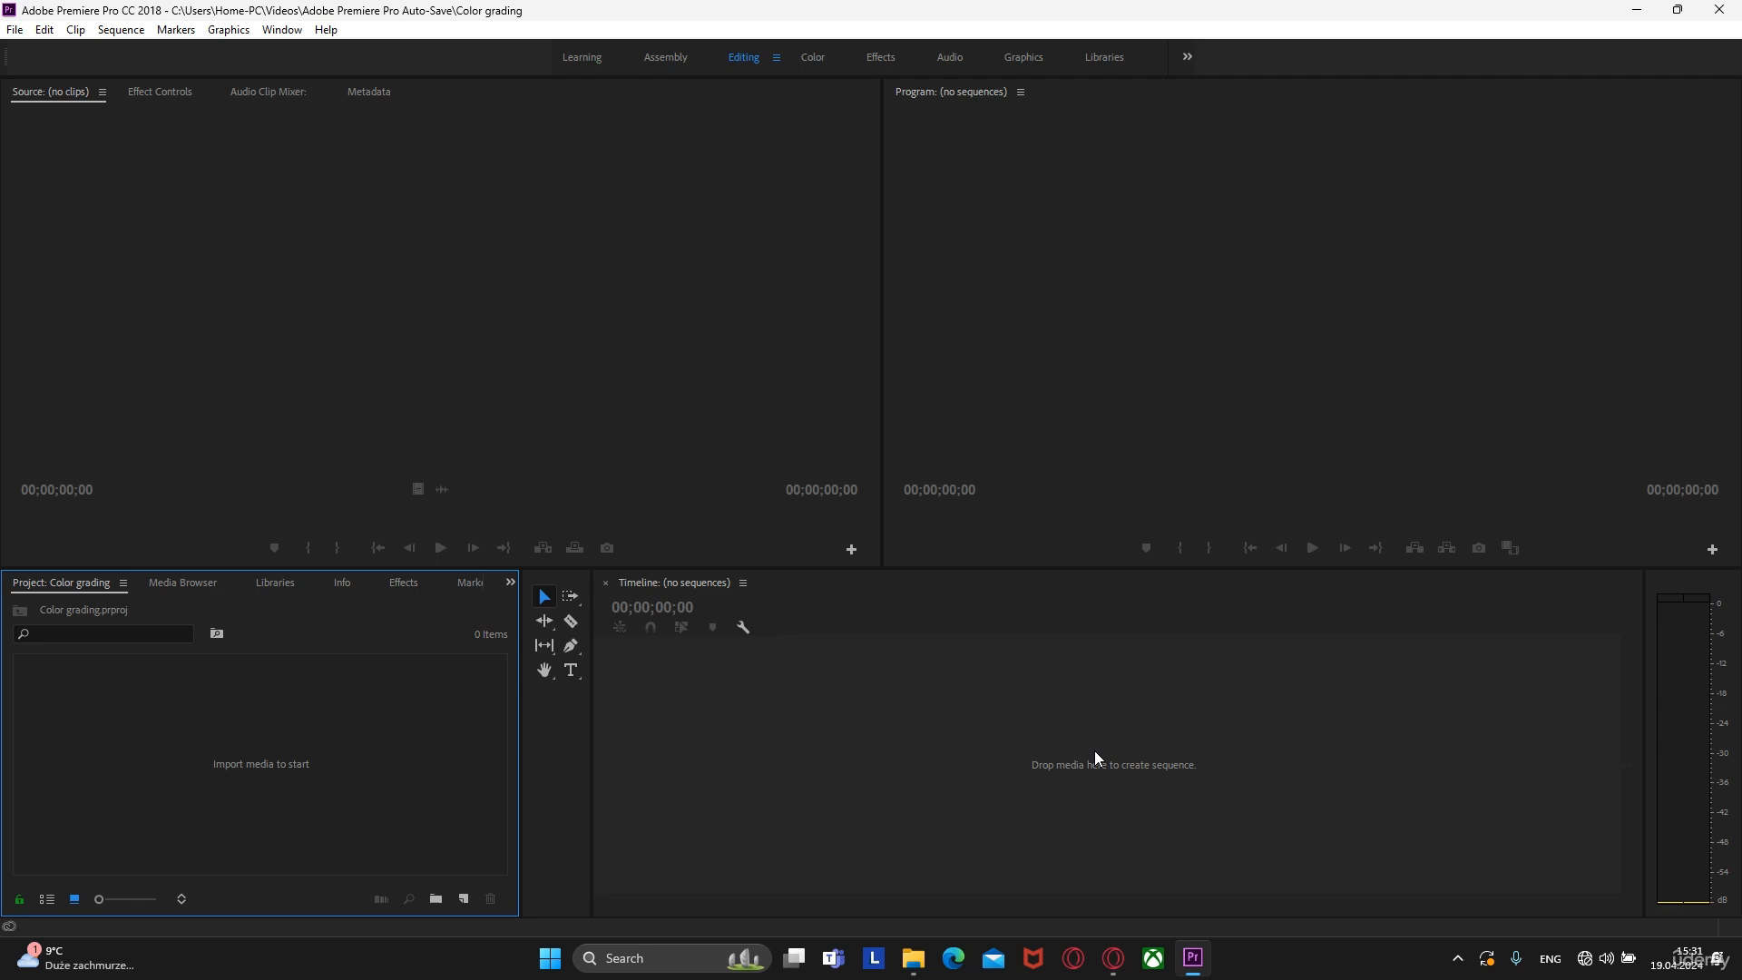
Import the rendered Animation_video0001-0098 clip from the Inch tutorial animation folder into the project and preview it in the source monitor
mouse_move(913, 958)
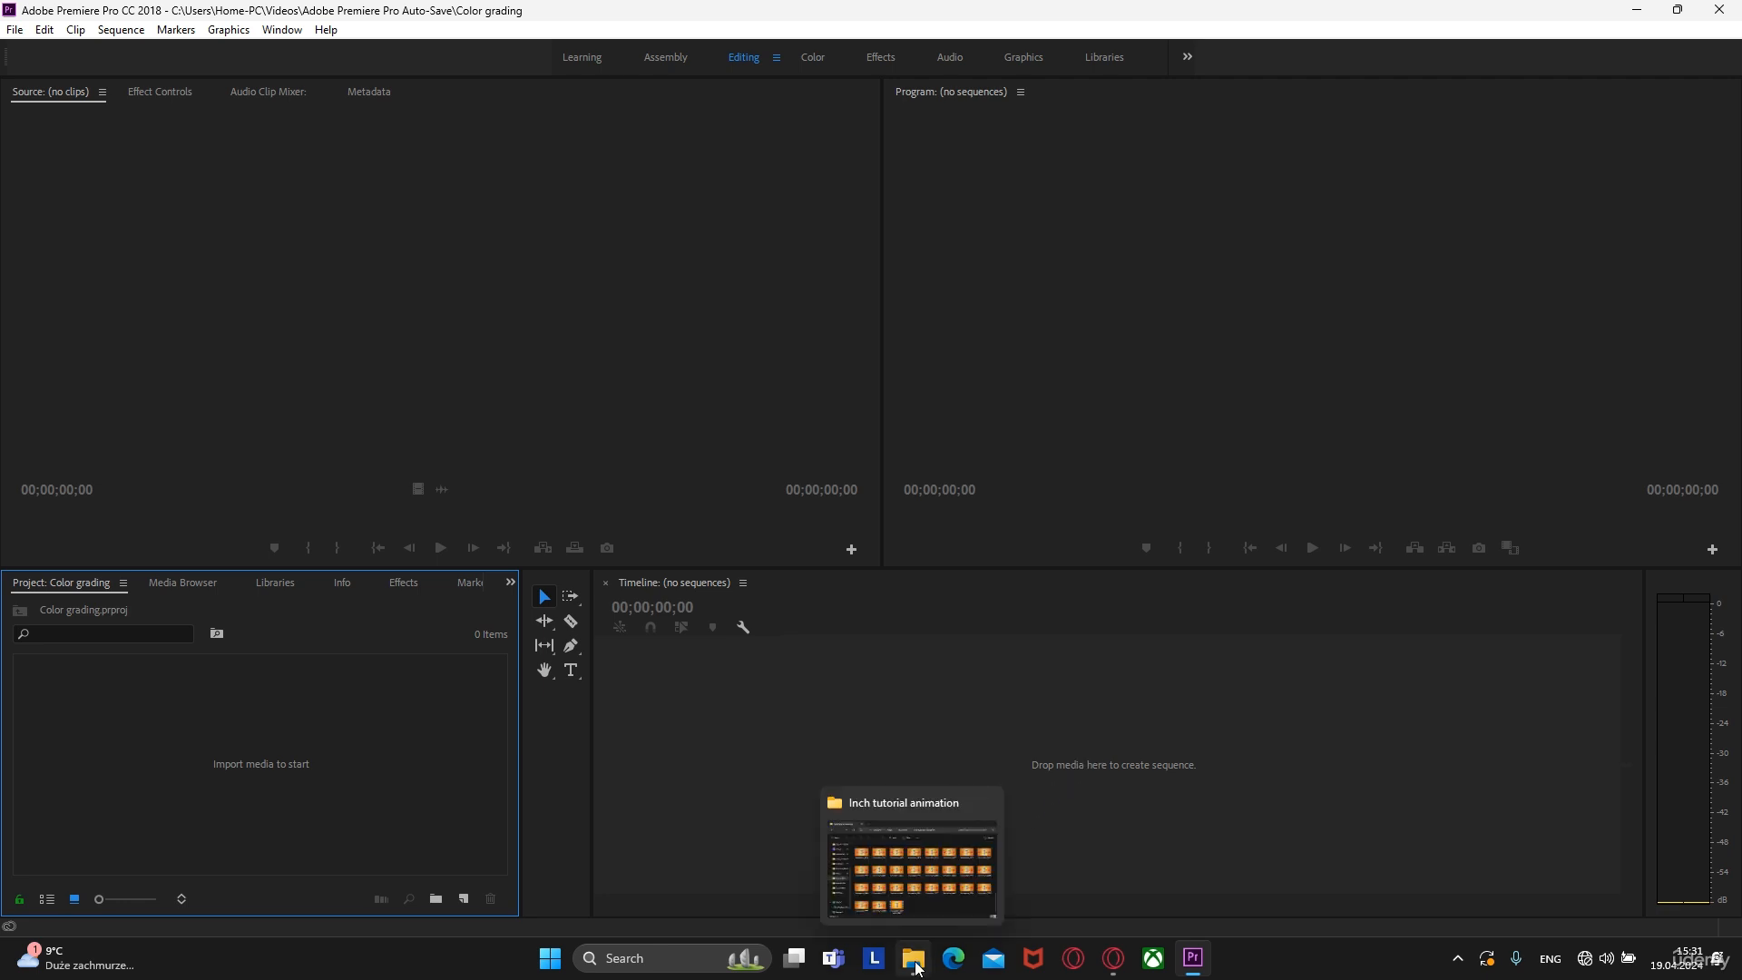
left_click(907, 867)
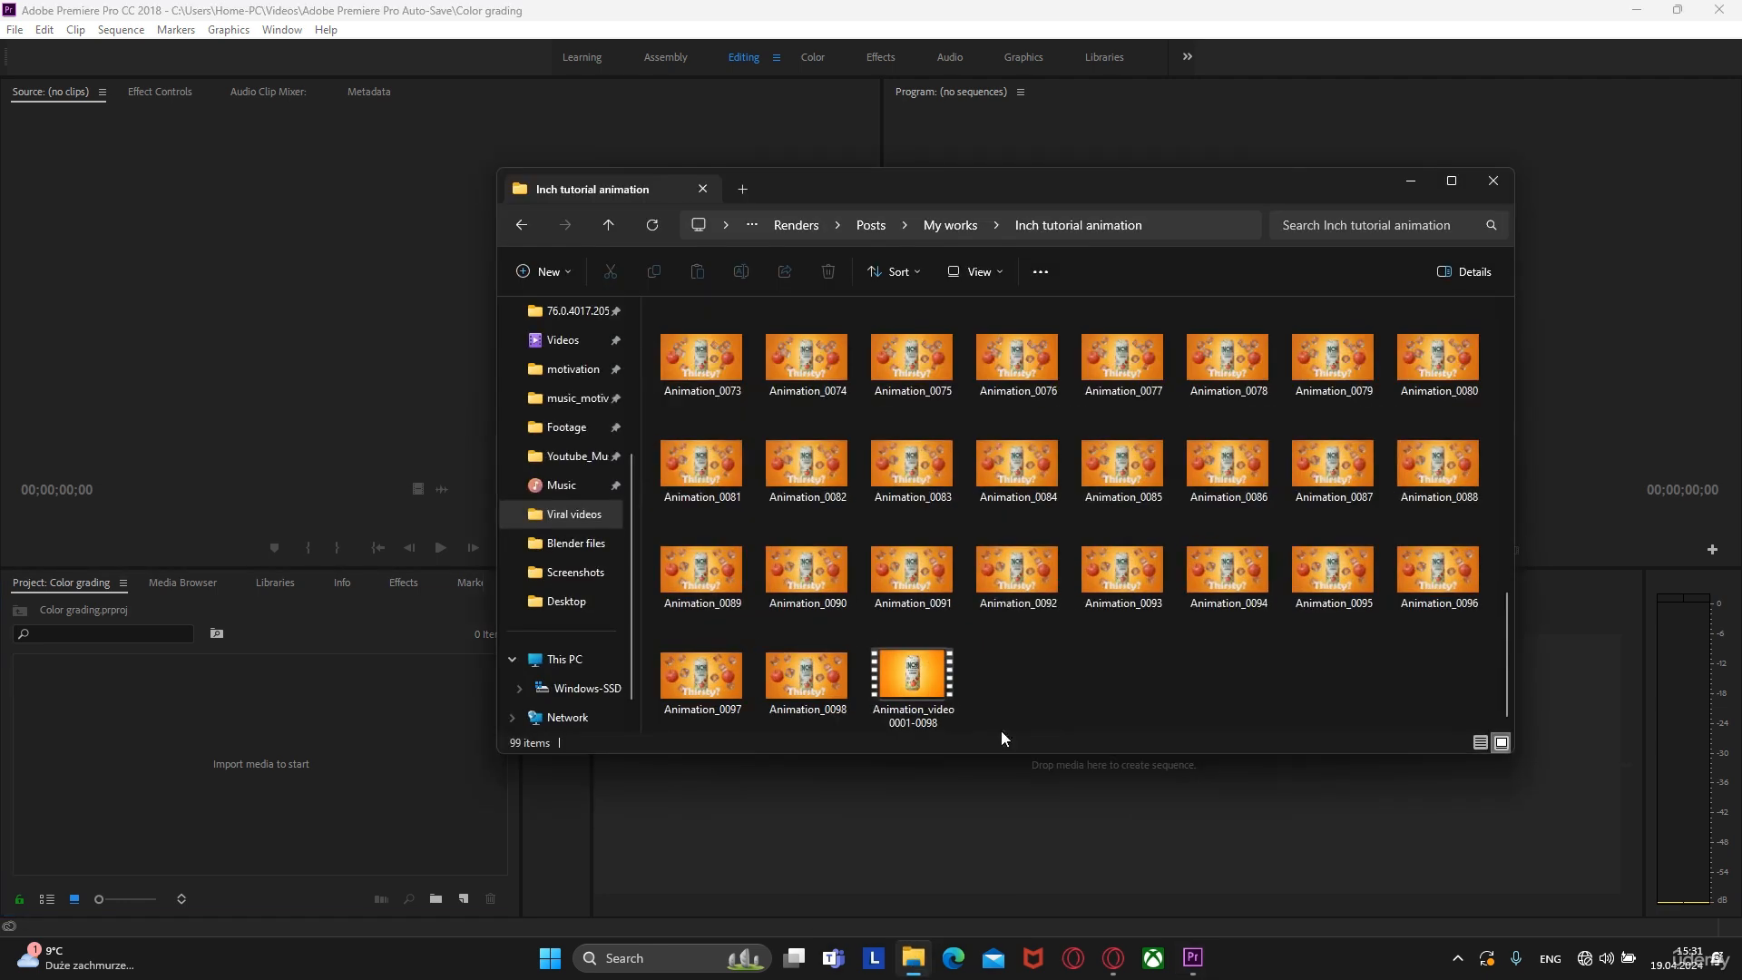
left_click(927, 676)
left_click_drag(918, 685, 188, 749)
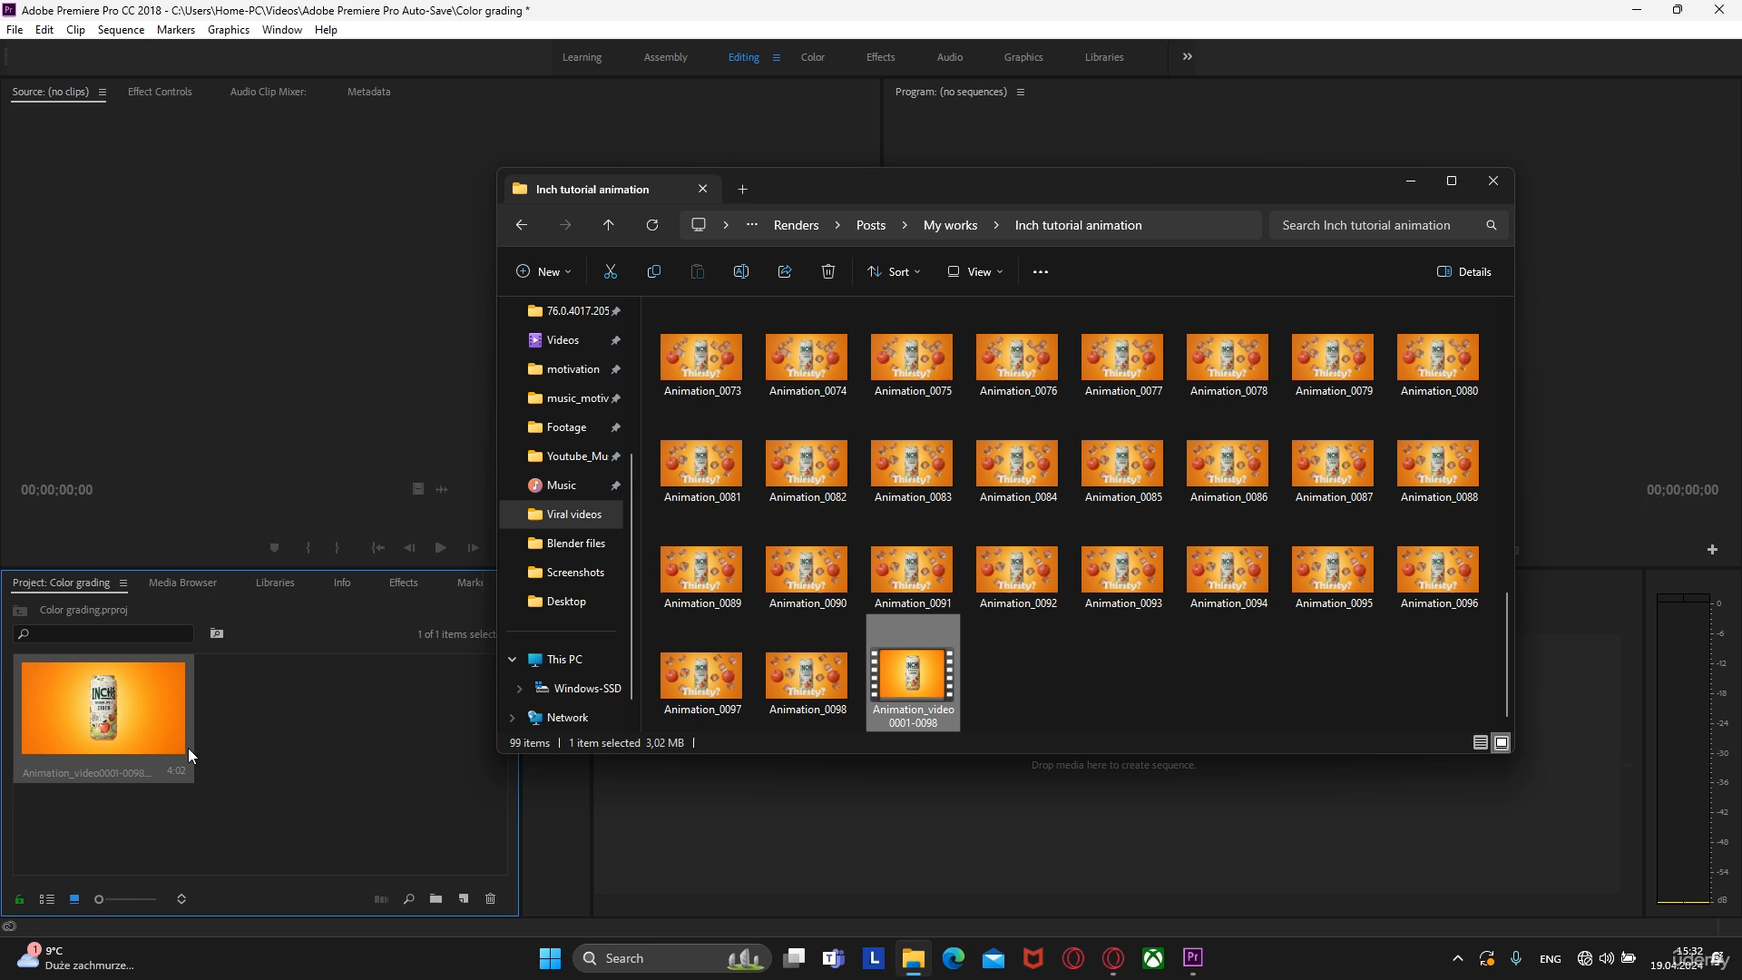
left_click(1411, 182)
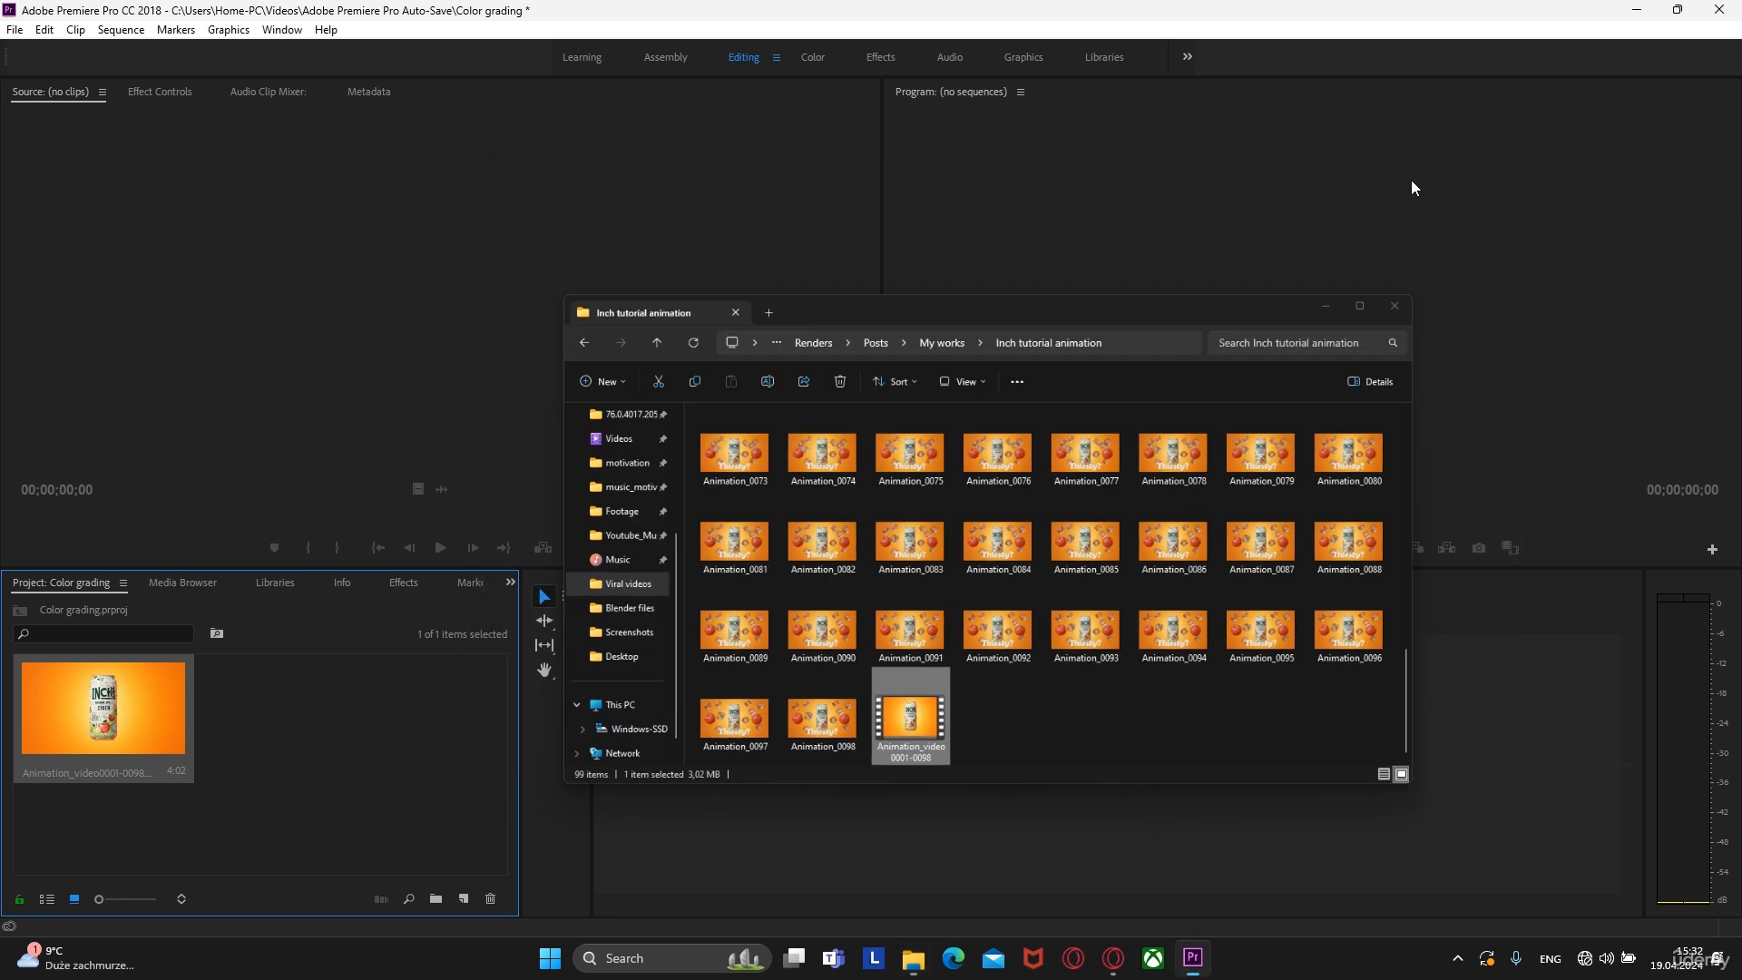
double_click(110, 708)
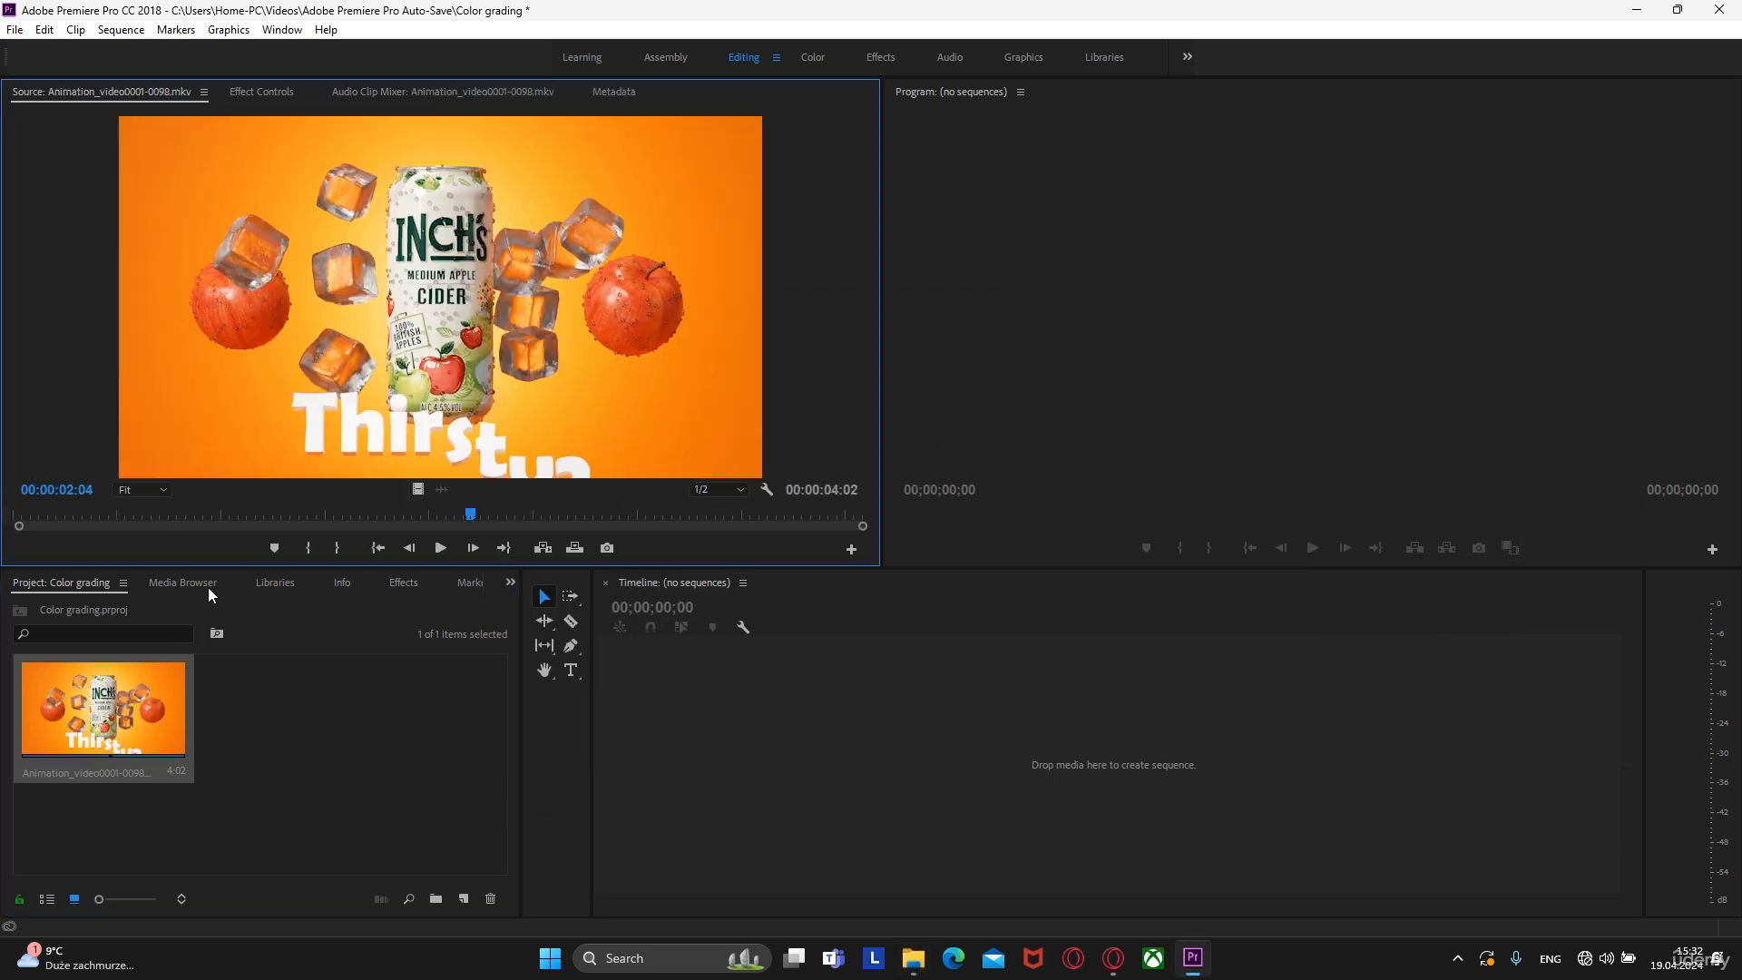
left_click_drag(483, 518, 559, 527)
Create a sequence from the imported Animation_video0001-0098 clip by placing it on the empty timeline
left_click_drag(78, 711, 840, 723)
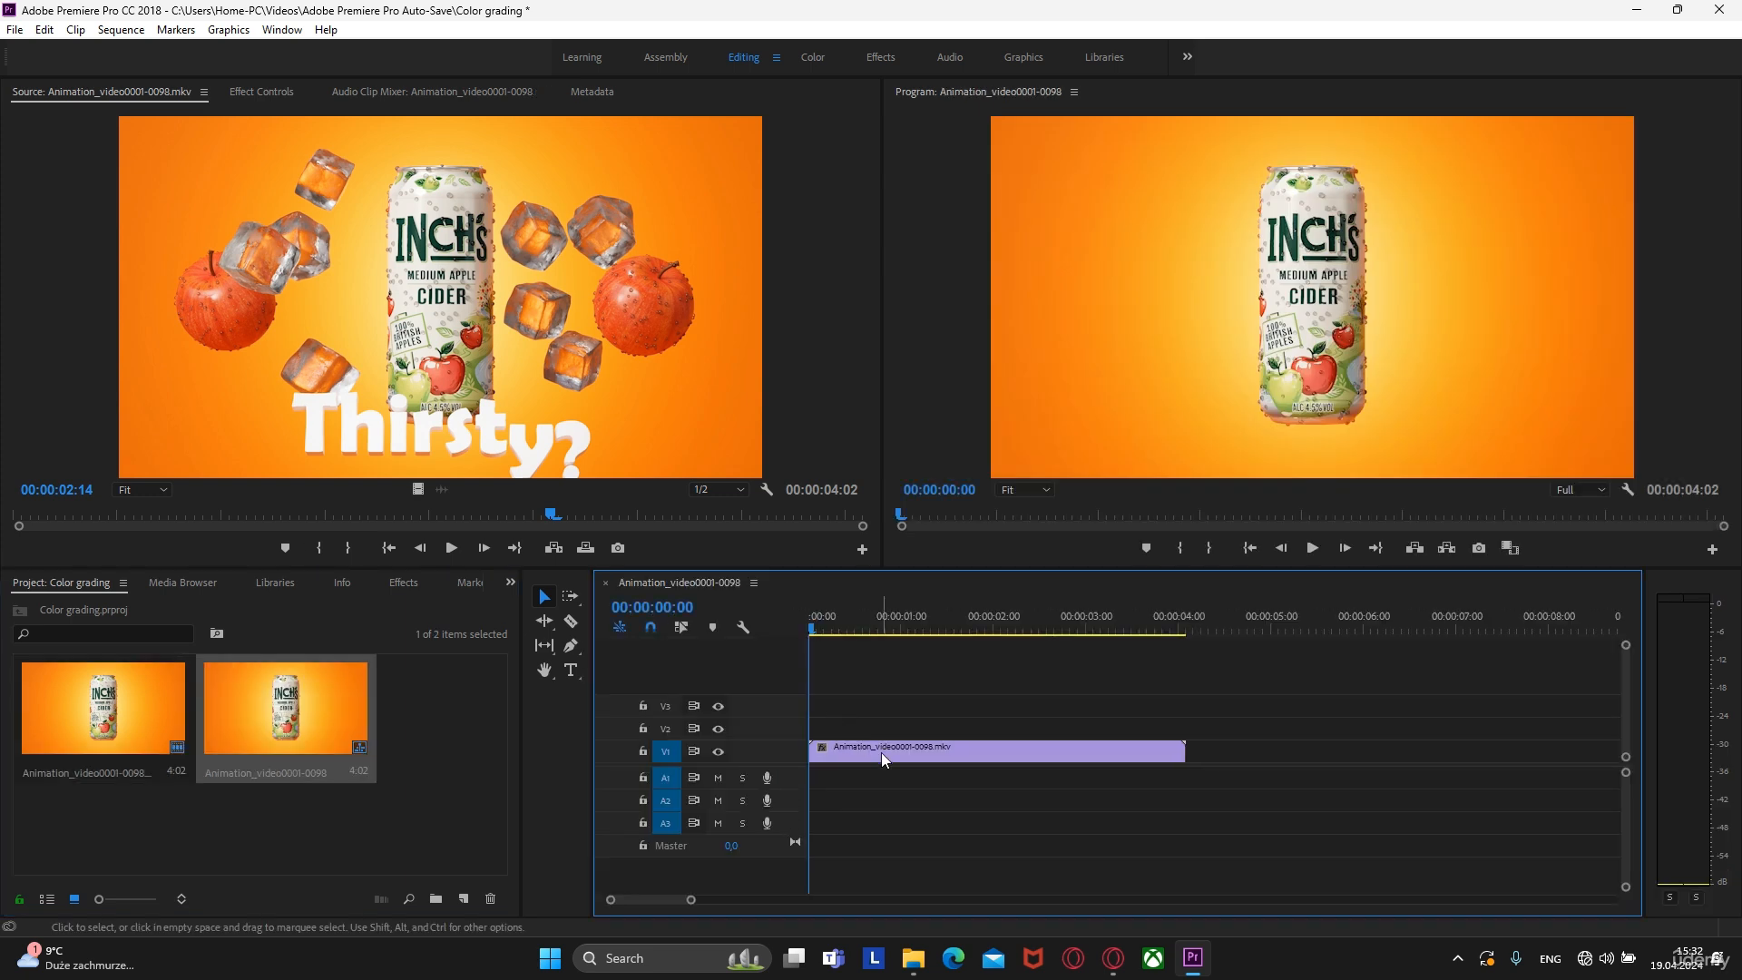
left_click(880, 749)
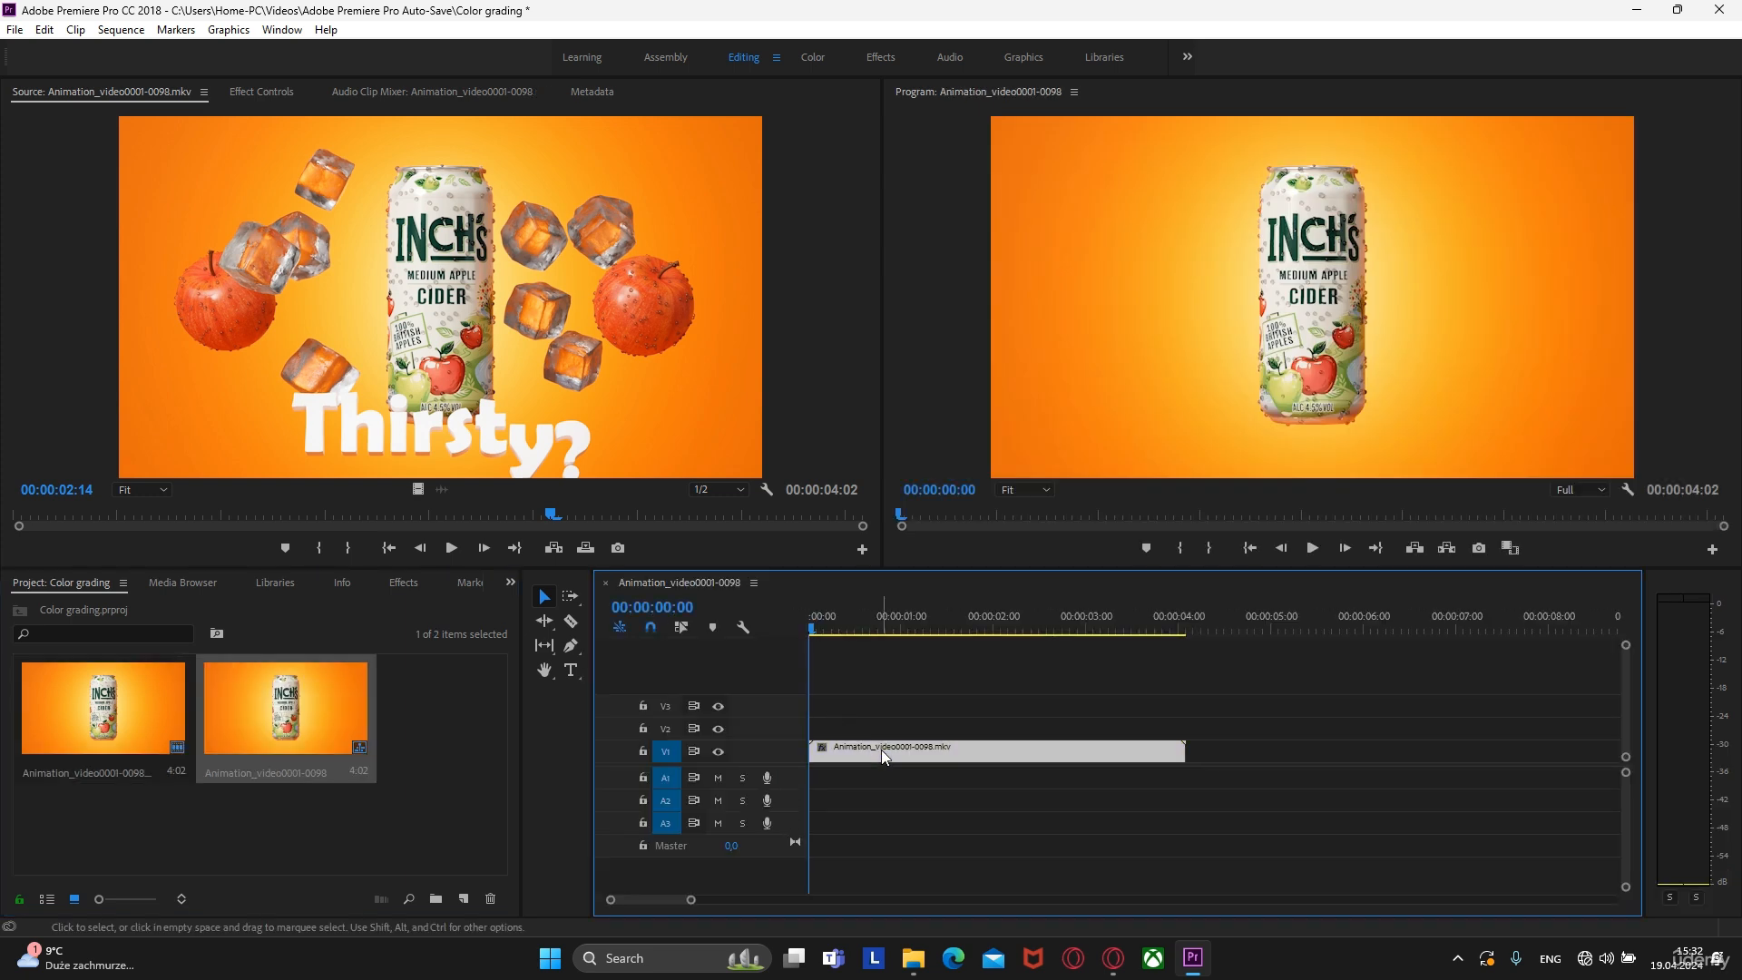
left_click(855, 706)
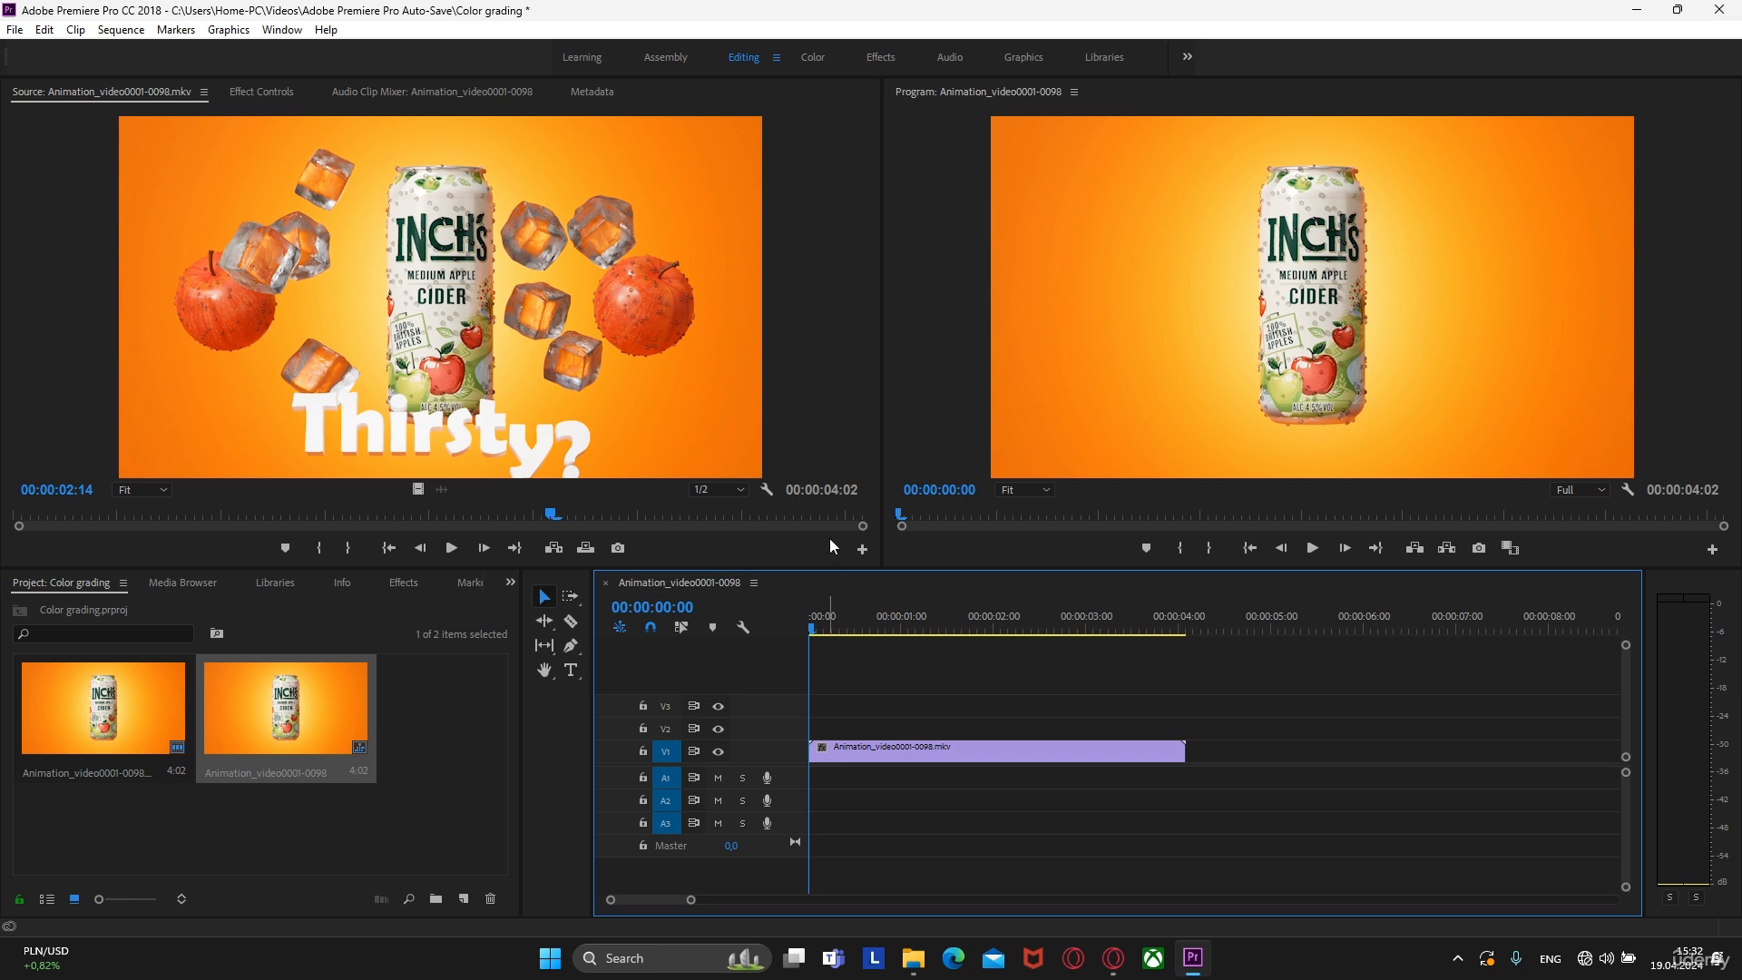
Switch to the Color workspace, select the timeline clip and move the playhead to 00:00:03:04
left_click(815, 56)
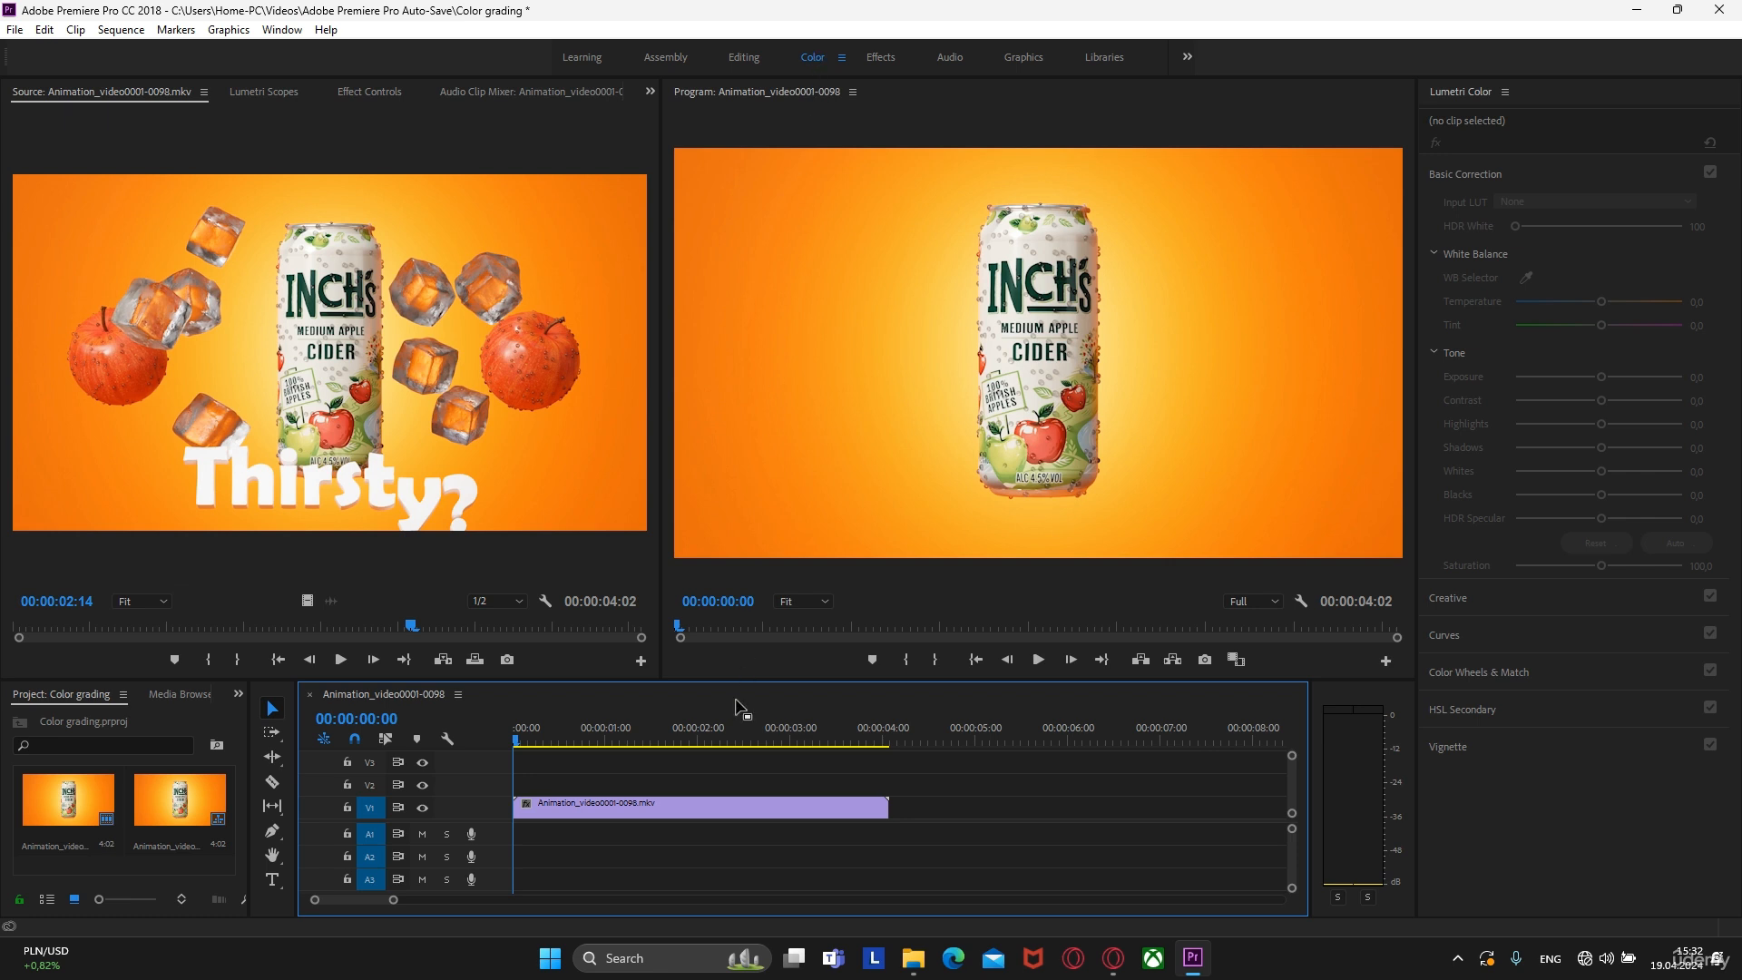
left_click(706, 802)
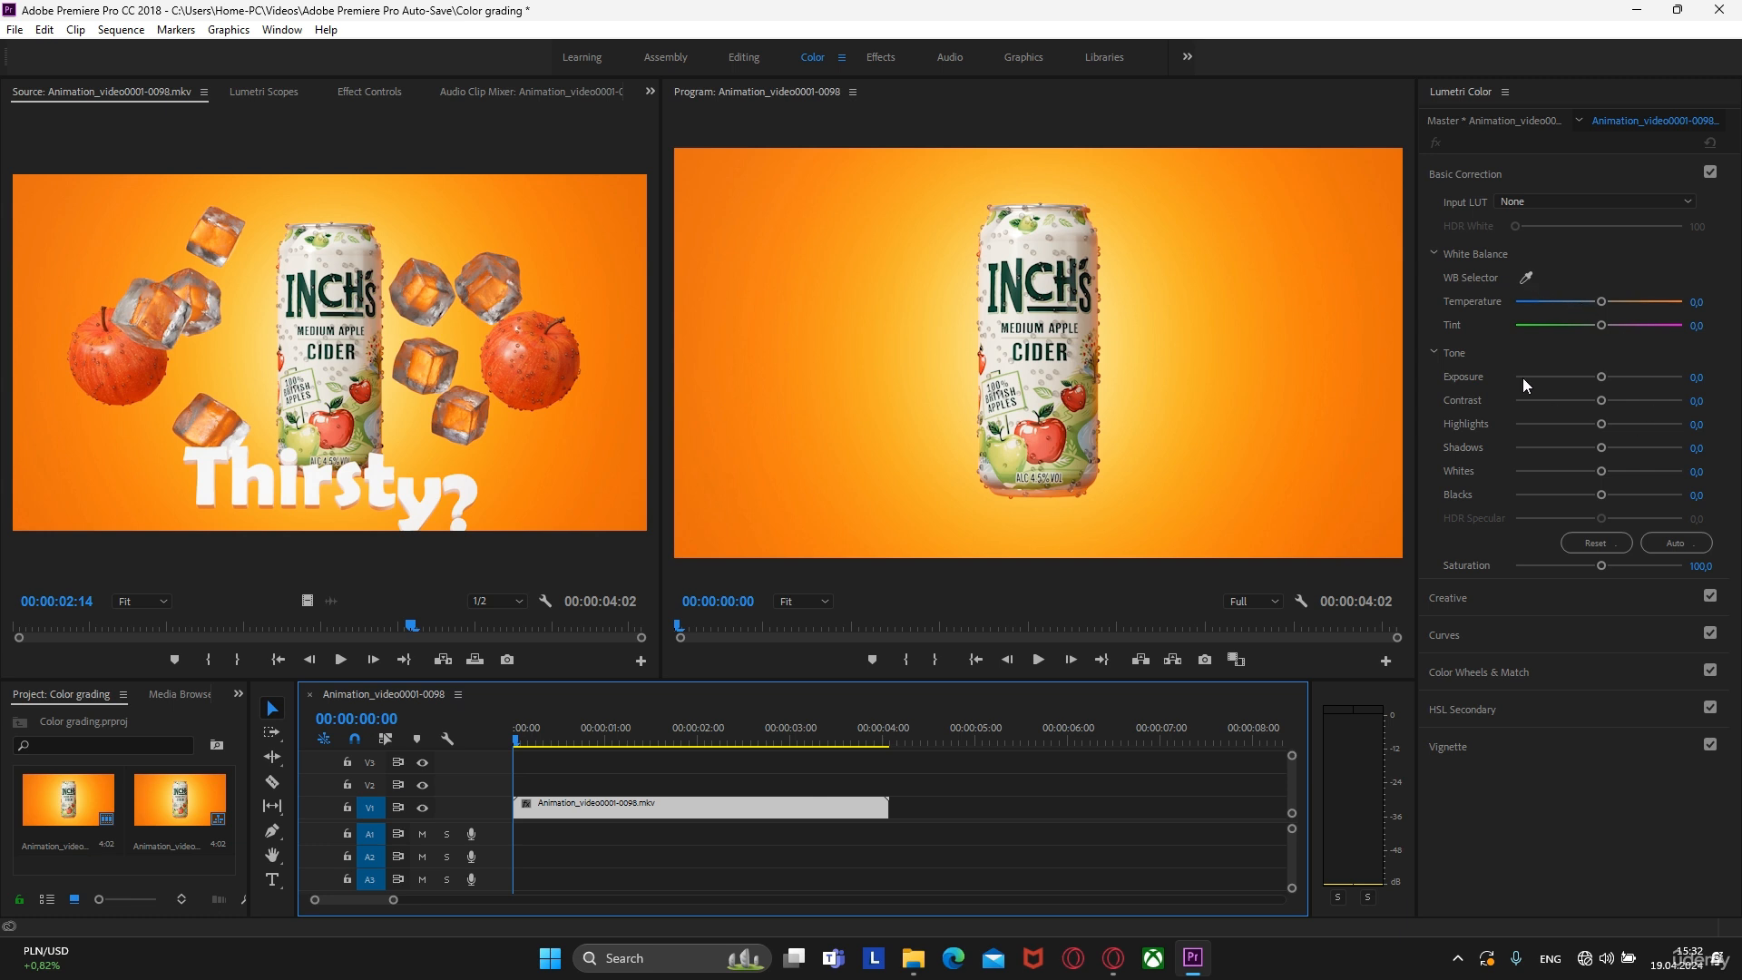
left_click_drag(586, 743, 806, 733)
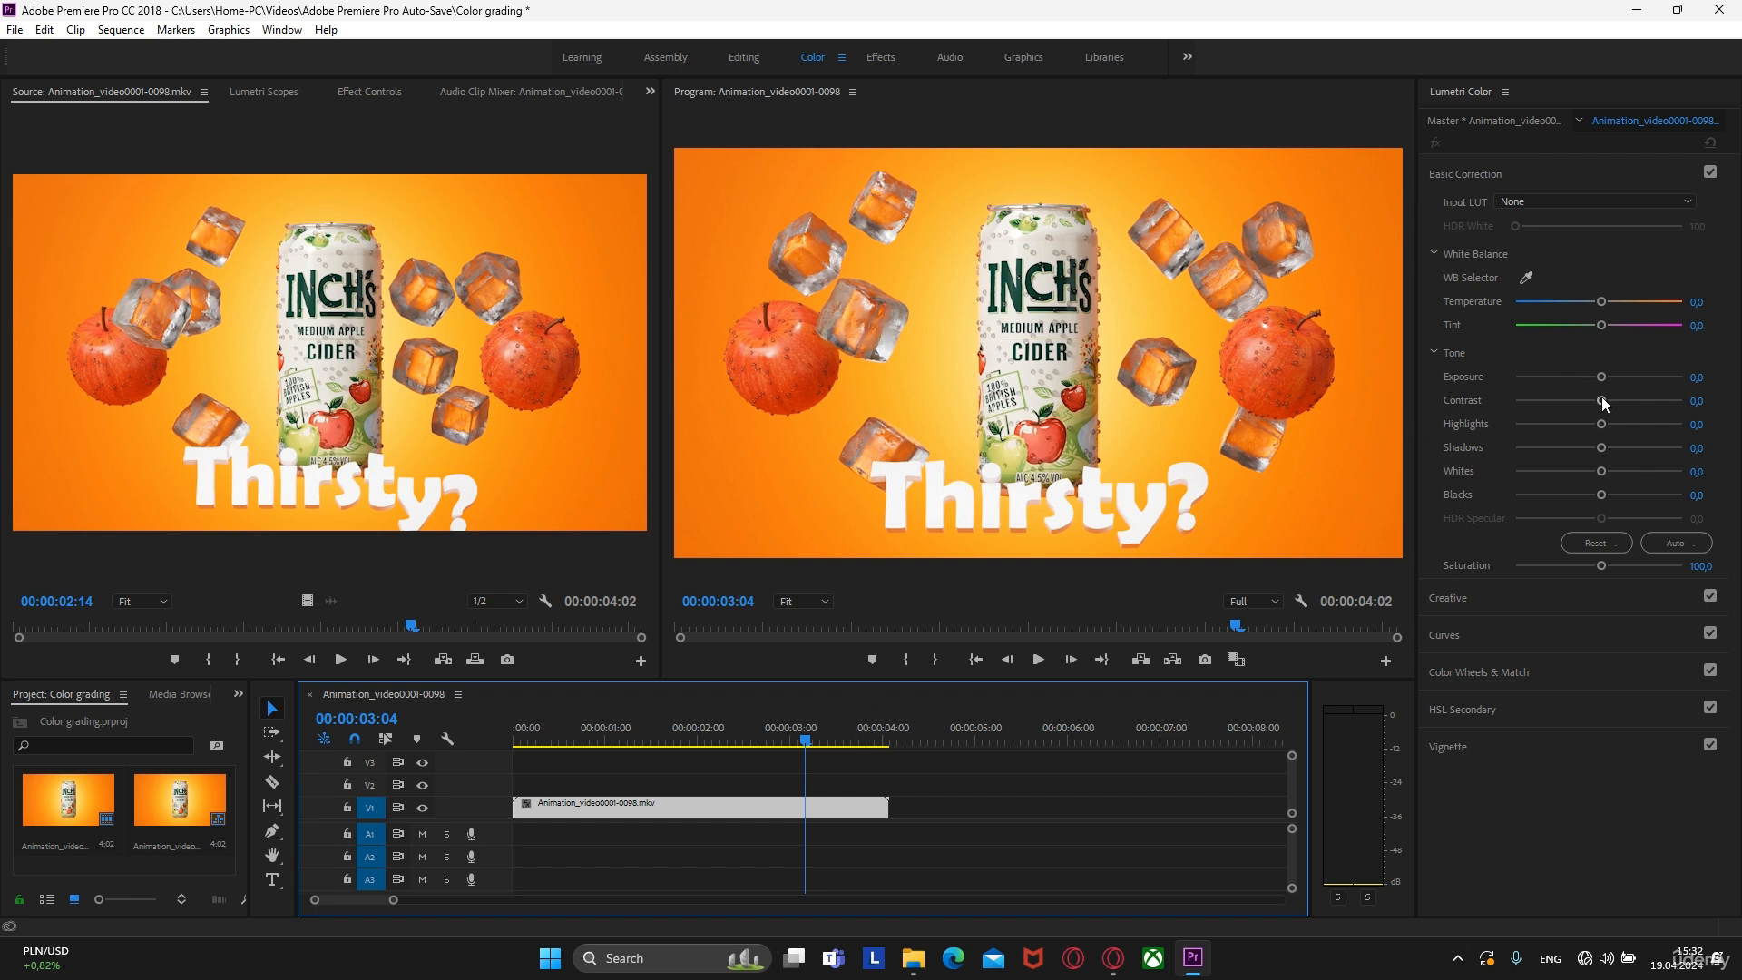
Set the clip's contrast to 33 and raise its highlights to about 22 in the basic color correction
left_click_drag(1602, 400, 1622, 400)
left_click(1706, 400)
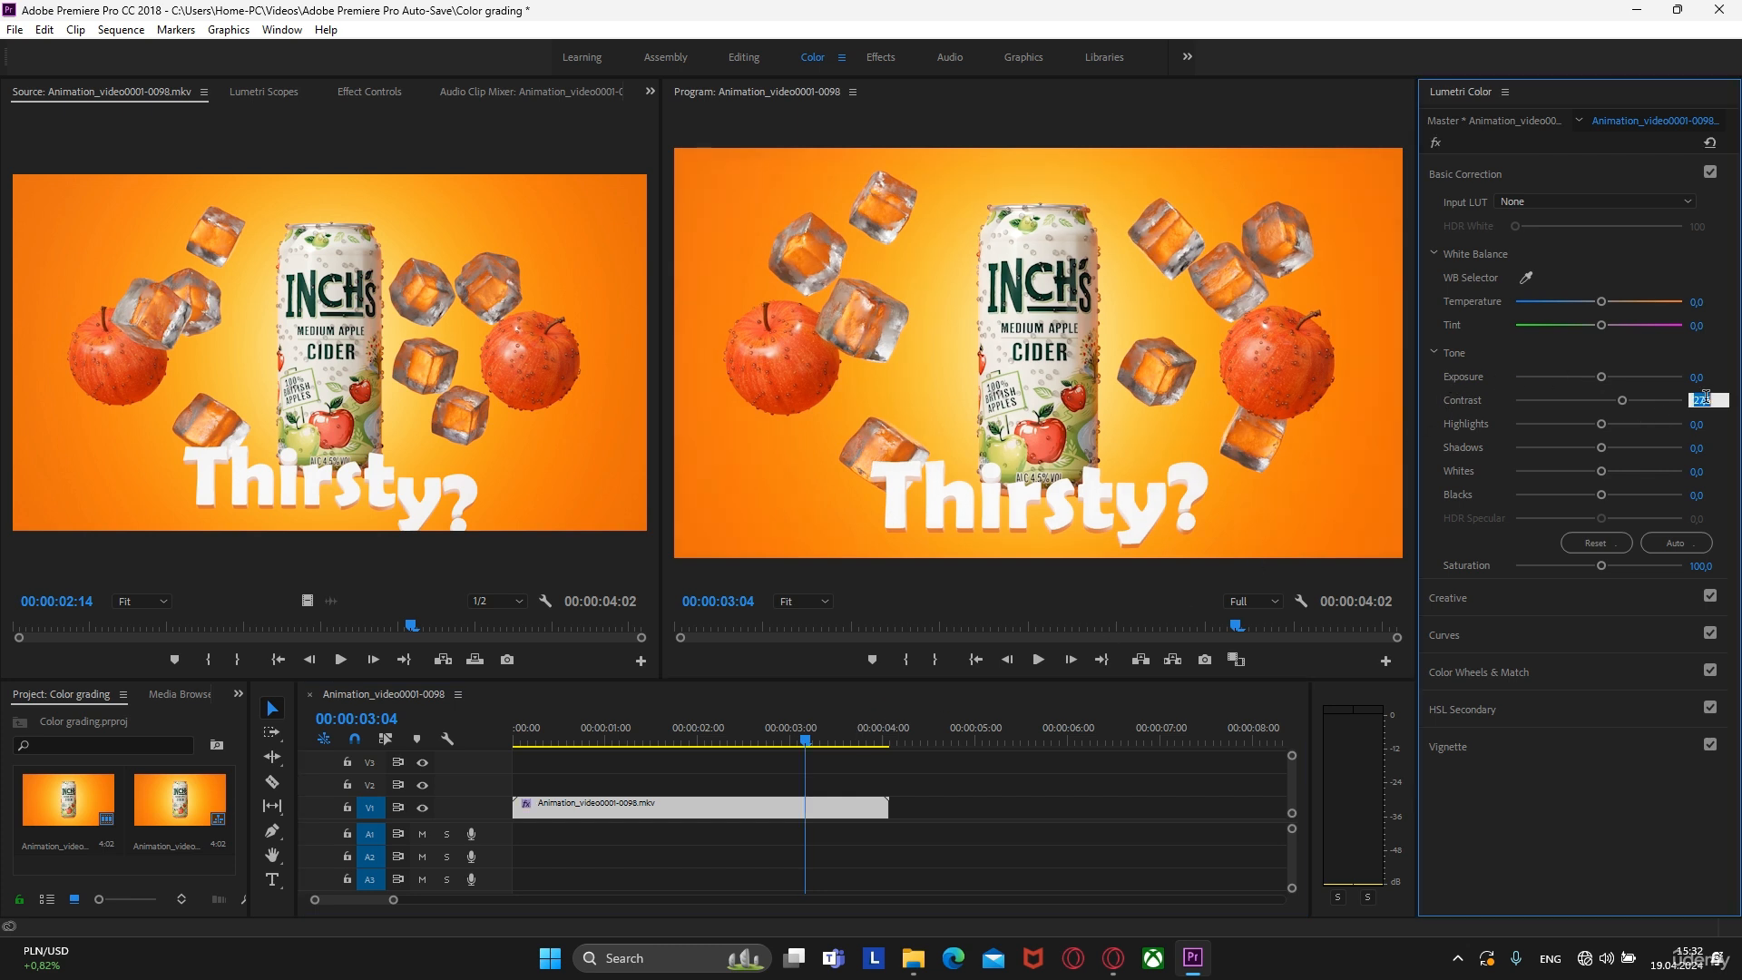
type("33")
key("Return")
mouse_move(1600, 424)
left_mouse_down()
mouse_move(1622, 424)
mouse_move(1564, 432)
mouse_move(1630, 432)
mouse_move(1579, 433)
mouse_move(1616, 435)
left_mouse_up()
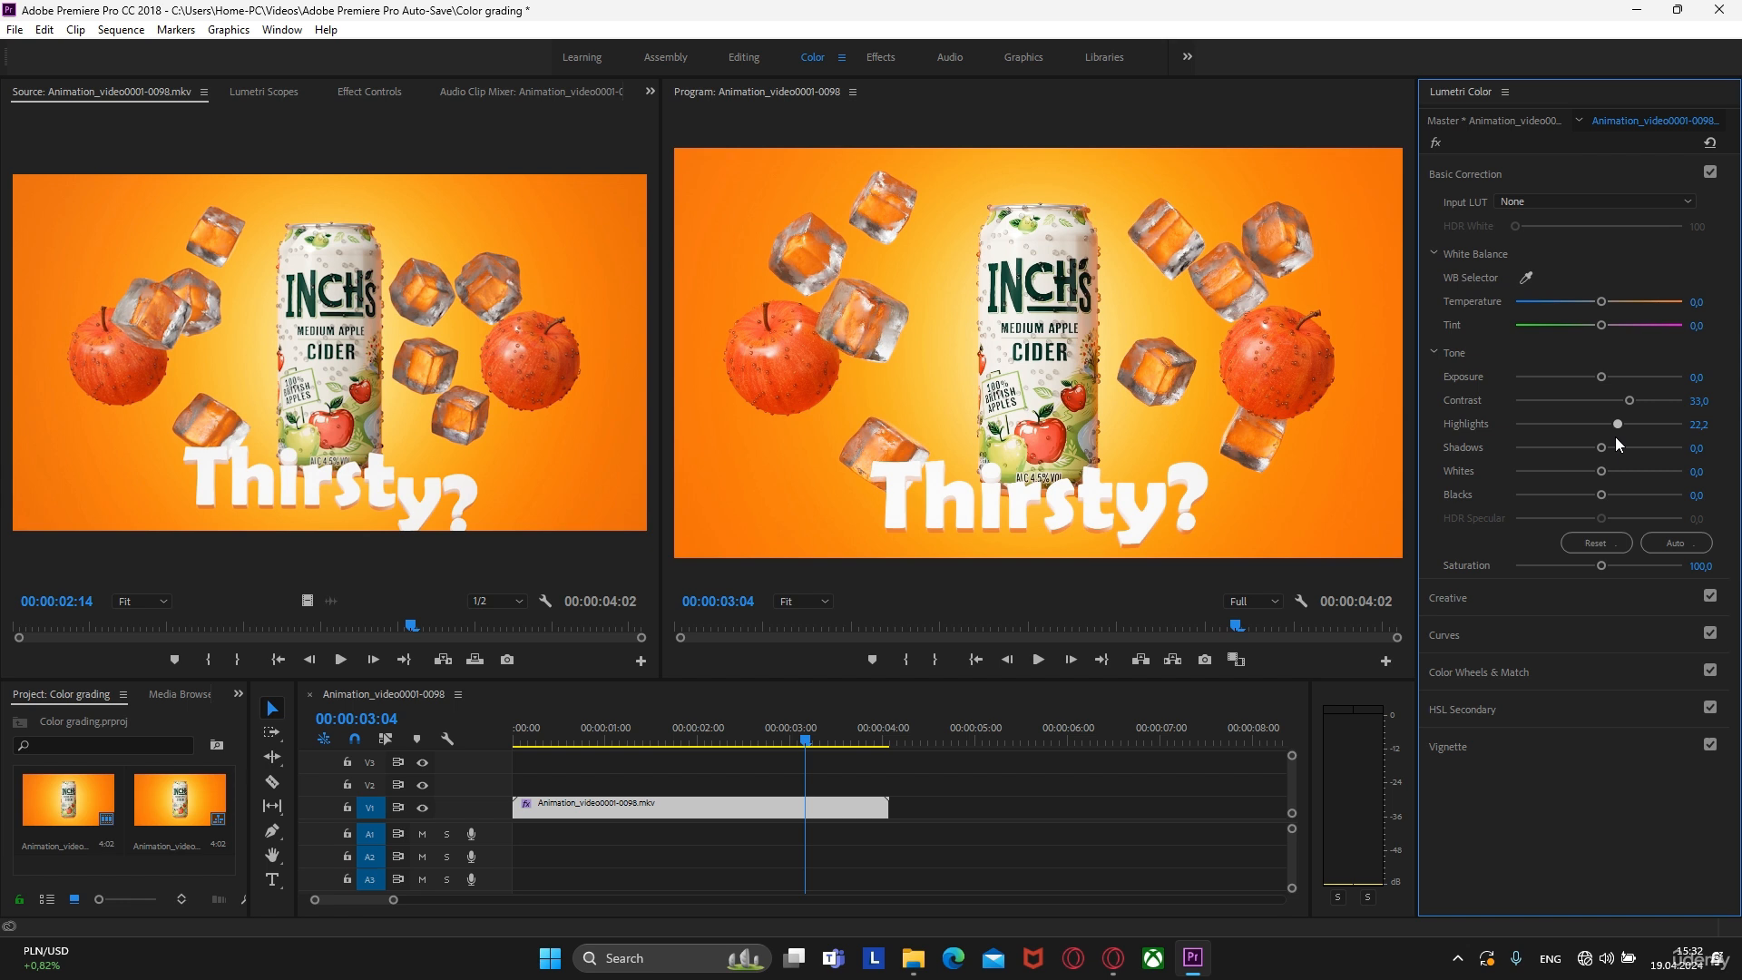
Set the clip's highlights to about 15.7, shadows to about -15.7 and saturation to 107 in the basic correction
left_click_drag(1616, 438, 1587, 462)
left_click_drag(1599, 567, 1599, 568)
left_click(1699, 566)
key("BackSpace")
type("107")
key("Return")
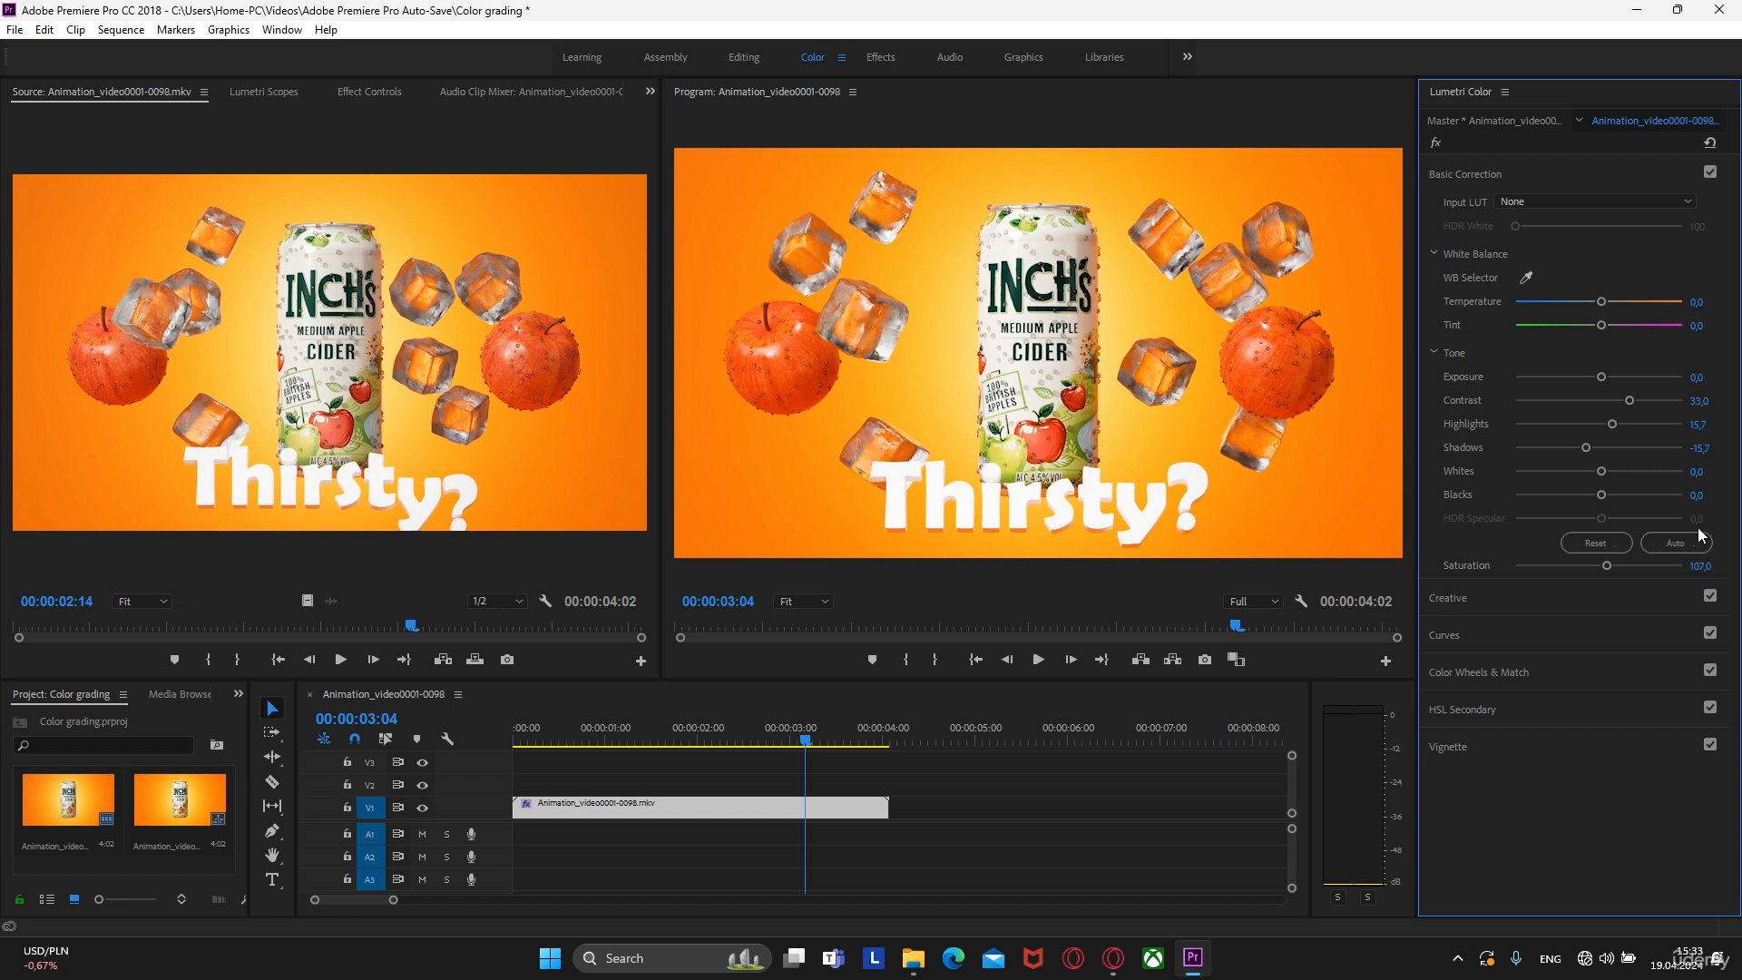
Bypass and restore the Lumetri effect to compare the graded clip with the ungraded one
left_click_drag(1604, 374, 1606, 376)
left_click(1436, 141)
left_click(1436, 141)
left_click(1439, 140)
left_click(1440, 139)
Try the CineSpace2383sRGB6bit creative look, set the look intensity to 26, and switch to the Fuji F125 Kodak 2393 (by Adobe) look
left_click(1448, 597)
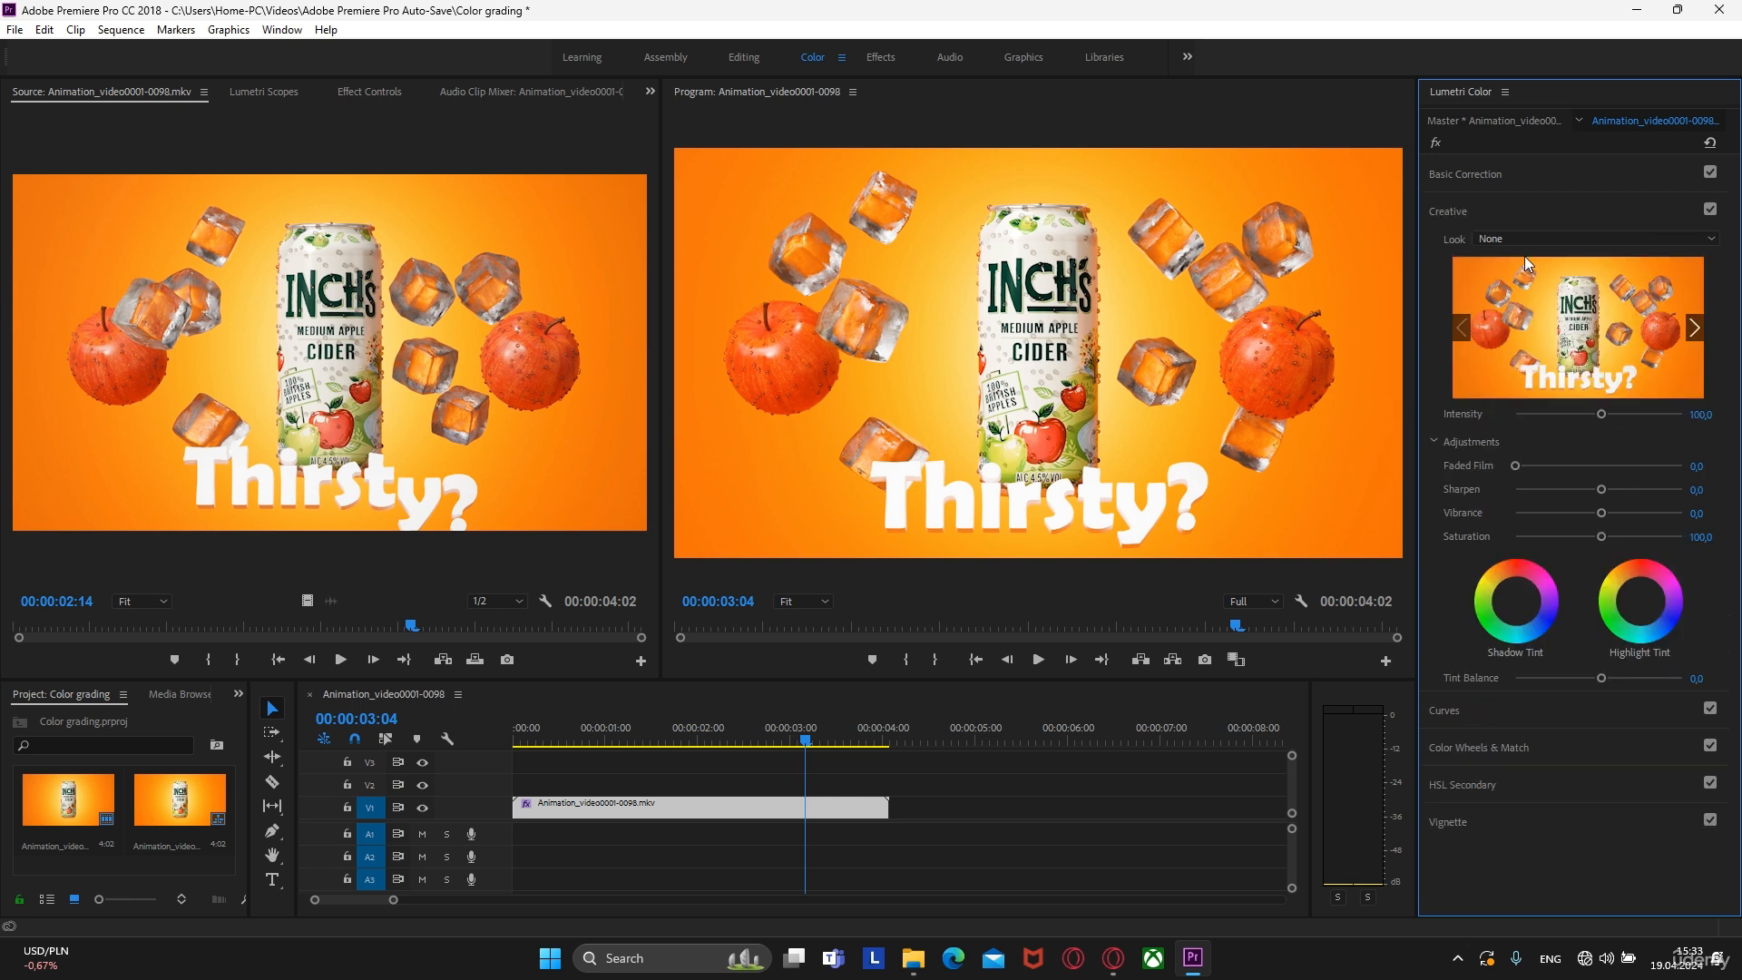
left_click(1695, 329)
left_click(1595, 339)
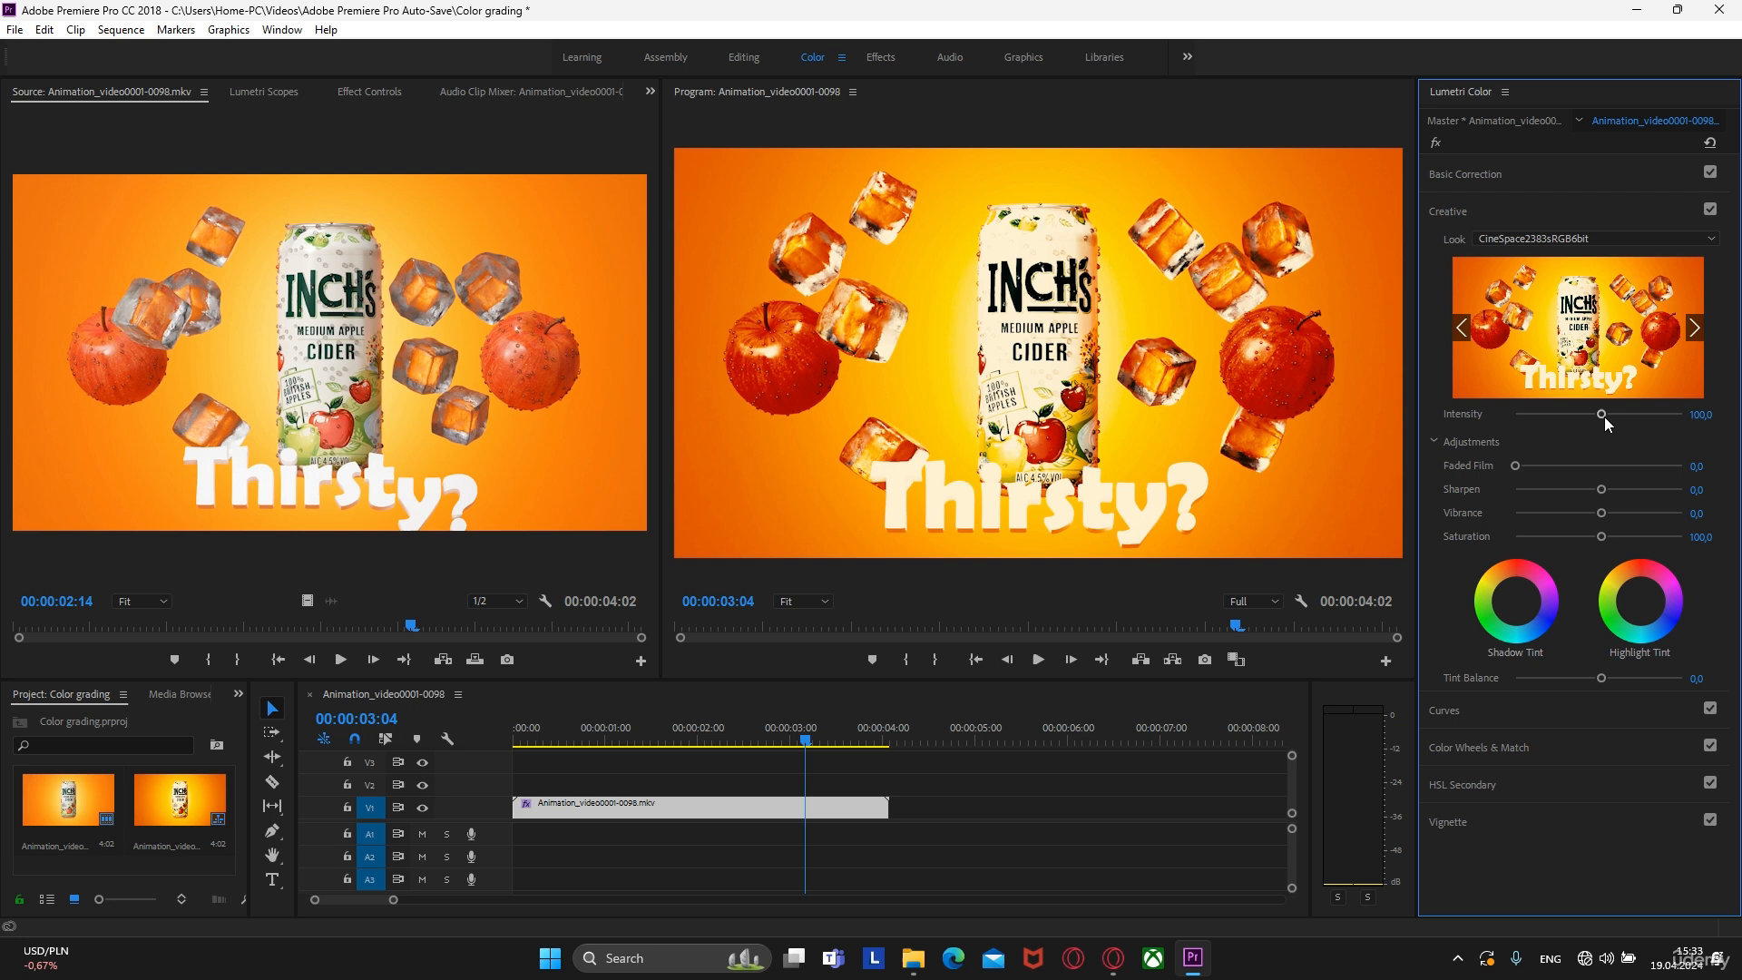
left_click_drag(1604, 416, 1538, 423)
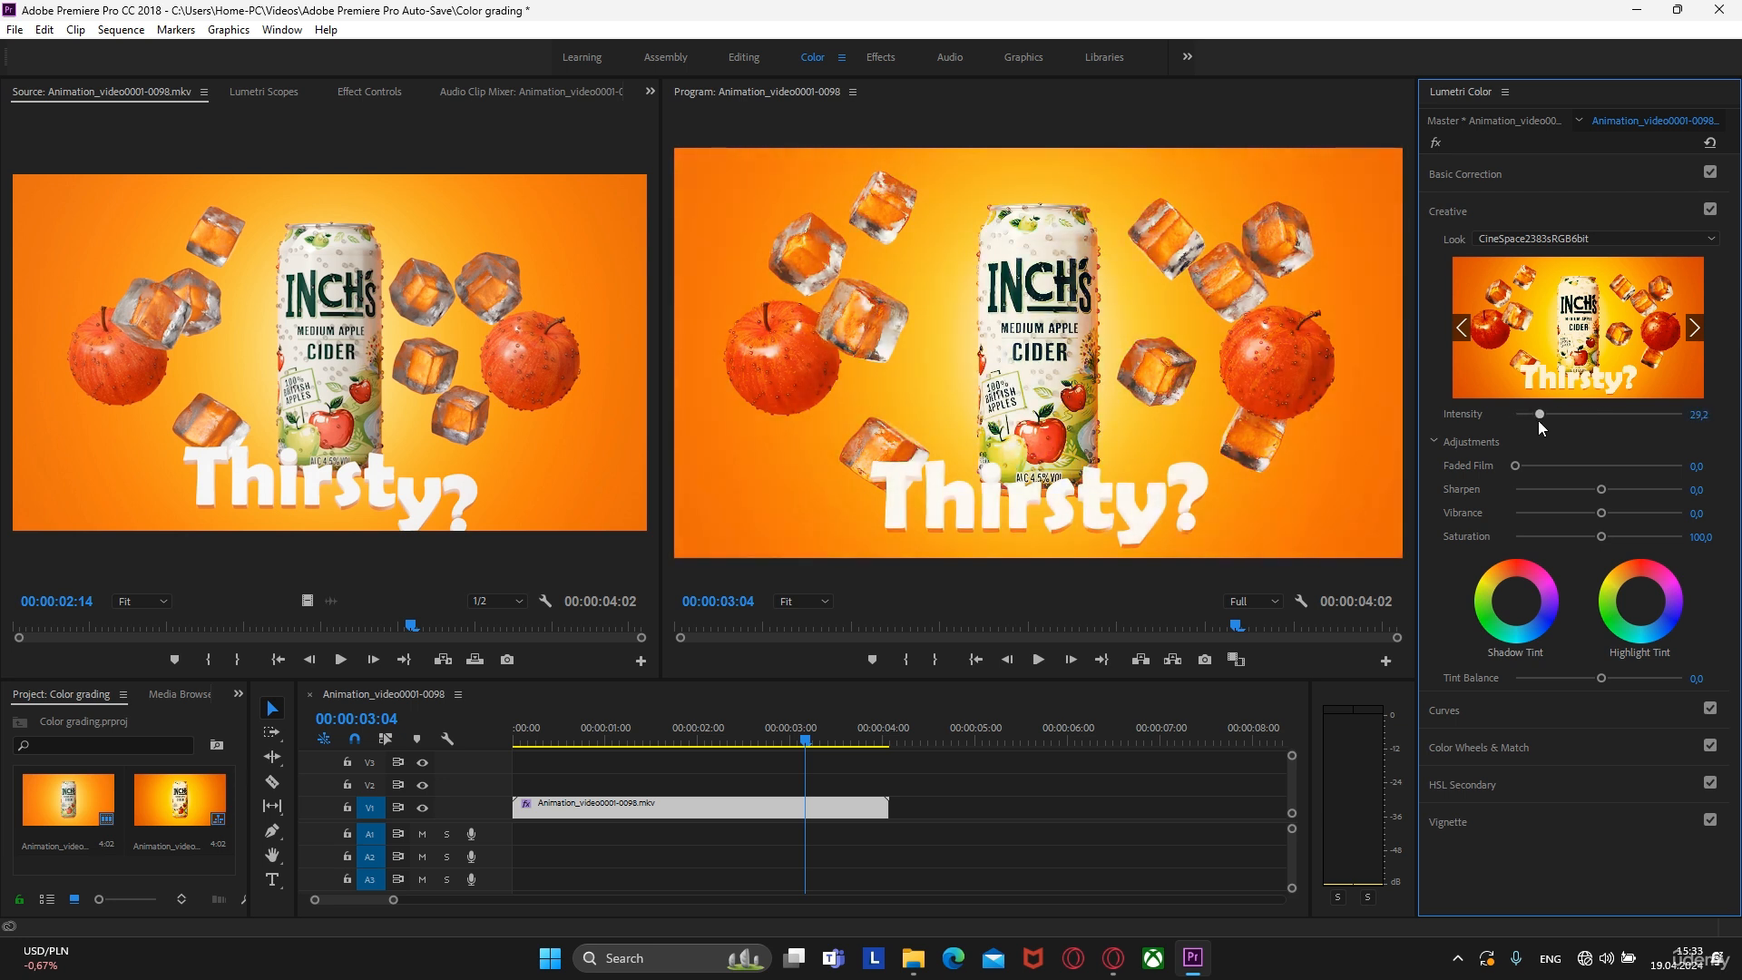
left_click(1700, 414)
type("26")
key("Return")
left_click(1694, 328)
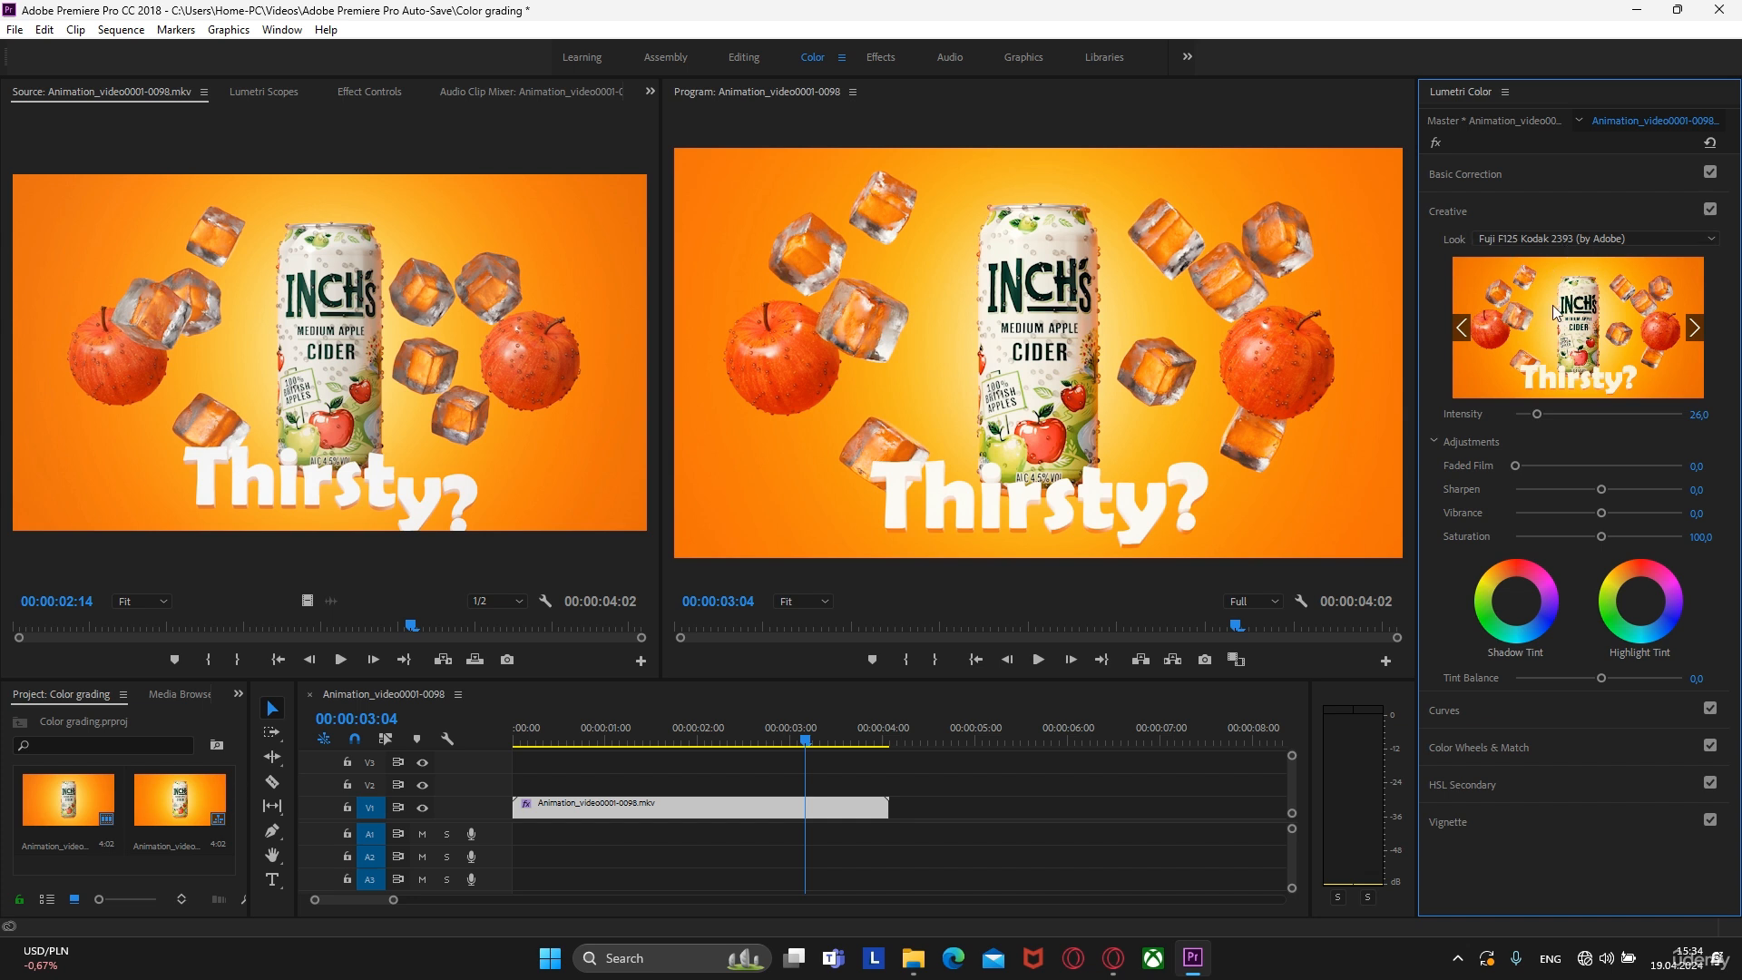
Move the playhead to 00:00:02:07 and mark the sequence's in/out range so it covers the whole clip
left_click(643, 739)
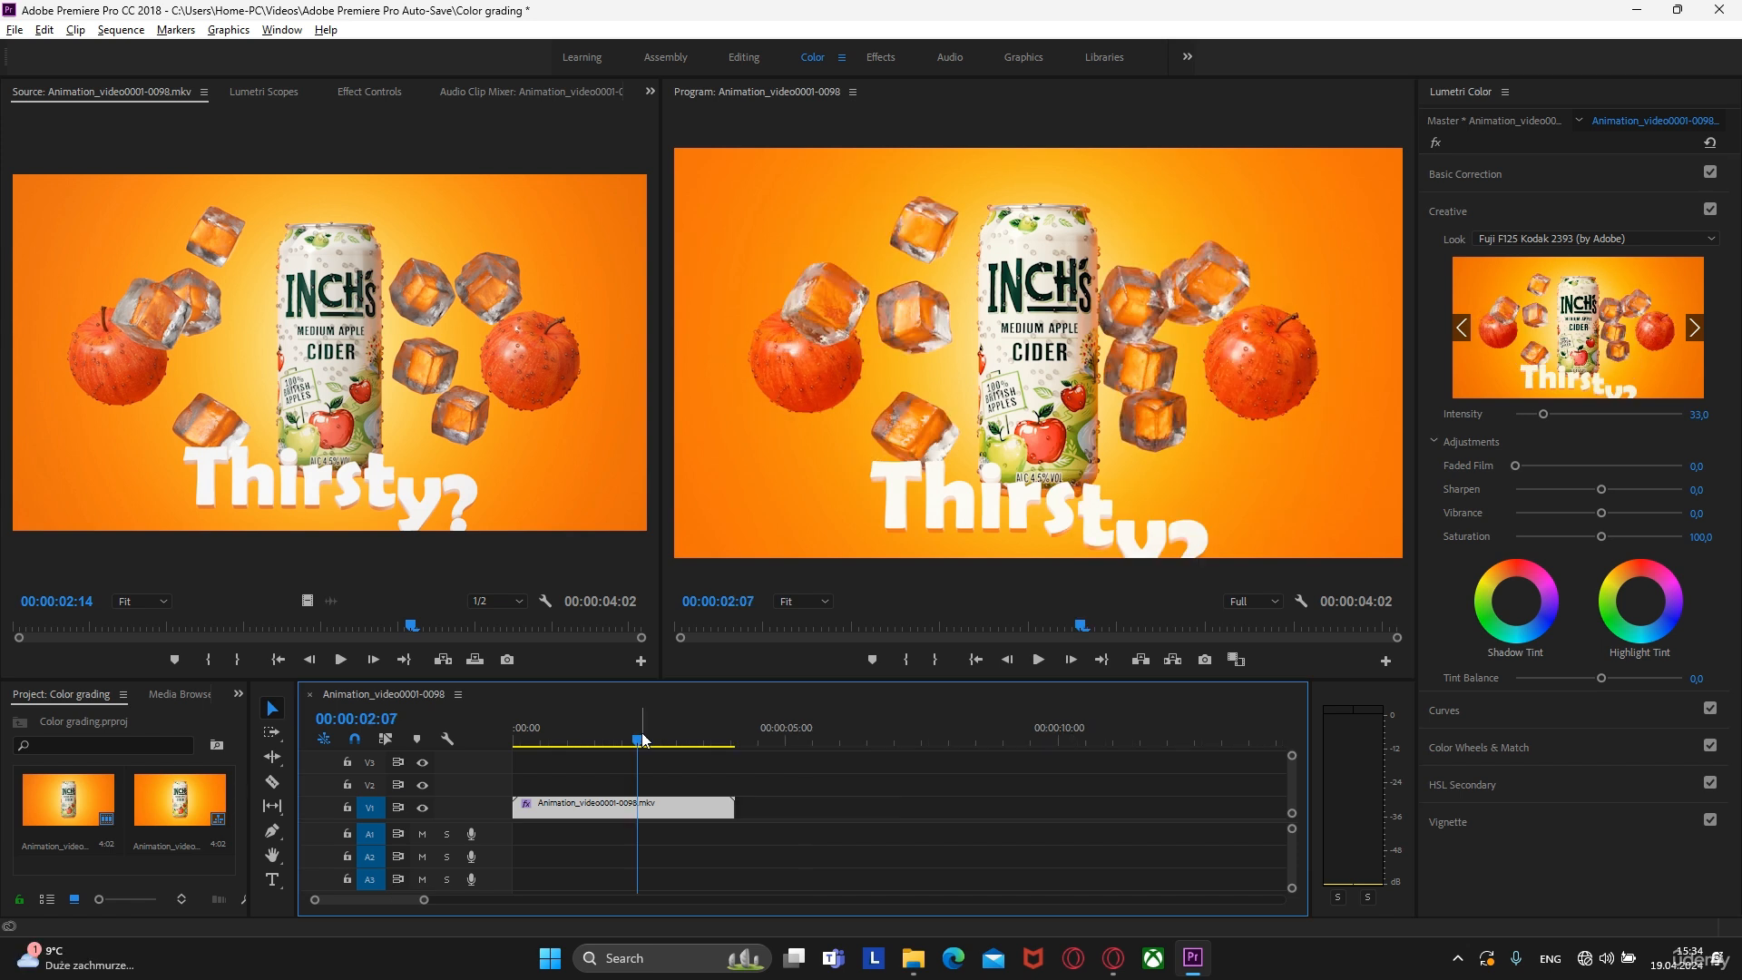
left_click(936, 660)
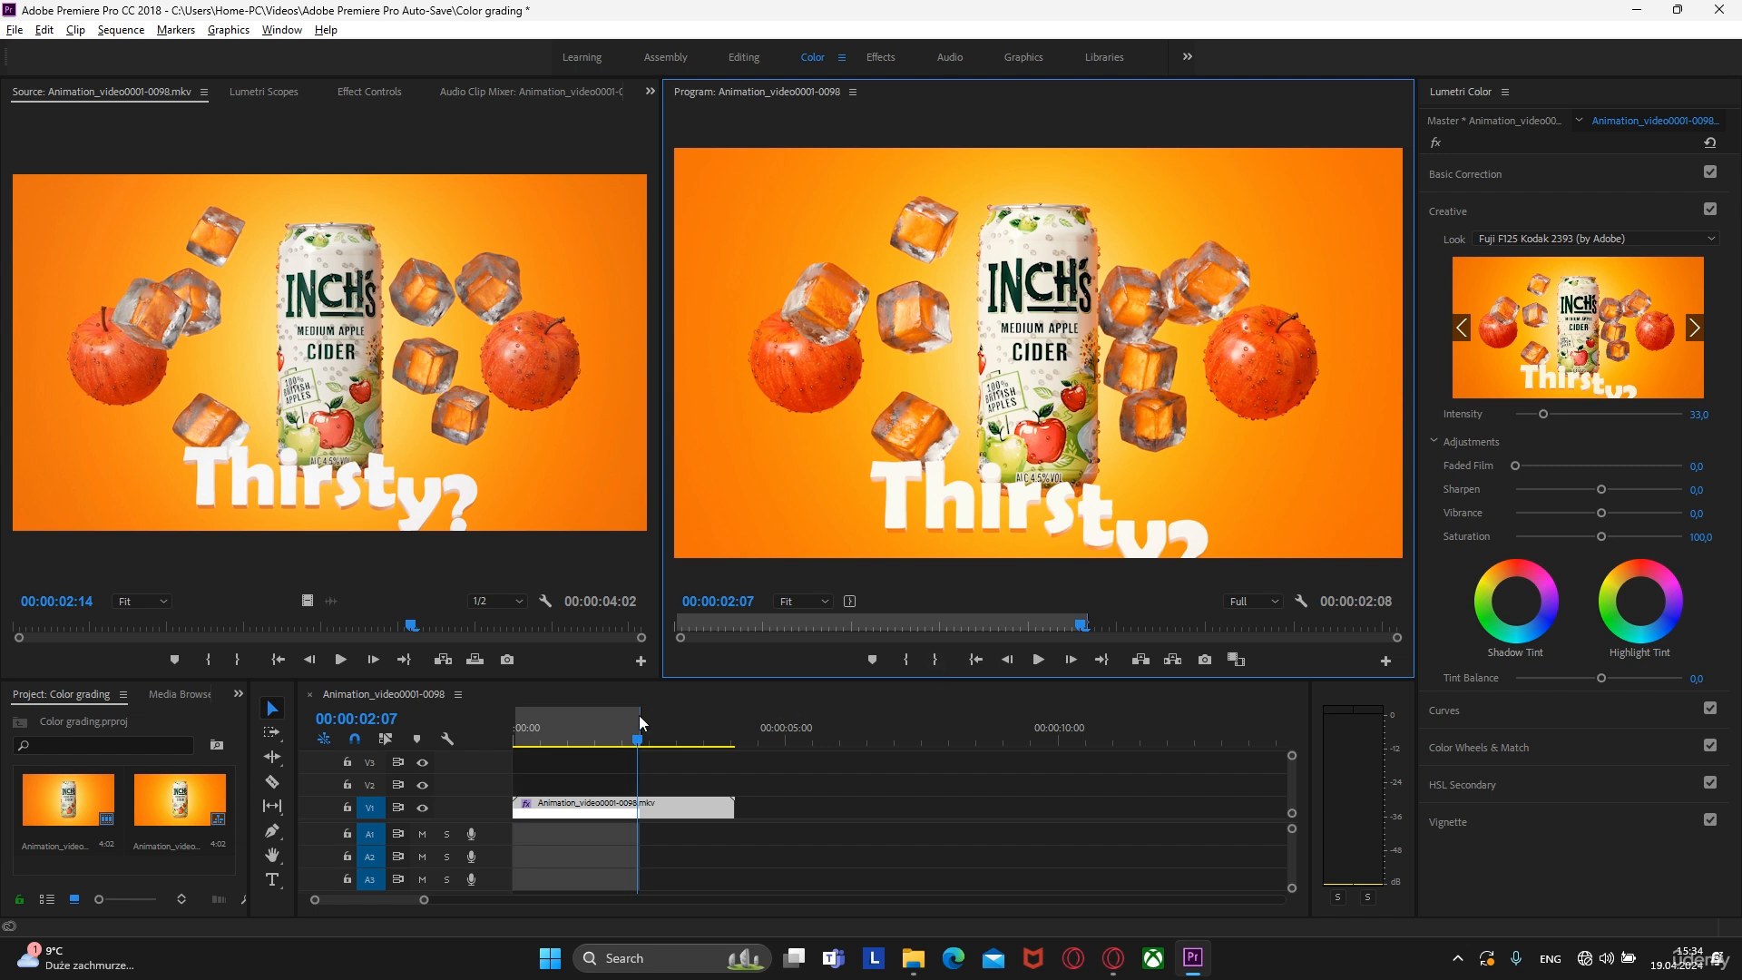
left_click_drag(646, 729, 741, 726)
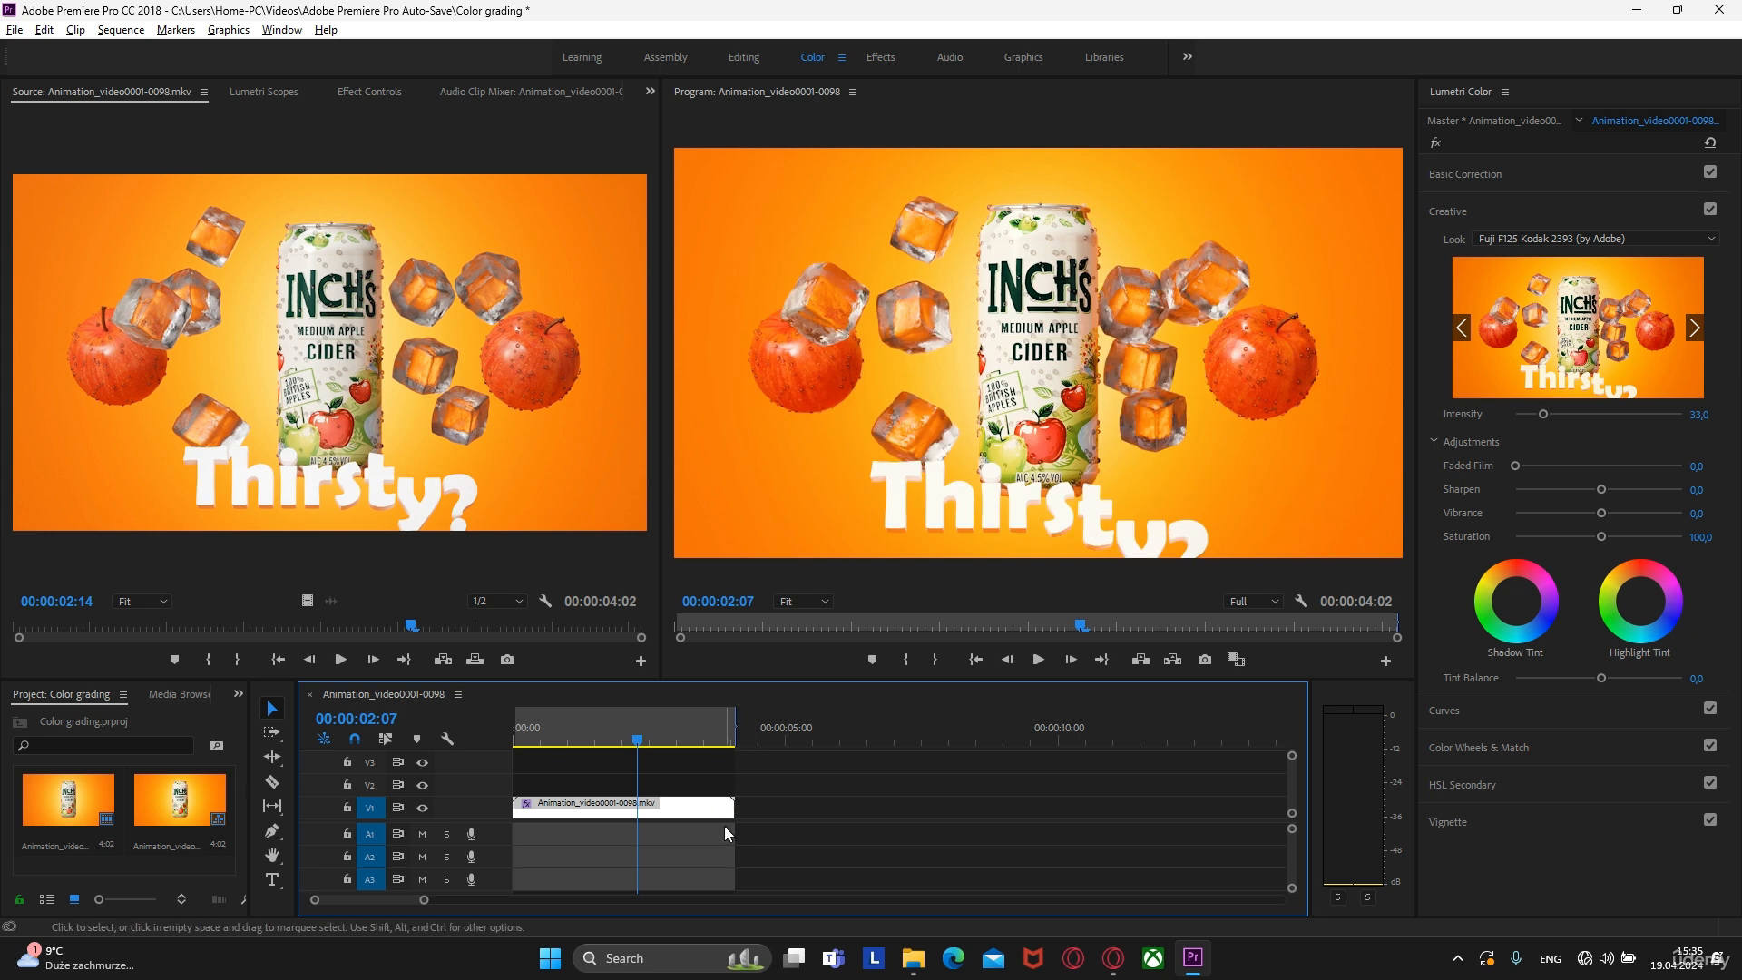
Open the media export settings for the sequence and choose the YouTube 1080p HD preset with the H.264 format
left_click(16, 30)
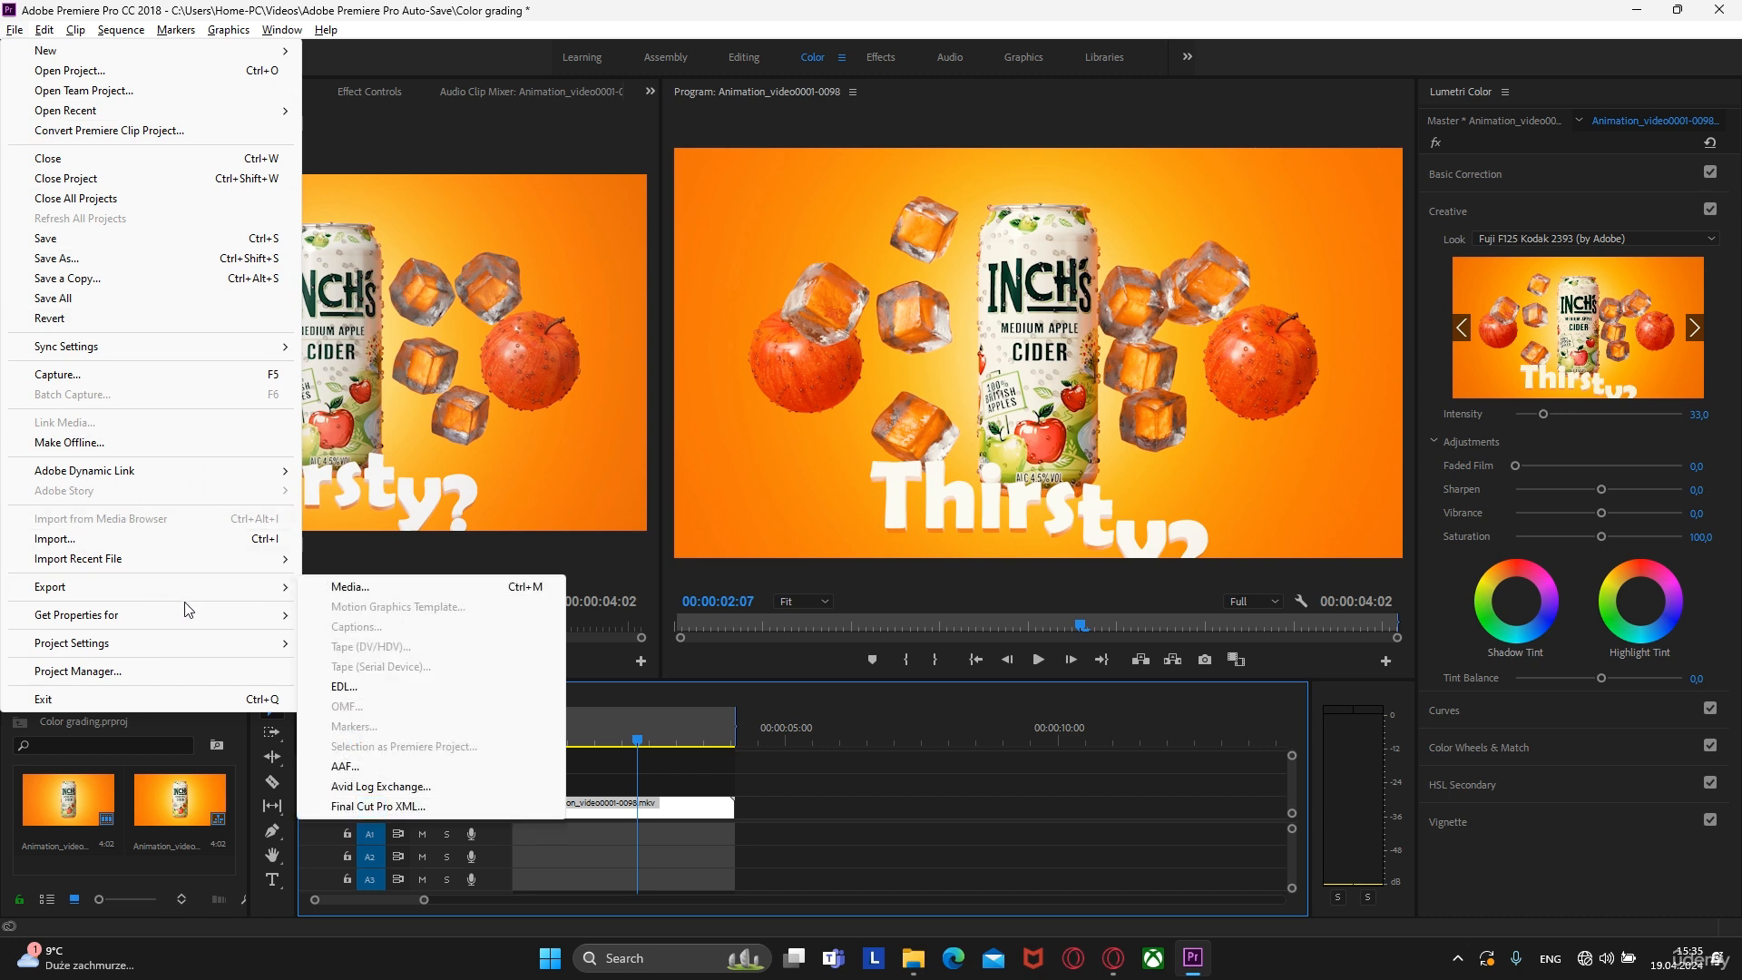
mouse_move(263, 589)
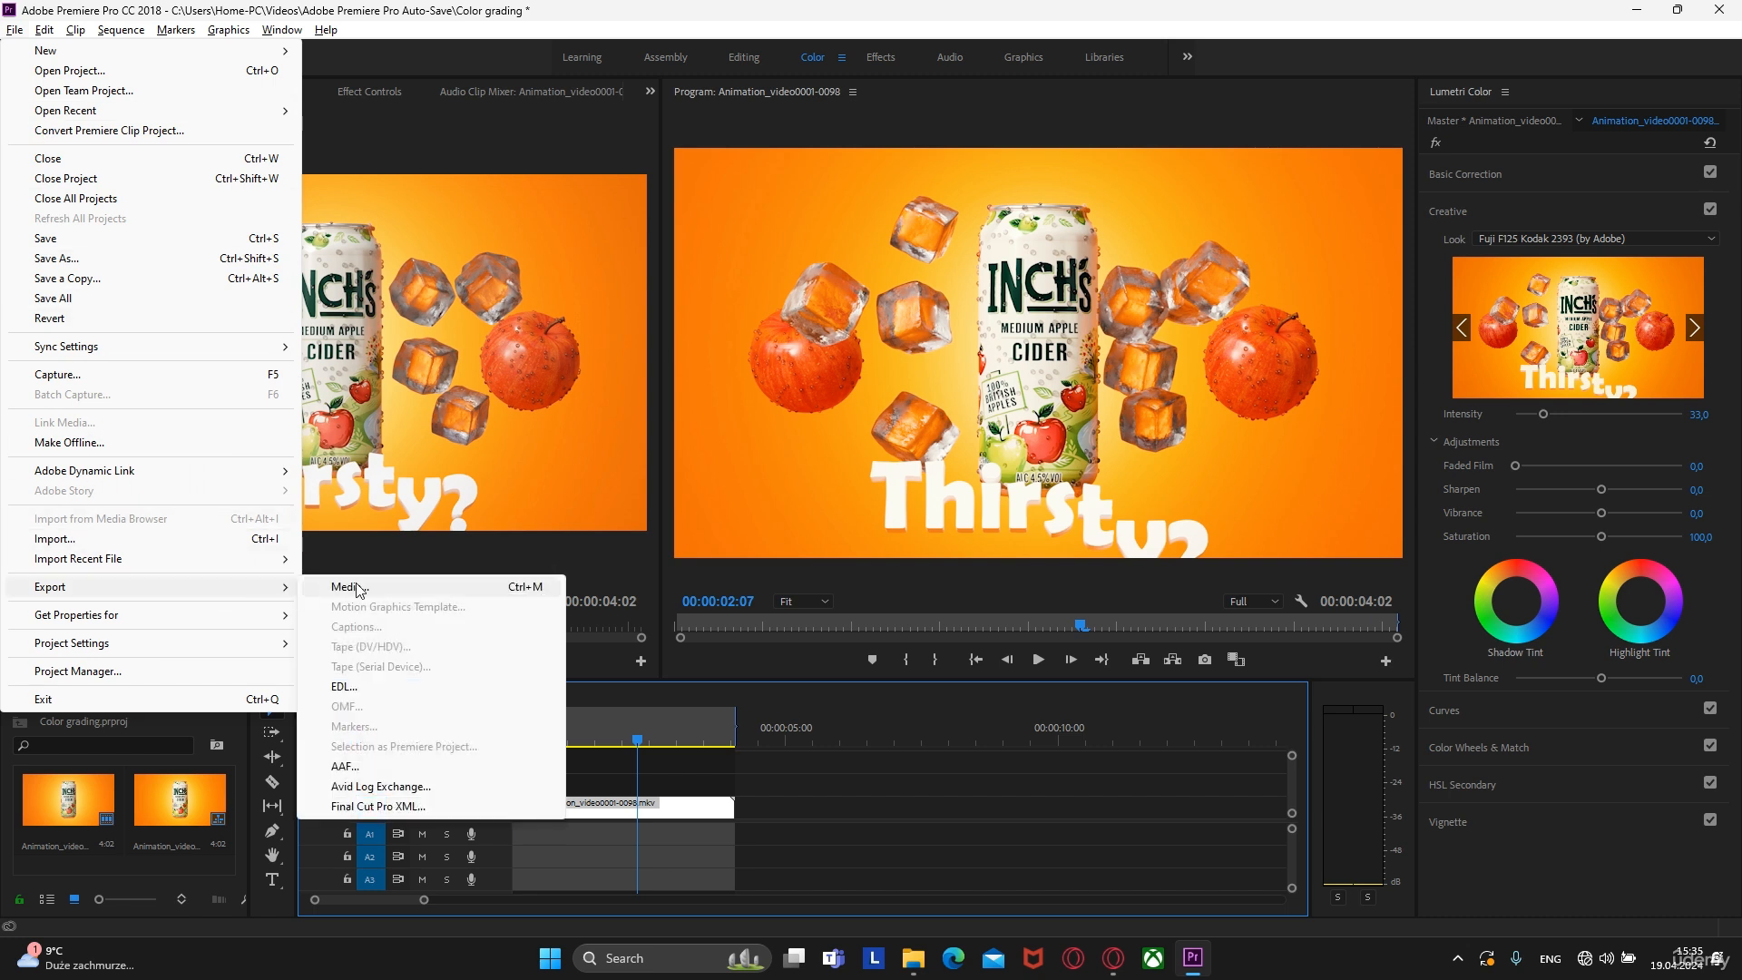
left_click(358, 588)
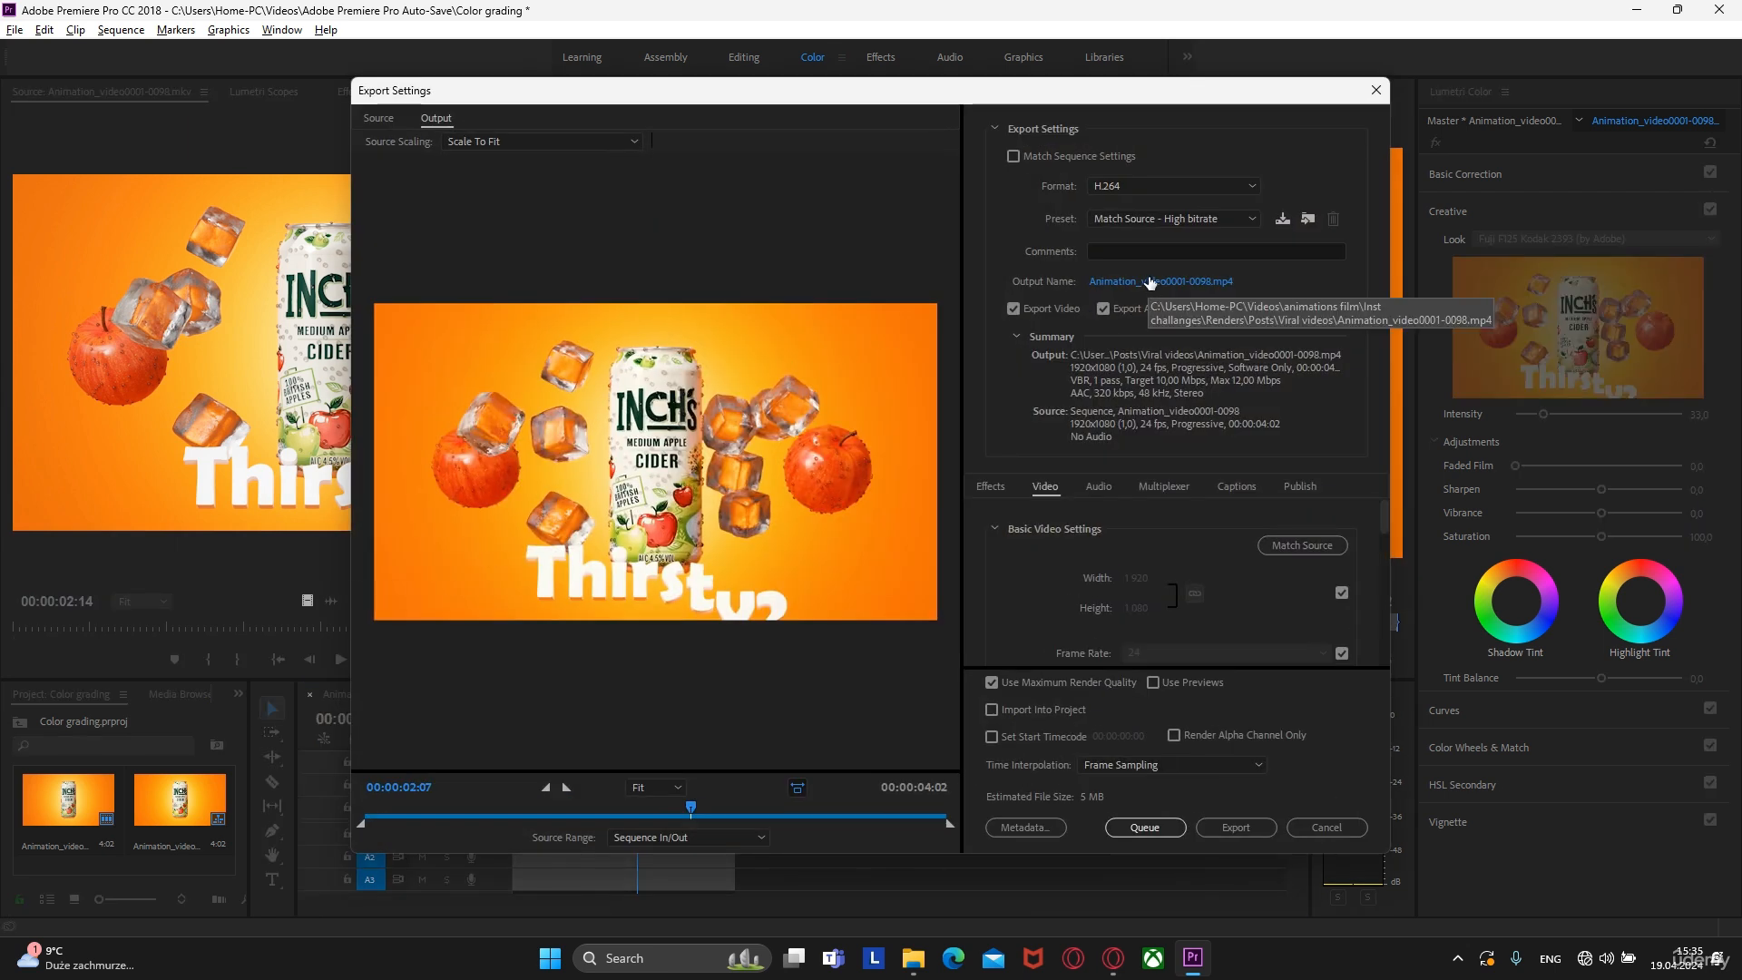
left_click(1134, 221)
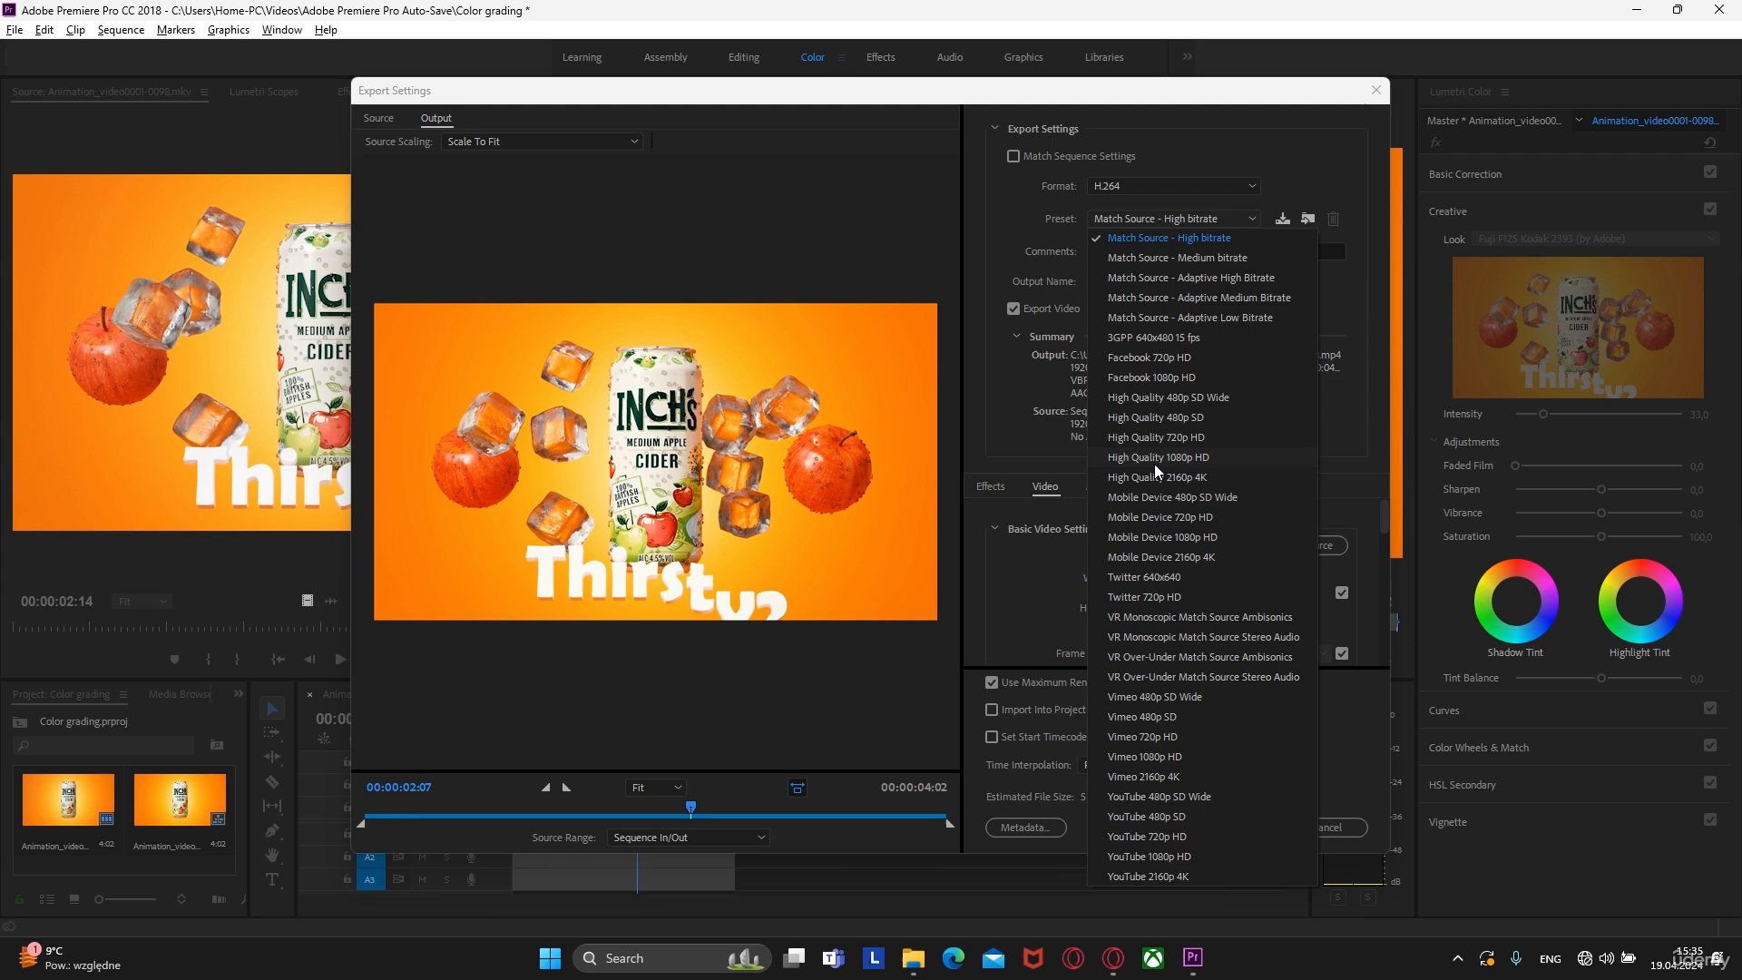
left_click(1162, 857)
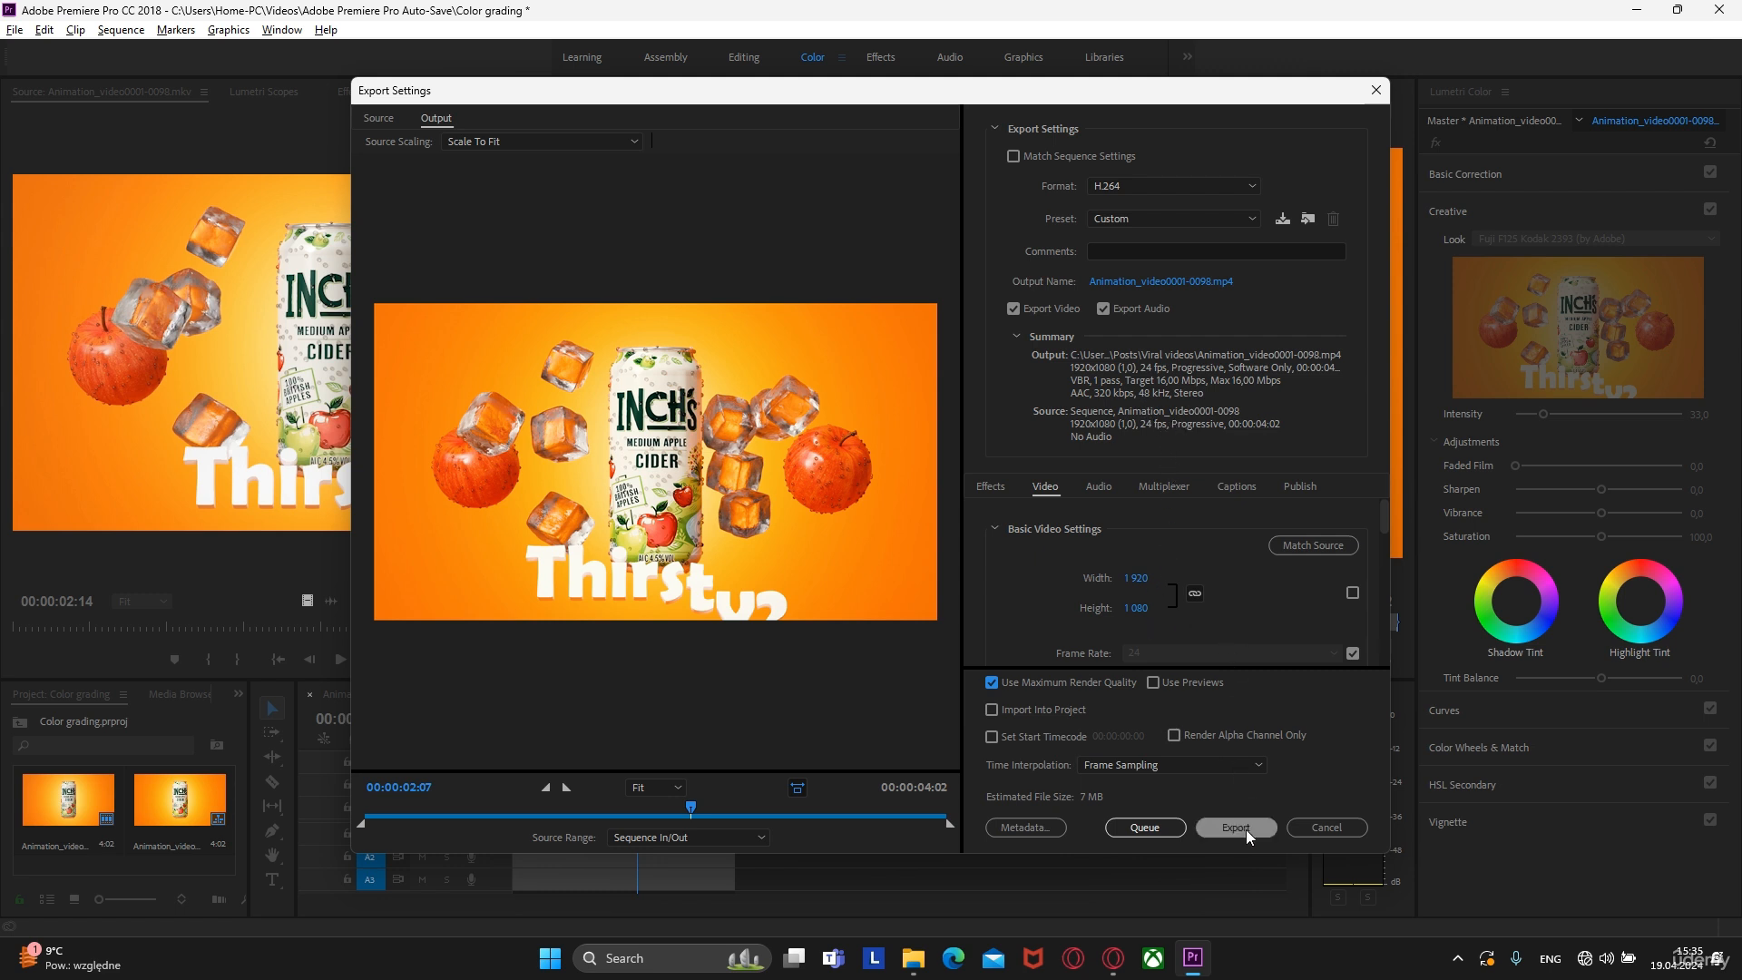
Name the output file video with color grading in the Viral videos folder and export the video
left_click(1152, 282)
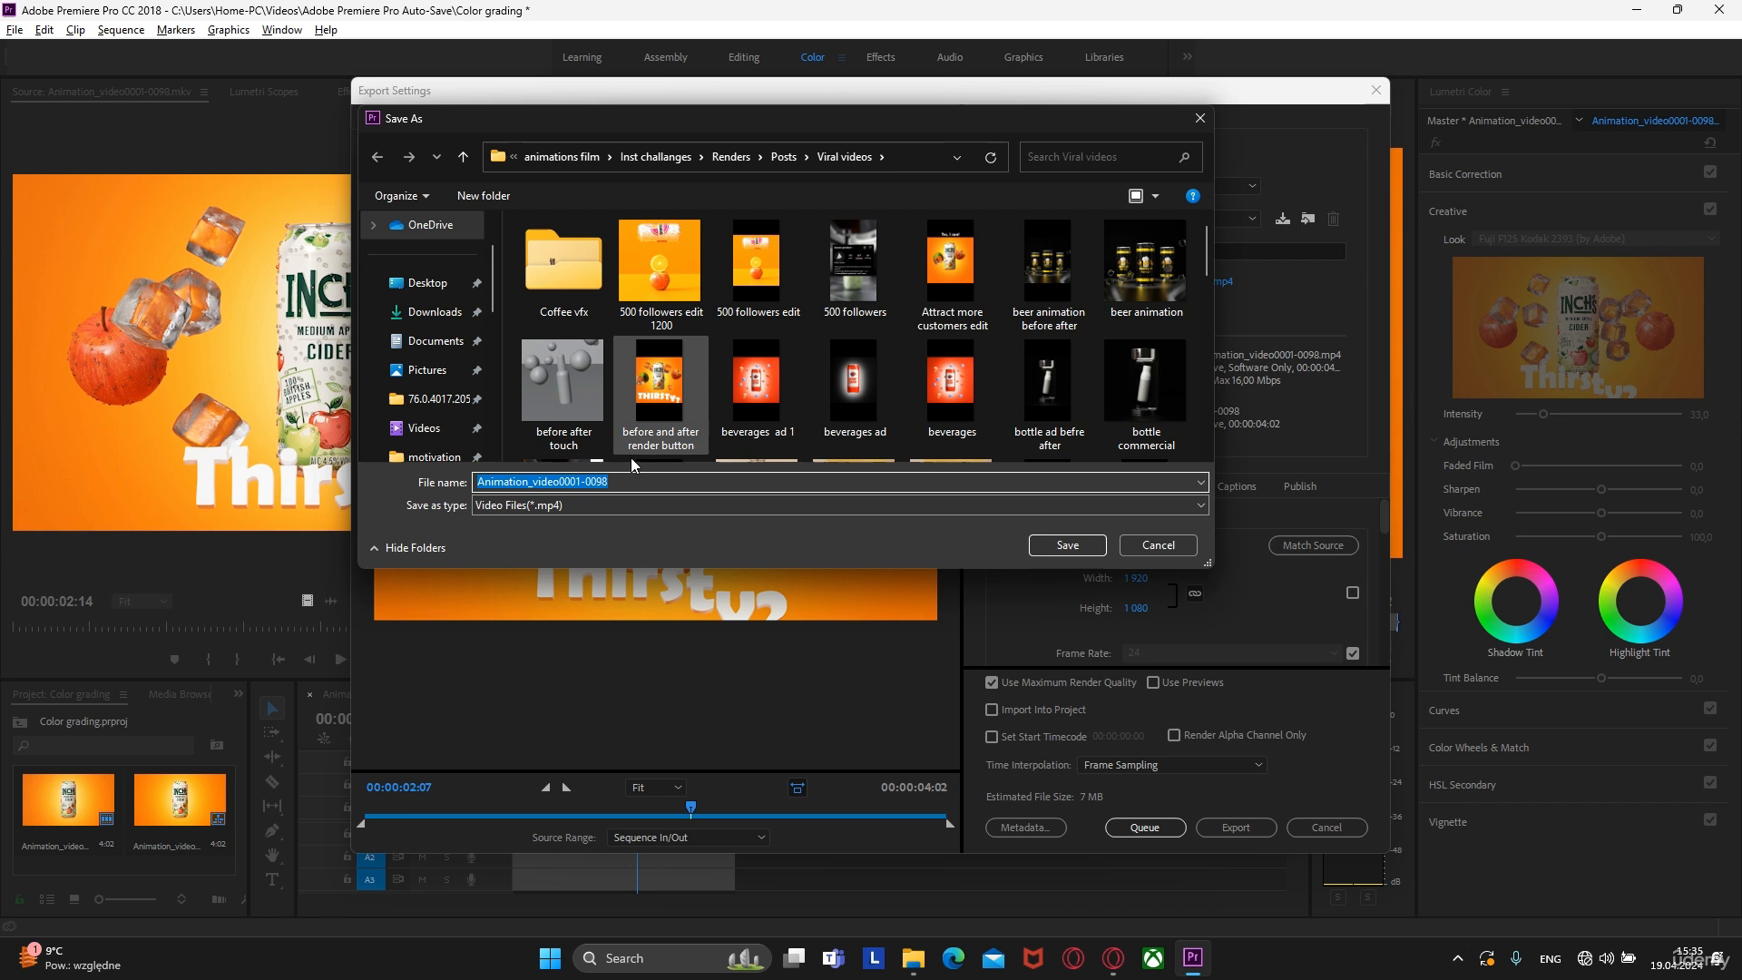
left_click(1054, 552)
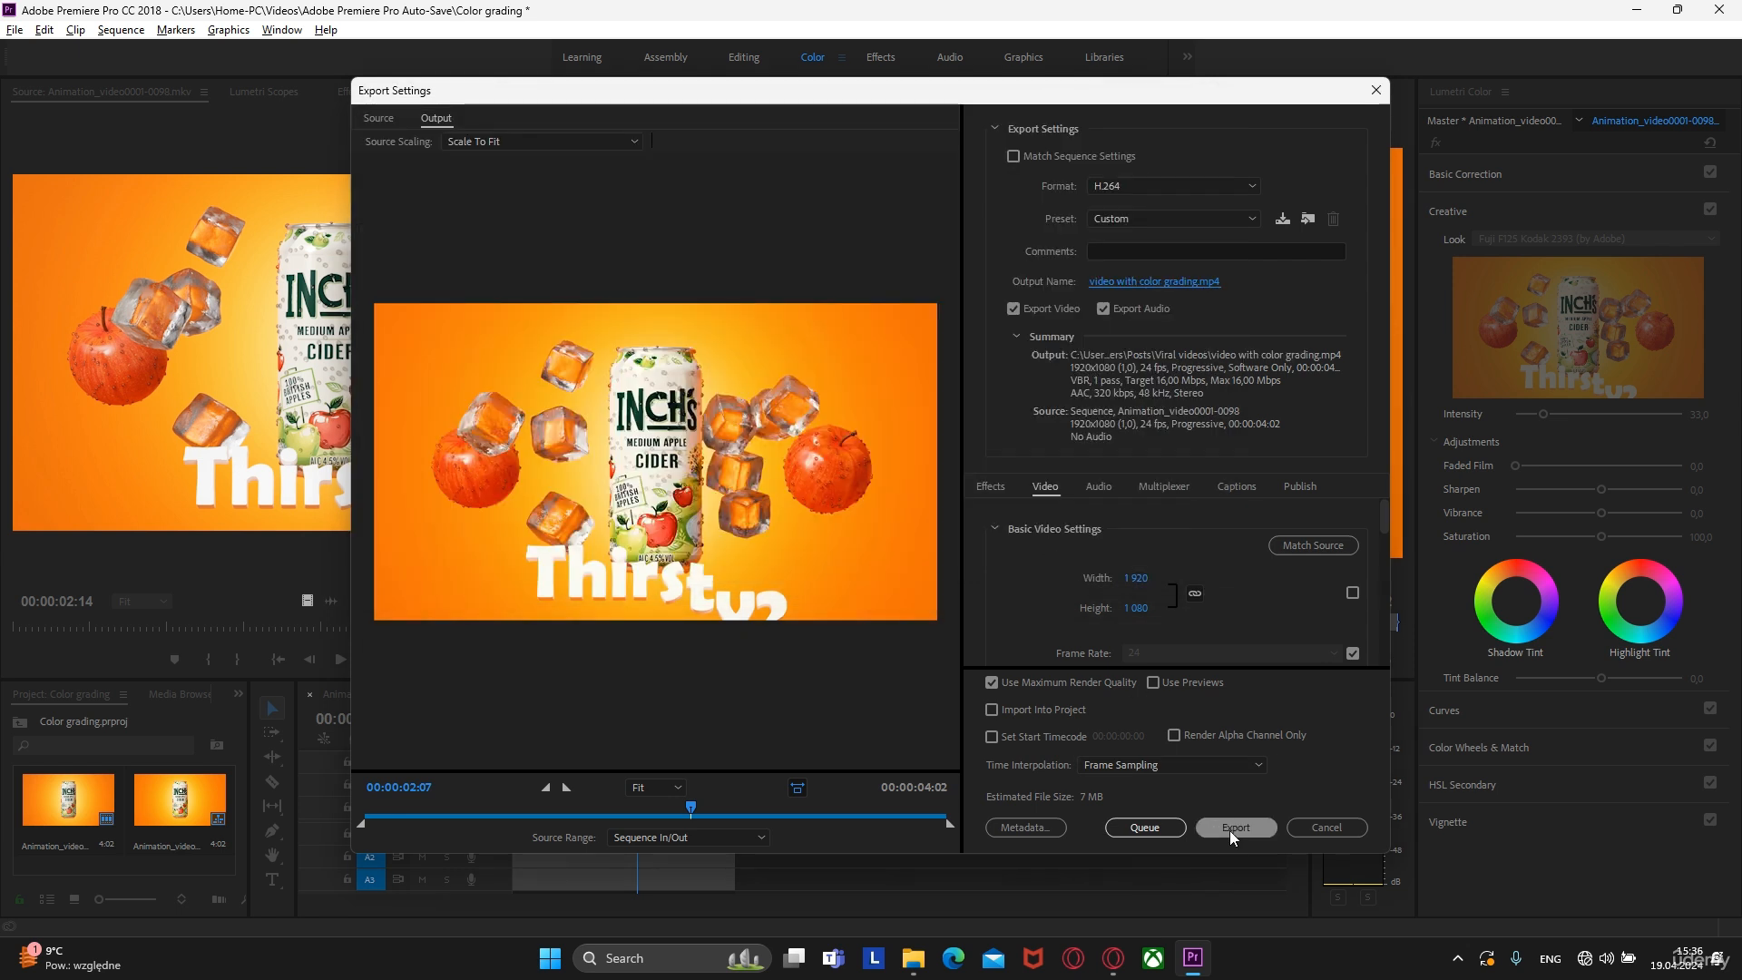
left_click(1231, 829)
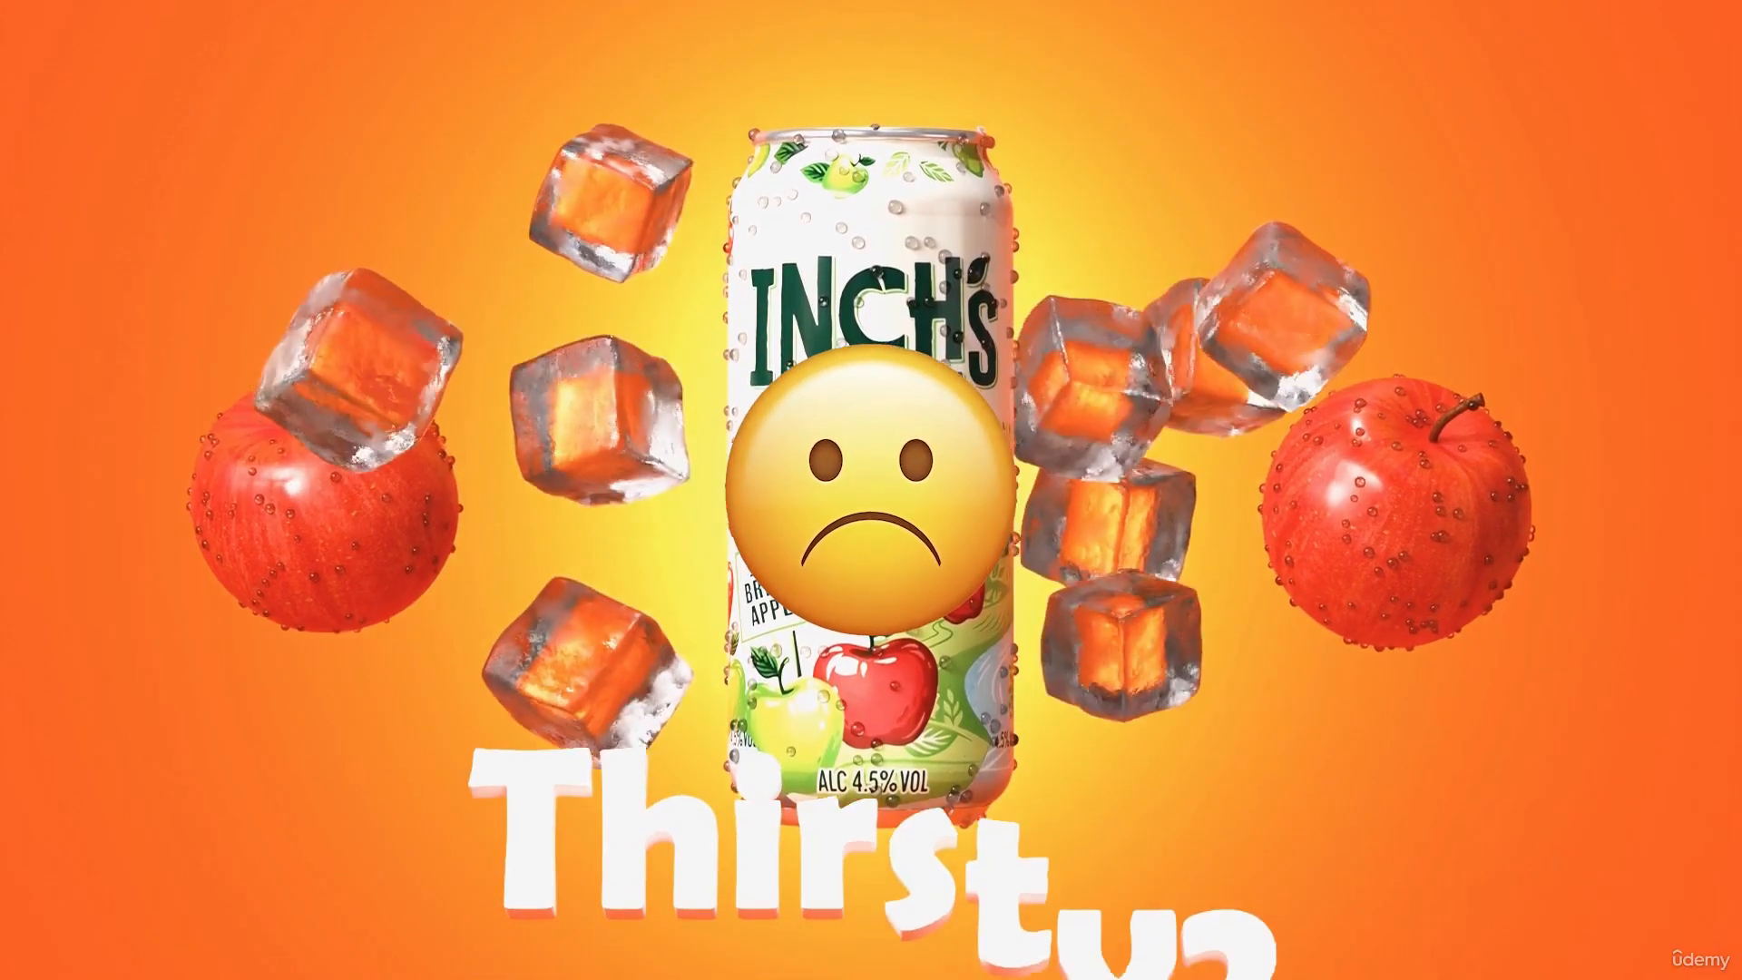
key("space")
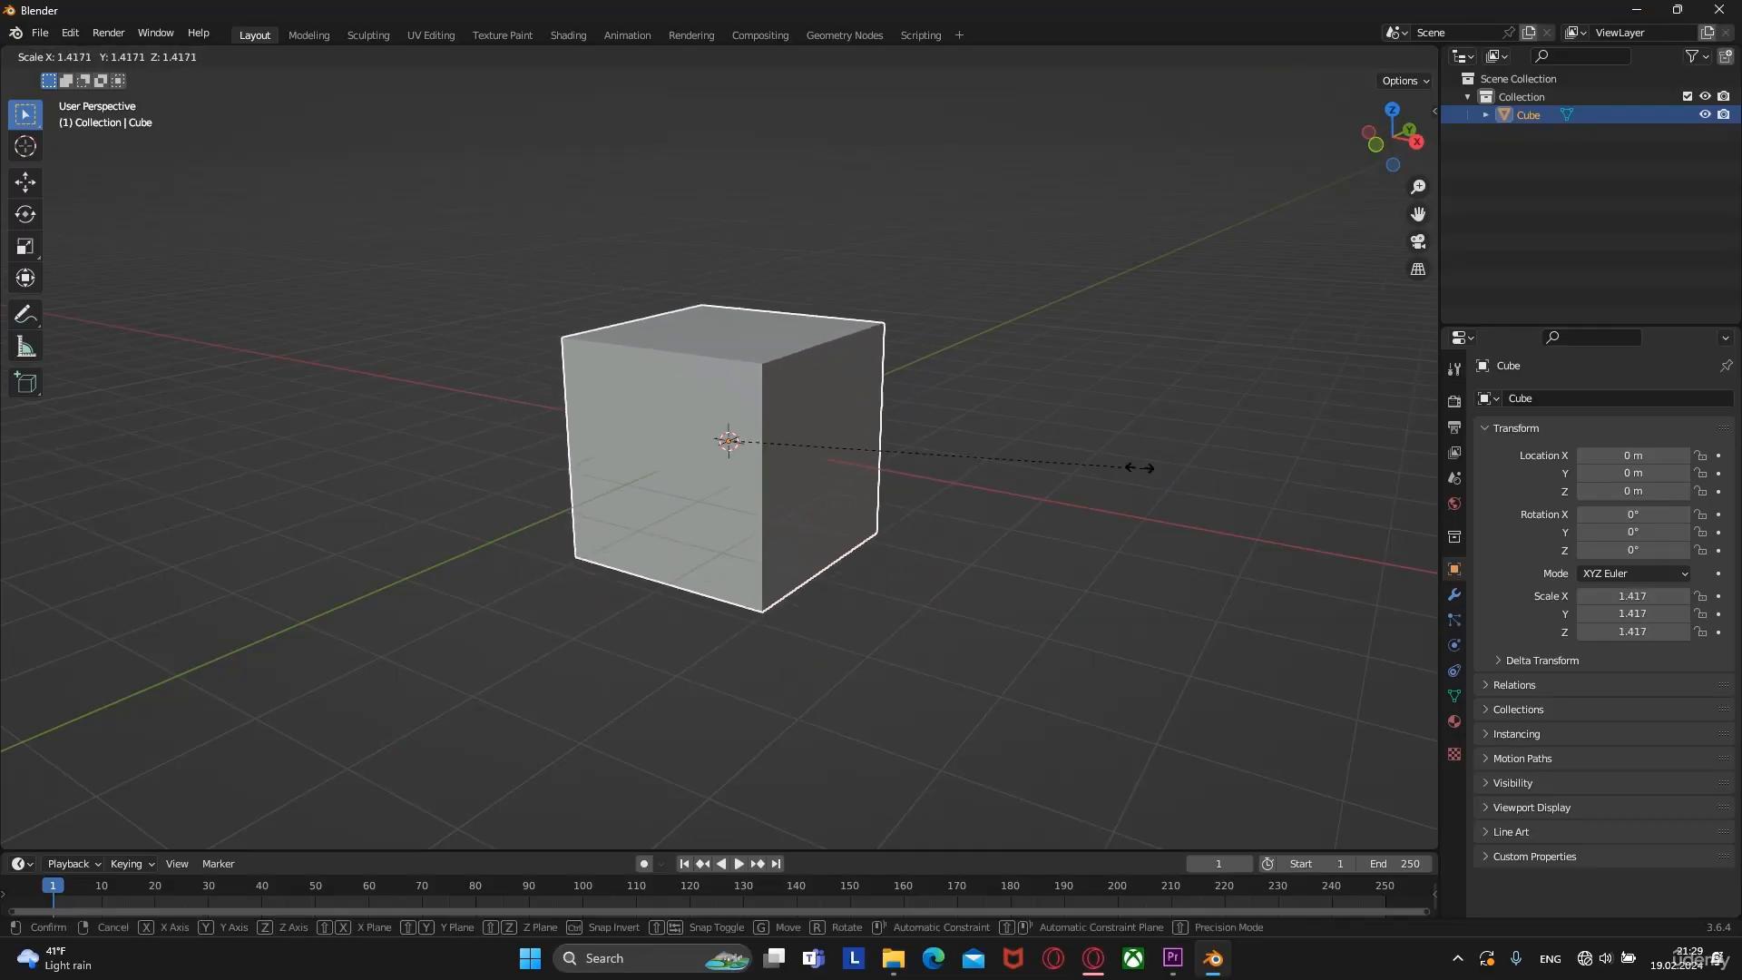
key("r")
key("Escape")
key("g")
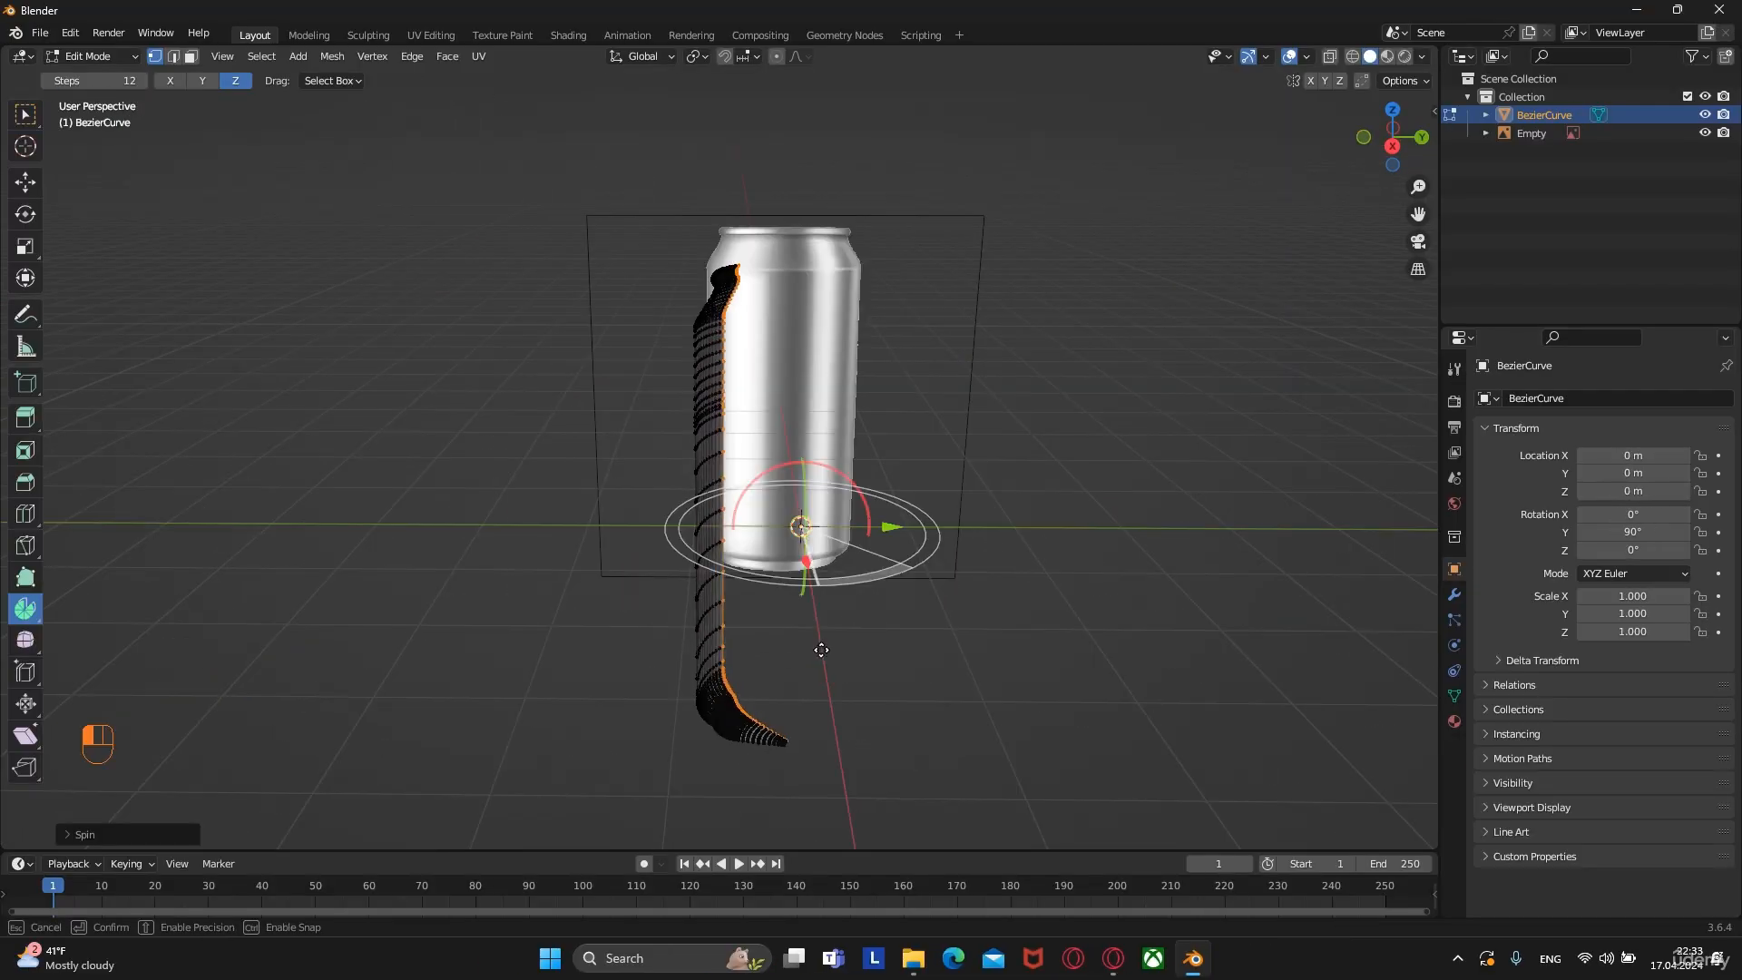
mouse_move(894, 526)
left_mouse_down()
mouse_move(466, 501)
mouse_move(591, 287)
mouse_move(804, 273)
mouse_move(1131, 486)
left_mouse_up()
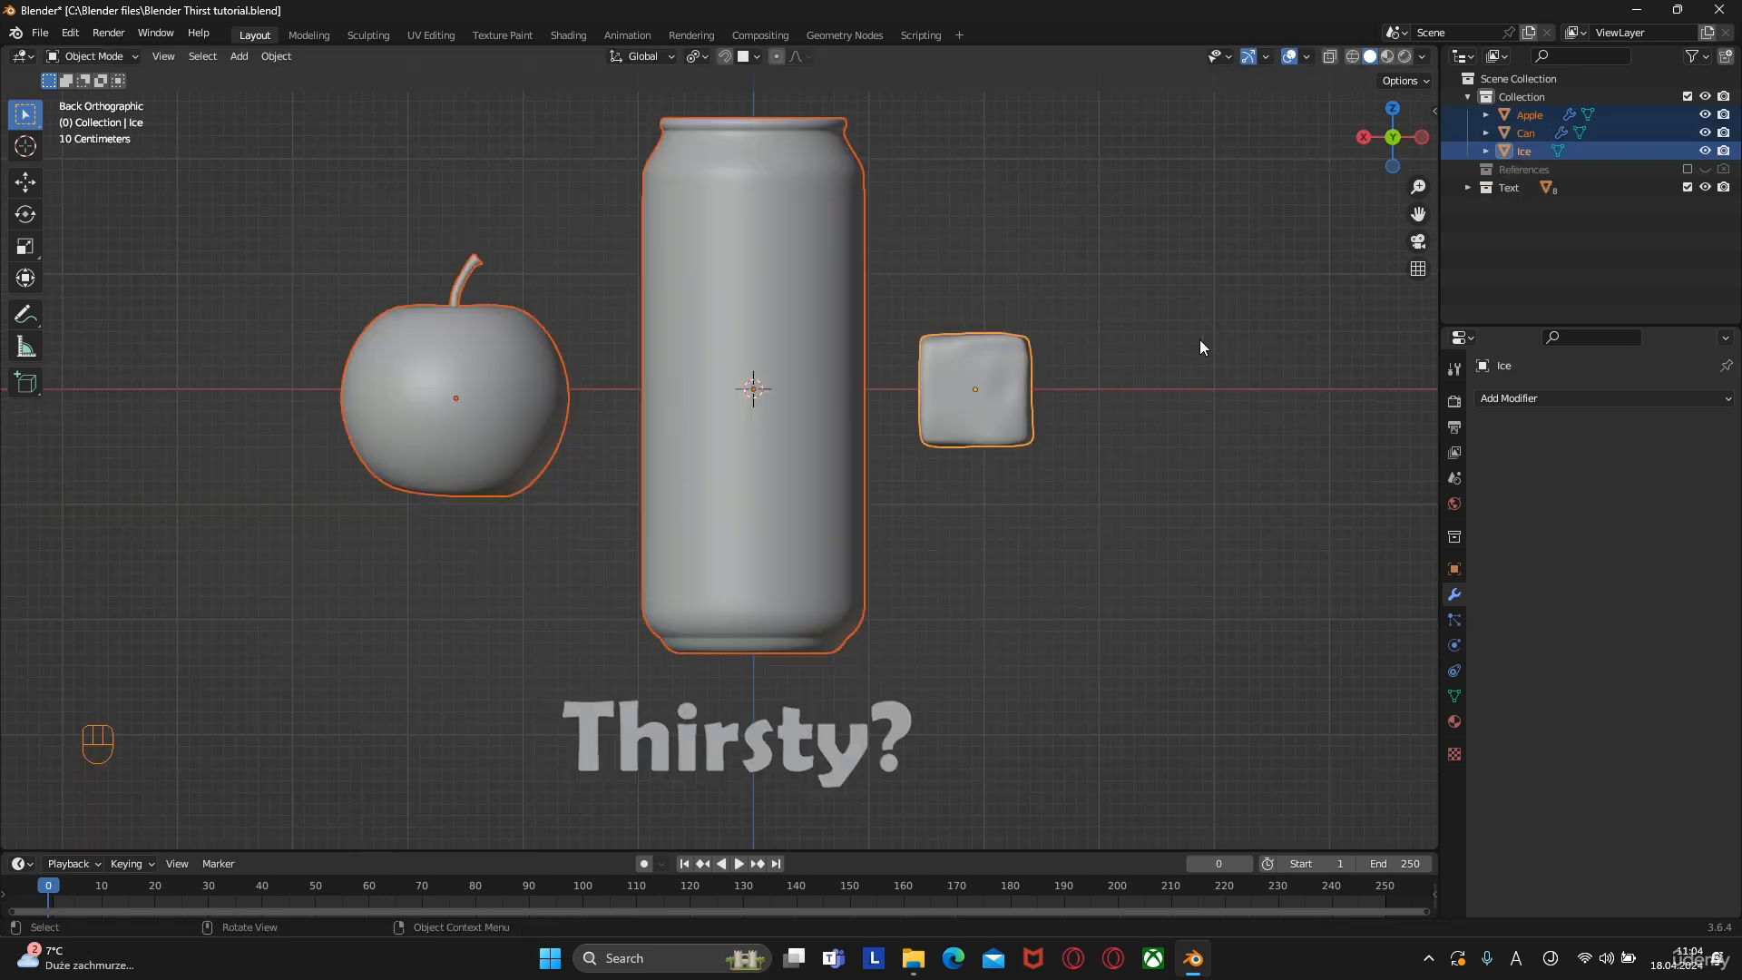
key("s")
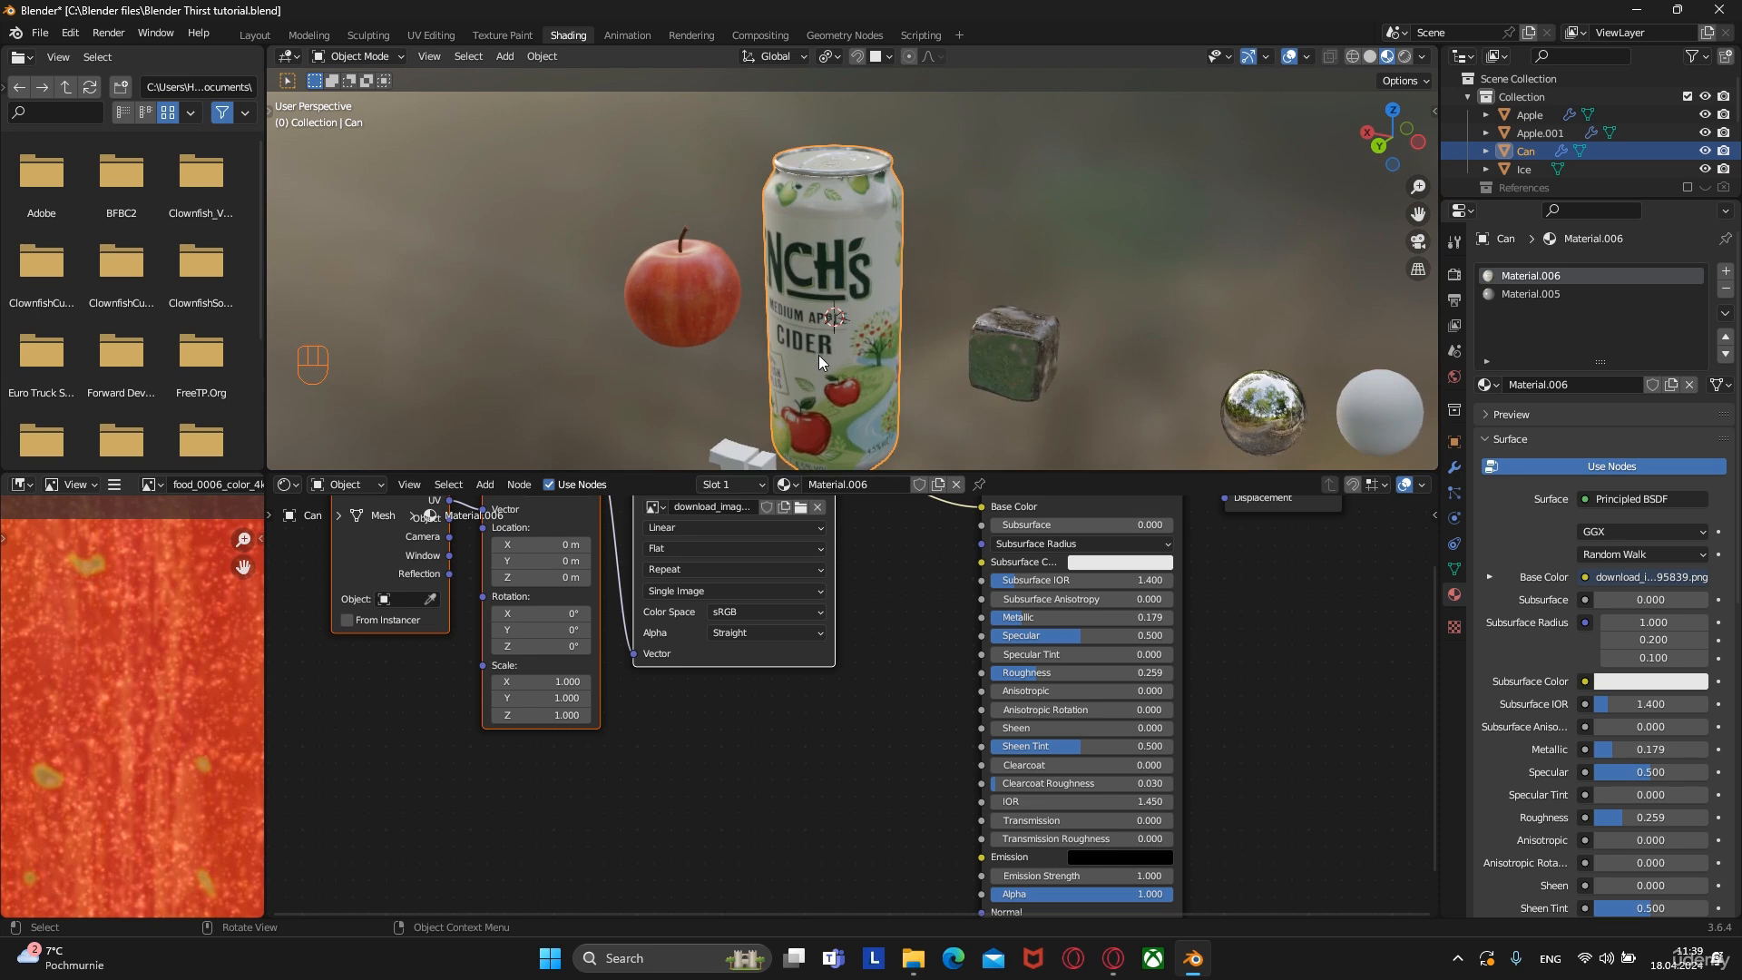
scroll(819, 351, "up", 2)
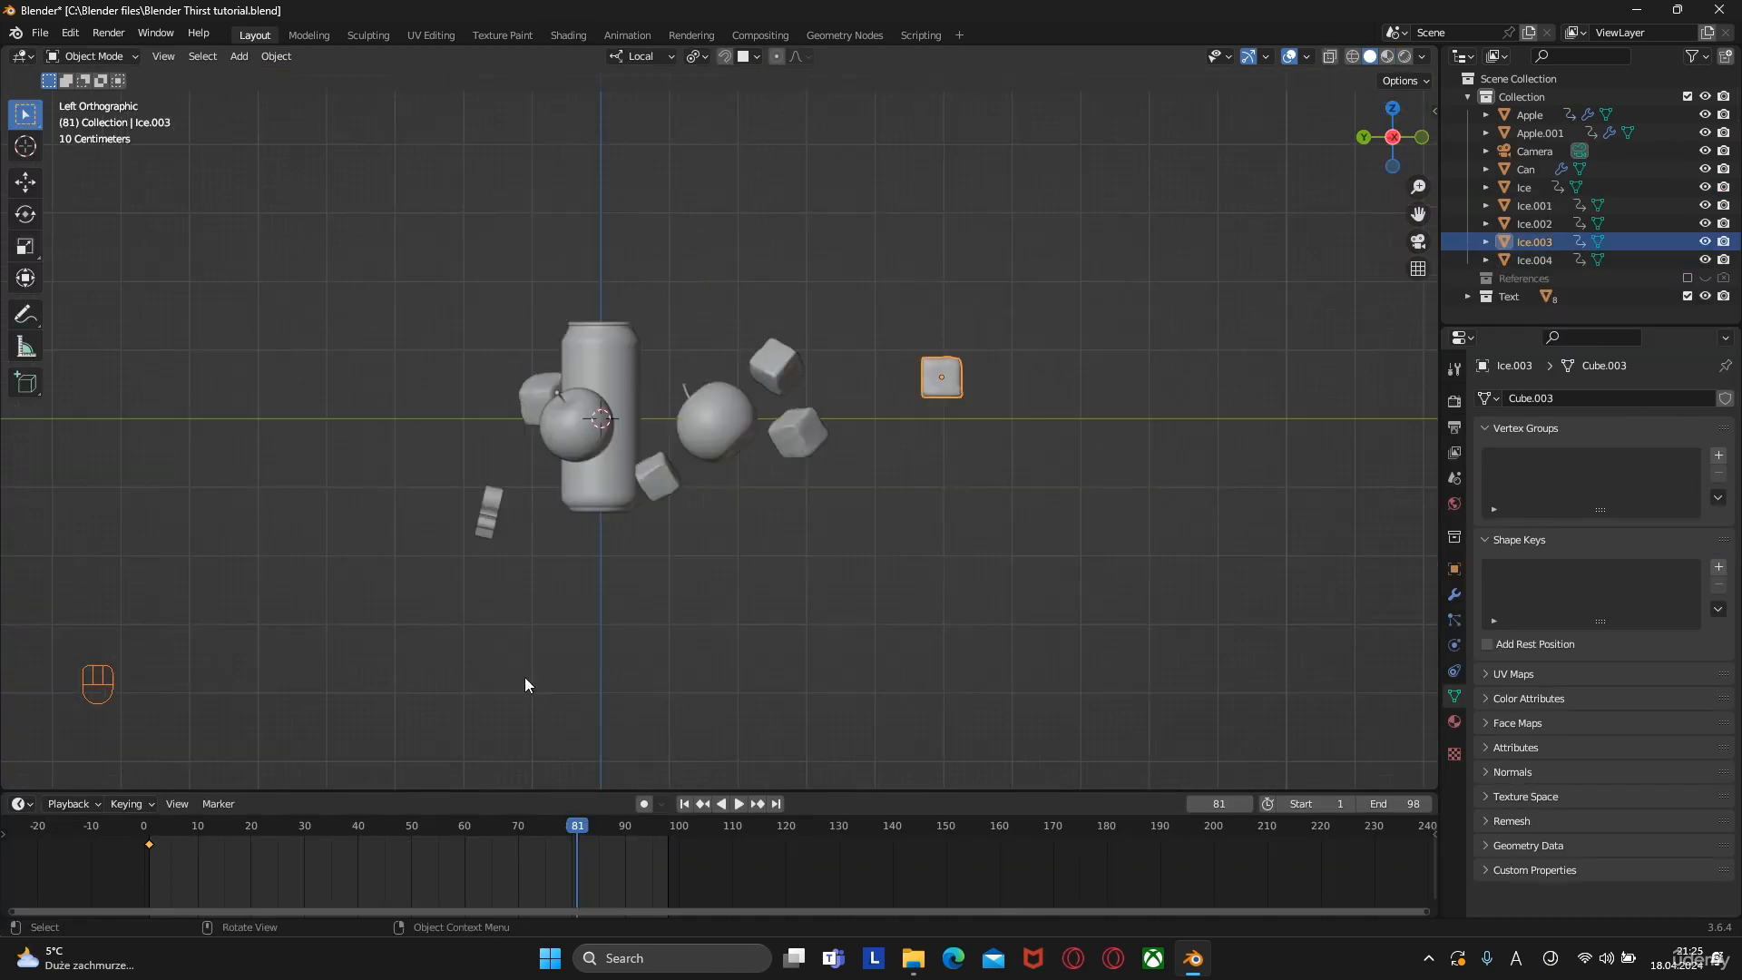
left_click(466, 844)
key("KP_0")
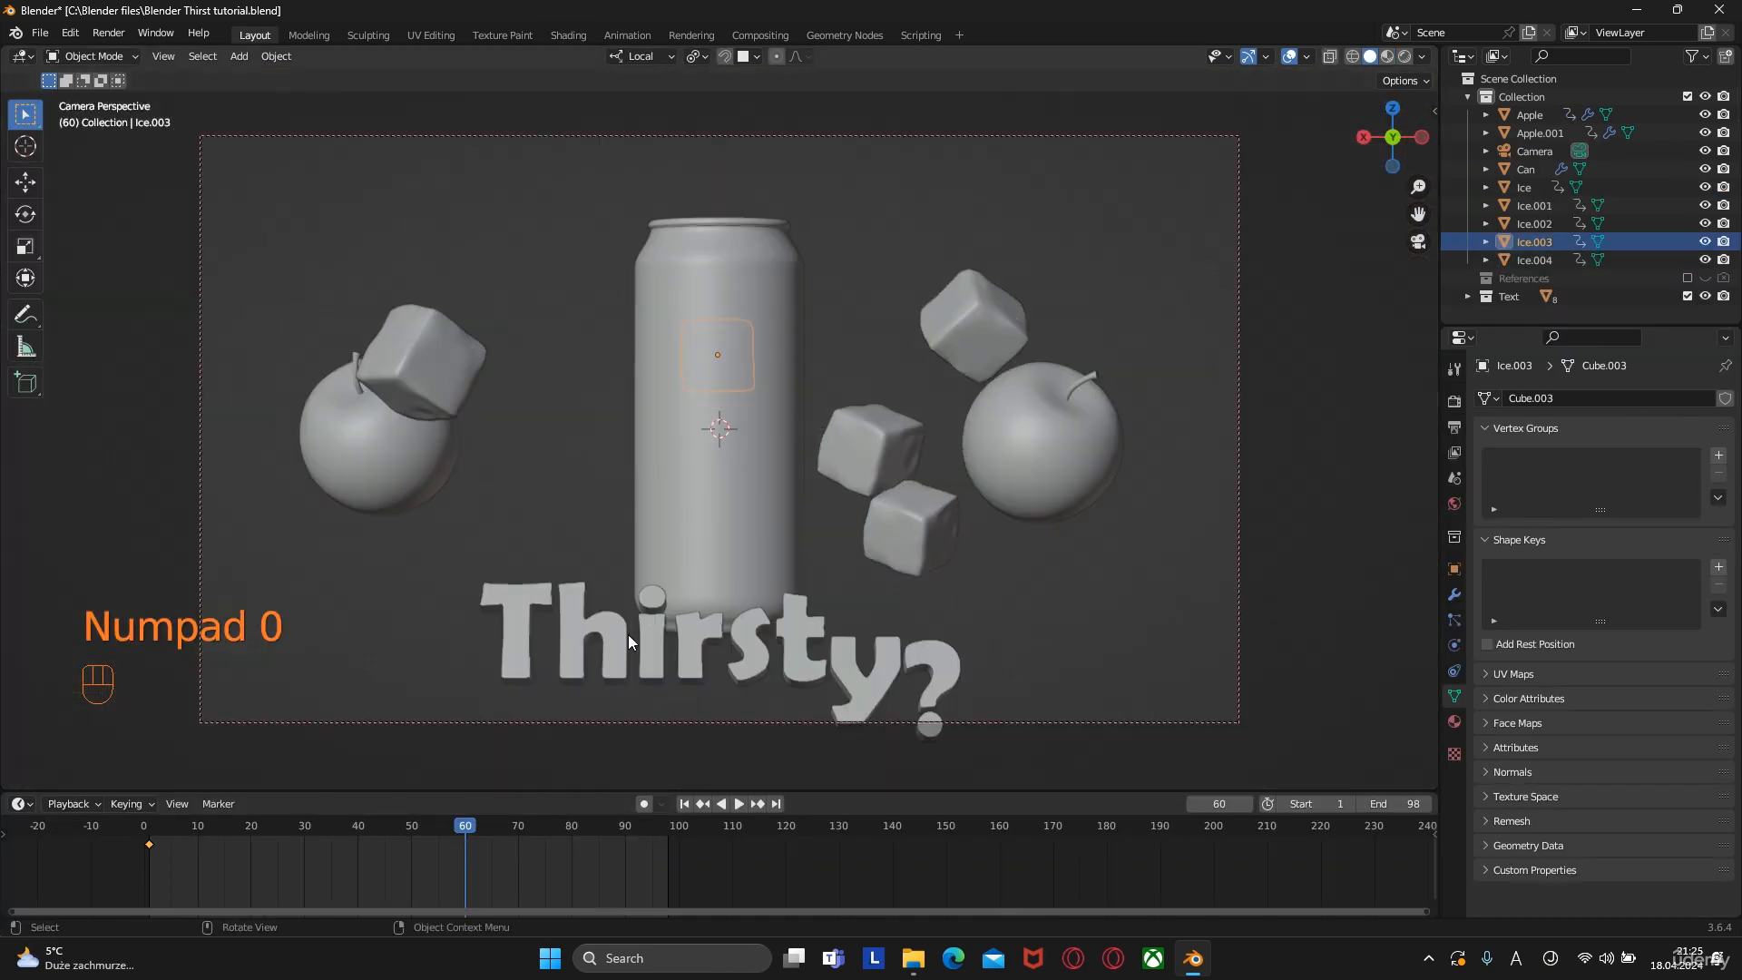
key("g")
left_click(466, 393)
key("r")
key("r")
left_click(611, 351)
key("i")
left_click_drag(468, 845, 651, 846)
key("g")
left_click(578, 420)
key("r")
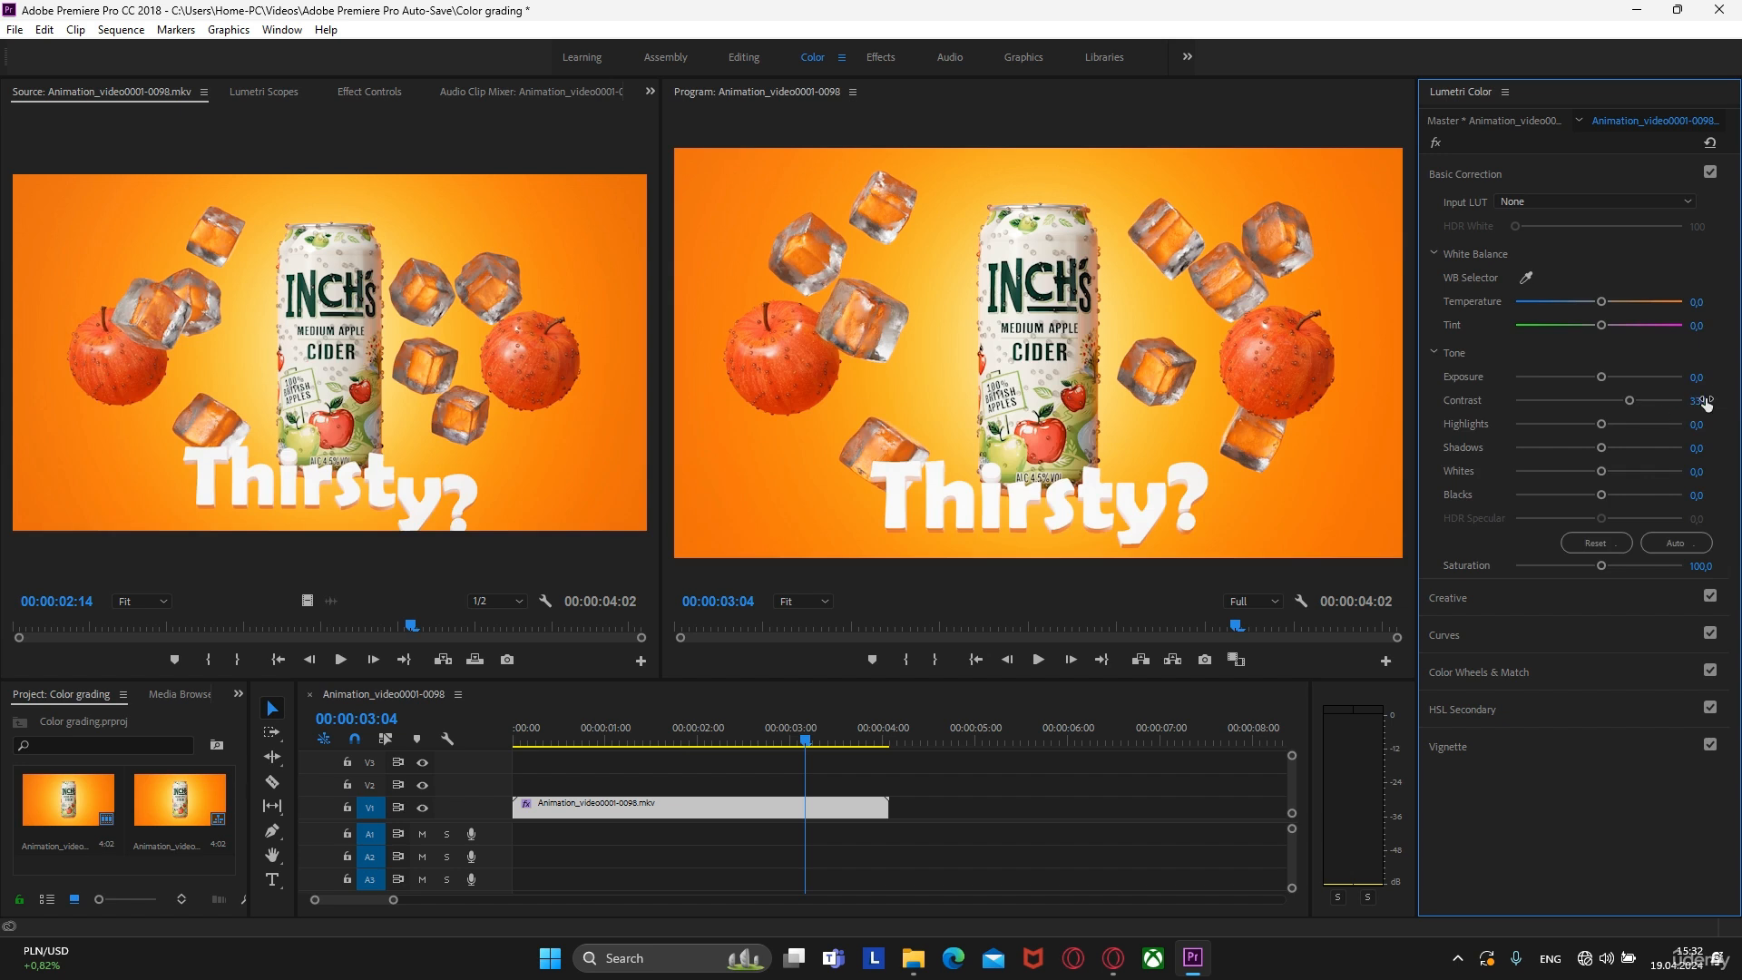
mouse_move(1626, 430)
left_mouse_down()
mouse_move(1565, 432)
mouse_move(1630, 432)
mouse_move(1612, 437)
left_mouse_up()
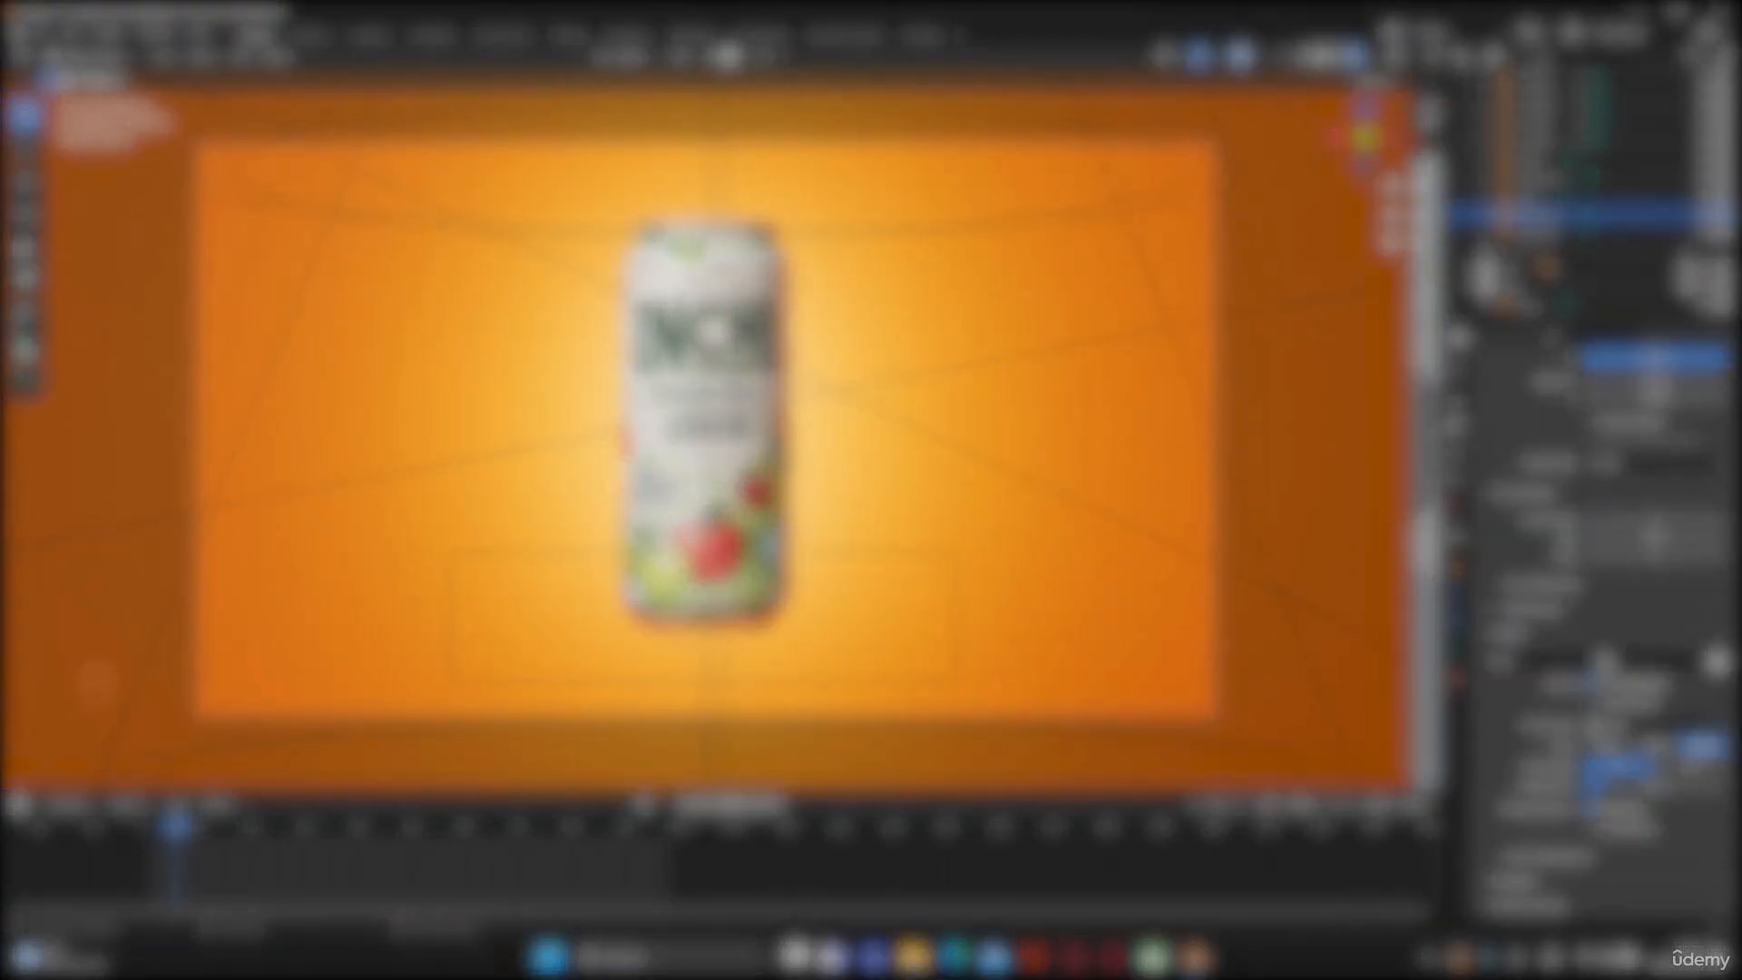
left_click(1656, 730)
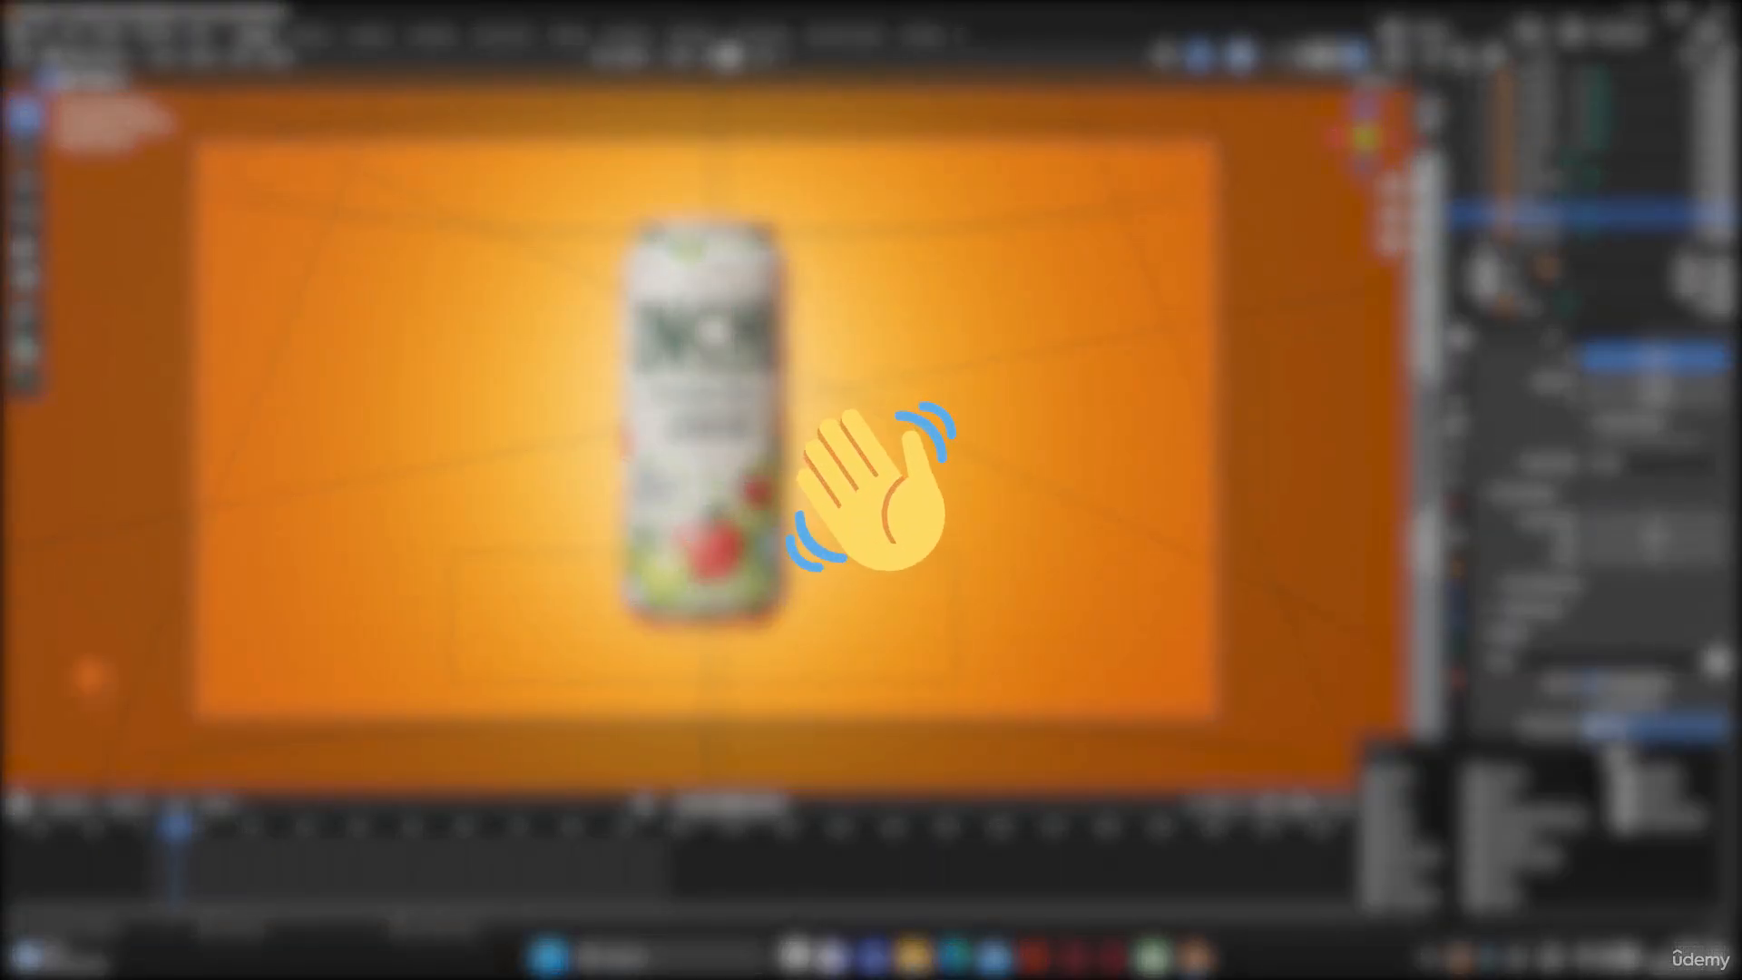